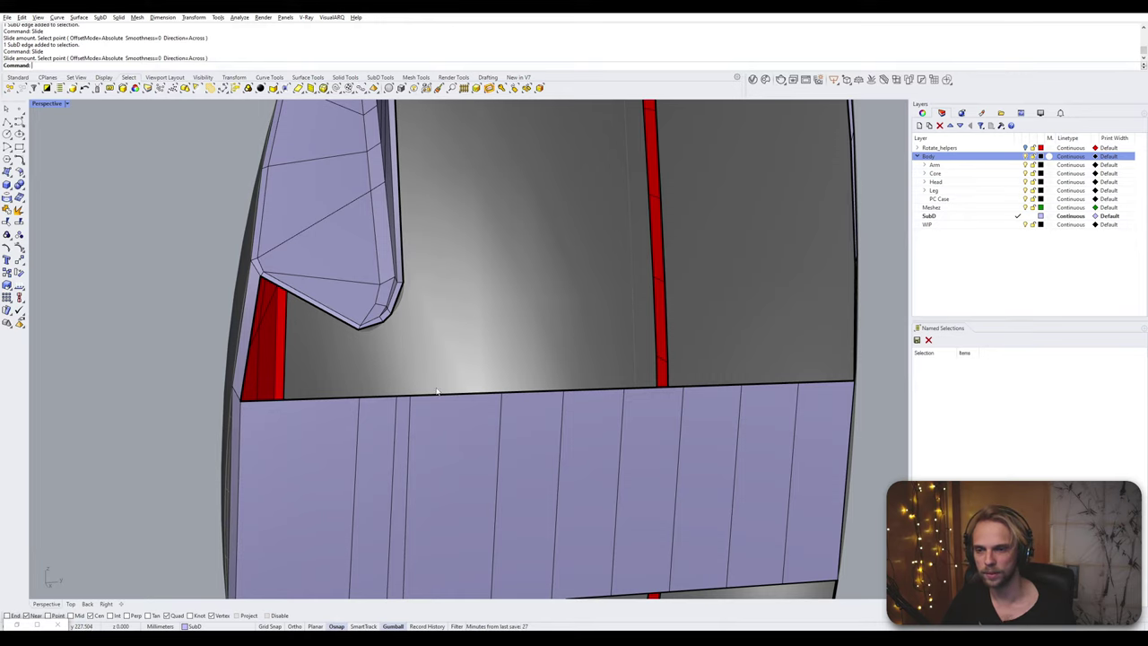
- Try bridging the upper piece's underside edges to the band's top edges, then clear the selection
scroll(439, 393, "down", 3)
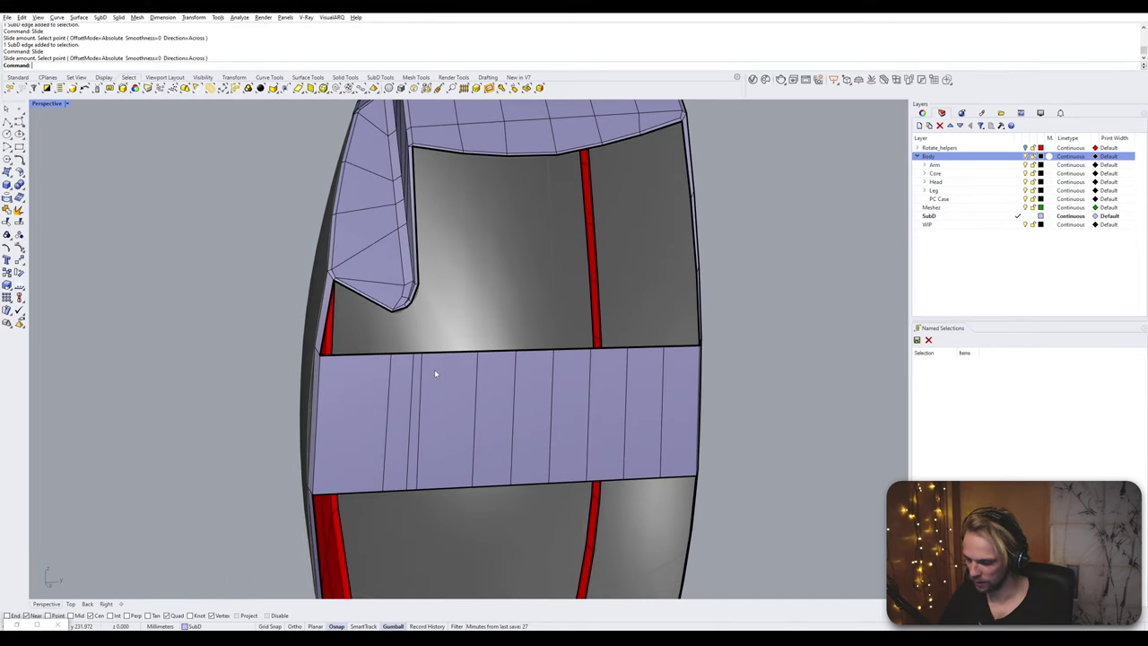
key("Return")
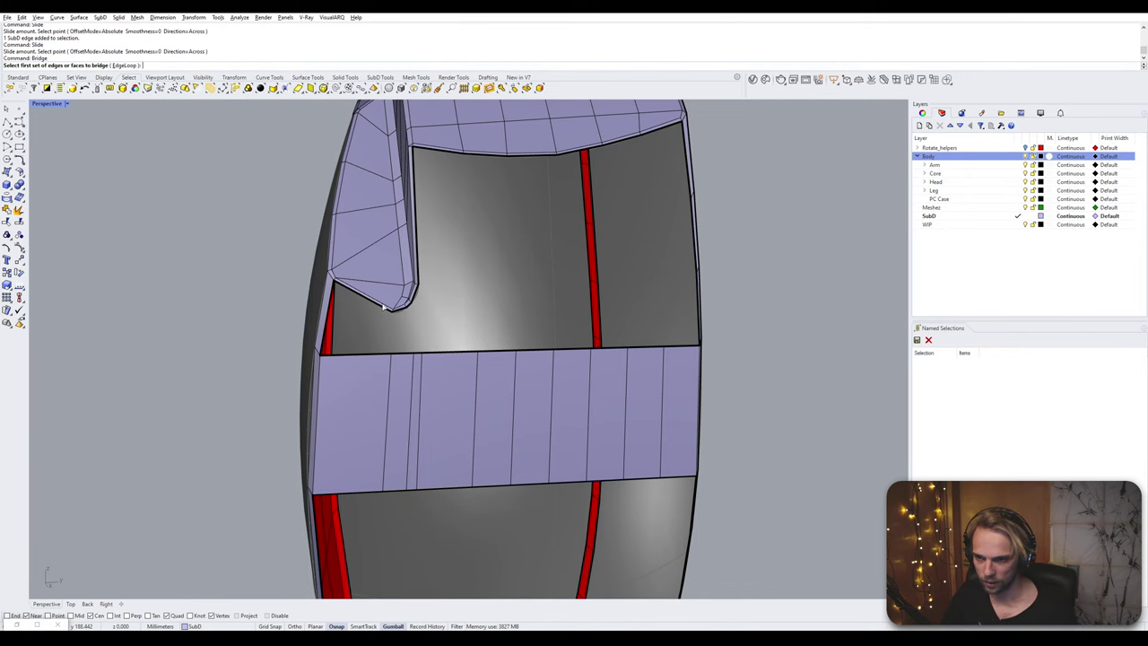
left_click(383, 307)
scroll(402, 308, "up", 5)
left_click(453, 298)
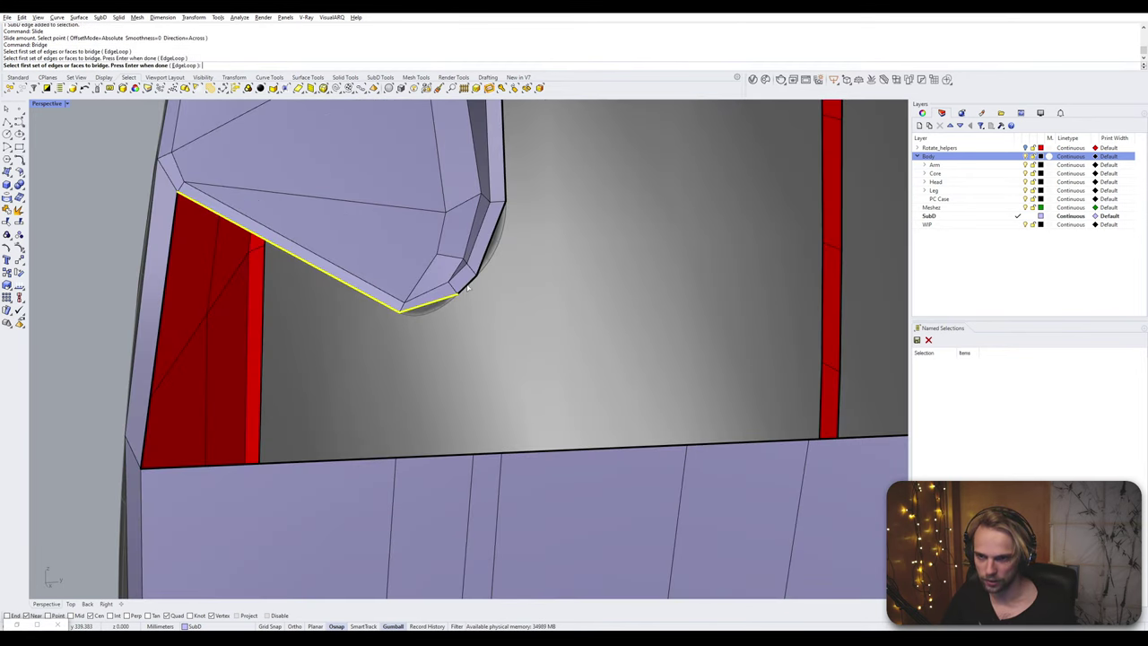
left_click(467, 285)
left_click(490, 272)
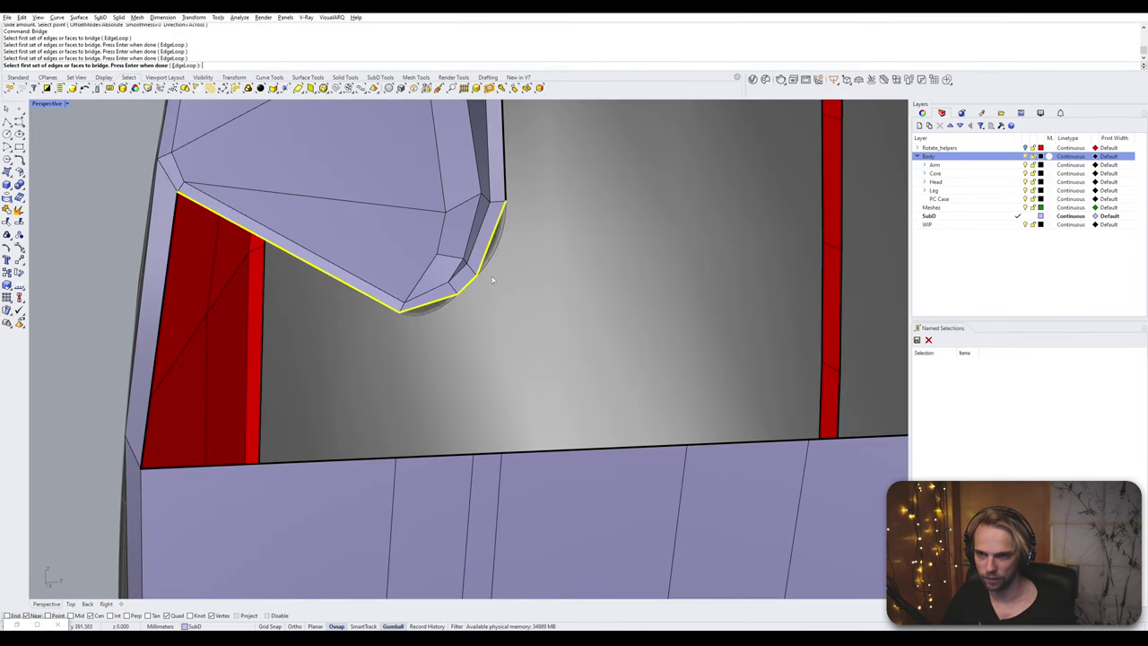
left_click(520, 453)
left_click(487, 455)
left_click(431, 457)
left_click(350, 463)
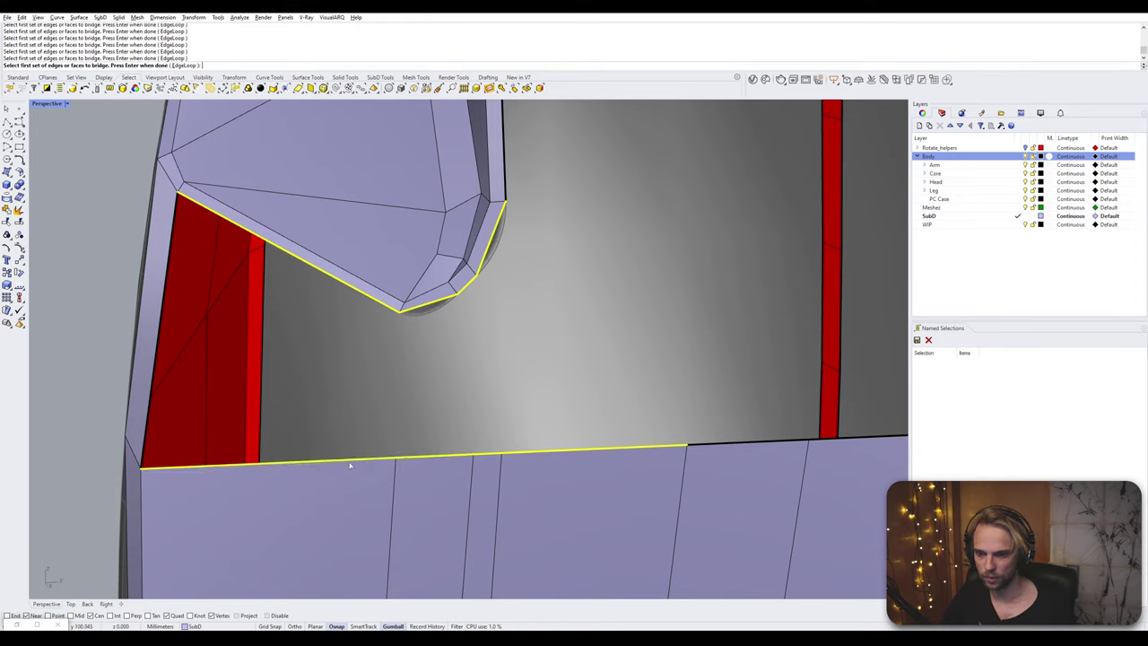
key("Return")
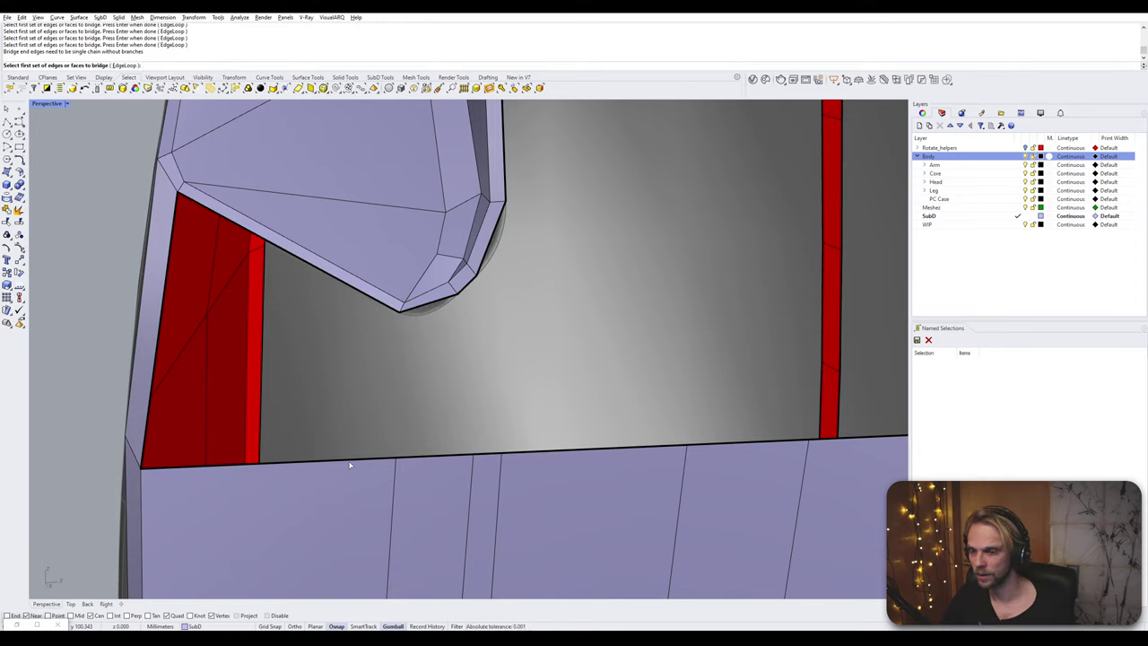
left_click(84, 90)
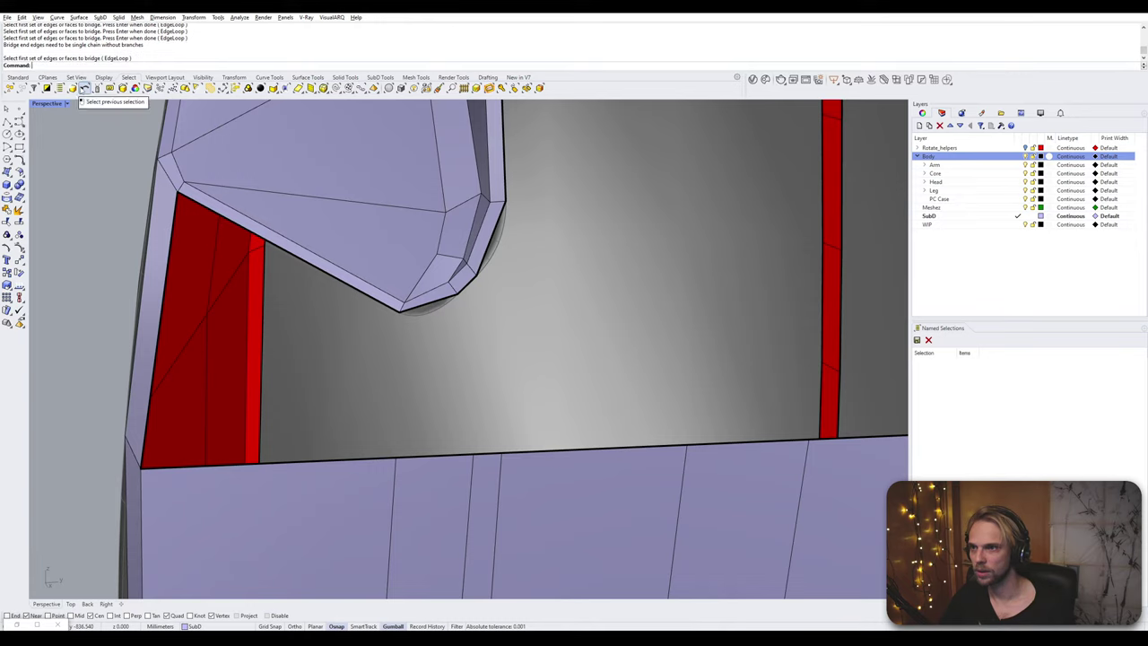
key("Escape")
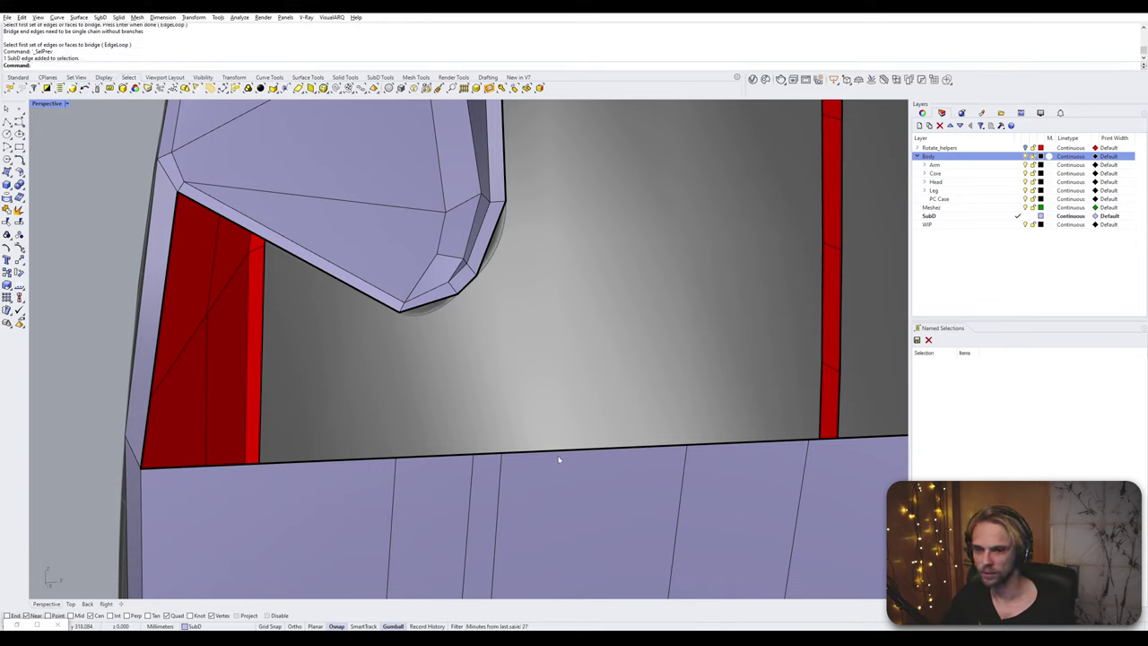
- Select the band's four top edges and the upper piece's four underside edges
left_click(559, 451, "ctrl+shift")
left_click(485, 454, "ctrl+shift")
left_click(451, 457, "ctrl+shift")
left_click(336, 459, "ctrl+shift")
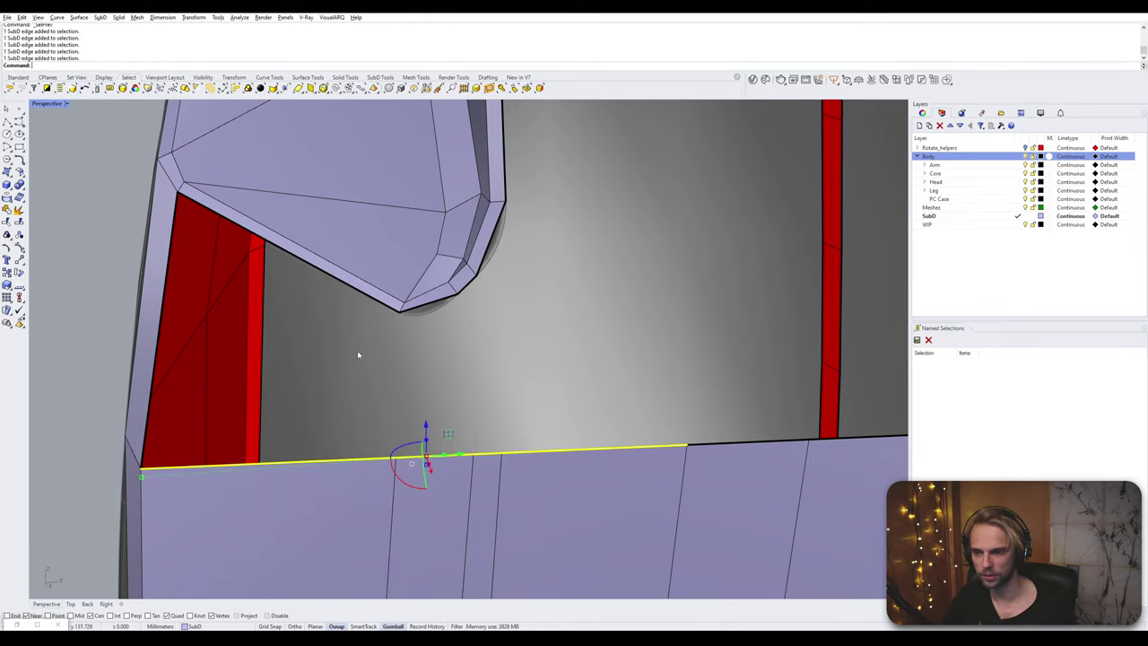
left_click(305, 260, "shift")
left_click(428, 302, "shift")
left_click(468, 283, "shift")
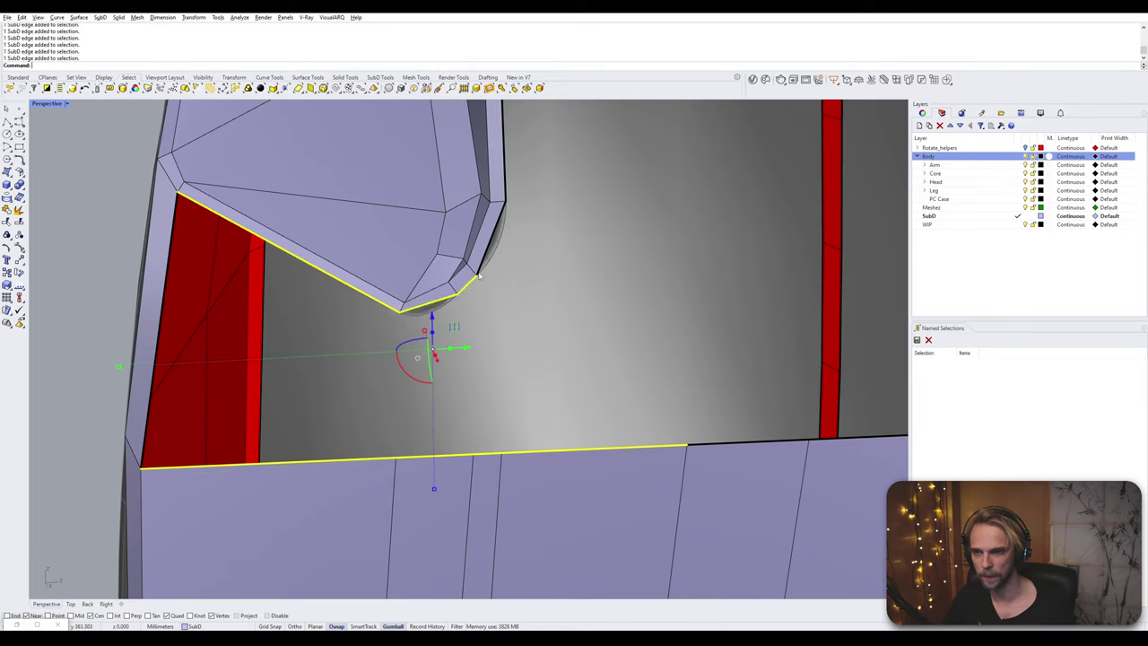
left_click(483, 265, "shift")
- Bridge the two edge chains with Segments reduced to 1, then preview the smoothed result
type("Bridge")
key("Return")
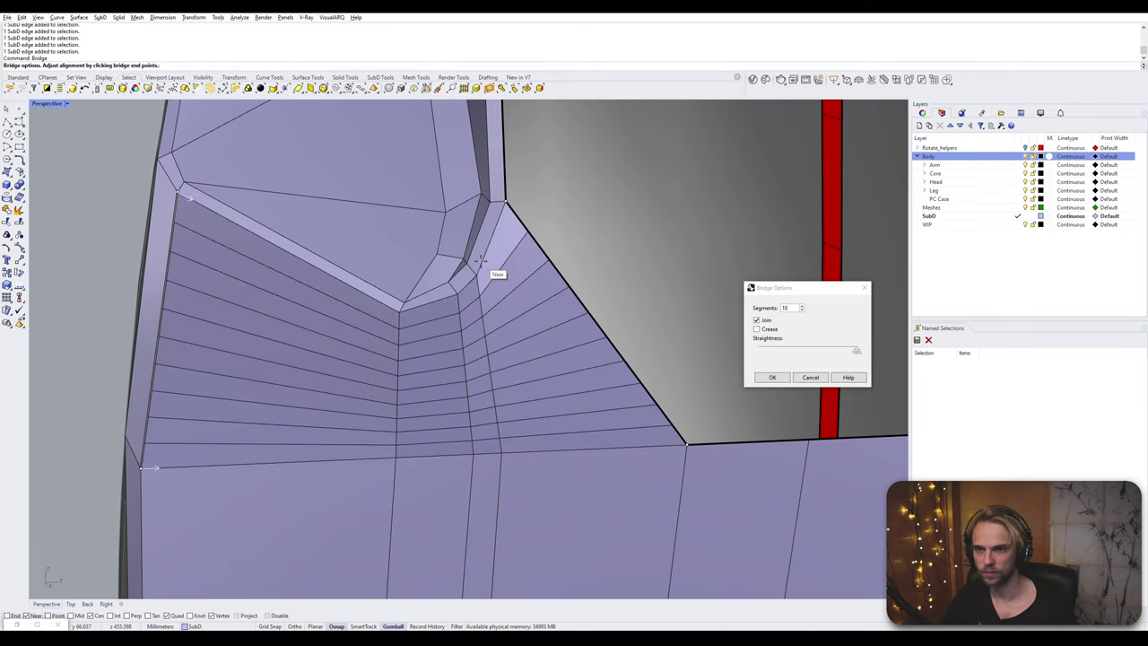
left_click(802, 310)
left_click(802, 310)
left_click(802, 311)
left_click(801, 310)
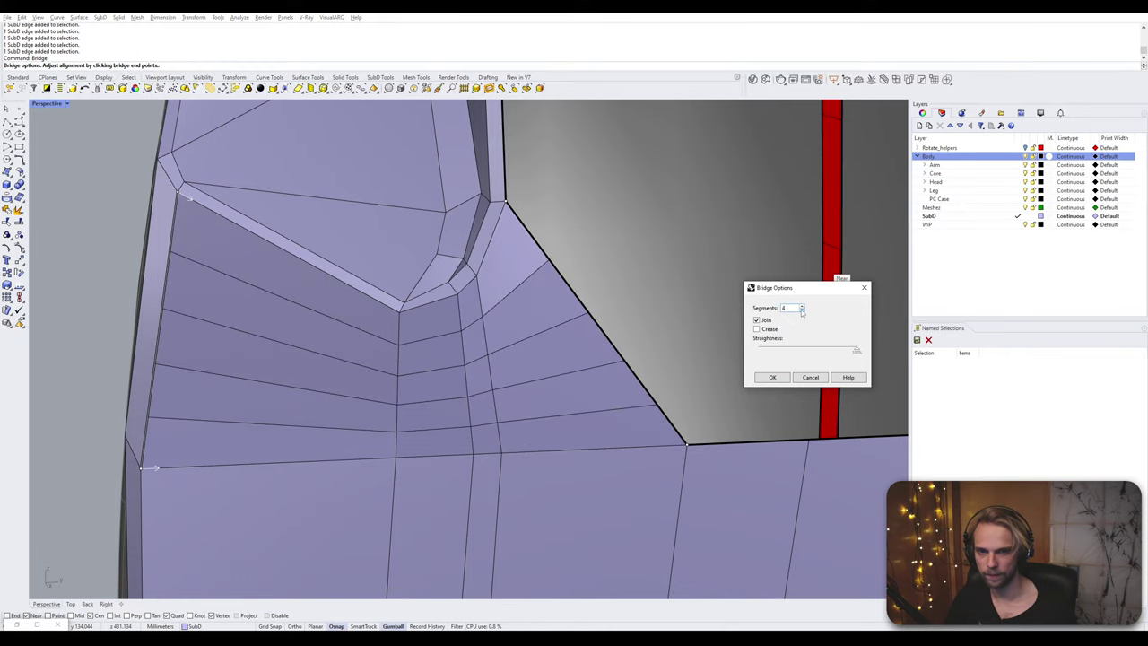
left_click(802, 310)
left_click(802, 310)
left_click(801, 311)
left_click(802, 312)
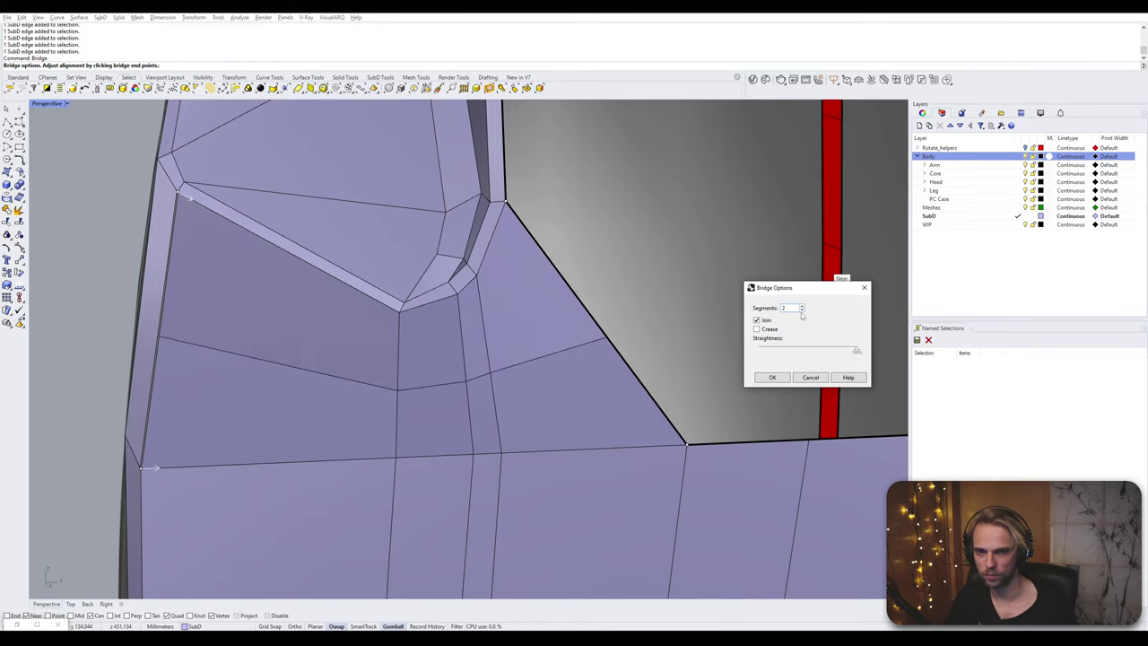
left_click(802, 311)
left_click(774, 376)
scroll(724, 364, "down", 9)
right_click_drag(725, 364, 472, 318, "shift")
key("Tab")
scroll(485, 295, "down", 6)
key("Tab")
scroll(471, 317, "up", 6)
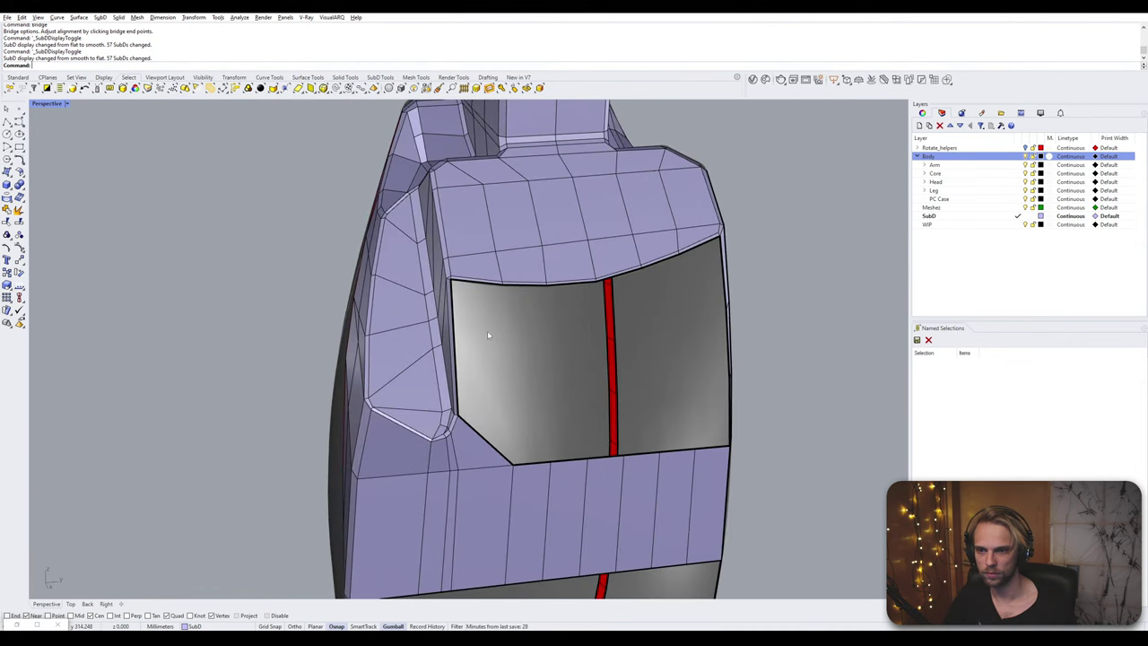
- Select the side opening's top and bottom edges, then clear the selection
left_click(489, 449, "ctrl+shift")
left_click(475, 283, "ctrl+shift")
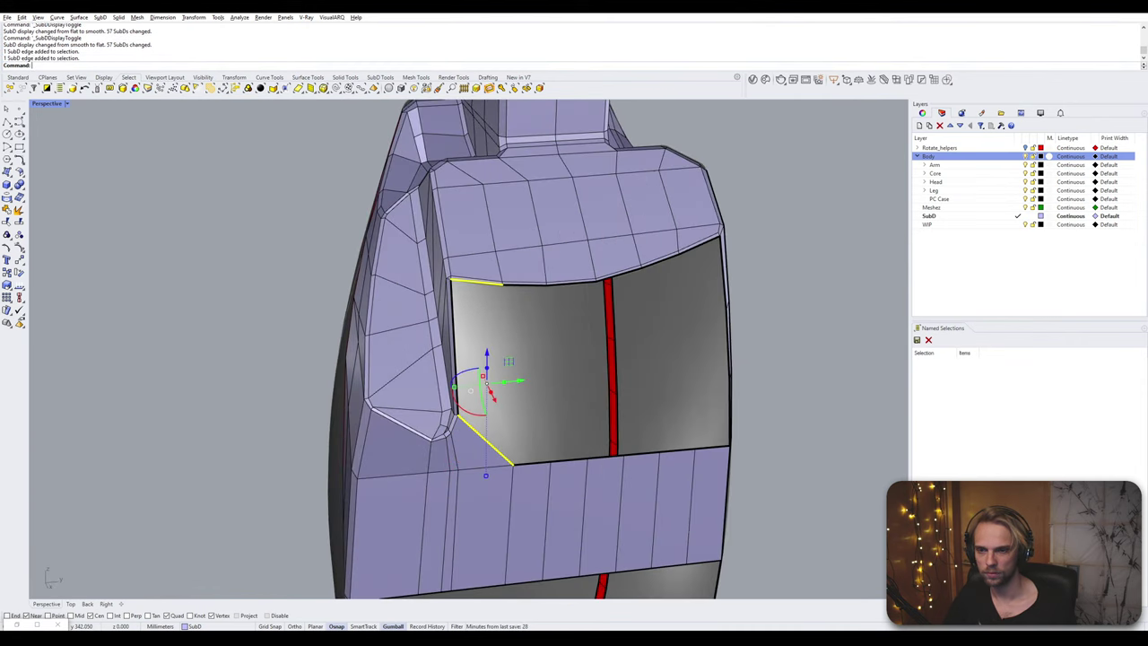
left_click(528, 286, "ctrl+shift")
left_click(537, 463, "ctrl+shift")
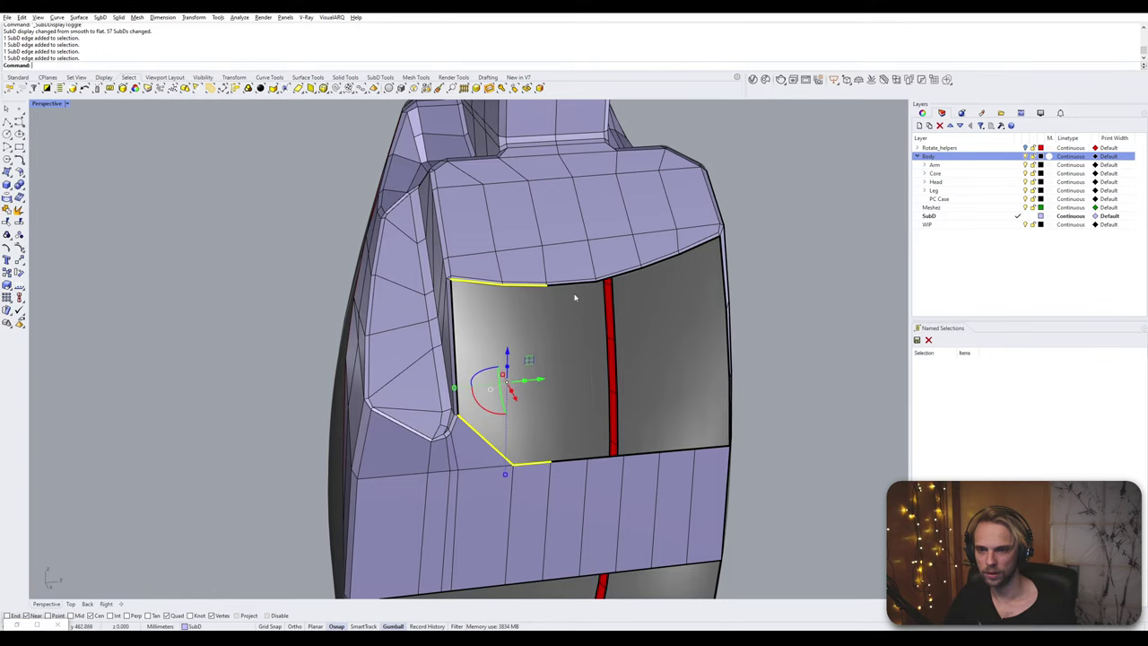
left_click(574, 283, "ctrl+shift")
left_click(574, 463, "ctrl+shift")
left_click(618, 273, "ctrl+shift")
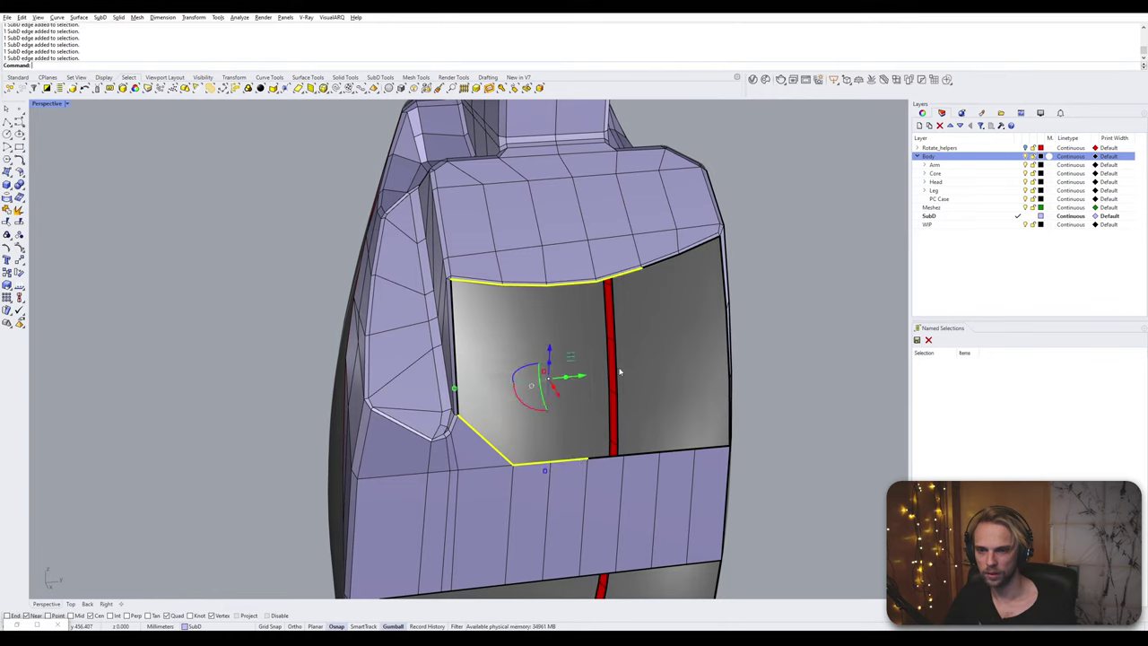
left_click(610, 462, "ctrl+shift")
key("Escape")
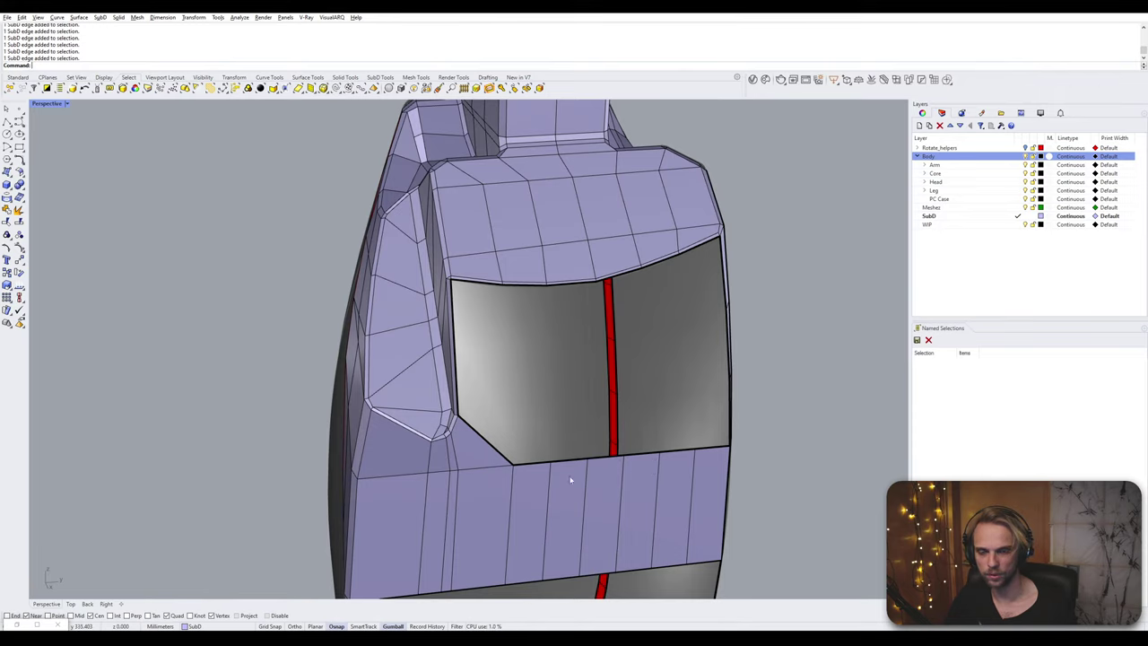
- Delete a stray lower-band edge and the vertical edge at the opening's right
left_click(661, 475, "ctrl+shift")
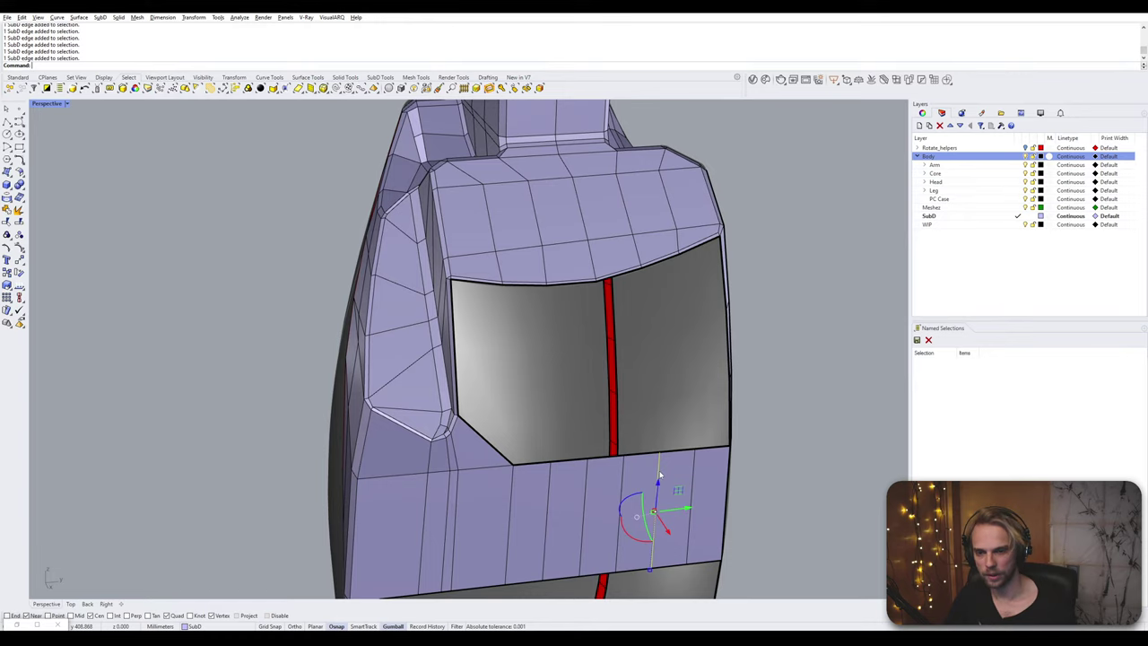
key("Delete")
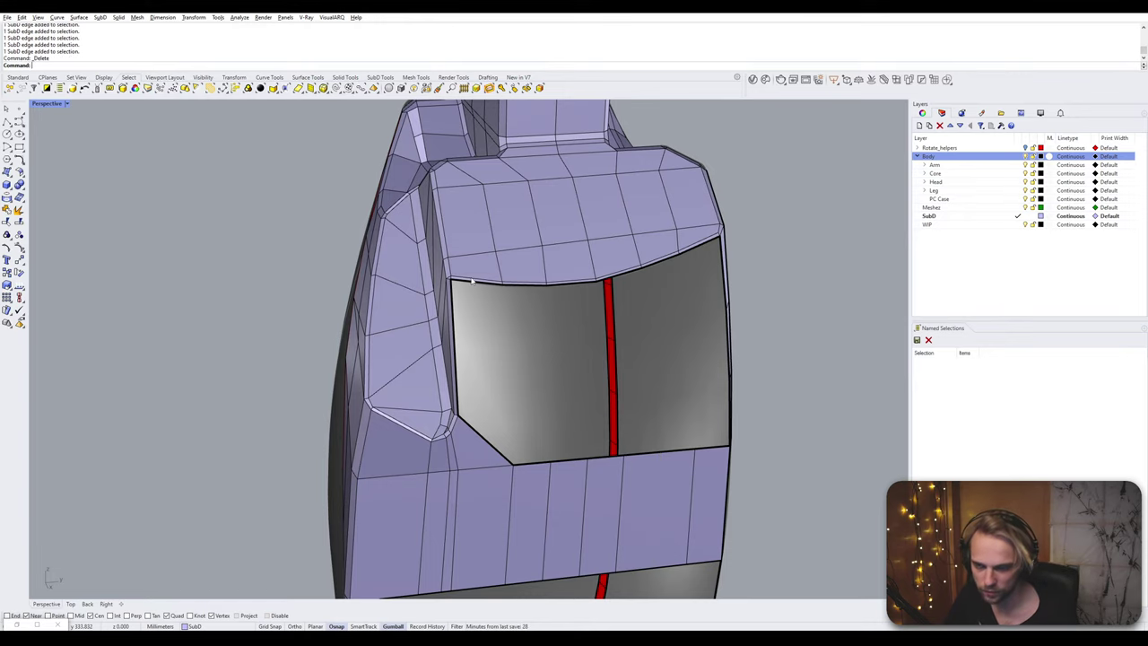
right_click_drag(657, 453, 536, 317)
double_click(564, 308, "ctrl+shift")
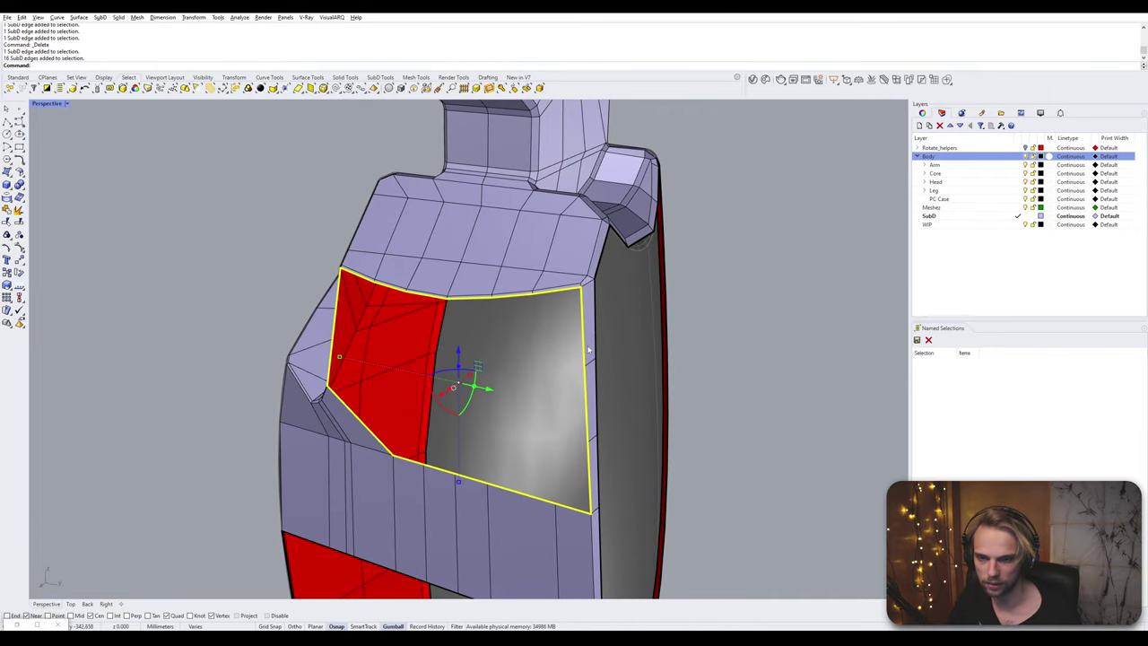
left_click(592, 394)
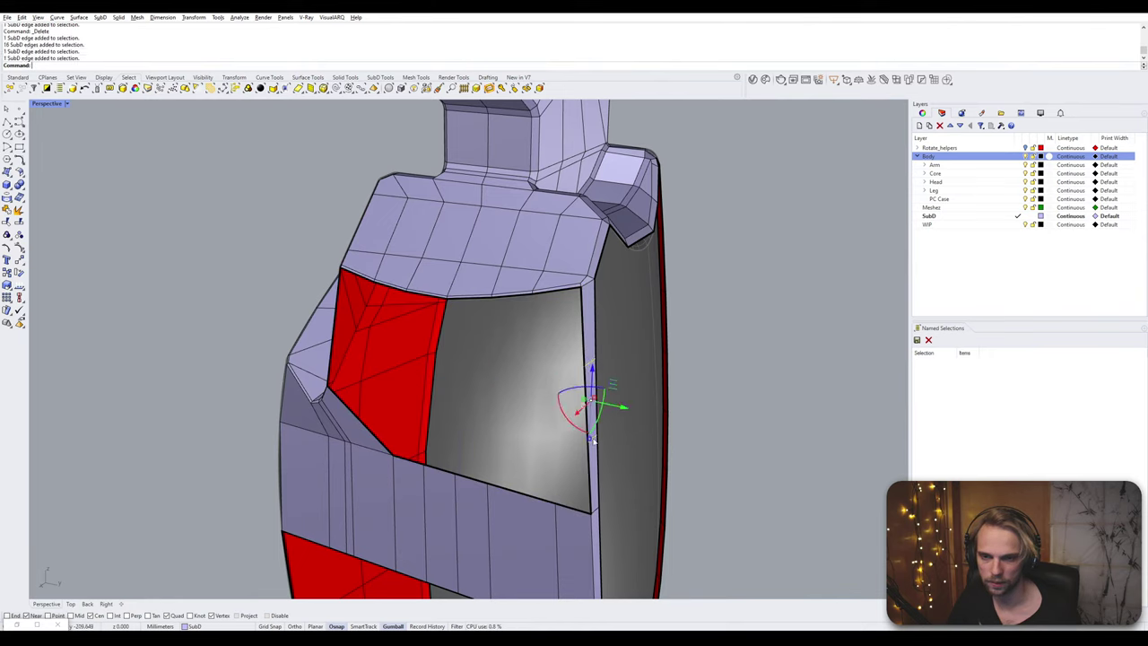
key("Delete")
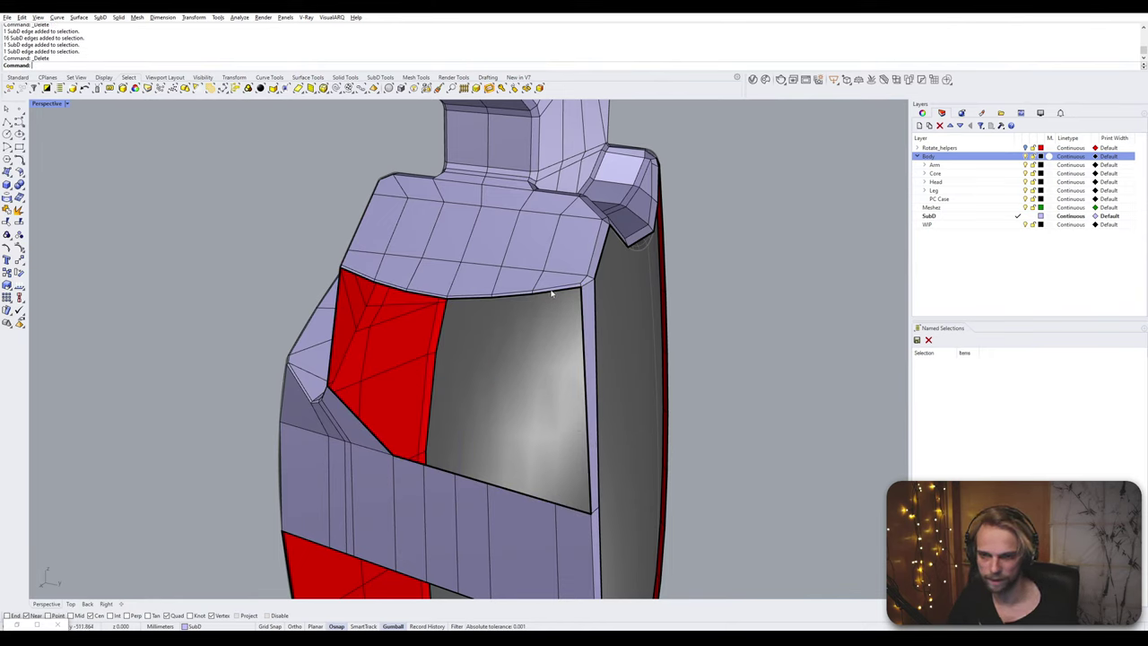
- Select the opening's edge loop, leaving out its left and right vertical edges
double_click(552, 292)
left_click(580, 316, "ctrl")
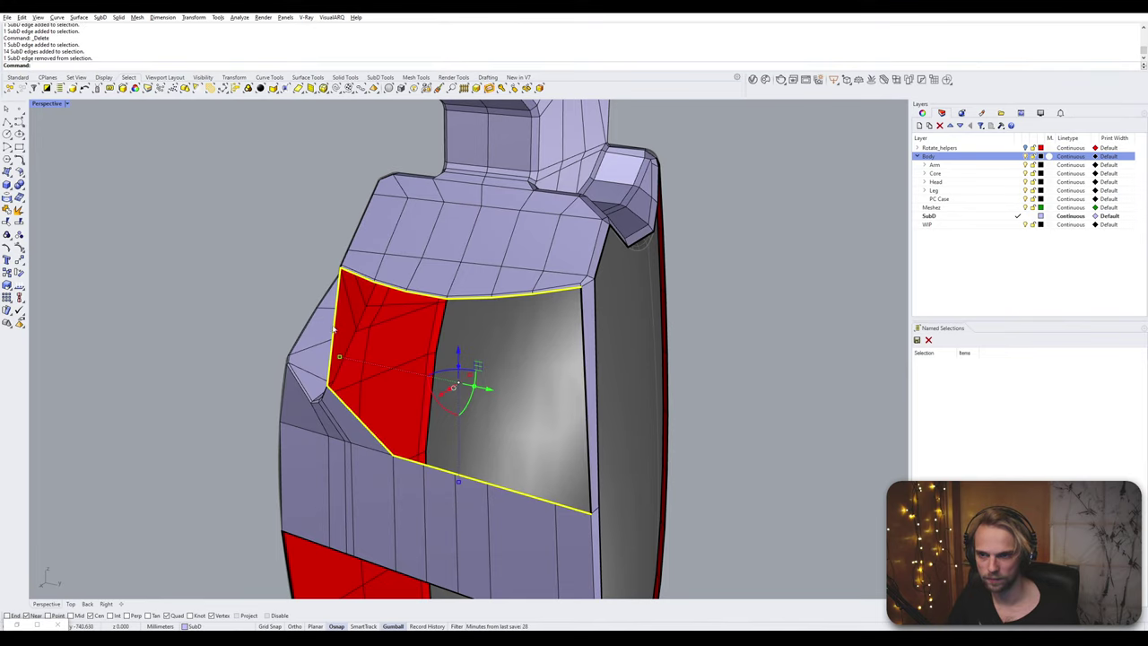
left_click(334, 326, "shift")
left_click(334, 326, "ctrl")
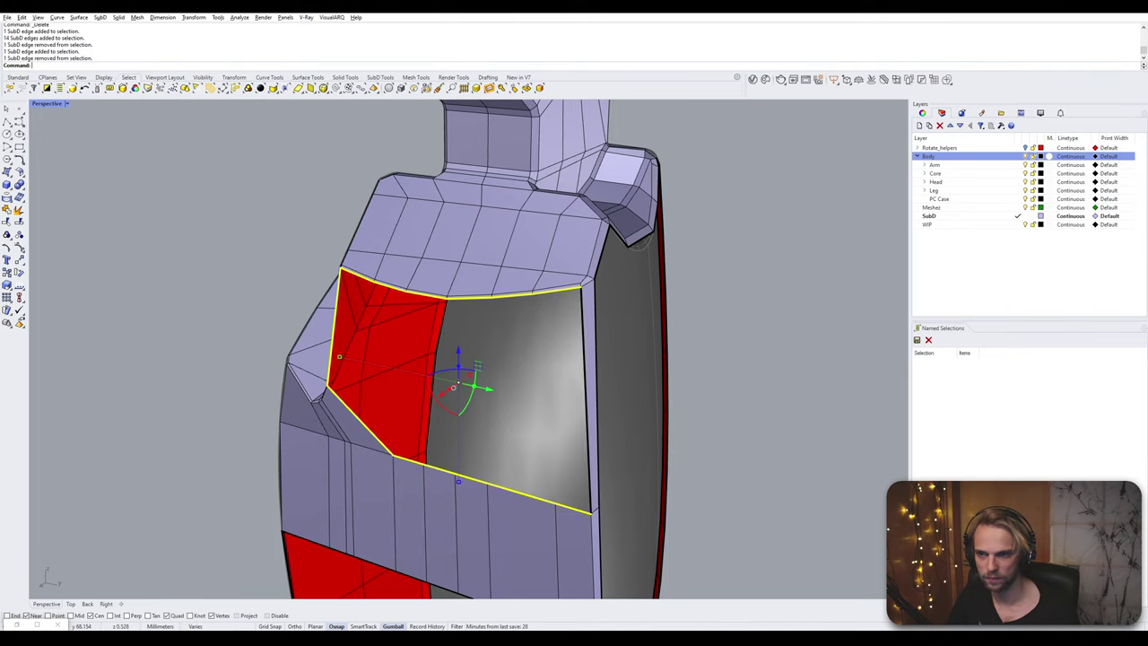
right_click_drag(336, 326, 391, 356)
scroll(396, 286, "up", 6)
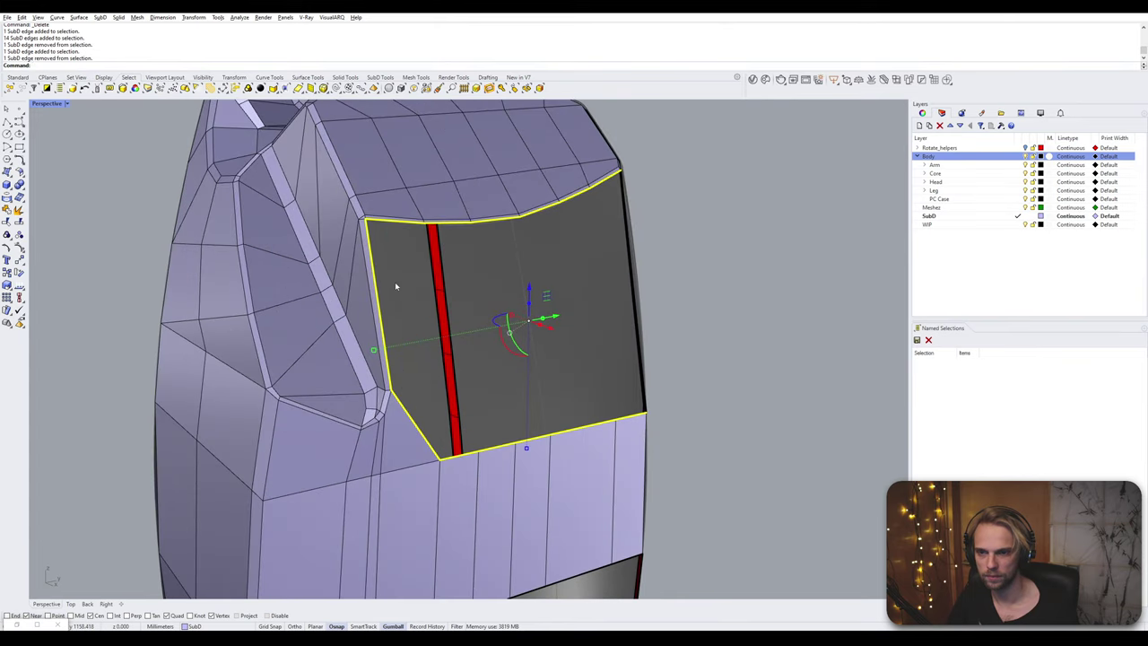
left_click(374, 311, "ctrl")
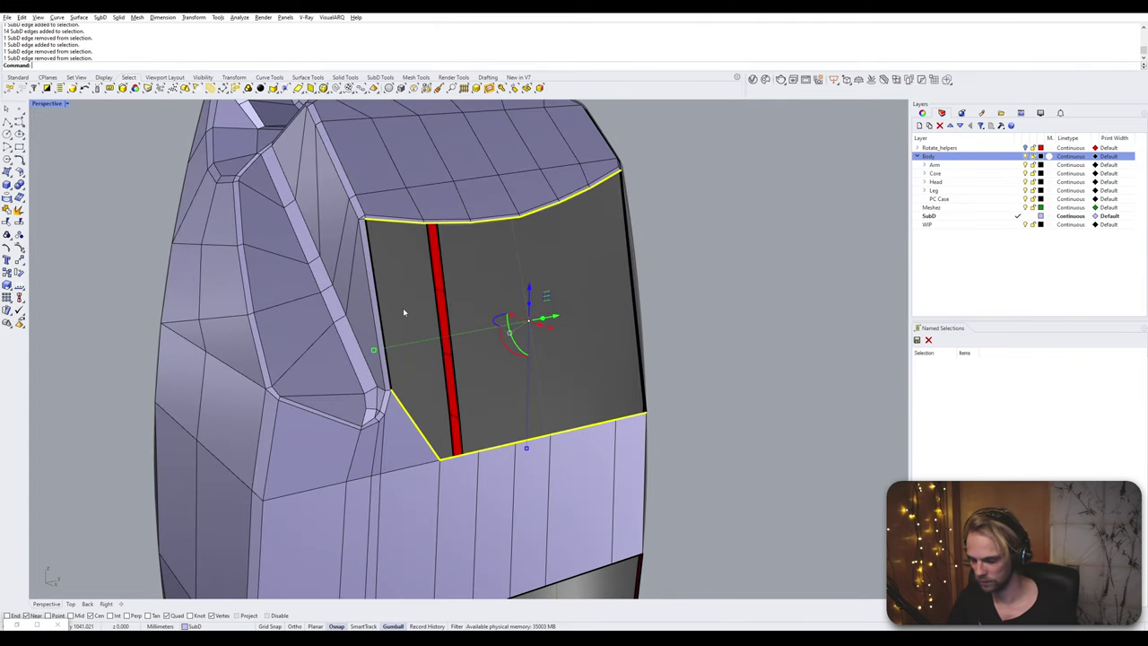
- Bridge the opening's top and bottom edges to fill it, then preview it smoothed
type("bridge")
key("Return")
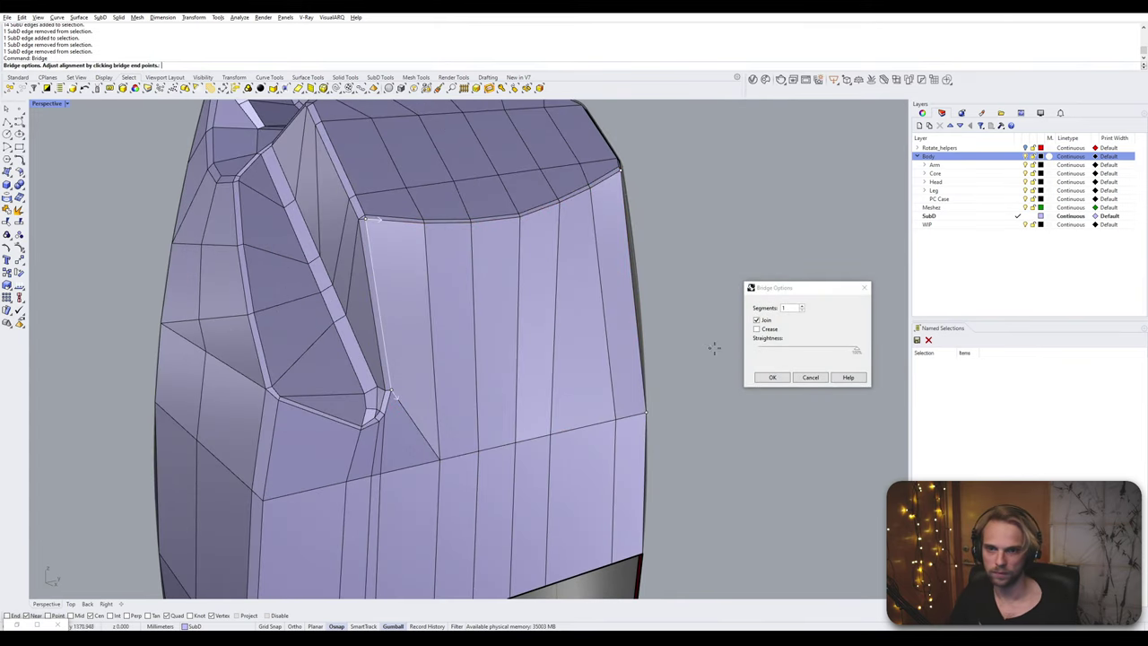
left_click(773, 377)
scroll(610, 389, "down", 5)
right_click_drag(644, 382, 492, 318)
key("Tab")
key("Tab")
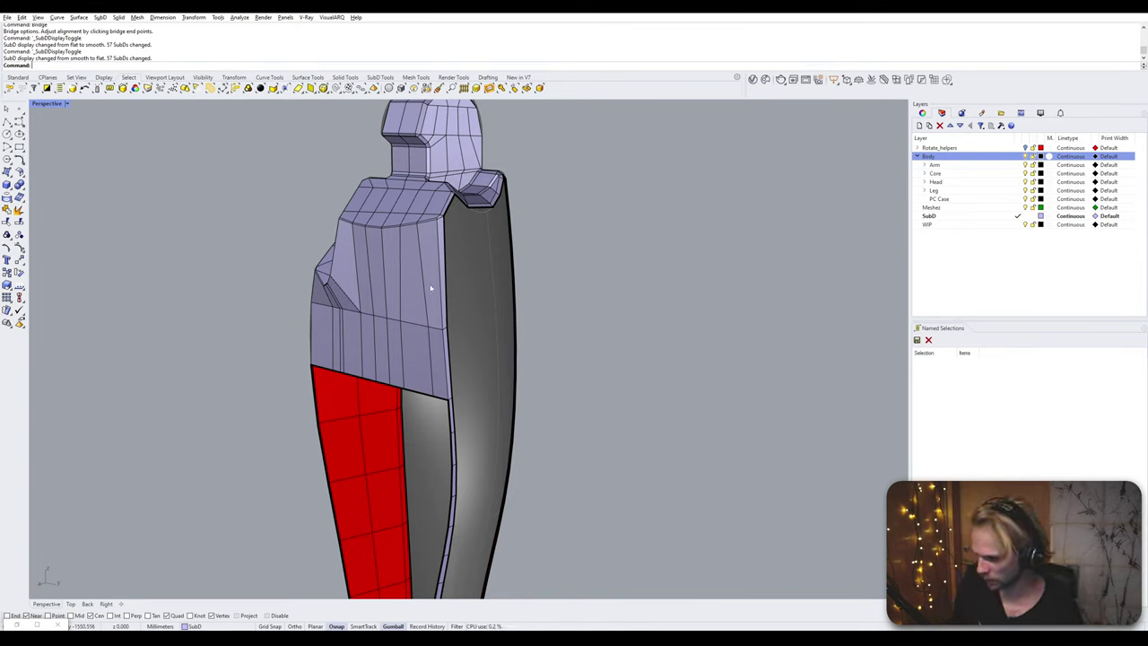
- Delete the first two edges of the thin strip along the gap
right_click_drag(430, 288, 335, 271)
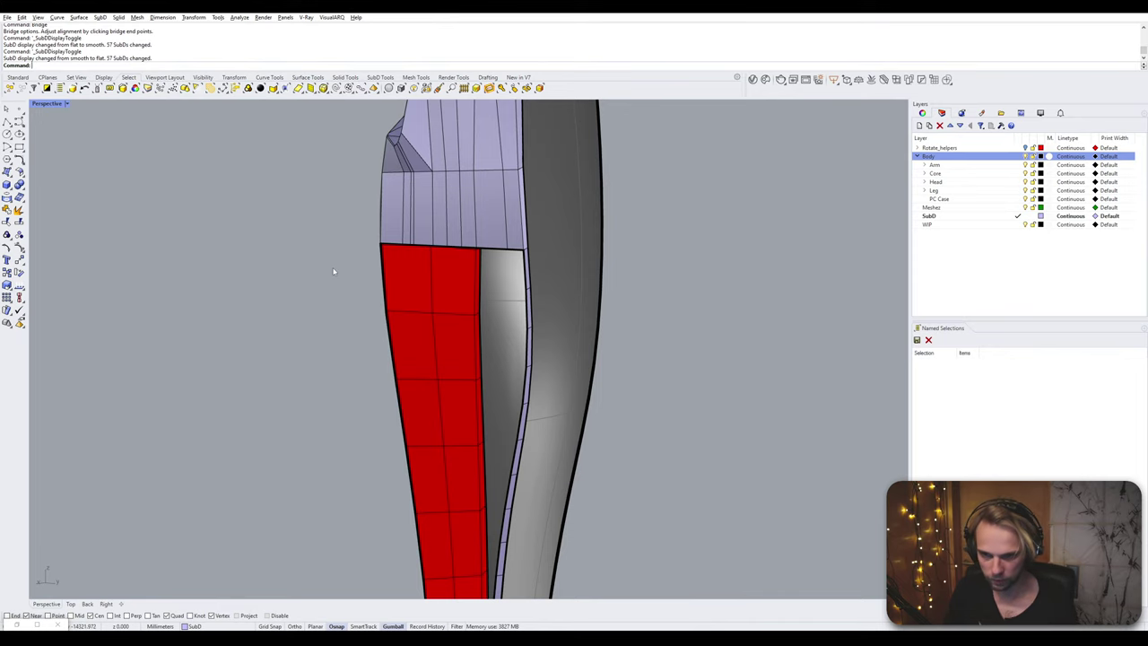
right_click_drag(333, 272, 543, 296)
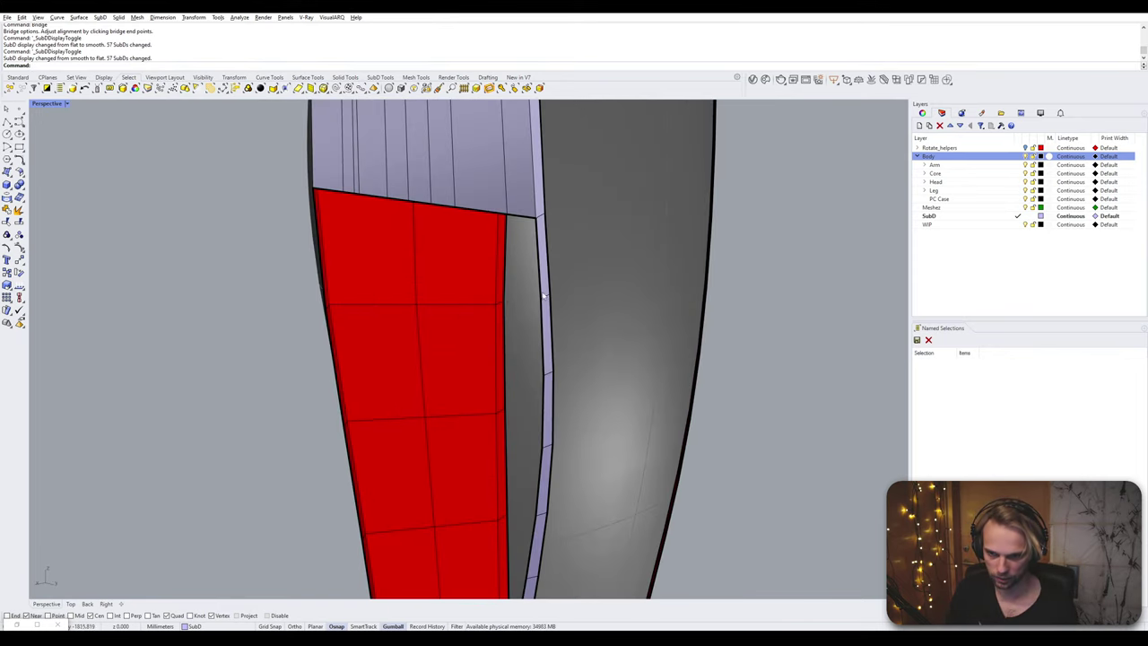
left_click(543, 296, "ctrl+shift")
left_click(549, 447, "ctrl+shift")
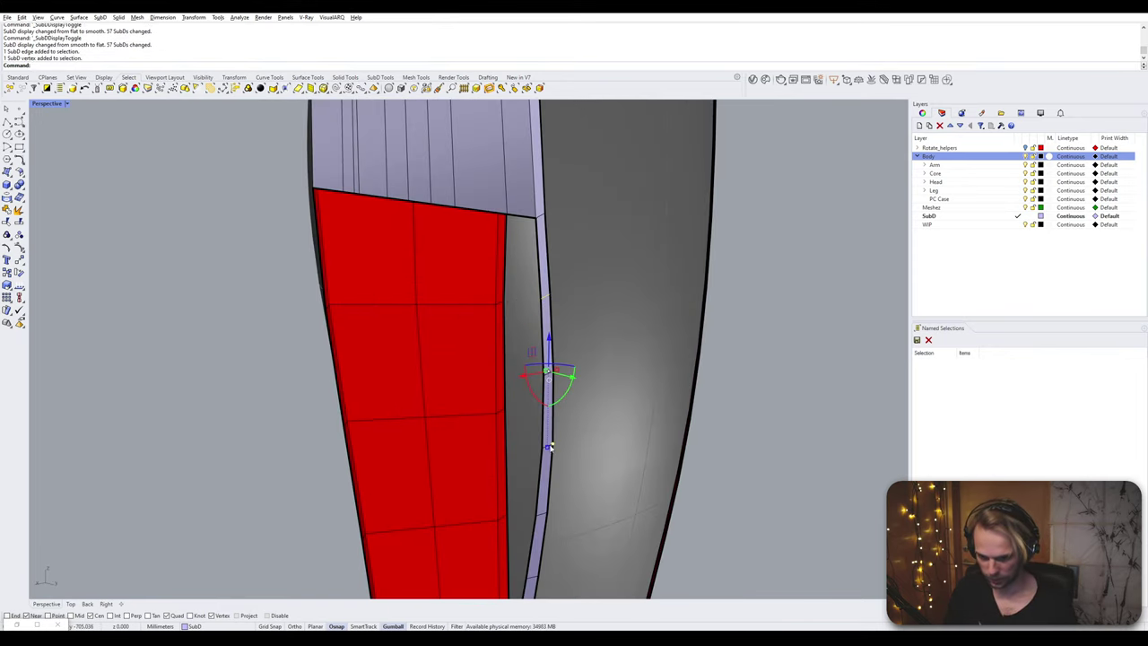
scroll(549, 446, "up", 3)
left_click(551, 447, "ctrl+shift")
left_click(550, 453, "ctrl+shift")
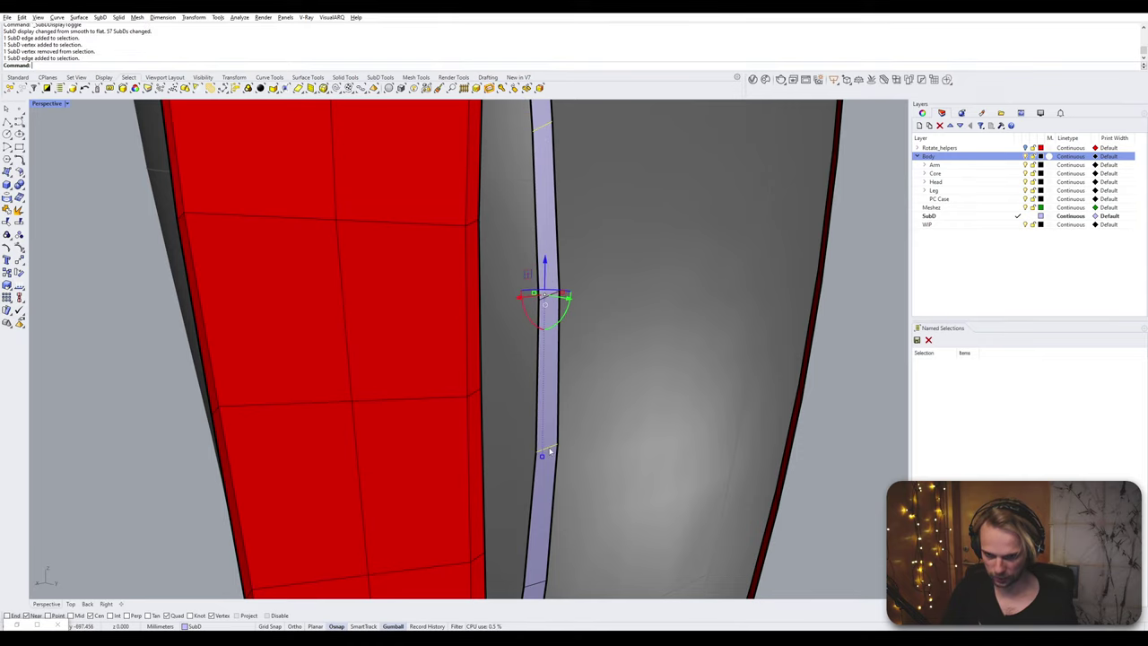
key("Delete")
scroll(550, 453, "down", 3)
- Delete two more strip edges, one near the purple side and one further up
right_click_drag(520, 448, 534, 355)
scroll(572, 458, "up", 5)
left_click(580, 436, "ctrl+shift")
right_click_drag(547, 434, 403, 399)
scroll(510, 443, "down", 4)
key("Delete")
right_click_drag(409, 287, 572, 456)
left_click(583, 335)
key("Delete")
- Delete the last two edges of the remaining strip
left_click(556, 375)
left_click(546, 457)
key("Delete")
right_click_drag(443, 423, 483, 342)
scroll(457, 361, "down", 4)
- Select the left and right edge loops bordering the long lower-leg gap
left_click(418, 330)
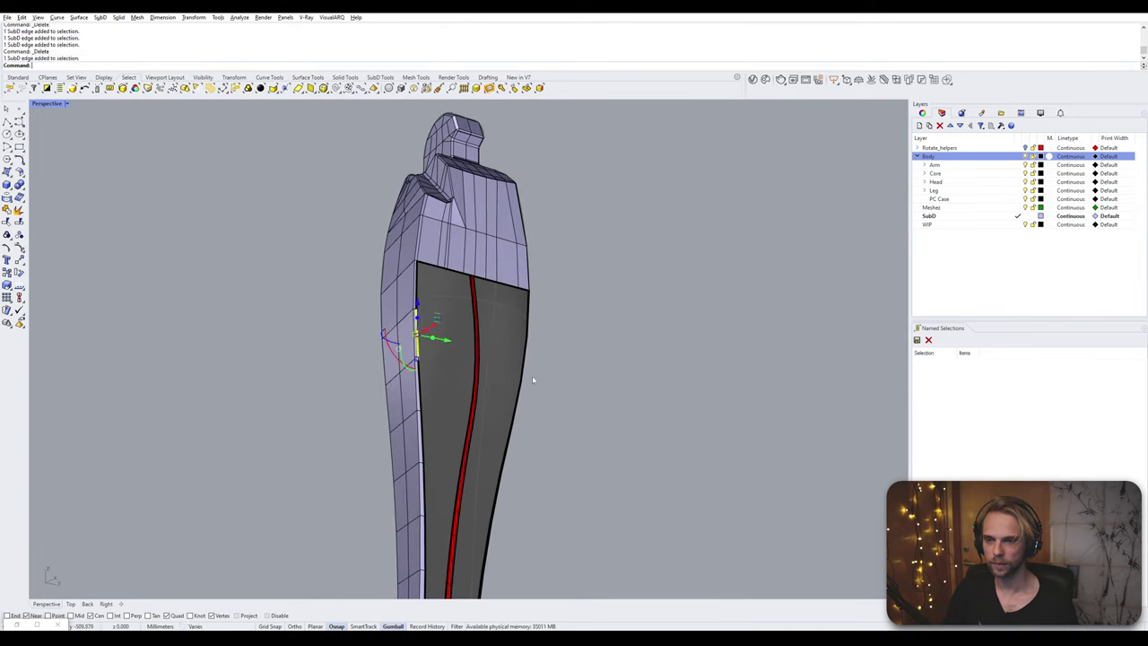
right_click_drag(533, 377, 488, 275)
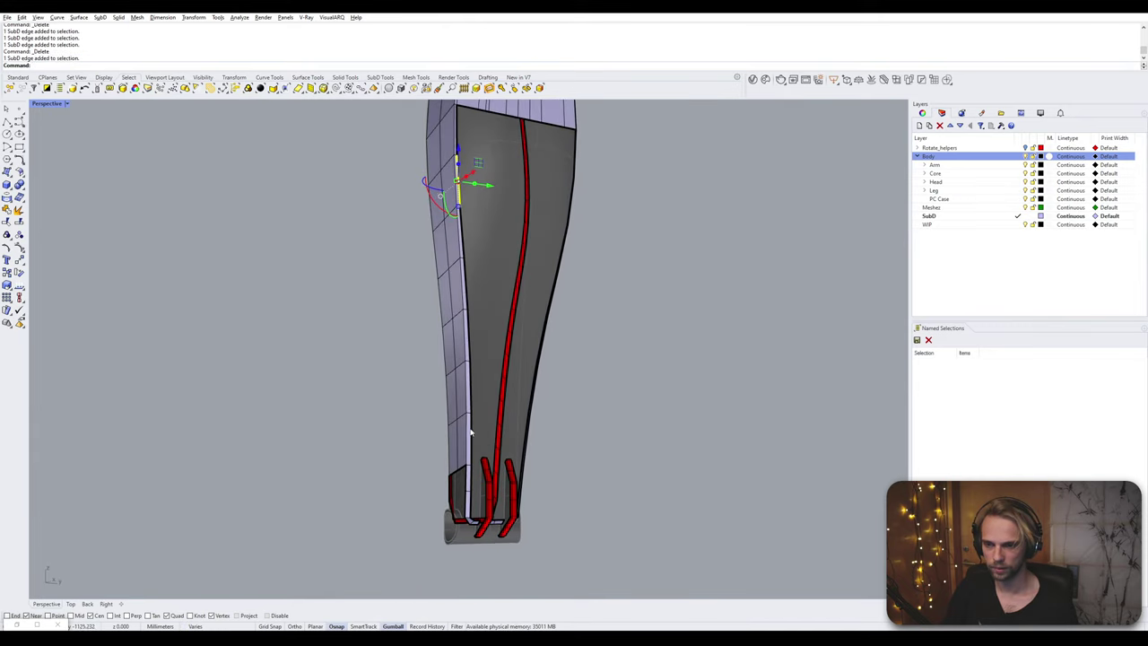
left_click(472, 432, "shift")
double_click(474, 392, "shift")
right_click_drag(474, 393, 475, 359)
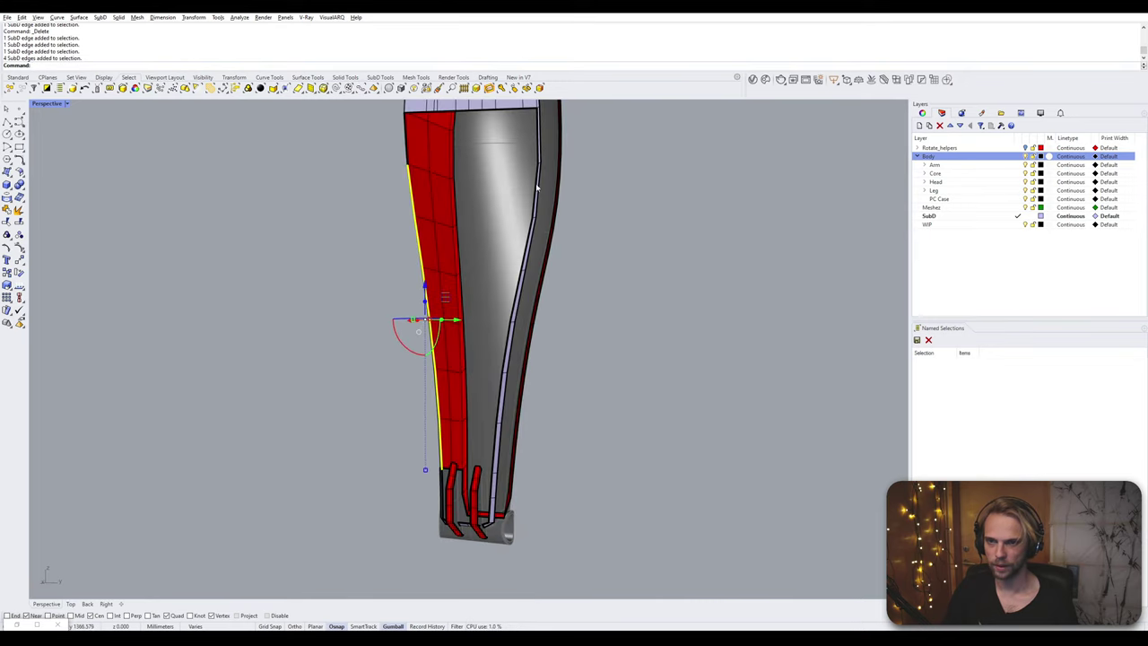
left_click(537, 187, "shift")
left_click(494, 444, "shift")
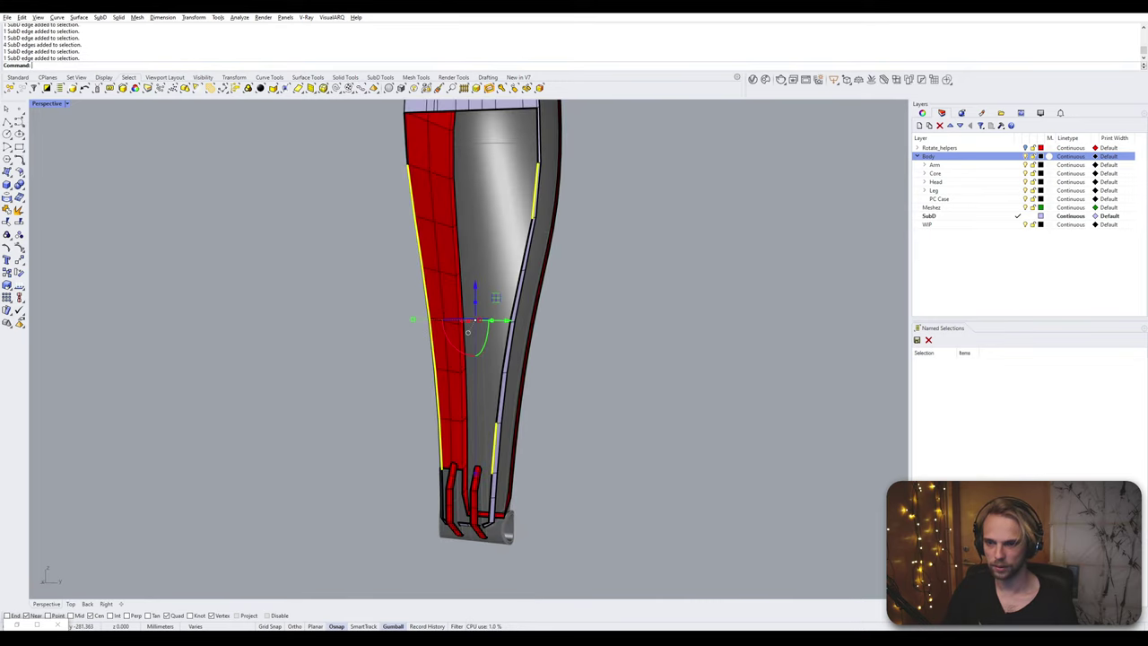
double_click(500, 408, "shift")
- Bridge the two gap edge loops with a 9-segment SubD bridge
type("bridge")
key("Return")
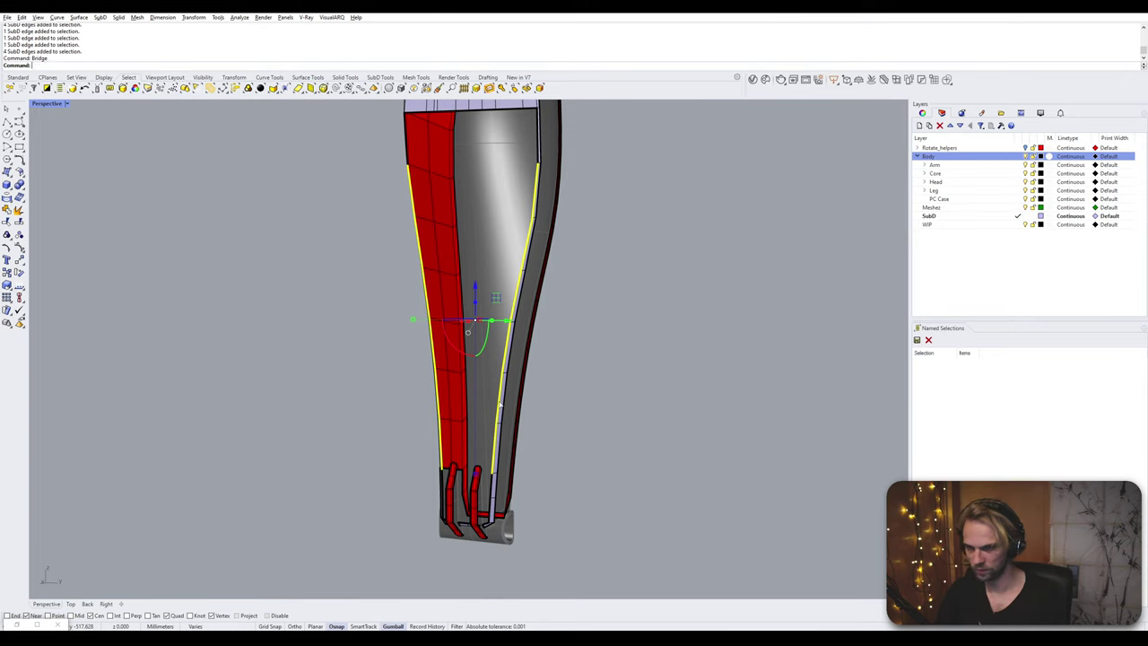
left_click(803, 306)
left_click(803, 305)
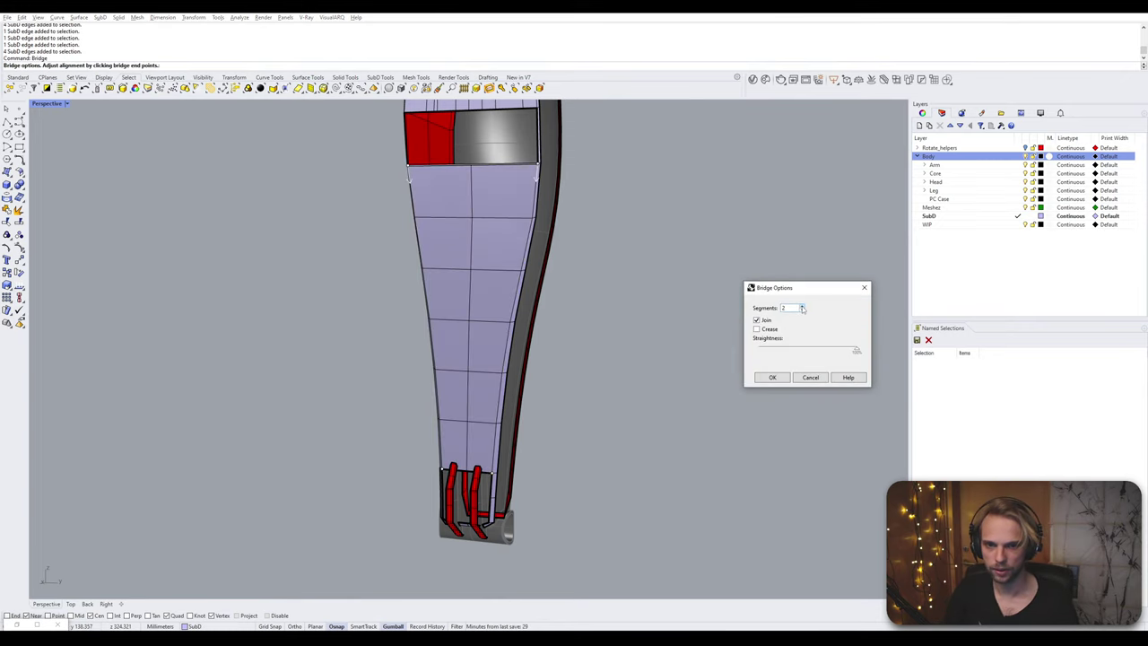
left_click(802, 305)
left_click(802, 306)
left_click(802, 306)
left_click(803, 306)
left_click(802, 306)
left_click(803, 306)
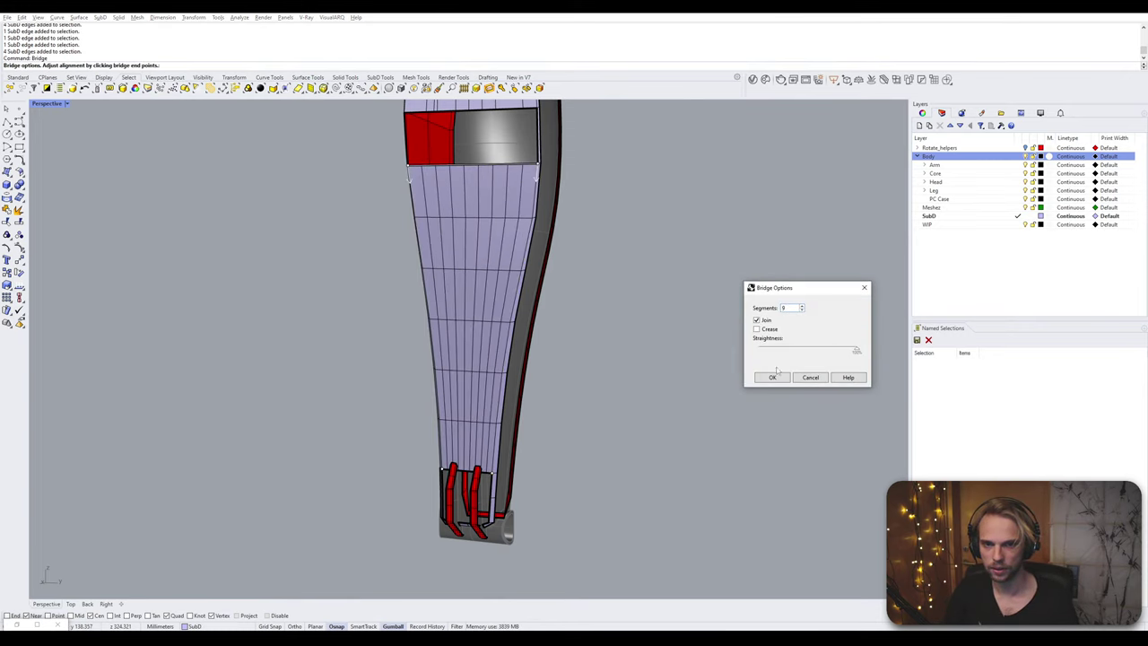
left_click(802, 305)
left_click(772, 378)
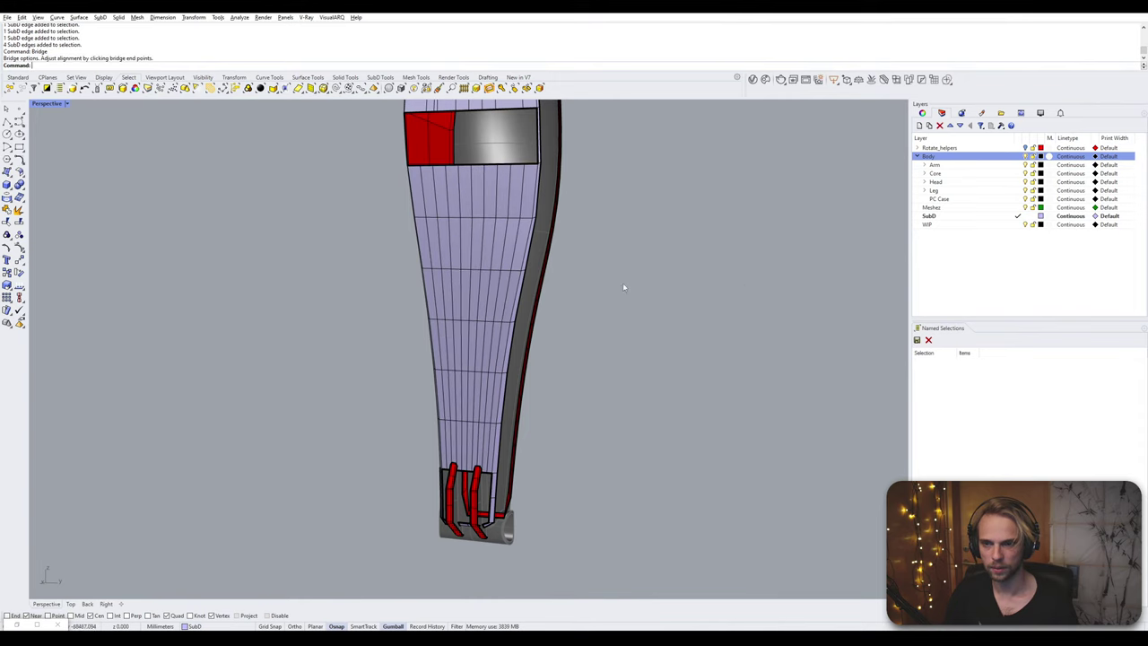
- Select the upper band's gap border edges without its vertical ends and attempt a bridge, then cancel
right_click_drag(434, 148, 511, 232, "shift")
scroll(477, 312, "up", 6)
scroll(511, 233, "up", 1)
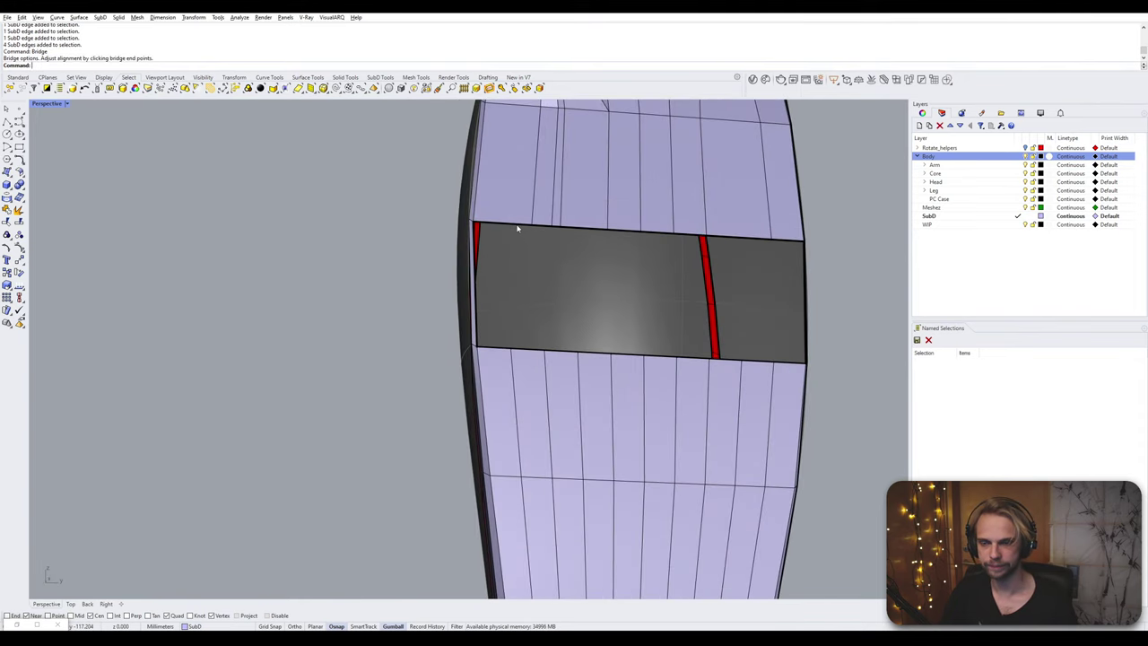
double_click(519, 225)
left_click(475, 257, "ctrl")
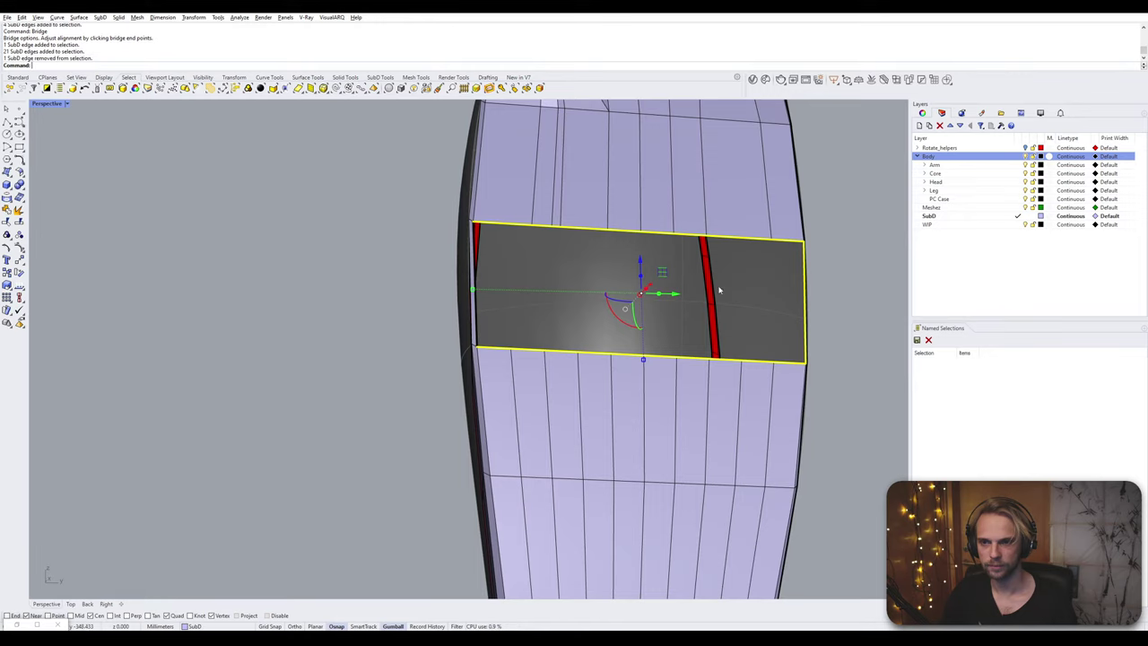
left_click(805, 292, "ctrl")
right_click(805, 293)
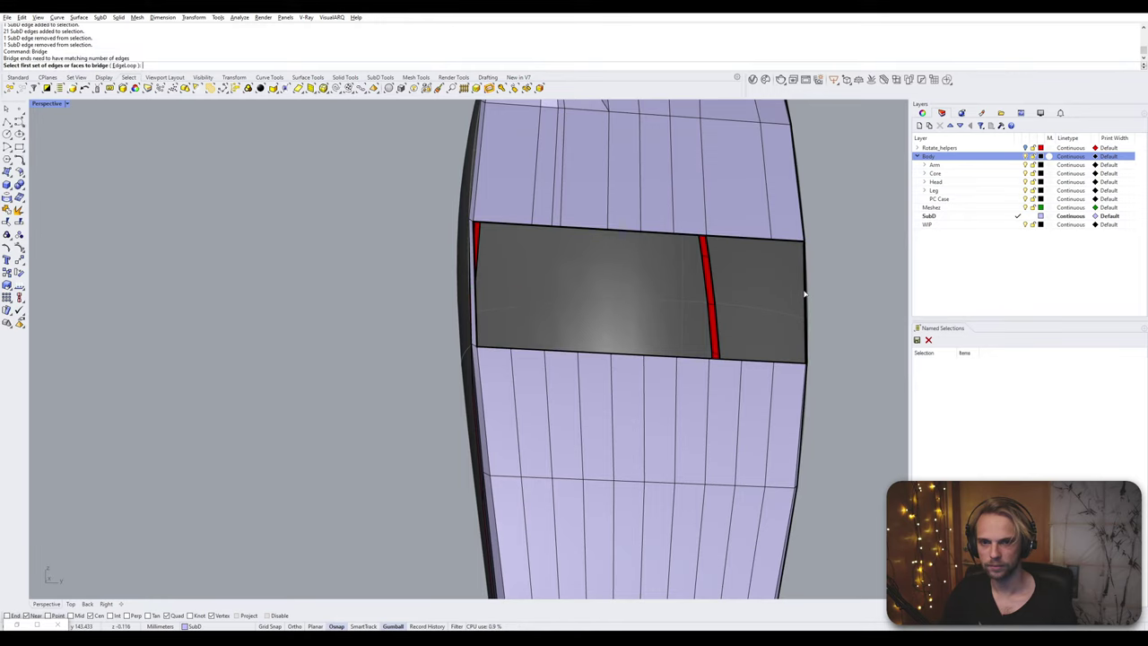
double_click(513, 226)
left_click(475, 254, "ctrl")
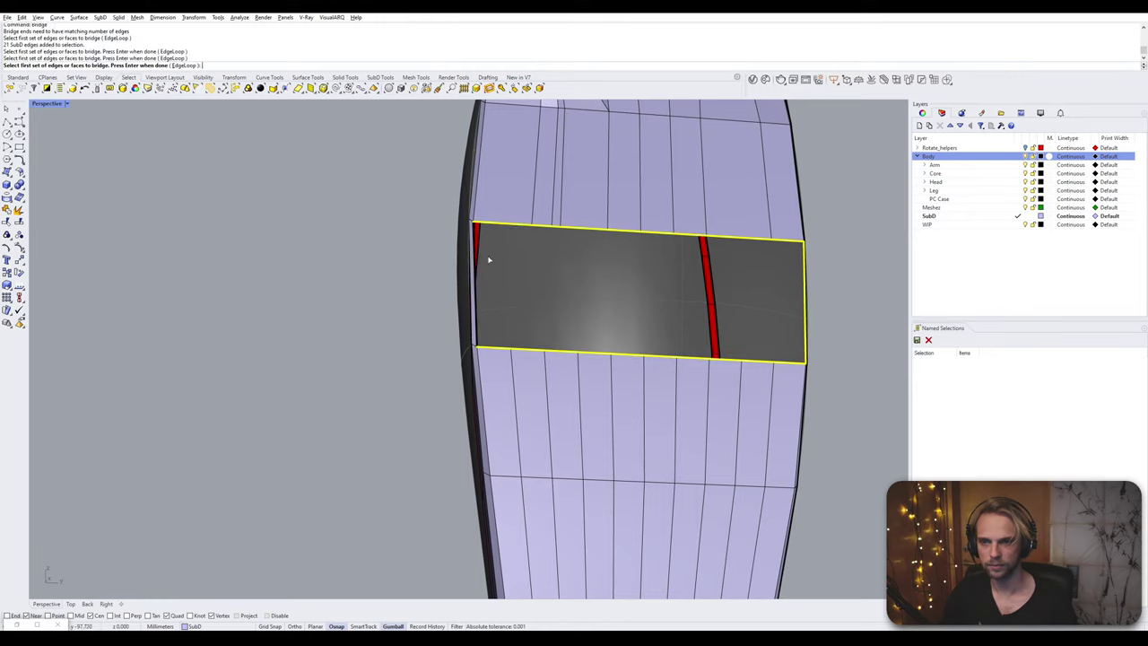
left_click(804, 280, "ctrl")
type("BR")
key("Return")
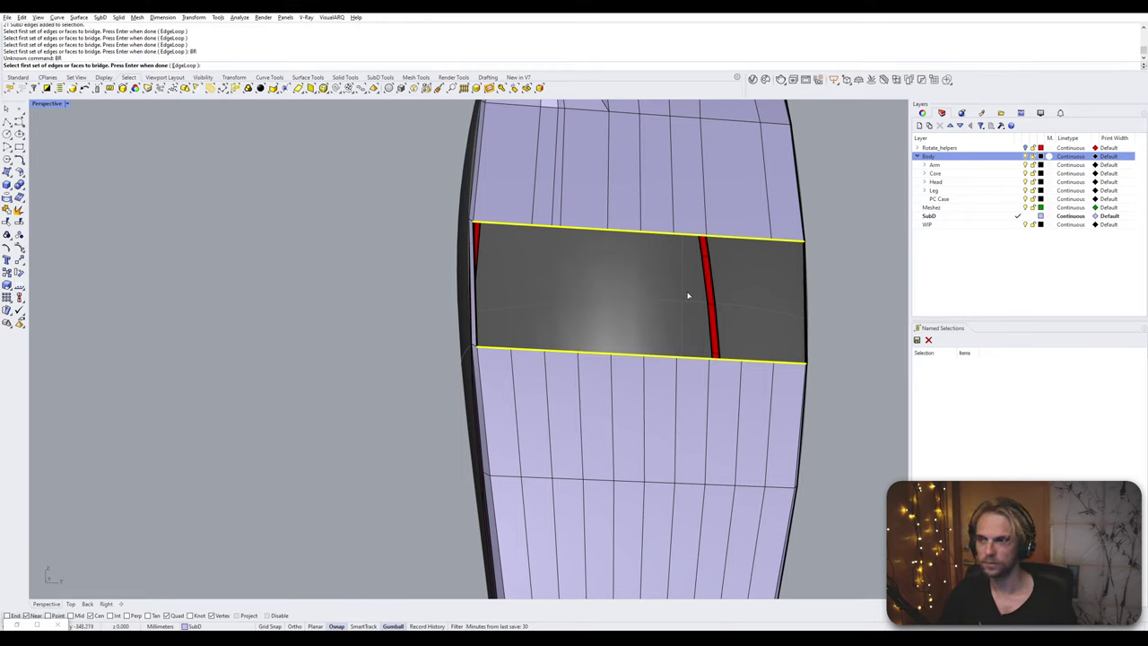
key("Escape")
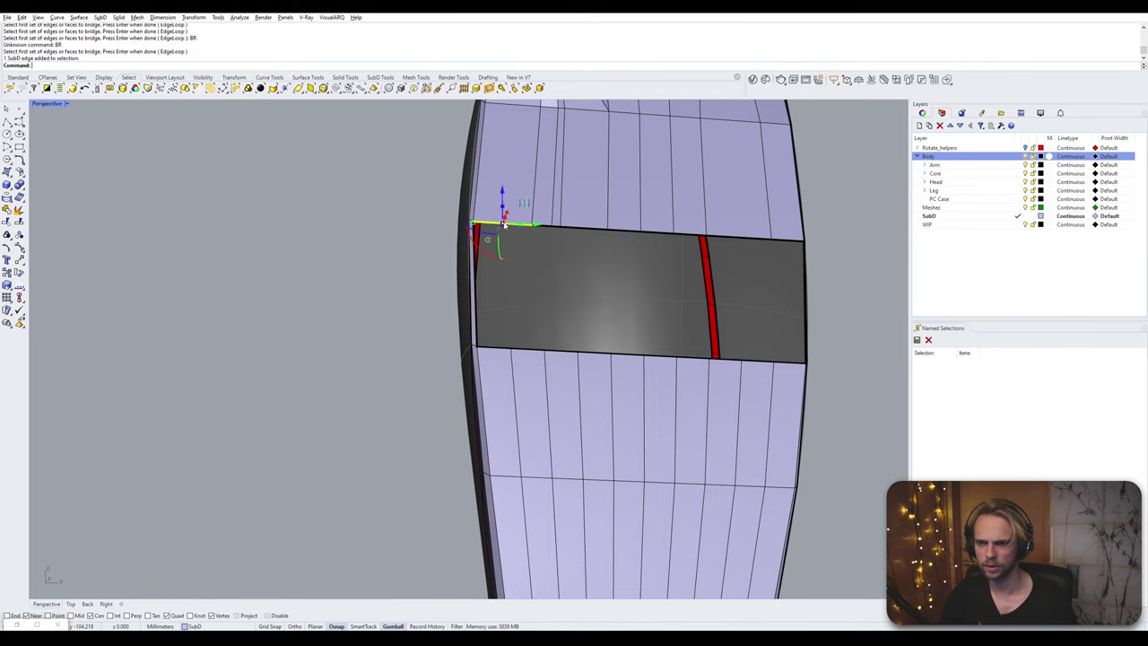
- Refine the band's gap edge selection at both ends and retry the bridge, then cancel
double_click(488, 235)
left_click(476, 243, "shift")
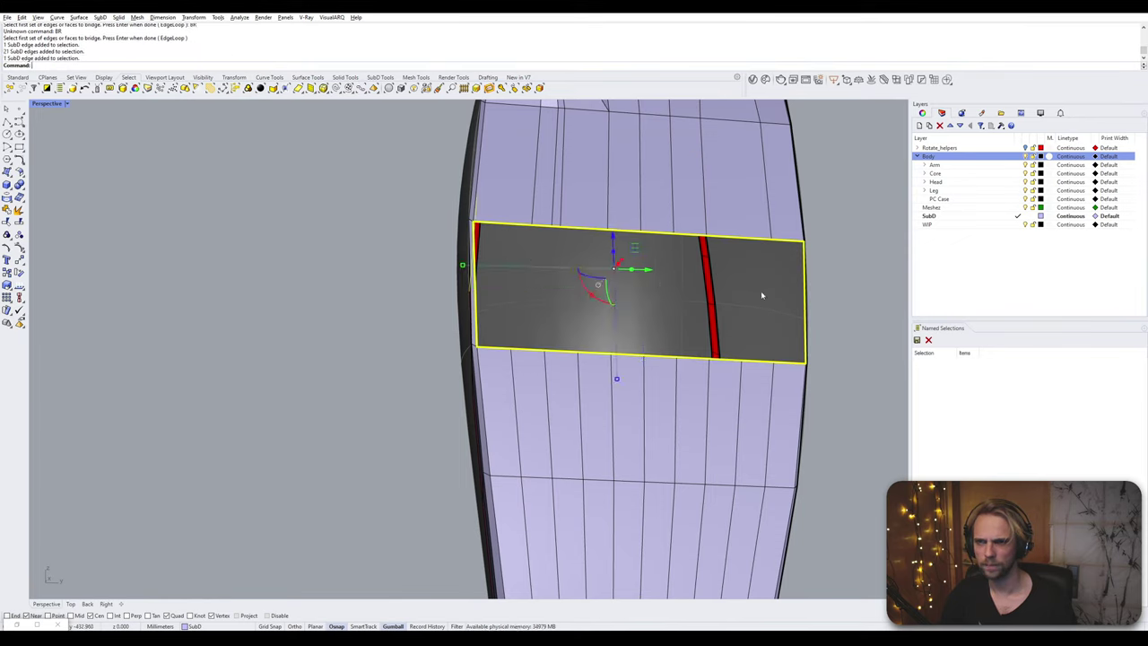
left_click(804, 284, "shift")
left_click(805, 284, "ctrl")
left_click(807, 287, "ctrl")
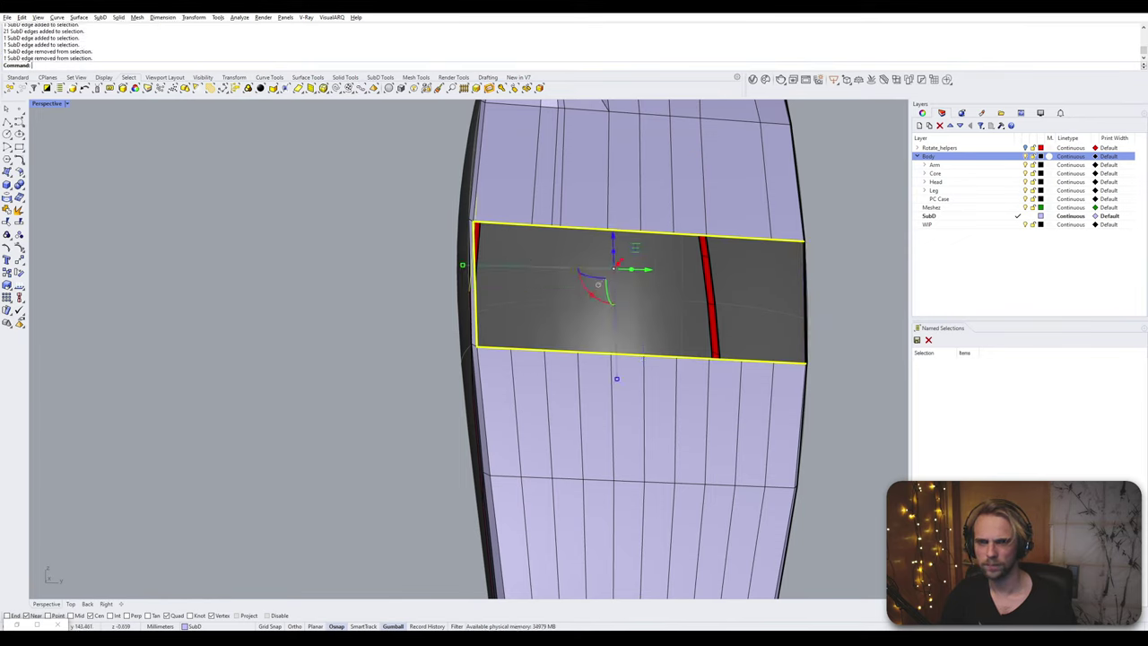
left_click(480, 250, "shift")
left_click(478, 251, "ctrl")
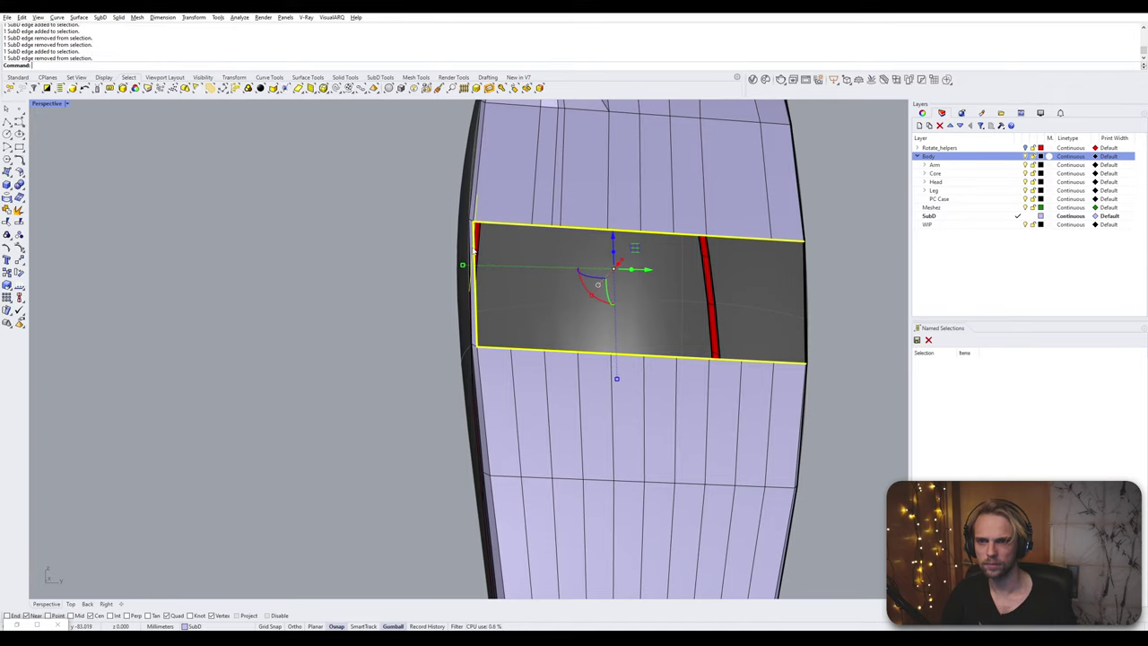
left_click(476, 251, "ctrl")
left_click(472, 251, "shift")
left_click(471, 301, "shift")
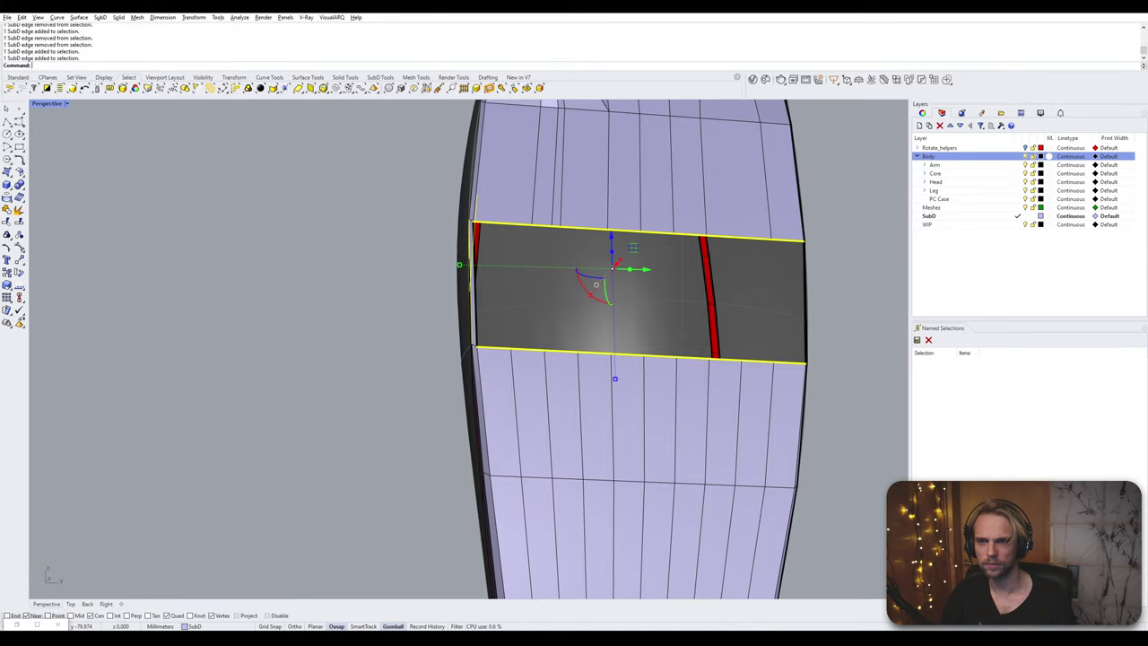
left_click(472, 254, "ctrl")
right_click_drag(472, 254, 529, 300)
left_click(520, 254, "ctrl")
right_click(507, 316)
key("Escape")
- Select the whole top border edge loop of the opening
scroll(462, 284, "up", 2)
scroll(392, 259, "down", 4)
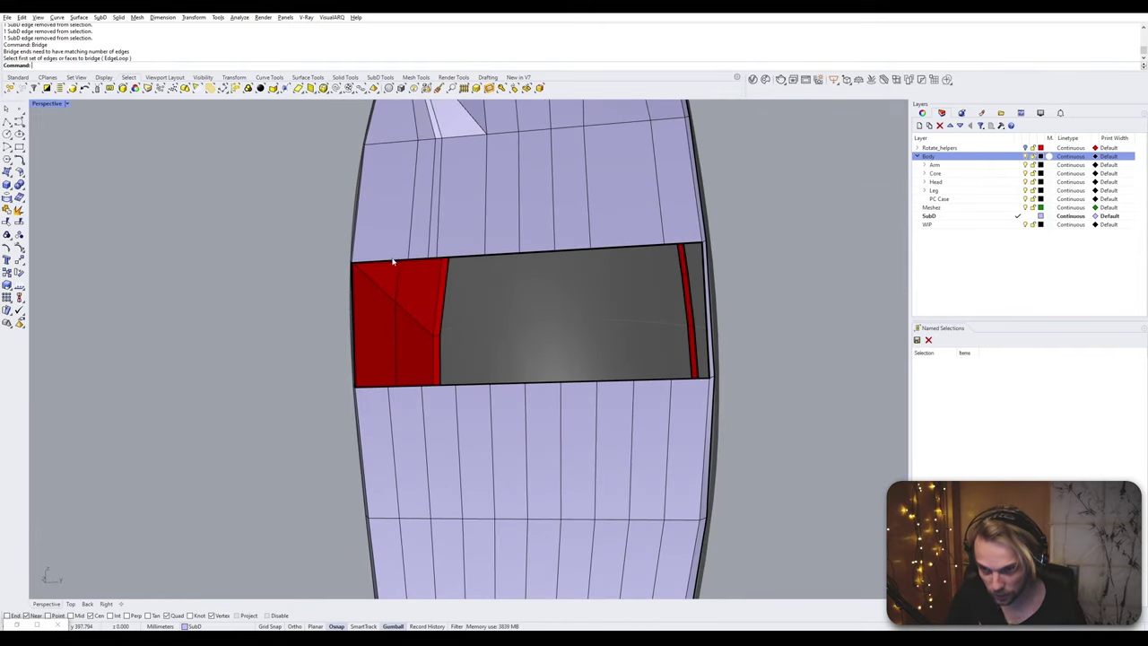
right_click_drag(466, 275, 507, 285)
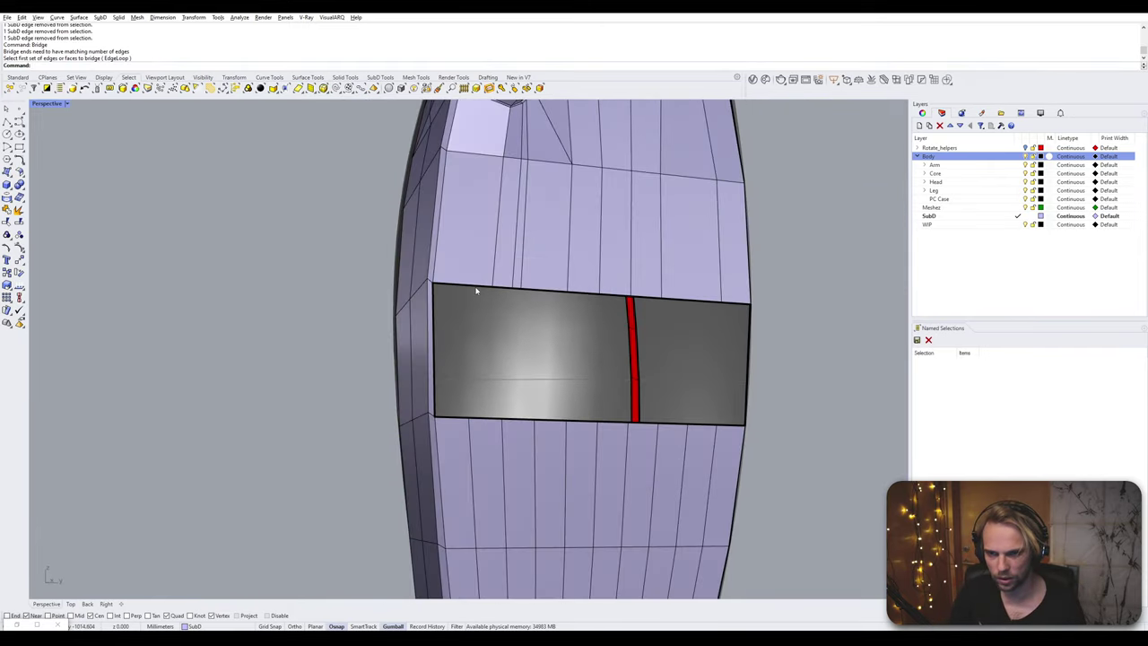
left_click(476, 288, "ctrl+shift")
left_click(733, 304, "ctrl+shift")
left_click(709, 302)
double_click(491, 286)
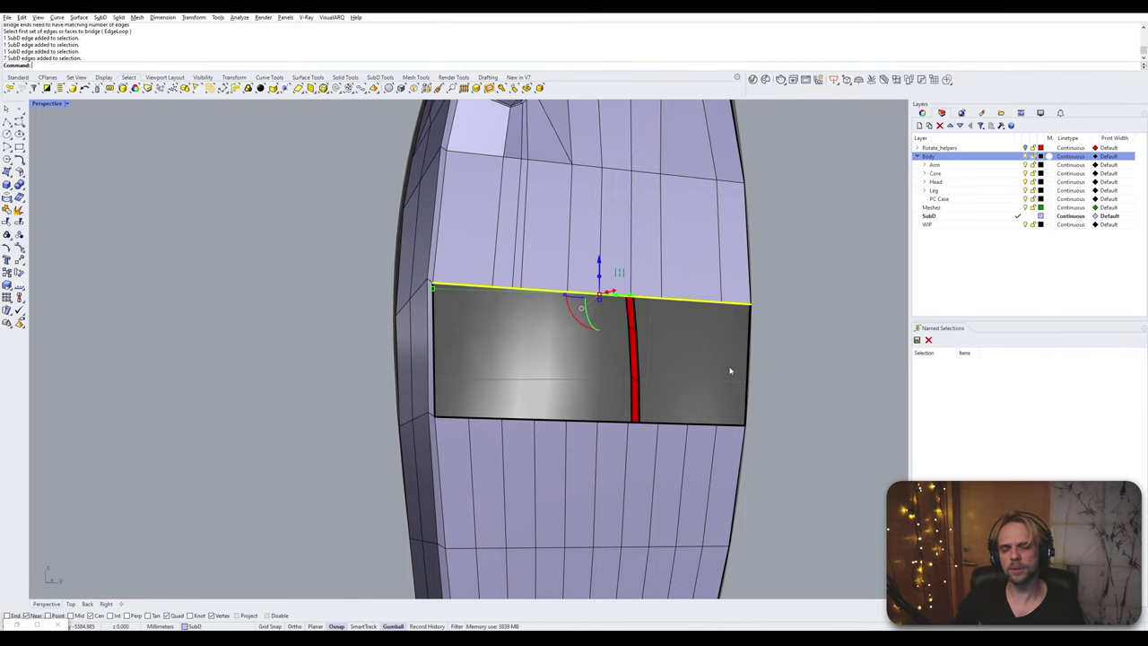
- Abandon the bridge attempt and delete the stray edge loop in the lower body
right_click_drag(730, 371, 660, 362)
scroll(644, 398, "down", 6)
key("Escape")
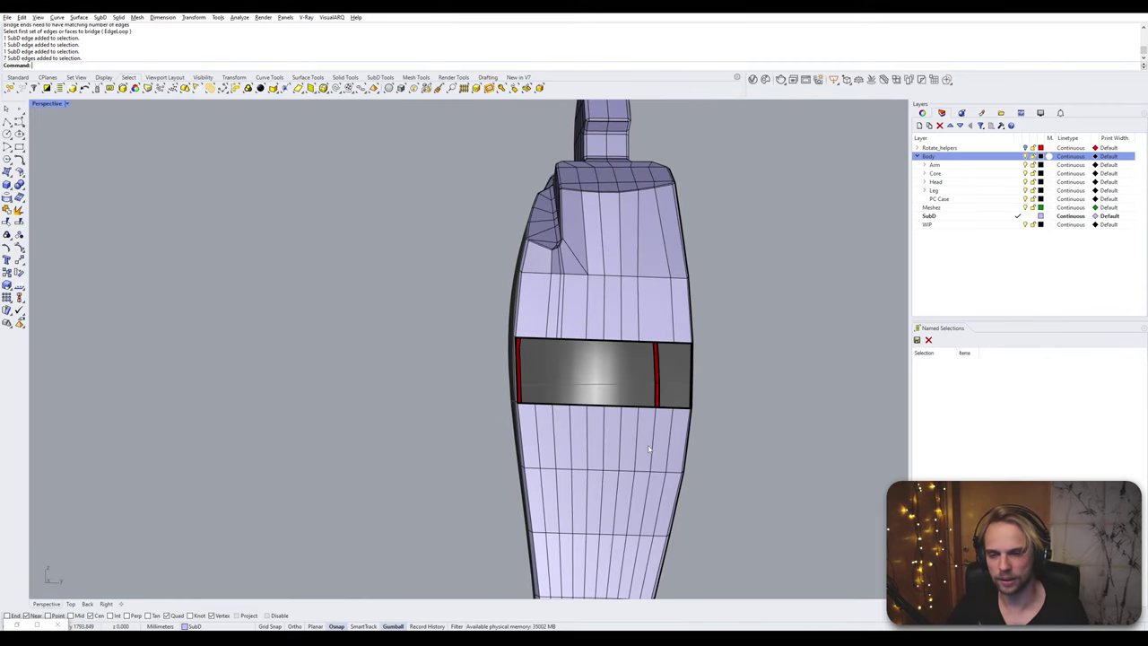
right_click(649, 446)
right_click_drag(649, 446, 608, 339, "shift")
scroll(609, 338, "up", 1)
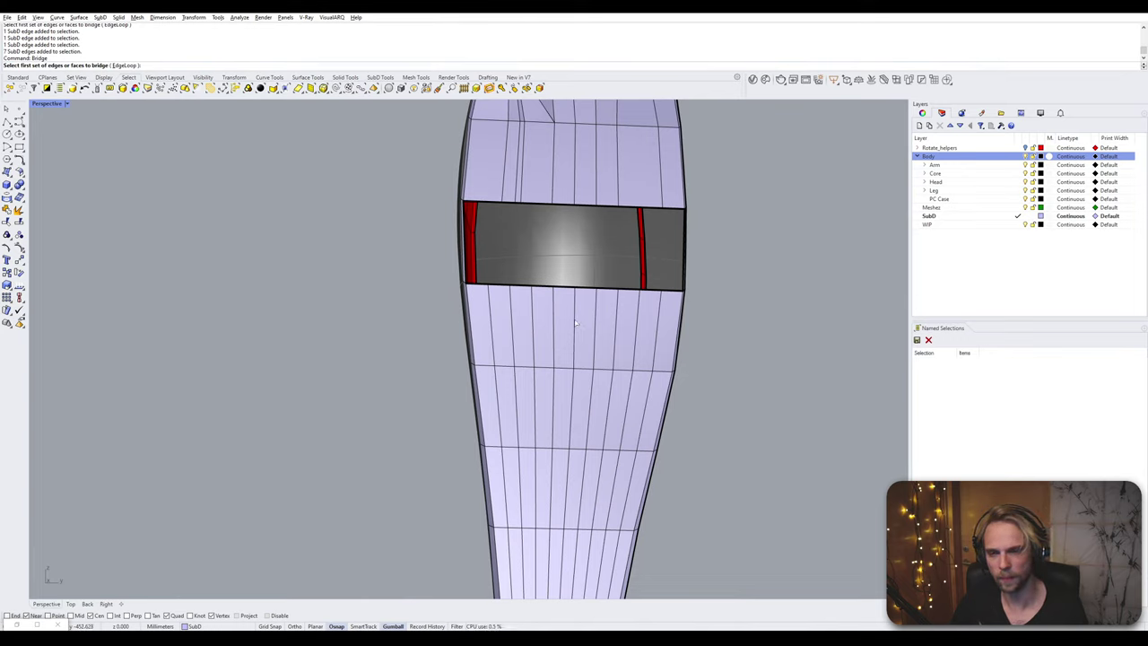
key("Escape")
double_click(575, 323)
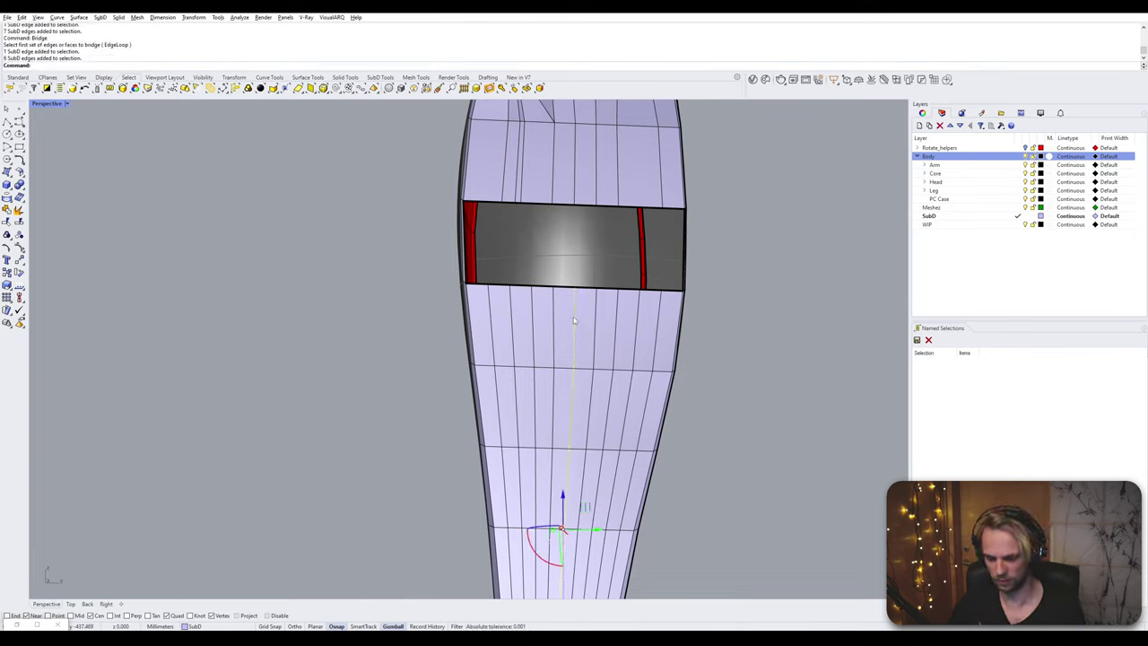
key("Delete")
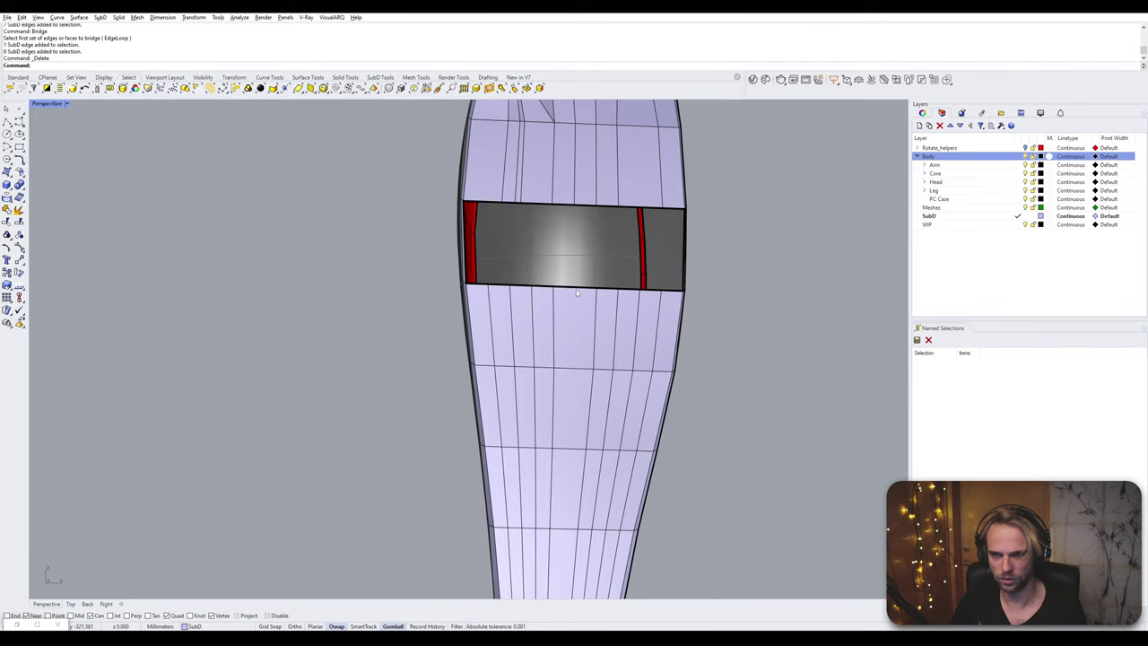
- Select the band gap's edge loop, deselecting the face's left and right edges
double_click(577, 290)
right_click_drag(452, 248, 419, 229)
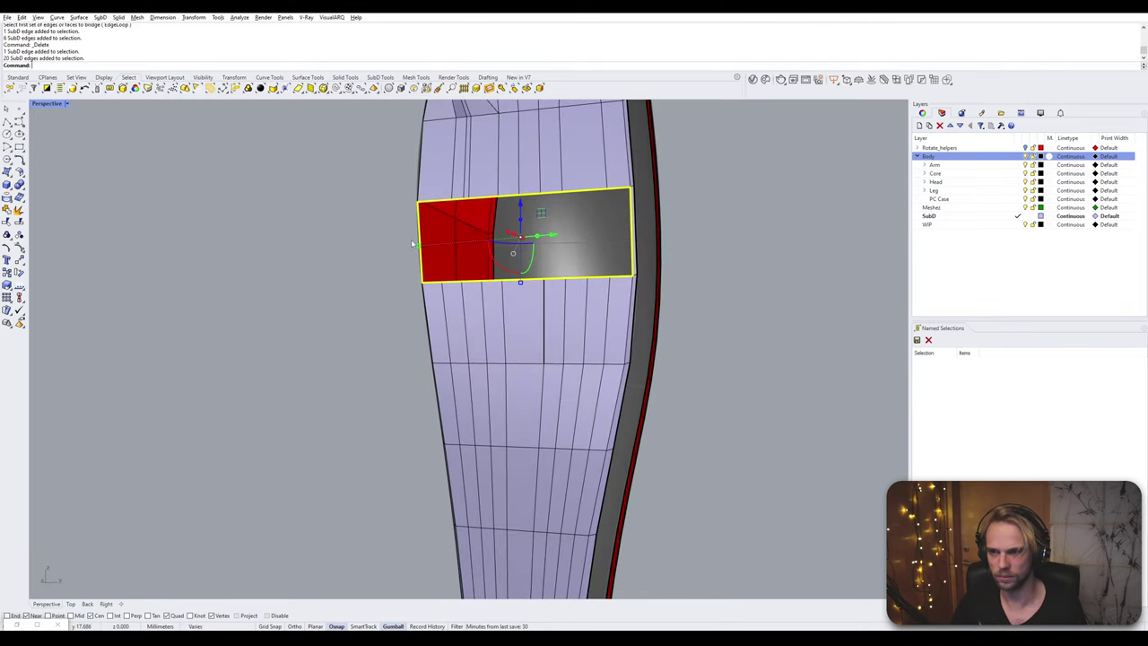
scroll(419, 226, "up", 5)
left_click(421, 226, "ctrl+shift")
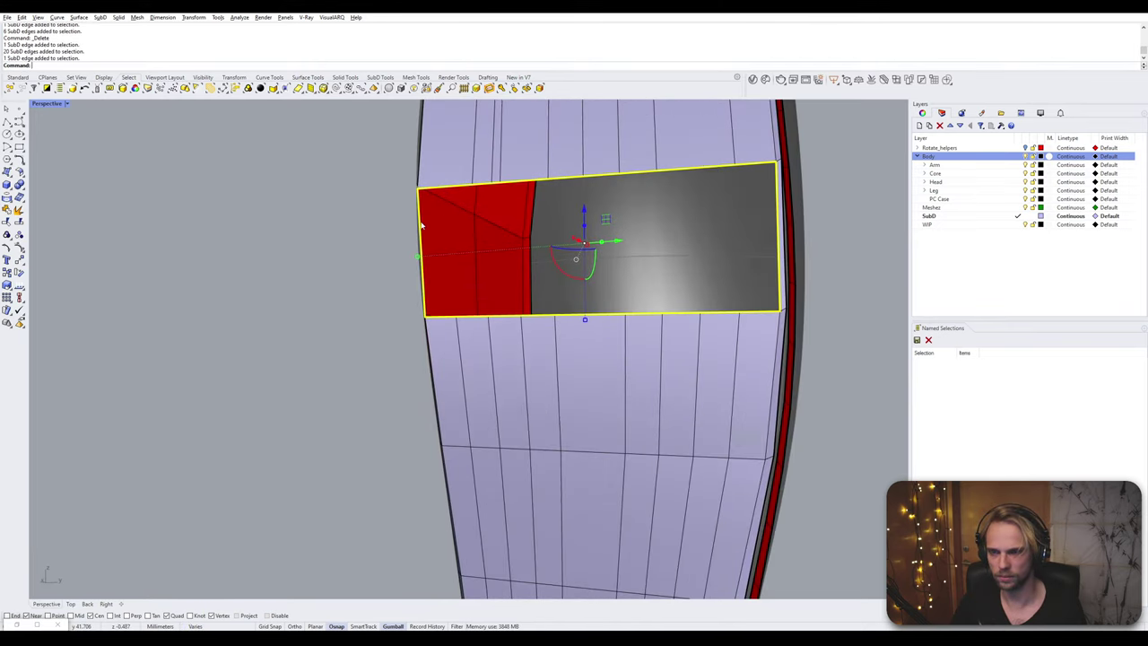
left_click(421, 225, "ctrl")
right_click_drag(422, 224, 596, 237)
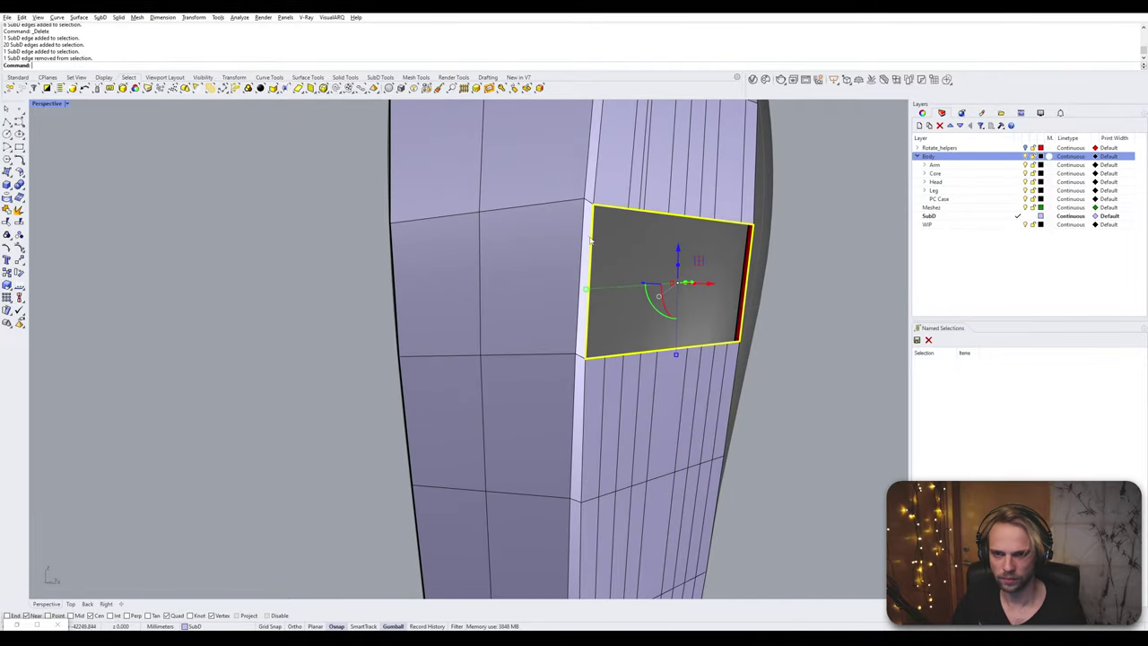
left_click(590, 239, "ctrl")
right_click_drag(756, 251, 644, 285)
left_click(824, 263, "ctrl")
- Bridge the two selected edges with a single-segment SubD bridge
type("Bridge")
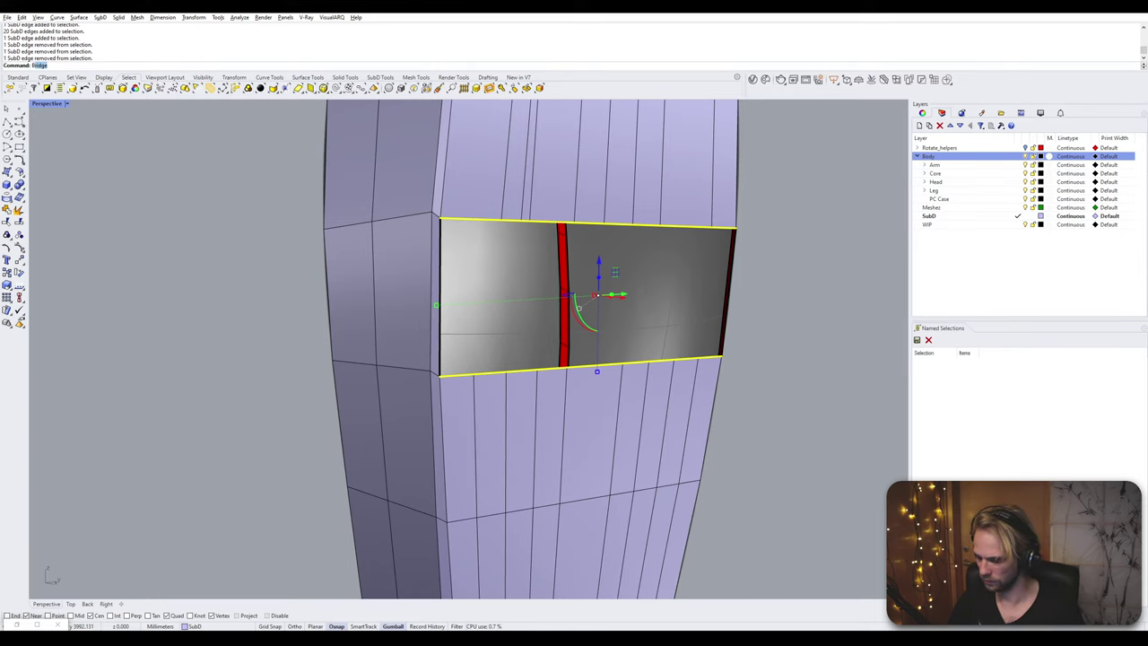
key("Return")
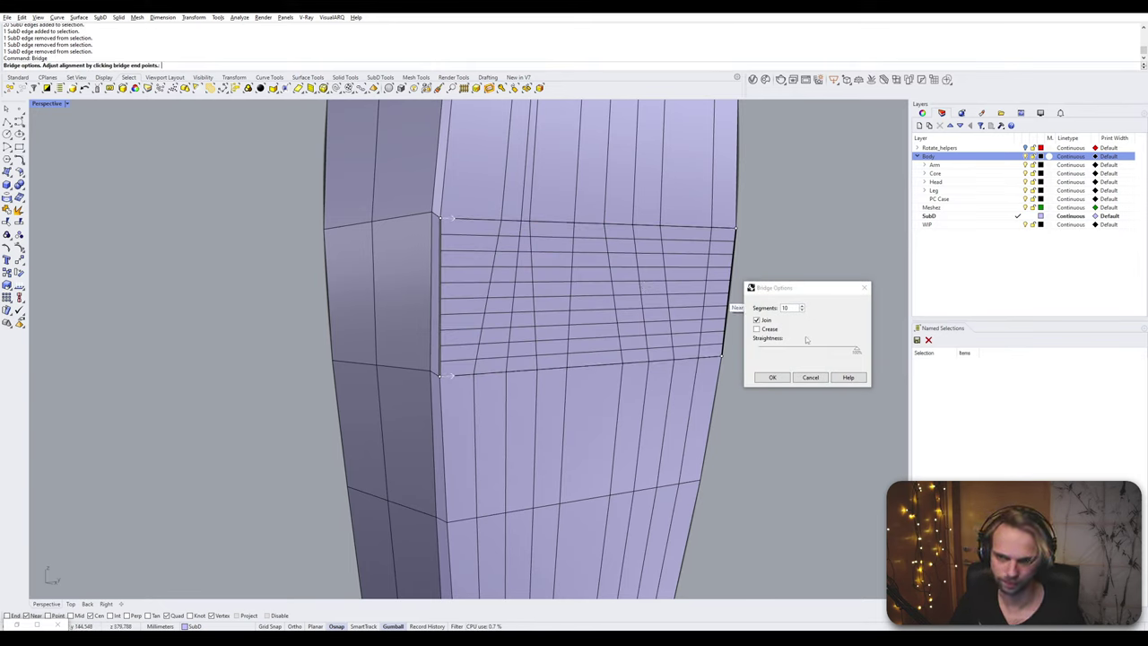
left_click(802, 310)
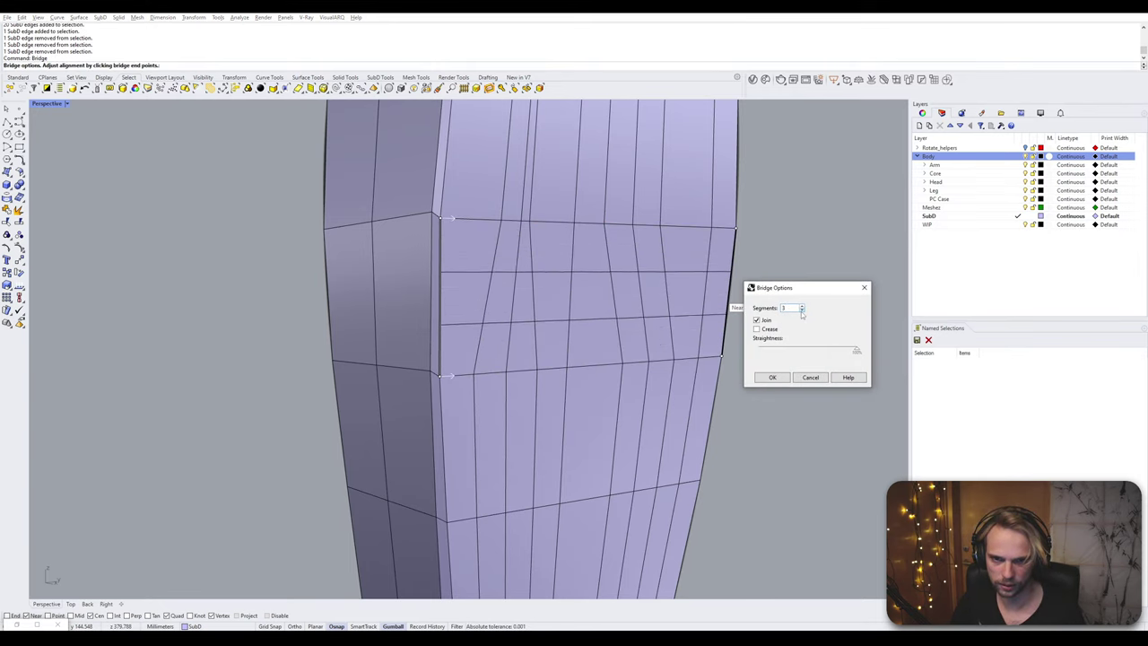
left_click(772, 377)
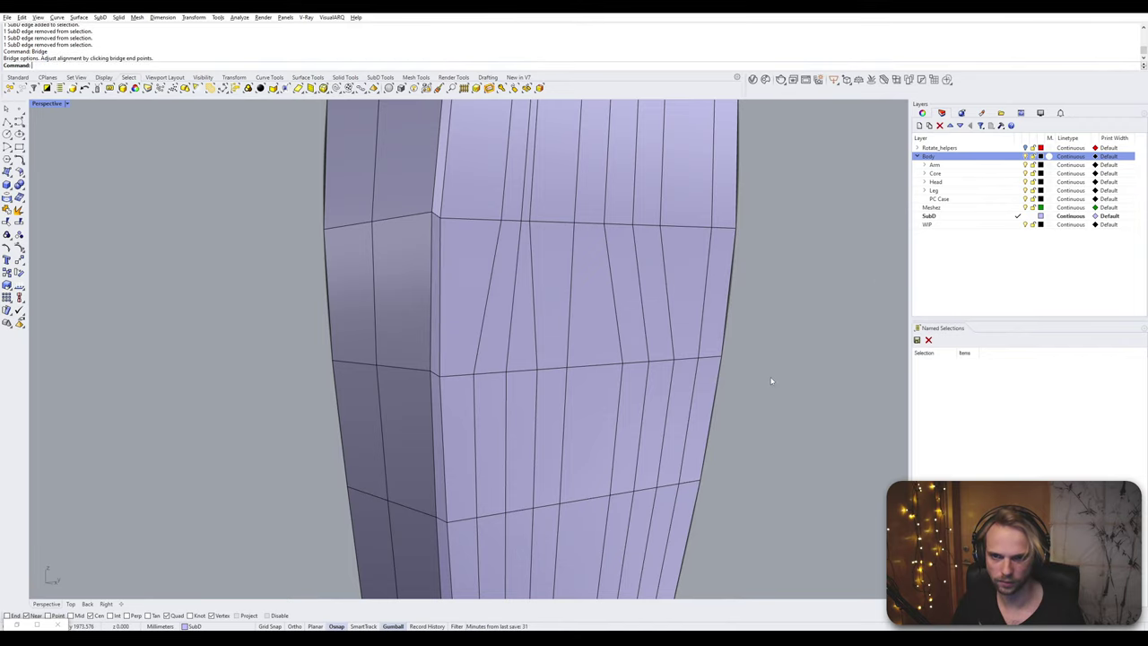
right_click_drag(769, 379, 633, 352)
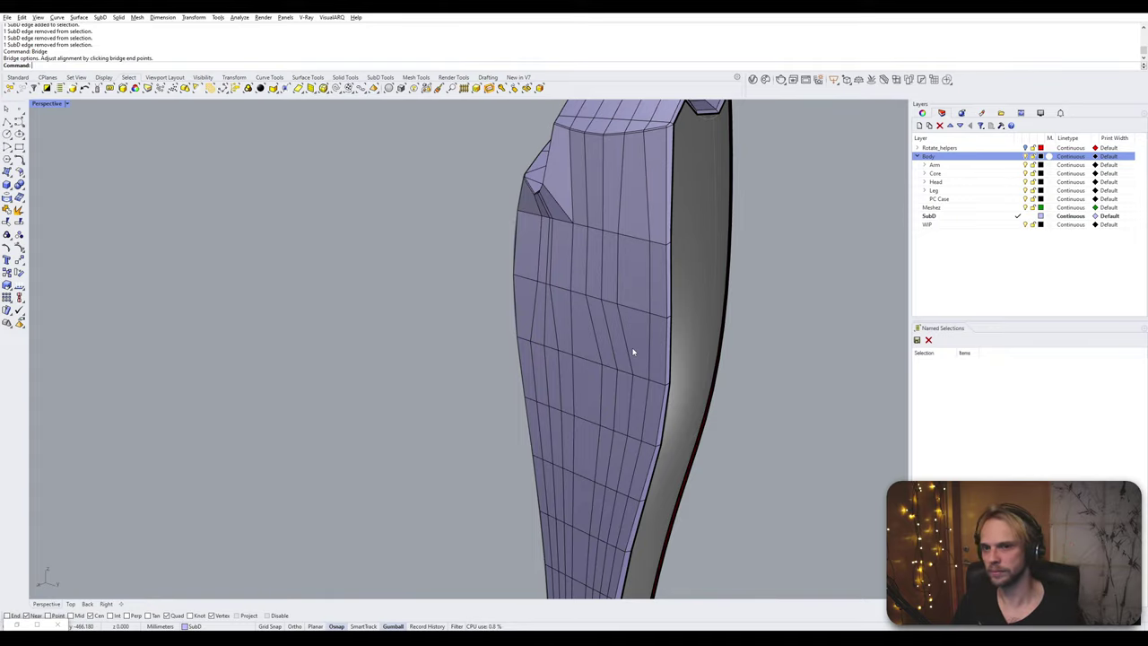
- Orbit to a frontal view of the leg and check the SubD leg selection
right_click_drag(632, 353, 460, 333)
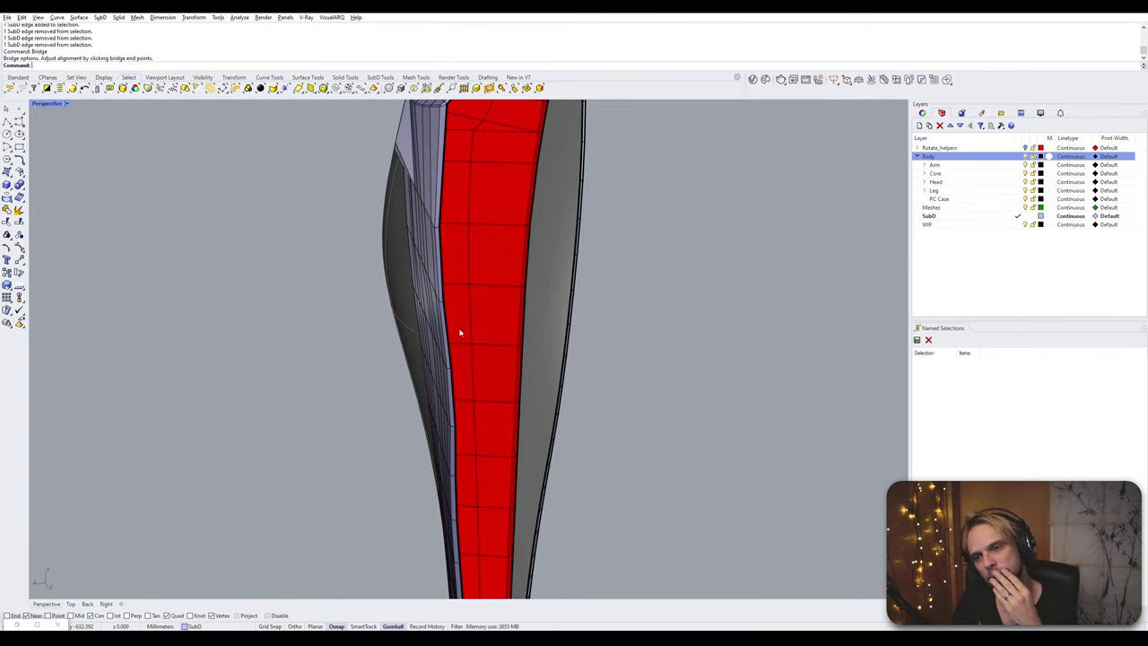
right_click_drag(460, 332, 498, 371)
scroll(490, 225, "up", 7)
left_click(514, 232)
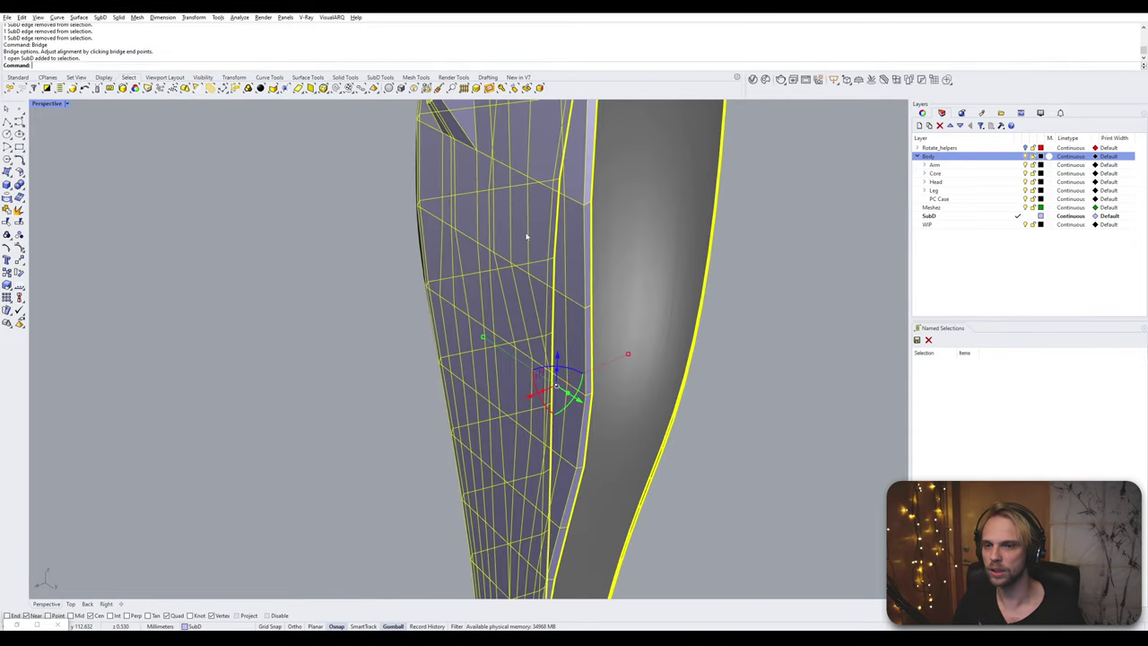
scroll(522, 240, "down", 5)
key("Escape")
right_click_drag(475, 256, 543, 257)
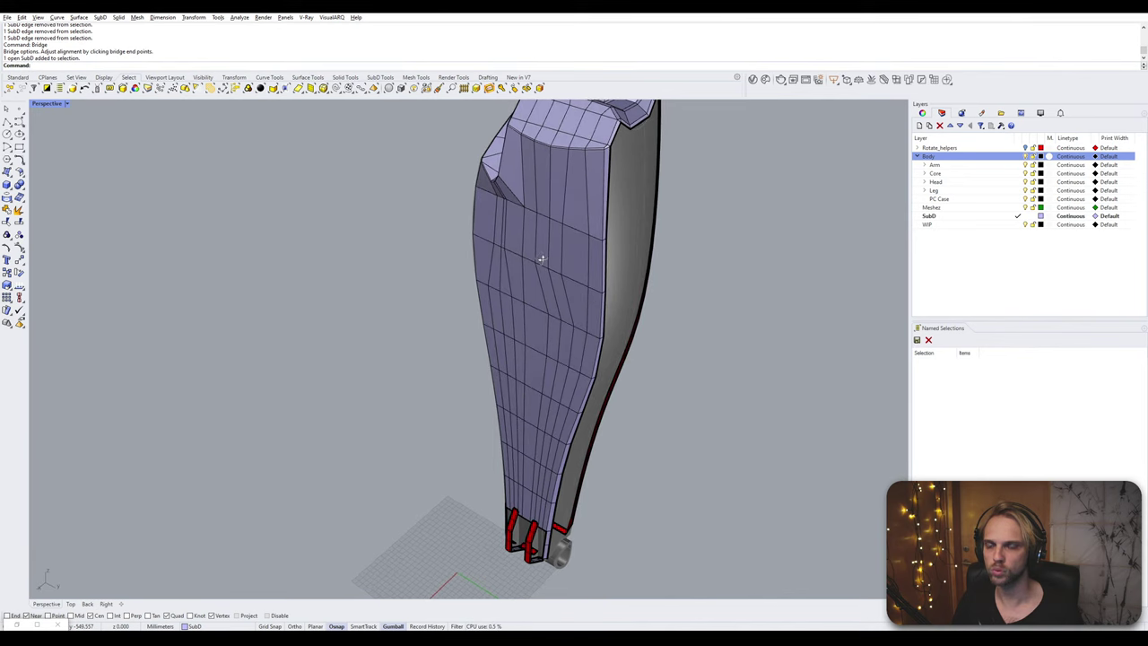
left_click(550, 260)
key("Escape")
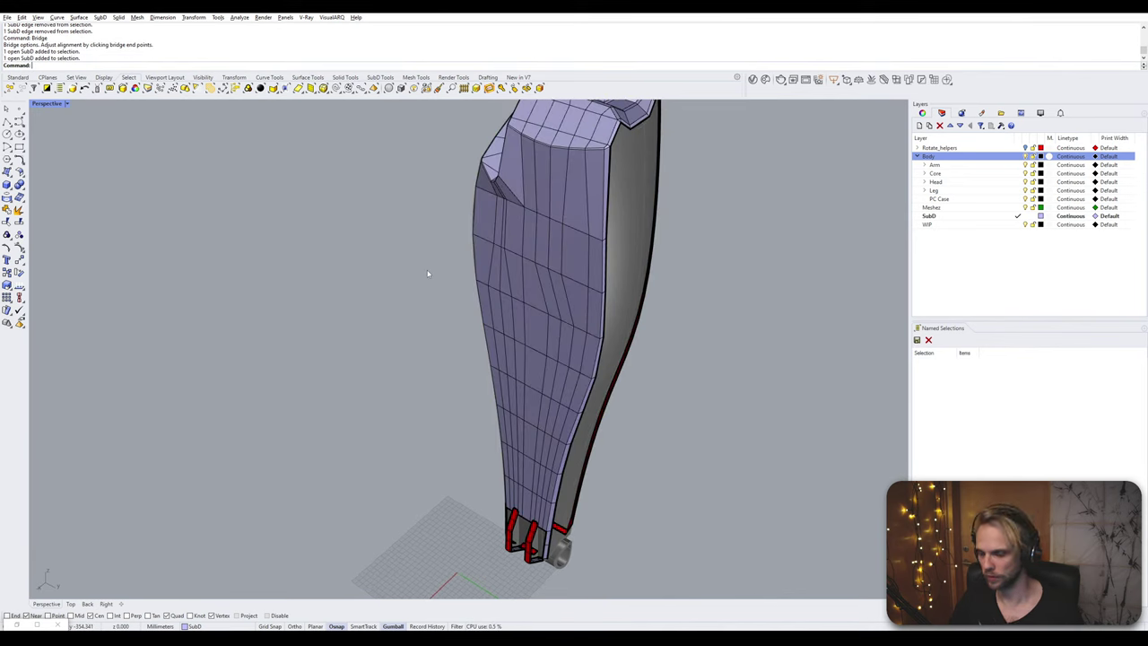
- Unlock the locked leg and the smooth reference leg surface
key("Return")
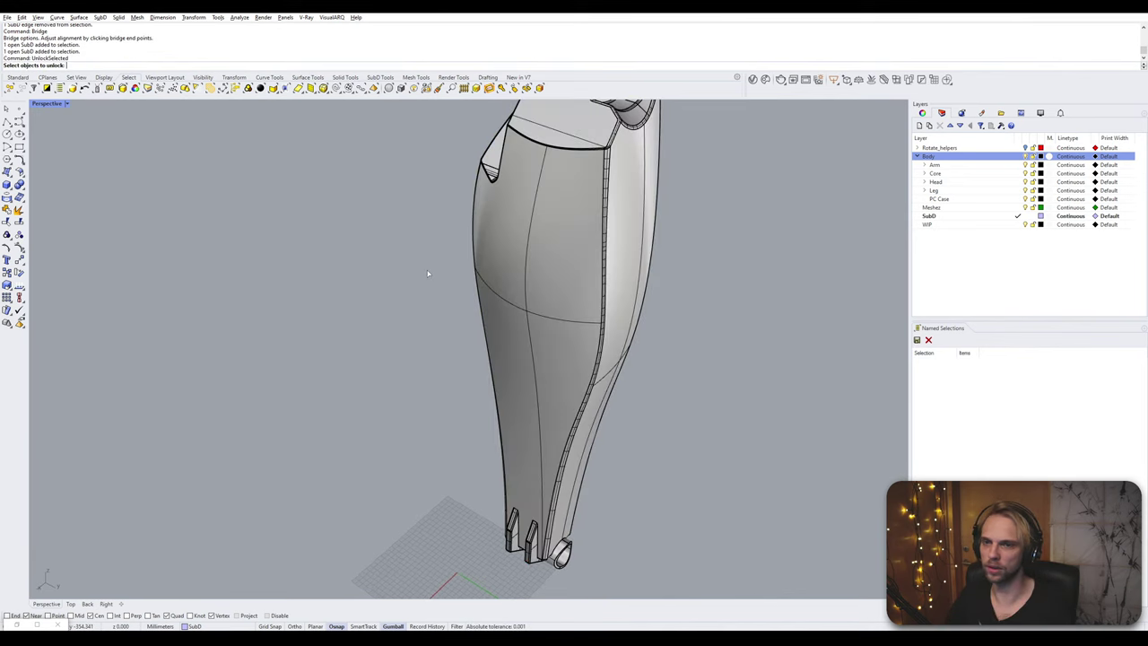
left_click(535, 267)
key("Return")
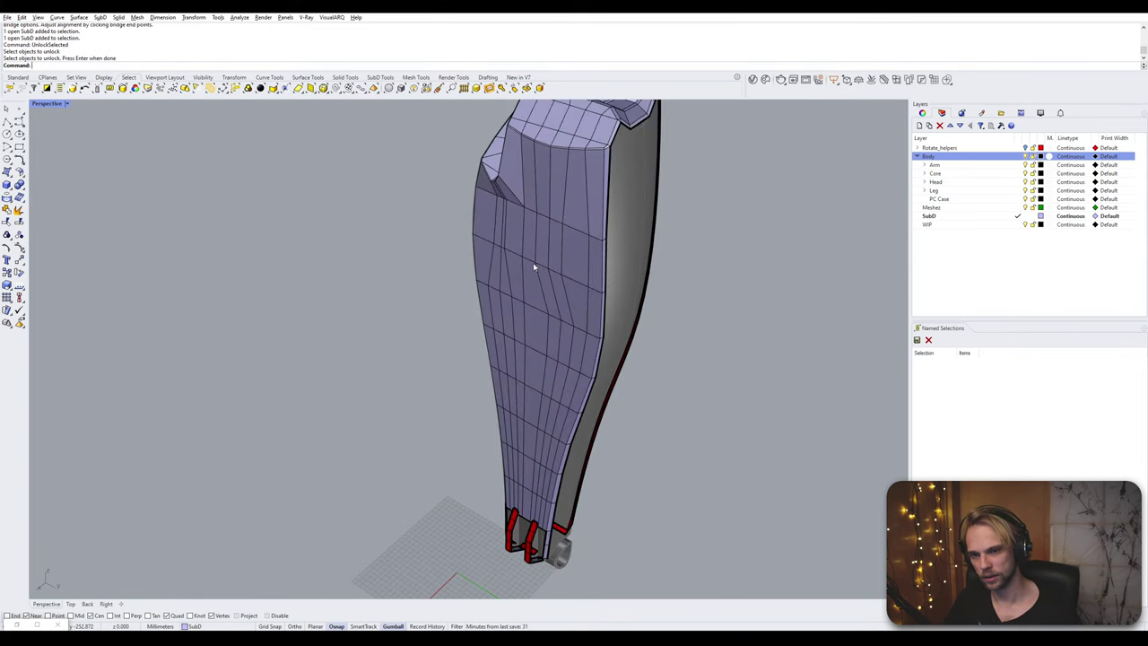
key("Return")
left_click(525, 262)
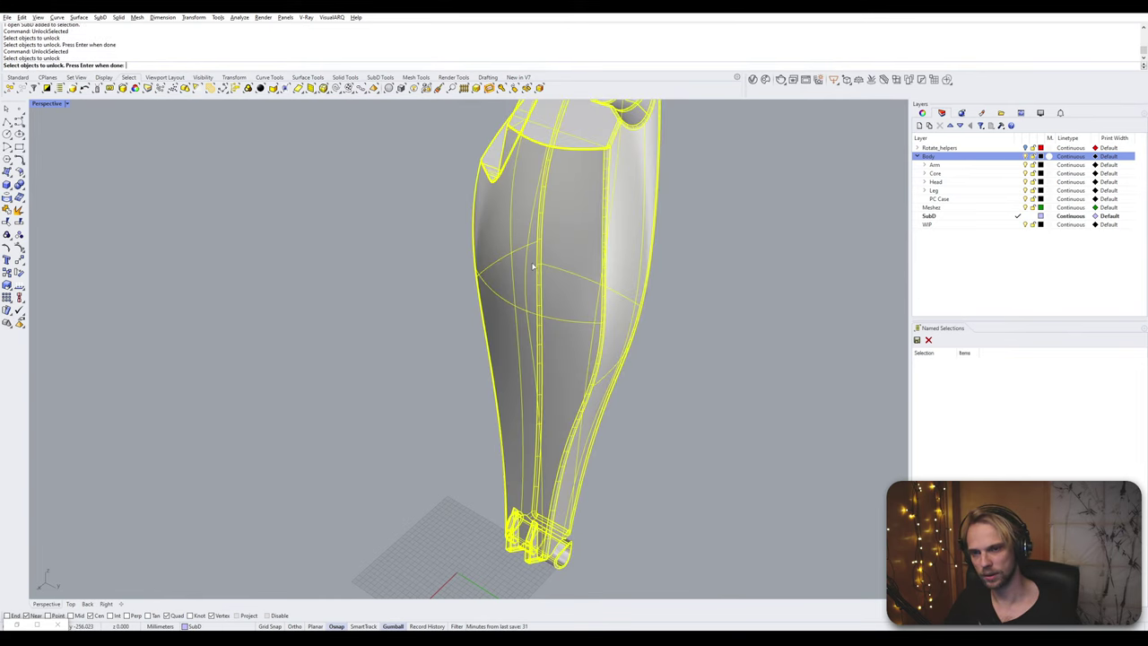
key("Return")
- Extract the front face from the smooth leg with ExtractSrf
left_click(519, 267)
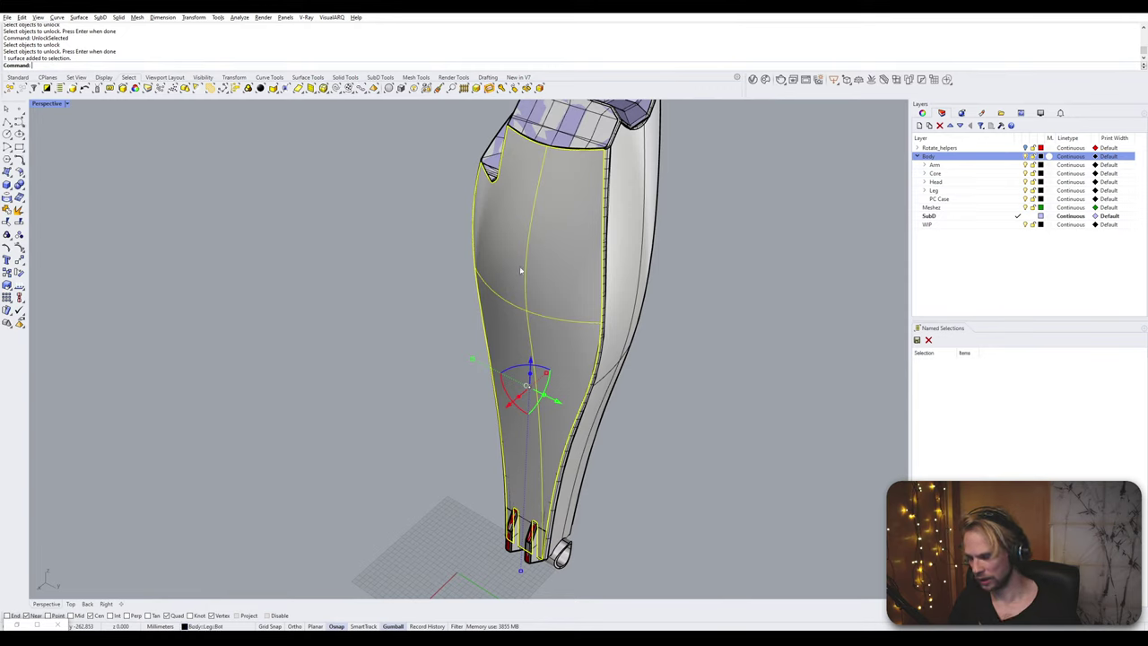
type("ExtractSrf")
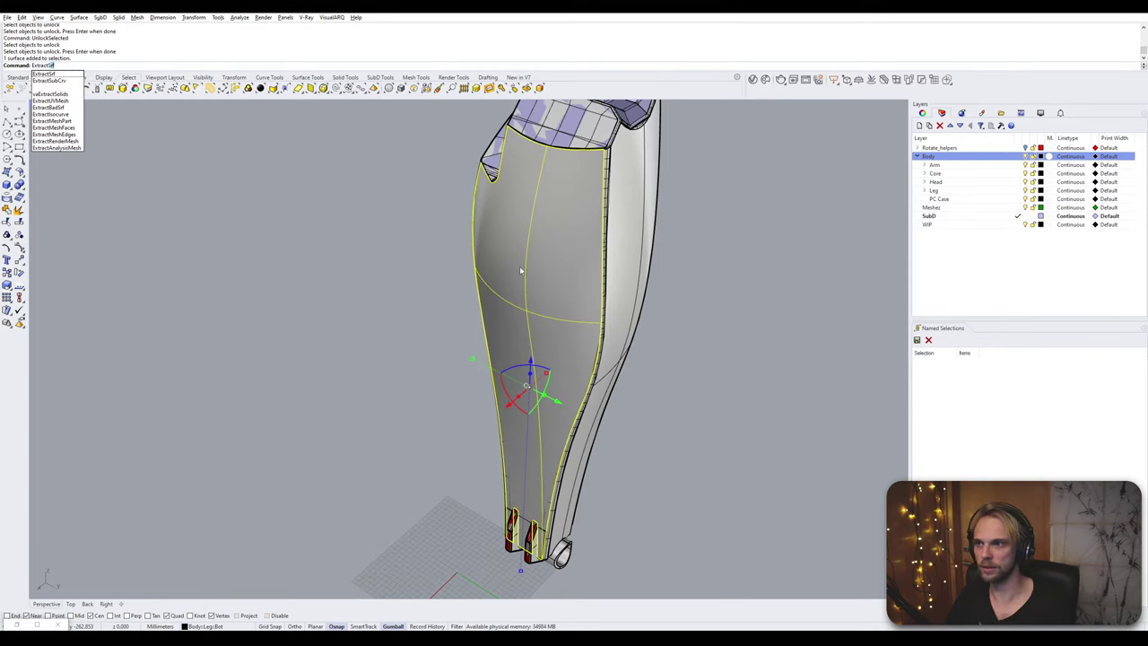
key("Return")
key("Escape")
- Lock the leg polysurface and turn off the Body layer
left_click(535, 353)
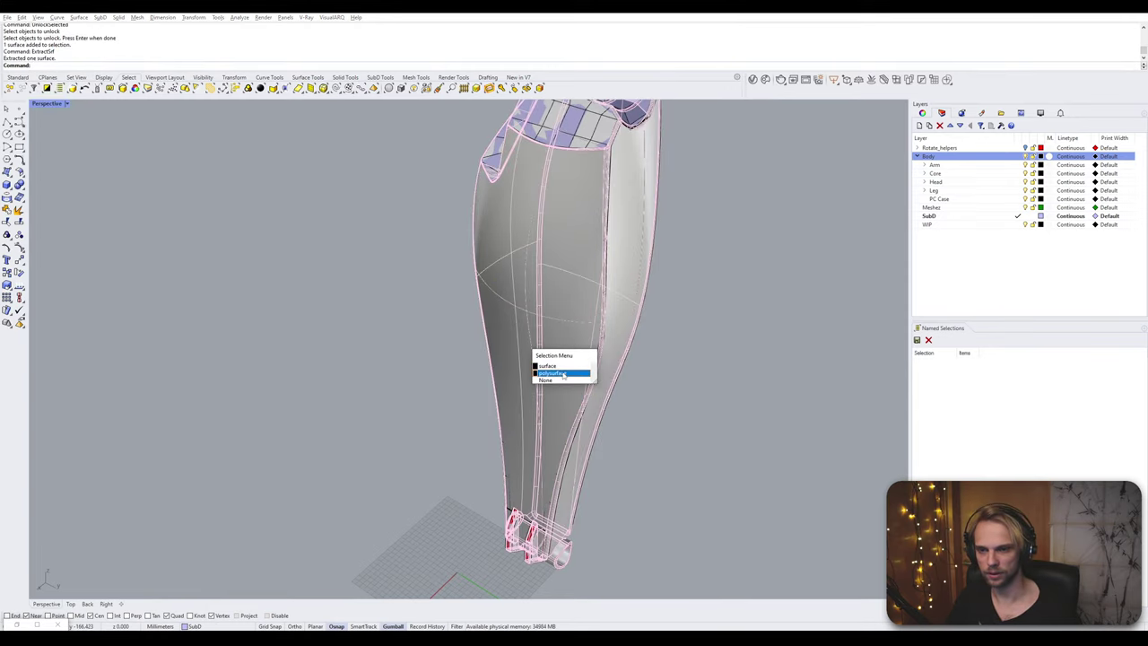
left_click(564, 373)
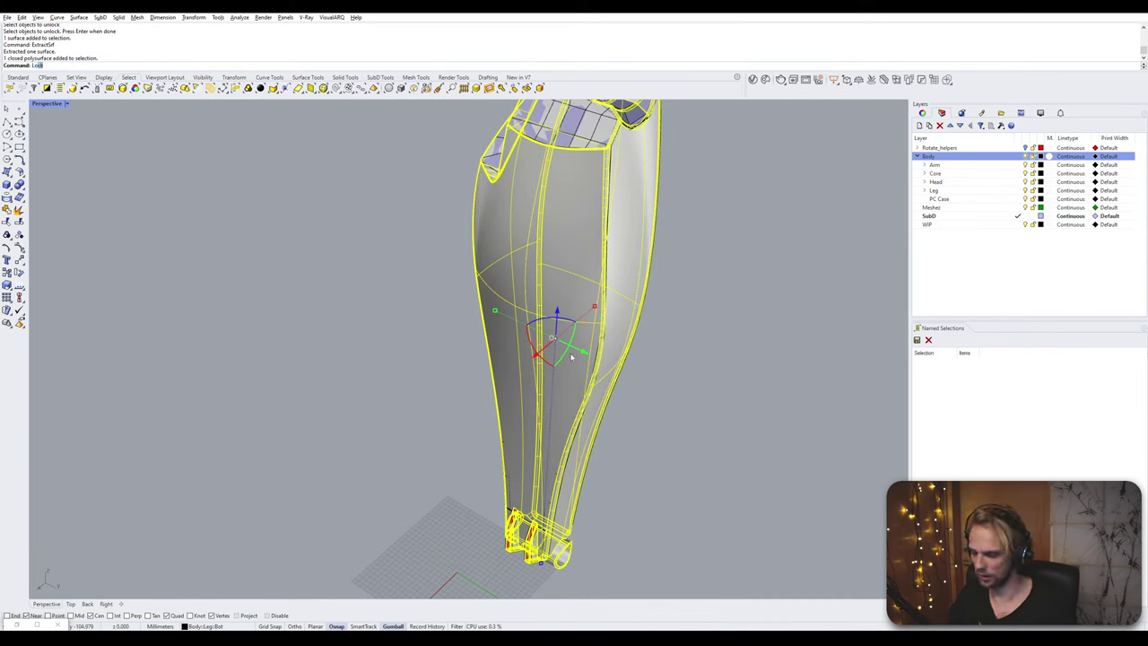
type("Lock")
key("Return")
left_click(573, 356)
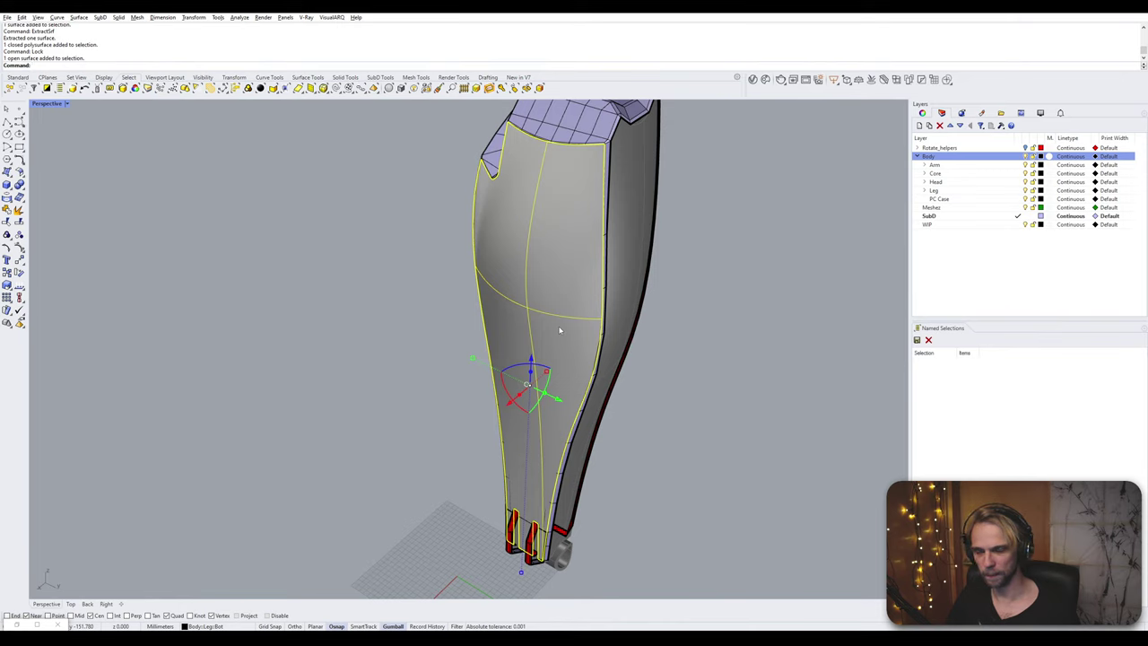
left_click(1025, 156)
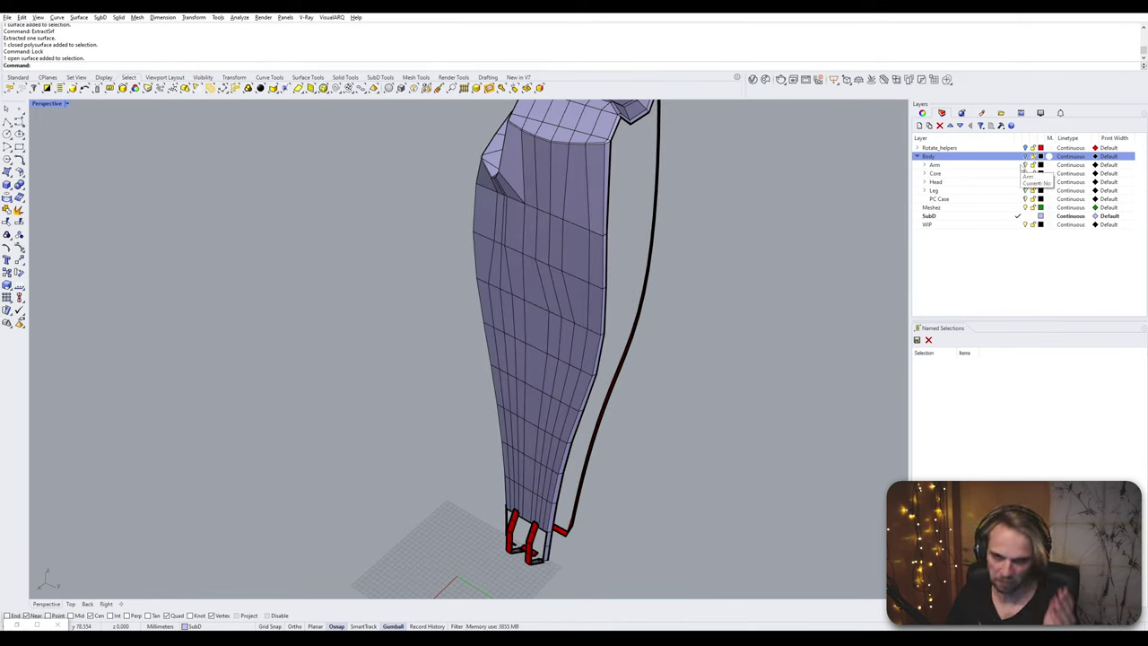
- Set the construction plane to the world Left plane
right_click_drag(788, 269, 807, 232, "shift")
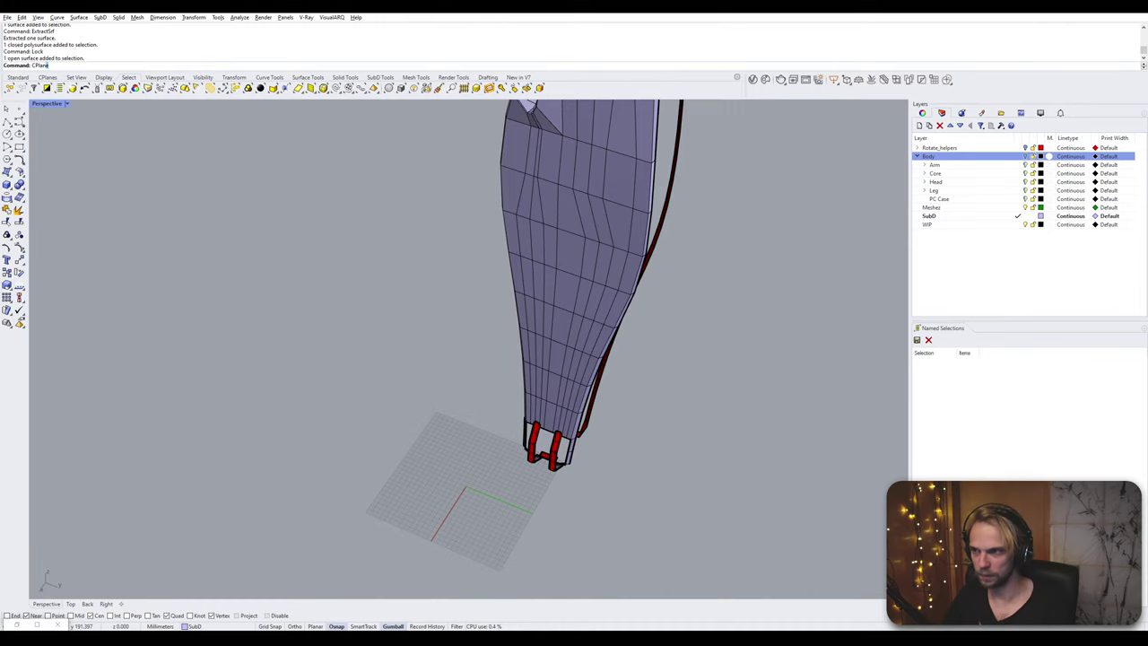
type("Plane")
key("Return")
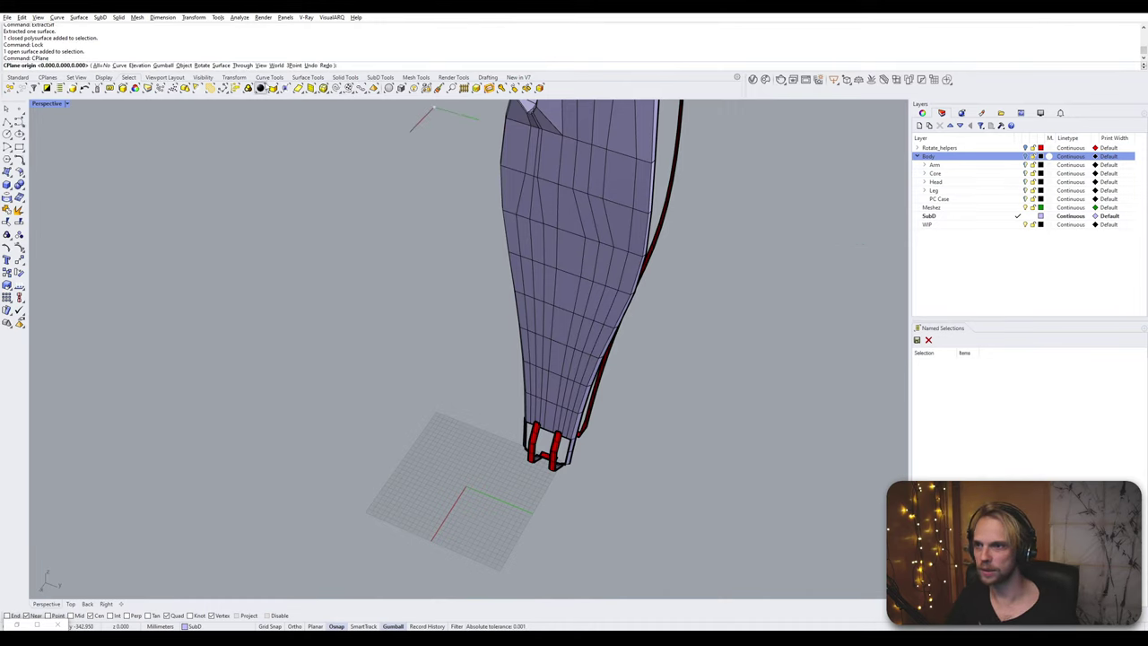
left_click(276, 65)
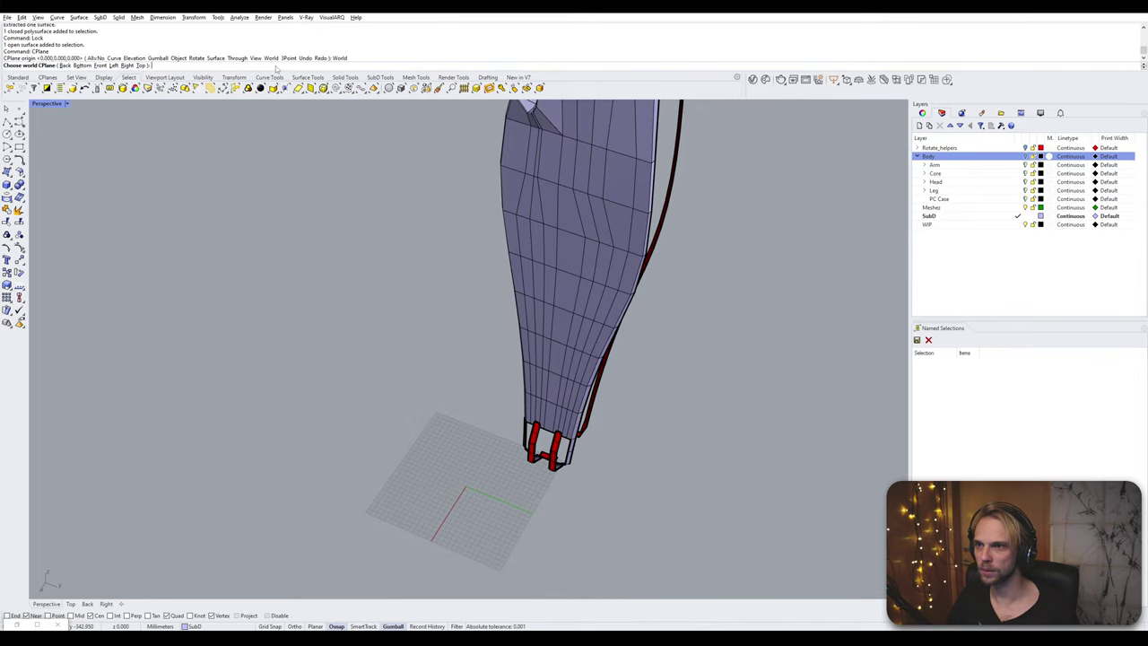
left_click(114, 66)
- Show the SubD leg's control points and switch the view to wireframe
right_click_drag(446, 320, 482, 257)
left_click(479, 218)
key("F10")
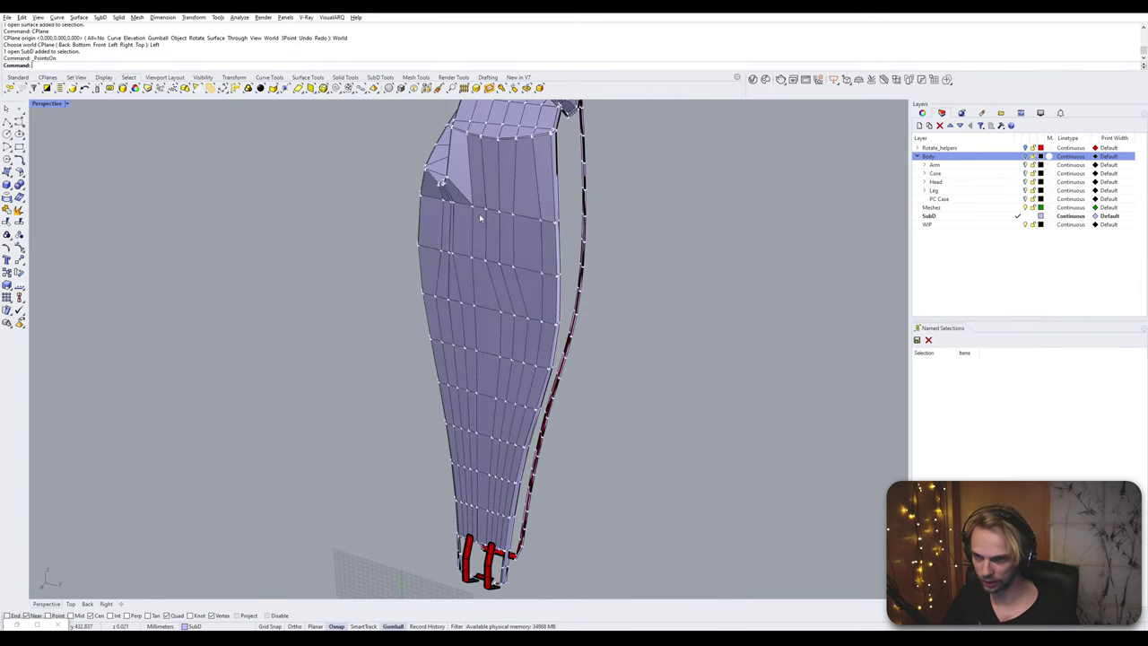
right_click_drag(480, 218, 555, 258)
left_click(46, 104)
left_click(63, 134)
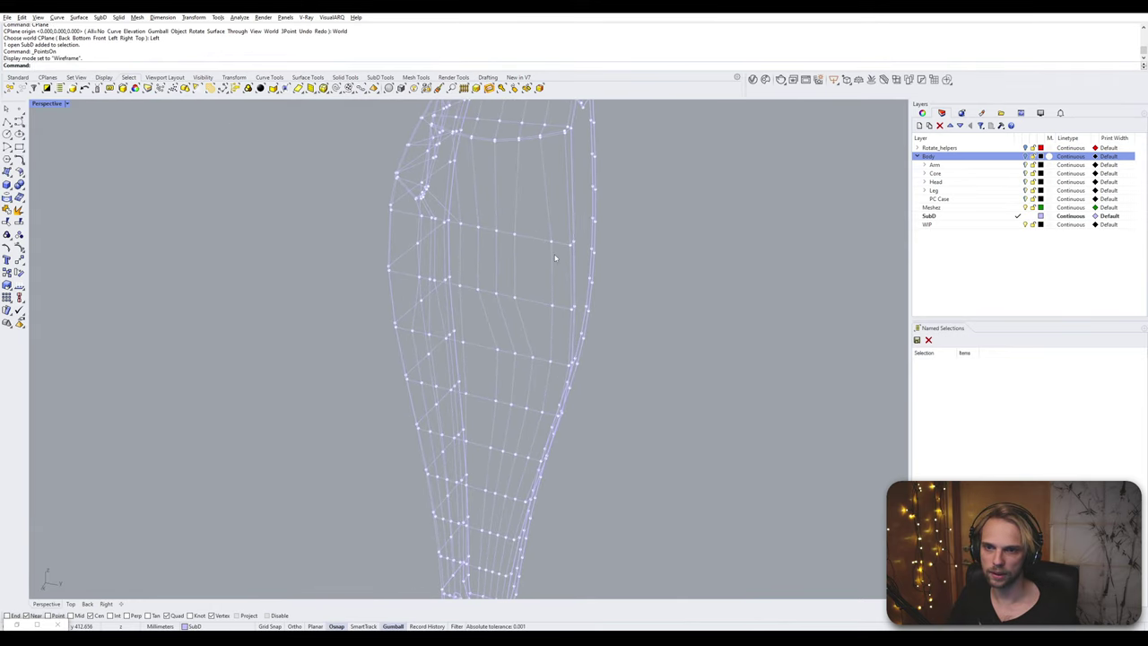
- Window-select the upper leg's control points, undoing an accidental move
left_click_drag(556, 259, 408, 213)
right_click_drag(409, 213, 468, 202)
left_click_drag(443, 204, 509, 241, "shift")
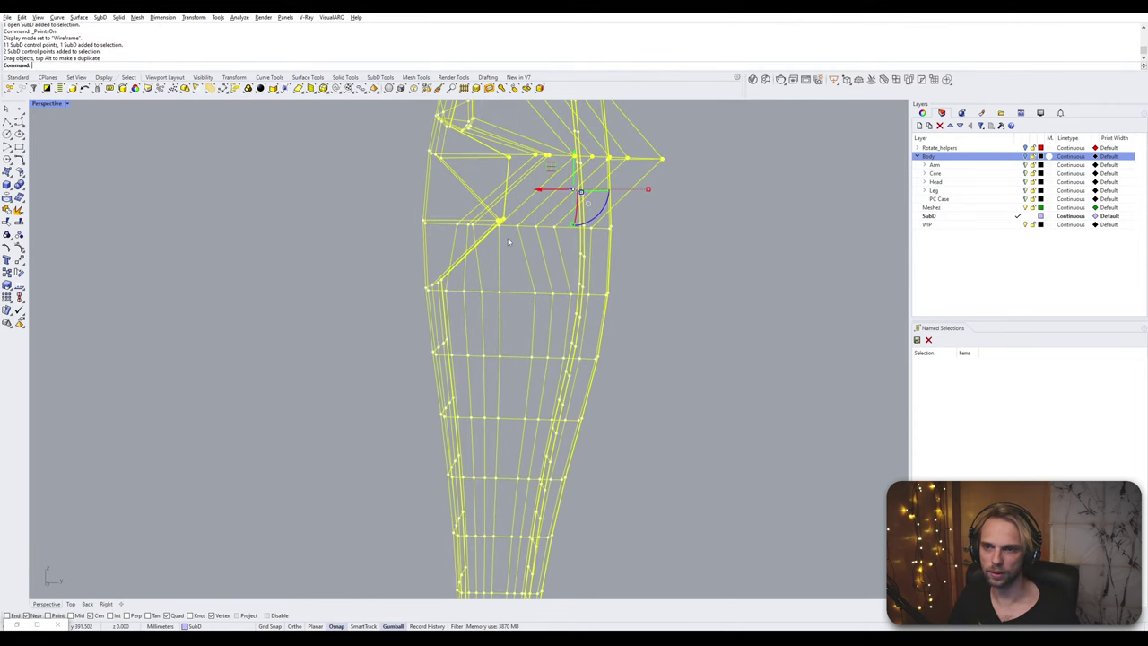
key("ctrl+z")
left_click_drag(404, 219, 570, 244, "ctrl")
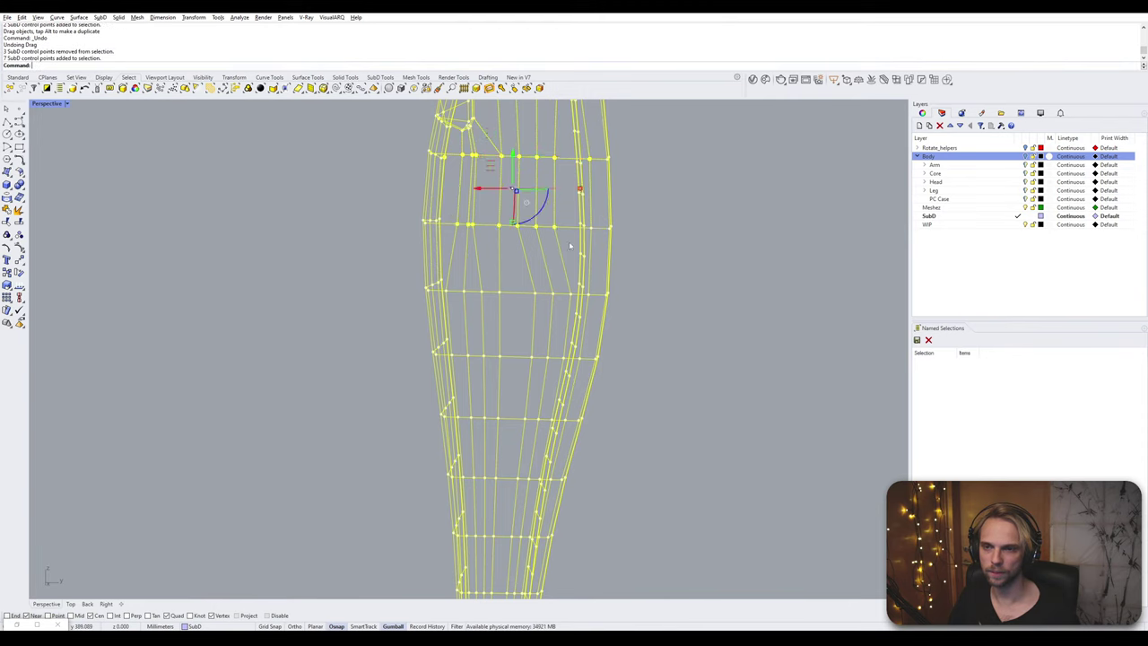
right_click_drag(568, 241, 525, 244)
left_click_drag(544, 238, 578, 260, "shift")
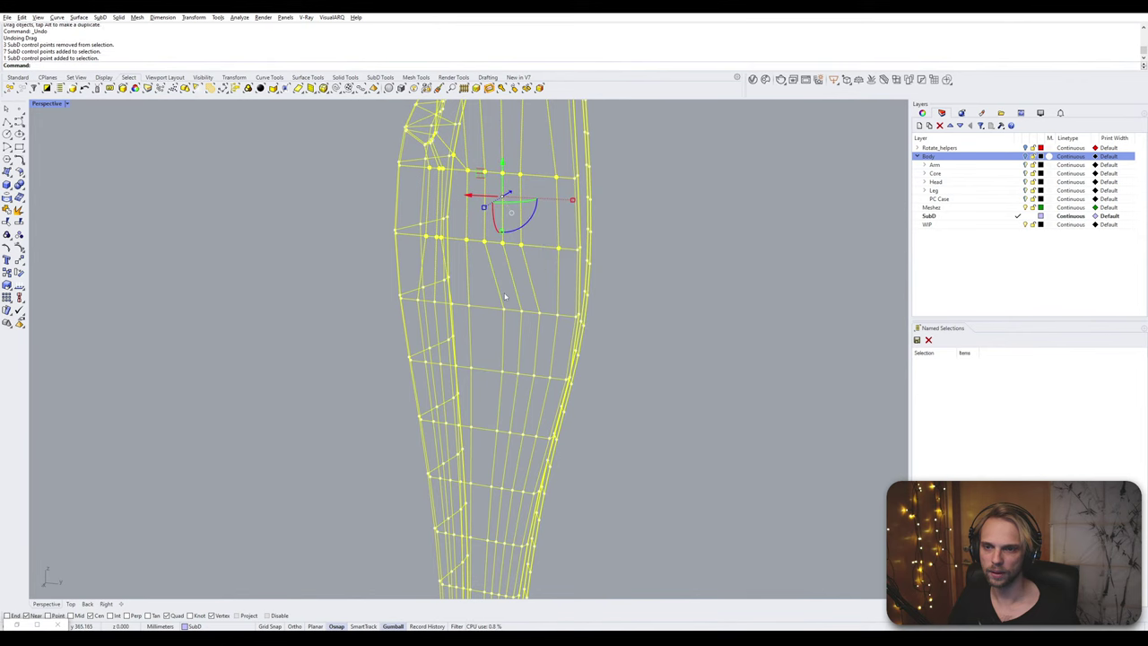
- Add the next rows of control points down the leg to the selection
scroll(505, 295, "up", 5)
left_click_drag(479, 303, 606, 335, "shift")
right_click_drag(606, 334, 579, 329)
left_click_drag(491, 251, 592, 299, "shift")
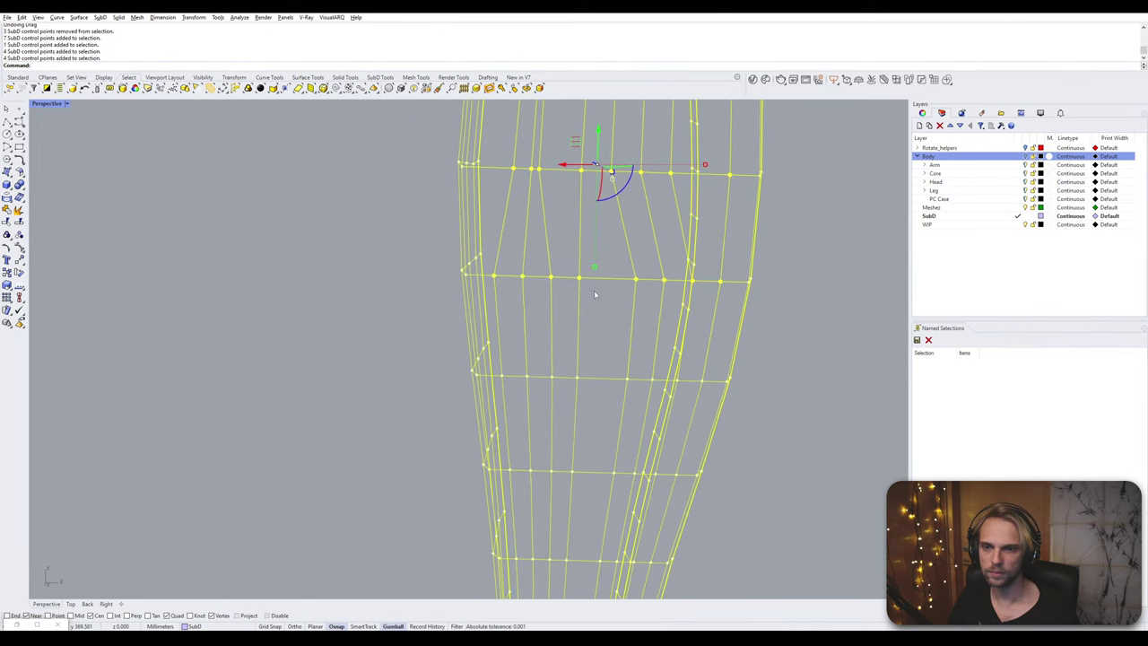
mouse_move(593, 289)
right_mouse_down("shift")
mouse_move(597, 306)
mouse_move(593, 287)
right_mouse_up("shift")
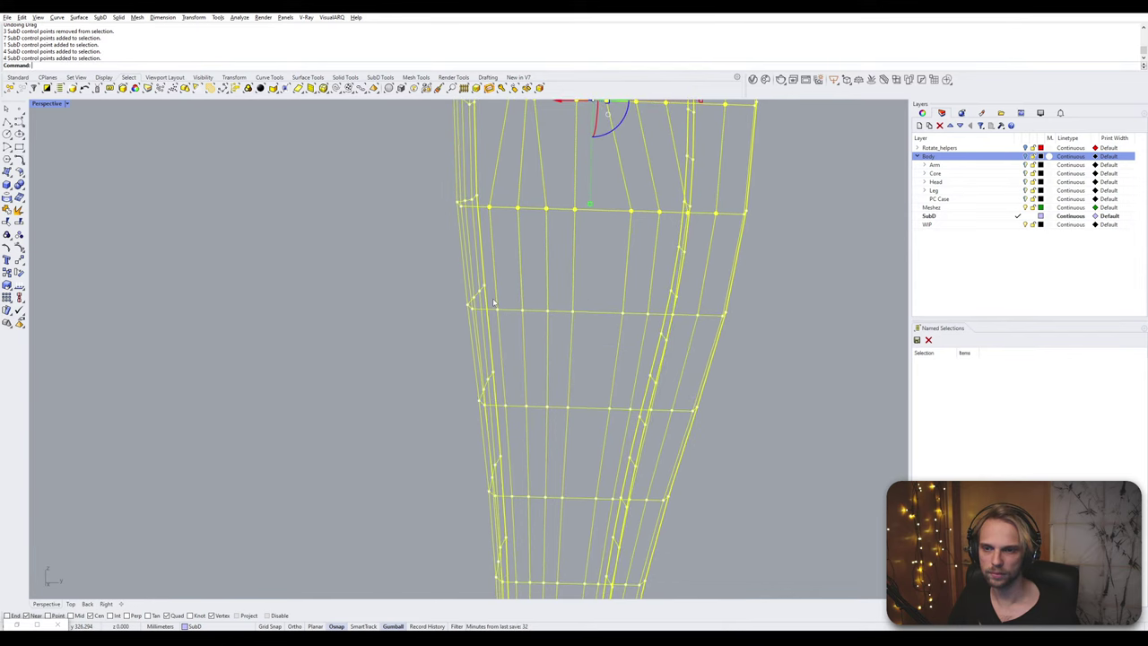
left_click_drag(493, 303, 645, 332, "shift")
right_click_drag(646, 331, 592, 315)
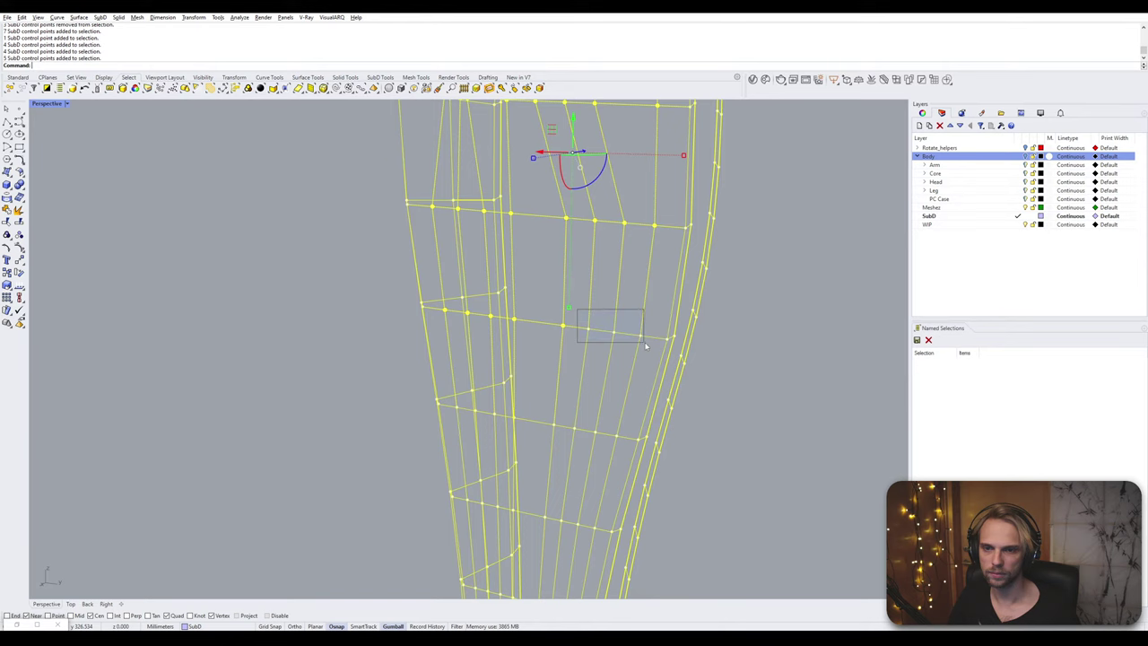
left_click_drag(646, 346, 647, 347, "shift")
right_click_drag(622, 379, 607, 295, "shift")
left_click_drag(554, 302, 638, 341, "shift")
- Add the lower rows of leg control points to the selection
left_click_drag(550, 384, 616, 440, "shift")
right_click_drag(617, 439, 566, 398)
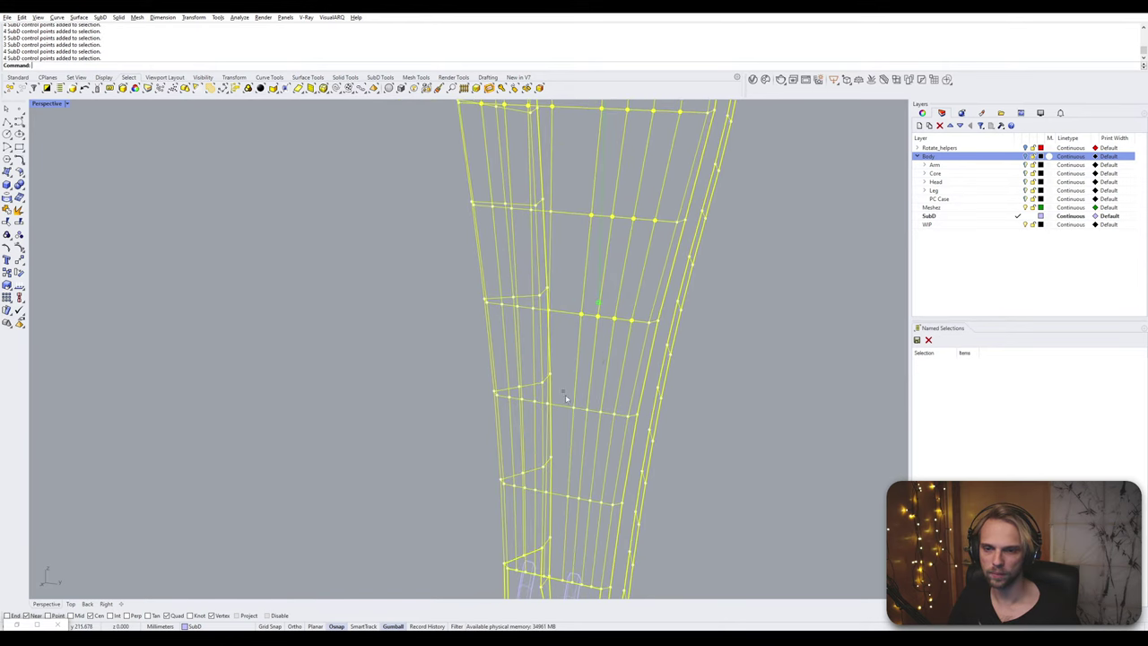
left_click_drag(564, 394, 624, 436, "shift")
right_click_drag(624, 435, 561, 366)
left_click_drag(562, 365, 612, 406, "shift")
right_click_drag(612, 405, 567, 418)
- Orbit and pan down the leg to check the selected rows
scroll(514, 358, "up", 7)
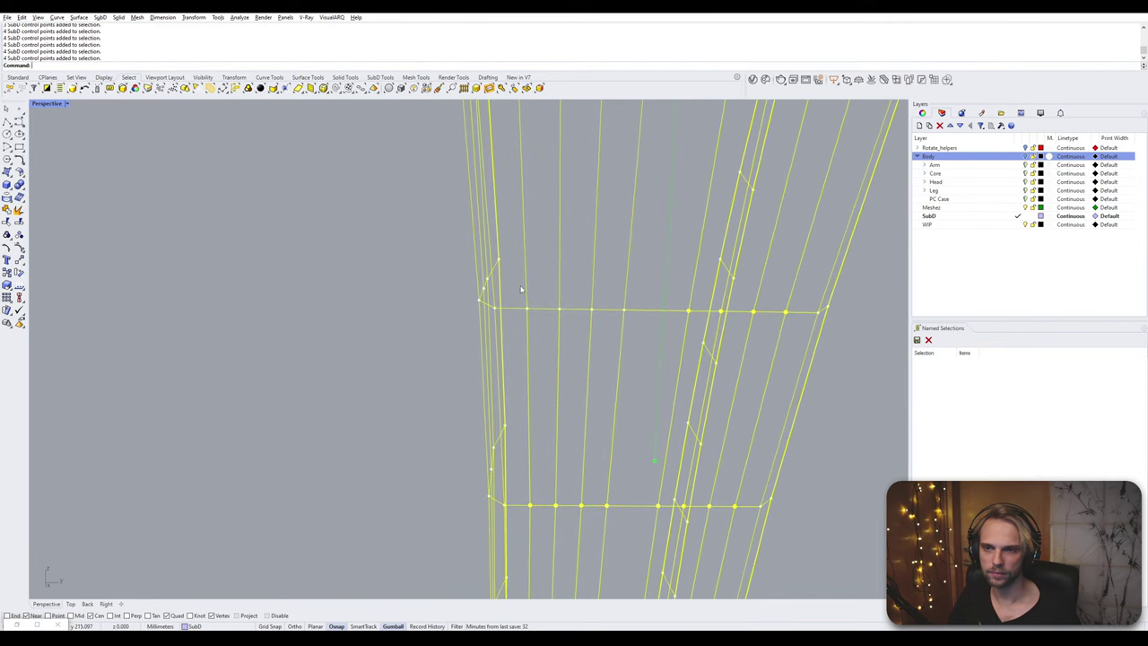
right_click_drag(609, 294, 517, 277)
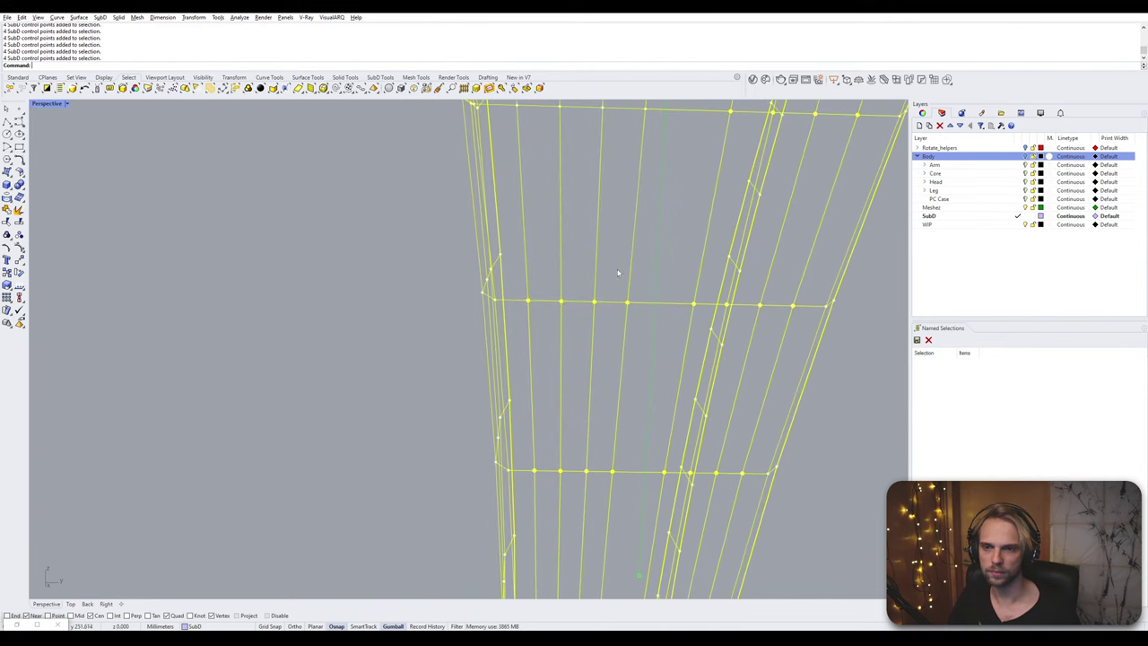
right_click_drag(619, 274, 600, 431)
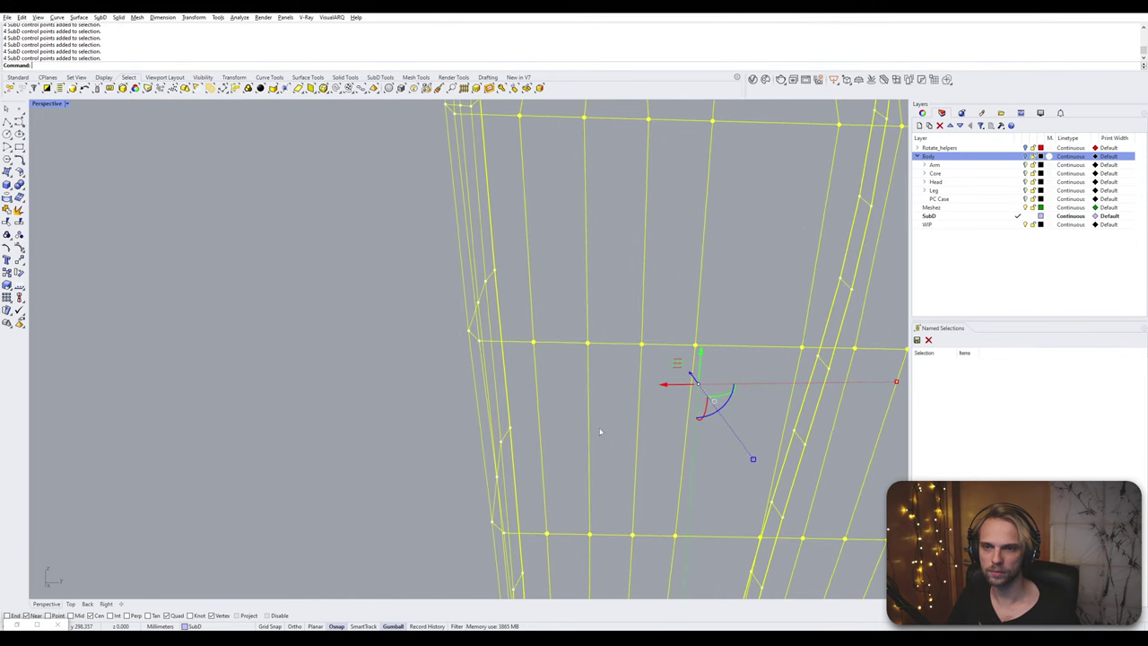
right_click_drag(533, 315, 565, 290)
right_click_drag(579, 215, 554, 392, "shift")
right_click_drag(498, 326, 520, 415)
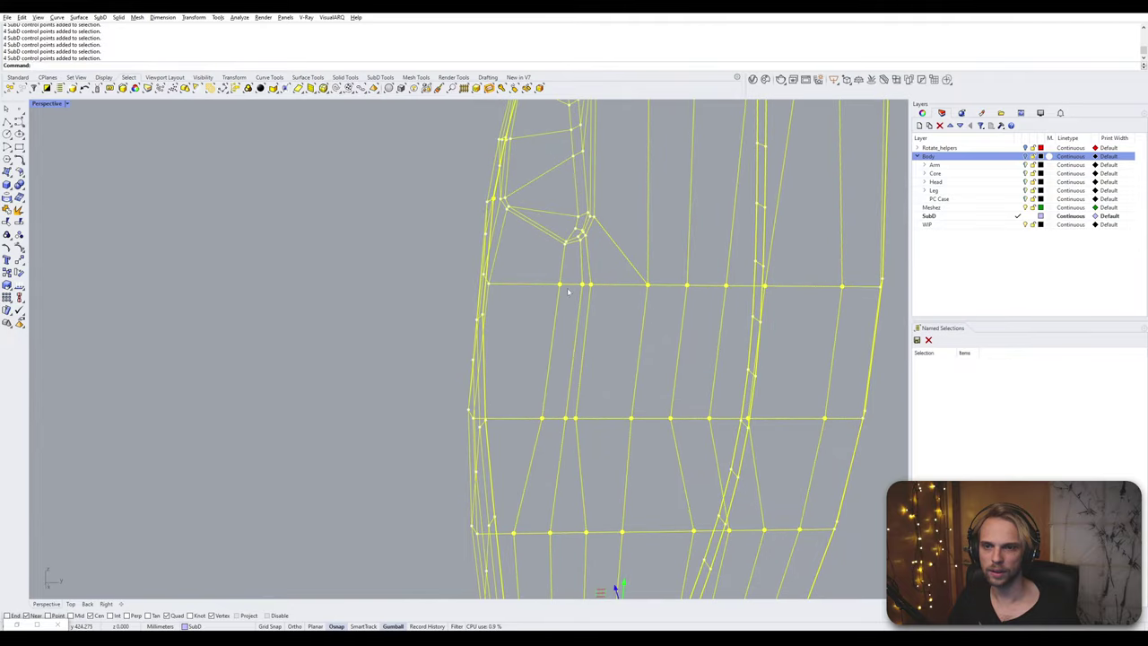
right_click_drag(619, 224, 583, 256, "shift")
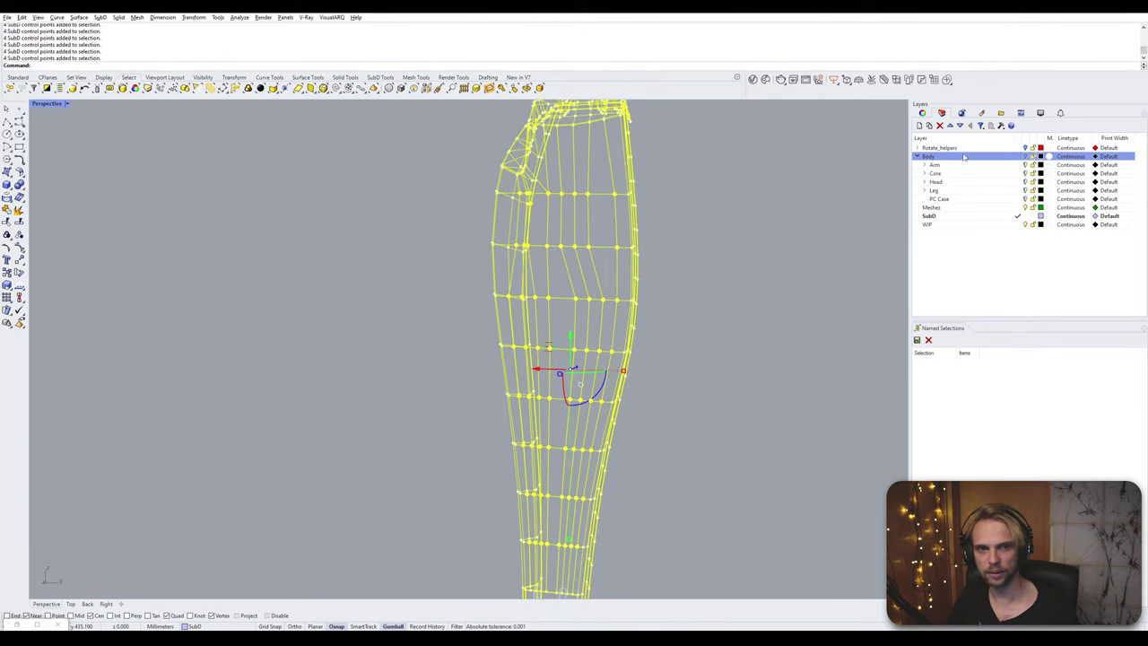
- Switch the Perspective view to shaded display
left_click(50, 106)
left_click(54, 139)
mouse_move(168, 184)
right_mouse_down()
mouse_move(341, 252)
mouse_move(391, 256)
right_mouse_up()
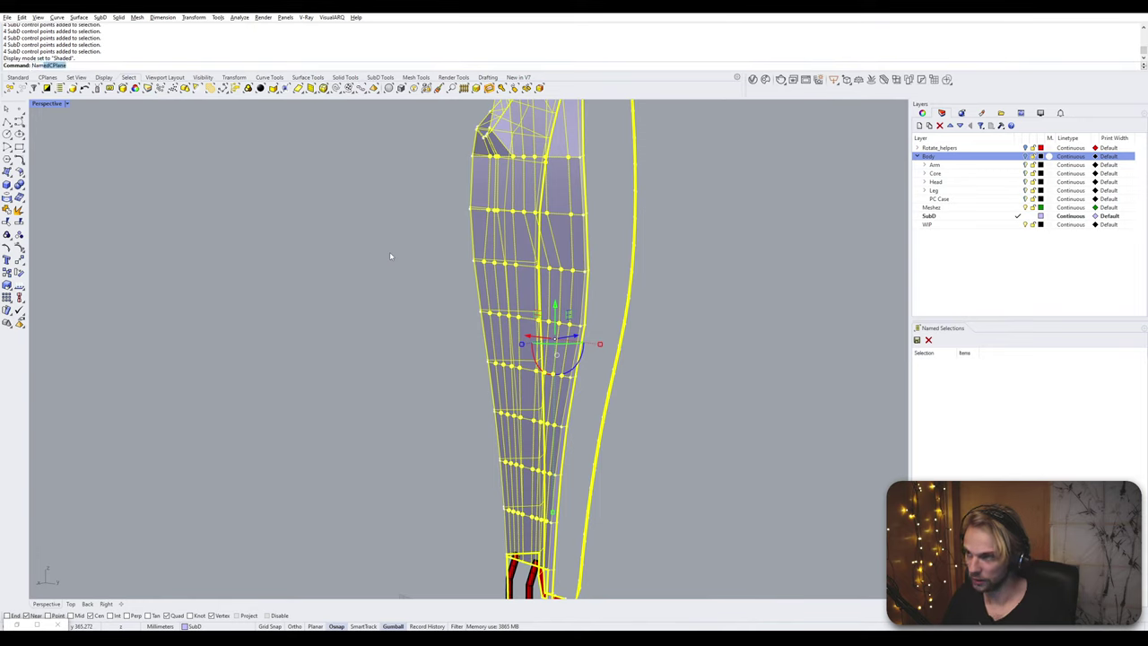
- Save the selected points as named selection 'Selection 01', then start Project
type("NamedSelections")
key("Return")
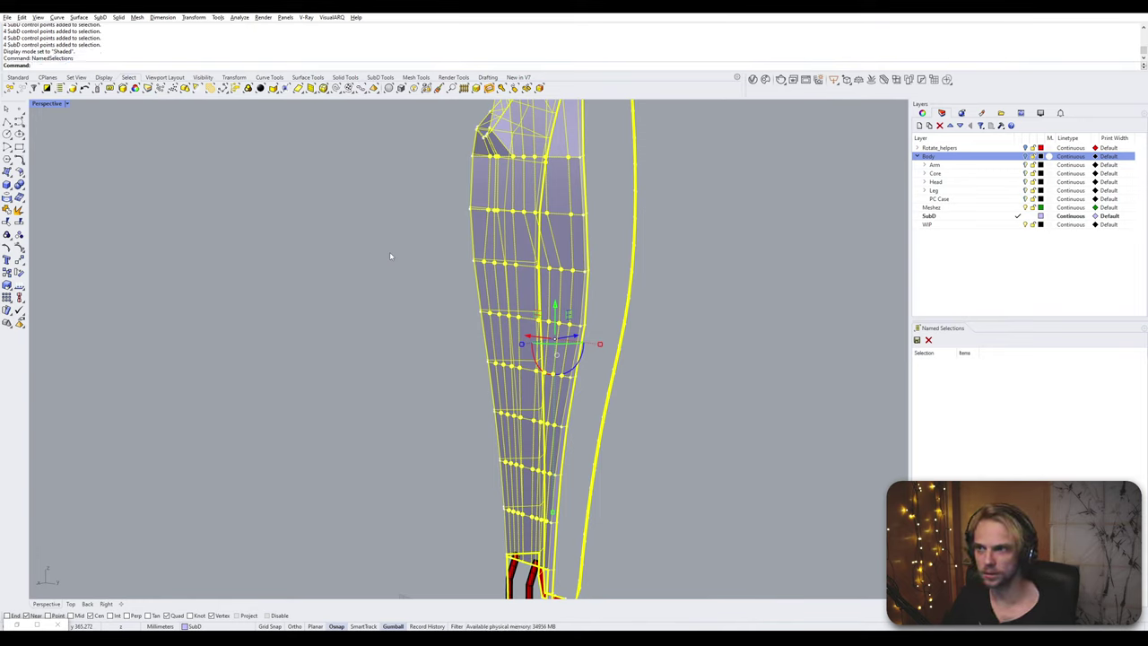
left_click(916, 340)
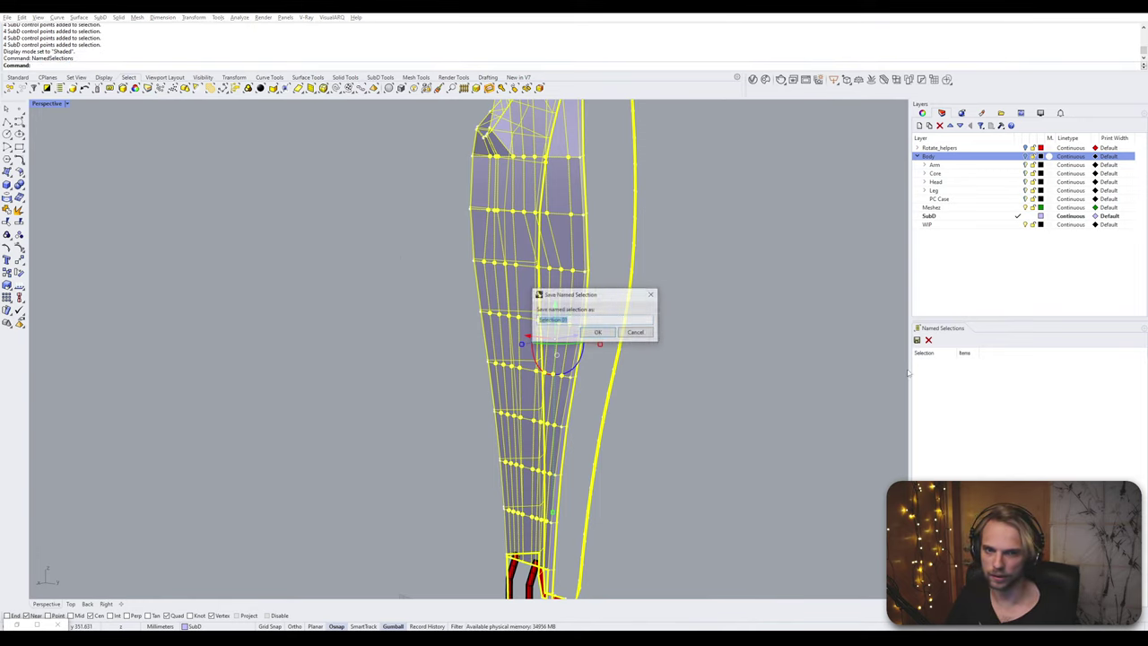
key("Return")
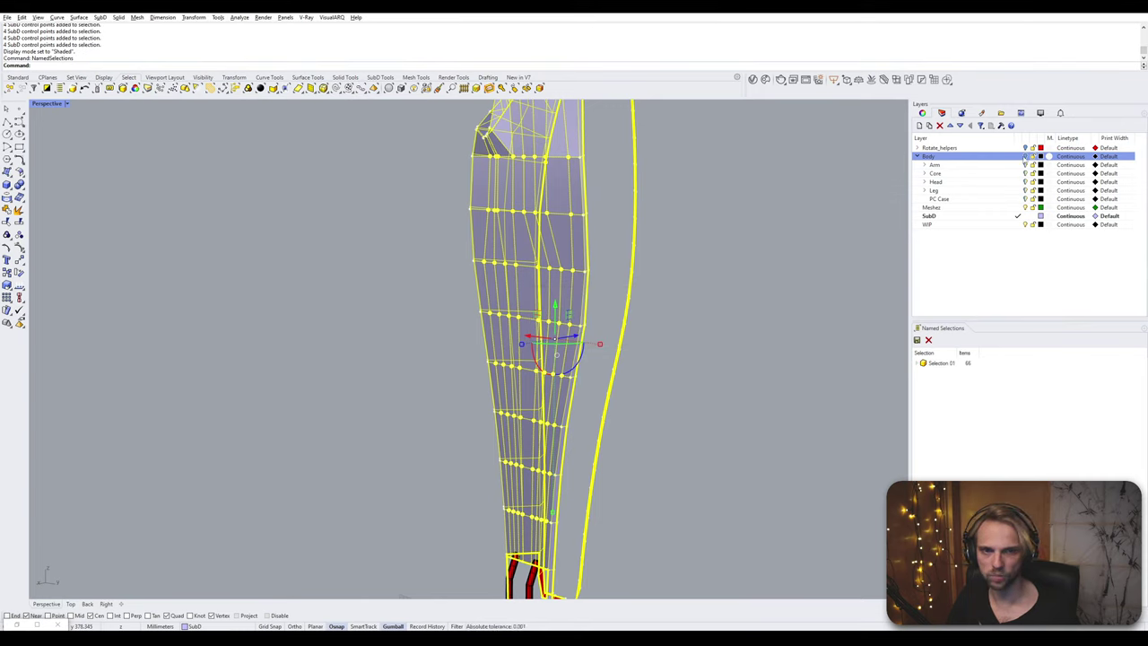
type("Projec")
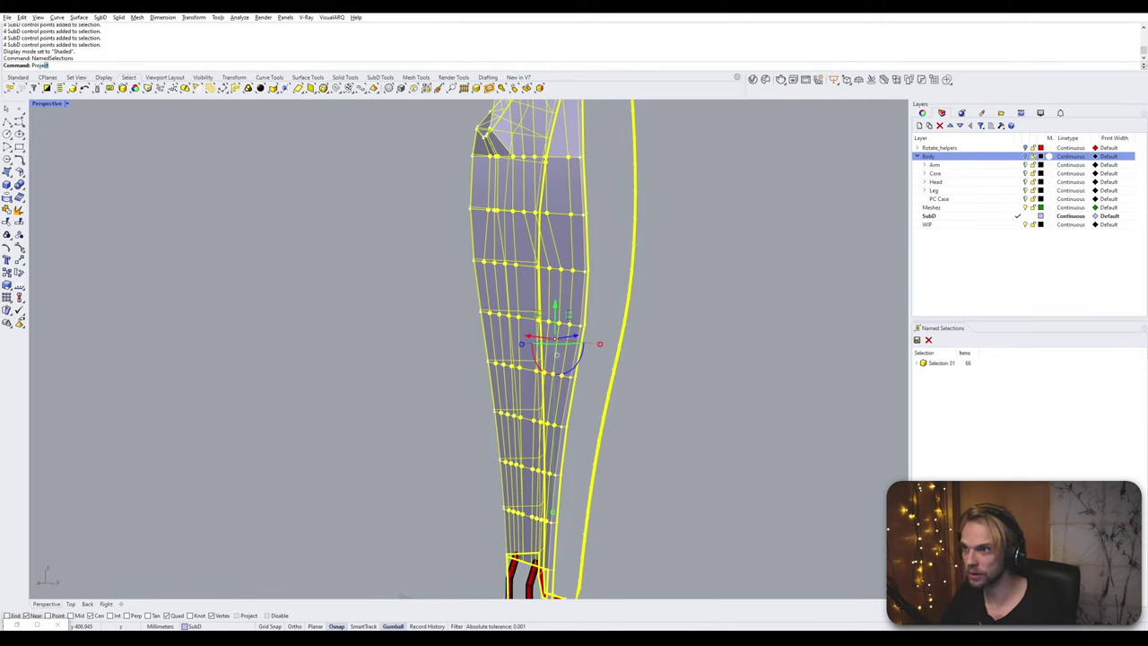
type("t")
key("Return")
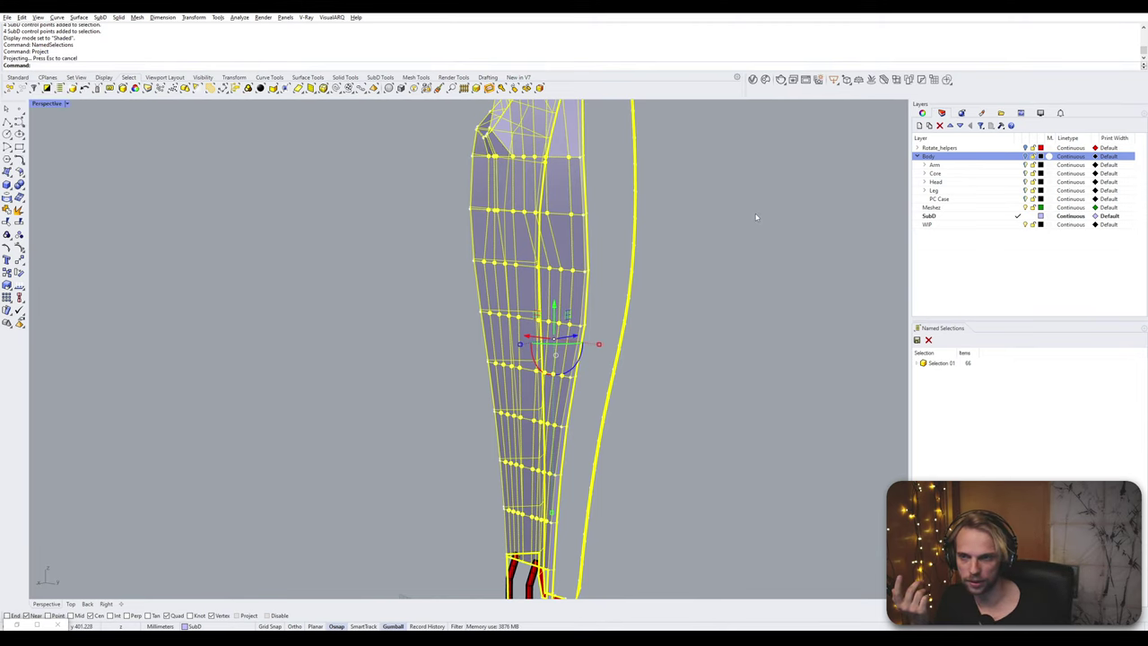
- Undo the projection and show the grey leg shell of the Body layer
right_click_drag(727, 245, 678, 248)
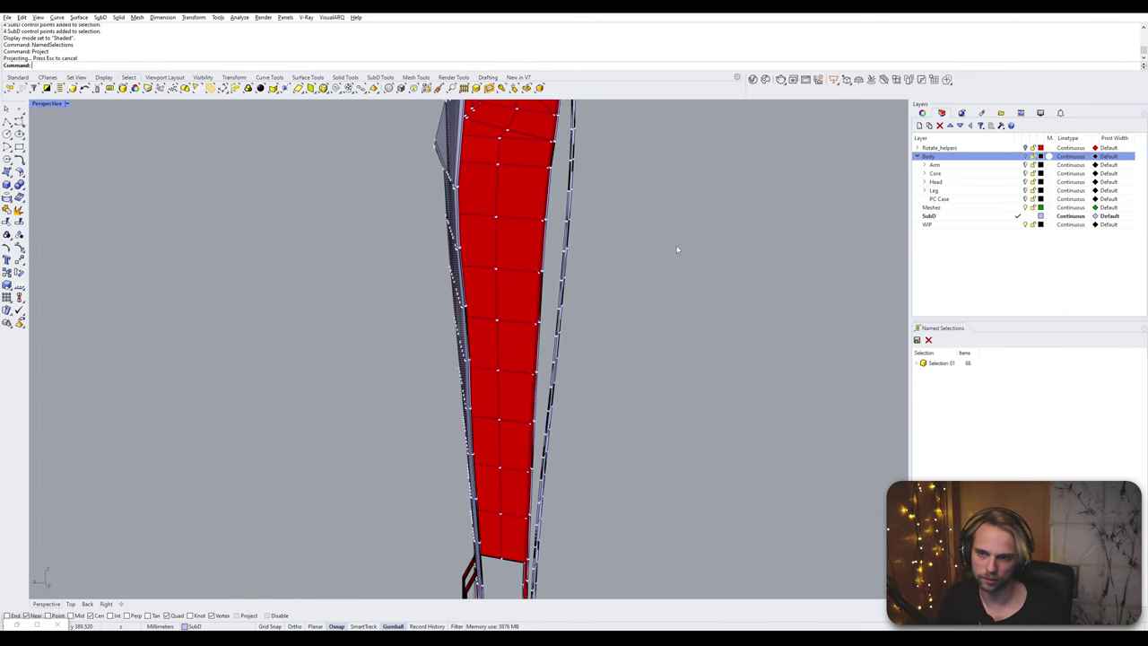
key("Escape")
key("ctrl+z")
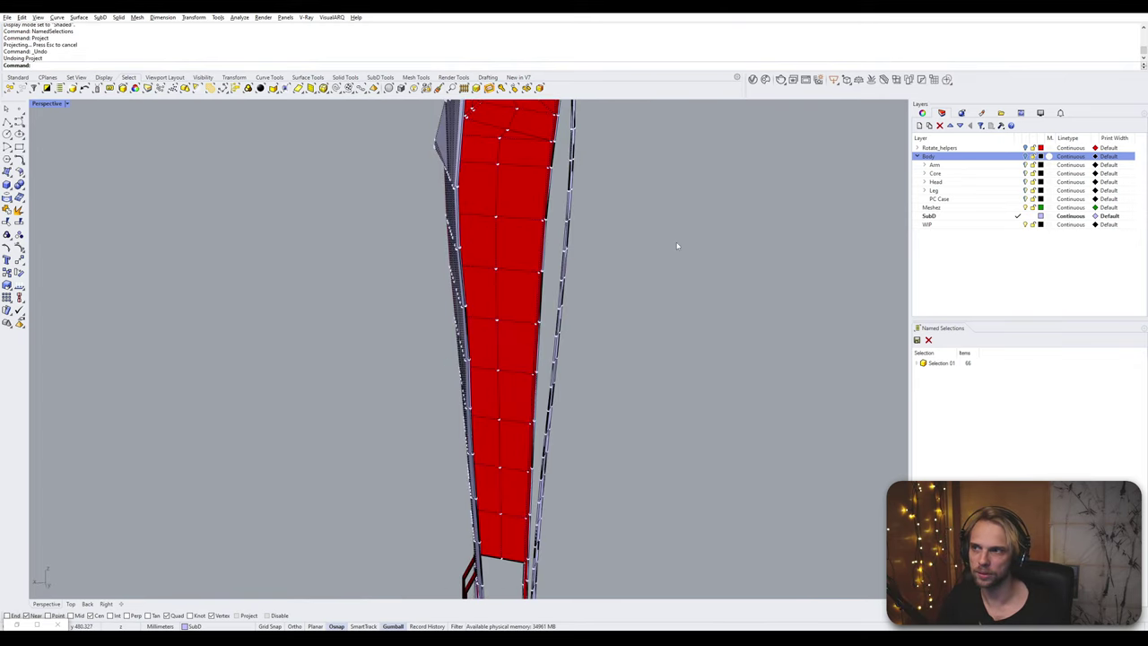
left_click(1026, 156)
key("Escape")
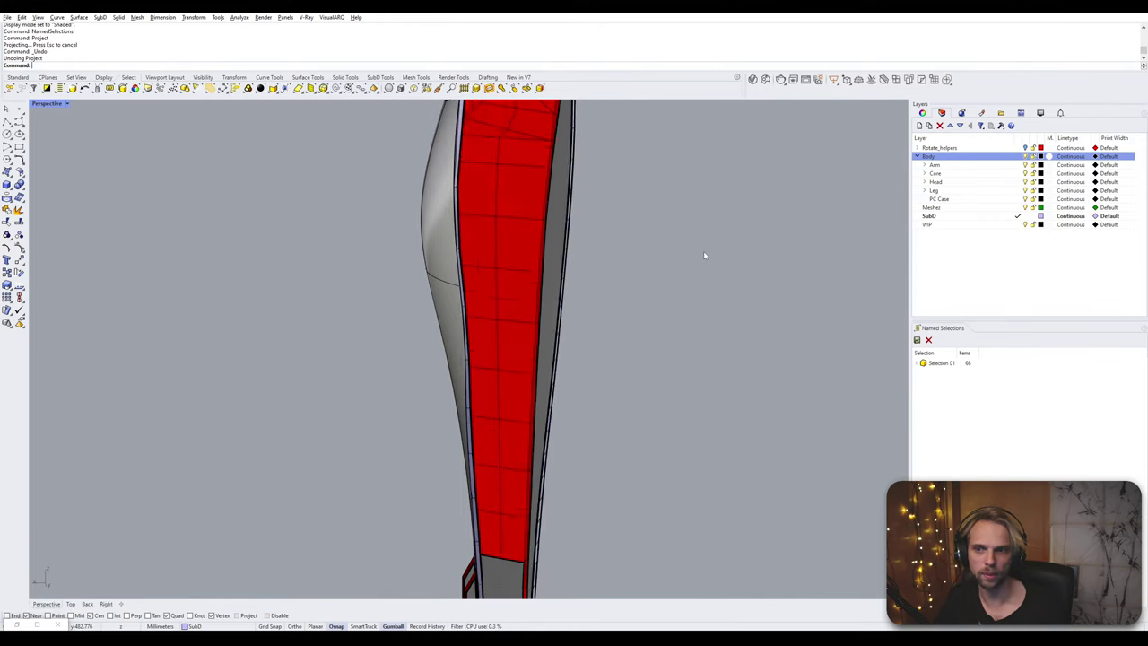
right_click_drag(703, 251, 782, 255)
- Rerun Project, picking Selection 01 and the leg geometry, then end the command
key("Return")
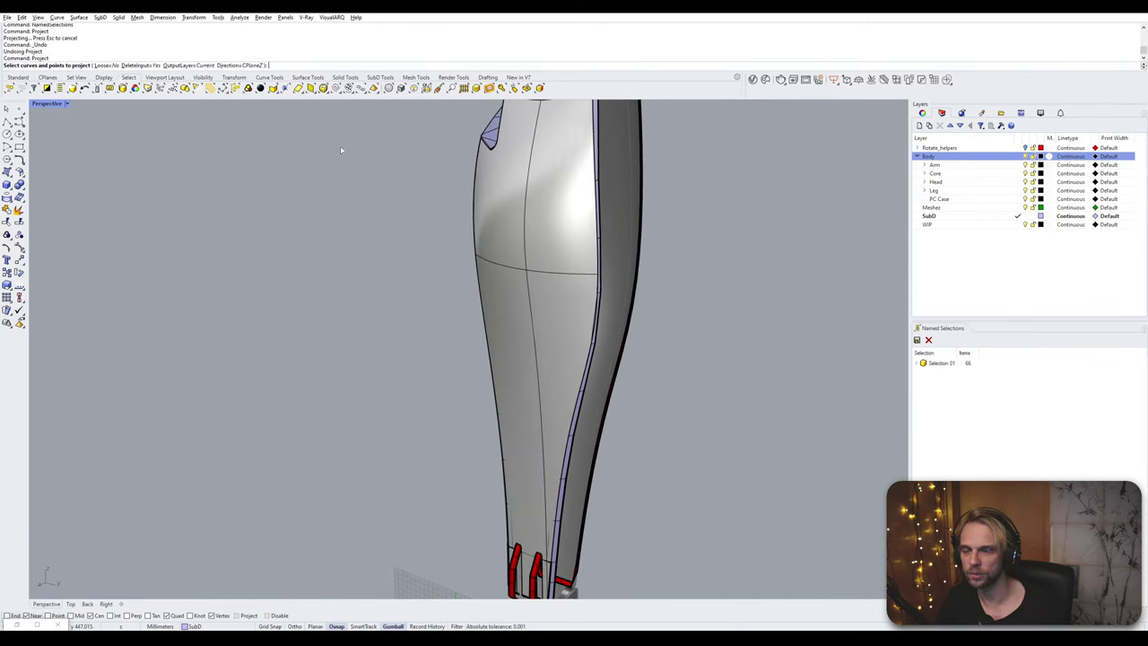
left_click(939, 362)
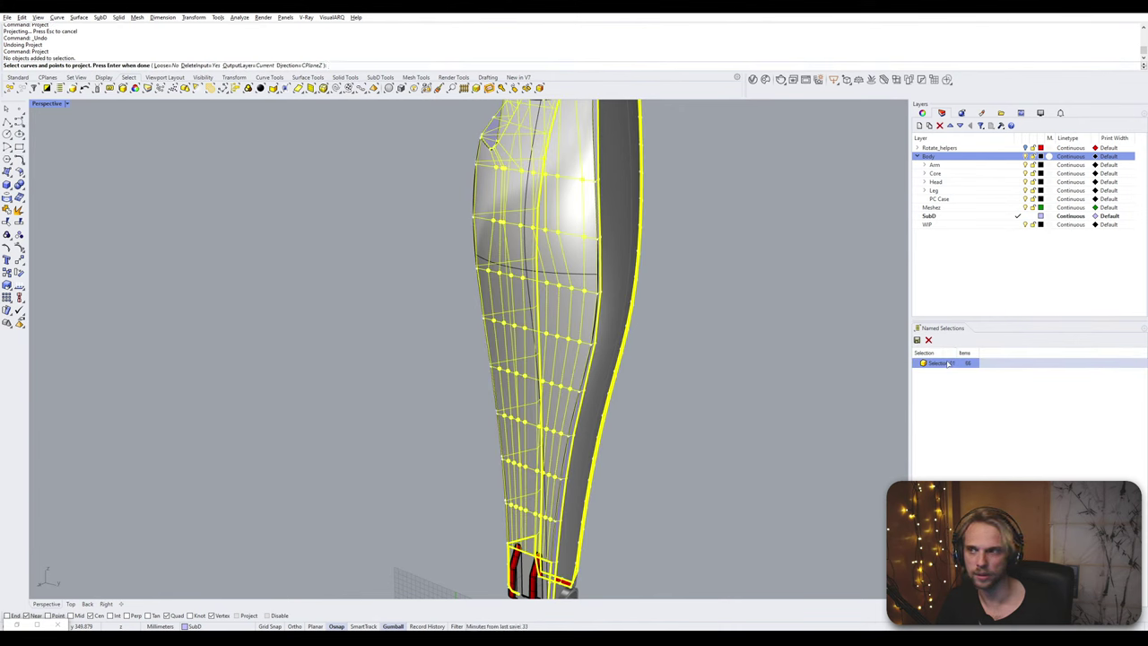
left_click(617, 274)
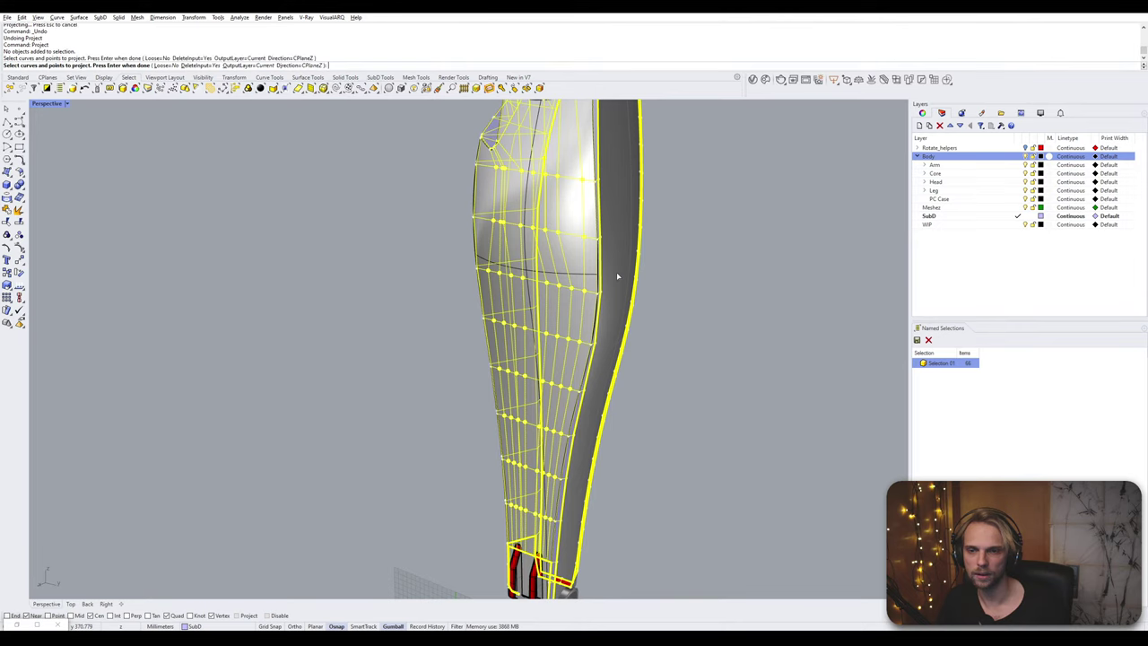
right_click_drag(669, 323, 643, 400)
scroll(638, 299, "down", 6)
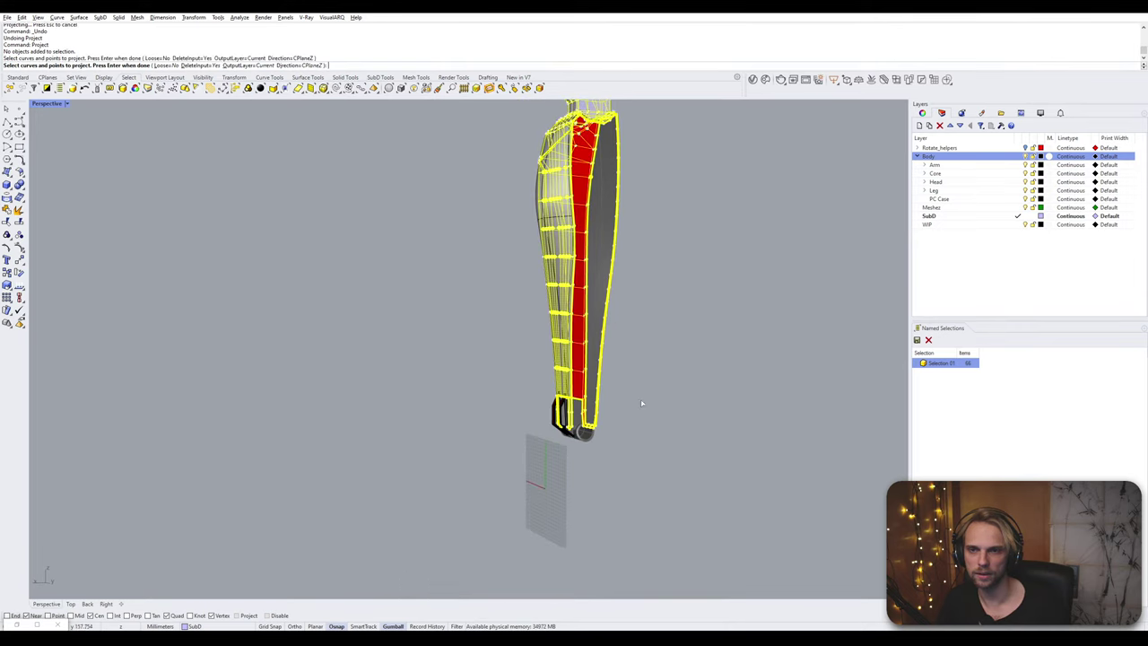
left_click_drag(670, 447, 594, 106)
right_click_drag(610, 148, 680, 325, "shift")
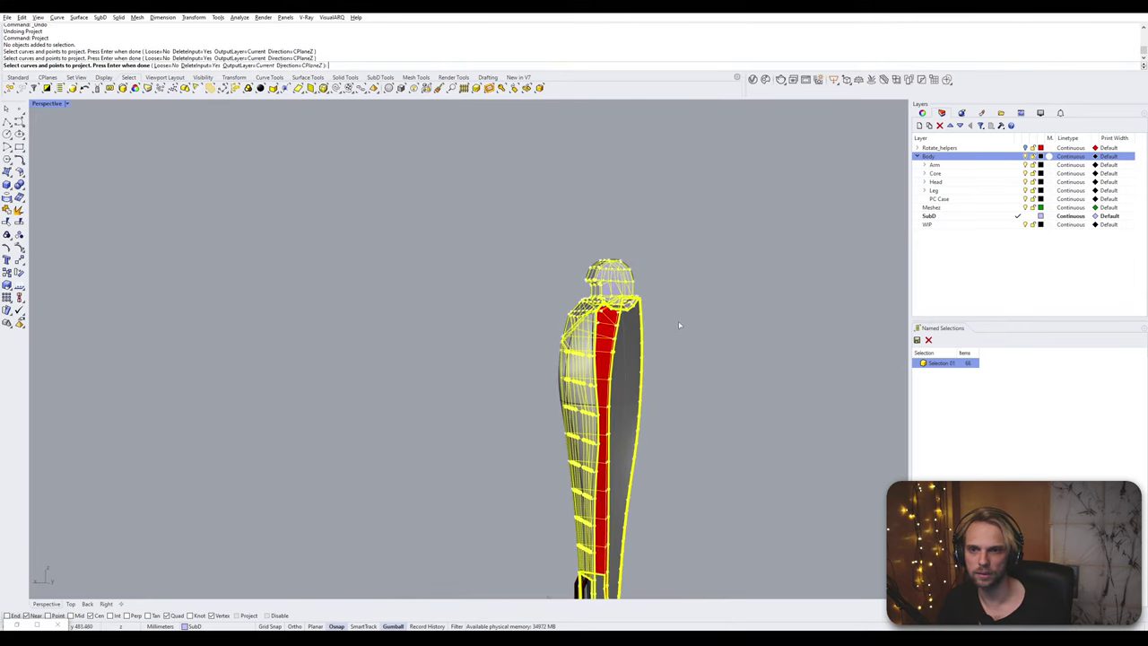
left_click_drag(603, 226, 604, 225)
right_click_drag(631, 275, 578, 265)
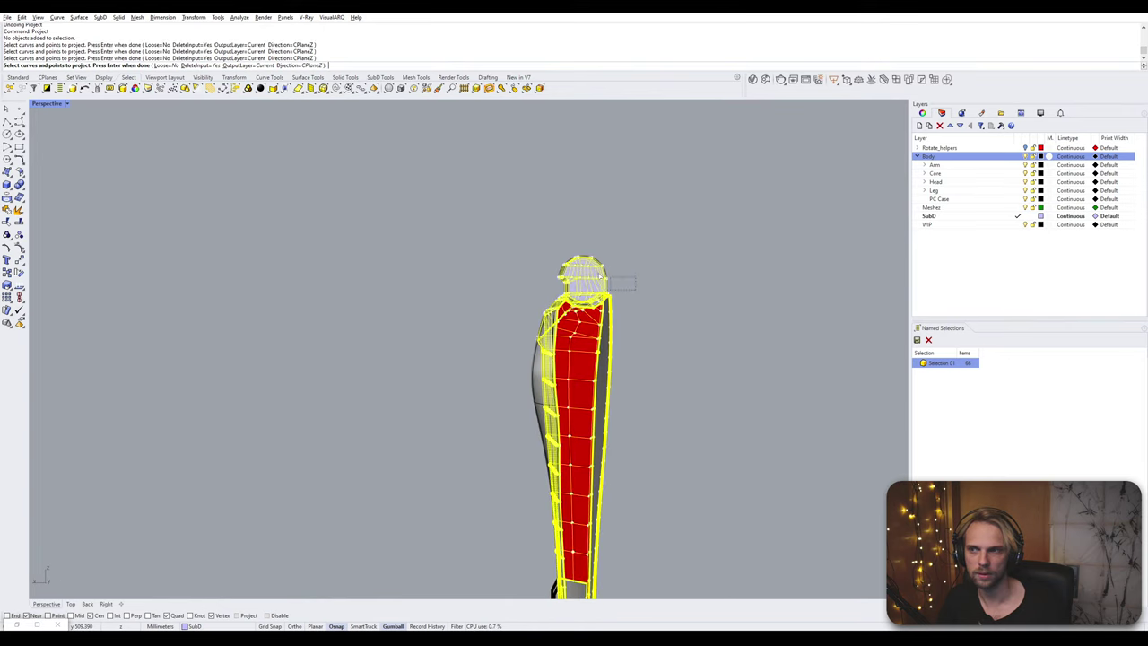
left_click_drag(599, 275, 594, 274)
right_click_drag(581, 393, 592, 301, "shift")
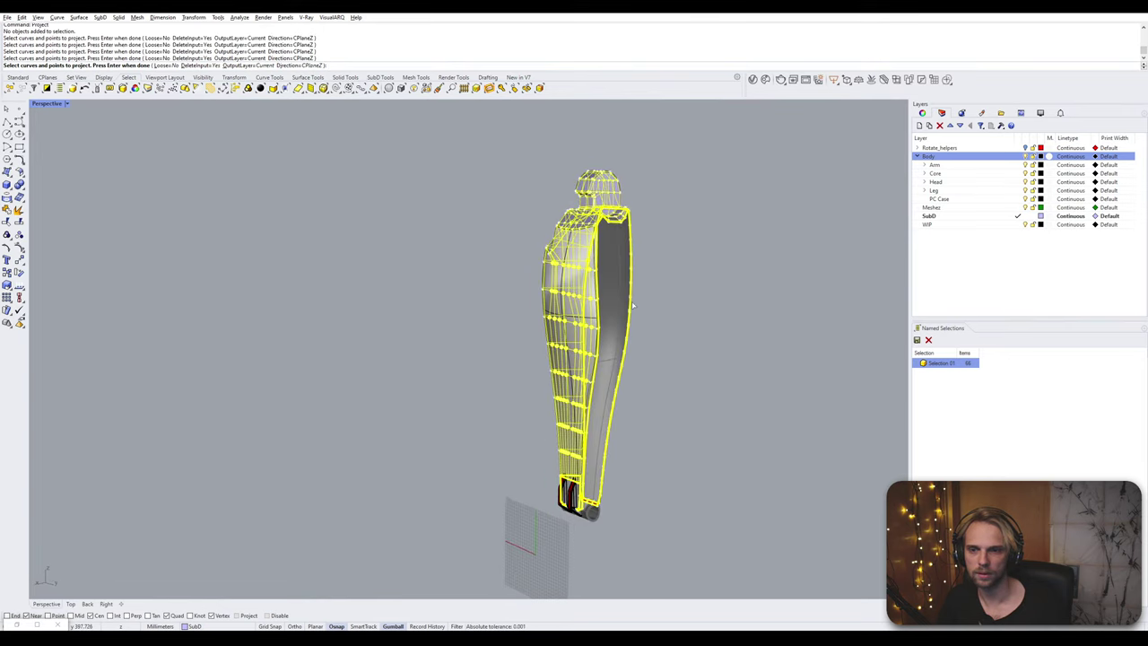
key("Return")
- Recall the Selection 01 body and its control points from Named Selections
scroll(560, 286, "up", 3)
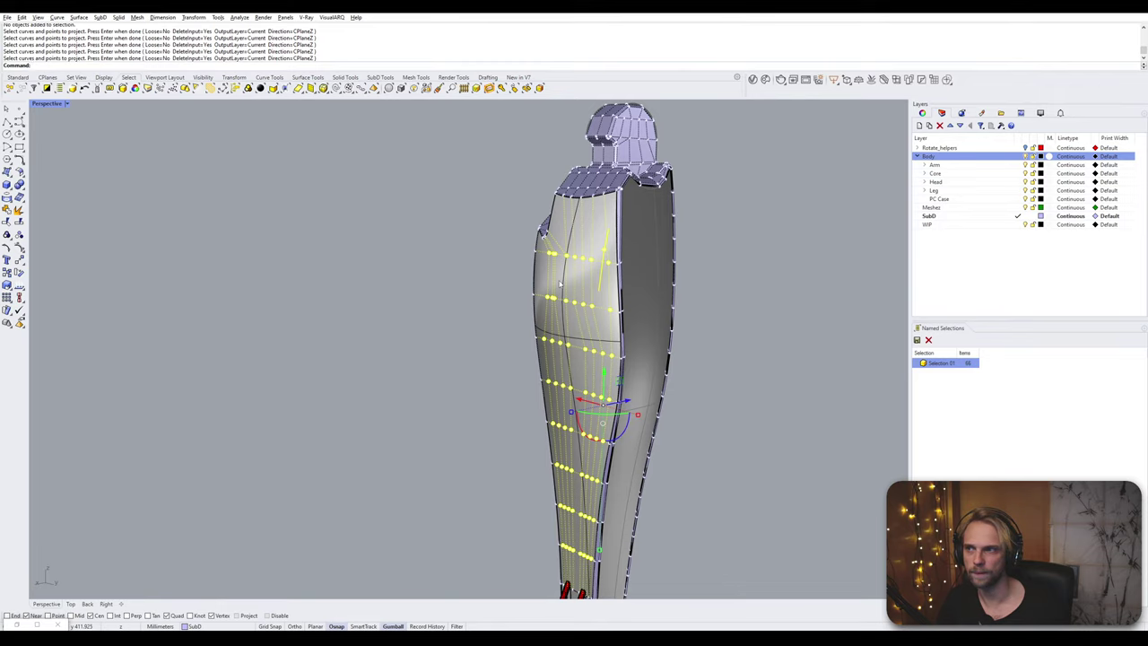
left_click(541, 276)
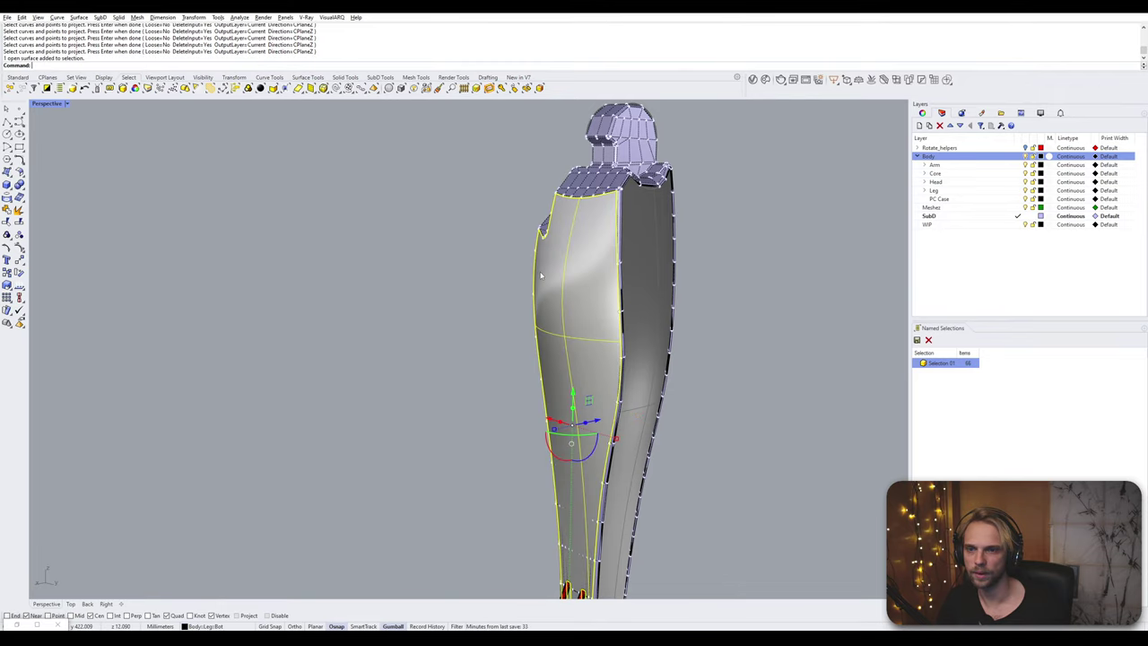
key("Escape")
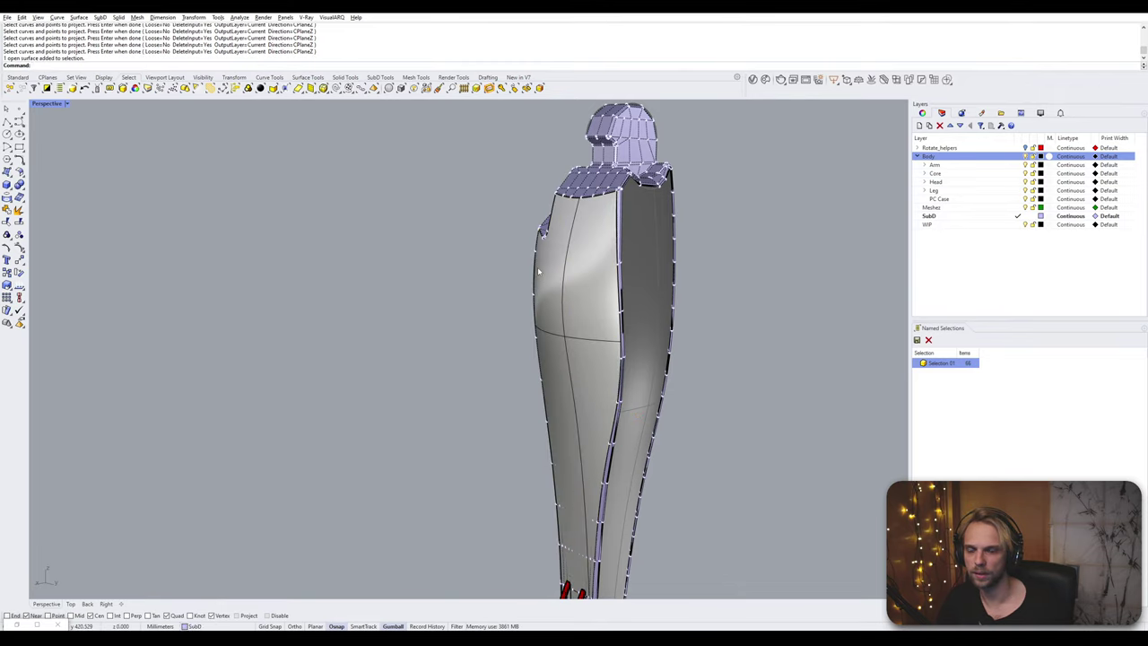
left_click(939, 363)
left_click(954, 383)
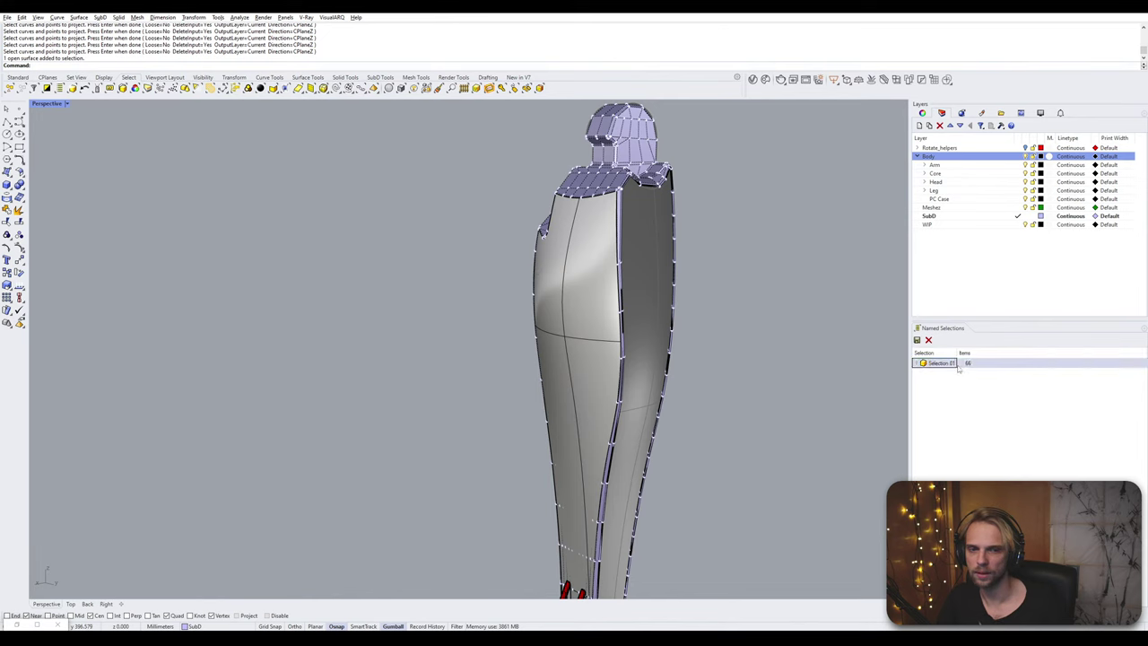
double_click(960, 364)
key("Escape")
left_click(962, 364)
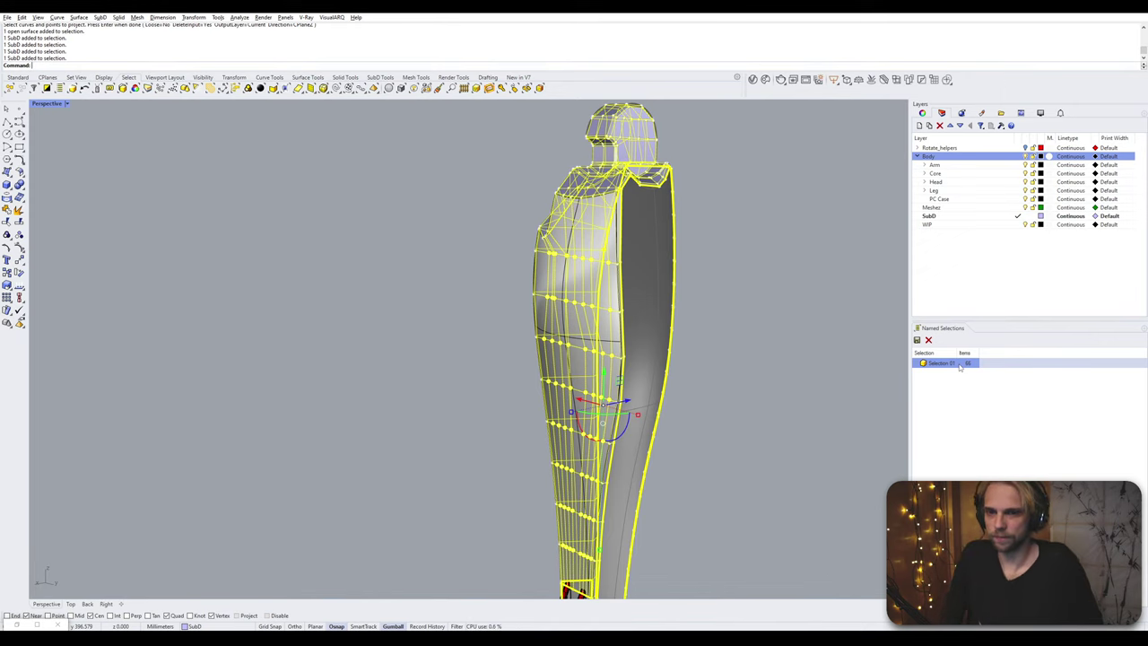
- Deselect the SubD body and a stray edge, keeping its control points selected
left_click(674, 231, "ctrl")
right_click_drag(624, 265, 544, 291)
scroll(542, 259, "up", 4)
left_click(536, 257, "ctrl")
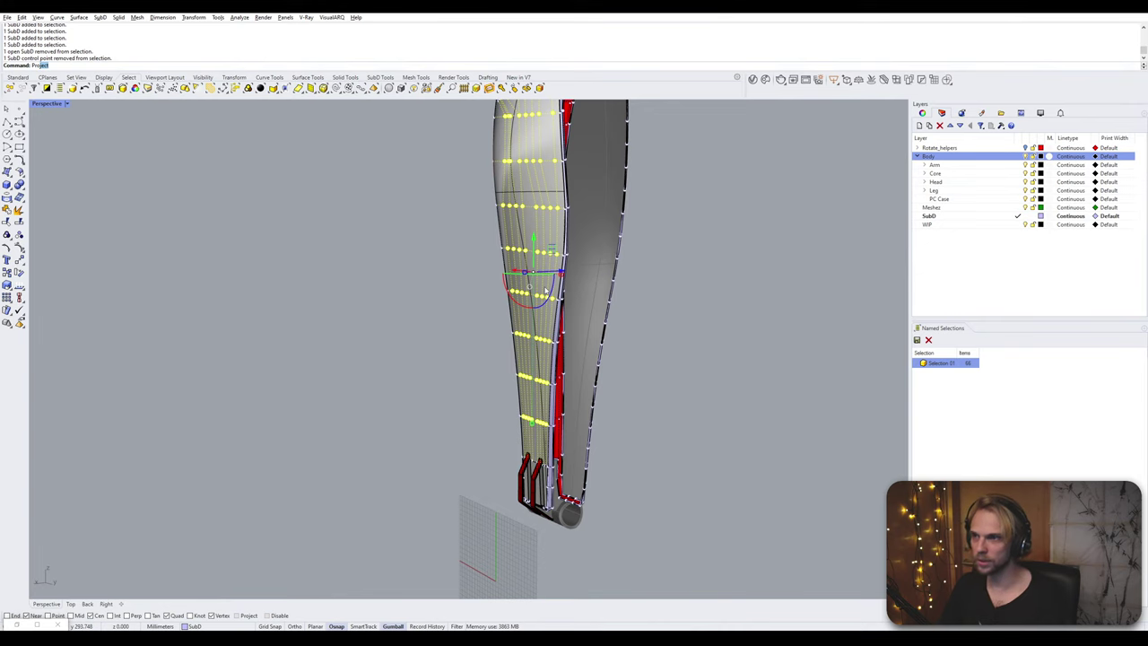
- Project the curves onto the leg surface
key("Return")
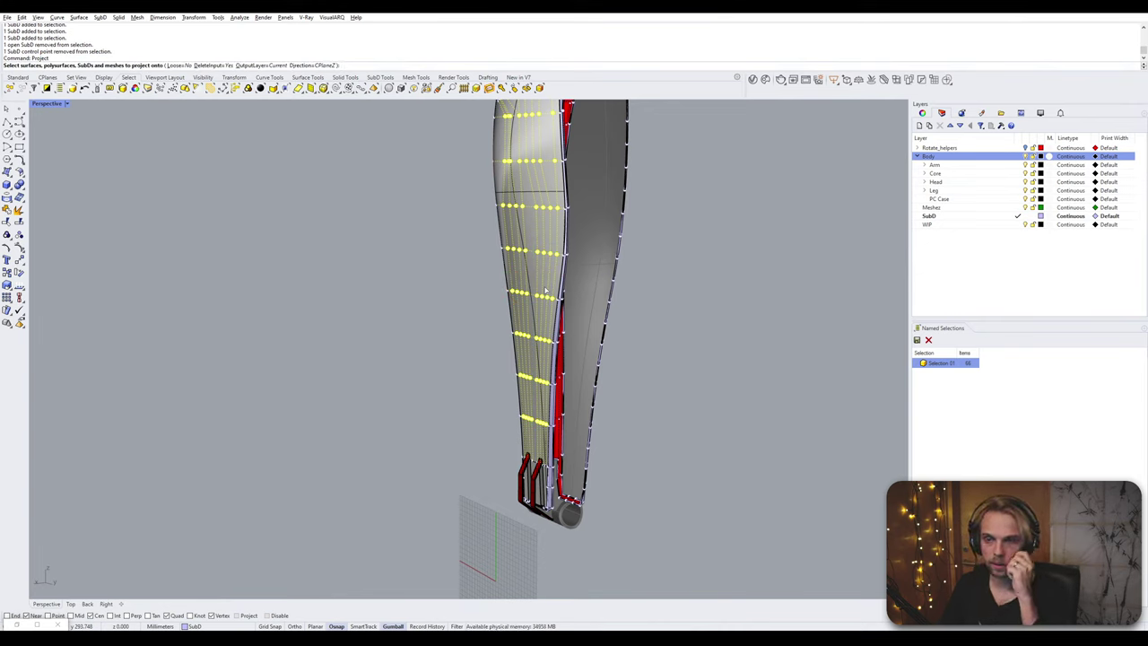
right_click_drag(541, 281, 511, 414)
scroll(462, 286, "up", 2)
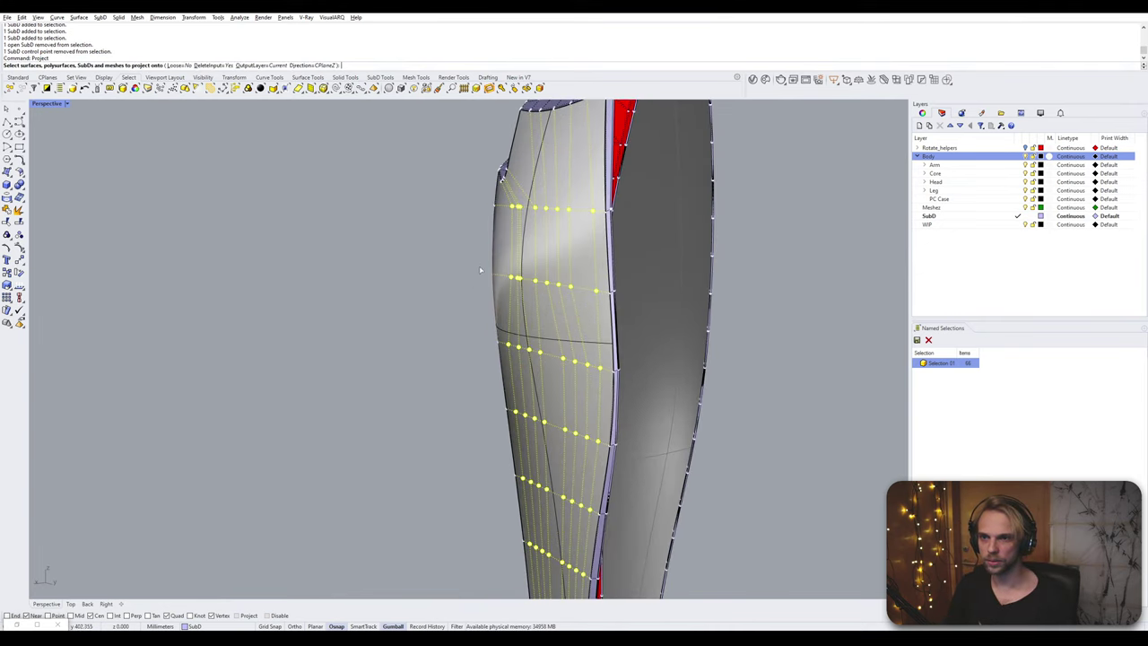
left_click(503, 252)
key("Return")
scroll(385, 287, "down", 2)
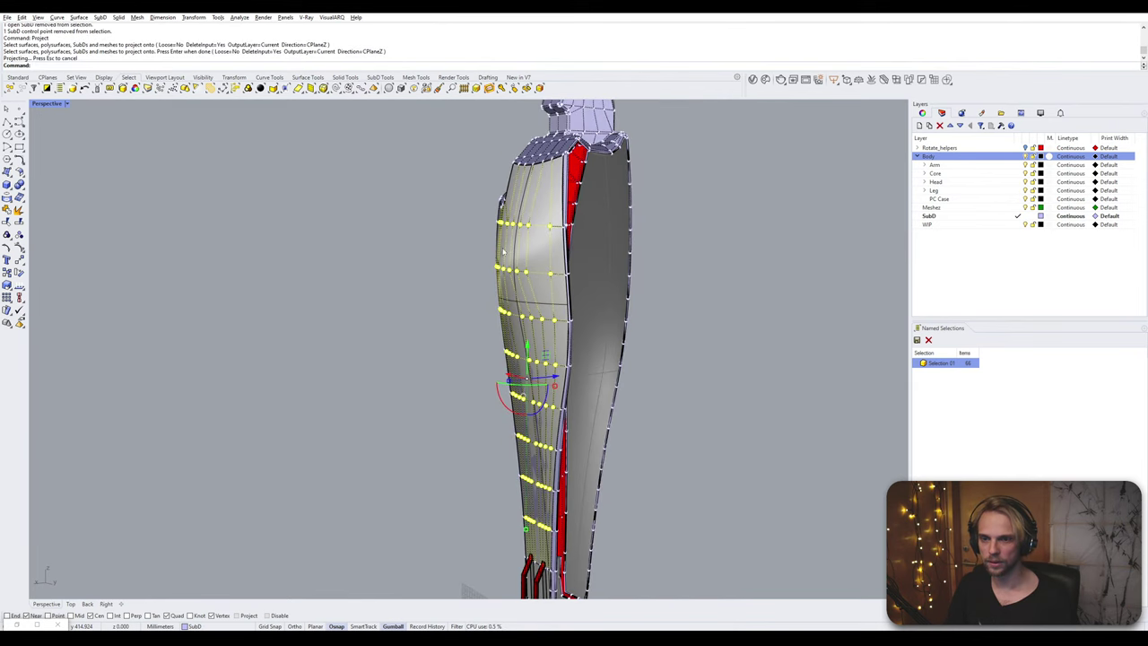
- Delete the grey surface beside the leg
right_click_drag(386, 287, 345, 285)
key("Escape")
key("Escape")
scroll(462, 224, "up", 4)
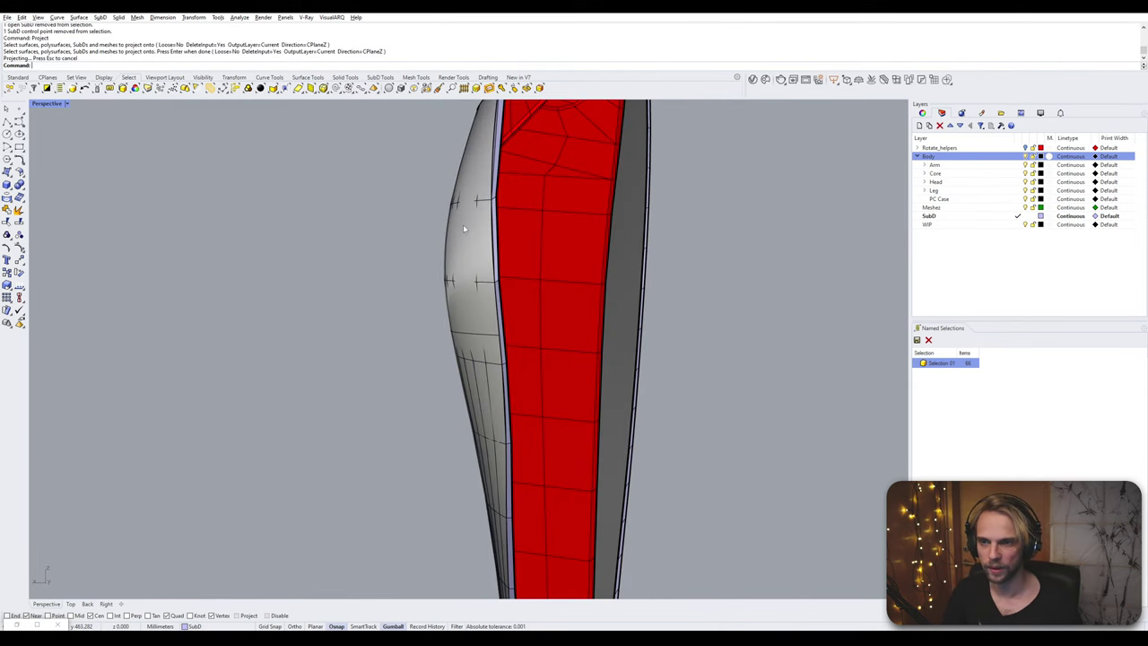
left_click(466, 222)
key("Delete")
right_click_drag(720, 295, 502, 305)
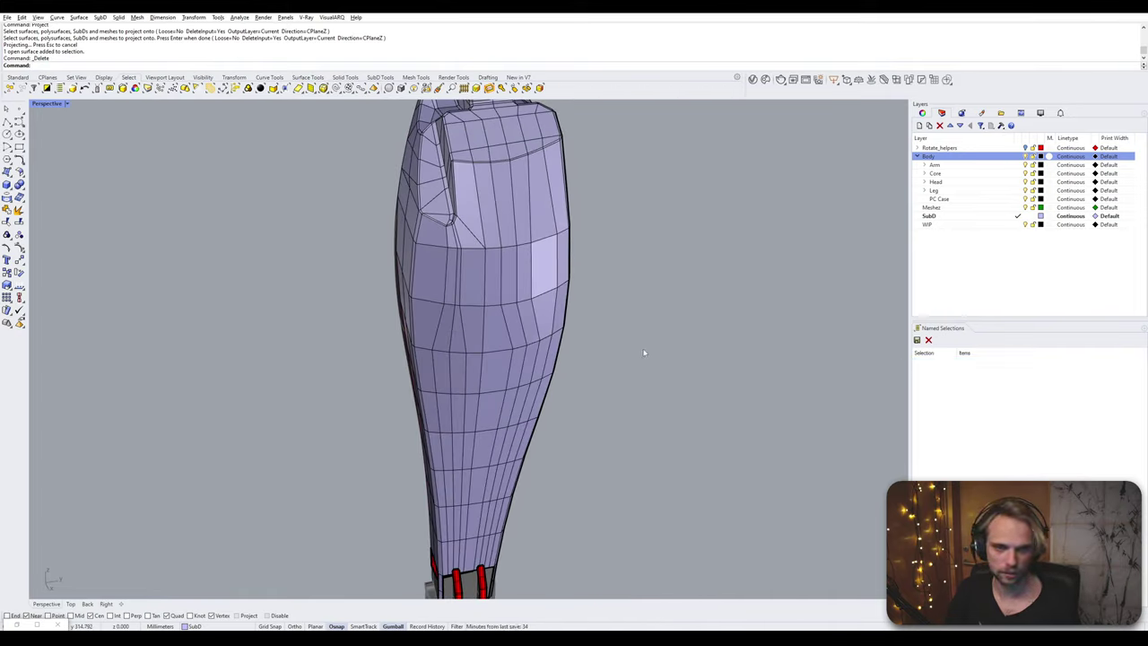
right_click_drag(643, 352, 507, 355)
key("Tab")
key("Tab")
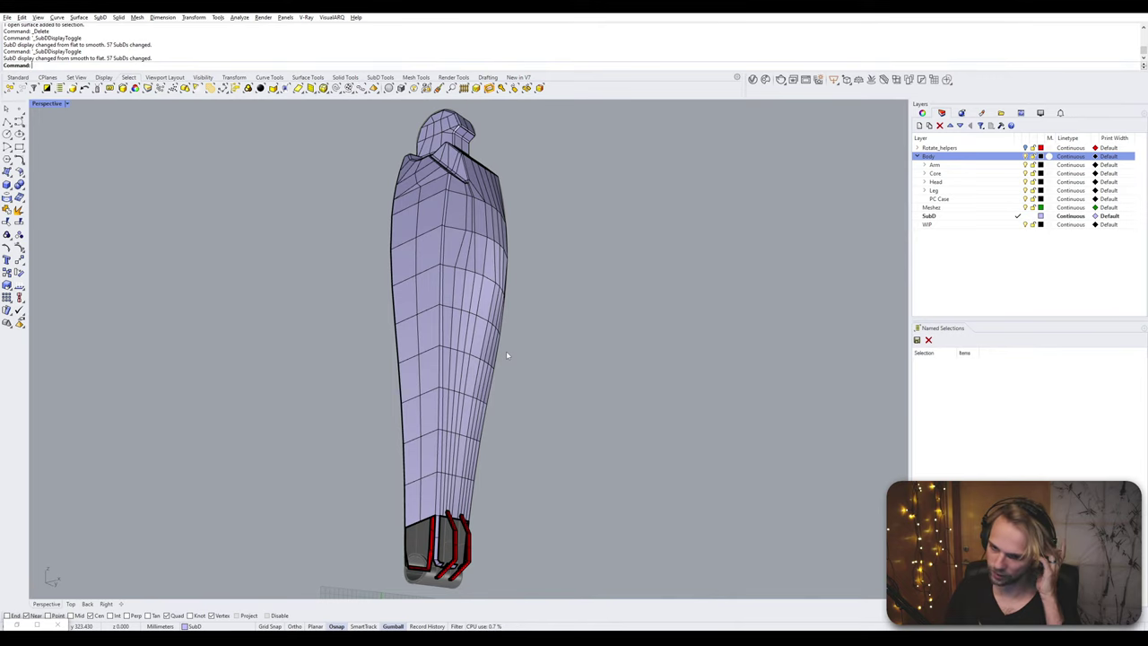
right_click_drag(506, 354, 476, 395)
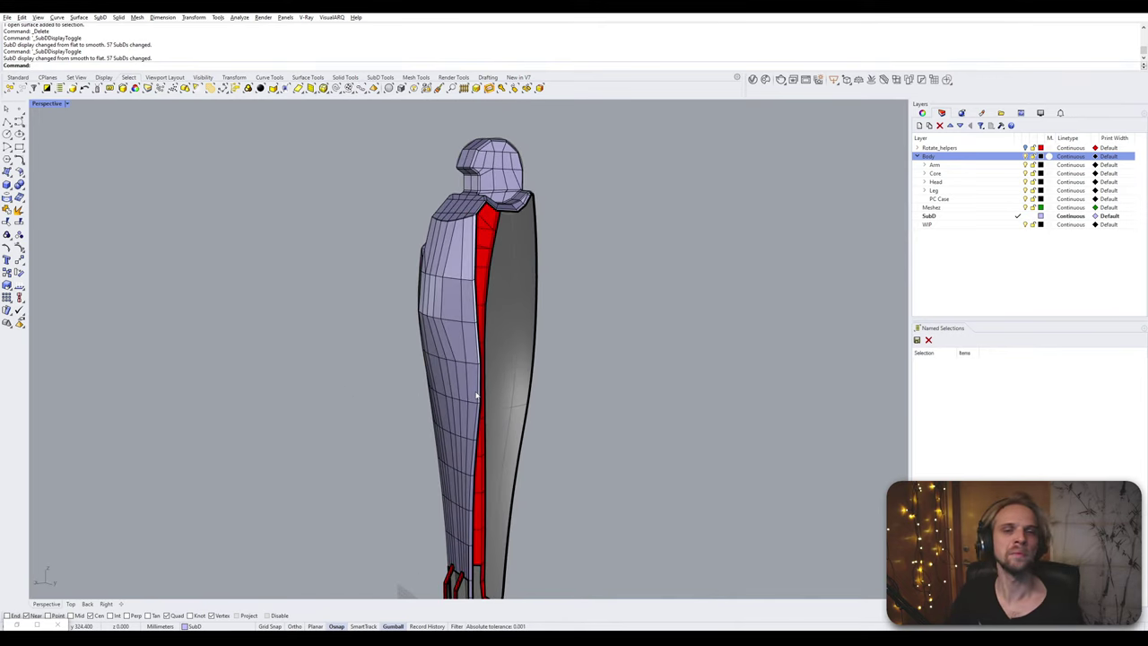
right_click_drag(399, 439, 448, 342, "shift")
scroll(450, 454, "up", 6)
right_click_drag(482, 490, 650, 319)
scroll(522, 377, "up", 6)
right_click_drag(269, 283, 435, 235)
scroll(494, 287, "up", 3)
- Raise the top edges of both struts upward
left_click(474, 297, "ctrl+shift")
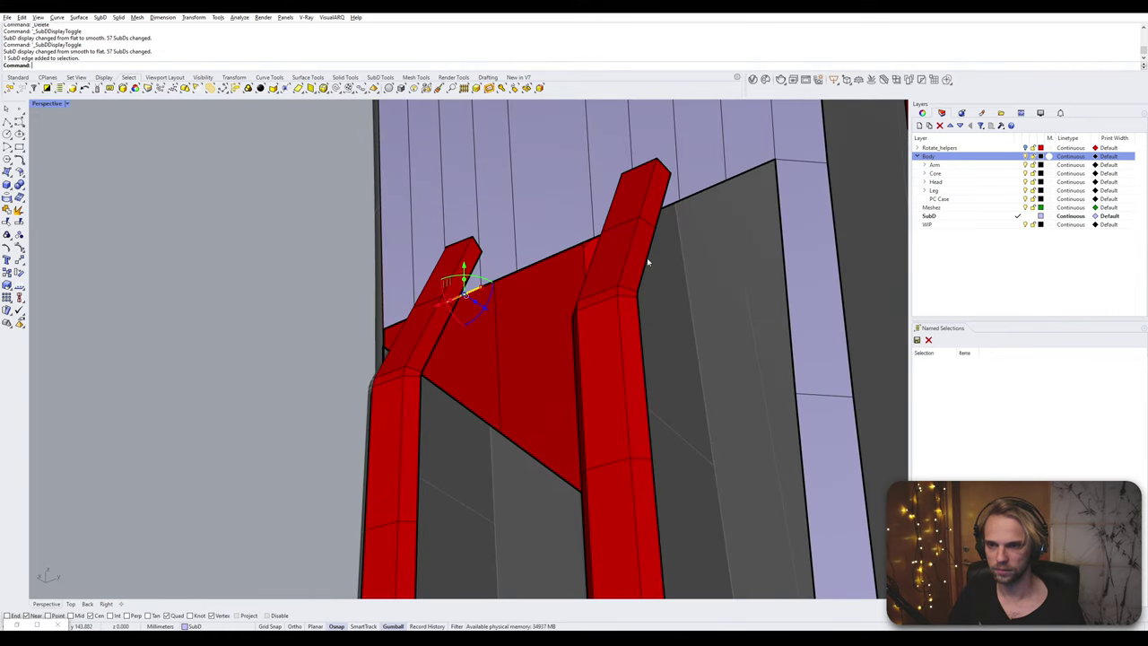
left_click(671, 212, "ctrl+shift")
right_click_drag(671, 211, 690, 334)
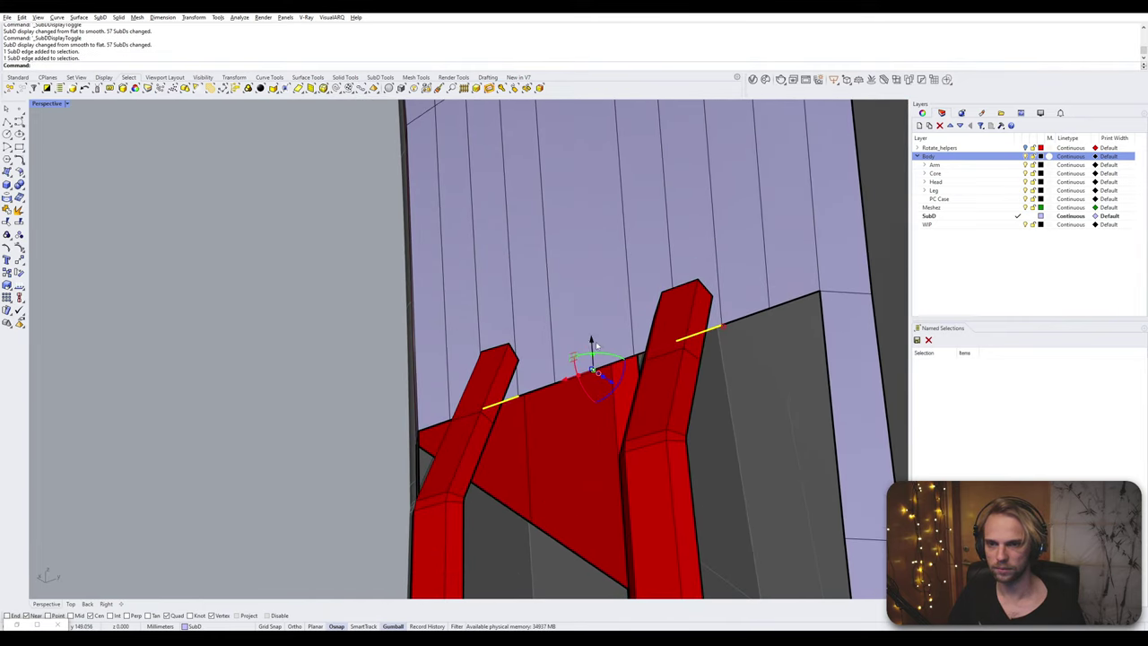
left_click_drag(593, 341, 587, 258)
key("Escape")
right_click_drag(588, 260, 672, 335)
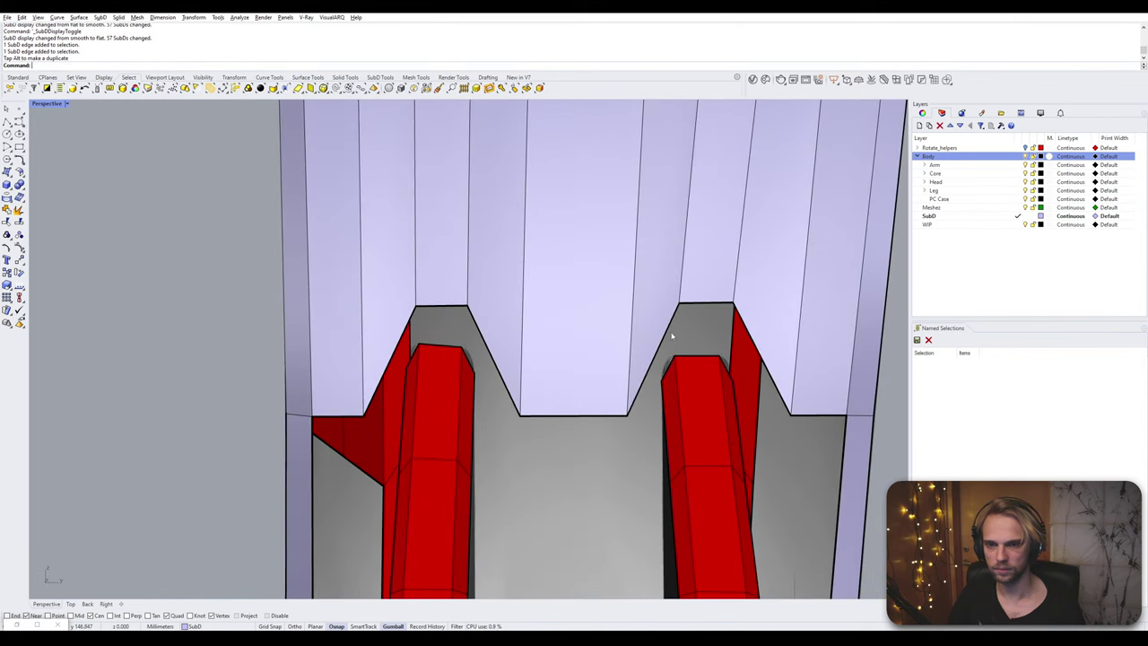
- Bridge the right notch's slanted and top edges
left_click(671, 335, "ctrl+shift")
left_click(699, 307, "ctrl+shift")
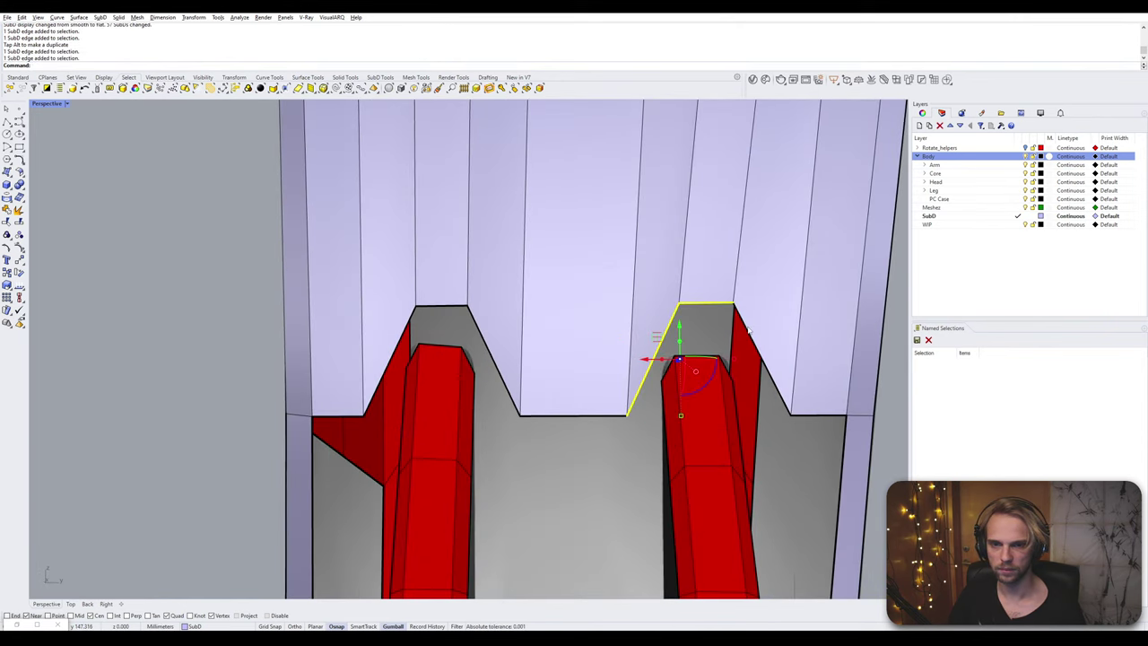
right_click_drag(747, 330, 750, 415)
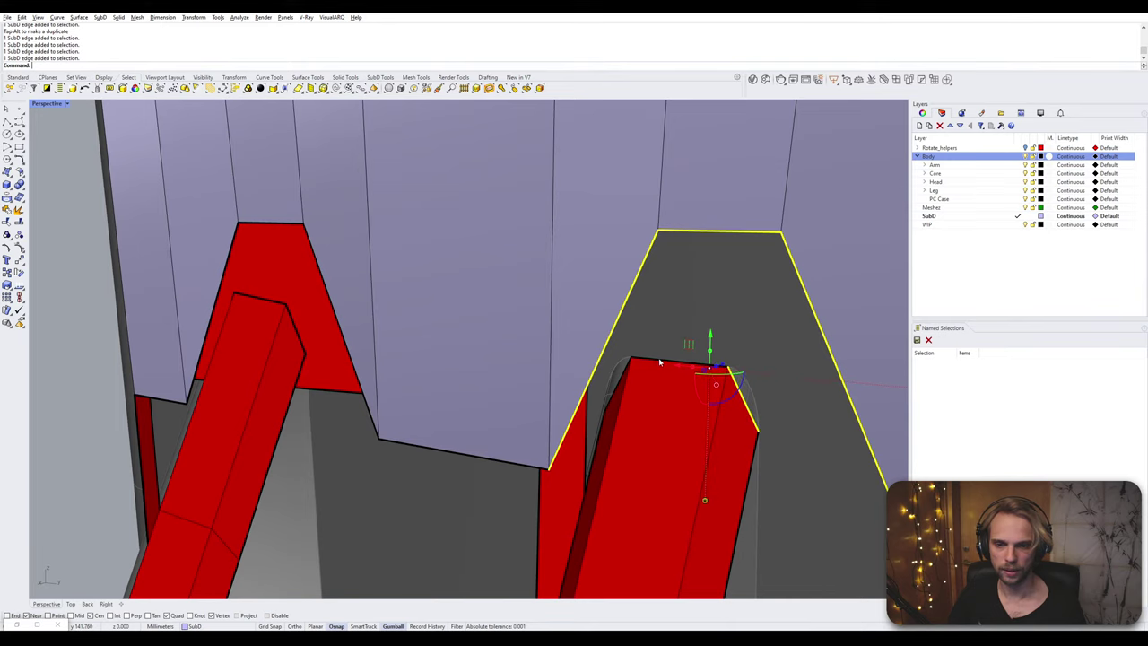
type("Bridge")
key("Return")
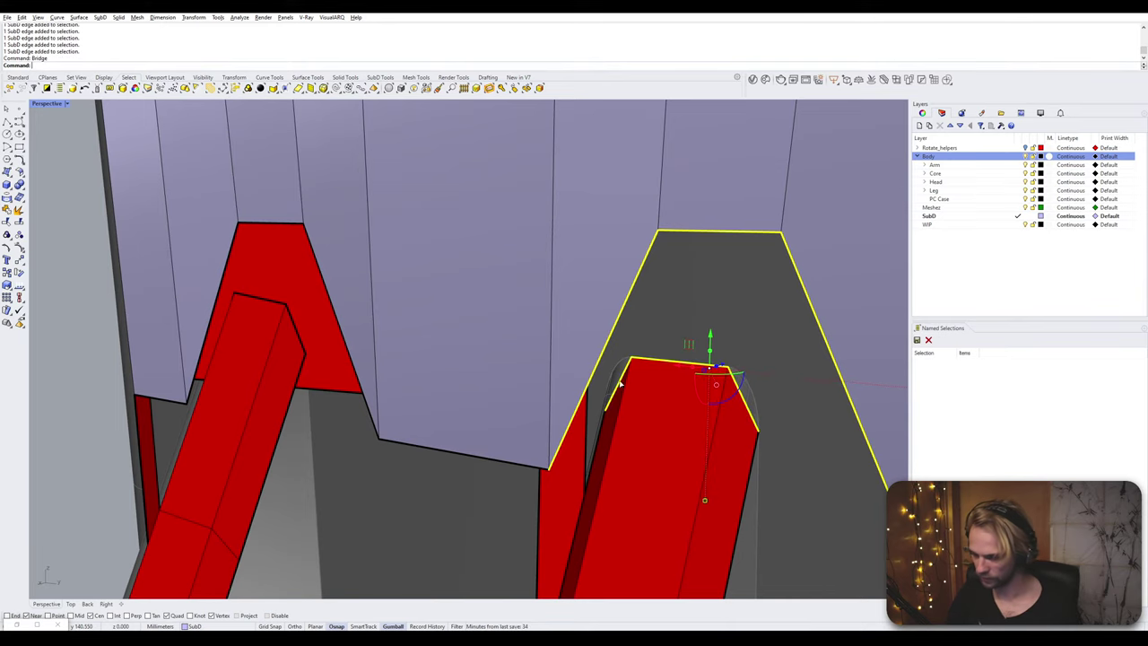
key("Return")
- Select the left notch and strut block edges for a second bridge
left_click(259, 233, "ctrl+shift")
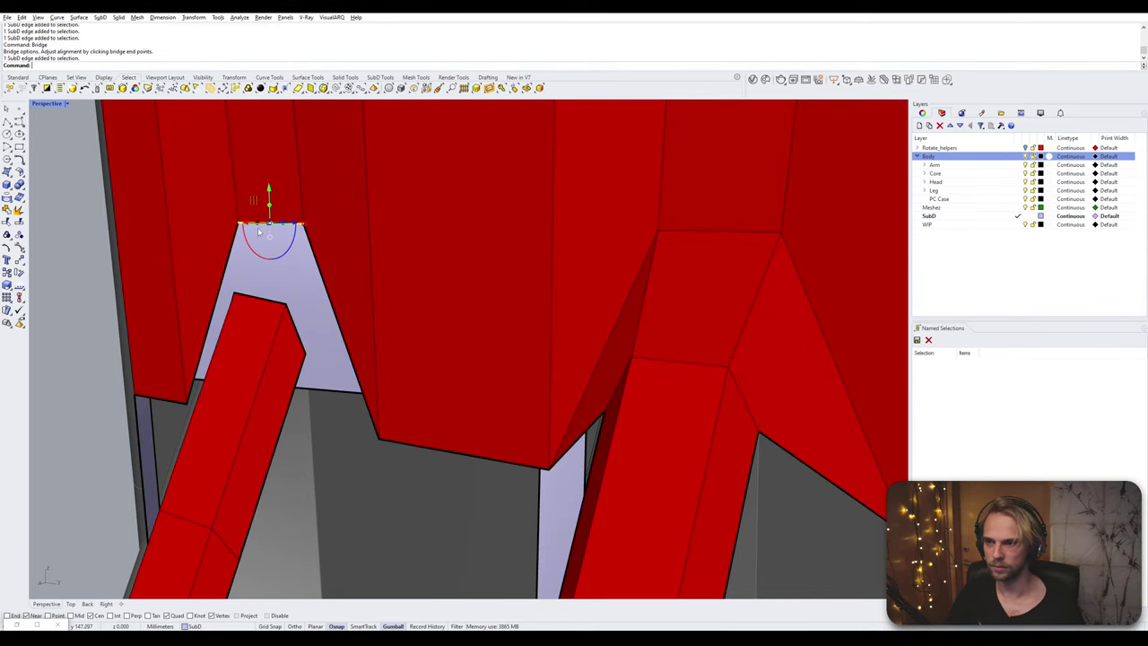
left_click(223, 275, "ctrl+shift")
left_click(316, 265, "ctrl+shift")
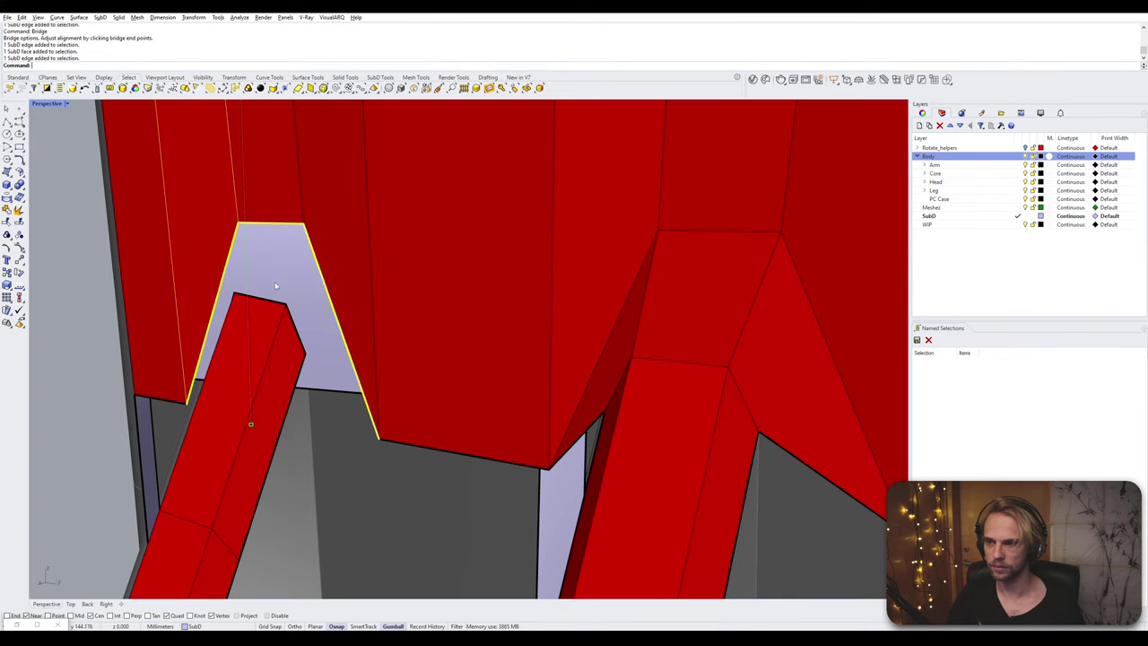
left_click(265, 304, "ctrl+shift")
left_click(293, 325, "ctrl+shift")
mouse_move(293, 324)
right_mouse_down()
mouse_move(331, 328)
mouse_move(306, 339)
right_mouse_up()
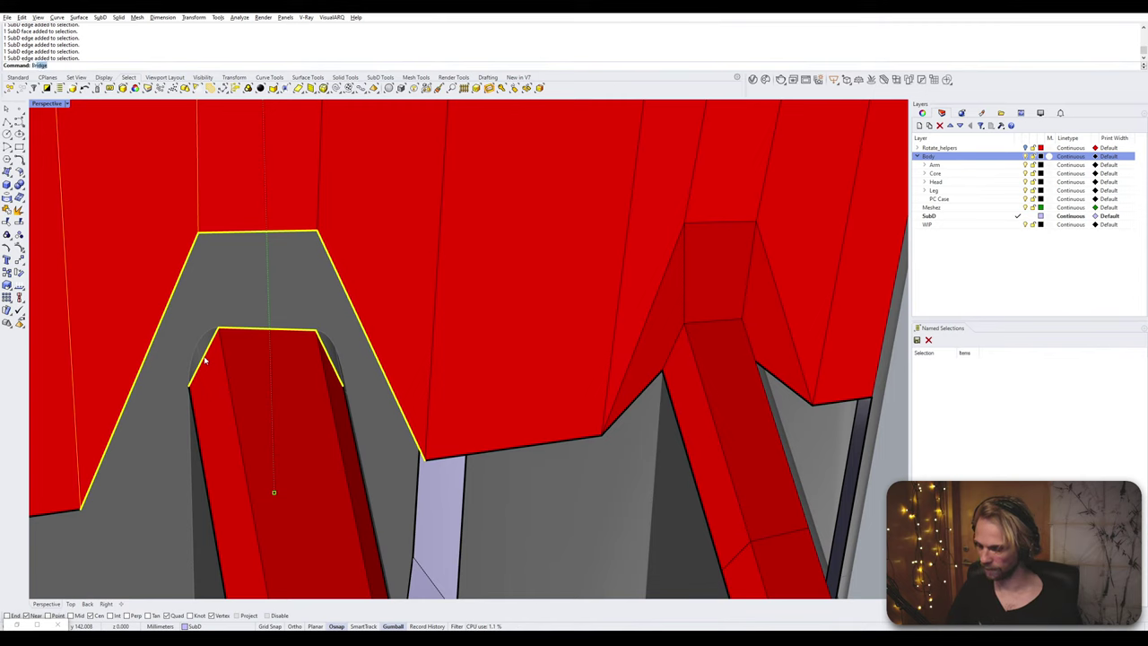
key("Return")
- Bridge the left notch's three edges to the strut block's short upper-left edge
left_click(170, 311)
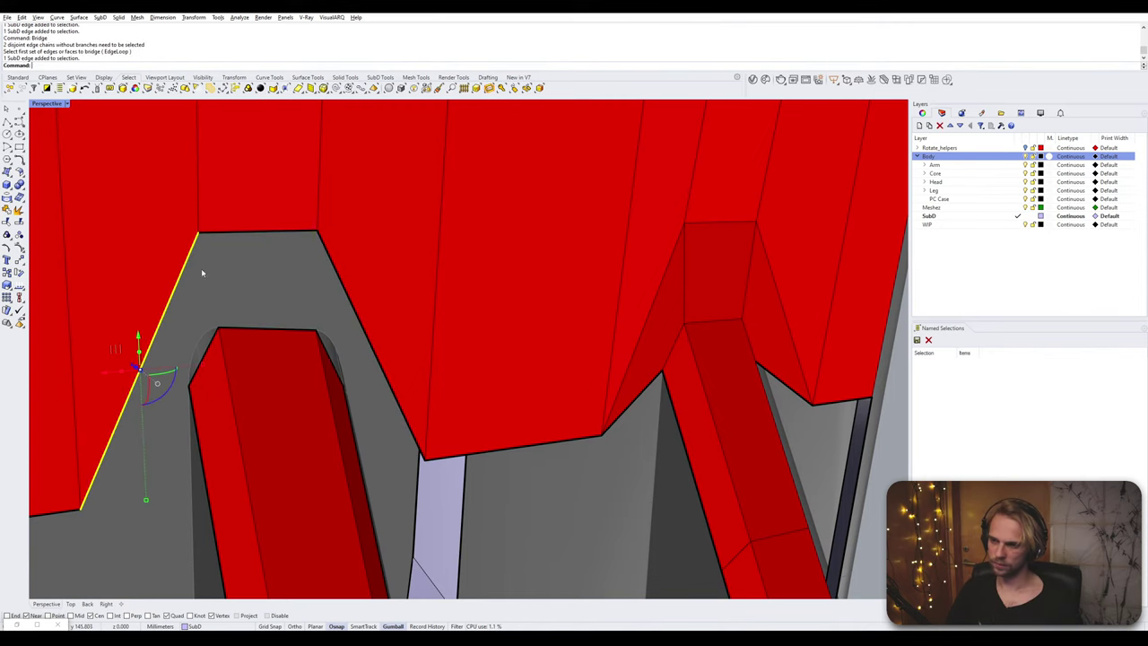
left_click(265, 235)
left_click(334, 267)
left_click(204, 365)
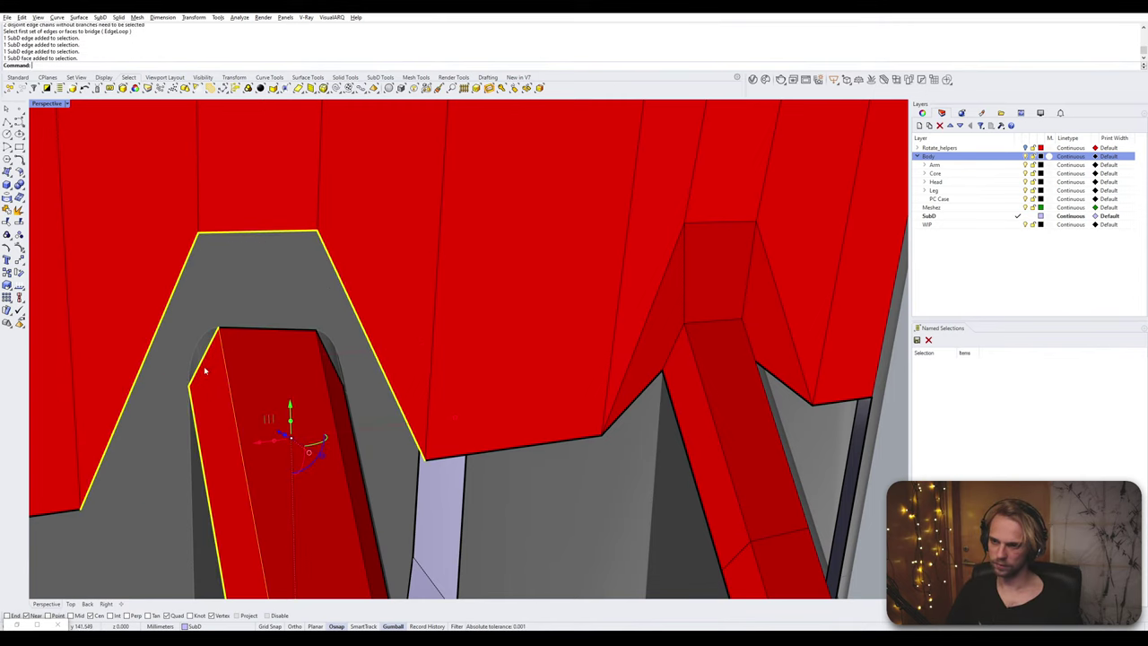
left_click(209, 365, "ctrl+shift")
left_click(205, 356, "ctrl+shift")
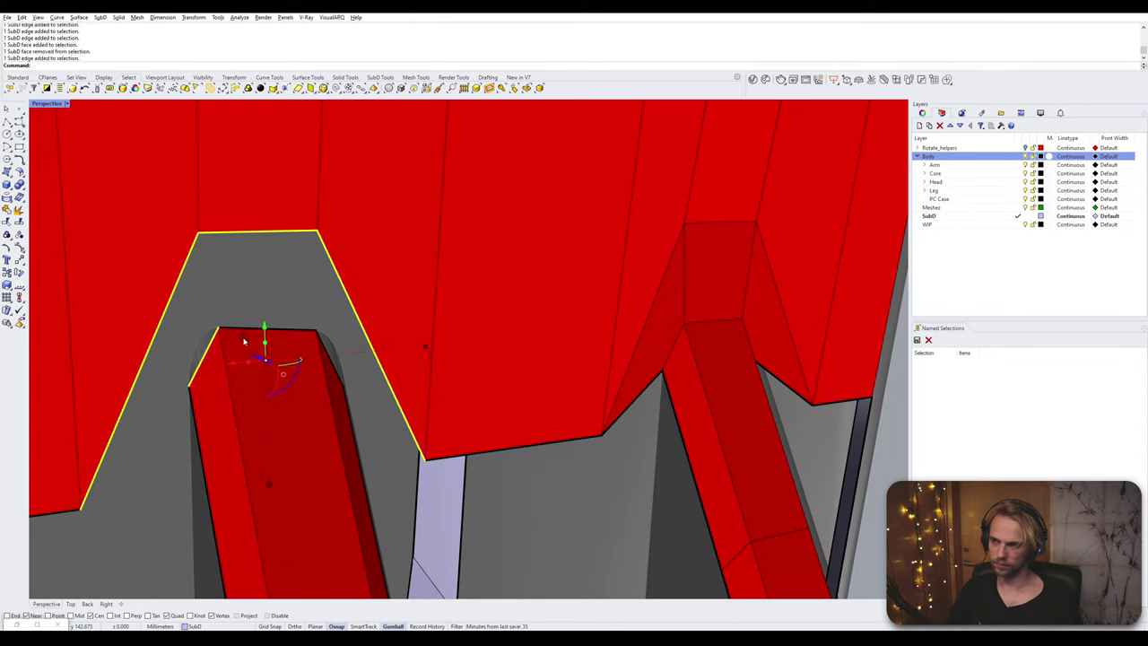
key("Return")
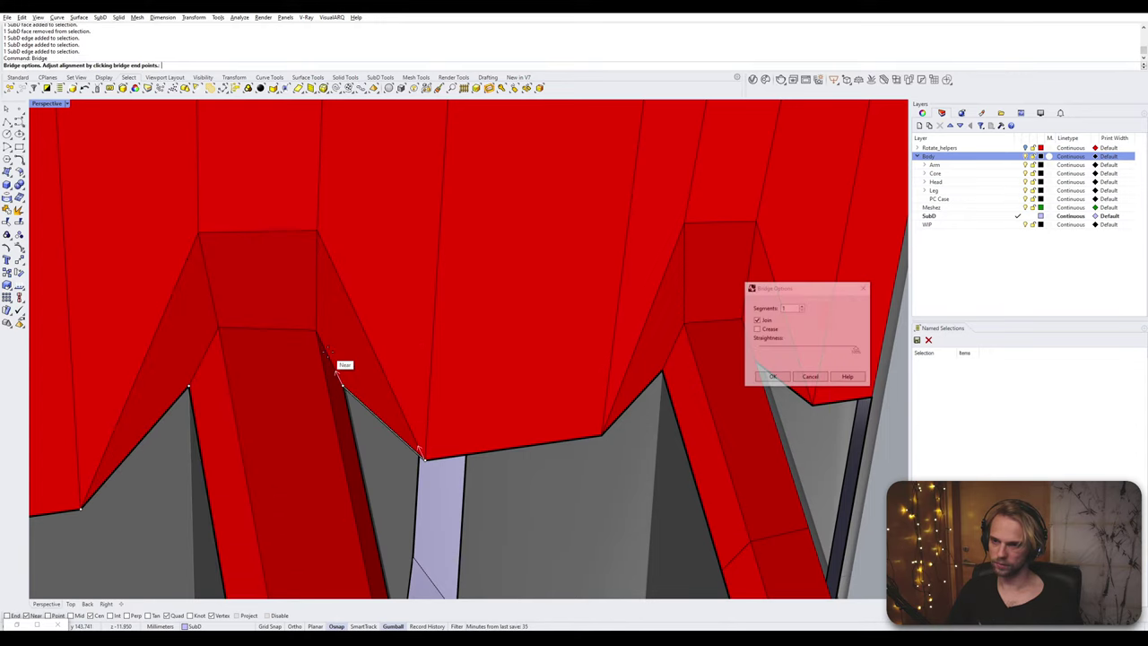
key("Return")
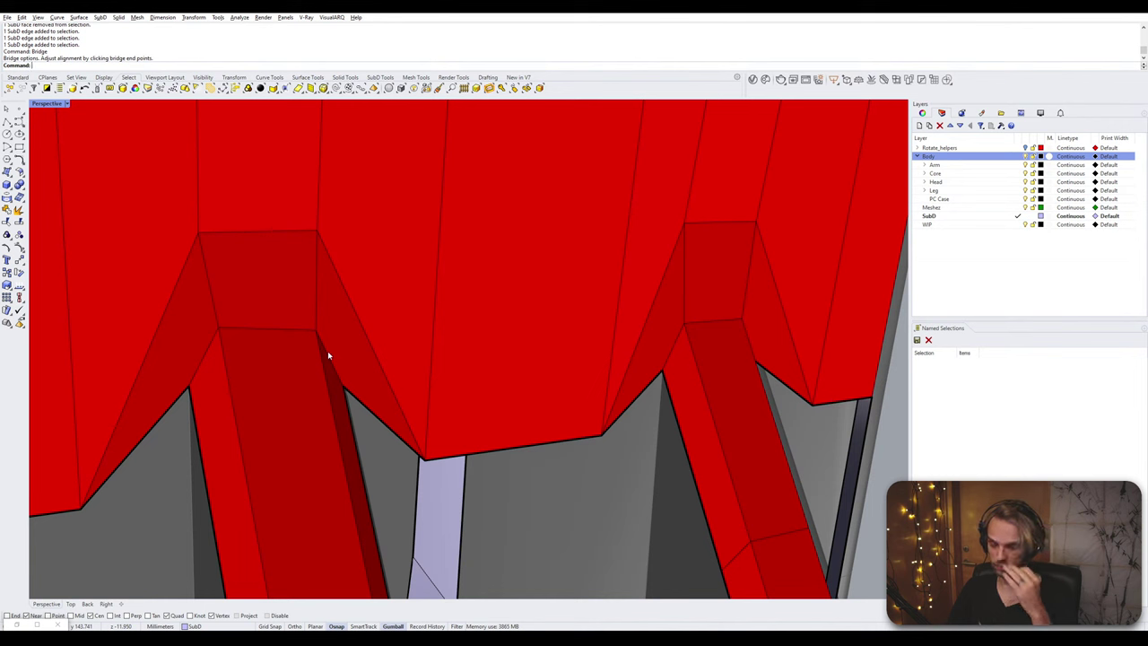
- Flip the red bridged SubD piece so it faces outward
left_click(328, 351)
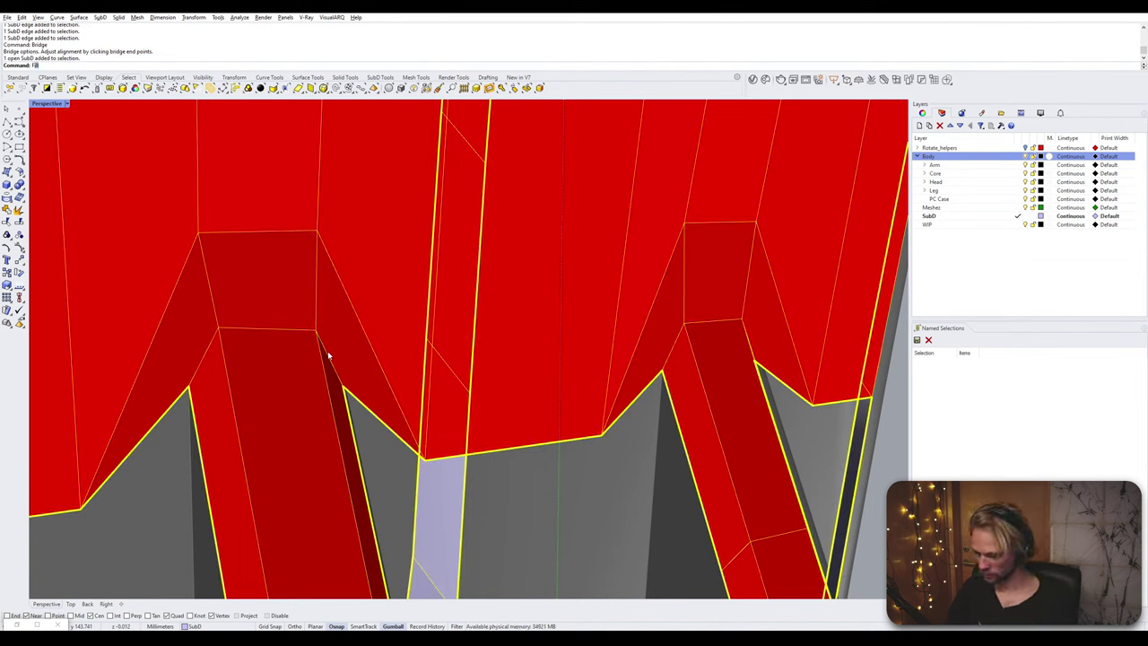
type("Fill")
key("BackSpace")
key("BackSpace")
key("BackSpace")
type("l")
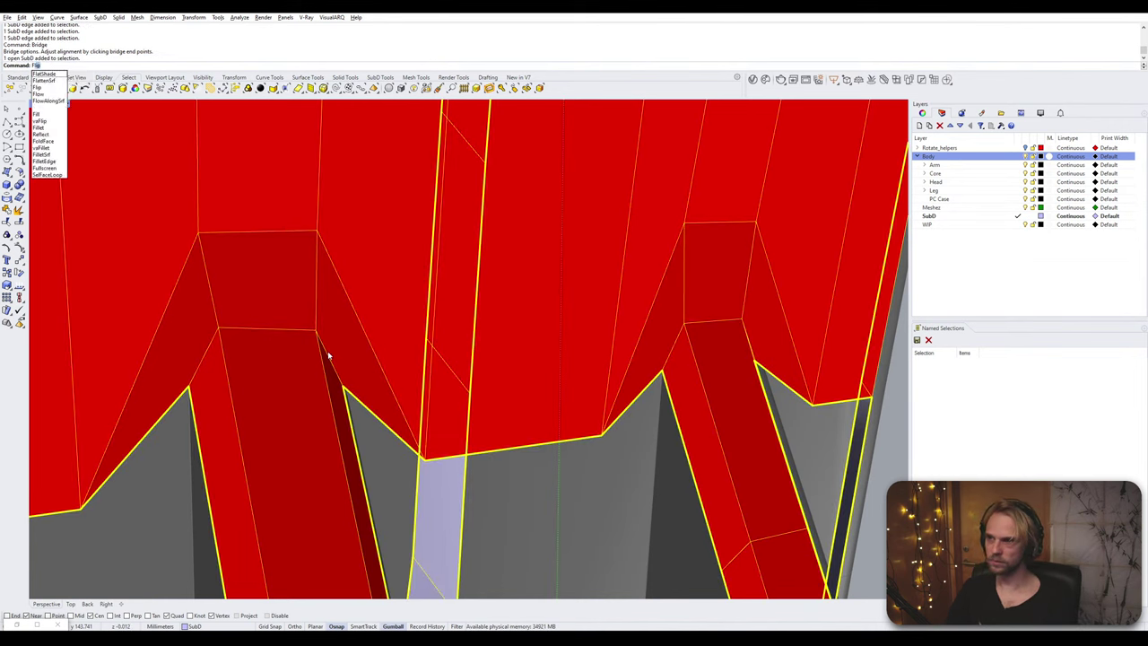
key("Return")
scroll(431, 403, "down", 6)
- Select the left front strut's edge, inner edge and top edge
key("Escape")
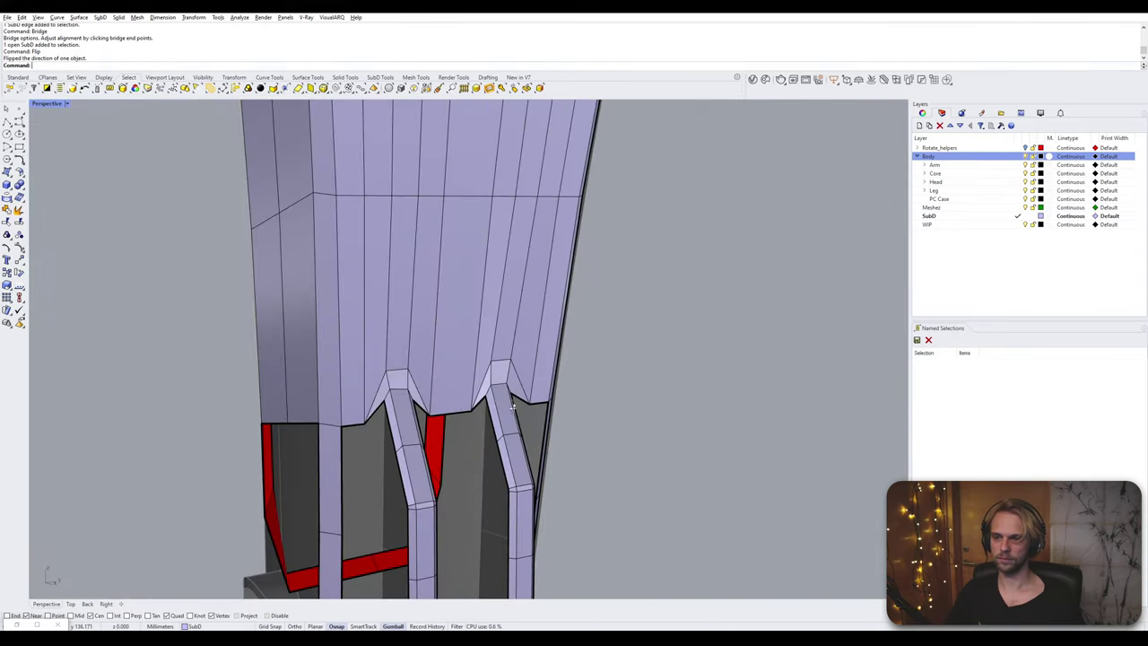
right_click_drag(512, 405, 355, 300)
scroll(438, 383, "up", 8)
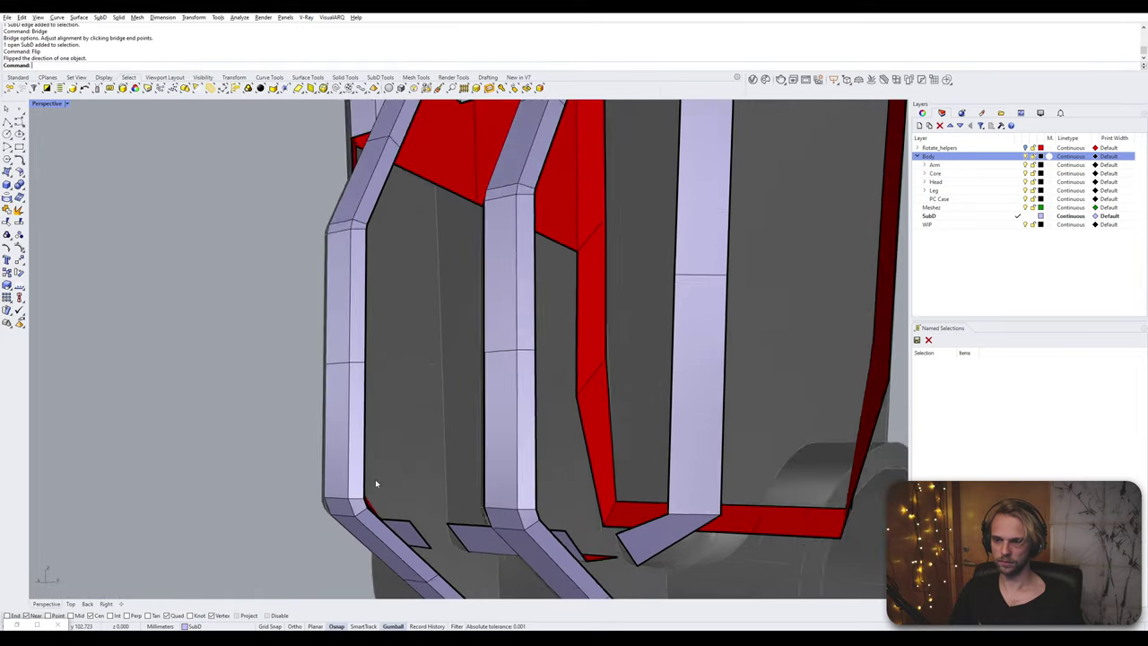
left_click(359, 504)
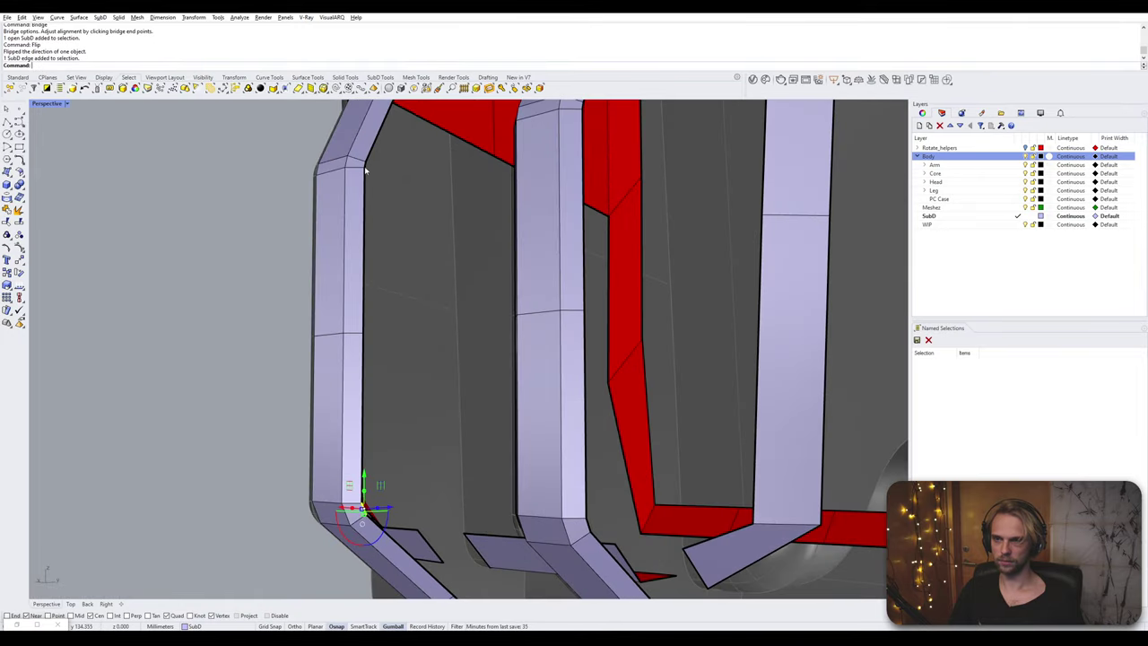
left_click(365, 168, "ctrl+shift")
scroll(366, 167, "up", 5)
right_click_drag(367, 167, 361, 329)
left_click(317, 185, "ctrl")
left_click(318, 183, "ctrl+shift")
scroll(318, 186, "down", 6)
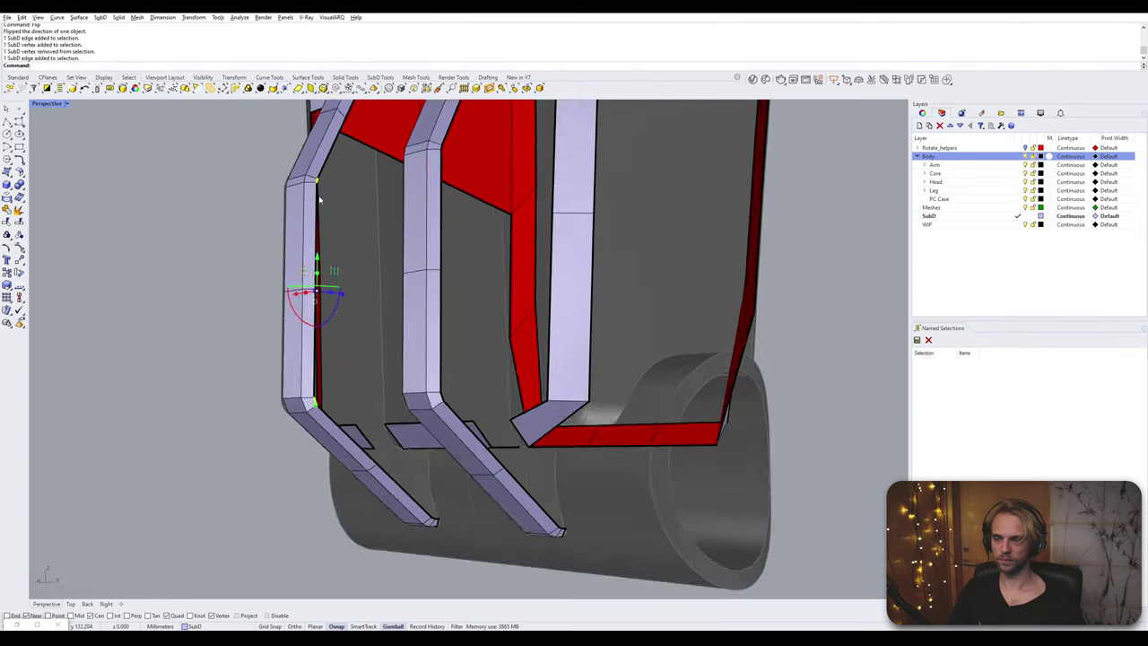
scroll(318, 199, "down", 3)
- Add the top edge and the lower and upper diagonal strut edges to the selection
left_click(325, 164, "shift")
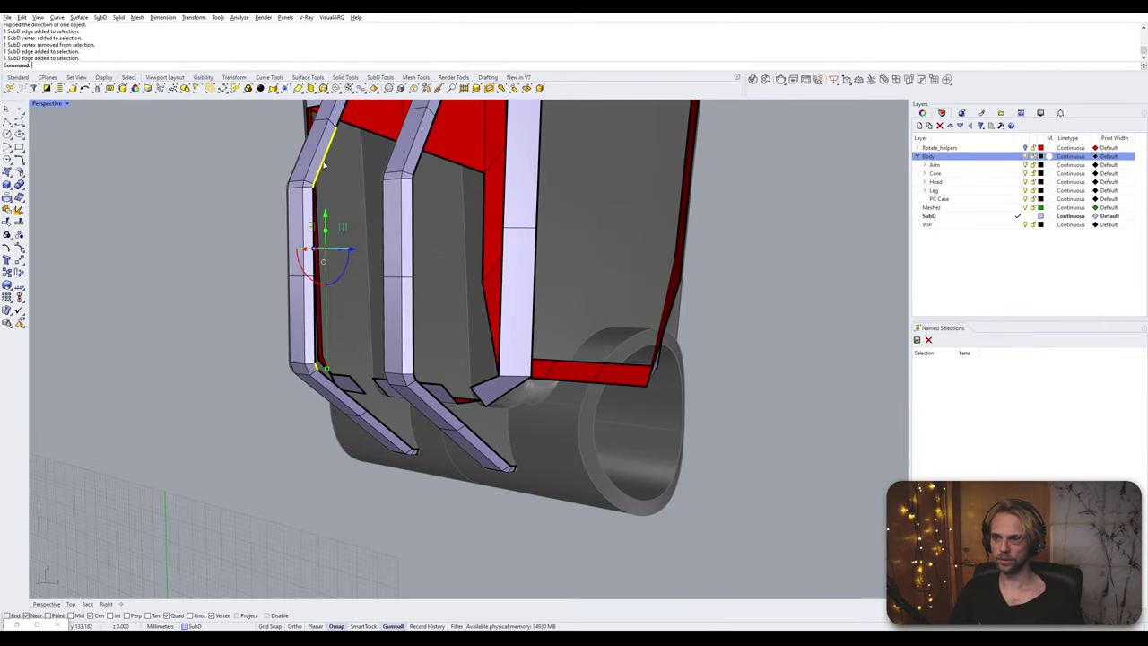
left_click(342, 394, "shift")
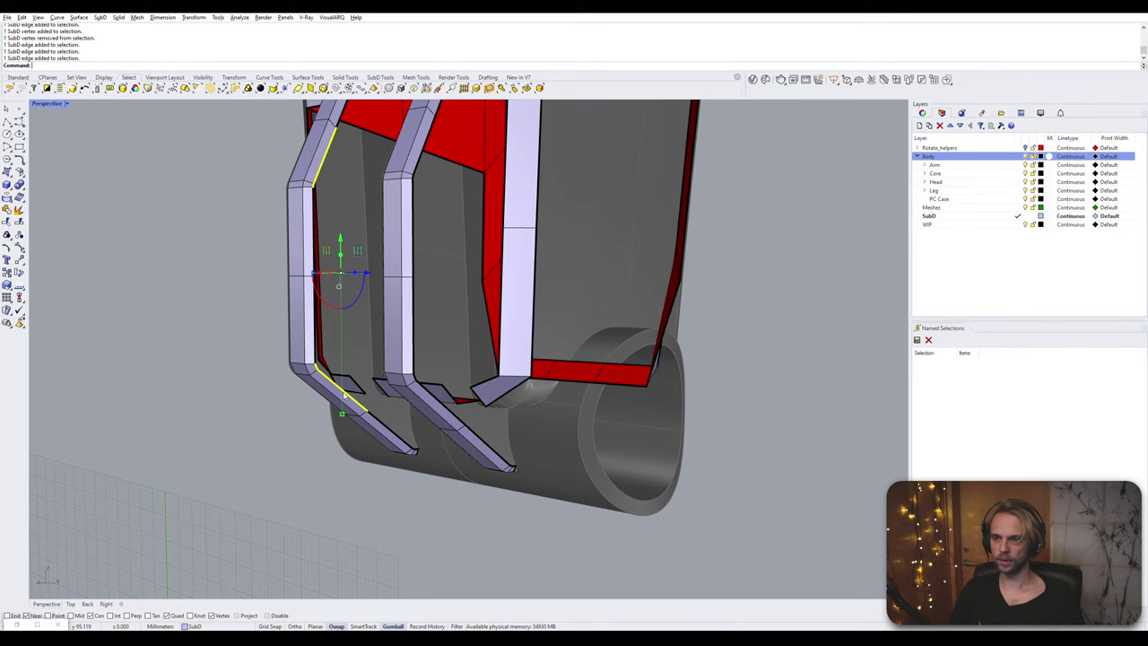
left_click(390, 438, "shift")
scroll(327, 156, "up", 5)
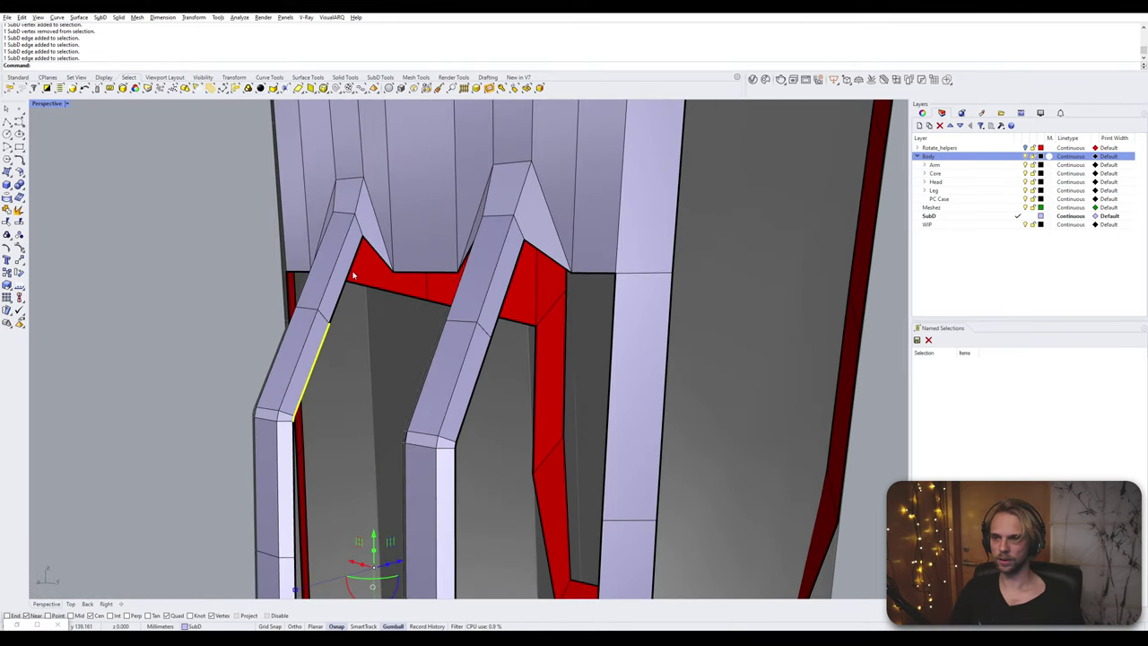
left_click(351, 267, "shift")
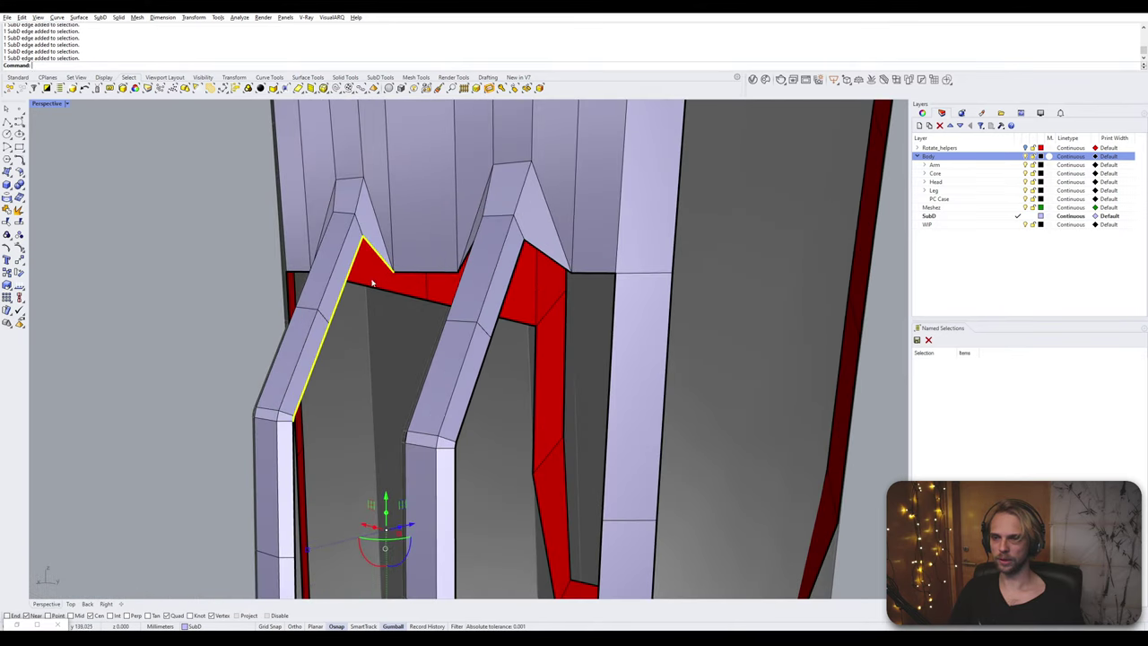
mouse_move(373, 283)
right_mouse_down()
mouse_move(421, 300)
mouse_move(399, 314)
mouse_move(356, 269)
right_mouse_up()
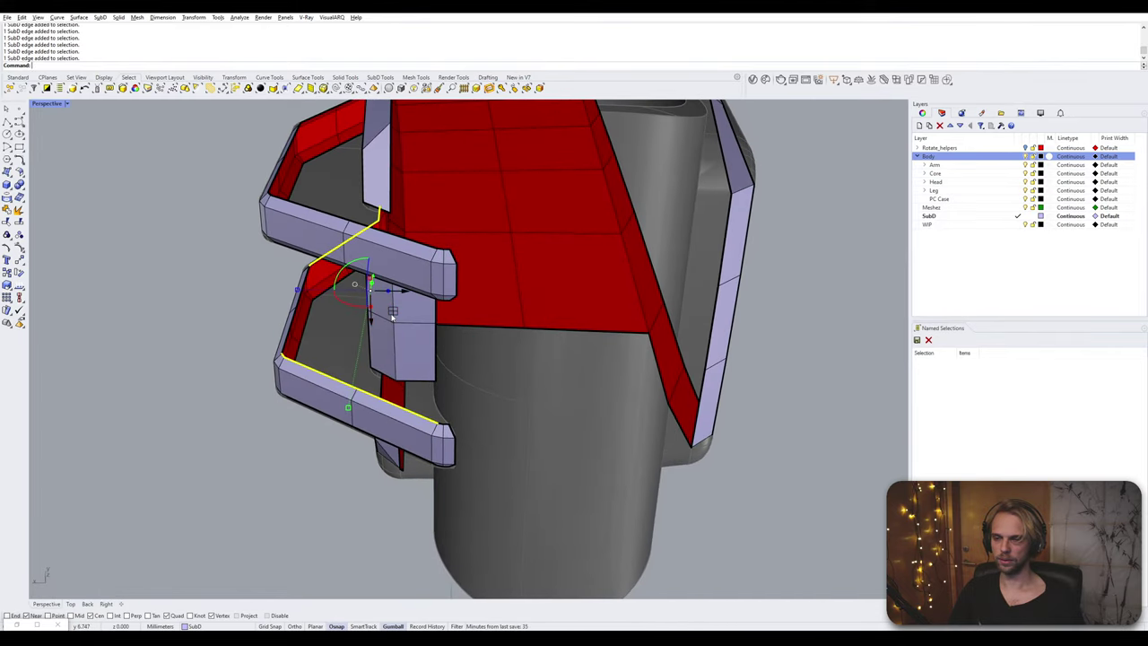
scroll(453, 440, "up", 6)
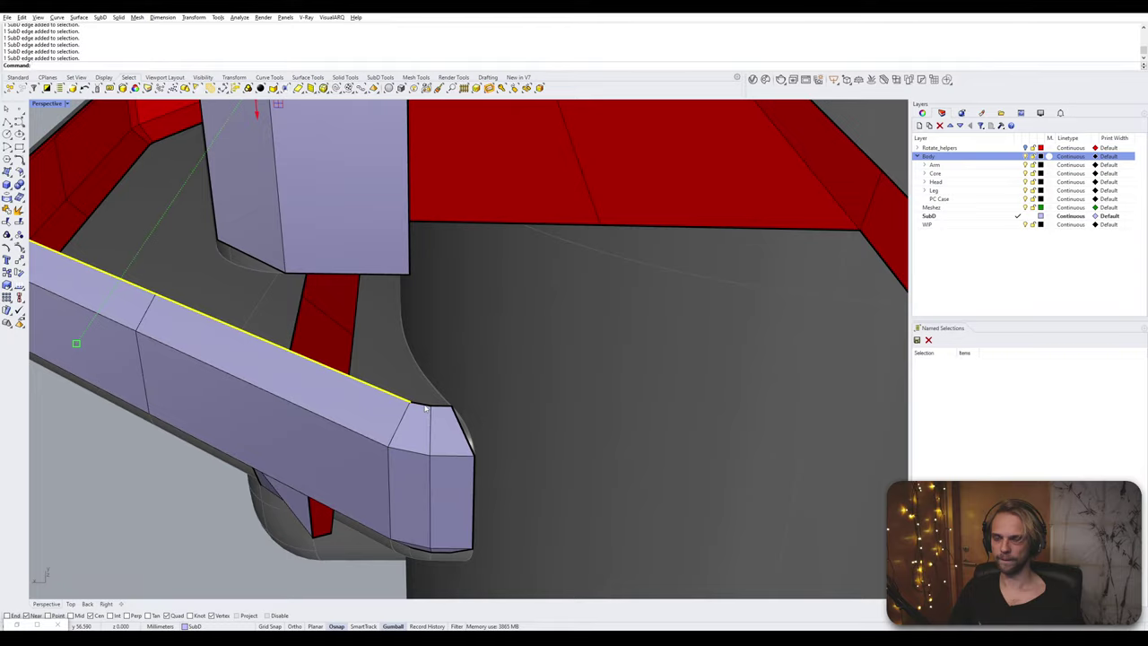
scroll(426, 408, "down", 4)
right_click_drag(398, 348, 508, 464)
scroll(440, 386, "down", 3)
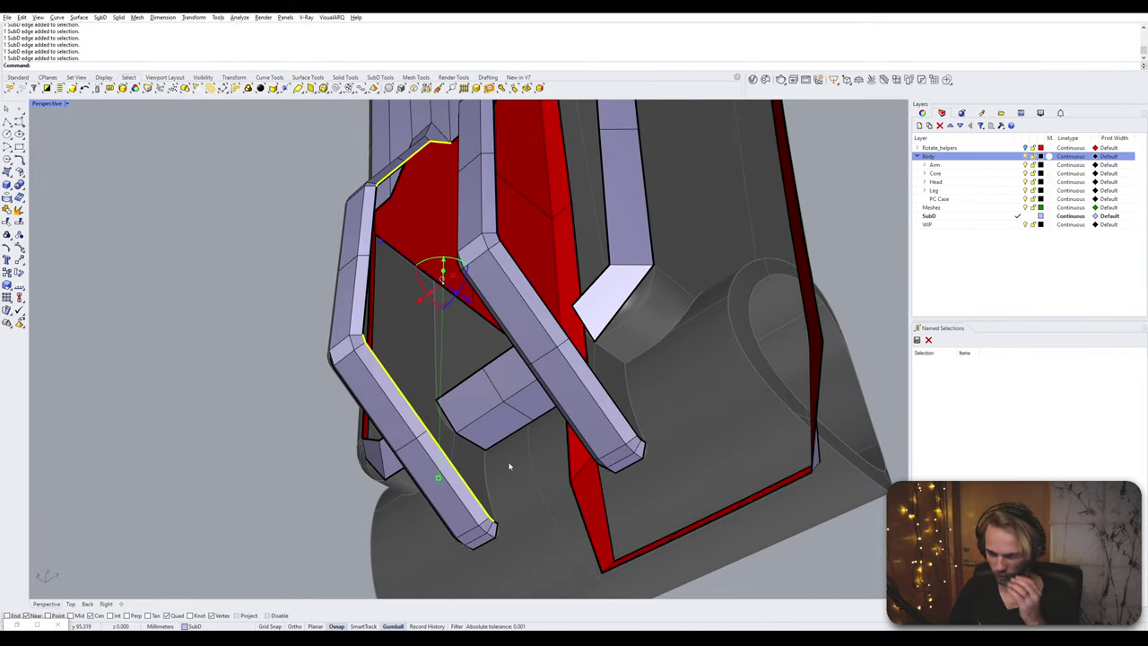
- Bridge the selected strut edges and accept the bridge
key("Return")
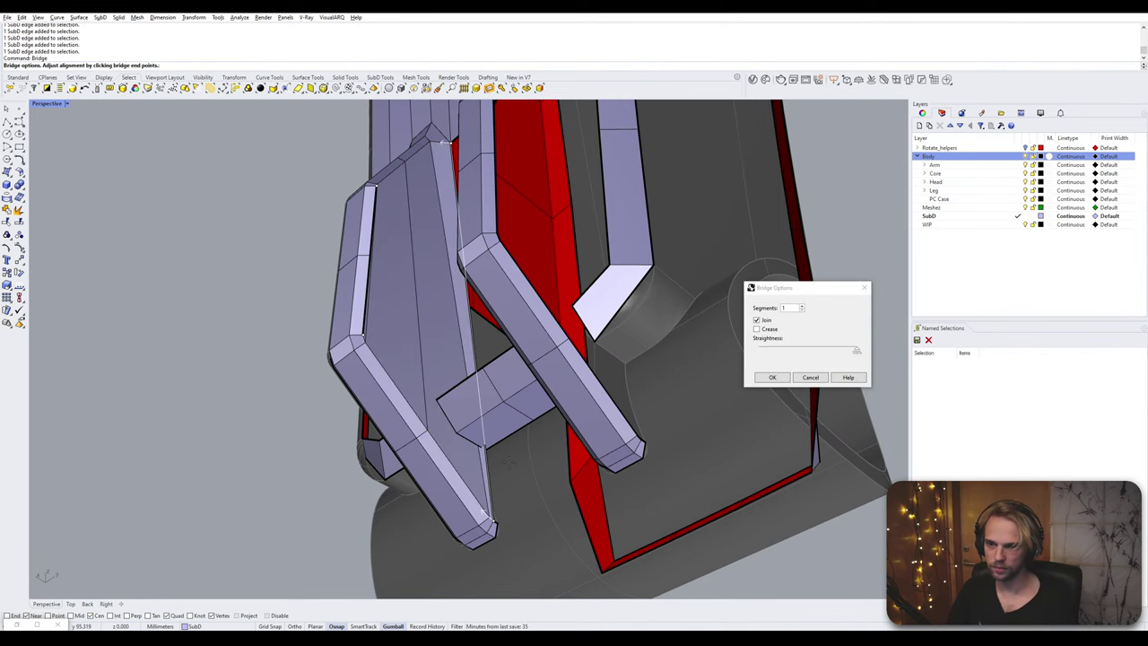
right_click_drag(386, 351, 549, 349)
key("Return")
scroll(536, 373, "down", 2)
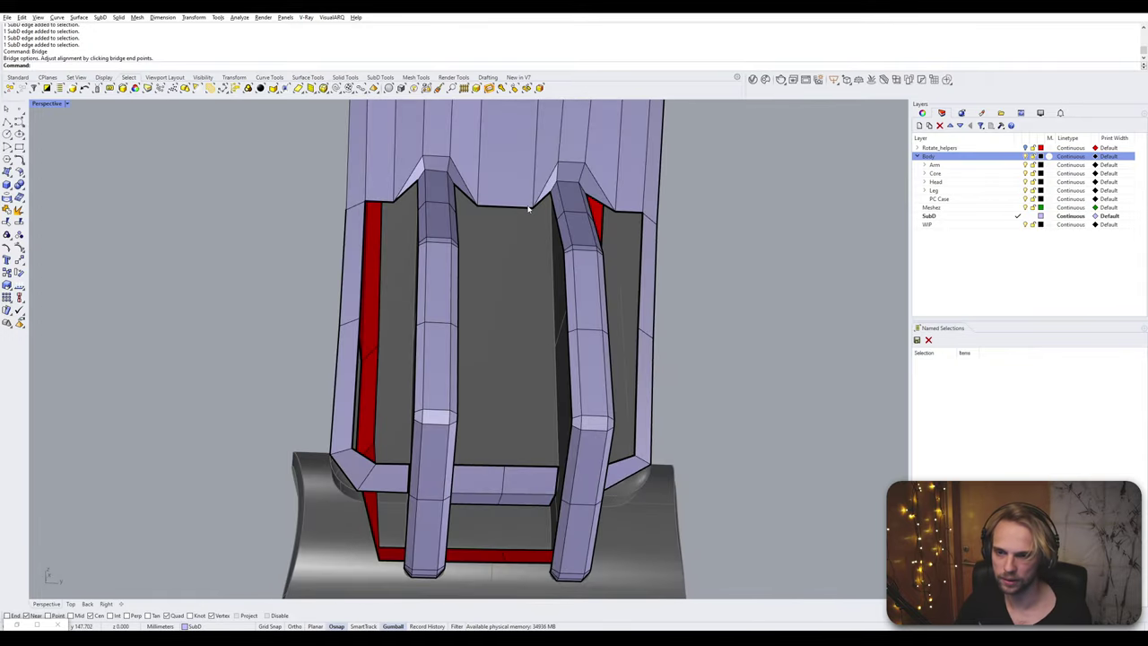
- Bevel the new bridge's middle edge loop with one segment
mouse_move(528, 209)
right_mouse_down()
mouse_move(545, 224)
mouse_move(540, 243)
mouse_move(538, 209)
right_mouse_up()
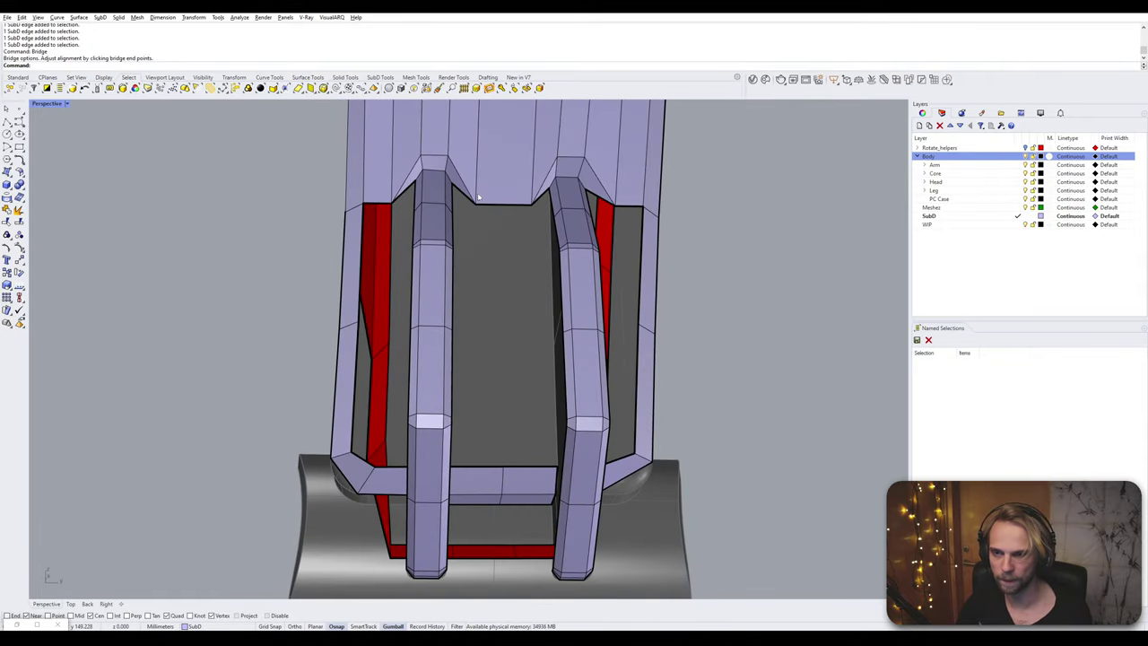
right_click_drag(463, 204, 460, 167)
scroll(466, 425, "up", 2)
right_click_drag(475, 418, 500, 386)
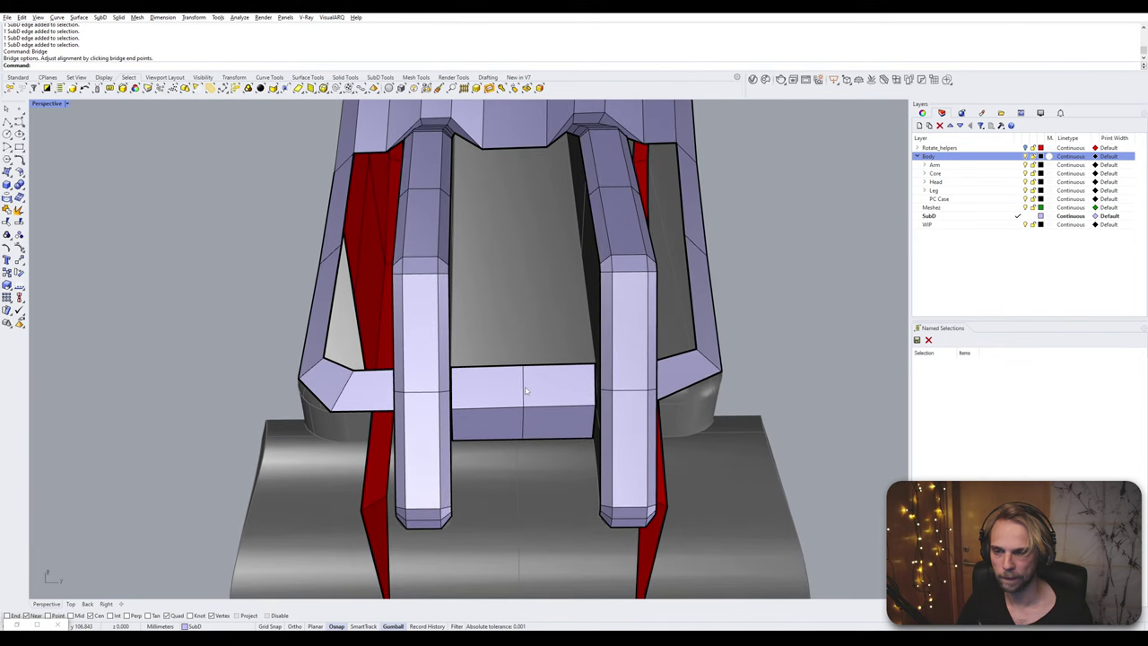
double_click(526, 391)
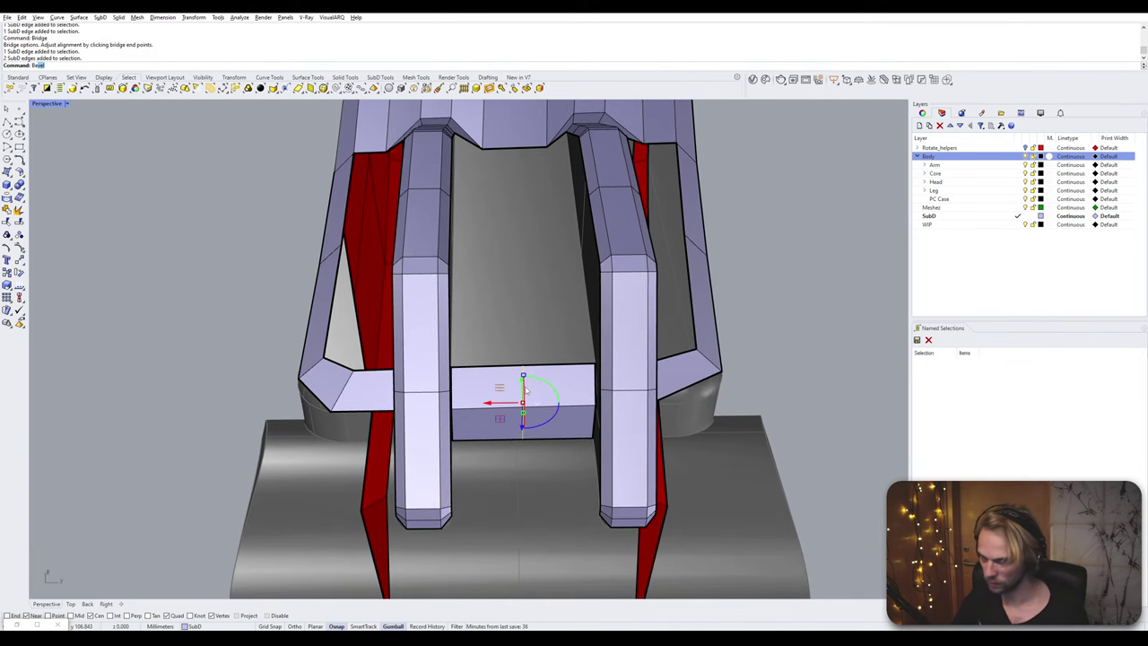
key("Return")
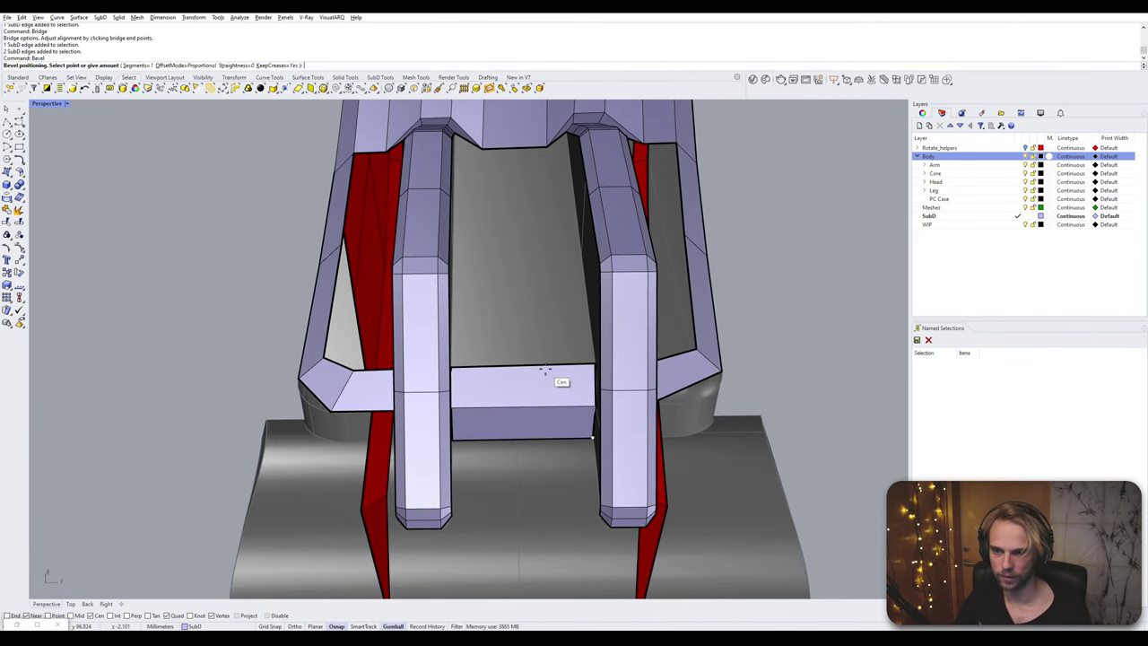
left_click(550, 359)
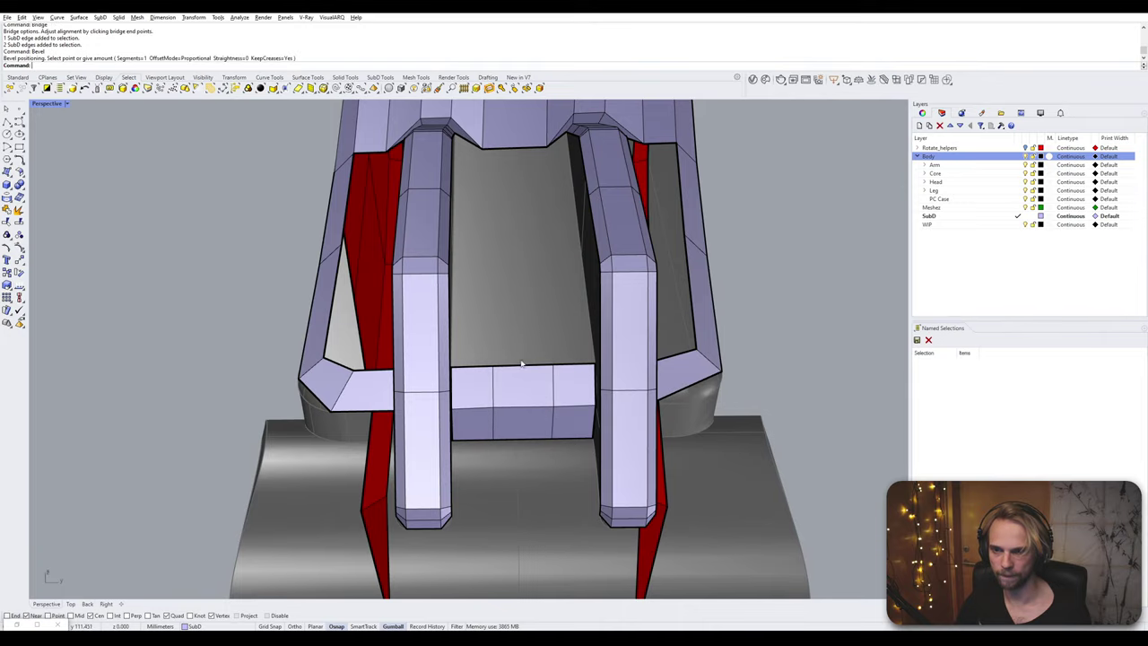
- Bridge the central gap's bottom edge to its top edges with more segments
right_click_drag(524, 363, 557, 177)
left_click(474, 405)
left_click(519, 504, "shift")
left_click(561, 501, "shift")
left_click(556, 182, "shift")
left_click(507, 188, "shift")
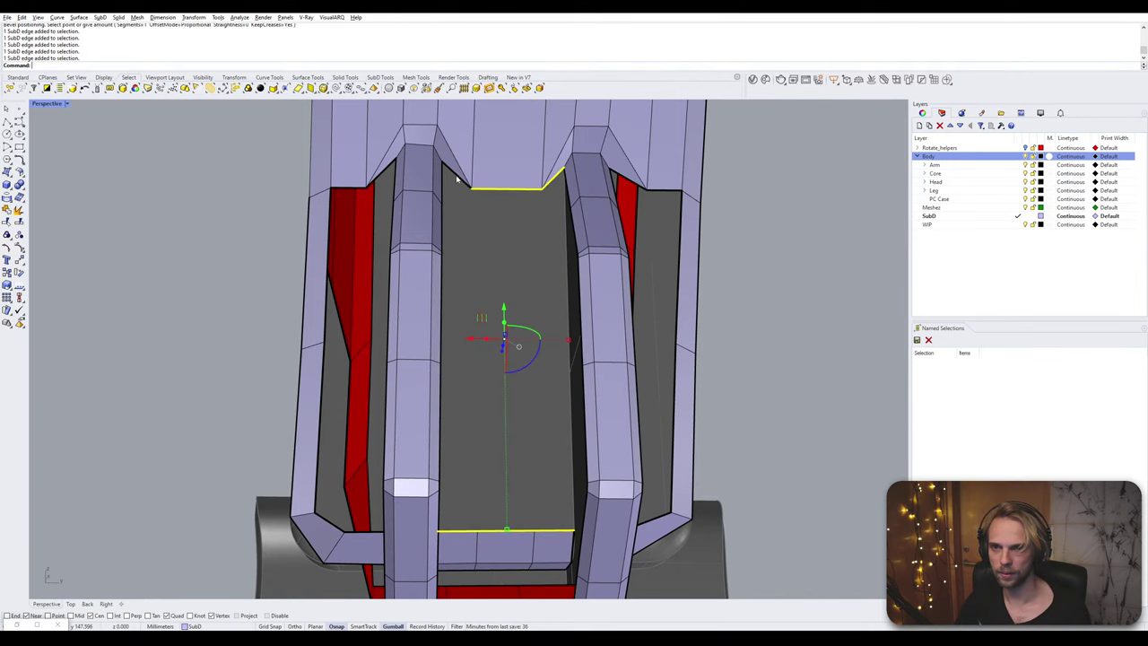
right_click_drag(455, 178, 451, 201)
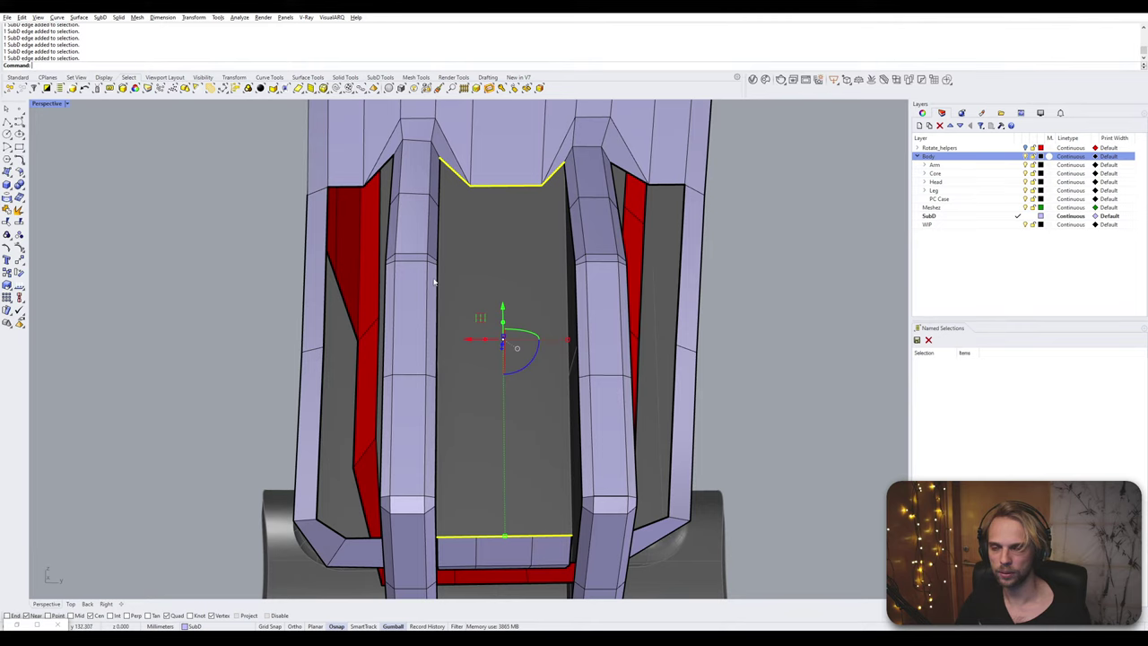
right_click_drag(434, 536, 405, 403)
right_click_drag(480, 375, 475, 474, "shift")
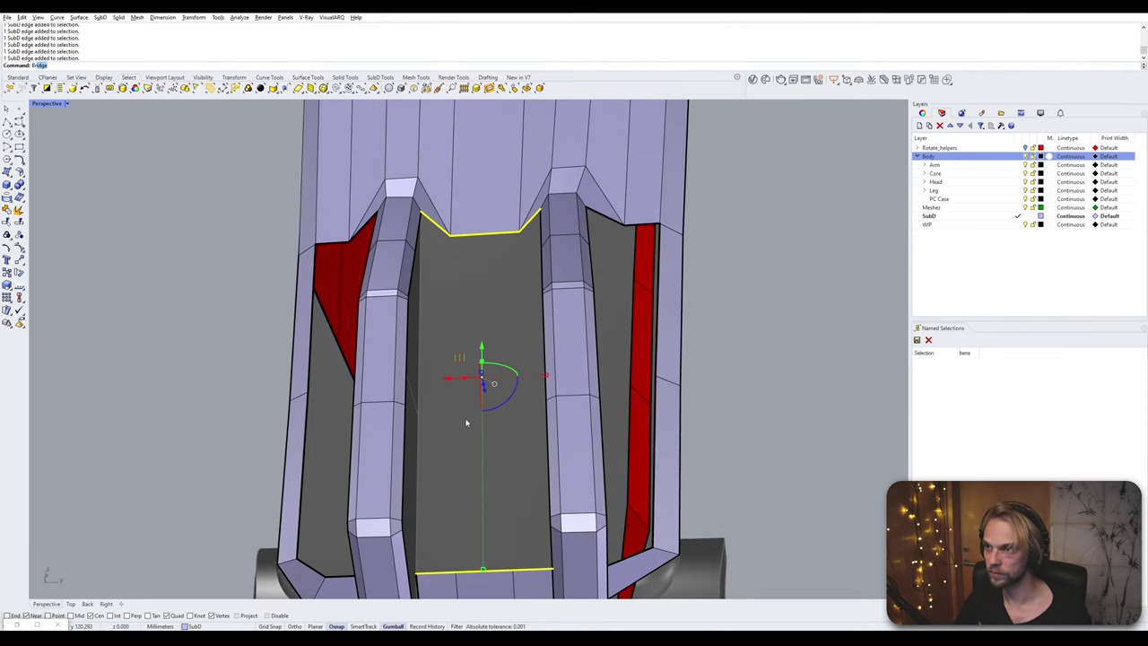
key("Return")
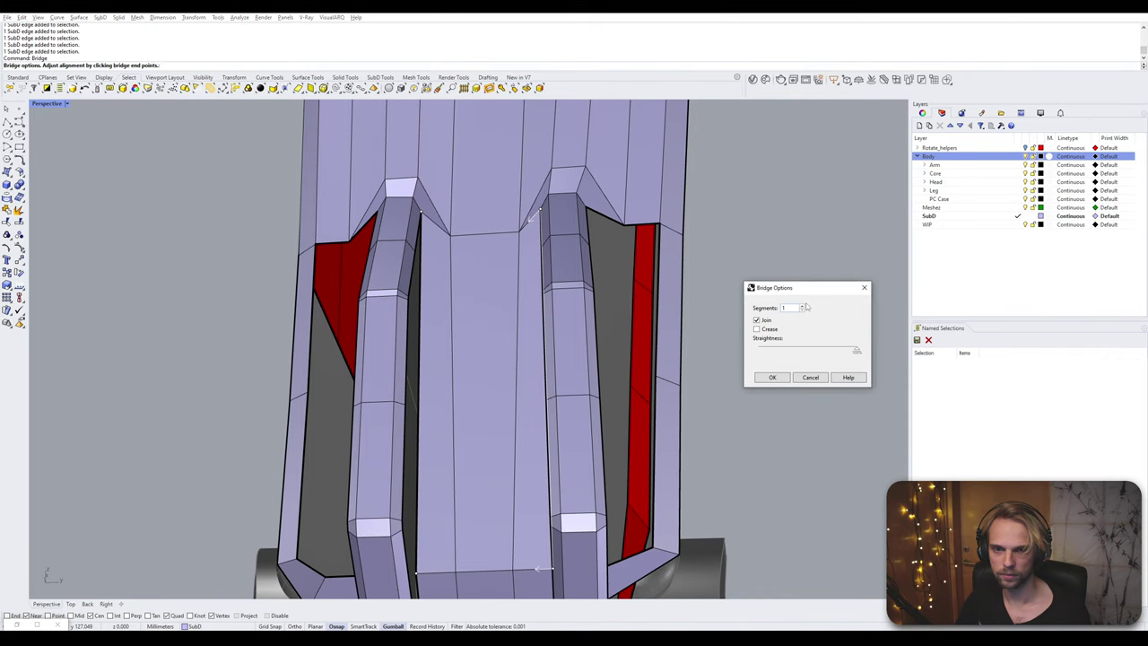
left_click(802, 306)
left_click(803, 307)
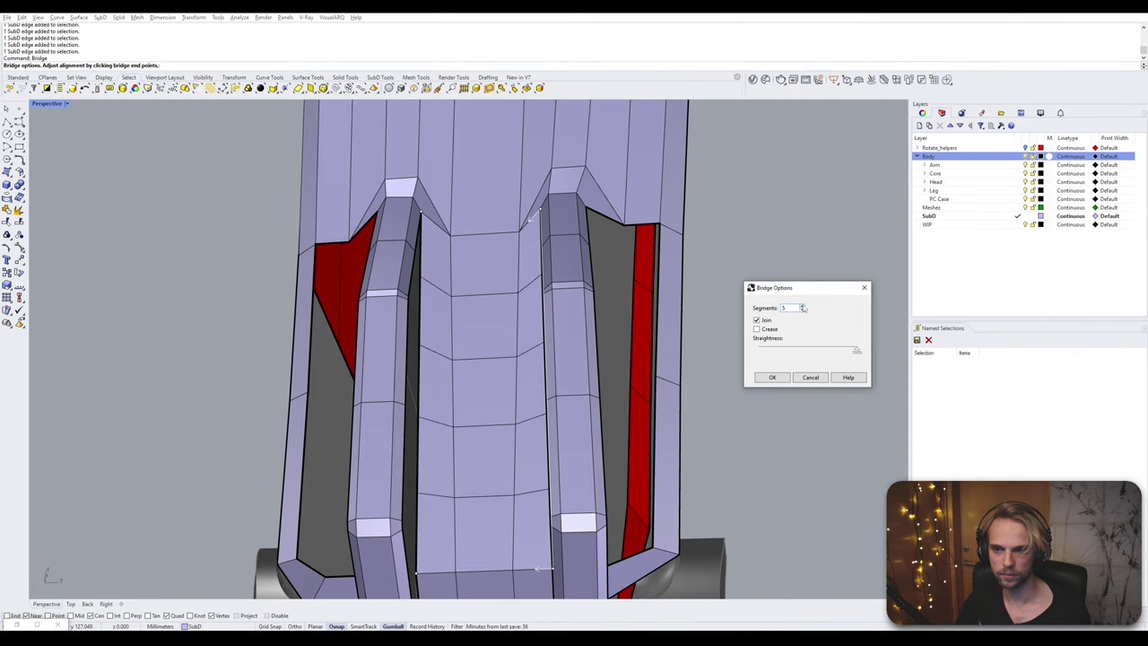
left_click(758, 380)
- Delete the unwanted edge loops on the left and right struts
right_click_drag(738, 382, 439, 262)
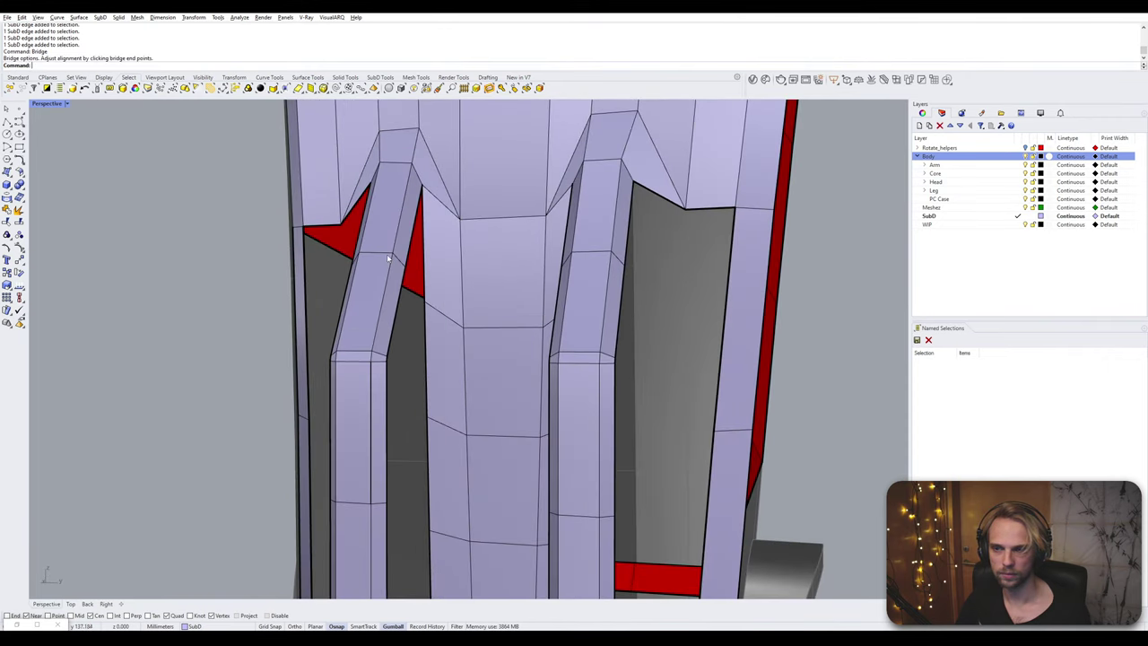
double_click(438, 262)
double_click(589, 255, "shift")
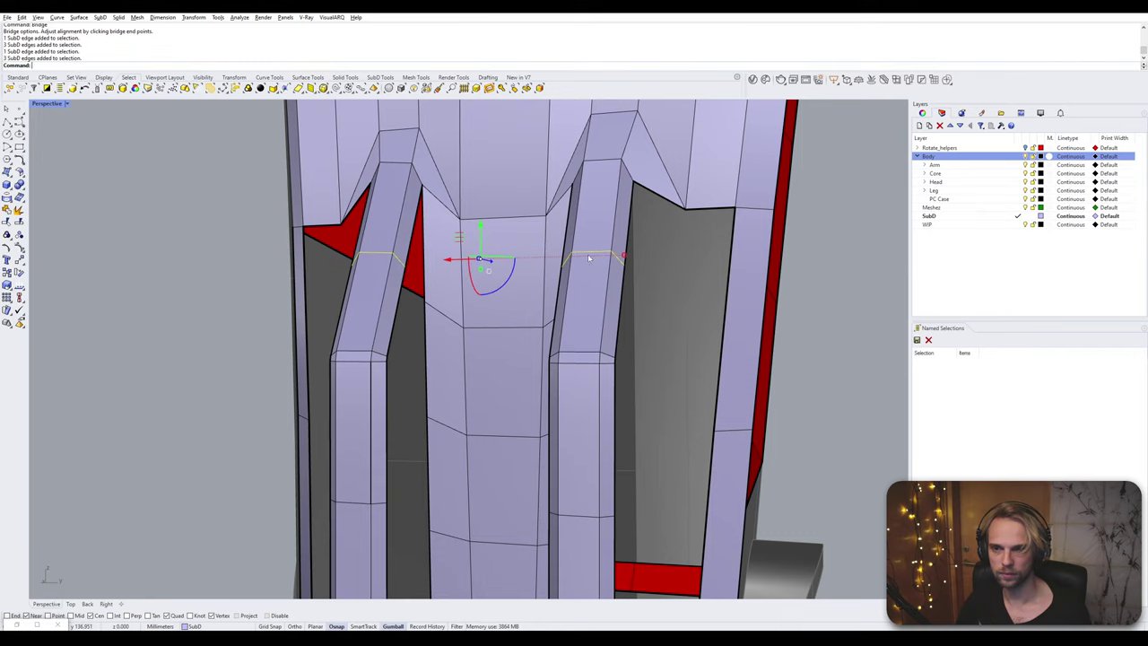
double_click(583, 516, "shift")
double_click(354, 505, "shift")
right_click_drag(354, 504, 469, 438)
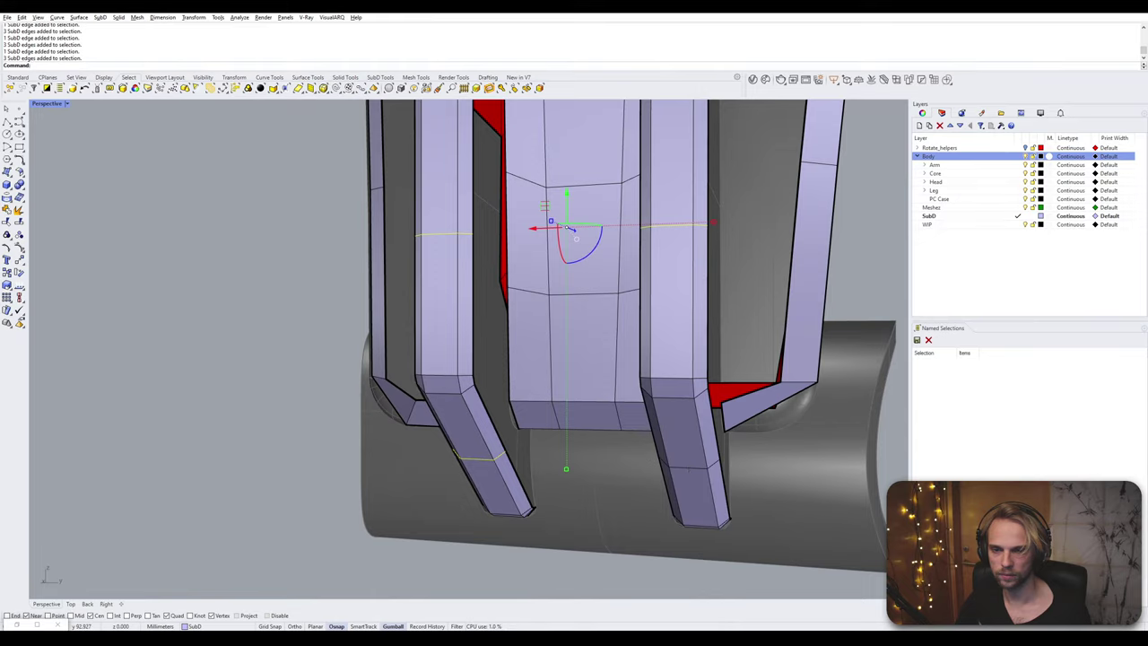
mouse_move(688, 464)
right_mouse_down()
mouse_move(736, 444)
mouse_move(701, 454)
right_mouse_up()
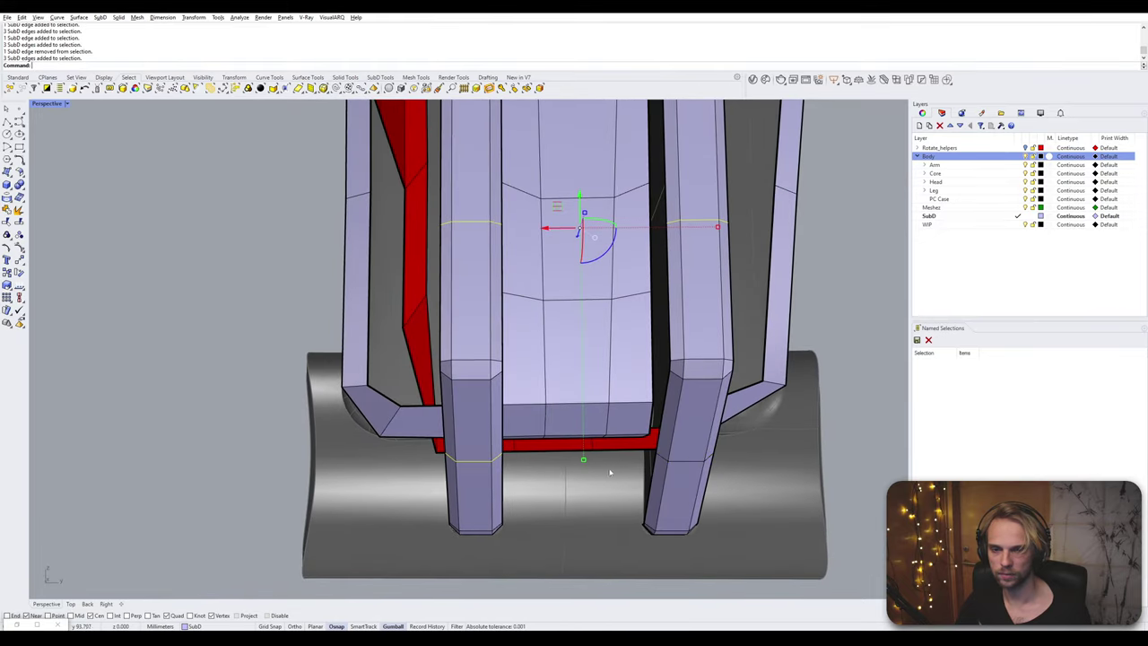
double_click(472, 458, "ctrl")
right_click_drag(560, 345, 554, 457, "shift")
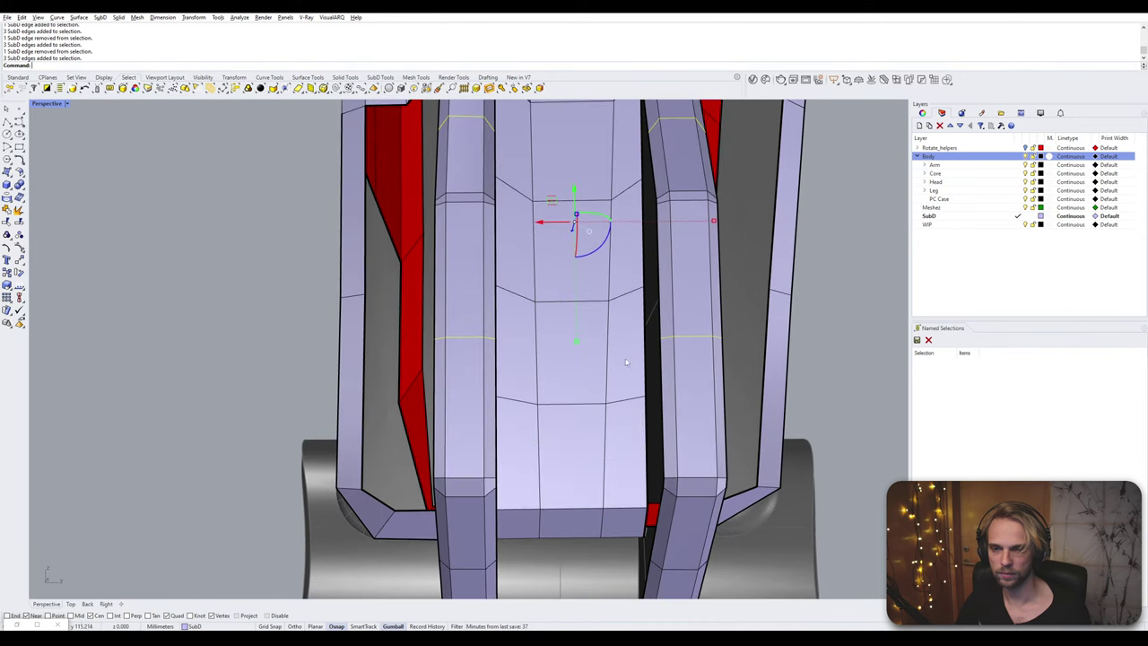
double_click(693, 337, "ctrl")
right_click_drag(455, 340, 483, 424)
key("Delete")
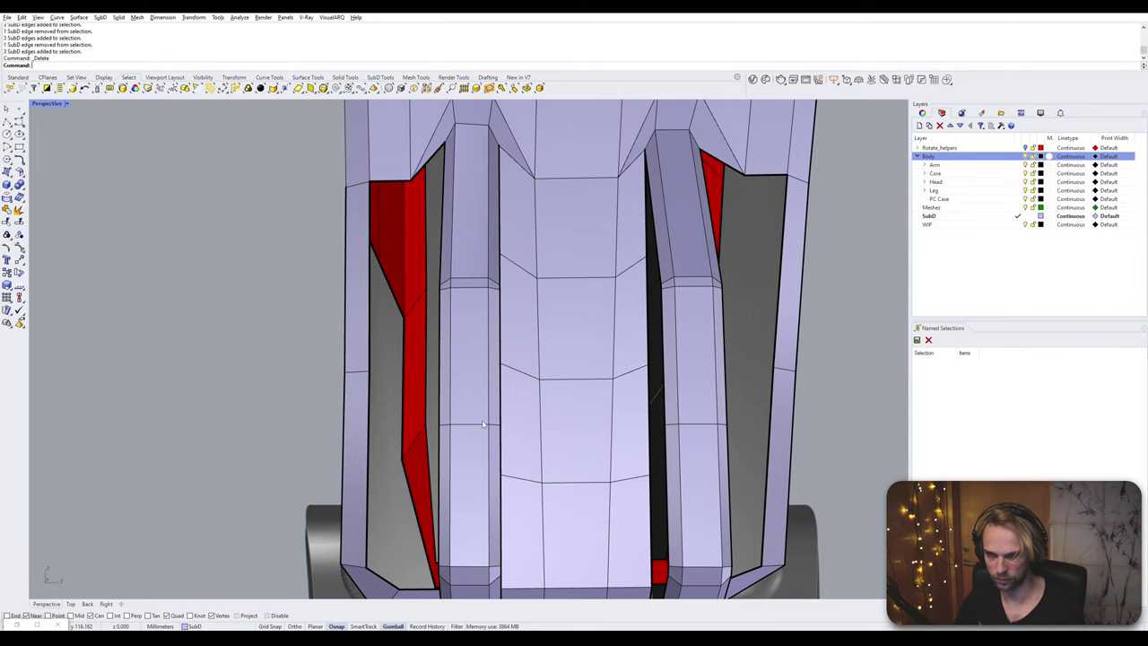
- Bridge a vertical edge beside the gap to a strut edge, then undo it
right_click_drag(549, 380, 542, 333)
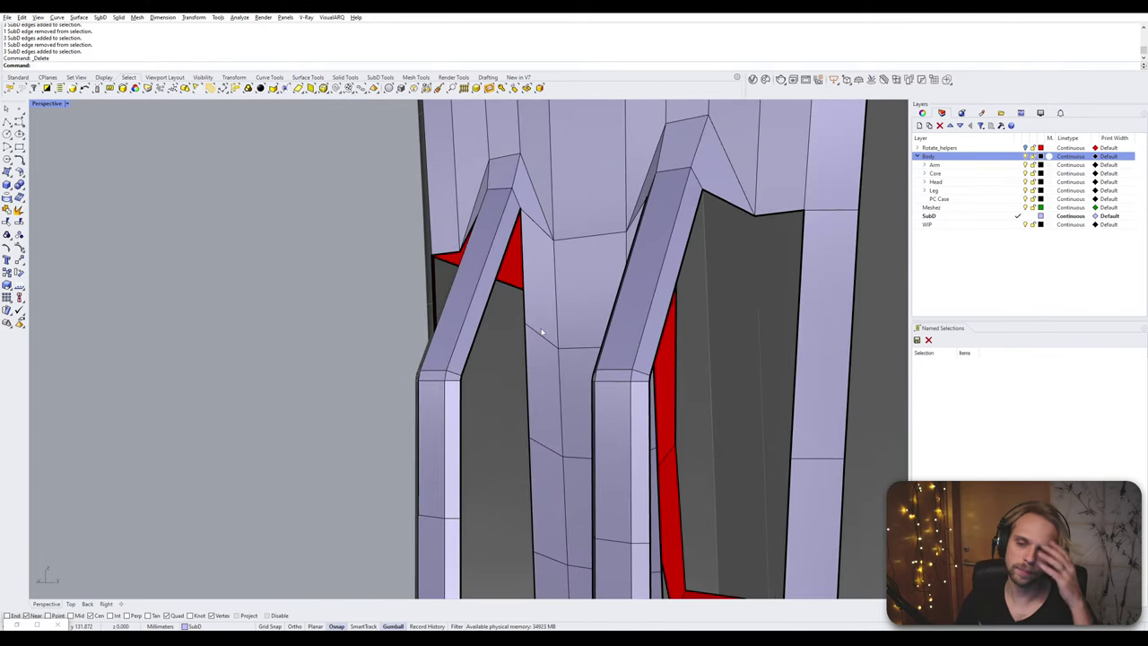
mouse_move(560, 392)
right_mouse_down()
mouse_move(580, 349)
mouse_move(576, 314)
mouse_move(559, 346)
mouse_move(578, 303)
mouse_move(636, 326)
mouse_move(551, 341)
mouse_move(555, 378)
right_mouse_up()
left_click(566, 380)
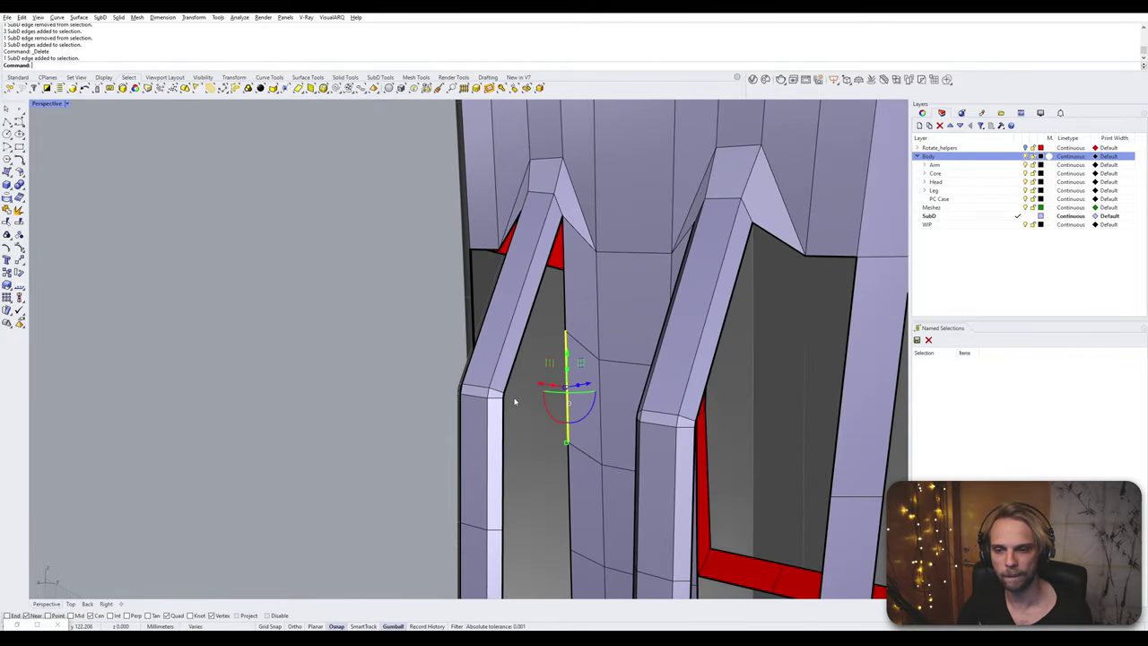
scroll(500, 403, "up", 3)
left_click(509, 396, "ctrl+shift")
scroll(508, 395, "down", 4)
right_click_drag(508, 395, 553, 386)
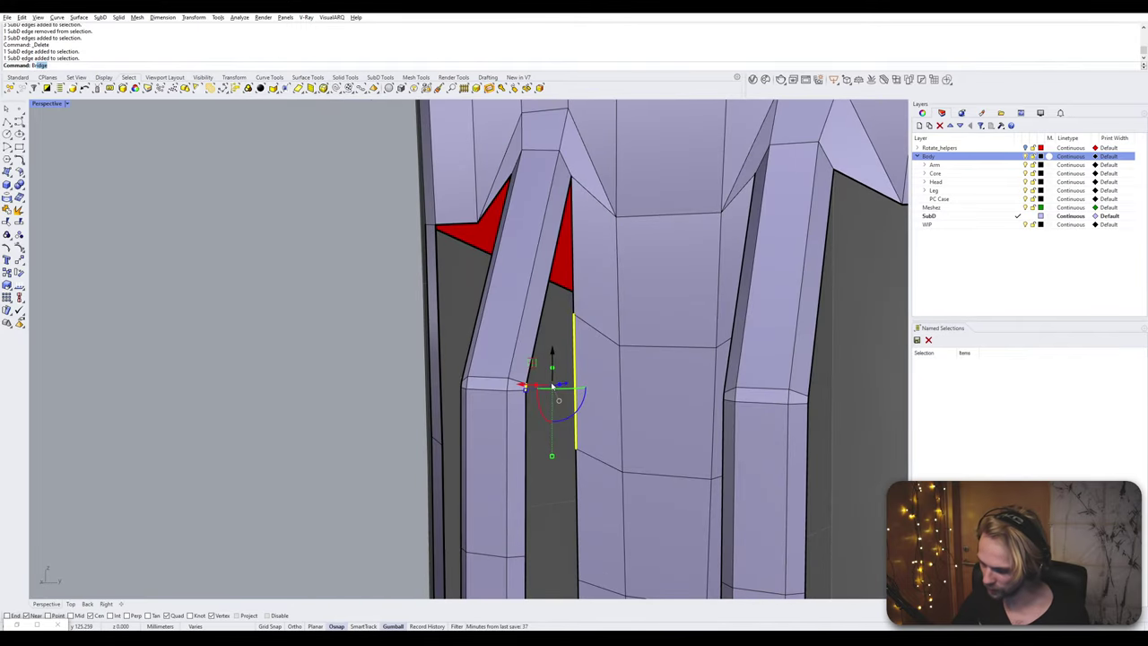
type("Bridge")
key("Return")
key("Return")
key("ctrl+z")
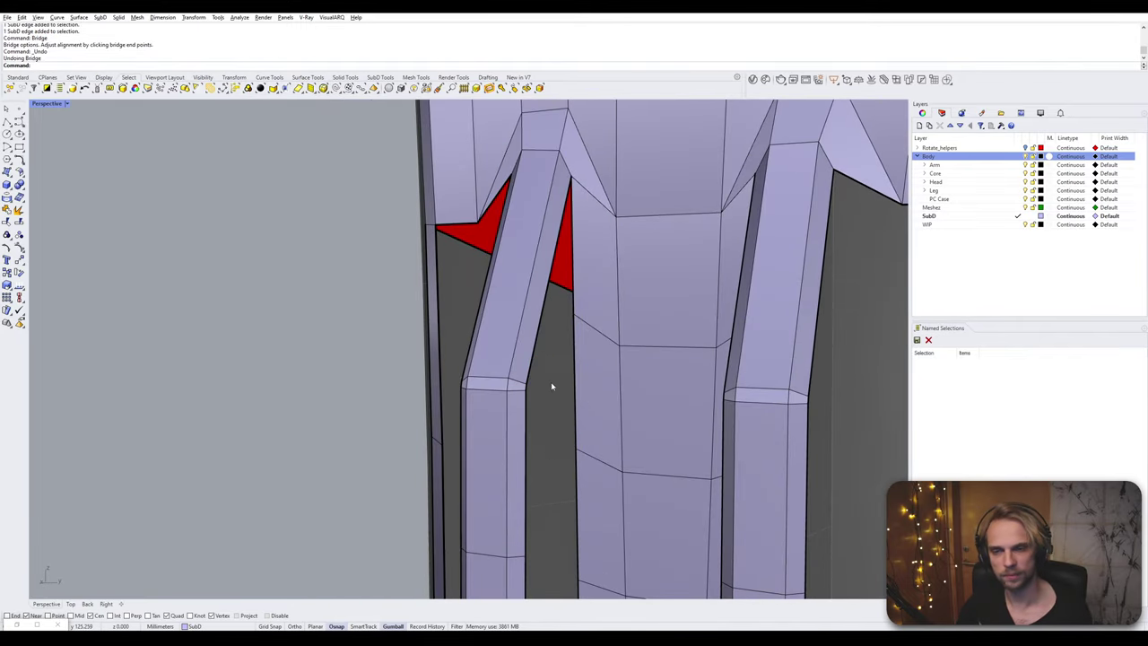
- Bridge the vertical edge to the short strut edge as a single-segment bridge
left_click(574, 378)
scroll(532, 382, "up", 3)
left_click(526, 387, "shift")
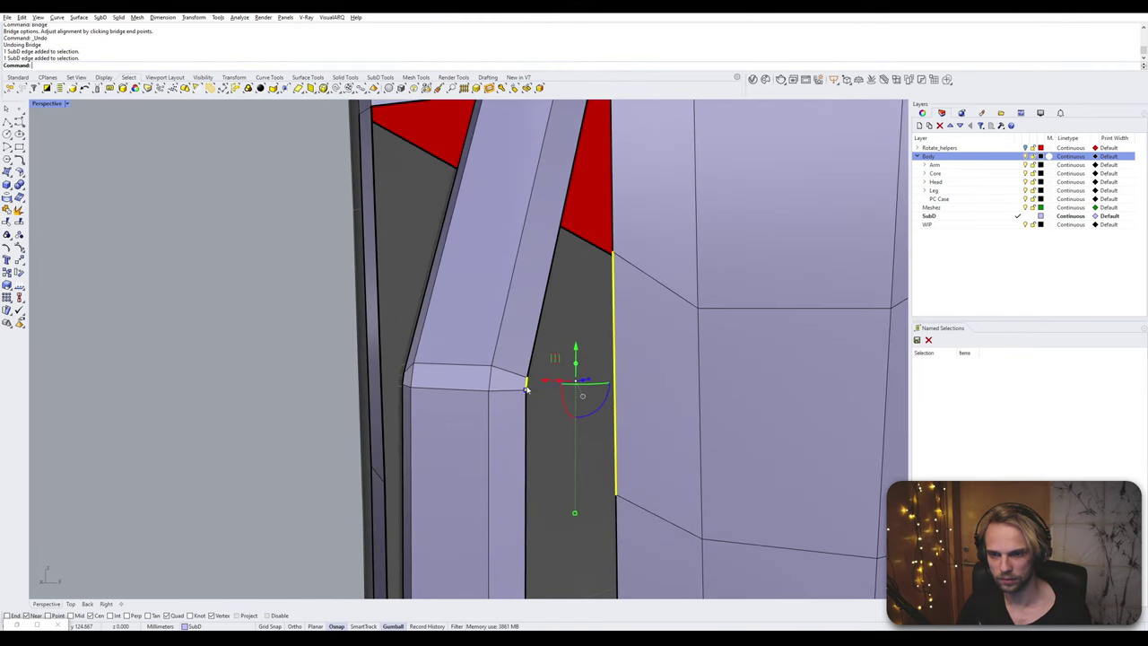
key("Return")
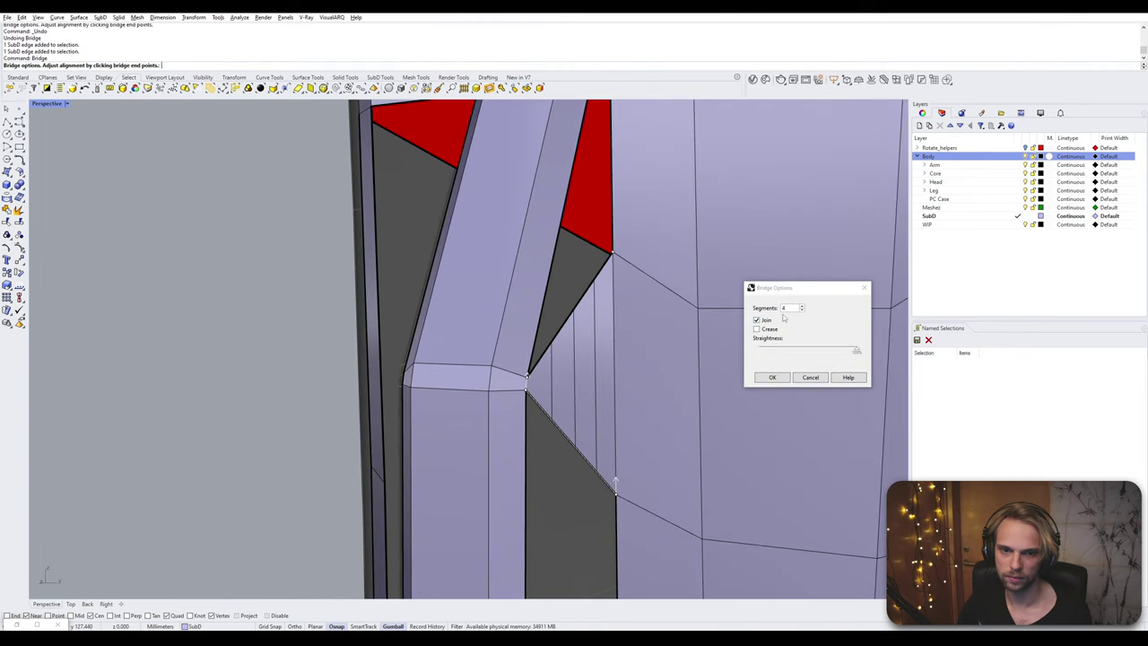
triple_click(802, 311)
left_click(773, 378)
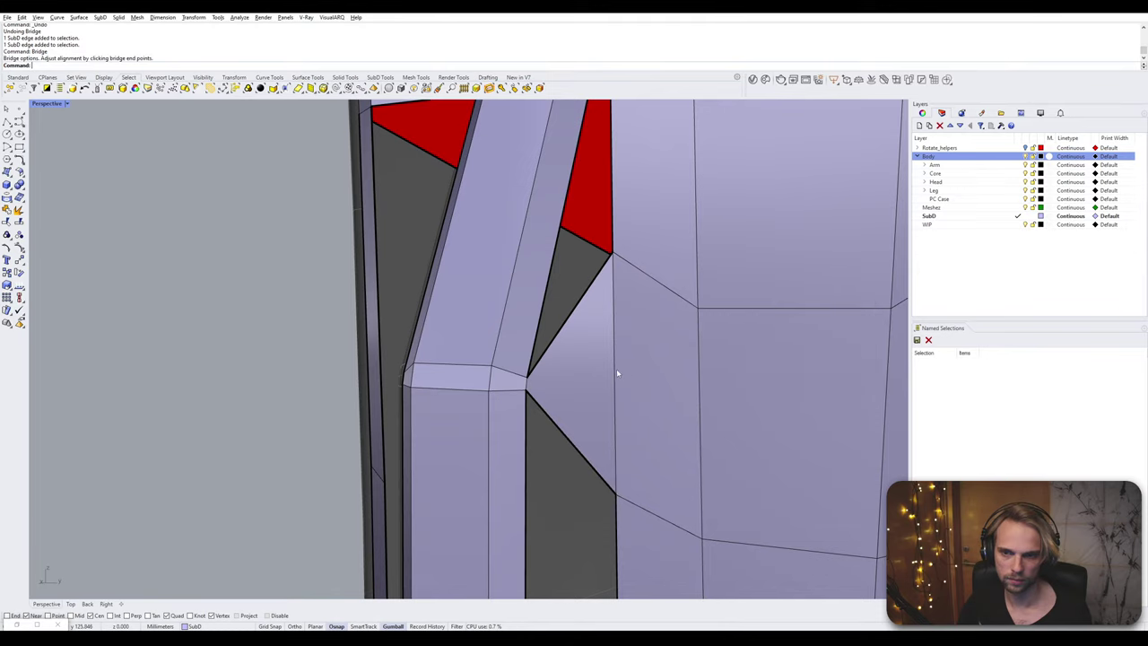
- Bridge the two edges on either side of the other strut gap
right_click_drag(616, 369, 581, 365)
left_click(557, 394, "ctrl+shift")
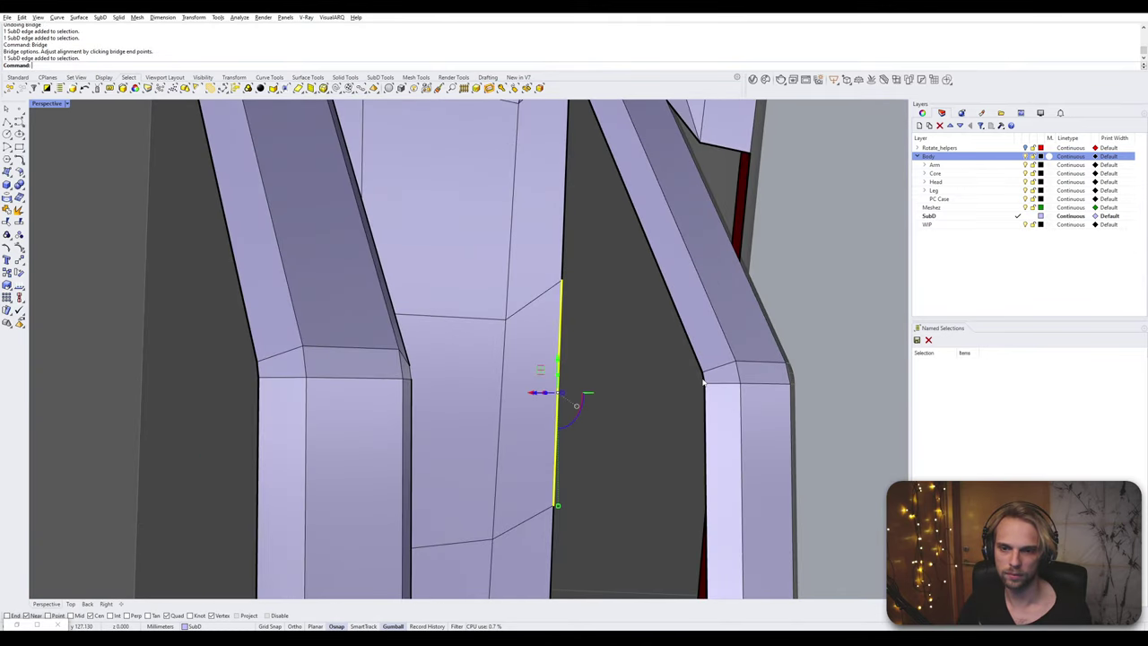
left_click(704, 381, "ctrl+shift")
key("Return")
scroll(663, 387, "down", 3)
right_click_drag(646, 388, 586, 400)
scroll(592, 459, "down", 6)
right_click_drag(591, 460, 621, 395)
- Attempt bridging the edges across the next strut gap, cancelling the failed try
left_click(516, 400, "ctrl+shift")
left_click(479, 394, "ctrl+shift")
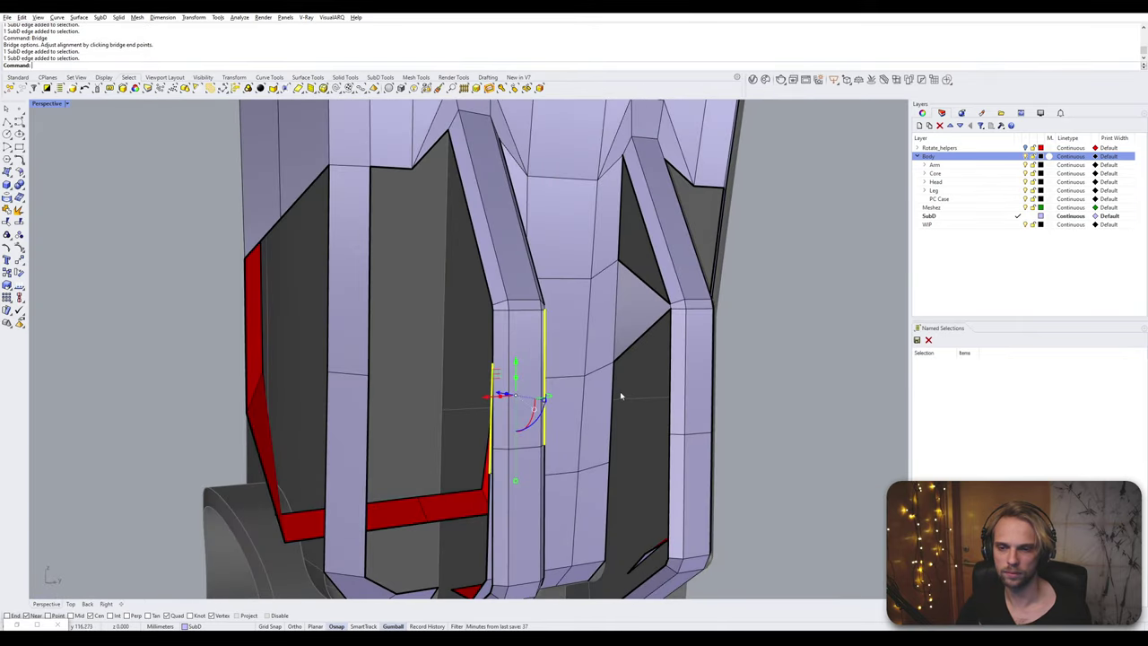
left_click(599, 403, "ctrl+shift")
left_click(602, 384, "ctrl+shift")
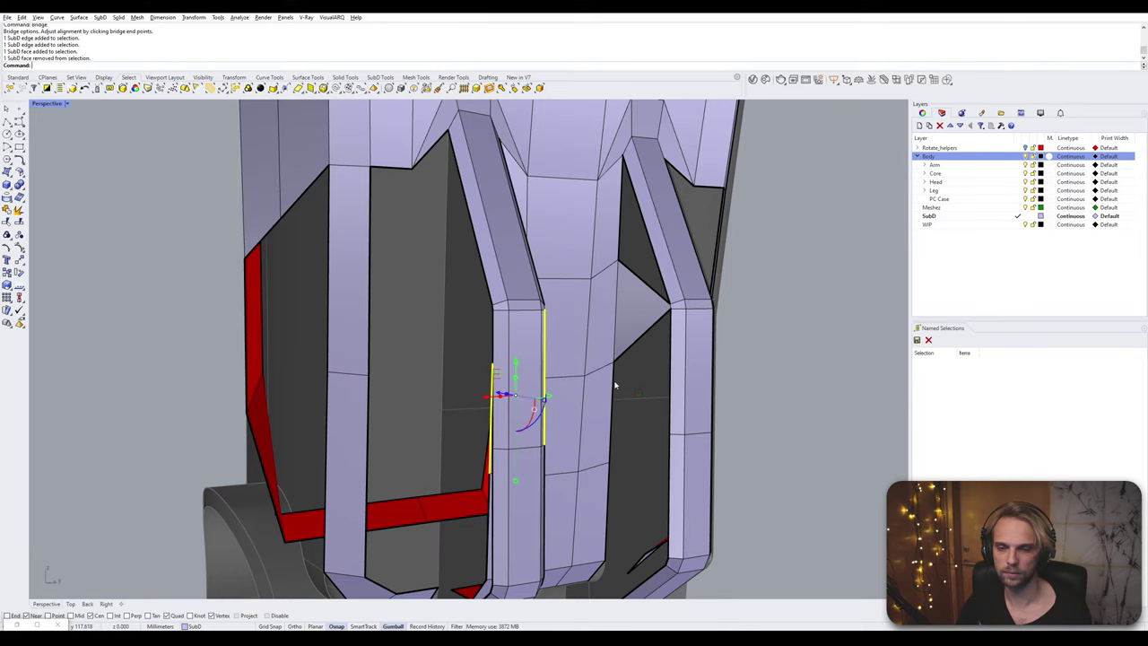
left_click(610, 385, "ctrl+shift")
type("Bridge")
key("Return")
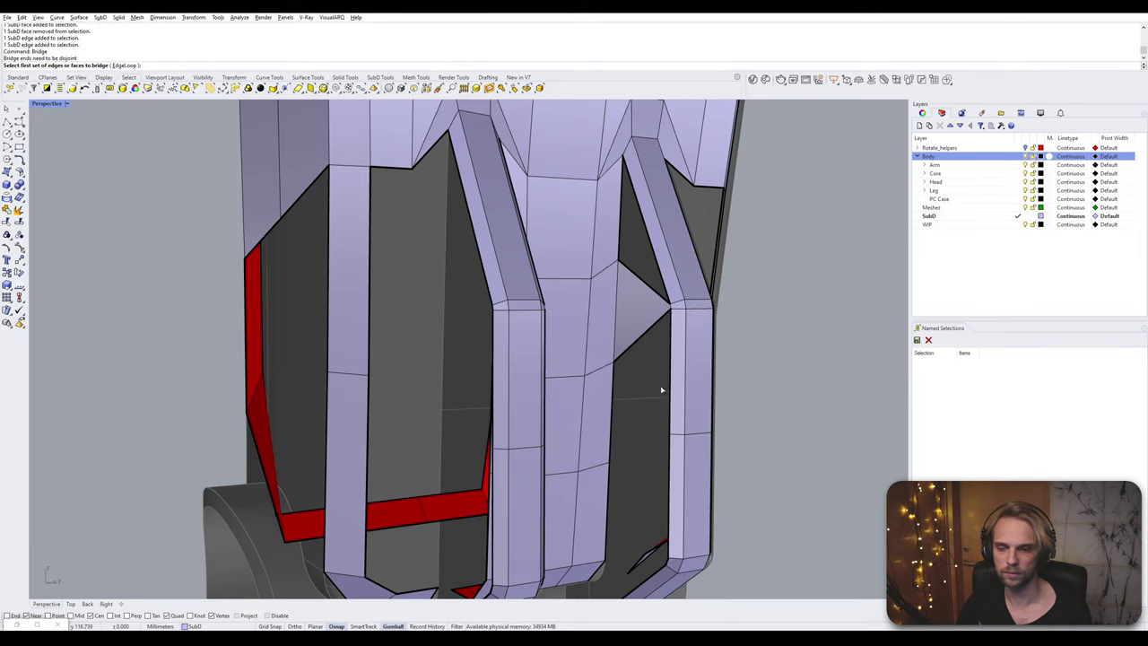
left_click(620, 392)
key("Return")
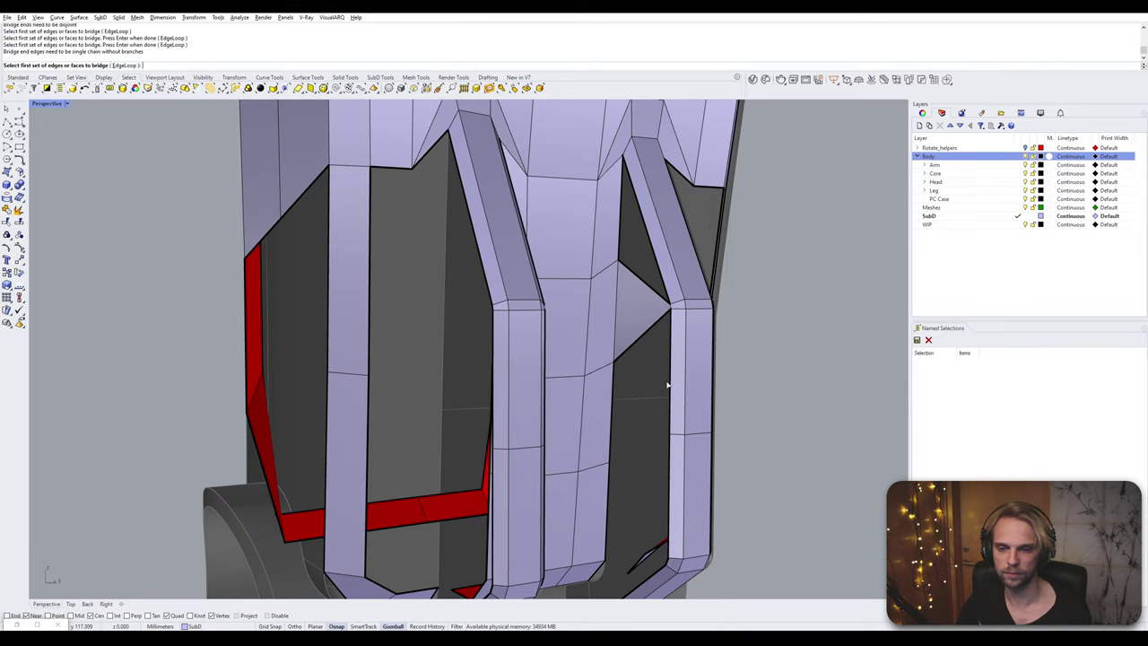
key("Escape")
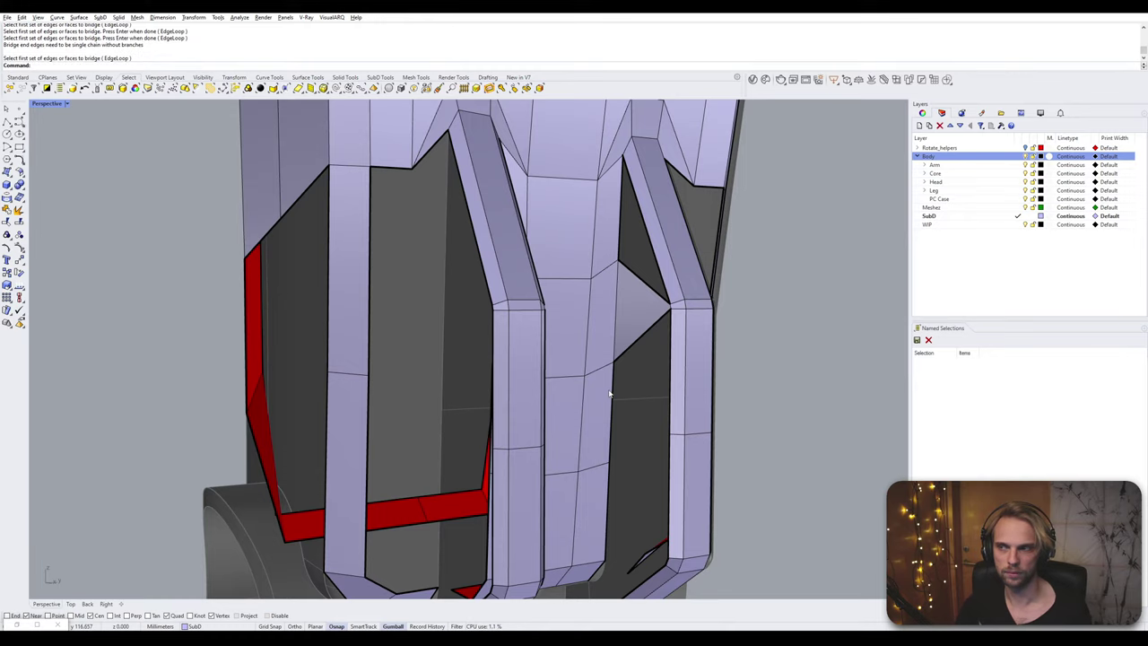
- Fill the two remaining strut gaps by bridging each pair of facing edges
left_click(614, 393)
left_click(672, 371)
key("Return")
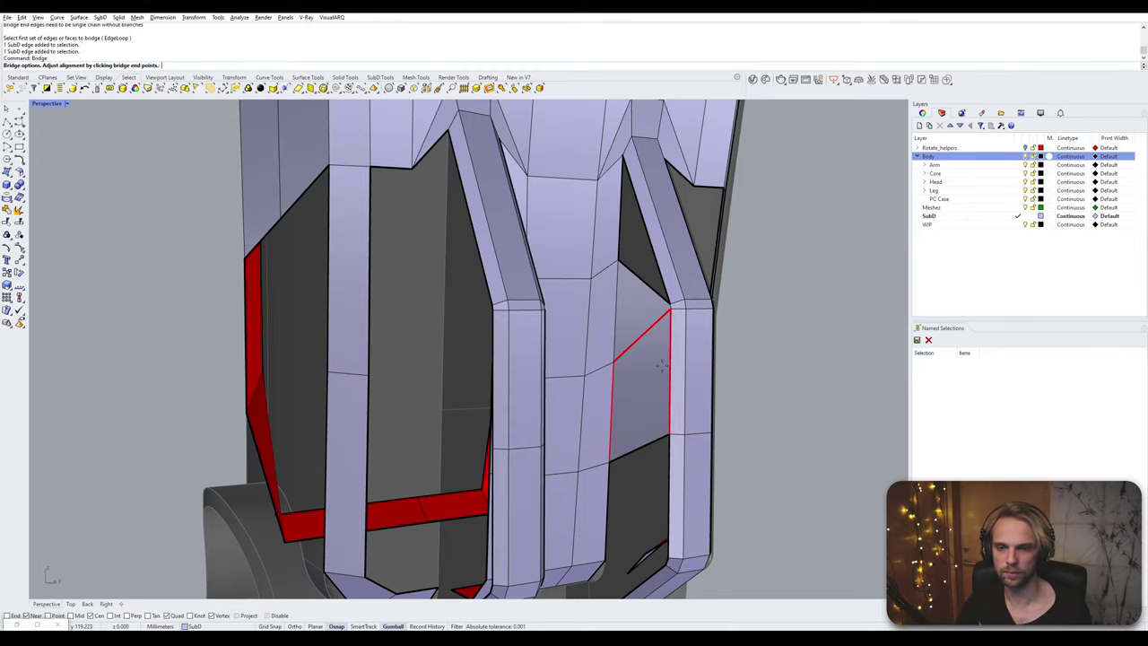
right_click_drag(643, 380, 505, 384)
left_click(517, 386)
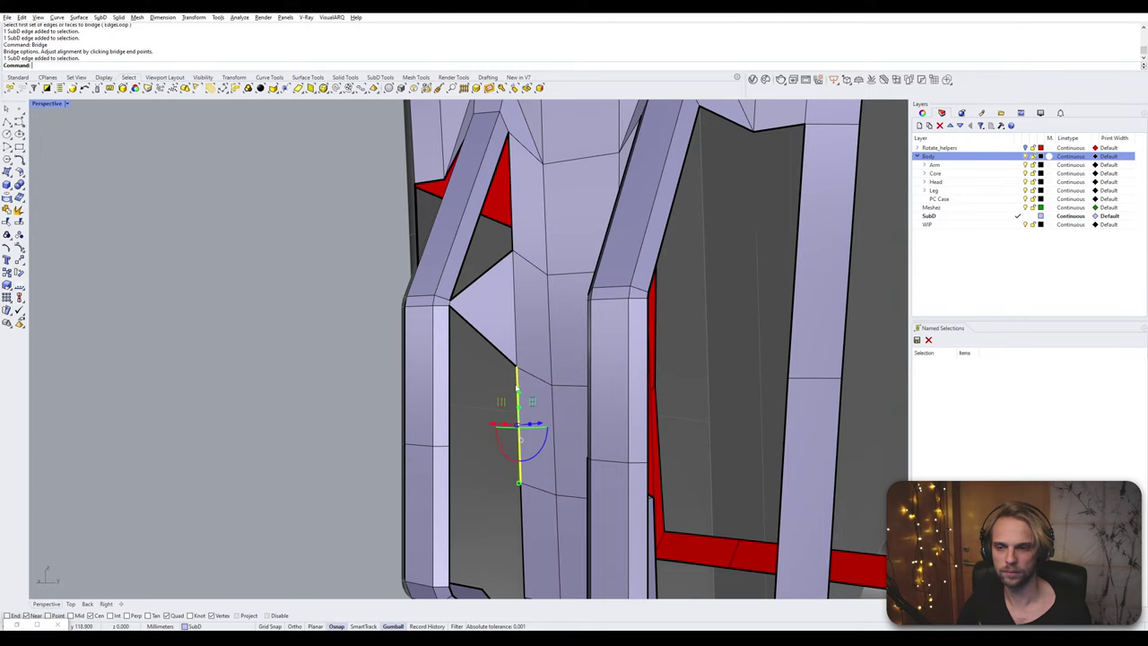
left_click(449, 353, "ctrl+shift")
key("Return")
key("Return")
scroll(484, 417, "down", 4)
right_click_drag(502, 470, 533, 364, "shift")
scroll(534, 366, "up", 6)
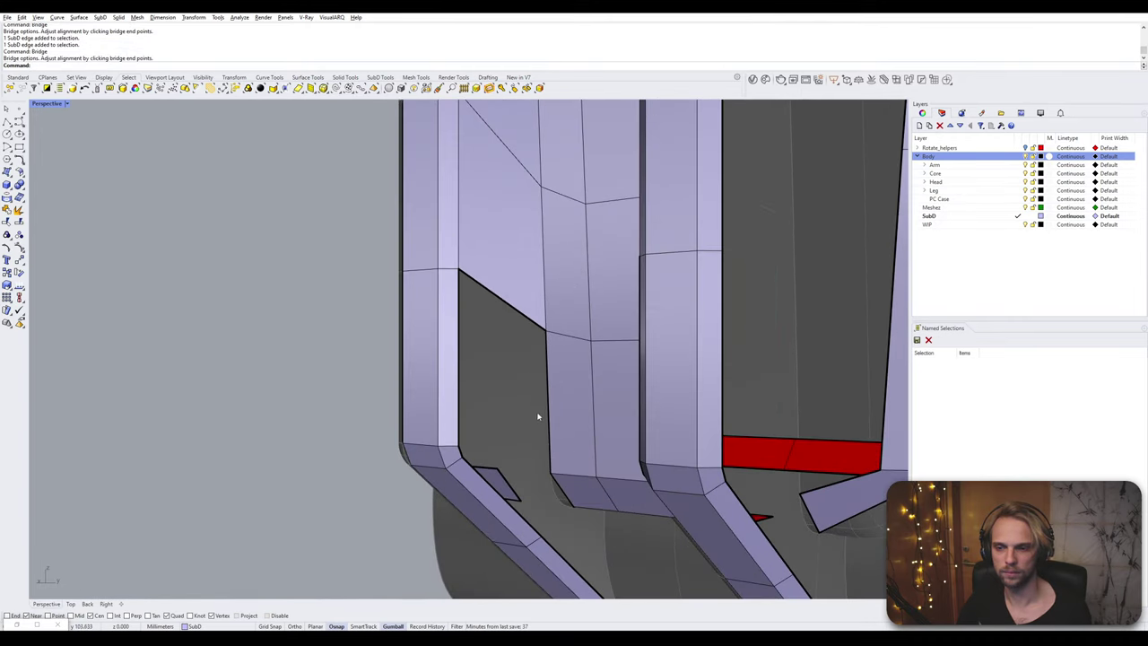
right_click_drag(538, 416, 529, 451)
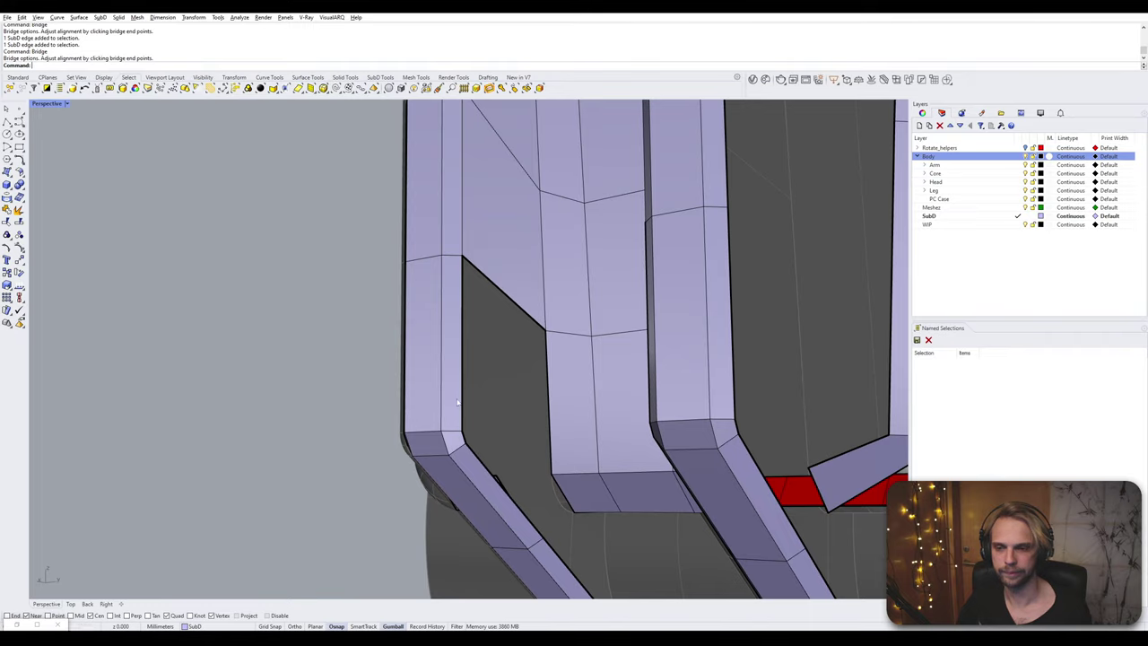
- Delete the edge loops at the lower and upper strut tips to open them up
right_click_drag(465, 443, 441, 370)
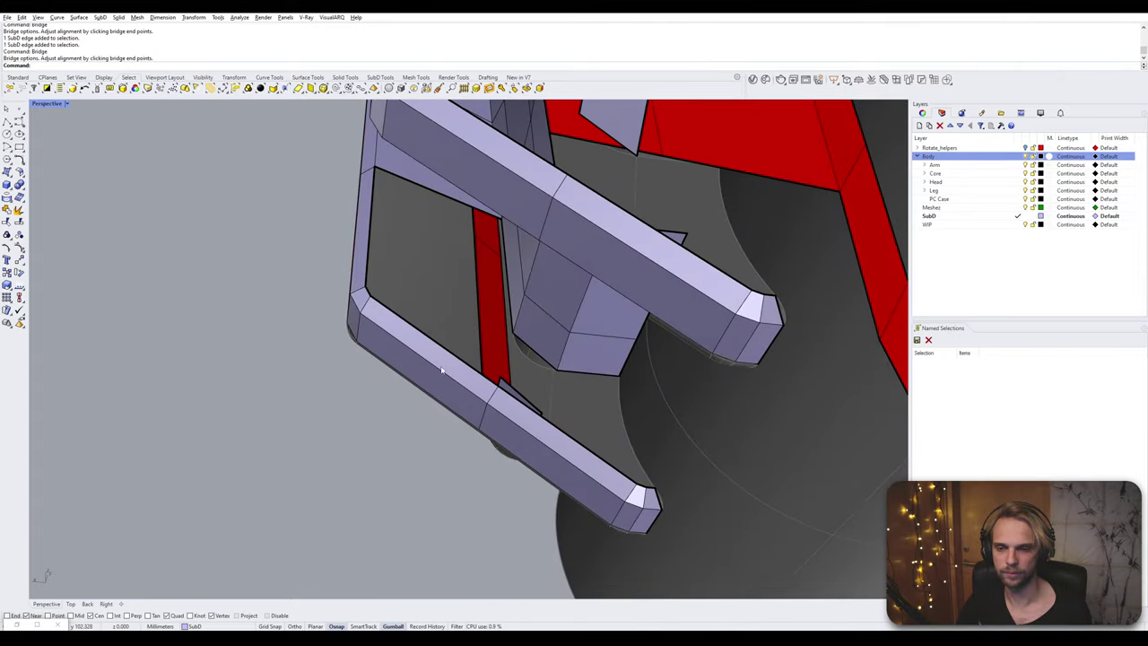
scroll(652, 506, "up", 2)
double_click(647, 508)
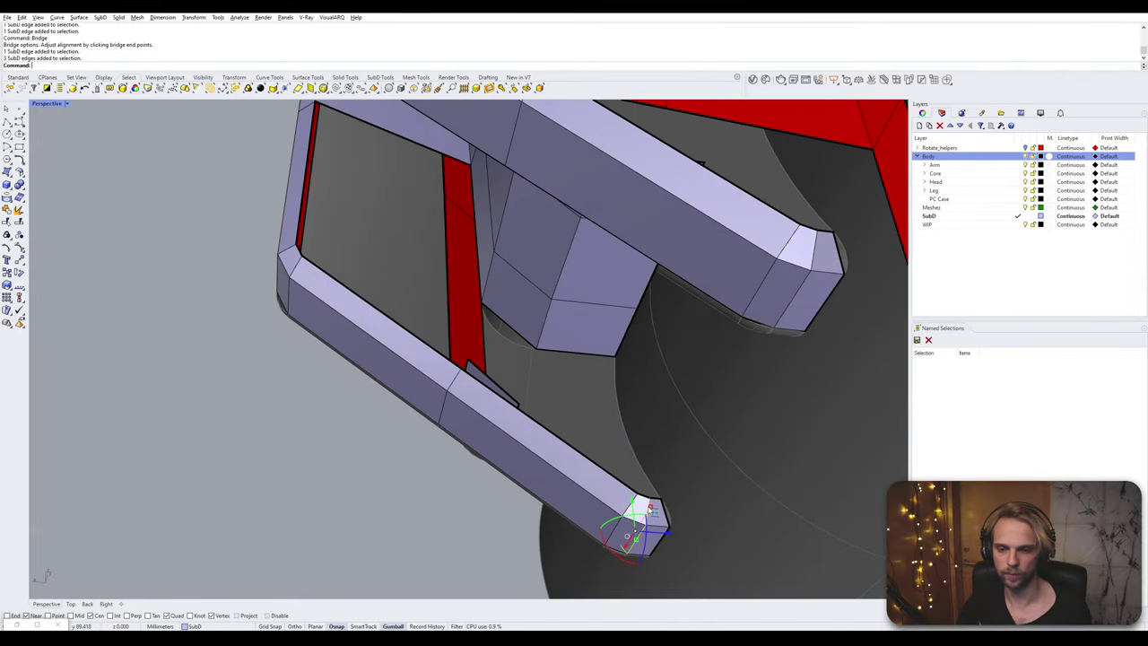
double_click(812, 268)
key("Delete")
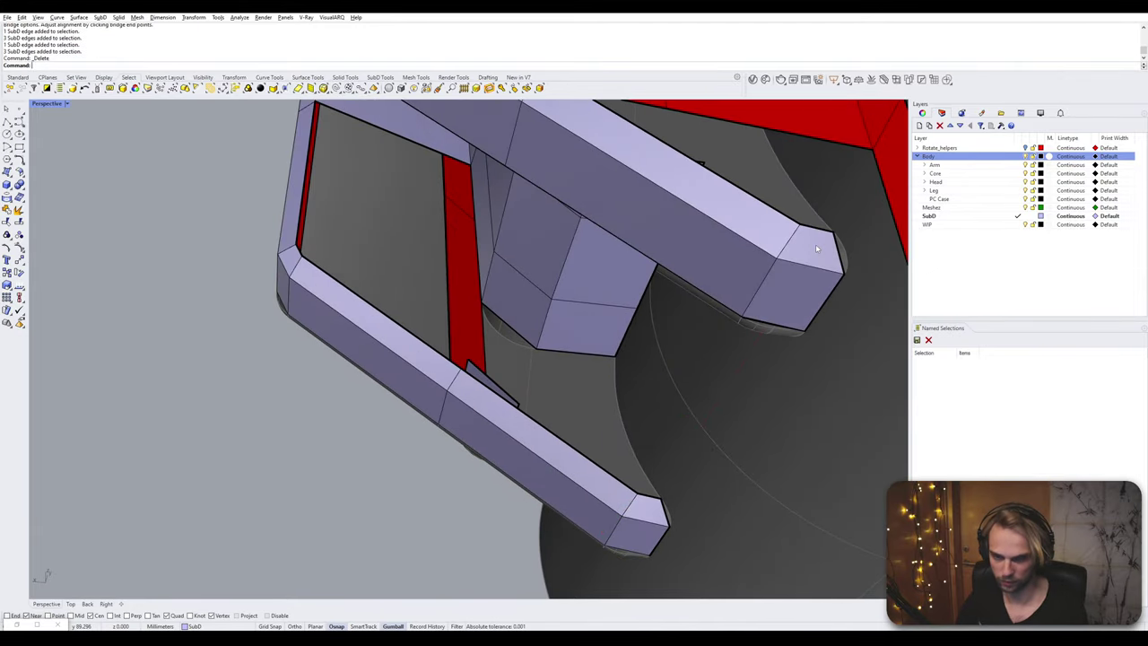
right_click_drag(815, 244, 668, 498)
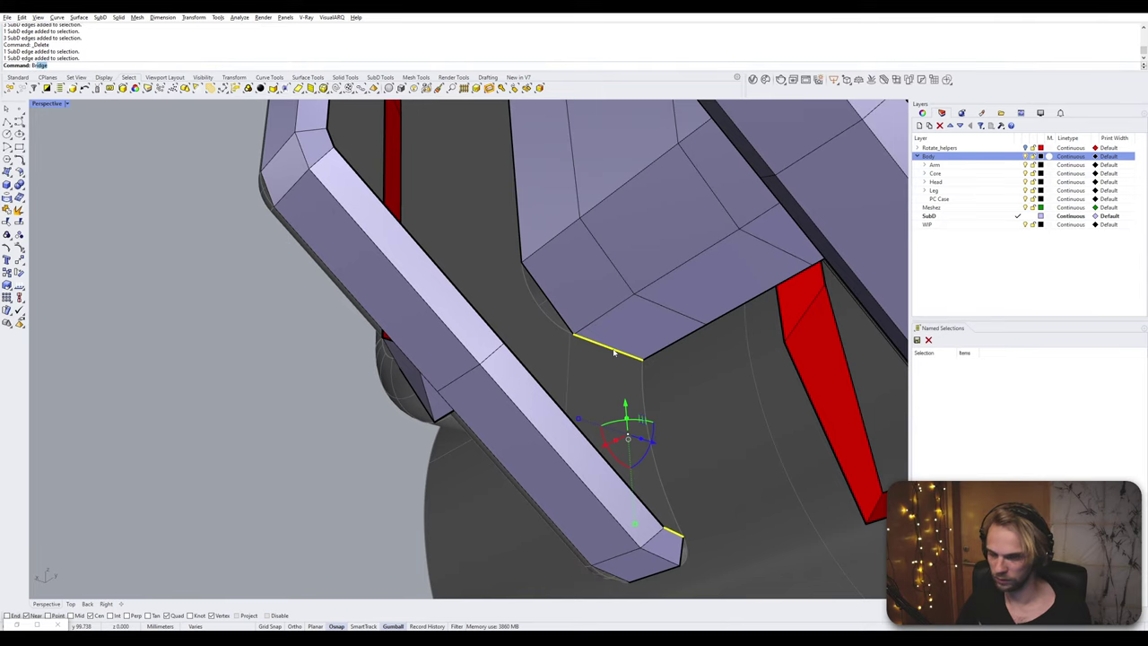
- Bridge the block's bottom edge to the matching strut edge and close two neighbouring openings
key("Return")
key("Return")
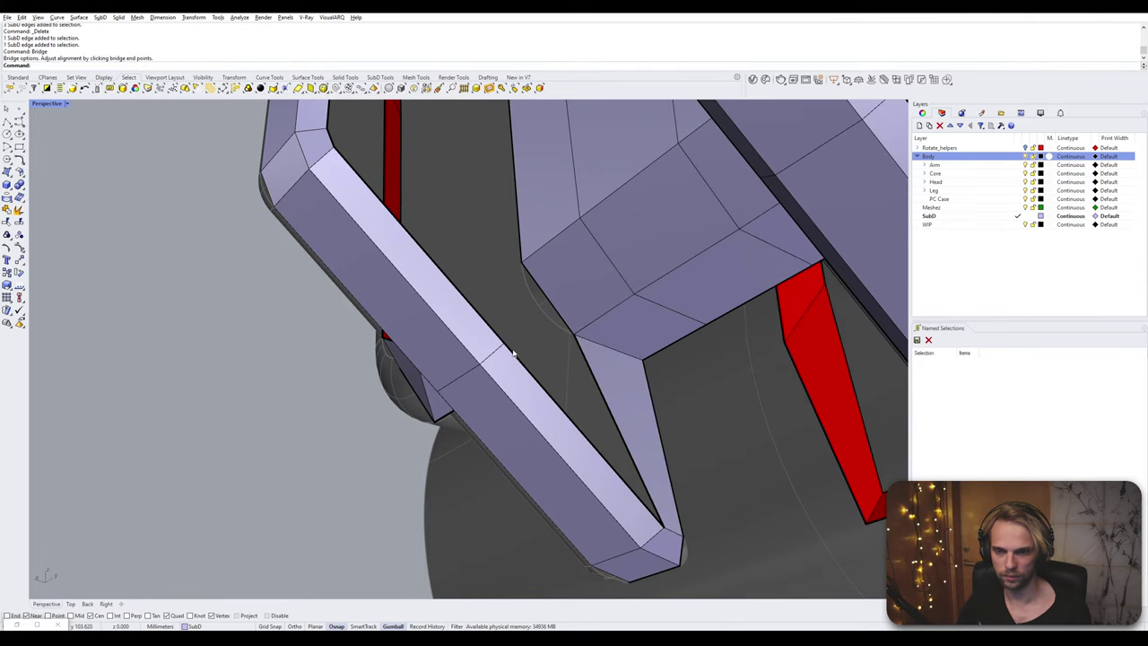
left_click(522, 364, "ctrl+shift")
left_click(542, 291, "ctrl+shift")
key("Return")
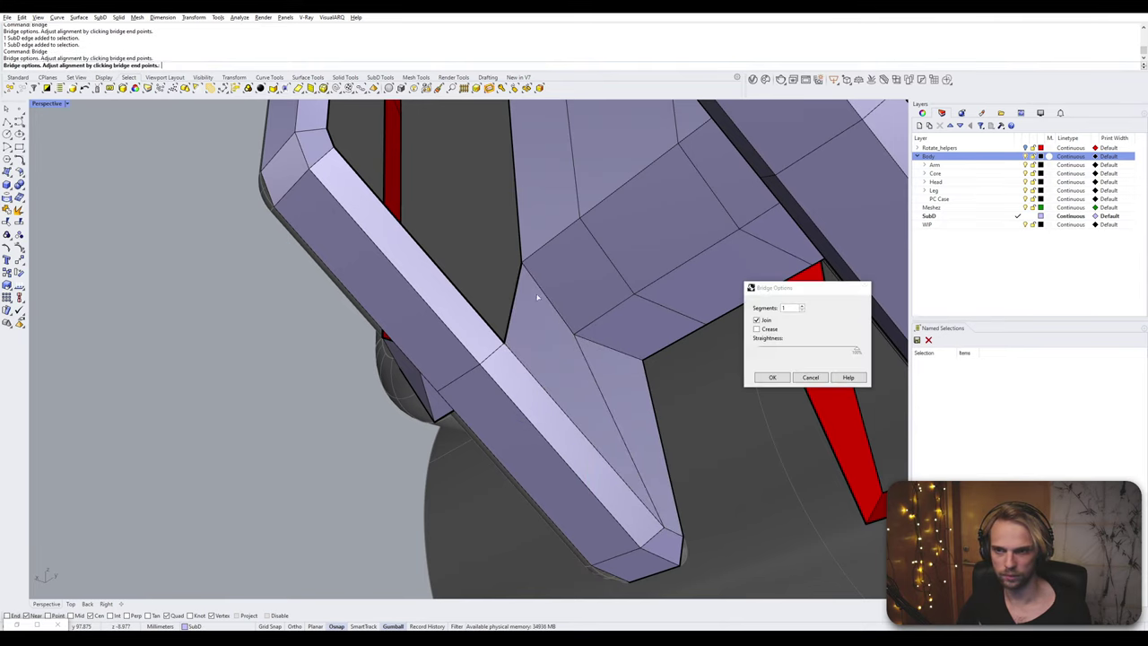
key("Return")
scroll(492, 252, "down", 4)
right_click_drag(492, 254, 440, 359)
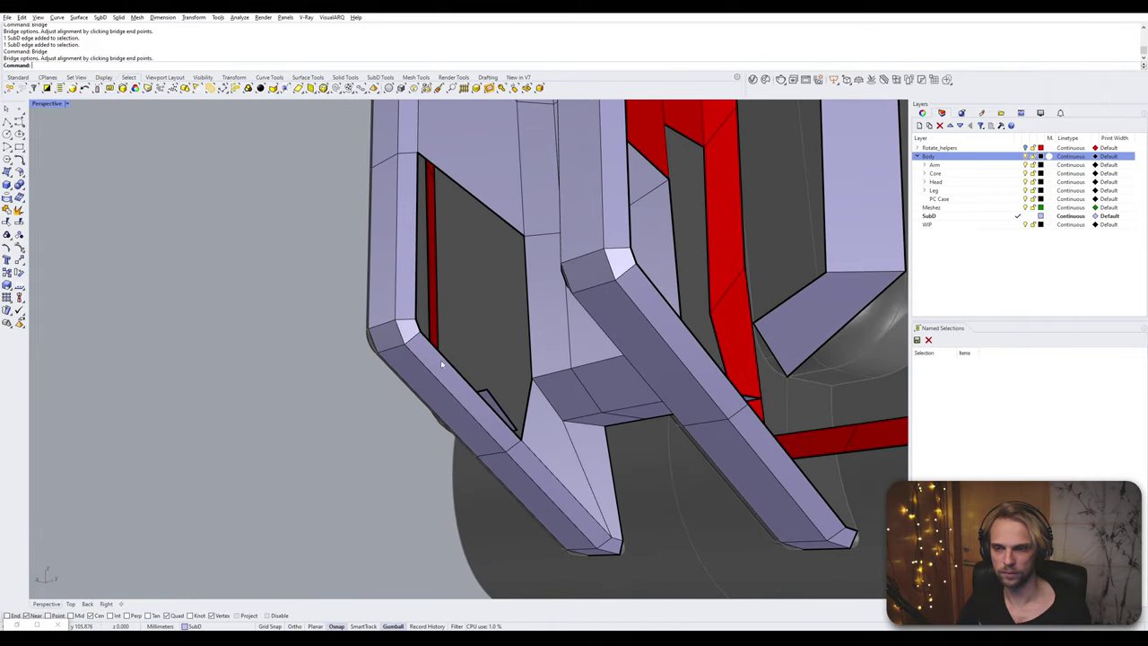
left_click(445, 361)
left_click(527, 314, "shift")
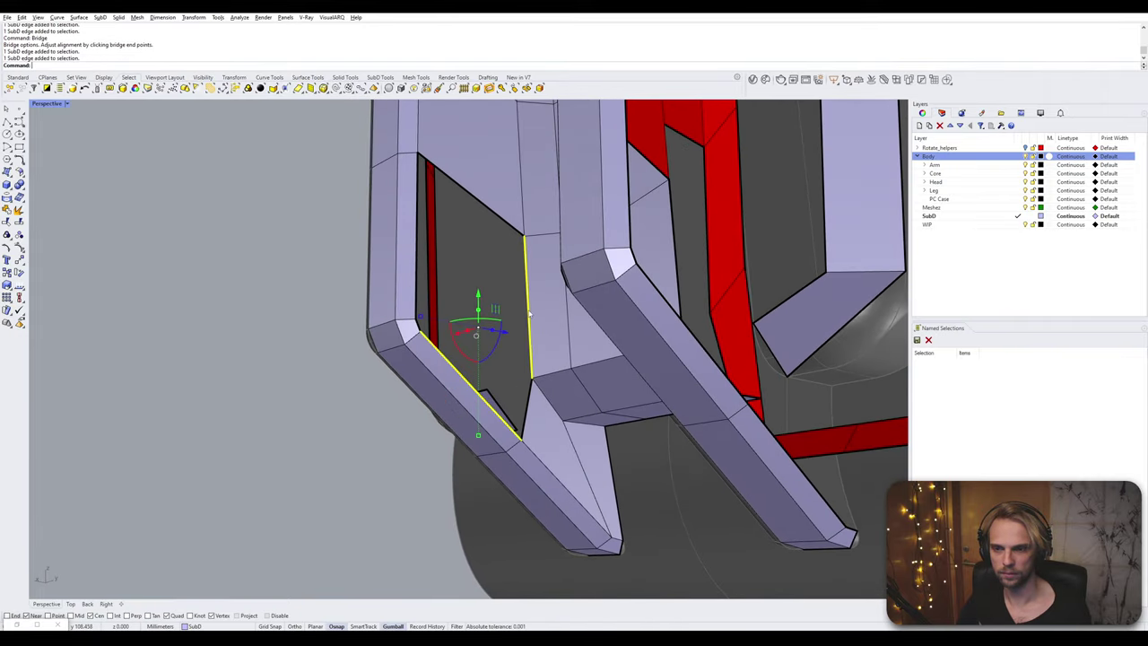
key("Return")
key("Return")
left_click(418, 275)
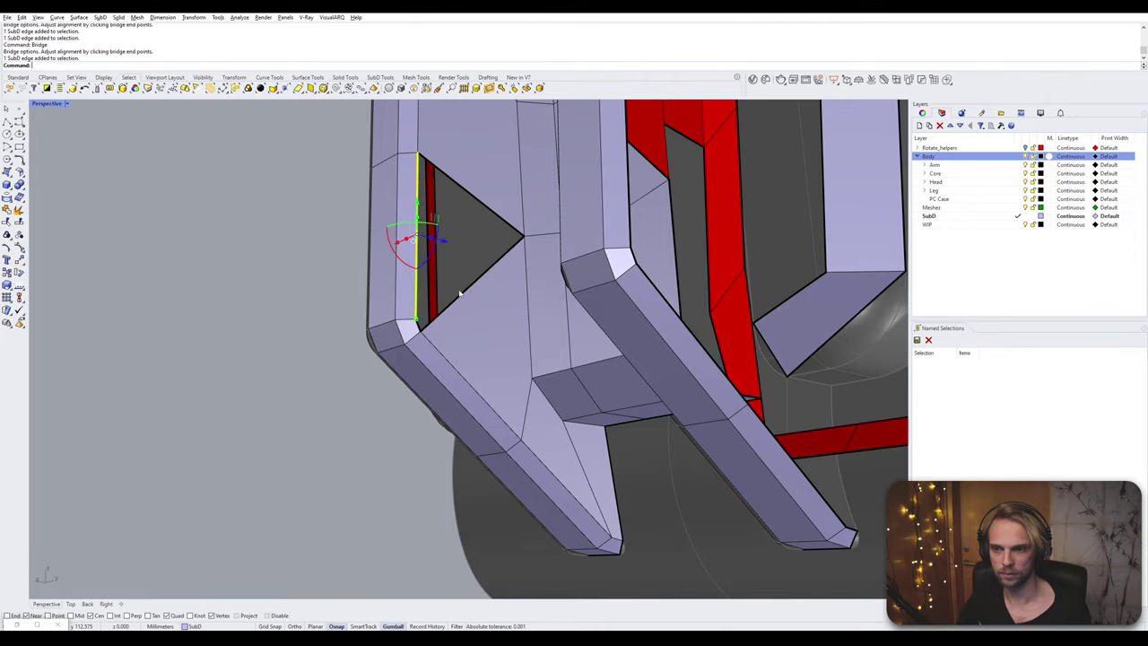
left_click(462, 294, "shift")
key("Return")
key("Return")
- Bridge the middle block's bottom edge to the other strut end, plus the edge pair beside it
scroll(468, 298, "down", 4)
right_click_drag(468, 305, 665, 406, "shift")
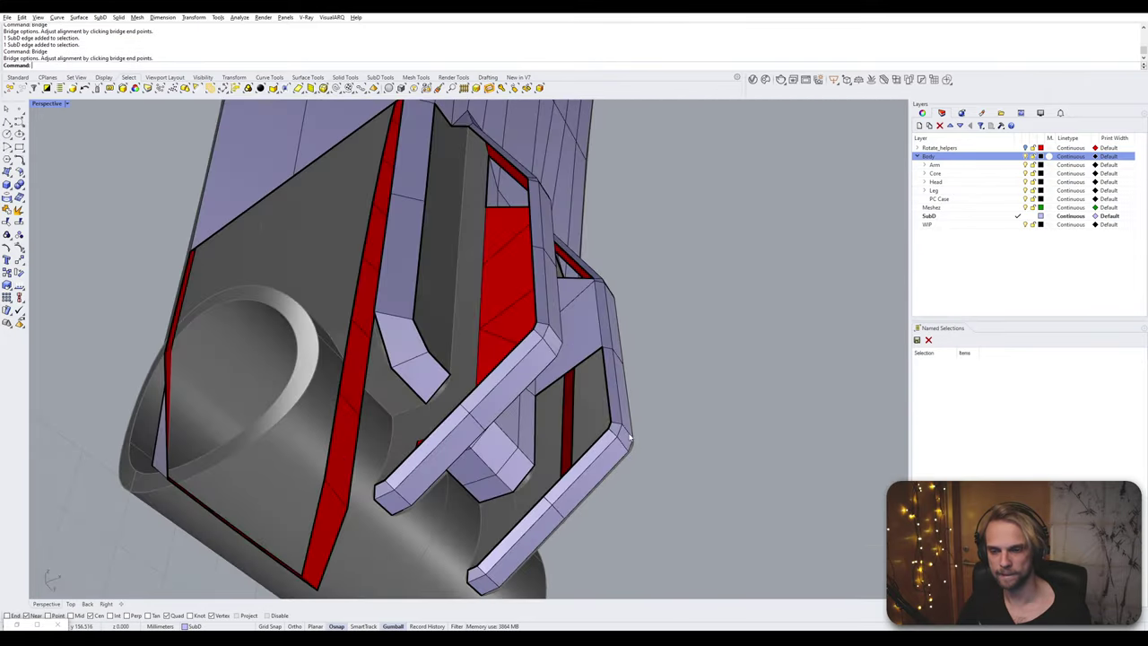
scroll(528, 465, "up", 8)
left_click(504, 433)
right_click_drag(462, 502, 543, 368, "shift")
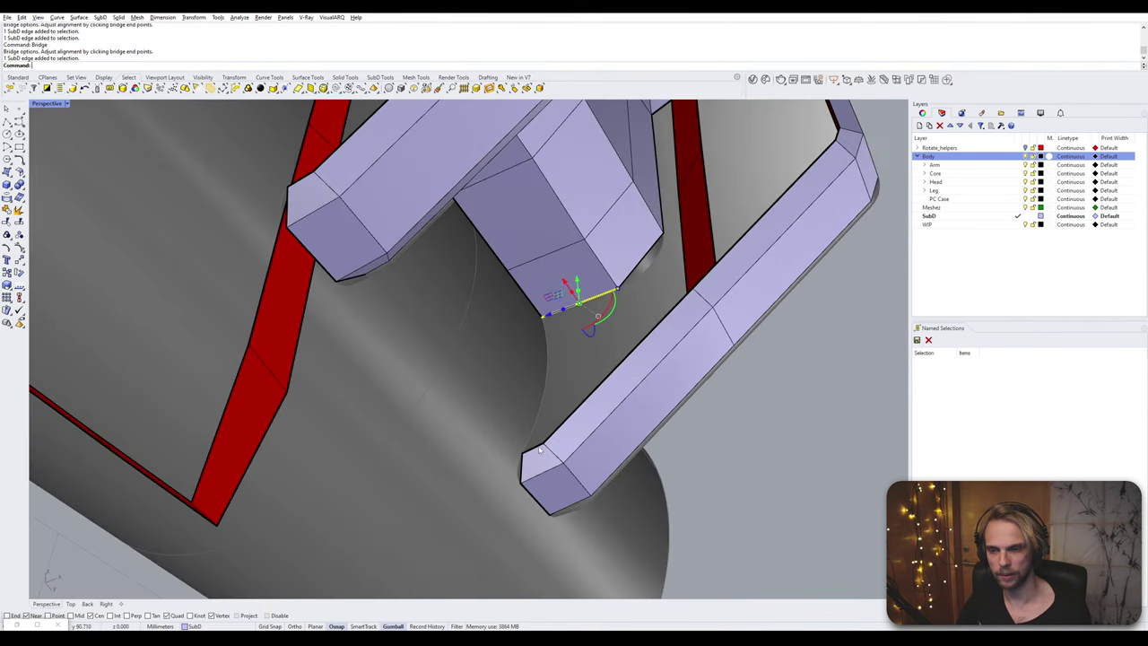
left_click(538, 447, "shift")
key("Return")
key("Return")
left_click(643, 262)
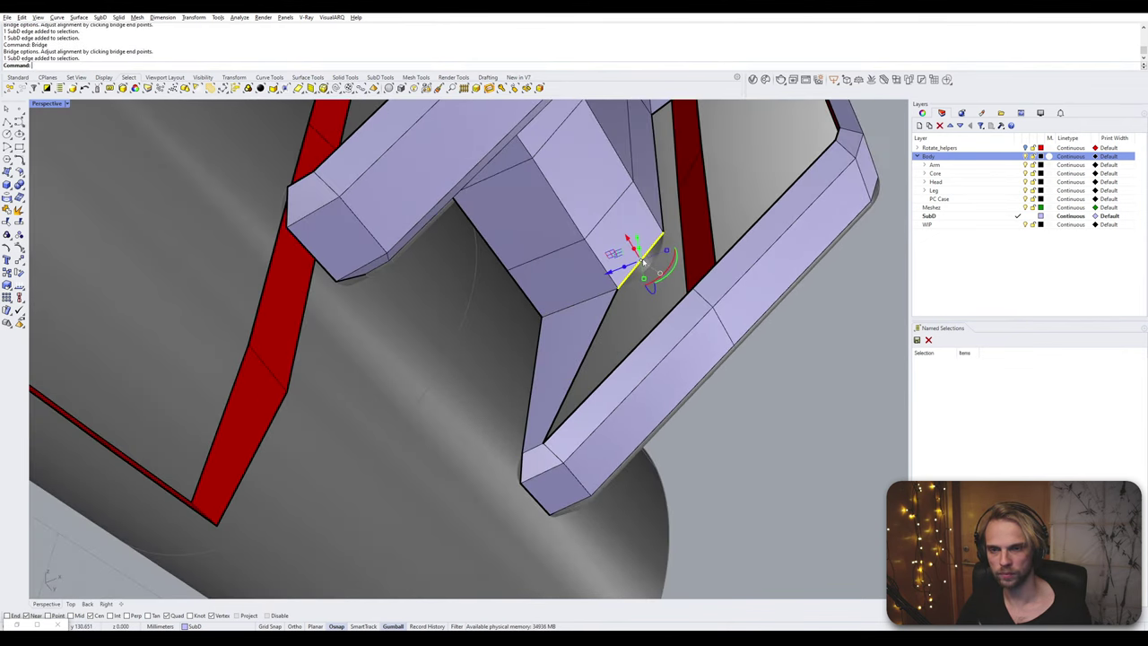
left_click(657, 329, "shift")
key("Return")
right_click_drag(673, 325, 600, 319)
key("Return")
- Bridge the last two openings beside the right strut and view the whole leg part
left_click(612, 316)
left_click(745, 315, "shift")
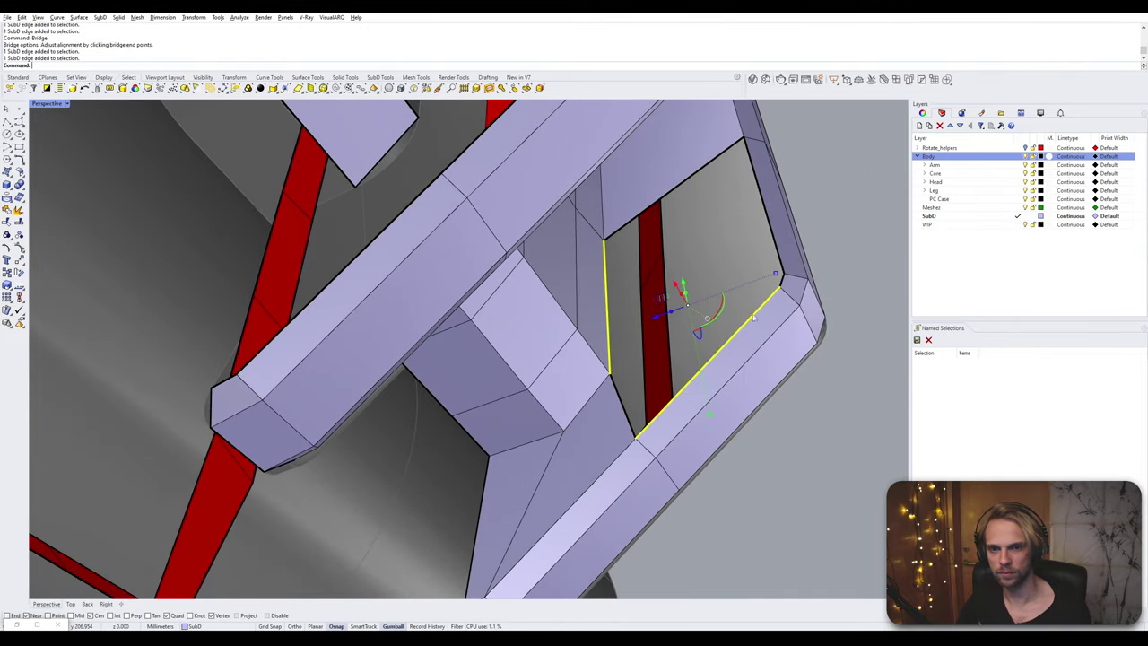
key("Return")
key("Return")
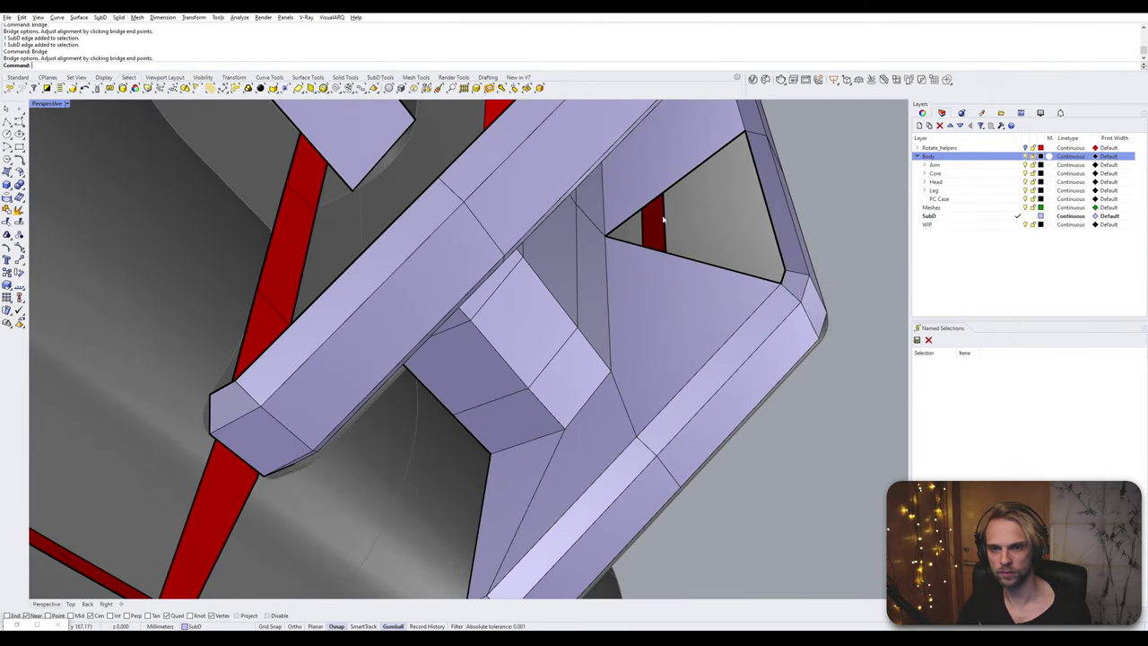
left_click(673, 186)
left_click(785, 283, "shift")
key("Return")
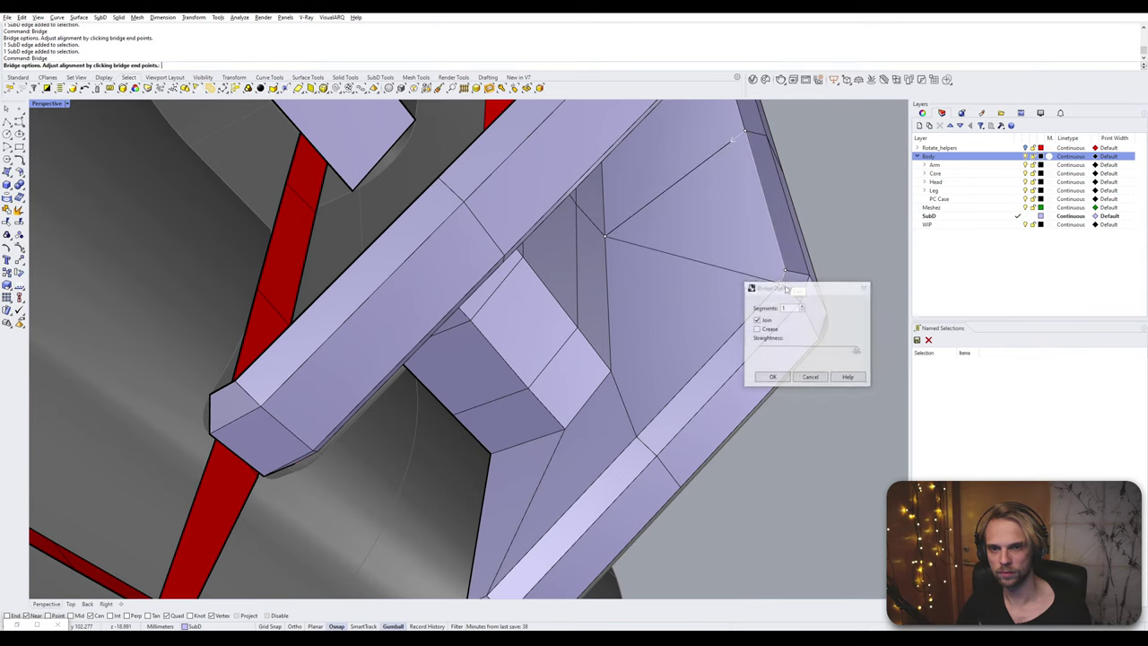
key("Return")
scroll(757, 261, "down", 6)
right_click_drag(758, 260, 610, 397)
scroll(610, 278, "down", 4)
scroll(610, 398, "up", 4)
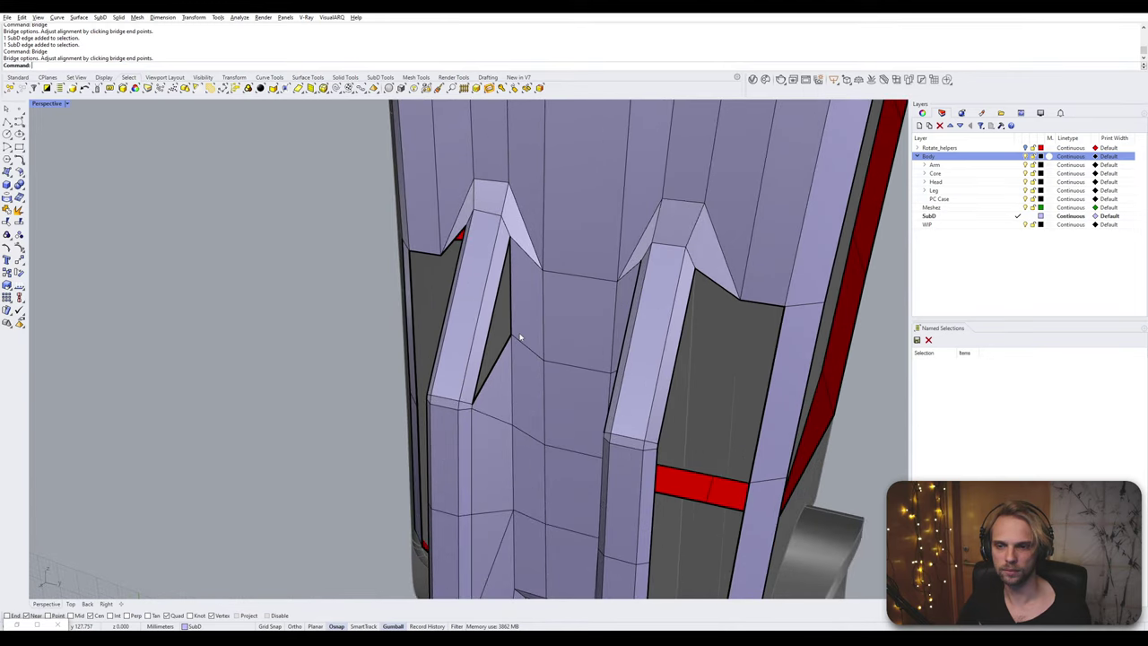
- Fill the leg shell's hole from its three boundary edges using Fill
type("Fill")
key("Return")
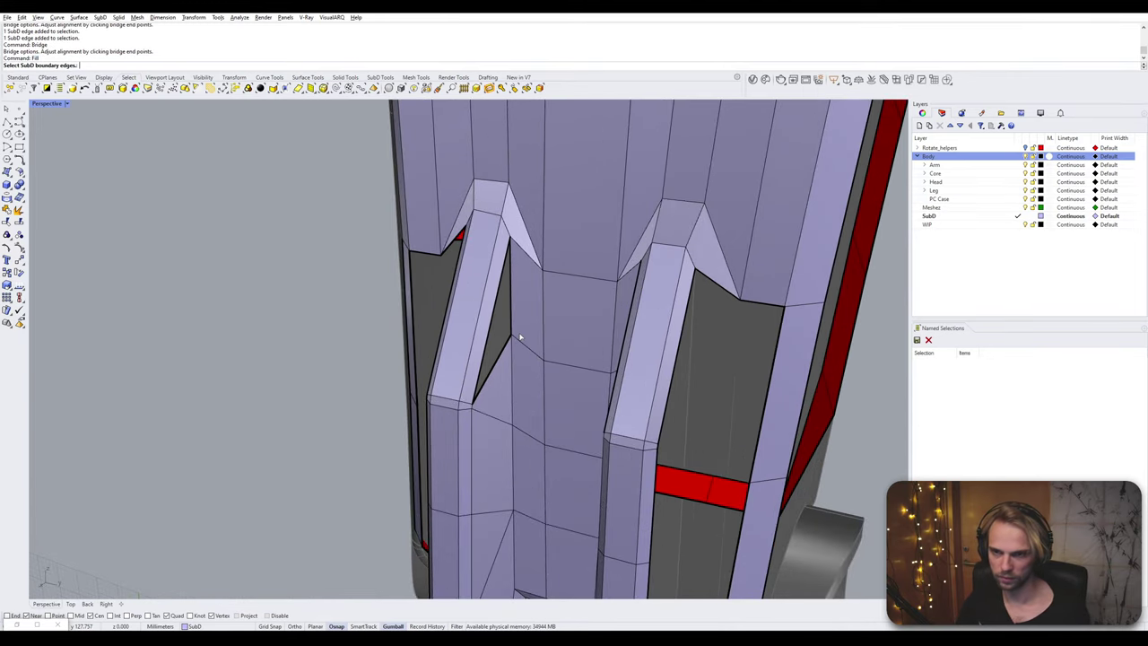
left_click(517, 339)
right_click_drag(517, 339, 622, 290)
left_click(777, 333)
left_click(777, 348)
key("Return")
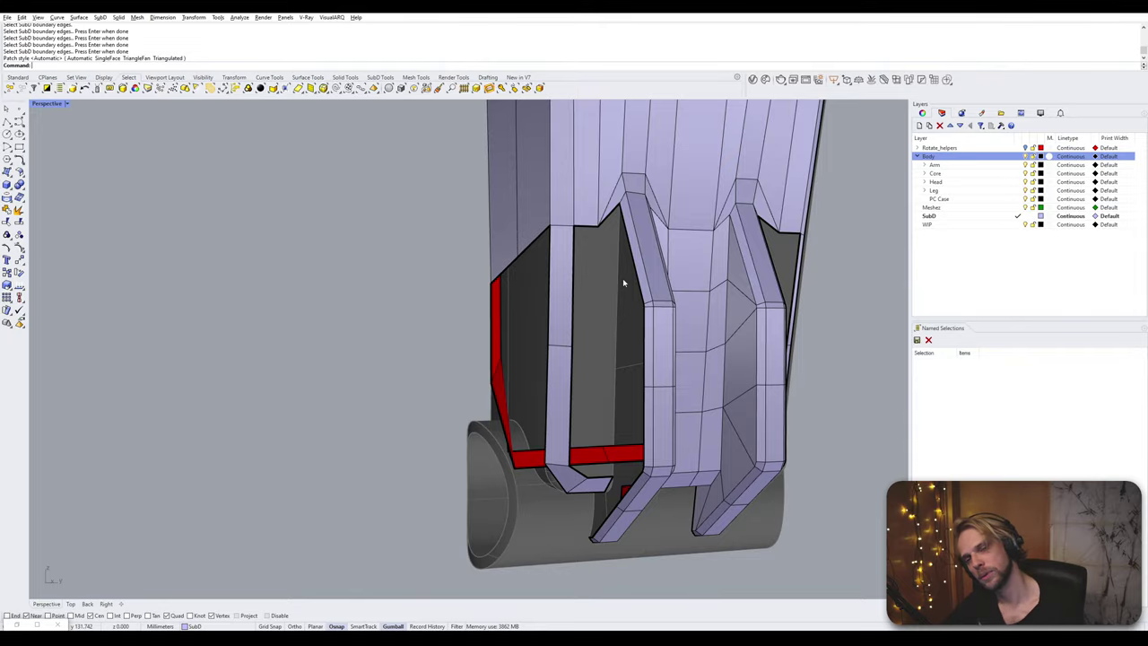
right_click_drag(623, 283, 668, 419)
- Bridge the strap's open end edge to the lower flange edge
scroll(635, 421, "up", 4)
left_click(616, 369, "ctrl+shift")
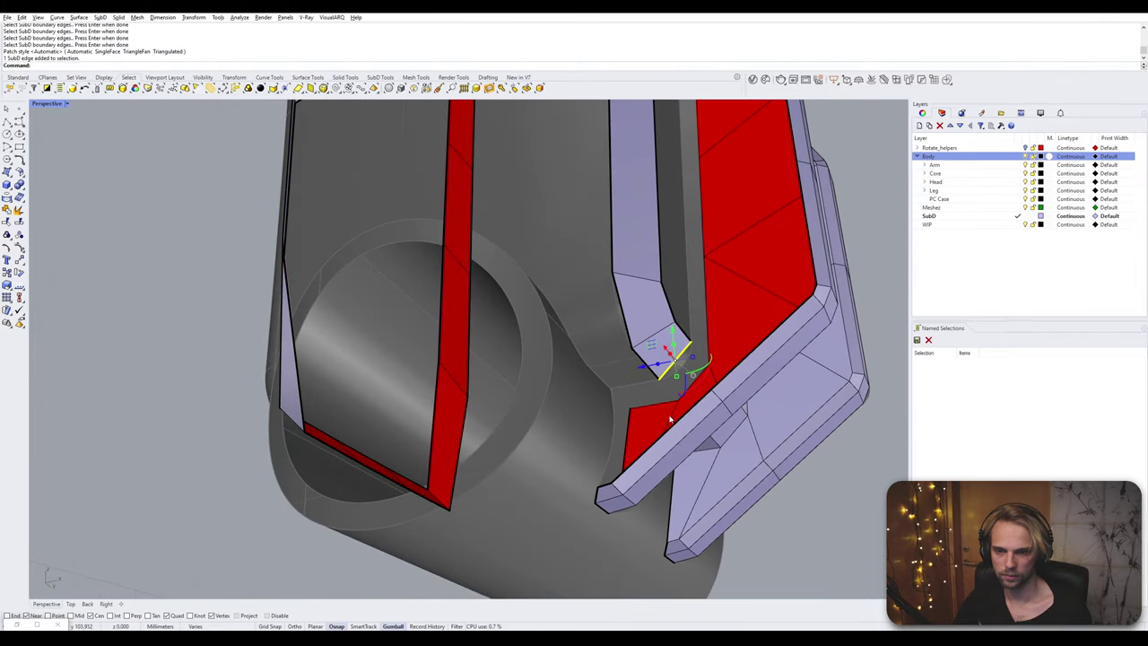
left_click(687, 418)
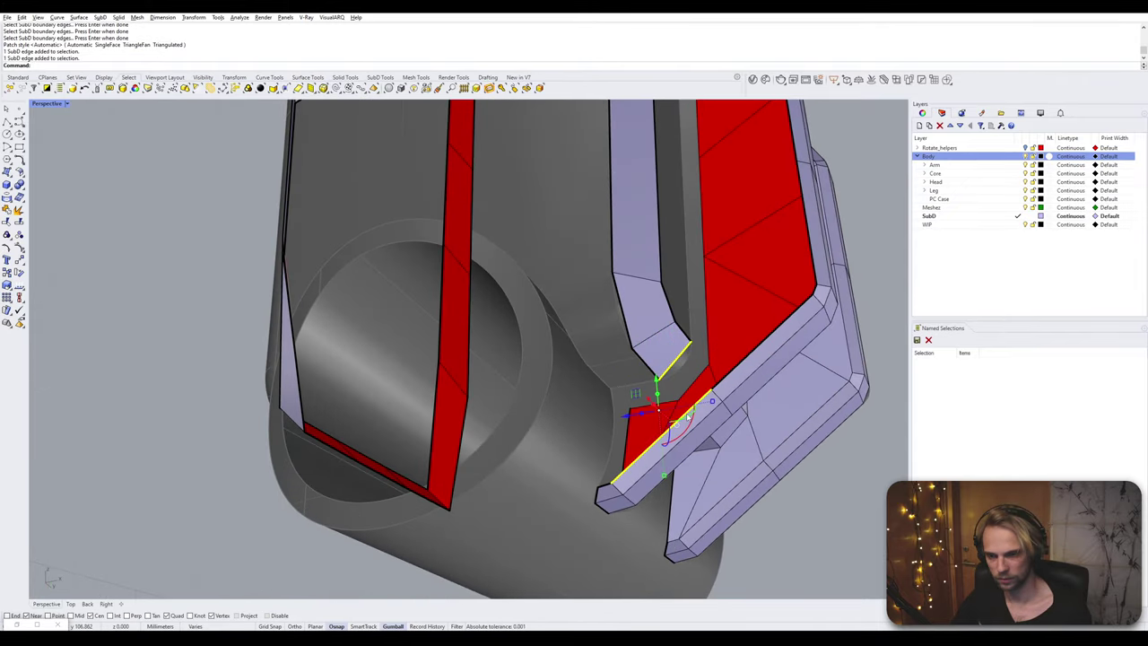
type("Bridge")
key("Return")
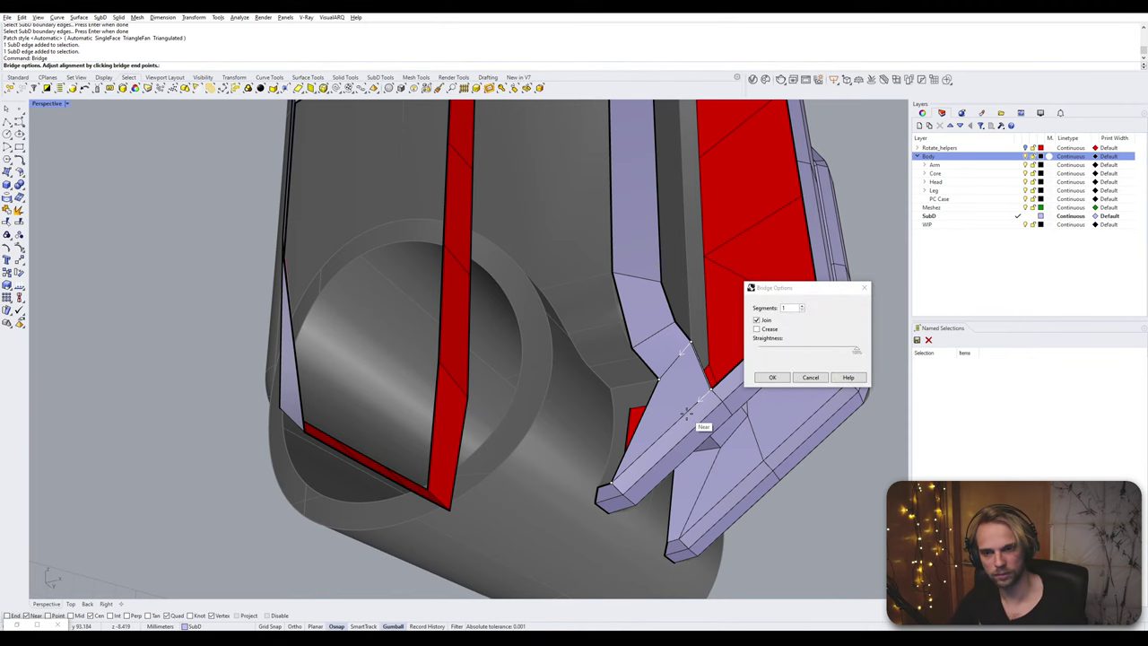
key("Return")
- Extrude two strut edges outward, then undo the extrusion
scroll(652, 362, "up", 1)
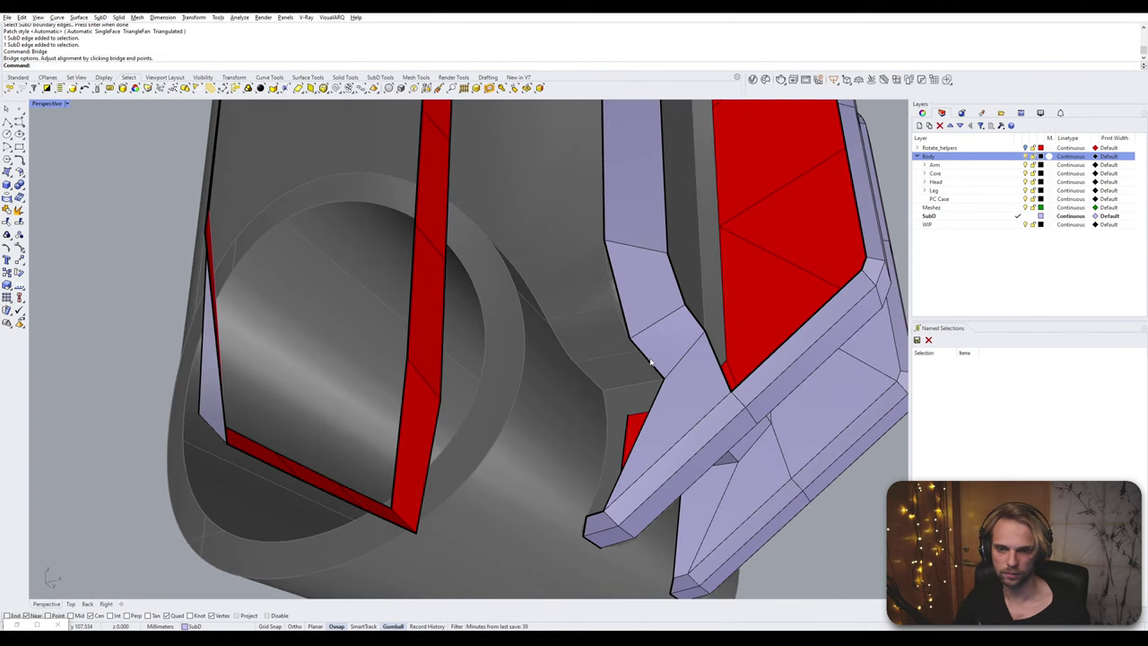
left_click(640, 346)
left_click(625, 302, "shift")
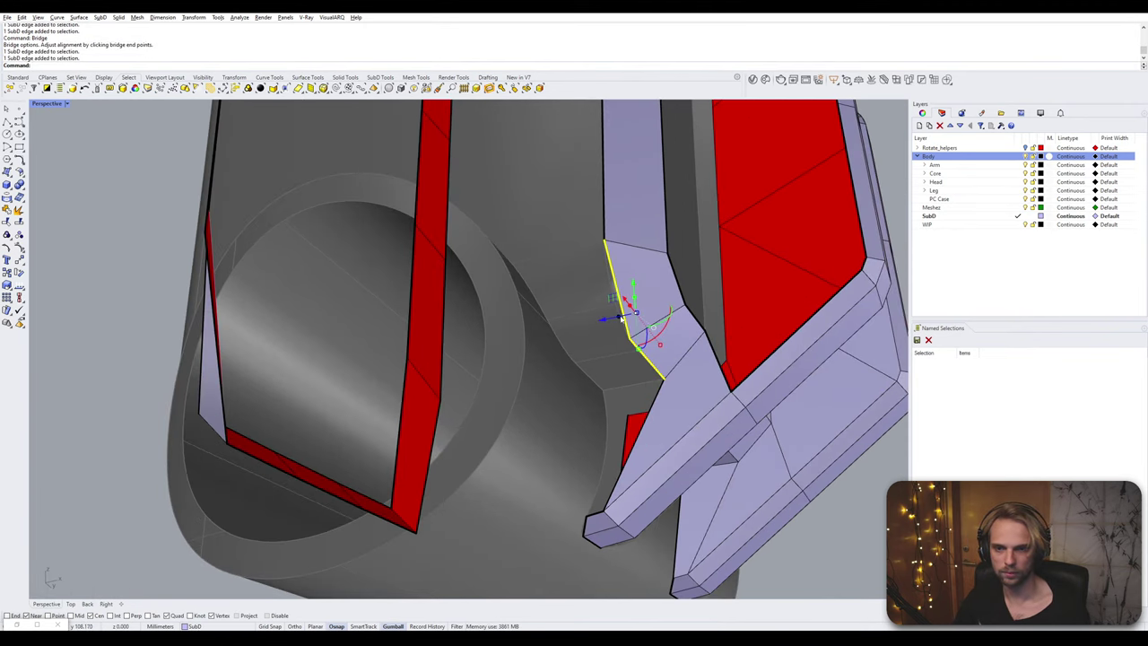
left_click_drag(620, 317, 562, 329)
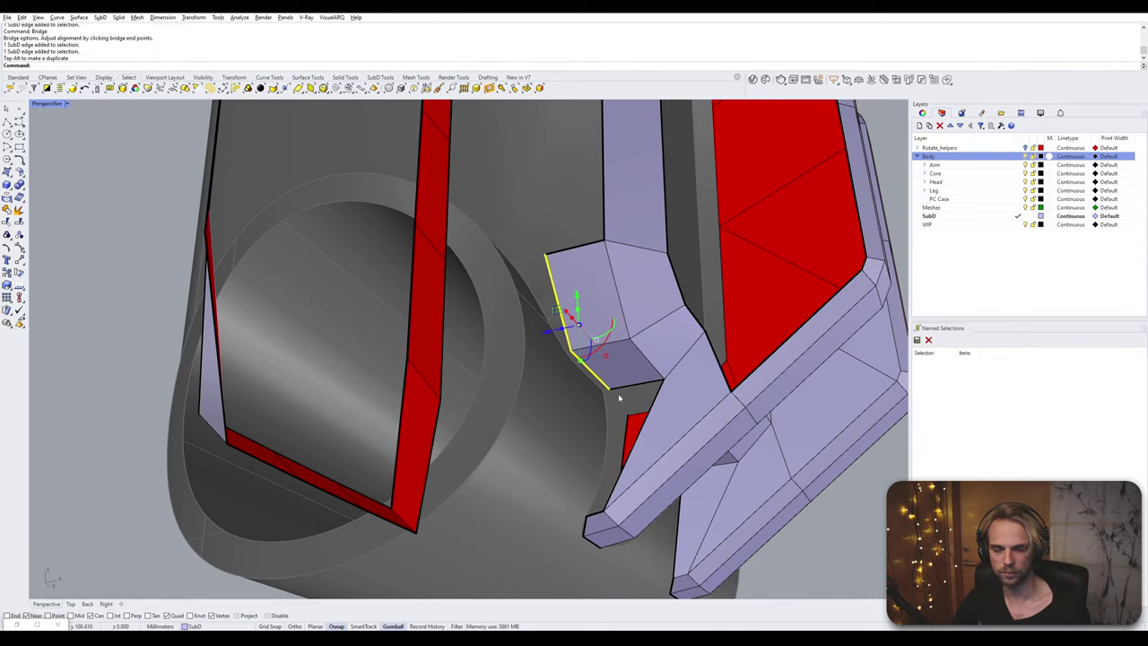
key("ctrl+z")
- Select edges on both sides of the strut and delete the unwanted face
left_click(627, 320)
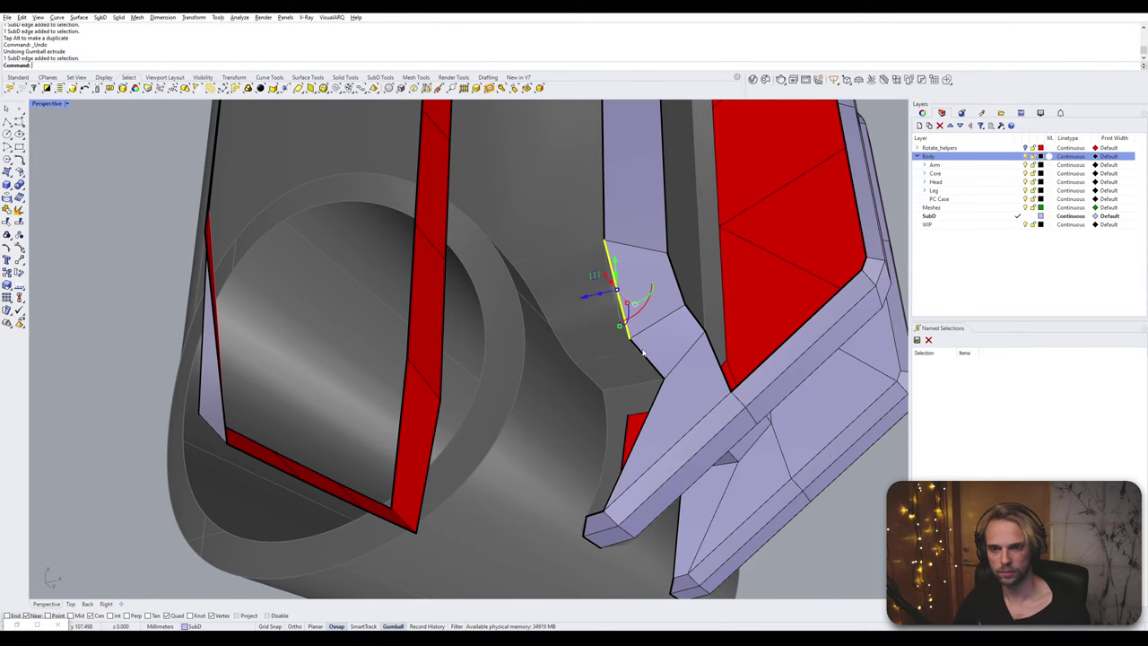
right_click_drag(733, 374, 435, 266)
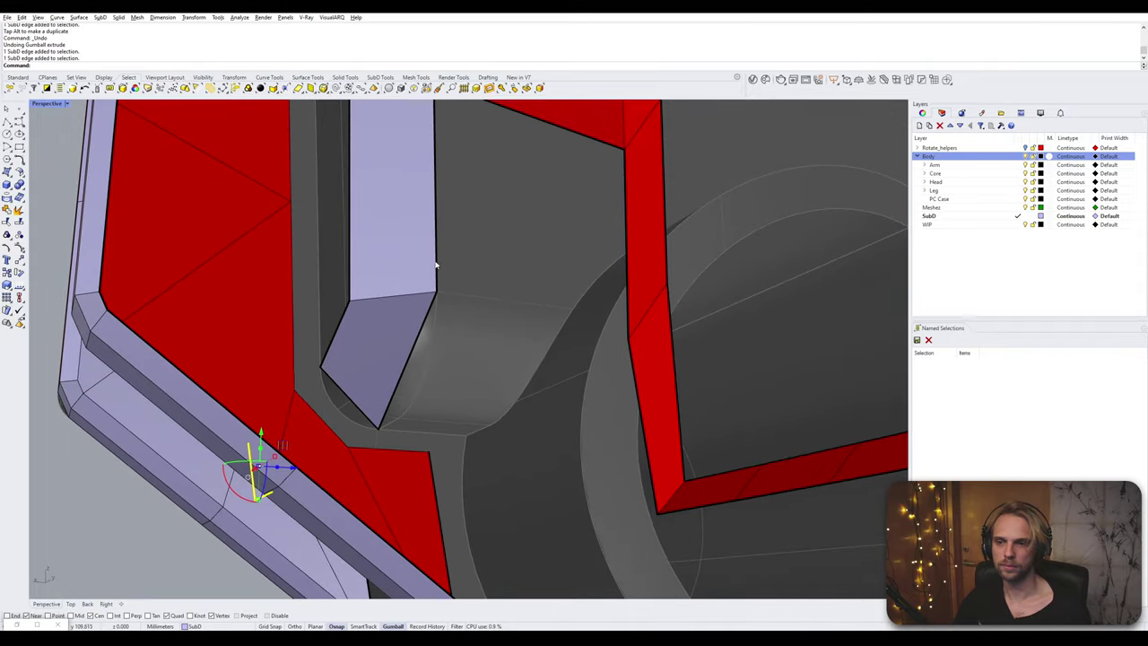
left_click(413, 348, "shift")
scroll(430, 348, "down", 6)
right_click_drag(538, 346, 493, 326)
key("Escape")
scroll(410, 353, "up", 2)
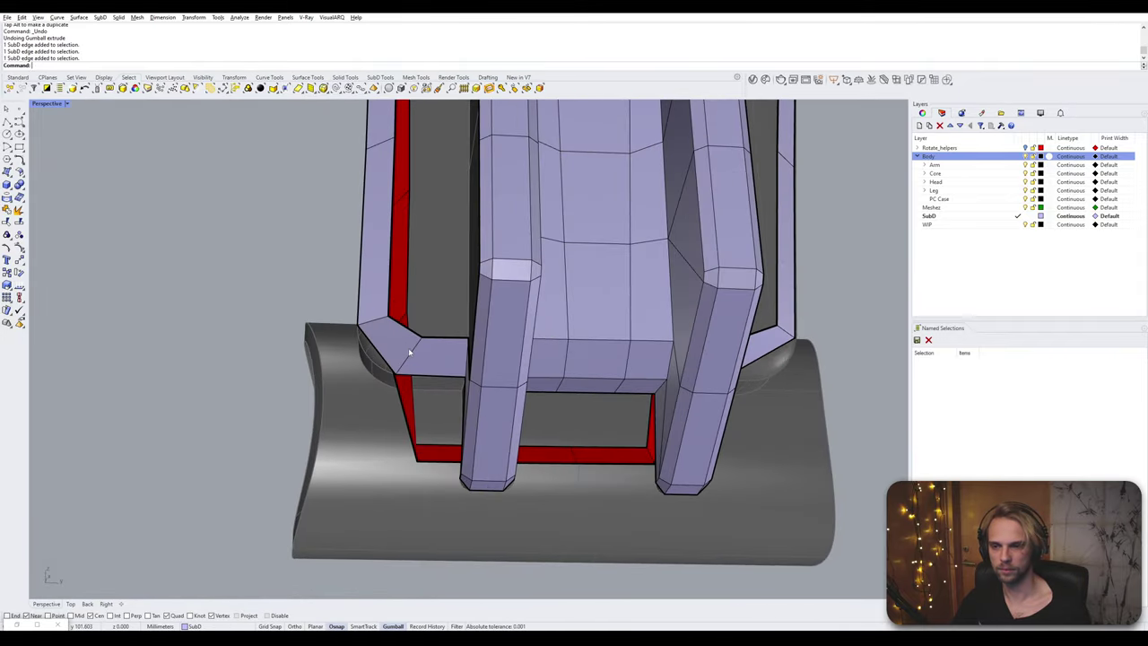
key("Delete")
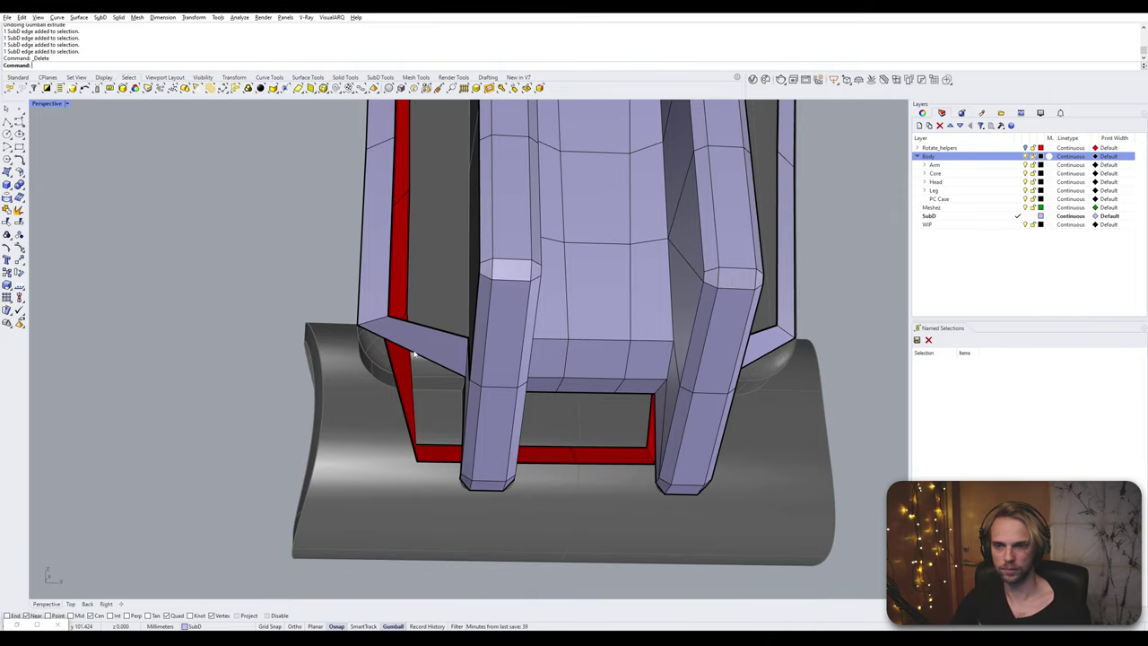
- Reposition the edges at the strut end
right_click_drag(409, 355, 566, 266)
left_click(458, 292)
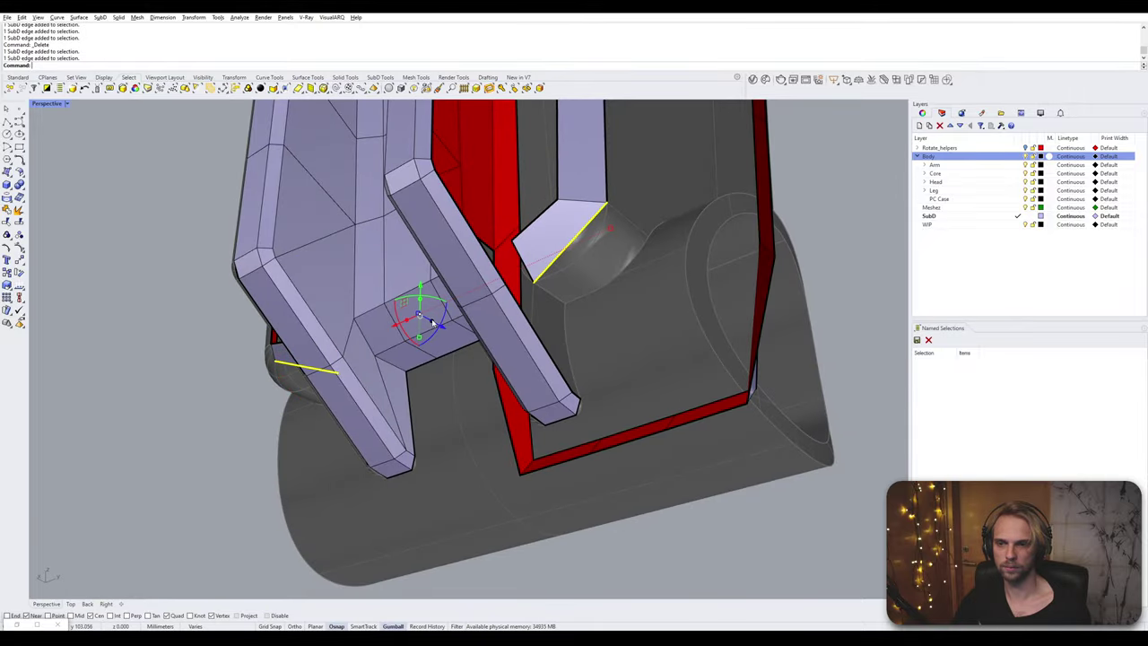
left_click_drag(431, 321, 473, 333)
right_click_drag(475, 334, 592, 317)
key("Escape")
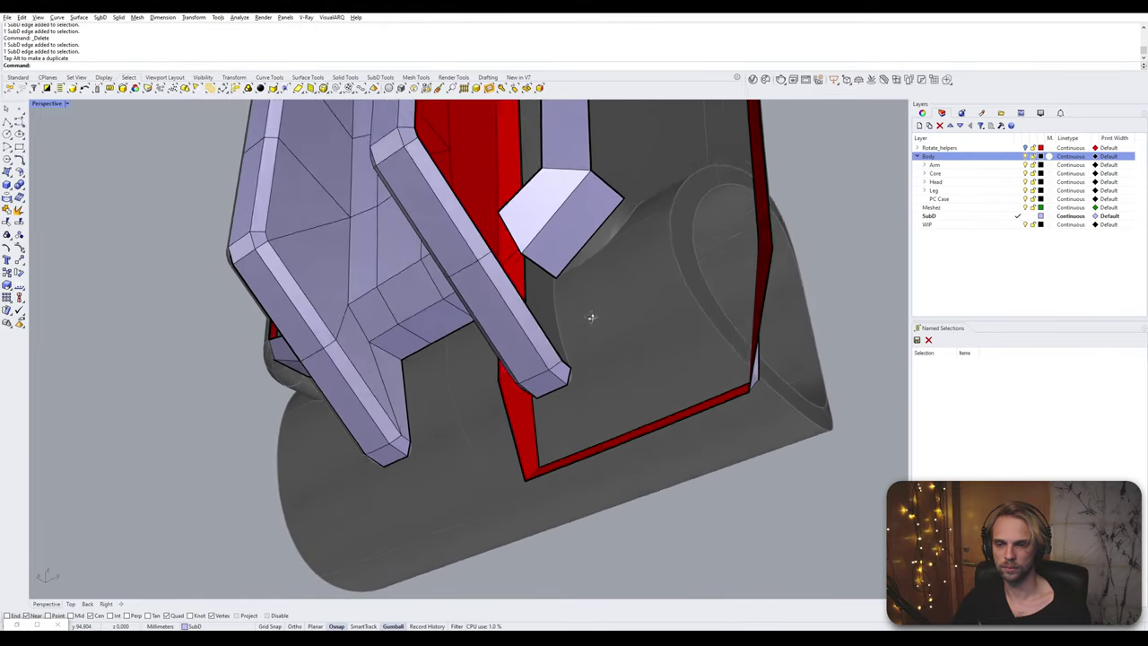
- Bridge two more edge pairs between the strut and the body shell
scroll(541, 271, "up", 2)
left_click(564, 381, "shift")
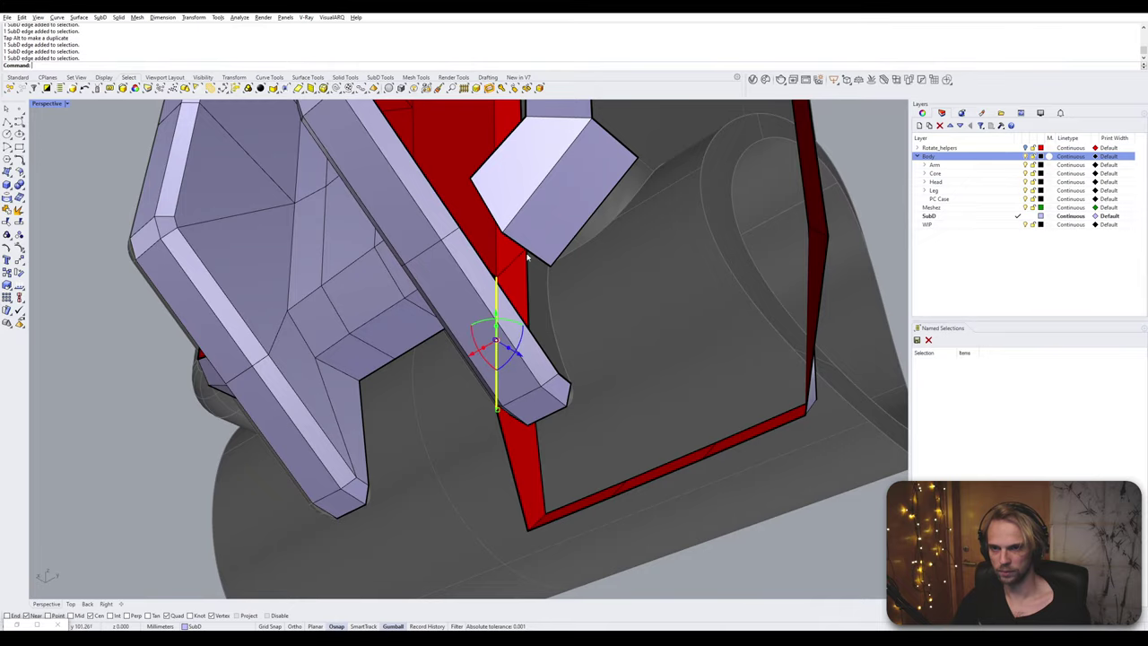
right_click_drag(524, 324, 513, 361)
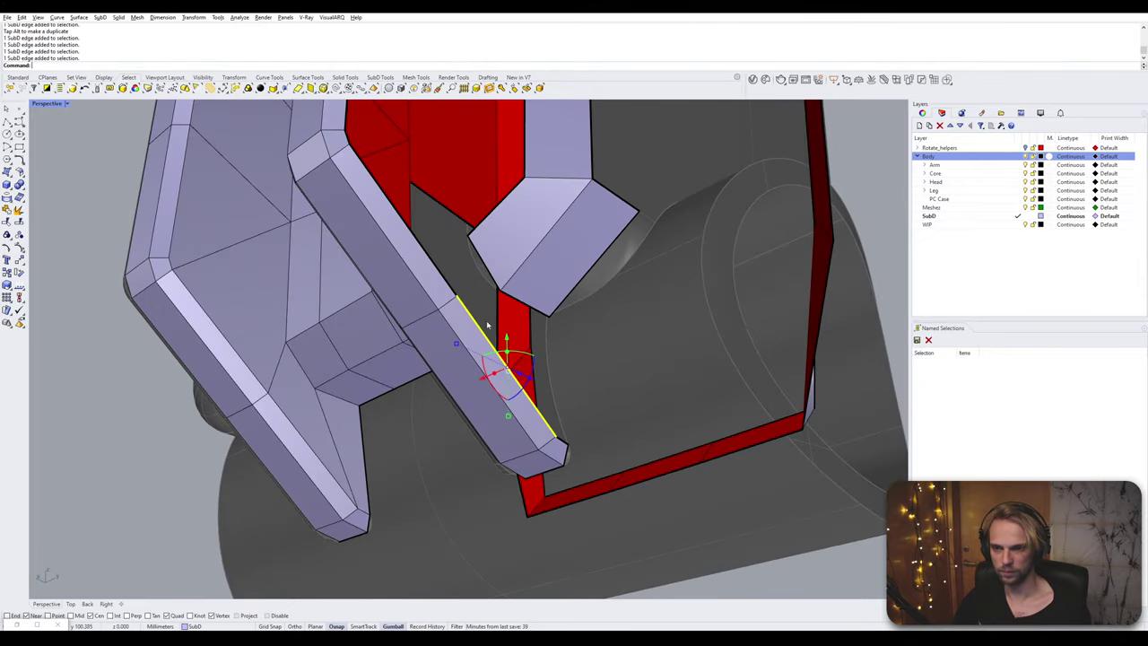
right_click_drag(528, 308, 566, 337)
scroll(622, 288, "down", 5)
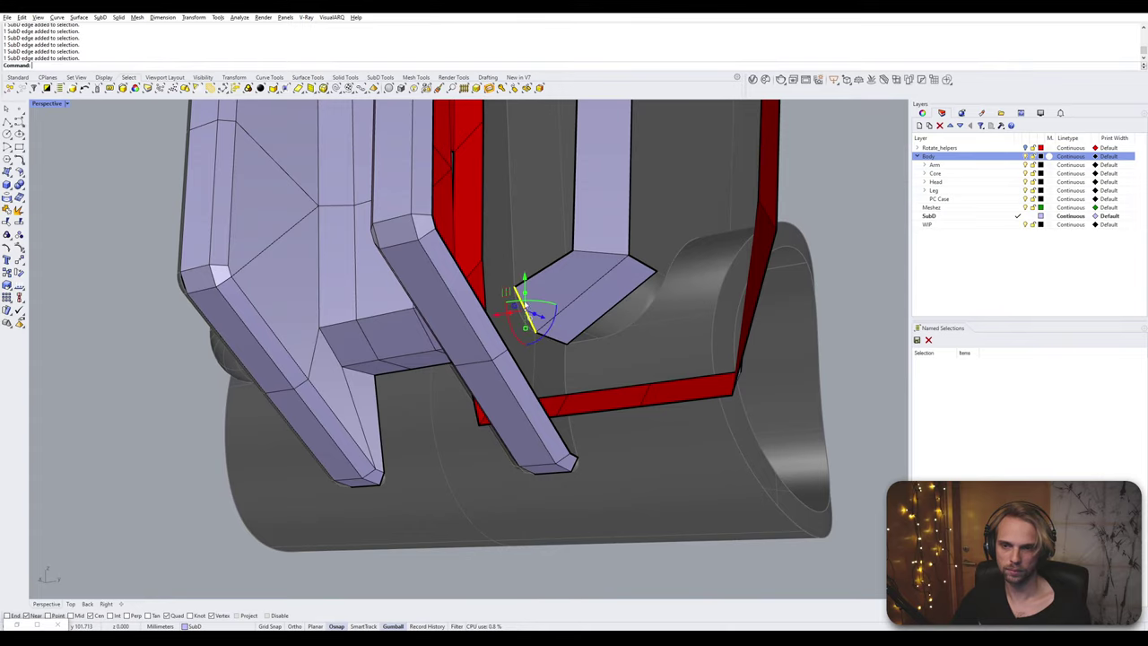
right_click(524, 377)
right_click(523, 376)
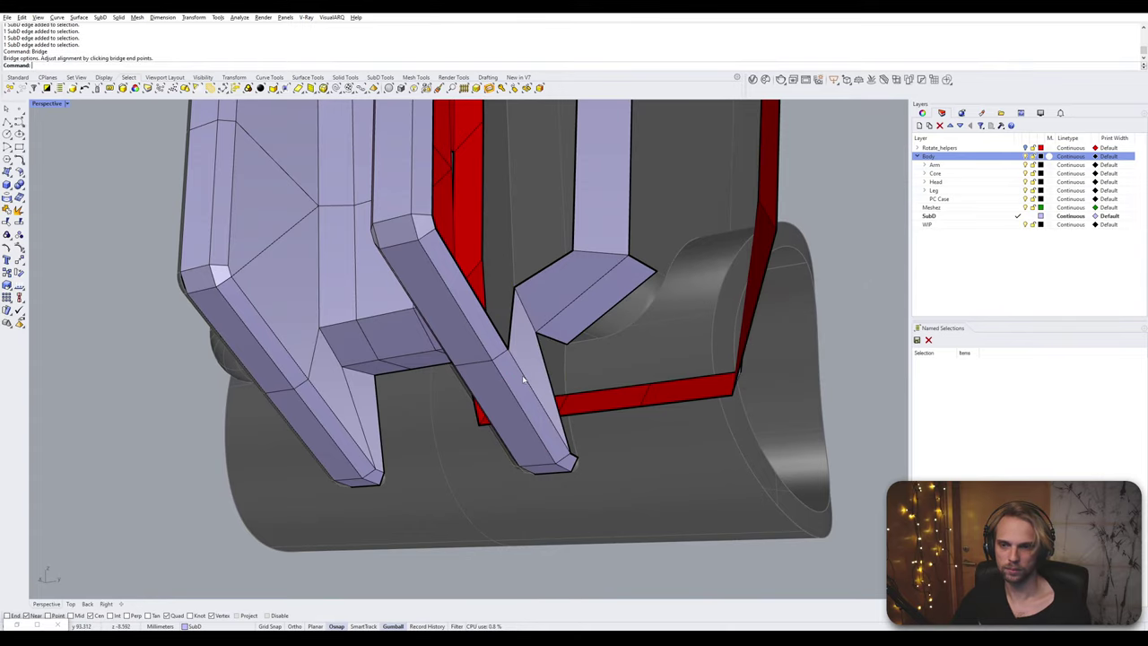
right_click_drag(522, 375, 401, 314)
left_click(410, 448, "ctrl+shift")
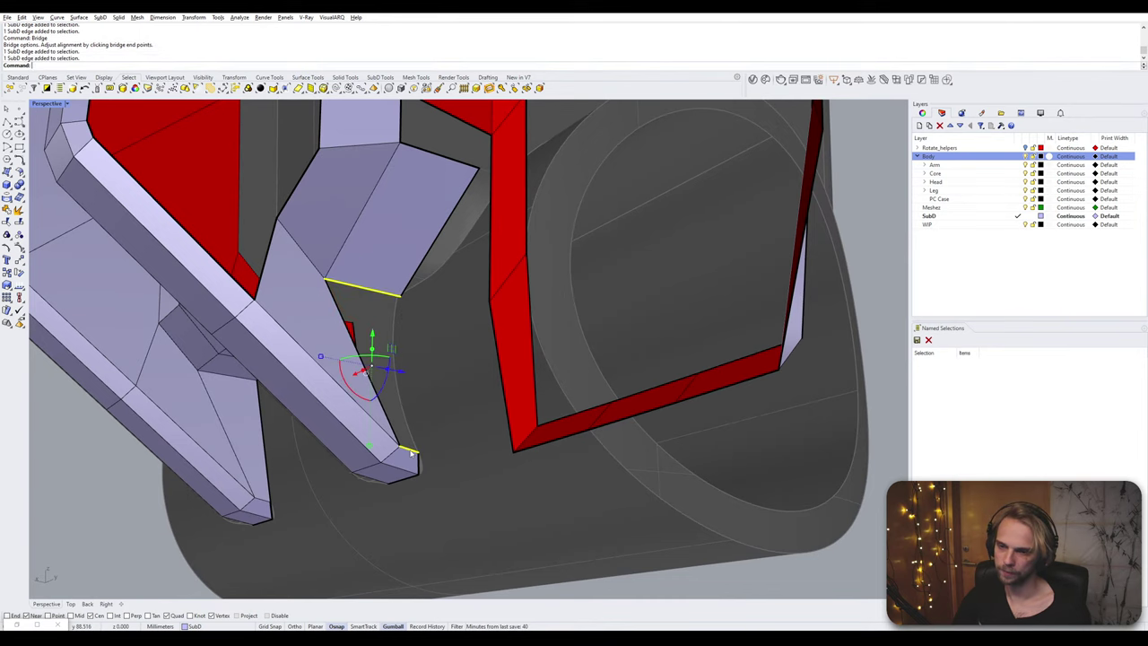
right_click(414, 451)
right_click(414, 452)
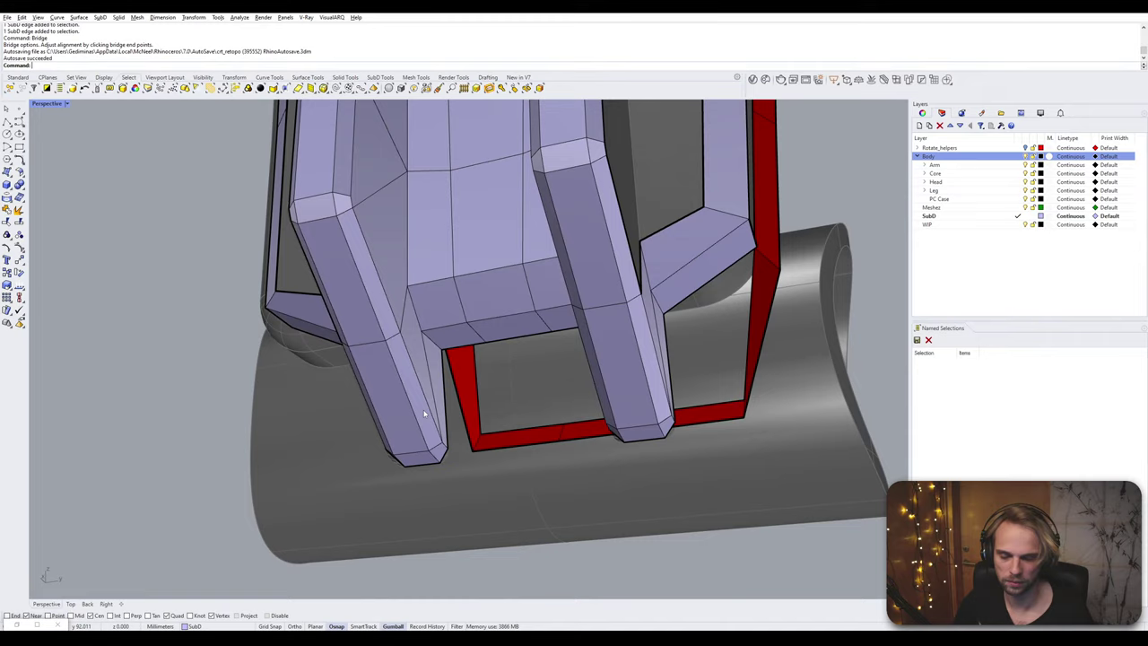
- Bridge the gap between the strut bottom edge and its matching body edge
right_click_drag(425, 414, 632, 538)
left_click(638, 524)
left_click(667, 363, "shift")
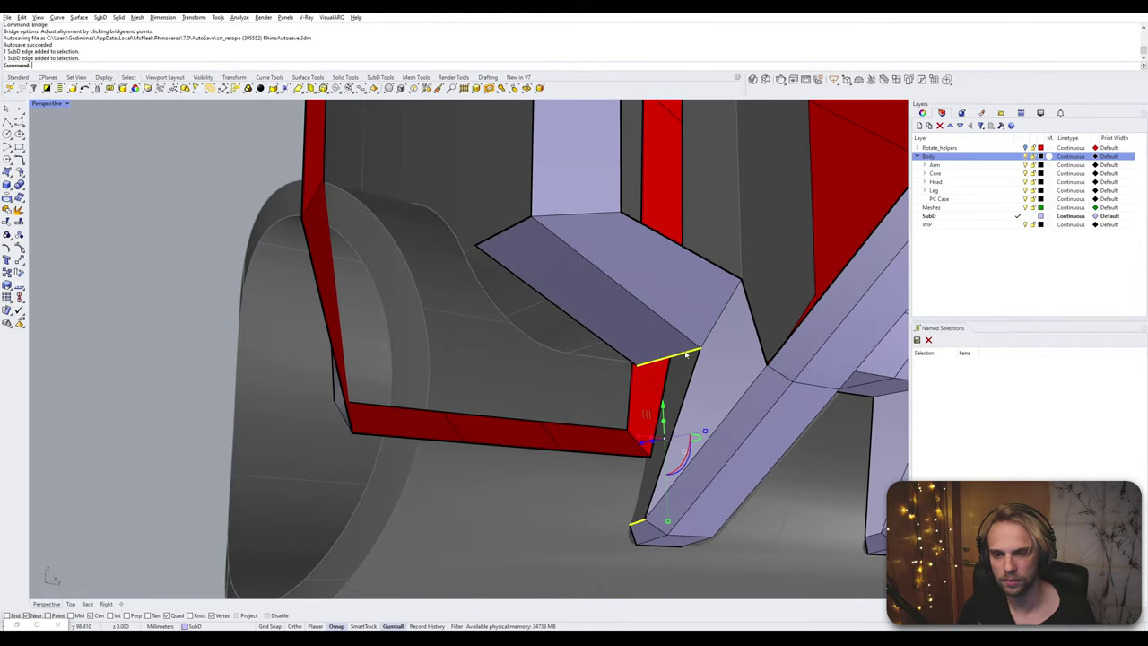
key("Return")
key("Return")
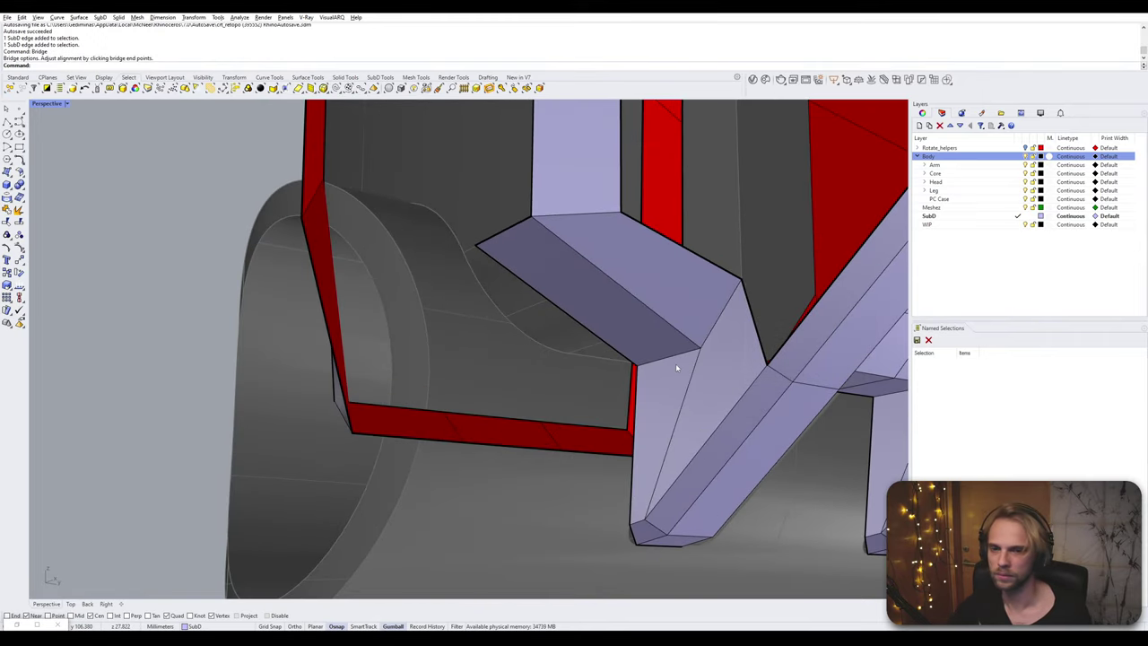
right_click_drag(676, 368, 649, 457)
- Bridge the gap beside the strut and the side panel gap
left_click(649, 458)
left_click(713, 401, "shift")
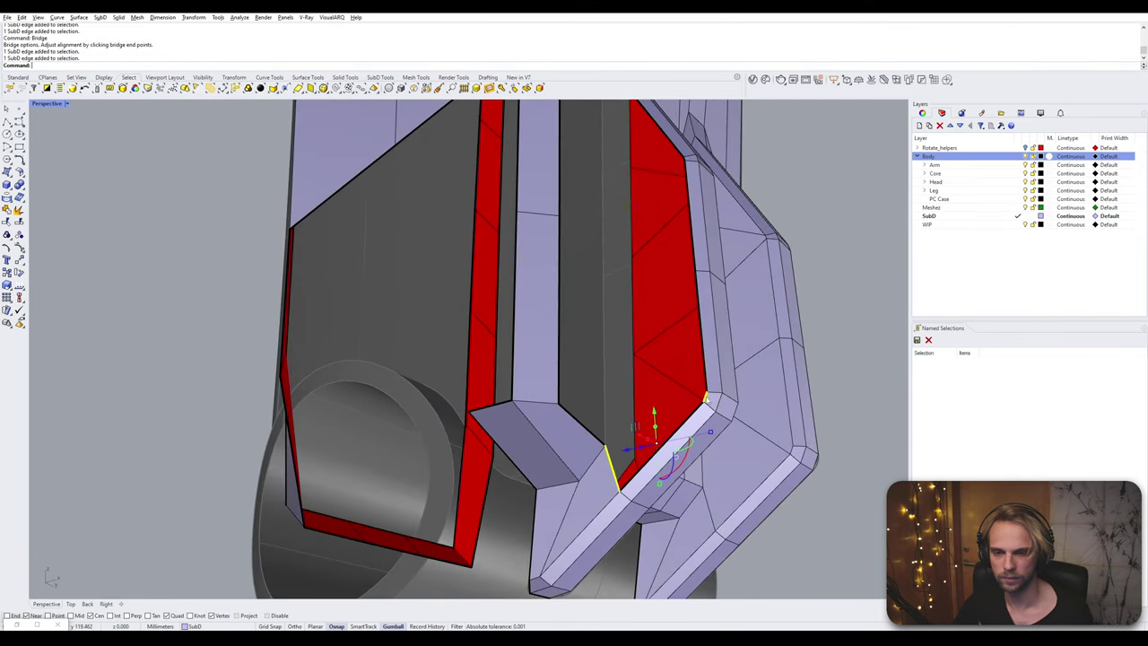
key("Return")
key("Return")
right_click_drag(720, 404, 467, 457)
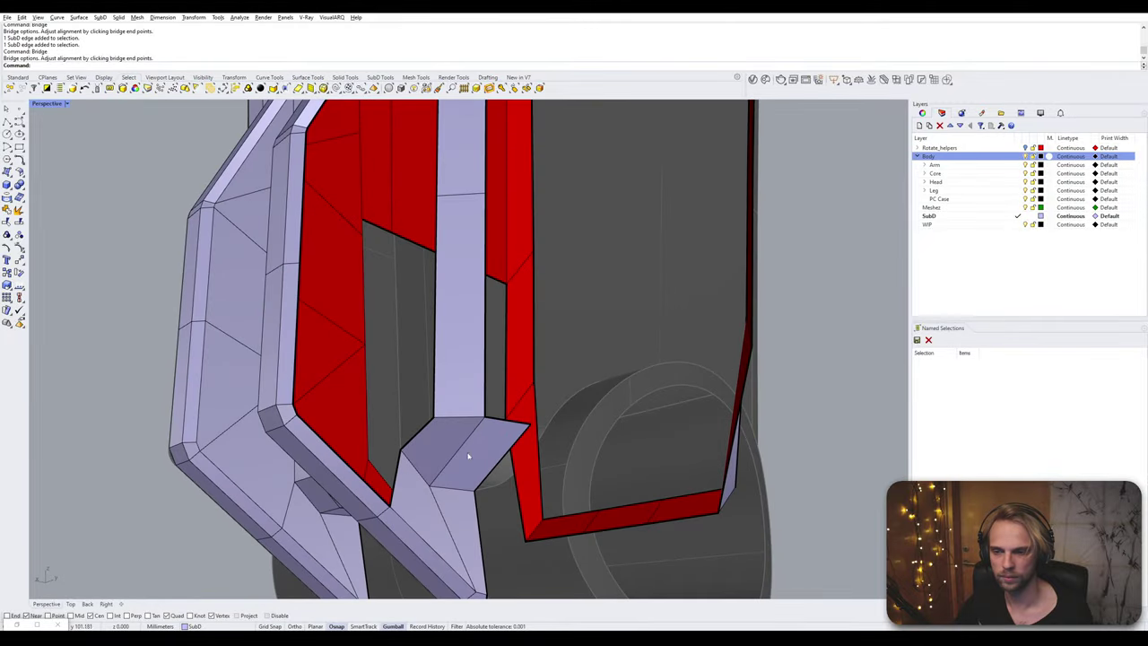
left_click(372, 457)
left_click(293, 411, "shift")
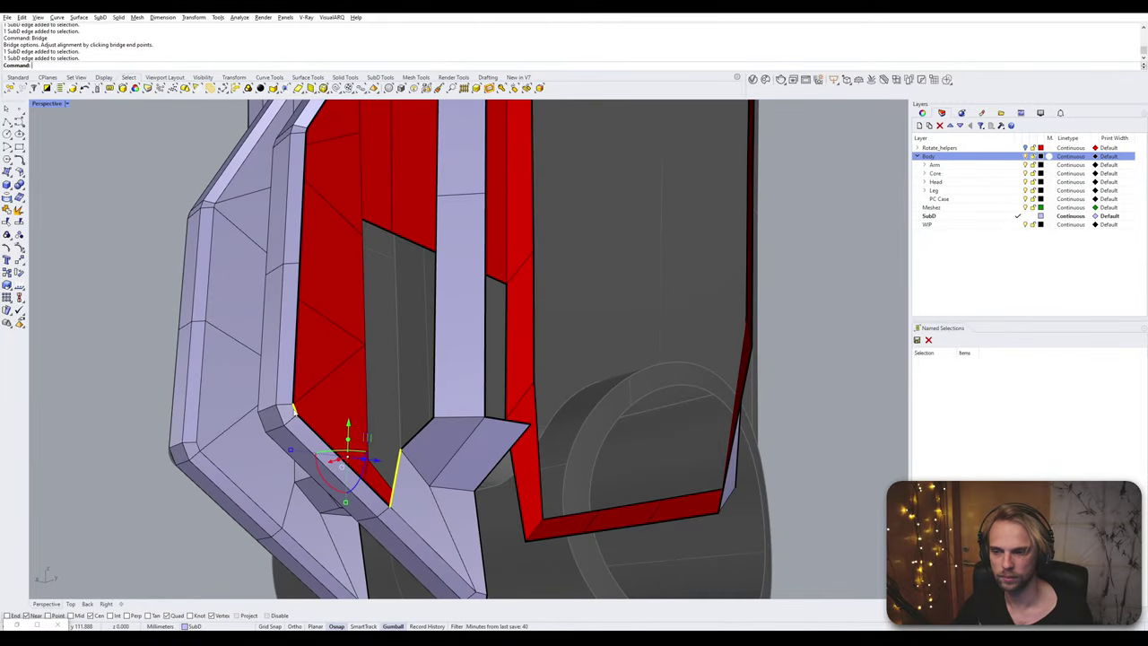
key("Return")
key("Return")
- Bridge the upper panel gap's lower edge to its upper edge toward the shoulder
right_click_drag(296, 412, 364, 440)
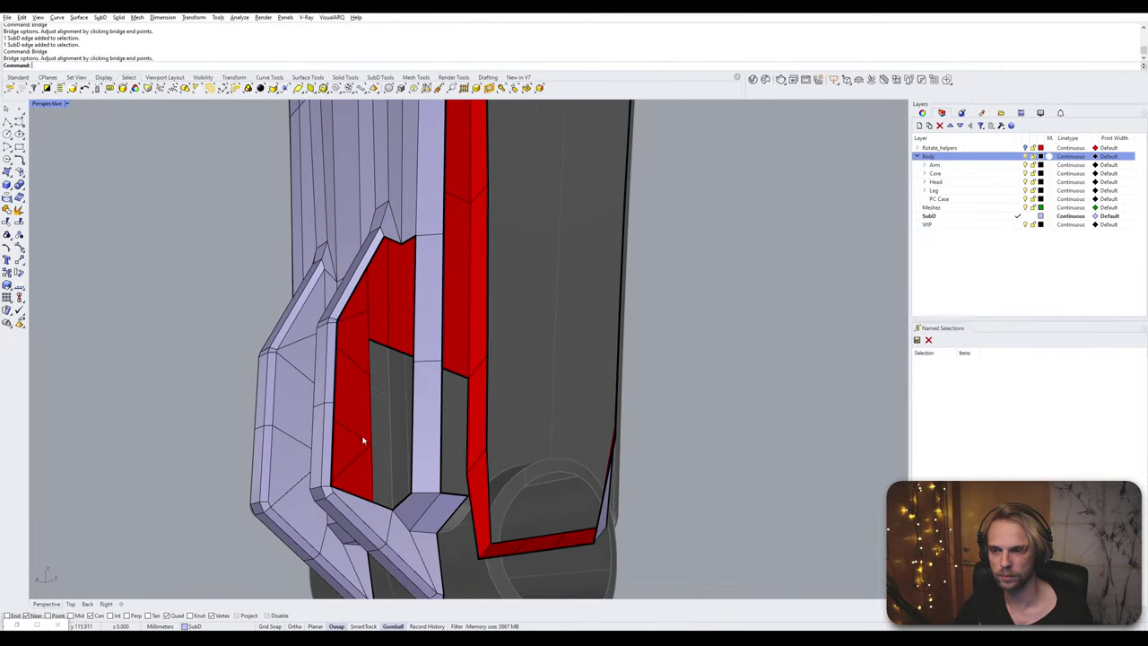
left_click(373, 504)
key("Escape")
scroll(353, 492, "up", 2)
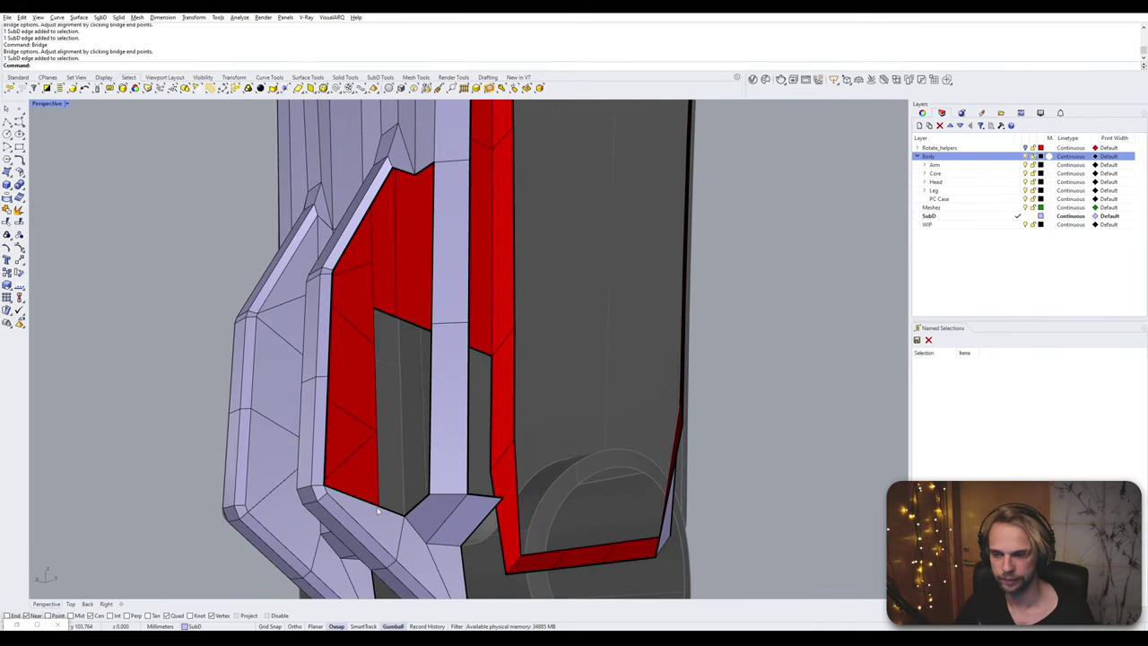
left_click(395, 512)
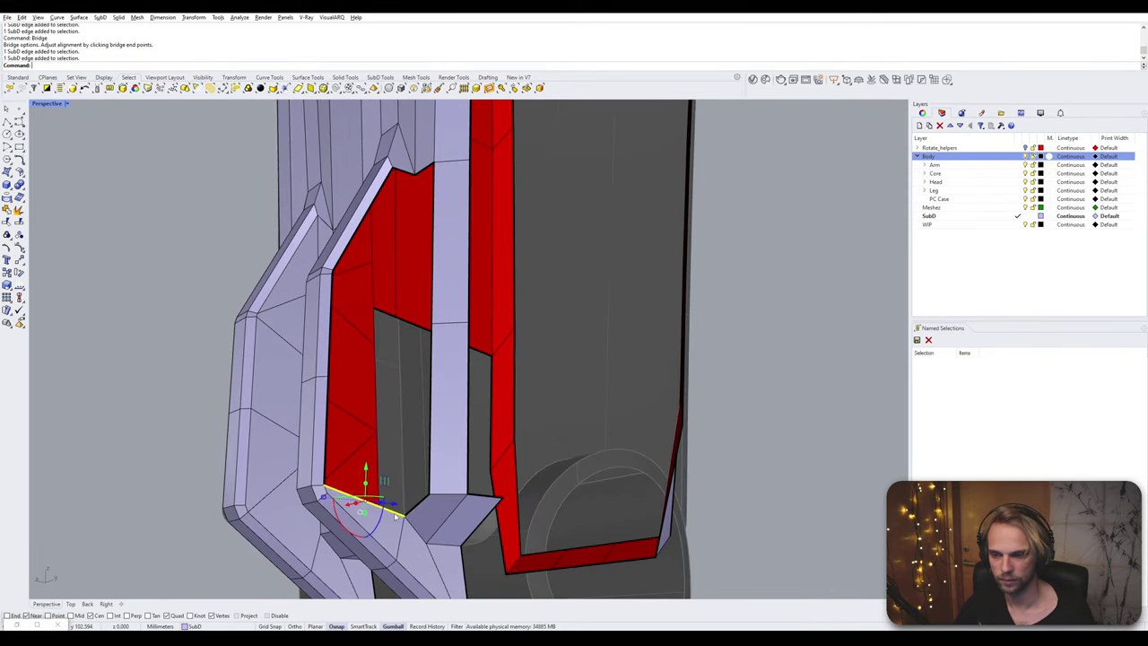
left_click(388, 183)
right_click_drag(389, 183, 423, 242)
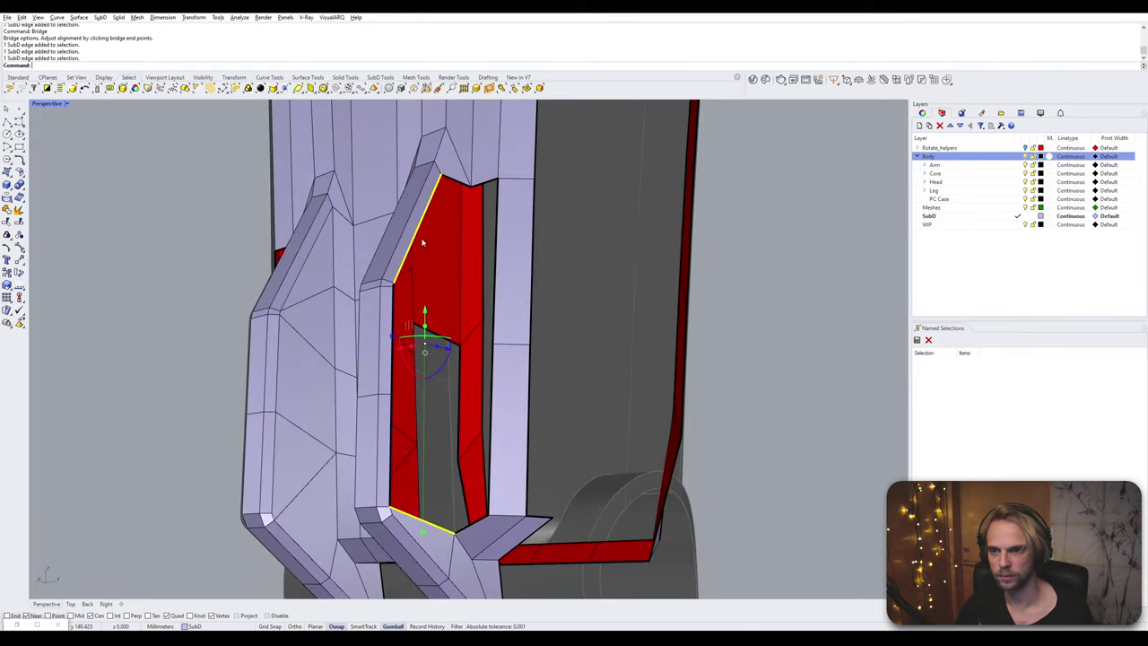
key("Return")
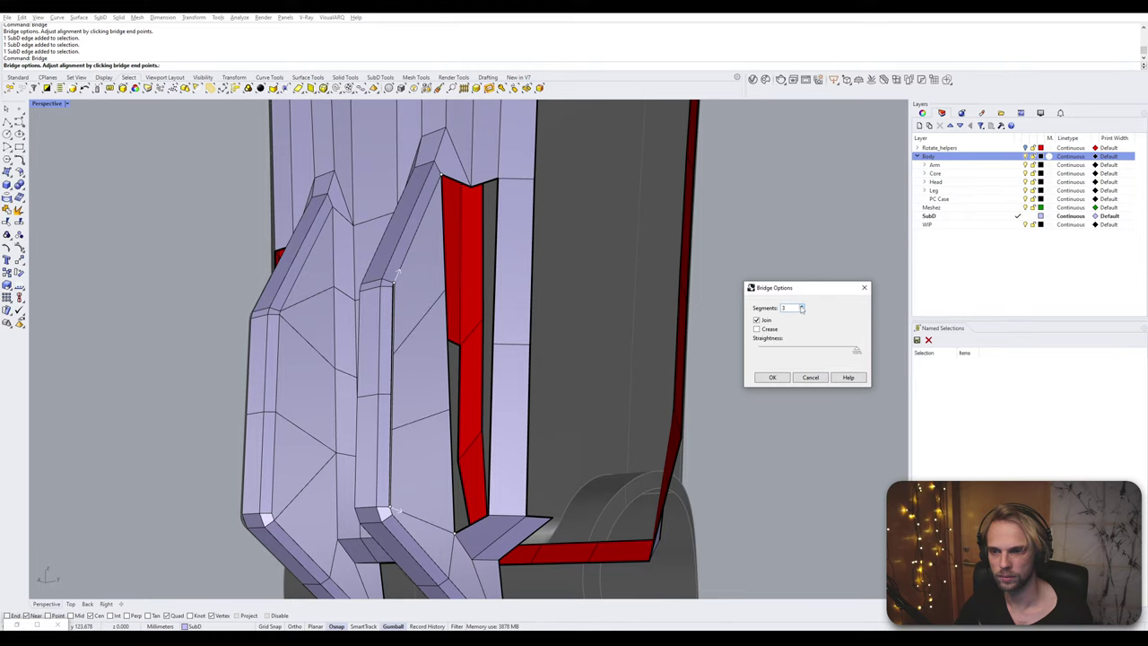
left_click(770, 376)
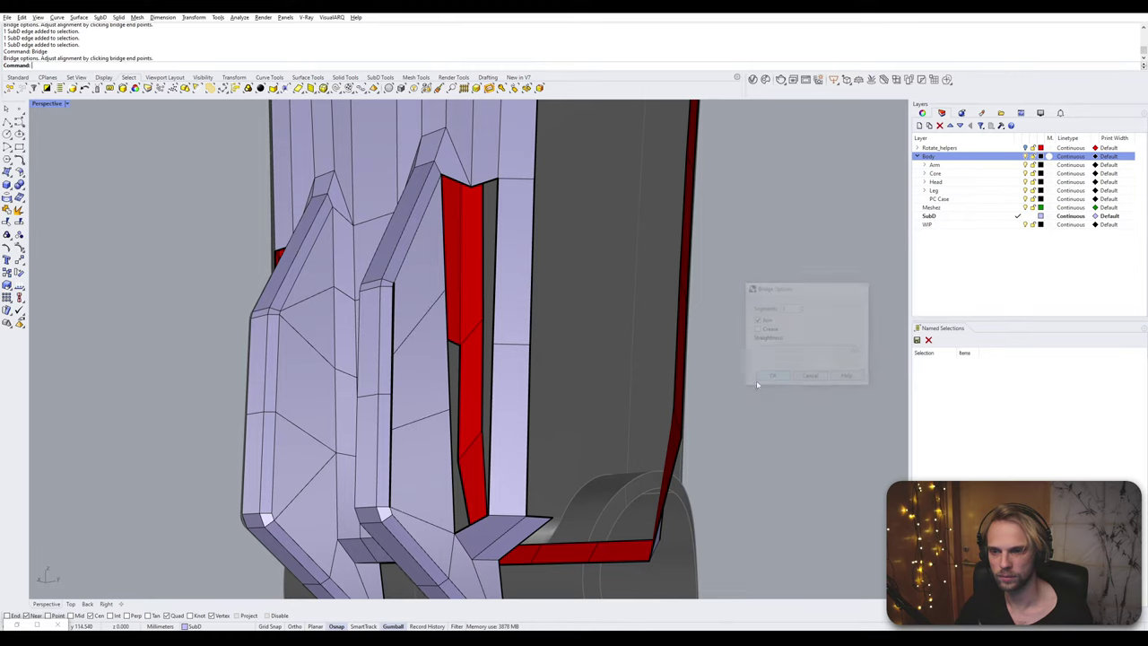
- Stitch the lower and upper seam edges together at their average location
left_click(393, 359)
scroll(393, 311, "up", 3)
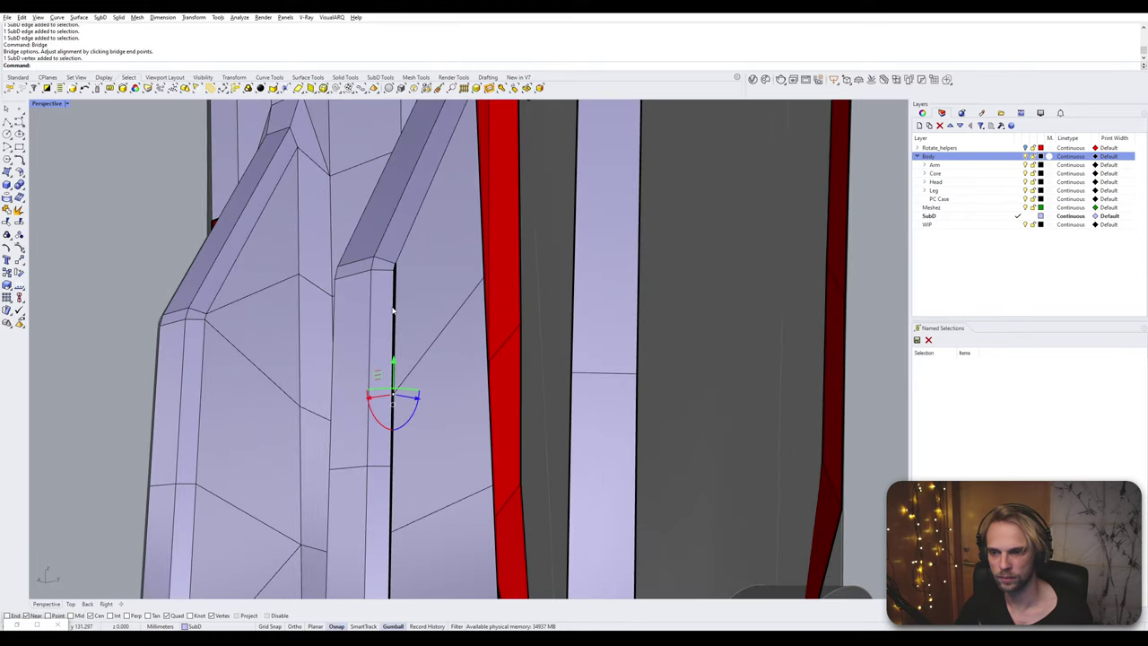
left_click(394, 442)
scroll(376, 403, "up", 2)
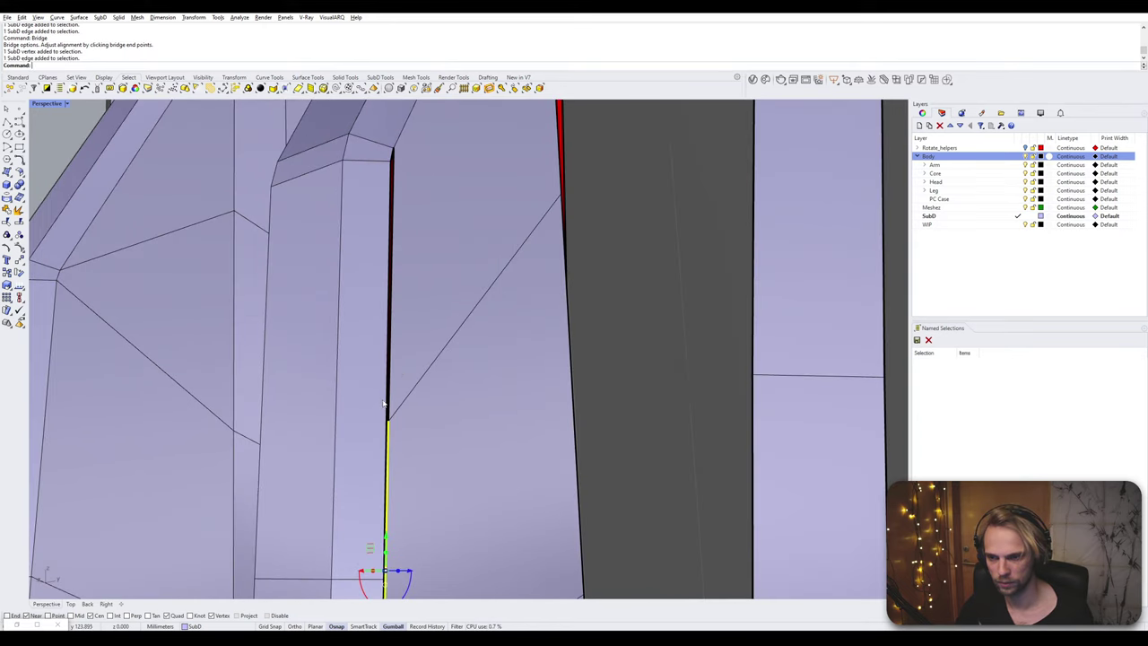
left_click(386, 394, "shift")
type("Stitch")
key("Return")
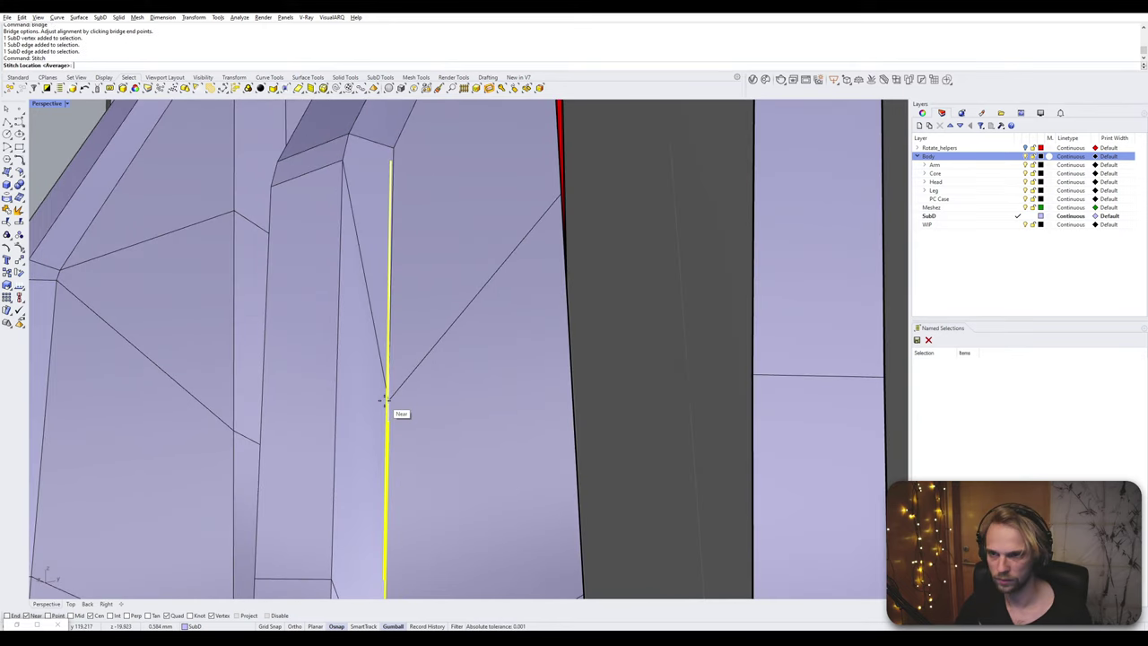
key("Return")
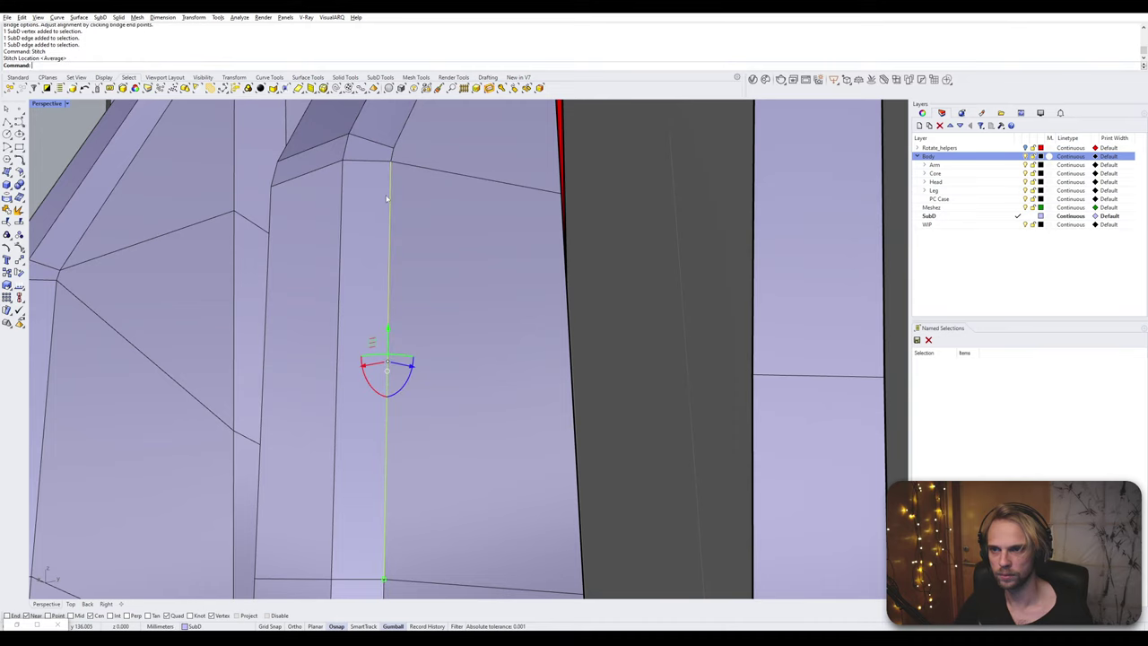
key("Escape")
- Switch the SubD shell to smooth display and view the legs from the front
scroll(386, 198, "down", 5)
key("Tab")
right_click_drag(432, 284, 536, 362)
- Bevel the selected strip edge on the side panel
left_click(555, 352)
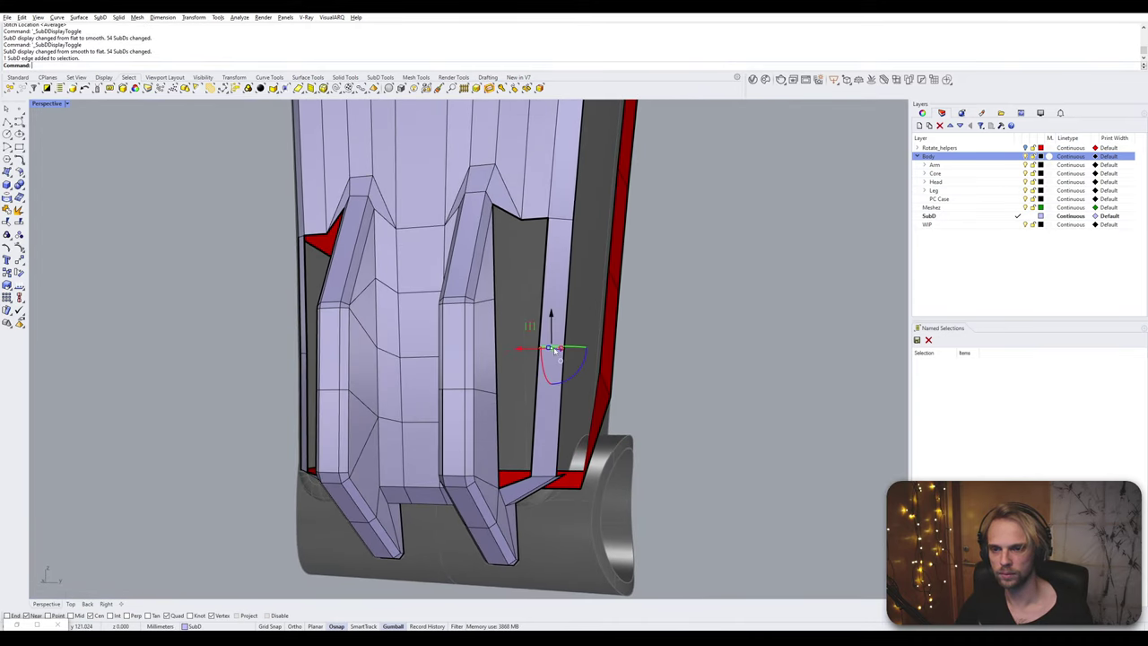
type("Bevel")
key("Return")
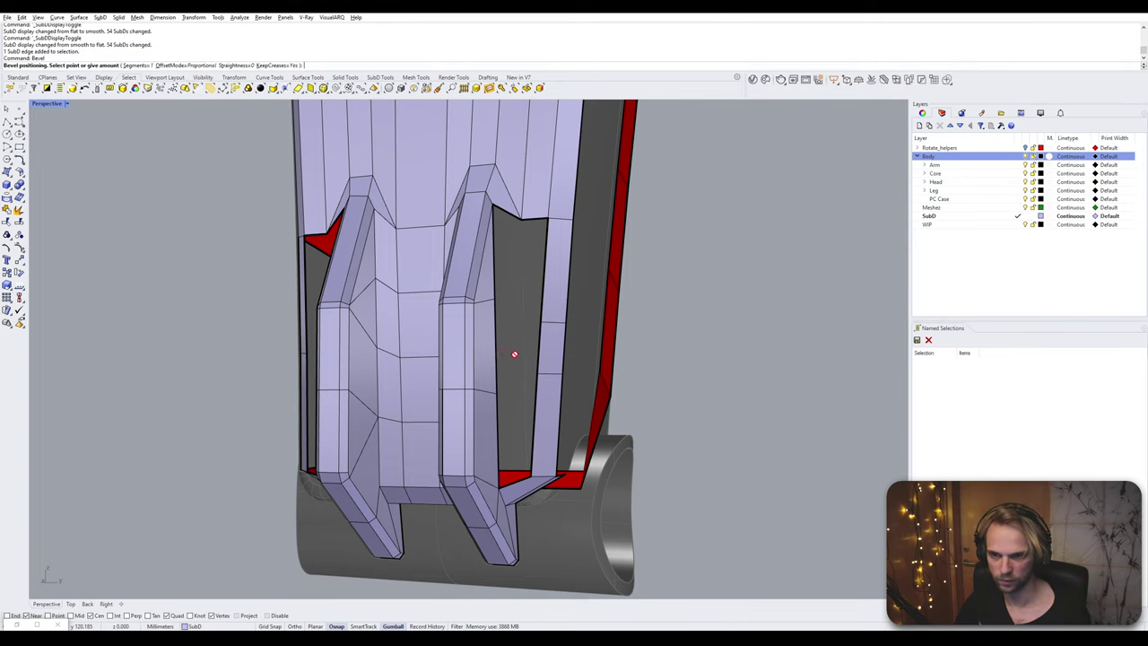
left_click(540, 315)
- Bridge the four gap edges beside the leg strut with Segments set to 1
left_click(495, 329, "ctrl+shift")
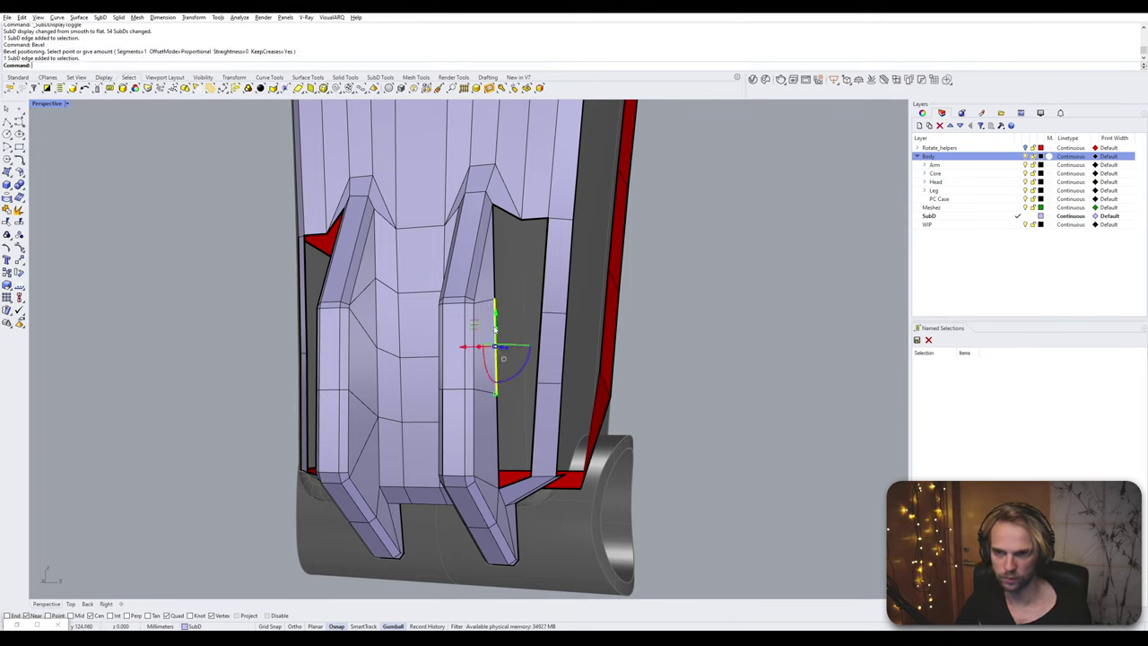
left_click(541, 332, "shift")
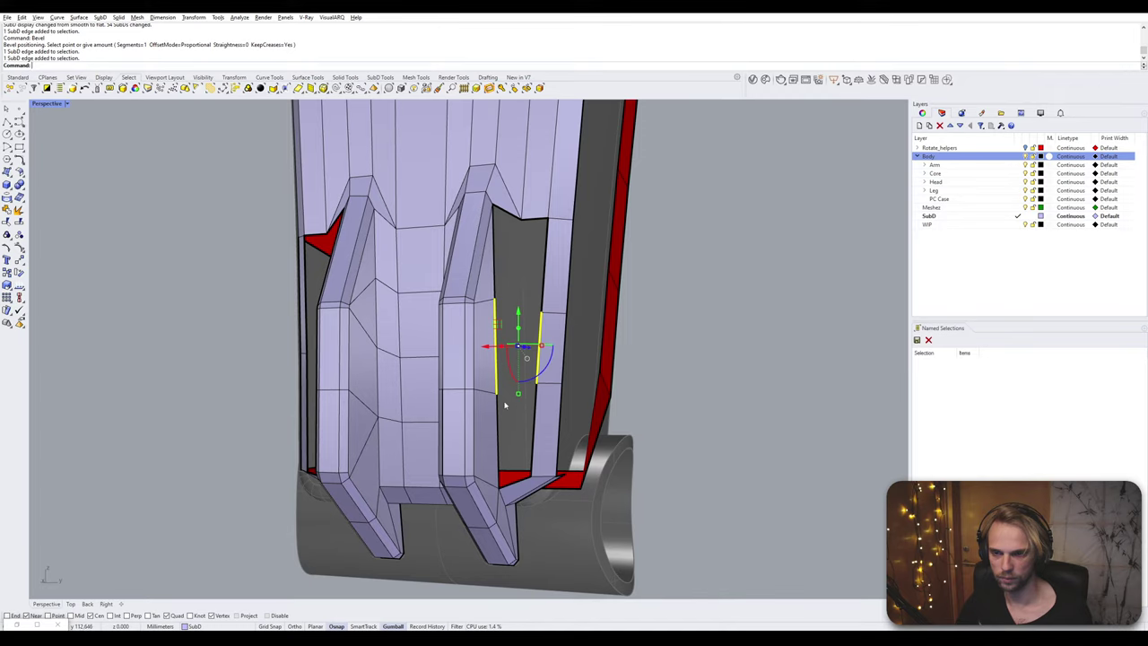
left_click(499, 440, "shift")
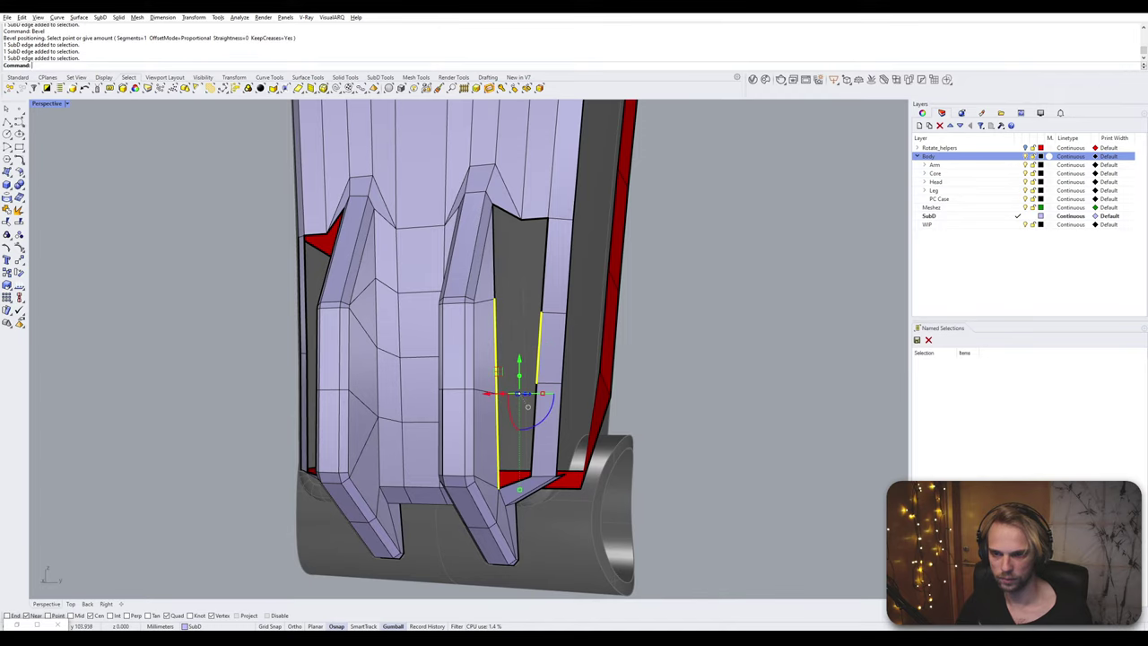
left_click(533, 459, "shift")
key("Return")
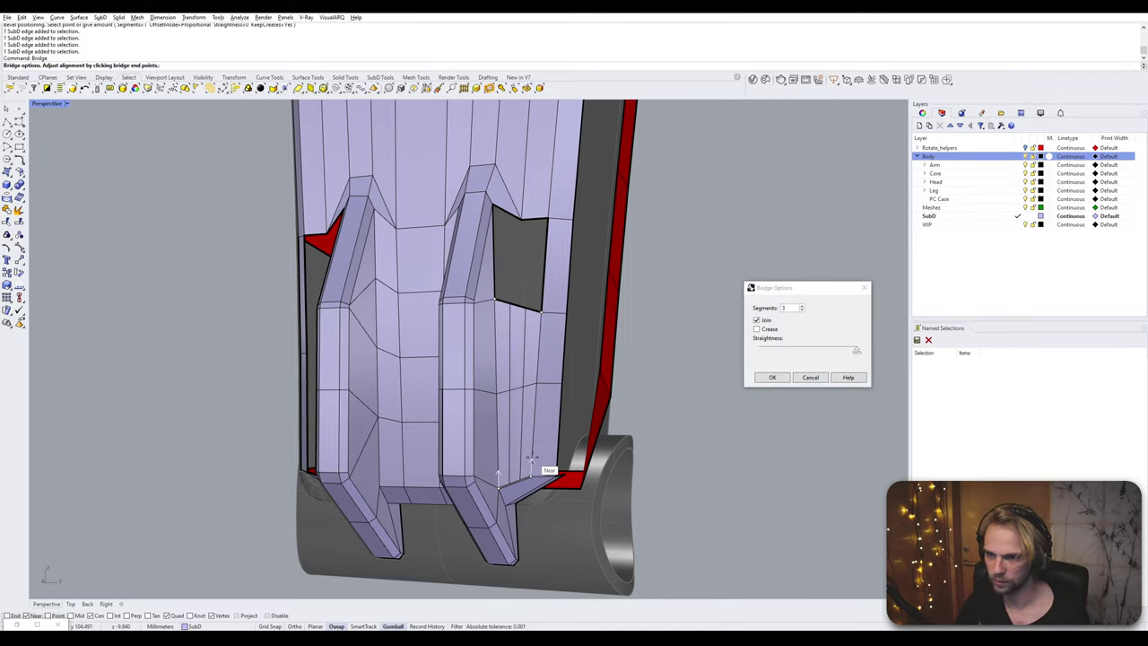
left_click(801, 310)
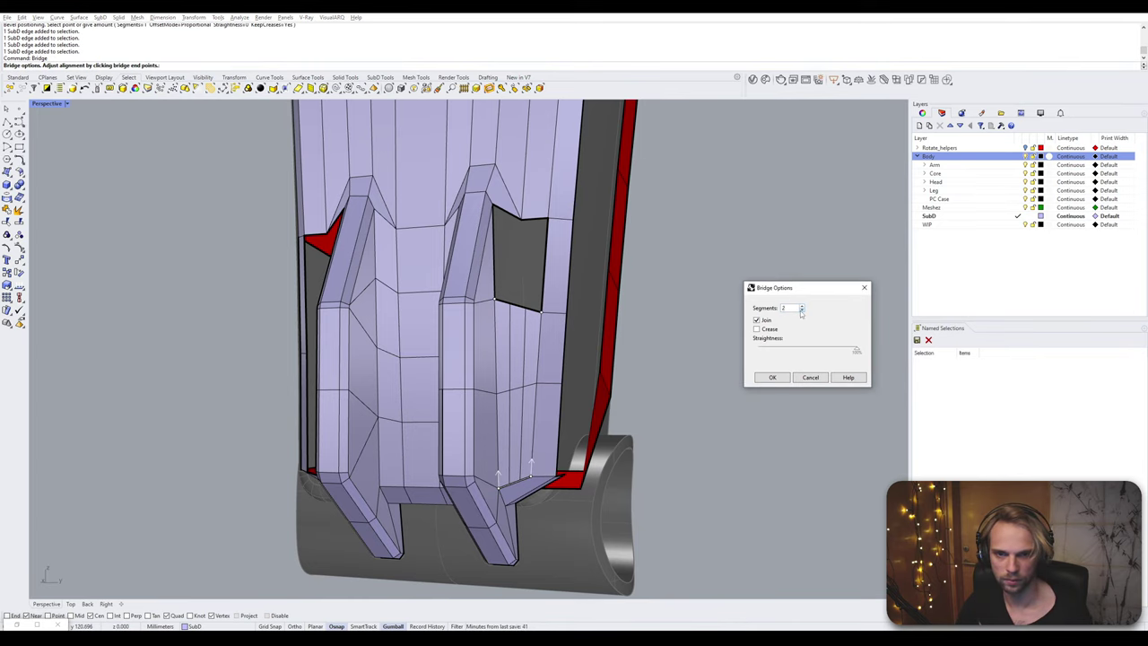
left_click(802, 310)
left_click(769, 379)
- Bridge the remaining hole's top and bottom edges, then fill the leftover triangular hole
scroll(492, 328, "up", 5)
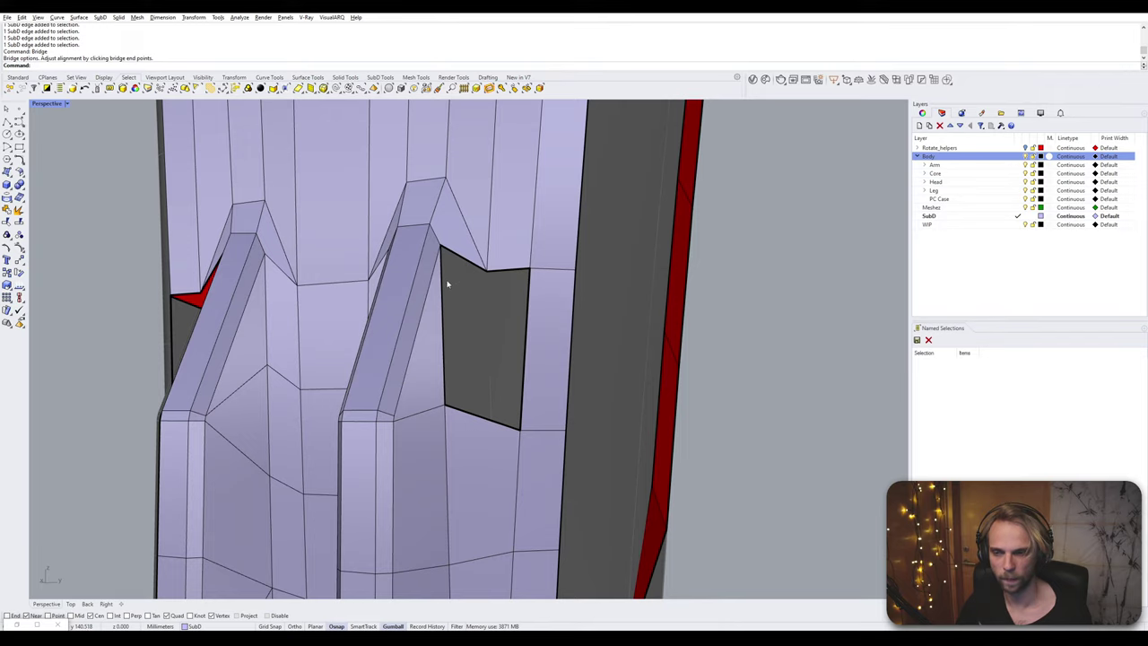
left_click(481, 420, "ctrl+shift")
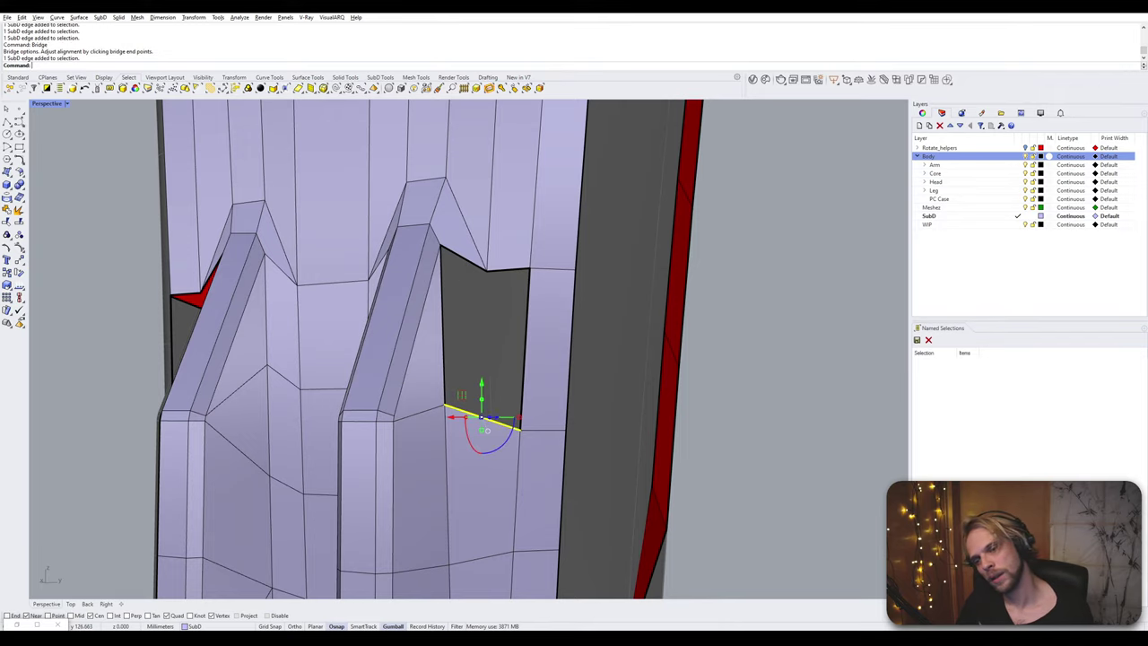
left_click(505, 270, "ctrl+shift")
key("Return")
key("Return")
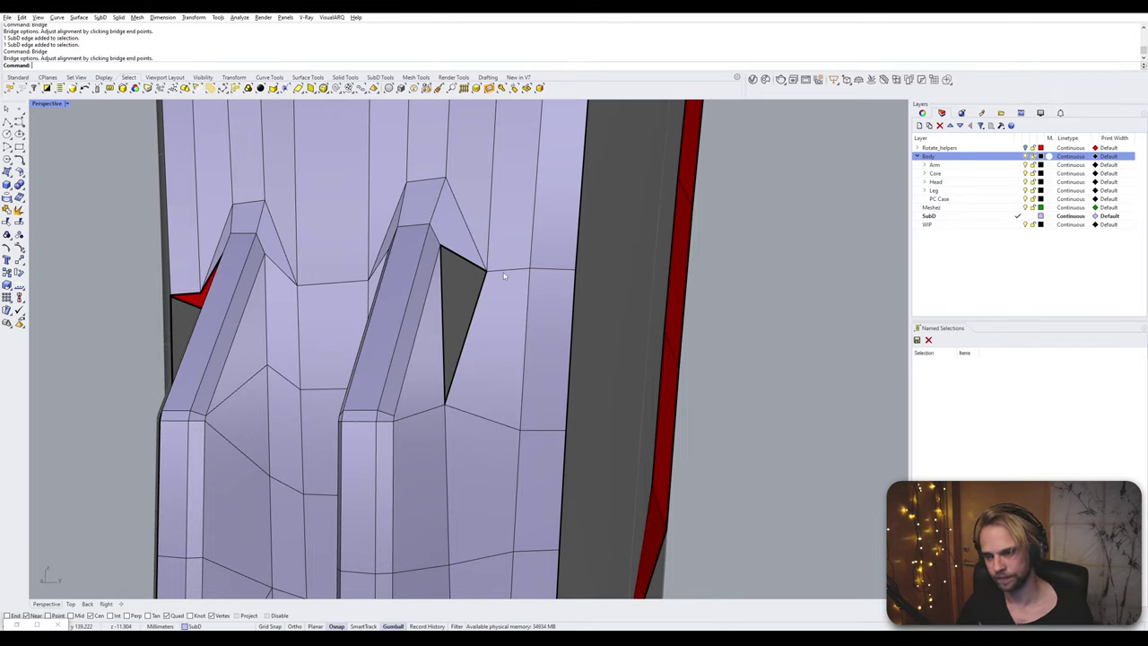
type("Fill")
key("Return")
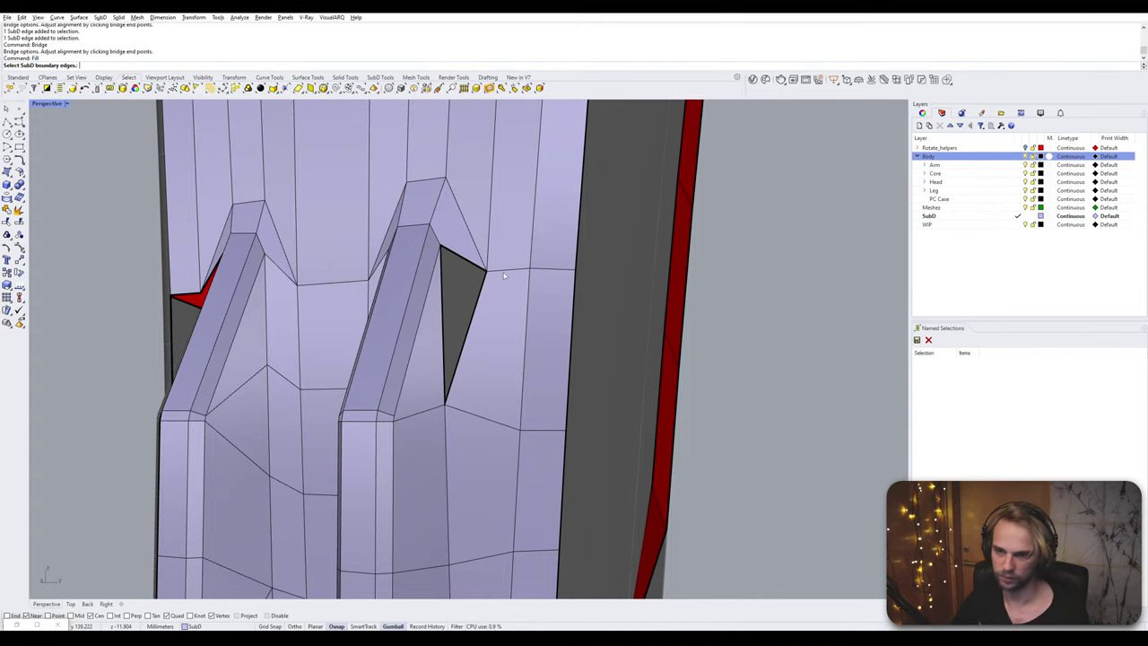
left_click(481, 289)
key("Return")
key("Return")
- On the leg's other side, bridge the dark gap's bottom, side and vertical edges
scroll(478, 290, "down", 4)
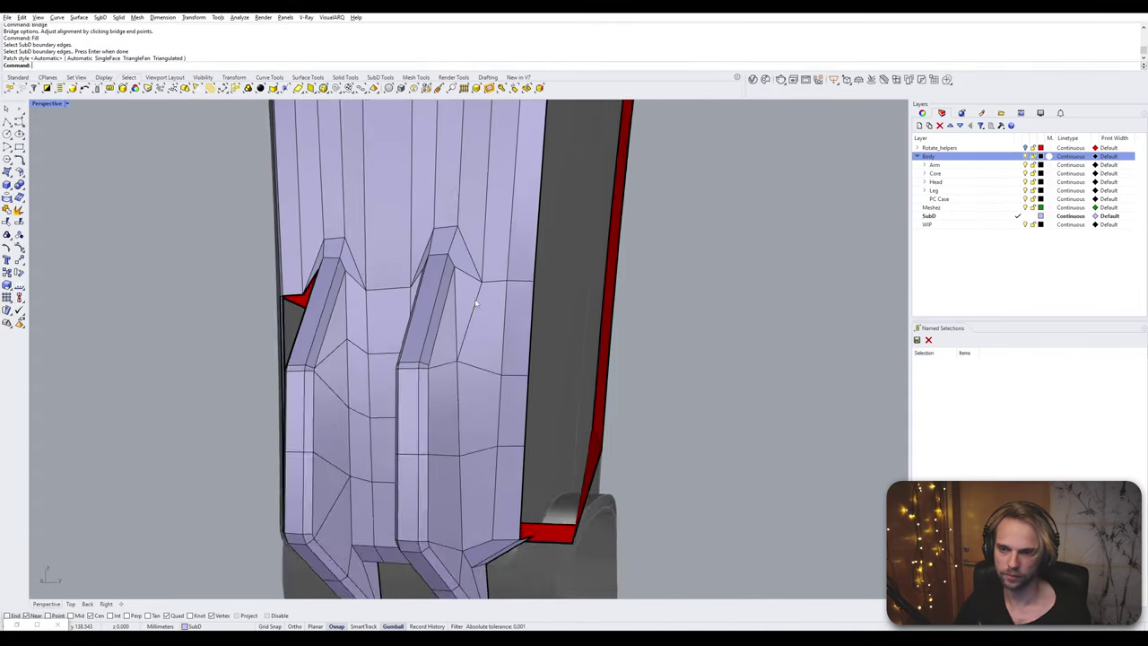
right_click_drag(479, 290, 455, 432)
left_click(454, 432, "ctrl+shift")
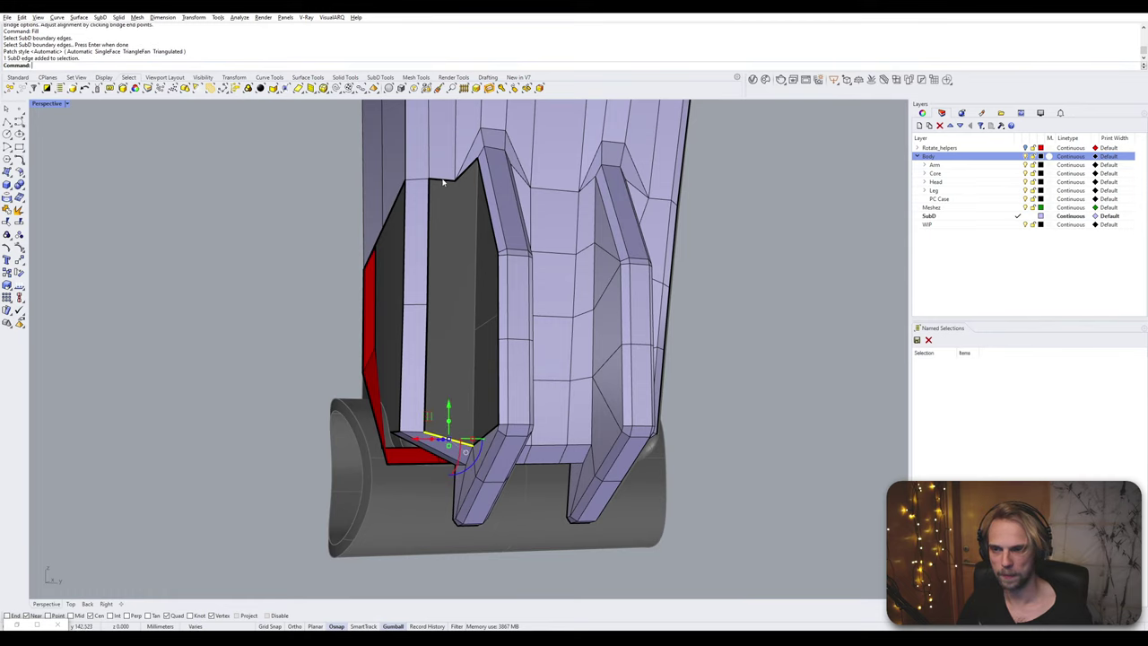
left_click(491, 436, "ctrl+shift")
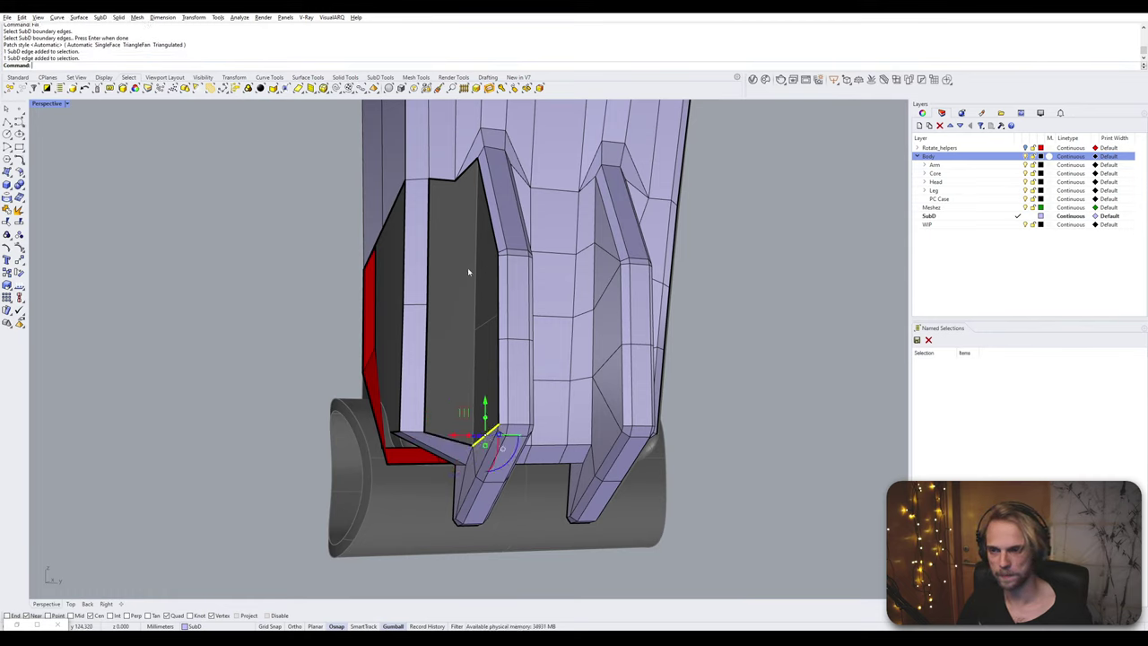
left_click(472, 168, "ctrl+shift")
left_click(470, 171, "ctrl+shift")
left_click(485, 179, "ctrl+shift")
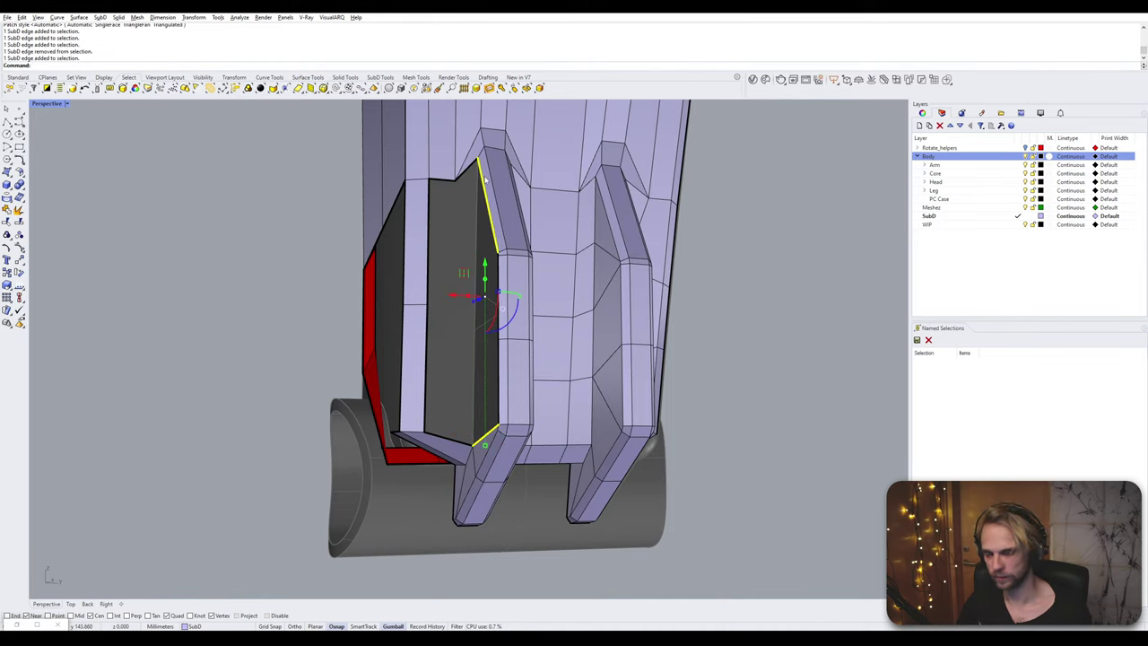
key("Return")
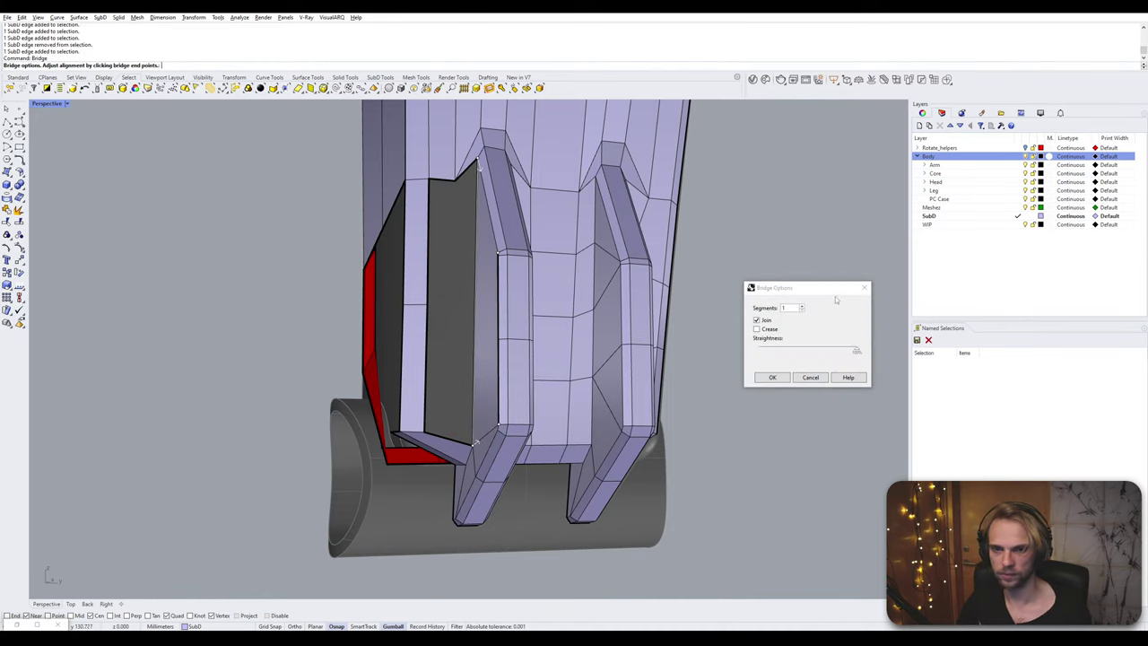
left_click(772, 378)
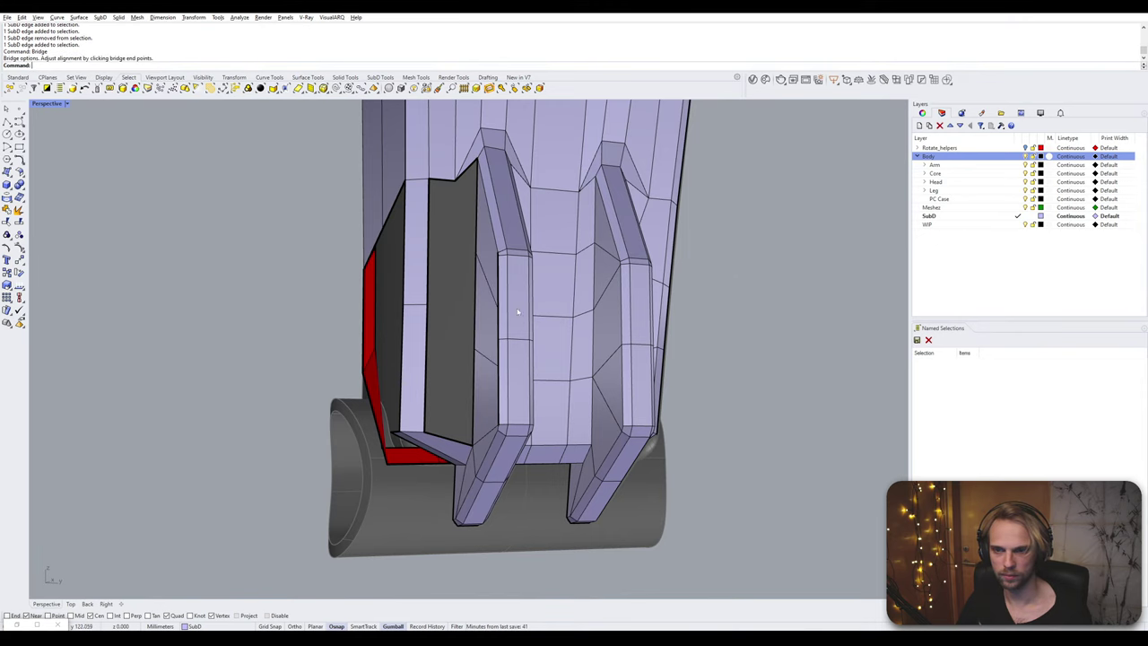
- Stitch the lower and upper vertical seam edges at their average location
scroll(511, 309, "up", 5)
left_click(509, 310, "ctrl+shift")
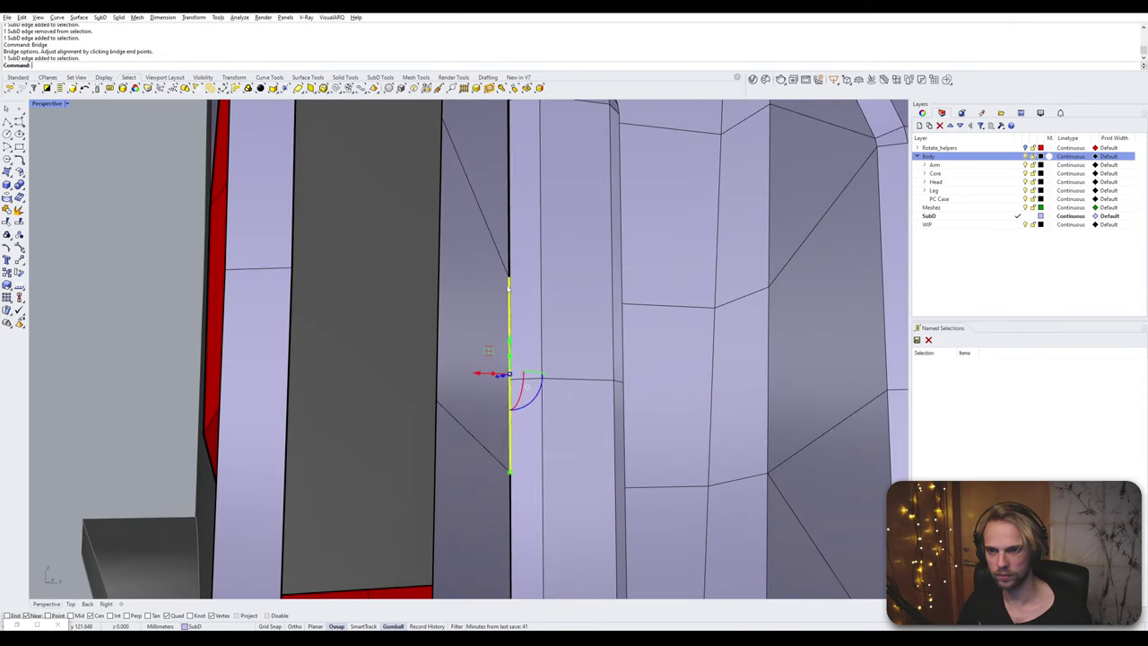
left_click(511, 245, "ctrl+shift")
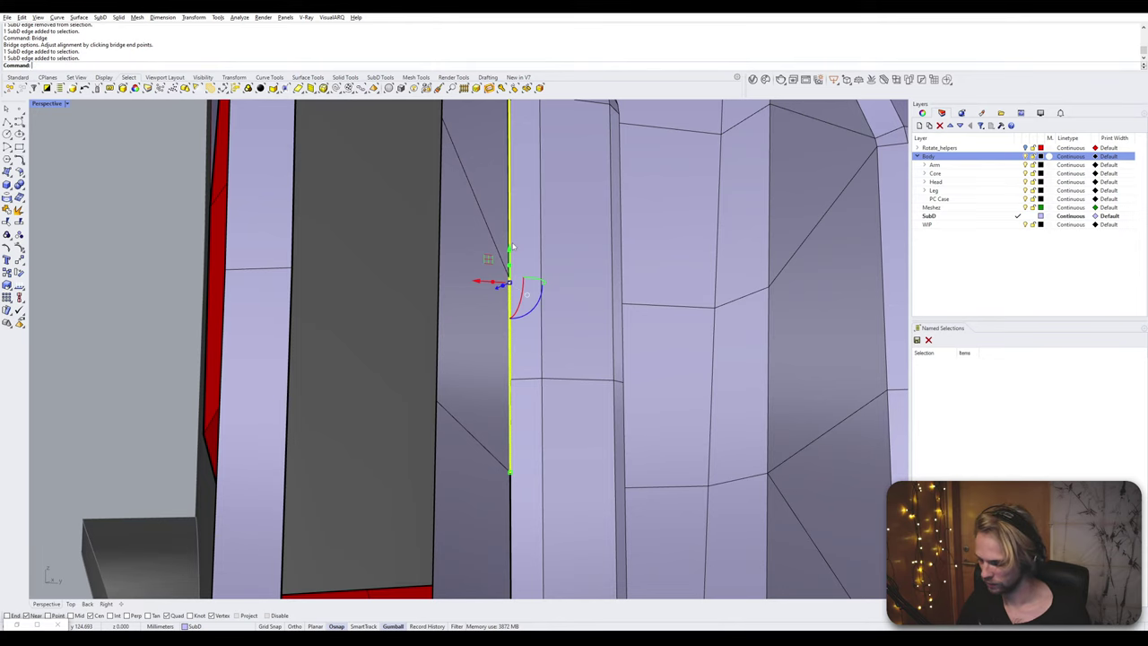
key("Return")
right_click_drag(553, 174, 532, 285)
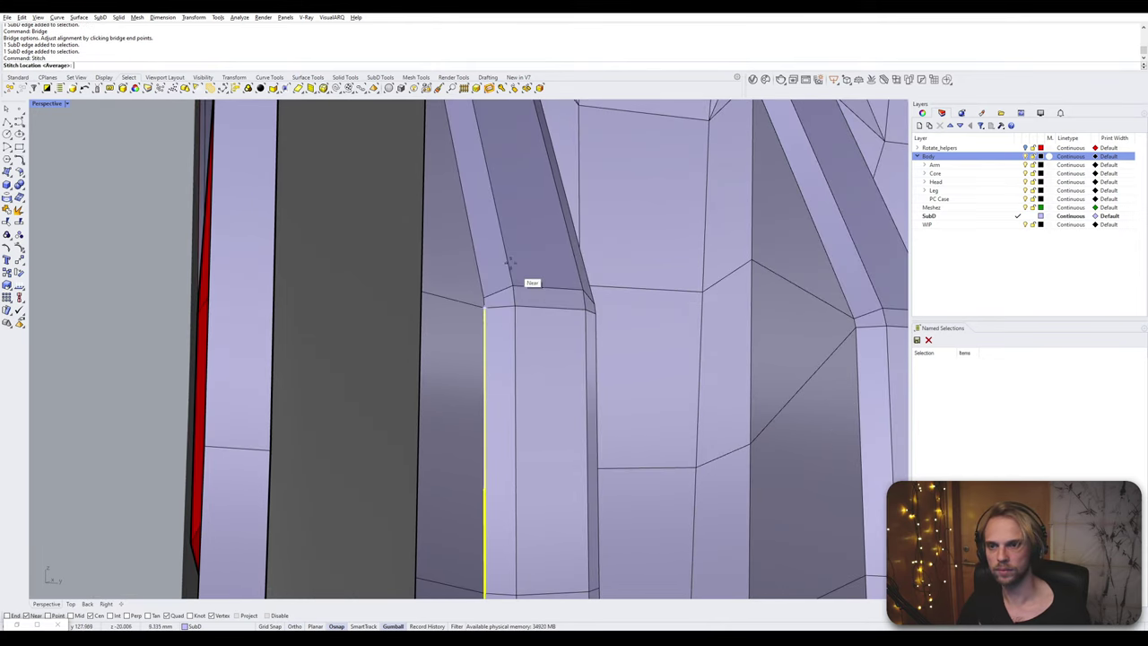
key("Return")
right_click_drag(469, 473, 440, 325)
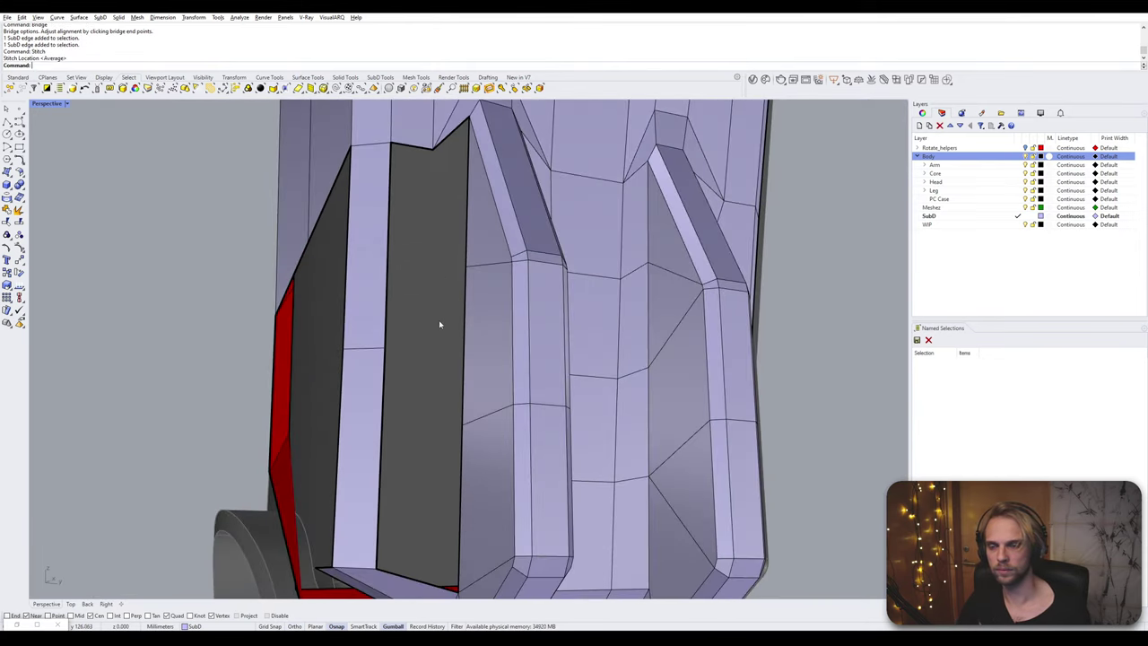
scroll(440, 323, "down", 3)
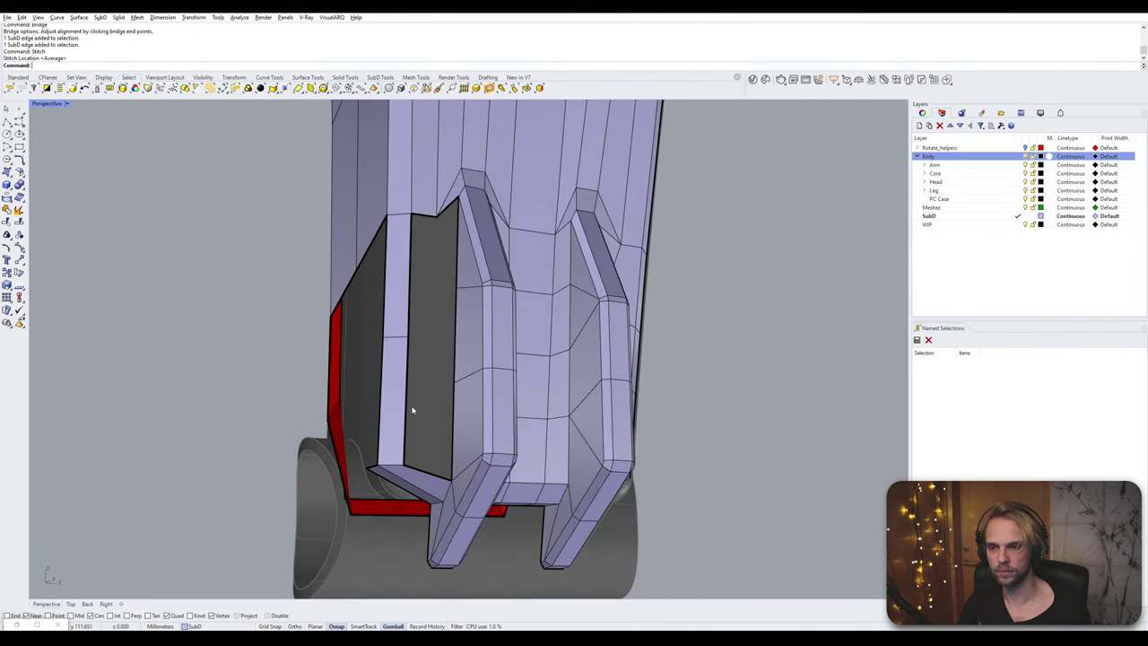
- Select the lower and upper parts of a vertical panel-strip edge
left_click(406, 365, "ctrl+shift")
left_click(409, 300, "ctrl+shift")
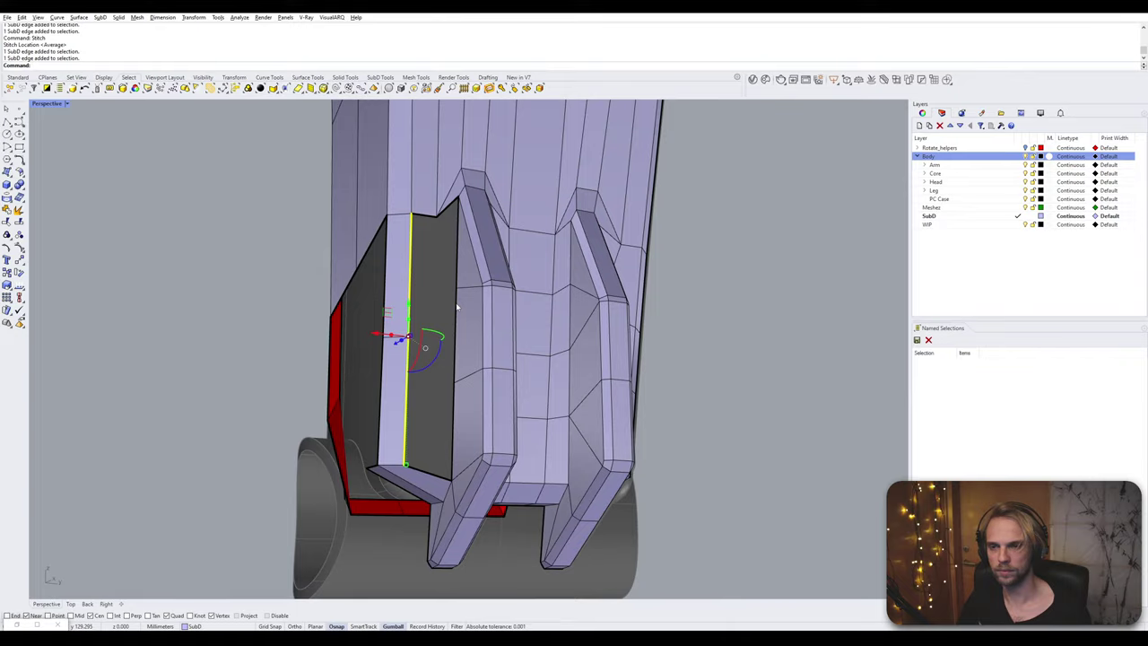
right_click_drag(456, 307, 390, 341)
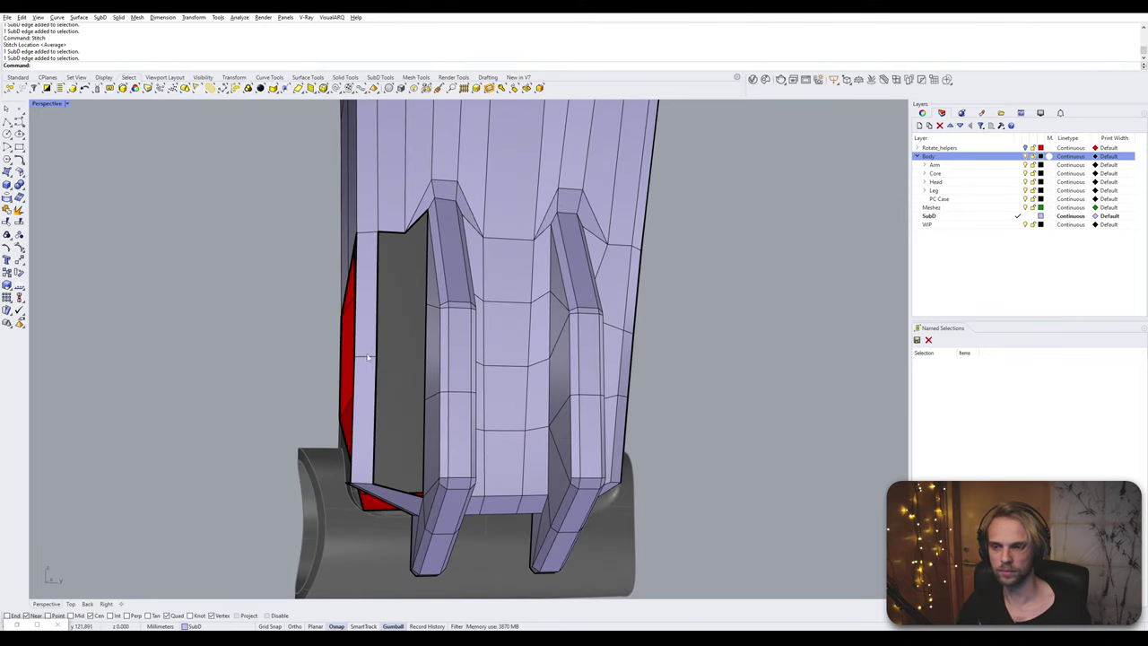
- Bevel the selected edge beside the lower leg strut
left_click(367, 357)
type("bevel")
key("Return")
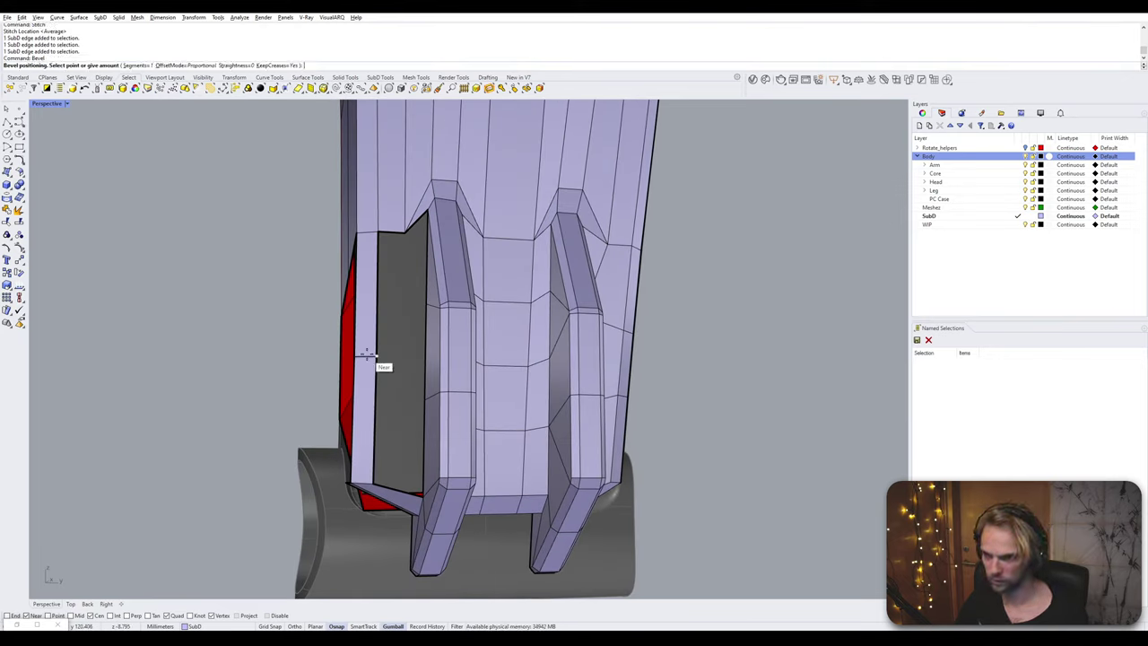
left_click(382, 316)
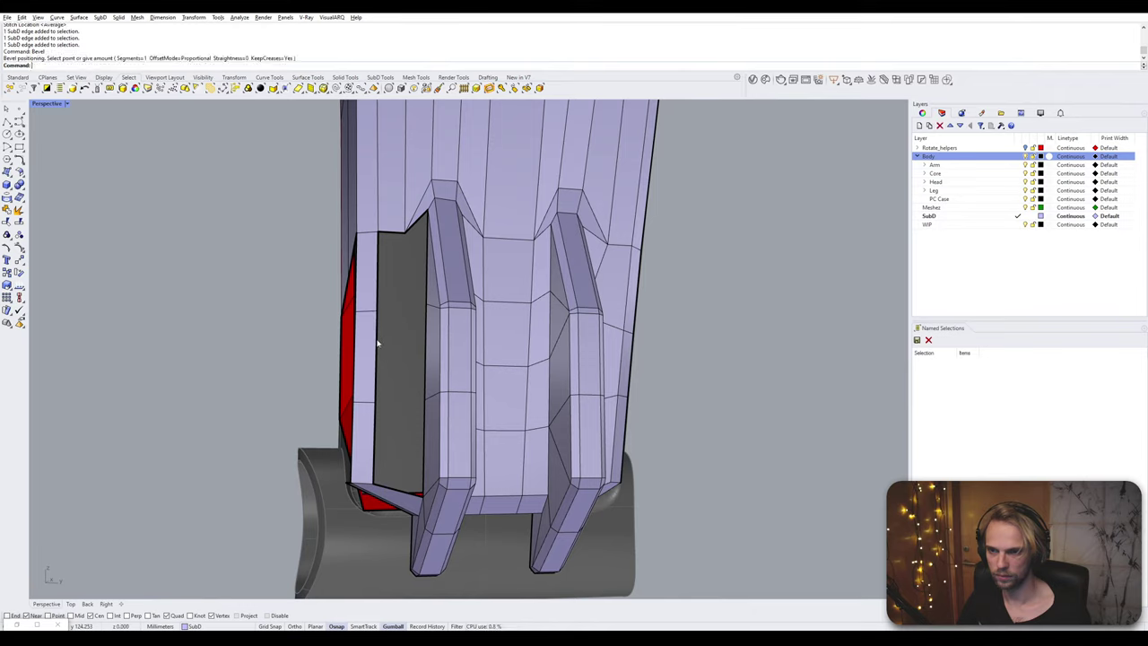
- Try bridging the lower left and right edges, then undo and clear the selection
left_click(425, 423, "shift")
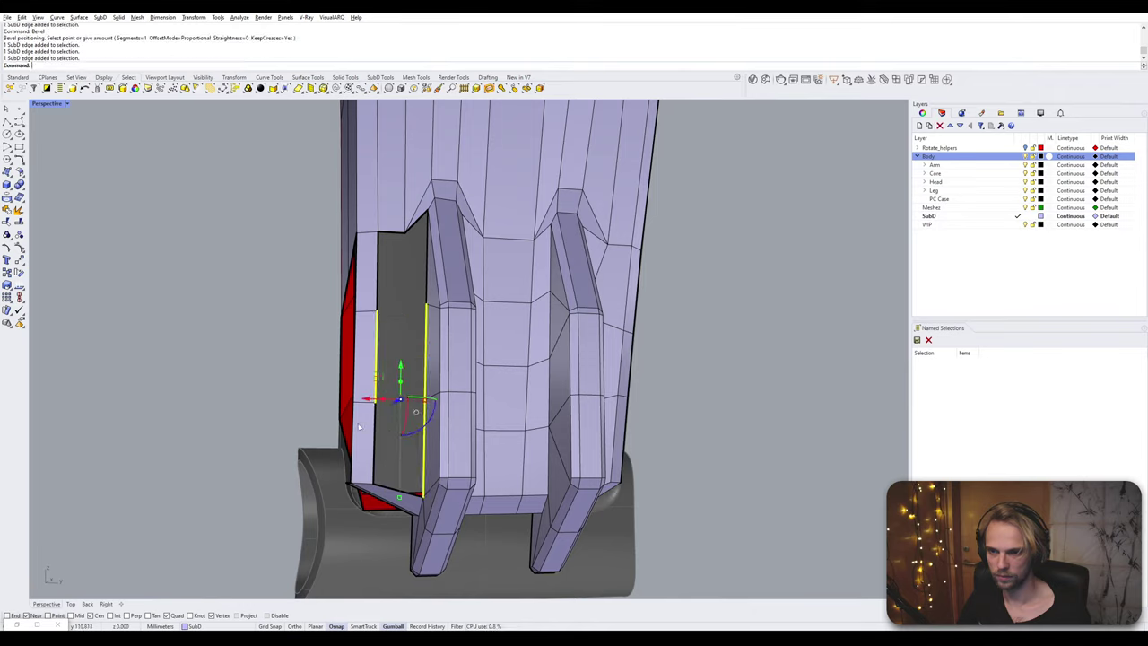
left_click(375, 433, "shift")
key("Return")
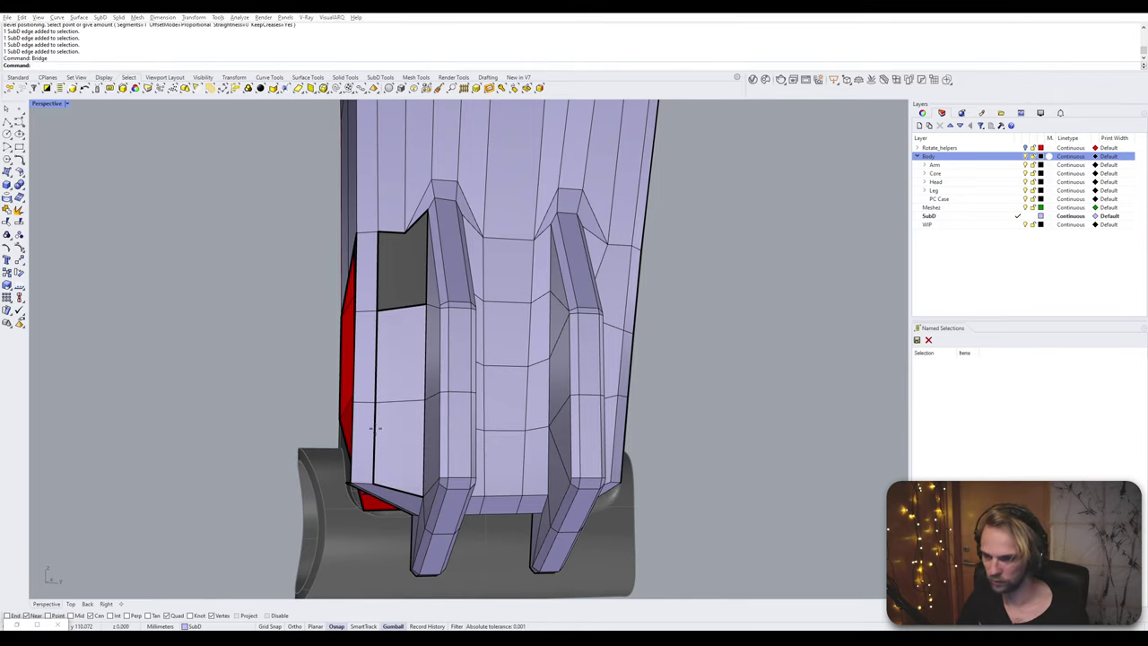
key("Return")
key("ctrl+z")
left_click(371, 436, "ctrl+shift")
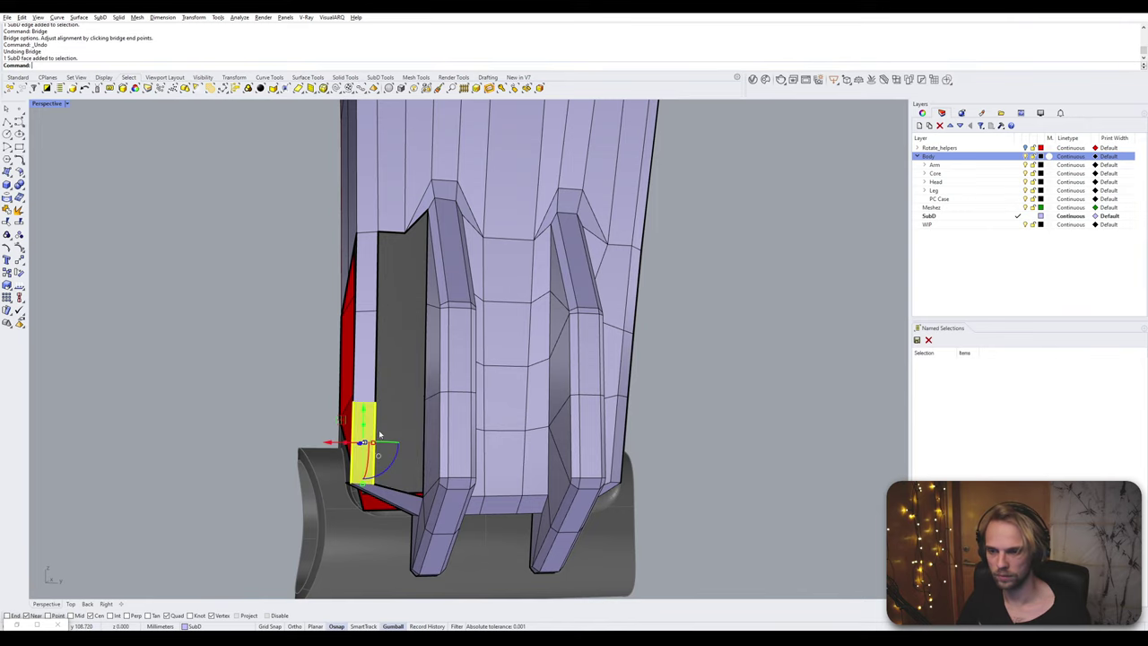
key("Escape")
- Bridge the four edges across the strut gap as a single-segment bridge
left_click(376, 357)
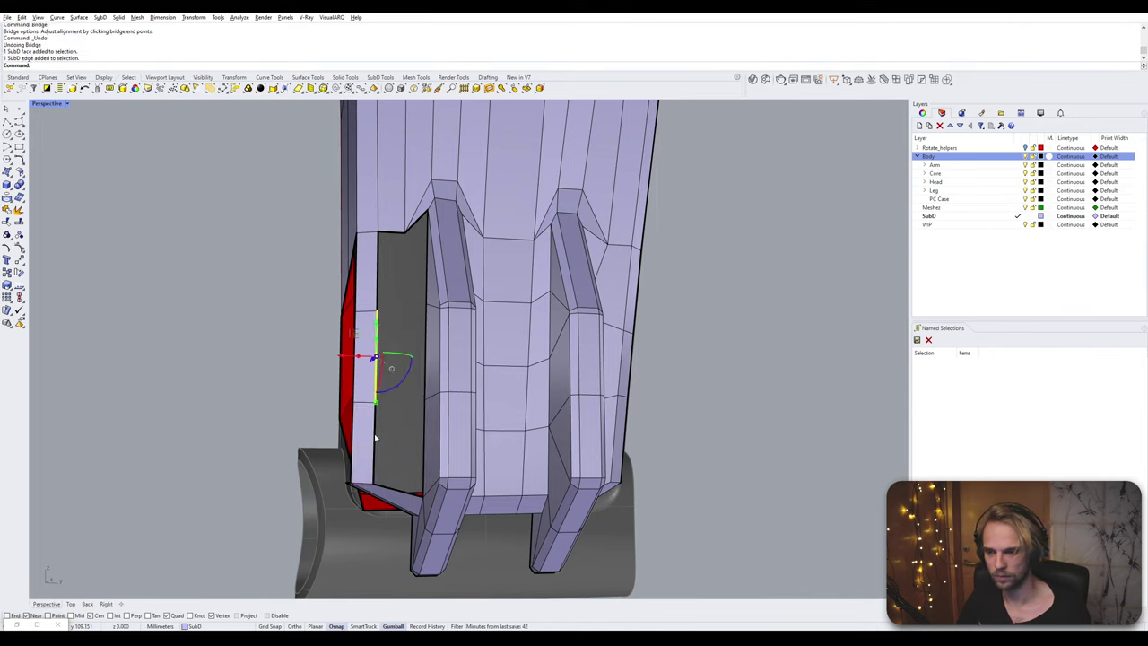
left_click(374, 437, "shift")
left_click(425, 431, "shift")
left_click(427, 368, "shift")
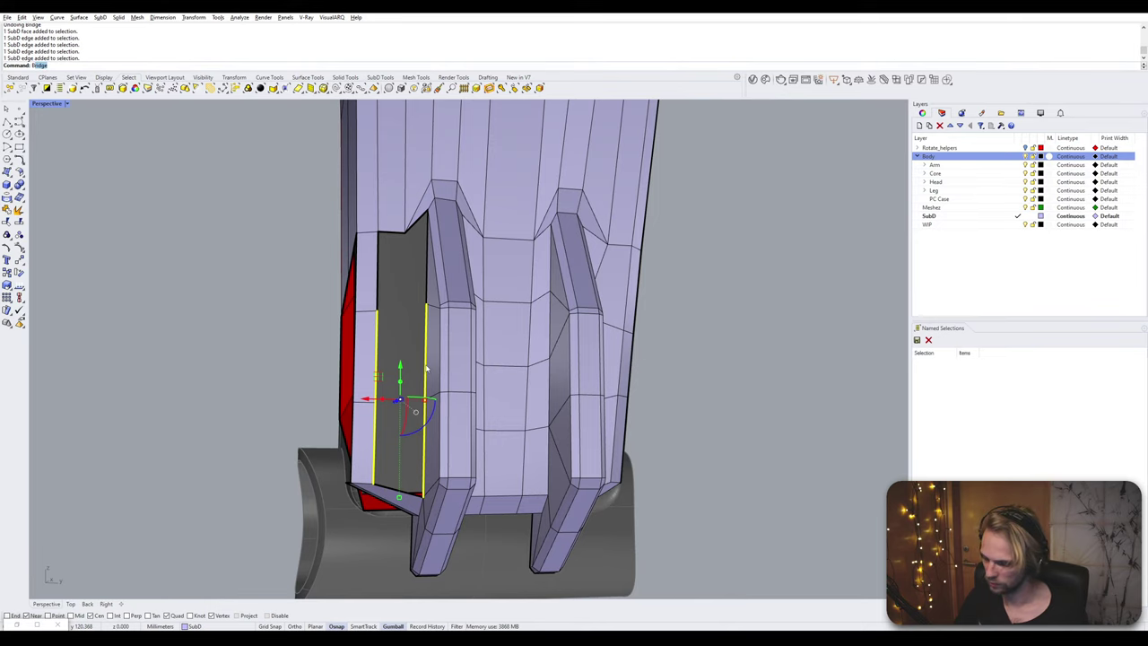
key("Return")
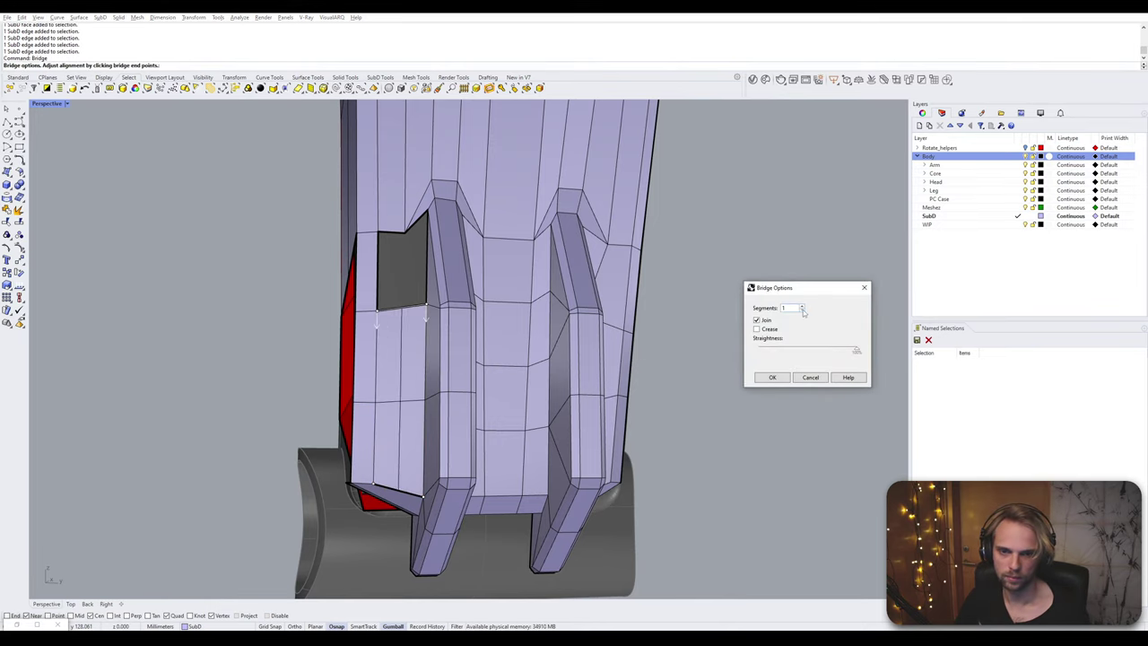
left_click(777, 377)
- Bridge the open hole's top and bottom edges, then fill the small triangular hole
right_click_drag(409, 273, 425, 320, "shift")
scroll(417, 302, "up", 2)
left_click(418, 297, "ctrl+shift")
left_click(430, 393)
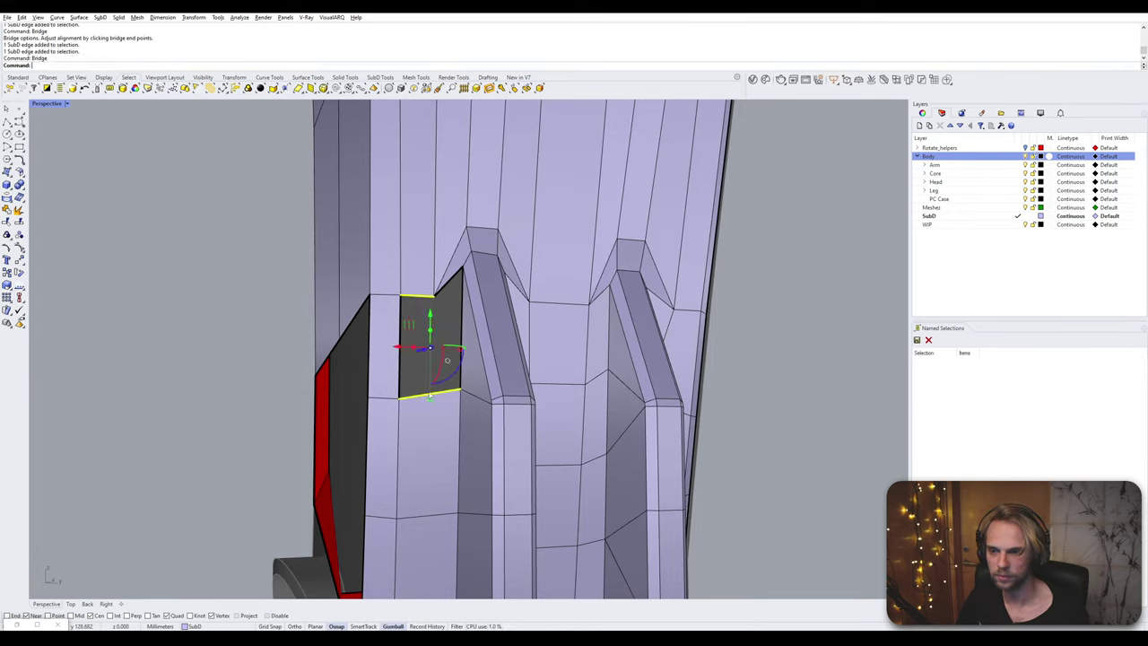
key("Return")
key("Return")
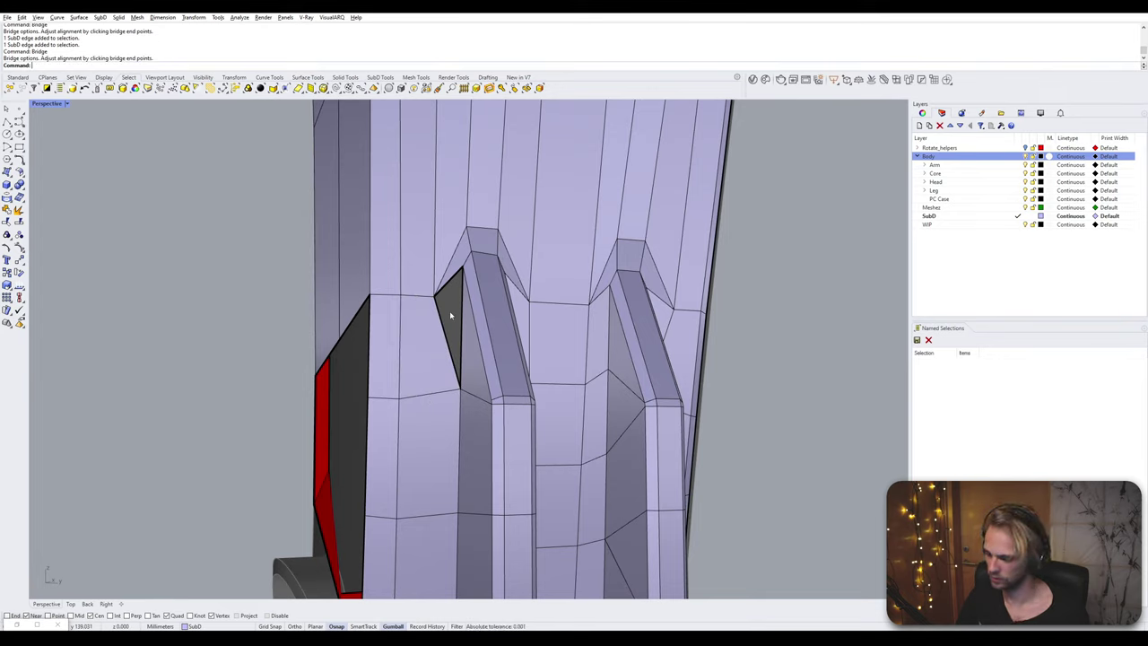
type("Fill")
key("Return")
left_click(443, 328)
key("Return")
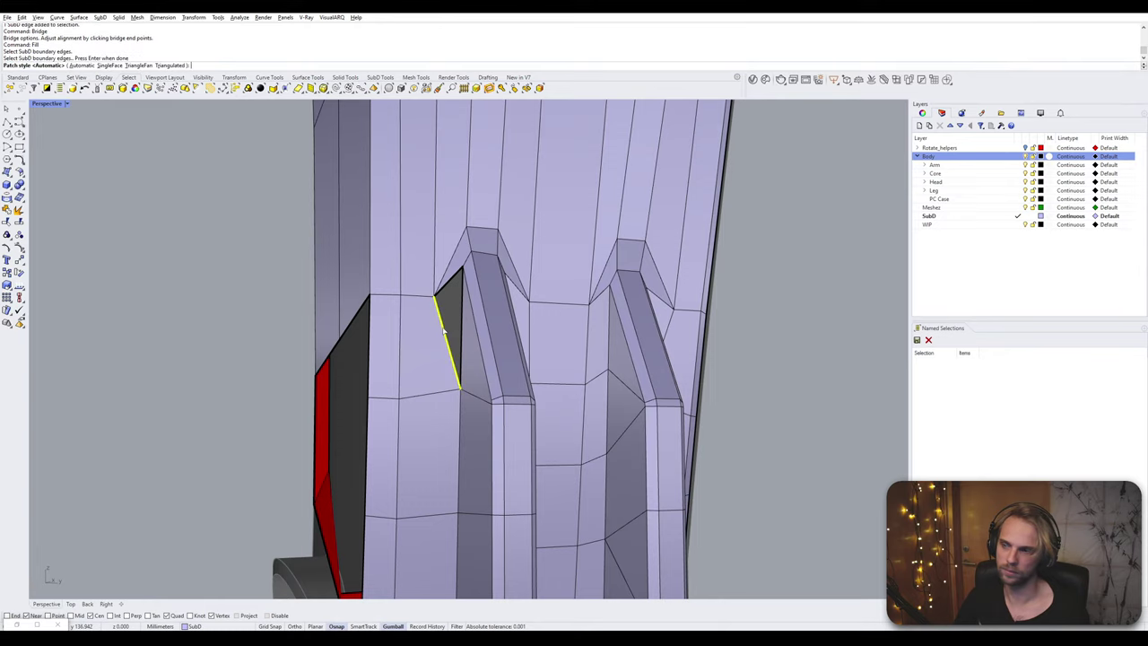
key("Return")
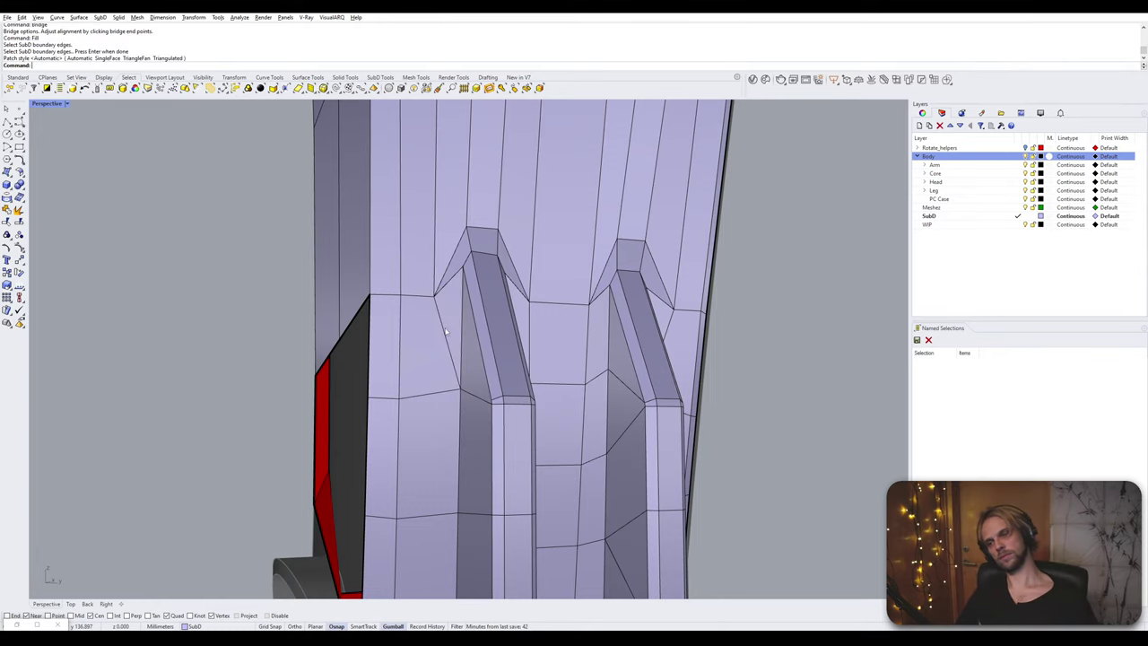
key("Tab")
scroll(446, 332, "down", 6)
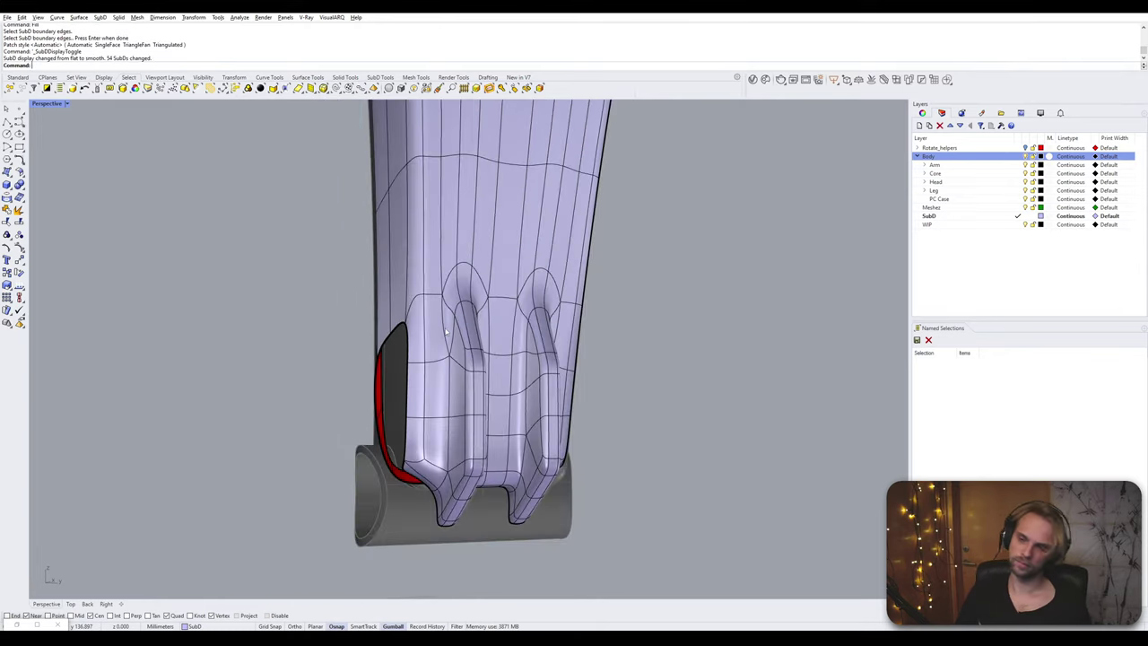
right_click_drag(448, 334, 418, 380)
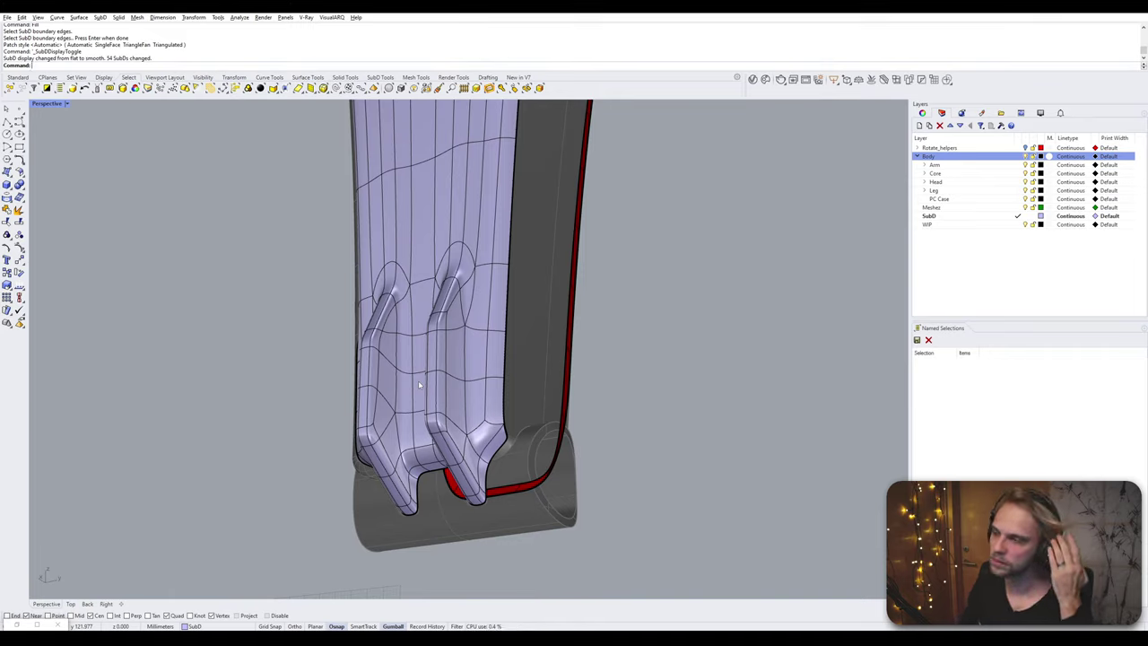
right_click_drag(507, 333, 257, 339)
key("Tab")
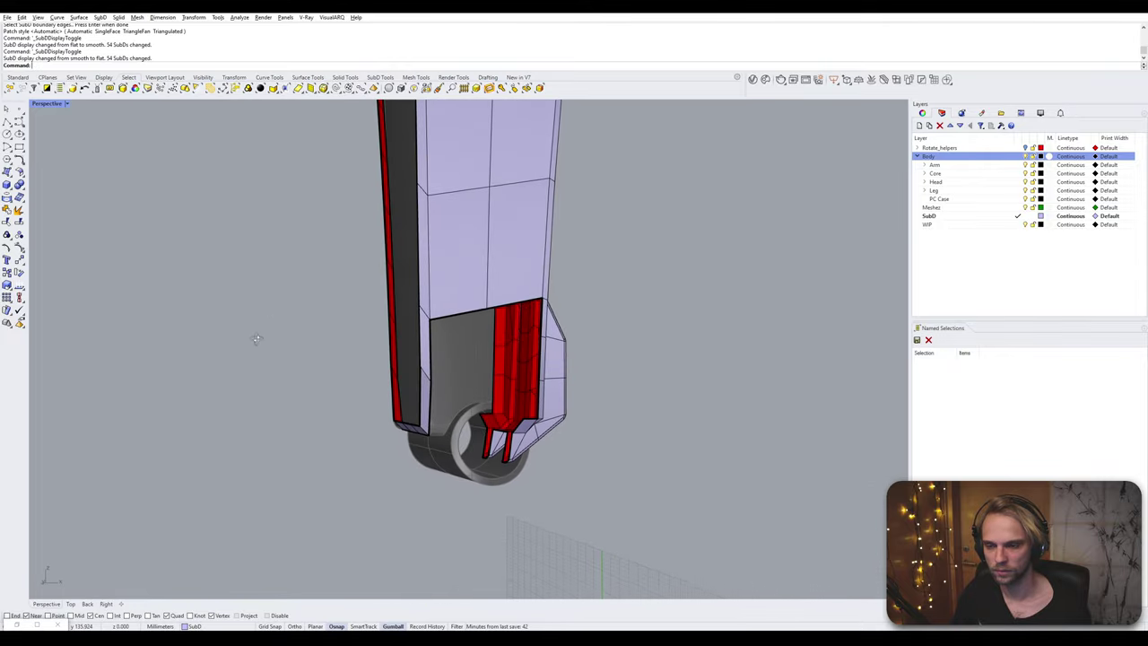
mouse_move(415, 412)
right_mouse_down()
mouse_move(463, 412)
mouse_move(400, 423)
mouse_move(393, 411)
right_mouse_up()
scroll(411, 362, "down", 6)
right_click_drag(411, 362, 413, 493, "shift")
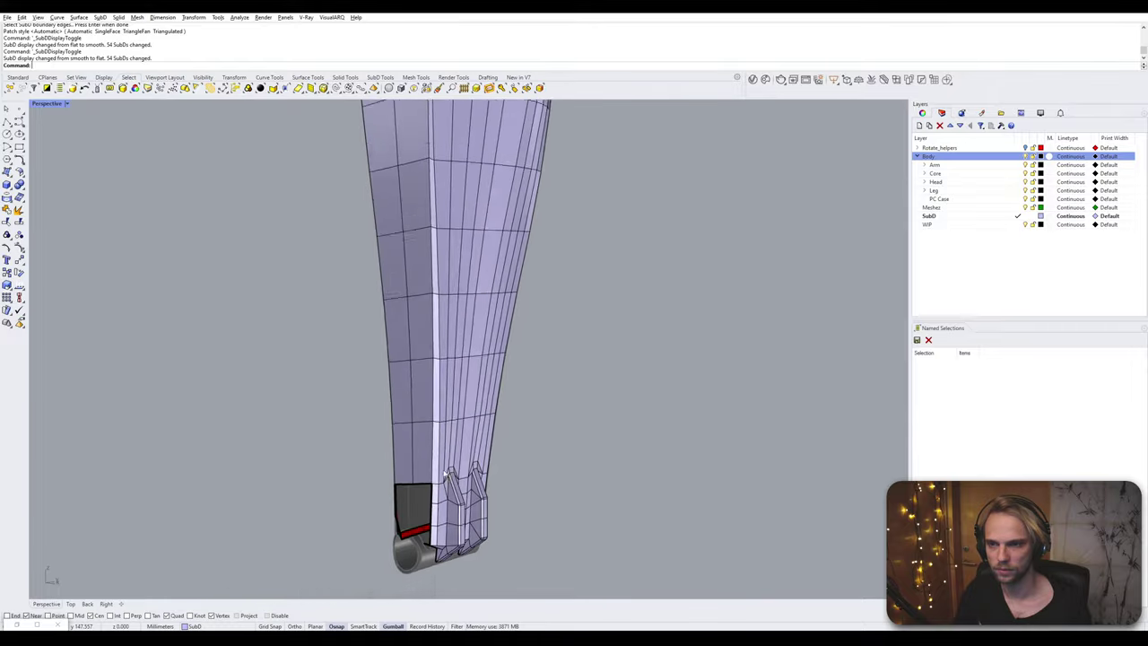
scroll(435, 386, "down", 6)
right_click_drag(450, 367, 843, 376)
scroll(427, 247, "up", 8)
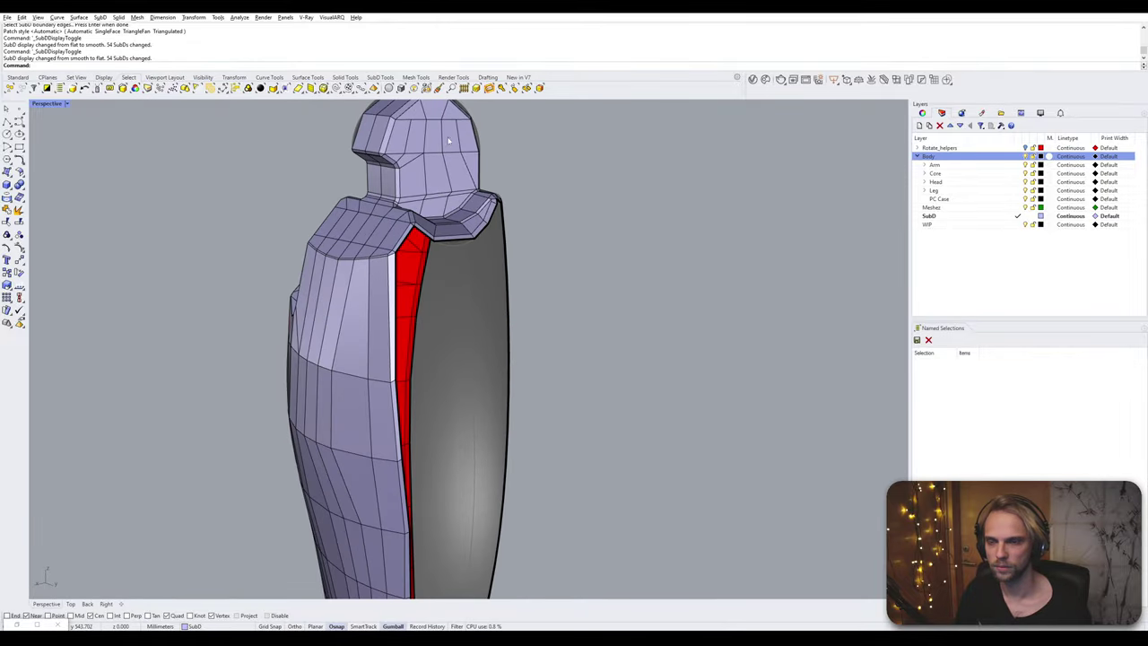
right_click_drag(427, 247, 371, 230)
- Bridge the shoulder gap's left boundary edge to the opposite edge
left_click(322, 241)
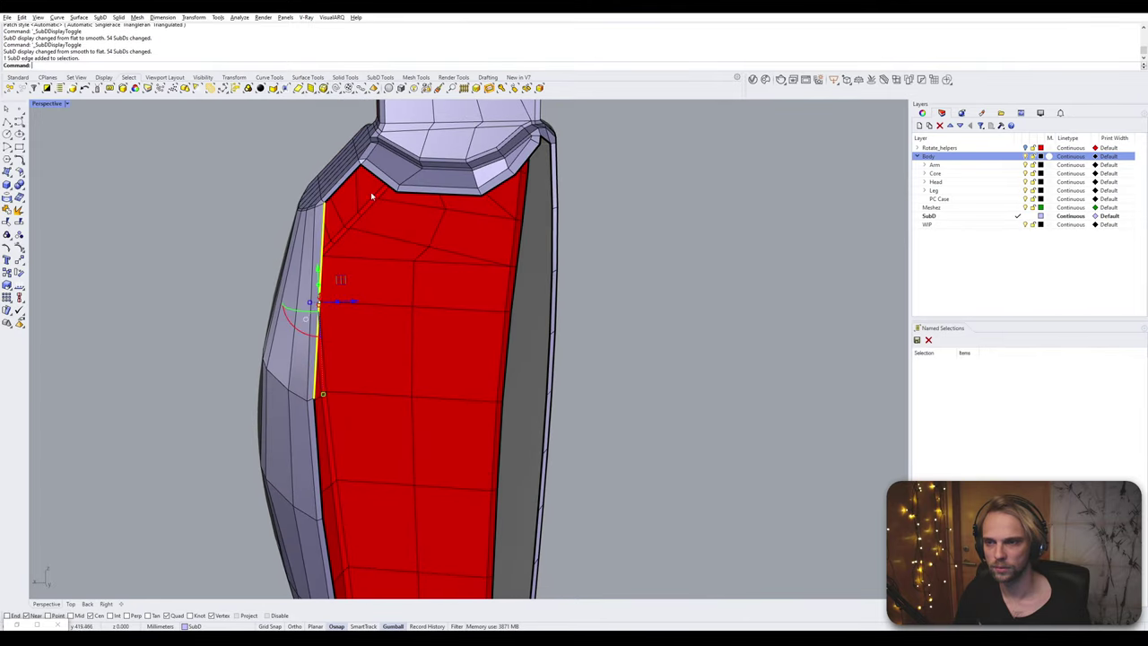
left_click(376, 184, "ctrl+shift")
key("Escape")
scroll(325, 249, "up", 2)
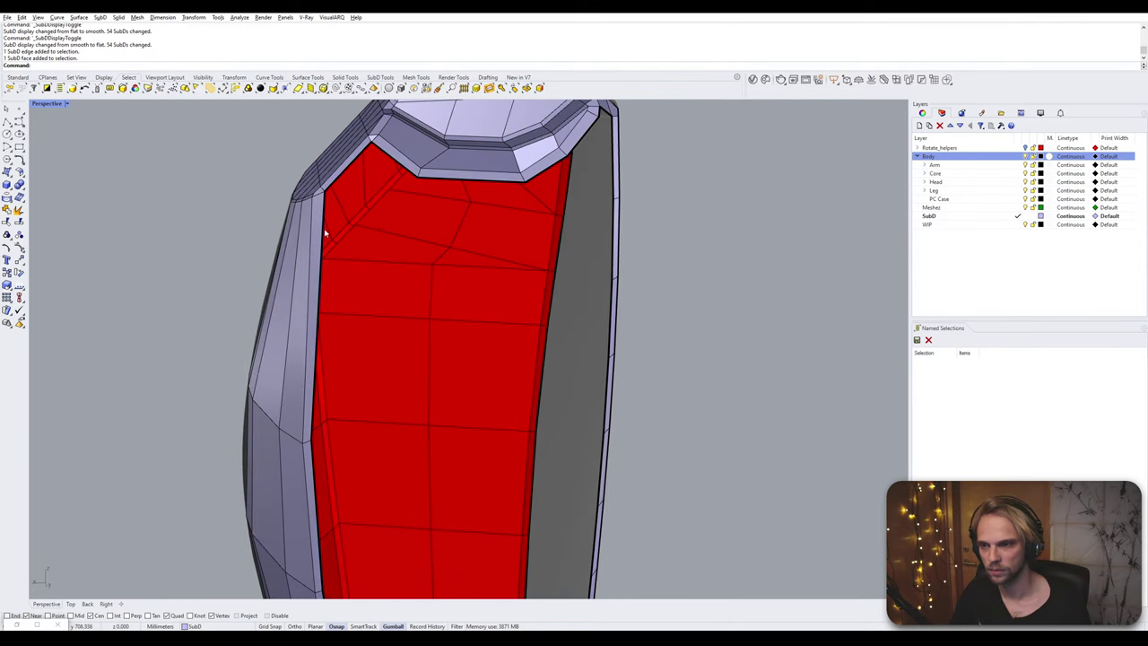
left_click(322, 235, "ctrl+shift")
left_click(389, 155, "ctrl+shift")
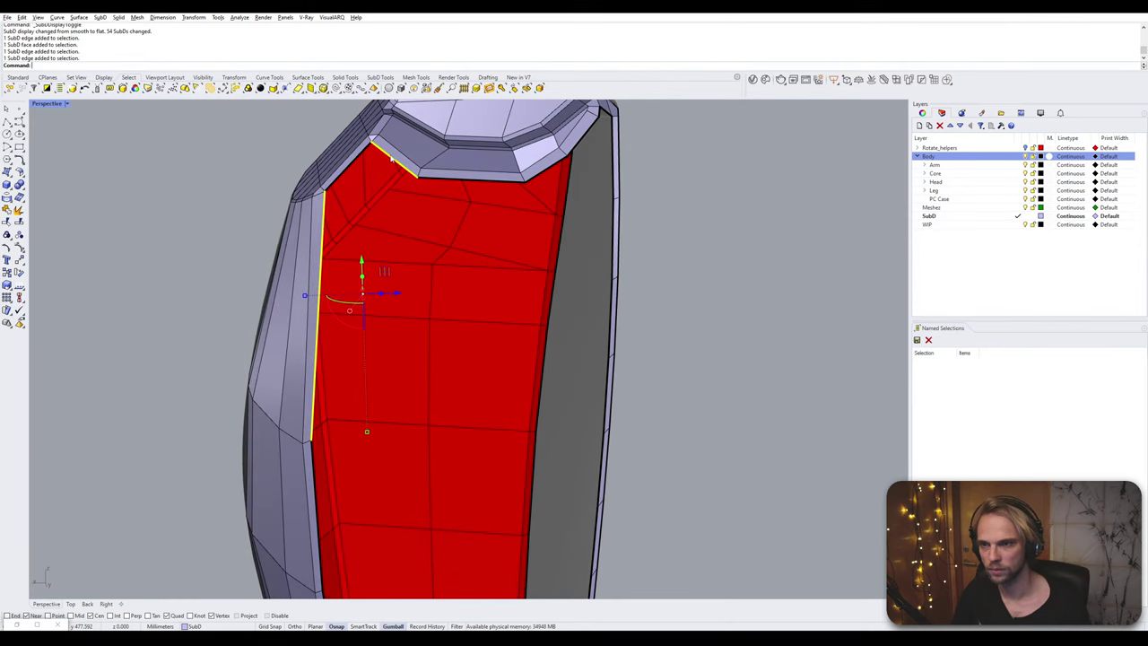
type("Bridge")
key("Return")
key("Return")
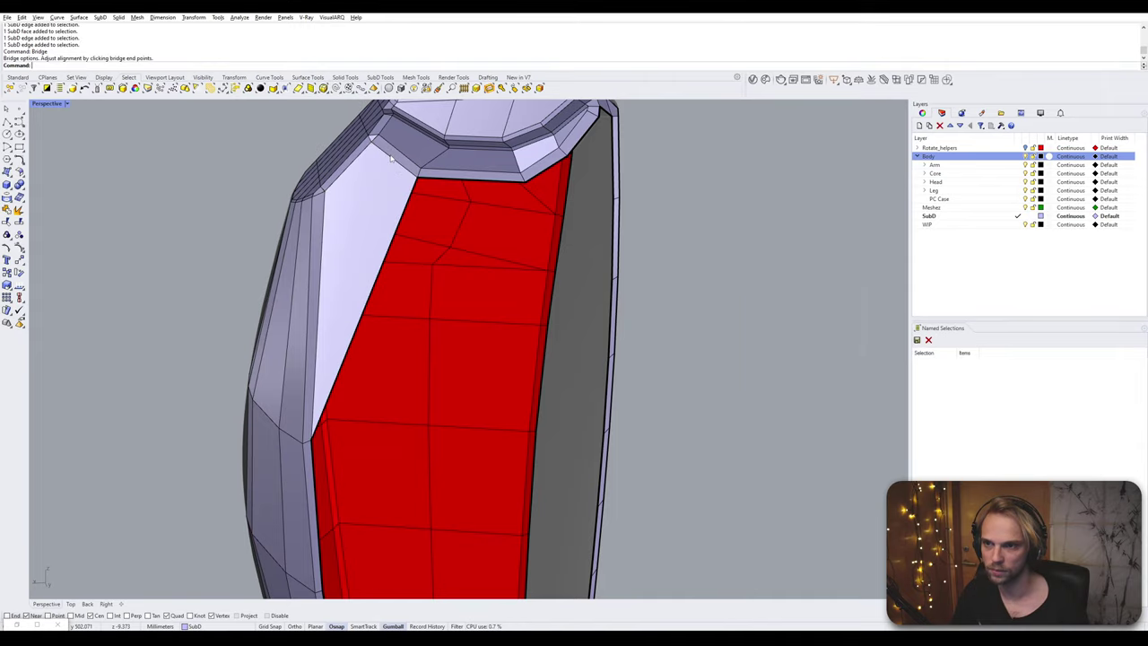
- Stitch the two top corner vertices together at their average position
right_click_drag(389, 159, 414, 324)
scroll(440, 336, "down", 5)
scroll(437, 232, "up", 6)
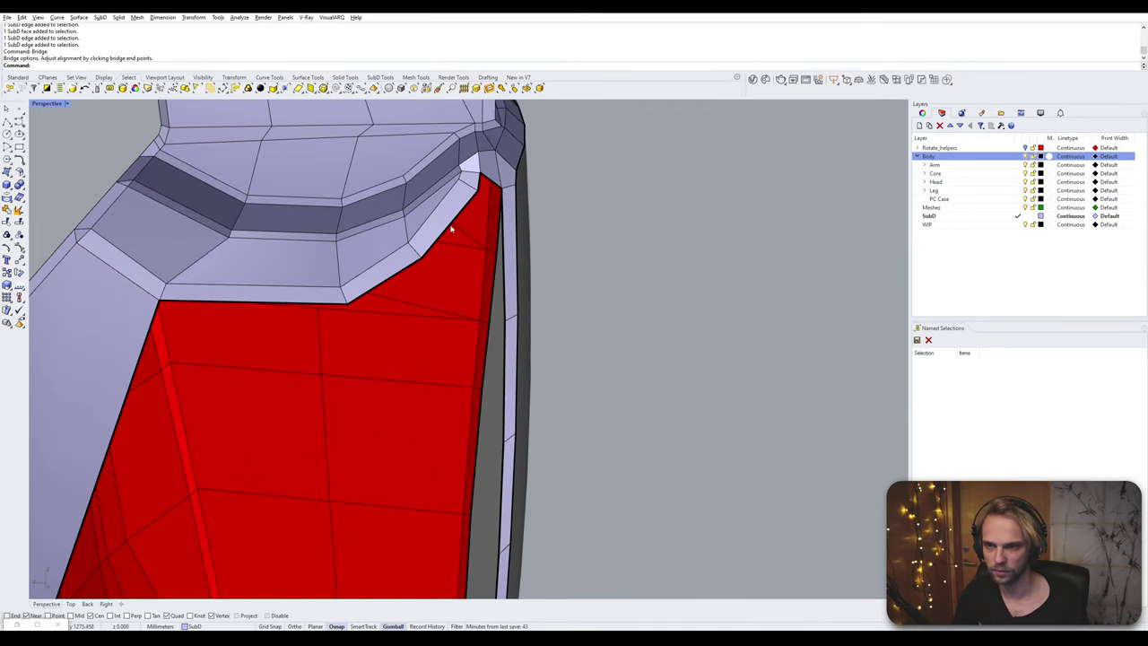
scroll(482, 189, "up", 2)
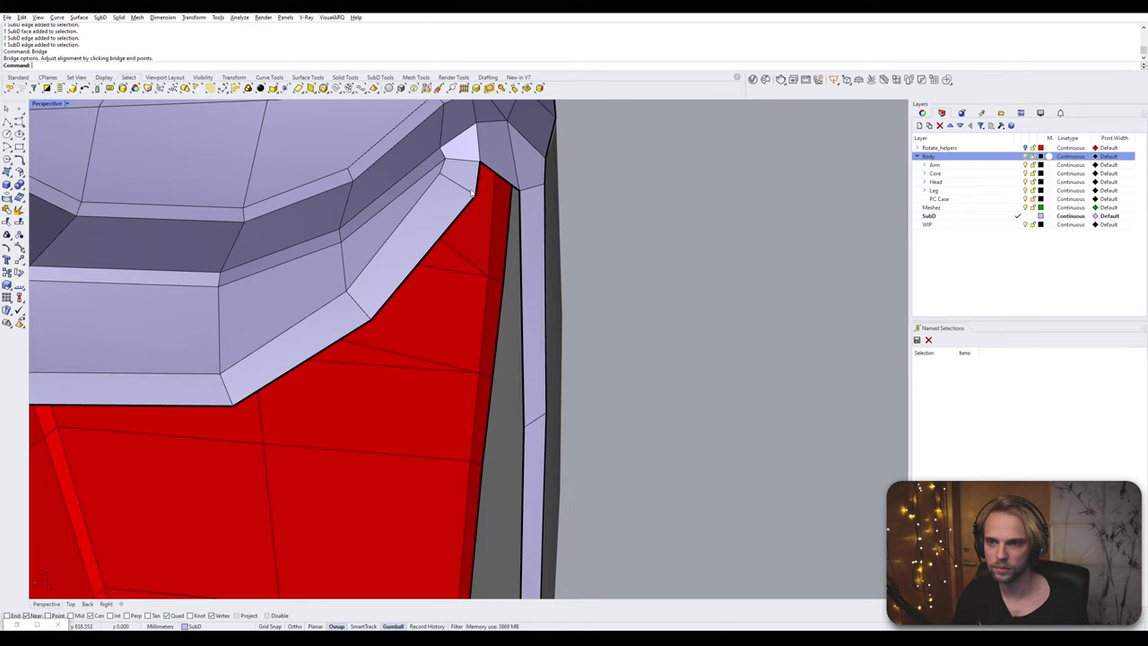
left_click(476, 193)
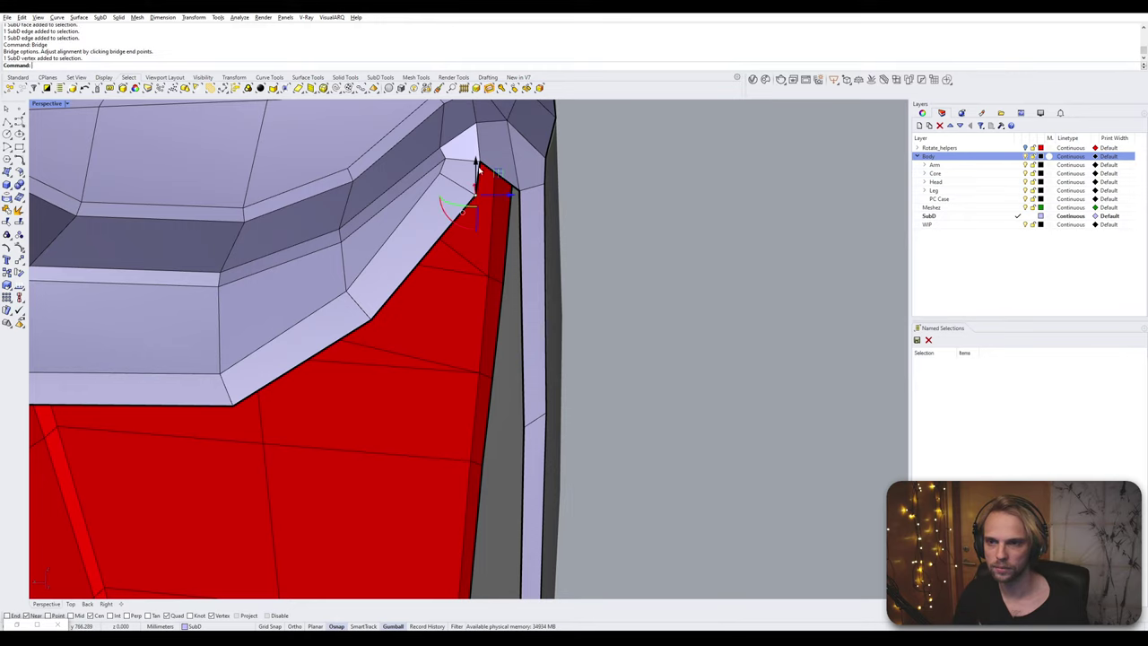
left_click(479, 165)
type("stitch")
key("Return")
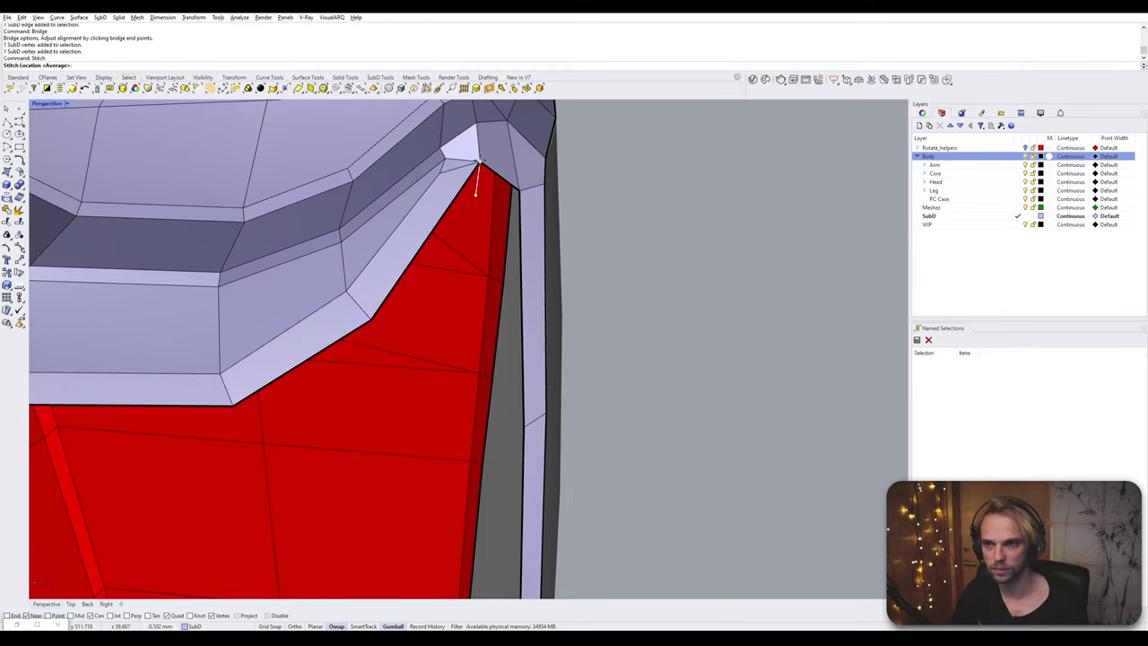
key("Return")
- Bridge the slanted edge to the vertical edge, then bridge another panel-gap edge pair
left_click(447, 218)
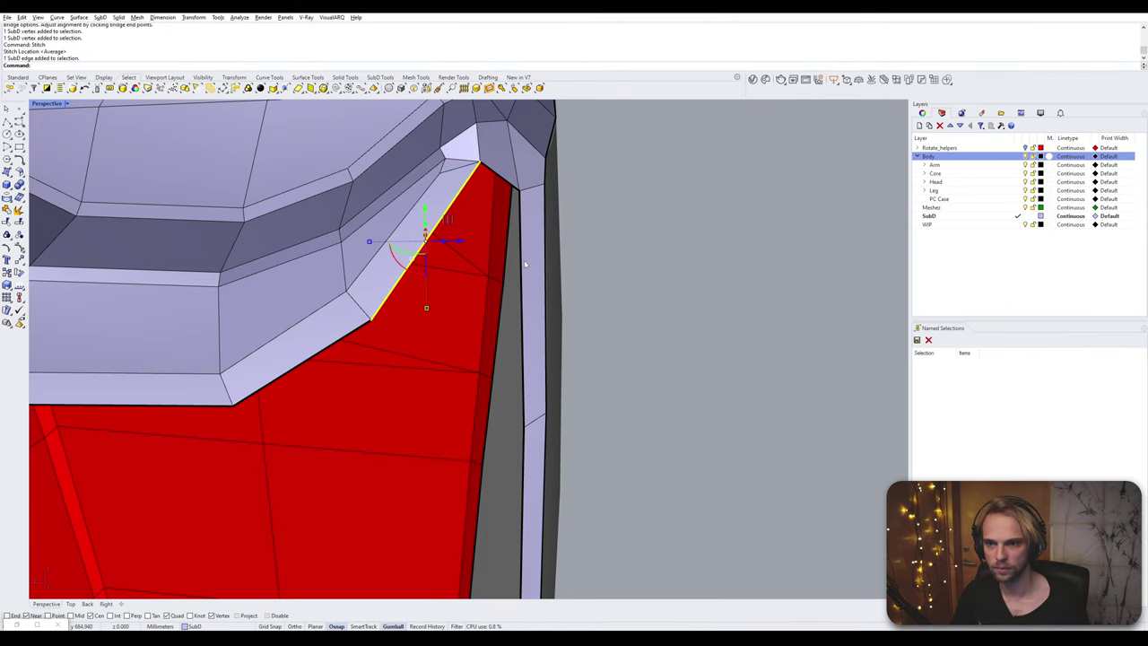
left_click(523, 263, "shift")
type("bt")
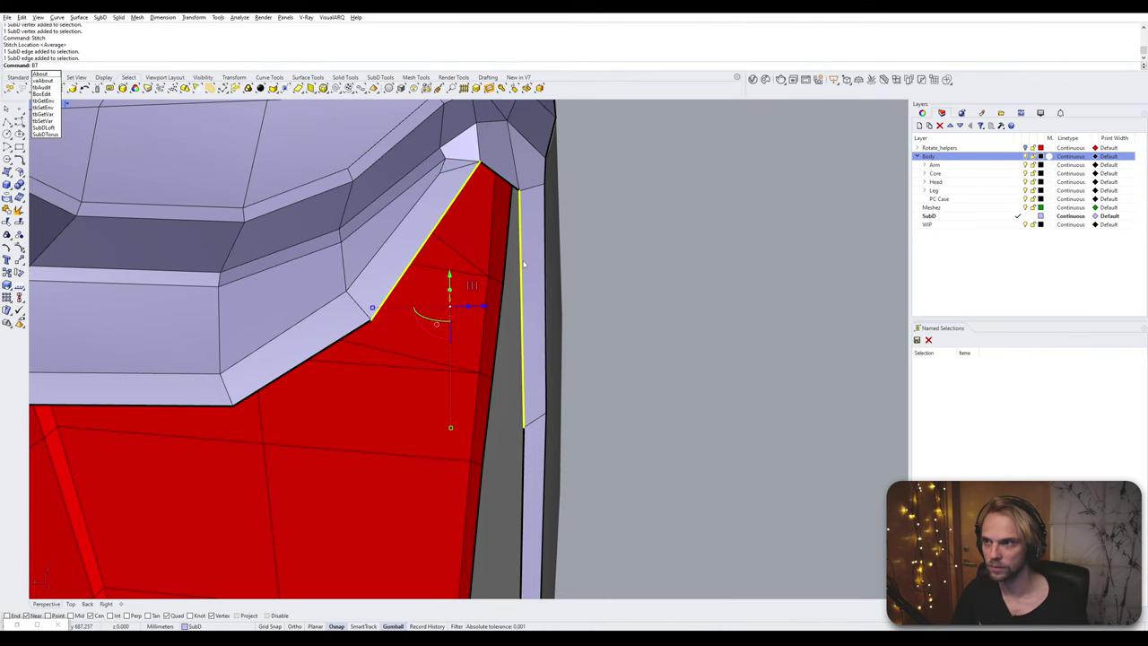
key("Return")
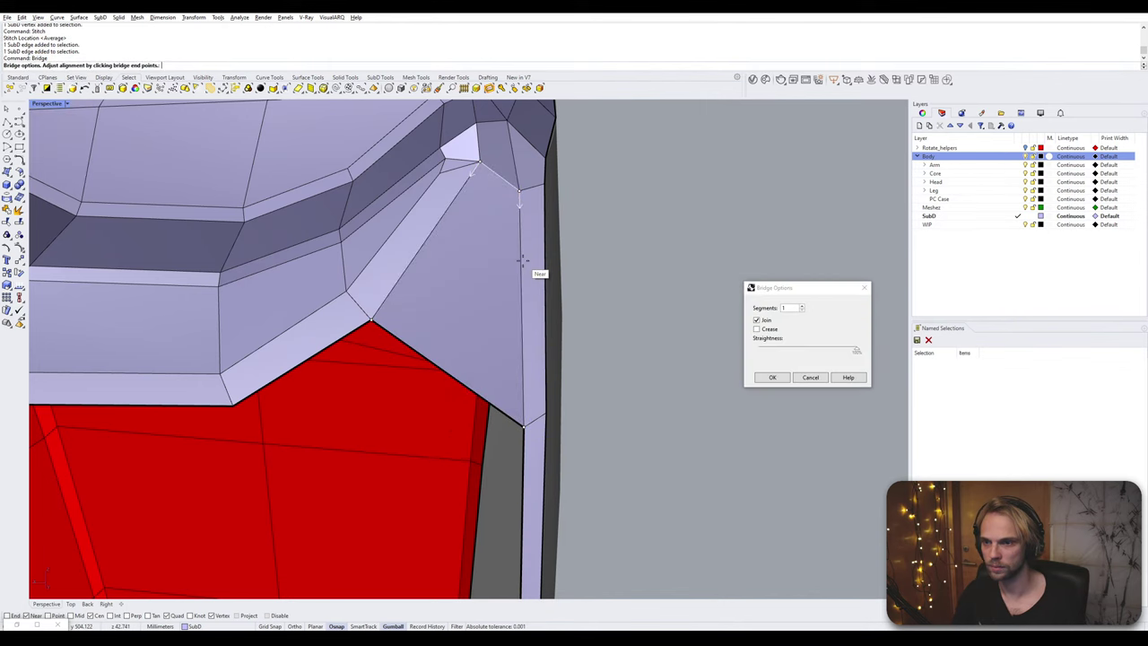
key("Return")
scroll(525, 264, "down", 9)
right_click_drag(466, 349, 475, 211, "shift")
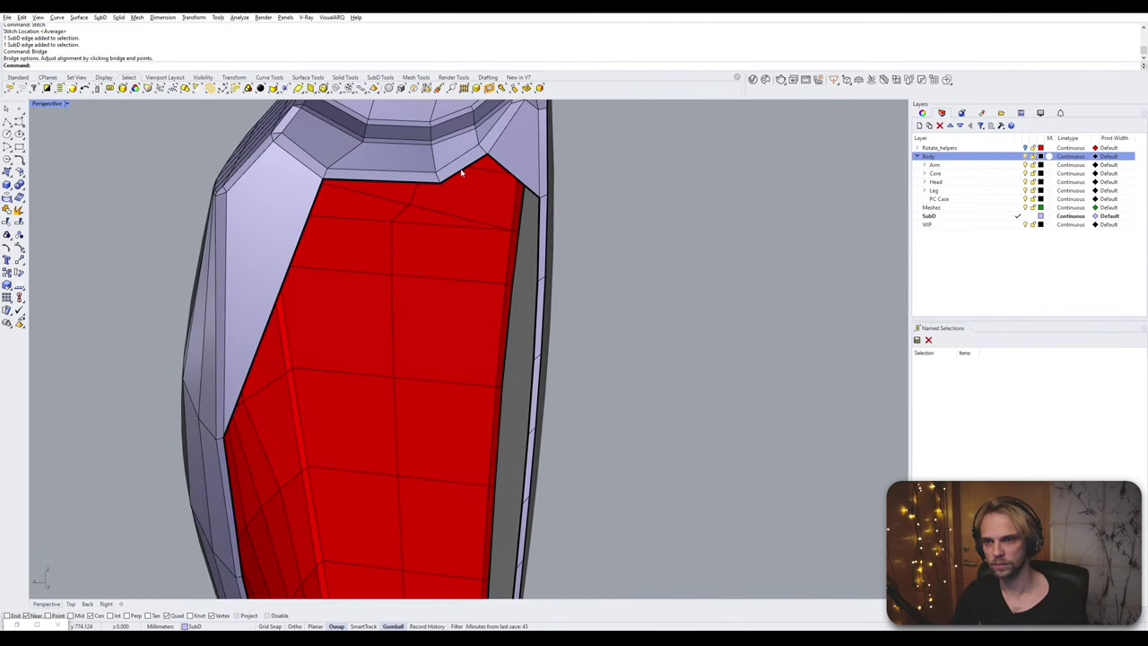
left_click(461, 173)
left_click(538, 217)
key("Return")
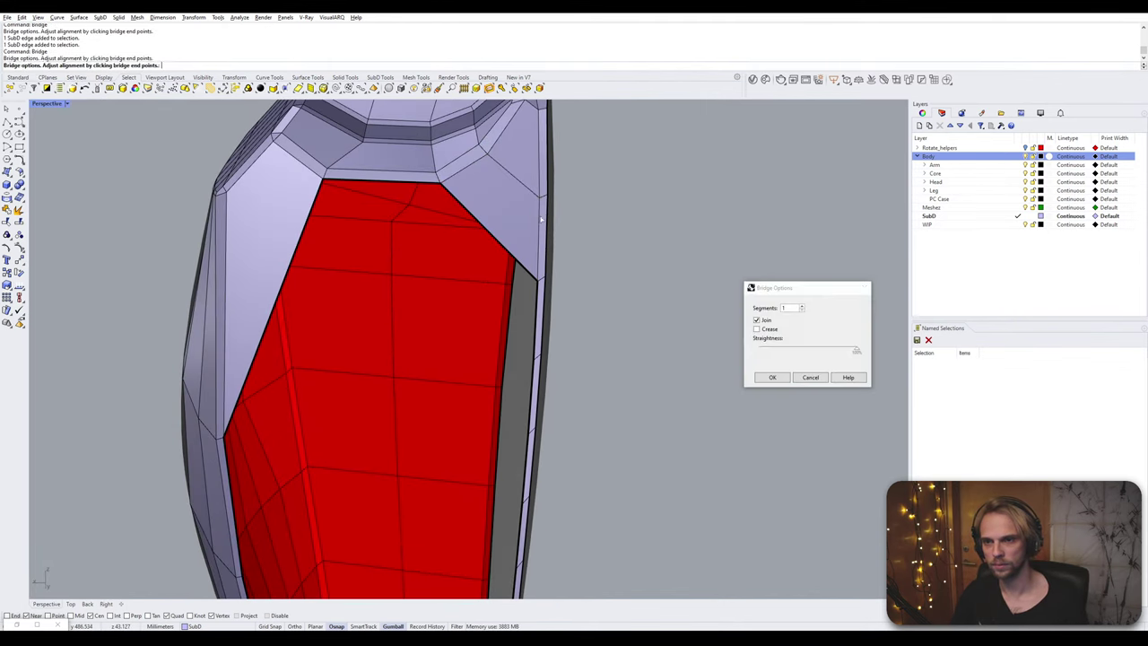
key("Return")
- Bridge across the red panel's left and opposite edges, then undo that large face
left_click(301, 235)
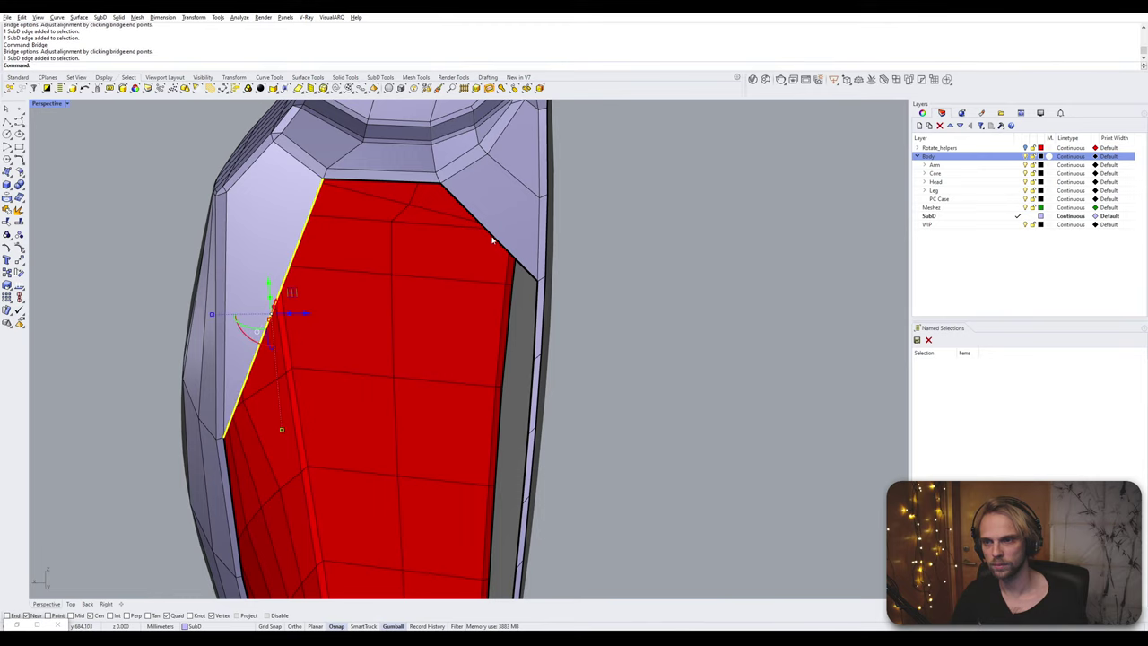
left_click(492, 238, "ctrl+shift")
key("Return")
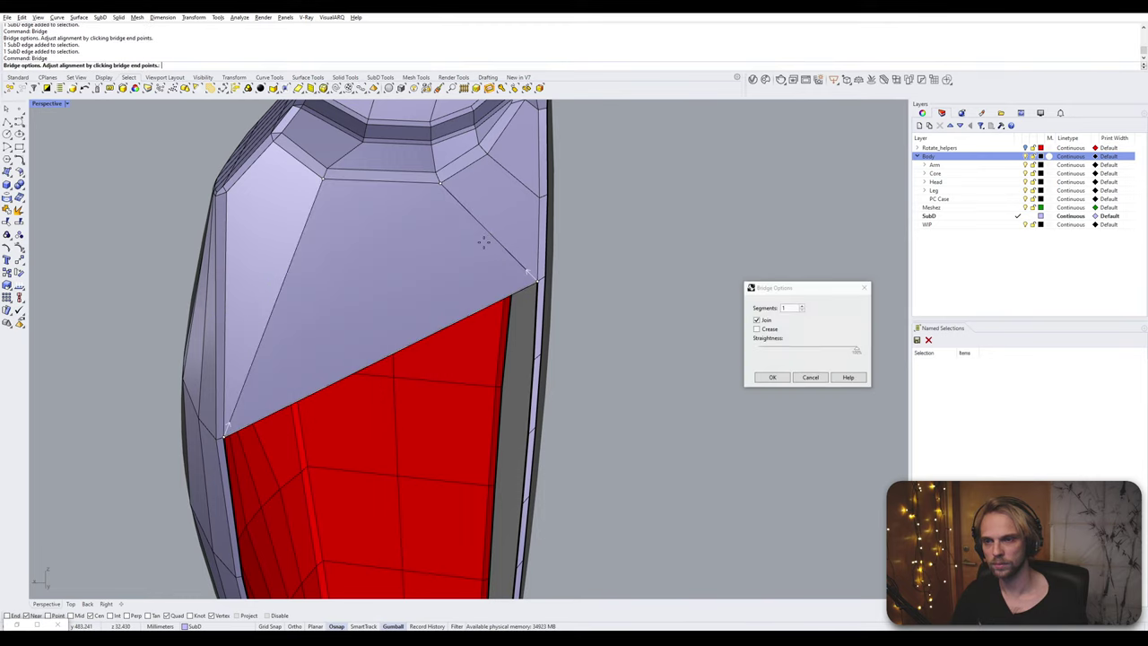
key("Return")
scroll(475, 270, "down", 6)
right_click_drag(475, 269, 411, 229)
scroll(480, 259, "up", 3)
key("ctrl+z")
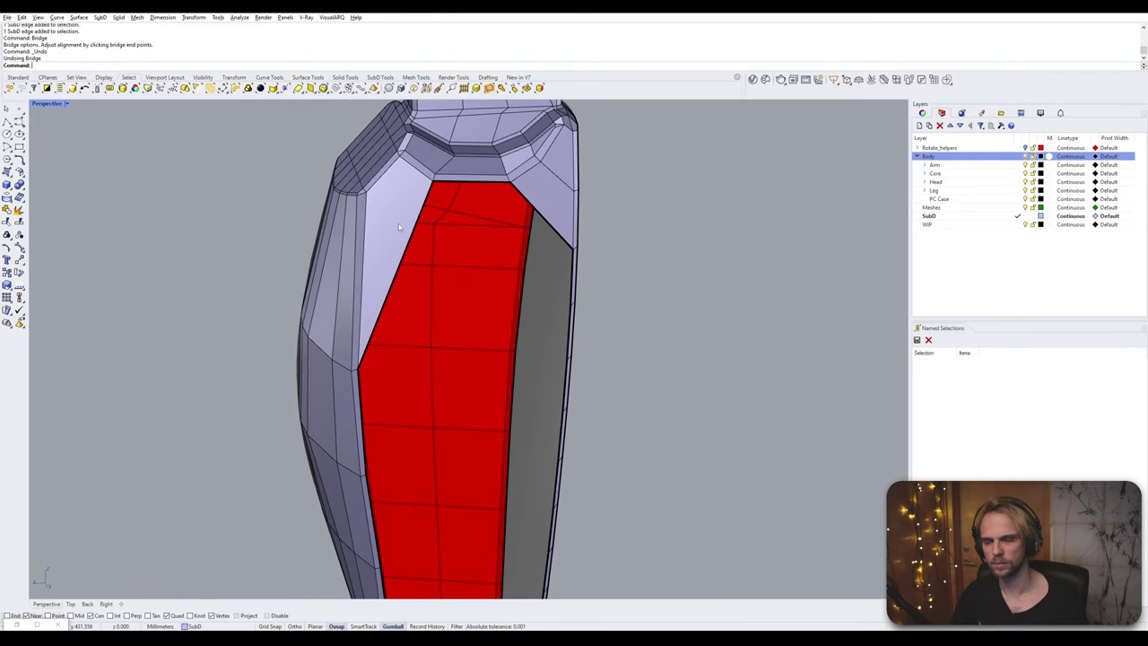
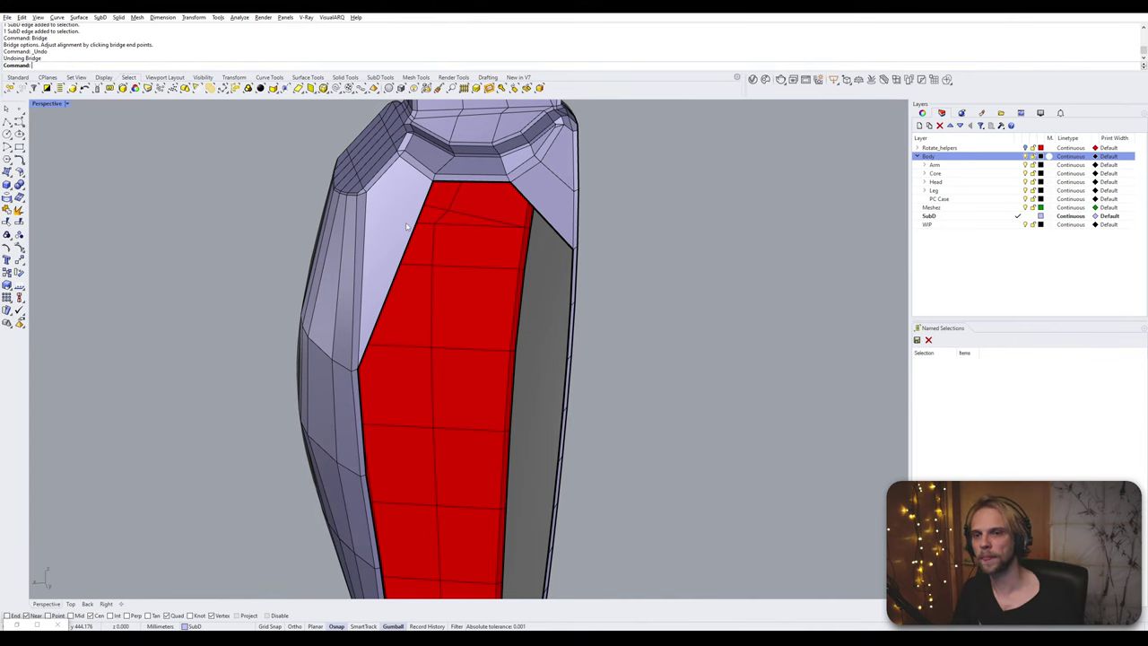
- Delete the face to the left of the red area
left_click(391, 225, "ctrl+shift")
key("Delete")
right_click_drag(389, 218, 476, 203)
scroll(473, 203, "up", 3)
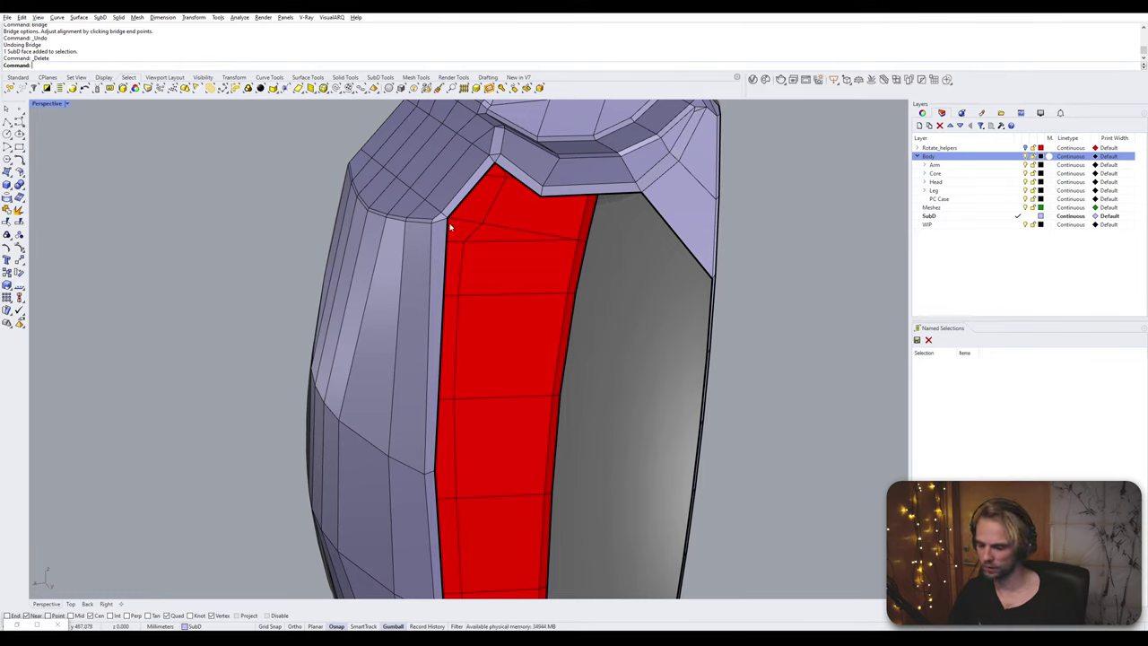
- Run AppendFace on the SubD body and pick the corner vertices around the notch
type("AppendFace")
key("Return")
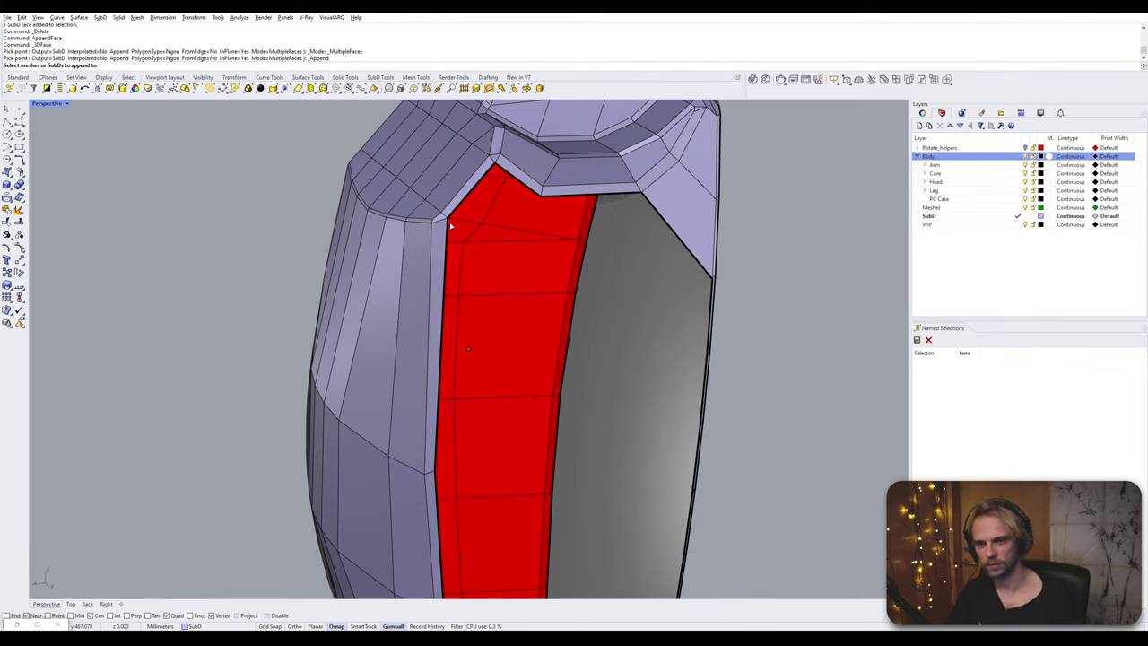
left_click(464, 201)
key("Return")
left_click(448, 217)
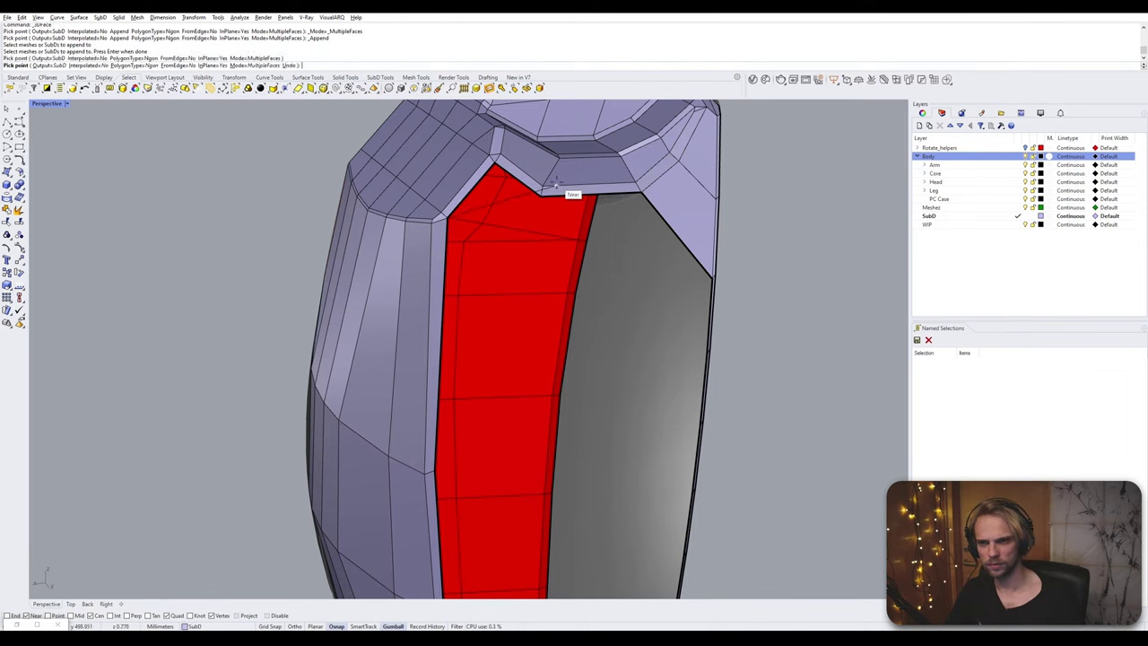
left_click(540, 196)
left_click(498, 166)
left_click(493, 168)
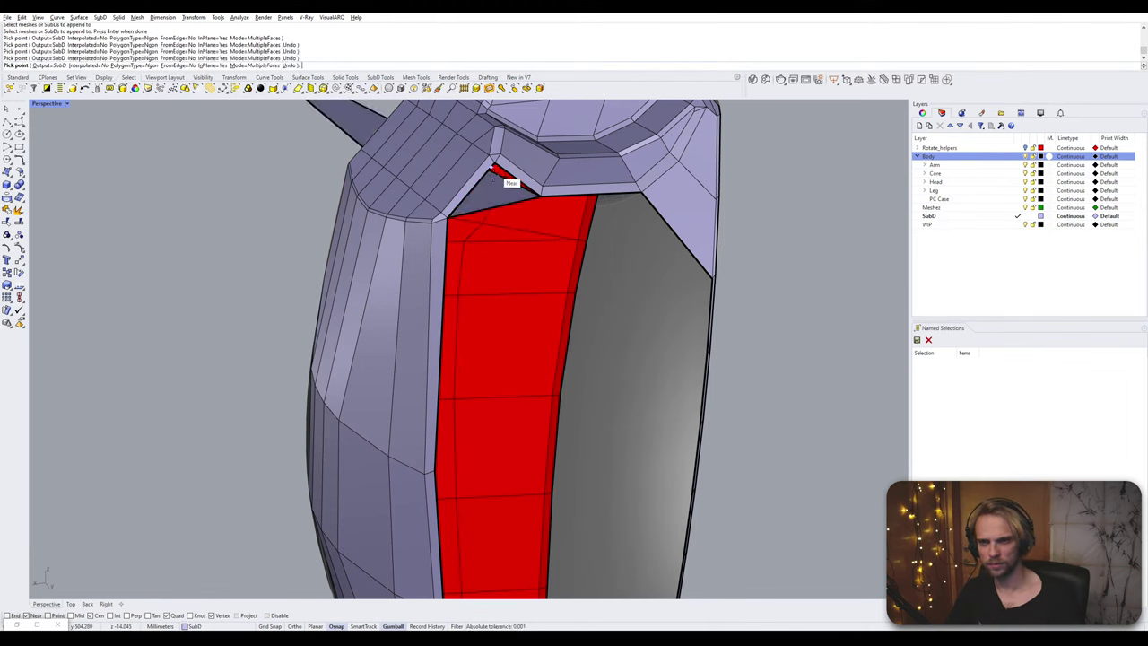
- Undo the misplaced corner, repick the three corners and finish the new face
key("ctrl+z")
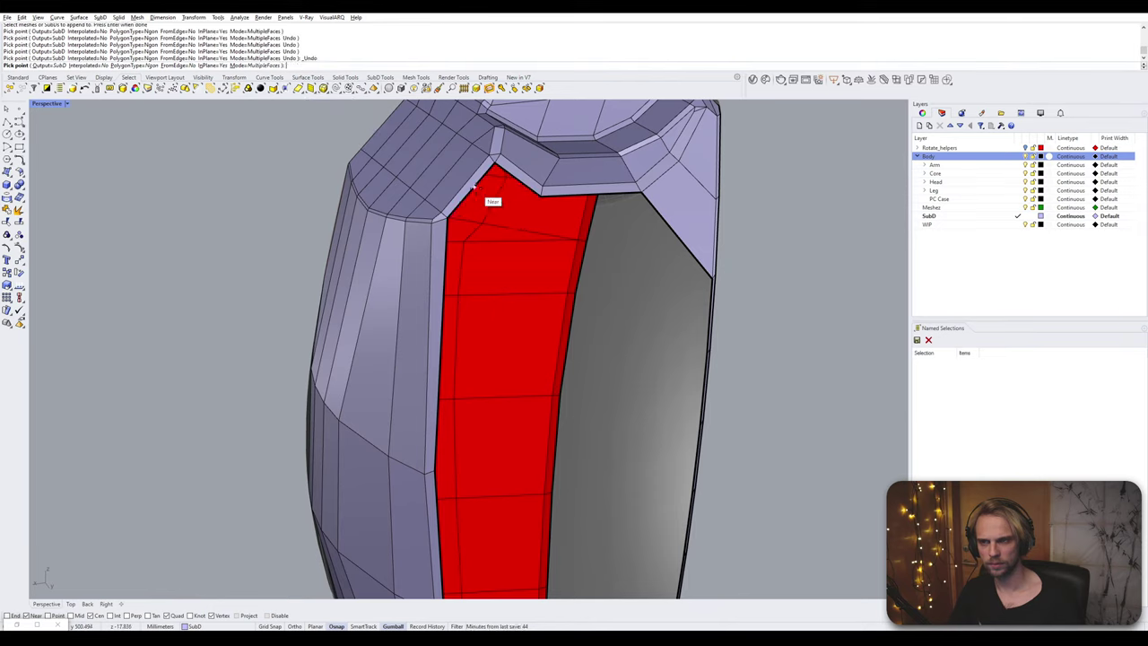
left_click(448, 218)
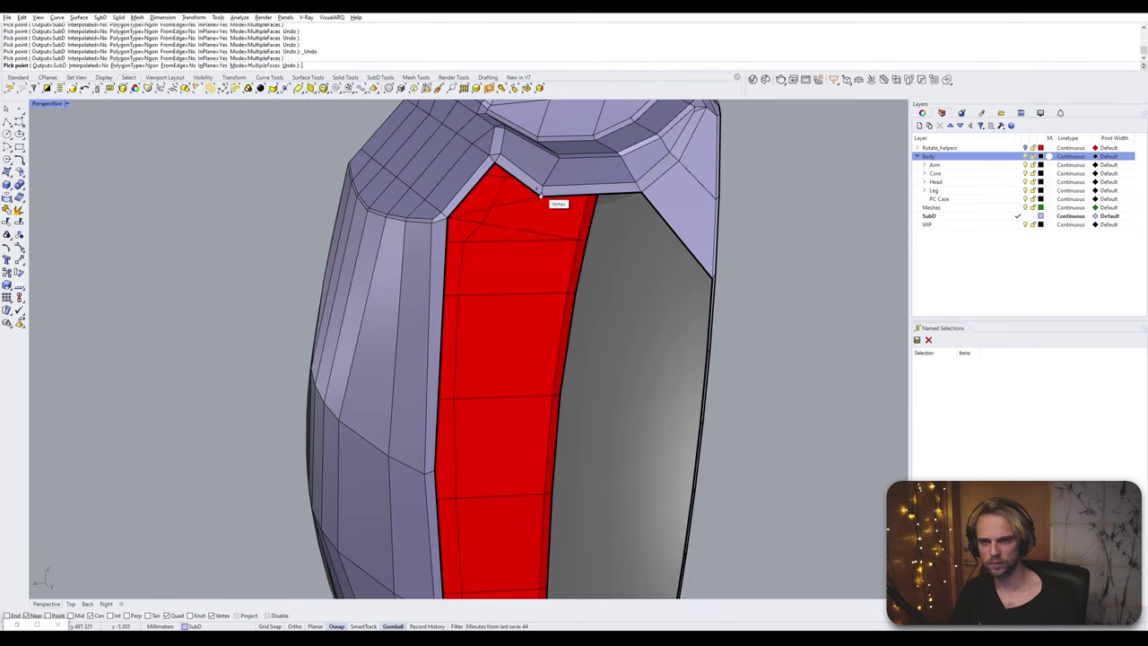
left_click(540, 194)
left_click(493, 168)
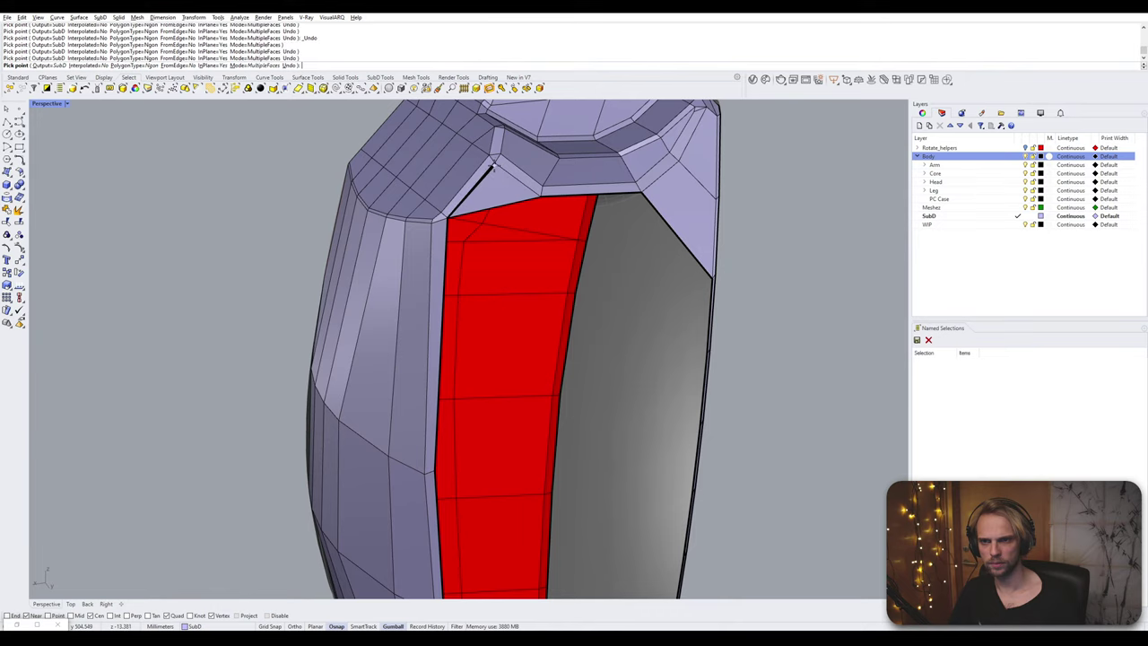
key("Return")
right_click_drag(497, 212, 449, 241)
scroll(468, 214, "up", 8)
scroll(499, 213, "down", 6)
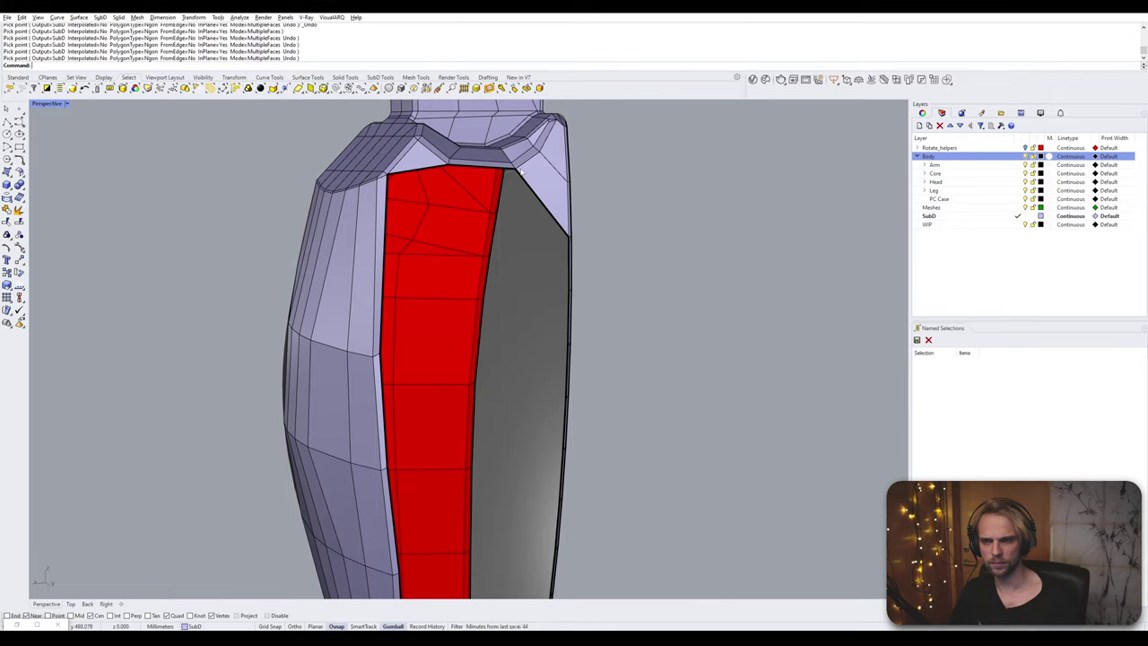
- Bridge the red area's left border edge to the right-side edge with 2 segments
left_click(388, 215, "ctrl+shift")
left_click(523, 184, "ctrl+shift")
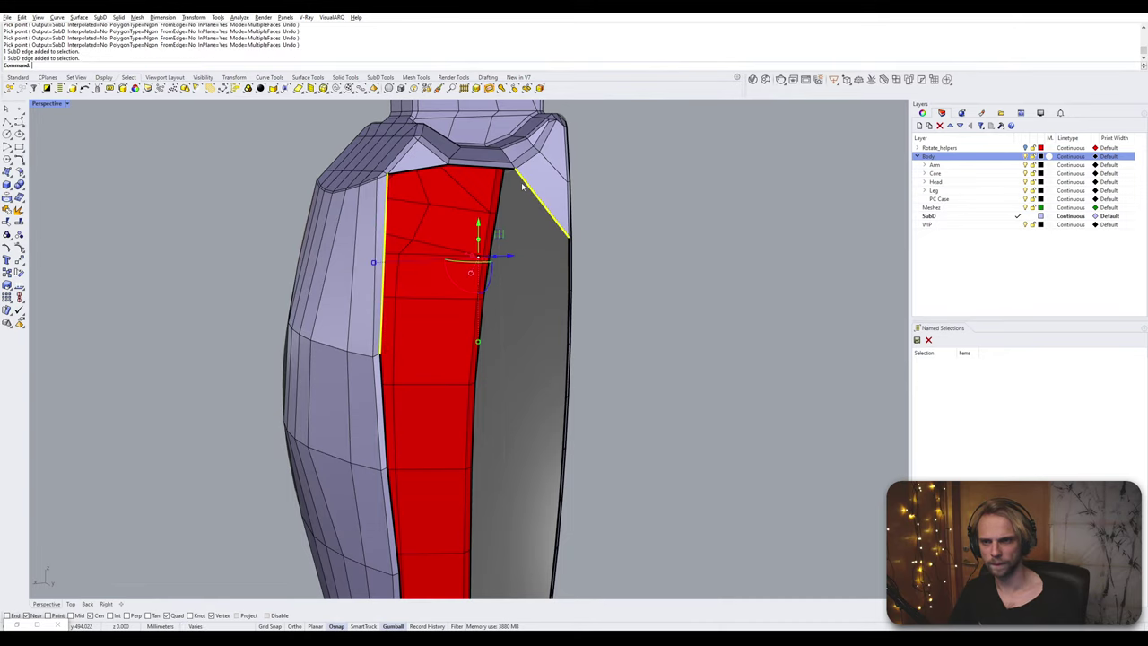
type("Bridge")
key("Return")
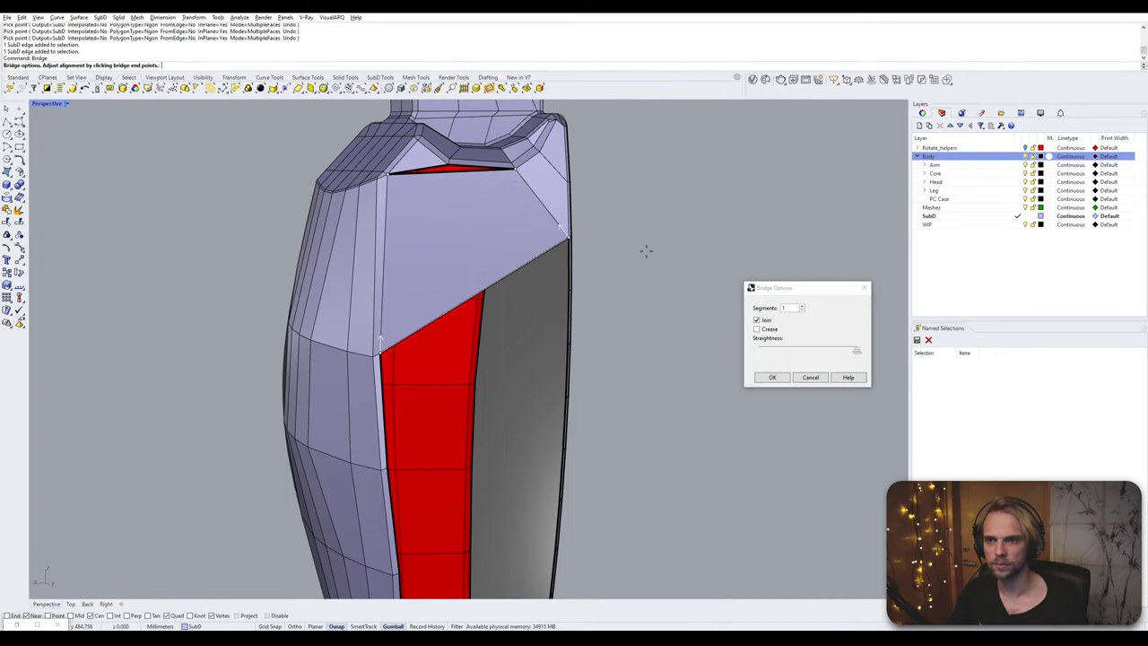
left_click(802, 306)
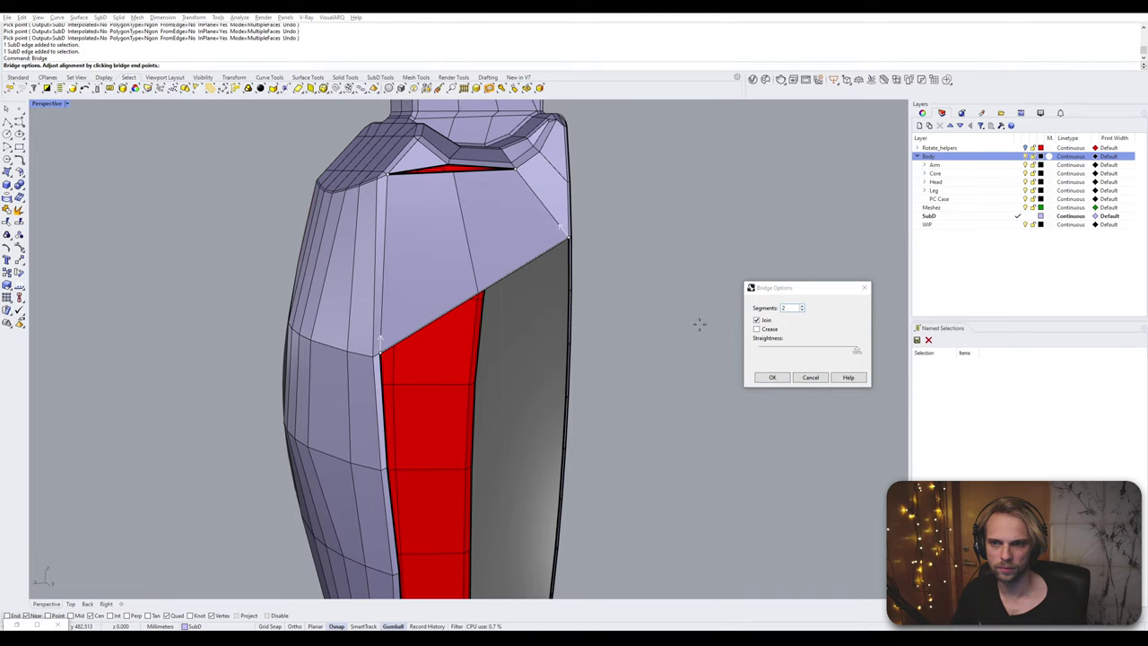
left_click(772, 377)
scroll(453, 169, "up", 5)
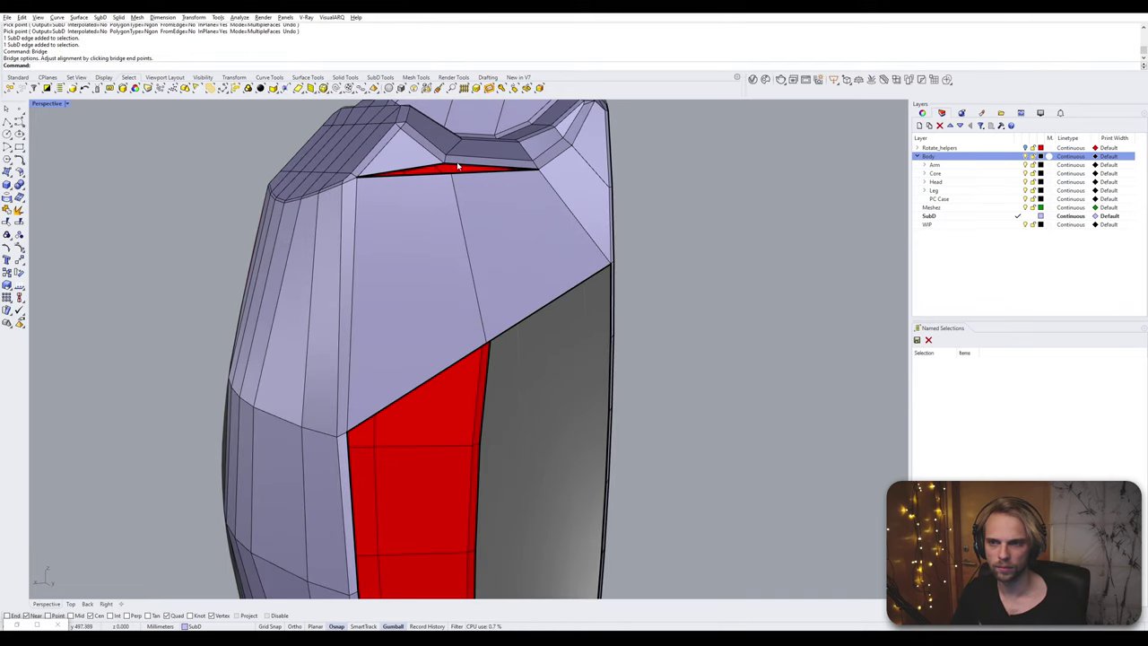
scroll(437, 169, "up", 5)
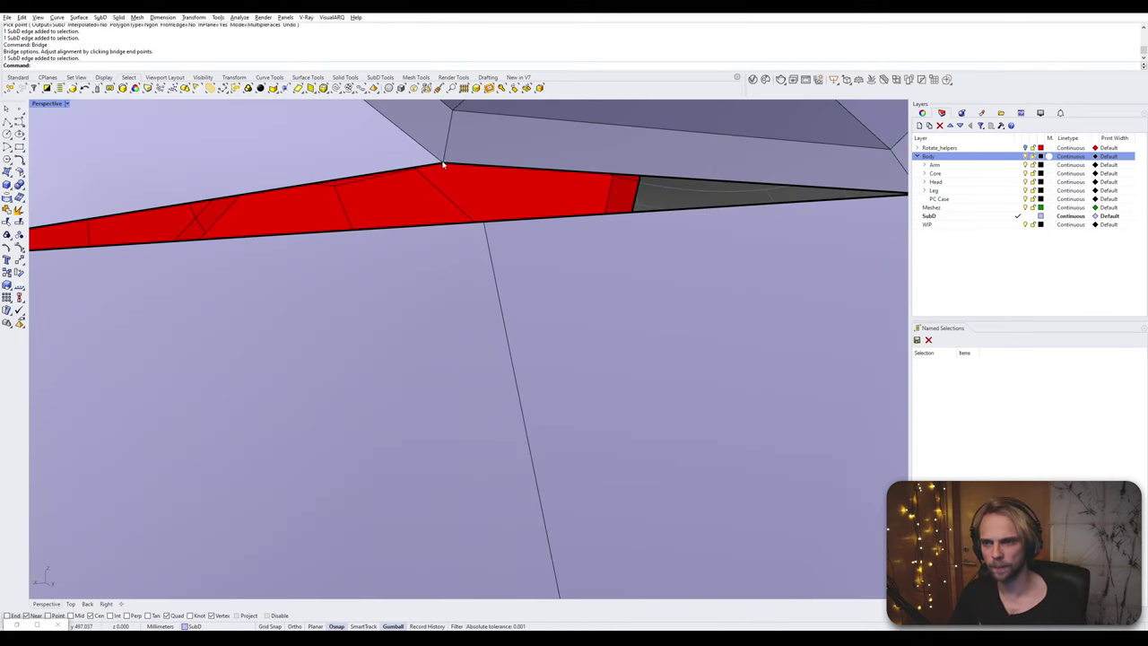
- Stitch the sliver's top and bottom vertices together at the top vertex
left_click(442, 163)
left_click(485, 224, "shift")
type("stitch")
key("Return")
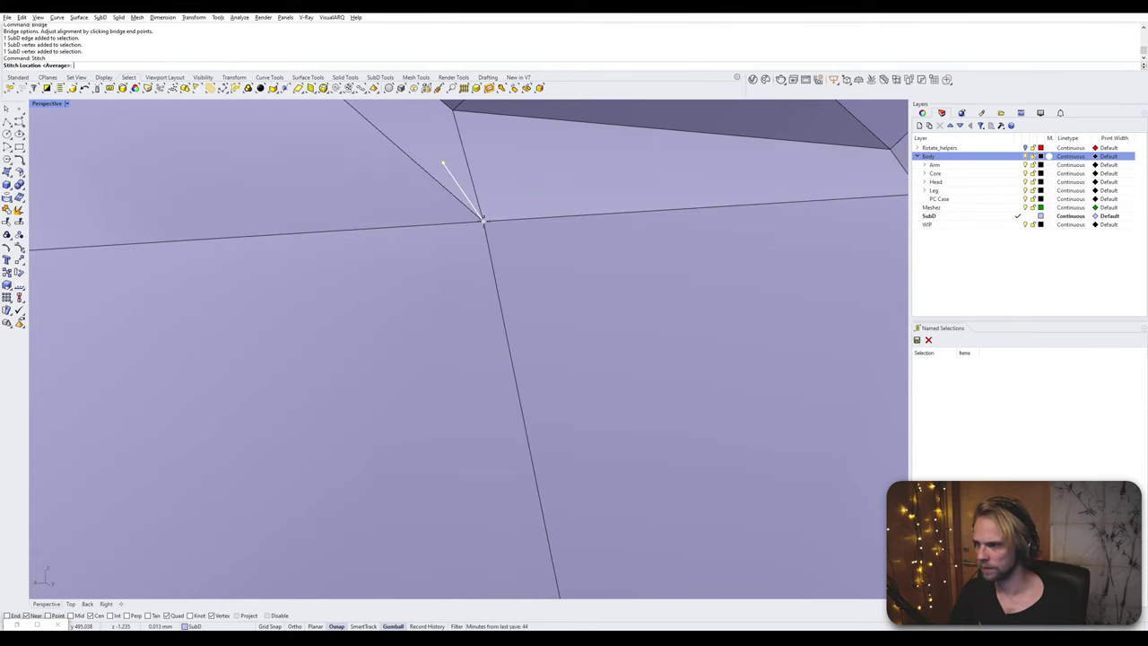
left_click(442, 166)
scroll(441, 171, "down", 5)
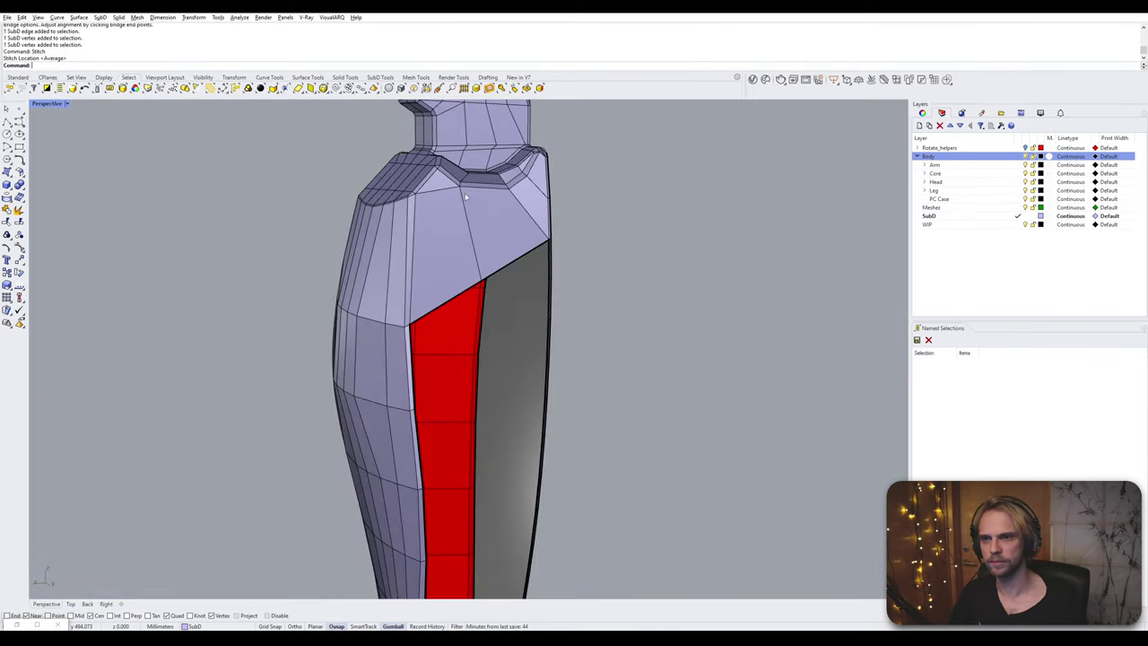
right_click_drag(441, 170, 448, 233)
scroll(451, 240, "up", 3)
scroll(422, 251, "up", 4)
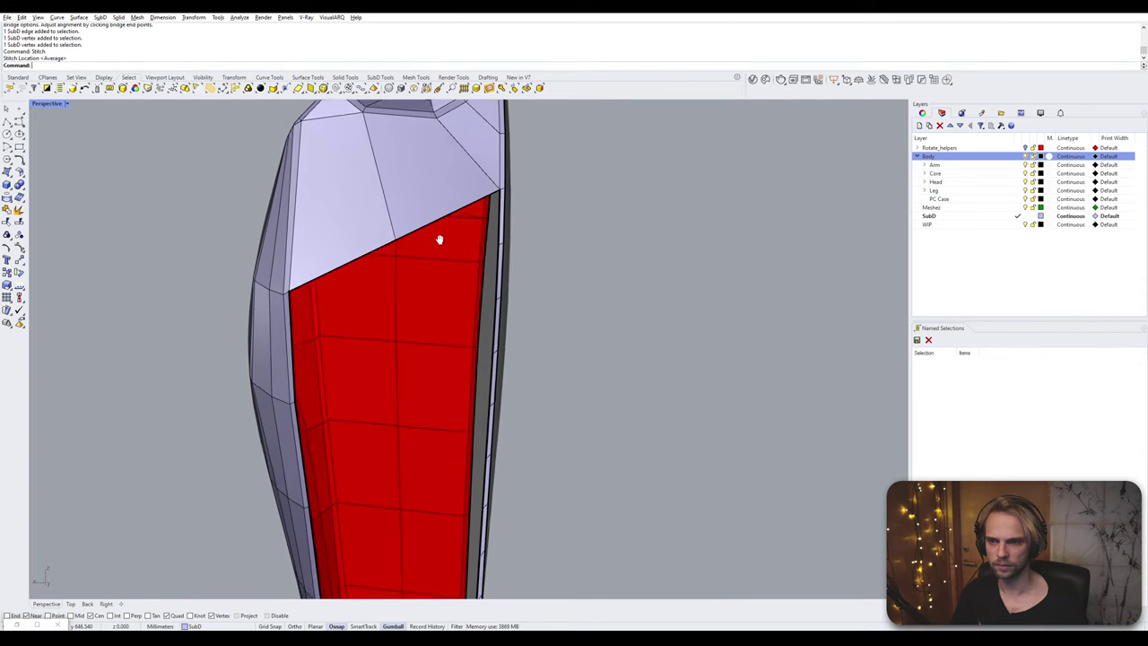
- Bridge the red opening's top border edge to its vertical right edge
left_click(437, 222)
left_click(505, 258, "shift")
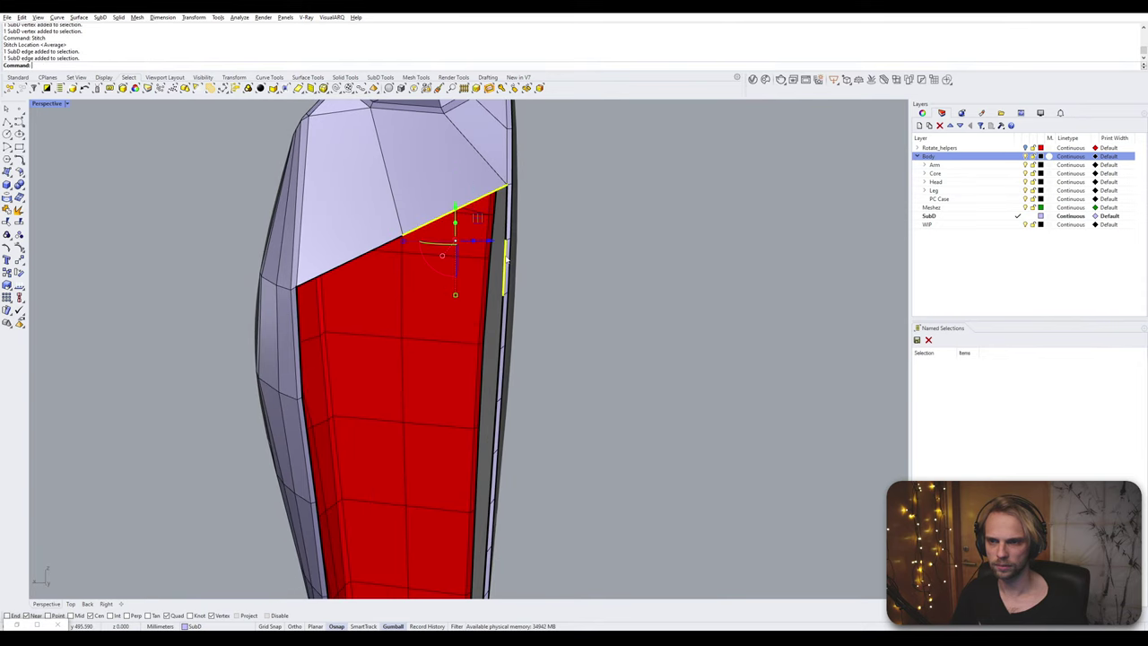
key("Return")
key("Return")
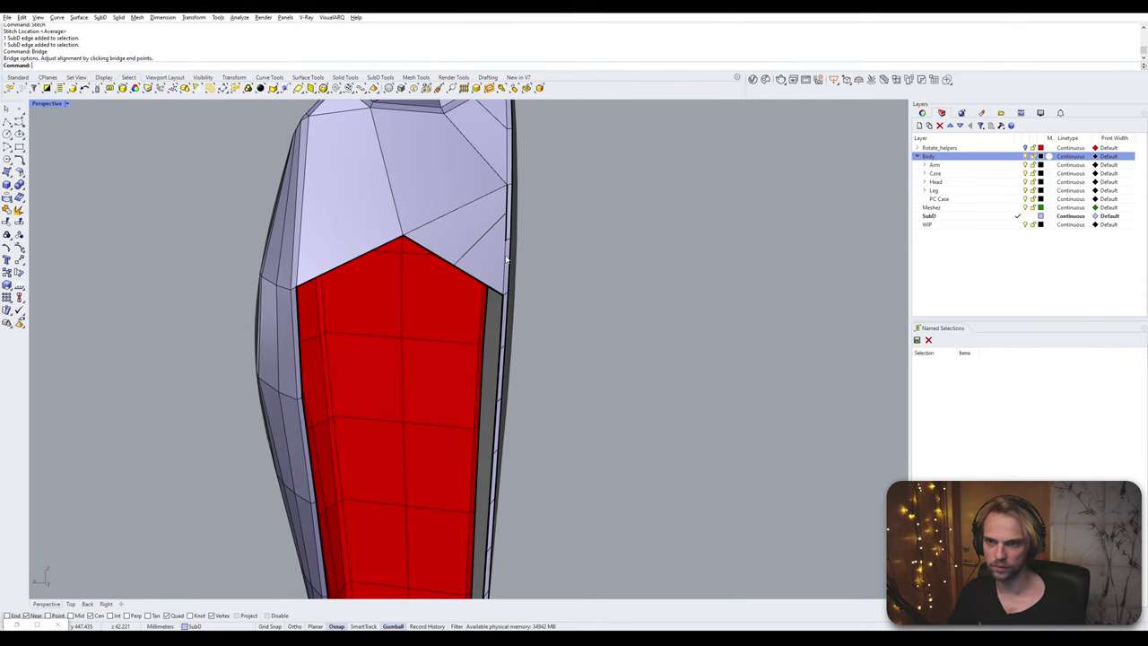
key("ctrl+z")
left_click(475, 205)
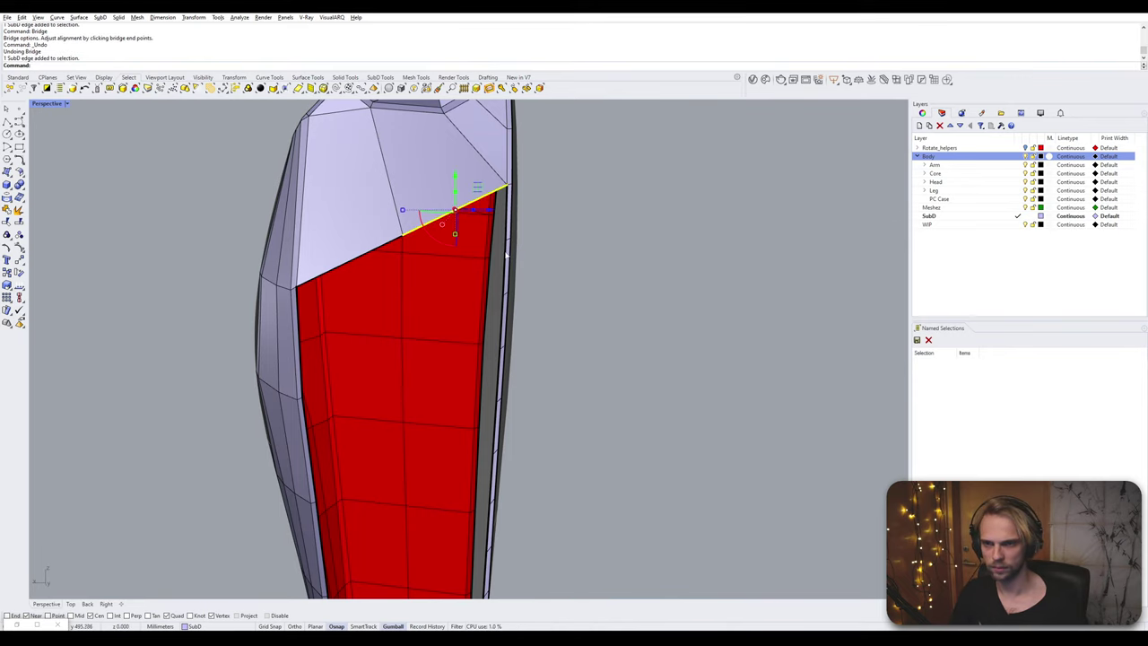
left_click(505, 259, "shift")
key("Return")
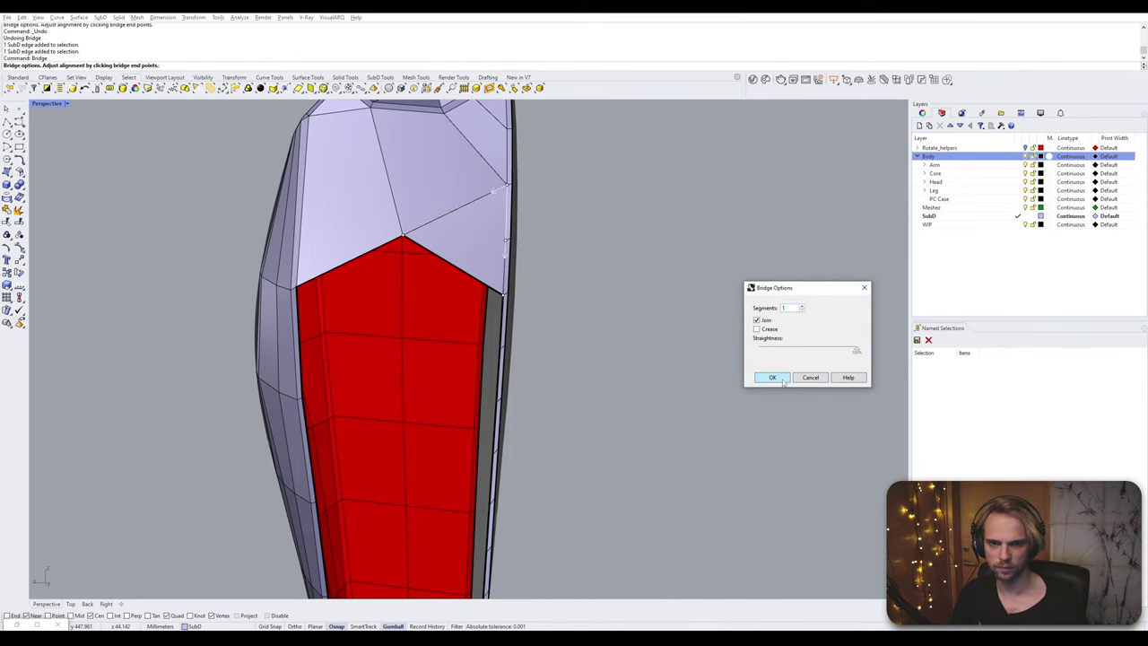
left_click(782, 378)
right_click_drag(673, 386, 521, 333)
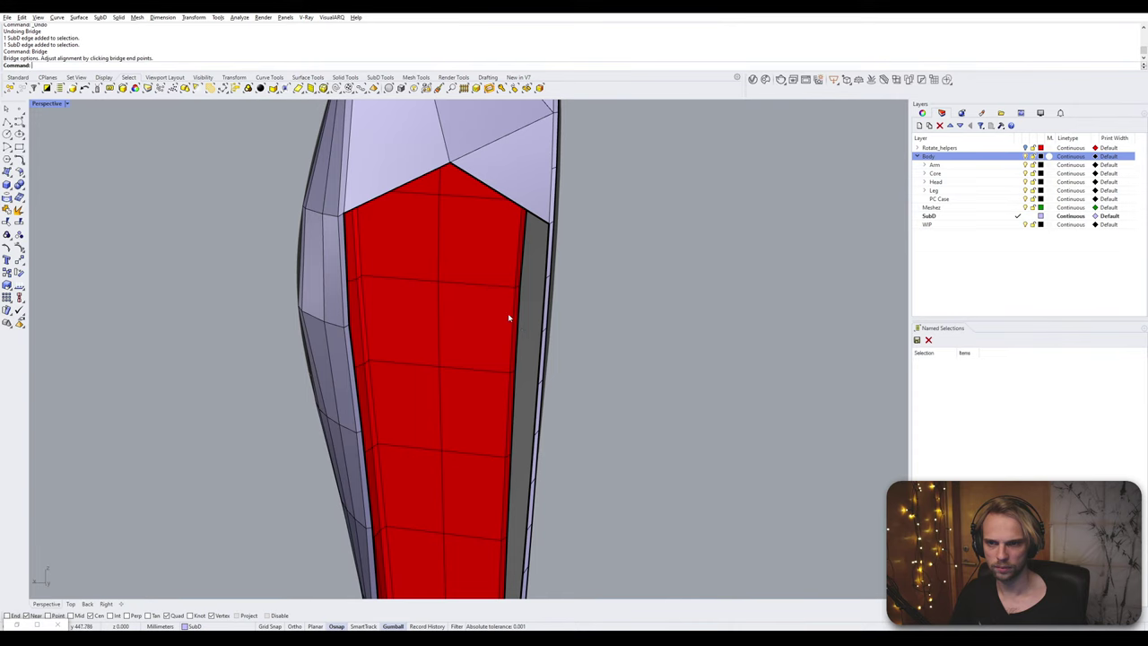
right_click_drag(535, 292, 445, 274)
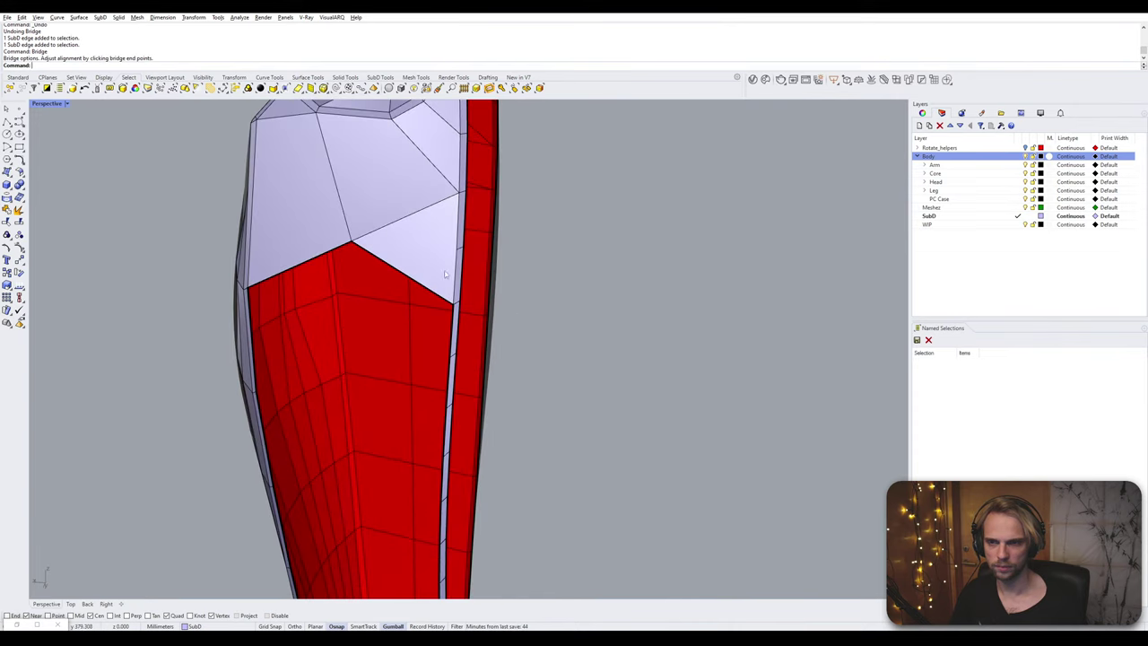
- Delete the leftover triangular face at the side seam
left_click(430, 253, "ctrl+shift")
key("Delete")
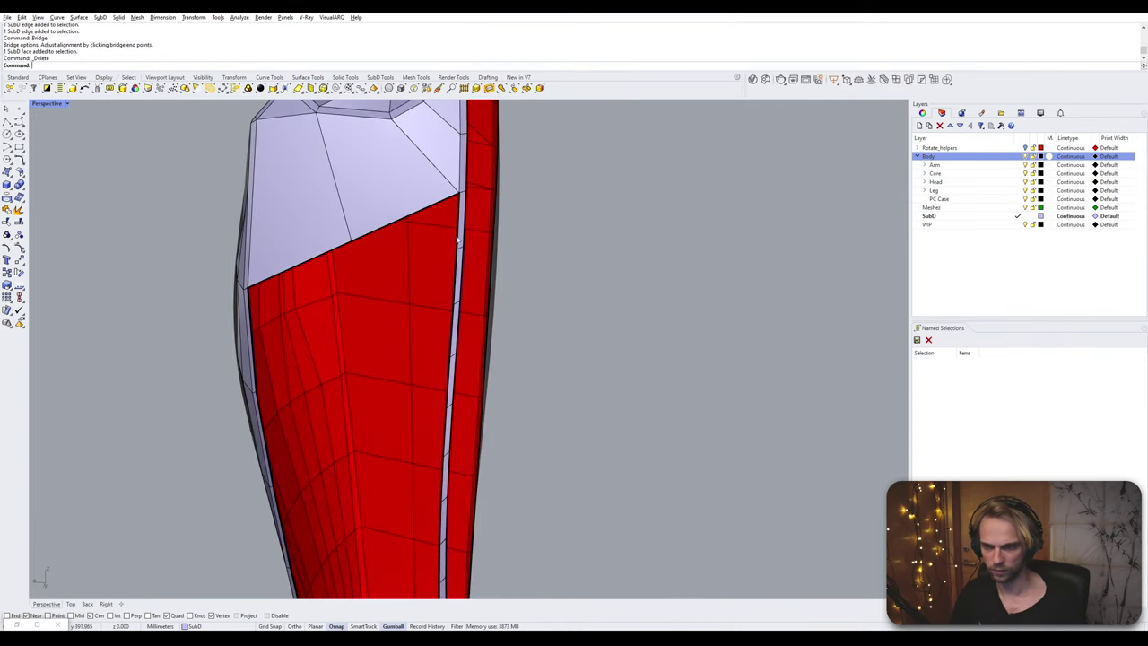
left_click(460, 250, "ctrl+shift")
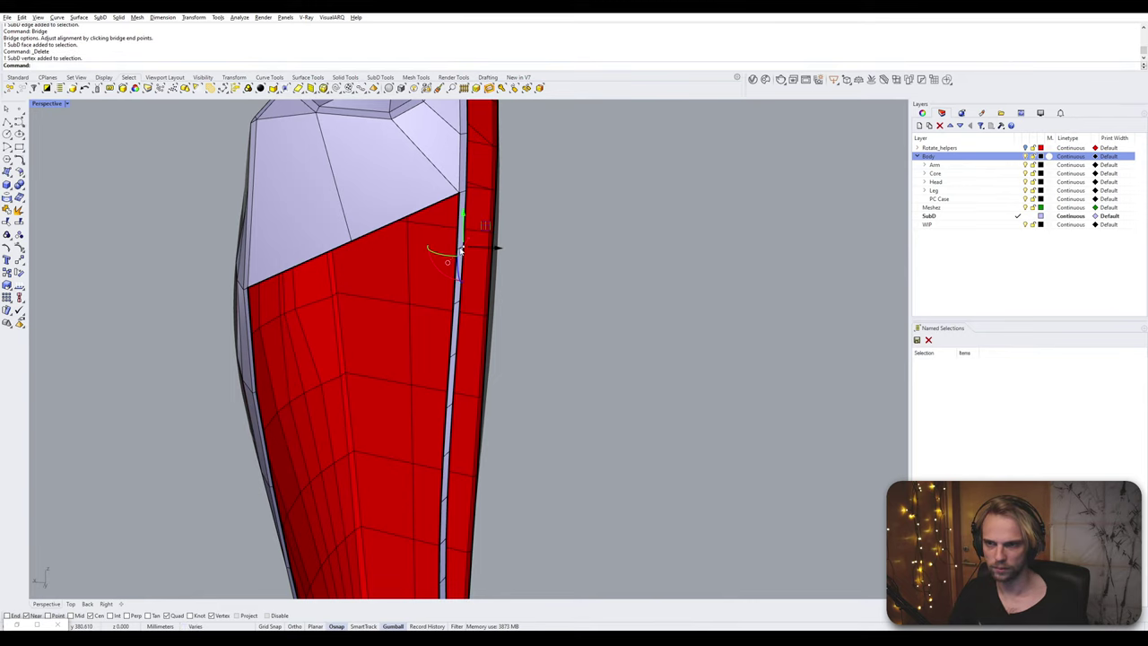
key("Escape")
scroll(460, 251, "up", 2)
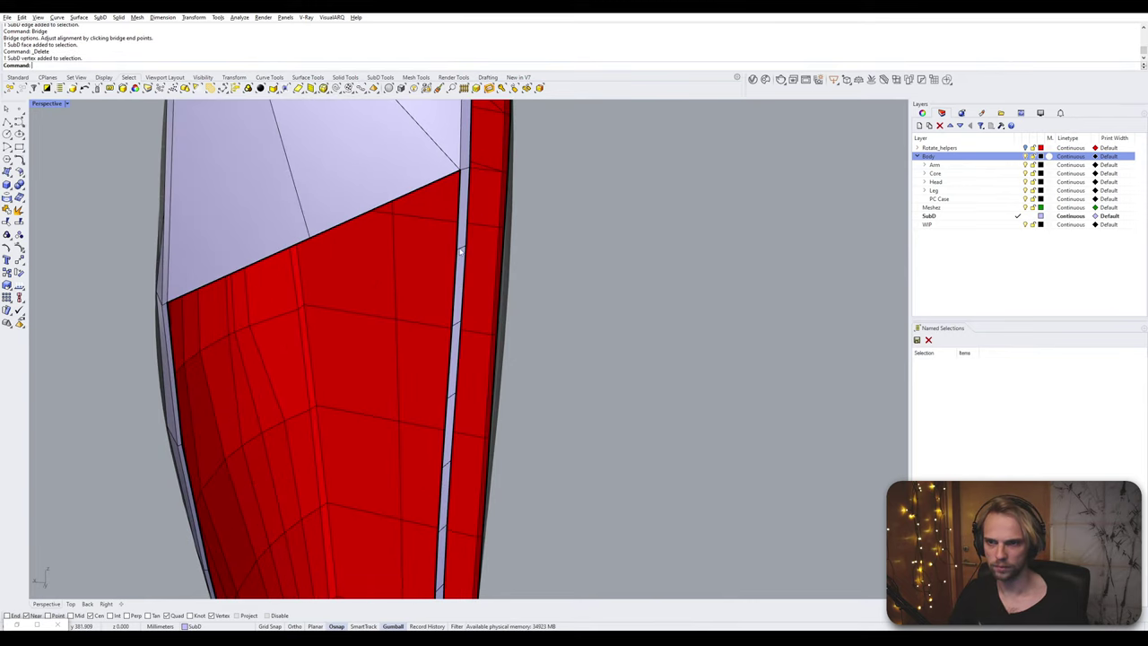
left_click(460, 251, "ctrl+shift")
scroll(461, 249, "down", 4)
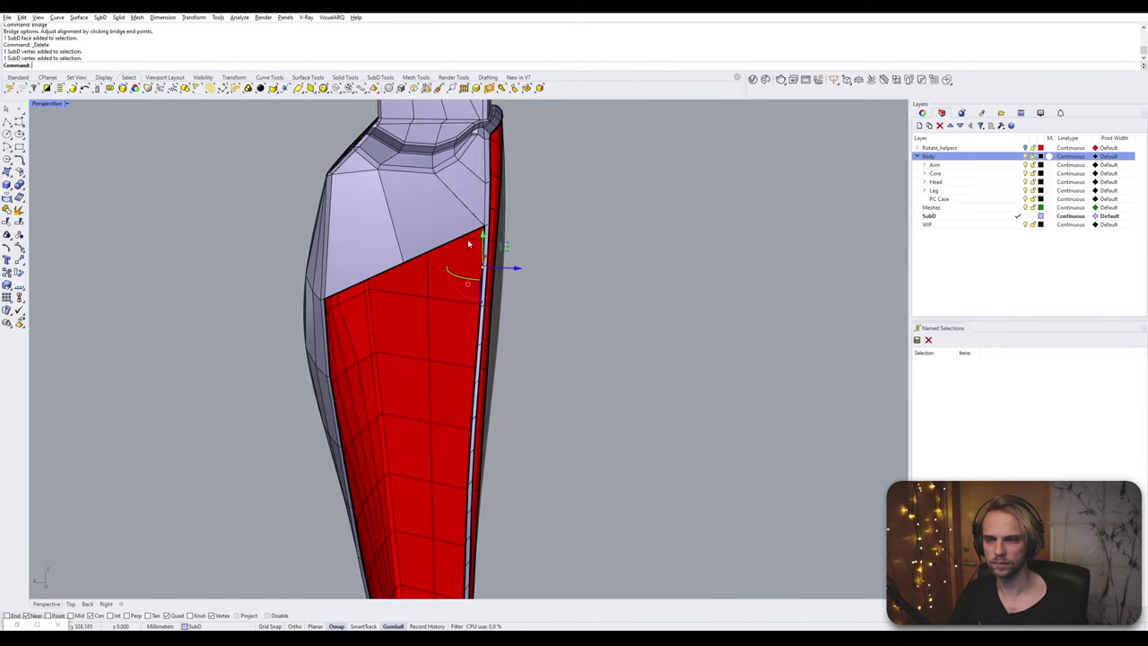
scroll(473, 232, "up", 2)
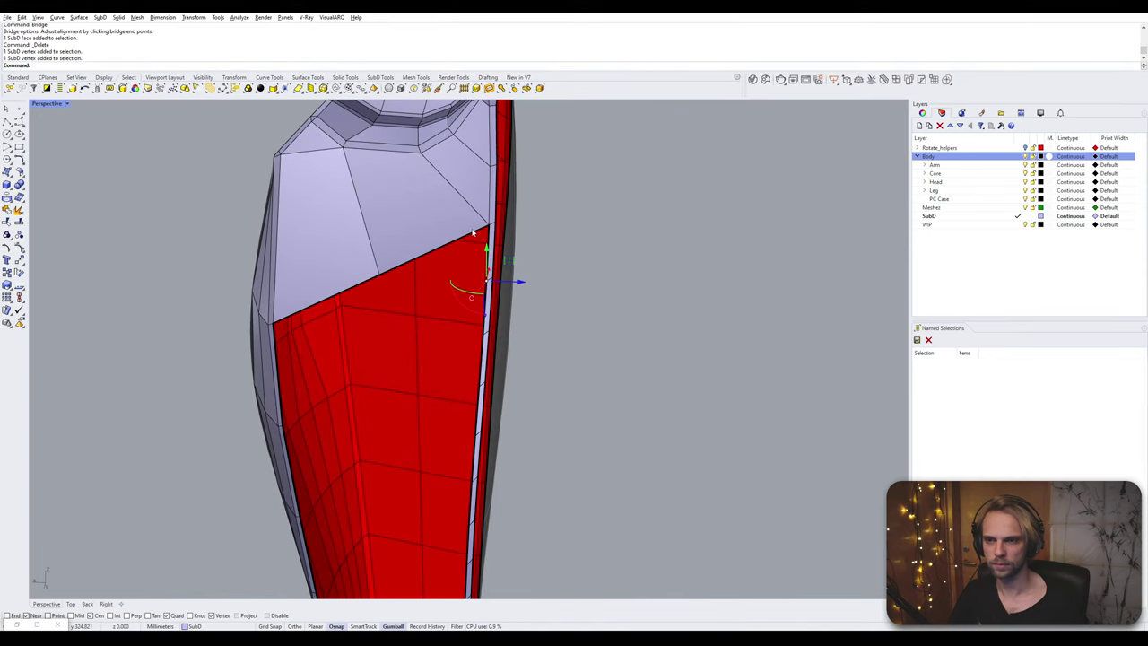
scroll(487, 282, "up", 3)
- Delete the two stray edges along the side seam
left_click(480, 289, "ctrl+shift")
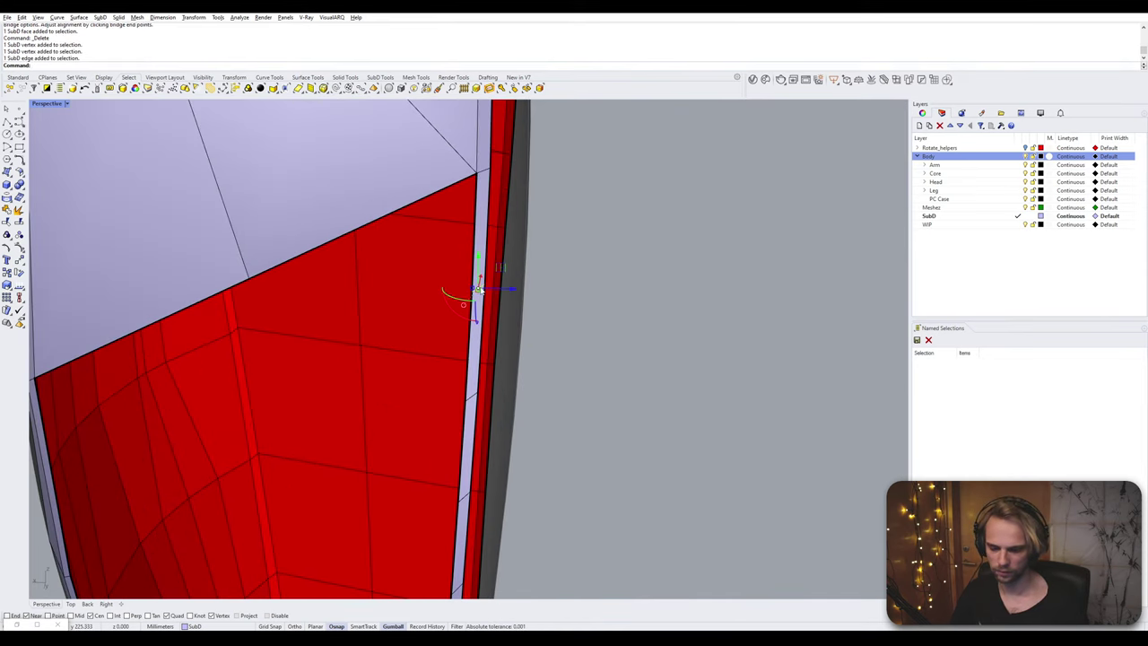
key("Delete")
scroll(476, 288, "down", 3)
scroll(476, 288, "up", 2)
mouse_move(425, 311)
right_mouse_down("shift")
mouse_move(454, 284)
mouse_move(511, 296)
mouse_move(507, 282)
mouse_move(354, 278)
mouse_move(410, 277)
mouse_move(398, 302)
mouse_move(445, 349)
mouse_move(336, 320)
mouse_move(442, 288)
mouse_move(431, 304)
right_mouse_up("shift")
left_click(508, 287)
key("Delete")
scroll(508, 289, "down", 4)
- Bridge the first side gap between its two opposite edges
left_click(415, 314, "ctrl+shift")
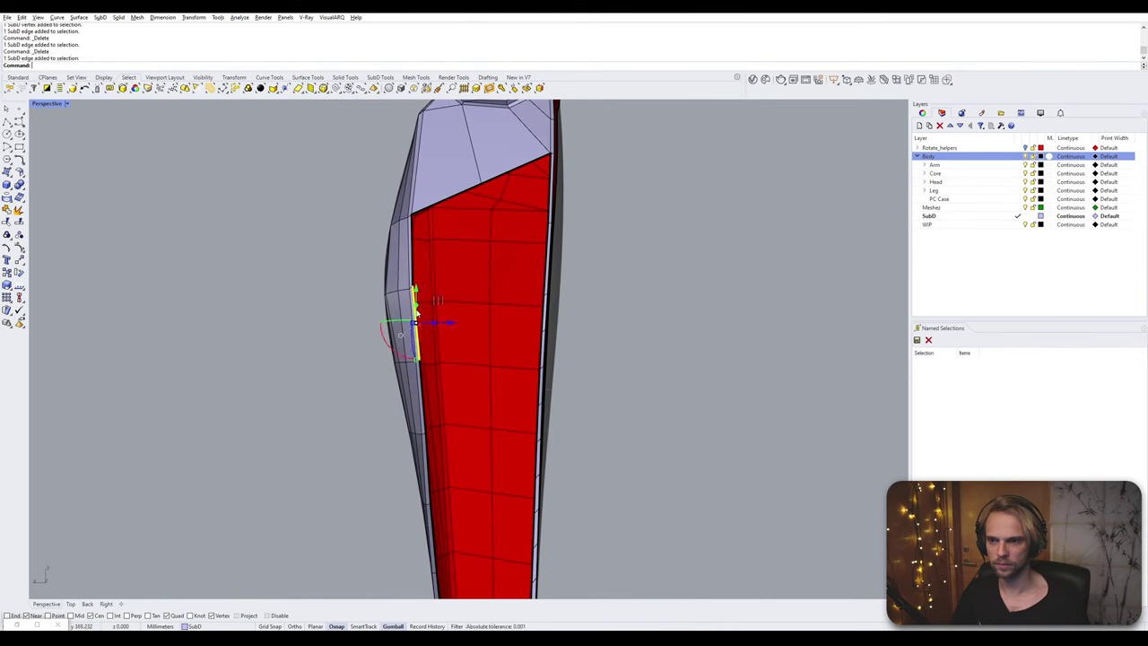
left_click(544, 261, "ctrl+shift")
right_click_drag(536, 272, 530, 321)
scroll(529, 269, "down", 6)
scroll(504, 355, "up", 5)
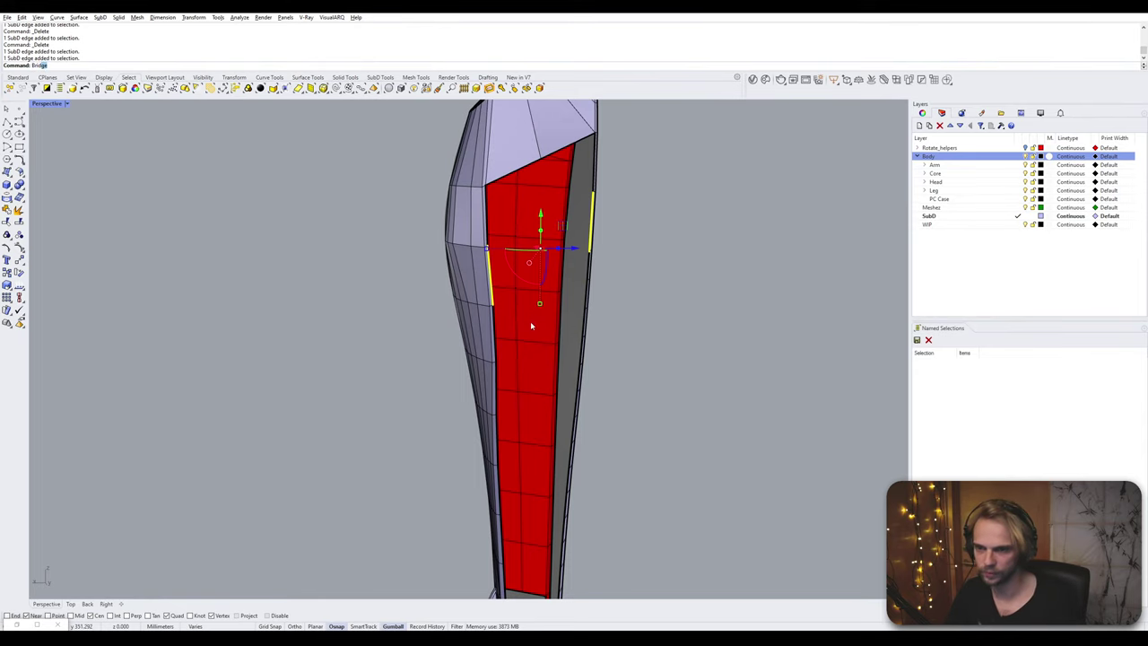
key("Return")
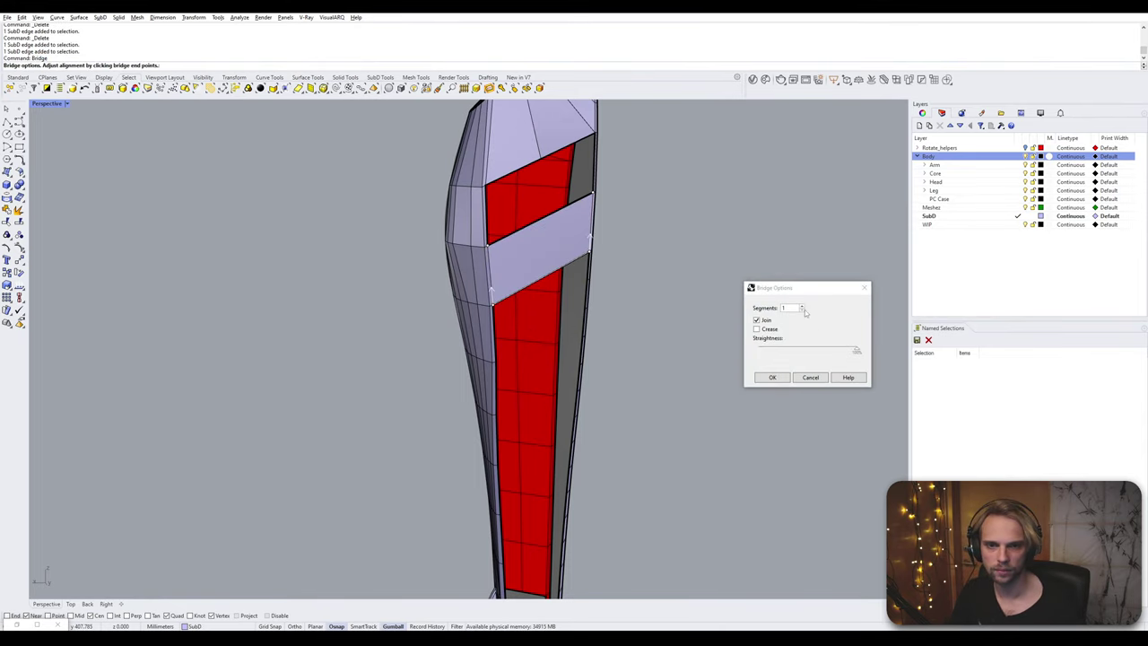
left_click(772, 377)
- Bridge the red strip's edge loop, minus its left vertical edge, with 2 segments
right_click_drag(550, 232, 484, 258)
double_click(522, 247)
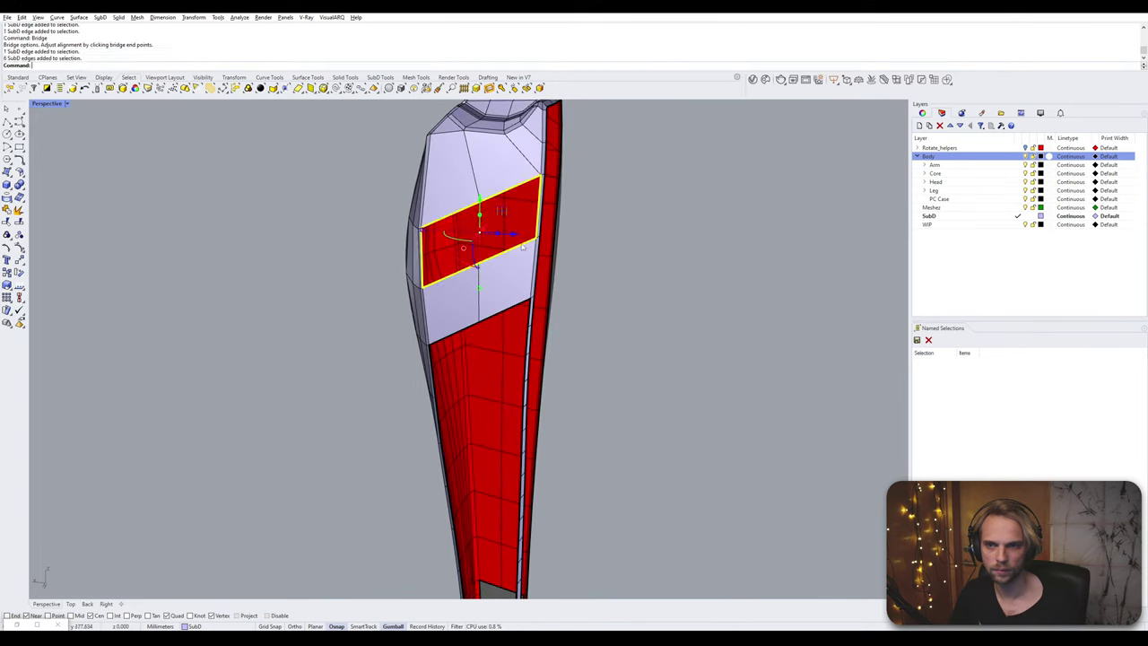
left_click(540, 222, "ctrl")
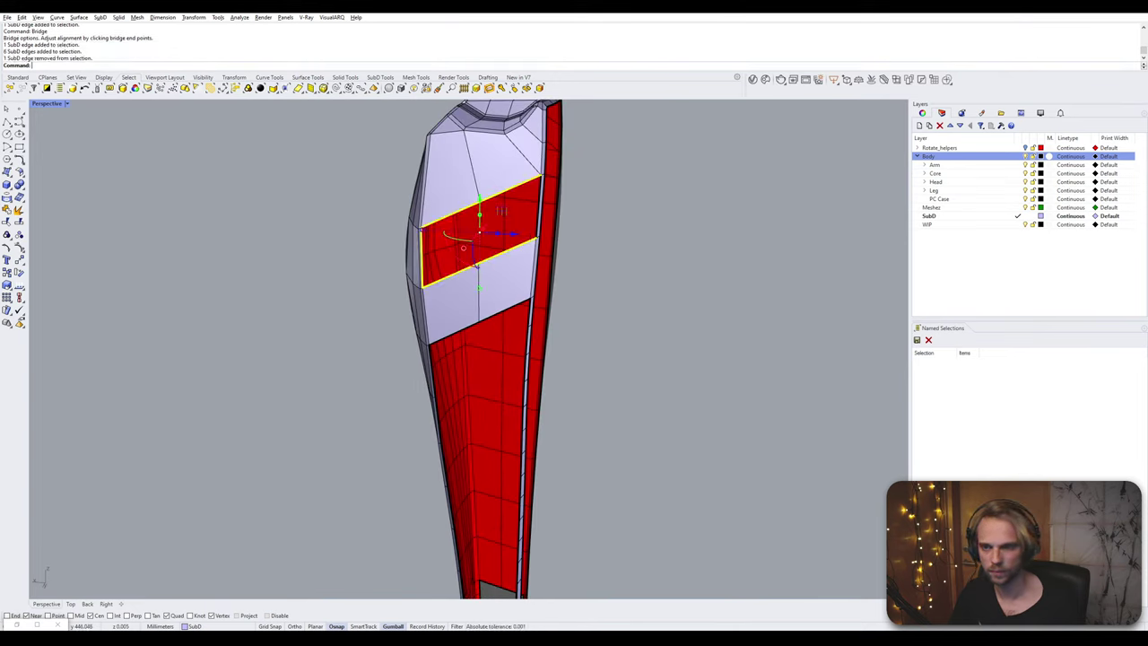
left_click(422, 262, "ctrl")
right_click(424, 259)
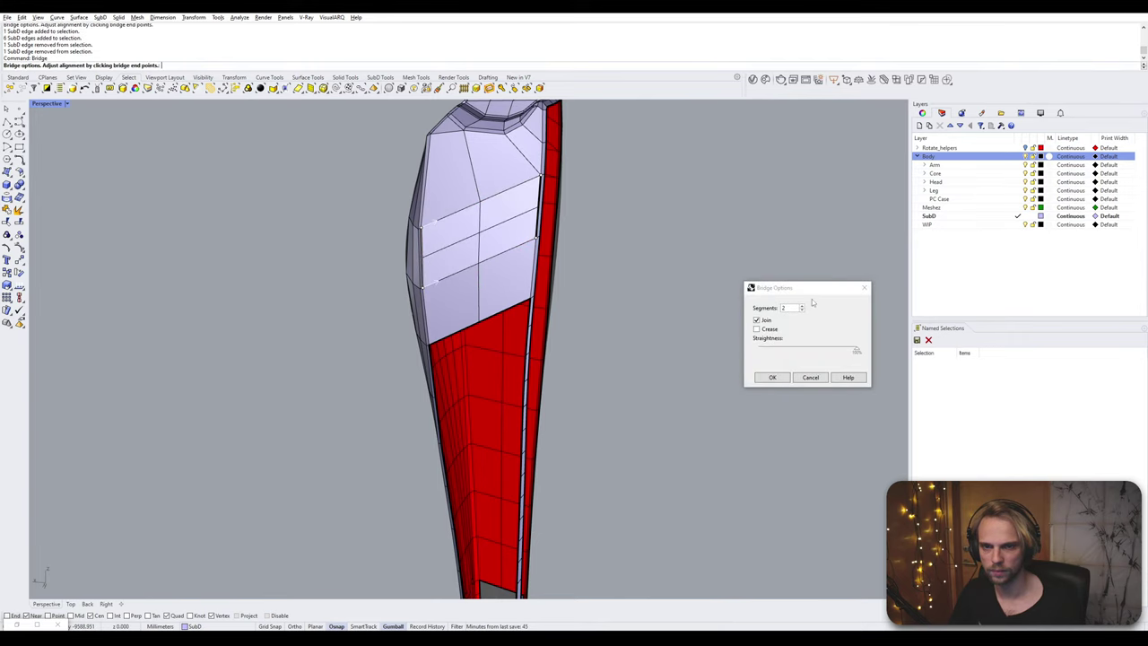
left_click(771, 376)
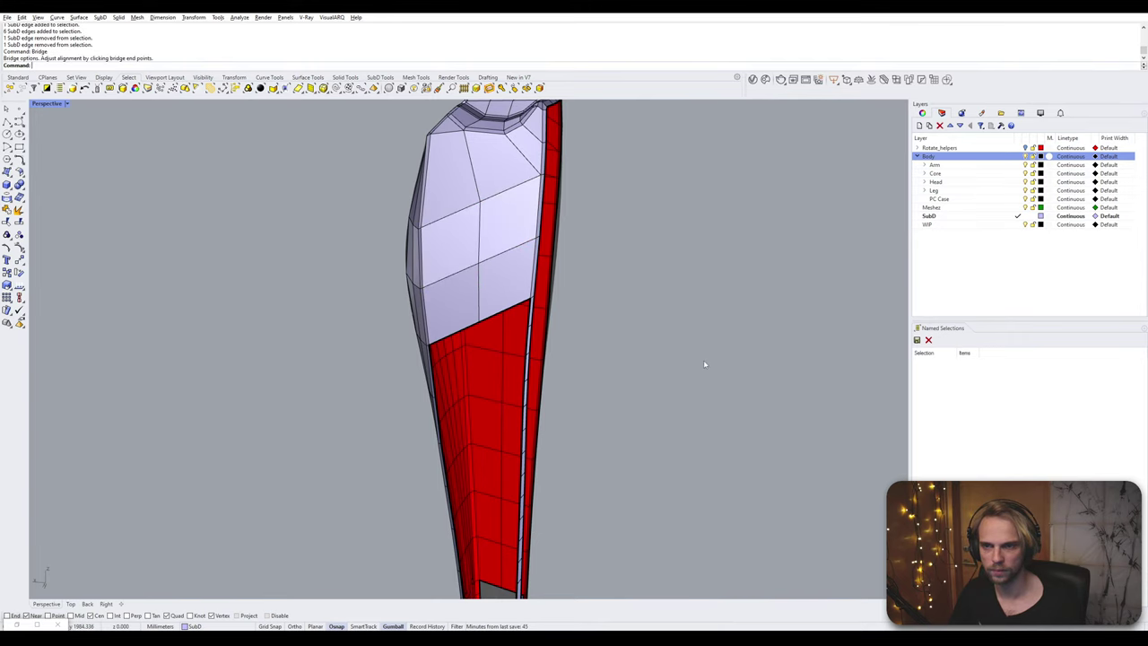
right_click_drag(703, 359, 491, 377)
- Try a bridge across the upper front gap's edges, then cancel it
scroll(436, 212, "up", 5)
right_click_drag(436, 212, 400, 290, "shift")
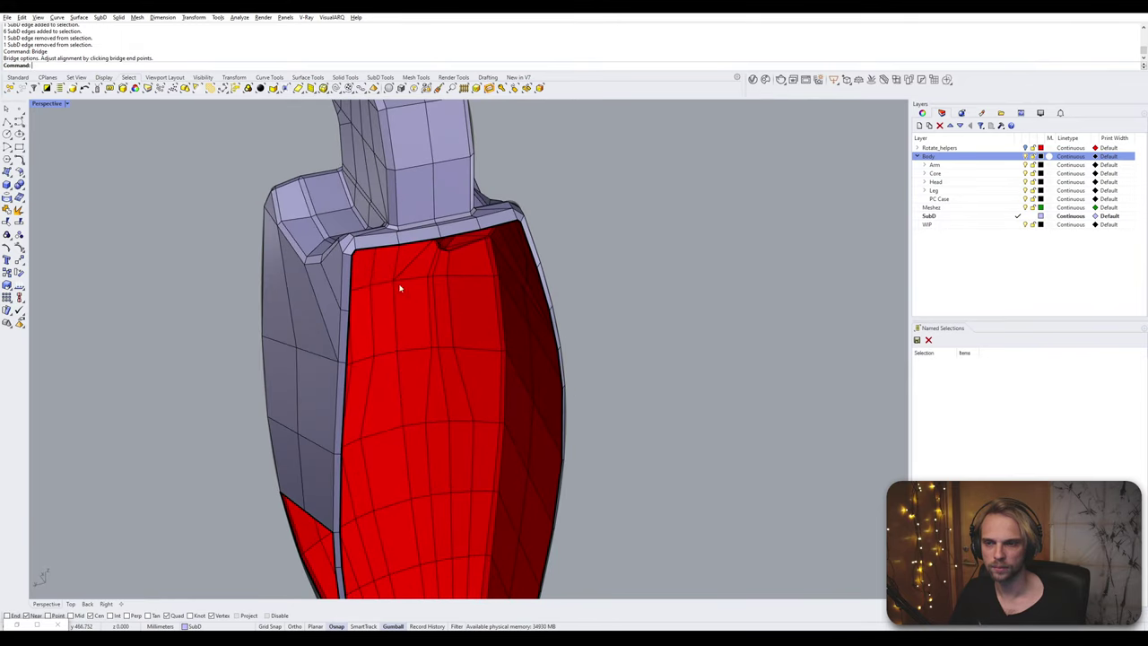
scroll(363, 267, "up", 3)
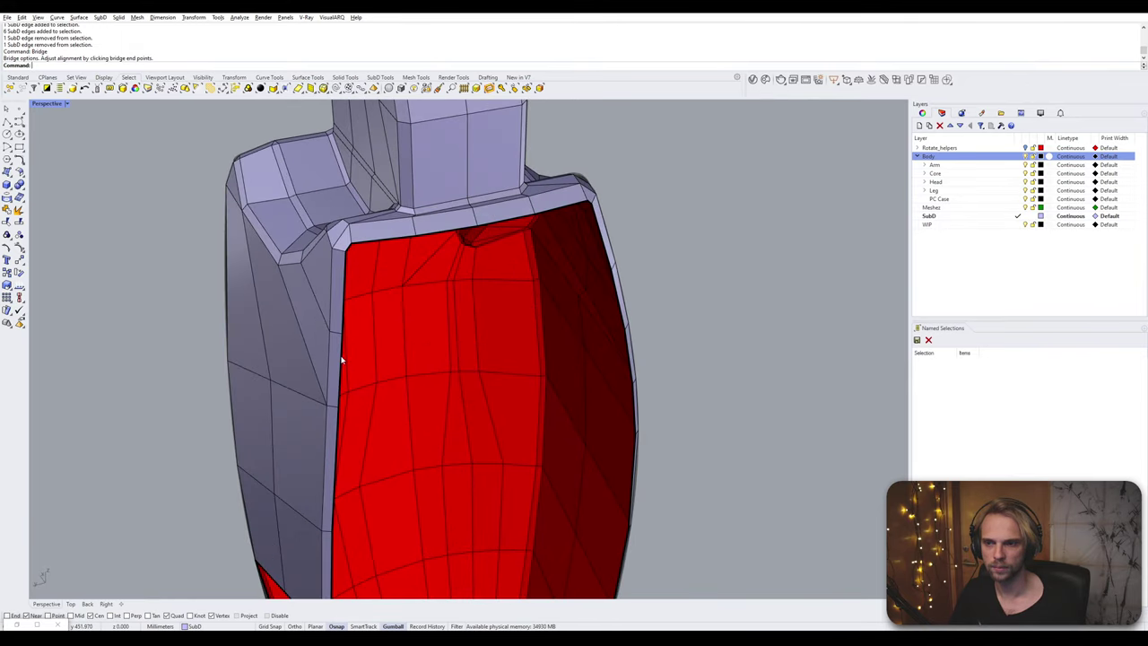
scroll(364, 354, "down", 6)
right_click_drag(371, 346, 312, 383)
scroll(485, 254, "up", 4)
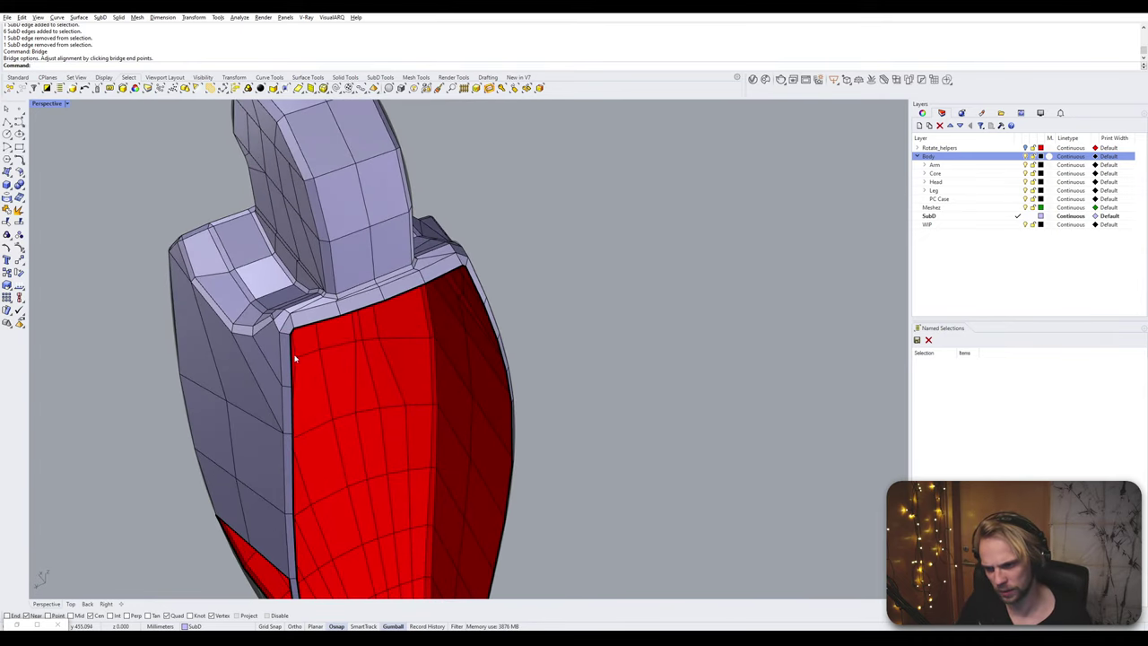
left_click(290, 356)
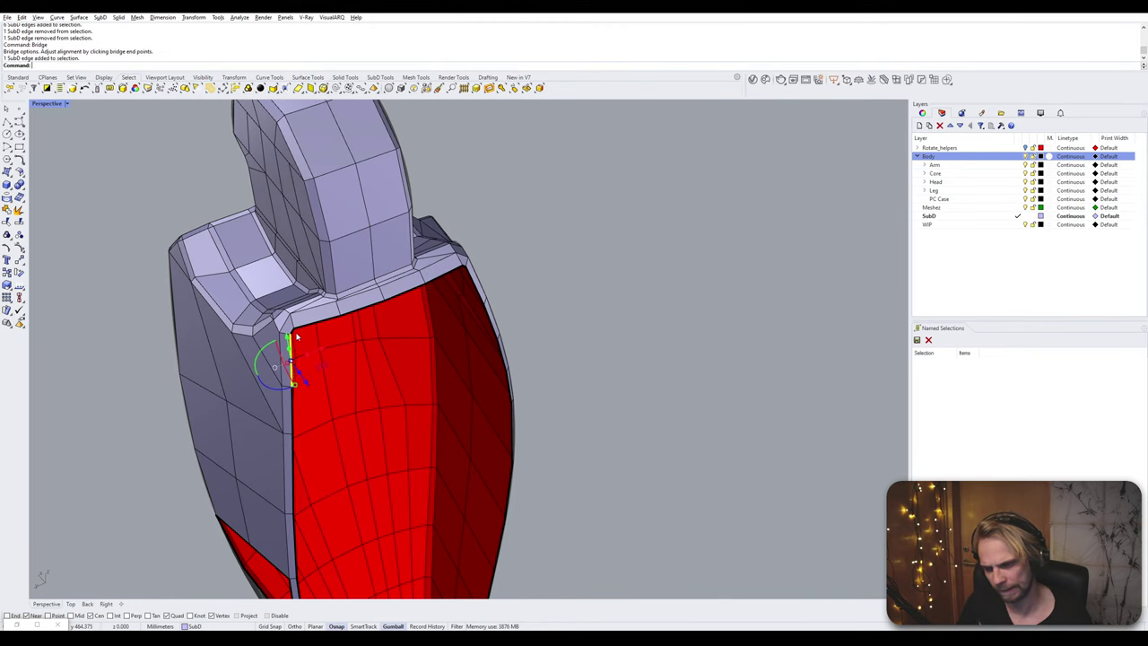
left_click(475, 285)
key("Return")
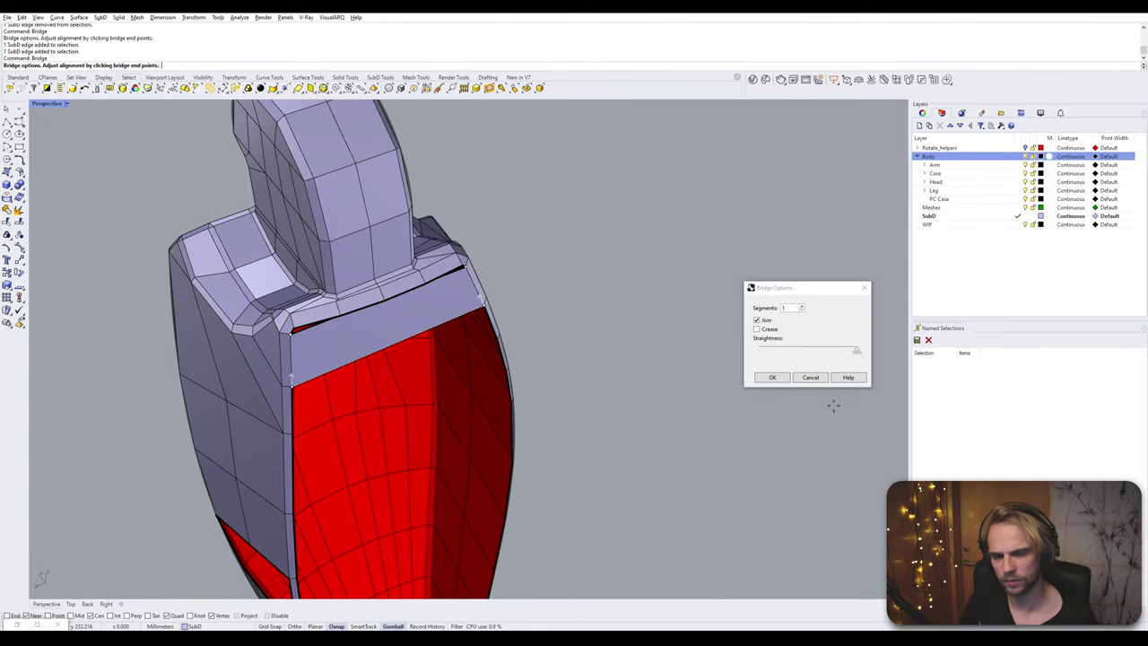
left_click(812, 378)
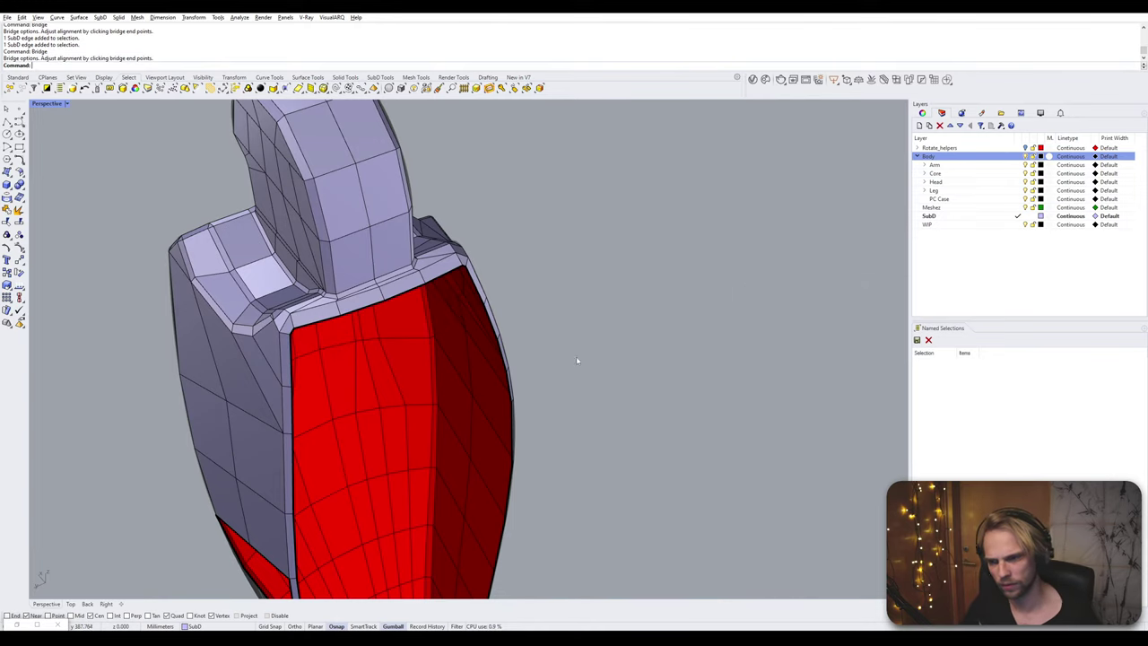
- Bridge the upper front gap's left and right edges with a 6-segment strip
left_click(293, 412)
left_click(492, 326, "shift")
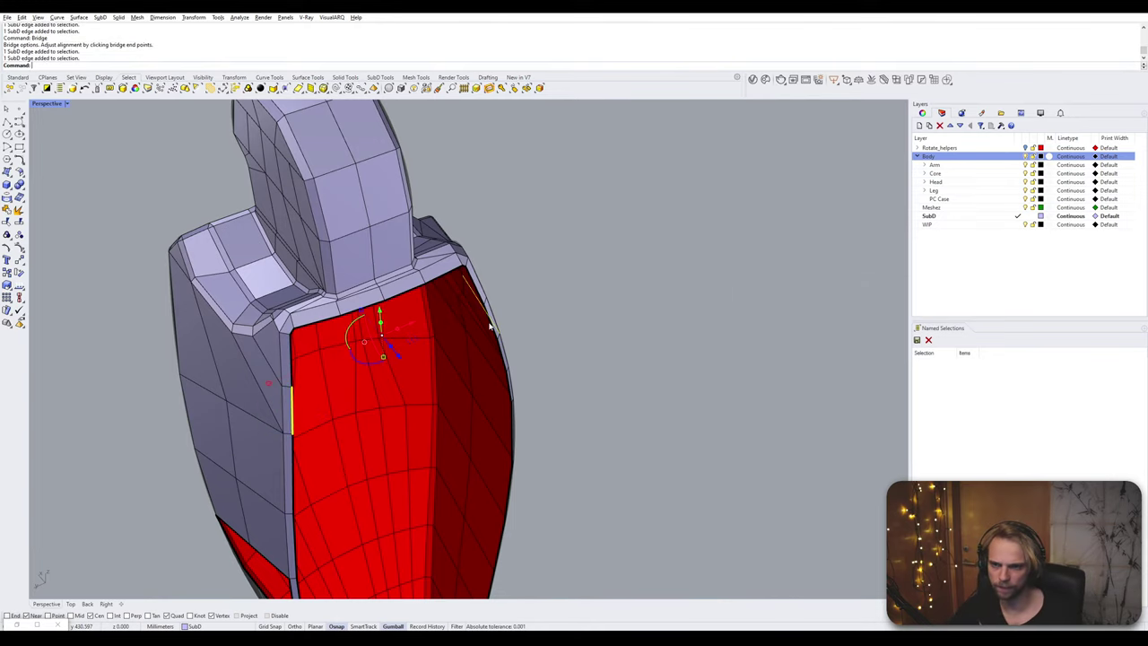
left_click(466, 293, "ctrl")
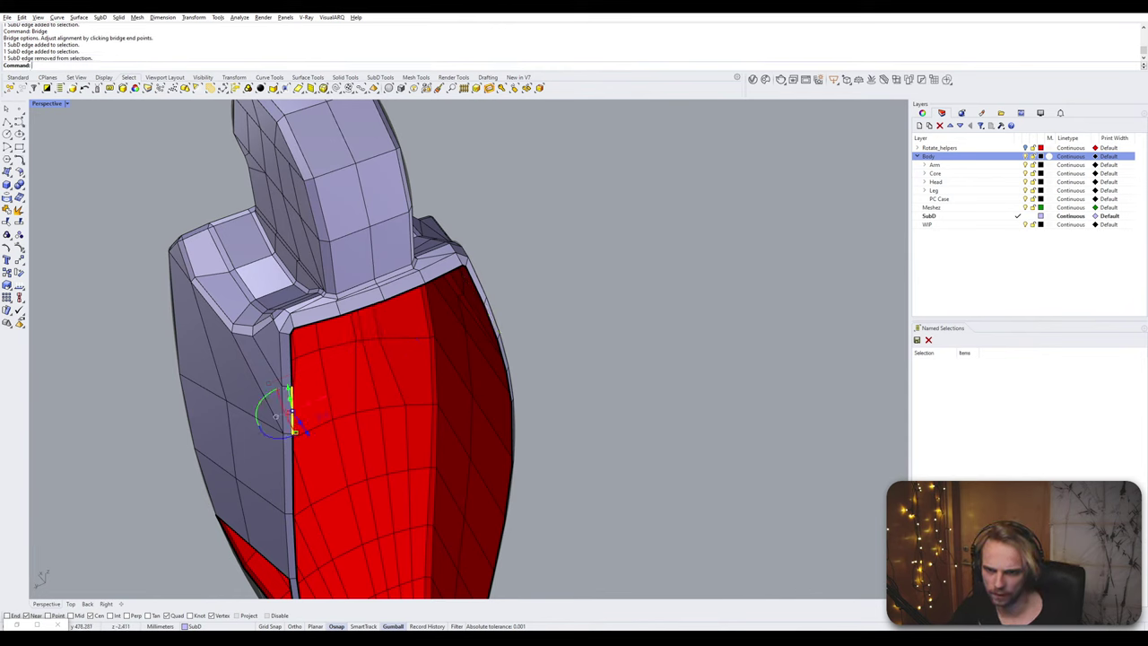
left_click(490, 317, "shift")
right_click_drag(467, 327, 400, 278)
right_click(428, 362)
right_click_drag(405, 166, 410, 260, "shift")
scroll(408, 254, "up", 3)
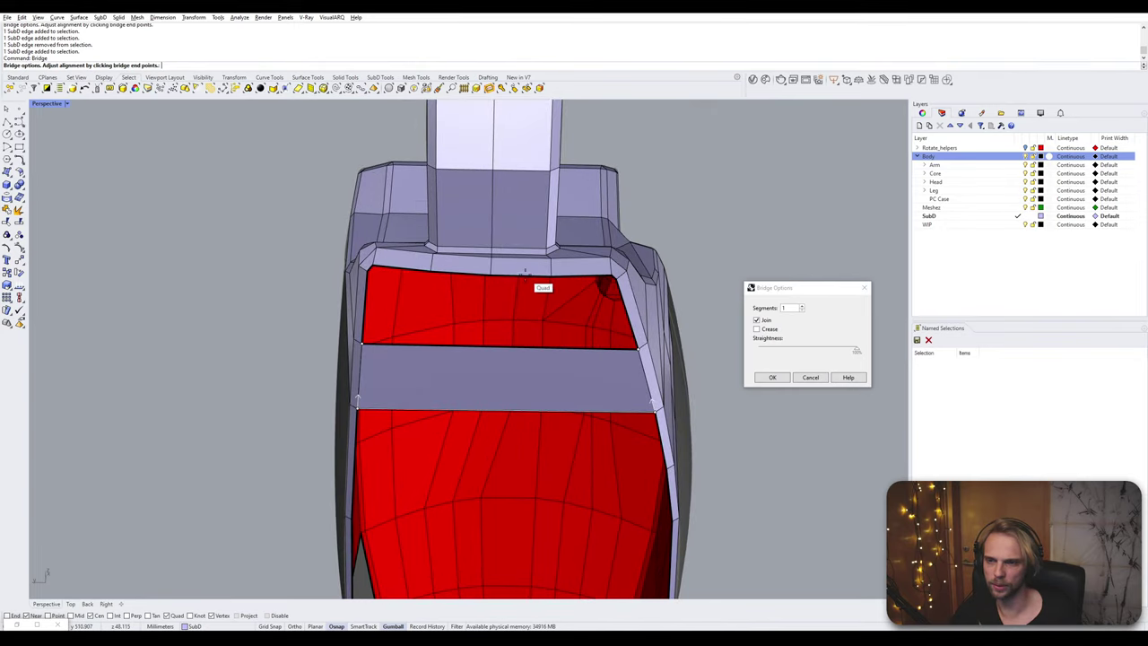
left_click(803, 306)
left_click(803, 306)
left_click(802, 306)
left_click(802, 306)
left_click(803, 306)
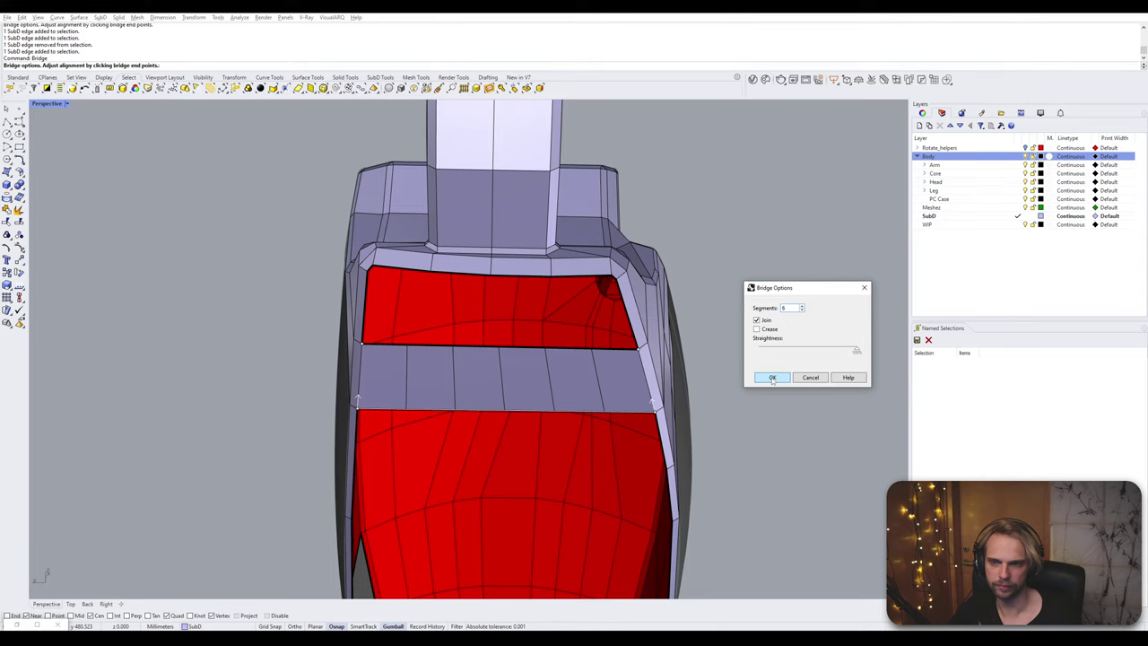
left_click(772, 377)
- Select the upper red face's edge loop and start a bridge, then cancel it
double_click(392, 348, "ctrl+shift")
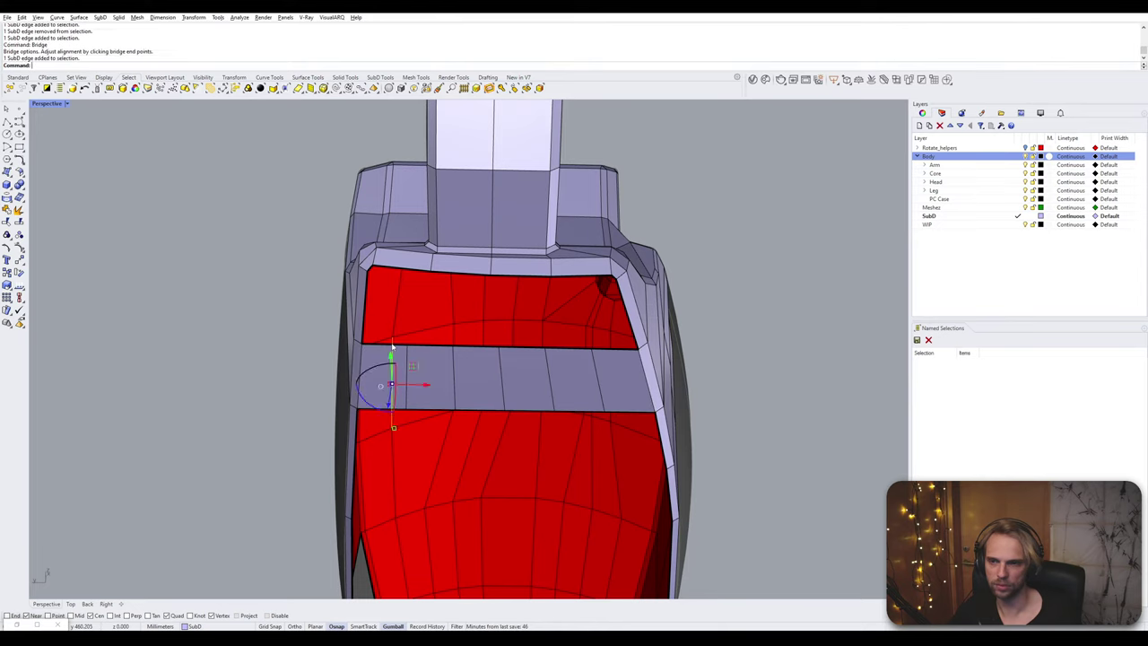
key("Escape")
scroll(399, 350, "up", 4)
double_click(402, 345)
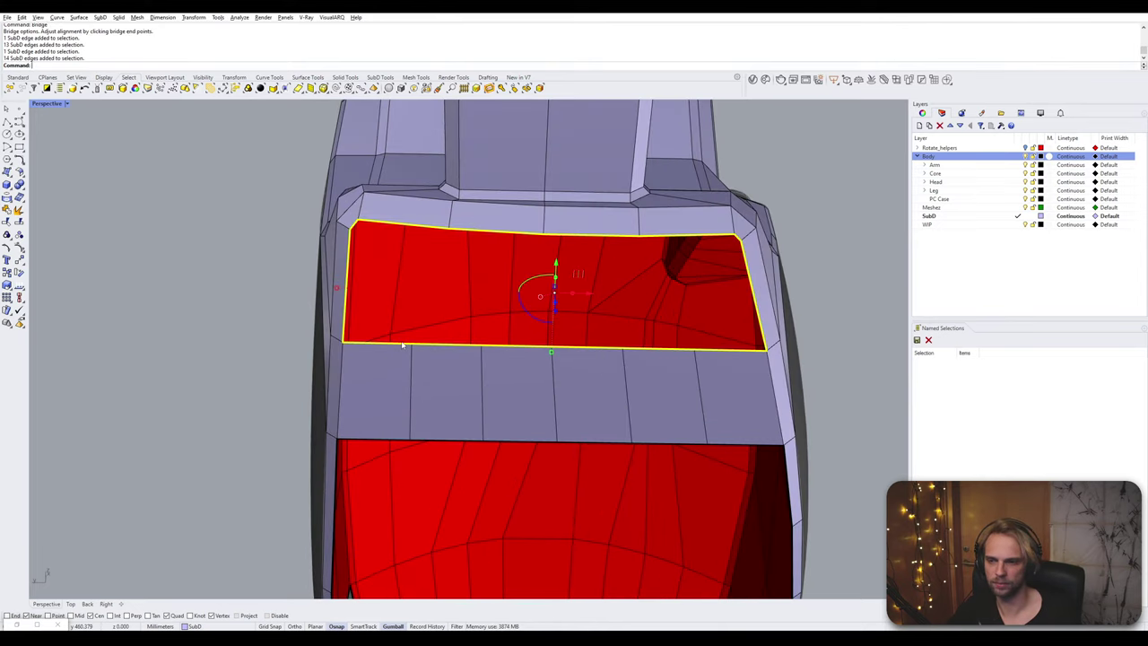
key("Return")
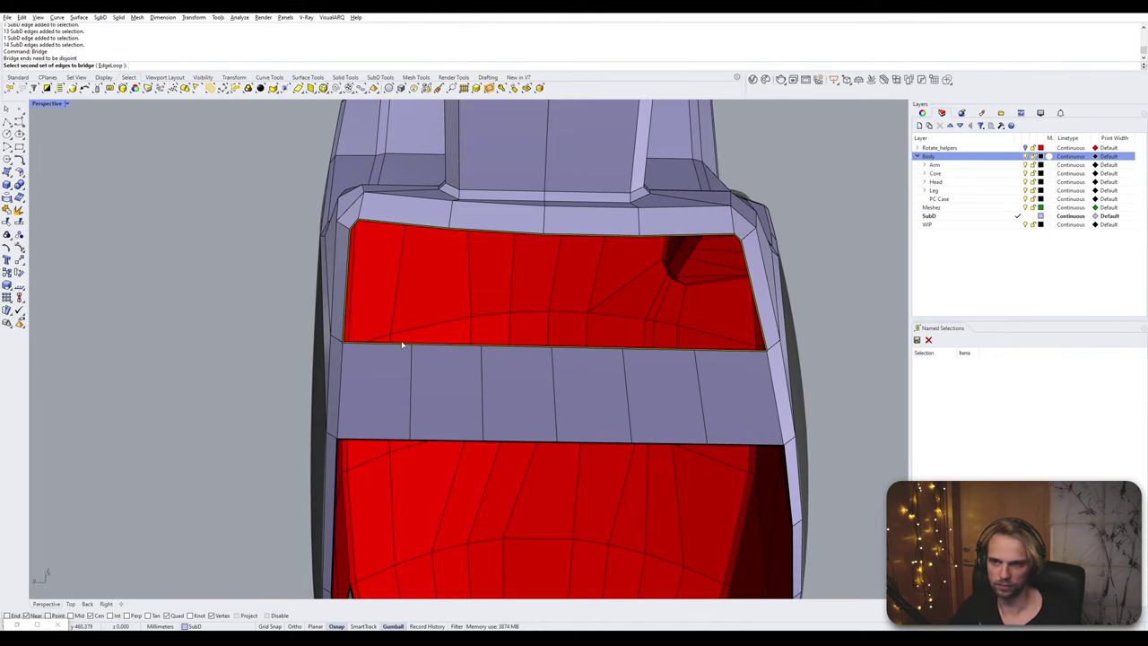
key("Escape")
- Bridge the trimmed upper edge loop to the strip below with a single segment
double_click(429, 348)
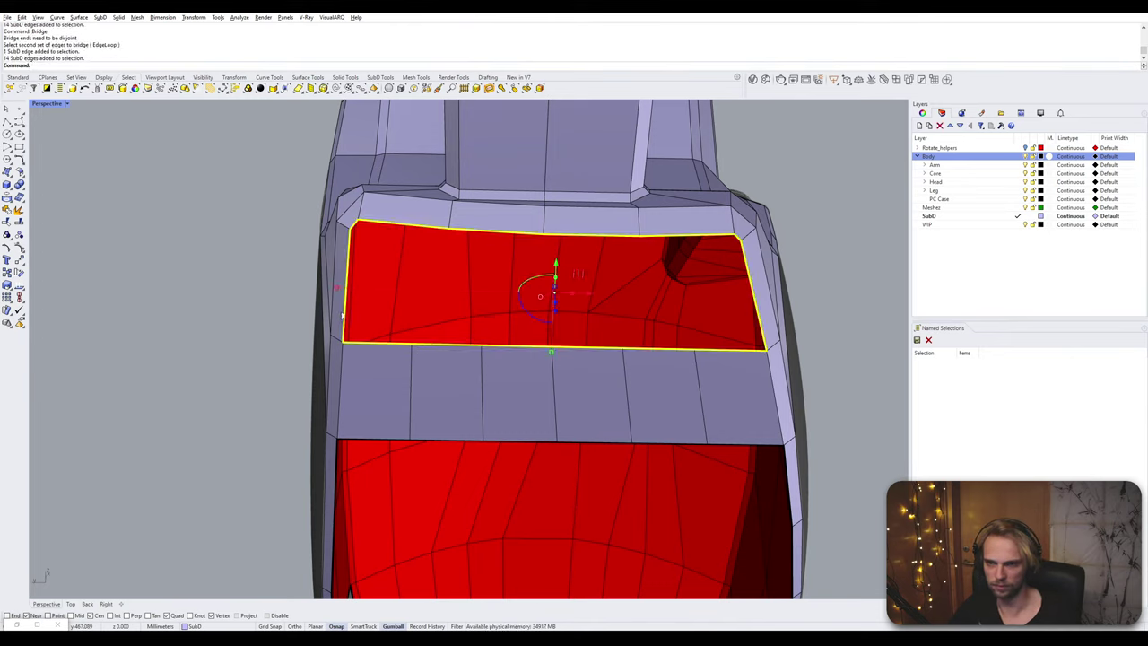
left_click(343, 314, "ctrl")
left_click(752, 305, "shift")
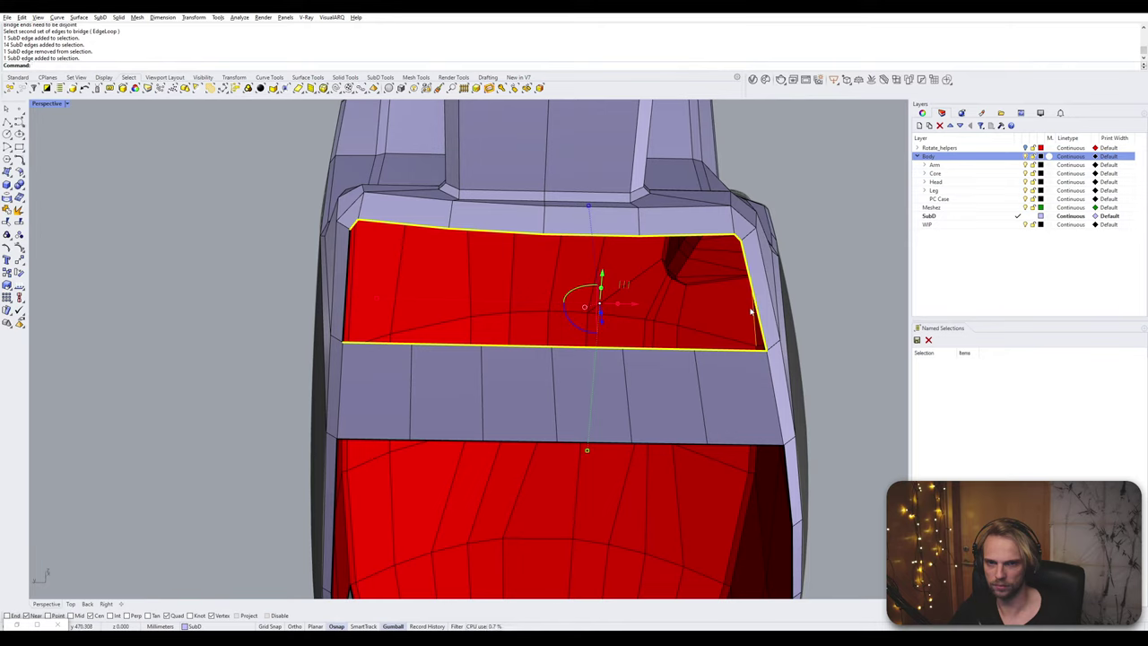
left_click(751, 311, "ctrl")
left_click(762, 318, "ctrl")
key("Return")
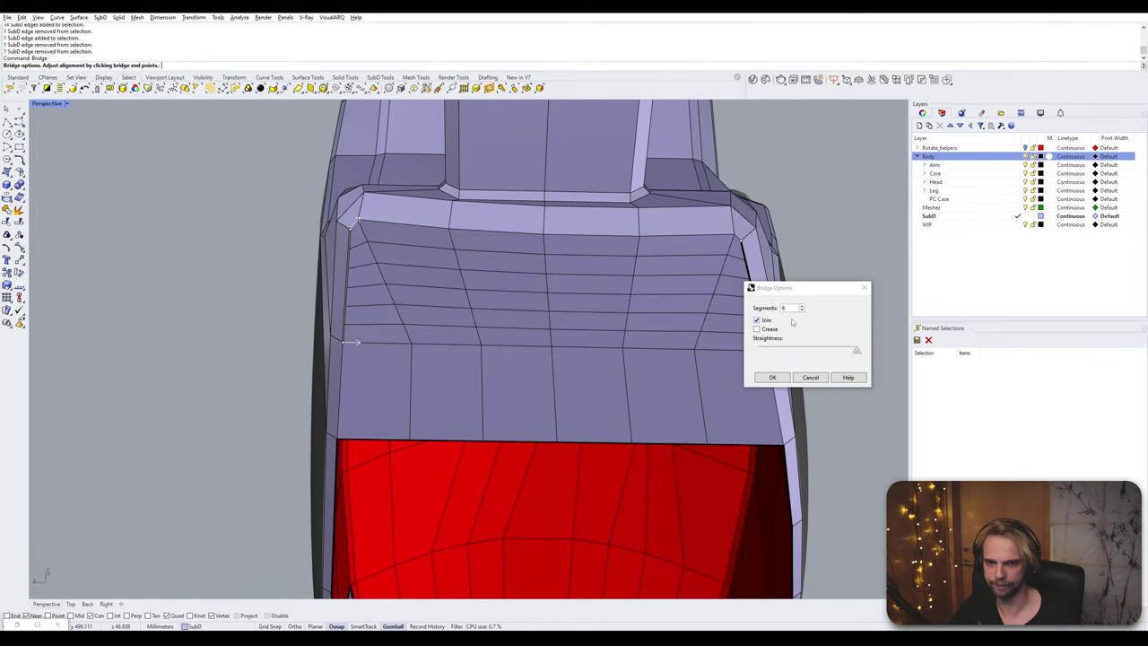
left_click(803, 311)
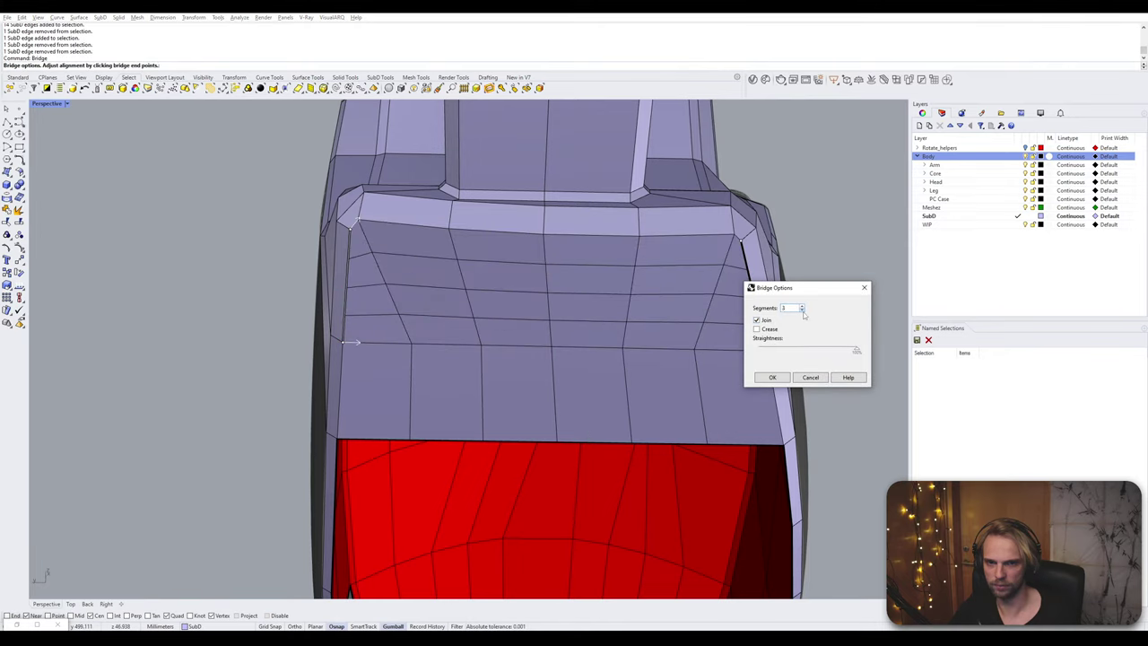
left_click(803, 311)
left_click(802, 311)
left_click(803, 312)
left_click(772, 377)
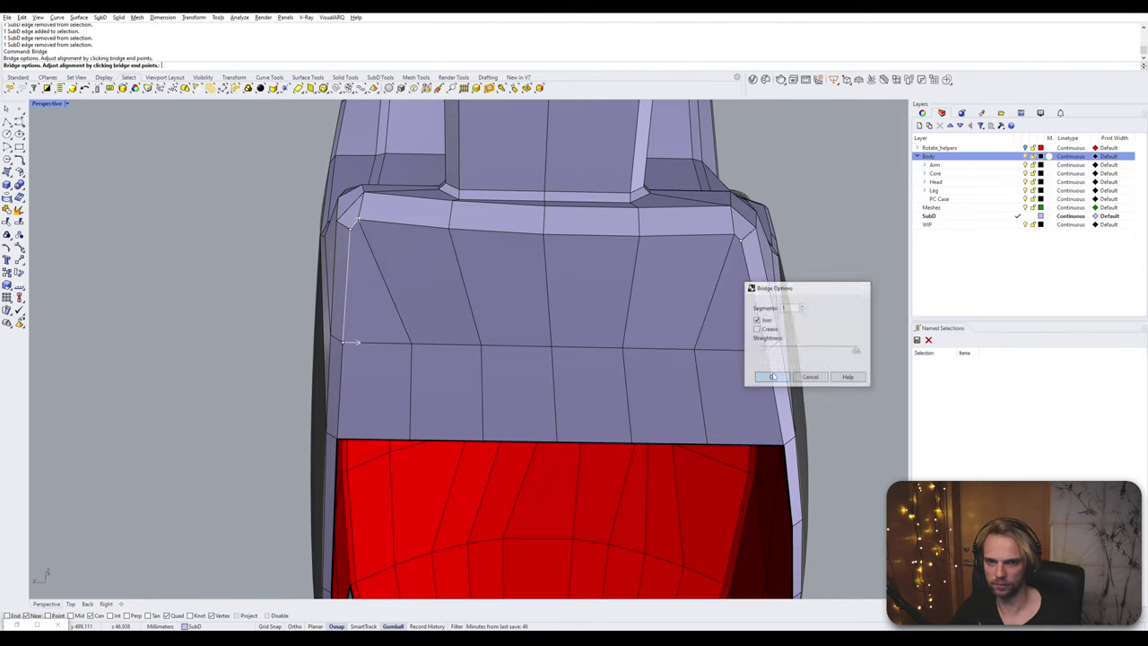
right_click_drag(772, 377, 472, 422)
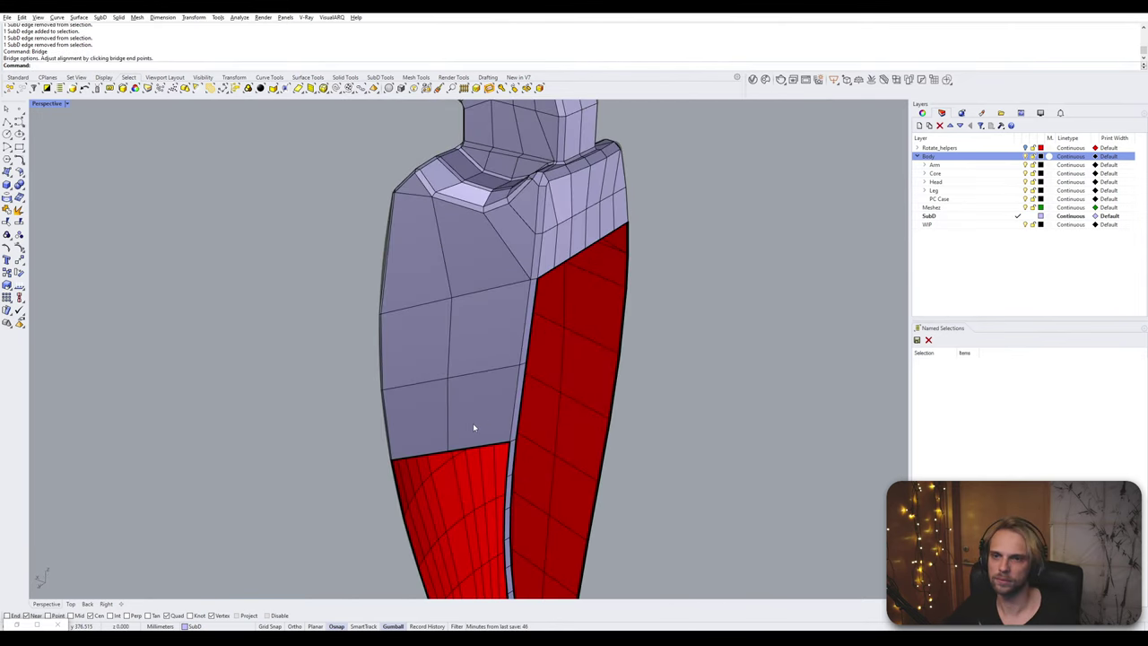
- Bridge the next torso-to-hip gap edges on the body's left side with 6 segments
key("Tab")
right_click_drag(518, 393, 436, 254)
key("Tab")
left_click(370, 208)
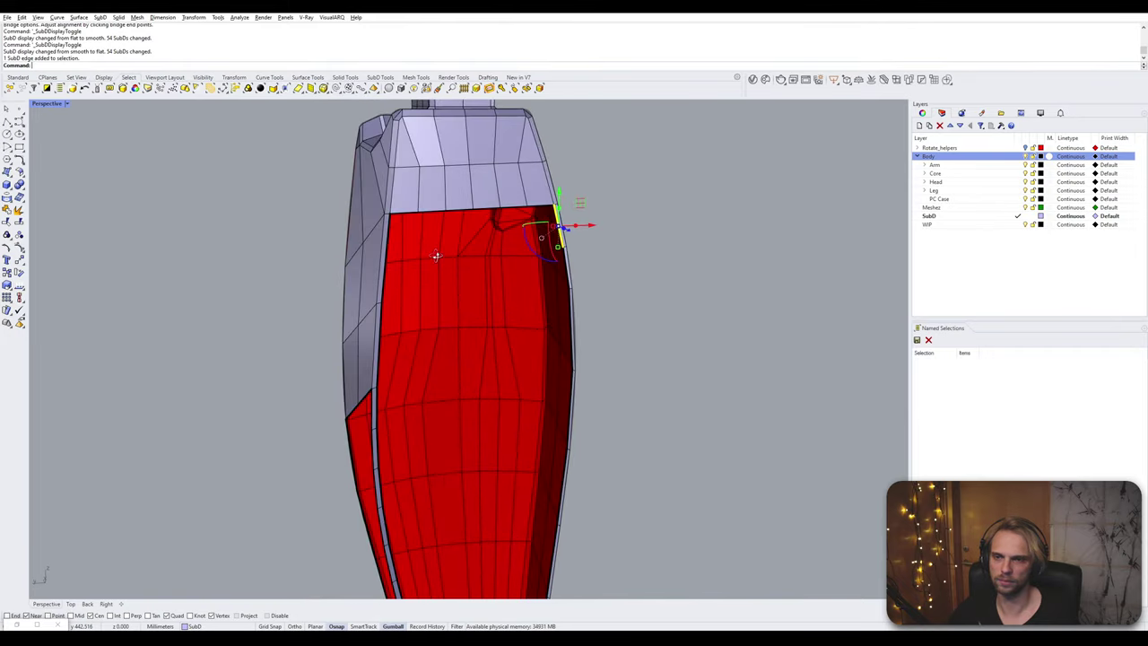
left_click(387, 260, "ctrl+shift")
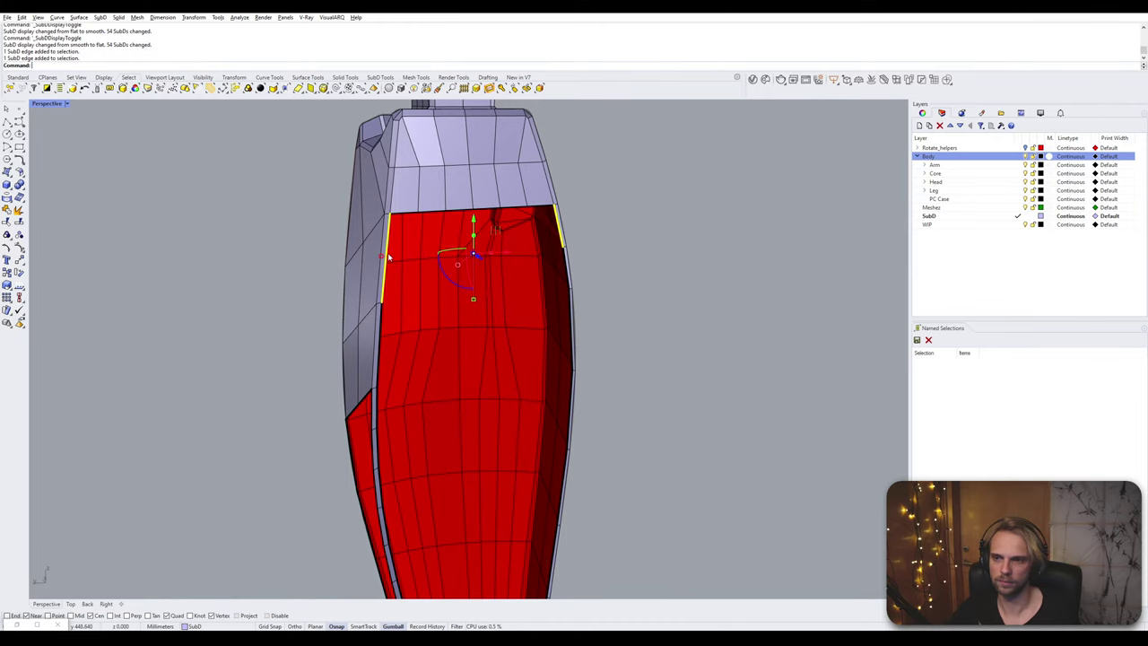
right_click(519, 280)
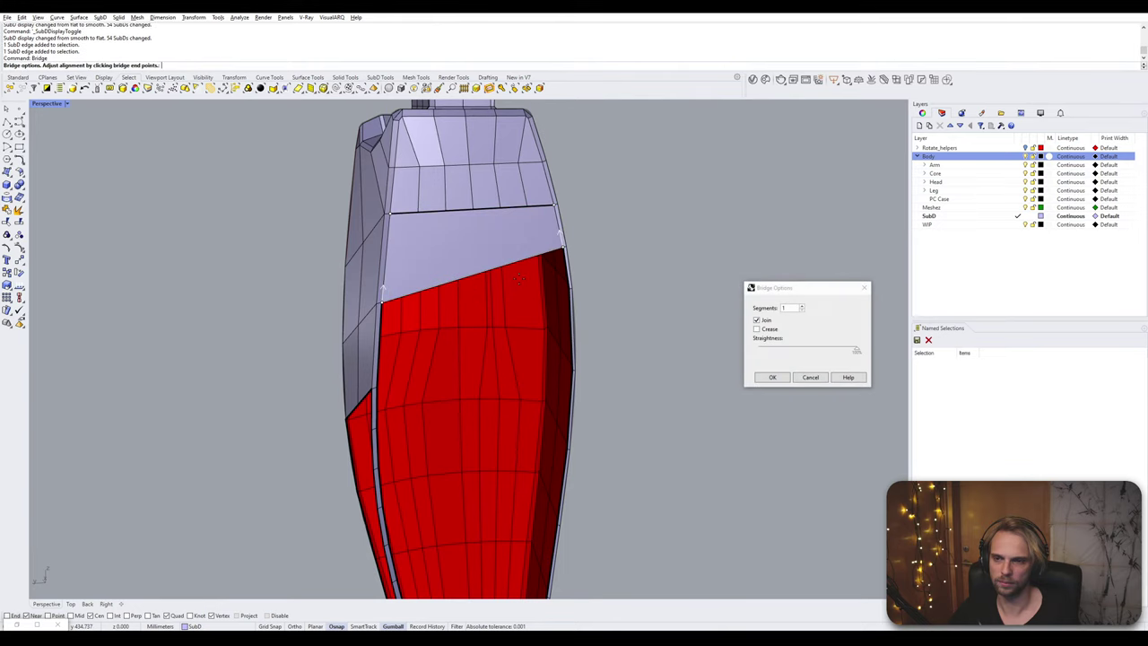
left_click(804, 304)
left_click(803, 306)
left_click(803, 305)
left_click(802, 305)
left_click(803, 306)
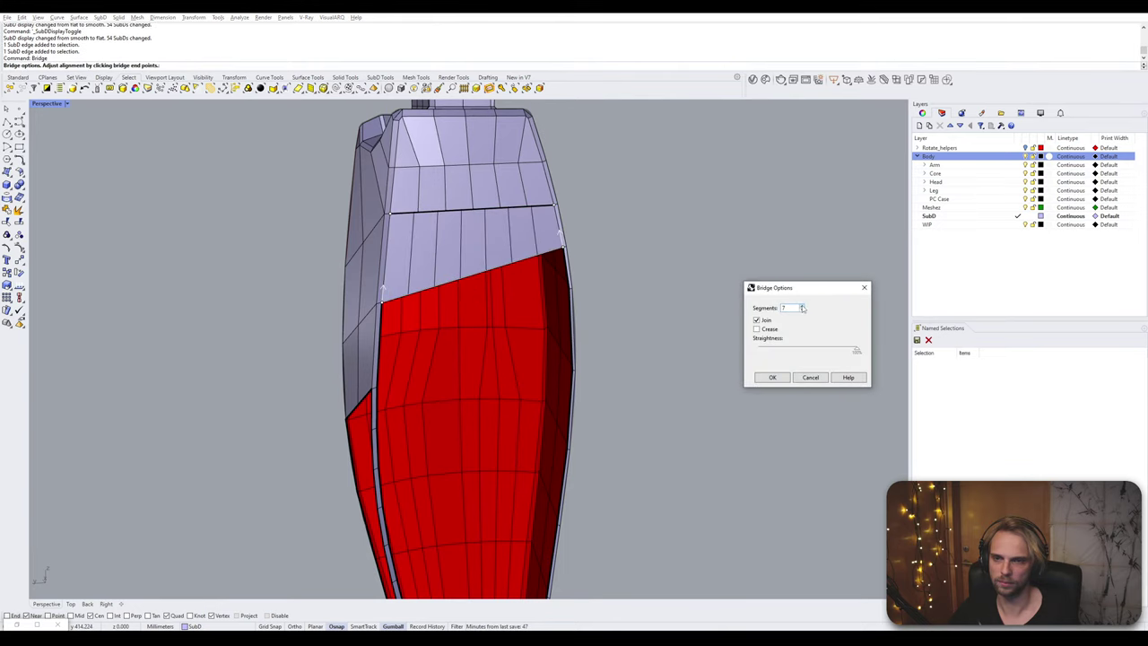
left_click(803, 310)
left_click(772, 377)
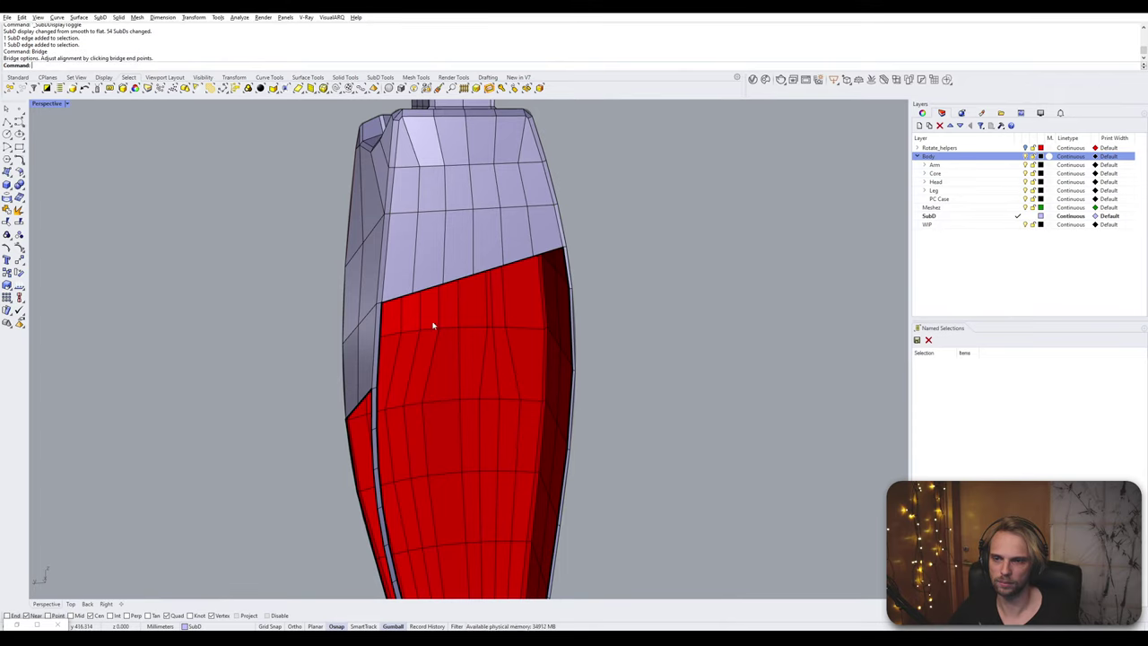
- Bridge another pair of gap edges between torso and hip band
left_click(378, 349)
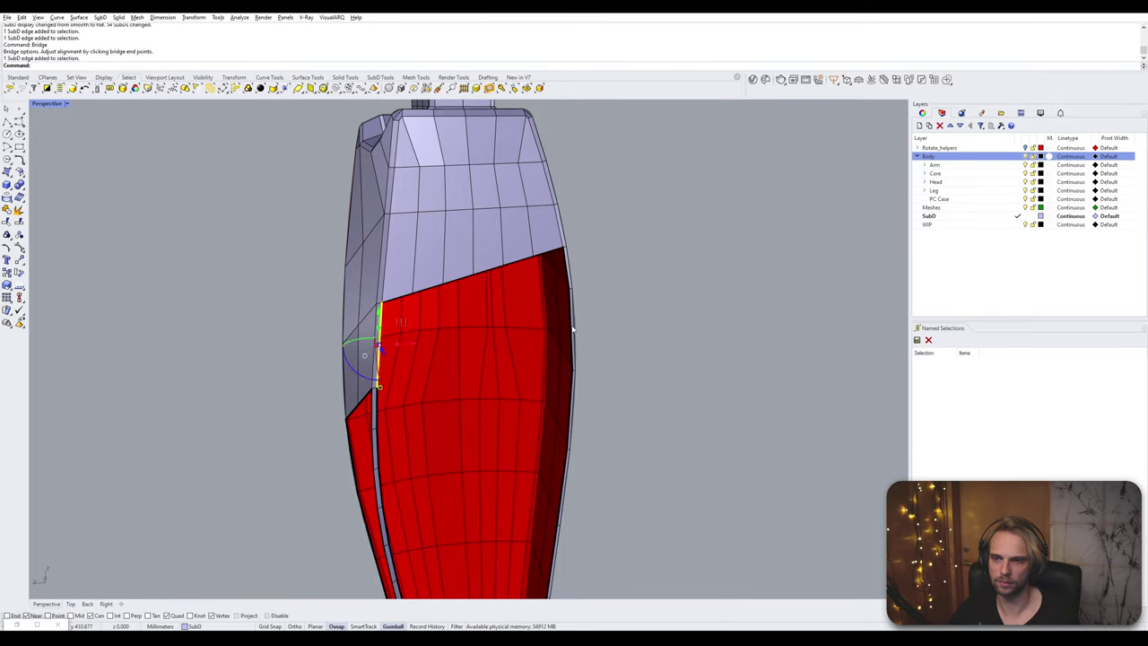
left_click(573, 328)
key("Return")
key("Return")
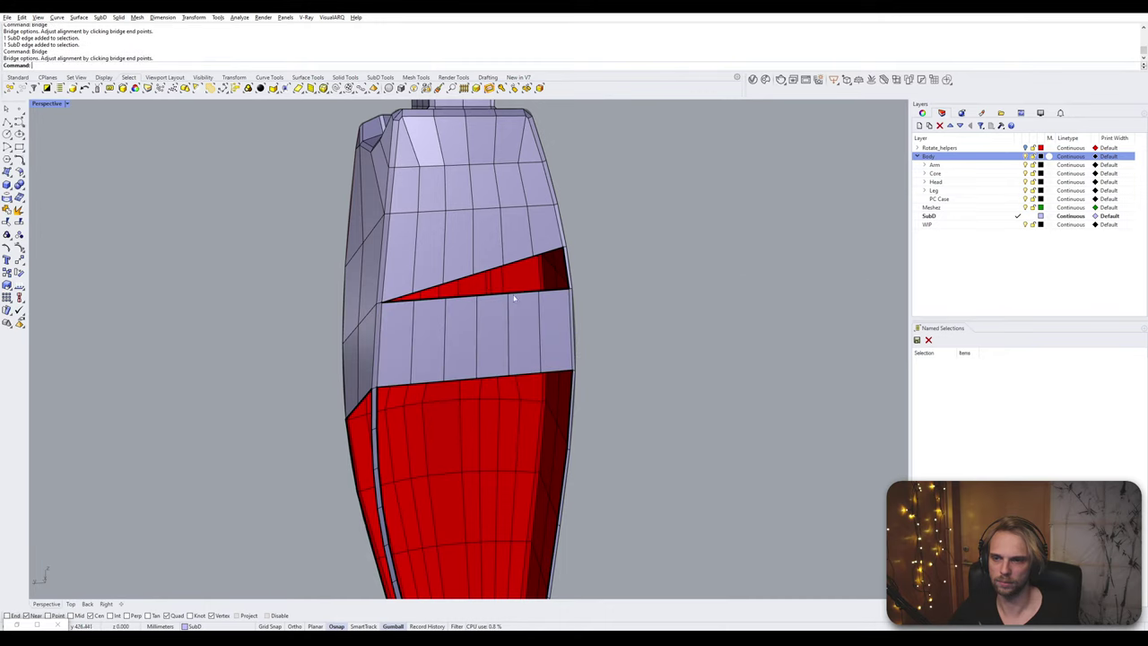
- Select the edges around the thin wedge gap and bridge them with 3 segments
left_click(550, 256)
left_click(554, 292)
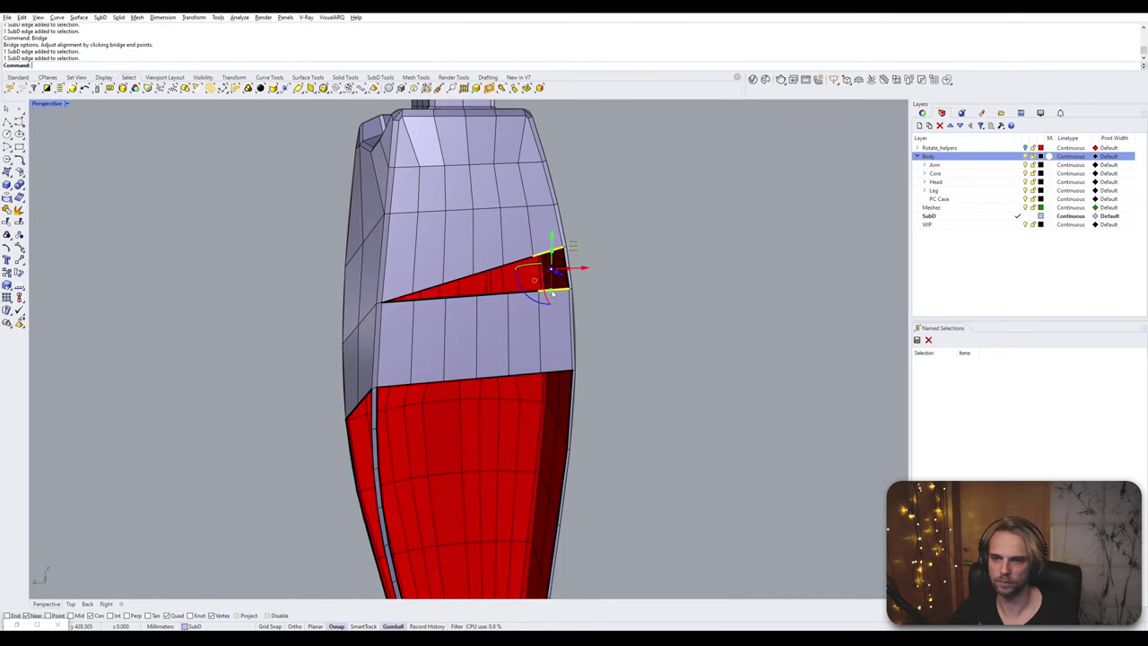
left_click(509, 267)
left_click(518, 296)
left_click(485, 274)
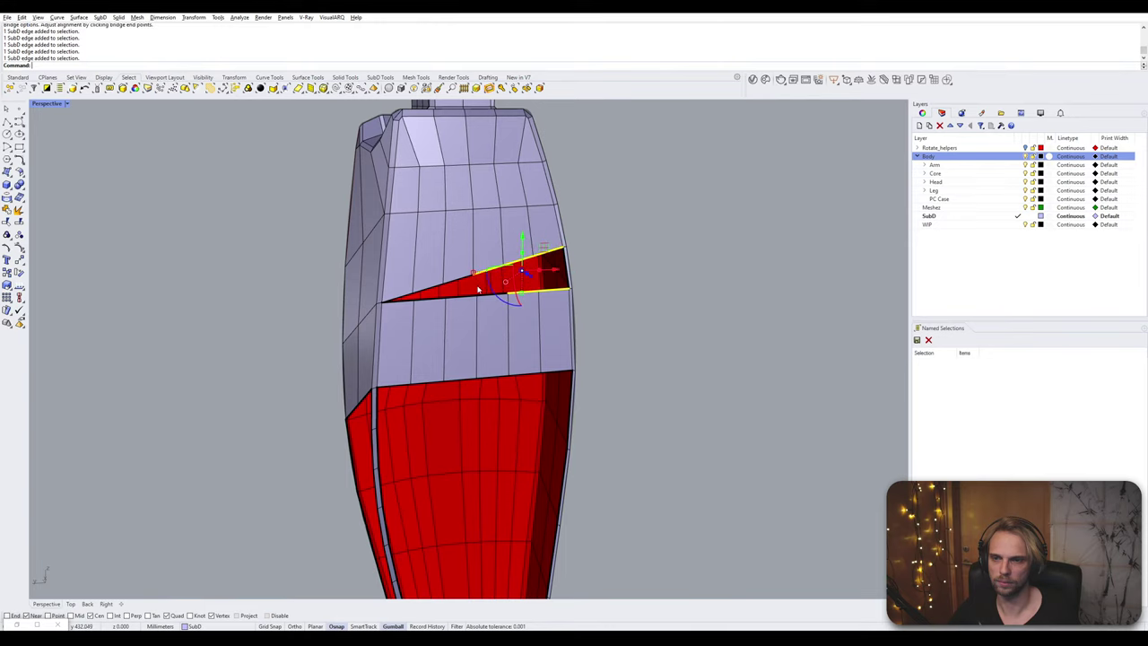
left_click(426, 291)
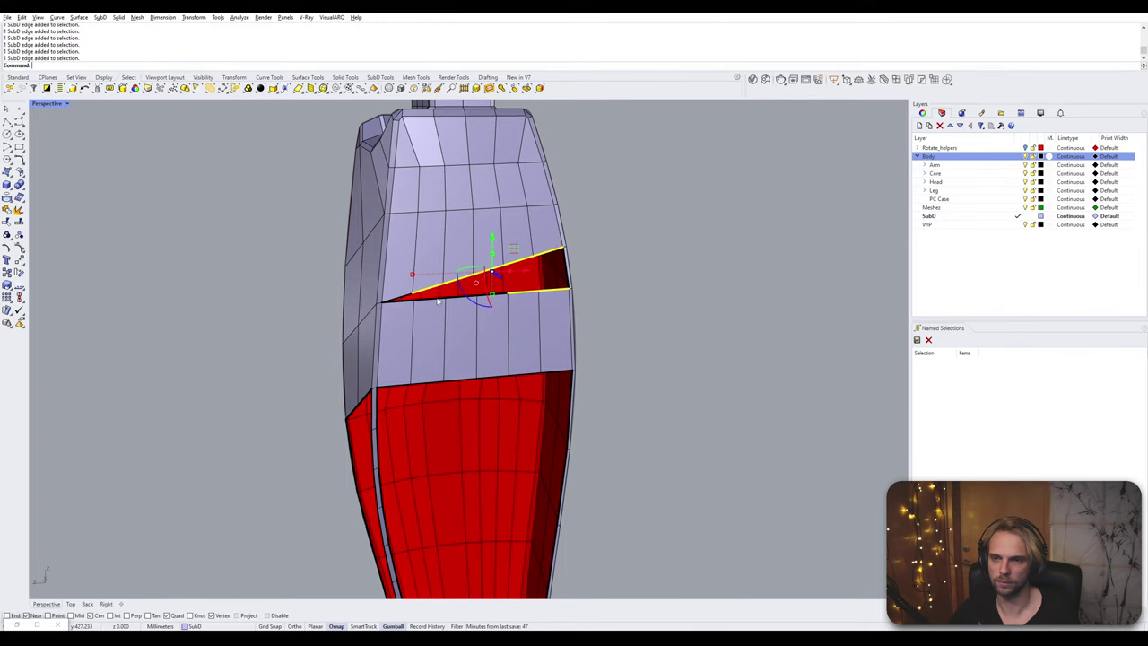
double_click(458, 300)
double_click(459, 297, "ctrl")
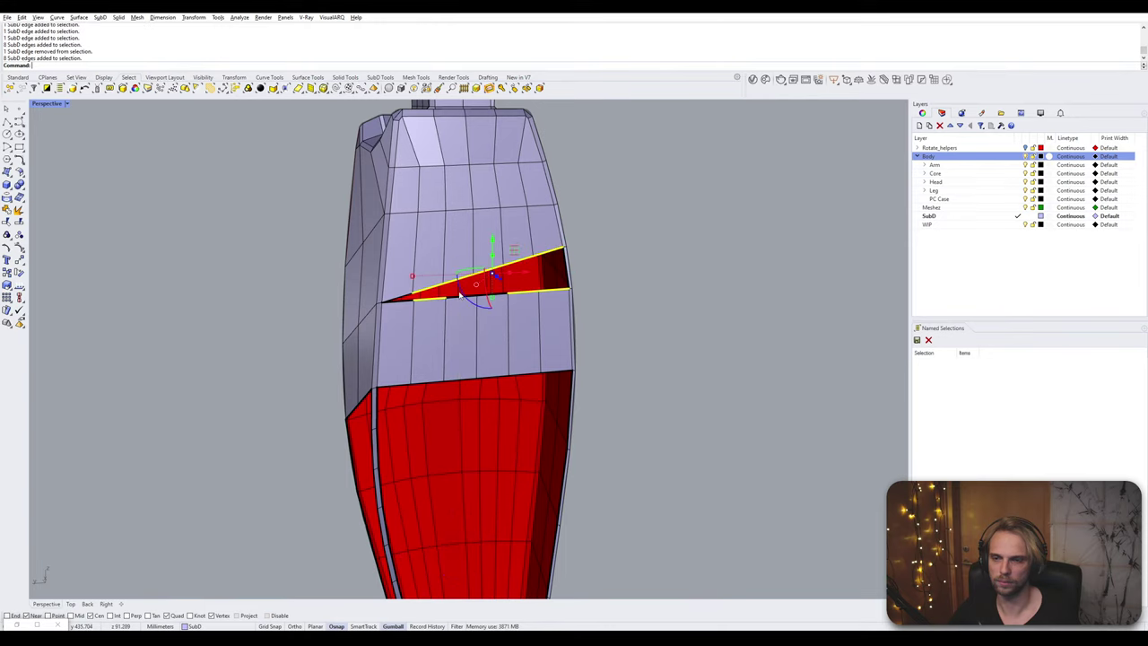
double_click(456, 300, "shift")
right_click(455, 301)
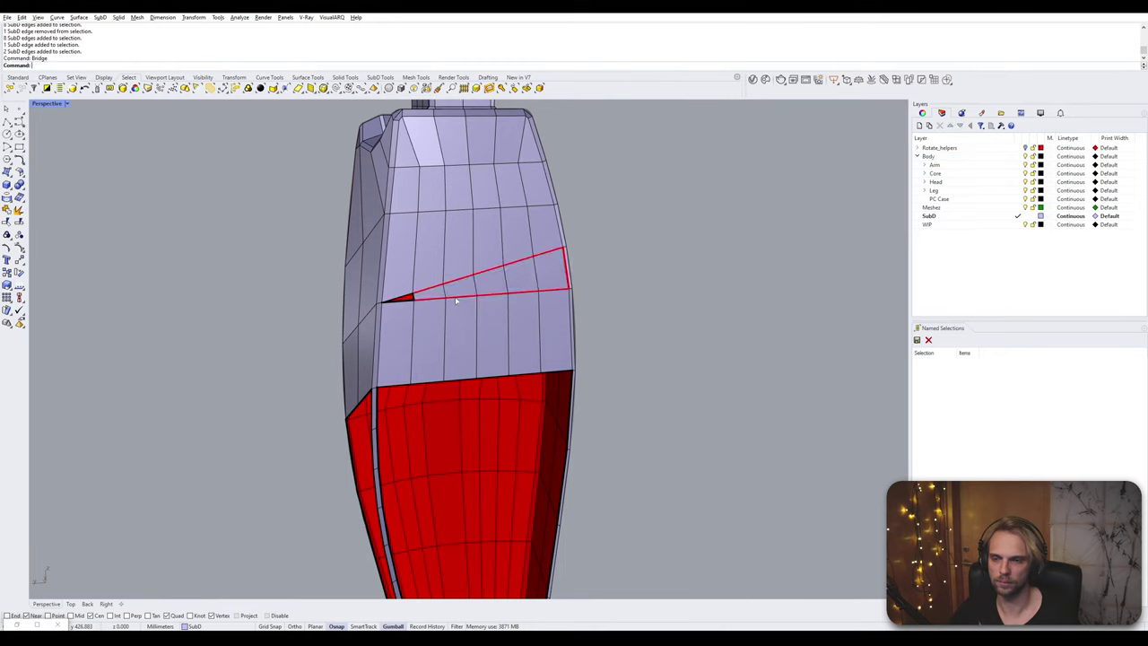
triple_click(803, 311)
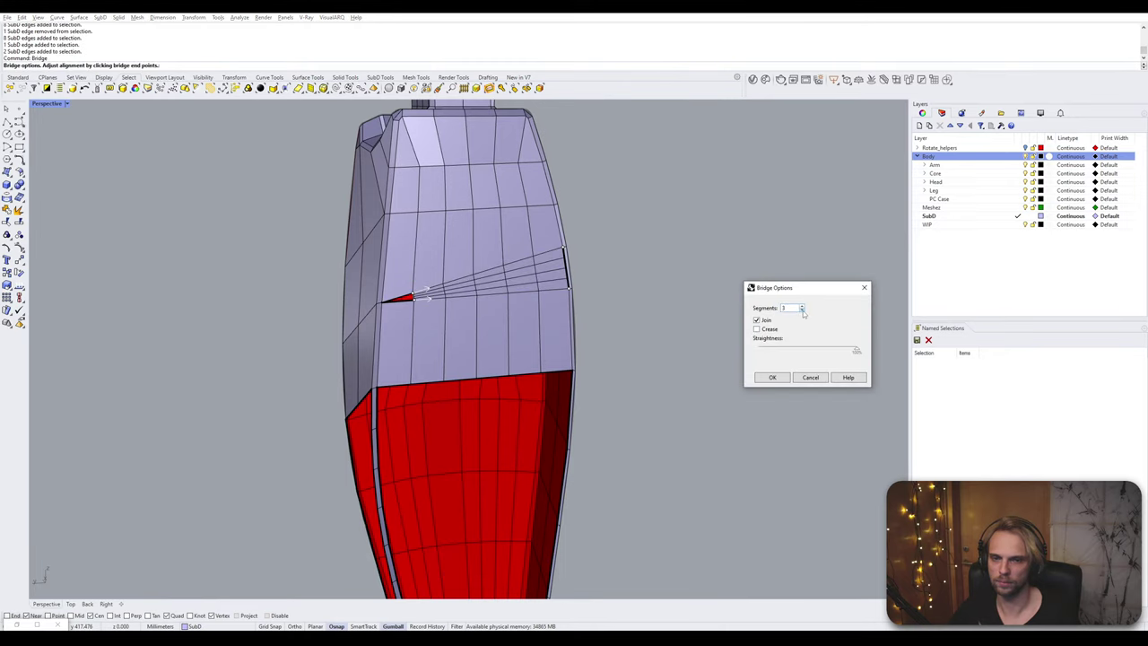
left_click(756, 378)
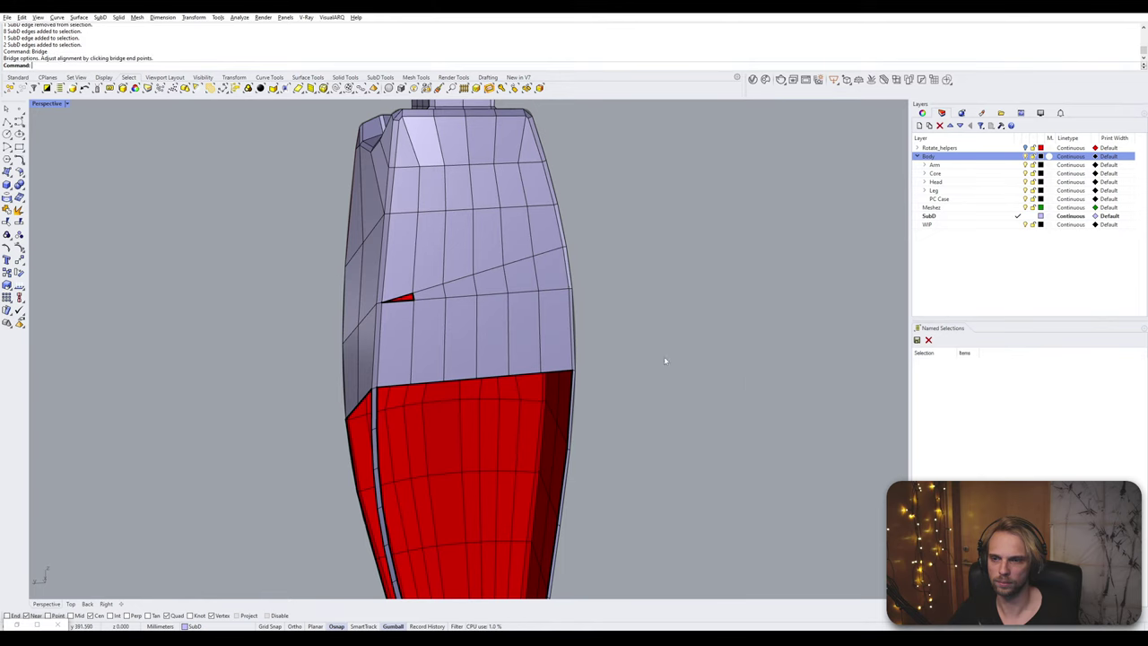
mouse_move(664, 356)
right_mouse_down()
mouse_move(617, 356)
mouse_move(659, 351)
right_mouse_up()
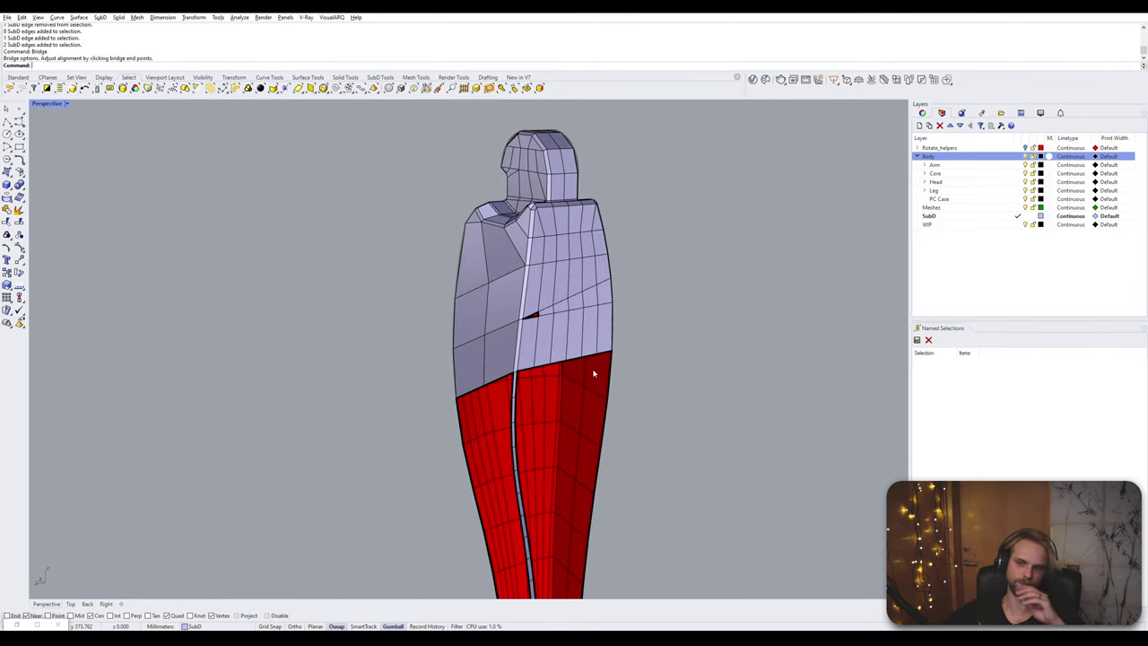
- Delete the first selected seam edge on the lower body's side
right_click_drag(593, 373, 536, 294, "shift")
scroll(537, 295, "up", 6)
scroll(533, 305, "up", 2)
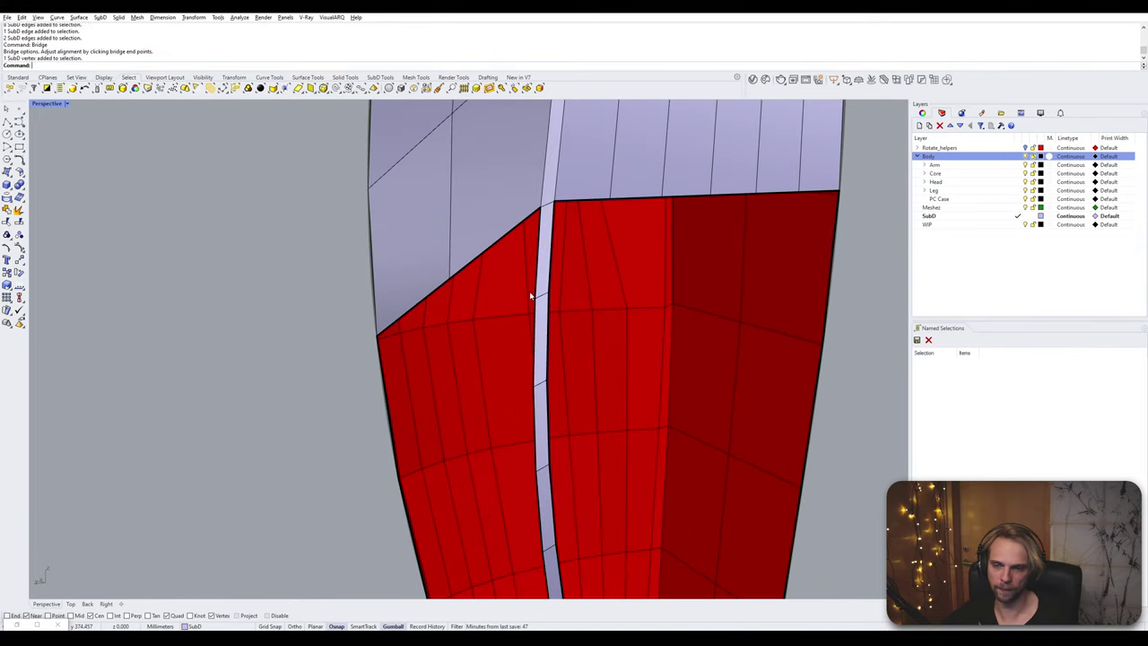
scroll(539, 406, "down", 4)
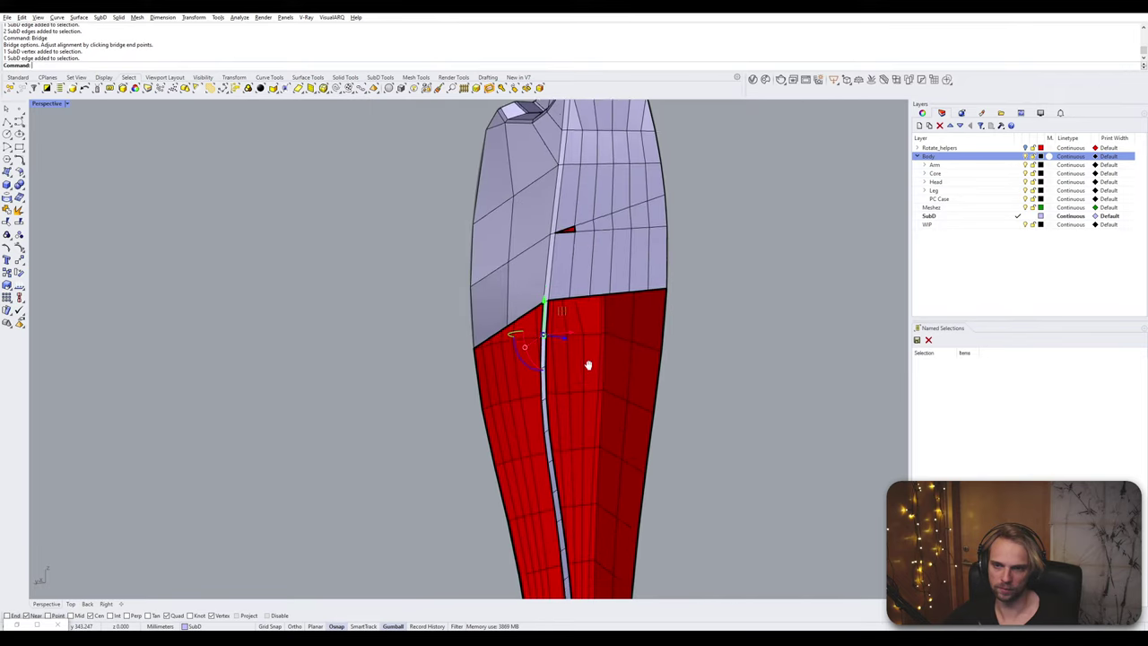
right_click_drag(589, 367, 555, 306)
scroll(555, 306, "up", 4)
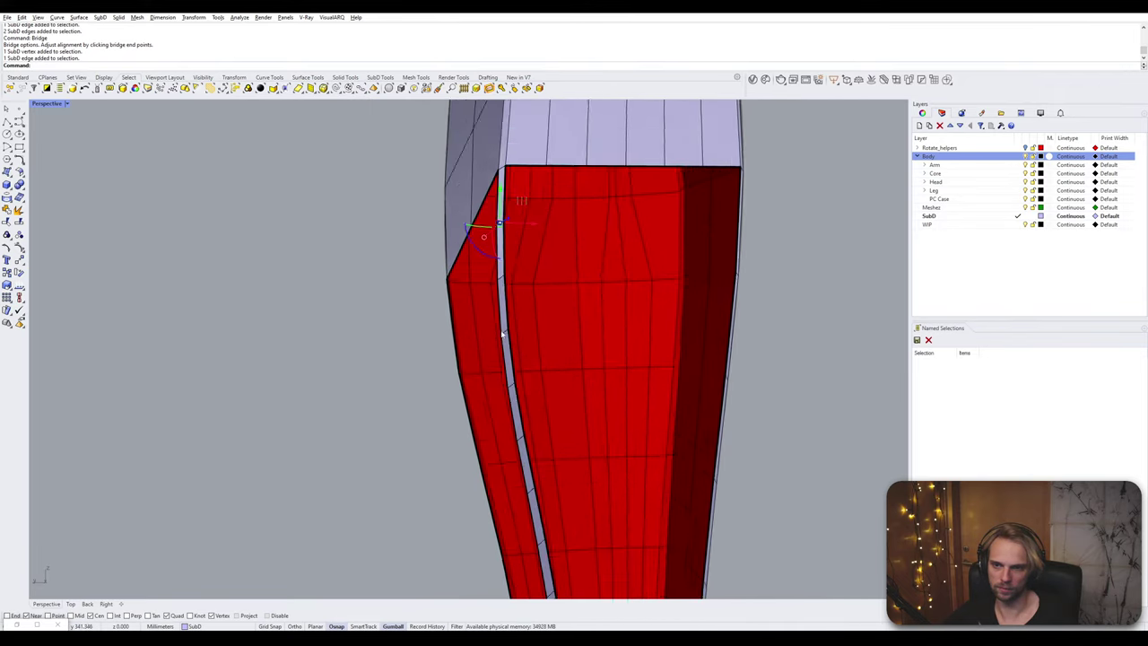
scroll(547, 361, "down", 3)
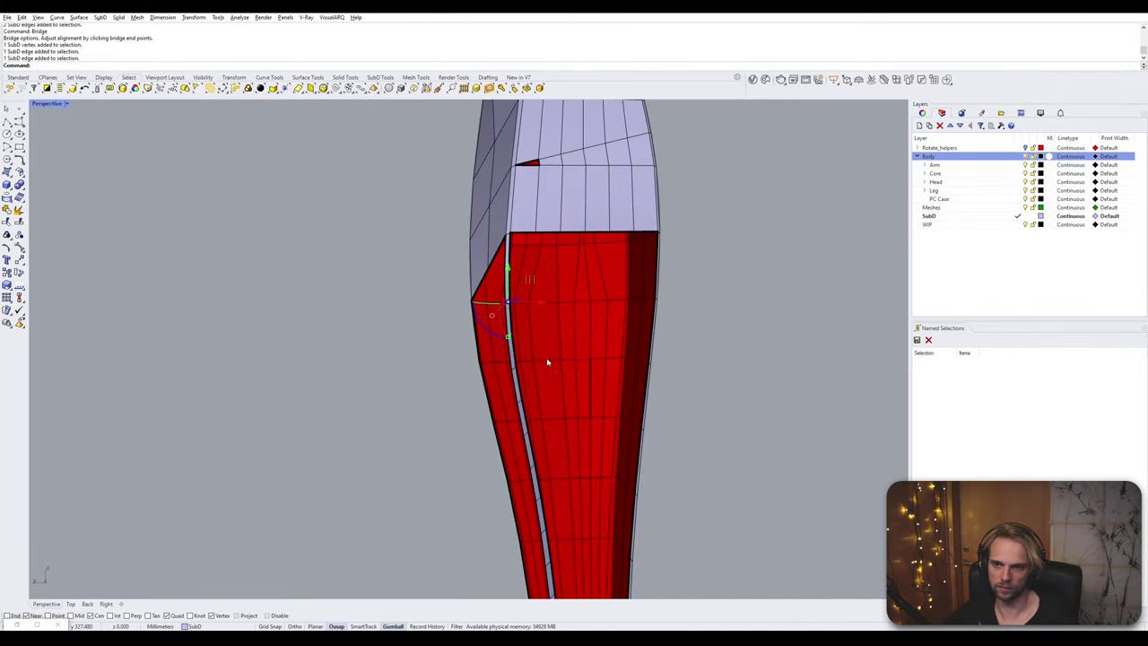
key("Delete")
- Select further seam edges along the leg and delete them
right_click_drag(548, 361, 492, 336)
scroll(484, 348, "up", 3)
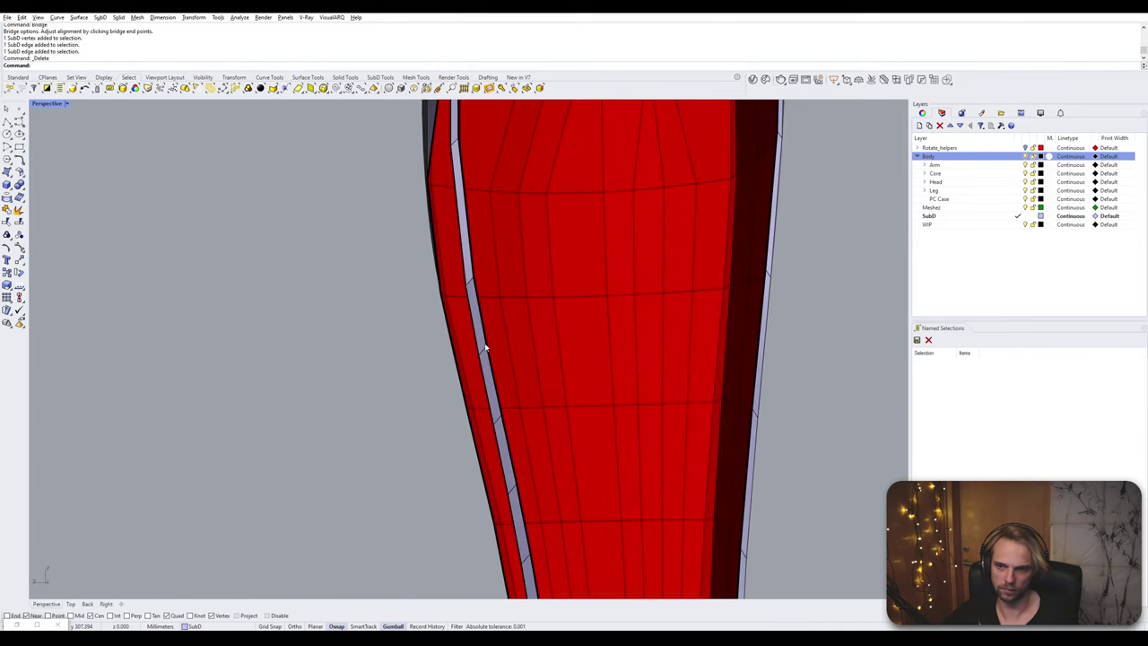
left_click(484, 352, "ctrl+shift")
scroll(492, 361, "down", 4)
right_click_drag(538, 416, 544, 317, "shift")
scroll(508, 335, "up", 6)
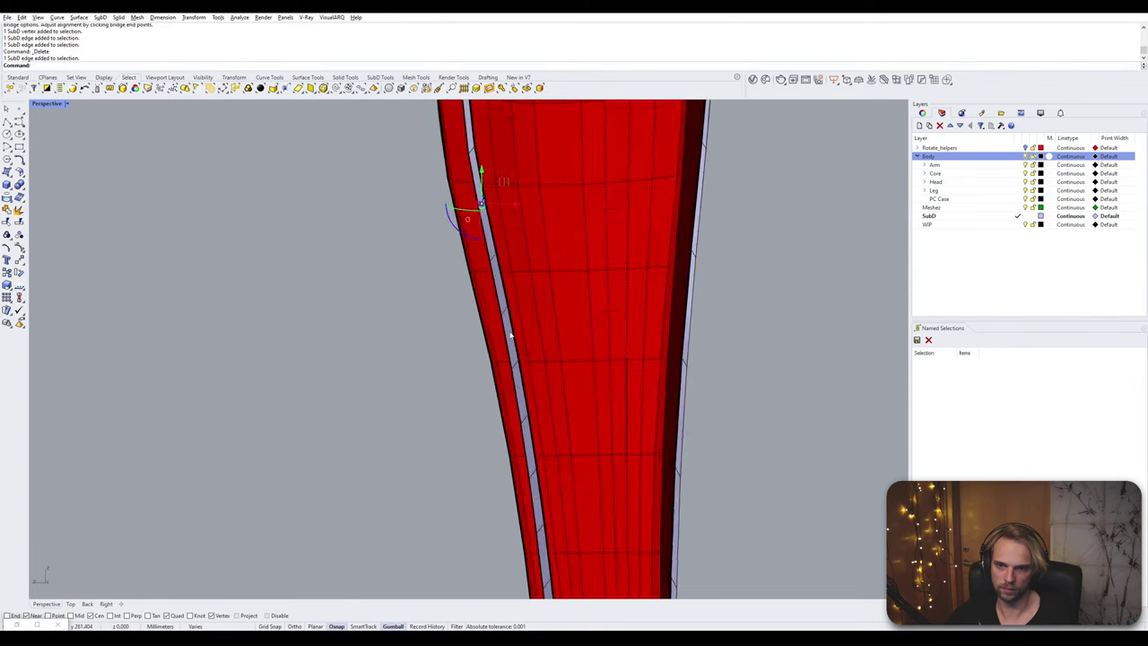
scroll(501, 301, "down", 6)
right_click_drag(568, 364, 573, 305, "shift")
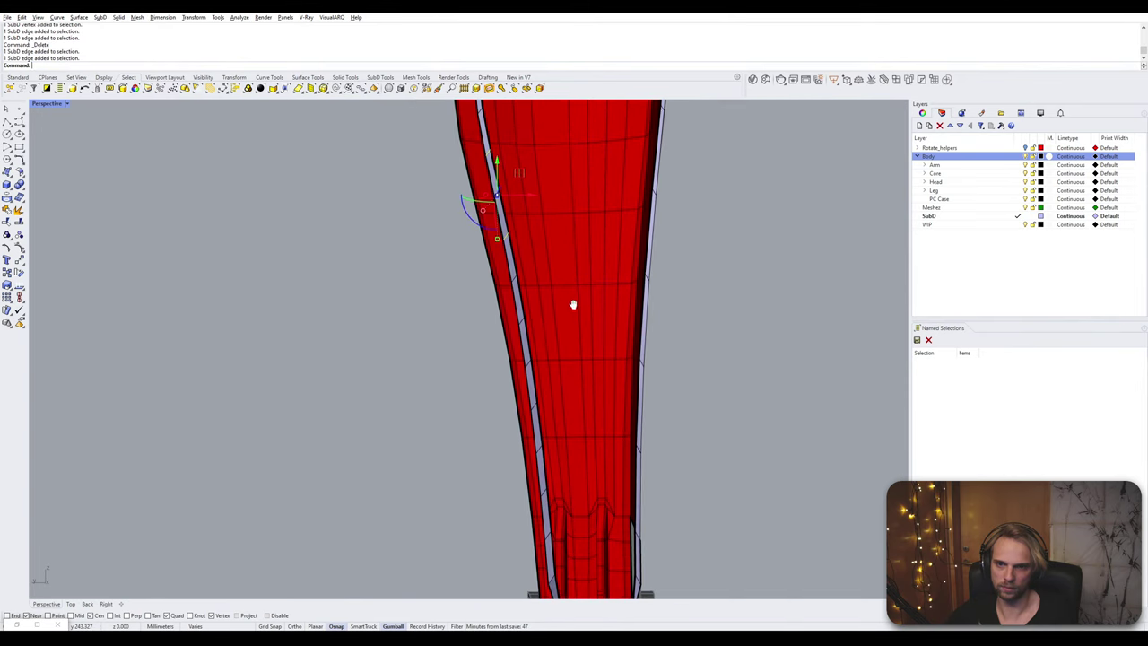
scroll(526, 329, "up", 3)
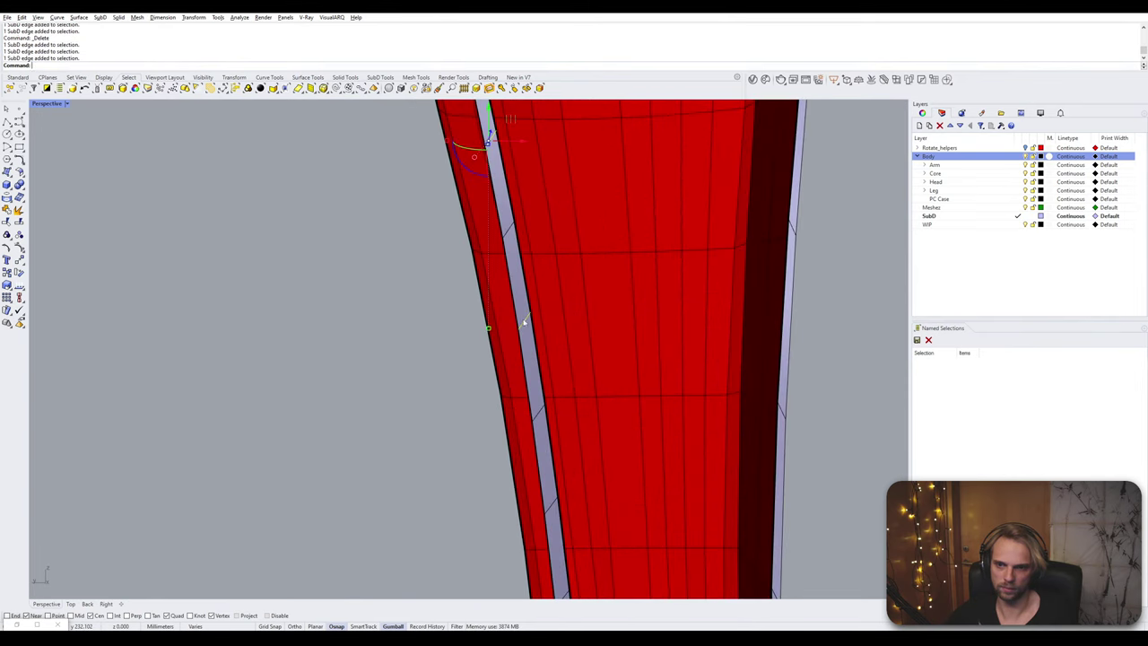
scroll(524, 322, "down", 3)
scroll(530, 332, "up", 3)
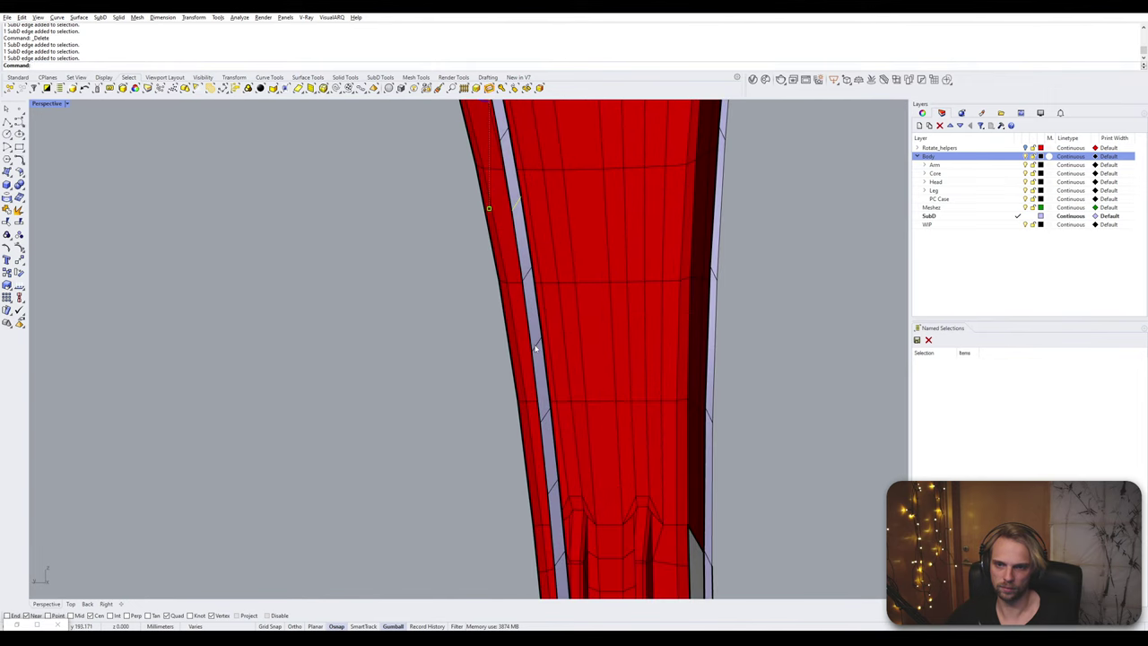
scroll(536, 348, "down", 2)
scroll(546, 433, "up", 5)
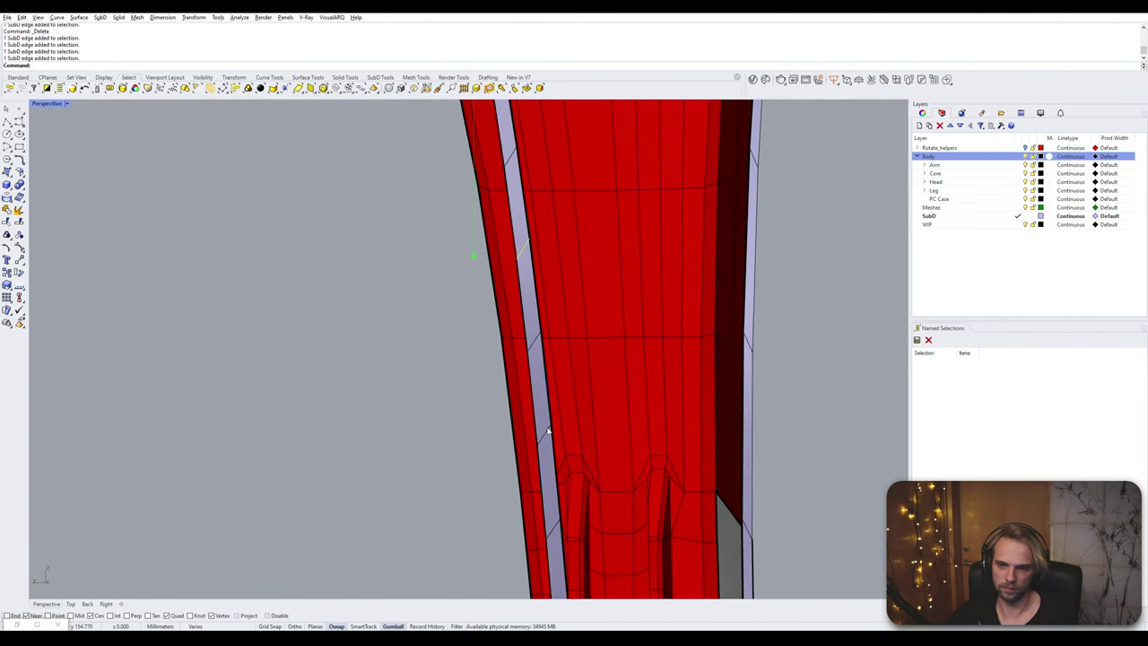
left_click(545, 436, "ctrl+shift")
scroll(546, 436, "down", 4)
right_click_drag(547, 436, 554, 379, "shift")
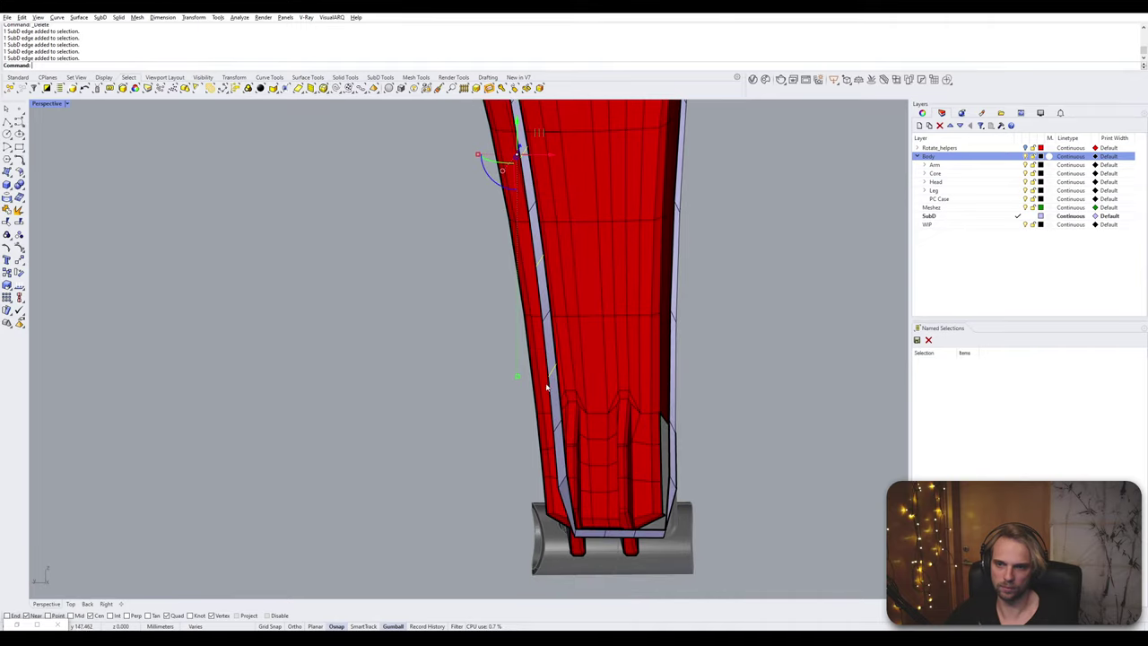
scroll(534, 365, "down", 2)
key("Delete")
- Select the open edge loop running down the leg, with the open side facing forward
scroll(532, 309, "up", 2)
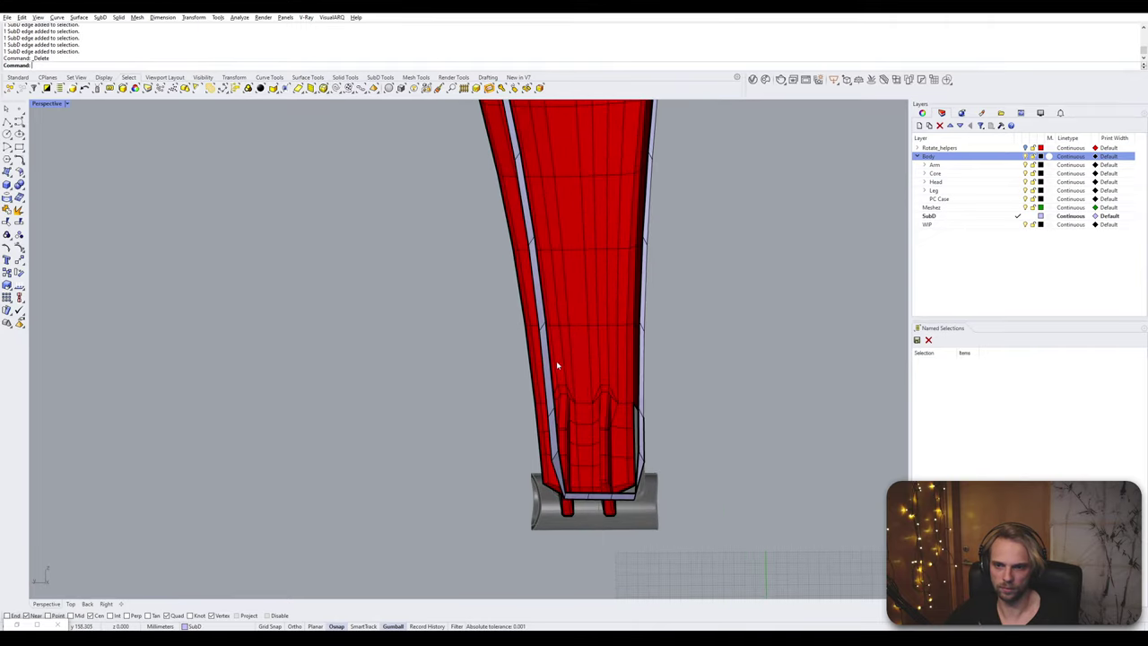
right_click_drag(536, 278, 576, 475, "shift")
scroll(576, 475, "down", 4)
scroll(543, 251, "up", 6)
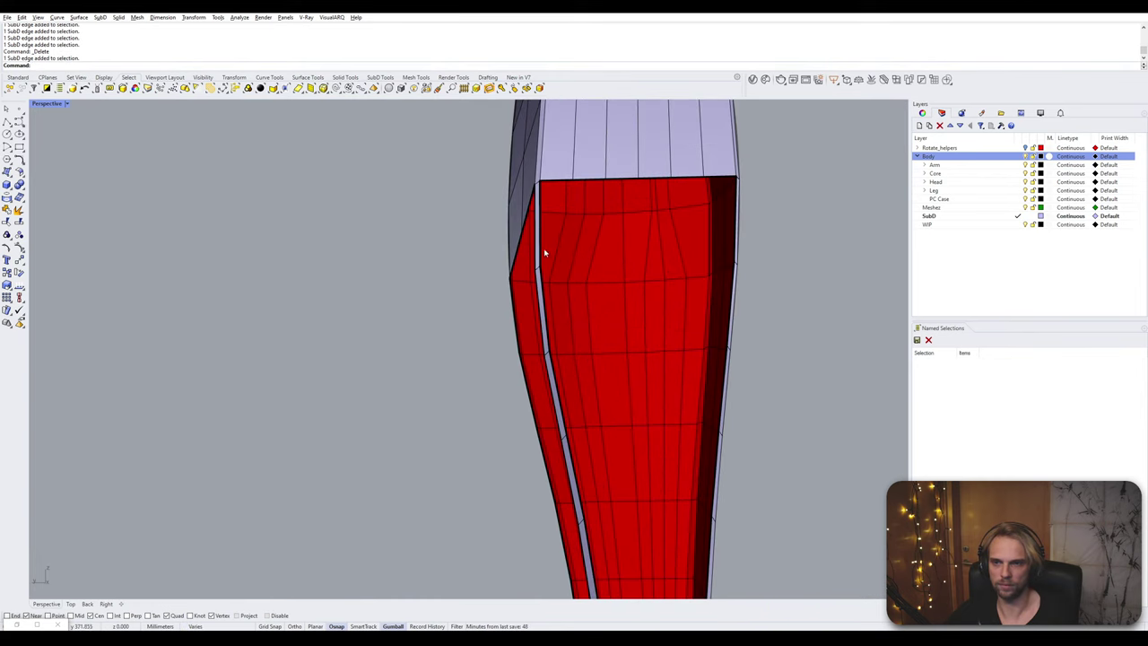
double_click(545, 316)
right_click_drag(545, 315, 626, 233)
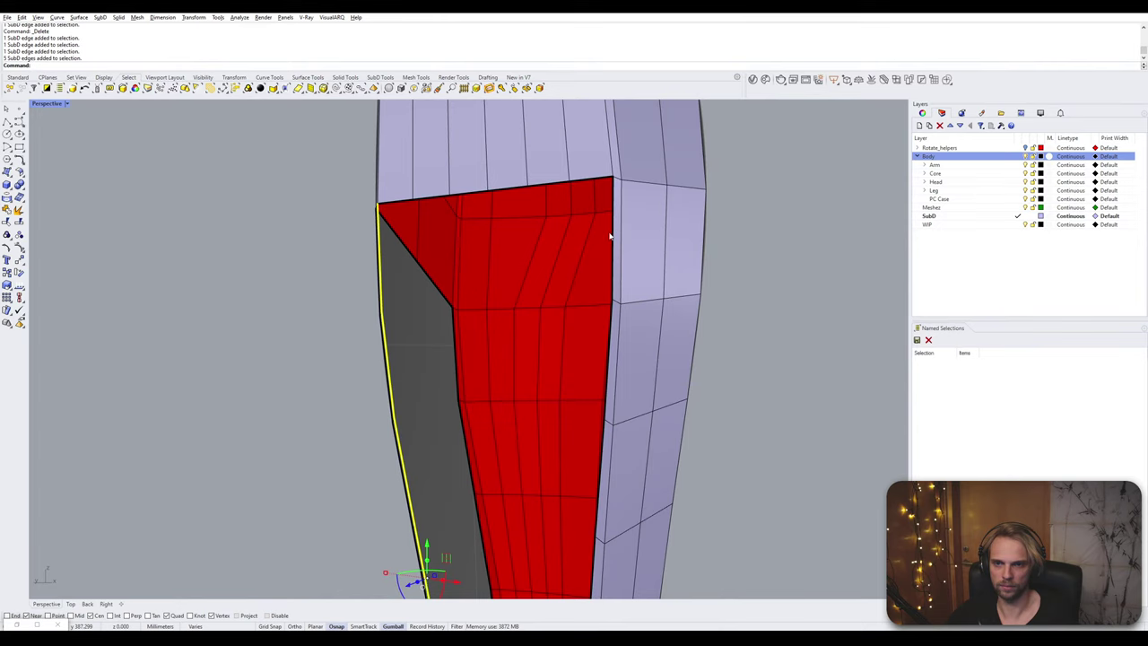
scroll(606, 290, "down", 6)
right_click_drag(606, 290, 629, 155, "shift")
scroll(627, 406, "up", 5)
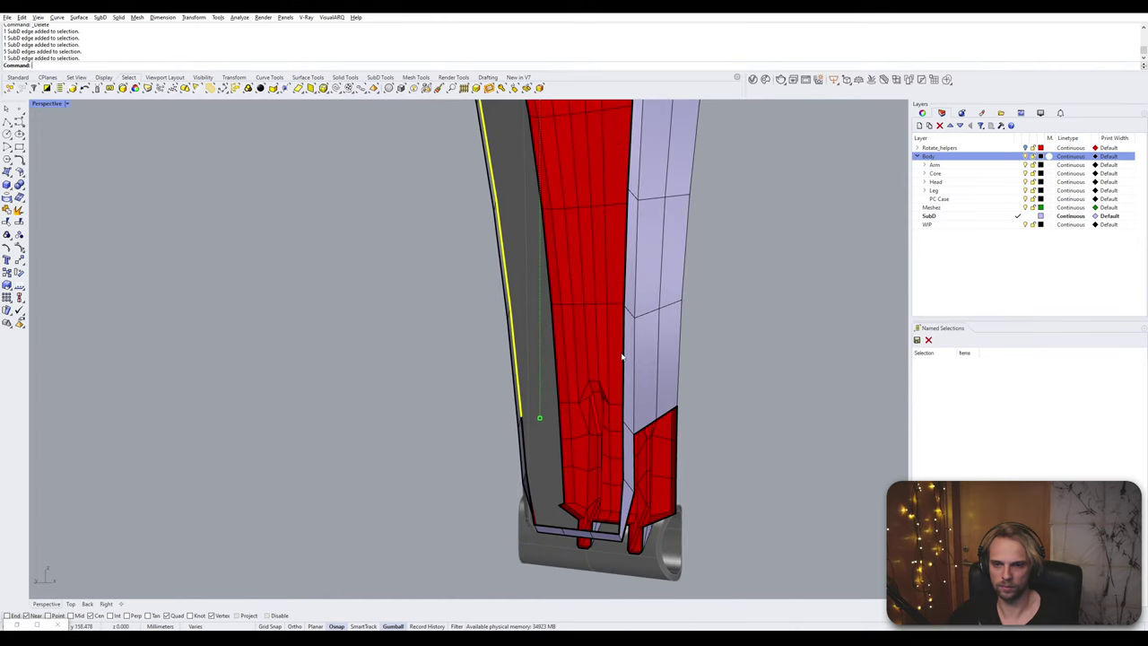
scroll(626, 262, "down", 7)
right_click_drag(626, 262, 606, 387, "shift")
right_click_drag(606, 387, 625, 376)
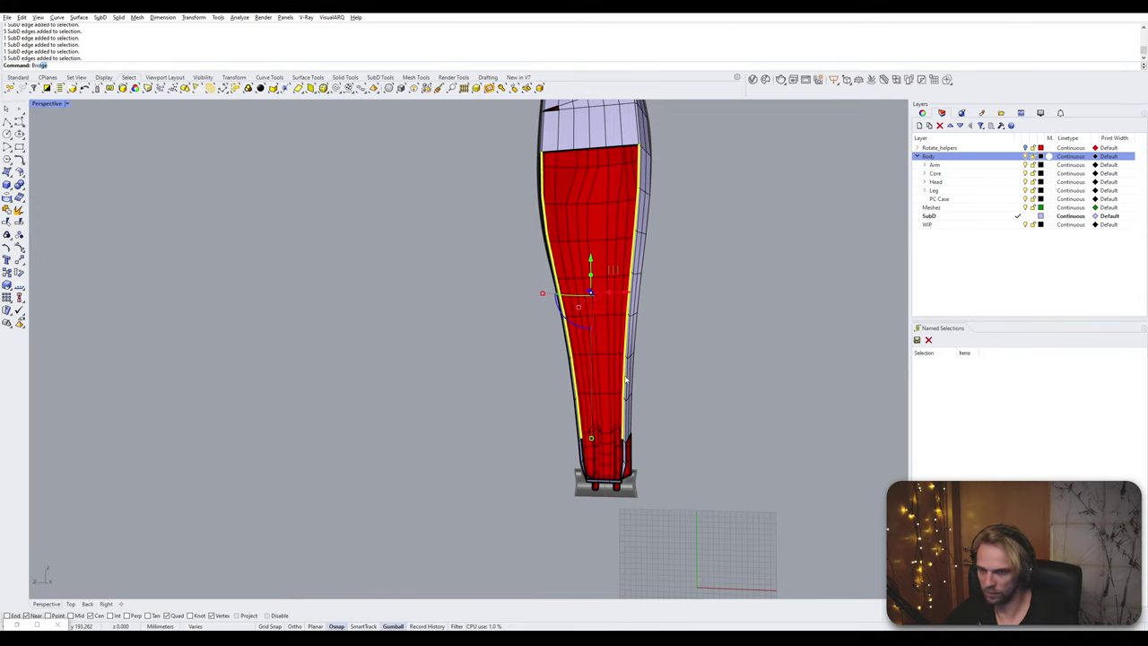
- Bridge the selected leg edges with 6 segments
key("Return")
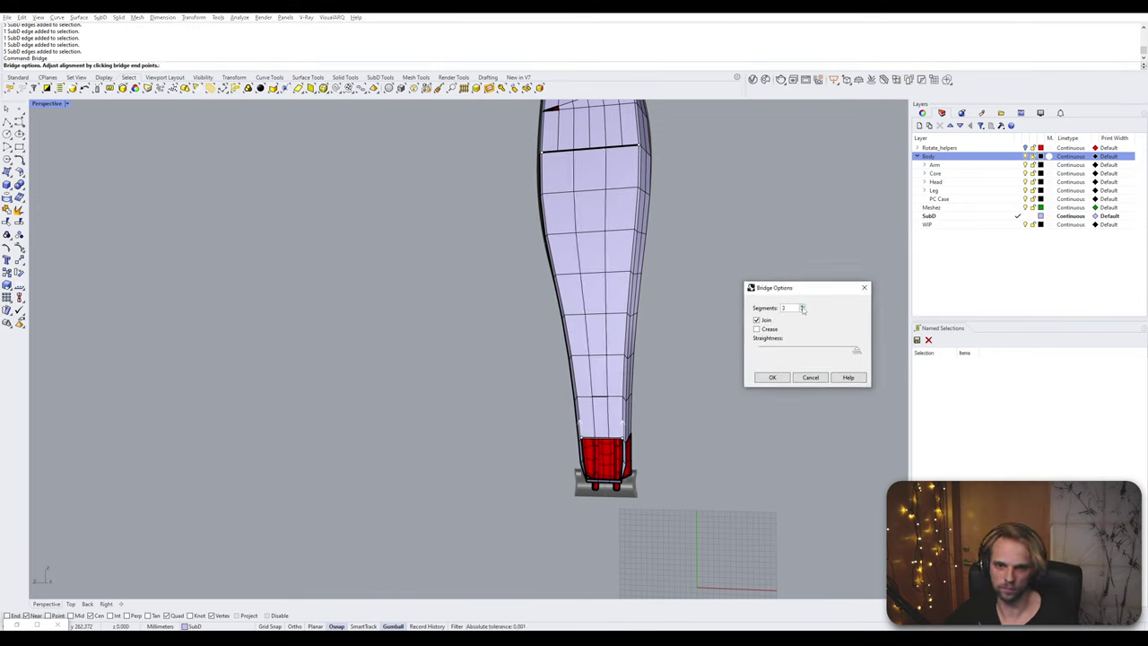
left_click(803, 306)
left_click(802, 307)
left_click(802, 307)
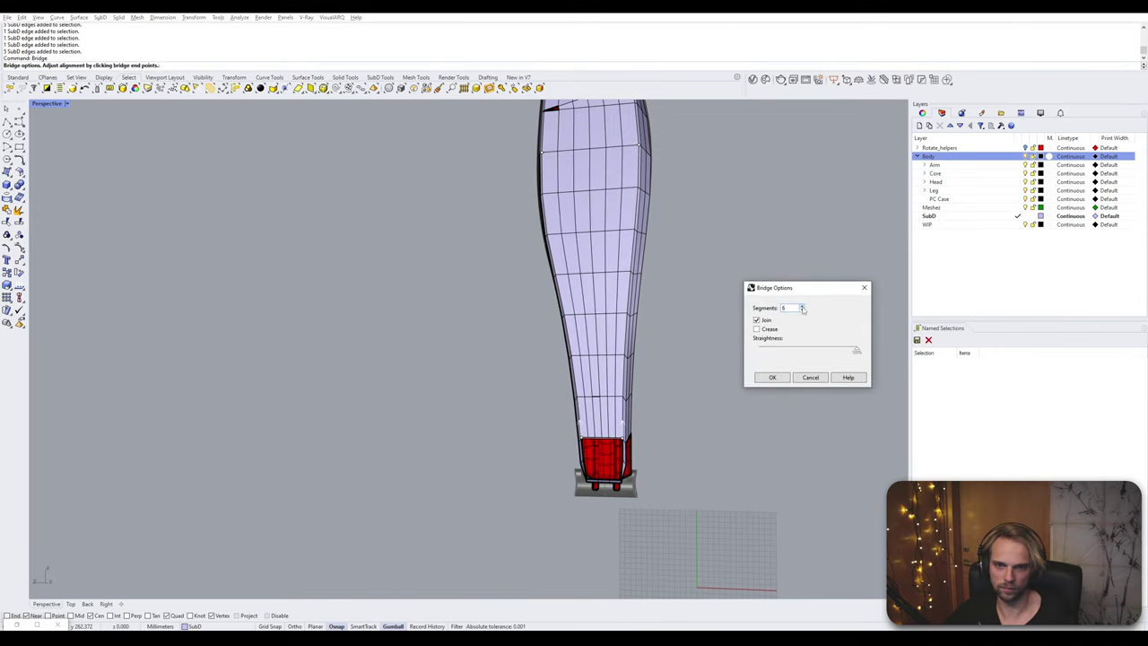
left_click(772, 377)
right_click_drag(750, 372, 579, 302)
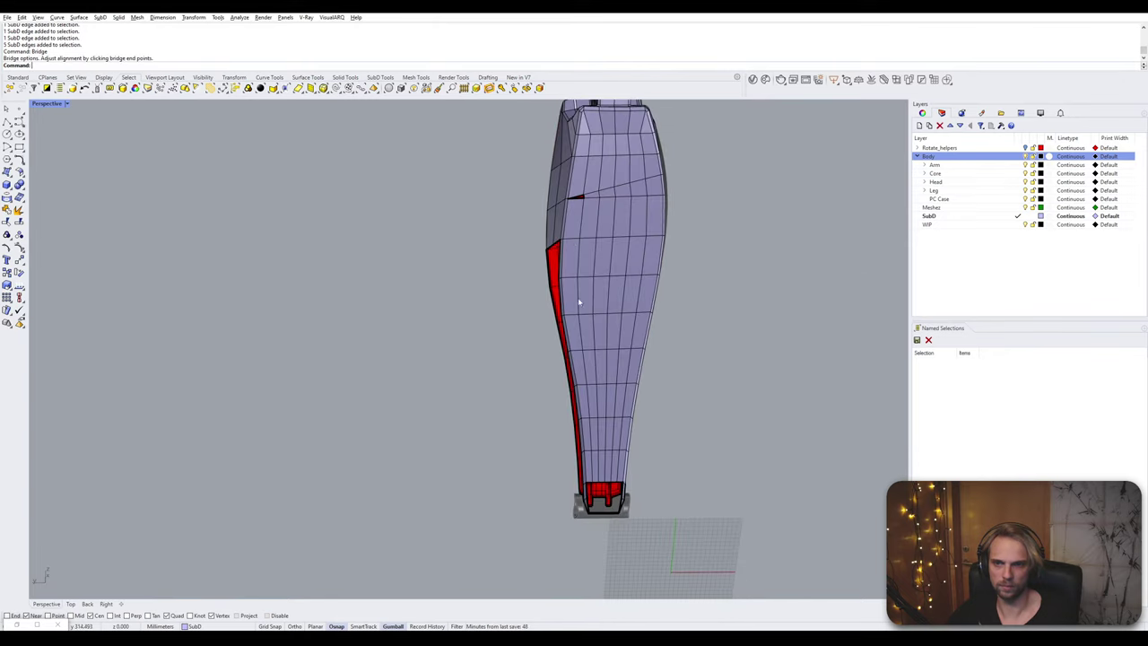
scroll(574, 253, "up", 5)
scroll(573, 253, "up", 4)
- Fill the small triangular hole at the wedge tip with a patch
type("Fil")
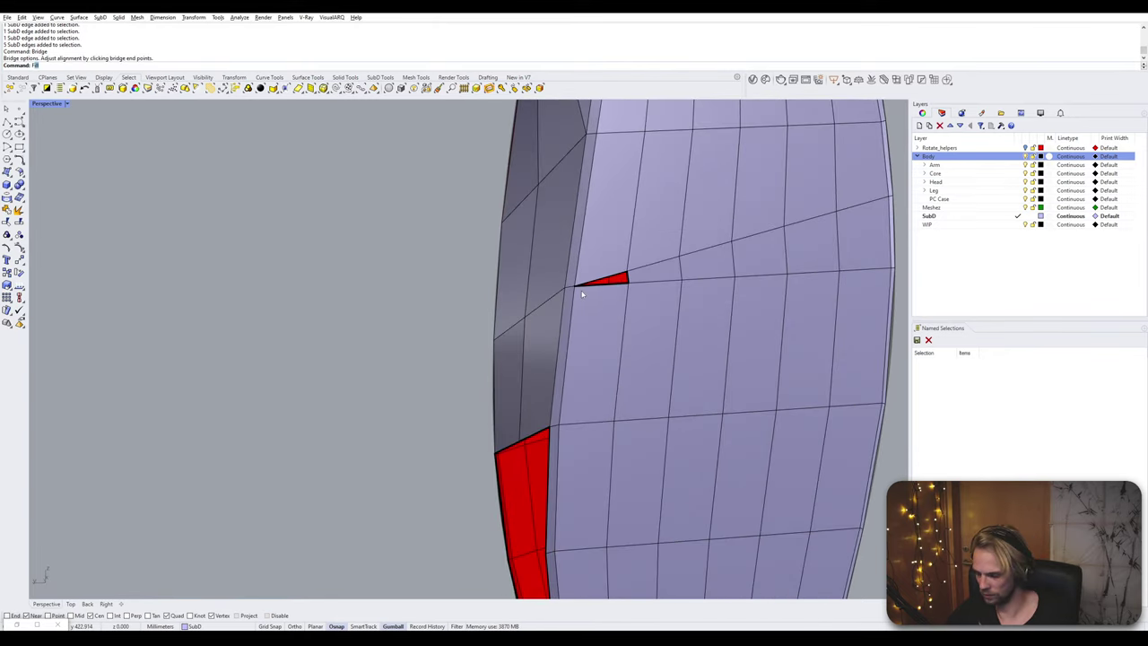
type("l")
key("Return")
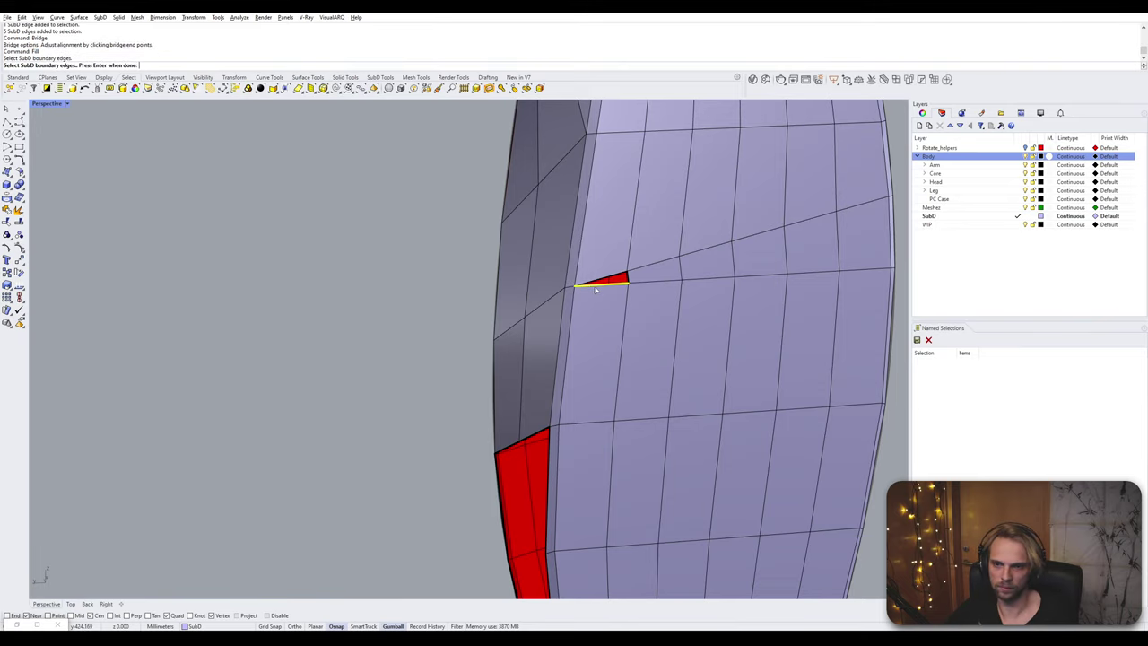
key("Return")
key("Return")
scroll(598, 286, "down", 8)
key("Tab")
right_click_drag(536, 295, 477, 274)
key("Tab")
scroll(529, 266, "up", 5)
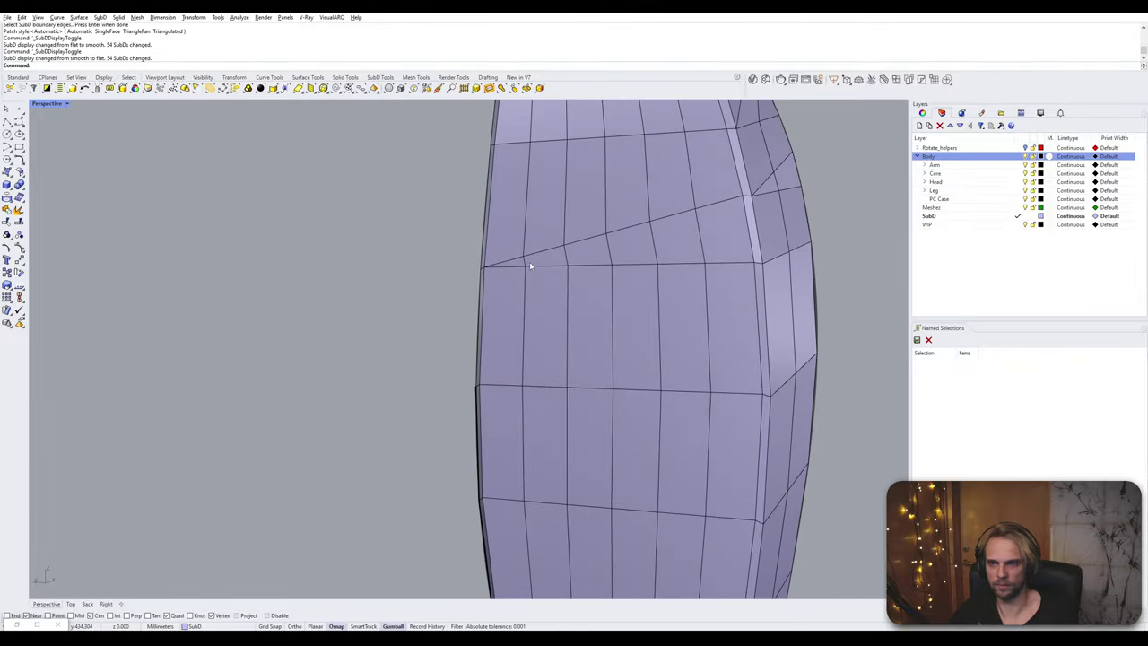
scroll(530, 267, "up", 1)
- Stitch the two loose diagonal edges together
left_click(534, 255, "ctrl+shift")
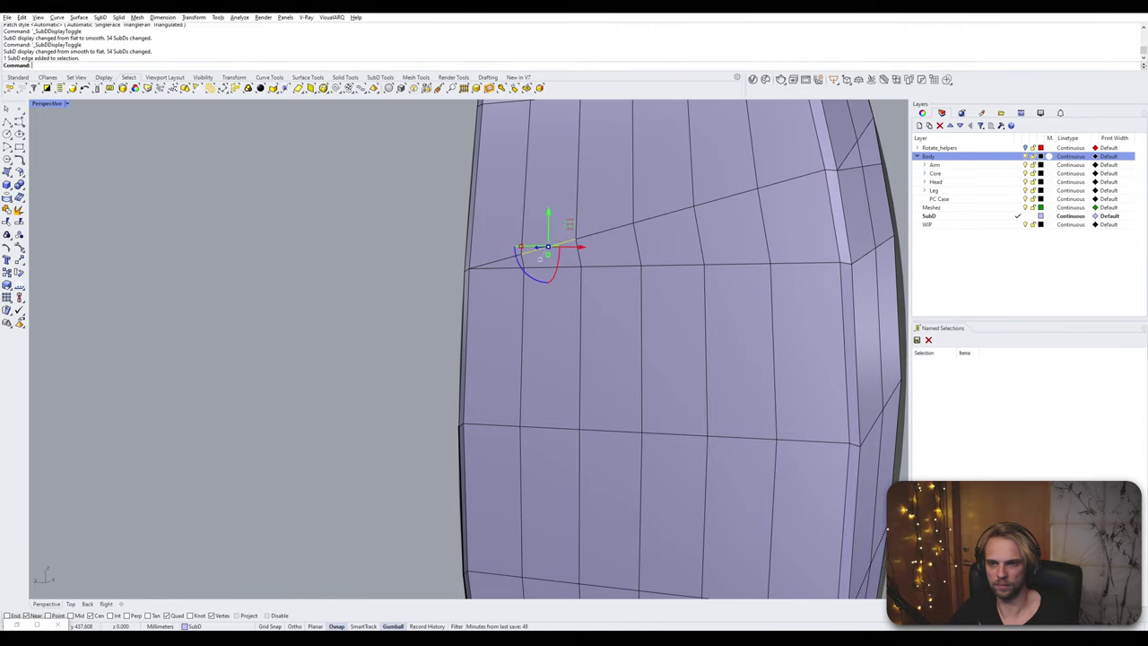
left_click(542, 269, "ctrl+shift")
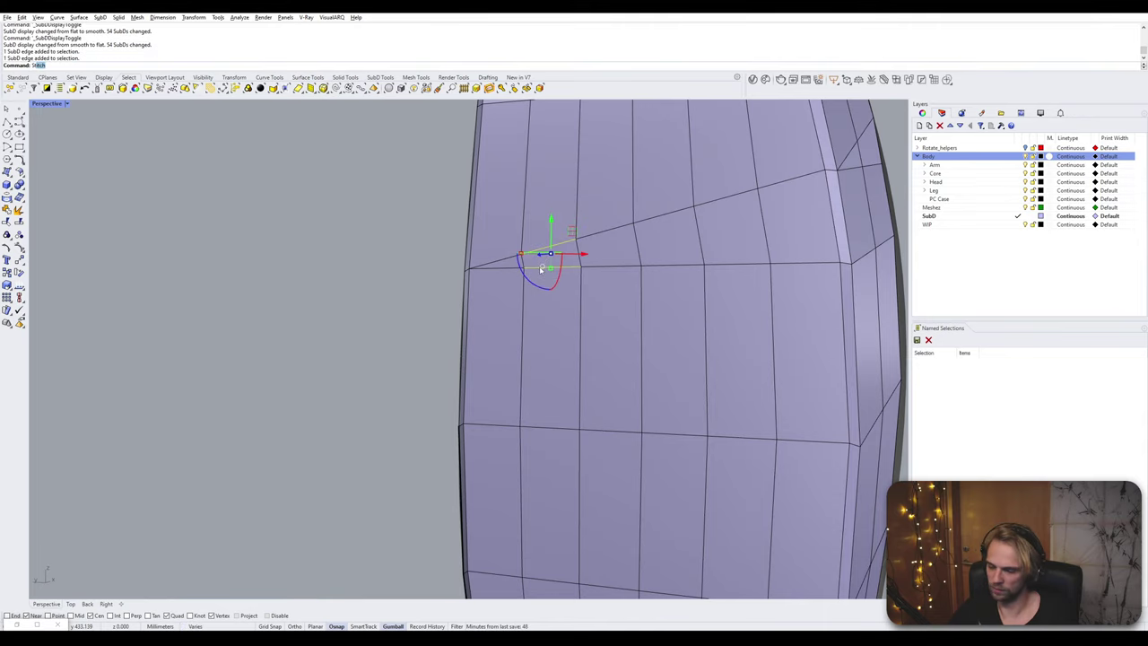
key("Return")
key("Return")
scroll(540, 270, "down", 7)
key("Tab")
right_click_drag(505, 271, 726, 301)
key("Tab")
- Bridge the border edges on either side of the side gap
left_click(536, 303)
left_click(445, 313)
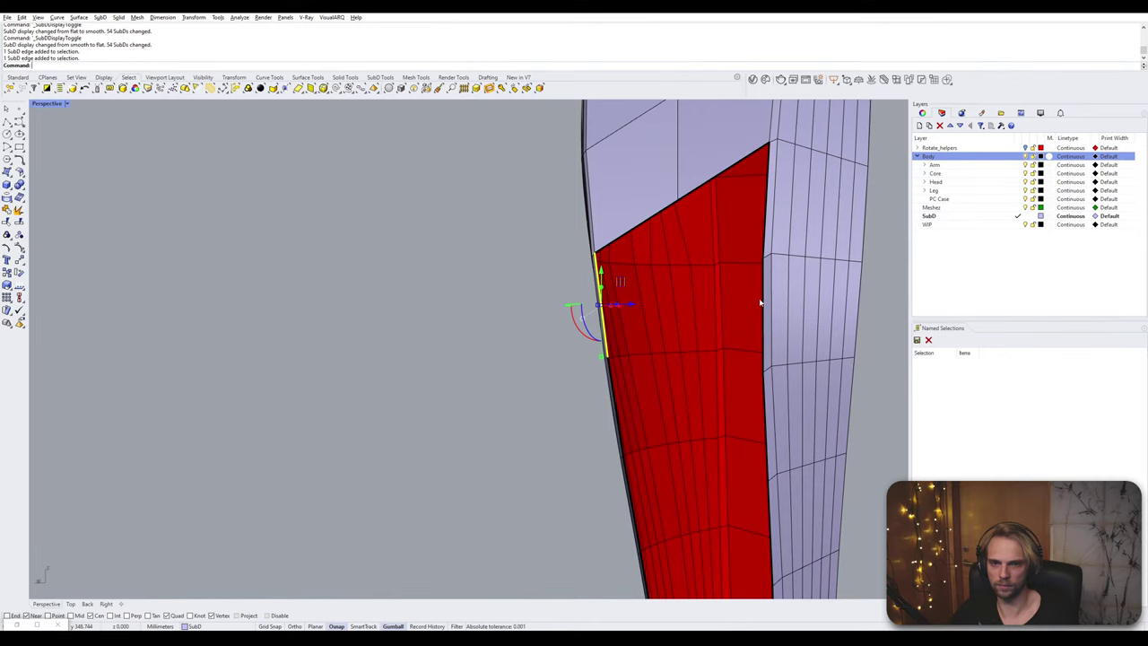
left_click(762, 303, "shift")
key("Return")
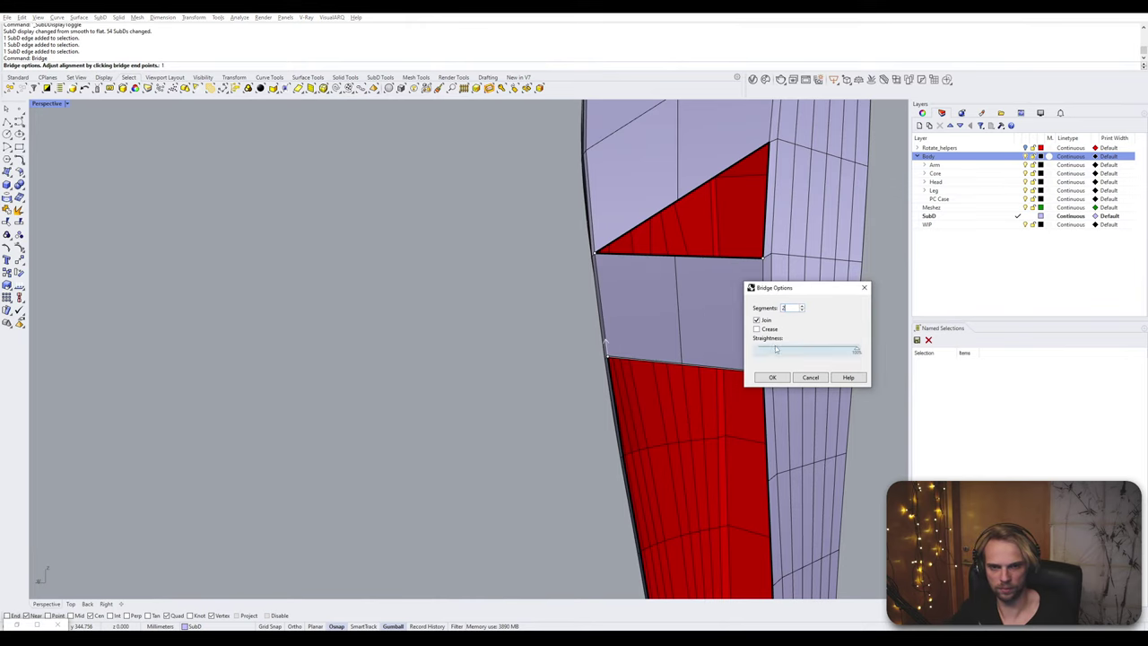
left_click(772, 378)
right_click_drag(666, 243, 659, 332)
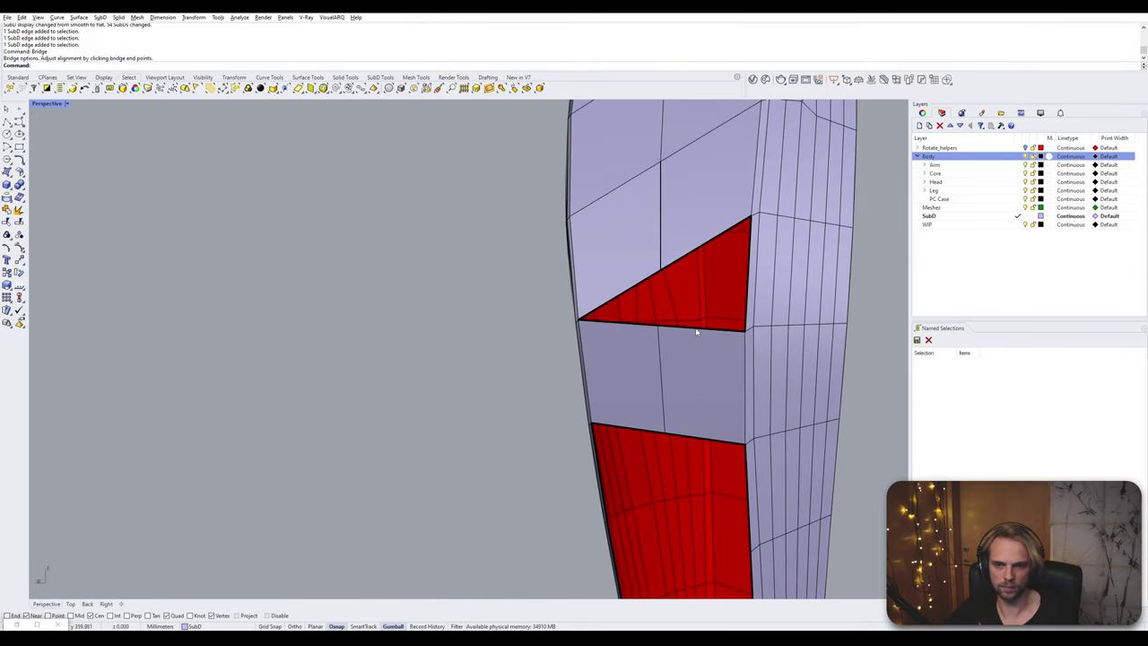
- Bridge the two triangle edges with a single segment
left_click(696, 330)
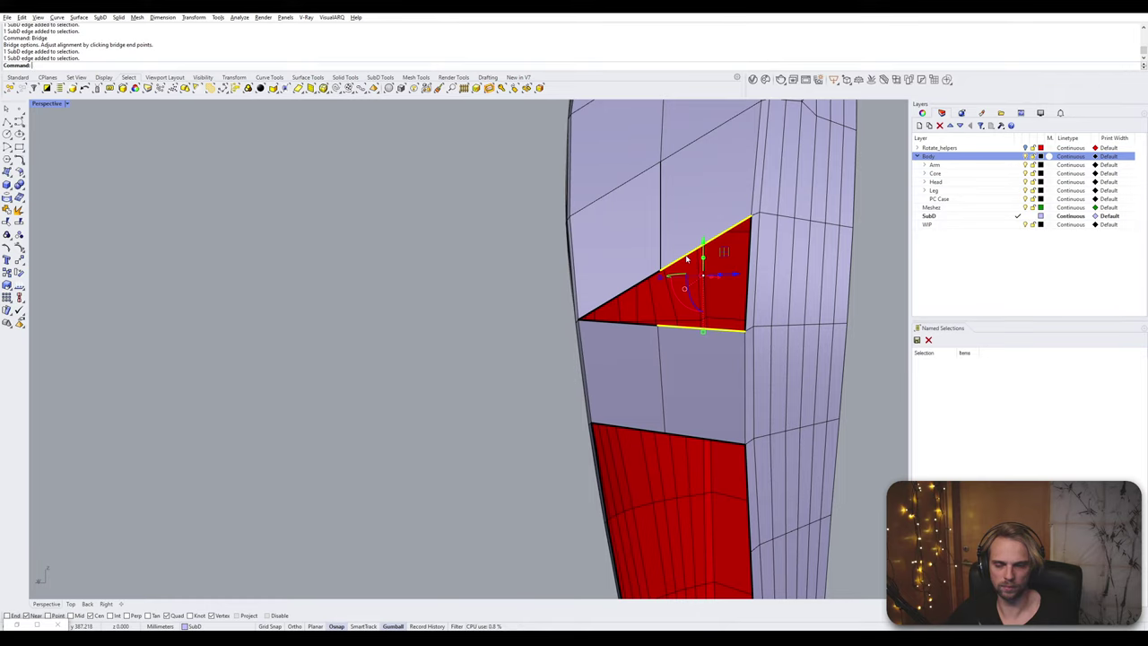
right_click(687, 259)
left_click(802, 310)
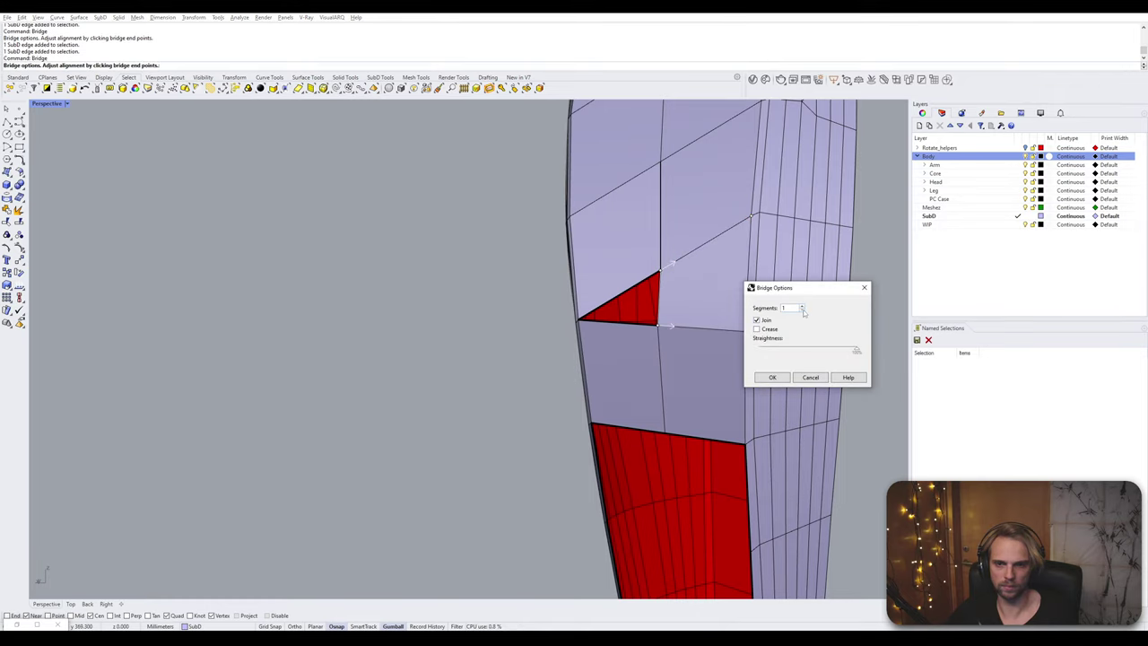
left_click(772, 376)
right_click_drag(678, 377, 661, 343)
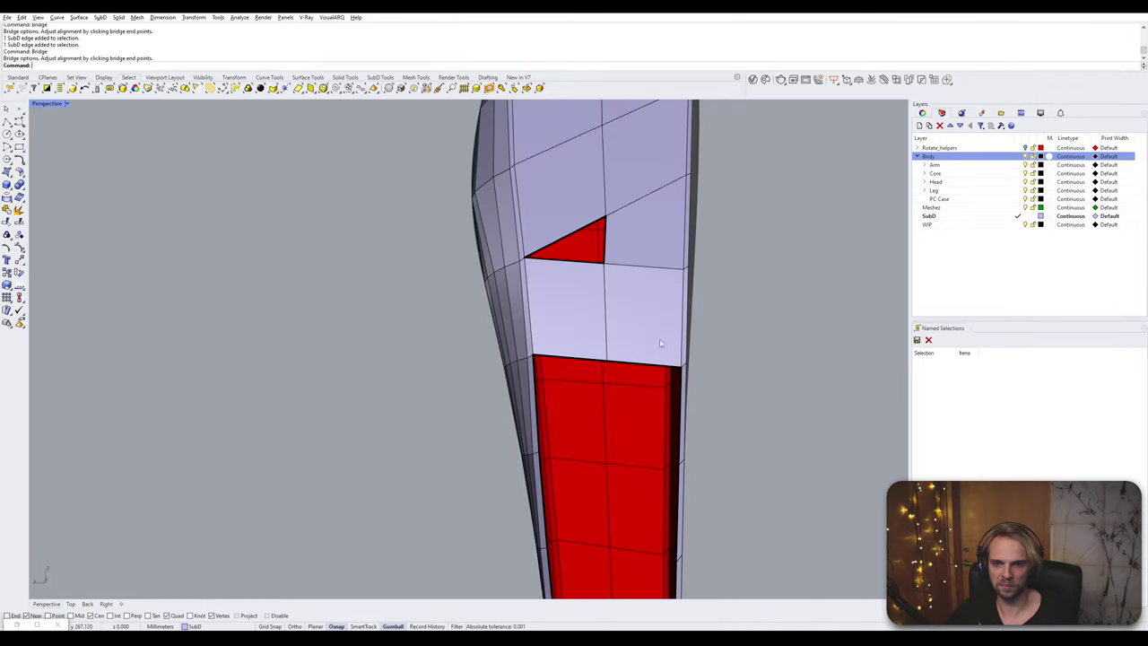
right_click(538, 398)
right_click_drag(536, 399, 409, 257)
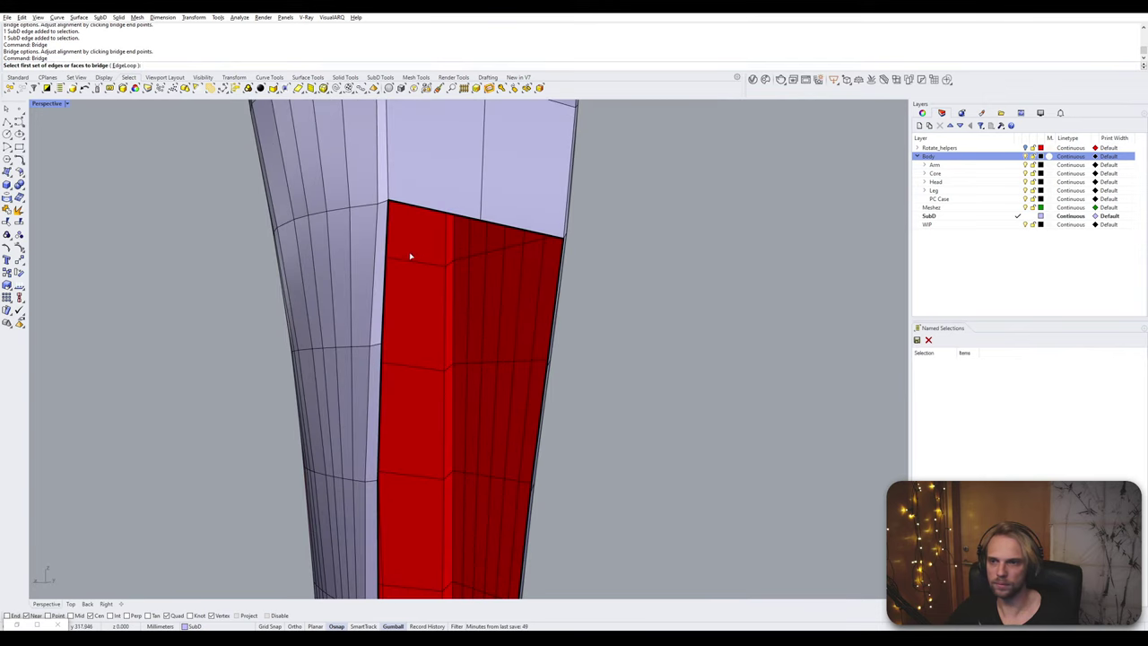
- Pick border edges of the long red gap, then cancel the attempt
left_click(391, 239)
right_click_drag(538, 282, 500, 324)
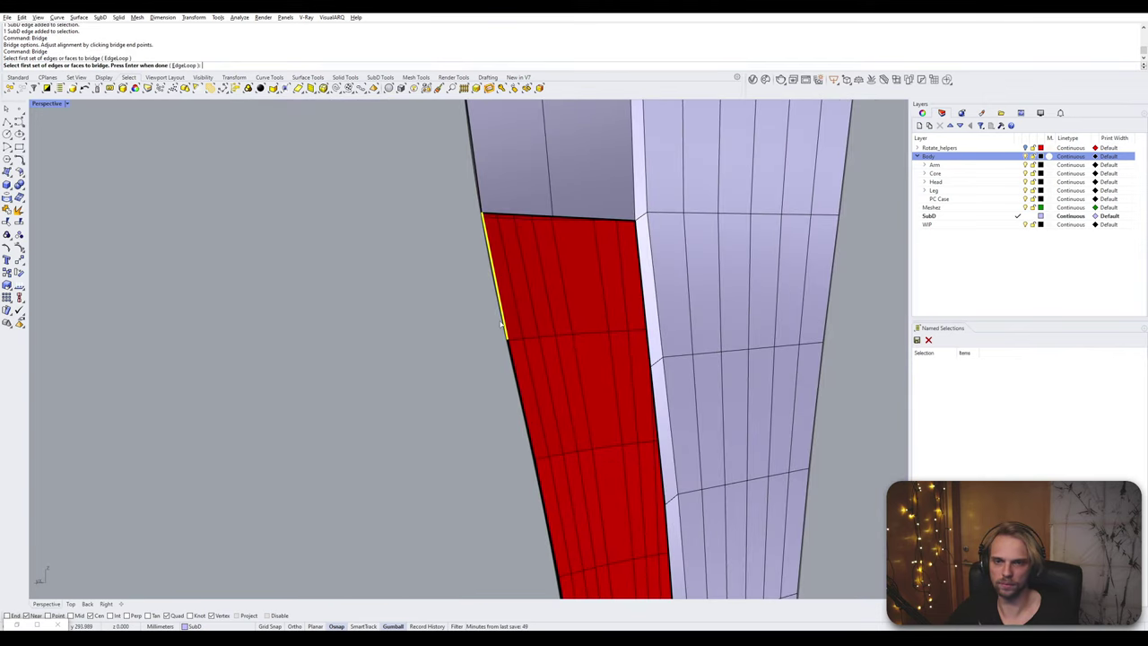
left_click(639, 282)
left_click(657, 398)
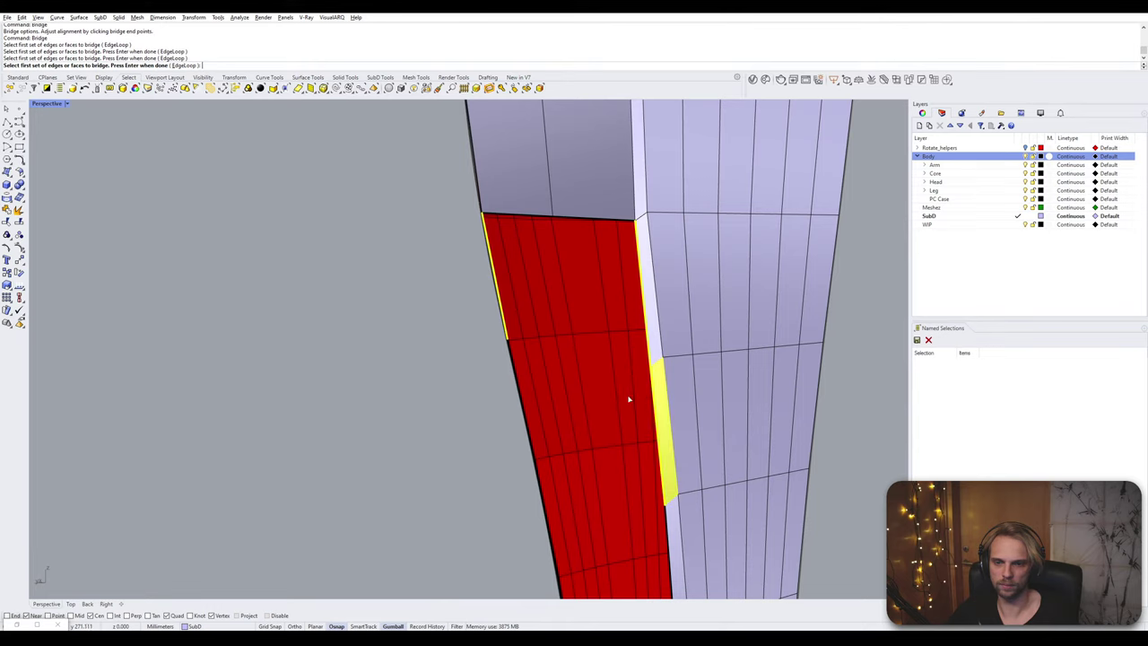
scroll(657, 397, "up", 3)
left_click(651, 397)
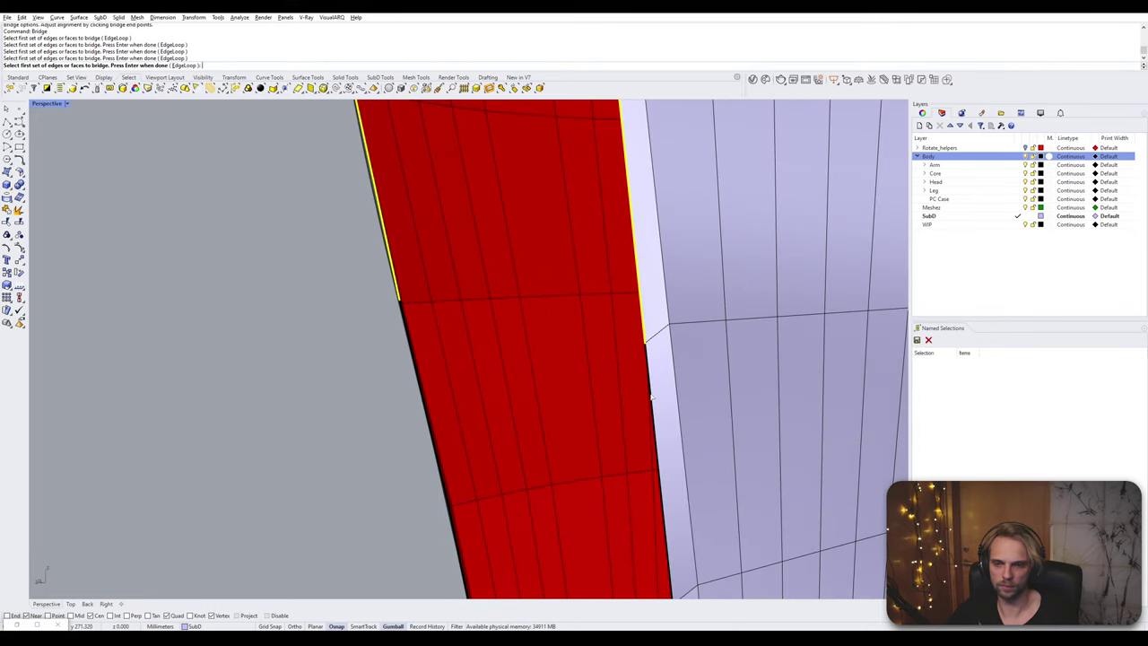
key("Escape")
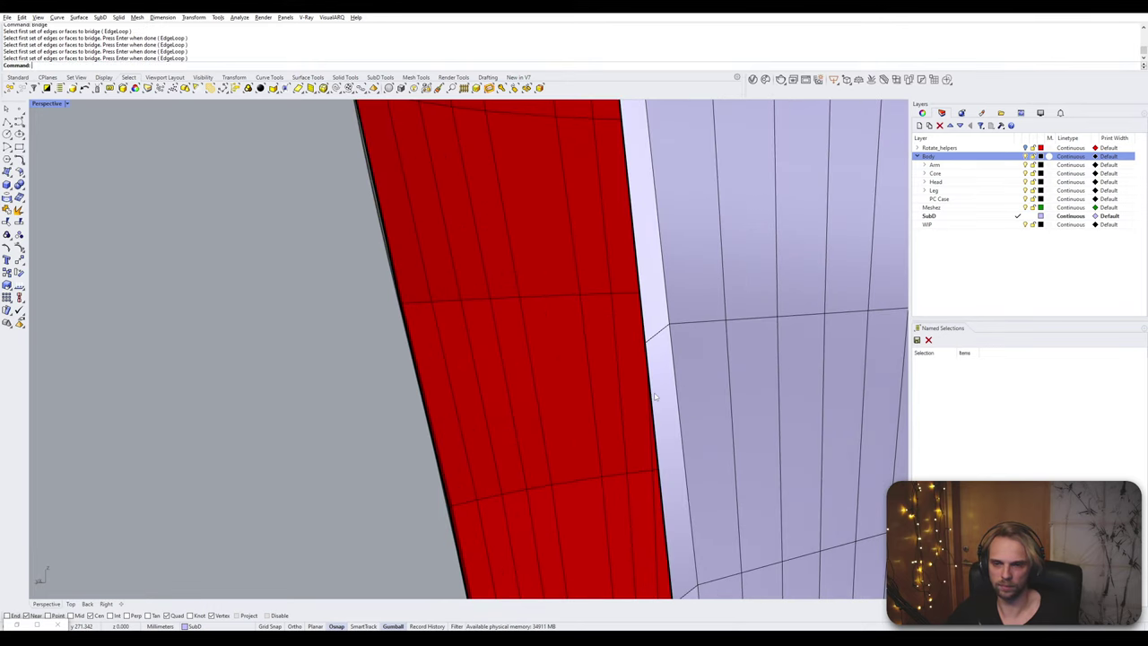
- Select both border edges of the long open strip and bridge it closed
left_click(654, 405)
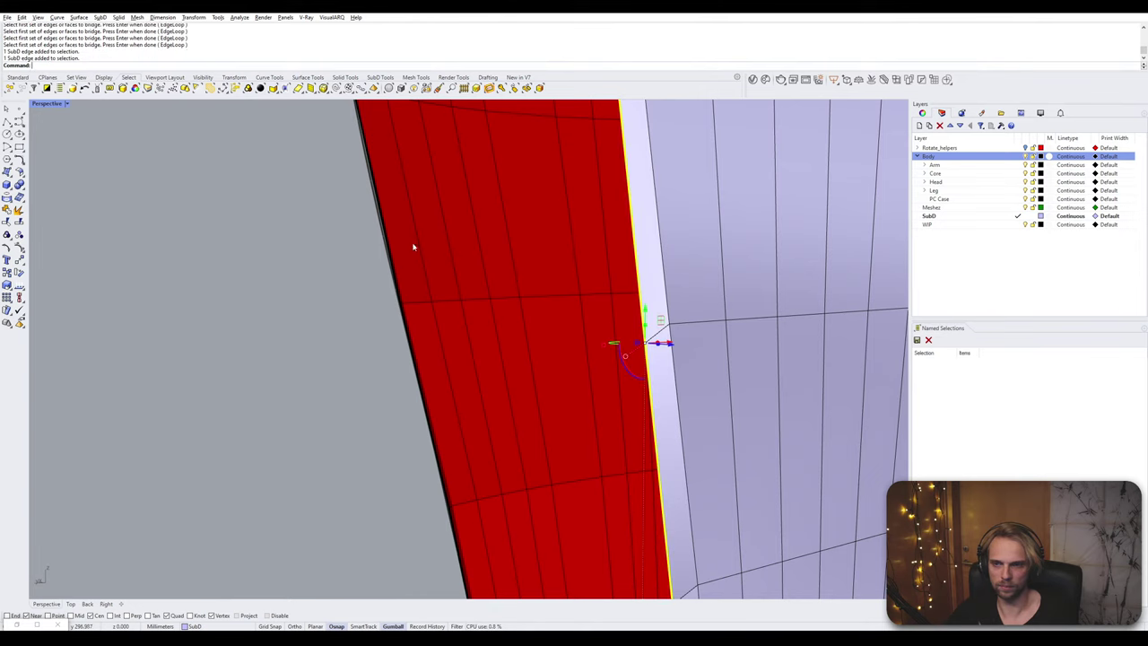
mouse_move(413, 246)
right_mouse_down()
mouse_move(453, 260)
mouse_move(481, 338)
mouse_move(434, 242)
right_mouse_up()
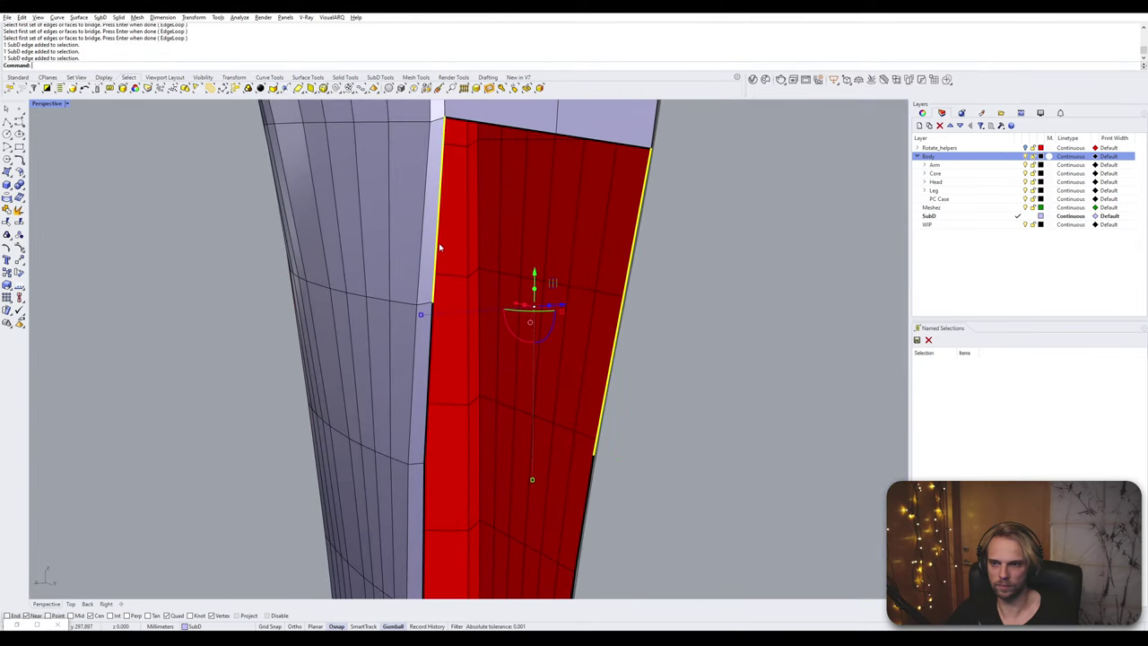
left_click(435, 340, "ctrl+shift")
scroll(440, 401, "down", 5)
right_click_drag(441, 402, 636, 332, "shift")
scroll(464, 277, "up", 4)
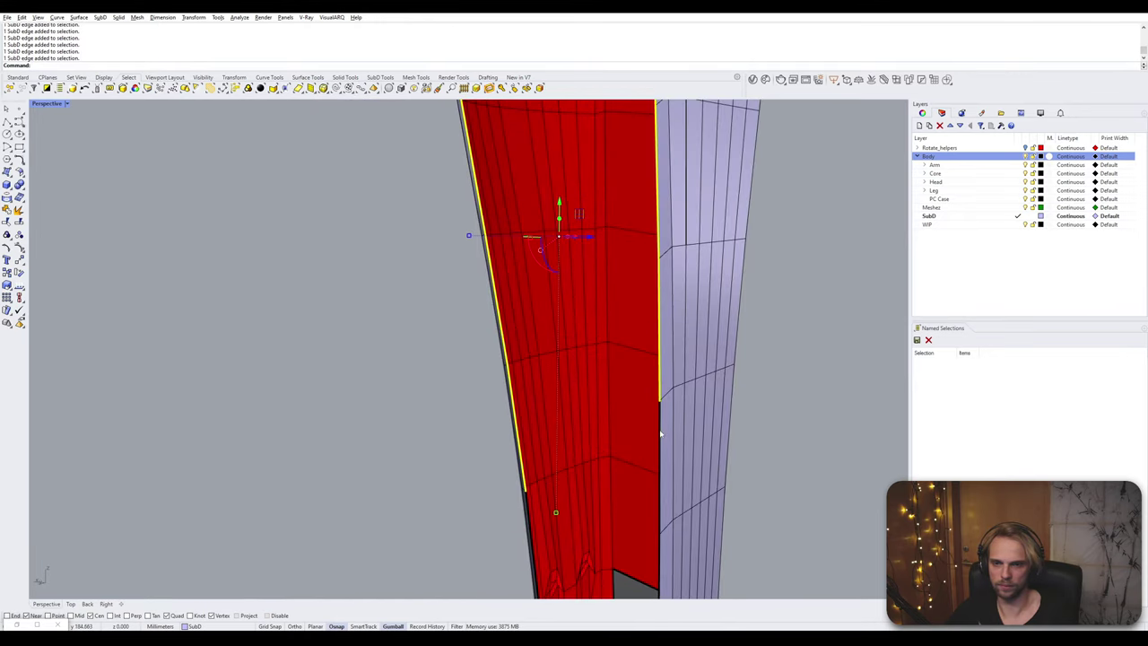
right_click_drag(660, 434, 499, 370)
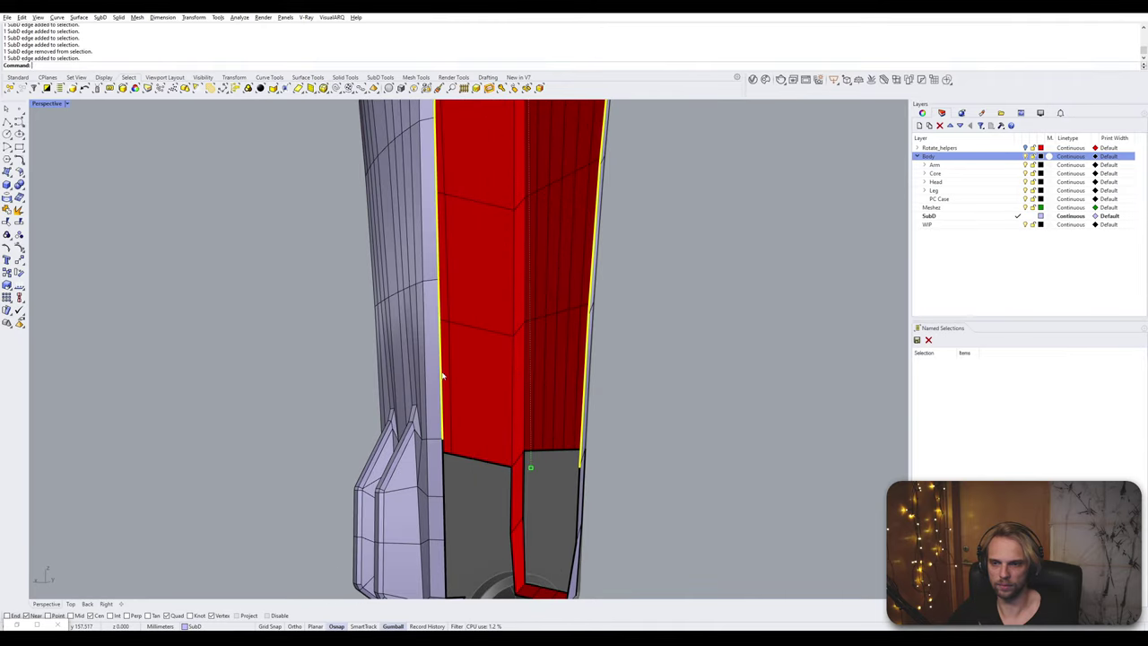
right_click_drag(494, 455, 536, 344)
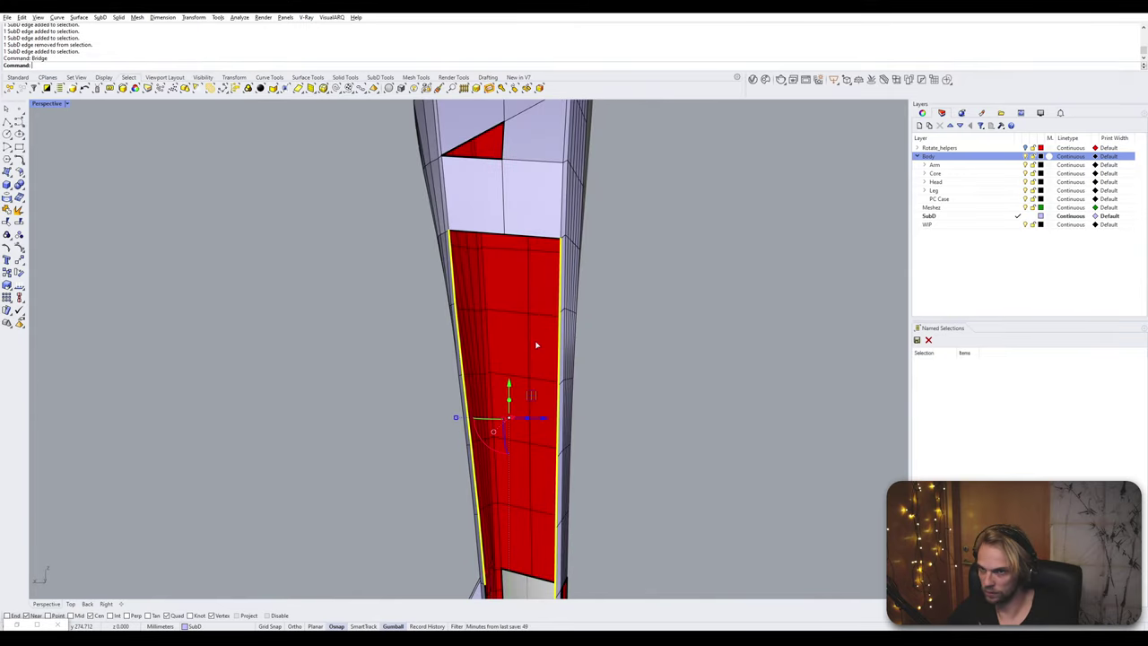
right_click(537, 344)
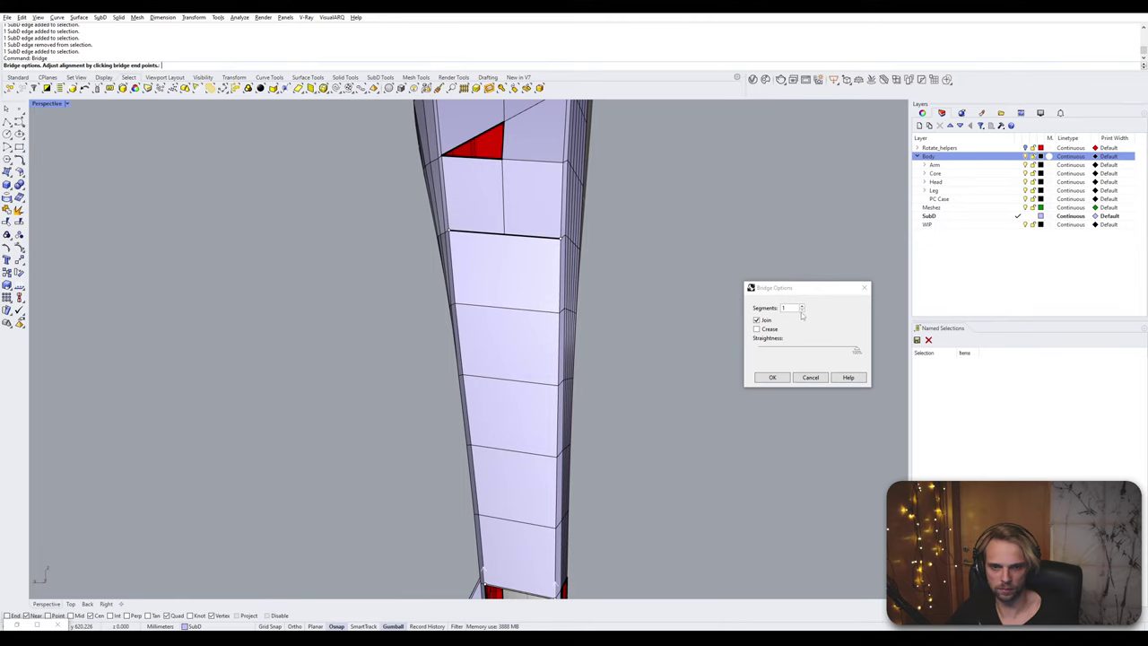
left_click(772, 377)
- Fill the last triangular hole and check the smooth body
right_click_drag(683, 307, 488, 286)
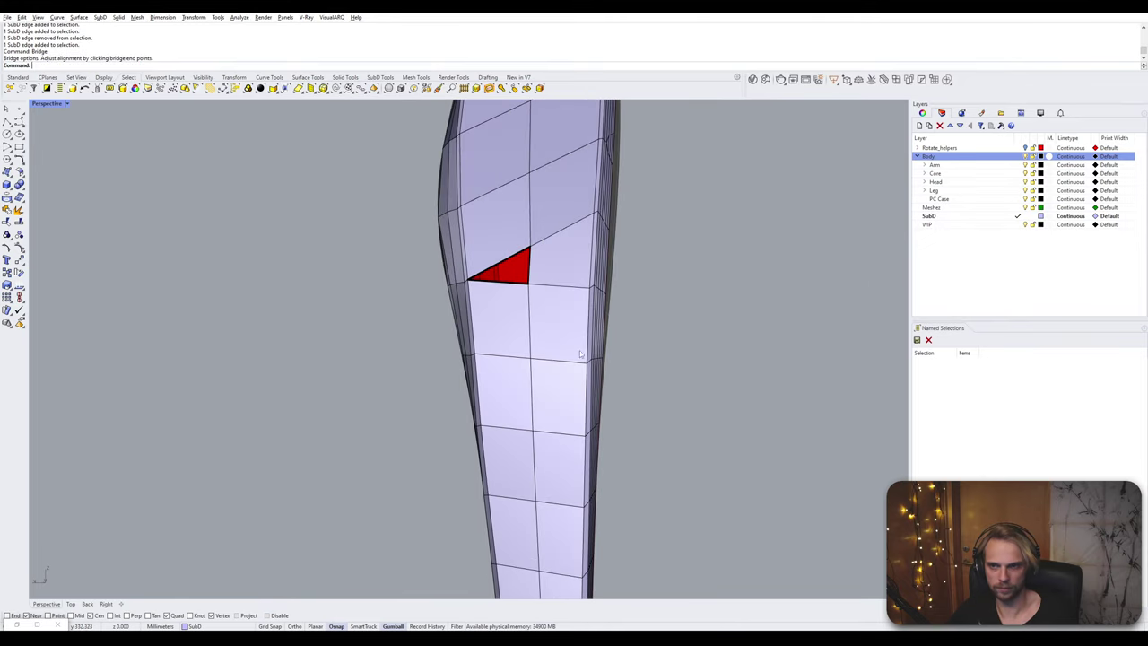
key("Return")
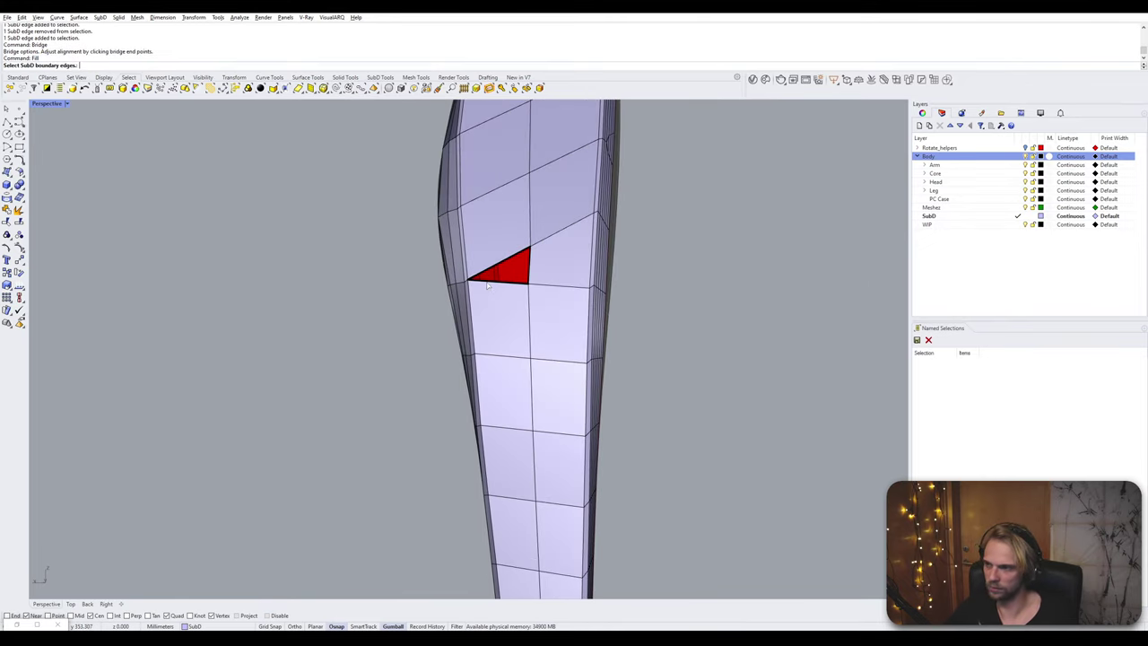
left_click(532, 272)
key("Return")
key("Return")
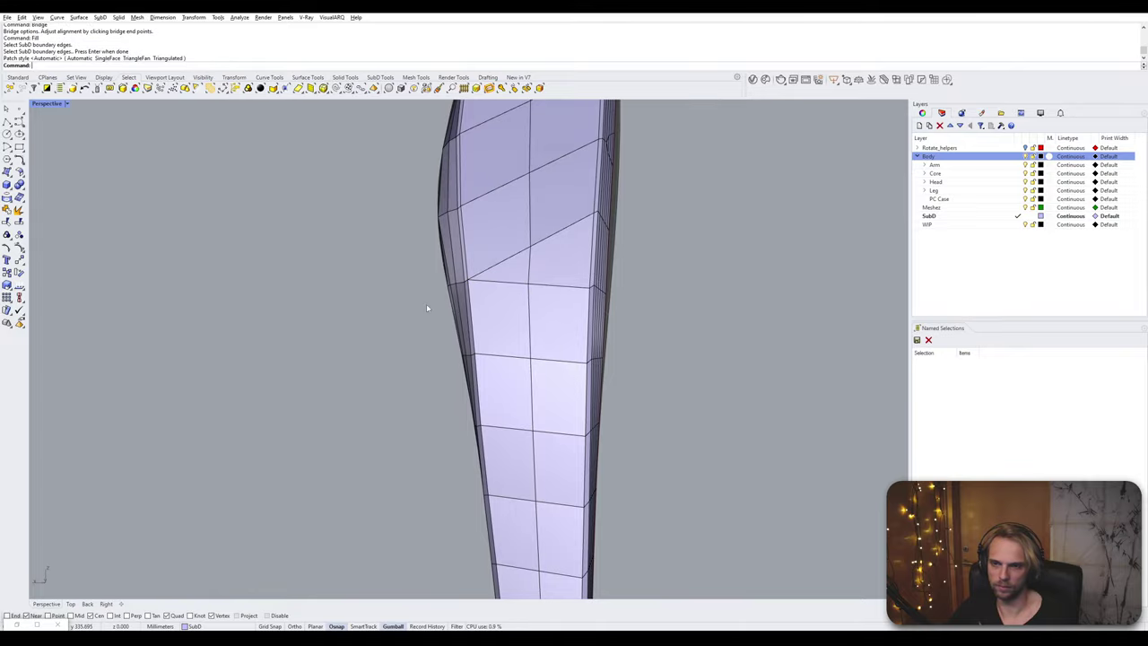
key("Tab")
scroll(440, 299, "down", 7)
right_click_drag(677, 324, 551, 310)
- Inspect the torso's edge loops, then delete a face on the body's side to open a hole
scroll(528, 349, "up", 5)
double_click(503, 338)
right_click_drag(687, 324, 569, 338)
double_click(584, 297)
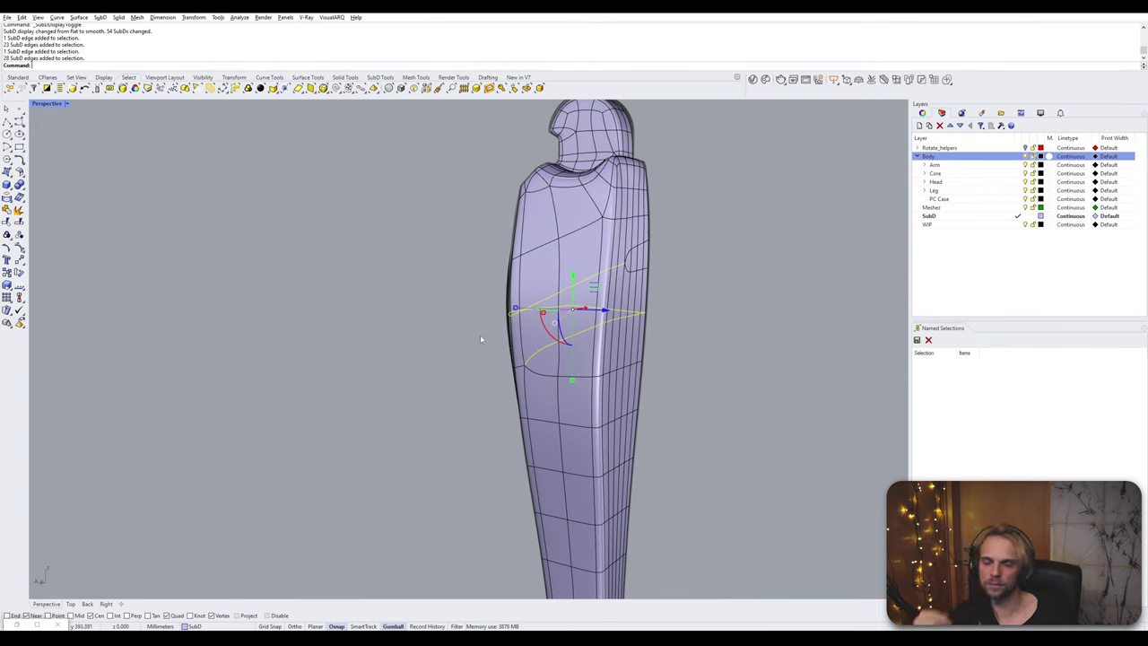
left_click(465, 331)
right_click_drag(472, 330, 507, 355)
scroll(508, 355, "up", 2)
left_click(503, 357, "ctrl+shift")
key("Delete")
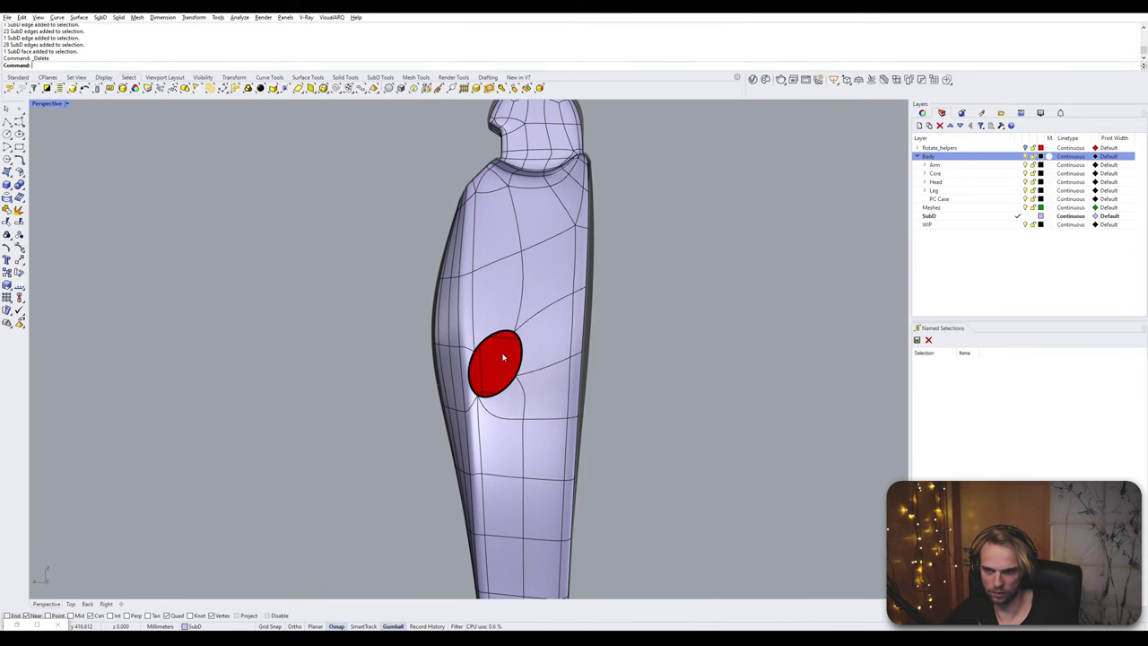
- Compare the hole in flat and smooth display, then delete the face below it
key("Tab")
scroll(516, 367, "up", 5)
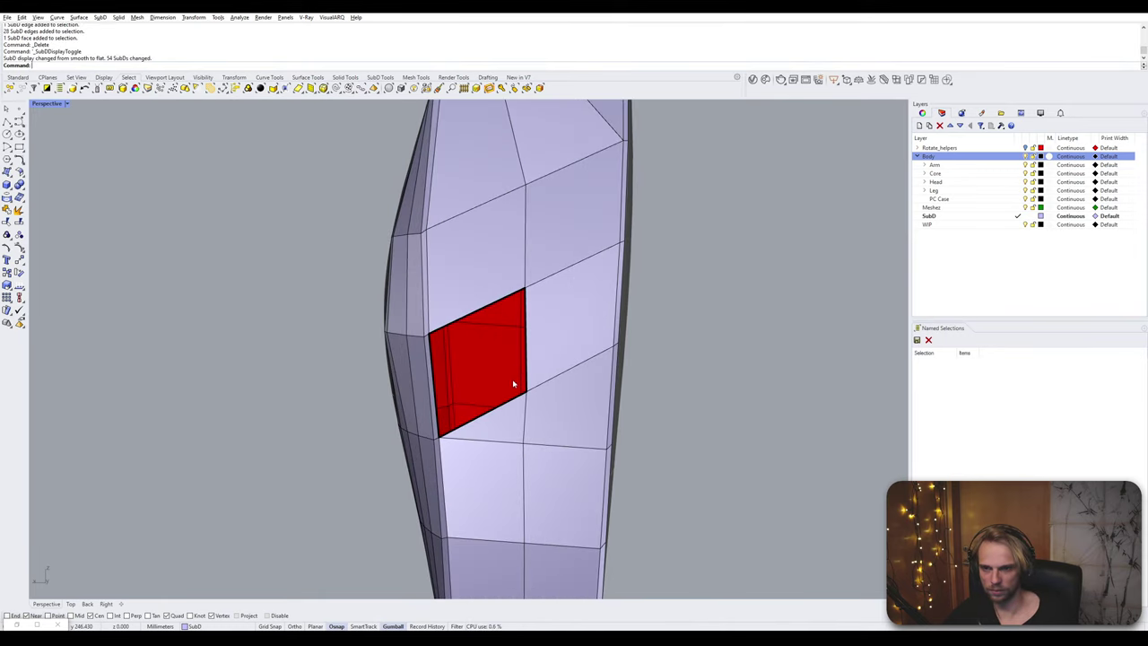
key("Tab")
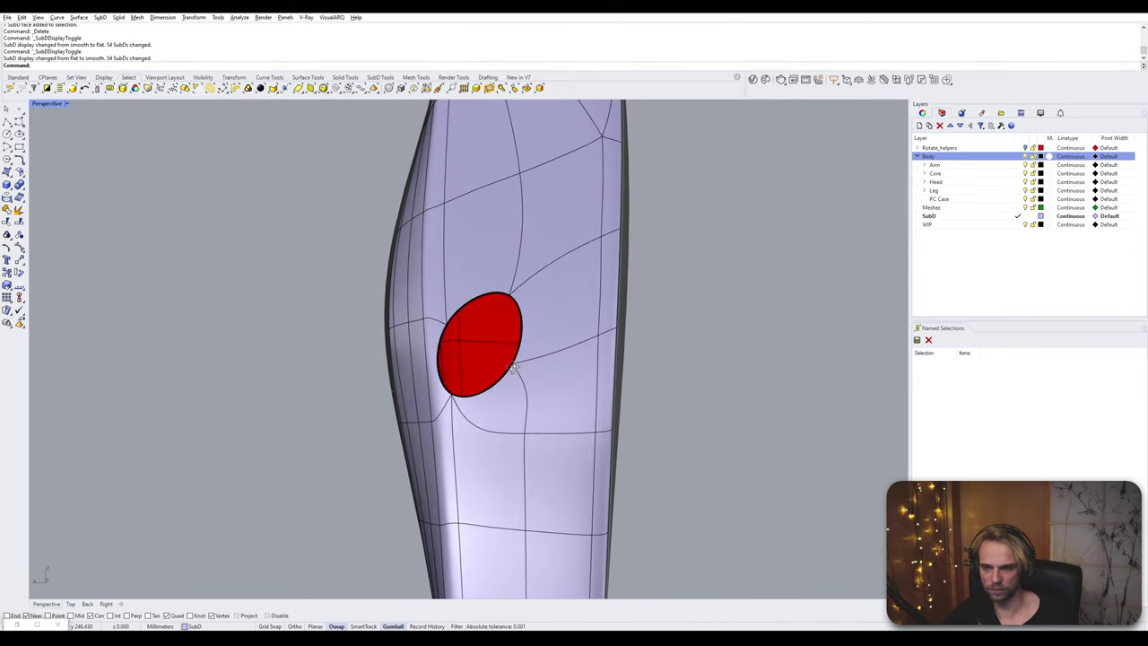
key("Tab")
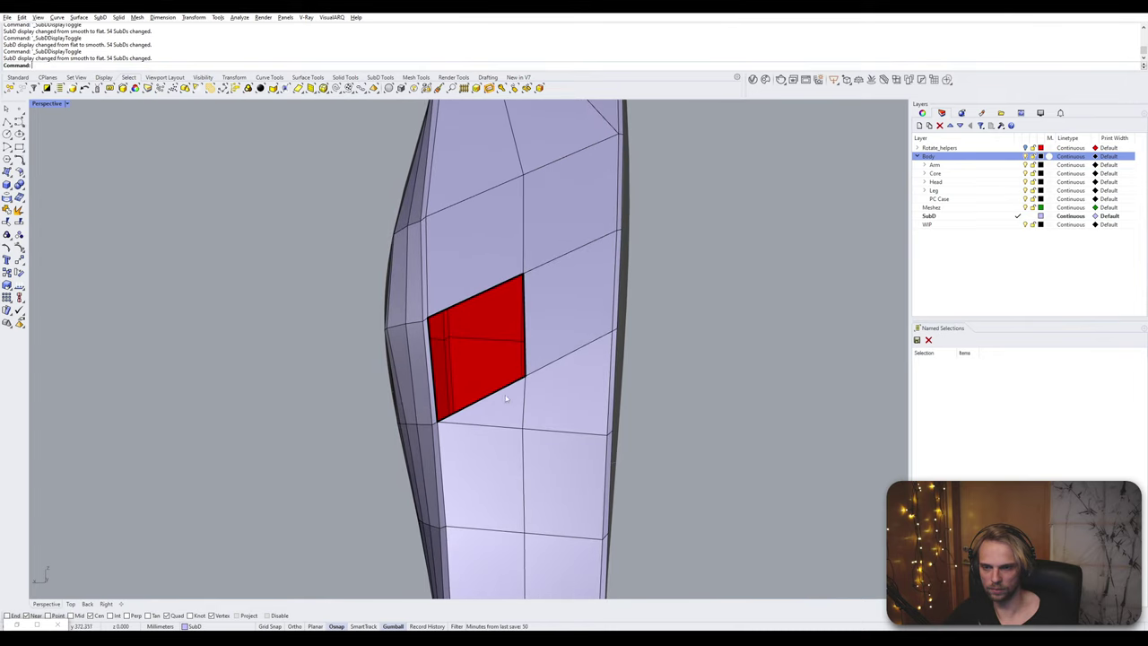
left_click(505, 405, "ctrl+shift")
key("Delete")
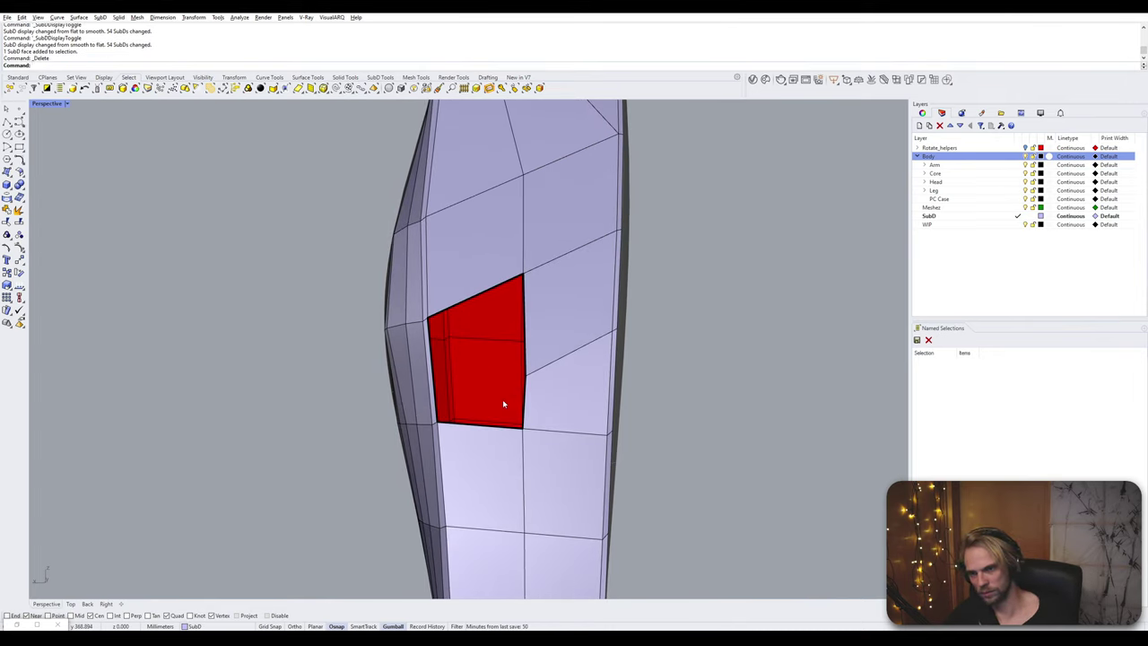
- Bridge the hole's two opposite edges with a one-segment bridge
left_click(431, 354, "ctrl+shift")
left_click(524, 405, "ctrl+shift")
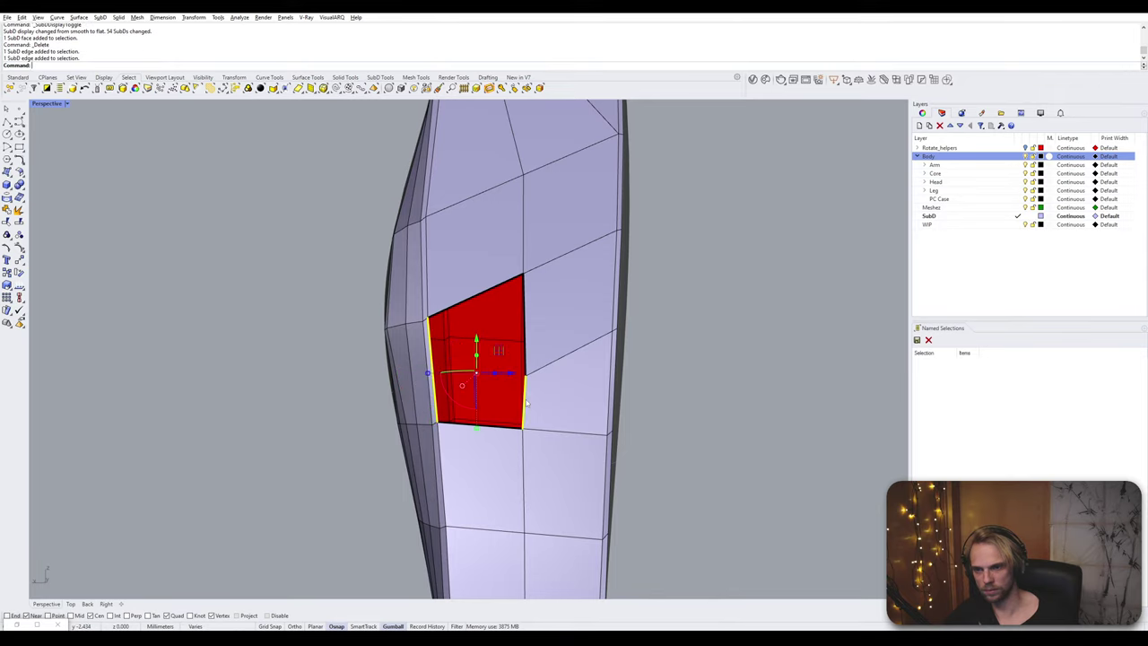
key("Return")
key("Return")
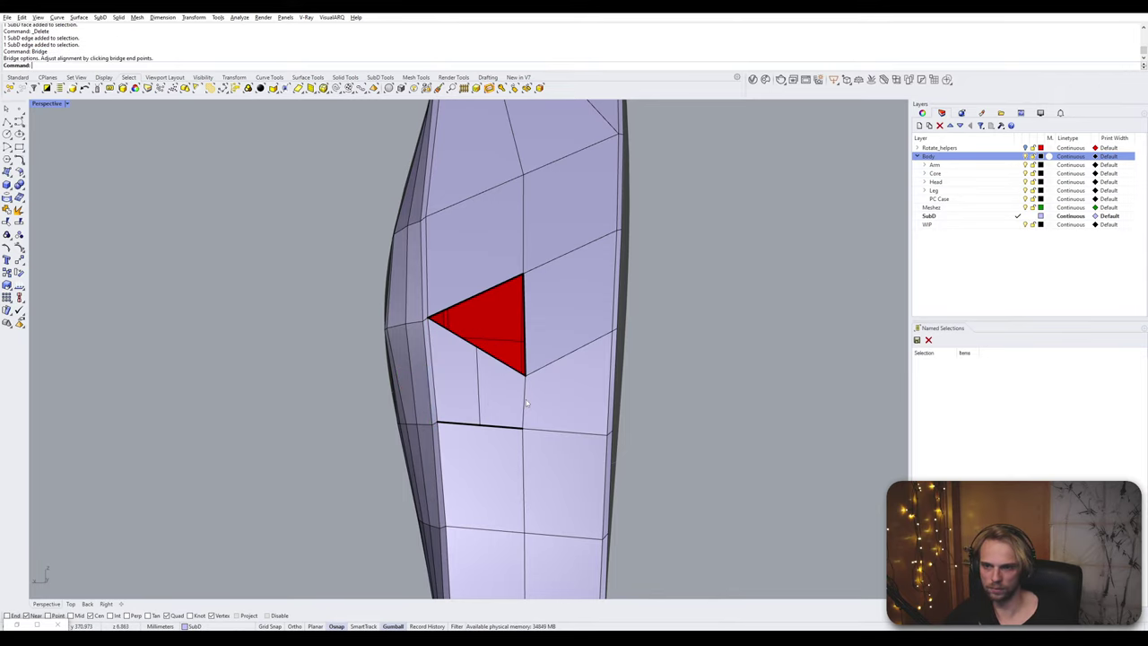
key("ctrl+z")
right_click_drag(463, 370, 541, 389)
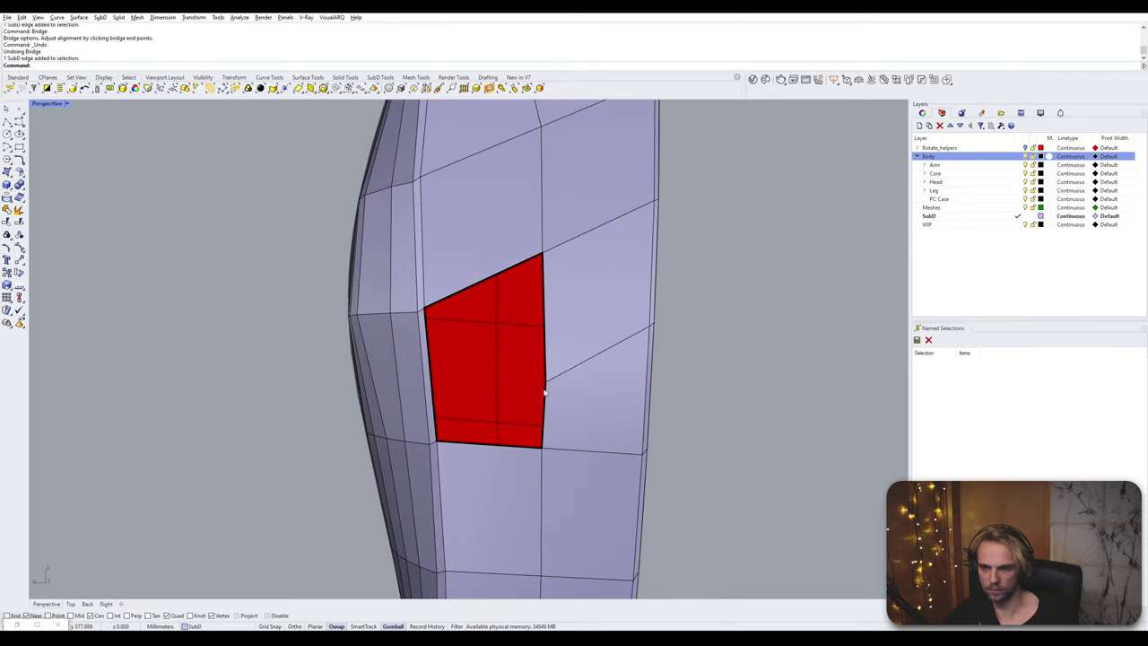
left_click(543, 399, "ctrl+shift")
left_click(432, 346, "ctrl+shift")
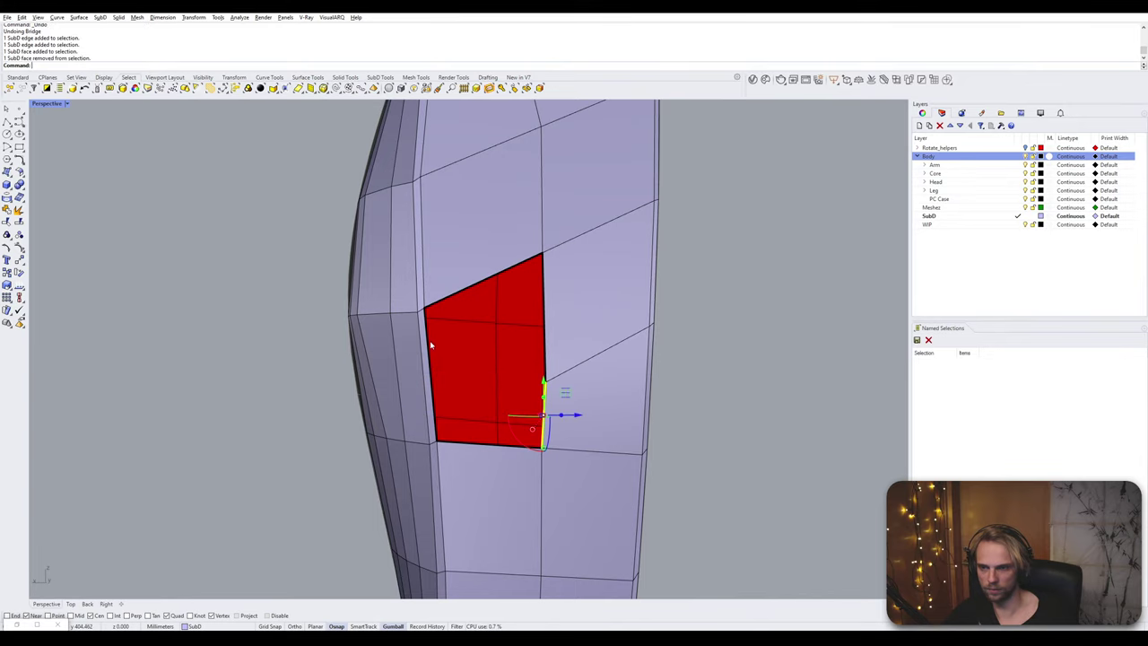
key("Return")
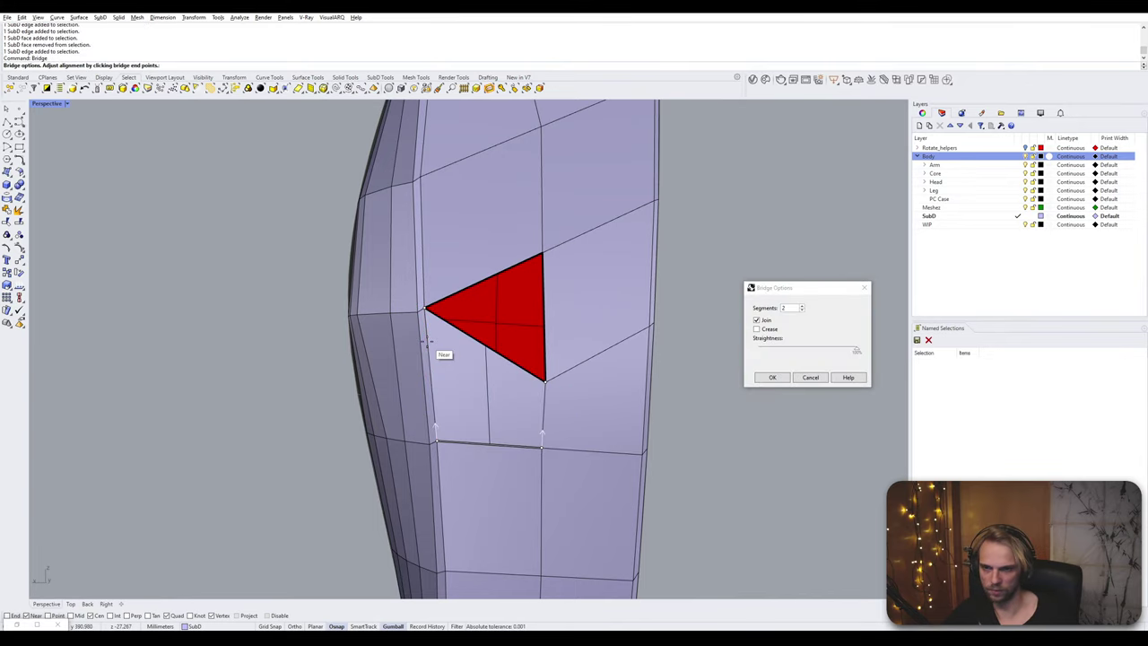
left_click(802, 311)
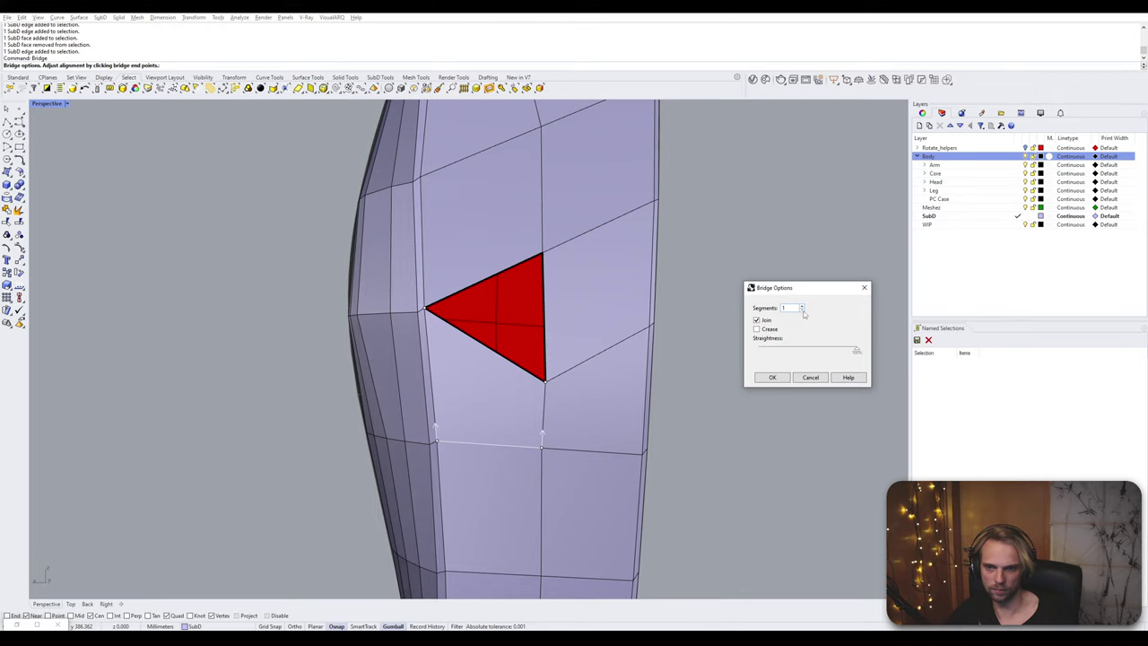
left_click(771, 377)
- Fill the remaining triangular hole with an automatic patch and inspect the result
key("Return")
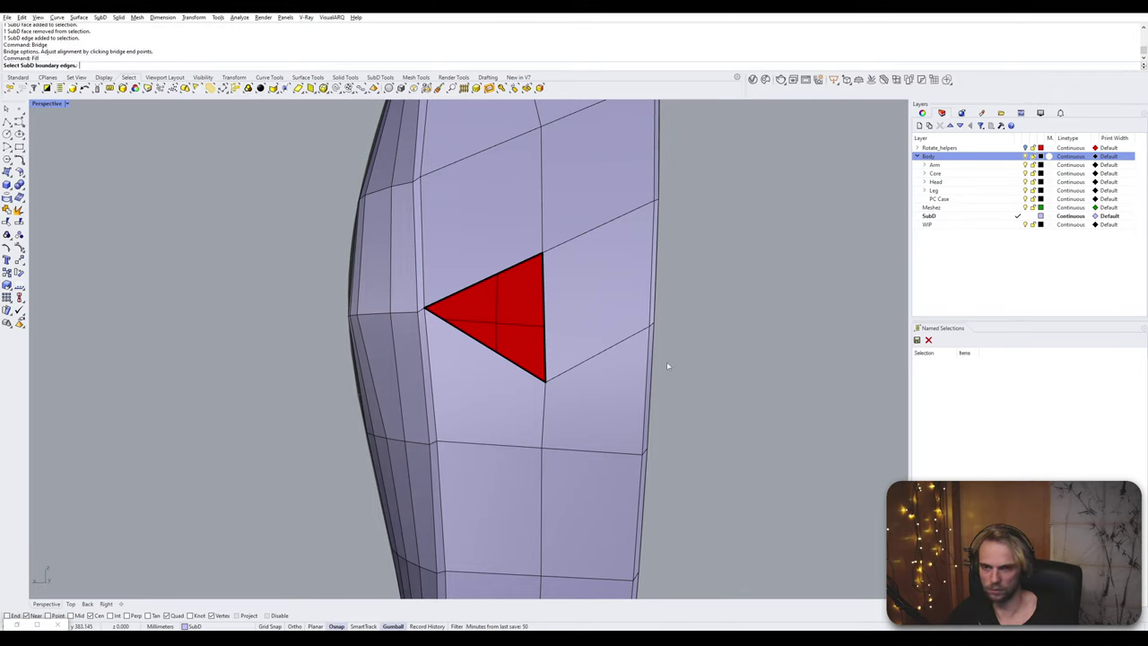
left_click(476, 287)
key("Return")
key("Return")
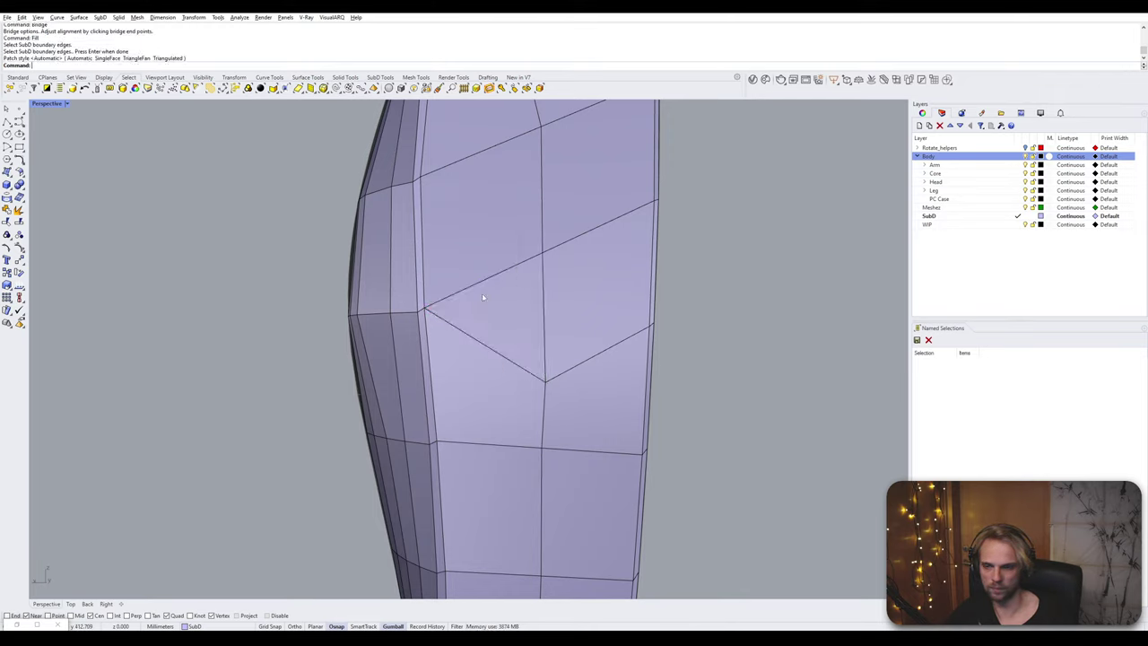
key("Tab")
right_click_drag(482, 293, 509, 333)
- Select horizontal edge loops around the torso and delete them
double_click(480, 343)
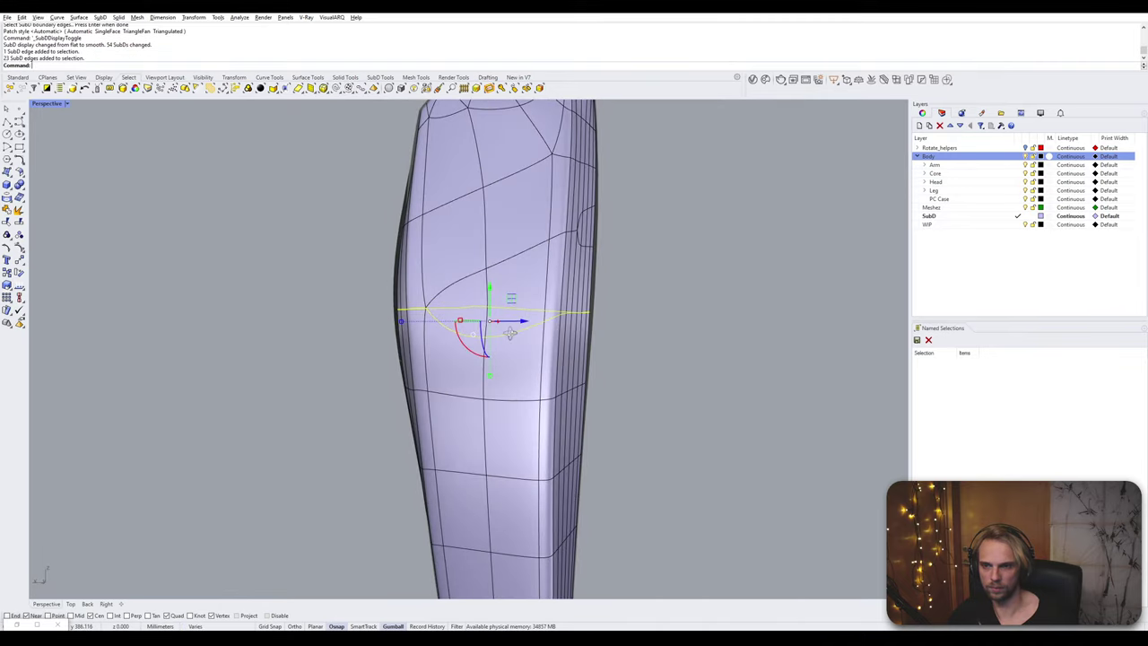
double_click(506, 400, "shift")
right_click_drag(651, 326, 432, 391)
double_click(507, 348)
key("Delete")
- Delete two neighbouring faces on the body side and view the hole in flat display
double_click(456, 389)
left_click(470, 397, "ctrl+shift")
left_click(453, 334, "ctrl+shift")
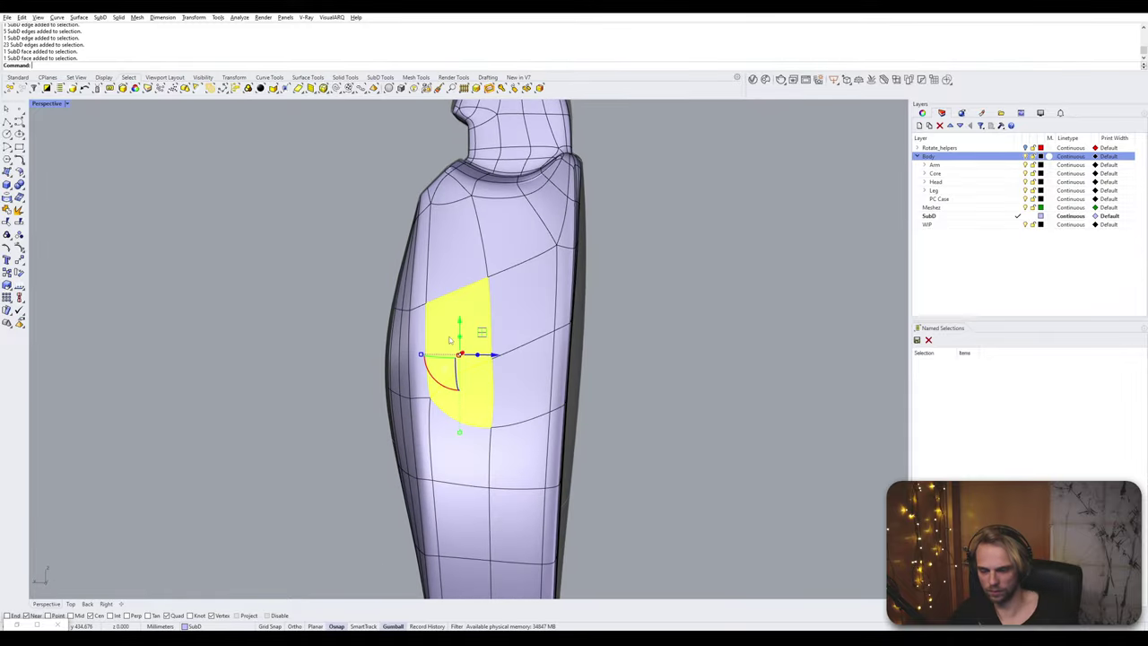
key("Delete")
key("Tab")
right_click_drag(450, 339, 486, 325)
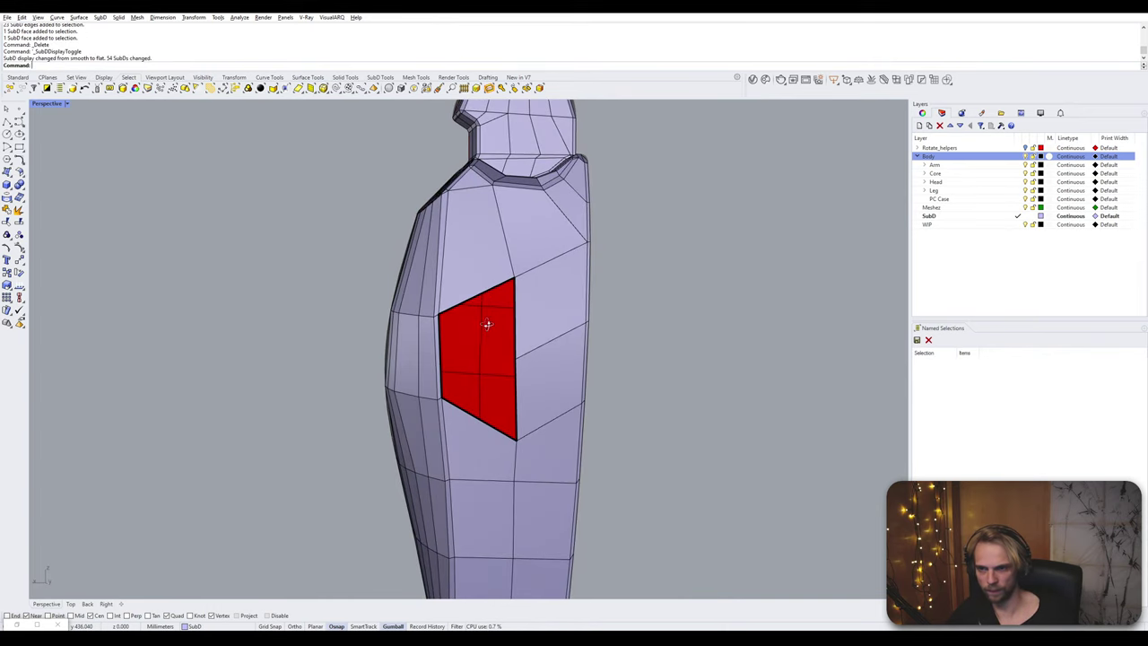
- Bridge the hole's left and right border edges with default options
left_click(442, 361, "ctrl+shift")
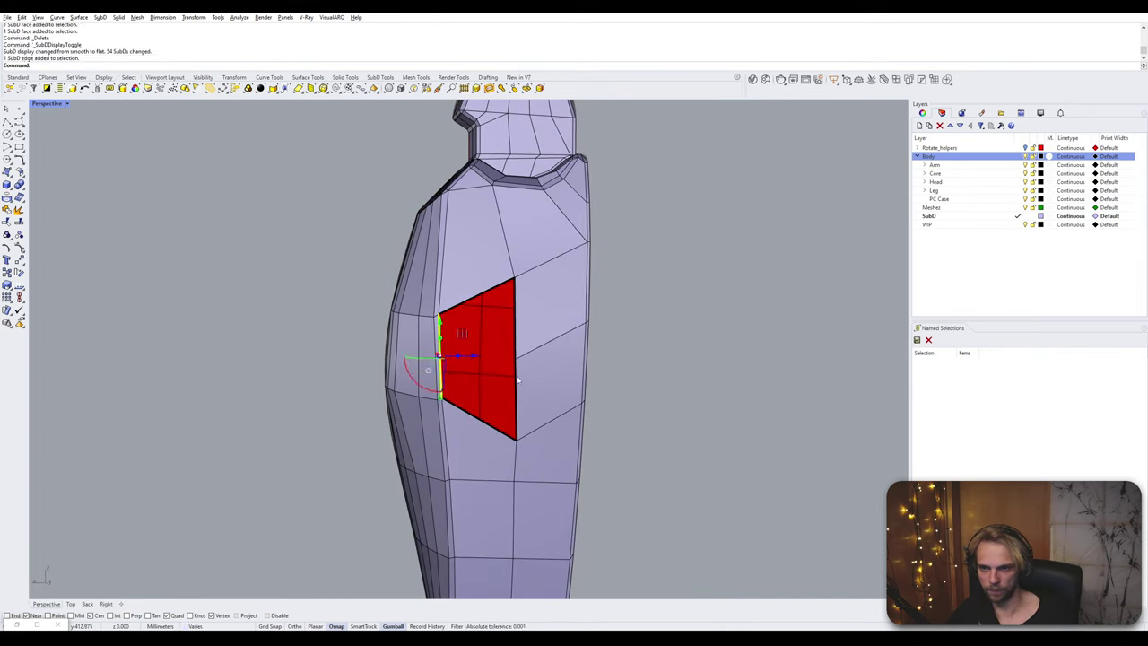
left_click(517, 380, "ctrl+shift")
key("Return")
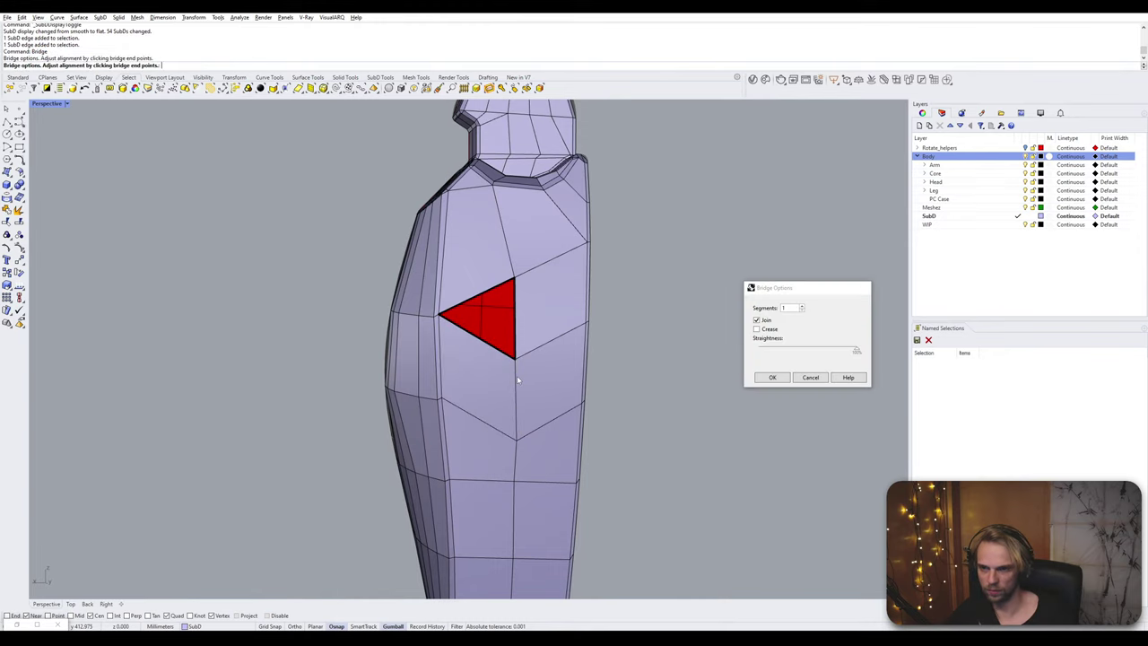
key("Return")
- Fill the leftover triangular hole with an automatic patch
type("Fill")
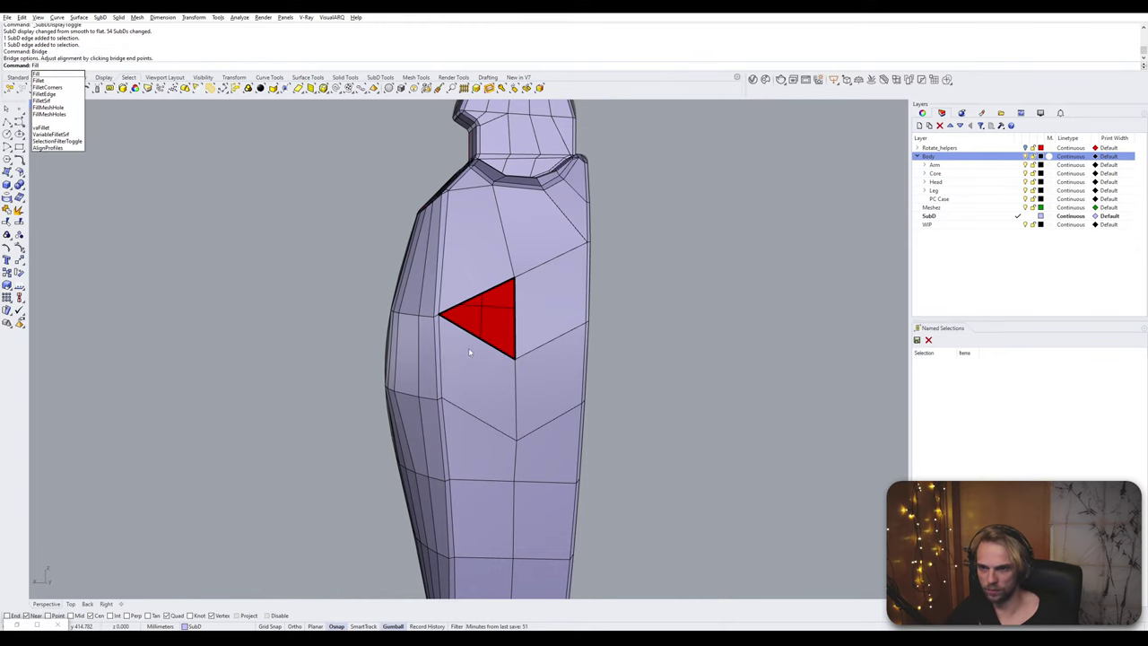
key("Return")
left_click(480, 342)
key("Return")
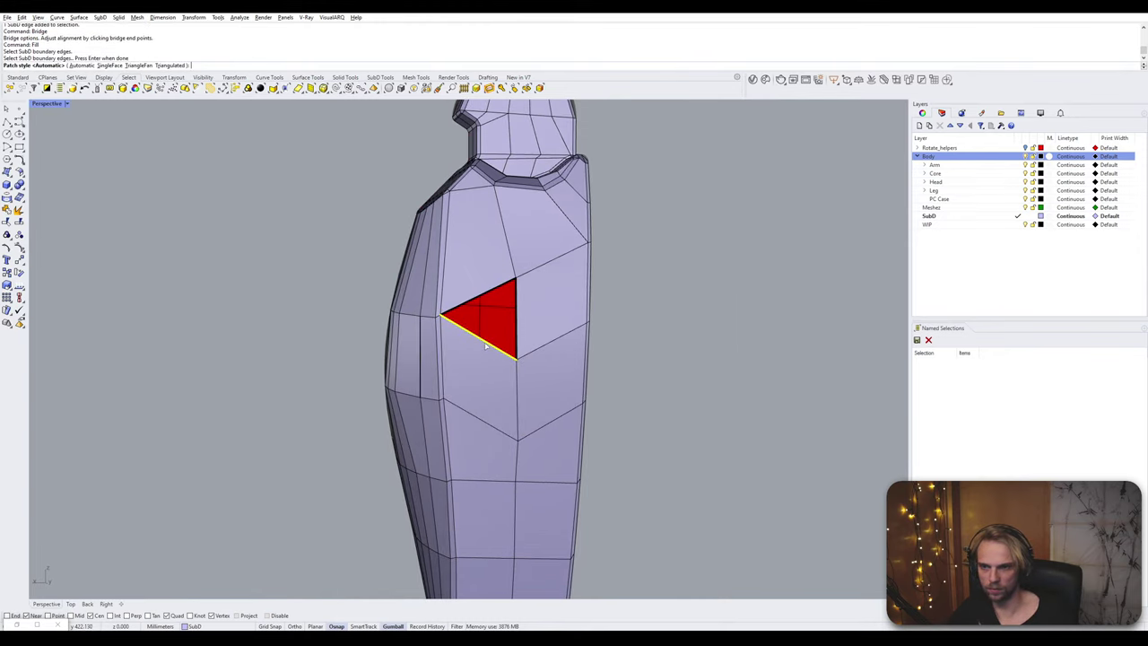
key("Return")
mouse_move(488, 346)
right_mouse_down()
mouse_move(436, 341)
mouse_move(466, 337)
mouse_move(441, 326)
mouse_move(473, 333)
right_mouse_up()
- Bevel the upper torso's horizontal edge loop and check it in smooth display
left_click(440, 326)
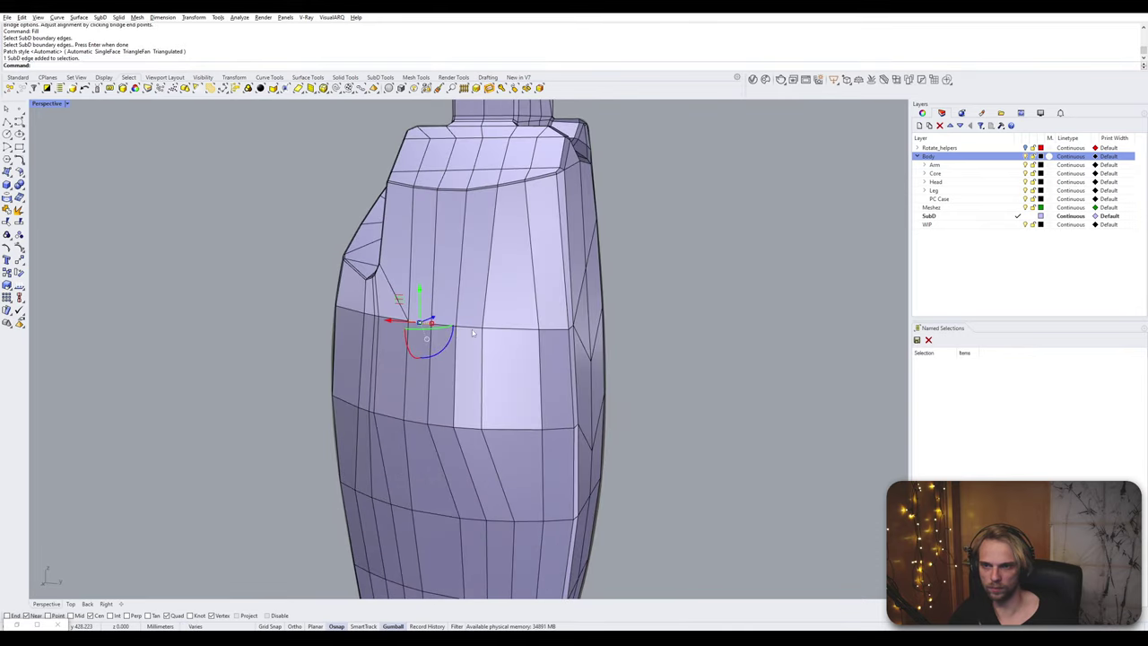
double_click(548, 331)
right_click_drag(542, 332, 528, 332)
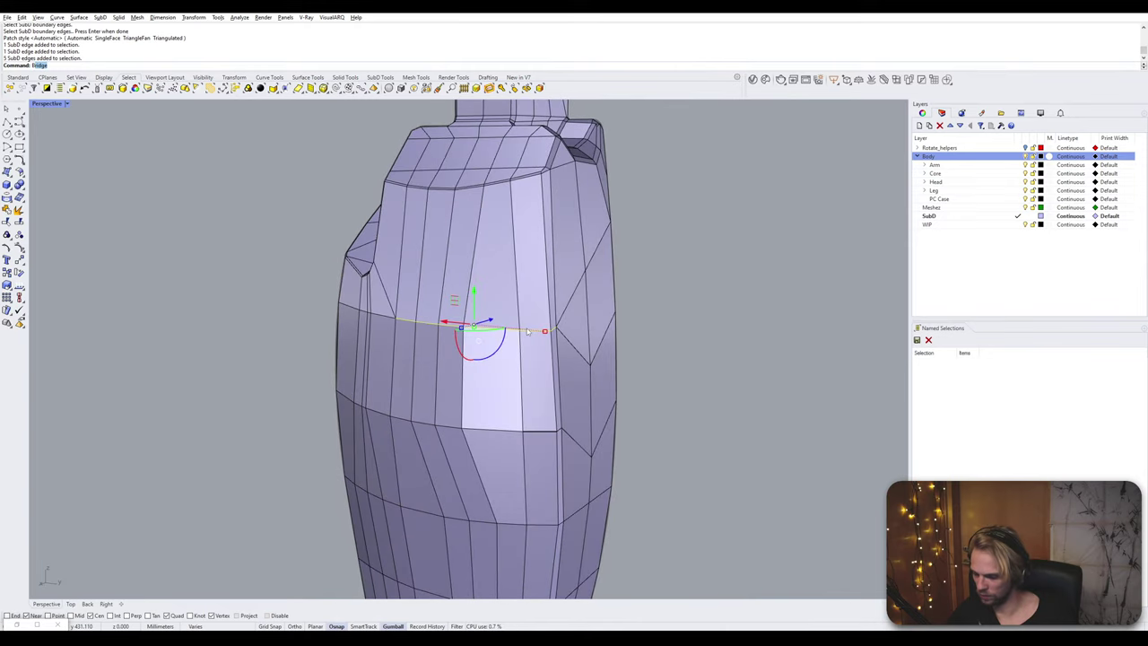
type("l")
key("Return")
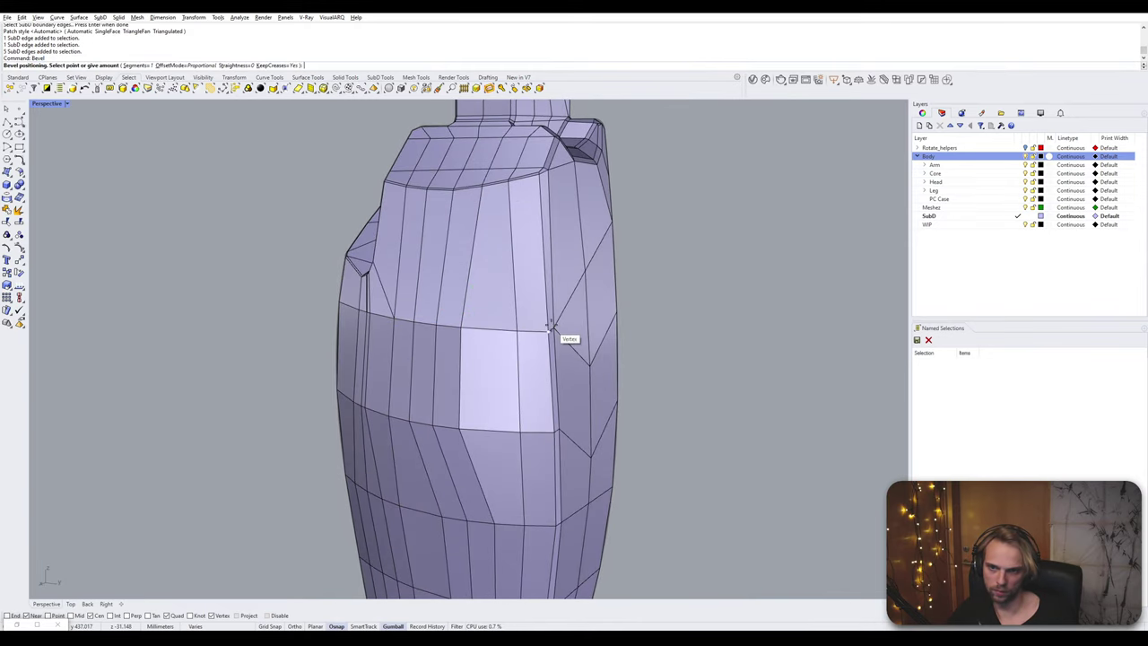
left_click(543, 309)
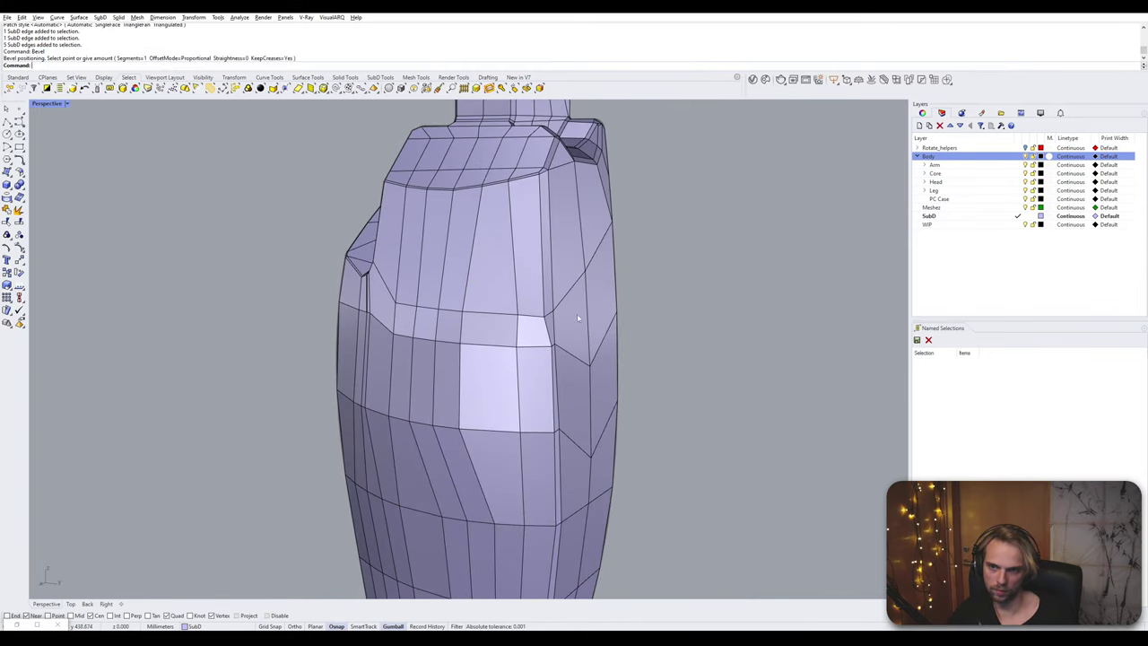
key("Tab")
right_click_drag(717, 333, 554, 305)
- Zoom to the body with ZS and orbit in flat display to its red base
scroll(555, 305, "down", 4)
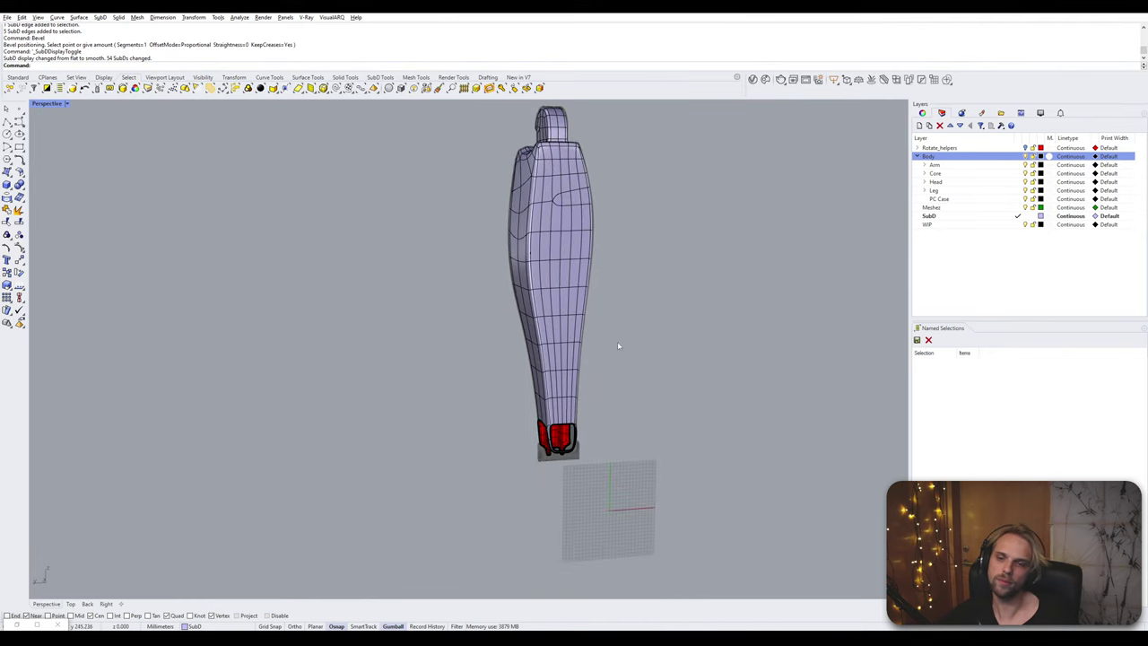
right_click_drag(617, 341, 531, 394)
left_click(512, 411)
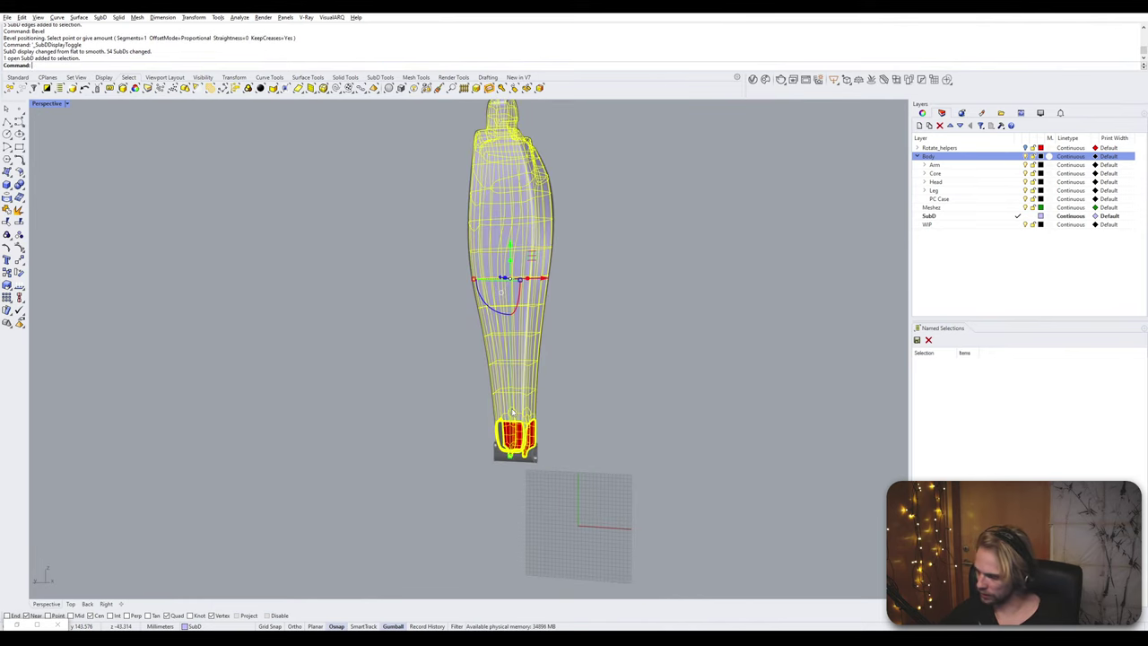
type("zs")
key("Return")
key("Escape")
scroll(520, 408, "up", 5)
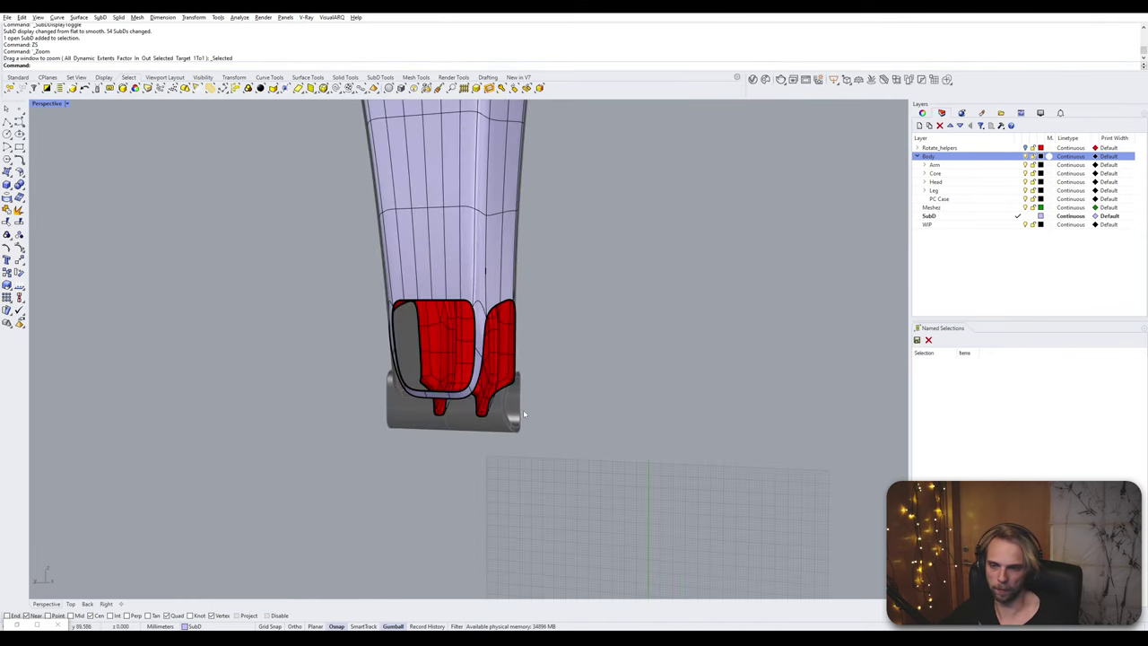
key("Tab")
right_click_drag(525, 414, 471, 361)
scroll(449, 360, "up", 4)
- Bevel two edges of the base opening
left_click(445, 361, "ctrl+shift")
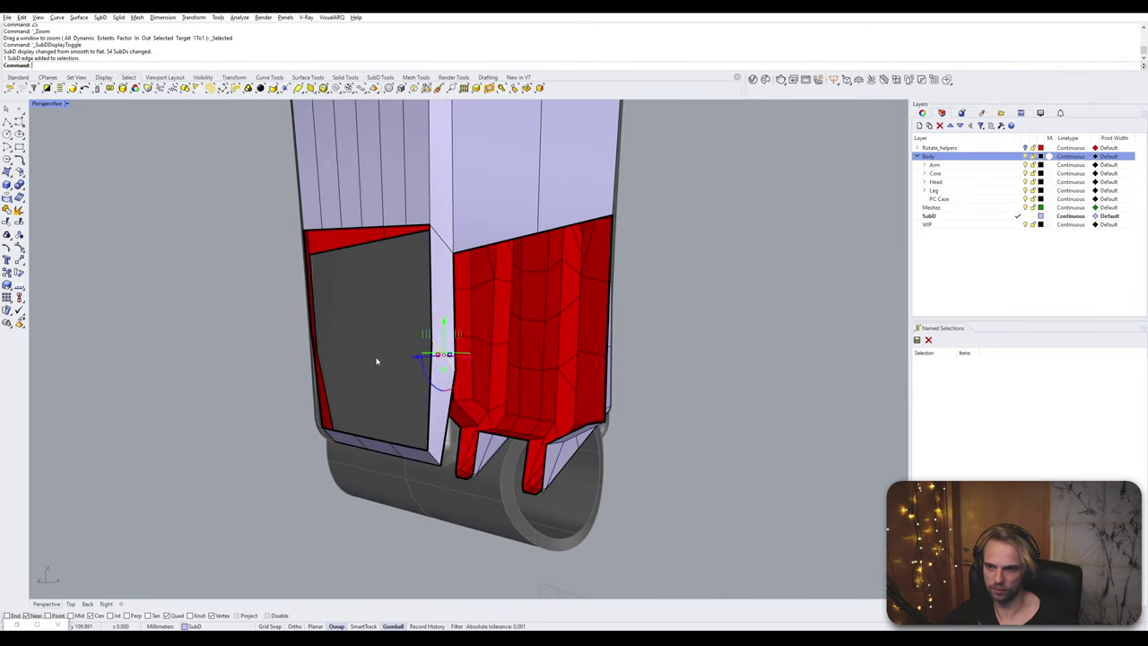
right_click_drag(376, 361, 404, 375)
left_click(403, 377)
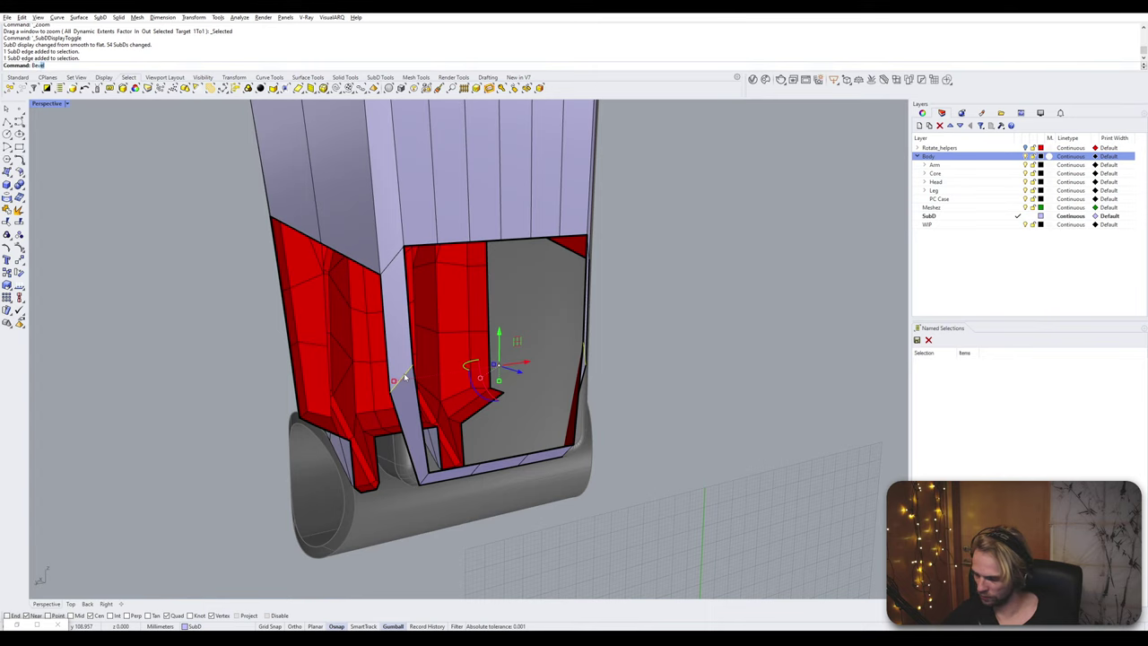
type("el")
key("Return")
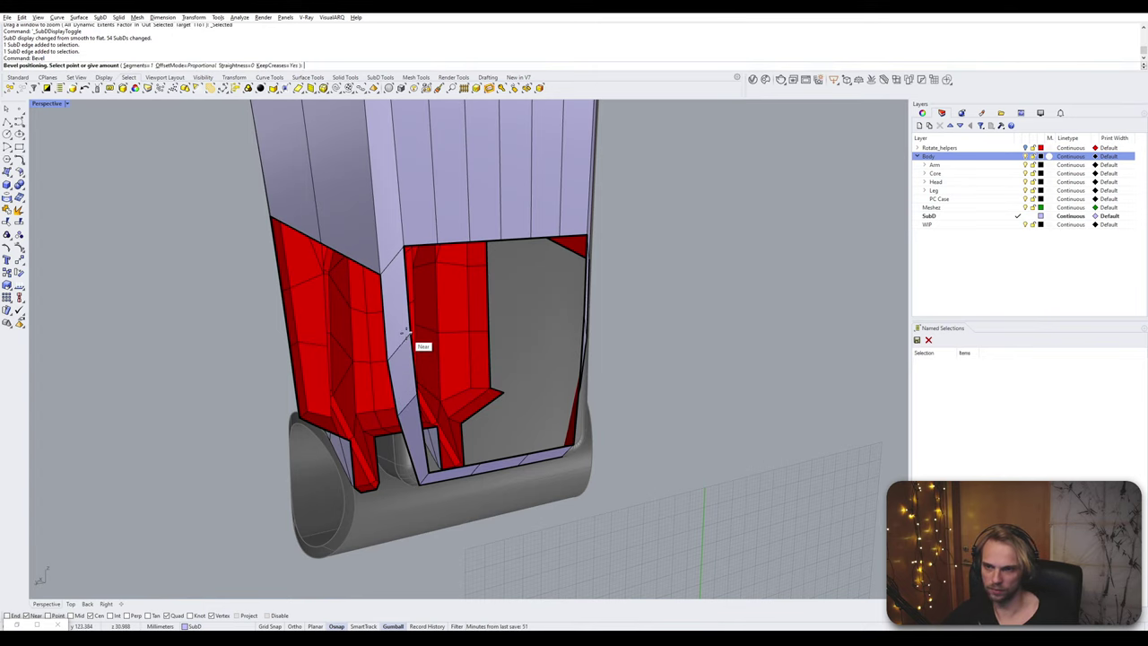
left_click(405, 334)
right_click_drag(406, 334, 448, 335)
- Bridge four edges of the base opening to close the first gap
left_click(437, 316)
left_click(436, 357)
left_click(456, 373)
left_click(461, 389)
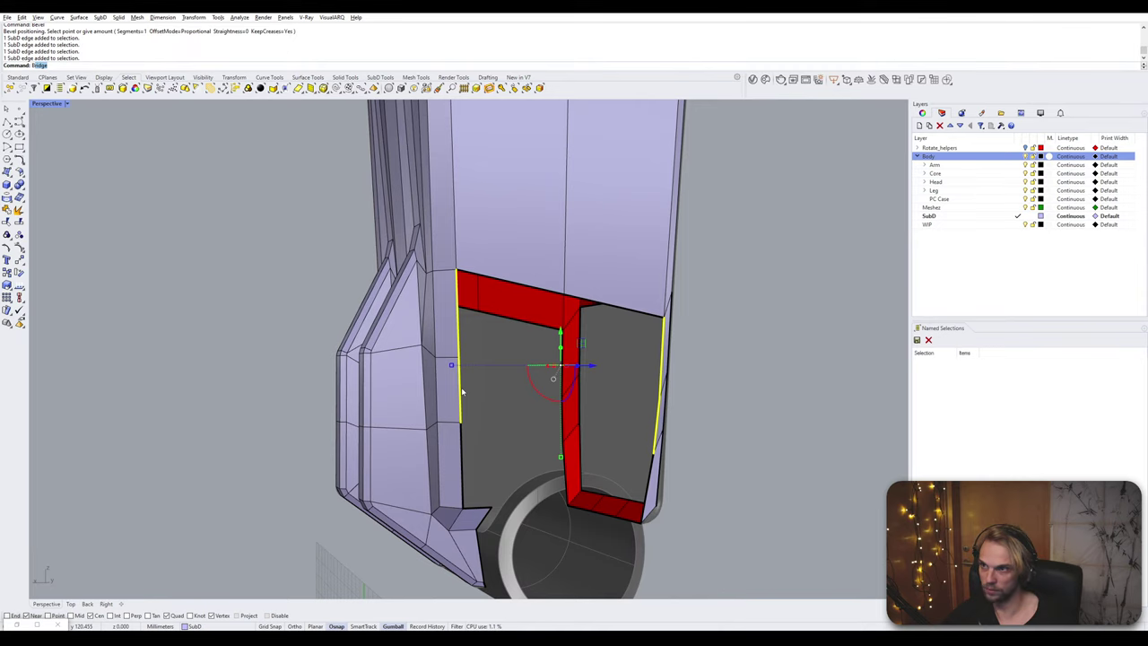
key("Return")
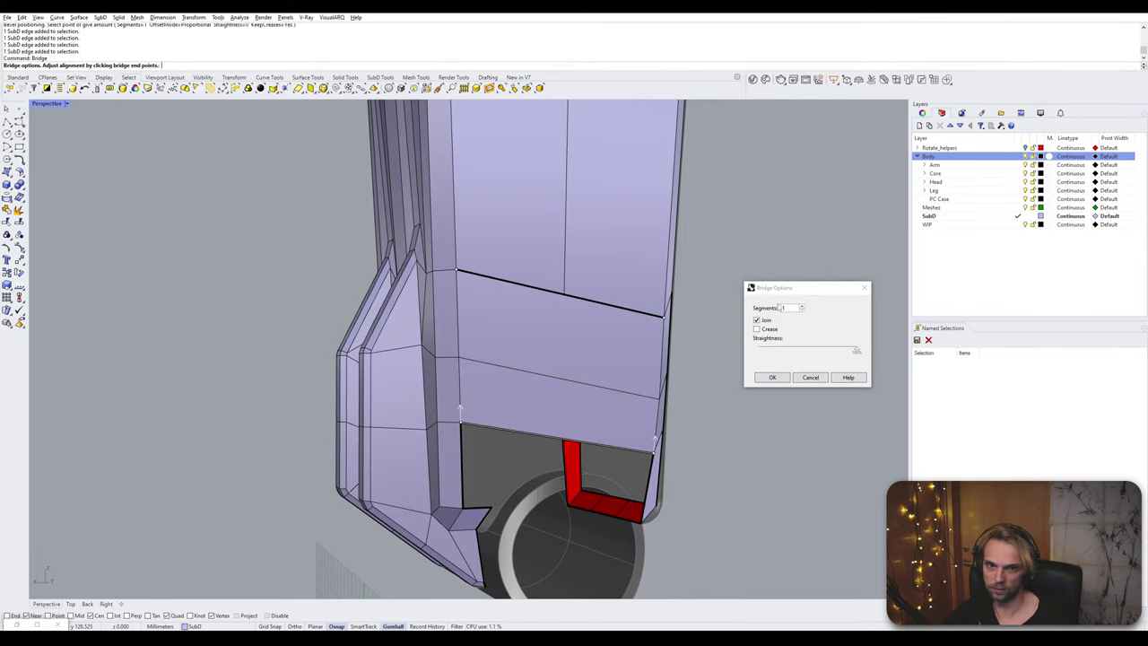
left_click(772, 377)
- Bridge the four edges of the gap on the other side of the torso base
right_click_drag(776, 372, 403, 375)
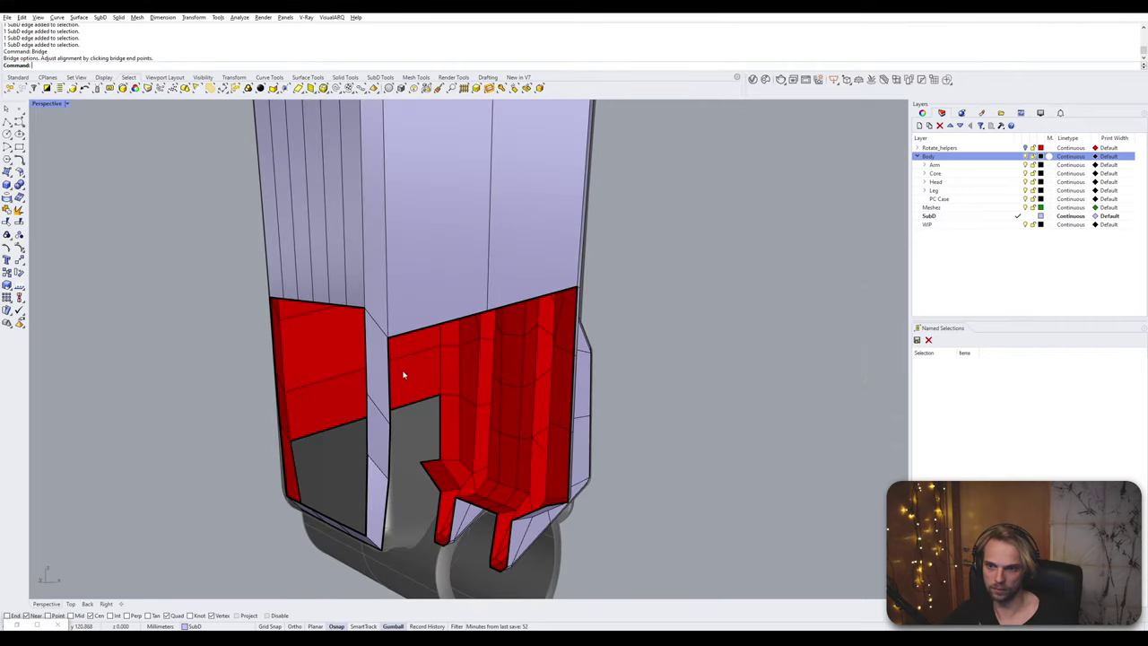
left_click(391, 407)
left_click(390, 443, "ctrl+shift")
right_click_drag(547, 448, 314, 434)
left_click(463, 410, "ctrl+shift")
left_click(466, 335, "ctrl+shift")
key("space")
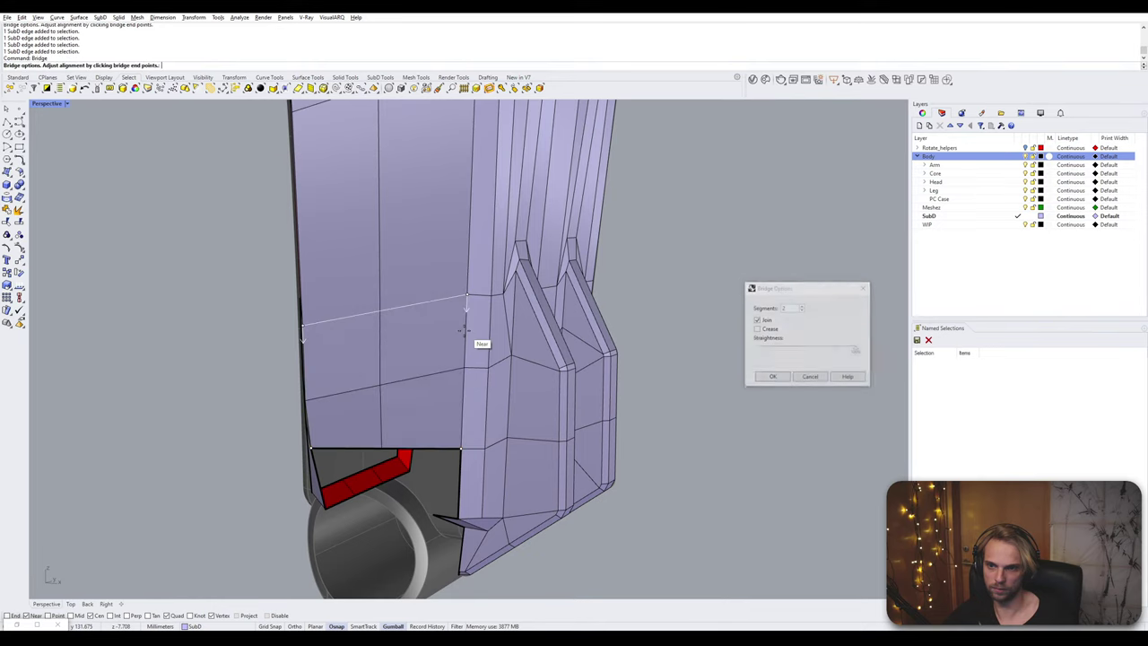
left_click(772, 377)
- Zoom out to the whole hip and run UnlockSelected to free the hip casing
scroll(457, 359, "down", 4)
right_click_drag(428, 365, 518, 311)
key("Return")
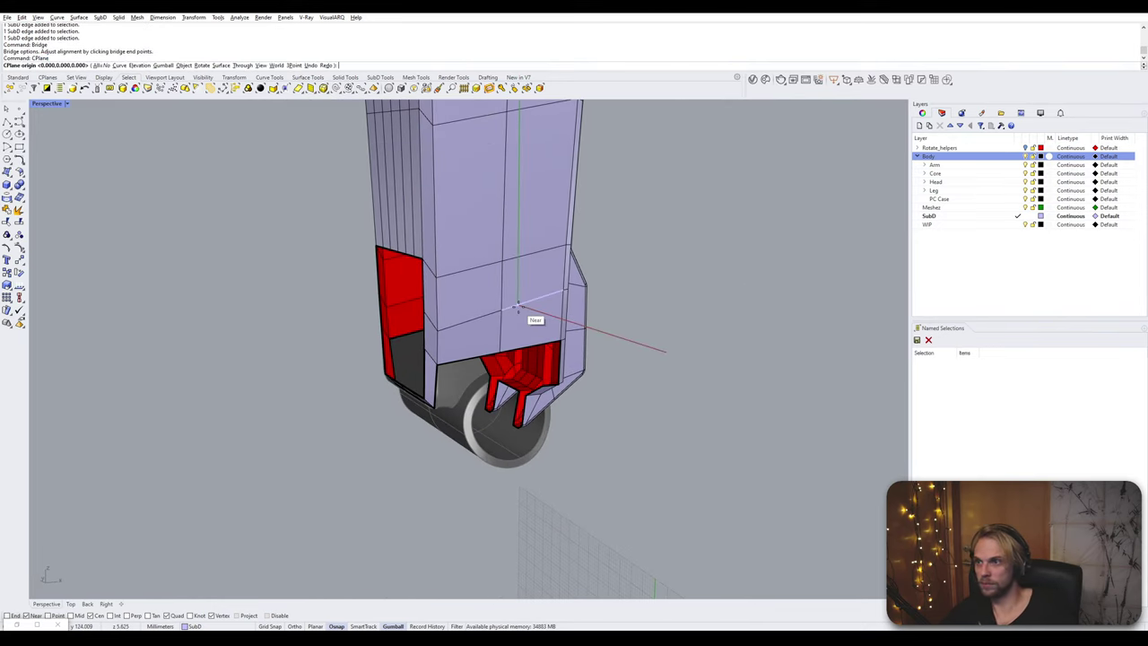
key("Escape")
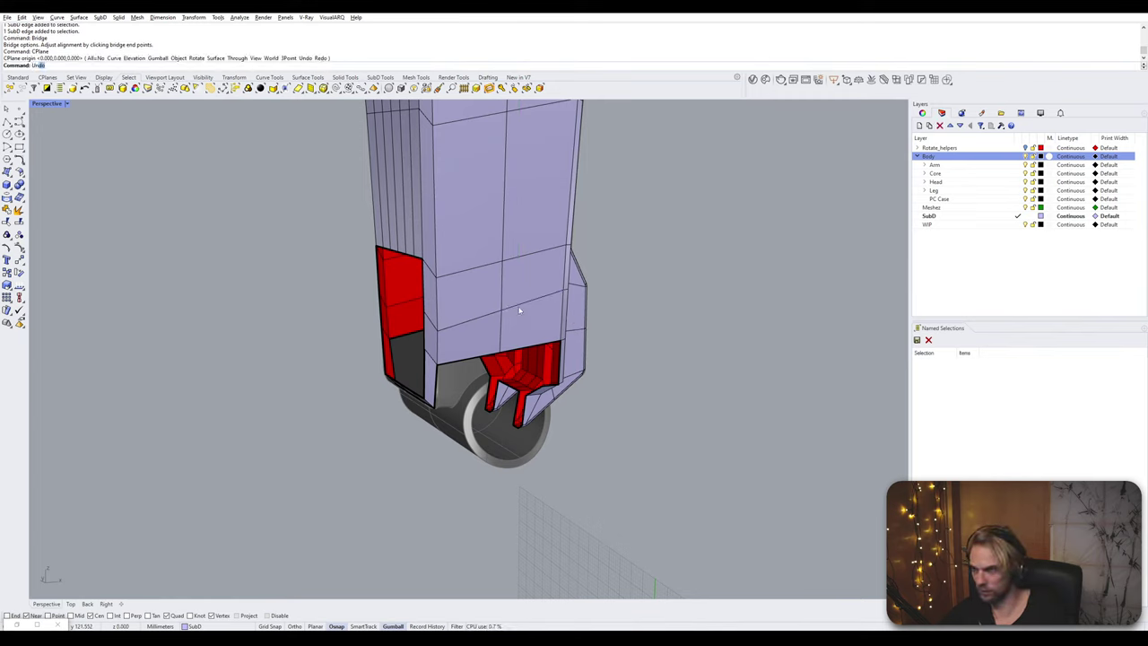
type("UnlockSelected")
key("Return")
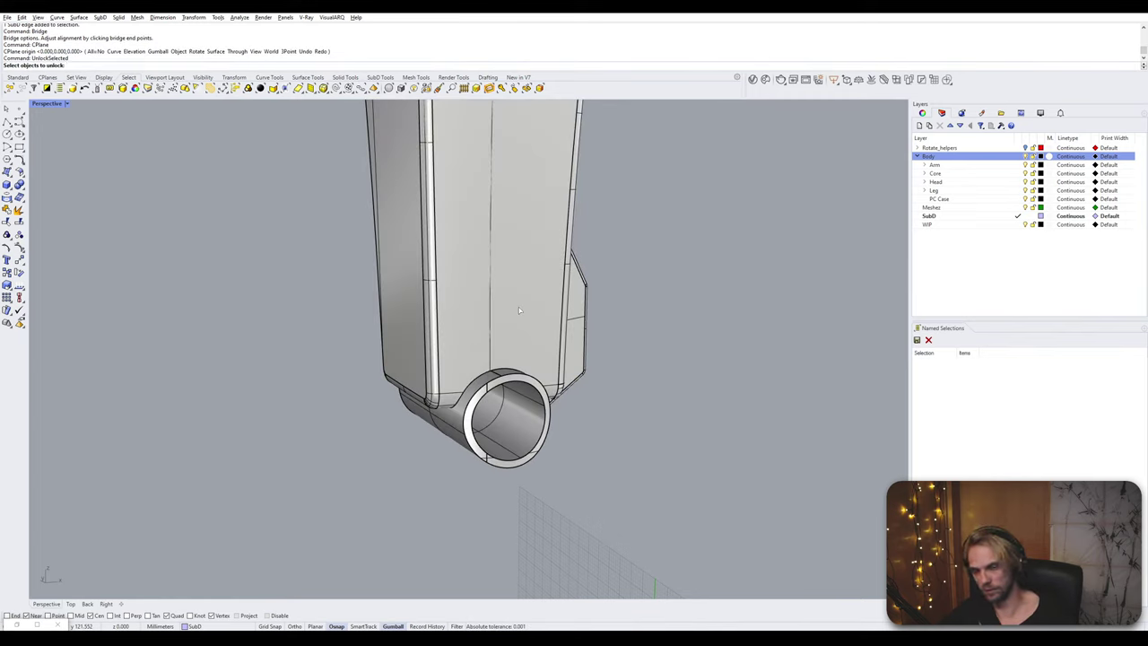
- Unlock the hip casing, extract its inner tube surface, then lock the casing again
left_click(519, 310)
key("Return")
scroll(518, 310, "up", 5)
left_click(514, 437)
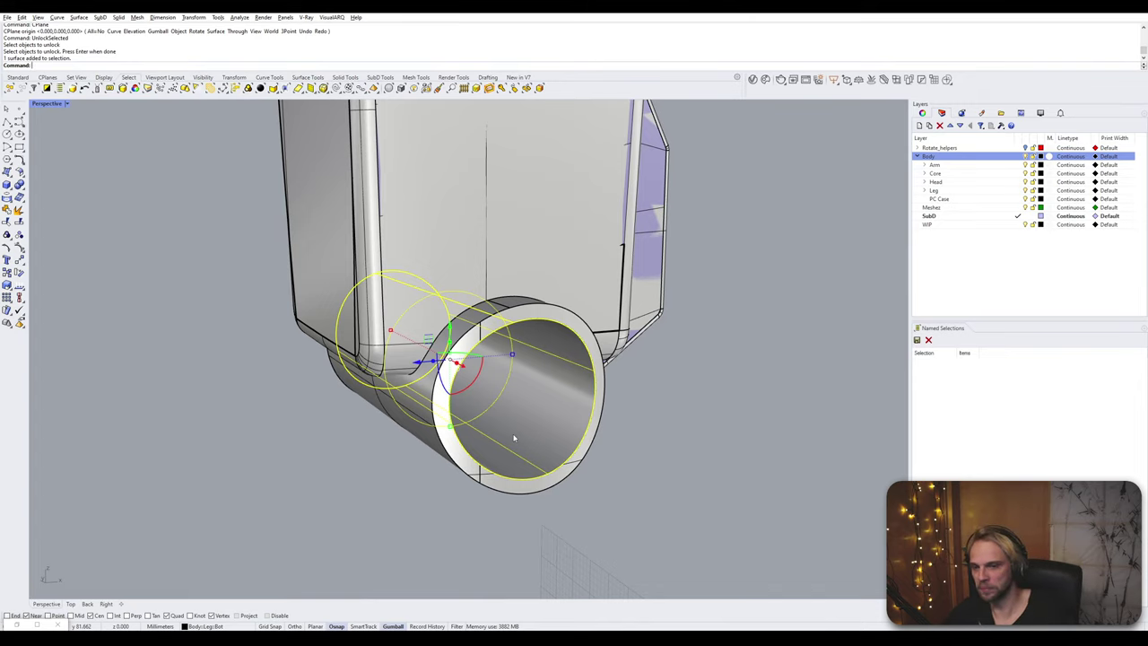
key("Return")
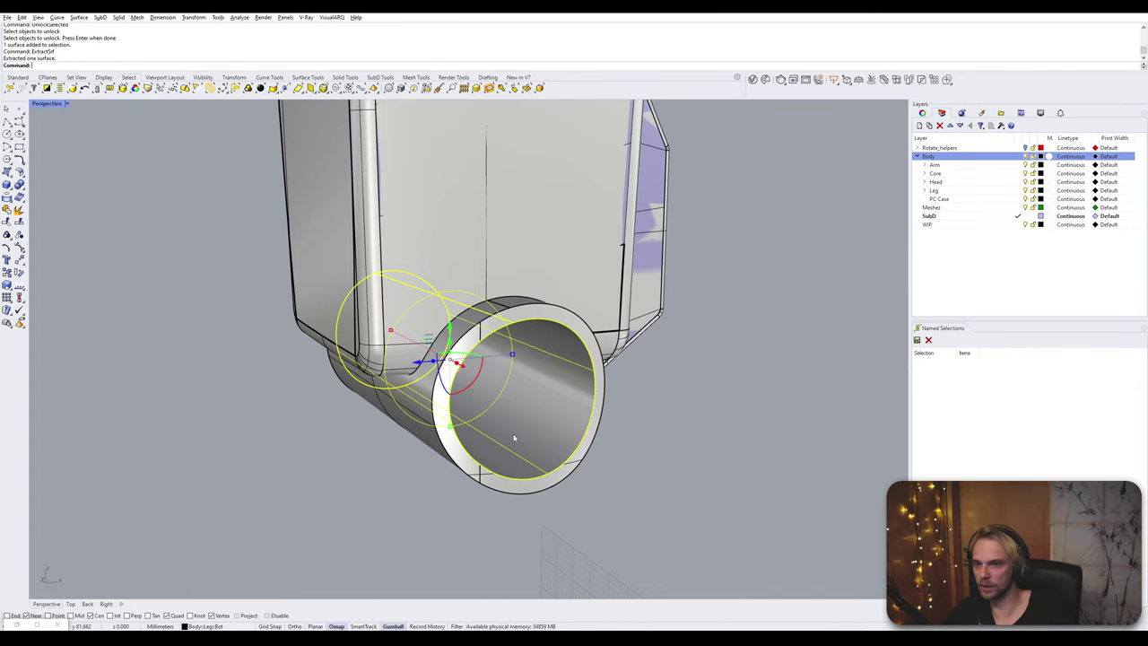
left_click(499, 306)
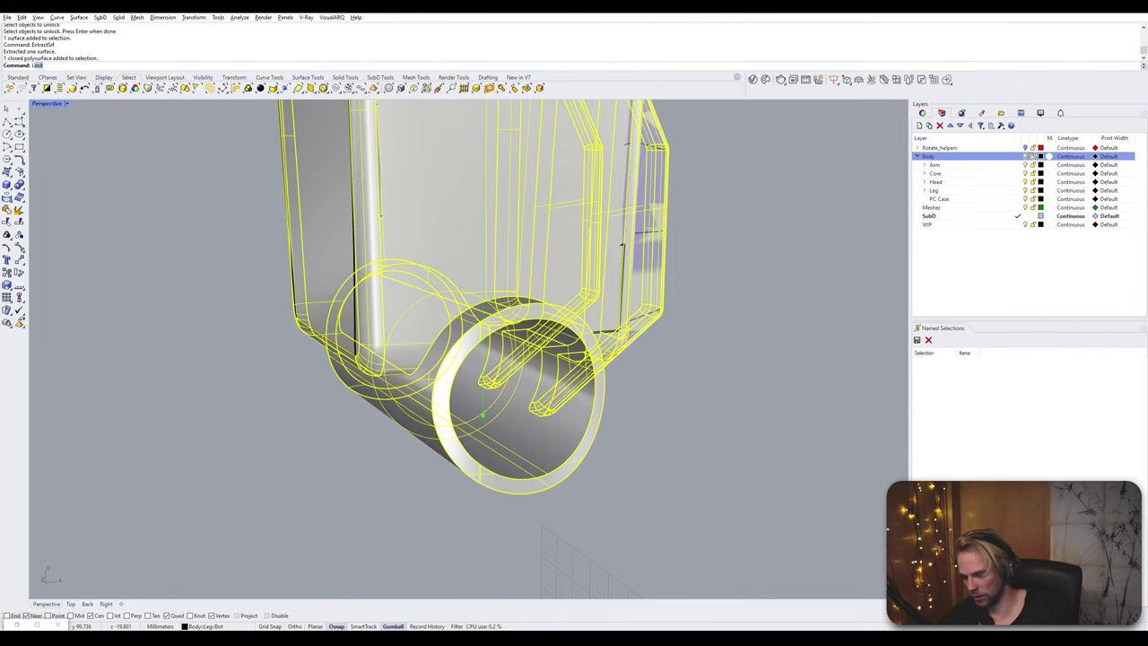
key("Return")
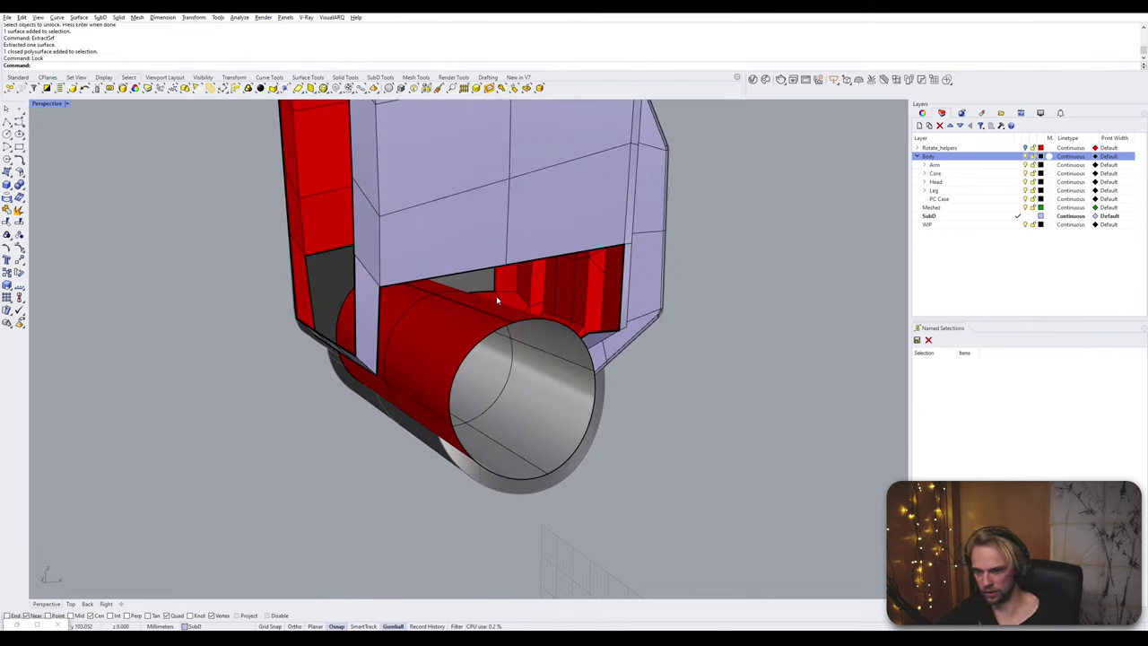
- Untrim the tube's cut edge to a full cylinder and Cap its open ends
type("Untrim")
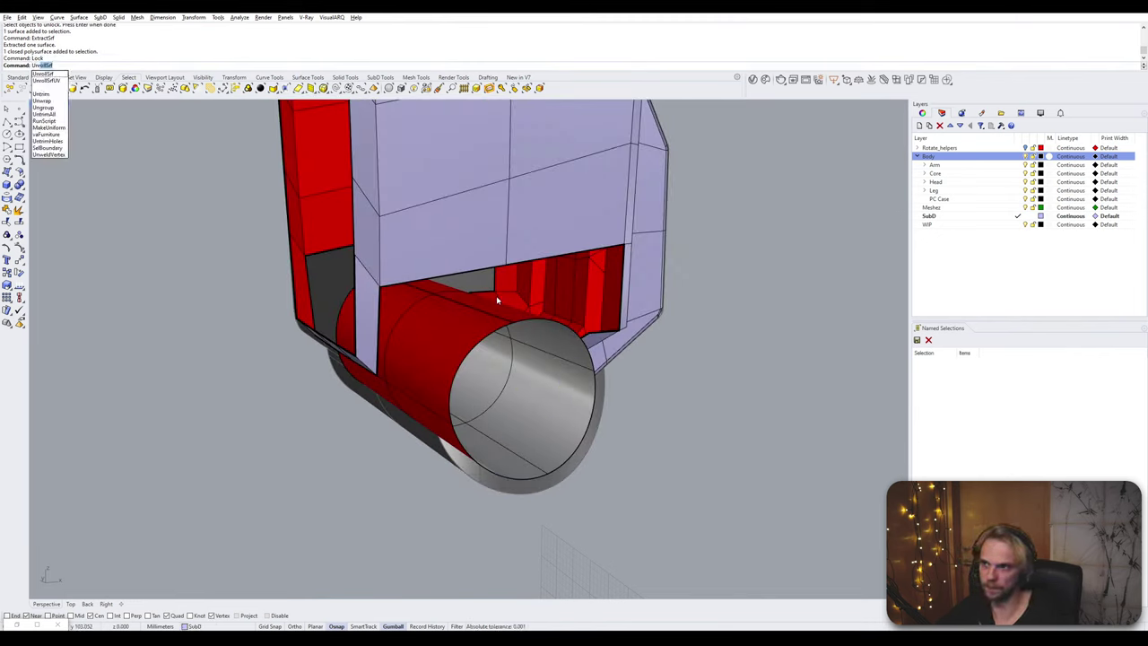
key("Return")
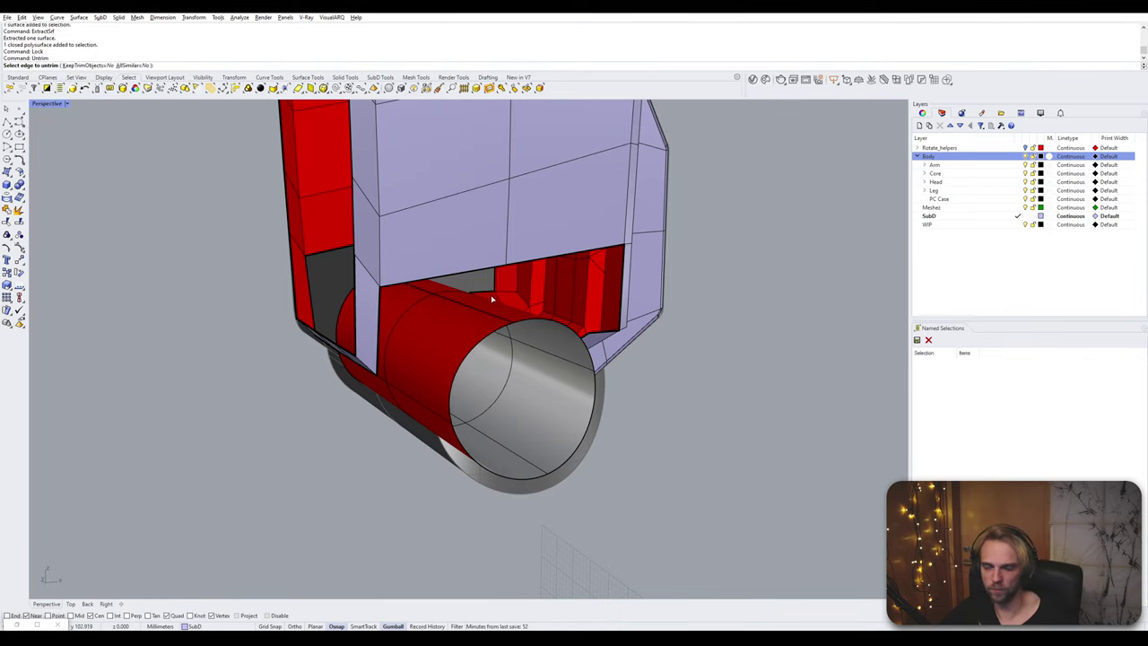
left_click(529, 487)
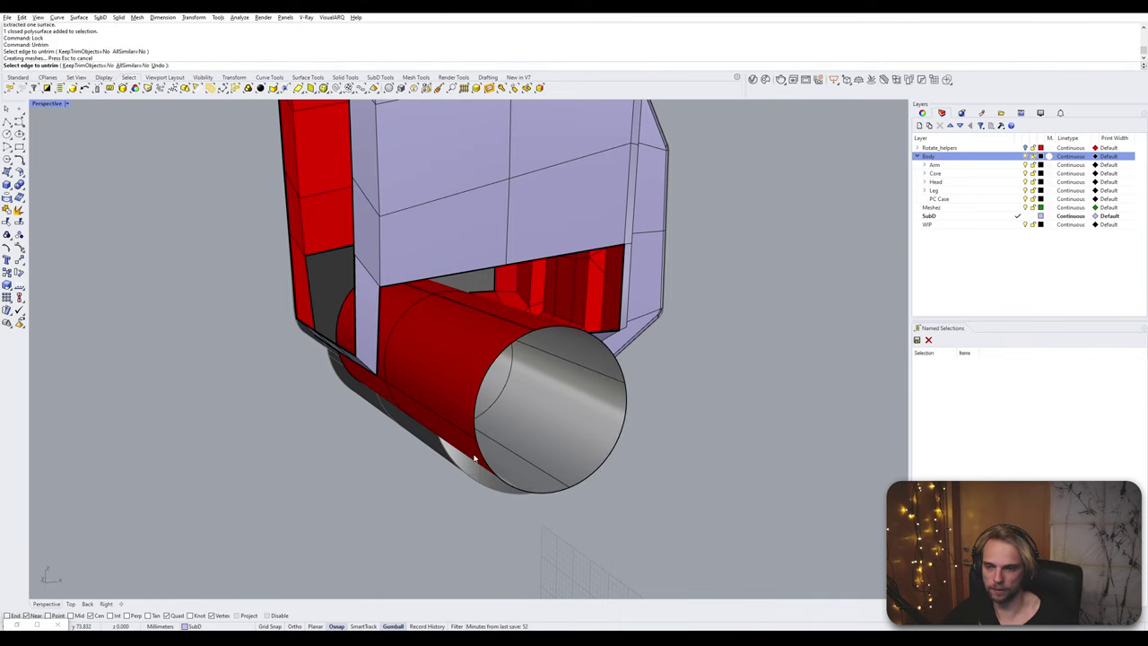
key("Return")
right_click_drag(474, 458, 644, 454)
scroll(644, 454, "up", 2)
left_click(644, 454)
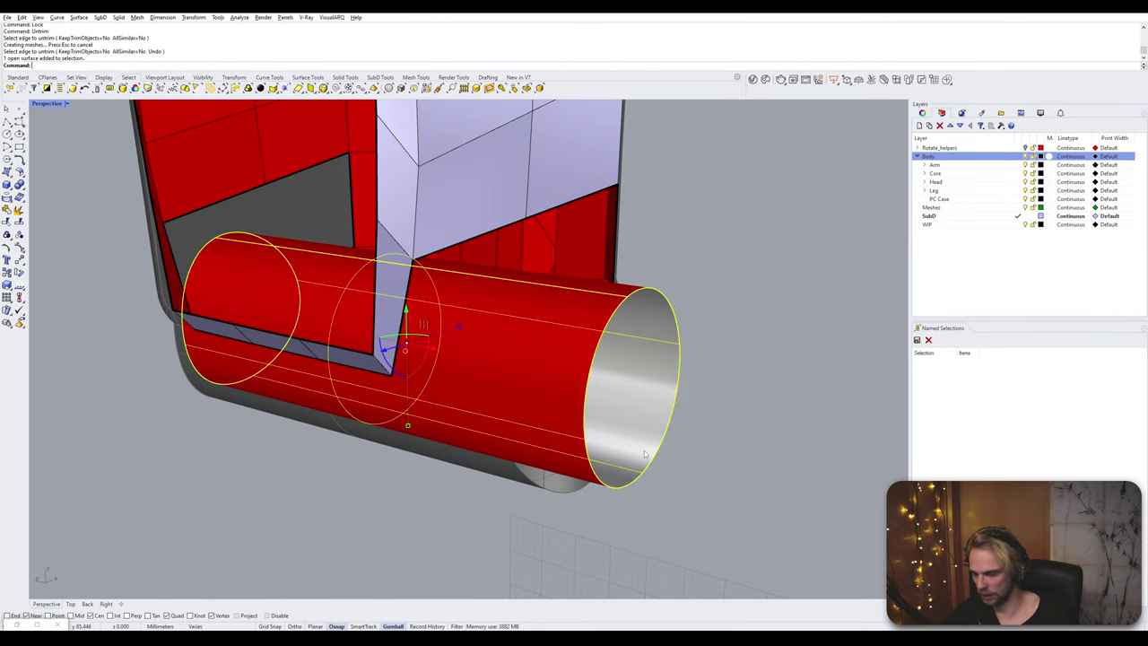
type("Cap")
key("Return")
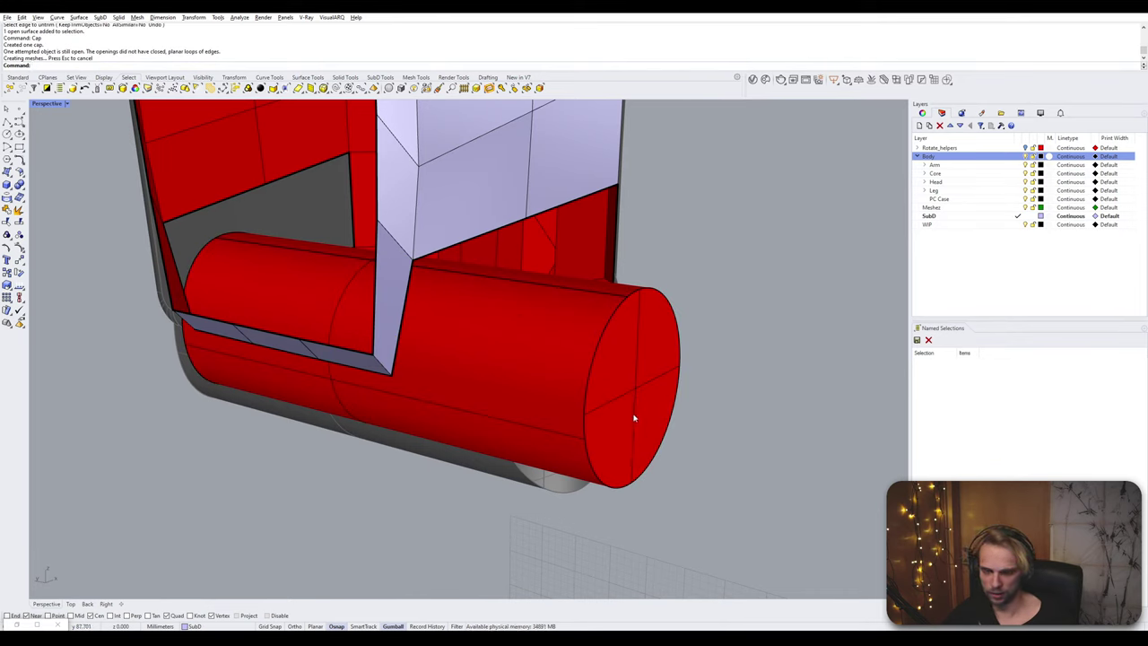
- Align the construction plane to the cylinder's end cap surface
left_click(633, 418)
left_click(711, 453)
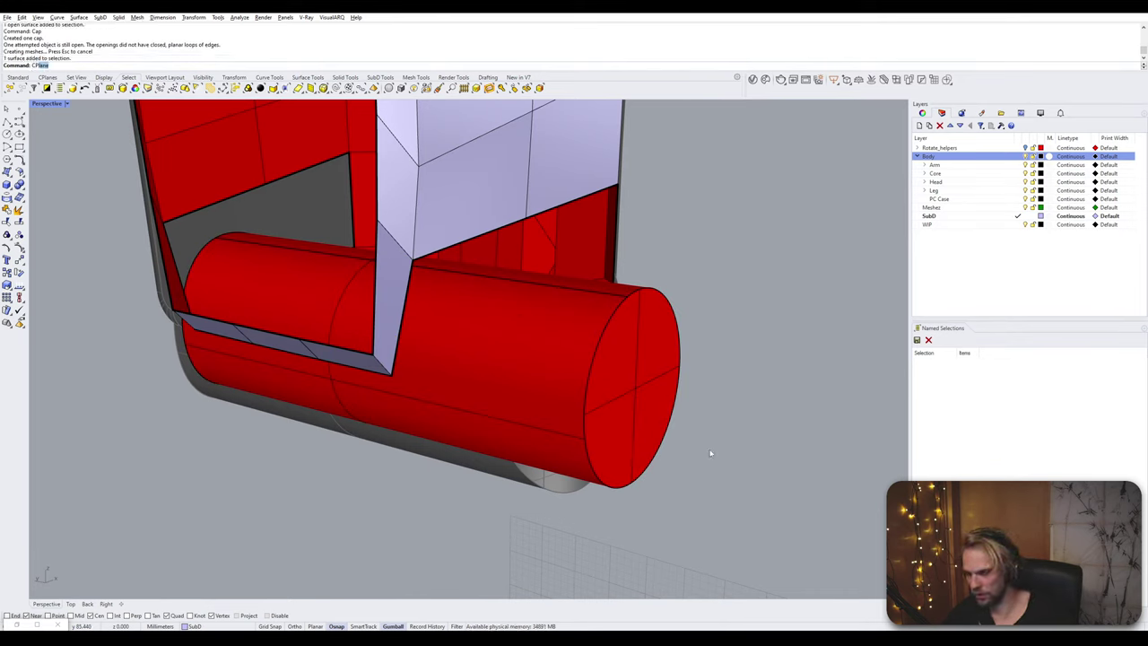
type("CP")
key("Return")
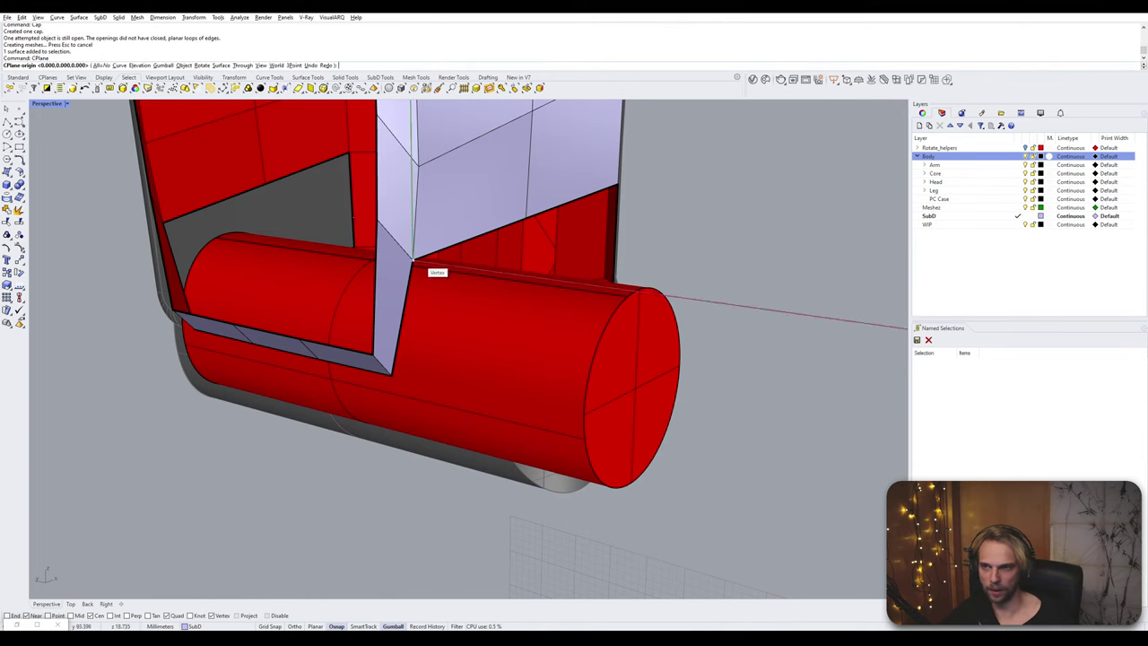
left_click(220, 66)
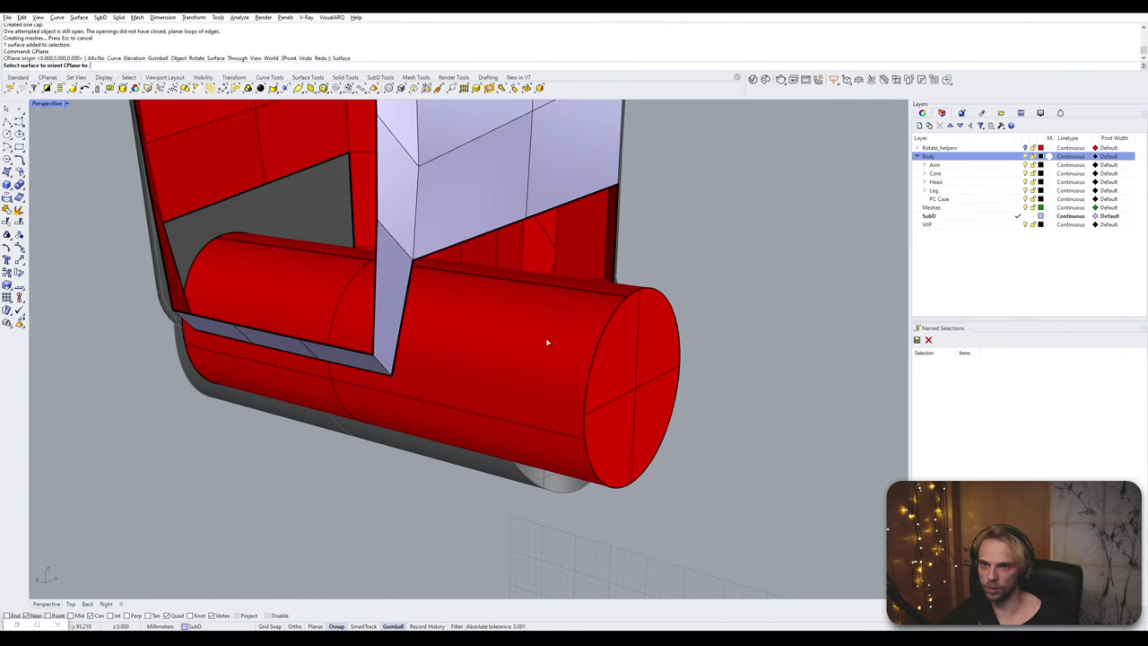
left_click(622, 402)
left_click(608, 392)
key("Return")
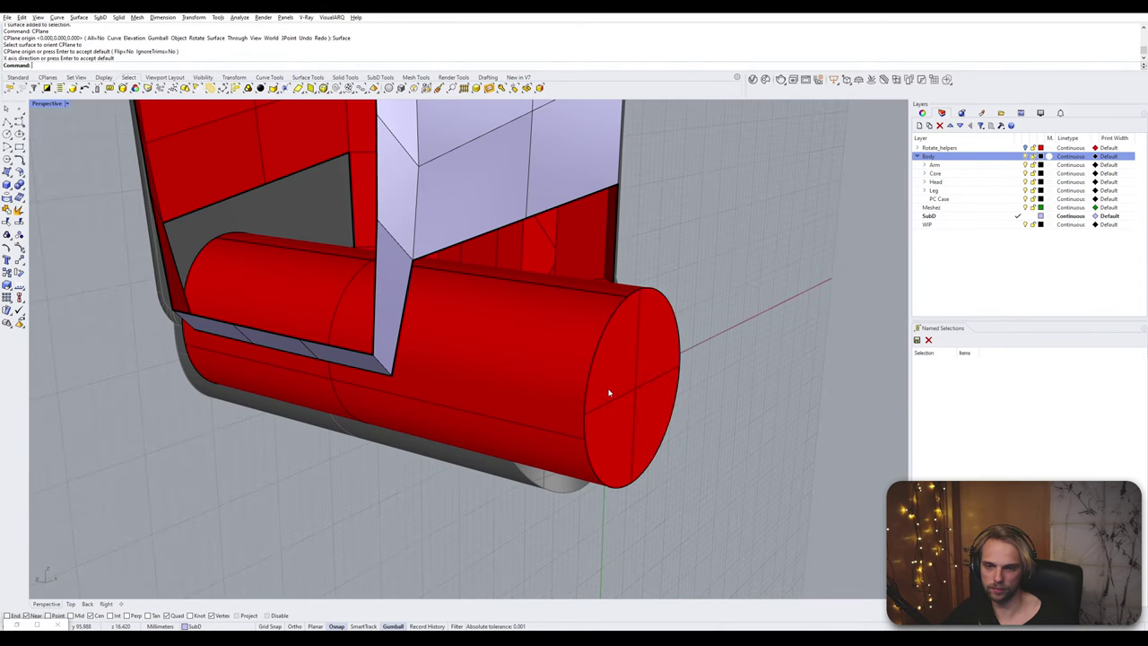
- Delete the red capped cylinder, restore it with undo, and start SubDCylinder
right_click_drag(607, 391, 645, 341)
left_click(528, 352)
key("Delete")
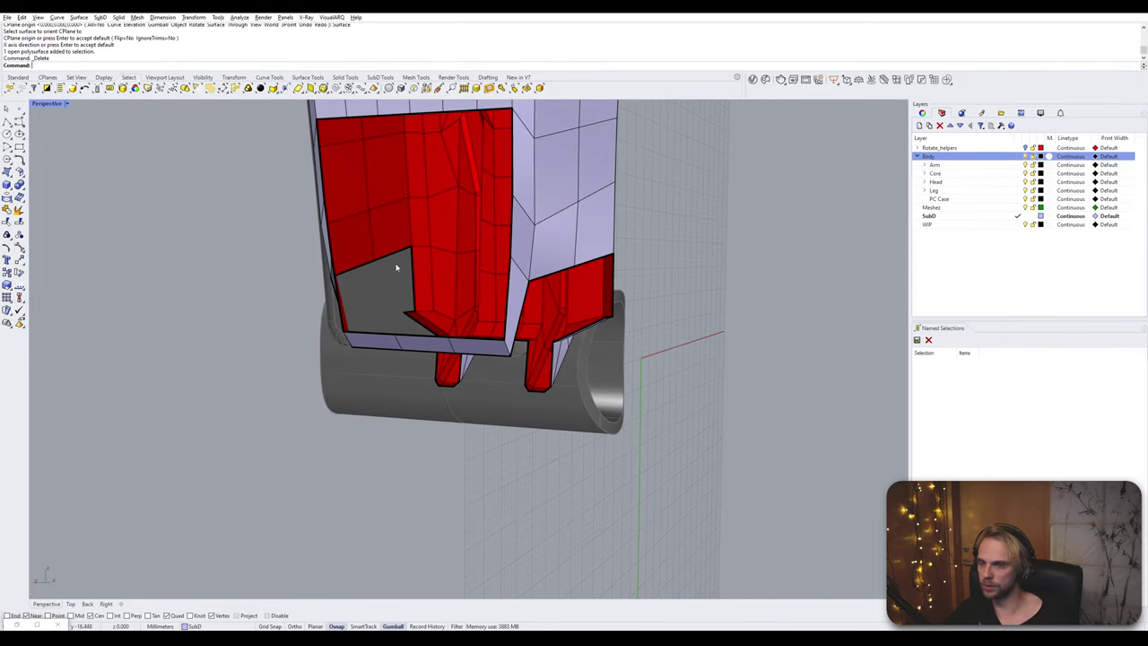
right_click_drag(450, 279, 527, 424)
key("ctrl+z")
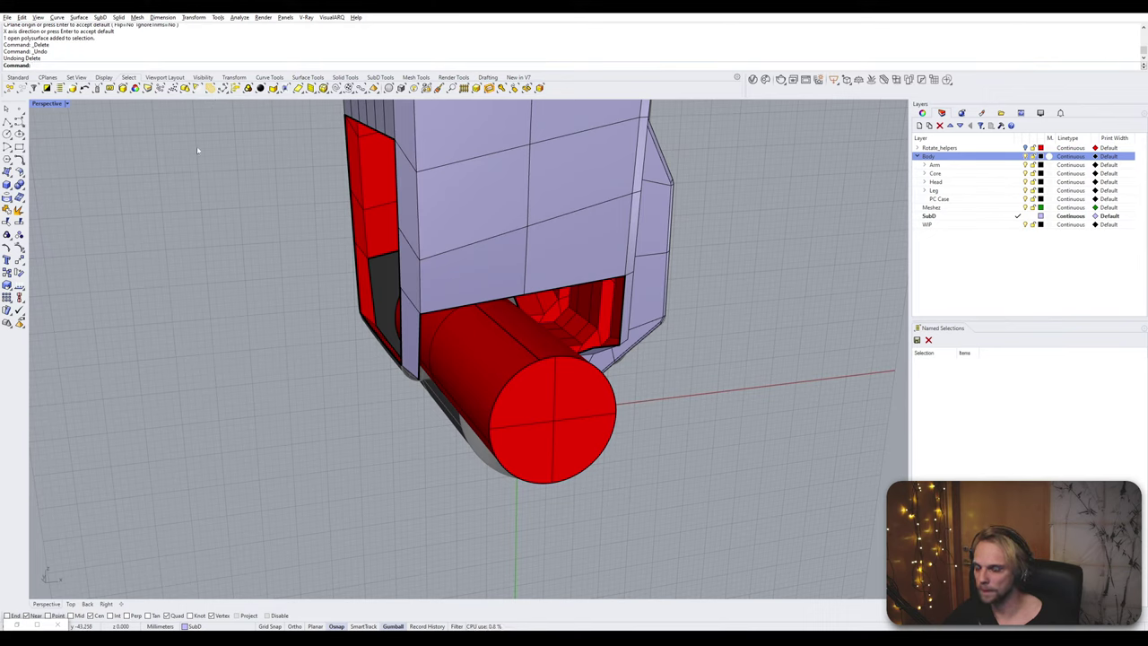
type("SubDCylinder")
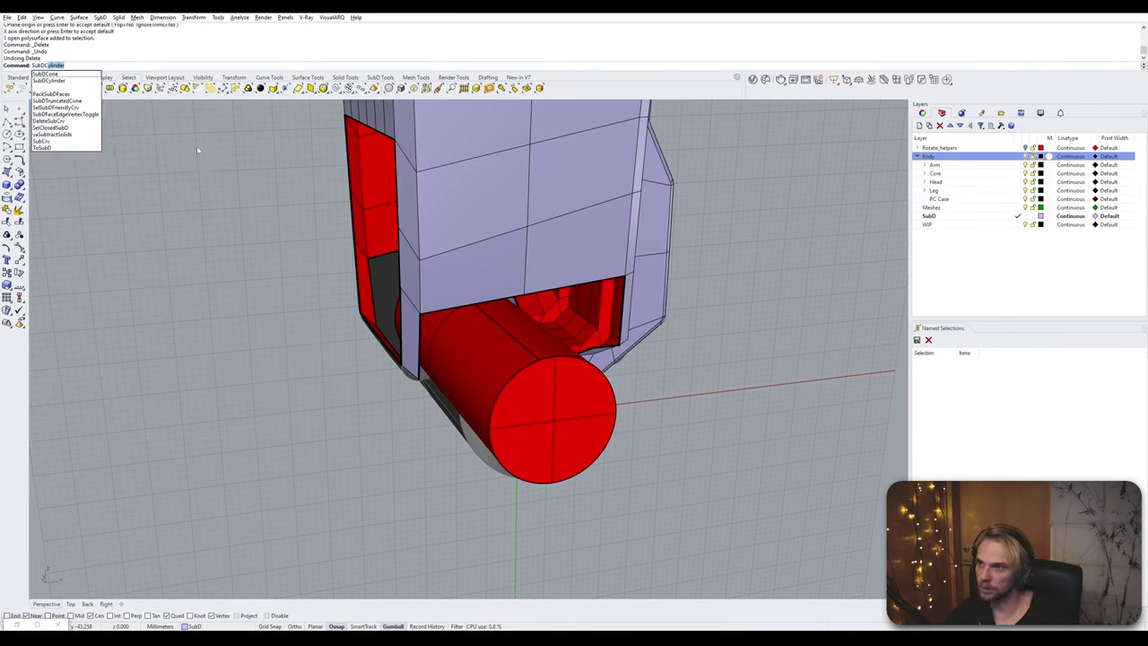
key("Return")
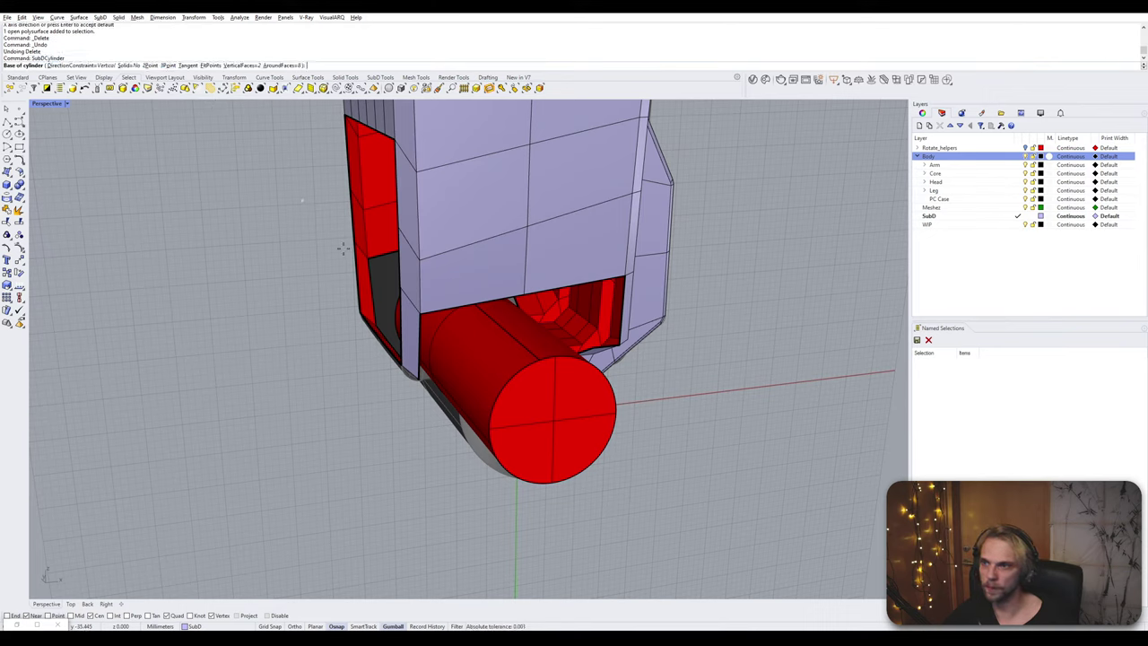
- Draw a SubD cylinder centred on the cap, sized to its outer edge, spanning the tube
left_click(563, 476)
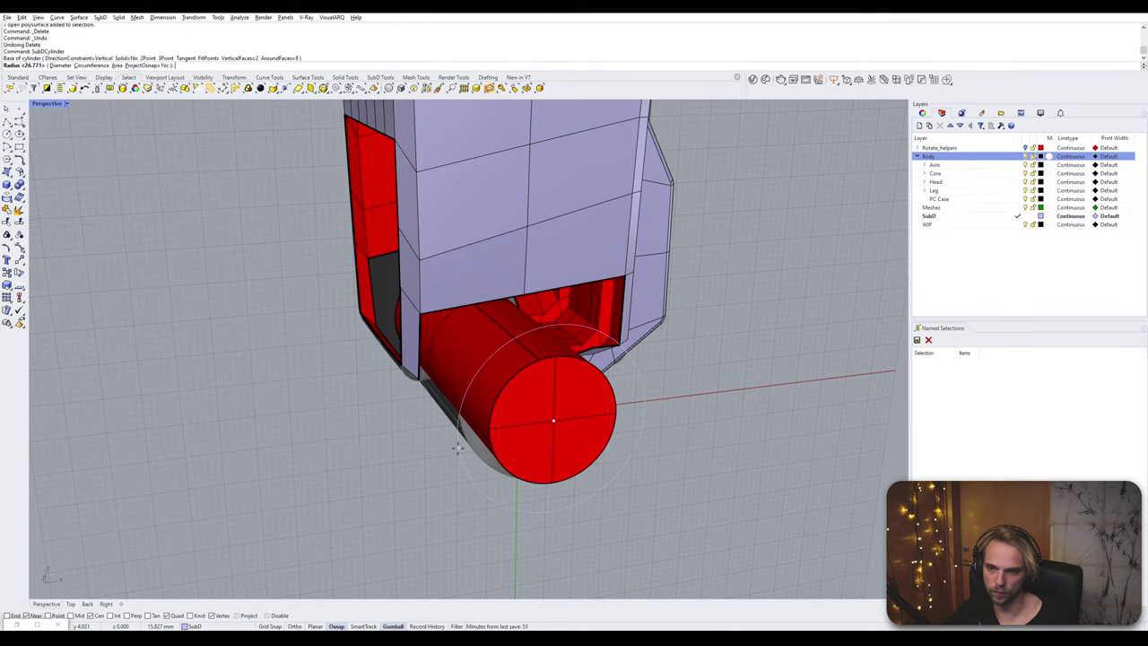
right_click_drag(457, 449, 419, 408)
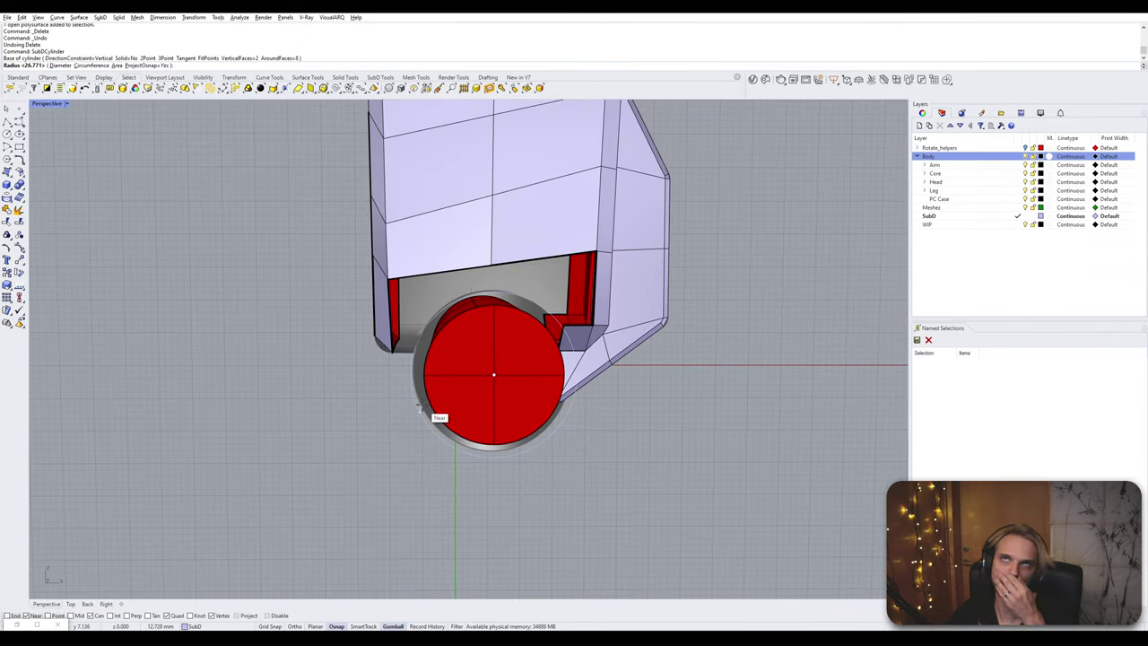
left_click(424, 377)
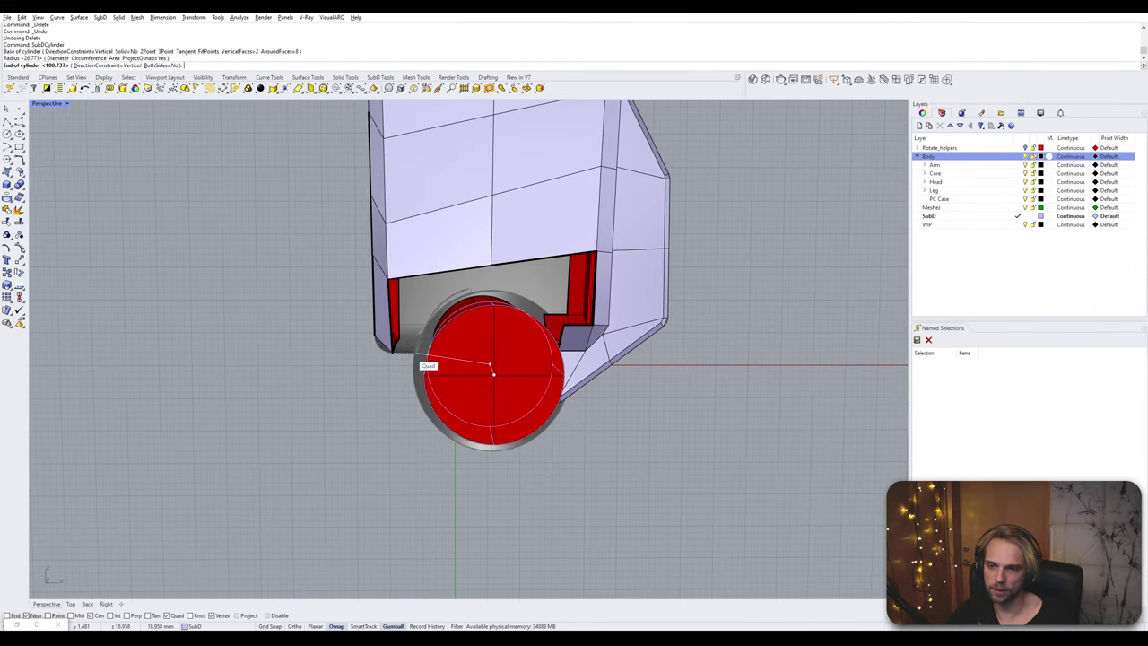
right_click_drag(398, 353, 565, 357)
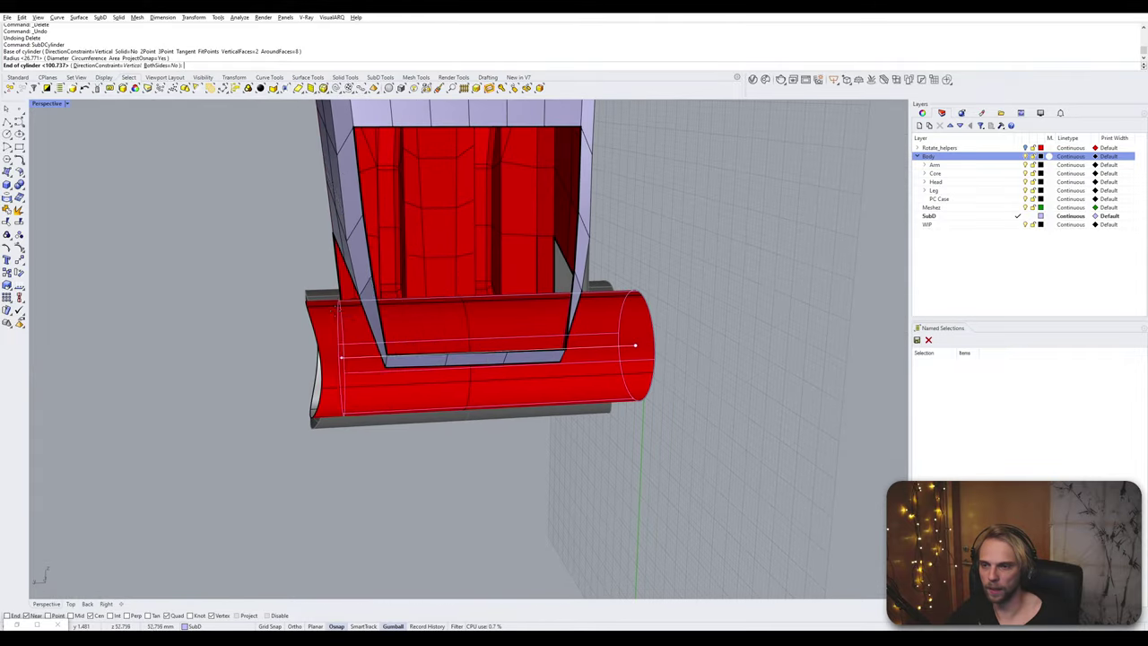
scroll(305, 294, "up", 7)
left_click(289, 291)
right_click_drag(275, 352, 600, 340)
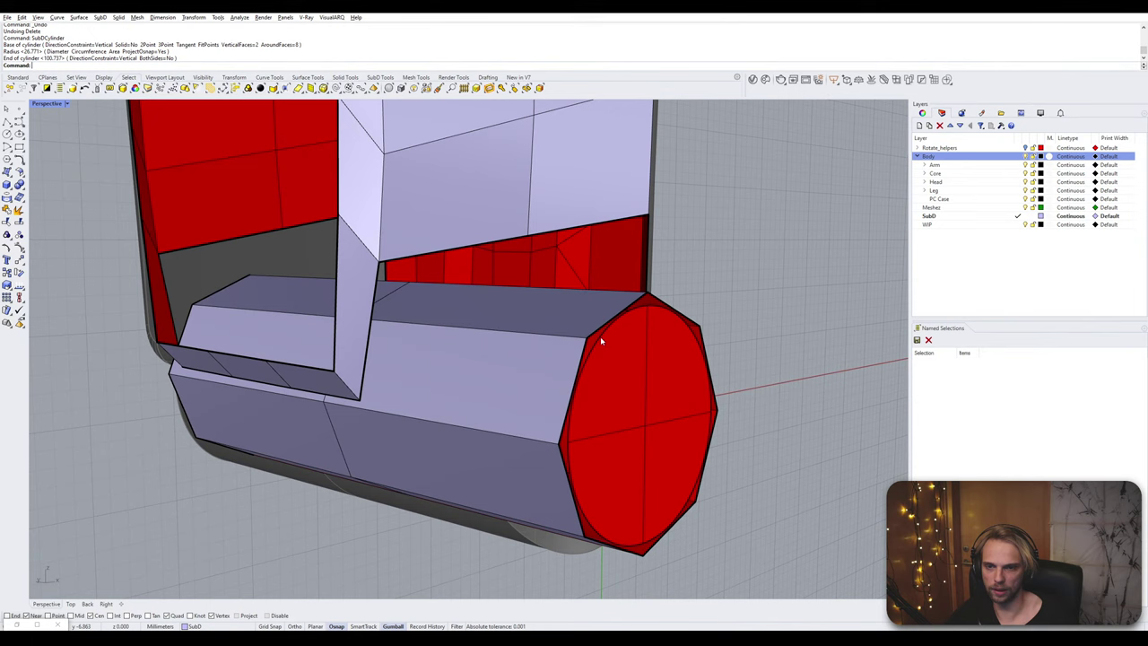
- Select the edge loop at the cylinder's end and bring up the Gumball options
double_click(574, 385)
right_click_drag(574, 386, 586, 384)
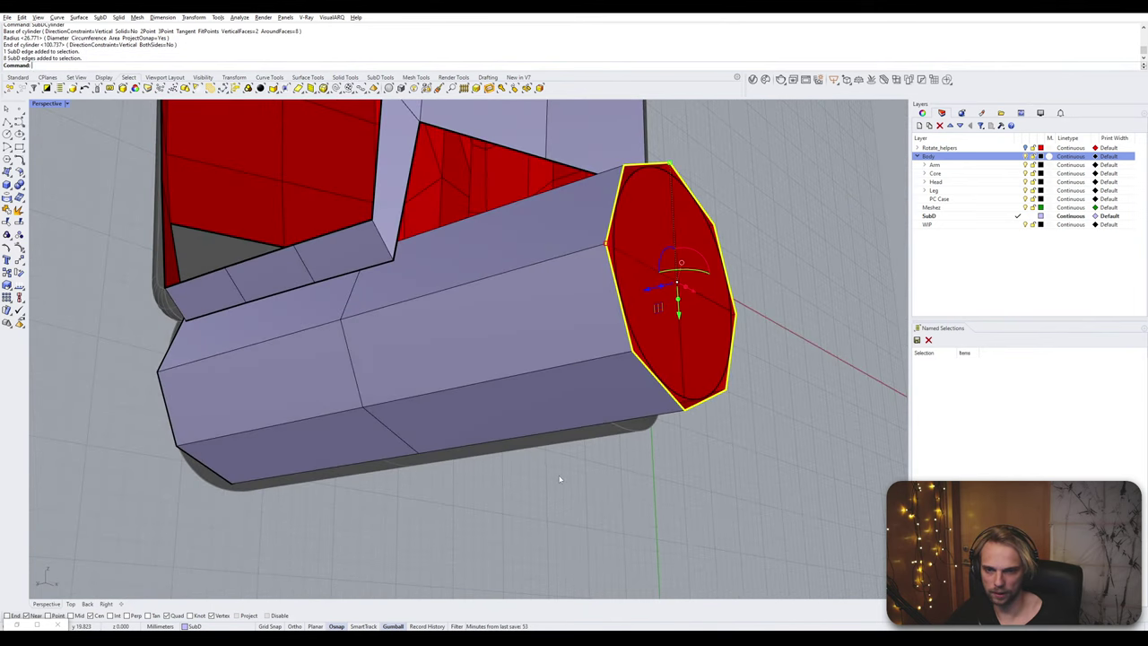
right_click(395, 627)
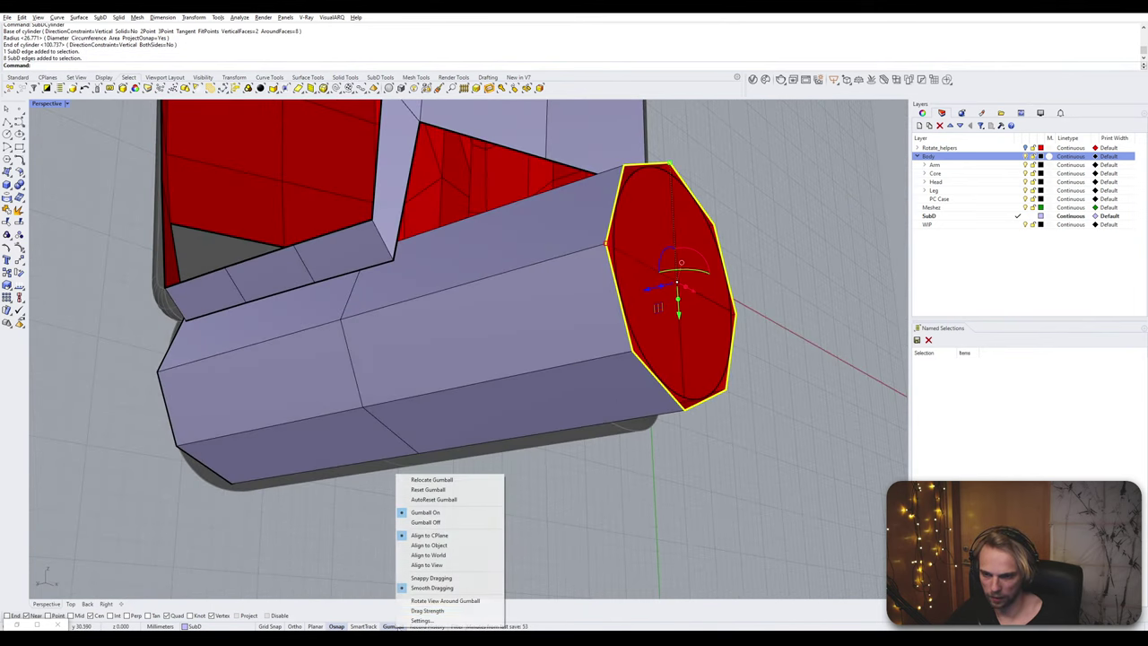
- With Snappy Dragging on, pull the cylinder's end edge loop back to a Quad snap point
left_click(473, 579)
left_click_drag(642, 292, 630, 434)
left_click(661, 483)
right_click_drag(661, 483, 558, 475)
- Delete the red end cap and view the SubD in smooth display
left_click(661, 431)
key("Delete")
key("Tab")
key("Tab")
key("Tab")
key("Tab")
- Trial-offset the red hip ring, inspect the thick result in smooth display, then undo it
left_click(262, 377)
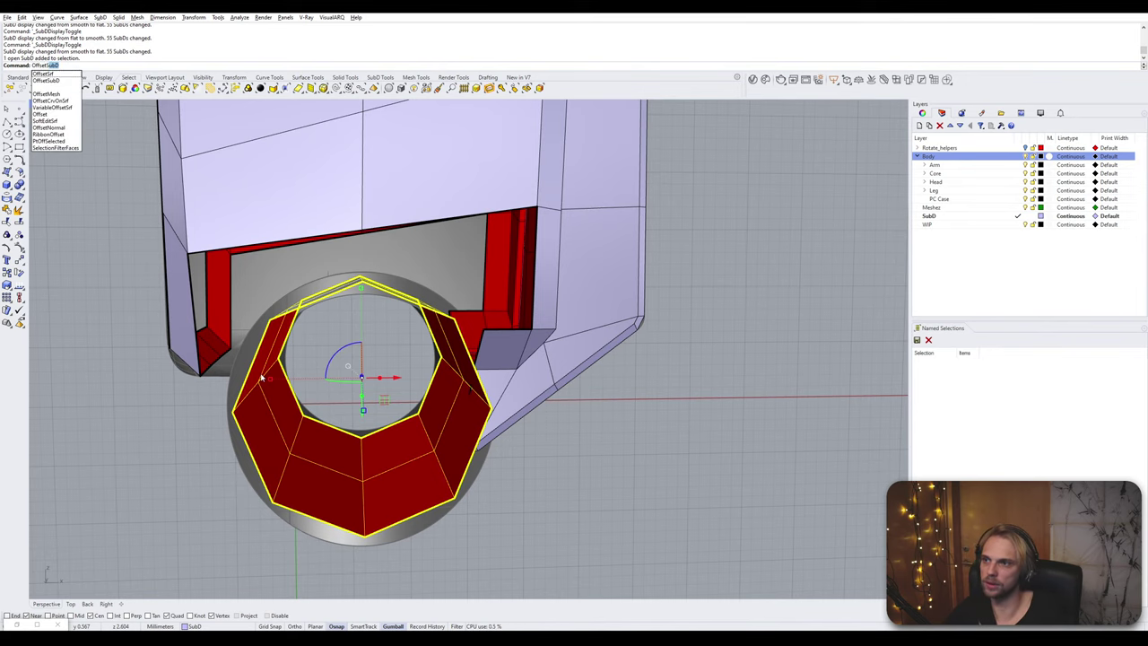
key("Return")
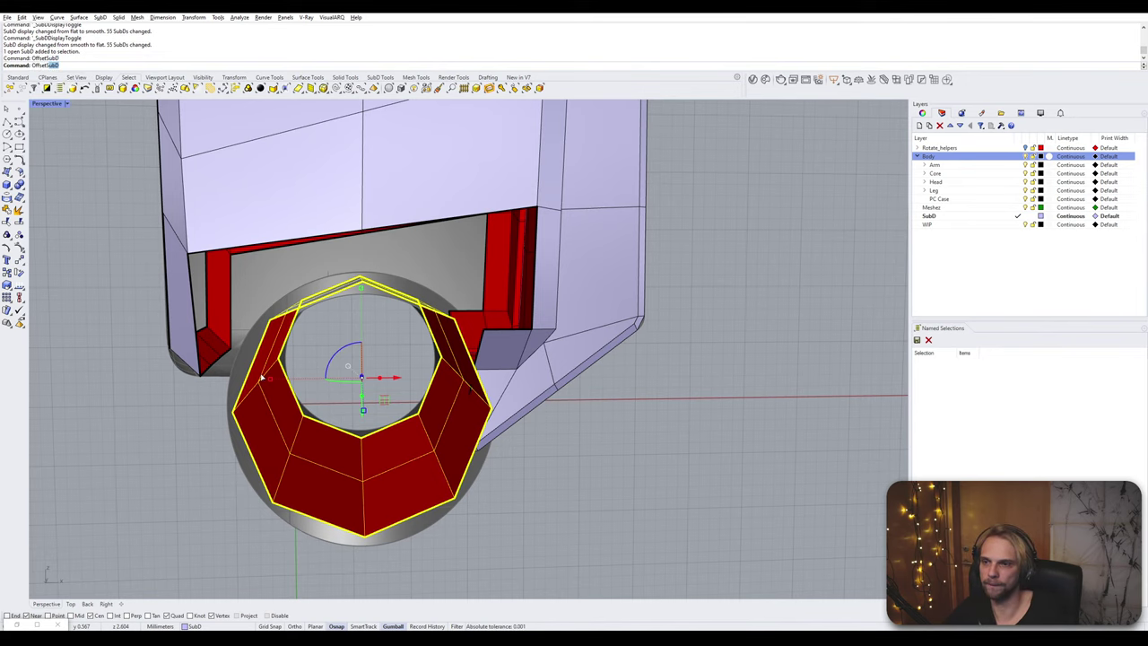
right_click_drag(267, 379, 275, 380)
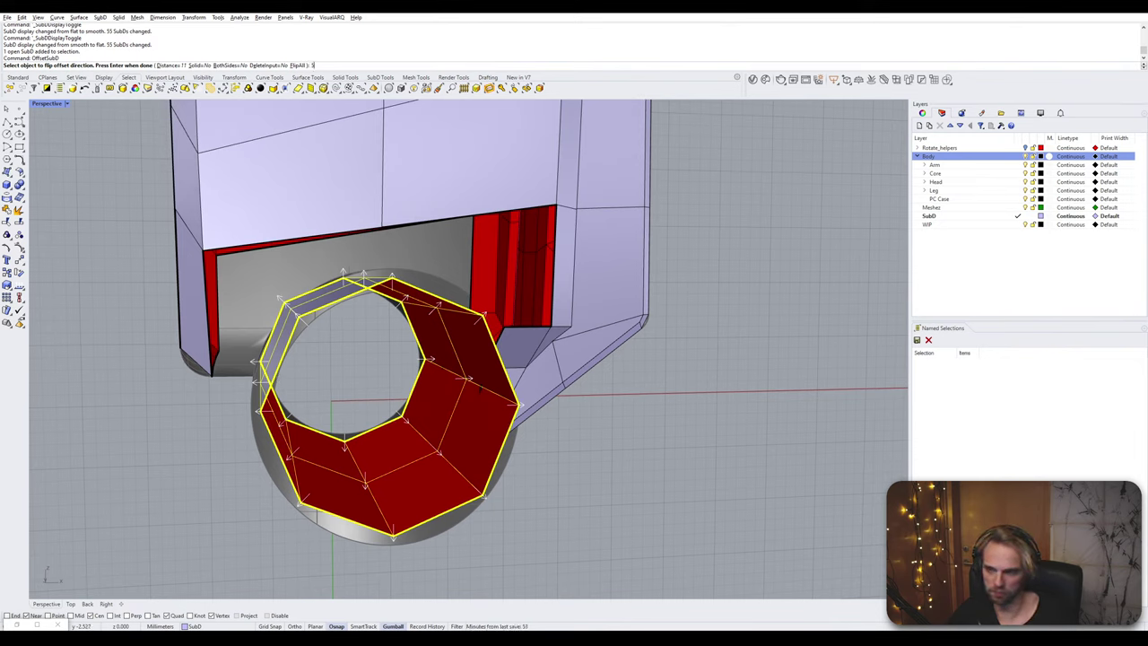
key("Return")
key("Return")
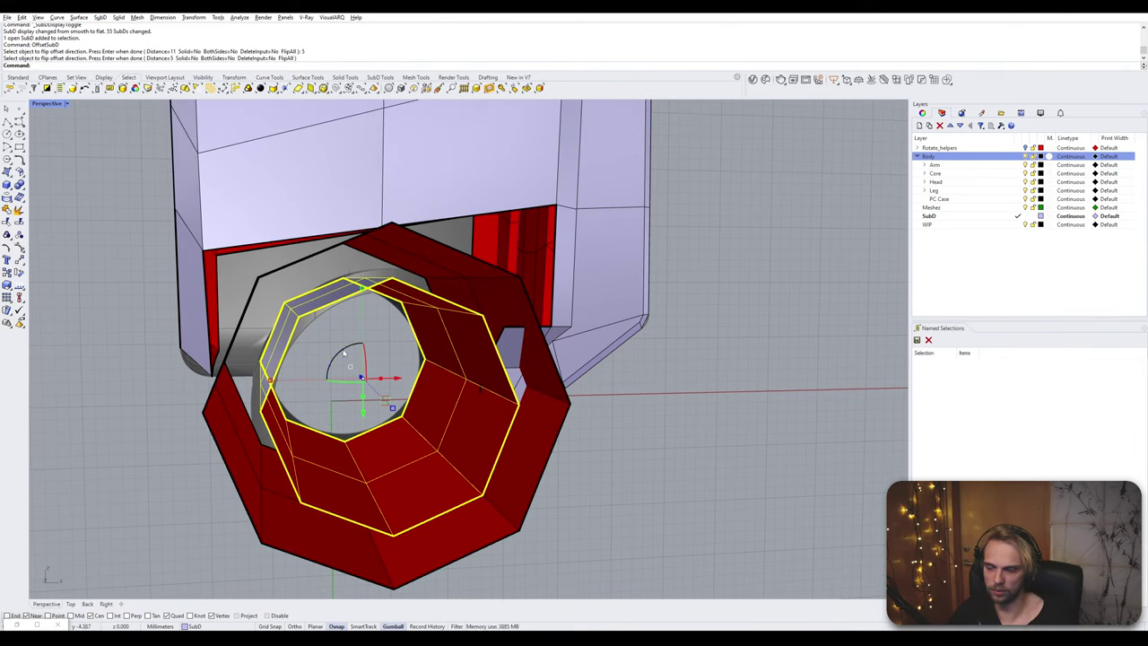
key("ctrl+z")
key("Return")
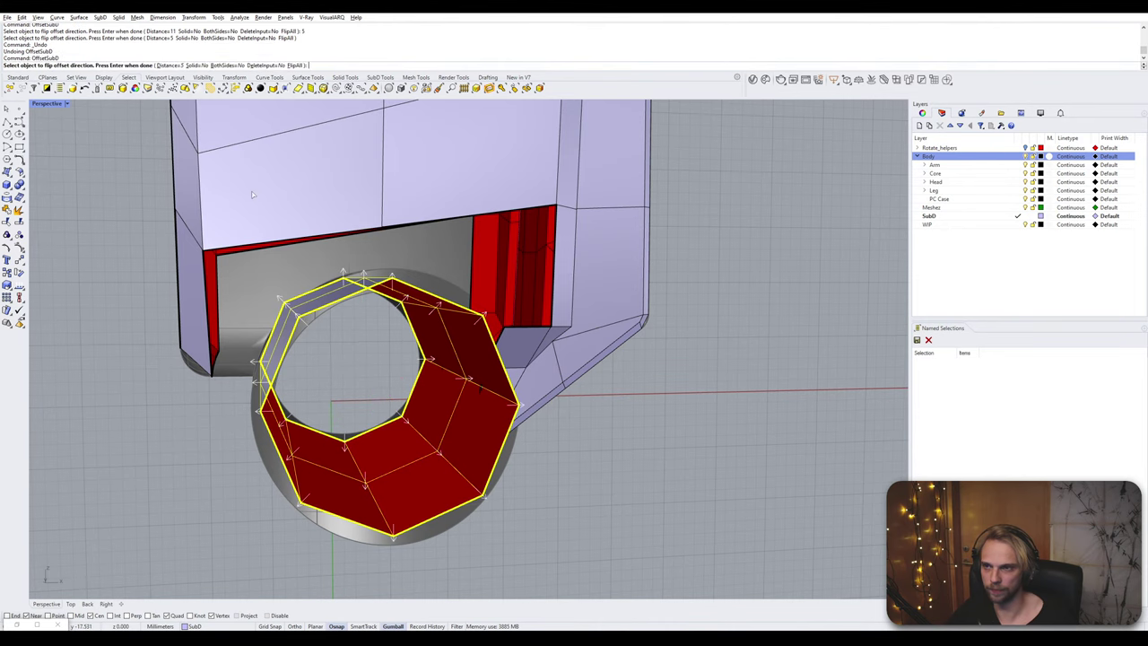
- Offset the hip ring with distance 2, check it smooth, and slide a base edge loop left
key("Return")
mouse_move(289, 180)
right_mouse_down()
mouse_move(269, 174)
mouse_move(281, 174)
right_mouse_up()
key("Tab")
mouse_move(314, 223)
right_mouse_down()
mouse_move(295, 230)
mouse_move(315, 232)
right_mouse_up()
key("Tab")
key("ctrl+z")
key("Return")
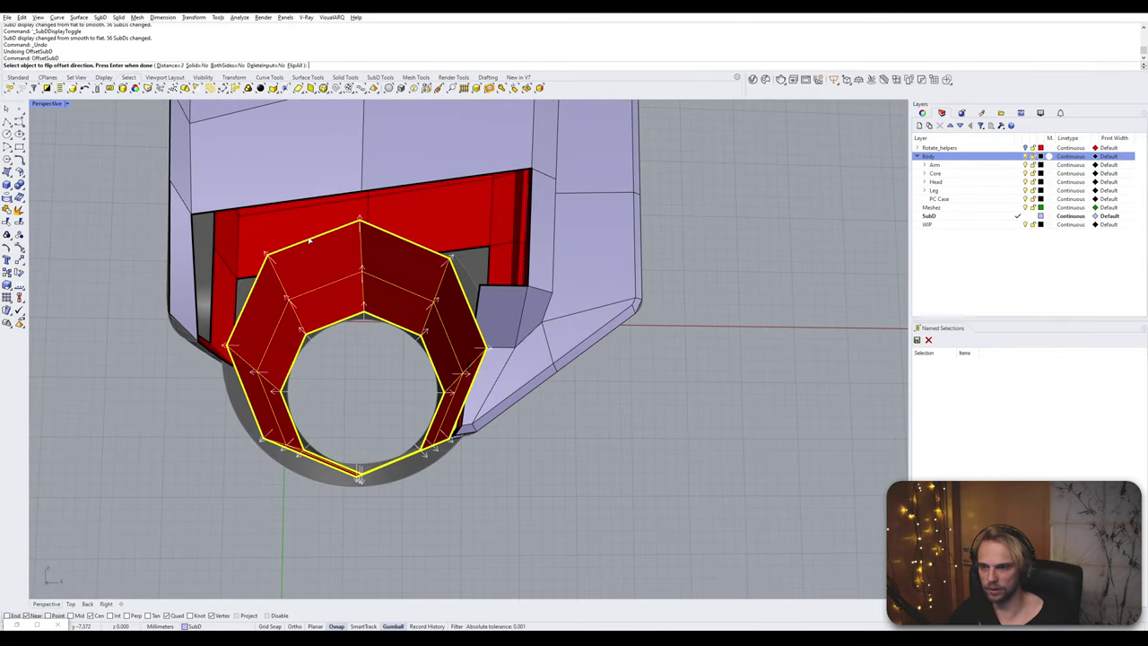
type("2")
key("Return")
key("Return")
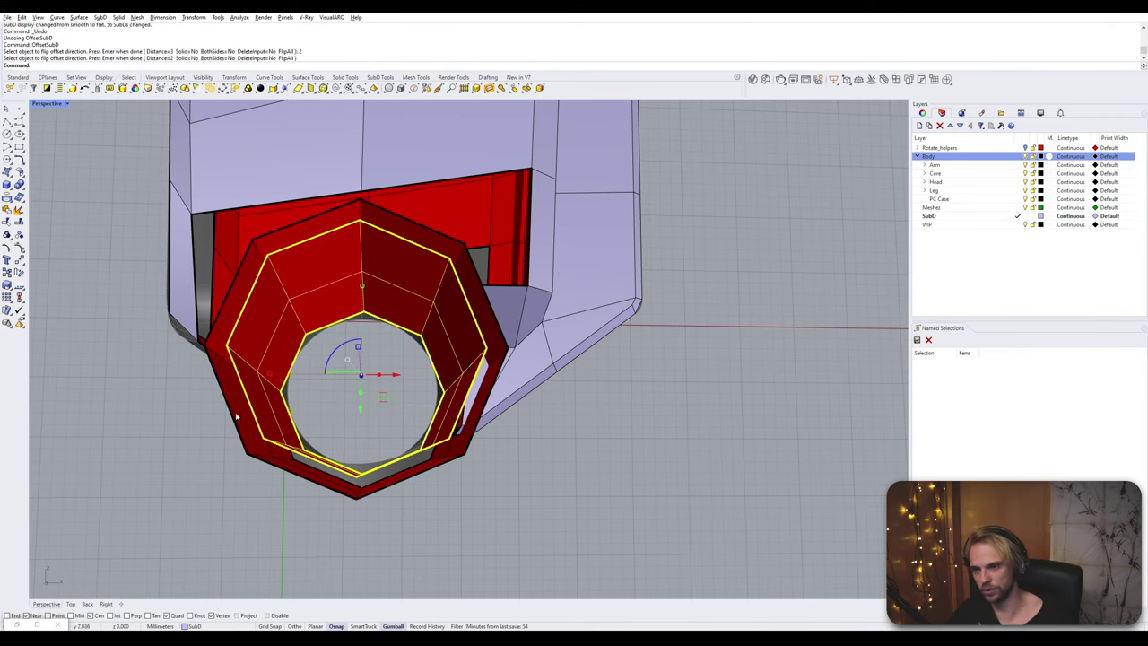
key("Tab")
key("Escape")
right_click_drag(185, 442, 461, 449)
key("Tab")
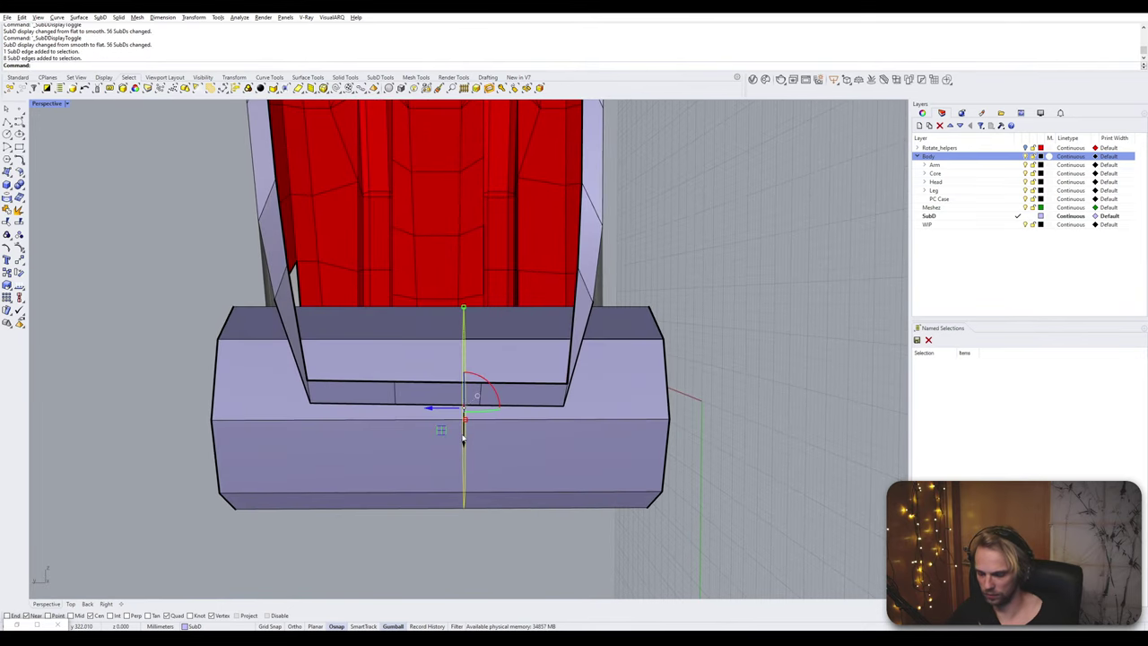
left_click_drag(450, 415, 437, 409)
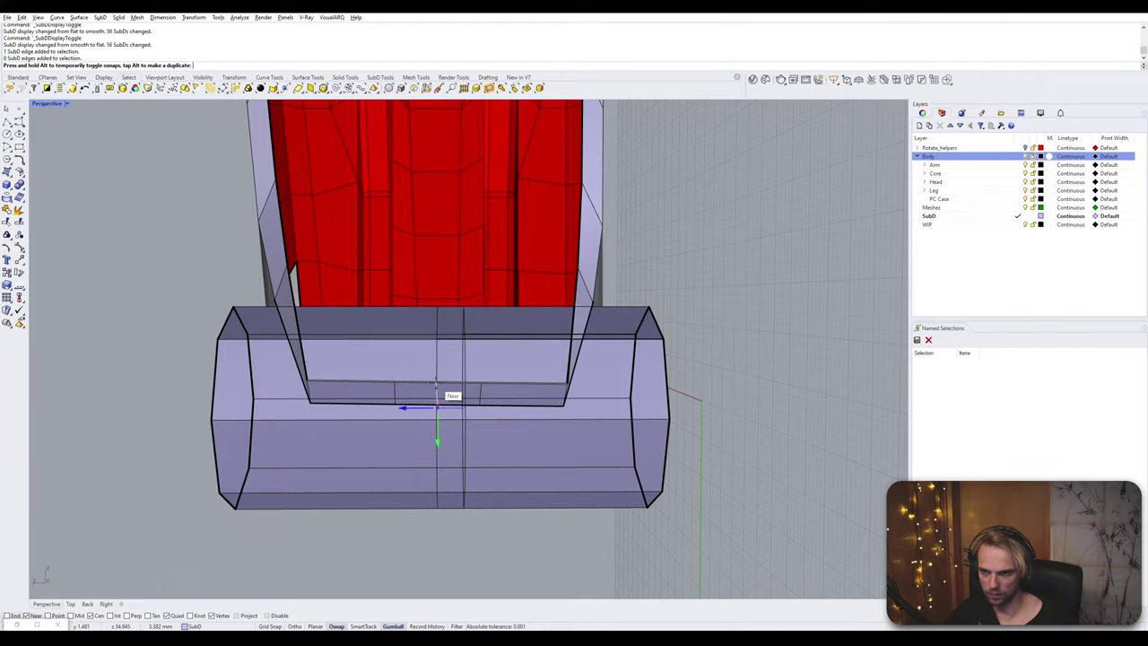
- Insert three vertical edge loops across the front of the base box between the torso posts
right_click_drag(682, 463, 598, 422)
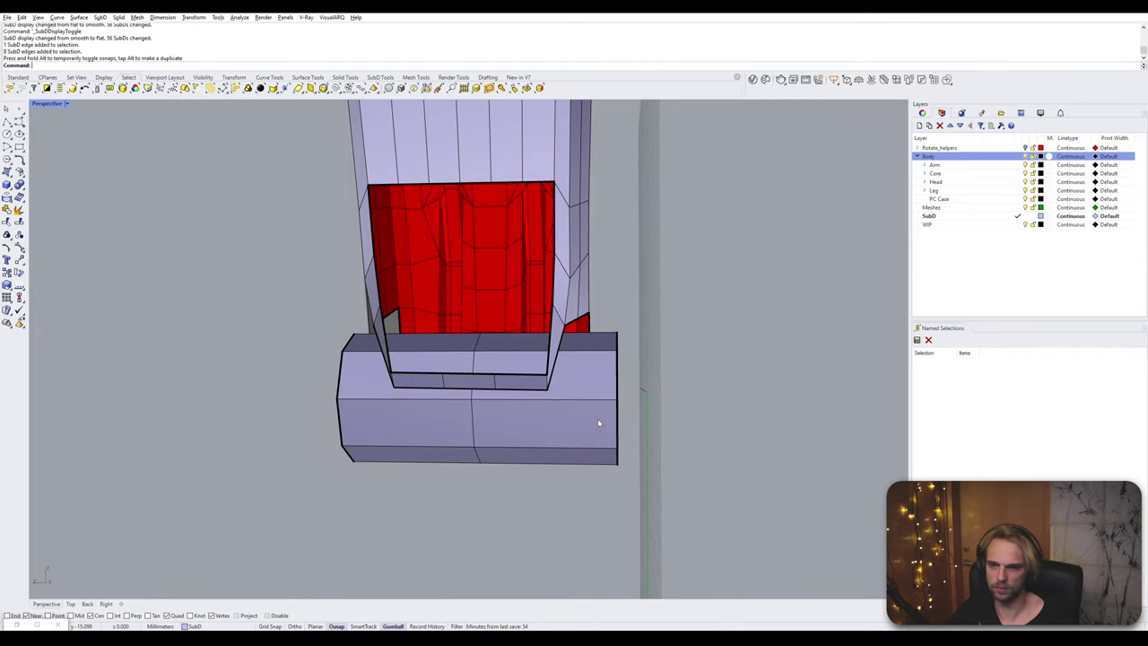
right_click_drag(599, 423, 521, 412)
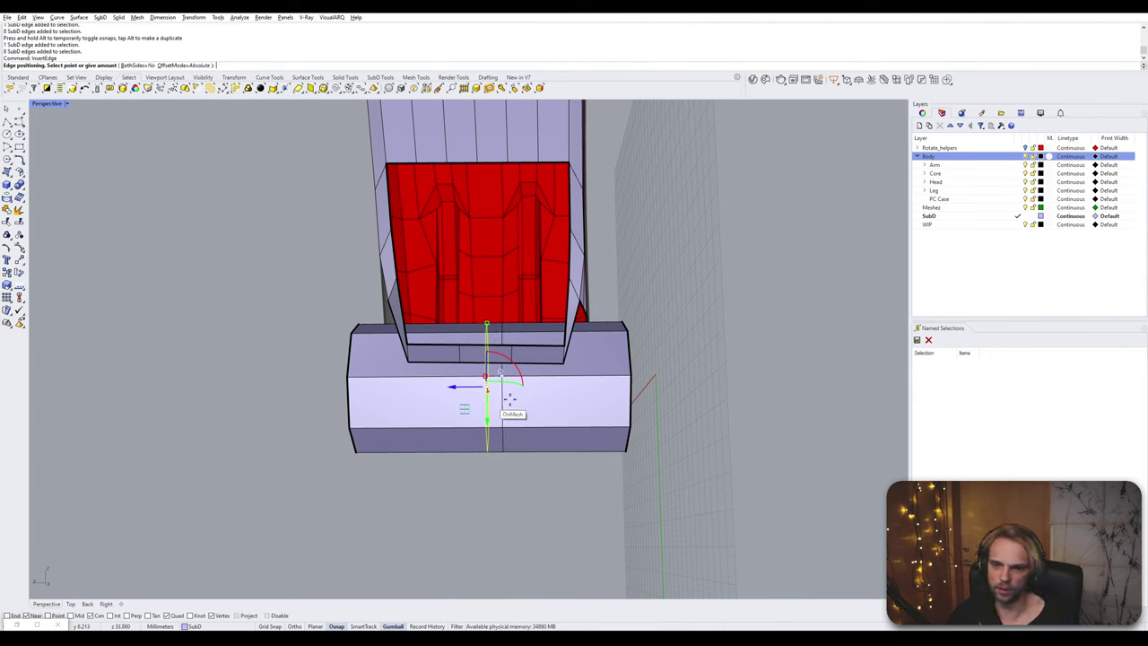
left_click(512, 366)
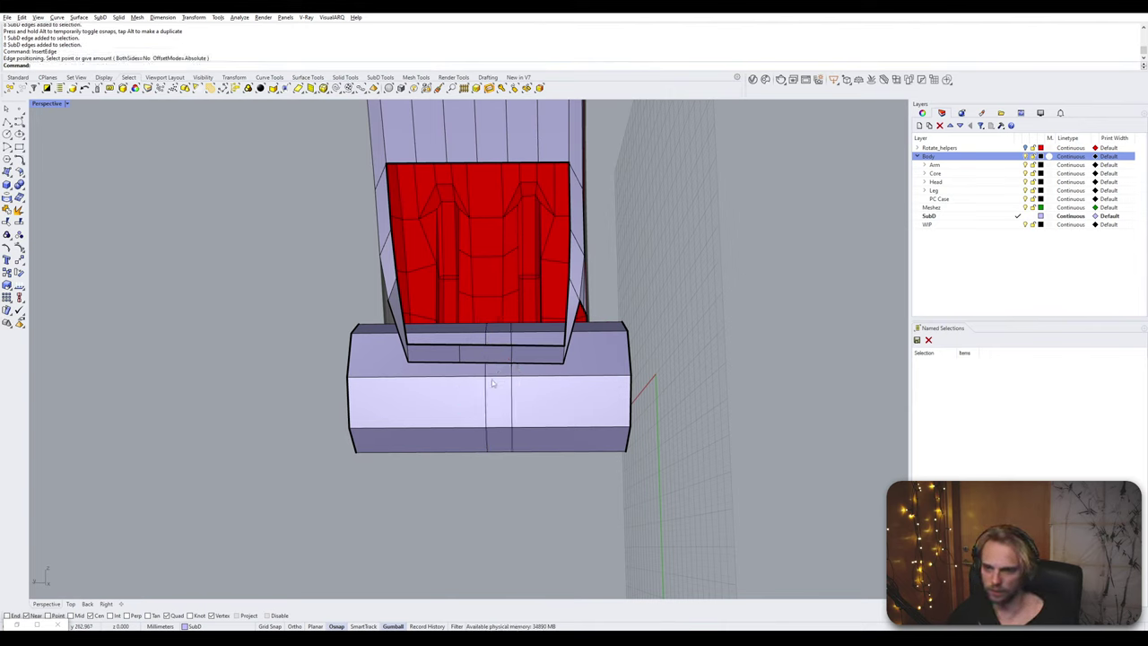
double_click(485, 385)
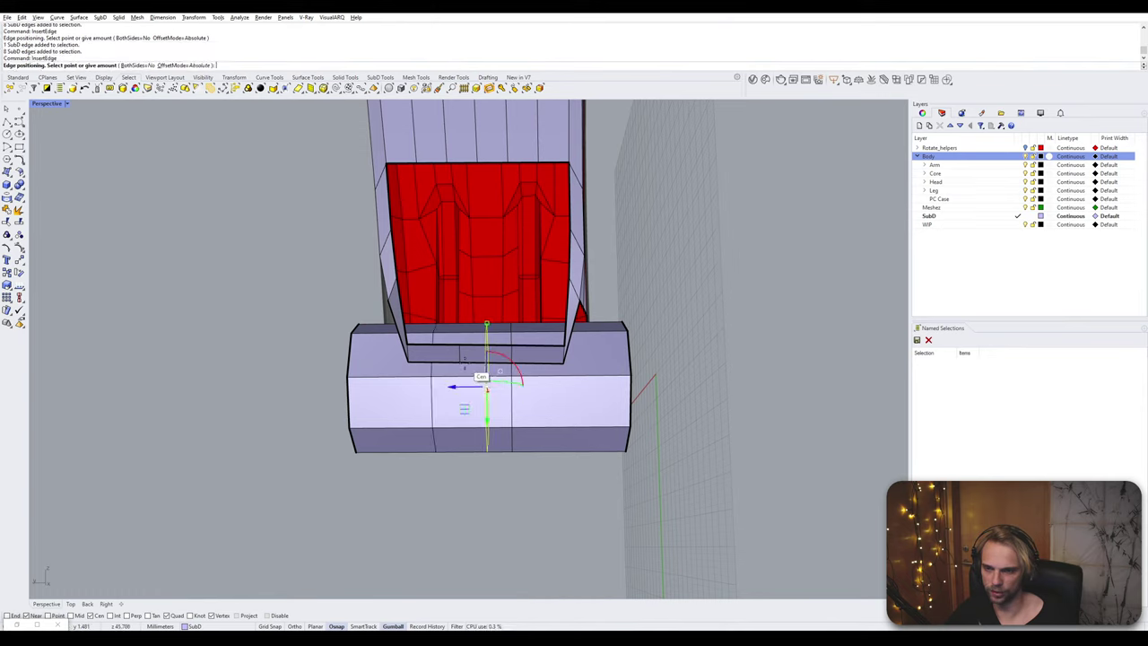
left_click(462, 363)
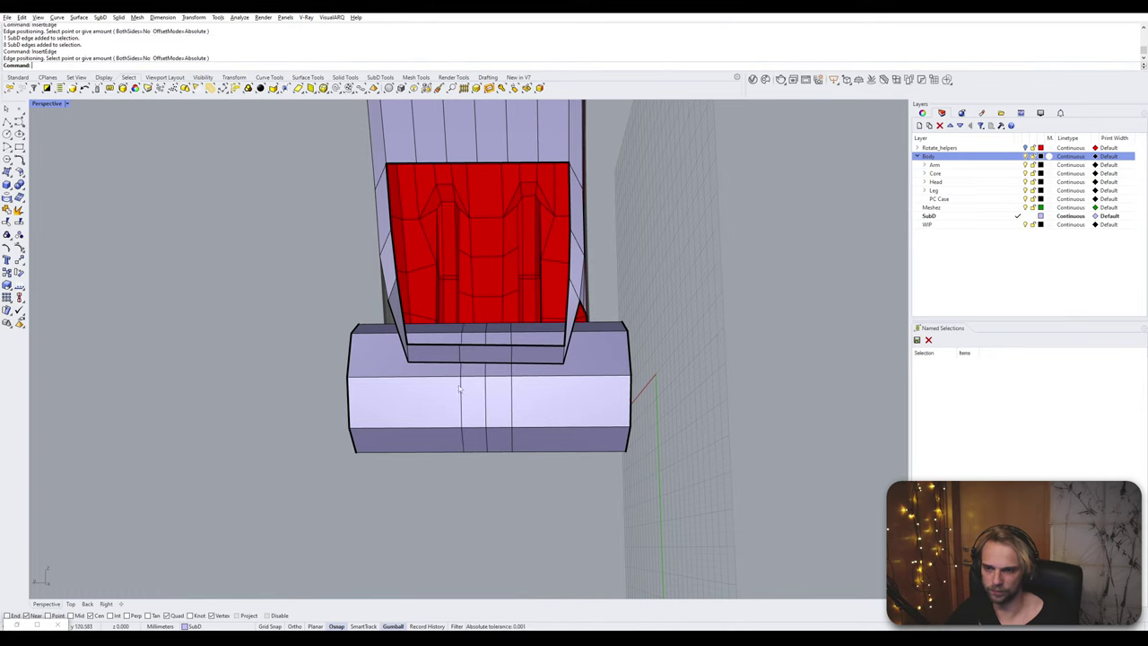
double_click(462, 387)
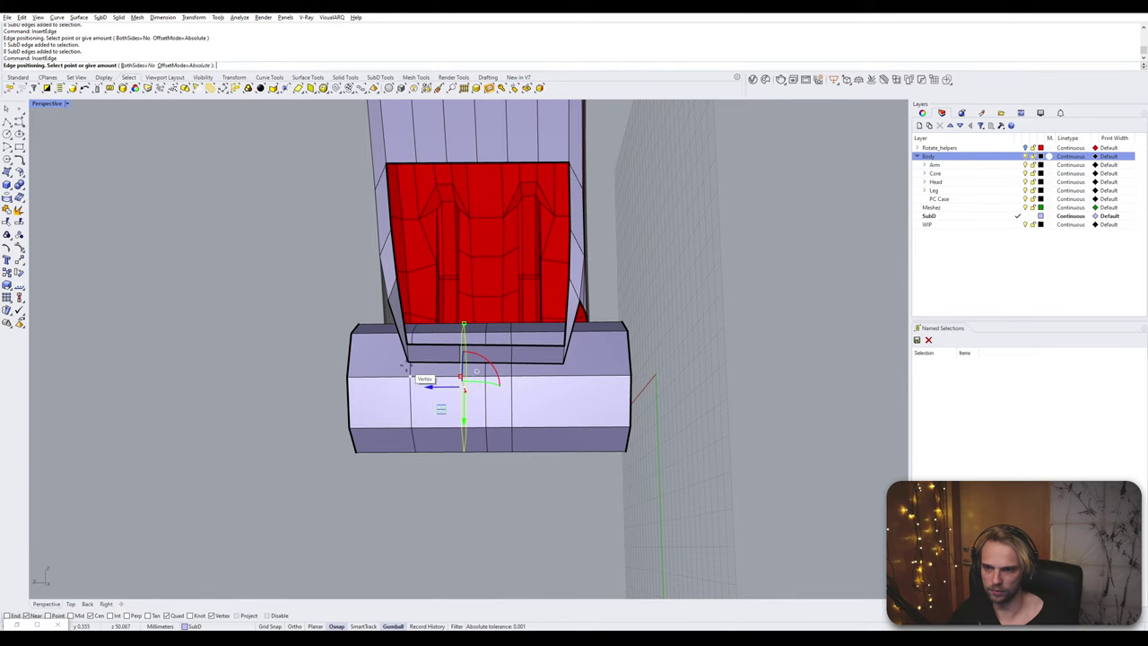
left_click(409, 369)
right_click_drag(574, 386, 526, 422)
double_click(491, 370)
key("Escape")
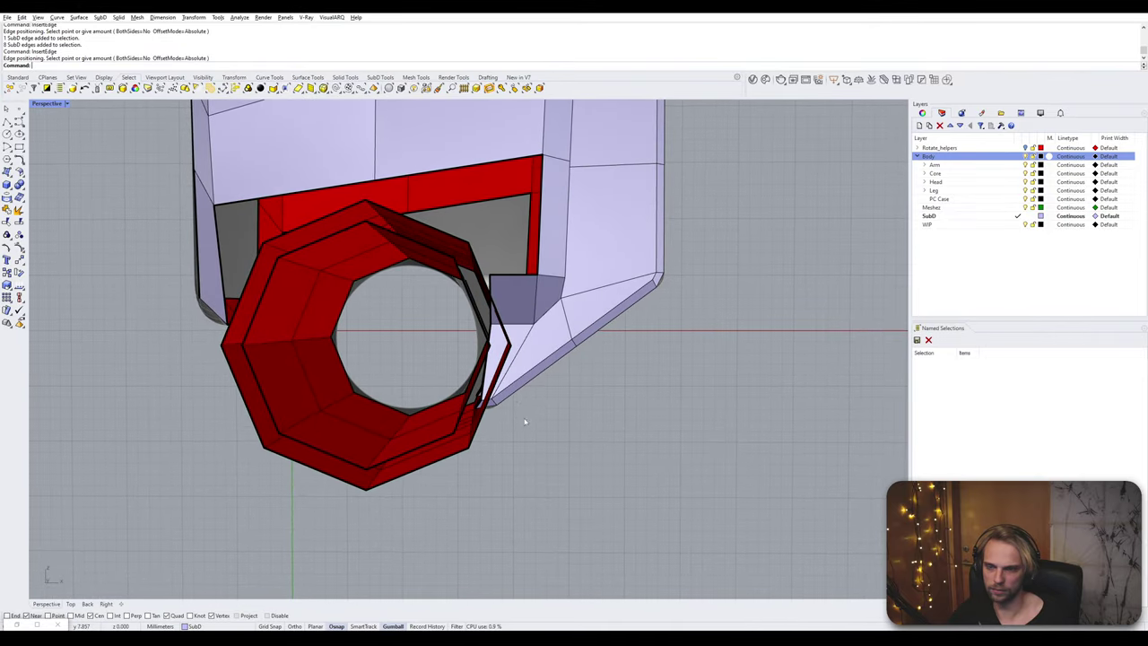
- In smooth display, select the band of faces where the hip ring meets the torso base
scroll(494, 327, "up", 5)
right_click_drag(494, 323, 436, 320)
key("Tab")
left_click(430, 392, "ctrl+shift")
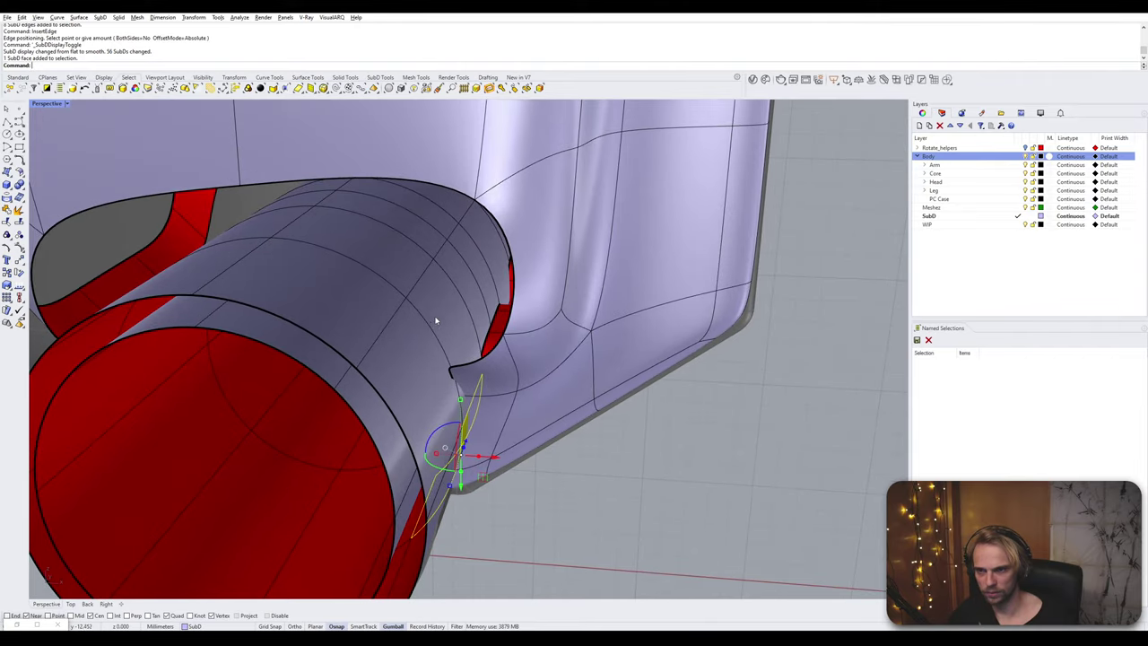
left_click(436, 320, "ctrl+shift")
left_click(392, 263, "ctrl+shift")
right_click_drag(391, 263, 429, 250)
left_click(496, 357, "ctrl+shift")
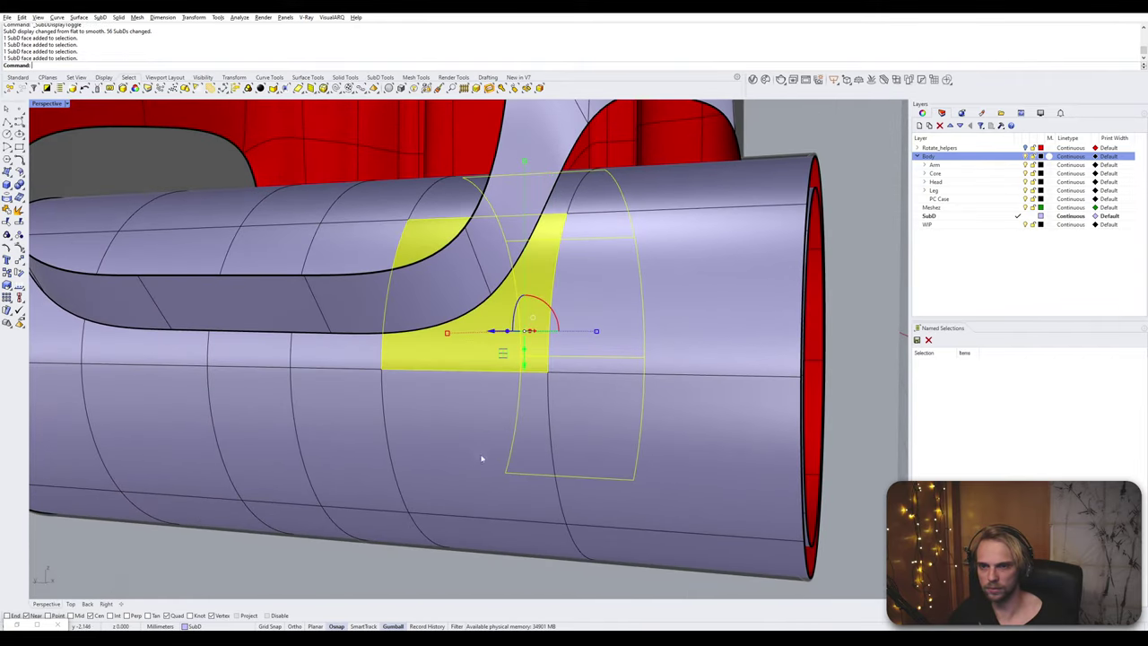
left_click(482, 455, "ctrl+shift")
right_click_drag(482, 455, 511, 235)
left_click(516, 248, "ctrl+shift")
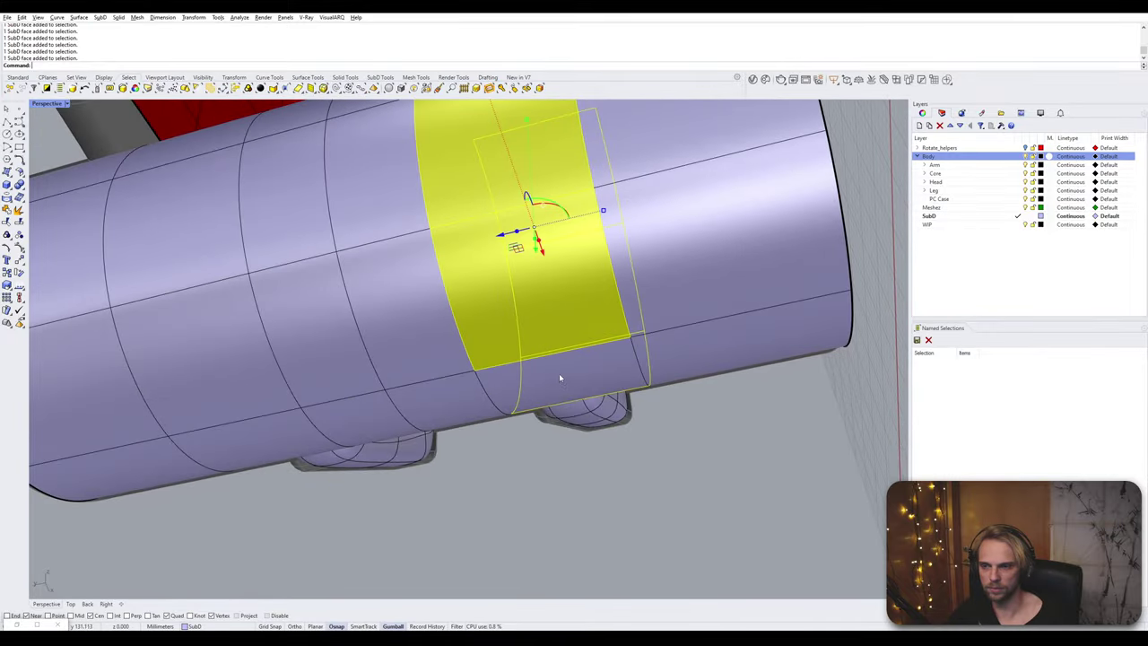
- Drop two faces from the selection and delete the rest to open the junction
right_click_drag(560, 378, 557, 302)
right_click_drag(601, 260, 581, 361)
right_click_drag(401, 224, 404, 370)
scroll(474, 336, "down", 7)
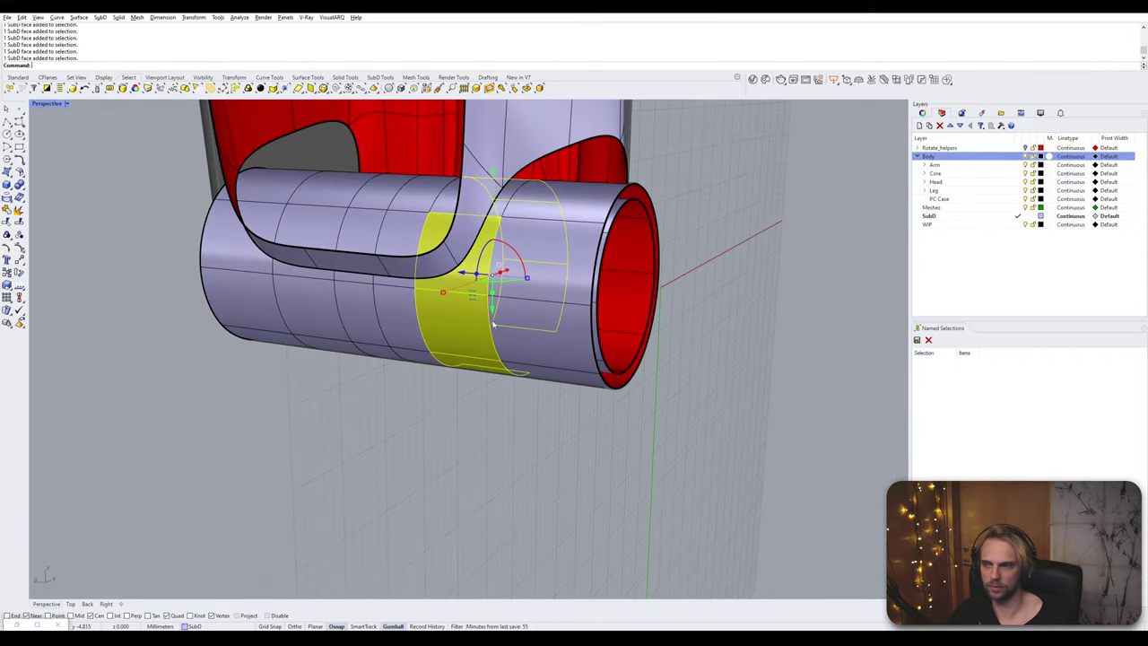
right_click_drag(474, 336, 540, 338)
left_click(543, 342, "ctrl")
left_click(559, 381, "ctrl")
right_click_drag(582, 295, 505, 415)
key("Delete")
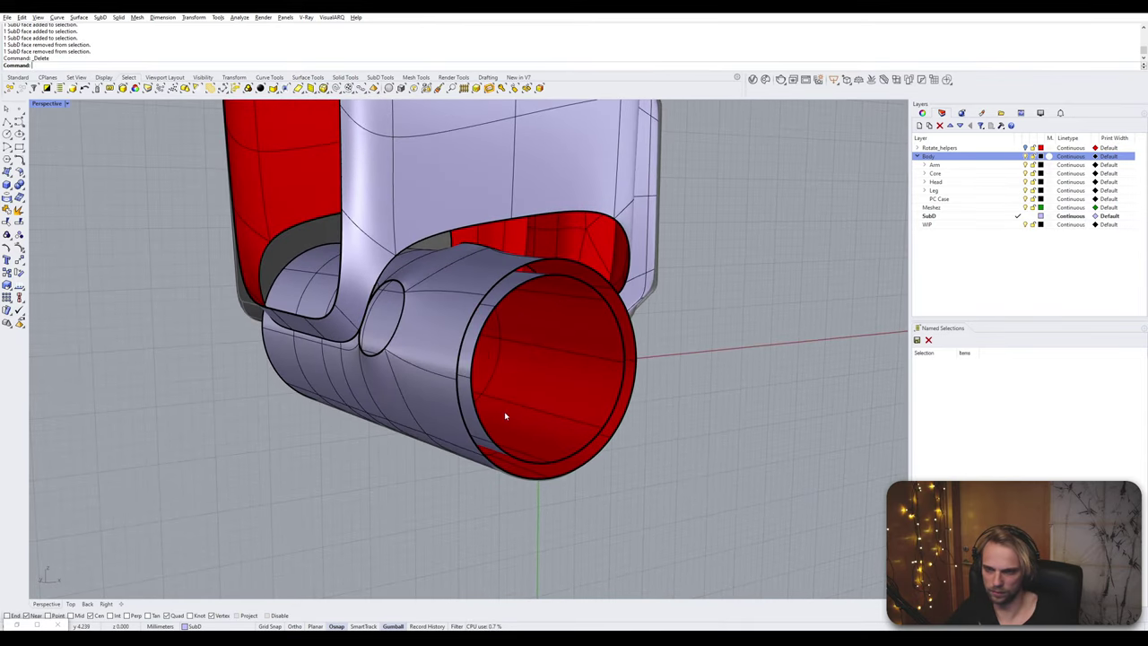
- Run UnlockSelected to unlock the locked piece
right_click_drag(711, 348, 714, 393)
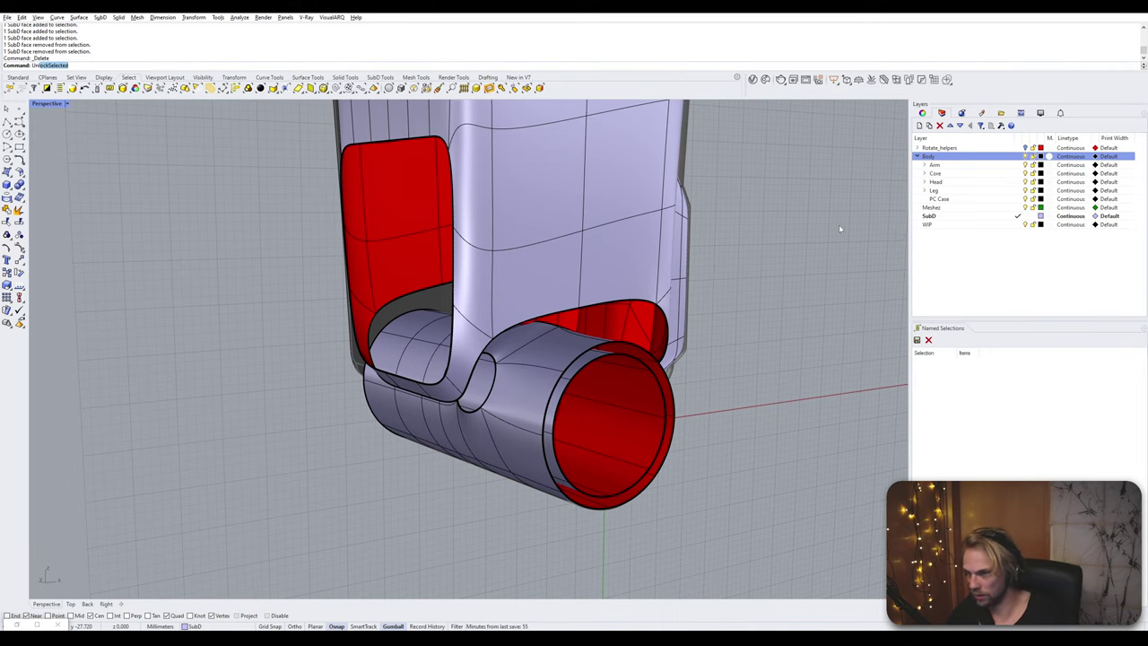
key("Return")
right_click_drag(718, 247, 673, 330)
key("Escape")
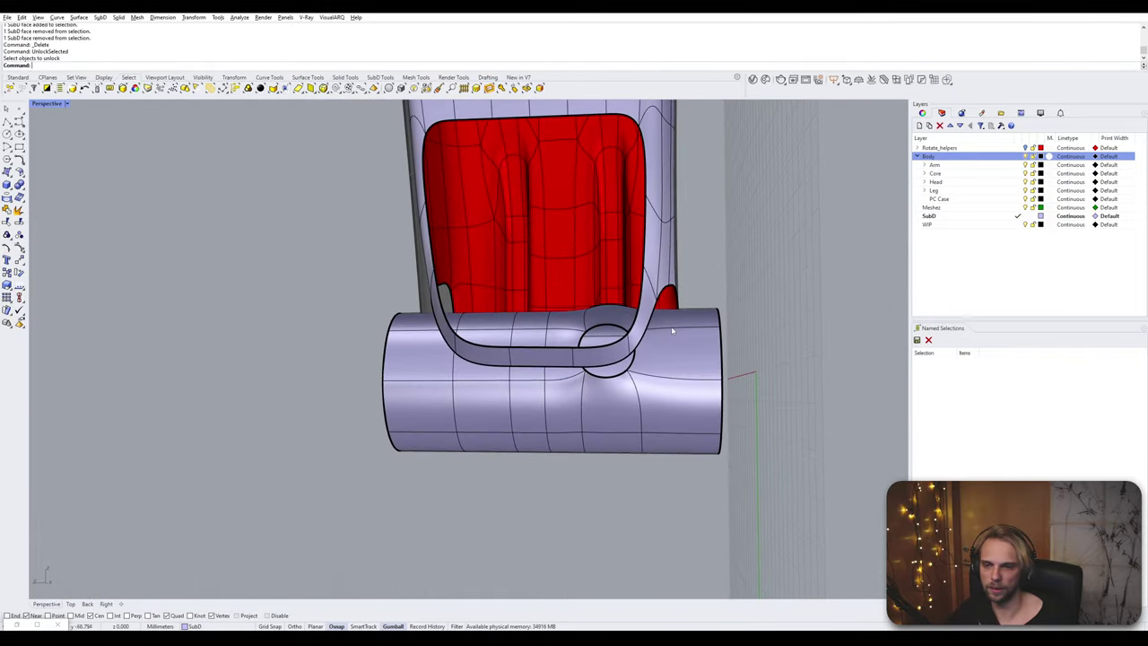
- Delete three adjacent faces on top of the base
scroll(558, 325, "up", 7)
left_click(556, 307, "ctrl+shift")
left_click(493, 302, "ctrl+shift")
left_click(441, 300, "ctrl+shift")
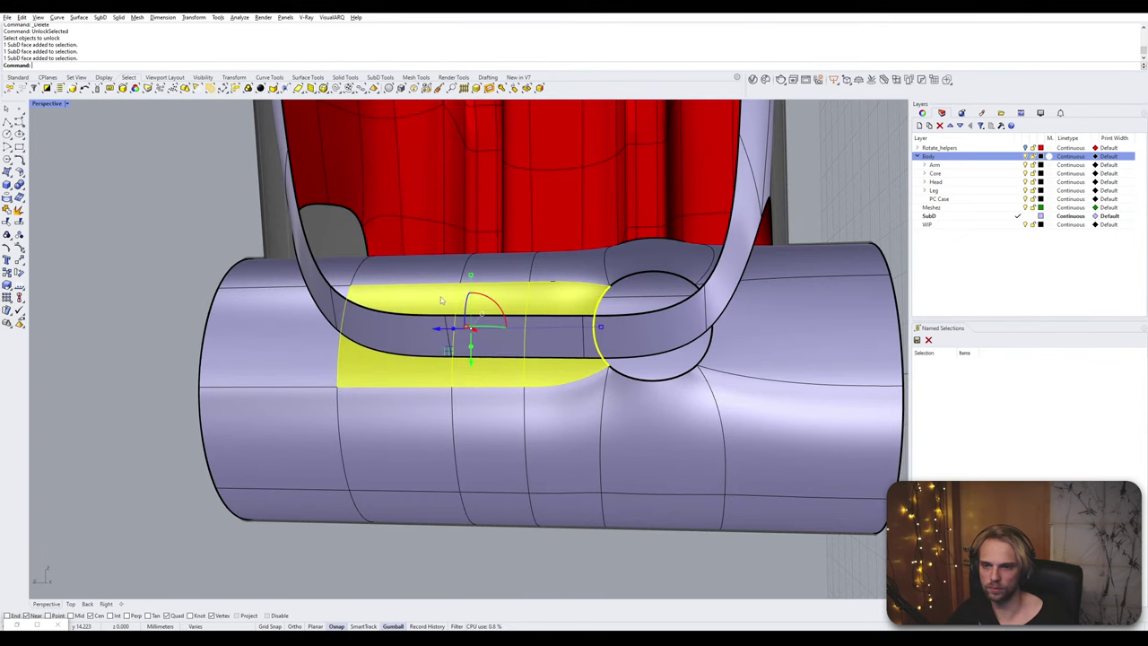
key("Delete")
- In flat display, delete three faces on the base's top strip
key("Tab")
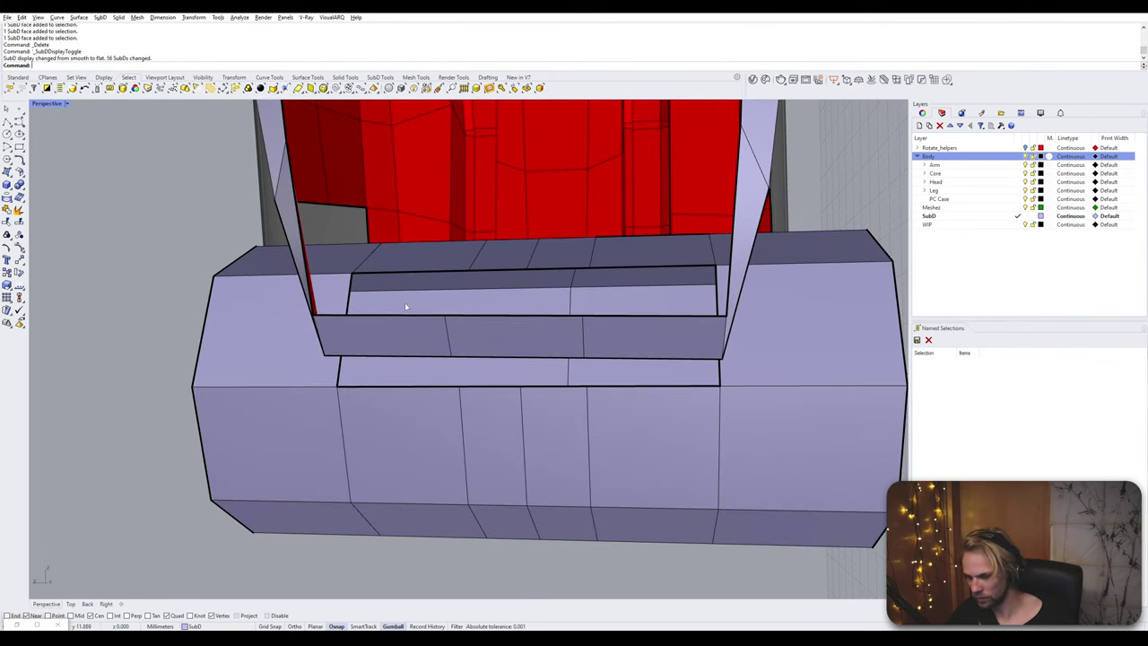
right_click_drag(406, 307, 606, 342)
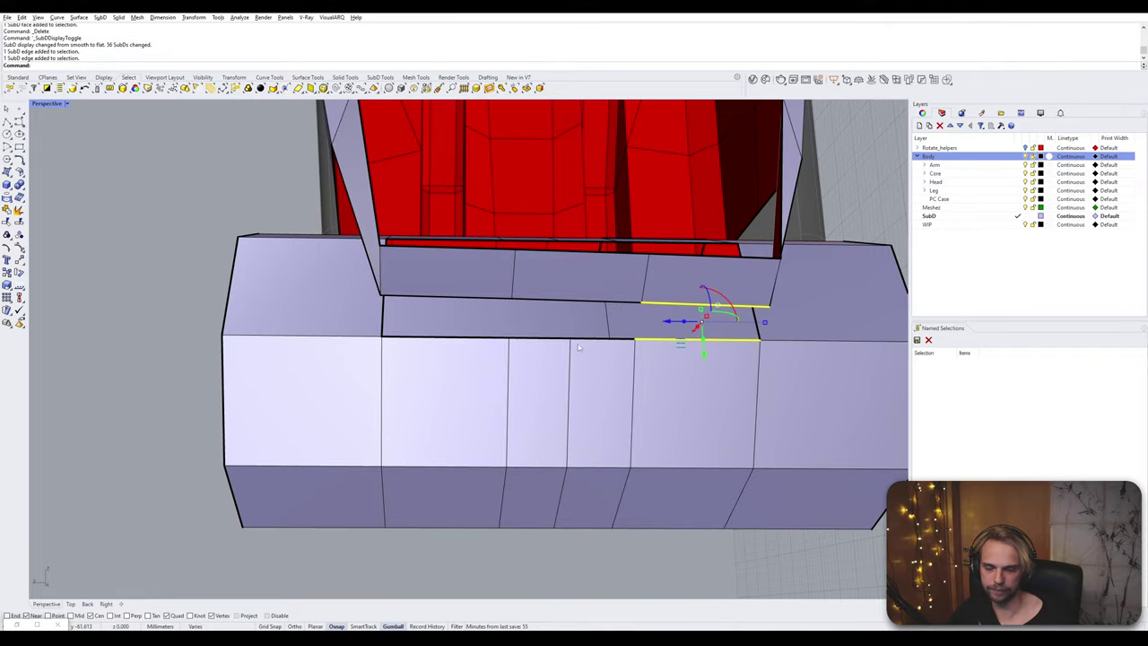
double_click(569, 369, "ctrl+shift")
right_click_drag(569, 368, 556, 339)
left_click(555, 334, "ctrl+shift")
left_click(460, 322, "ctrl+shift")
left_click(681, 326, "ctrl+shift")
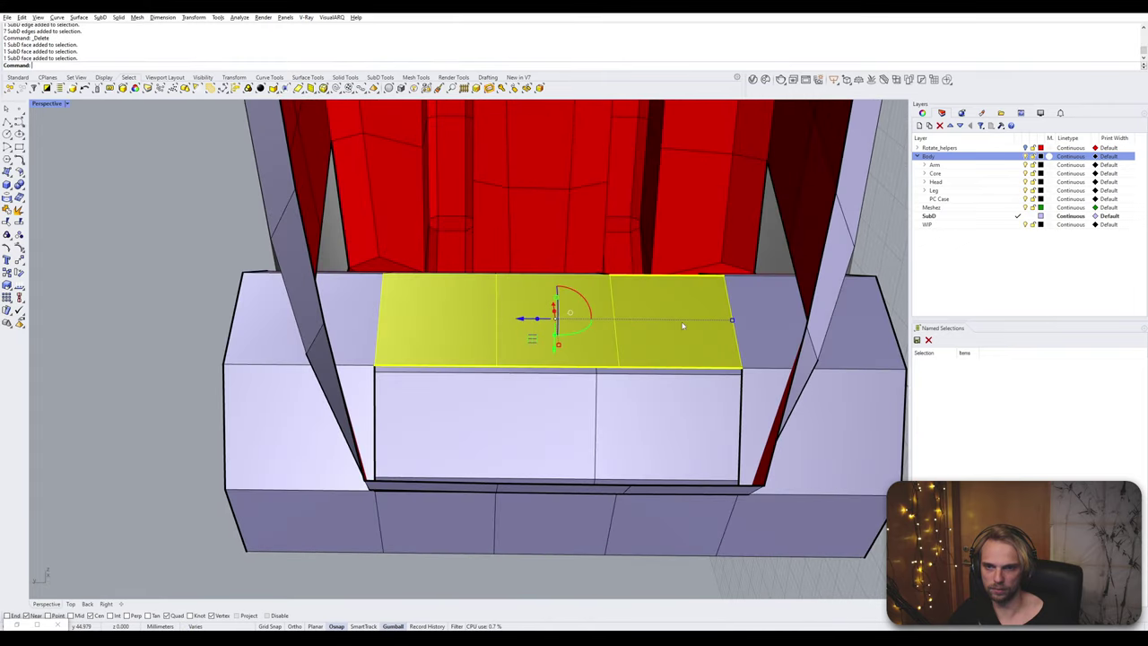
key("Delete")
- Delete two more top-strip faces to widen the gap
right_click_drag(677, 322, 470, 349)
left_click(460, 325, "ctrl+shift")
left_click(556, 325, "ctrl+shift")
right_click_drag(556, 325, 416, 308)
key("Delete")
- Delete the face by the opening and the face behind the leg column
scroll(516, 325, "up", 4)
left_click(522, 324, "ctrl+shift")
left_click(511, 313, "ctrl+shift")
key("Delete")
left_click(520, 440, "ctrl+shift")
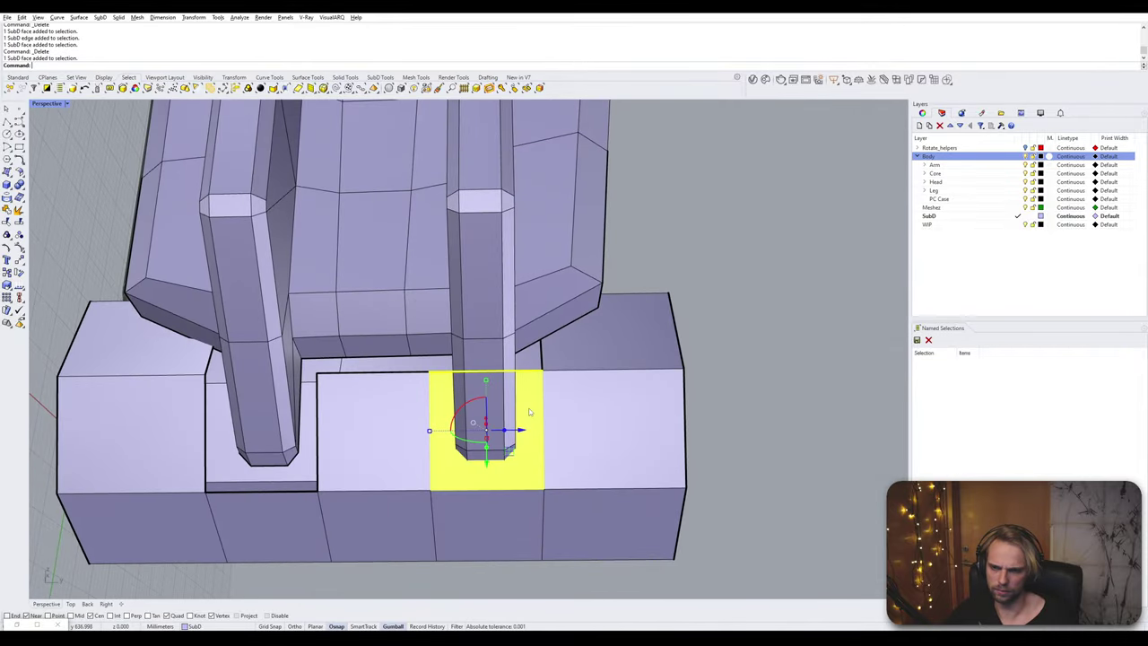
key("Delete")
right_click_drag(529, 412, 581, 287)
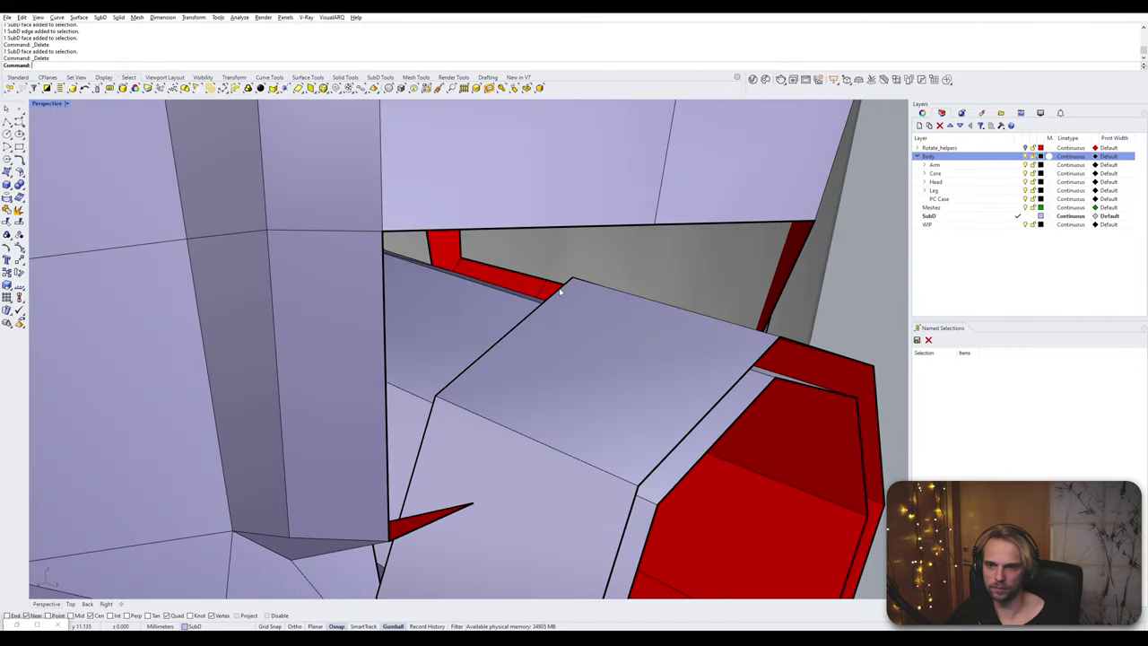
- Slide a vertex toward the joint corner, undoing an accidental object move
left_click_drag(590, 287, 700, 328)
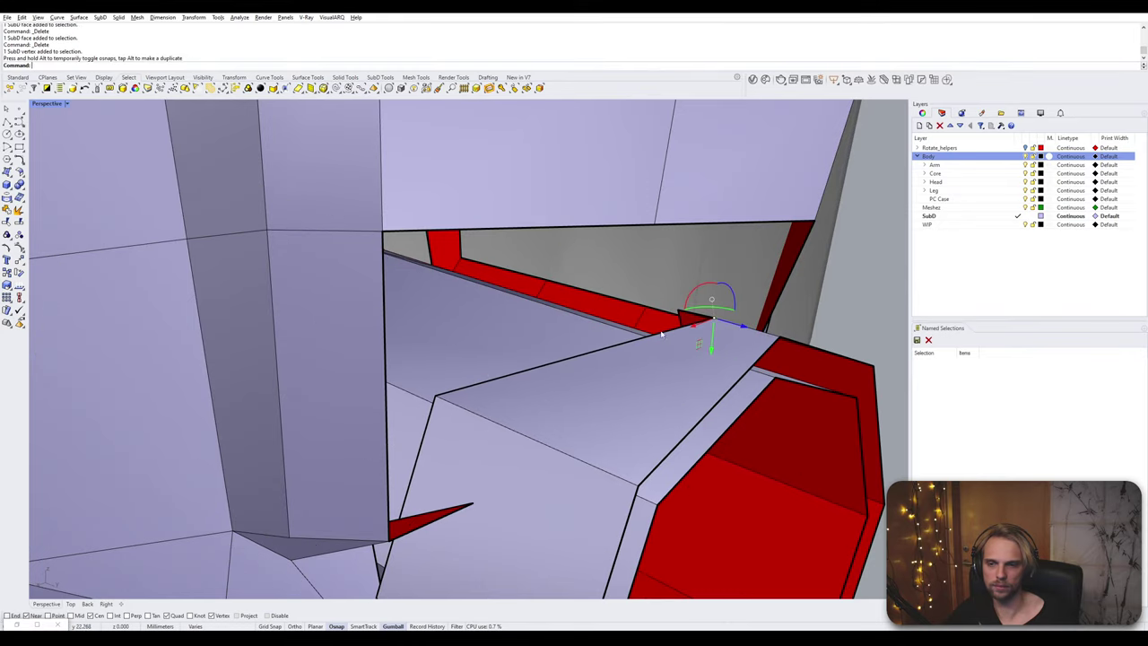
right_click_drag(661, 333, 797, 314)
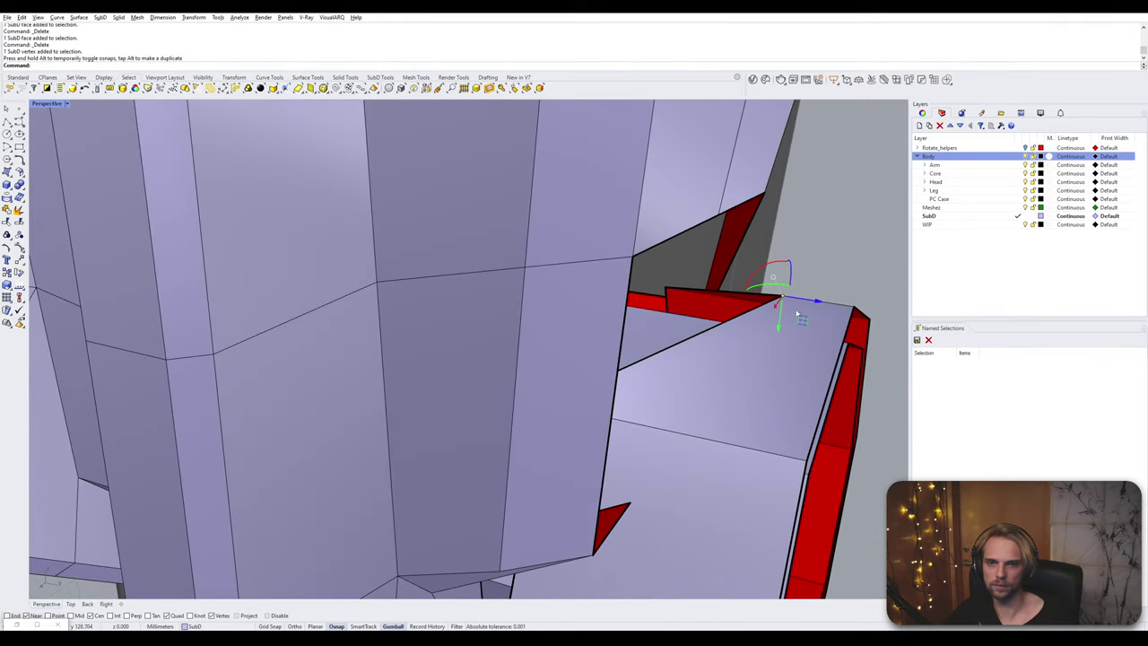
left_click_drag(814, 302, 793, 233)
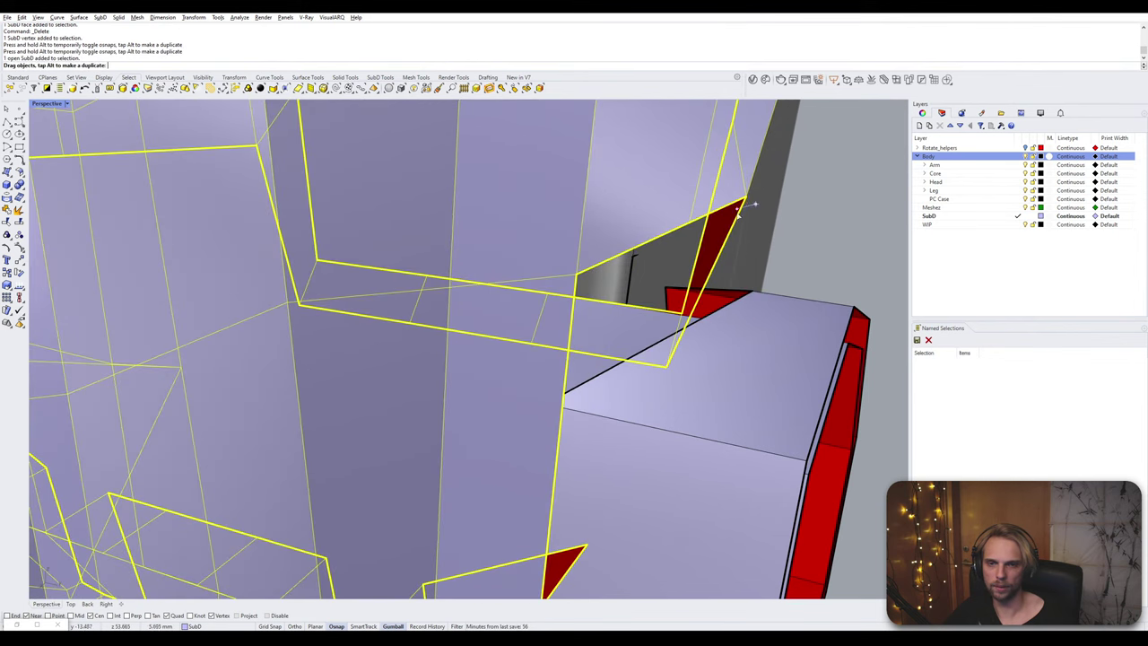
key("ctrl+a")
key("ctrl+z")
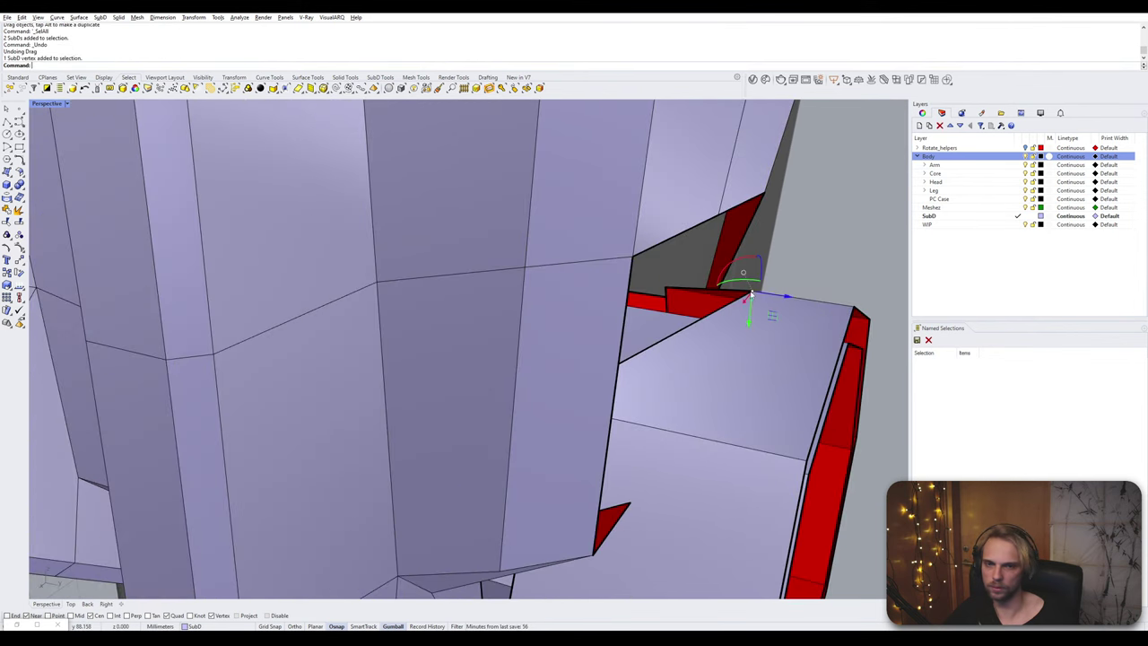
left_click_drag(787, 301, 723, 223)
right_click_drag(723, 223, 520, 382)
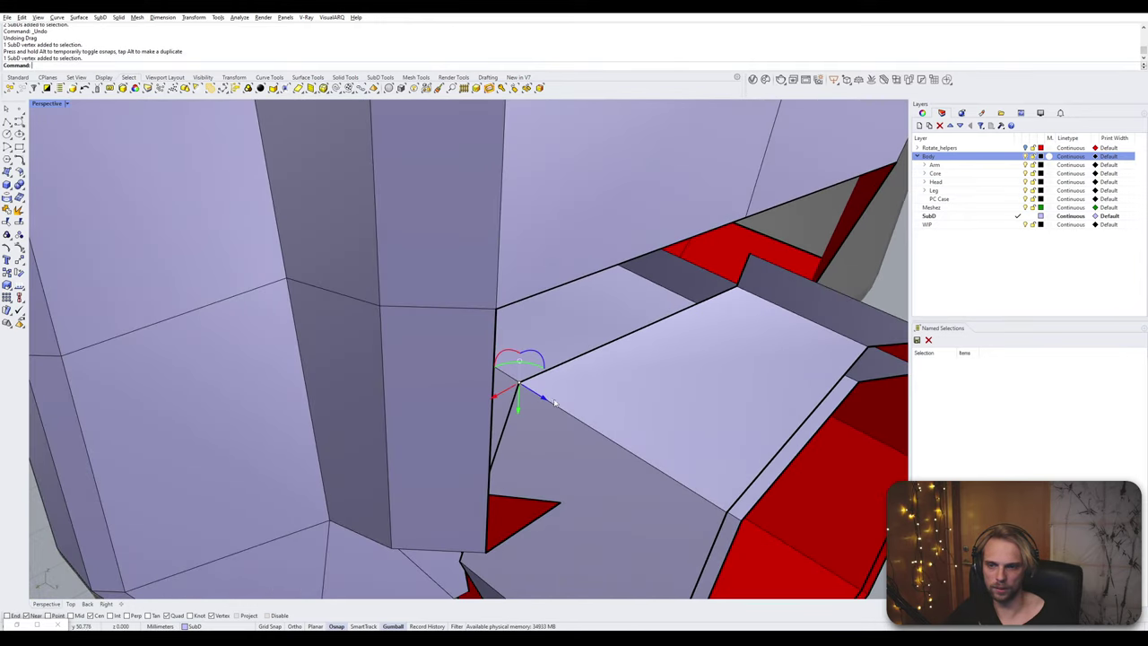
left_click_drag(554, 404, 796, 294)
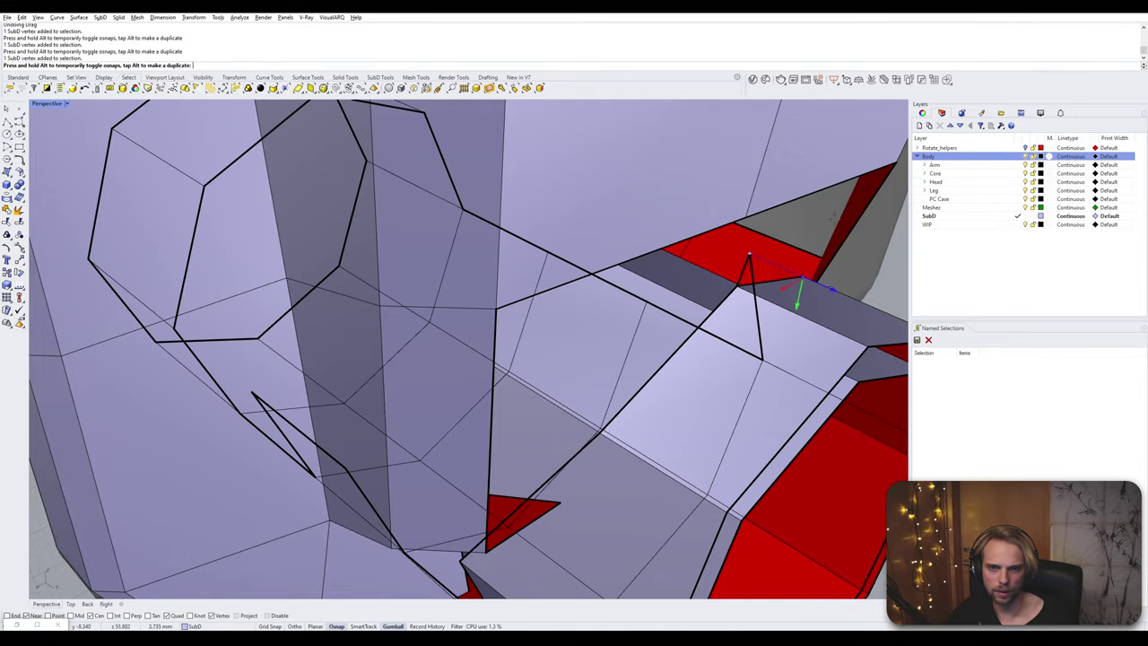
left_click_drag(744, 215, 746, 217)
right_click_drag(746, 217, 489, 251)
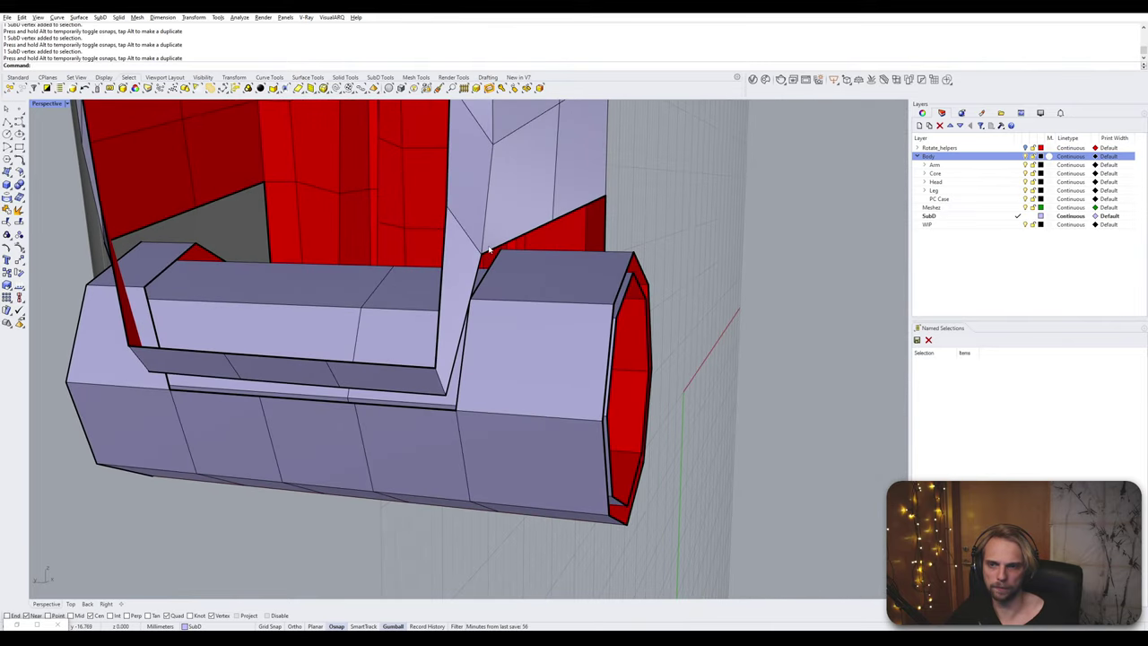
- Snap the joint-corner vertices onto neighbouring vertices to close the sliver under the end cap
left_click(502, 251)
left_click(549, 252)
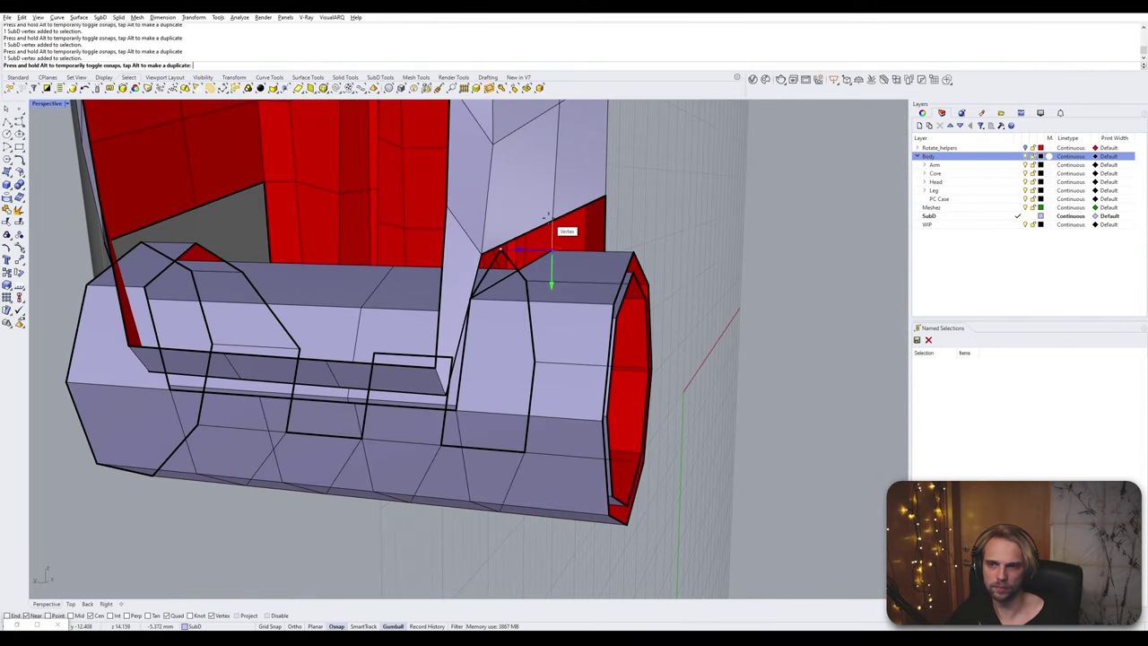
right_click_drag(473, 312, 444, 307)
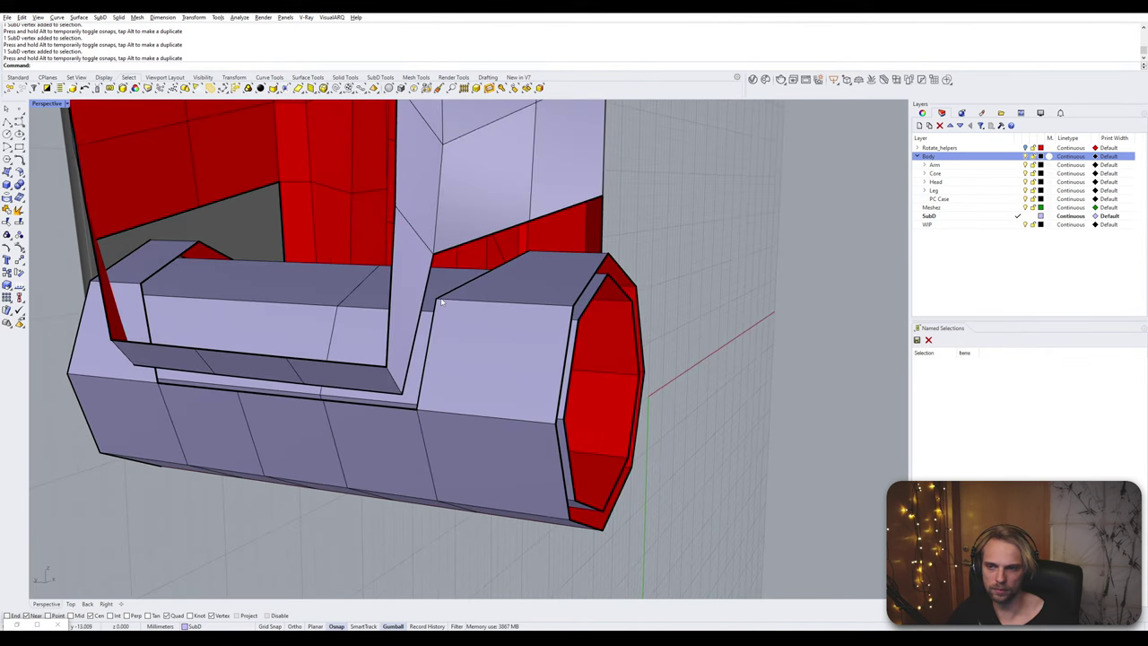
left_click(439, 303)
left_click_drag(435, 298, 432, 253)
right_click_drag(568, 276, 406, 314)
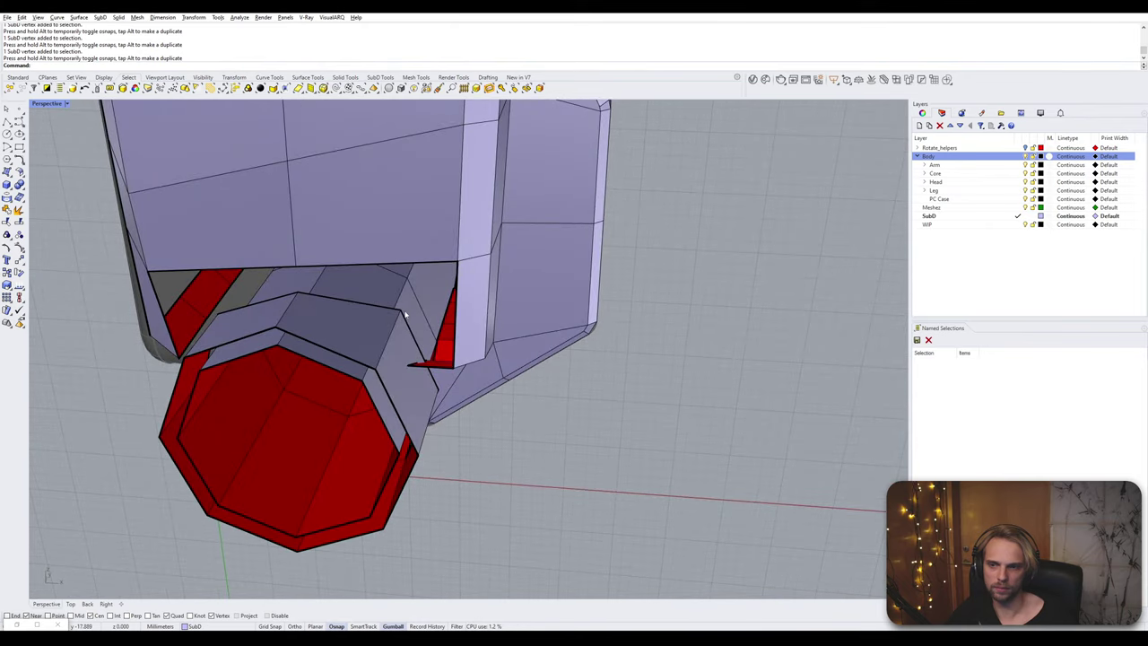
left_click(404, 312)
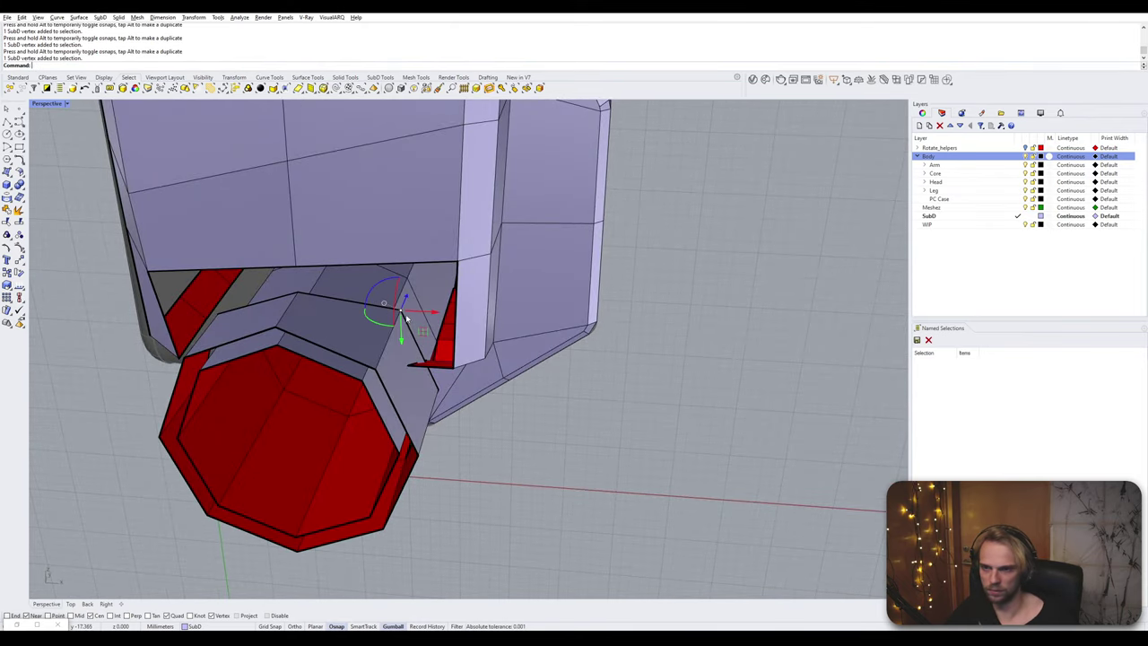
right_click_drag(407, 318, 389, 281)
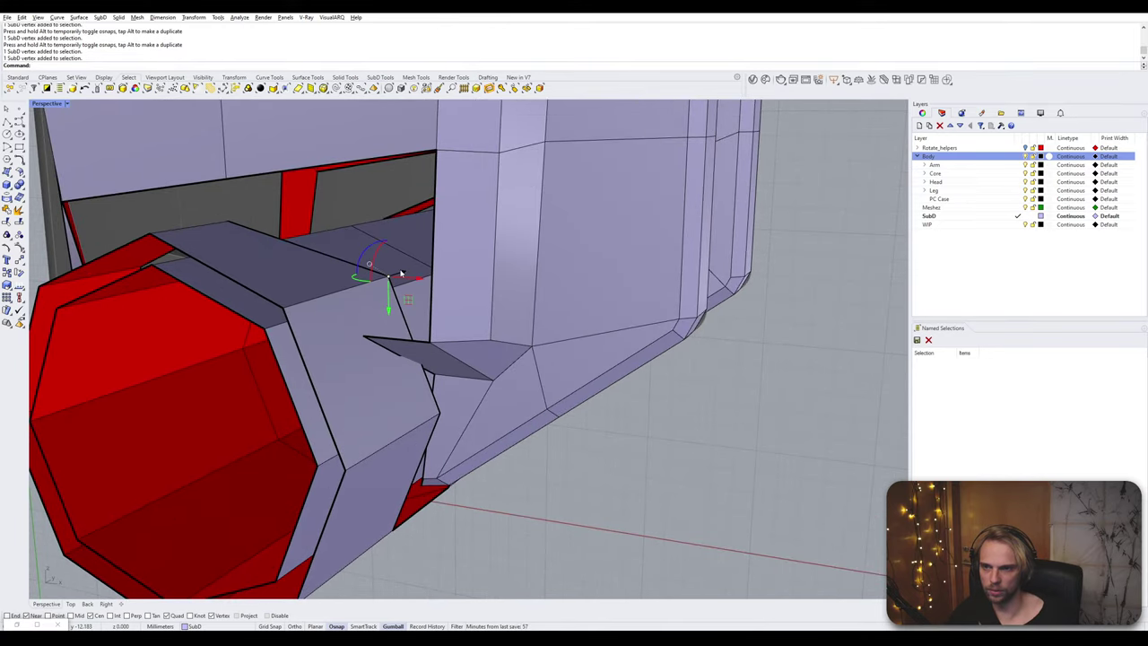
left_click_drag(401, 272, 402, 269)
left_click_drag(431, 146, 431, 146)
right_click_drag(328, 278, 459, 311)
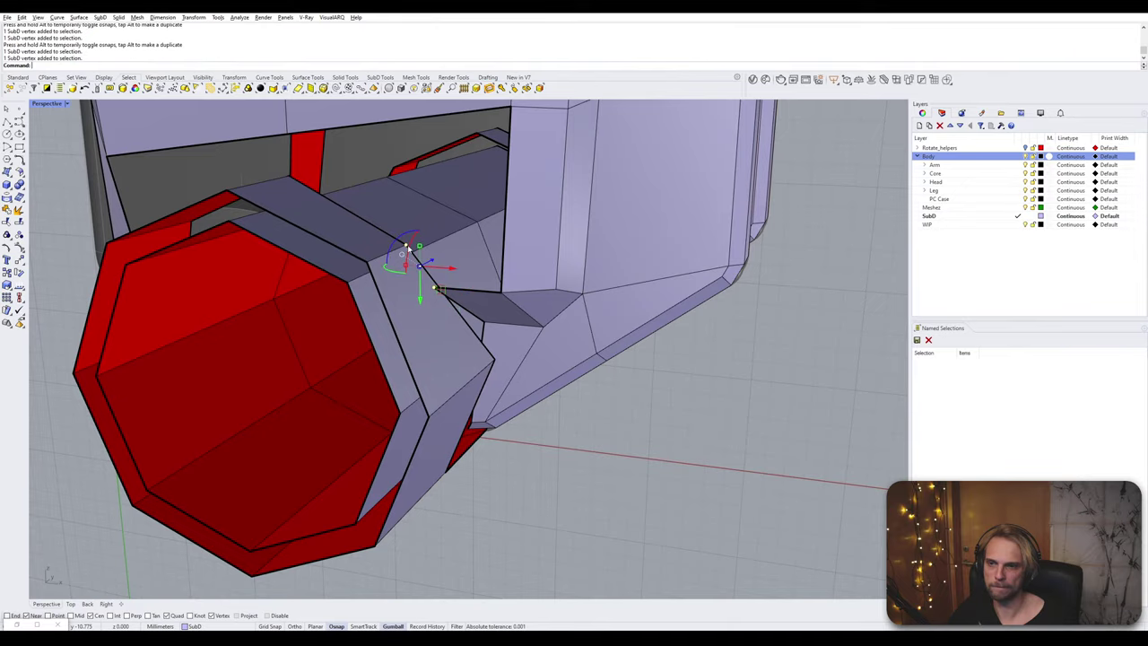
right_click_drag(408, 247, 514, 260)
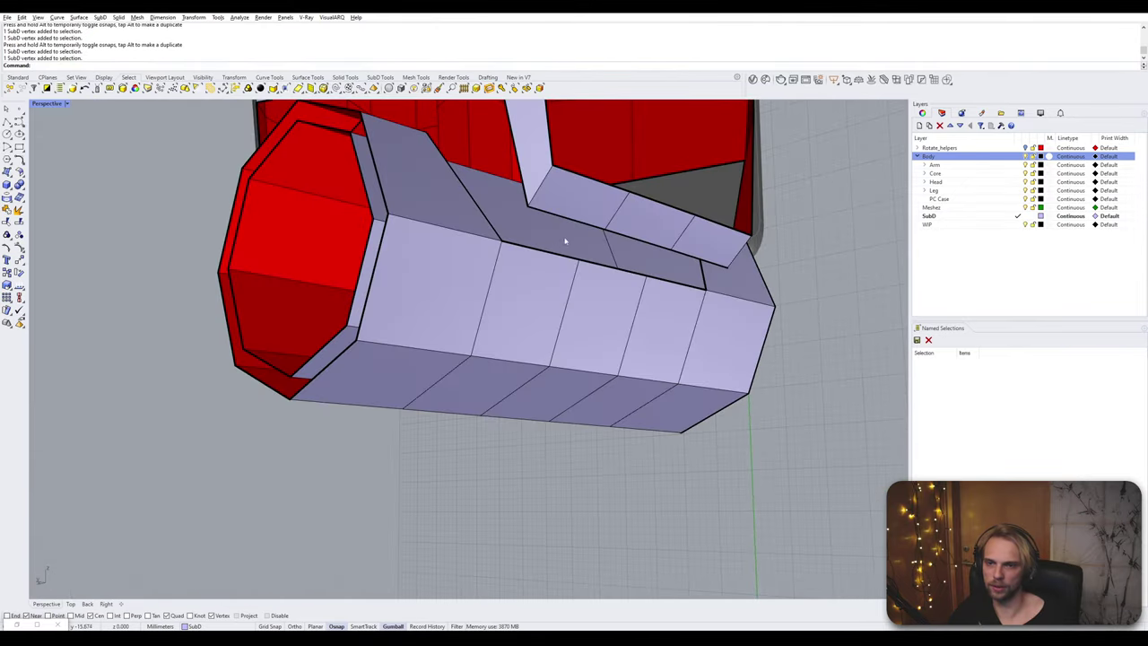
right_click_drag(576, 230, 519, 226)
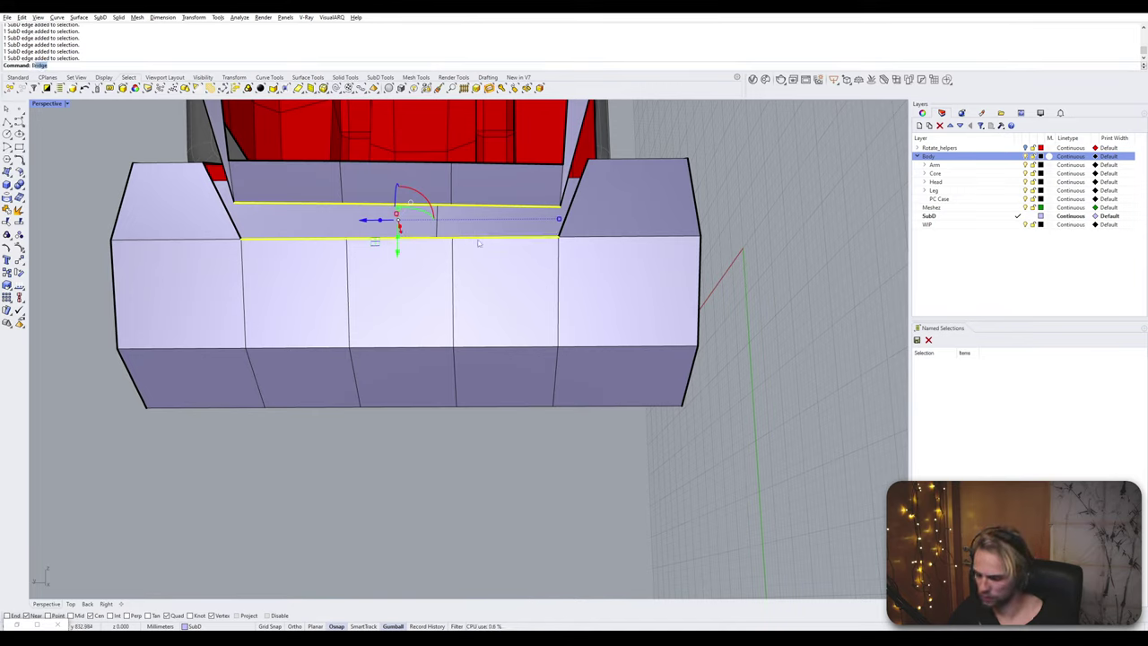
- Bridge the two selected edges with a reduced number of segments
key("Return")
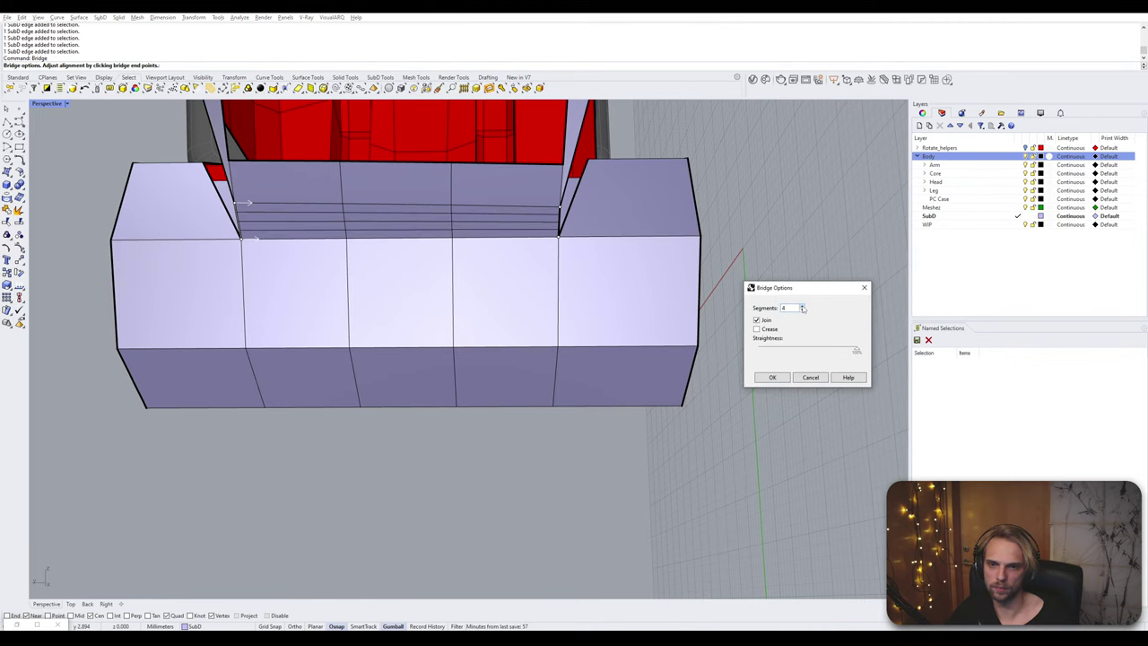
left_click(802, 311)
left_click(773, 378)
right_click_drag(773, 378, 367, 358)
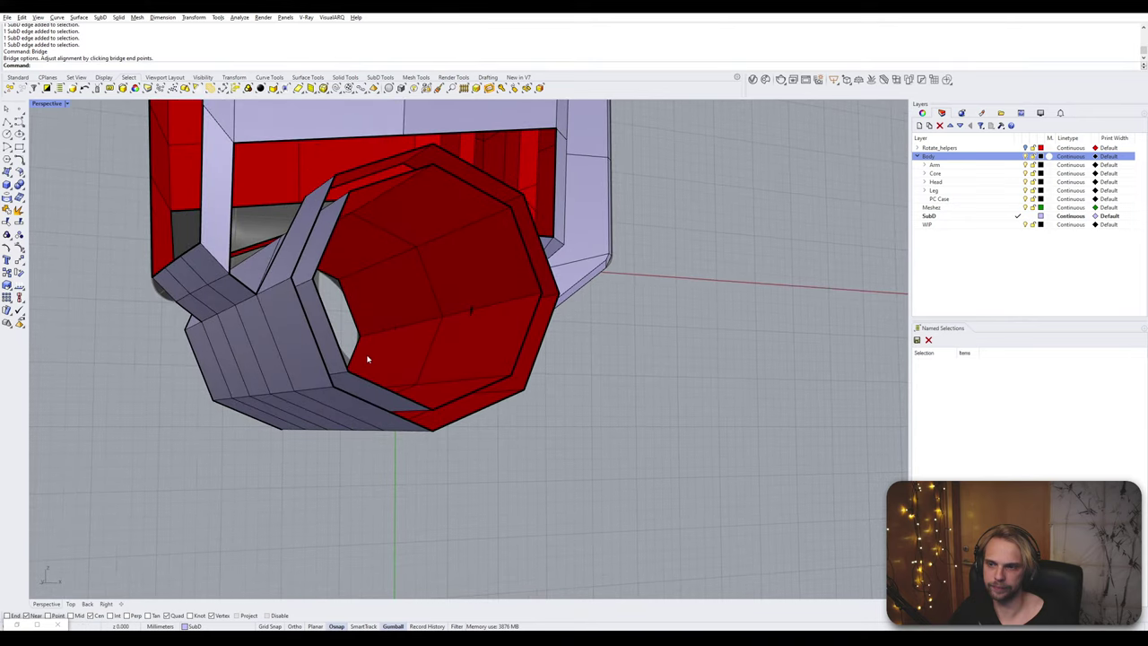
- Flip the red hip ring so its surfaces face outward
left_click(377, 392)
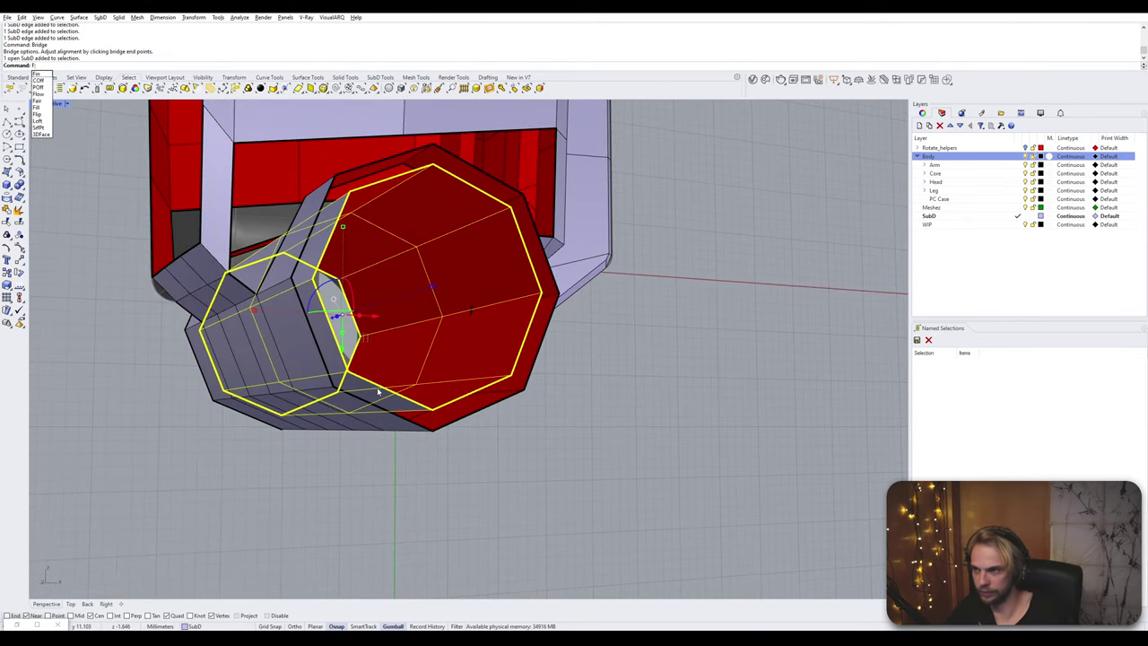
type("Flip")
key("Return")
key("Escape")
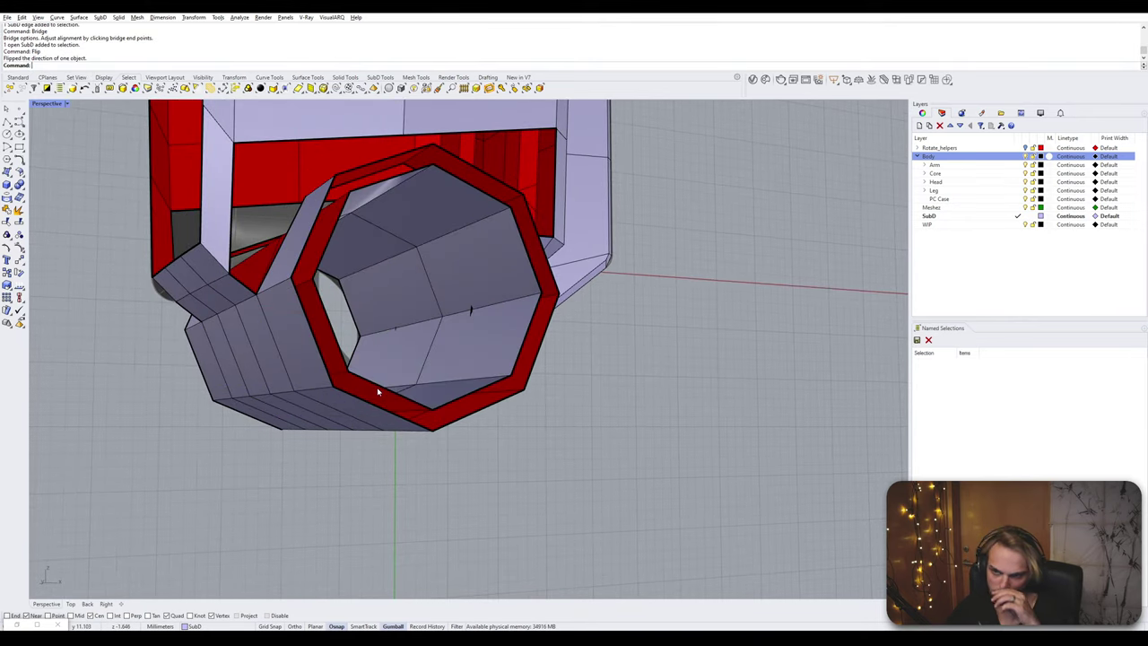
right_click_drag(379, 389, 469, 402)
- Select the edges around the remaining opening above the tube's end ring
left_click(427, 273, "ctrl+shift")
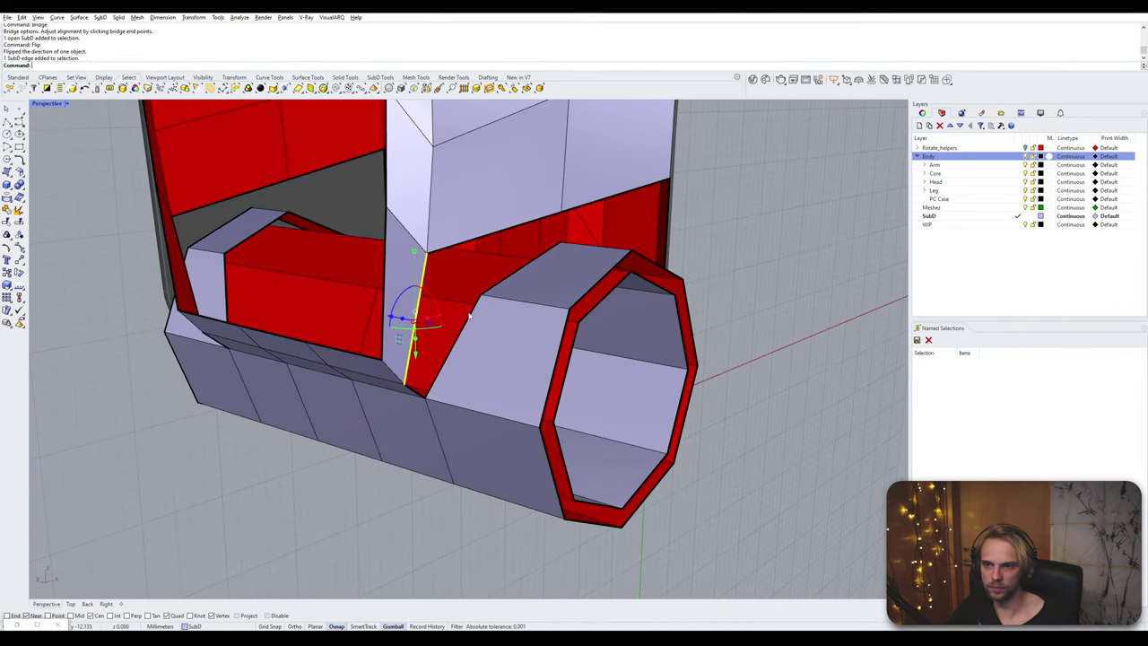
left_click(472, 309, "ctrl+shift")
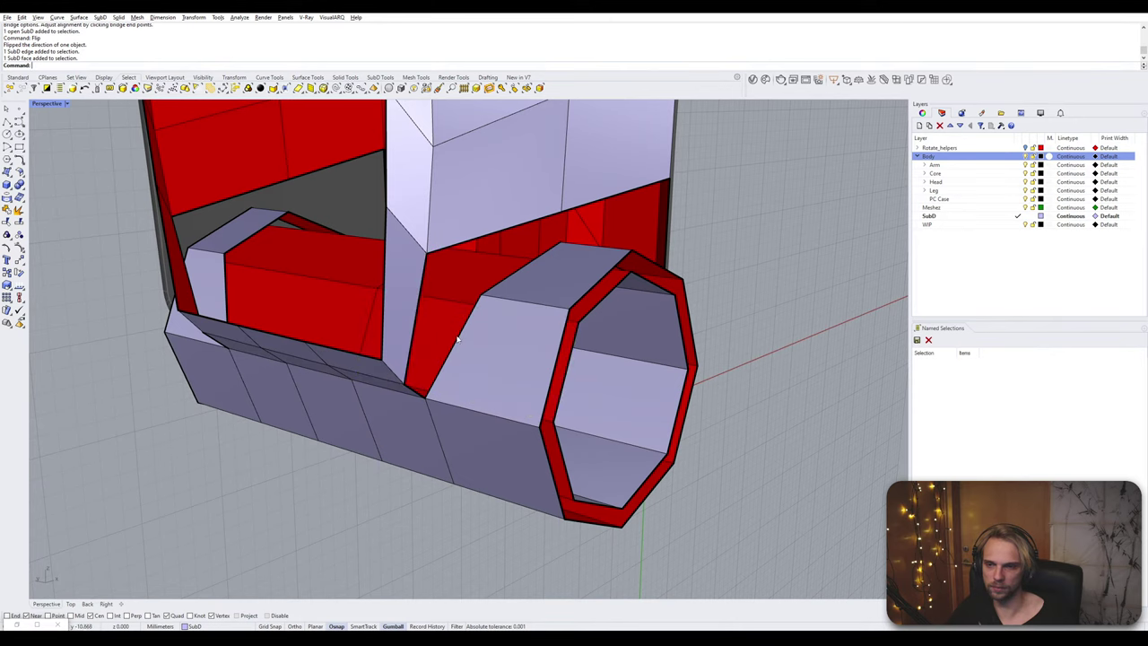
left_click(457, 339, "ctrl+shift")
left_click(417, 304, "ctrl+shift")
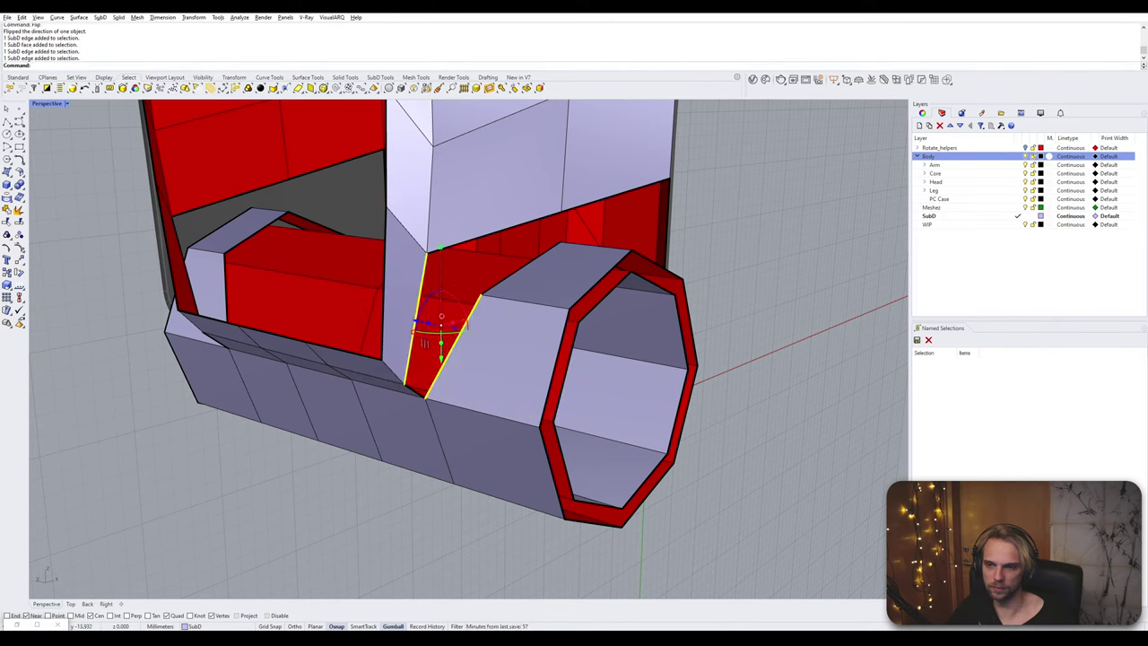
left_click(511, 273, "ctrl+shift")
left_click(512, 275, "ctrl+shift")
left_click(517, 281, "ctrl+shift")
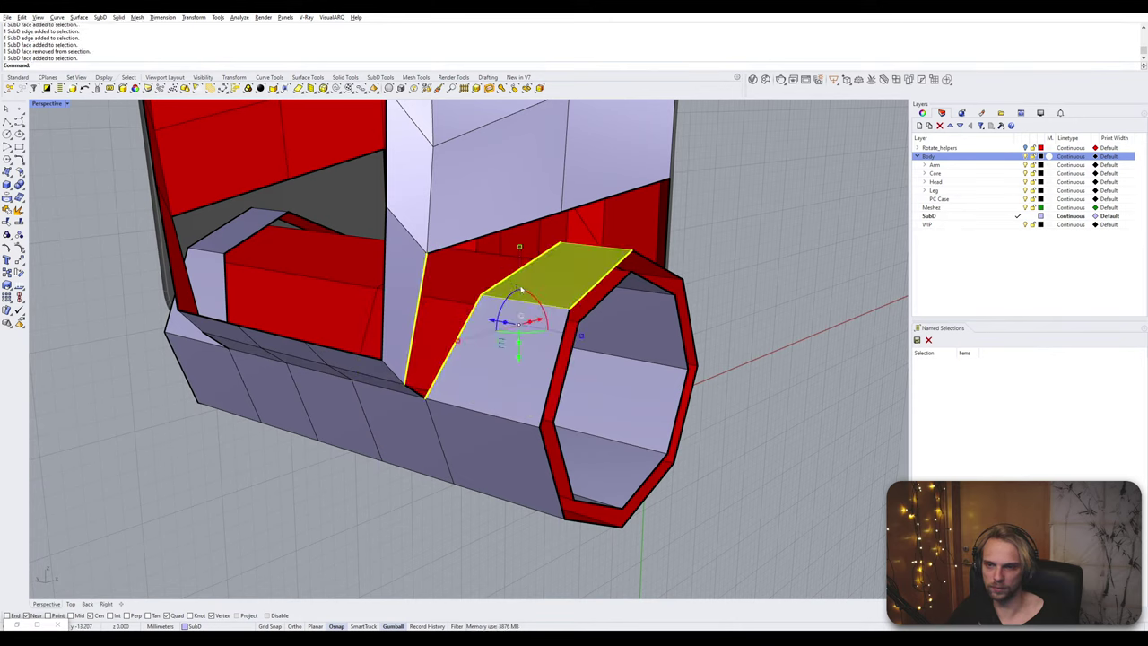
left_click(520, 288, "ctrl+shift")
left_click(514, 263, "ctrl+shift")
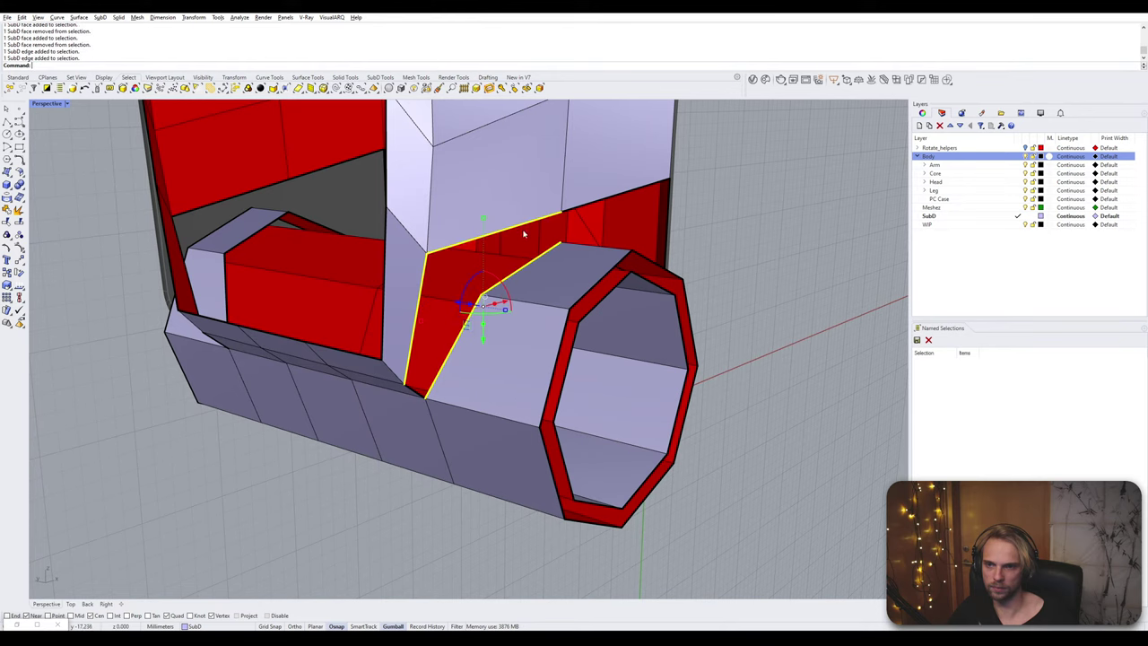
right_click_drag(524, 234, 448, 291)
left_click(472, 261, "ctrl+shift")
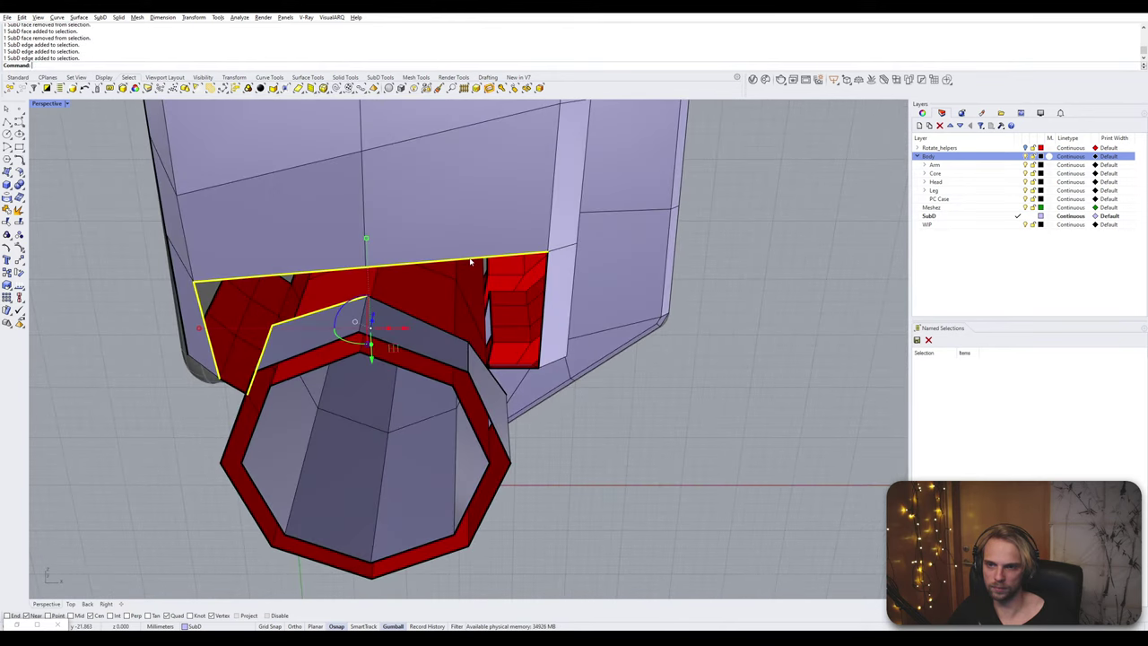
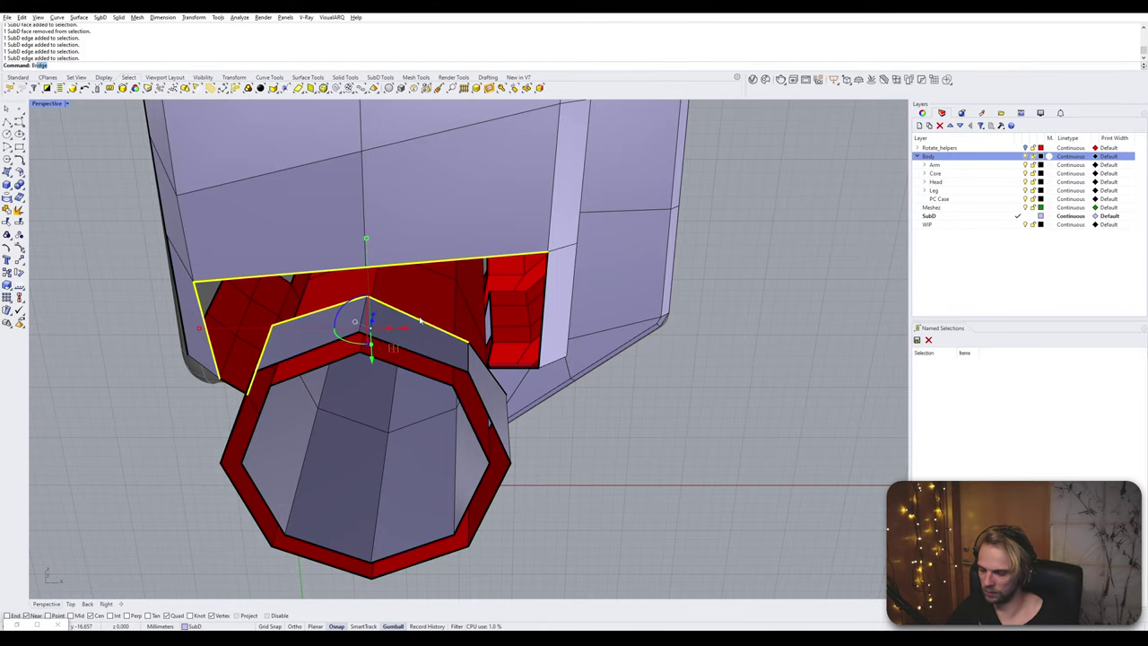
- Bridge the selected edges above the tube's end ring and preview the result smoothed
key("Return")
key("Return")
right_click_drag(420, 320, 520, 314)
key("Tab")
key("Tab")
left_click(523, 315, "ctrl+shift")
key("Escape")
scroll(521, 314, "up", 2)
- Bridge the shaft-side, vertical and top edges of the next opening to close it
left_click(510, 341, "ctrl+shift")
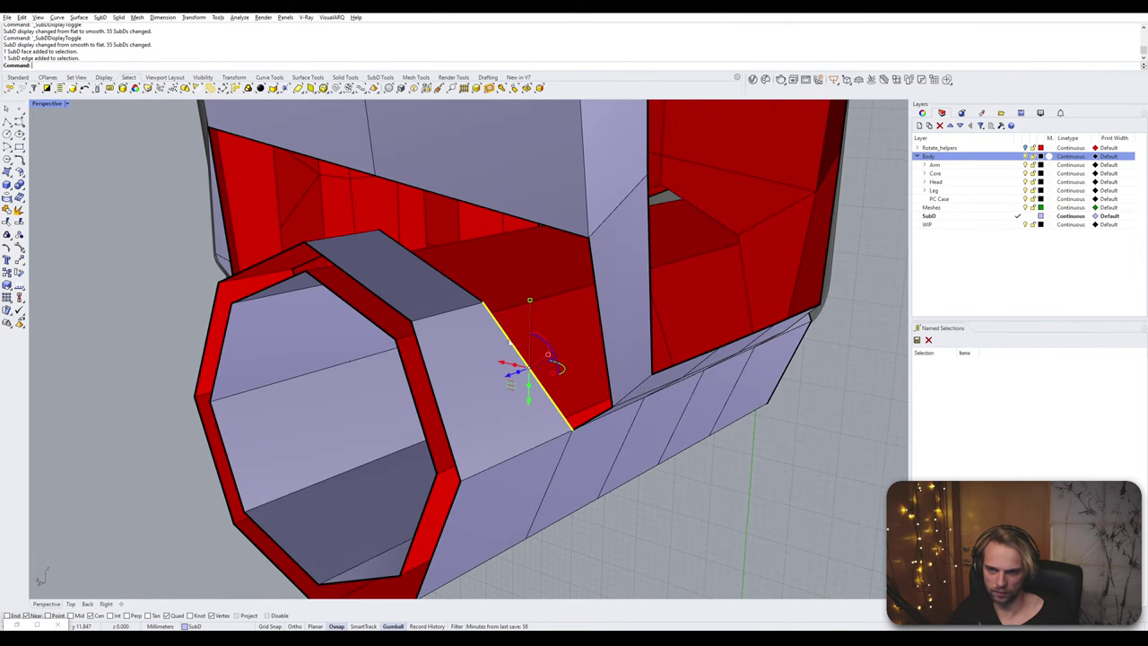
left_click(598, 306, "ctrl+shift")
left_click(513, 216, "ctrl+shift")
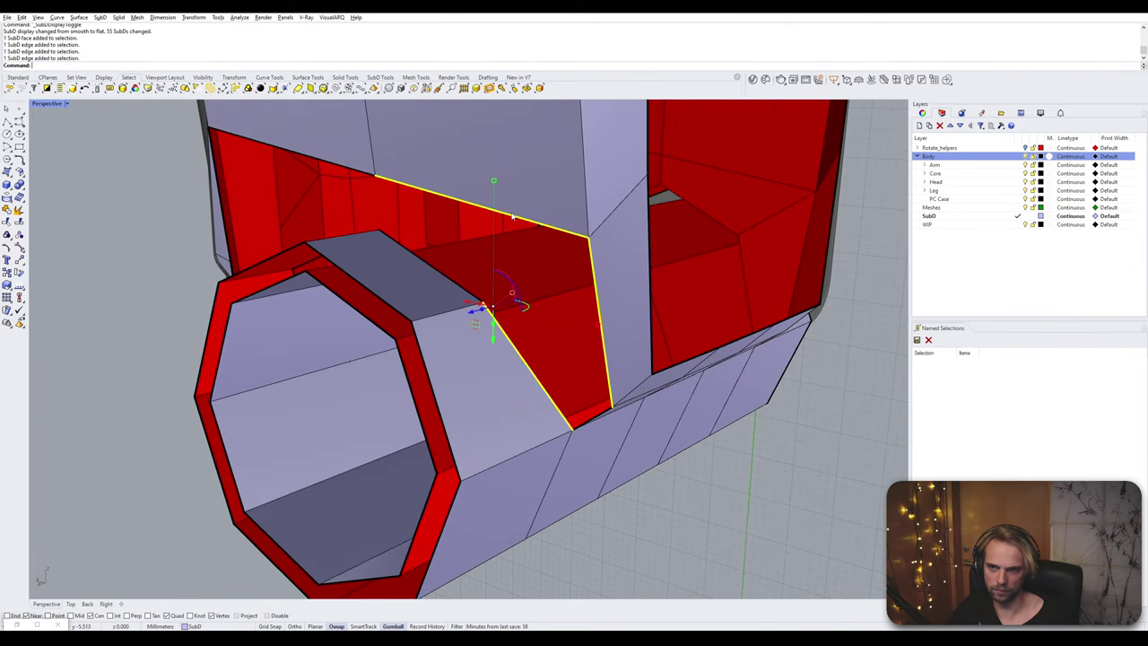
right_click_drag(402, 268, 552, 312)
key("Return")
key("Return")
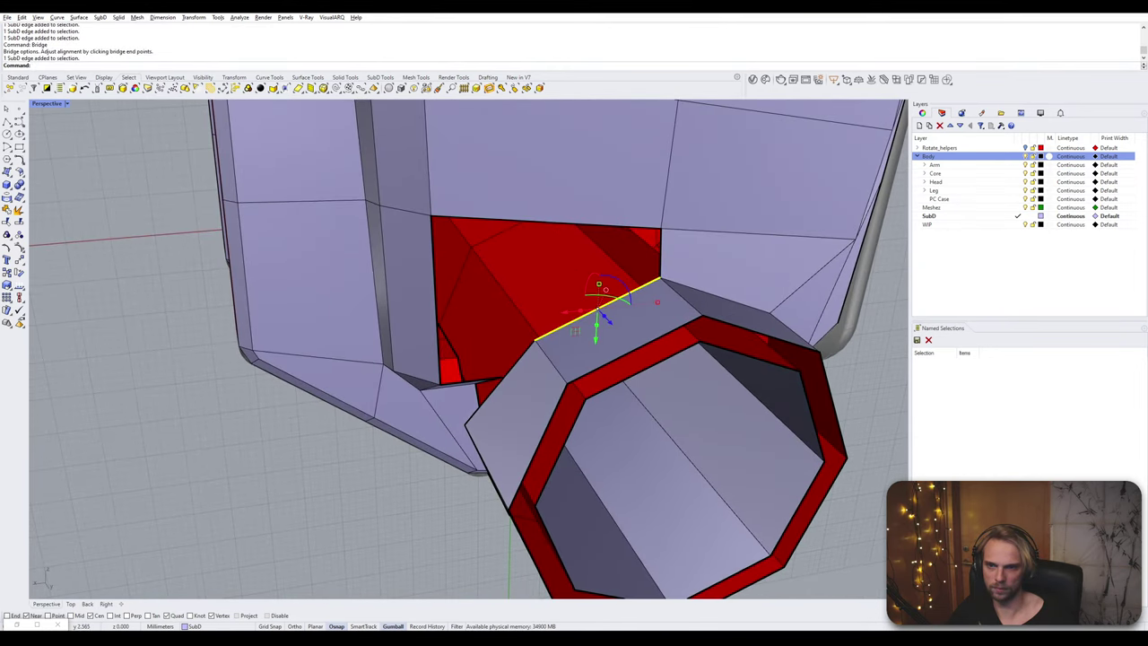
left_click(551, 222, "ctrl+shift")
key("Return")
key("Return")
- Delete the leftover face beside the shaft to open a hole
right_click_drag(512, 280, 500, 310)
scroll(585, 271, "up", 2)
left_click(589, 257, "ctrl+shift")
key("Delete")
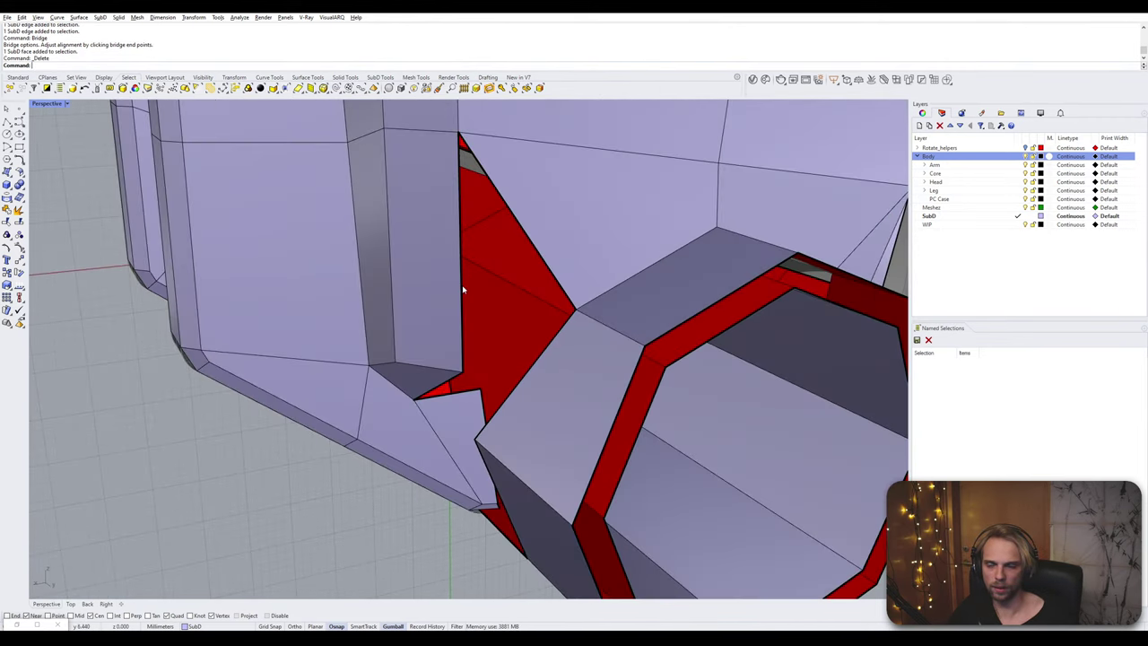
- Bridge the red opening's vertical edge to the matching shaft edge, checking it in smooth display
left_click(462, 290, "ctrl+shift")
left_click(531, 365, "ctrl+shift")
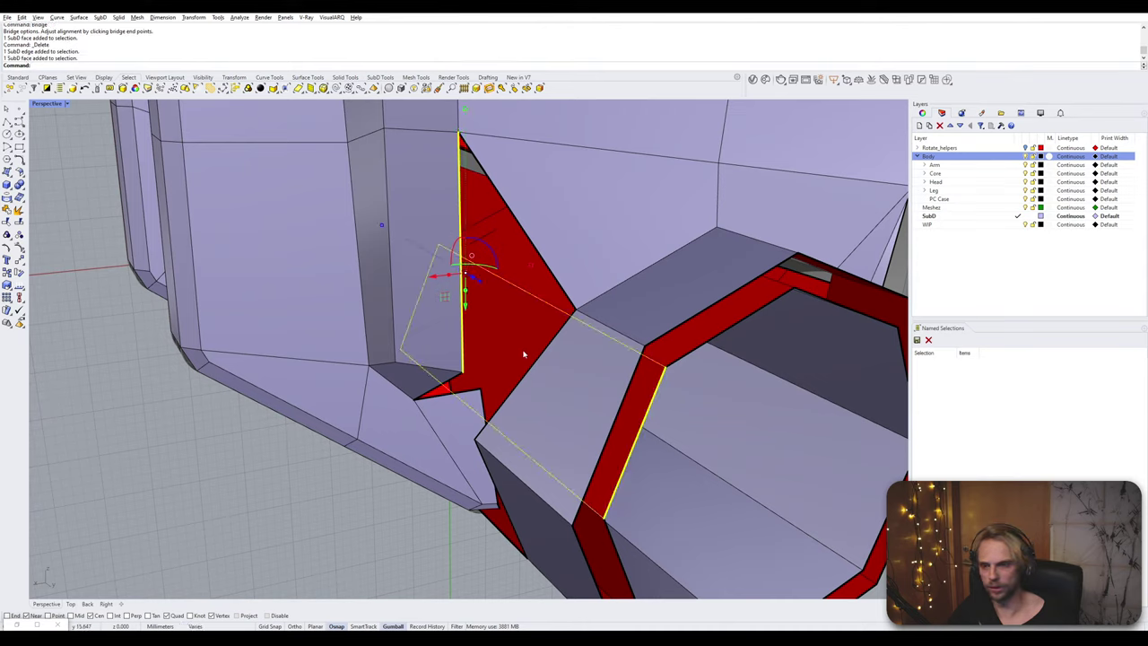
key("Escape")
left_click(464, 344, "ctrl+shift")
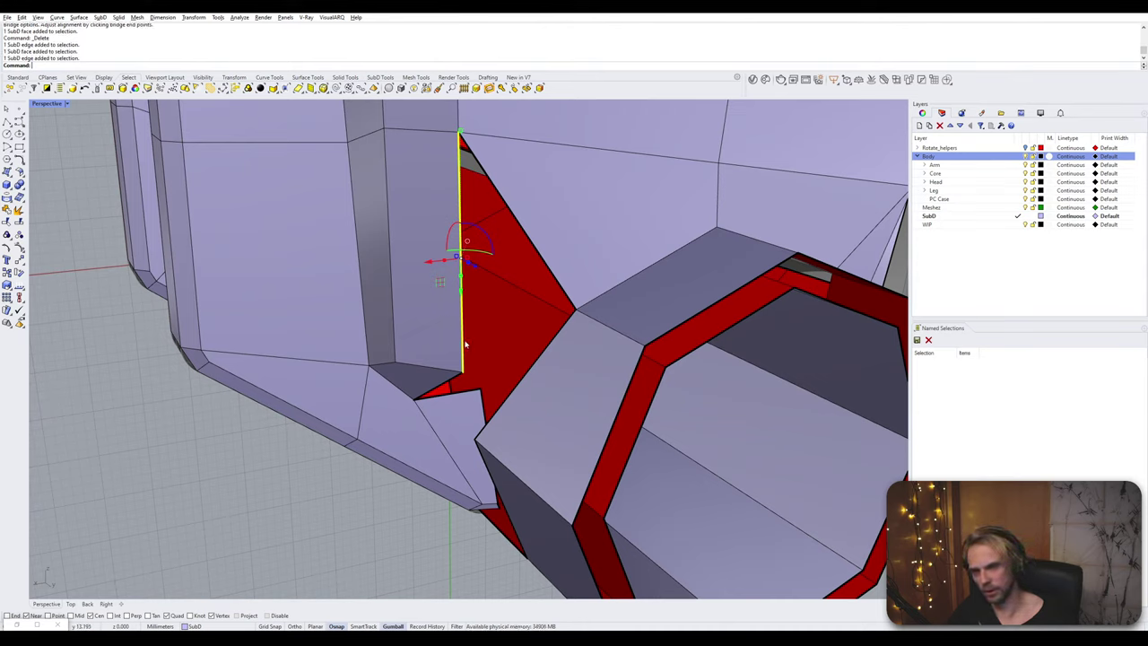
left_click(527, 375, "ctrl+shift")
right_click(528, 375)
right_click(528, 375)
scroll(528, 375, "down", 4)
key("Tab")
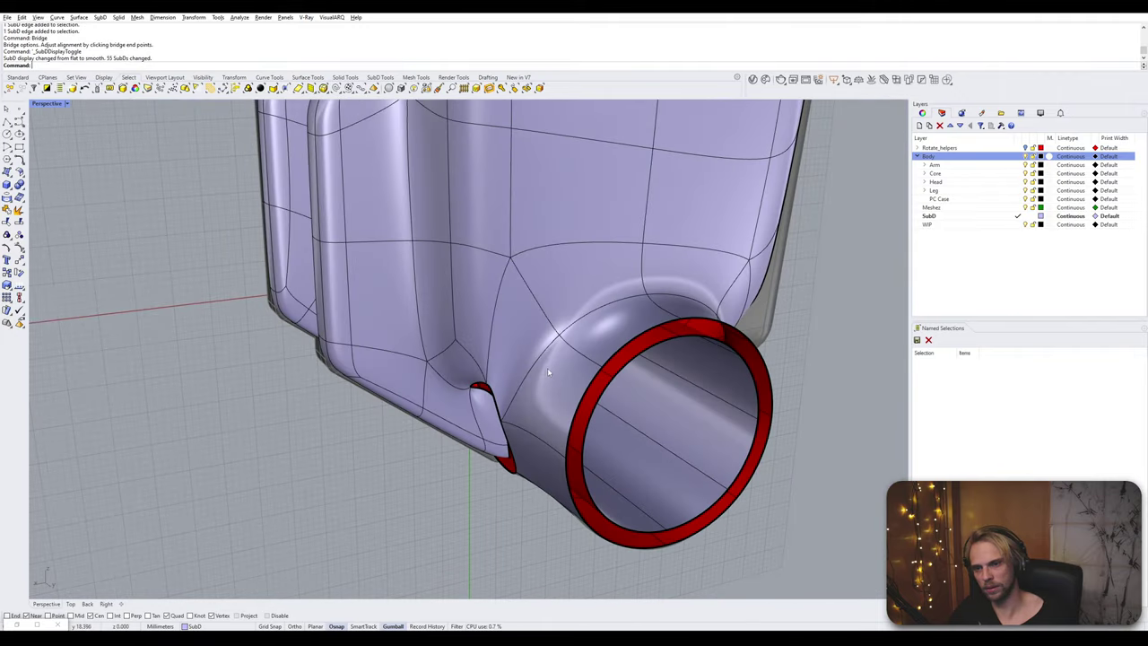
right_click_drag(549, 372, 709, 352)
key("Tab")
- Delete the face on the other side of the shaft and bridge that hole
left_click(458, 325, "ctrl+shift")
key("Delete")
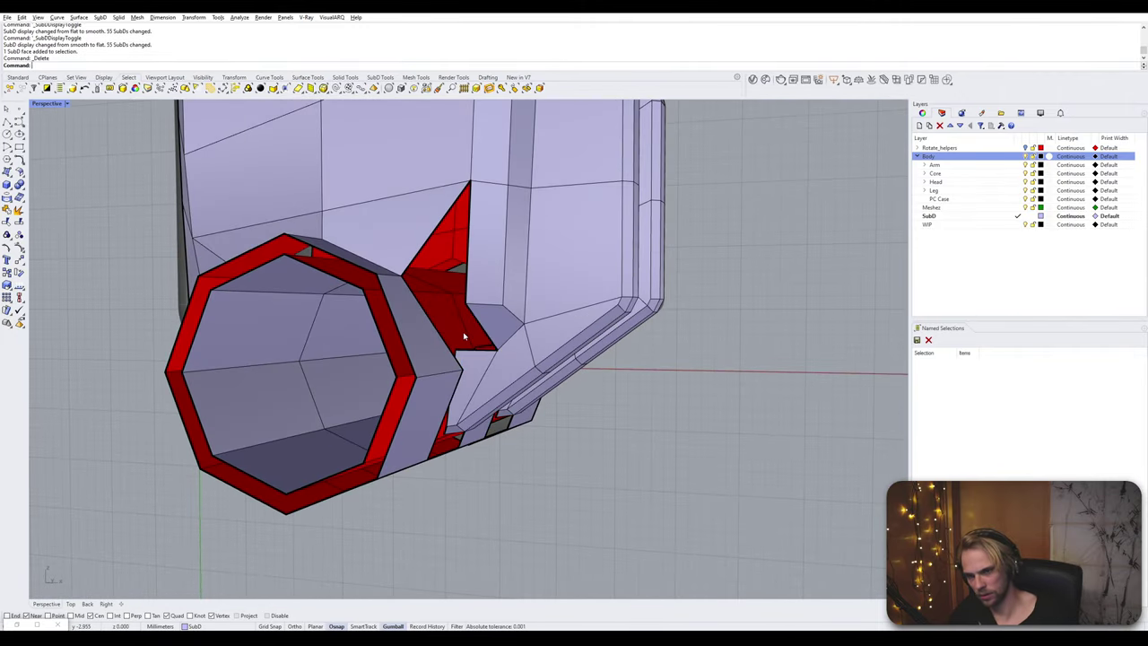
left_click(428, 319, "ctrl+shift")
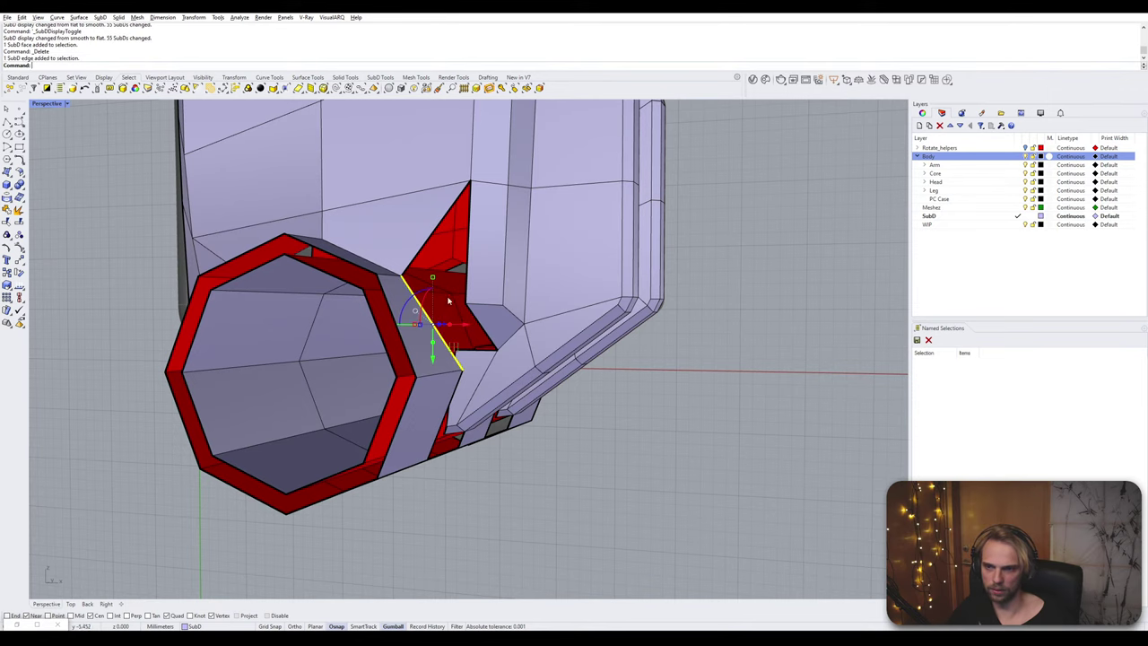
left_click(470, 254, "ctrl+shift")
right_click(475, 258)
right_click(475, 258)
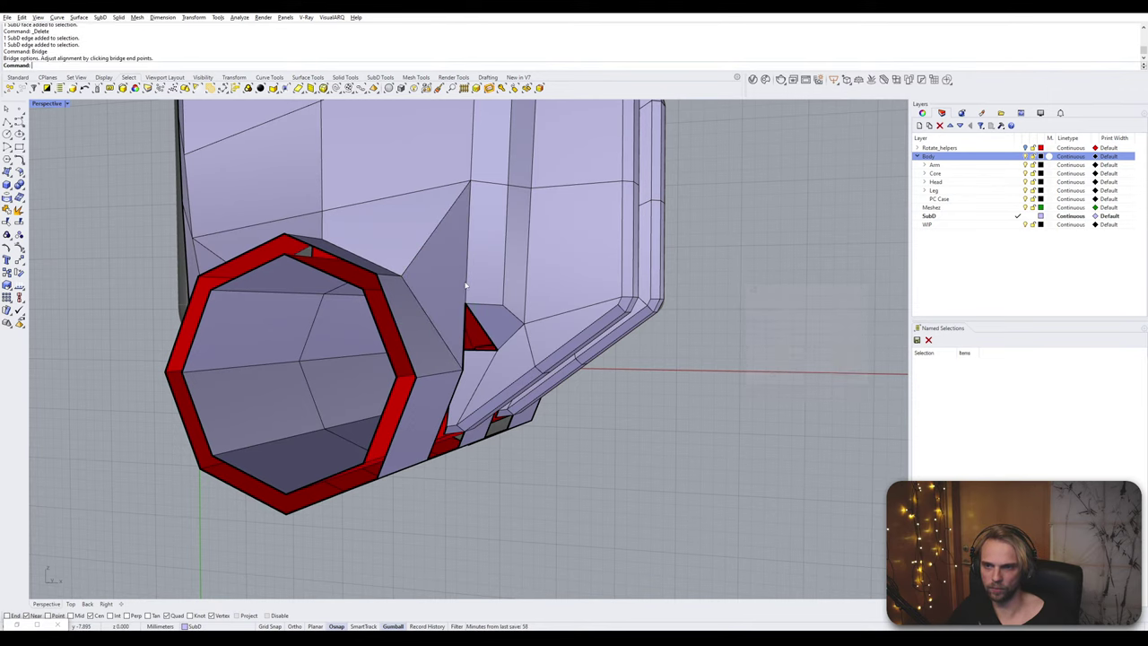
right_click_drag(475, 258, 367, 271)
- Bridge the two opposite edges of the remaining gap, then toggle the smooth preview
scroll(368, 271, "up", 2)
left_click(369, 281, "ctrl+shift")
left_click(414, 305, "ctrl+shift")
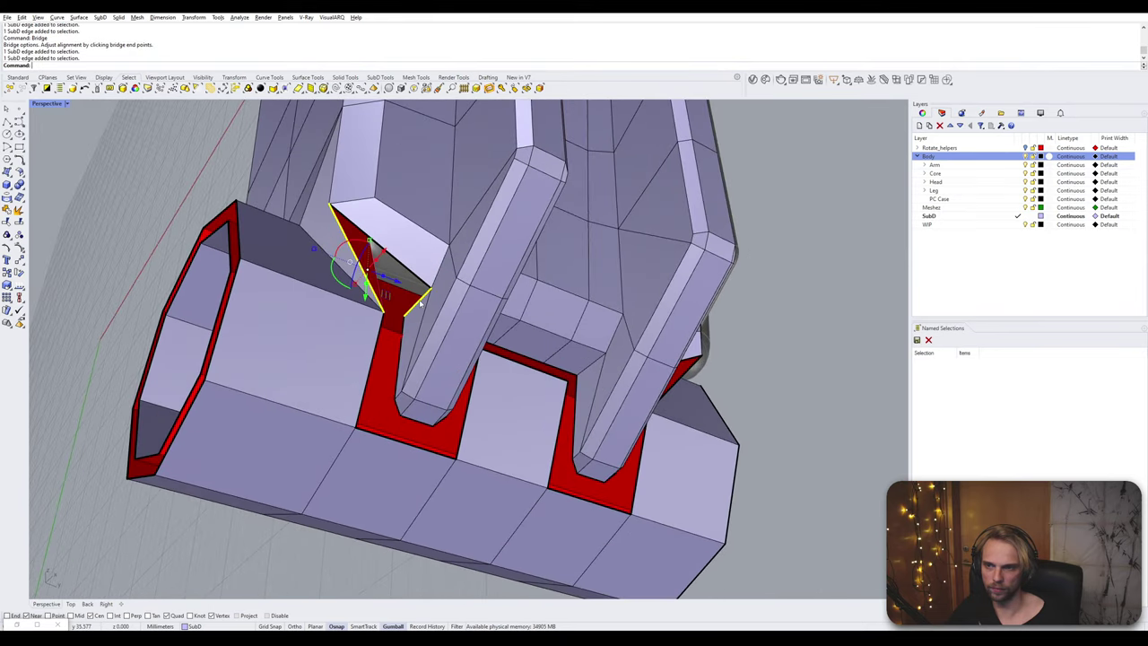
right_click(415, 303)
right_click(417, 302)
right_click_drag(416, 302, 319, 342)
key("Tab")
key("Tab")
- Bridge the edge pairs across the red gap and at the bridge corner
scroll(319, 342, "up", 3)
left_click(592, 340)
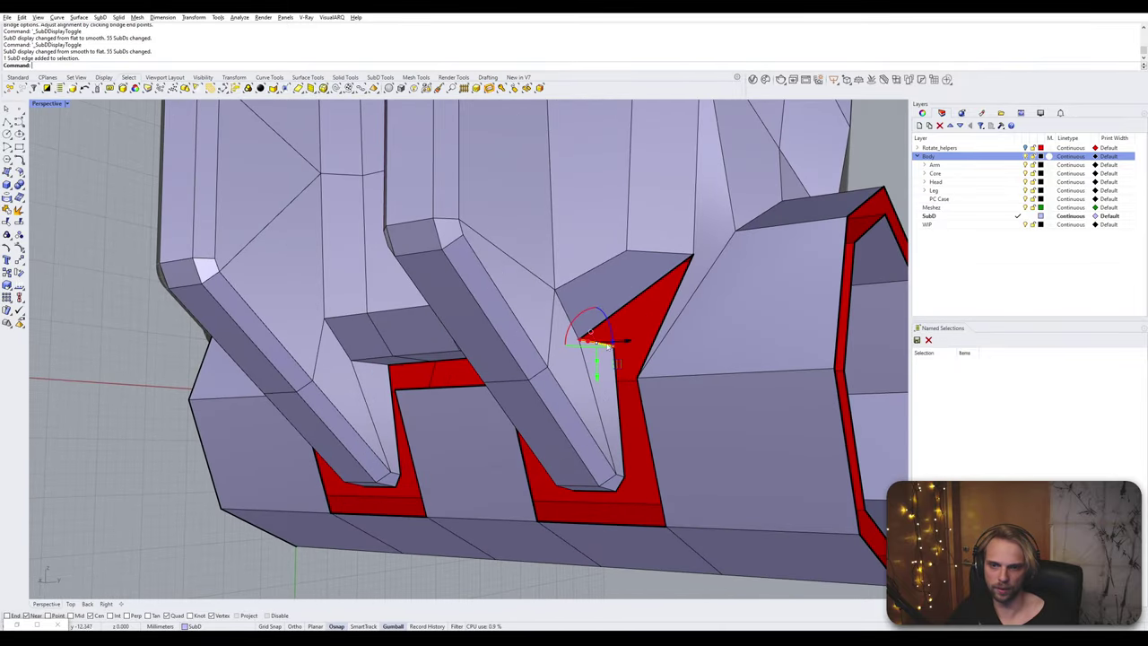
left_click(673, 311, "shift")
right_click(672, 310)
right_click(672, 310)
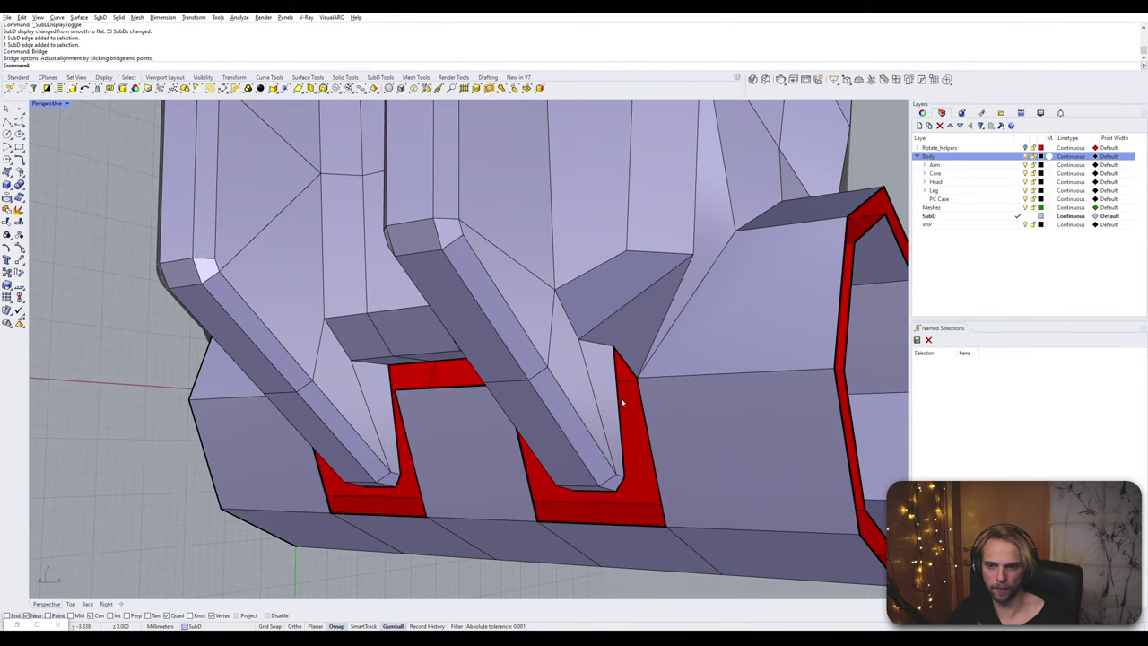
left_click(621, 404)
left_click(642, 398, "shift")
right_click(640, 388)
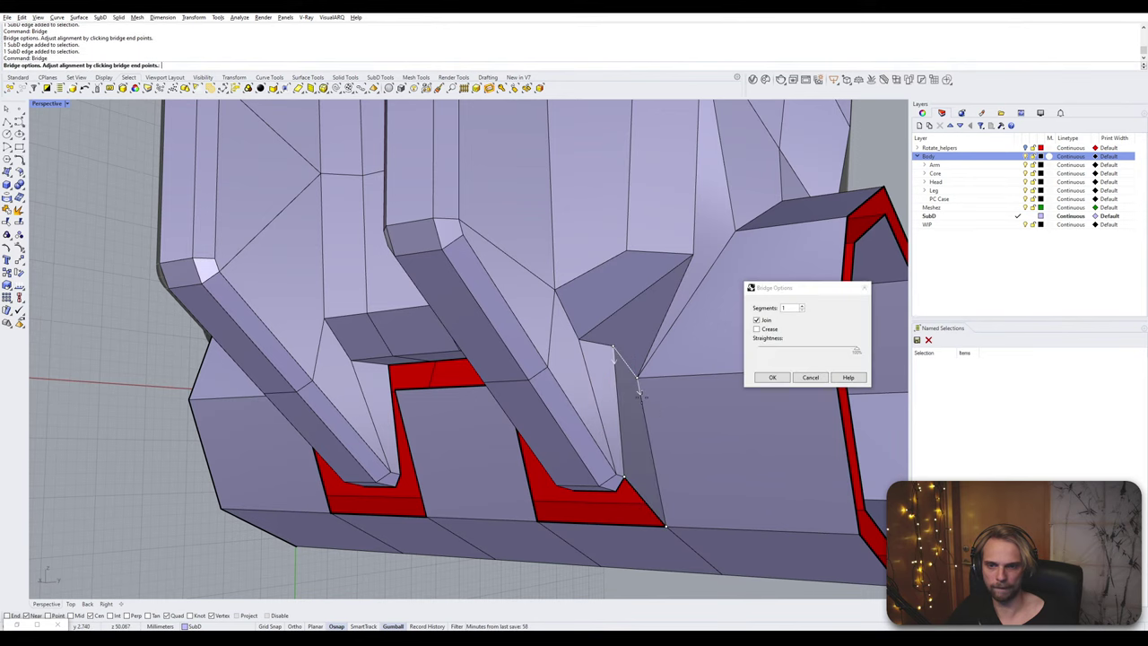
right_click(638, 386)
- Bridge the two top edges of the red gap between the pillars
right_click_drag(541, 484, 594, 402)
scroll(591, 386, "up", 3)
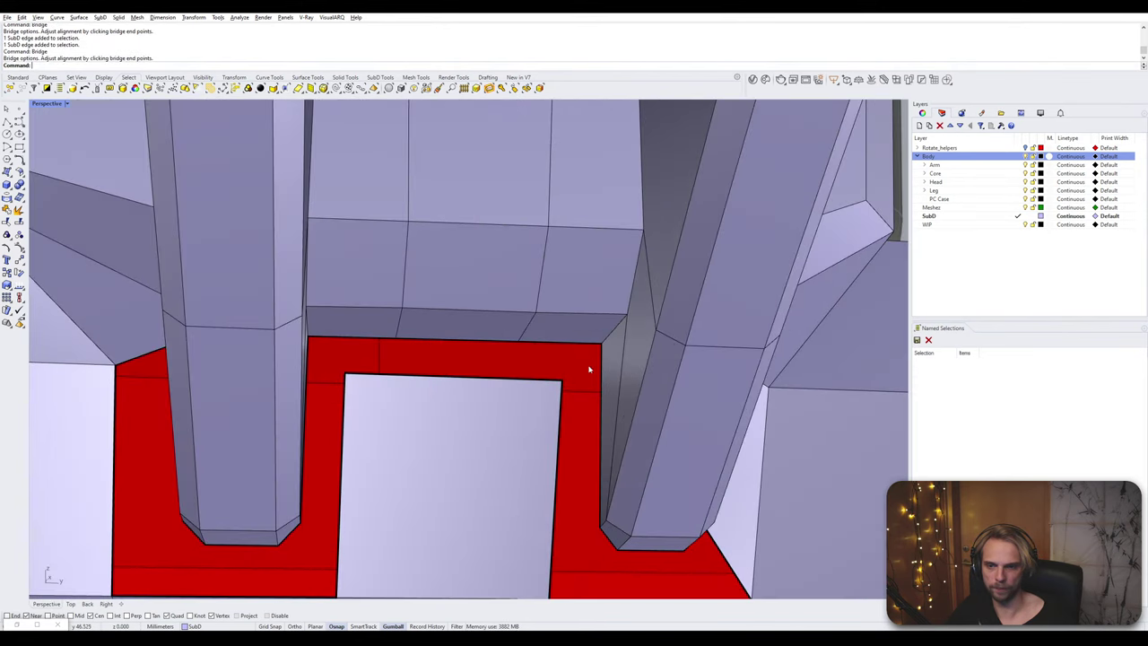
scroll(478, 359, "down", 5)
right_click_drag(494, 364, 494, 297)
scroll(486, 287, "up", 3)
left_click(495, 296, "ctrl+shift")
left_click(529, 317, "ctrl+shift")
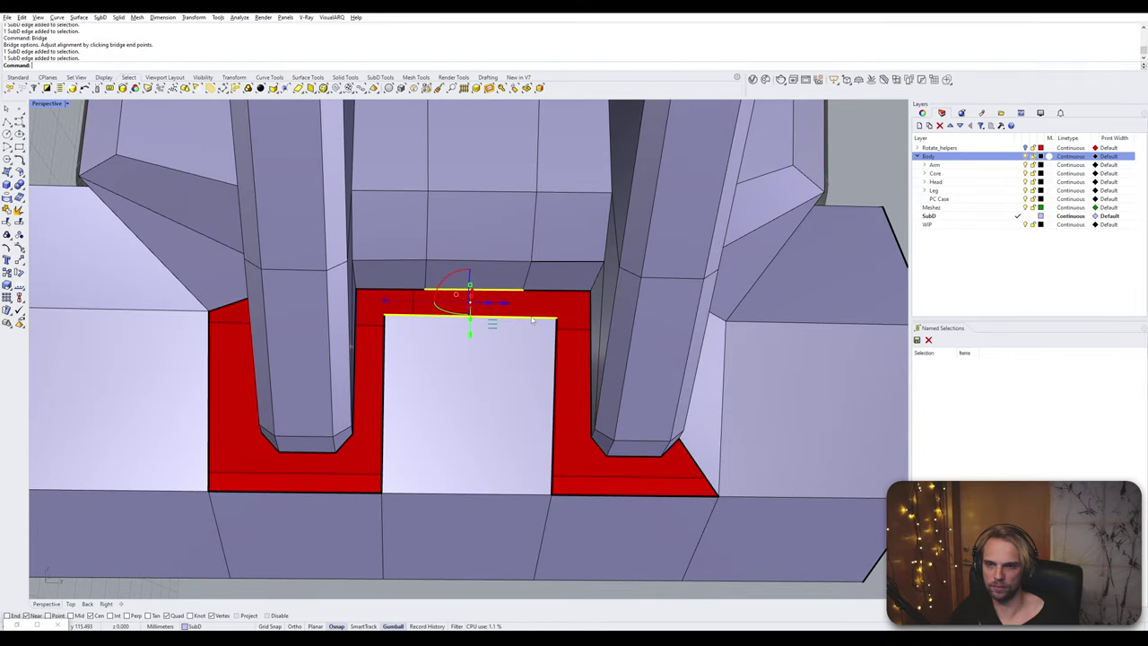
key("Return")
key("Return")
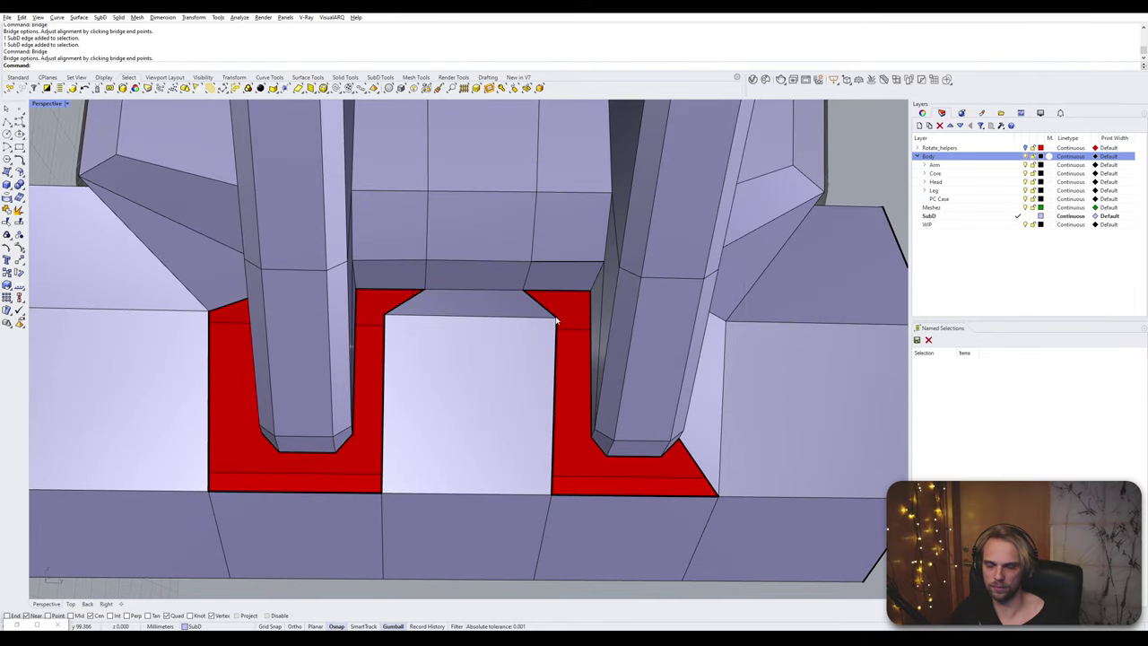
- Try stitching the bridge's corner vertices, undo it, and bridge the vertical edge beside the pillar
left_click(556, 321, "ctrl+shift")
left_click(591, 293, "ctrl+shift")
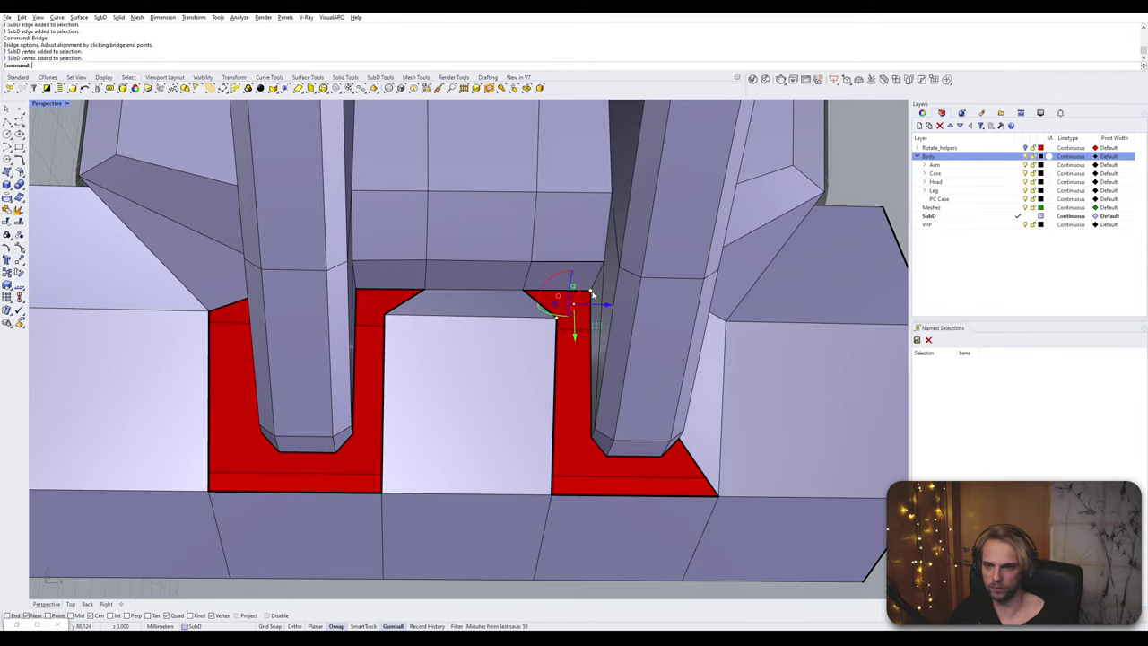
key("Return")
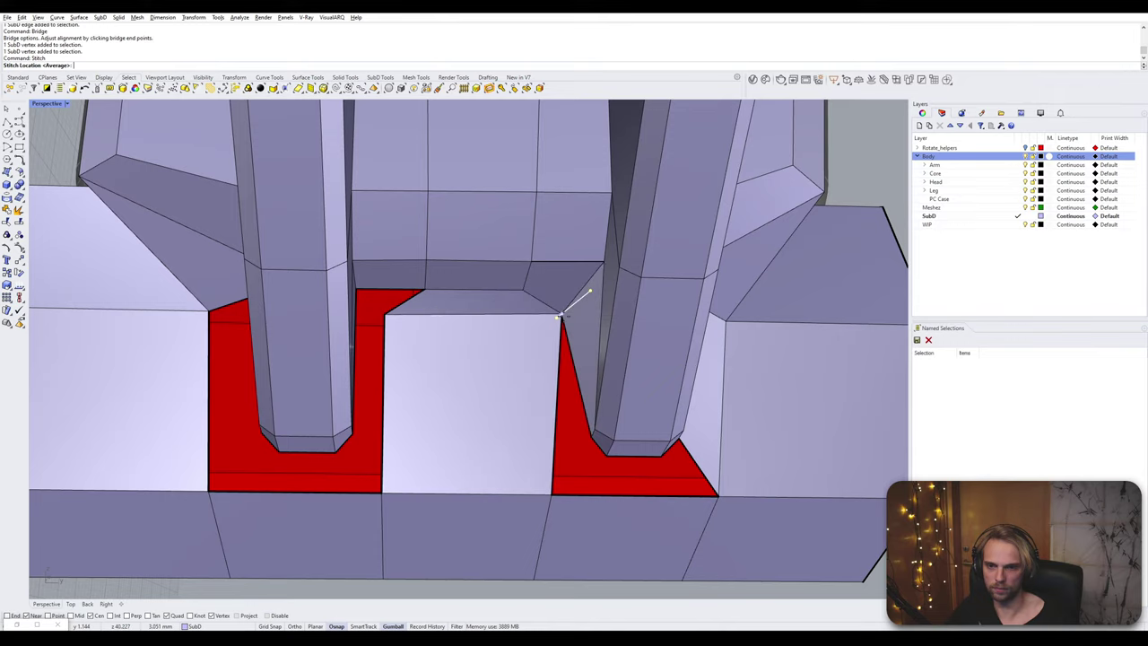
key("Return")
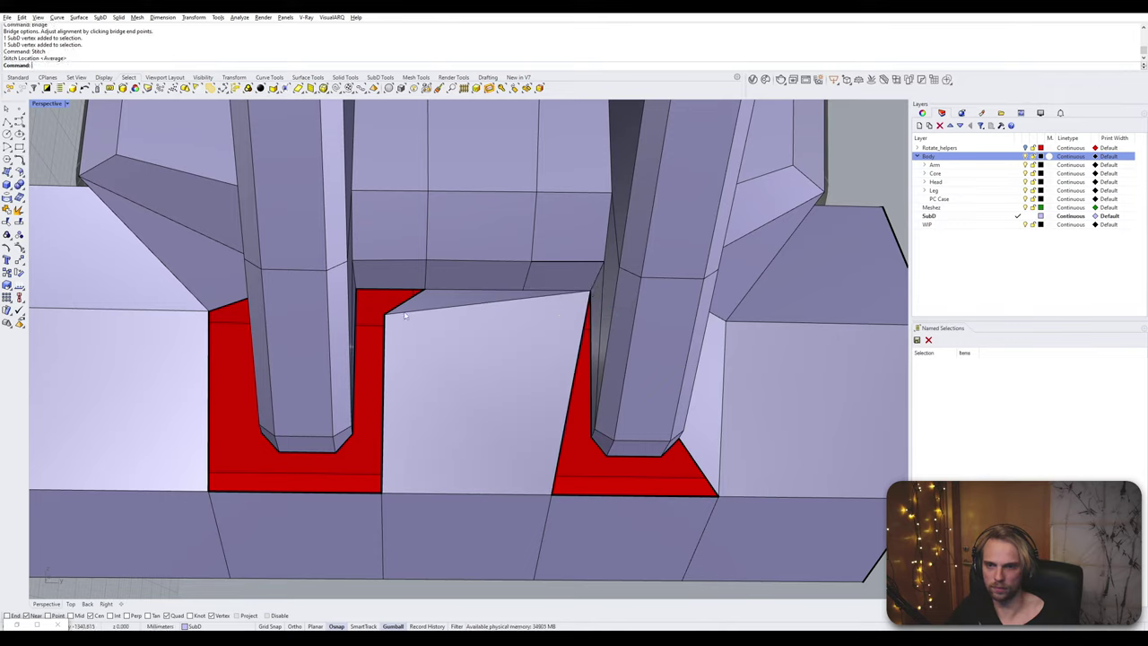
key("ctrl+z")
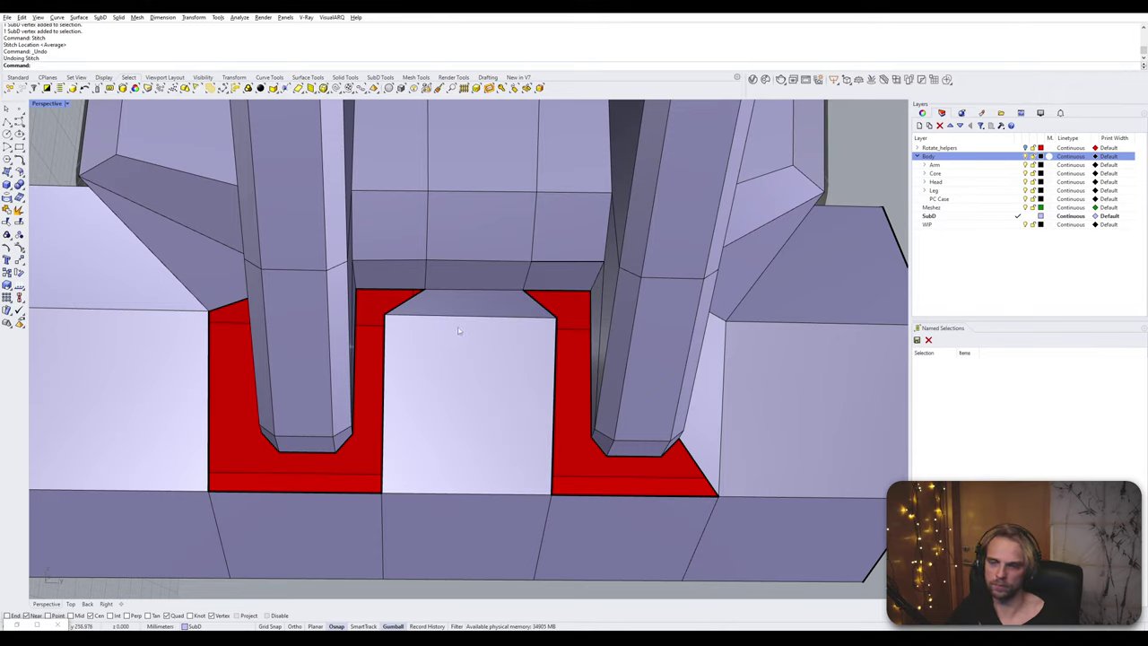
left_click(591, 313, "ctrl+shift")
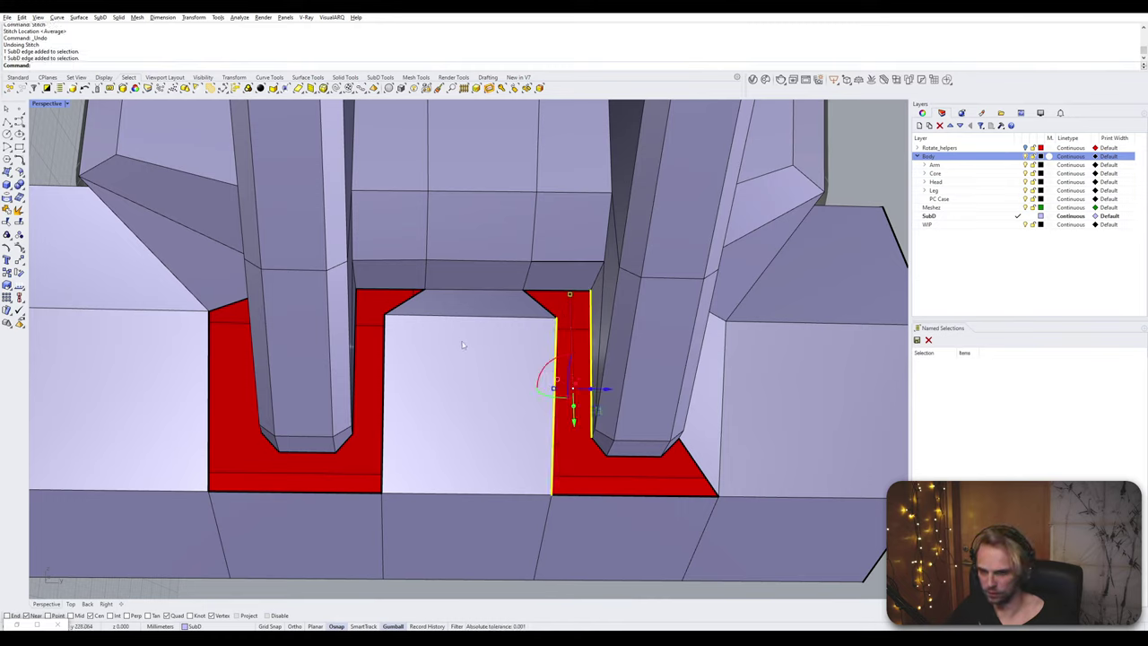
type("Bridge")
key("Return")
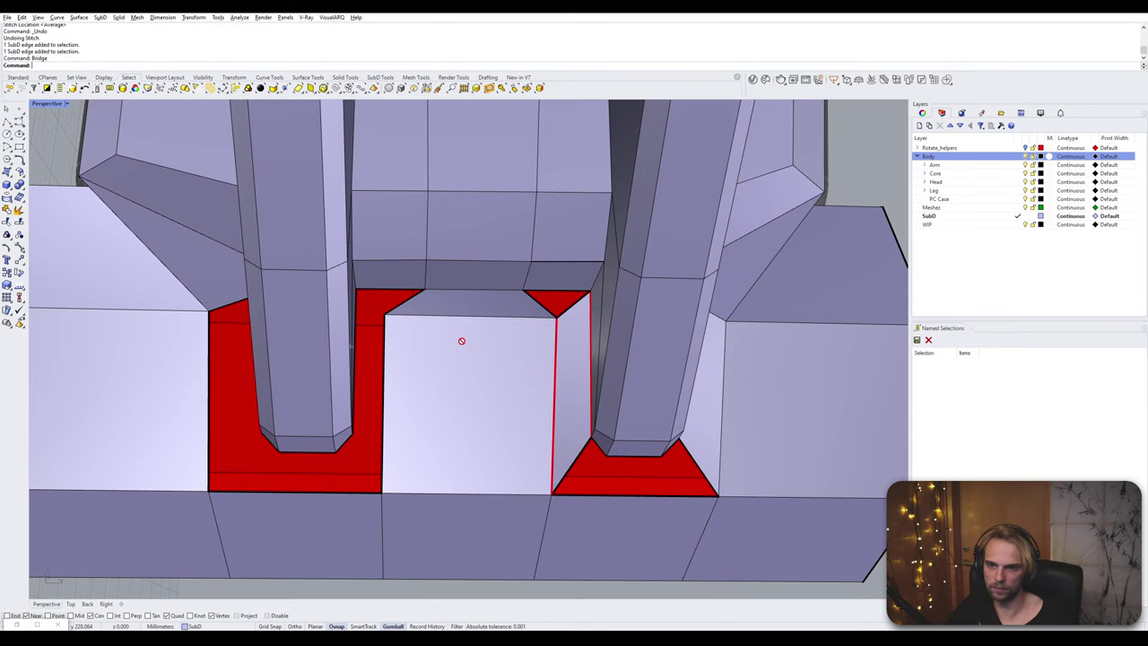
key("Return")
- Bridge the left gap's vertical edges and the bottom edges under both pillars
right_click_drag(387, 320, 351, 307)
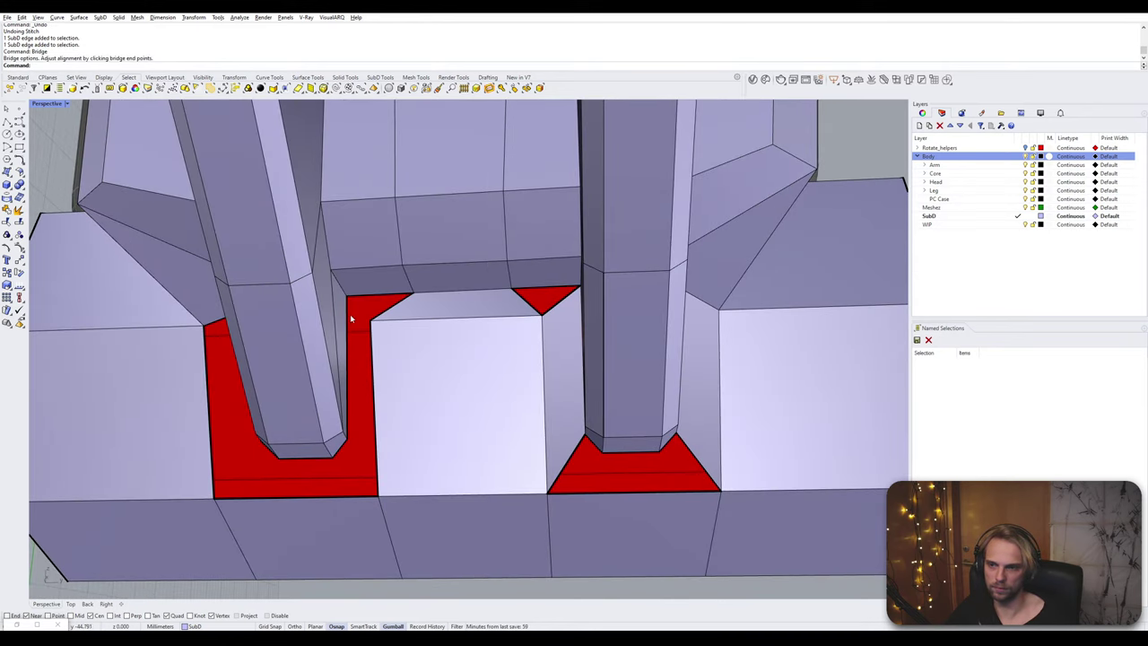
left_click(348, 321, "ctrl+shift")
left_click(372, 330, "ctrl+shift")
key("Return")
key("Return")
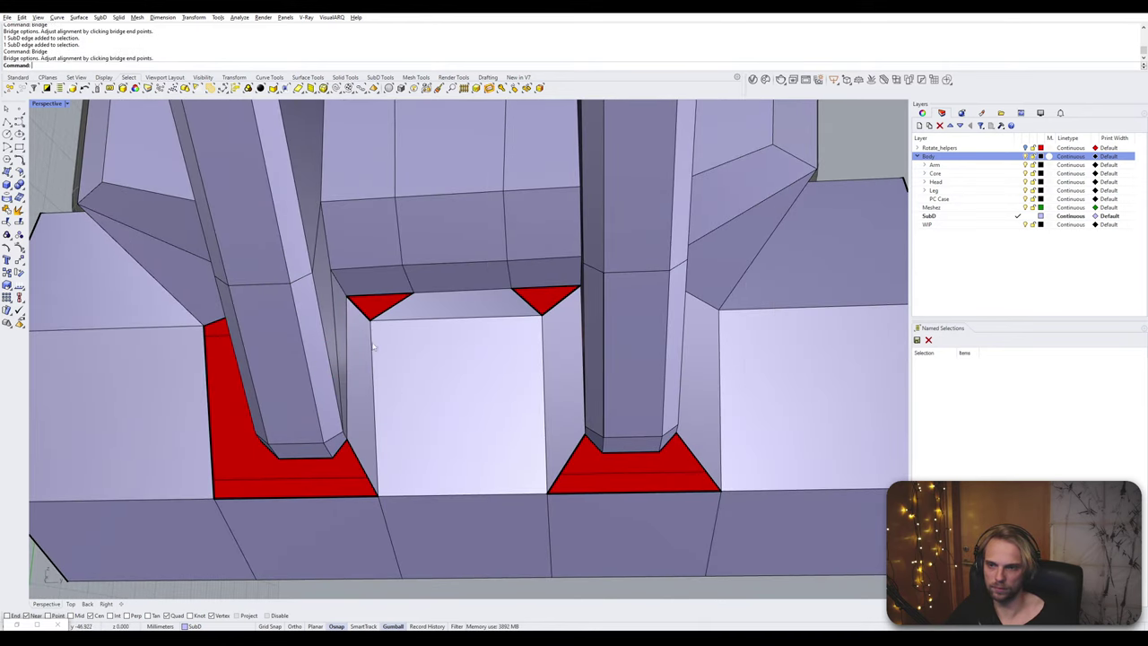
left_click(310, 458, "ctrl+shift")
key("Return")
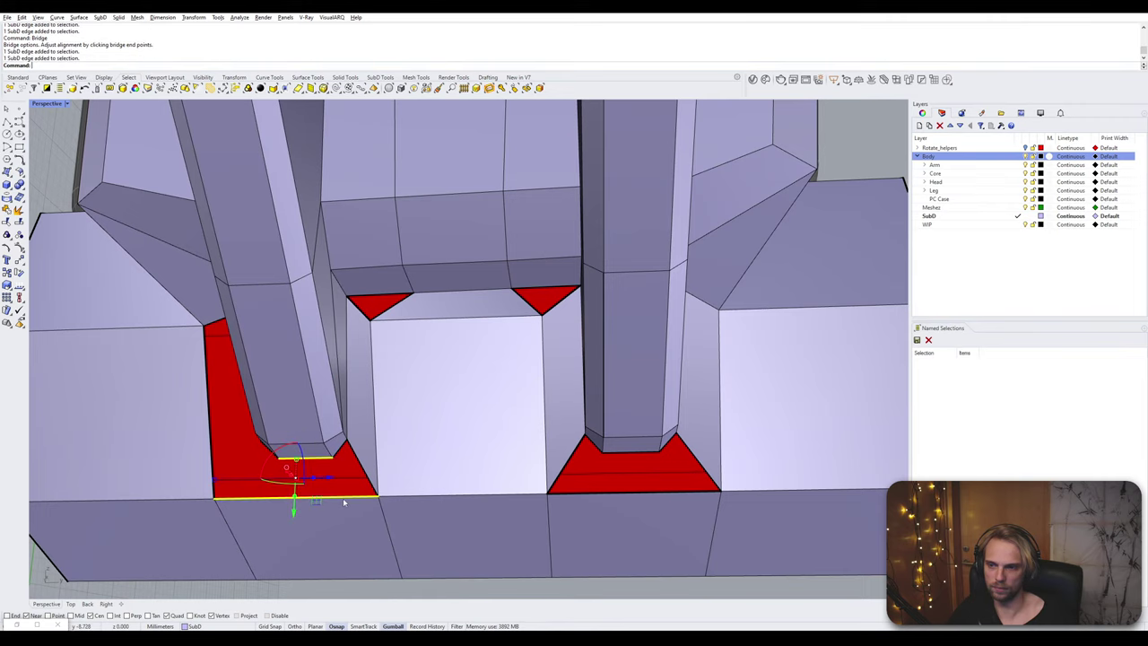
key("Return")
left_click(630, 456, "ctrl+shift")
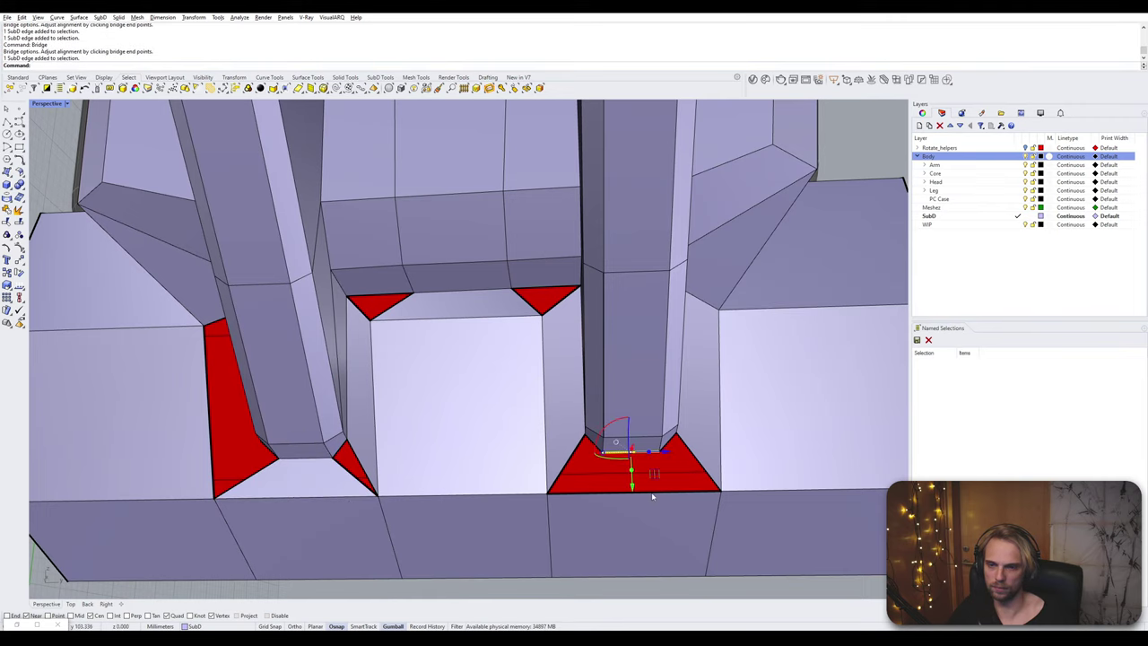
key("Return")
key("Return")
- Bridge the remaining red gap's vertical edge to the hole's left edge from below
right_click_drag(654, 498, 301, 329)
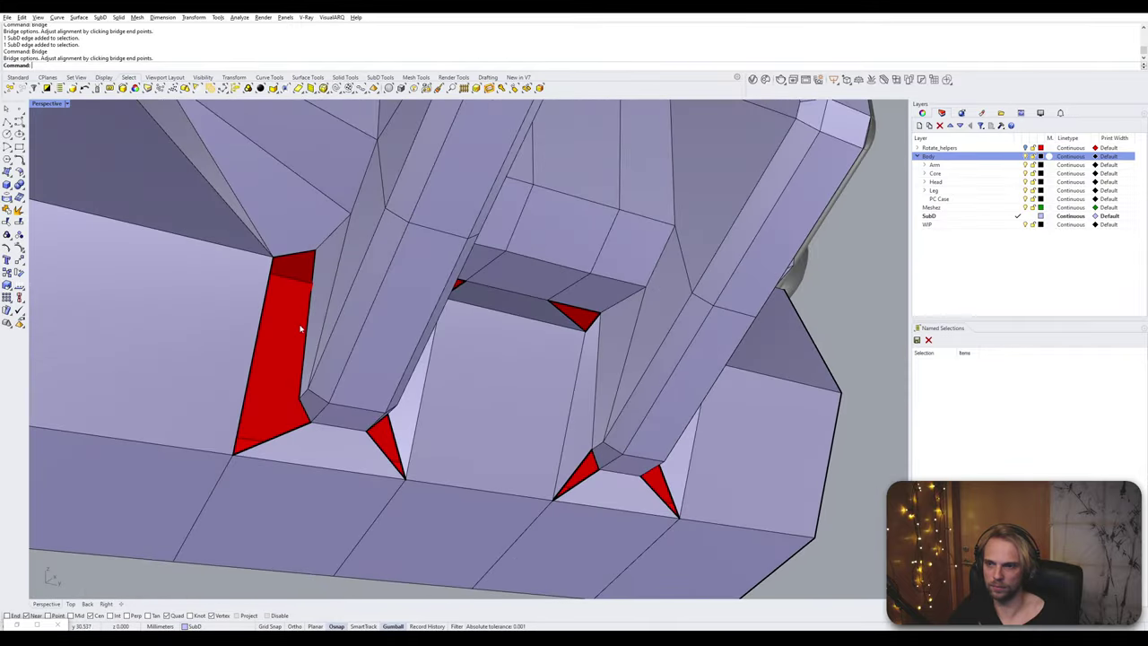
left_click(301, 329, "ctrl+shift")
left_click(267, 320, "ctrl+shift")
key("Return")
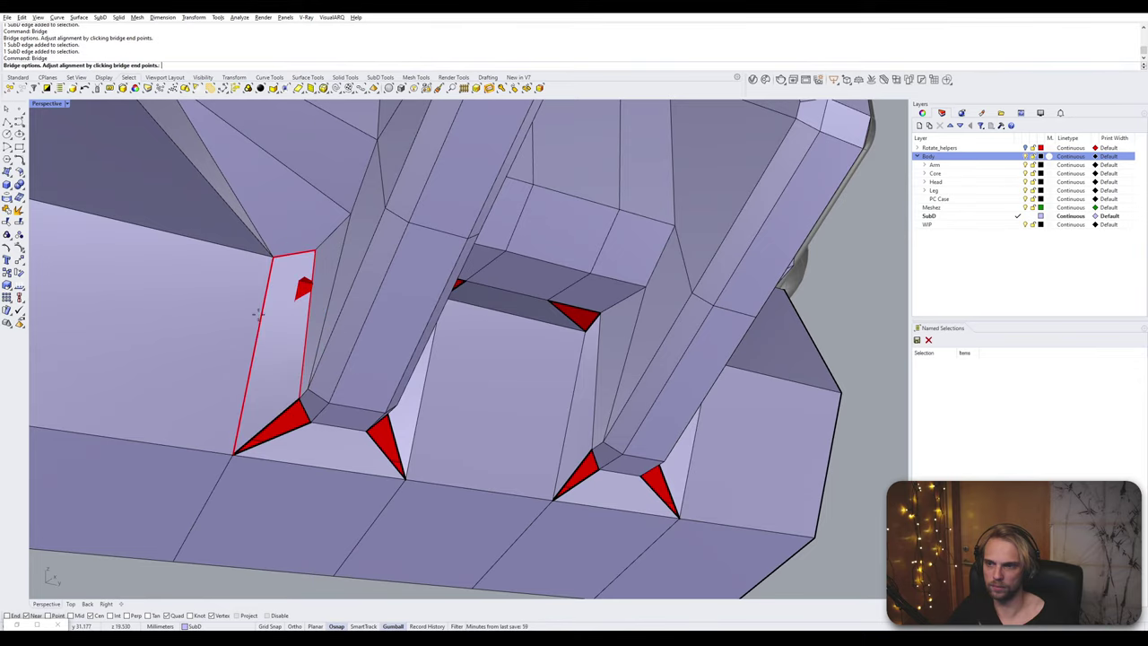
key("Return")
- Inspect the leg in smooth display, then return to flat display
right_click_drag(269, 320, 467, 383)
key("Tab")
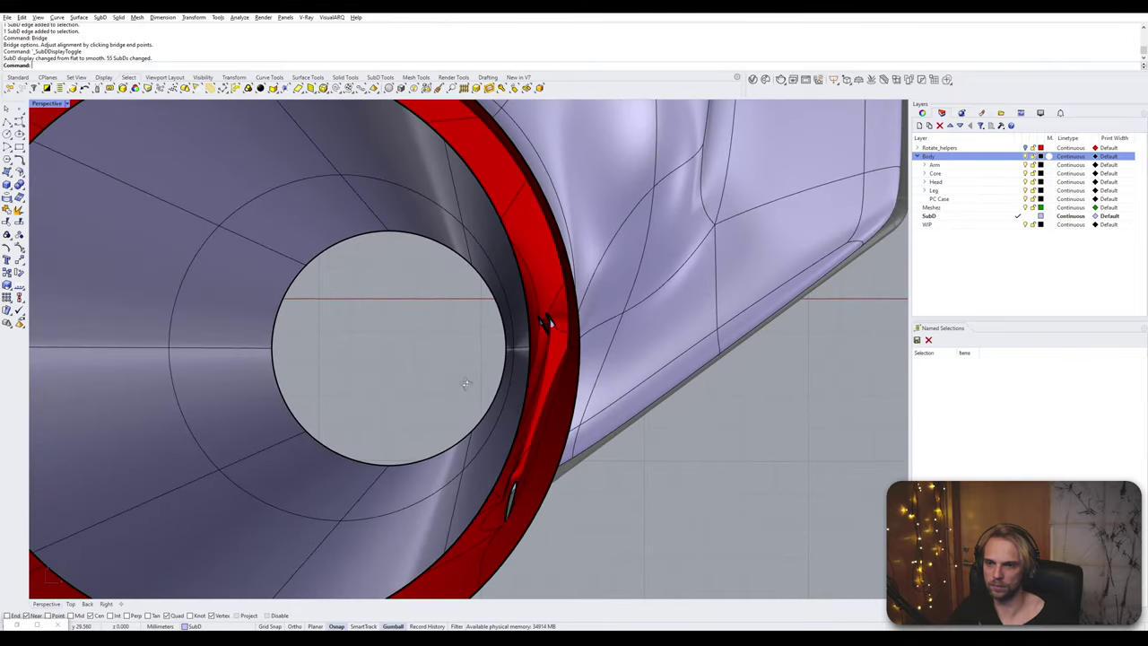
scroll(557, 329, "up", 7)
scroll(554, 321, "down", 4)
right_click_drag(530, 331, 364, 317)
key("Tab")
scroll(423, 298, "down", 4)
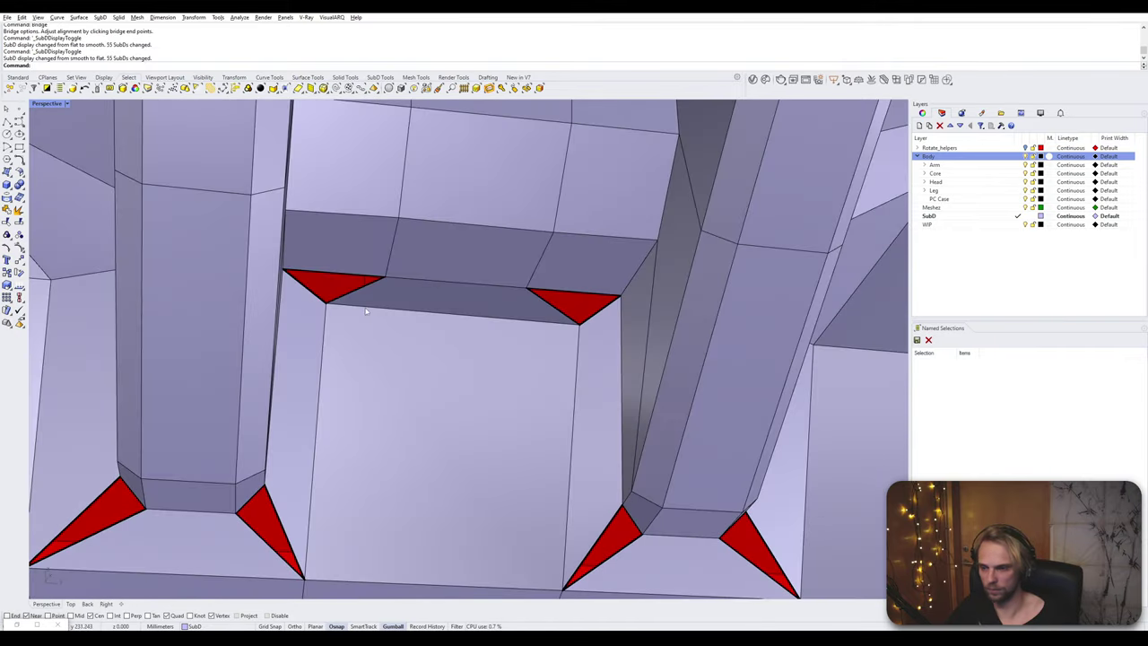
scroll(364, 318, "down", 2)
- Fill the upper-left, right and lower triangular holes with SubD patches and check them smoothed
type("Fill")
key("Return")
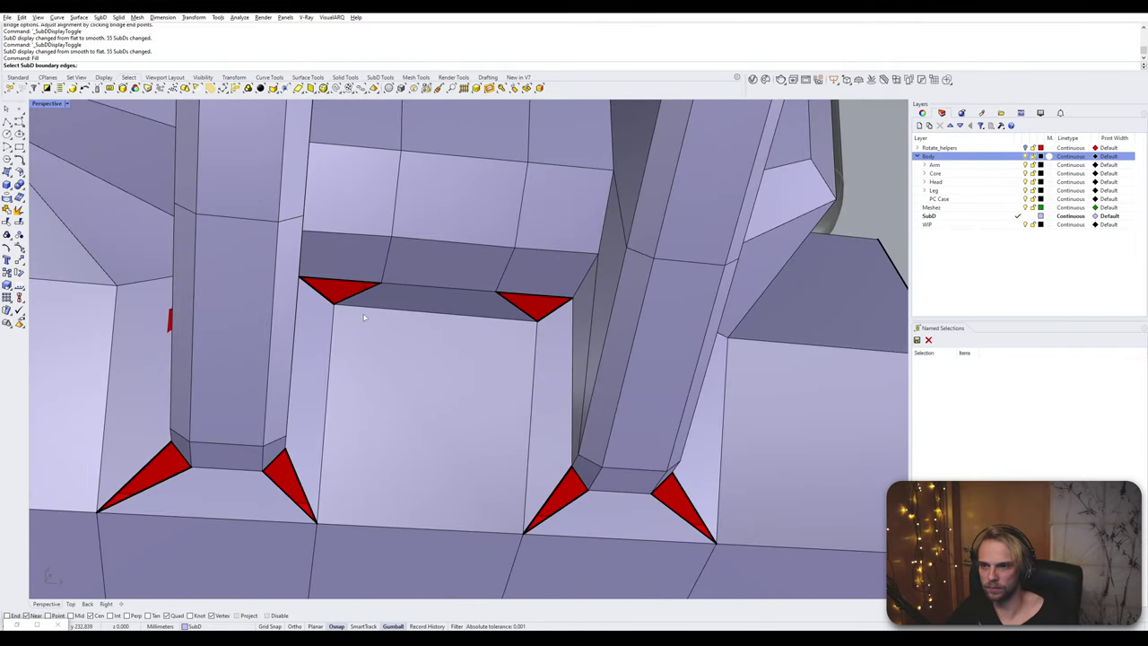
left_click(357, 296)
left_click(505, 310)
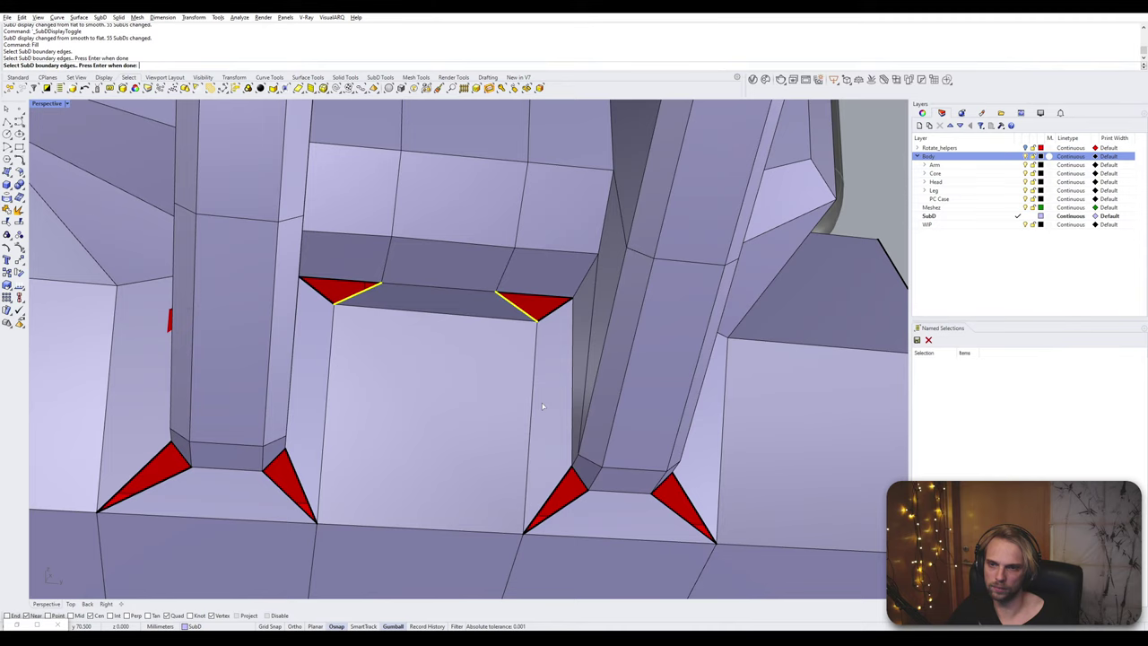
left_click(562, 488)
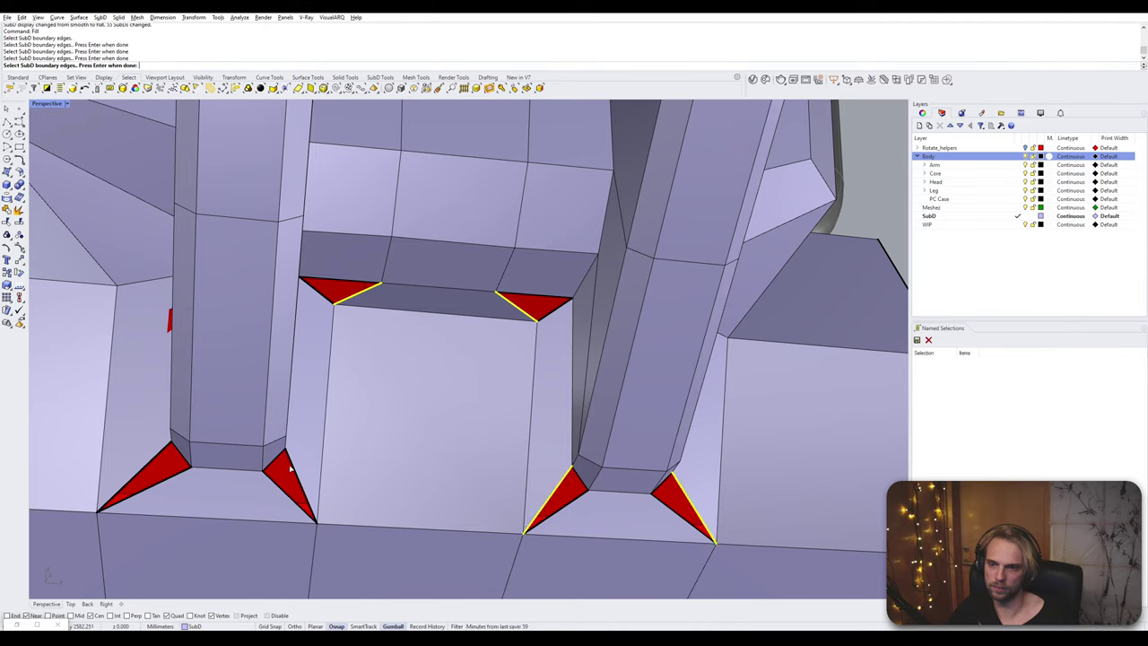
key("Return")
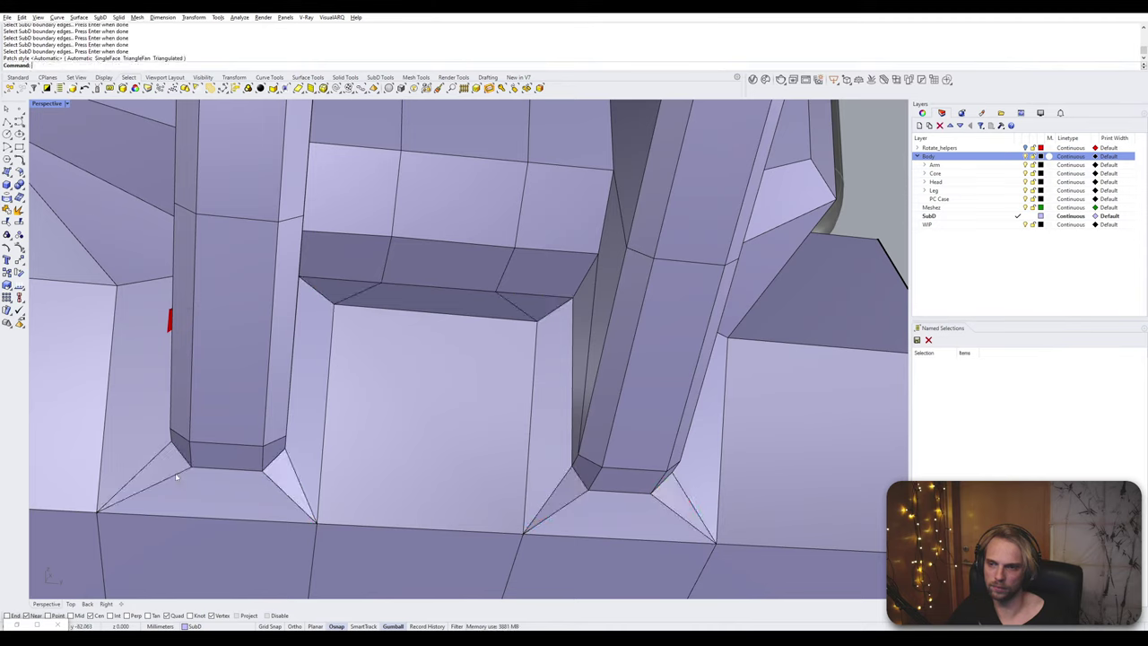
key("Tab")
right_click_drag(294, 439, 431, 469)
scroll(458, 398, "up", 5)
key("Tab")
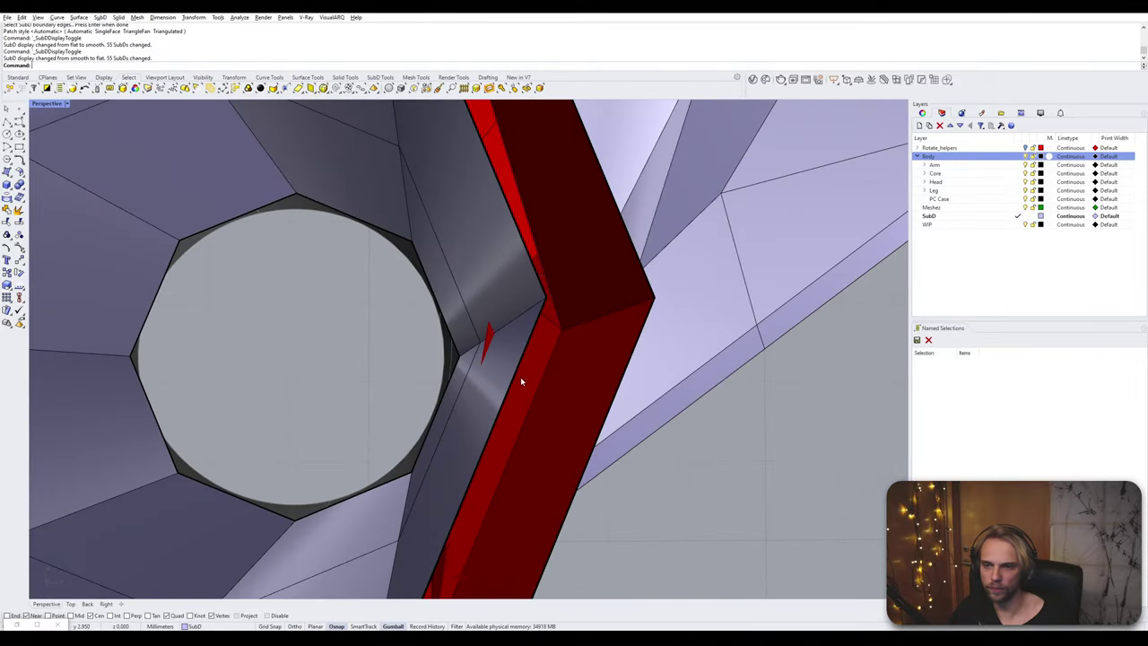
- Select a vertex beside the strut and drag it to reshape the surface
right_click_drag(515, 377, 461, 374)
right_click_drag(243, 346, 318, 345)
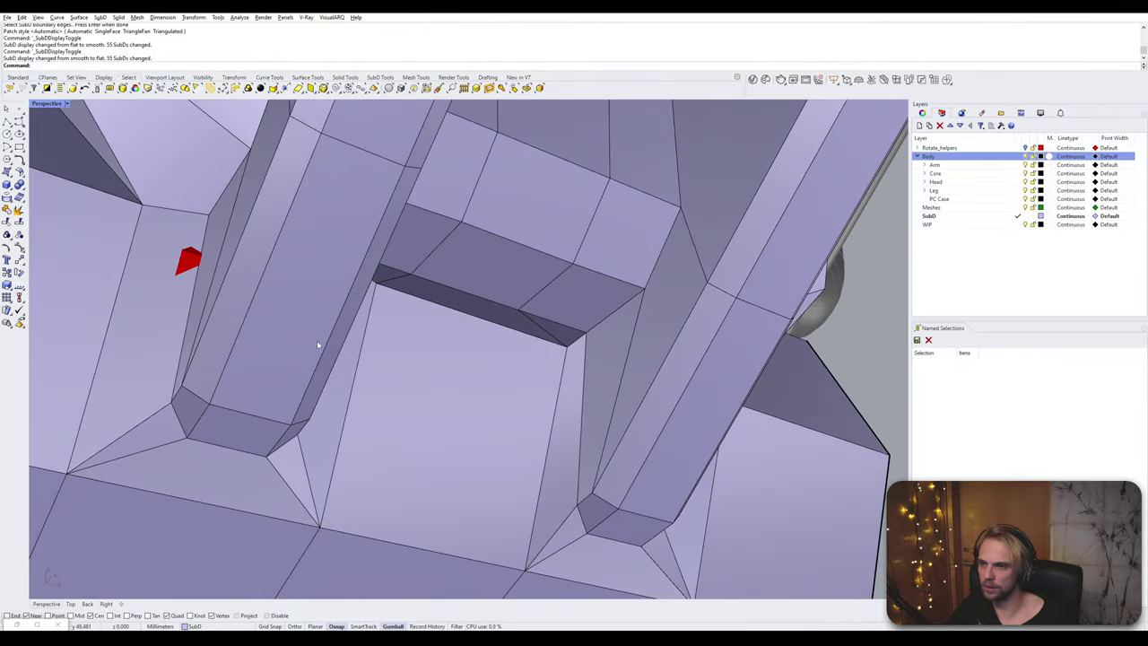
left_click(206, 217, "ctrl+shift")
scroll(212, 216, "up", 3)
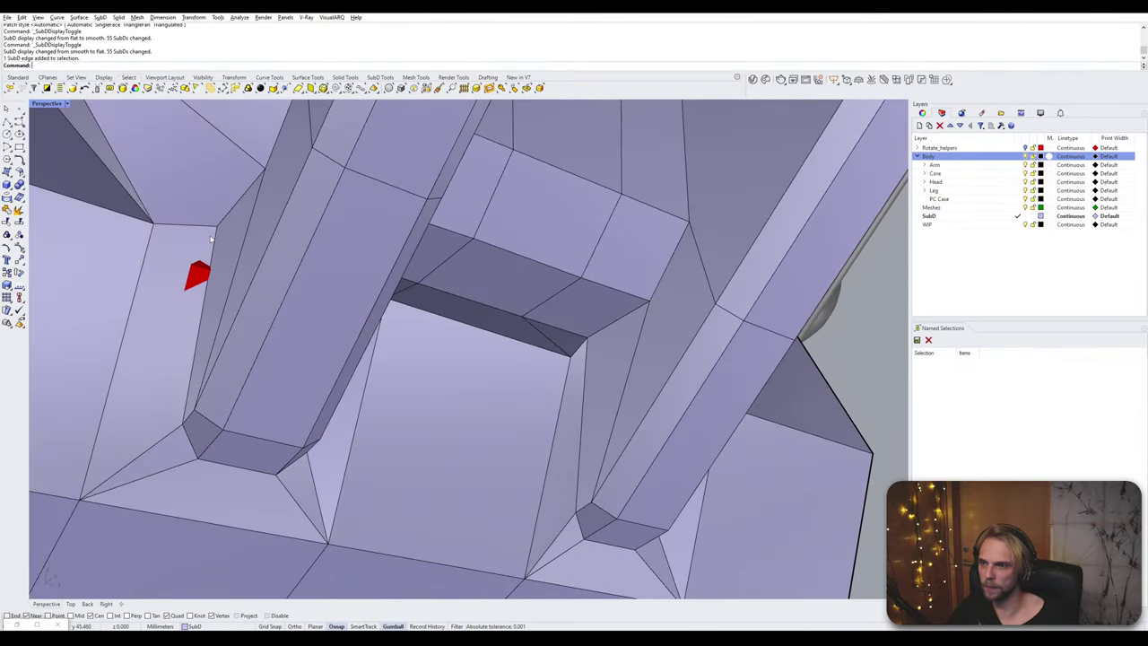
left_click(137, 190, "ctrl+shift")
right_click_drag(137, 189, 336, 411)
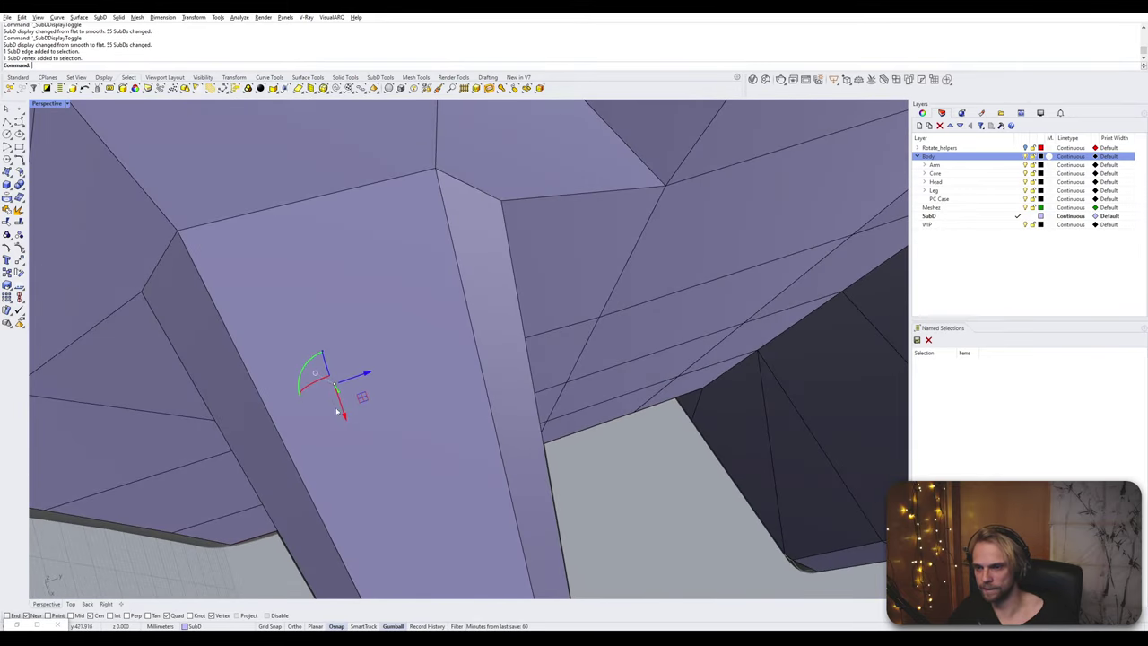
mouse_move(362, 400)
left_mouse_down()
mouse_move(385, 422)
mouse_move(358, 431)
left_mouse_up()
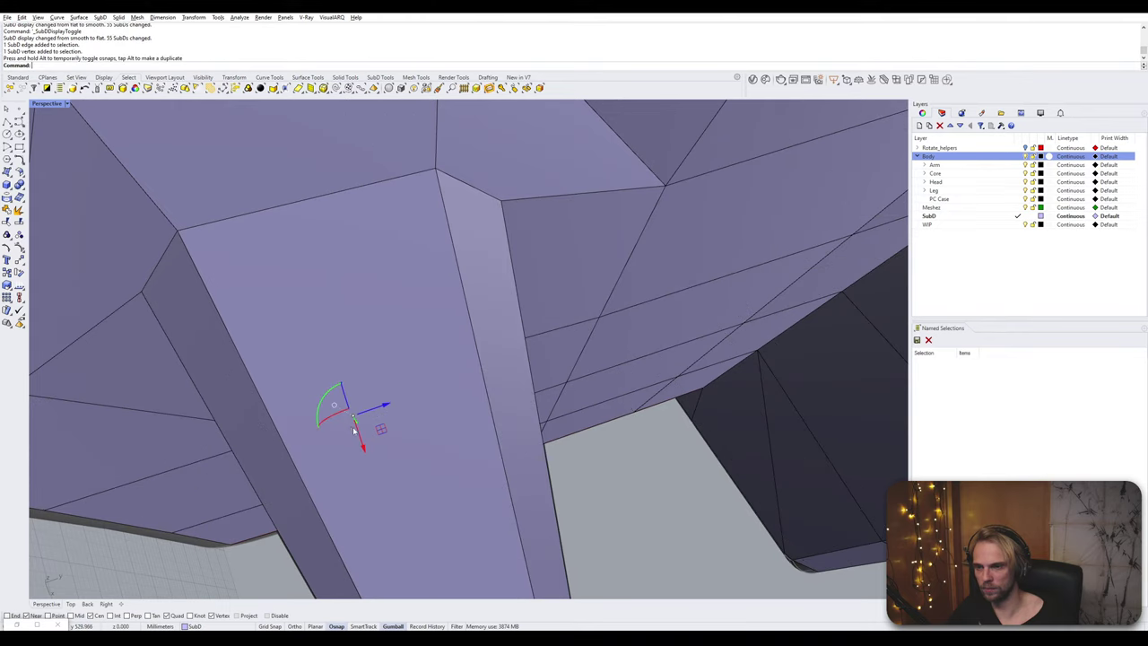
mouse_move(359, 431)
right_mouse_down()
mouse_move(371, 308)
mouse_move(358, 256)
mouse_move(408, 246)
mouse_move(438, 280)
right_mouse_up()
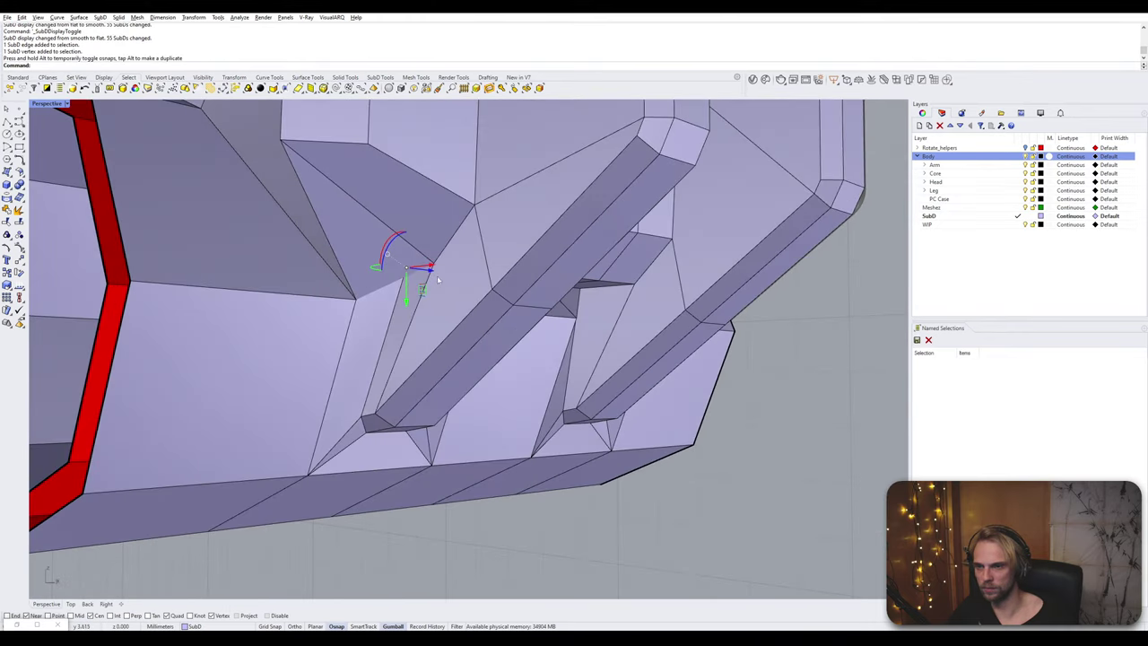
left_click_drag(430, 271, 401, 269)
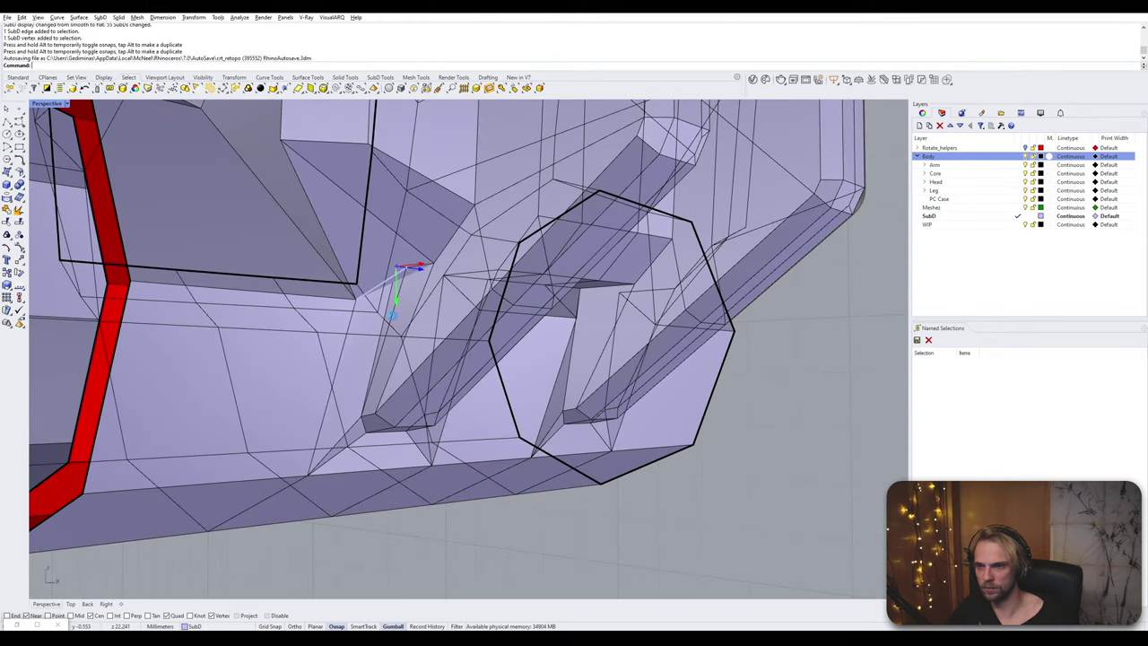
- Undo the rough vertex move and switch the gumball to Smooth Dragging
left_click_drag(284, 467, 304, 439)
key("ctrl+z")
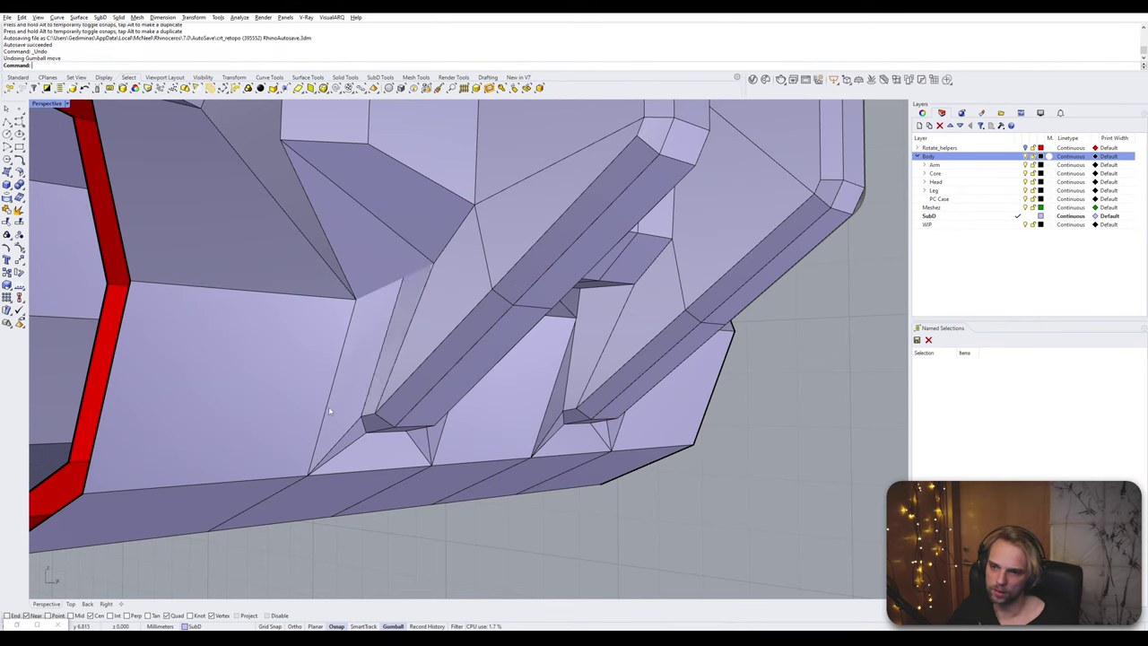
right_click(393, 626)
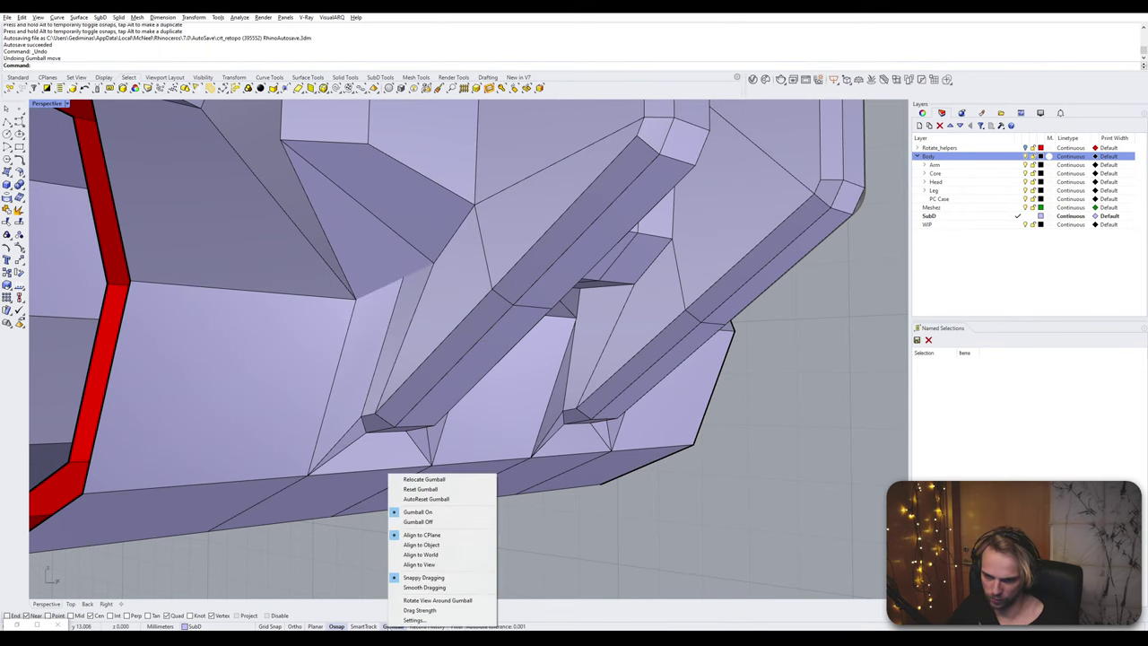
left_click(434, 588)
- Pull the vertex beside the strut downward with the gumball
right_click_drag(421, 430, 432, 319)
scroll(432, 313, "up", 4)
left_click(431, 313)
left_click_drag(431, 313, 415, 408)
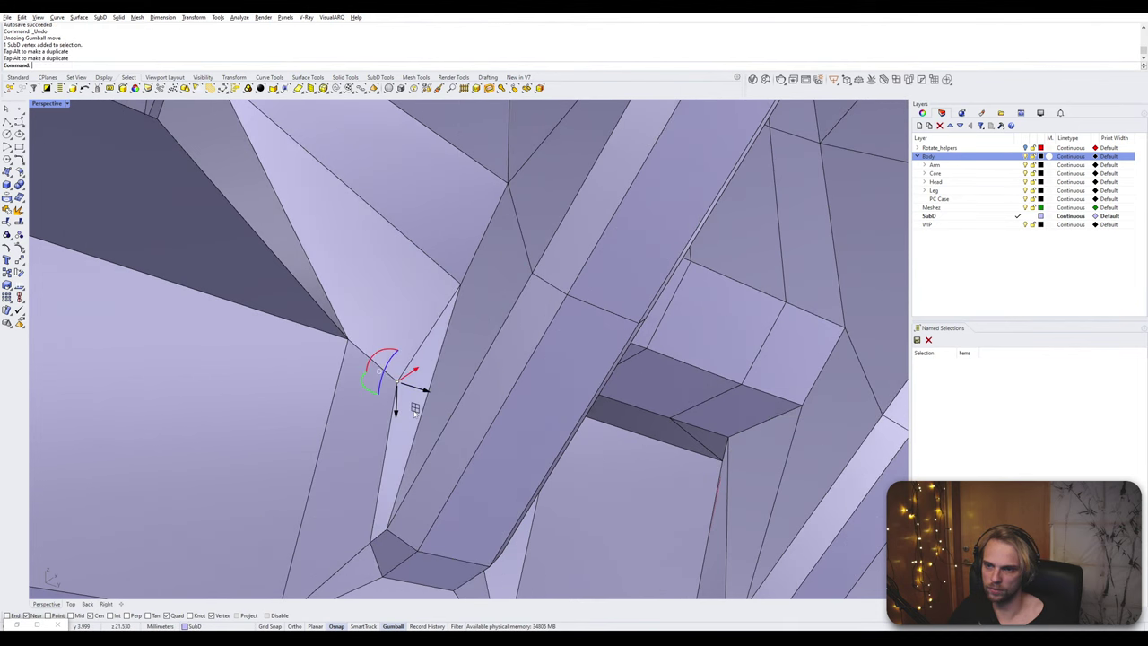
right_click_drag(425, 393, 464, 321)
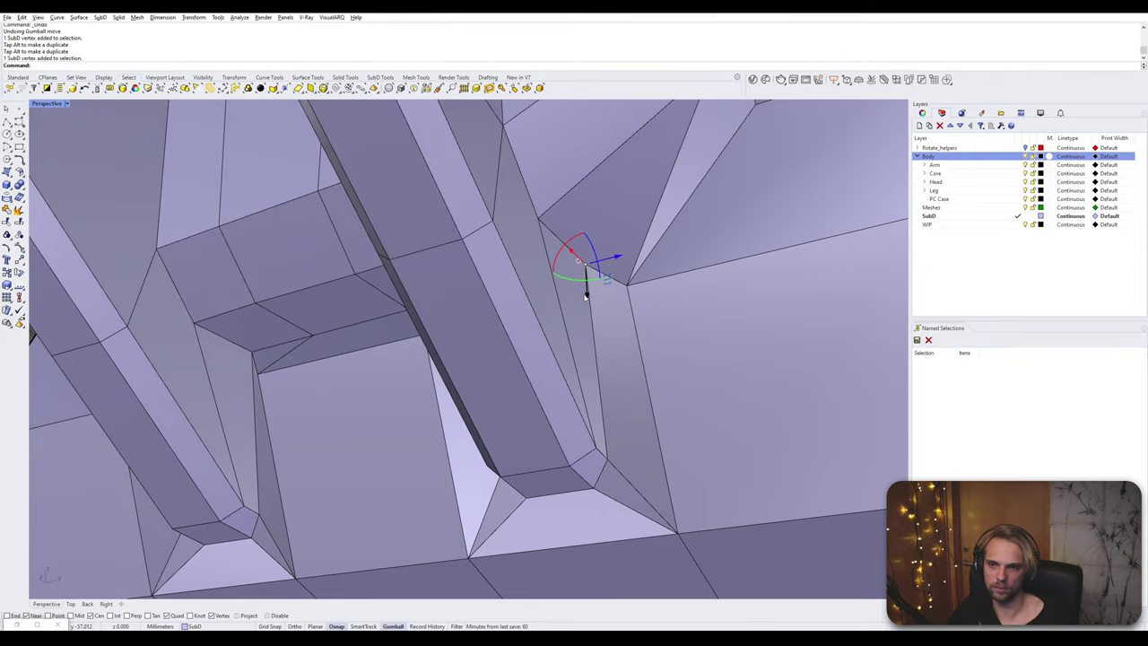
left_click_drag(585, 297, 590, 338)
- View the reshaped body in smooth SubD display
scroll(589, 338, "down", 4)
right_click_drag(540, 372, 538, 530)
key("Tab")
mouse_move(566, 494)
right_mouse_down()
mouse_move(478, 527)
mouse_move(488, 502)
mouse_move(617, 425)
mouse_move(768, 427)
mouse_move(520, 463)
mouse_move(556, 501)
right_mouse_up()
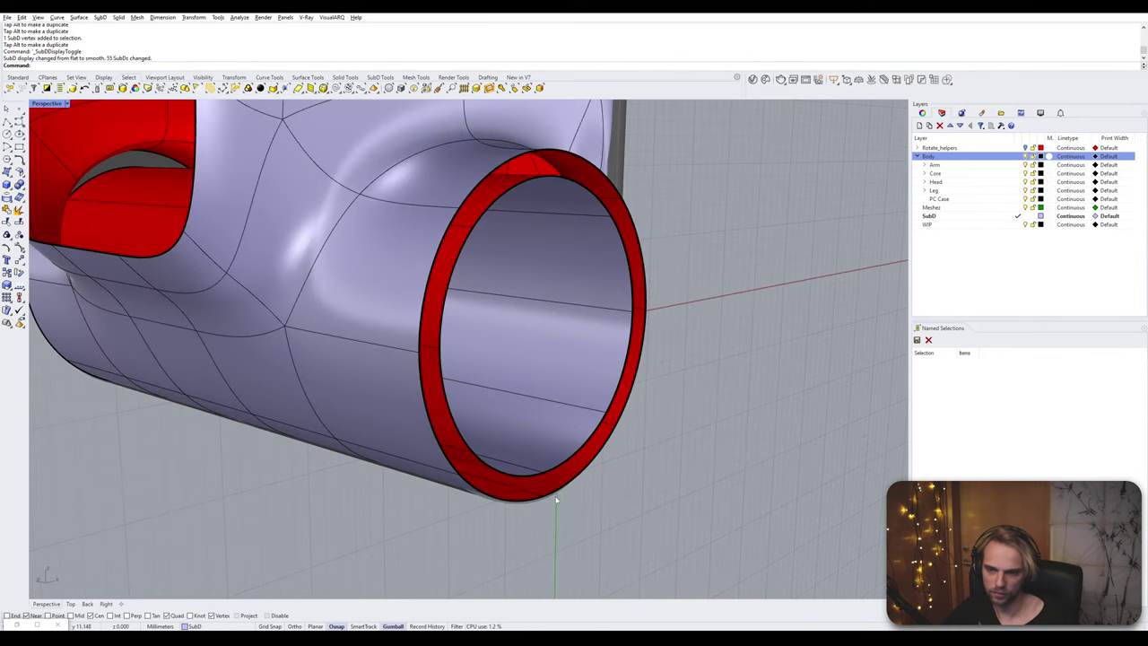
- Bridge the left tube opening's outer rim loop to its inner loop
double_click(557, 496)
double_click(530, 473, "shift")
double_click(535, 472, "ctrl")
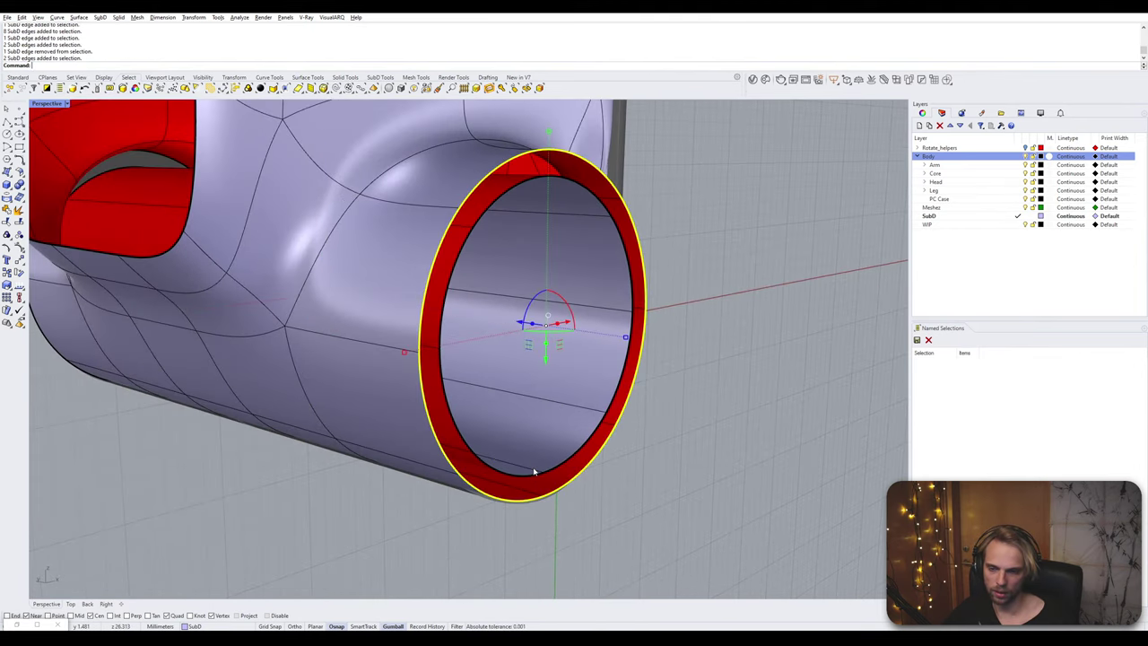
double_click(520, 476, "shift")
right_click_drag(376, 472, 388, 511)
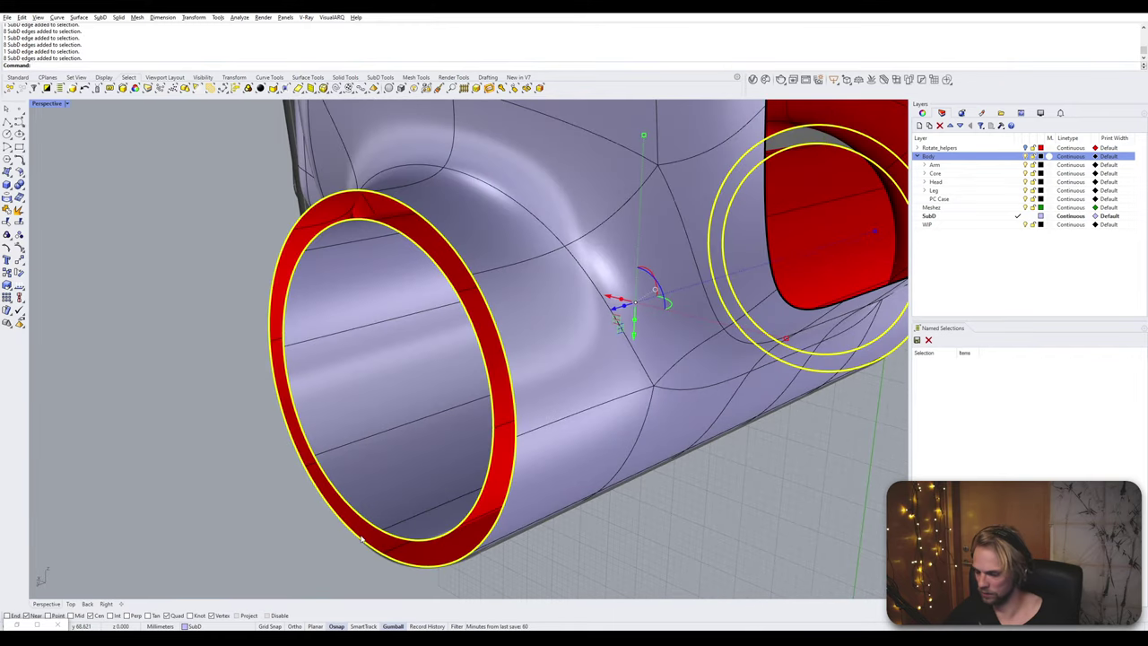
key("Escape")
double_click(362, 538, "ctrl+shift")
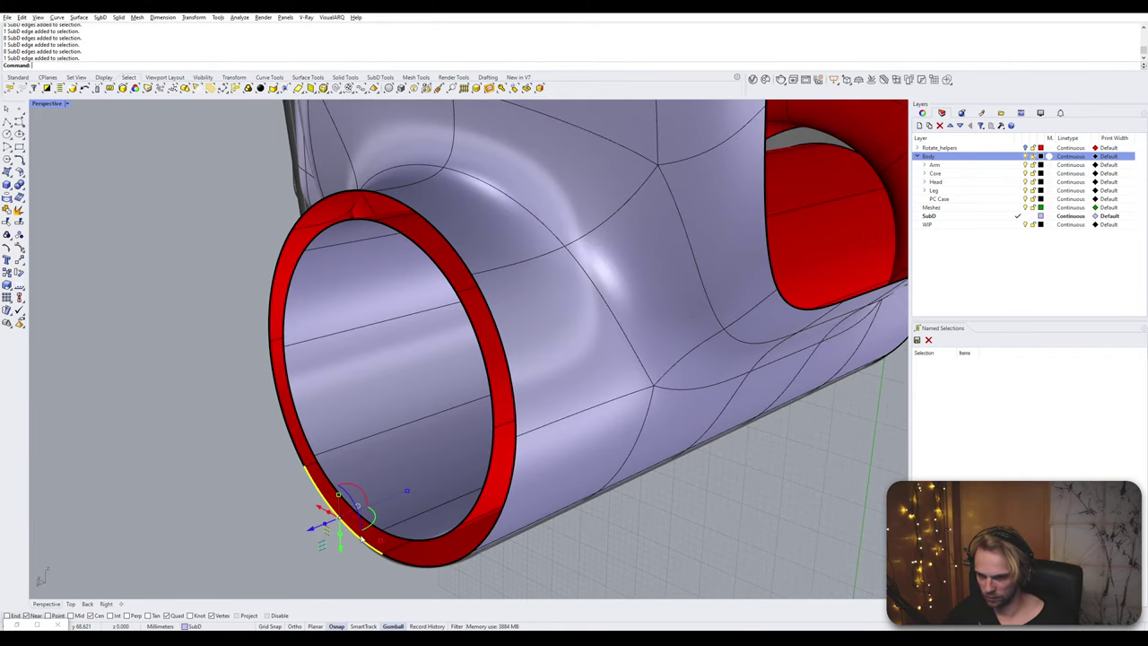
double_click(377, 530, "ctrl+shift")
type("Bridge")
key("Return")
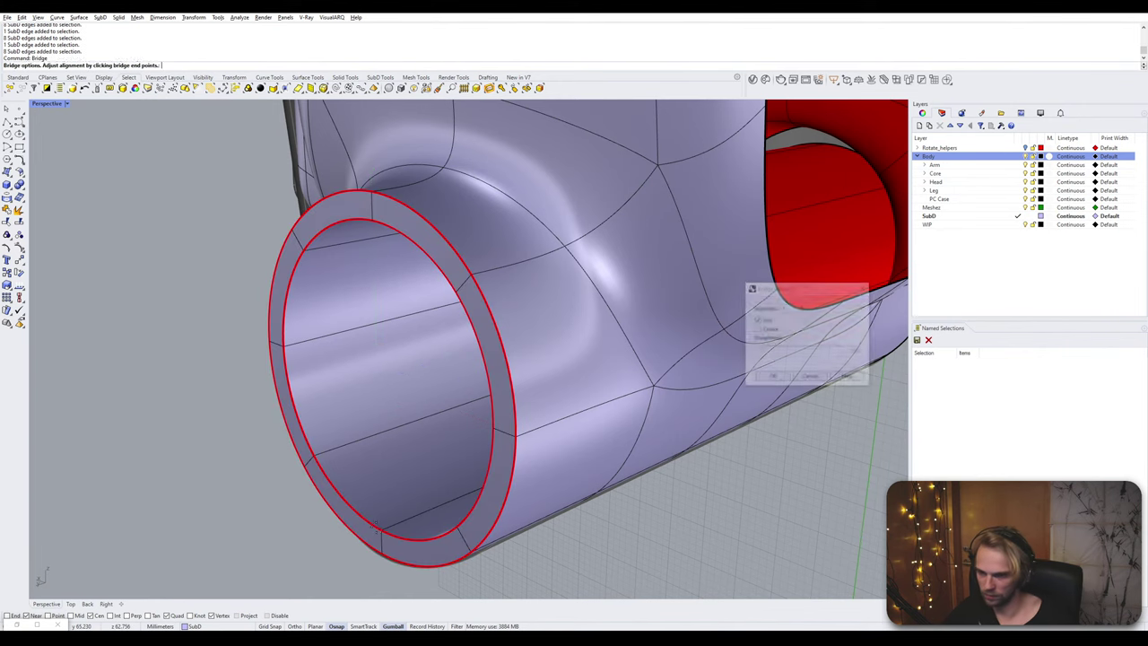
key("Return")
- Bridge the other tube end's outer and inner rim loops, then switch to flat SubD display
scroll(383, 527, "down", 3)
right_click_drag(385, 527, 543, 479)
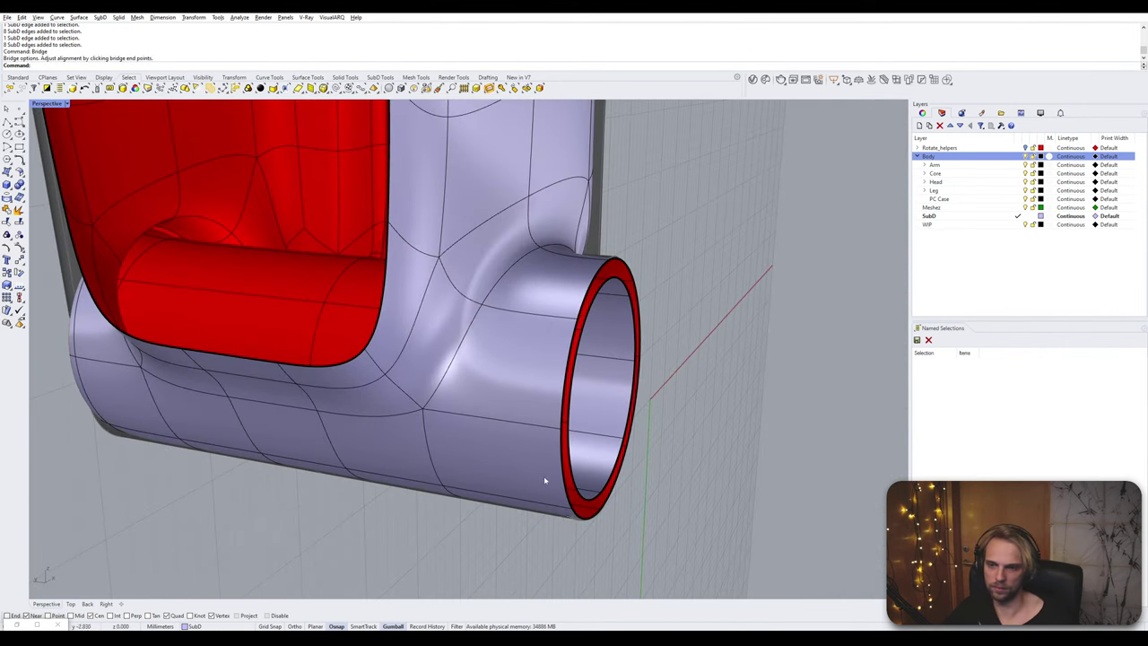
double_click(587, 505)
double_click(591, 502, "ctrl+shift")
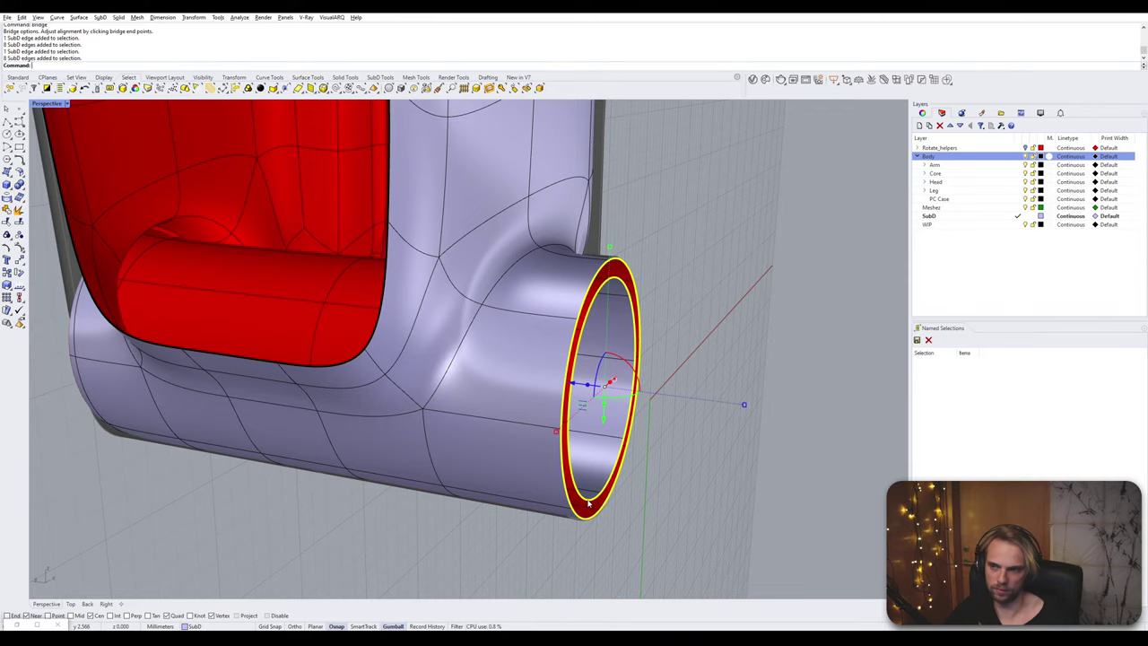
key("Return")
key("Return")
scroll(589, 504, "down", 4)
right_click_drag(560, 498, 516, 423)
key("Tab")
- Select the two central vertical edge rings of the octagonal shaft, viewed from below
left_click(463, 411)
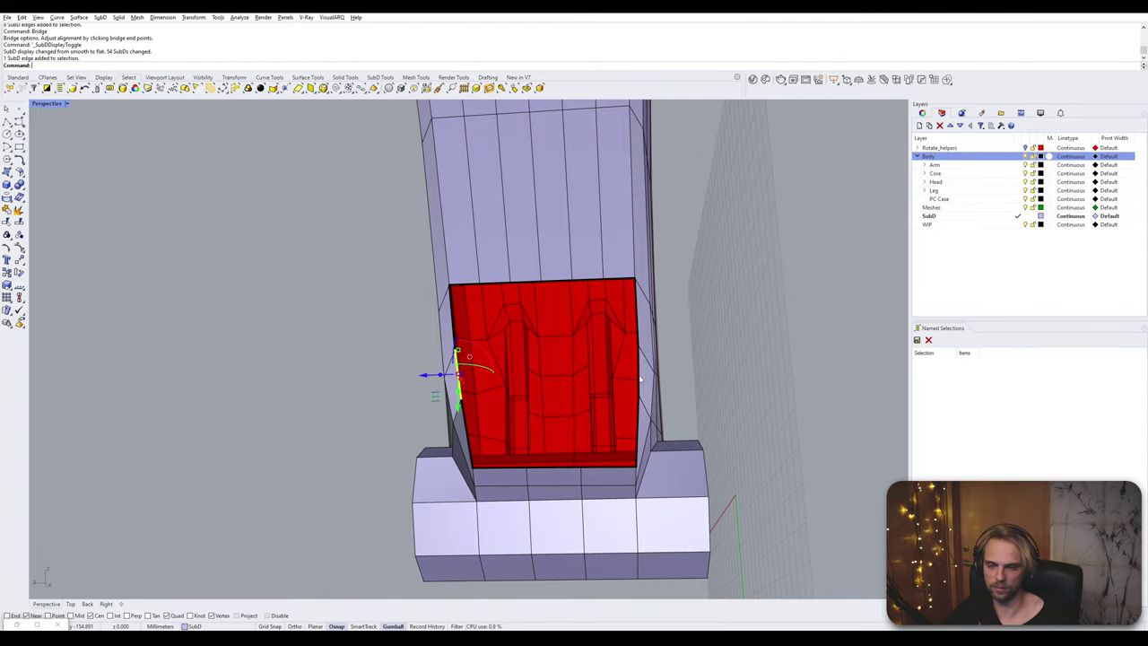
mouse_move(581, 452)
right_mouse_down()
mouse_move(579, 484)
mouse_move(579, 395)
mouse_move(579, 475)
mouse_move(578, 431)
mouse_move(572, 450)
right_mouse_up()
scroll(563, 487, "up", 2)
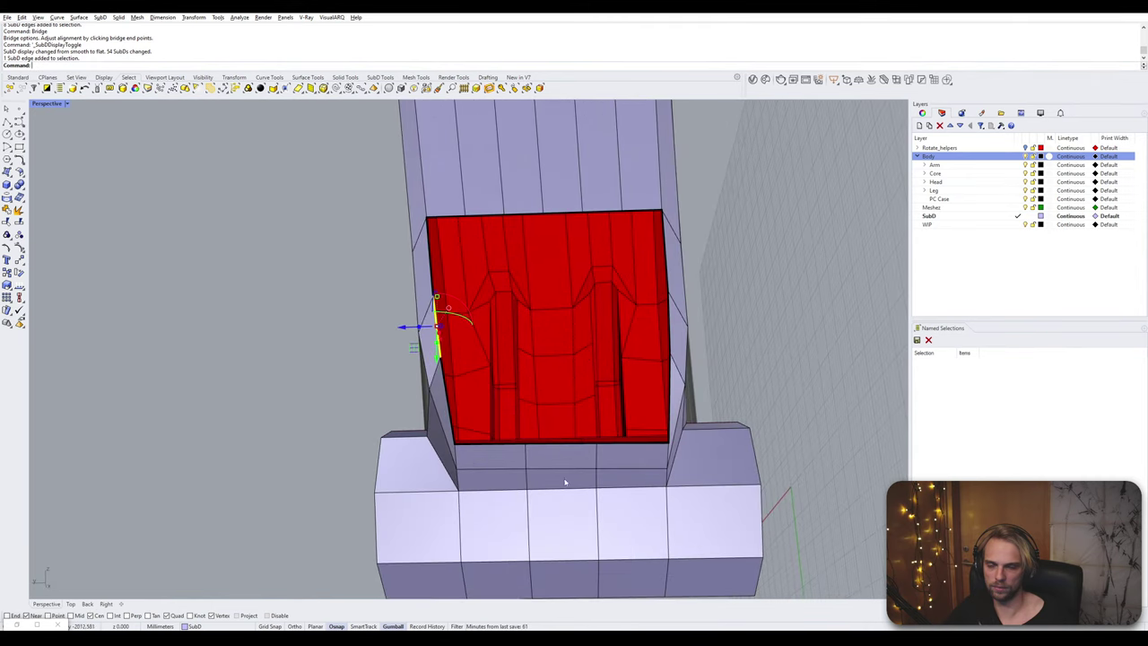
right_click_drag(602, 483, 579, 342)
left_click(594, 197)
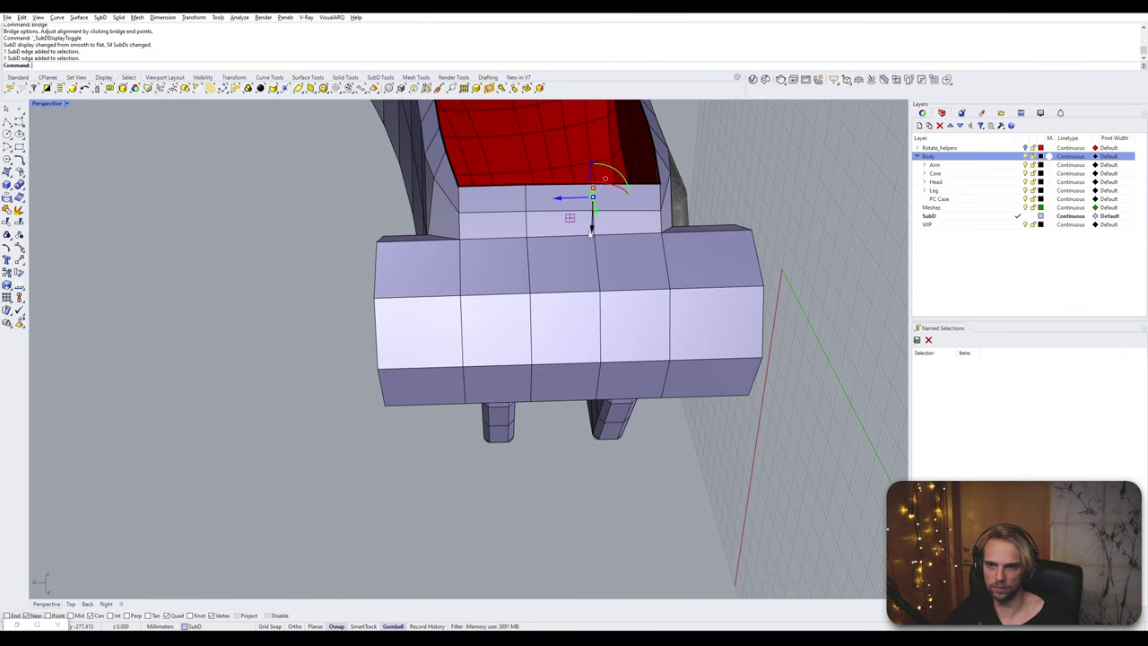
scroll(594, 230, "up", 5)
left_click(594, 226, "shift")
left_click(599, 288, "shift")
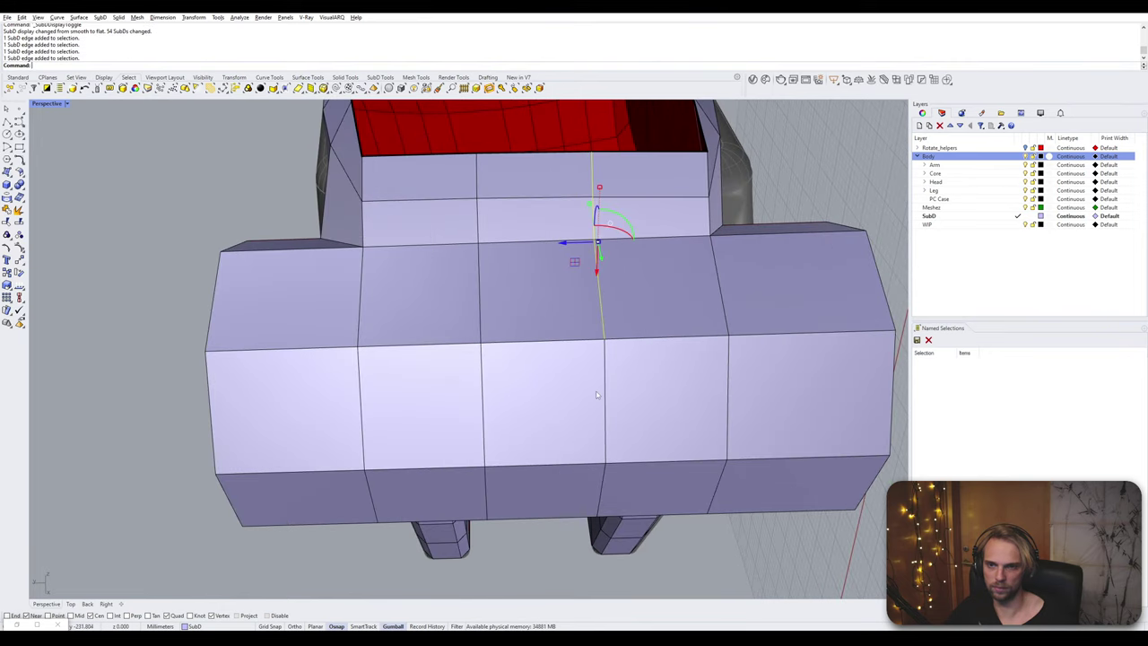
left_click(606, 400, "shift")
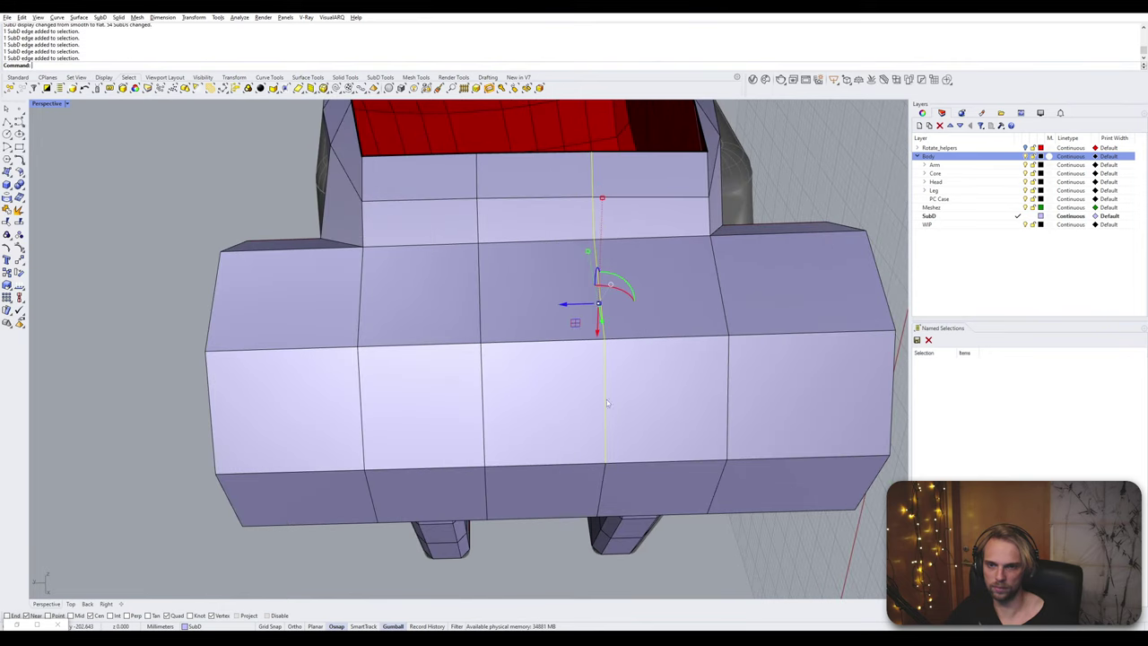
left_click(482, 418, "shift")
left_click(480, 182, "shift")
scroll(487, 221, "down", 8)
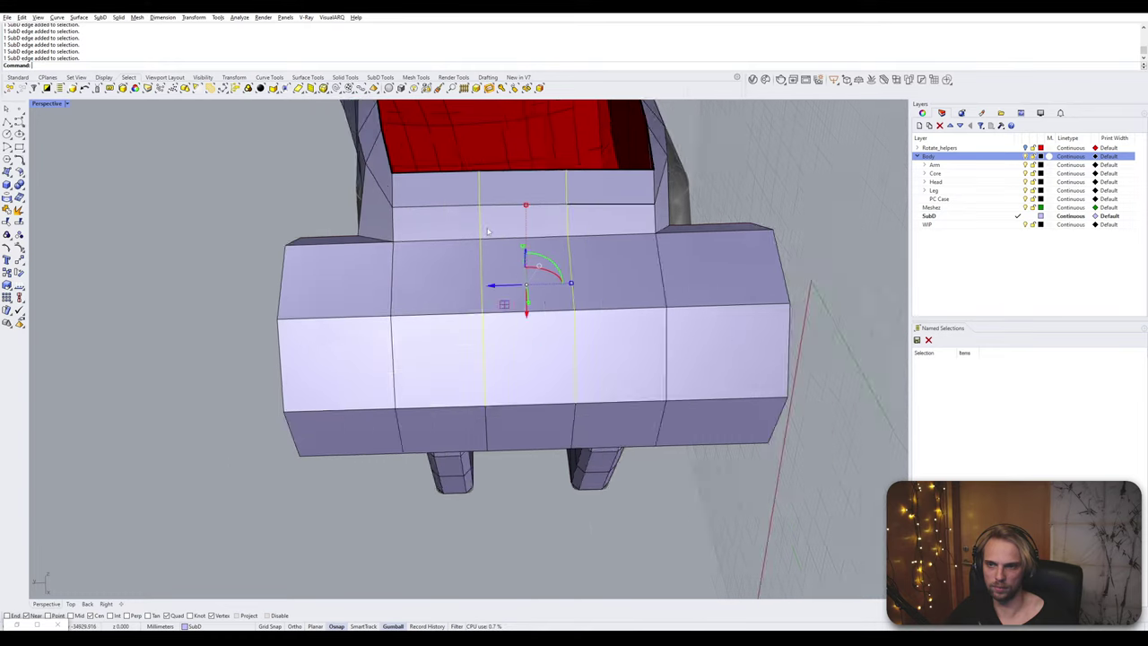
right_click_drag(493, 242, 507, 274)
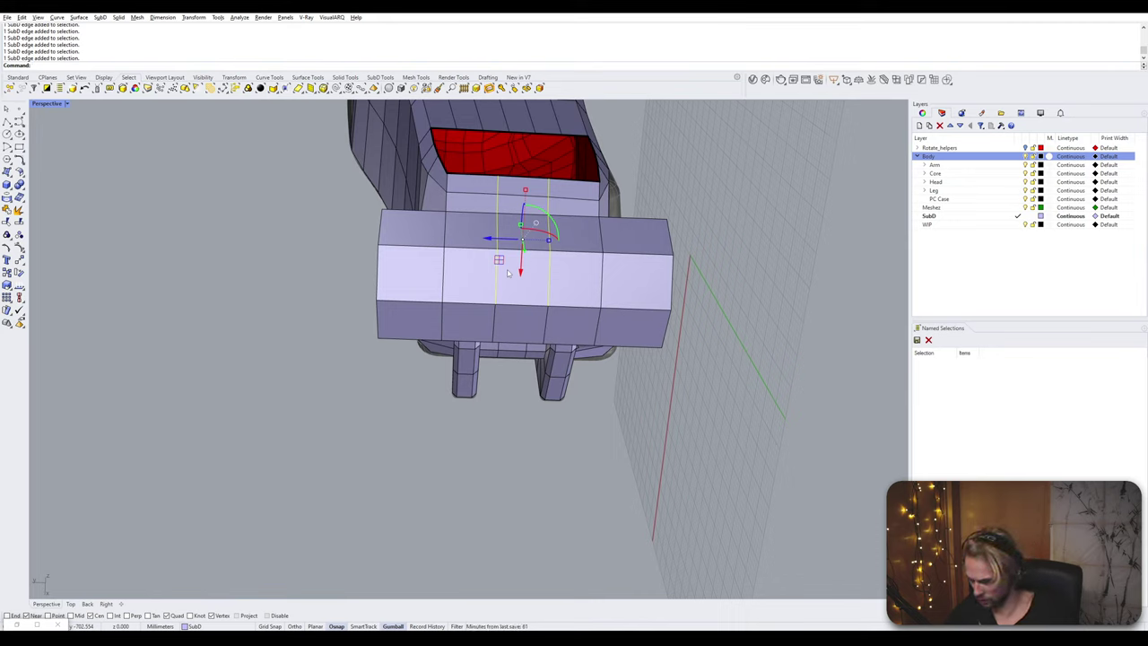
- Bevel the selected shaft edges and select the left edge of the red leg opening
type("bevel")
key("Return")
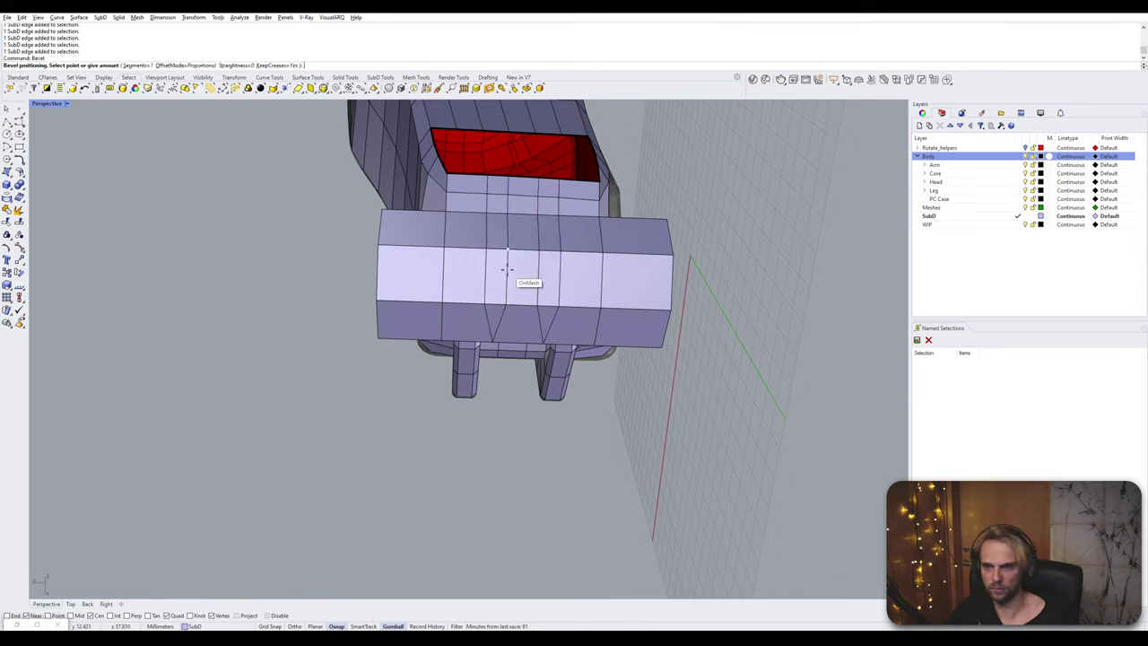
left_click(509, 271)
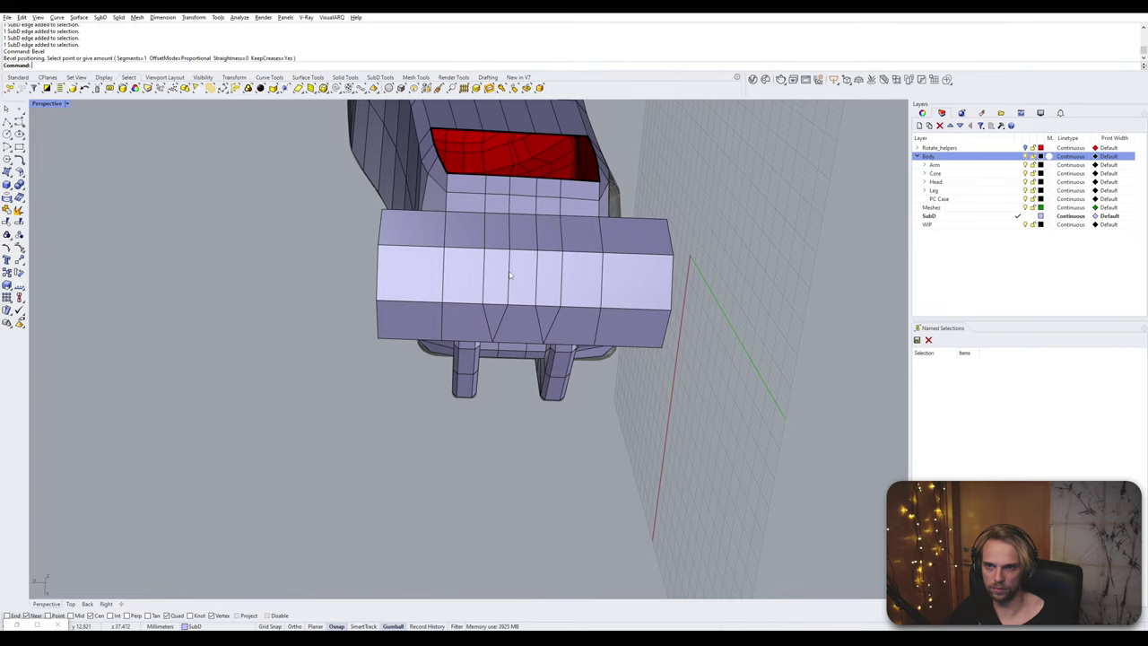
right_click_drag(509, 271, 511, 308)
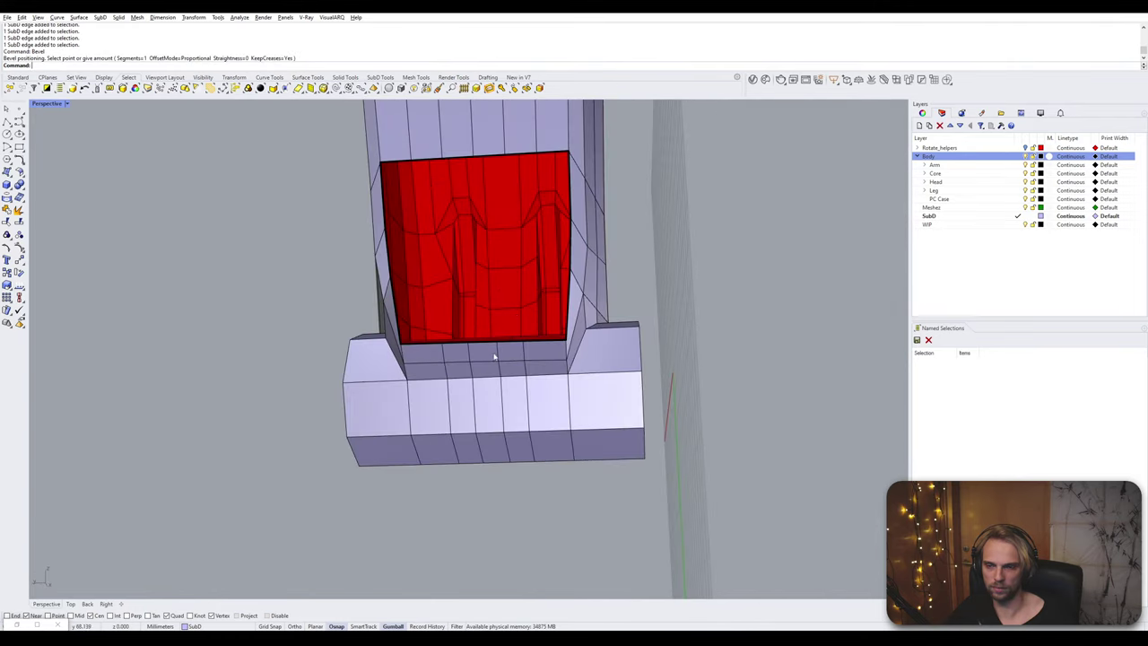
right_click_drag(494, 357, 495, 245)
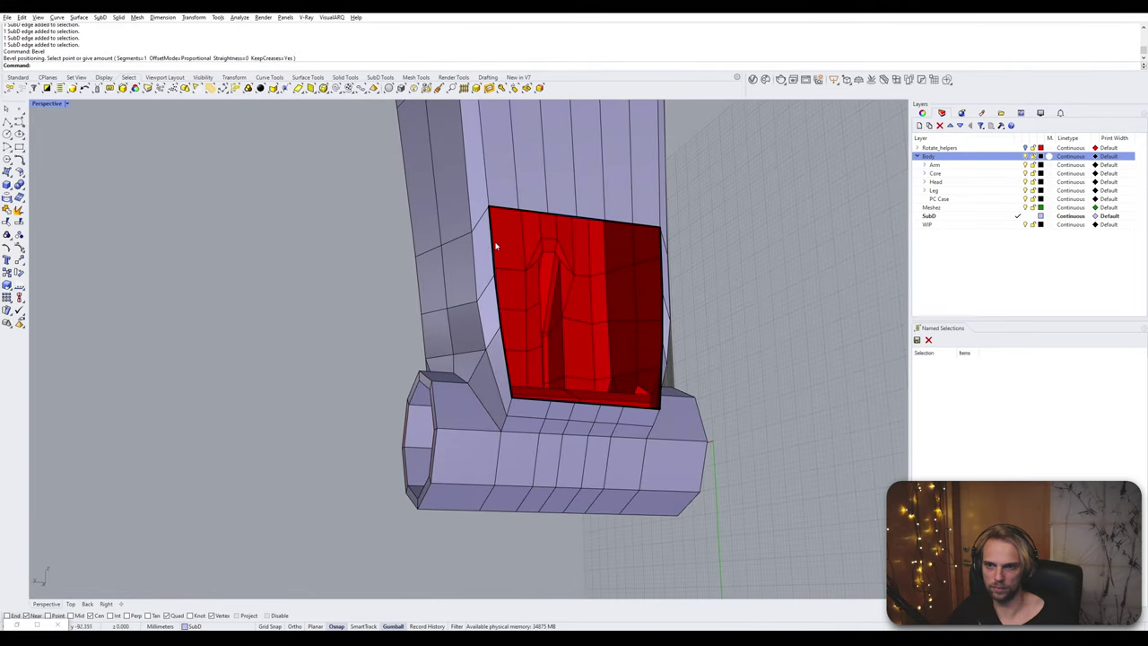
left_click(498, 303, "ctrl+shift")
right_click_drag(595, 328, 556, 328)
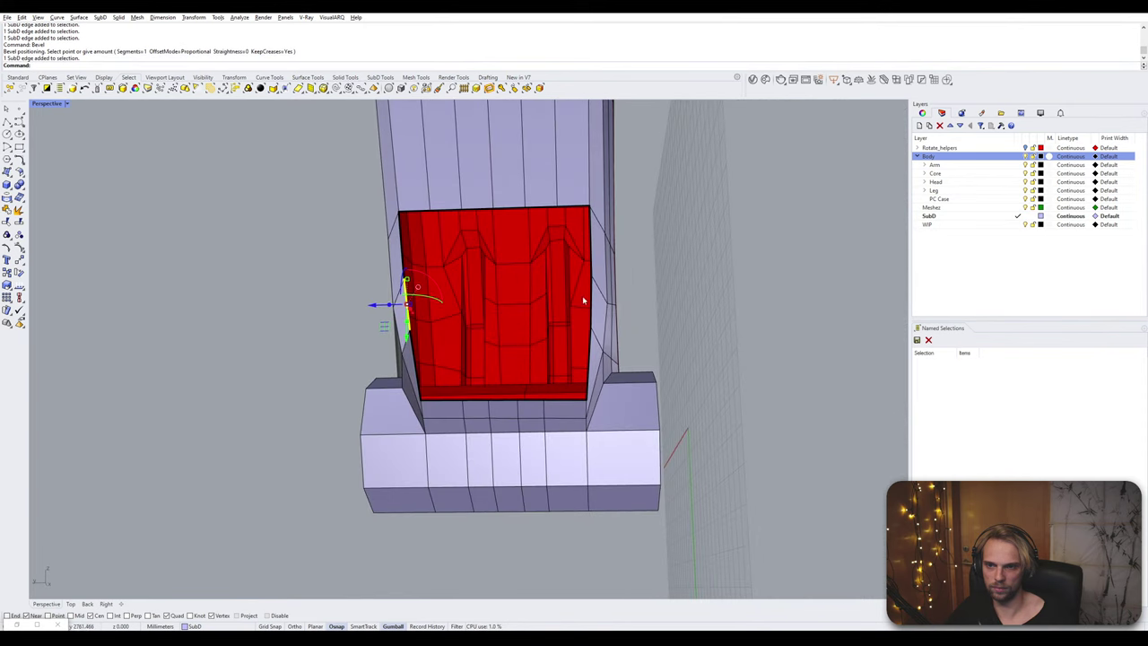
- Bridge the leg opening's left and right side edges with 6 segments
left_click(592, 301, "ctrl+shift")
type("Br")
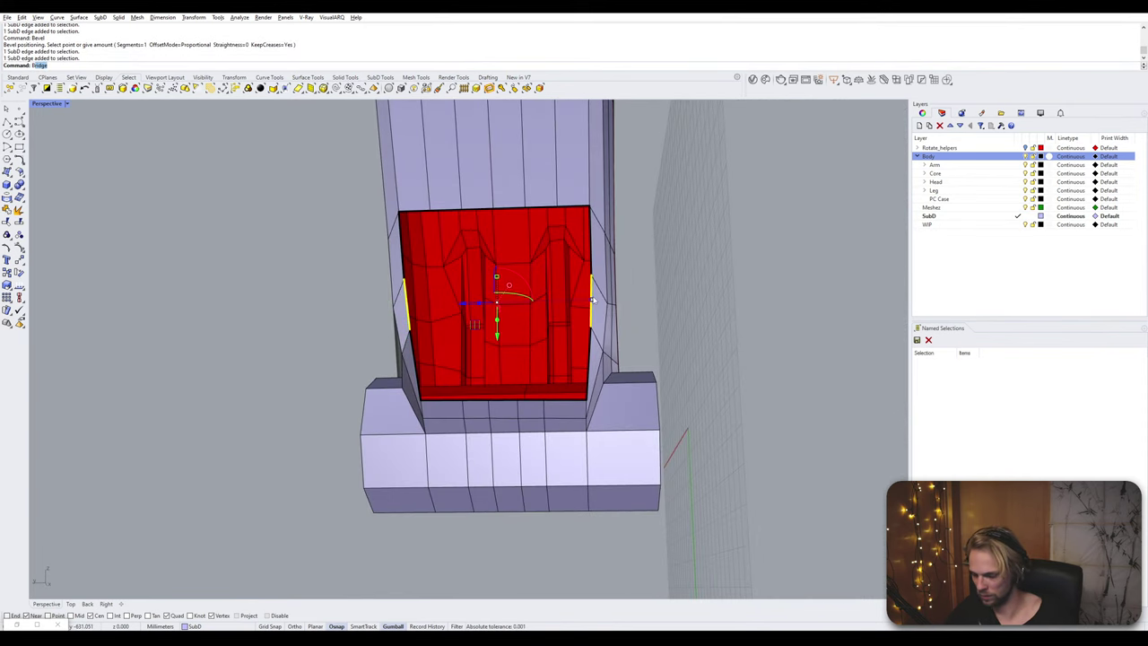
type("ide")
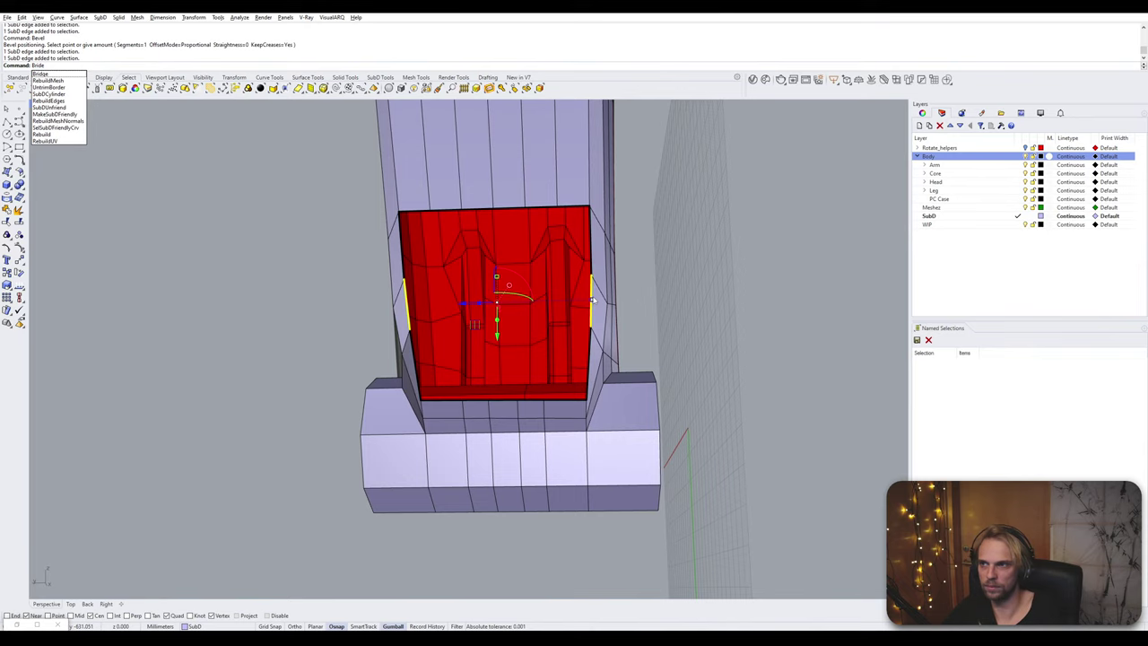
key("Return")
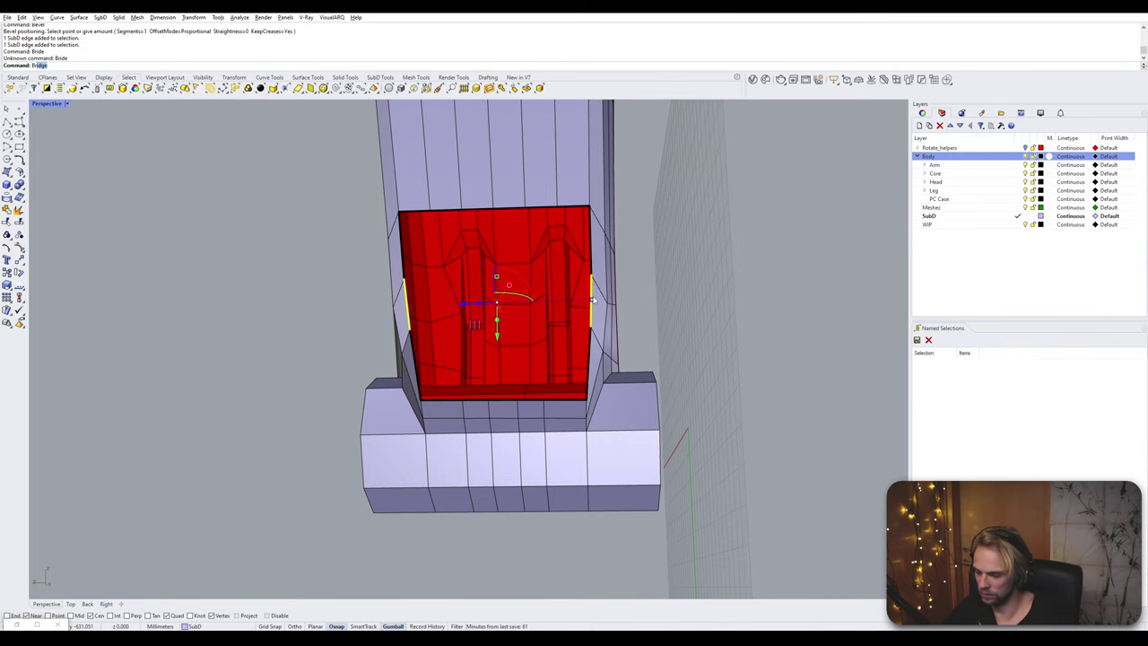
type("Bridge")
key("Return")
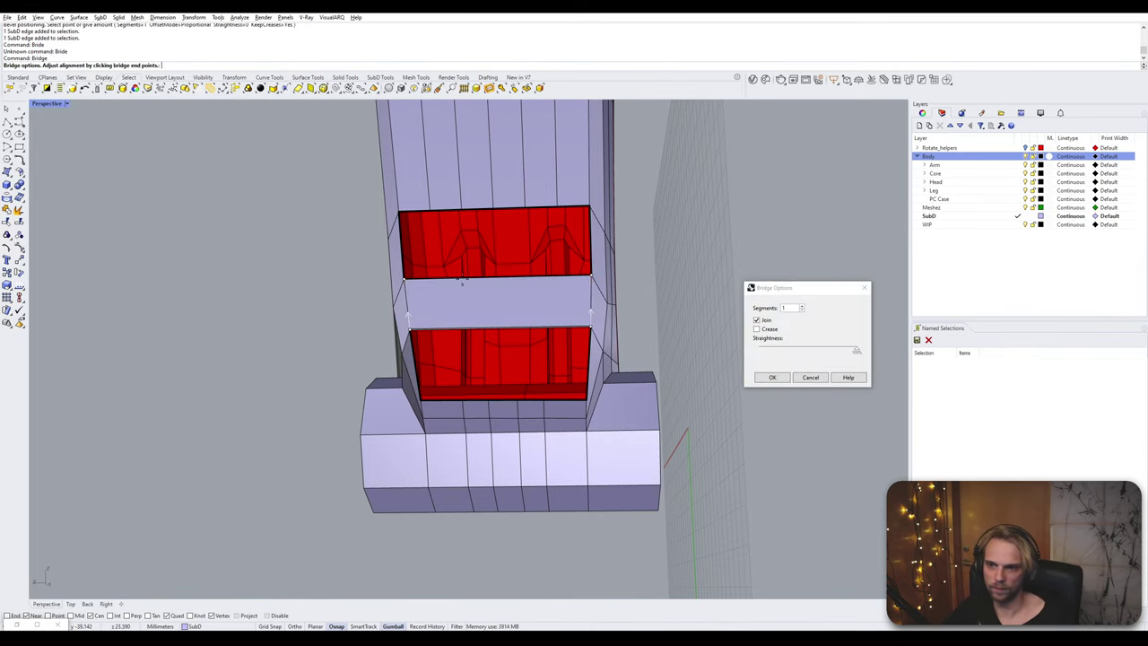
right_click_drag(424, 274, 457, 276)
scroll(484, 190, "up", 2)
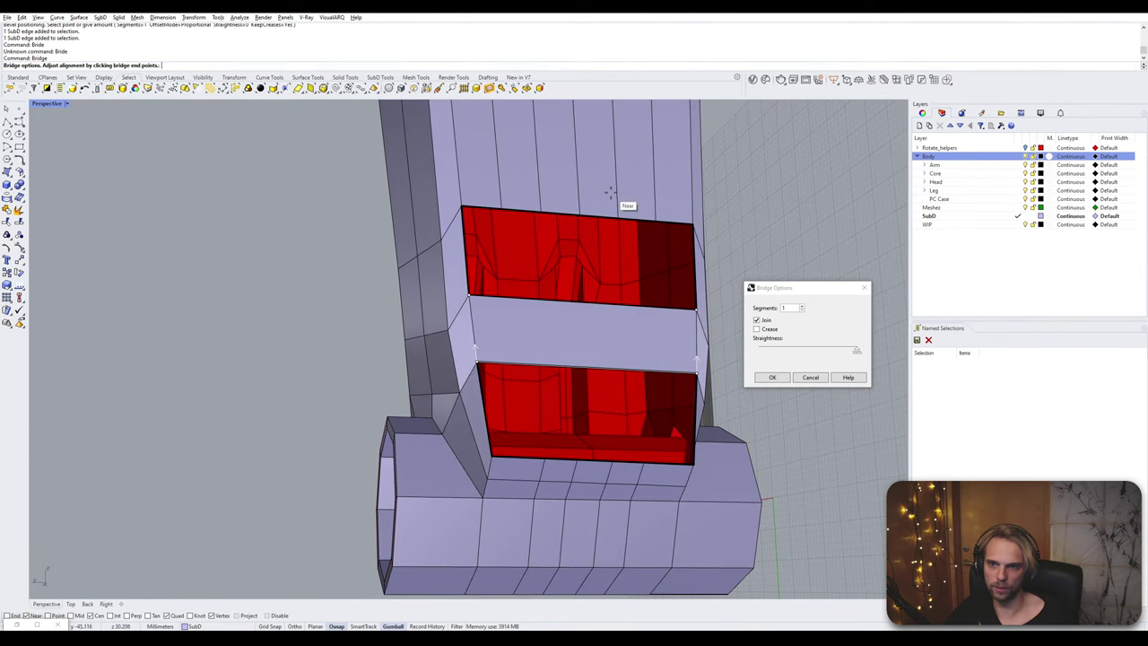
left_click(802, 306)
left_click(802, 306)
left_click(802, 306)
left_click(802, 305)
left_click(801, 306)
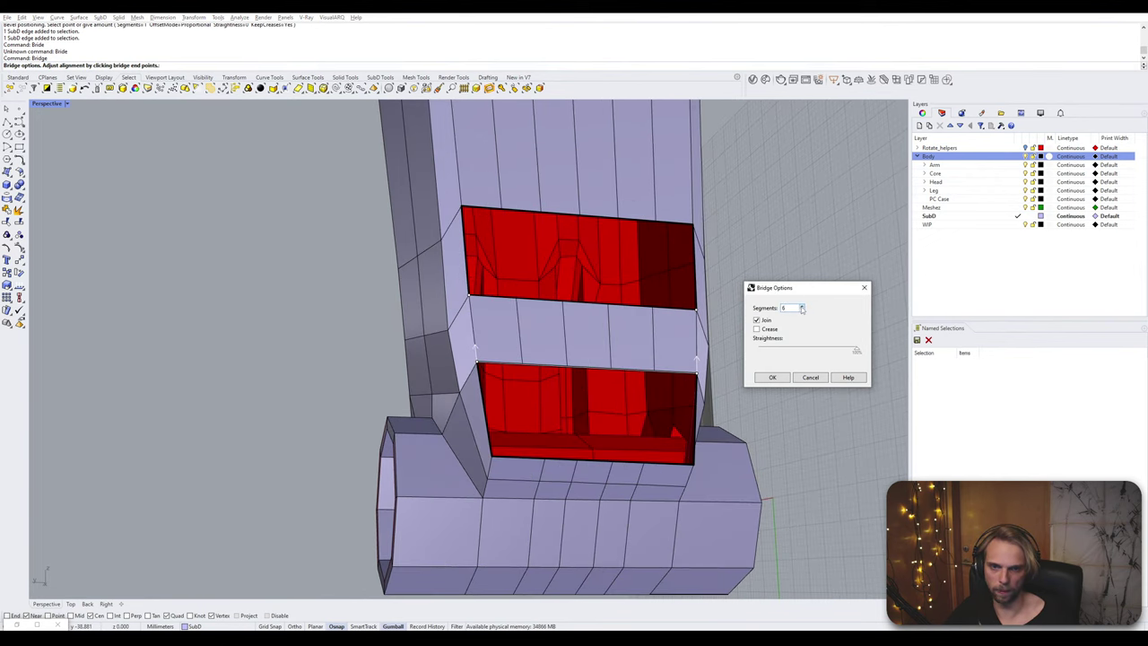
left_click(772, 377)
right_click_drag(656, 336, 652, 418, "shift")
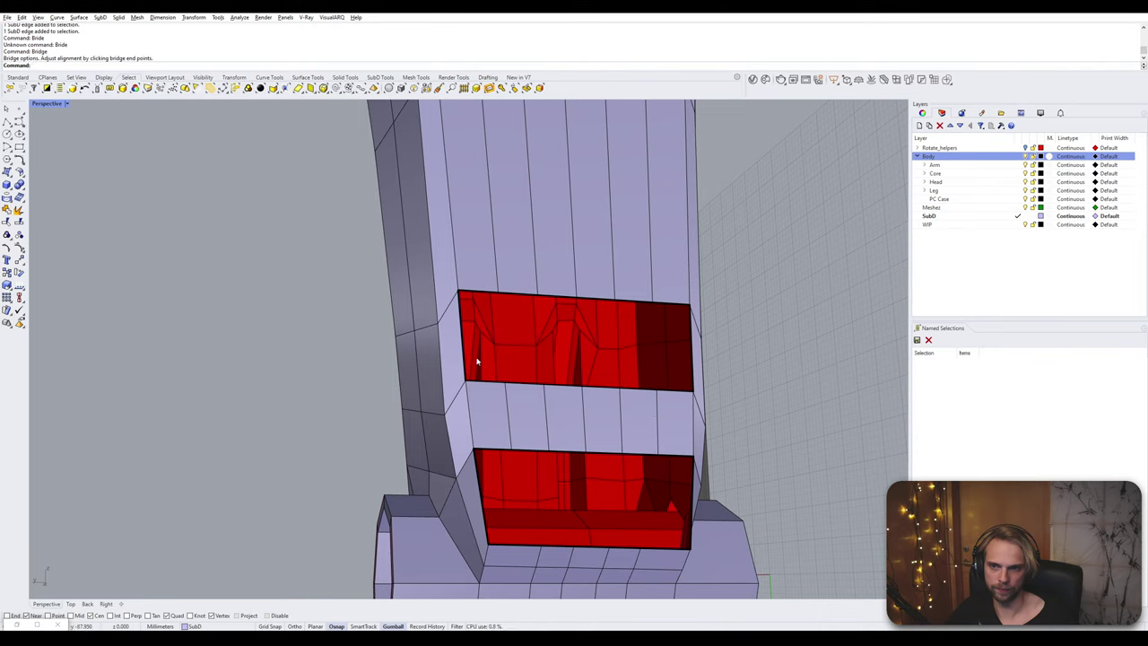
- Bridge the upper hole's top and bottom edges with a single segment
double_click(489, 384)
left_click(457, 359, "ctrl")
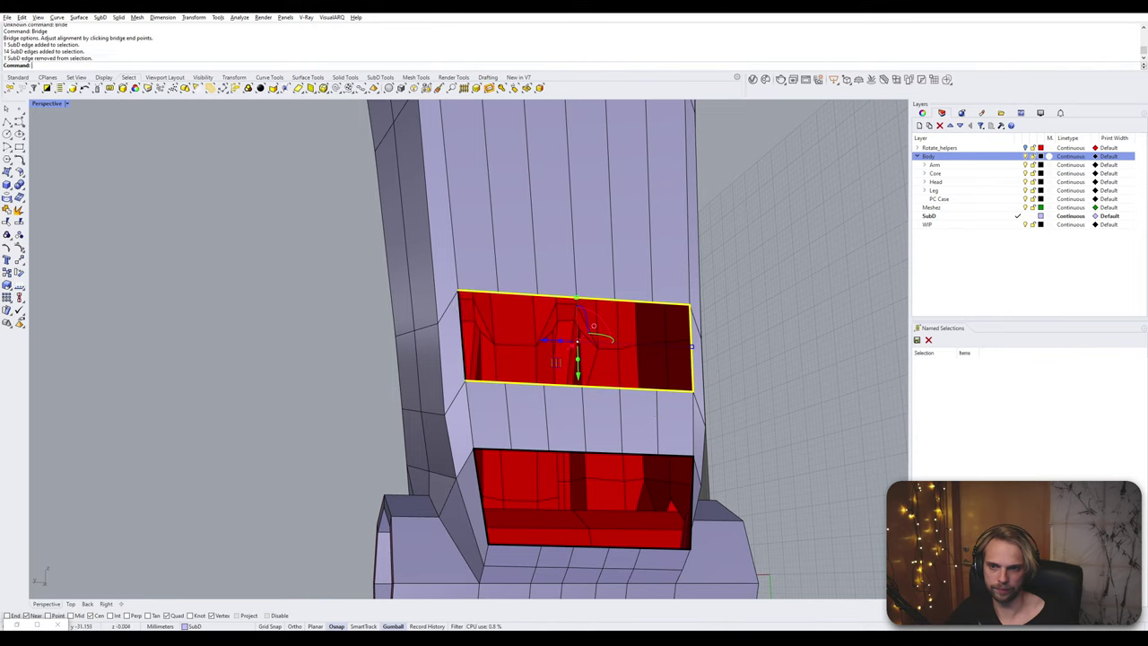
left_click(687, 363, "ctrl")
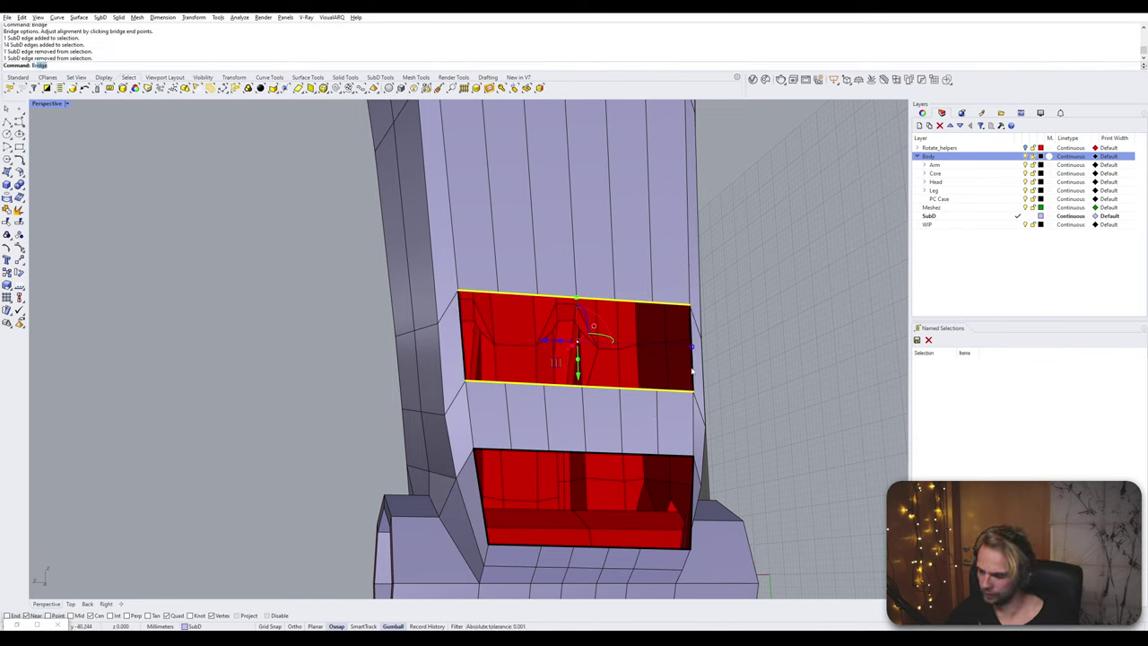
key("Return")
left_click(802, 310)
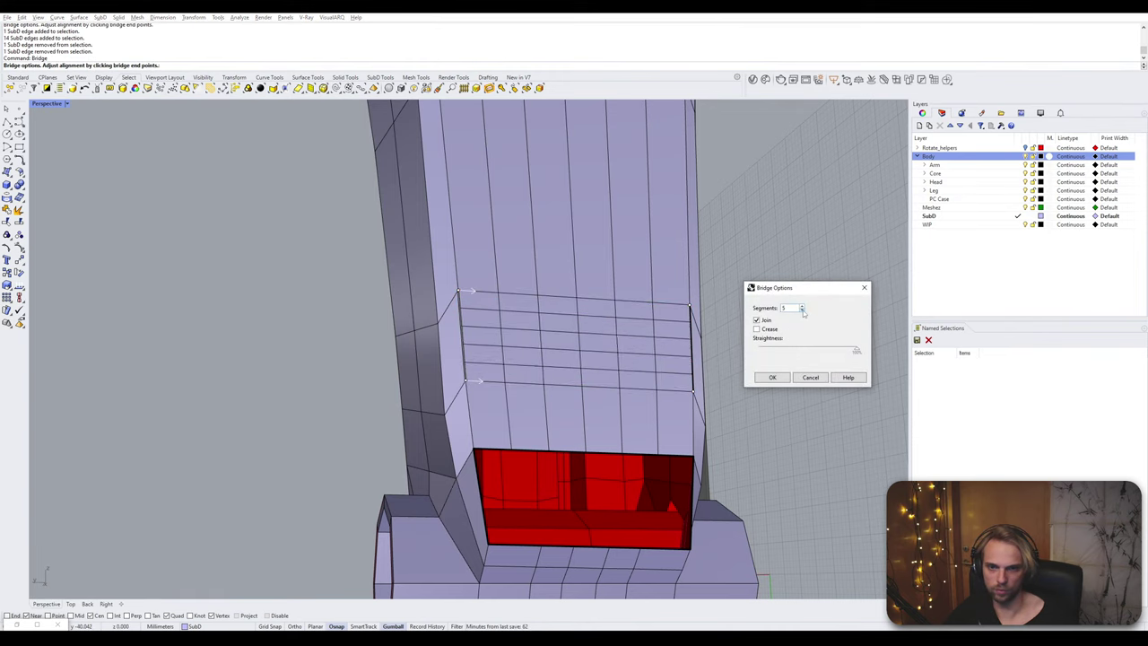
left_click(802, 310)
left_click(802, 310)
left_click(801, 310)
left_click(801, 310)
left_click(771, 380)
right_click_drag(762, 395, 666, 397)
left_click(463, 388)
- Try out edge selections around the remaining opening before clearing them
double_click(464, 386, "ctrl+shift")
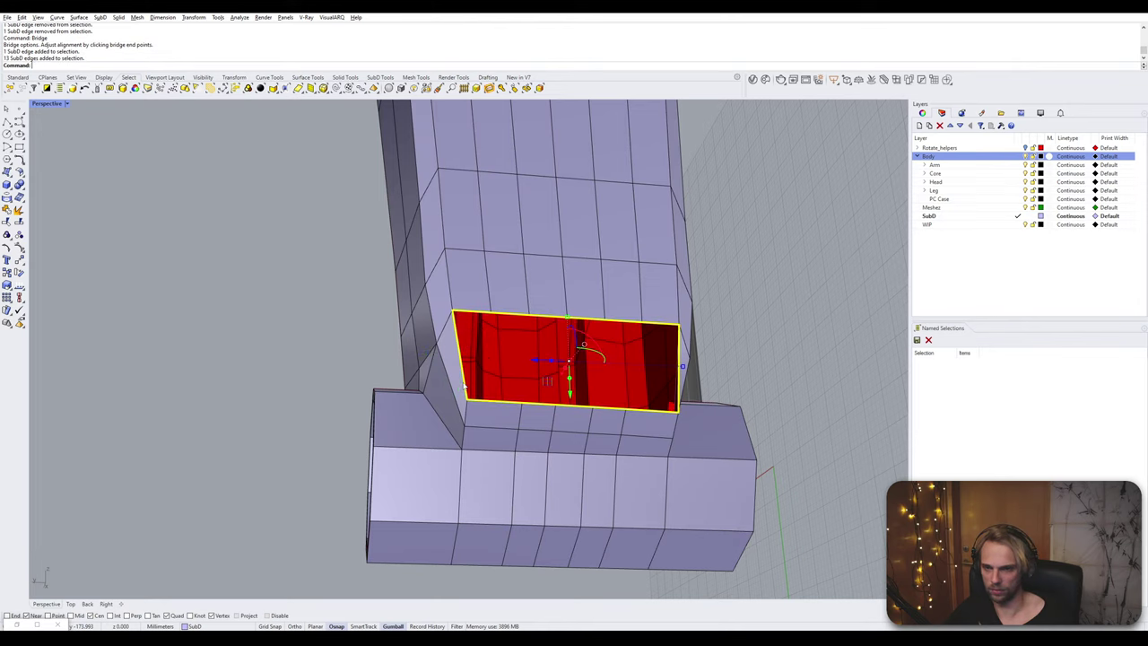
left_click(463, 385, "ctrl")
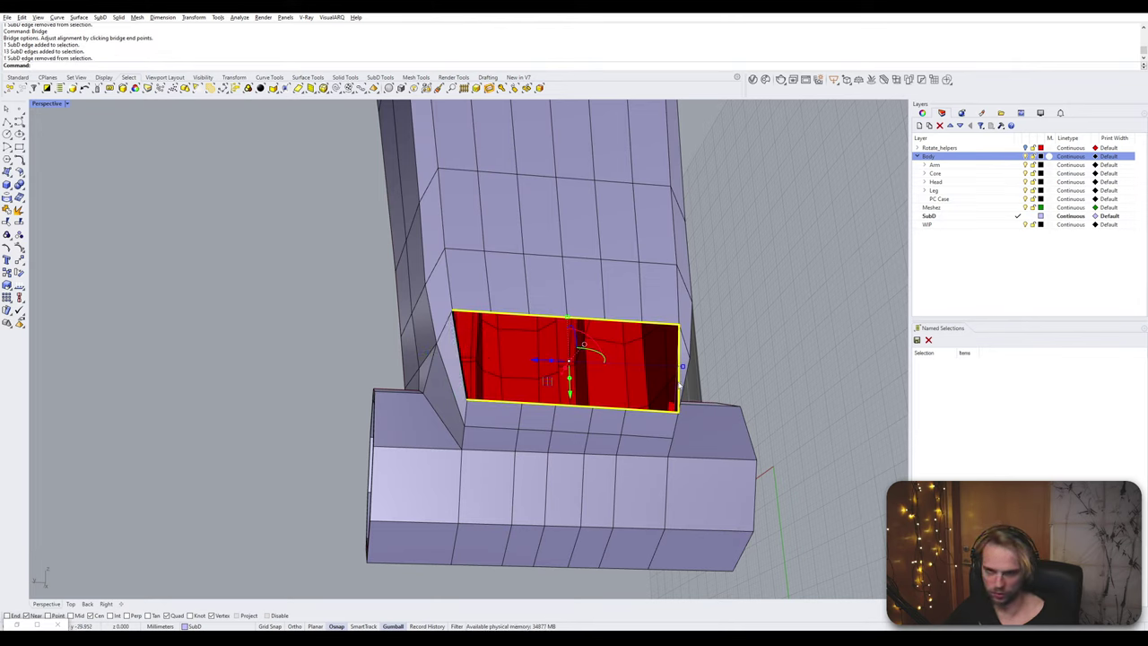
left_click(679, 385, "ctrl")
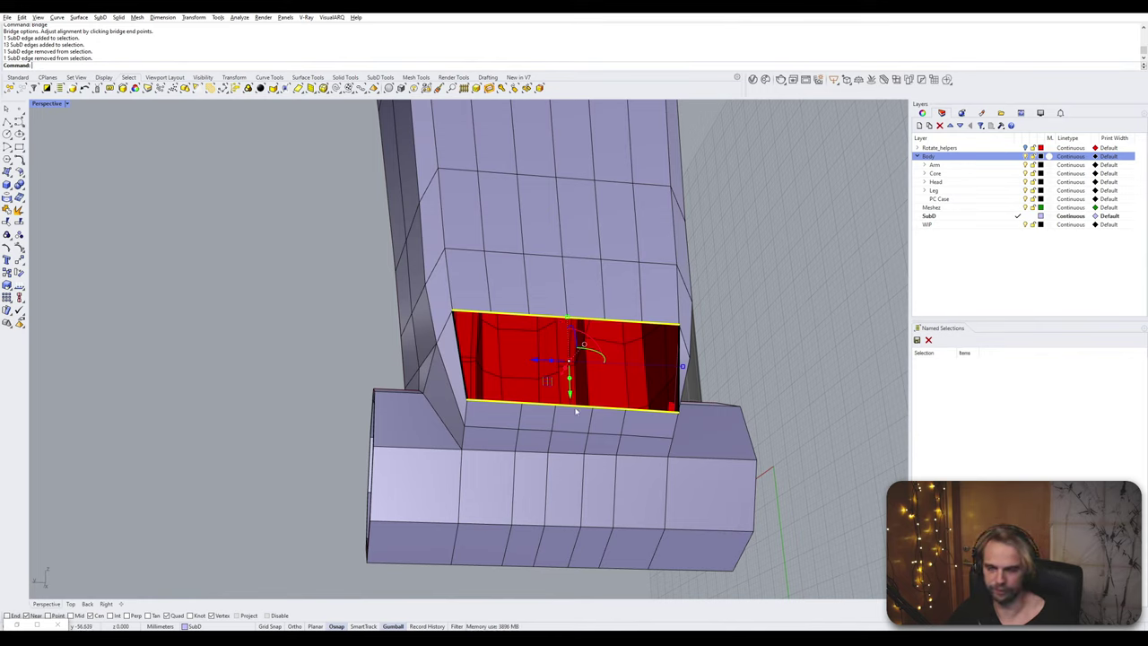
left_click(789, 371)
left_click(470, 313, "ctrl+shift")
left_click(518, 315, "ctrl+shift")
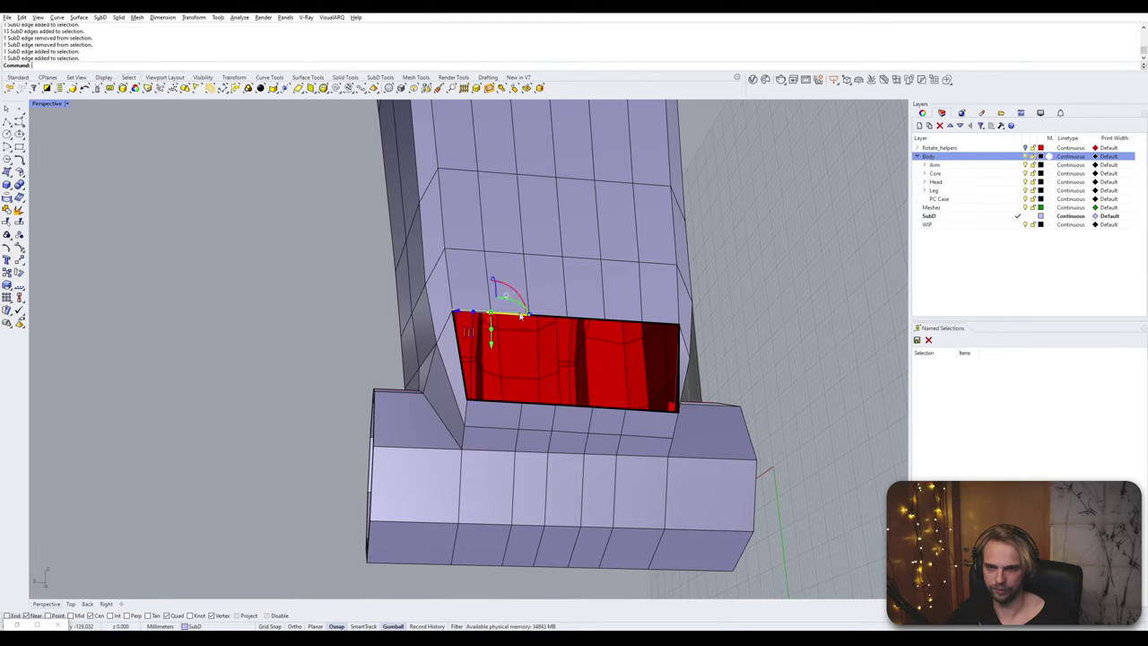
left_click(549, 317, "ctrl+shift")
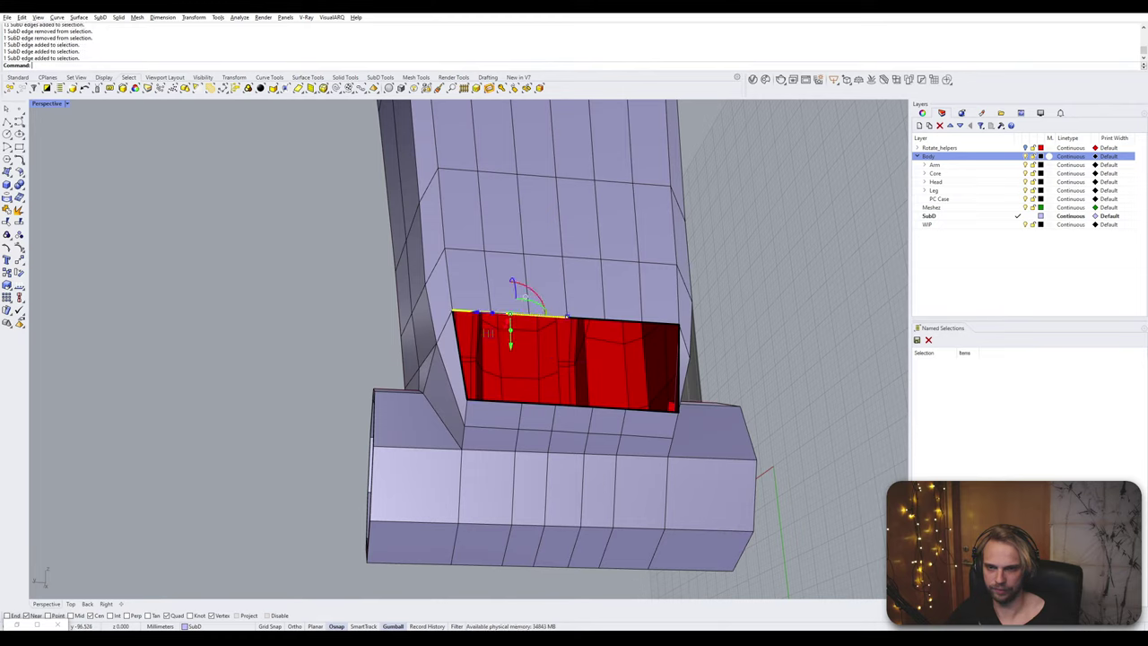
left_click(503, 404, "shift")
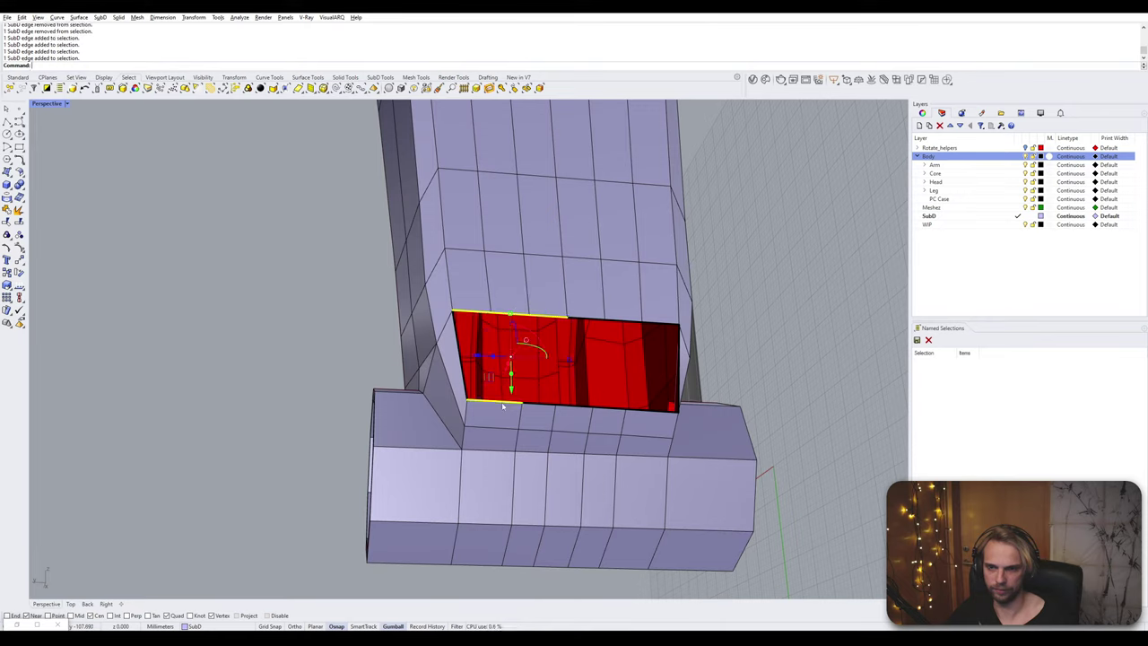
left_click(575, 408, "shift")
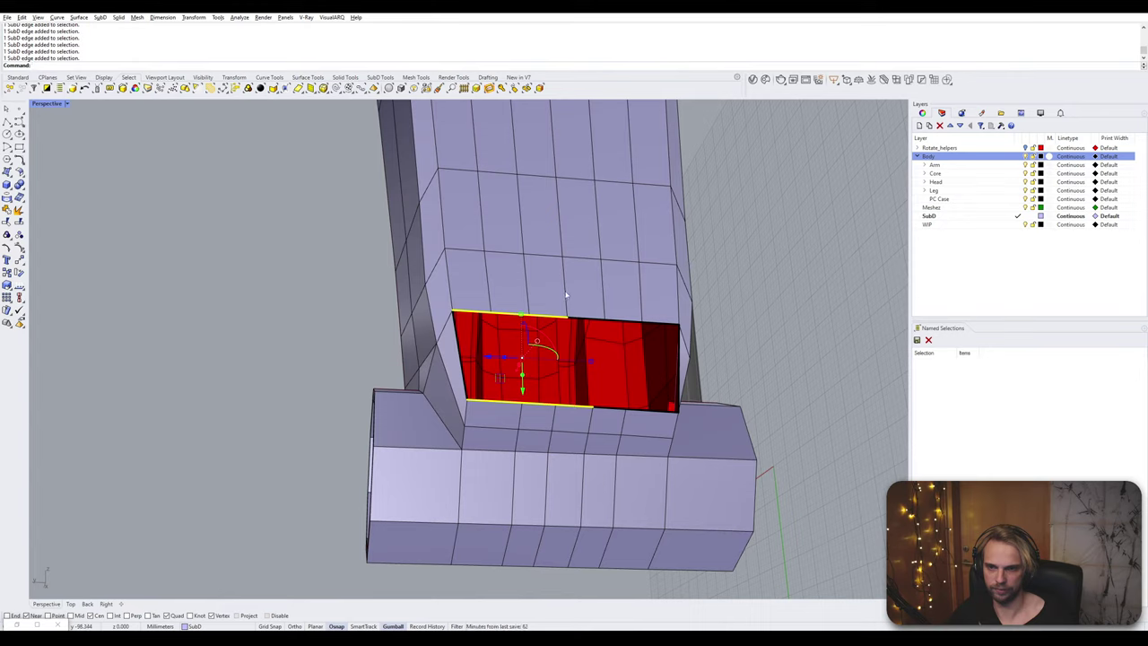
key("Escape")
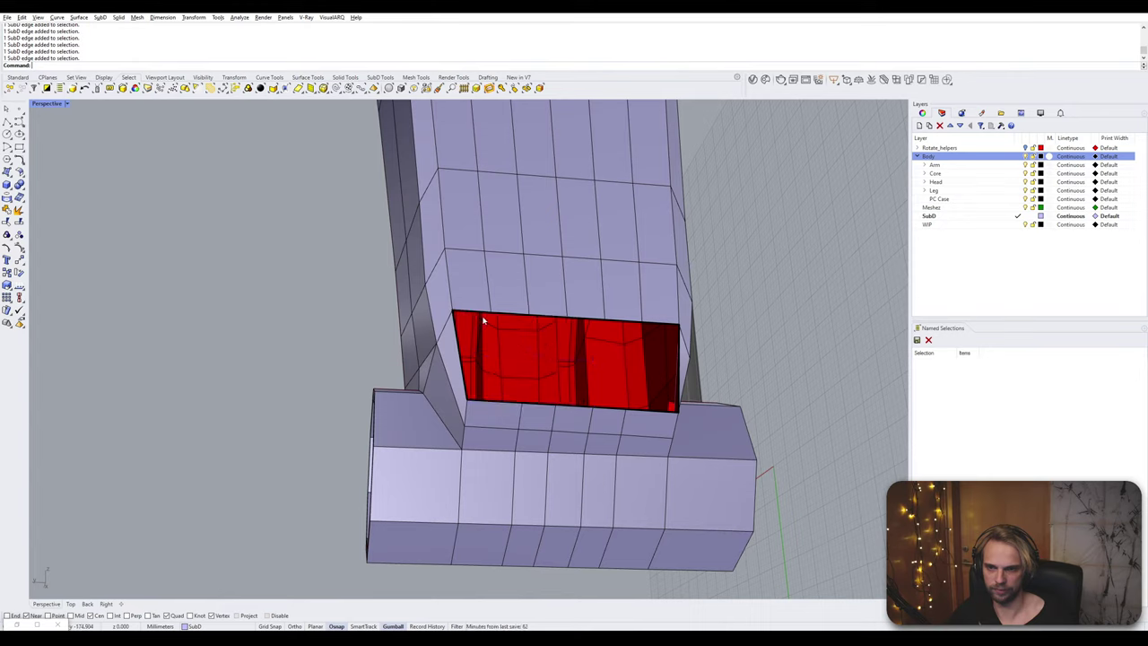
- Bridge the top and bottom edges across the opening's left part
left_click(475, 313)
left_click(525, 318)
left_click(540, 408, "shift")
type("Bridge")
key("Return")
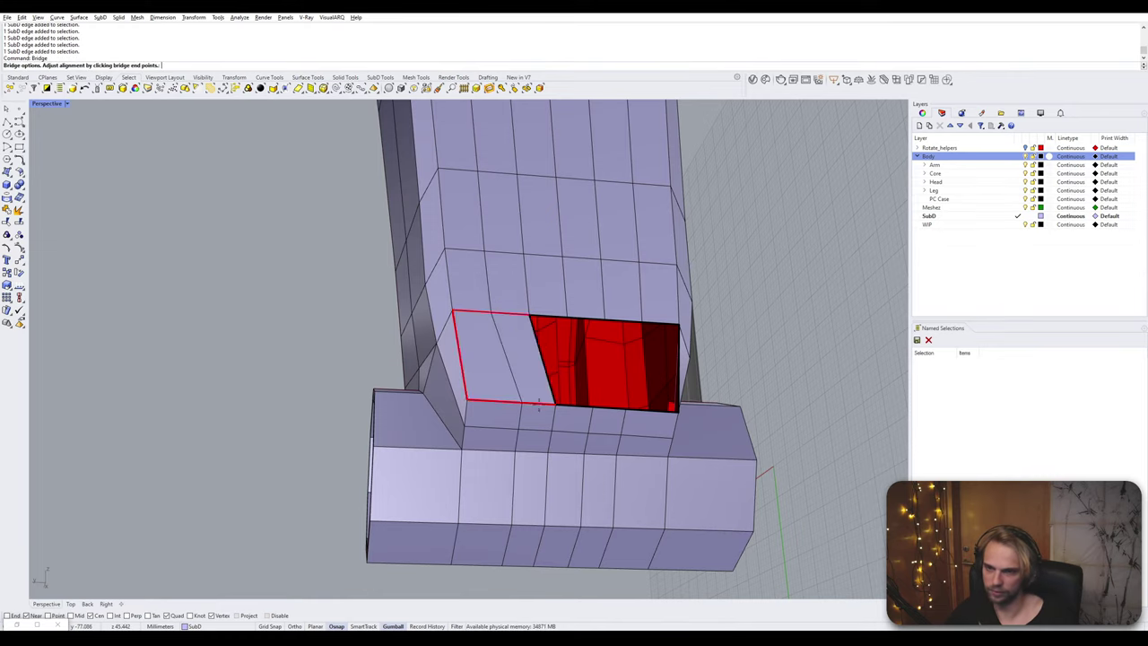
key("Return")
- Bridge further matching top and bottom edge pairs across the opening
left_click(620, 409)
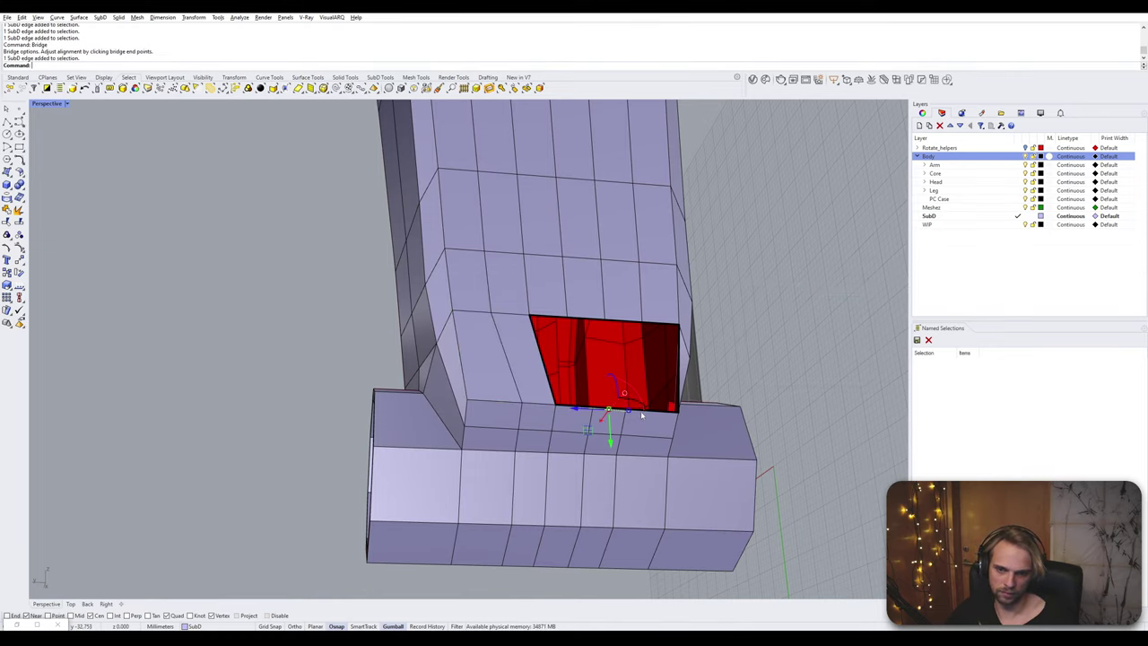
scroll(508, 369, "up", 5)
scroll(508, 369, "down", 3)
left_click(509, 369)
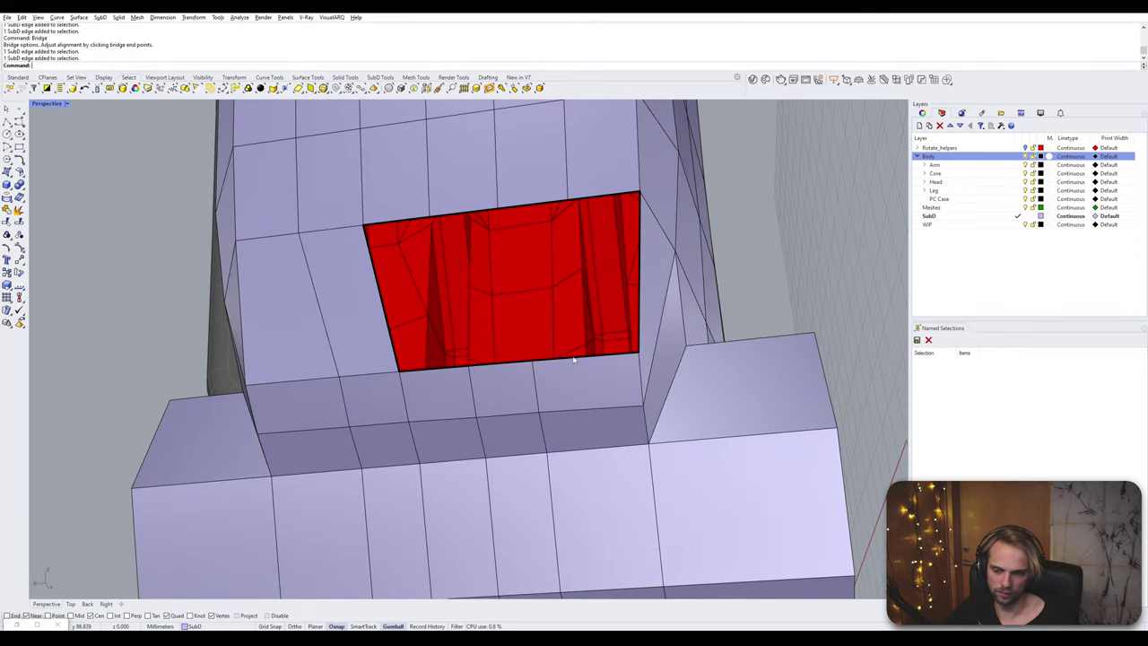
scroll(566, 335, "up", 3)
left_click(536, 308)
left_click(603, 299)
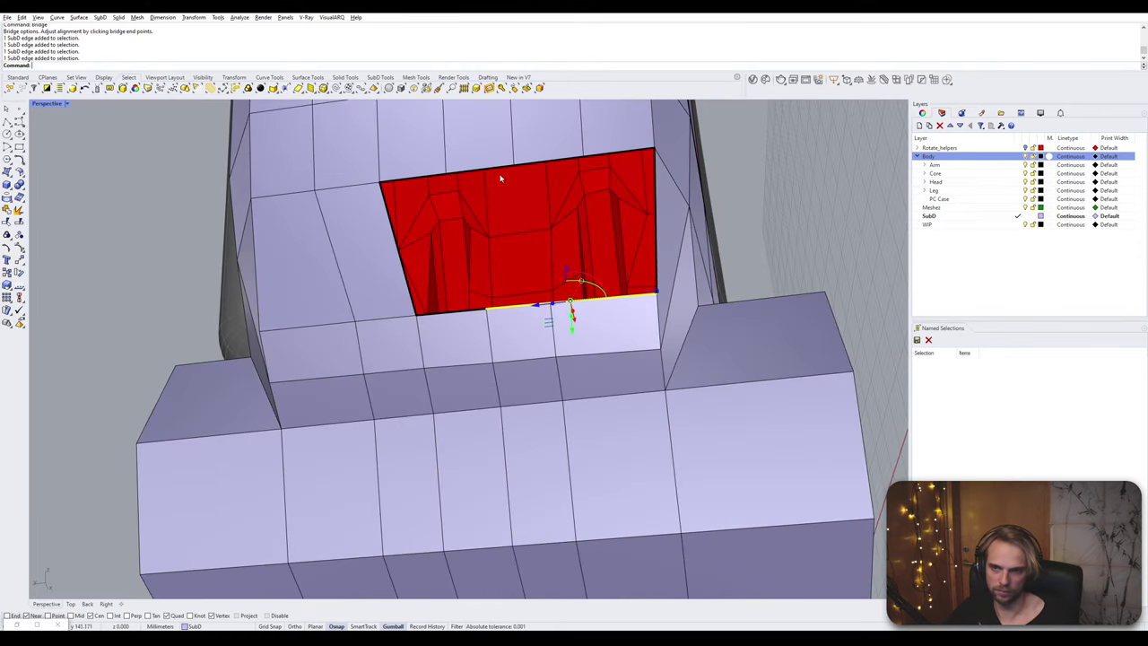
left_click(518, 165)
left_click(621, 152)
key("Return")
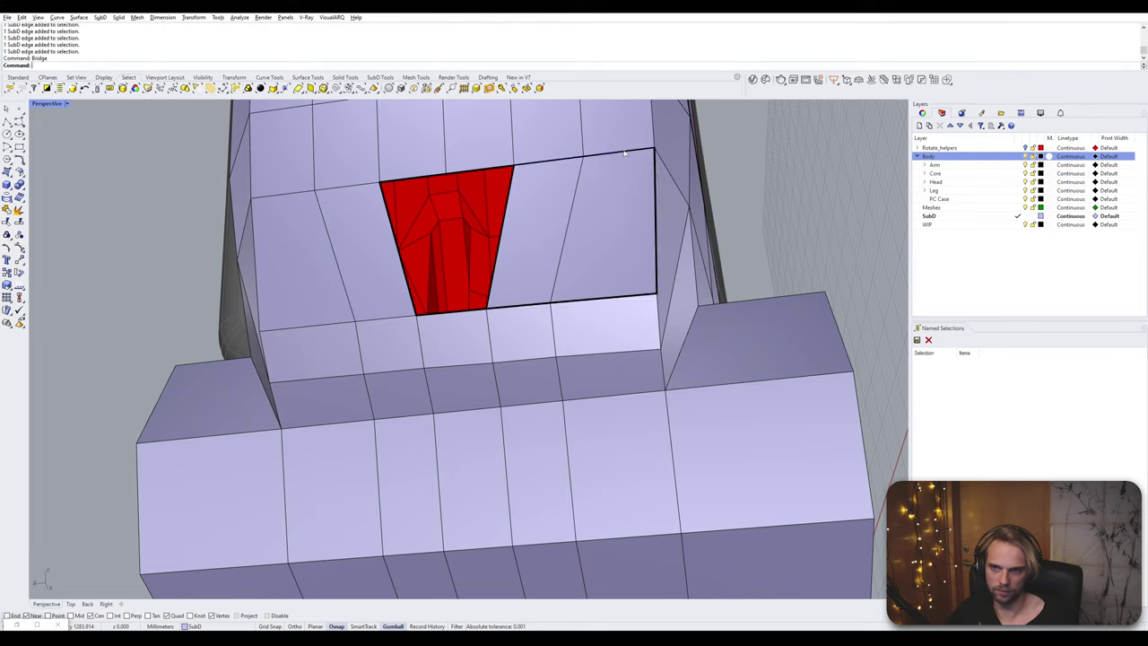
key("Return")
- Bridge the last gap's top and bottom edges and Fill the leftover triangular boundary
right_click_drag(545, 188, 484, 324)
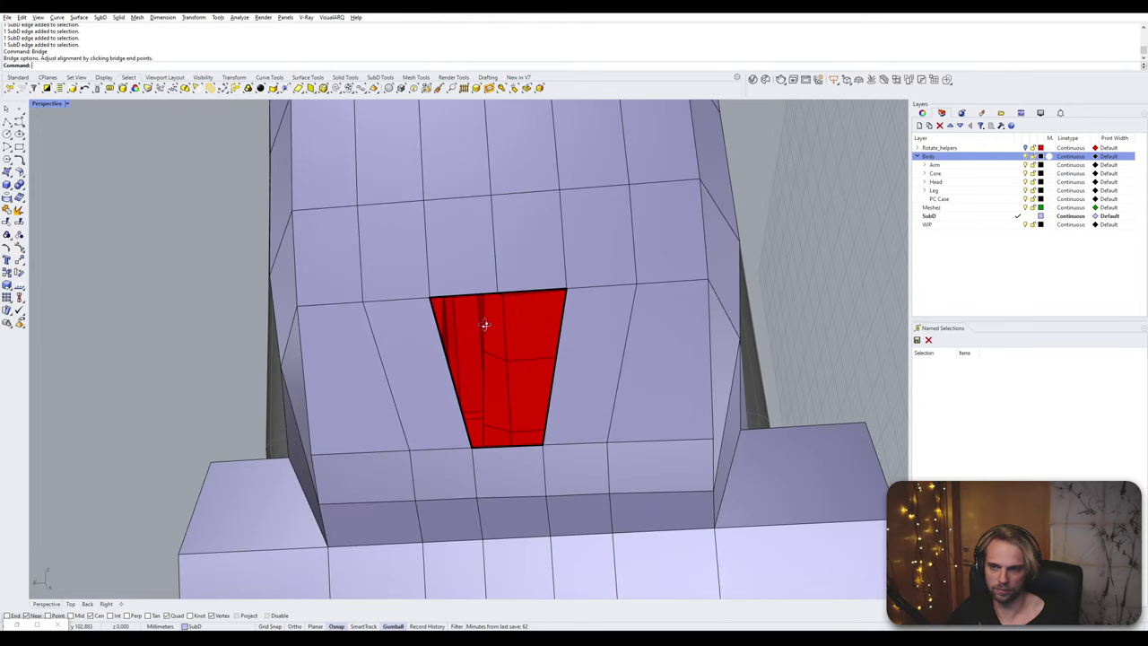
left_click(546, 291)
left_click(520, 448)
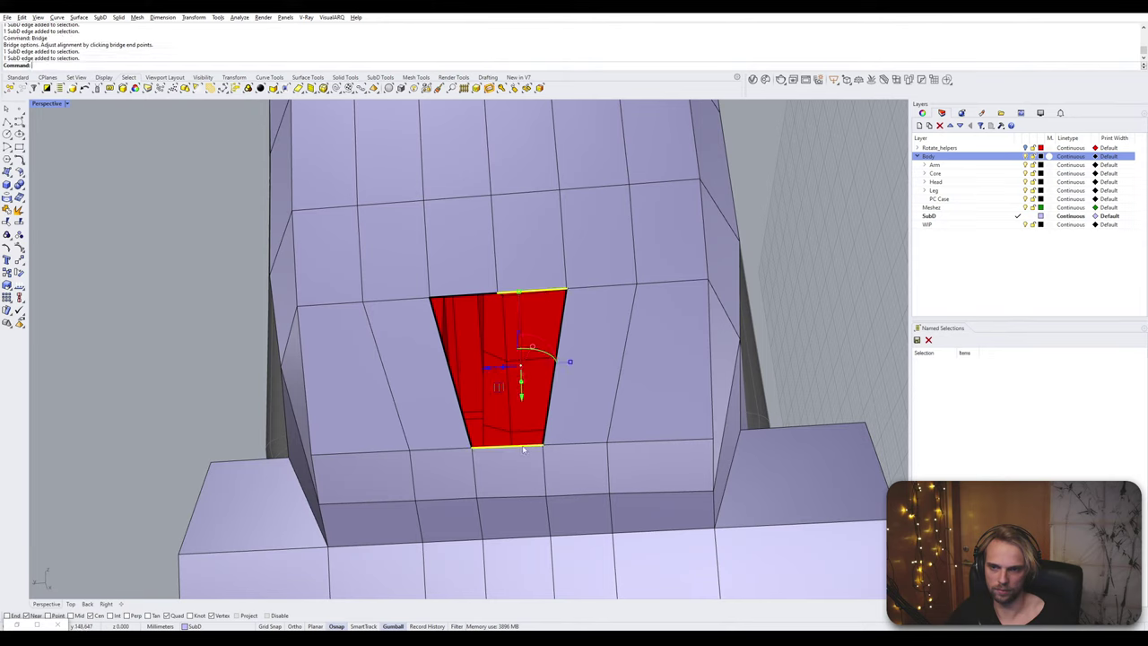
key("Return")
key("Return")
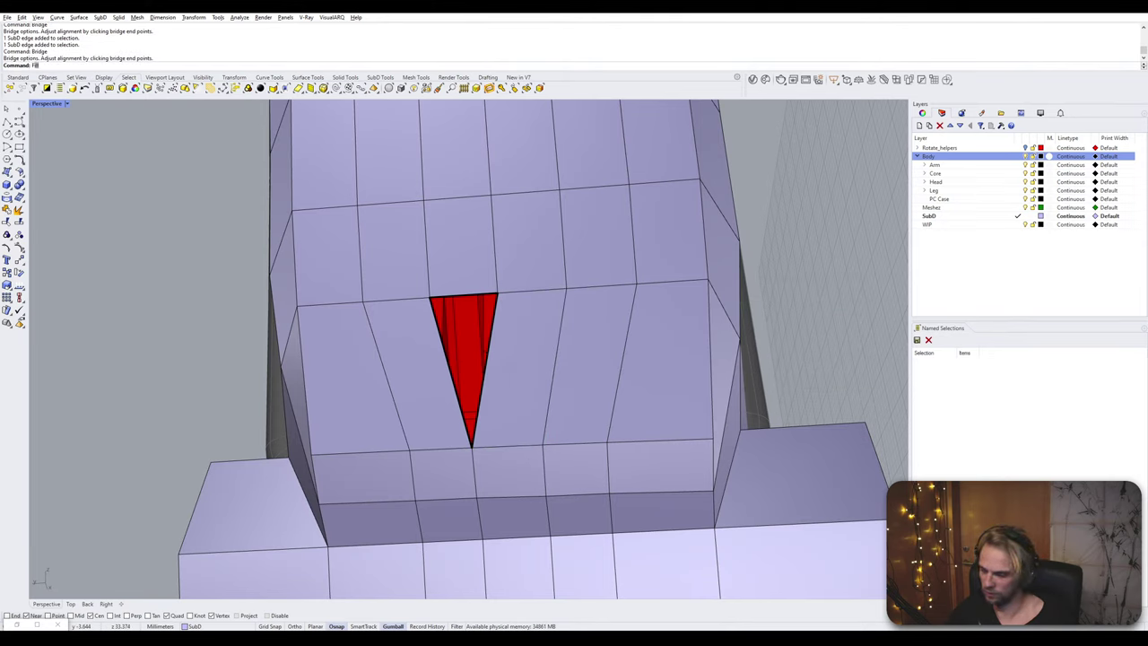
type("fill")
key("Return")
key("Return")
key("Return")
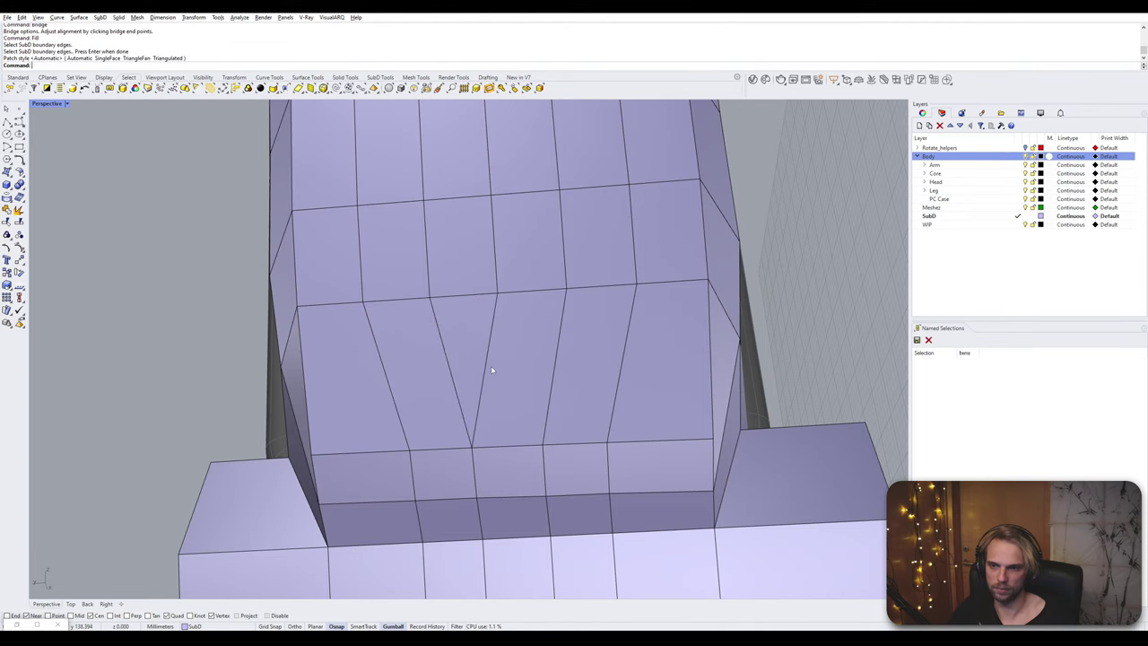
scroll(491, 365, "down", 8)
right_click_drag(479, 382, 513, 363)
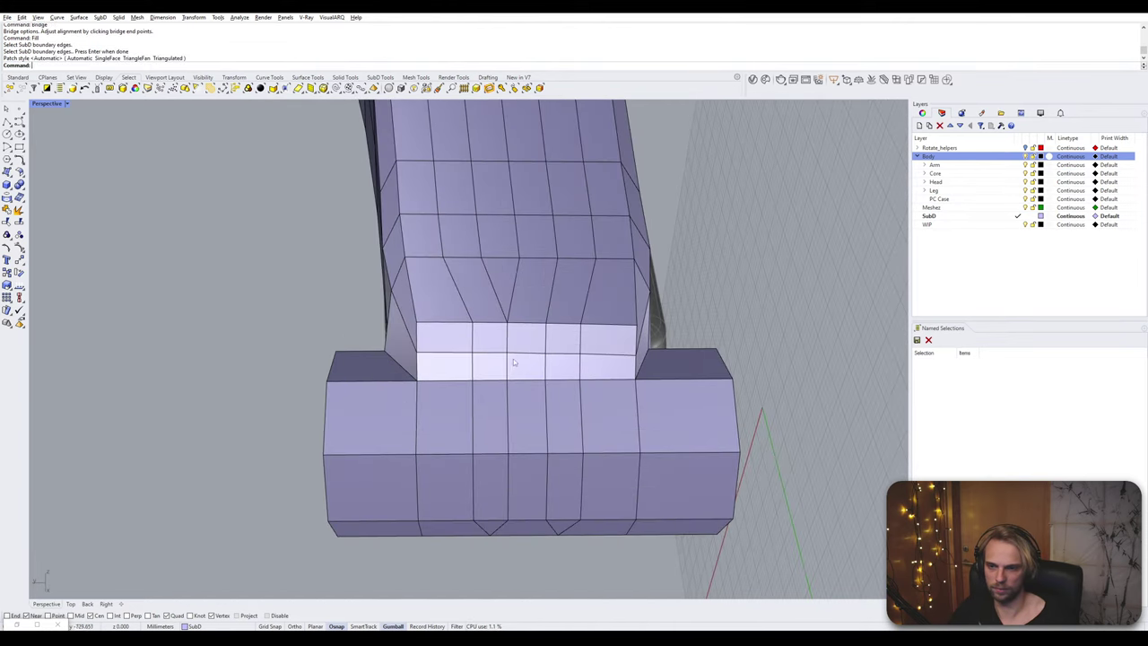
left_click(508, 344, "ctrl+shift")
scroll(507, 381, "up", 6)
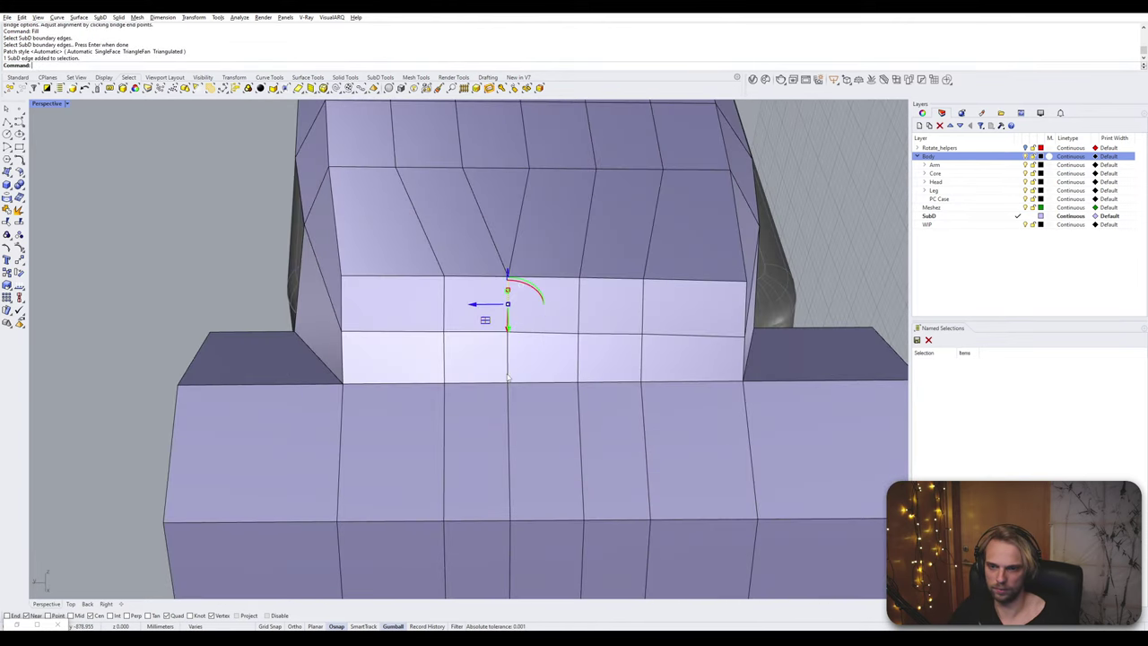
left_click(508, 363, "ctrl+shift")
left_click(510, 413, "ctrl+shift")
type("Bevel")
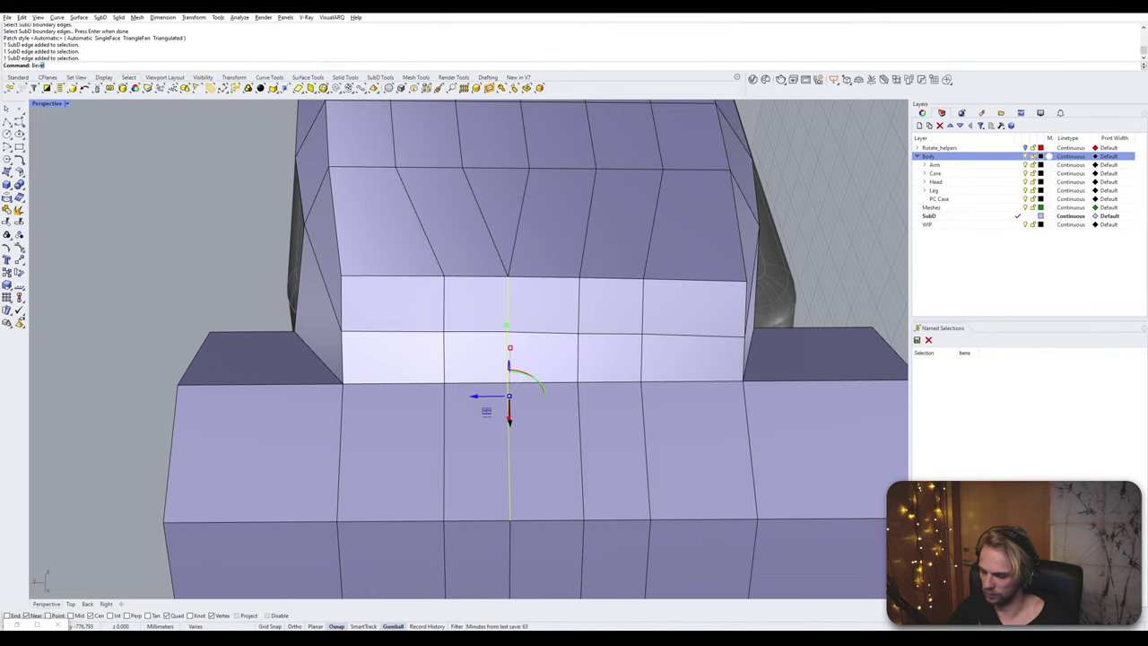
type("bevel")
key("Return")
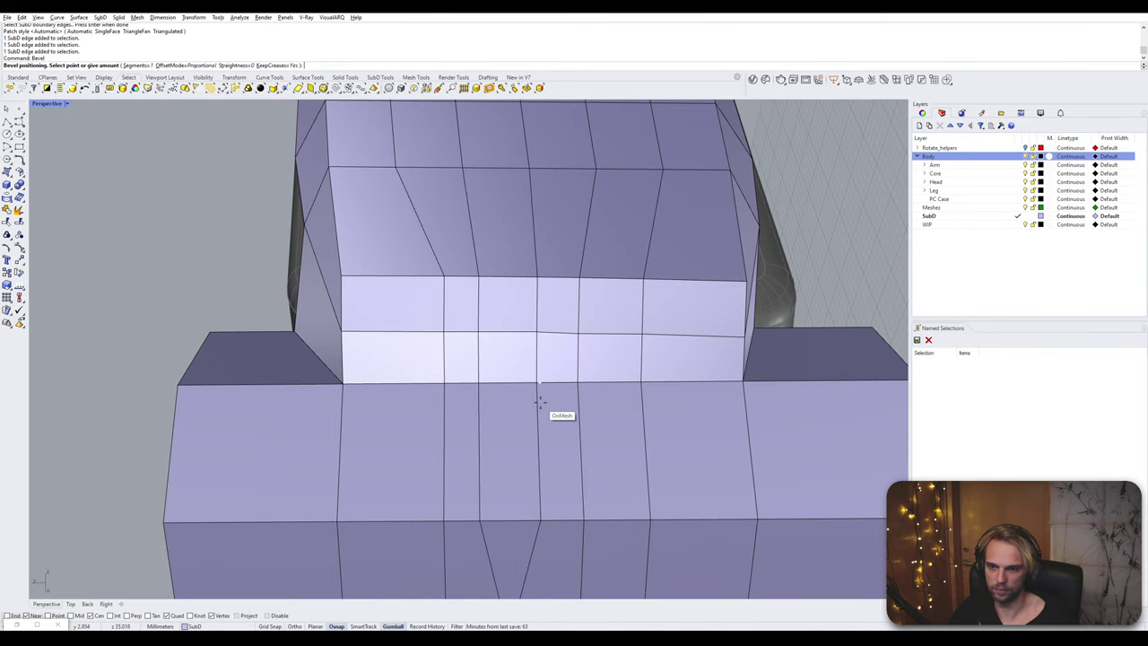
left_click(531, 401)
scroll(527, 417, "down", 5)
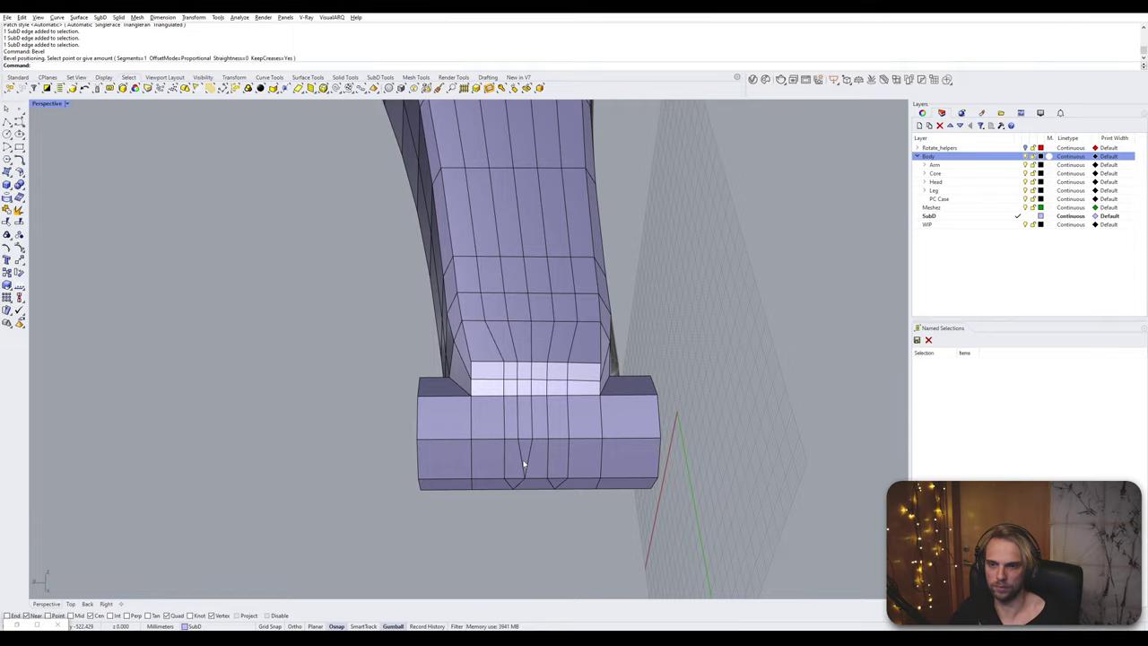
scroll(525, 463, "down", 1)
key("Tab")
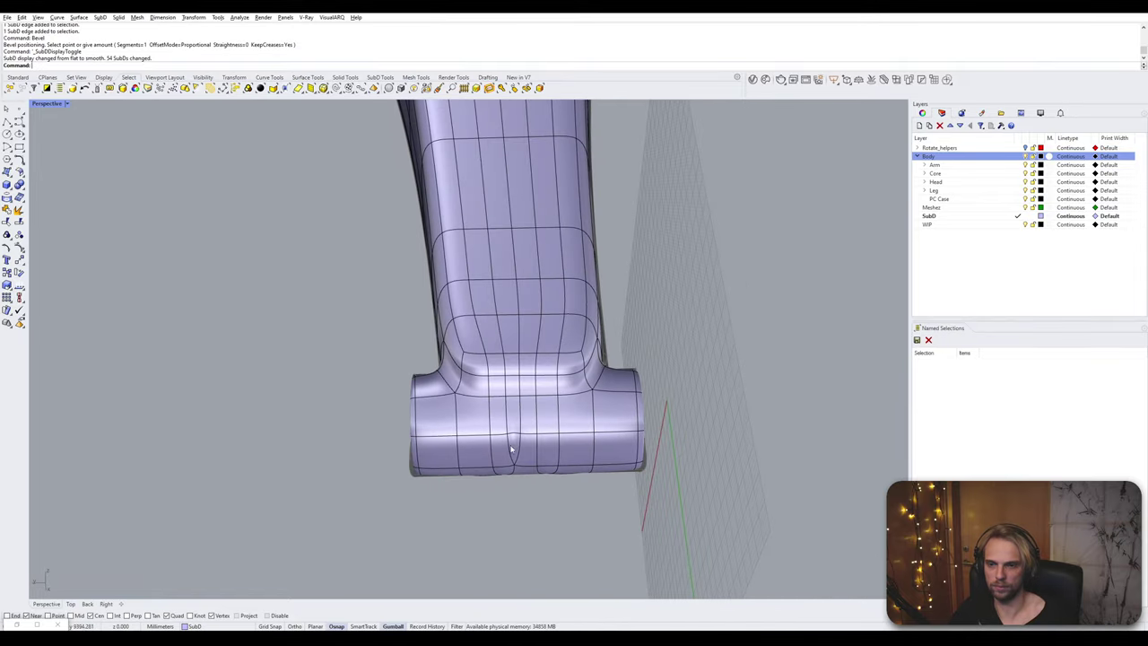
scroll(520, 436, "up", 3)
key("ctrl+z")
right_click_drag(547, 406, 509, 452)
scroll(592, 476, "down", 3)
scroll(509, 452, "up", 5)
key("Tab")
- Bevel the inner and outer edge loops of both octagonal openings at 0.5
scroll(493, 435, "up", 4)
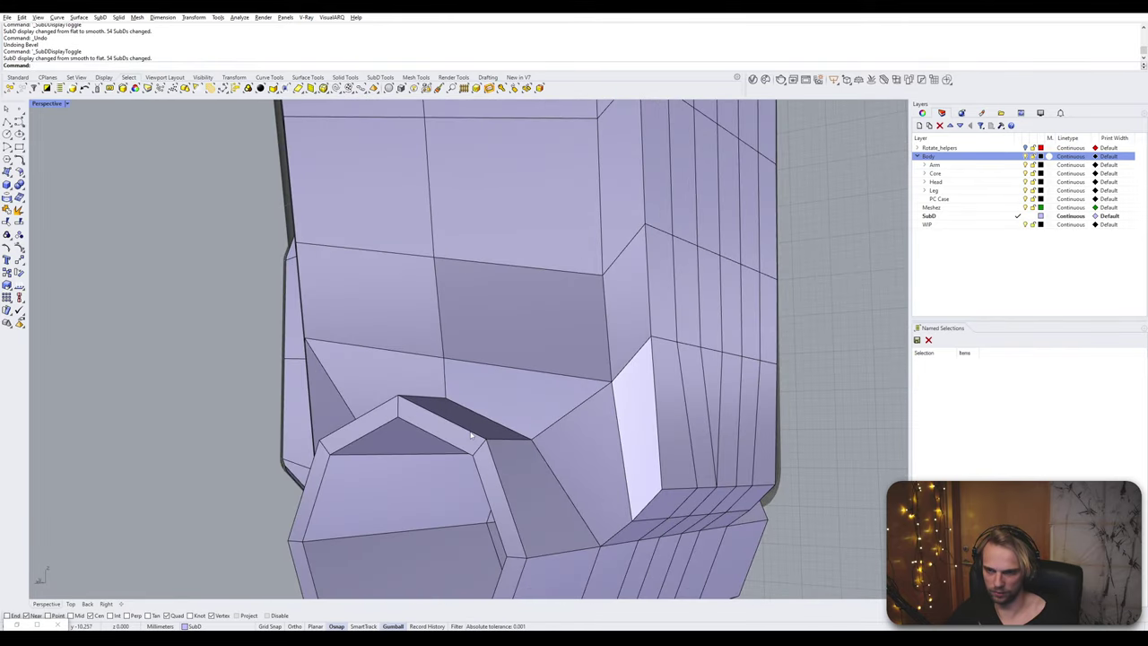
double_click(459, 427, "ctrl+shift")
left_click(461, 448, "ctrl+shift")
double_click(462, 450, "ctrl+shift")
right_click_drag(622, 476, 504, 409)
double_click(502, 403, "ctrl+shift")
double_click(508, 418, "shift")
type("Bevel")
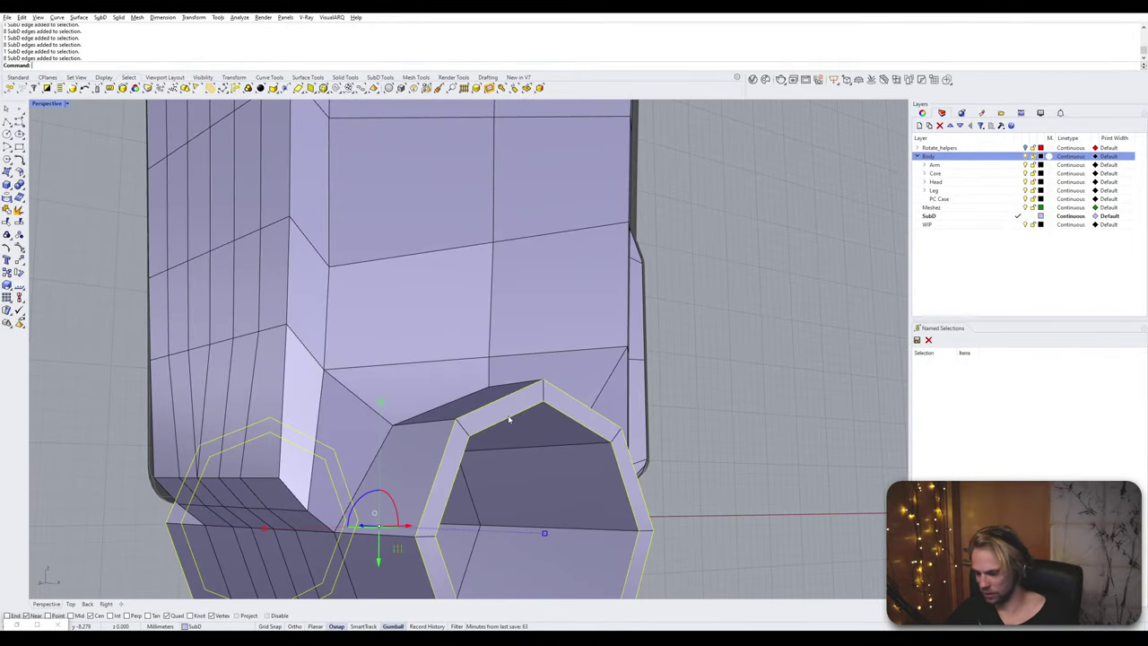
key("Return")
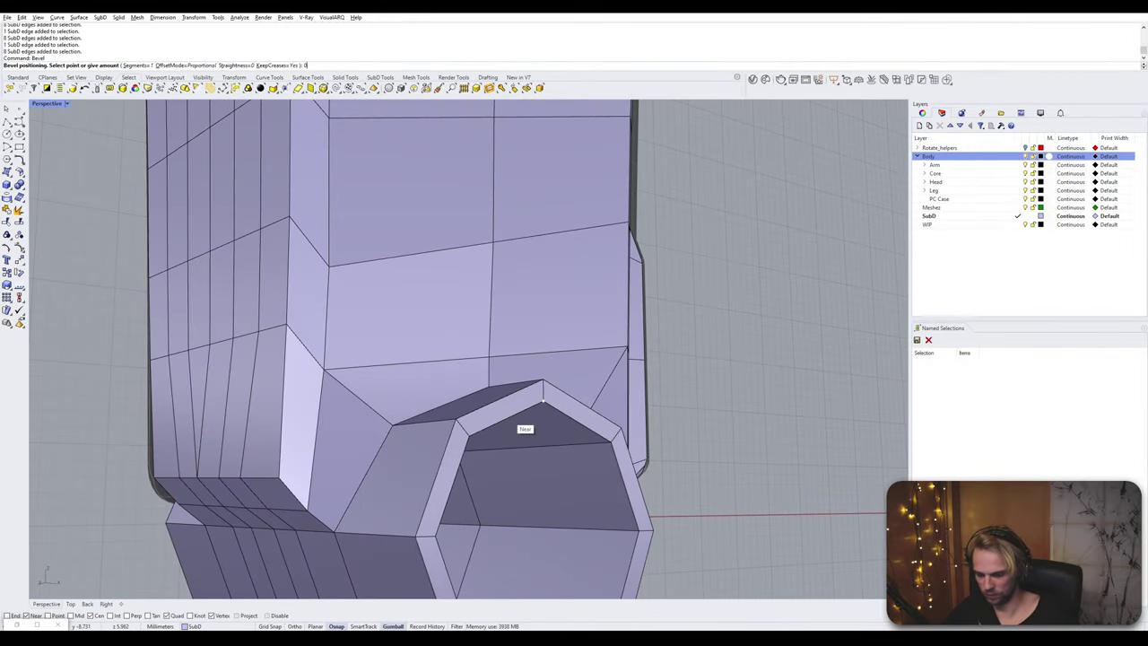
key("Return")
- Preview the 0.5 bevel in smooth display, then undo it
key("Tab")
scroll(504, 419, "down", 4)
right_click_drag(487, 422, 502, 428)
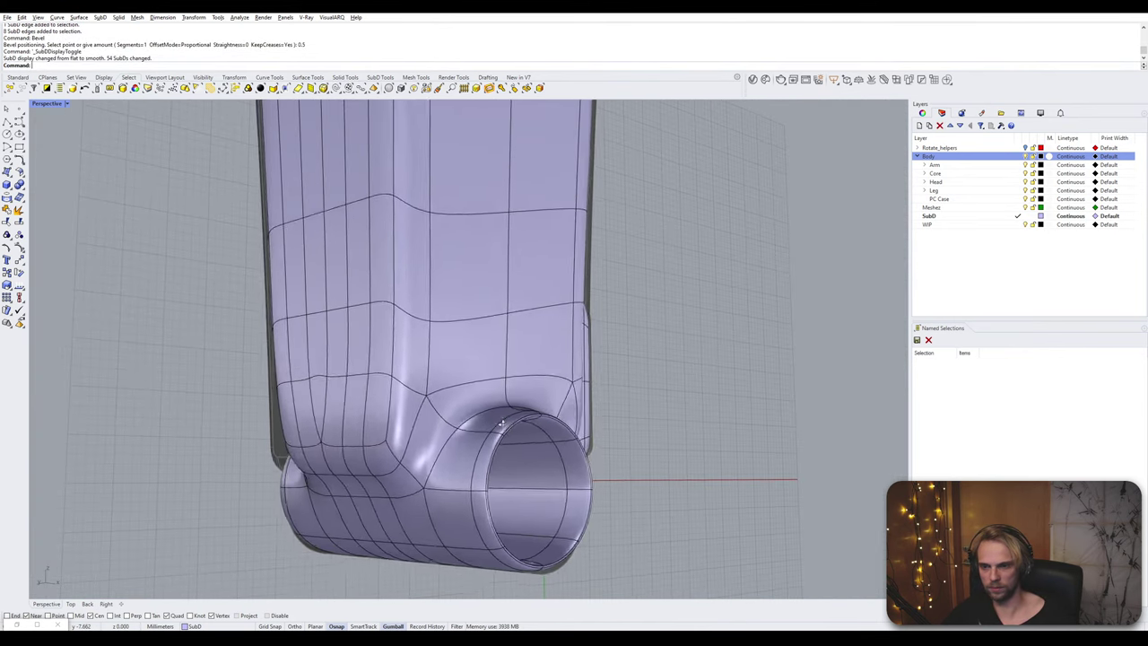
key("Tab")
scroll(502, 428, "up", 4)
key("ctrl+z")
- Reselect the inner and outer edge loops of both octagonal openings
double_click(504, 422)
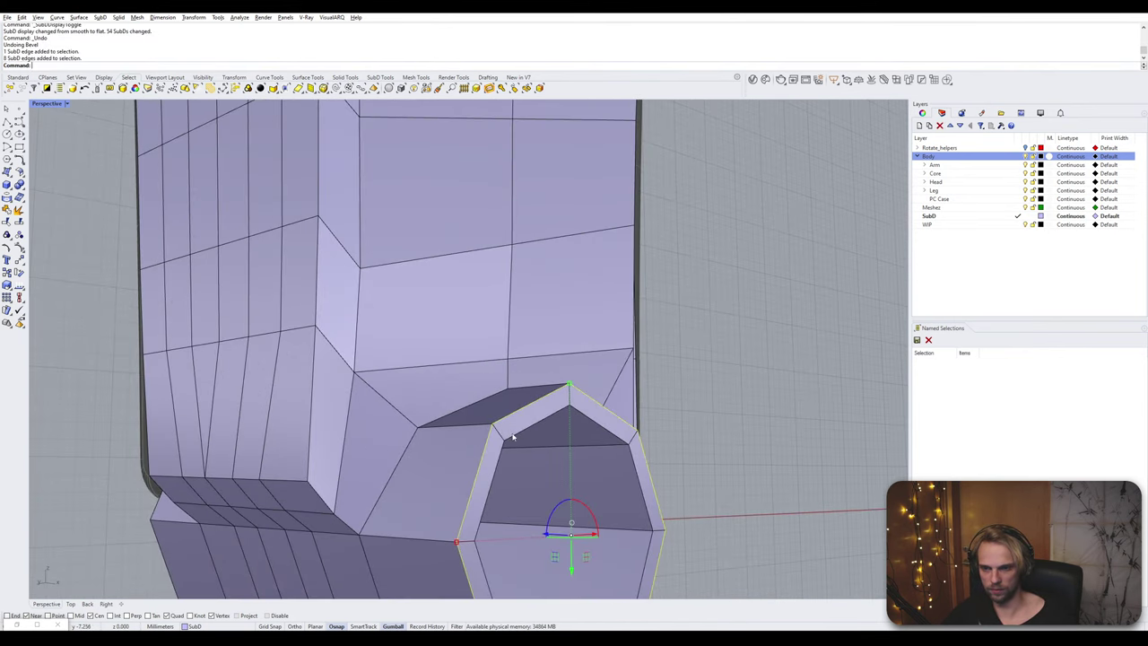
right_click_drag(507, 436, 399, 469)
double_click(410, 455, "ctrl+shift")
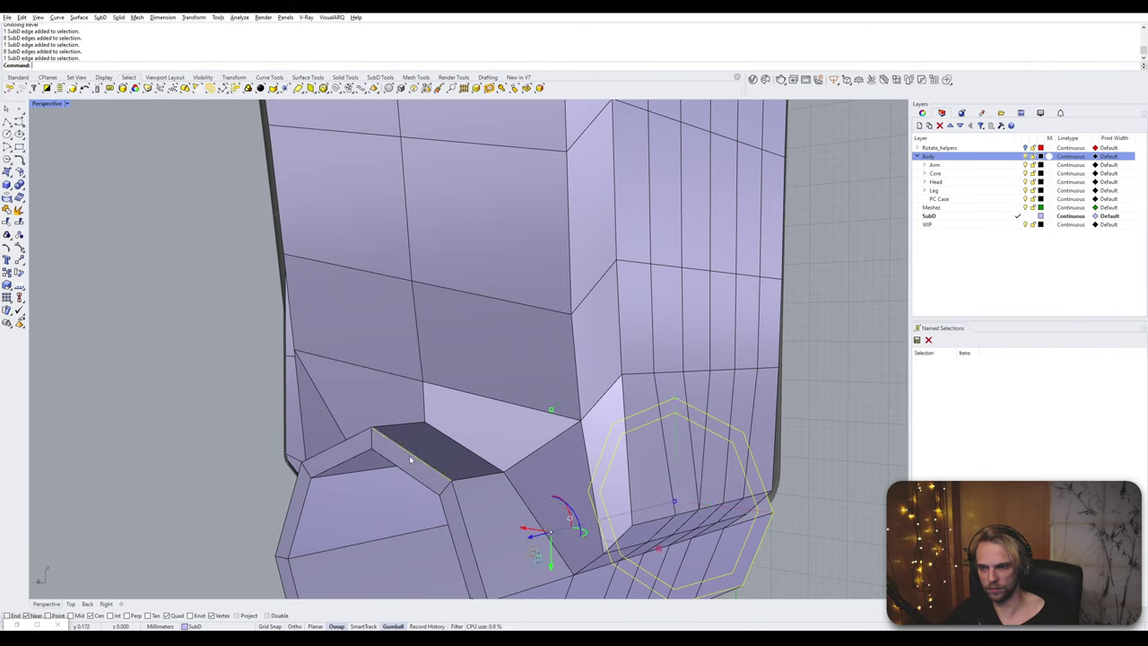
left_click(401, 471, "ctrl+shift")
left_click(385, 482, "ctrl+shift")
double_click(405, 470)
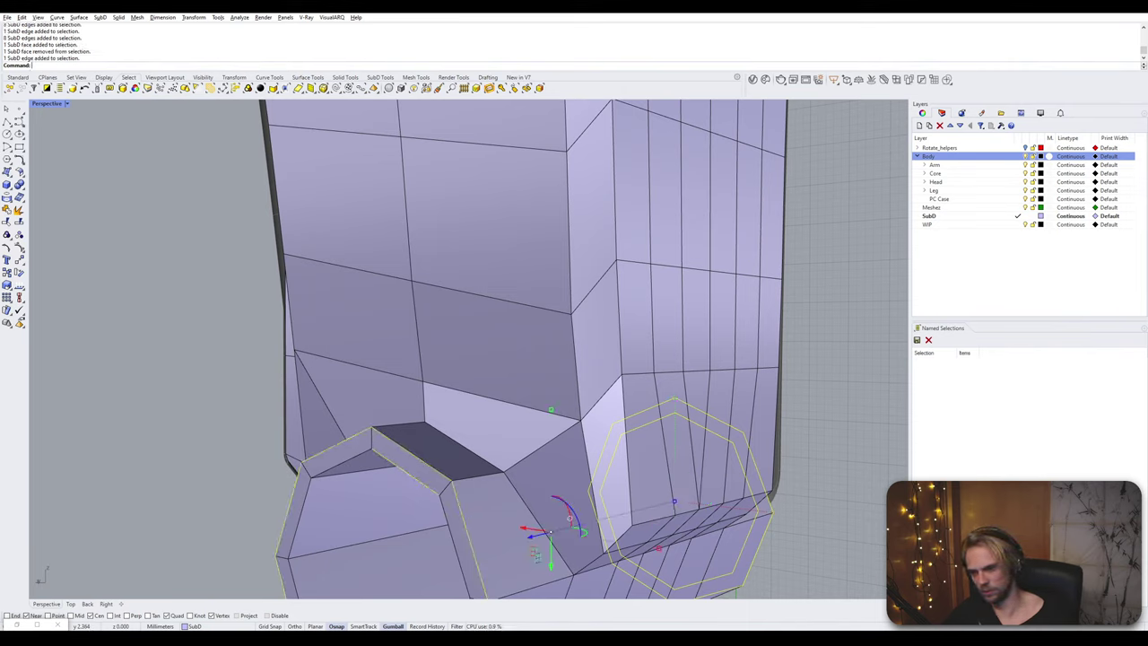
- Bevel the selected loops by 0.2 and view the leg in smooth display
type("Beve")
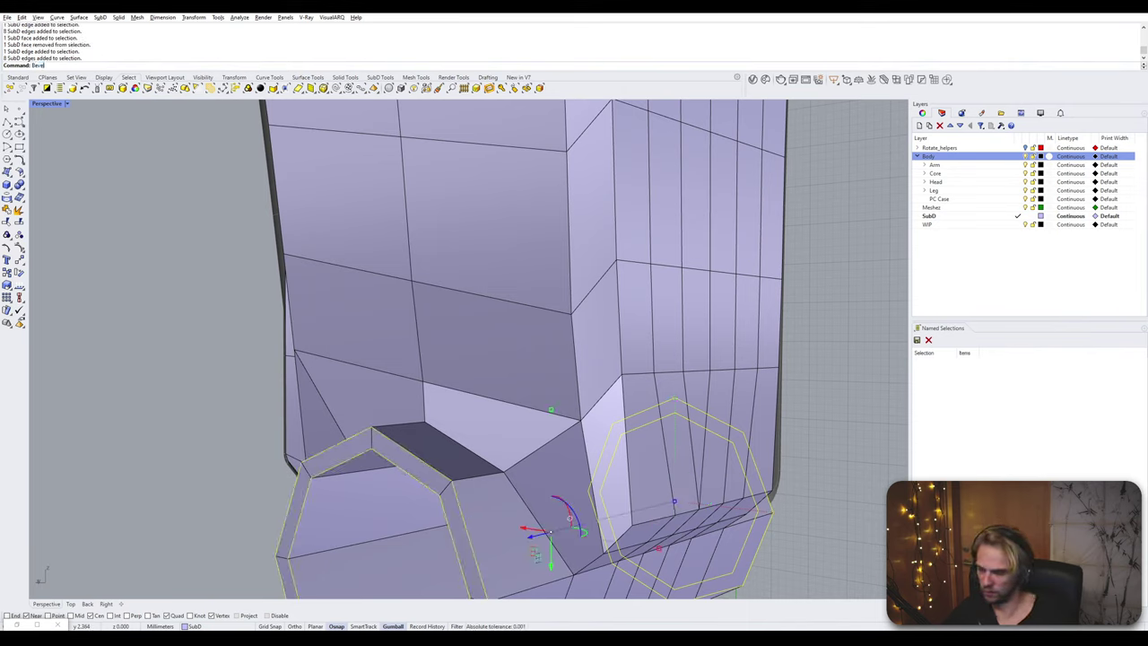
type("l")
key("Return")
key("Return")
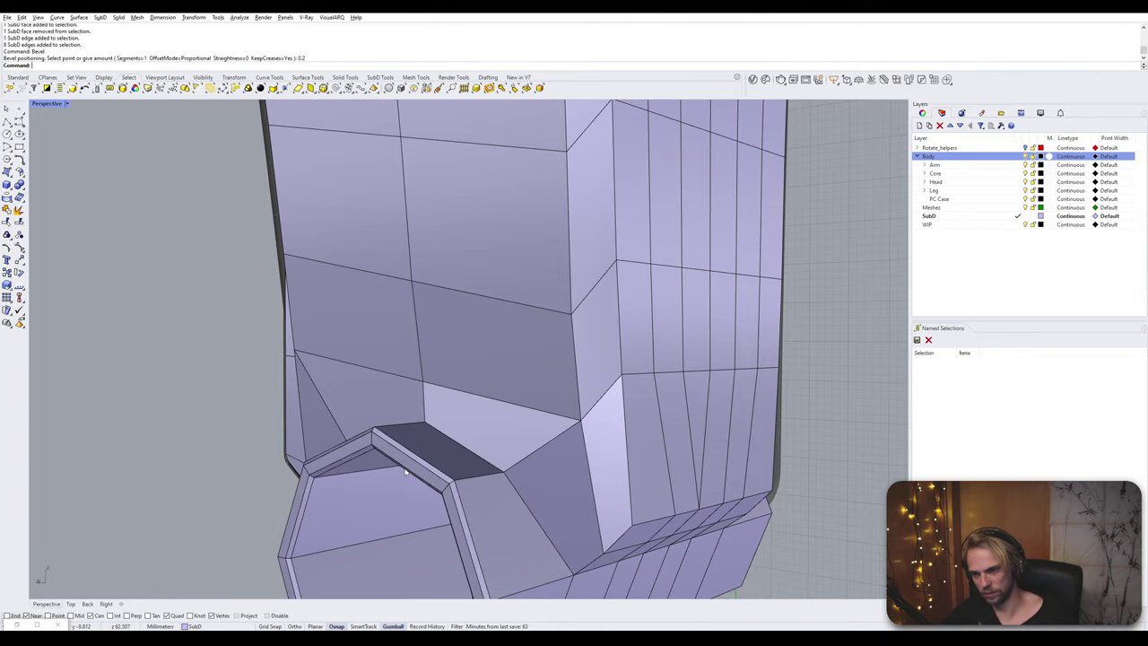
key("Tab")
scroll(405, 471, "down", 4)
right_click_drag(405, 471, 296, 456)
scroll(466, 459, "down", 10)
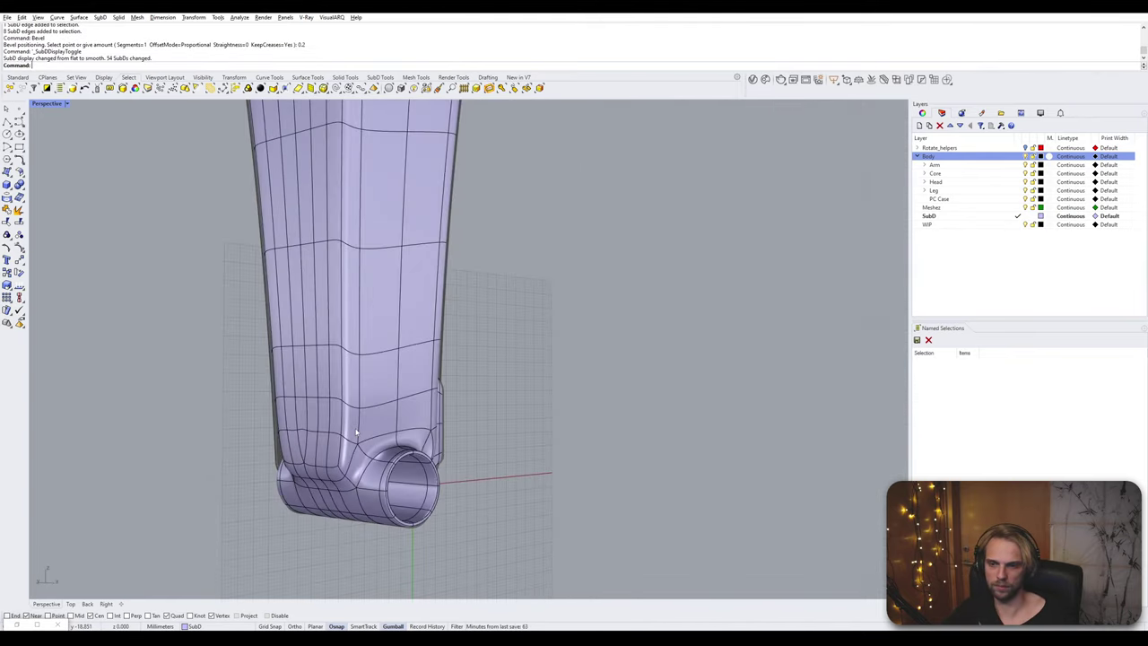
scroll(448, 556, "up", 3)
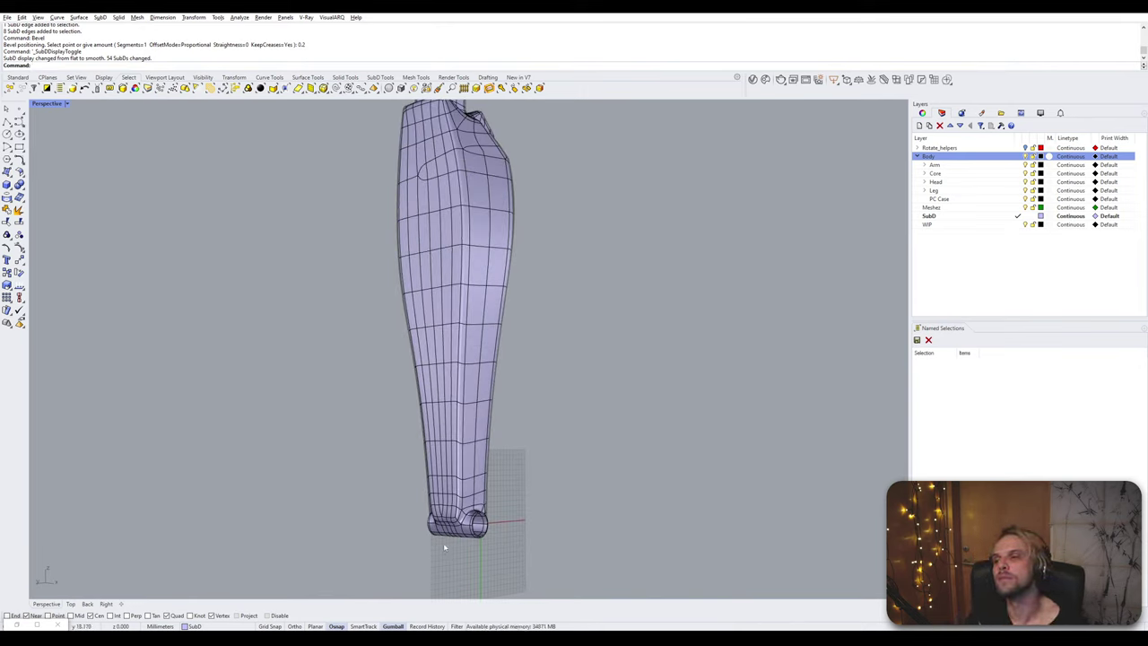
- Reveal the hidden robot parts with ShowSelected and hide the Body layer's objects
left_click(461, 387)
left_click(561, 412)
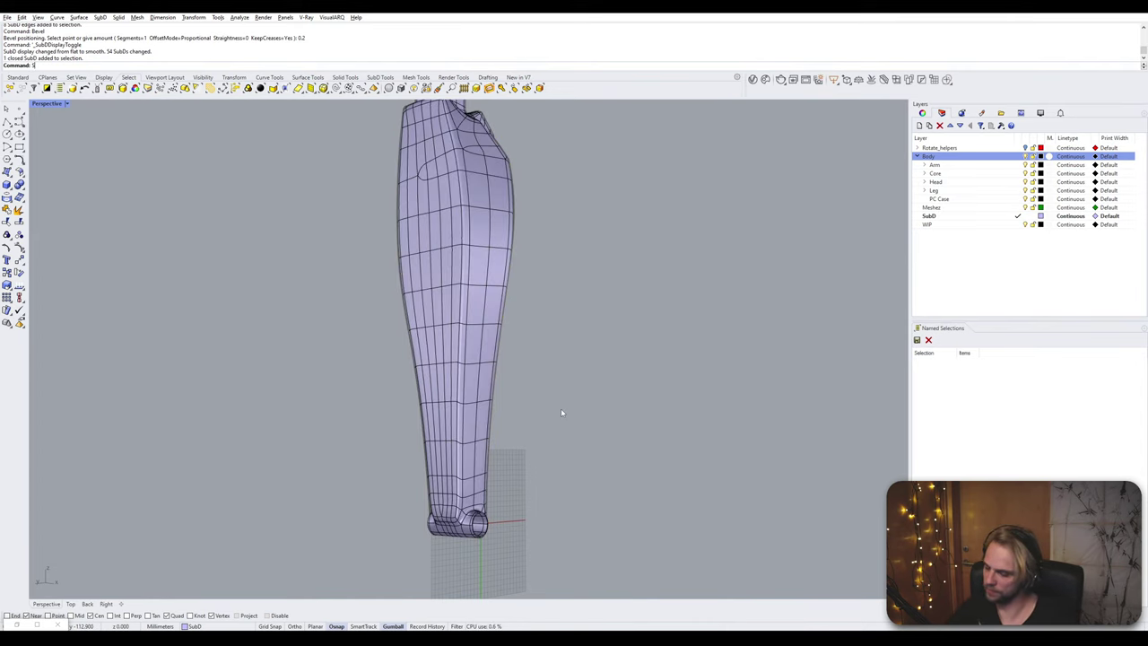
type("ShowSelected")
key("Return")
scroll(561, 413, "down", 6)
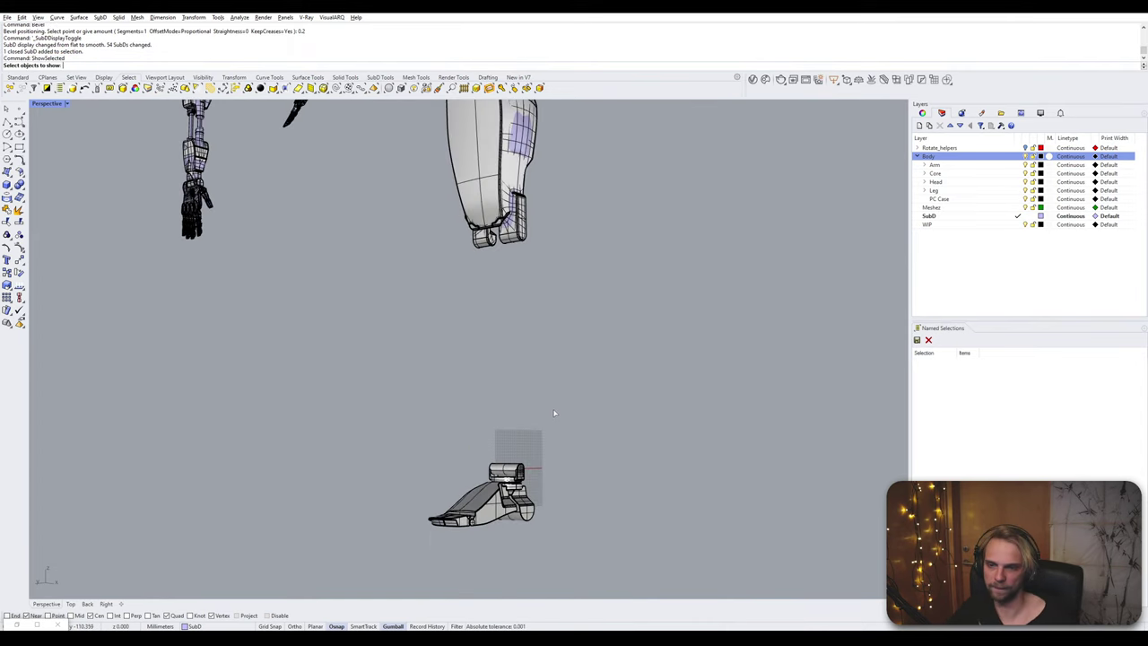
right_click_drag(555, 413, 551, 416)
scroll(549, 420, "down", 6)
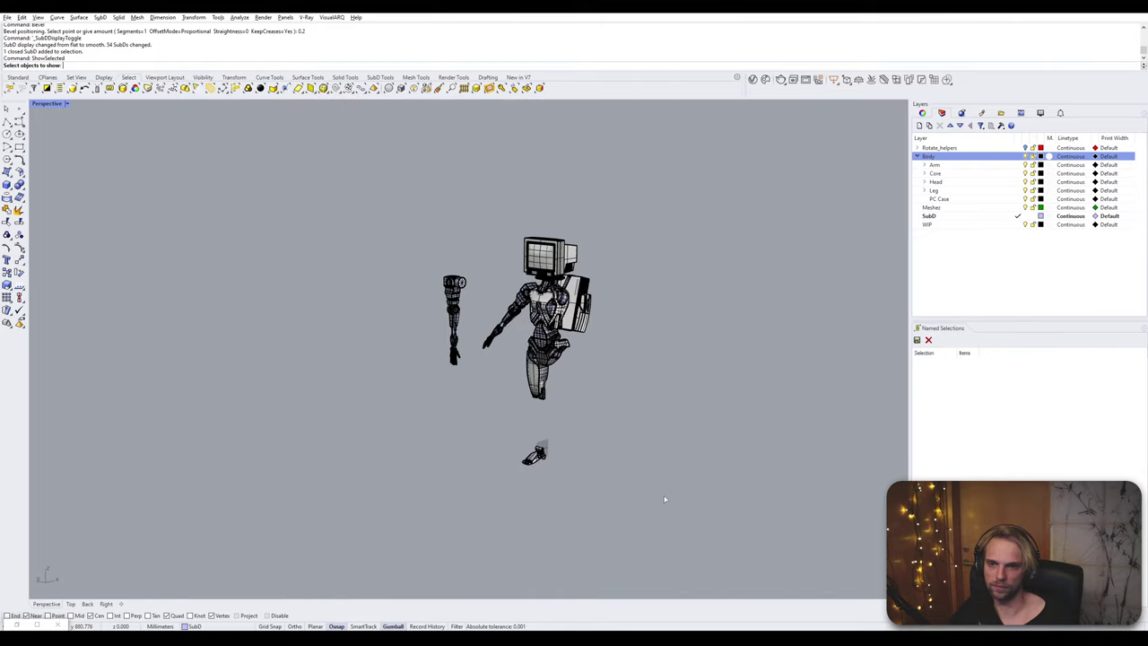
left_click_drag(664, 499, 333, 215)
key("Return")
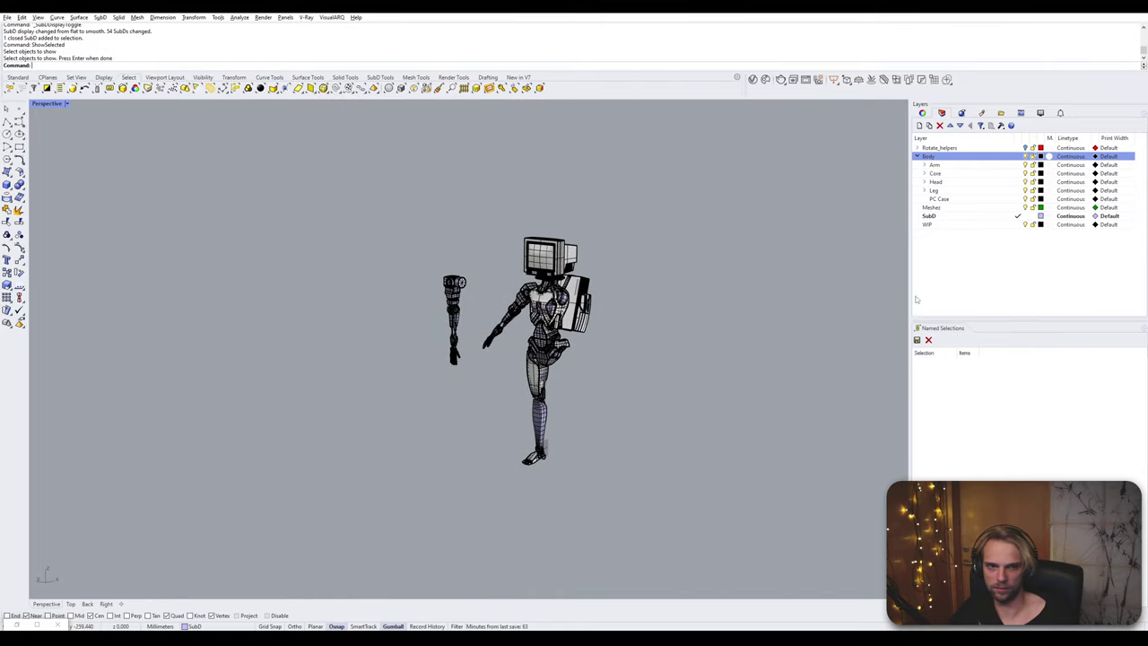
left_click(1026, 157)
- Orbit and zoom until the robot body and loose arm face the camera
right_click_drag(556, 355, 640, 354)
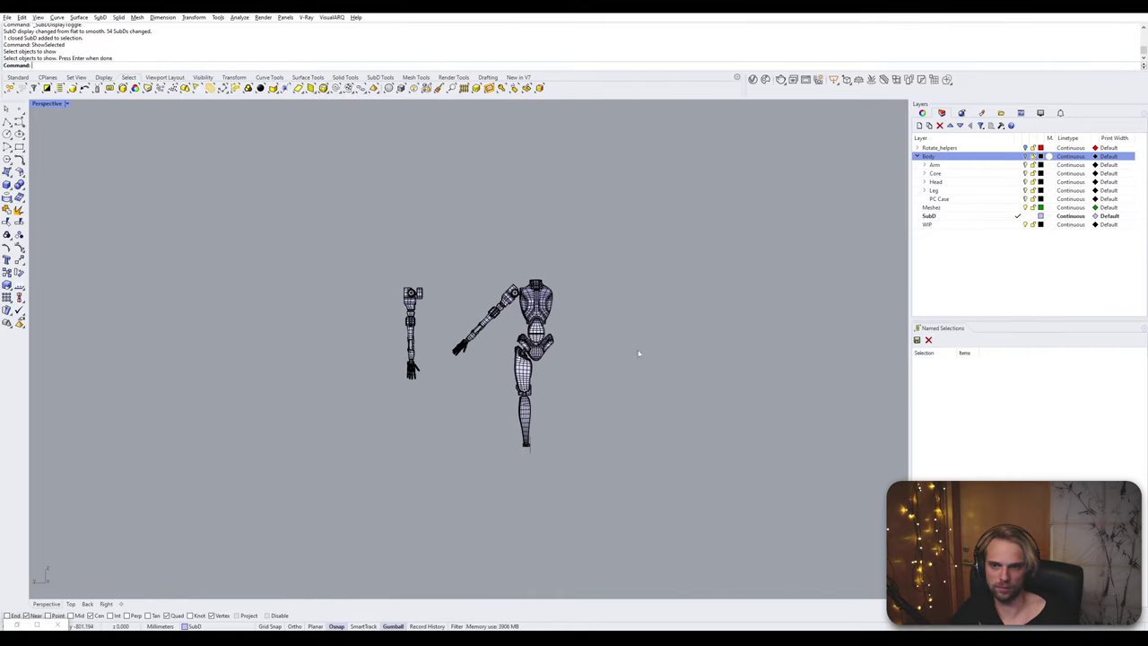
scroll(553, 400, "up", 7)
right_click_drag(555, 405, 562, 419, "shift")
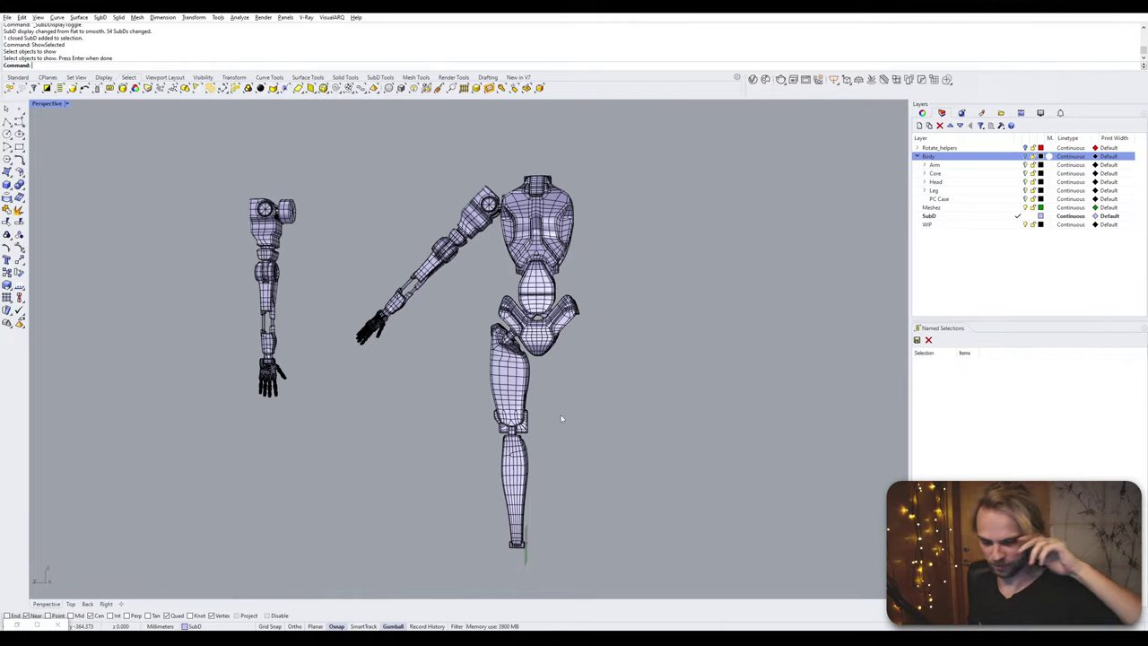
right_click_drag(590, 395, 522, 381)
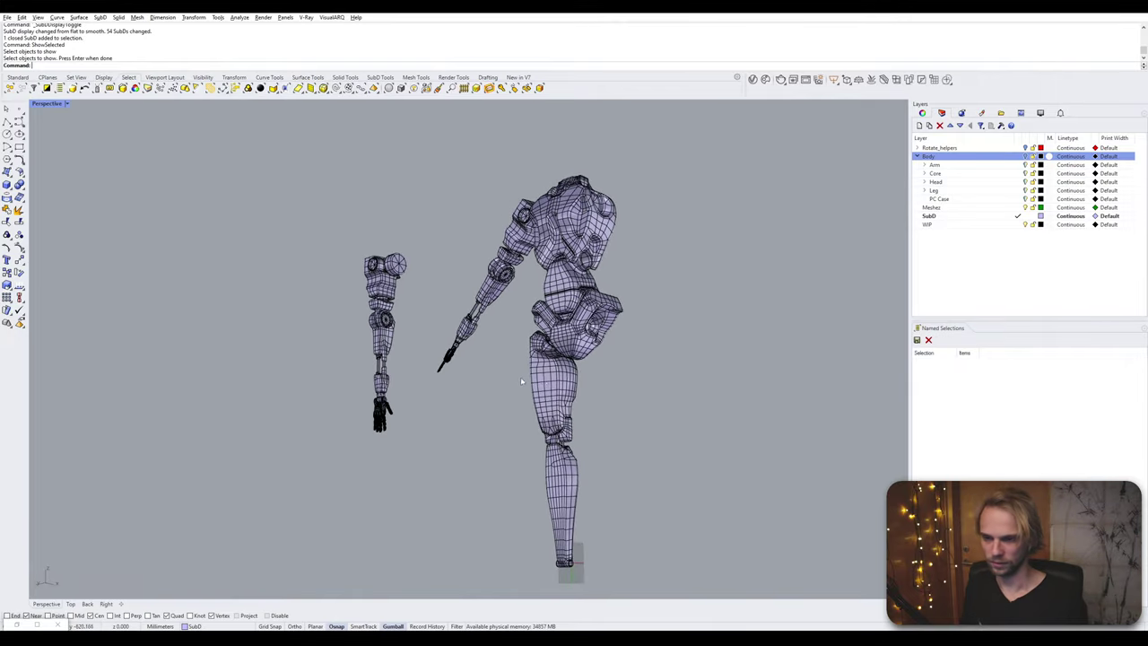
scroll(538, 386, "up", 5)
right_click_drag(597, 398, 382, 360, "shift")
scroll(548, 290, "down", 3)
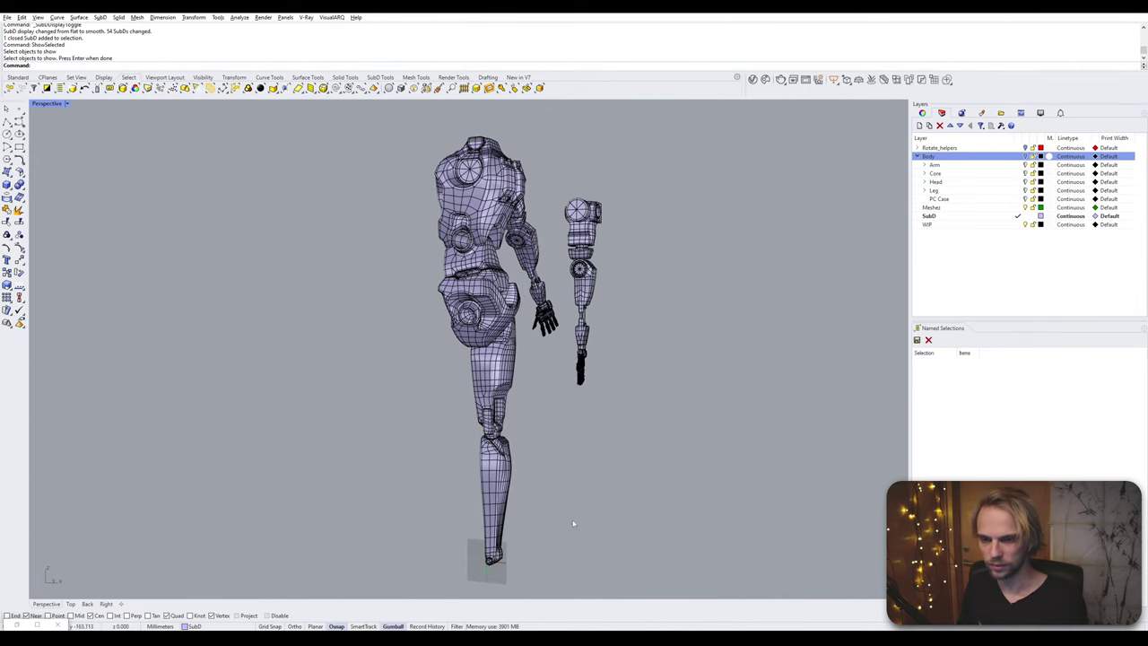
- Select the detached arm beside the robot and hide it
left_click_drag(563, 568, 414, 191)
left_click_drag(417, 130, 417, 132)
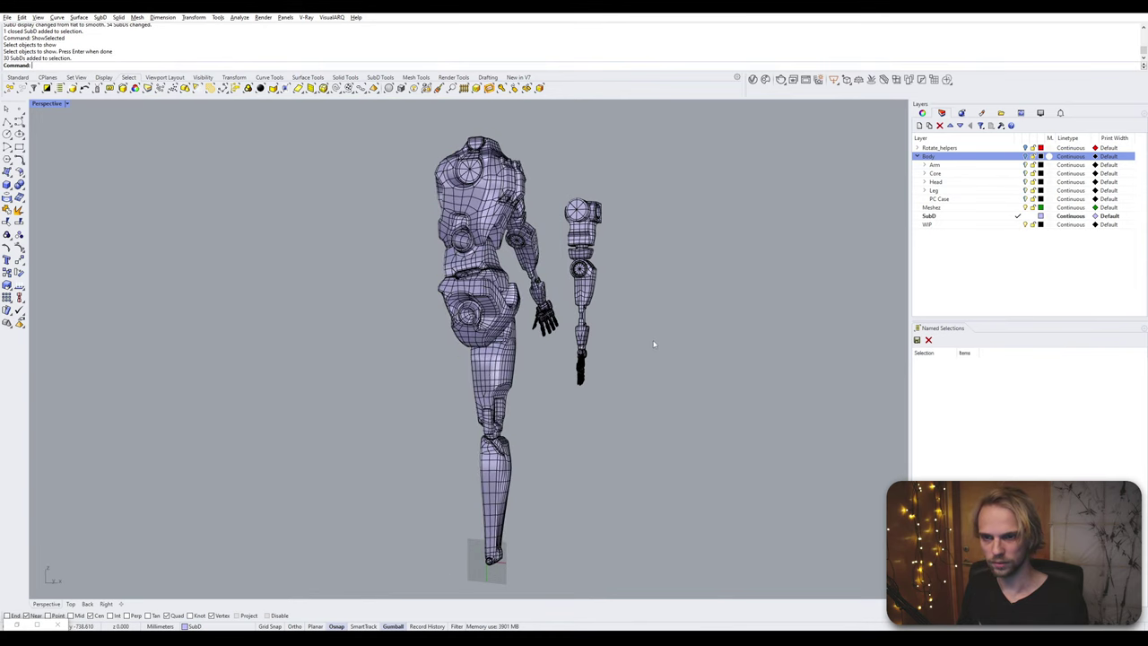
left_click_drag(568, 181, 569, 181)
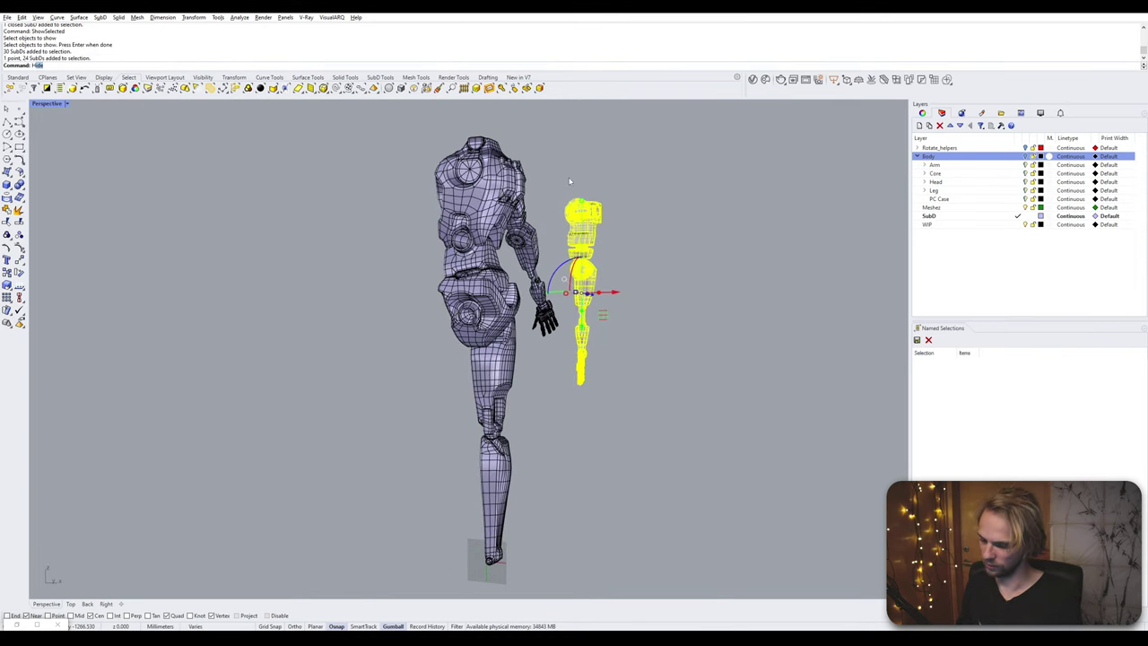
type("Hide")
key("Return")
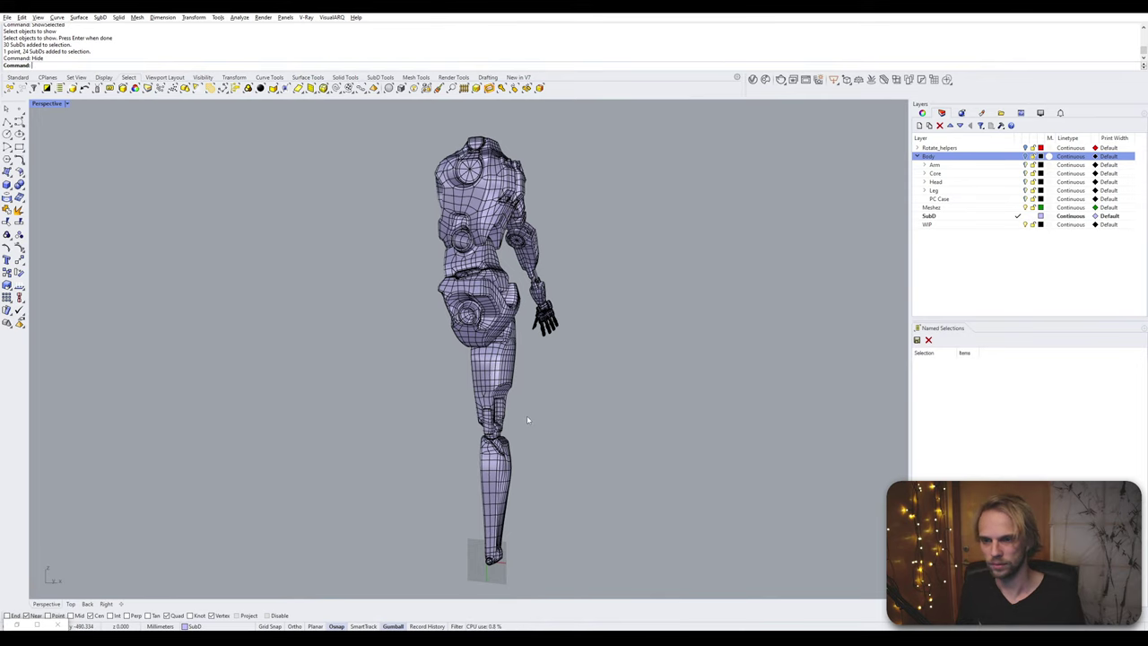
- Select the whole robot body, zoom to it with ZS, then deselect it
left_click_drag(513, 375, 367, 132)
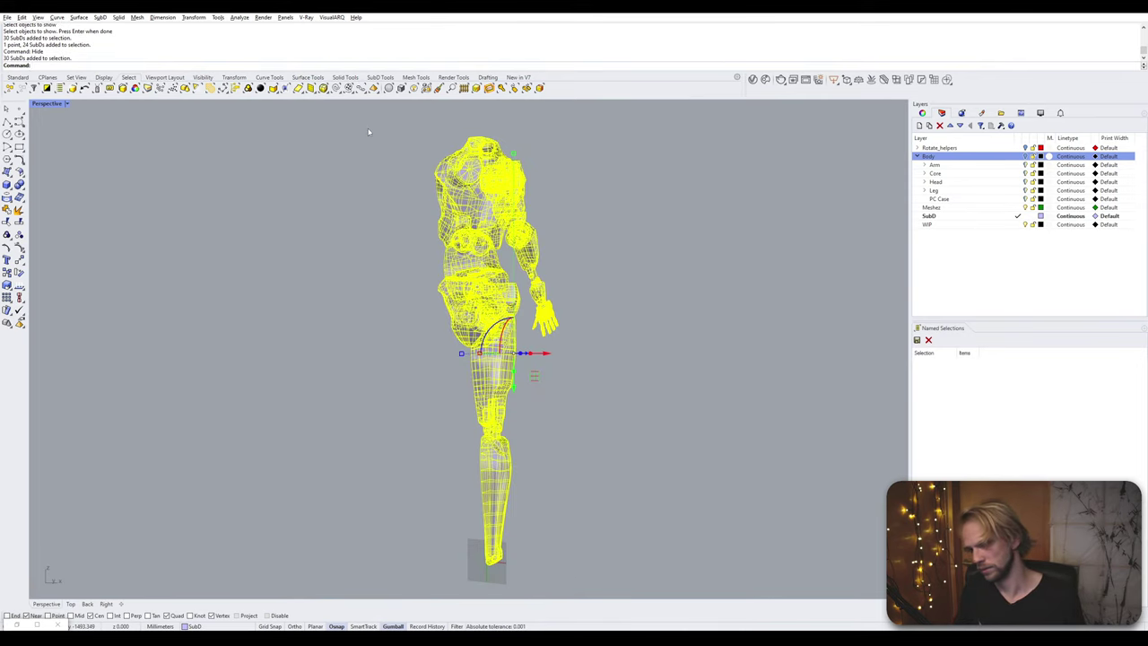
type("ZS")
key("Return")
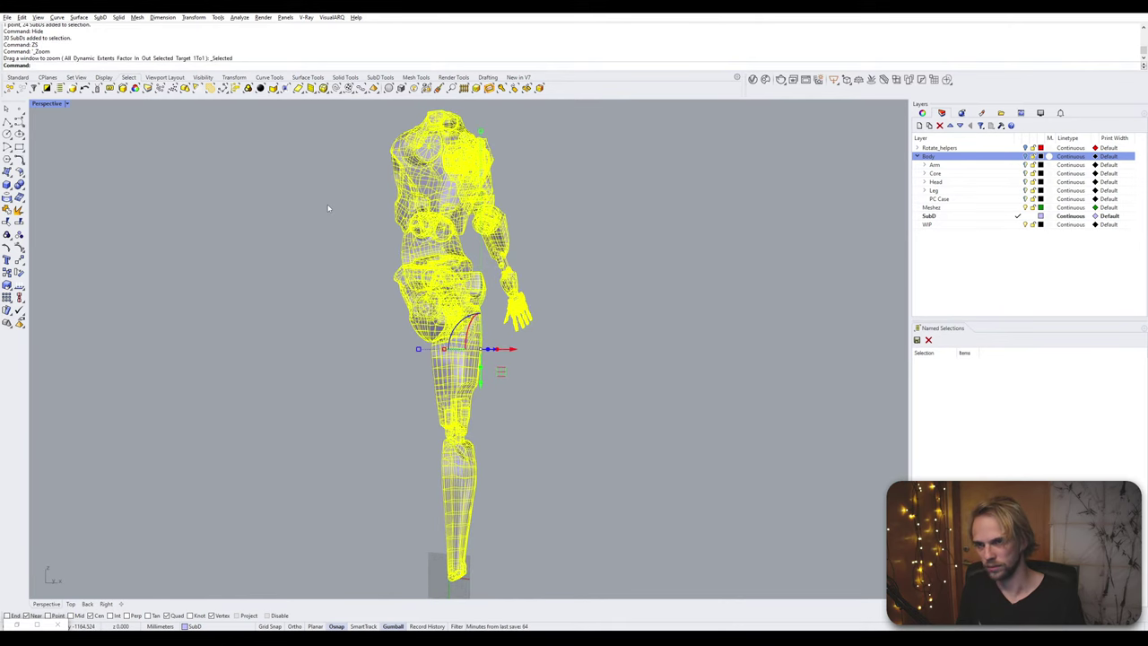
key("Escape")
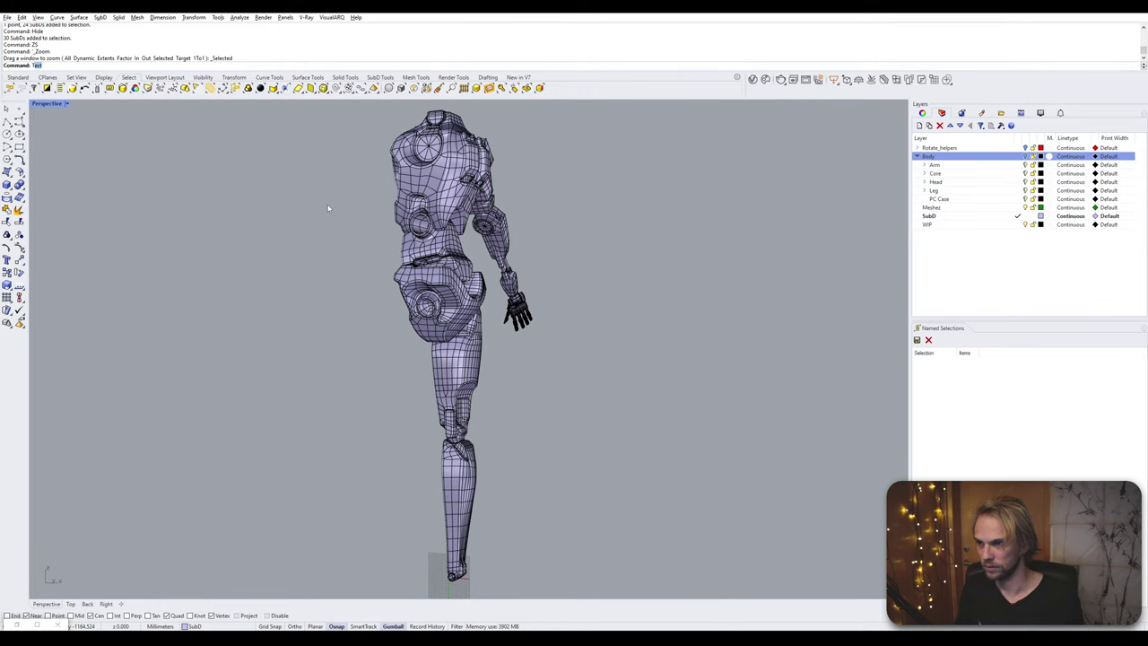
- Run Turntable to spin the robot body and its reworked leg continuously
type("Tr")
key("BackSpace")
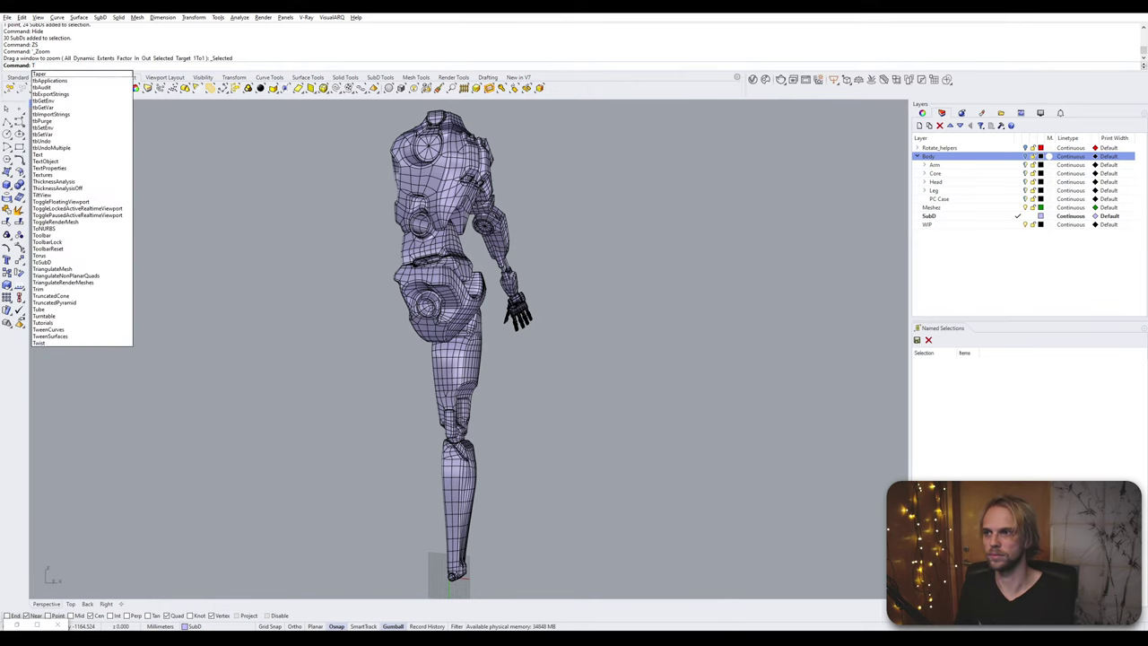
type("urntable")
key("Return")
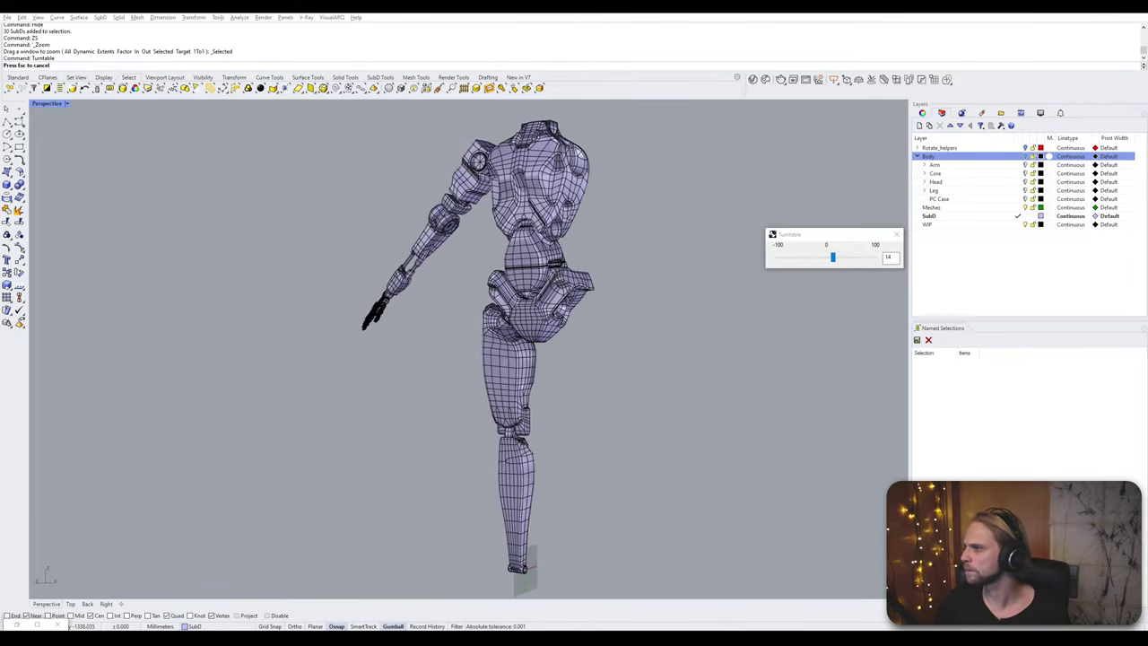
- Maximize the forum browser window and search for 'subd buny mecha'
left_click_drag(0, 20, 166, 16)
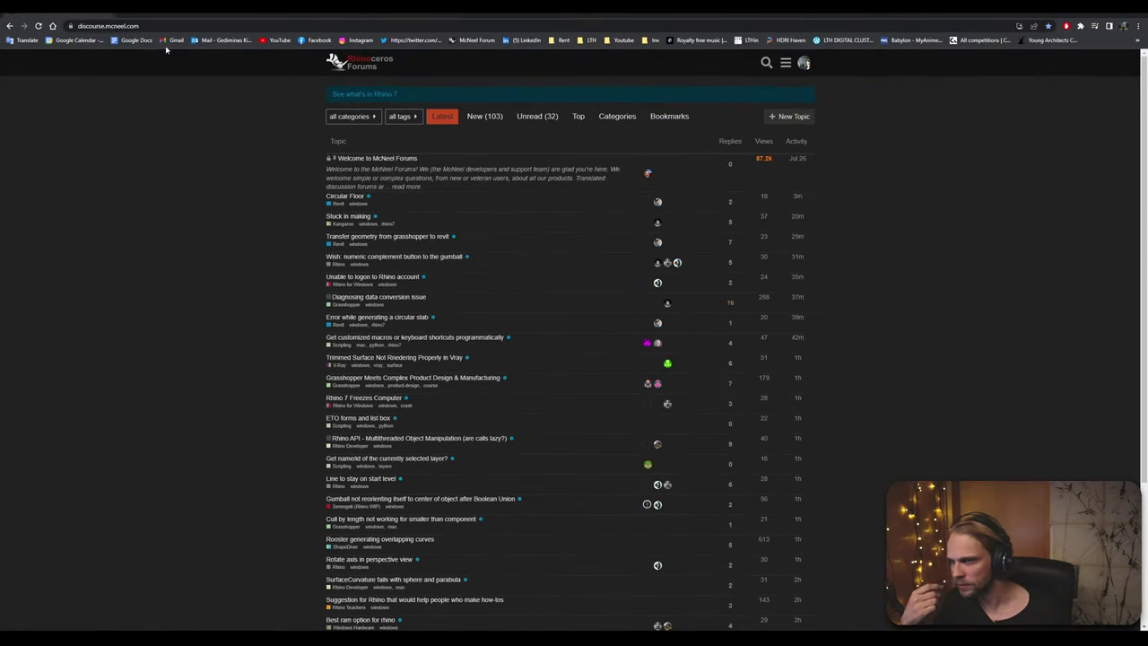
left_click(766, 63)
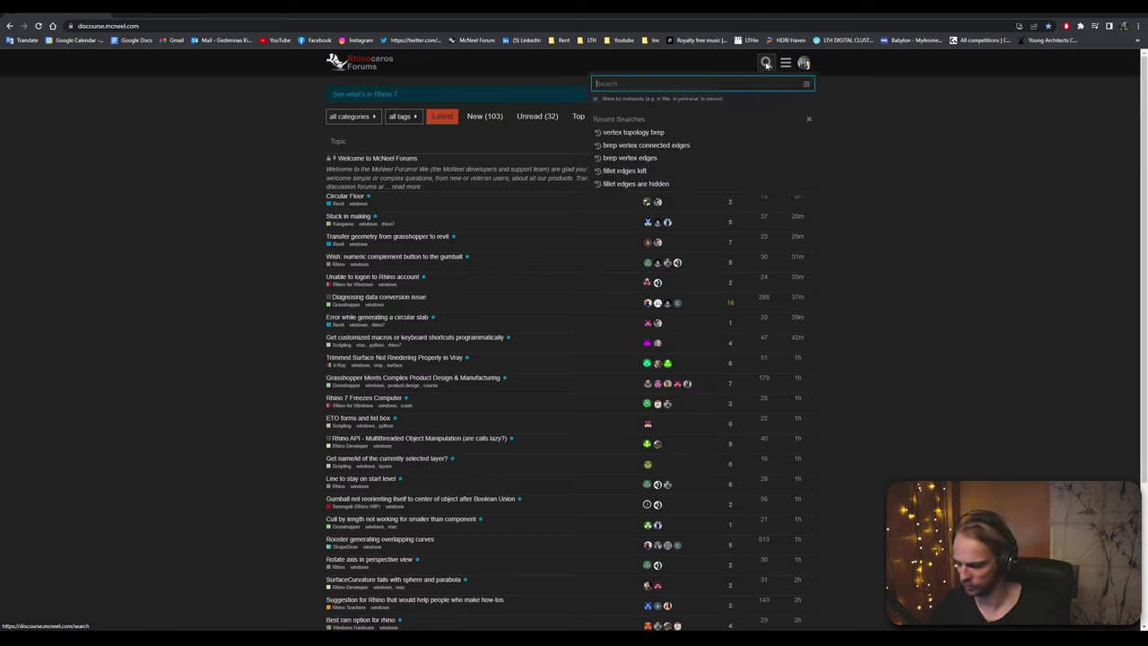
type("subd")
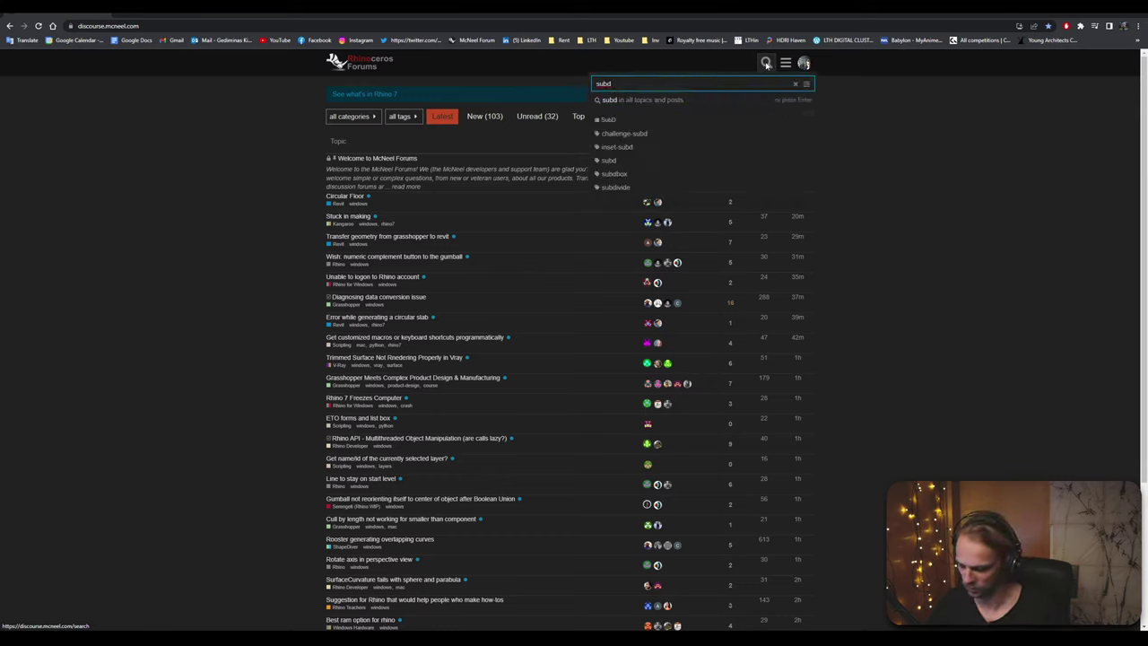
type(" buny mech")
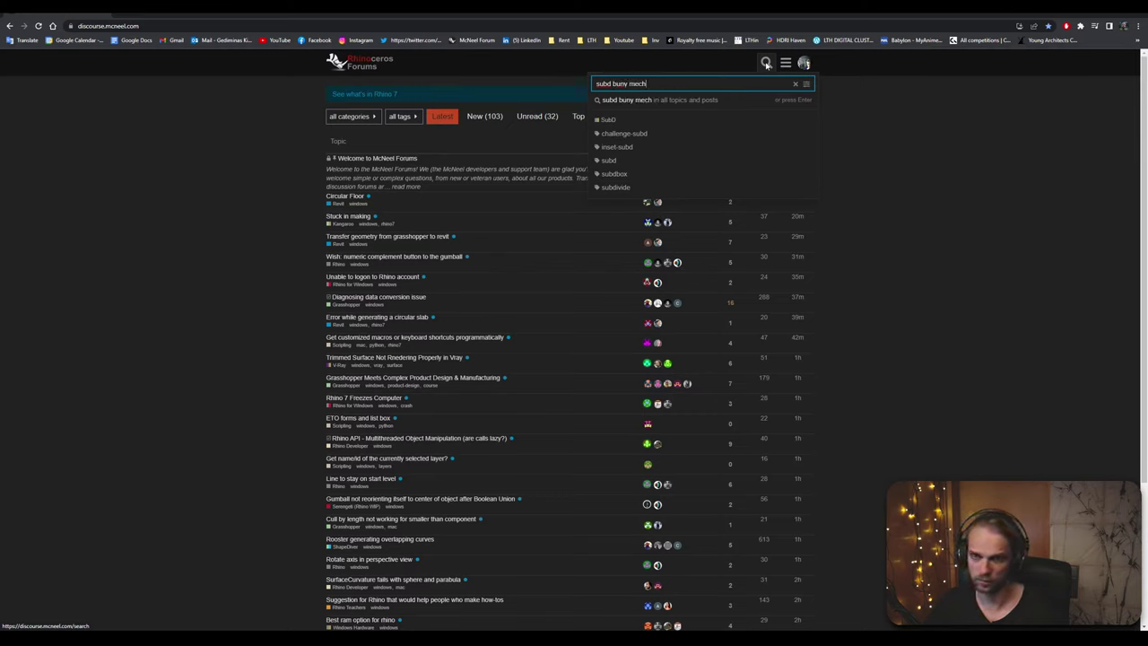
type("a")
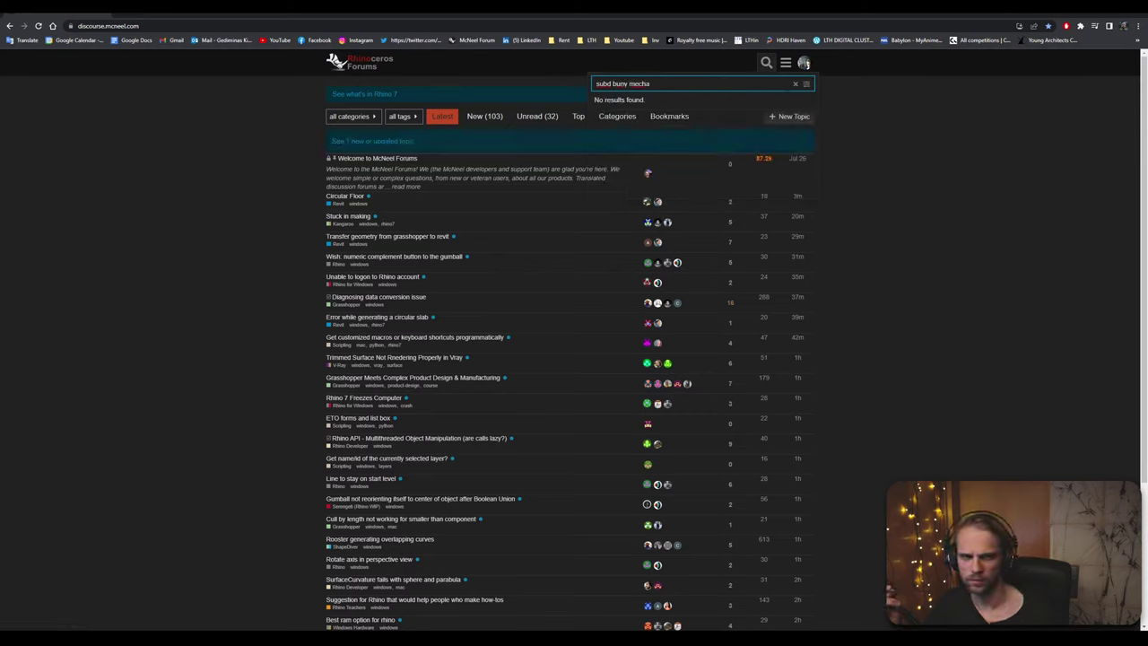
- Open your own profile Summary page from the avatar's account menu
left_click(803, 63)
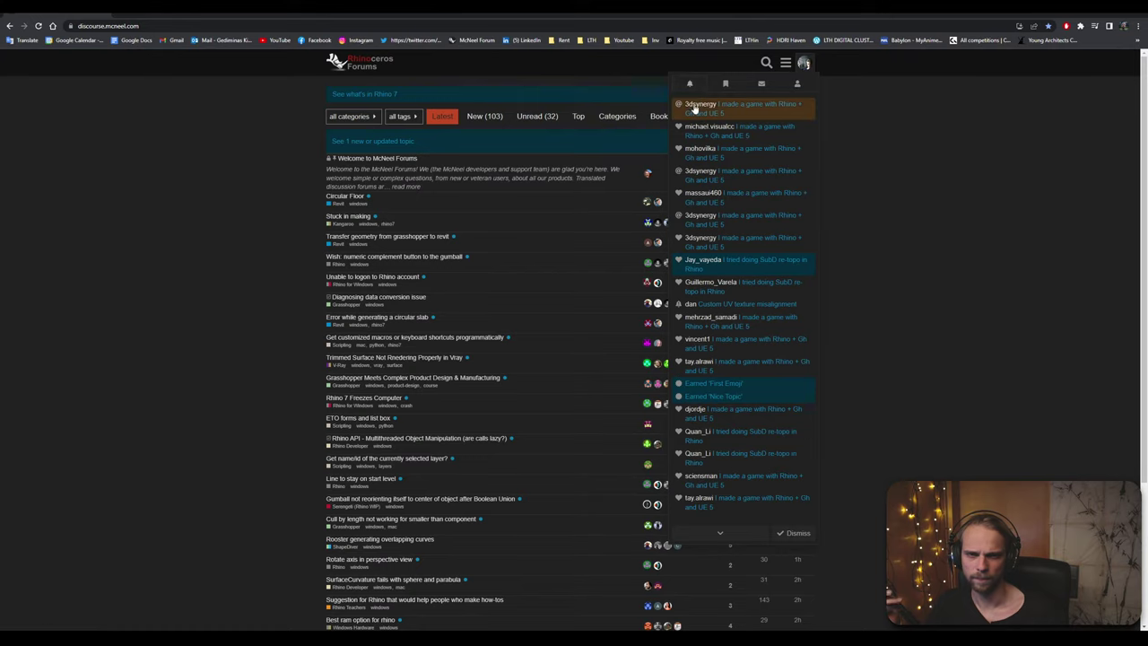
left_click(794, 82)
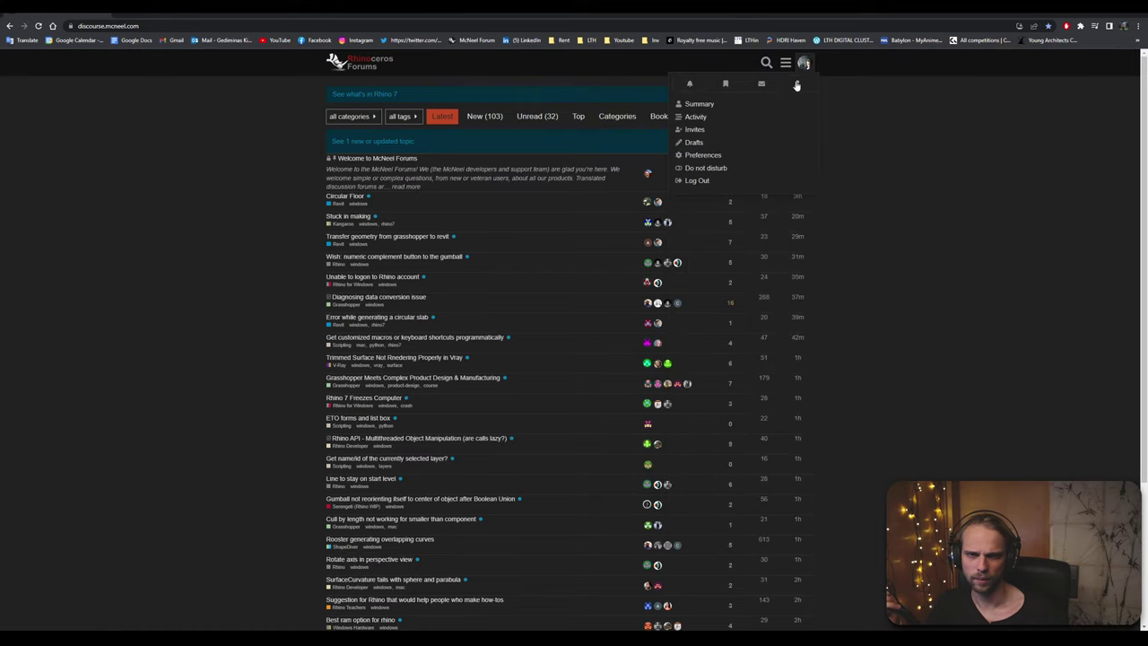
left_click(706, 109)
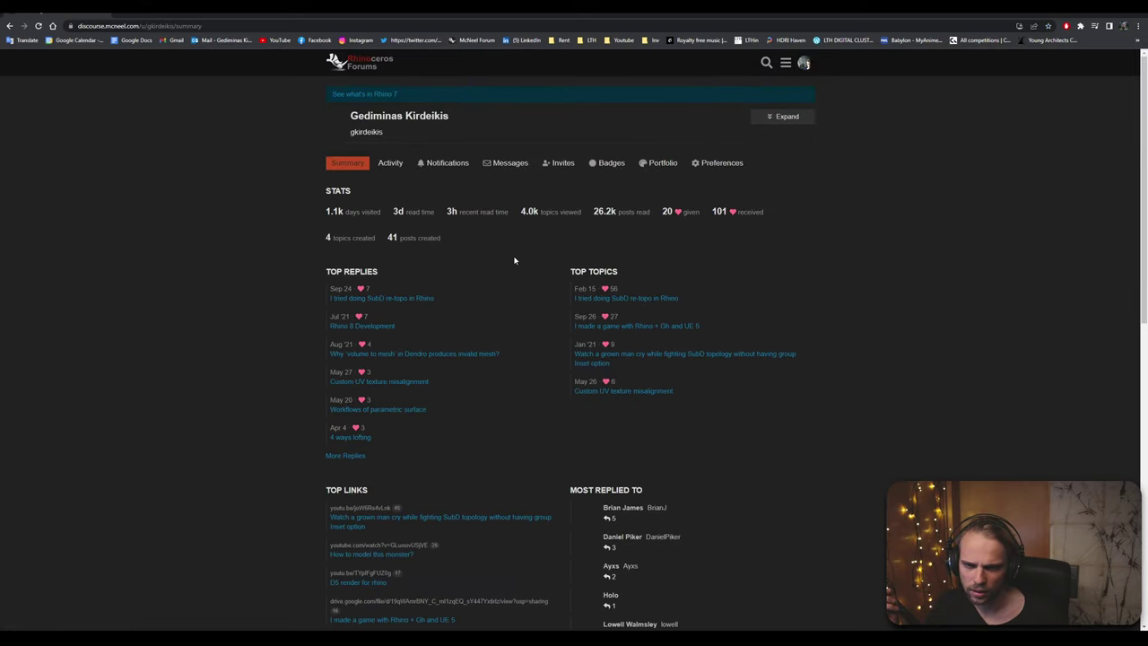
- Open the 'I tried doing SubD re-topo in Rhino' topic, skim its replies, and return to the top
left_click(644, 302)
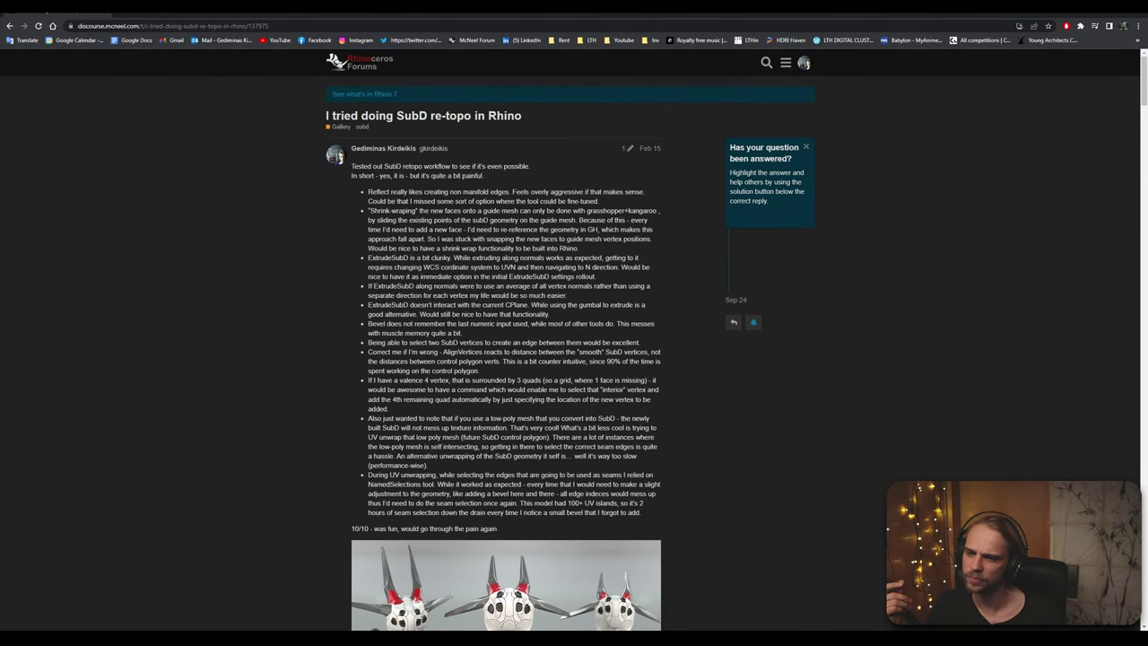
scroll(357, 288, "down", 4)
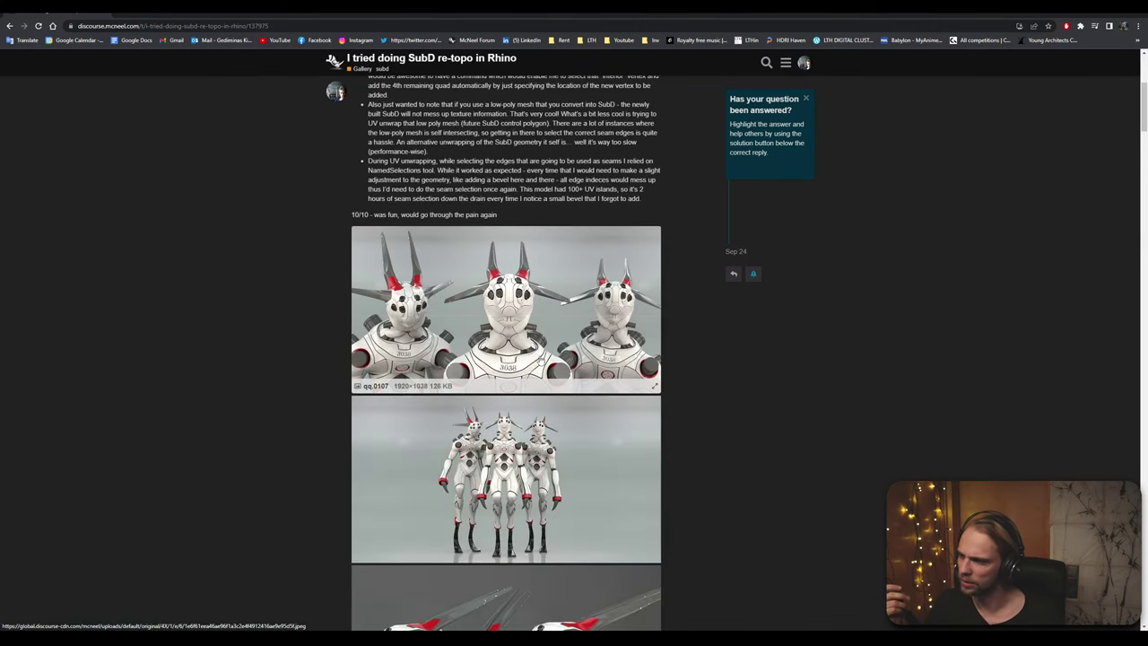
scroll(328, 359, "down", 3)
scroll(328, 359, "down", 12)
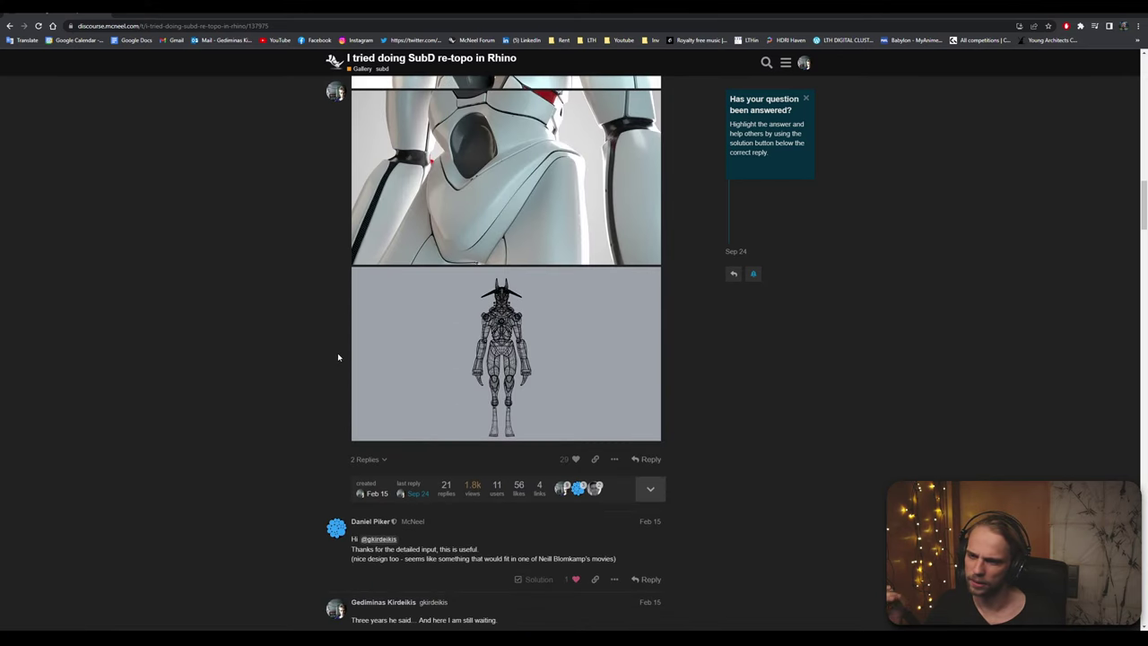
scroll(349, 401, "down", 3)
scroll(350, 401, "down", 12)
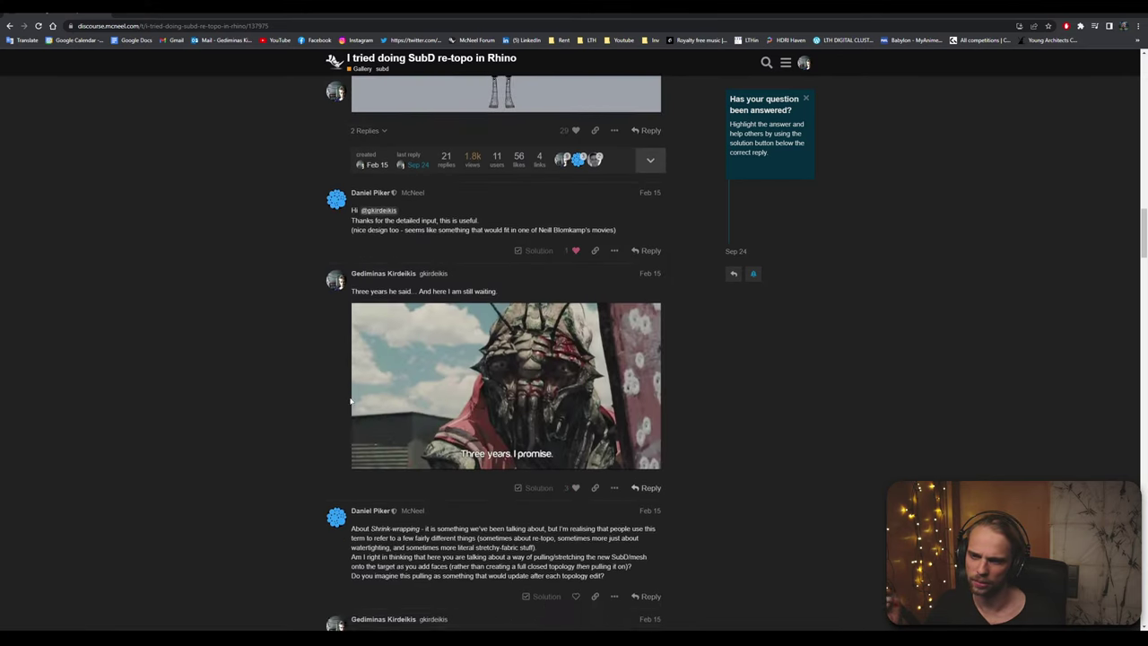
scroll(353, 400, "up", 2)
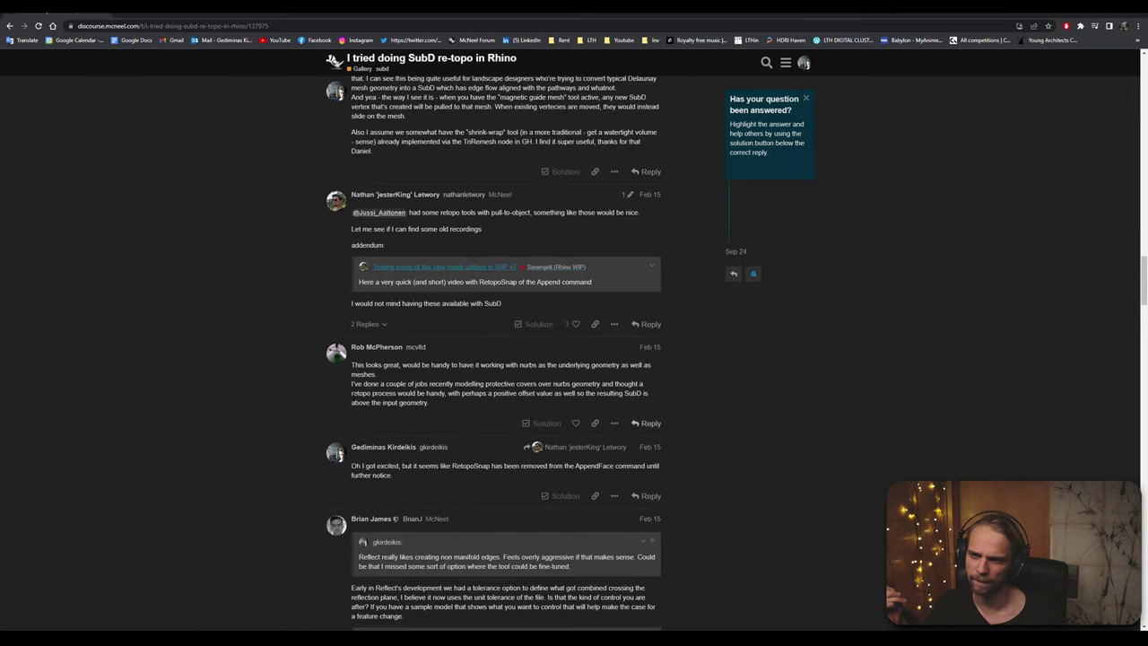
scroll(289, 383, "up", 15)
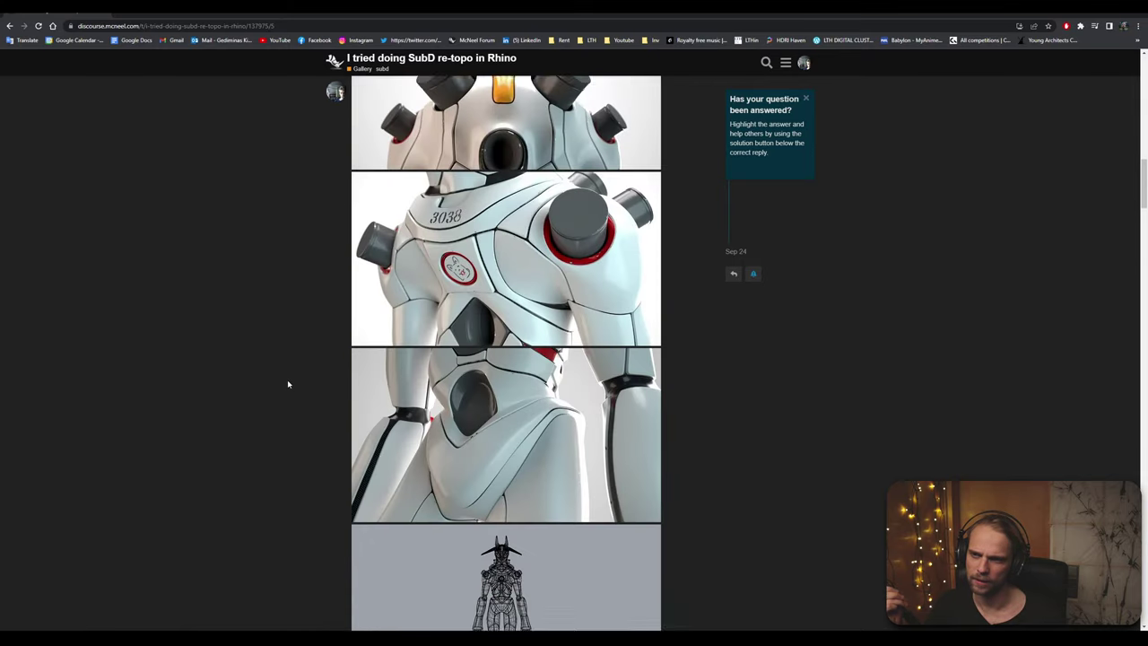
scroll(288, 383, "up", 10)
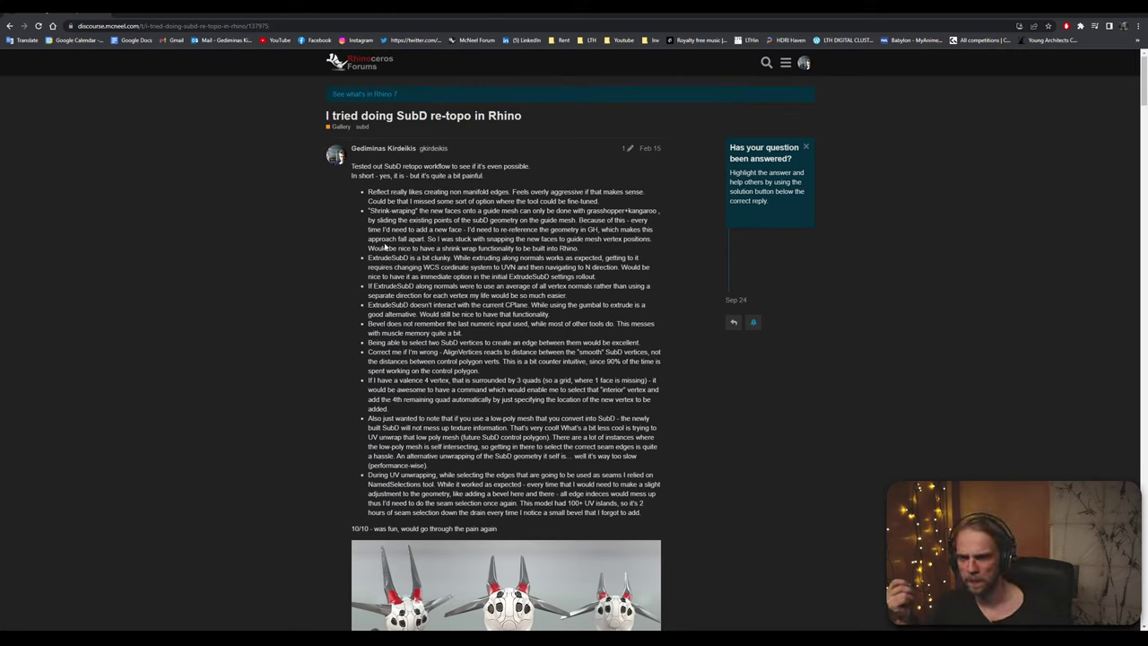
- Highlight the opening post's shrink-wrapping bullet and the sentence about a grid missing one face
left_click_drag(387, 201, 422, 208)
left_click(421, 208)
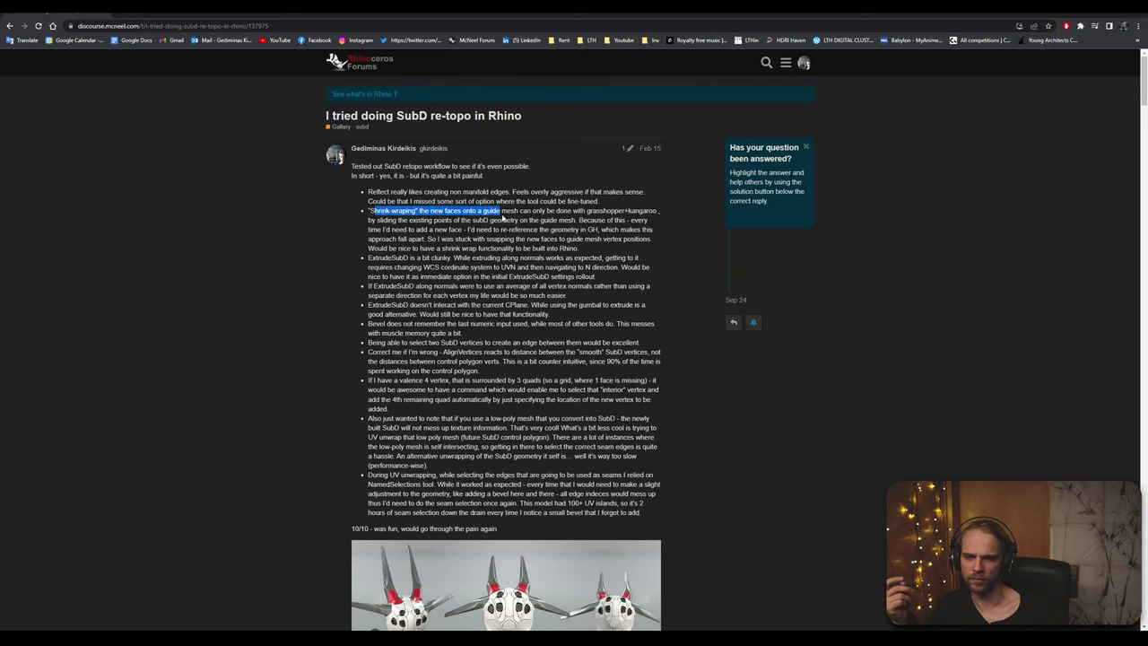
left_click_drag(502, 217, 542, 220)
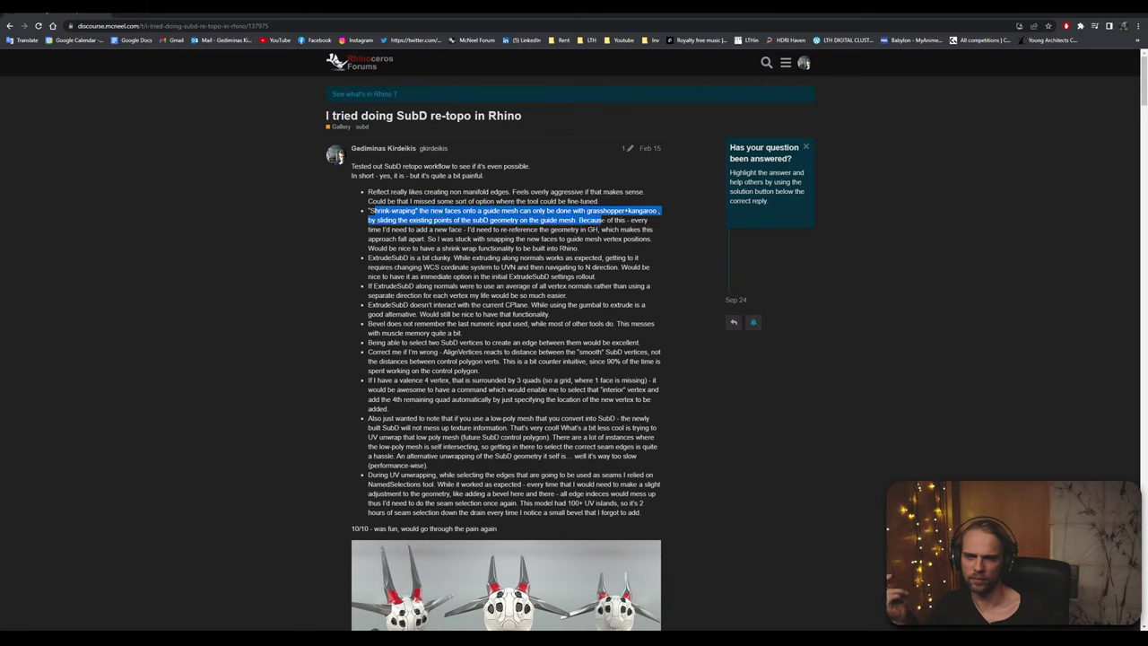
left_click_drag(603, 221, 597, 229)
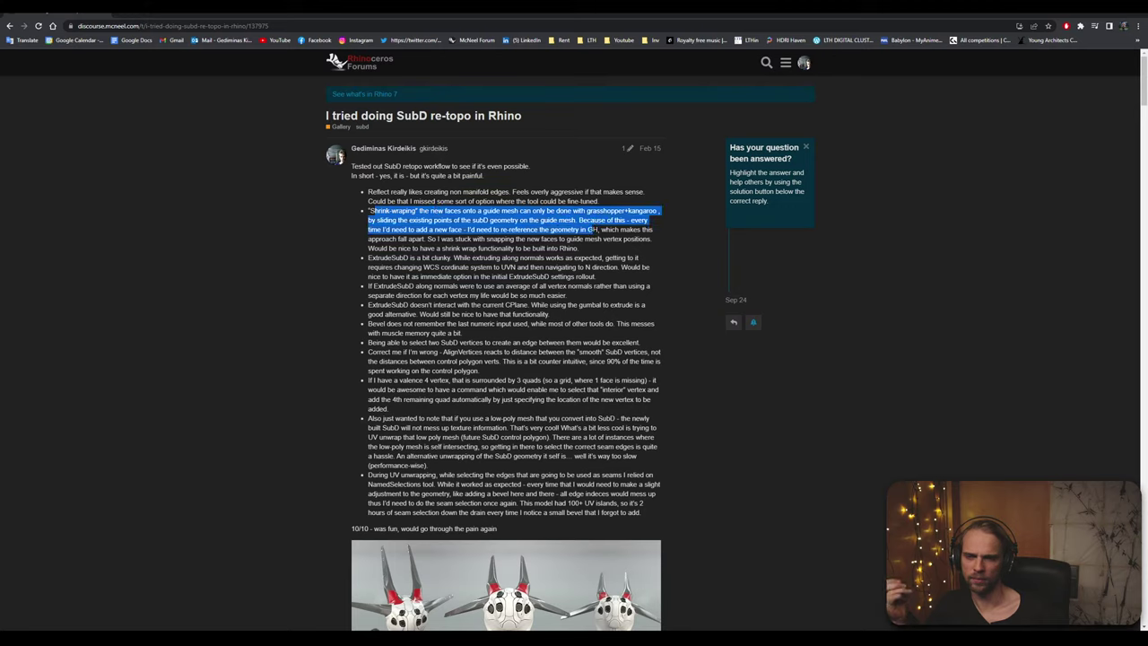
left_click(594, 230)
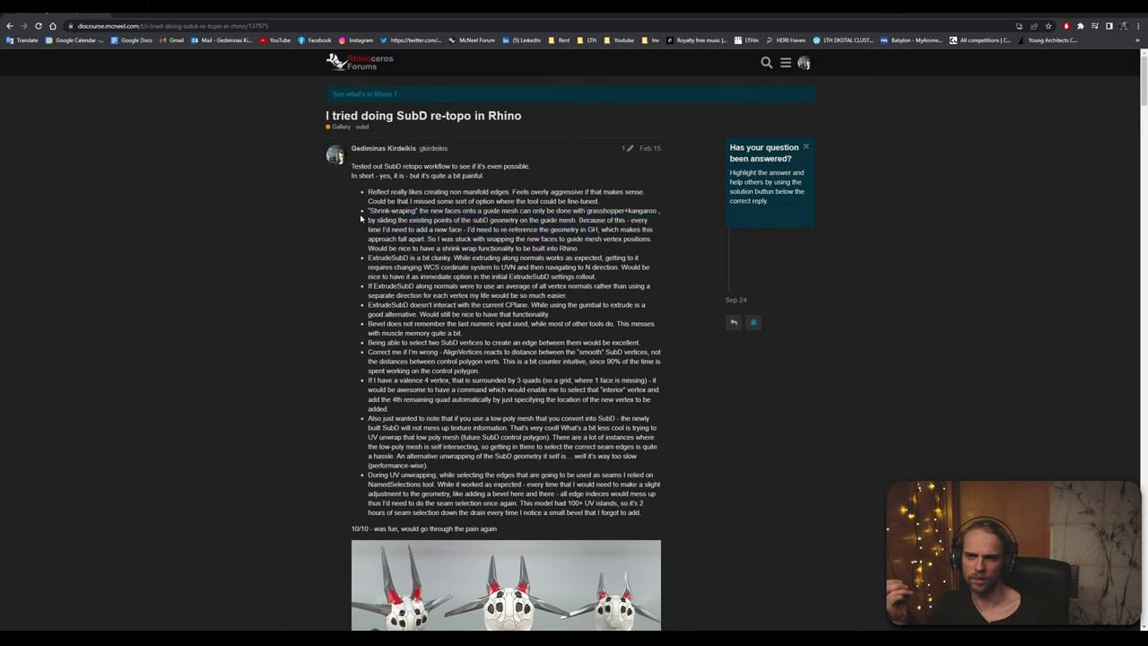
left_click_drag(364, 213, 457, 221)
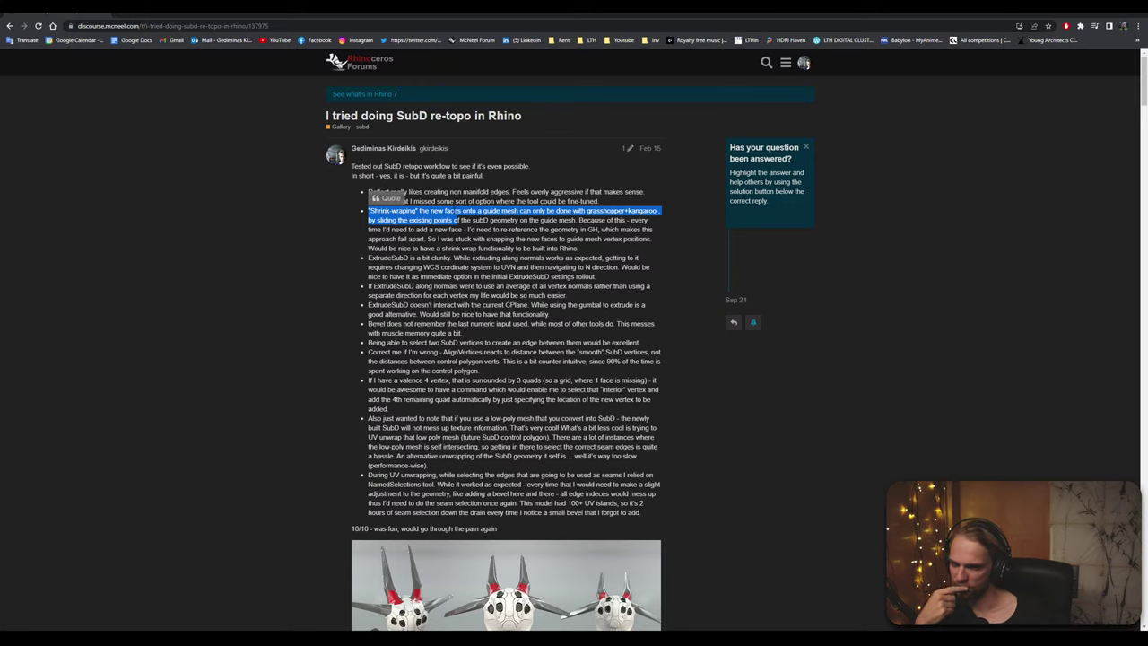
left_click_drag(509, 381, 645, 389)
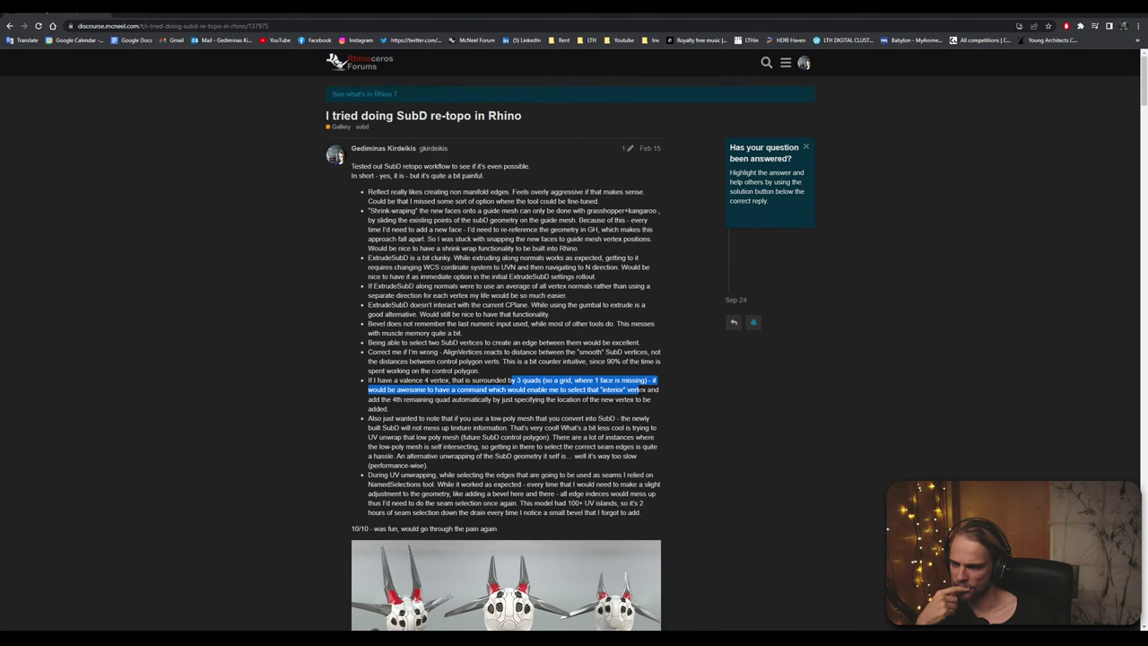
left_click(588, 397)
- Scroll down to the retopo replies and highlight the quoted RetopoSnap video description
scroll(490, 373, "down", 3)
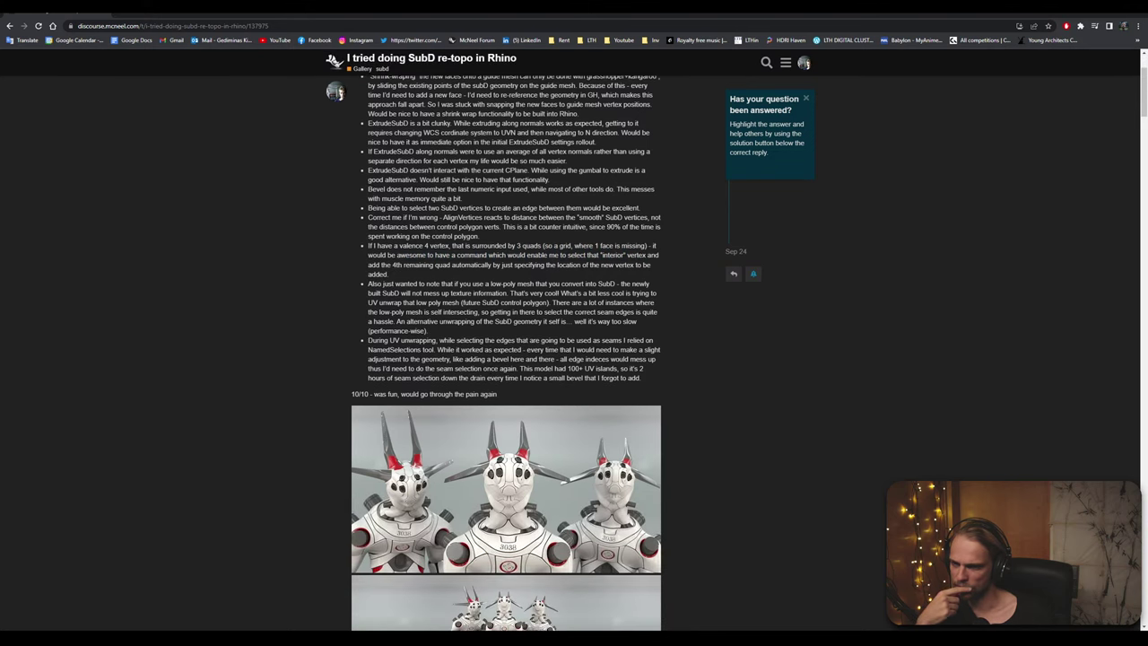
scroll(490, 373, "down", 15)
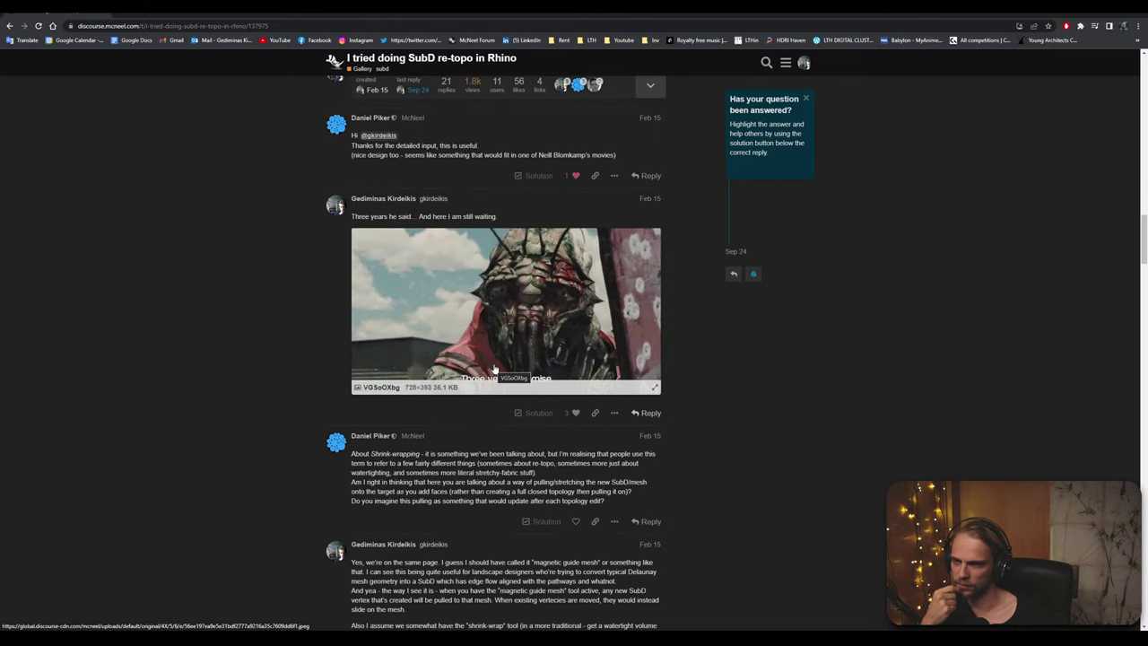
scroll(493, 368, "down", 4)
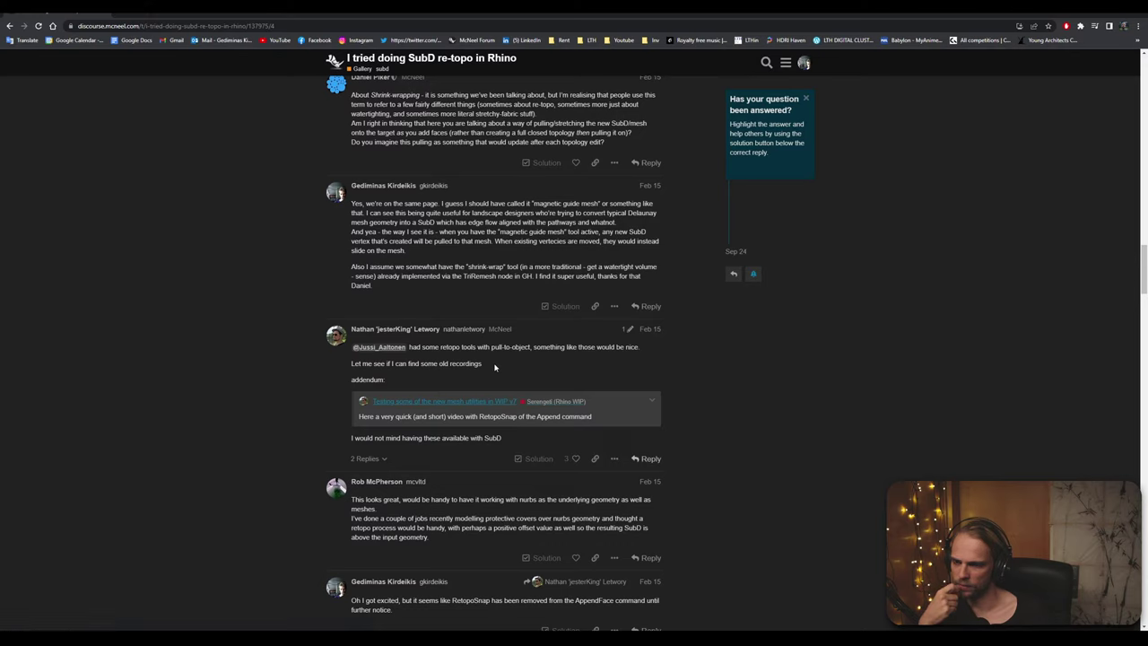
left_click(475, 348)
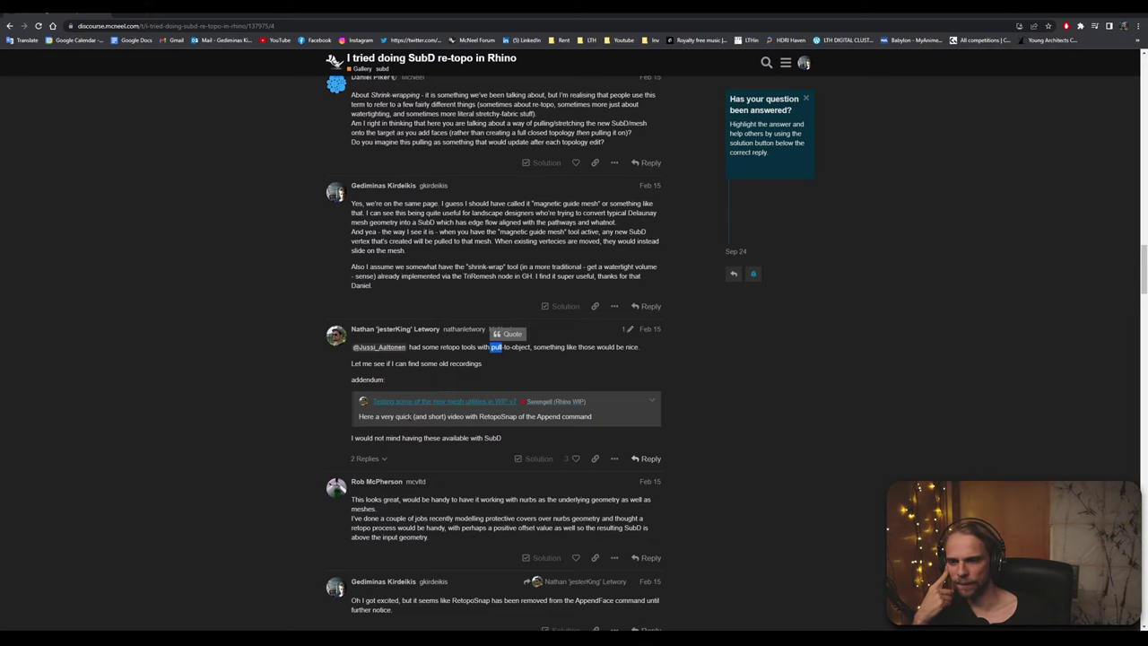
left_click_drag(408, 416, 413, 416)
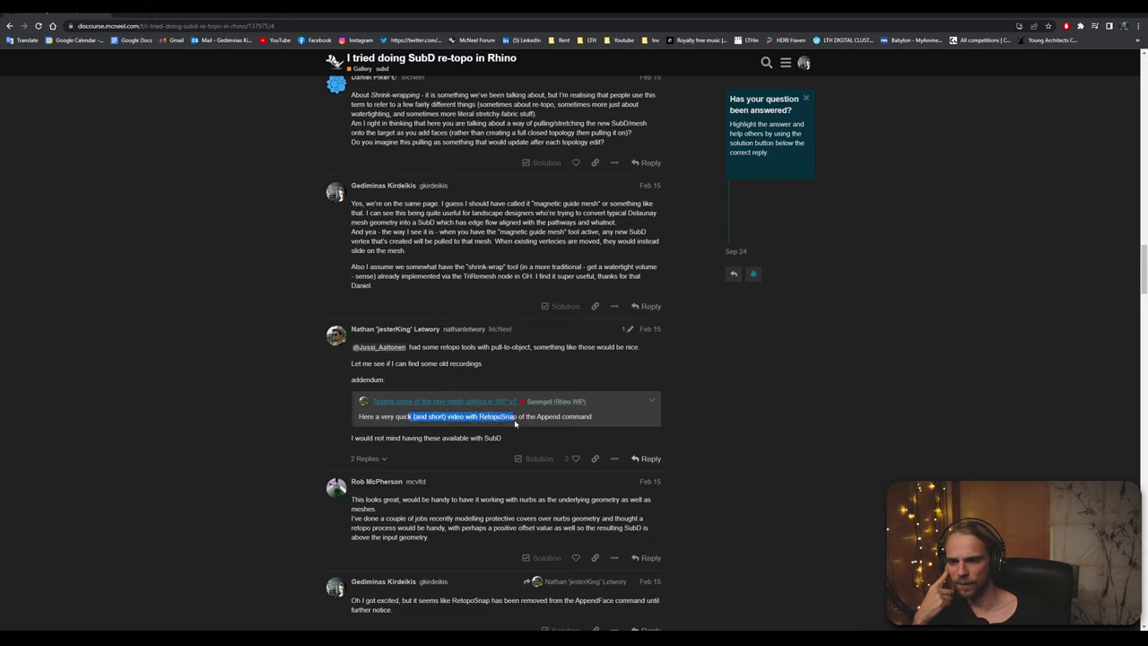
left_click(309, 417)
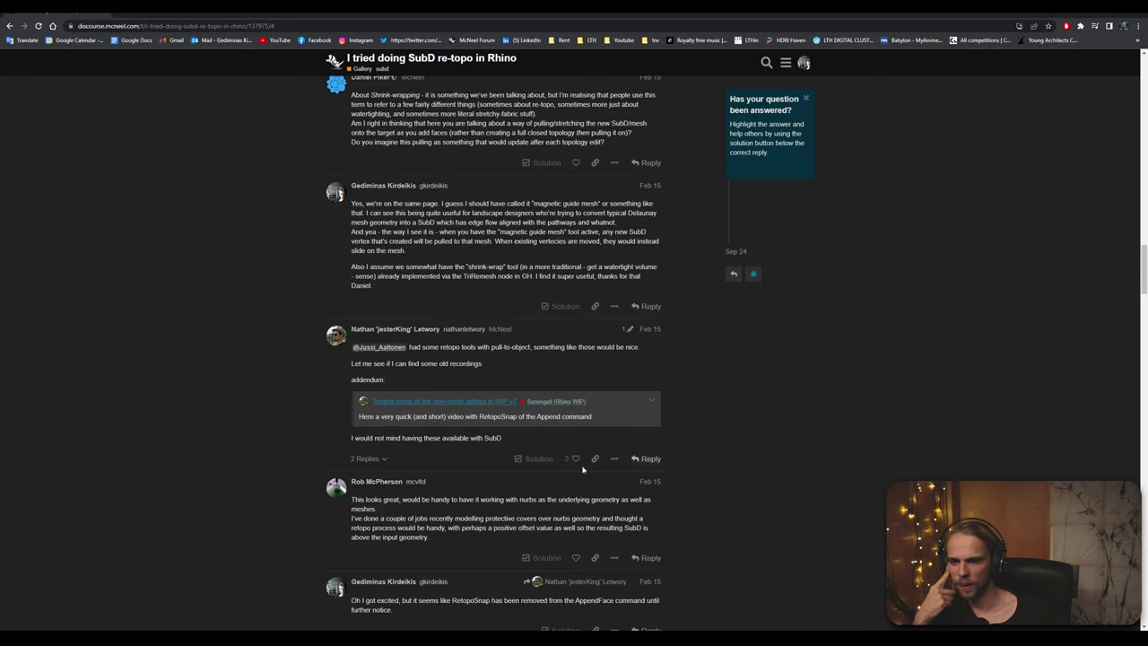
scroll(470, 421, "down", 3)
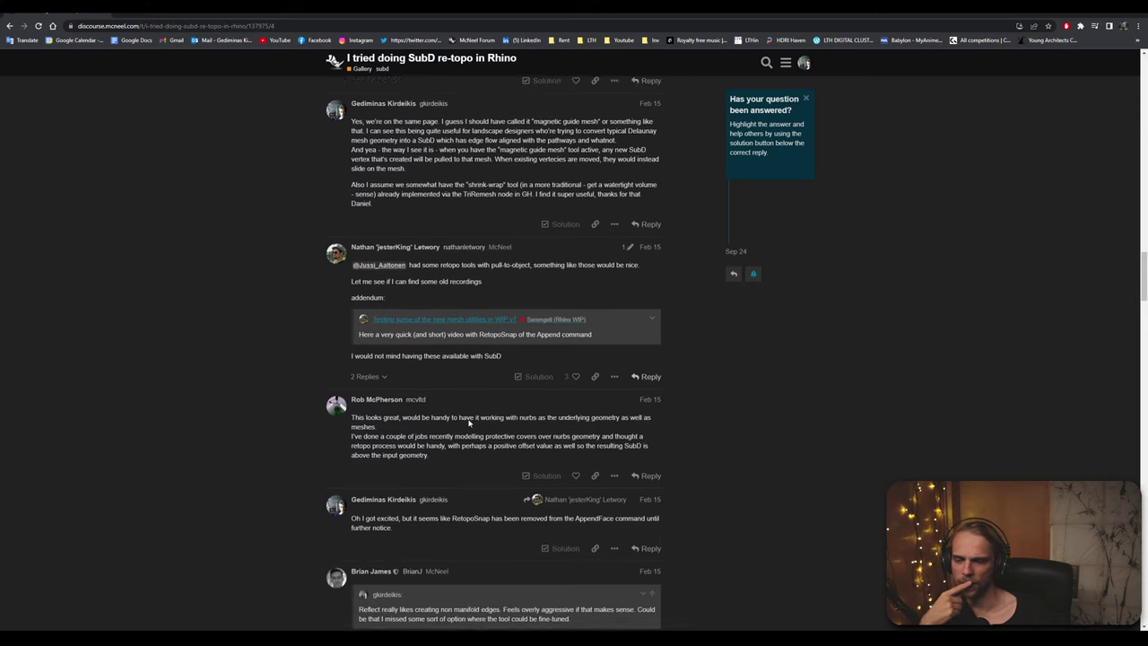
- Scroll to the staff reply and highlight the ExtrudeSubD clunkiness and along-normals quotes
scroll(472, 419, "down", 2)
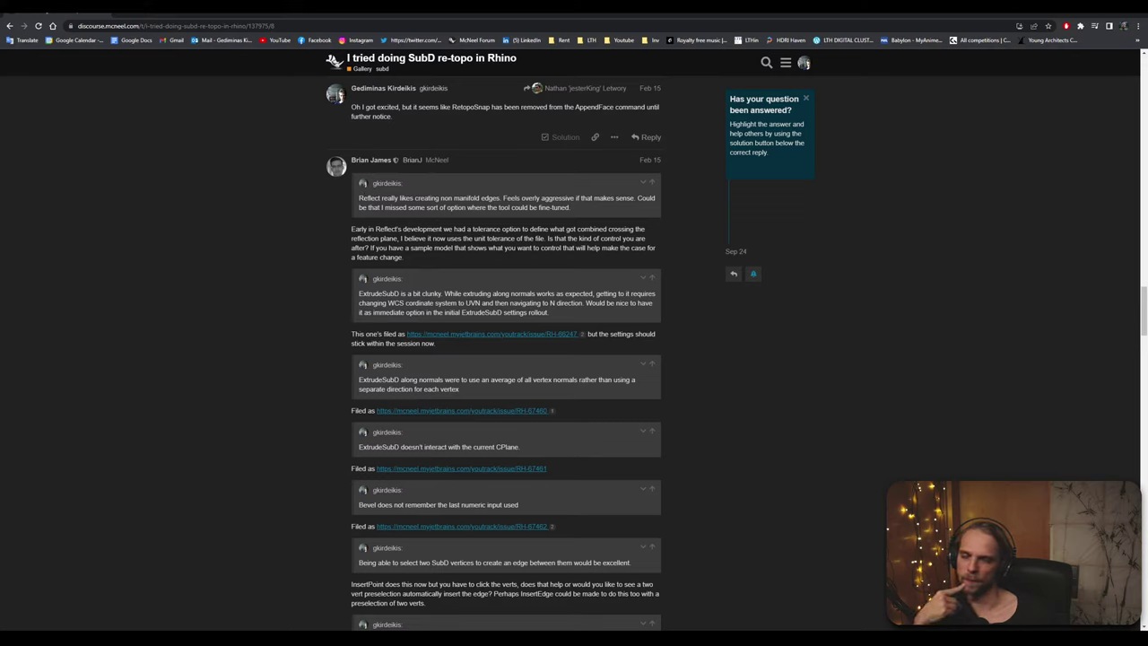
left_click_drag(360, 295, 442, 296)
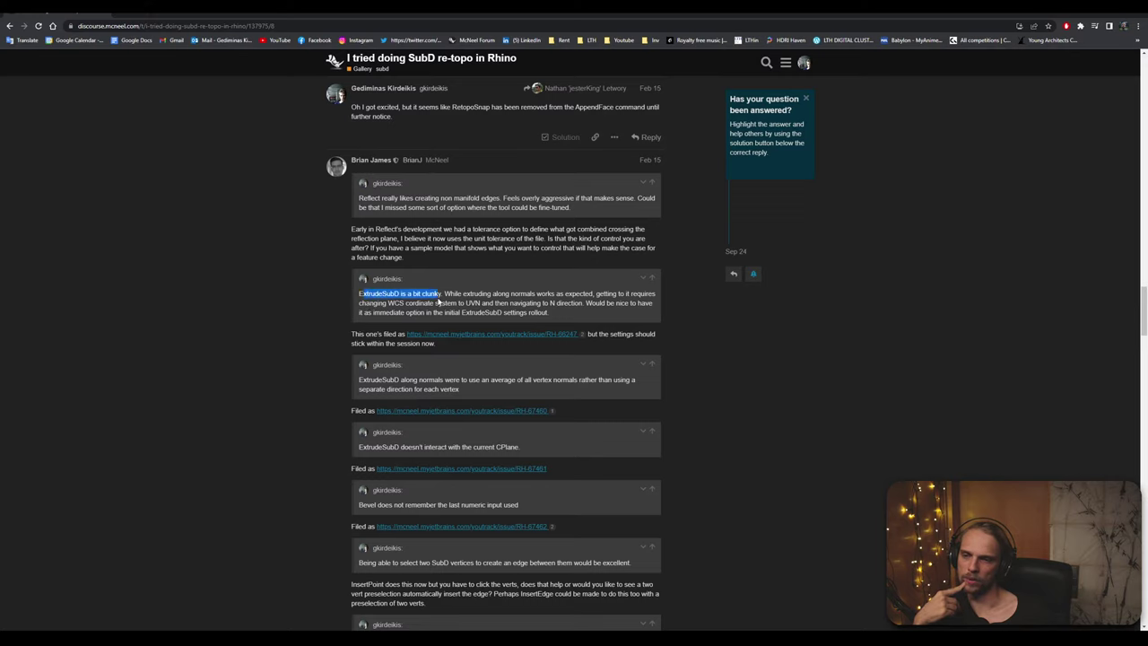
left_click(433, 311)
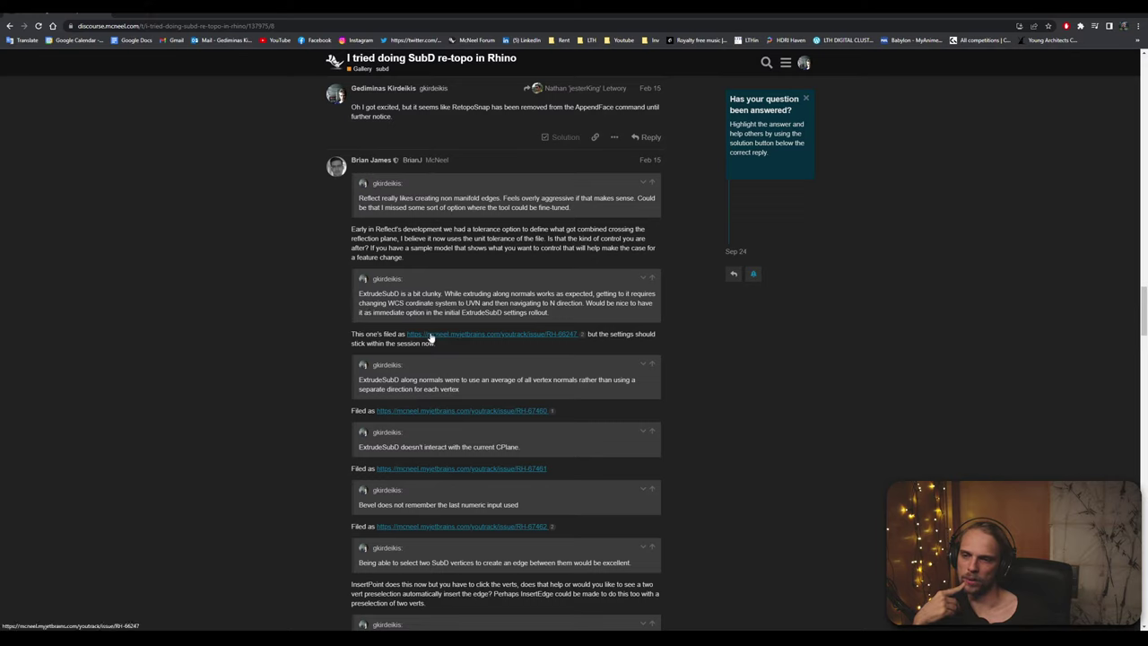
scroll(390, 329, "down", 3)
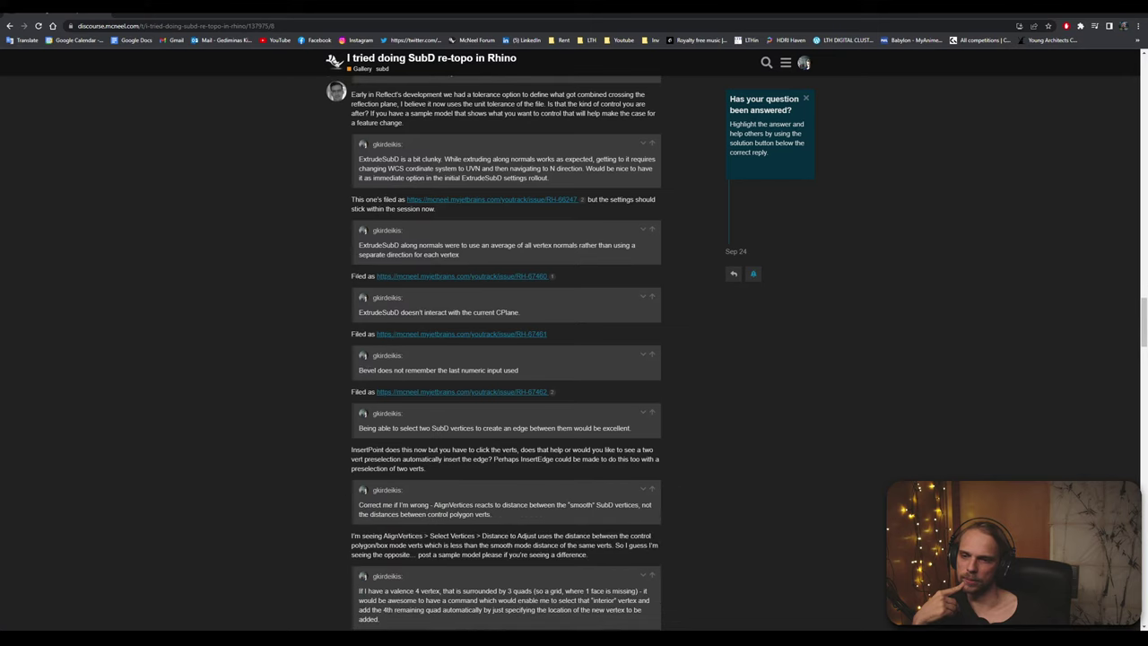
scroll(445, 219, "up", 2)
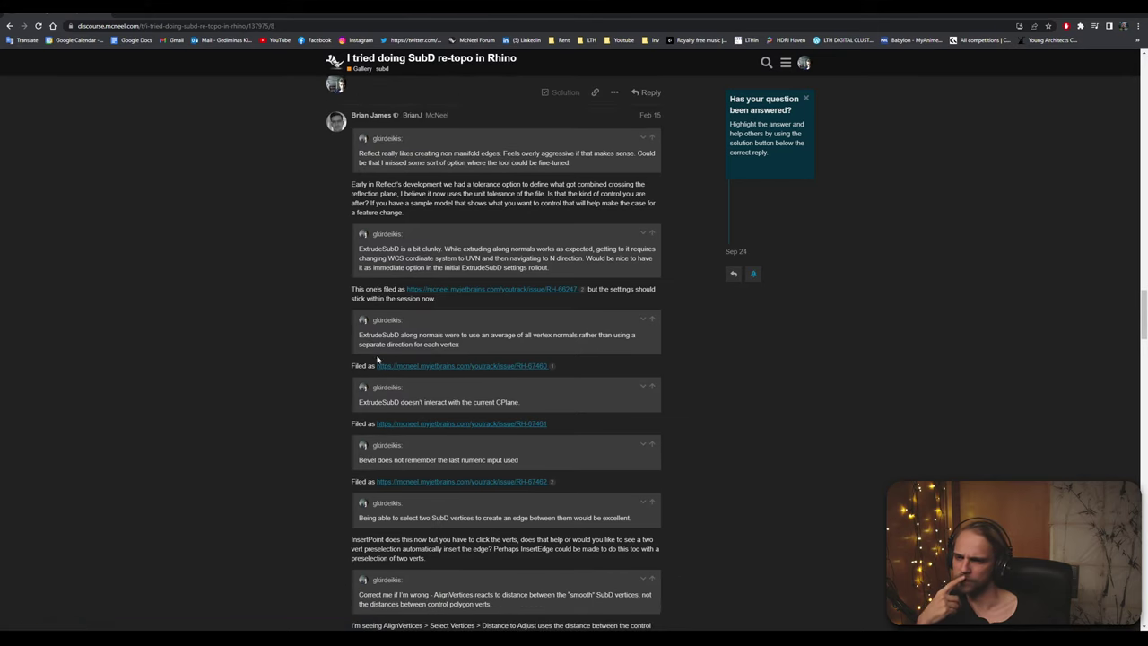
left_click_drag(410, 335, 493, 336)
left_click(493, 336)
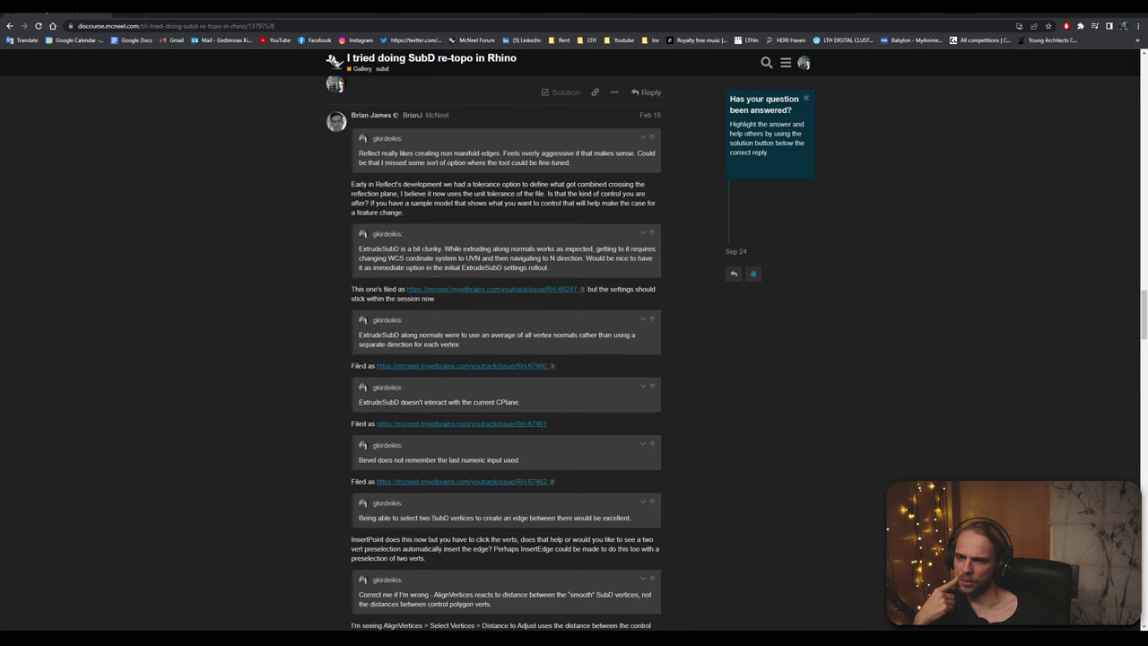
scroll(431, 323, "down", 3)
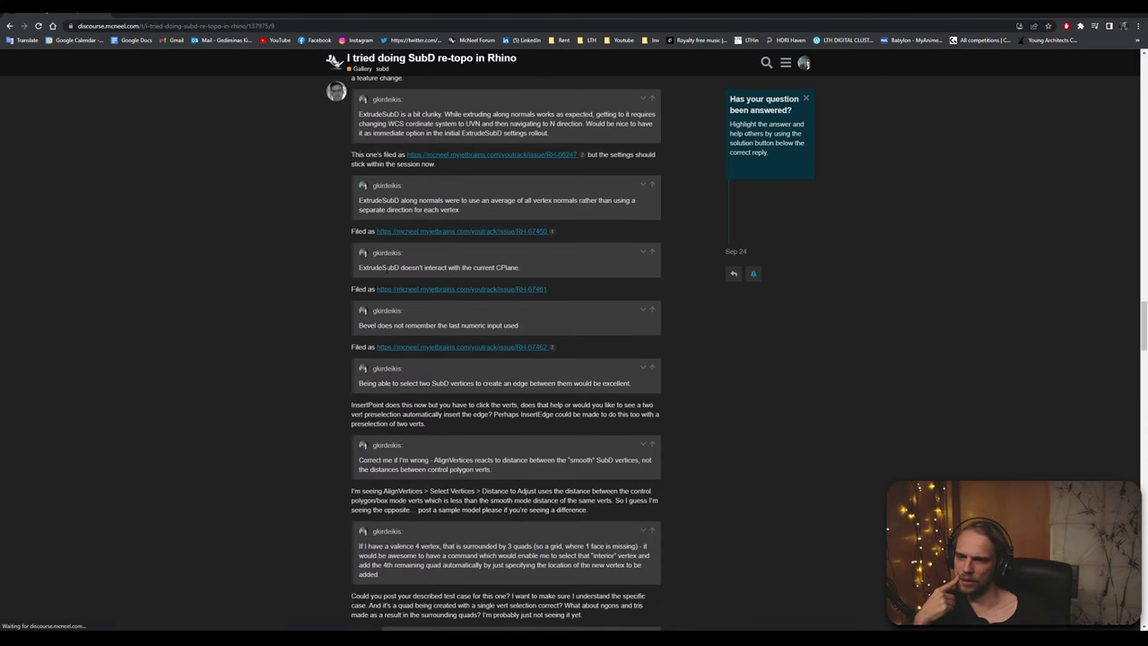
- Highlight the quoted CPlane, Bevel numeric input, and two-vertex selection requests
left_click_drag(384, 267, 524, 279)
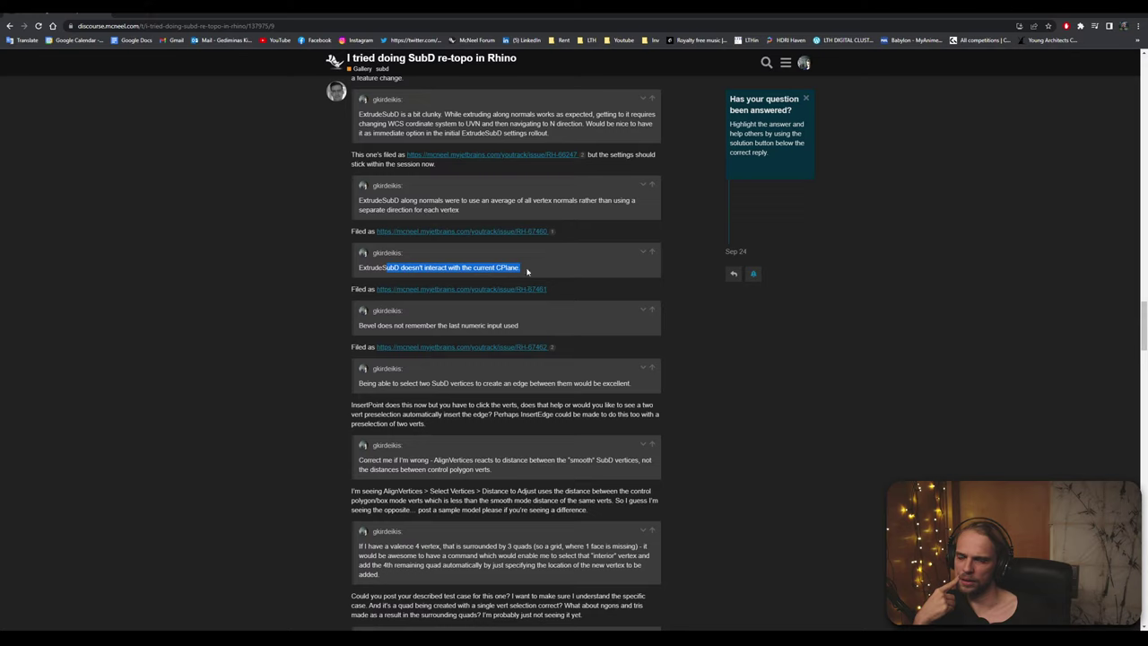
left_click(526, 271)
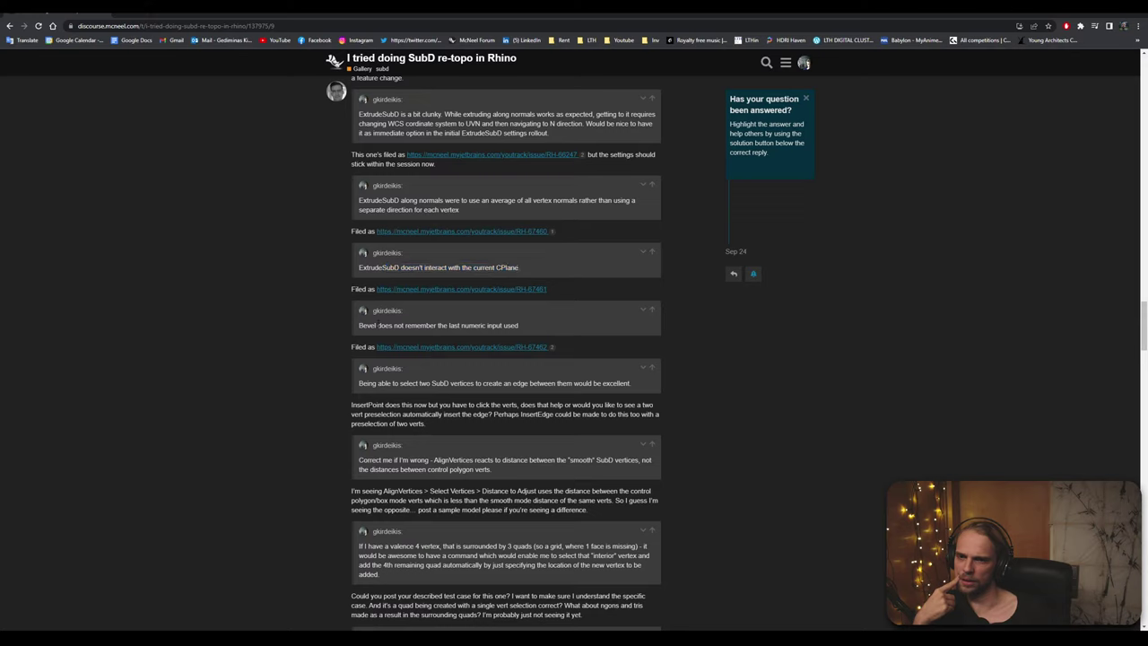
left_click_drag(359, 324, 525, 327)
left_click(405, 332)
left_click_drag(359, 327, 533, 333)
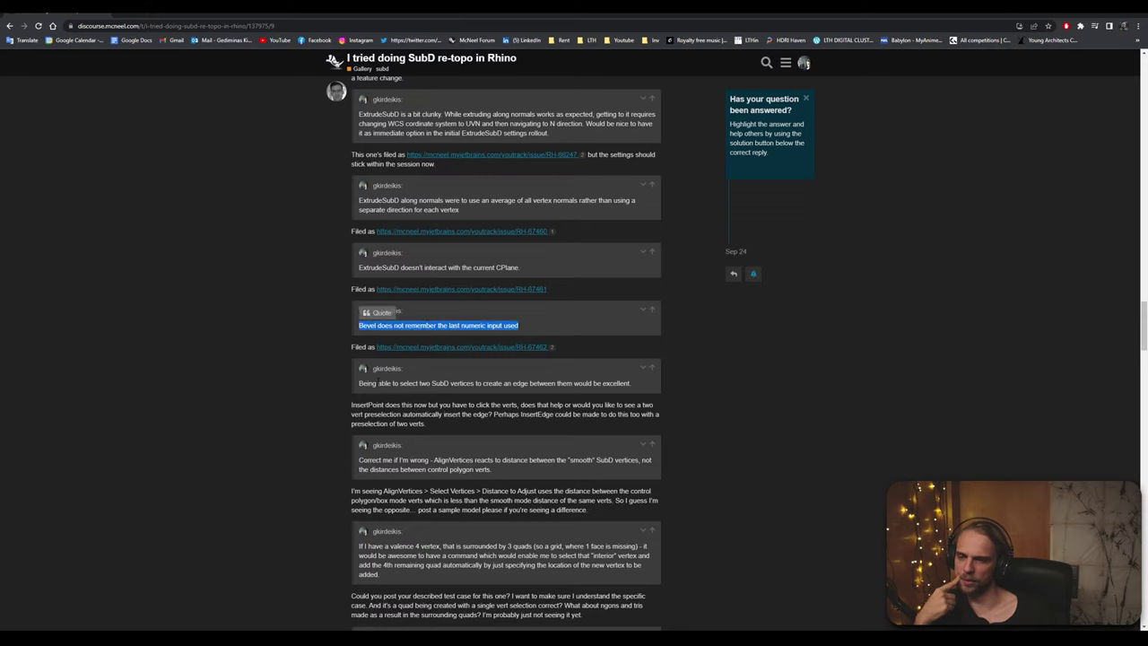
left_click(376, 383)
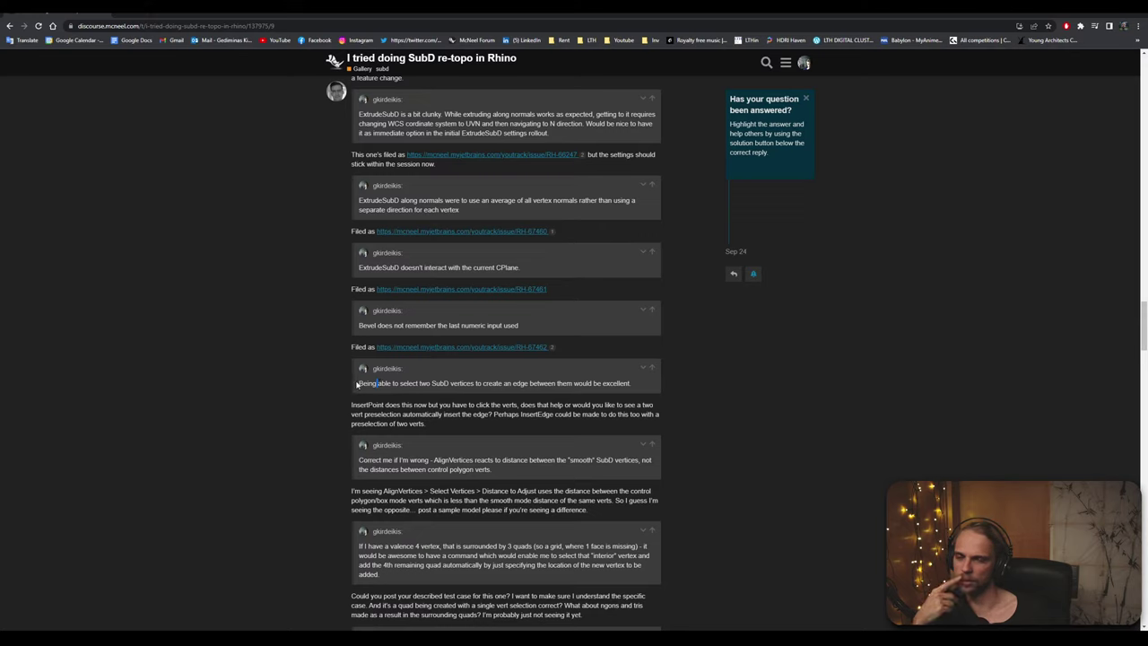
left_click_drag(354, 383, 473, 383)
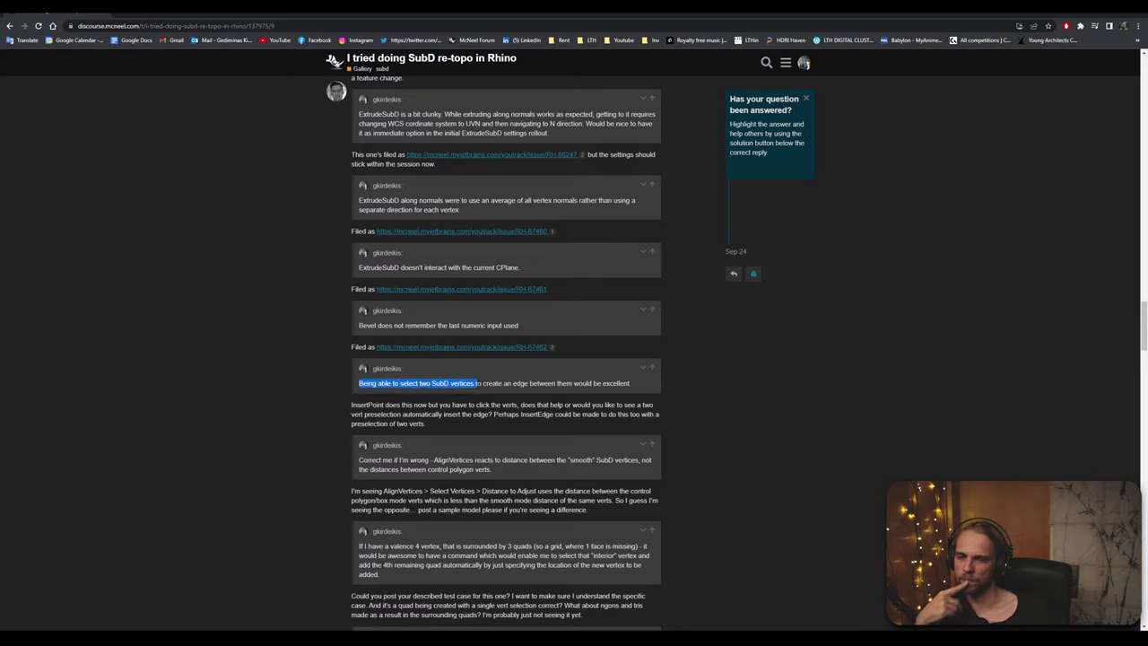
- Read the InsertPoint answer about vertex preselection by highlighting its lines
scroll(470, 384, "down", 1)
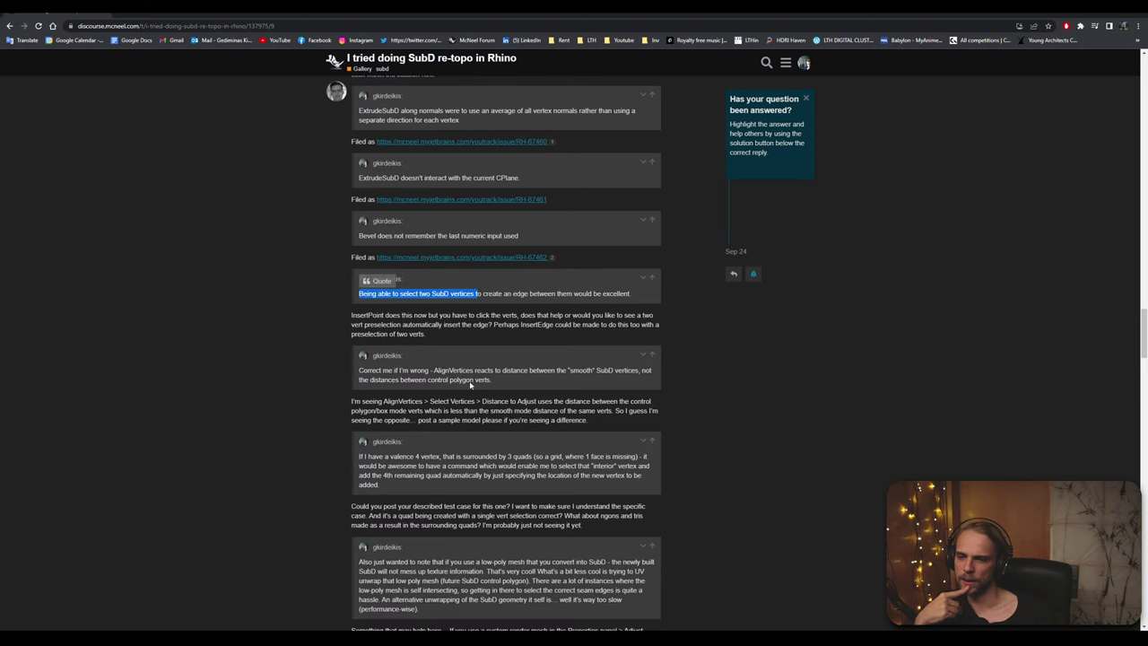
left_click_drag(356, 315, 607, 324)
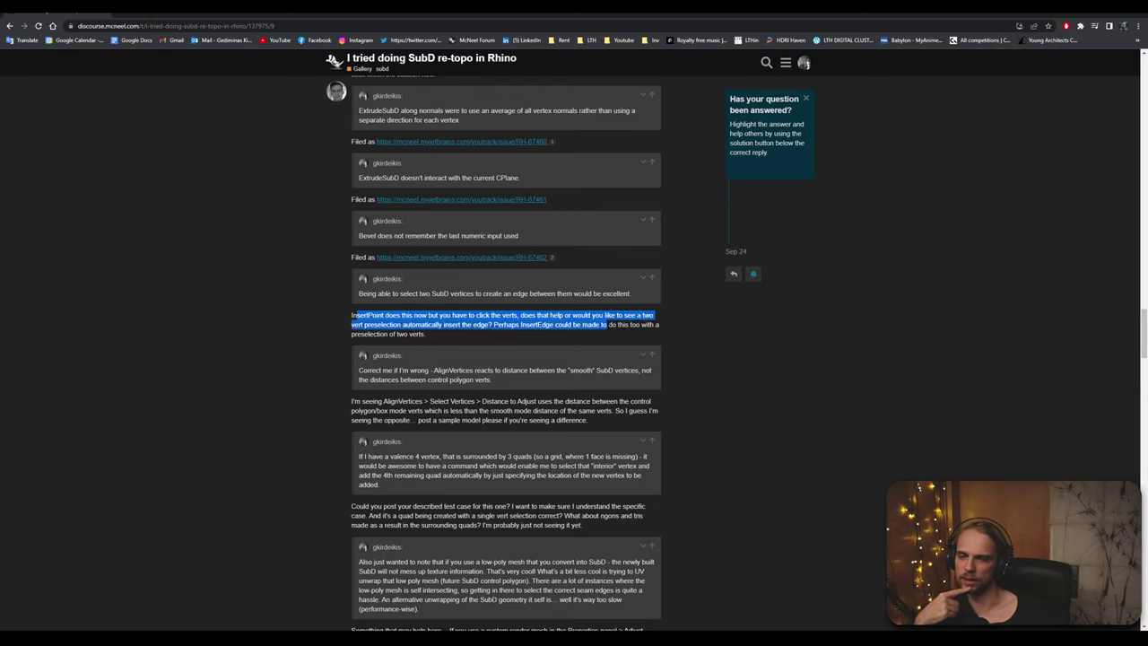
left_click(561, 336)
left_click_drag(436, 326, 520, 326)
left_click(415, 305)
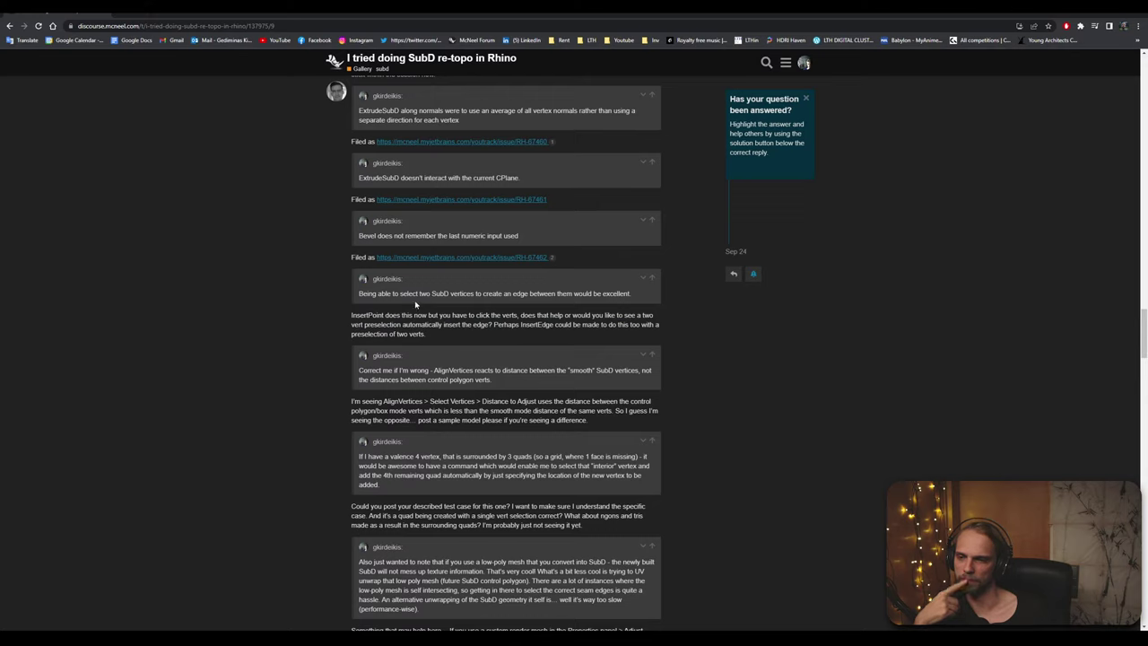
left_click_drag(379, 293, 593, 305)
left_click(592, 308)
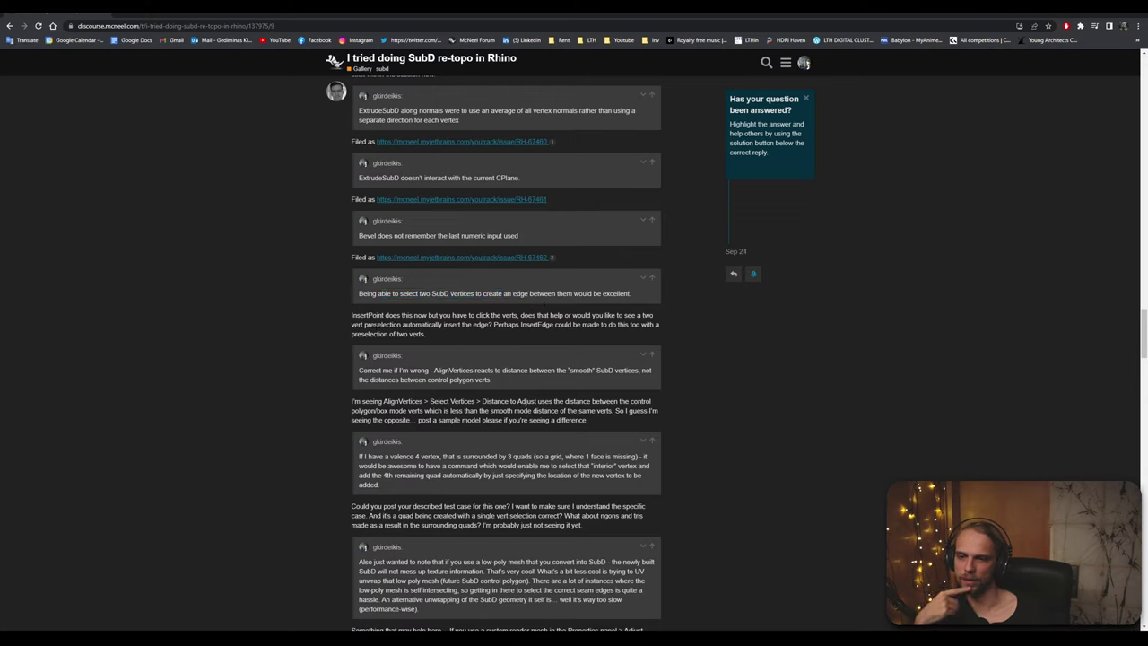
left_click_drag(398, 316, 492, 315)
left_click(492, 314)
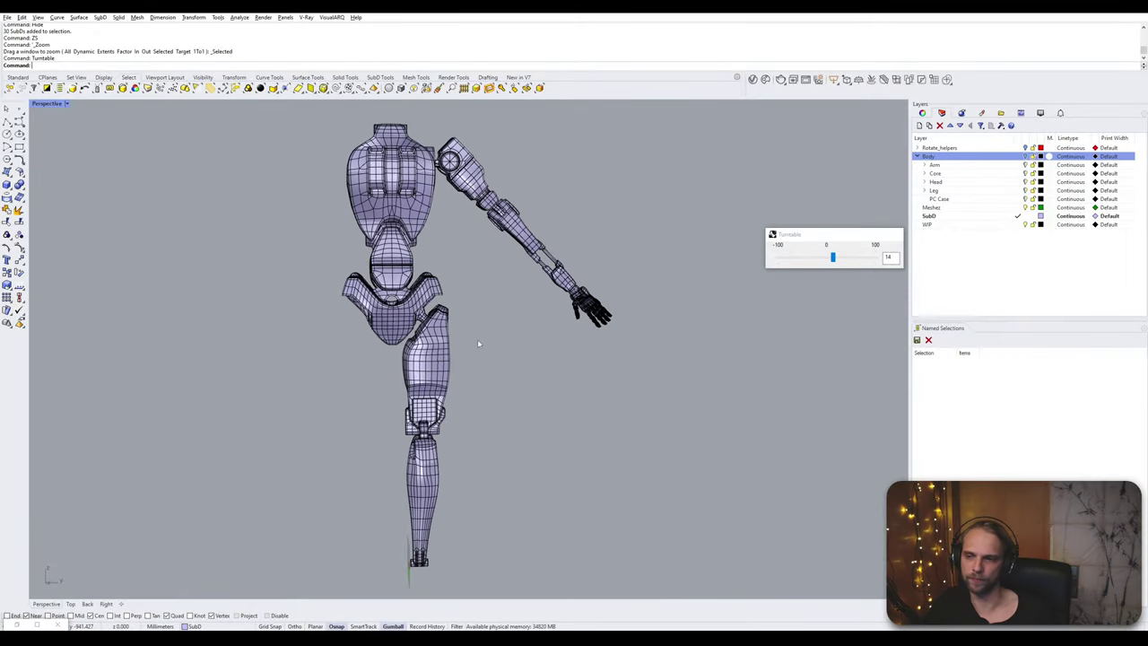
- Stop the turntable, switch the SubD to flat display, and pick two torso vertices
key("Escape")
scroll(457, 357, "up", 8)
right_click_drag(469, 365, 441, 314)
left_click(401, 329, "ctrl+shift")
left_click(454, 277)
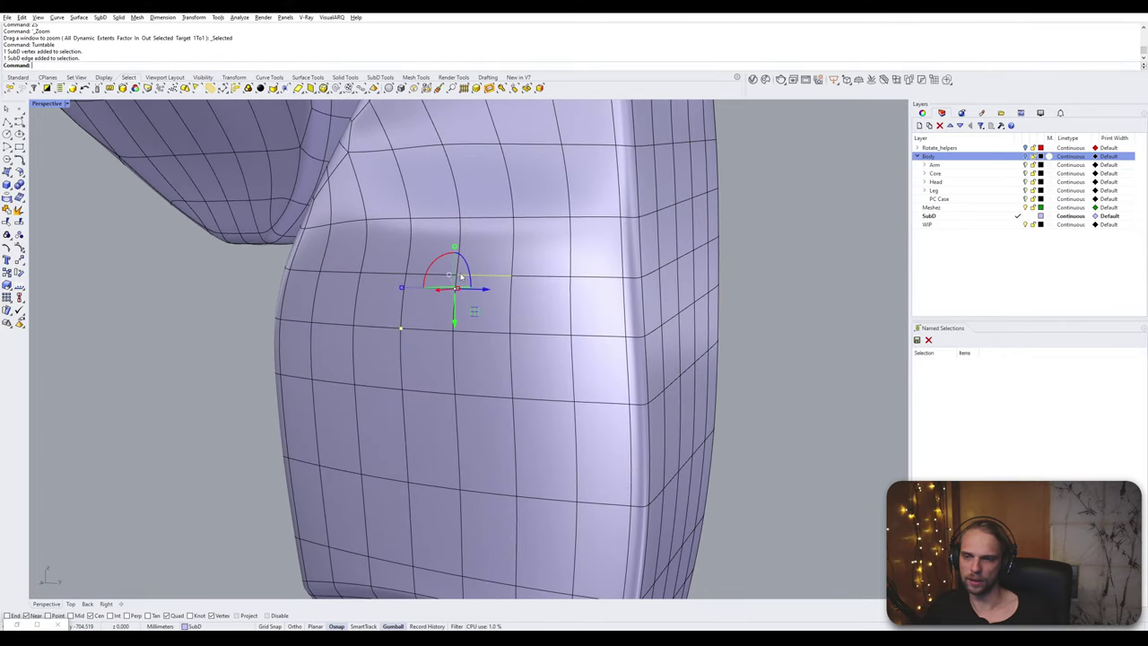
key("Escape")
key("Tab")
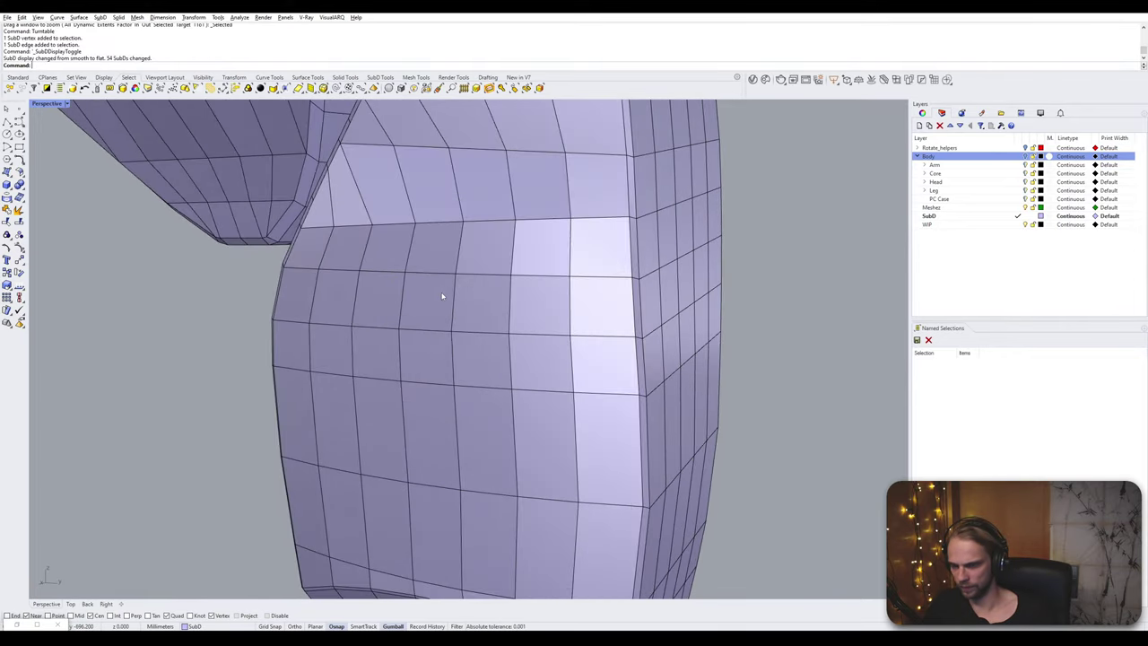
left_click(400, 329)
left_click(455, 276, "shift")
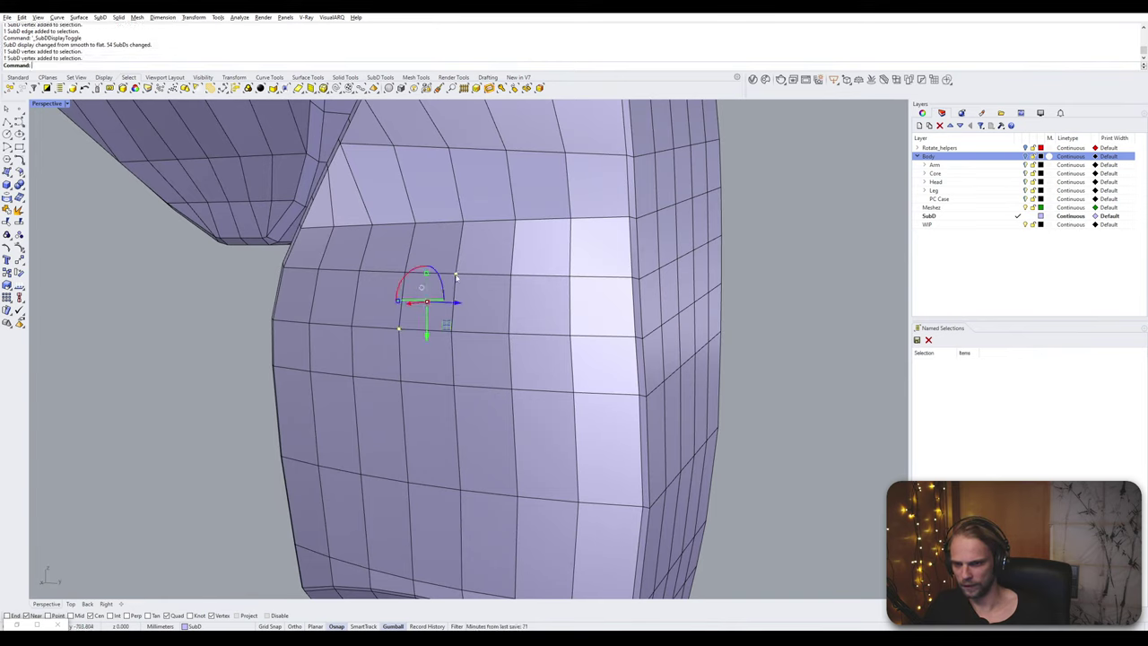
- Add a diagonal torso edge with InsertPoint, undo it, and return to the forum thread
type("Point")
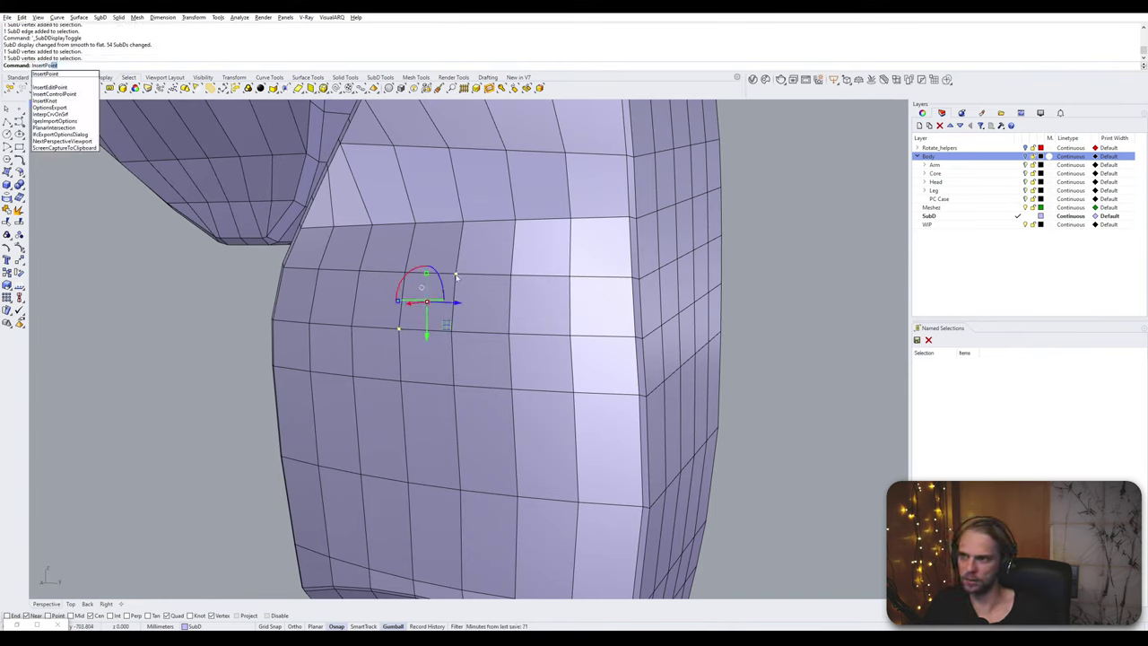
key("Return")
left_click(456, 276)
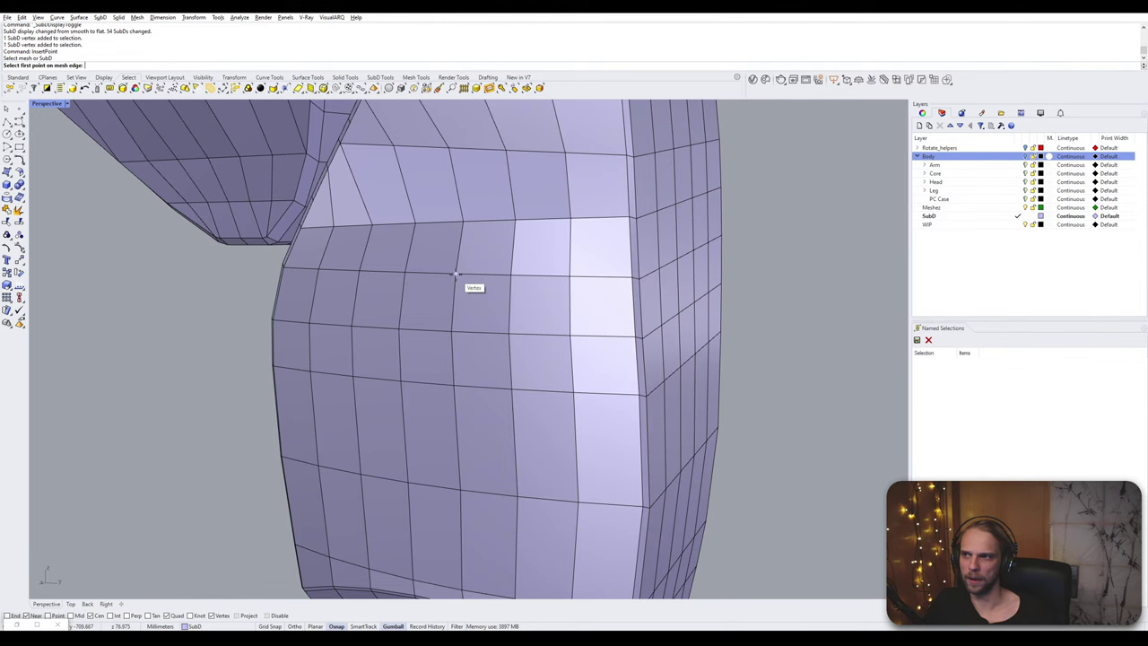
left_click(455, 274)
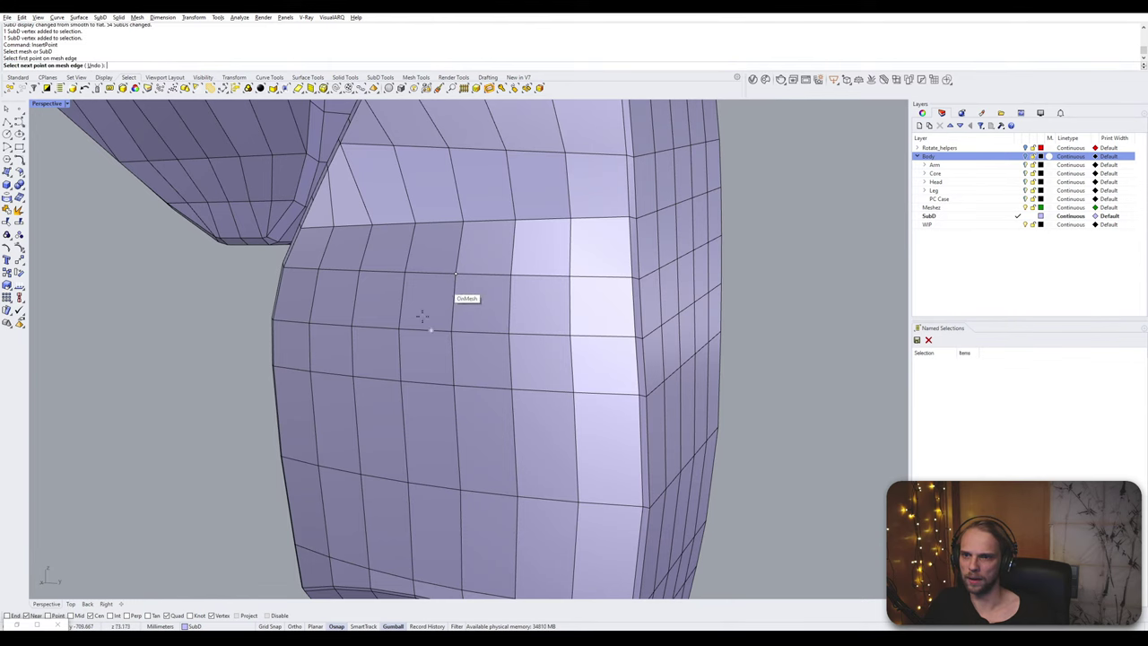
left_click(398, 330)
key("Return")
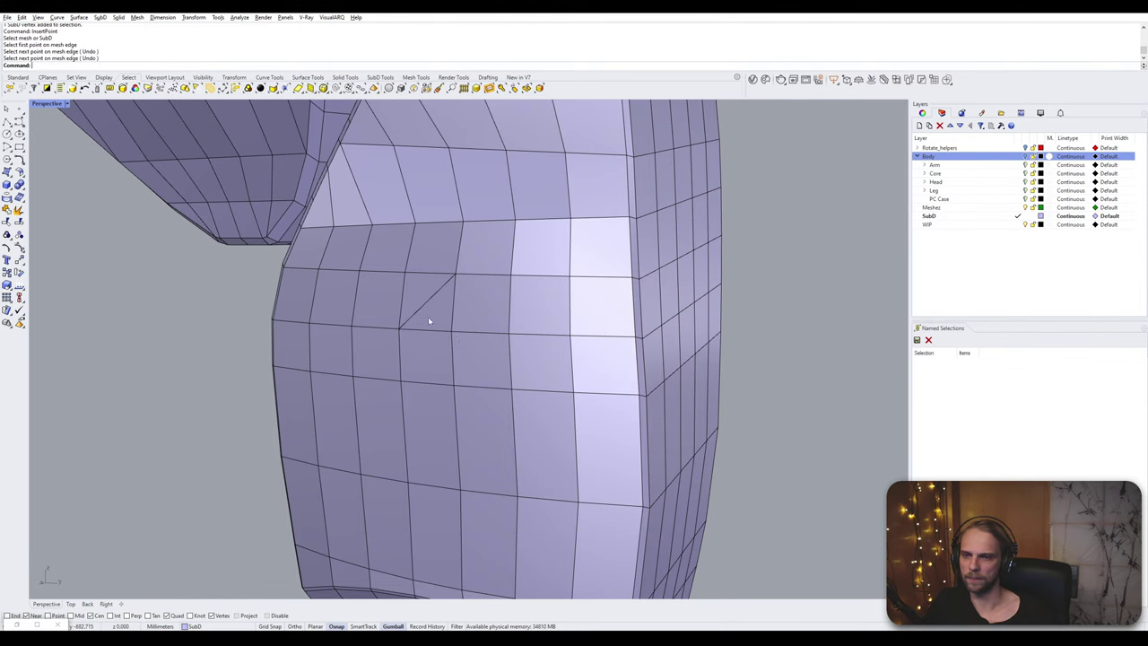
left_click(425, 305)
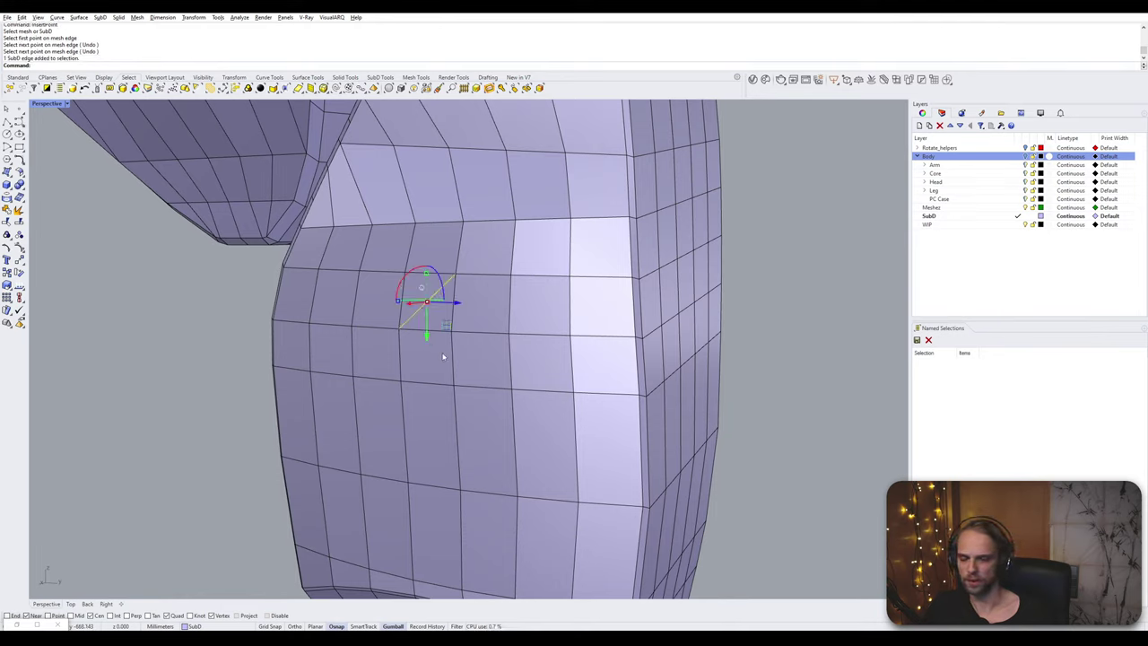
key("Escape")
key("ctrl+z")
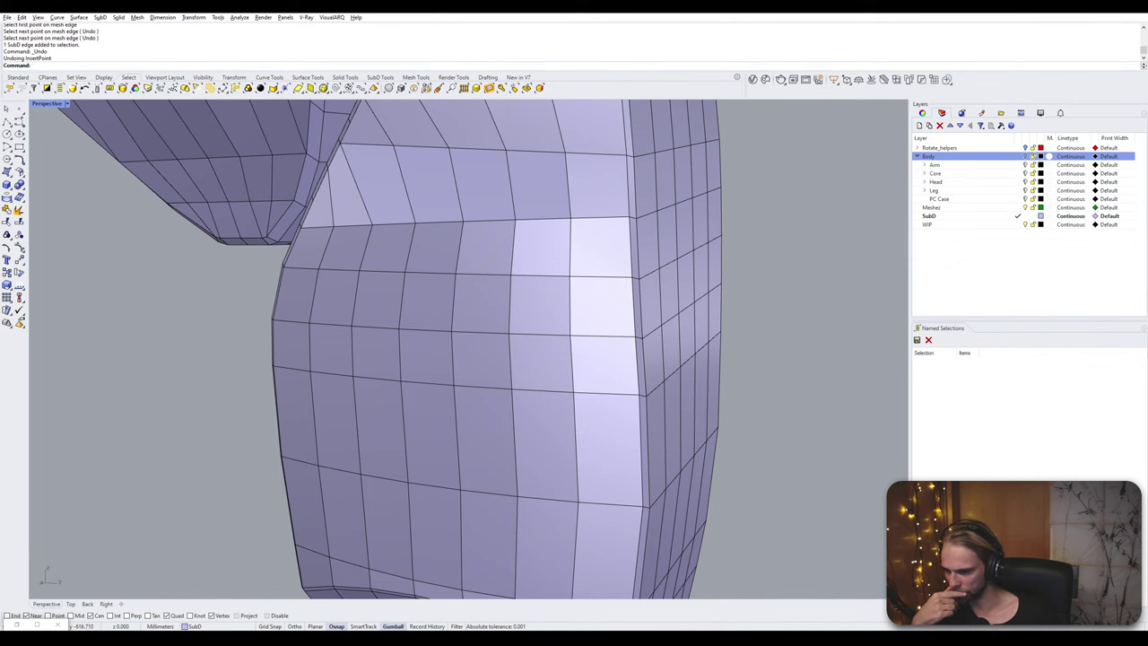
mouse_move(93, 639)
left_click(136, 594)
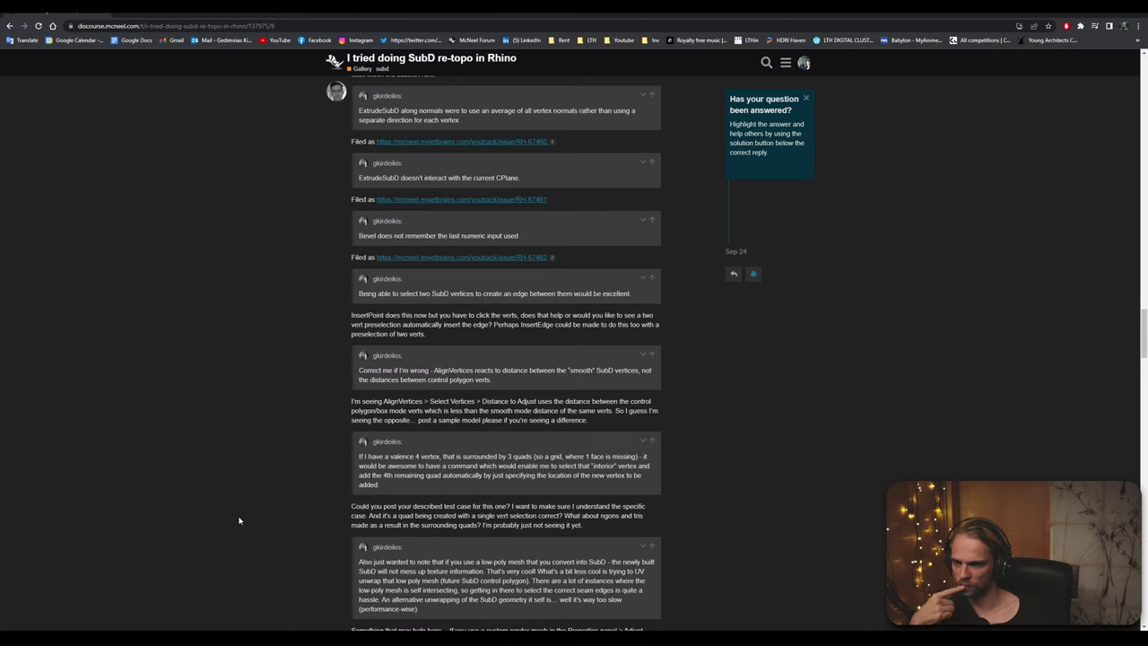
- Scroll down to the fix reply and open its RH-66247 ExtrudeSubD issue link
left_click_drag(484, 410, 482, 402)
left_click(392, 410)
scroll(502, 386, "down", 2)
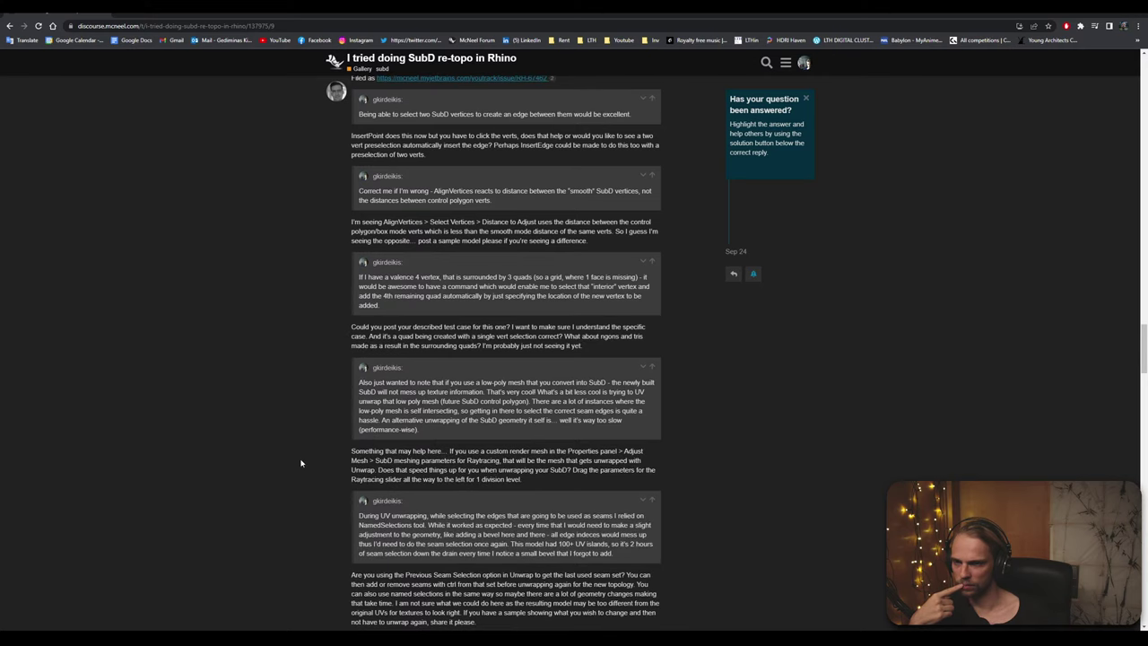
scroll(302, 462, "down", 3)
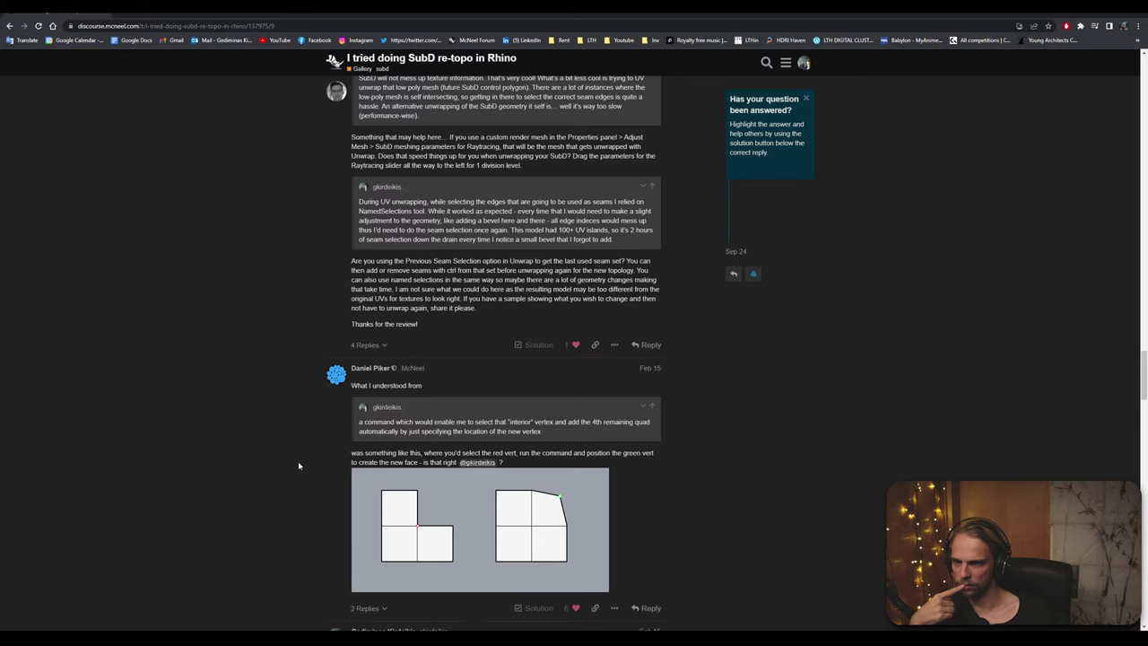
scroll(299, 465, "down", 3)
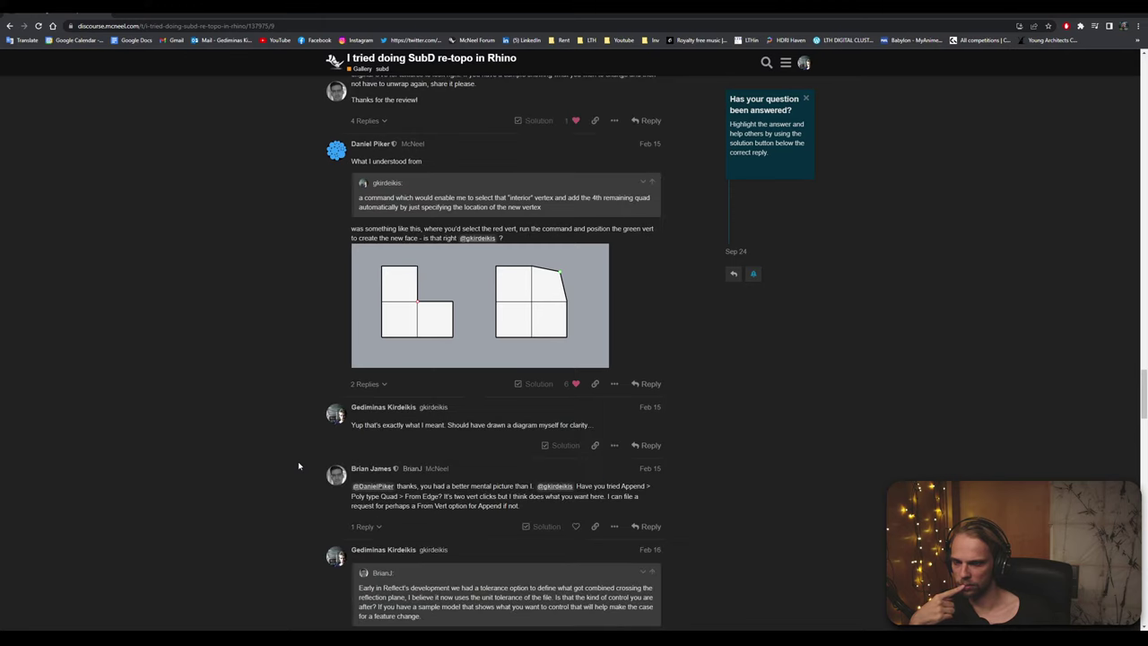
scroll(299, 466, "down", 2)
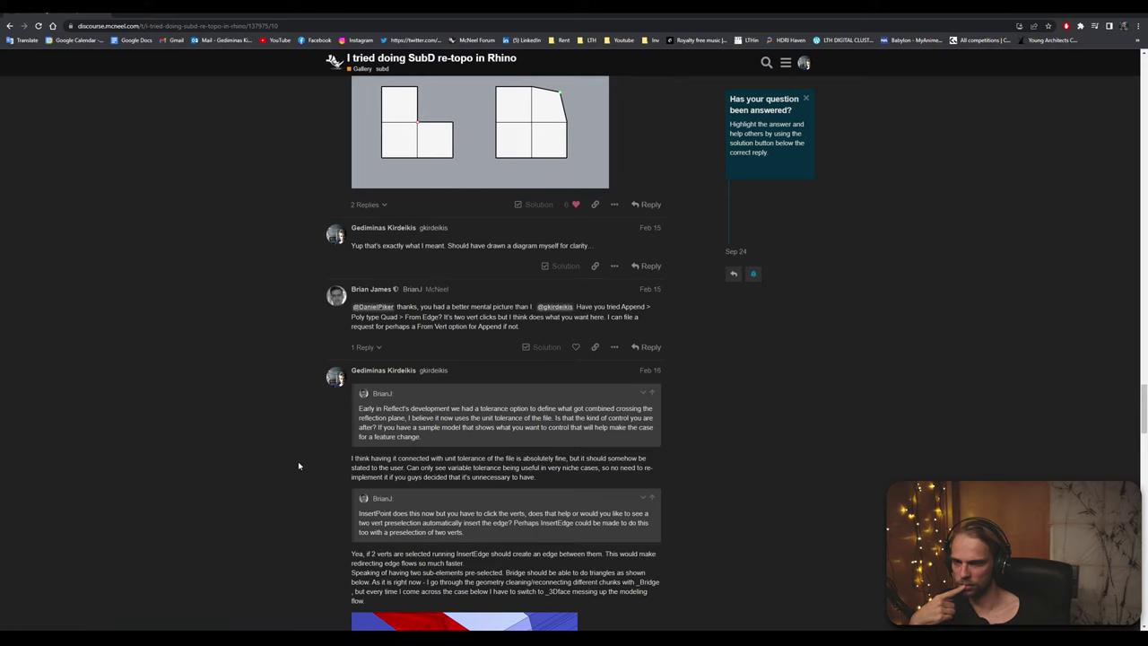
scroll(298, 465, "down", 3)
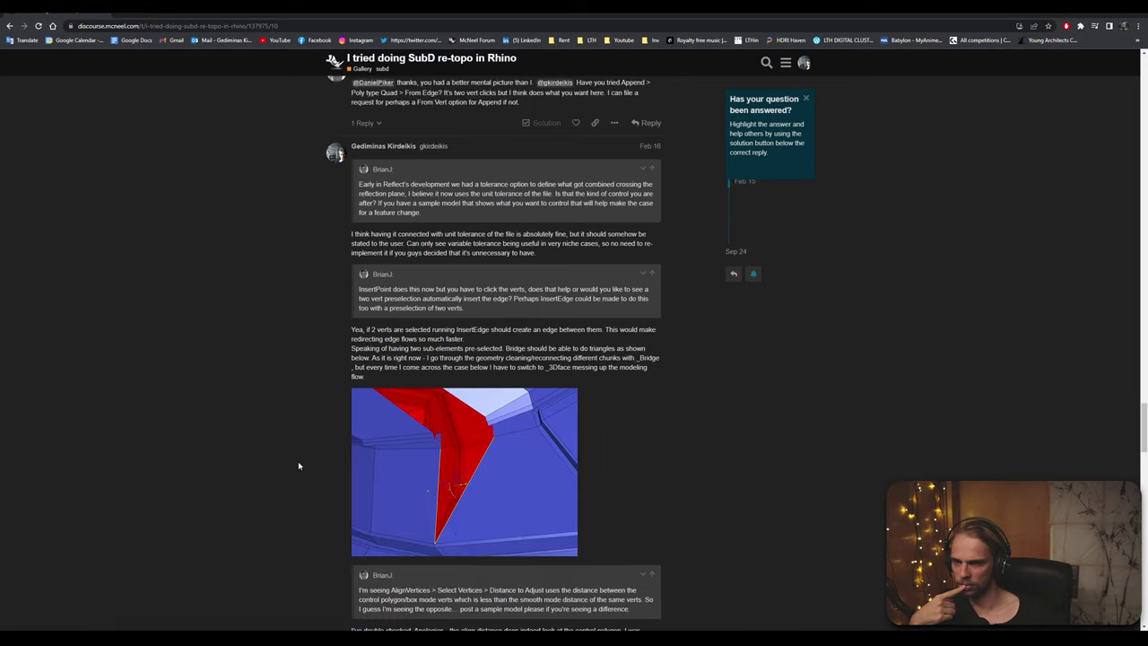
scroll(299, 465, "down", 12)
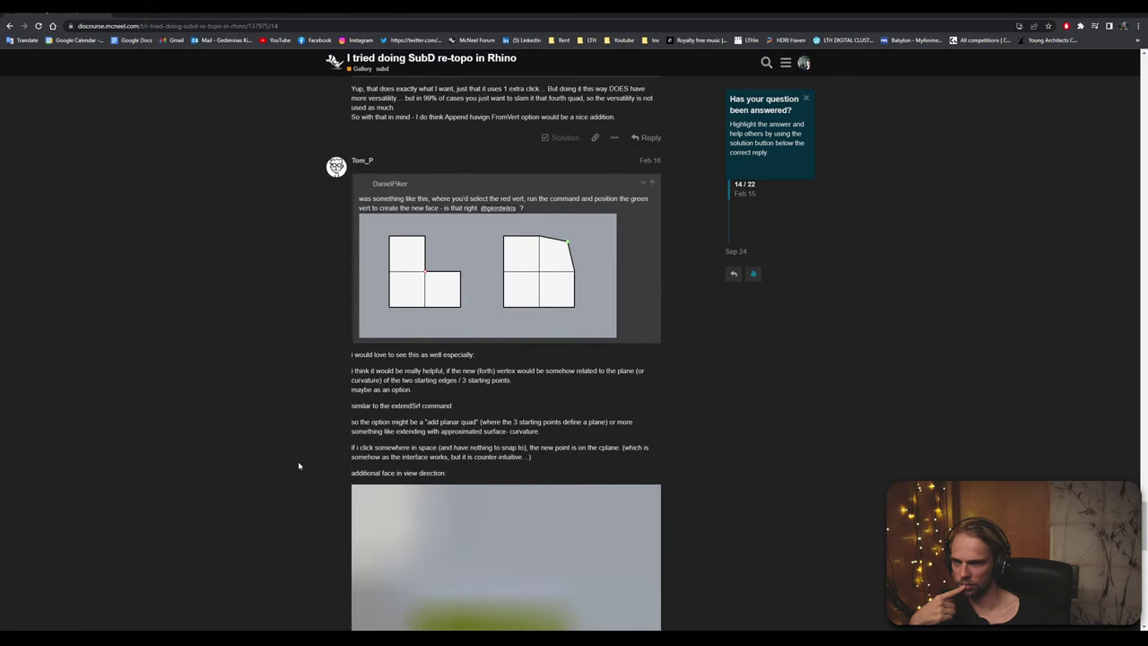
scroll(298, 465, "down", 2)
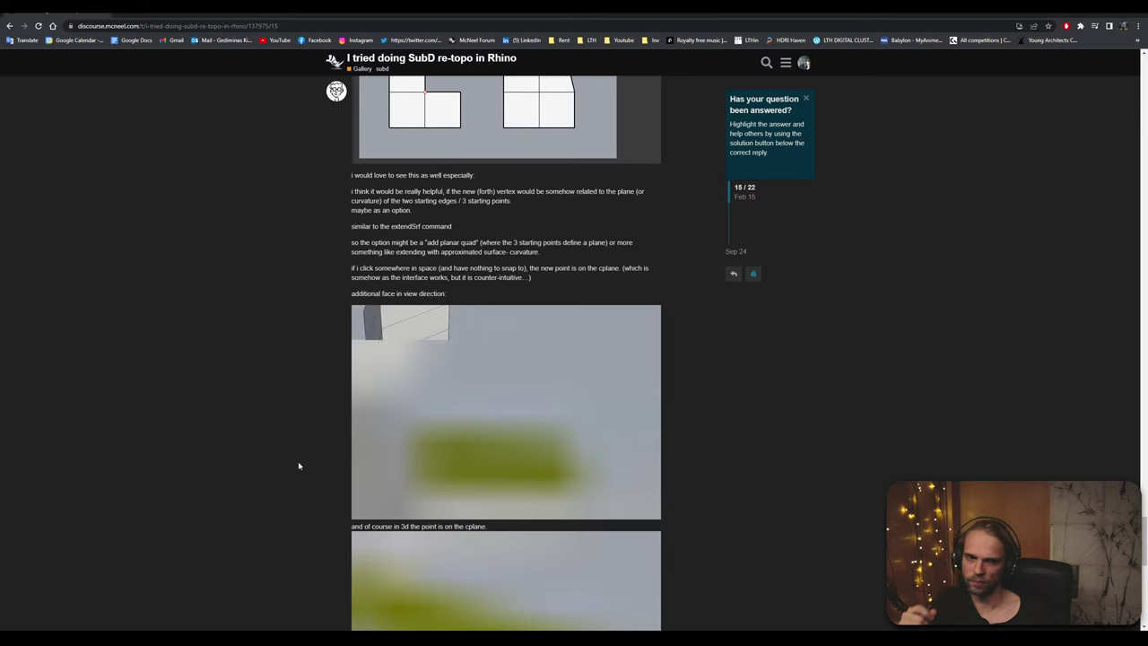
scroll(298, 465, "down", 3)
scroll(299, 465, "down", 8)
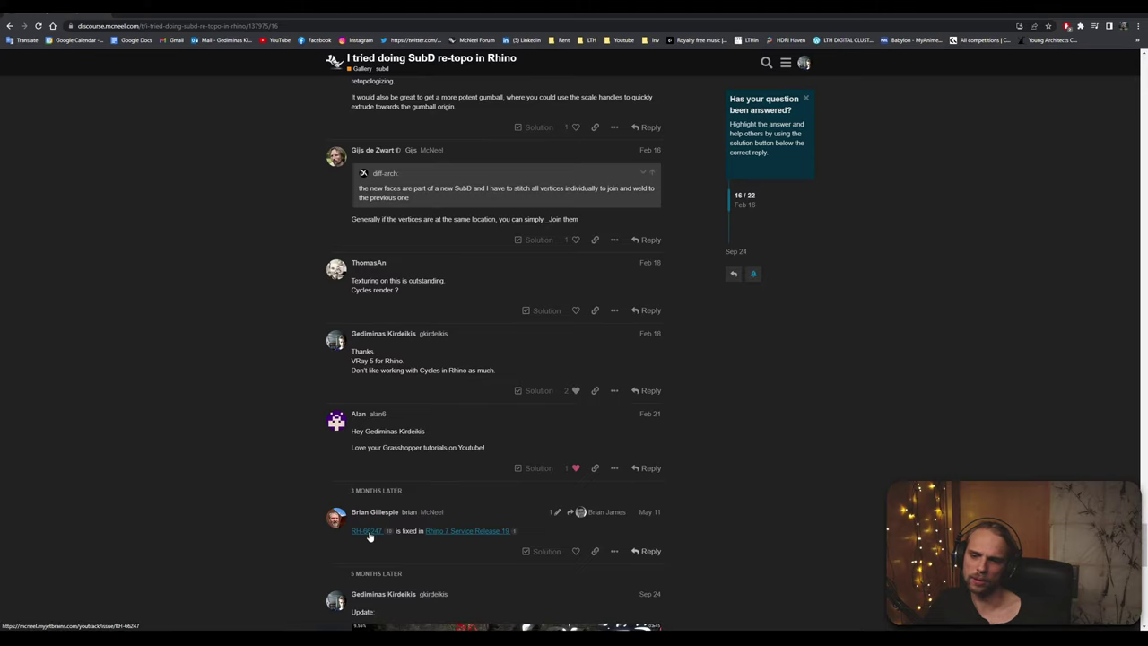
scroll(368, 535, "down", 8)
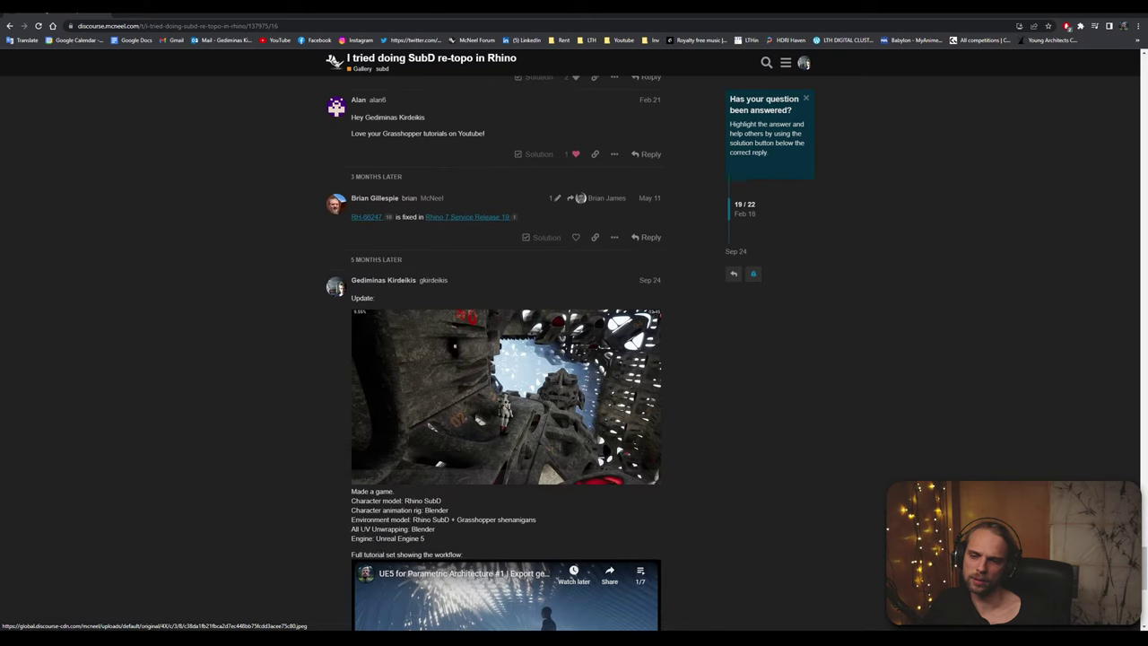
scroll(356, 529, "up", 10)
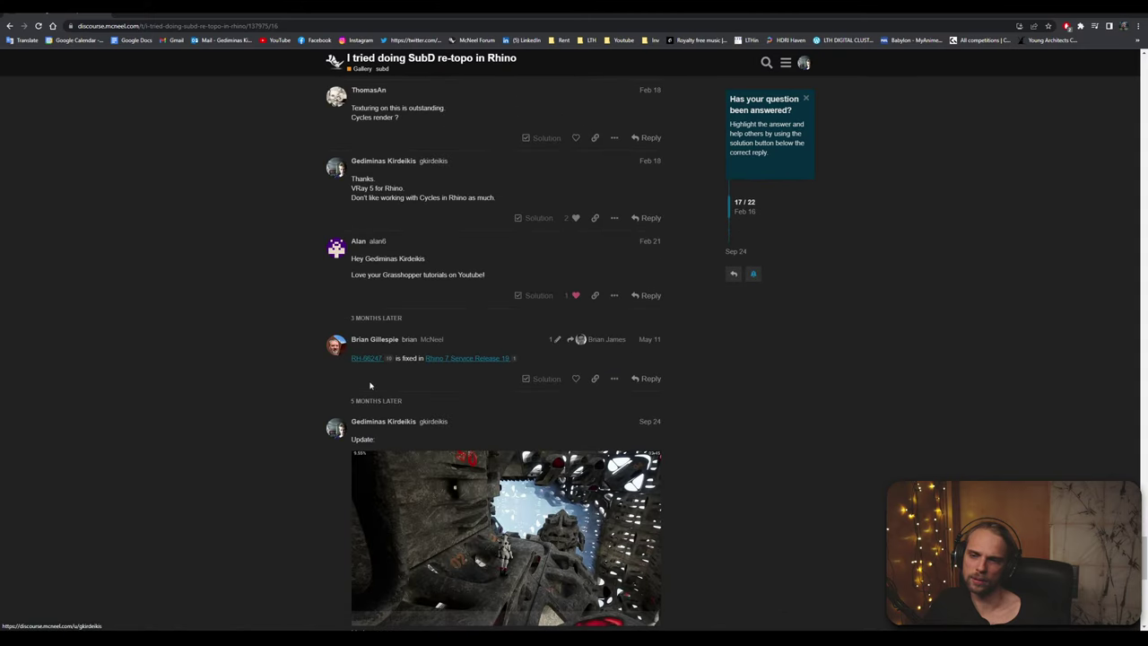
left_click(369, 358)
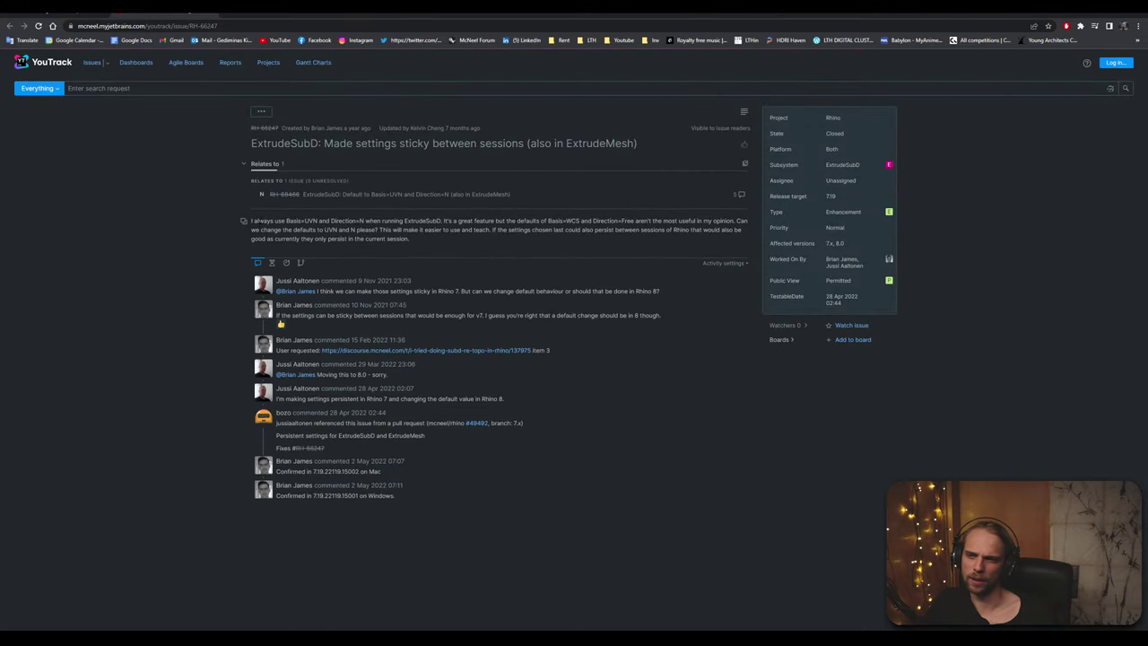
- Highlight the RH-66247 'ExtrudeSubD: Made settings sticky between sessions' title to read it
left_click_drag(339, 144, 545, 143)
left_click(555, 143)
left_click_drag(641, 146, 269, 143)
left_click(269, 143)
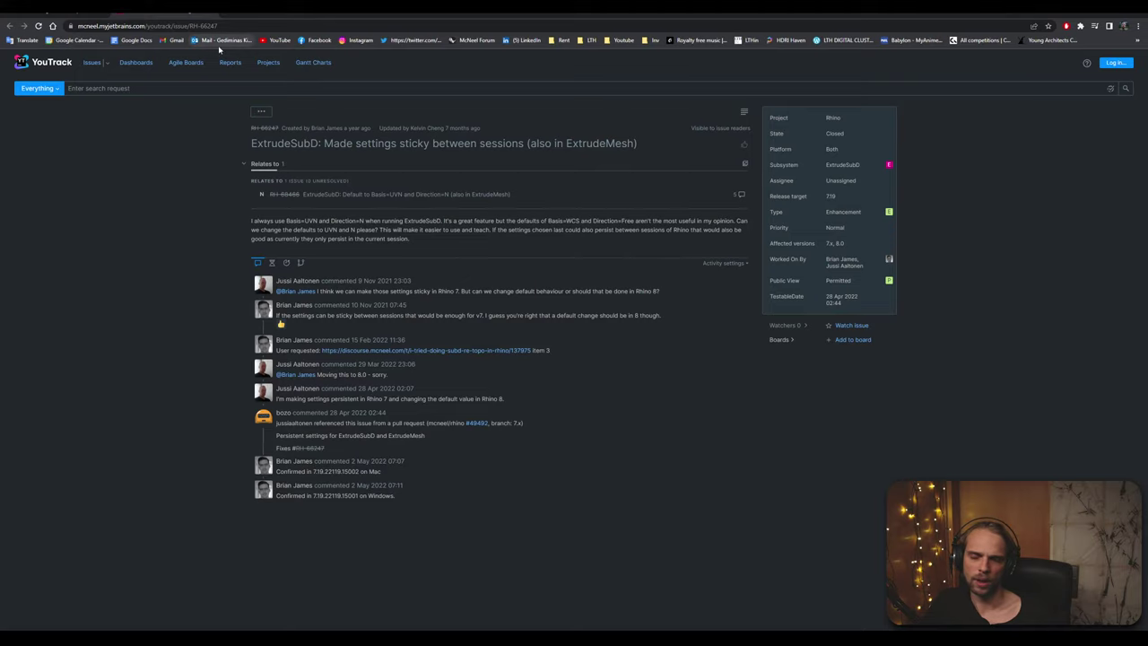
- Close the browser, orbit around the robot, and switch the SubD display back to smooth
left_click(1140, 14)
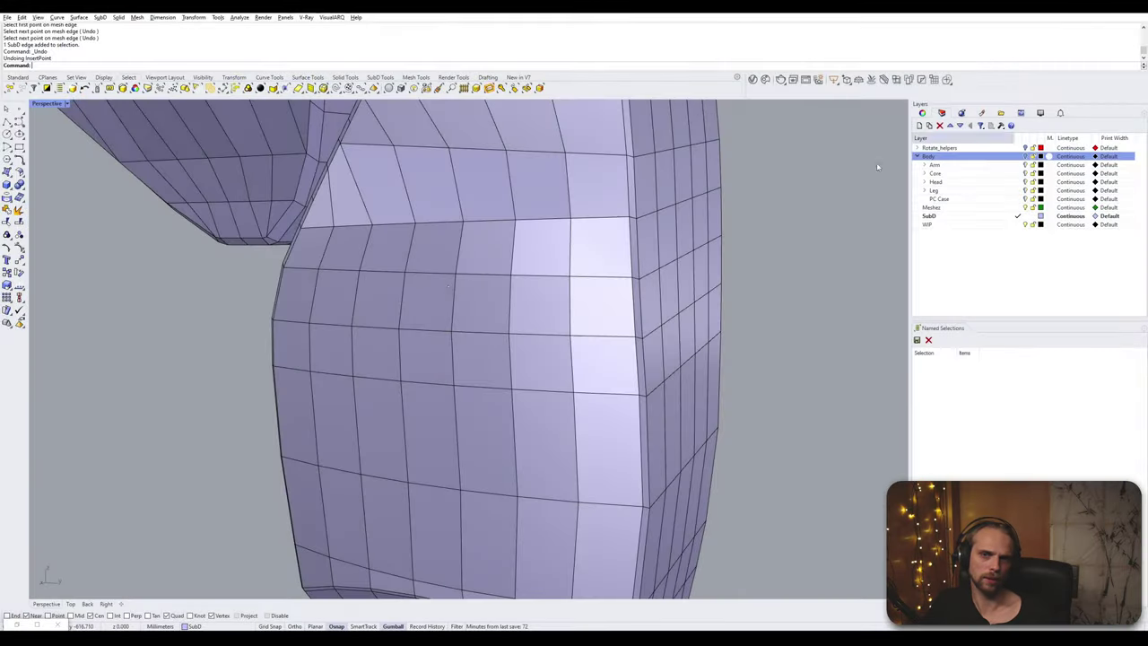
right_click_drag(581, 295, 562, 320)
scroll(558, 323, "down", 10)
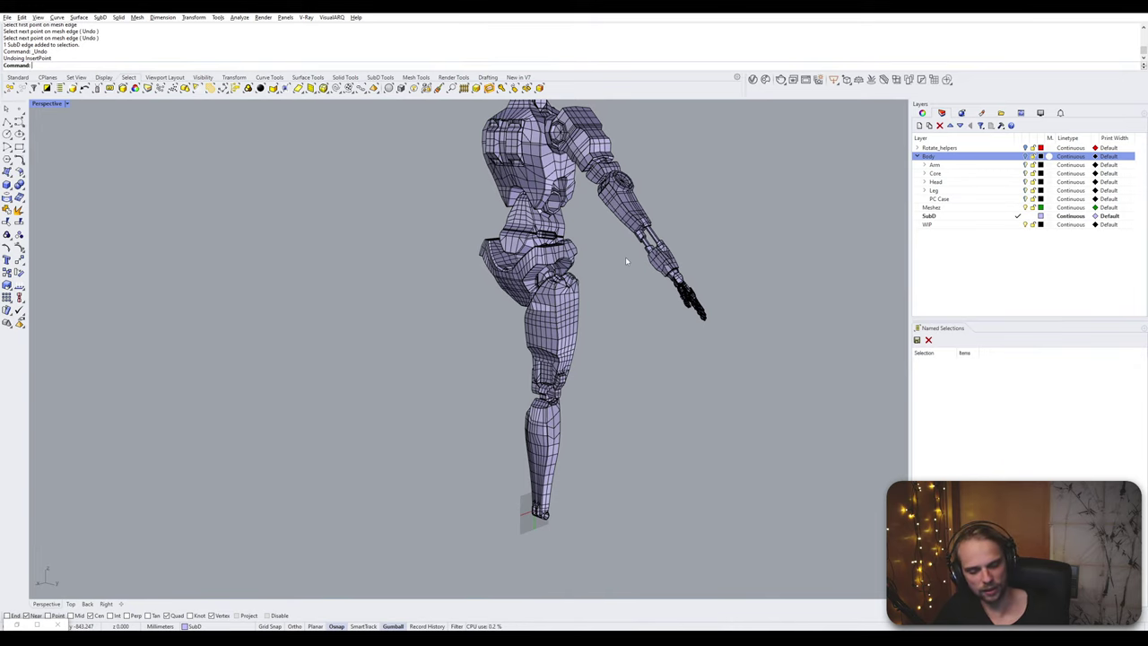
right_click_drag(744, 330, 621, 325)
key("Tab")
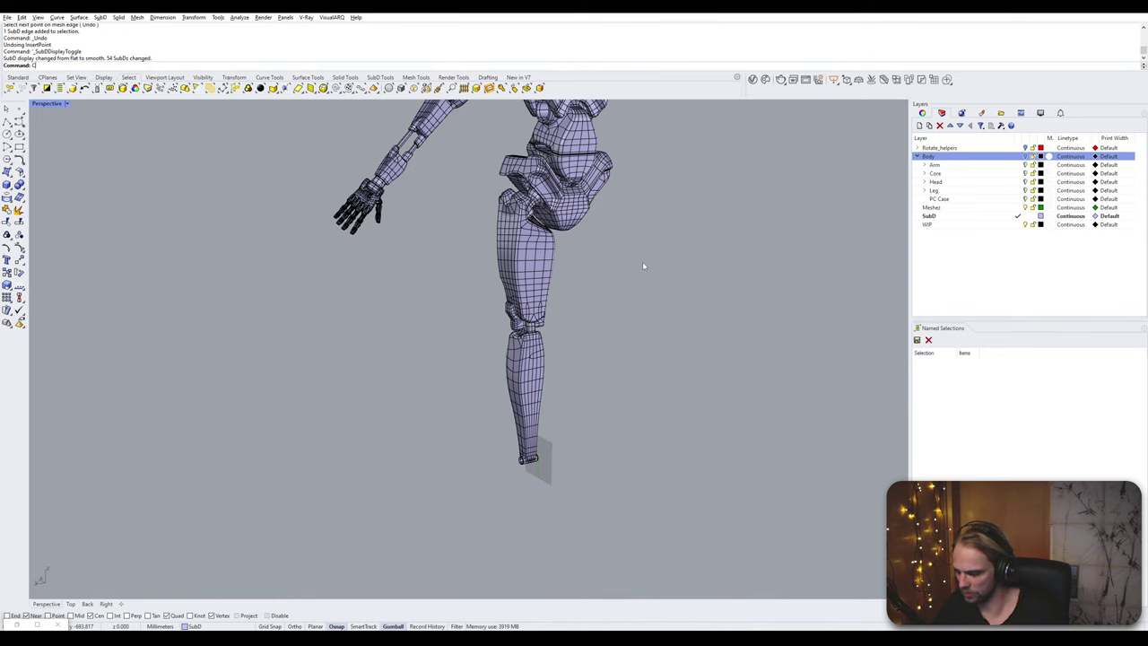
- Reset the construction plane to World Top with the cpl command
type("cpl")
key("Return")
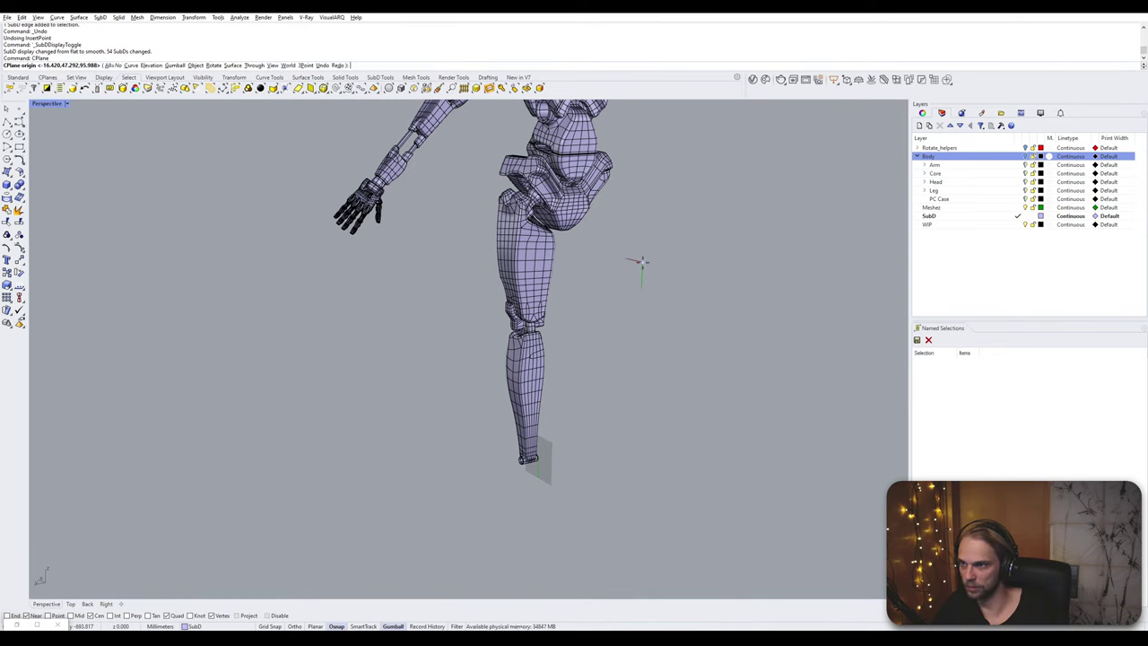
left_click(288, 66)
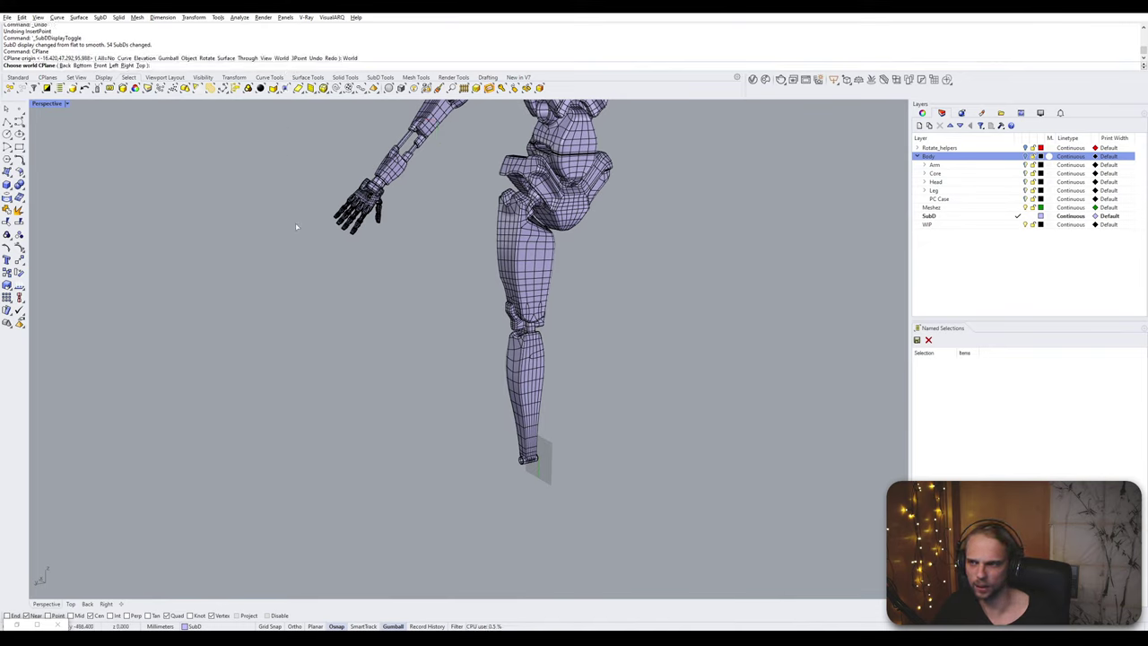
key("Return")
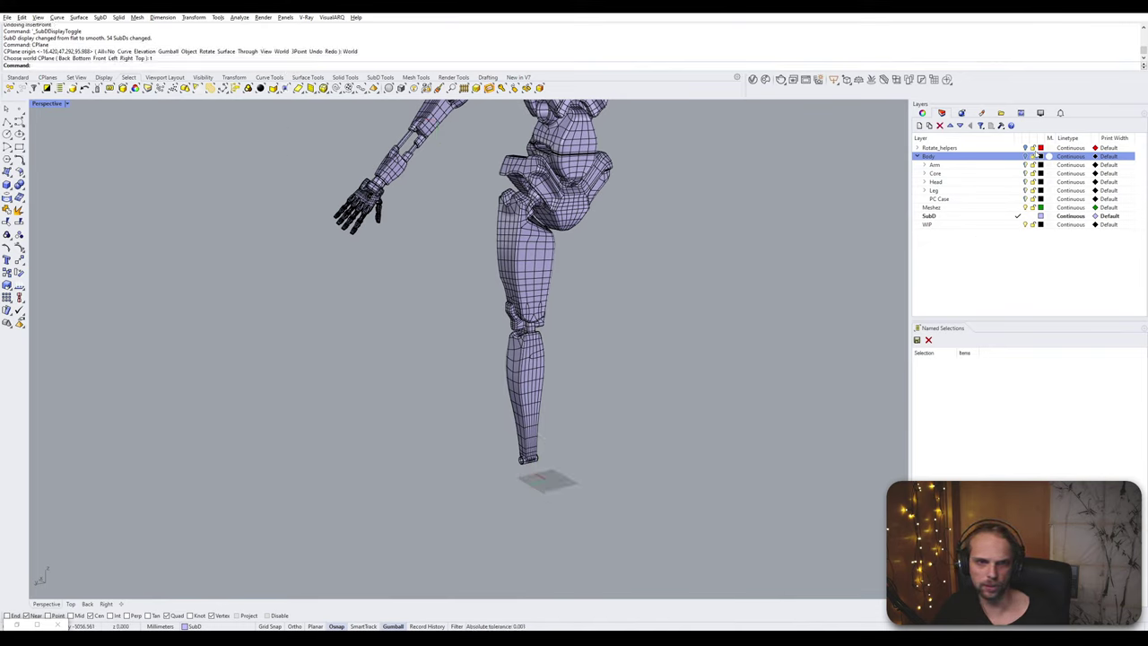
- Toggle the Body layer's visibility off and back on, then zoom in
left_click(1025, 157)
left_click(1025, 157)
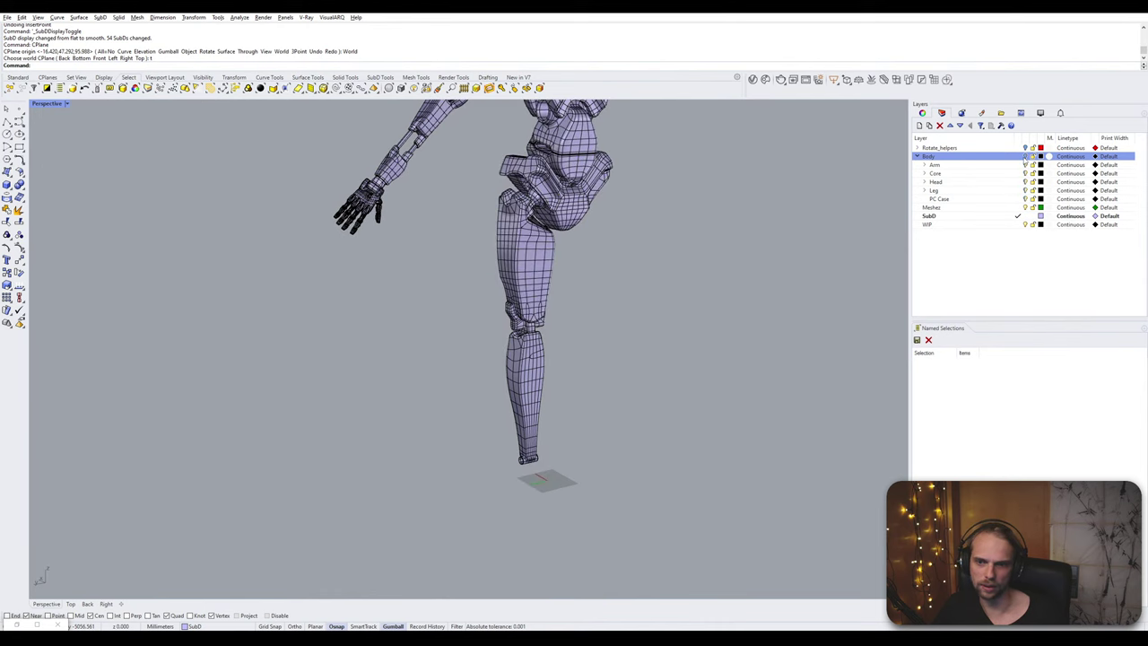
left_click(1025, 157)
scroll(607, 344, "up", 6)
- Select the ankle ring instead of the foot, cancelling the leftover construction plane command
left_click(547, 402)
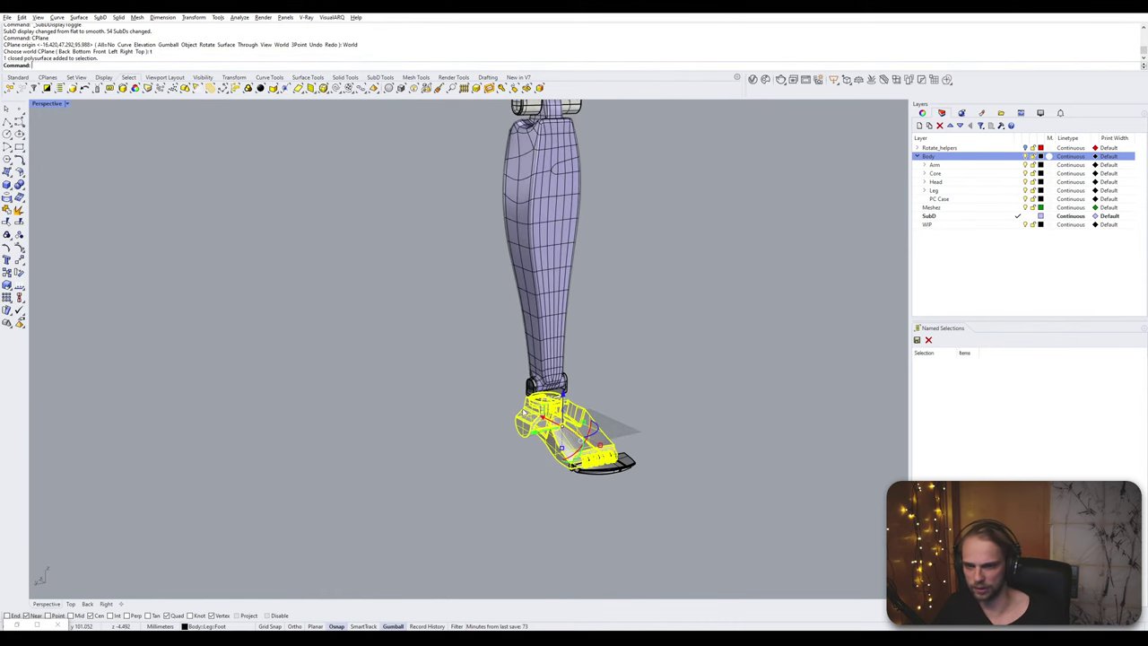
scroll(546, 403, "up", 3)
left_click(530, 381)
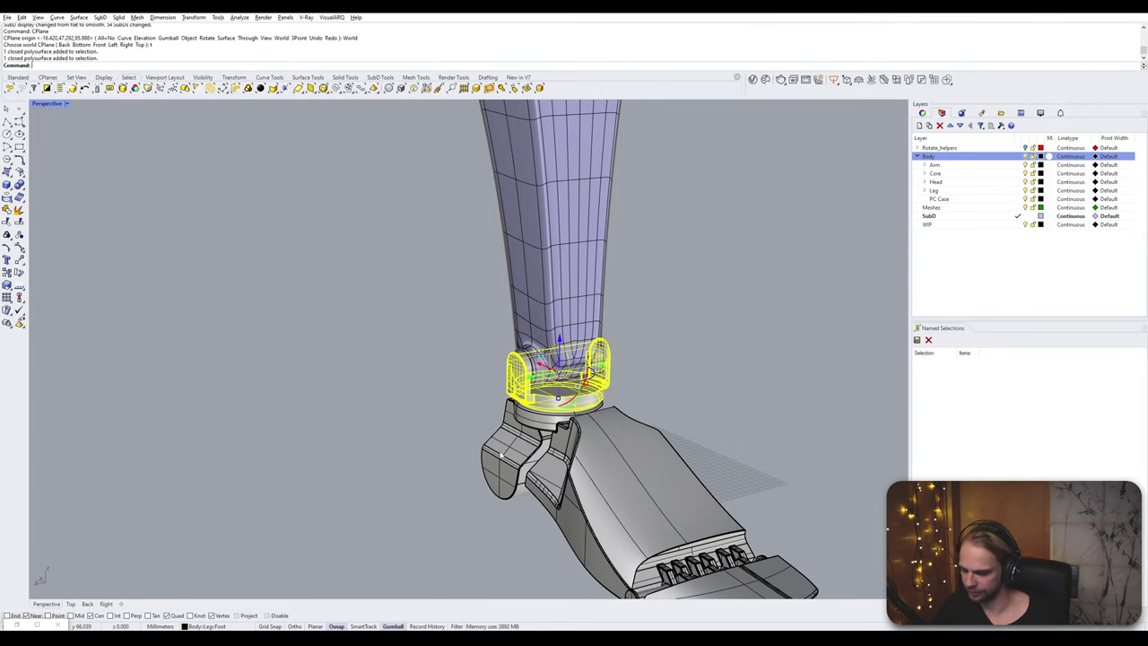
right_click(500, 455)
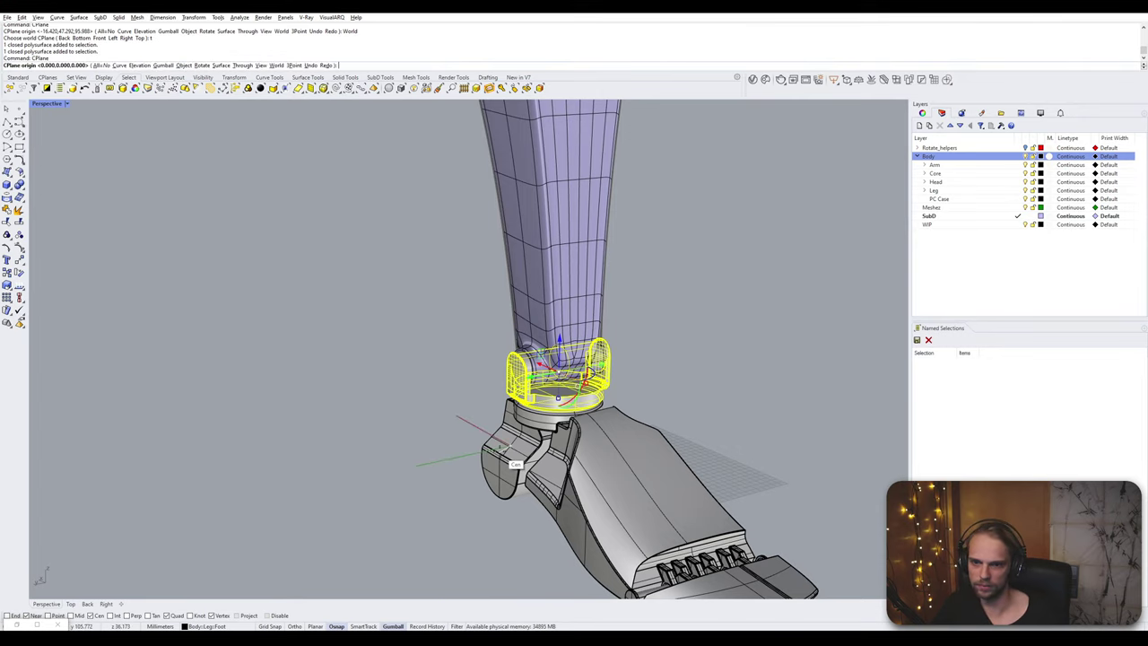
key("Escape")
- Isolate the ankle joint and base parts with Ctrl+Shift+H, hiding the rest of the robot
right_click_drag(512, 461, 553, 420)
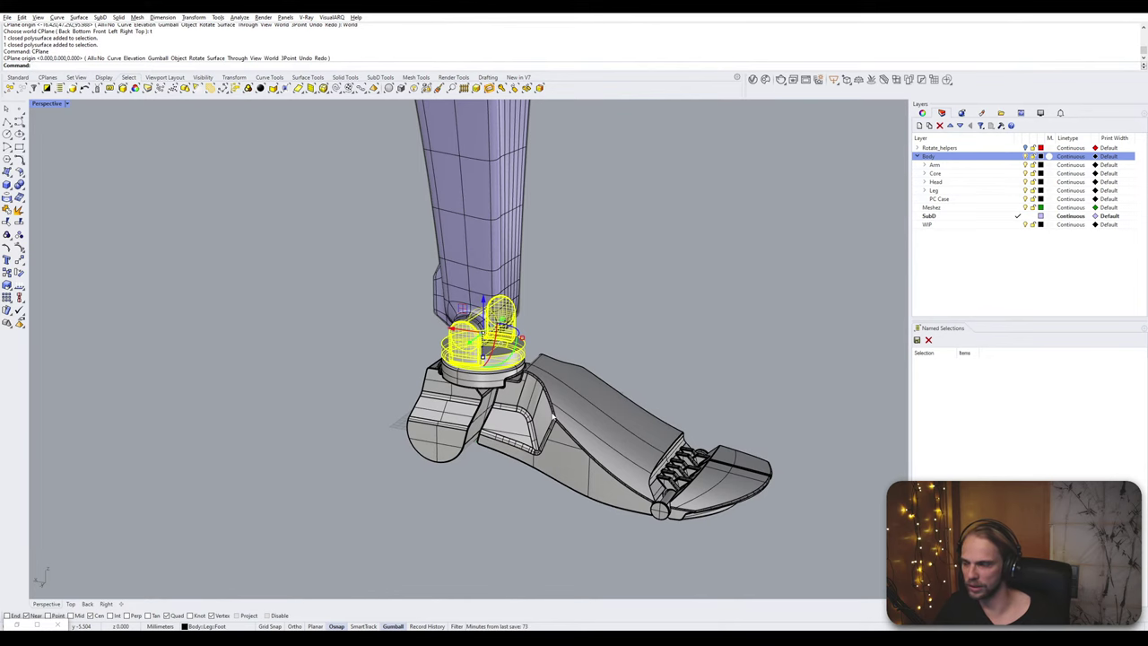
mouse_move(587, 408)
right_mouse_down()
mouse_move(553, 397)
mouse_move(602, 396)
right_mouse_up()
scroll(553, 397, "up", 4)
key("Escape")
left_click(481, 365)
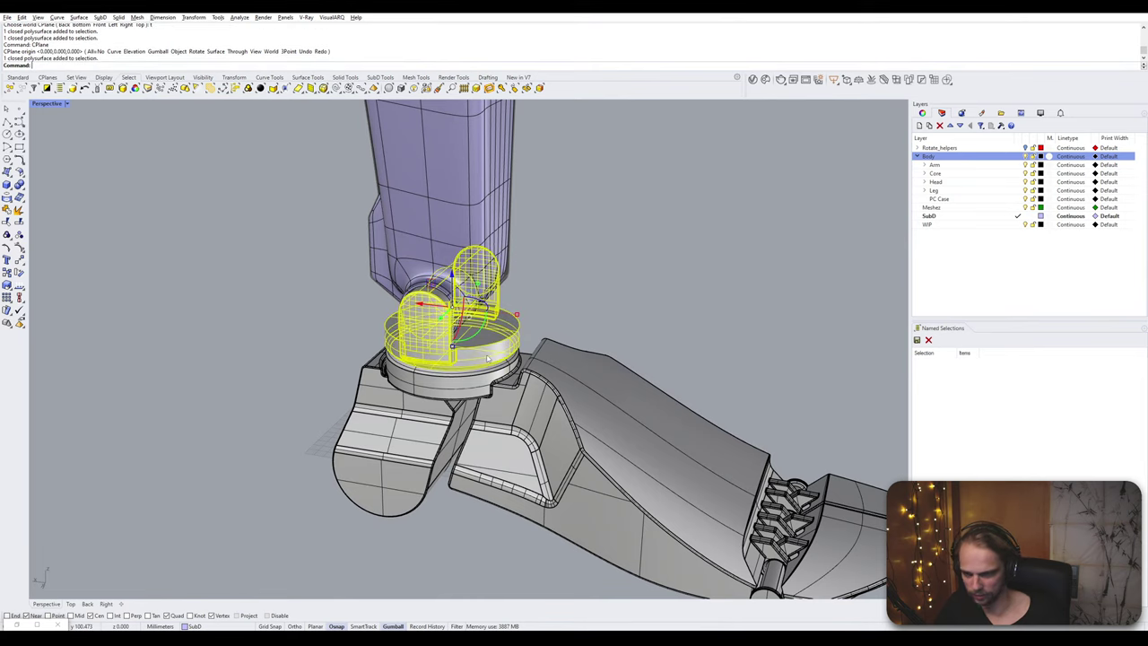
key("ctrl+shift+h")
key("Escape")
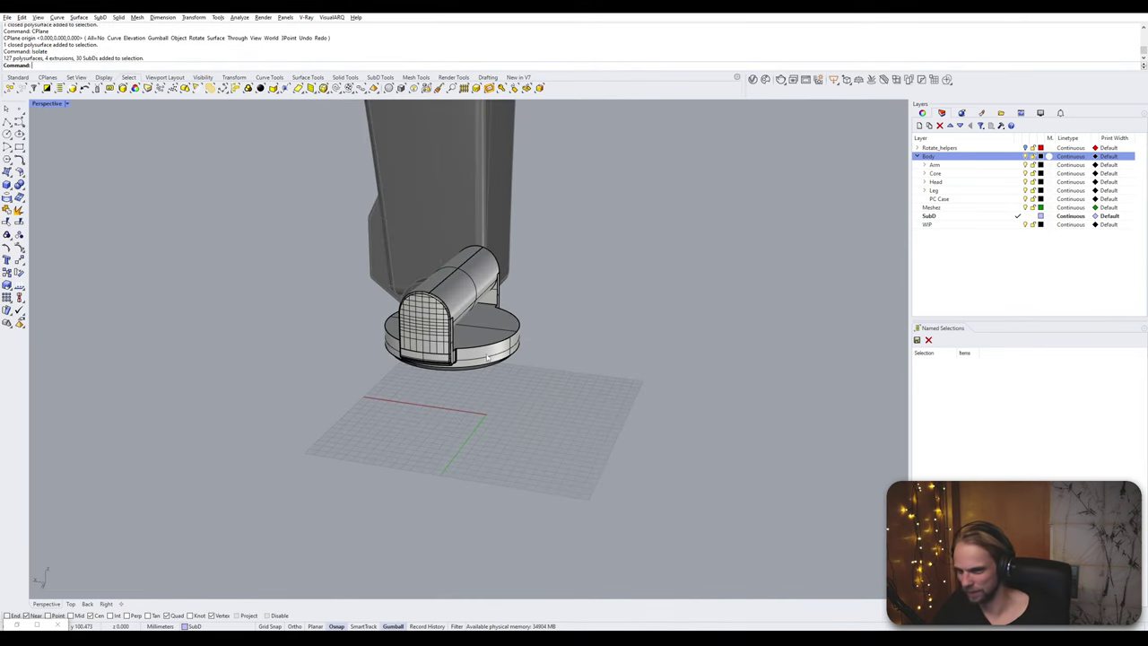
left_click(493, 355)
right_click_drag(584, 363, 523, 370)
key("Escape")
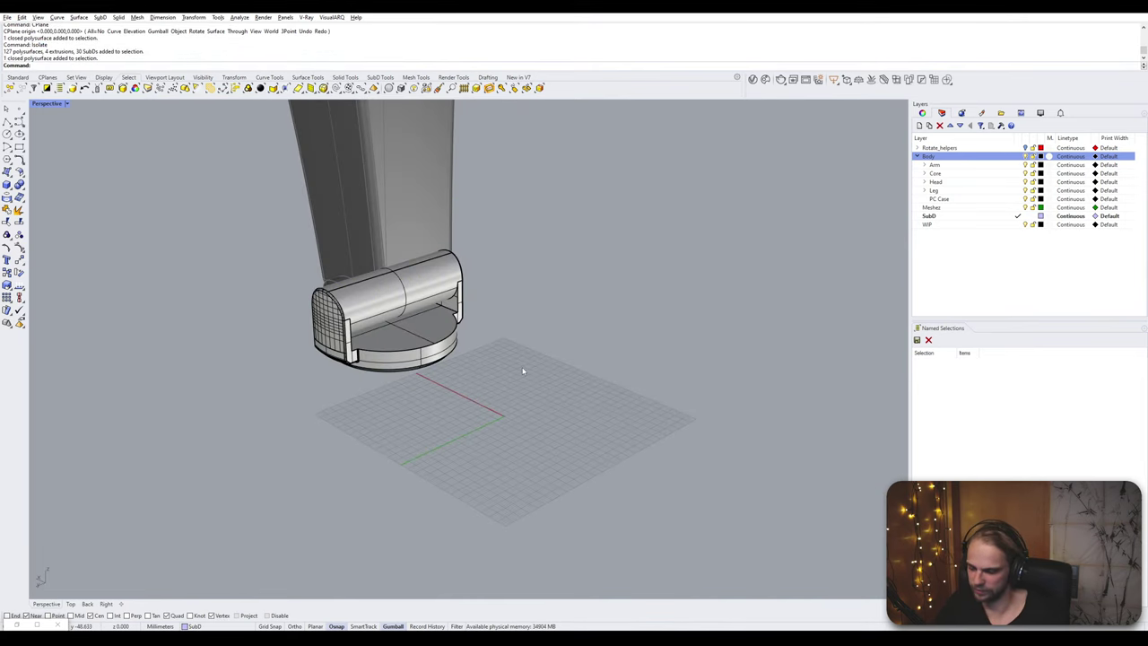
- Unlock the leg shell with UnlockSelected
type("UnlockSelected")
key("Return")
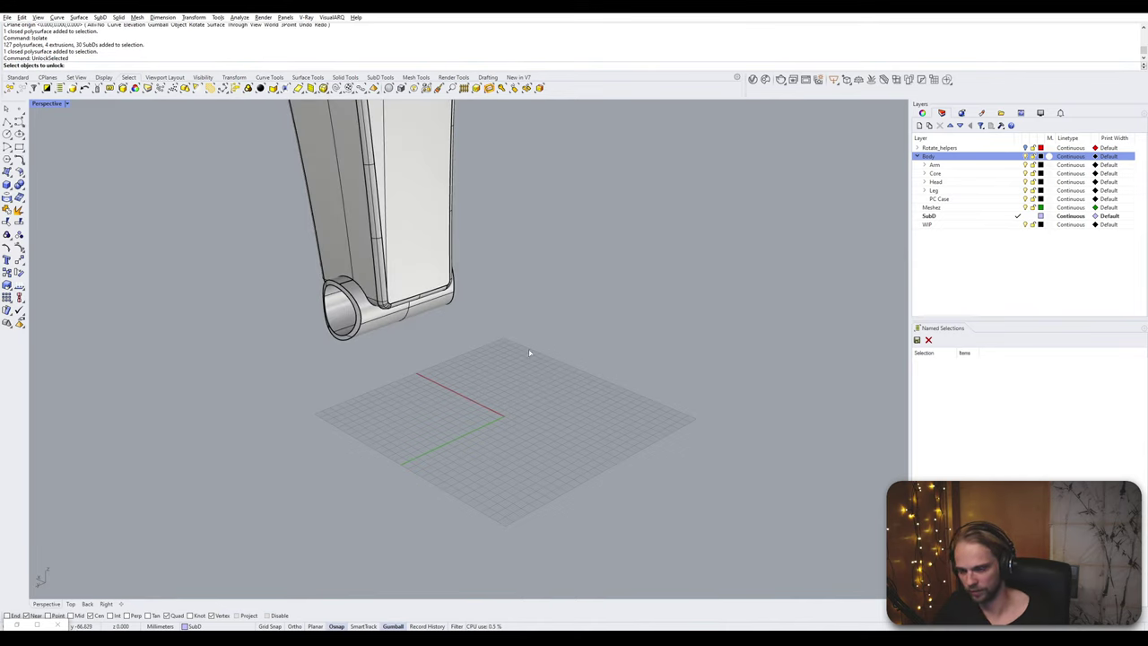
left_click(431, 281)
key("Return")
right_click_drag(551, 341, 556, 342)
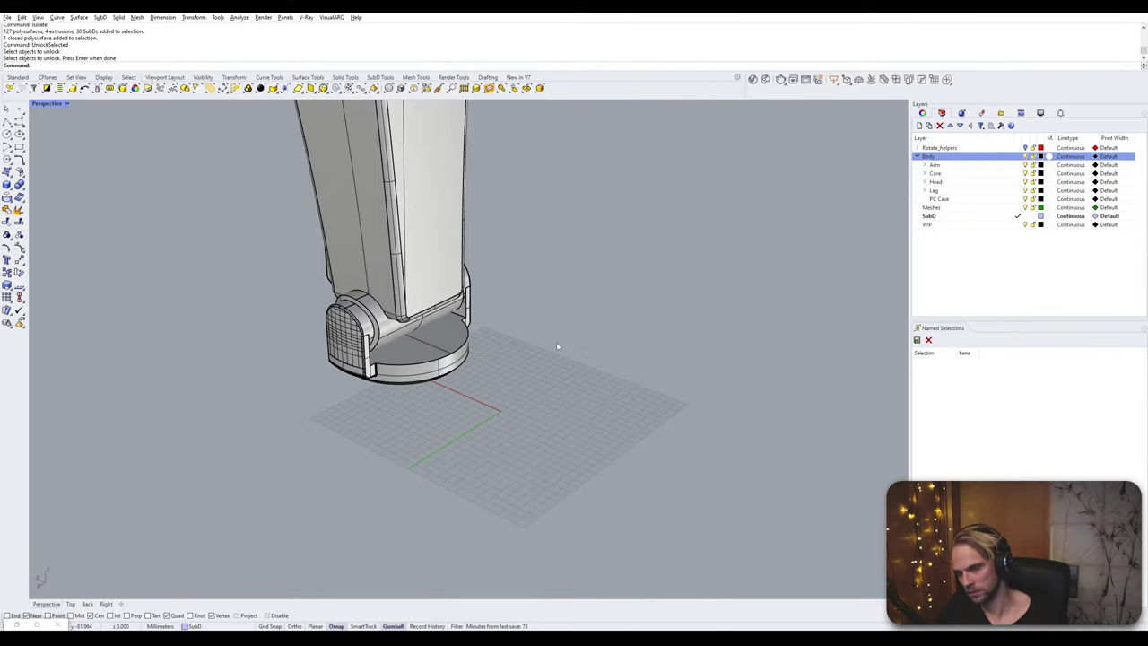
- Bring back the purple SubD leg with ShowSelected
type("ShowSelected")
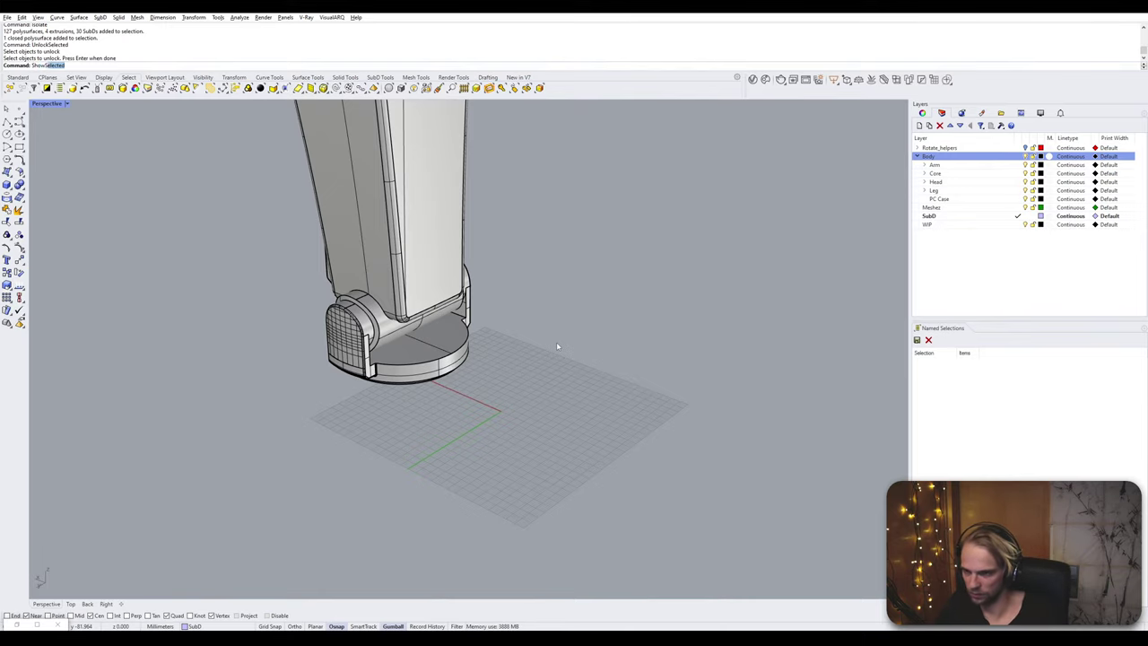
key("Return")
left_click(364, 278)
key("Return")
- Hide the leg's outer shell and switch the SubD leg to flat display
left_click(364, 278)
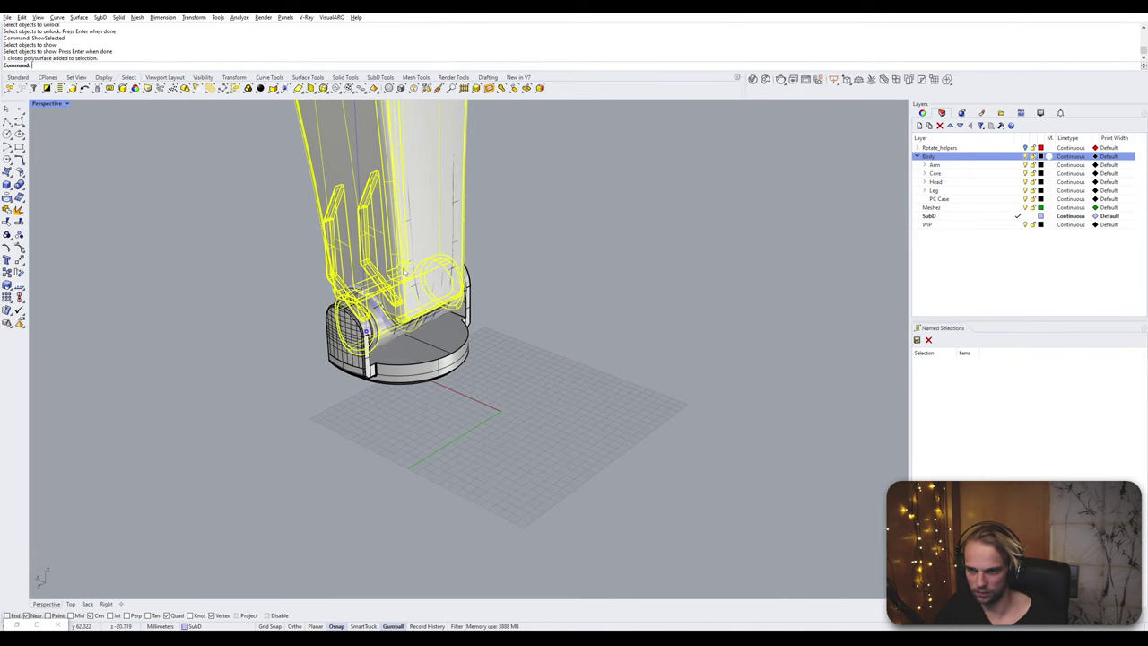
key("ctrl+h")
scroll(404, 272, "up", 10)
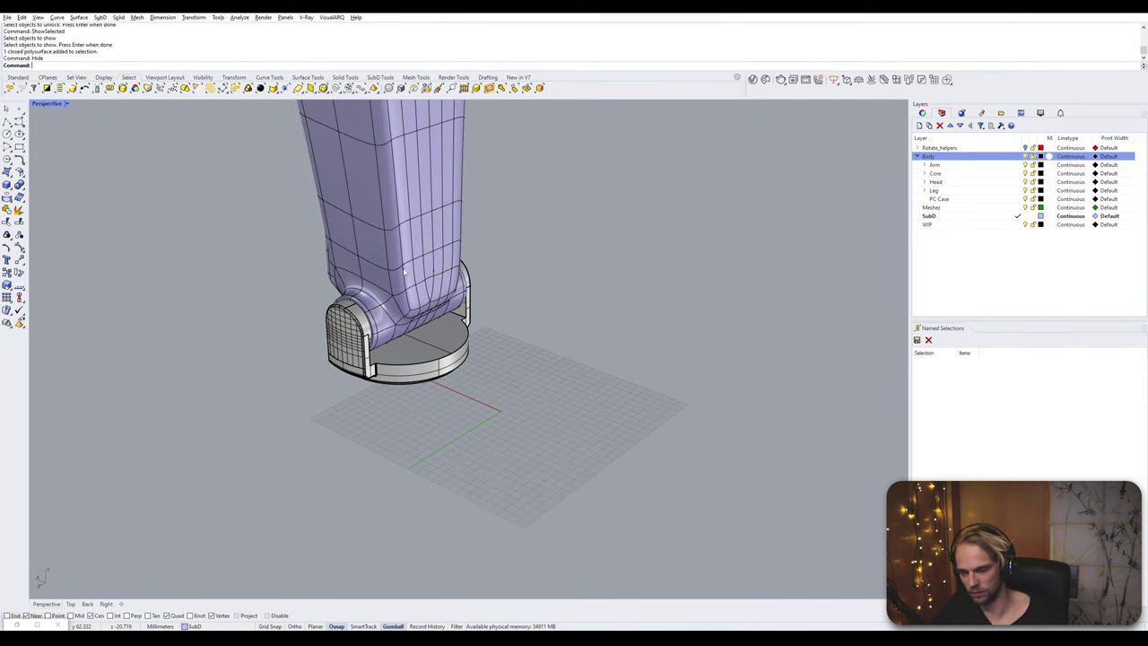
key("Tab")
scroll(365, 297, "up", 5)
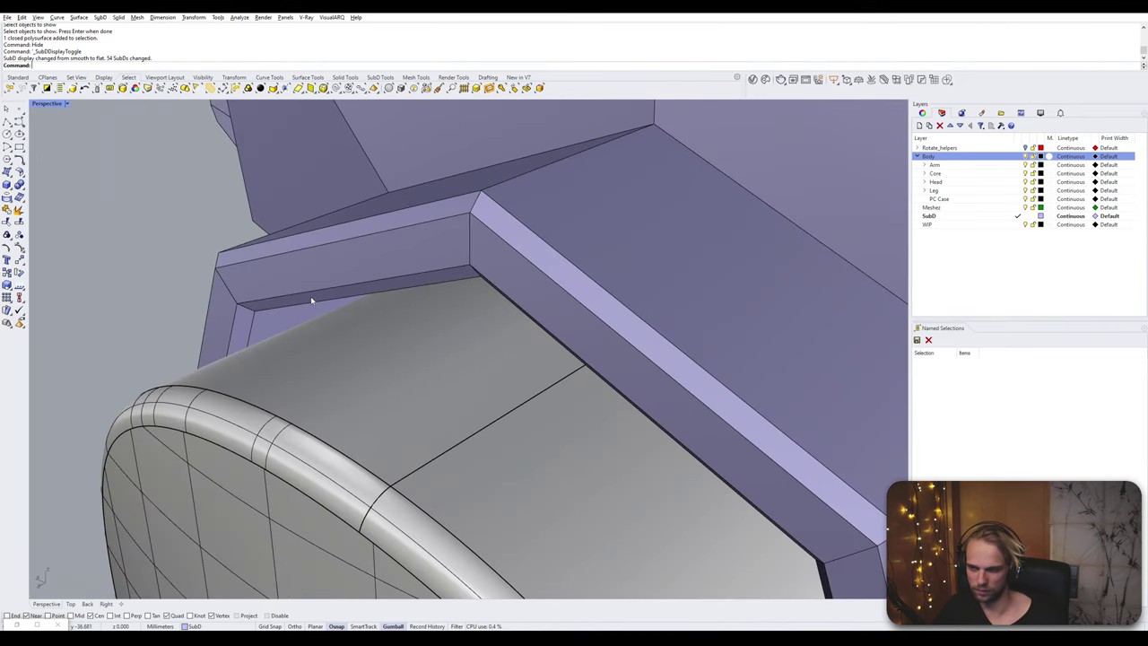
scroll(310, 296, "up", 5)
- Try selecting faces, an edge loop and the face loop around the SubD ledge
left_click(312, 284, "ctrl+shift")
scroll(312, 285, "down", 10)
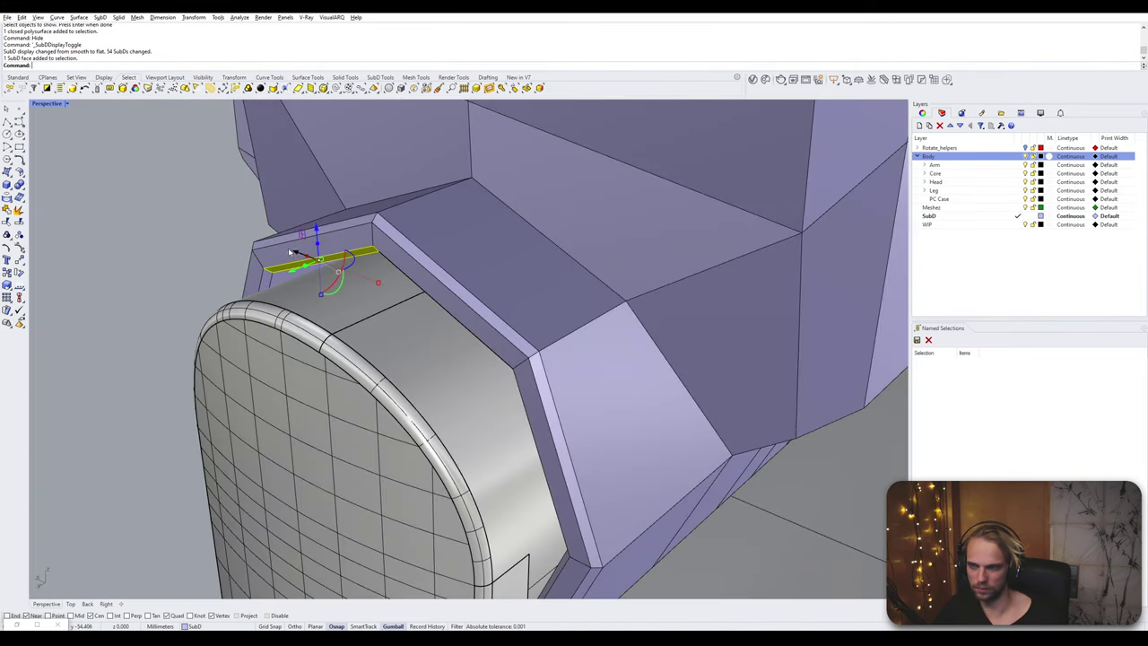
left_click(373, 270, "ctrl+shift")
double_click(401, 271, "ctrl+shift")
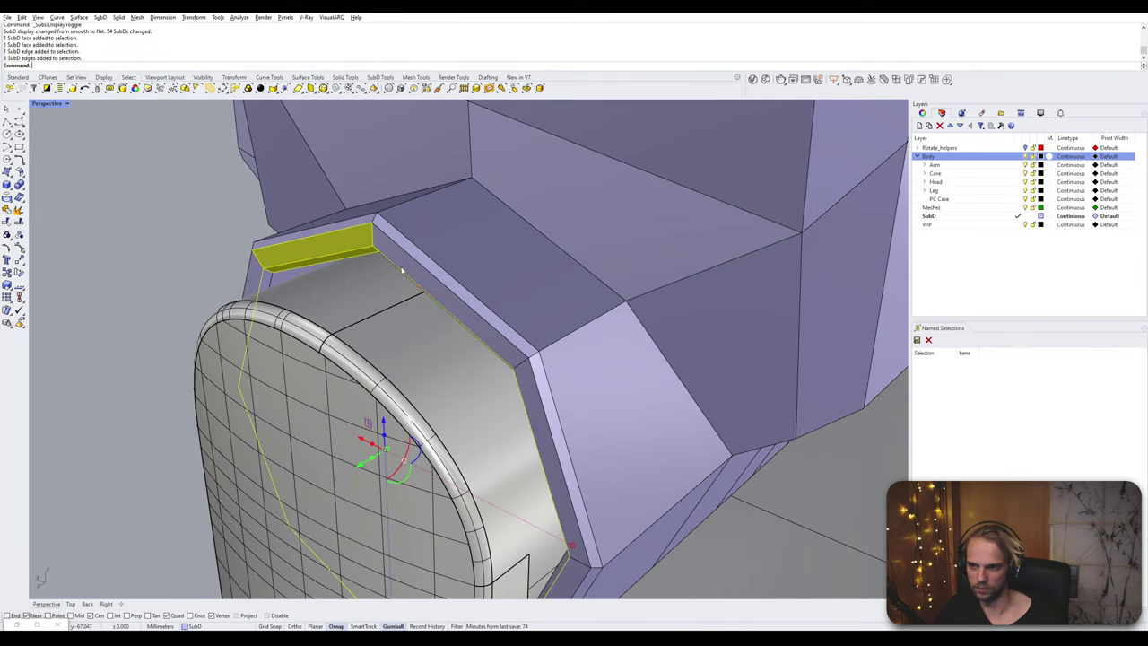
scroll(380, 268, "up", 5)
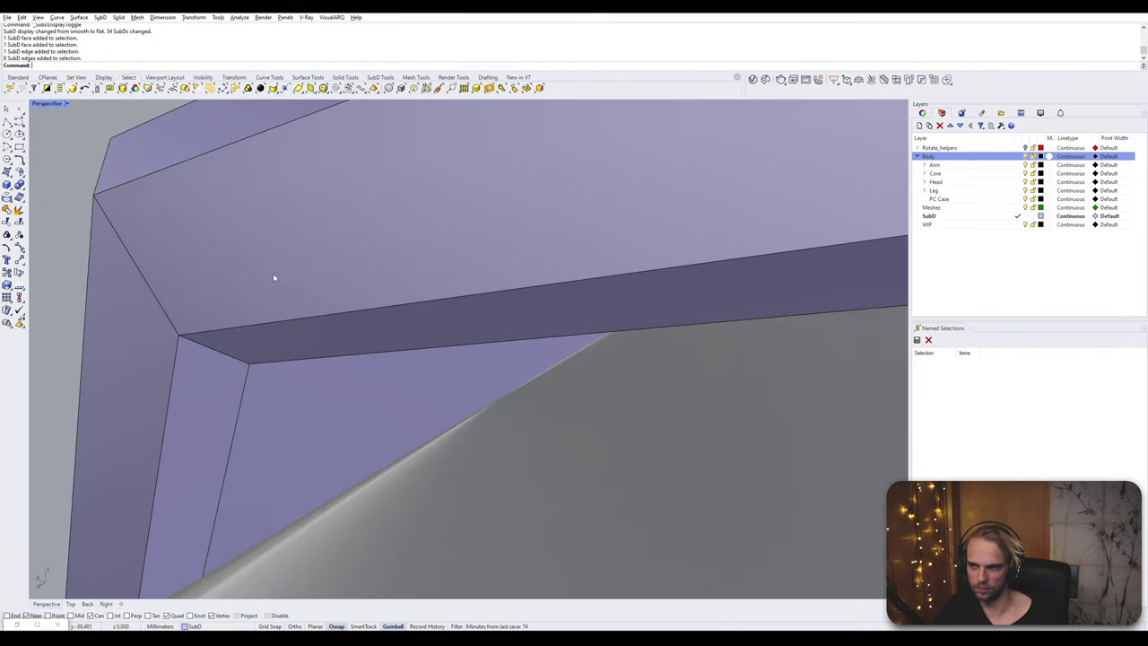
left_click(271, 342, "ctrl+shift")
left_click(210, 397, "ctrl+shift")
double_click(121, 356, "ctrl+shift")
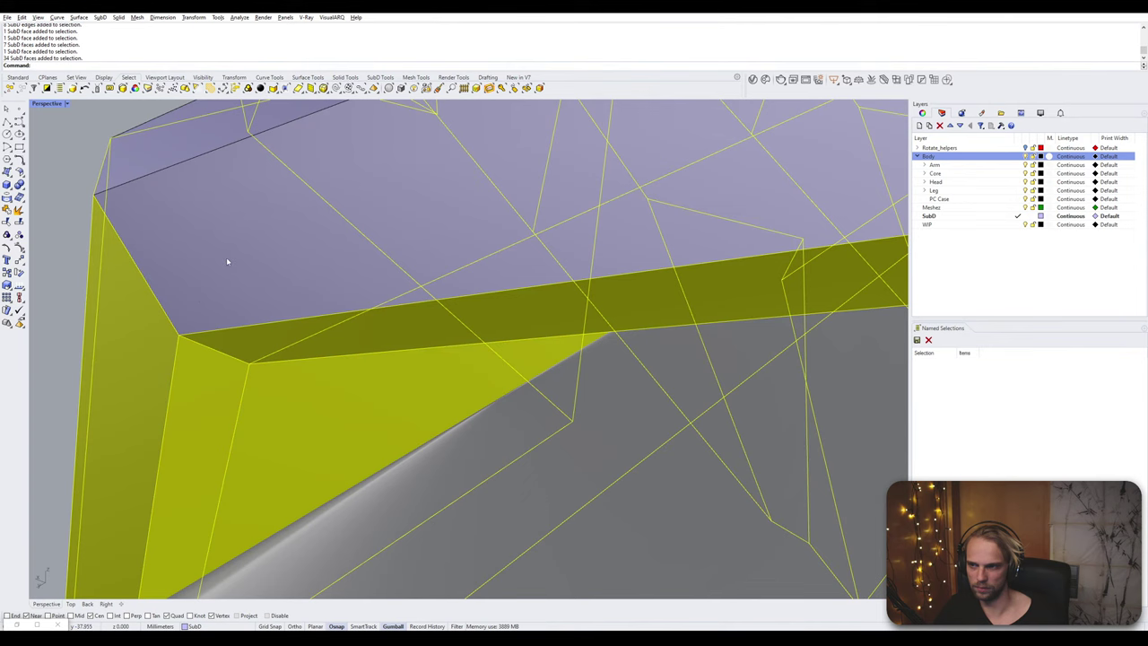
scroll(227, 261, "down", 5)
scroll(213, 277, "up", 3)
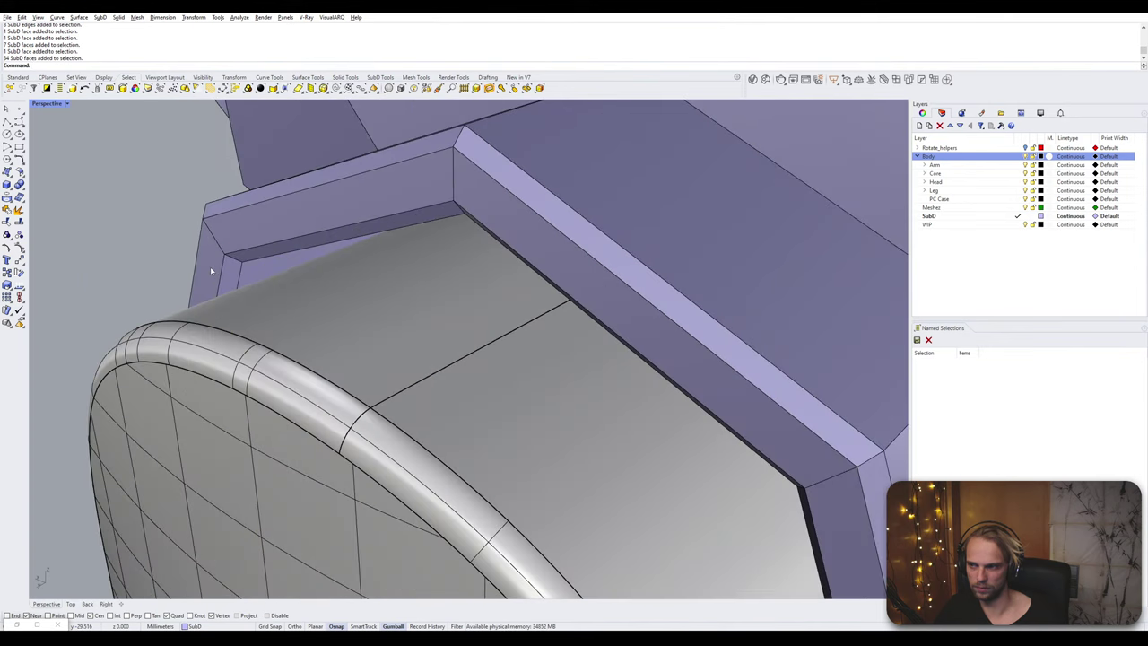
- Select a ledge face, the large top face and a band face
left_click(210, 267)
scroll(224, 262, "up", 3)
left_click(285, 211)
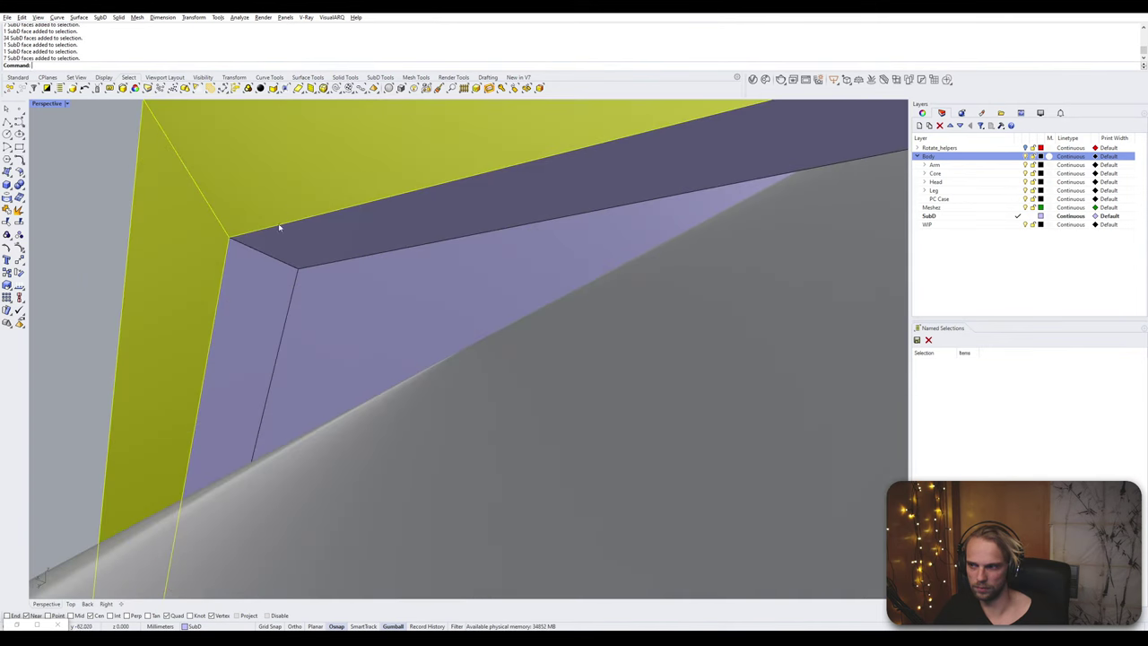
left_click(306, 251)
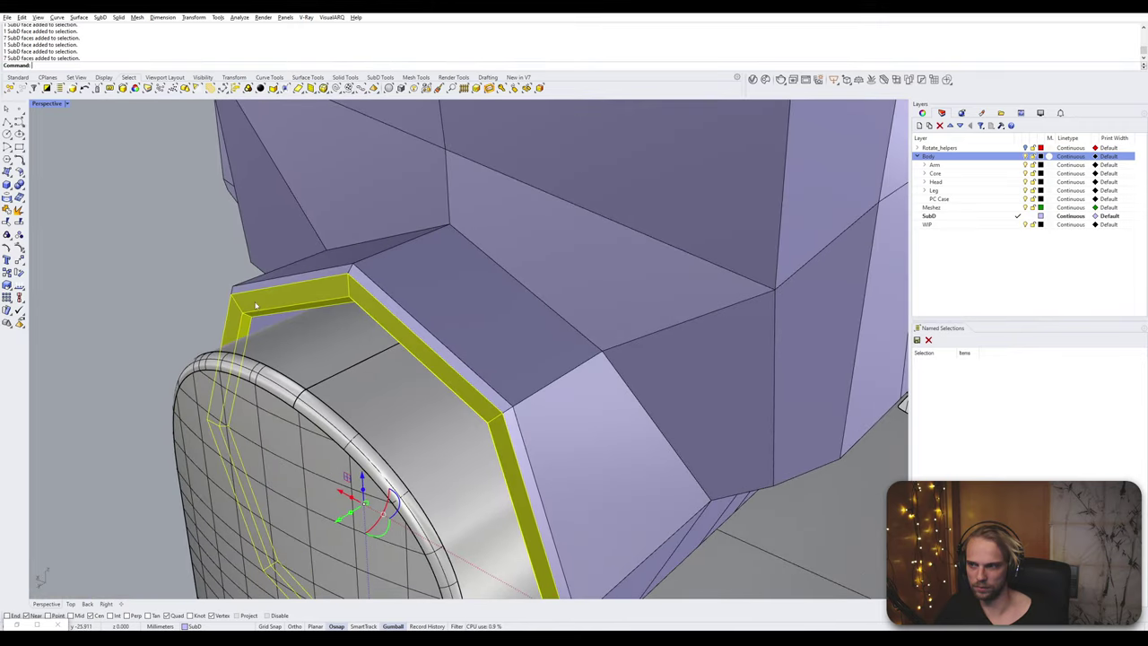
scroll(394, 320, "up", 5)
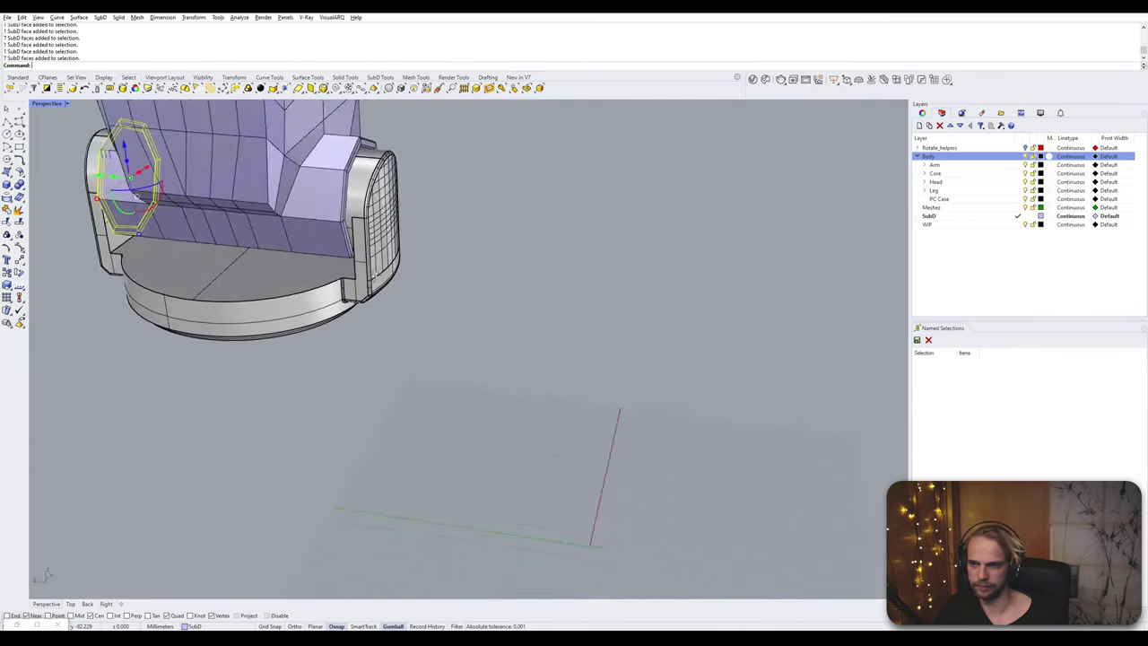
- Select the band face loop on the far side, drop one vertical strip, then clear it
mouse_move(374, 274)
right_mouse_down()
mouse_move(314, 148)
mouse_move(356, 287)
right_mouse_up()
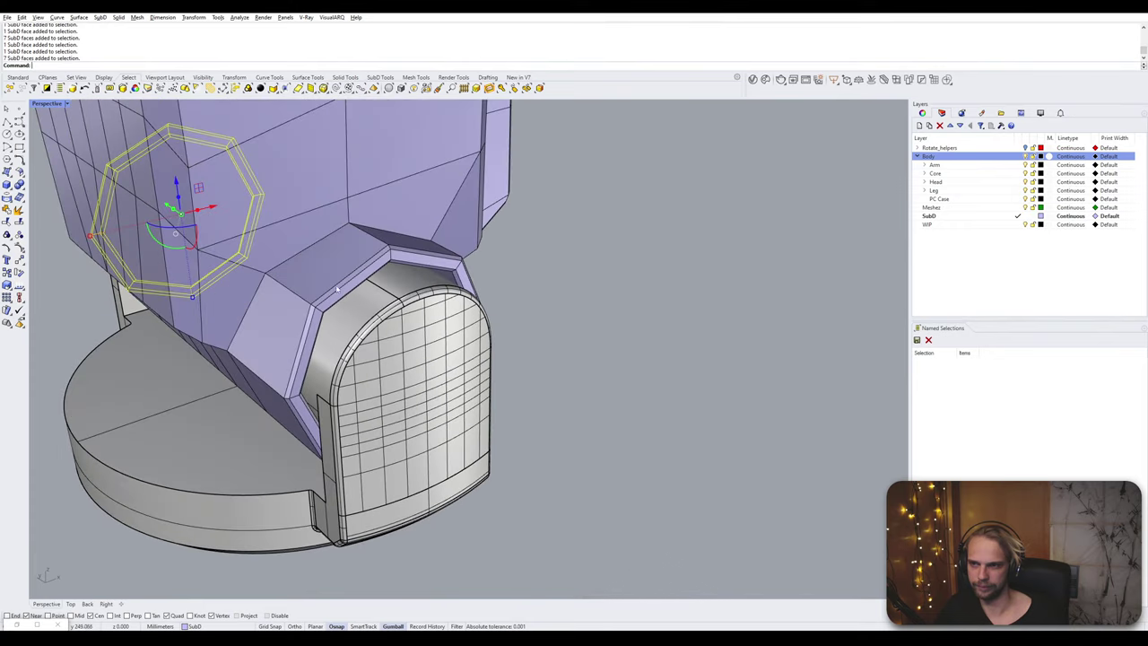
scroll(356, 286, "up", 8)
scroll(360, 289, "up", 3)
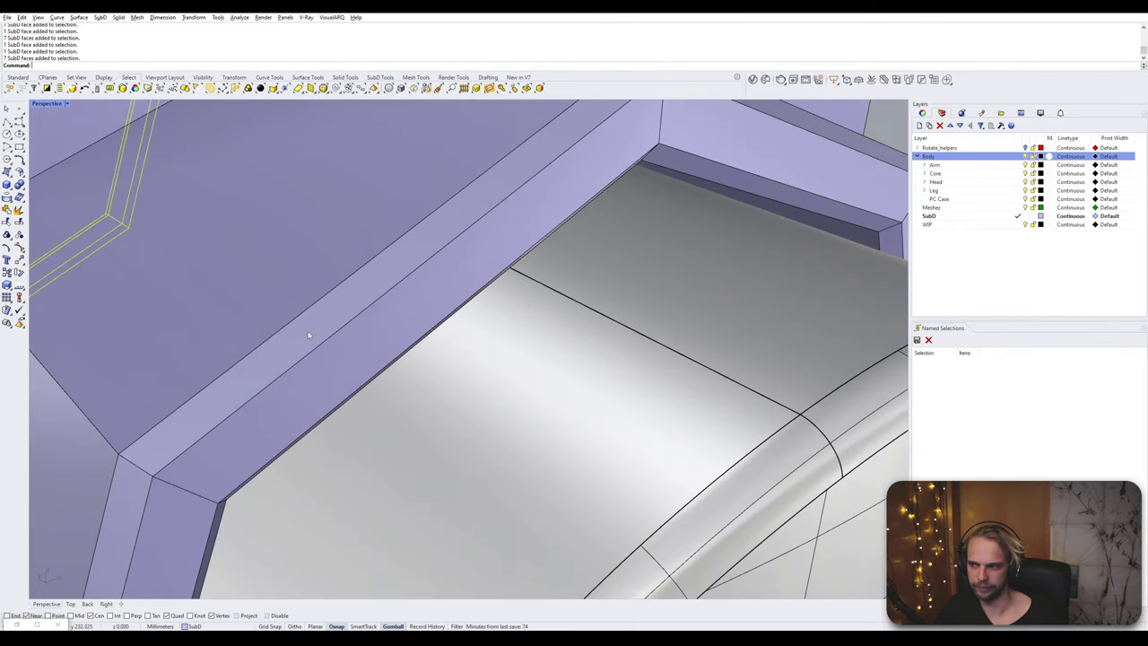
scroll(309, 335, "down", 3)
left_click(360, 295)
scroll(295, 382, "up", 2)
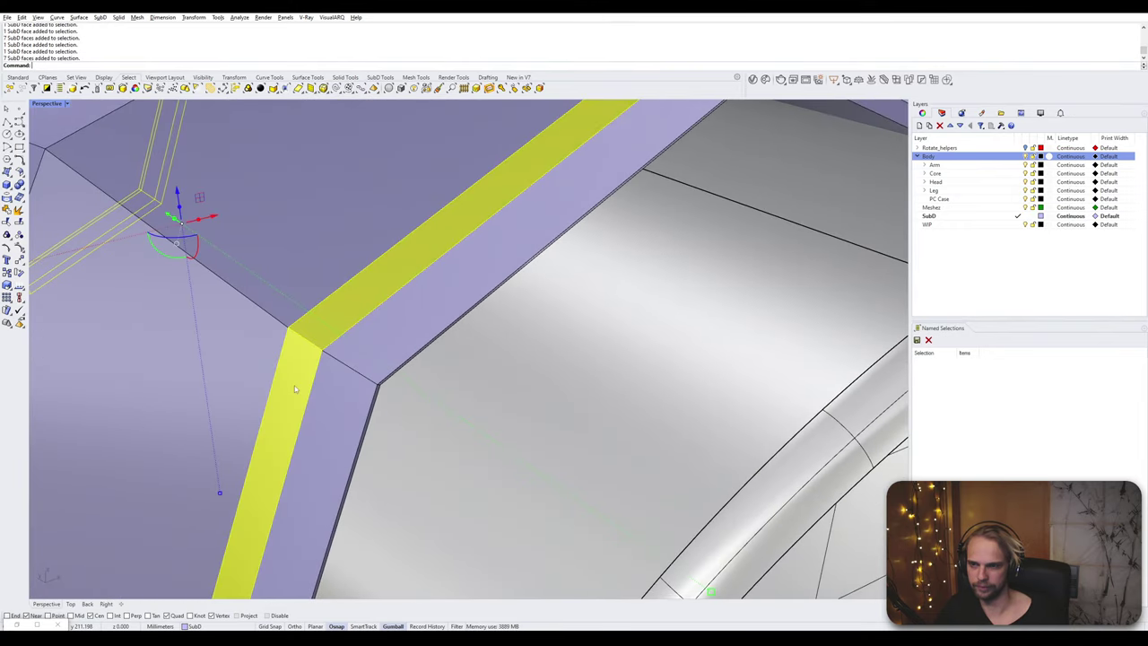
left_click(368, 332, "ctrl+shift")
double_click(335, 412, "ctrl+shift")
scroll(498, 342, "down", 5)
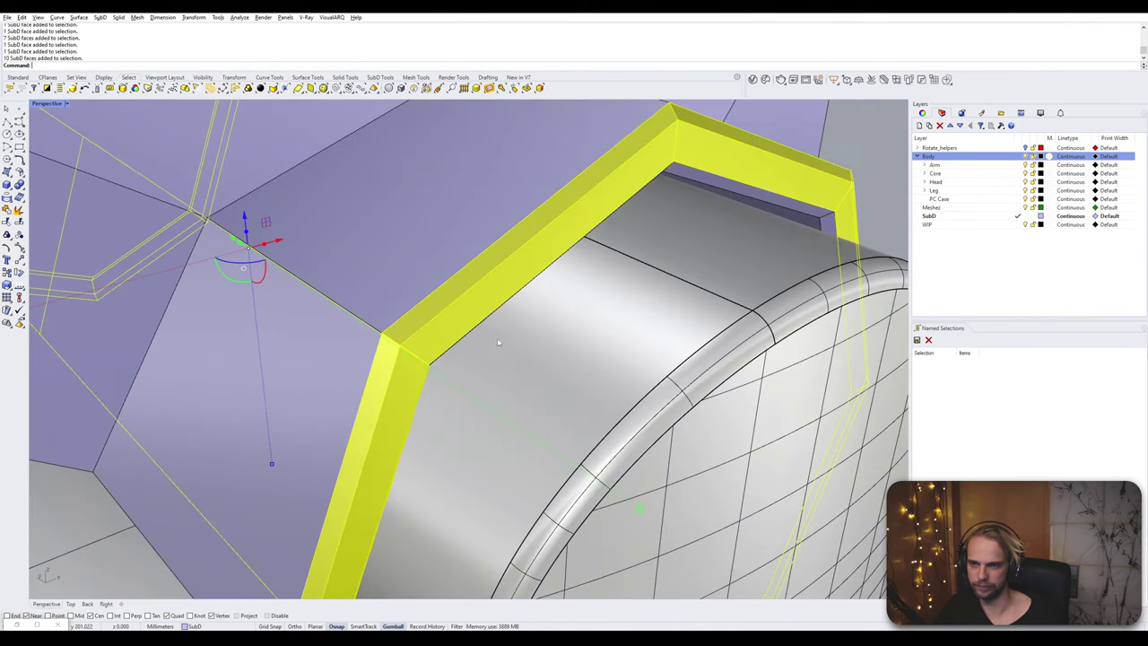
left_click(400, 377, "ctrl")
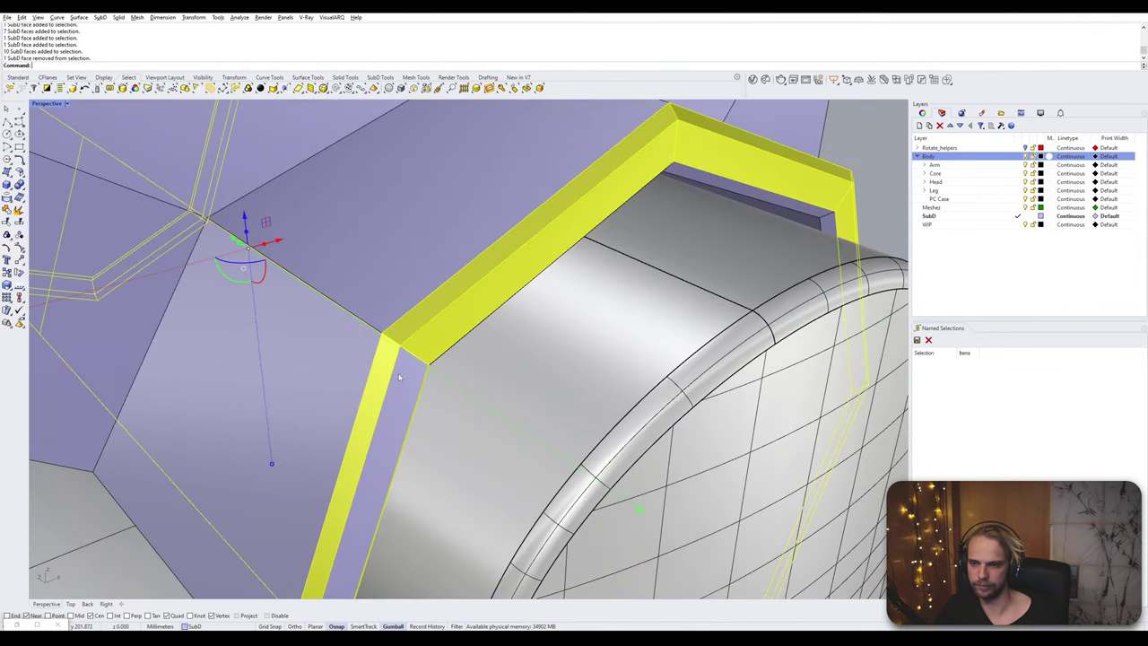
right_click_drag(413, 381, 596, 328)
scroll(397, 375, "down", 7)
key("Escape")
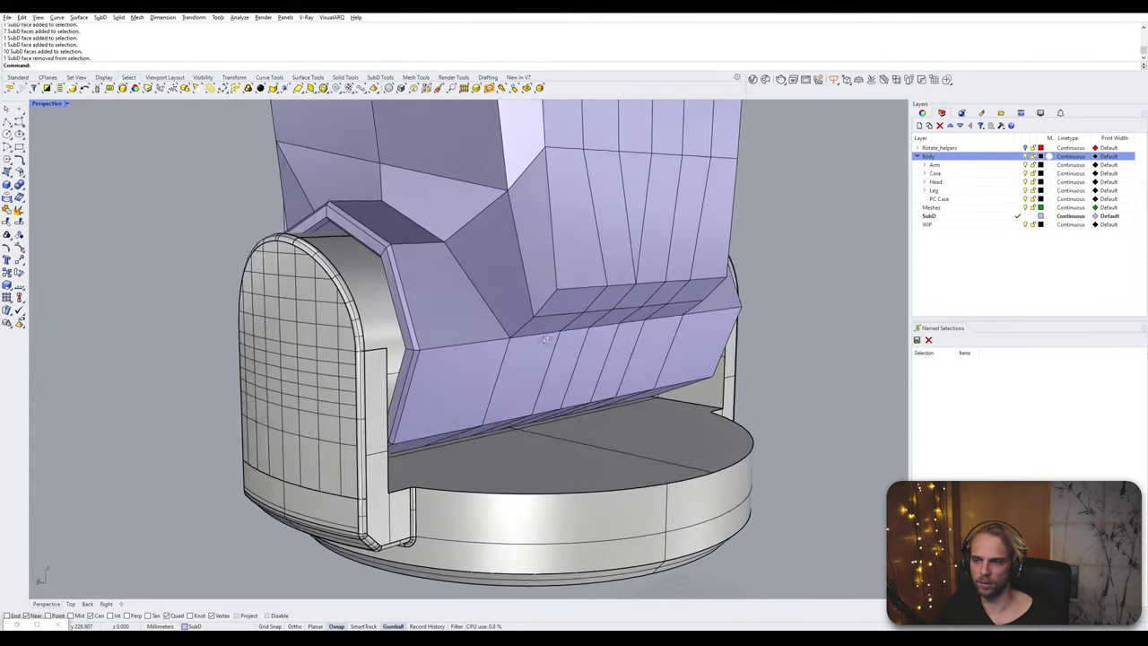
- Select the bevel face loop around the octagon, then clear it
scroll(361, 290, "up", 14)
scroll(451, 269, "down", 4)
scroll(460, 259, "down", 1)
scroll(463, 261, "up", 1)
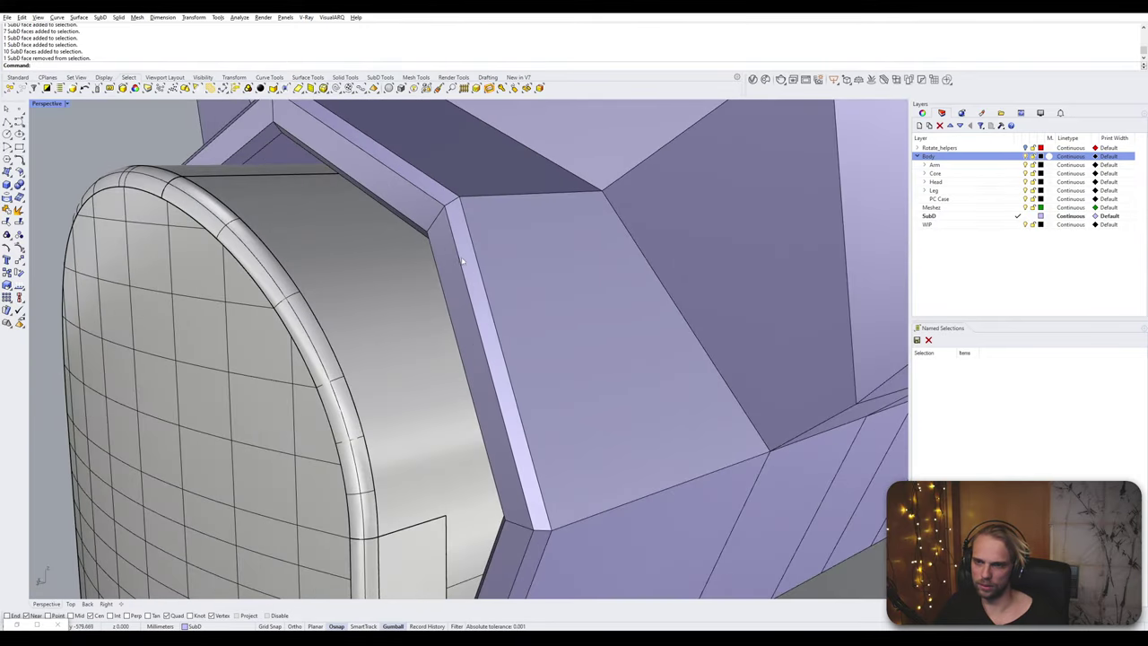
left_click(459, 257, "ctrl+shift")
double_click(411, 175, "ctrl+shift")
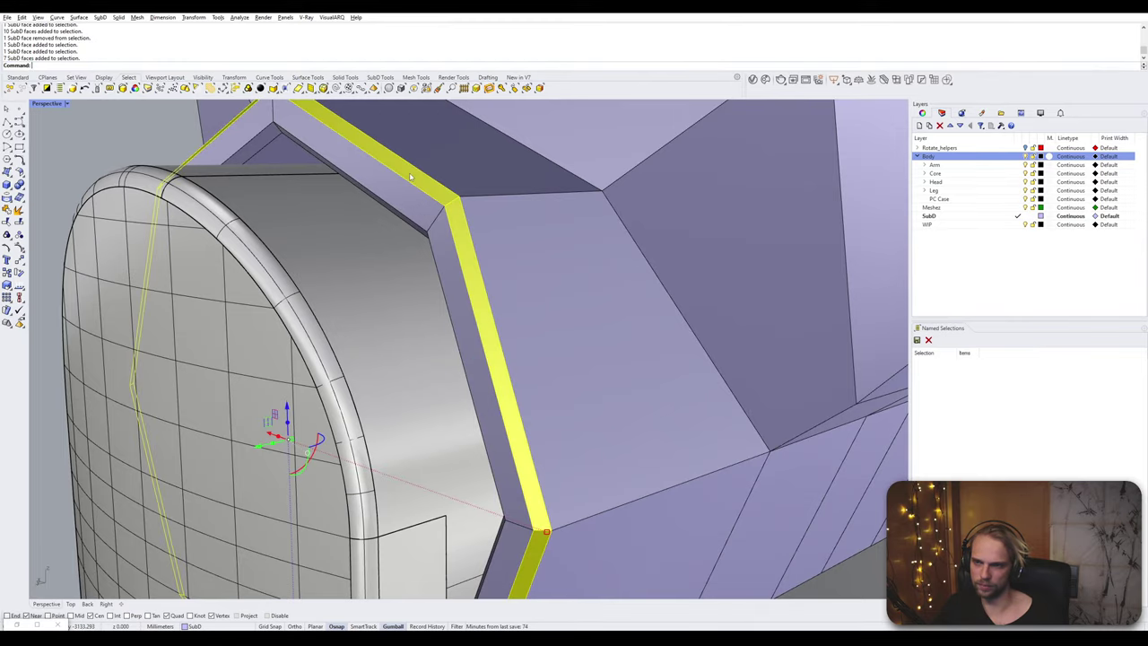
scroll(479, 264, "down", 5)
right_click_drag(497, 351, 556, 350)
key("Escape")
- Select the narrow bevel face loop and reframe the view around the leg body
scroll(405, 258, "up", 12)
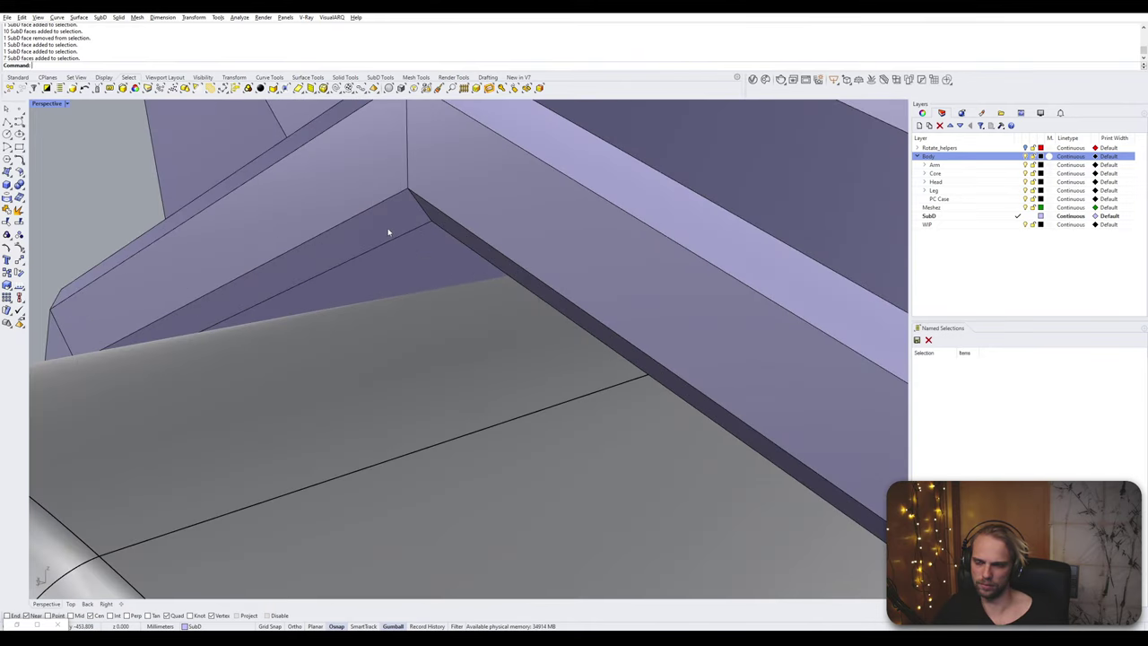
left_click(389, 233, "ctrl+shift")
double_click(456, 235, "ctrl+shift")
scroll(456, 236, "down", 8)
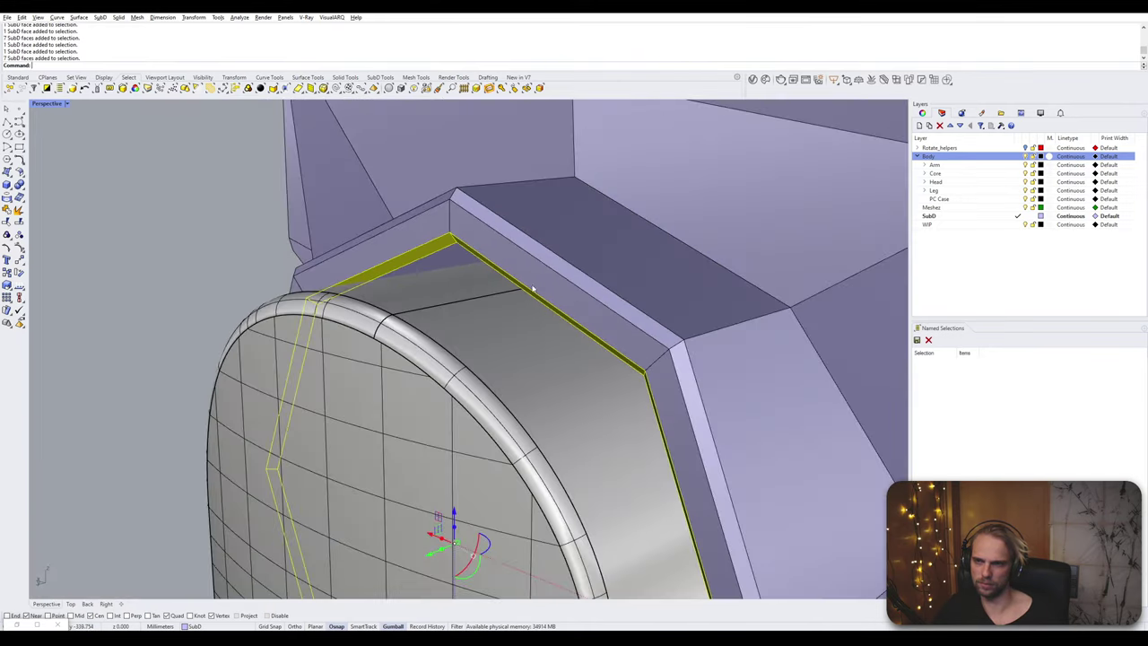
right_click_drag(533, 287, 502, 277)
scroll(502, 277, "down", 8)
right_click_drag(615, 306, 506, 288, "shift")
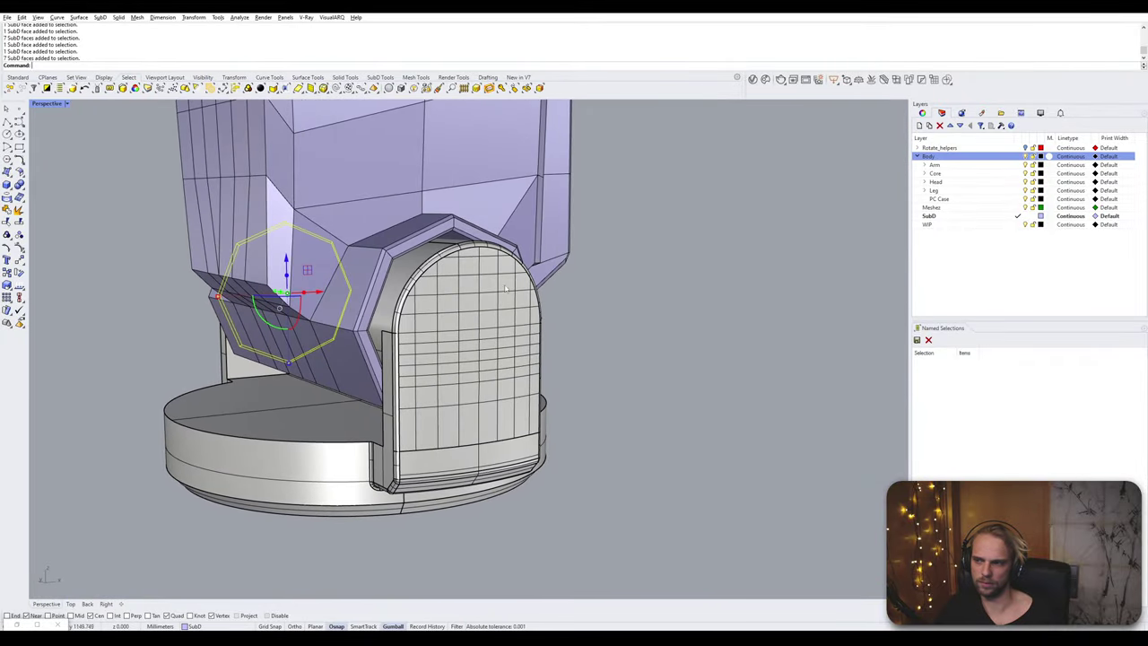
right_click_drag(381, 244, 462, 320)
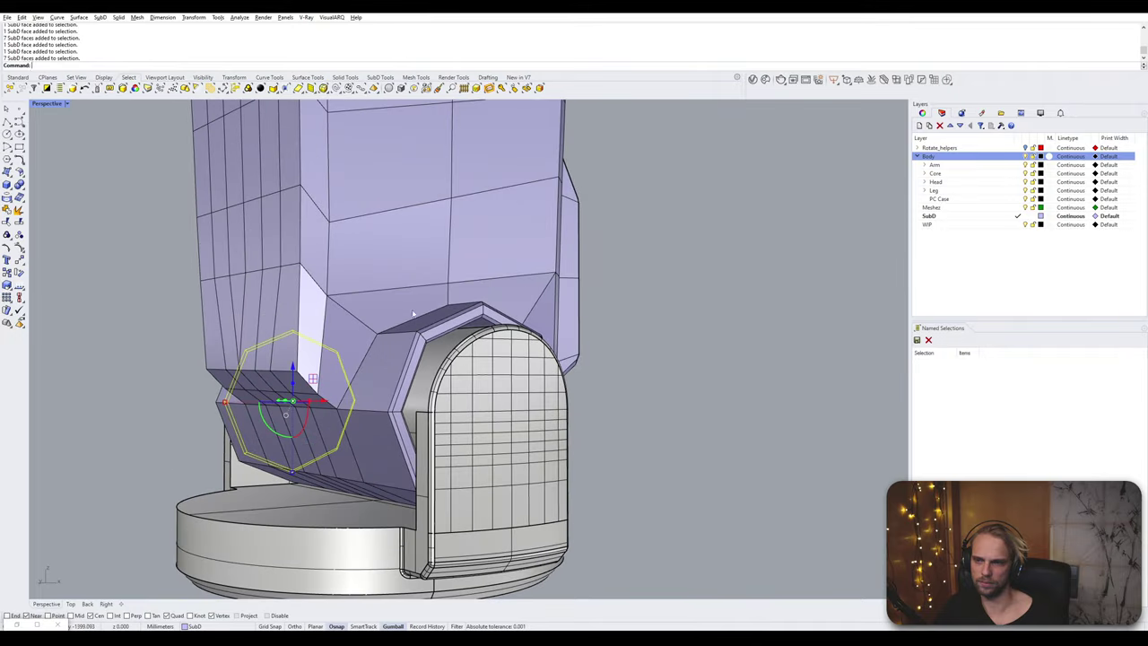
- Select both narrow end faces of the octagonal shaft
scroll(490, 345, "up", 5)
scroll(490, 344, "up", 3)
left_click(573, 305, "ctrl+shift")
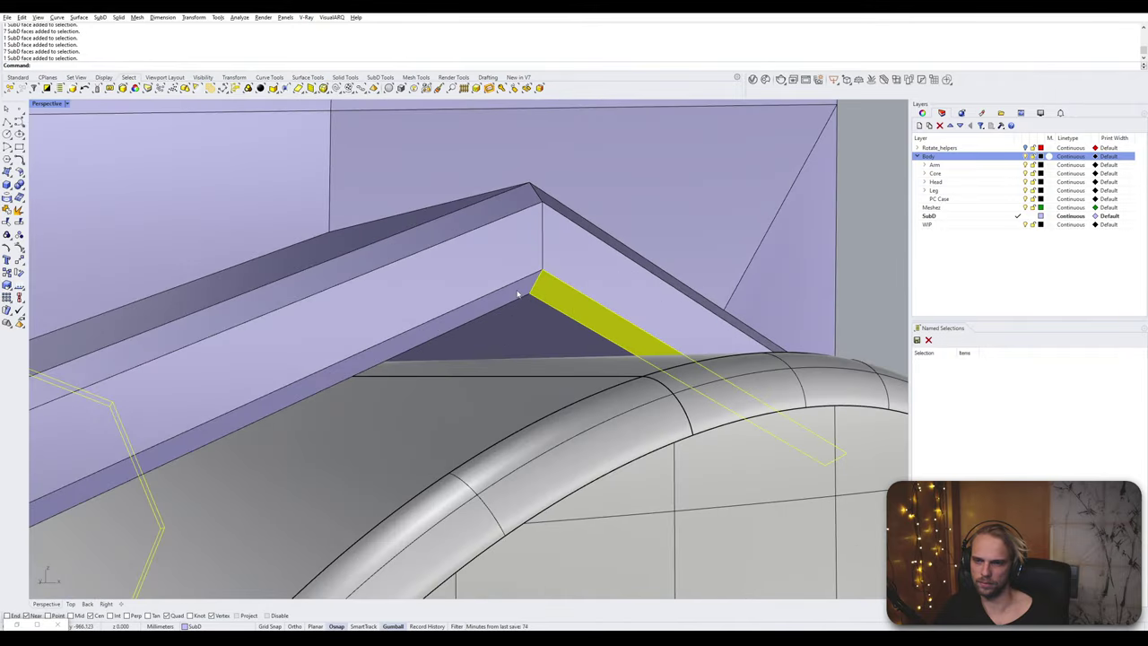
left_click(517, 294, "ctrl+shift")
scroll(517, 294, "down", 8)
right_click_drag(517, 309, 589, 358)
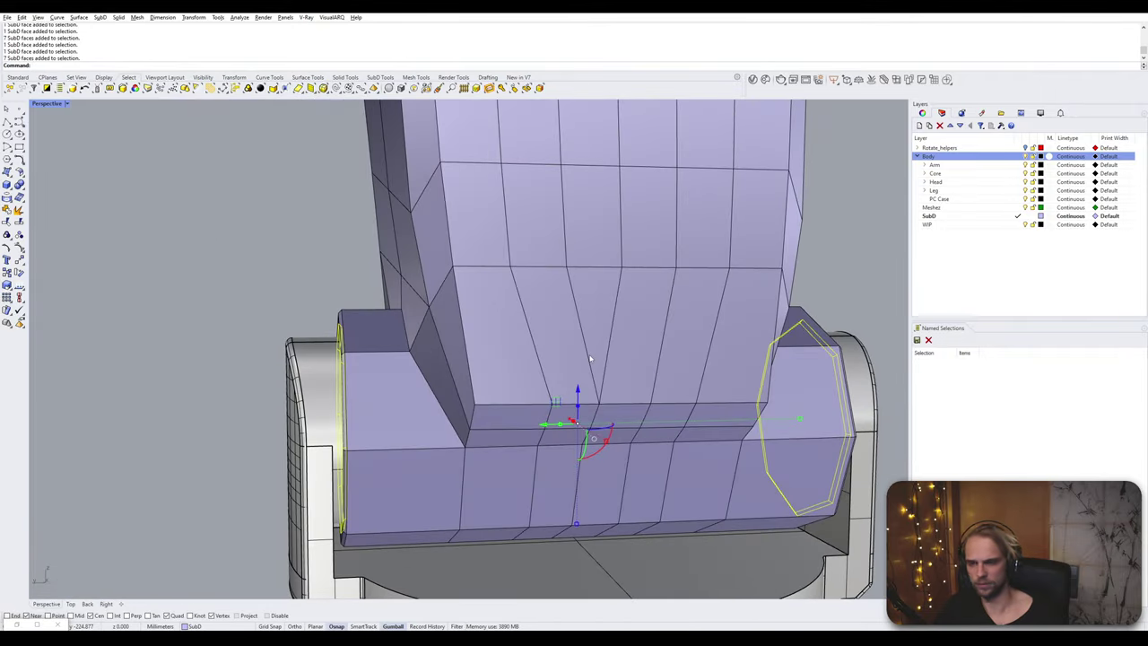
- Extract the two end faces with ExtractSrf and hide the leg body
type("extract")
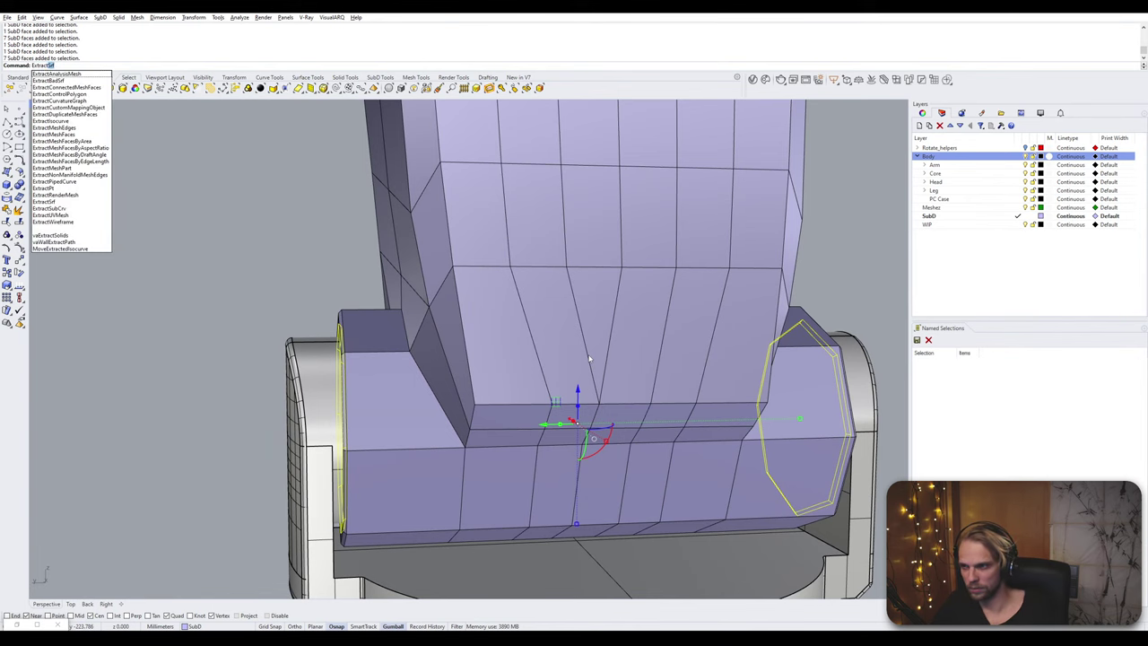
key("Return")
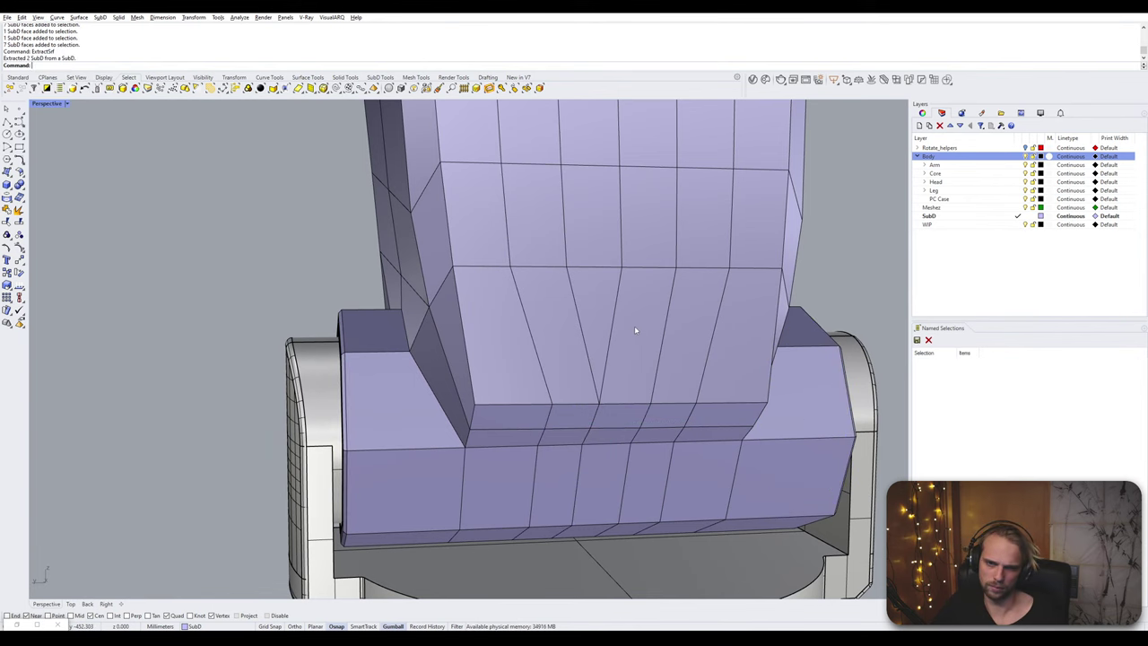
left_click(623, 320)
type("hiude")
key("Return")
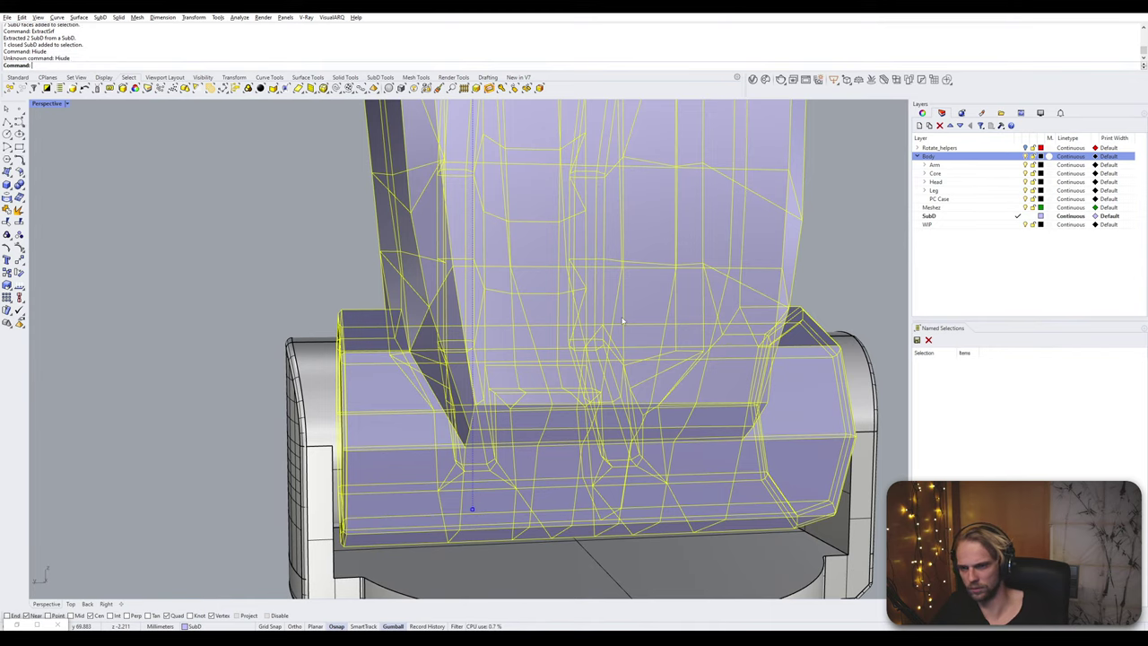
type("hide")
key("Return")
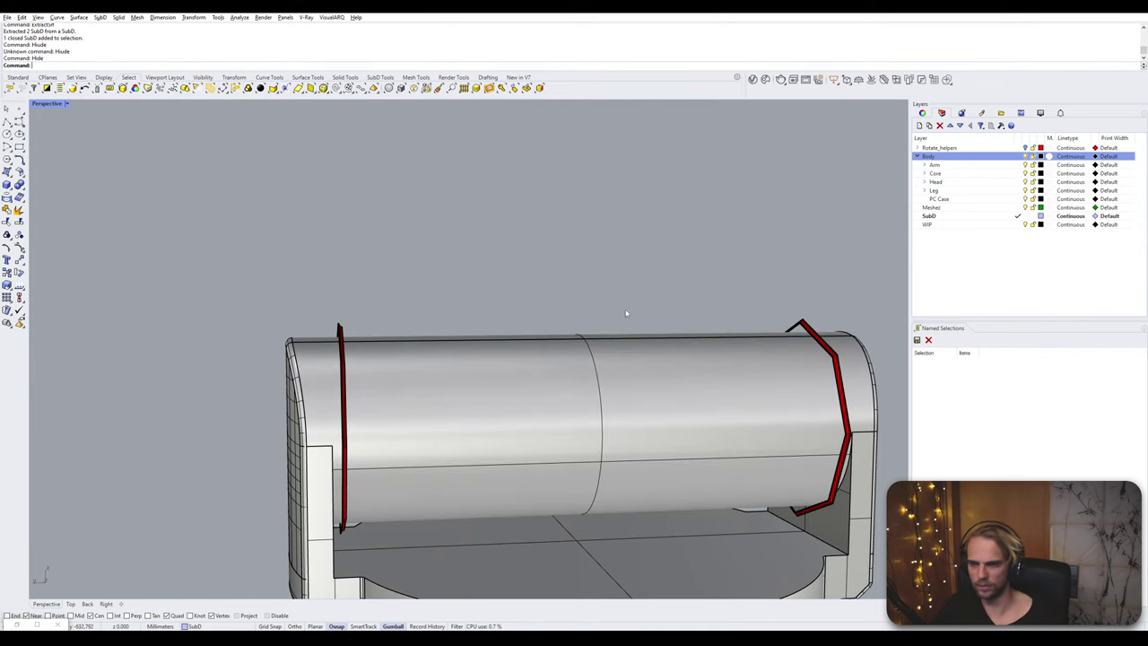
- Frame the left red strap and select it as a whole
scroll(453, 414, "up", 2)
right_click_drag(453, 414, 576, 312, "shift")
scroll(431, 306, "up", 2)
left_click(423, 285)
scroll(460, 303, "down", 6)
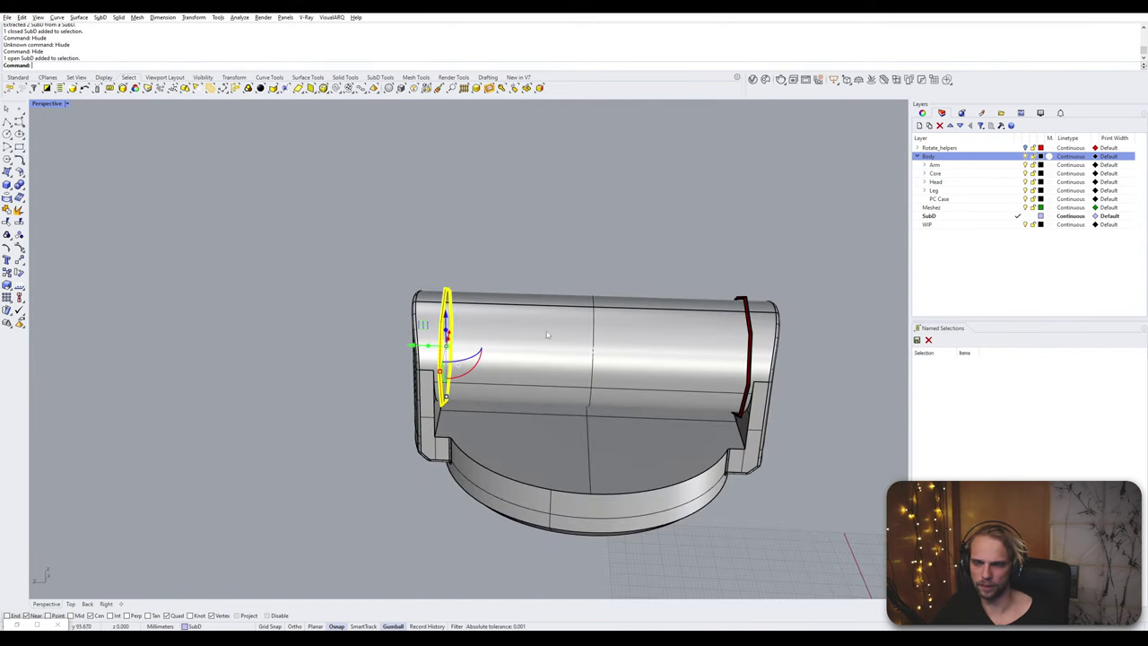
right_click_drag(657, 348, 519, 352, "shift")
scroll(613, 335, "up", 4)
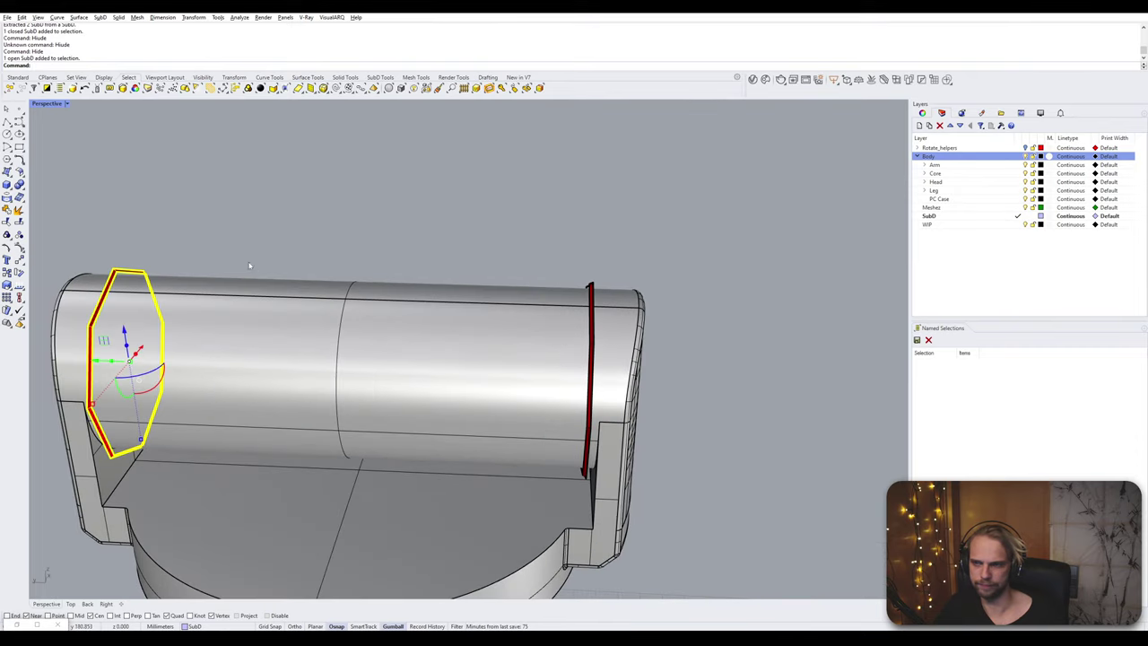
right_click_drag(217, 248, 228, 249)
left_click(171, 269)
scroll(98, 286, "up", 3)
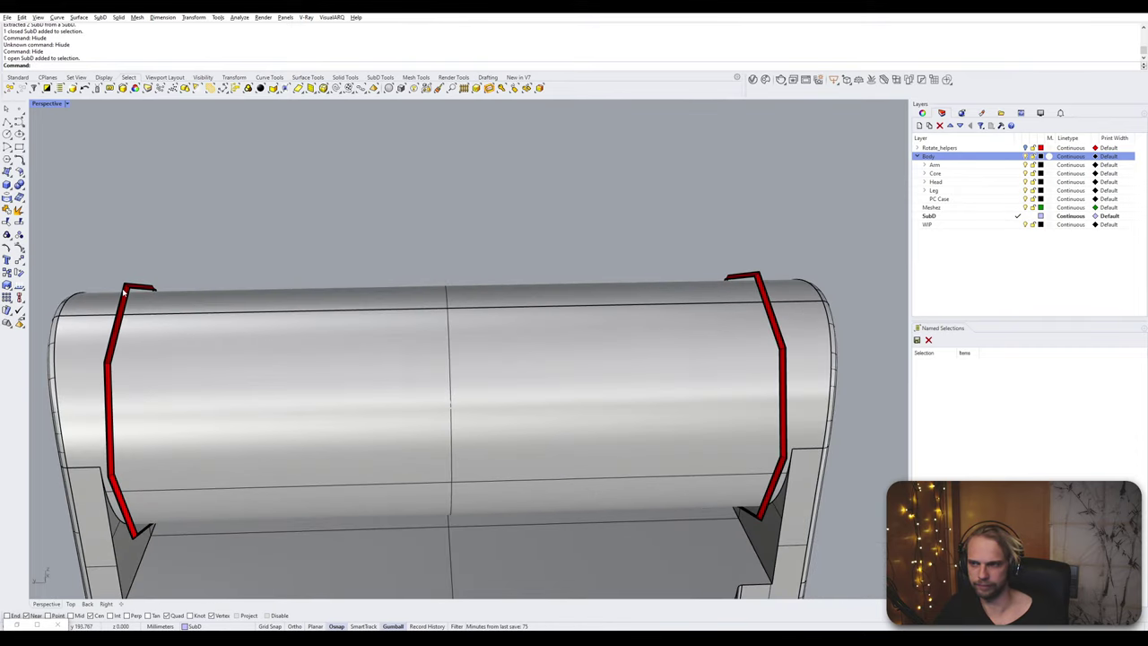
left_click(124, 291, "ctrl+shift")
key("Escape")
scroll(125, 289, "up", 3)
left_click(123, 298)
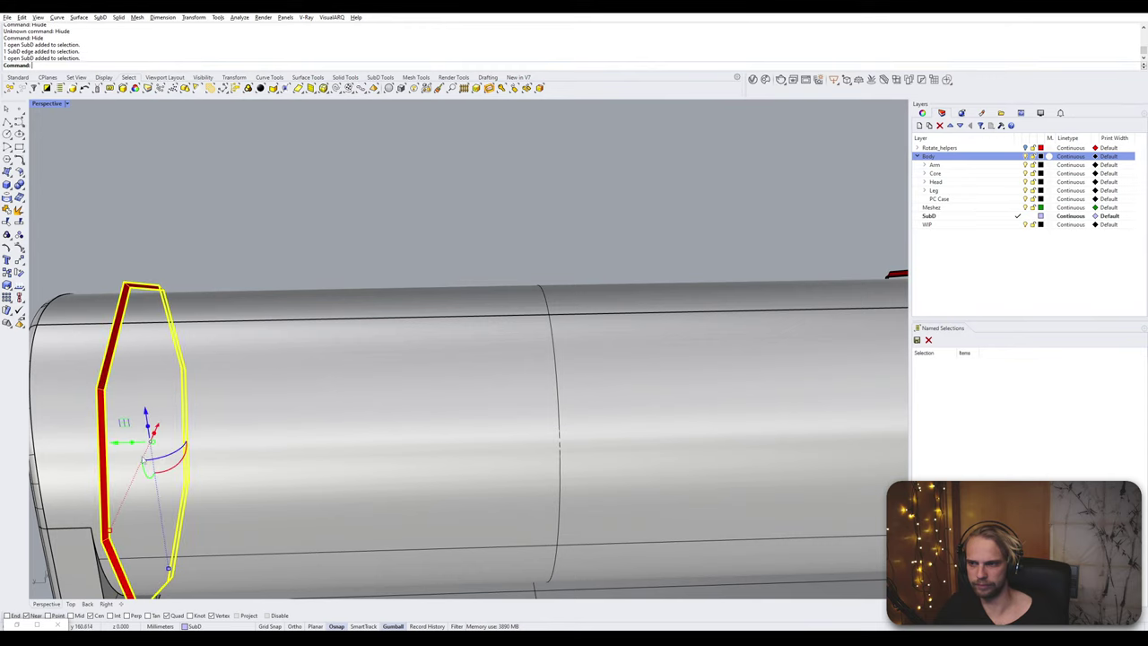
- Gumball-scale the left strap to 0 along its length, flattening it into a ring
left_click(152, 442)
type("0")
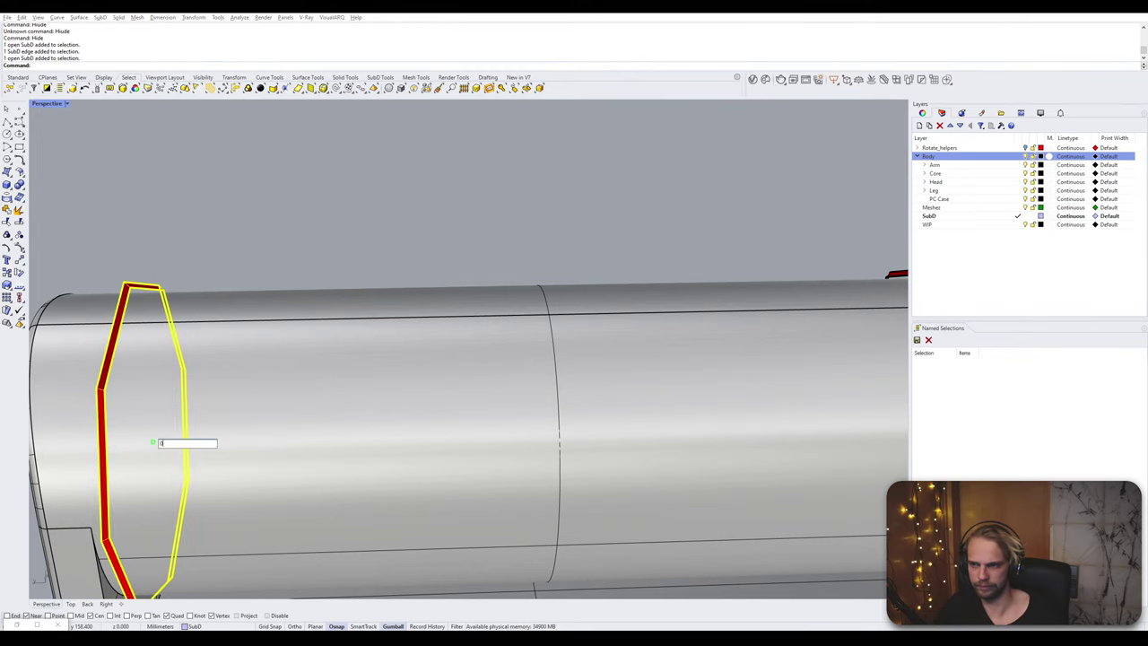
key("Return")
key("Escape")
scroll(273, 381, "down", 7)
scroll(585, 377, "up", 2)
- Flatten the right strap to 0 the same way, then delete it
left_click(594, 422)
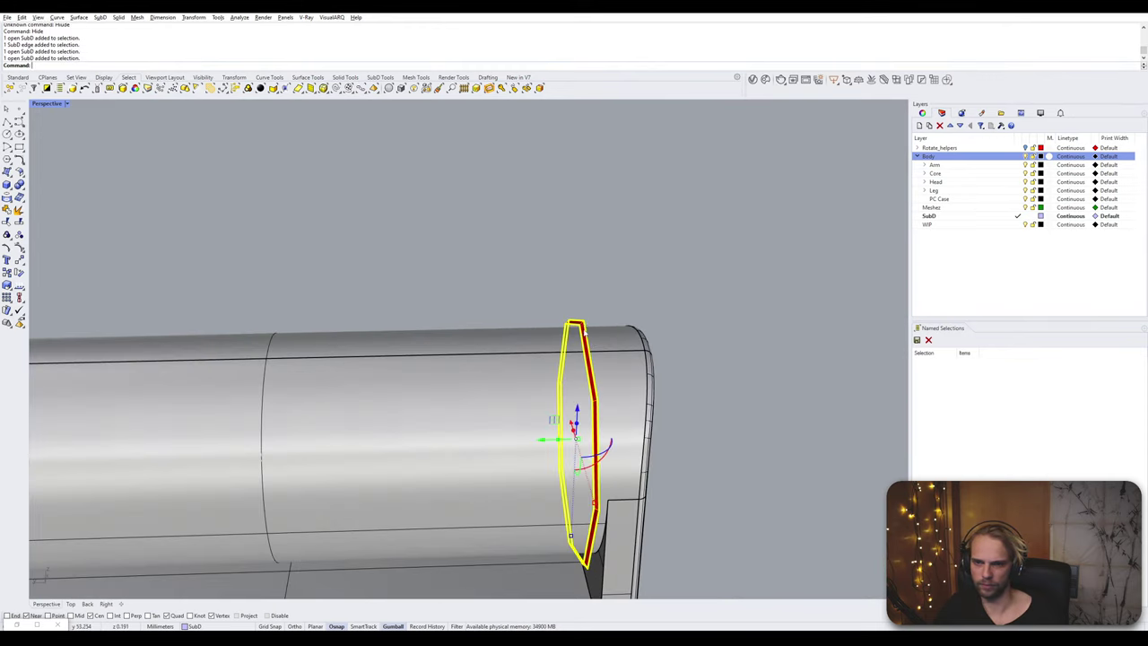
scroll(582, 466, "up", 1)
left_click(575, 459)
type("0")
key("Return")
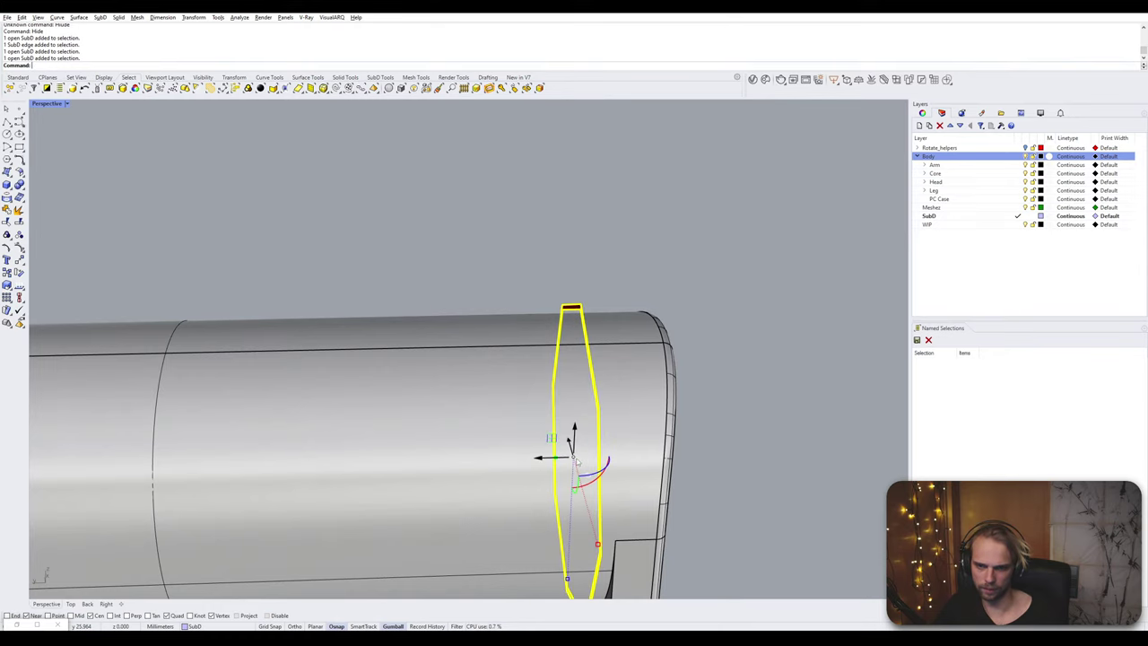
scroll(577, 456, "down", 4)
left_click(540, 320)
left_click(580, 366)
key("Delete")
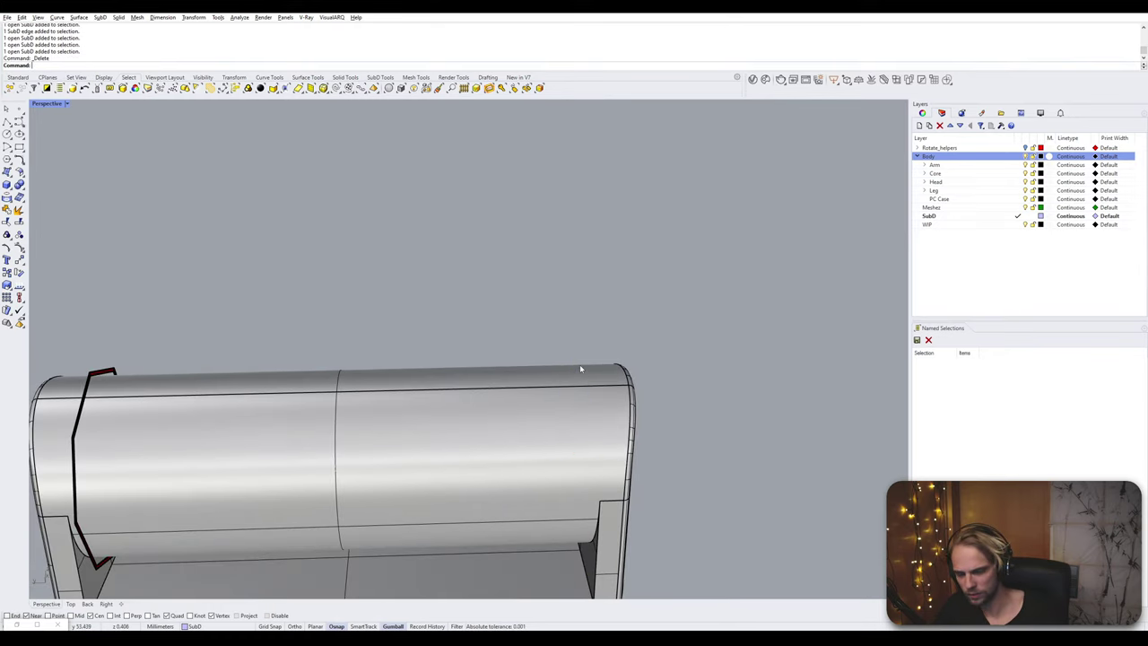
- Move the remaining octagonal ring onto the cylinder's end cap
right_click_drag(302, 371, 458, 339)
scroll(534, 371, "up", 2)
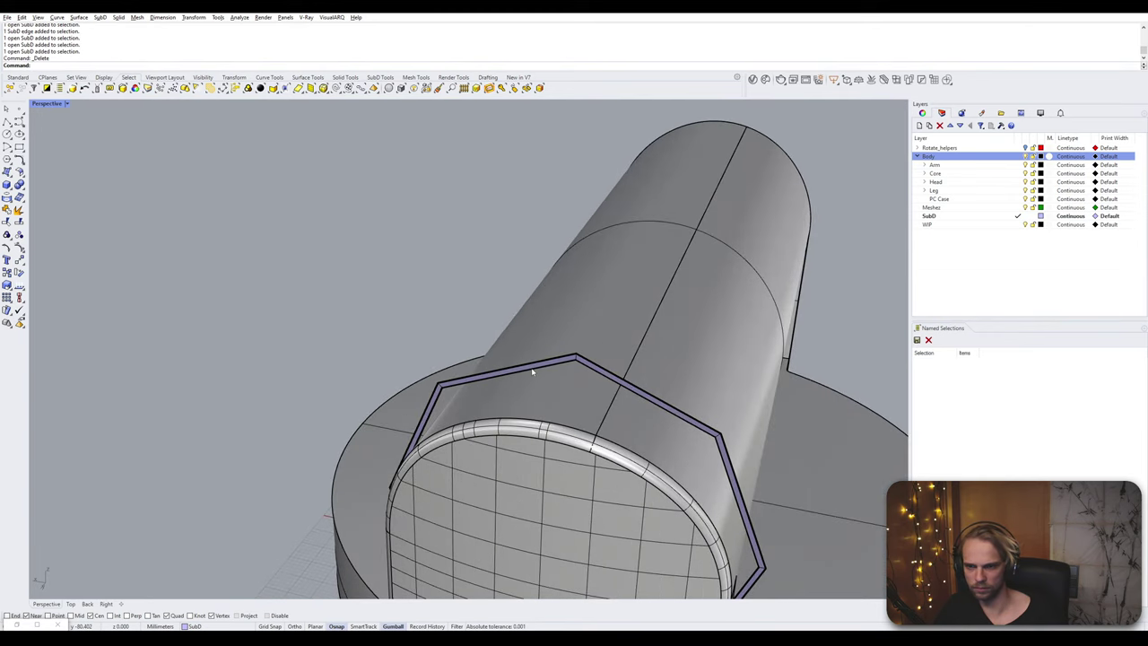
left_click(541, 406)
right_click_drag(541, 405, 494, 415)
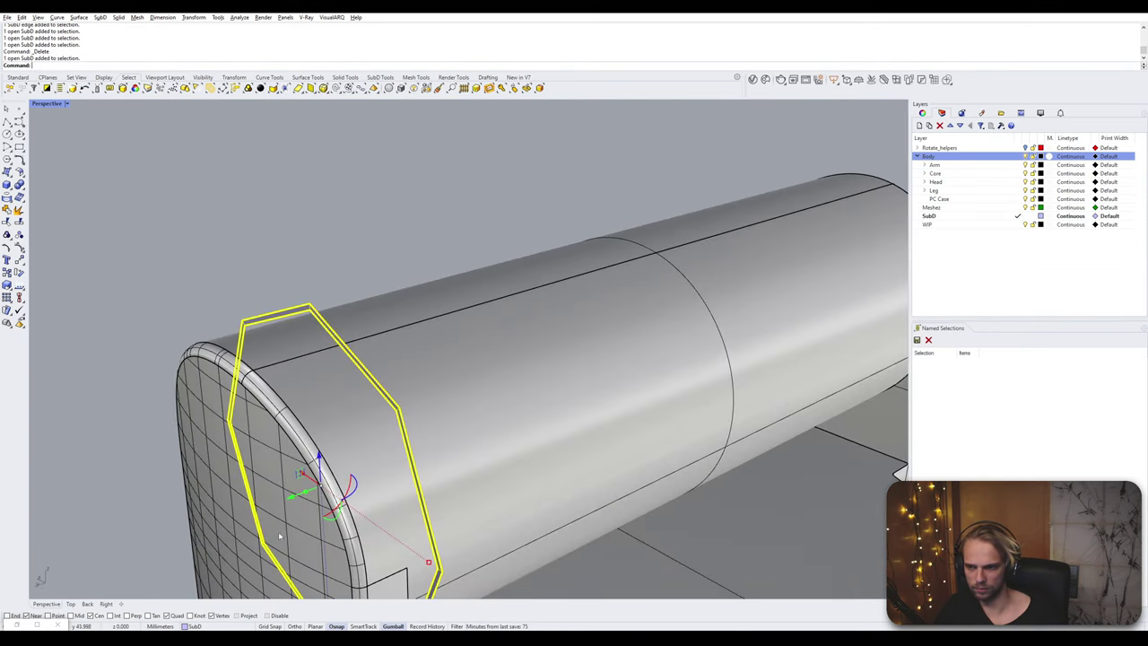
left_click_drag(292, 498, 176, 453)
- Nudge the ring slightly upward in the Top view, then maximize the Perspective view again
double_click(53, 104)
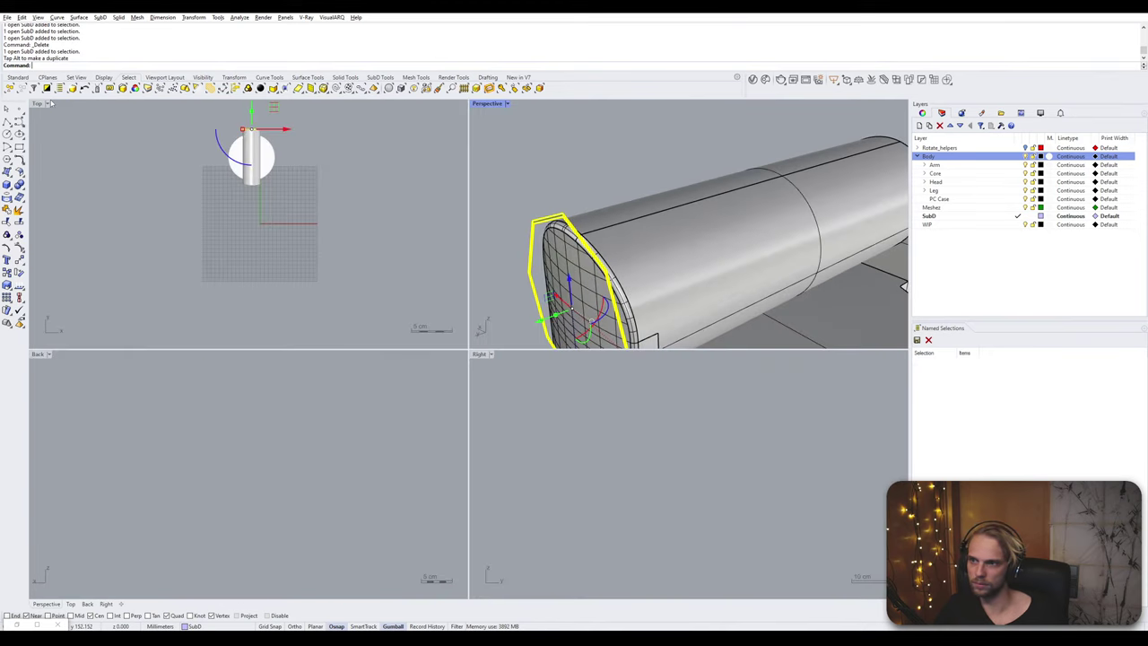
right_click_drag(270, 131, 266, 239)
scroll(244, 237, "up", 15)
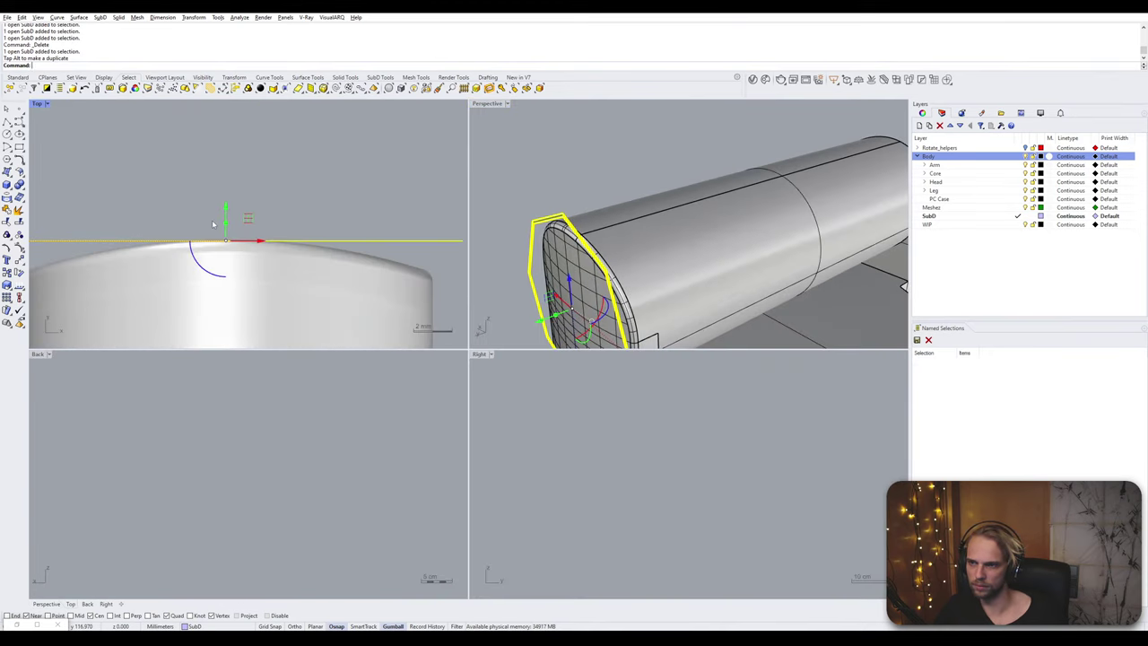
left_click_drag(231, 231, 232, 227)
left_click(249, 184)
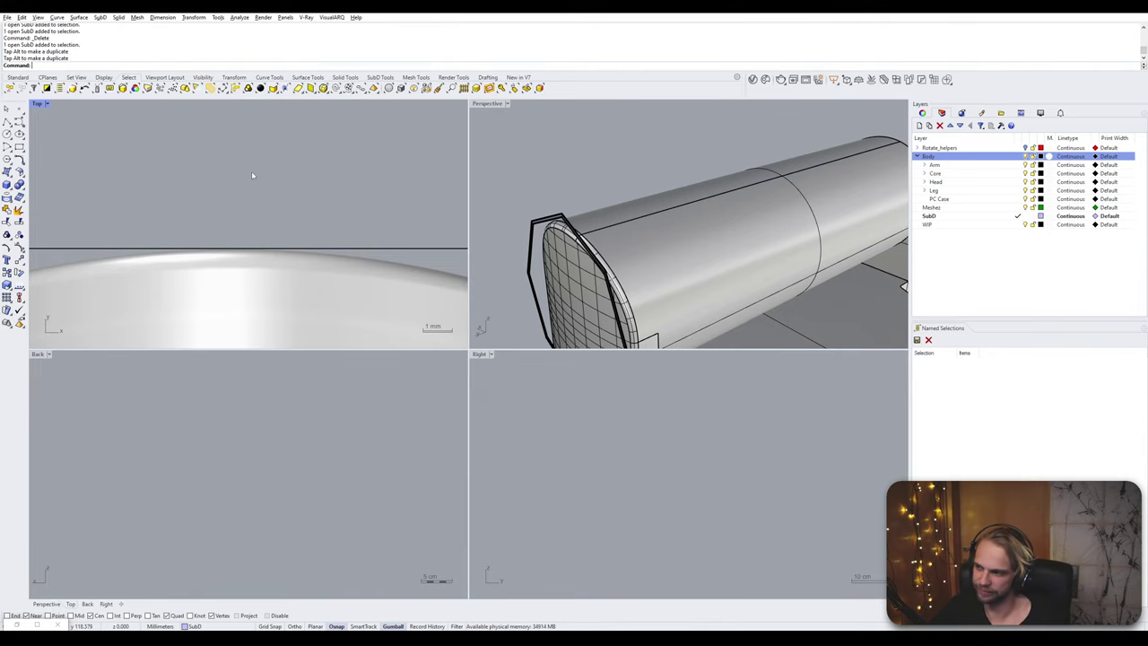
double_click(487, 103)
scroll(450, 285, "down", 5)
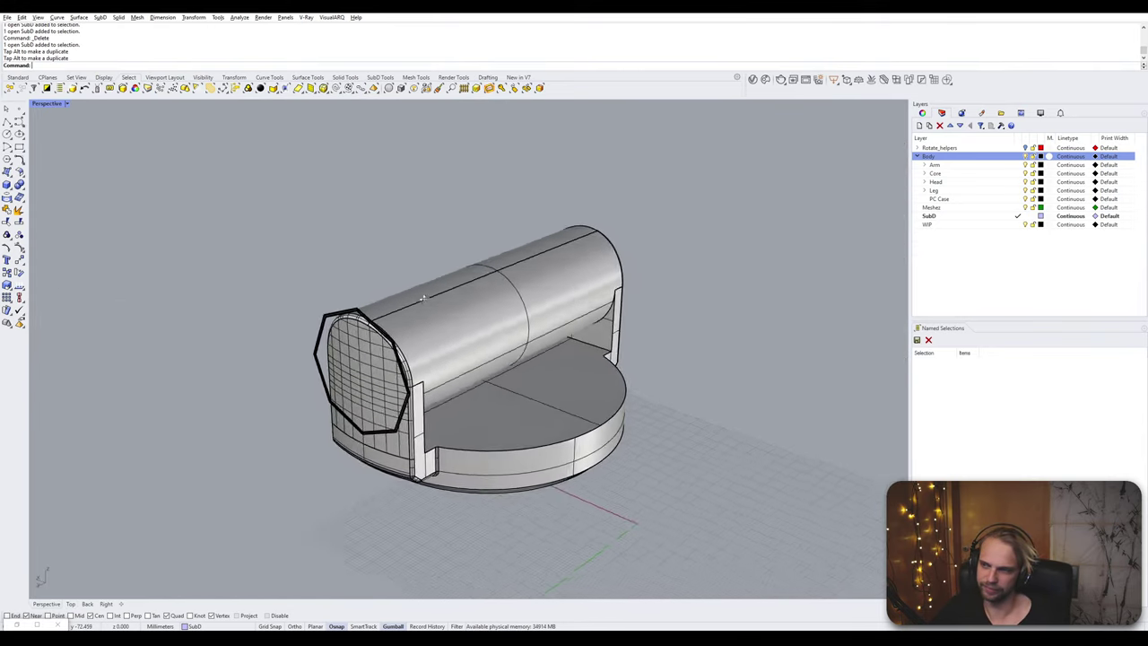
right_click_drag(450, 286, 379, 299)
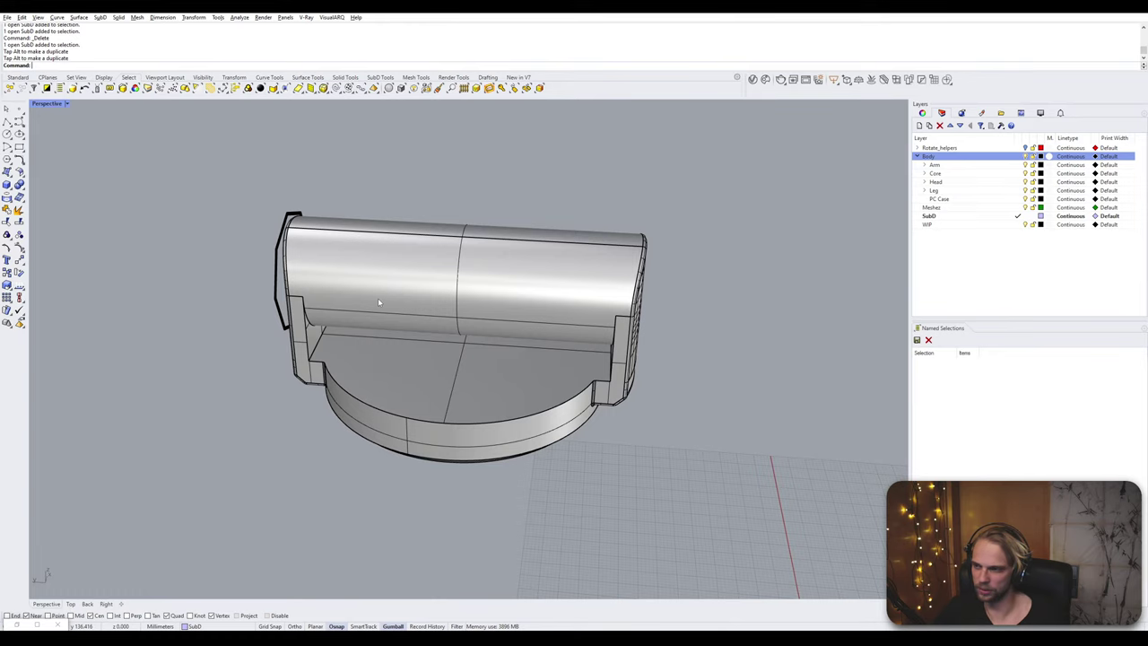
right_click_drag(378, 298, 519, 261)
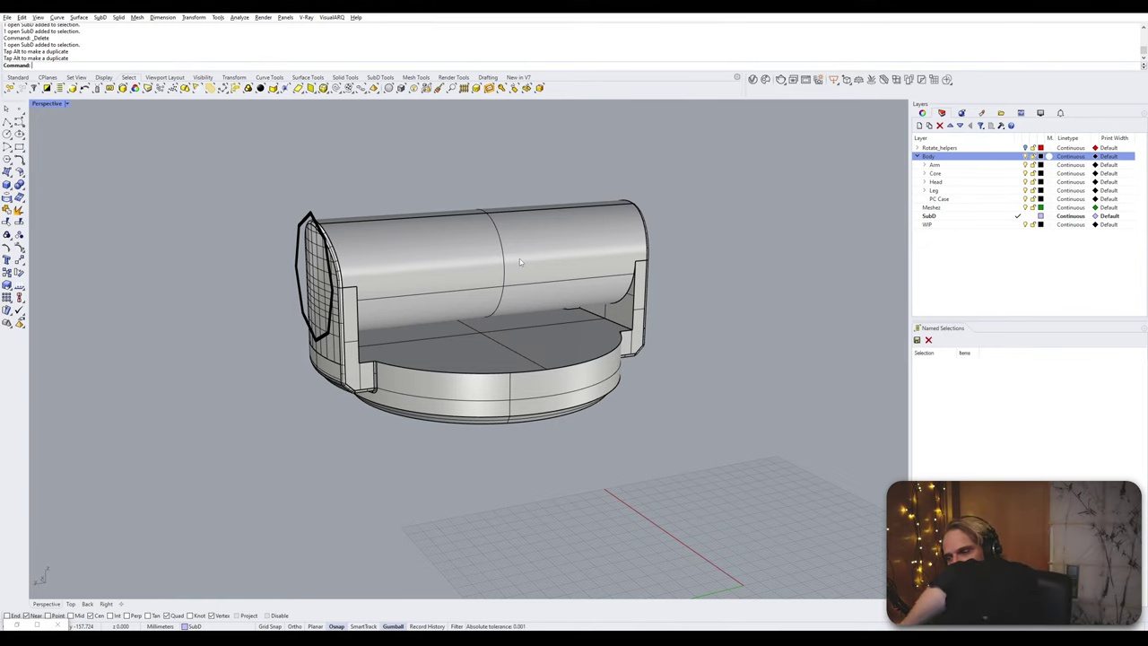
right_click_drag(519, 259, 478, 245)
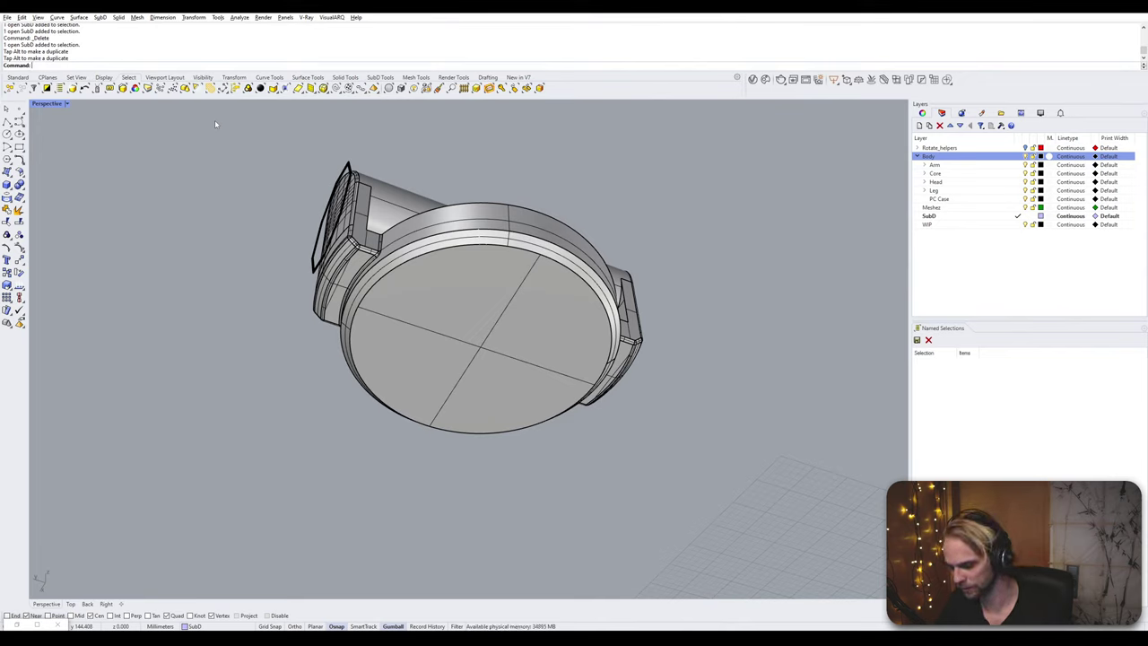
- Draw a plain cylinder on the disc's centre and edge, then delete it
type("cylinder")
key("Return")
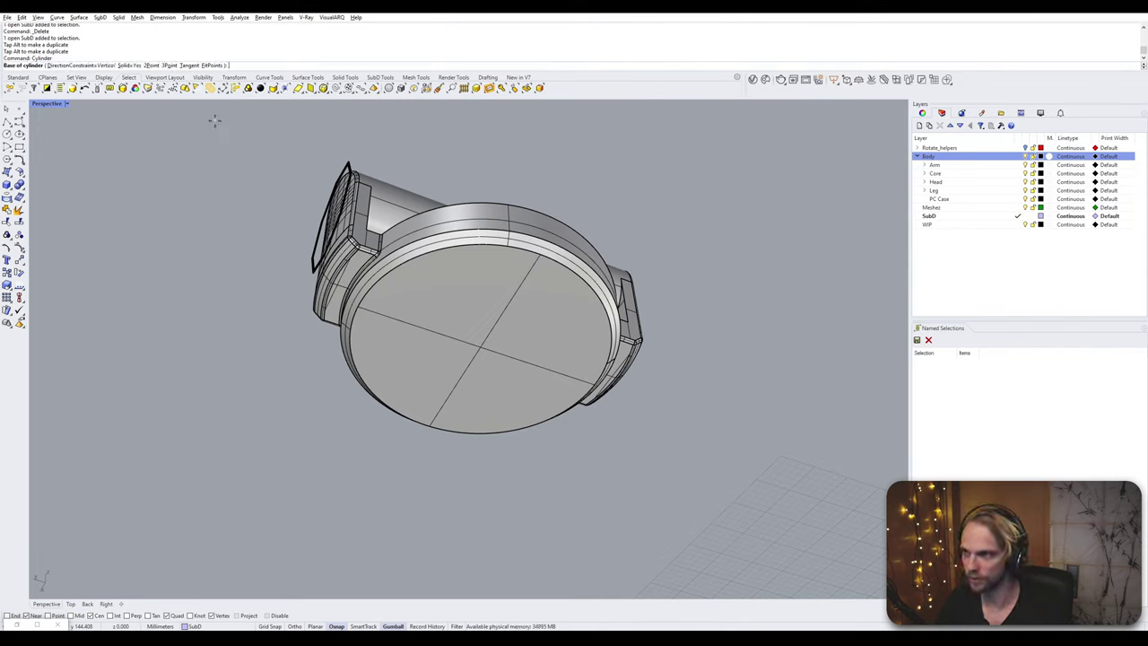
left_click(547, 260)
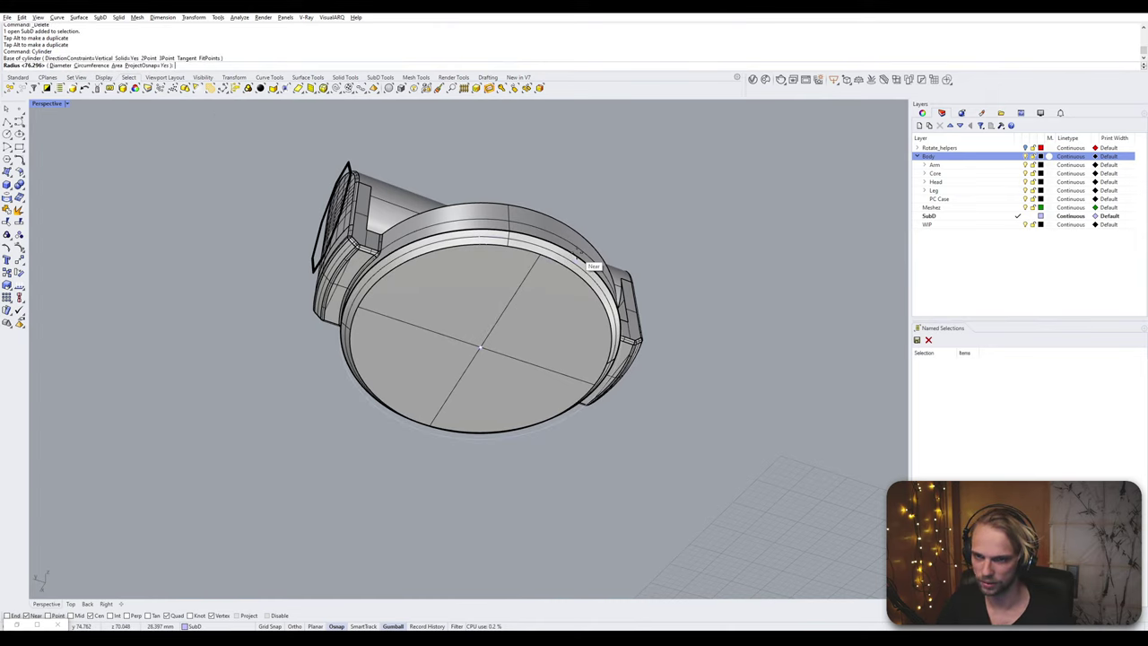
scroll(592, 261, "up", 2)
right_click_drag(592, 261, 530, 410)
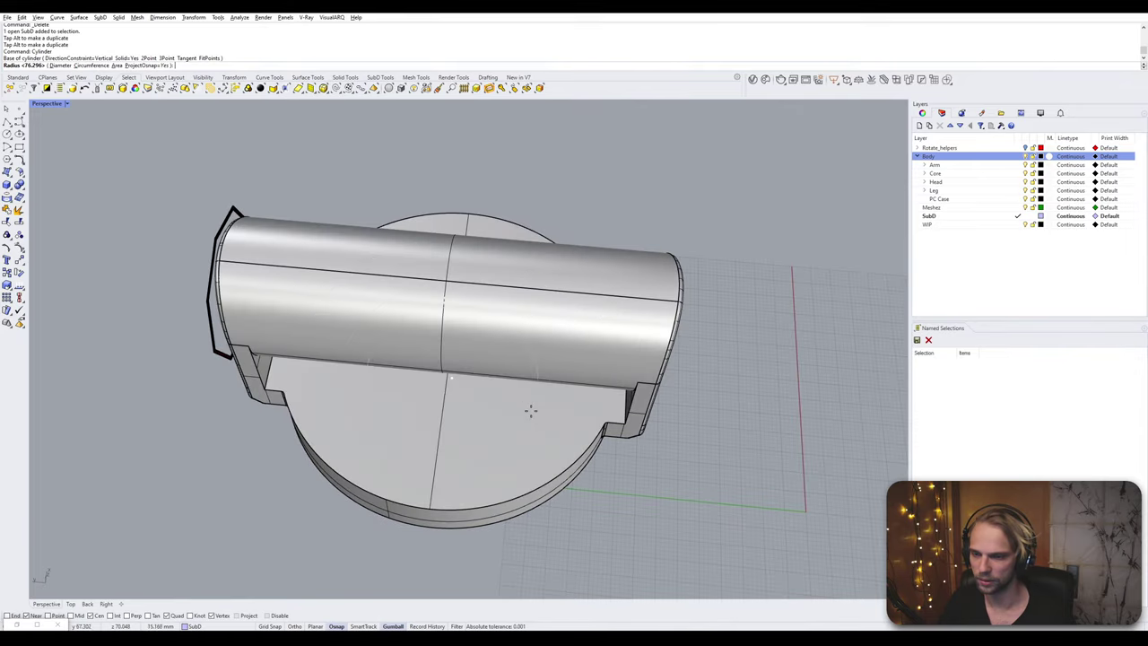
scroll(436, 525, "up", 3)
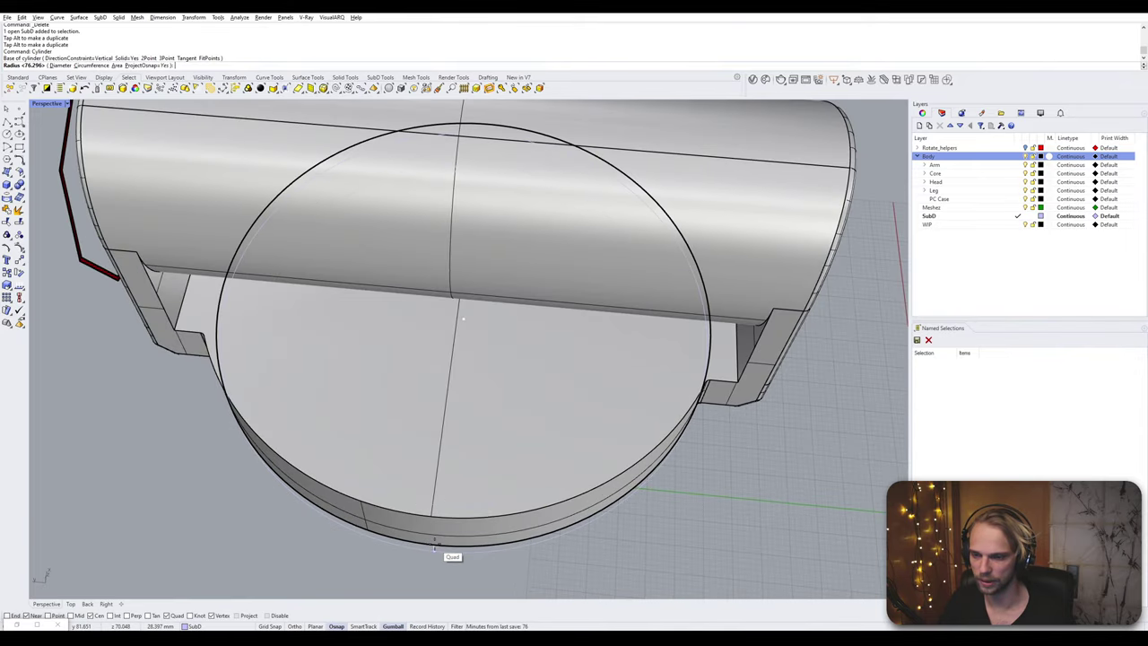
left_click(434, 544)
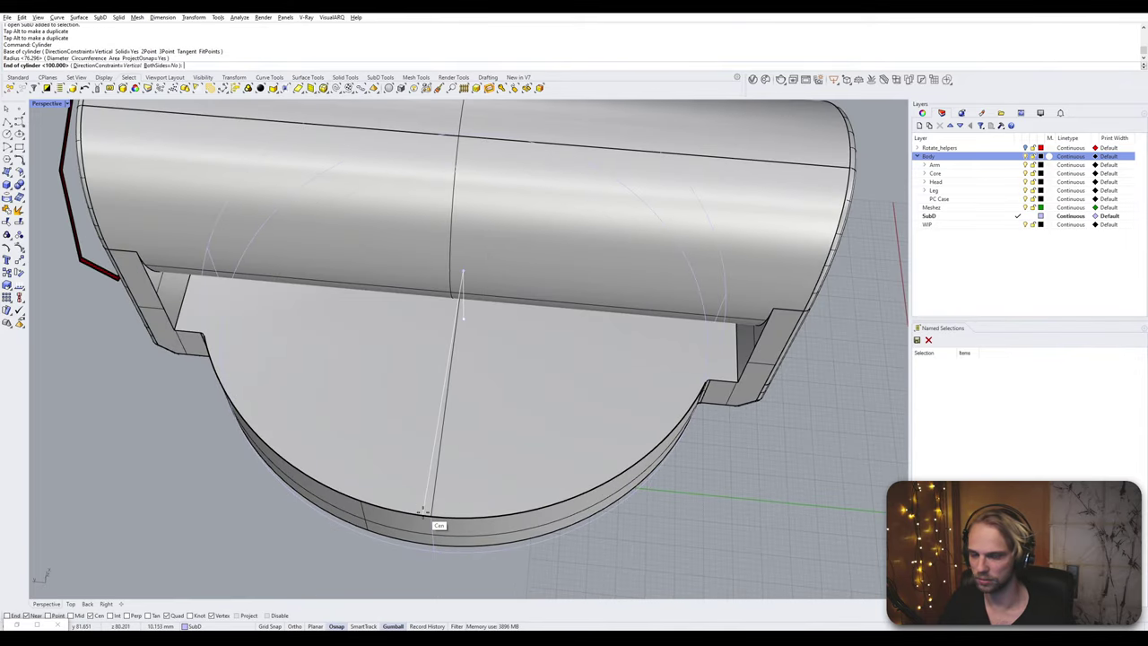
left_click(423, 512)
scroll(424, 513, "down", 2)
right_click_drag(425, 514, 538, 314)
left_click(538, 313)
key("Delete")
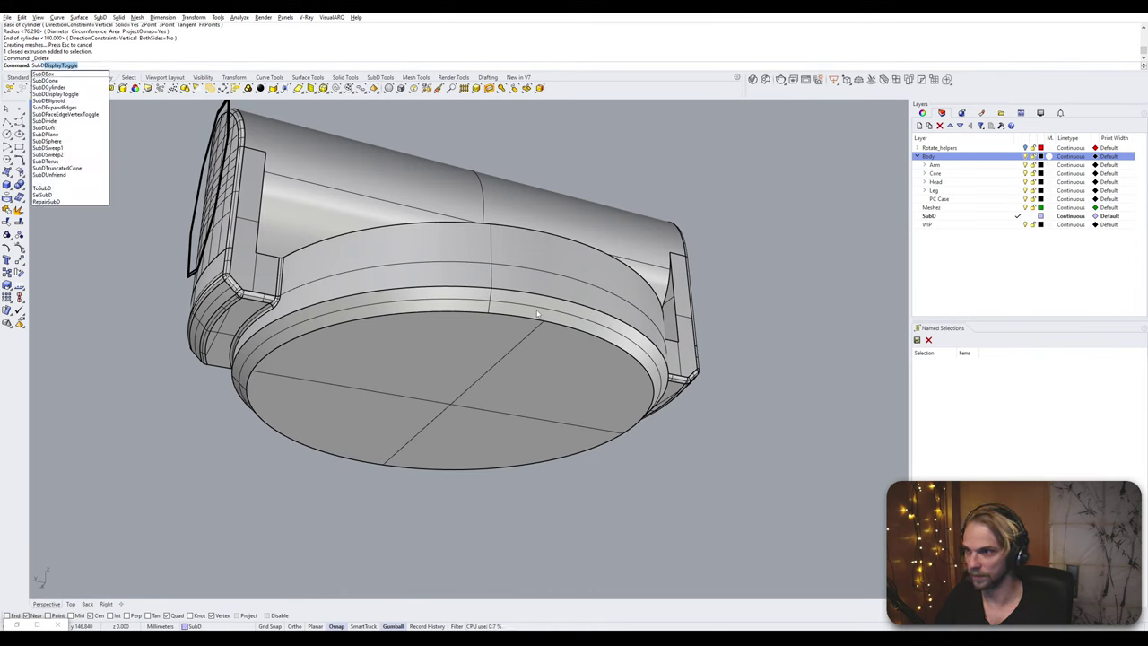
- Create an eight-sided SubD cylinder centred on the ellipse, radius at the base edge
key("BackSpace")
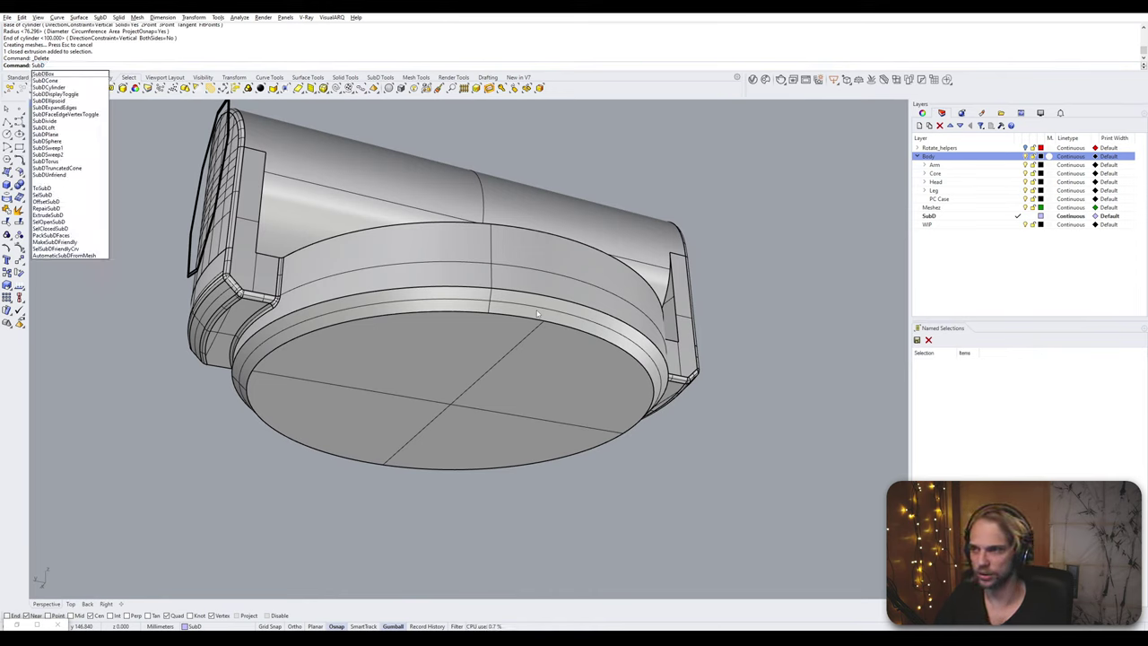
type("C")
key("Return")
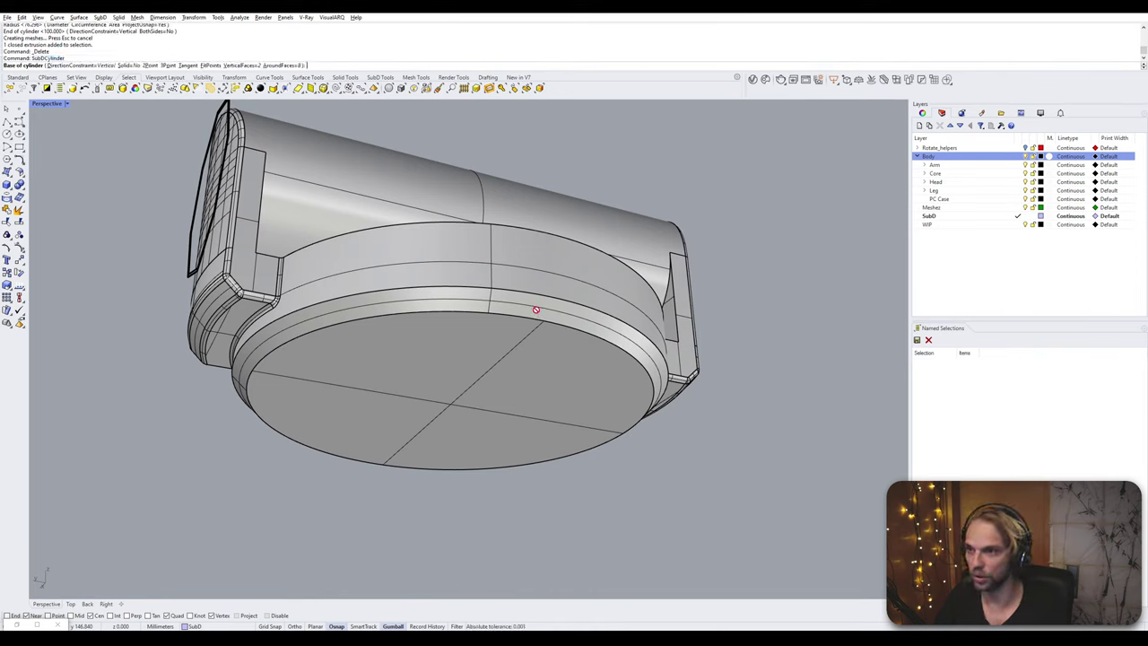
left_click(558, 329)
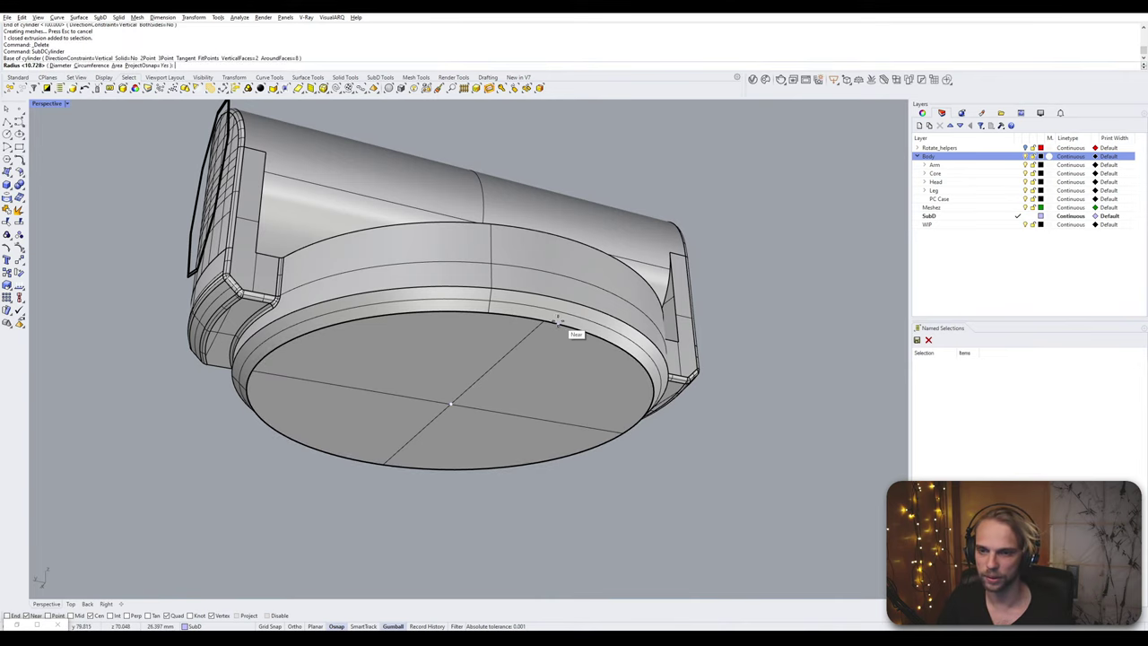
left_click(544, 320)
right_click_drag(558, 331, 468, 458)
scroll(467, 458, "up", 4)
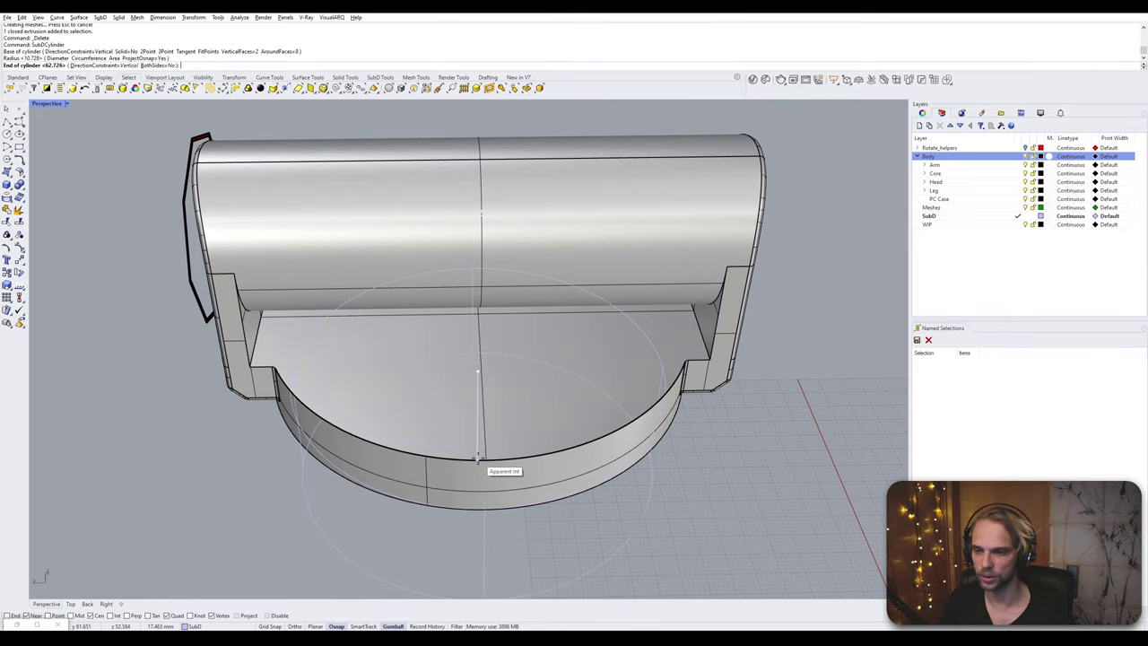
left_click(421, 450)
right_click_drag(422, 450, 339, 285)
scroll(337, 437, "up", 4)
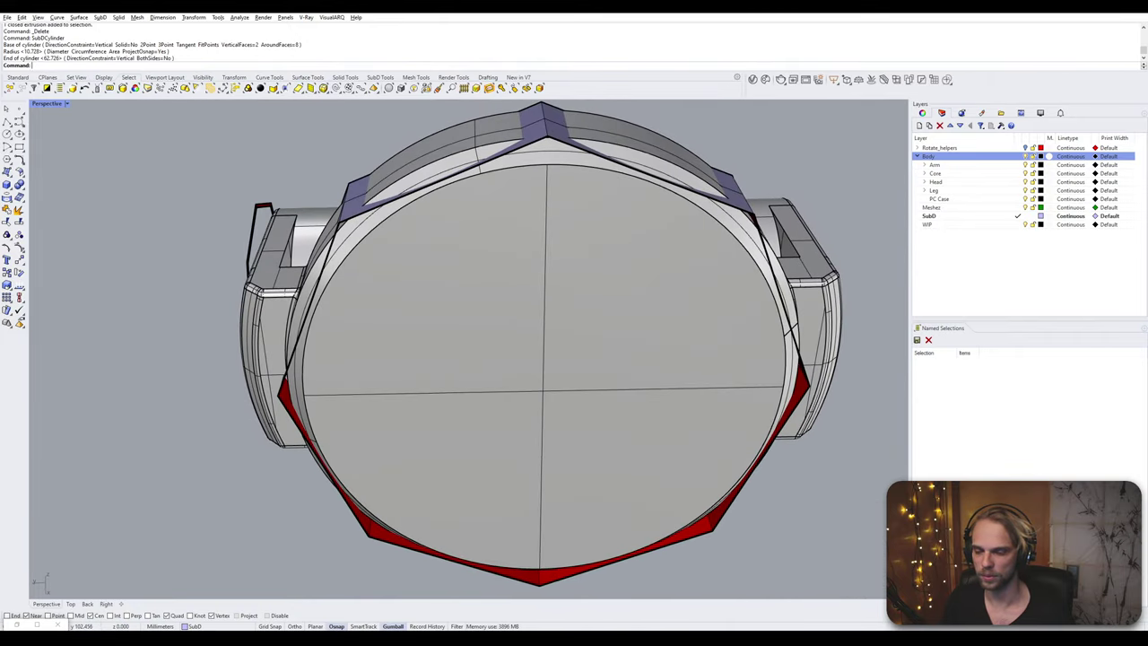
- Work out the angle in the calculator and trial a 36° rotation, then undo it
key("super")
type("calculator")
key("Return")
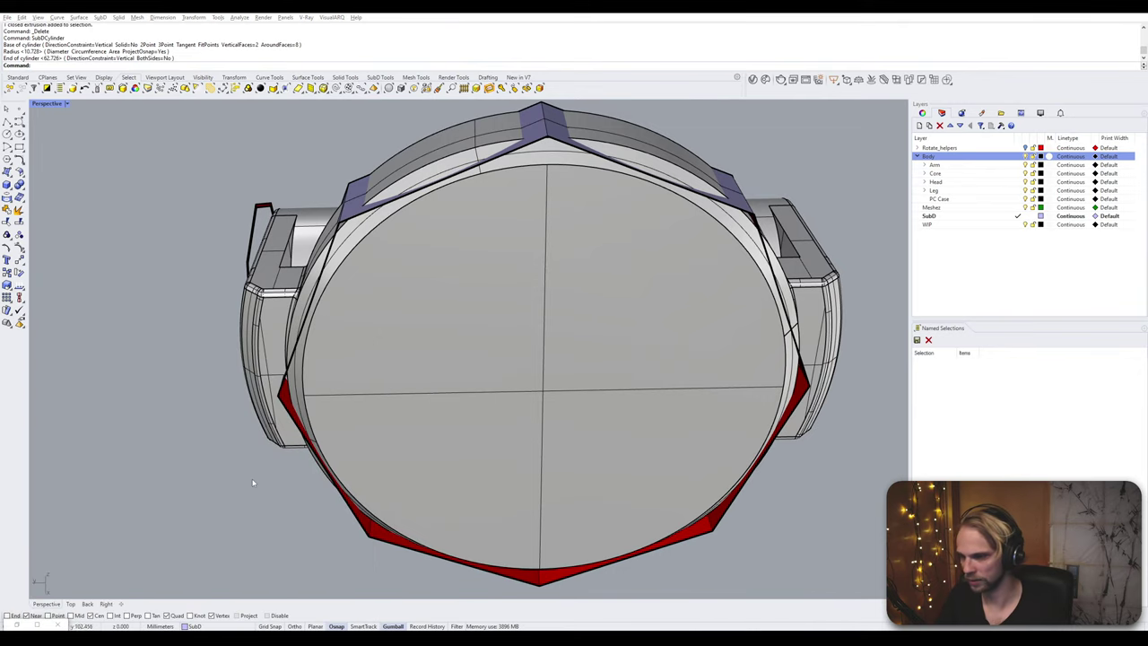
type("36")
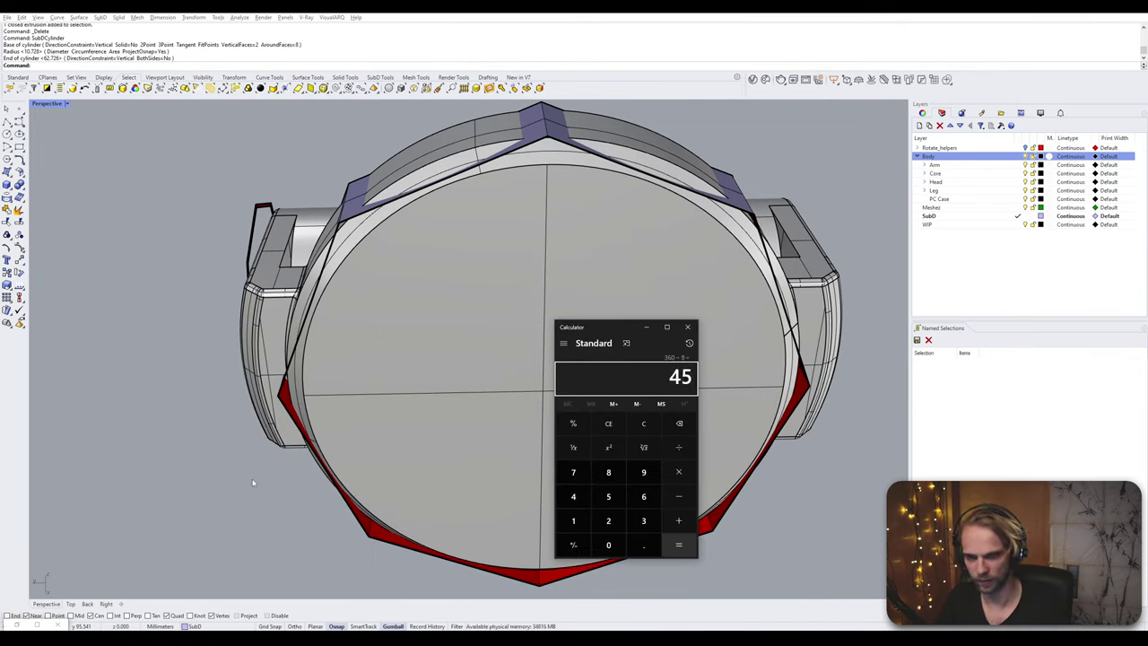
left_click(545, 121)
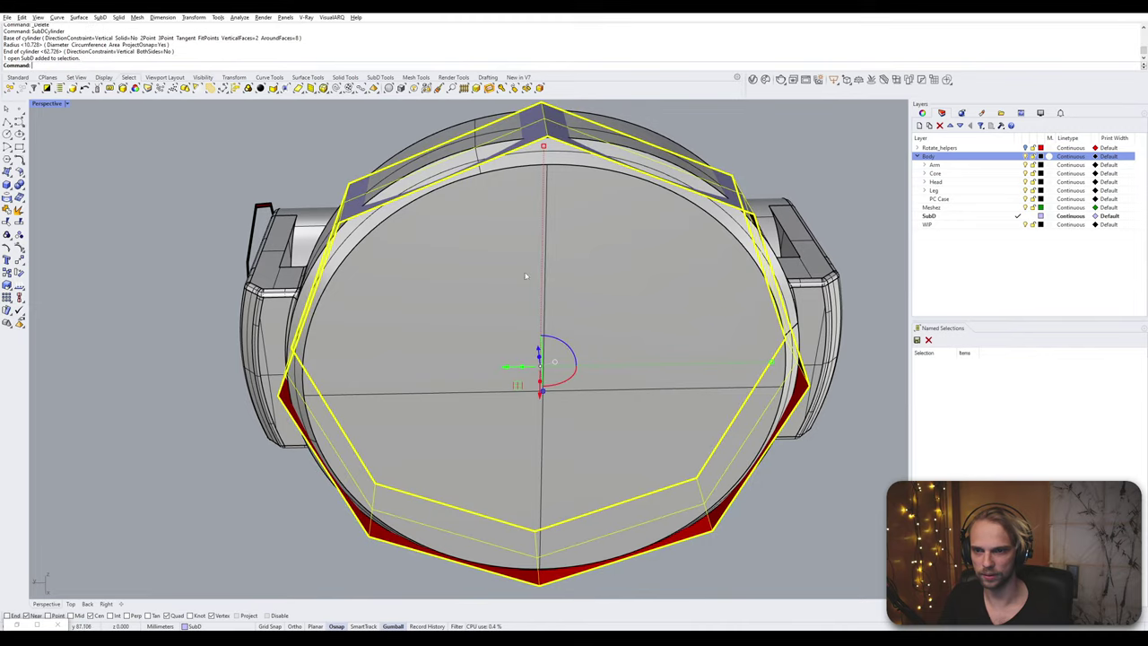
left_click(565, 346)
type("36")
key("Return")
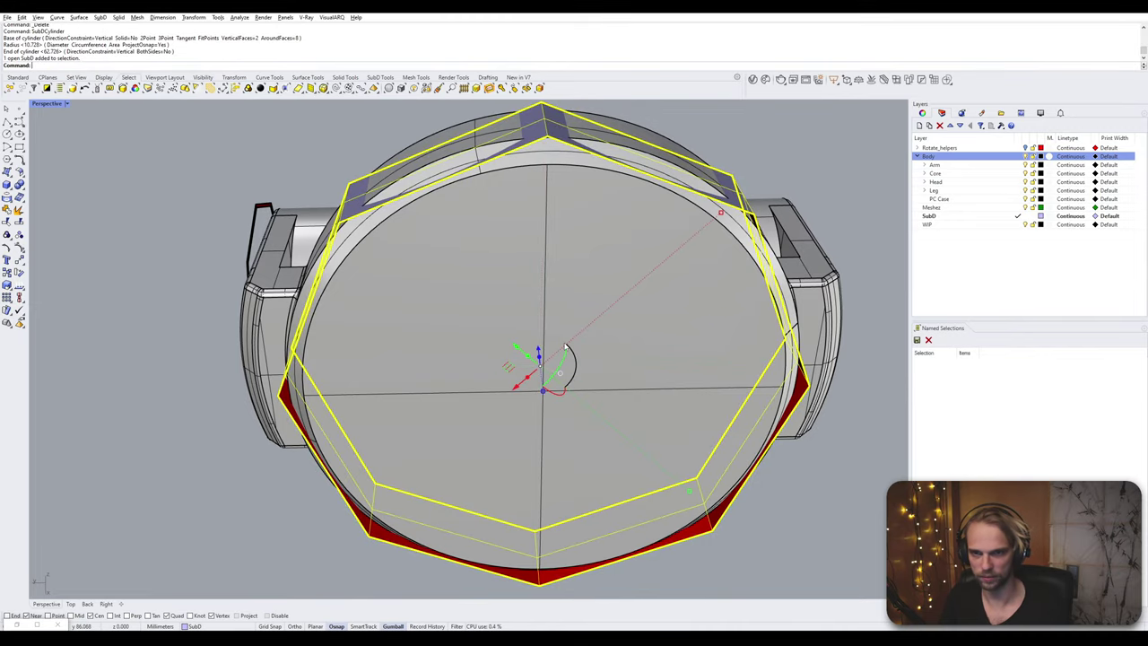
right_click_drag(571, 357, 587, 547)
key("ctrl+z")
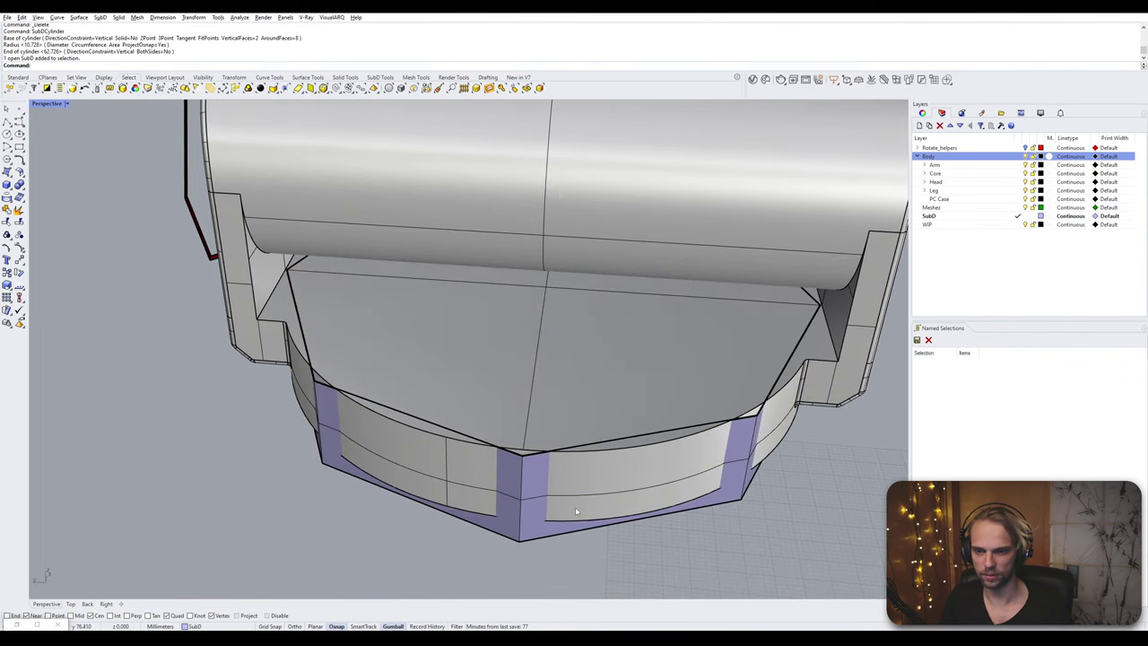
- Rotate the octagonal SubD cylinder 22.5° about its vertical axis
left_click(567, 342)
type("36")
key("Return")
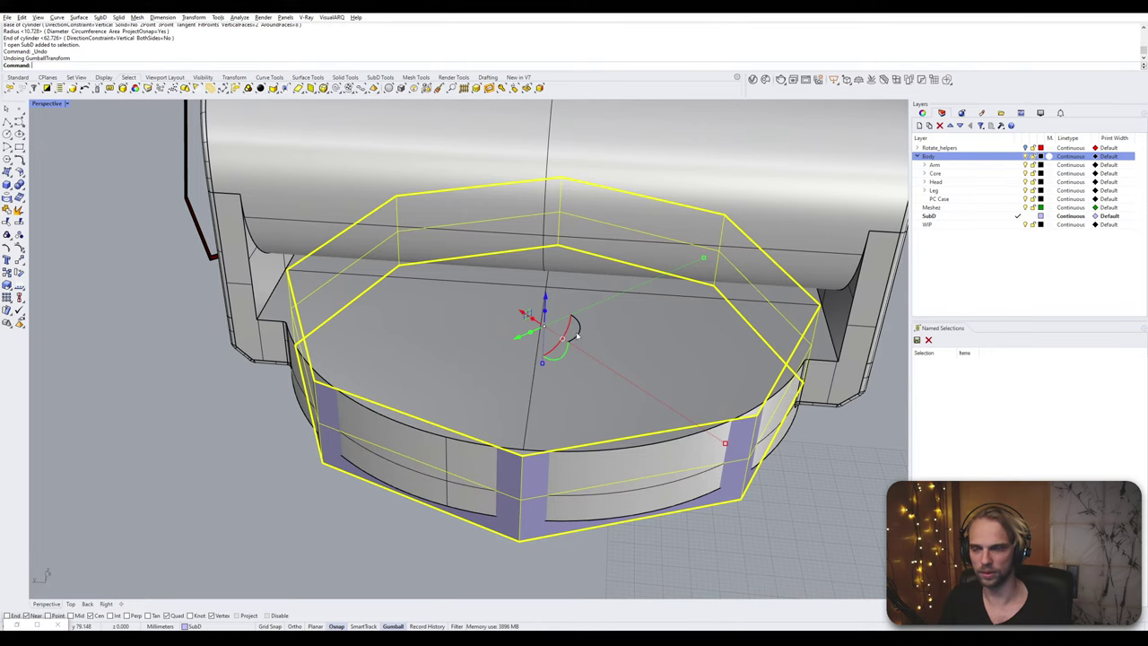
left_click(575, 335)
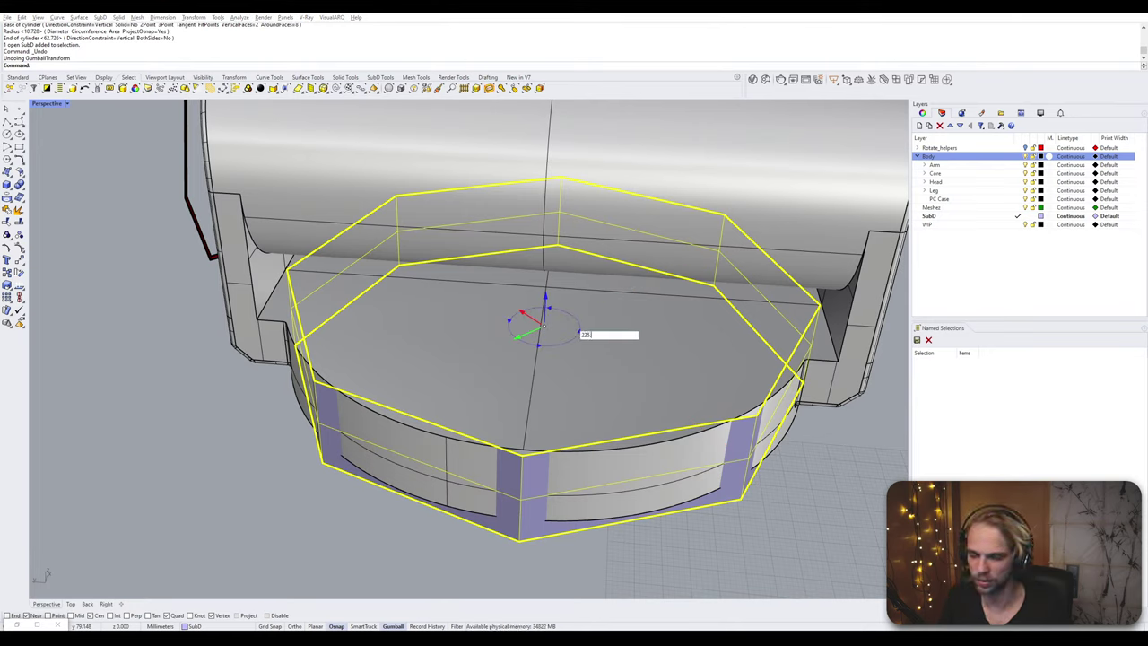
type("225")
key("BackSpace")
type(".5")
key("Return")
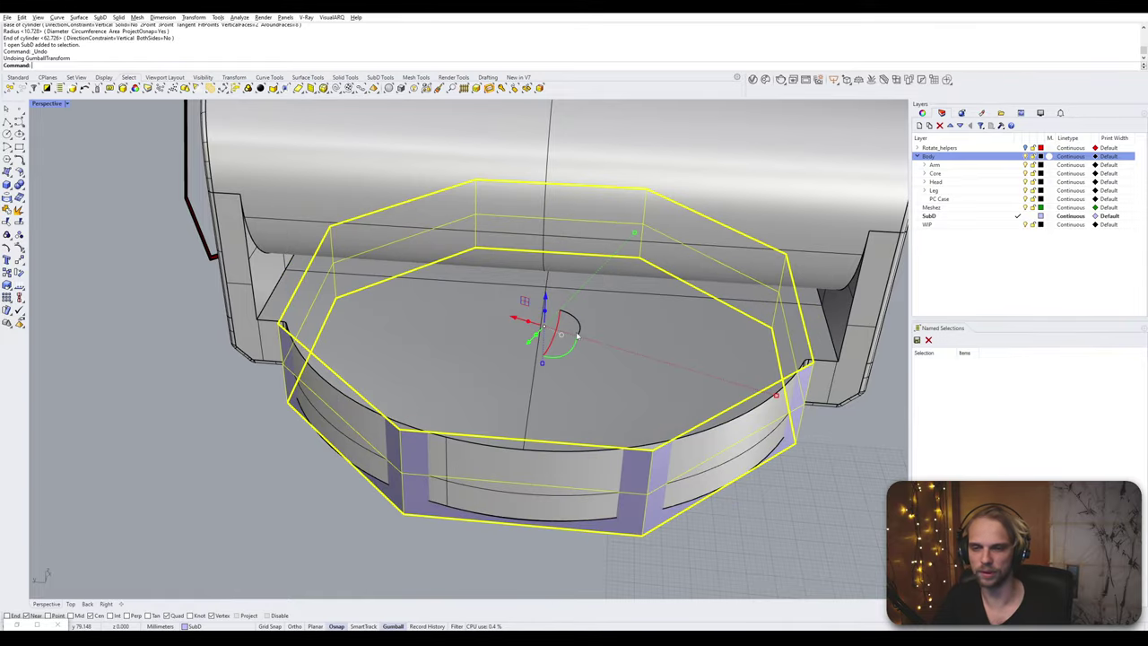
key("Escape")
right_click_drag(577, 335, 440, 286)
- Lock the old cylinder body and try extruding the end ring, undoing the attempt
left_click(473, 296)
key("Return")
left_click(297, 254)
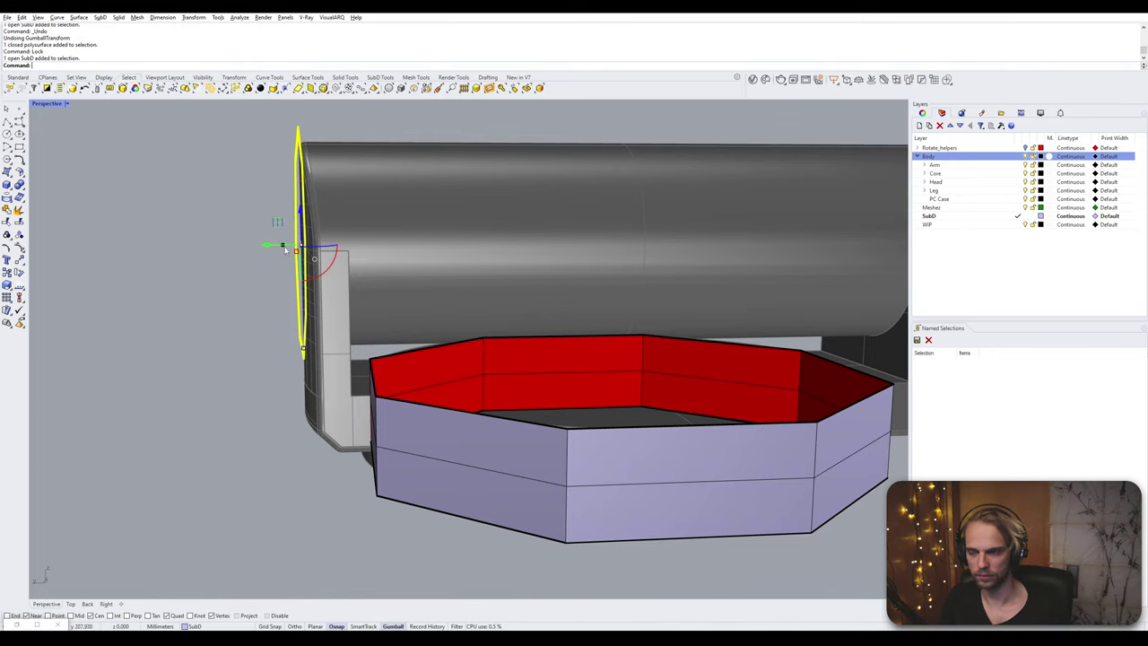
left_click_drag(285, 250, 334, 250)
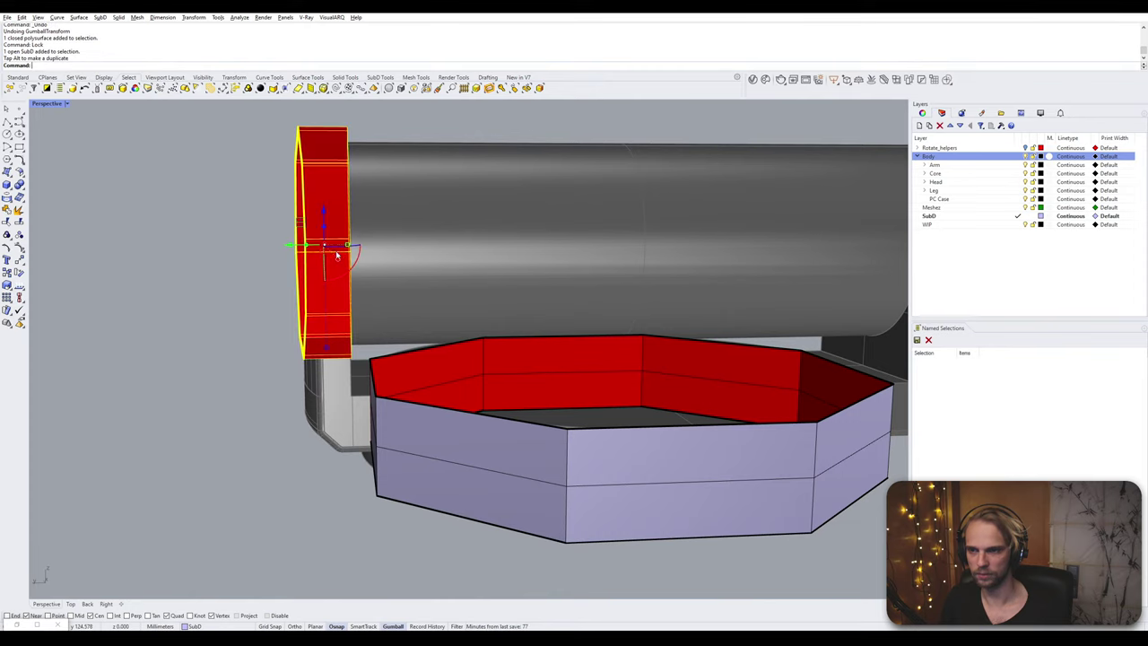
scroll(334, 250, "down", 3)
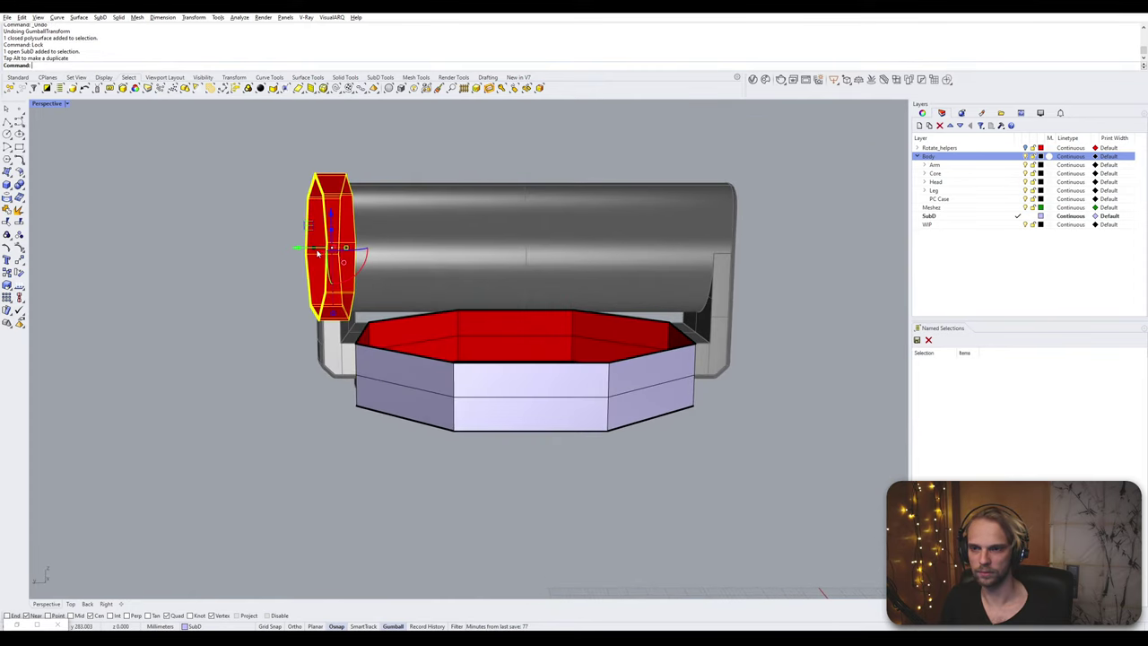
left_click_drag(313, 250, 392, 282)
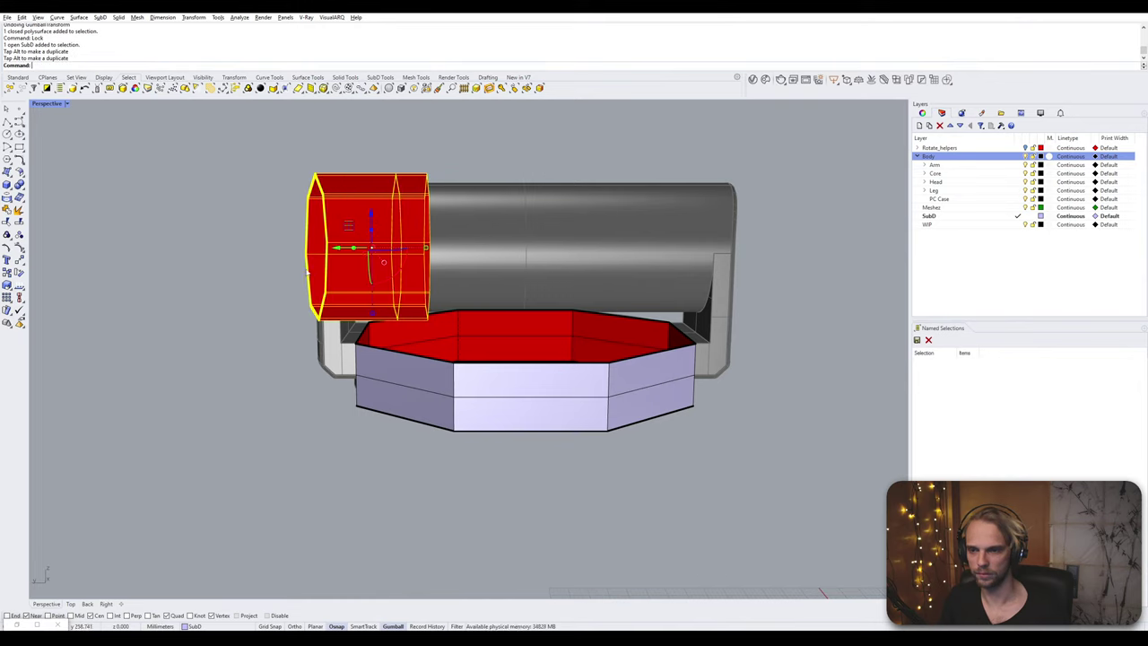
key("ctrl+z")
key("Escape")
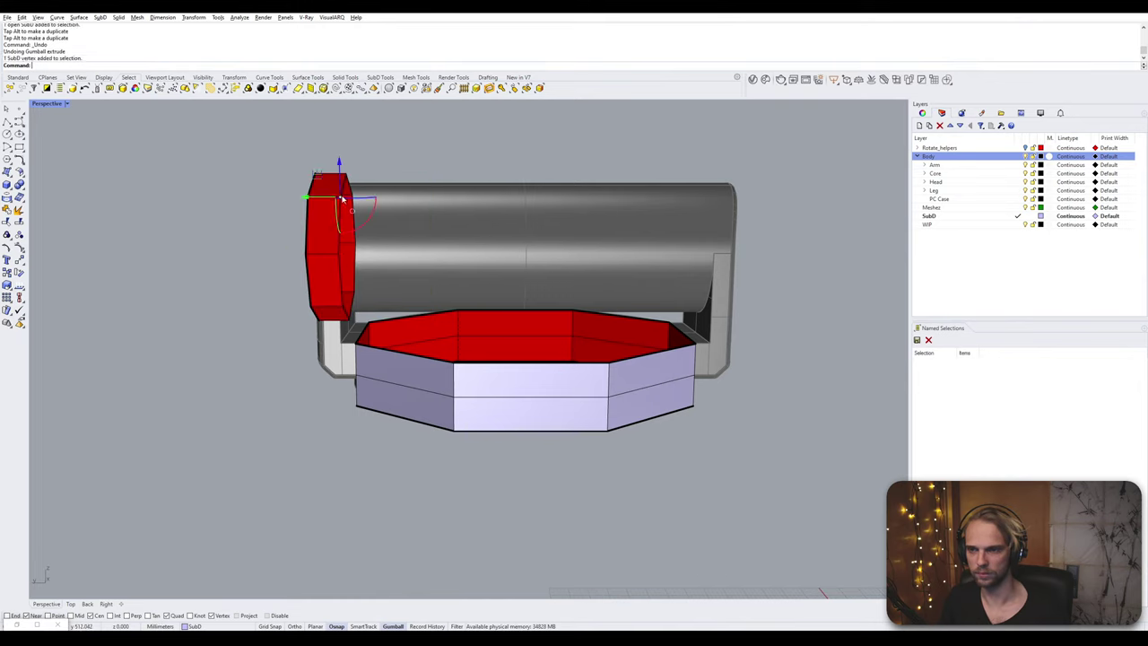
key("Escape")
- Select the ring's eight-edge loop, undoing a stray scale and extrusion
scroll(346, 194, "up", 4)
right_click_drag(346, 215, 345, 288)
double_click(342, 250)
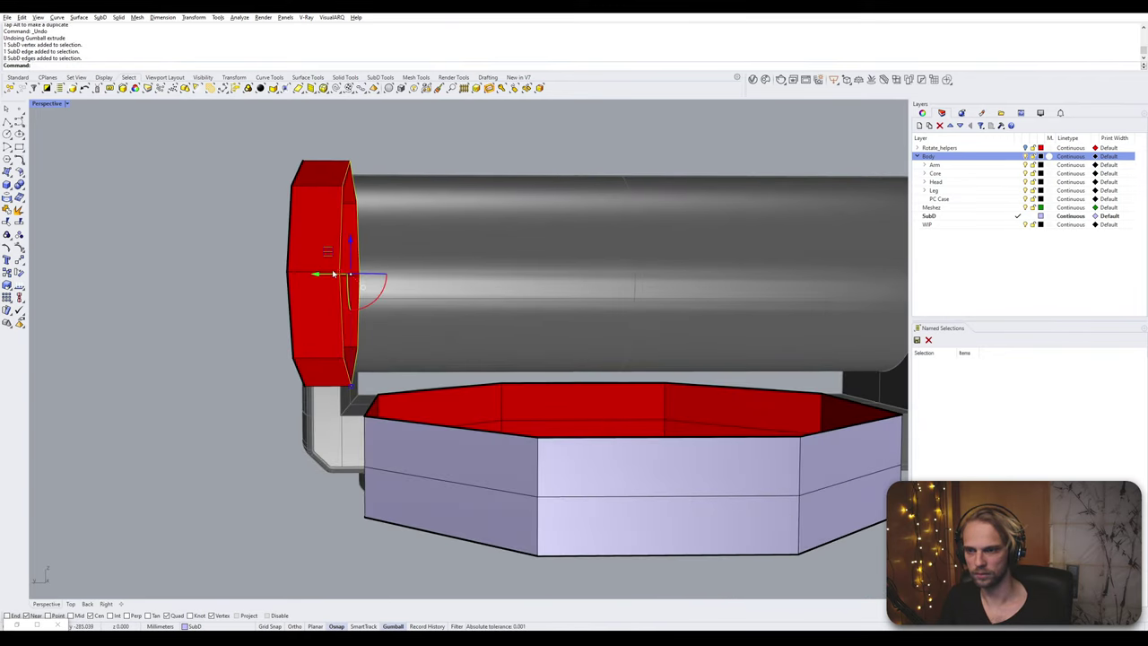
left_click_drag(342, 274, 359, 287)
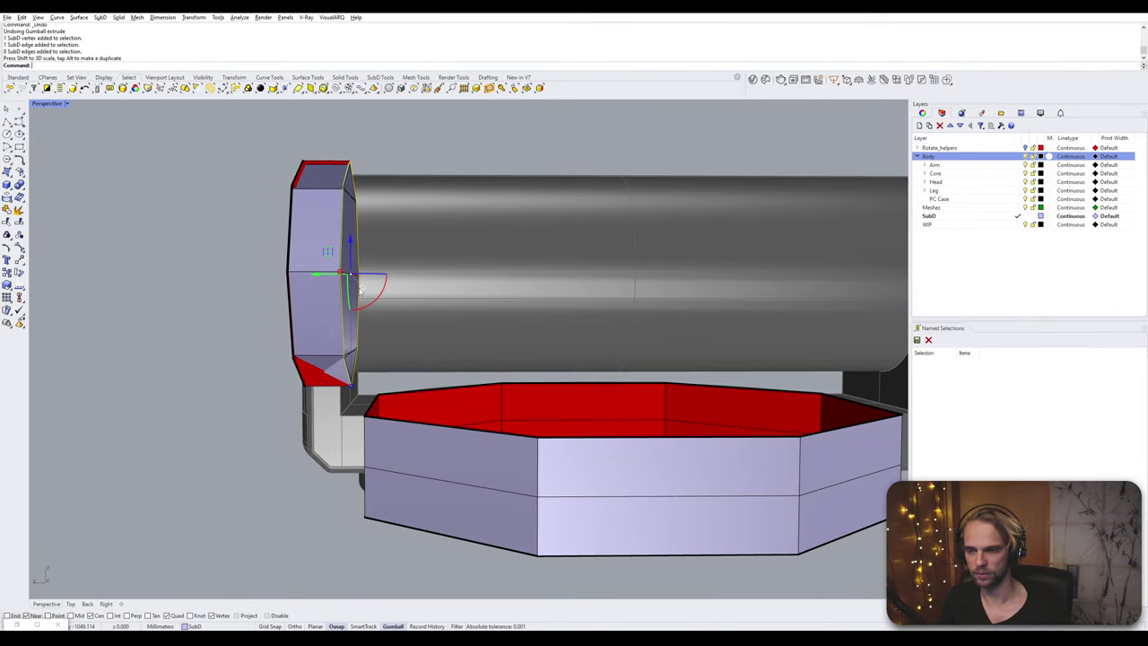
key("ctrl+z")
right_click_drag(360, 305, 373, 176)
double_click(331, 348, "ctrl+shift")
key("ctrl+z")
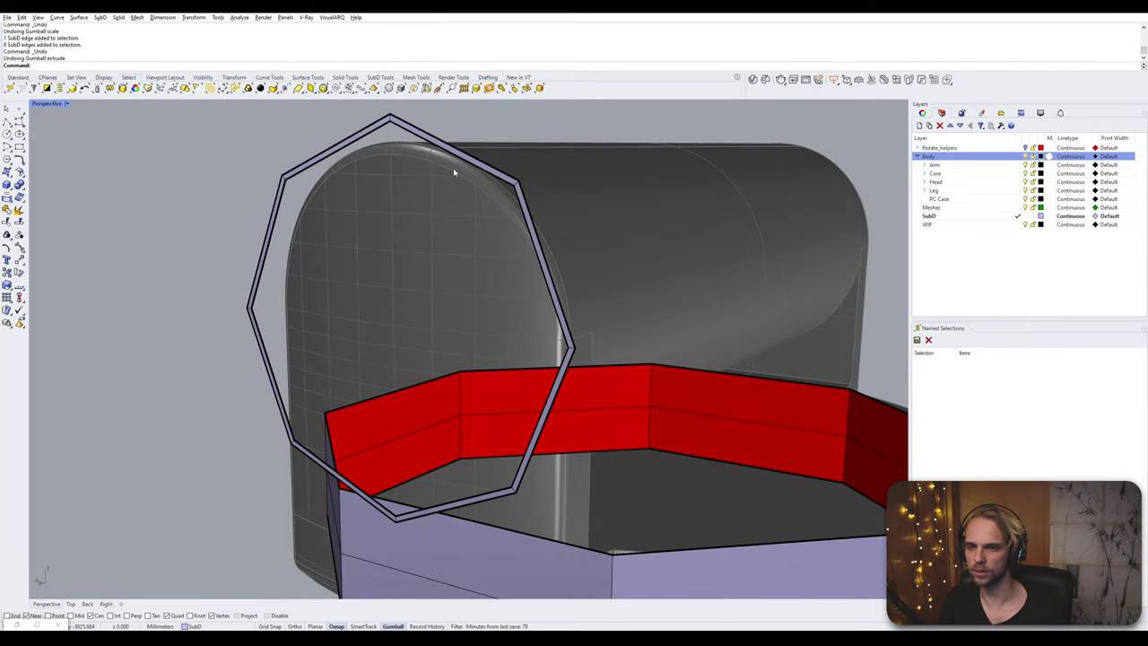
- Extrude the octagon edge loop into bands running along the shaft
right_click_drag(453, 172, 325, 301)
double_click(392, 182)
left_click_drag(272, 321, 326, 387)
right_click_drag(356, 392, 323, 363)
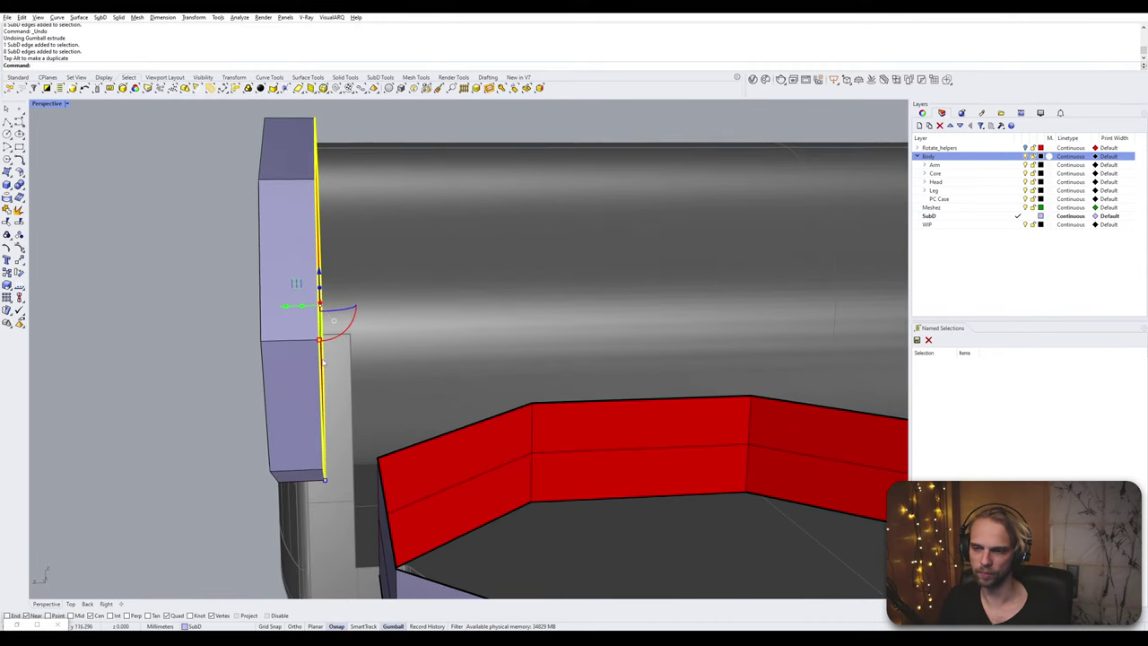
left_click_drag(288, 308, 314, 310, "ctrl")
scroll(334, 309, "down", 4)
right_click_drag(347, 325, 311, 252)
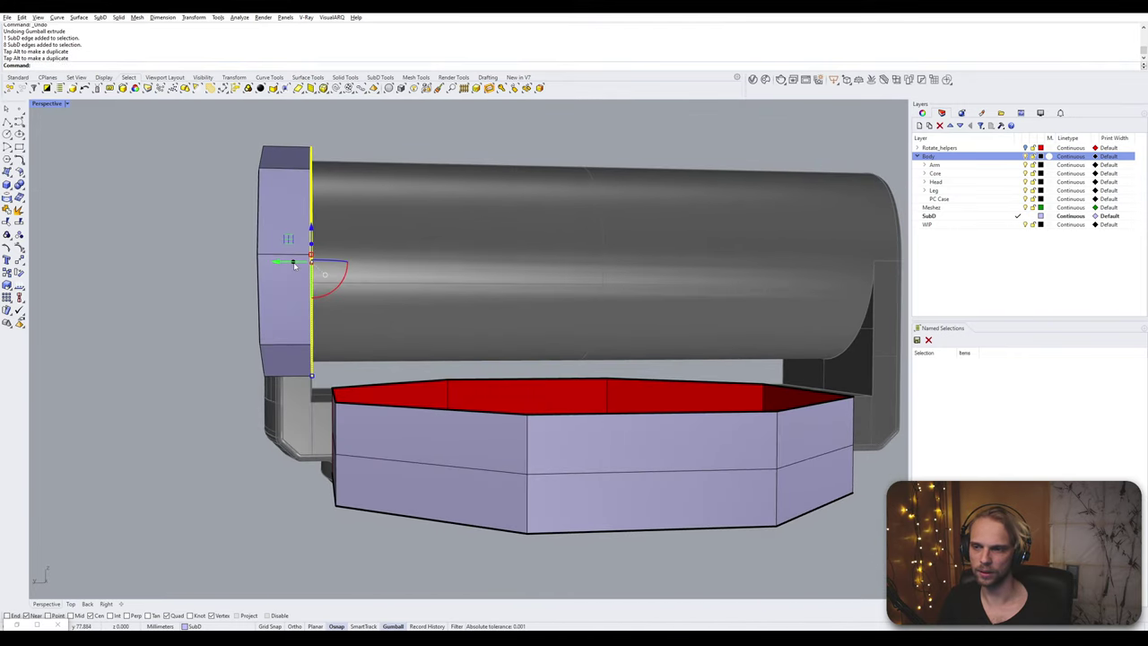
left_click_drag(293, 265, 512, 315, "ctrl")
- Pull the shaft back to mid-length and mirror it across the base centre
right_click_drag(512, 315, 372, 300)
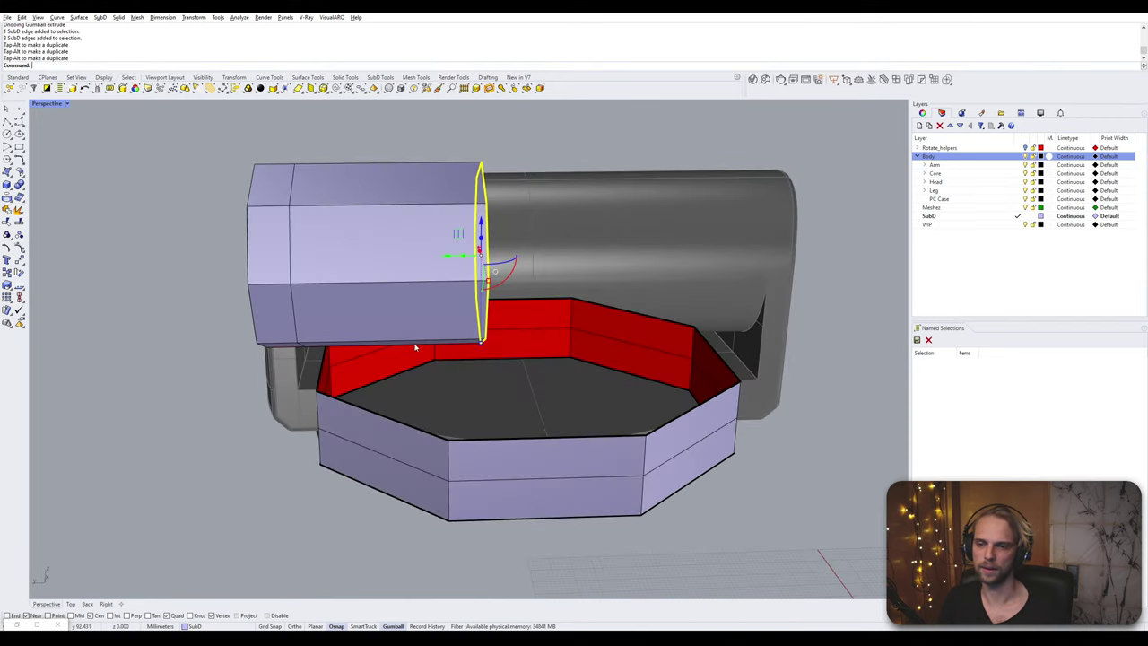
left_click(363, 299)
type("Mirror")
key("Return")
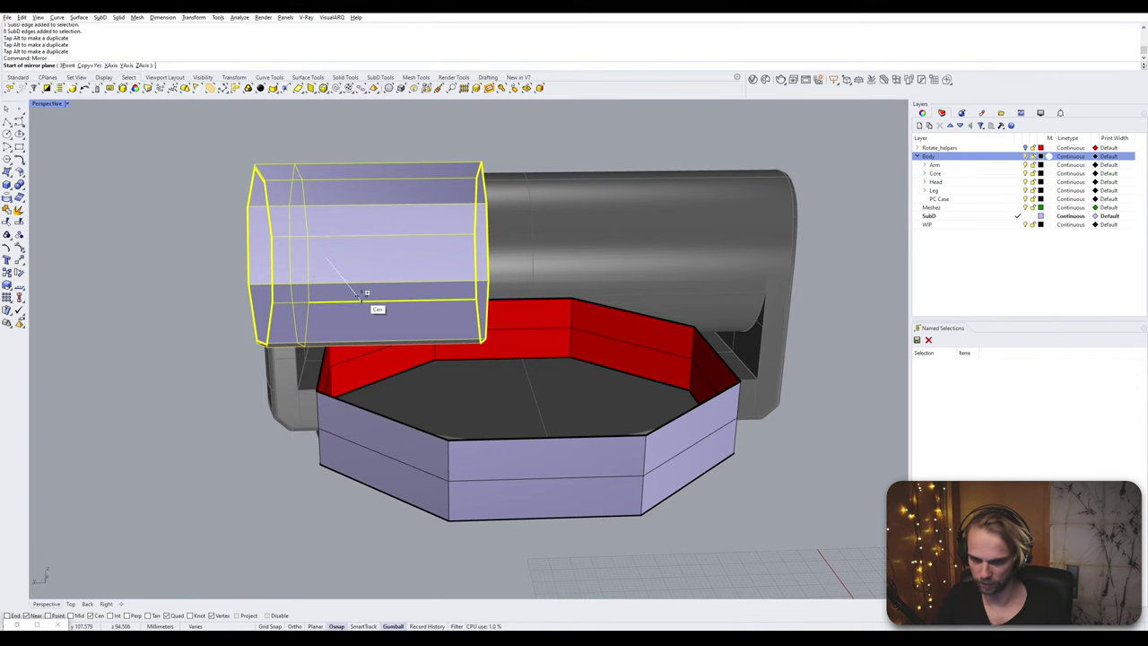
left_click(549, 434)
left_click(578, 558)
right_click_drag(577, 559, 605, 533)
- Bridge the two halves' inner edge loops into one shaft
left_click(558, 508)
double_click(497, 253)
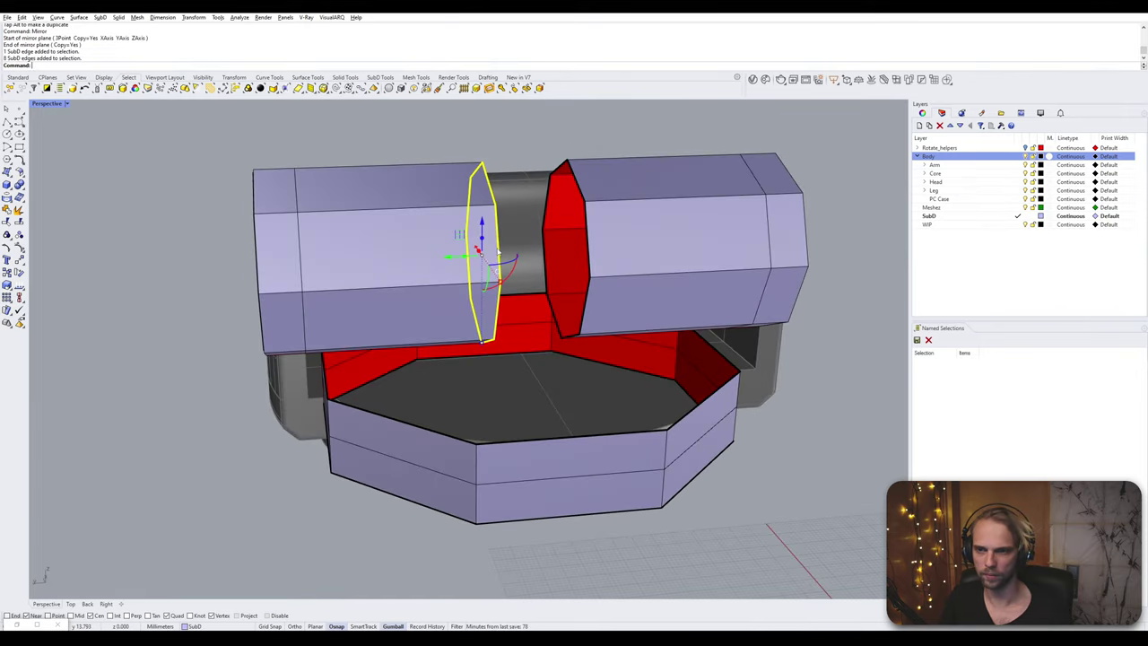
double_click(585, 229, "shift")
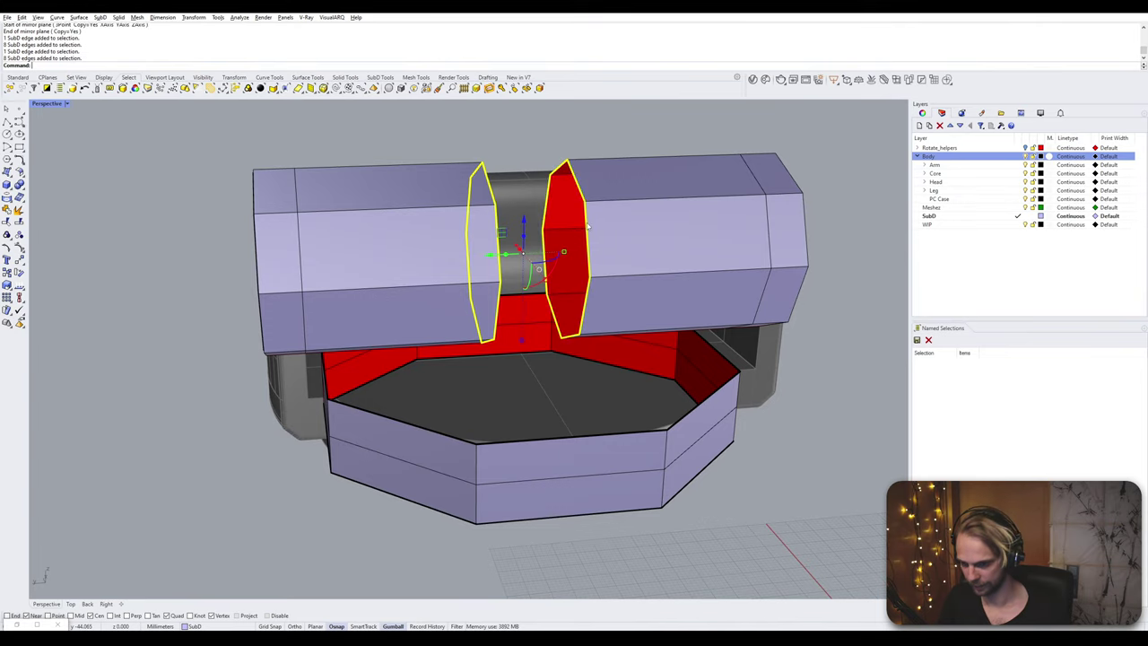
key("Return")
key("Return")
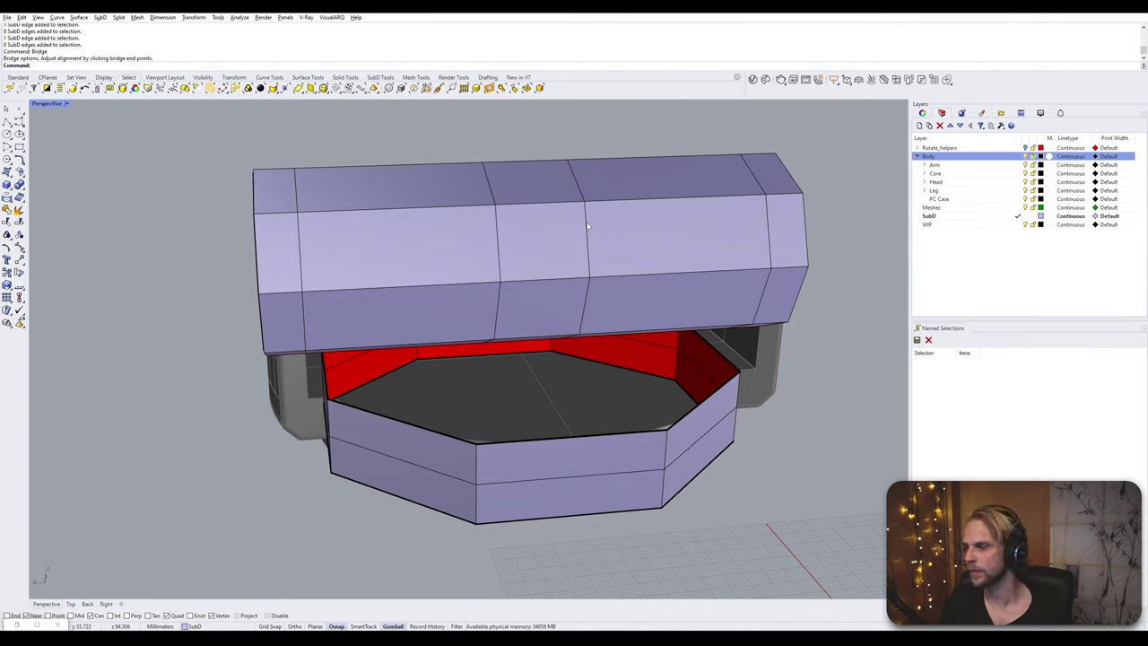
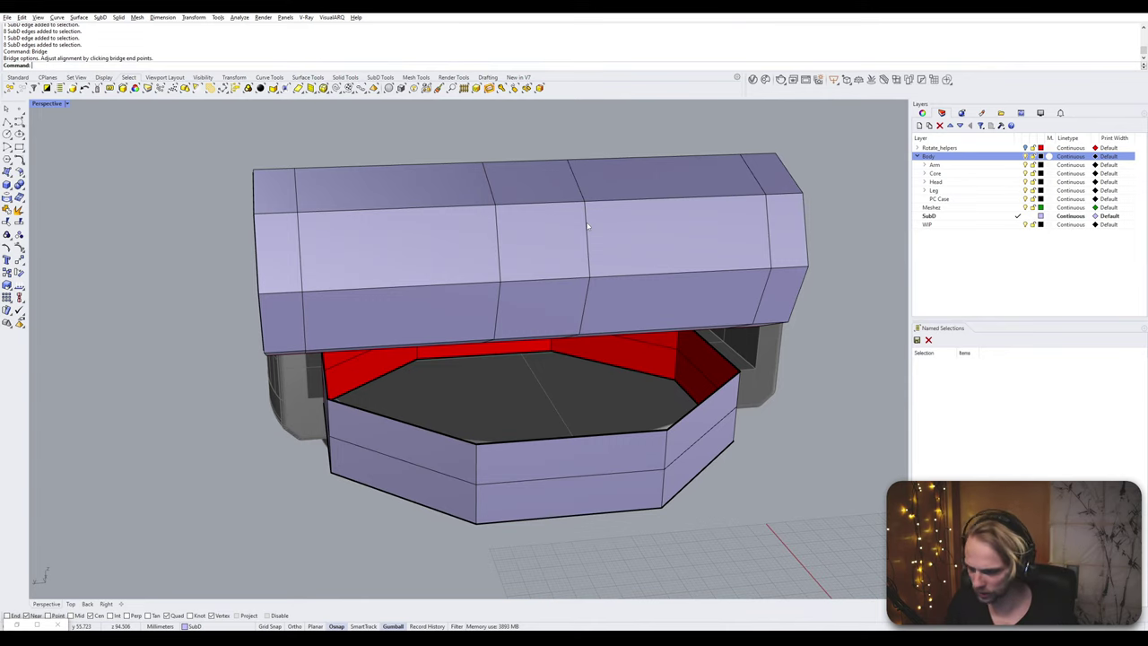
- Select the faces around the tube's red end, try scaling them, then undo the scale
right_click_drag(552, 239, 571, 292)
scroll(373, 276, "up", 6)
right_click_drag(372, 274, 500, 228)
left_click(500, 229, "ctrl+shift")
left_click(433, 308, "ctrl+shift")
right_click_drag(433, 308, 498, 215)
left_click(500, 213, "ctrl+shift")
left_click(450, 167, "ctrl+shift")
right_click_drag(450, 170, 352, 246)
left_click_drag(194, 379, 184, 484)
key("ctrl+z")
- Start a reflection with the tube and octagonal base selected, then cancel it
right_click_drag(185, 487, 370, 341)
scroll(313, 308, "down", 5)
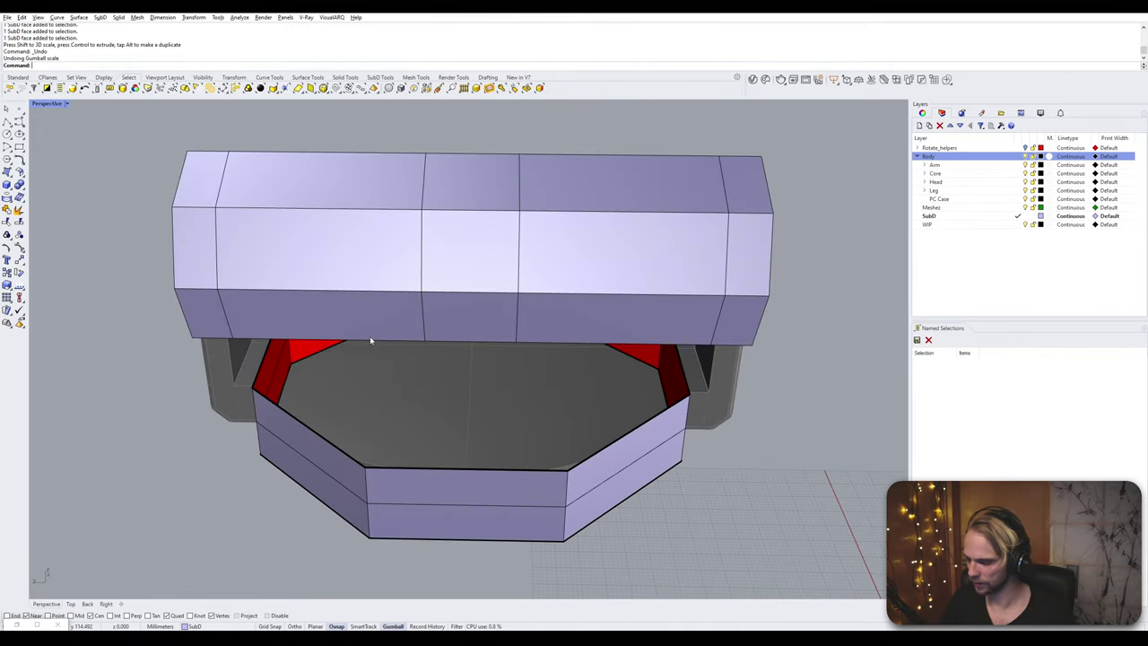
left_click(370, 340)
left_click(356, 463, "shift")
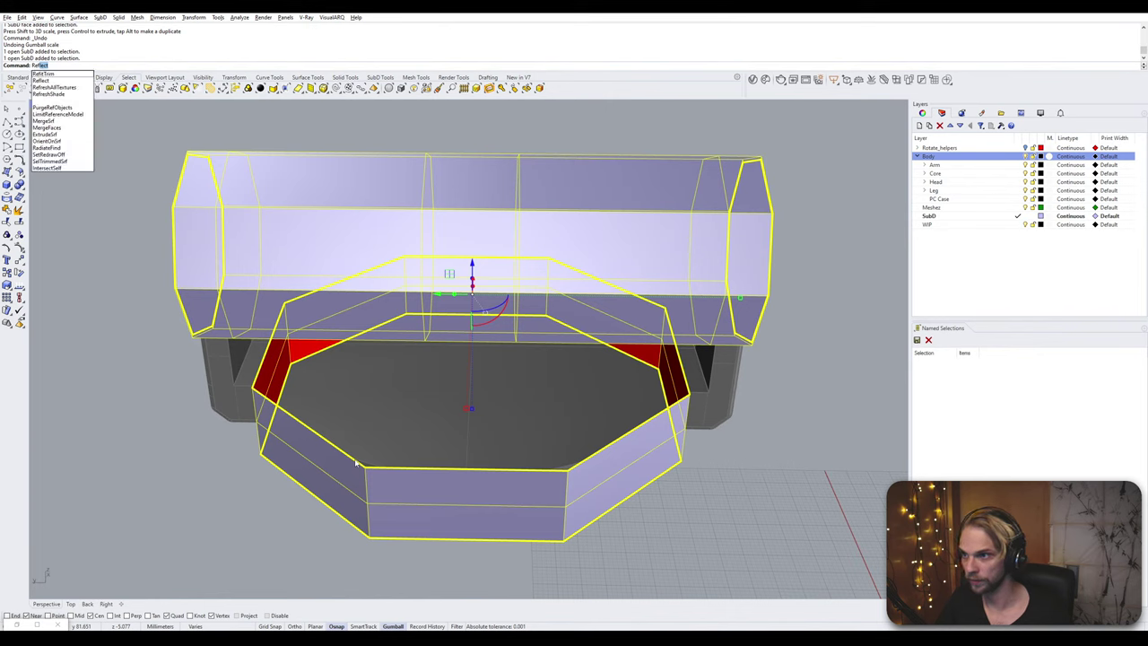
key("Return")
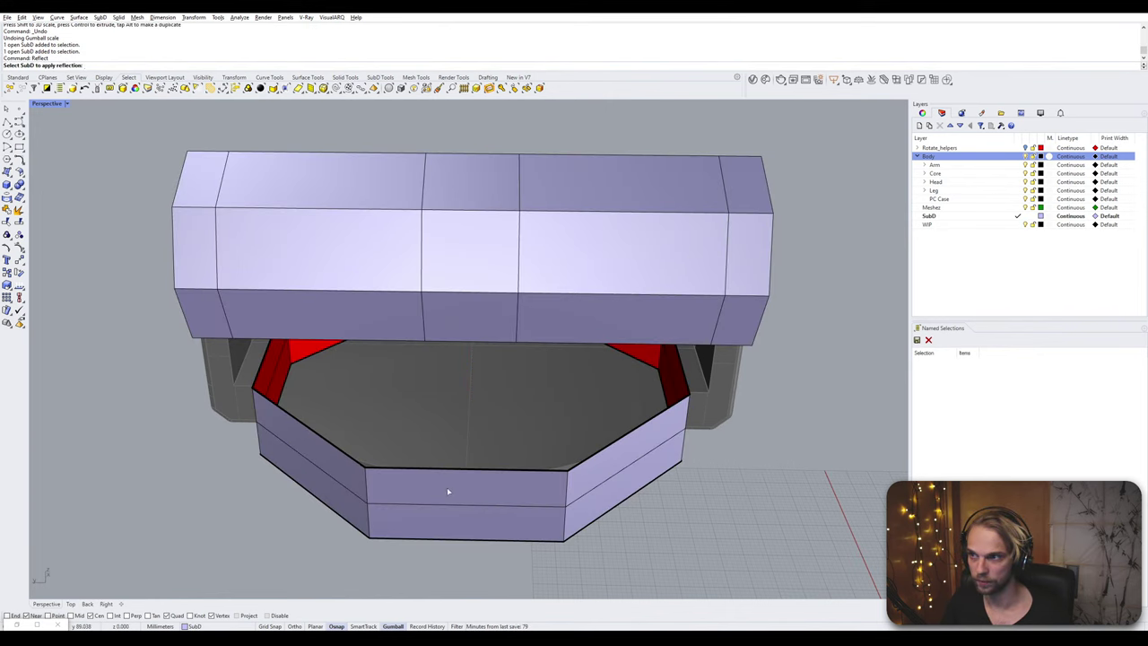
left_click(448, 491)
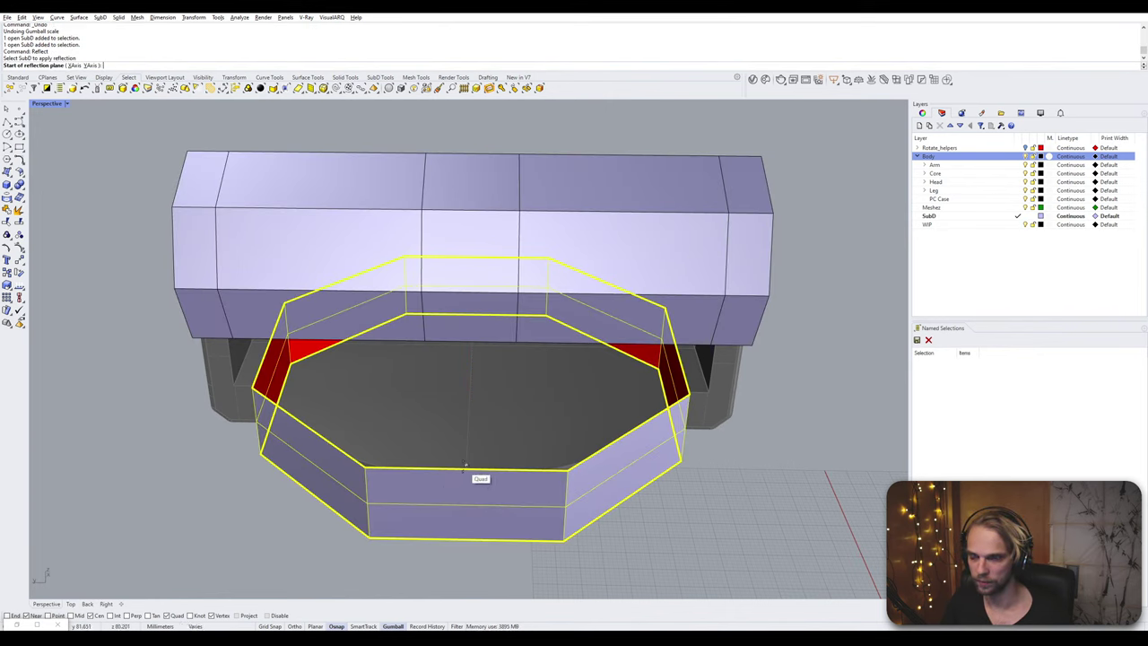
key("Escape")
- Reflect only the upper leg tube across a plane from its midpoint straight down
right_click_drag(424, 478, 468, 448)
left_click(460, 244)
key("Return")
right_click_drag(460, 244, 489, 283)
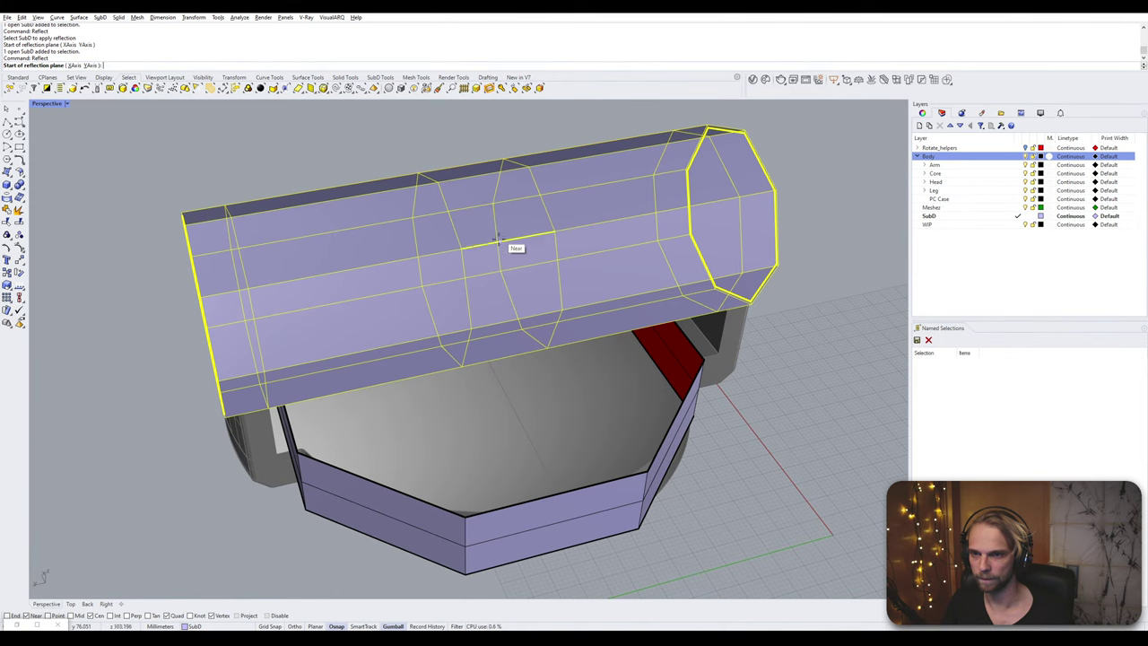
right_click_drag(498, 239, 476, 269)
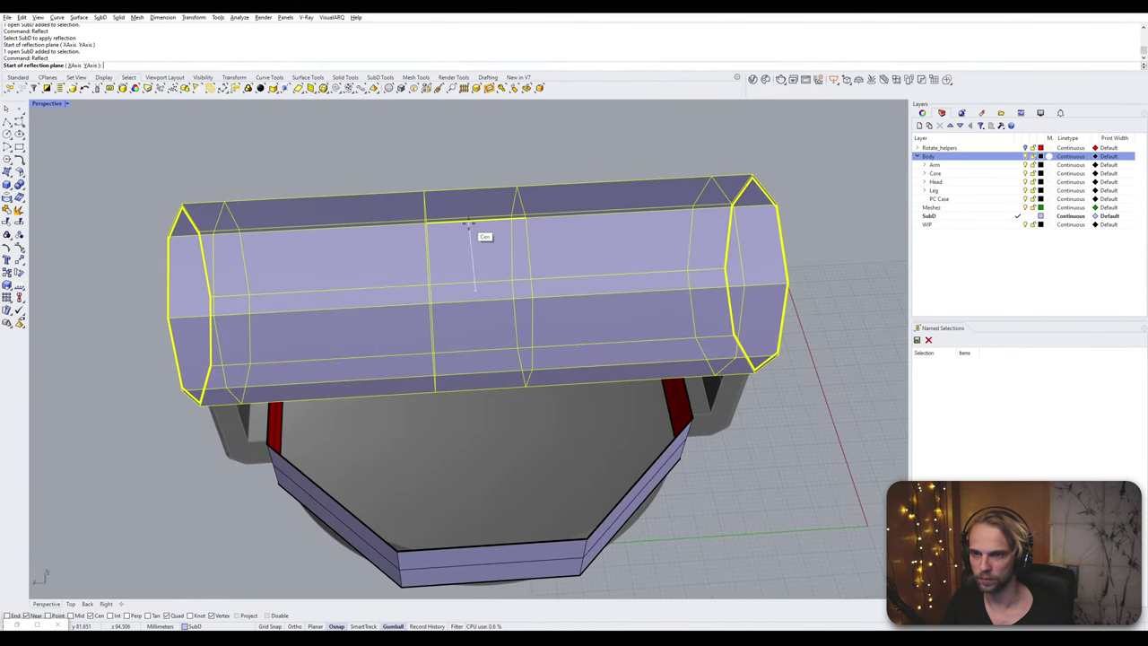
left_click(478, 352)
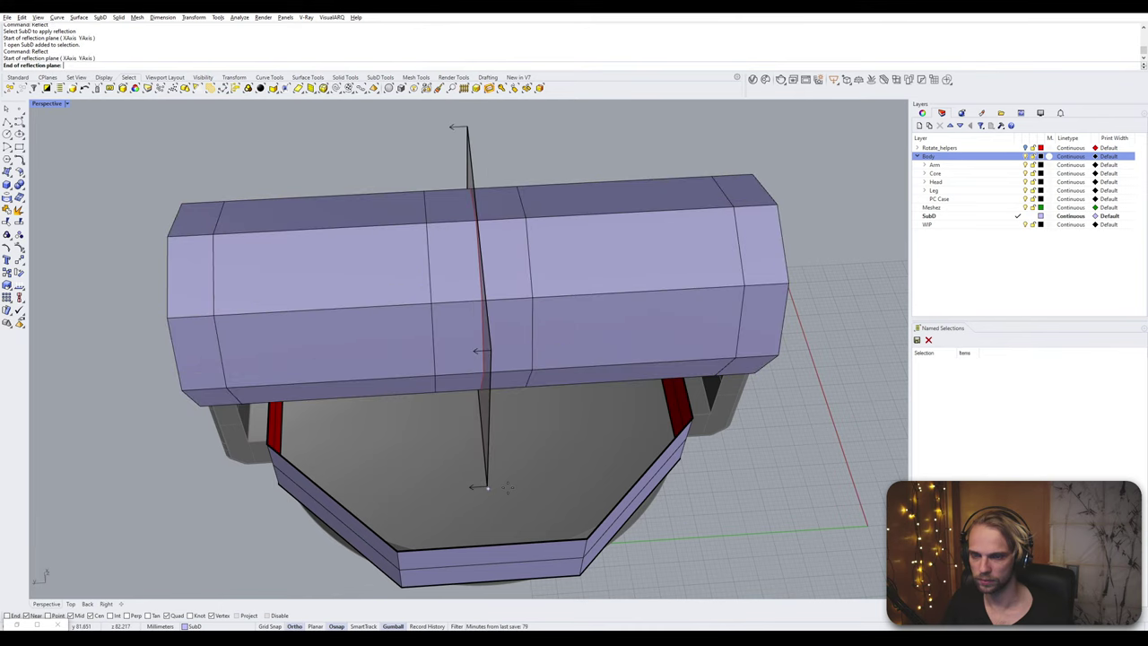
left_click(480, 486)
key("Return")
- Select the end and rim faces around the tube's red open end
right_click_drag(484, 487, 314, 312)
left_click(382, 183, "ctrl+shift")
left_click(355, 224, "ctrl+shift")
right_click_drag(343, 249, 630, 225)
left_click(457, 199, "ctrl+shift")
left_click(630, 225, "ctrl+shift")
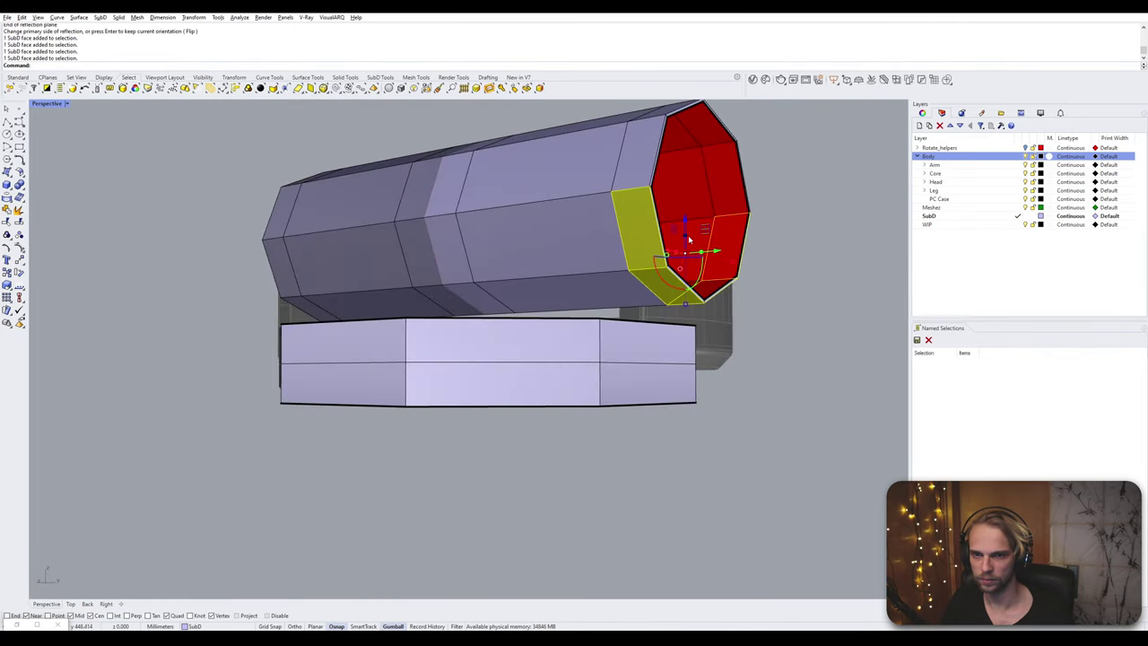
- Drag the end faces down, flatten them with a 0 scale, and raise them slightly
left_click_drag(688, 235, 687, 321)
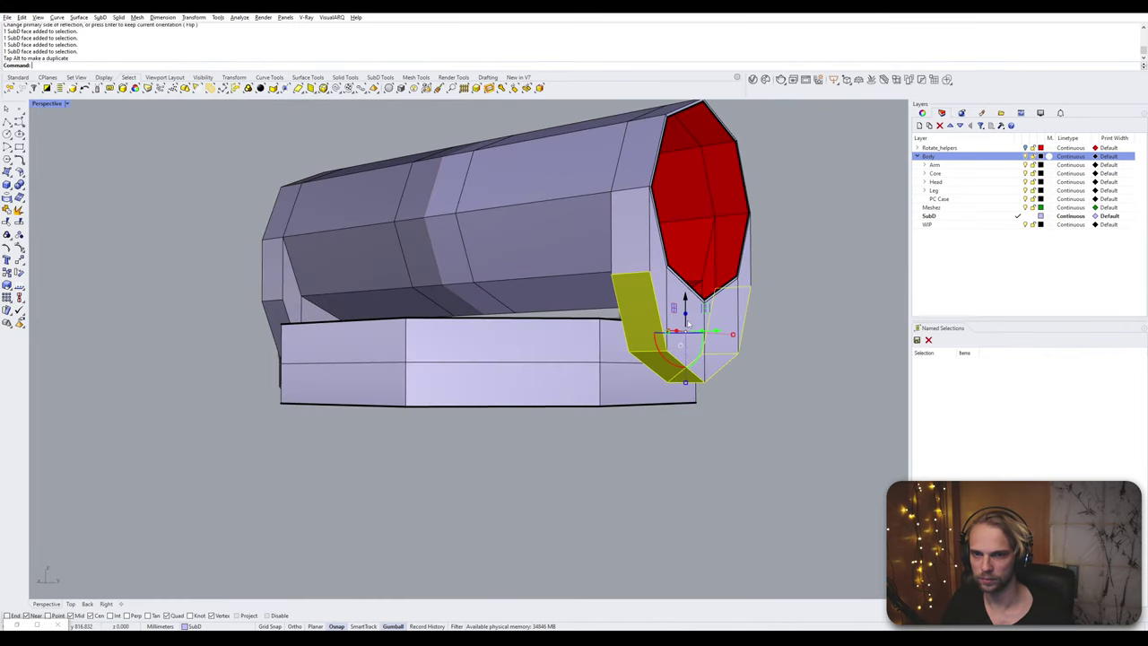
left_click(686, 384)
type("0")
key("Return")
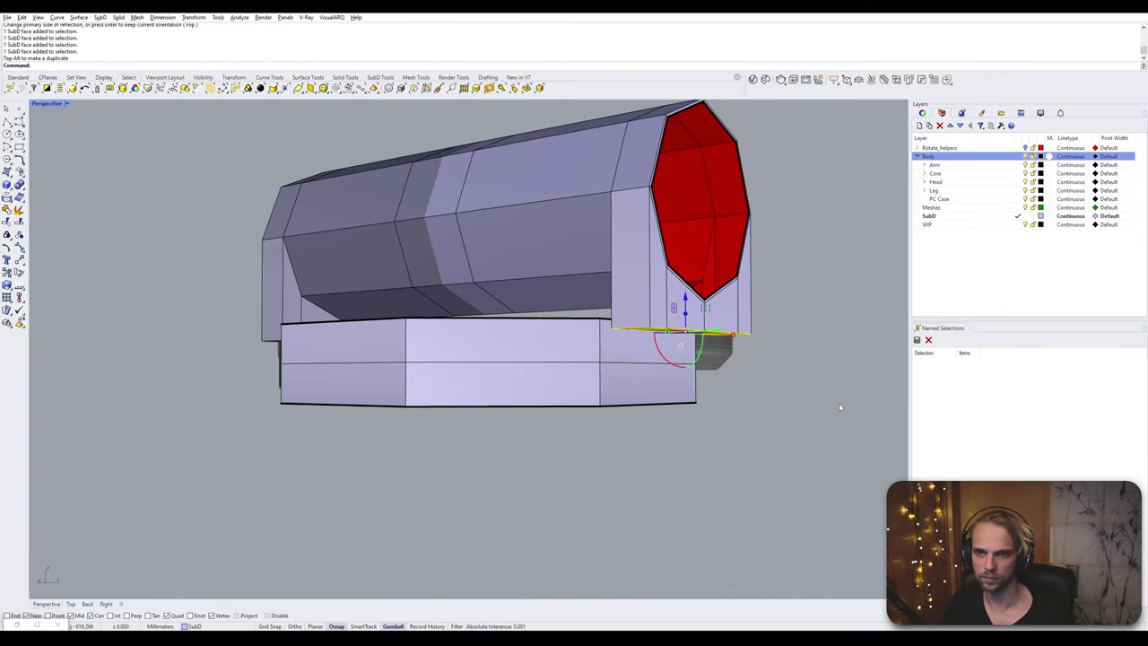
right_click_drag(825, 407, 760, 439)
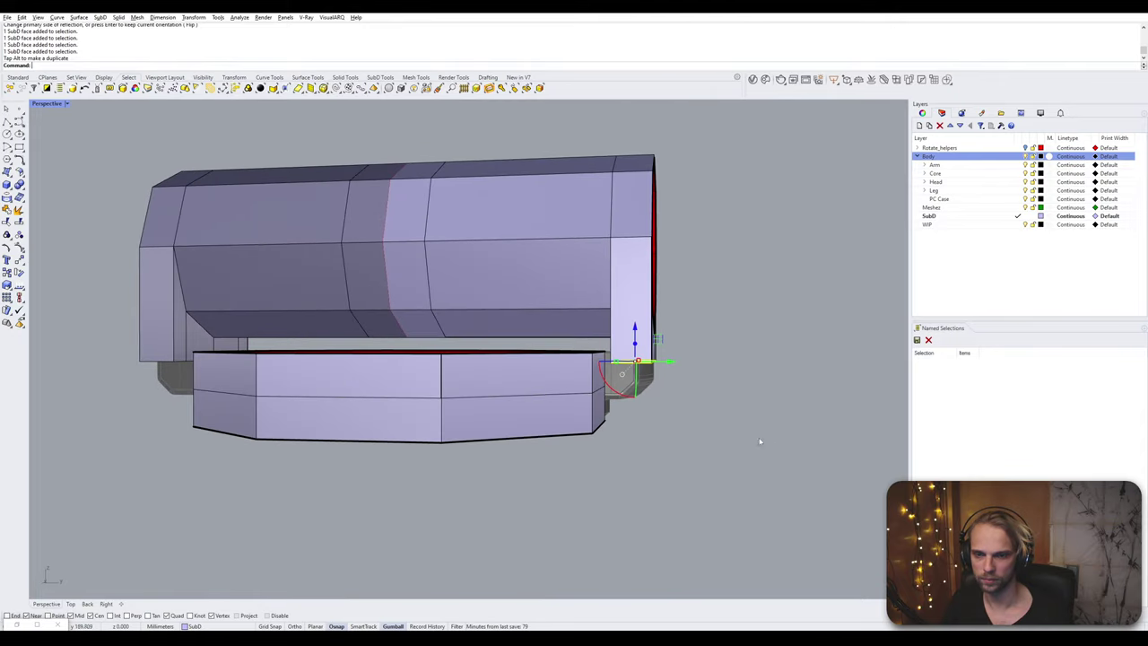
scroll(652, 373, "up", 5)
left_click_drag(624, 321, 626, 307)
left_click(745, 340)
- Delete the rim edges around the red opening and switch SubD display to smooth
right_click_drag(746, 339, 647, 366)
scroll(455, 259, "up", 2)
right_click_drag(429, 218, 422, 269, "shift")
left_click(420, 273)
right_click_drag(499, 378, 657, 350)
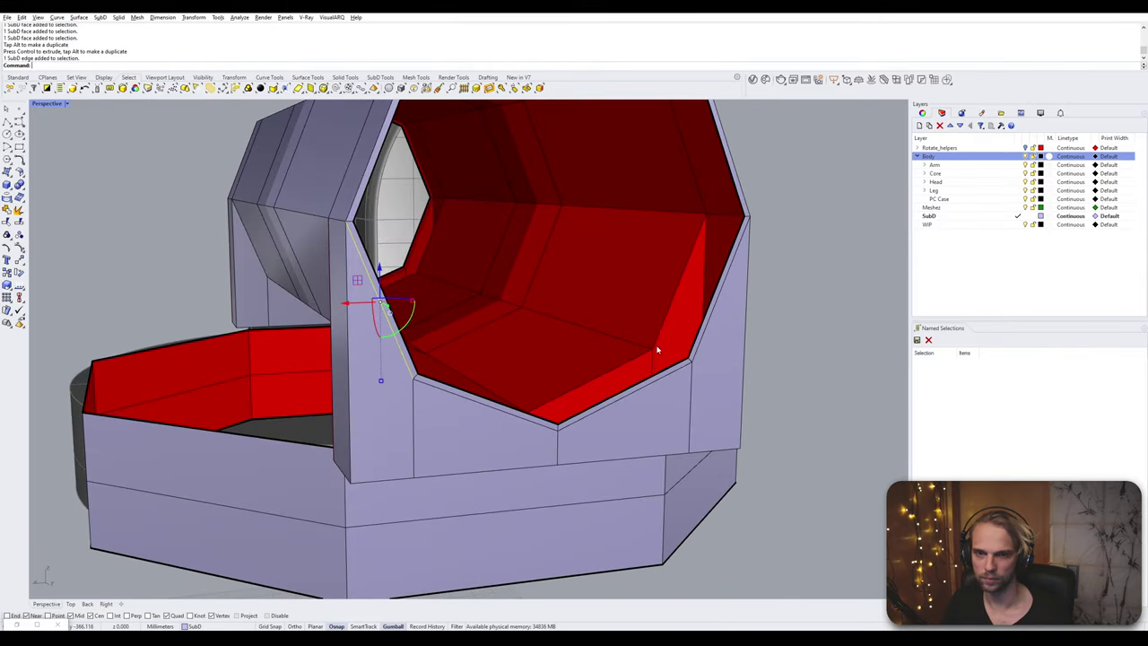
left_click(706, 328, "shift")
double_click(669, 379, "shift")
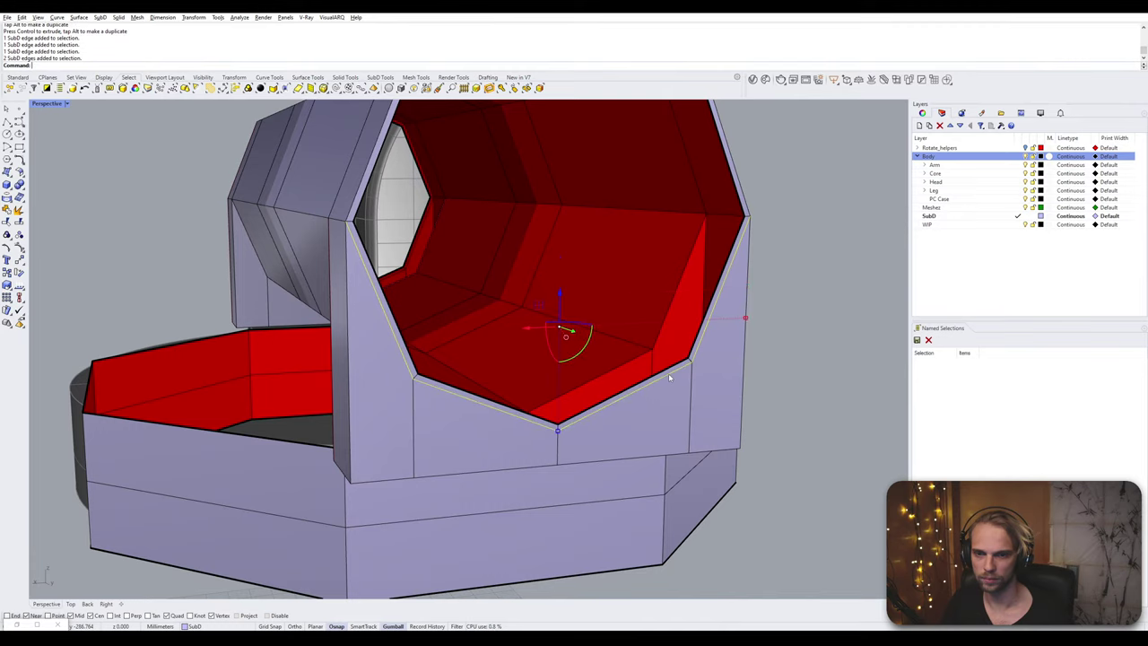
key("Delete")
right_click_drag(668, 378, 502, 458)
key("Tab")
key("Tab")
key("Tab")
- Enlarge the base ring twice by a scale factor of 1.1
left_click(430, 344)
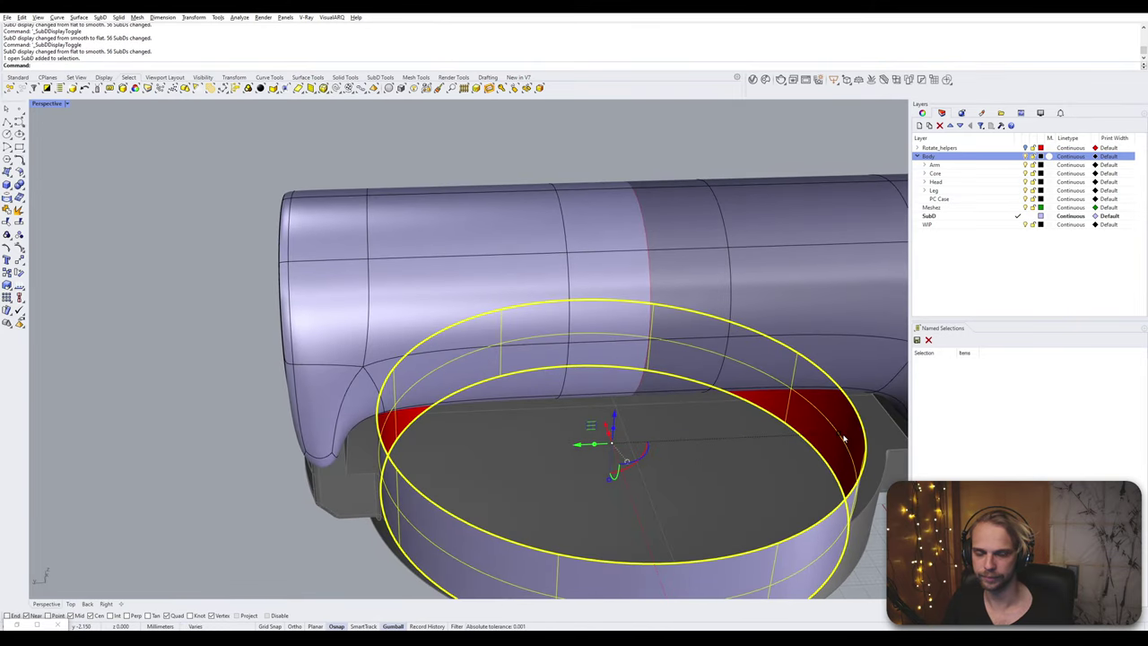
left_click(842, 437)
type("1.1")
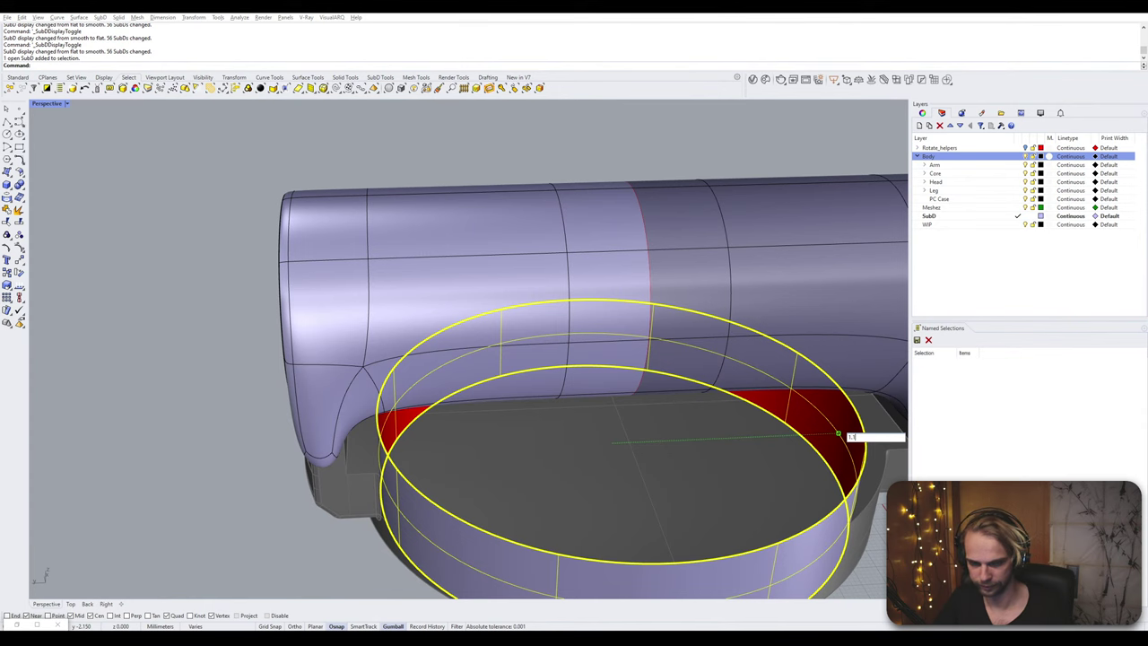
key("Return")
left_click(841, 434)
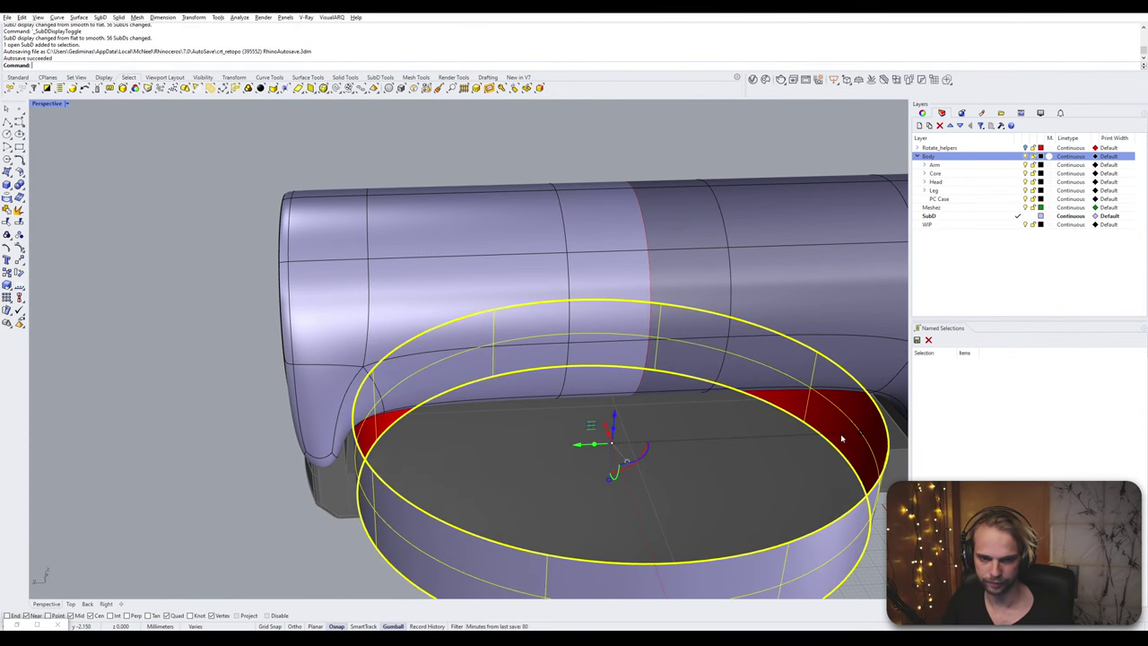
right_click_drag(614, 448, 786, 453)
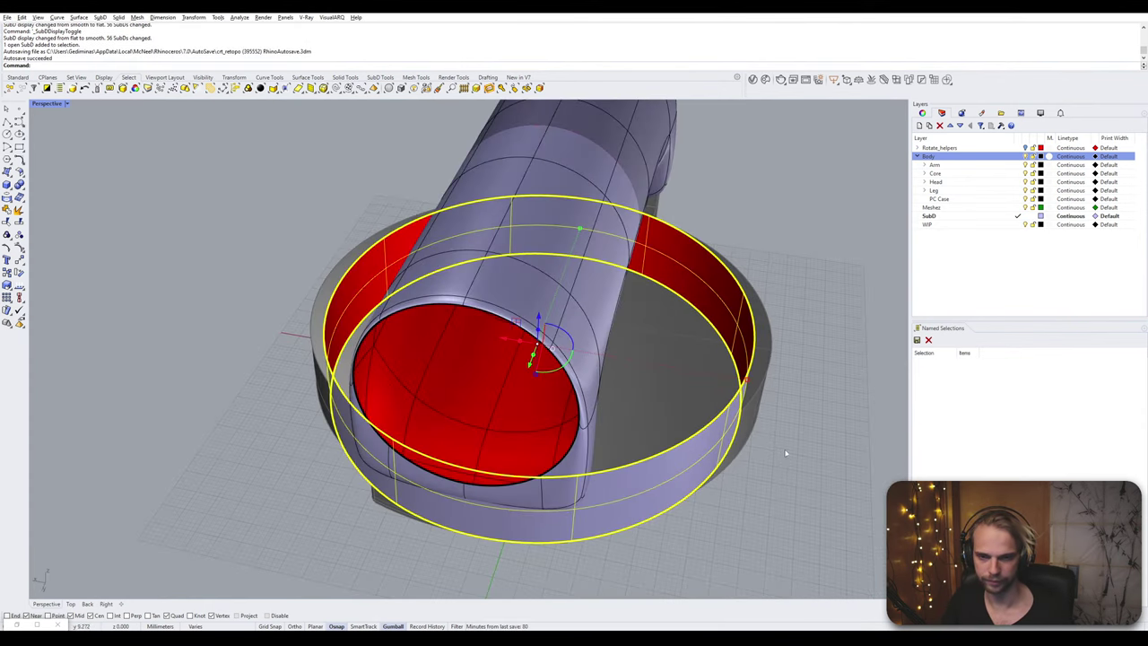
left_click(745, 383)
type("1.1")
key("Return")
key("Escape")
- Lower the ring's middle edge loop slightly
right_click_drag(773, 538, 443, 416)
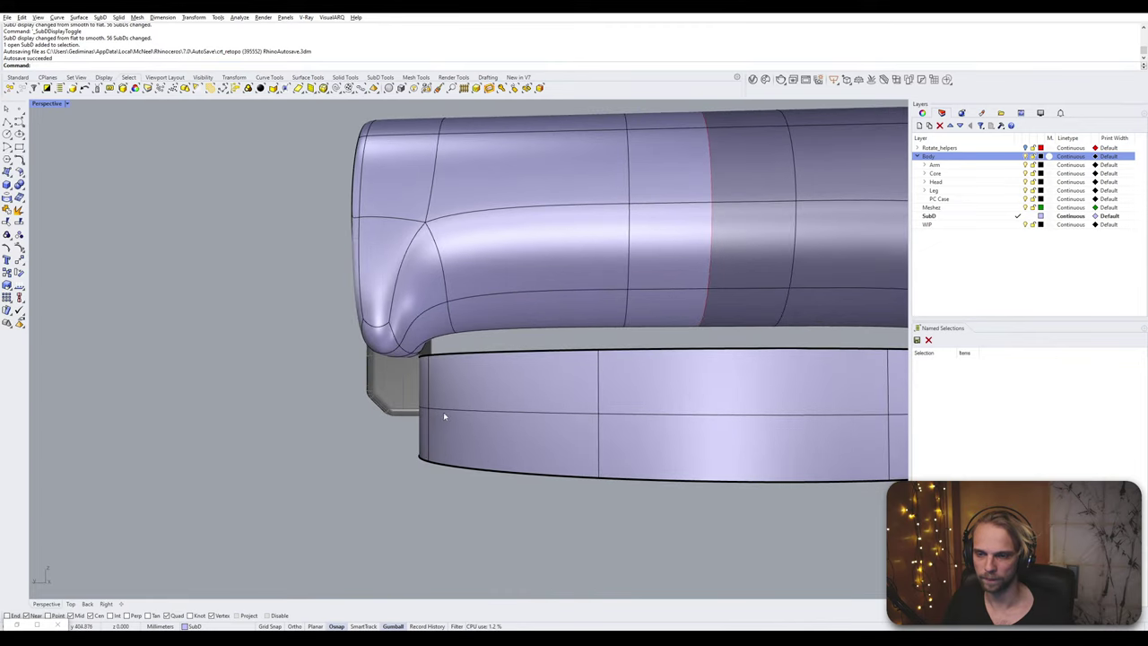
double_click(443, 413)
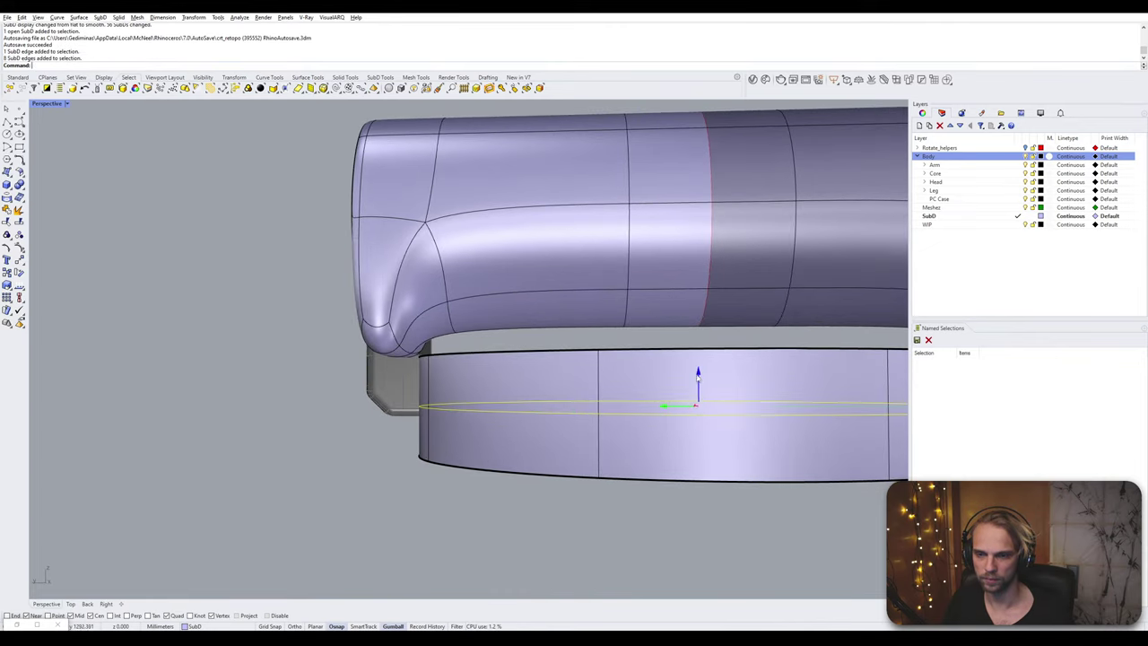
left_click_drag(698, 378, 699, 387)
- Switch to flat display and delete the base's front centre face
right_click_drag(309, 423, 504, 472)
key("Tab")
left_click(538, 398)
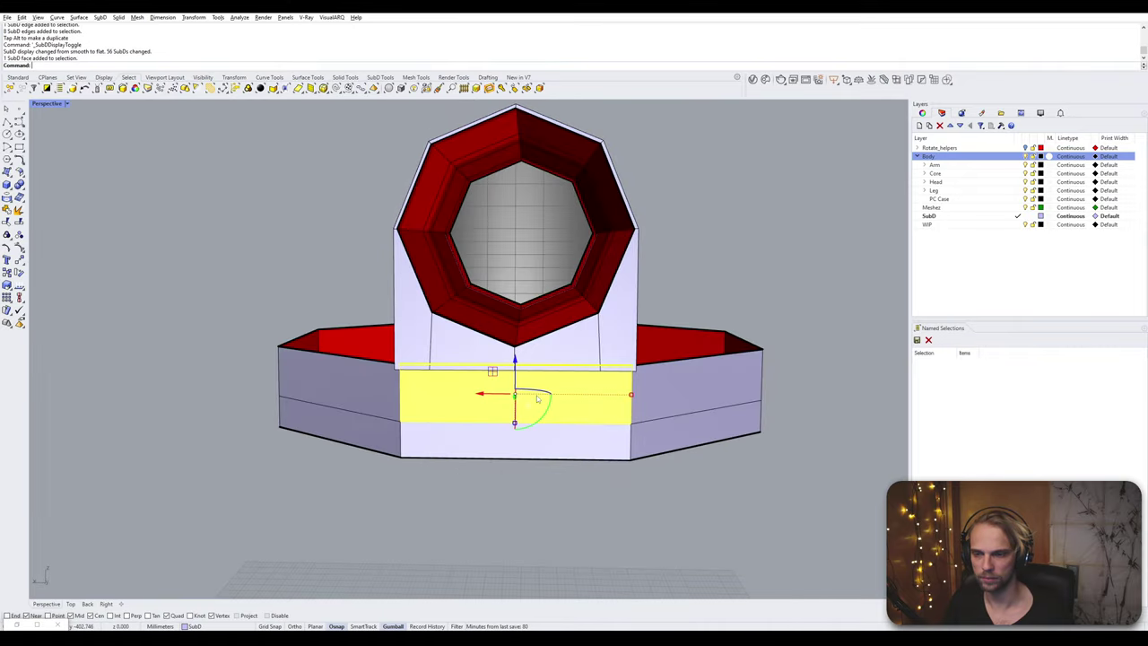
right_click_drag(537, 398, 461, 431)
key("Delete")
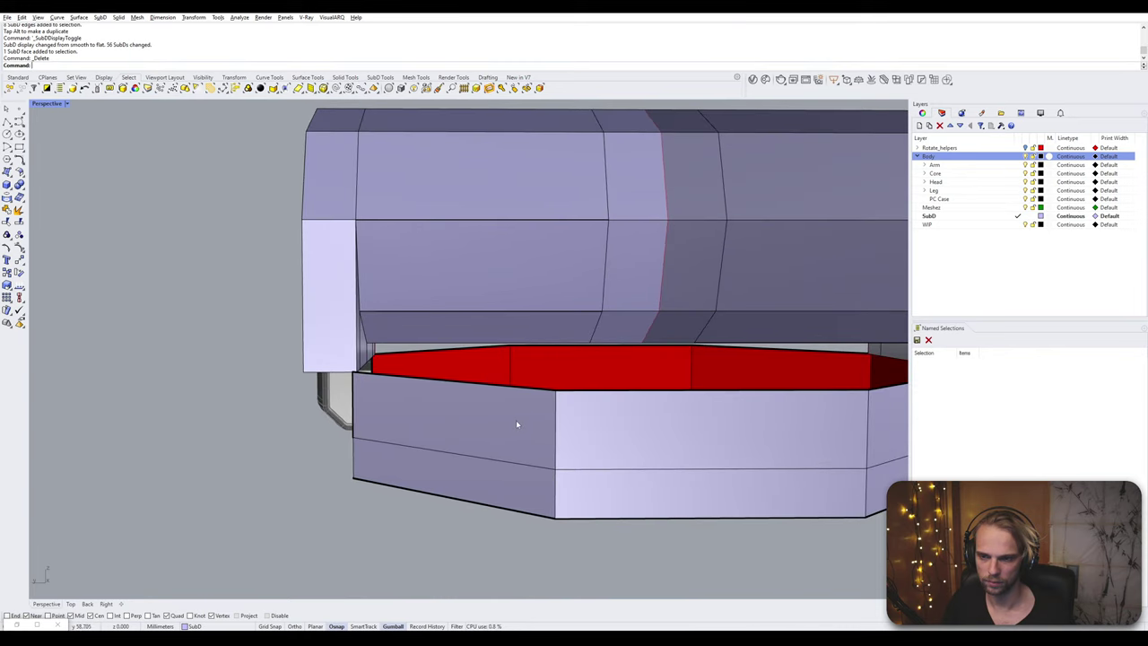
- Shrink the lower base ring to a 0.9 scale
left_click(516, 424, "ctrl+shift")
left_click(393, 500)
scroll(386, 499, "down", 5)
right_click_drag(534, 494, 476, 492, "shift")
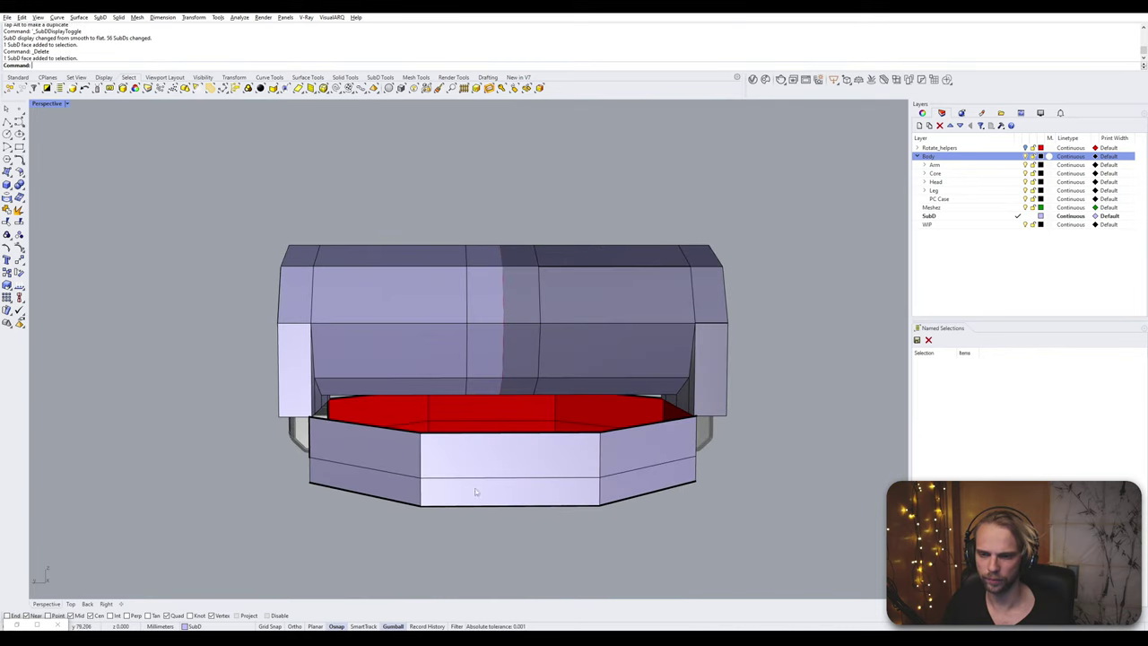
left_click(490, 492)
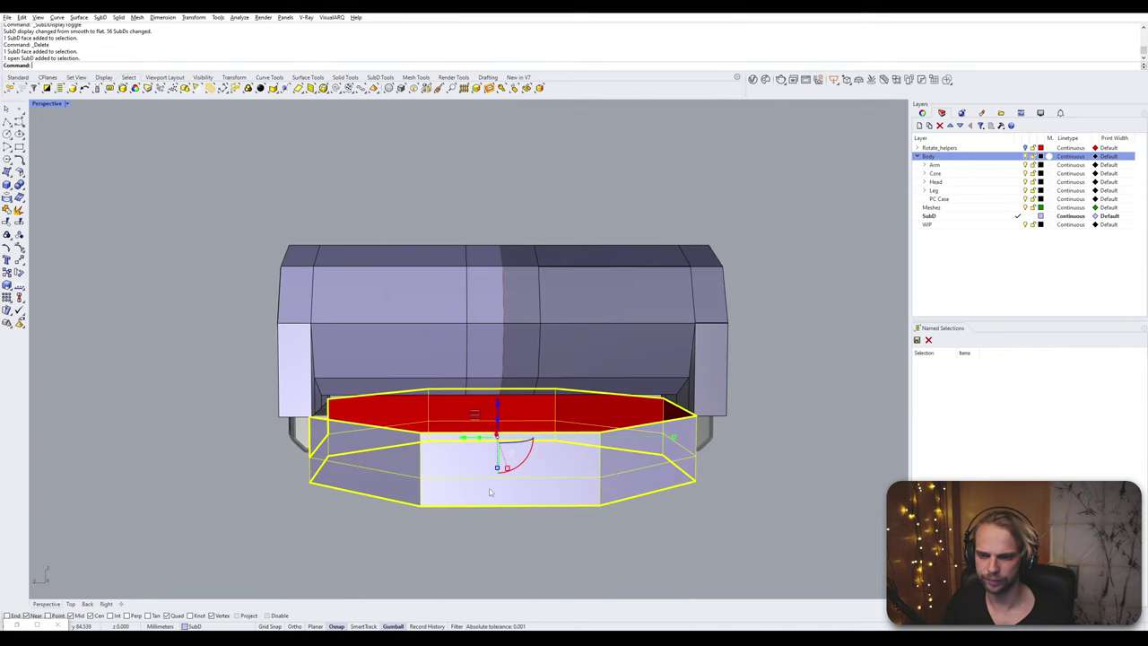
left_click(672, 437)
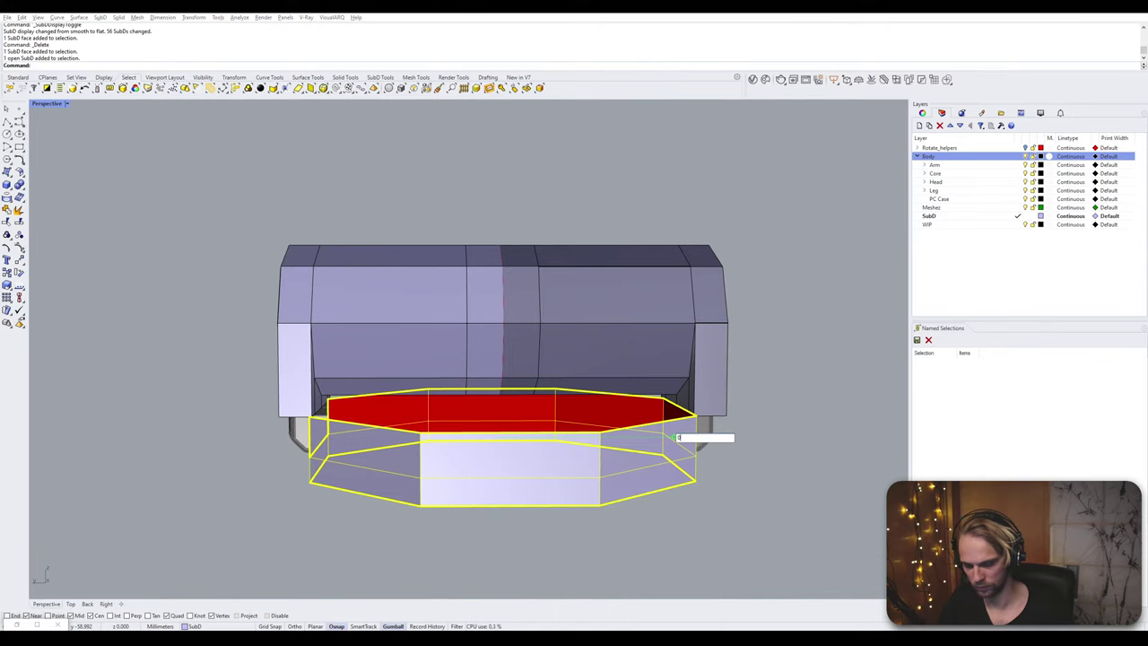
key("Return")
left_click(395, 528)
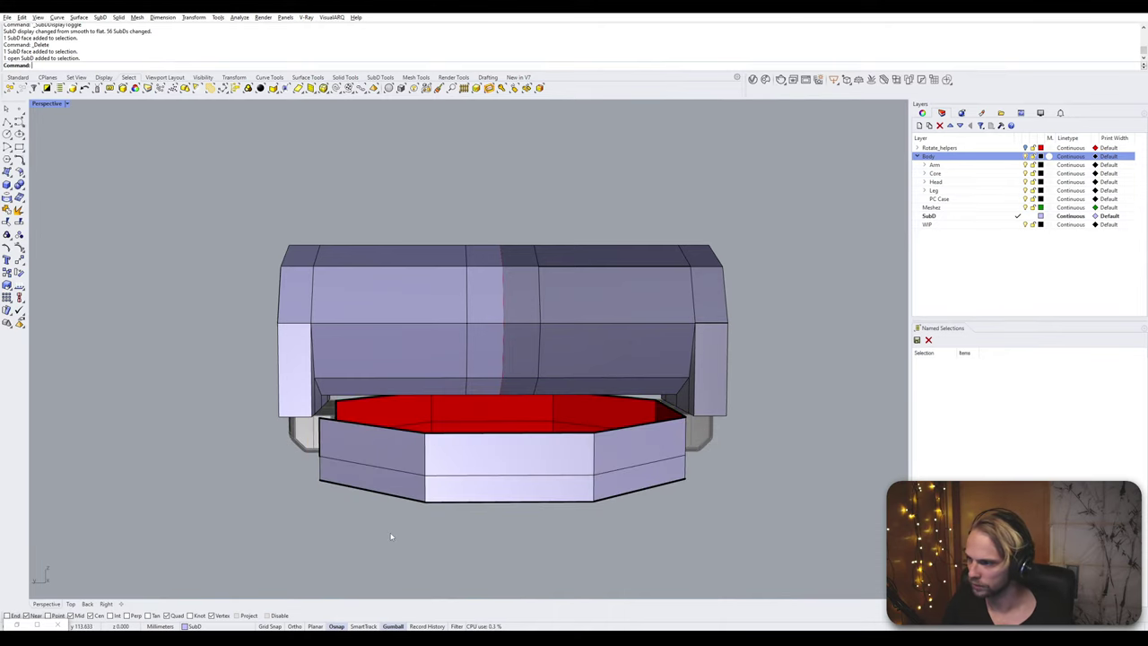
- Push the four faces of the underside strip downward
right_click_drag(396, 527, 443, 290)
scroll(386, 332, "up", 4)
right_click_drag(385, 332, 553, 234)
scroll(554, 234, "up", 3)
left_click(558, 237, "ctrl+shift")
left_click(481, 298, "ctrl+shift")
left_click(405, 358, "ctrl+shift")
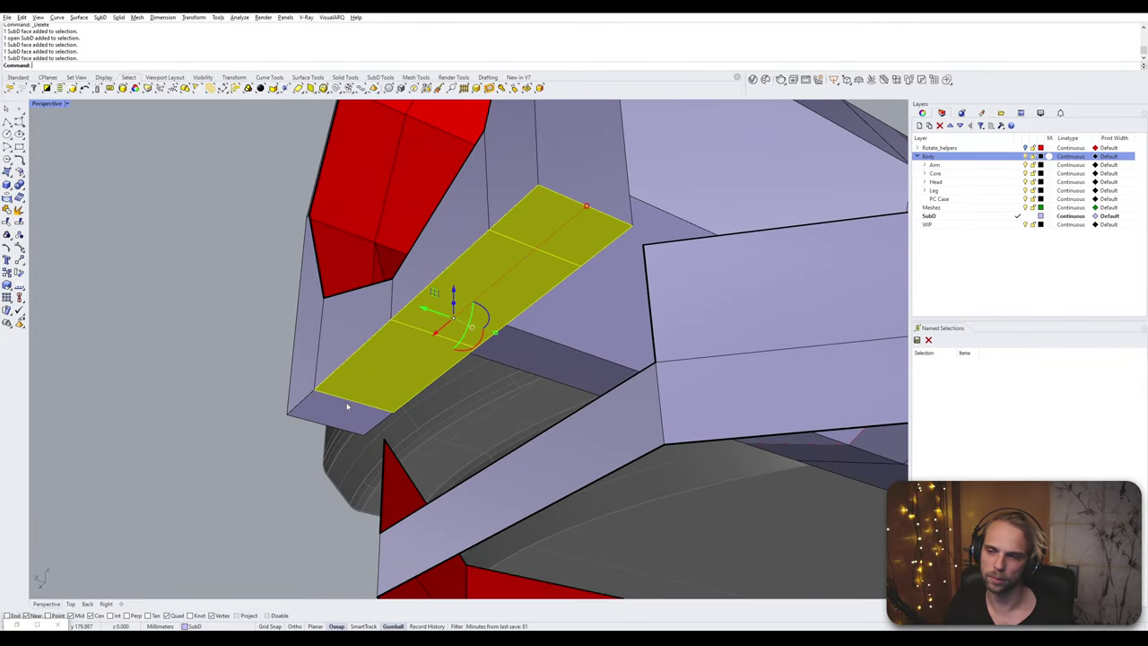
left_click(349, 411, "ctrl+shift")
left_click_drag(437, 314, 421, 444)
left_click(225, 408)
- Delete four adjacent inner faces along the underside
scroll(391, 420, "down", 5)
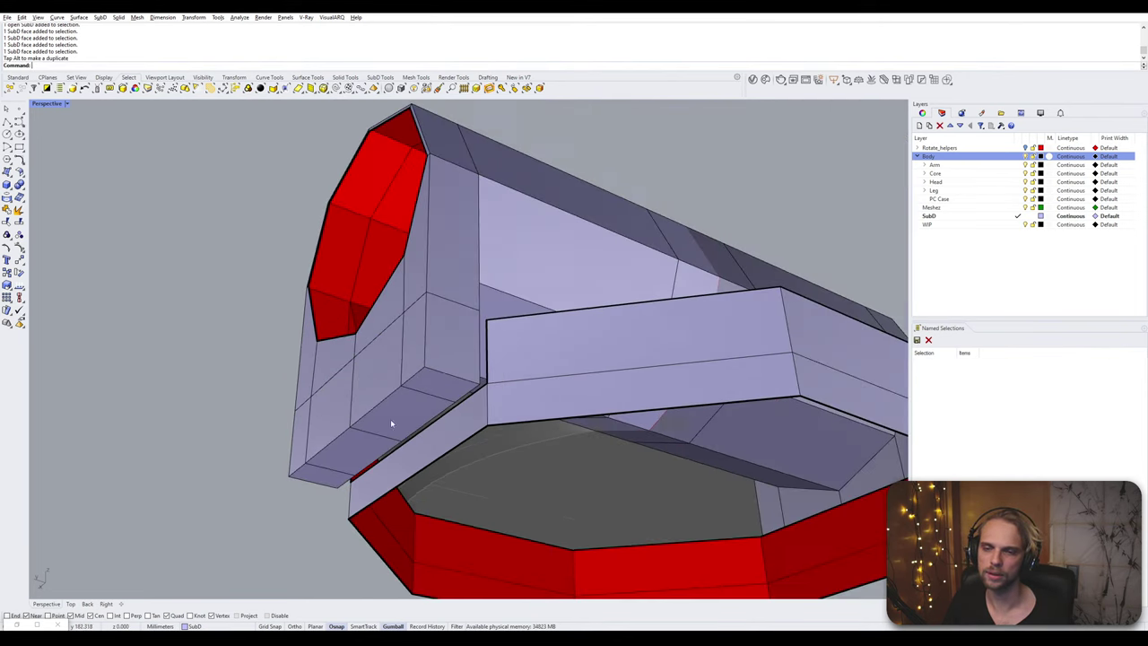
right_click_drag(391, 420, 396, 455)
scroll(397, 456, "up", 3)
left_click(482, 465, "ctrl+shift")
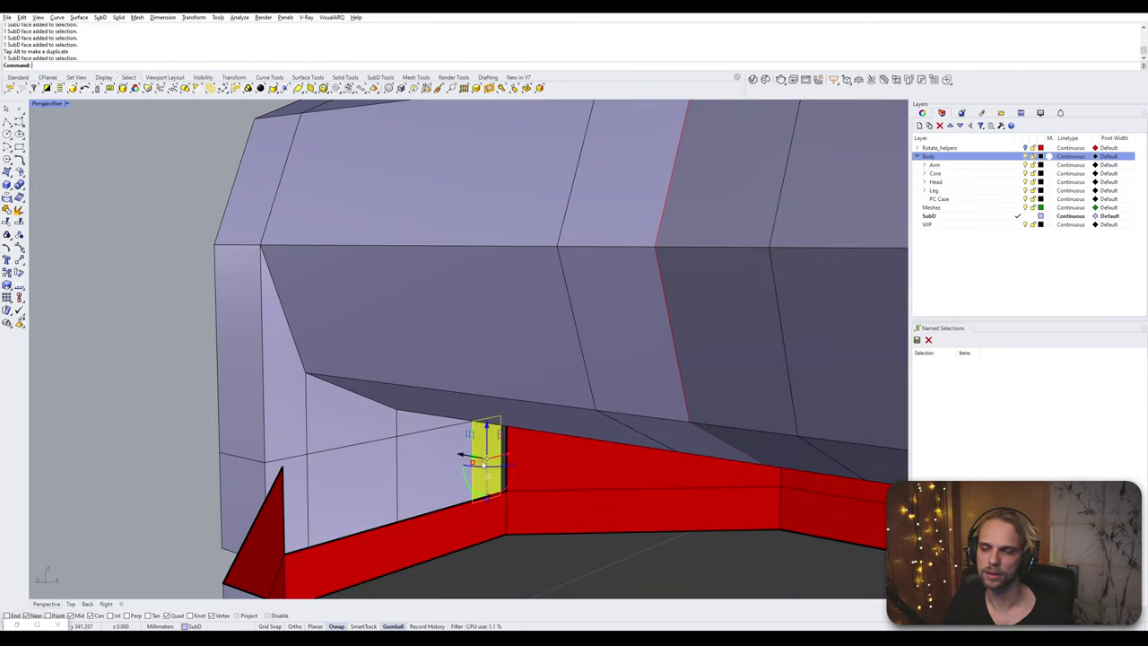
left_click(438, 471, "ctrl+shift")
left_click(360, 477, "ctrl+shift")
left_click(293, 491, "ctrl+shift")
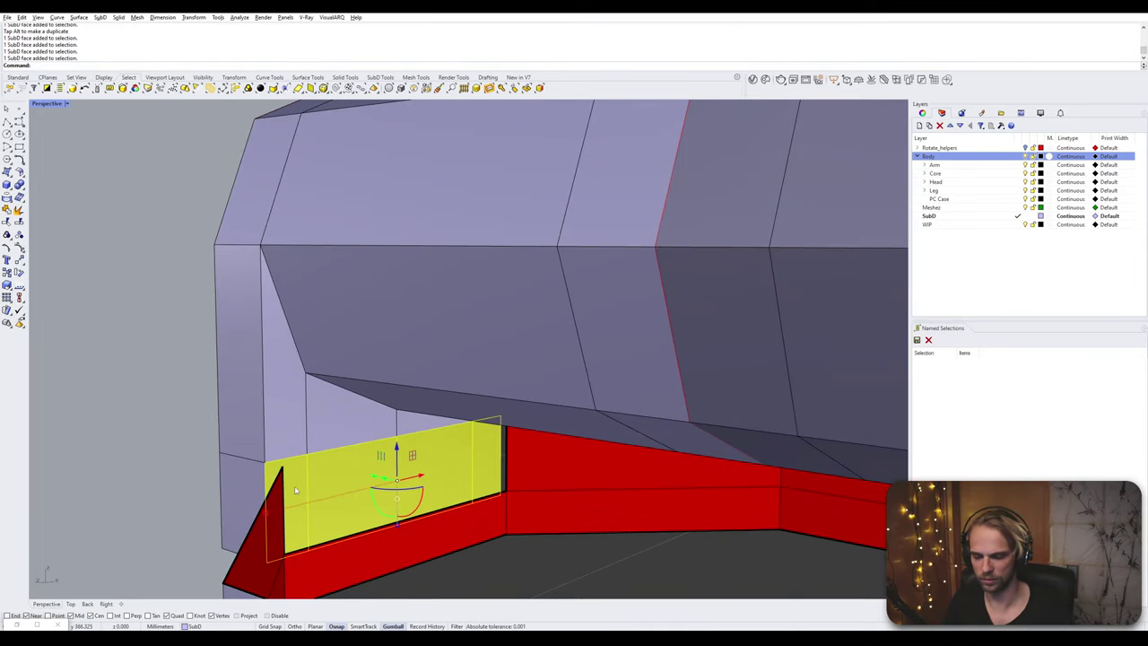
key("Delete")
- Undo the last face deletion
right_click_drag(295, 487, 366, 468)
scroll(369, 468, "down", 5)
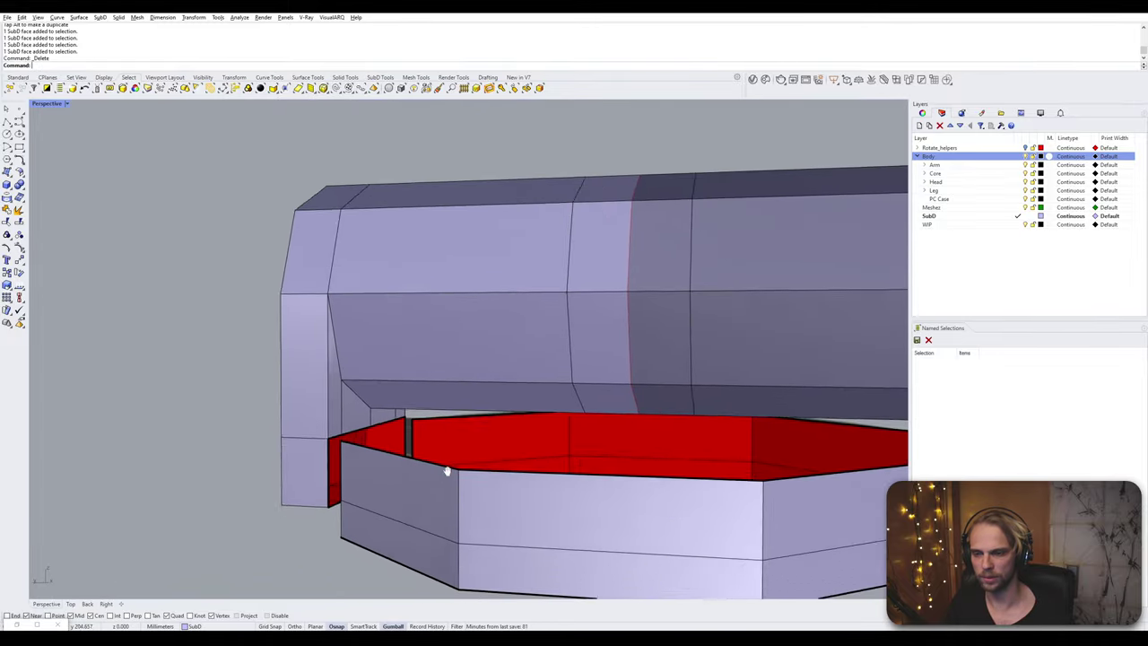
right_click_drag(446, 468, 353, 429)
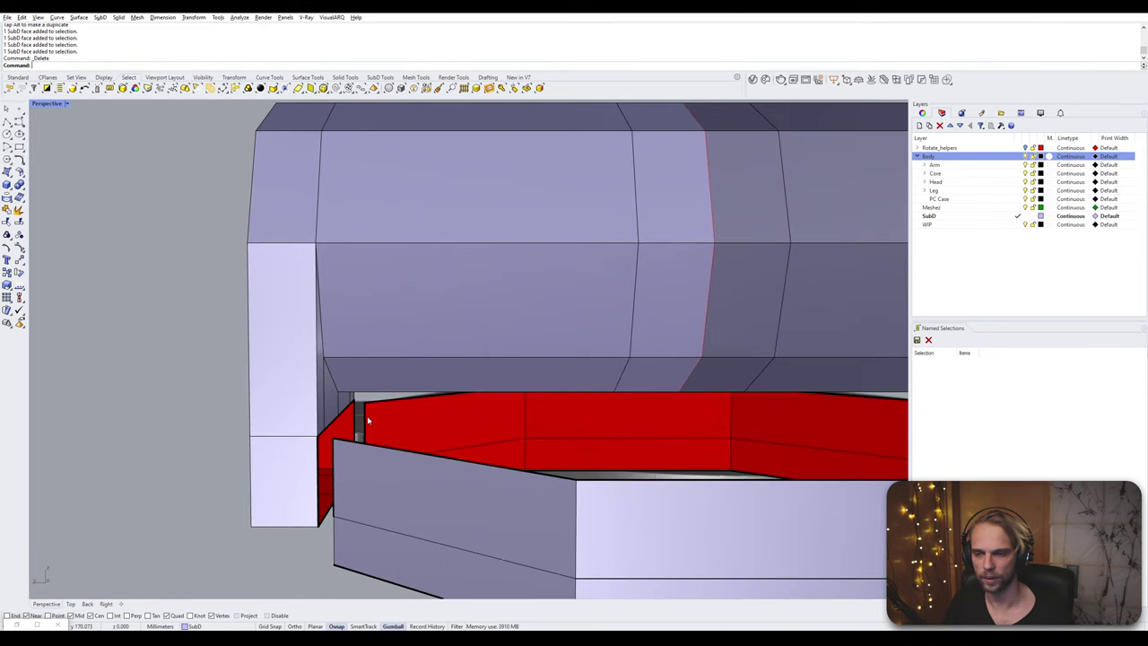
key("ctrl+z")
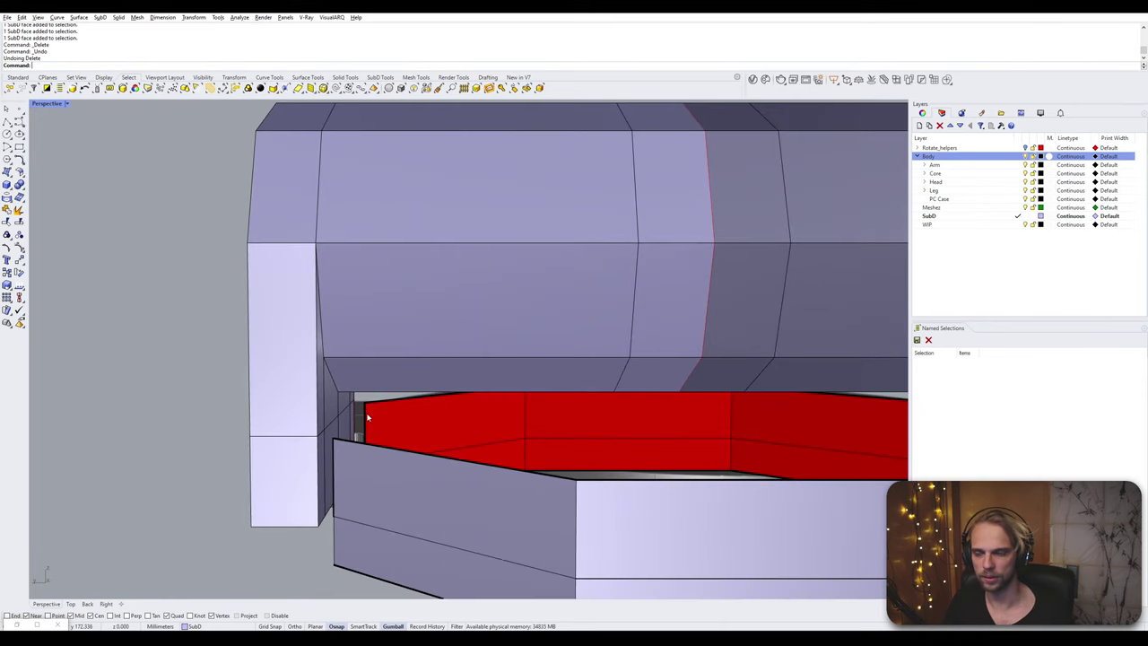
- Redo the face deletion and bridge the two edges at the strip's left corner
left_click(38, 17)
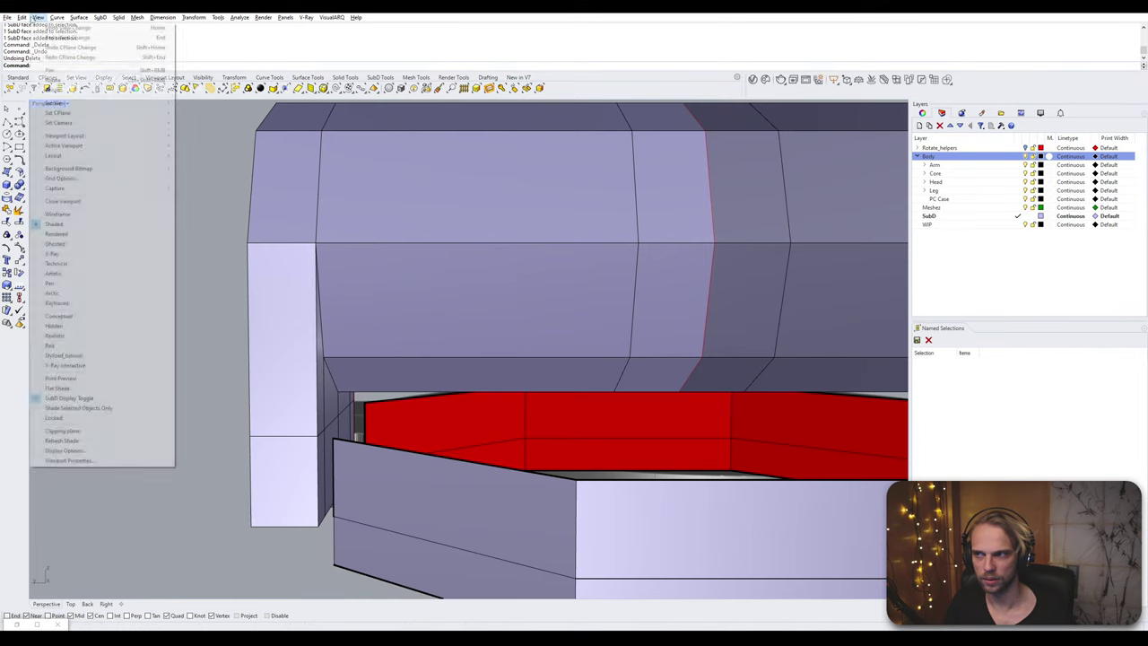
left_click(35, 37)
right_click_drag(312, 426, 383, 466)
left_click(359, 467, "ctrl+shift")
left_click(355, 415, "ctrl+shift")
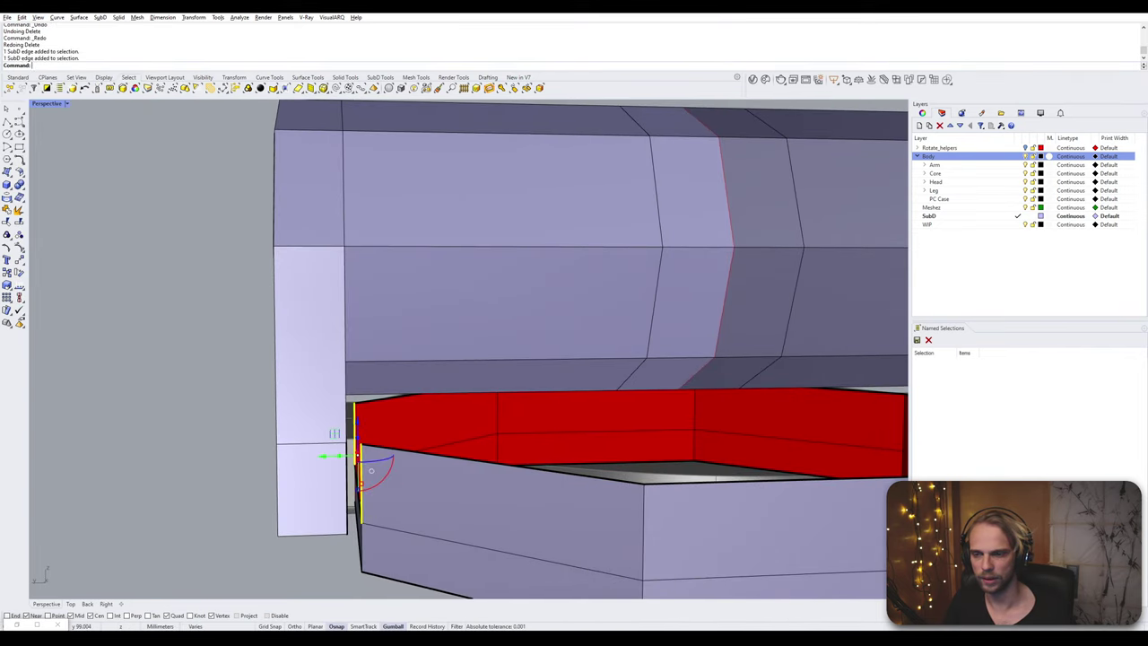
type("bridge")
key("Return")
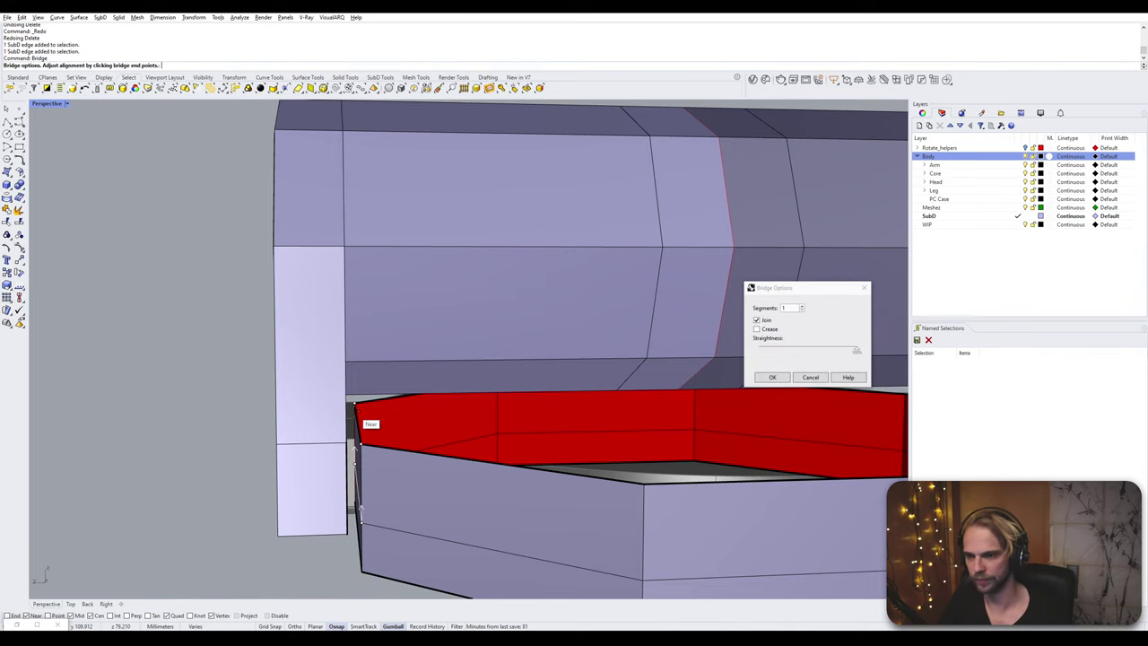
- Close the foot's open top boundary with Fill
scroll(576, 521, "down", 5)
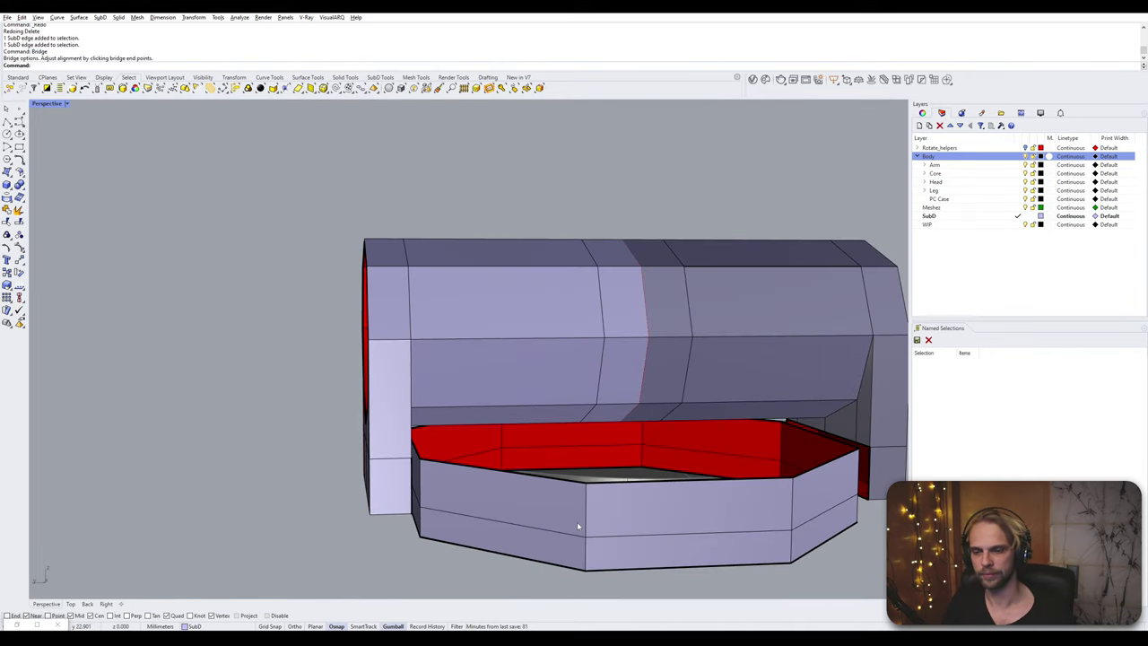
right_click_drag(577, 521, 526, 515)
type("fill")
key("Return")
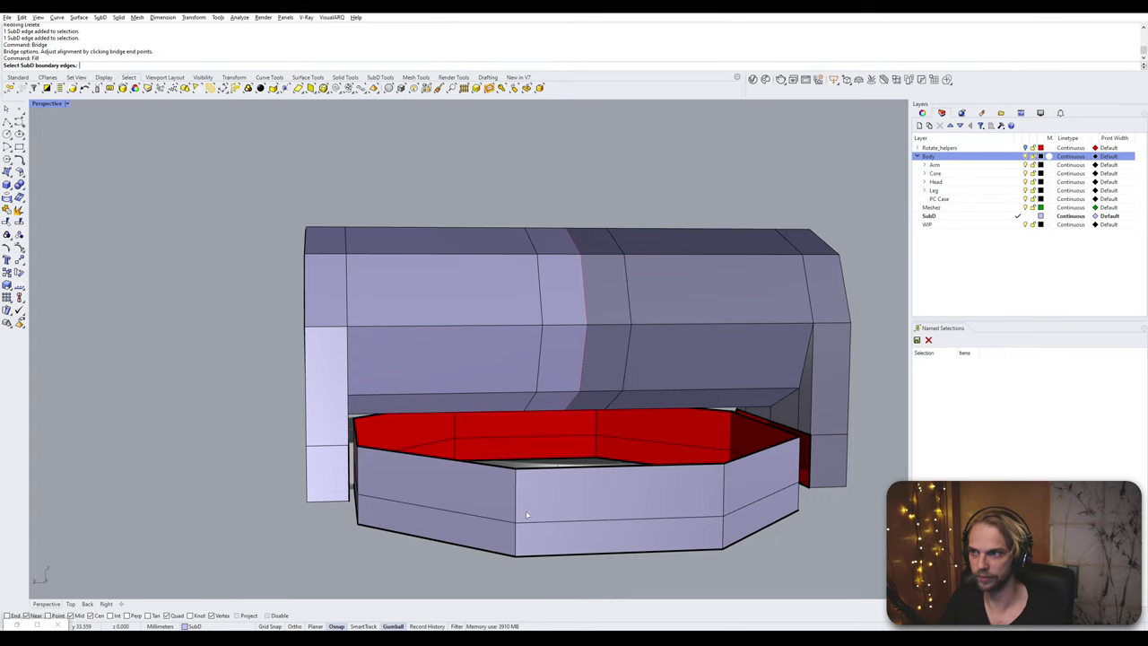
left_click(592, 469)
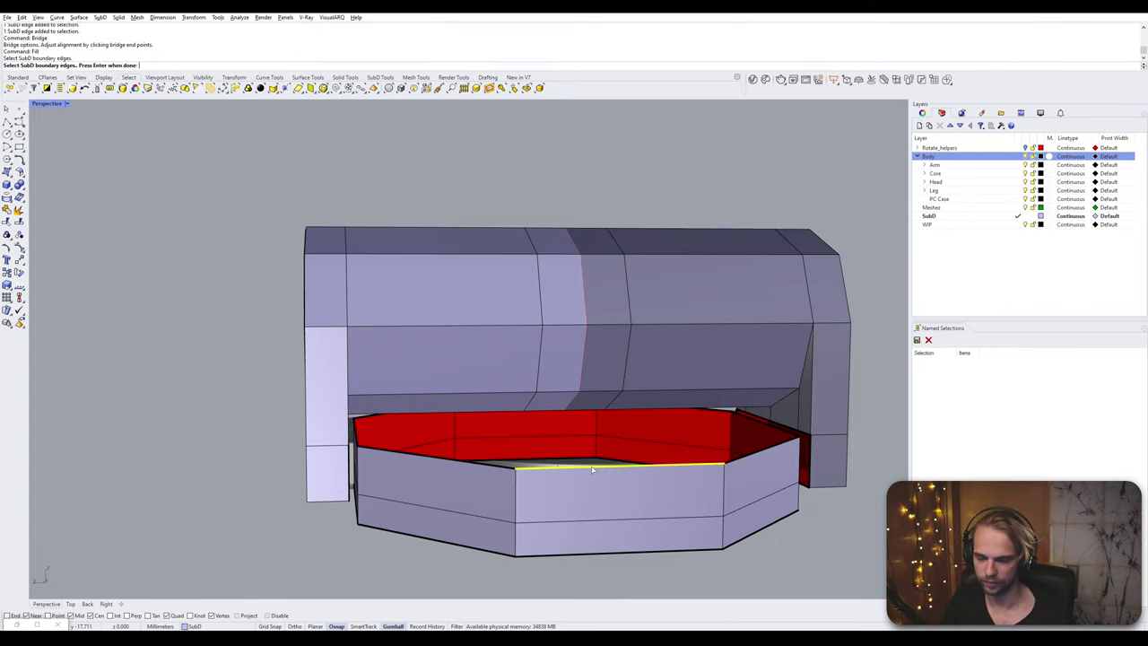
key("Return")
key("Return")
right_click_drag(590, 470, 530, 359)
- Toggle the SubD display and fill the bottom boundary loop with an automatic patch
key("Tab")
key("Tab")
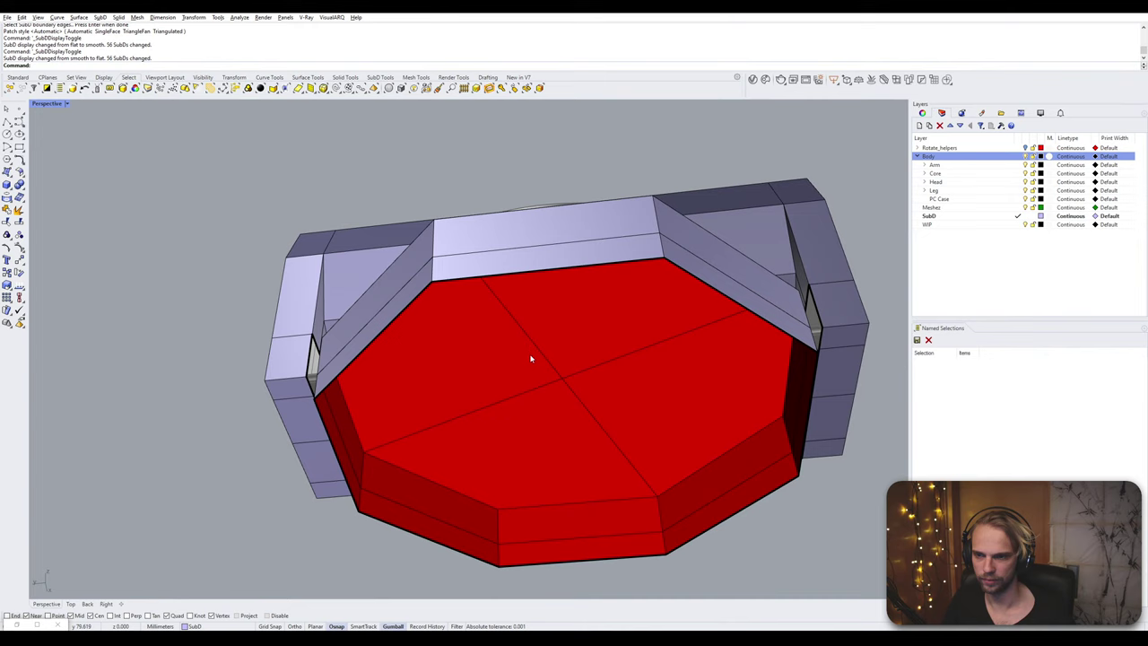
double_click(542, 271, "ctrl+shift")
right_click(542, 272)
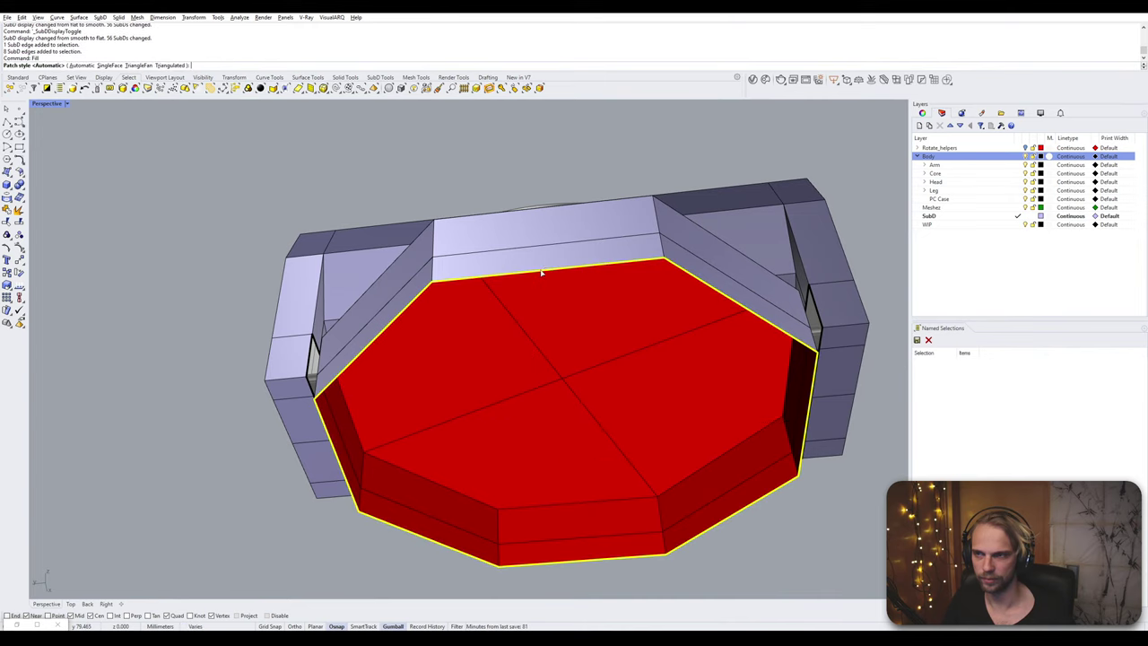
key("Return")
key("Escape")
- Delete a face on the long body's end
right_click_drag(286, 210, 427, 212)
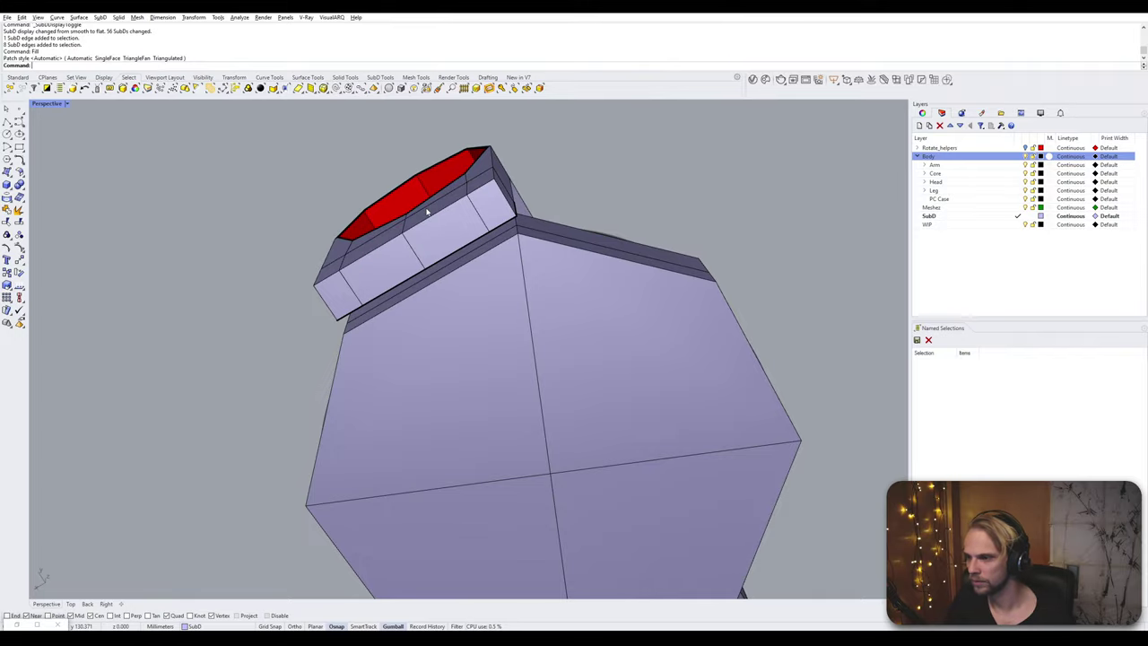
right_click_drag(428, 212, 578, 298)
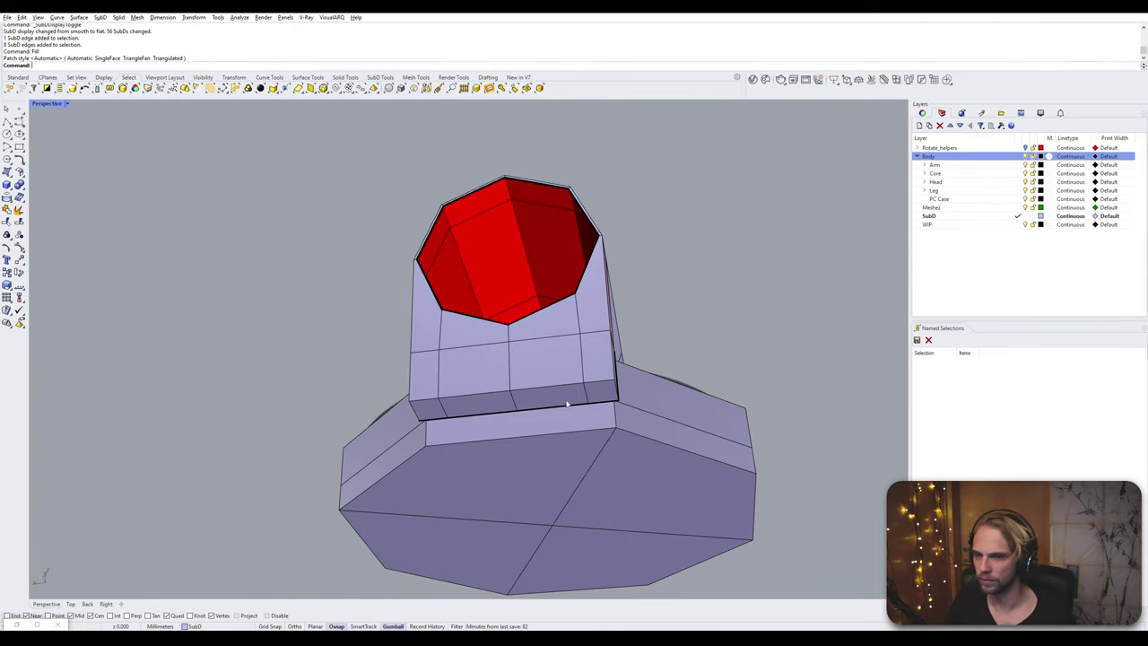
right_click_drag(590, 393, 520, 364)
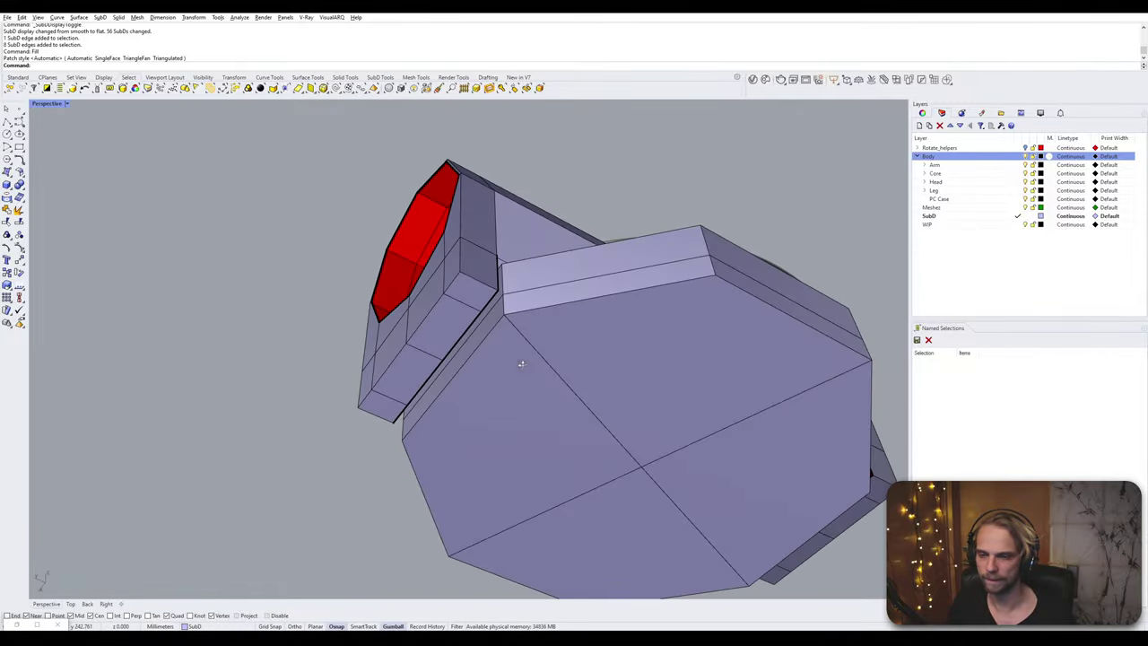
right_click_drag(571, 391, 572, 495)
scroll(439, 485, "up", 3)
right_click_drag(440, 485, 450, 460)
scroll(474, 431, "up", 2)
left_click(461, 437, "ctrl+shift")
key("Delete")
- Select three top faces of the foot
scroll(449, 460, "down", 5)
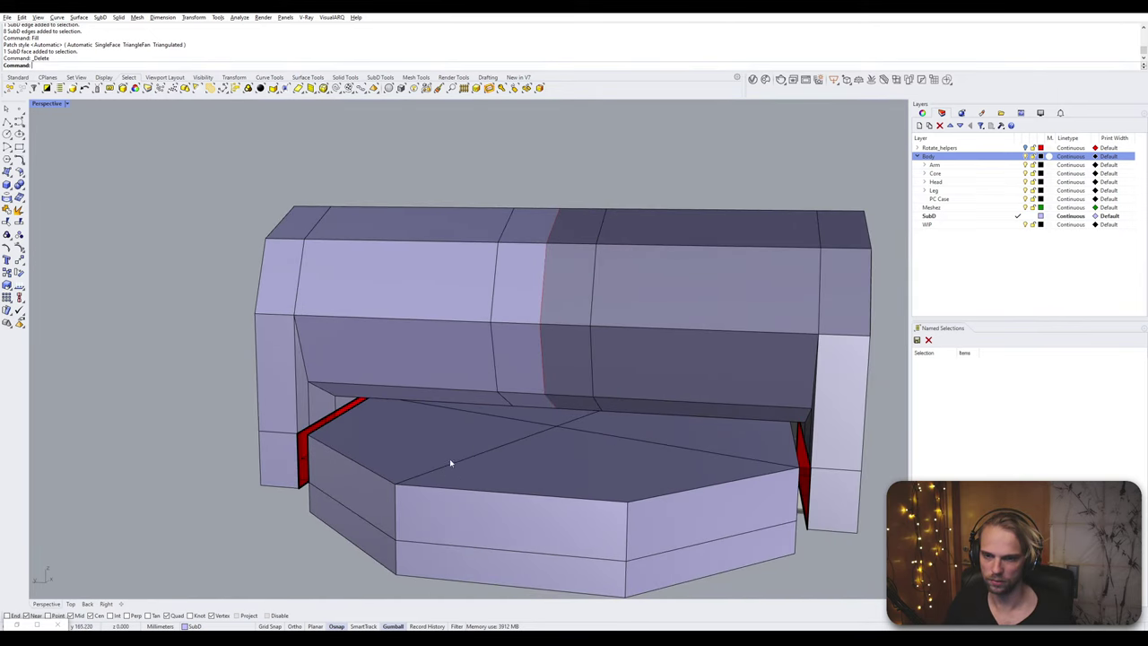
left_click(450, 460, "ctrl+shift")
left_click(544, 465, "ctrl+shift")
left_click(686, 440, "ctrl+shift")
scroll(538, 425, "up", 3)
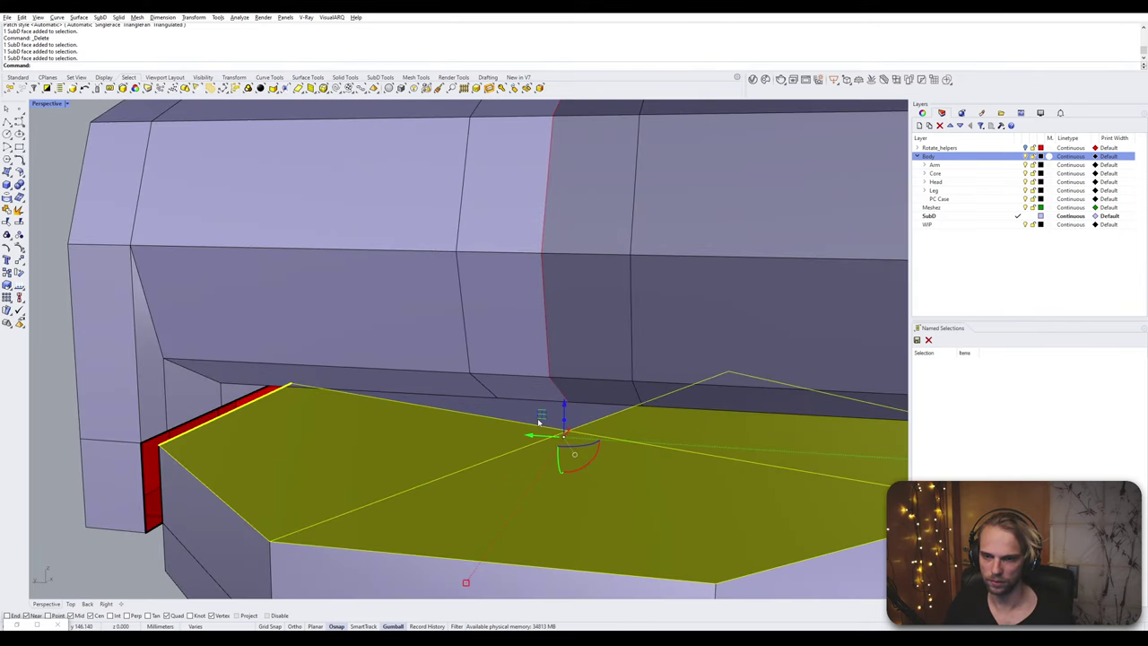
- Delete the four top faces of the foot
left_click(514, 410, "ctrl+shift")
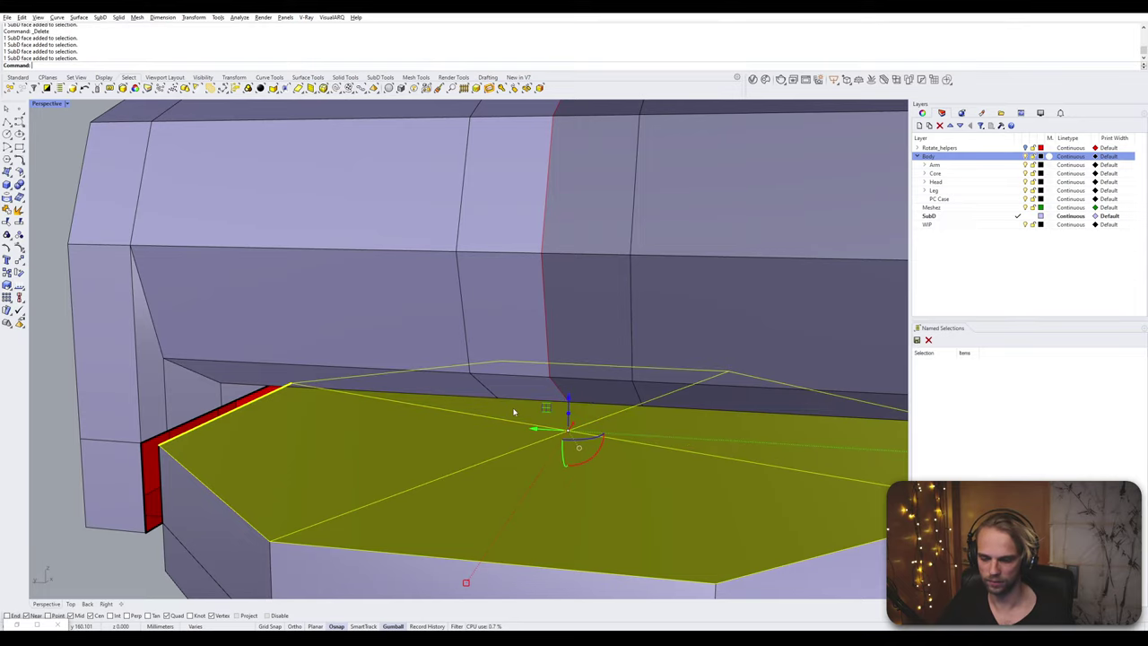
key("Delete")
scroll(511, 417, "down", 3)
- Delete the foot's four bottom faces and the one remaining inner face
right_click_drag(499, 471, 498, 437)
left_click(481, 349, "ctrl+shift")
left_click(457, 410, "ctrl+shift")
left_click(592, 437, "ctrl+shift")
left_click(673, 364, "ctrl+shift")
key("Delete")
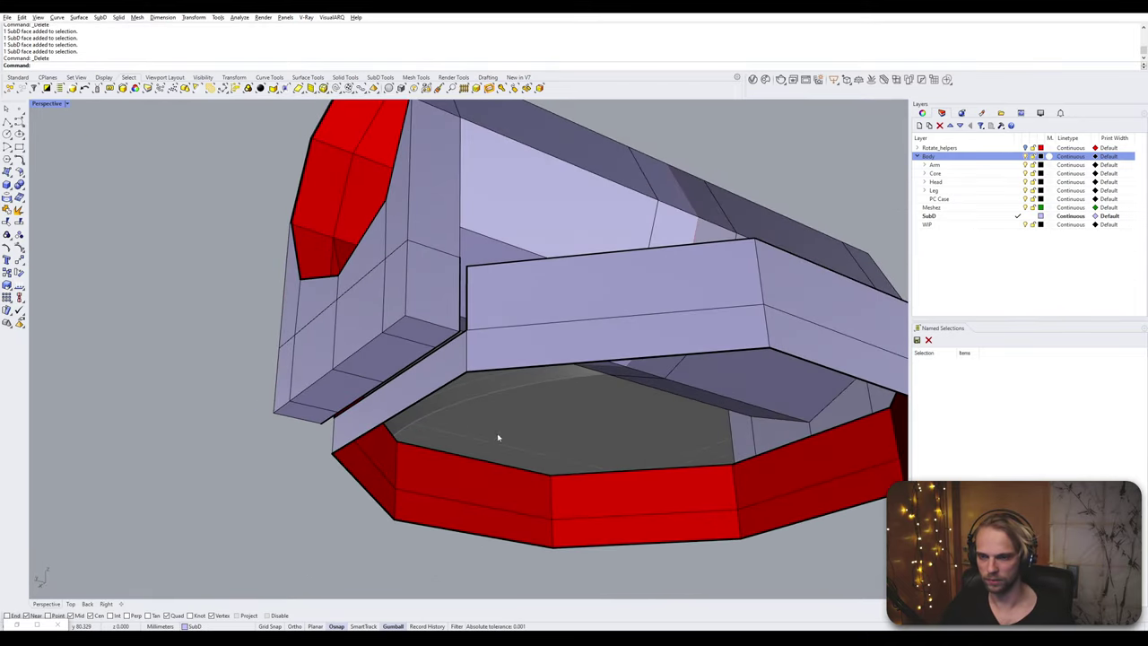
right_click_drag(411, 378, 456, 379)
left_click(429, 386, "ctrl+shift")
key("Delete")
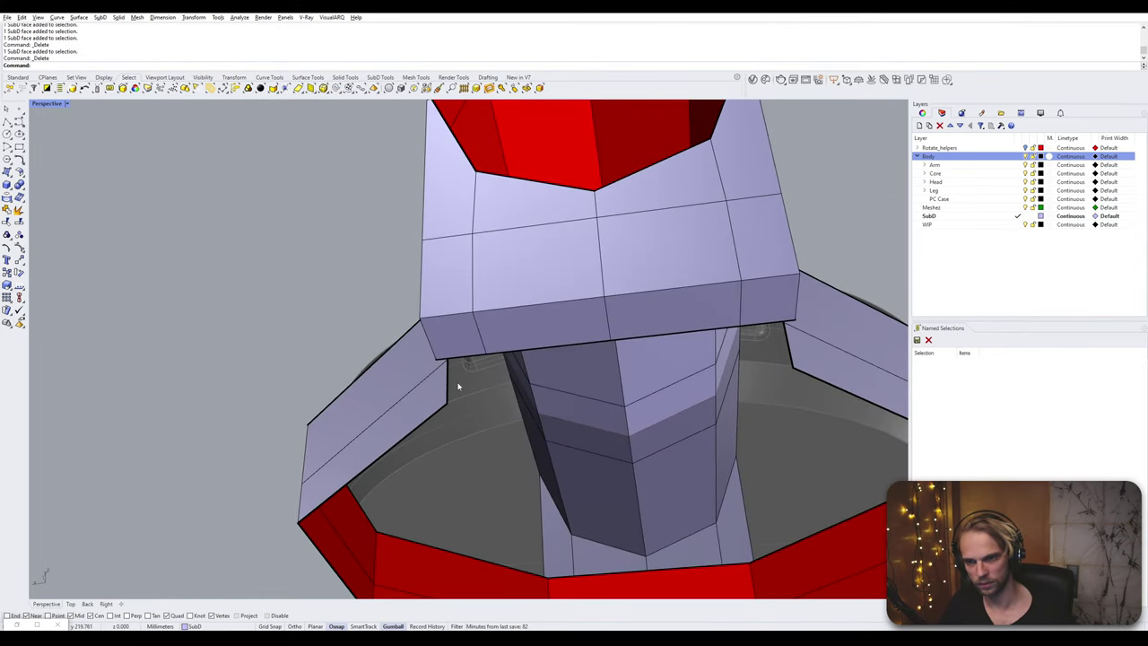
- Bridge the left and right edges under the leg block with a 4-segment strip
left_click(453, 381, "ctrl+shift")
left_click(789, 351, "ctrl+shift")
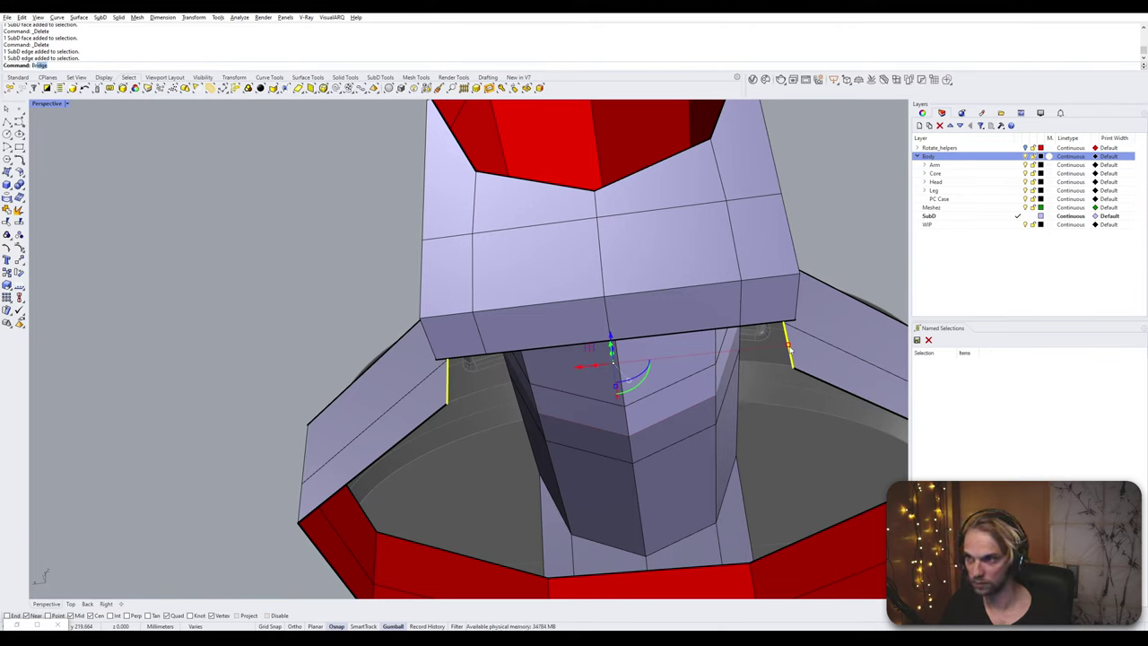
key("Return")
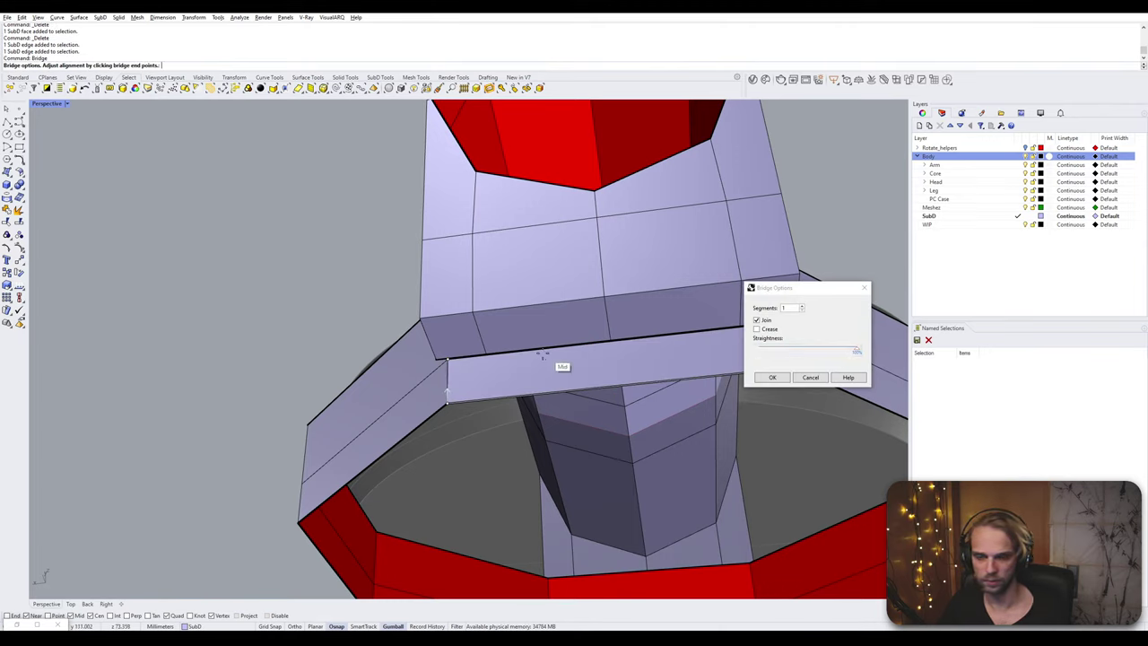
right_click_drag(586, 354, 564, 360)
left_click(805, 309)
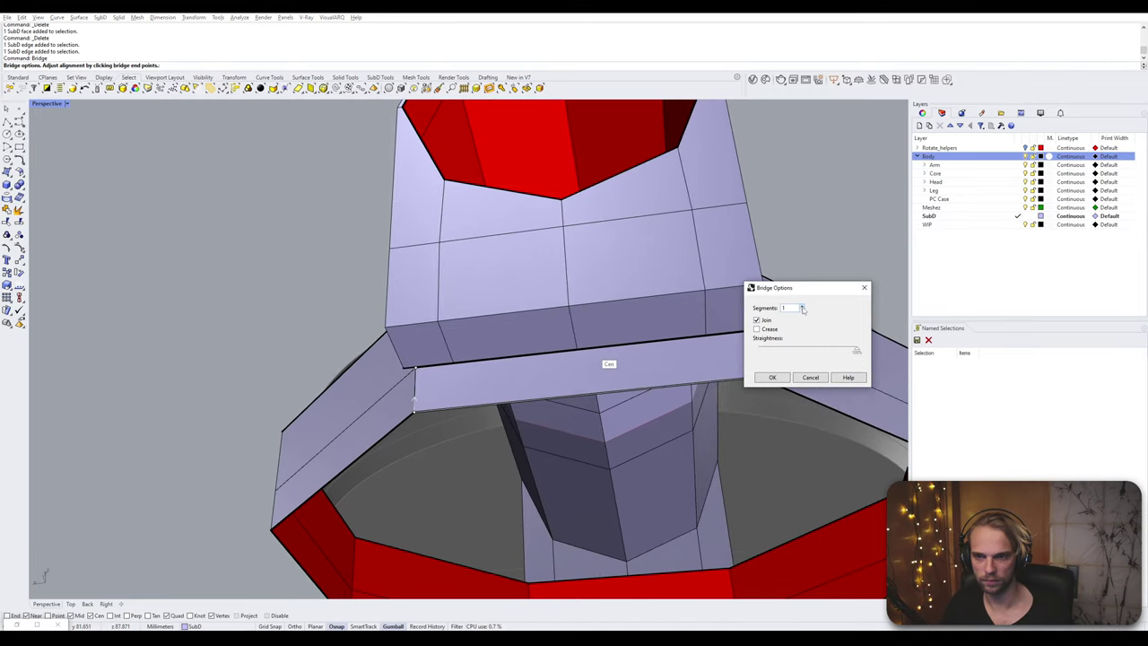
left_click(802, 306)
left_click(802, 306)
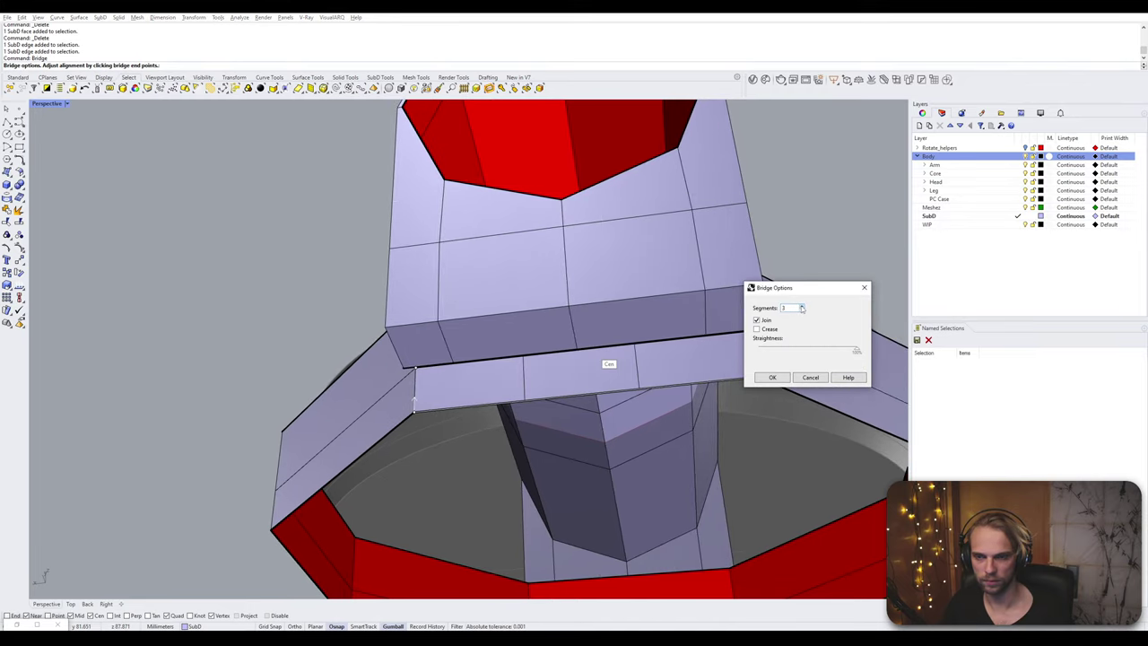
left_click(802, 306)
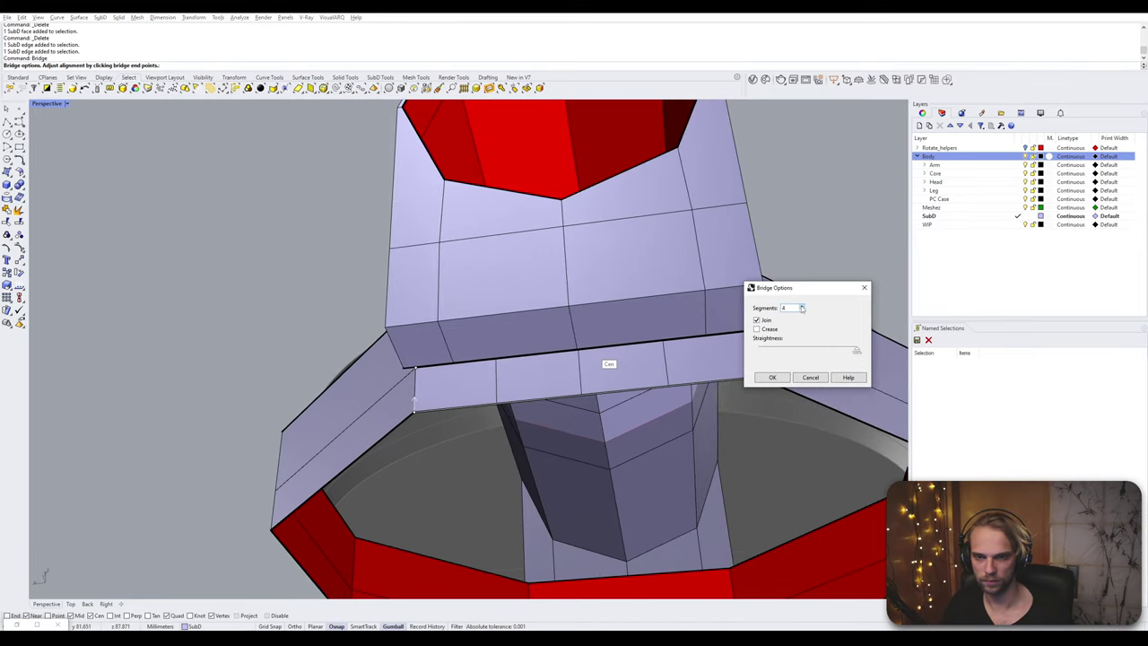
left_click(775, 378)
- Bring the red inner gap into view and select an edge there
right_click_drag(539, 374, 407, 397)
scroll(354, 487, "up", 5)
scroll(414, 404, "up", 4)
left_click(400, 400, "ctrl+shift")
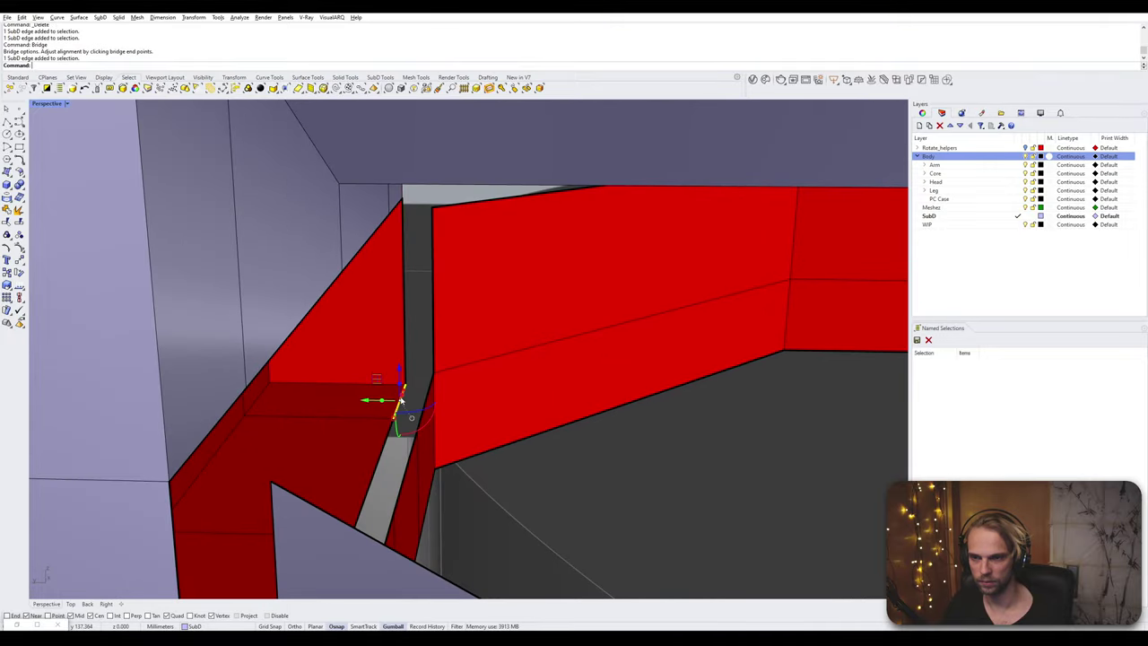
- Select the edge chains on both sides of the inner-corner gap, leaving out the diagonal edges
key("Escape")
left_click(404, 271)
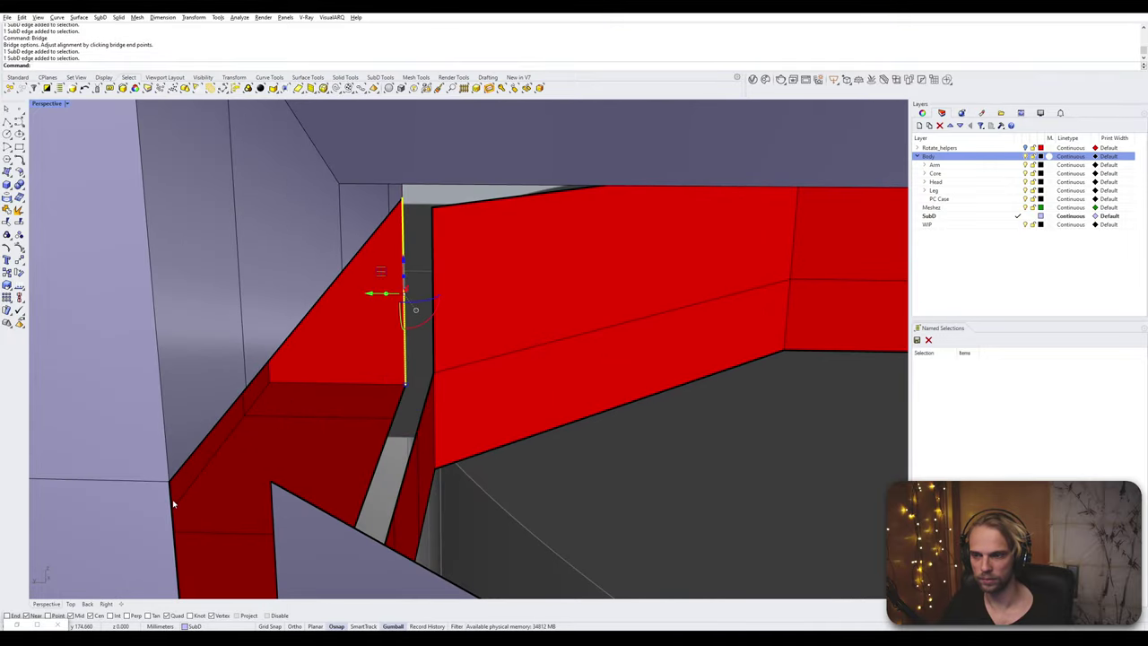
double_click(173, 504)
left_click(233, 403, "ctrl")
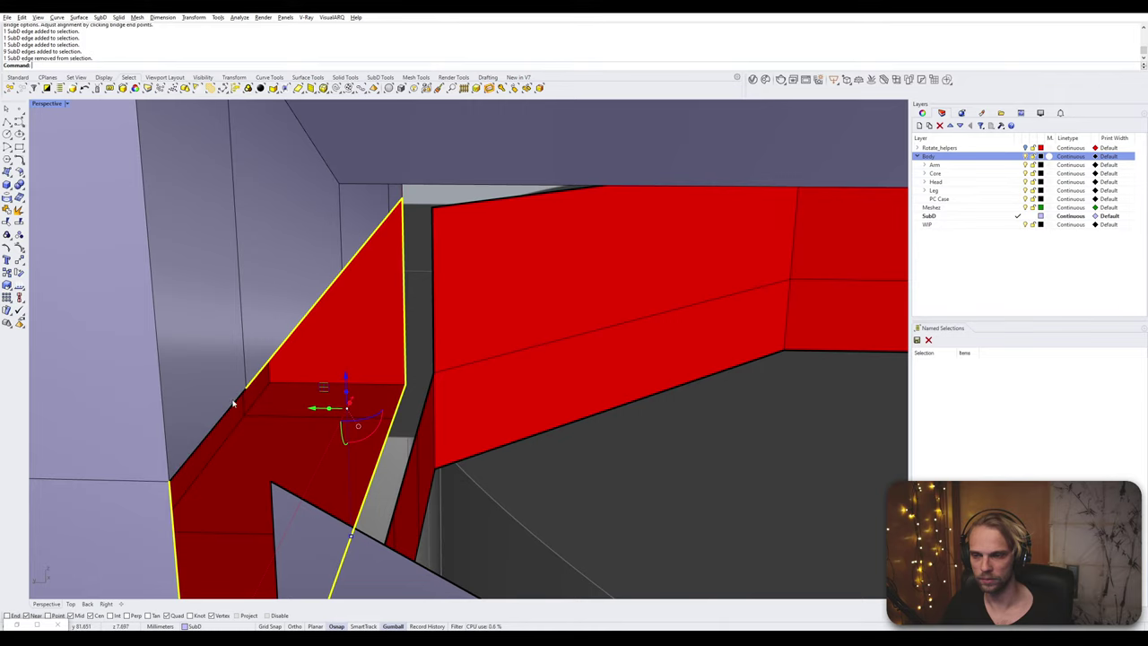
left_click(296, 327, "ctrl")
left_click(353, 259, "ctrl")
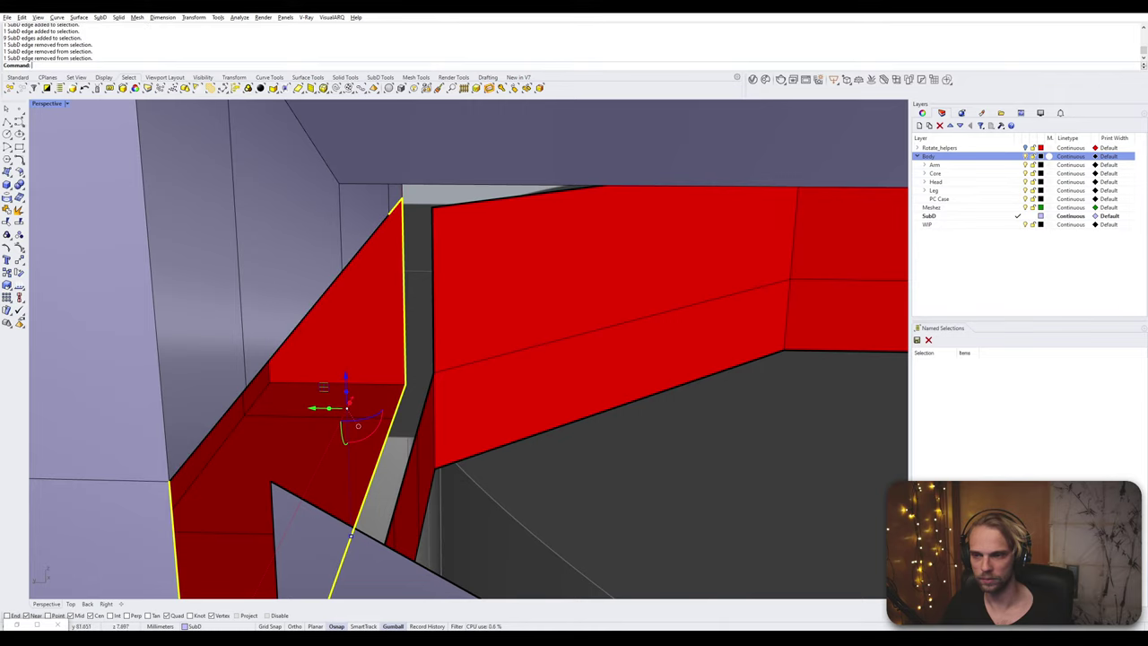
left_click(399, 208, "ctrl")
left_click(434, 235, "ctrl+shift")
right_click_drag(418, 374, 412, 344)
left_click(385, 331, "ctrl+shift")
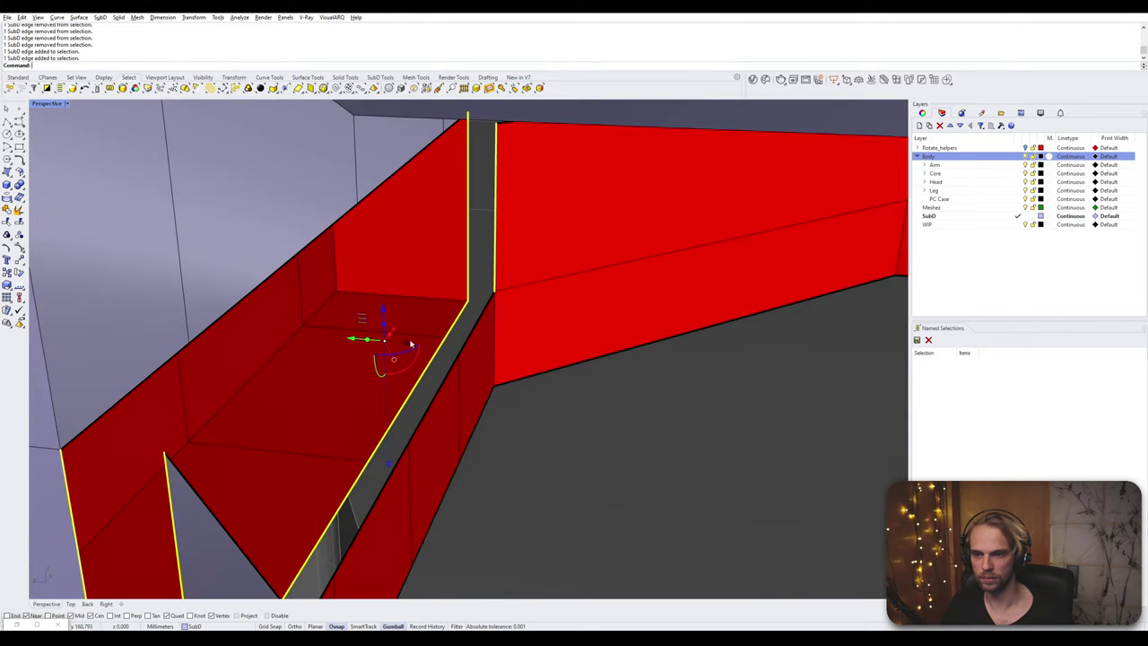
double_click(466, 334, "shift")
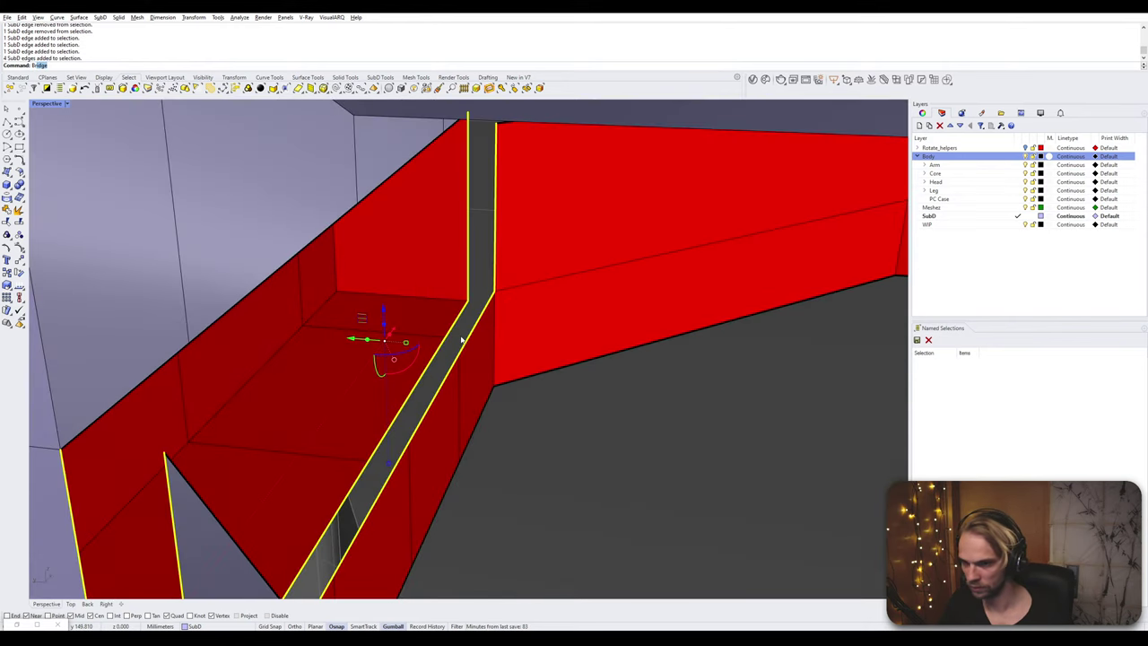
- Bridge the two edge chains with Segments set to 1
key("Return")
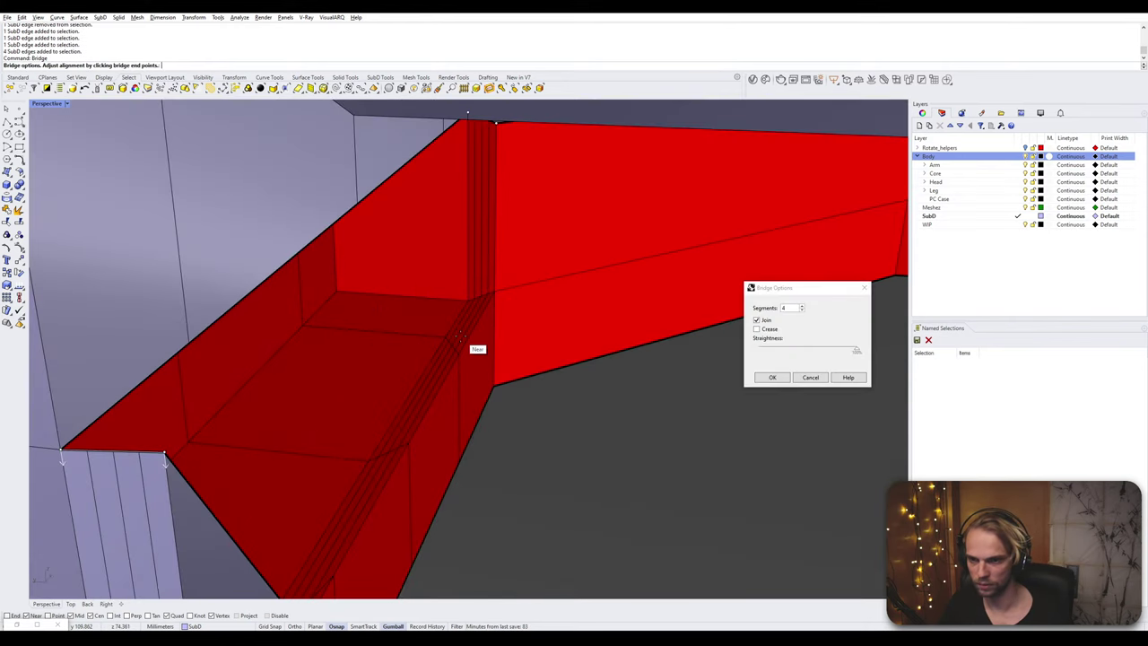
left_click(803, 310)
left_click(803, 311)
left_click(803, 310)
left_click(767, 382)
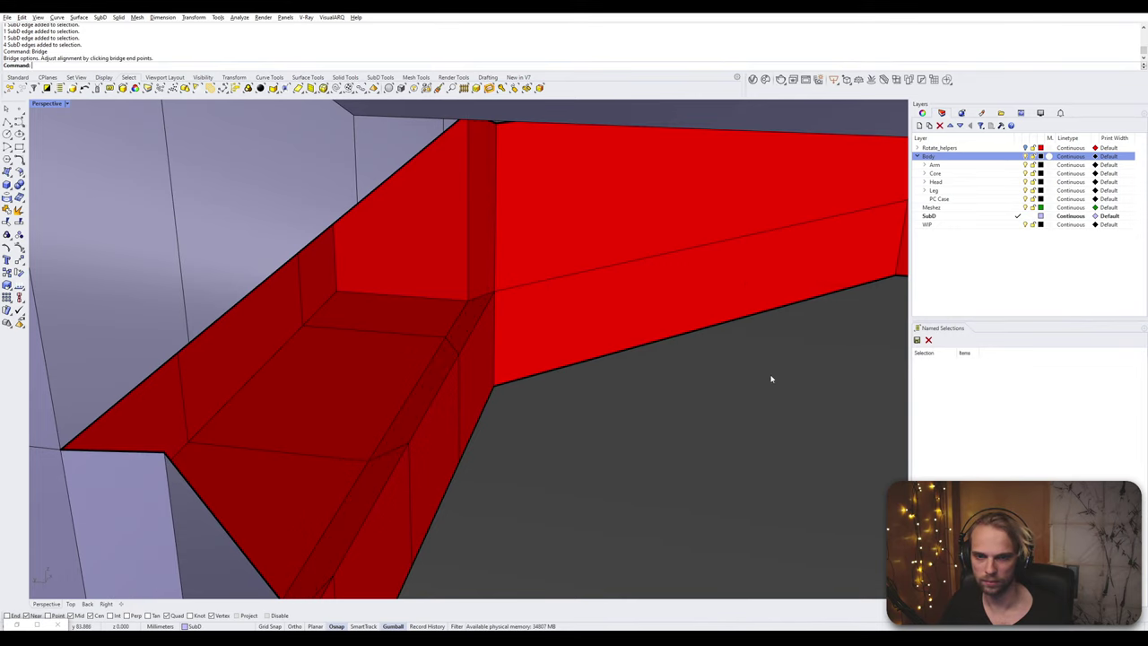
scroll(479, 449, "down", 5)
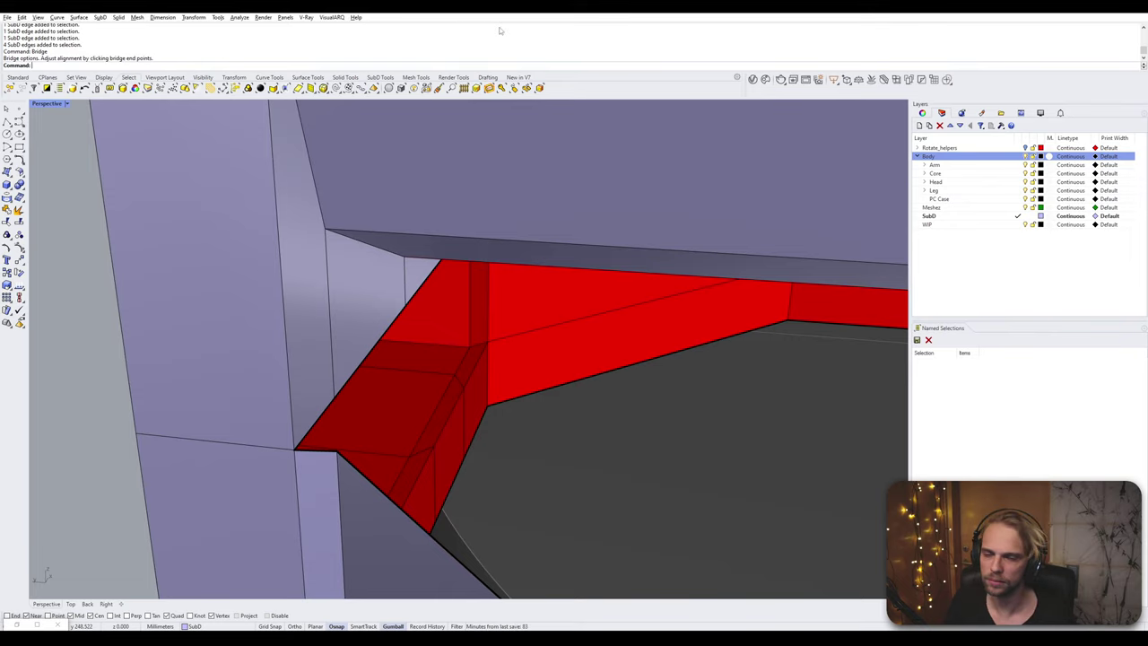
- Bridge two edges at the red inner corner with a 3-segment strip
right_click_drag(385, 332, 426, 418)
scroll(456, 359, "down", 3)
scroll(433, 422, "down", 5)
scroll(294, 424, "up", 7)
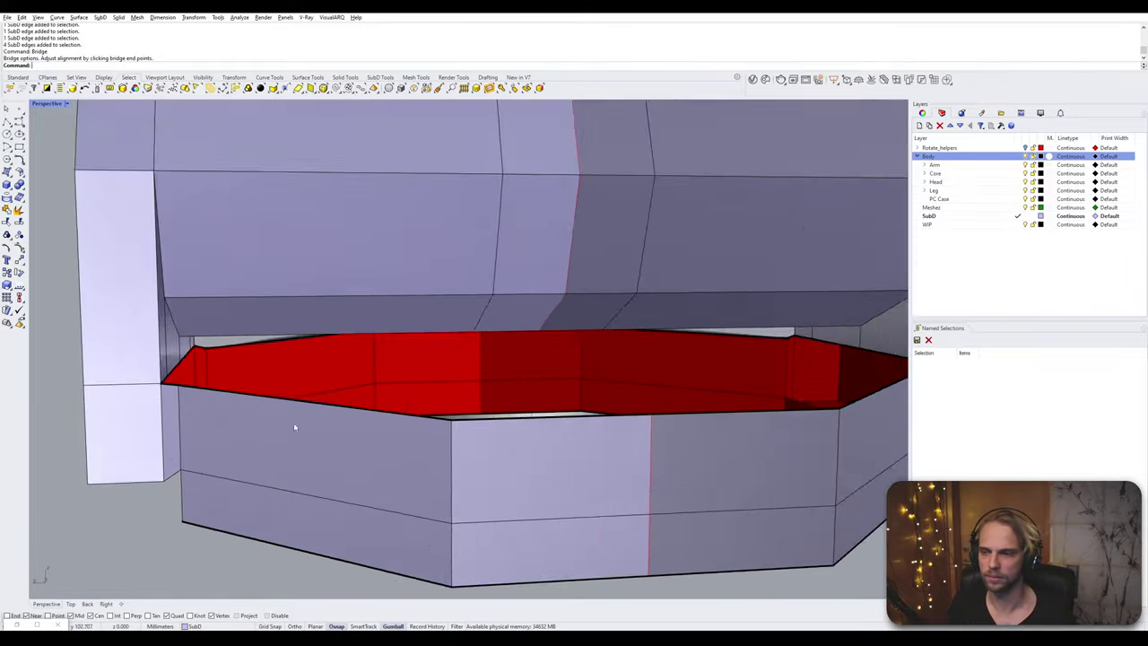
right_click_drag(291, 423, 124, 394)
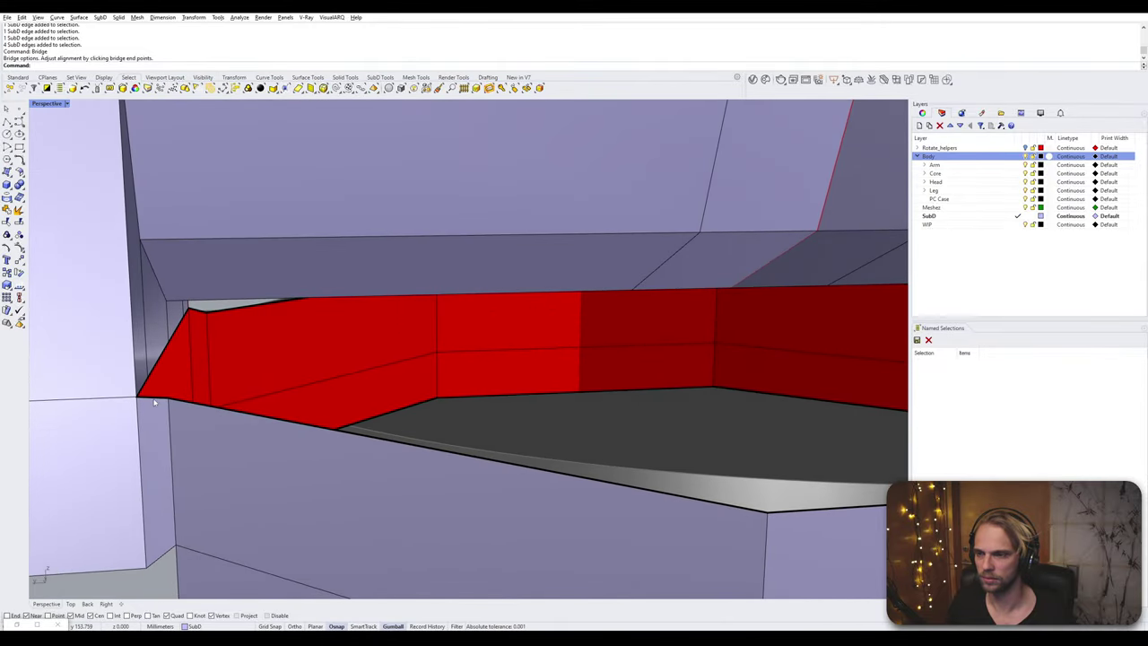
left_click(155, 401)
left_click(201, 309)
key("Return")
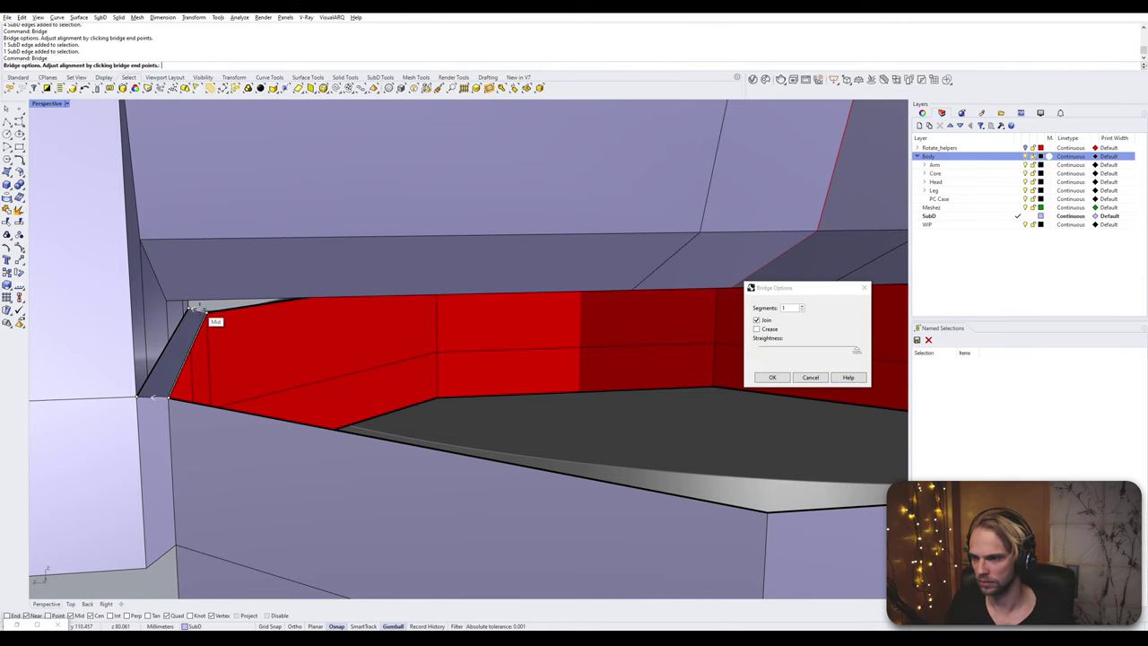
left_click(802, 306)
left_click(803, 306)
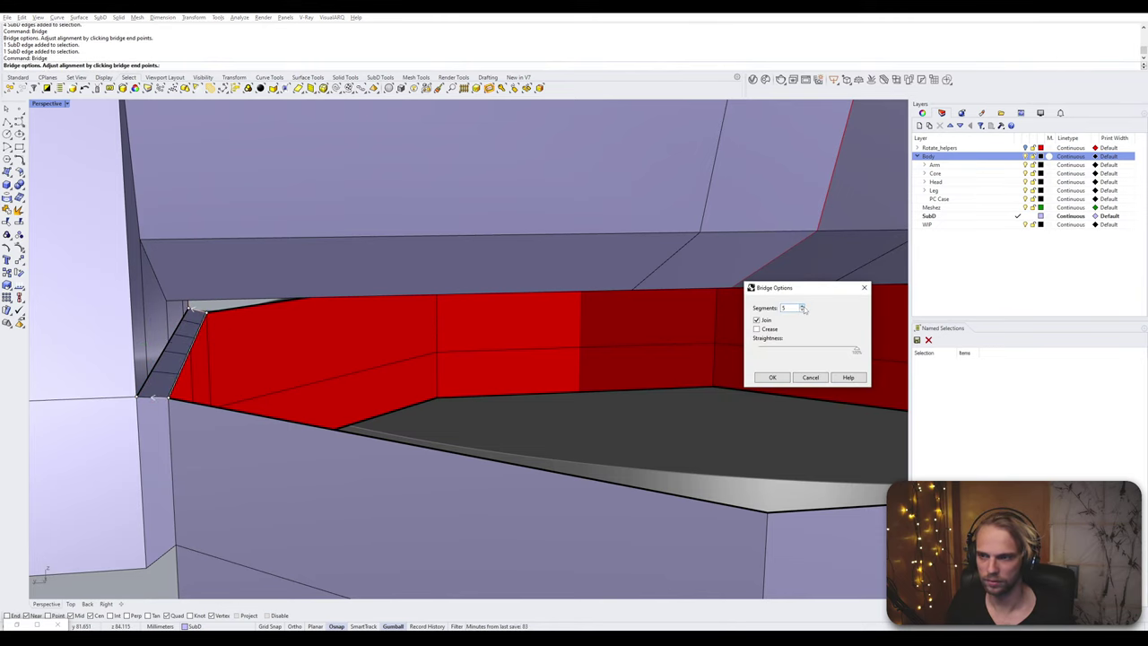
left_click(768, 378)
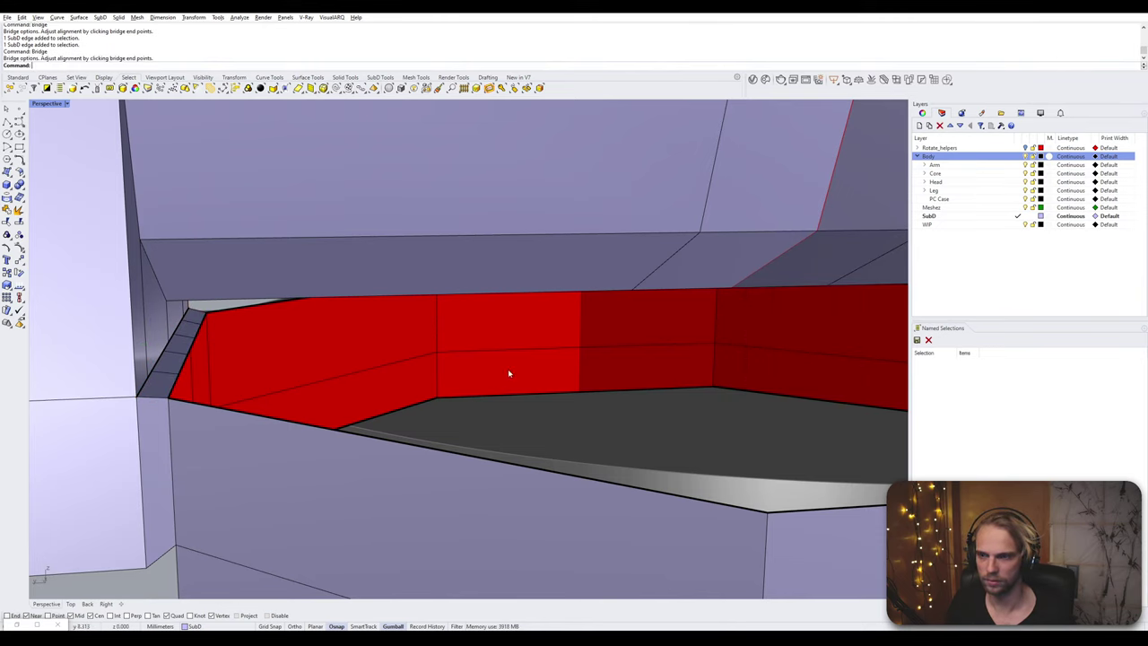
- Undo that bridge and redo it between the short top-corner edge and the left corner edge
right_click_drag(507, 373, 410, 350)
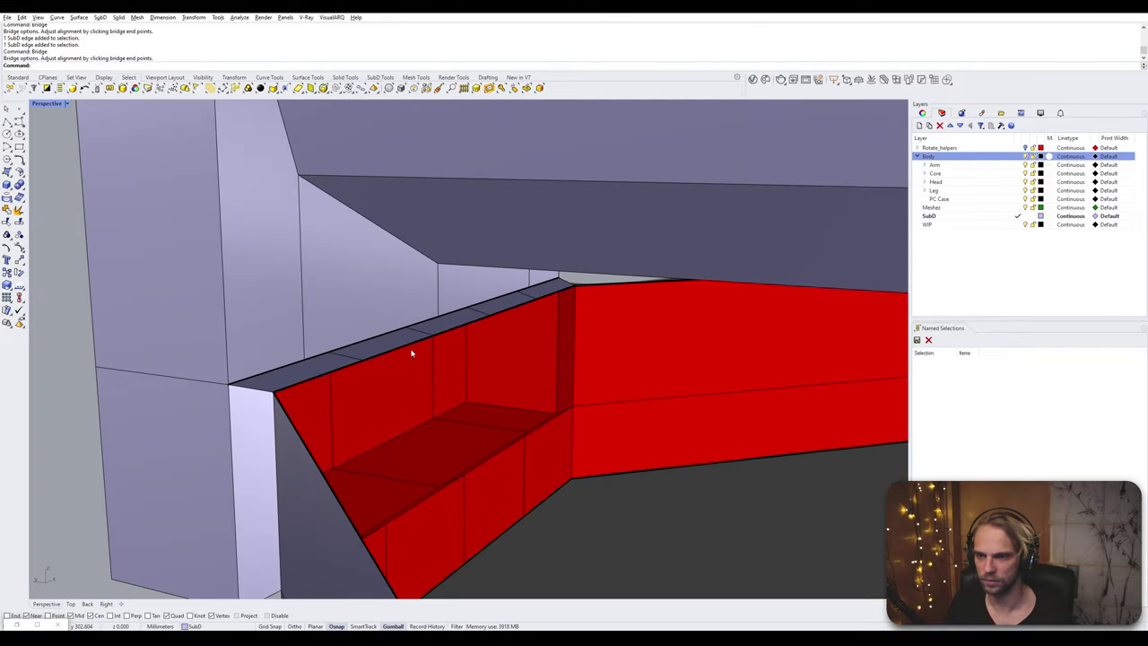
key("ctrl+z")
left_click(262, 388)
left_click(574, 287, "shift")
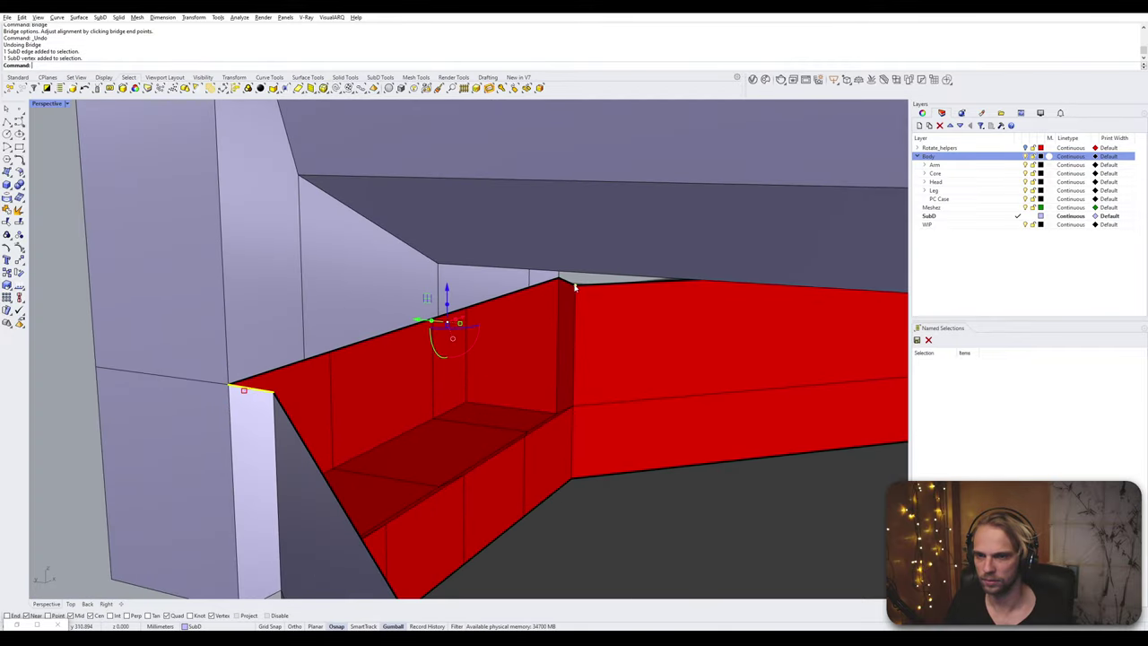
key("Escape")
left_click(568, 283)
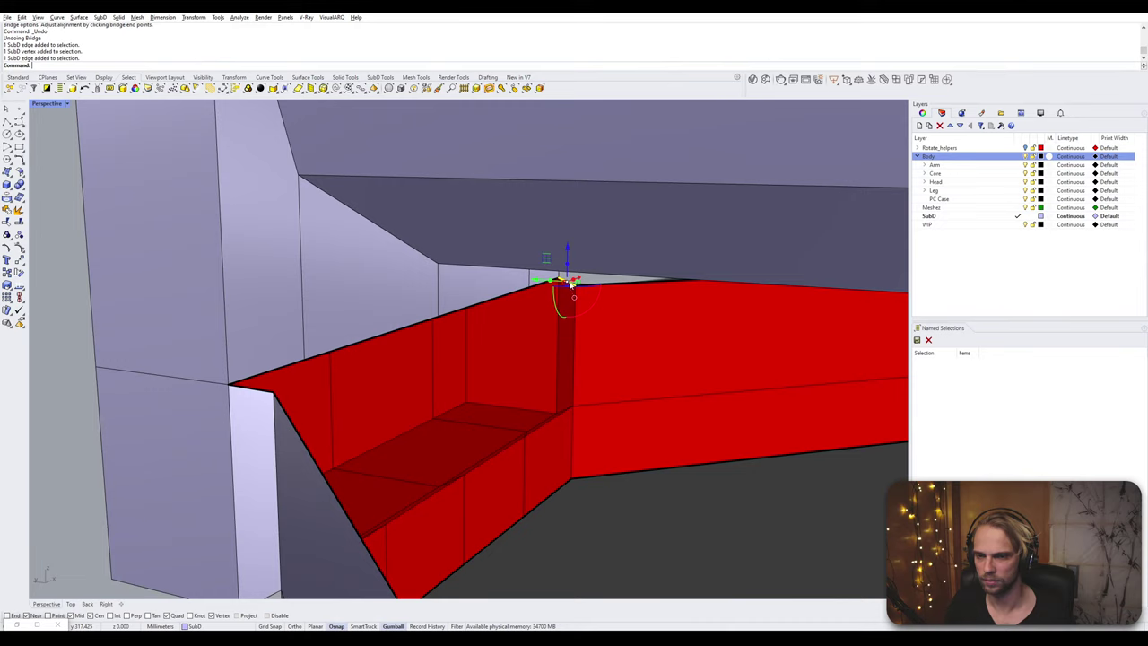
left_click(252, 392, "shift")
key("Return")
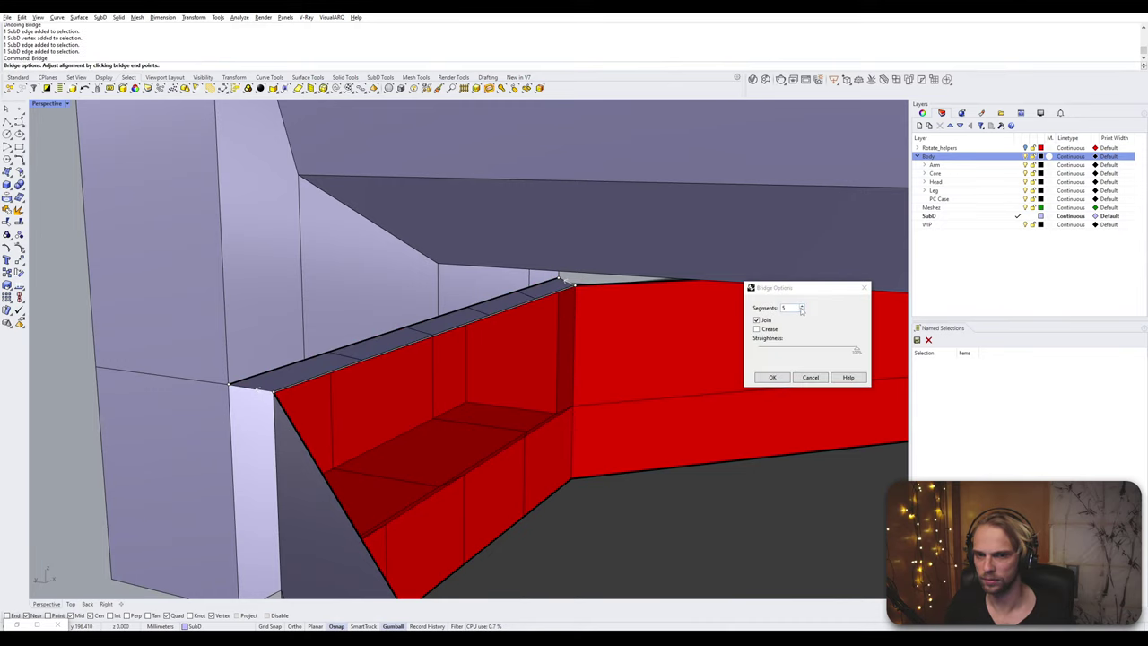
left_click(773, 378)
- Inspect the top rim from above, then clear the edge selection
scroll(401, 329, "up", 2)
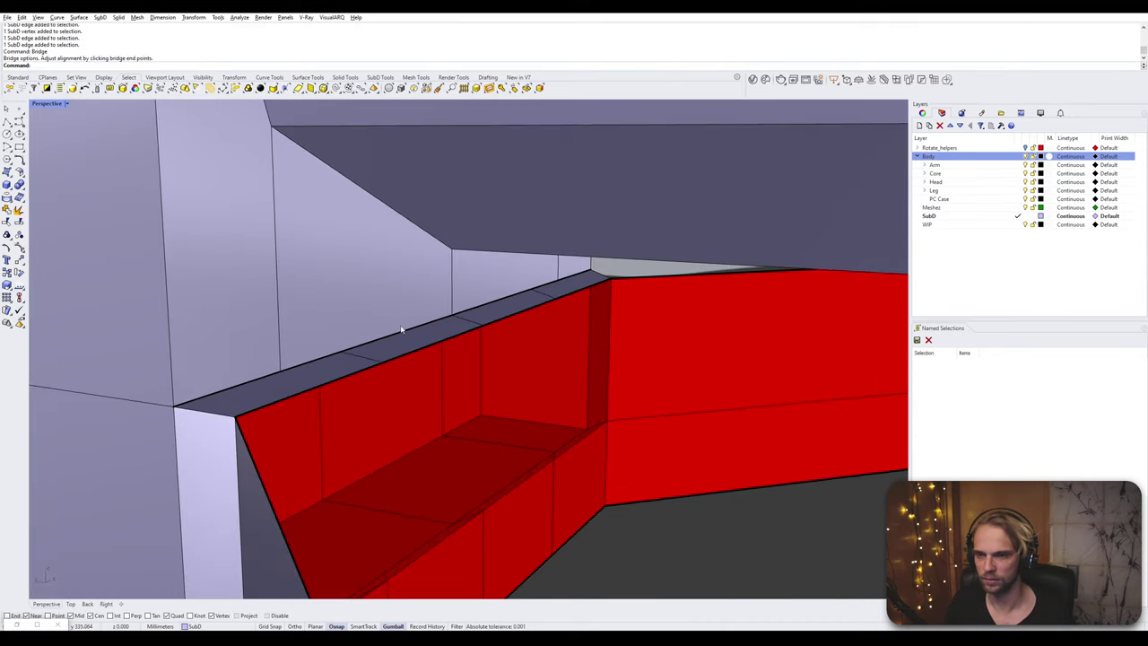
left_click(399, 336)
right_click_drag(387, 340, 271, 455)
scroll(271, 457, "up", 4)
key("Escape")
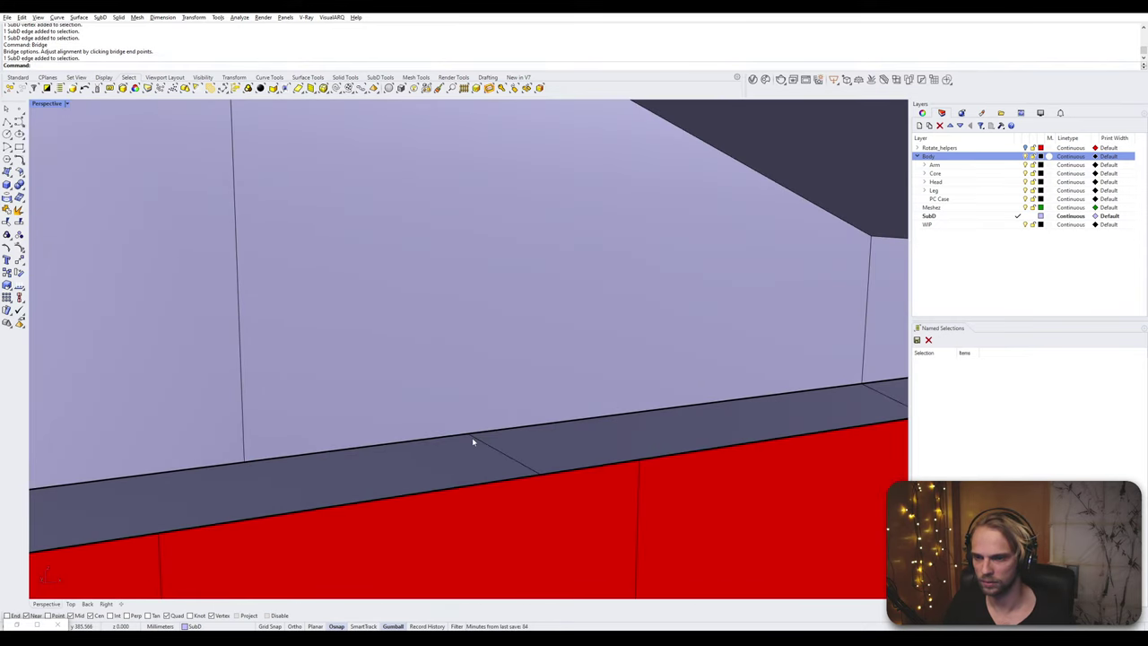
- Stitch two ledge vertices together at their midpoint
left_click(471, 438)
left_click(243, 464, "shift")
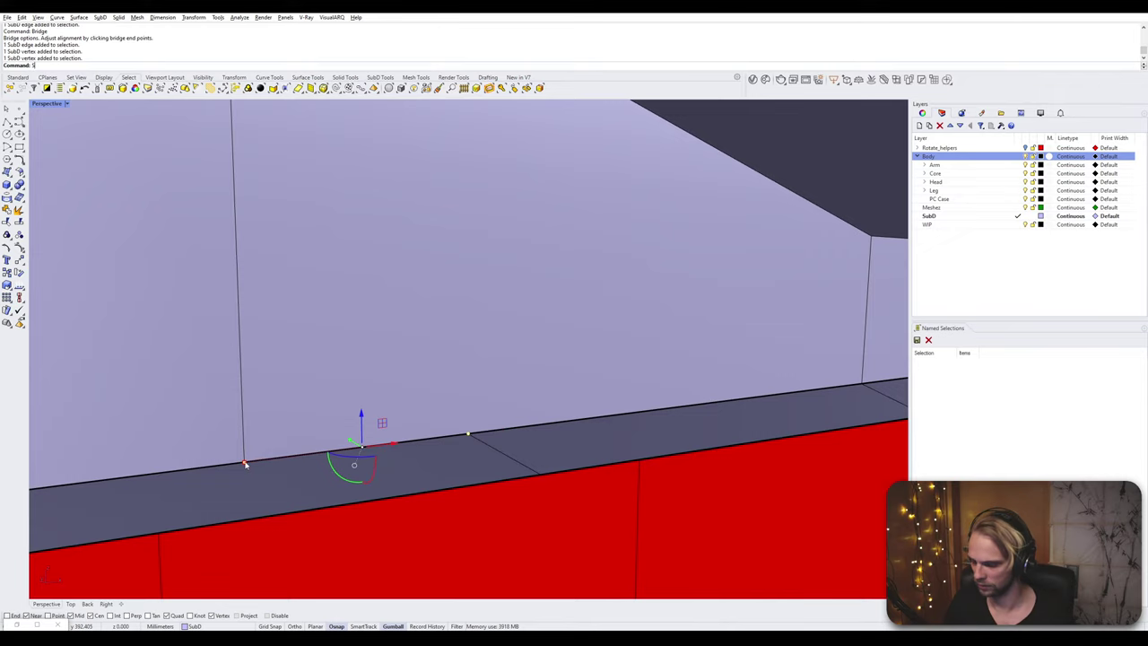
type("stitch")
key("Return")
key("Return")
- Align the loose vertices along the ledge strip on the SubD
right_click_drag(262, 458, 584, 409)
left_click(640, 401)
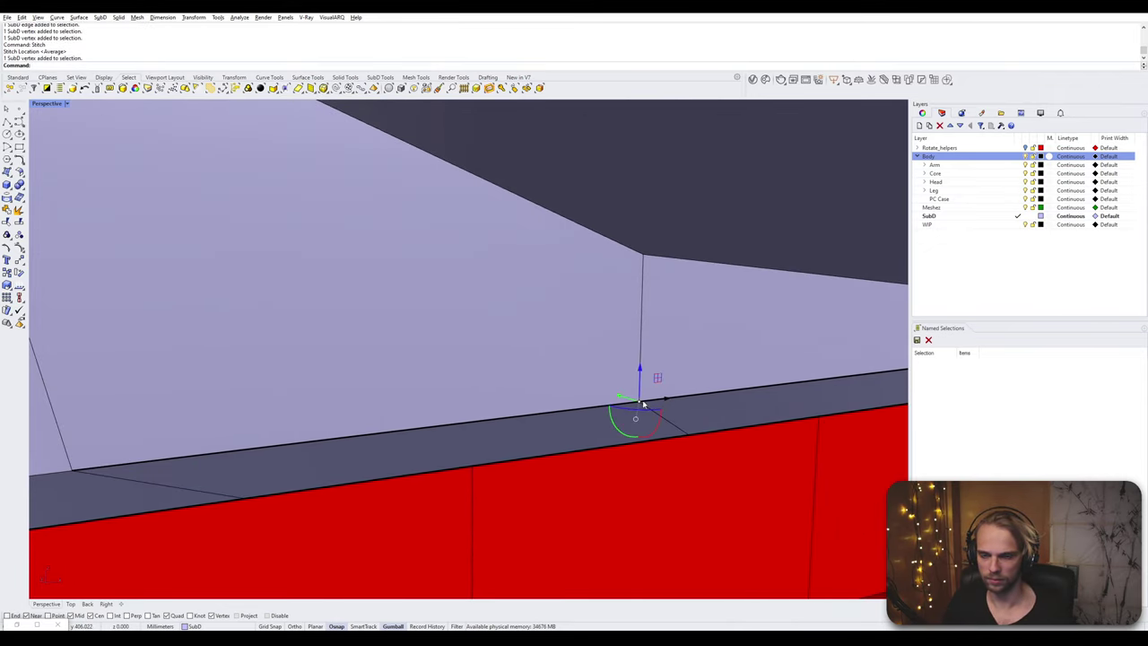
left_click(640, 401)
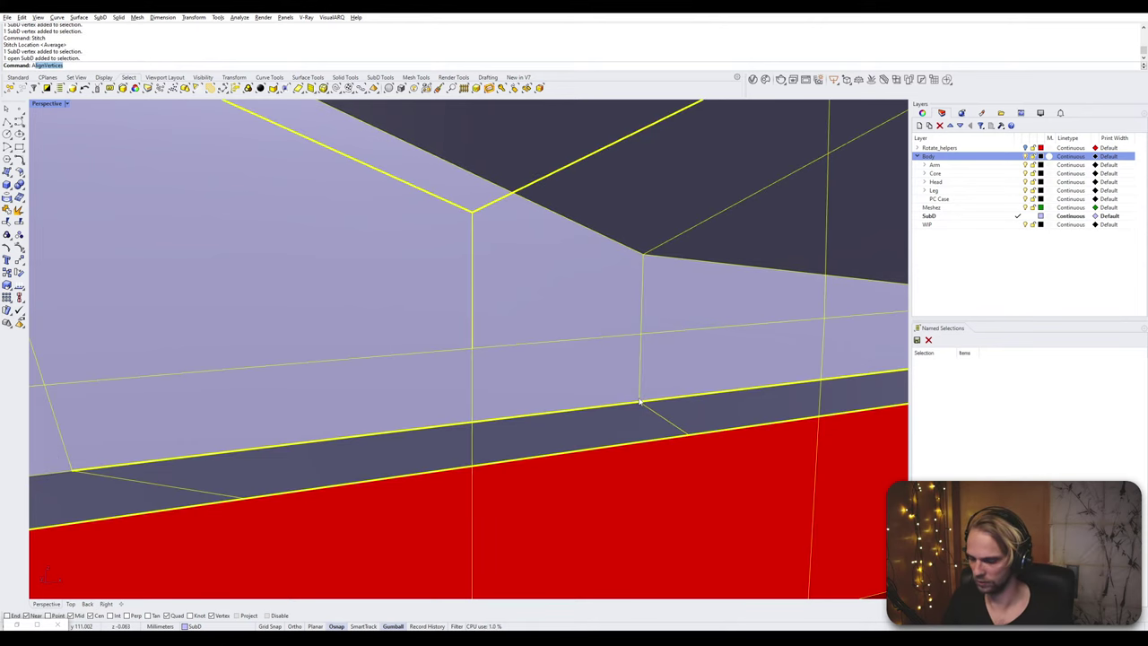
key("Return")
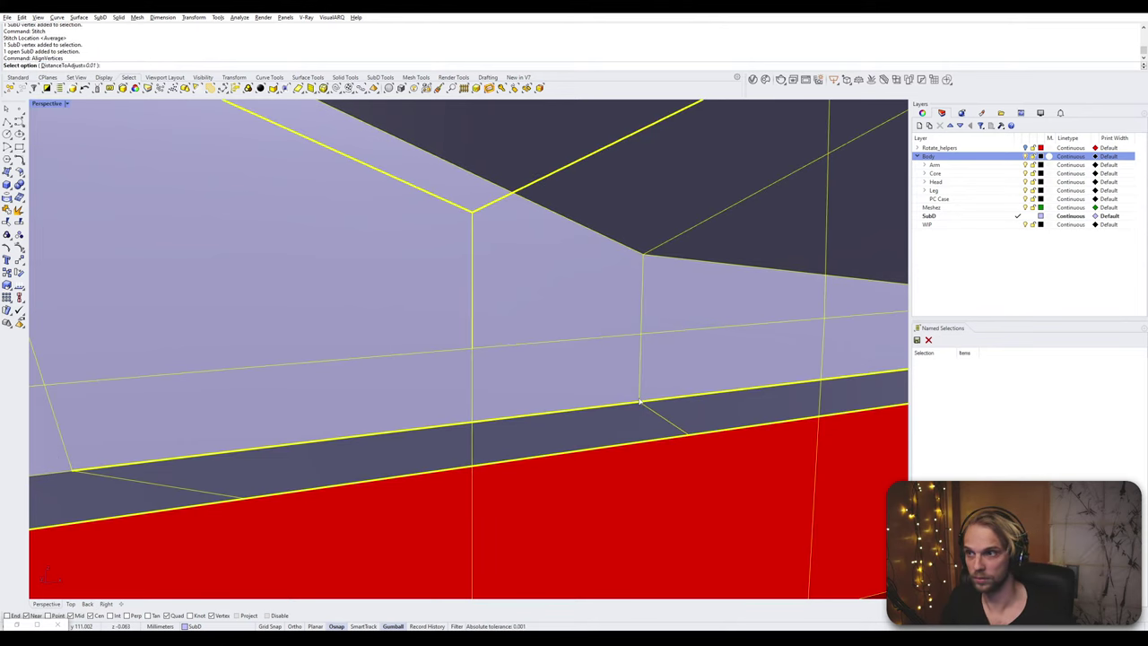
key("Return")
right_click_drag(726, 401, 551, 398)
left_click(559, 388)
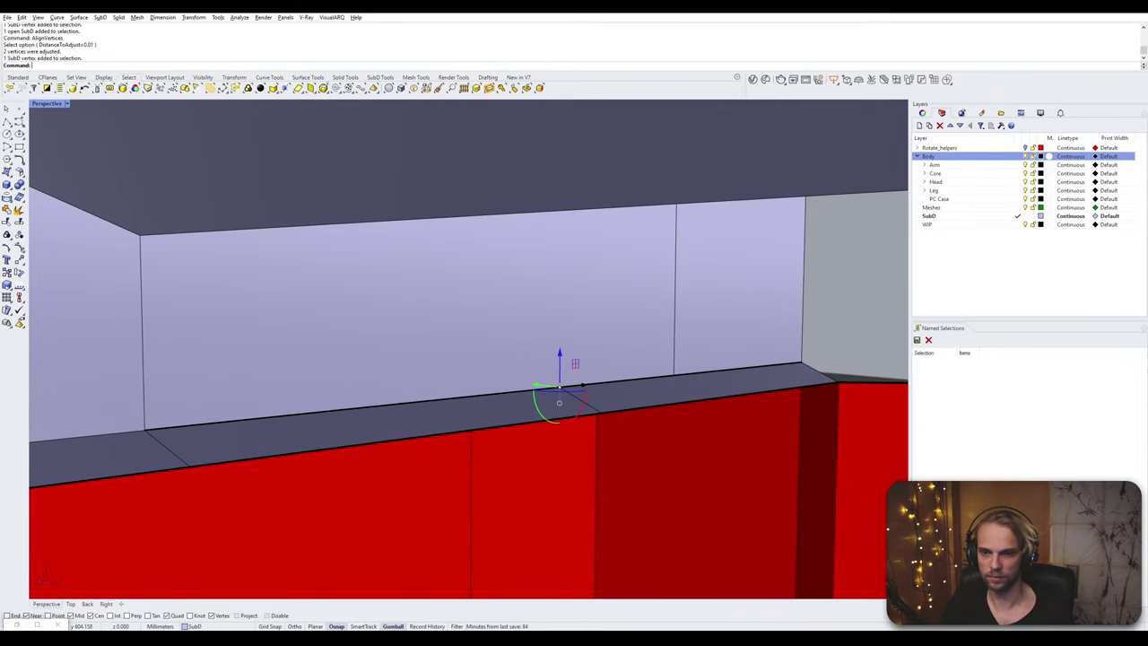
left_click(674, 376, "shift")
key("Return")
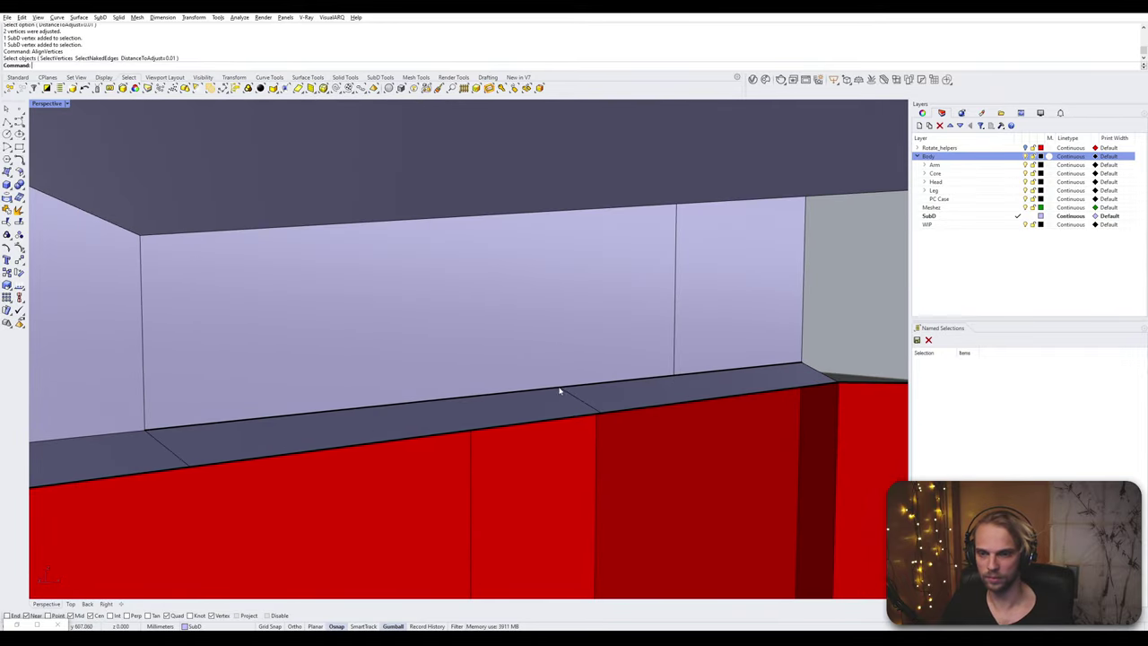
- Stitch the remaining ledge vertex pair, snapping to one of the vertices
left_click(559, 390)
left_click(676, 376, "shift")
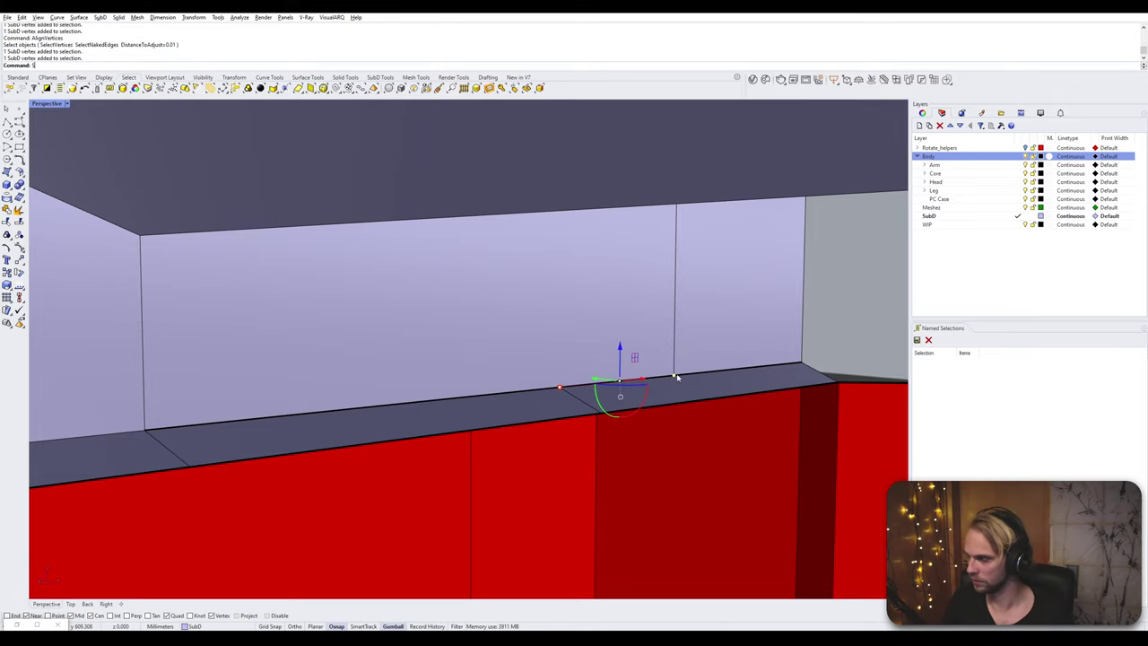
type("Stitch")
key("Return")
left_click(676, 377)
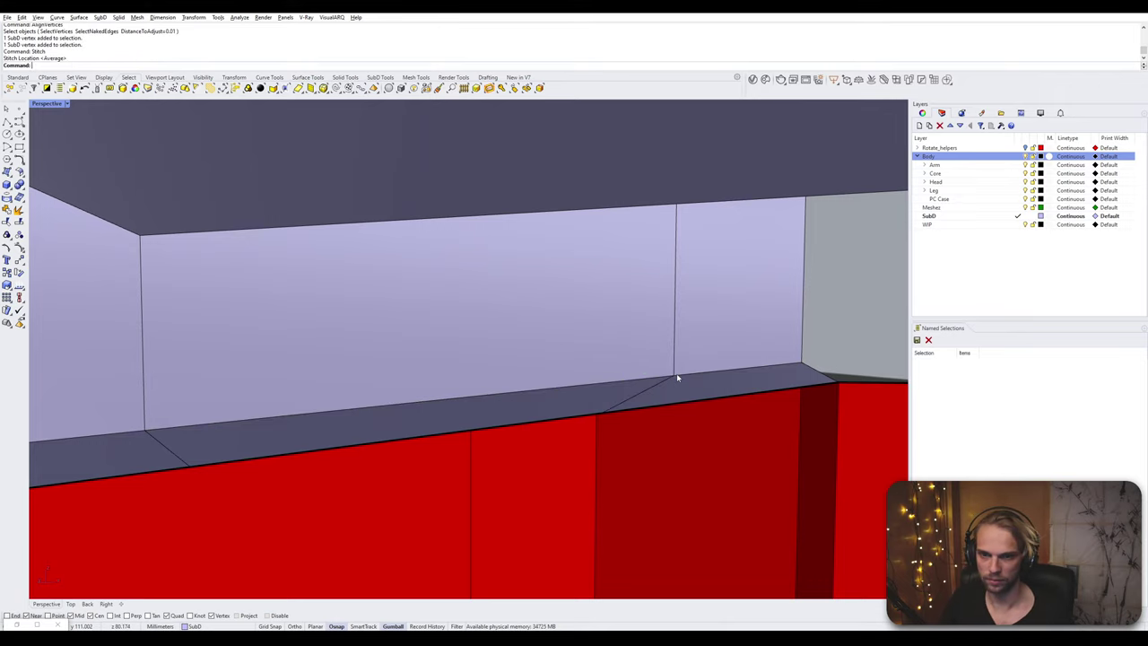
right_click_drag(676, 375, 538, 405)
scroll(539, 408, "down", 6)
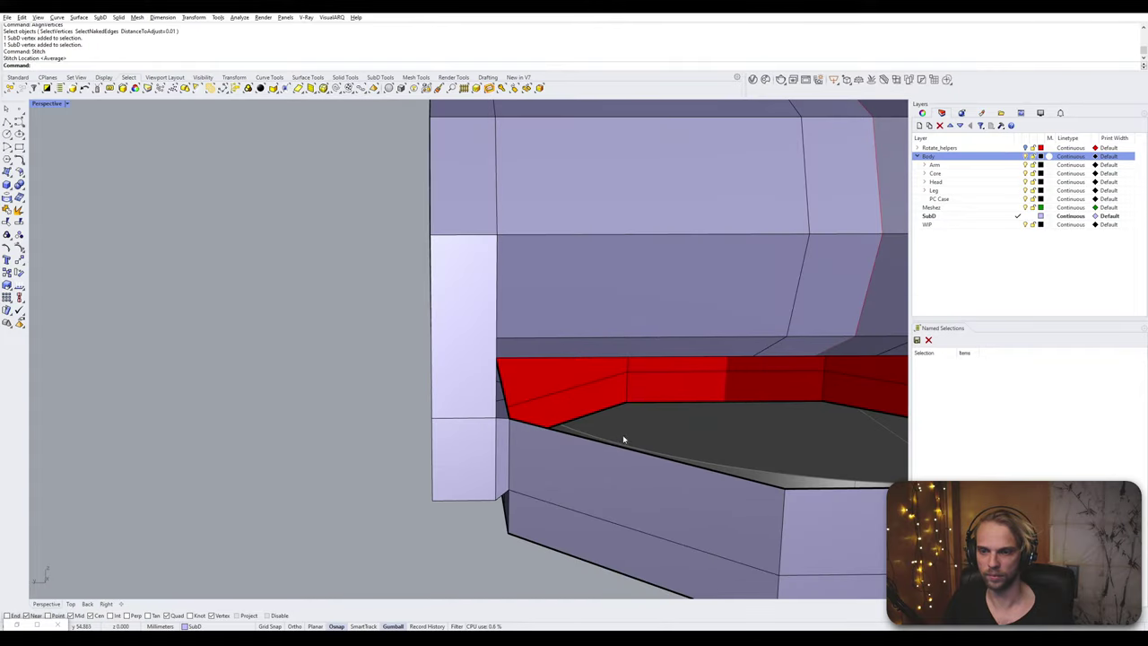
right_click_drag(623, 438, 367, 359)
- Select the left corner edges and the short top rim edge
left_click(367, 360)
left_click(393, 348, "shift")
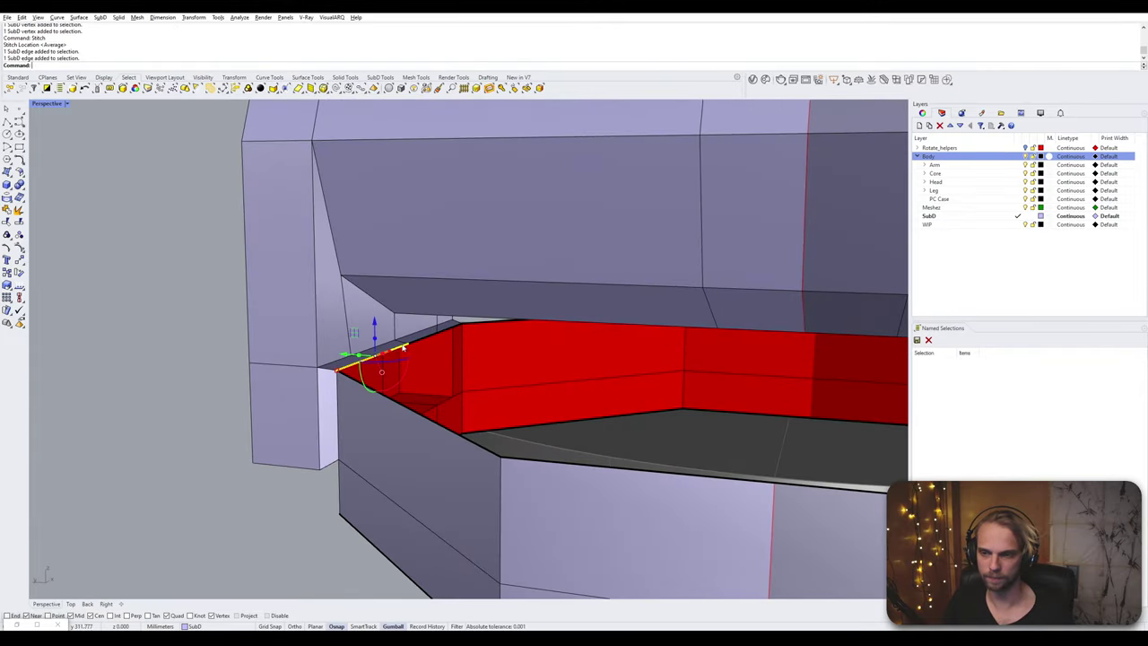
left_click(425, 337, "shift")
left_click(453, 332, "shift")
scroll(456, 342, "up", 2)
scroll(465, 346, "up", 2)
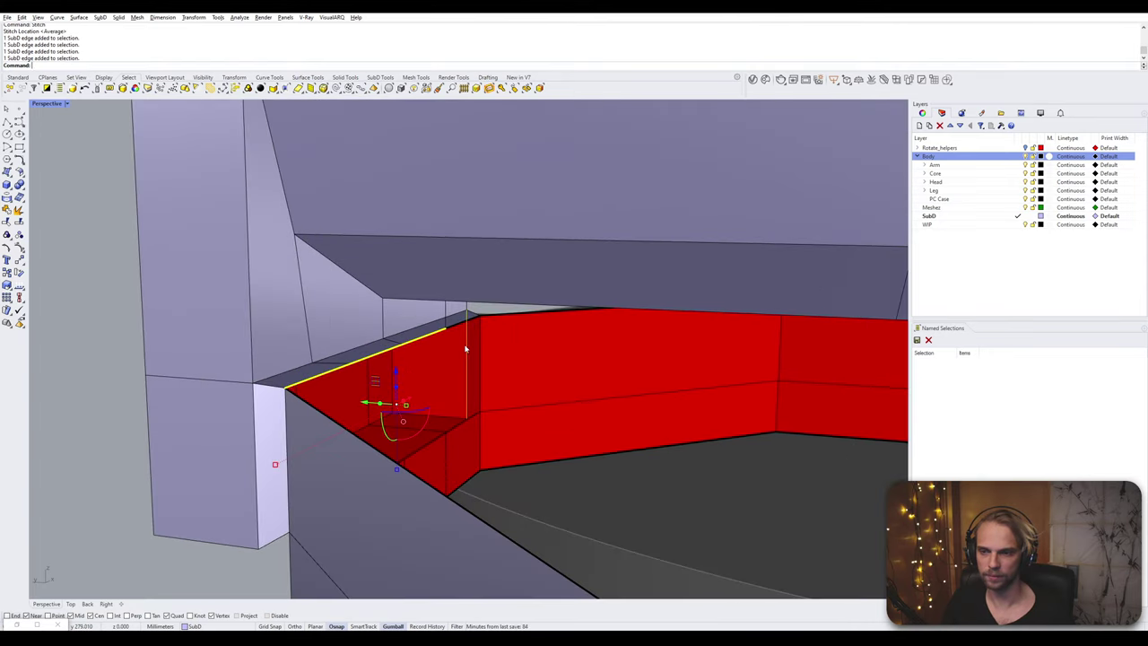
left_click(466, 345, "ctrl")
left_click(468, 318, "shift")
scroll(476, 328, "down", 6)
right_click_drag(696, 388, 505, 389)
scroll(699, 375, "up", 5)
right_click_drag(732, 384, 653, 367)
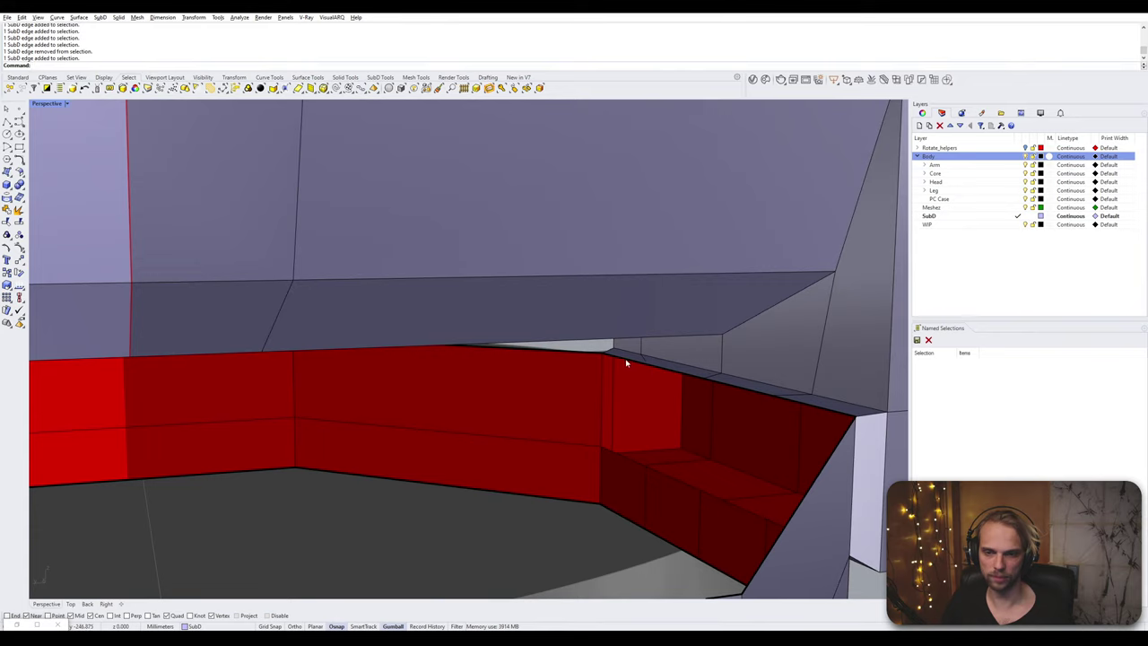
- Add the upper red rim edges and bridge them with a lowered segment count
left_click(626, 362, "shift")
left_click(670, 371, "shift")
left_click(743, 388, "shift")
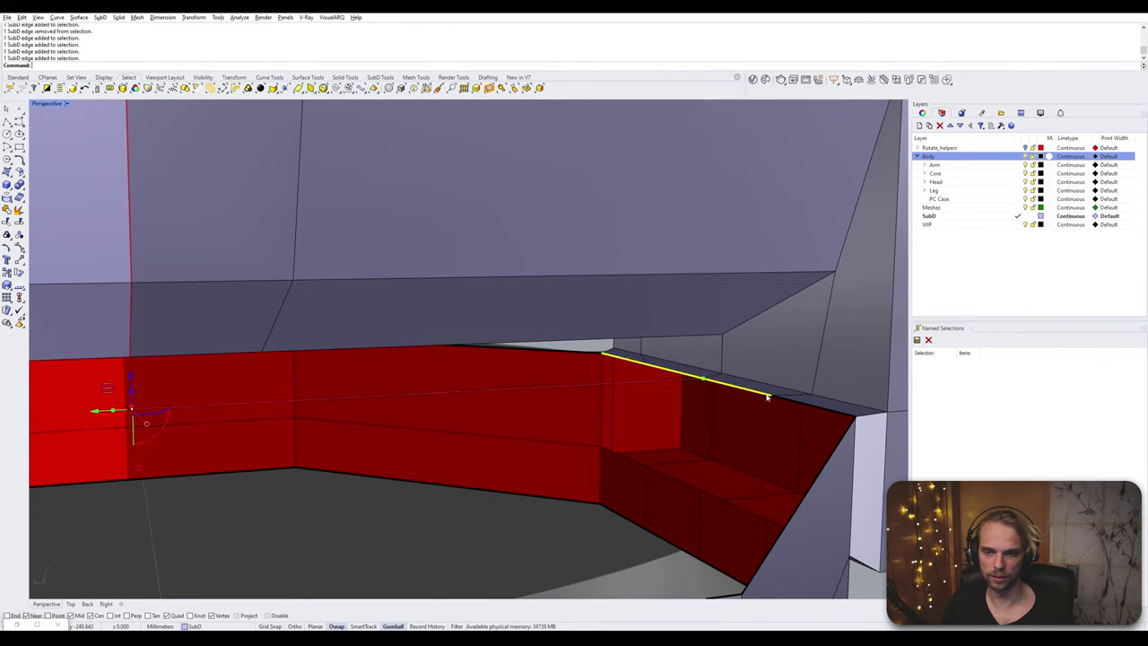
left_click(798, 404, "shift")
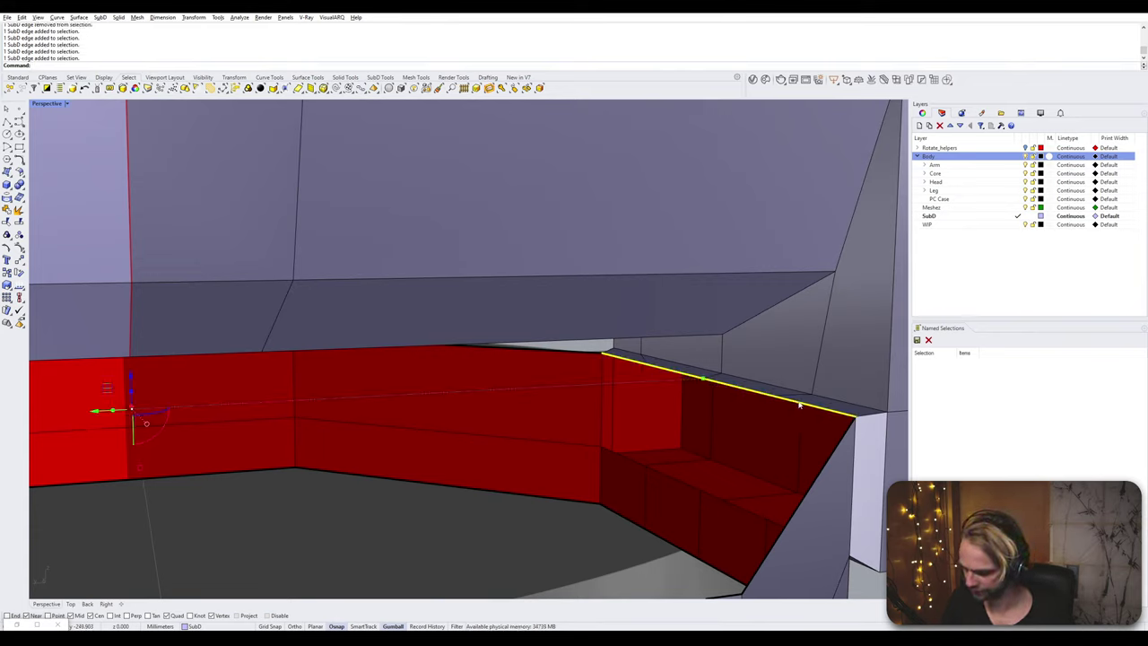
key("Return")
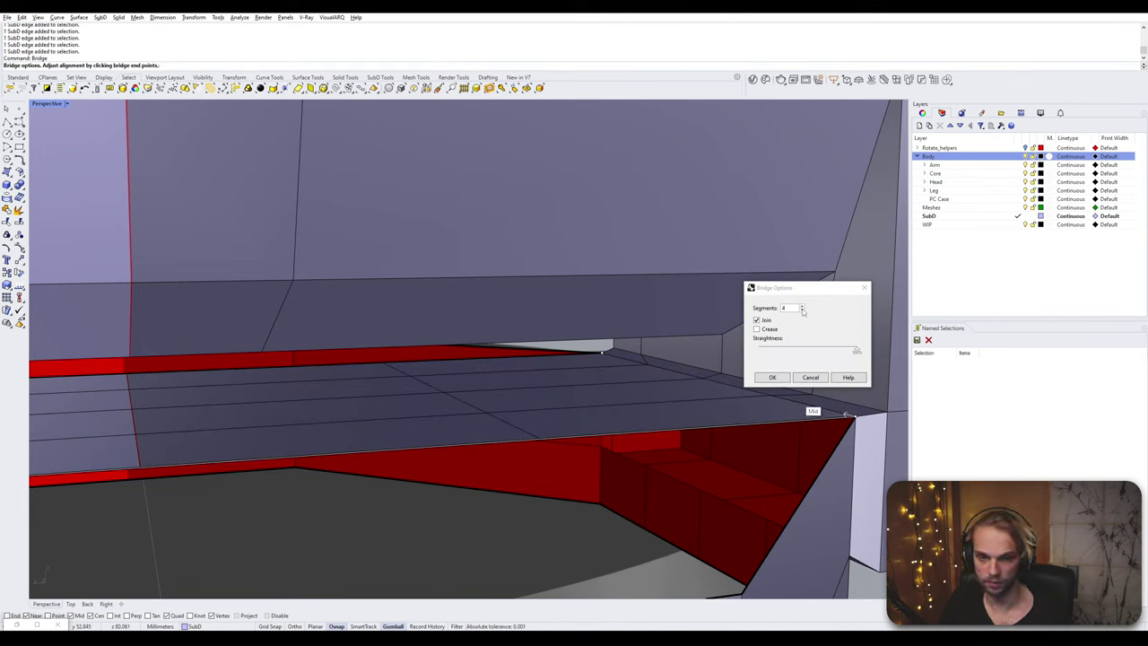
left_click(803, 310)
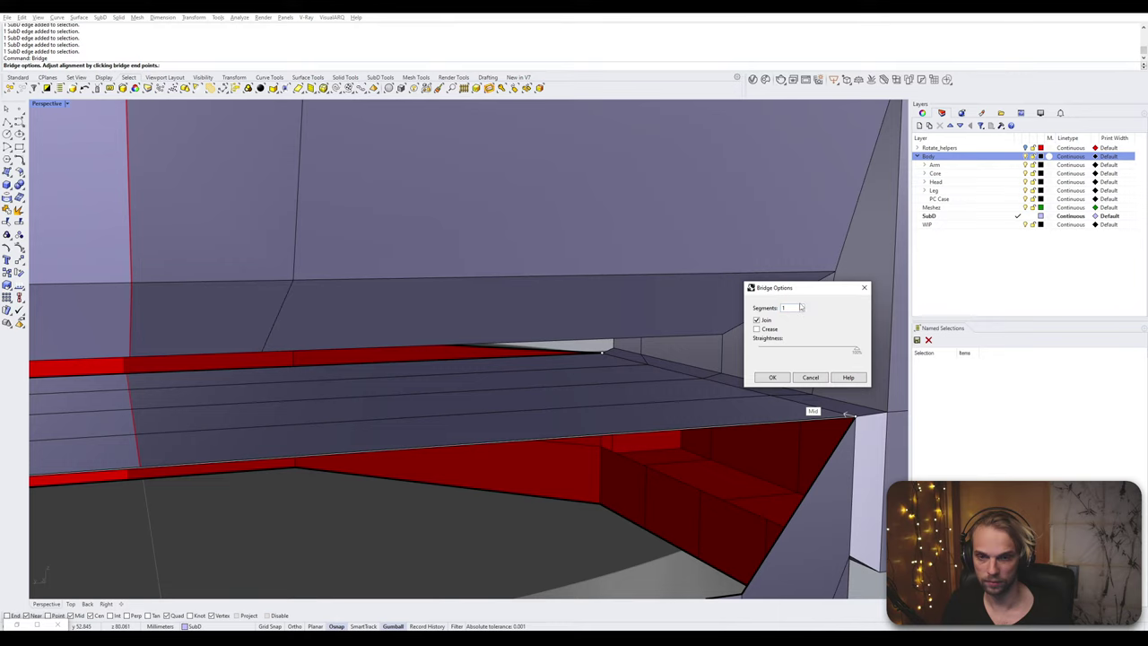
left_click(771, 377)
- Try bridging the open edges across the front opening, then cancel the attempt
right_click_drag(766, 379, 516, 417)
left_click(419, 408, "ctrl+shift")
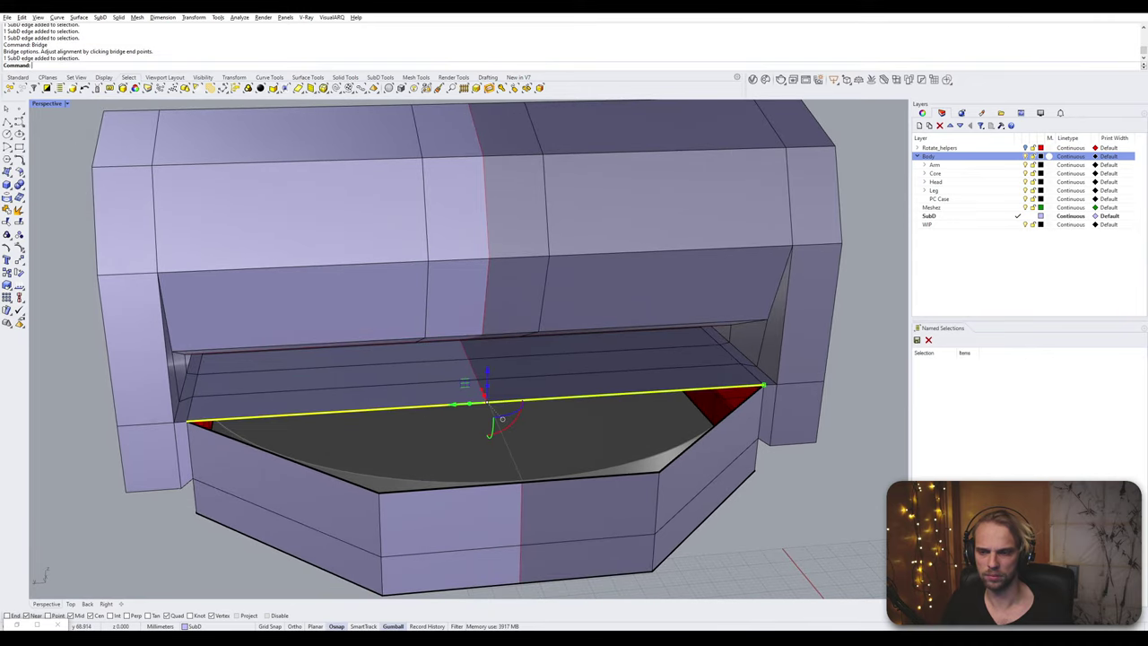
left_click(450, 485, "ctrl+shift")
right_click_drag(451, 485, 566, 437)
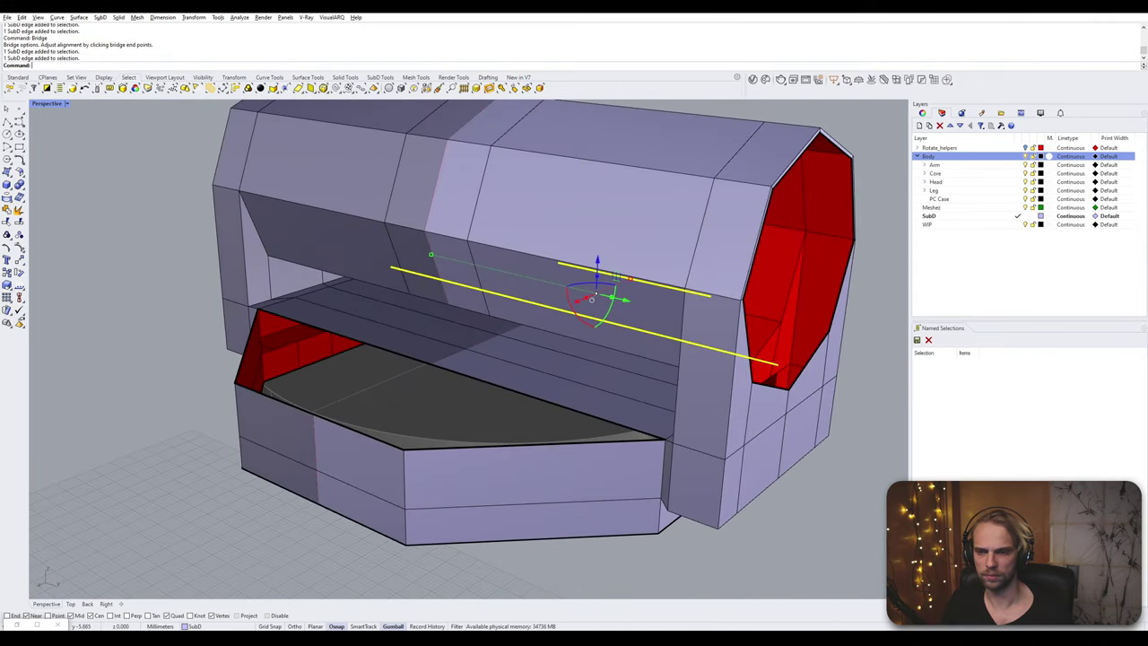
left_click(524, 394, "ctrl+shift")
left_click(370, 437, "ctrl+shift")
right_click(369, 441)
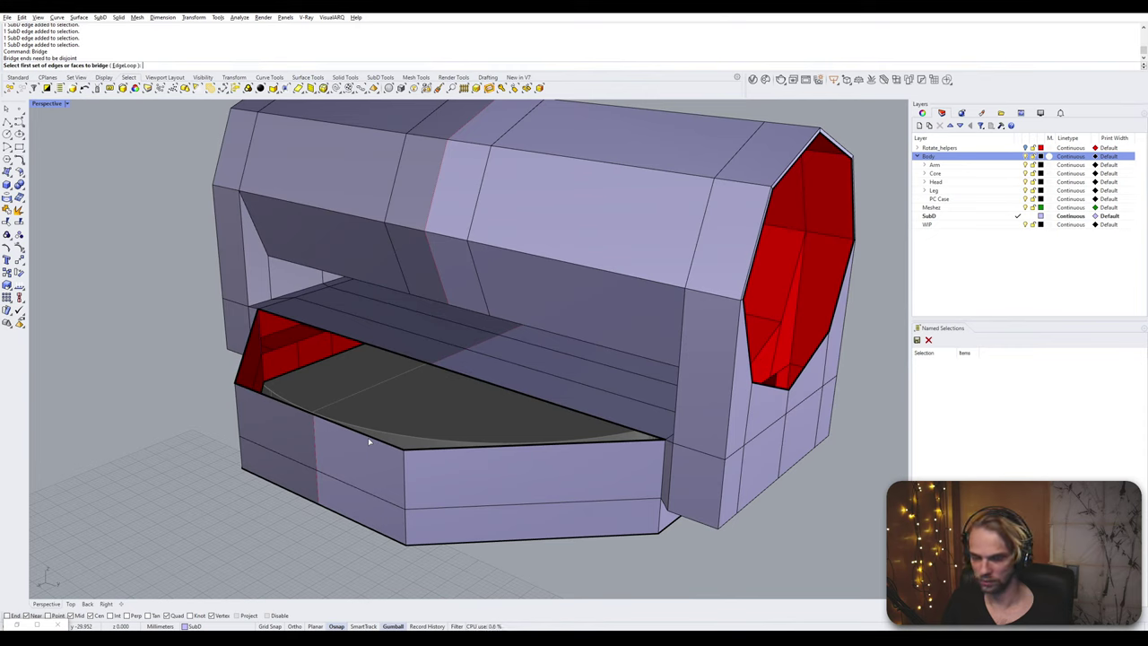
left_click(376, 437)
key("Return")
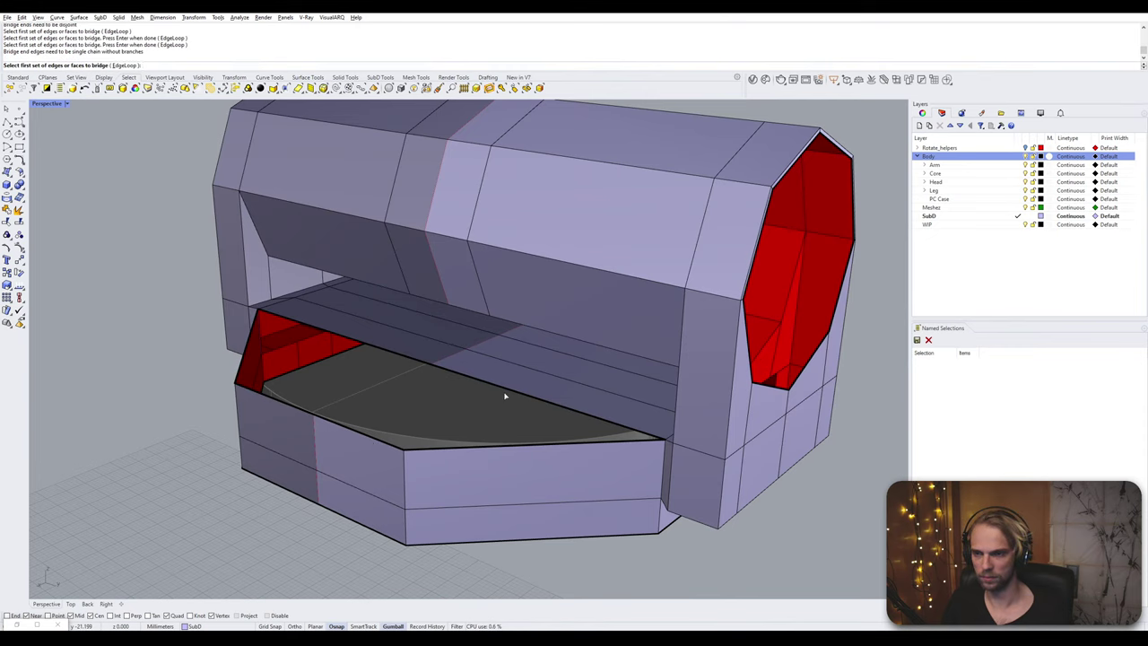
left_click(505, 396)
left_click(390, 446)
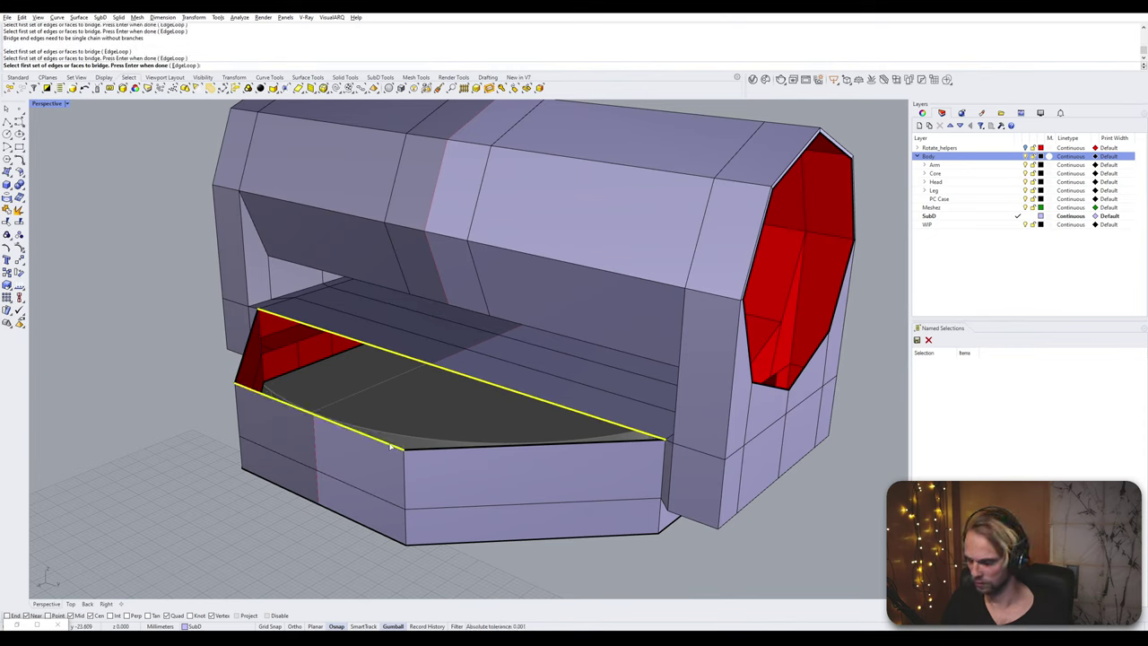
key("Escape")
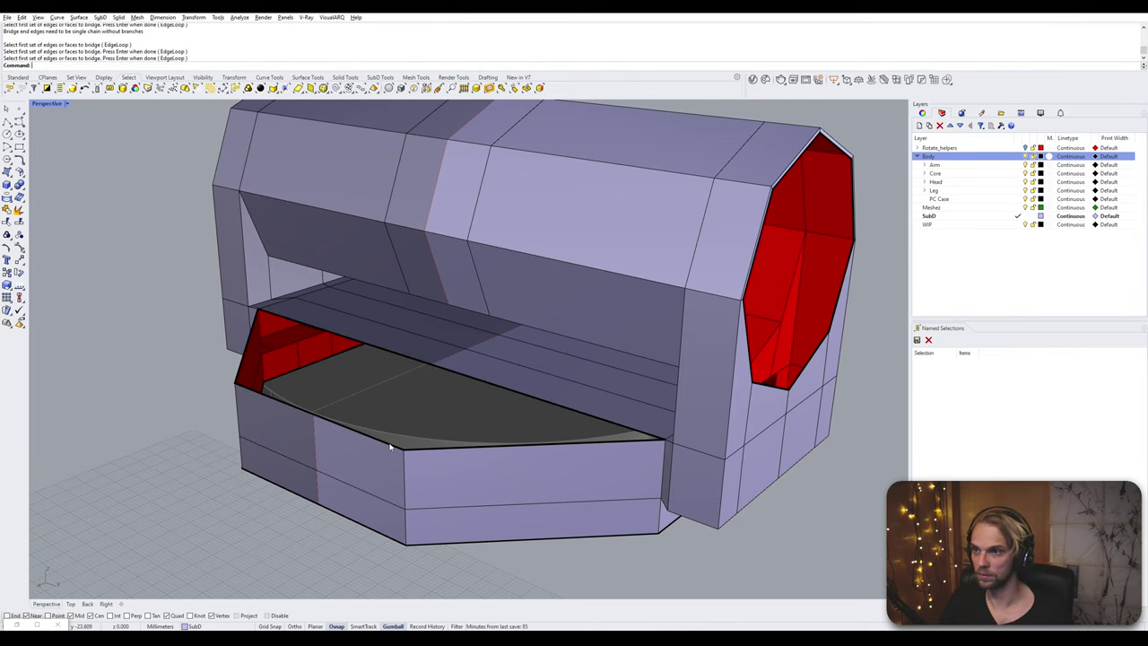
- Bridge the lower-left edge to the long opposite edge of the front gap
left_click(323, 417, "ctrl+shift")
left_click(511, 392, "ctrl+shift")
key("Return")
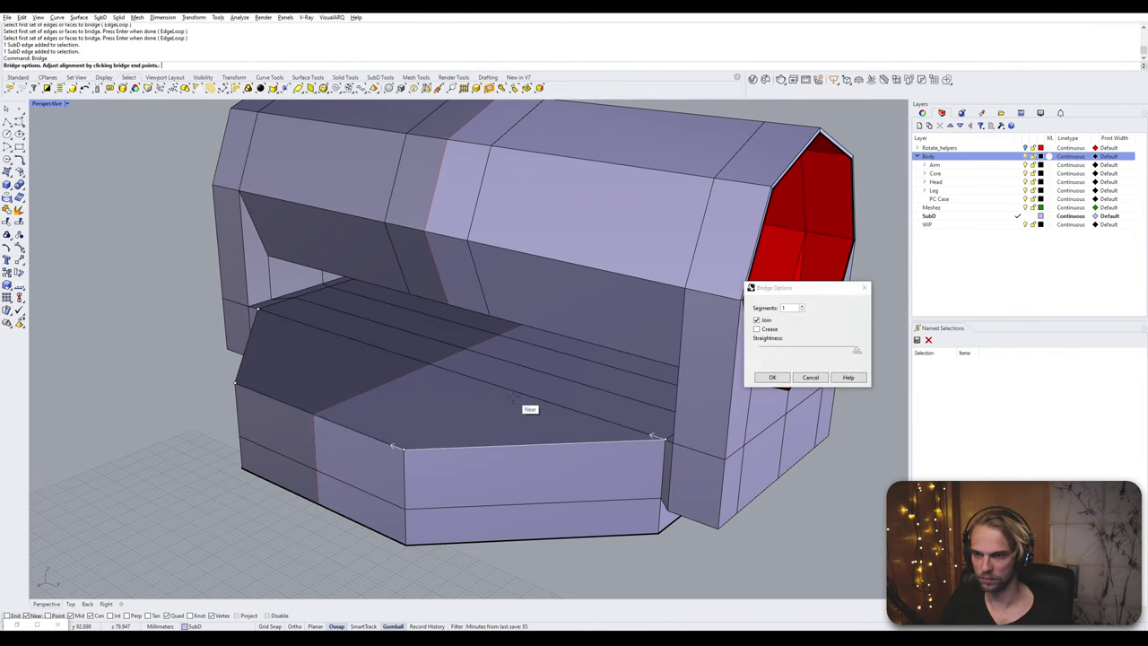
key("Return")
- Bridge the long gap on the model's far side as well
right_click_drag(577, 407, 468, 433)
left_click(480, 438, "ctrl+shift")
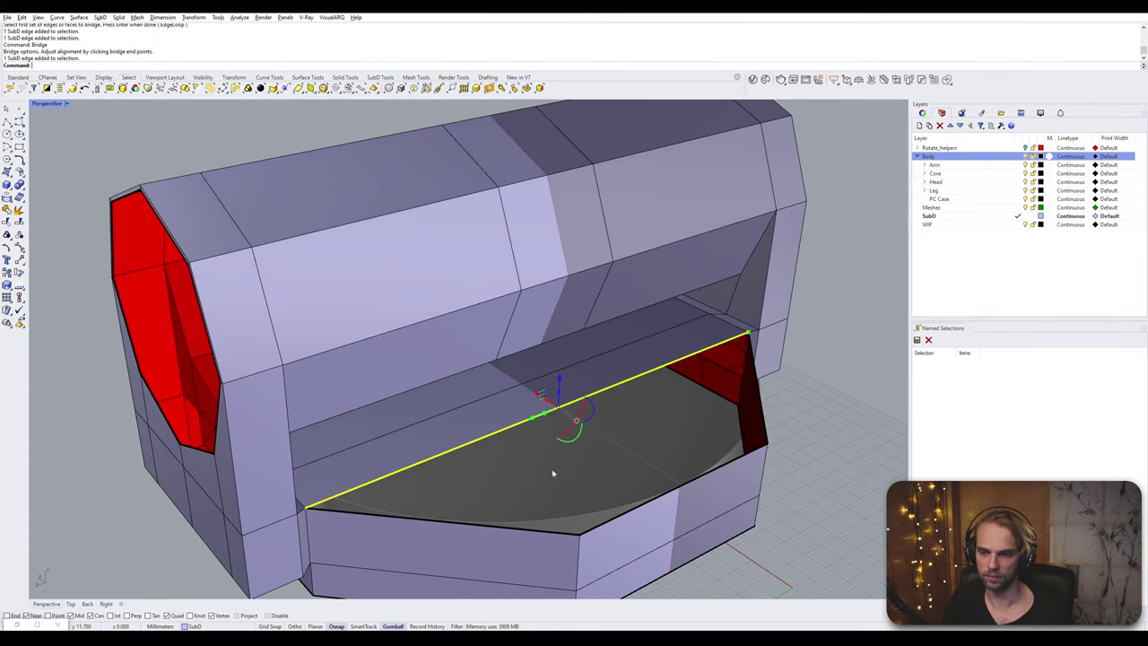
key("Return")
key("Return")
right_click_drag(622, 513, 278, 455)
right_click_drag(438, 401, 342, 527)
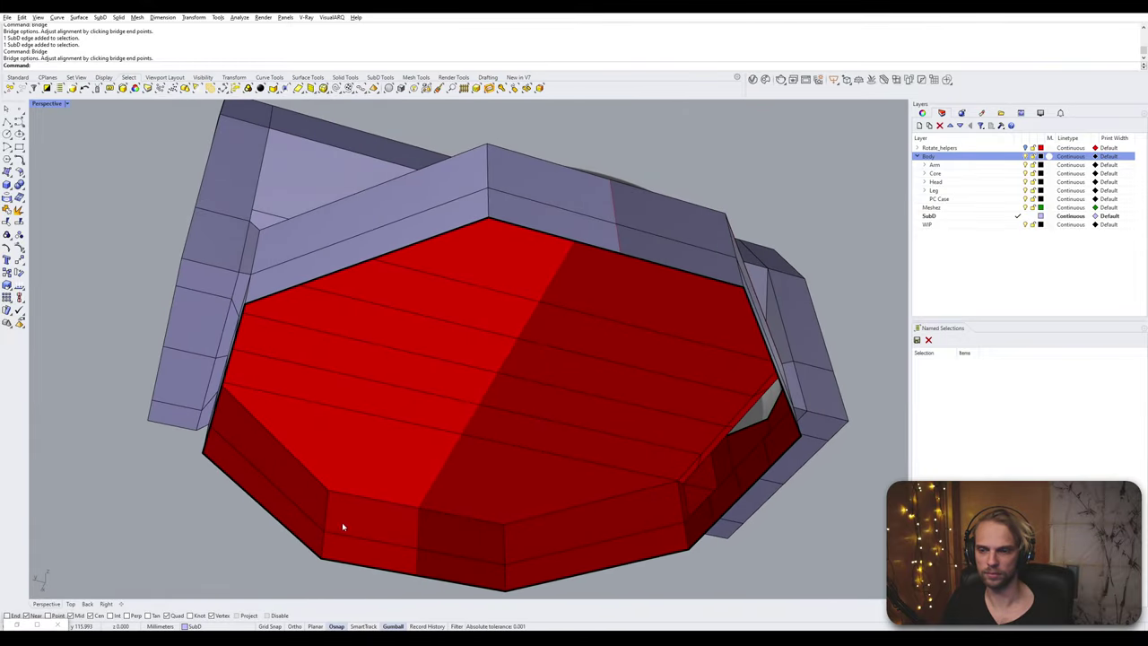
- Pick edges around the foot's open octagonal bottom from underneath
left_click(366, 567)
right_click_drag(503, 354, 330, 388)
key("Escape")
left_click(210, 470)
left_click(244, 491)
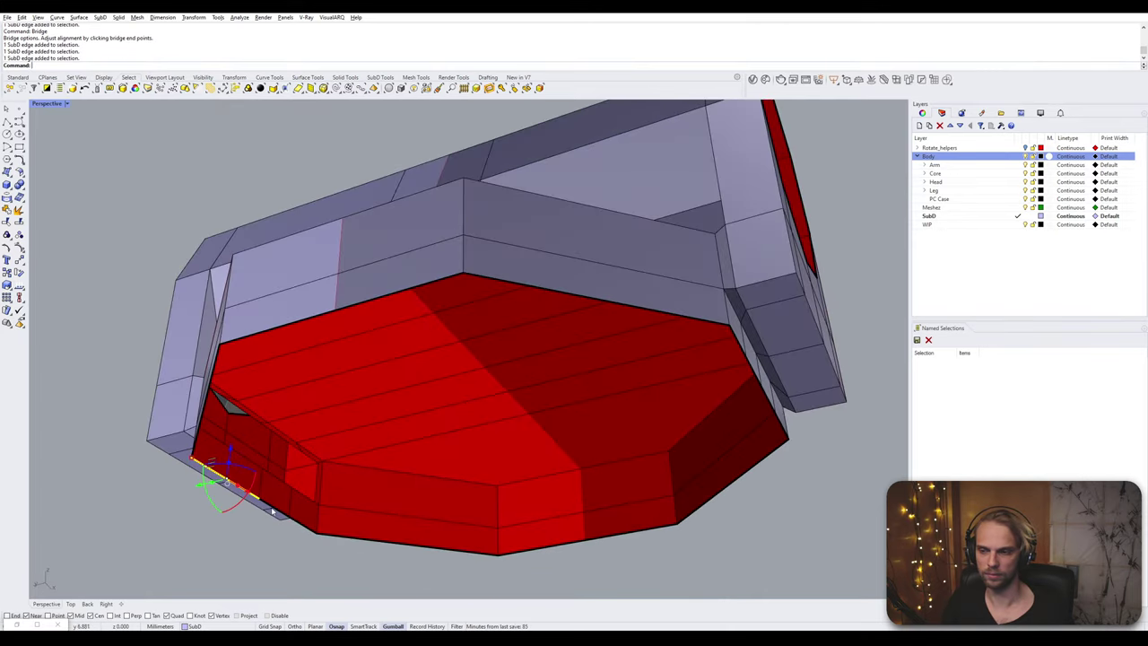
left_click(277, 512)
left_click(285, 524)
right_click_drag(392, 505, 328, 508)
left_click(362, 458)
- Select the bottom octagon loop, excluding its top and bottom edges, and bridge it closed
double_click(366, 323)
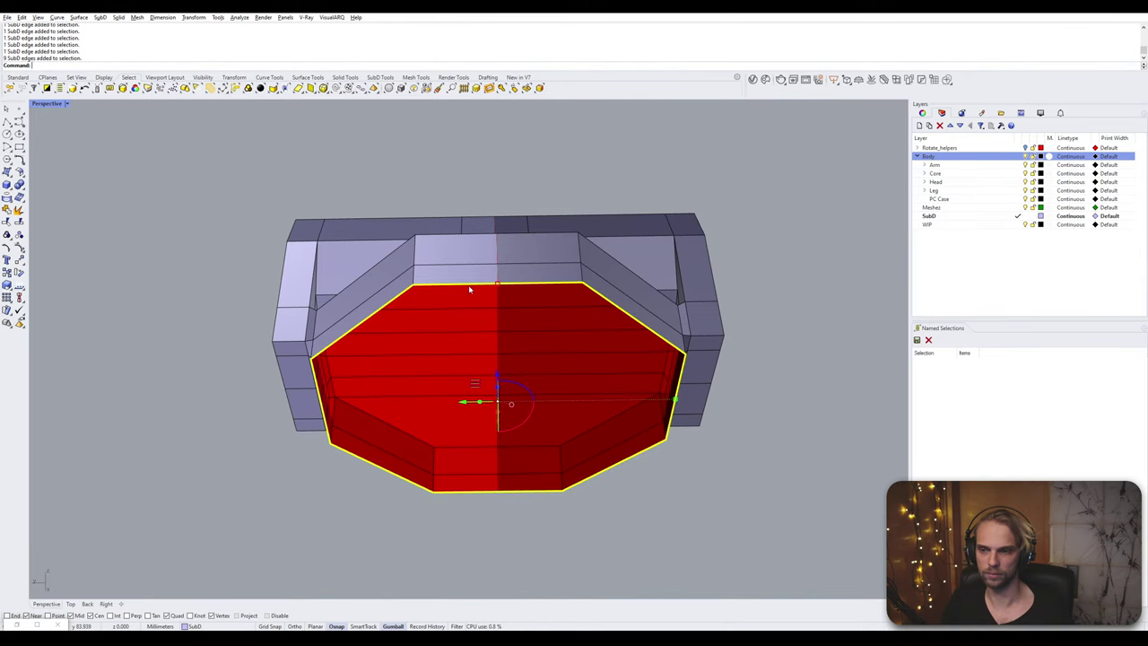
left_click(467, 291, "shift")
left_click(449, 309, "ctrl")
left_click(457, 285, "ctrl")
left_click(475, 492, "ctrl")
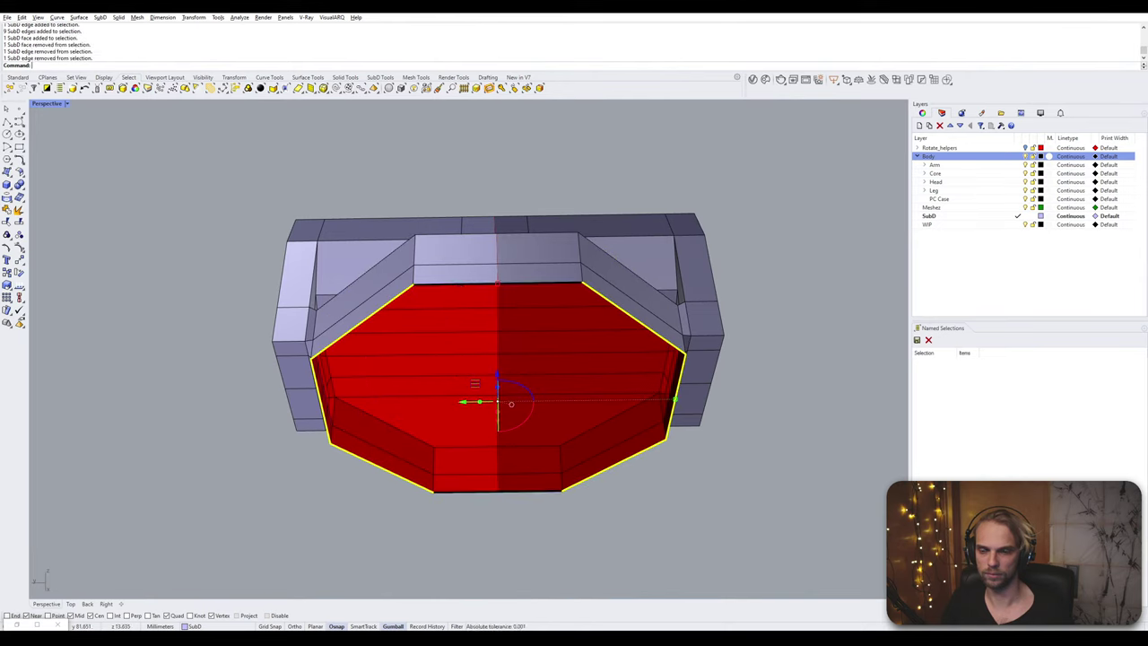
right_click(474, 492)
right_click(473, 492)
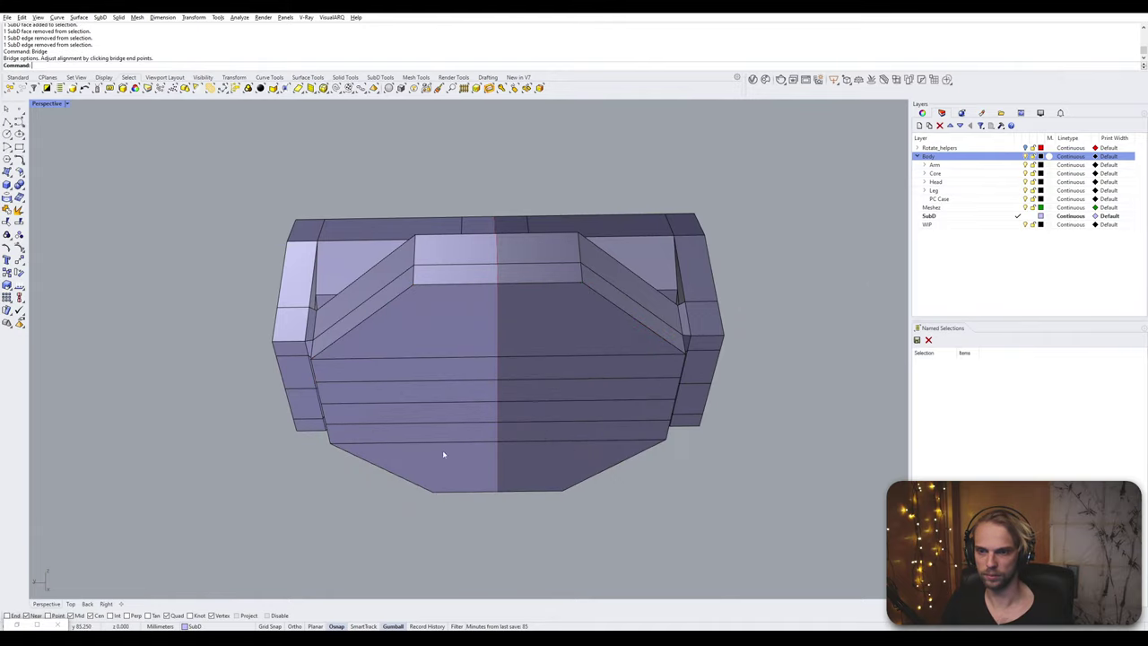
- Check the filled bottom in smooth display, then return to flat display
key("Tab")
mouse_move(442, 449)
right_mouse_down()
mouse_move(415, 534)
mouse_move(178, 553)
mouse_move(171, 598)
mouse_move(179, 420)
mouse_move(213, 390)
mouse_move(267, 377)
right_mouse_up()
key("Tab")
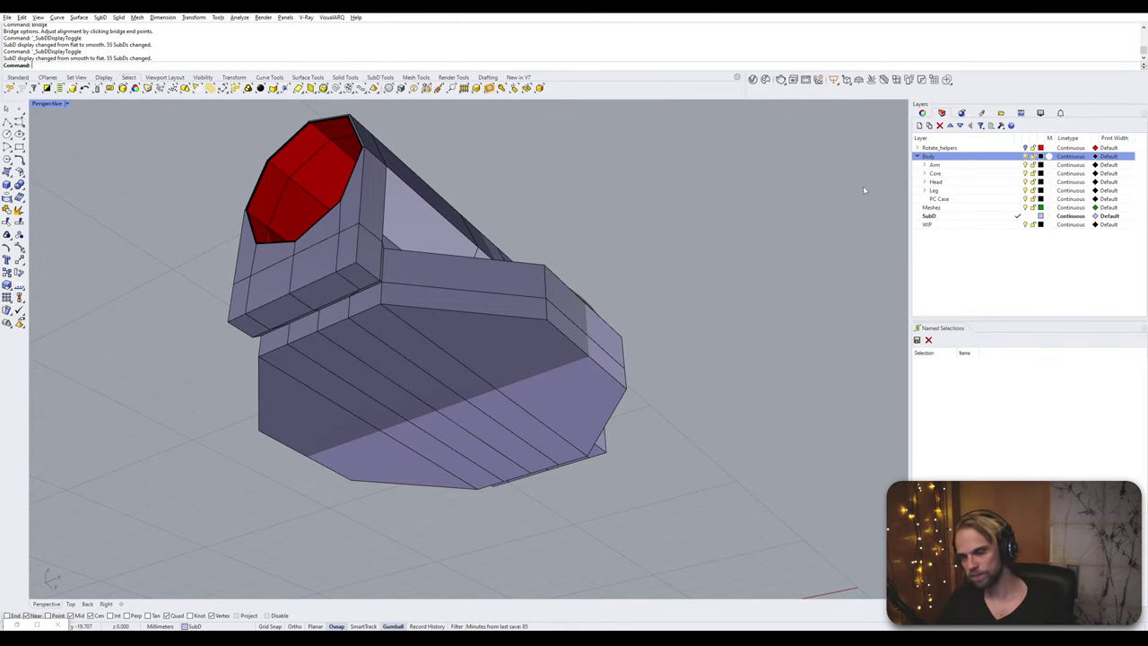
- Cap the first octagonal opening with Fill using the Automatic patch style
right_click_drag(689, 190, 639, 294)
scroll(406, 391, "up", 2)
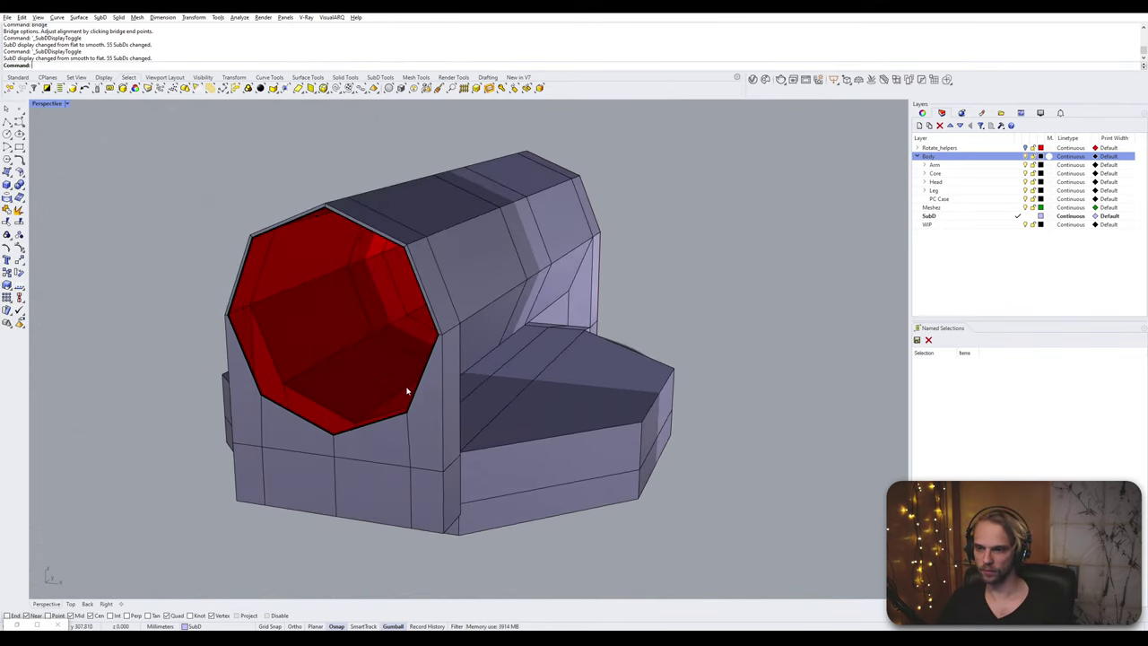
right_click_drag(389, 419, 413, 454)
double_click(430, 479)
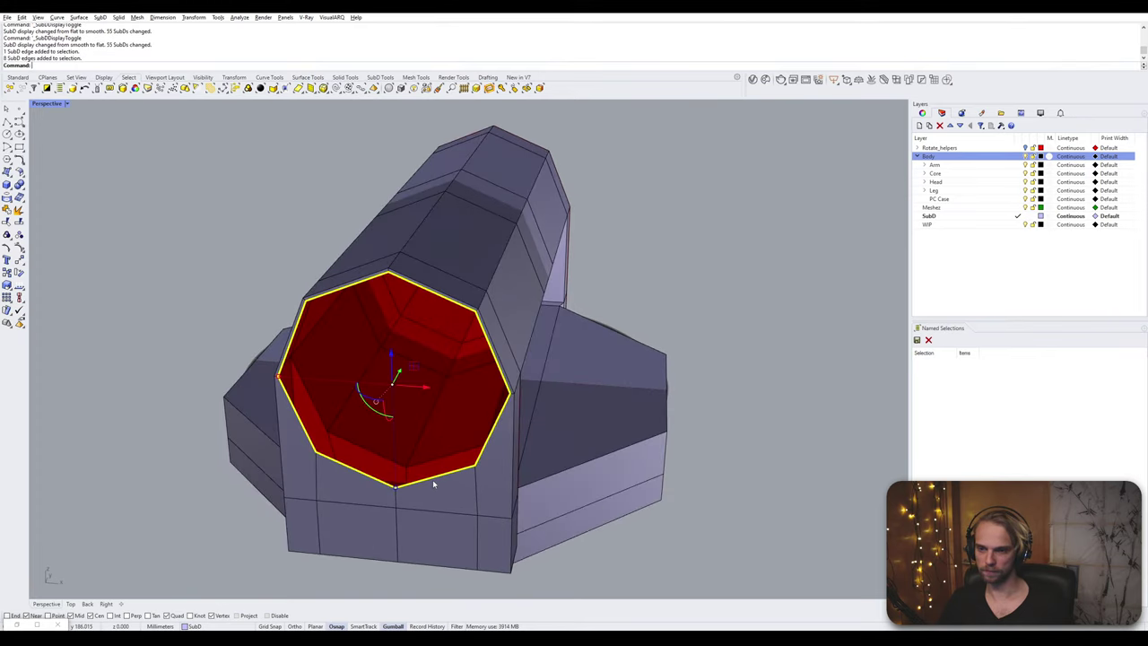
type("Fill")
key("Return")
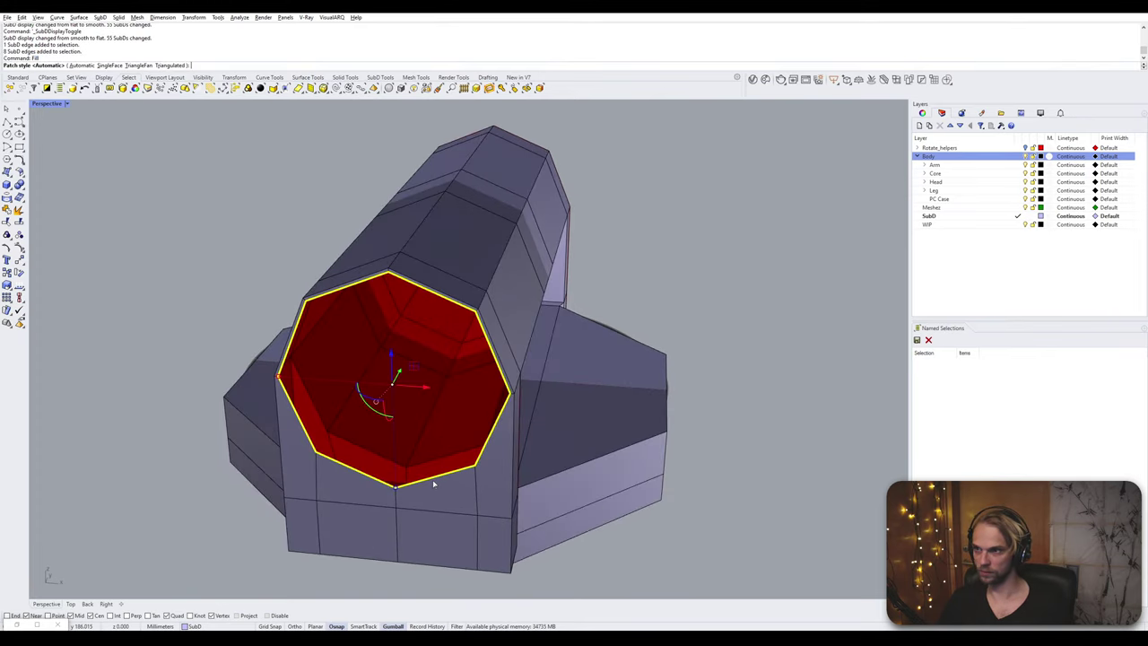
key("Return")
- Cap the opposite octagonal opening the same way
right_click_drag(438, 480, 530, 460)
double_click(580, 423)
key("Return")
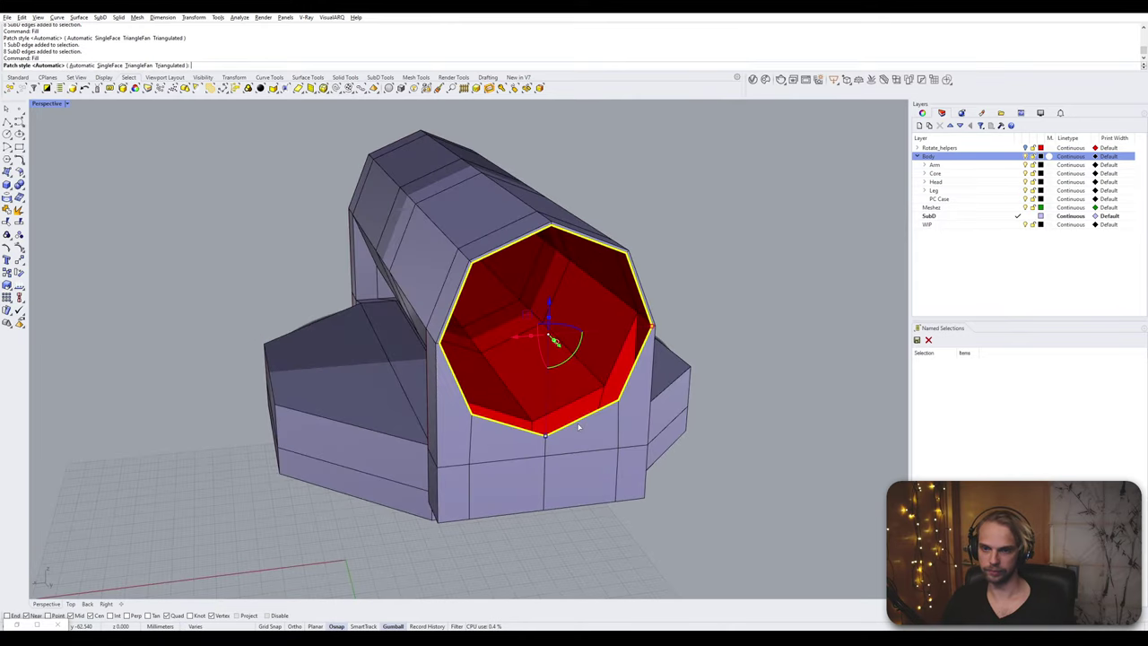
key("Return")
key("Return")
- Inspect the closed body smoothed from front and side, then return to flat display
key("Tab")
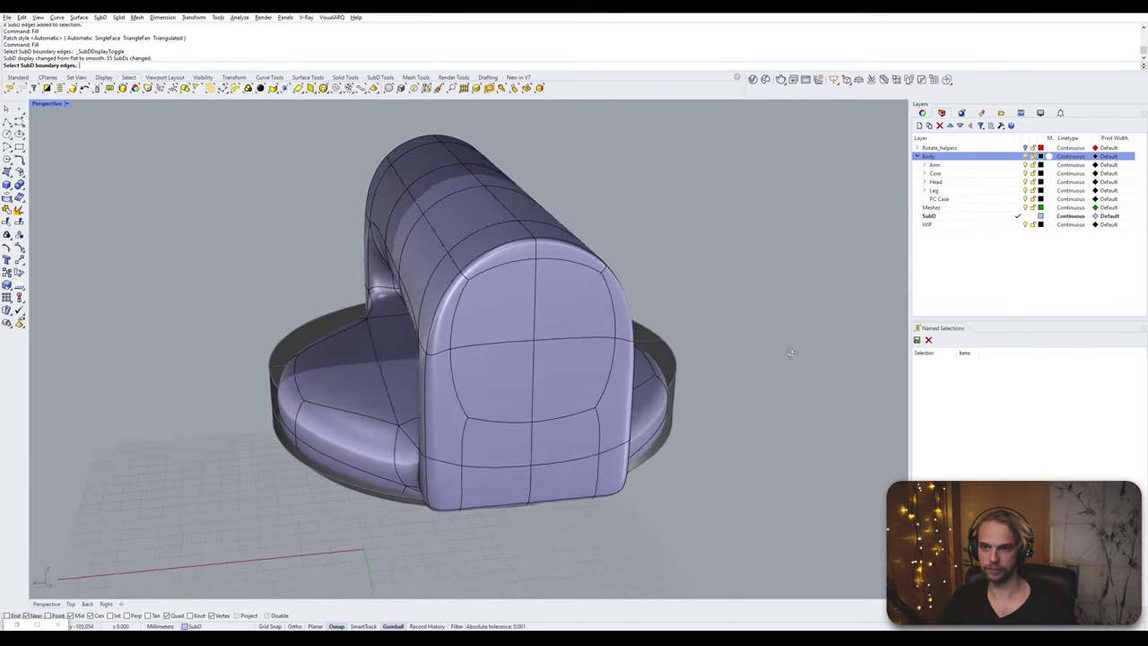
right_click_drag(790, 353, 642, 342)
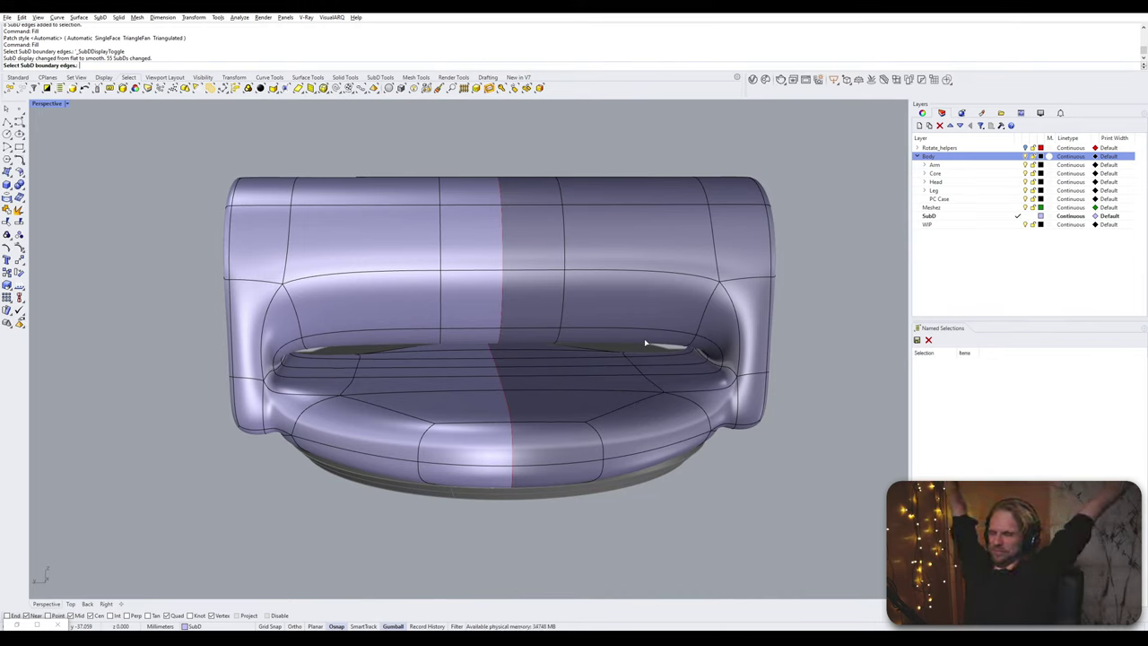
right_click_drag(662, 284, 646, 273)
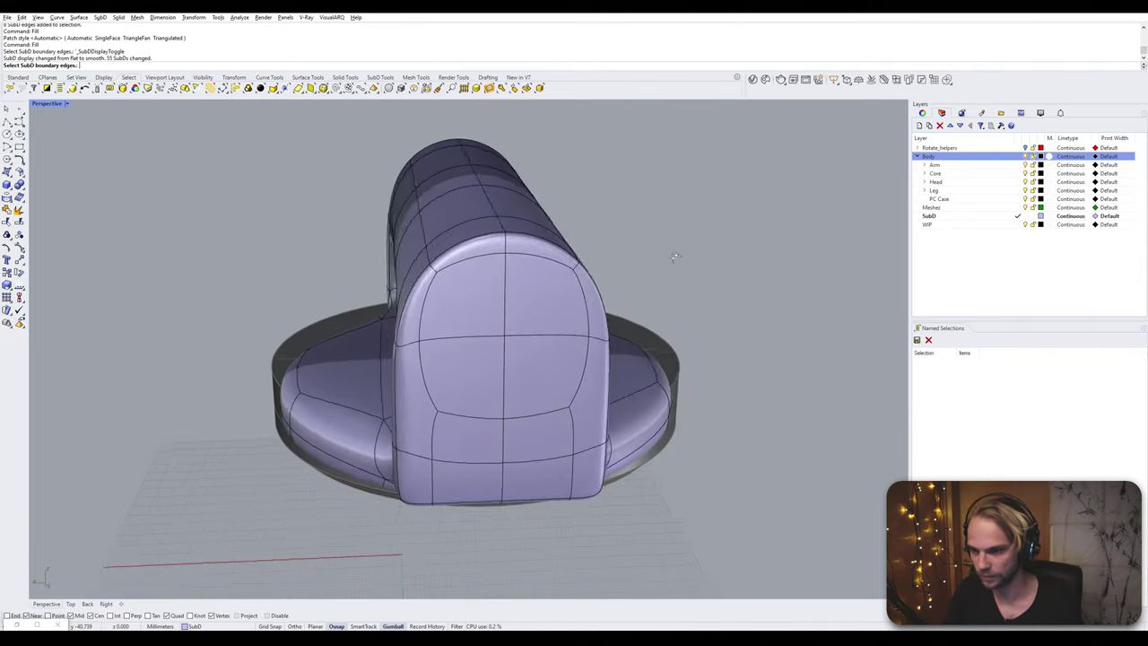
key("Tab")
scroll(531, 377, "up", 3)
right_click_drag(620, 362, 594, 405)
scroll(519, 395, "up", 4)
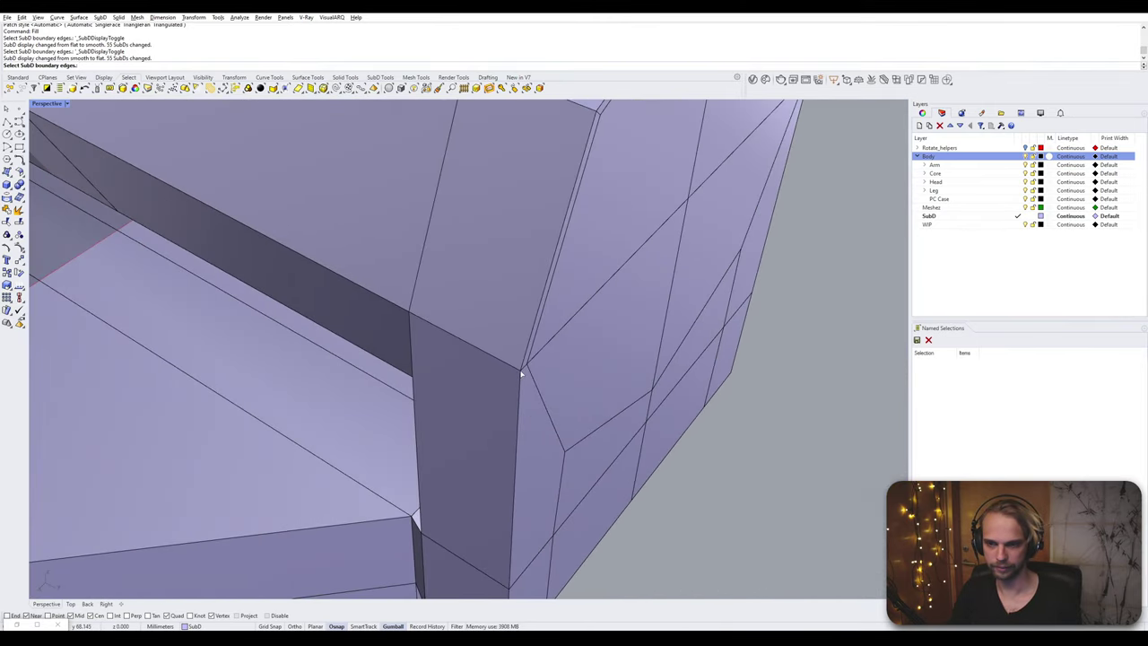
- Select the first side's vertical corner edges and shift them with the gumball
key("Escape")
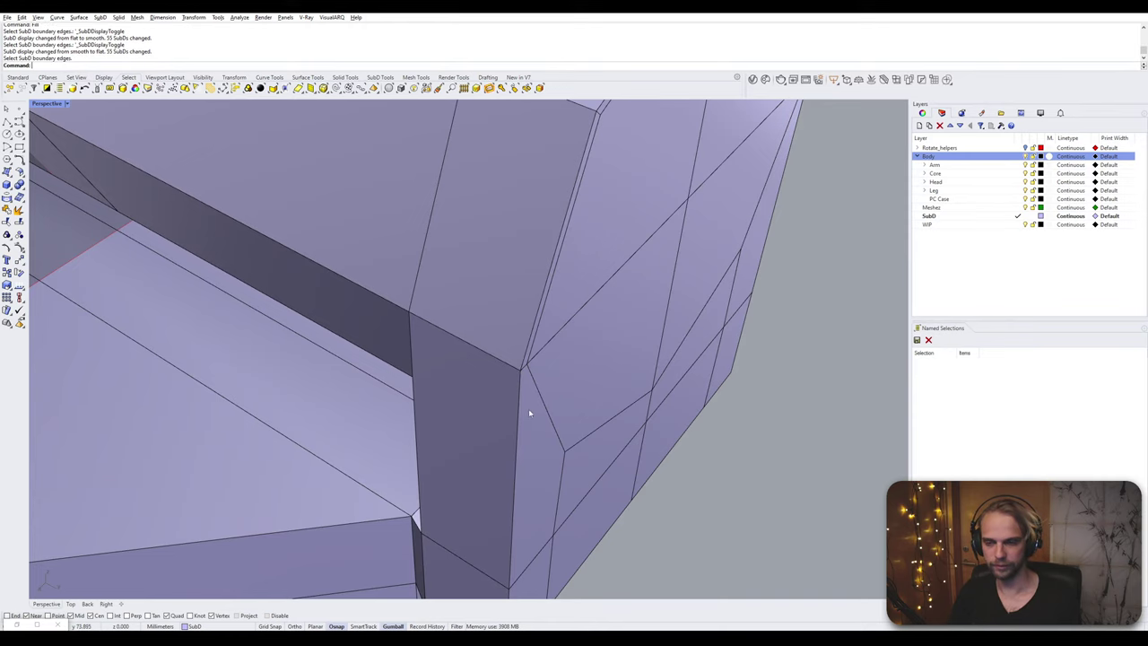
right_click_drag(530, 415, 732, 350)
left_click(617, 367, "ctrl+shift")
left_click(613, 423, "ctrl+shift")
left_click(732, 350, "ctrl+shift")
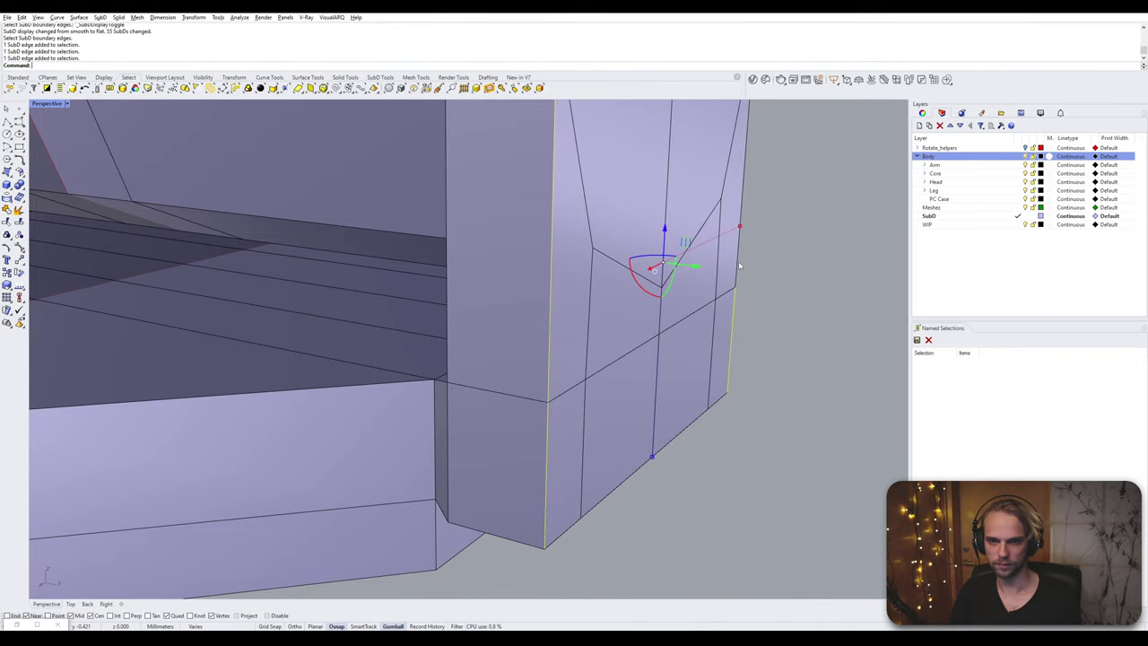
left_click(739, 263, "ctrl+shift")
scroll(739, 264, "down", 5)
right_click_drag(732, 271, 495, 403)
left_click_drag(328, 421, 337, 414)
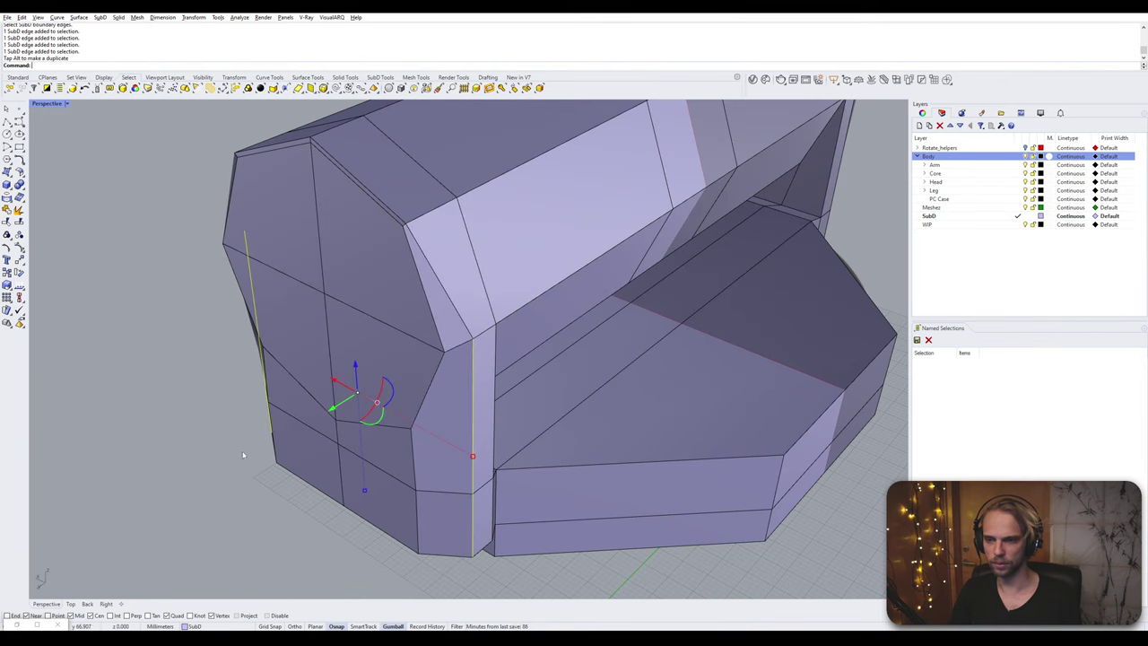
right_click_drag(337, 414, 722, 481)
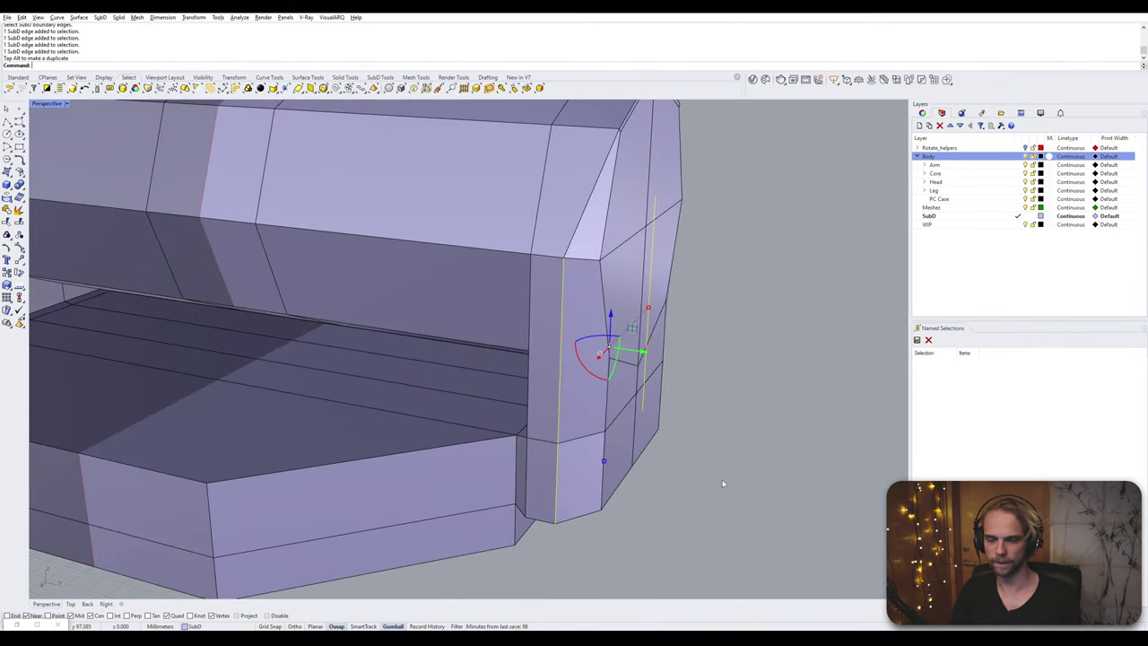
- Select the other side's vertical corner edges and shift them to reshape that corner
key("Escape")
left_click(604, 303)
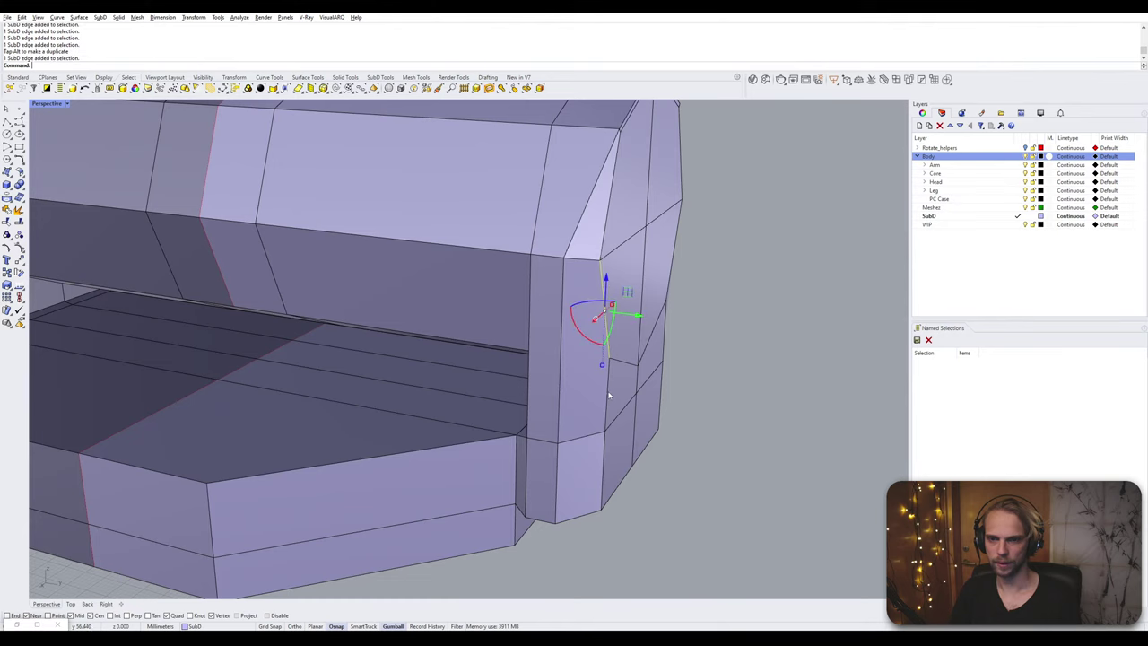
left_click(601, 403, "shift")
right_click_drag(606, 466, 372, 434)
left_click(545, 320, "shift")
left_click(523, 466, "shift")
left_click_drag(320, 414, 332, 406)
left_click(227, 509)
- Compare the reshaped corners in smooth and flat display
key("Tab")
right_click_drag(225, 508, 169, 459)
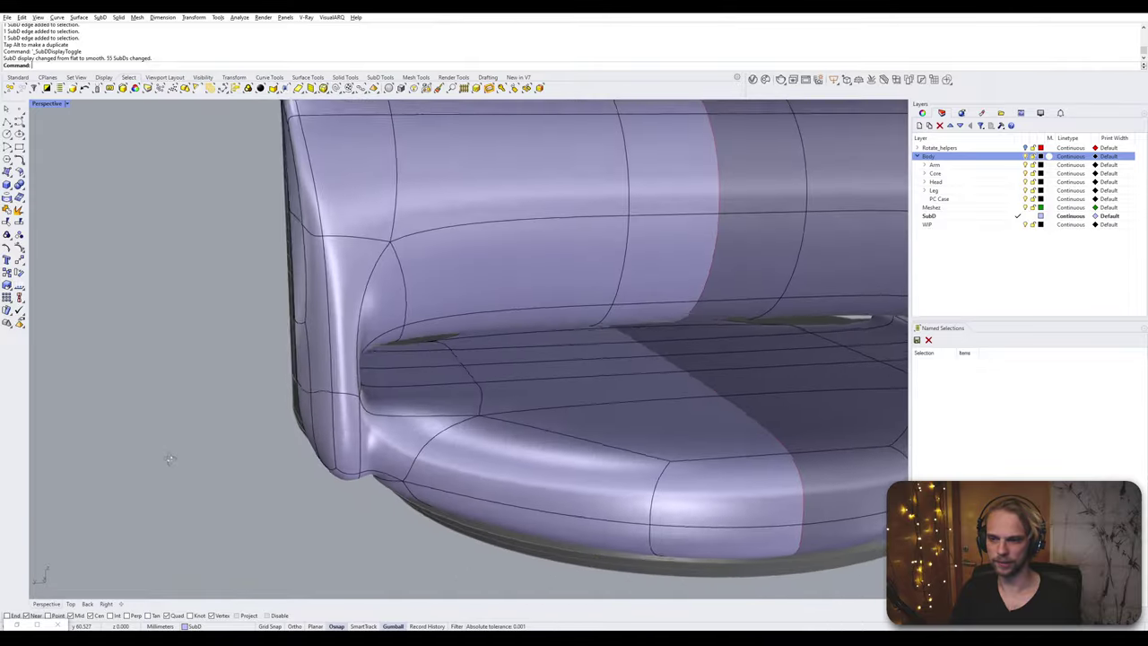
scroll(359, 430, "down", 4)
key("Tab")
mouse_move(422, 422)
right_mouse_down()
mouse_move(385, 371)
mouse_move(397, 341)
mouse_move(385, 356)
mouse_move(512, 333)
mouse_move(256, 320)
mouse_move(283, 303)
mouse_move(435, 394)
mouse_move(454, 333)
mouse_move(469, 331)
mouse_move(476, 356)
mouse_move(507, 351)
mouse_move(453, 376)
mouse_move(438, 361)
right_mouse_up()
key("Tab")
key("Tab")
key("Tab")
key("Tab")
left_click(495, 356, "ctrl+shift")
key("Escape")
scroll(438, 380, "down", 4)
mouse_move(501, 388)
right_mouse_down()
mouse_move(472, 403)
mouse_move(499, 388)
mouse_move(512, 341)
mouse_move(543, 350)
mouse_move(476, 418)
mouse_move(362, 464)
mouse_move(517, 395)
right_mouse_up()
key("Tab")
key("Tab")
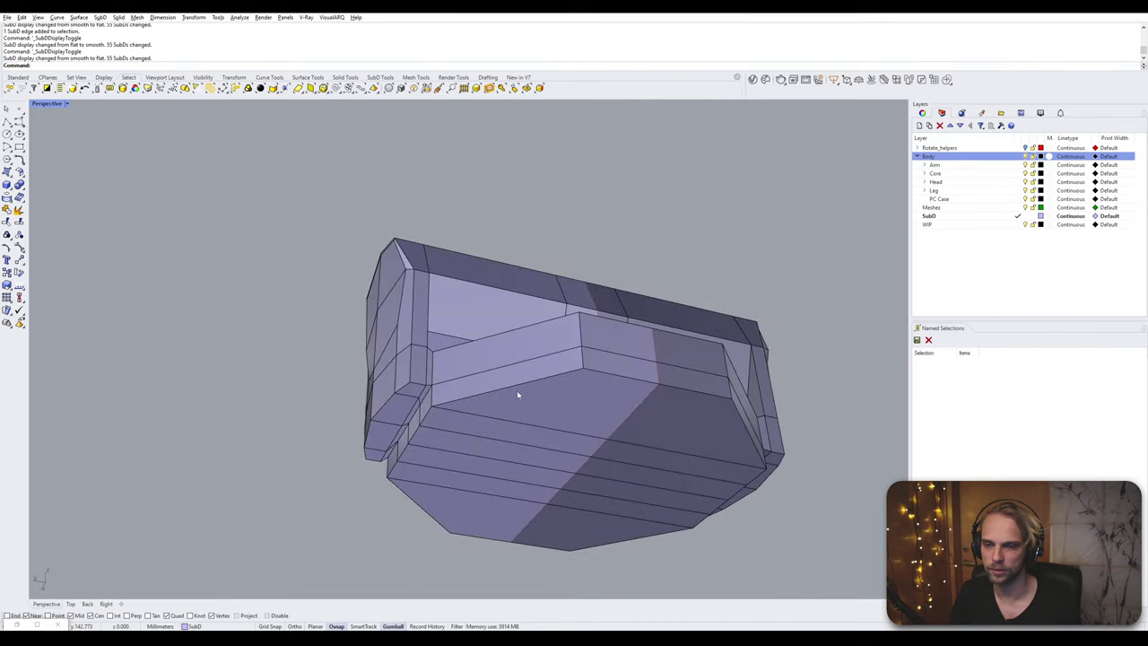
- Try selecting the body's lower front and left edge loops, then clear the selection
double_click(525, 385, "ctrl+shift")
left_click(667, 385, "ctrl+shift")
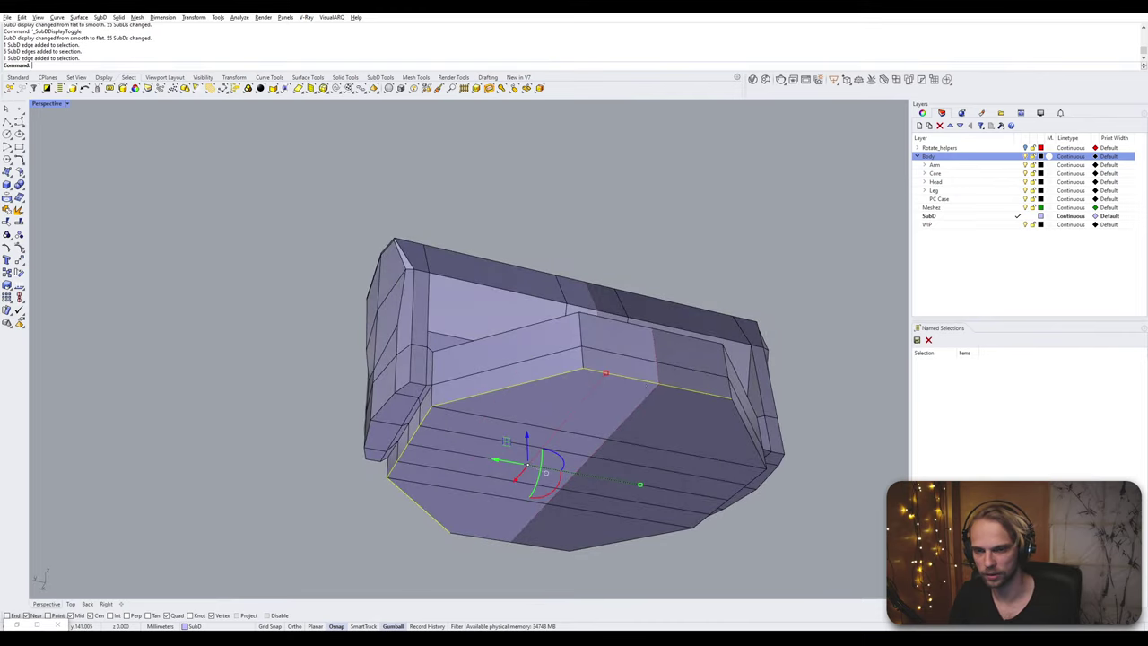
key("Escape")
right_click_drag(627, 385, 534, 425)
left_click(640, 406, "ctrl+shift")
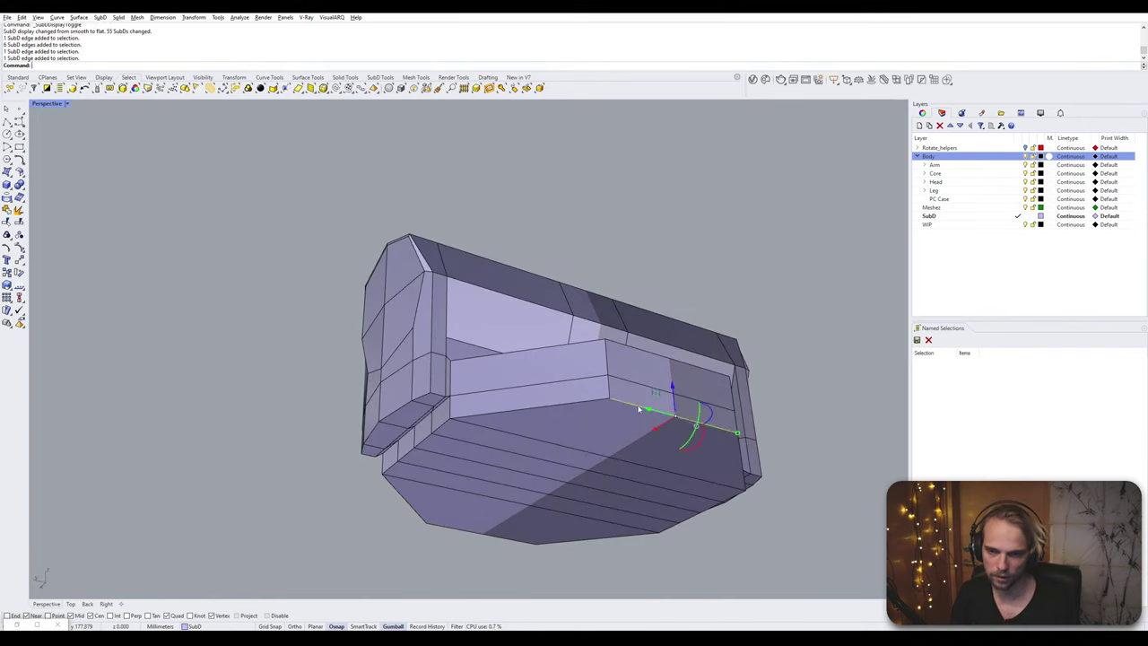
left_click(563, 406, "ctrl+shift")
left_click(523, 411, "ctrl+shift")
left_click(485, 416, "shift")
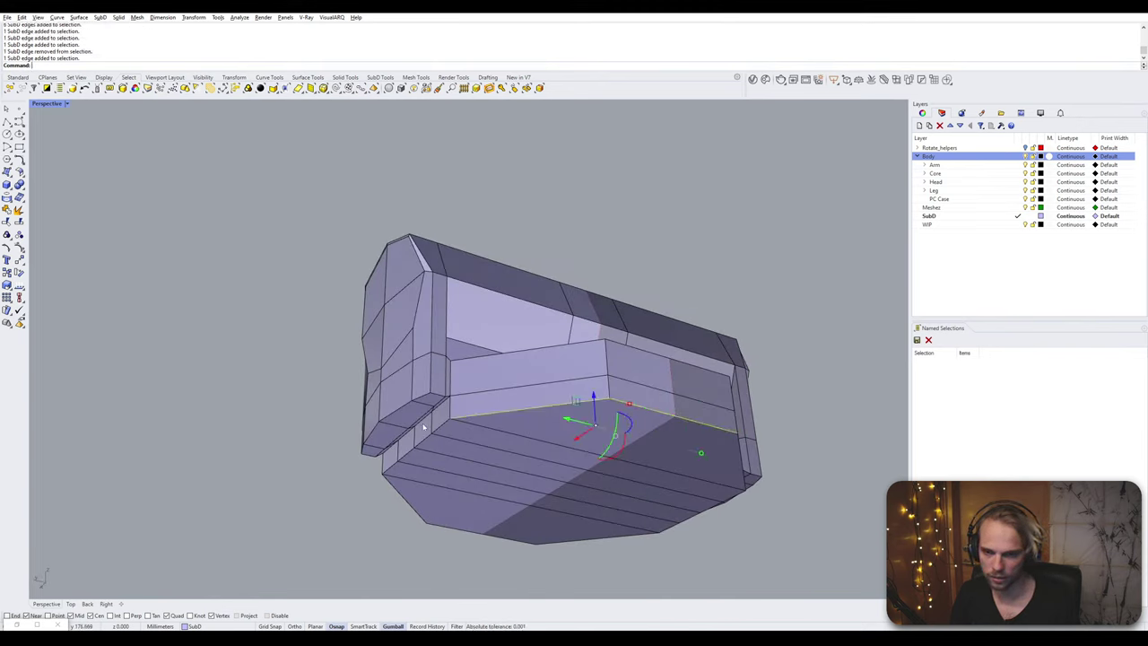
double_click(431, 437, "shift")
right_click_drag(413, 459, 387, 442)
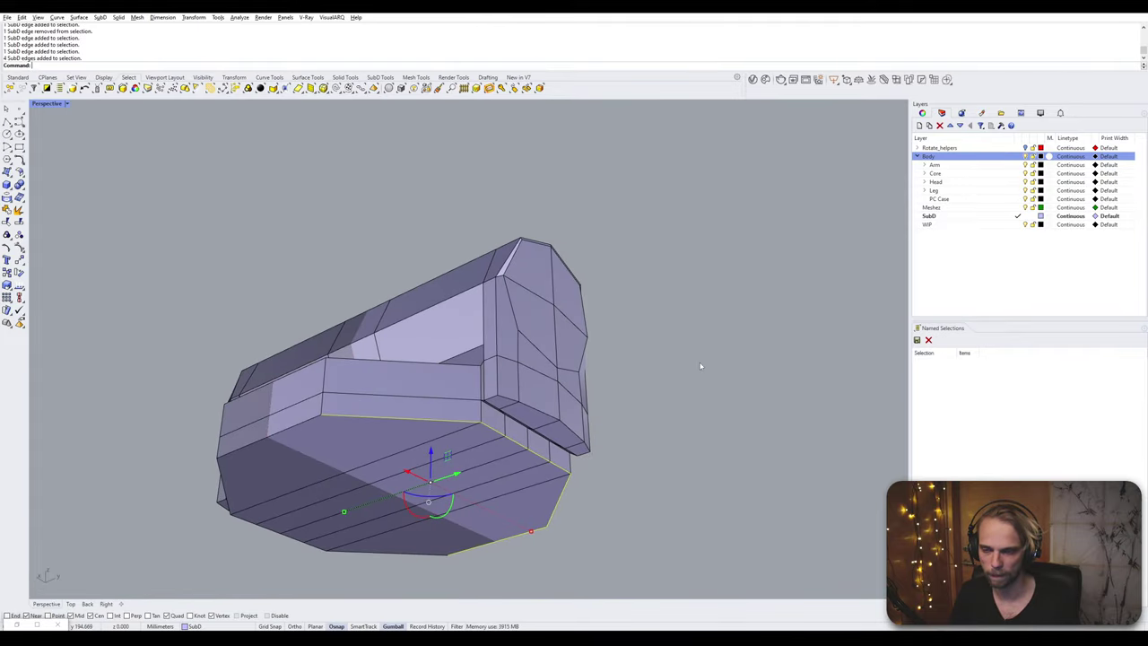
key("Escape")
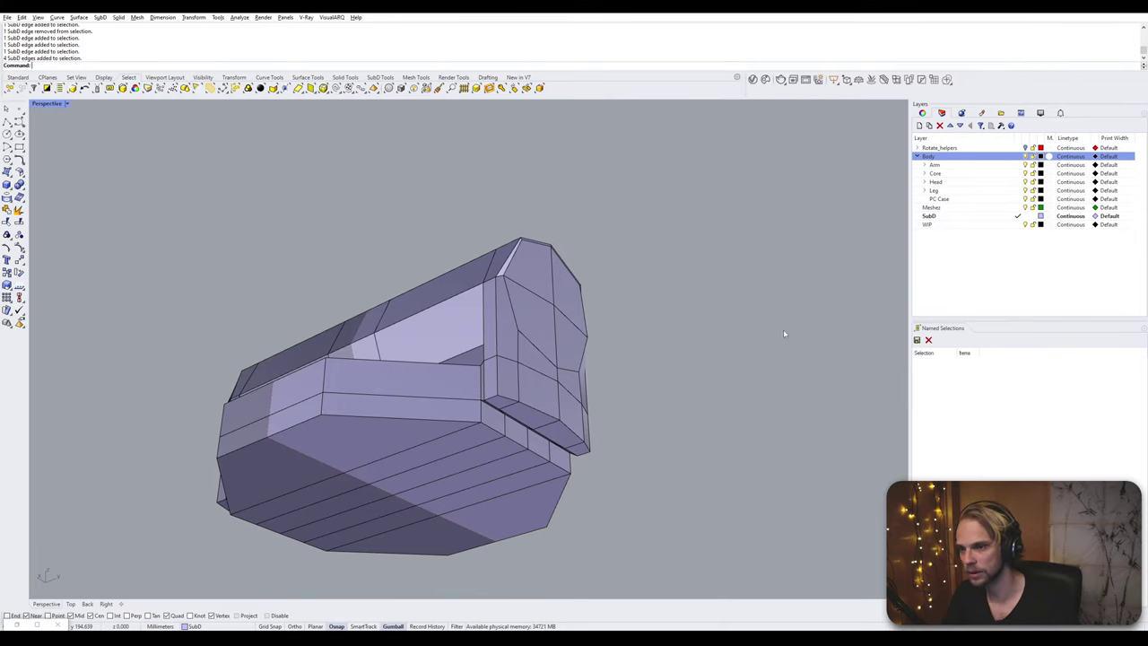
- Start Reflect on the SubD body and cancel it
left_click(533, 375)
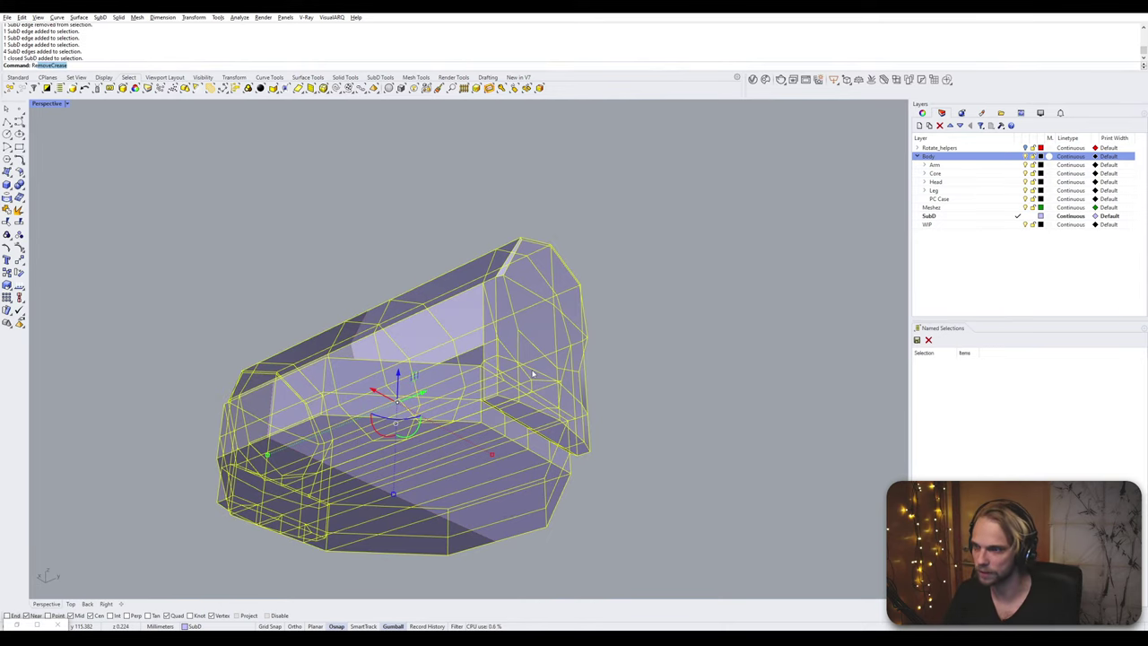
type("flect")
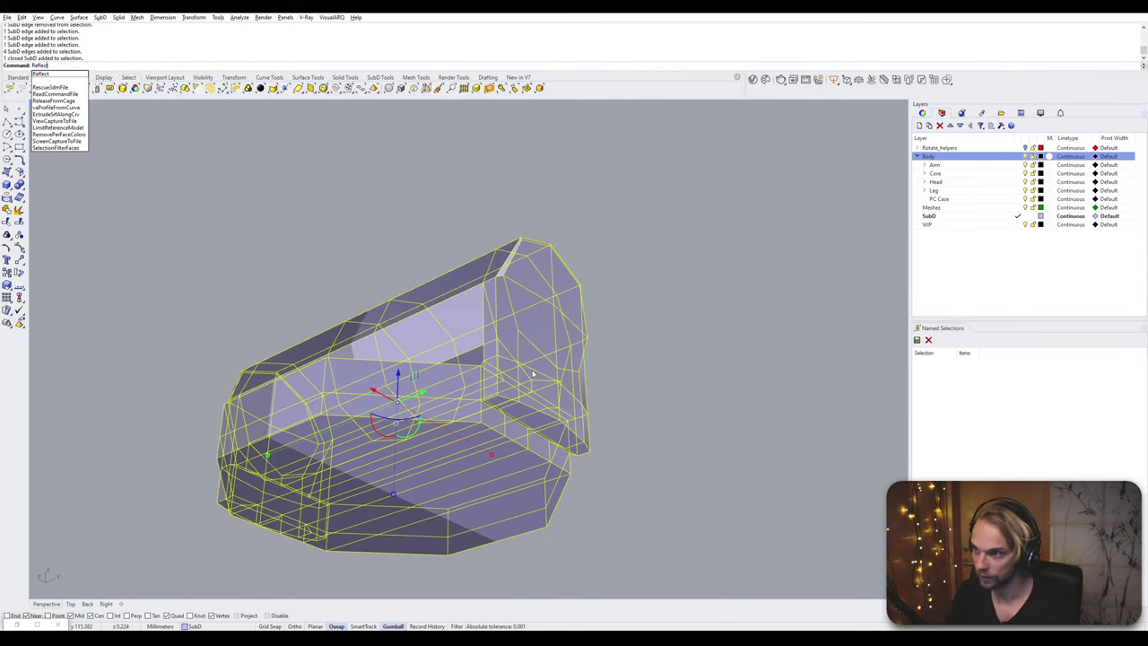
key("Return")
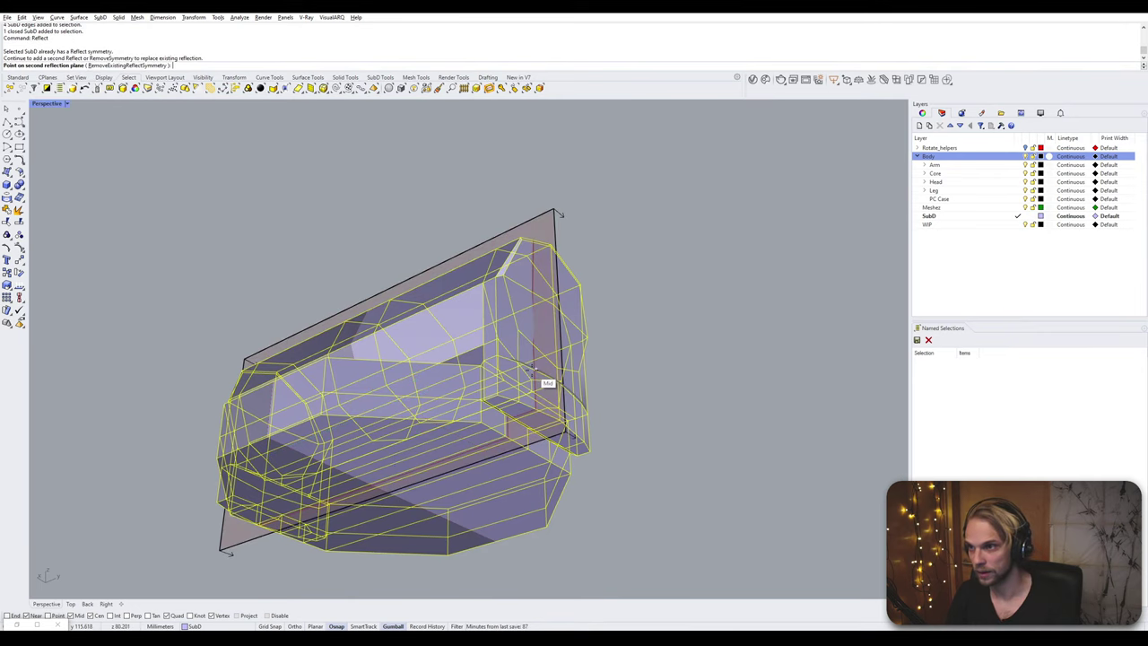
type("r")
key("Return")
key("Escape")
key("Escape")
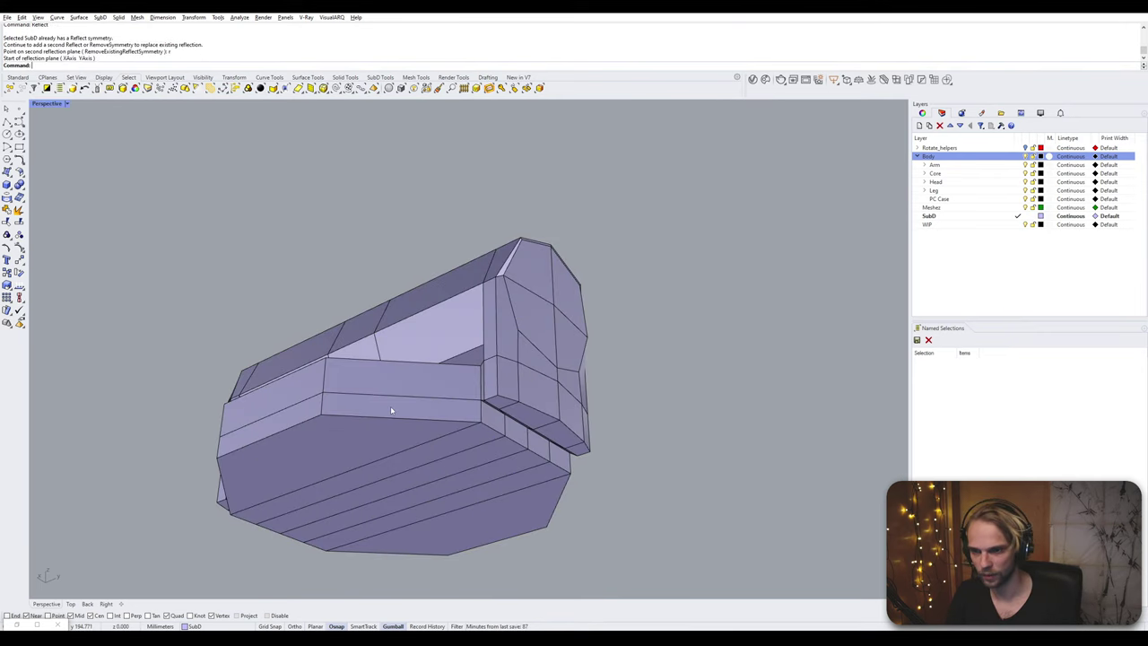
- Select the edge loops running around the base's underside
mouse_move(391, 409)
right_mouse_down()
mouse_move(386, 373)
mouse_move(407, 376)
right_mouse_up()
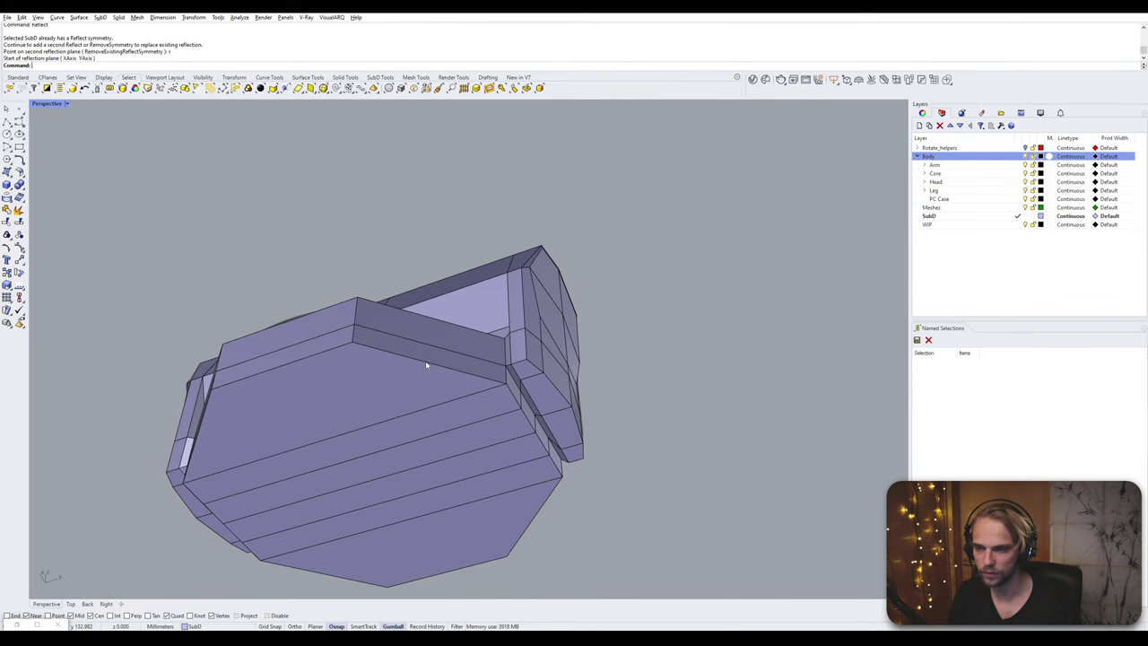
double_click(425, 361)
left_click(331, 350, "shift")
right_click_drag(247, 381, 345, 430)
double_click(382, 362, "shift")
right_click_drag(236, 432, 334, 446)
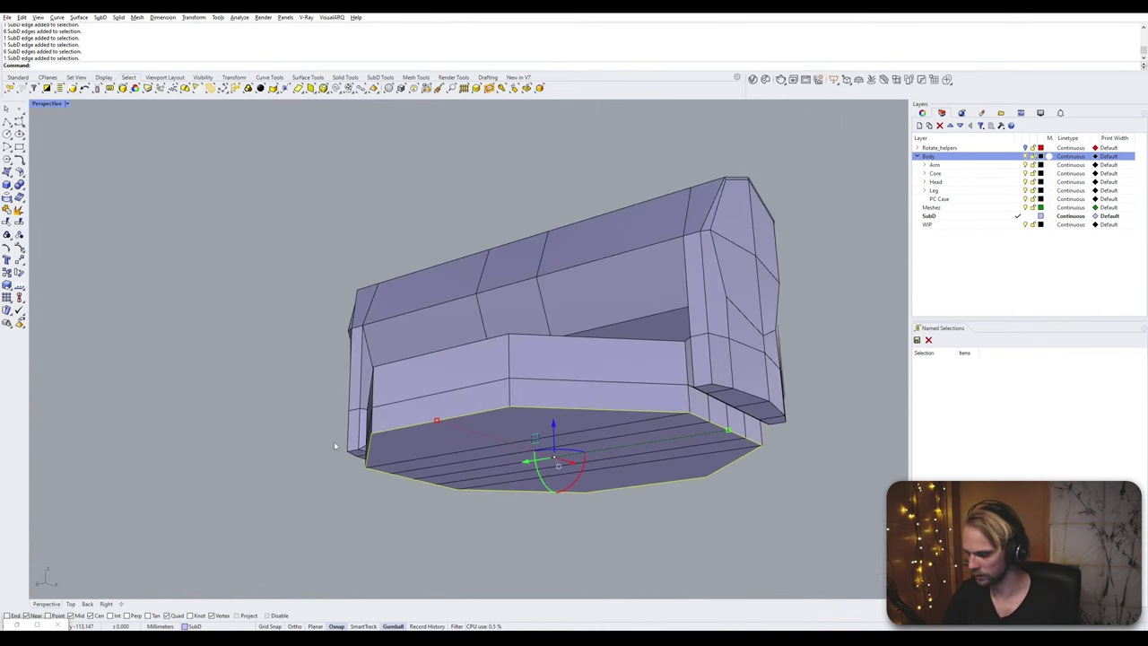
- Bevel the selected base edges and check the result smoothed
type("bevel")
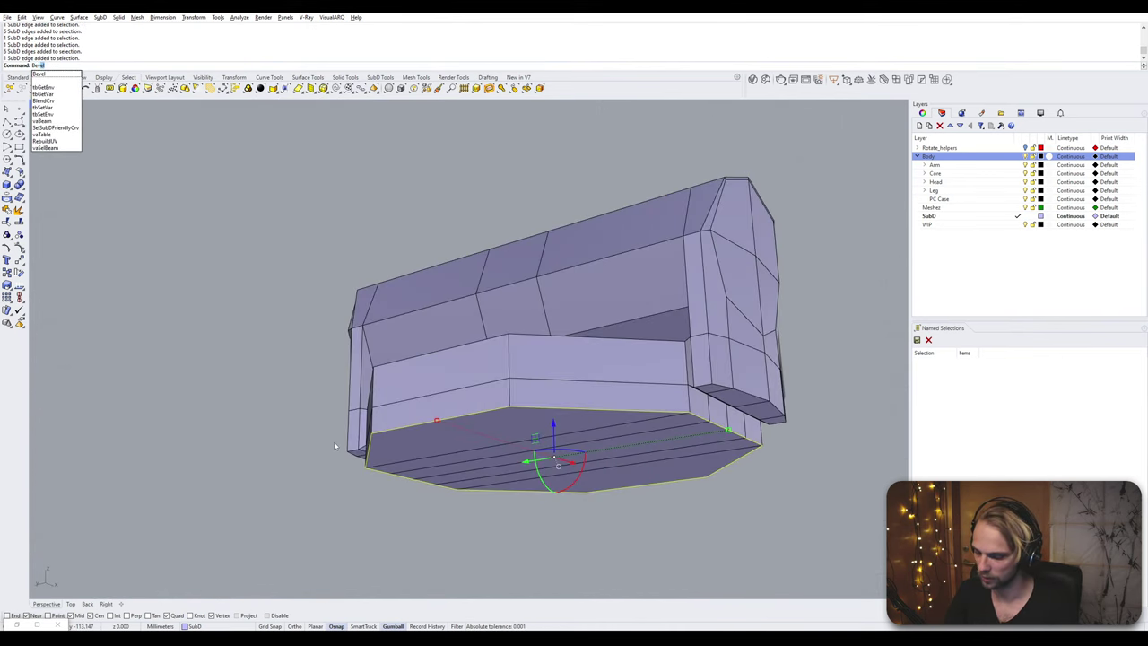
key("Return")
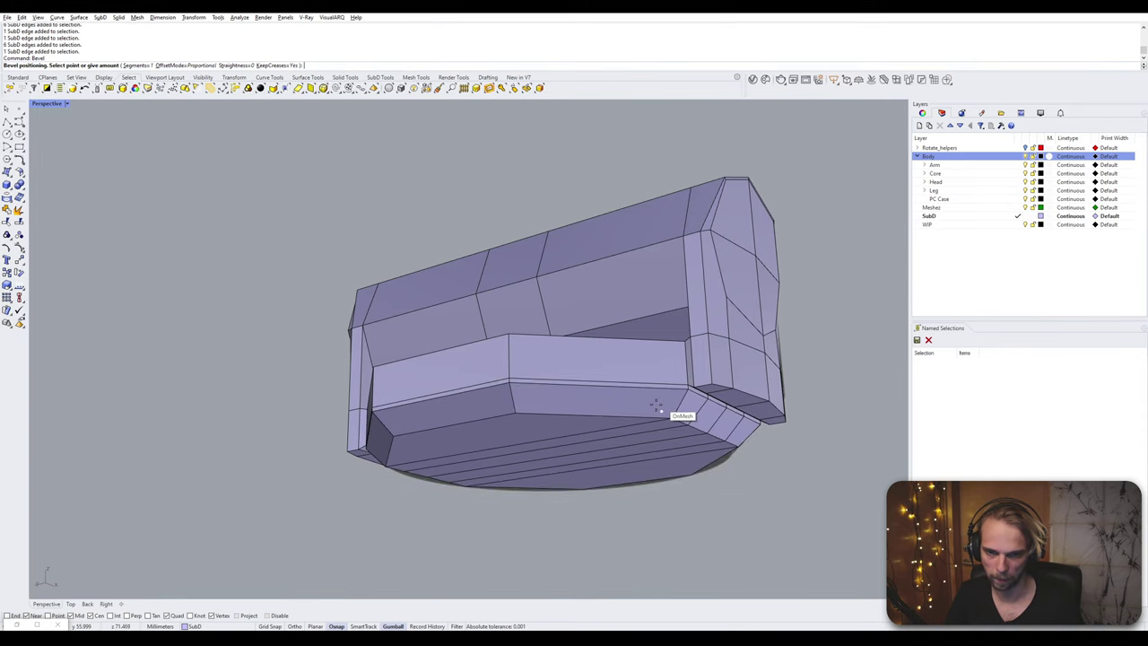
left_click(632, 410)
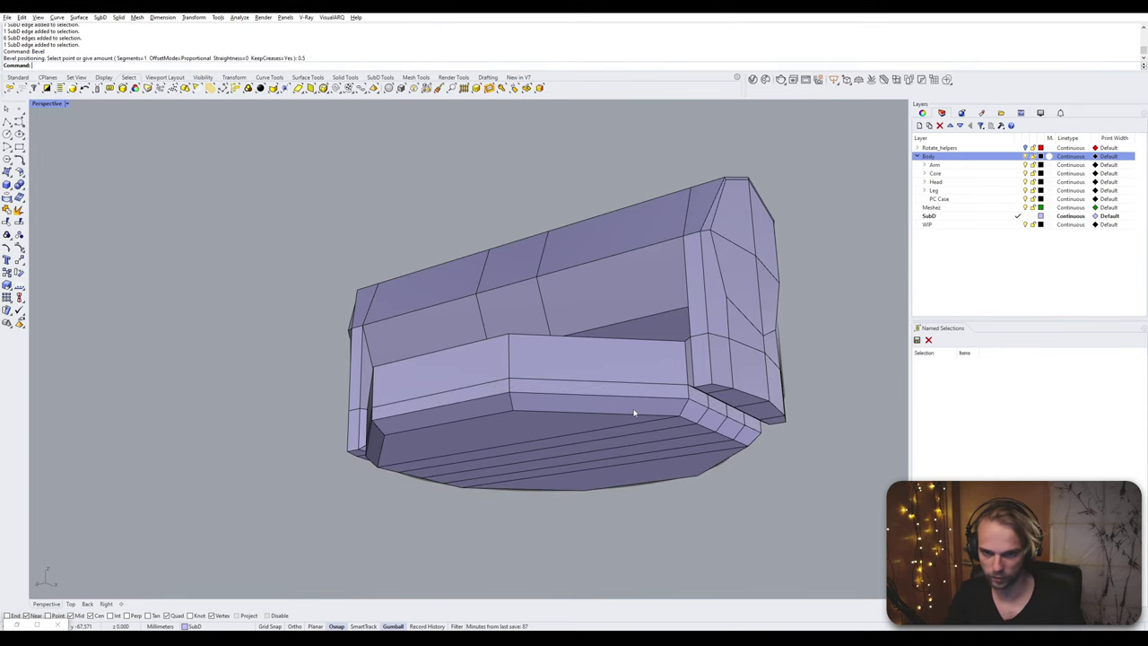
key("Tab")
mouse_move(633, 415)
right_mouse_down()
mouse_move(671, 440)
mouse_move(669, 408)
mouse_move(632, 399)
right_mouse_up()
scroll(669, 413, "up", 3)
key("Tab")
scroll(630, 407, "up", 2)
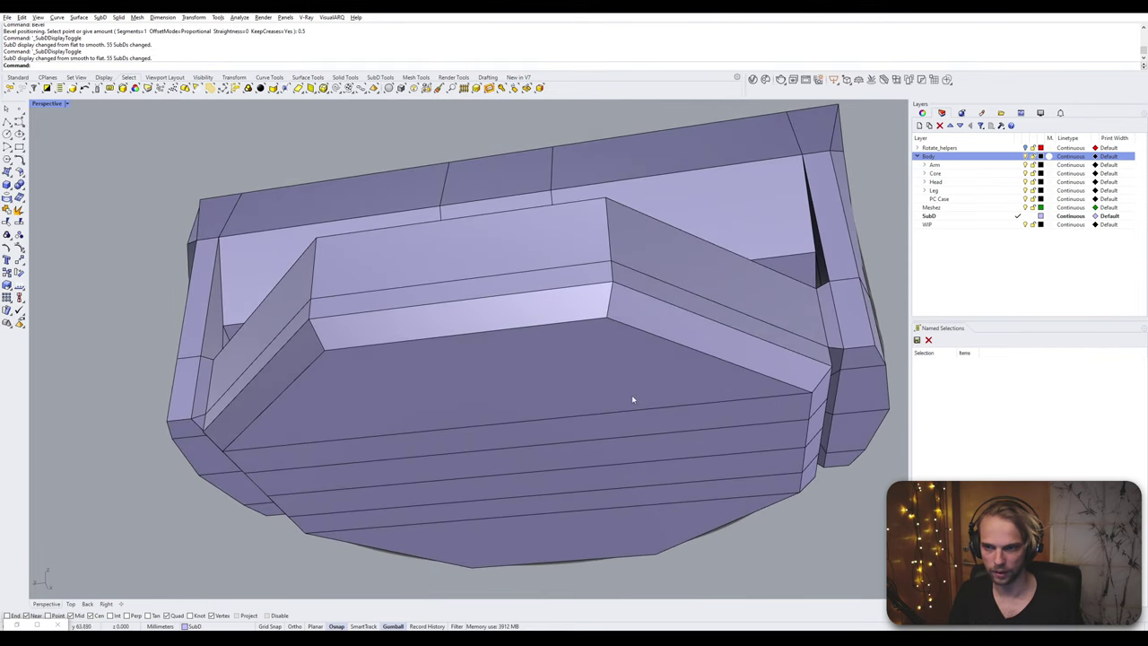
- Select further edge loops around the base underside
double_click(661, 338)
left_click(588, 322, "shift")
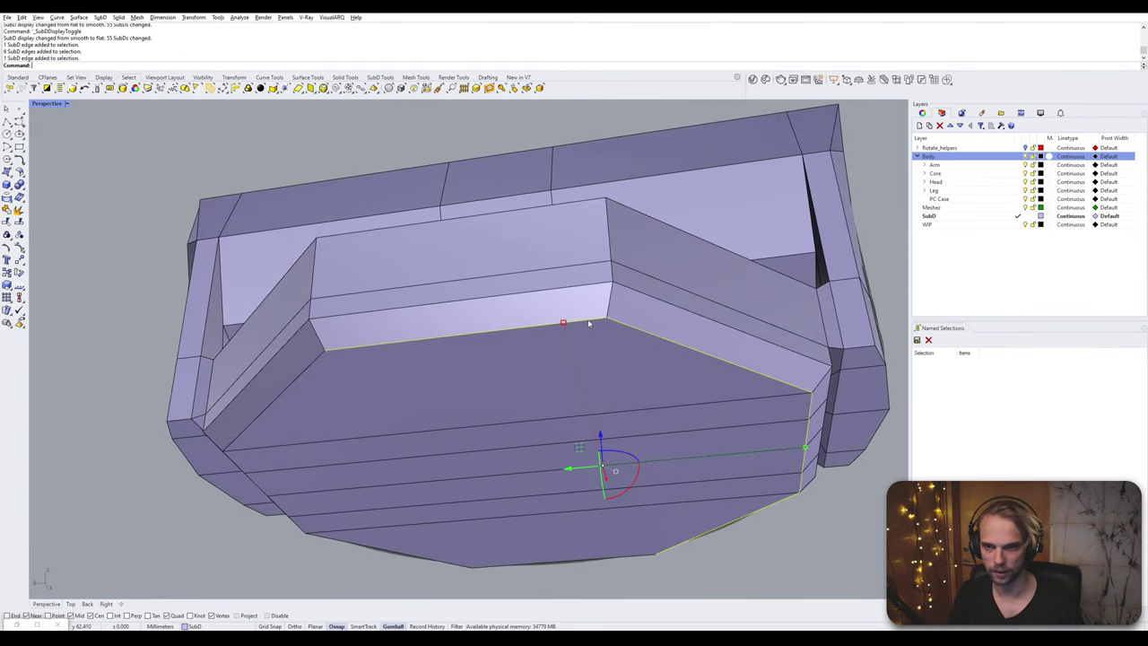
double_click(309, 374, "shift")
right_click_drag(340, 382, 458, 337)
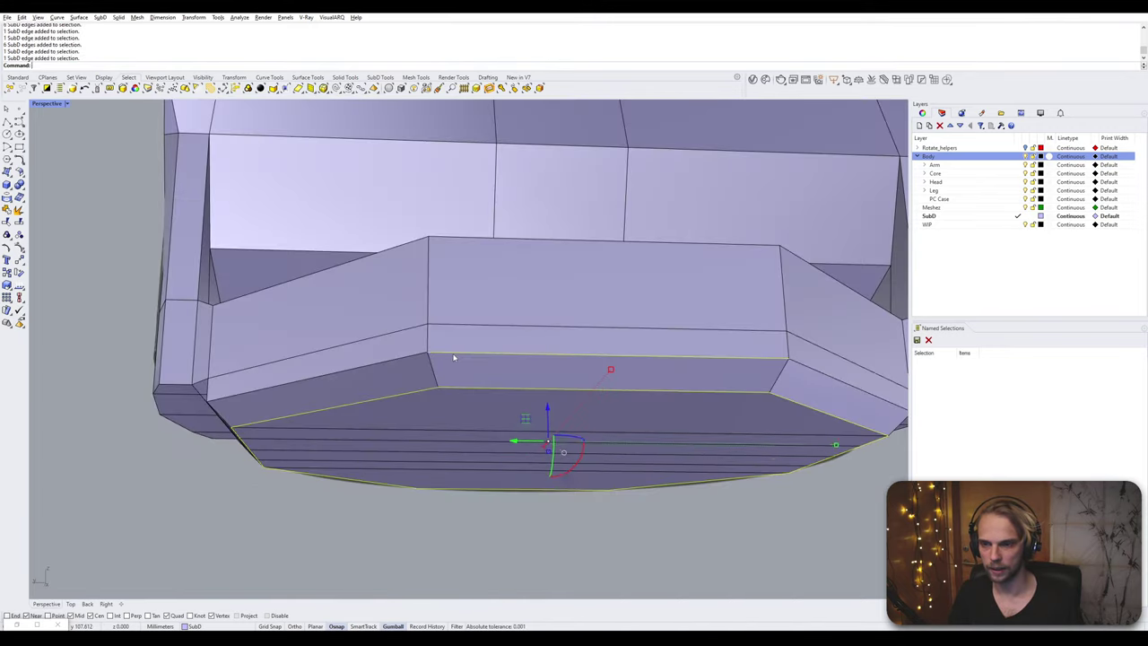
double_click(453, 357, "shift")
- Bevel those loops by 0.1 and preview the rounded underside smoothed
type("Bevel")
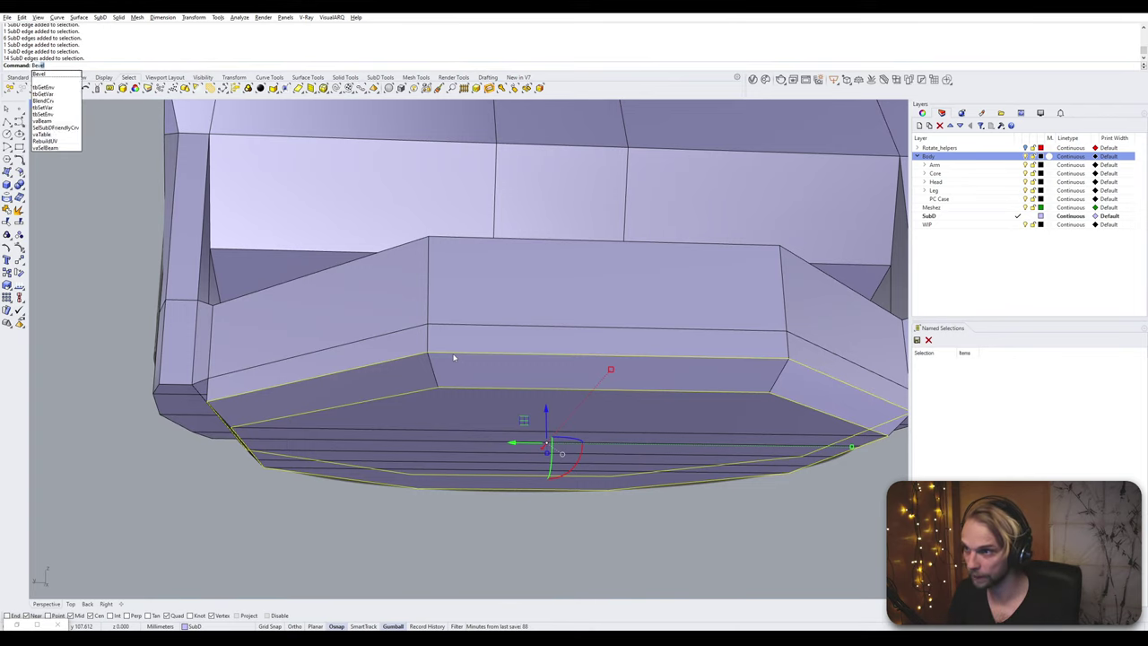
key("Return")
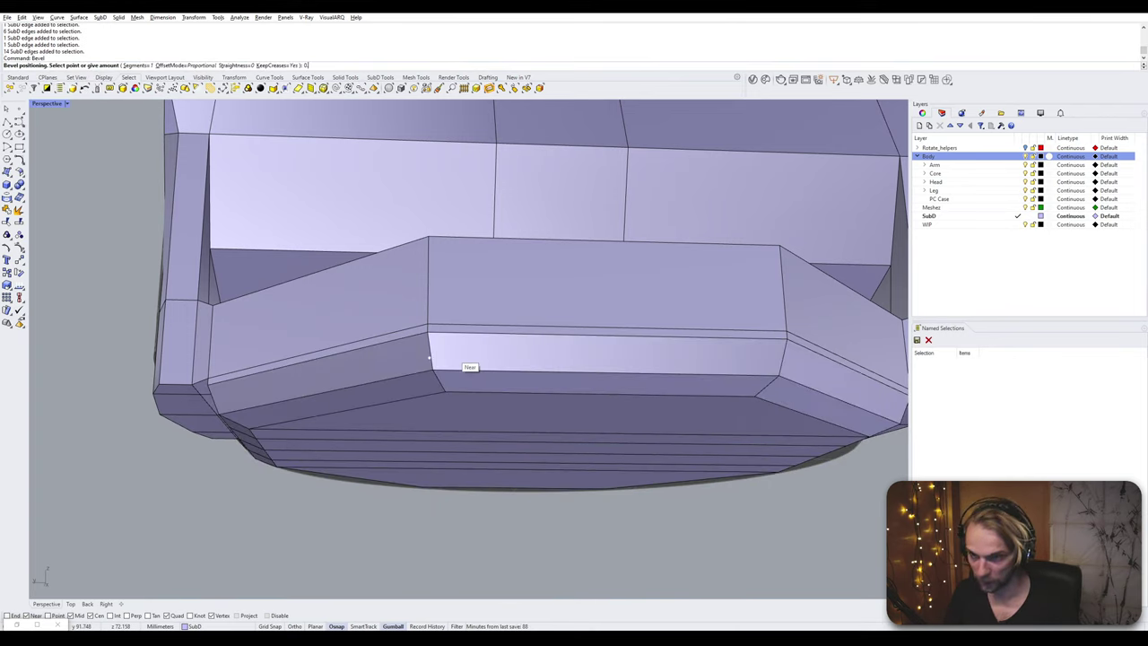
type("0.1")
key("Return")
key("Tab")
scroll(458, 386, "down", 5)
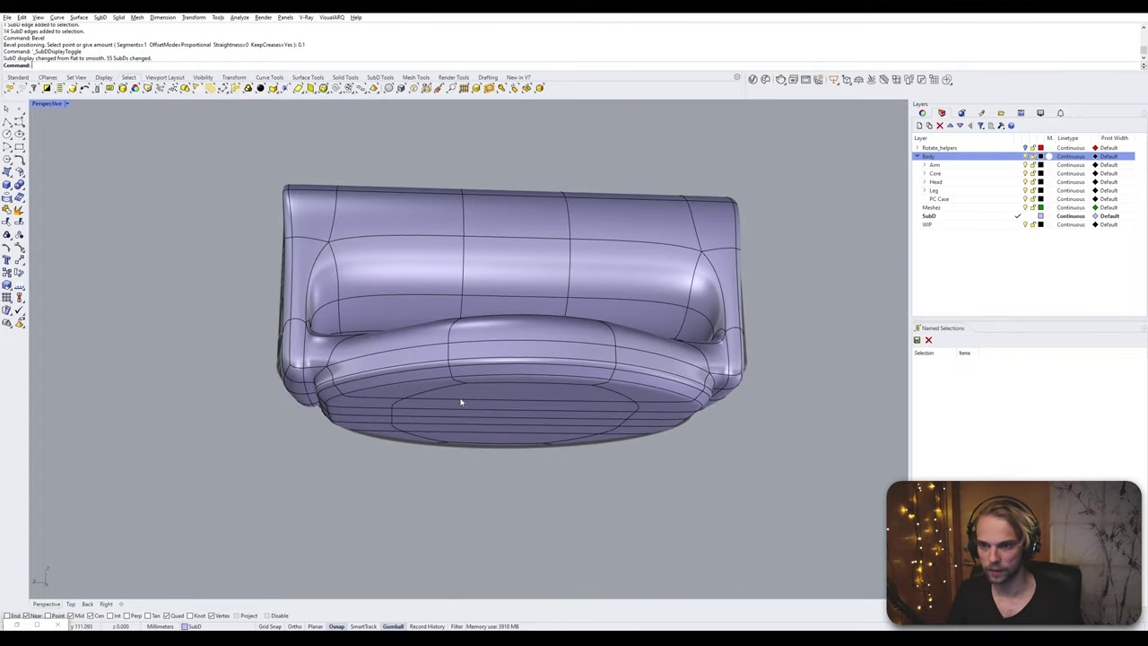
right_click_drag(458, 397, 434, 451)
- Try selecting the seat's front edges, clear them, and toggle smooth display to inspect
key("Tab")
scroll(587, 414, "up", 2)
left_click(686, 454)
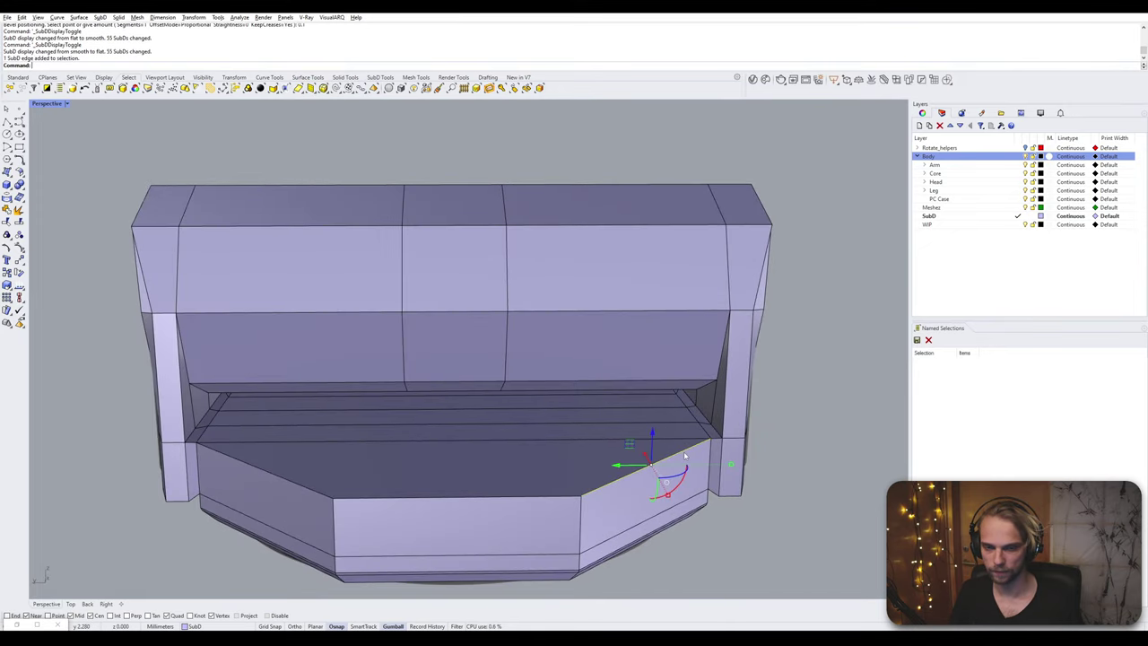
left_click(541, 496, "shift")
left_click(270, 482, "shift")
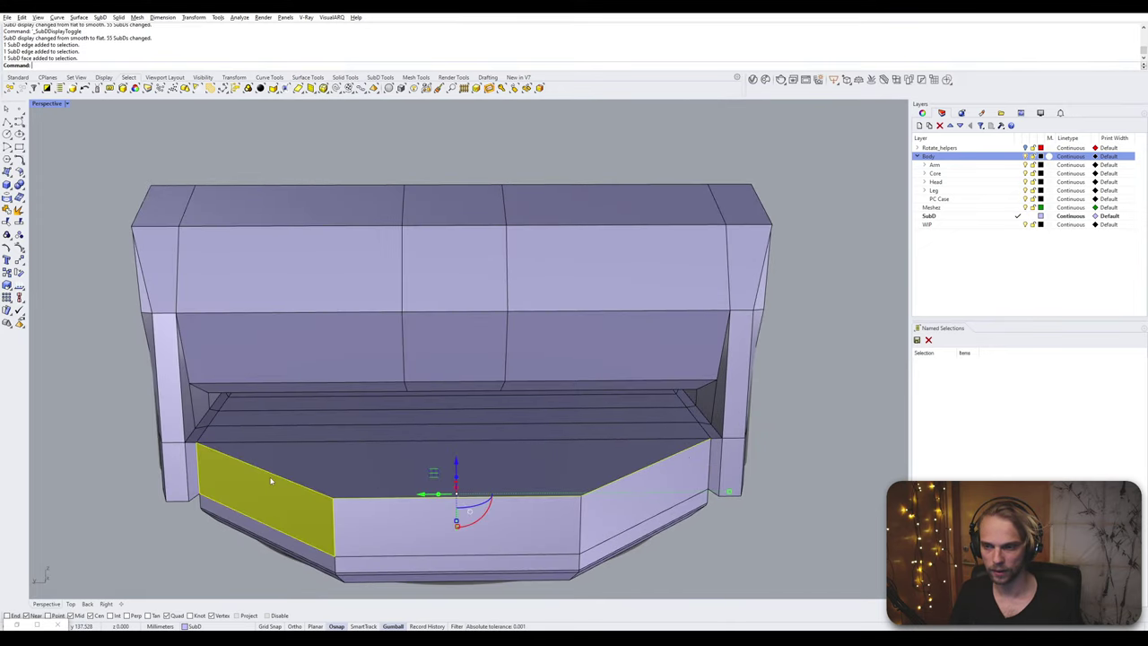
key("Escape")
scroll(223, 436, "up", 3)
scroll(221, 456, "up", 3)
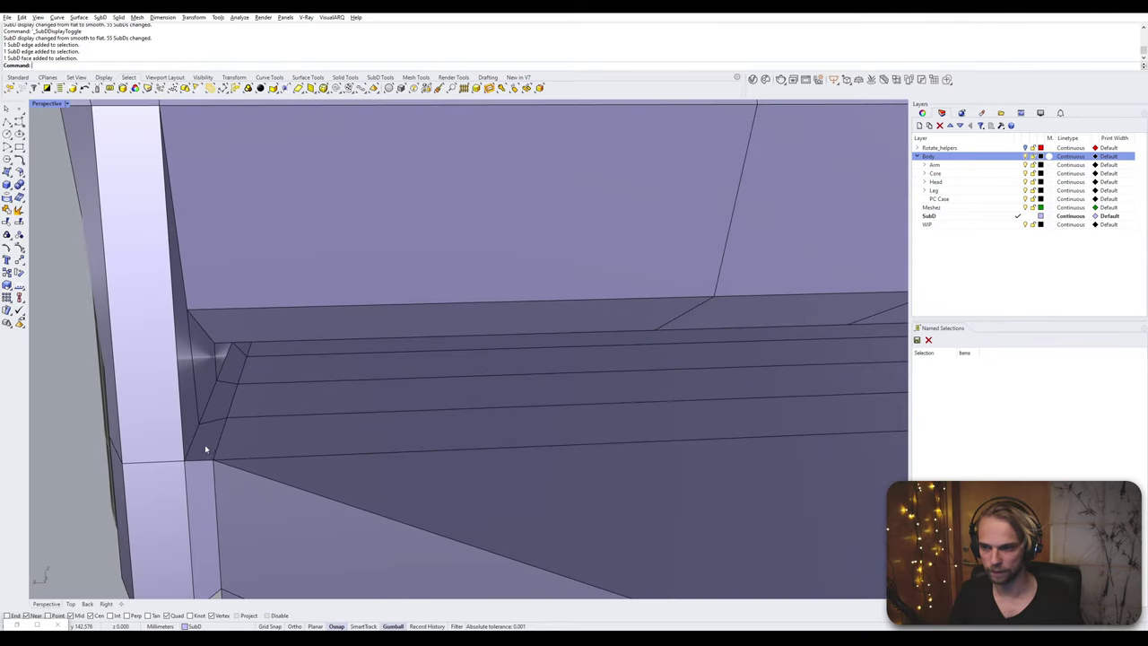
scroll(359, 448, "down", 5)
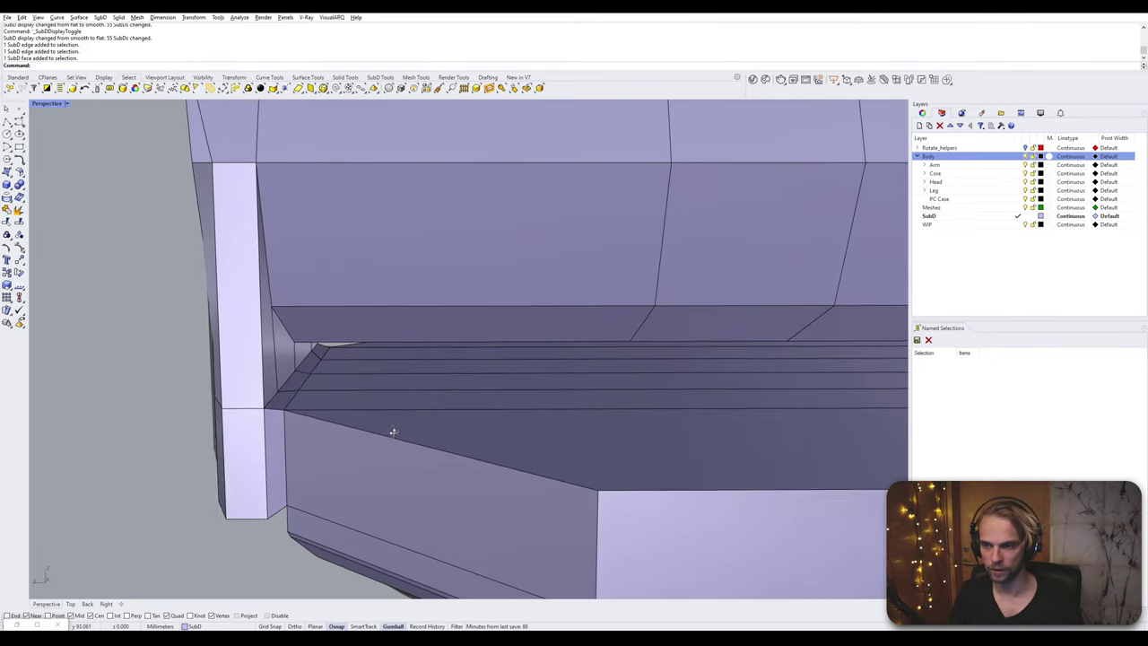
key("Tab")
scroll(401, 436, "down", 2)
key("Tab")
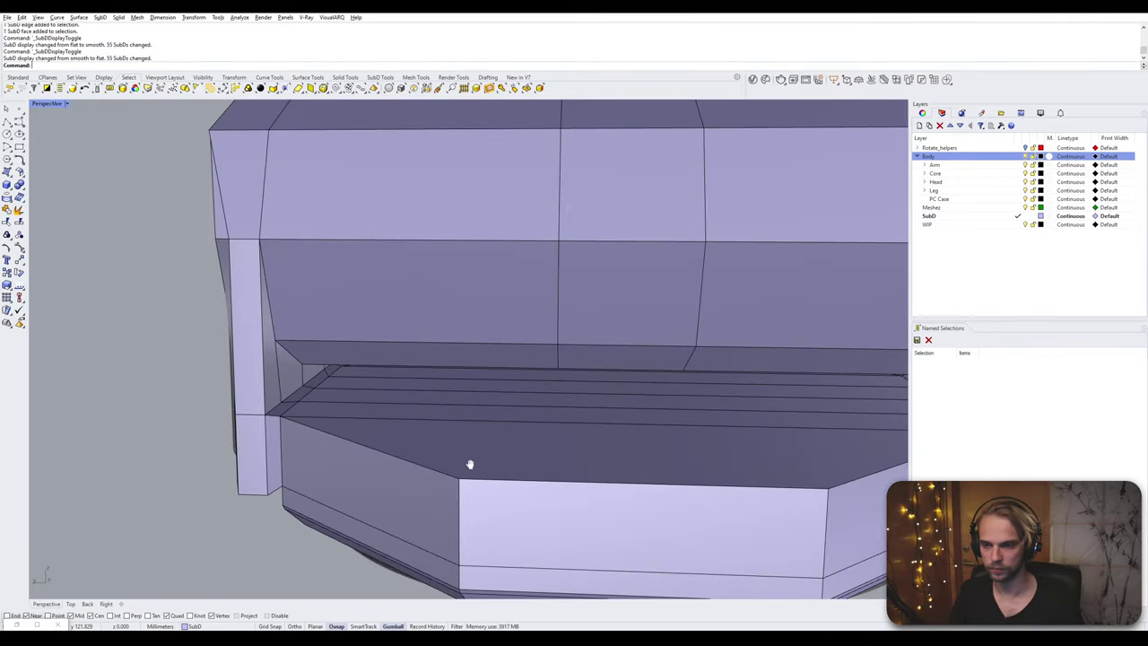
scroll(469, 463, "up", 2)
- Select the faces across the seat top
left_click(469, 464, "ctrl+shift")
left_click(600, 433, "ctrl+shift")
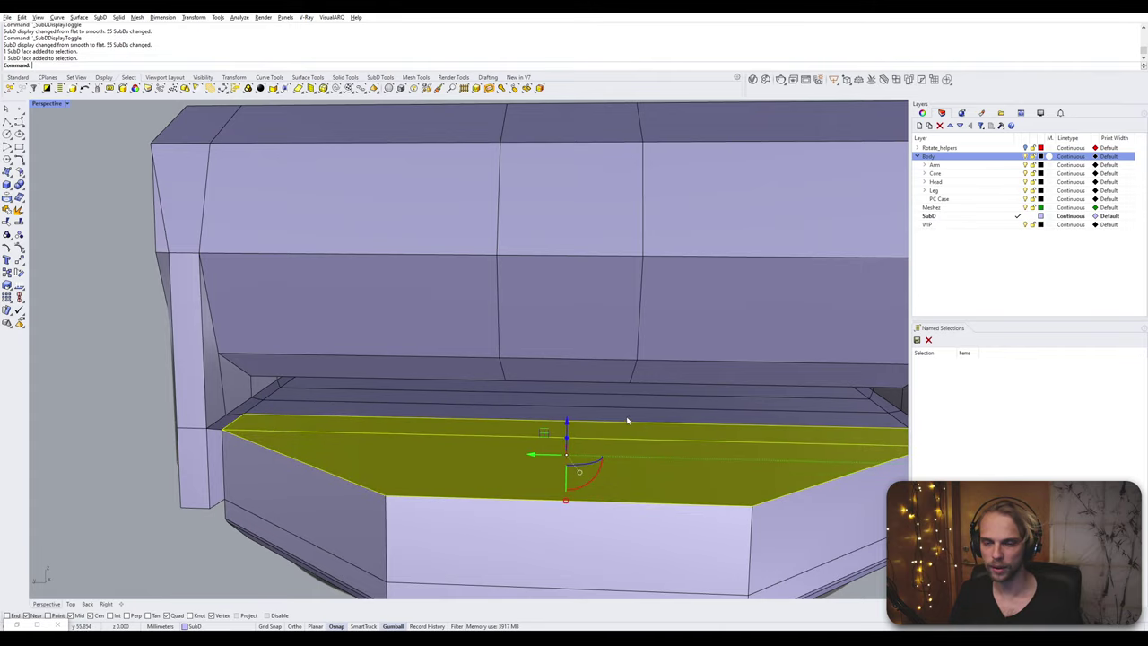
left_click(628, 418, "ctrl+shift")
right_click_drag(628, 418, 403, 394)
scroll(279, 362, "up", 3)
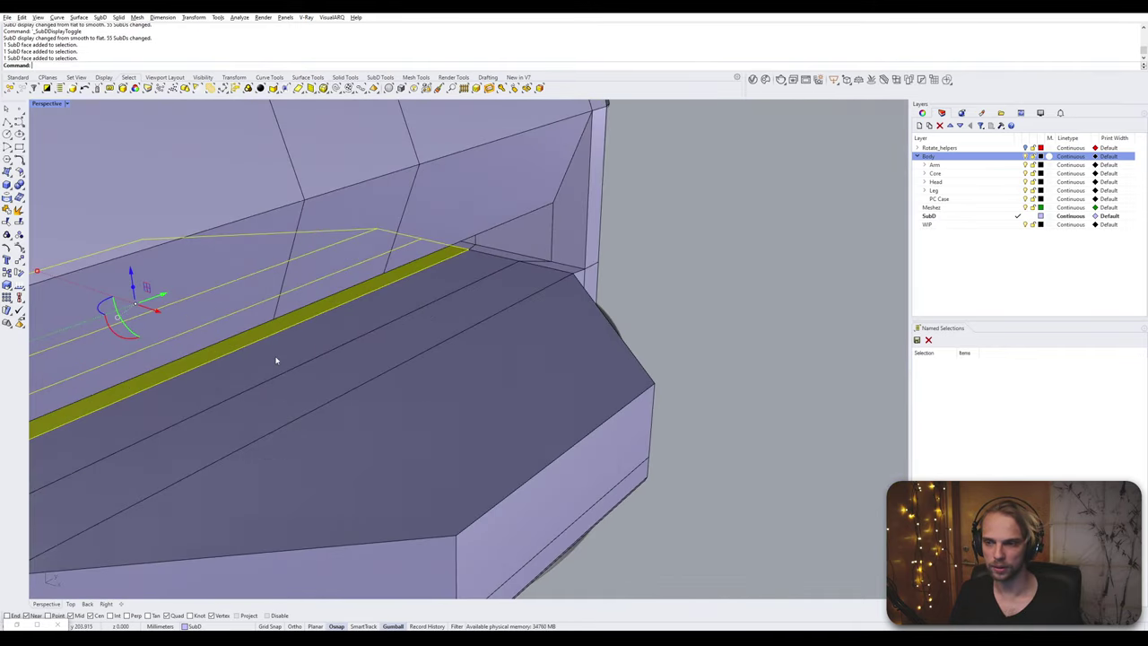
left_click(280, 362, "ctrl+shift")
left_click(344, 365, "ctrl+shift")
left_click(449, 392, "ctrl+shift")
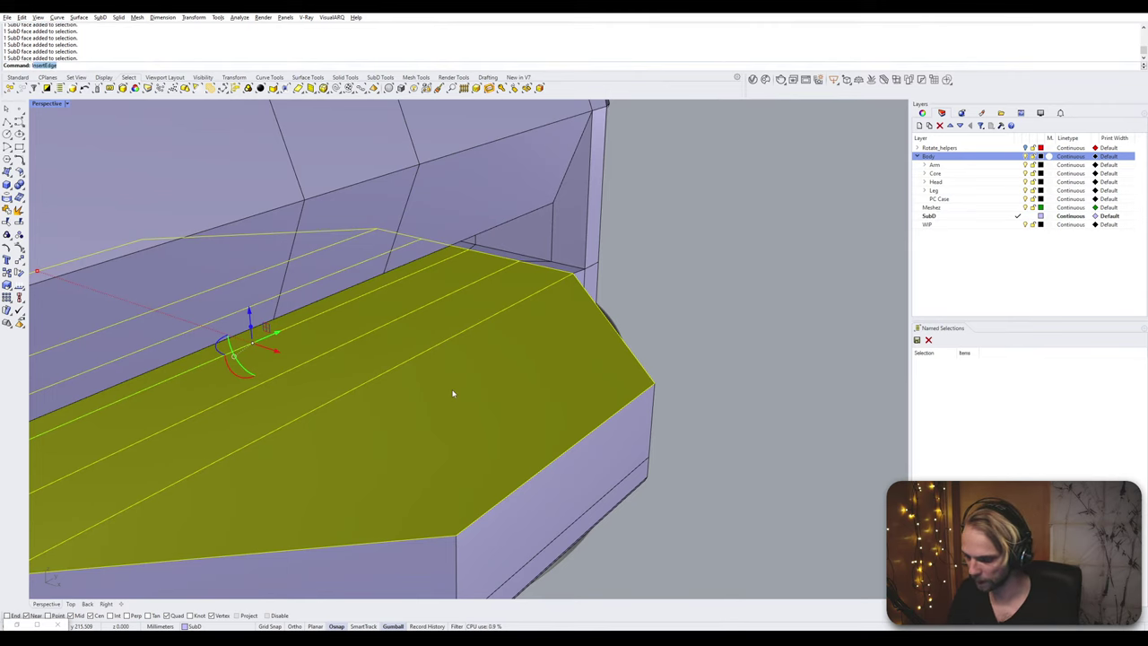
- Inset the selected seat faces by 0.1 and check the result smoothed
type("Inset")
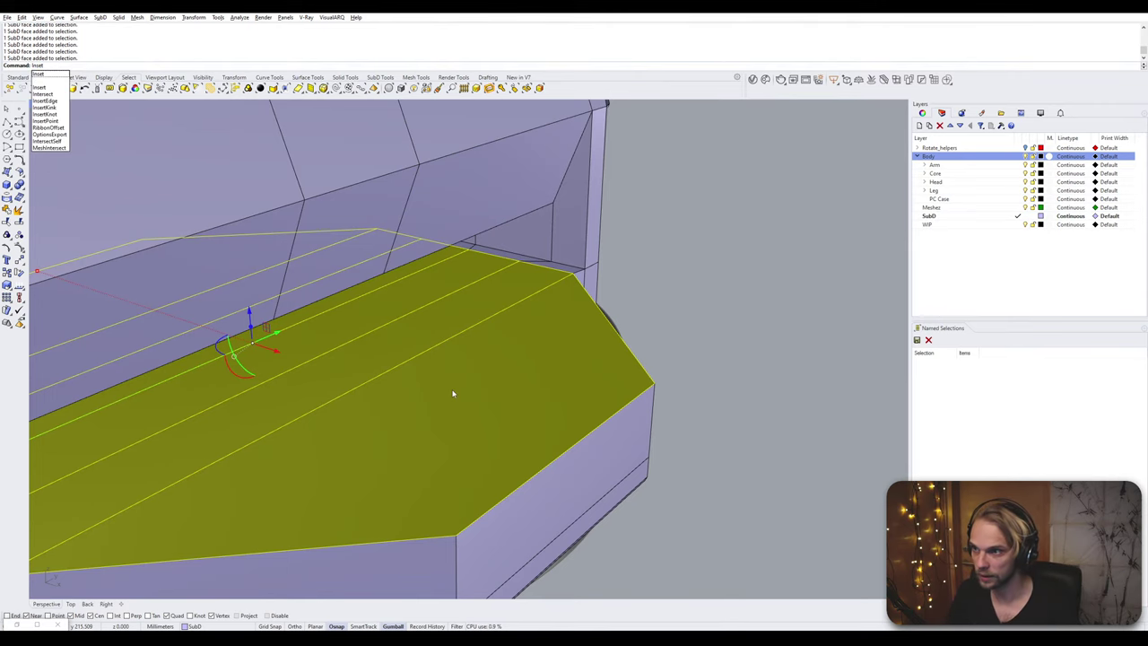
key("Return")
key("Return")
key("Return")
scroll(452, 388, "down", 2)
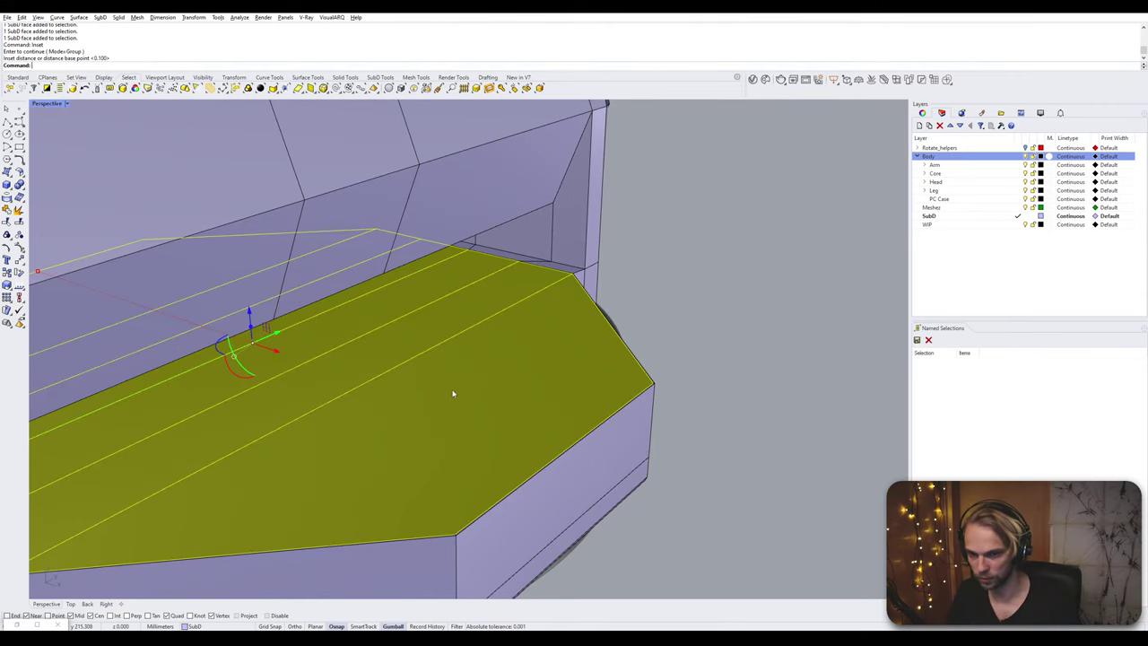
key("Tab")
key("Escape")
scroll(673, 378, "down", 3)
right_click_drag(673, 379, 741, 351, "shift")
right_click_drag(740, 351, 592, 399)
key("Tab")
- Slide two vertical backrest edge loops outward, one toward each arm
scroll(627, 368, "up", 5)
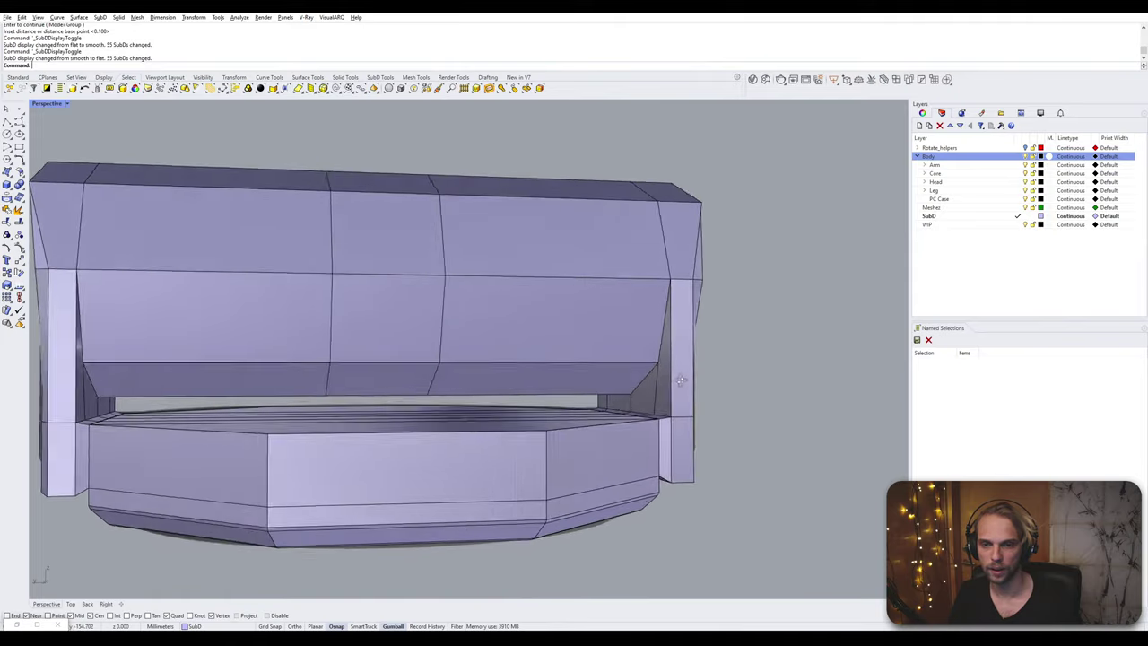
right_click_drag(667, 323, 663, 311)
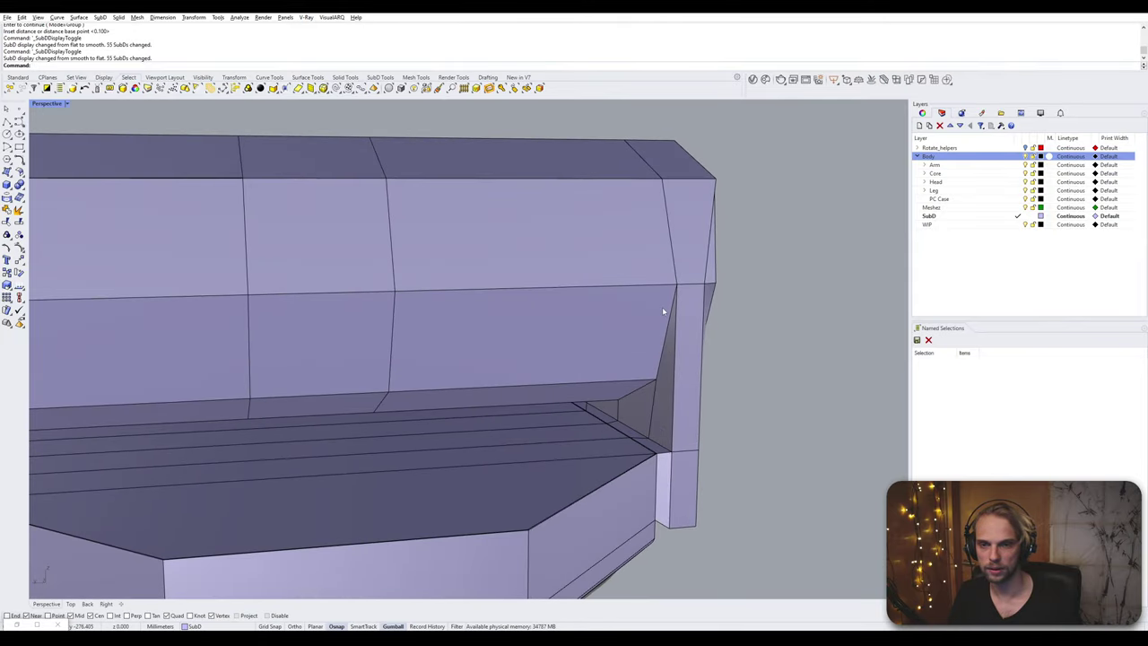
double_click(392, 258)
scroll(372, 269, "down", 5)
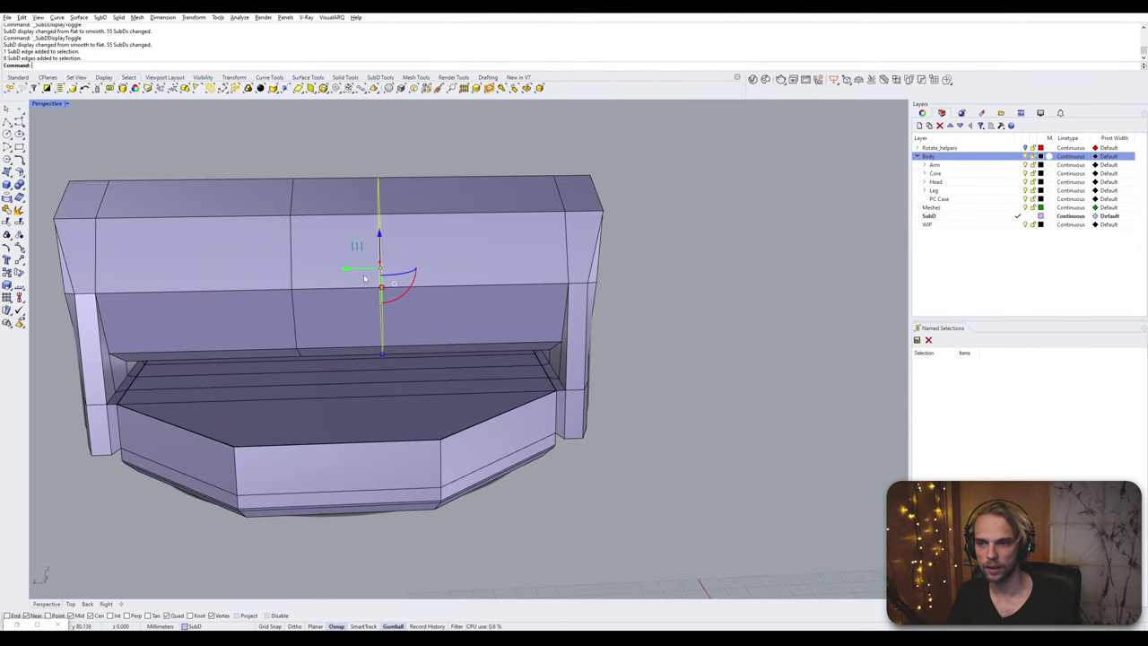
left_click_drag(349, 273, 518, 267)
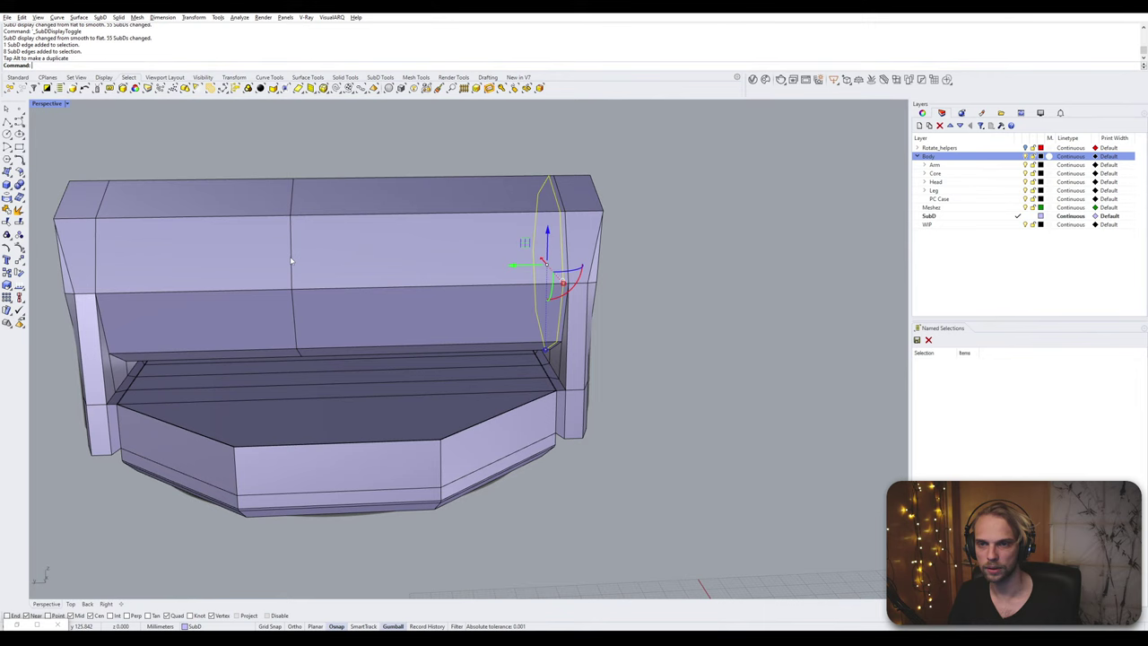
double_click(292, 188)
left_click_drag(263, 275, 97, 251)
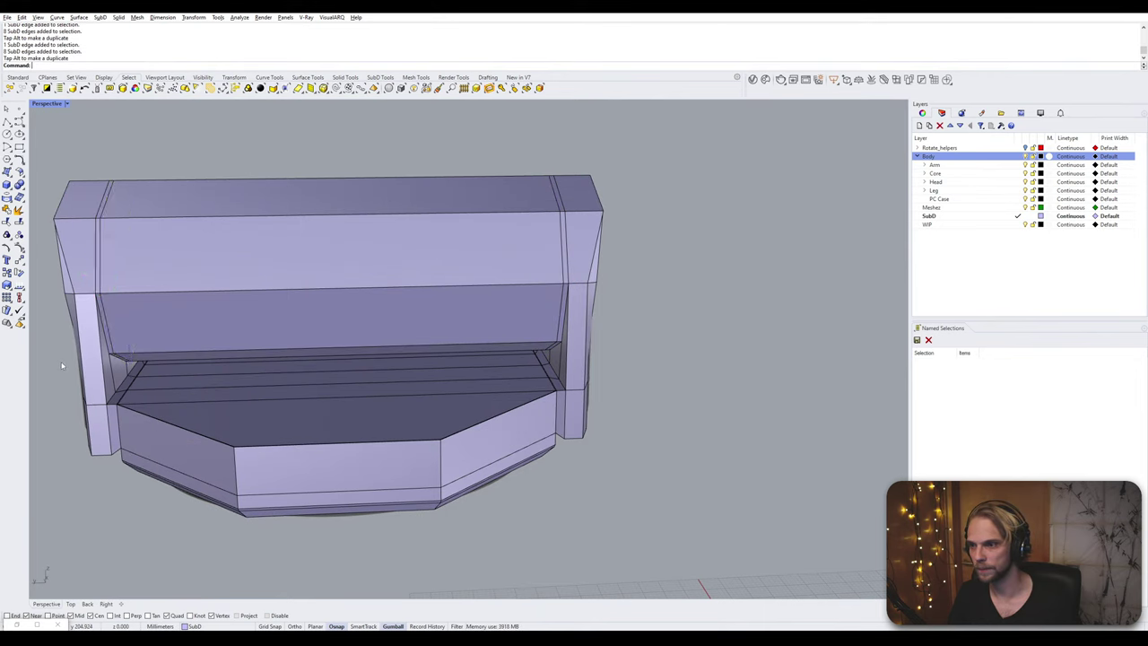
- Switch the SubD to smooth display and orbit to inspect the rounded chair
key("Tab")
right_click_drag(63, 363, 232, 308)
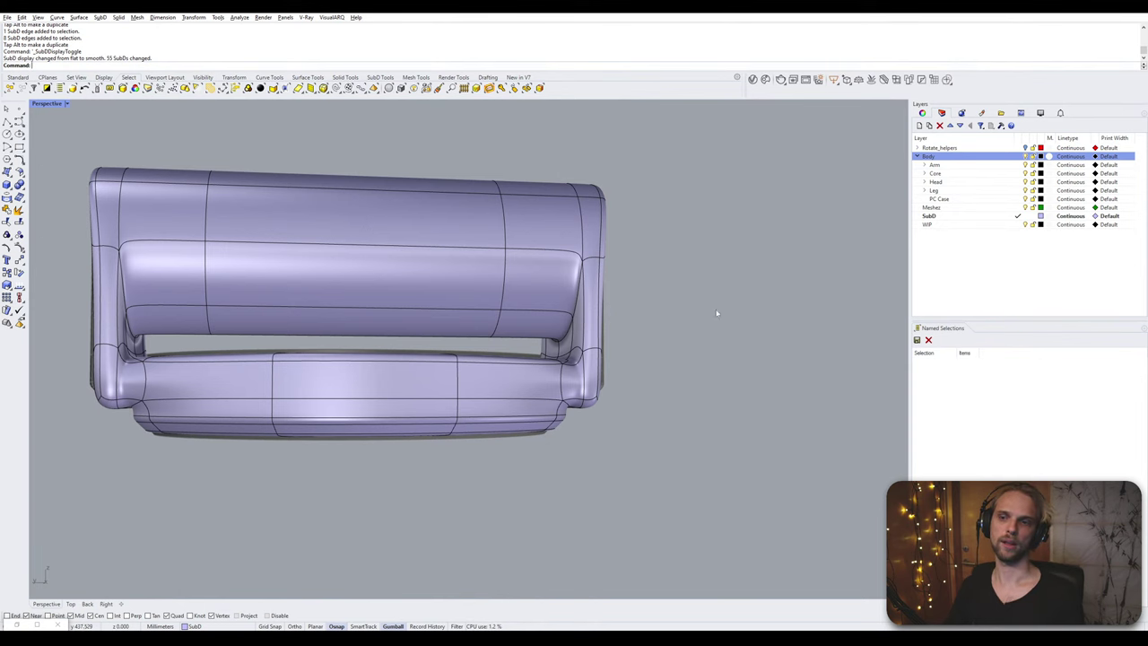
right_click_drag(687, 289, 732, 309)
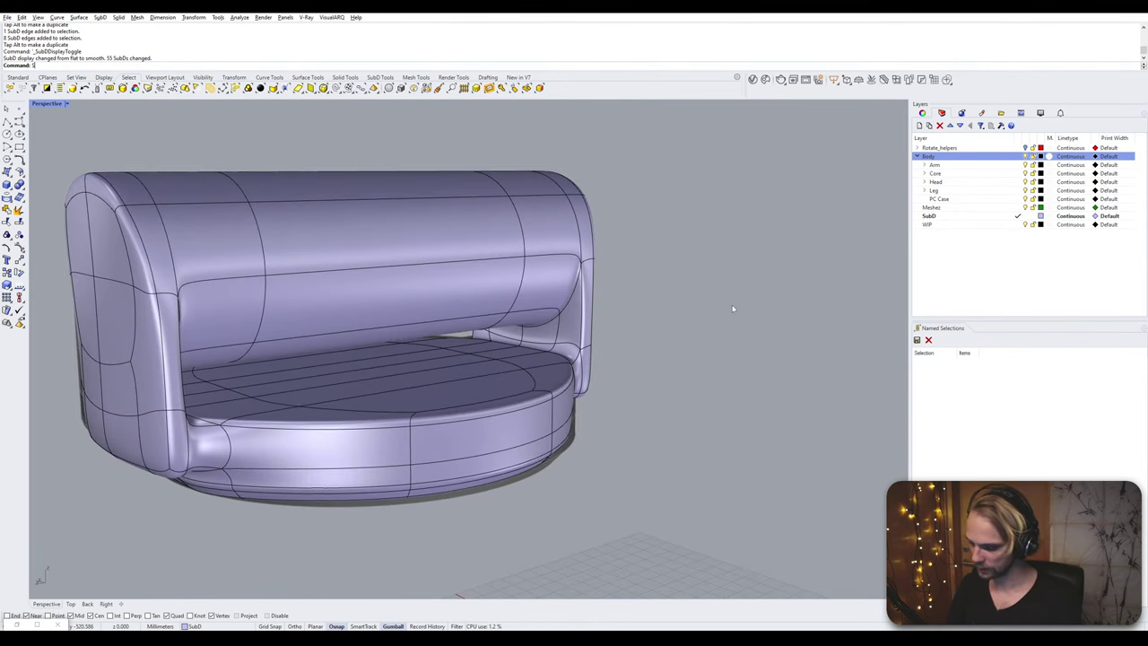
- Reveal the hidden seat body with ShowSelected and orbit to view it from below
type("Selected")
key("Return")
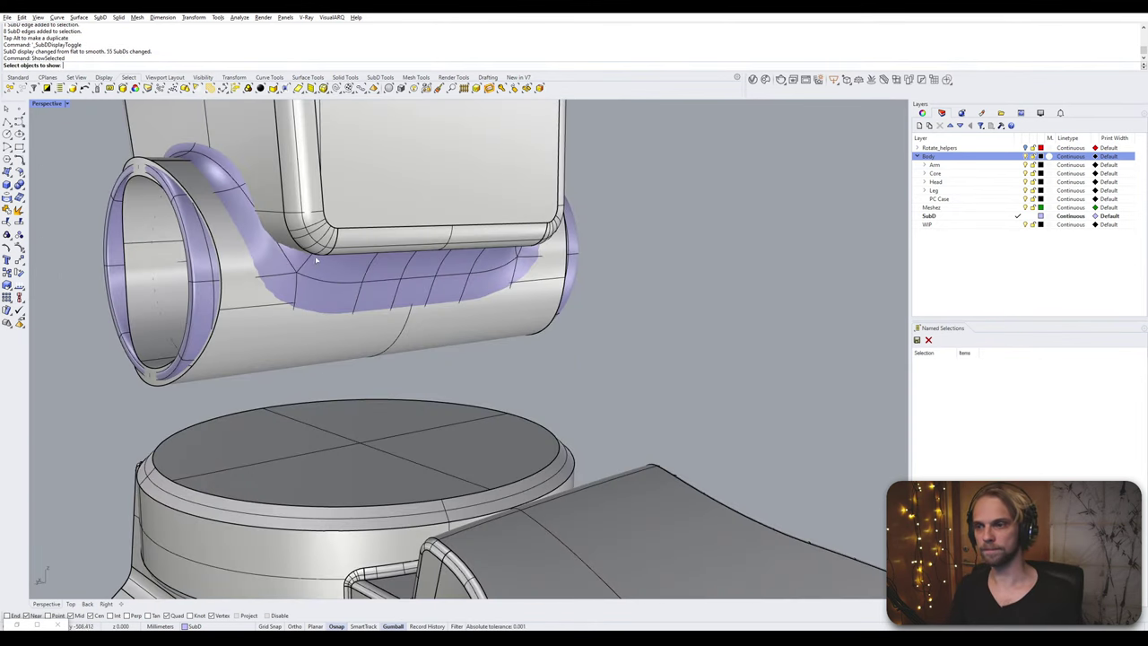
left_click(187, 278)
key("Return")
right_click_drag(201, 280, 62, 296)
scroll(730, 257, "up", 2)
right_click_drag(730, 256, 608, 230)
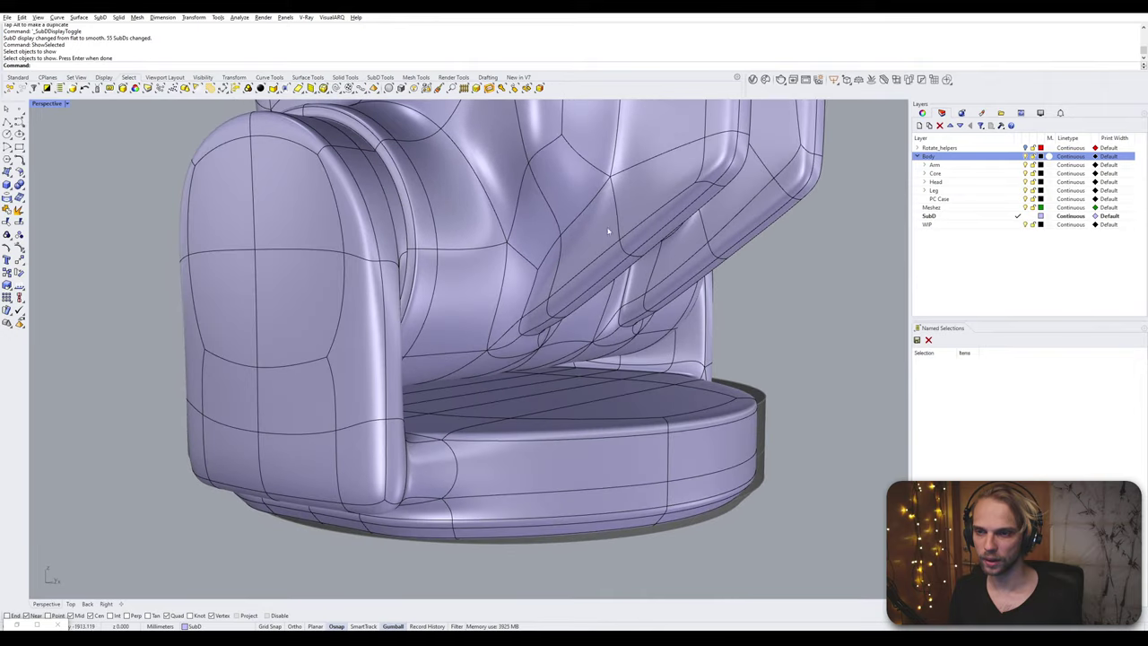
scroll(379, 172, "up", 4)
- Select then deselect the seat SubD and orbit around the foot area
left_click(381, 169)
scroll(381, 170, "down", 5)
left_click(144, 200)
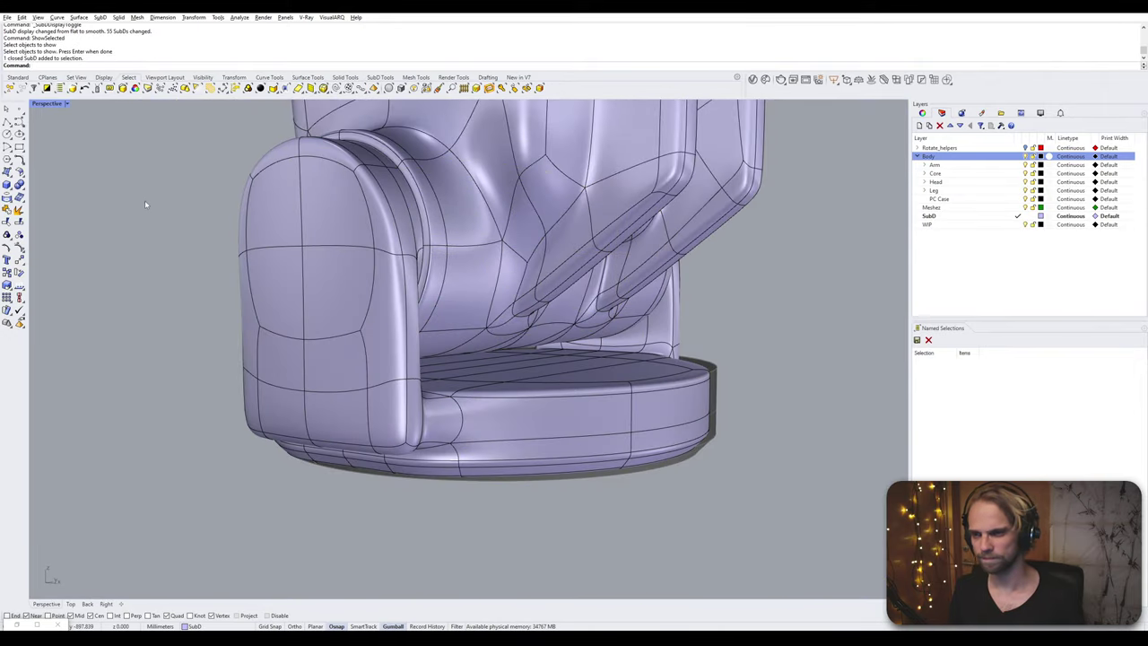
right_click_drag(144, 200, 596, 375)
scroll(595, 274, "down", 5)
scroll(512, 284, "down", 4)
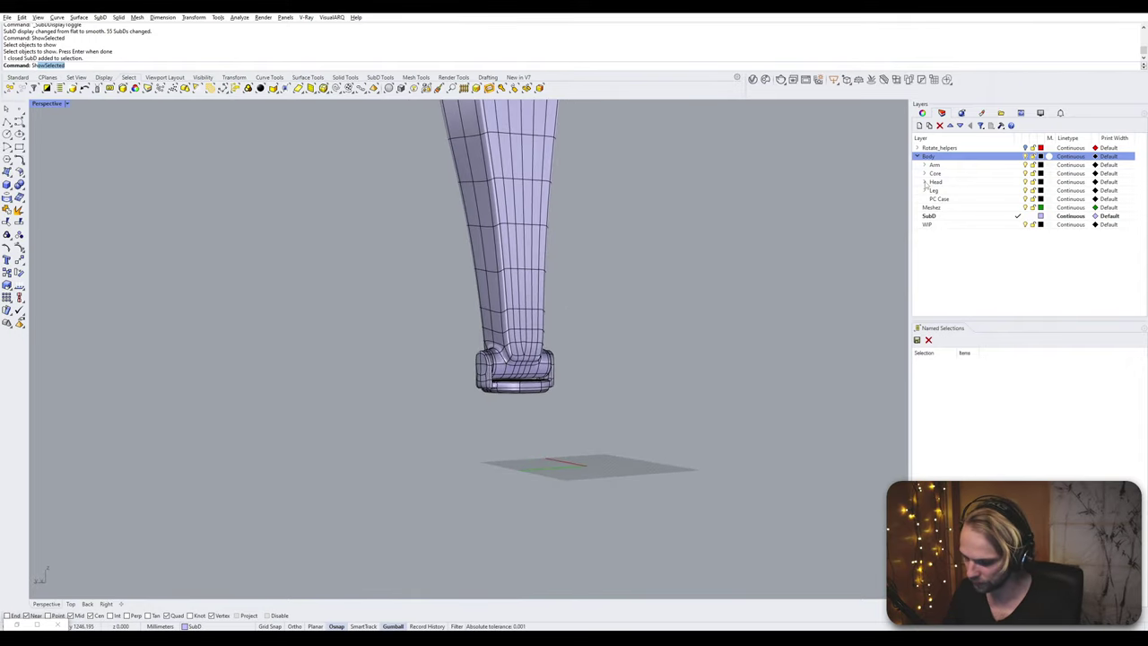
- Reveal the hidden grey foot polysurface with ShowSelected
key("Return")
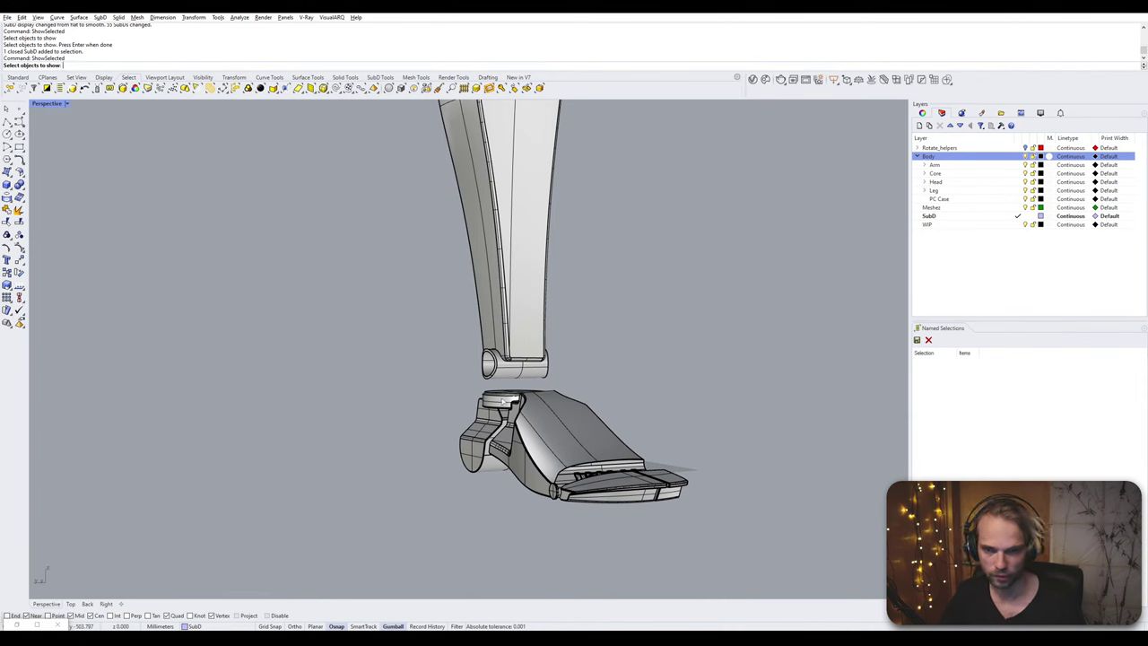
left_click(499, 412)
key("Return")
- Orbit and zoom around the ankle to inspect where the leg meets the foot
right_click_drag(499, 411, 484, 368)
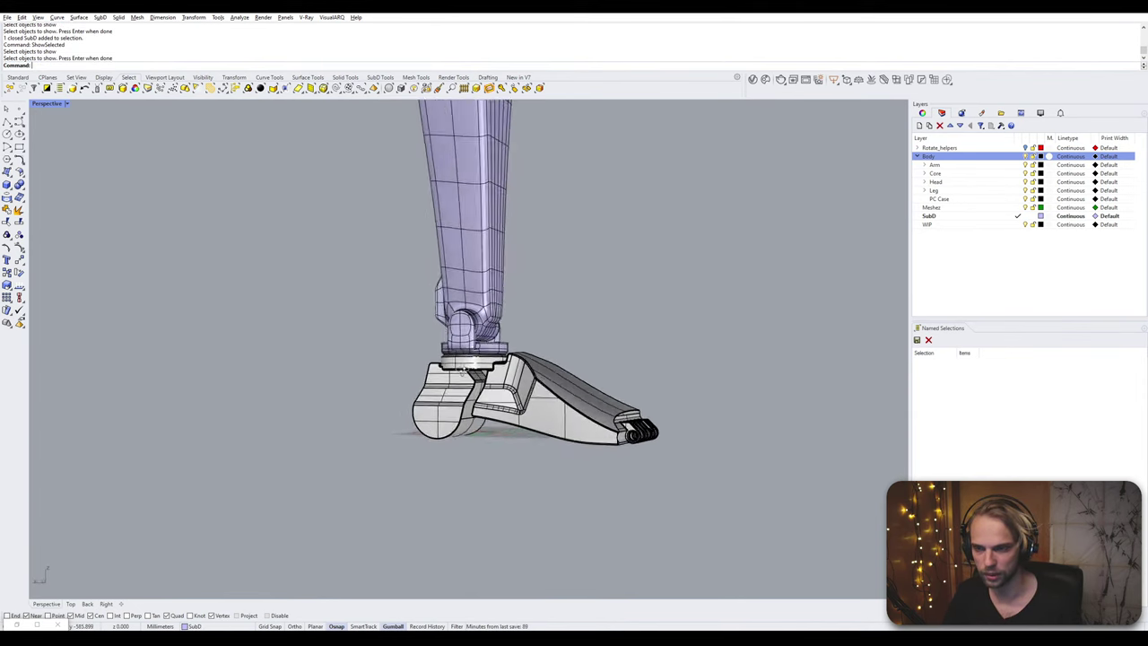
scroll(482, 365, "up", 4)
scroll(484, 362, "up", 2)
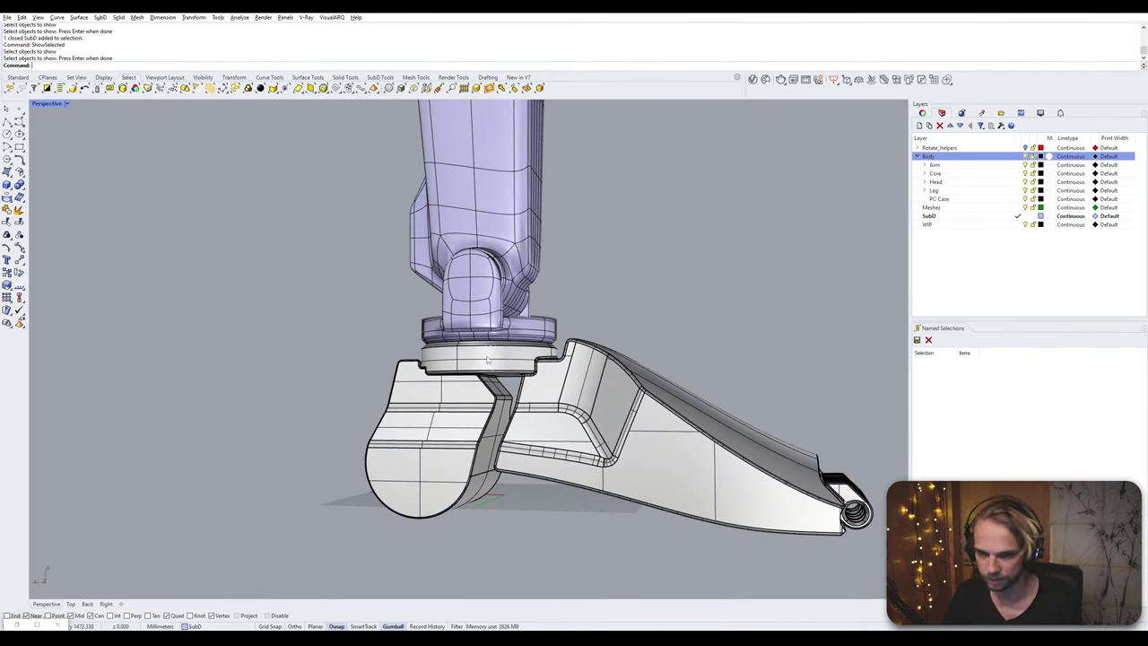
right_click_drag(496, 381, 488, 341)
scroll(464, 399, "up", 4)
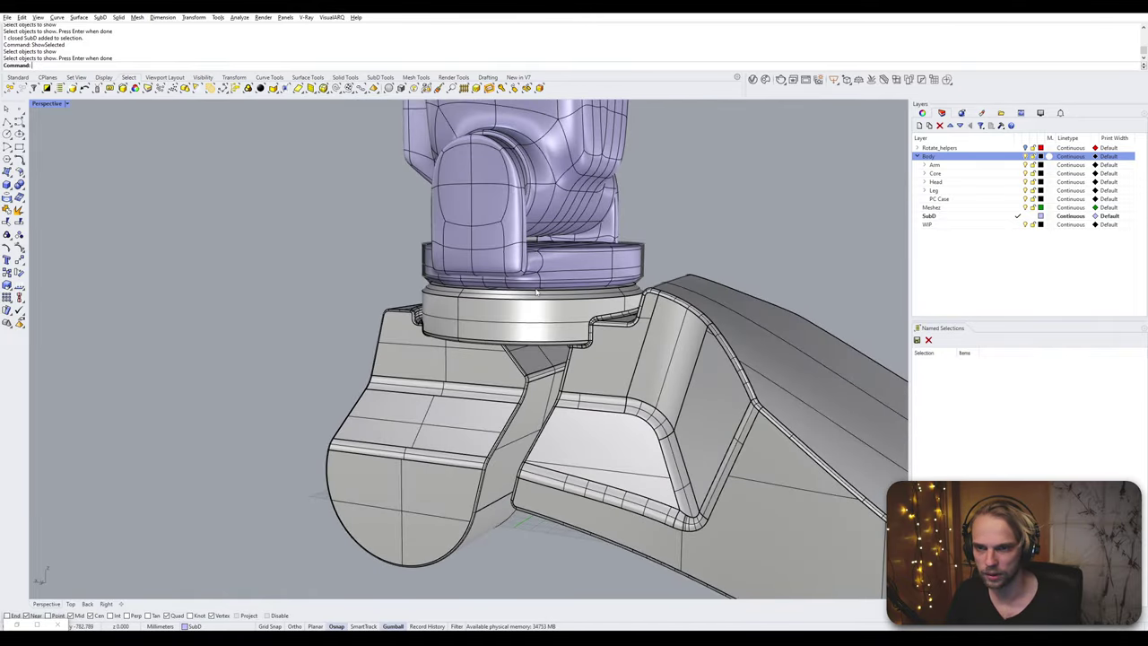
right_click_drag(527, 294, 377, 339)
scroll(284, 314, "up", 5)
scroll(284, 314, "down", 5)
- Switch SubD to flat display and copy the purple ankle base straight down below the foot
key("Tab")
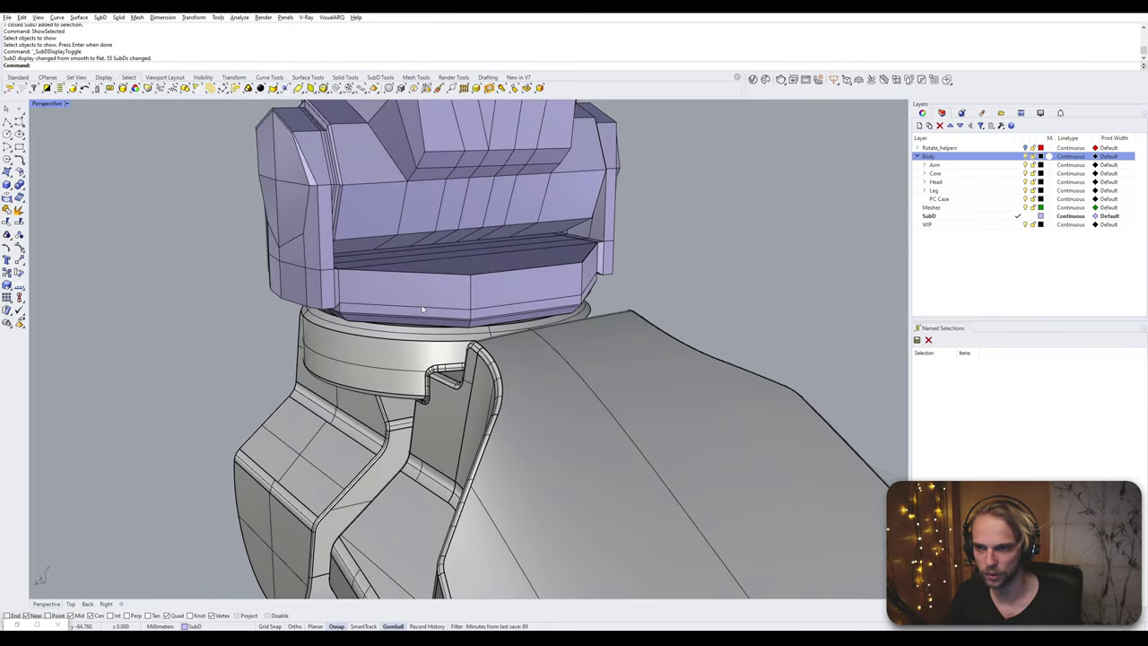
right_click_drag(422, 309, 592, 298)
scroll(526, 320, "down", 2)
left_click(574, 311)
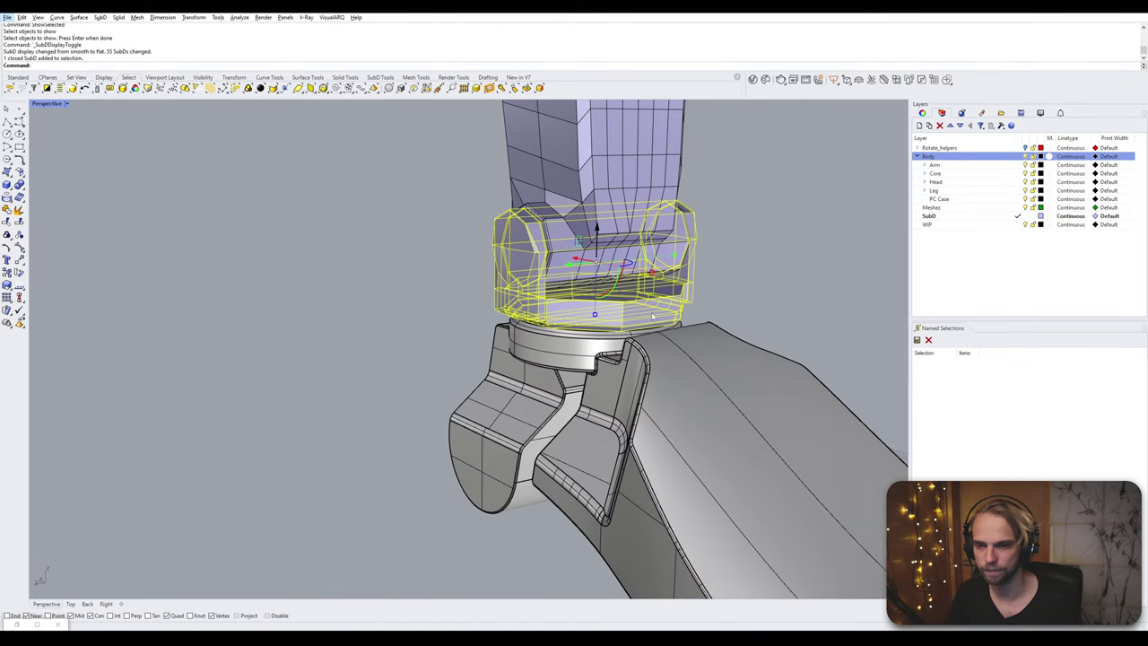
scroll(653, 316, "down", 3)
left_click_drag(617, 159, 611, 424, "alt")
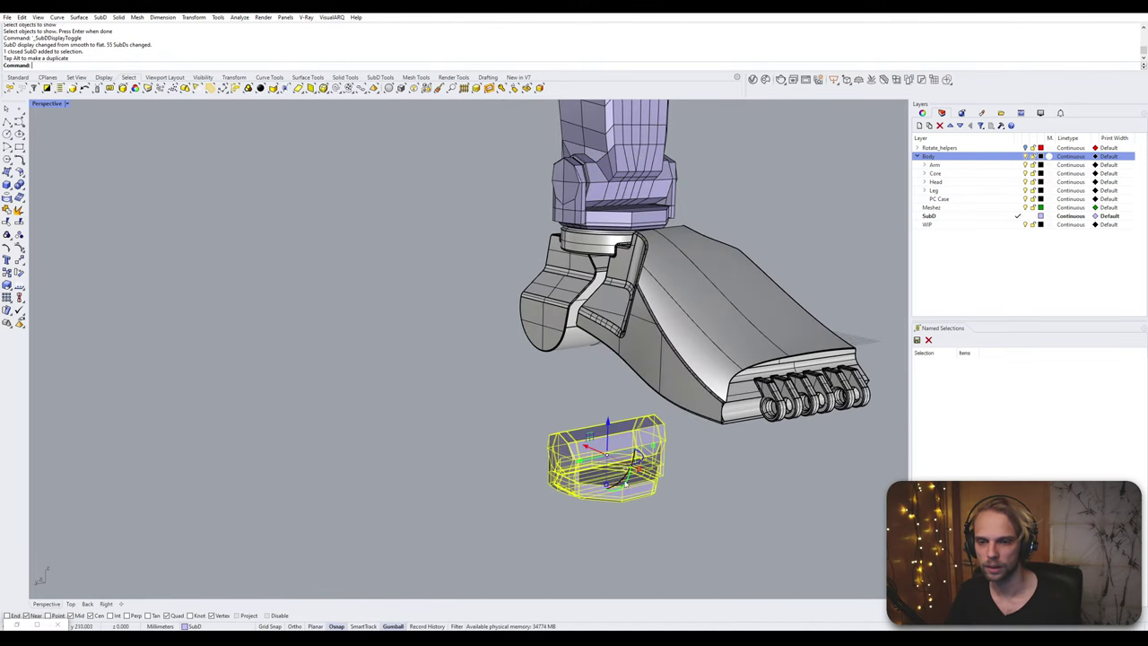
left_click(694, 524)
right_click_drag(694, 524, 625, 461, "shift")
- Flip the copied base upside down with a scale factor of -1
left_click(550, 435)
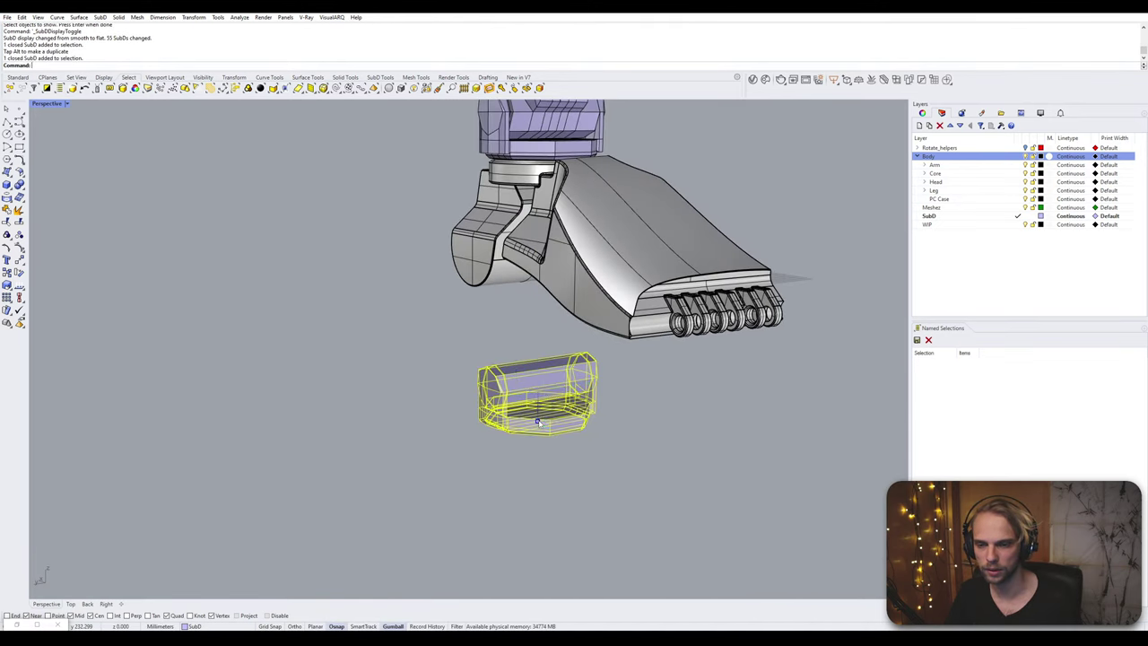
type("-1")
key("Return")
left_click(615, 452)
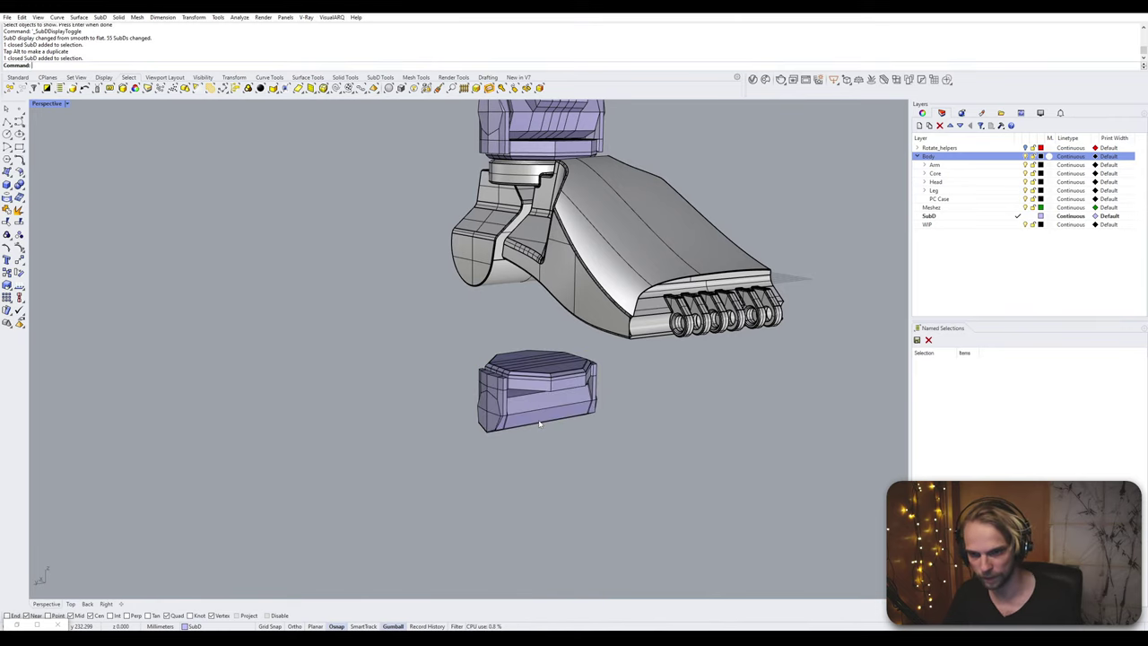
right_click_drag(615, 453, 499, 405)
scroll(499, 404, "up", 8)
right_click_drag(530, 454, 558, 449)
scroll(661, 427, "down", 3)
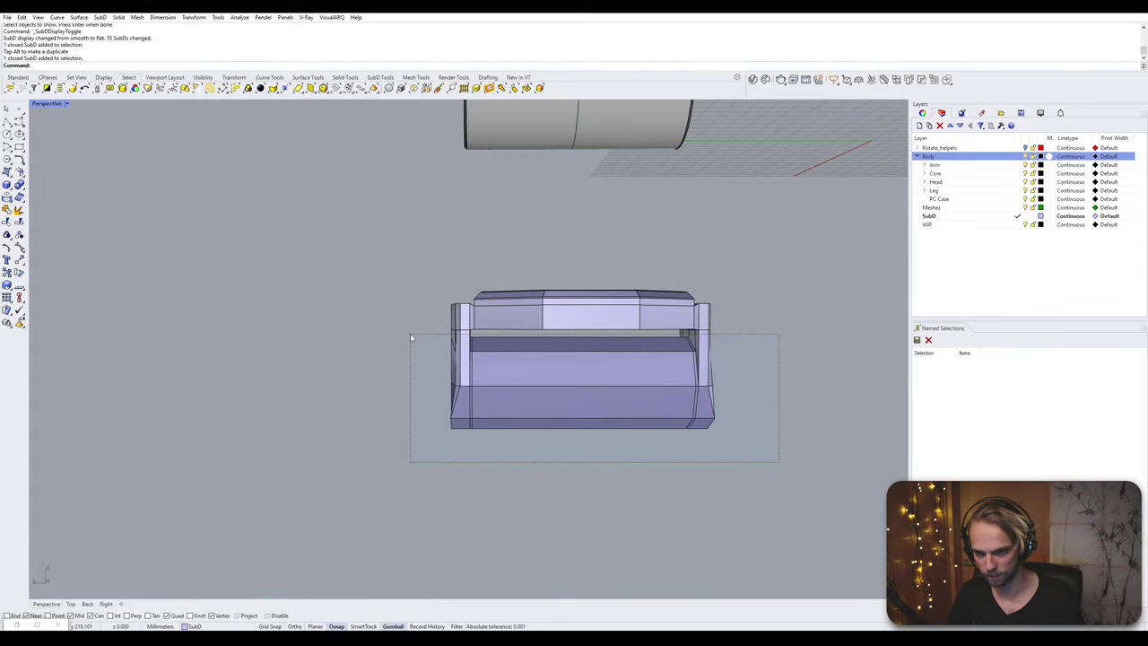
- Delete the copy's lower part, keeping only its top strip
left_click_drag(410, 337, 414, 334)
key("Delete")
right_click_drag(426, 352, 571, 361)
scroll(579, 344, "up", 4)
scroll(578, 344, "up", 5)
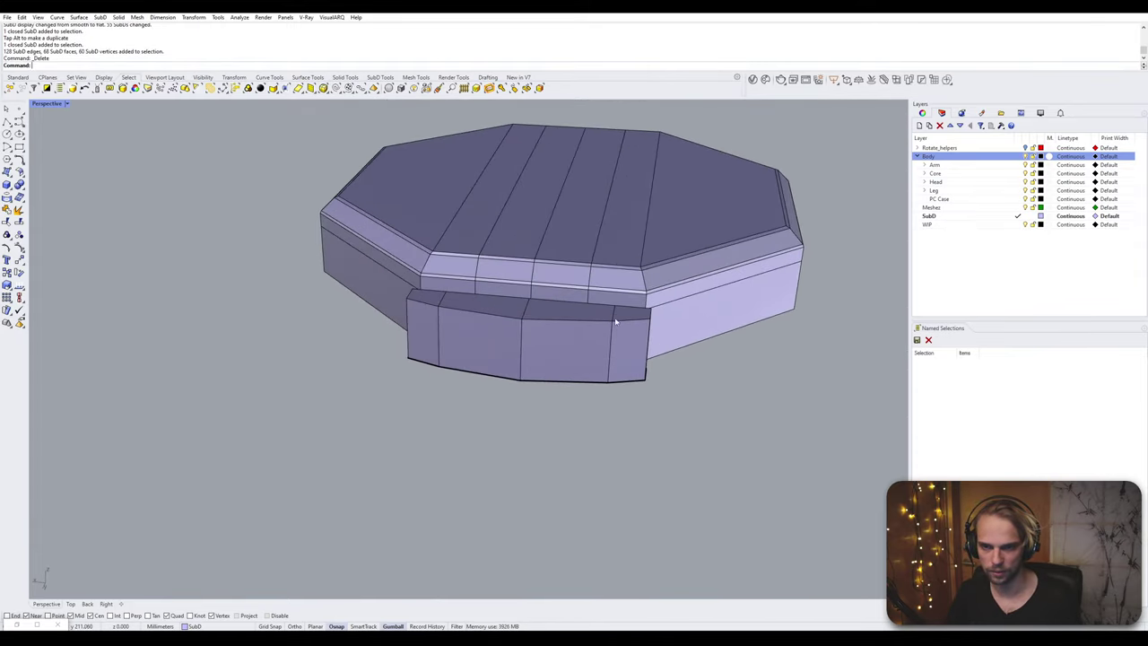
double_click(592, 221)
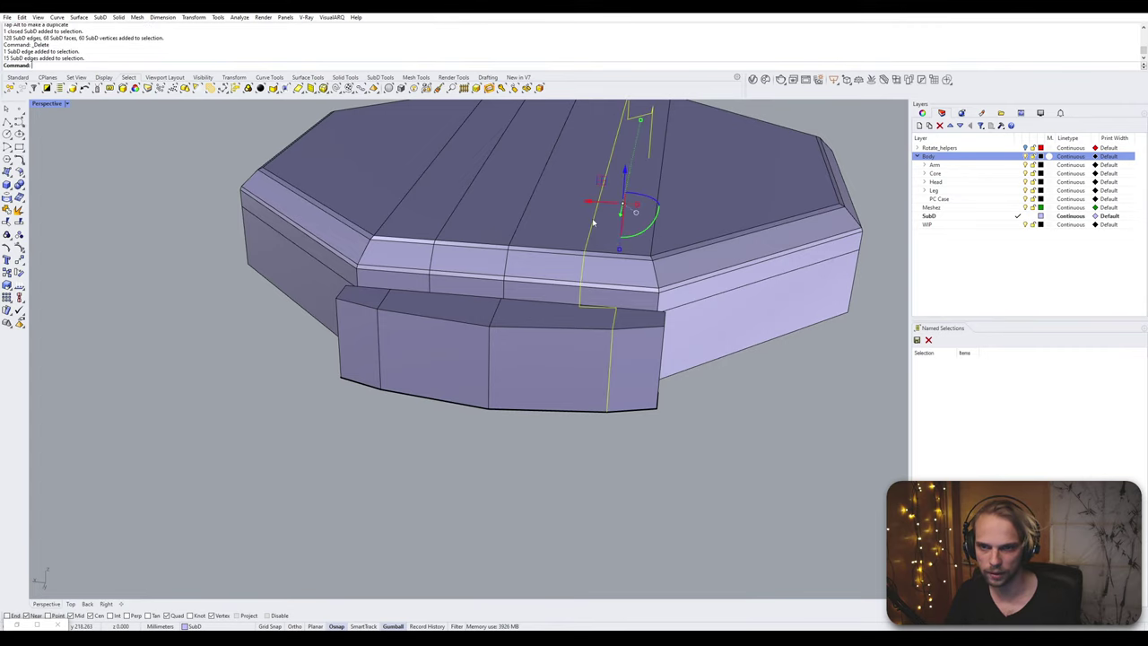
double_click(518, 221, "shift")
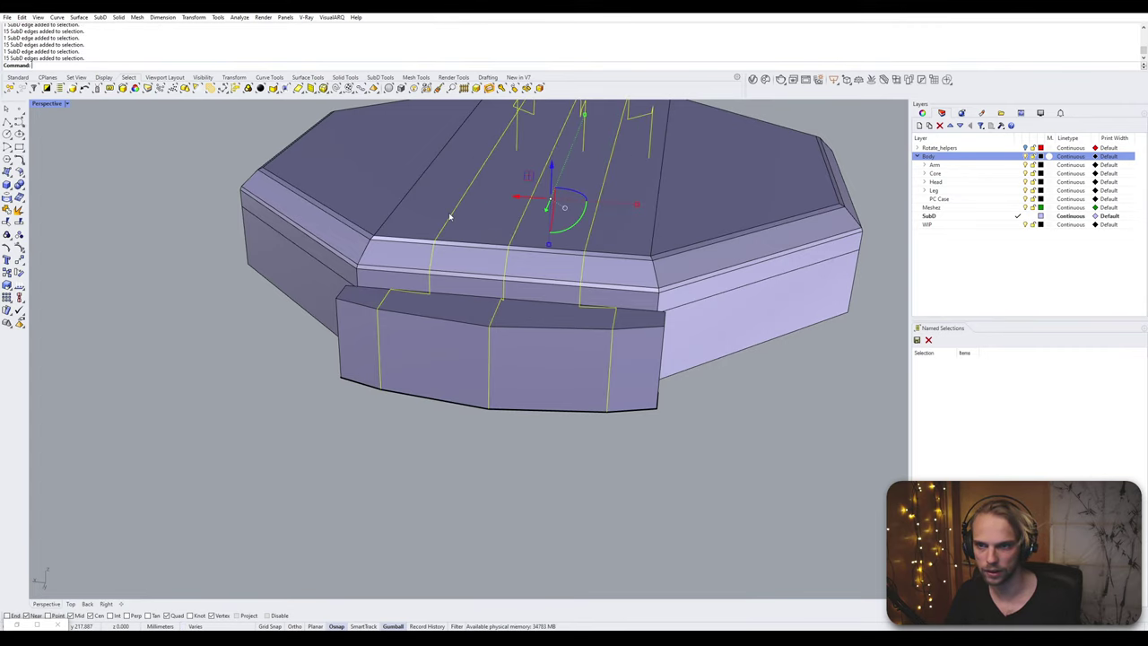
key("Delete")
scroll(449, 218, "down", 6)
scroll(448, 229, "up", 6)
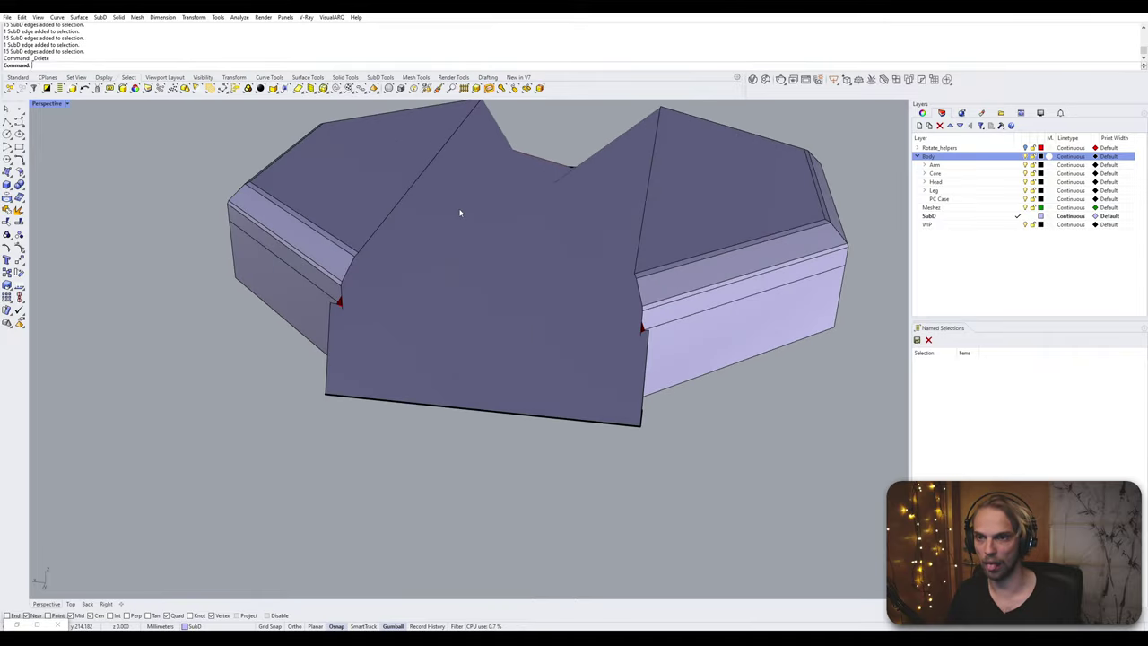
key("ctrl+z")
right_click_drag(461, 213, 644, 356)
- Delete the small end block and the remaining faces at that end
left_click_drag(604, 266, 599, 254)
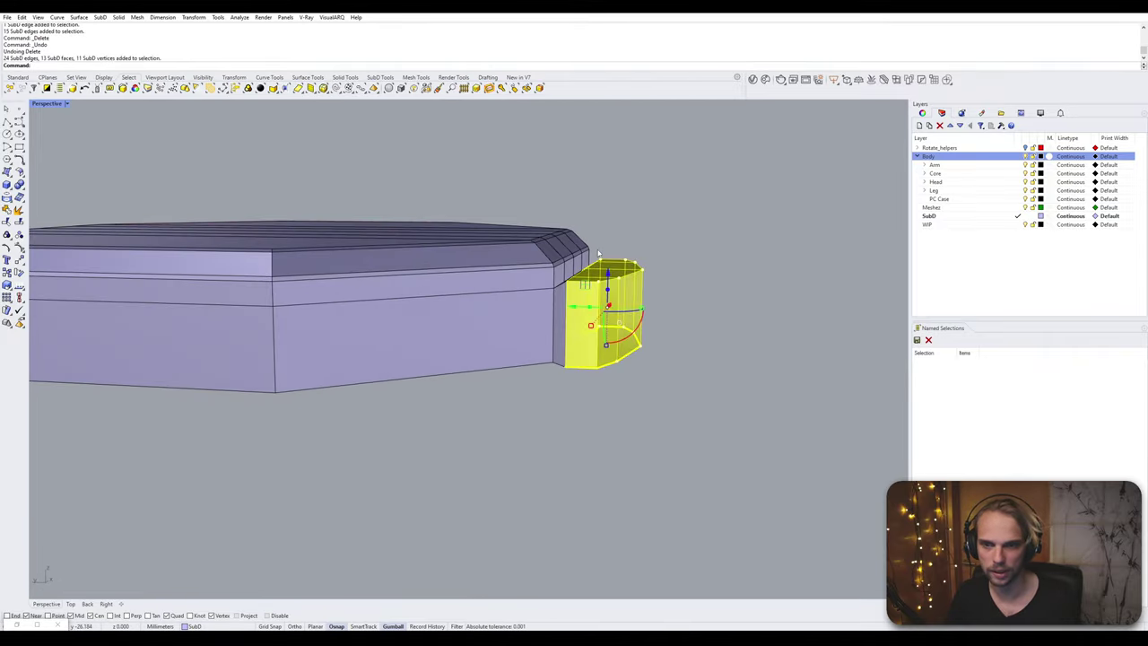
key("Delete")
right_click_drag(598, 254, 730, 386)
left_click(557, 305)
right_click_drag(760, 479, 726, 347)
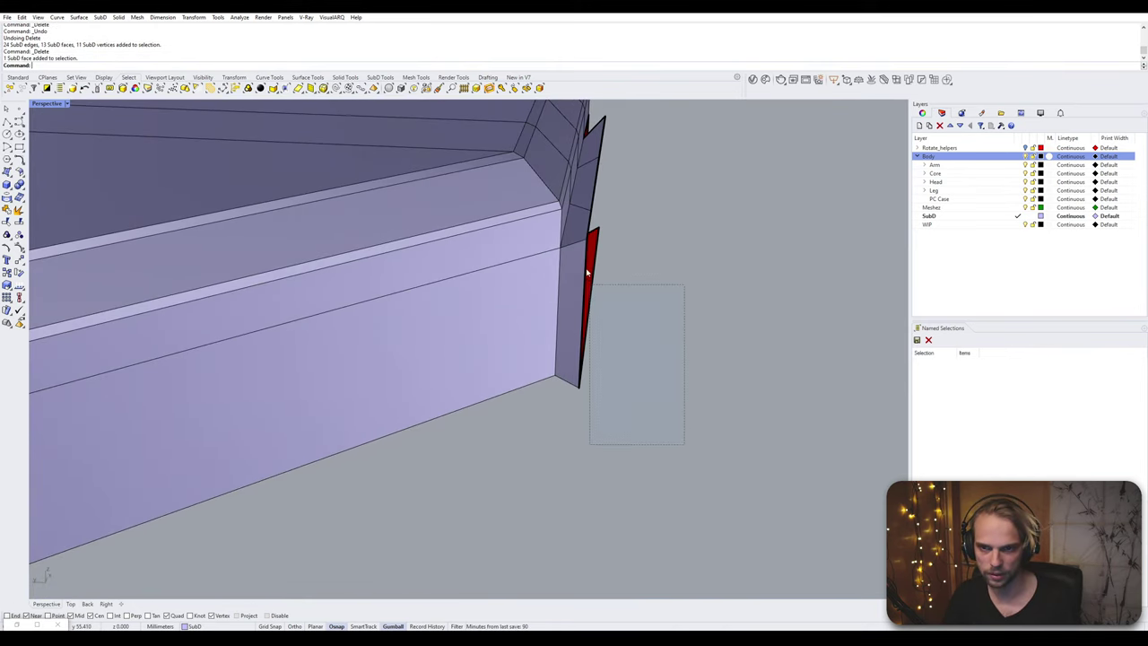
left_click_drag(596, 153, 597, 154)
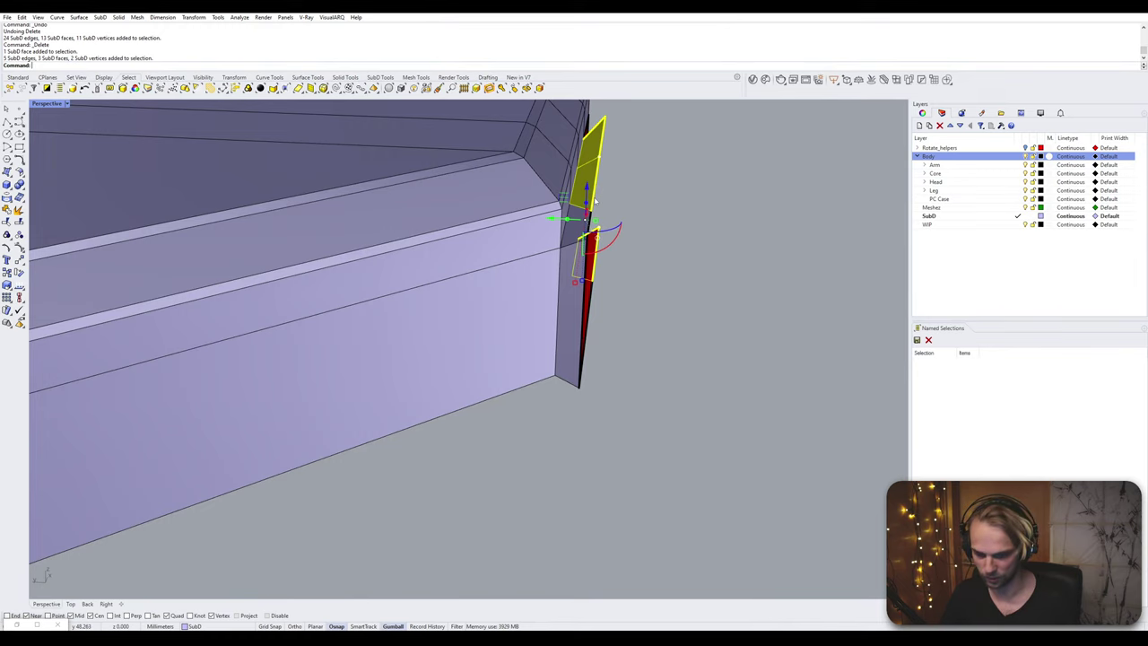
key("Delete")
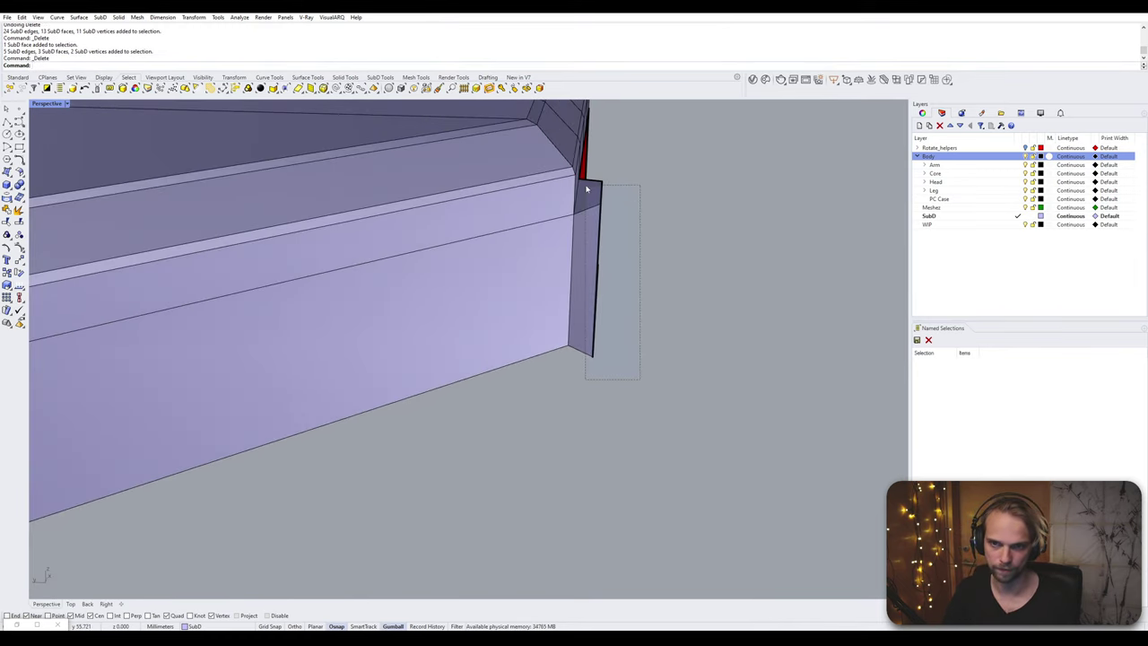
left_click_drag(586, 188, 588, 192)
right_click_drag(591, 215, 465, 233)
key("Delete")
- Delete the bottom faces and middle strip, splitting the piece into two halves
left_click(422, 221, "ctrl+shift")
left_click(381, 228, "ctrl+shift")
left_click(327, 235, "ctrl+shift")
left_click(268, 233, "ctrl+shift")
right_click_drag(320, 199, 392, 390, "shift")
left_click_drag(329, 176, 323, 168, "shift")
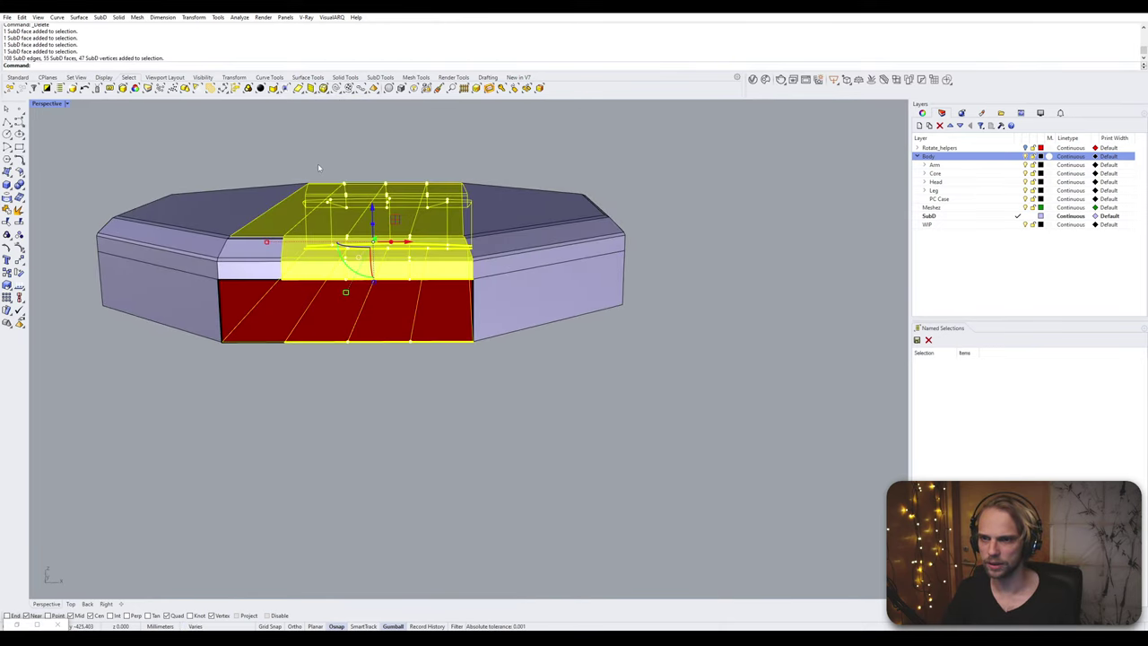
right_click_drag(318, 163, 326, 223)
scroll(267, 313, "up", 2)
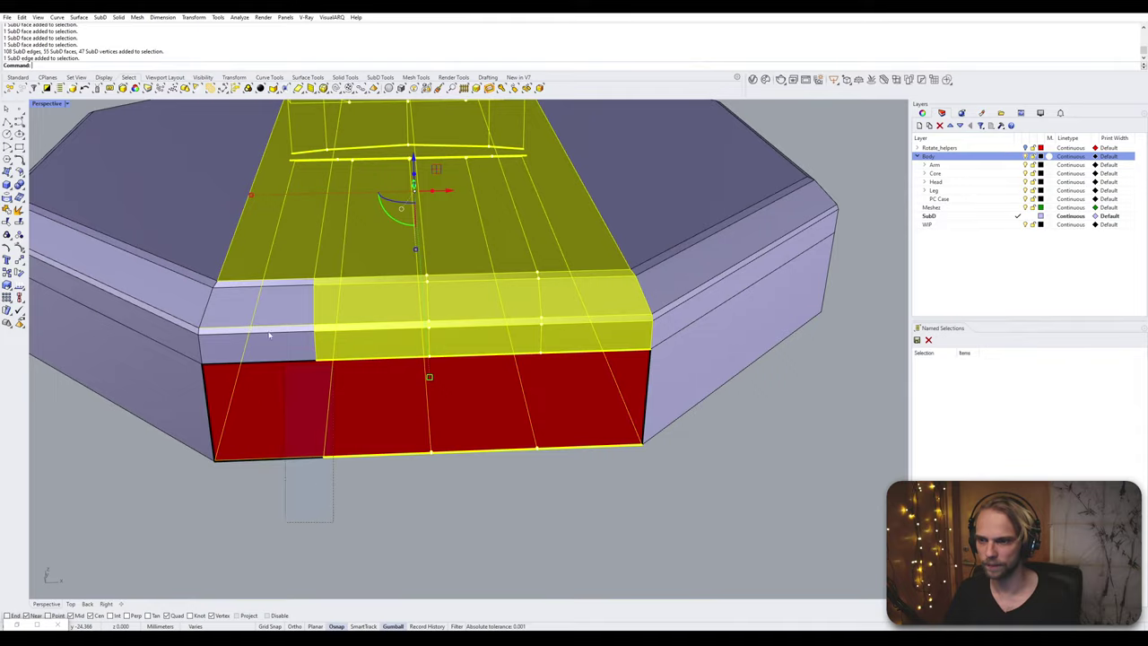
left_click_drag(269, 334, 266, 267, "shift")
scroll(265, 267, "down", 6)
right_click_drag(266, 266, 275, 420)
left_click(348, 155, "ctrl")
key("Delete")
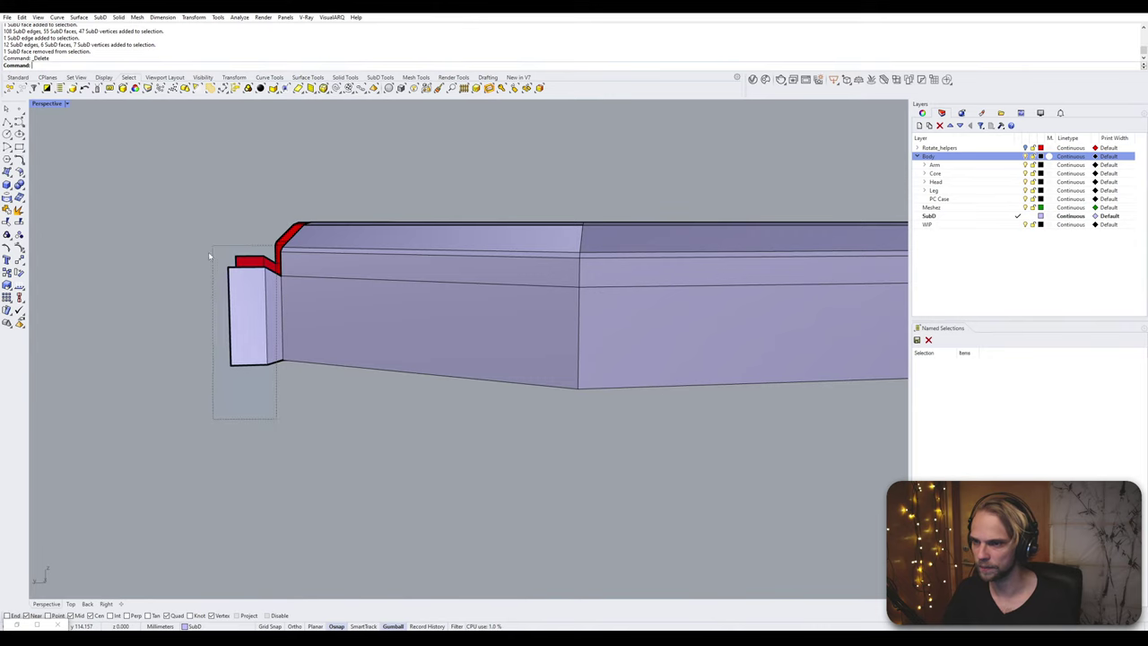
- Remove a leftover end face and select both halves' facing open edge loops
left_click_drag(225, 363, 224, 362)
scroll(237, 275, "up", 4)
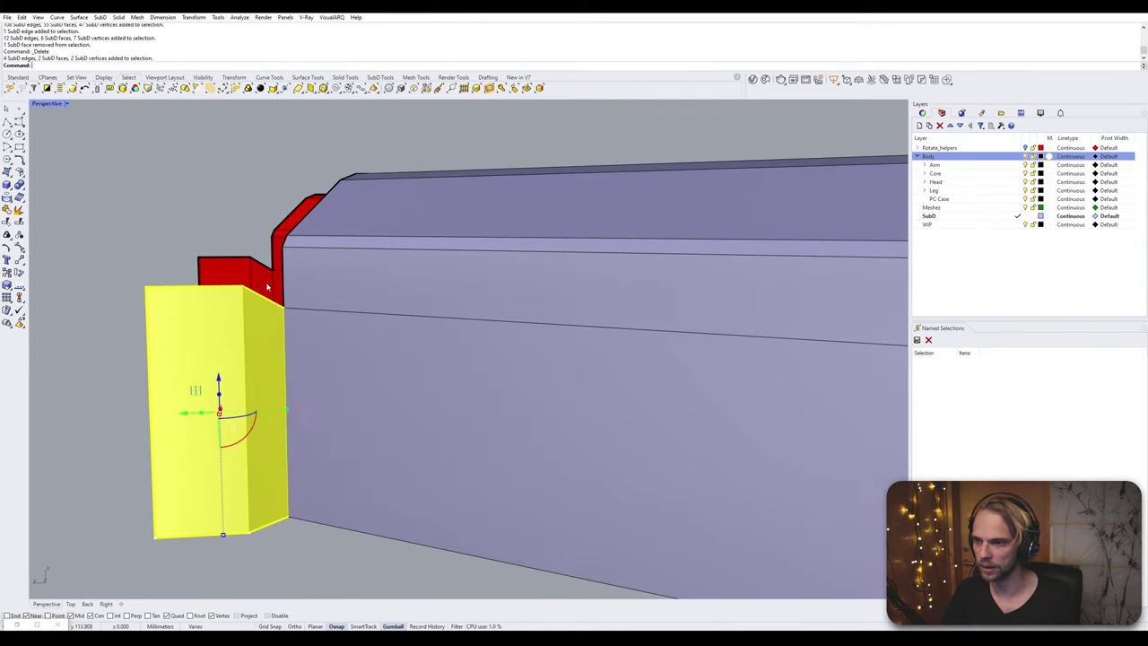
key("Delete")
scroll(235, 274, "down", 6)
right_click_drag(237, 275, 325, 359)
double_click(313, 386)
double_click(491, 386, "shift")
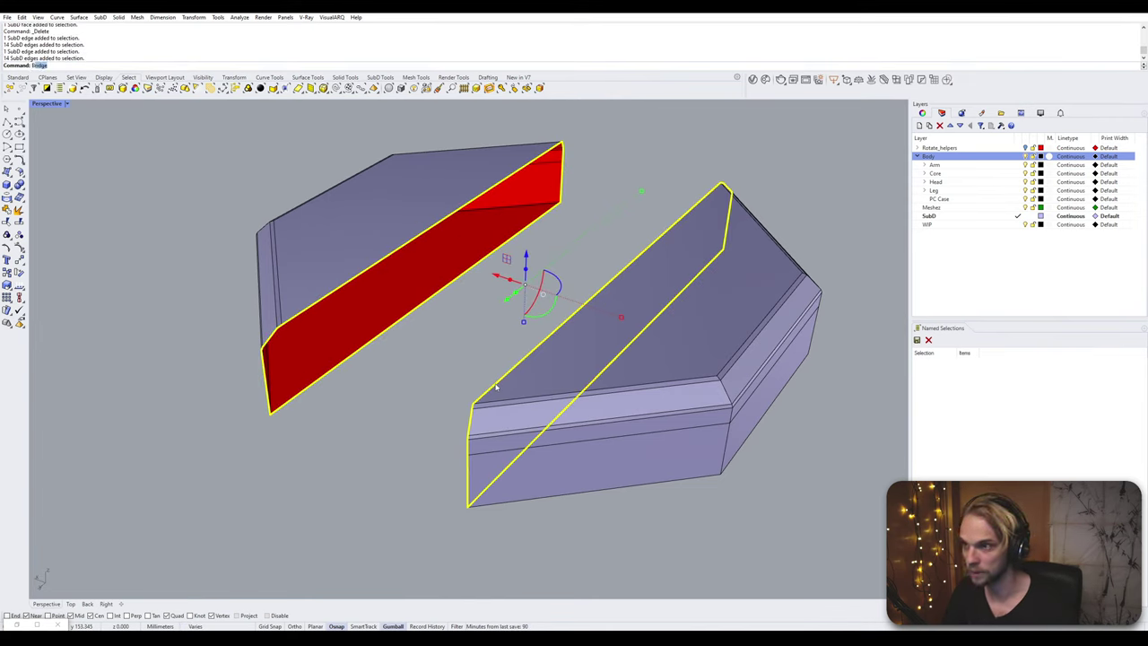
- Complete the bridge between the two open edge loops, then delete edges on the octagonal part
key("Return")
key("Return")
right_click_drag(494, 389, 528, 353)
scroll(508, 442, "up", 10)
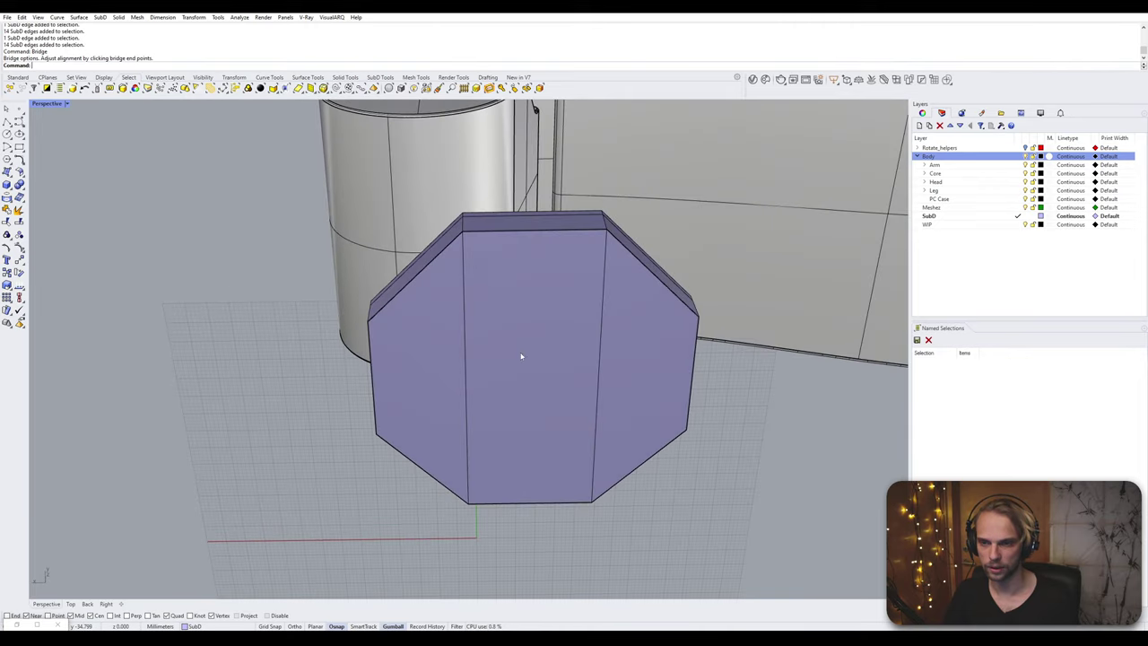
double_click(416, 253)
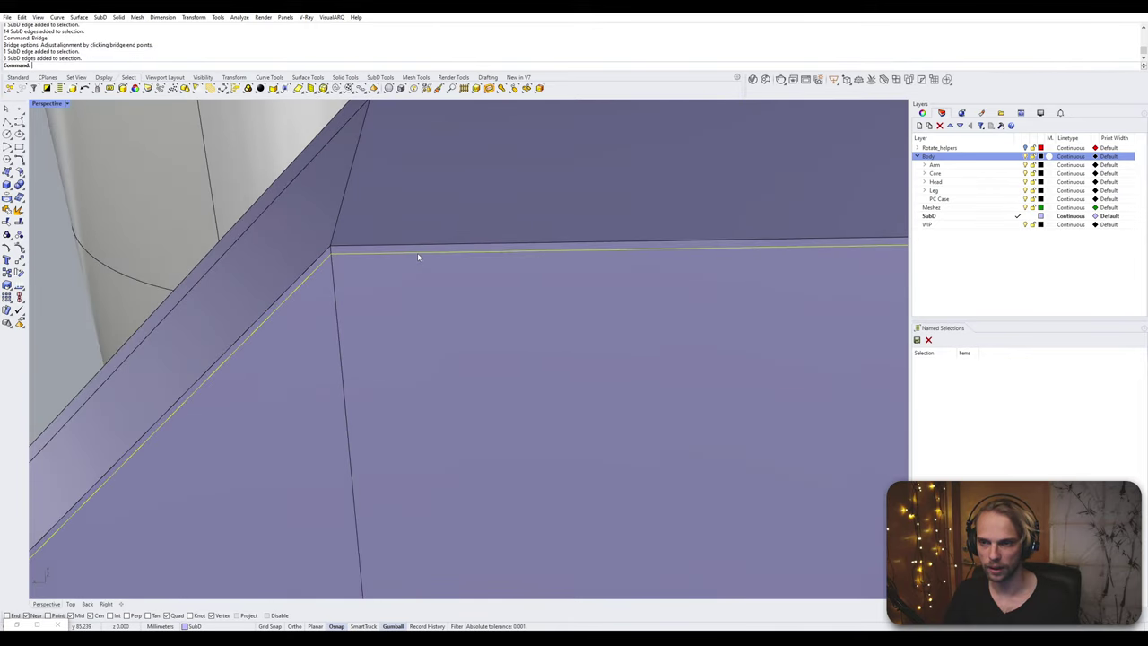
scroll(401, 261, "down", 5)
key("Delete")
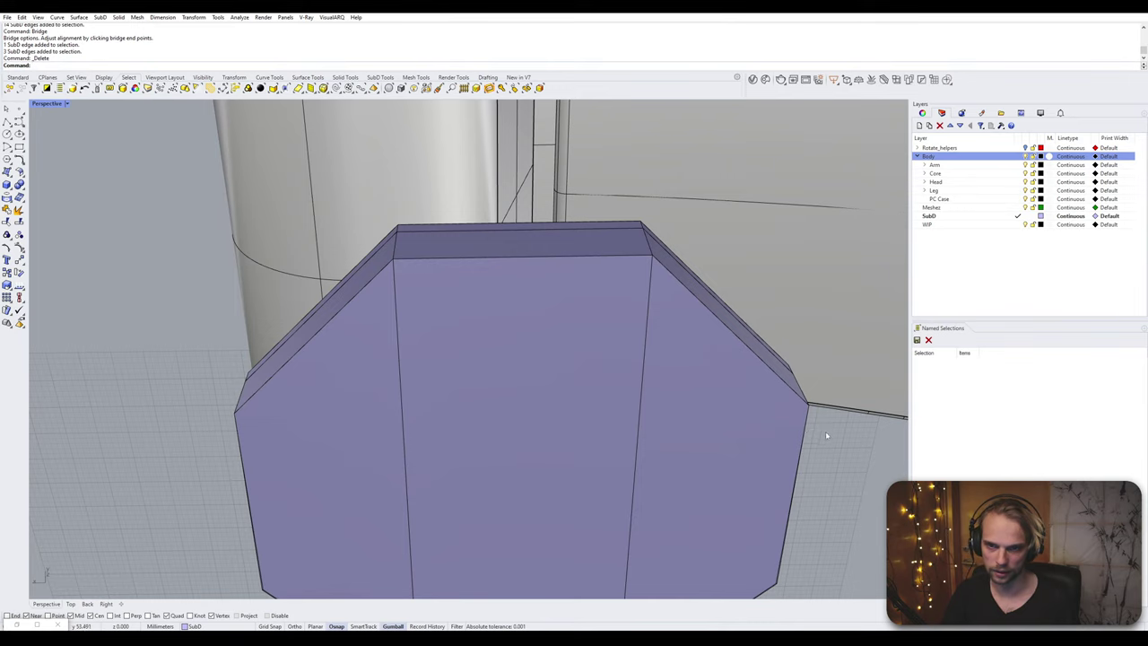
scroll(825, 436, "up", 5)
scroll(708, 338, "down", 5)
scroll(672, 347, "up", 5)
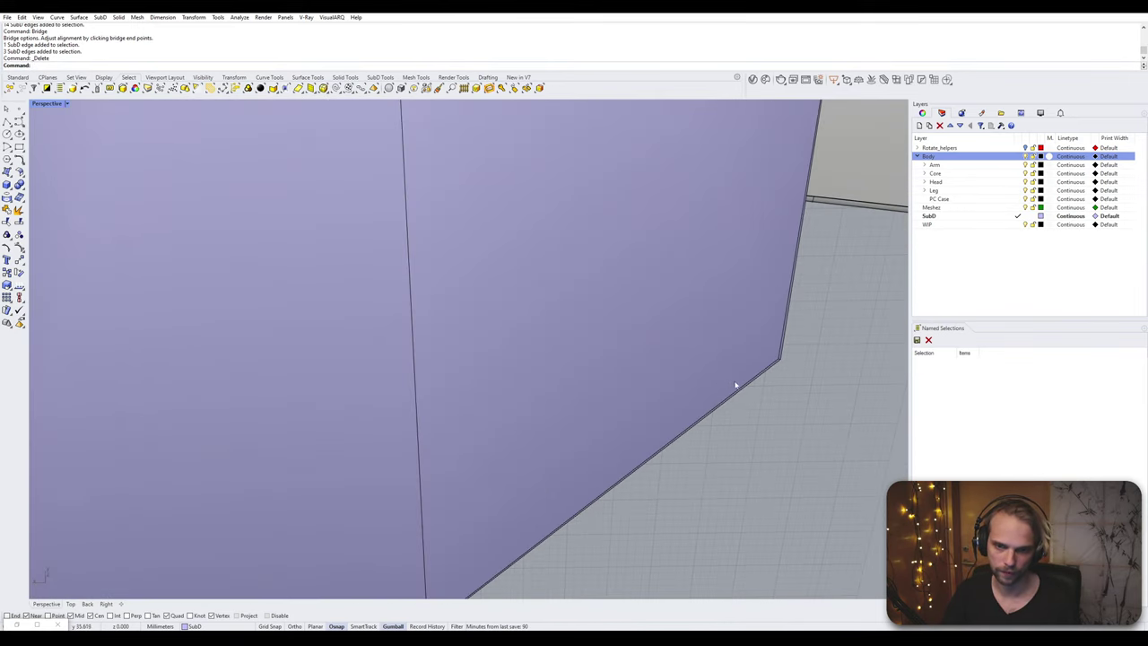
- Select the rim edge loops, then undo the deletion to restore the rim geometry
double_click(799, 337, "ctrl+shift")
double_click(786, 355, "ctrl+shift")
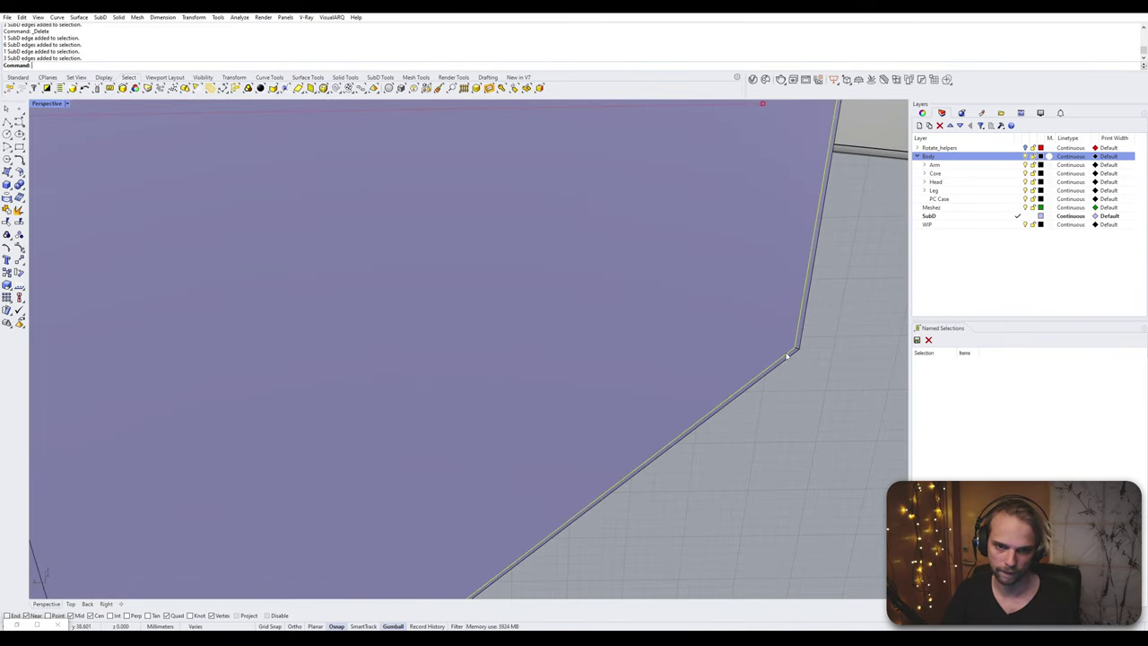
scroll(774, 357, "down", 6)
right_click_drag(570, 374, 579, 410, "shift")
left_click(783, 489)
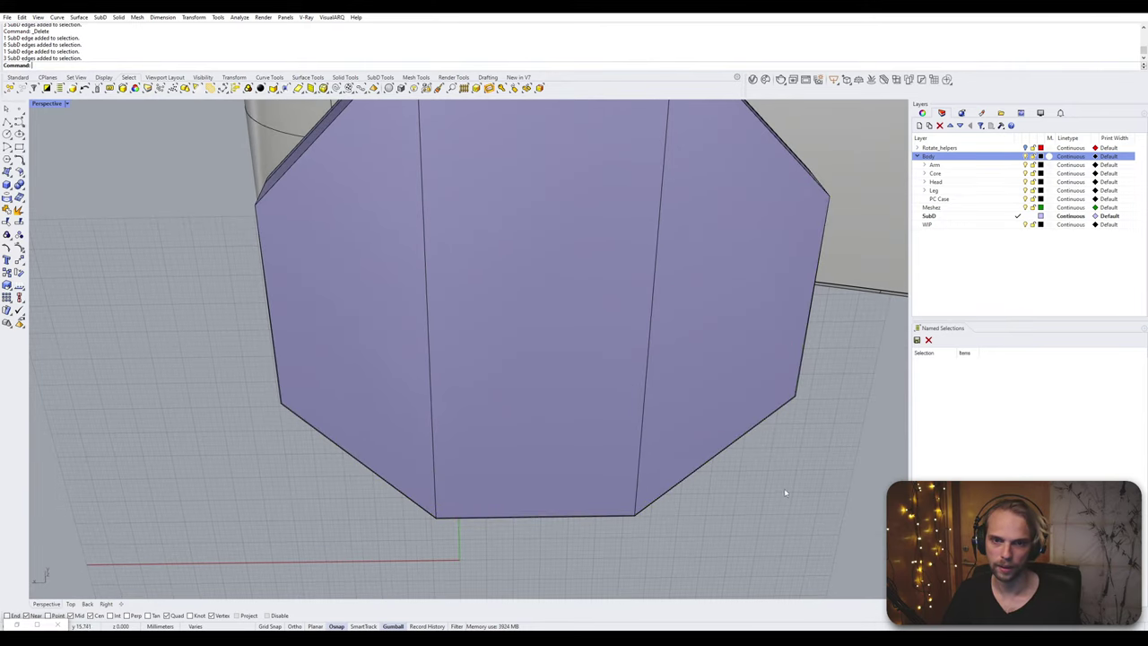
right_click_drag(818, 194, 798, 256)
scroll(803, 254, "up", 6)
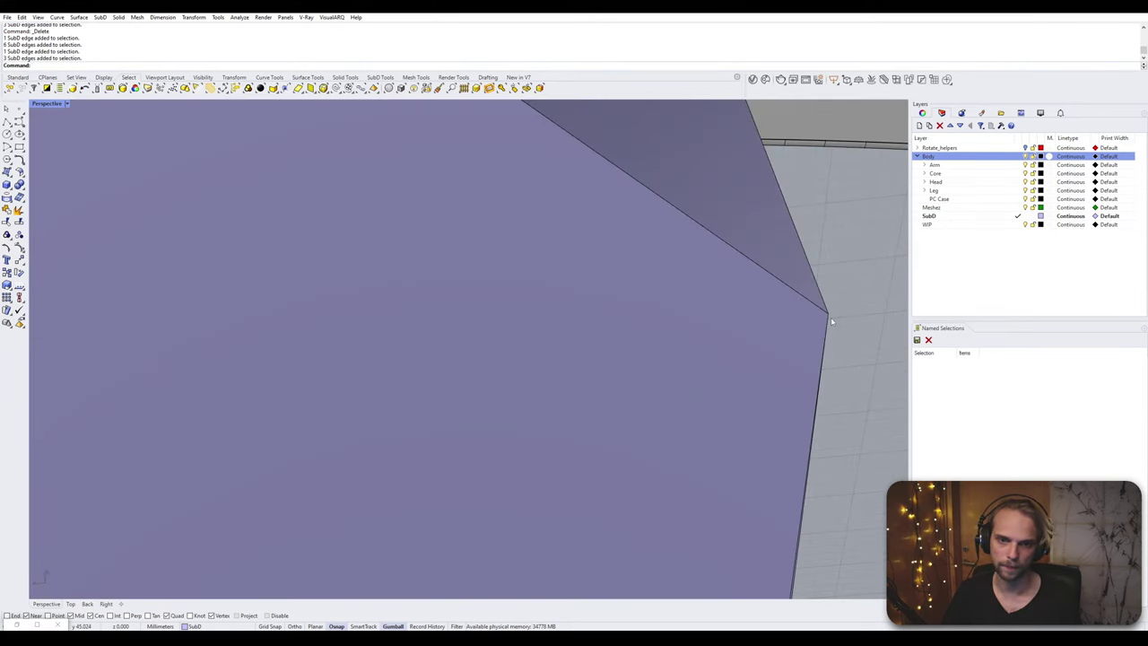
key("ctrl+z")
- Inspect the thin corner face and the block's large face by selecting and clearing them
scroll(811, 321, "up", 2)
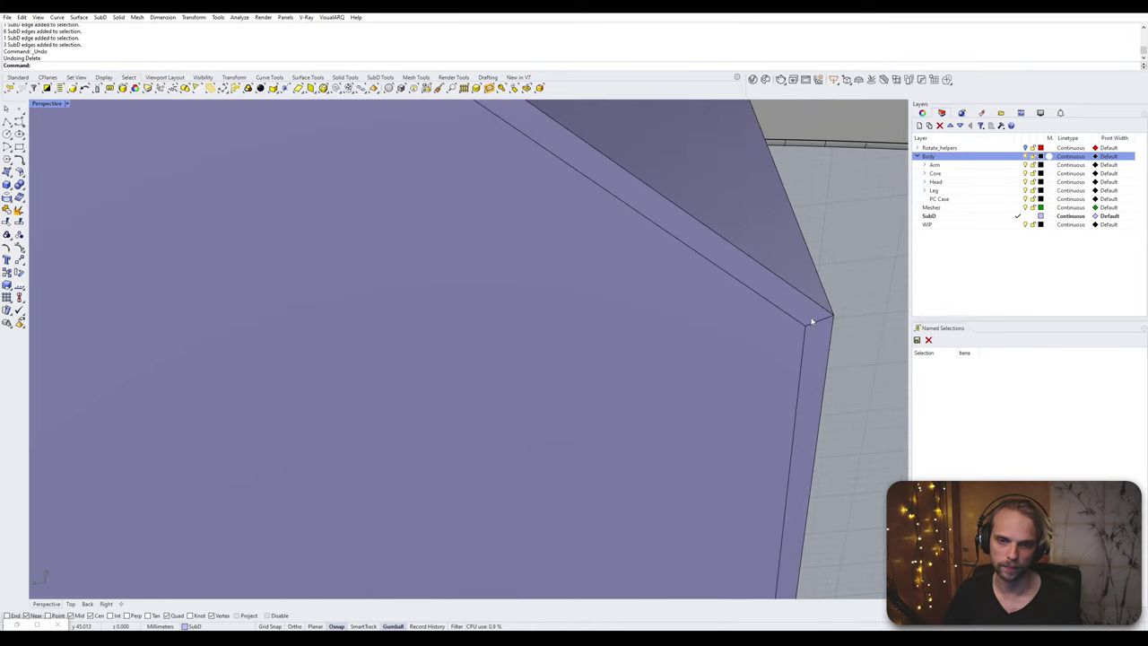
left_click(794, 319, "ctrl+shift")
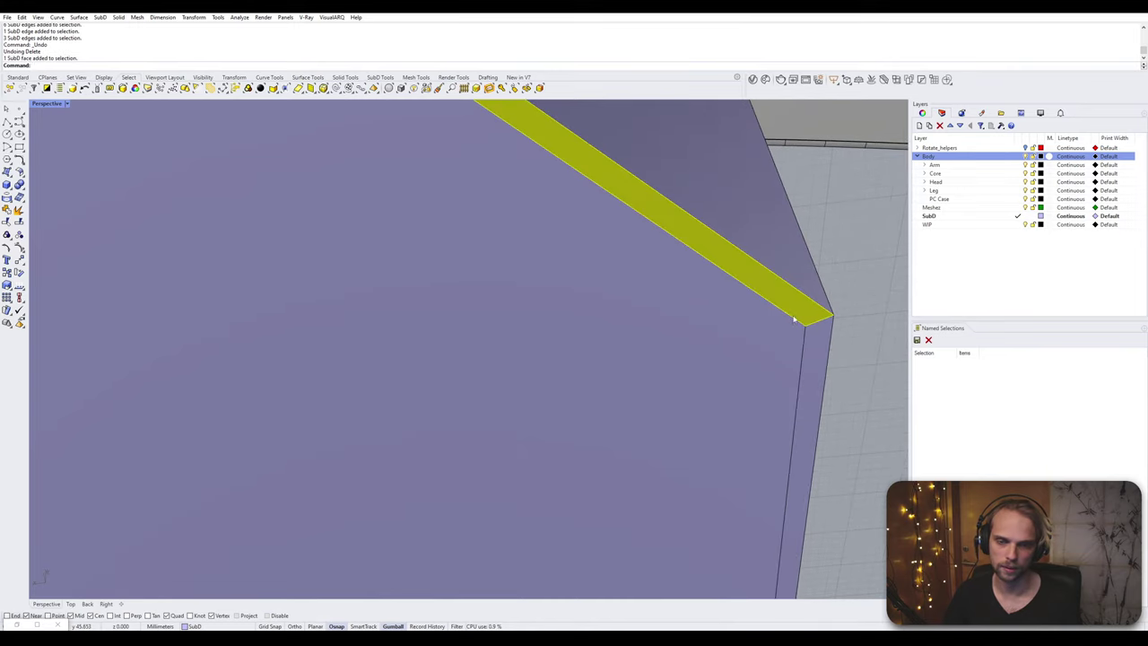
key("Escape")
left_click(793, 319, "ctrl+shift")
key("Escape")
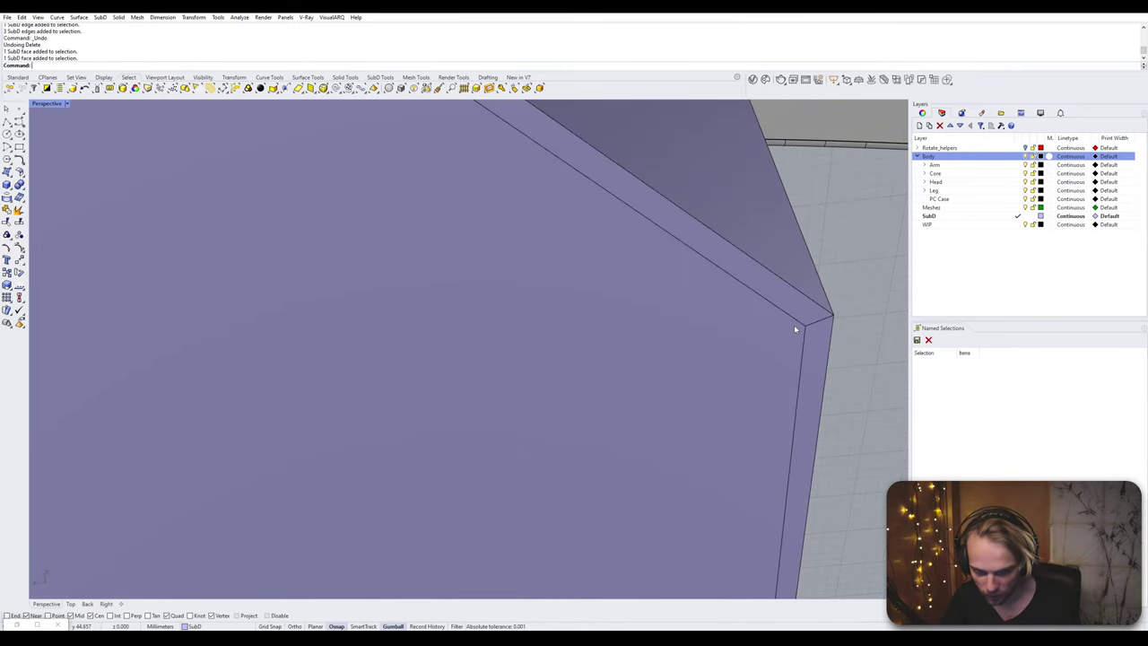
left_click(793, 321, "ctrl+shift")
key("Escape")
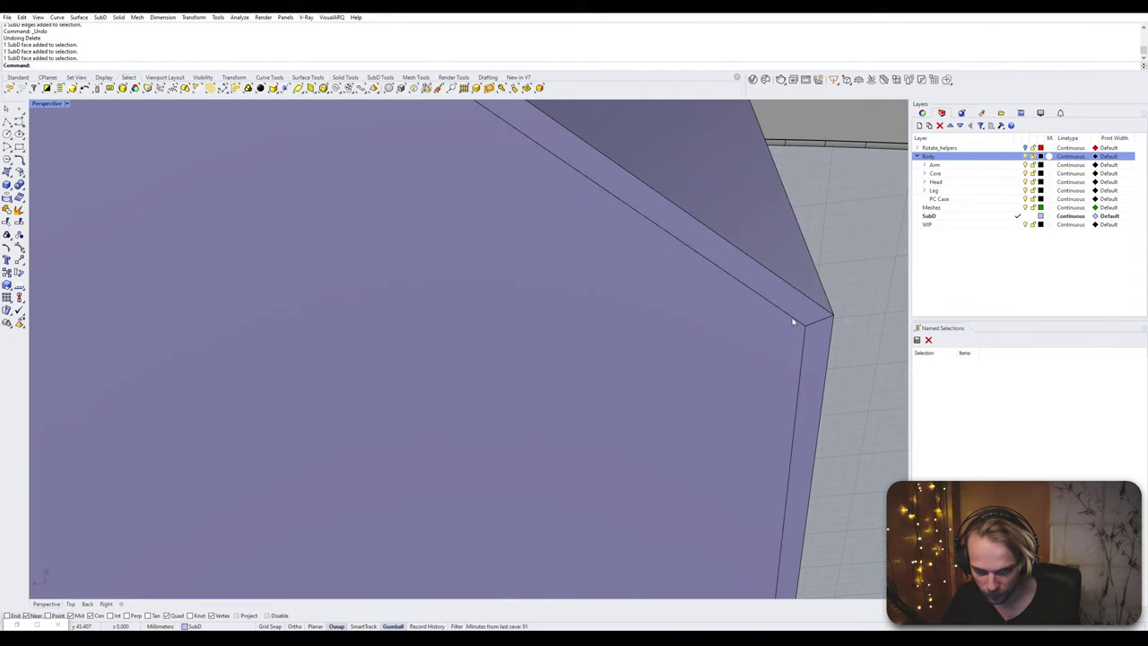
left_click(792, 322, "ctrl+shift")
key("Escape")
left_click(790, 319, "ctrl+shift")
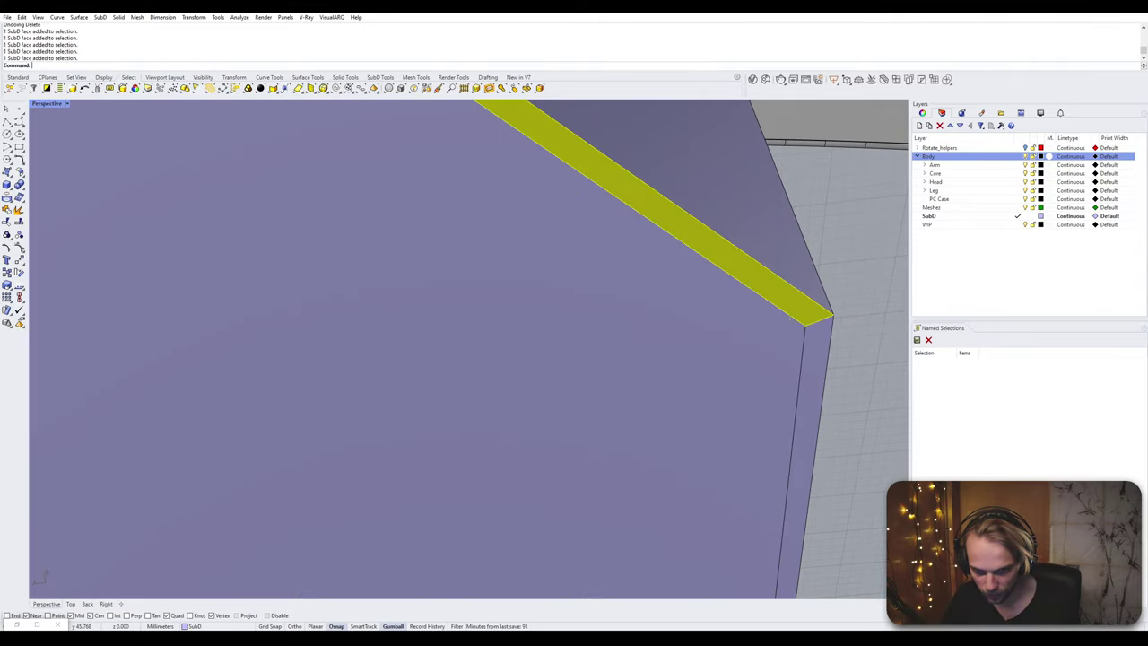
key("Escape")
- Delete the stray doubled edge loop at the block's corner
scroll(789, 318, "down", 10)
right_click_drag(403, 184, 537, 276, "shift")
scroll(536, 276, "up", 7)
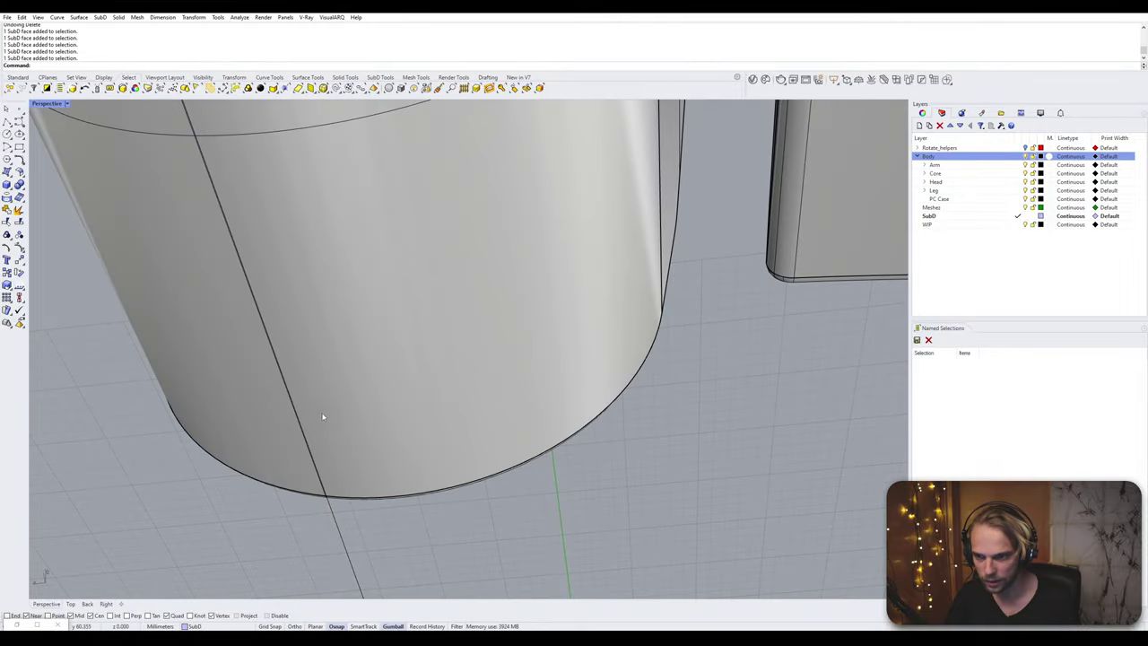
scroll(323, 418, "down", 3)
right_click_drag(323, 418, 477, 330, "shift")
scroll(350, 395, "up", 4)
scroll(371, 384, "up", 5)
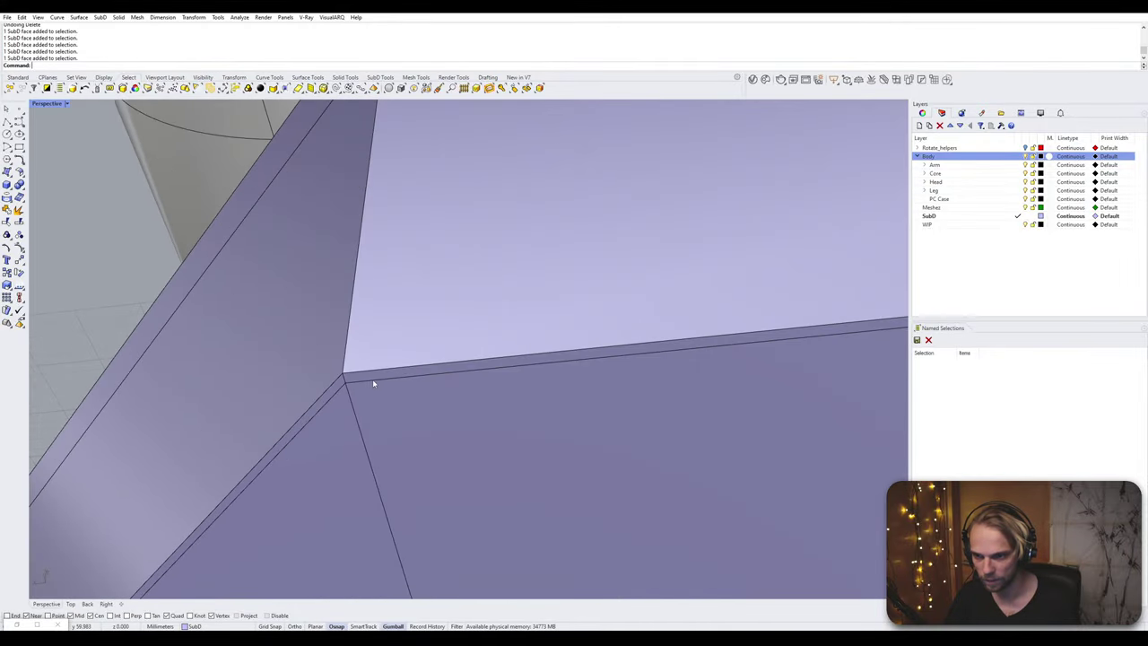
double_click(373, 380, "ctrl+shift")
scroll(373, 383, "down", 7)
right_click_drag(794, 468, 656, 390, "shift")
scroll(657, 389, "up", 8)
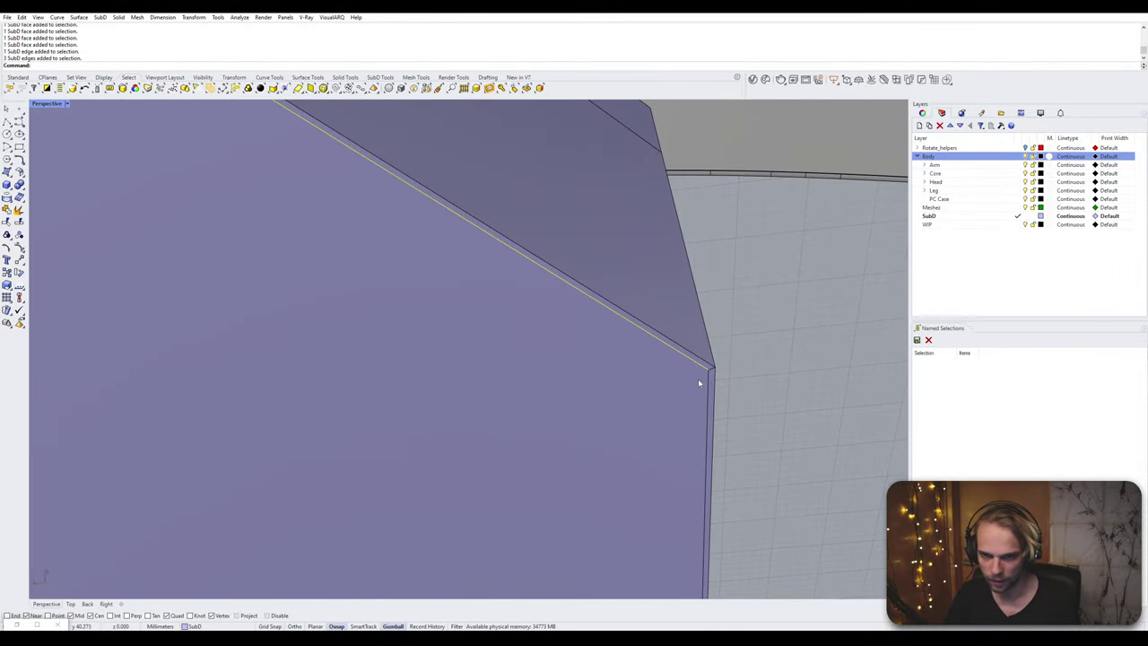
scroll(735, 383, "up", 3)
key("Delete")
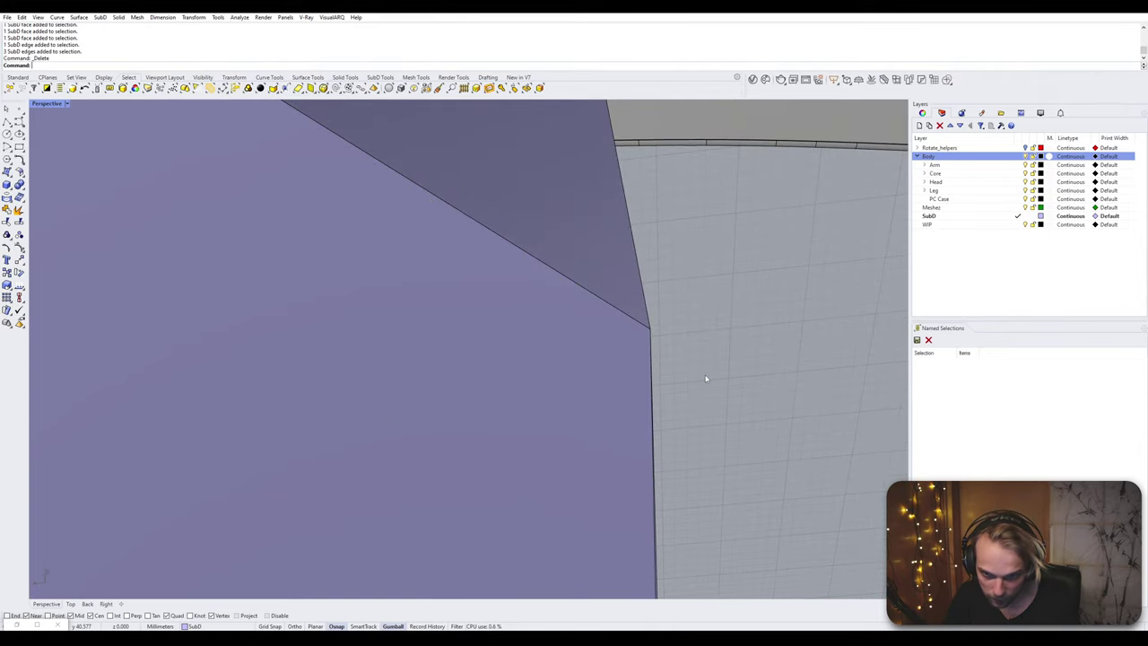
- Toggle smooth/flat SubD display and check the thin strip face and a corner vertex
scroll(706, 379, "down", 6)
right_click_drag(699, 379, 620, 383)
key("Tab")
key("Tab")
key("Tab")
scroll(505, 482, "up", 6)
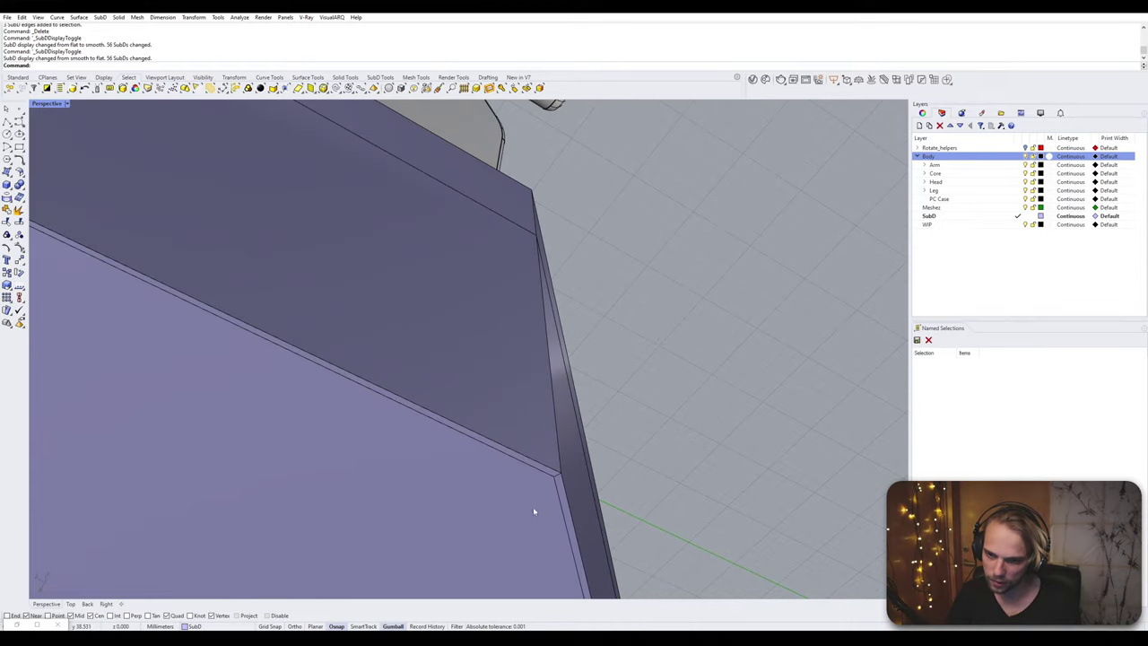
left_click(587, 417)
double_click(588, 420)
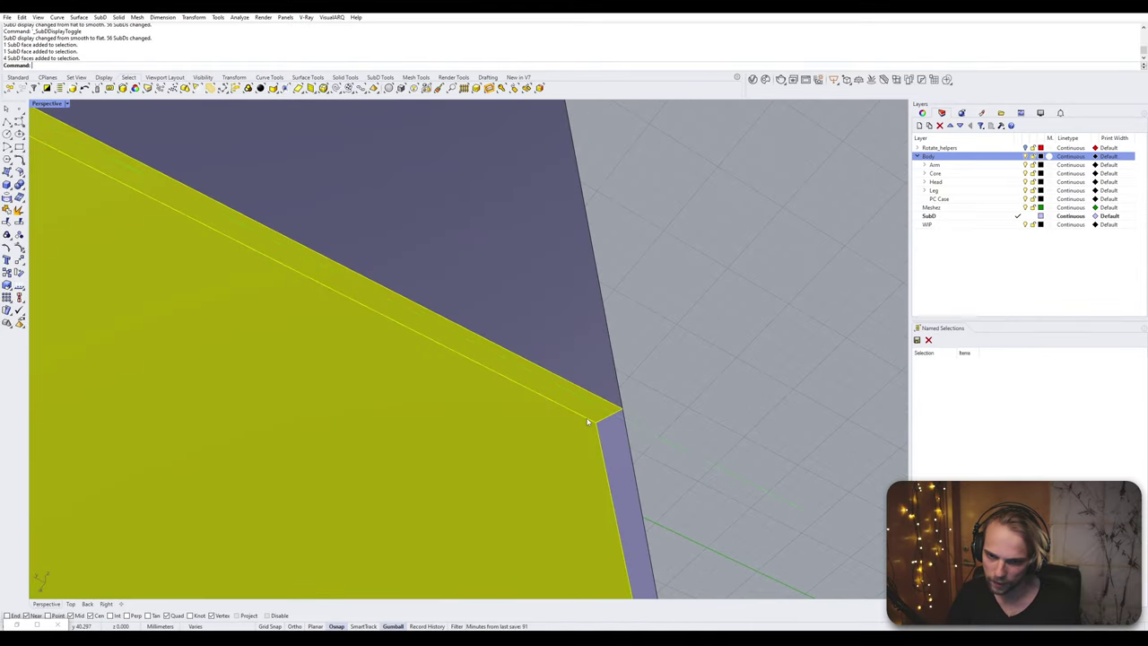
left_click(590, 413, "ctrl")
key("Escape")
scroll(595, 434, "down", 4)
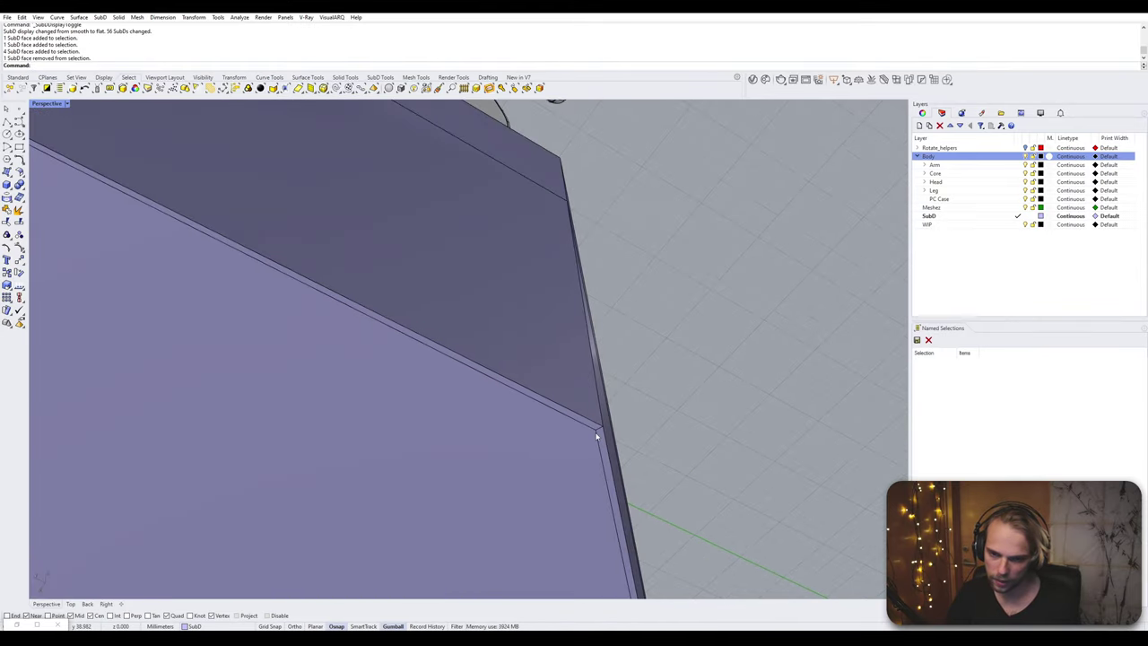
left_click(596, 434, "ctrl+shift")
key("Escape")
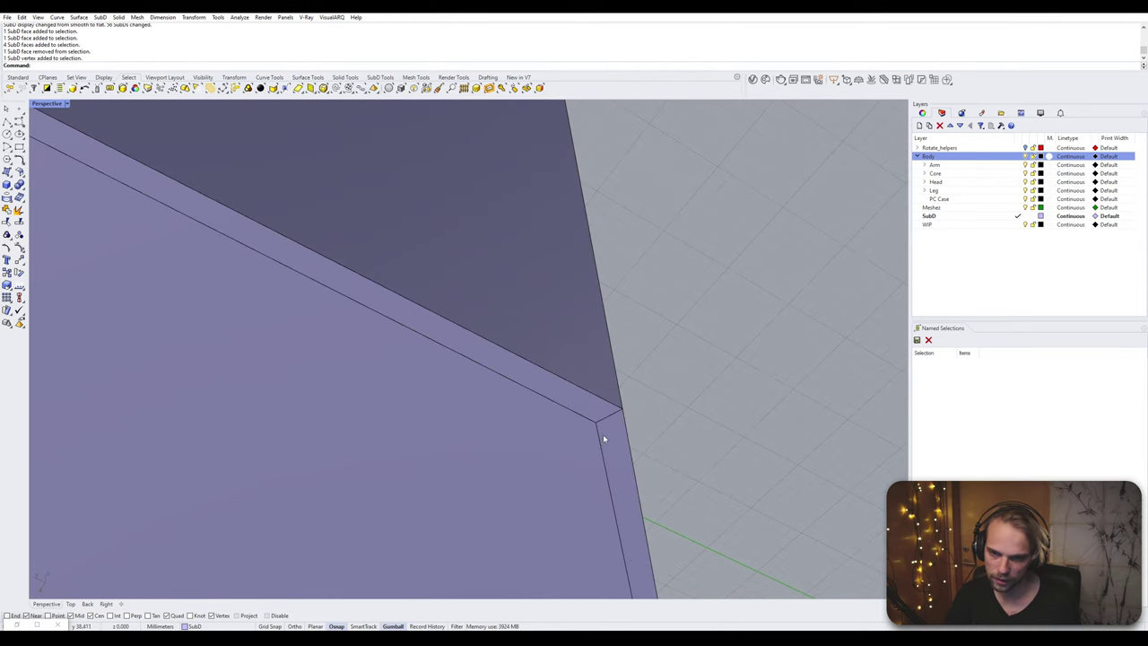
scroll(602, 434, "down", 6)
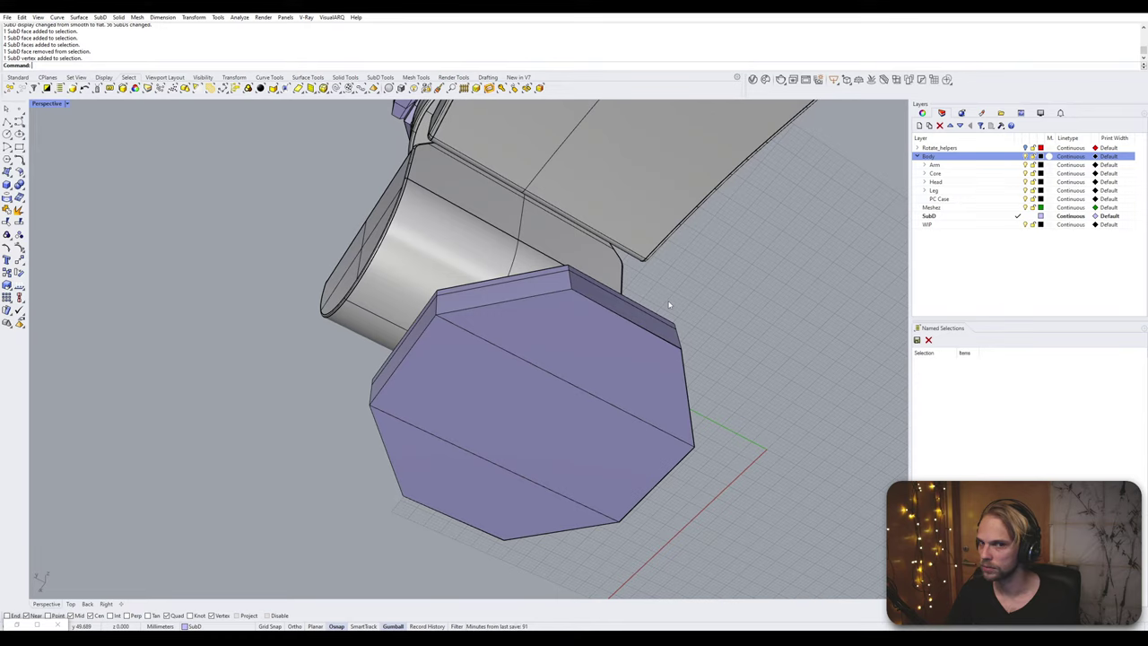
- Undo the last deletion on the octagonal block
right_click_drag(750, 354, 552, 282)
scroll(654, 315, "up", 5)
key("ctrl+z")
scroll(664, 371, "down", 6)
scroll(790, 308, "up", 4)
scroll(790, 308, "up", 3)
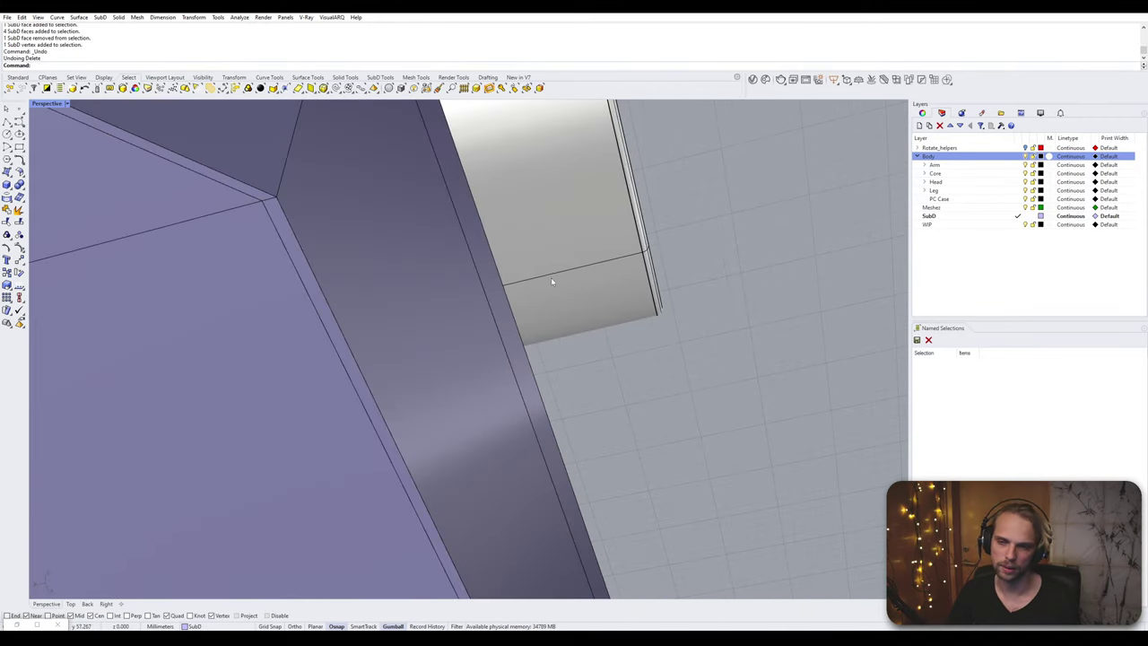
- Delete the narrow bevel face loop around the block
left_click(274, 214, "ctrl+shift")
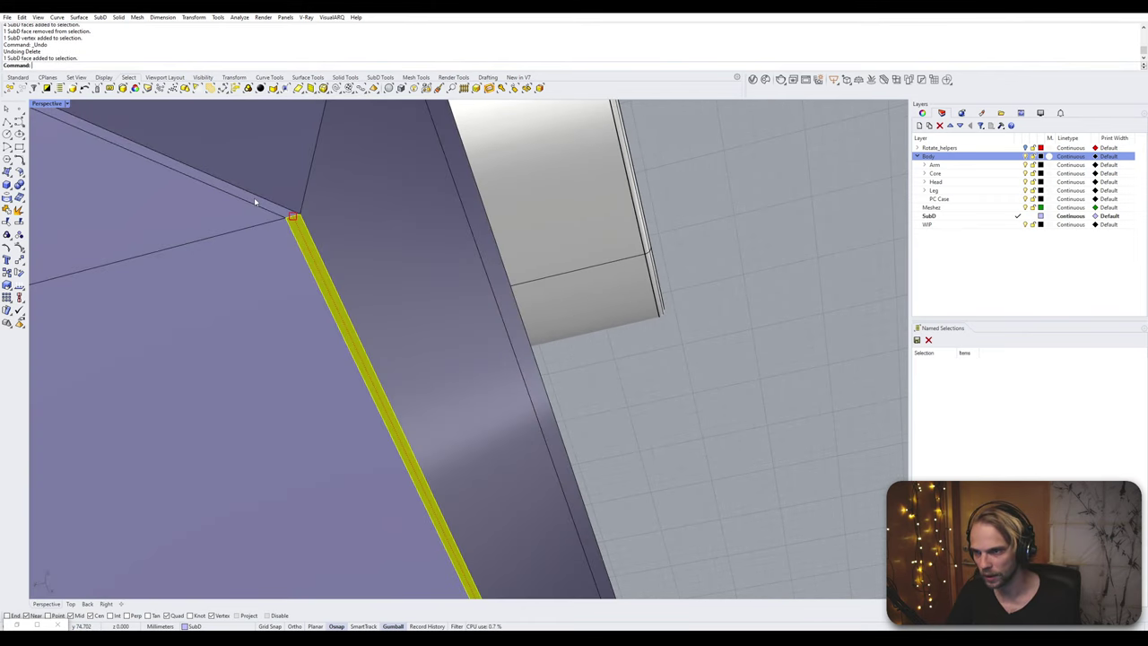
right_click_drag(254, 199, 530, 269, "shift")
double_click(347, 260, "ctrl+shift")
scroll(348, 260, "down", 3)
scroll(569, 293, "down", 4)
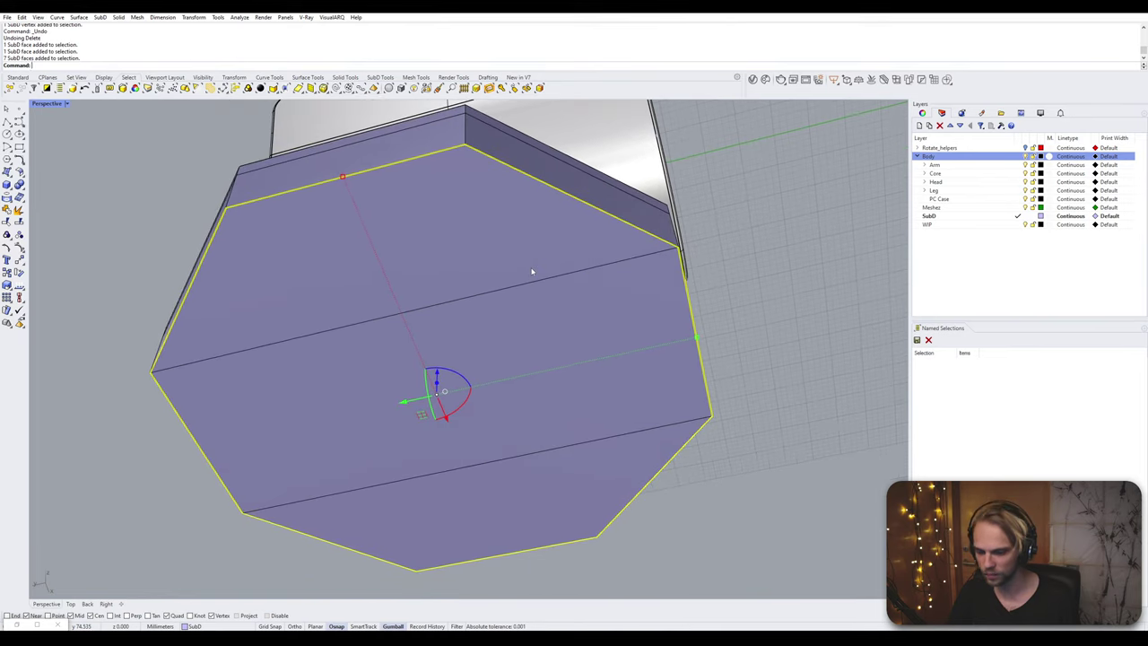
key("Delete")
- Bridge the open top edge loop to the side loop and confirm the bridge settings
left_click(486, 258, "ctrl+shift")
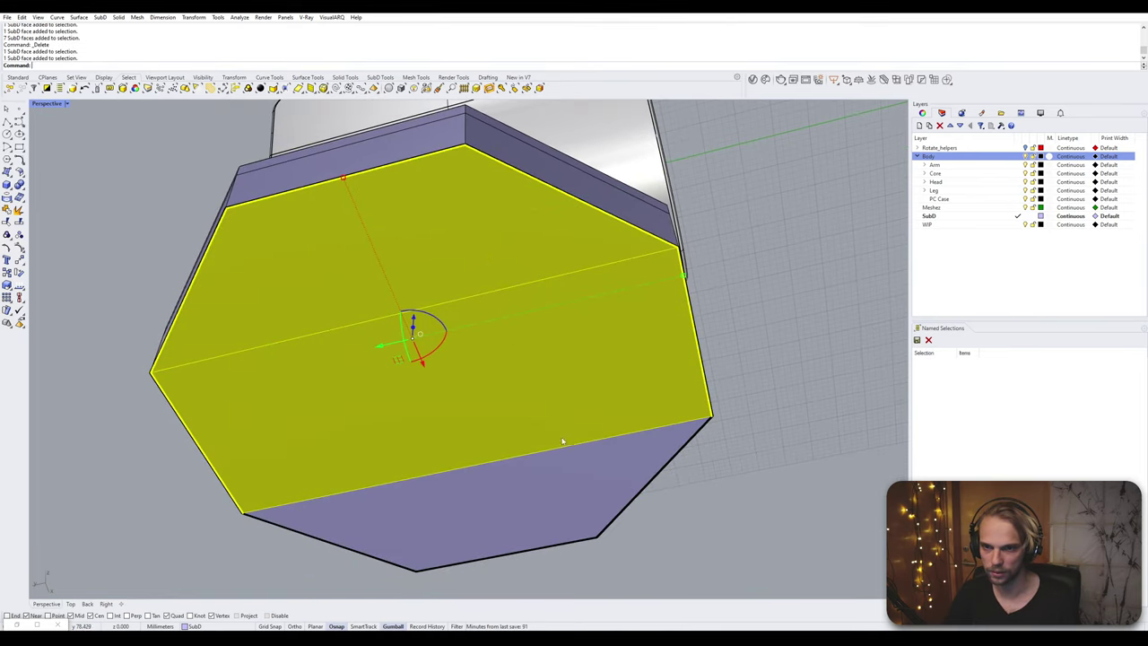
left_click(574, 469, "ctrl+shift")
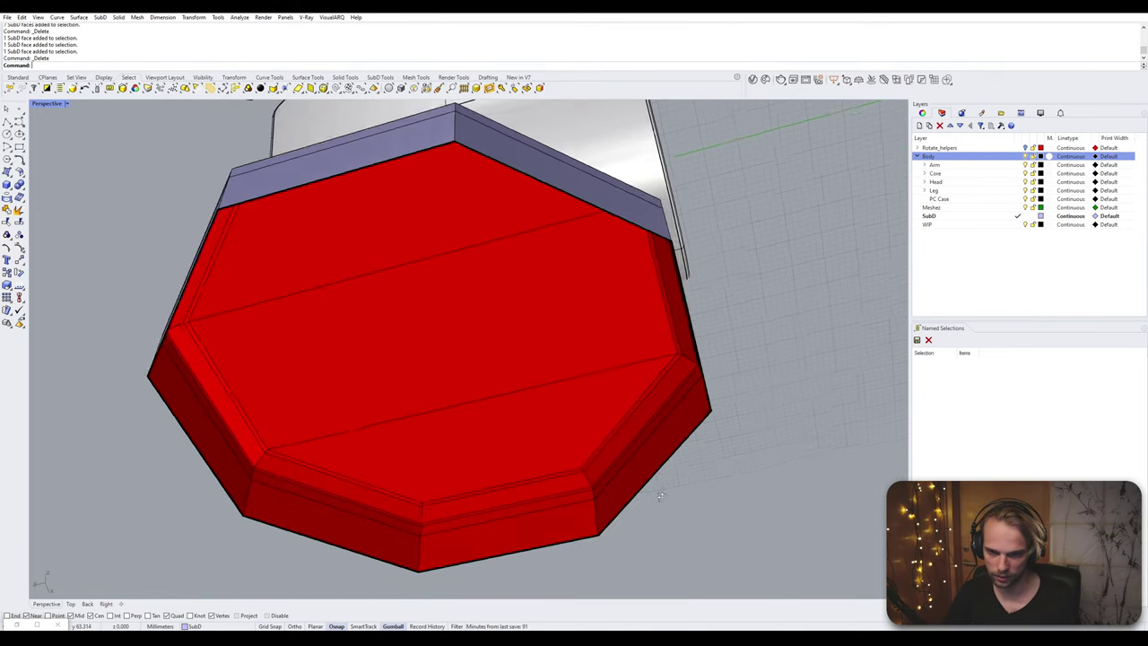
right_click_drag(660, 496, 641, 477)
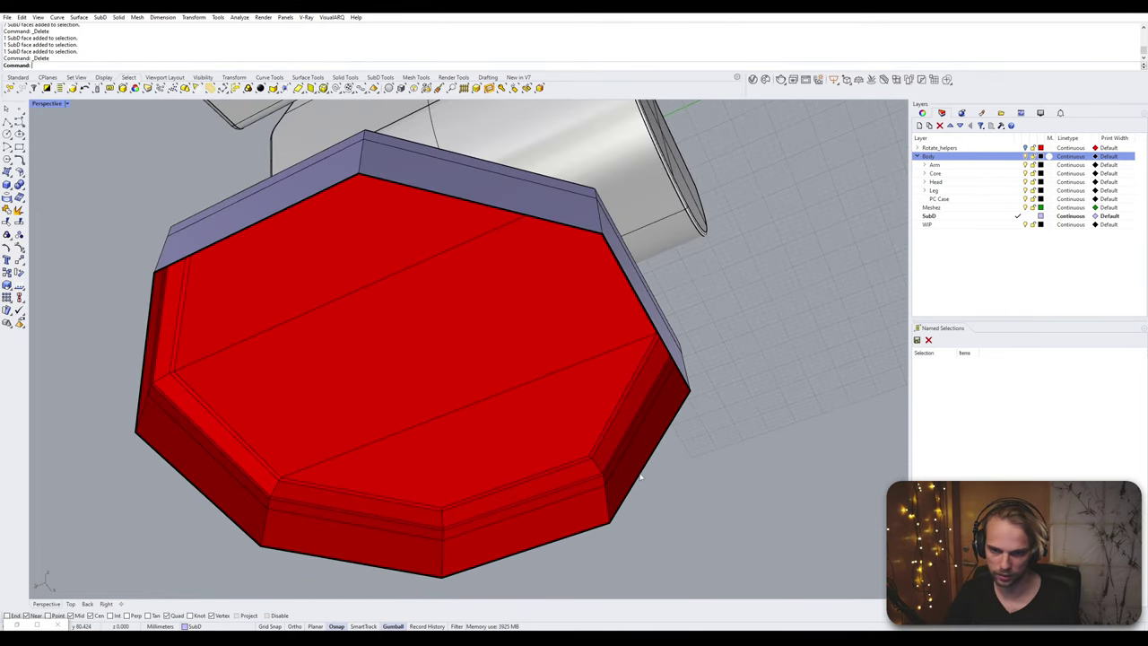
double_click(640, 476, "ctrl+shift")
left_click(577, 538, "ctrl")
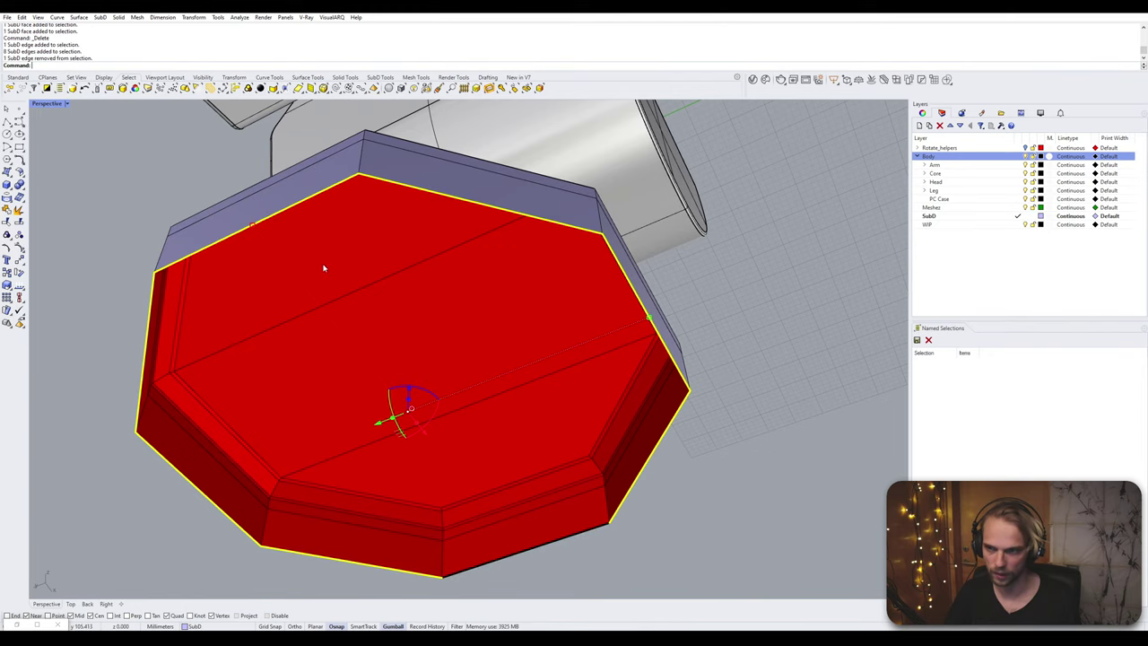
left_click(293, 212, "ctrl")
key("Return")
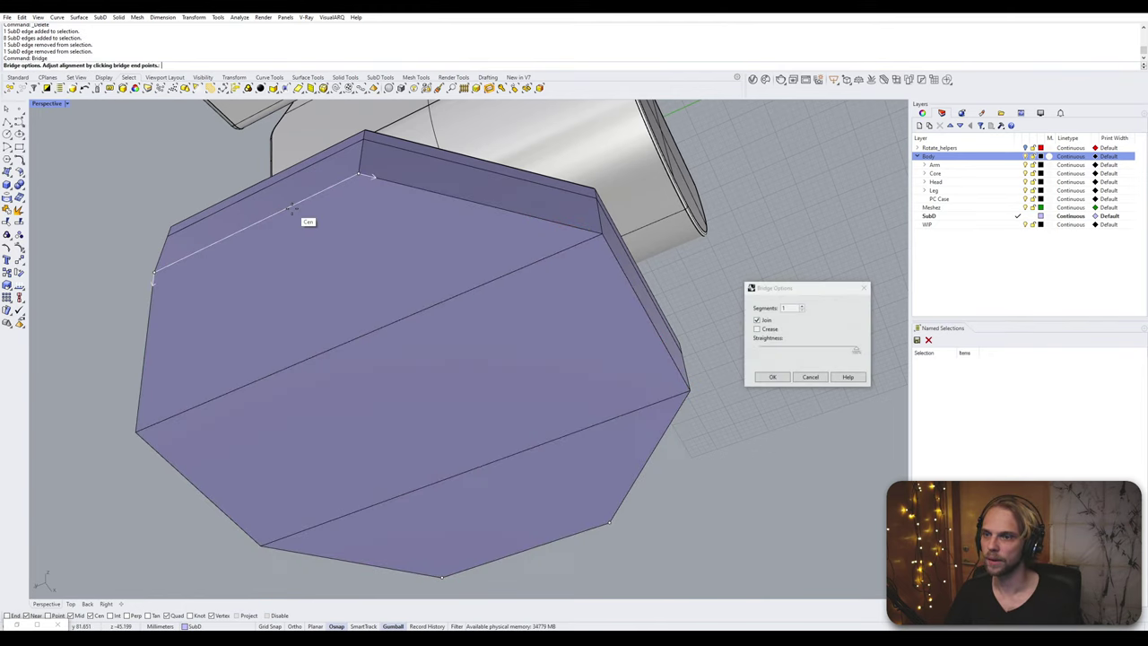
left_click(772, 378)
- Select the right-side, upper-left and lower-left edge loops of the block
double_click(625, 276)
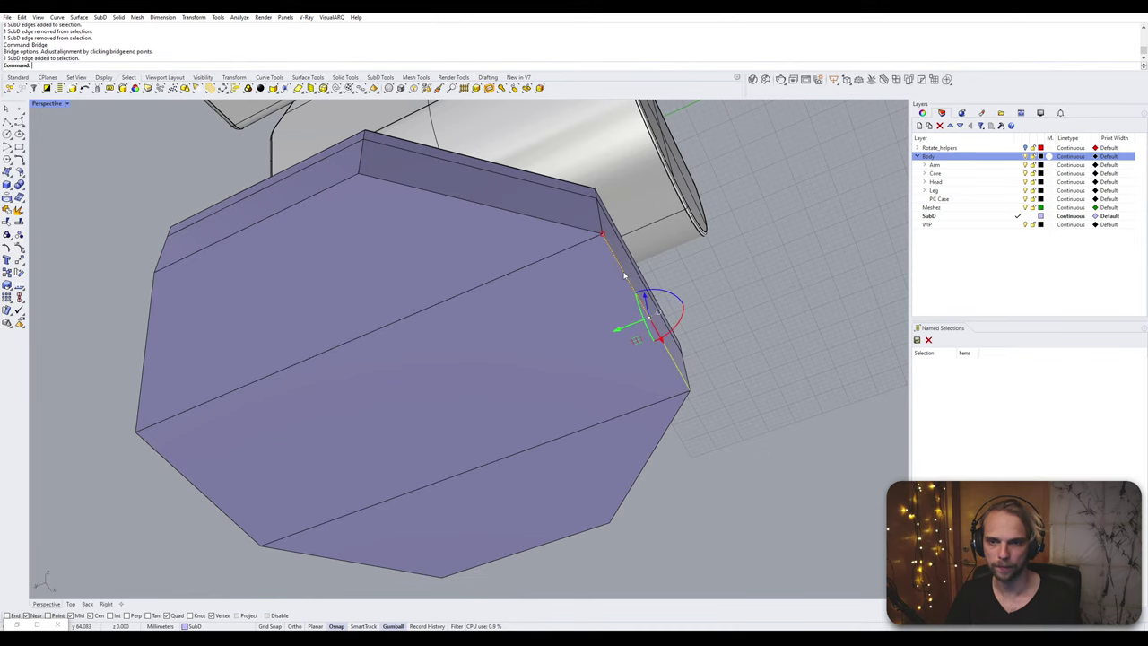
left_click(334, 189, "shift")
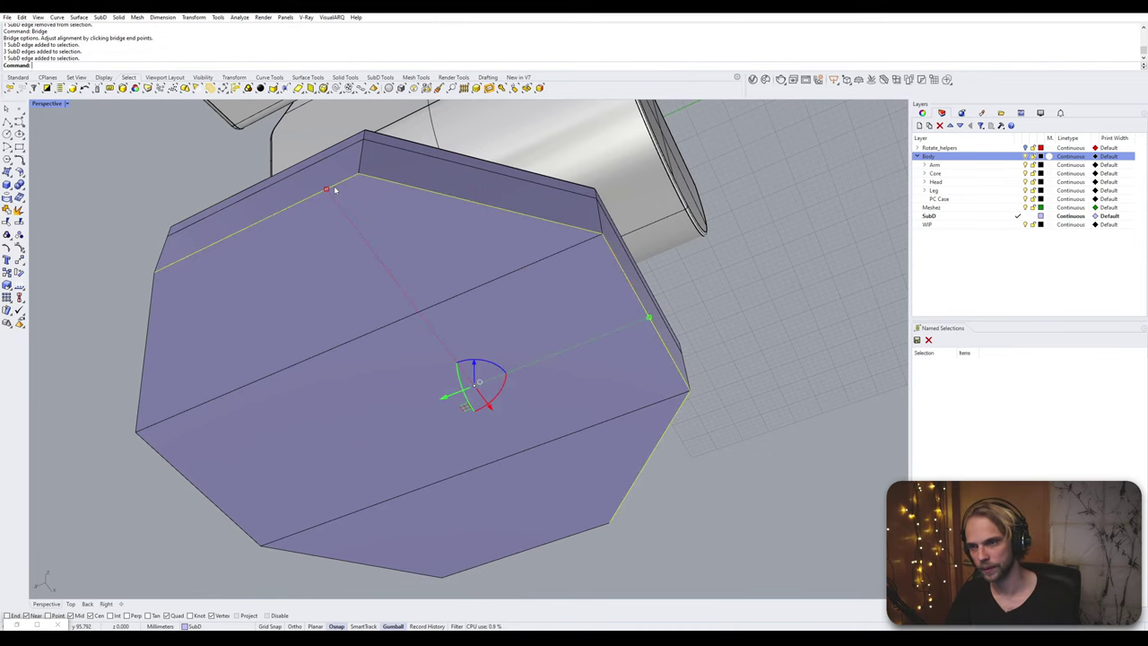
double_click(167, 335, "shift")
scroll(346, 395, "down", 3)
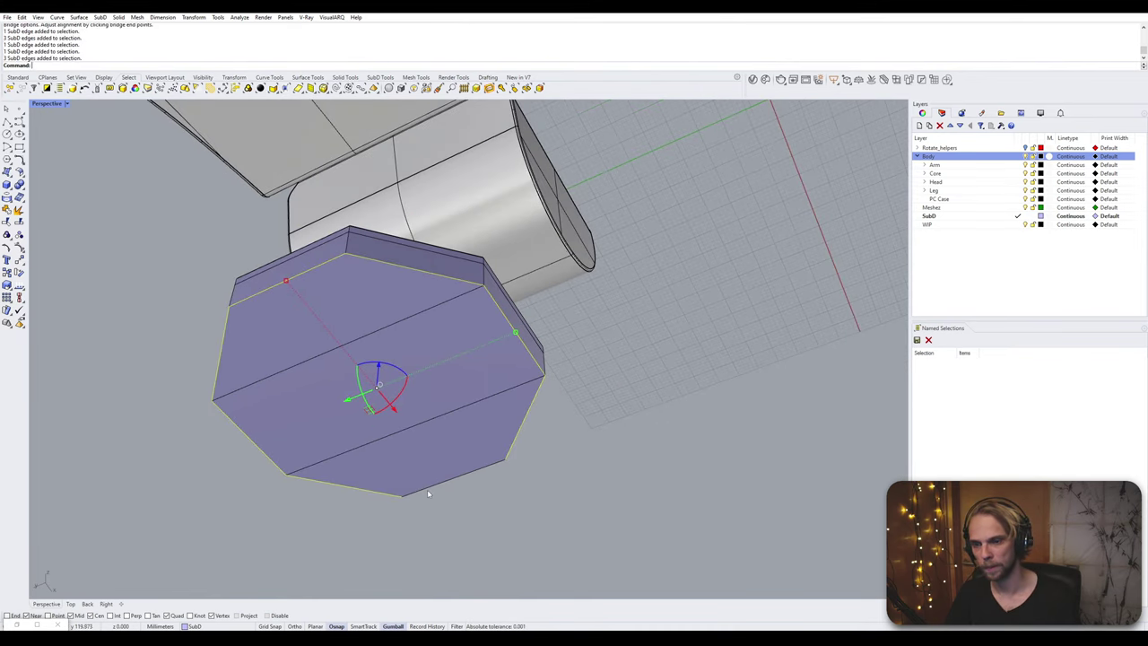
scroll(428, 493, "down", 8)
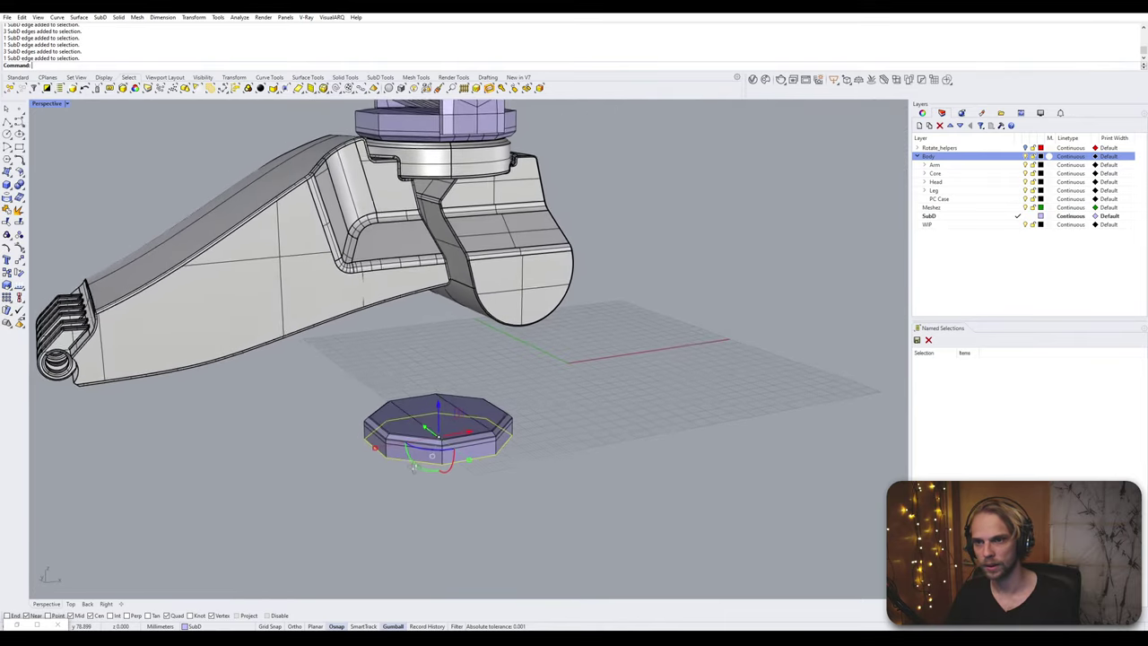
- Try a default 0.5 bevel and an upward move on the disc, then undo both
right_click_drag(414, 465, 424, 437)
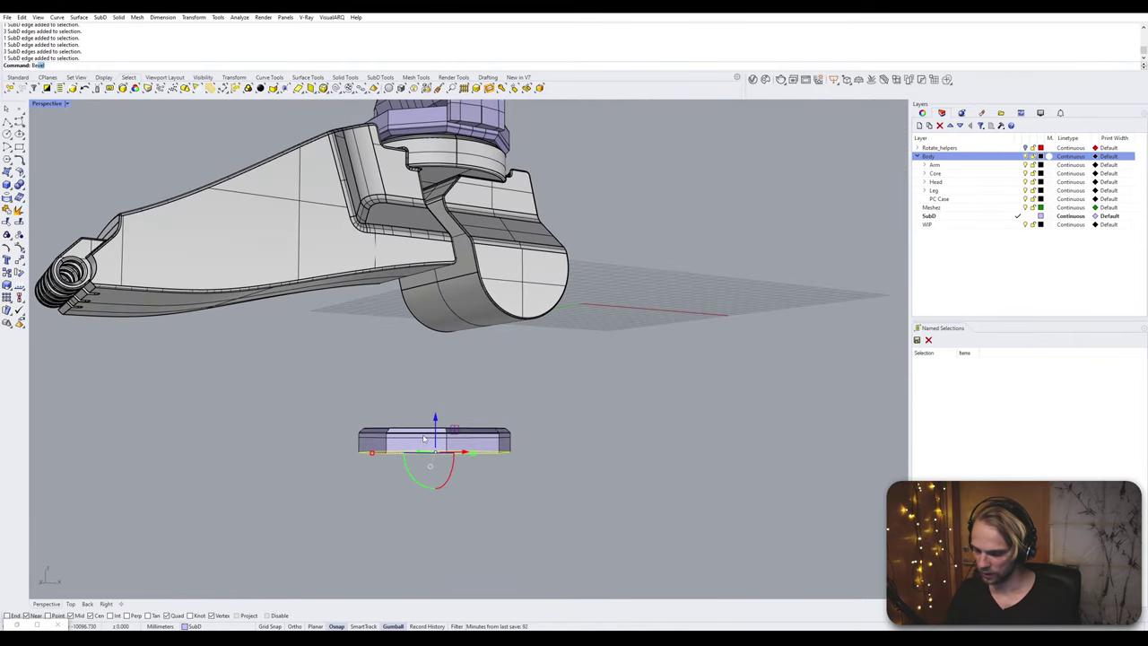
key("Return")
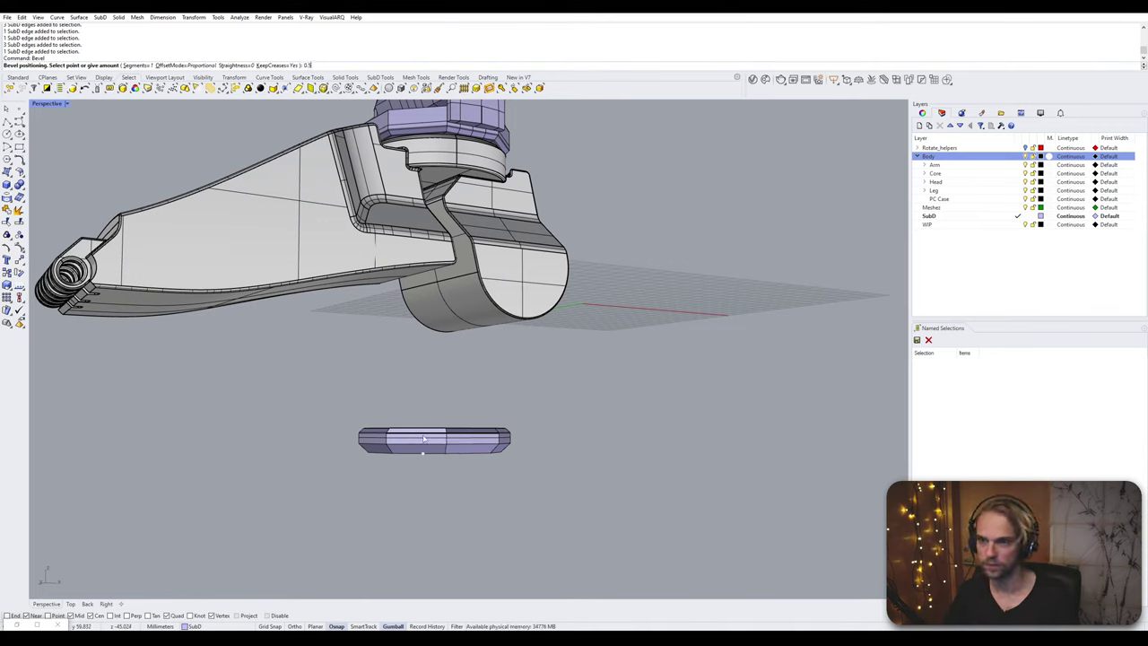
key("Return")
left_click(454, 449)
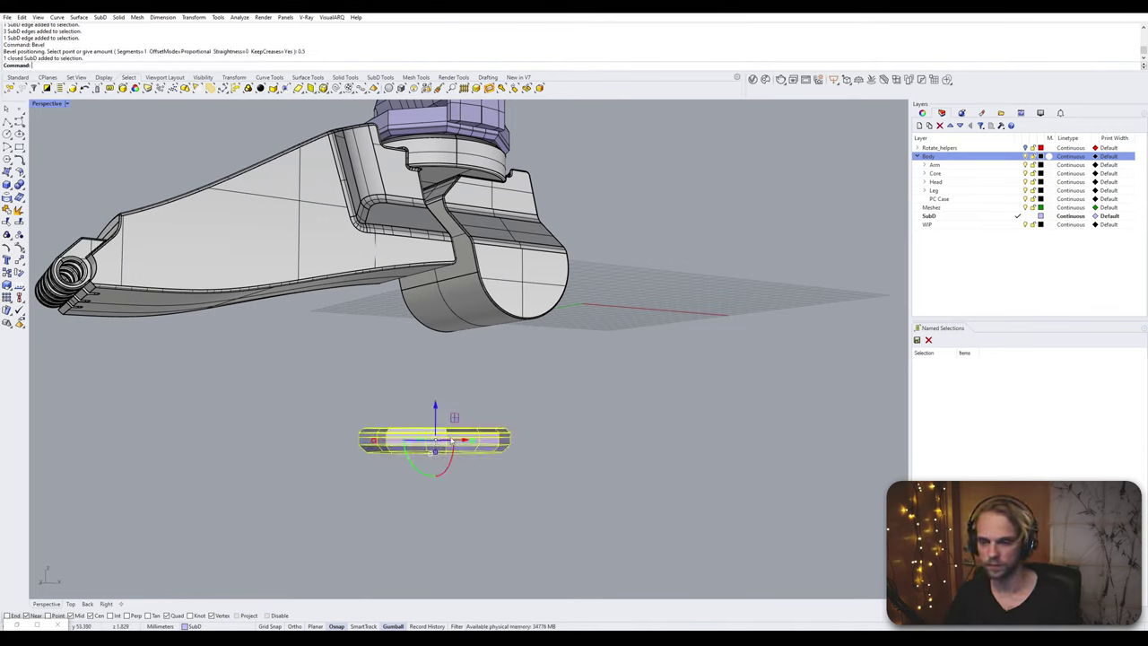
left_click_drag(436, 403, 460, 344)
key("ctrl+z")
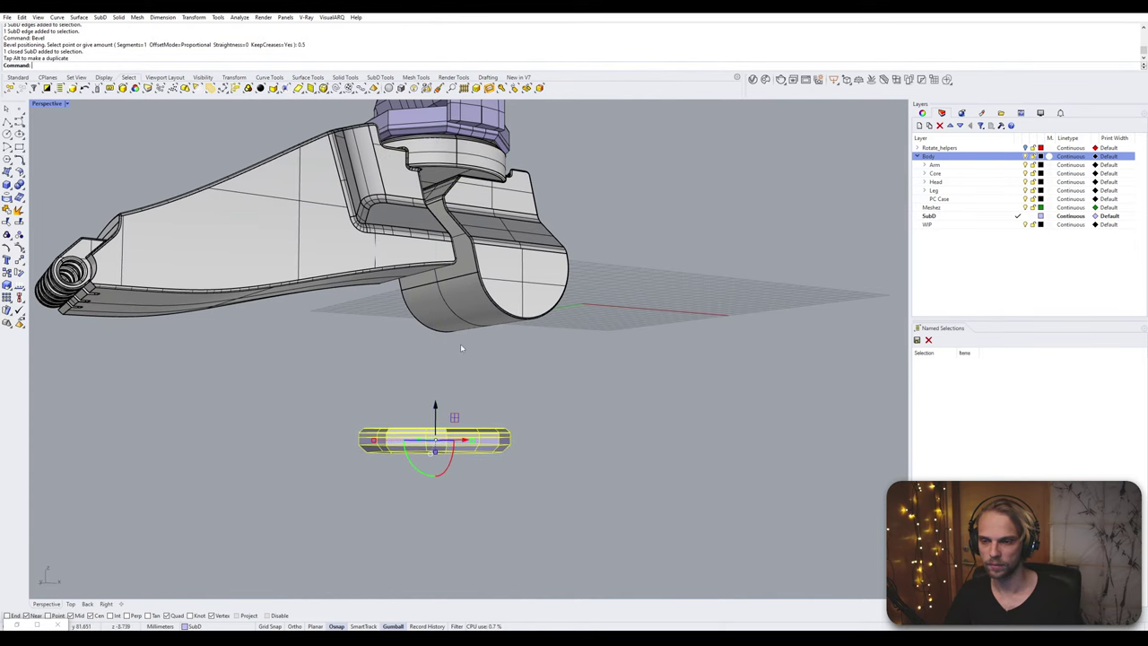
right_click_drag(496, 511, 510, 448)
left_click(546, 541)
scroll(484, 520, "up", 2)
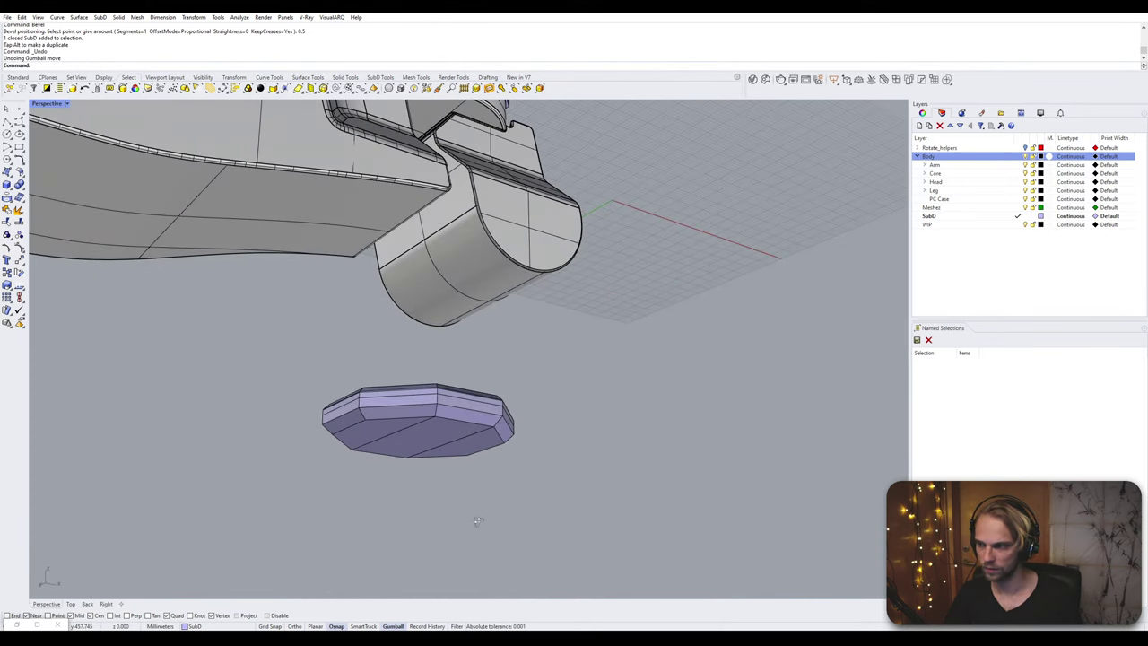
right_click_drag(479, 520, 423, 476)
key("ctrl+z")
scroll(426, 429, "up", 6)
- Bevel the disc's outer edge loops by 0.2 and preview it smooth
double_click(510, 361)
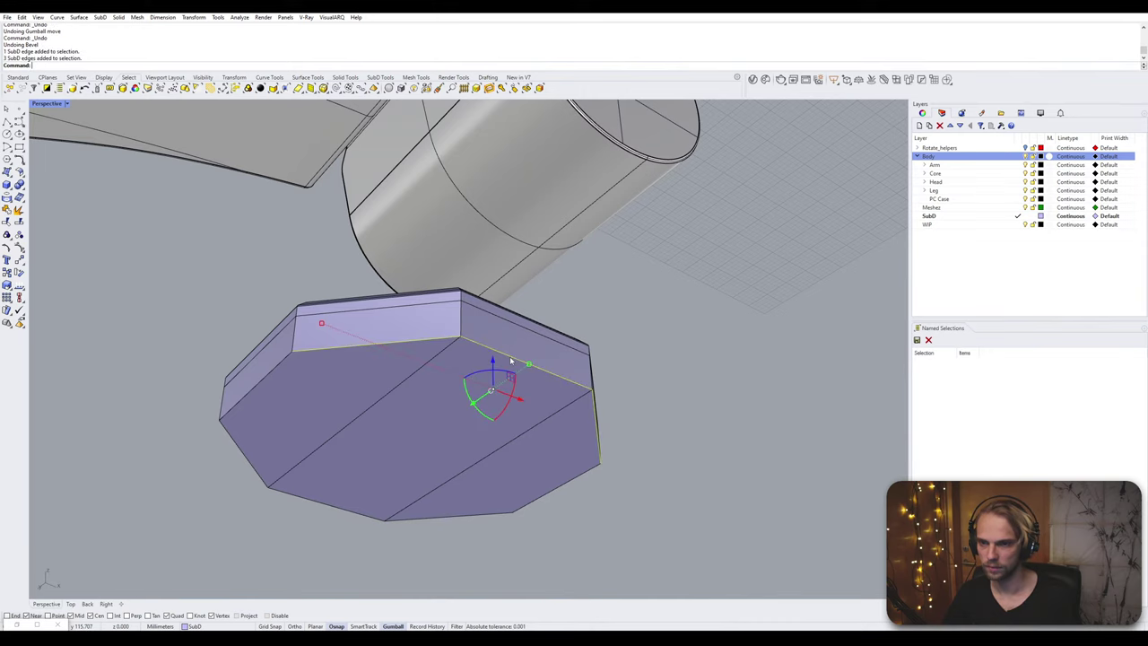
left_click(274, 372, "shift")
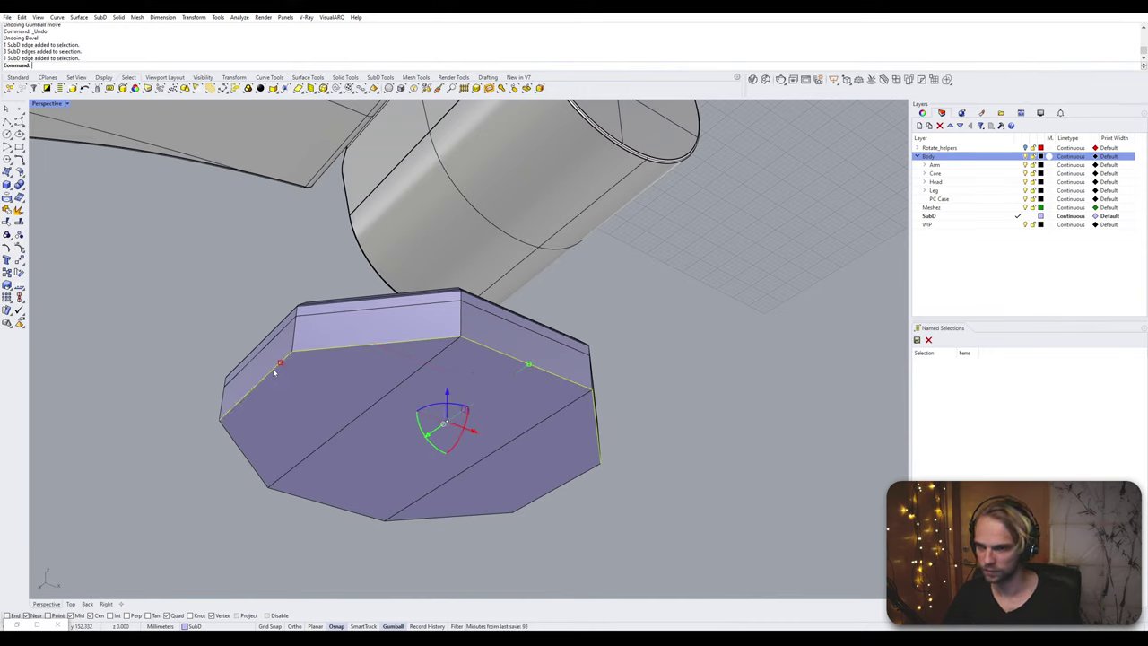
double_click(239, 453, "shift")
double_click(399, 511, "shift")
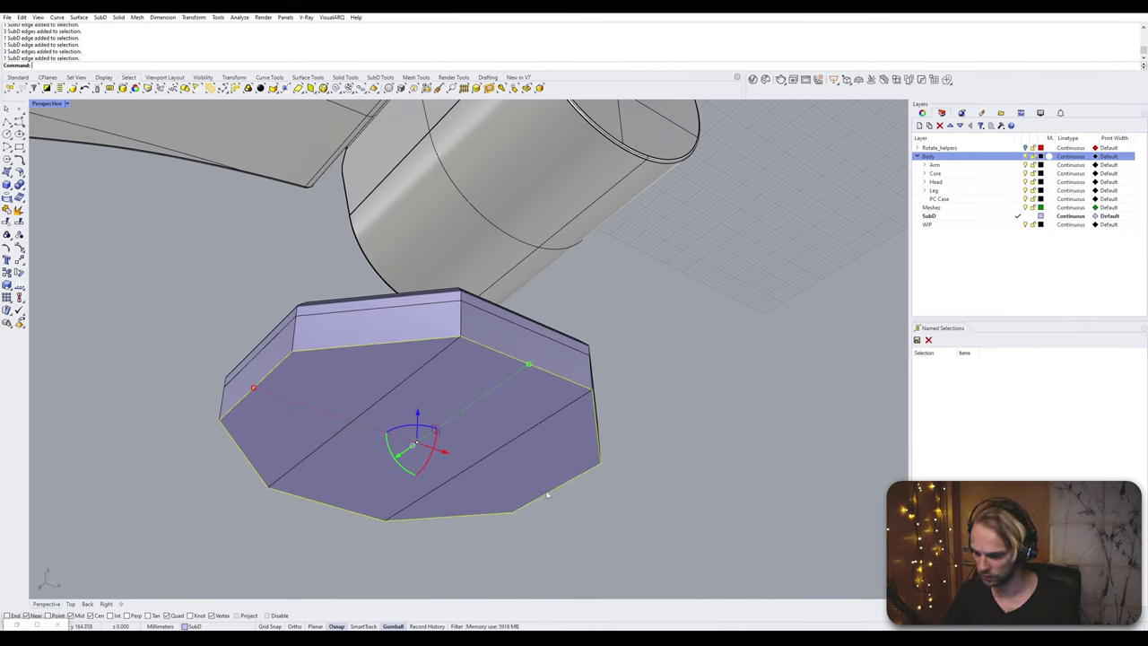
key("Return")
type("0.")
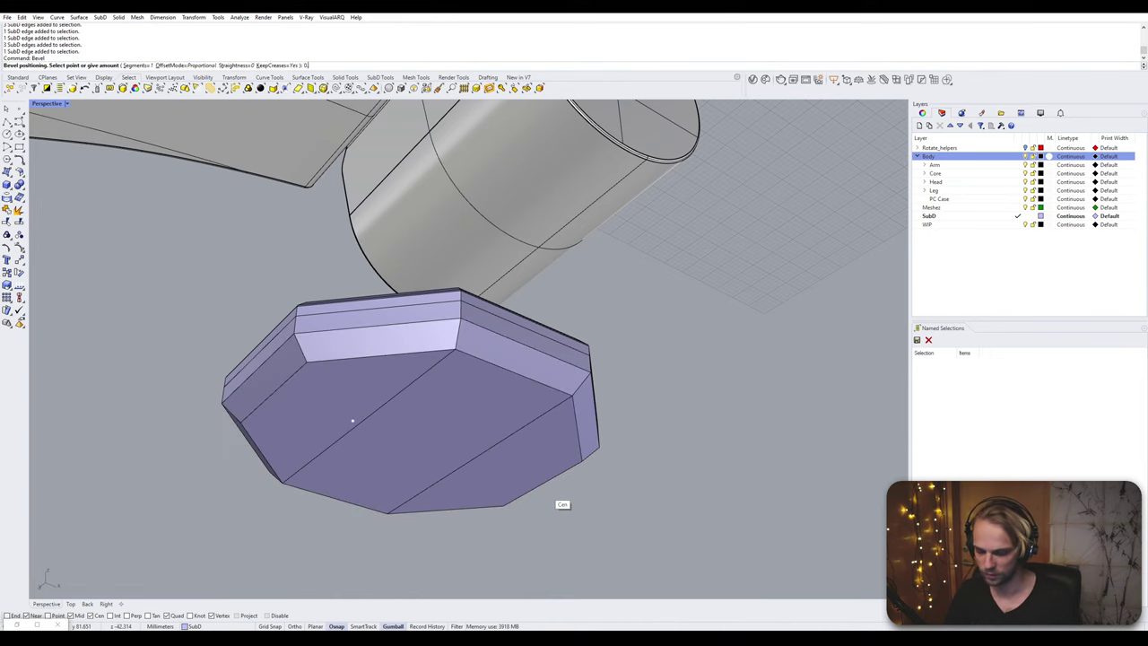
type("2")
key("Return")
right_click_drag(554, 416, 489, 454)
key("Tab")
key("Tab")
- Start a vertical-only Move of the disc from its corner point
left_click(510, 407)
scroll(499, 404, "down", 5)
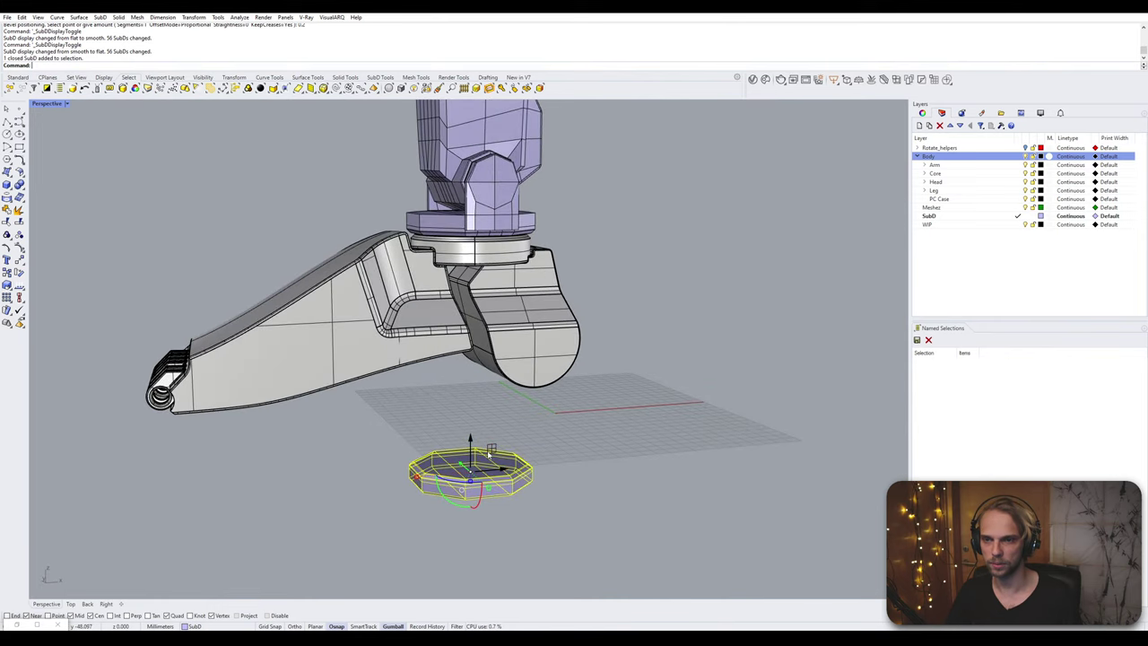
type("M")
key("Return")
type("B")
key("Return")
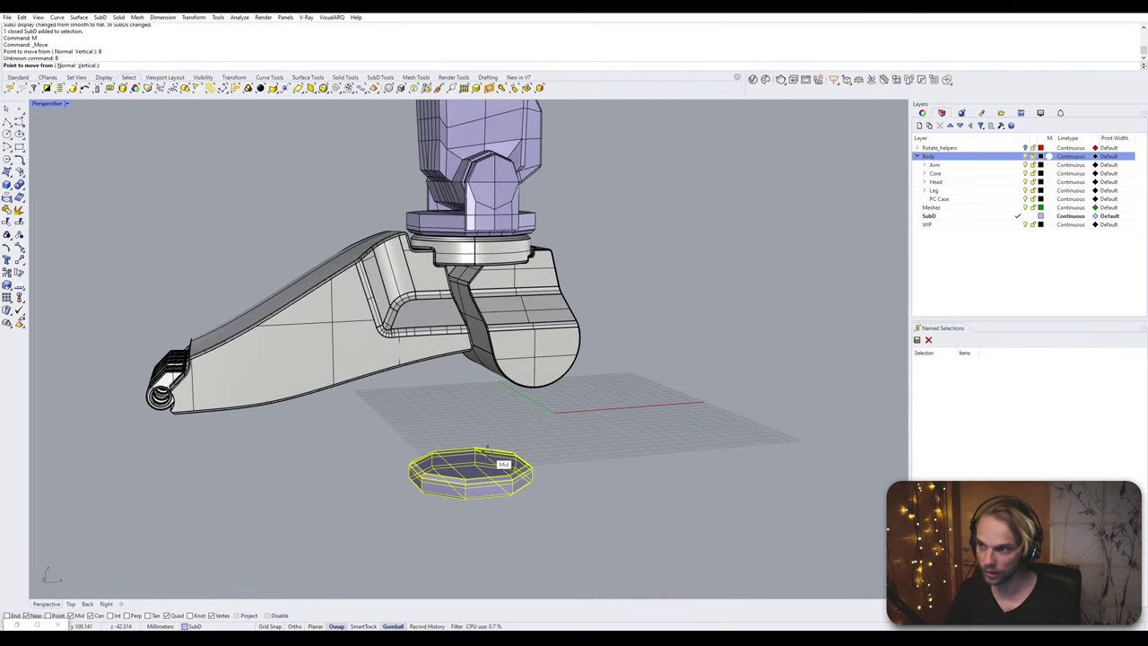
type("V")
key("Return")
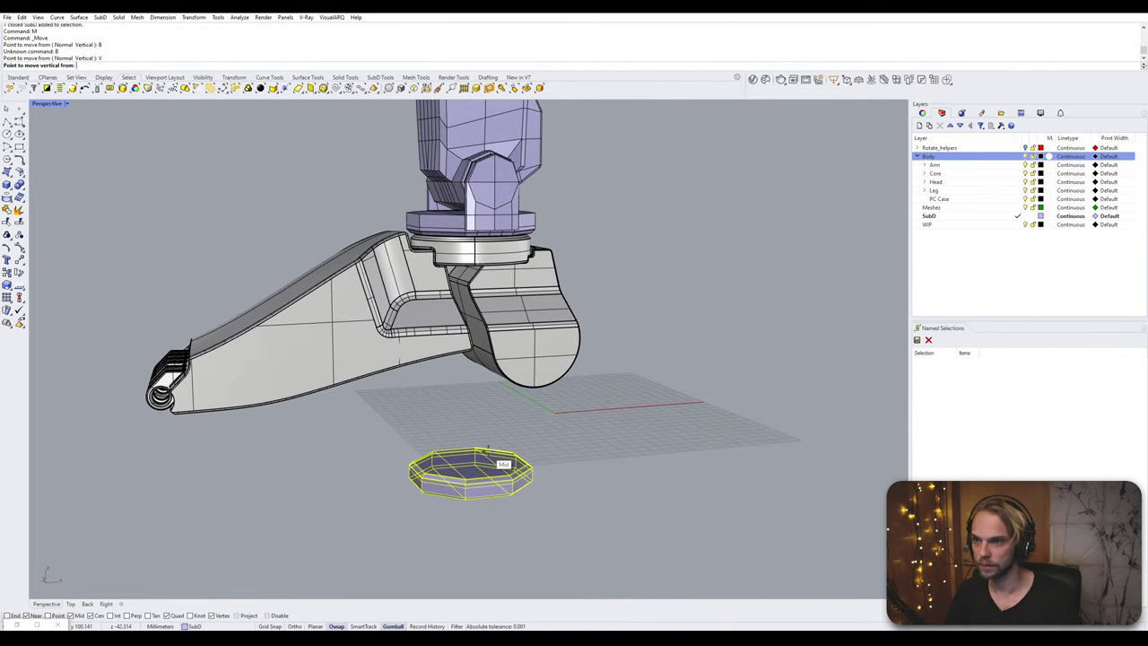
scroll(498, 467, "up", 8)
left_click(491, 469)
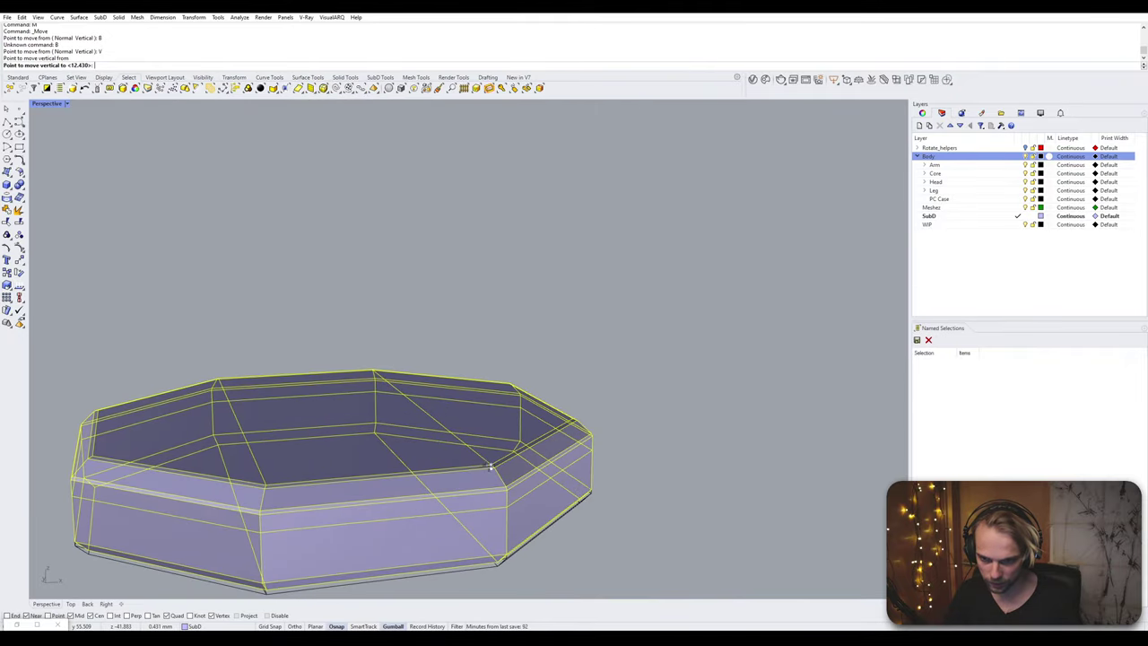
scroll(492, 466, "down", 10)
- Lift the disc vertically to the leg's lower vertex, placing it at 12.430
right_click_drag(593, 112, 582, 198, "shift")
scroll(493, 323, "up", 8)
scroll(350, 332, "up", 3)
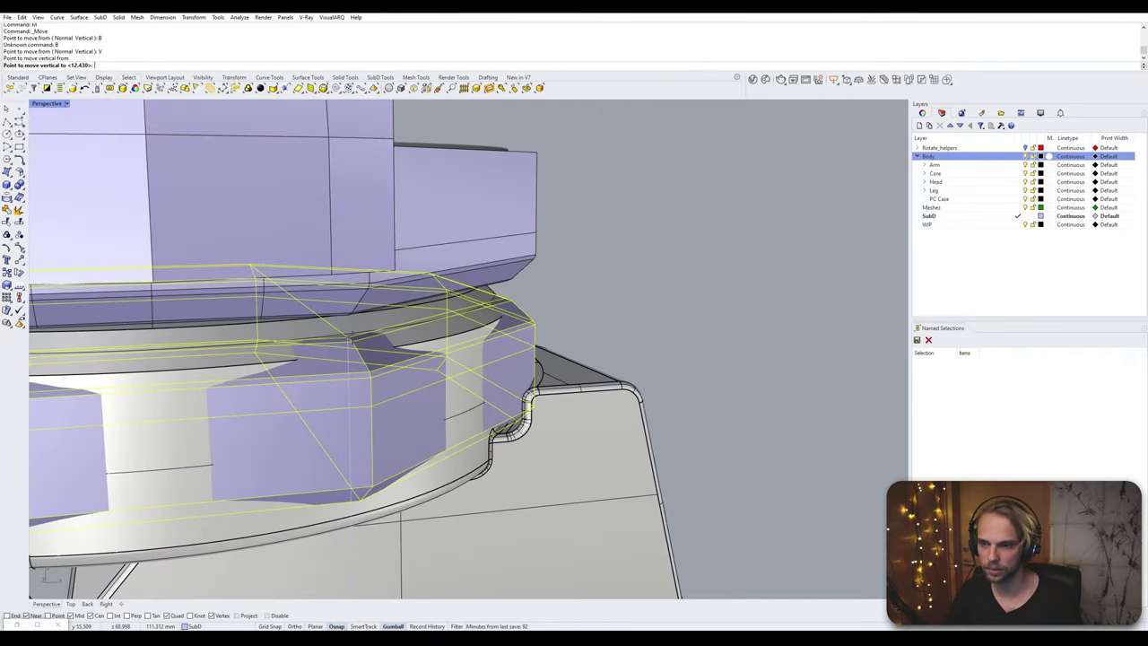
scroll(548, 287, "up", 2)
right_click_drag(547, 287, 439, 256)
scroll(439, 254, "up", 3)
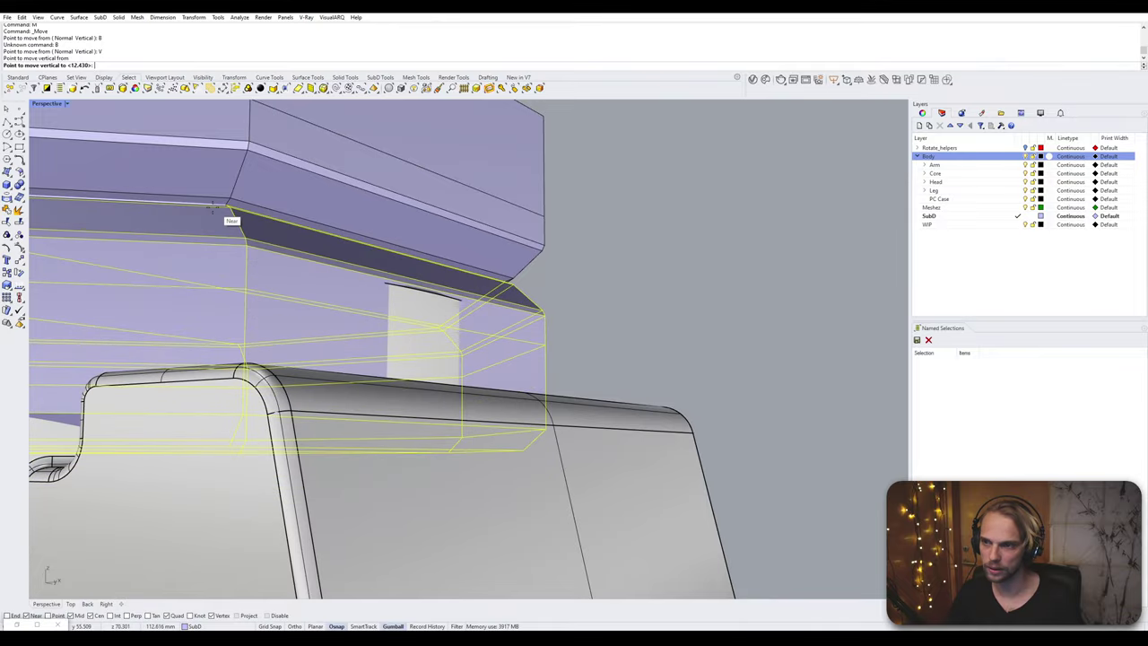
left_click(224, 207)
right_click_drag(226, 207, 406, 254)
key("Escape")
scroll(511, 267, "down", 5)
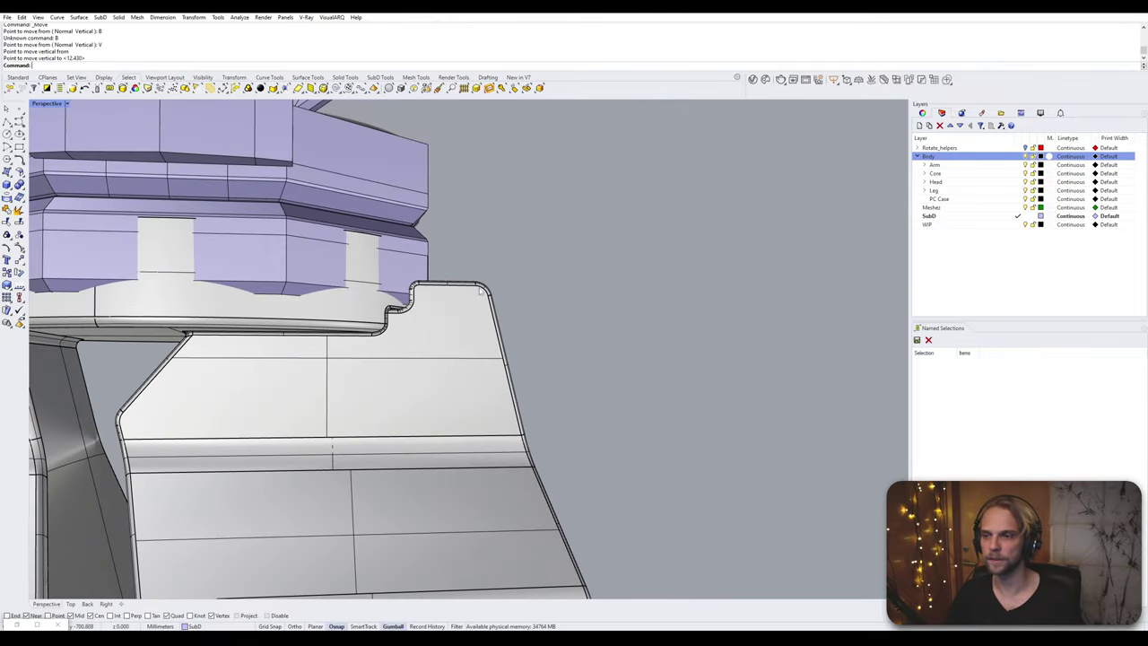
right_click_drag(516, 267, 633, 288)
scroll(366, 238, "up", 6)
- Drag the leg base's ring of bottom faces down into the foot
left_click(361, 226, "ctrl+shift")
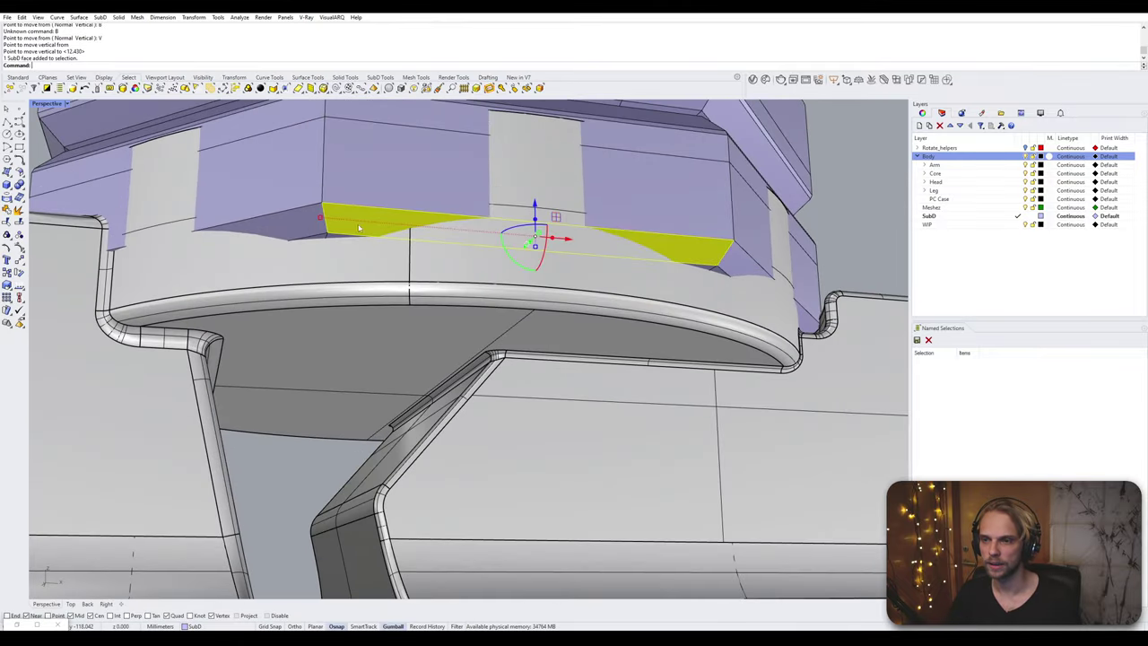
double_click(310, 230, "ctrl+shift")
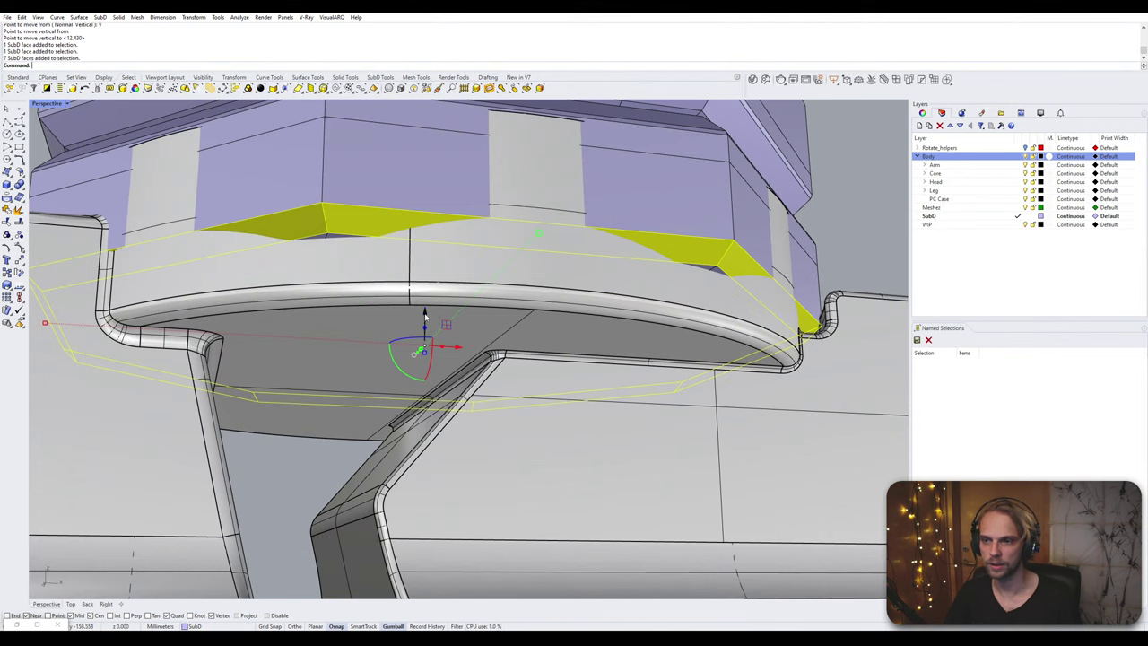
left_click_drag(425, 316, 335, 358)
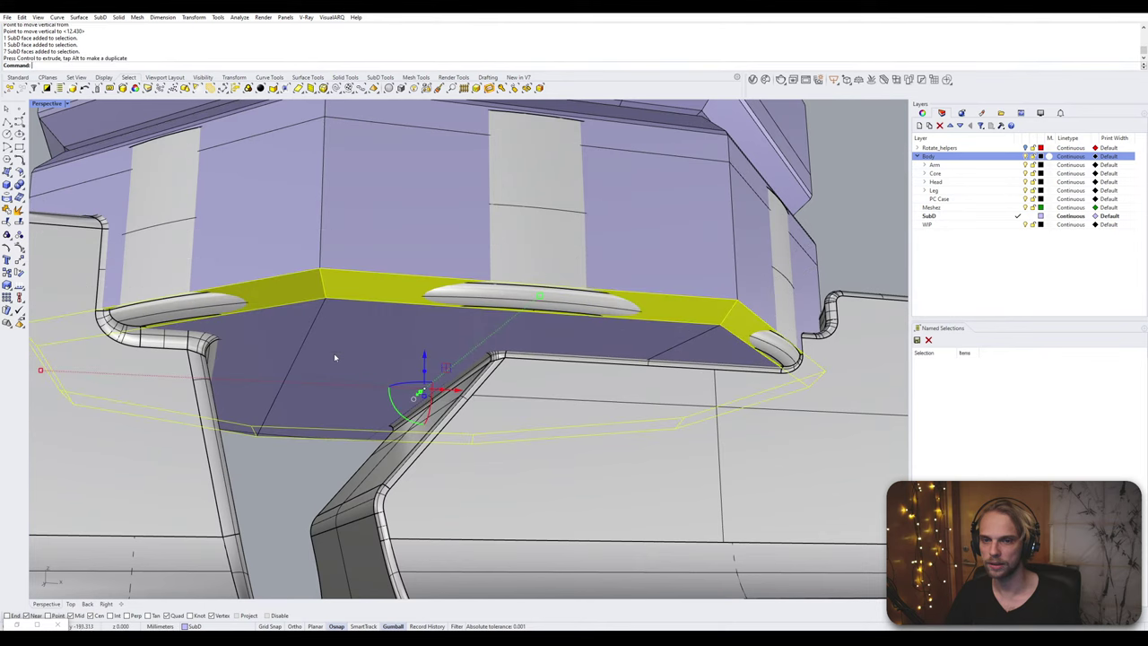
key("Escape")
right_click_drag(788, 199, 725, 267)
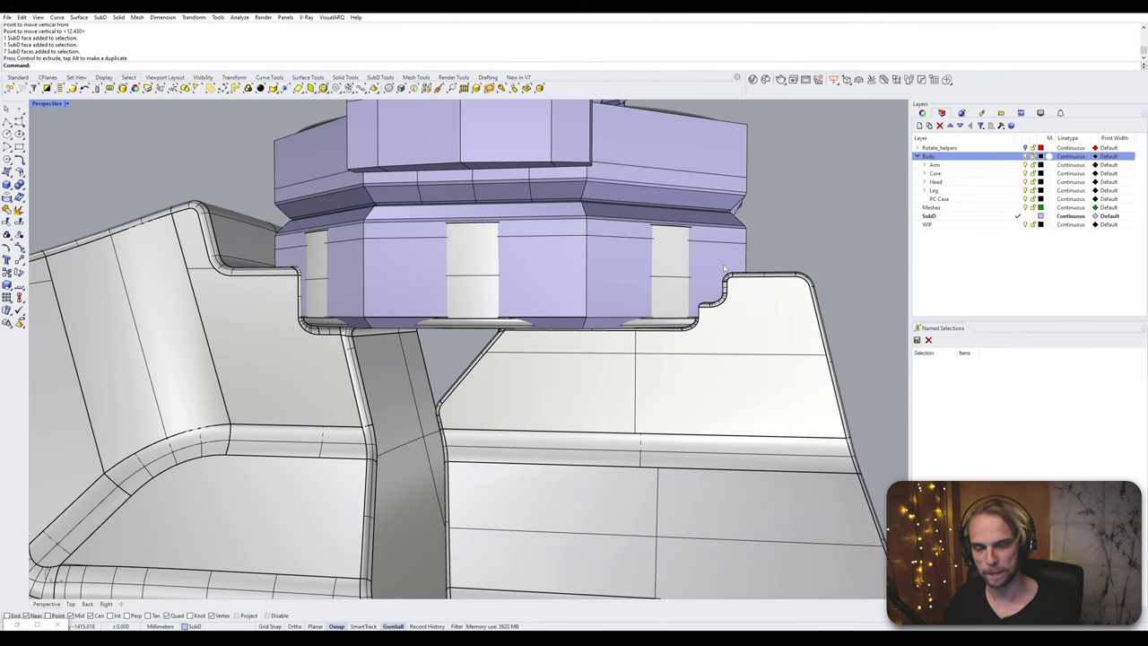
right_click_drag(707, 277, 502, 288)
- Raise the seven-face side strip loop slightly, then select the foot polysurface
left_click(405, 295, "ctrl+shift")
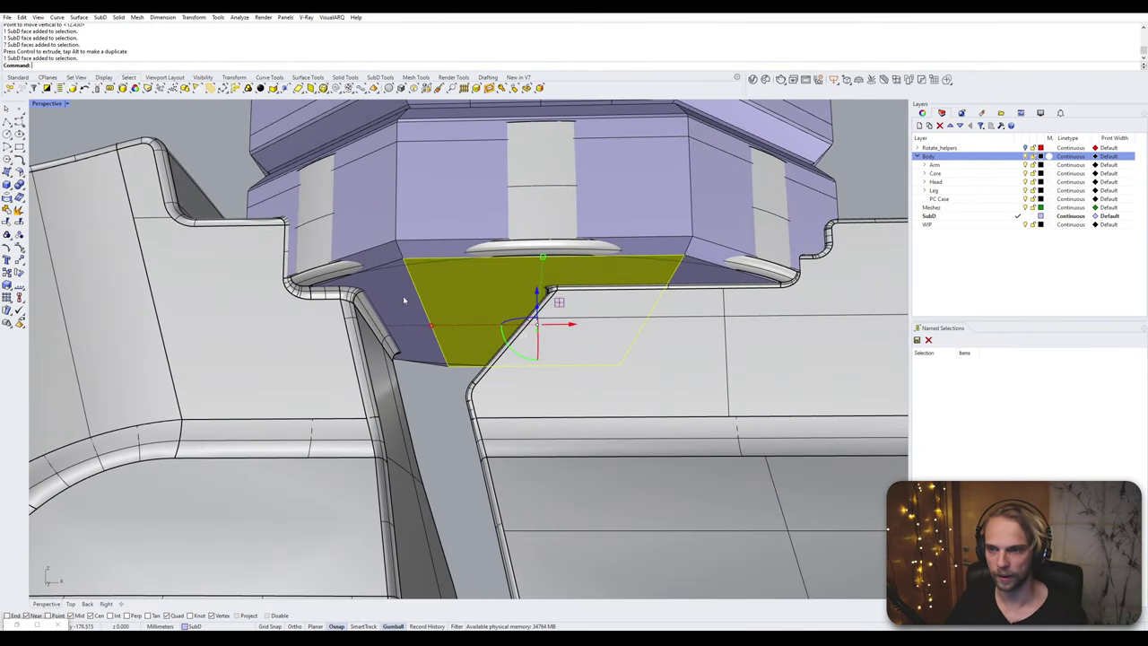
key("Escape")
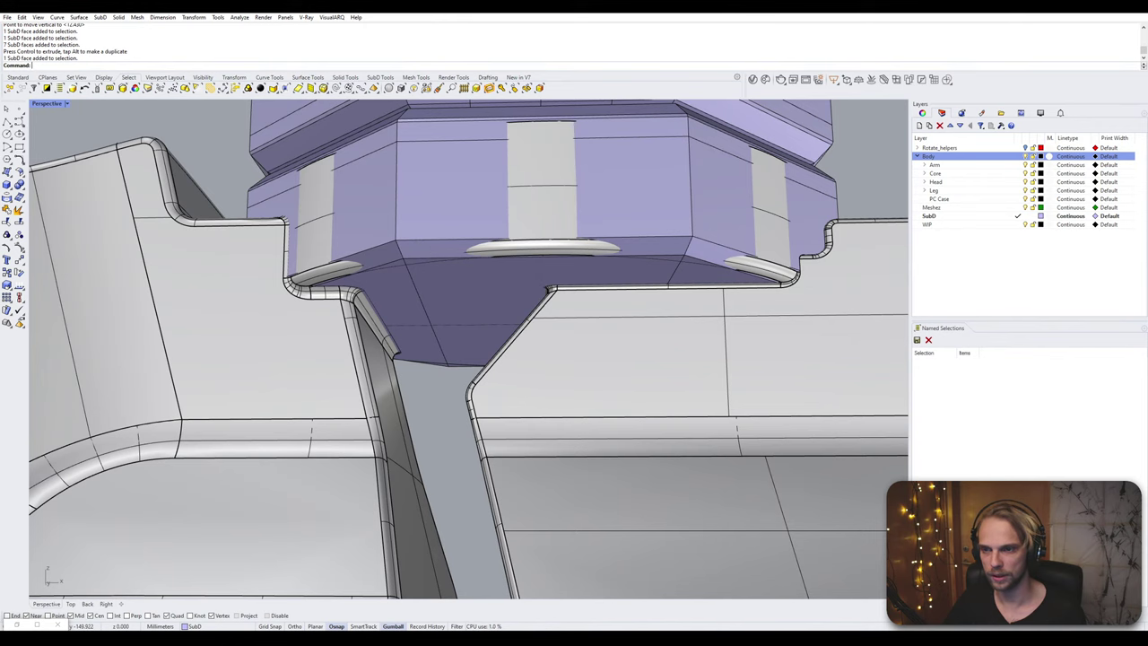
left_click(418, 246, "ctrl+shift")
double_click(381, 260, "ctrl+shift")
left_click_drag(537, 287, 540, 285)
key("Escape")
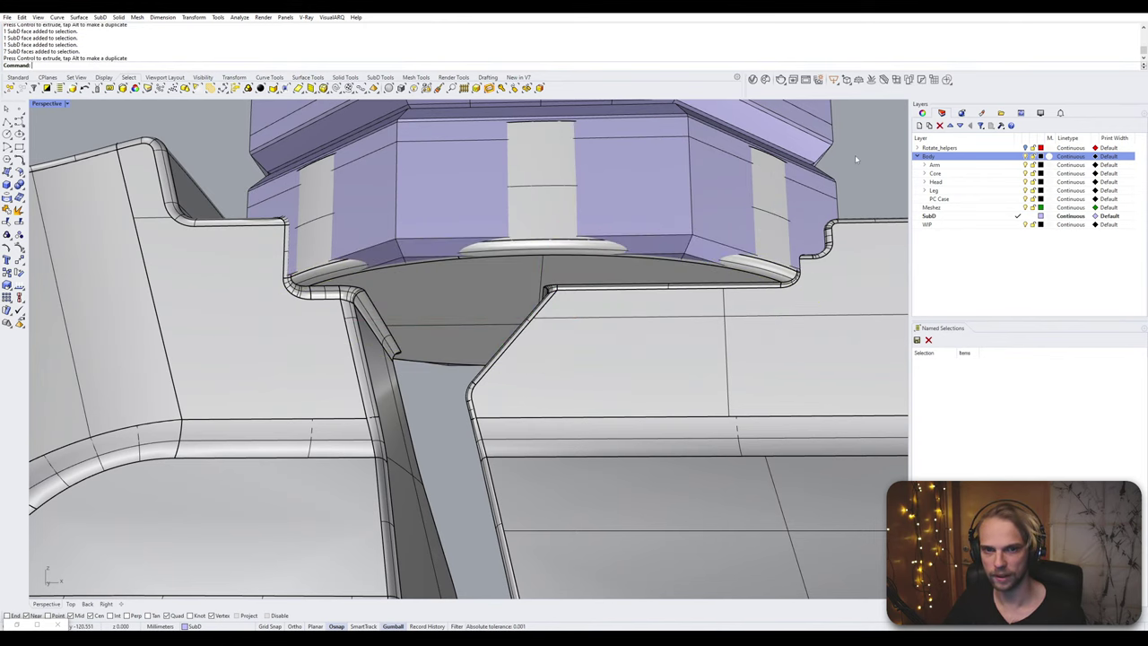
right_click_drag(854, 154, 700, 323)
left_click(681, 333)
- Isolate the selected foot parts so only they remain visible
scroll(444, 354, "down", 5)
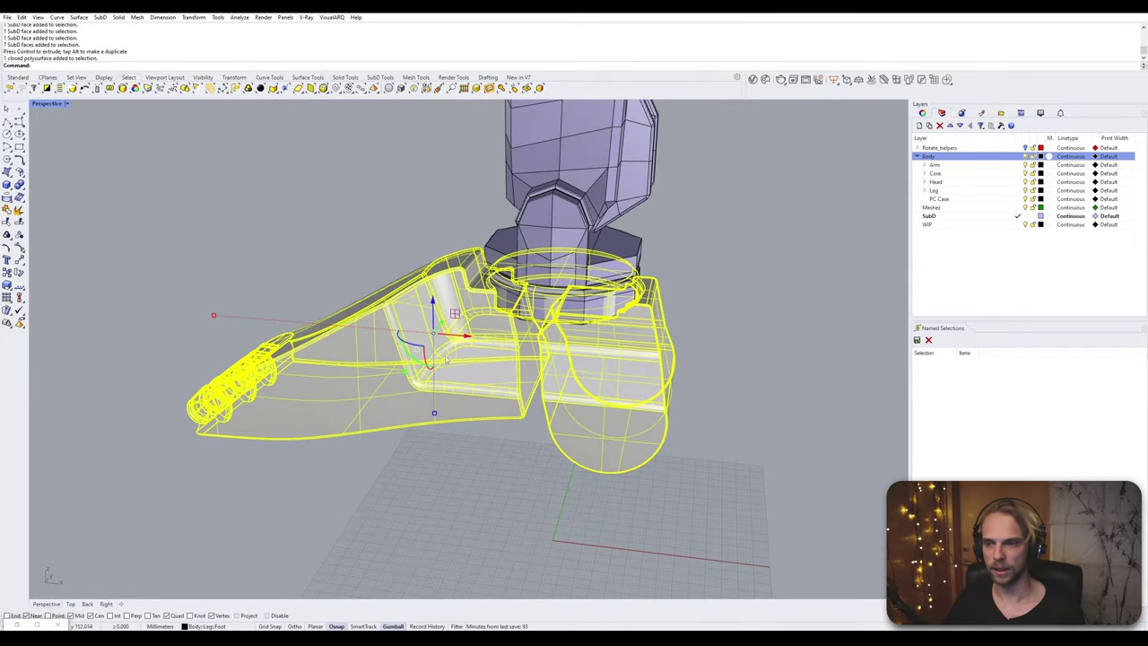
right_click_drag(444, 354, 497, 378)
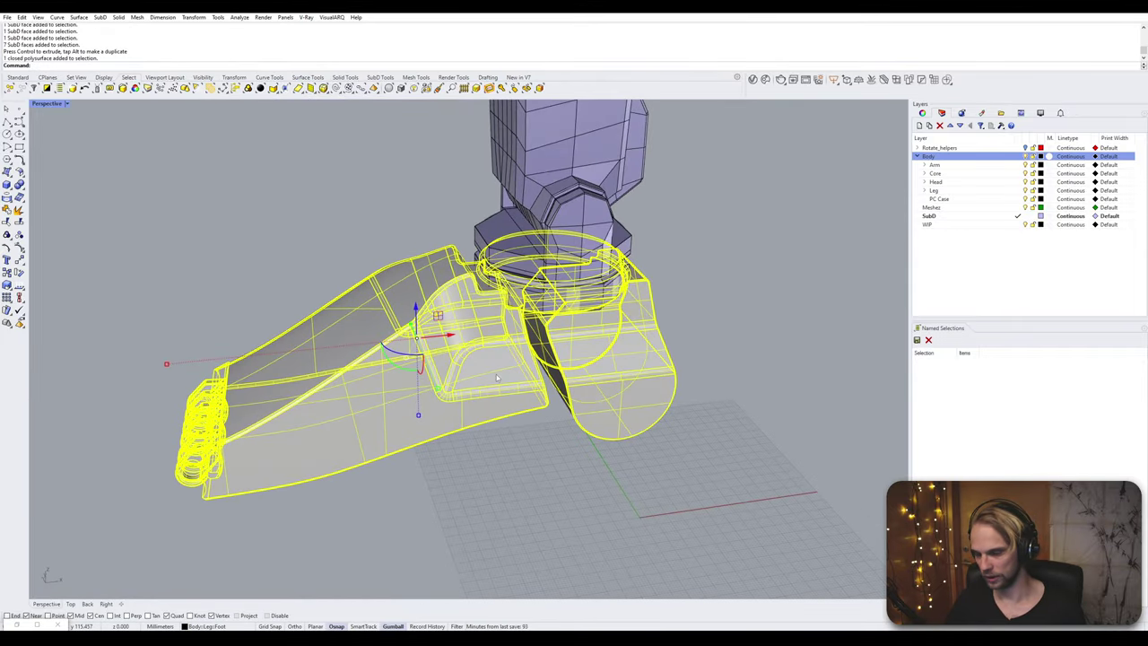
type("Isolate")
key("Return")
key("Escape")
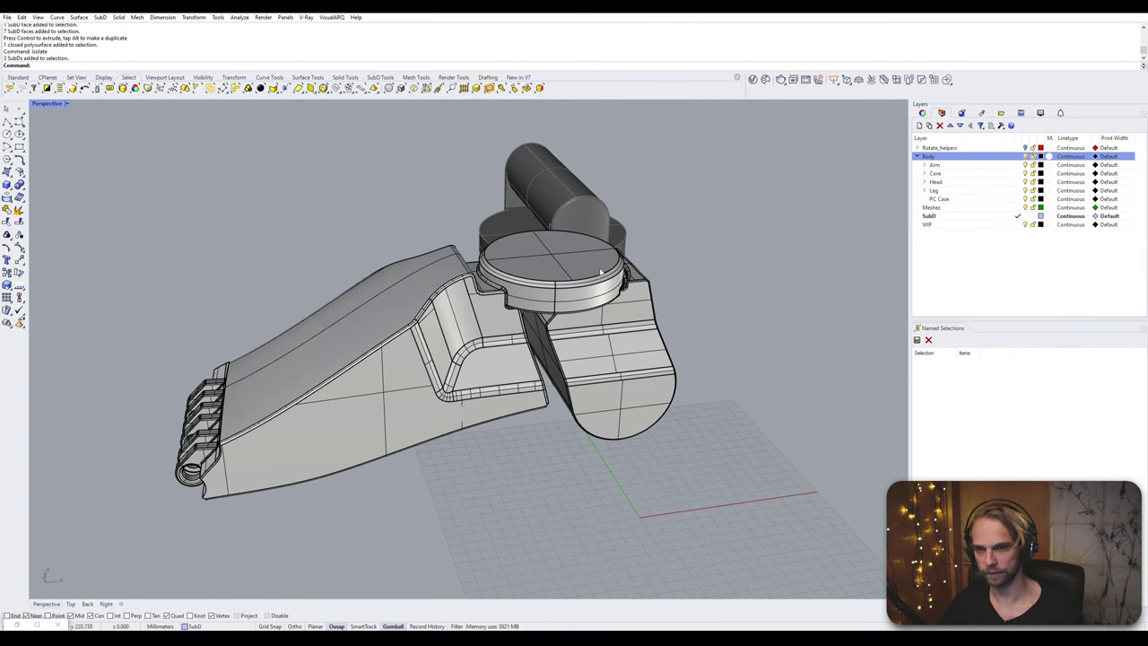
- Unlock the locked top ankle piece and hide it
key("Return")
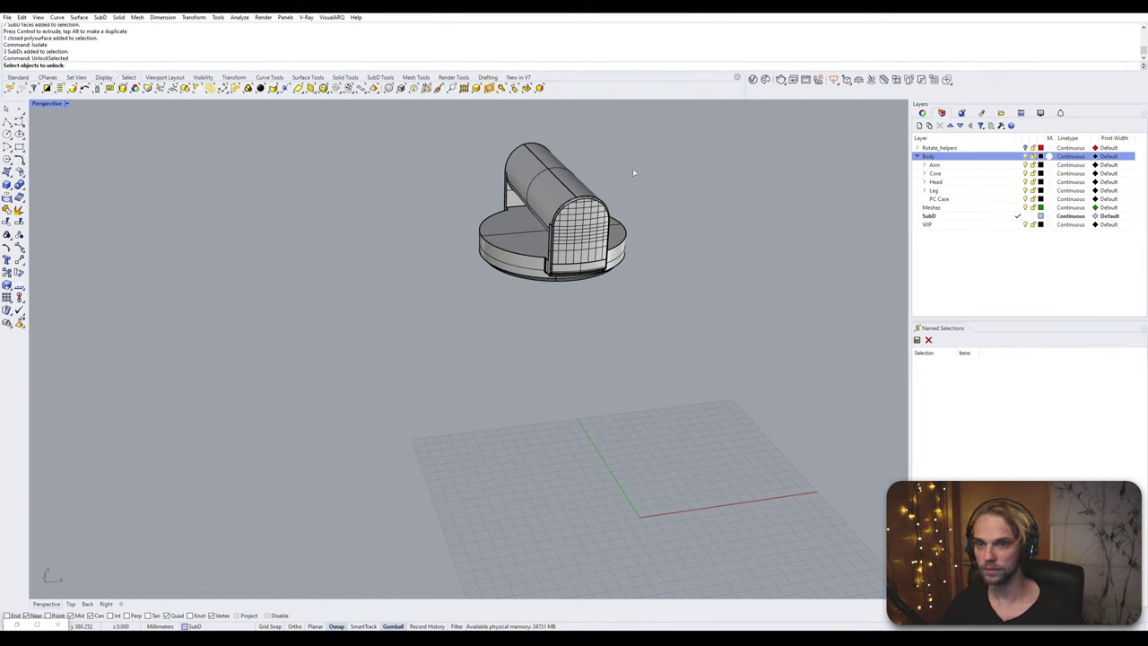
left_click(583, 215)
key("Return")
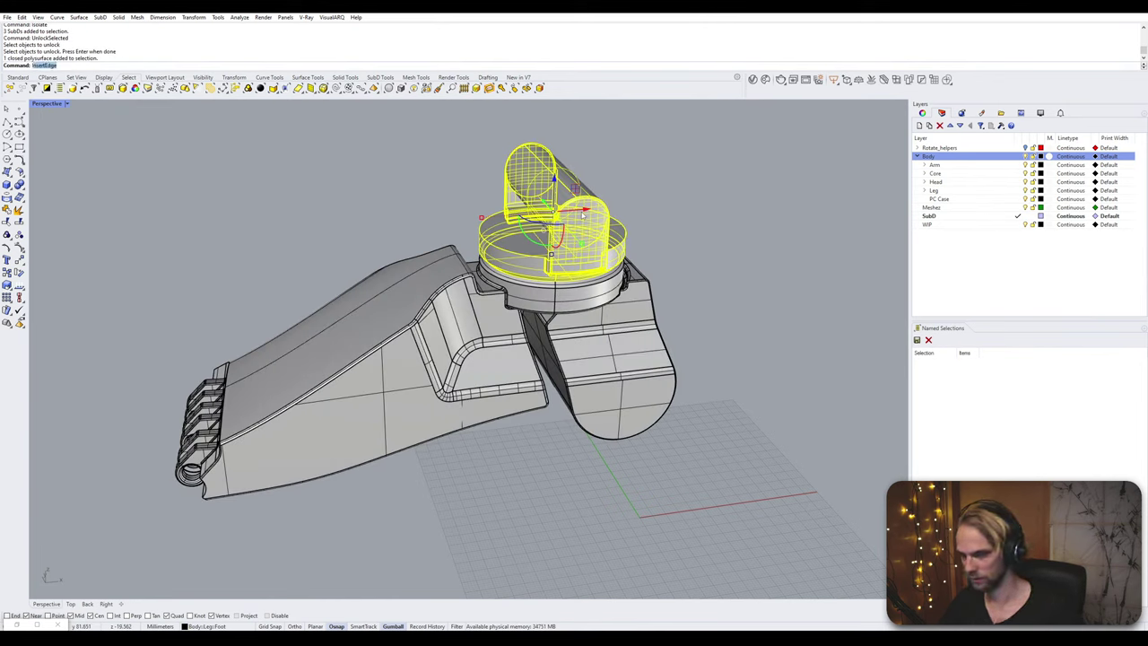
key("BackSpace")
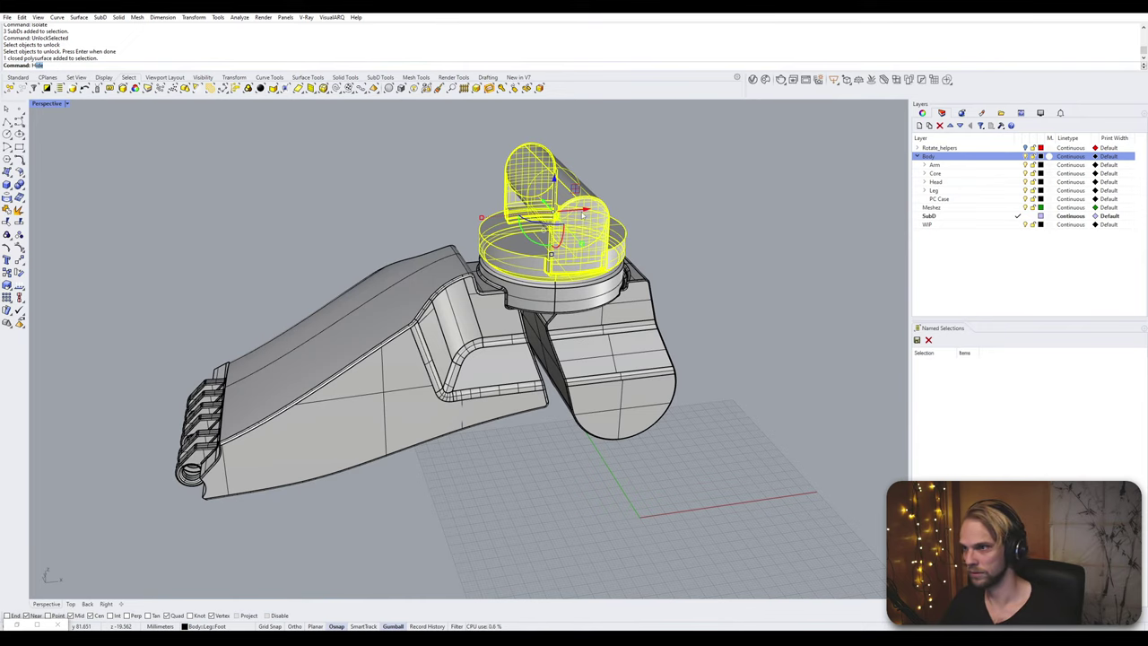
key("Return")
- Select the foot polysurface and body, then undo hiding the top piece
left_click(352, 313)
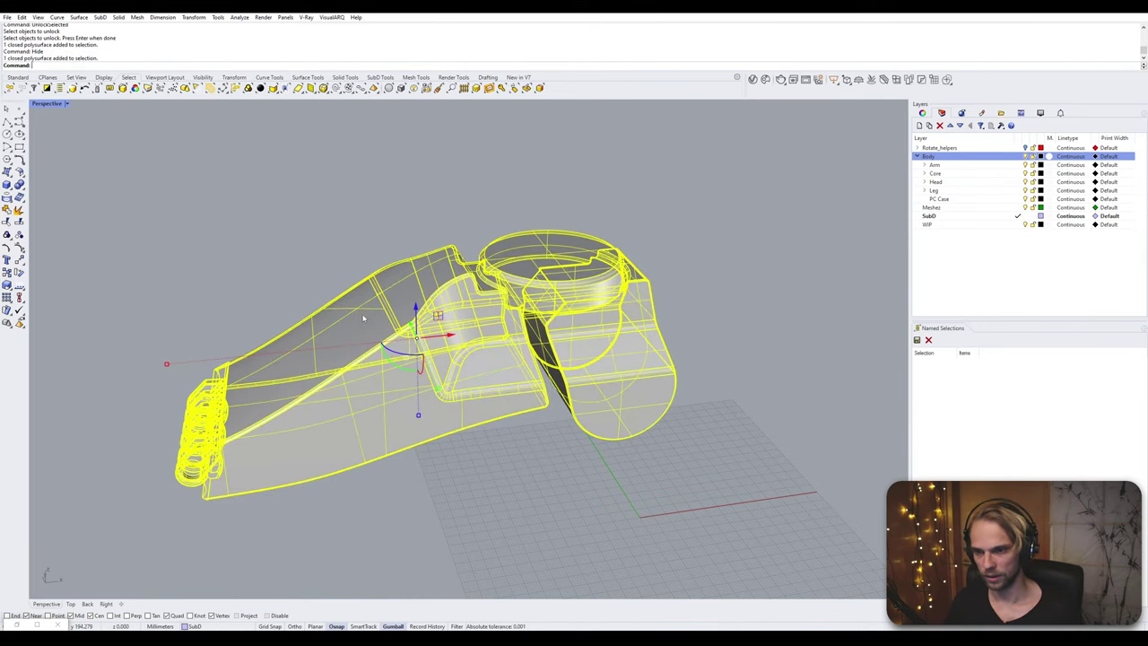
scroll(448, 351, "down", 5)
right_click_drag(363, 318, 556, 300)
left_click(554, 297)
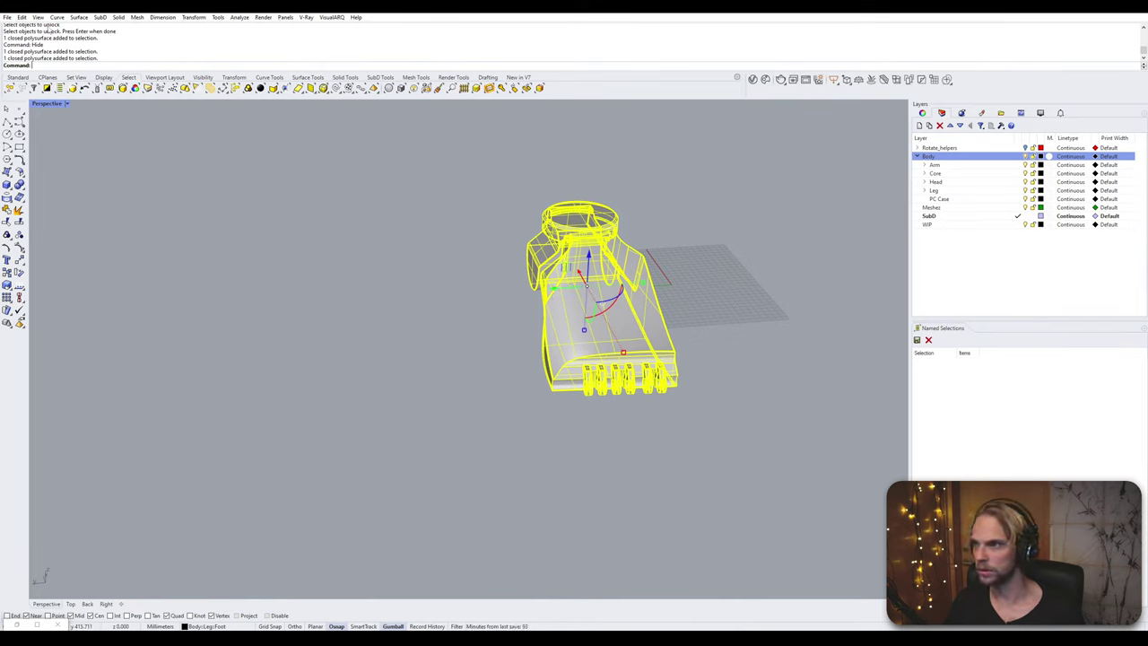
left_click(22, 17)
left_click(36, 27)
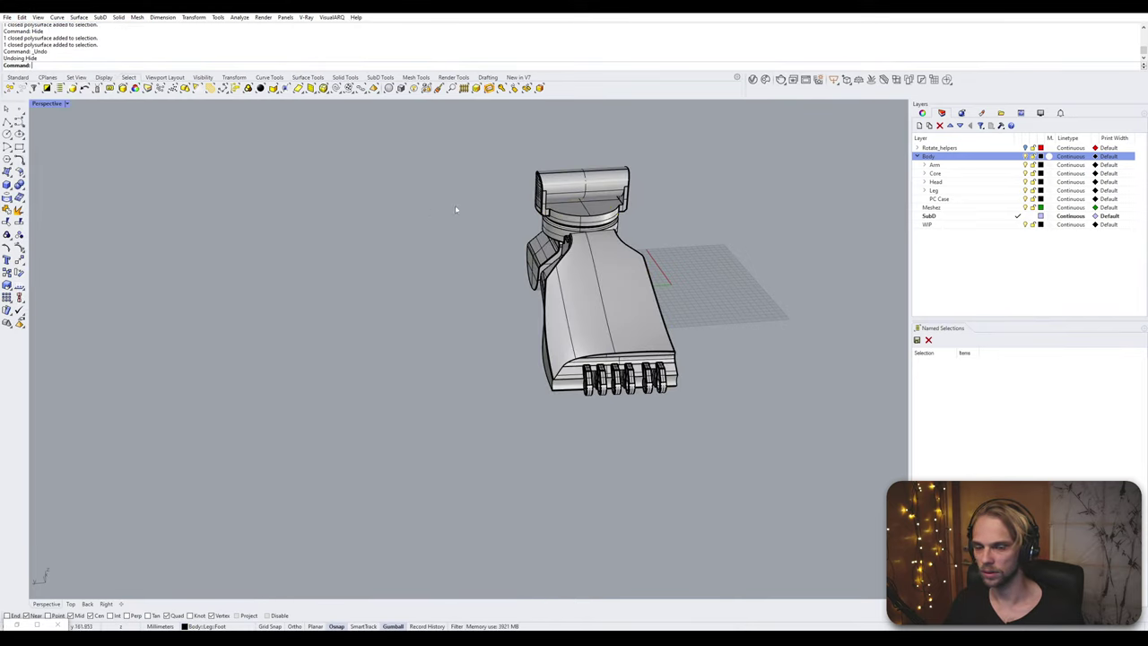
- Hide the top ankle piece again with the H command
left_click(543, 193)
type("G")
key("BackSpace")
key("BackSpace")
type("Hide")
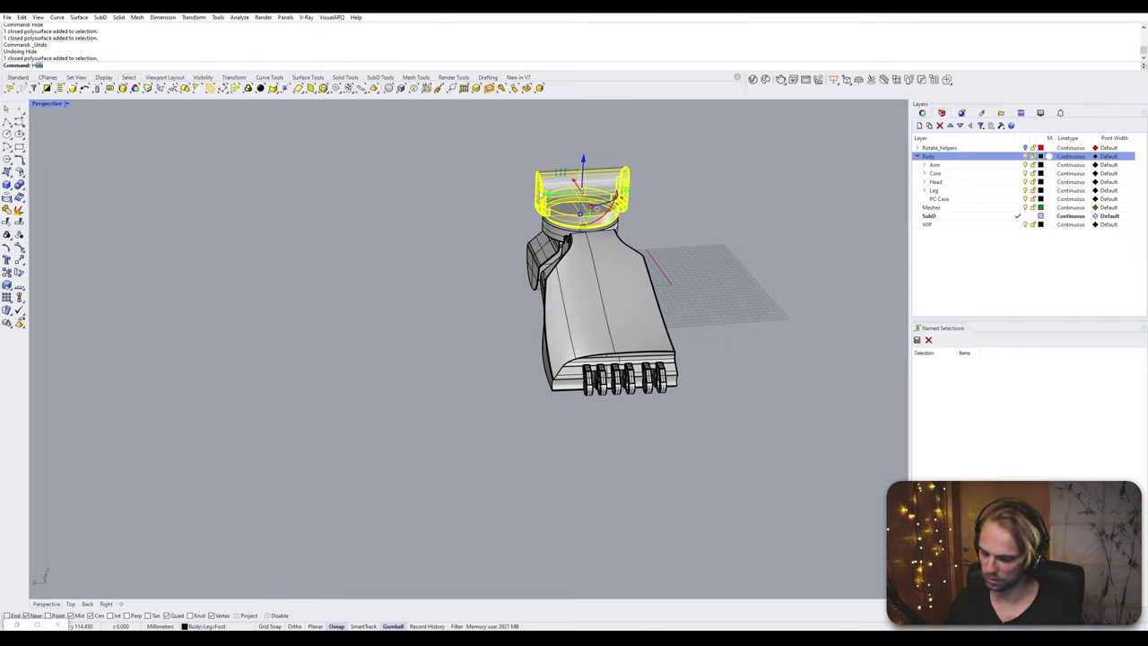
key("Return")
- Zoom selected (ZS) onto the foot part and orbit to pick its top face
left_click(569, 220)
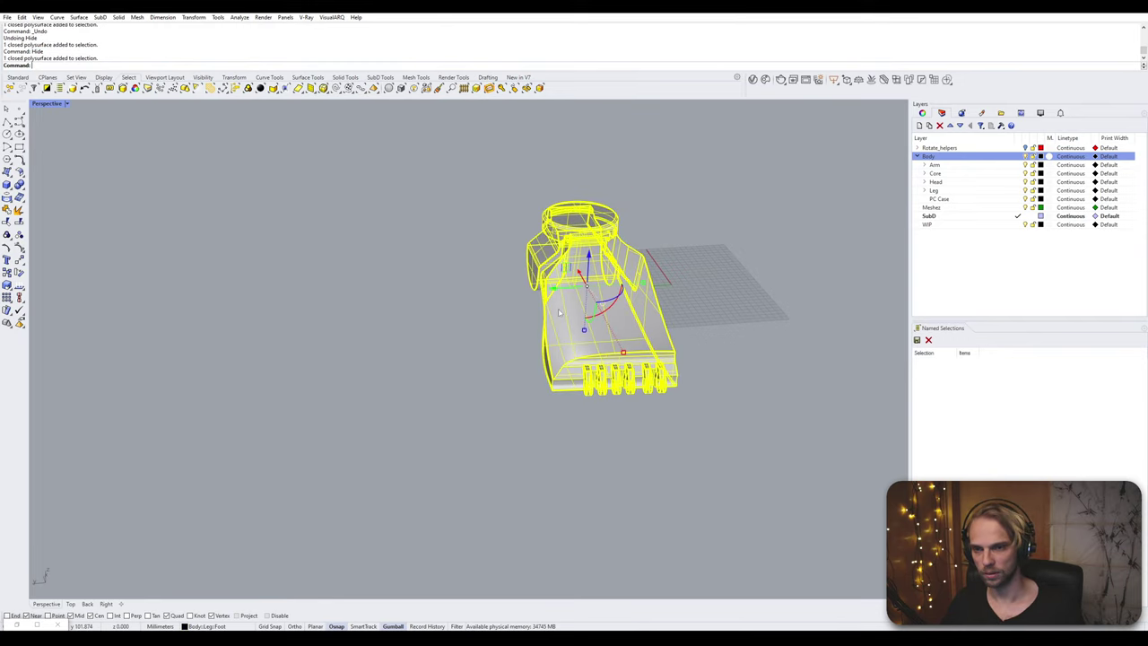
left_click(557, 293)
key("Escape")
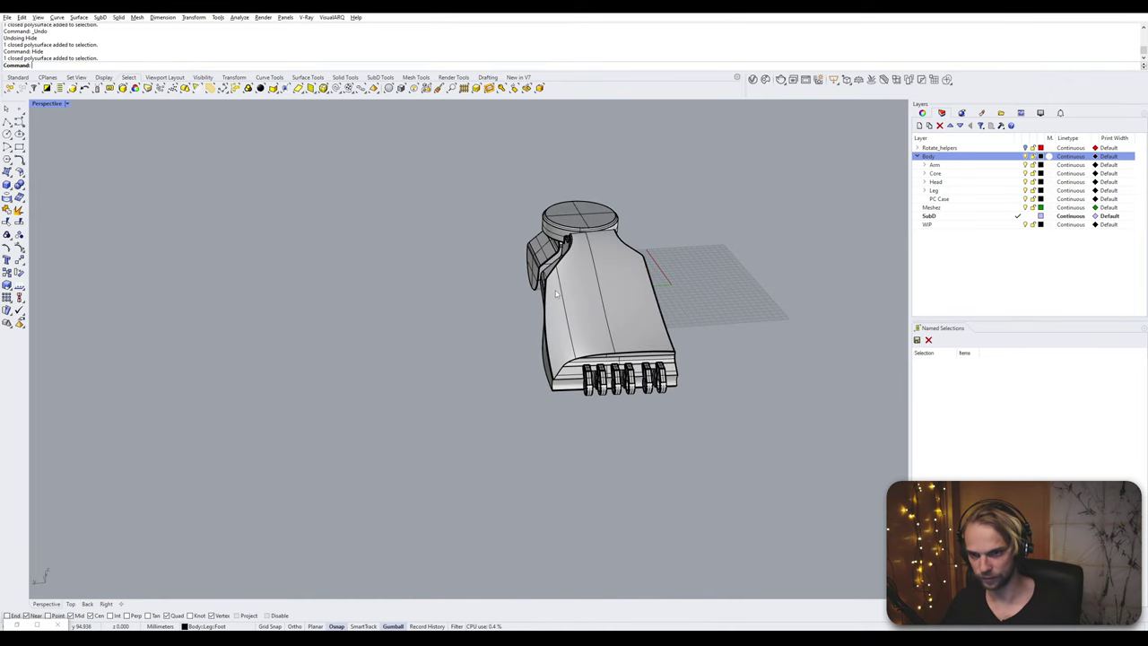
scroll(537, 280, "down", 12)
type("zs")
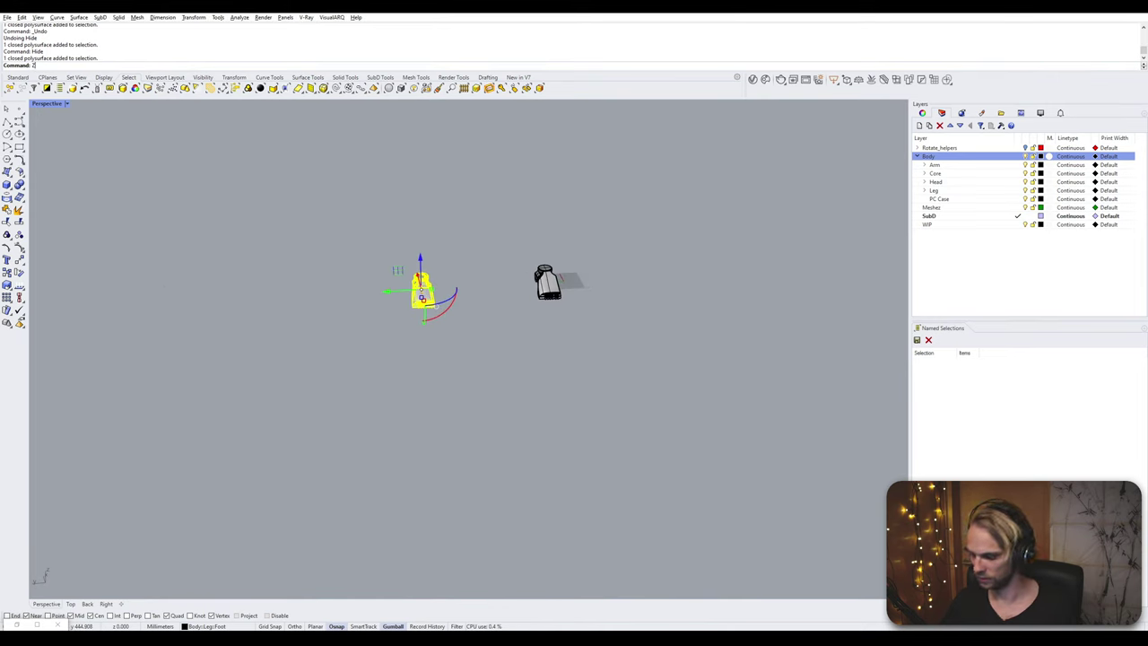
key("Return")
key("Escape")
right_click_drag(513, 364, 450, 385)
left_click(447, 359, "ctrl+shift")
- Delete the foot's top face and right side face
key("Delete")
left_click(490, 406, "ctrl+shift")
key("Delete")
- Select the recessed floor face and the curved wall surface among overlapping candidates
scroll(528, 338, "up", 7)
right_click_drag(530, 340, 517, 366)
left_click(494, 374, "ctrl+shift")
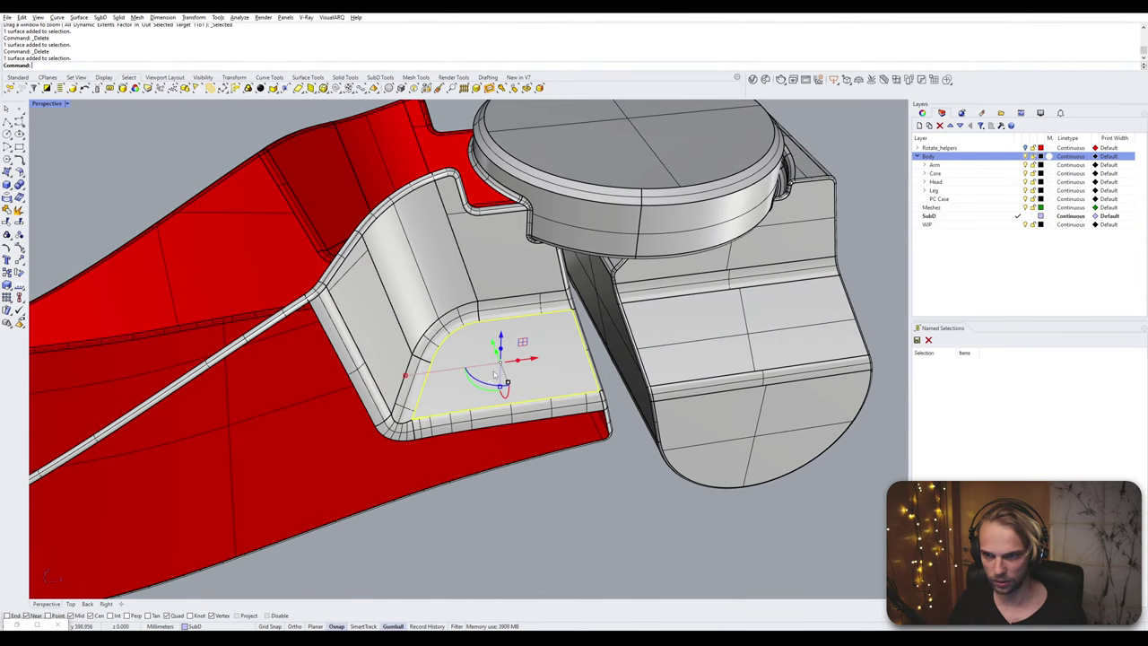
left_click(397, 297)
left_click(369, 322, "ctrl+shift")
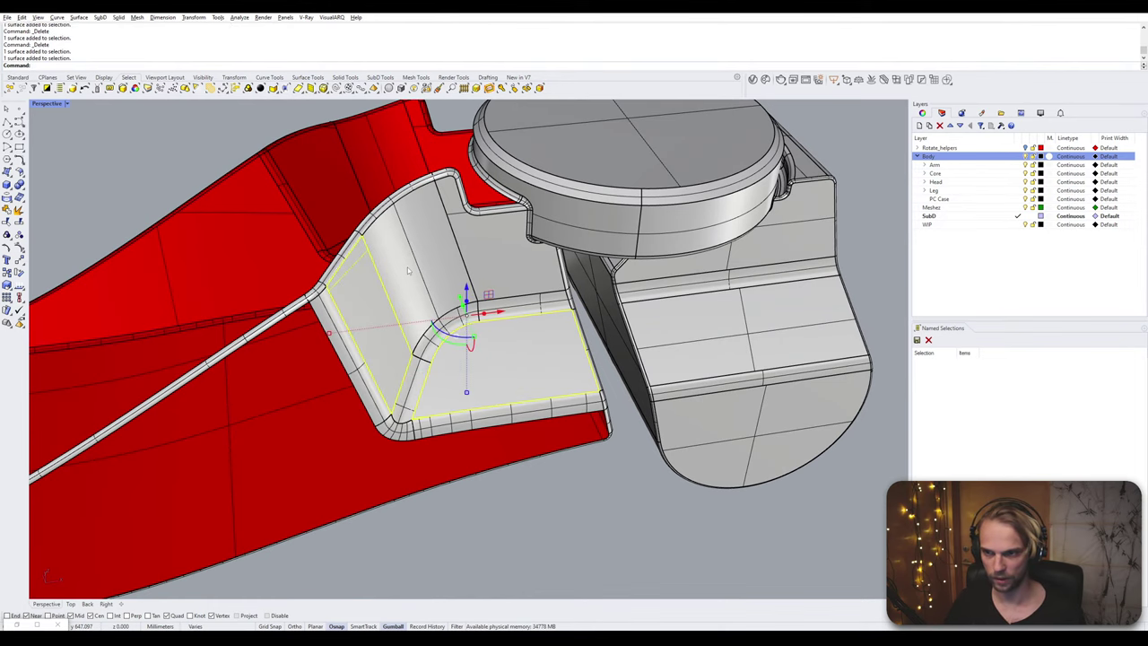
right_click_drag(406, 275, 369, 275)
scroll(395, 243, "up", 2)
- Refine the recess wall-face selection, then delete the floor and wall surfaces
left_click(304, 253, "ctrl+shift")
left_click(304, 253, "ctrl+shift")
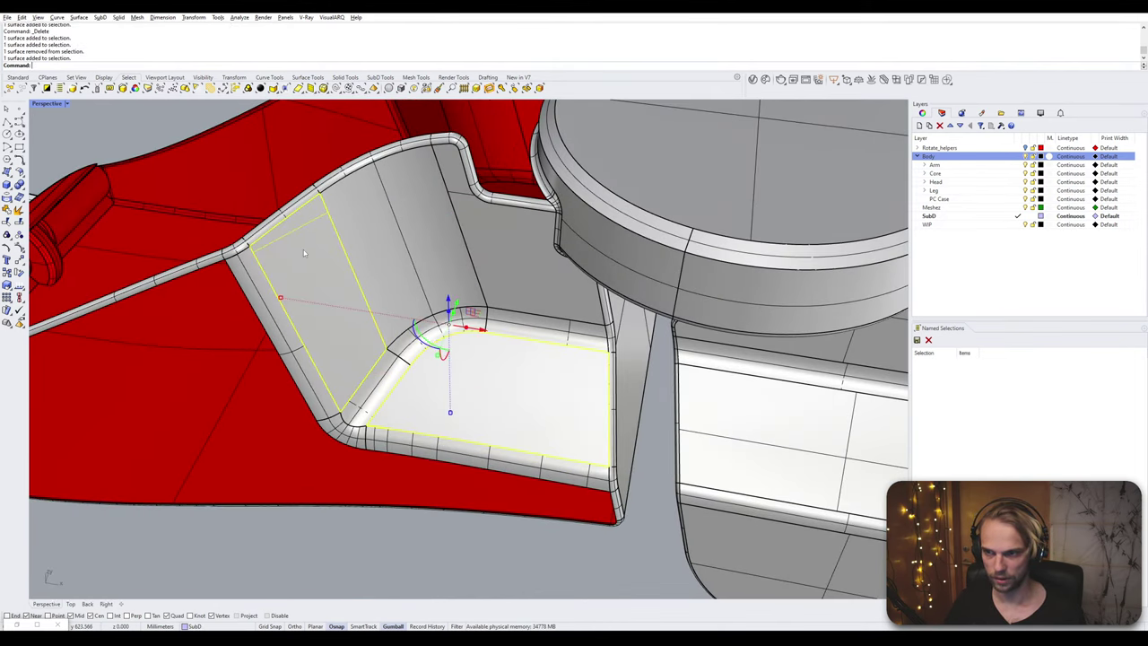
left_click(276, 257, "ctrl")
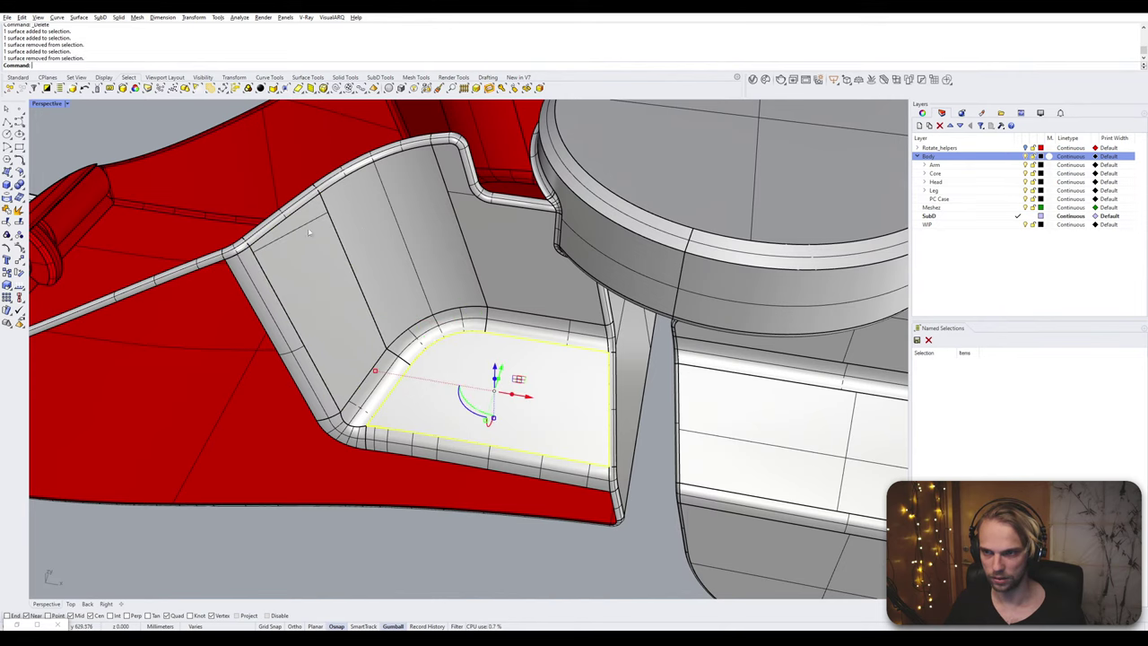
left_click(393, 203, "shift")
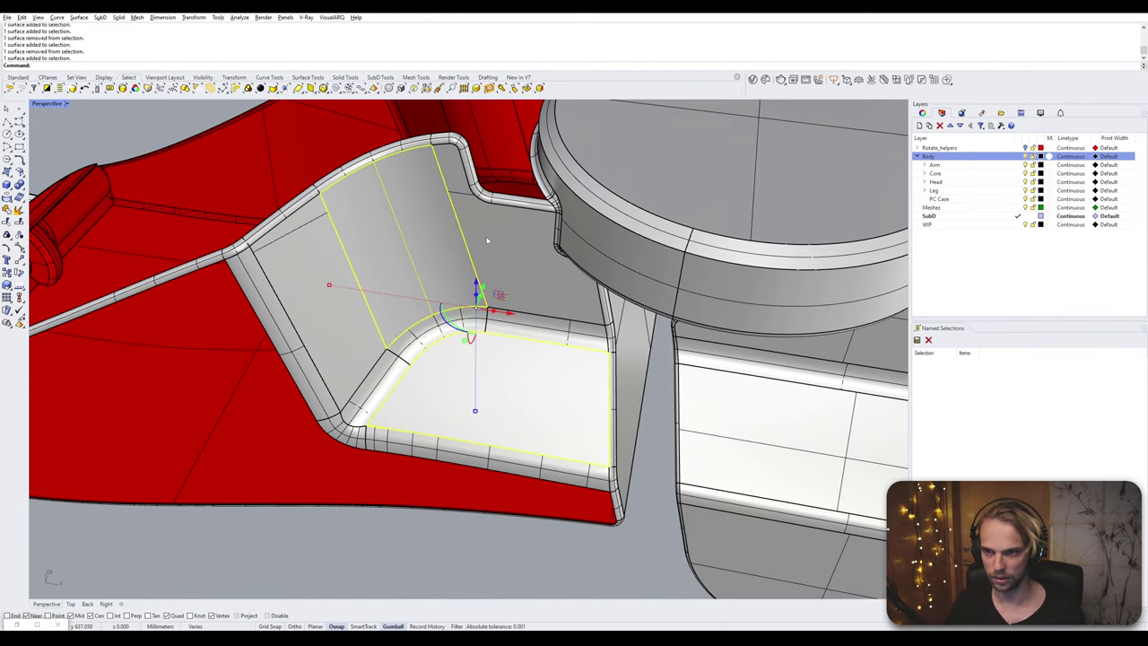
left_click(414, 215, "ctrl")
left_click(439, 255, "shift")
right_click_drag(428, 268, 464, 235)
key("Delete")
- Delete the round disk surfaces near the notched corner
scroll(468, 230, "down", 5)
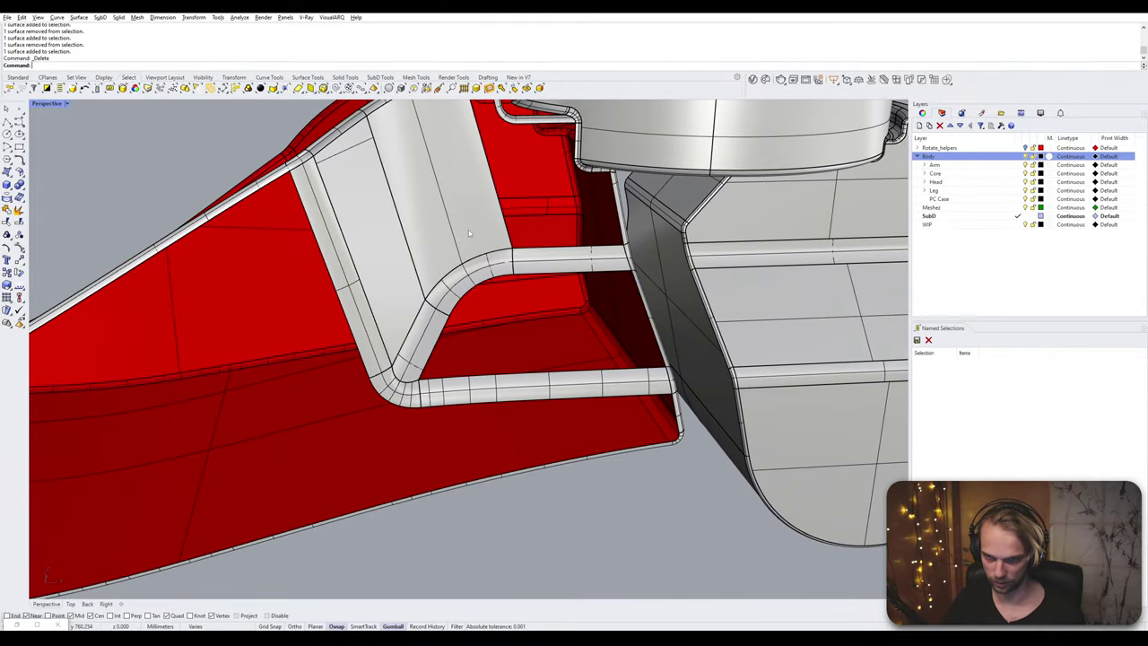
scroll(468, 230, "up", 5)
right_click_drag(419, 279, 461, 341)
scroll(453, 232, "up", 5)
scroll(461, 340, "down", 4)
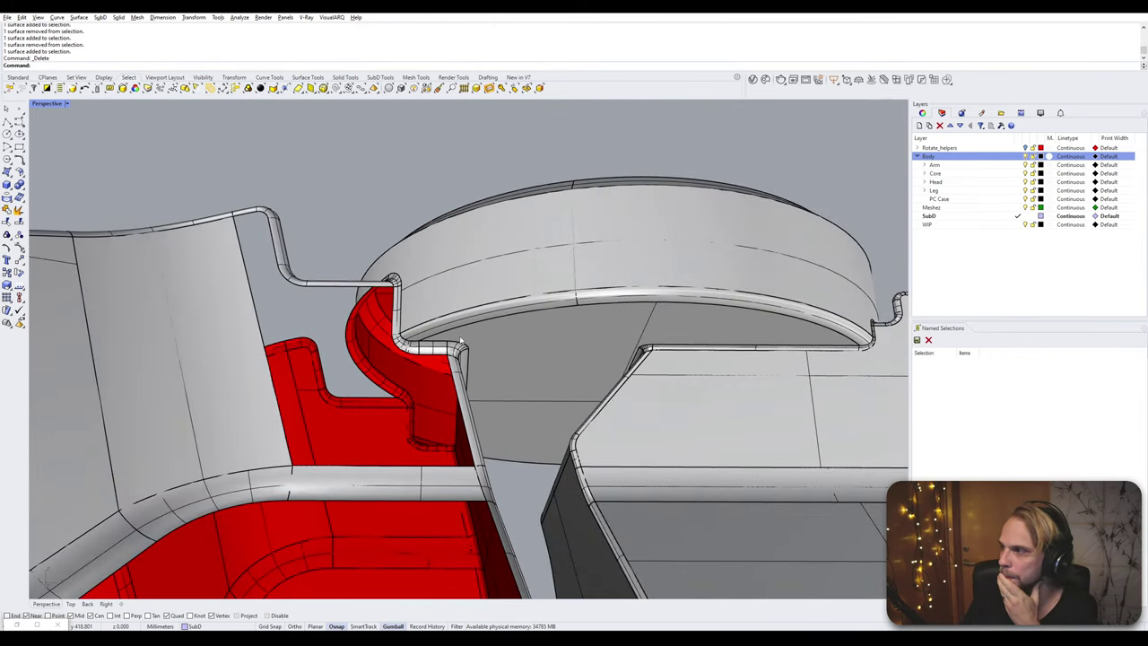
left_click(471, 292)
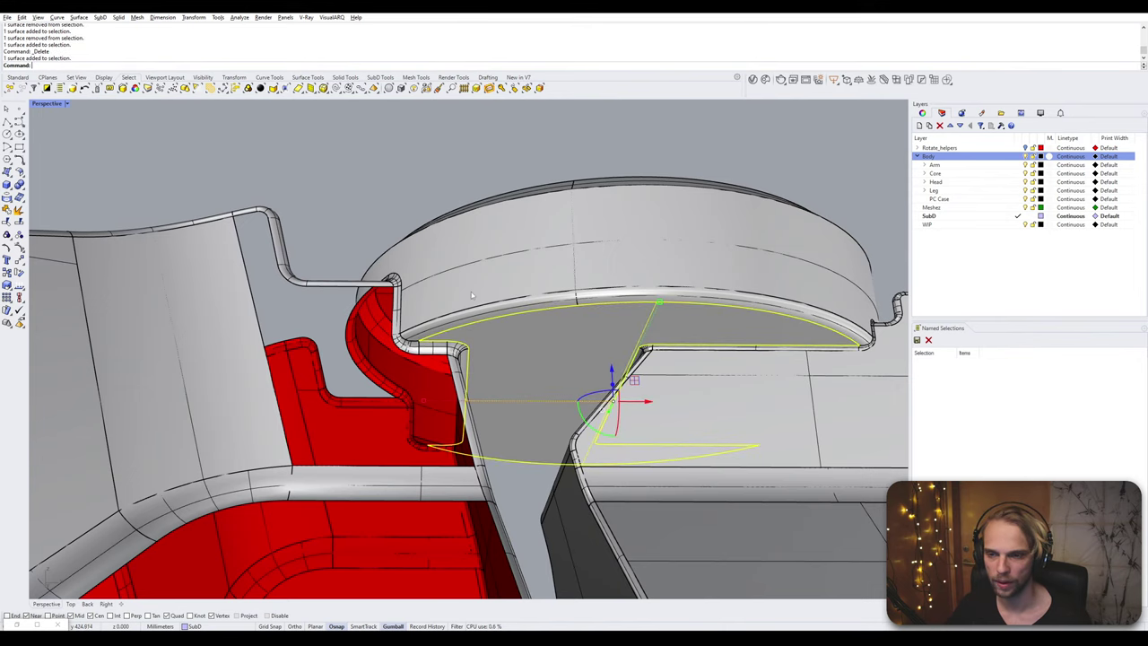
scroll(471, 291, "up", 2)
right_click_drag(489, 266, 502, 391)
left_click(523, 272, "ctrl+shift")
left_click(504, 251, "ctrl+shift")
key("Return")
key("Delete")
- Delete the left grey side panel
left_click(502, 391)
left_click(619, 364, "shift")
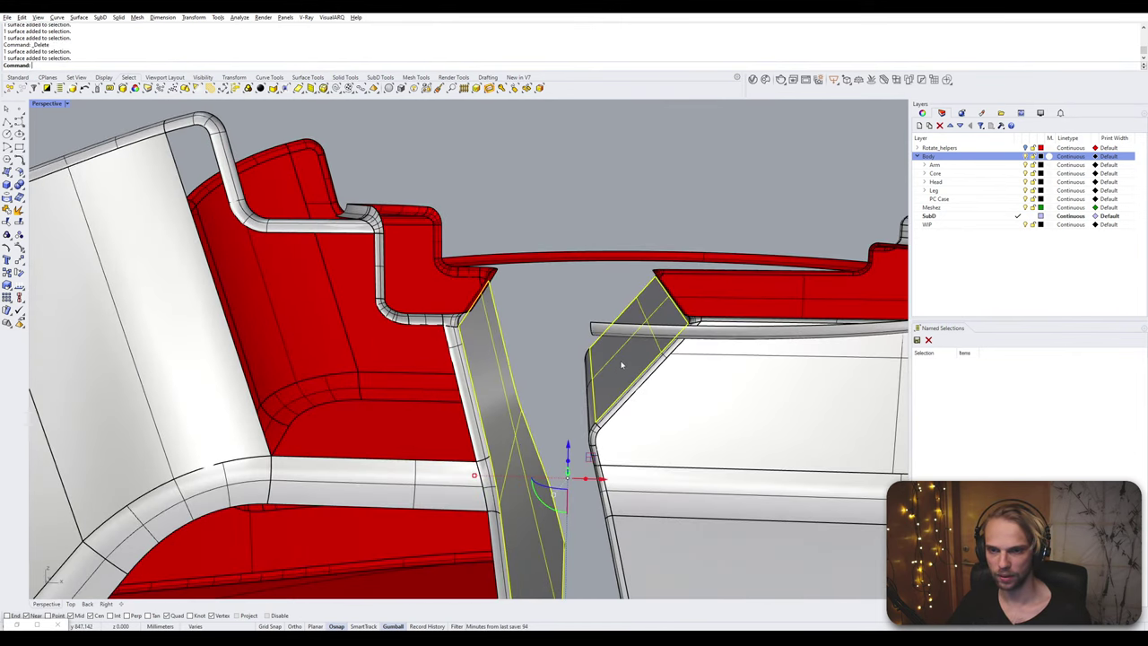
left_click(619, 363, "ctrl")
key("Delete")
- Delete the thin rail edge and the thin red strip surface
right_click_drag(535, 313, 579, 225)
left_click(581, 226, "ctrl+shift")
key("Delete")
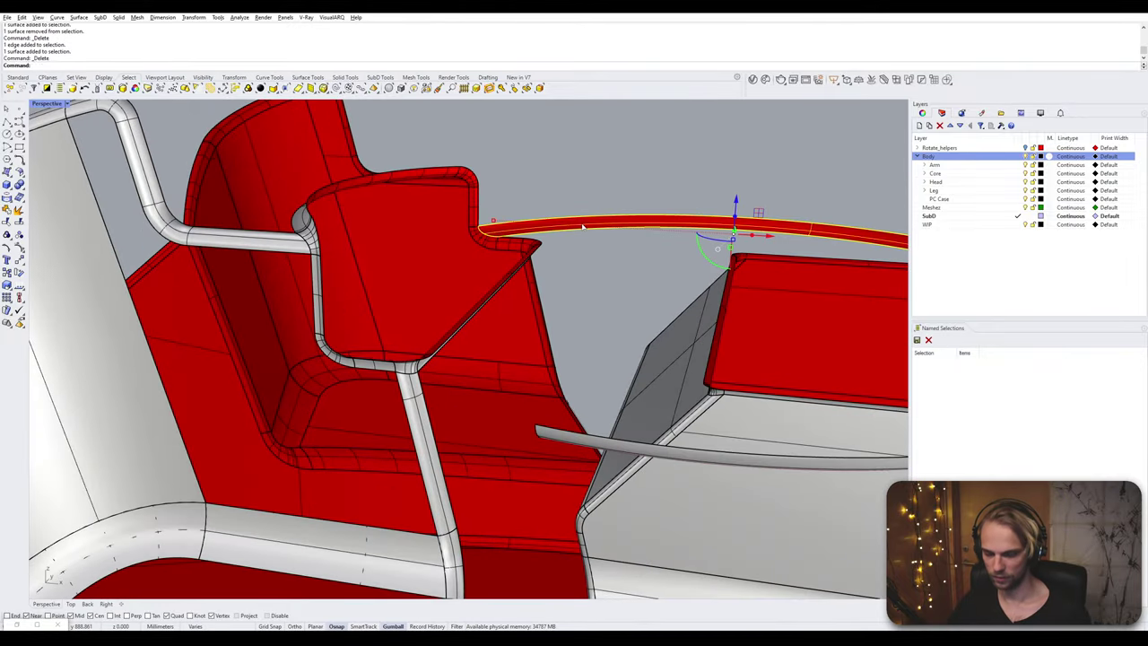
mouse_move(595, 272)
right_mouse_down()
mouse_move(658, 326)
mouse_move(675, 311)
mouse_move(630, 233)
mouse_move(578, 290)
mouse_move(446, 330)
mouse_move(484, 312)
mouse_move(451, 286)
mouse_move(583, 277)
right_mouse_up()
left_click(631, 235)
key("Delete")
right_click_drag(583, 277, 681, 411, "shift")
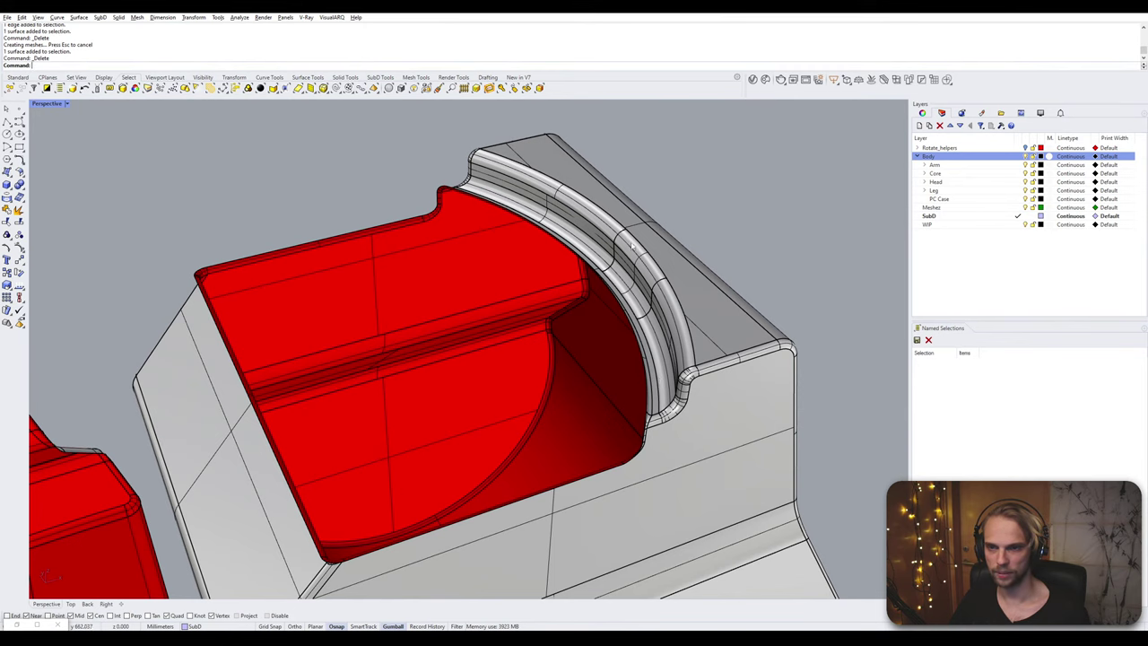
- Delete the top fillet surface and the upper and lower side surfaces
left_click(717, 362)
right_click_drag(718, 362, 610, 441)
left_click(561, 414, "shift")
left_click(502, 529, "shift")
right_click_drag(498, 543, 400, 292)
key("Delete")
- Delete the grey inner surface, then the upper back, middle and lower front surfaces
left_click(292, 391)
key("Delete")
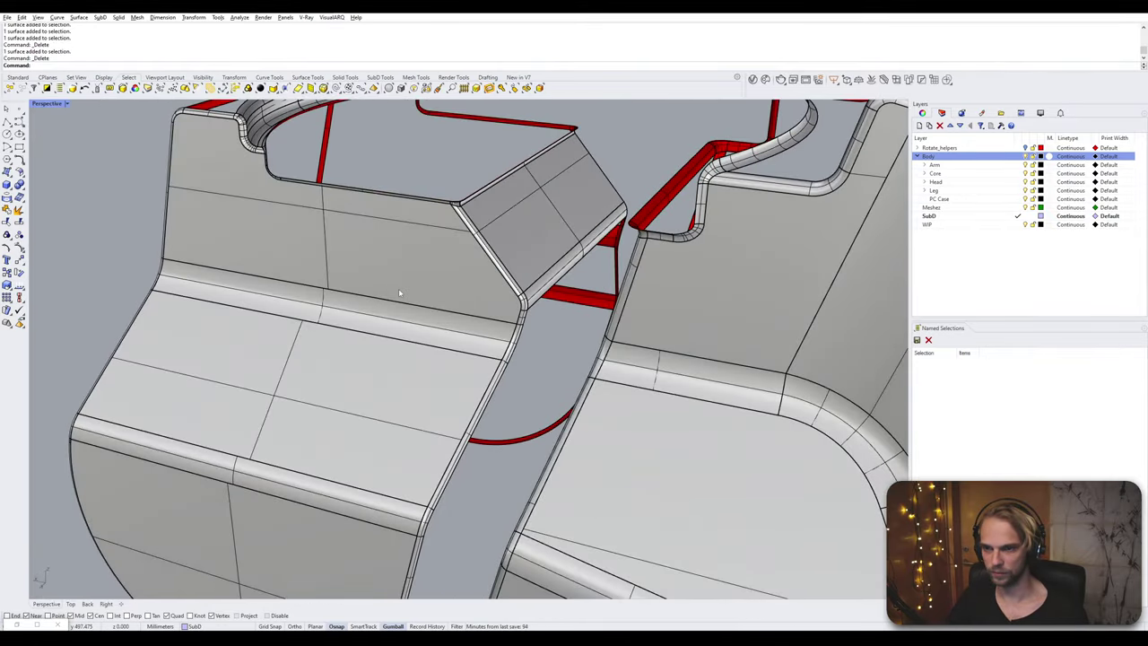
left_click(400, 292)
left_click(361, 402, "shift")
left_click(303, 549, "shift")
key("Delete")
- Inspect the rail face panels by selecting them, then clear the selection
right_click_drag(345, 502, 454, 365)
scroll(399, 431, "down", 5)
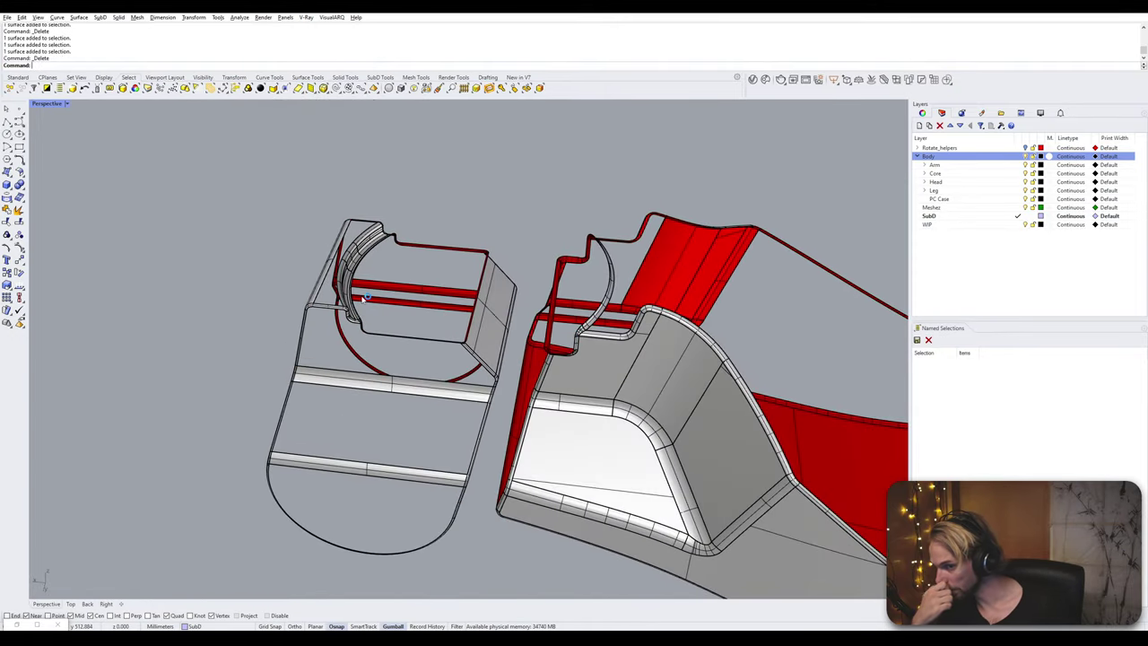
right_click_drag(365, 298, 313, 259)
scroll(345, 295, "up", 5)
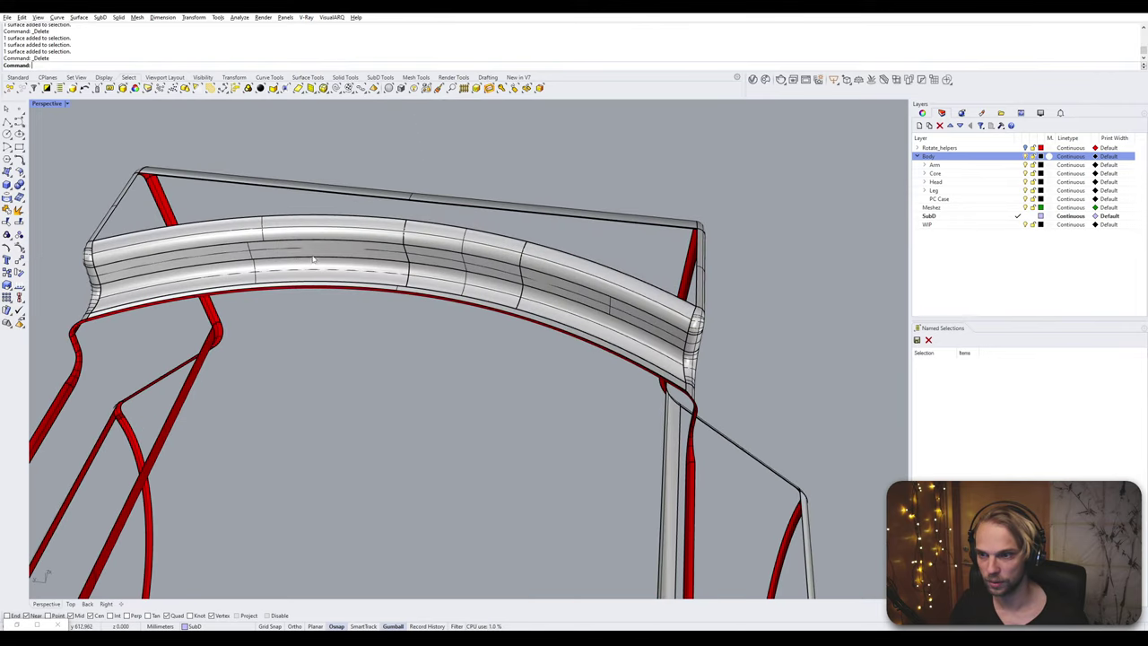
left_click(288, 252)
left_click(332, 401)
right_click_drag(332, 401, 348, 333)
scroll(445, 227, "up", 2)
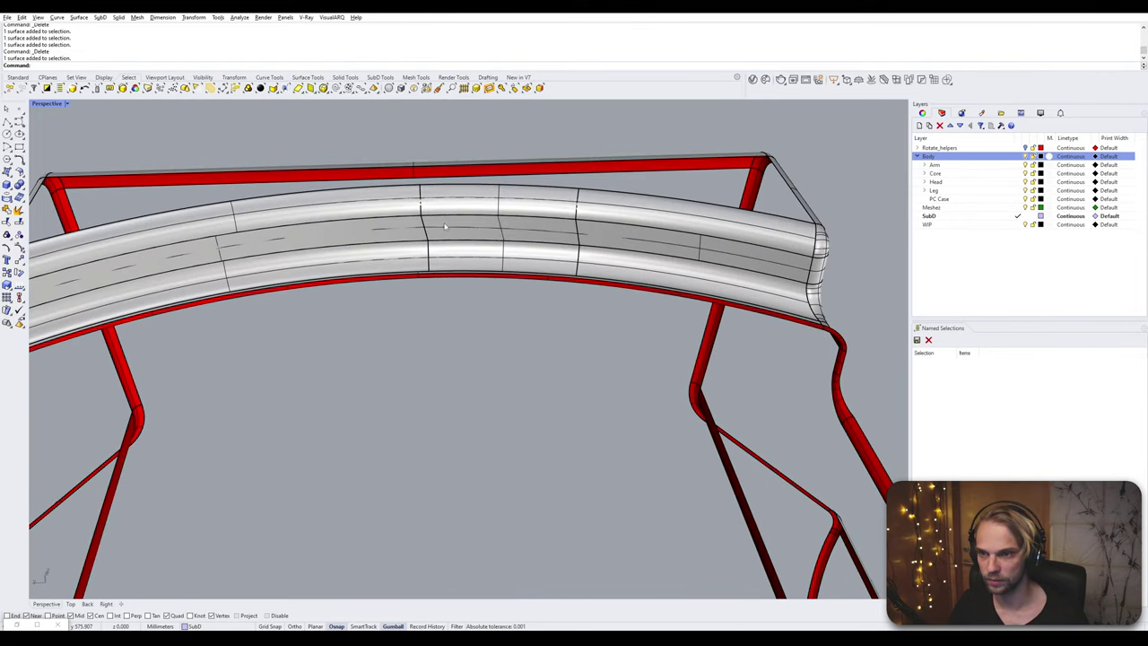
left_click(444, 226, "ctrl+shift")
left_click(614, 236, "ctrl+shift")
left_click(502, 380)
- Delete the leg's upper inner, larger and lower side faces
scroll(502, 380, "down", 5)
right_click_drag(502, 380, 566, 313)
scroll(544, 360, "up", 5)
scroll(544, 360, "down", 6)
scroll(611, 387, "down", 2)
scroll(505, 346, "up", 7)
scroll(507, 347, "down", 8)
left_click(563, 313)
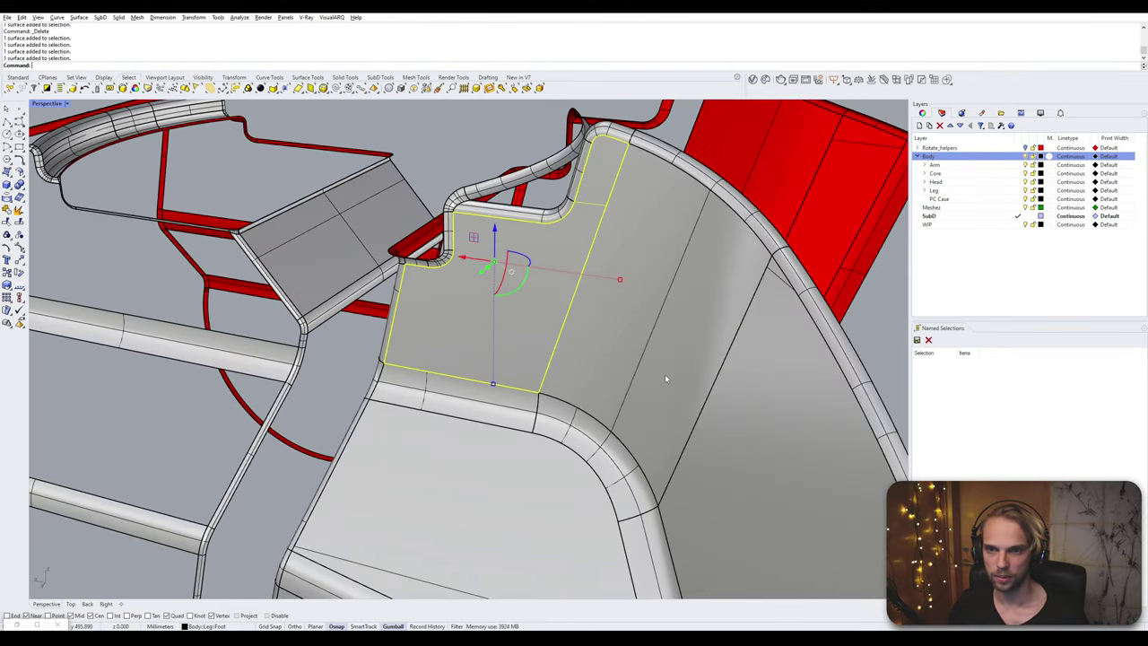
scroll(665, 376, "down", 8)
right_click_drag(665, 368, 525, 302)
left_click(527, 303, "ctrl+shift")
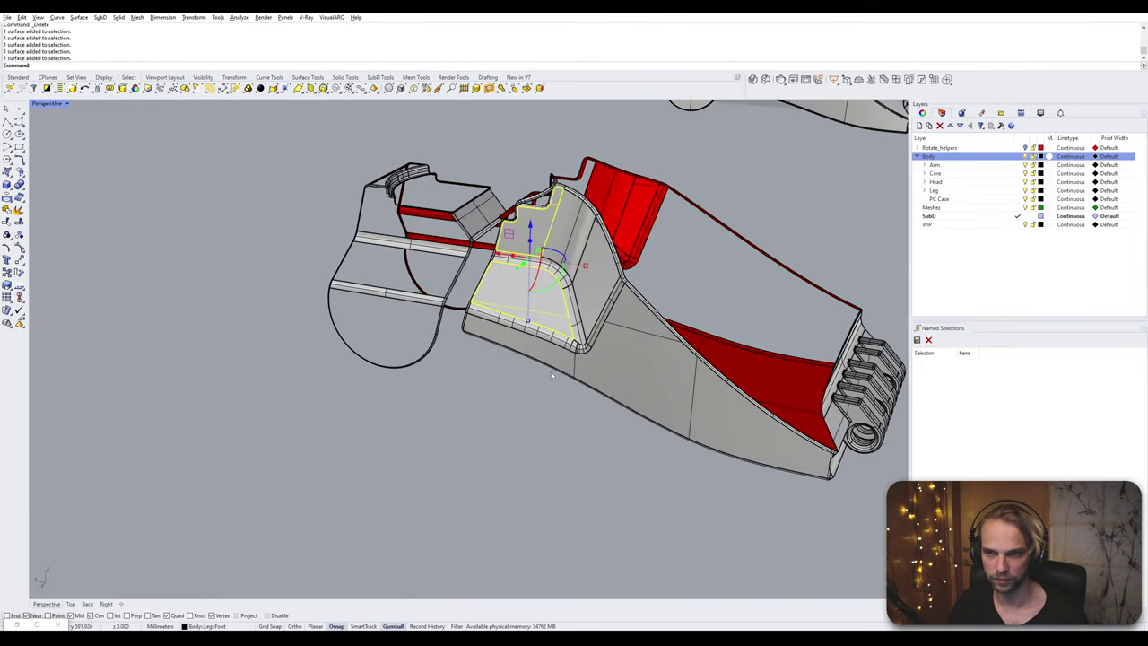
left_click(585, 376, "ctrl+shift")
key("Delete")
- Select bracket faces around the foot, then clear the selection
right_click_drag(628, 383, 667, 390)
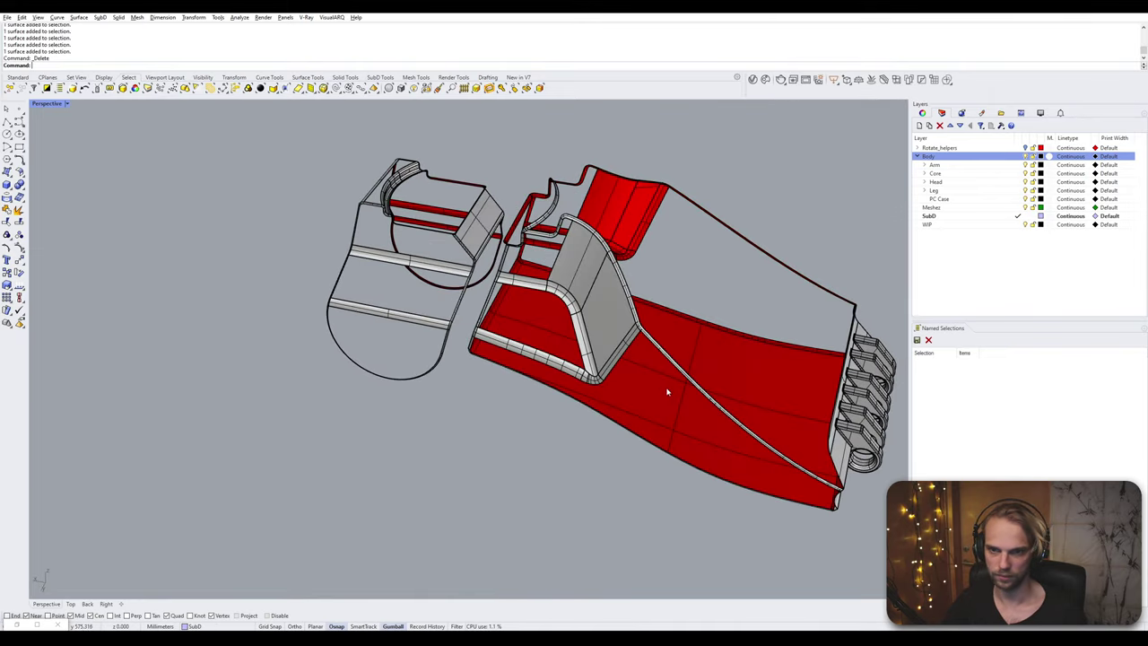
scroll(615, 290, "up", 5)
left_click(632, 294, "ctrl+shift")
left_click(576, 237, "ctrl+shift")
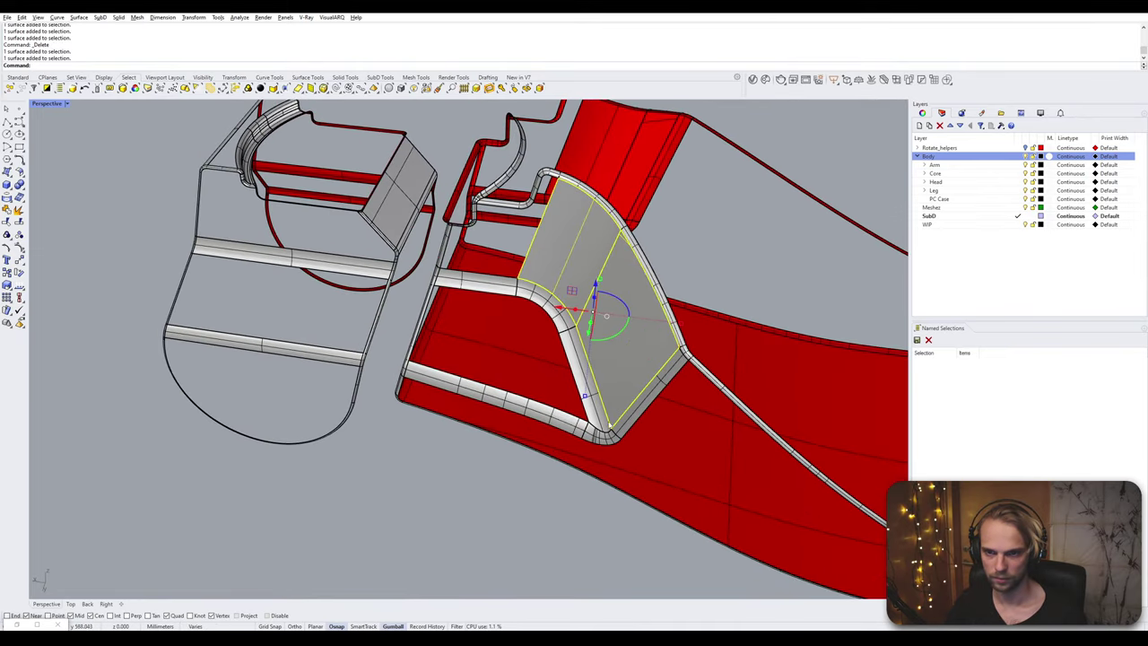
left_click(454, 469)
mouse_move(619, 431)
right_mouse_down()
mouse_move(661, 379)
mouse_move(618, 410)
right_mouse_up()
scroll(618, 411, "down", 2)
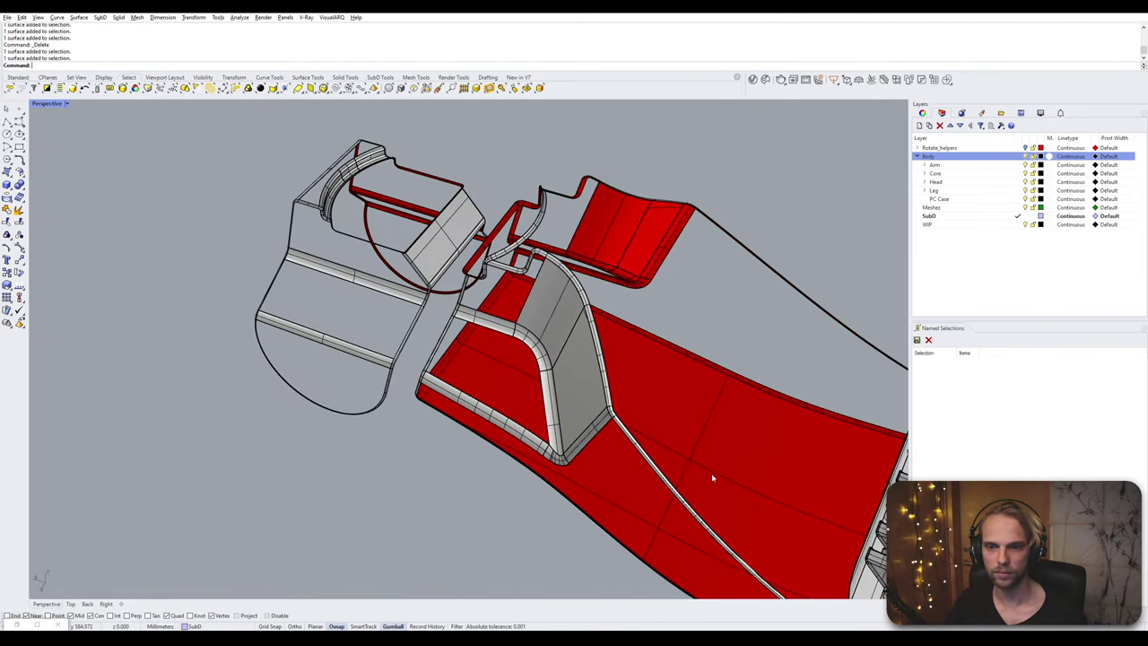
right_click_drag(712, 478, 659, 251)
left_click(609, 315, "ctrl+shift")
scroll(594, 301, "up", 3)
left_click(313, 359)
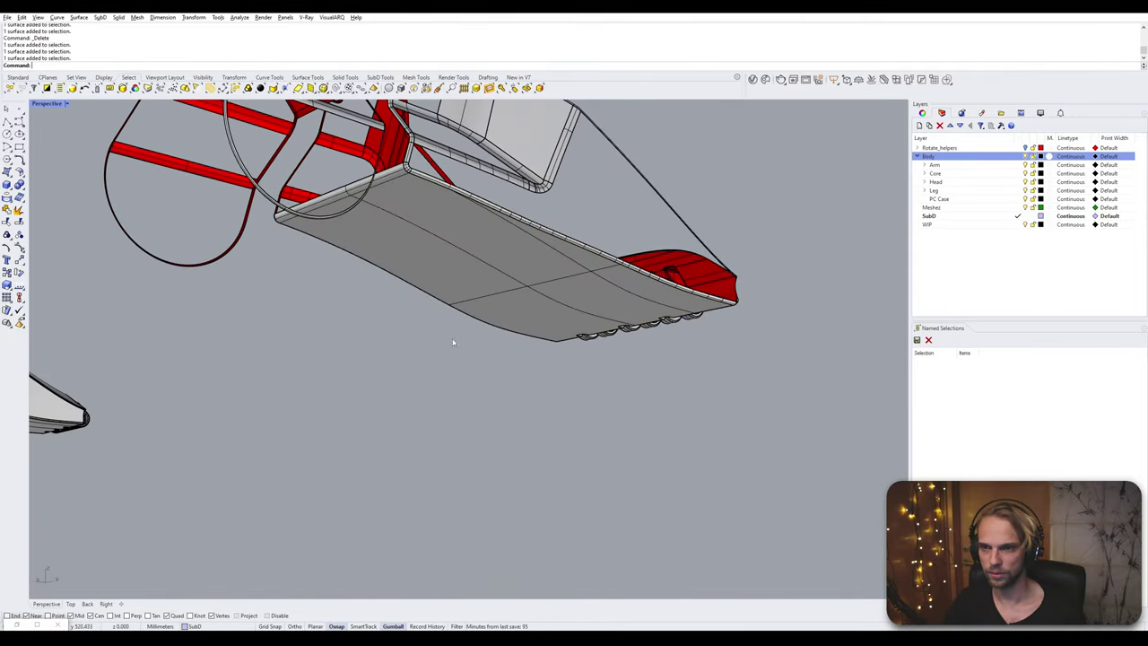
- Delete the foot's bottom surface and view the front knuckles from near ground level
left_click(523, 295, "ctrl+shift")
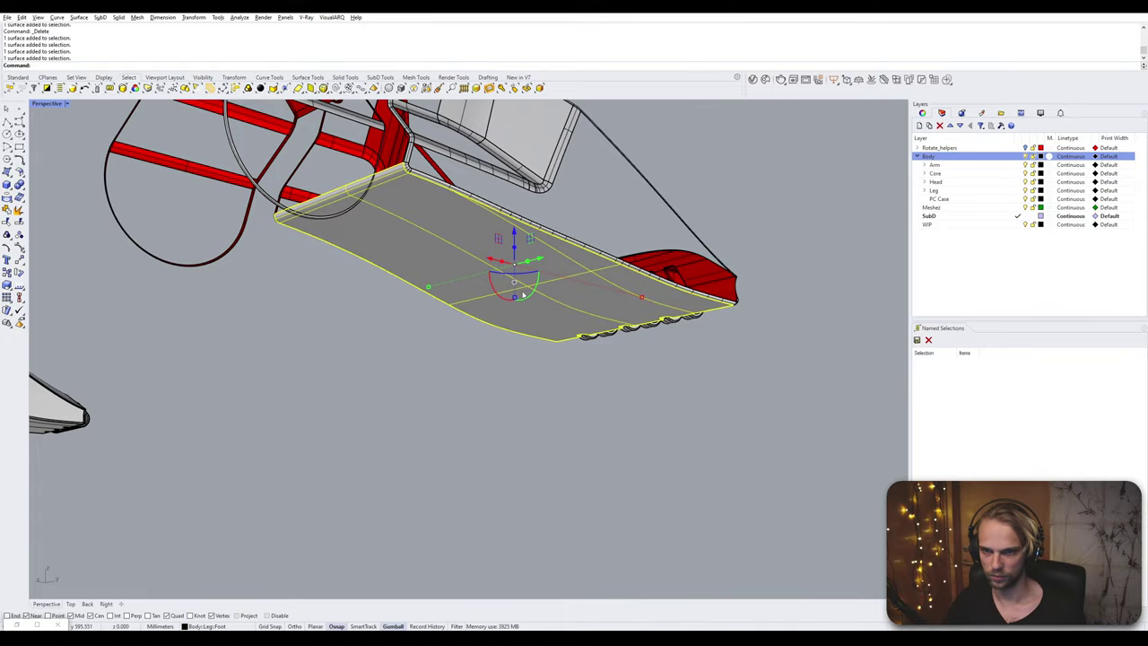
key("Delete")
right_click_drag(564, 311, 691, 283)
right_click_drag(805, 232, 477, 381, "shift")
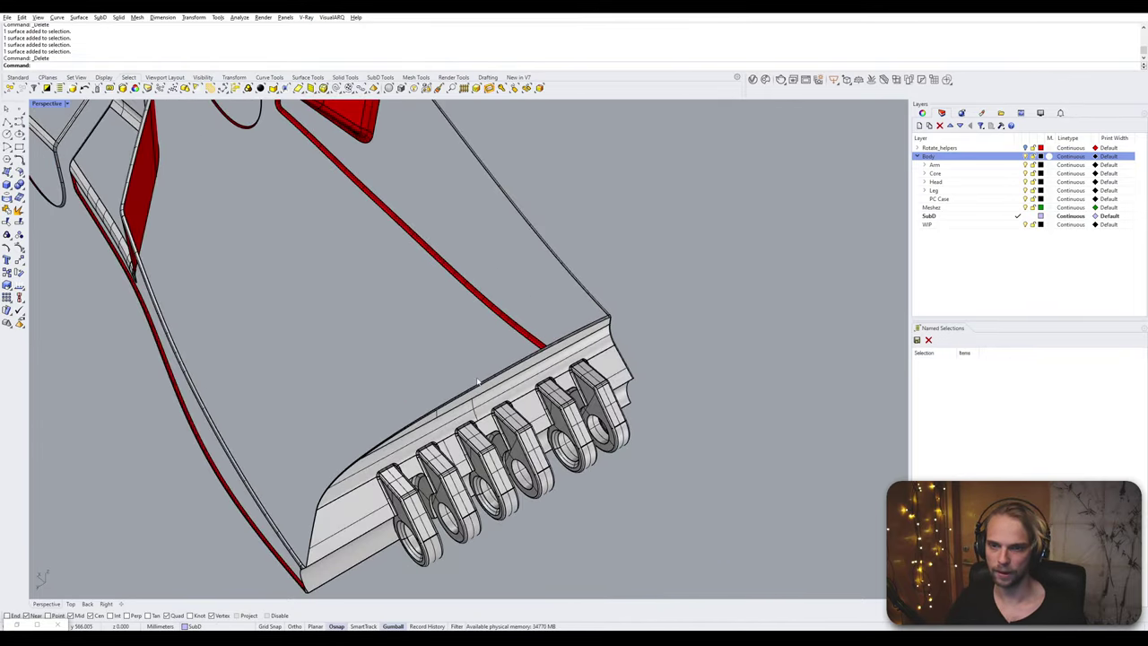
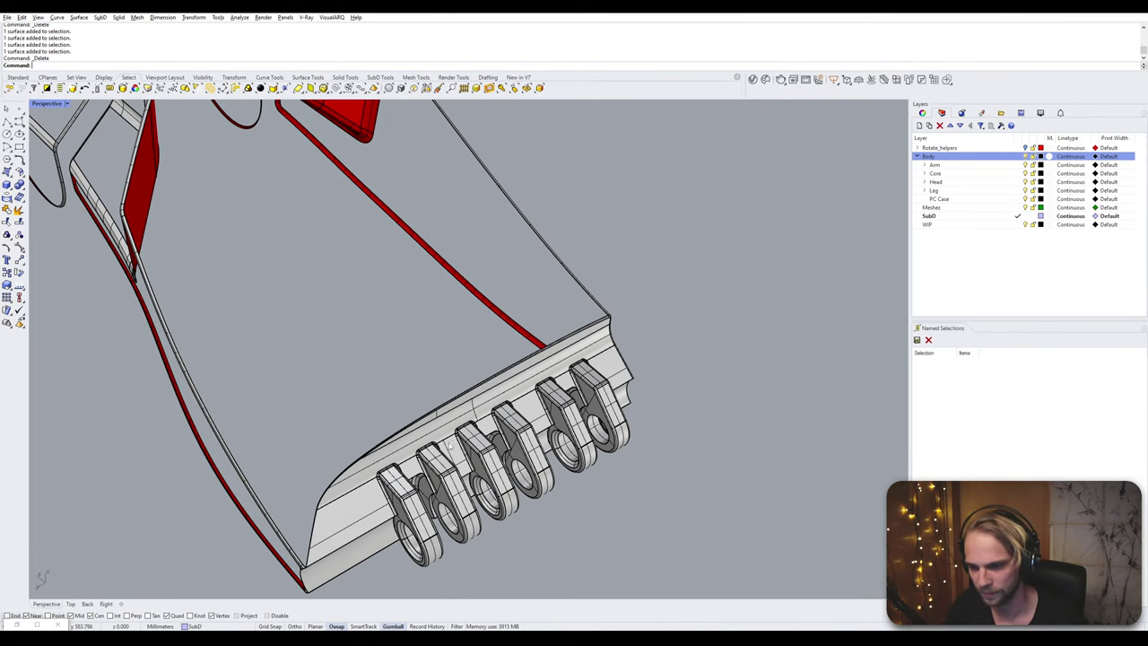
- Pick the wall faces between the foot's lugs, then clear the selection
scroll(449, 445, "up", 5)
left_click(409, 446)
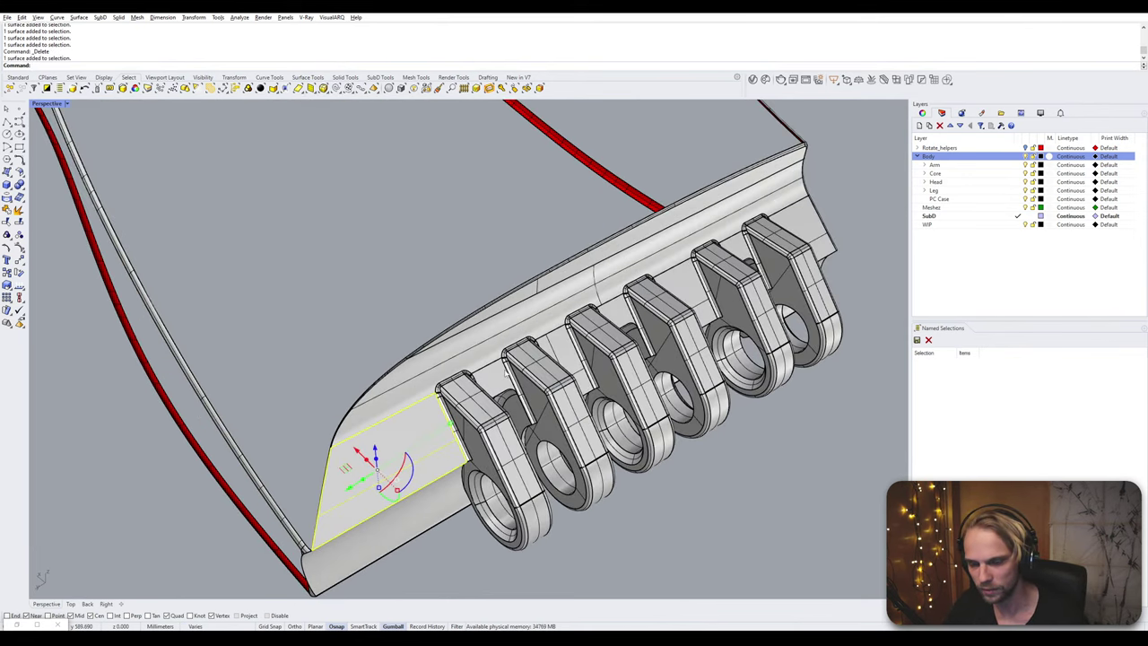
scroll(507, 372, "down", 2)
right_click_drag(507, 372, 361, 412)
scroll(362, 411, "up", 5)
left_click(378, 406, "shift")
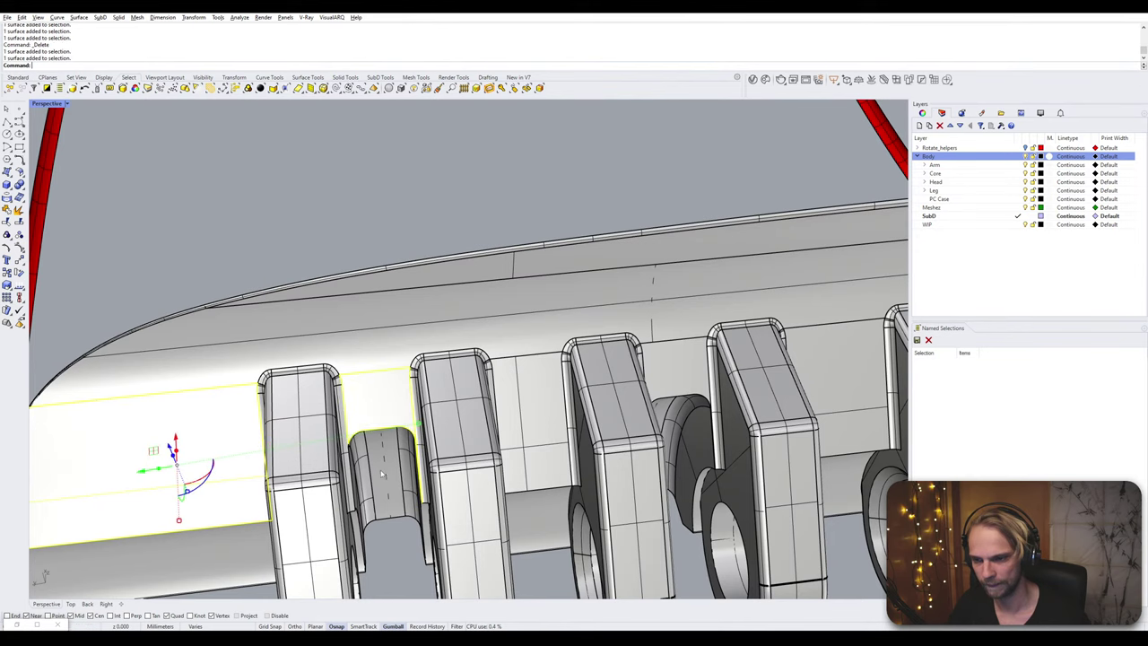
left_click(535, 401, "shift")
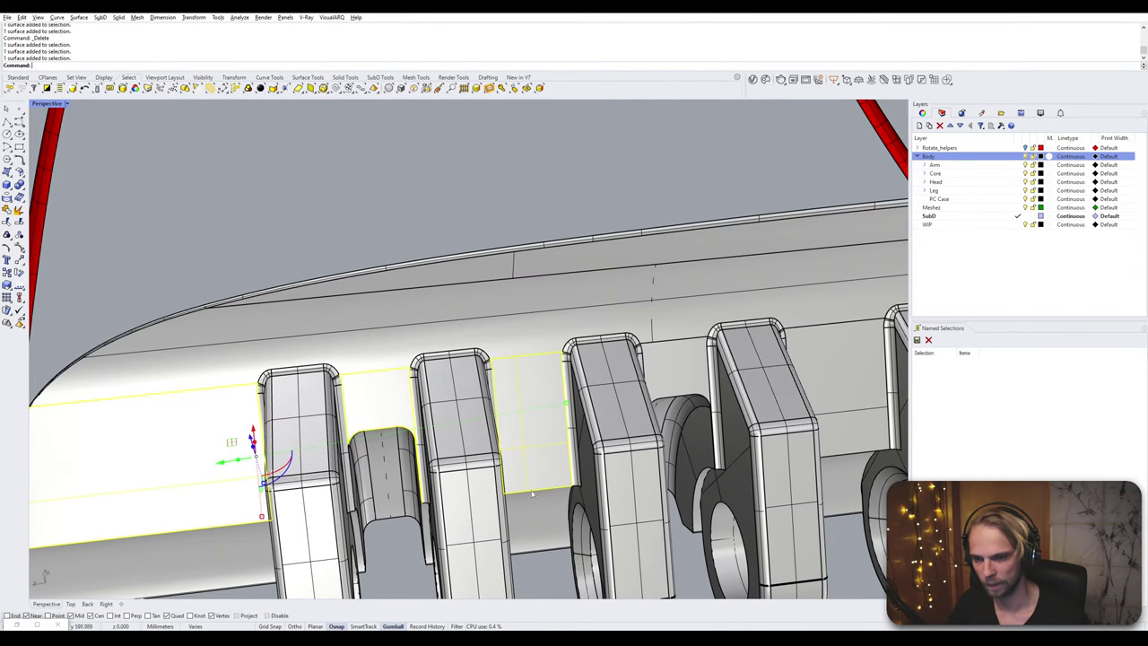
right_click_drag(532, 493, 485, 486)
left_click(524, 376, "shift")
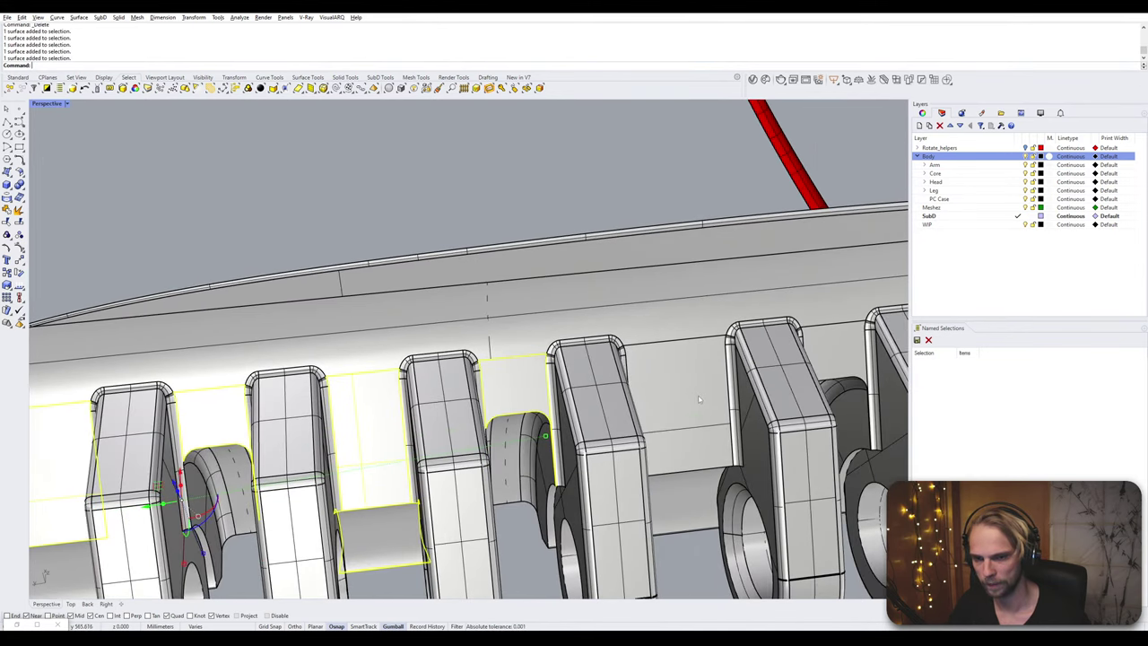
left_click(685, 386, "shift")
scroll(685, 384, "down", 7)
right_click_drag(685, 383, 723, 430)
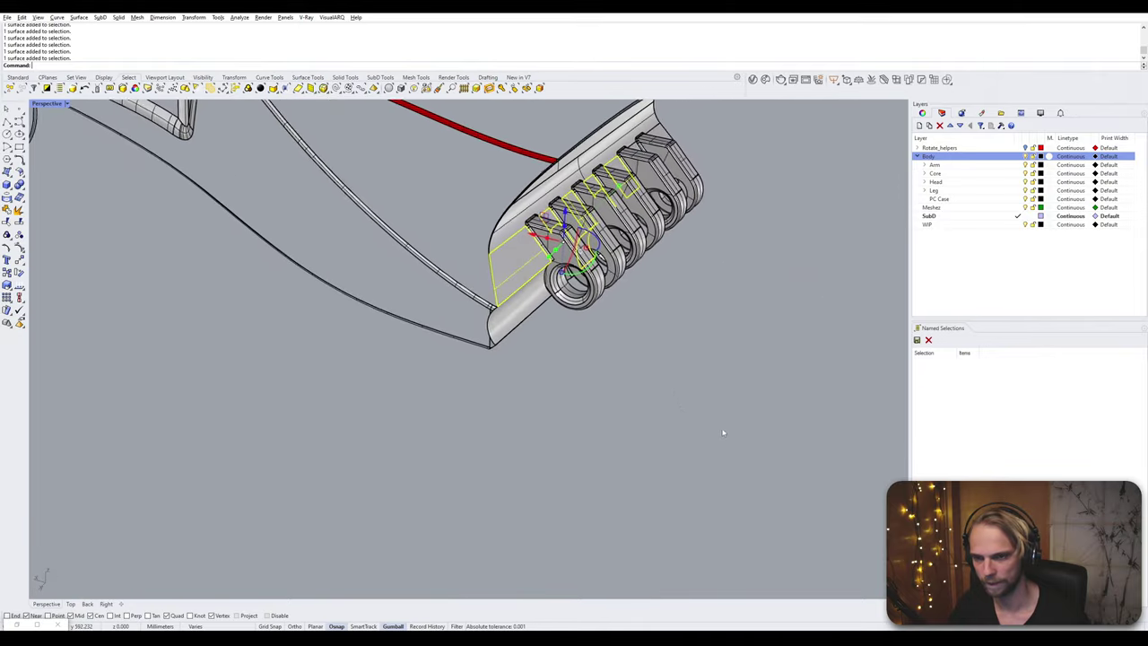
left_click(723, 430)
- Window-select both parts of the foot and bring the Grasshopper window back
right_click_drag(619, 394, 676, 520)
scroll(580, 528, "down", 4)
left_click_drag(677, 526, 61, 215)
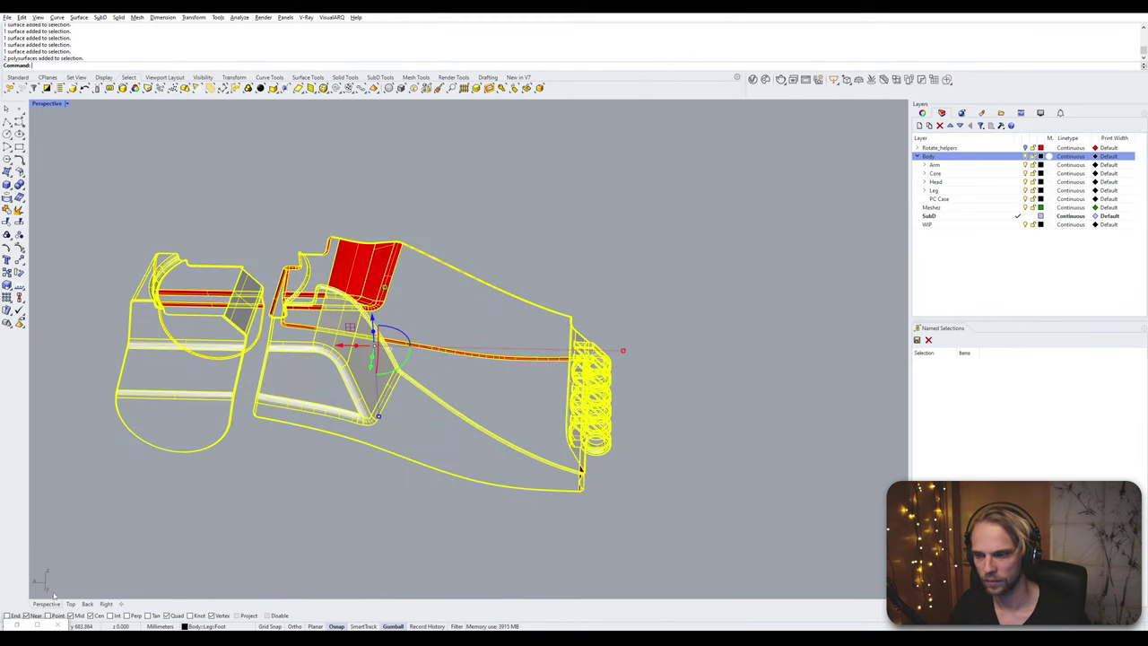
left_click(19, 625)
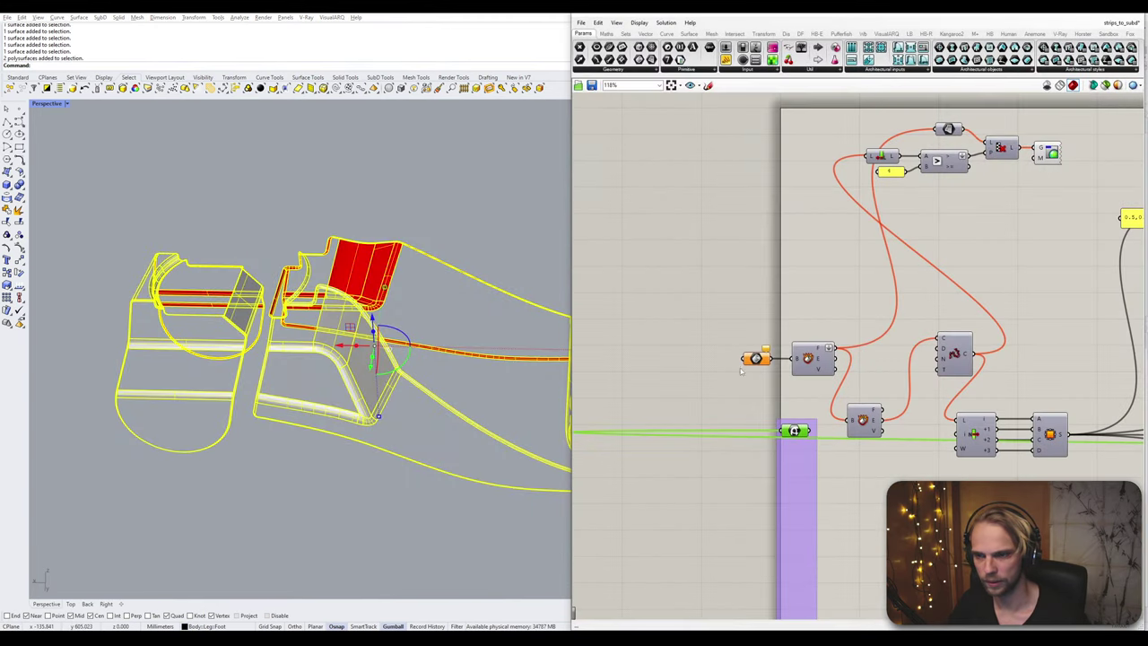
- Assign the foot's open polysurface to the Grasshopper Brep input parameter
left_click(428, 274)
right_click_drag(548, 369, 387, 335, "shift")
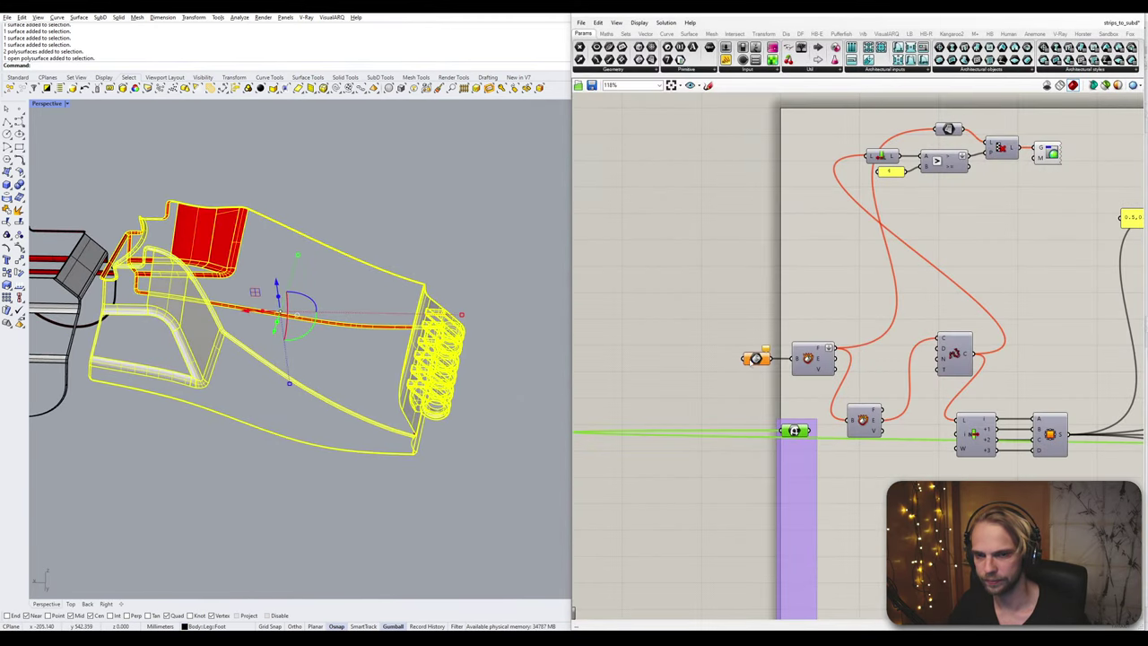
right_click(756, 358)
left_click(811, 495)
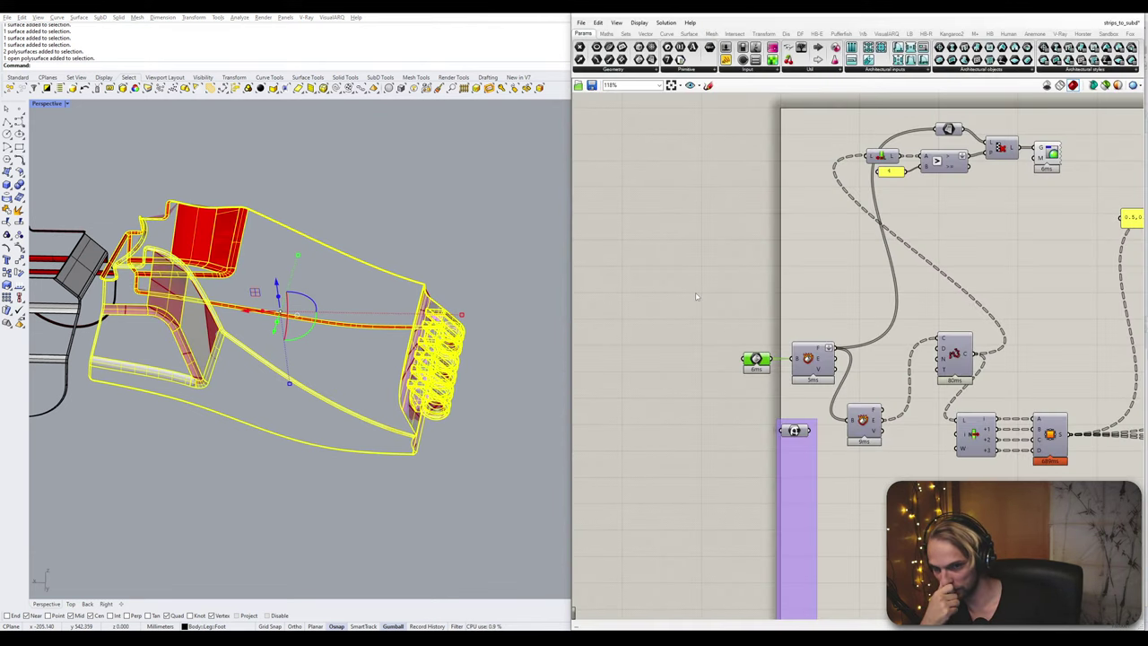
left_click(739, 282)
right_click_drag(896, 370, 751, 415)
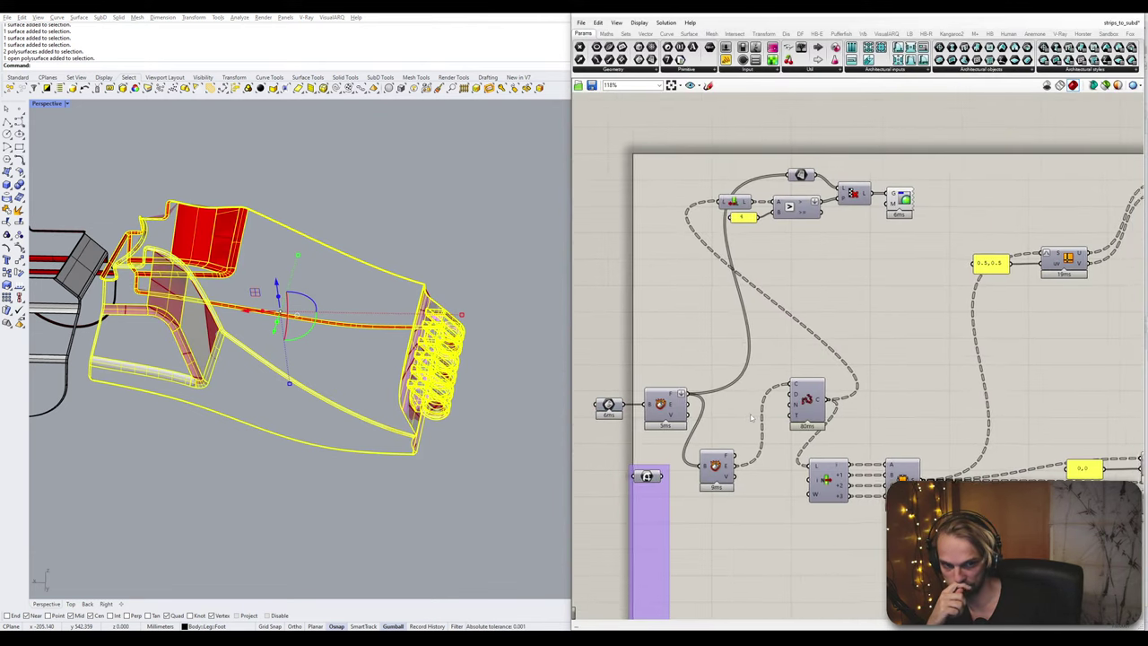
scroll(751, 417, "down", 3)
- Deselect the foot and move the Brep input and Deconstruct Brep nodes up-left
left_click(403, 260)
right_click_drag(396, 249, 431, 278)
scroll(471, 312, "up", 4)
right_click_drag(479, 315, 403, 278)
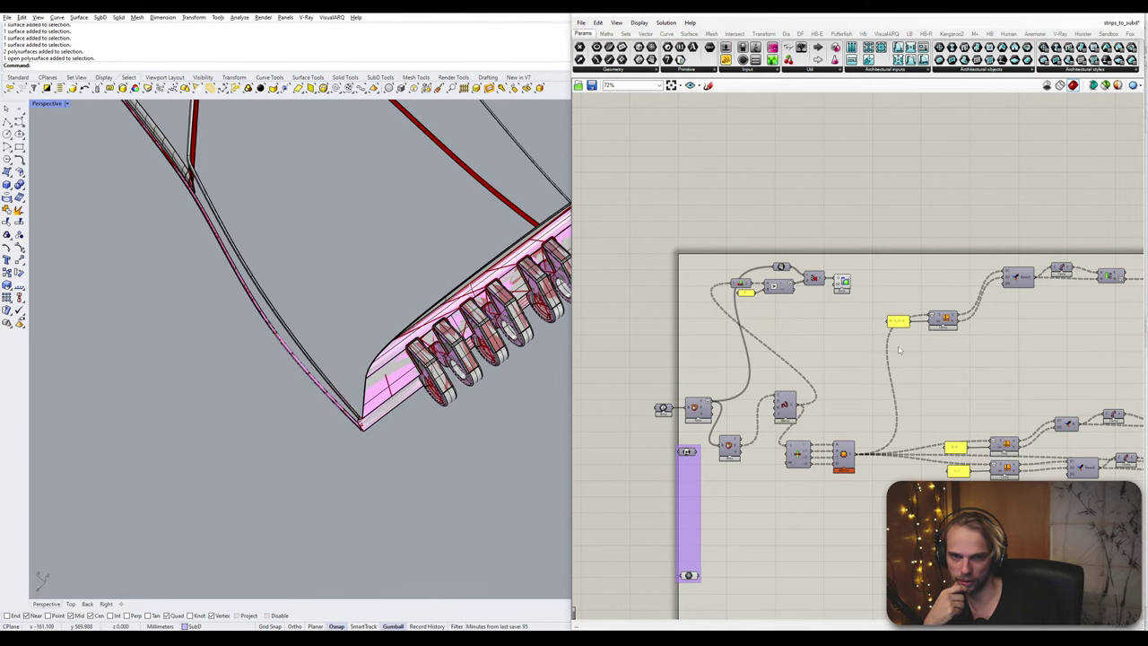
scroll(809, 317, "up", 2)
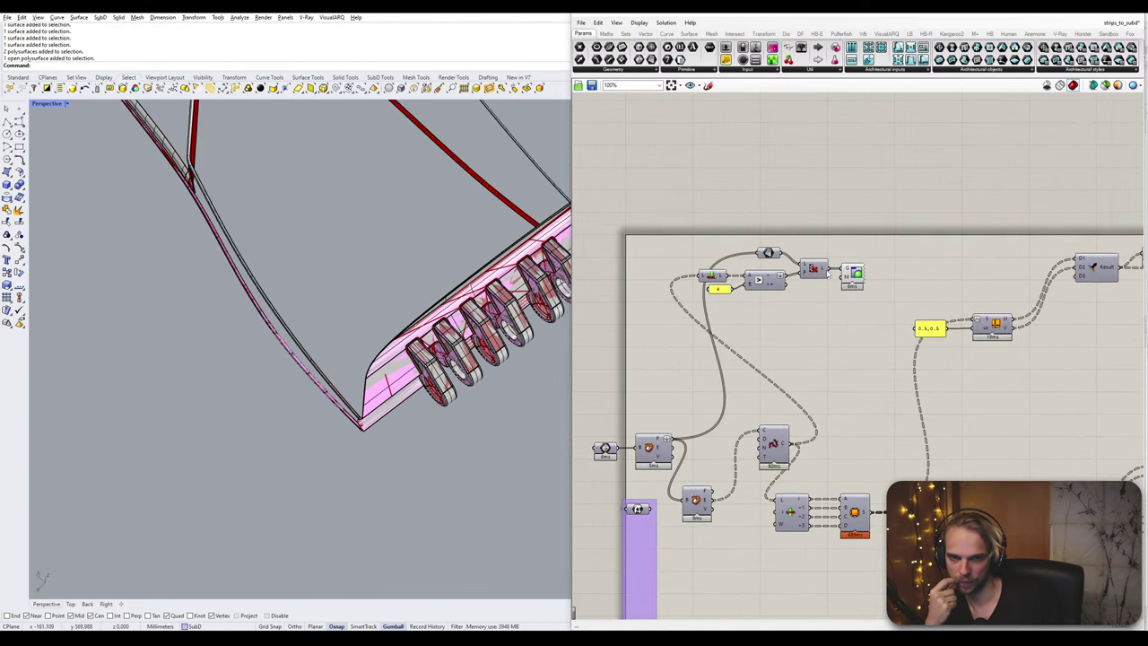
mouse_move(828, 275)
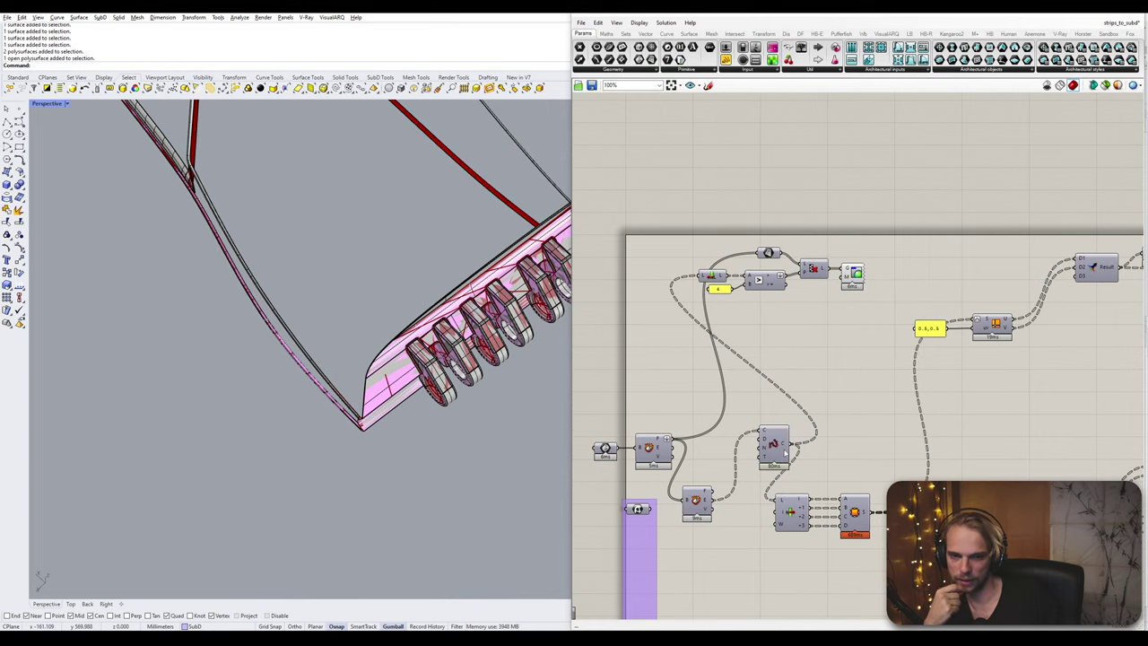
mouse_move(786, 452)
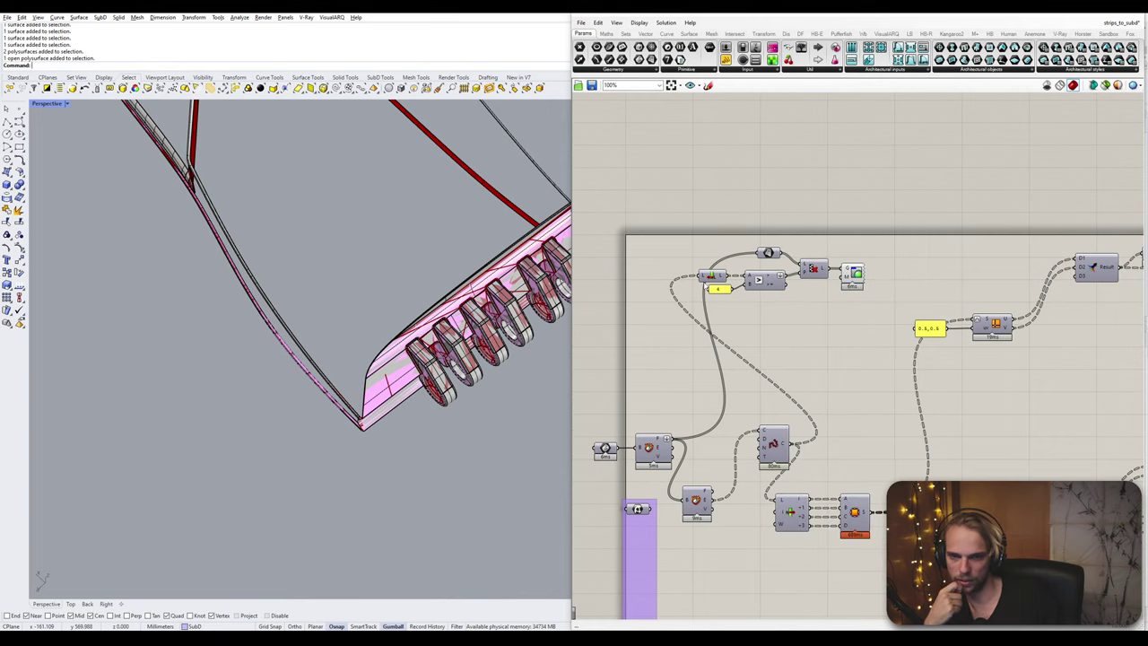
right_click_drag(660, 430, 732, 404)
left_click_drag(741, 364, 639, 458)
left_click_drag(720, 425, 632, 398)
left_click(723, 380)
- Move the five upper components left and down, then check the preview component's geometry
left_click_drag(886, 297, 724, 208)
left_click_drag(882, 245, 822, 308)
left_click(881, 364)
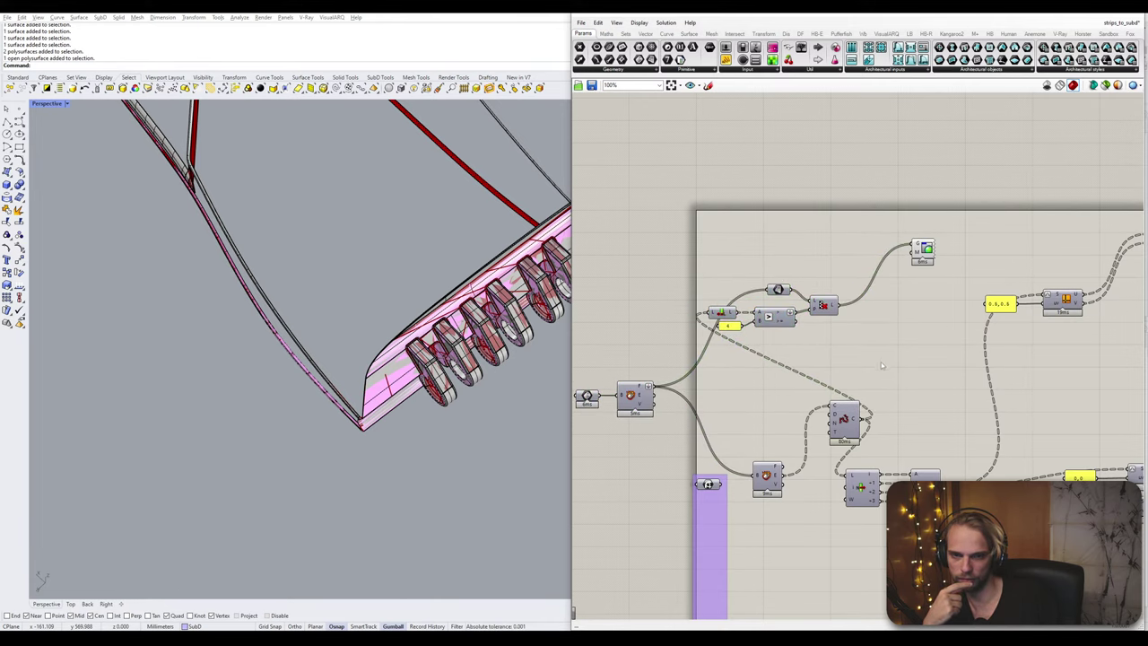
right_click_drag(790, 364, 823, 341)
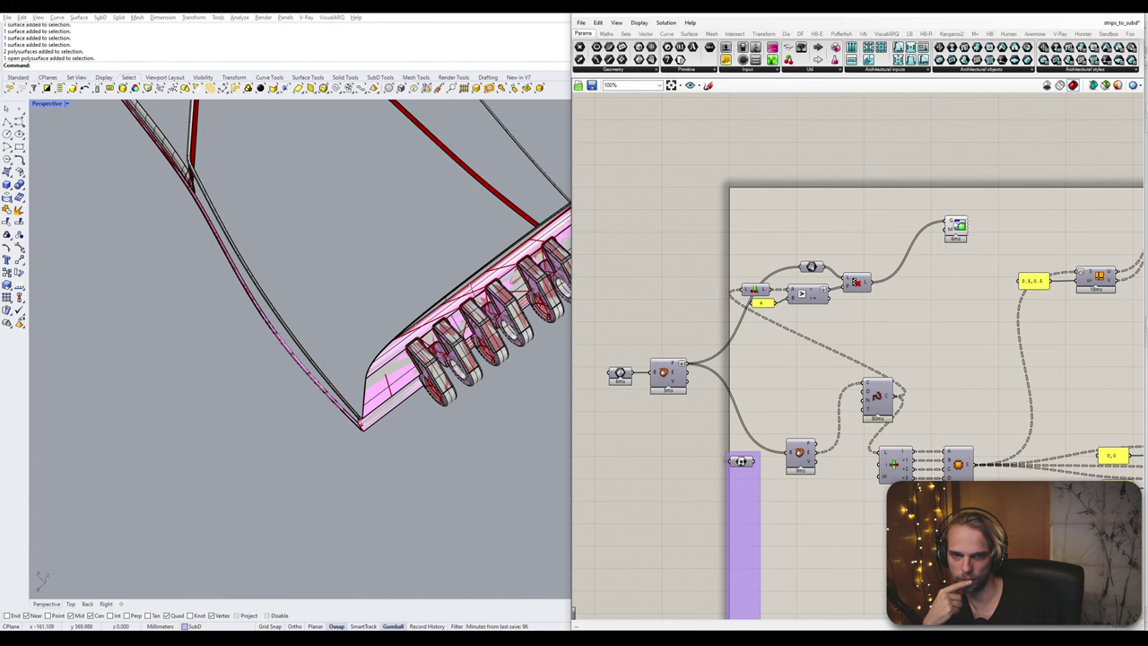
left_click(955, 223)
left_click(907, 302)
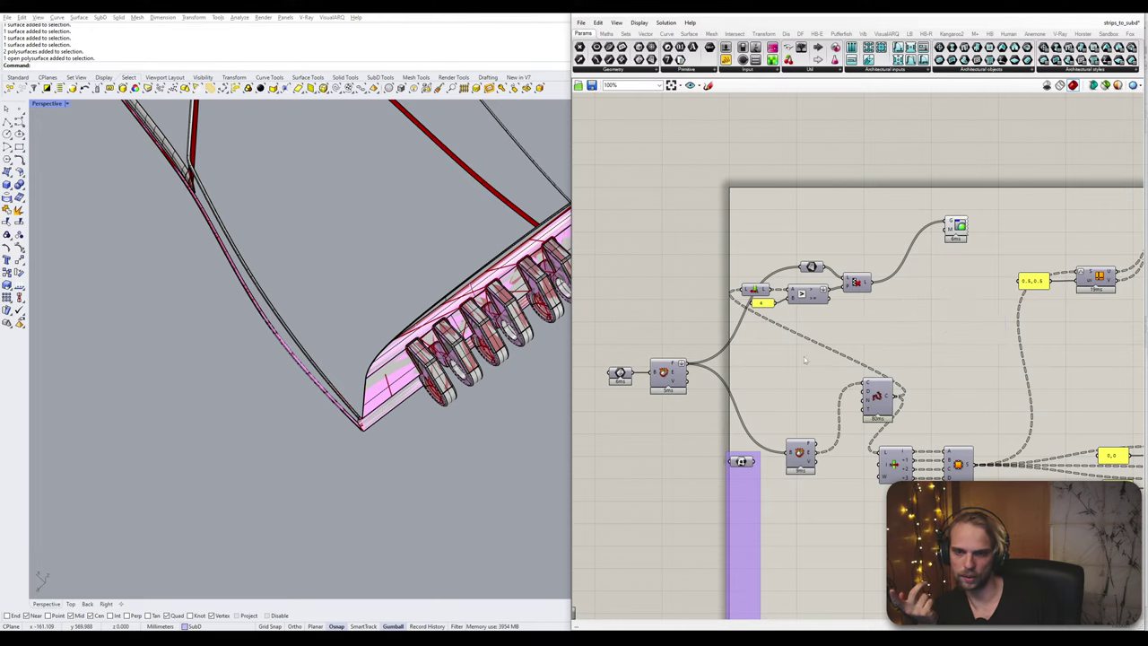
- Rearrange the Cull Pattern, curve rebuild and Deconstruct Brep components on the canvas
left_click_drag(885, 396, 863, 401)
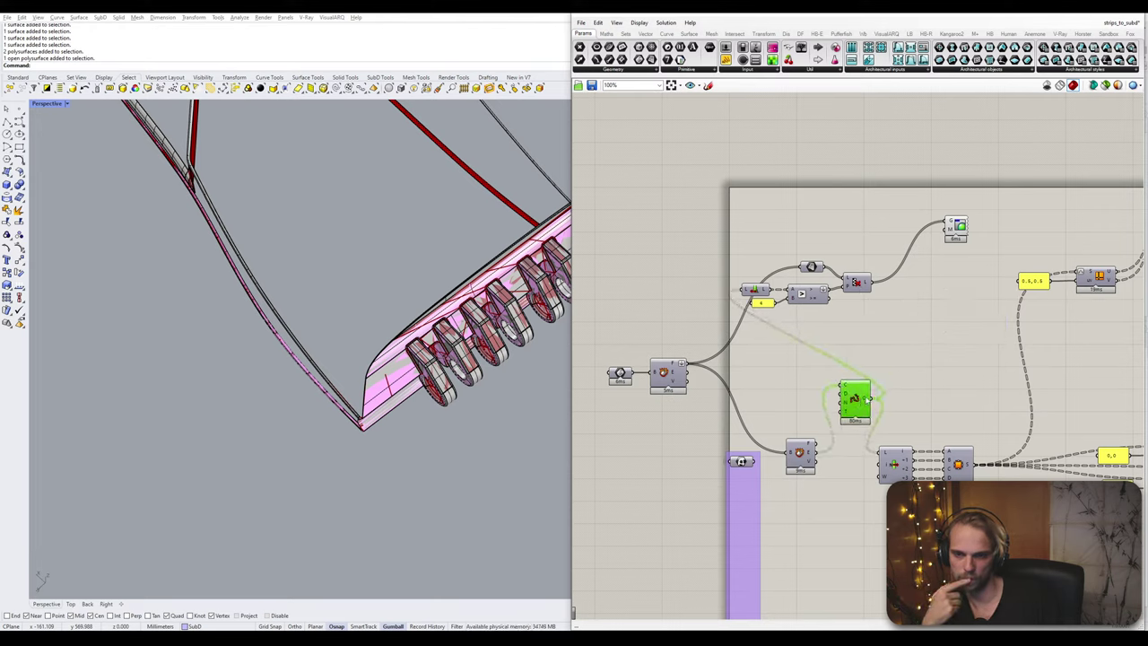
mouse_move(868, 397)
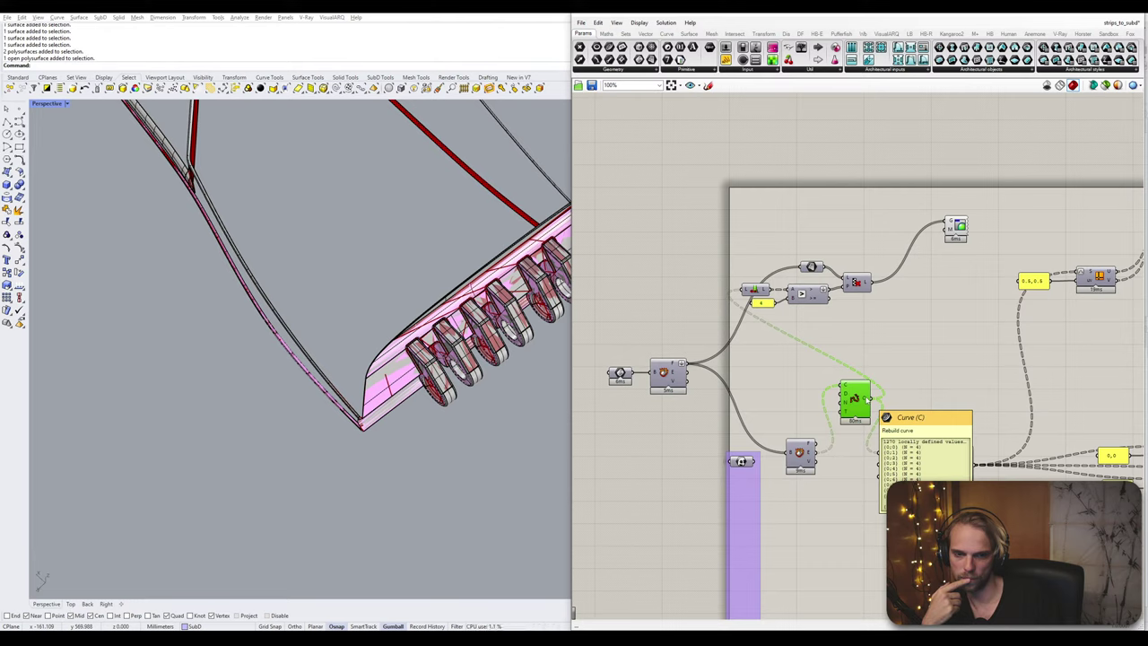
left_click(867, 341)
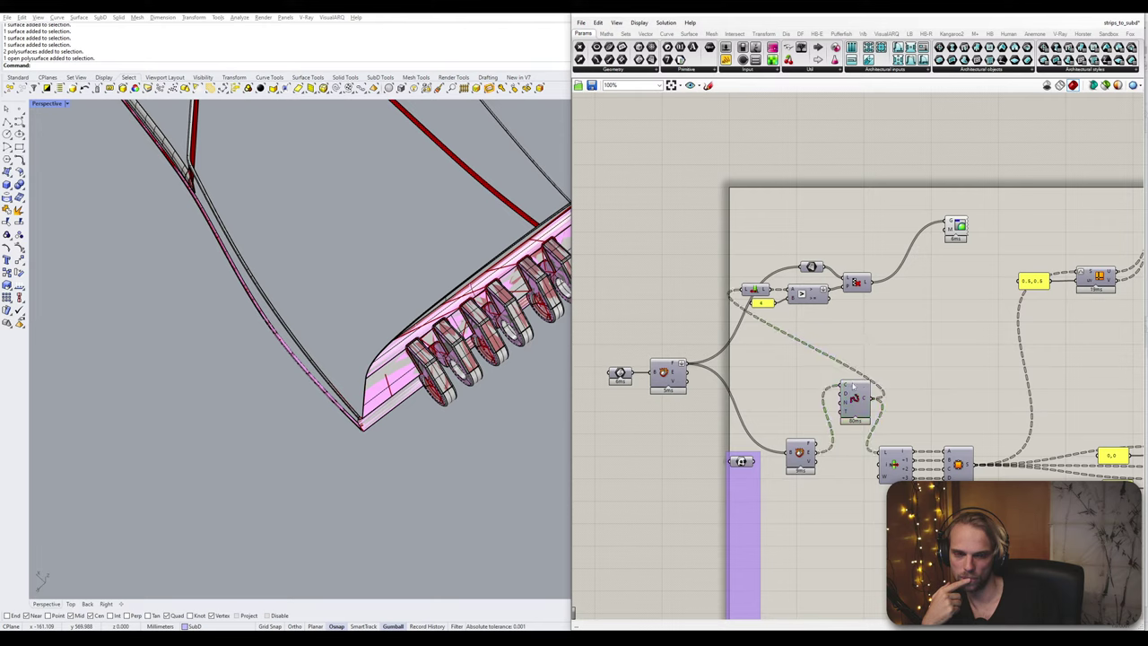
left_click_drag(804, 454, 793, 387)
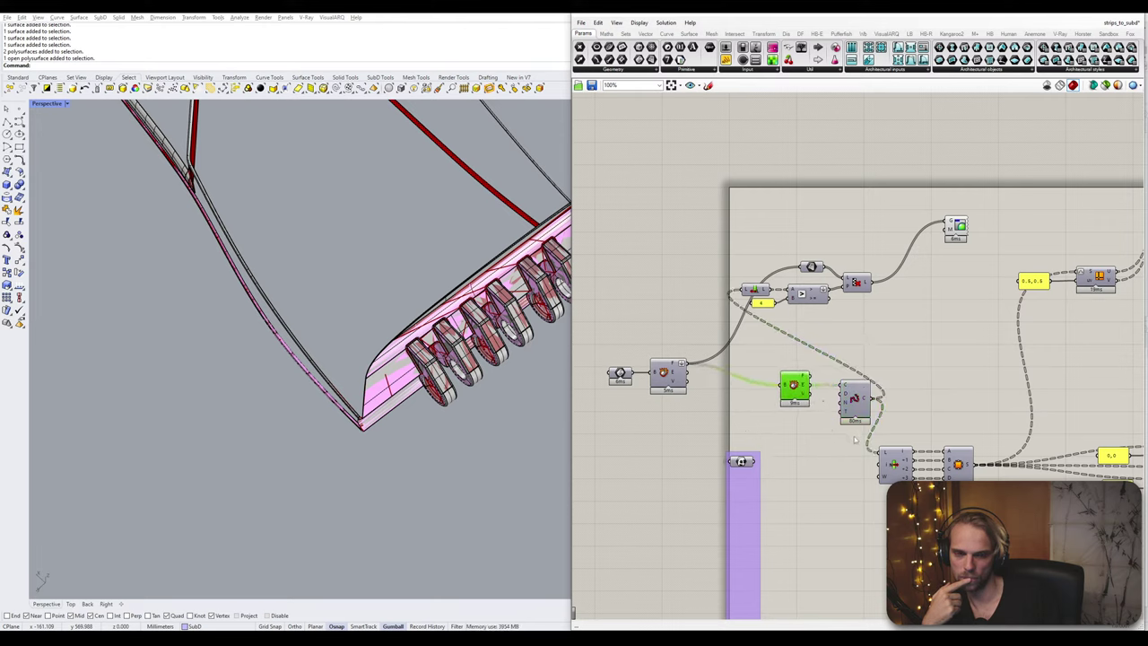
left_click_drag(854, 440, 790, 383)
left_click_drag(858, 408, 738, 374)
key("Escape")
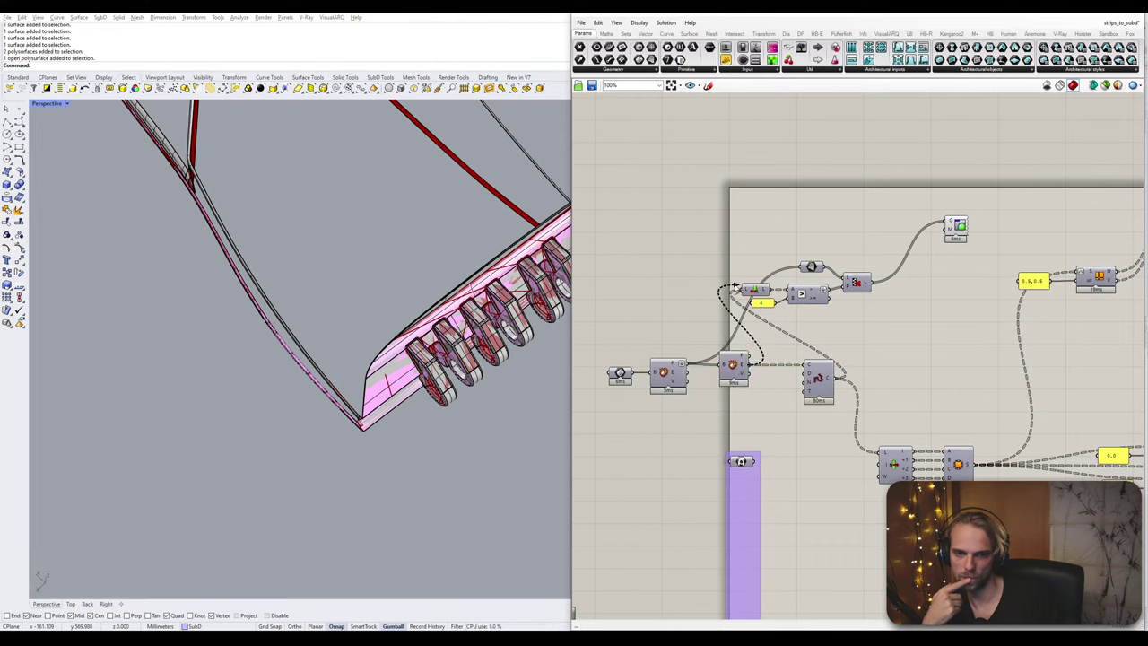
left_click_drag(737, 369, 714, 296)
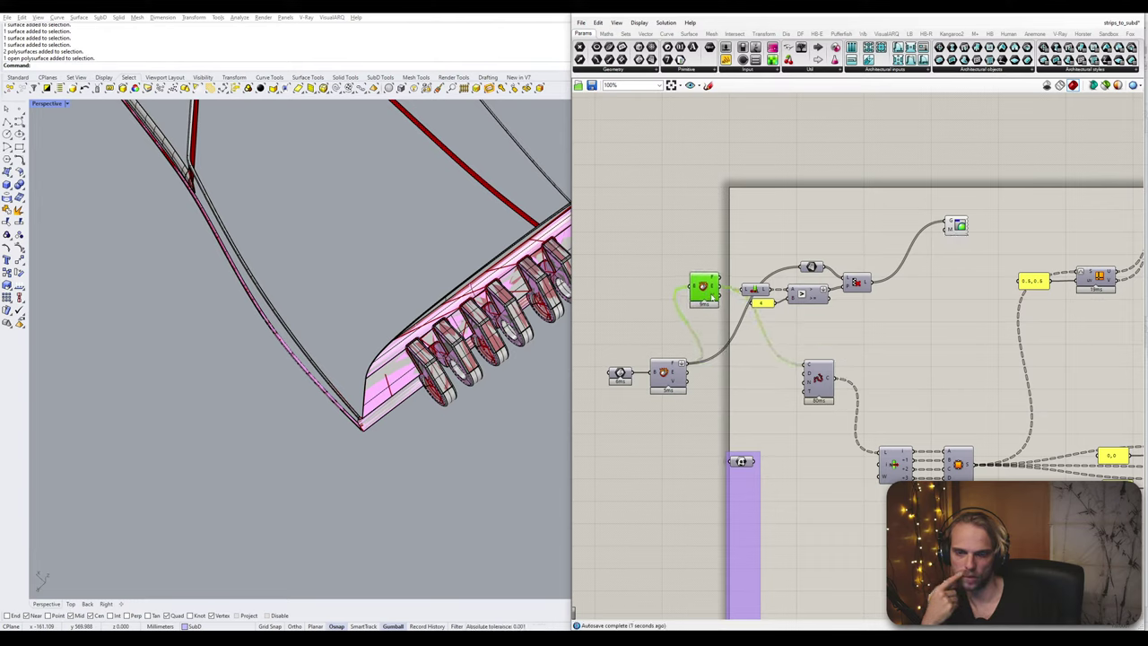
mouse_move(866, 282)
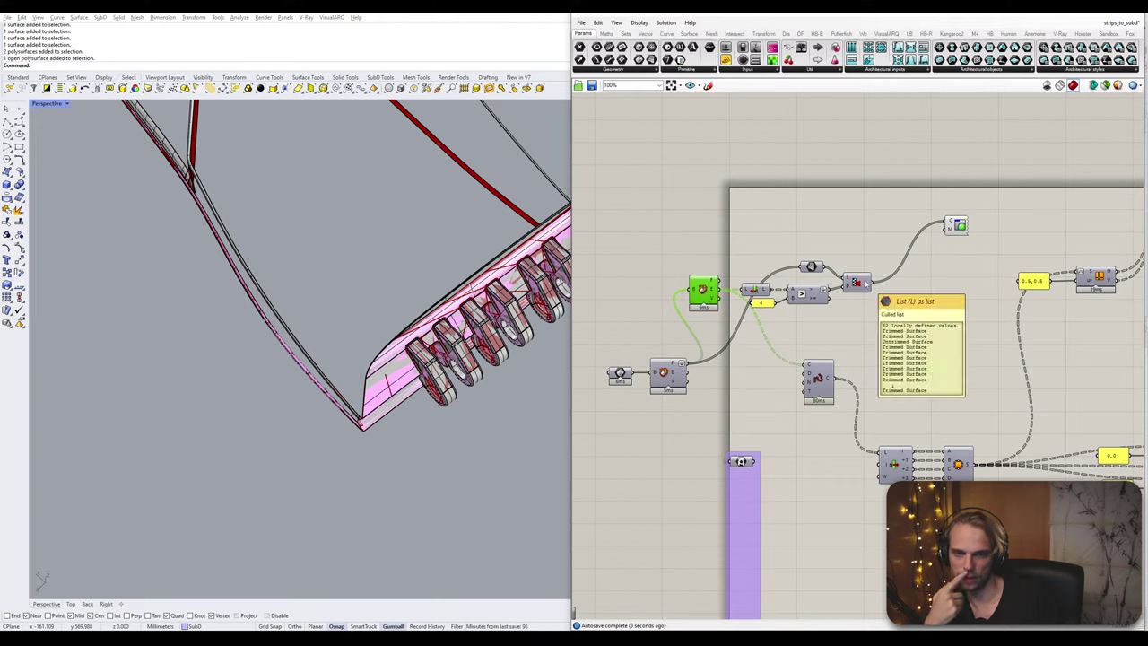
left_click_drag(818, 381, 886, 381)
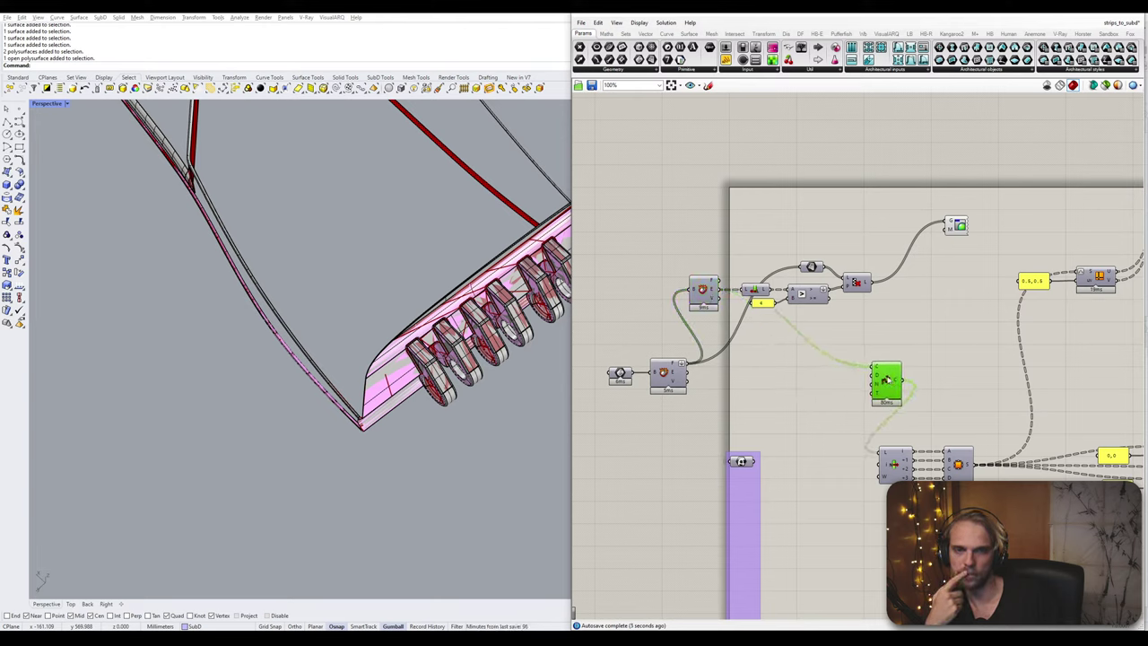
- Duplicate the Cull Pattern component and invert the copy's cull pattern
left_click(856, 284)
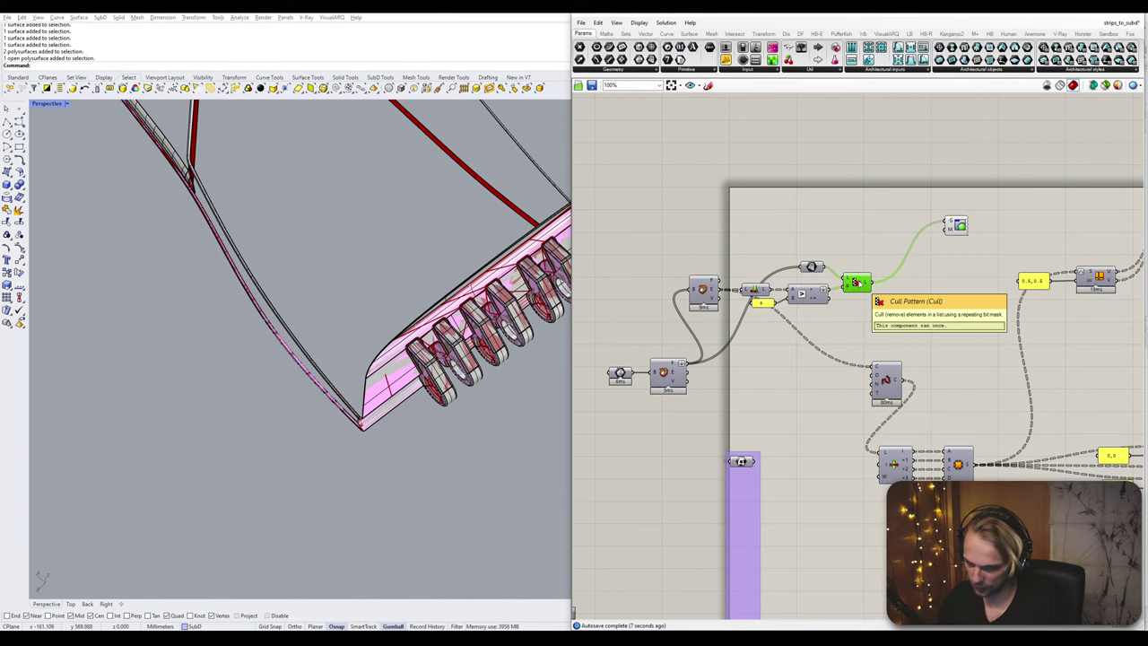
left_click_drag(858, 283, 798, 396, "alt")
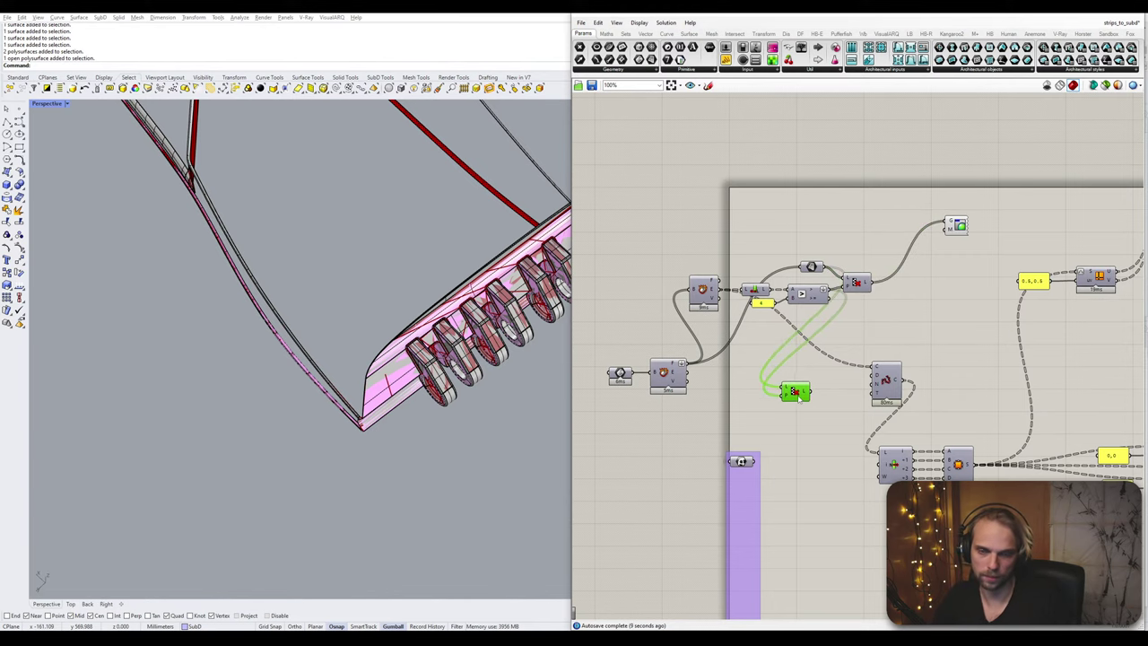
left_click(720, 387)
scroll(760, 393, "up", 2)
right_click(797, 401)
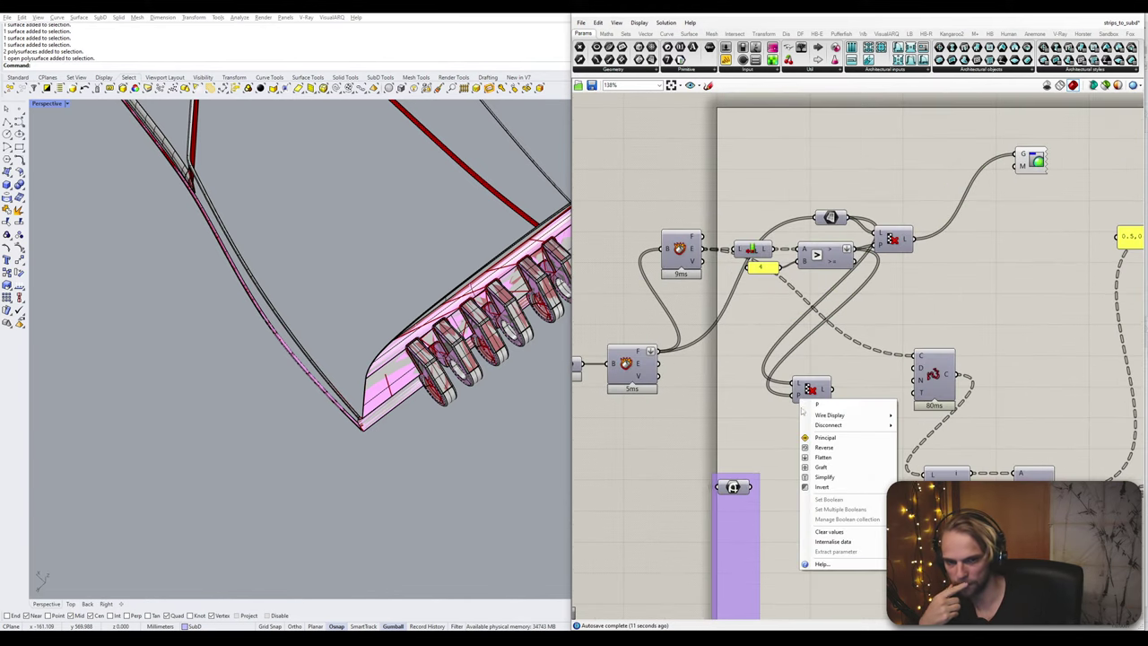
left_click(827, 489)
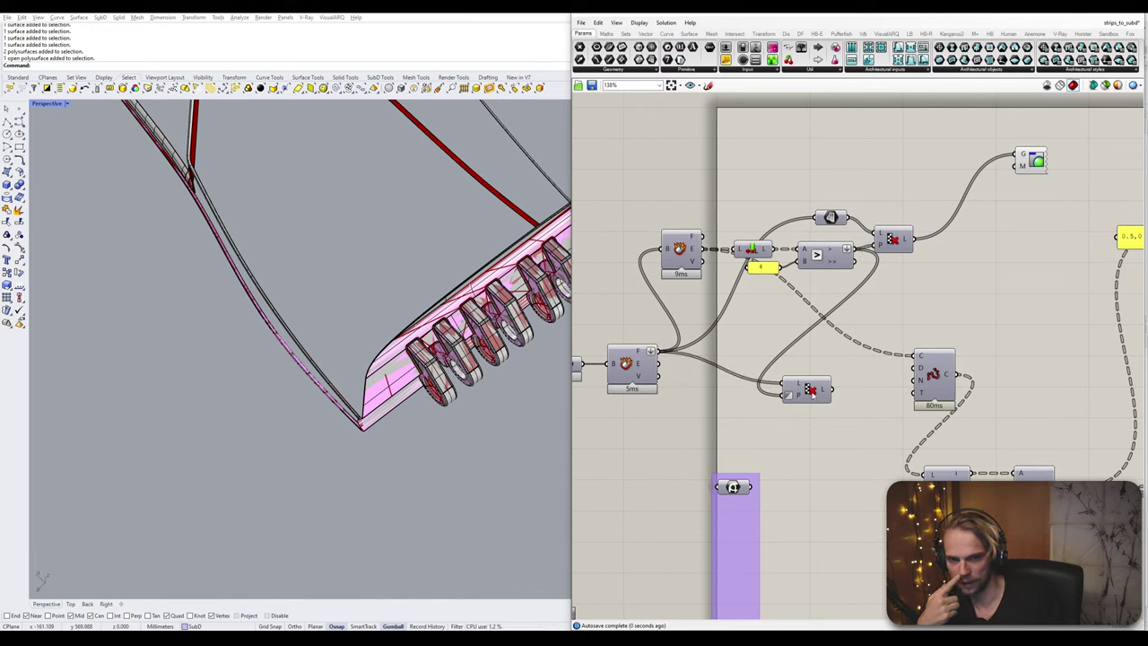
left_click_drag(813, 391, 737, 358)
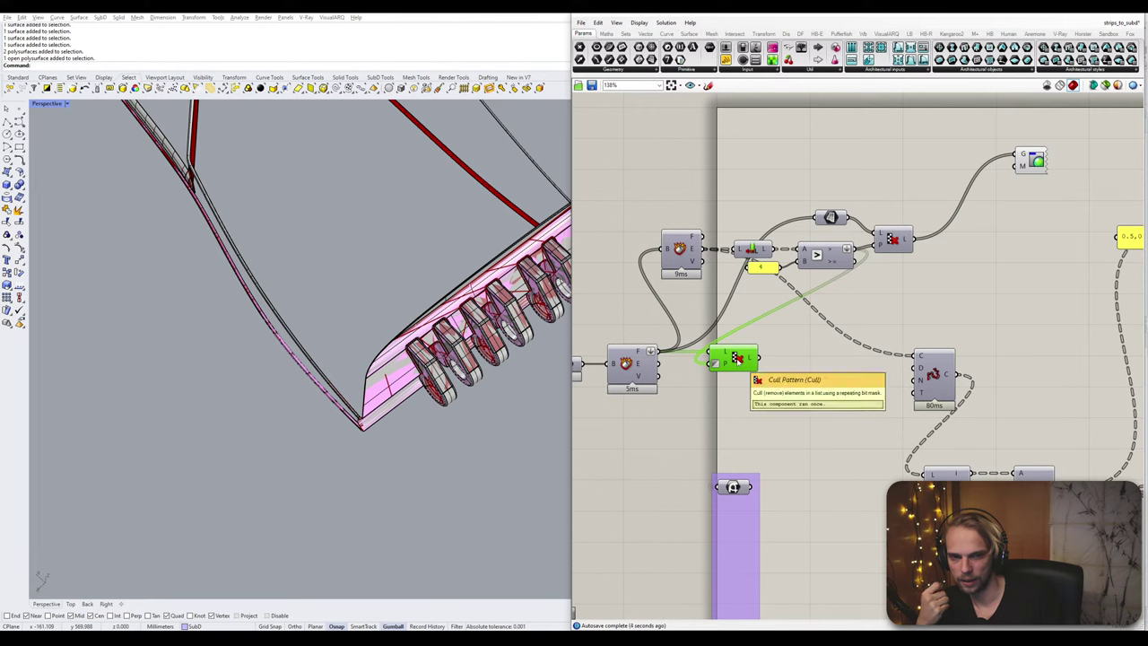
- Duplicate the Deconstruct Brep component and feed it the inverted cull list
left_click(683, 261)
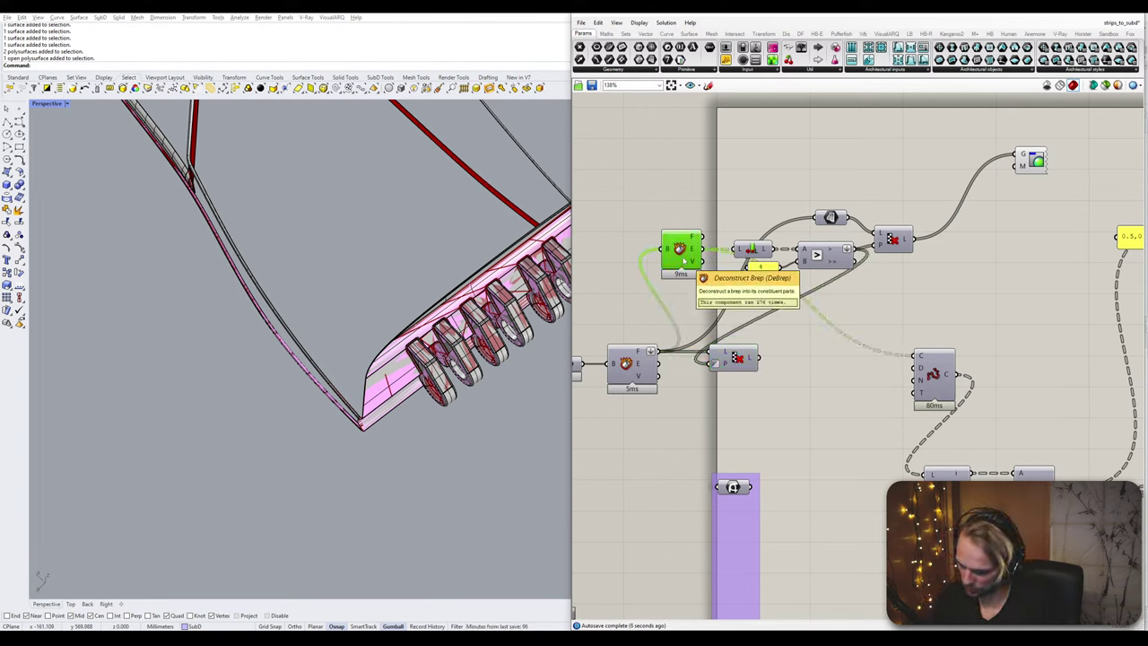
key("ctrl+c")
key("ctrl+v")
left_click_drag(684, 262, 784, 359)
mouse_move(803, 362)
left_mouse_down()
mouse_move(834, 350)
mouse_move(791, 367)
left_mouse_up()
left_click(824, 402)
scroll(818, 402, "down", 3)
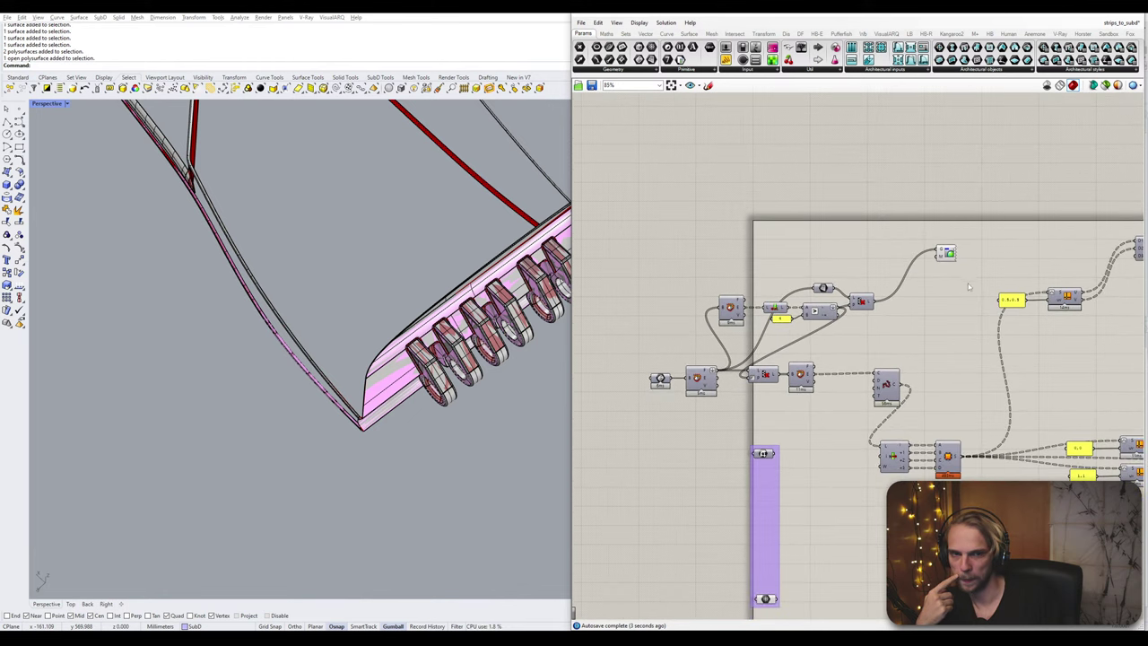
- Delete the leftover Custom Preview component and shift the remaining component right
left_click_drag(972, 290, 892, 213)
left_click(927, 337)
key("Delete")
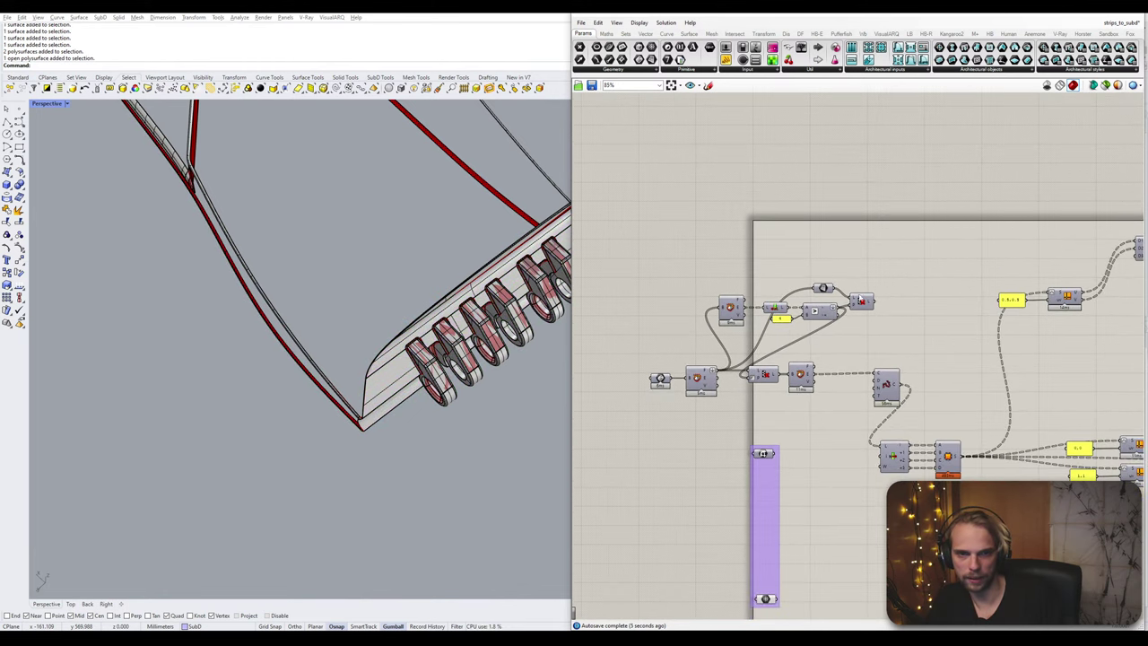
left_click_drag(863, 304, 891, 299)
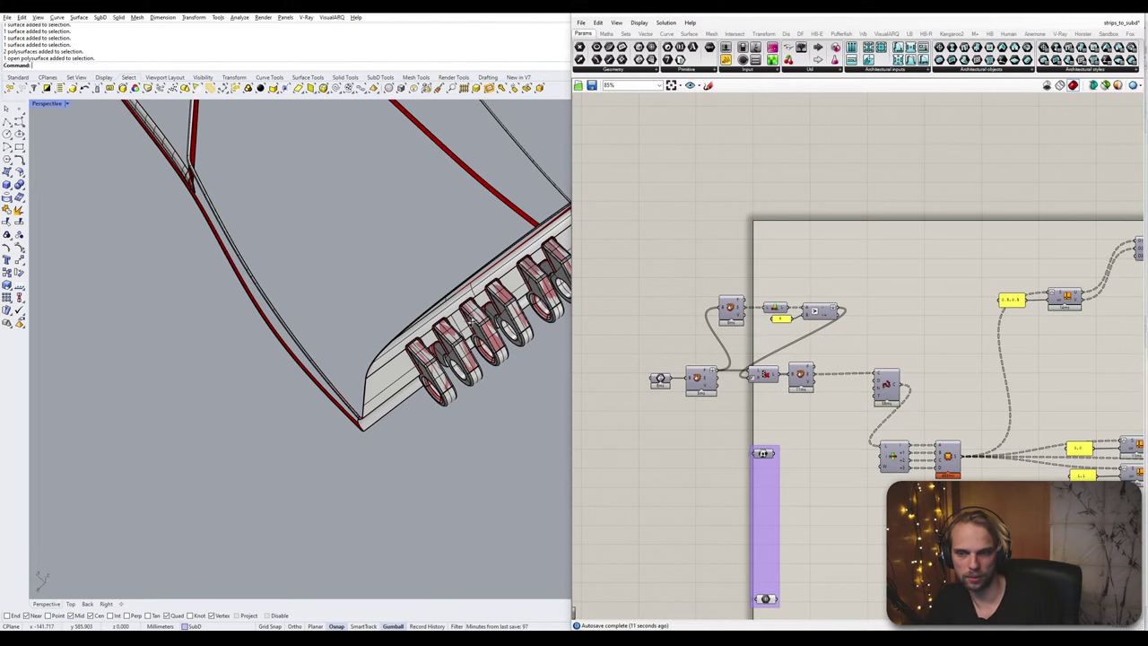
mouse_move(461, 328)
right_mouse_down()
mouse_move(504, 276)
mouse_move(474, 346)
right_mouse_up()
scroll(476, 343, "up", 7)
- Orbit toward the bracket and inspect the SubD parameter's contents
scroll(505, 323, "down", 6)
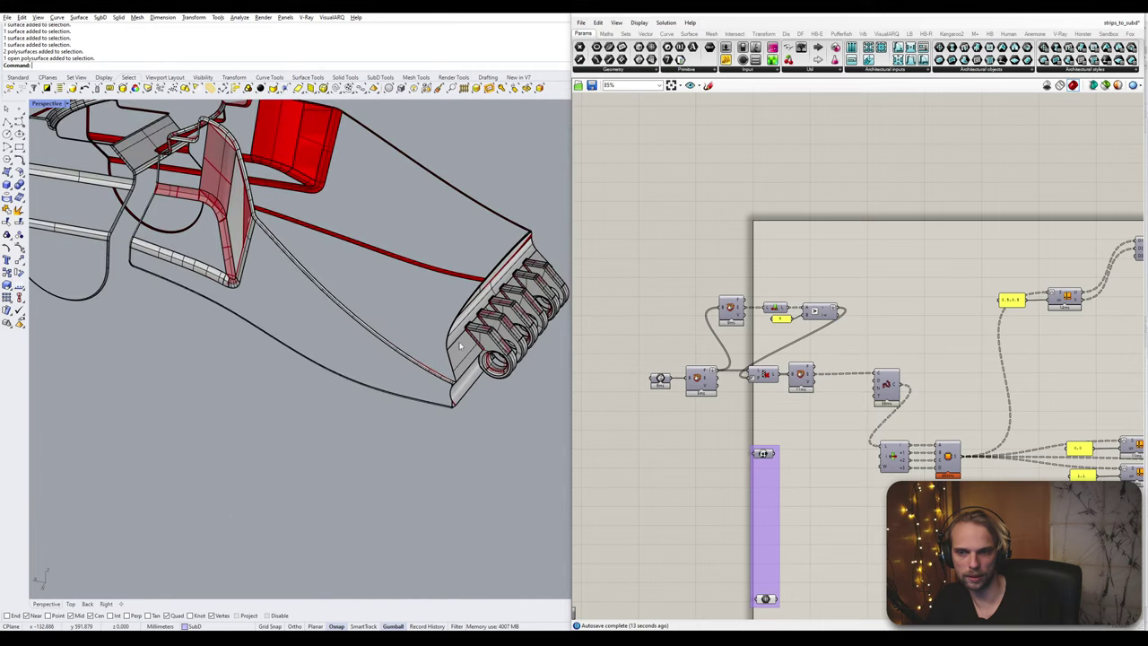
scroll(832, 421, "up", 2)
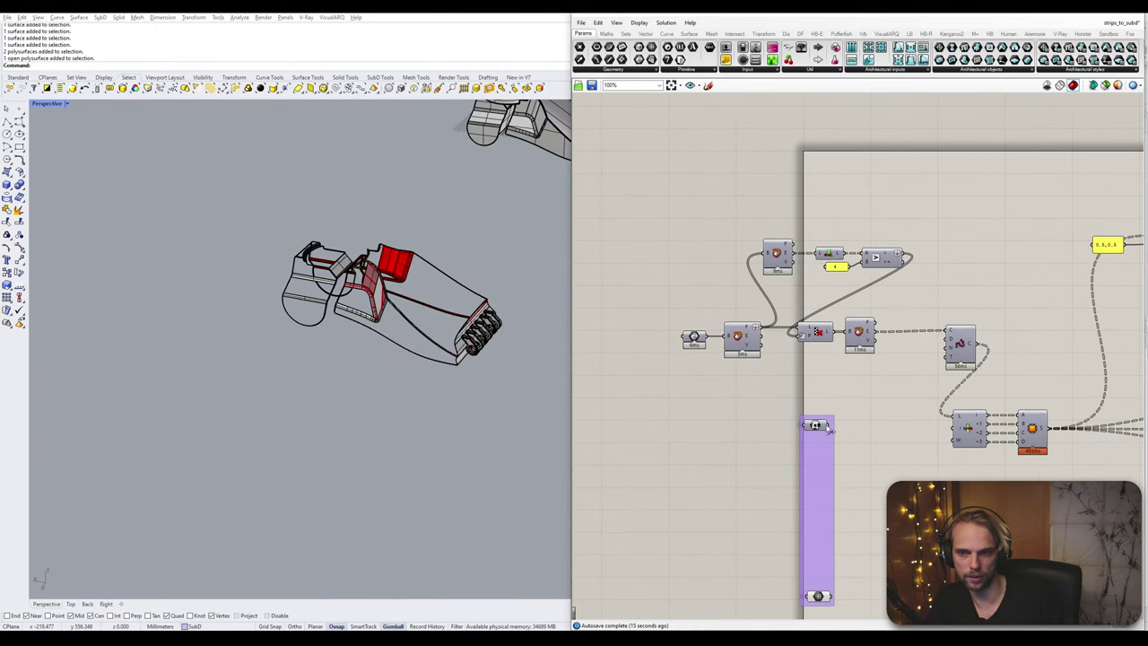
scroll(415, 292, "up", 5)
right_click_drag(415, 292, 431, 340)
scroll(319, 301, "up", 7)
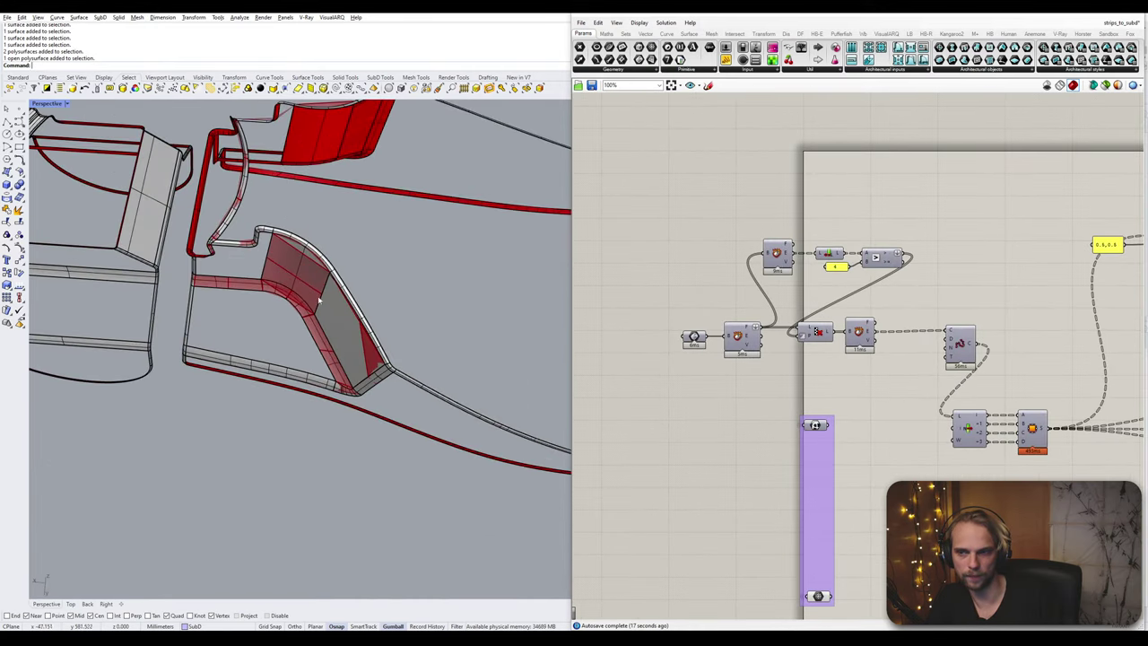
left_click(816, 425)
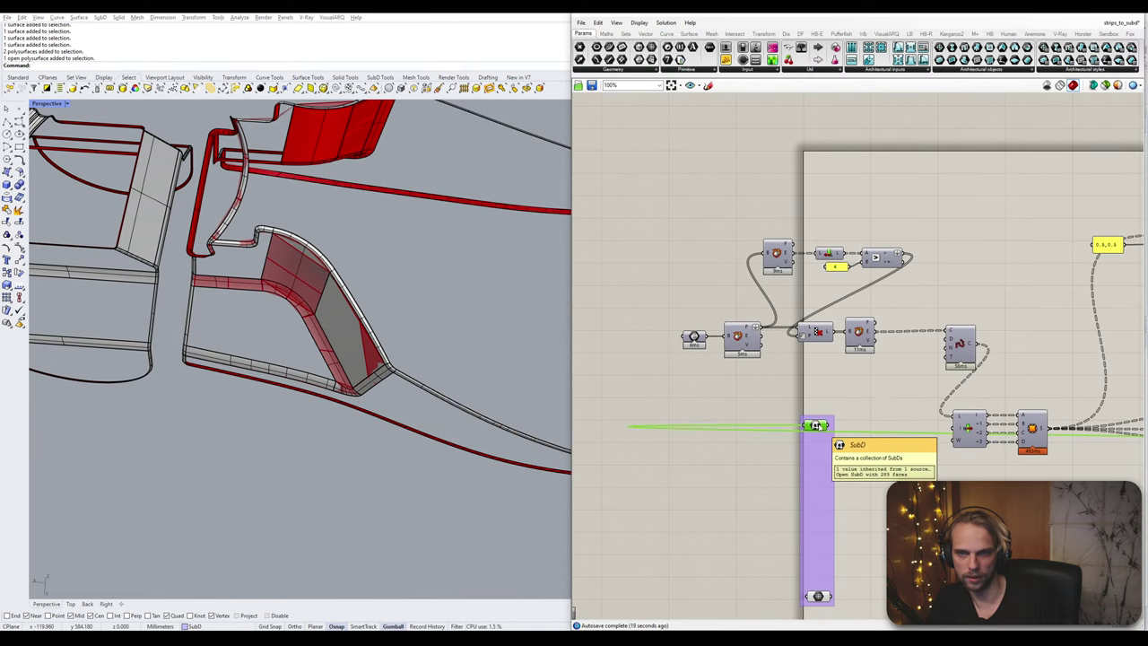
scroll(816, 425, "down", 6)
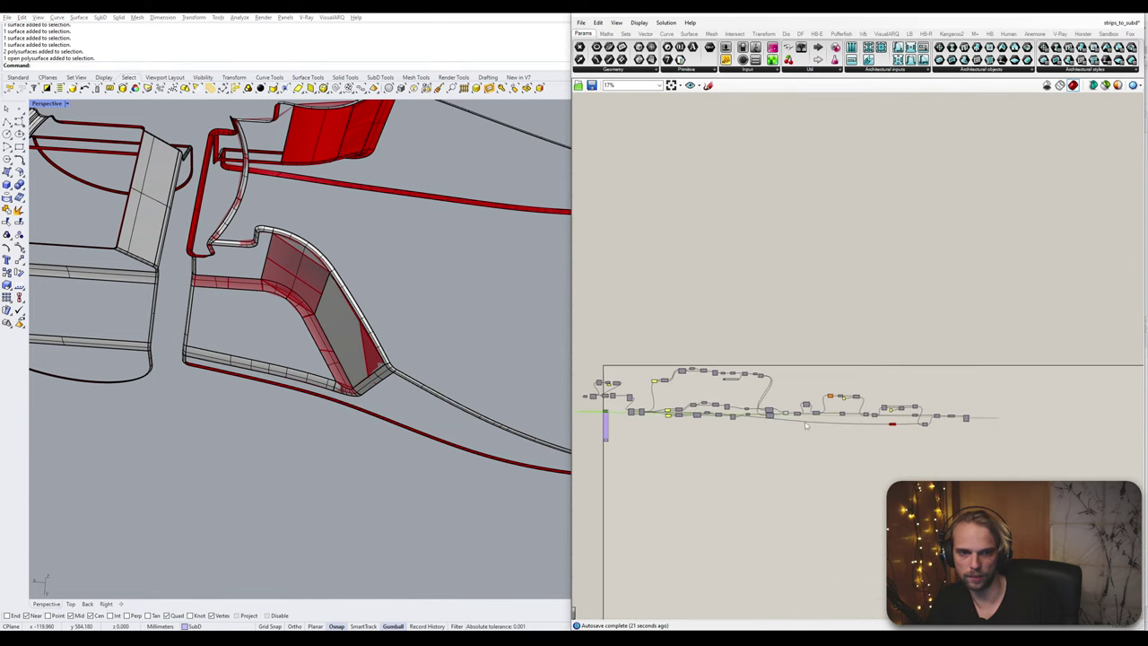
scroll(844, 399, "up", 3)
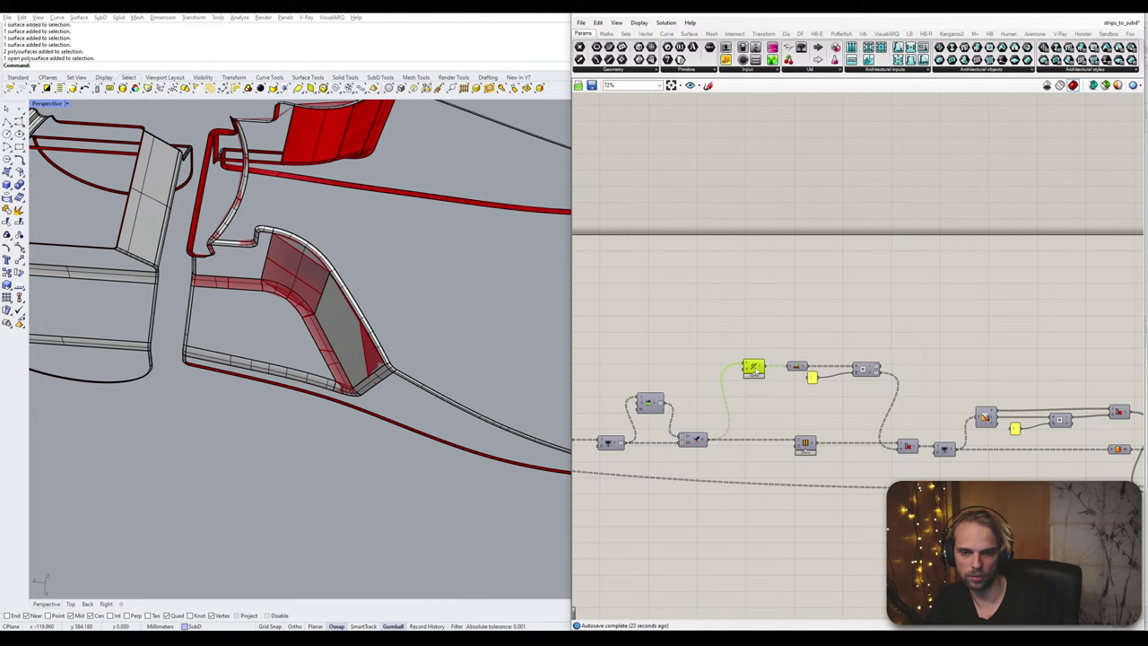
- Pan the canvas to the purple group and check its component's preview on the foot
right_click_drag(348, 277, 461, 293)
scroll(494, 310, "down", 5)
right_click_drag(916, 376, 1013, 387)
scroll(1013, 387, "down", 4)
right_click_drag(817, 405, 958, 412)
right_click_drag(679, 408, 897, 397)
scroll(778, 424, "up", 8)
scroll(781, 429, "up", 2)
left_click(782, 439)
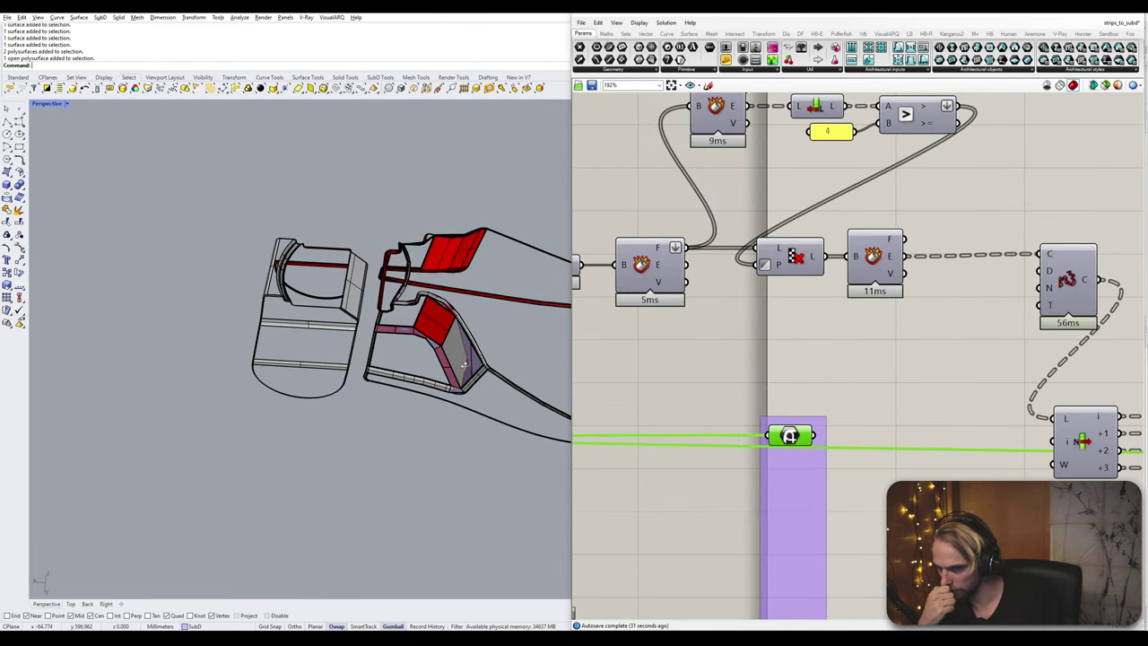
scroll(476, 314, "up", 4)
- Delete the old foot pieces, leaving the lavender SubD strips
left_click(479, 313)
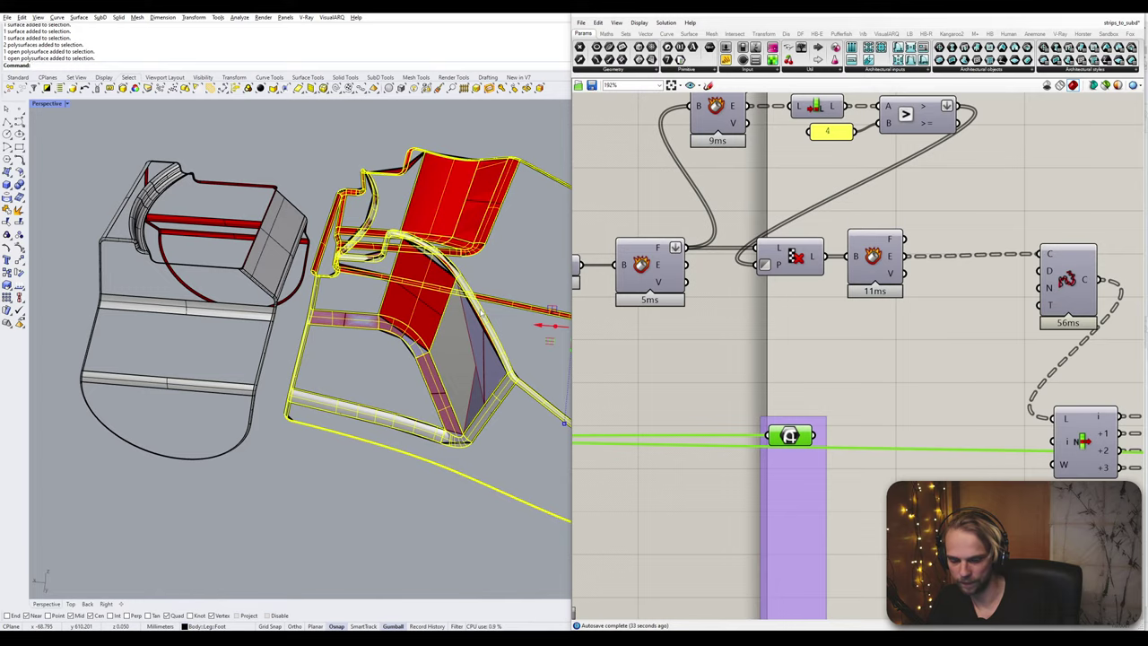
key("Delete")
right_click_drag(477, 366, 414, 366, "shift")
right_click_drag(396, 348, 225, 558)
scroll(403, 357, "up", 2)
- Toggle the SubD display with Tab, ending in flat mode to show the boxy segments
key("Tab")
right_click_drag(368, 383, 458, 310)
key("Tab")
key("Tab")
scroll(393, 366, "up", 6)
key("Tab")
scroll(460, 309, "up", 4)
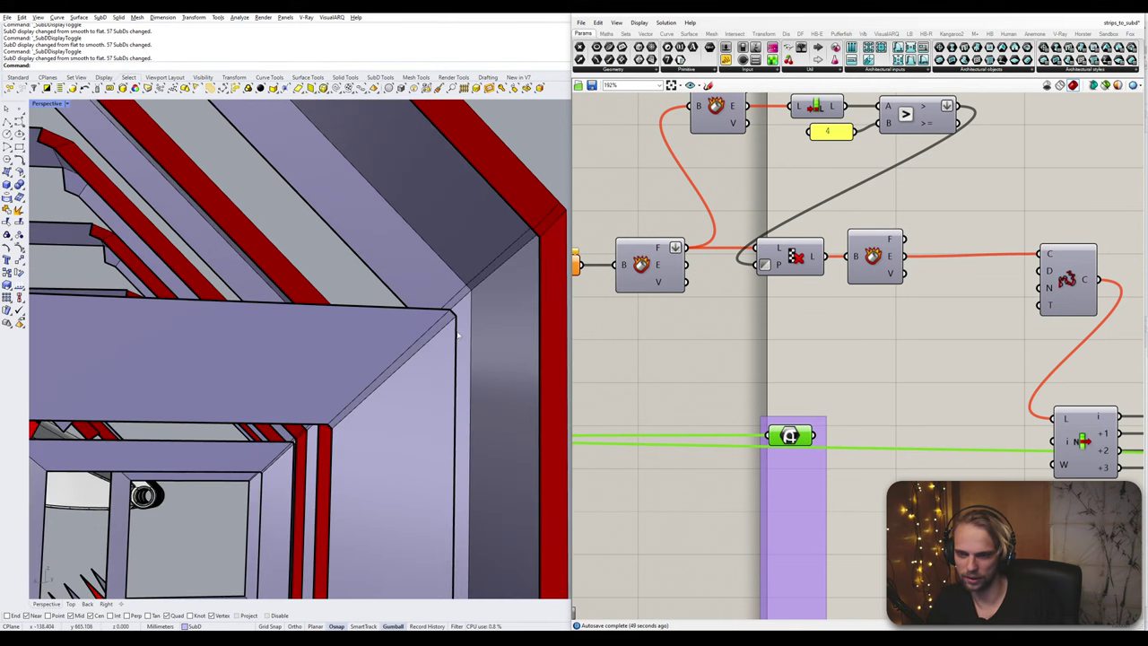
scroll(458, 337, "down", 3)
key("Tab")
key("Tab")
right_click_drag(455, 338, 289, 391)
- Load the left open polysurface into the Brep input via Set Multiple Breps
left_click(212, 397)
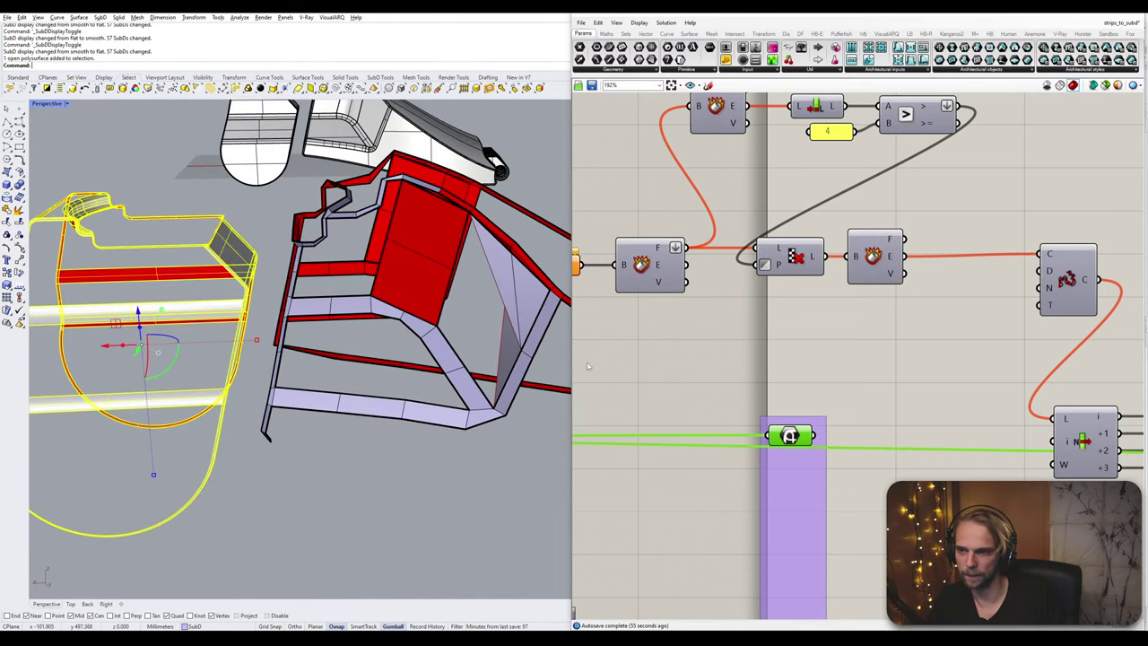
right_click_drag(587, 366, 717, 399)
right_click(698, 299)
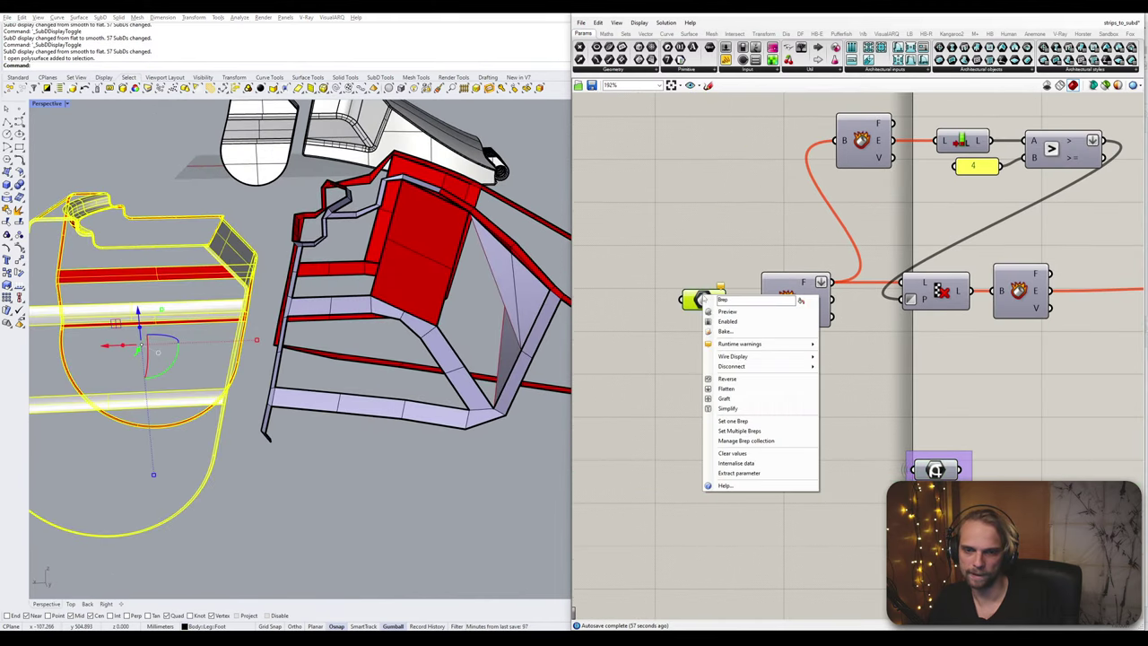
left_click(741, 431)
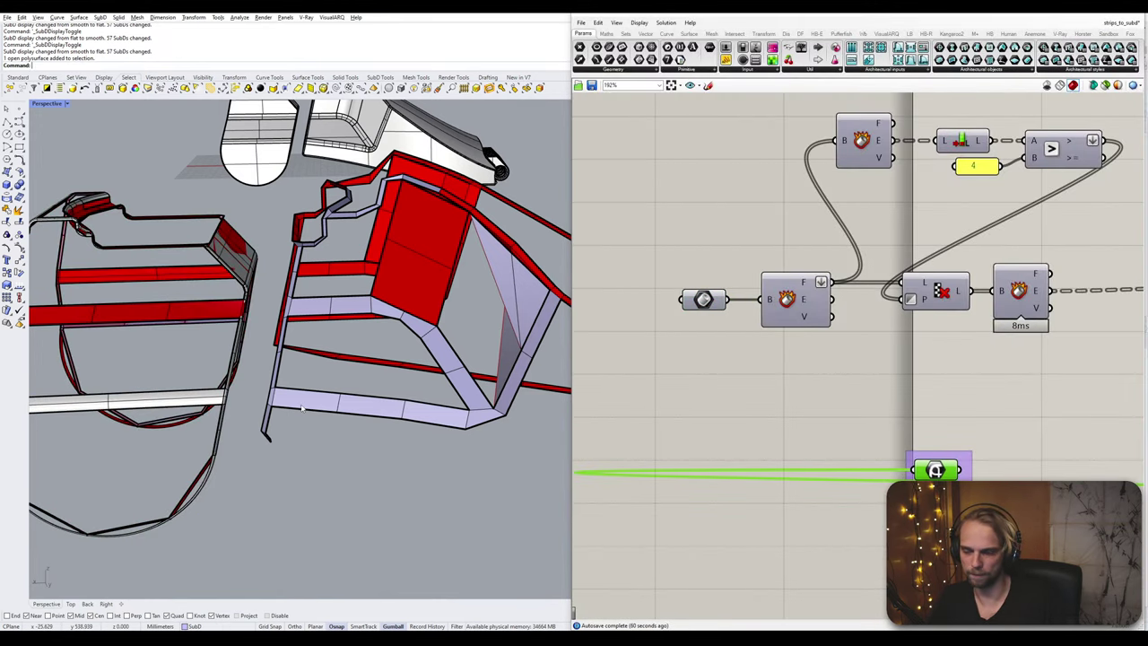
scroll(240, 384, "down", 3)
- Delete the original left polysurface frame from Rhino
left_click(243, 330)
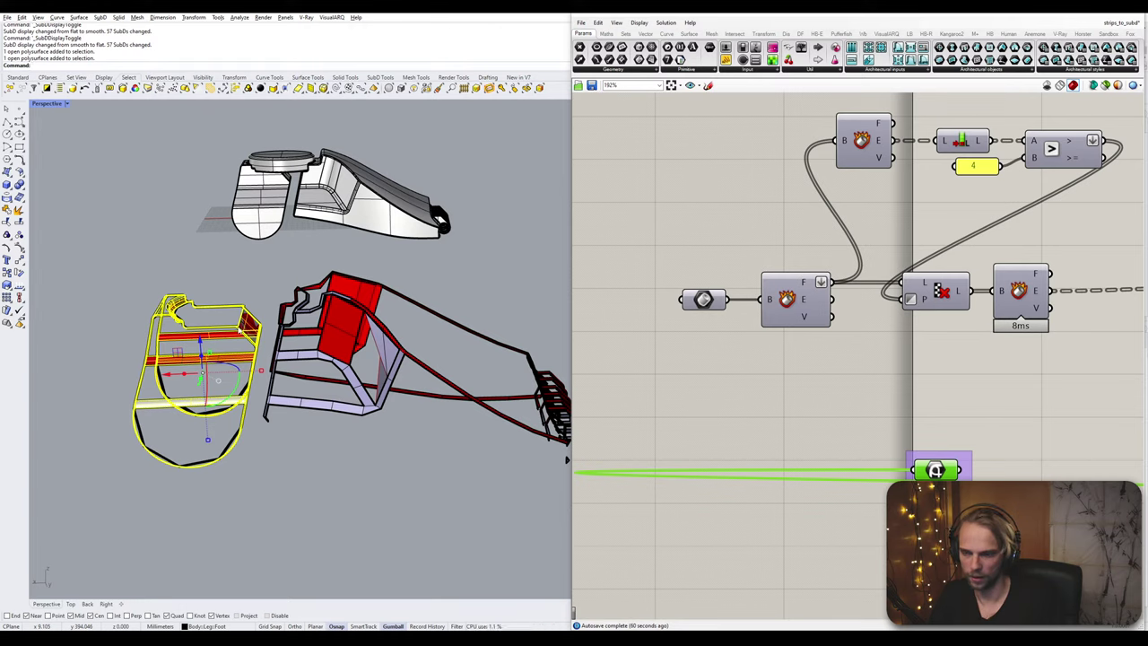
key("Delete")
right_click_drag(237, 351, 359, 358)
right_click_drag(502, 404, 345, 399)
- Clear the canvas selection and minimize Grasshopper so Rhino fills the screen
scroll(347, 398, "up", 3)
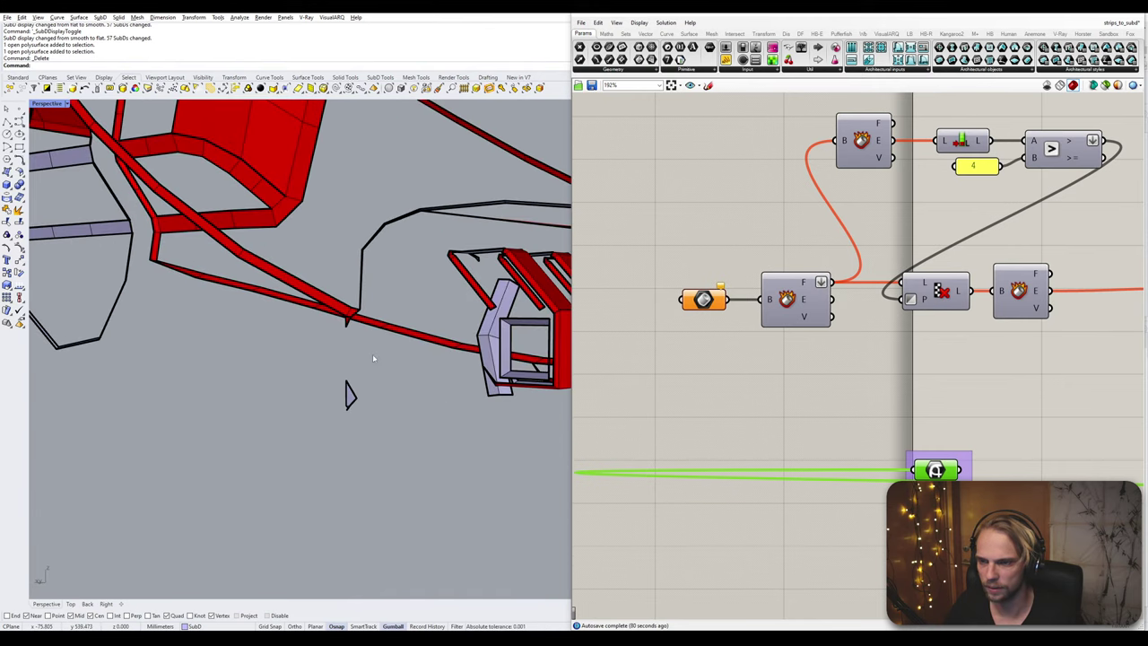
left_click(854, 435)
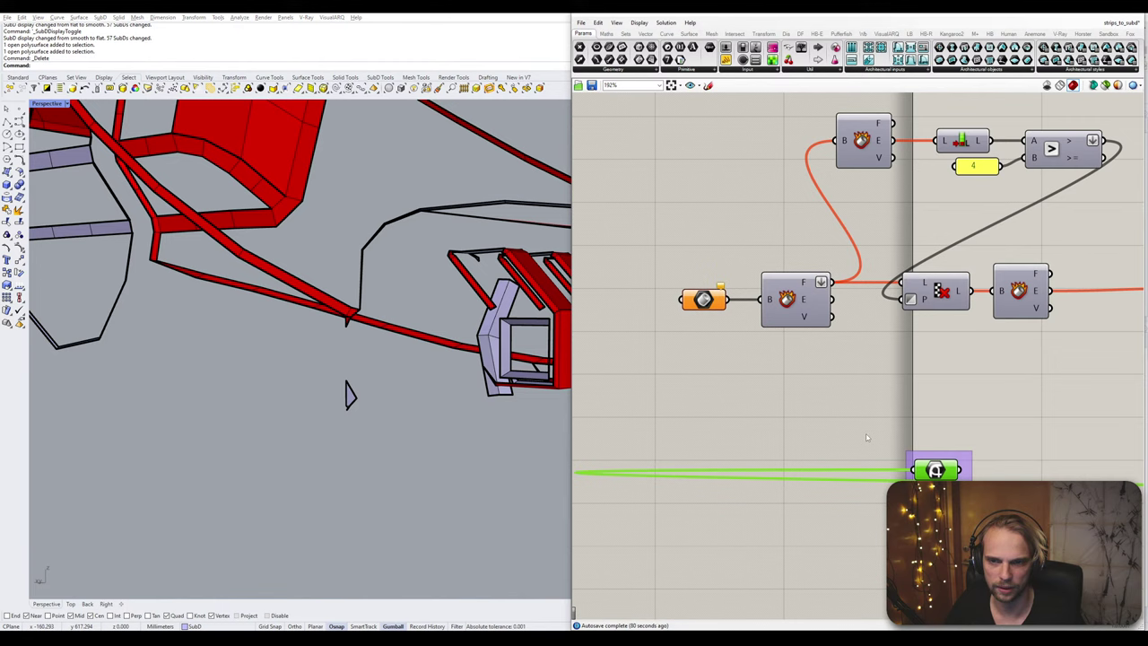
left_click(397, 475)
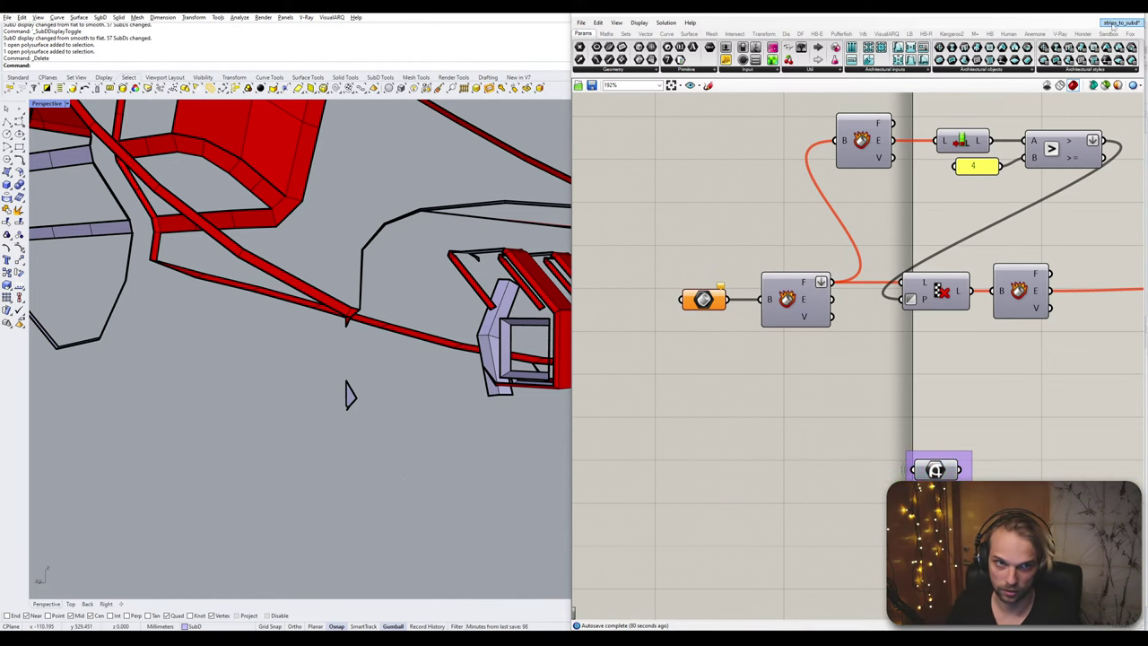
left_click(1088, 11)
right_click_drag(368, 345, 492, 337)
right_click_drag(593, 338, 413, 462)
scroll(453, 448, "up", 10)
scroll(438, 467, "down", 10)
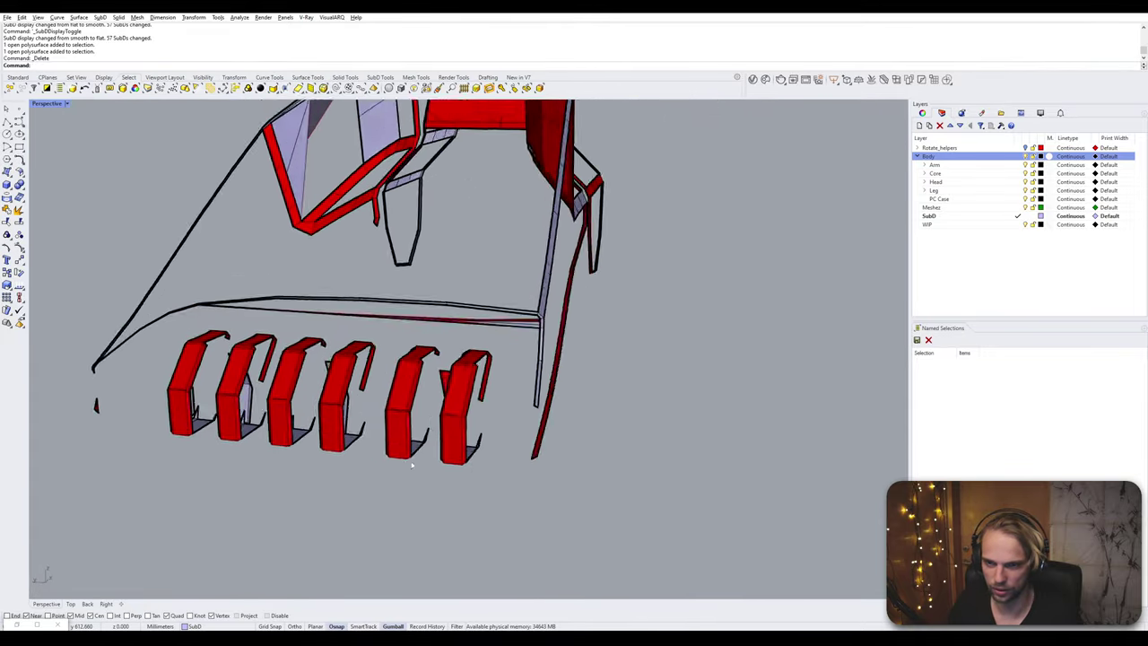
- Move both SubD frames -50 along Y with the gumball onto the foot
scroll(424, 459, "down", 10)
right_click_drag(558, 461, 599, 473)
left_click_drag(615, 509, 256, 258)
right_click_drag(257, 259, 502, 384)
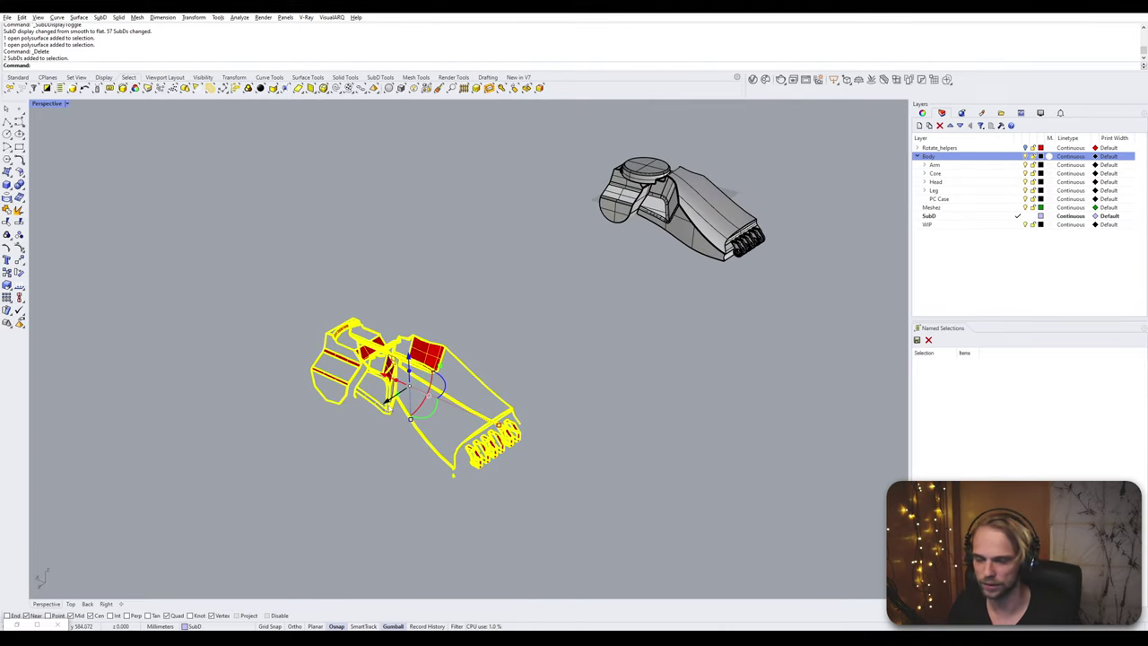
left_click(395, 404)
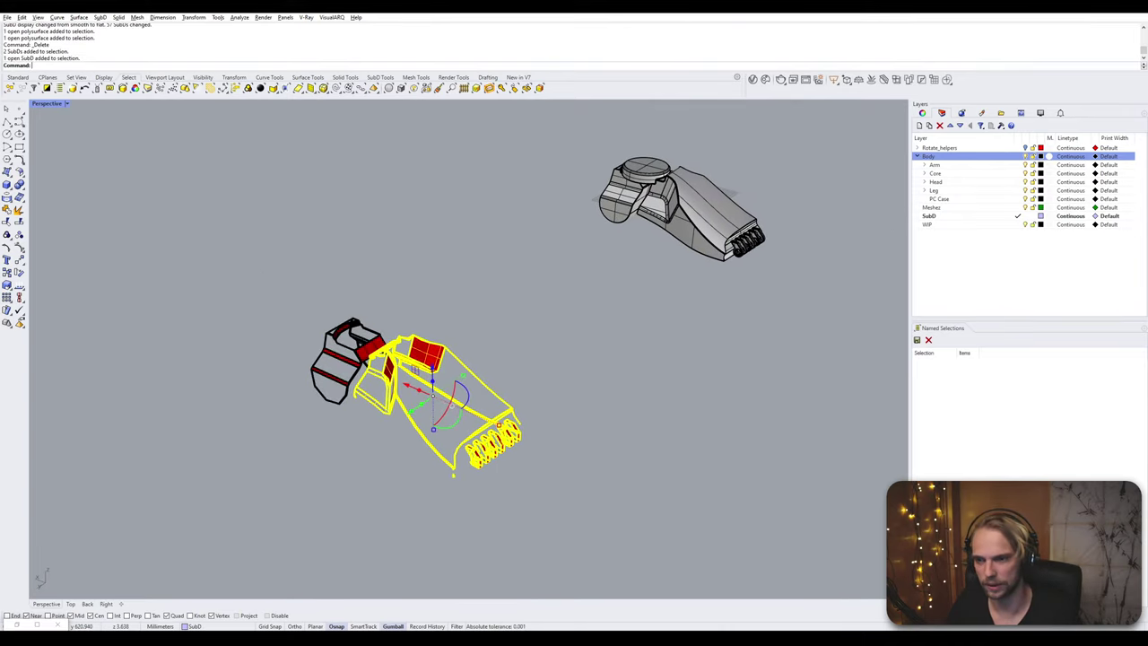
left_click_drag(577, 525, 234, 274)
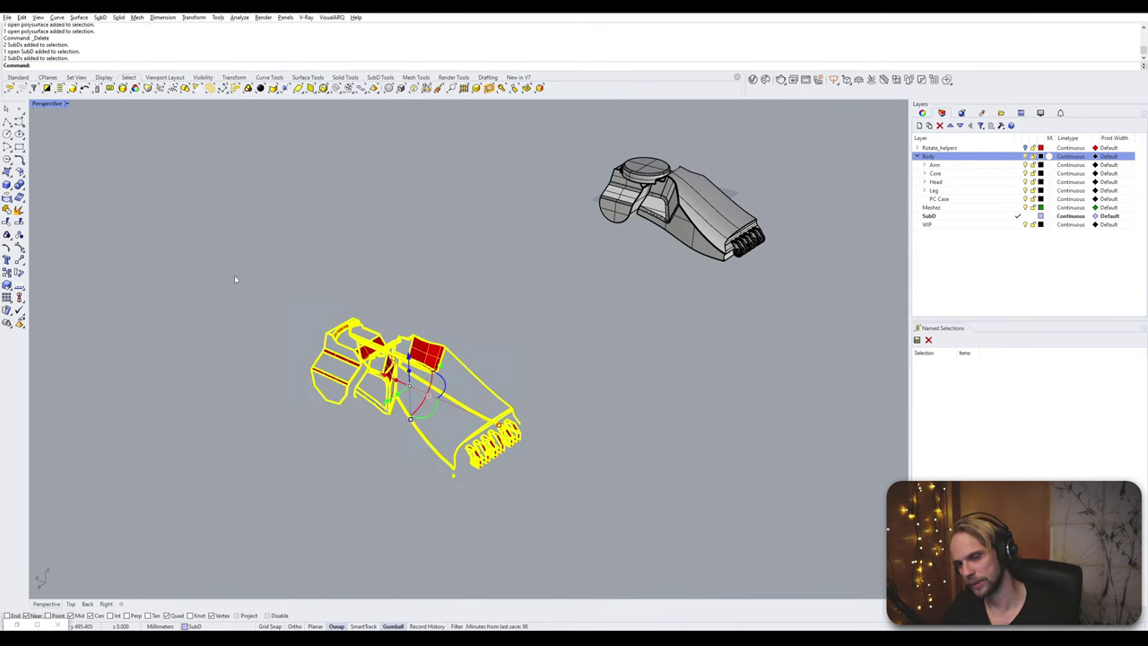
left_click(392, 400)
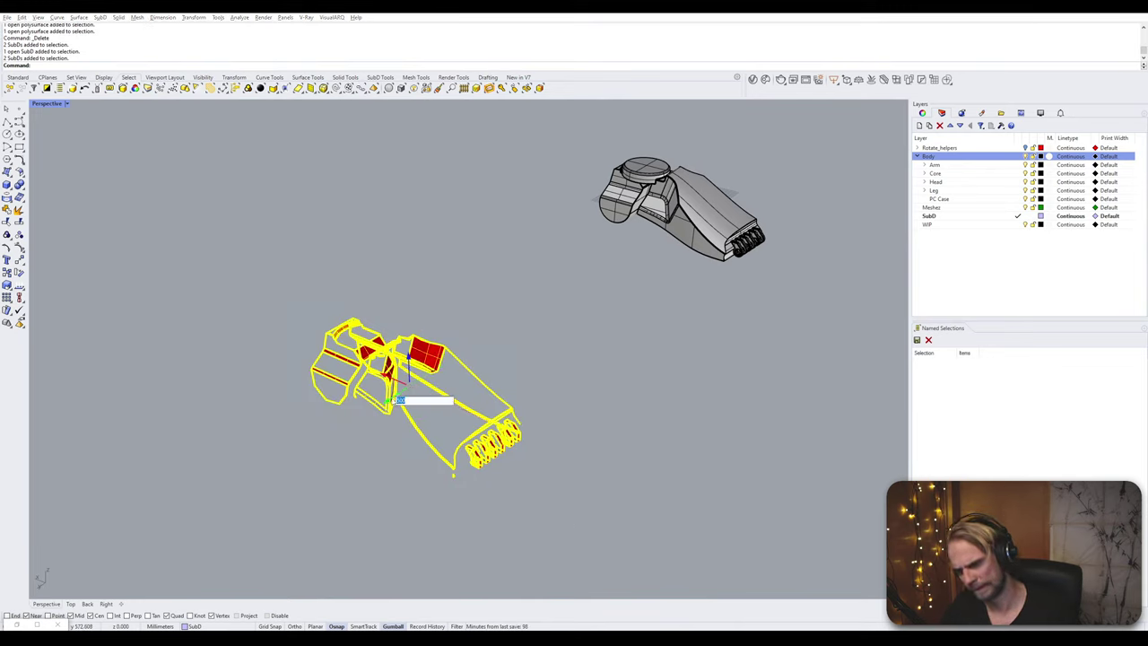
type("-50")
key("Return")
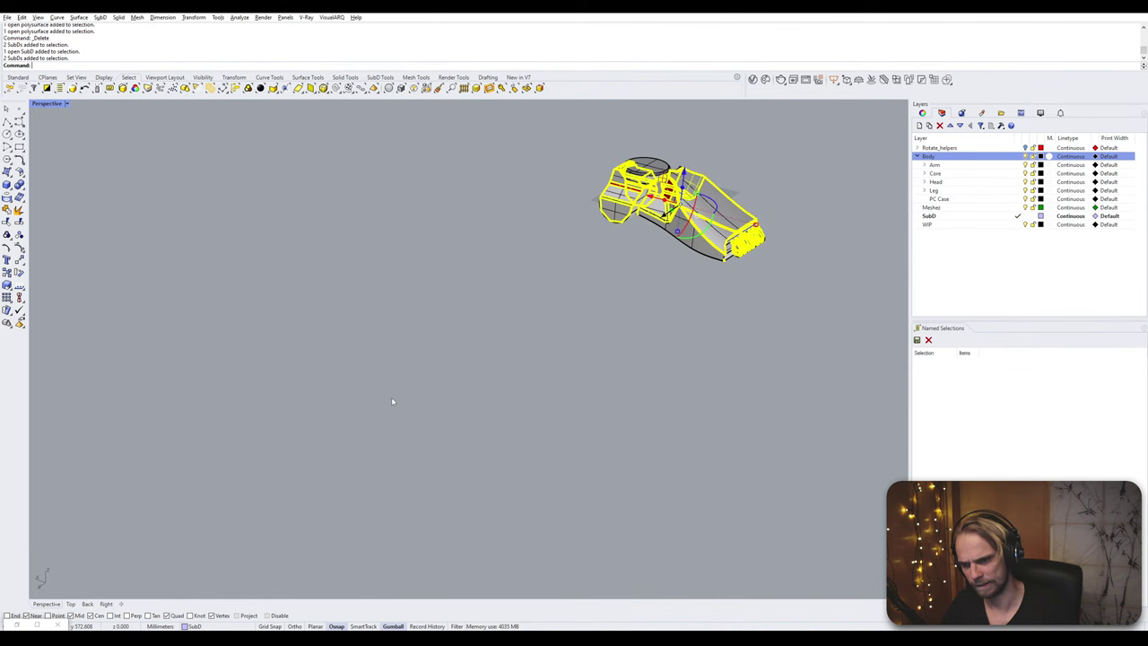
- Zoom to the selection with ZS and lock the grey foot's closed polysurface
type("zs")
key("Return")
key("Escape")
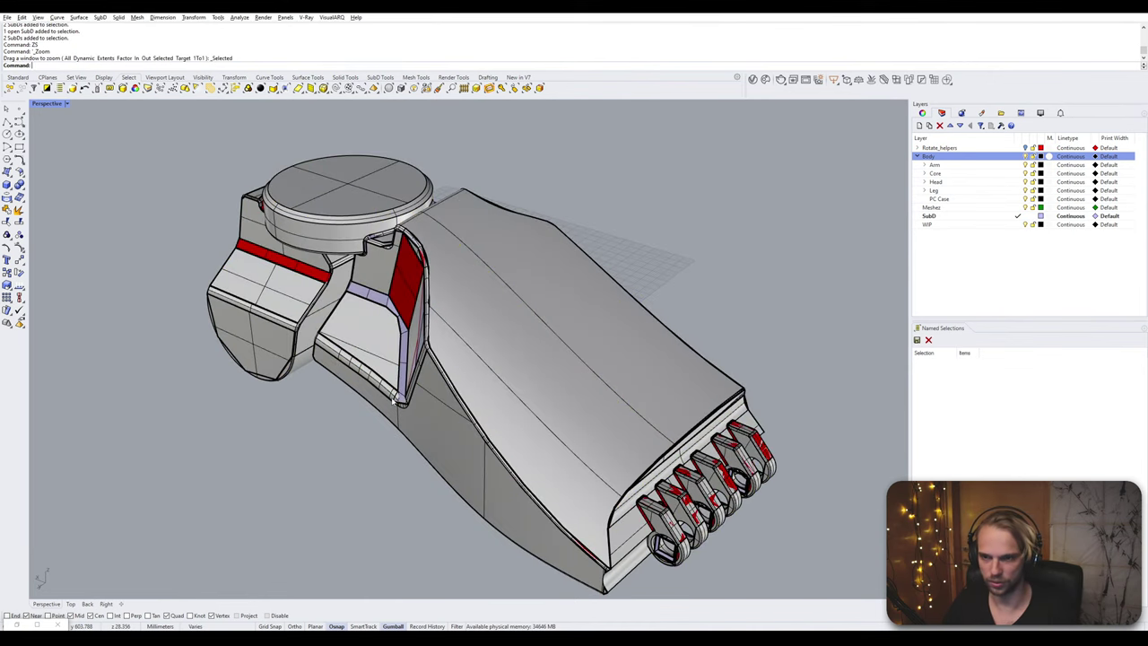
left_click(526, 366)
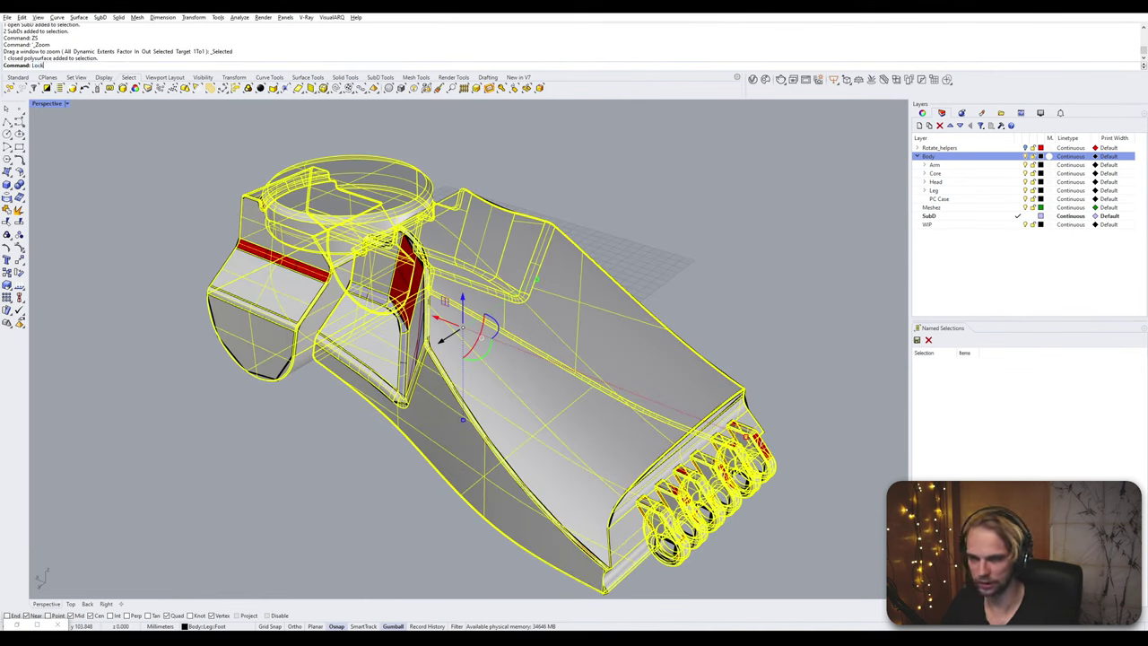
key("Return")
right_click_drag(546, 365, 709, 466)
- Delete the central red SubD face to open a gap
scroll(462, 323, "up", 5)
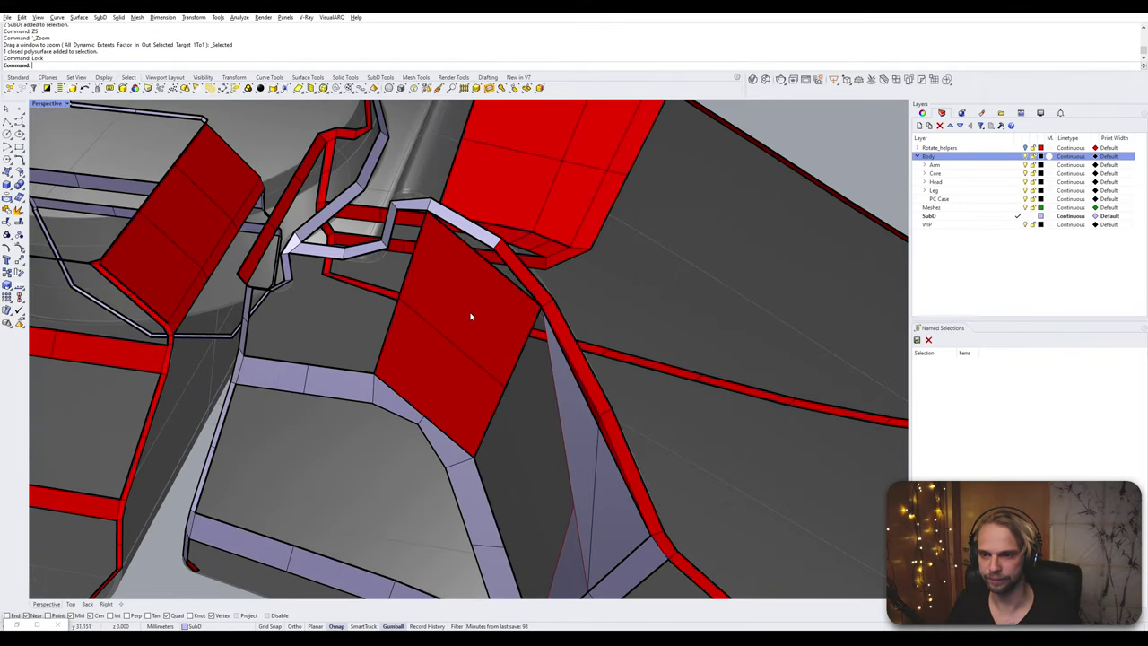
left_click(459, 382, "ctrl+shift")
key("Delete")
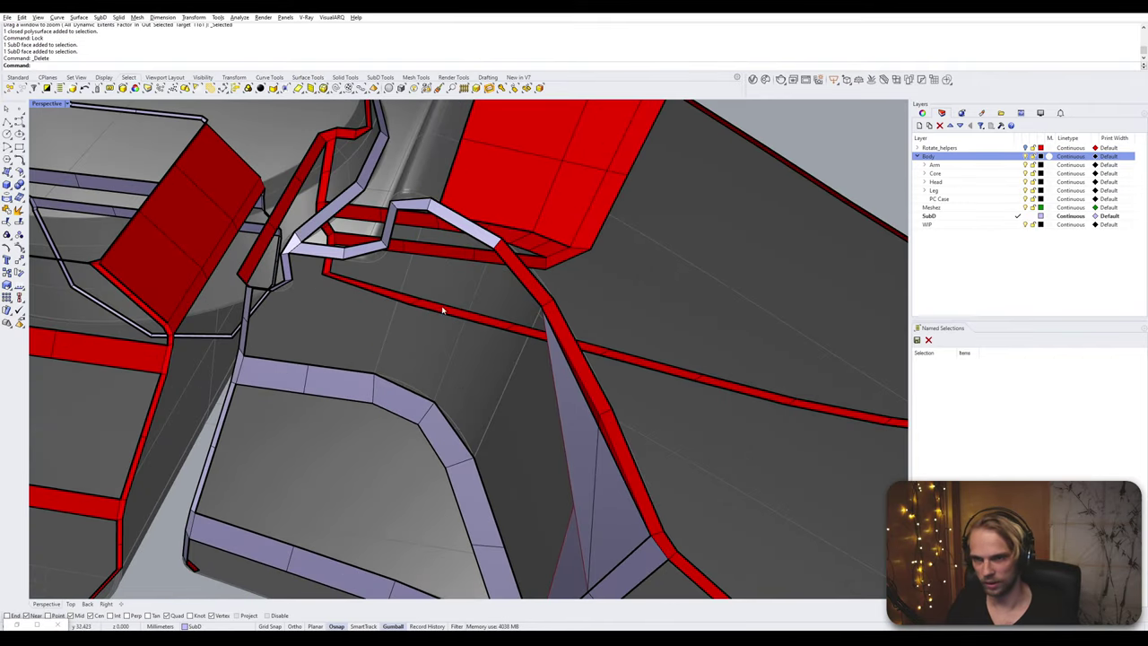
- Bridge the gap's top and opposite purple-band edges with Bridge, accepting default options
left_click(479, 241, "ctrl+shift")
left_click(405, 388, "ctrl+shift")
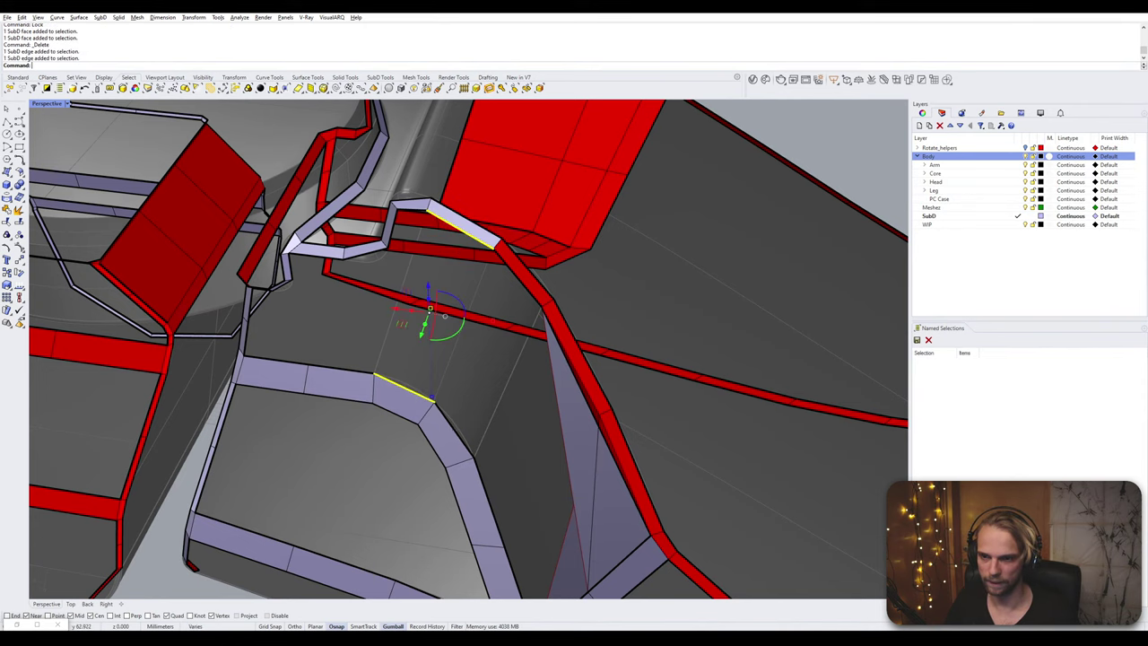
left_click(453, 429, "ctrl+shift")
left_click(520, 279, "ctrl+shift")
type("Bridge")
key("Return")
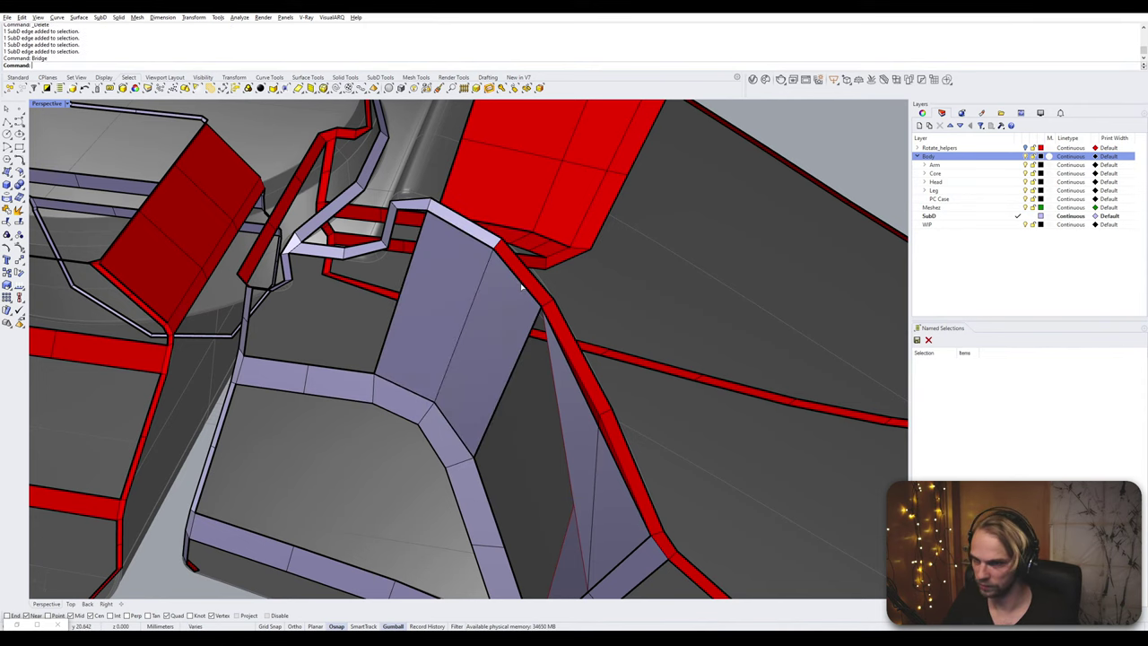
key("Return")
scroll(522, 287, "down", 6)
right_click_drag(523, 287, 601, 334)
scroll(601, 334, "up", 5)
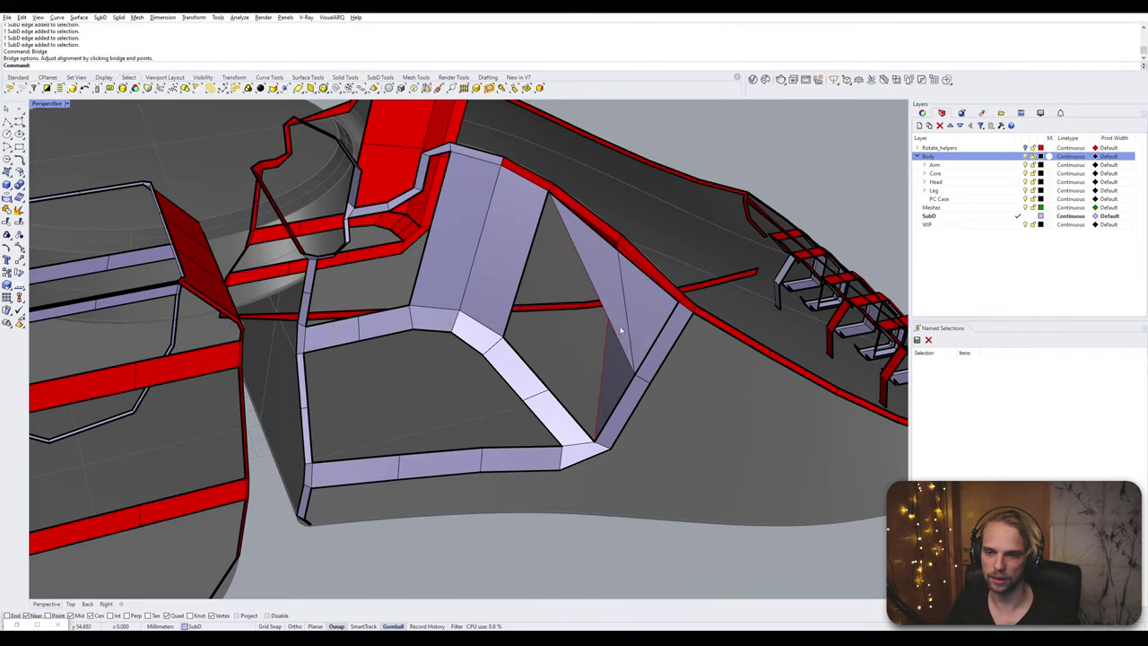
- Delete the adjacent edge, the stray triangular face and the thin face strip
left_click(642, 379, "ctrl+shift")
key("Delete")
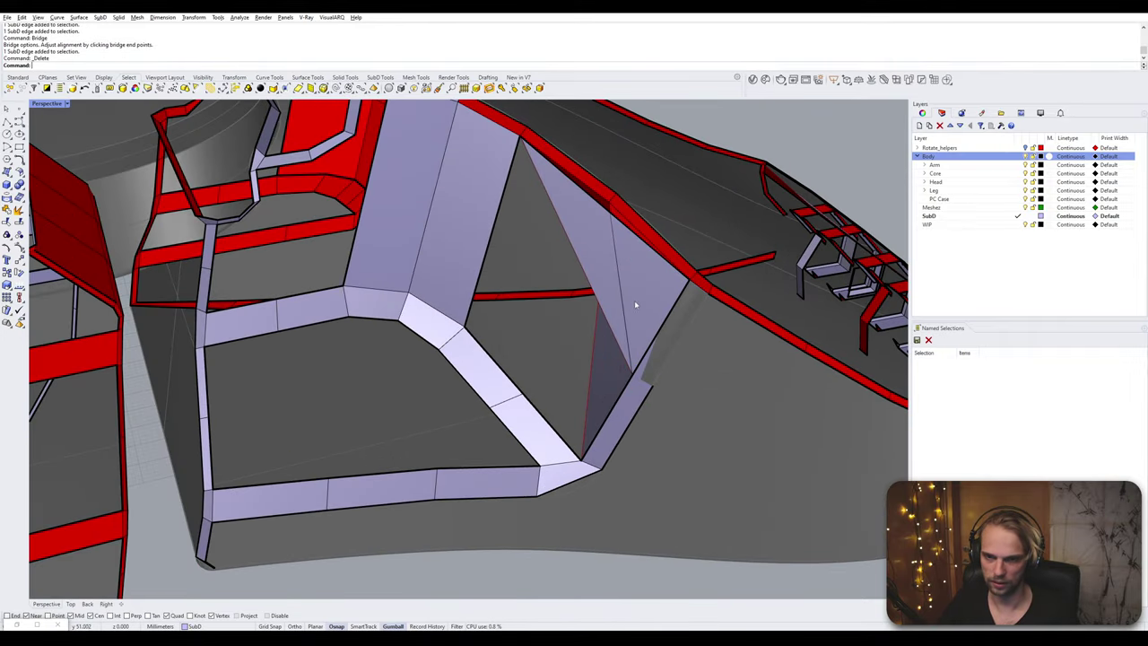
left_click(634, 297, "ctrl+shift")
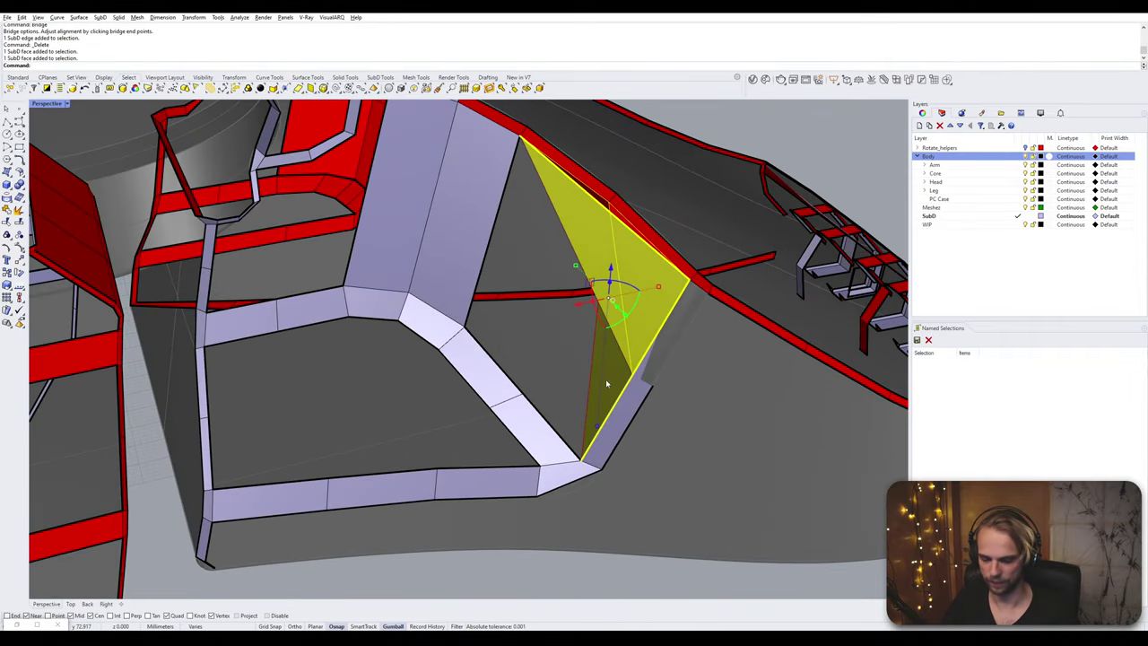
key("Delete")
left_click(636, 399, "ctrl+shift")
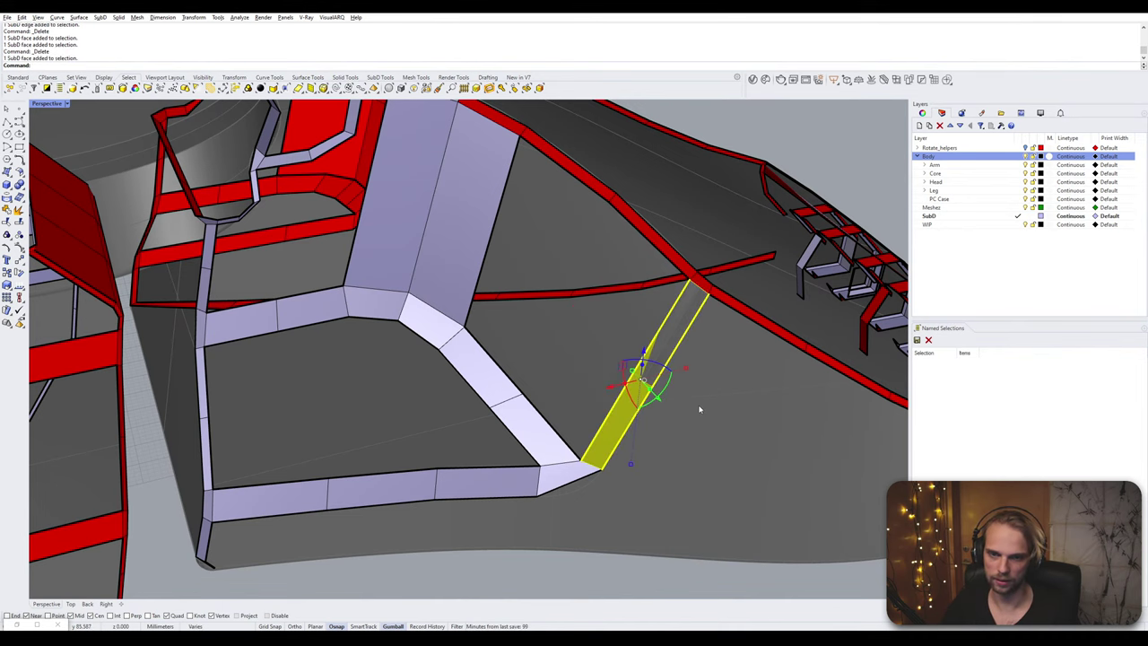
right_click_drag(700, 408, 531, 432)
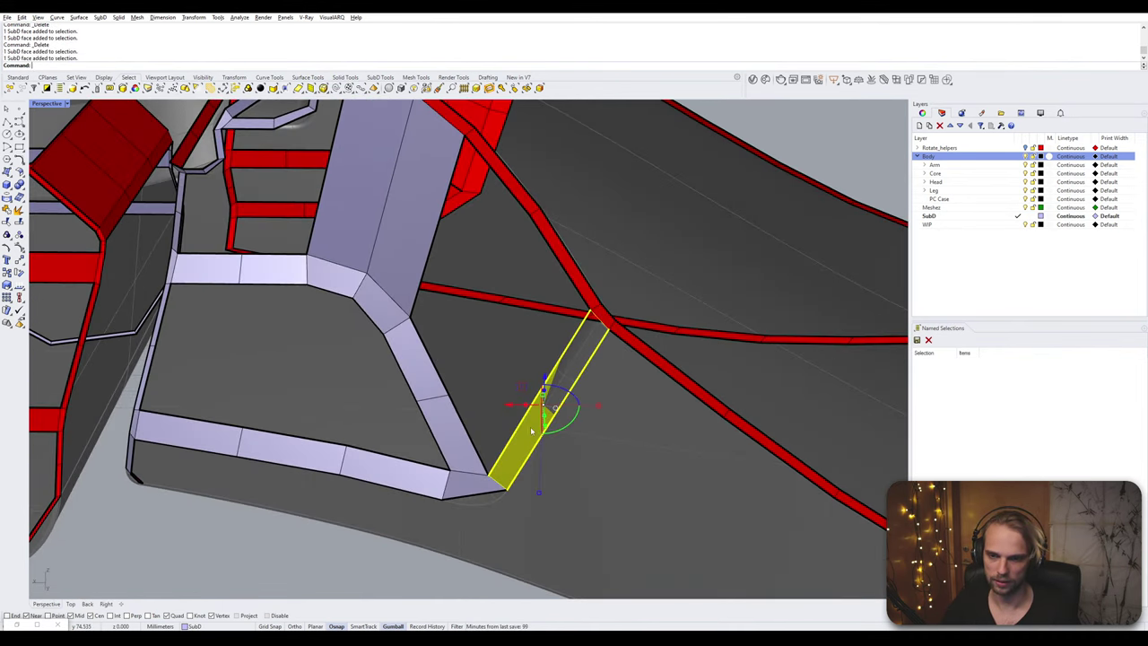
right_click_drag(612, 383, 600, 415)
key("Delete")
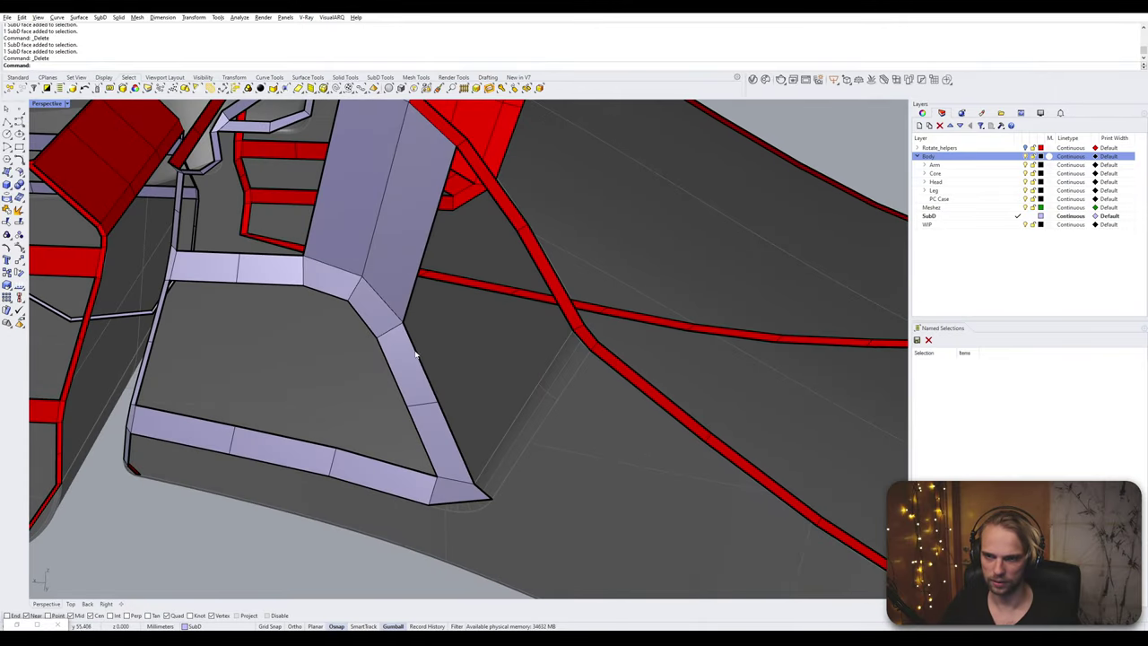
- Bridge the lavender strip's inner edges to the edges along the red strip
left_click(416, 364, "ctrl+shift")
left_click(467, 465, "ctrl+shift")
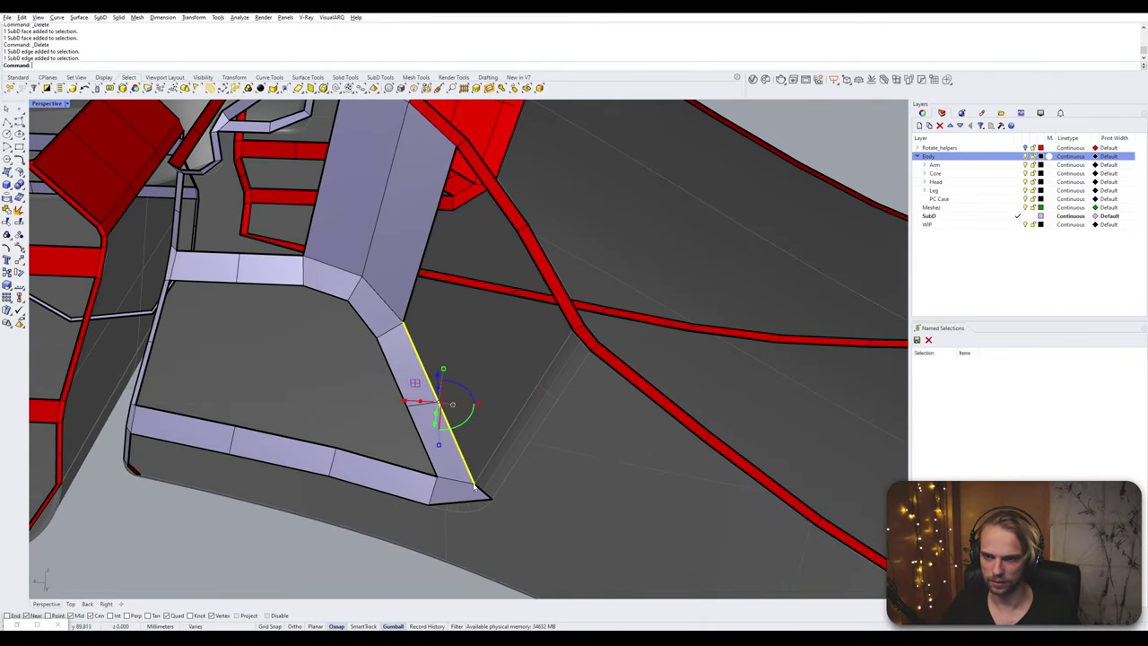
left_click(484, 491, "ctrl+shift")
left_click(578, 343, "ctrl+shift")
left_click(544, 279, "ctrl+shift")
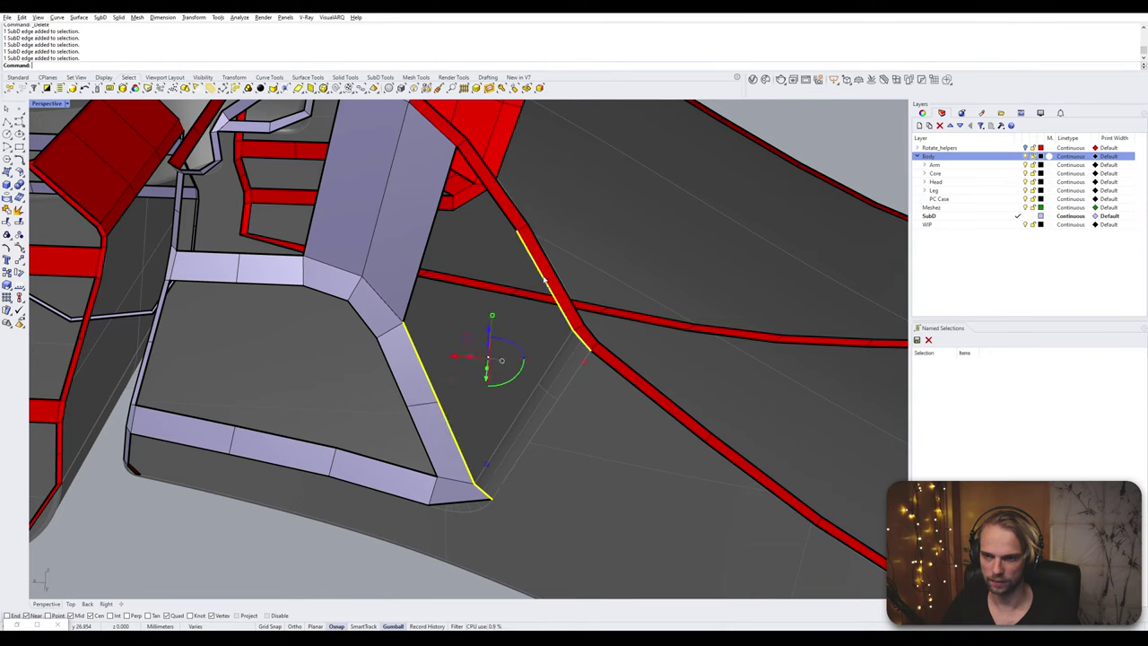
left_click(499, 204, "ctrl+shift")
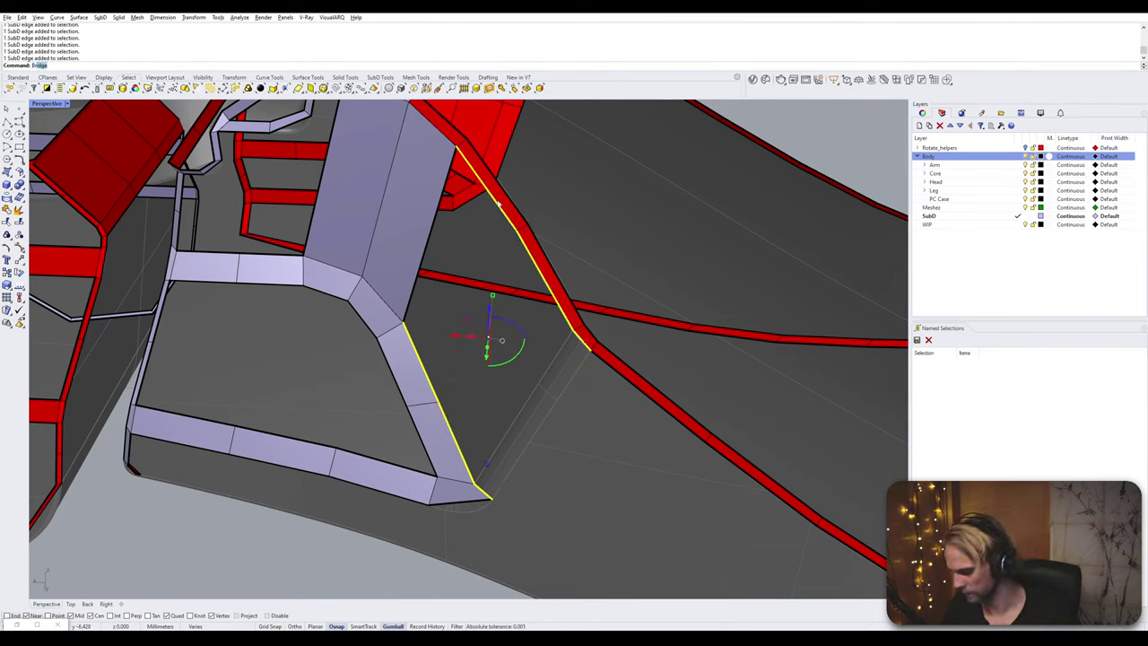
key("Return")
key("Return")
scroll(507, 225, "down", 3)
right_click_drag(502, 278, 538, 405, "shift")
scroll(416, 374, "up", 4)
right_click_drag(460, 343, 515, 323)
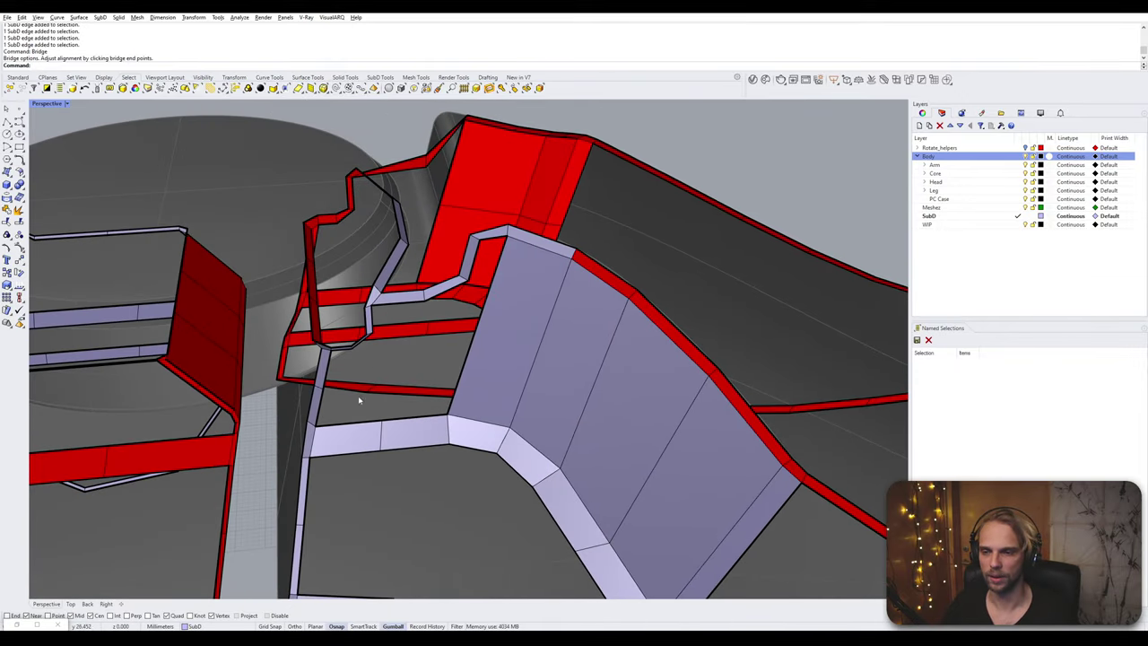
- Delete the edge at the strip corner, then undo the deletion
right_click_drag(356, 362, 347, 280)
scroll(348, 278, "up", 4)
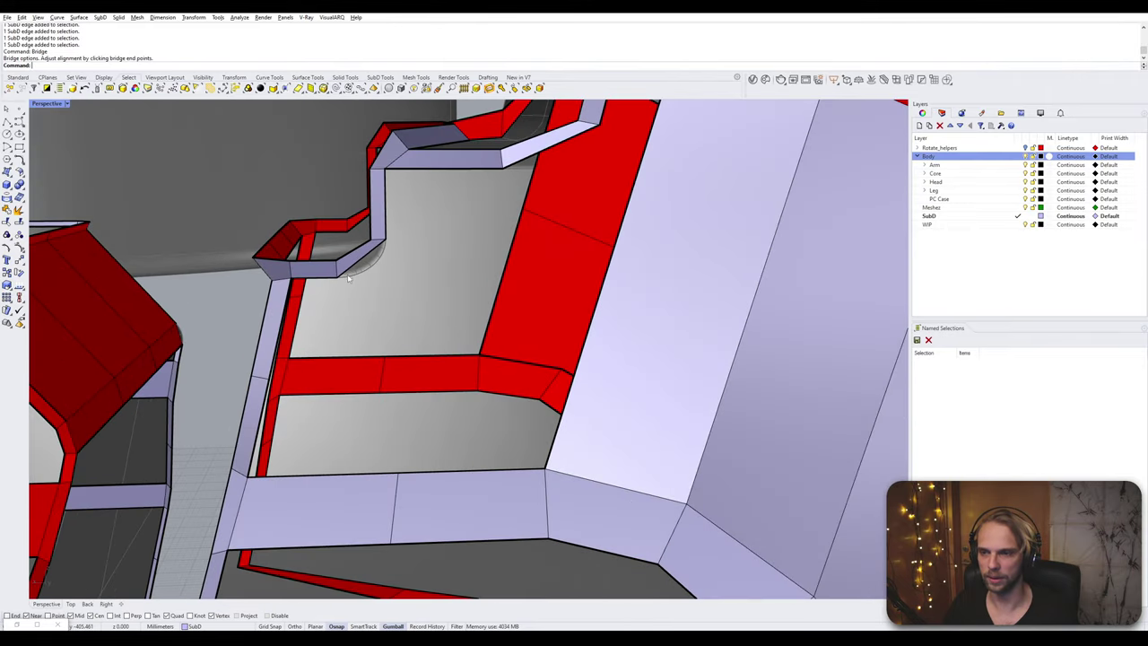
left_click(338, 271)
scroll(348, 269, "down", 4)
scroll(342, 270, "up", 4)
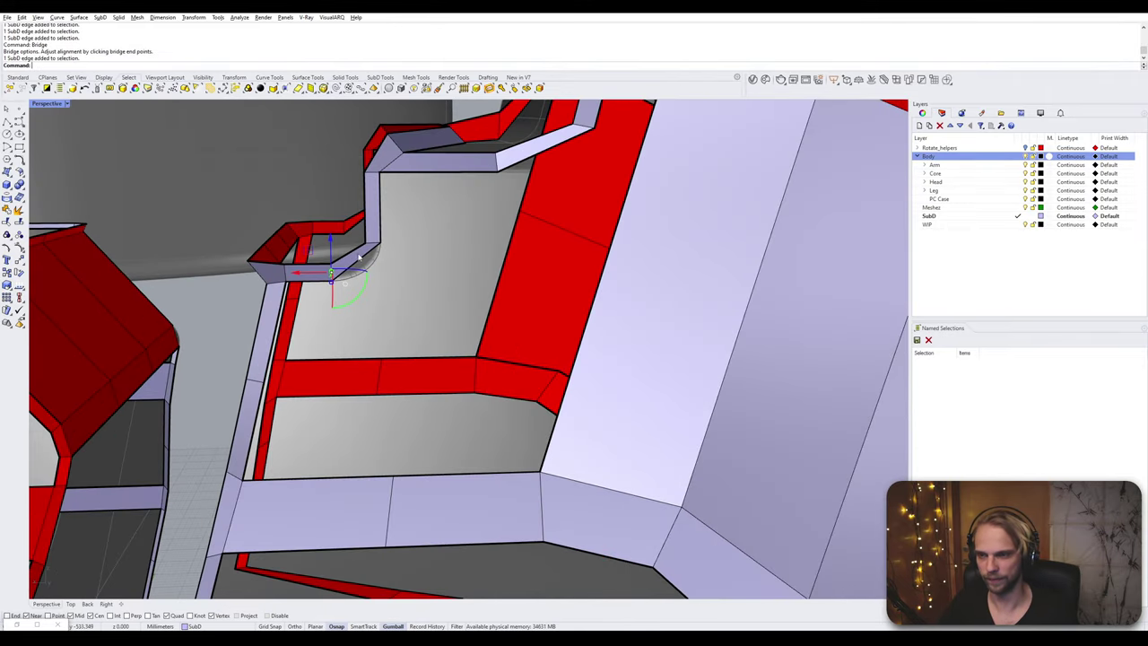
key("Delete")
right_click_drag(387, 275, 352, 294)
key("ctrl+z")
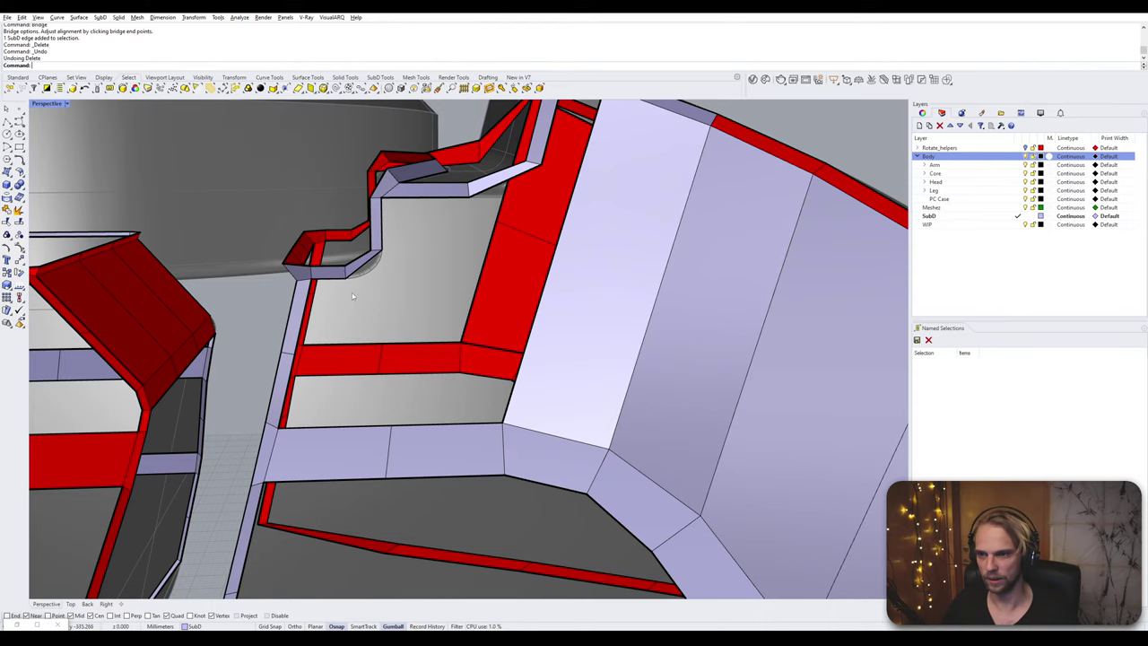
- Select edges around the strip corner and delete one of them
left_click(328, 283)
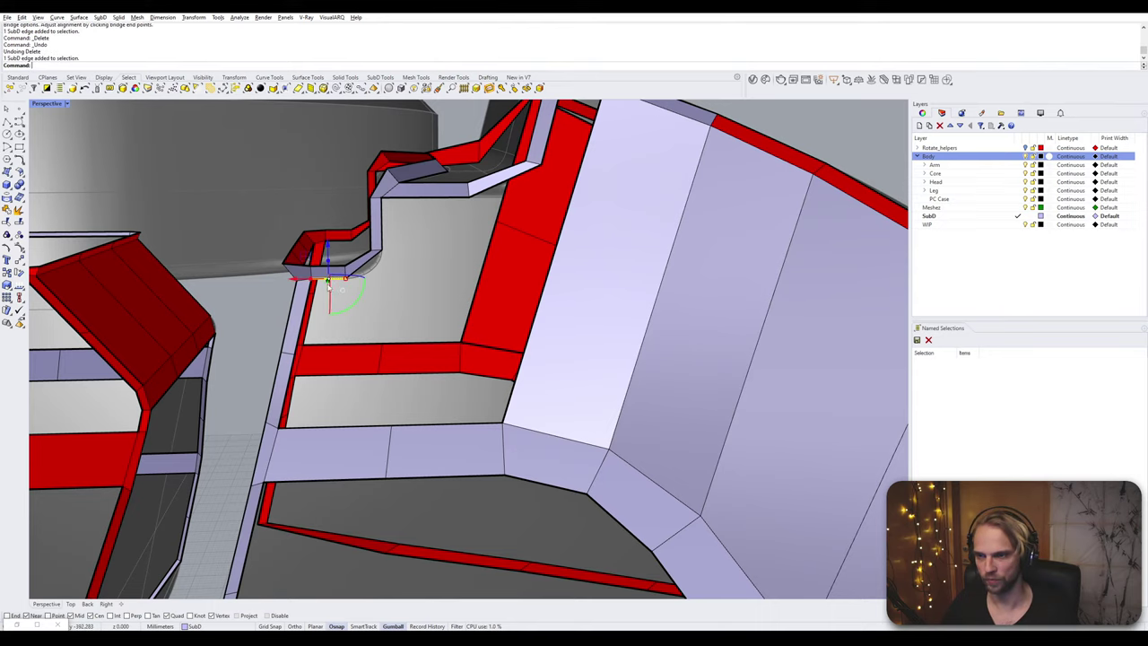
left_click(349, 429, "shift")
left_click(388, 389)
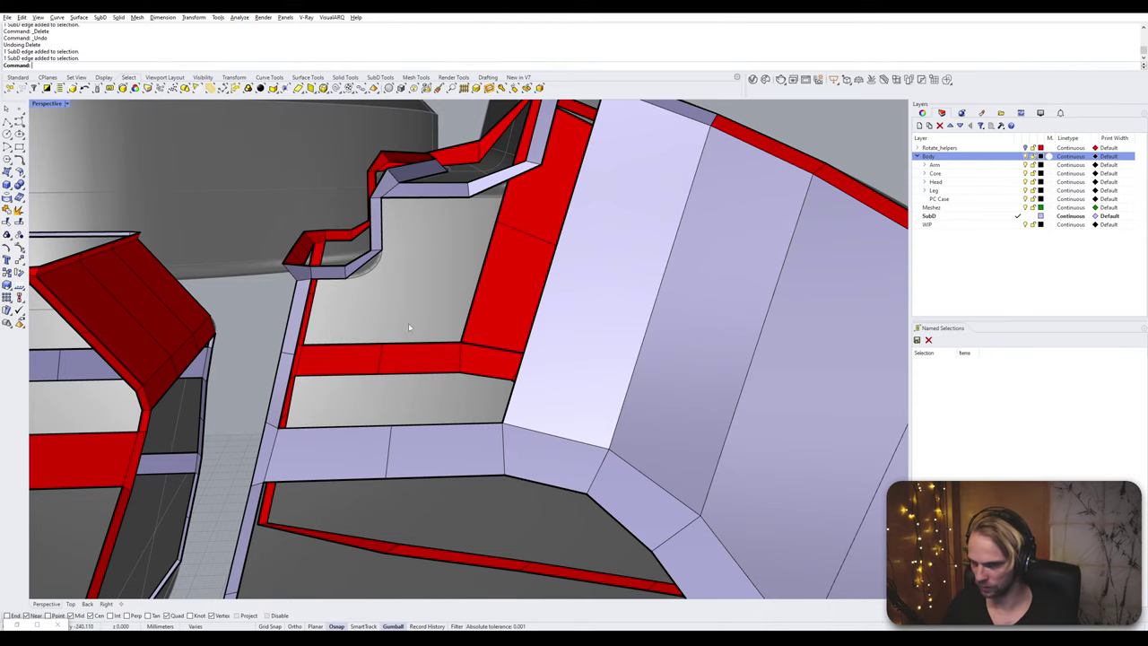
right_click_drag(388, 389, 360, 319)
left_click(377, 375)
key("Delete")
- Bridge two upper strip edges down to the lower band, forming a wedge fill
left_click(368, 345)
left_click(392, 508, "shift")
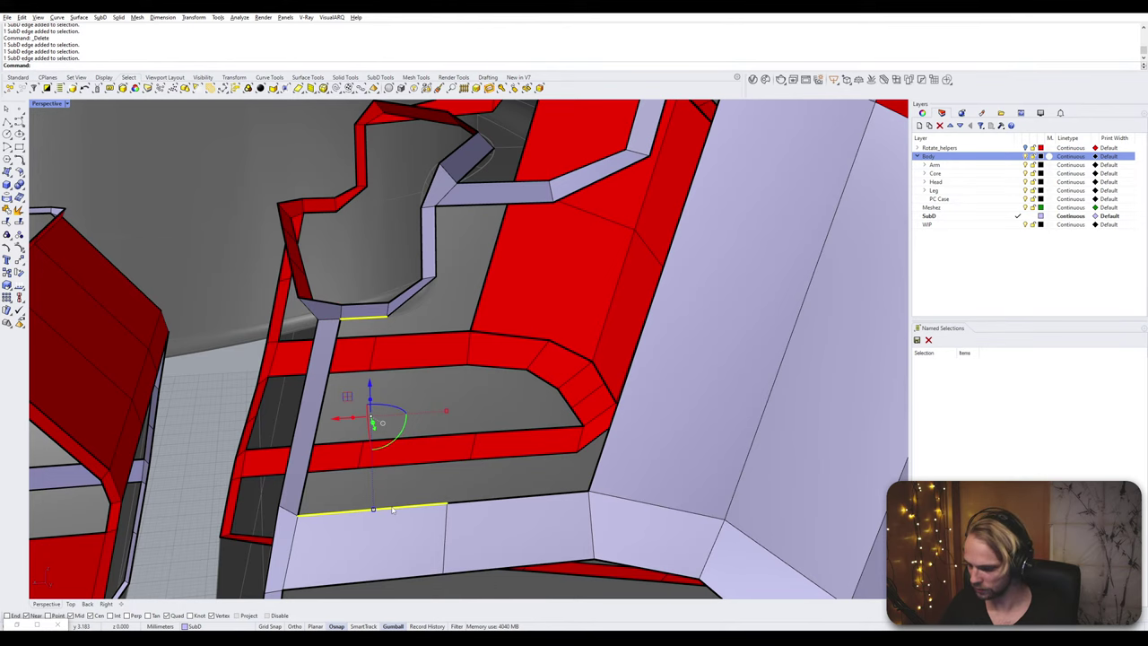
key("Return")
key("Return")
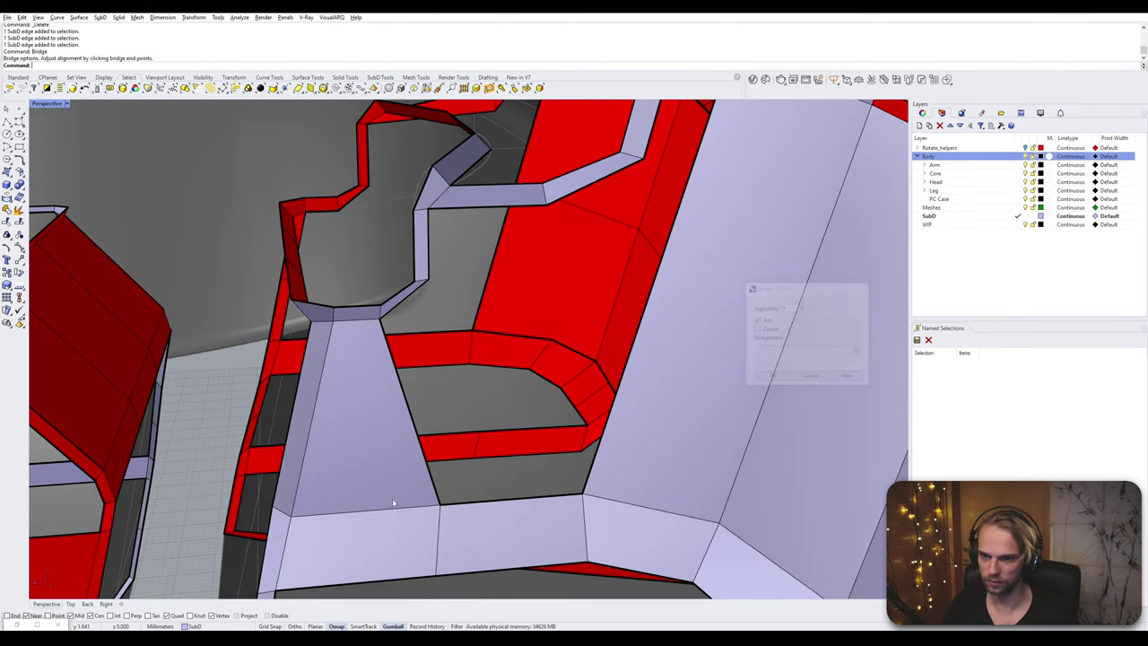
left_click(404, 307)
left_click(500, 500, "shift")
key("Return")
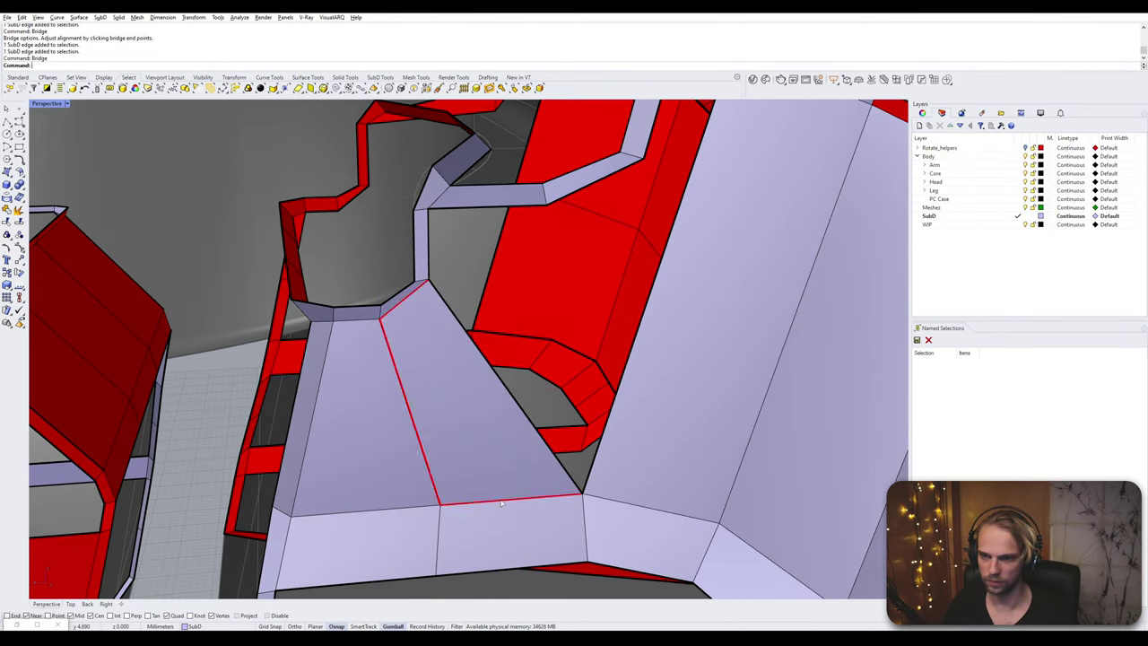
key("Return")
- Inspect the new faces, then select and clear the top edge loop
right_click_drag(510, 362, 501, 378)
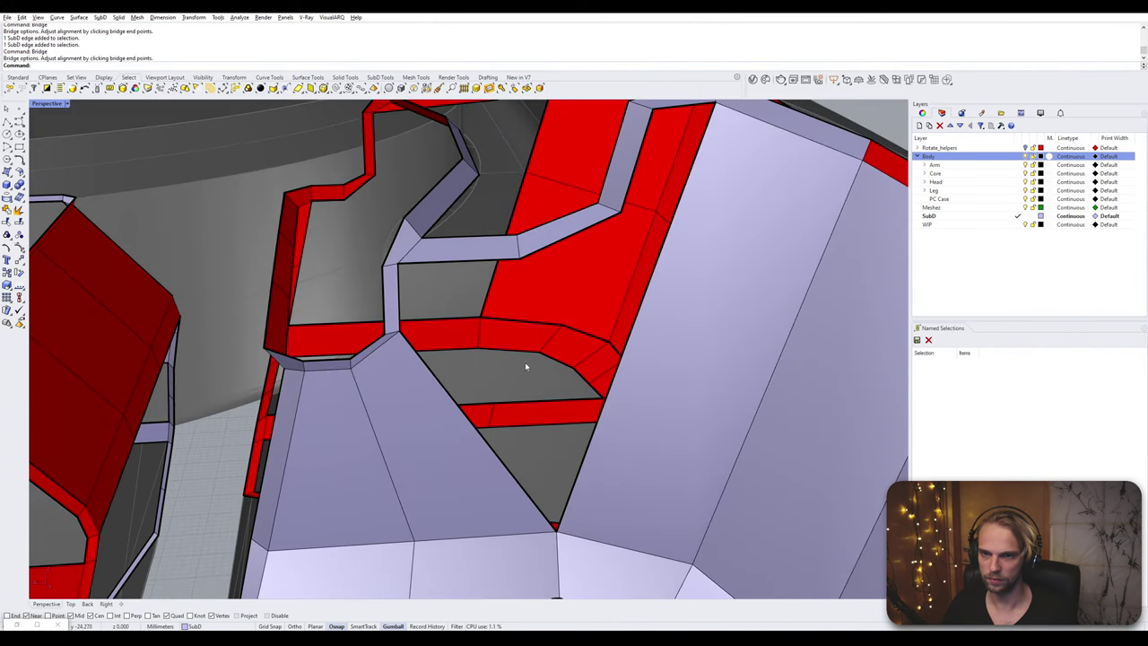
right_click_drag(632, 297, 804, 377)
double_click(584, 192)
key("Escape")
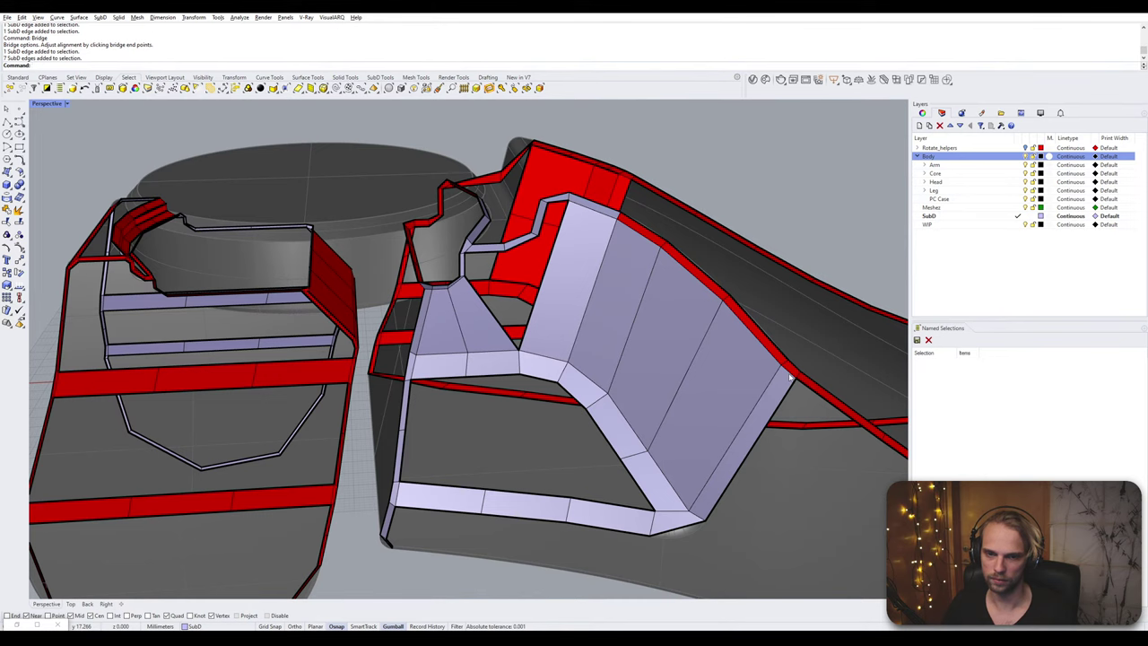
- Insert two new edge loops across the shell faces with the InsertEdge command
left_click(539, 357, "ctrl+shift")
right_click_drag(658, 471, 644, 434)
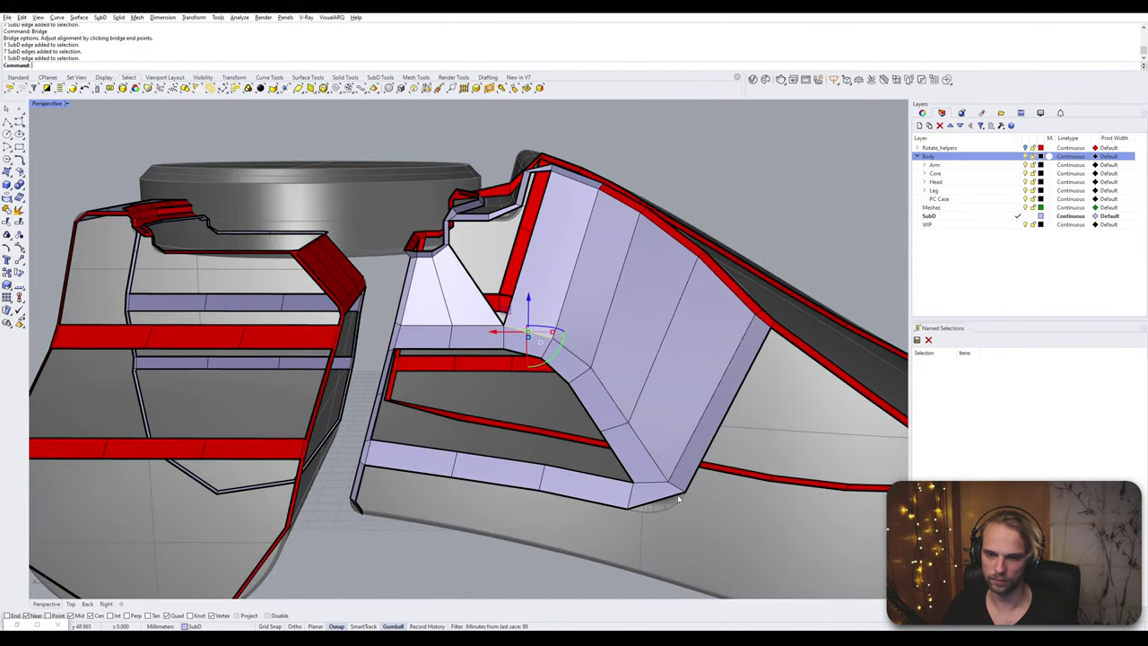
left_click(678, 489, "ctrl+shift")
double_click(656, 468, "ctrl+shift")
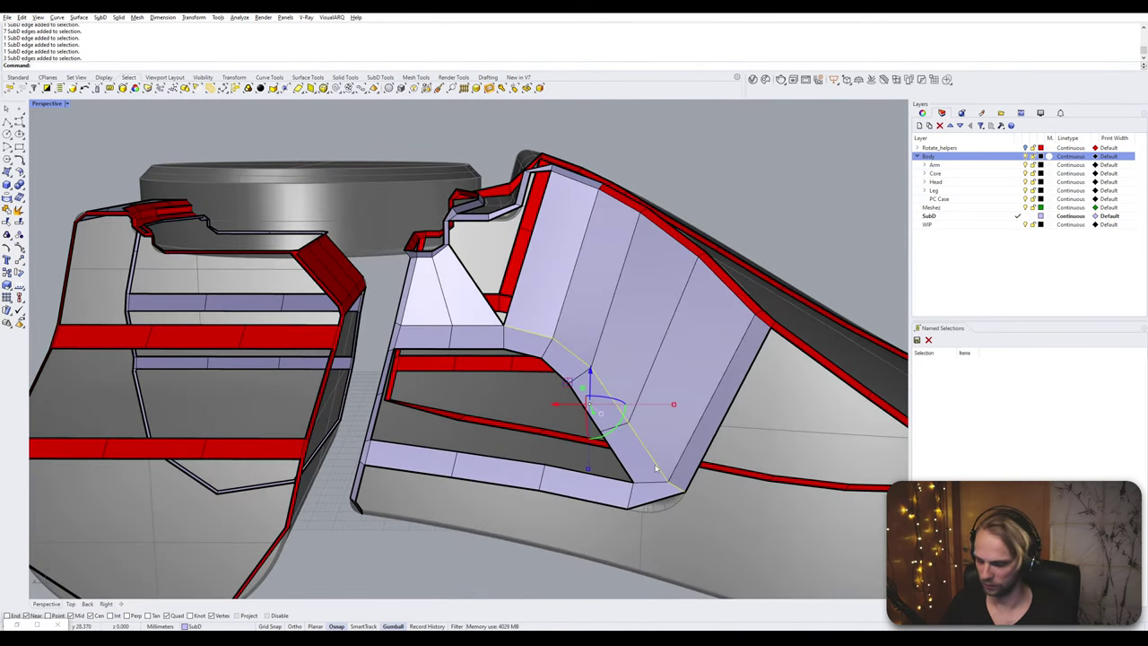
type("InsertEdge")
key("Return")
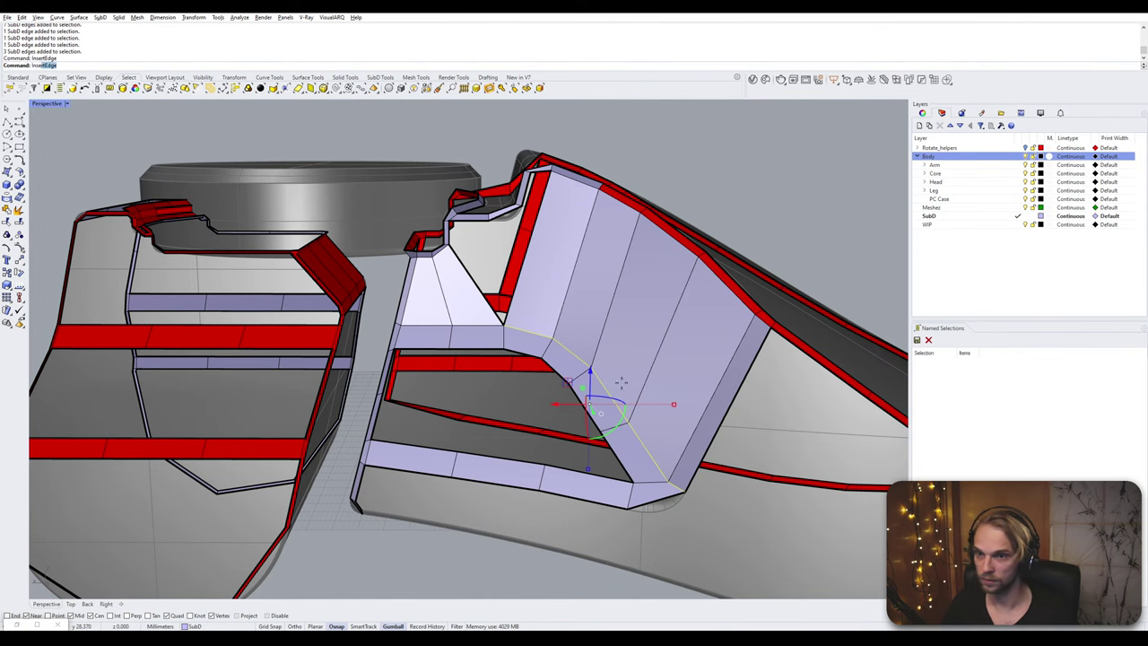
scroll(525, 262, "up", 2)
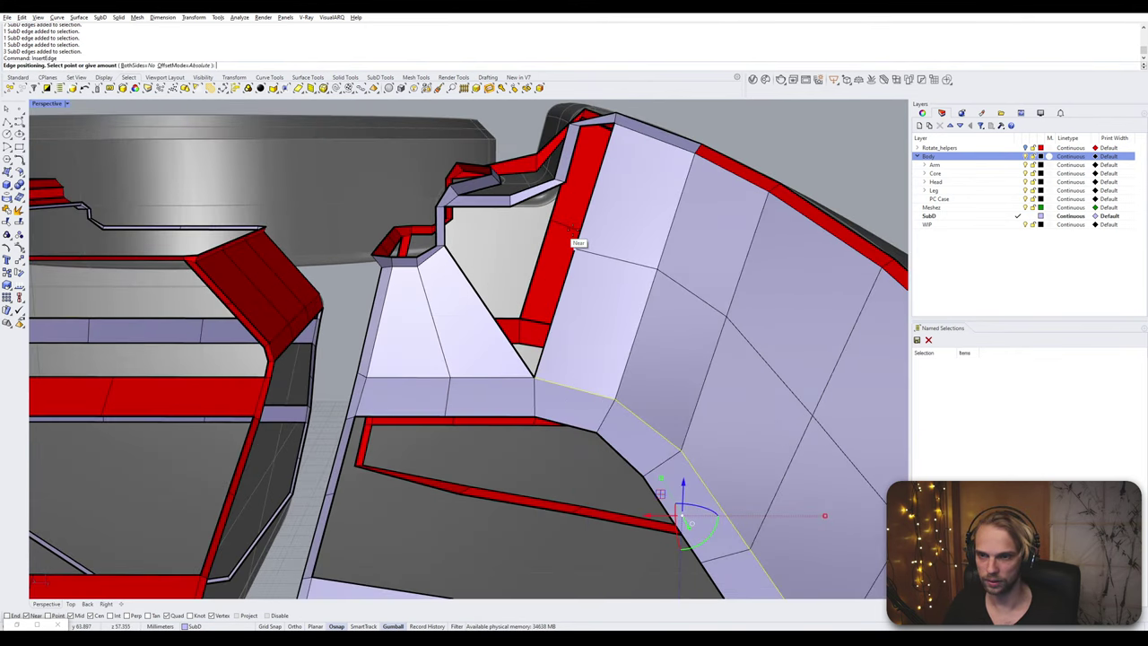
left_click(624, 207)
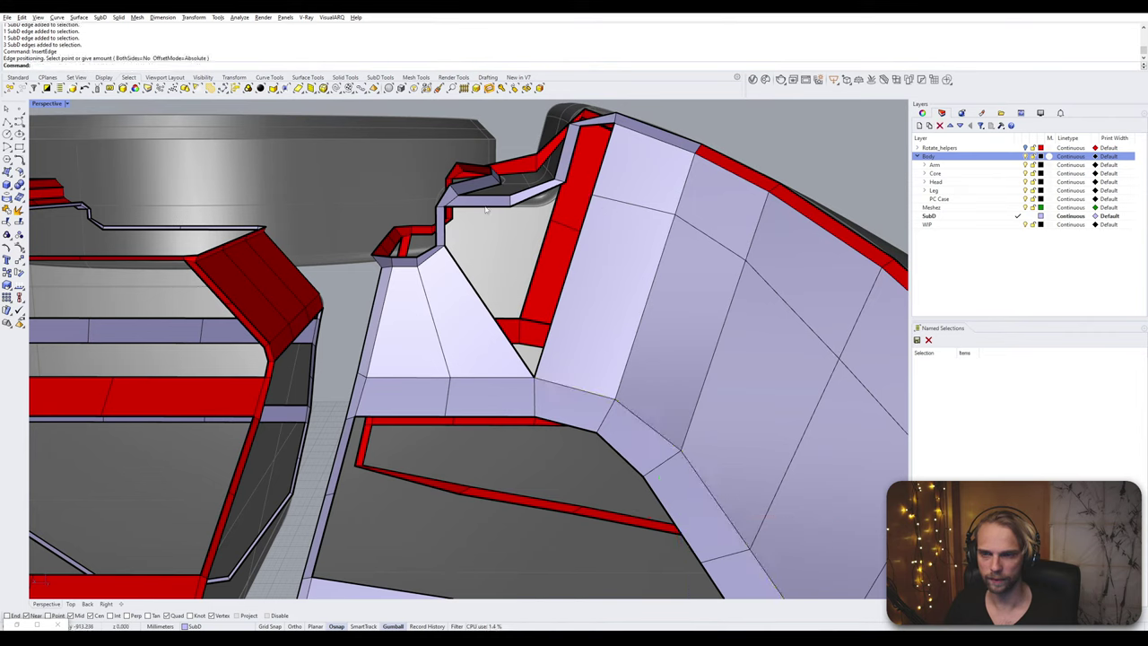
double_click(623, 204)
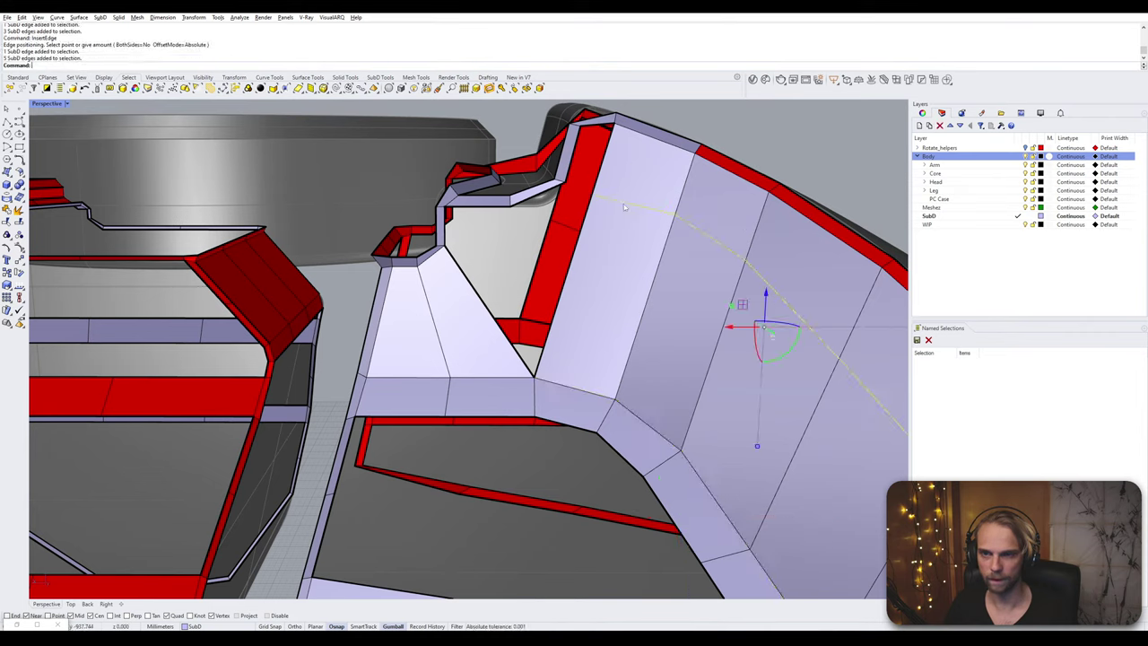
key("Return")
left_click(589, 289)
- Bridge three successive edge pairs to close the grey gap with faces
left_click(581, 165)
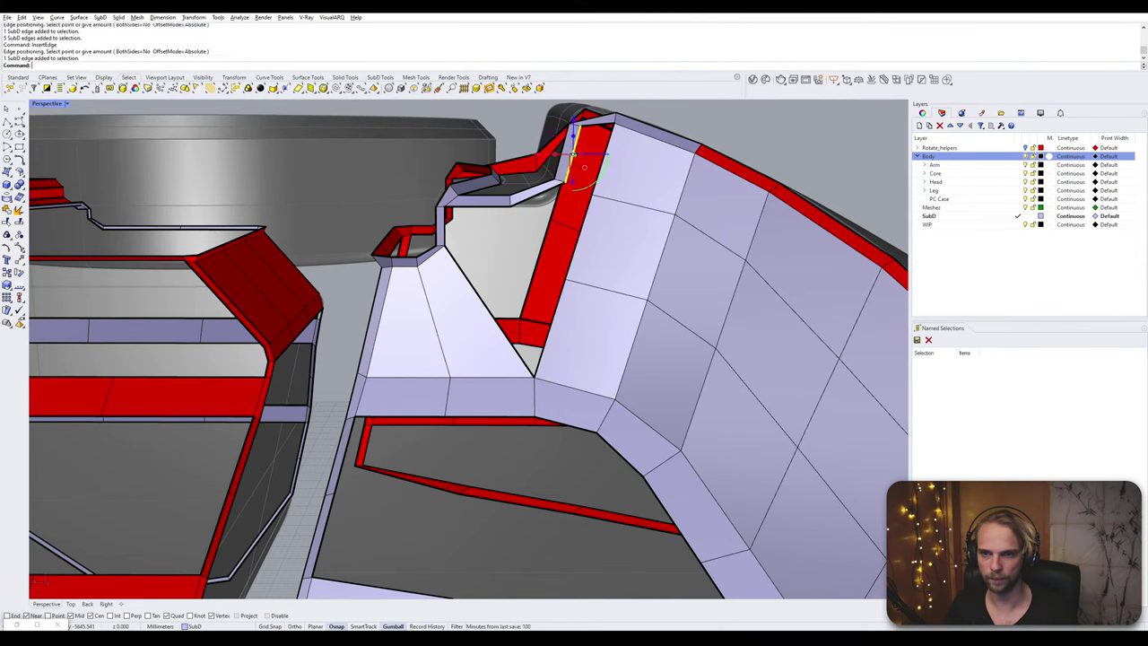
left_click(610, 141, "shift")
type("Bridge")
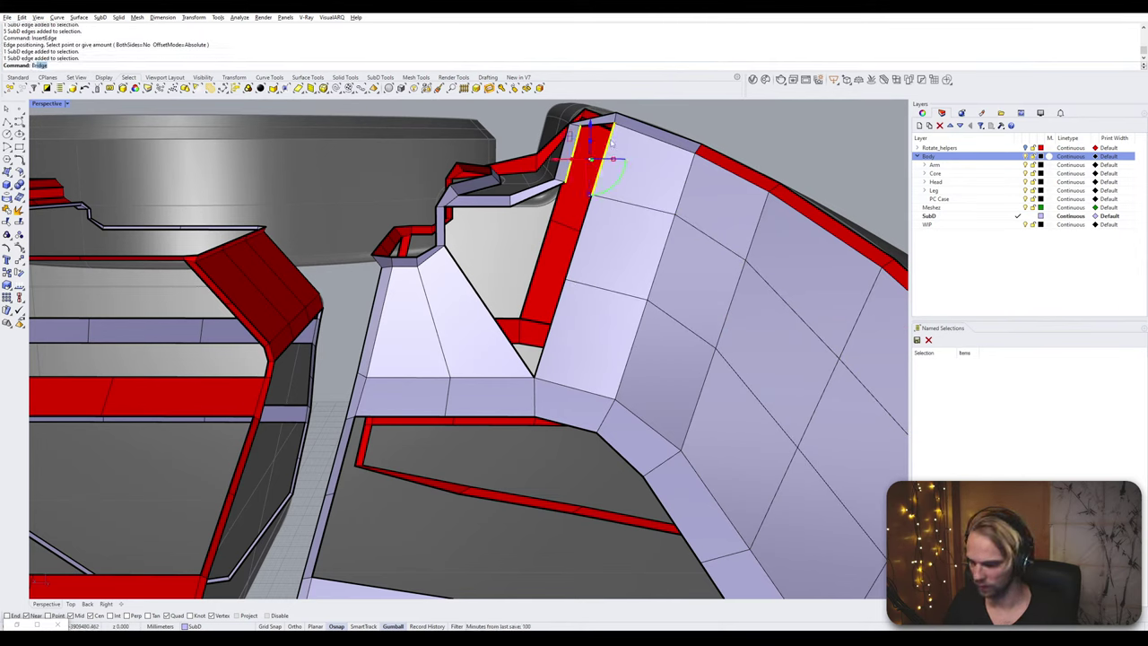
key("Return")
key("Return")
left_click(538, 199)
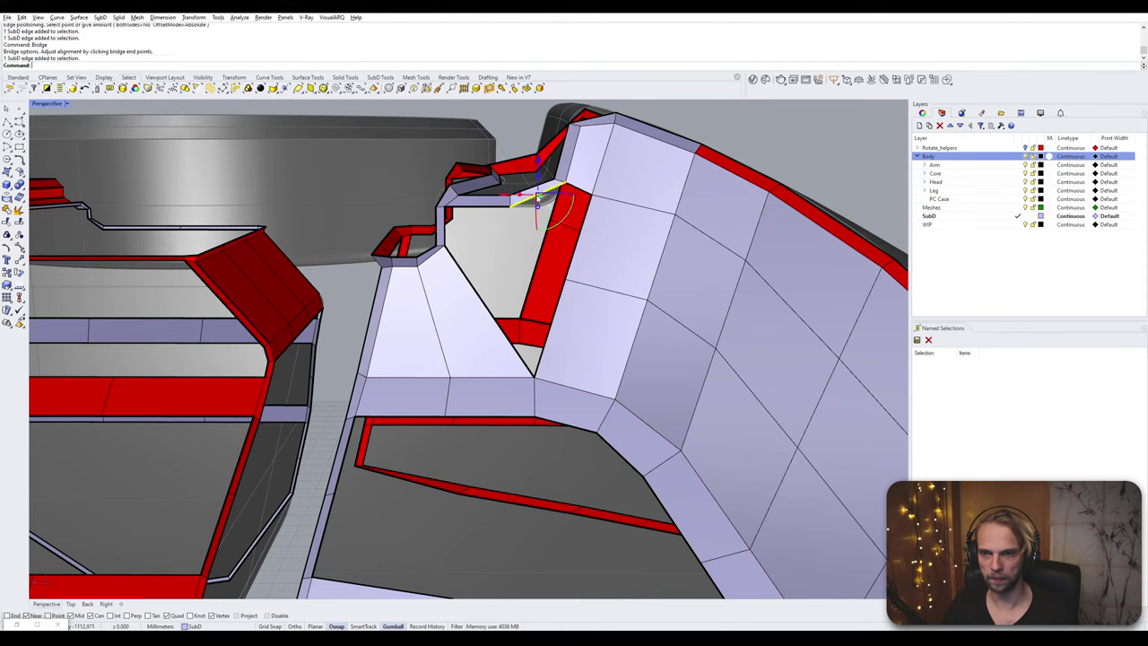
left_click(585, 226)
key("Return")
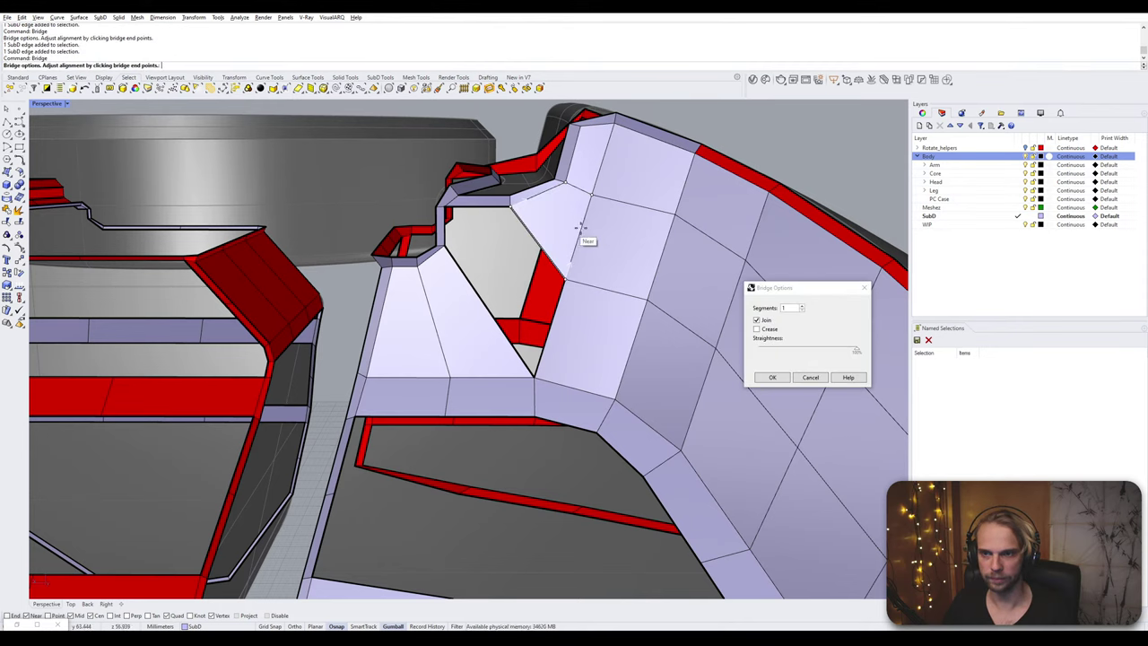
key("Return")
left_click(473, 281)
key("Return")
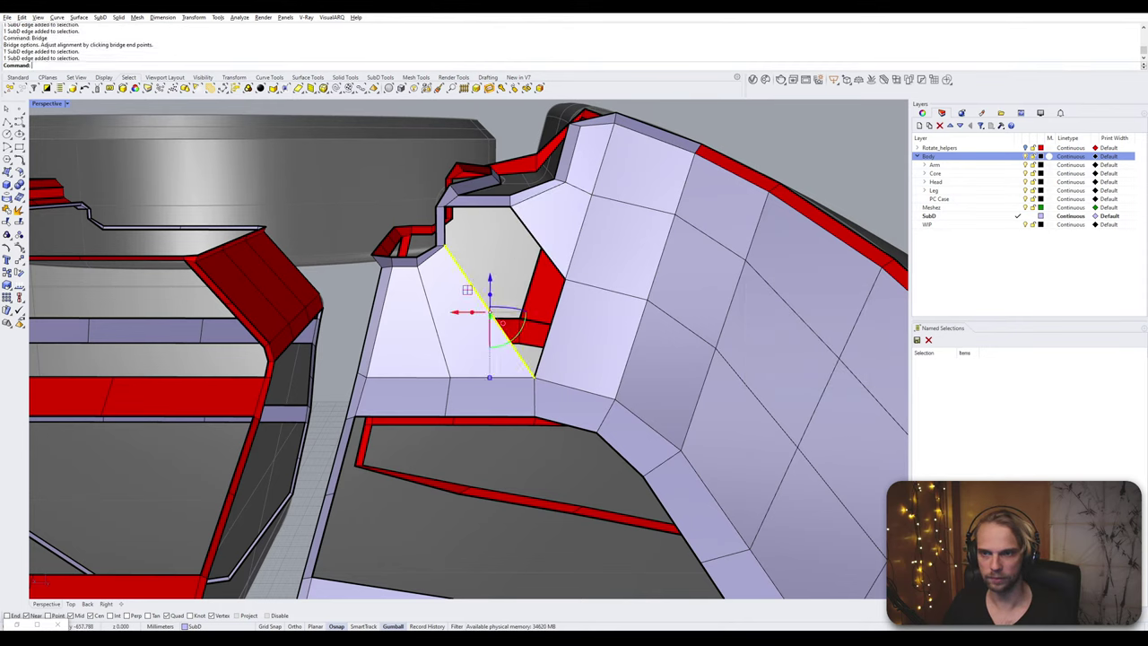
- Patch the remaining hole with a SubD face using Fill
key("Return")
right_click_drag(501, 235, 485, 242)
type("Fill")
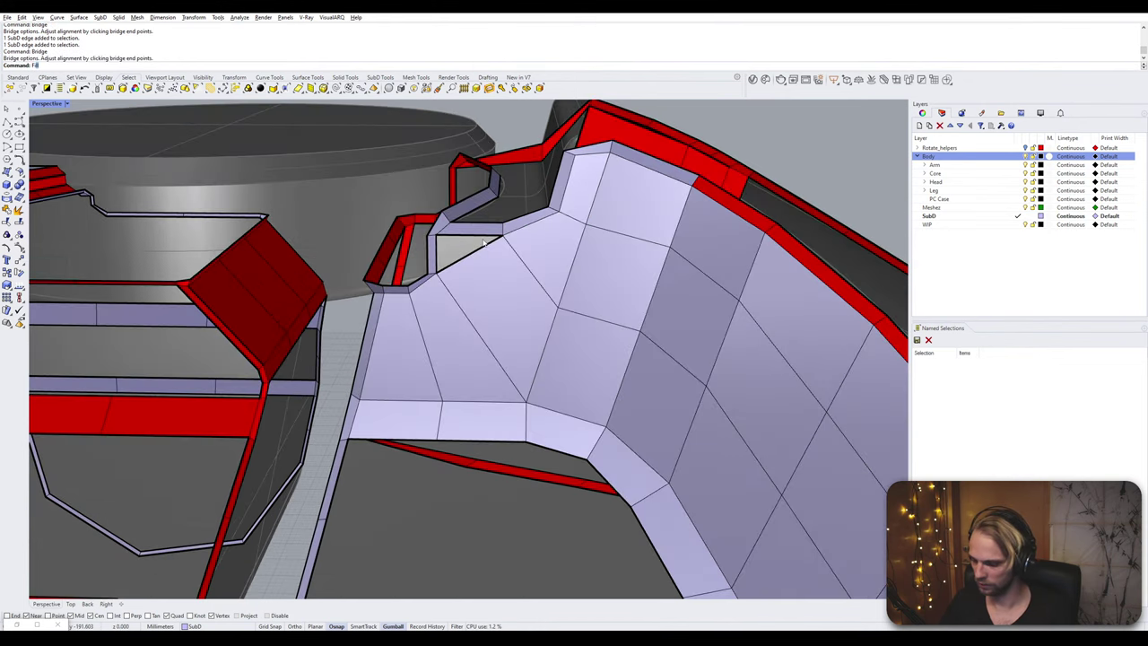
key("Return")
left_click(483, 243)
key("Return")
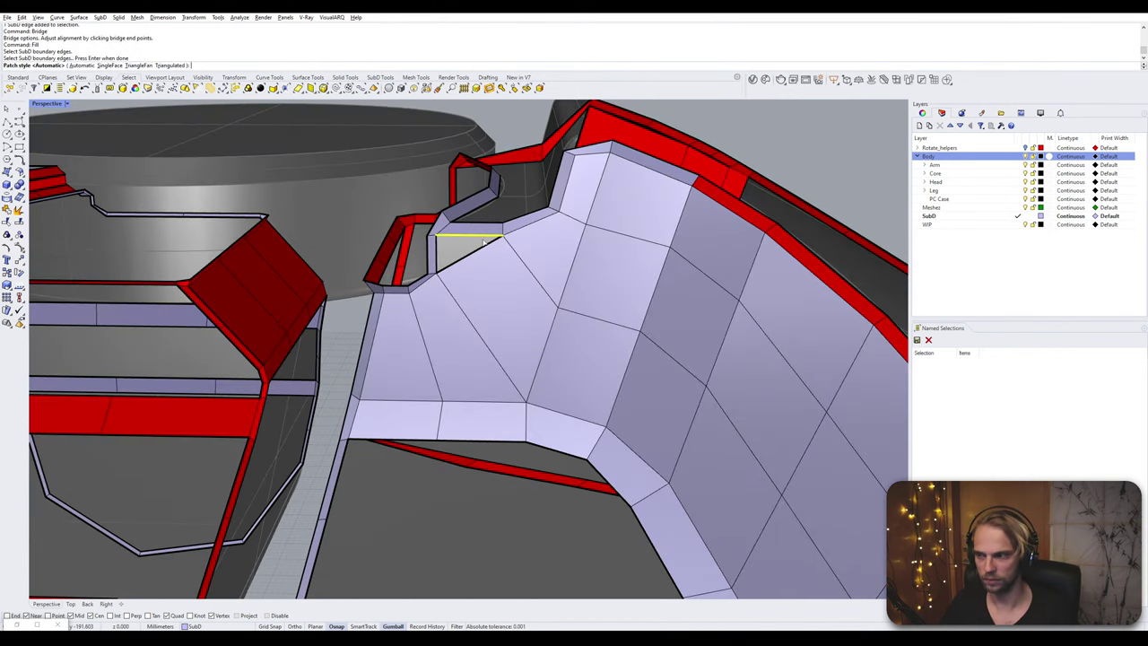
key("Return")
- Inspect the patch and delete the edge loop running across it
right_click_drag(489, 245, 607, 418)
scroll(539, 303, "down", 4)
scroll(428, 400, "up", 4)
scroll(566, 404, "down", 4)
scroll(649, 348, "up", 3)
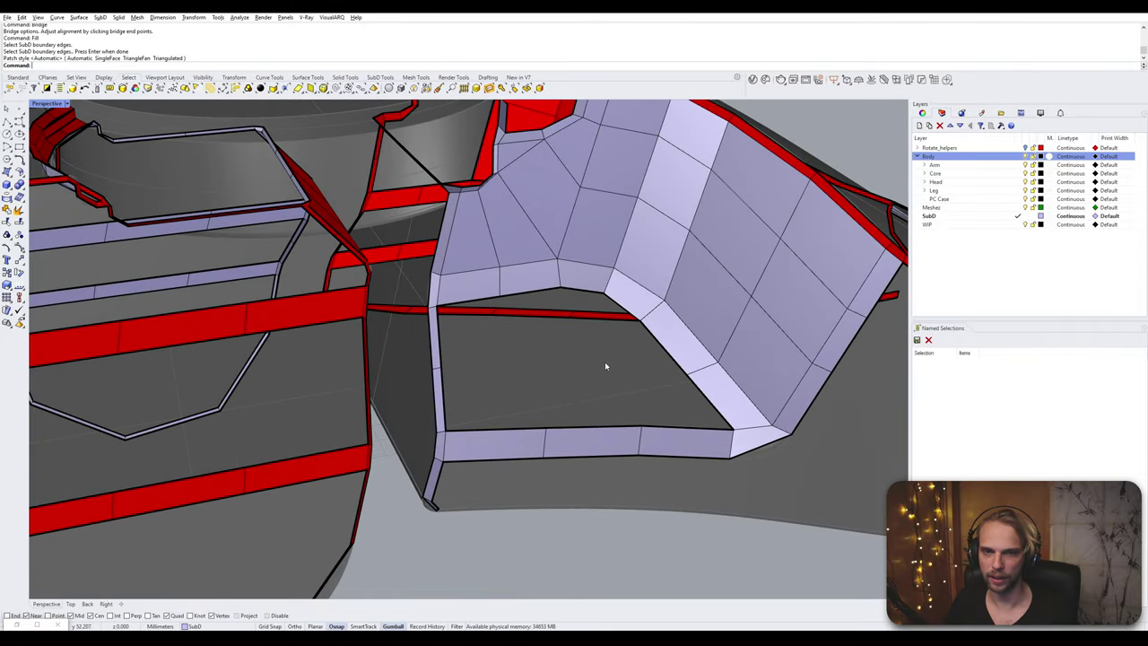
right_click_drag(604, 363, 678, 434)
scroll(678, 434, "down", 4)
scroll(679, 435, "up", 4)
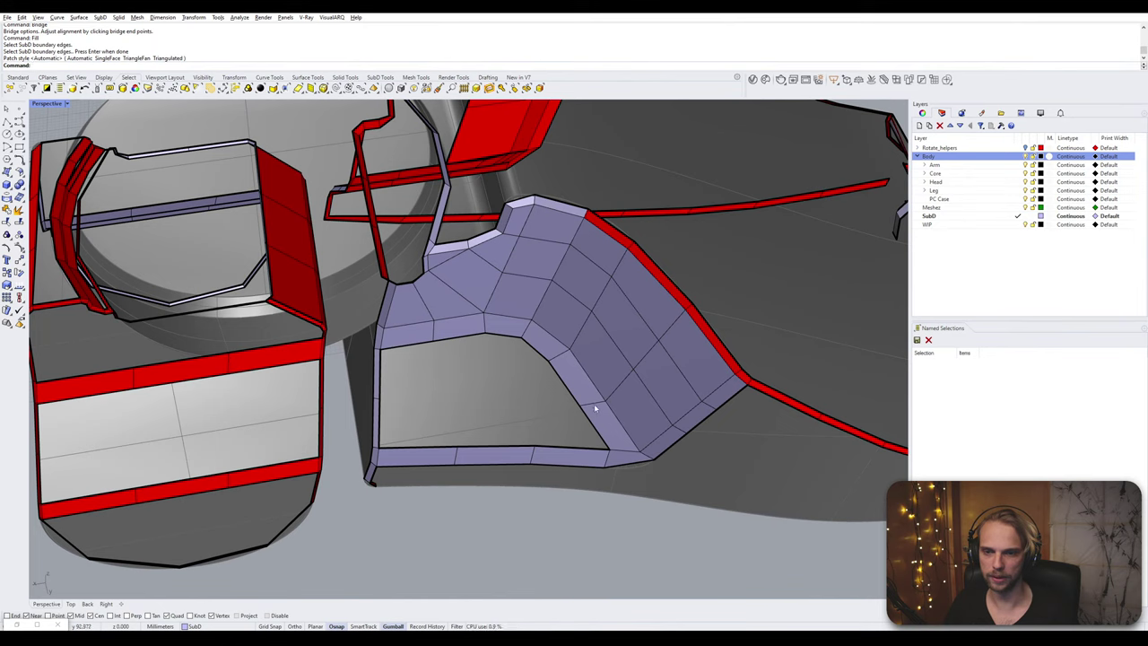
double_click(596, 403, "ctrl+shift")
key("Delete")
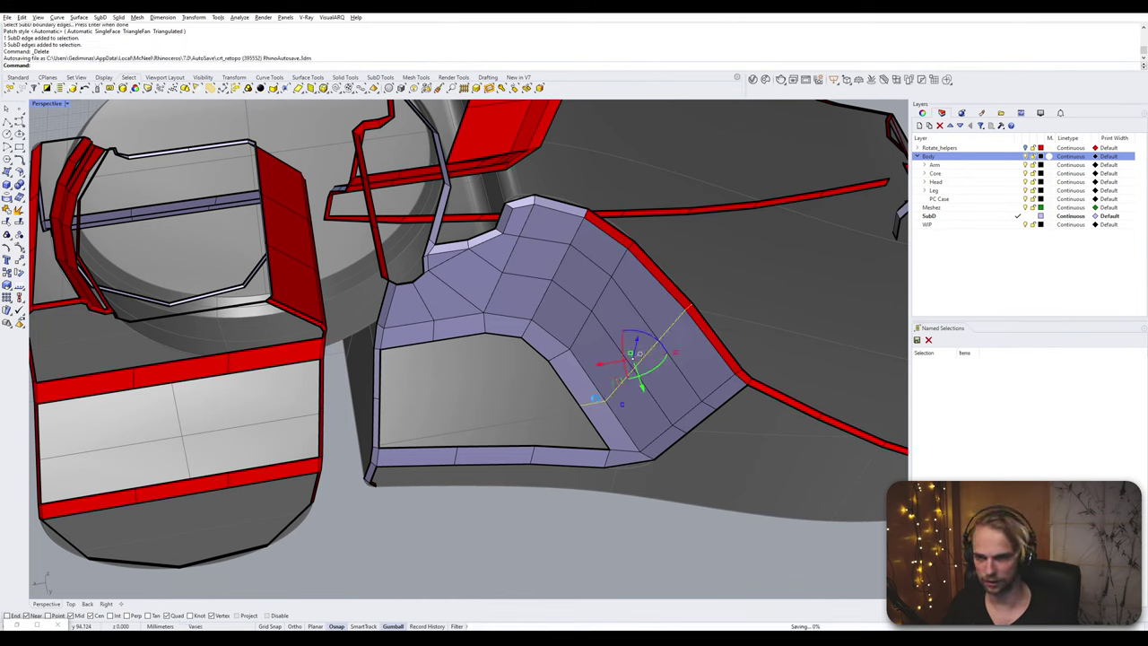
- Bridge the side opening's bottom edge segments to its upper edge, accepting the settings
right_click_drag(519, 366, 502, 364)
scroll(502, 365, "up", 2)
left_click(525, 362, "ctrl+shift")
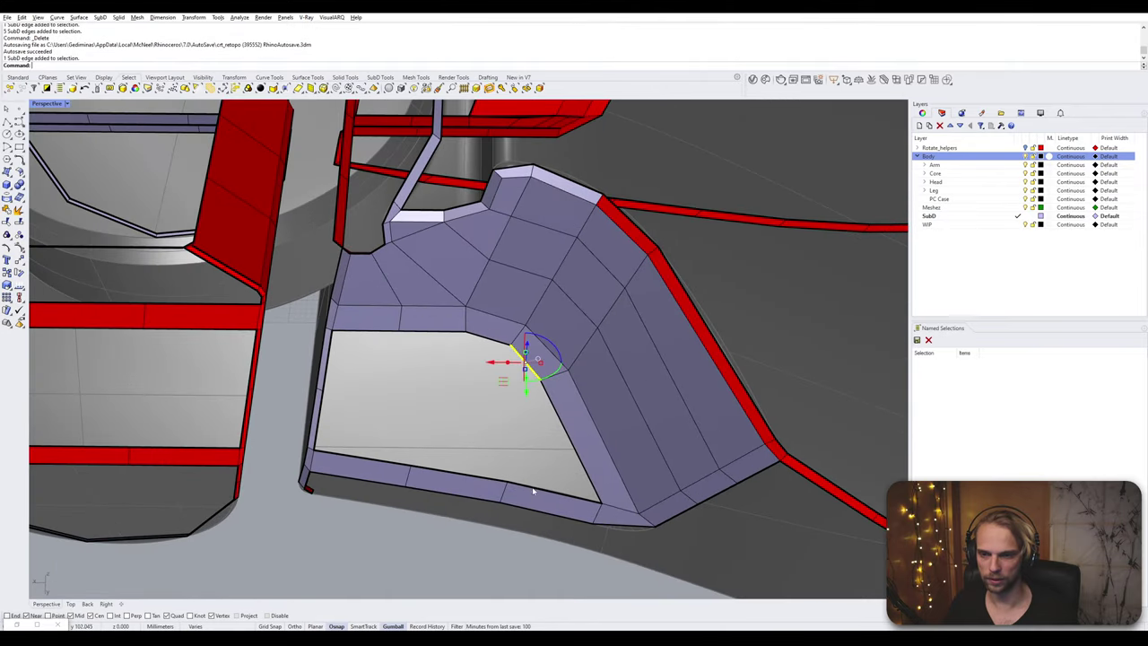
left_click(536, 487, "ctrl+shift")
right_click_drag(536, 489, 548, 473)
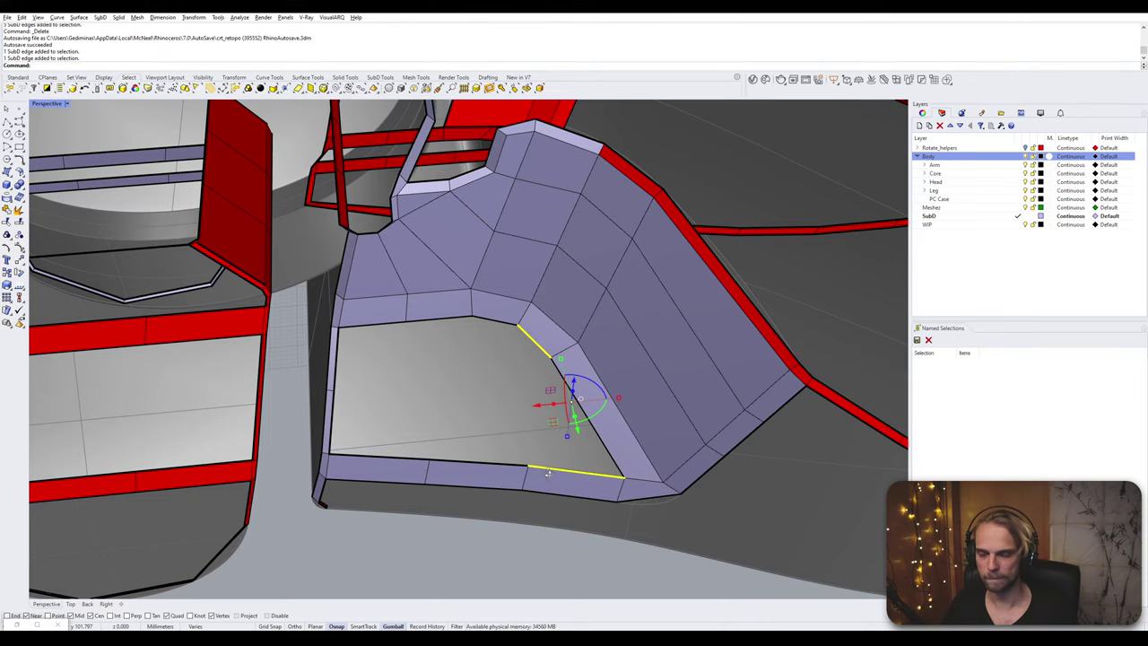
key("Escape")
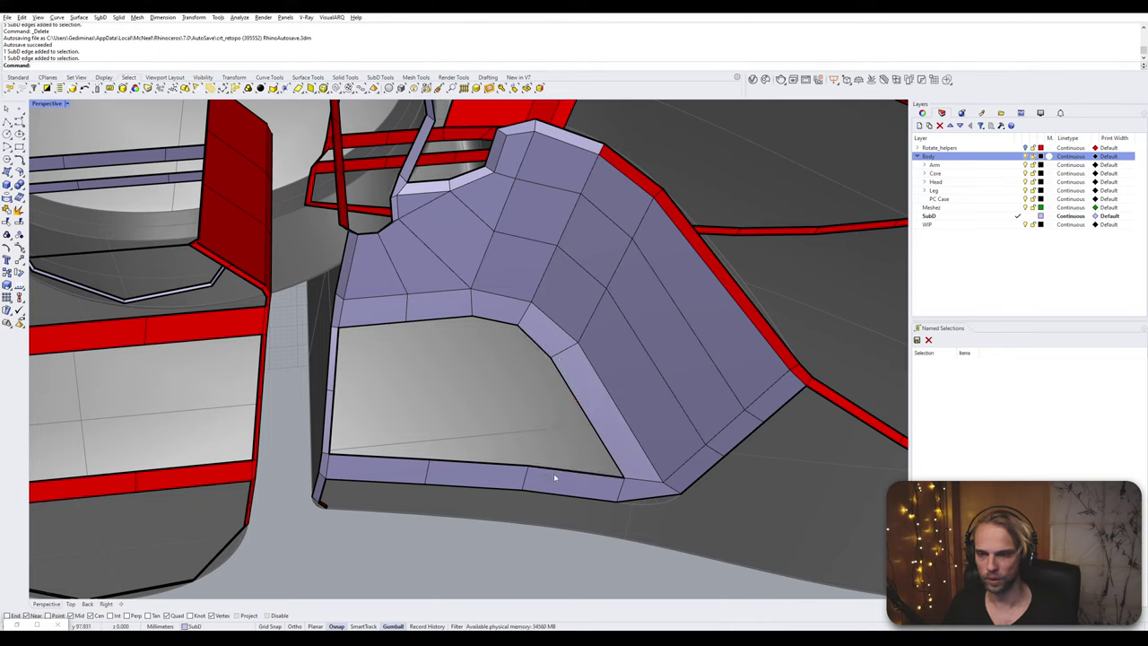
left_click(554, 472)
left_click(492, 321, "shift")
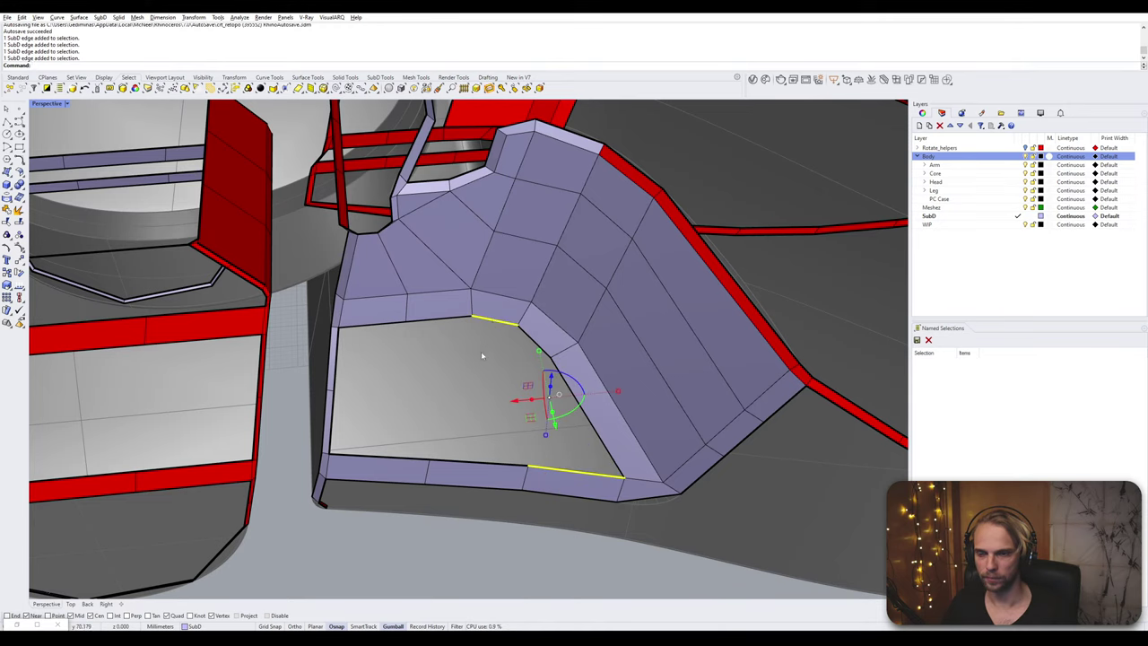
key("Escape")
left_click(390, 459)
left_click(372, 325, "shift")
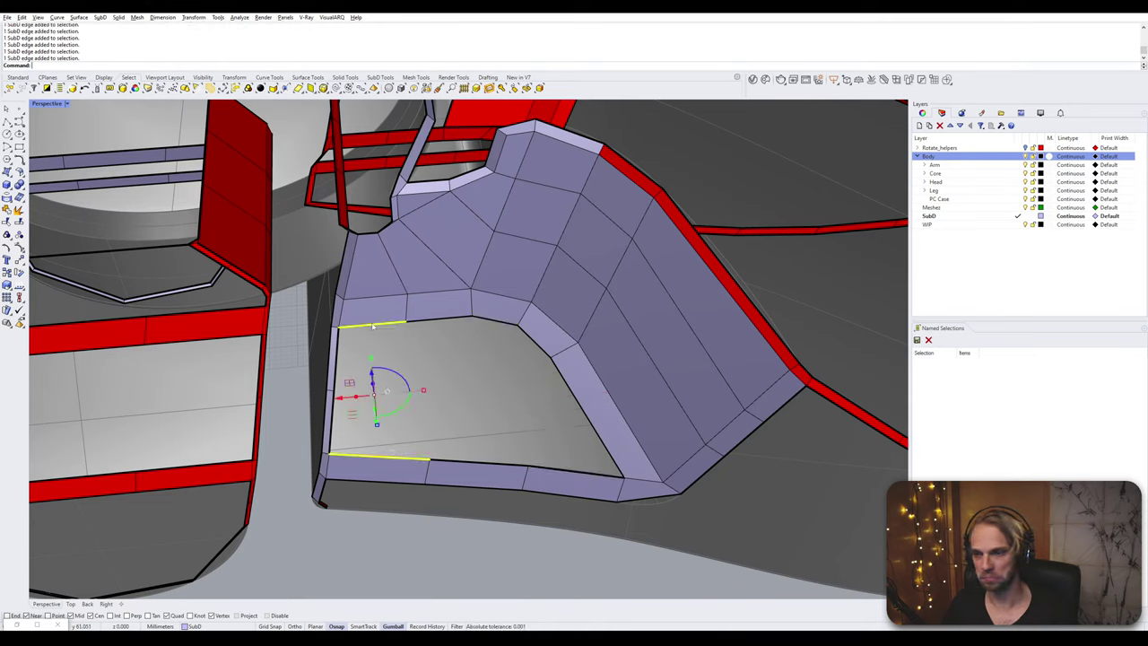
left_click(492, 463, "shift")
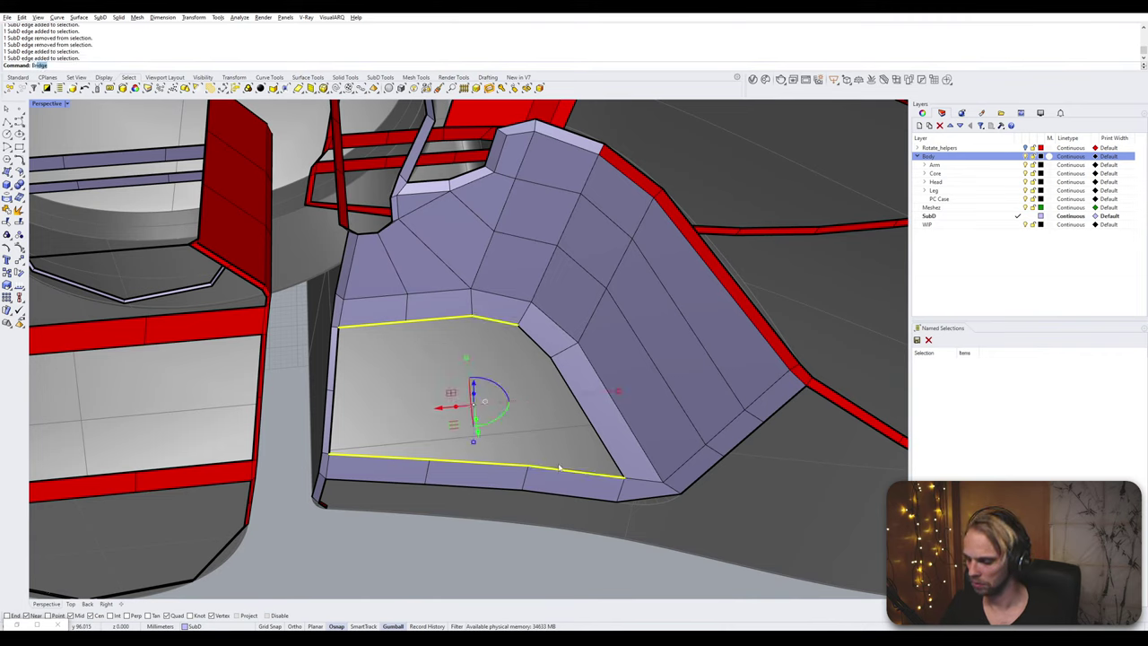
key("Return")
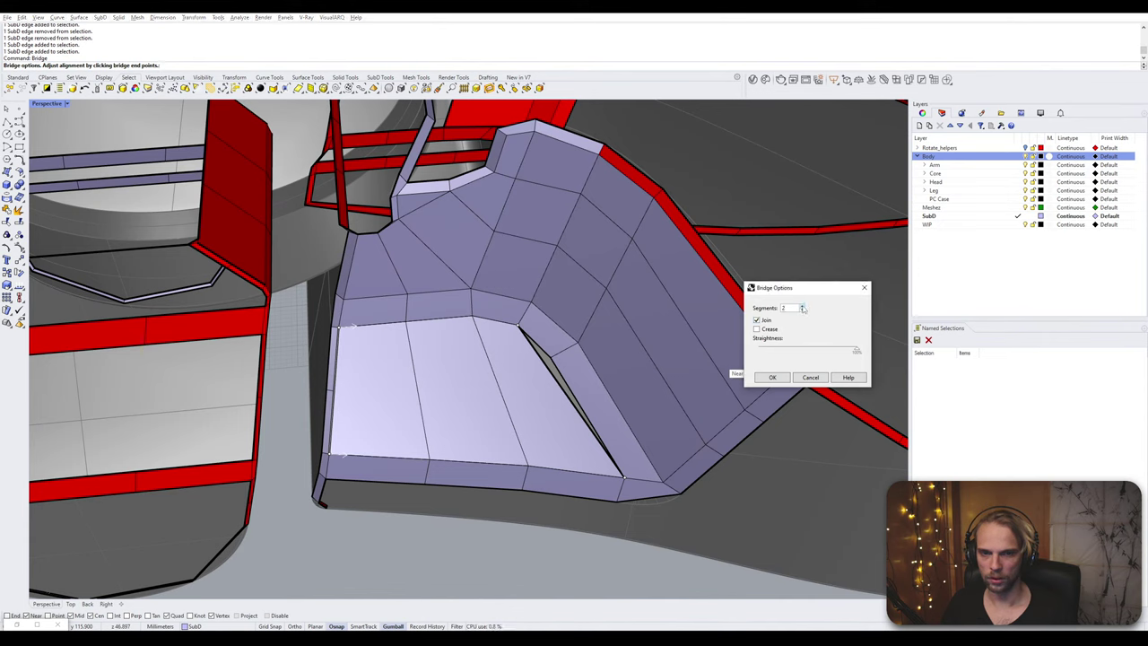
left_click(773, 378)
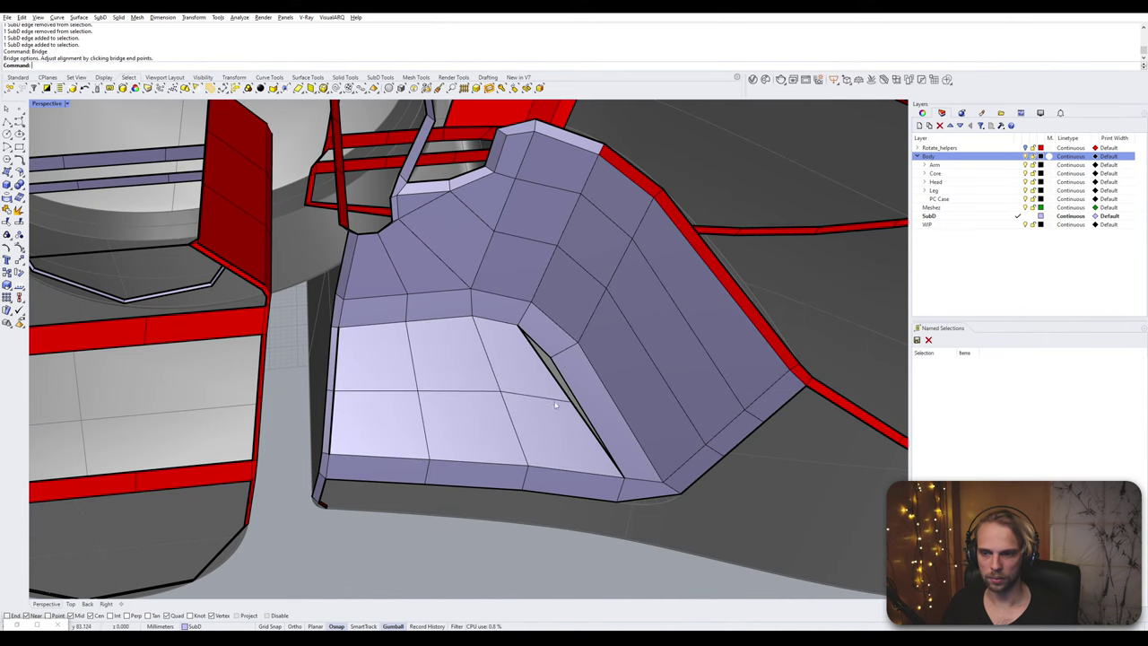
- Stitch the corner vertex pairs together with Stitch, twice
left_click(554, 358, "ctrl+shift")
type("Stitch")
key("Return")
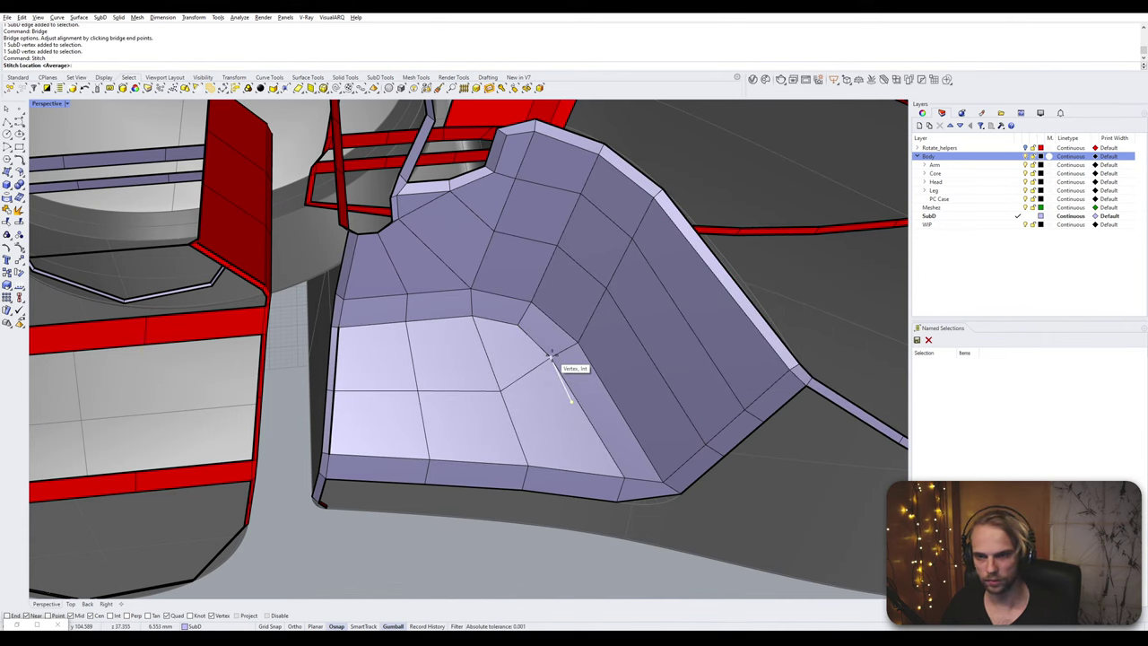
left_click(551, 359)
scroll(380, 369, "up", 8)
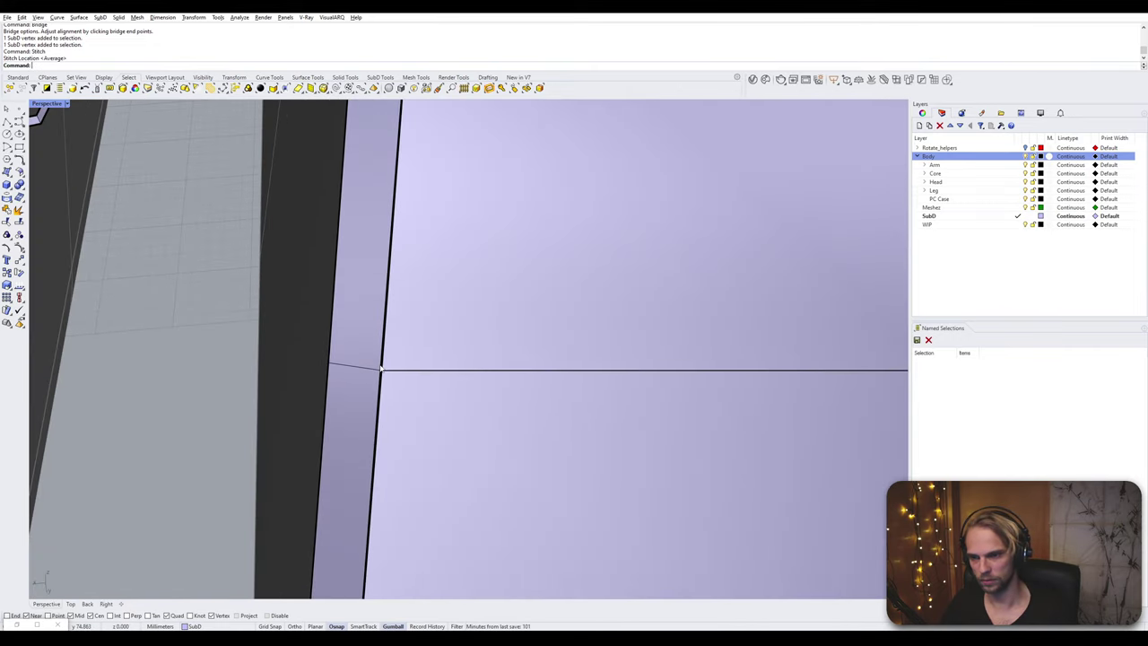
scroll(380, 367, "up", 2)
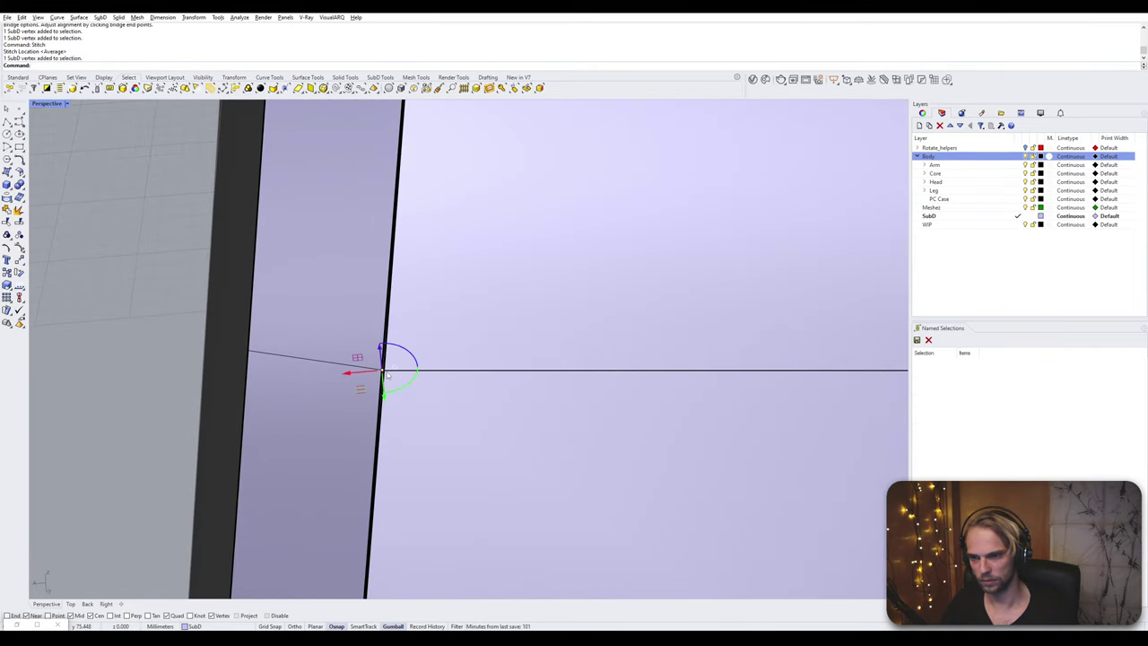
right_click(384, 369)
left_click(384, 369)
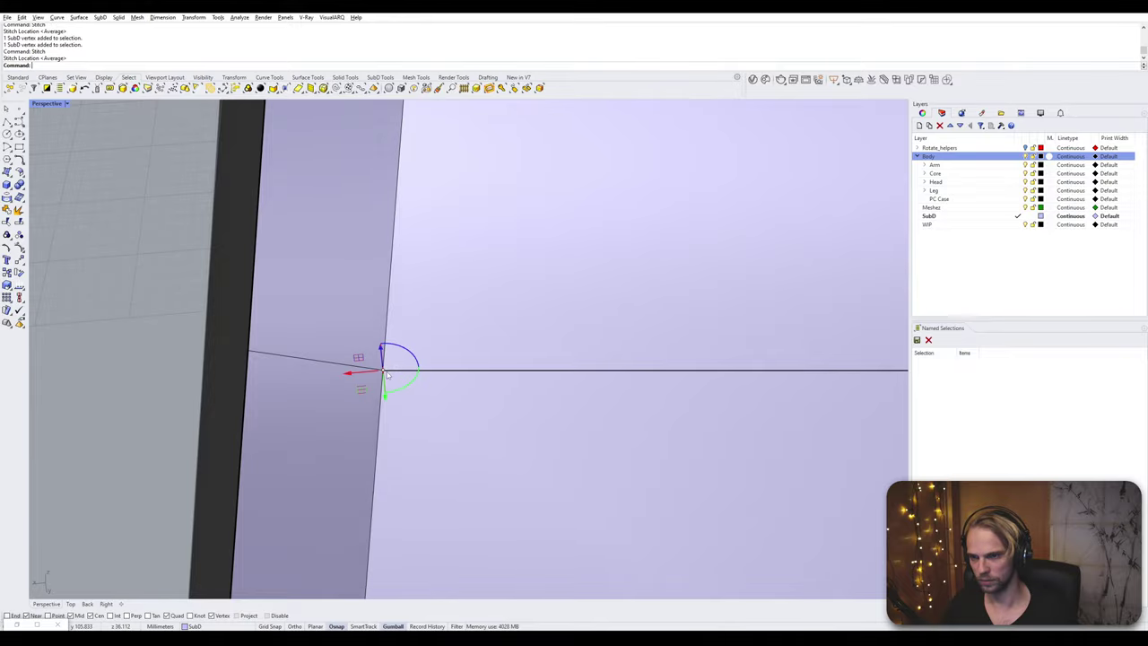
scroll(384, 370, "down", 15)
right_click_drag(458, 410, 336, 286)
- Preview the shell smoothed, then delete four faces of the recessed panel
key("Tab")
key("Tab")
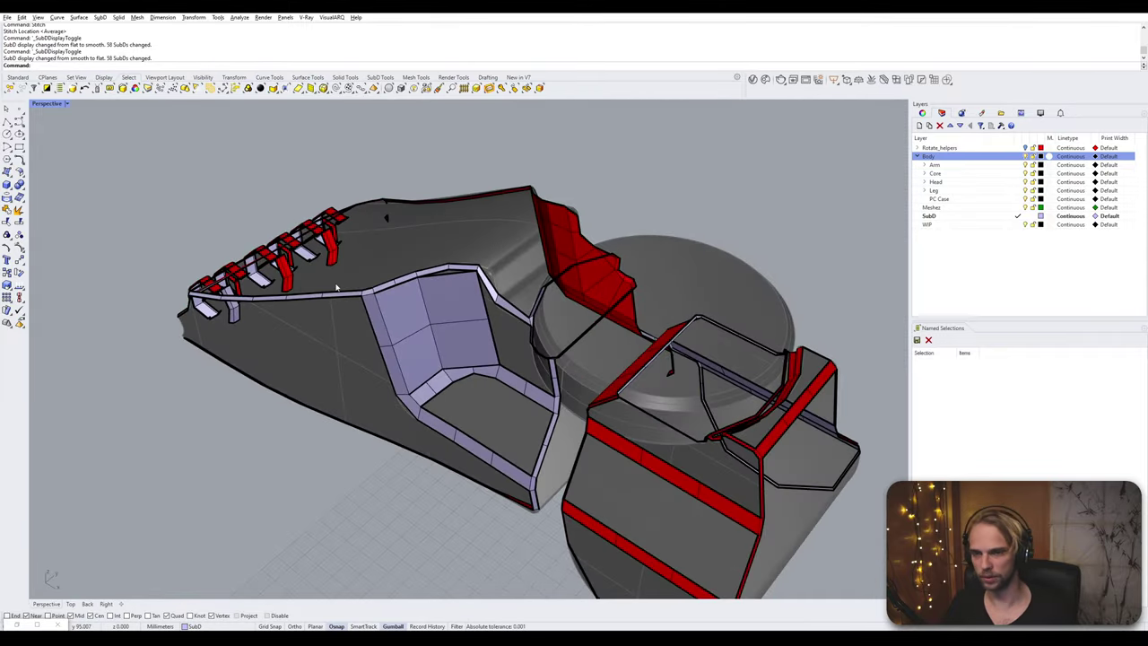
left_click(448, 301, "ctrl+shift")
left_click(467, 345, "ctrl+shift")
left_click(421, 363, "ctrl+shift")
left_click(398, 318, "ctrl+shift")
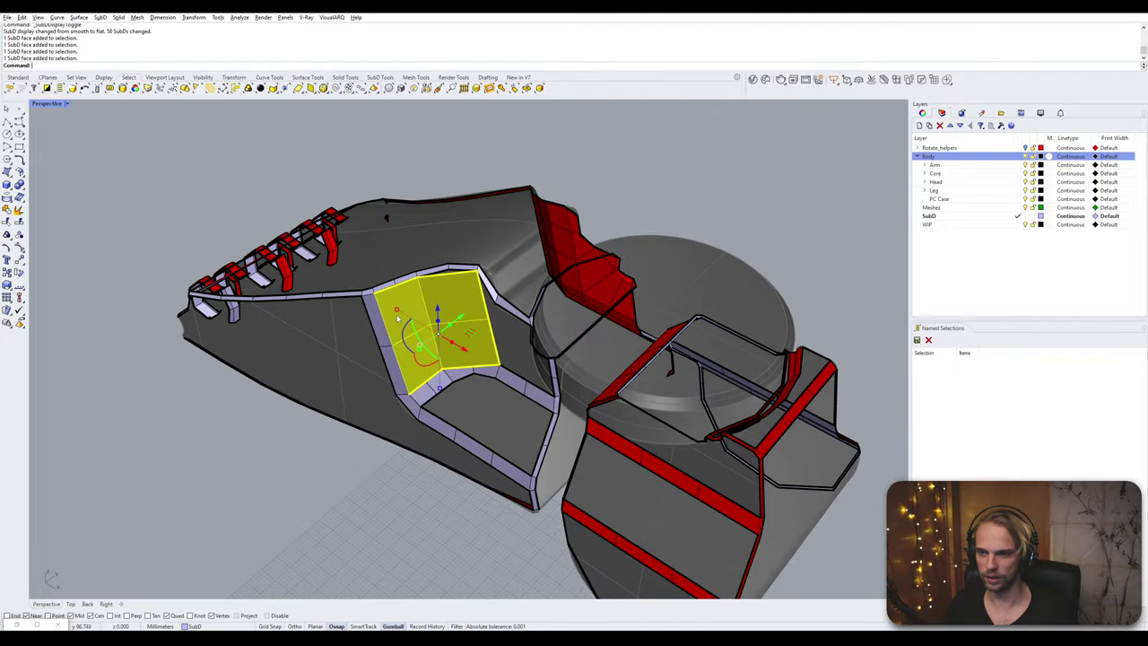
key("Delete")
- Orbit around the foot to view the grey recess from other sides
right_click_drag(398, 319, 524, 384)
scroll(404, 321, "up", 2)
scroll(573, 358, "down", 5)
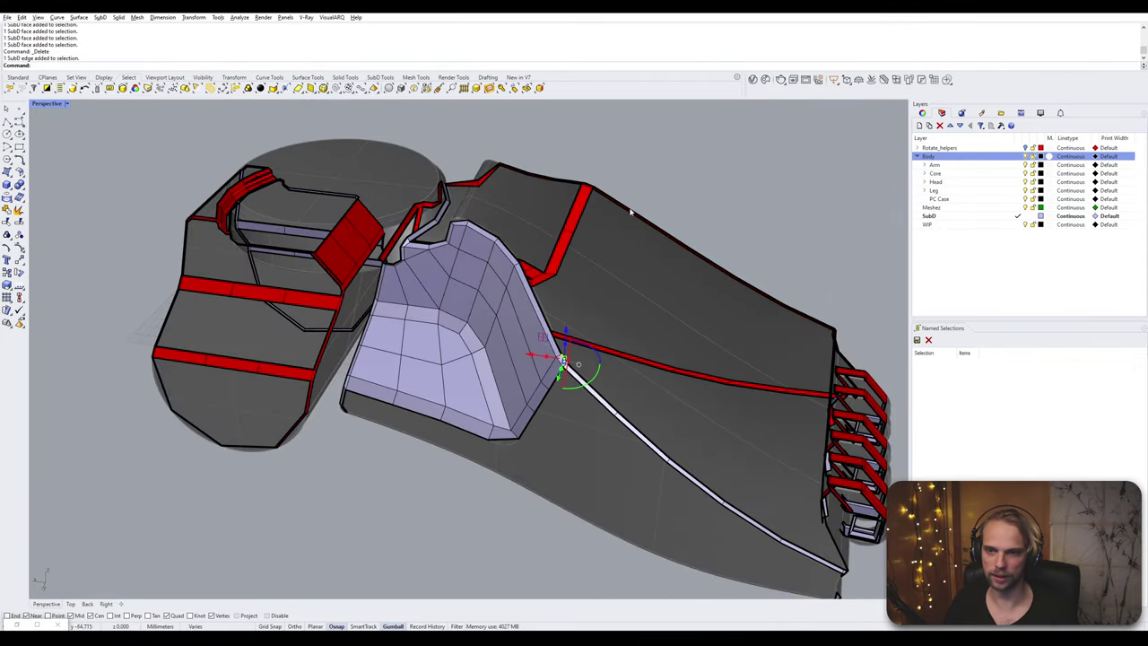
scroll(631, 209, "up", 4)
right_click_drag(630, 210, 441, 262)
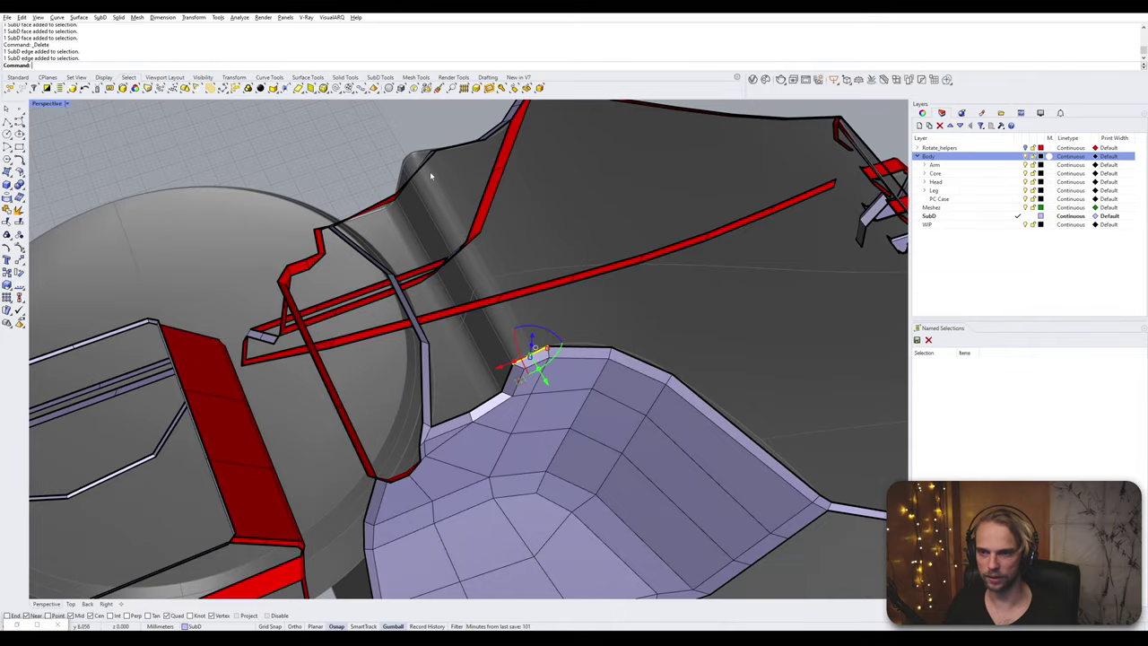
right_click_drag(429, 171, 465, 380)
- Insert an edge loop across the lavender strip and raise it so the kink sits higher
scroll(464, 380, "up", 4)
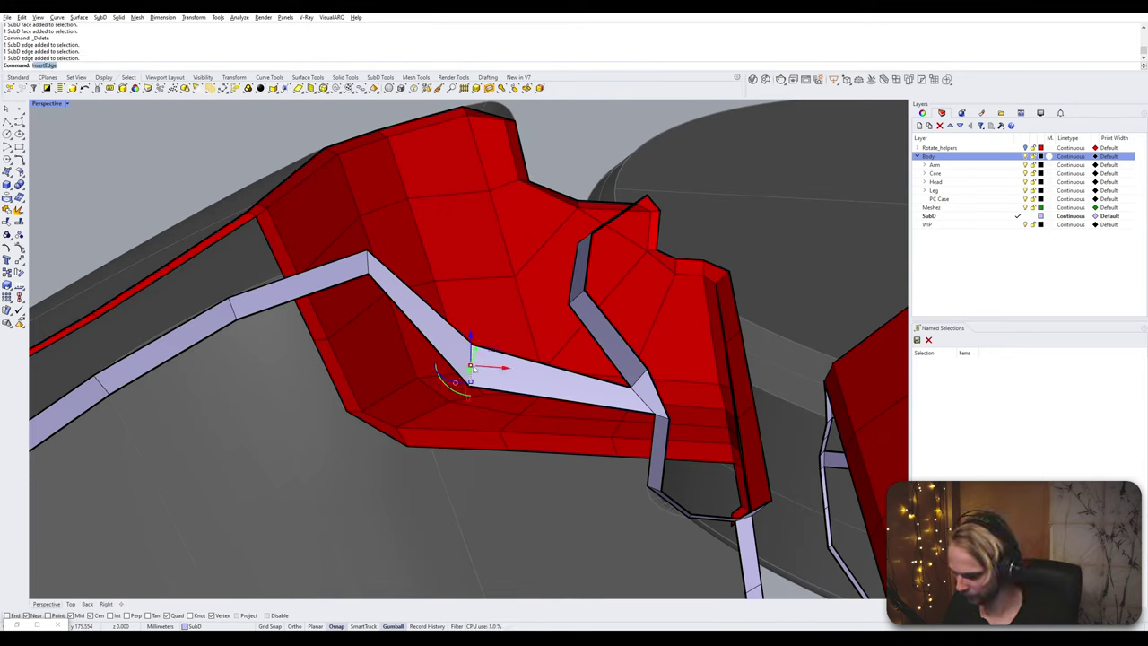
key("Return")
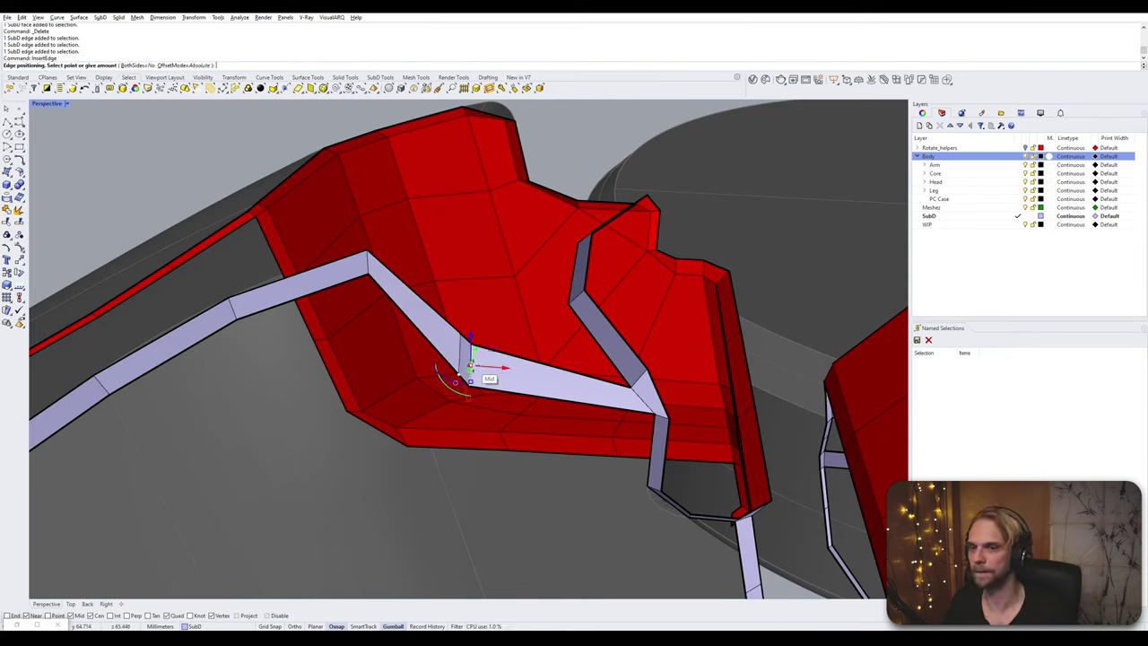
left_click(418, 299)
left_click(420, 303)
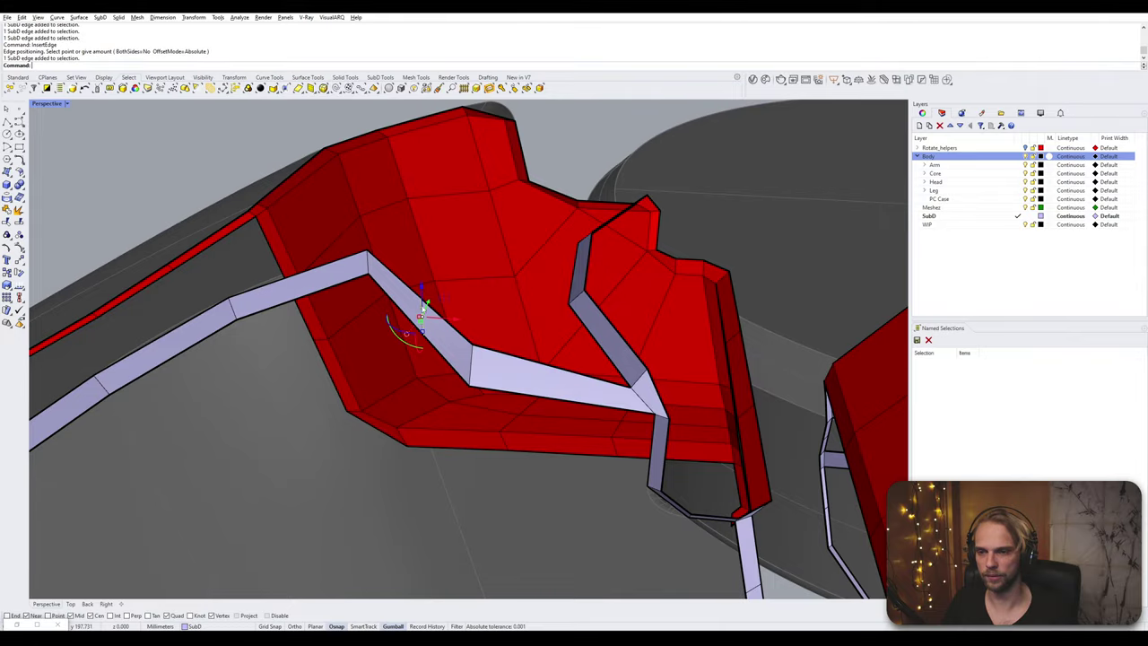
left_click_drag(422, 296, 426, 251)
right_click_drag(427, 249, 456, 258)
- Bridge the strip's kink edge up to the top rim edge
left_click(425, 231)
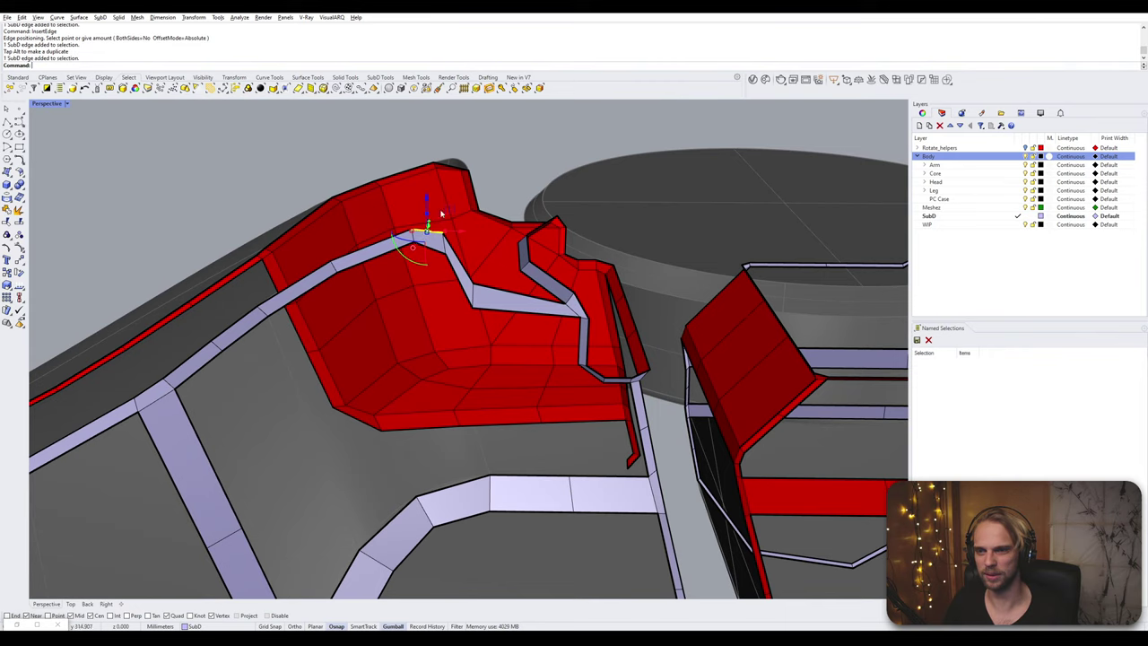
left_click(446, 167, "shift")
key("Return")
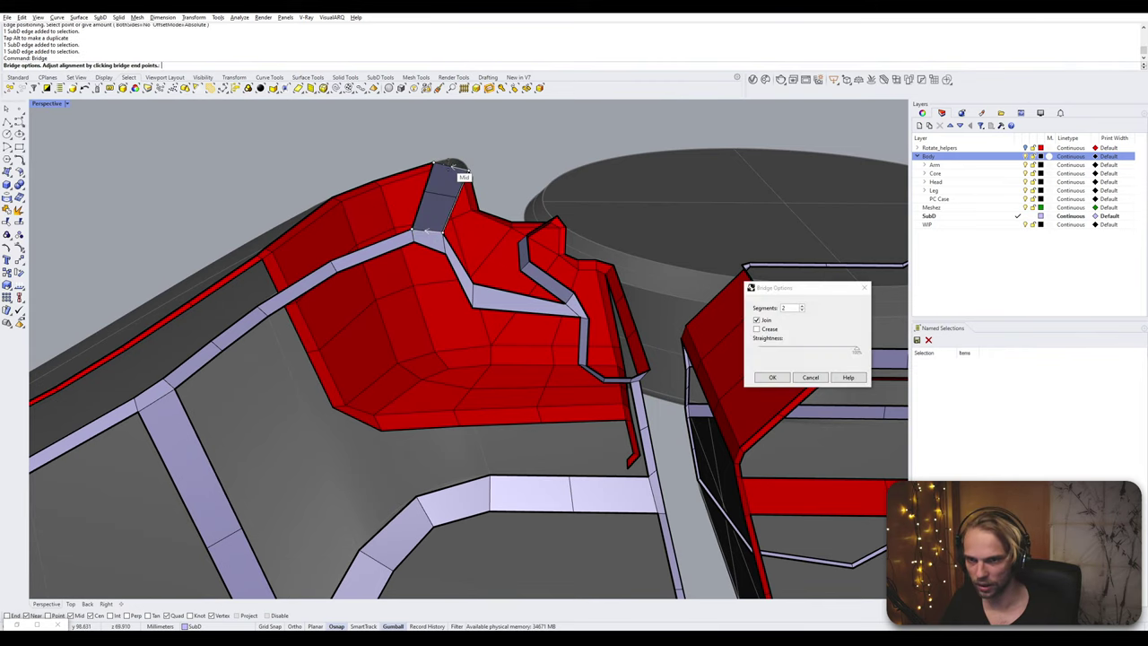
right_click_drag(448, 167, 769, 306)
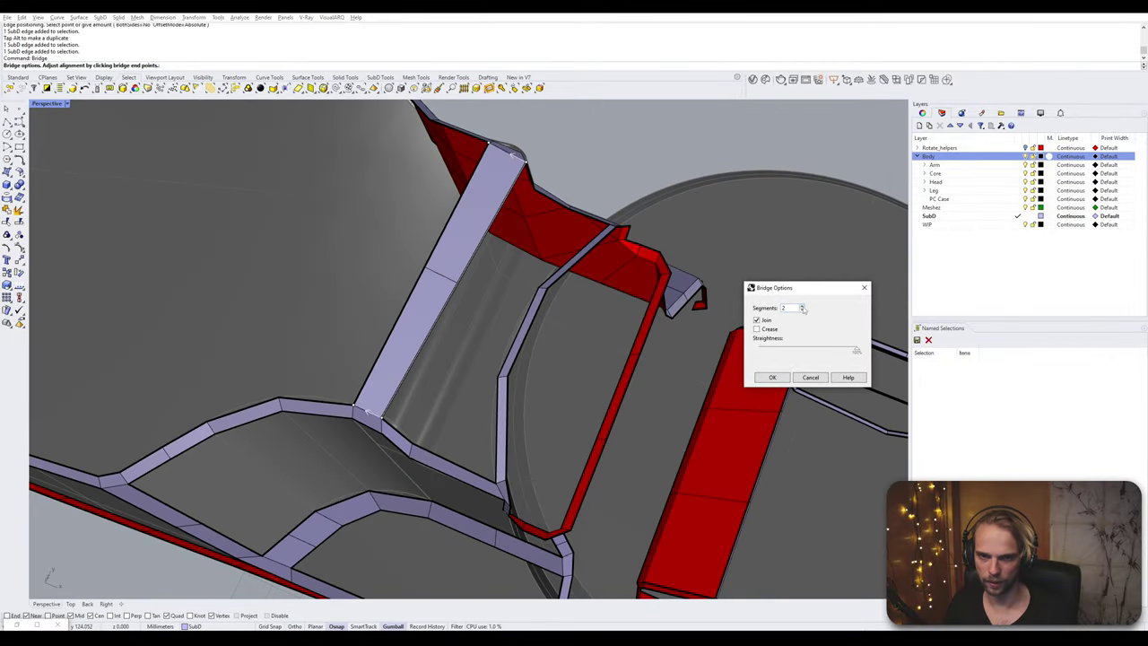
left_click(773, 377)
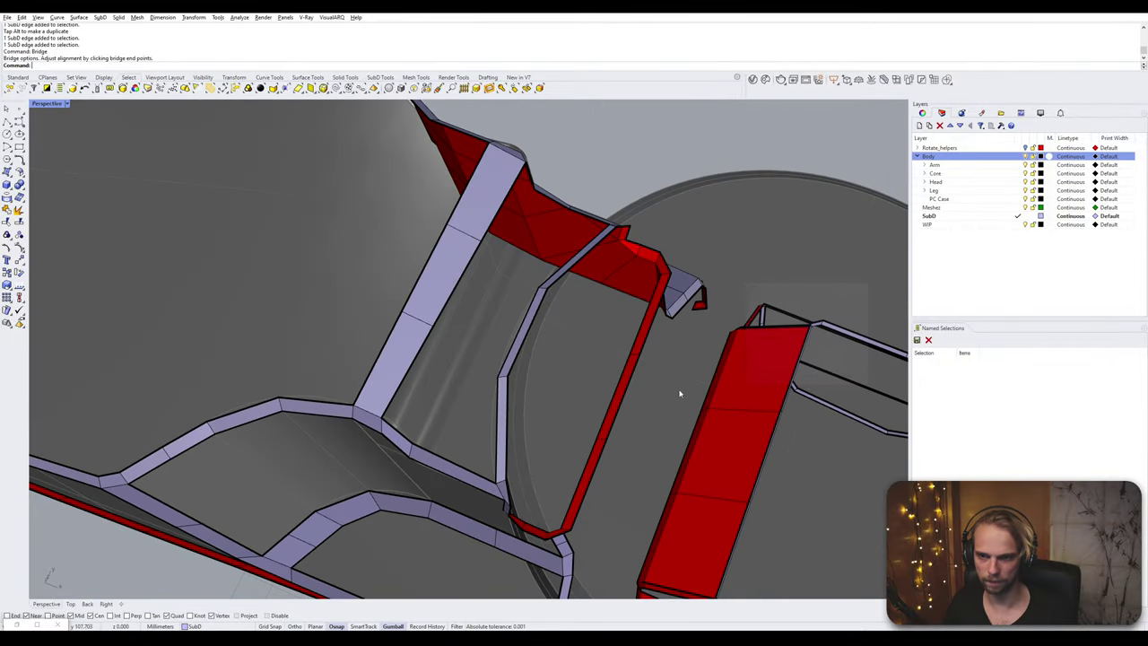
- Apply a single-segment Bevel to the edge at the shell's inner corner
left_click(397, 434)
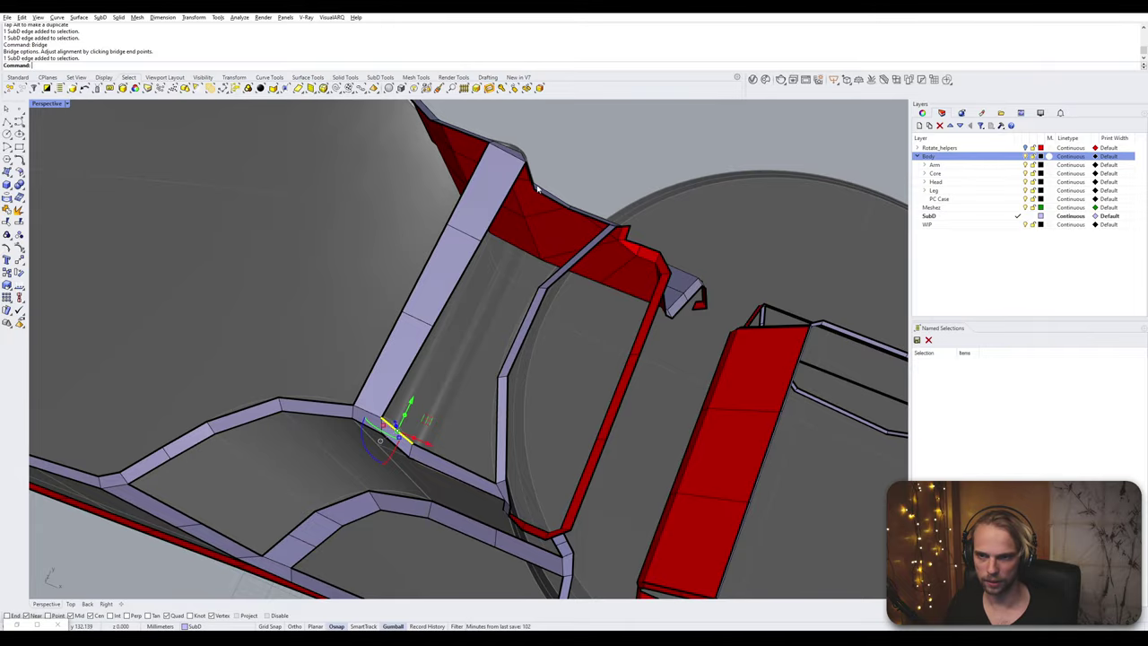
right_click_drag(537, 188, 522, 148)
left_click(388, 363)
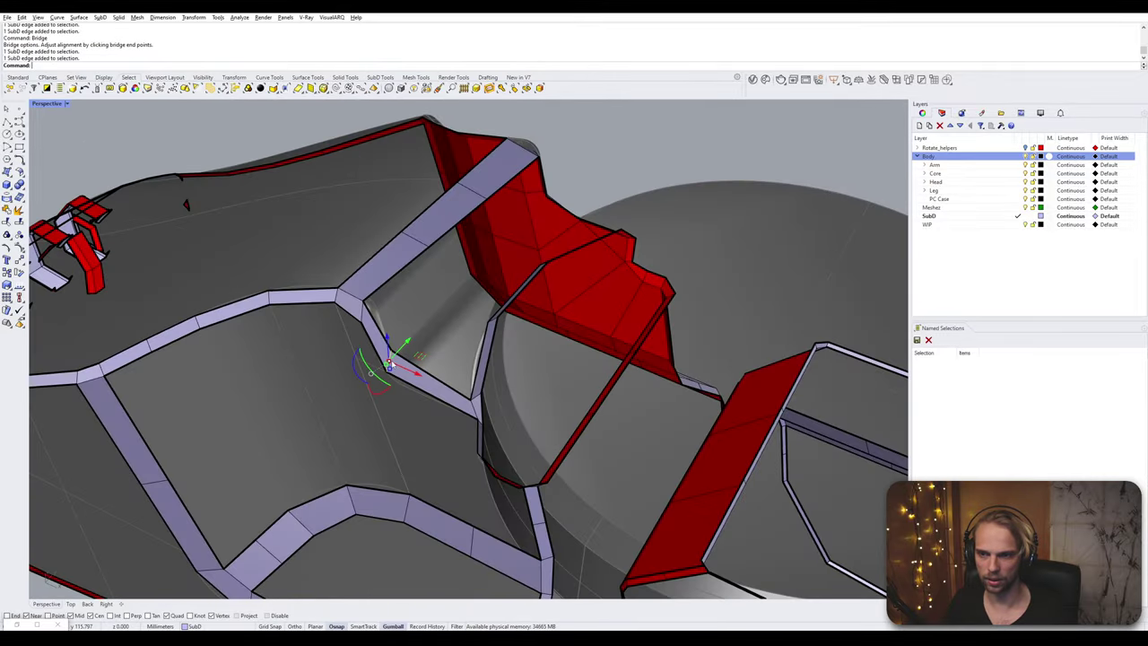
type("Bevel")
key("Return")
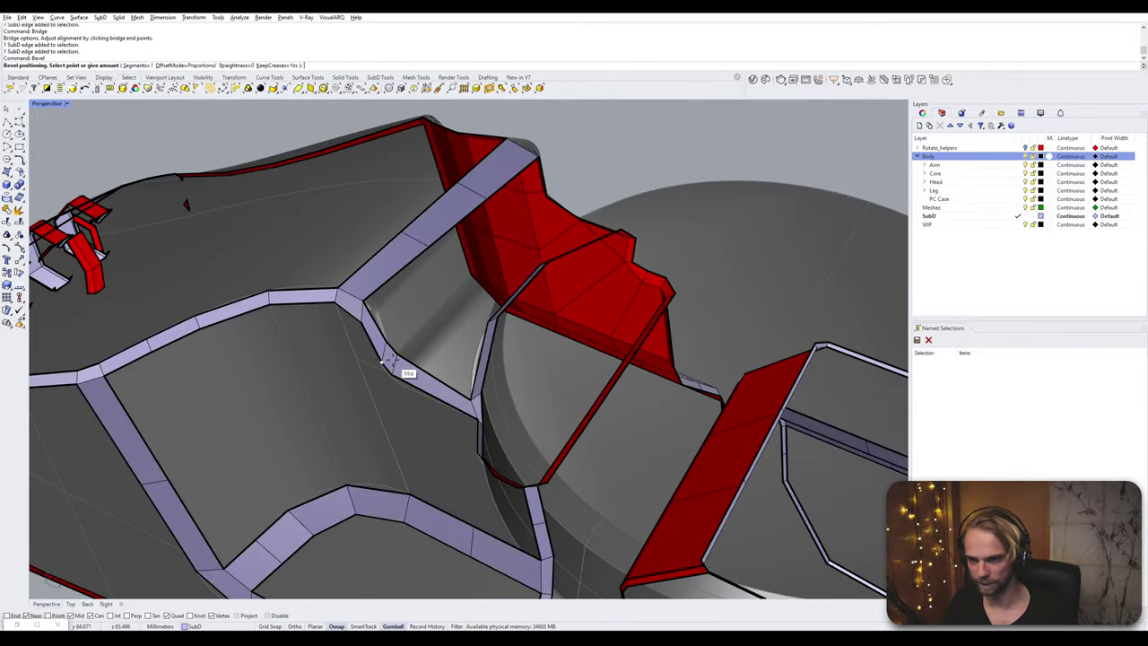
left_click(403, 360)
left_click(395, 352, "ctrl+shift")
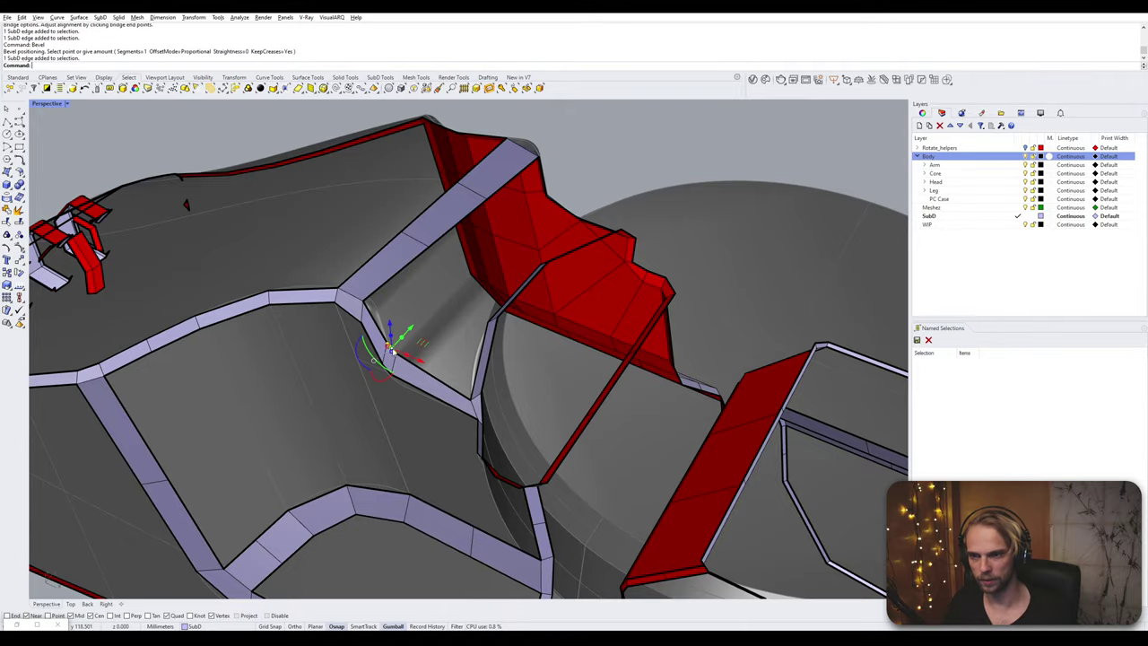
right_click_drag(393, 350, 386, 226)
- Bridge the selected pair of edges across the first side gap
left_click(527, 197, "ctrl+shift")
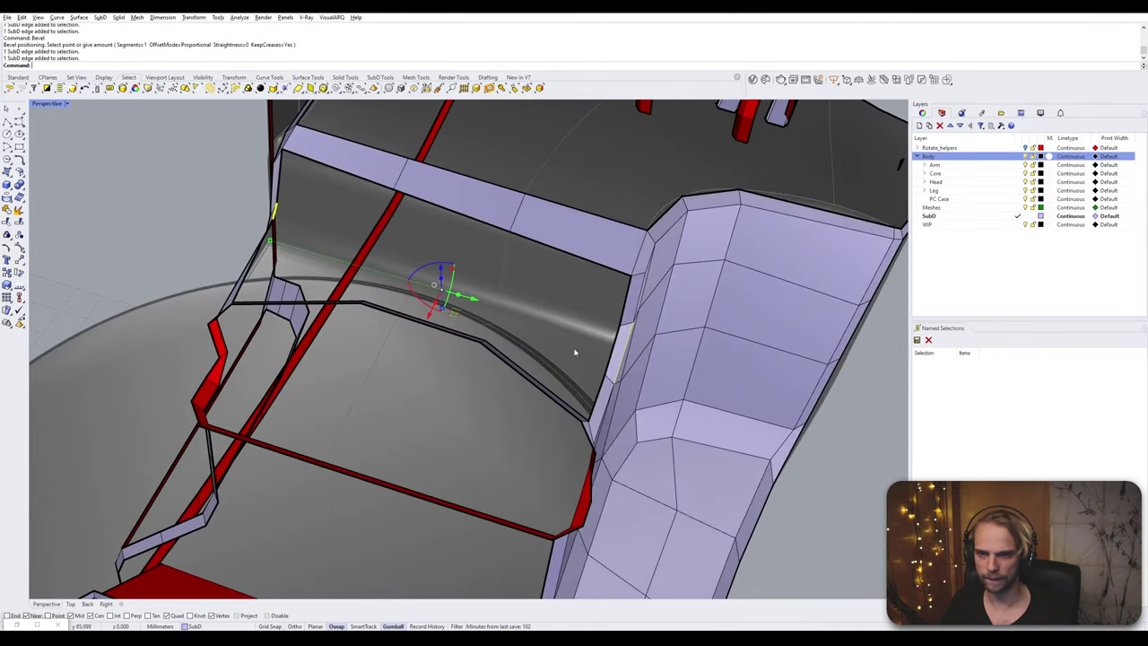
left_click(627, 353, "ctrl+shift")
left_click(612, 350, "ctrl+shift")
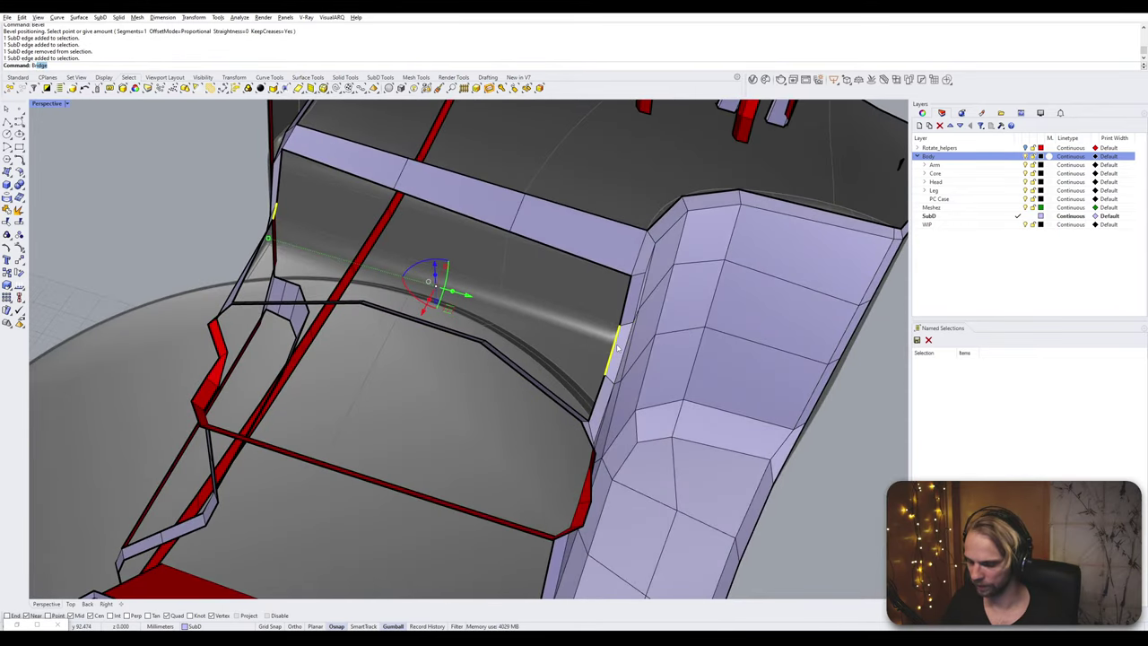
key("Return")
key("Return")
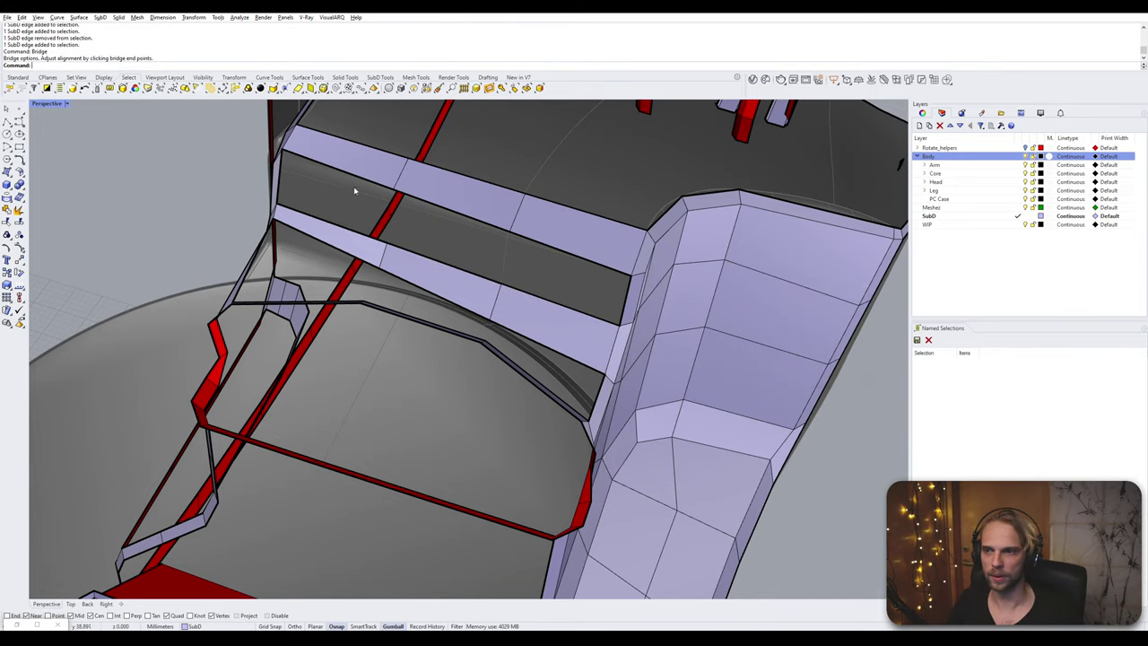
right_click_drag(354, 190, 368, 300)
- Bridge the opening's full edge loop with a single-segment bridge
left_click(412, 302)
left_click(415, 300, "ctrl+shift")
key("Escape")
left_click(368, 301, "ctrl+shift")
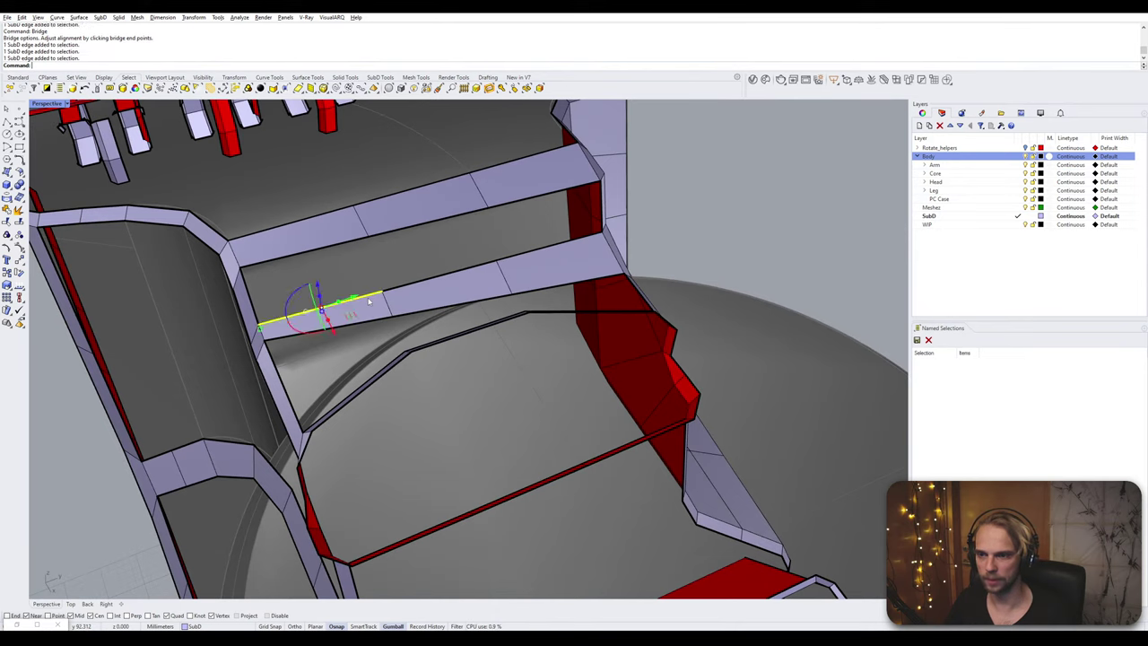
double_click(369, 300, "ctrl+shift")
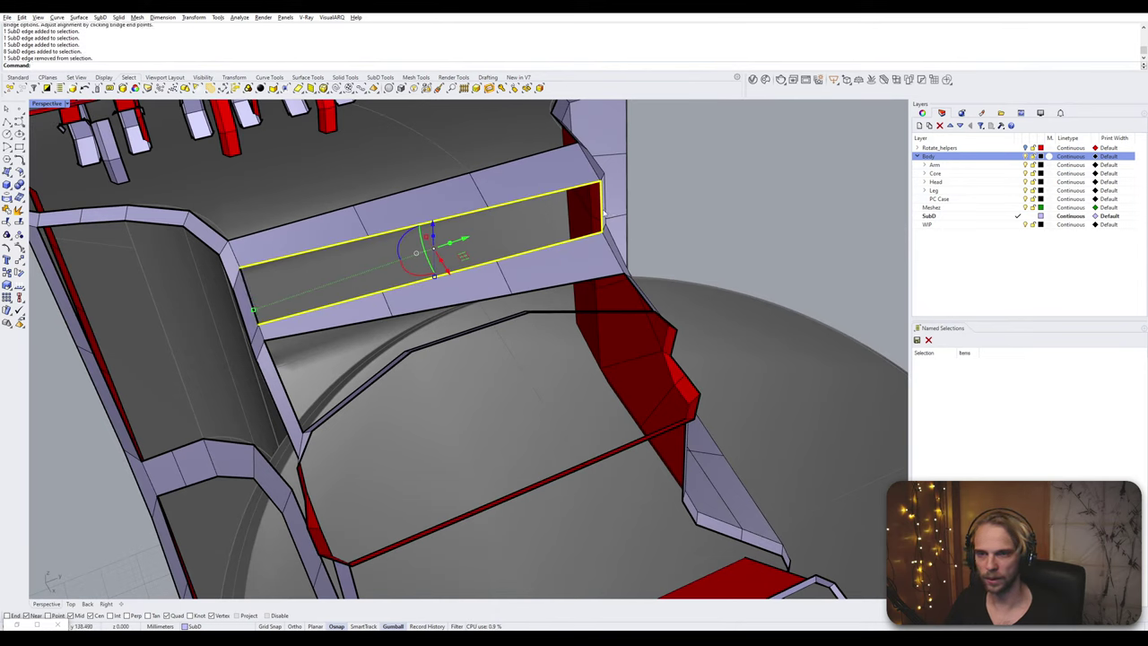
key("space")
double_click(803, 310)
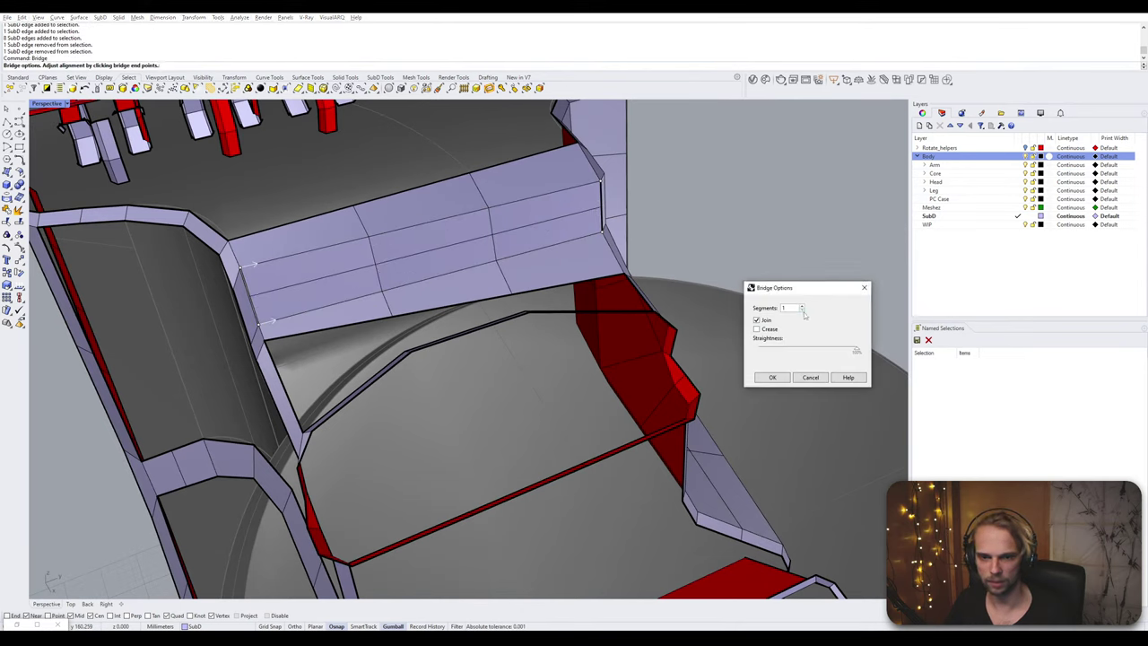
left_click(770, 382)
- Bridge the lower opening's boundary edges to the lavender band above
right_click_drag(507, 327, 450, 355)
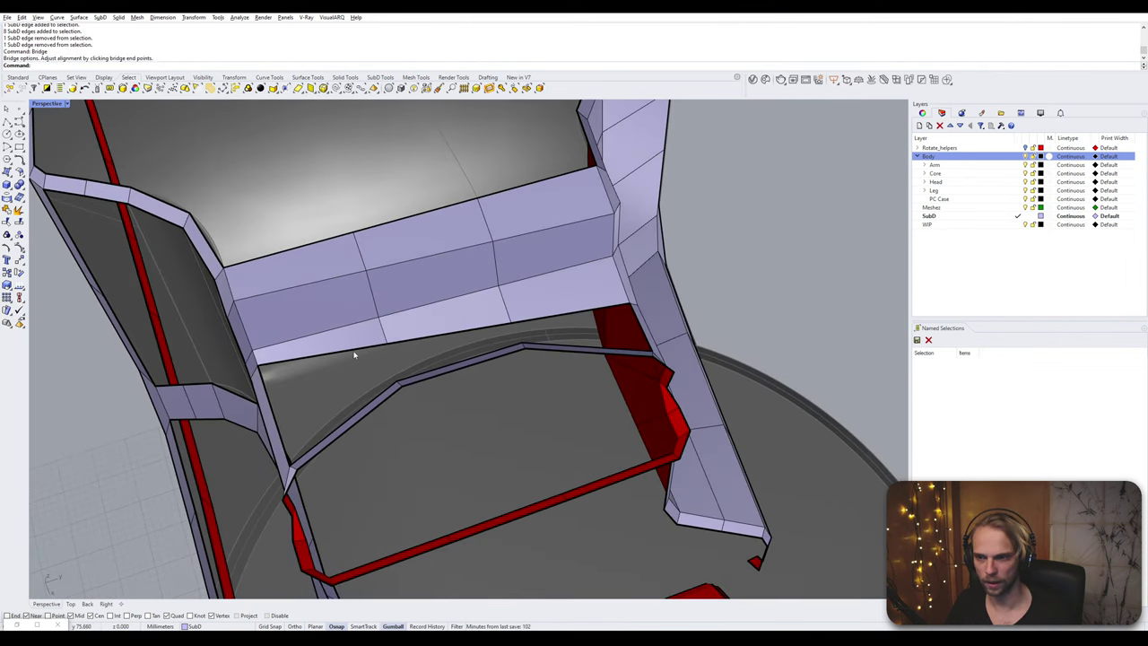
double_click(355, 352, "ctrl+shift")
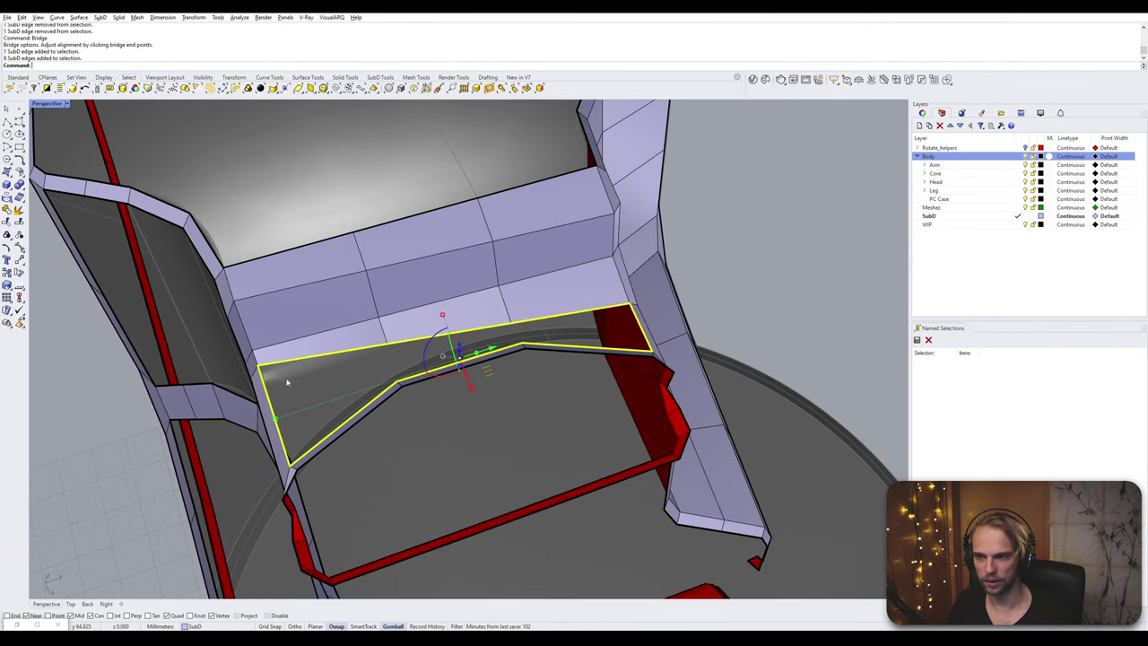
left_click(641, 331, "shift")
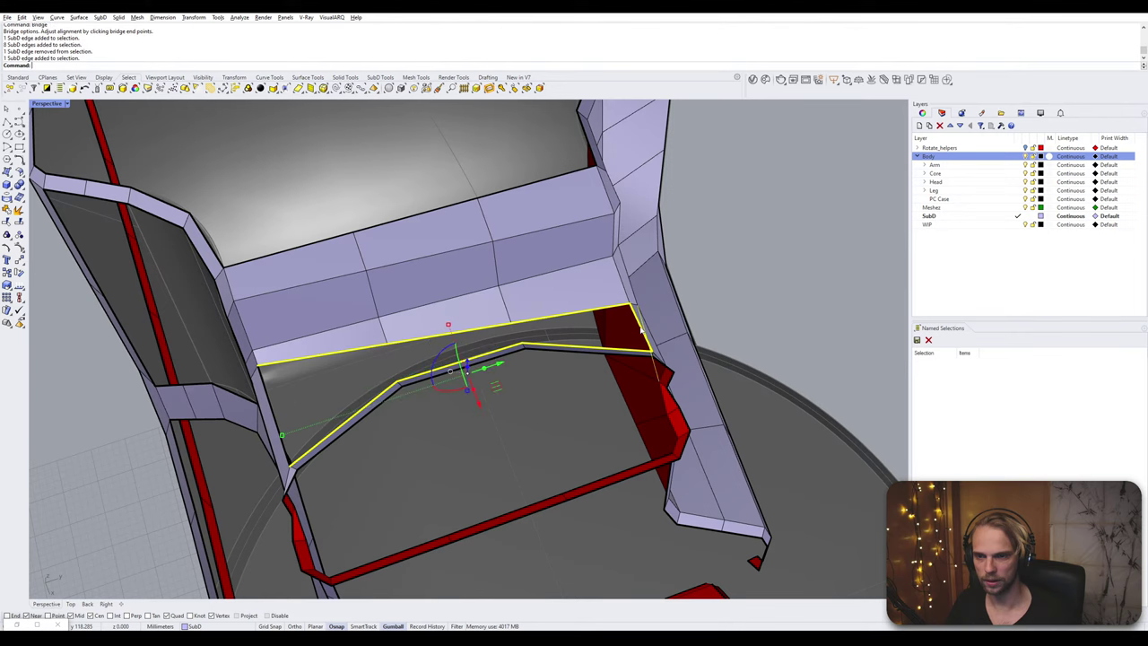
right_click_drag(648, 325, 606, 316)
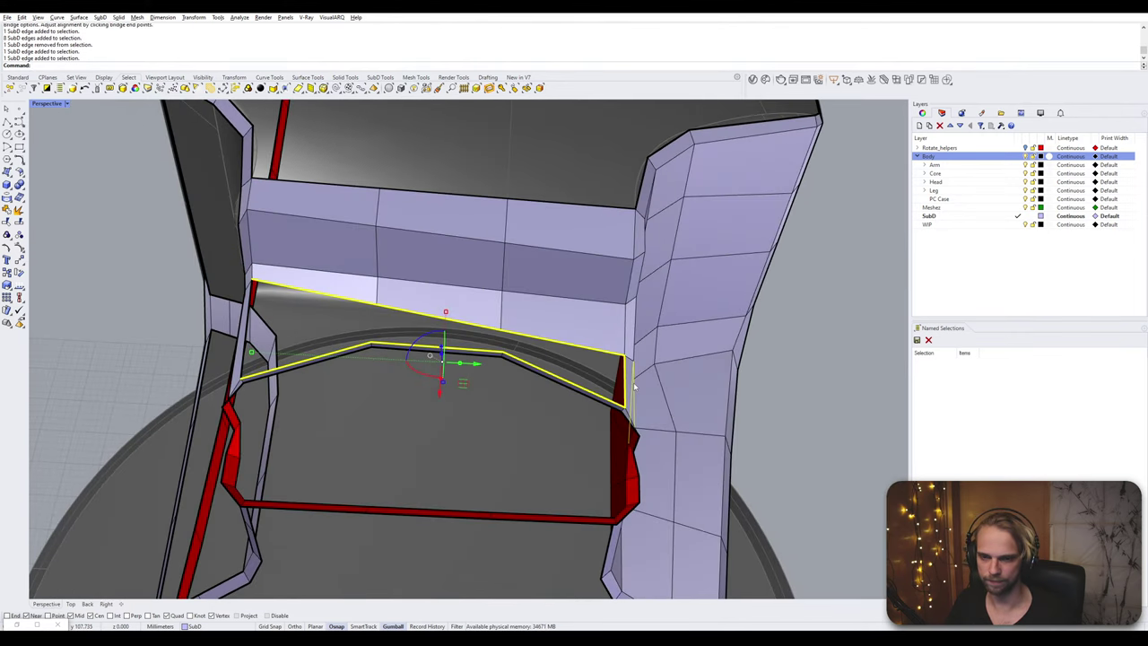
left_click(633, 388, "ctrl")
right_click_drag(633, 388, 586, 405)
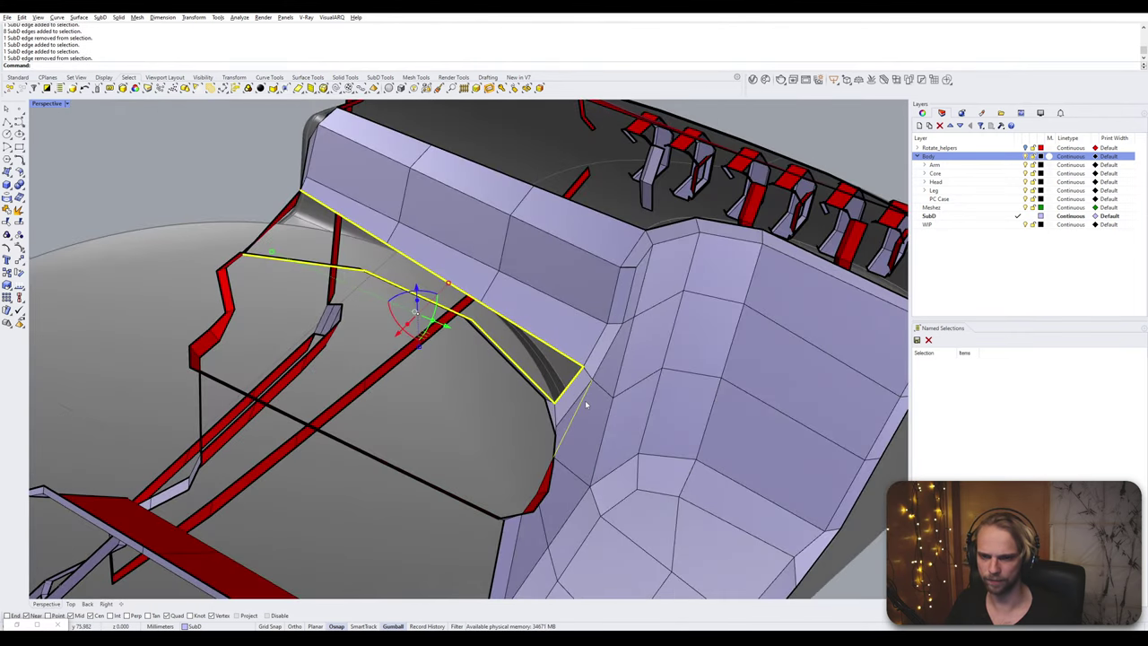
right_click(527, 353)
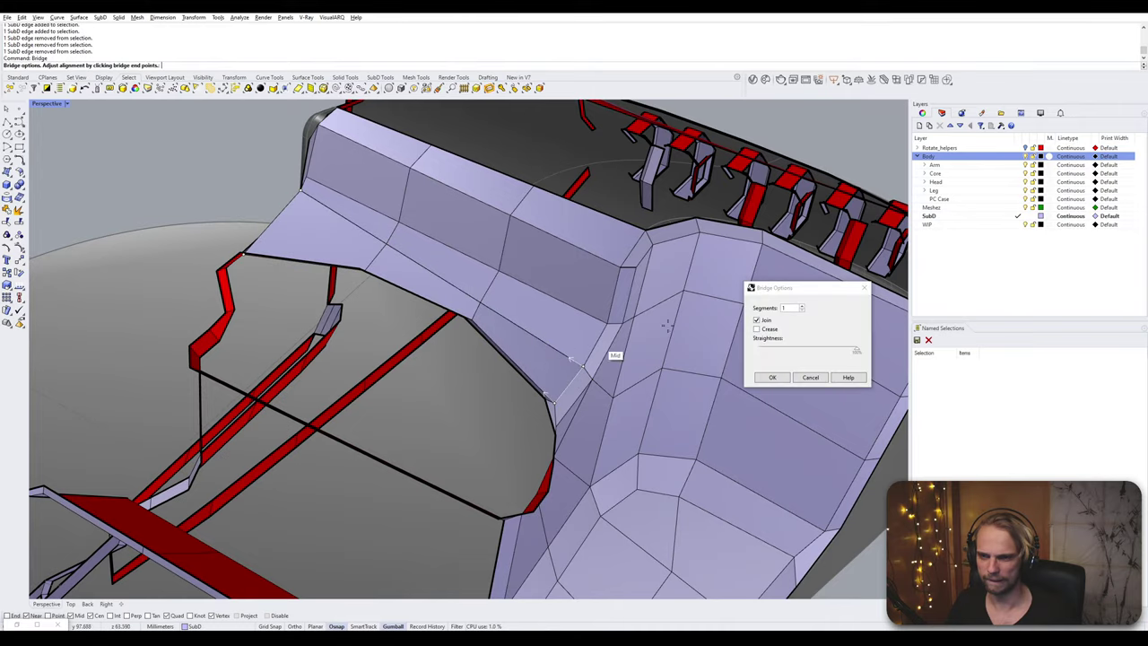
left_click(770, 380)
right_click_drag(373, 338, 407, 263)
key("Tab")
key("Tab")
- Try raising the grey bridge's edge loop, then undo it and preview smooth display
double_click(408, 315)
right_click_drag(408, 316, 449, 171)
left_click_drag(440, 152, 444, 127)
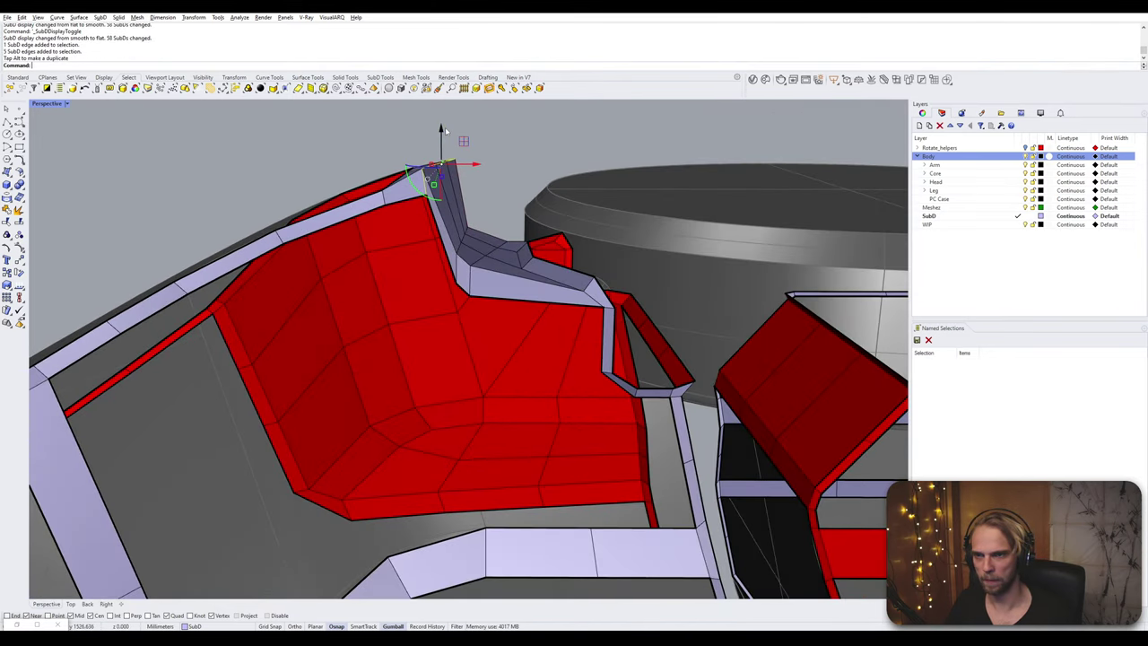
left_click(537, 131)
right_click_drag(537, 132, 649, 183)
double_click(427, 219)
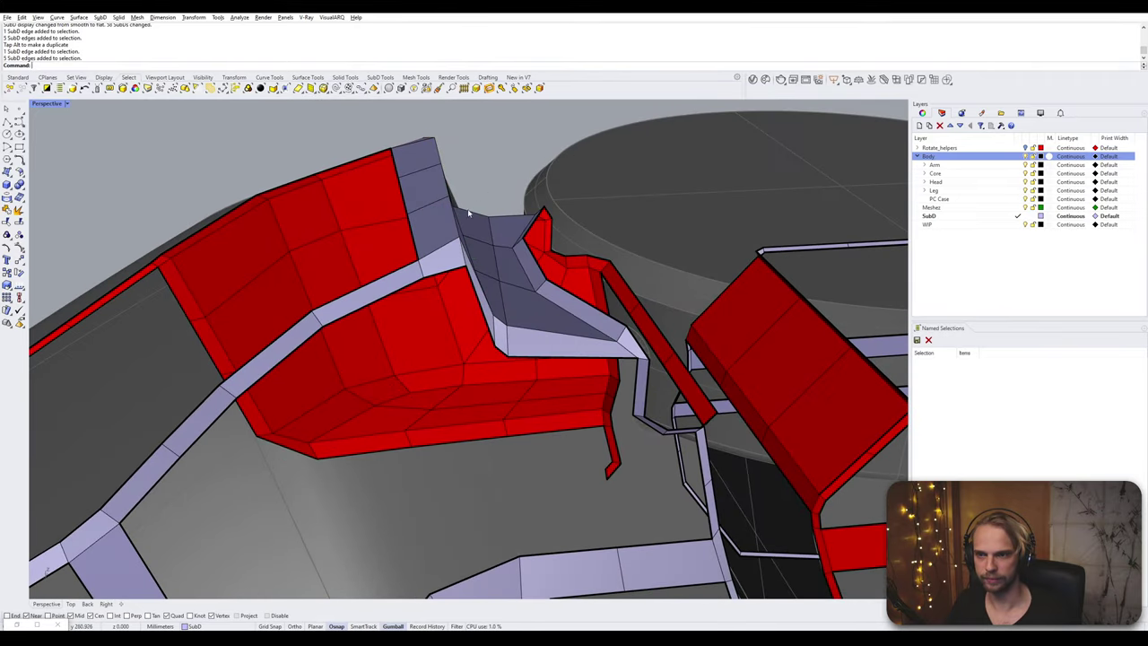
right_click_drag(460, 247, 428, 292)
key("ctrl+z")
key("Tab")
key("Tab")
scroll(547, 328, "down", 5)
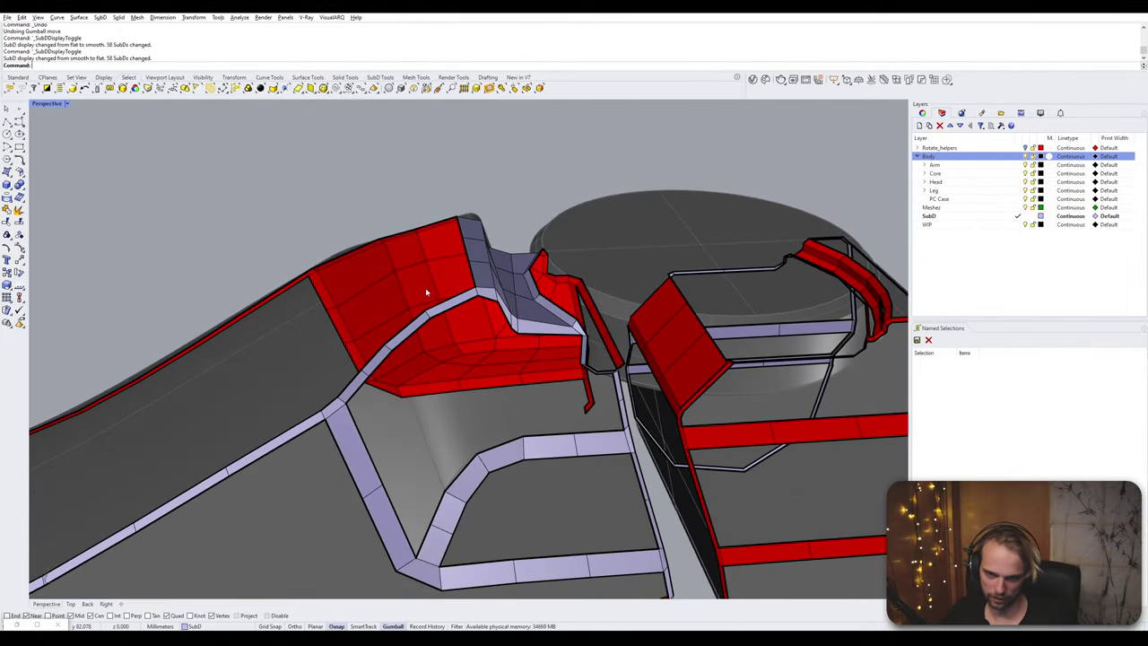
scroll(592, 380, "up", 4)
- Bevel the vertical and bottom corner edges where the frame meets the red flap
right_click_drag(590, 380, 476, 281)
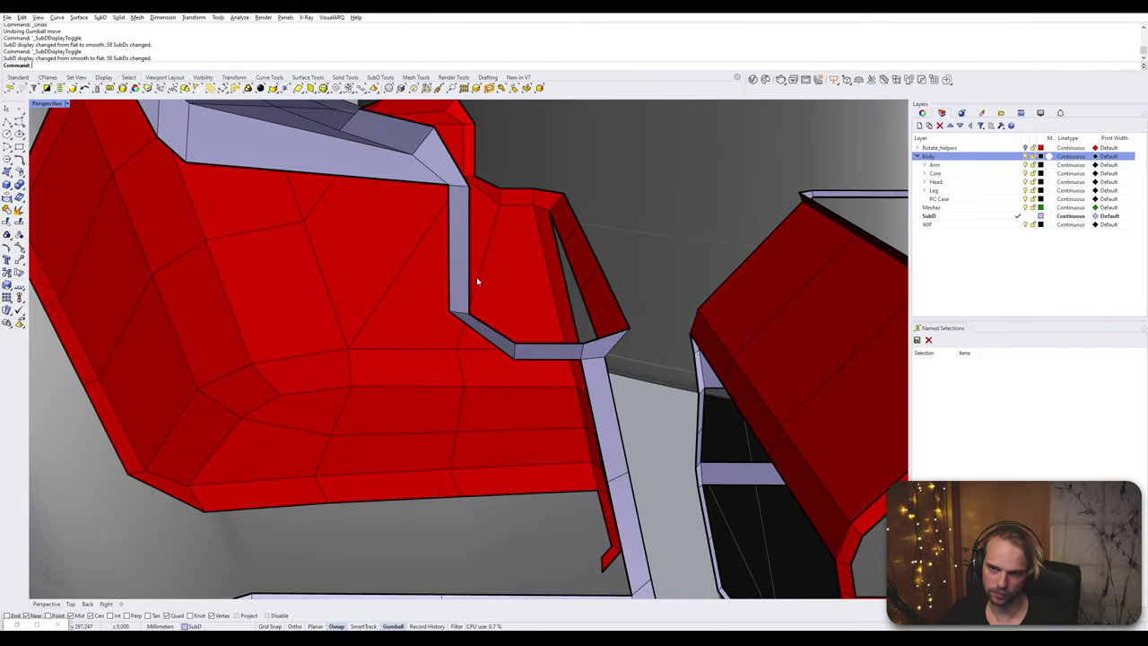
left_click(478, 283)
left_click(550, 344, "shift")
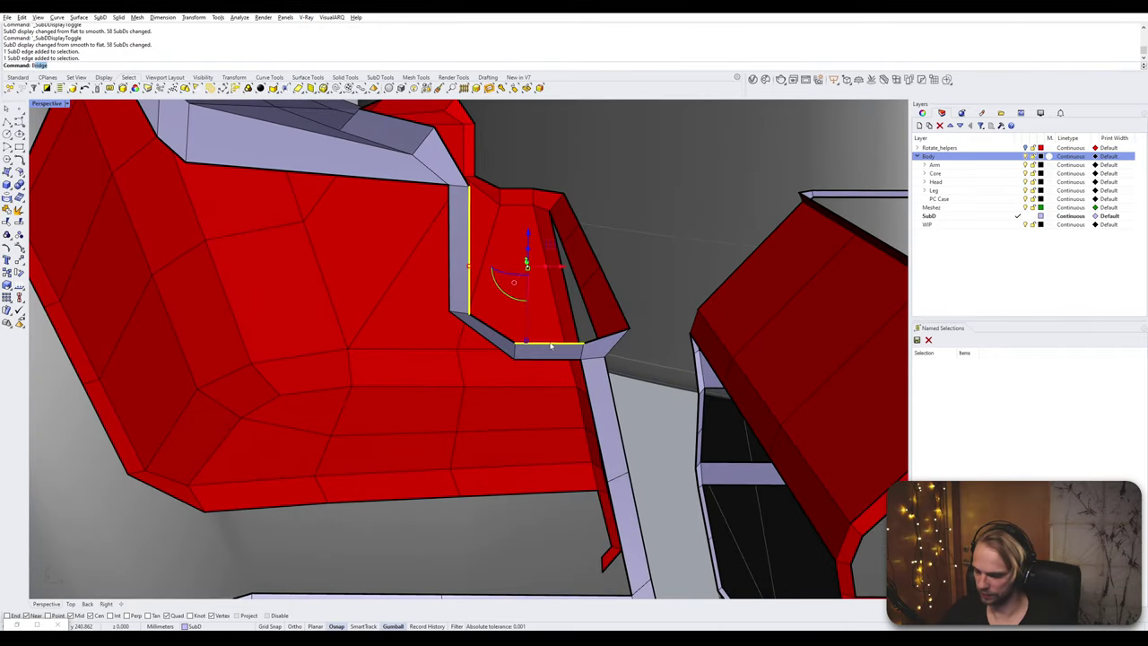
key("Return")
left_click(565, 355)
right_click_drag(565, 355, 635, 281)
- Delete the leftover edge beside the red flap
left_click(637, 260)
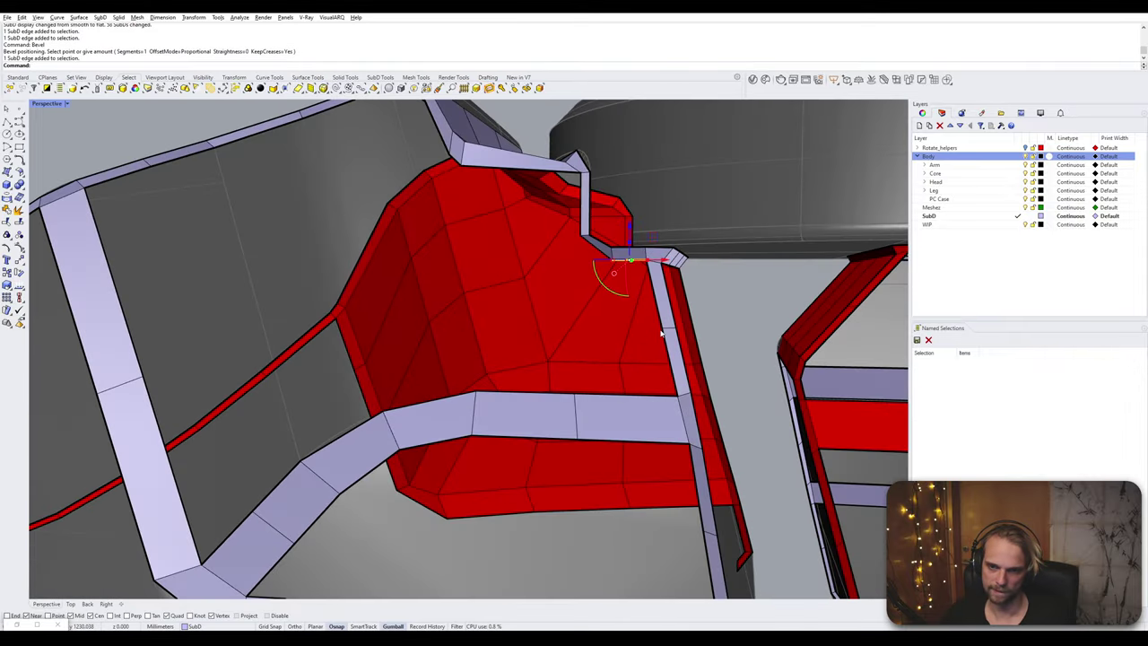
right_click_drag(661, 333, 564, 361)
left_click(523, 381)
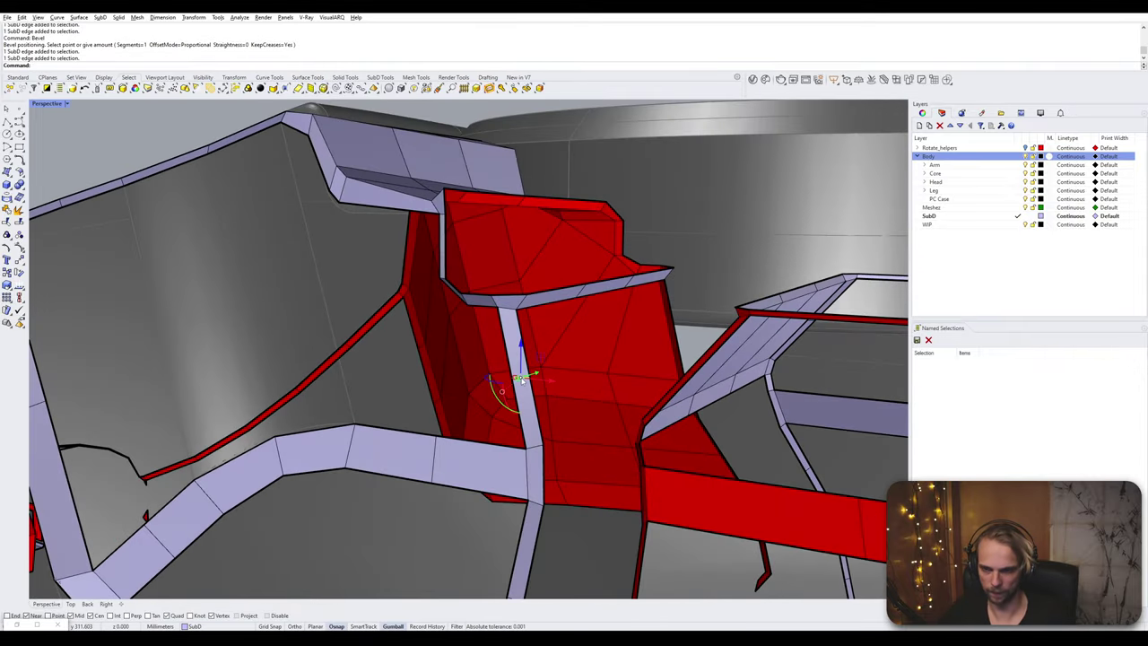
key("Delete")
right_click_drag(522, 381, 611, 367)
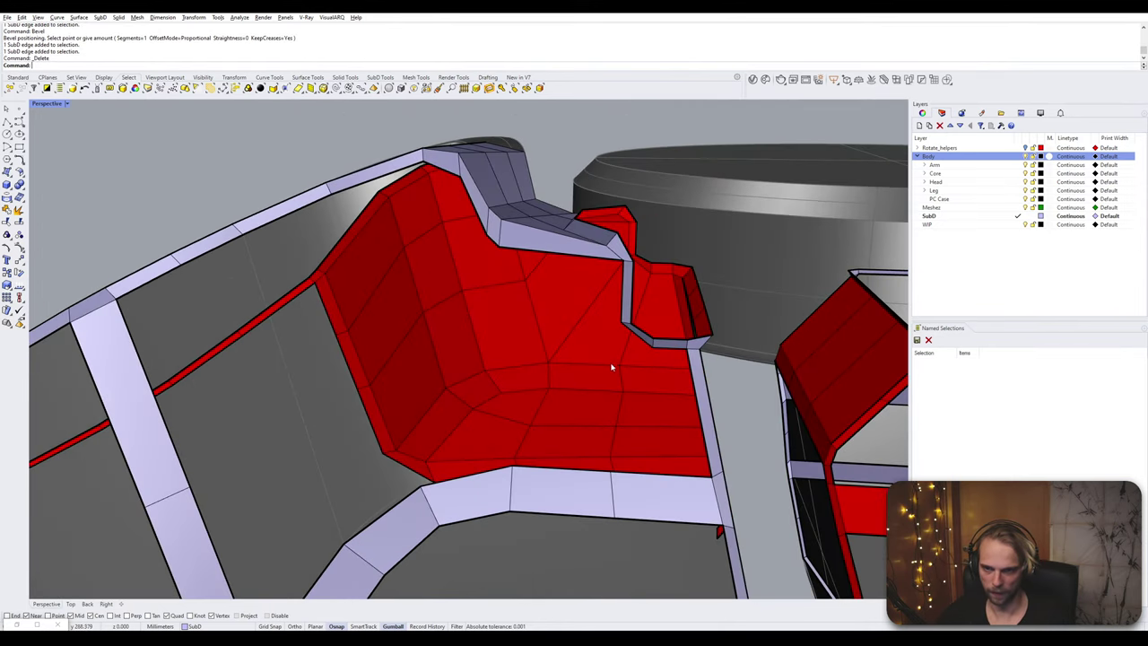
- Bridge the top and bottom edges of both gaps below the red flap
left_click(663, 349)
left_click(665, 476, "shift")
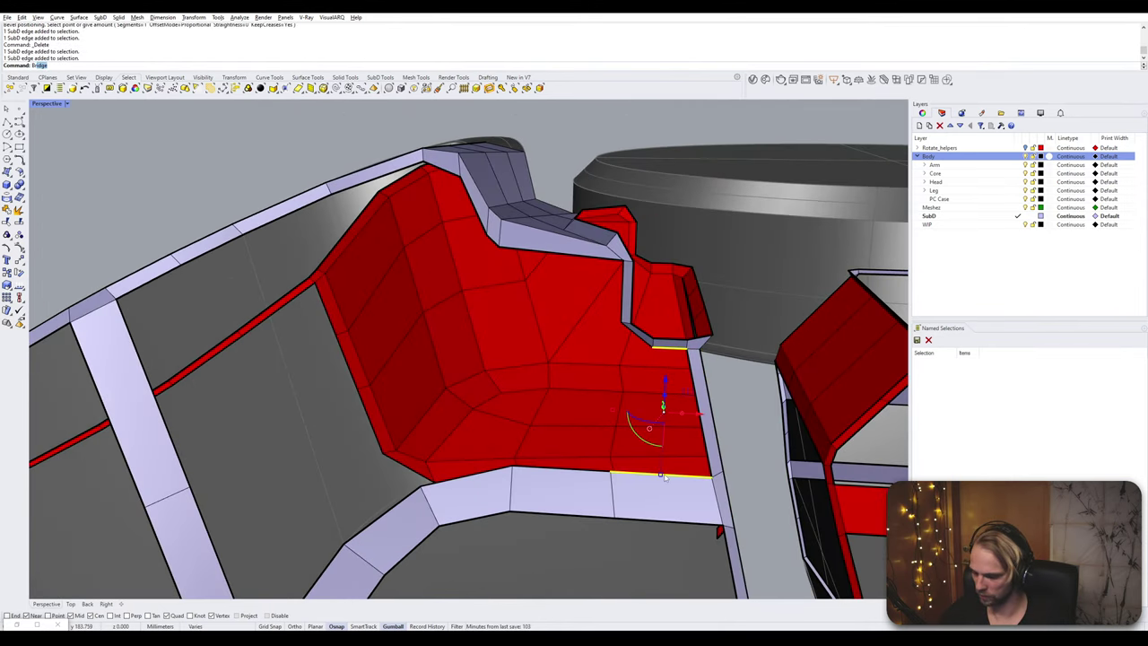
key("Return")
key("Return")
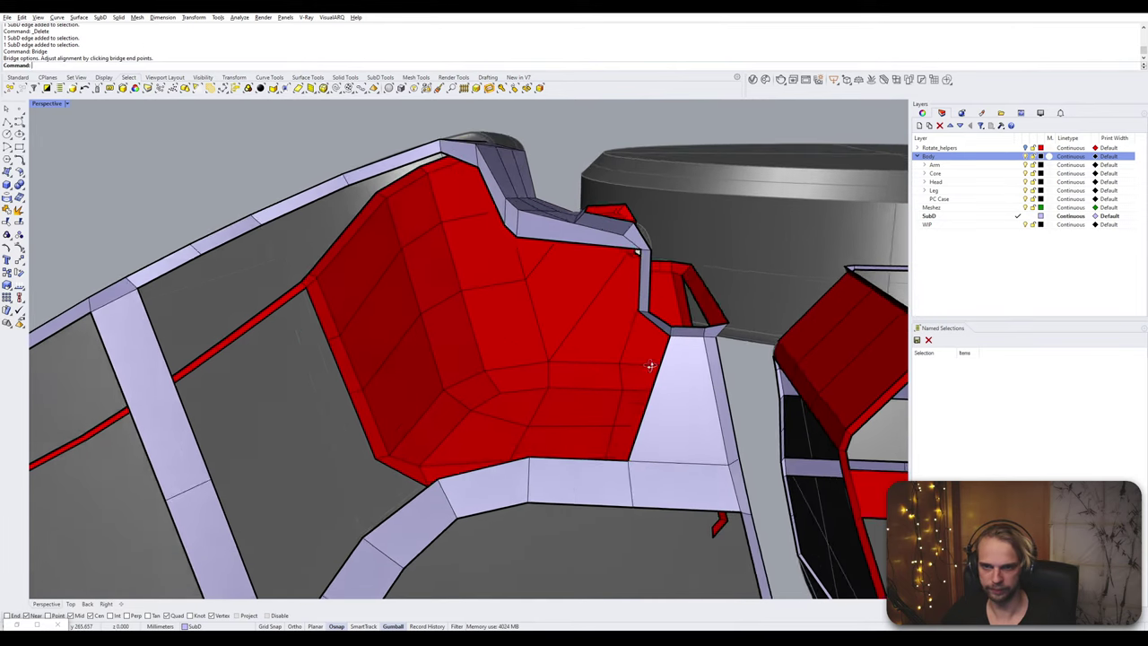
right_click_drag(651, 366, 660, 328)
left_click(655, 323)
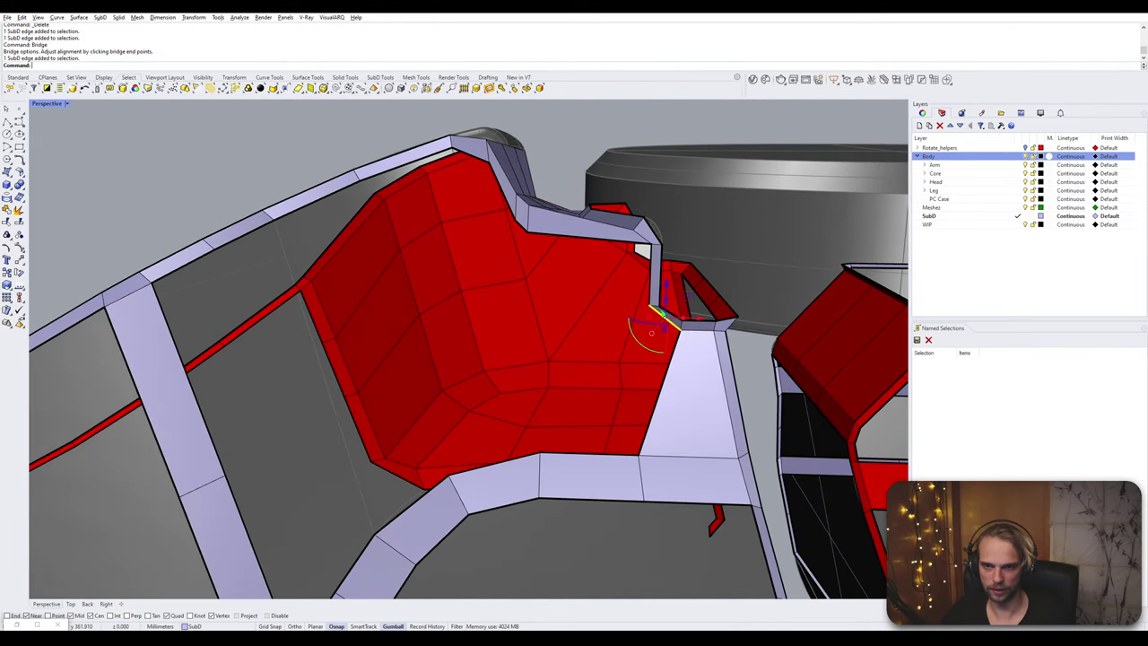
left_click(592, 456, "shift")
key("Return")
key("Return")
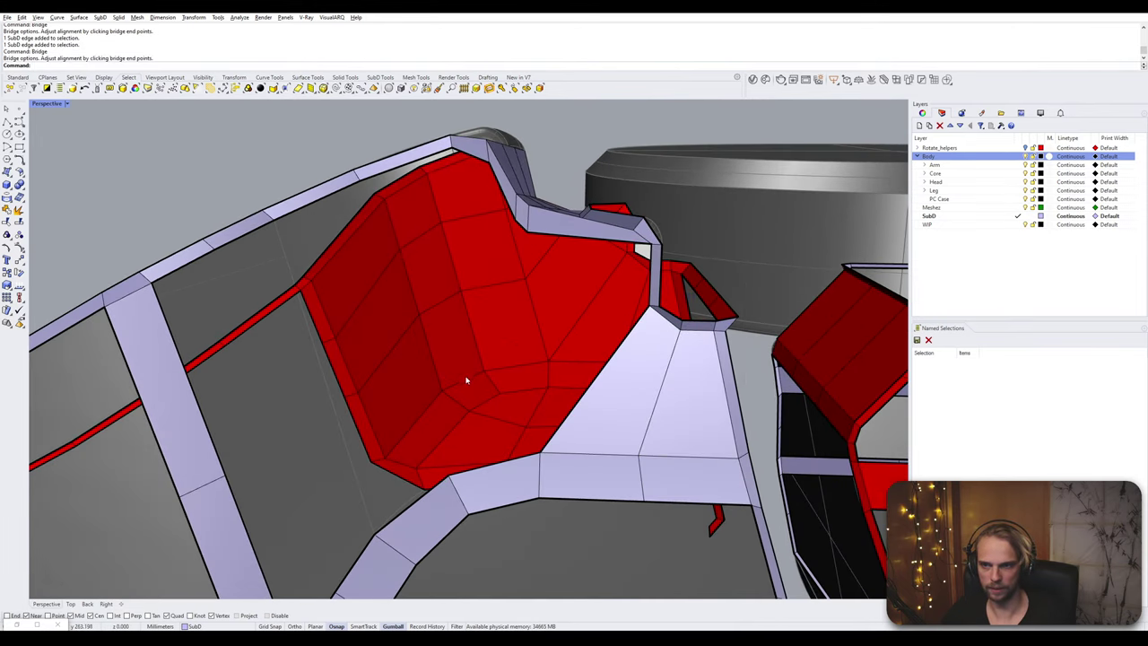
- Bevel an edge on the lower lavender frame with a single segment
right_click_drag(466, 381, 368, 217)
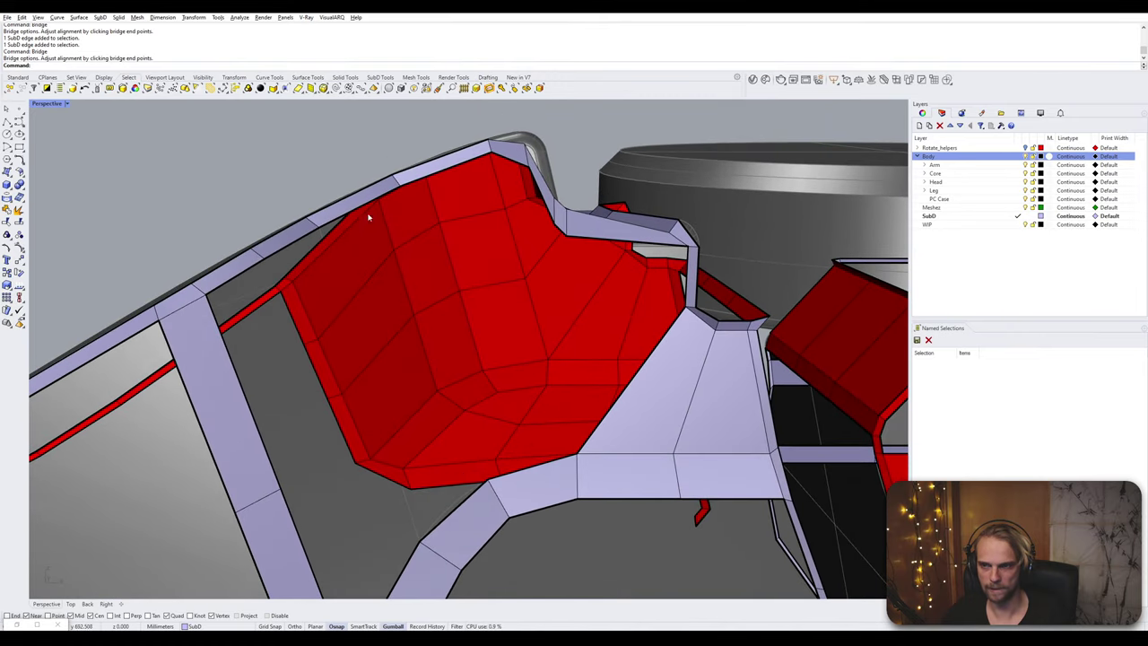
right_click_drag(679, 278, 343, 355)
scroll(539, 266, "down", 4)
left_click(358, 351)
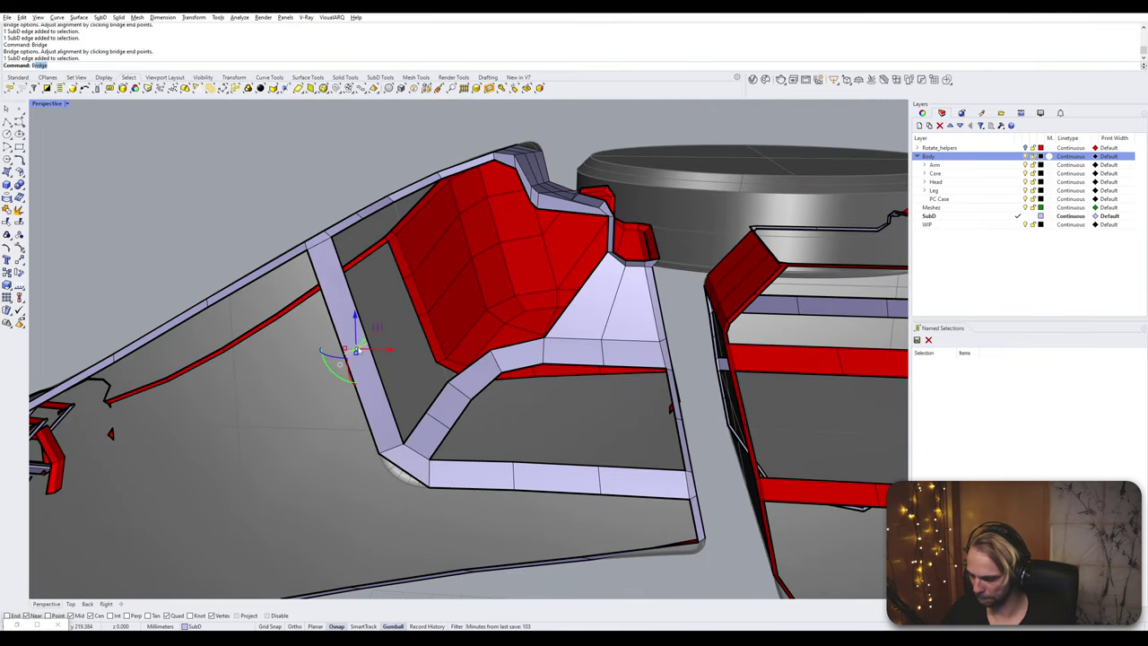
type("Bevel")
key("Return")
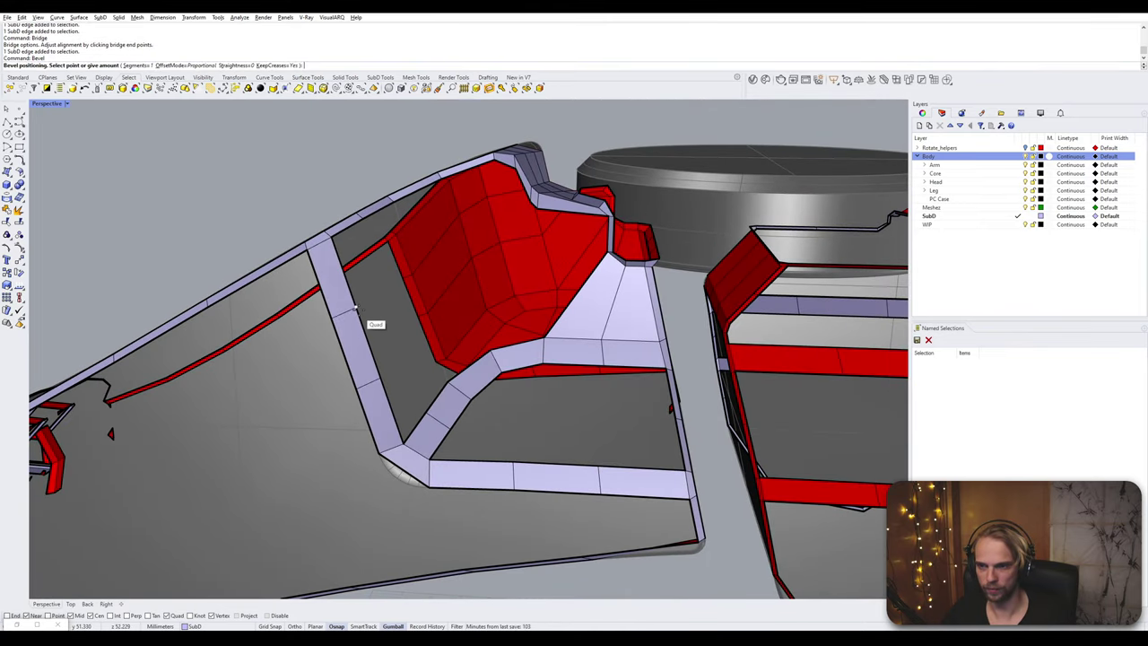
left_click(355, 308)
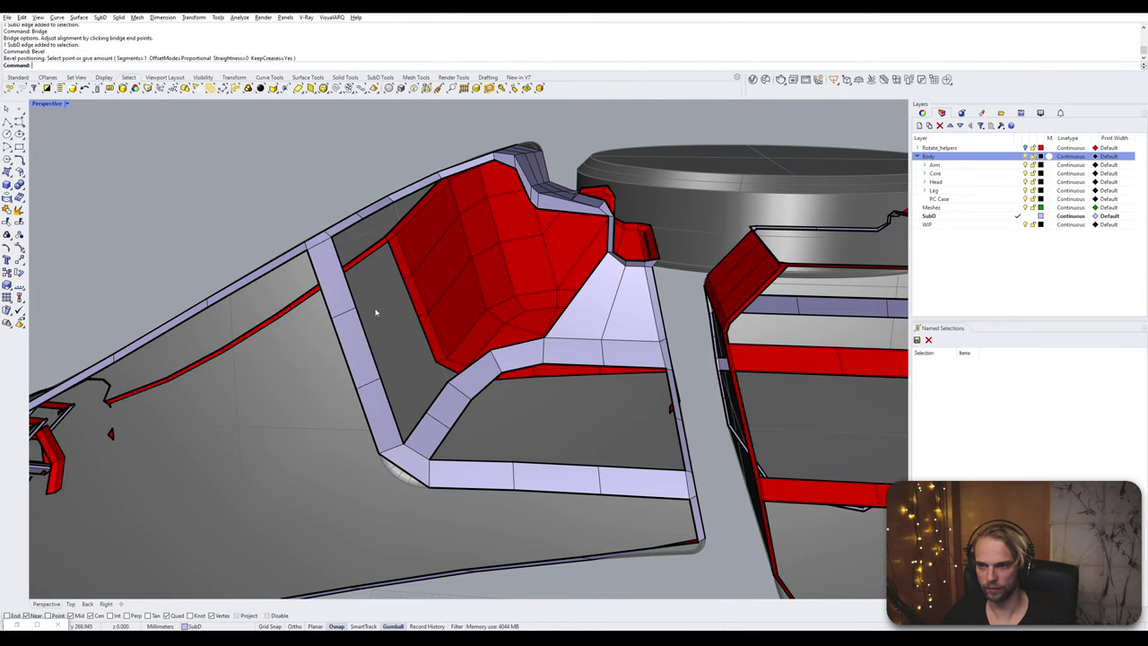
- Delete another edge on the lower frame
left_click(435, 429)
key("Delete")
right_click_drag(437, 426, 530, 412)
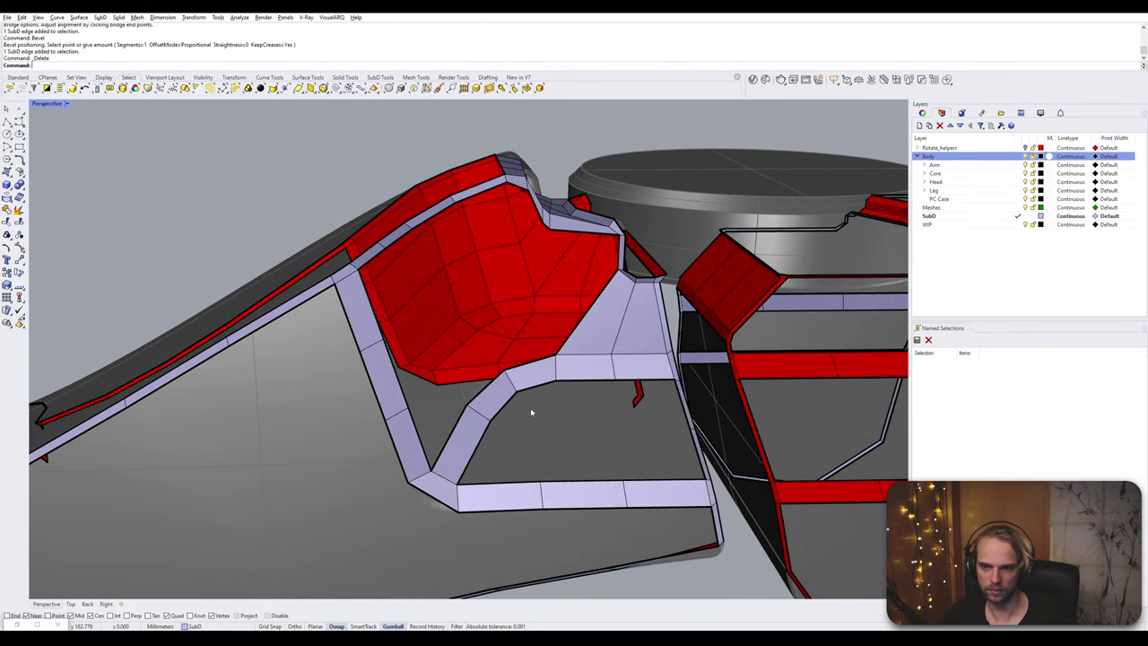
- Bridge the gap's upper and lower edges with a 2-segment bridge
left_click(592, 383)
right_click_drag(592, 386, 589, 461)
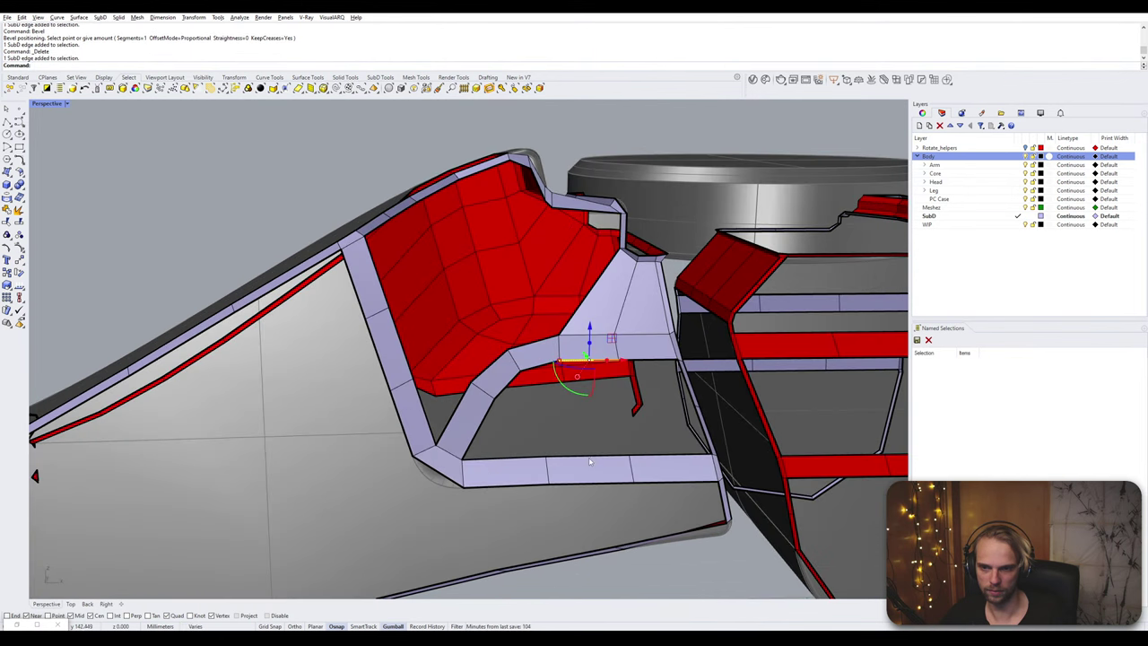
left_click(593, 458, "shift")
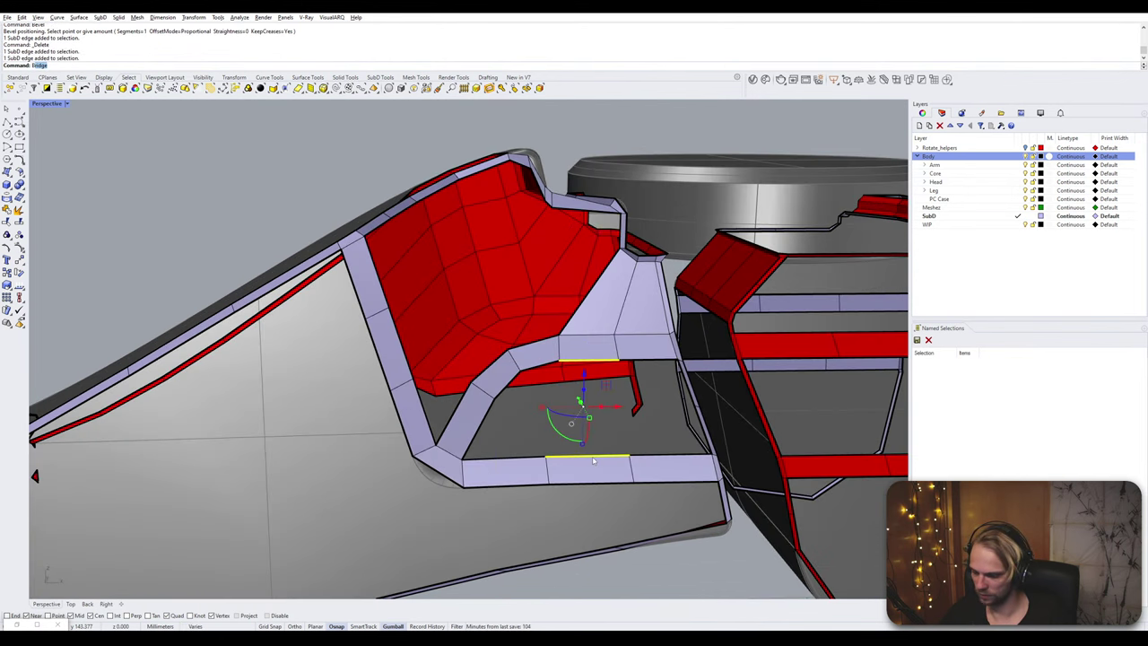
type("ridge")
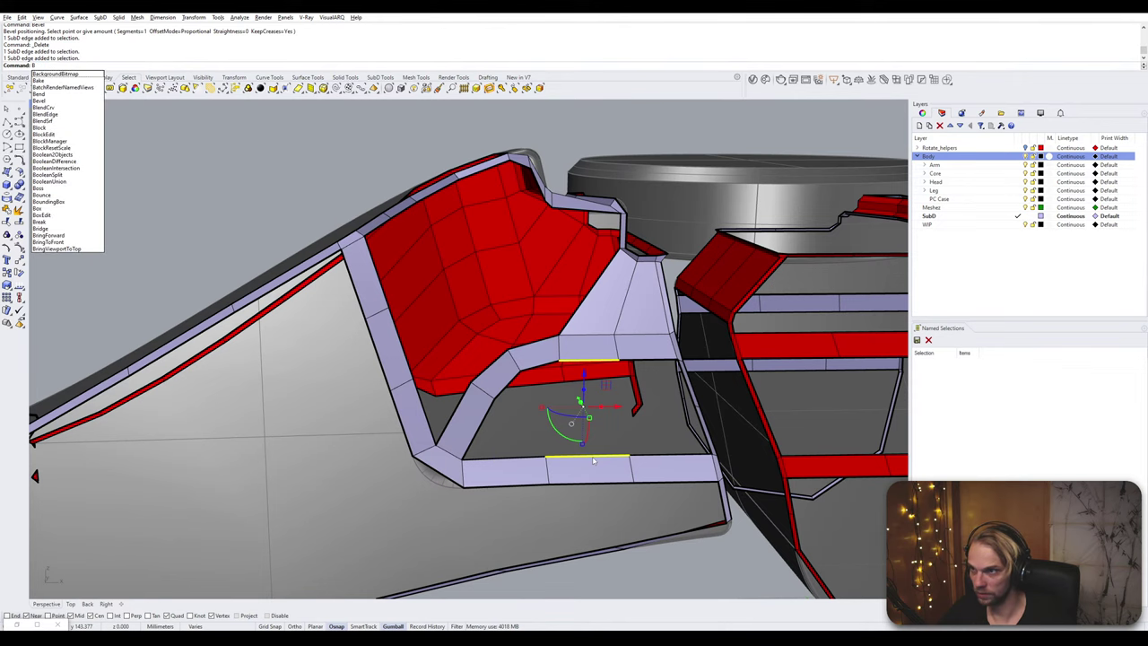
key("Return")
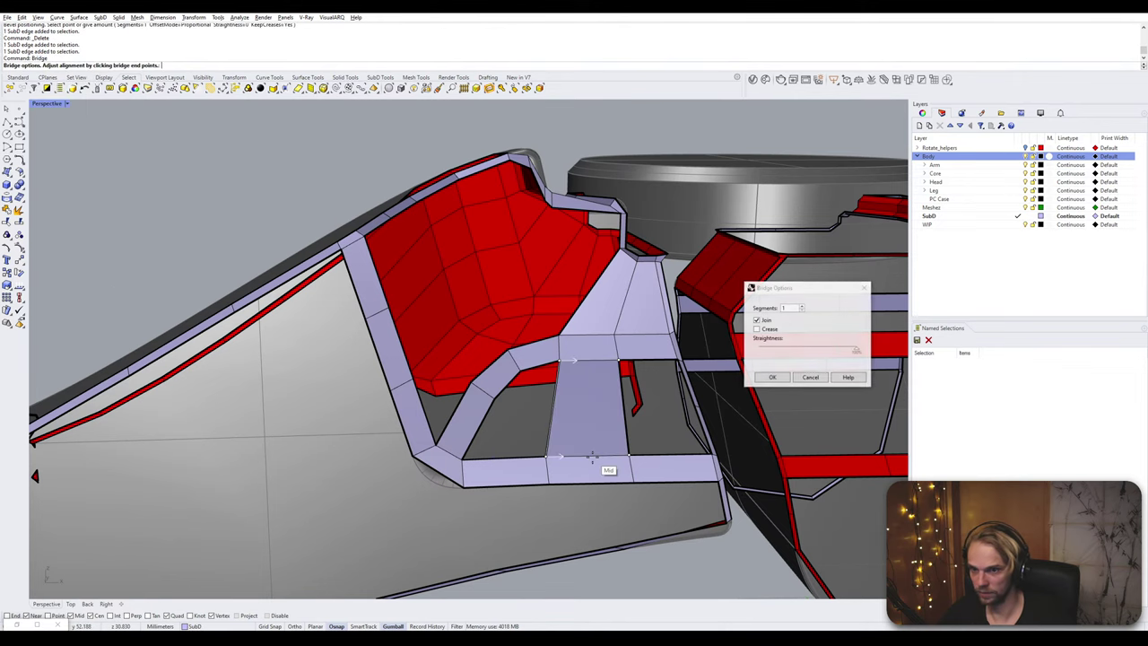
left_click(802, 307)
left_click(764, 378)
- Repeat Bridge to fill the neighbouring gap between its top and bottom edges
right_click_drag(764, 377, 595, 401)
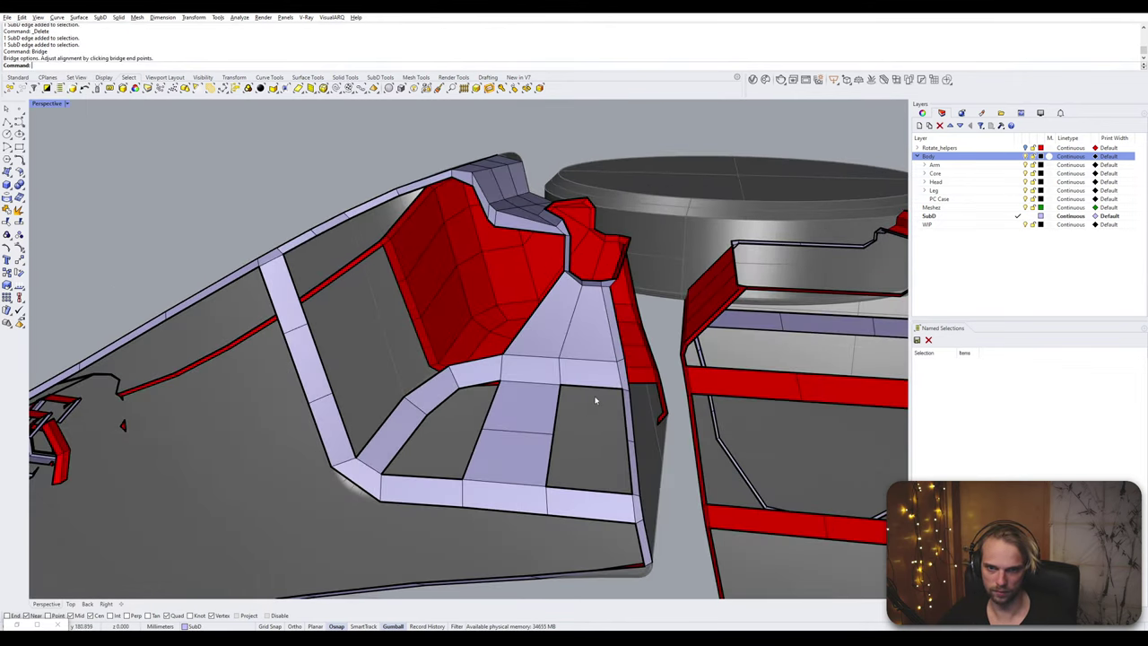
left_click(594, 388, "ctrl+shift")
left_click(601, 492, "ctrl+shift")
right_click(600, 497)
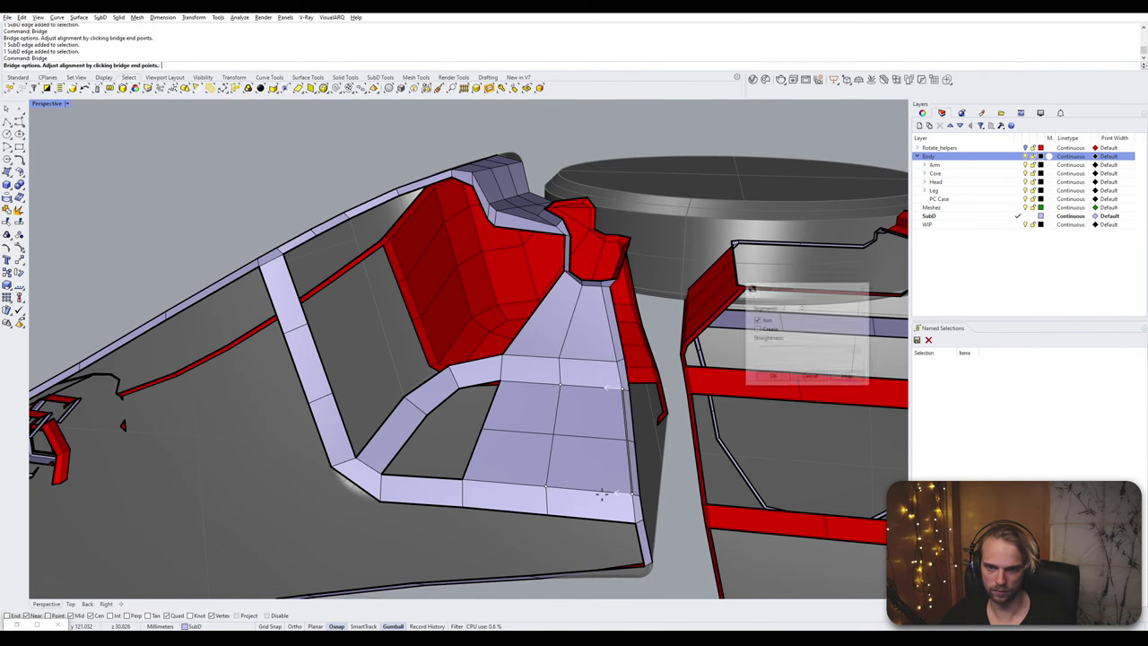
right_click(600, 498)
- Bridge the four picked edges across the open side gap beside the lavender panel
right_click_drag(599, 495, 463, 427)
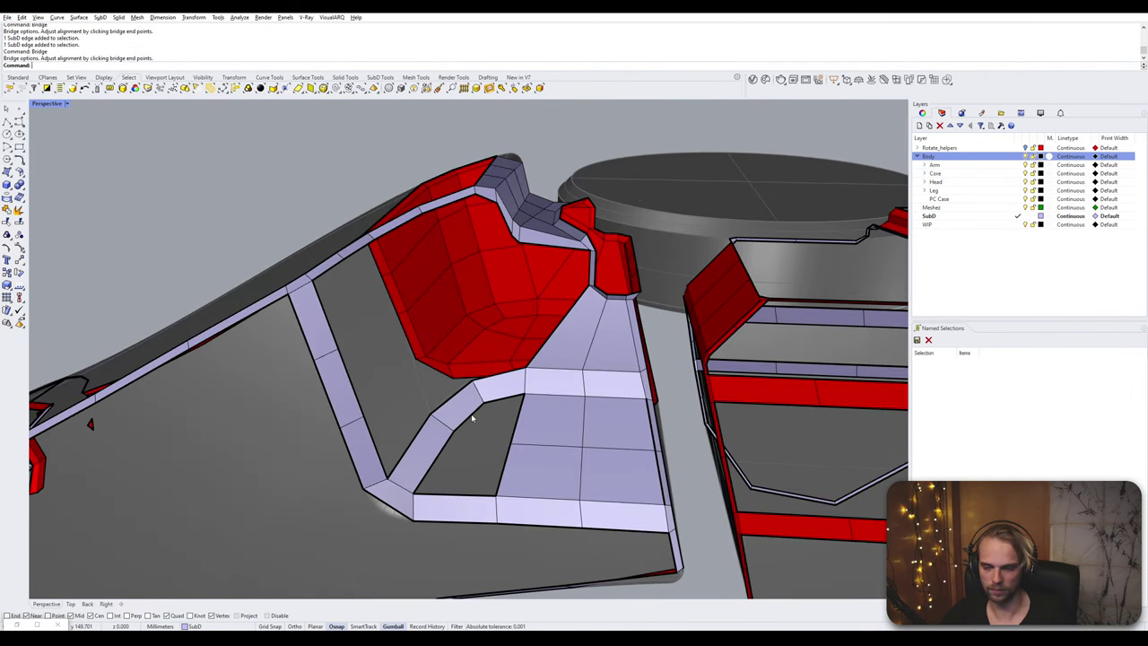
left_click(471, 411)
left_click(519, 420, "shift")
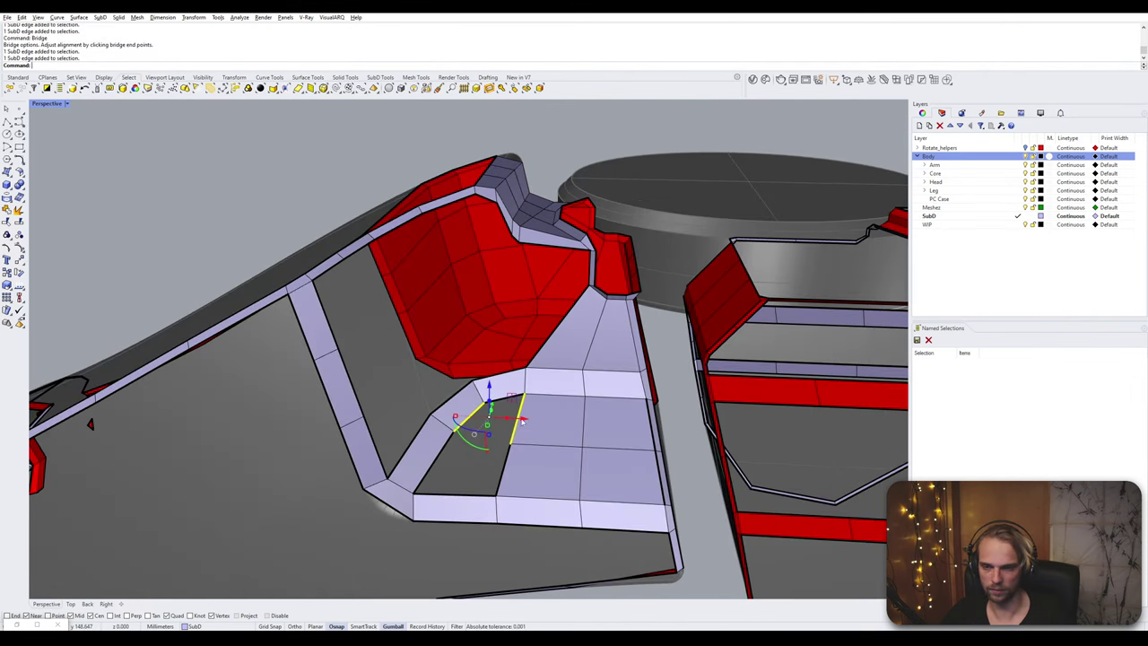
left_click(435, 462, "ctrl+shift")
left_click(504, 468, "ctrl+shift")
right_click(507, 468)
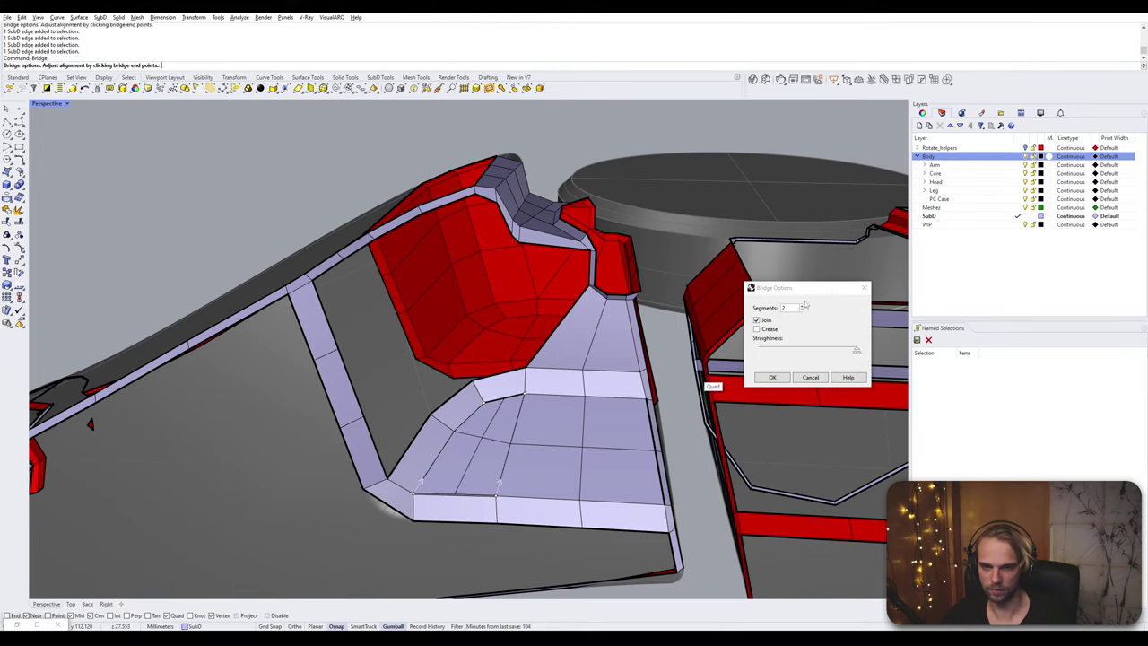
left_click(772, 377)
right_click_drag(574, 422, 600, 403)
right_click_drag(387, 303, 375, 327)
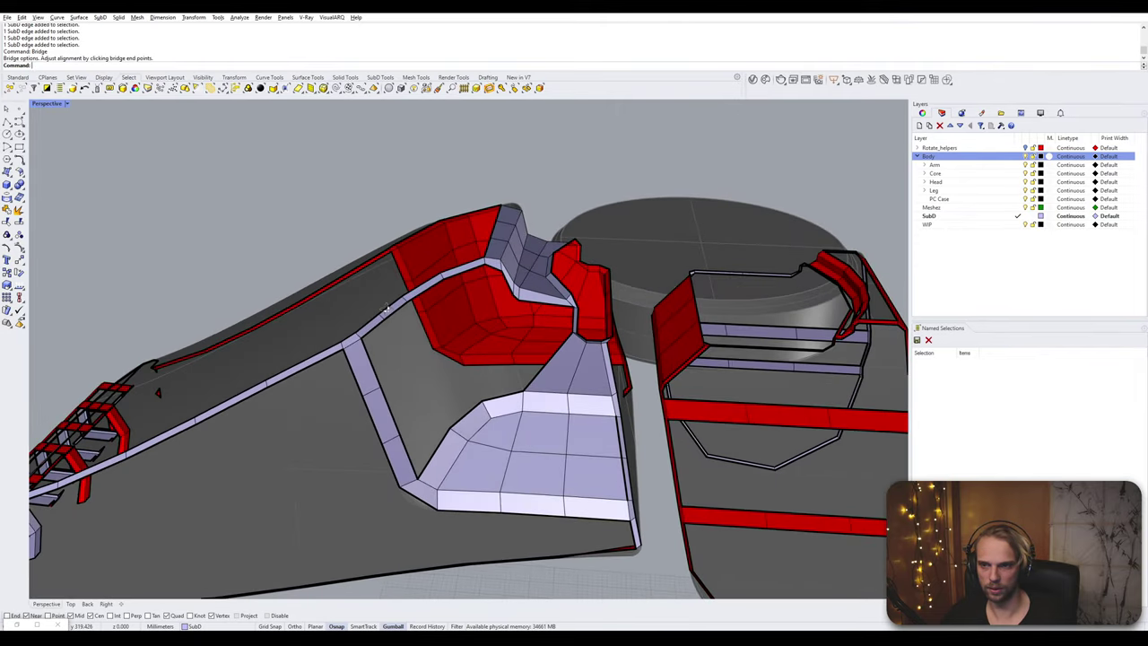
- Delete the stray edge on the foot's side
scroll(374, 328, "up", 5)
left_click(381, 332)
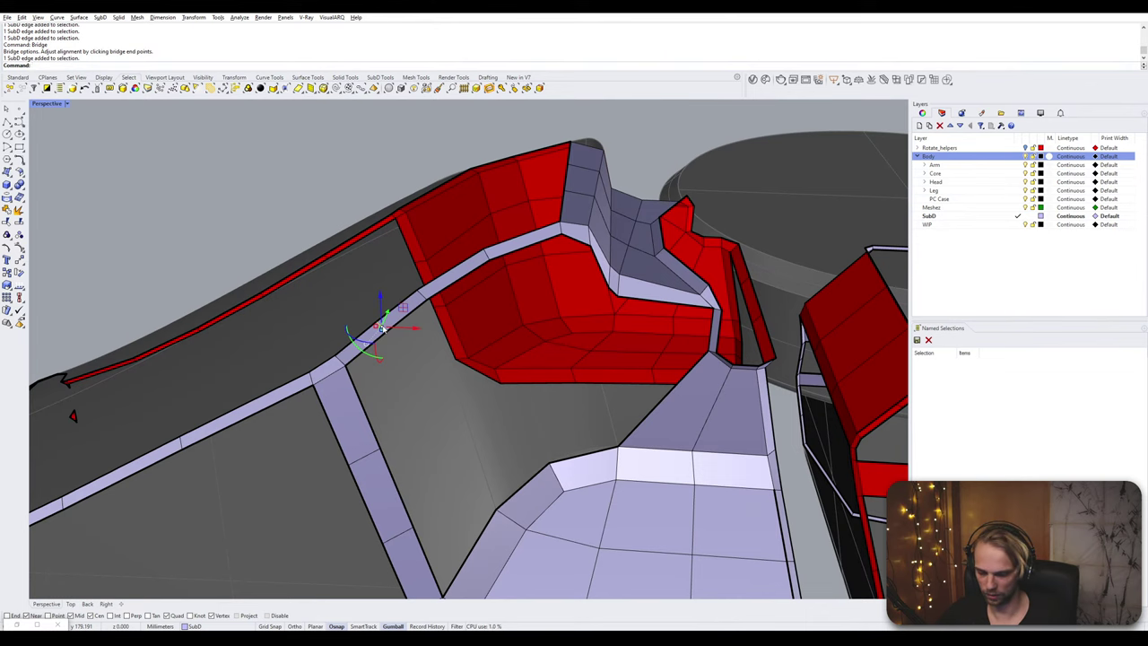
key("Delete")
right_click_drag(389, 321, 383, 323)
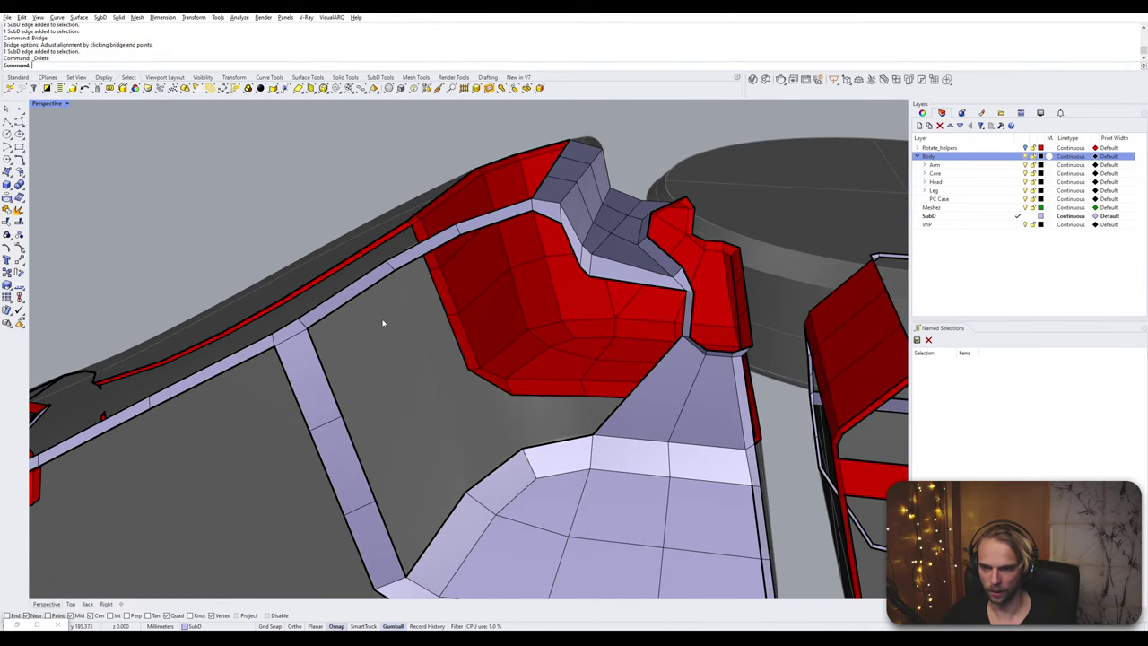
- Fill the red-bordered side gap with a 3-segment SubD bridge
left_click(500, 473)
left_click(436, 255, "shift")
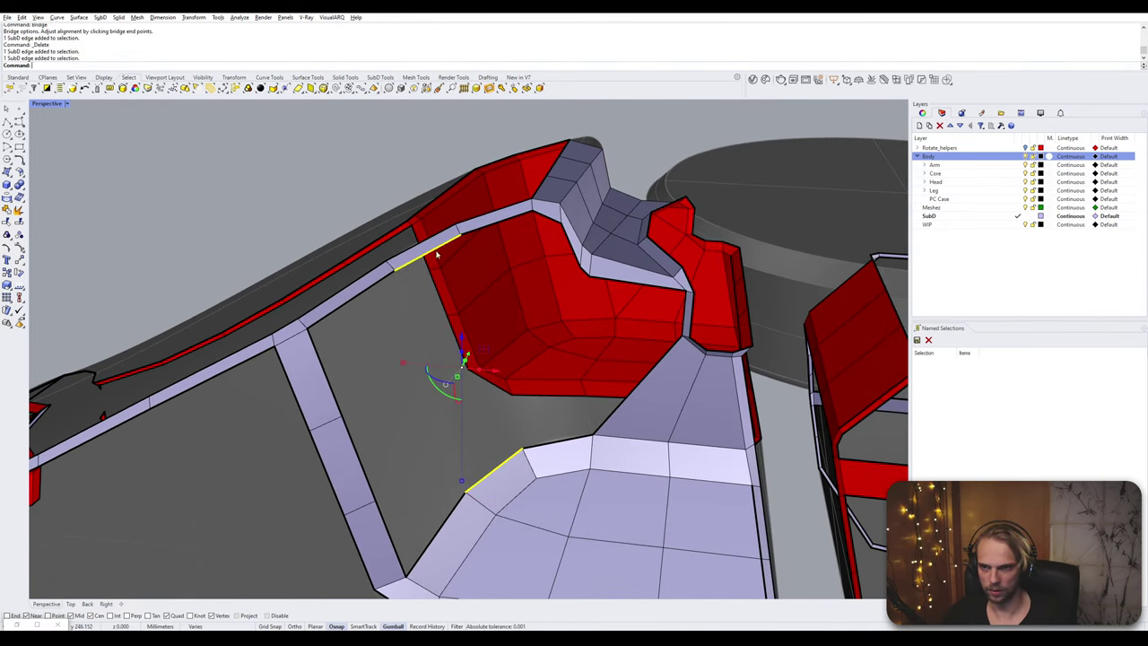
left_click(496, 225, "shift")
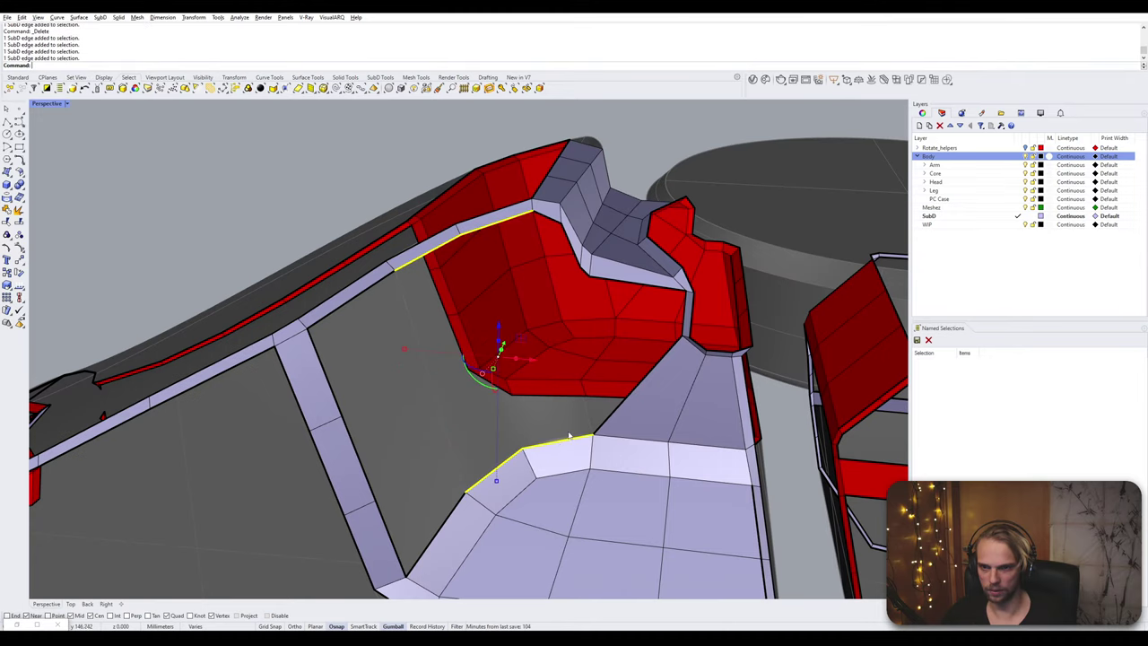
mouse_move(552, 446)
right_mouse_down()
mouse_move(560, 470)
mouse_move(566, 445)
mouse_move(558, 454)
right_mouse_up()
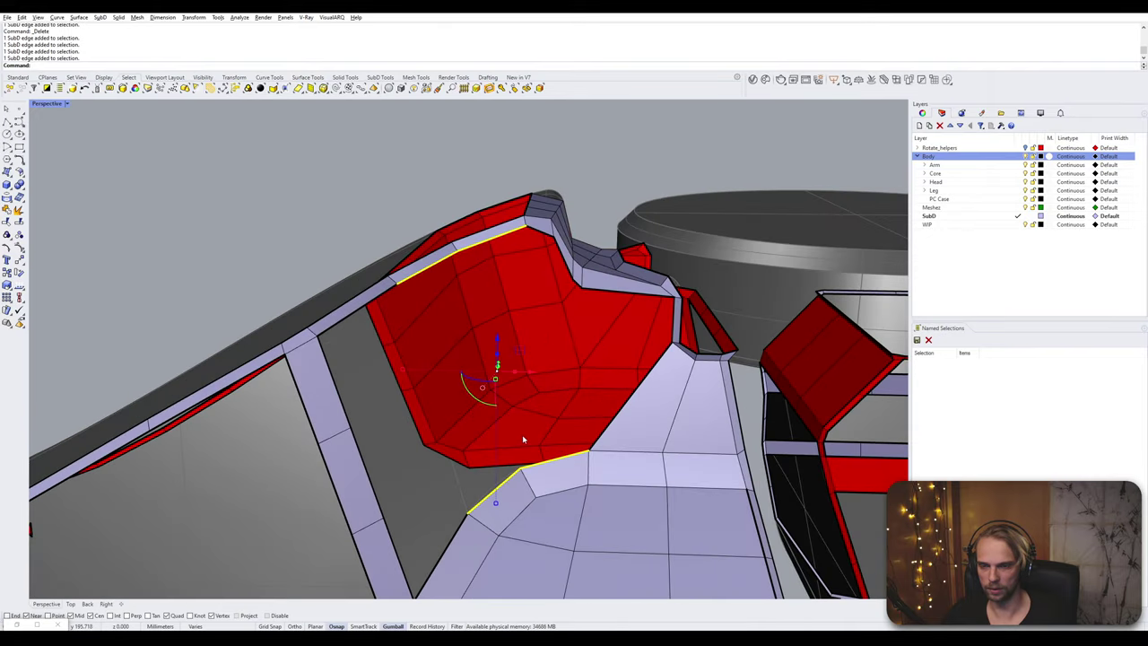
right_click(524, 439)
double_click(802, 306)
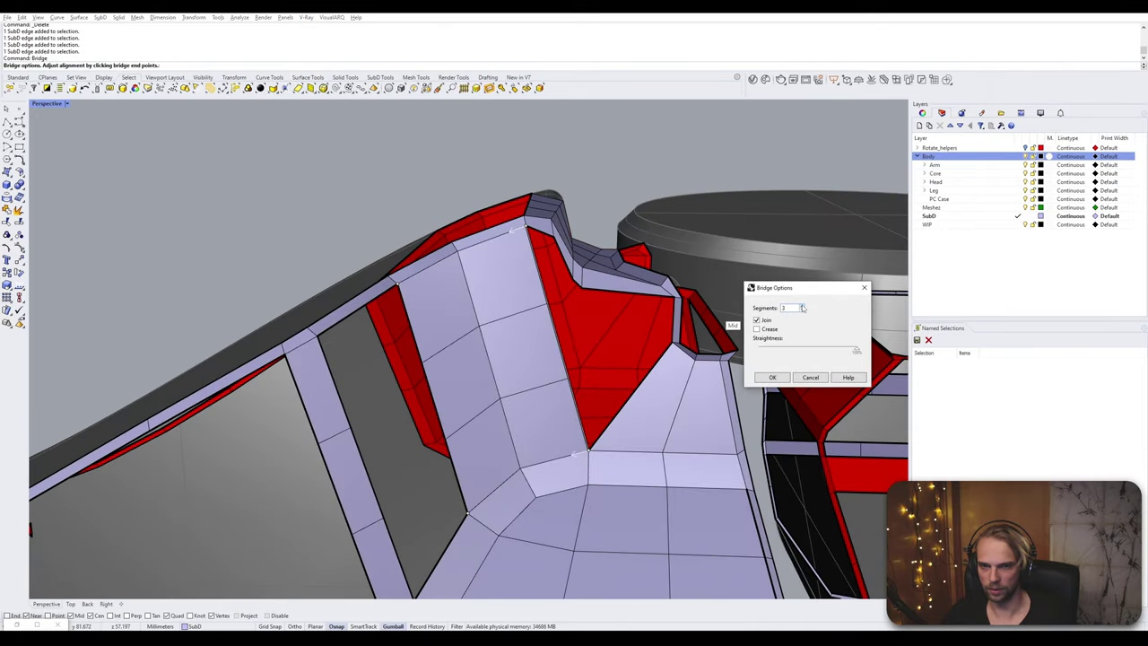
left_click(758, 377)
- Bridge the long dark slot's two long edges with a 1-segment bridge
double_click(335, 385, "ctrl+shift")
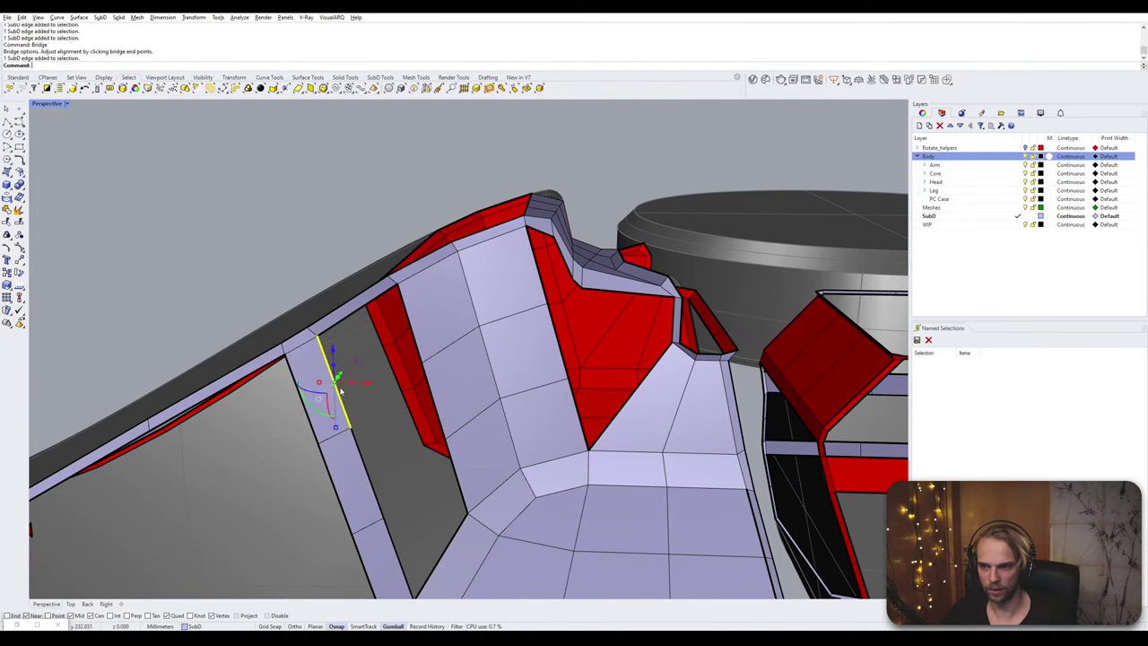
left_click(346, 318, "ctrl+shift")
left_click(453, 545, "ctrl")
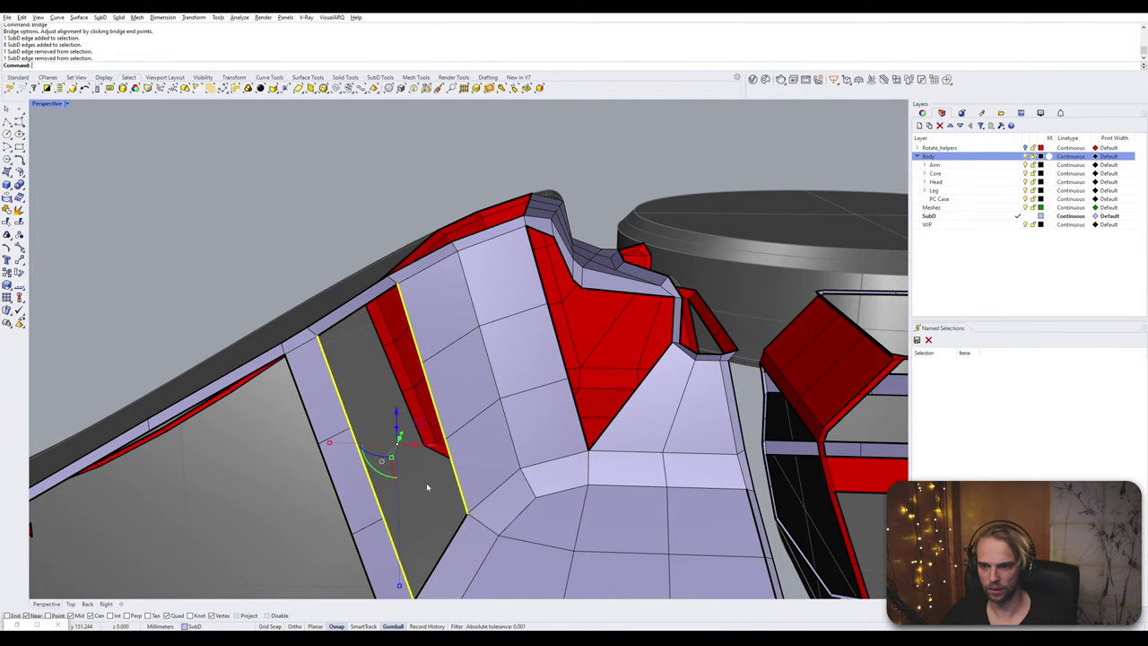
right_click_drag(426, 483, 501, 423)
right_click_drag(398, 437, 420, 353, "shift")
right_click(420, 353)
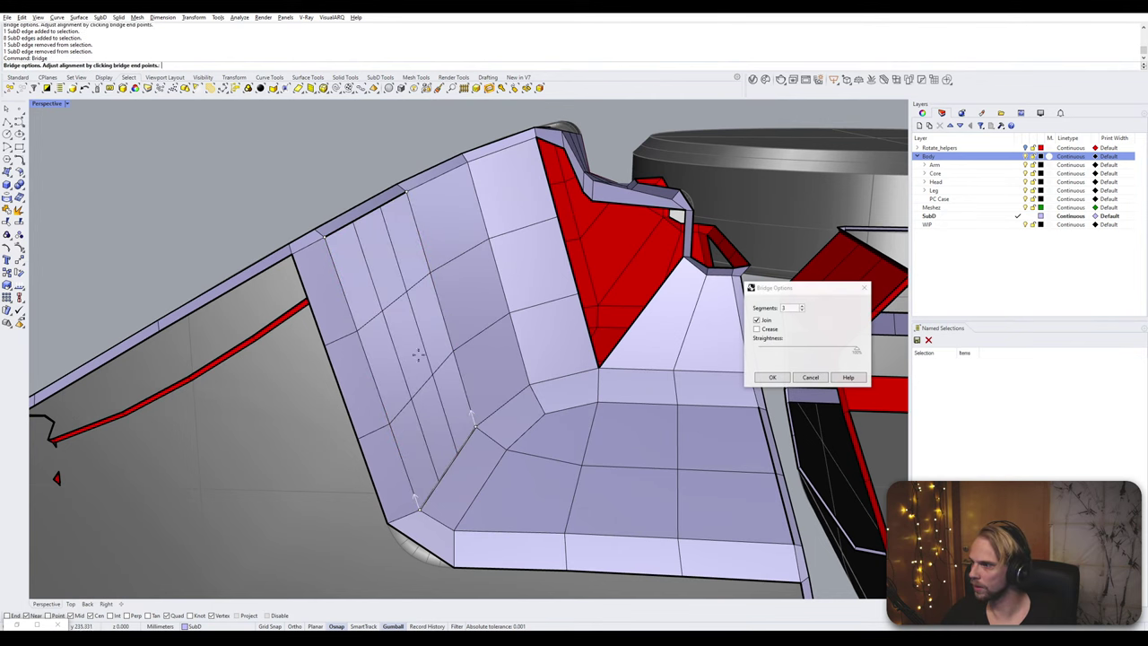
double_click(802, 311)
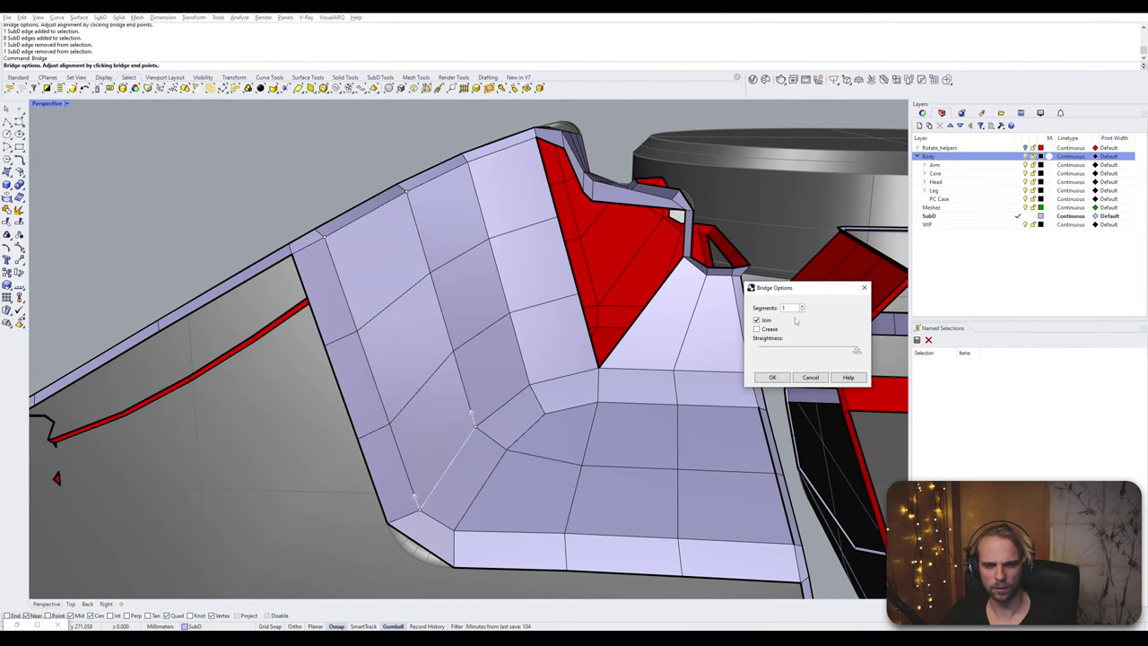
left_click(771, 378)
right_click_drag(771, 378, 460, 368)
left_click(482, 303)
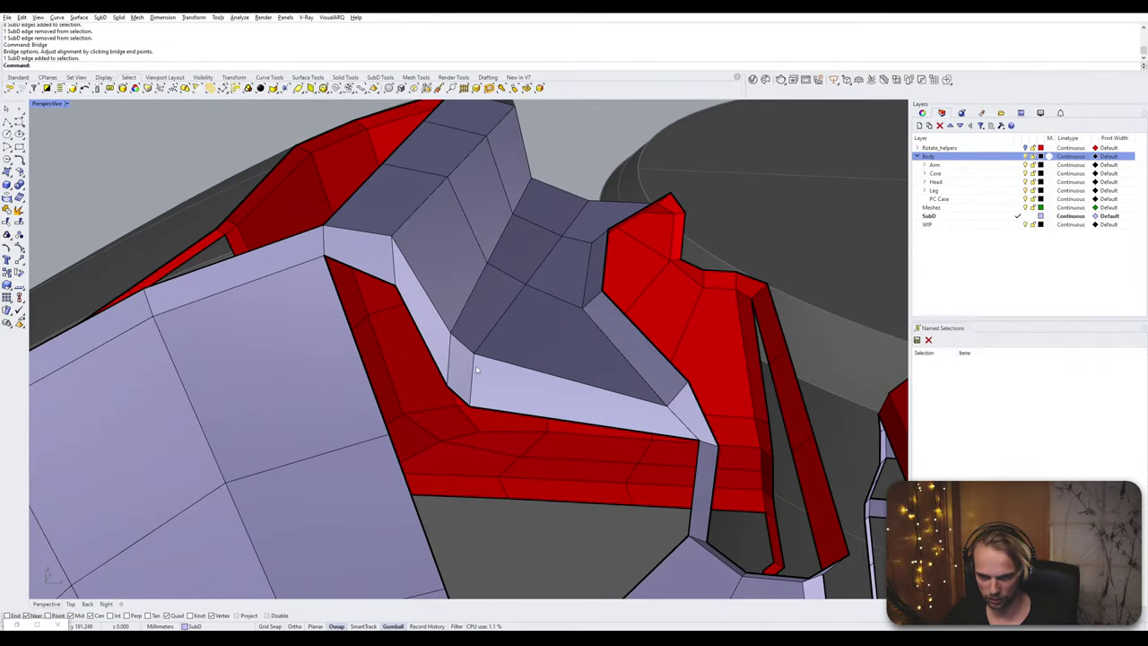
- Slide an edge near the ankle to a new position
left_click(476, 365)
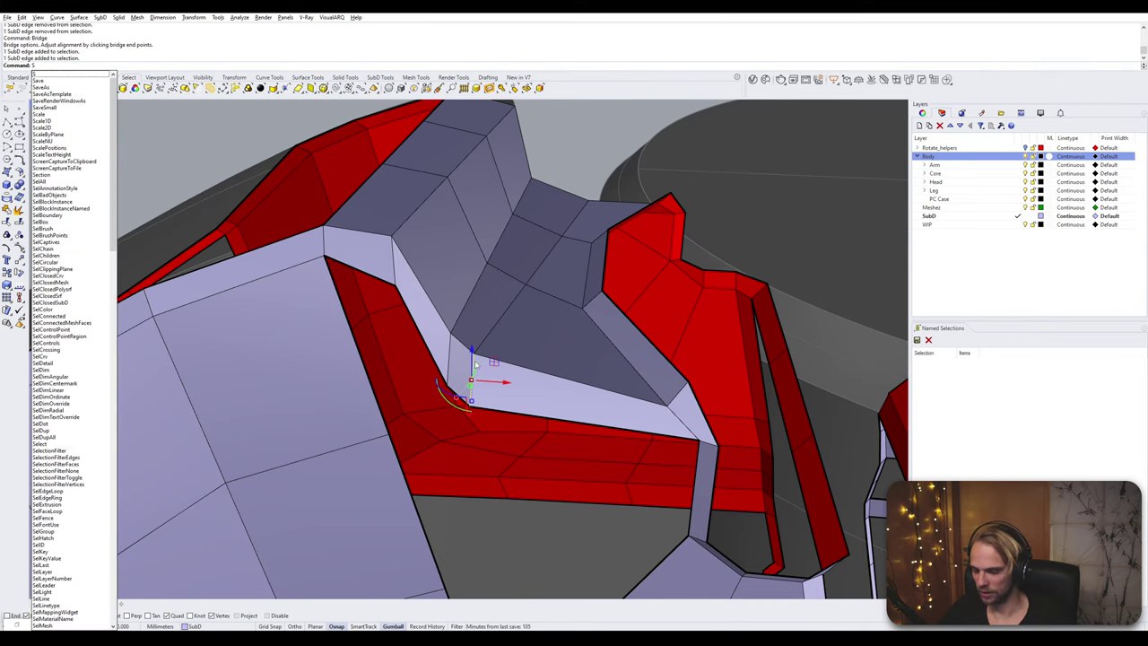
type("lide")
key("Return")
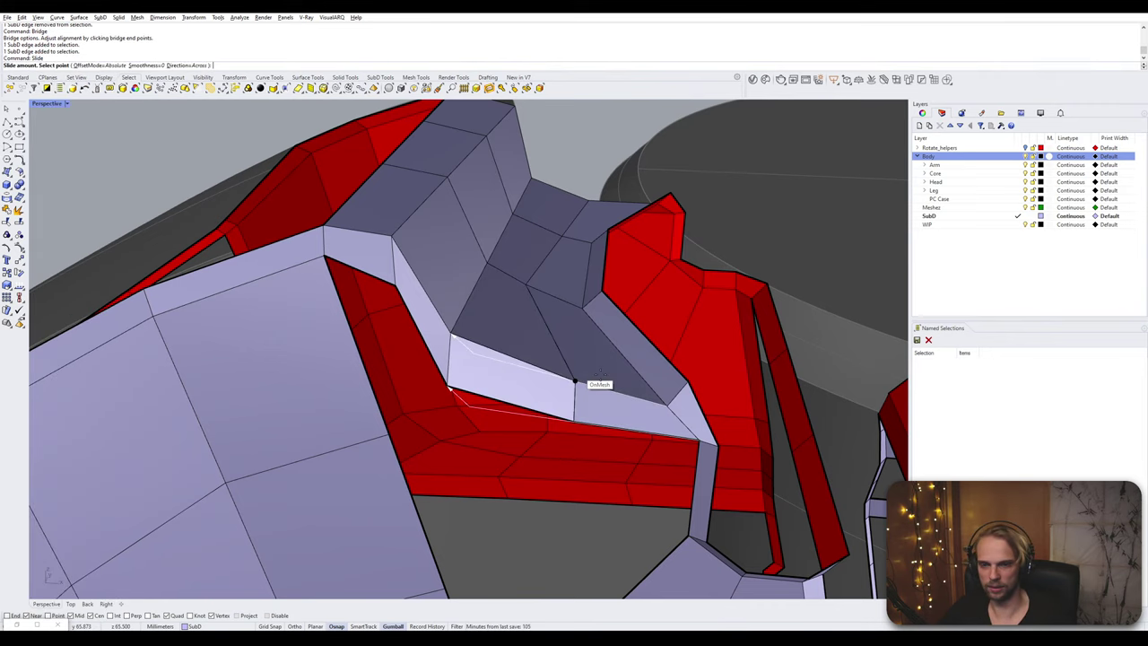
left_click(638, 400)
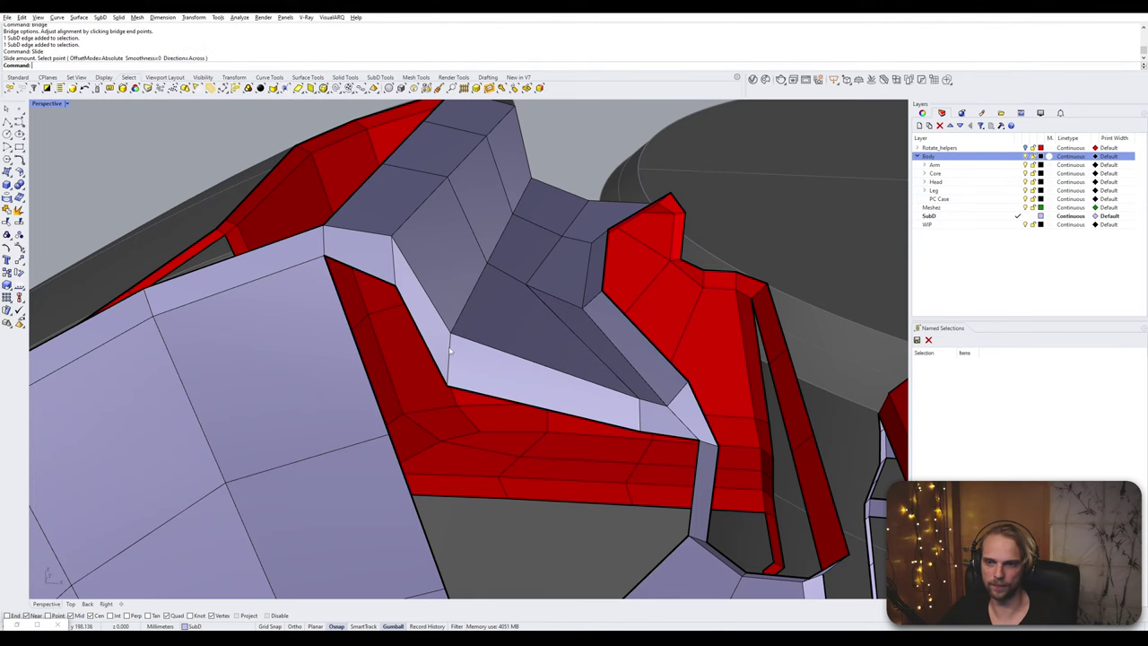
- Bridge the left and right edges of the red top gap with a lavender face
right_click_drag(450, 352, 465, 333)
left_click(466, 223)
left_click(532, 206, "shift")
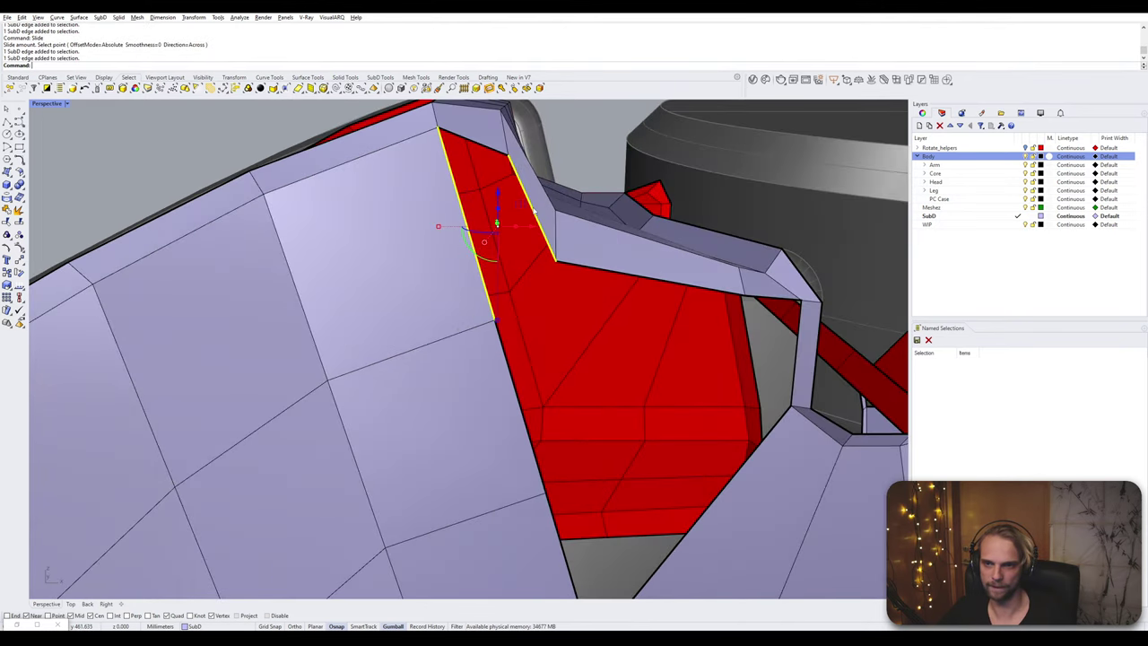
key("Return")
key("Return")
- Bridge the two opposite edges across the remaining hole by the ankle, accepting the bridge settings
right_click_drag(535, 210, 481, 355)
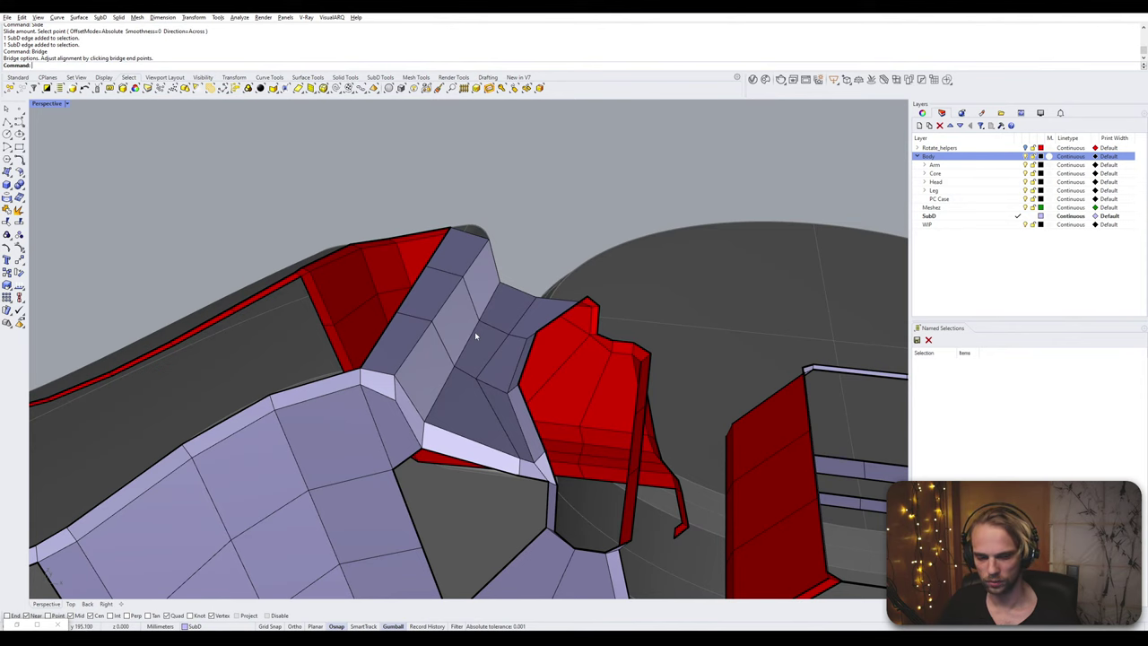
right_click_drag(460, 501, 406, 414)
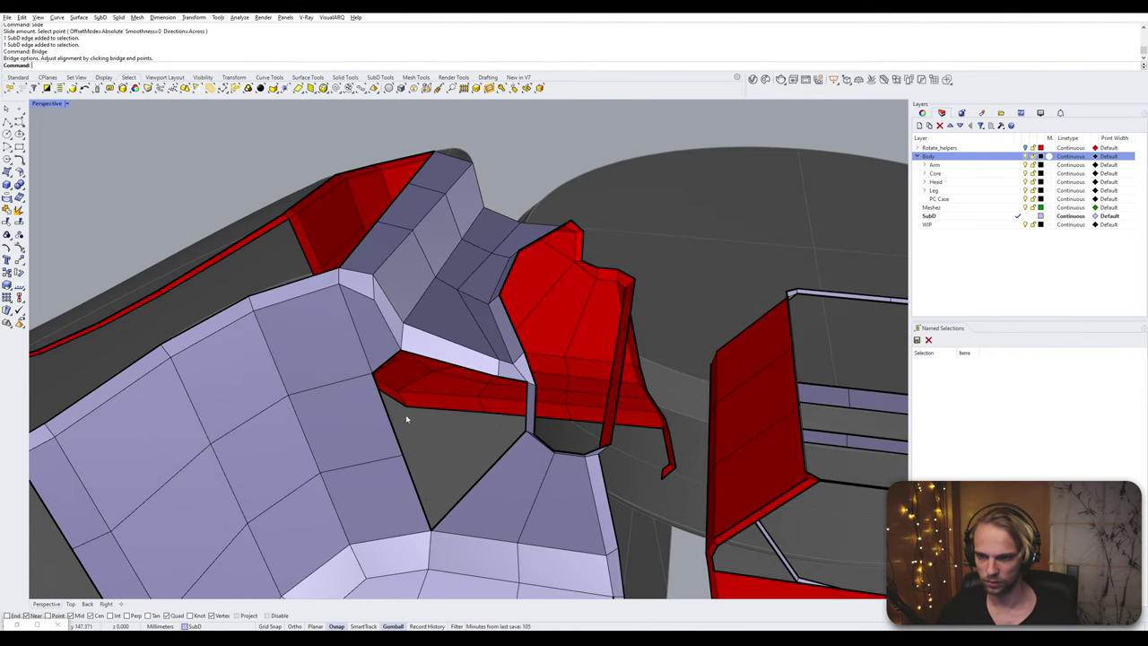
left_click(394, 433, "ctrl+shift")
left_click(458, 372, "ctrl+shift")
key("Escape")
right_click_drag(458, 372, 425, 400)
left_click(324, 462, "ctrl+shift")
left_click(377, 444, "ctrl+shift")
right_click(379, 446)
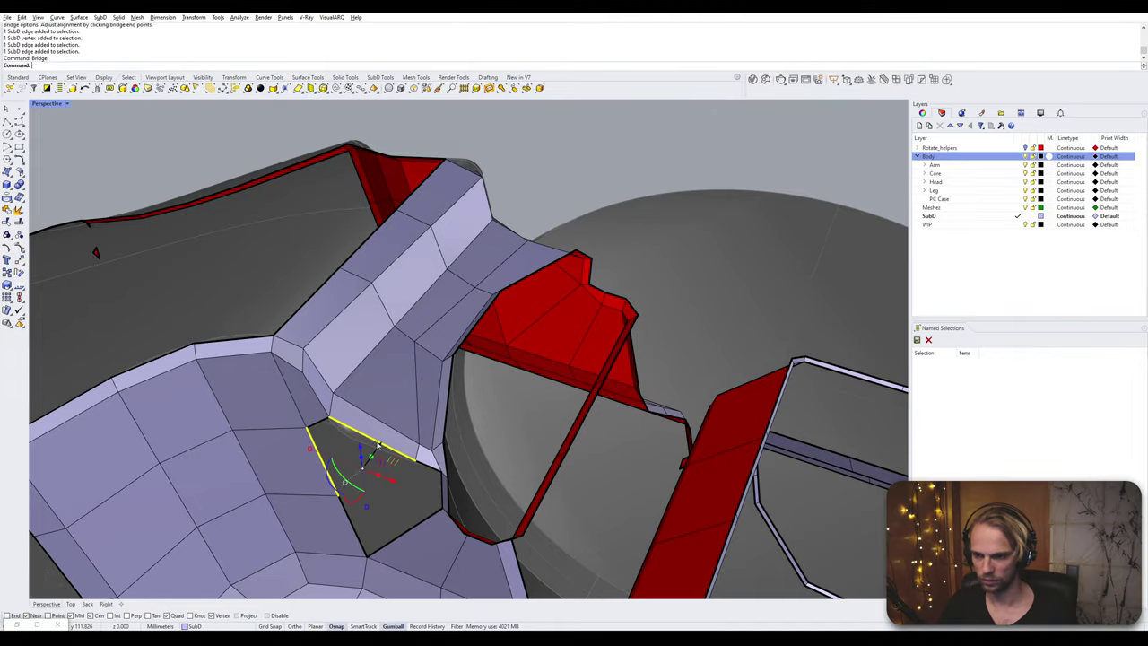
right_click(396, 457)
right_click_drag(445, 486, 497, 363)
- Bridge the two sides of the red triangular gap
left_click(505, 359, "ctrl+shift")
left_click(493, 262, "ctrl+shift")
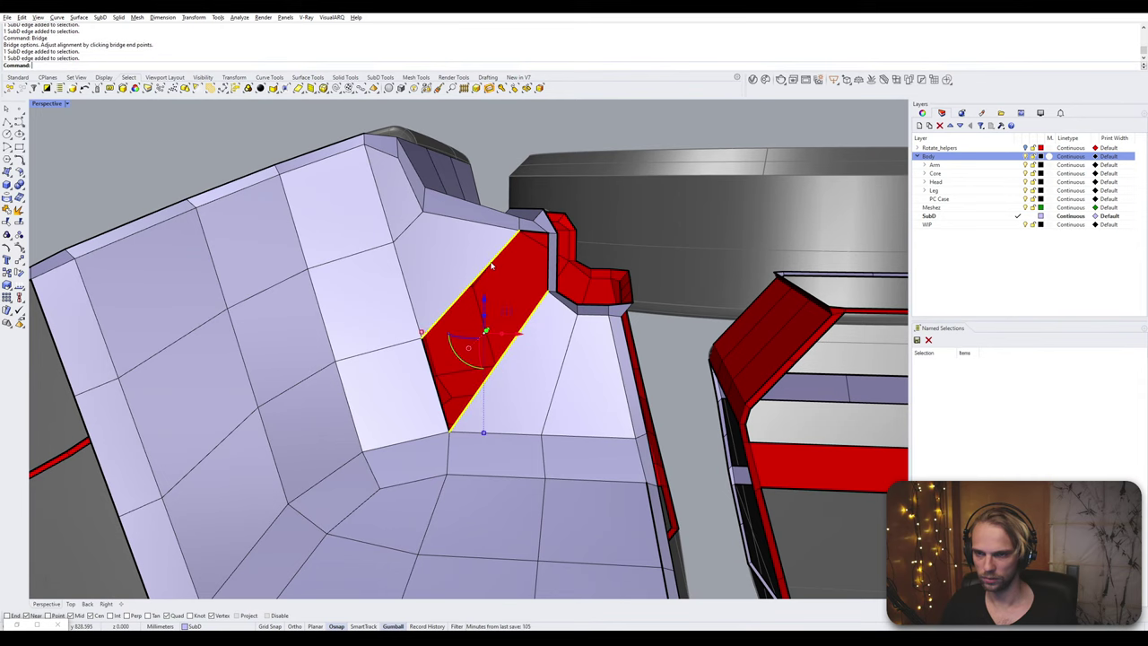
key("Return")
key("Return")
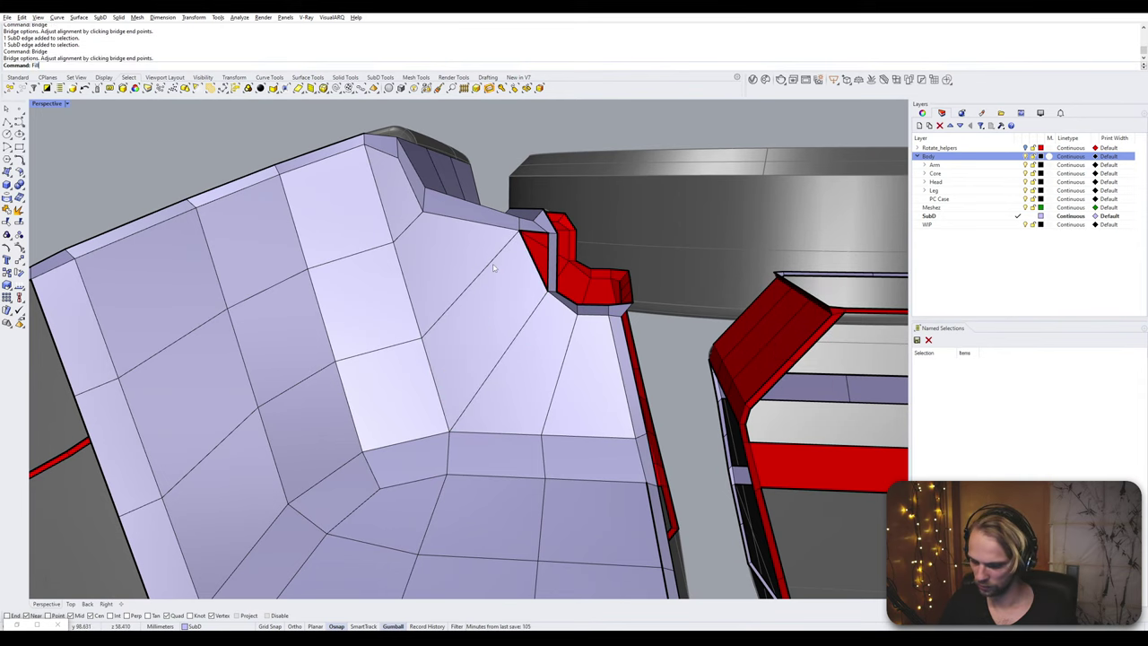
left_click(541, 274)
- Fill the last open hole in the shell with a SubD patch and inspect it from underneath
key("Return")
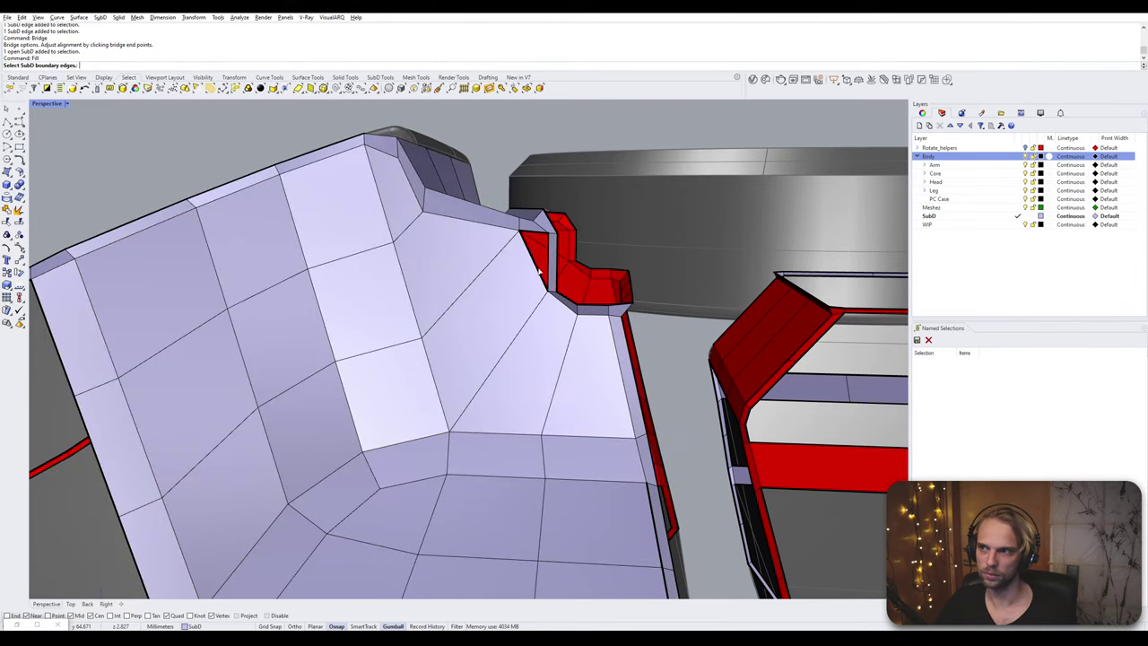
left_click(539, 272)
key("Return")
key("Return")
scroll(535, 299, "down", 6)
right_click_drag(534, 301, 461, 380)
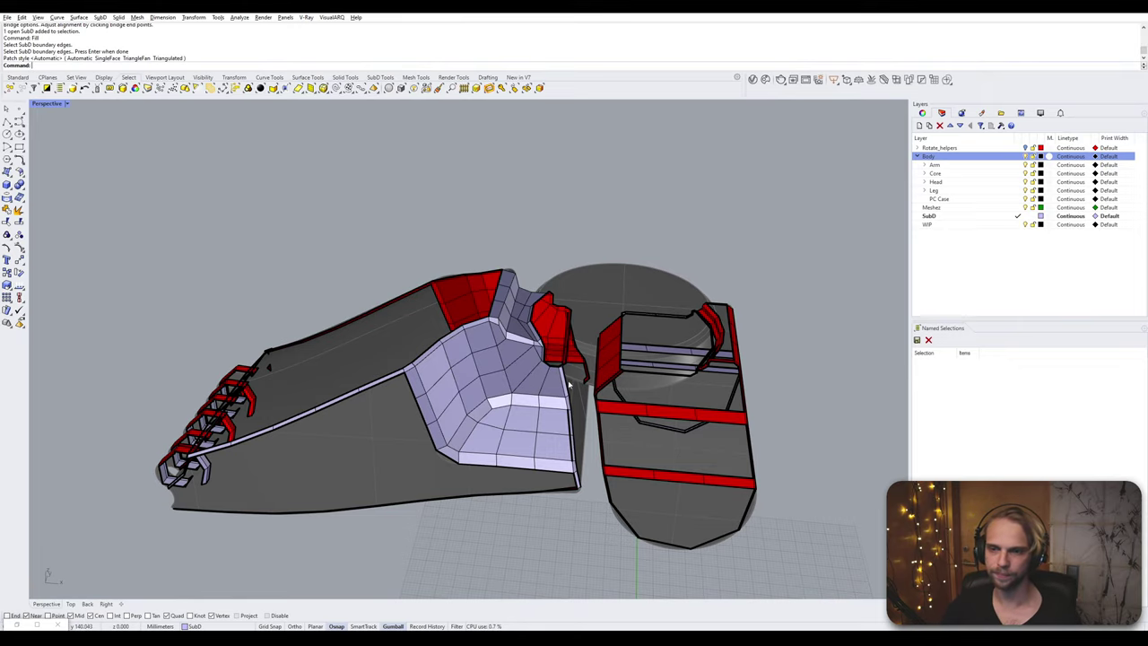
right_click_drag(568, 384, 583, 325)
scroll(573, 351, "down", 6)
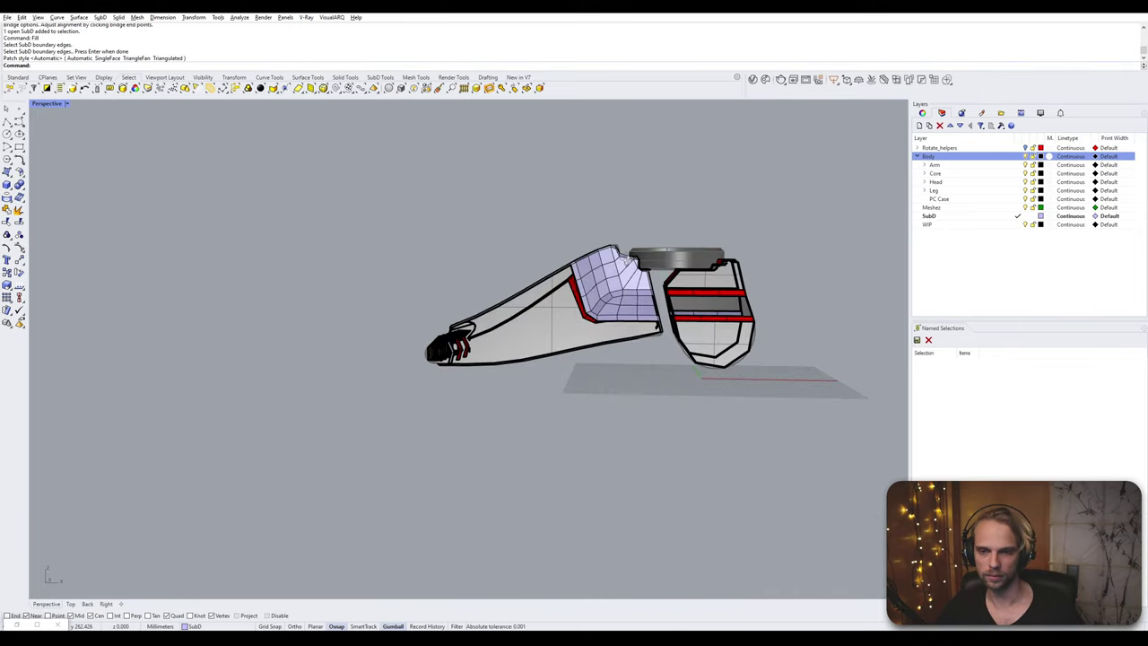
scroll(660, 371, "up", 5)
right_click_drag(628, 259, 645, 289)
scroll(586, 196, "up", 5)
right_click_drag(587, 197, 549, 298)
scroll(573, 300, "down", 5)
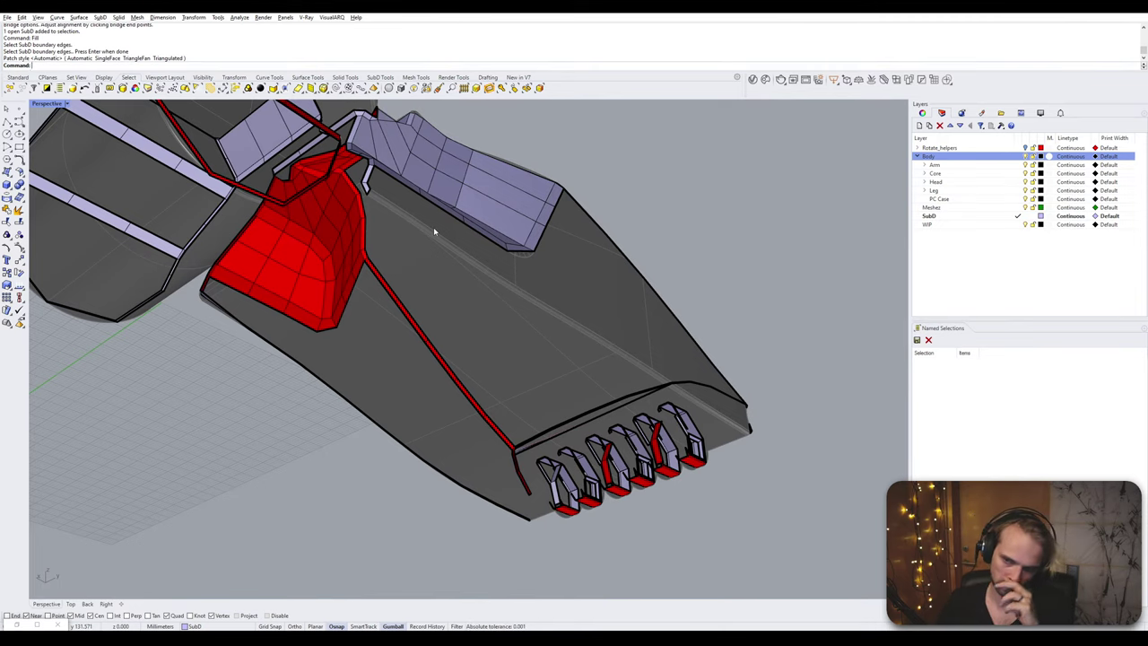
- Start Append to SubD on the foot body, building faces from existing edges
right_click_drag(446, 230, 424, 276)
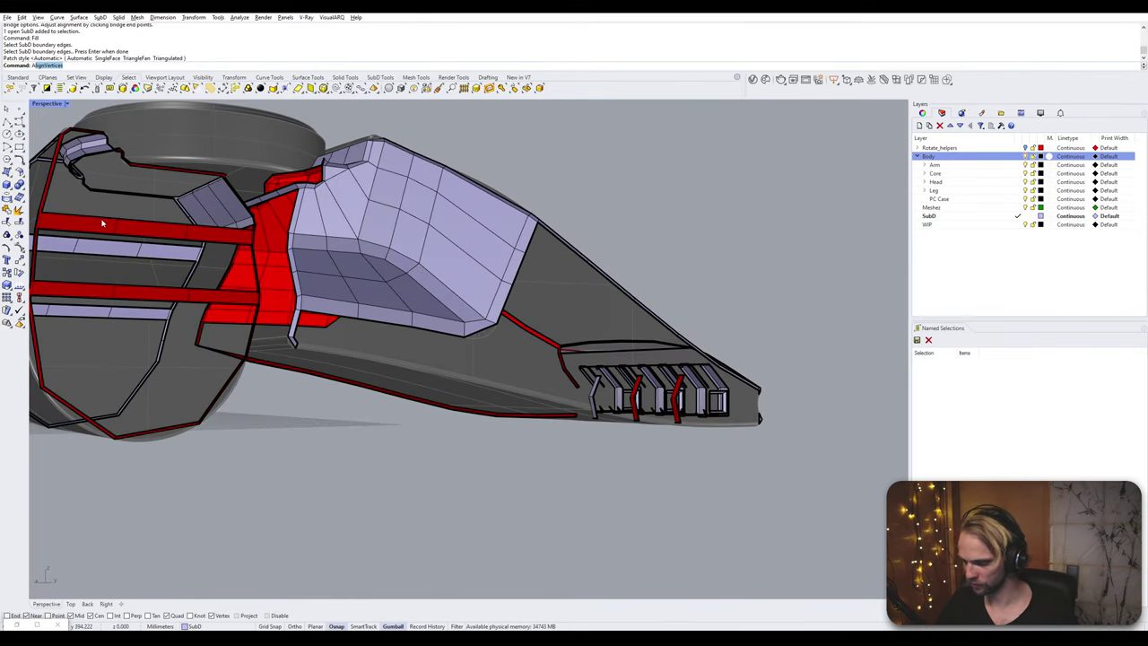
key("Return")
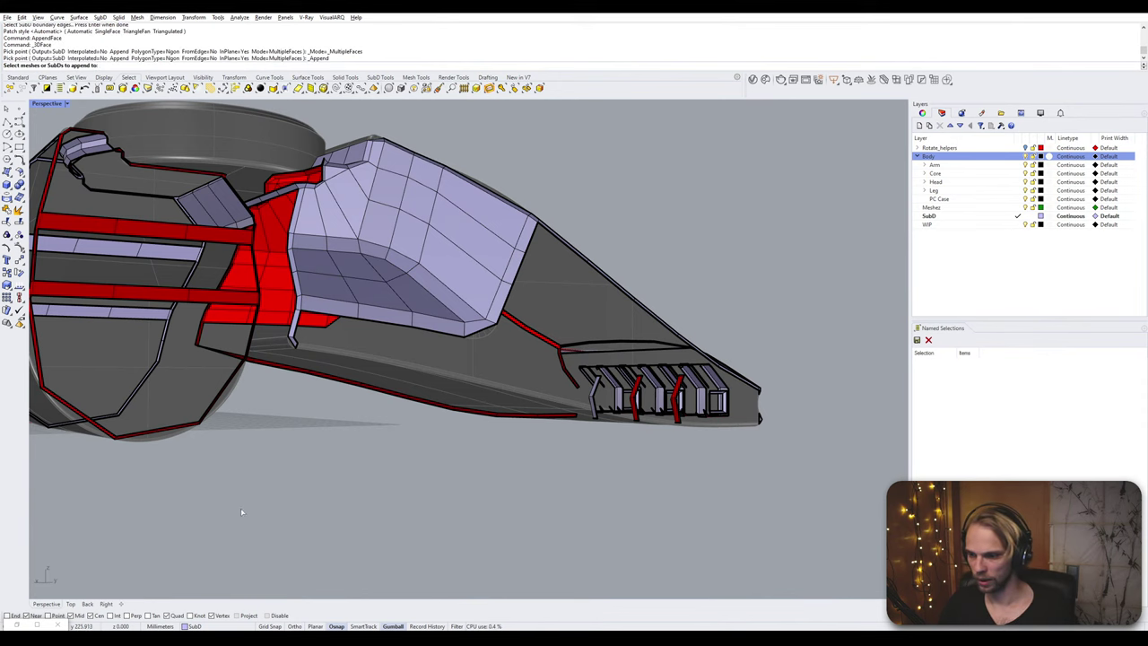
scroll(296, 354, "up", 5)
left_click(300, 339)
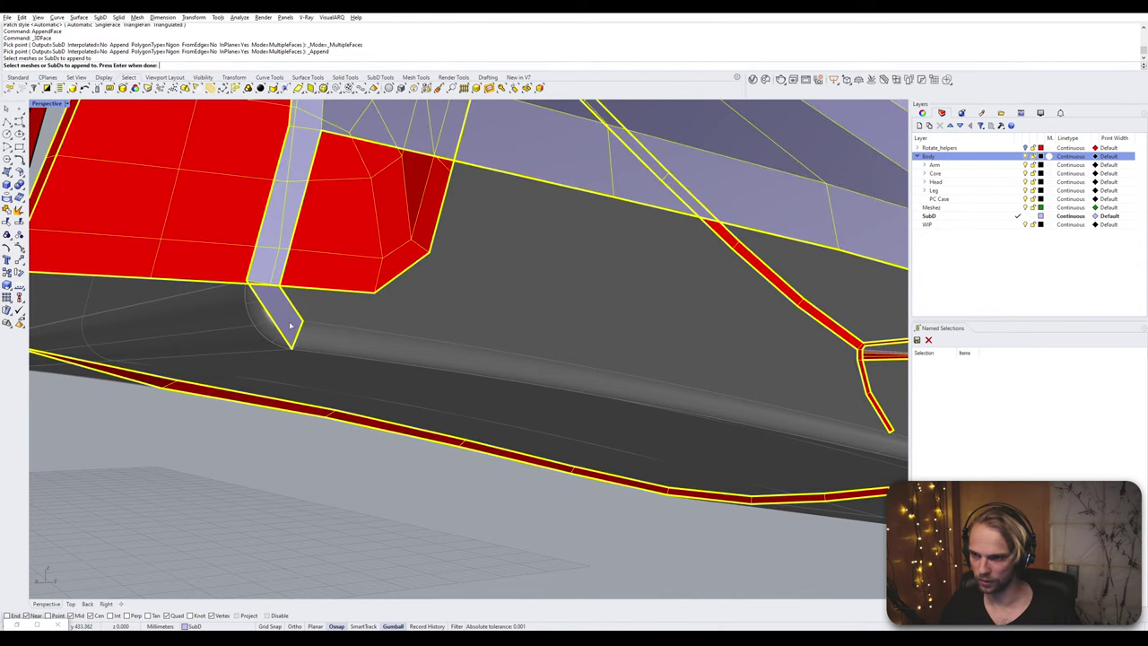
key("Return")
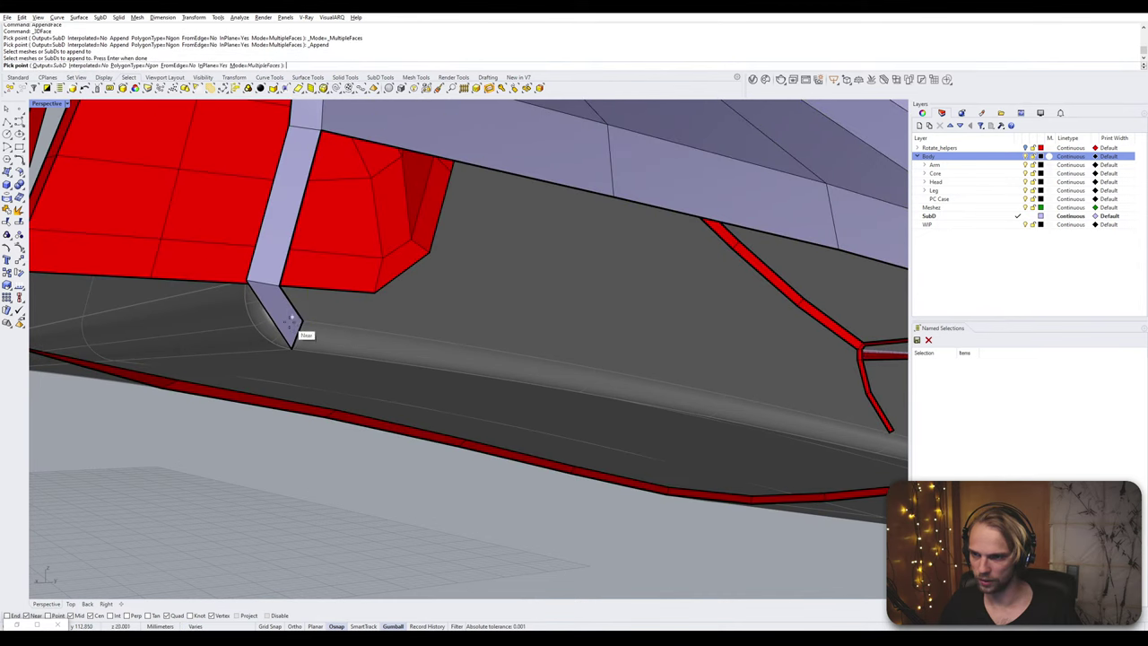
left_click(184, 66)
- Append new faces from the strip's end edge along Near-snapped points on the lower edge
right_click_drag(301, 332, 257, 350)
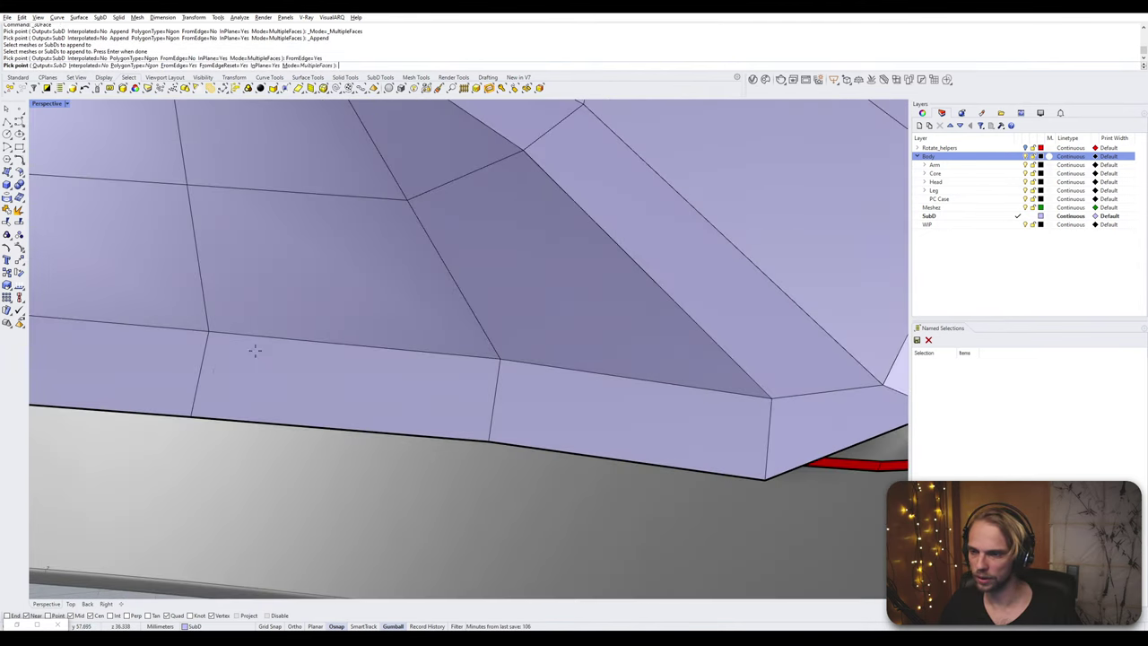
scroll(179, 417, "down", 5)
right_click_drag(158, 430, 358, 404)
scroll(377, 405, "up", 4)
scroll(409, 409, "up", 3)
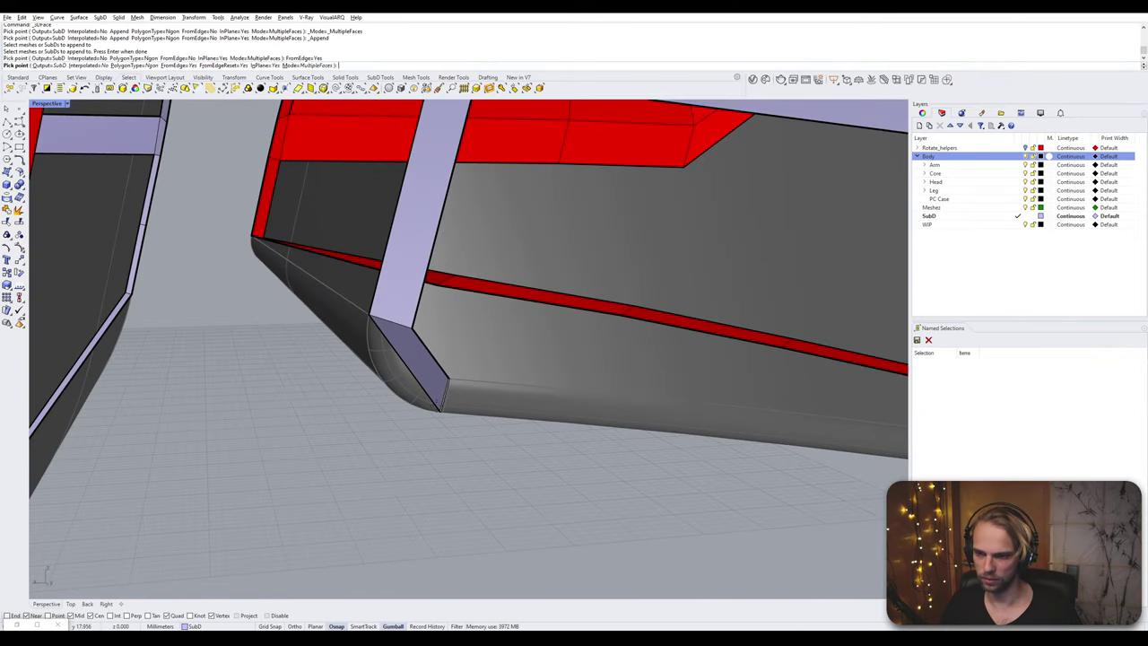
left_click(445, 394)
scroll(520, 388, "down", 5)
right_click_drag(615, 397, 589, 400)
left_click(447, 357)
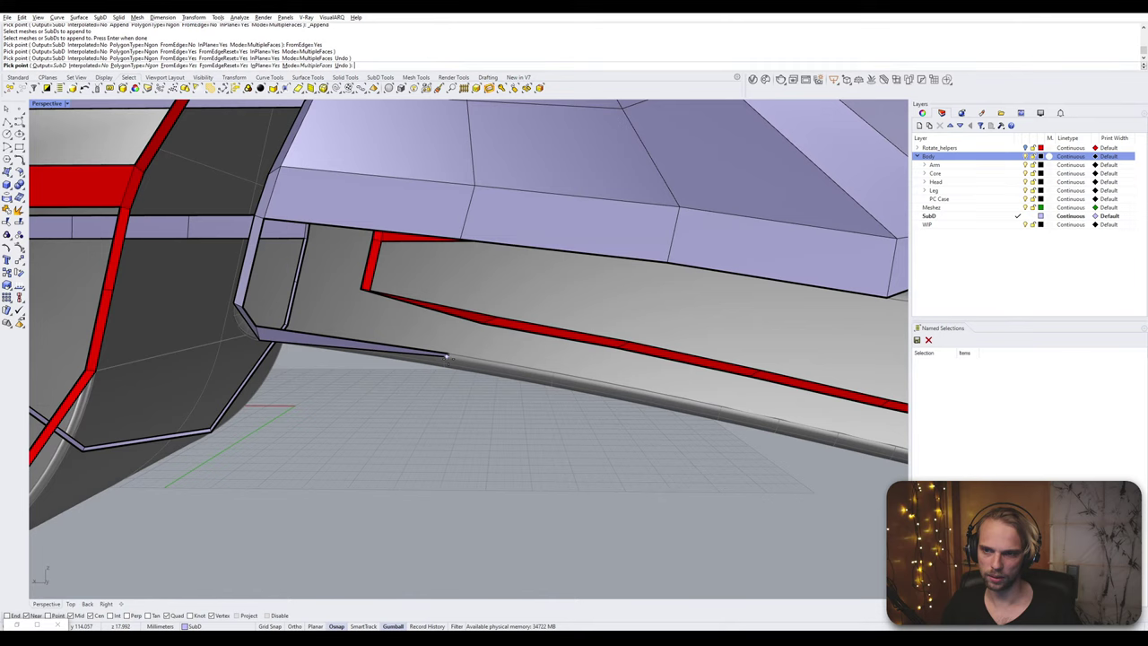
left_click(469, 382)
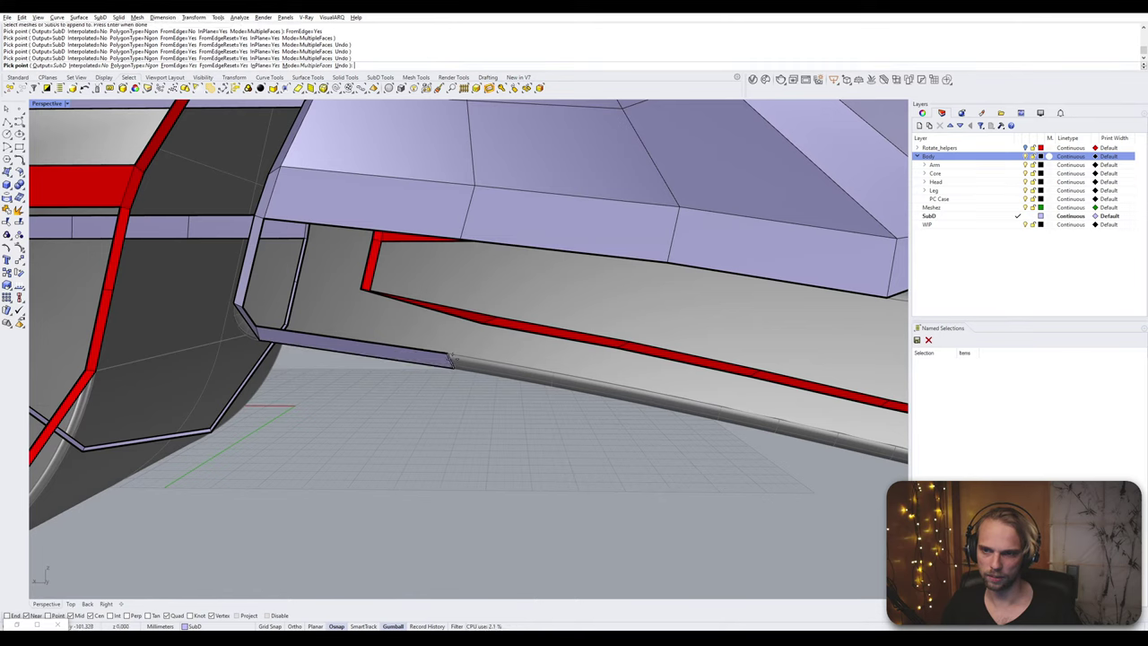
left_click(453, 359)
left_click(652, 406)
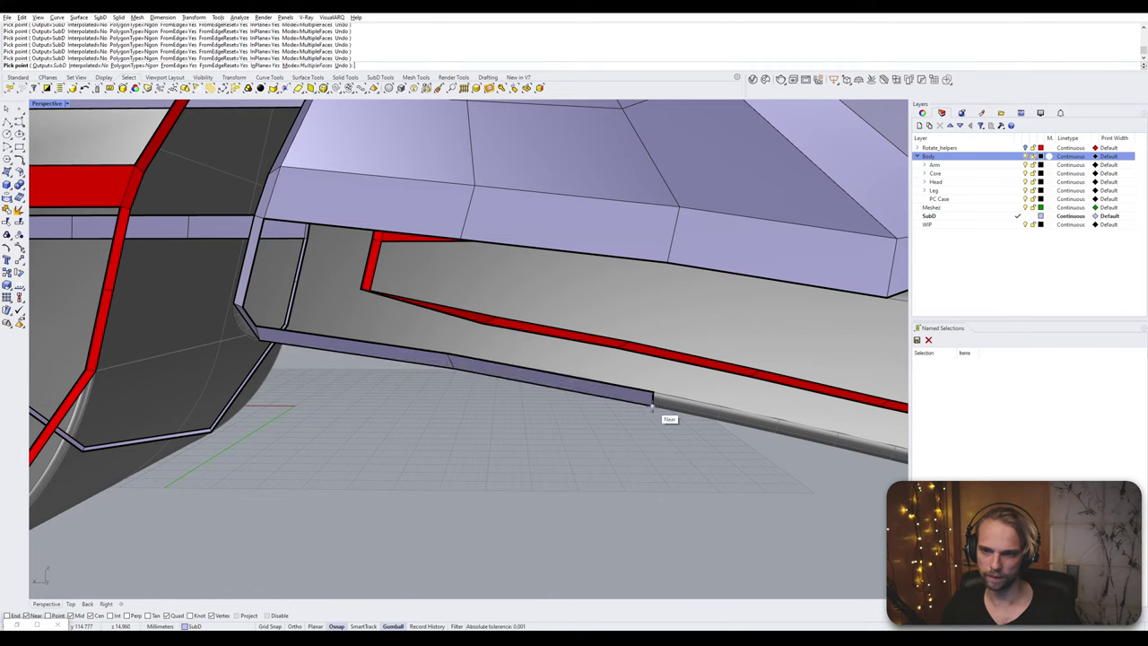
right_click_drag(682, 428, 565, 403)
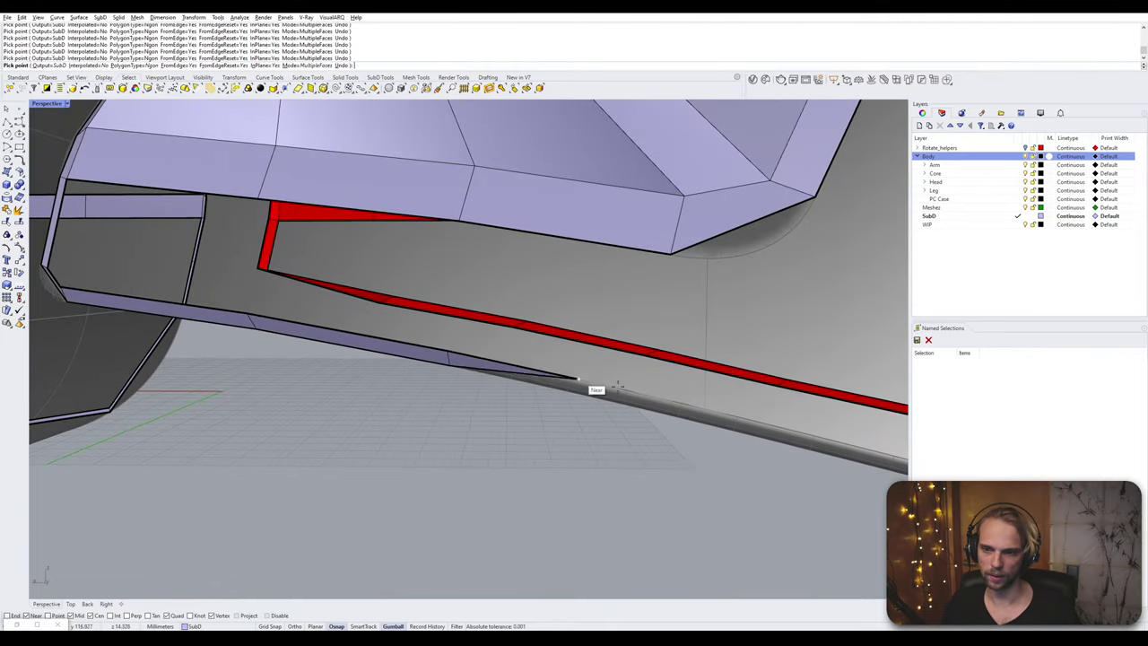
left_click(642, 409)
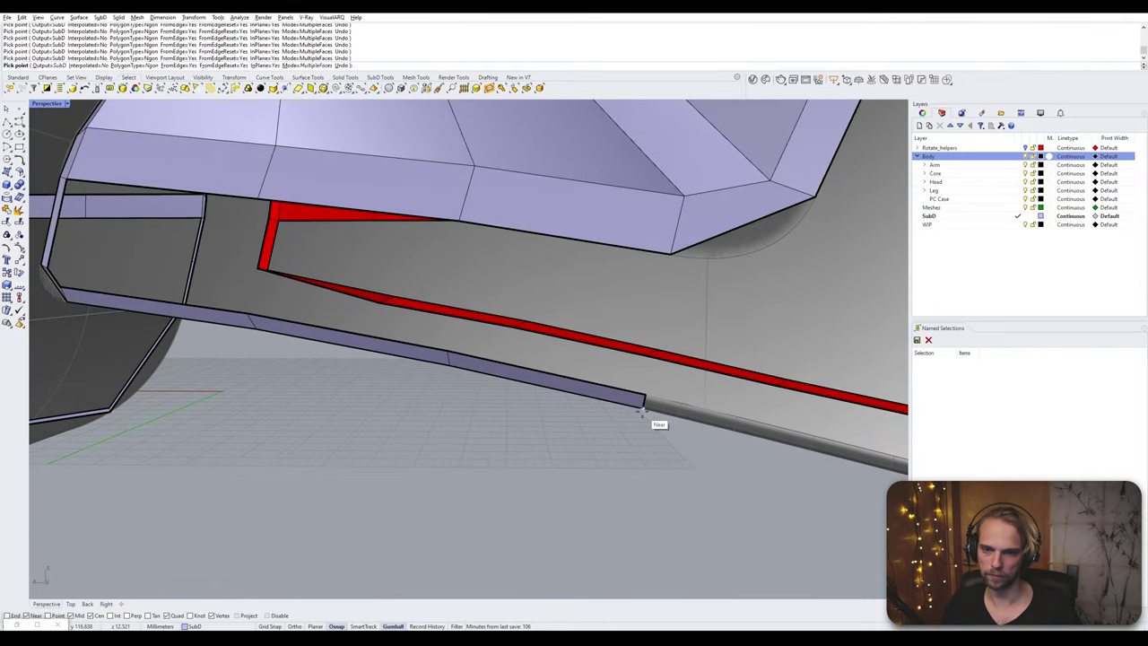
- Continue the strip toward the toes while orbiting around the tip of the foot
scroll(649, 413, "down", 5)
right_click_drag(649, 413, 464, 446)
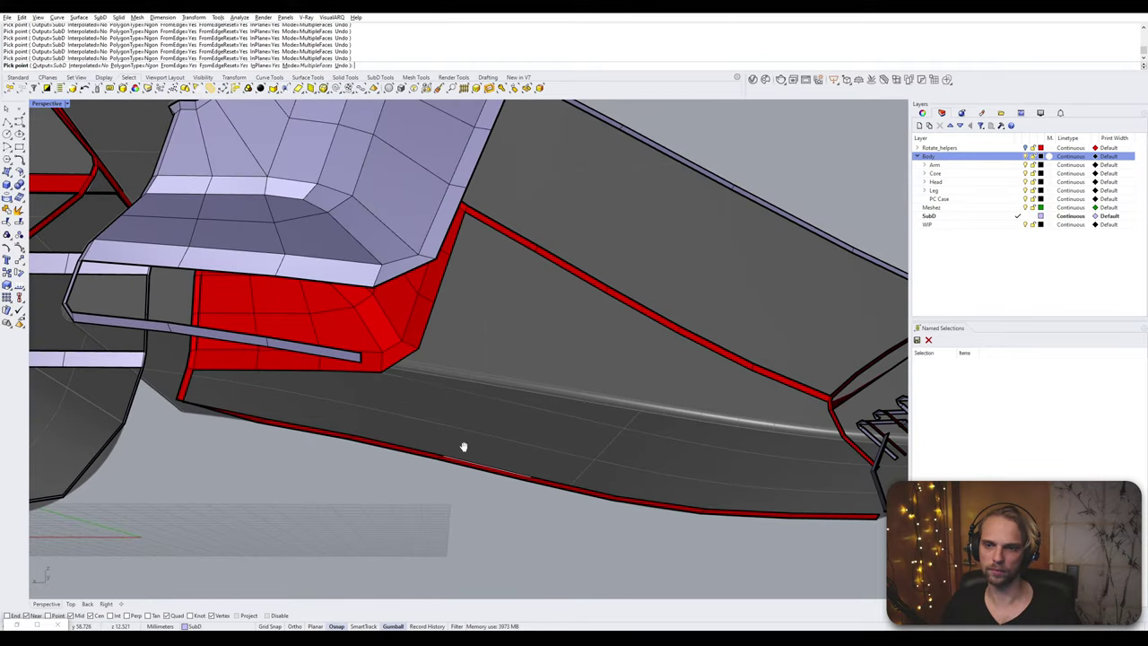
right_click_drag(342, 357, 373, 364)
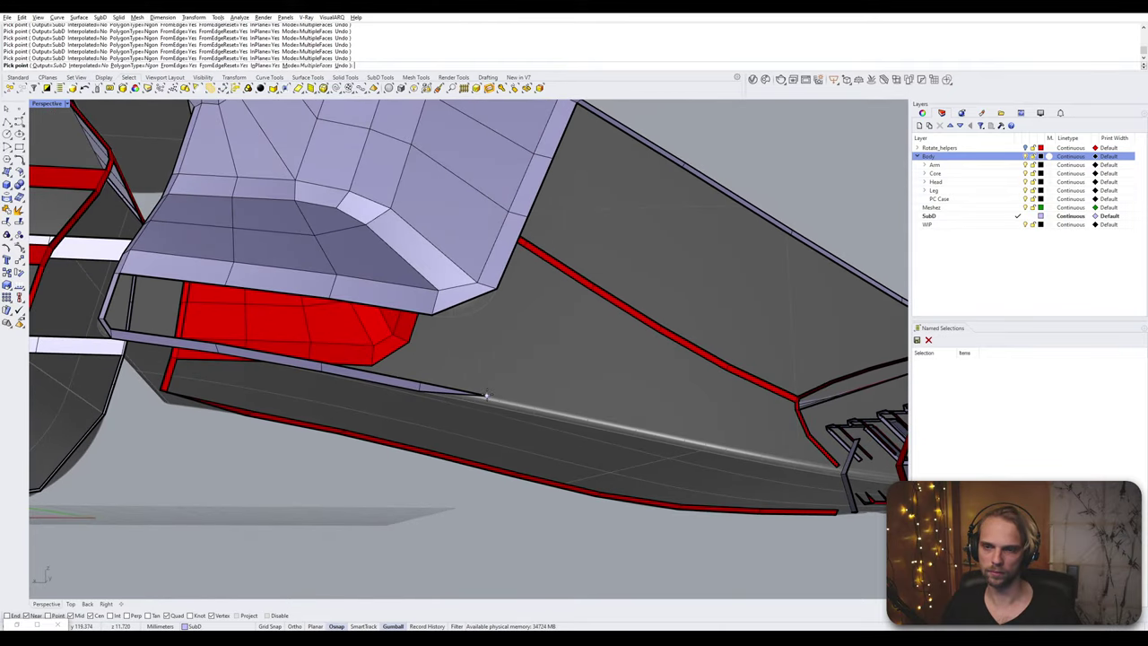
scroll(488, 404, "down", 3)
right_click_drag(487, 404, 359, 396)
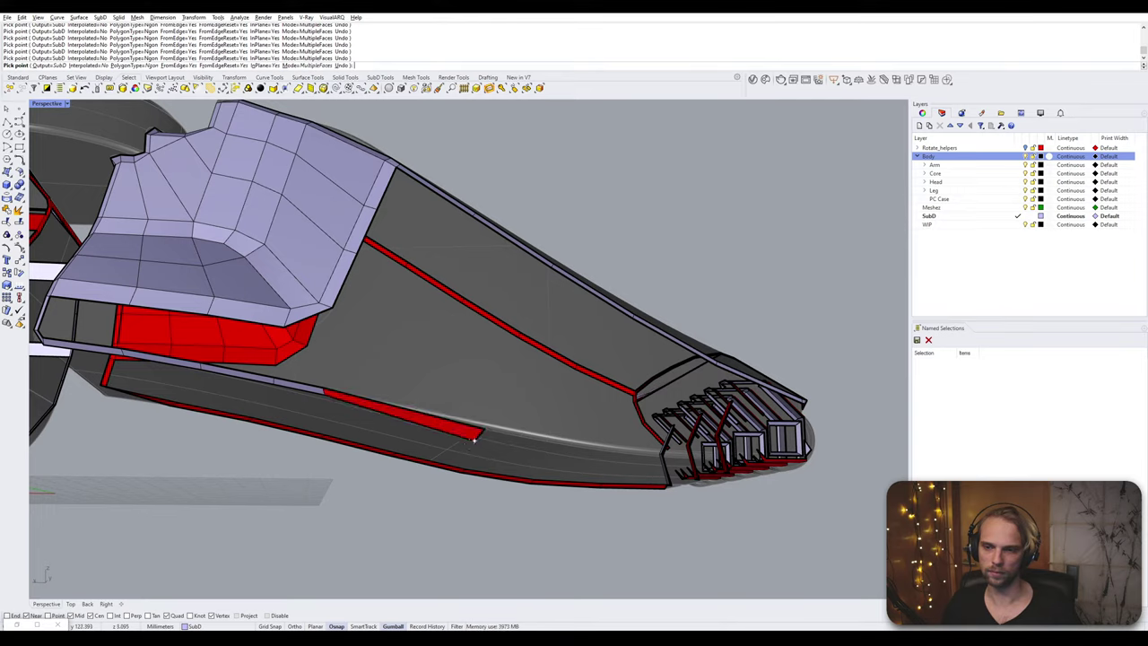
scroll(475, 437, "up", 5)
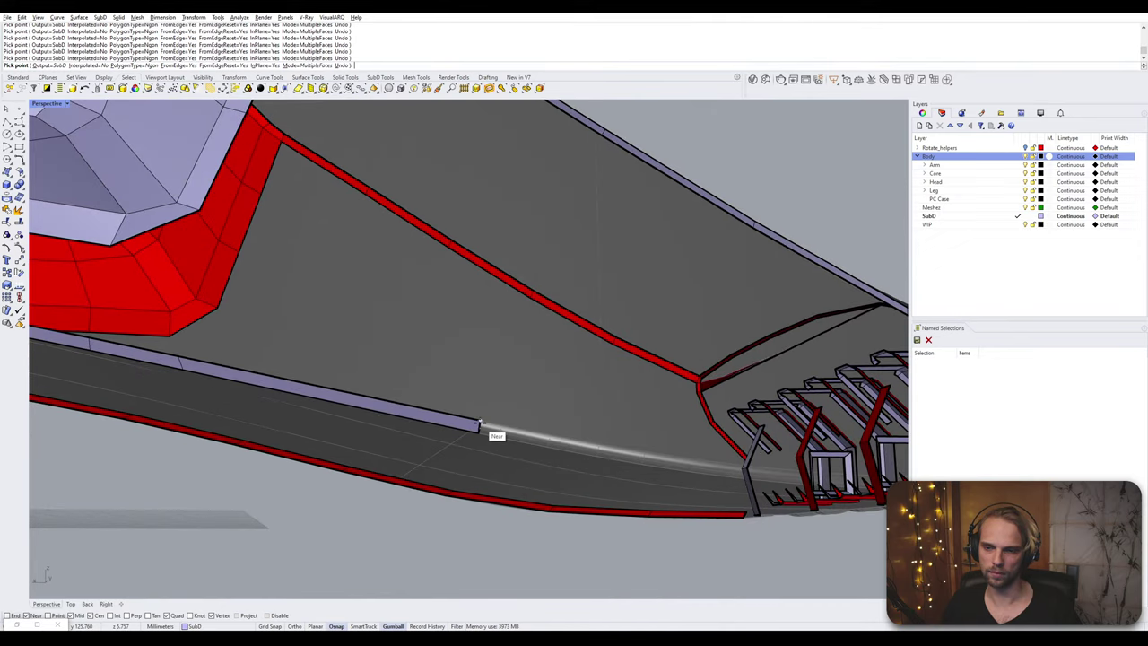
scroll(477, 425, "down", 2)
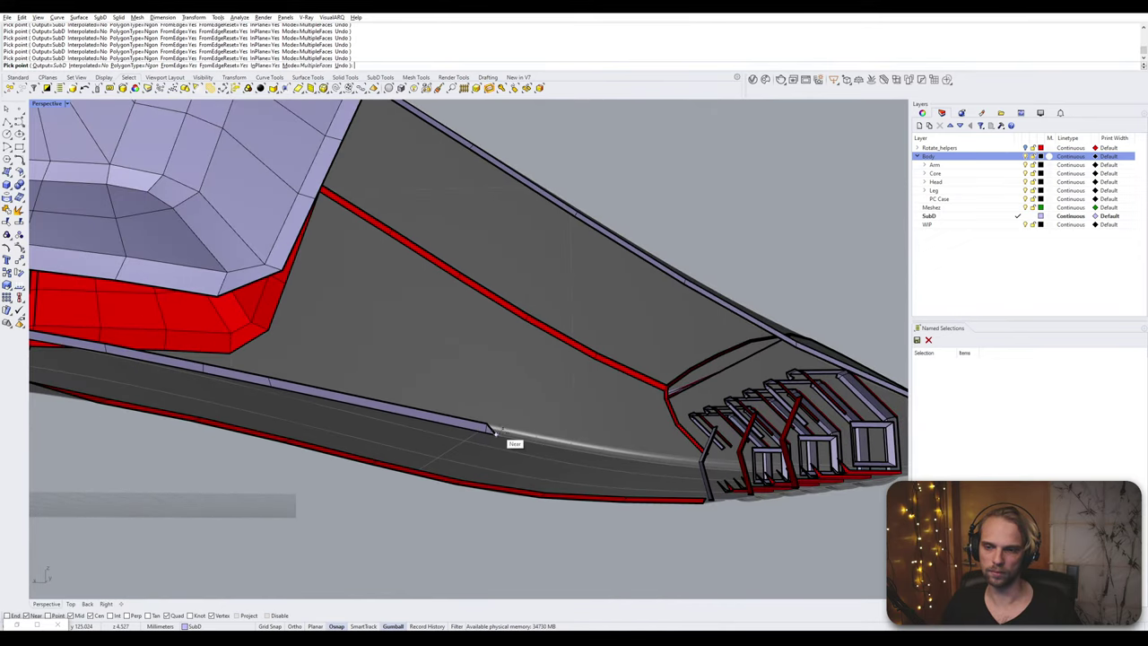
right_click_drag(663, 464, 631, 460)
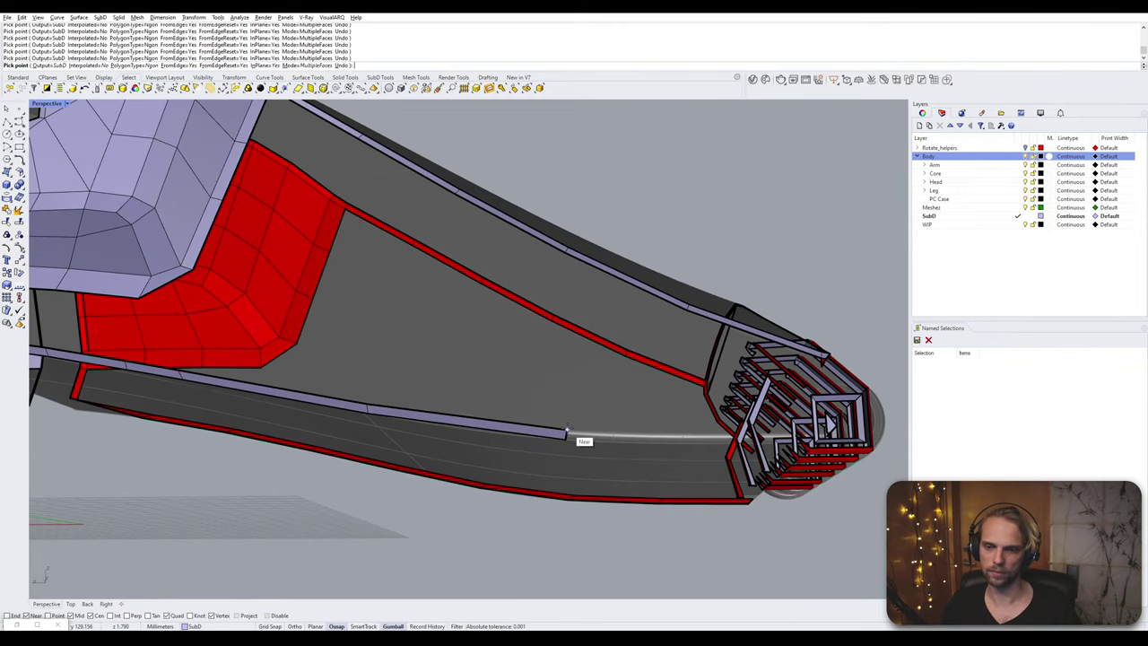
scroll(576, 435, "down", 2)
right_click_drag(576, 435, 430, 441)
scroll(466, 449, "up", 5)
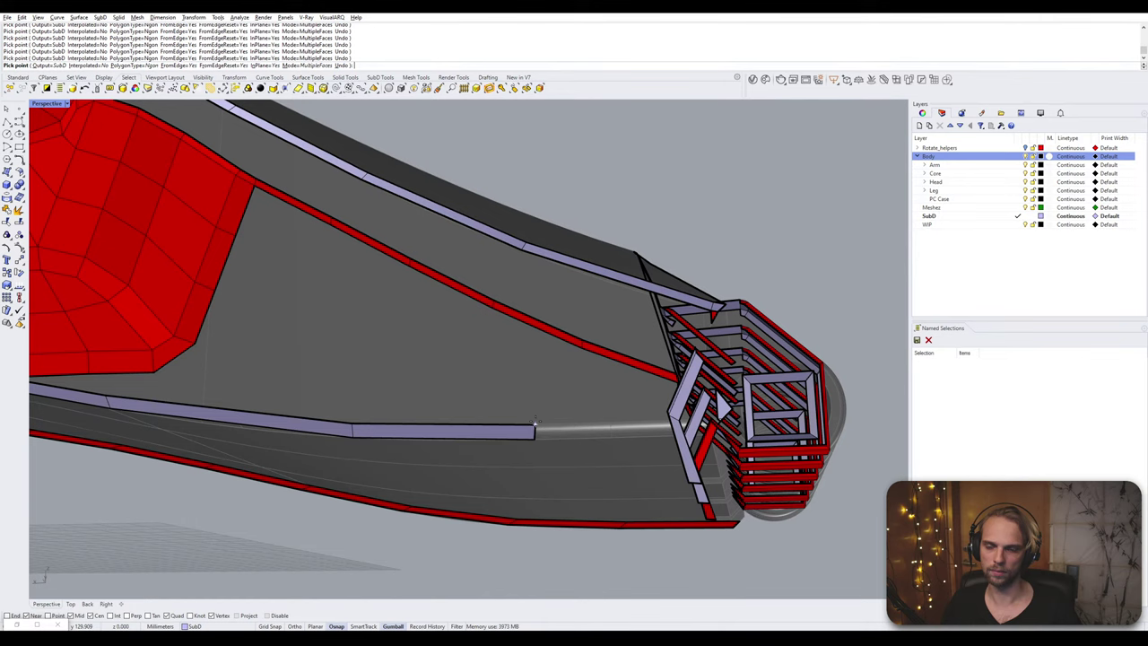
scroll(535, 421, "down", 5)
right_click_drag(535, 425, 403, 450)
scroll(402, 450, "up", 5)
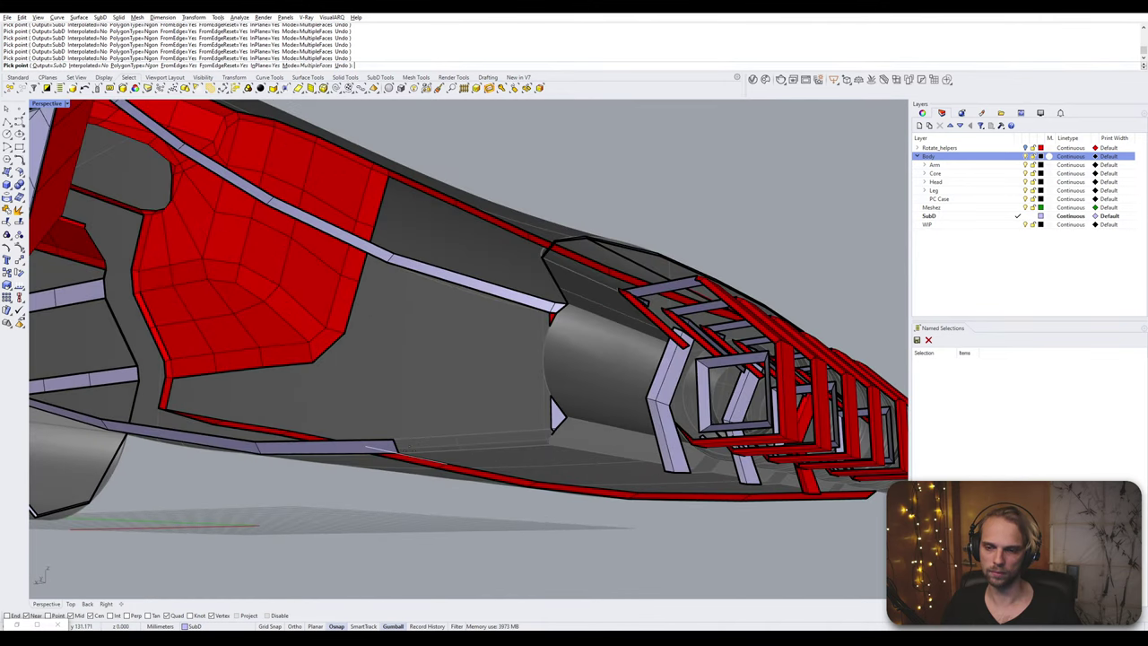
scroll(395, 447, "up", 2)
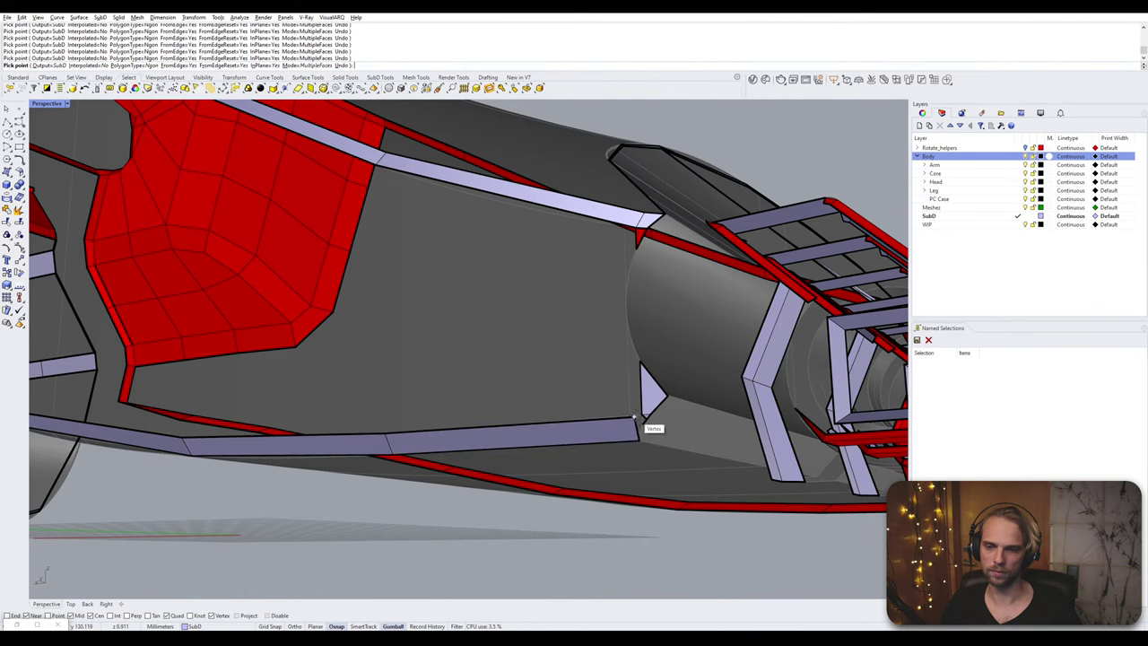
- Place the strip's final point near the toes and finish appending faces
left_click(641, 417)
scroll(641, 417, "down", 5)
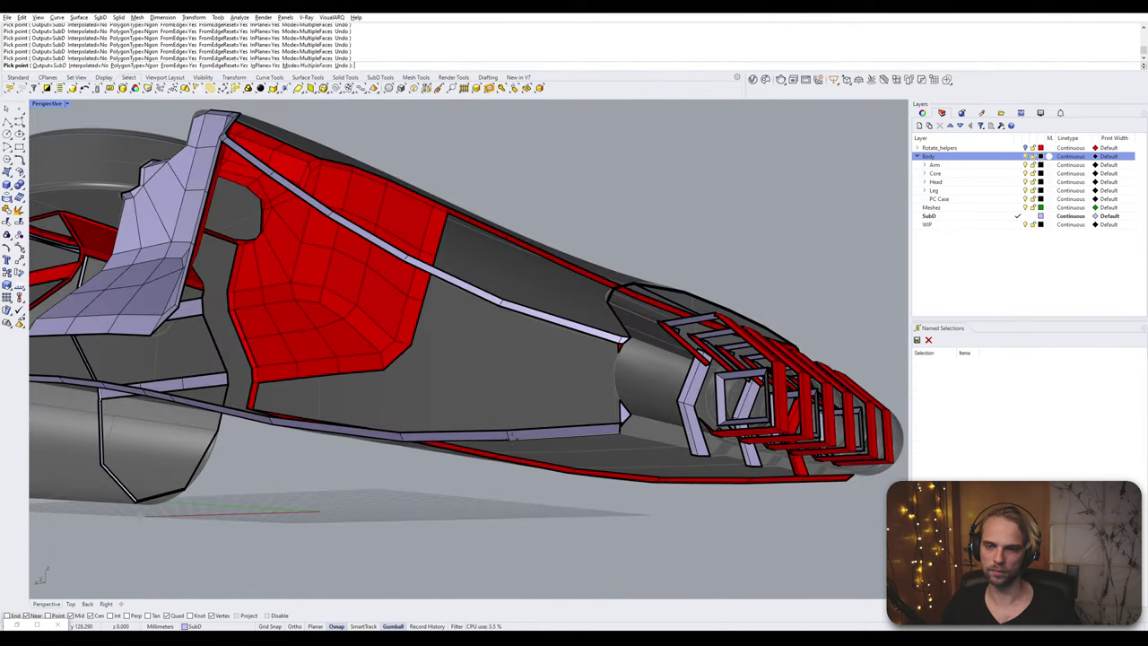
right_click(505, 440)
right_click_drag(505, 440, 356, 352)
scroll(443, 467, "up", 3)
right_click_drag(428, 339, 452, 395)
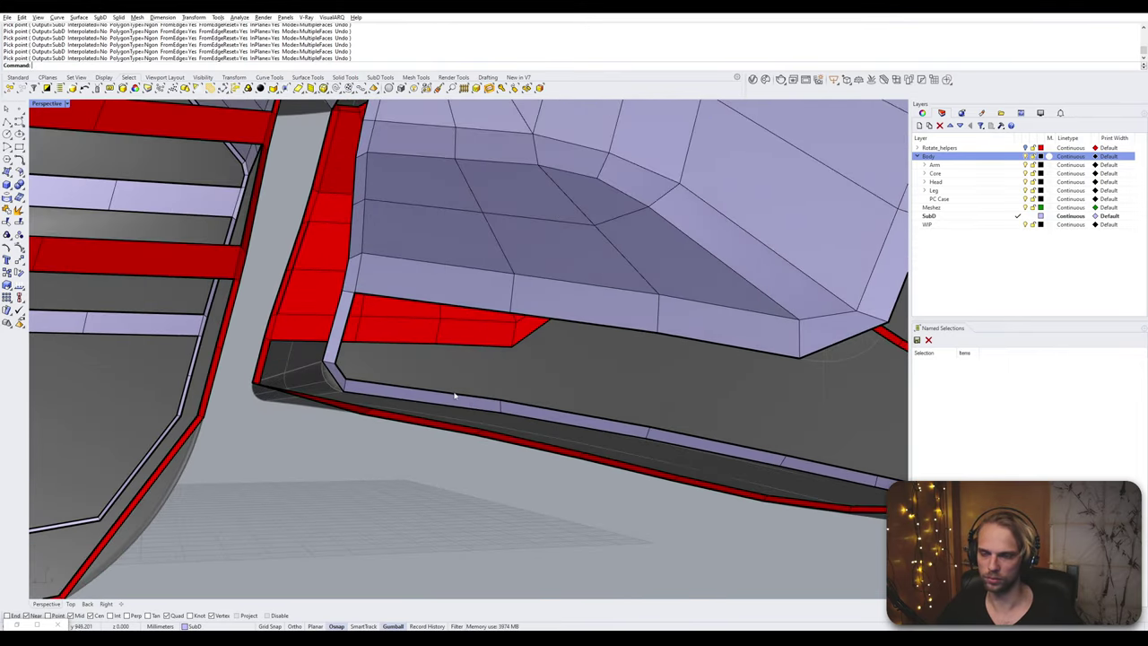
- Bridge a lower strip edge to the edge along the red part's top
left_click(442, 393)
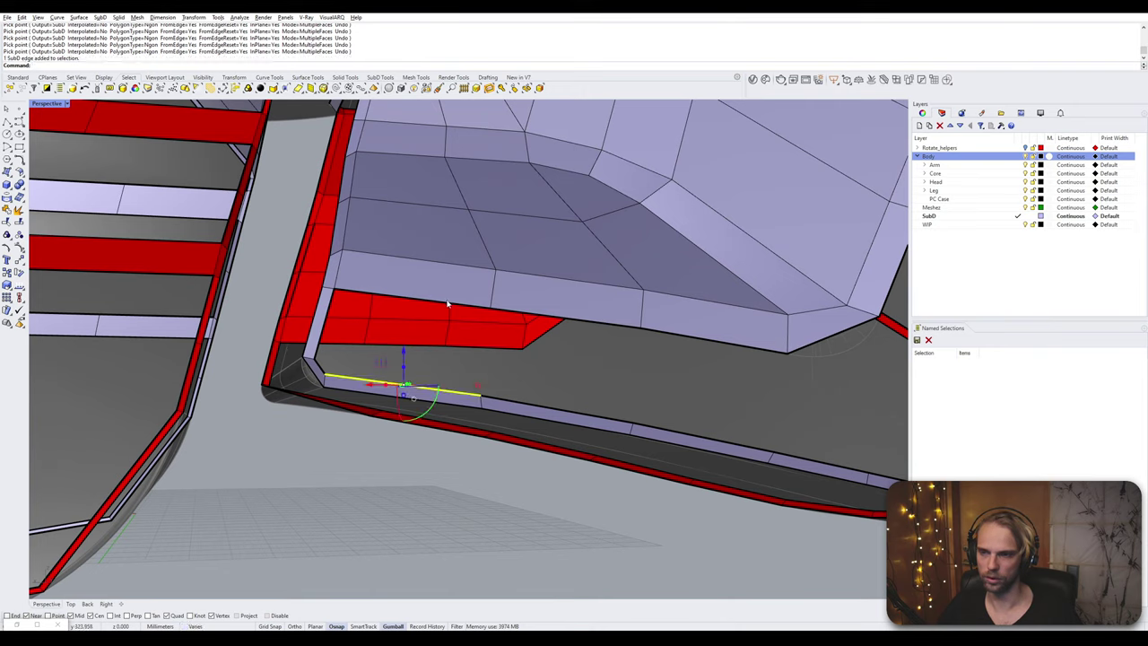
left_click(440, 305, "shift")
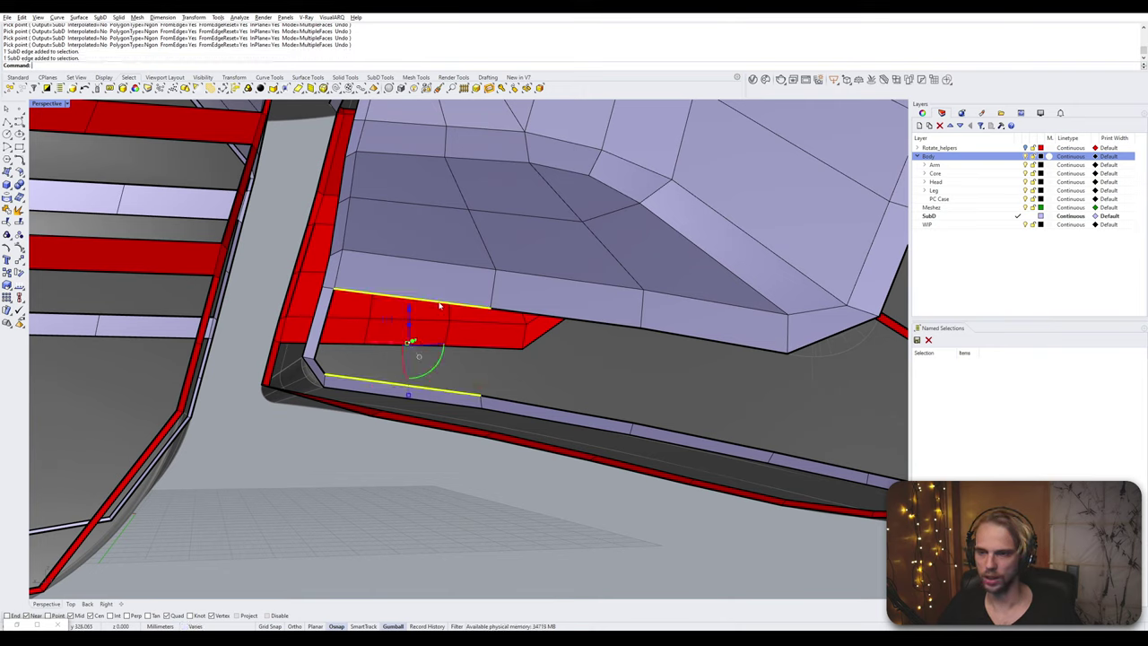
key("Return")
key("Return")
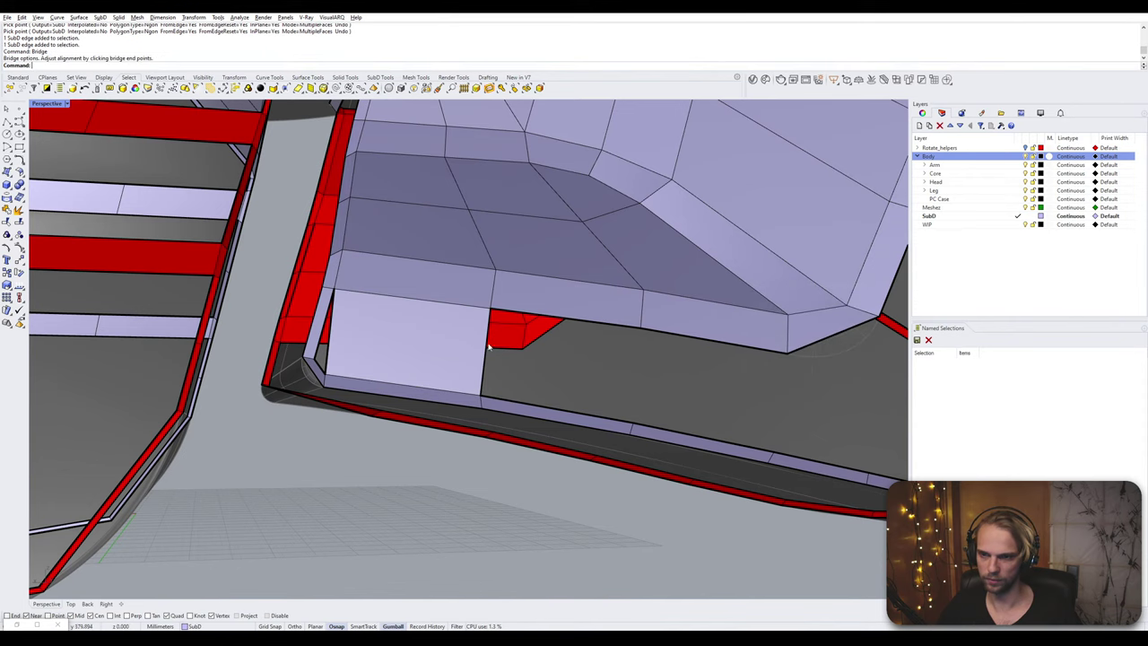
- Bridge the next chain of lower strip edges to the matching upper edges across the gap
left_click(547, 412)
left_click(705, 445)
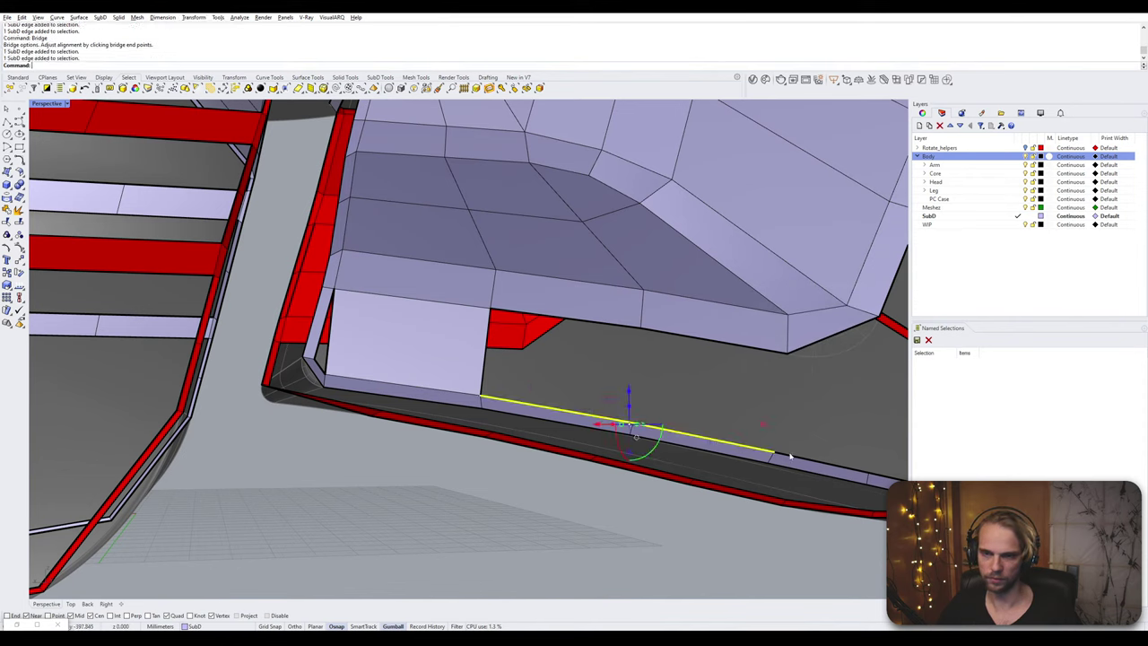
left_click(820, 465)
left_click(815, 344)
left_click(756, 348, "ctrl+shift")
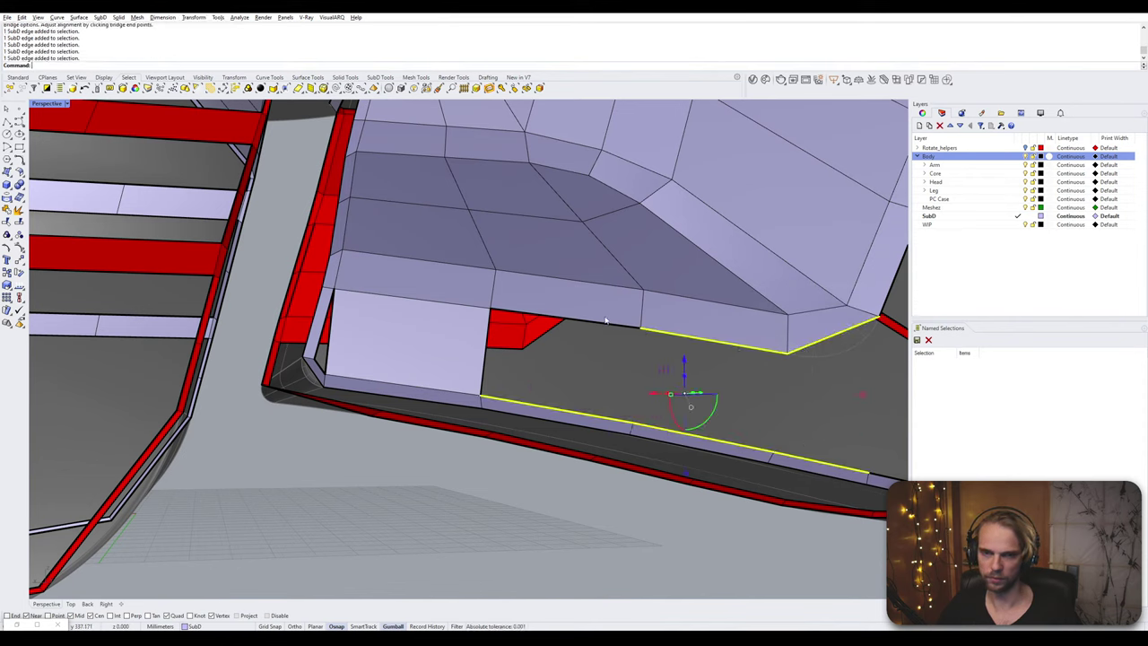
left_click(607, 324, "ctrl+shift")
right_click(608, 325)
right_click(602, 329)
scroll(602, 328, "down", 3)
right_click_drag(603, 328, 534, 428)
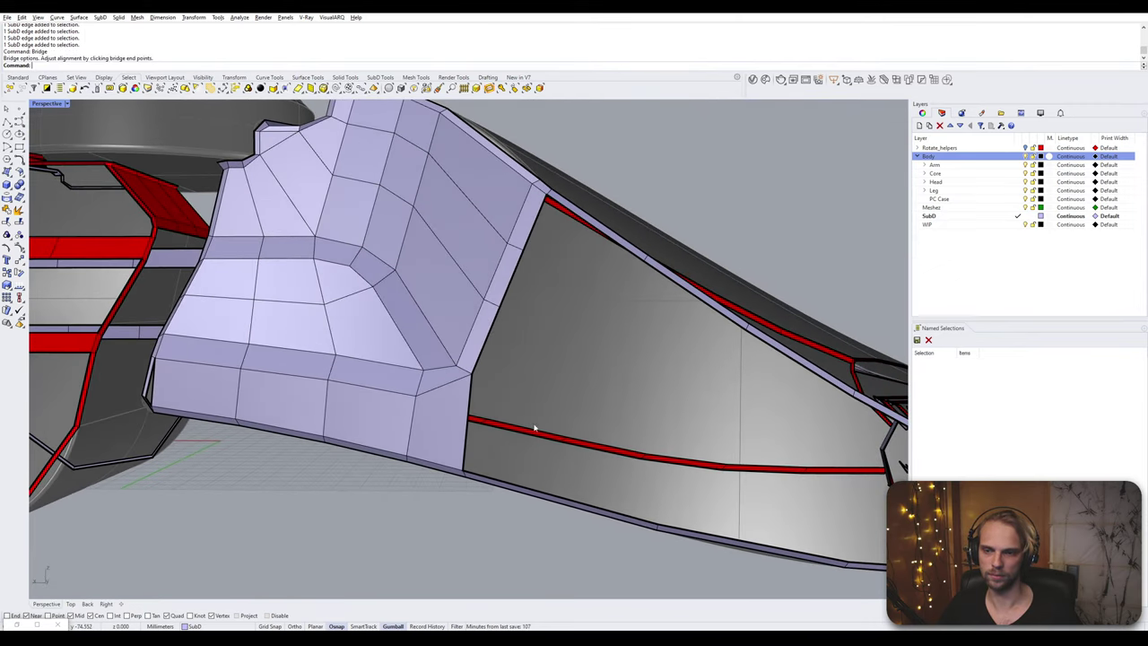
- Bridge the side gap's lower and upper edges with 4 segments
right_click_drag(598, 504, 640, 491)
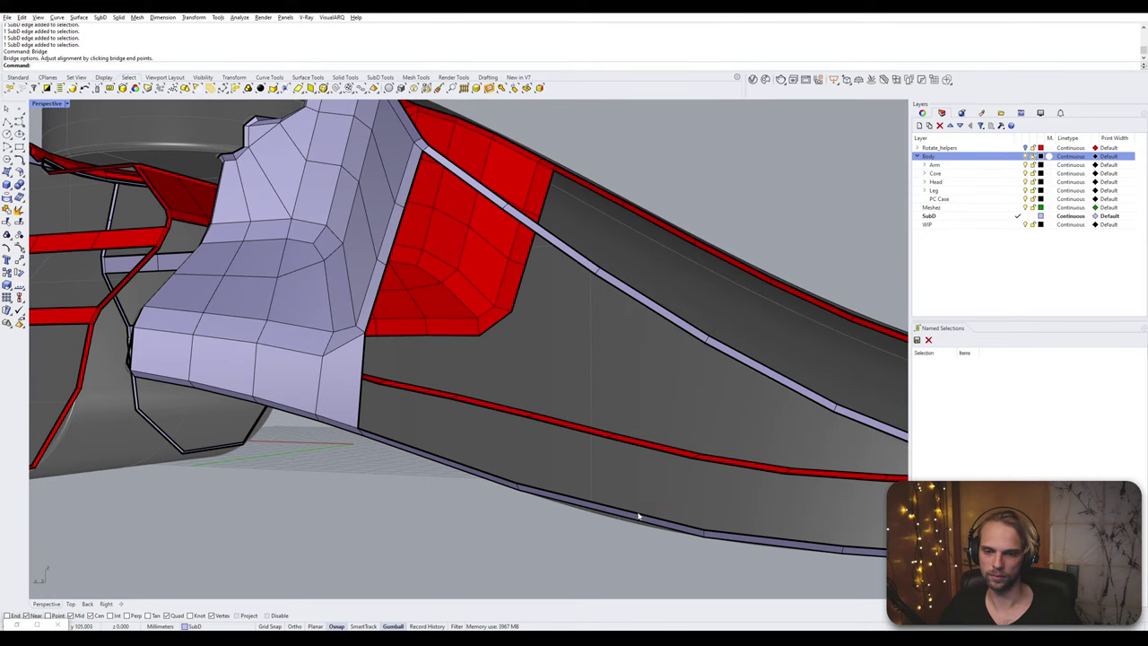
left_click(639, 516)
left_click(659, 315, "shift")
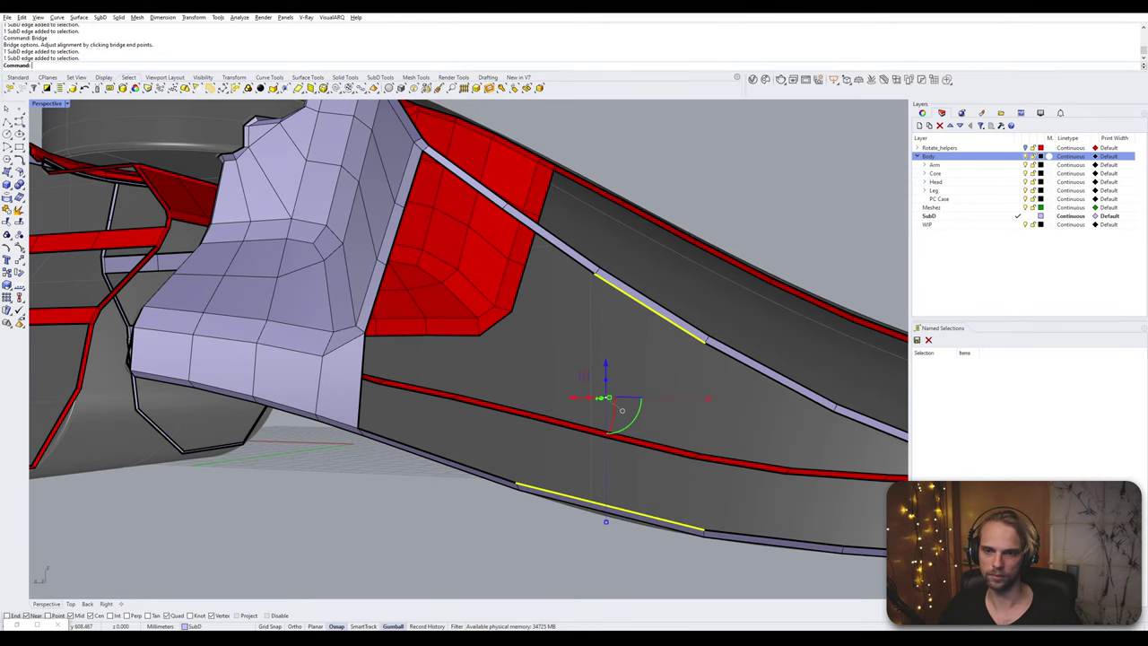
right_click_drag(659, 316, 584, 369)
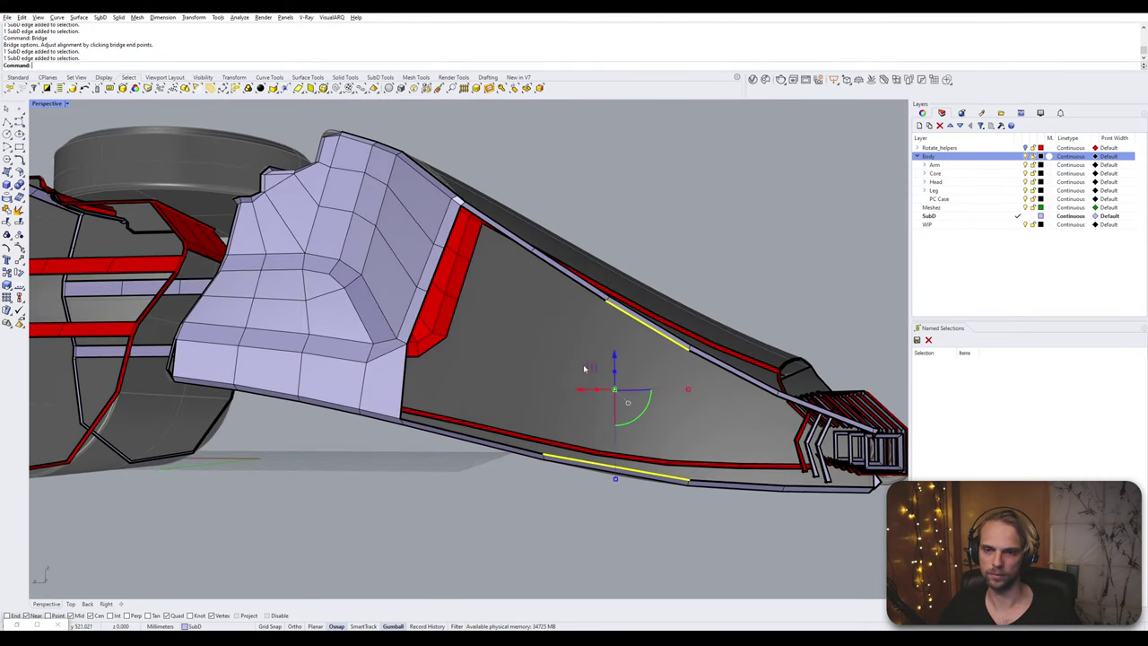
right_click(583, 367)
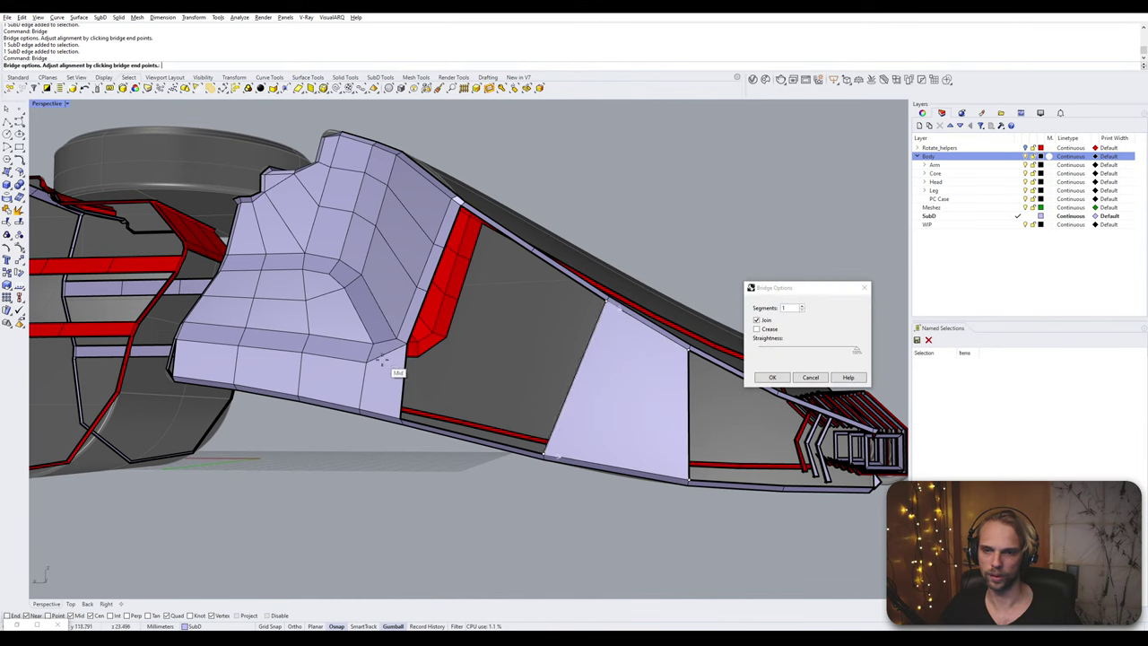
left_click(802, 306)
left_click(802, 306)
left_click(802, 306)
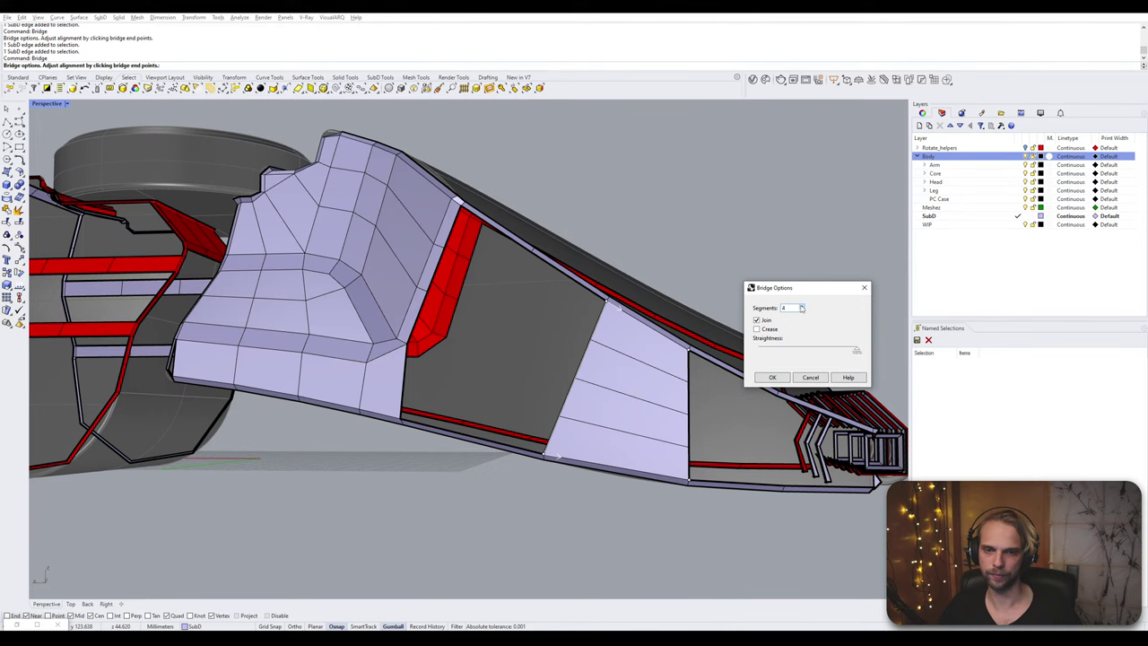
left_click(772, 377)
scroll(541, 242, "up", 5)
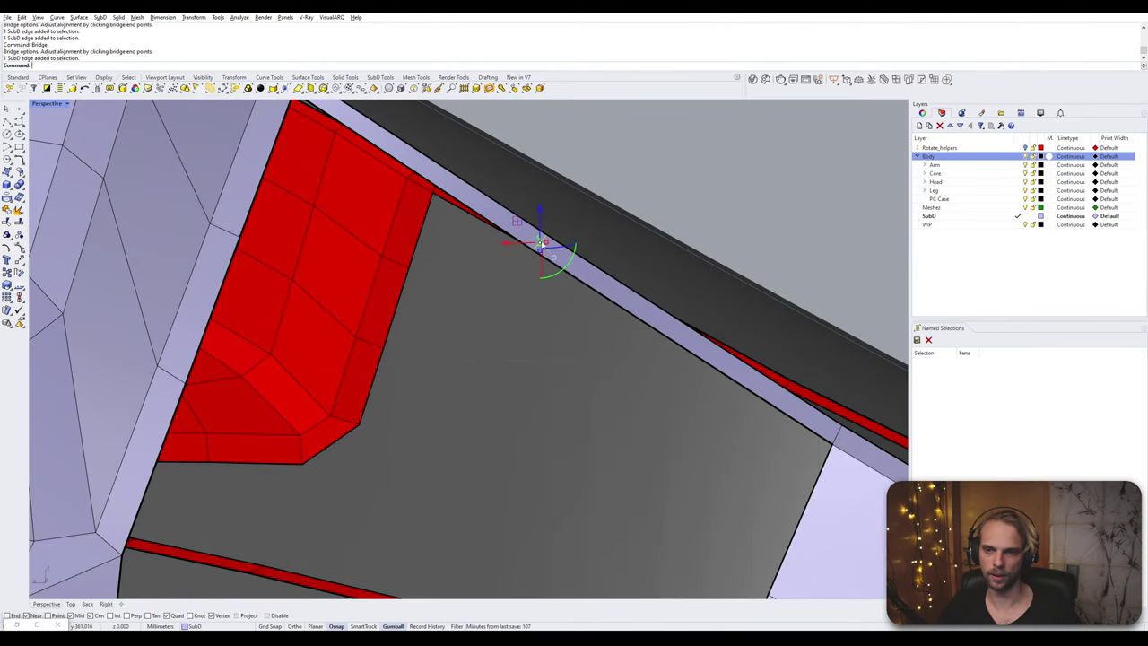
- Select the edge loop around the gap, then drop its top and bottom edges
scroll(540, 242, "down", 5)
key("Delete")
double_click(406, 469)
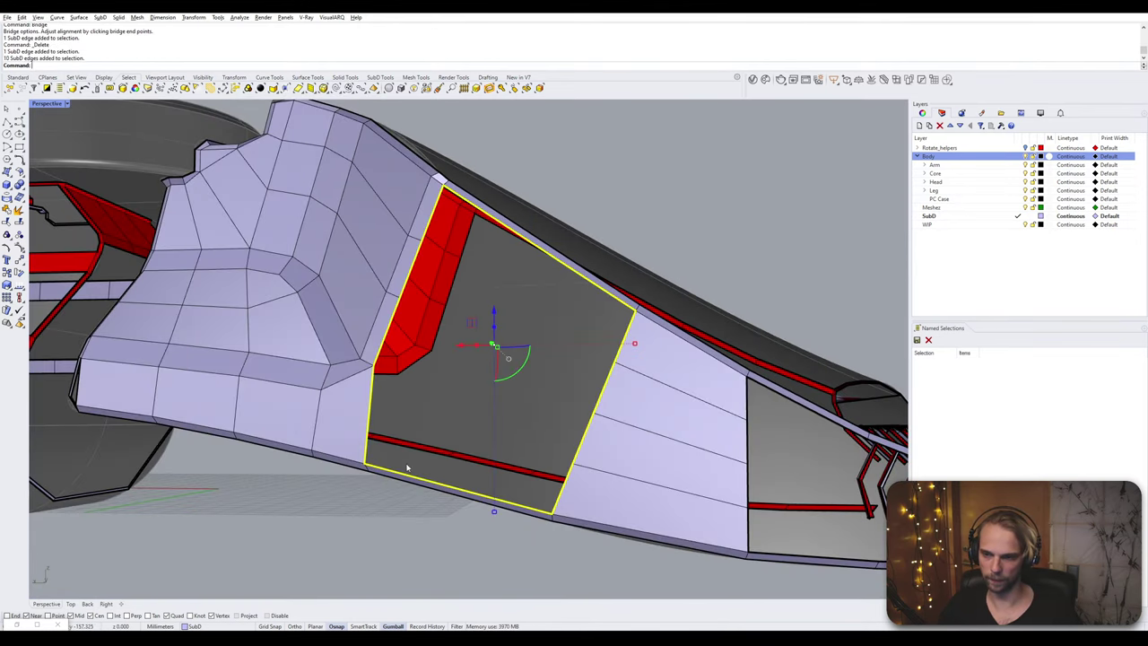
left_click(434, 484, "ctrl")
left_click(555, 263, "ctrl")
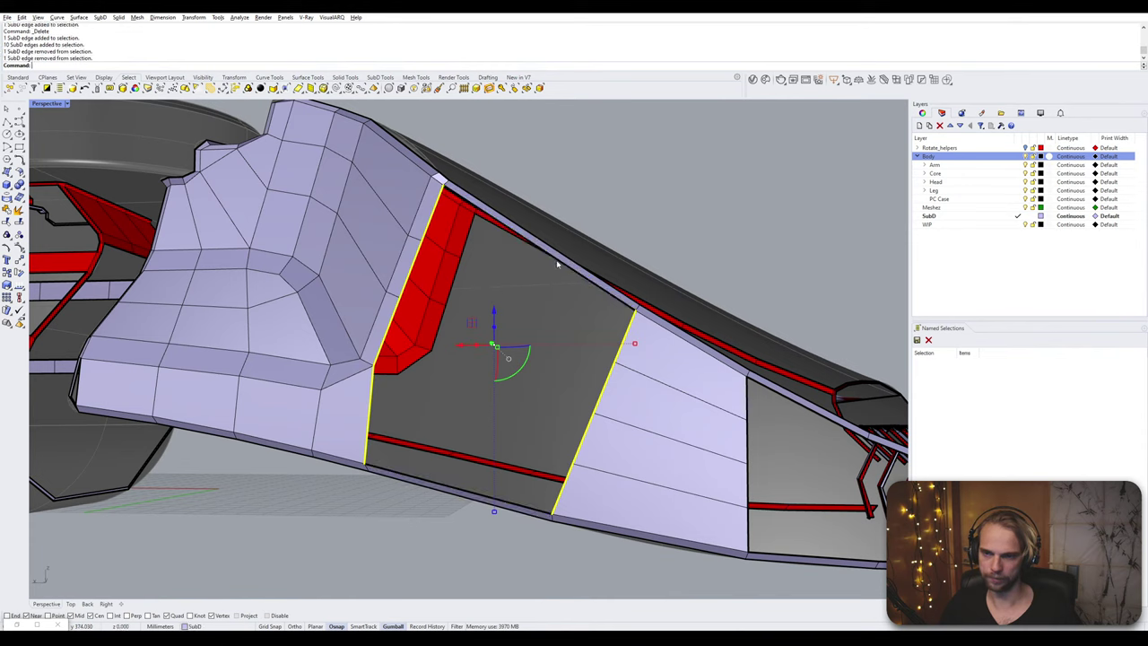
- Bridge the two remaining gap edges with a reduced segment count
type("BeRR")
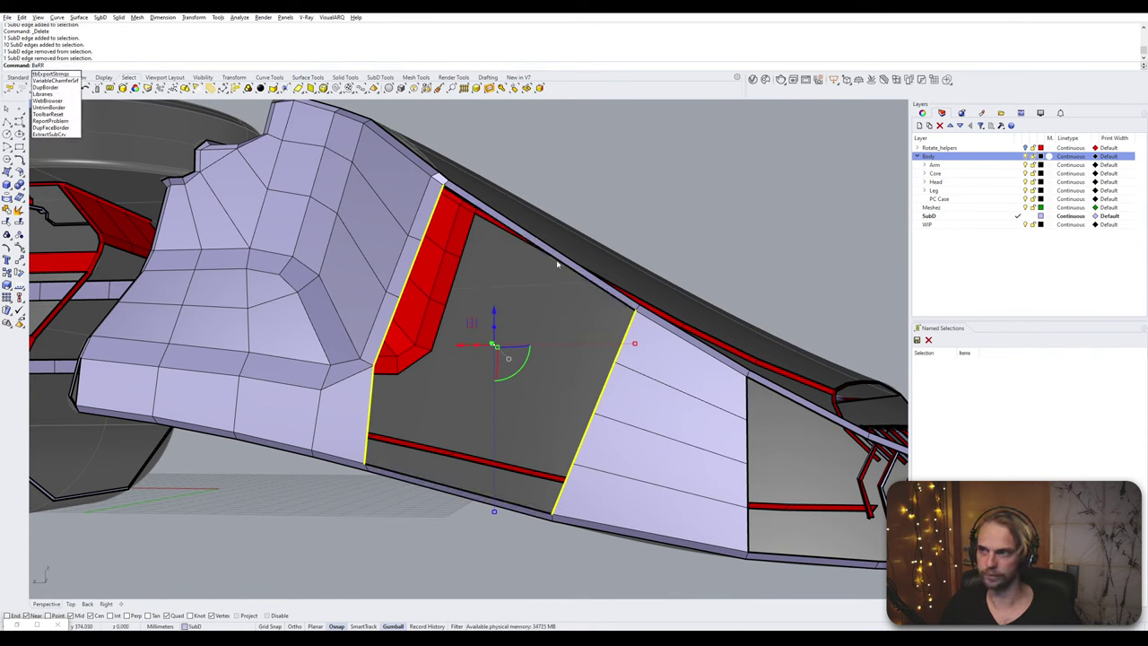
key("BackSpace")
key("BackSpace")
key("BackSpace")
type("ridge")
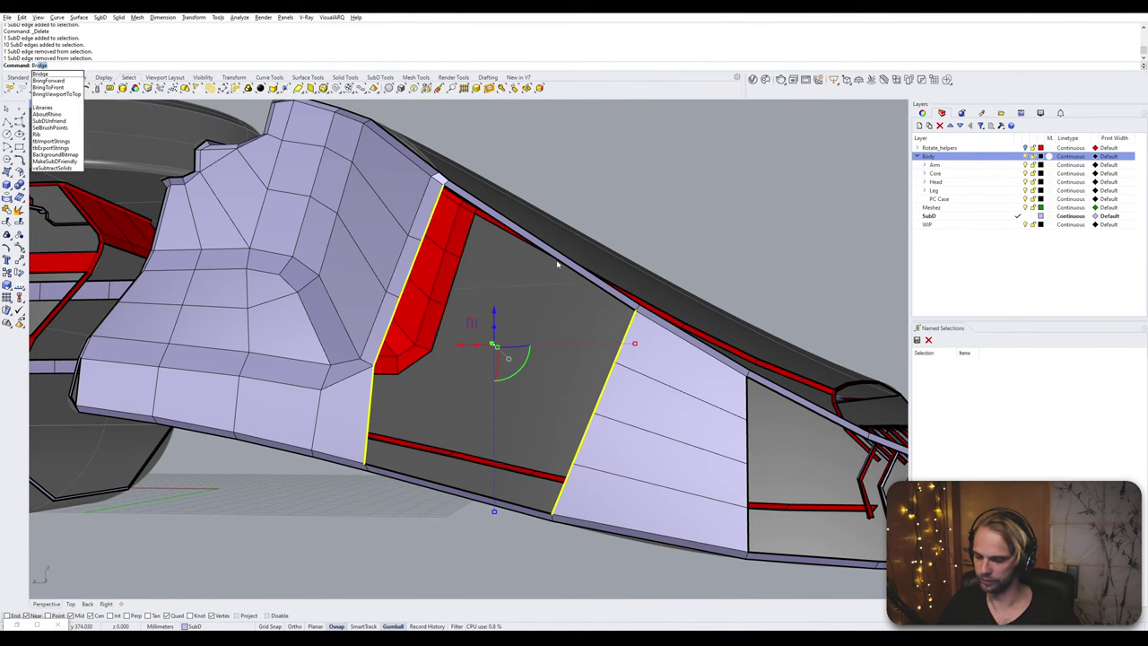
key("Return")
left_click(802, 310)
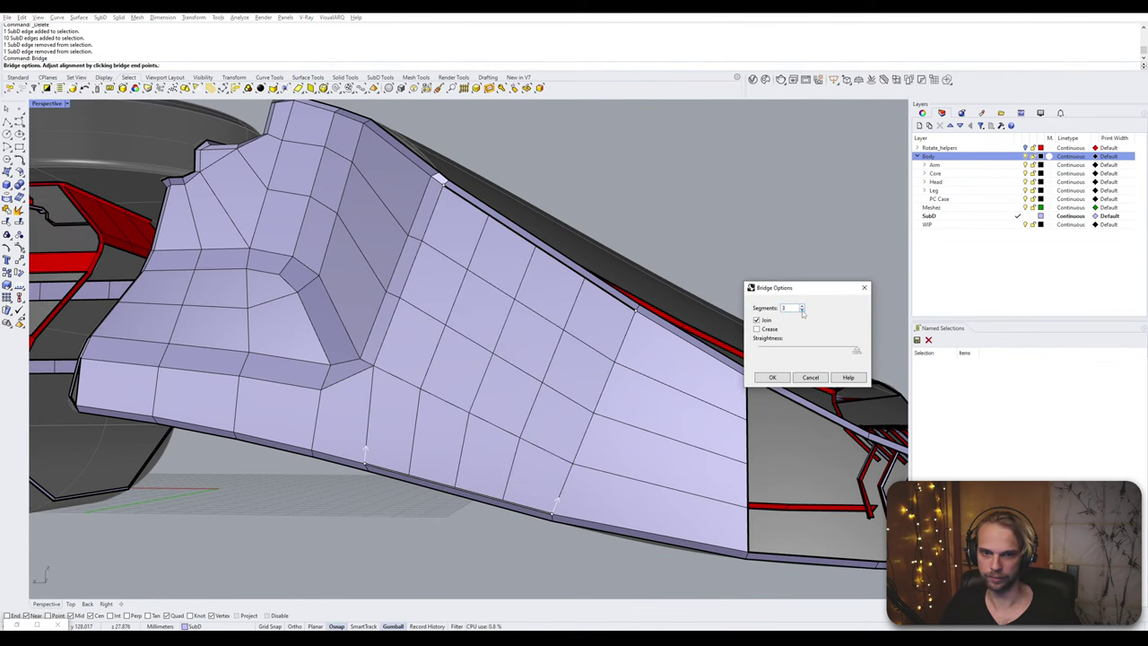
left_click(802, 310)
left_click(801, 310)
left_click(773, 378)
- Orbit toward the rear of the foot and select the small edge at the rear corner
scroll(605, 370, "down", 5)
right_click_drag(604, 369, 588, 345)
scroll(663, 456, "up", 5)
right_click_drag(660, 455, 582, 420)
scroll(532, 341, "up", 5)
left_click(536, 320)
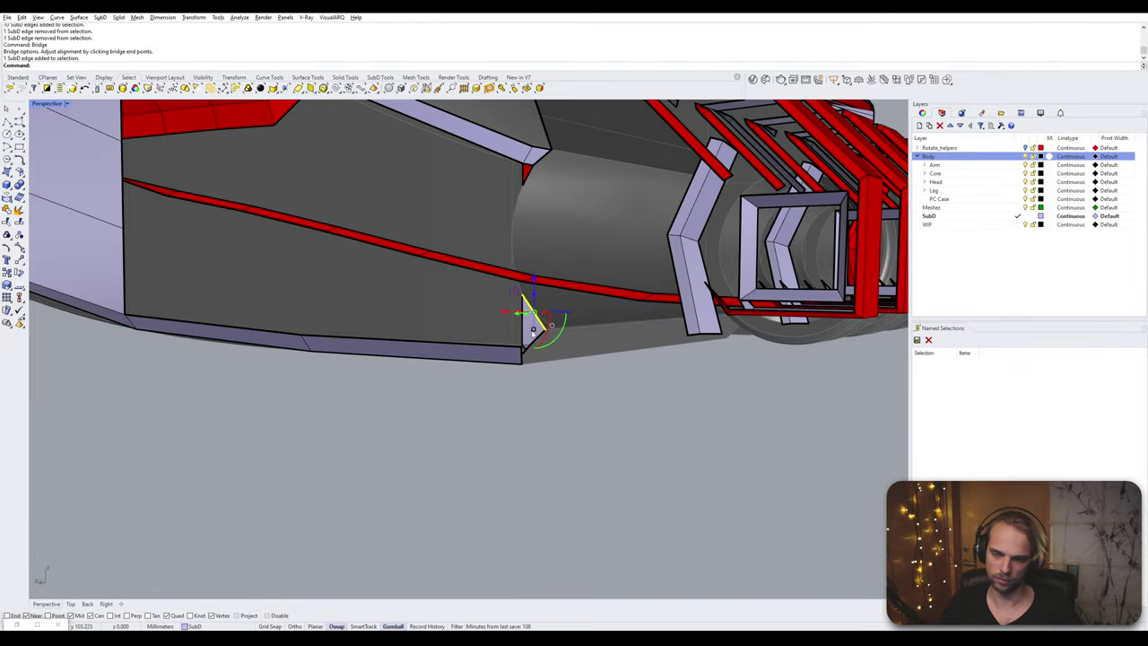
- Delete the small triangular corner face and its leftover pieces at the foot's rear corner
left_click(533, 331, "ctrl+shift")
key("Escape")
left_click(528, 342, "ctrl+shift")
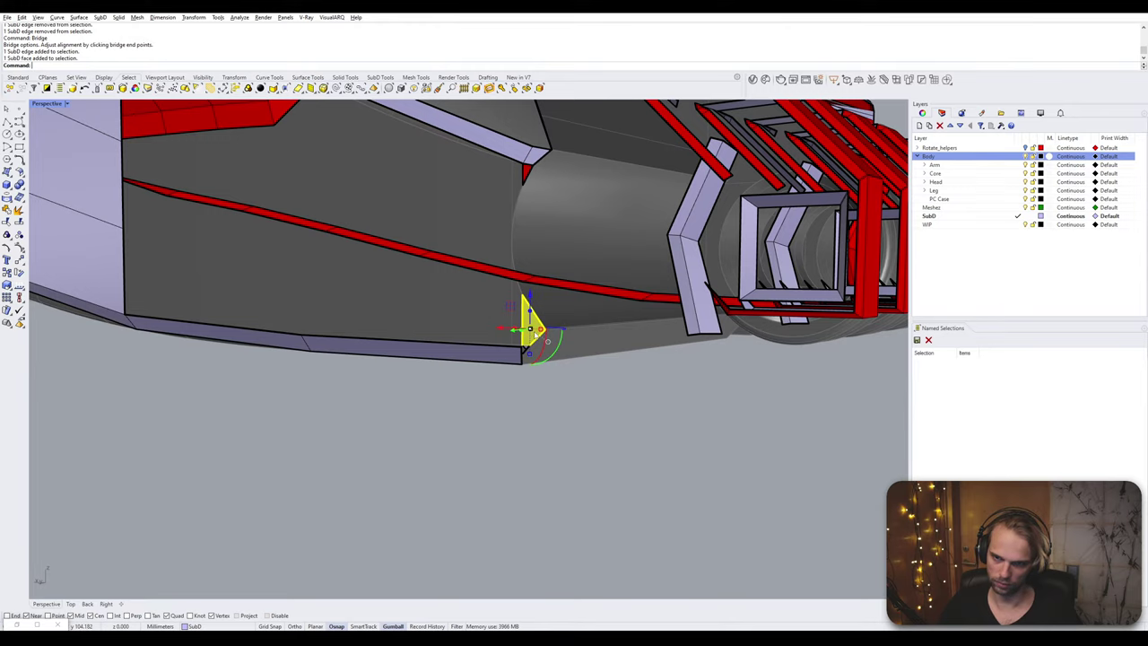
key("Delete")
scroll(533, 332, "up", 5)
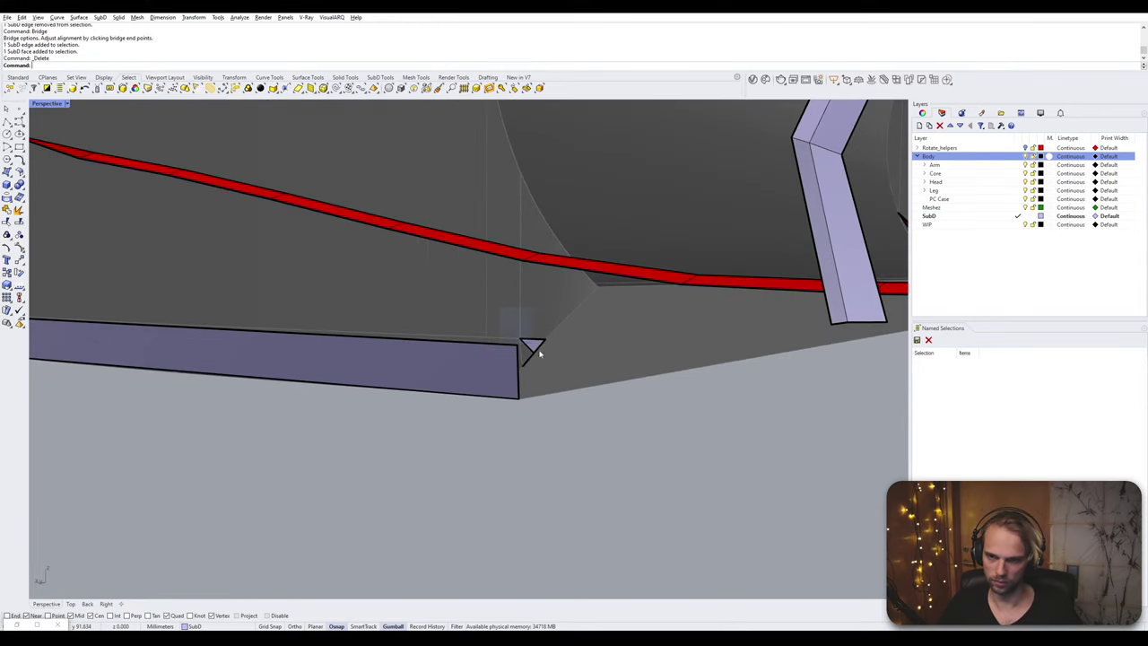
left_click(533, 343)
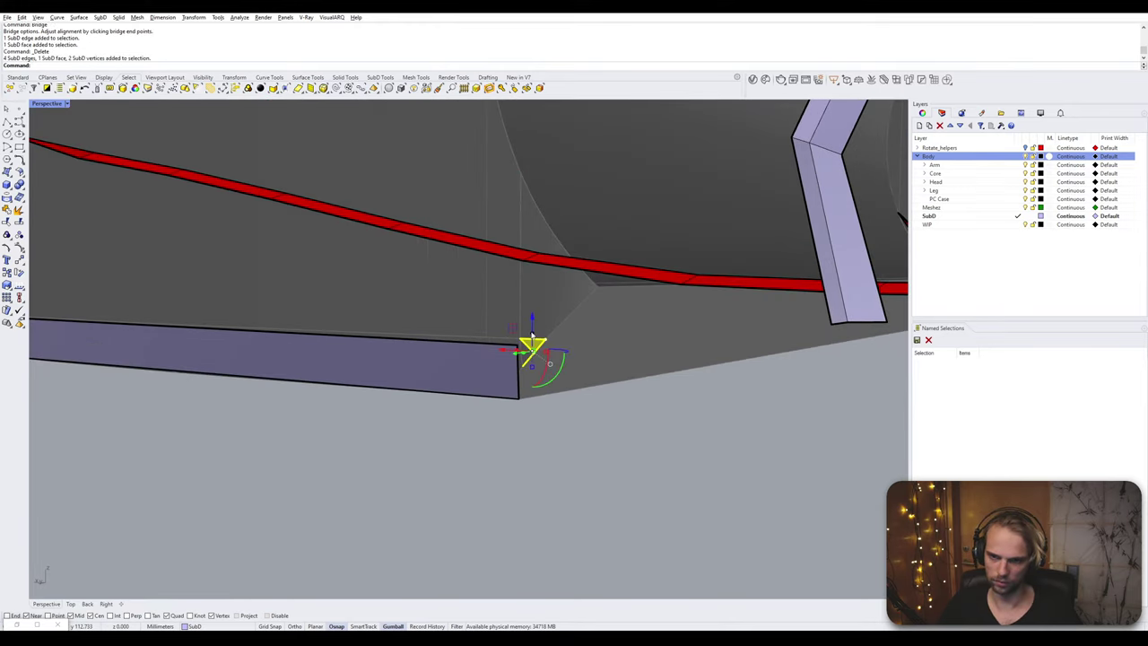
key("Delete")
scroll(531, 333, "down", 5)
- Delete the stray face at the red-trim corner
scroll(546, 335, "up", 5)
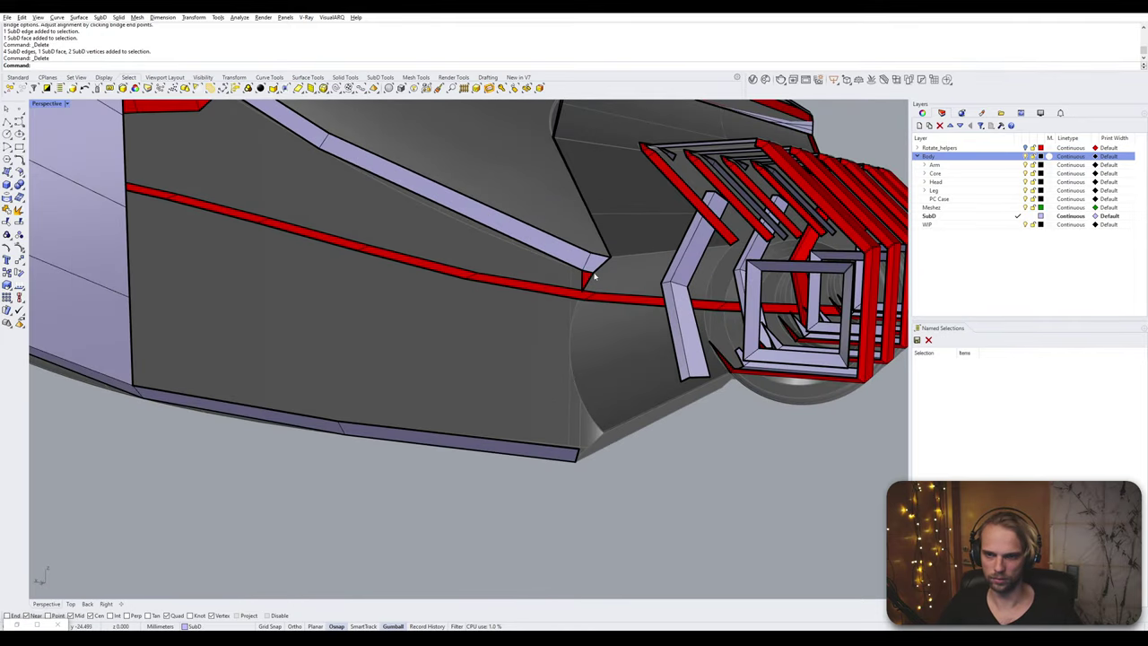
left_click(568, 290)
scroll(564, 309, "down", 5)
key("Delete")
scroll(564, 314, "up", 2)
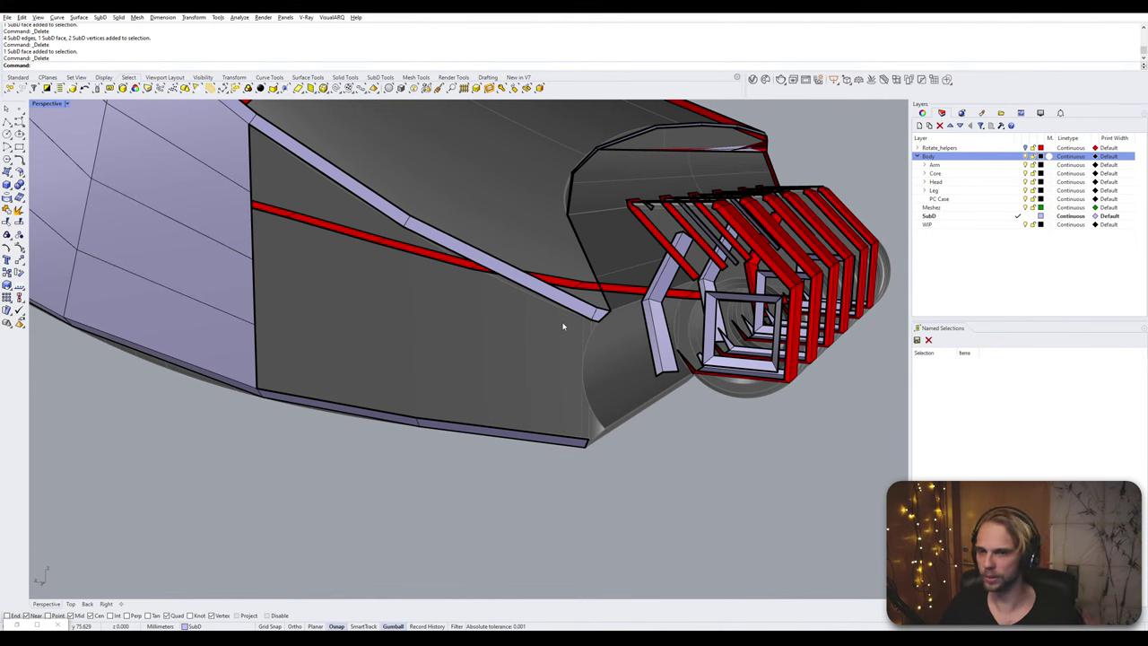
scroll(589, 320, "up", 3)
scroll(612, 316, "down", 2)
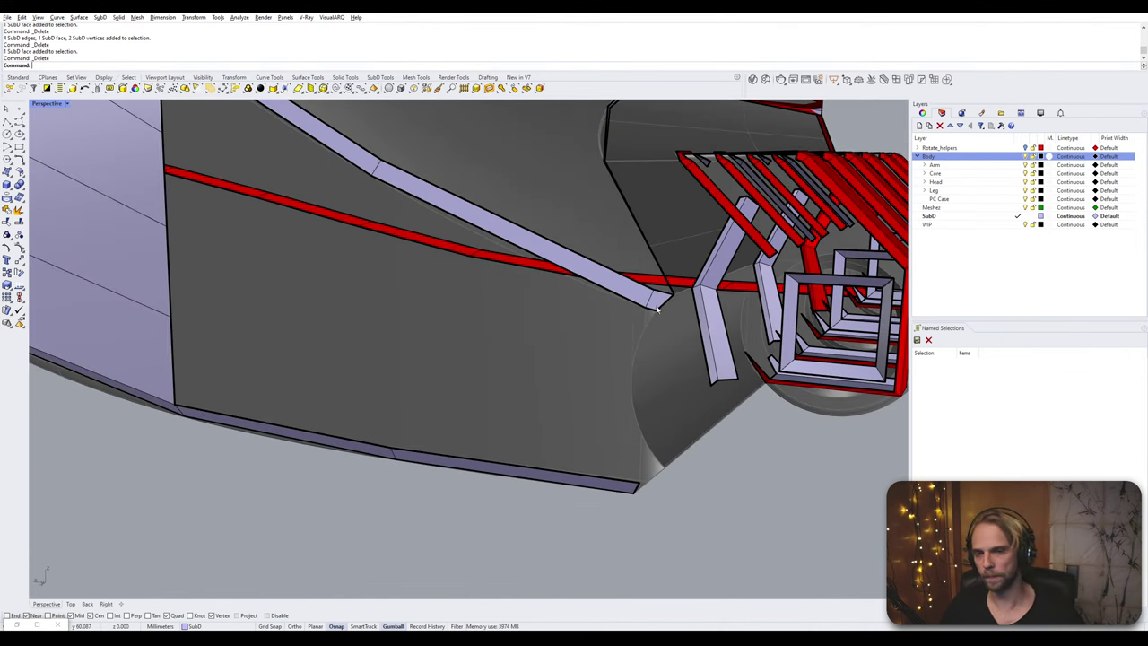
- Insert a new SubD edge across the strip near the bottom corner
left_click(634, 487)
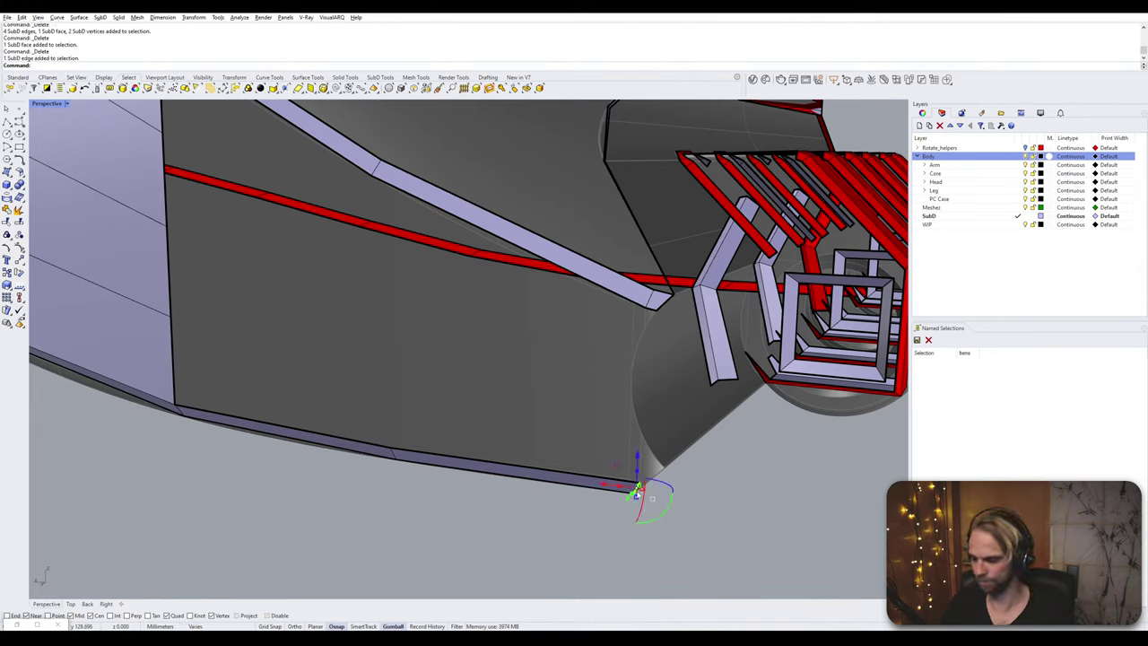
key("Return")
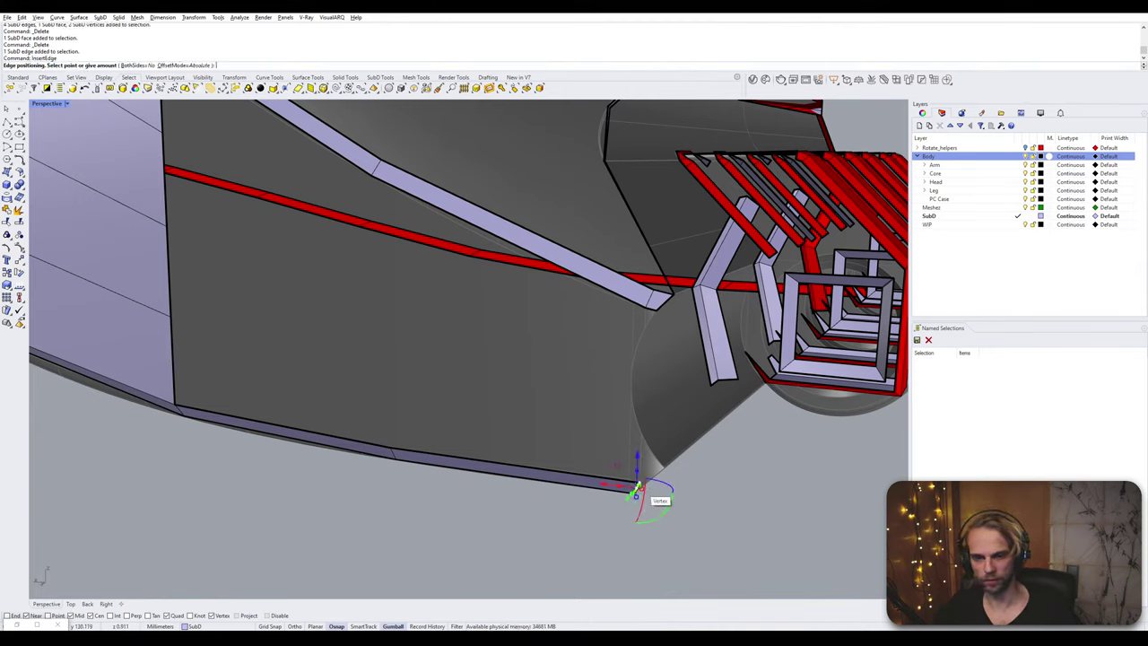
left_click(617, 483)
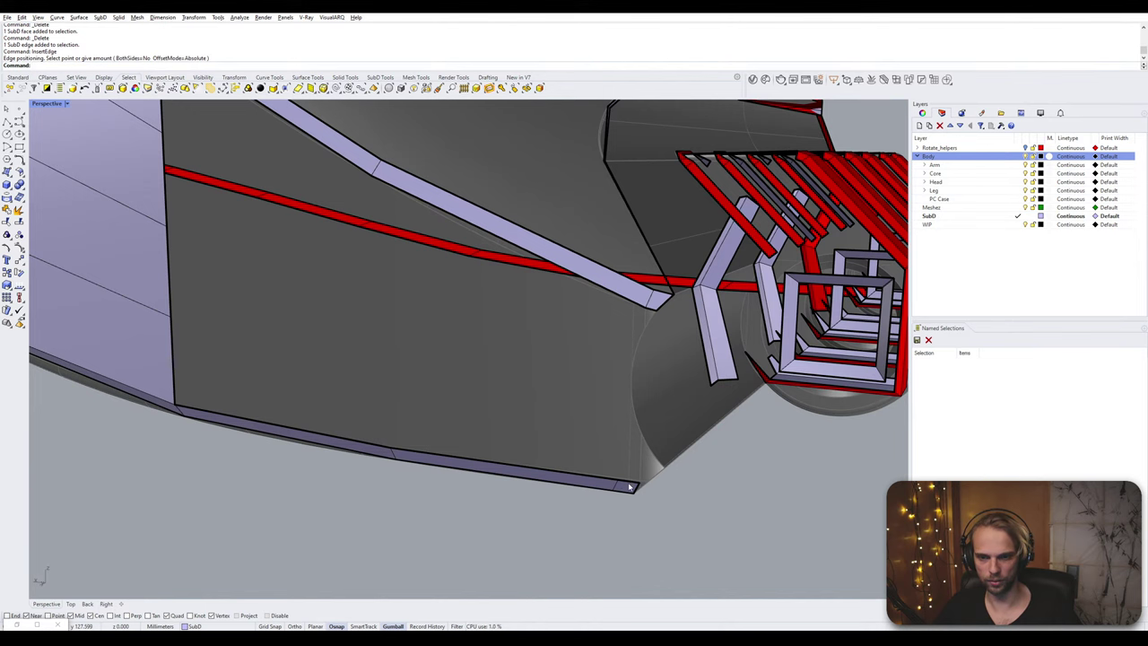
- Select the upper edges and short end edge bordering the remaining rear gap
right_click_drag(630, 487, 494, 398)
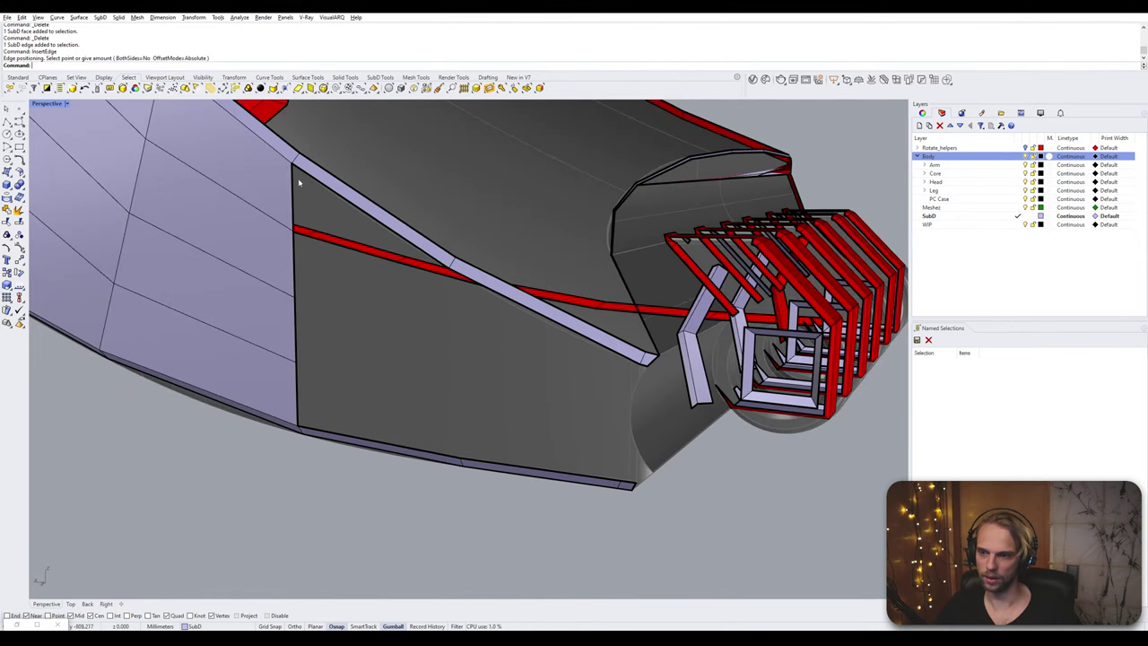
left_click(414, 250)
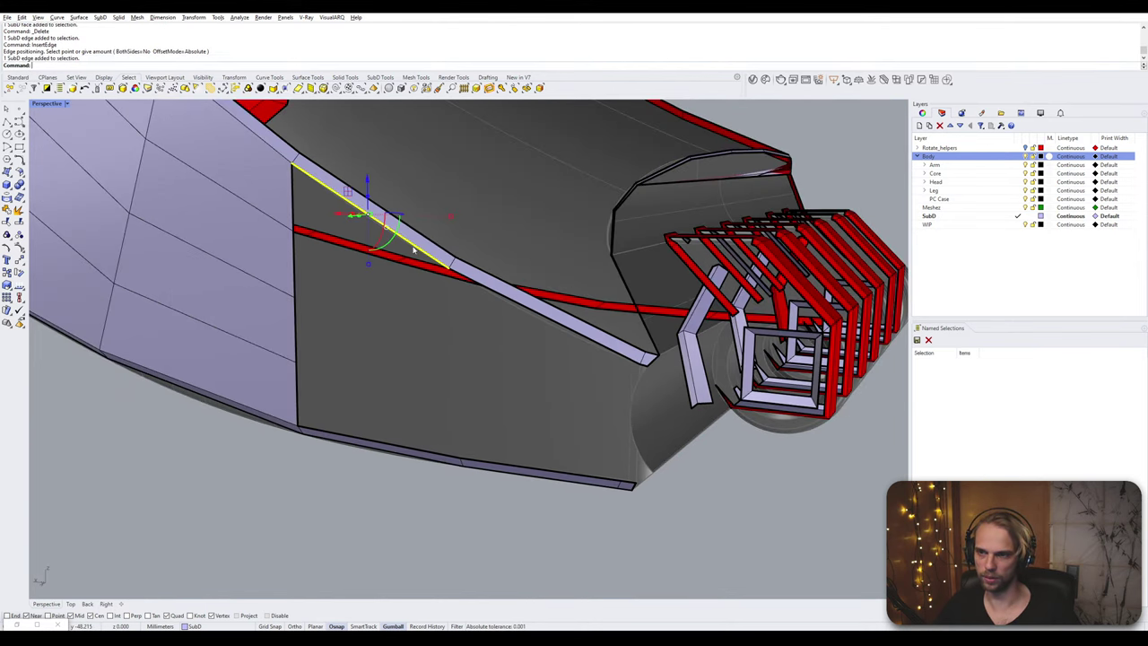
left_click(520, 308, "shift")
scroll(652, 382, "up", 7)
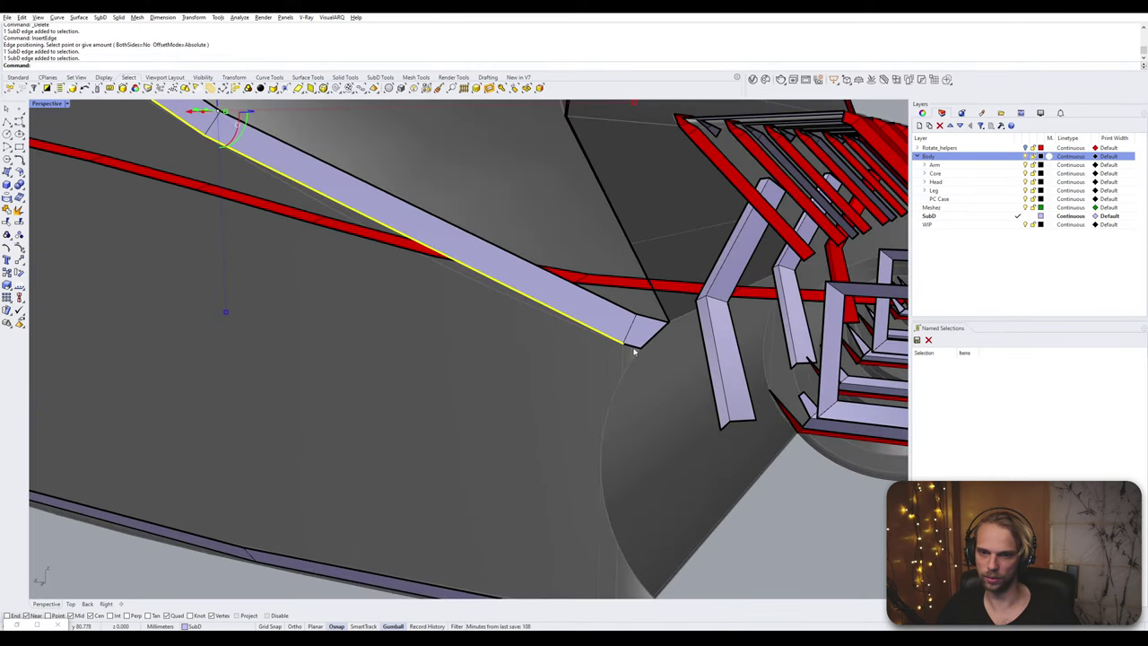
left_click(633, 347, "shift")
right_click_drag(578, 469, 637, 454)
- Add the strip's lower edges and bridge the rear side gap with 4 segments
left_click(635, 475, "shift")
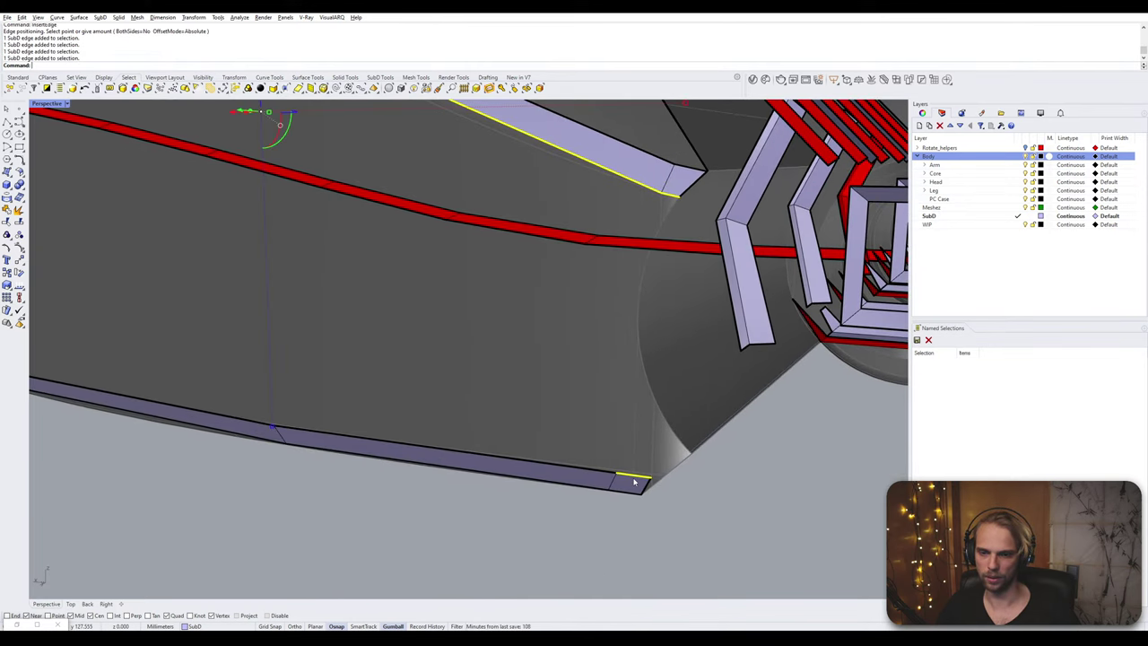
left_click(247, 423, "shift")
scroll(308, 397, "down", 4)
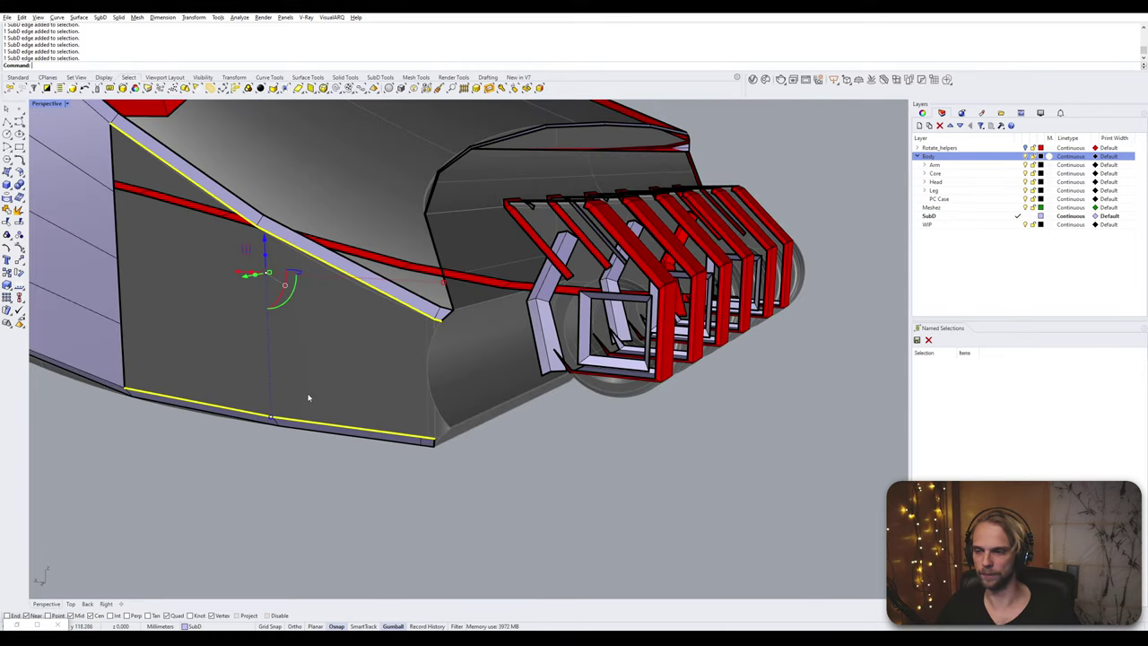
key("Return")
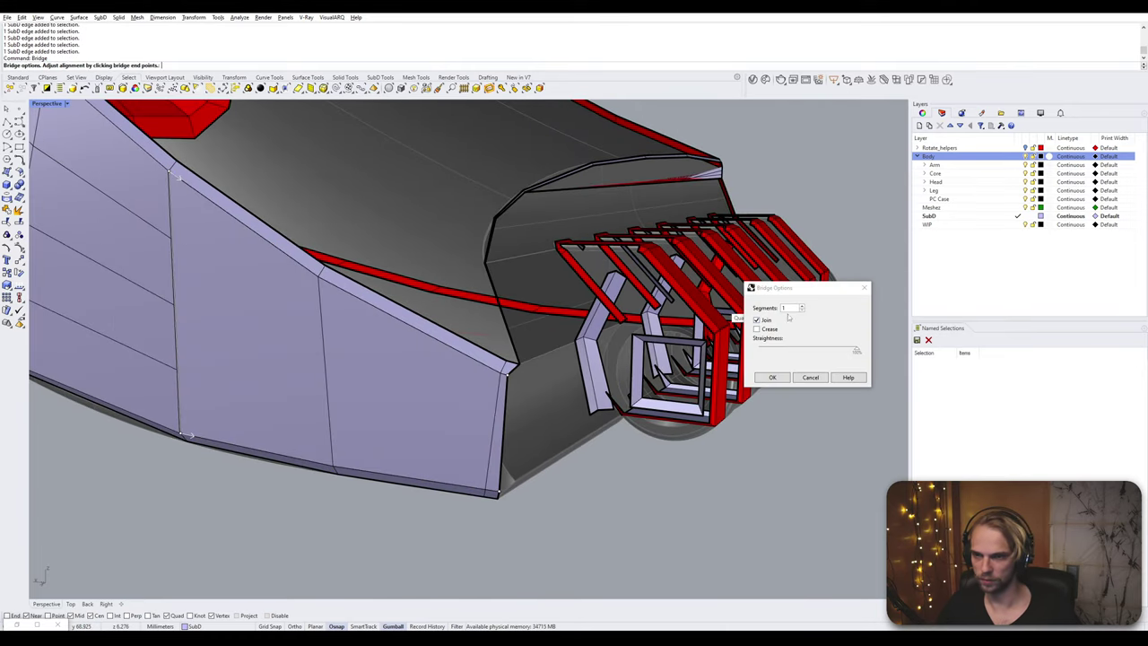
left_click(802, 307)
left_click(803, 307)
left_click(802, 306)
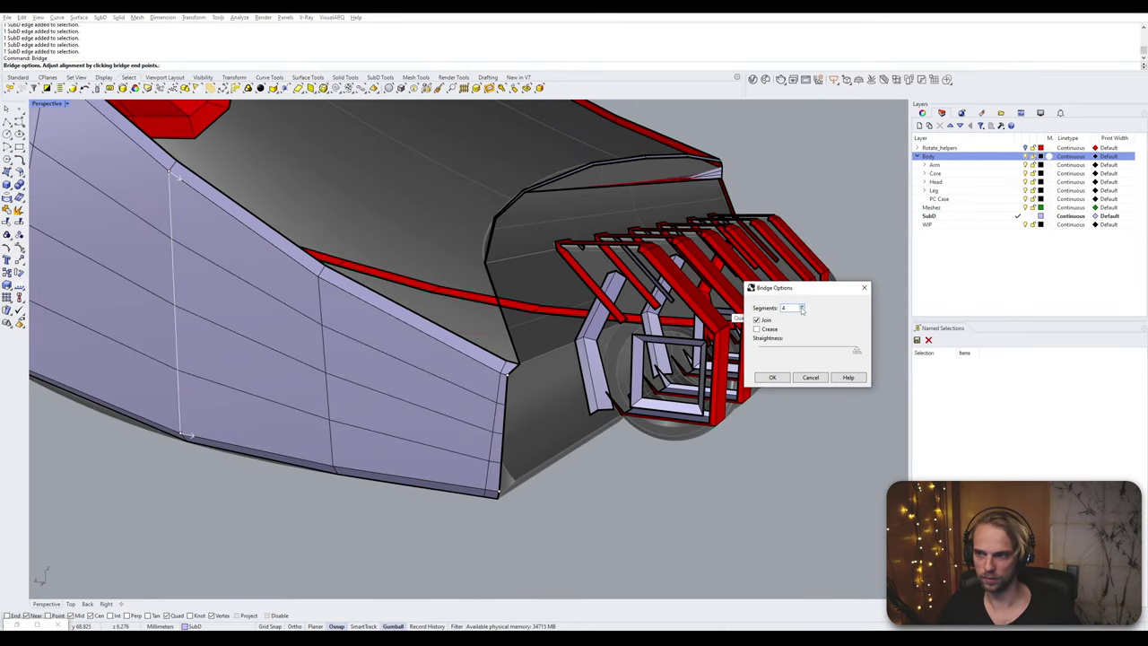
left_click(773, 377)
- Pull the bridge's bottom corner vertex up and inward and reposition a rear-end edge
scroll(507, 429, "up", 2)
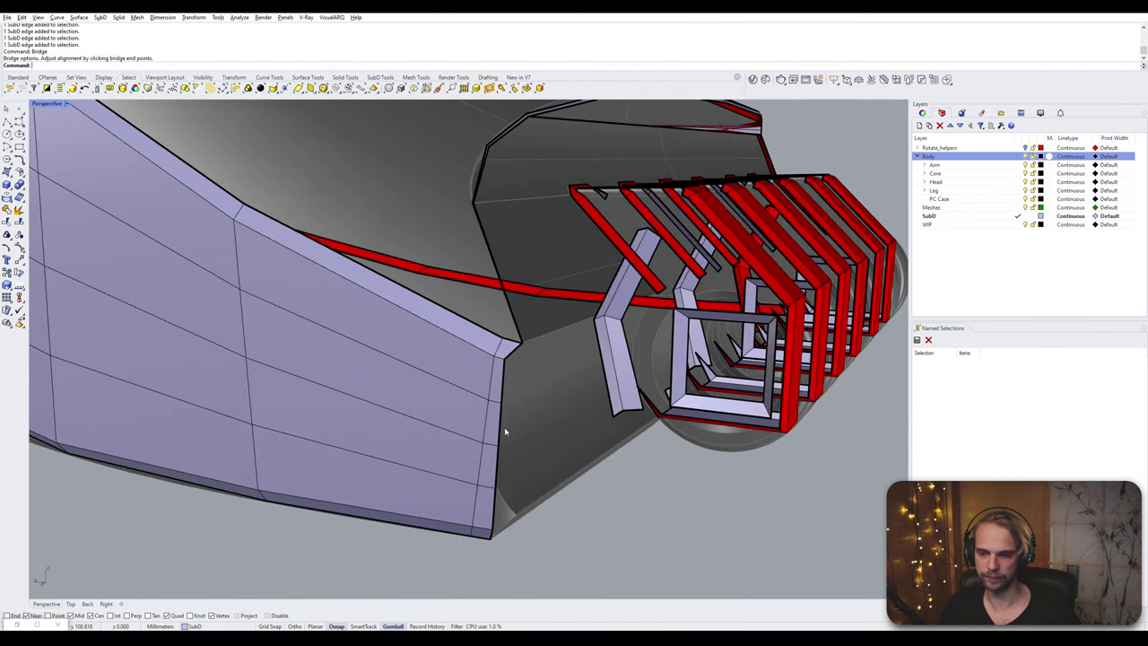
left_click(491, 535, "ctrl+shift")
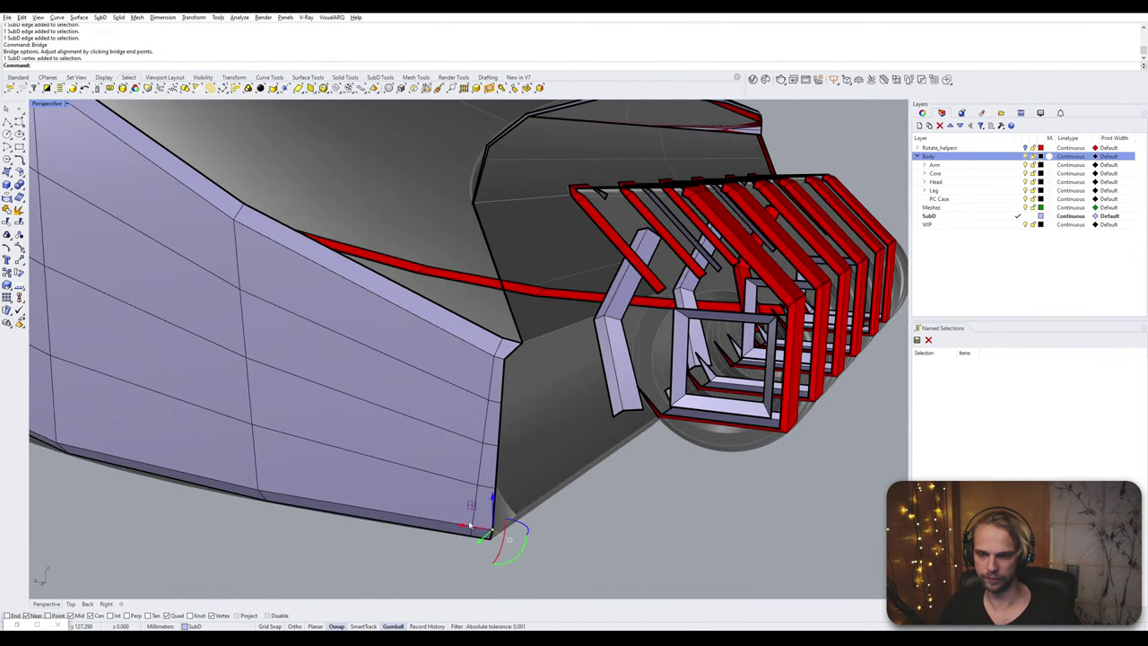
left_click_drag(472, 504, 499, 496)
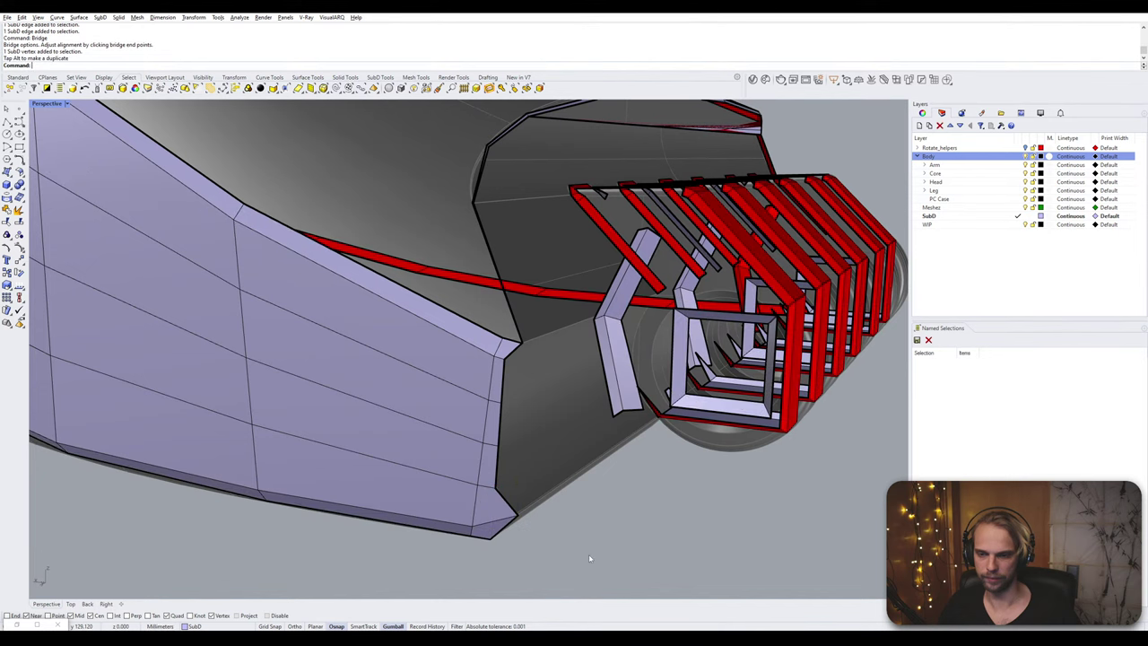
left_click(475, 441, "ctrl+shift")
left_click_drag(469, 423, 464, 429)
- Shift the upper rear-end edges slightly left to tidy the bridge's end
right_click_drag(521, 450, 593, 301)
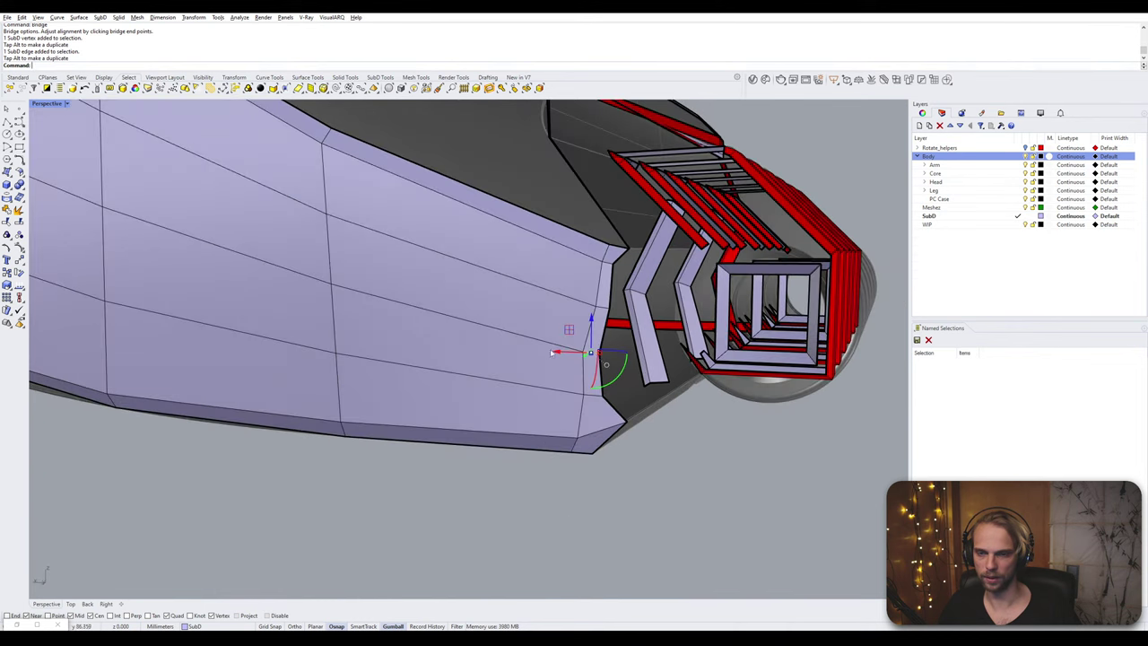
left_click(603, 307, "ctrl+shift")
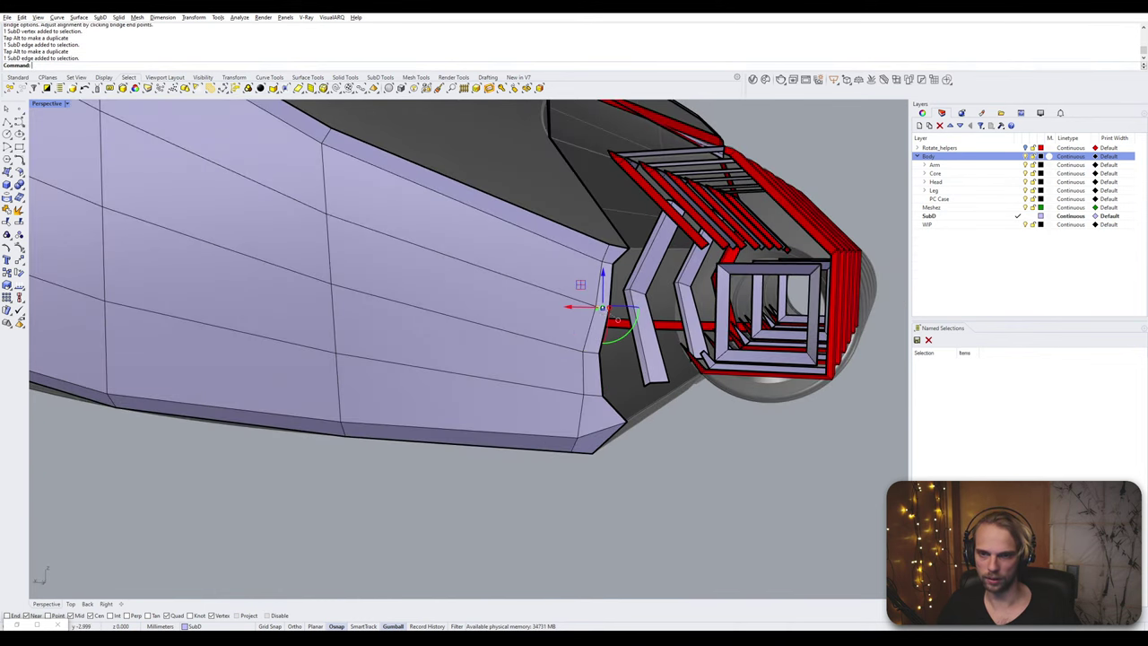
left_click_drag(581, 285, 565, 283)
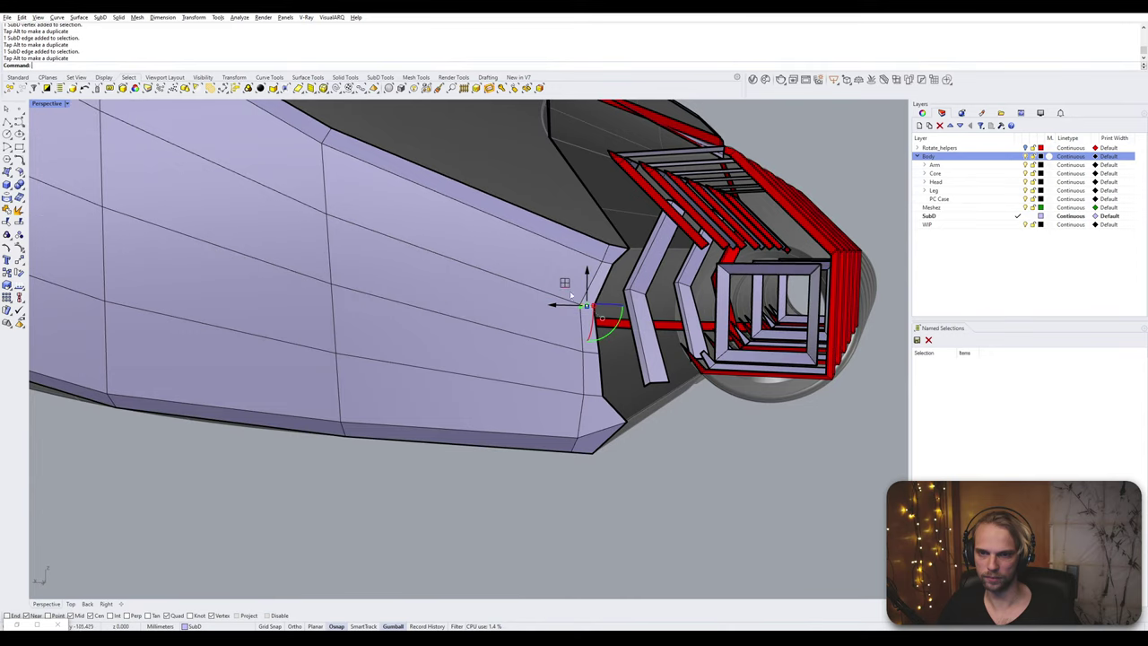
left_click(649, 440)
right_click_drag(649, 439, 631, 324)
left_click(588, 404)
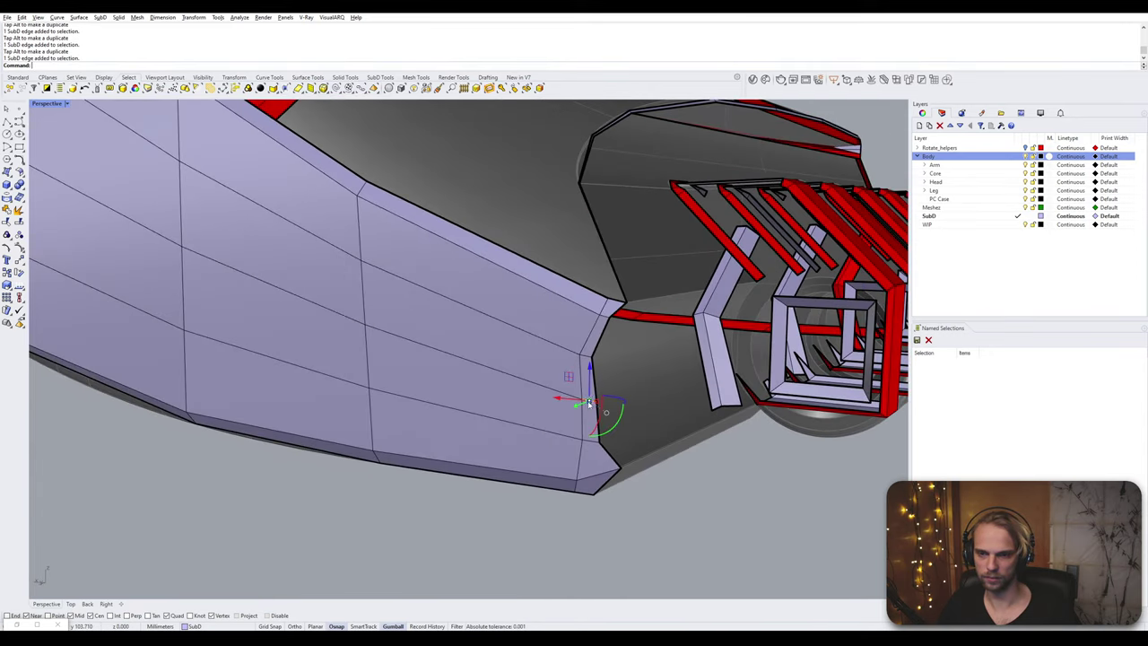
left_click_drag(569, 378, 563, 379)
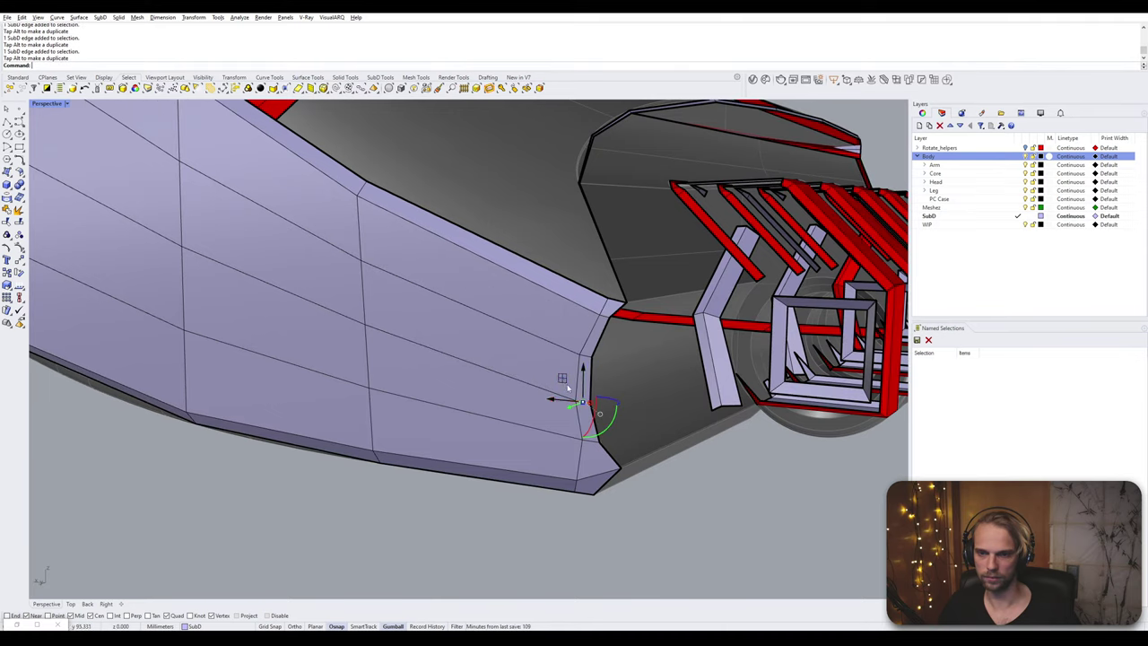
left_click(673, 491)
- Toggle the SubD display with Tab and inspect the shell toward the front of the foot
right_click_drag(672, 489, 596, 513)
key("Tab")
key("Tab")
scroll(706, 482, "down", 5)
right_click_drag(549, 420, 571, 414, "shift")
scroll(401, 286, "up", 5)
scroll(557, 408, "up", 4)
- Delete the unwanted end of the strip near the red blocks
scroll(558, 408, "down", 5)
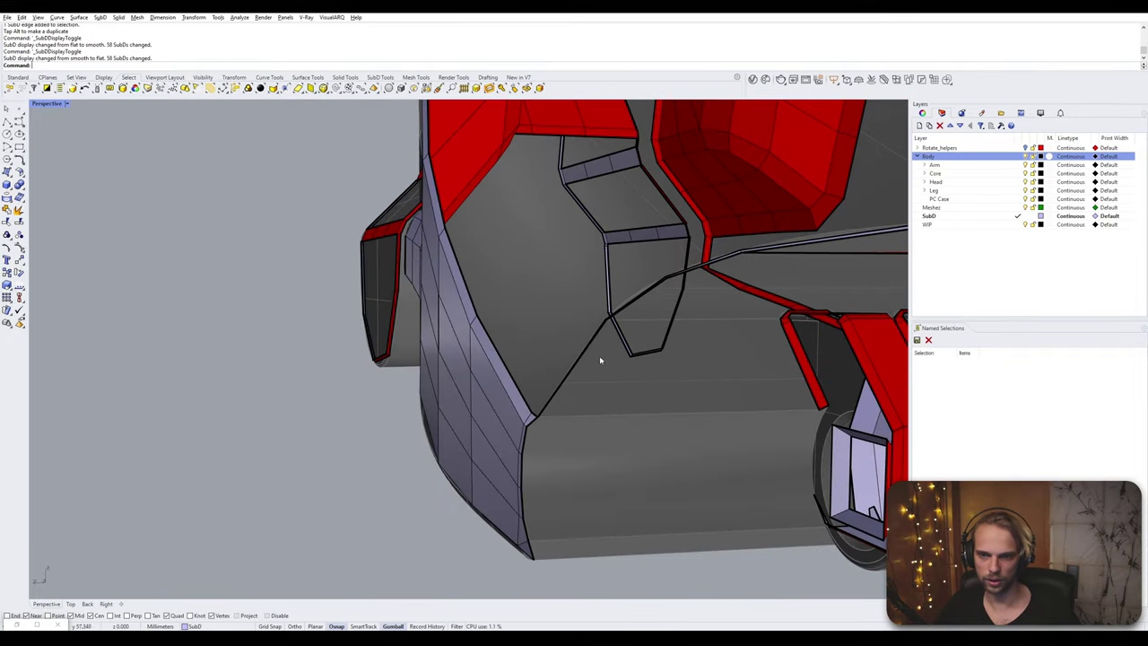
scroll(603, 358, "up", 4)
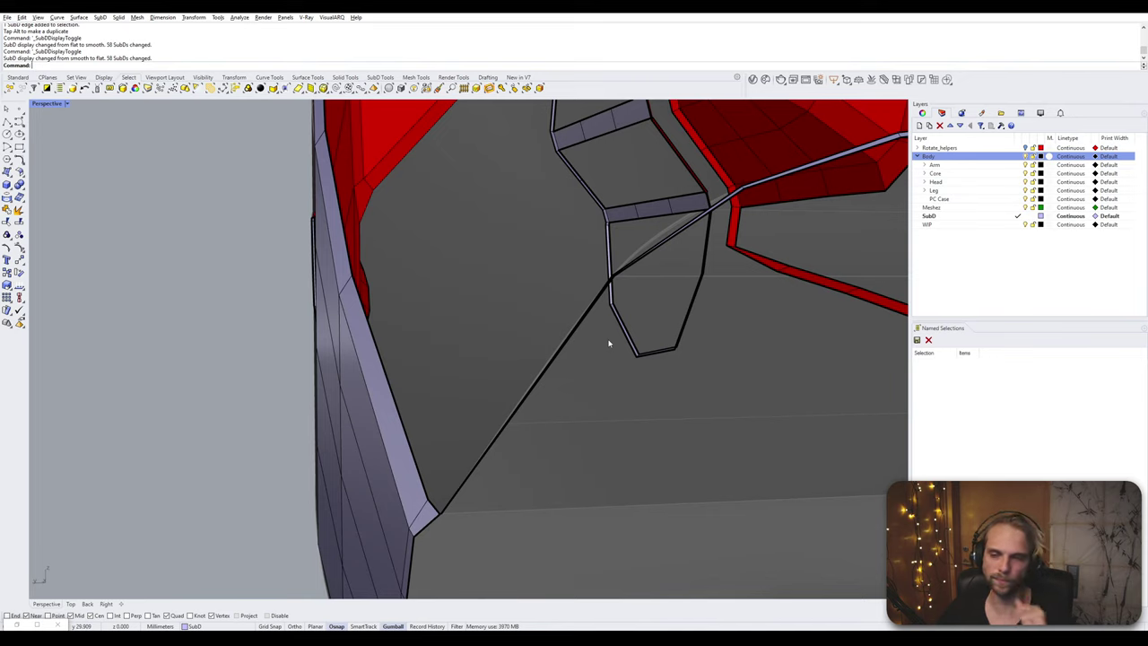
right_click_drag(633, 322, 548, 290)
scroll(576, 354, "down", 5)
mouse_move(576, 353)
right_mouse_down()
mouse_move(568, 361)
mouse_move(587, 362)
right_mouse_up()
left_click_drag(672, 384, 603, 314)
key("Delete")
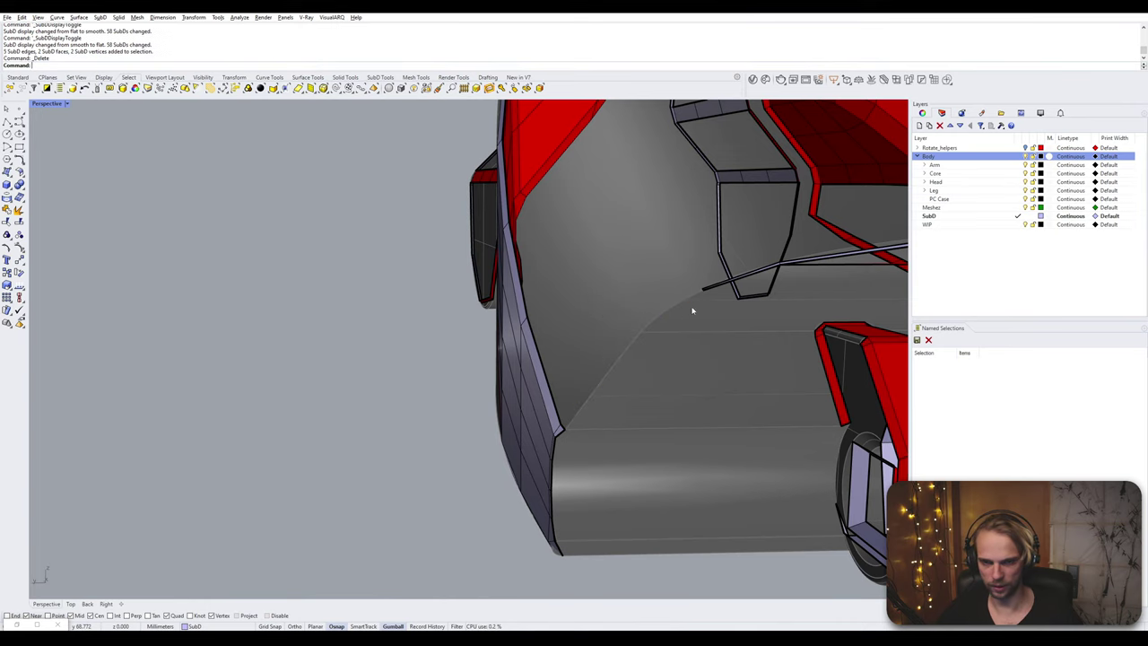
- Bridge the corner edge to the lavender strip's end with 3 segments
scroll(571, 423, "up", 5)
left_click(566, 435, "ctrl+shift")
scroll(607, 397, "down", 5)
scroll(777, 236, "up", 8)
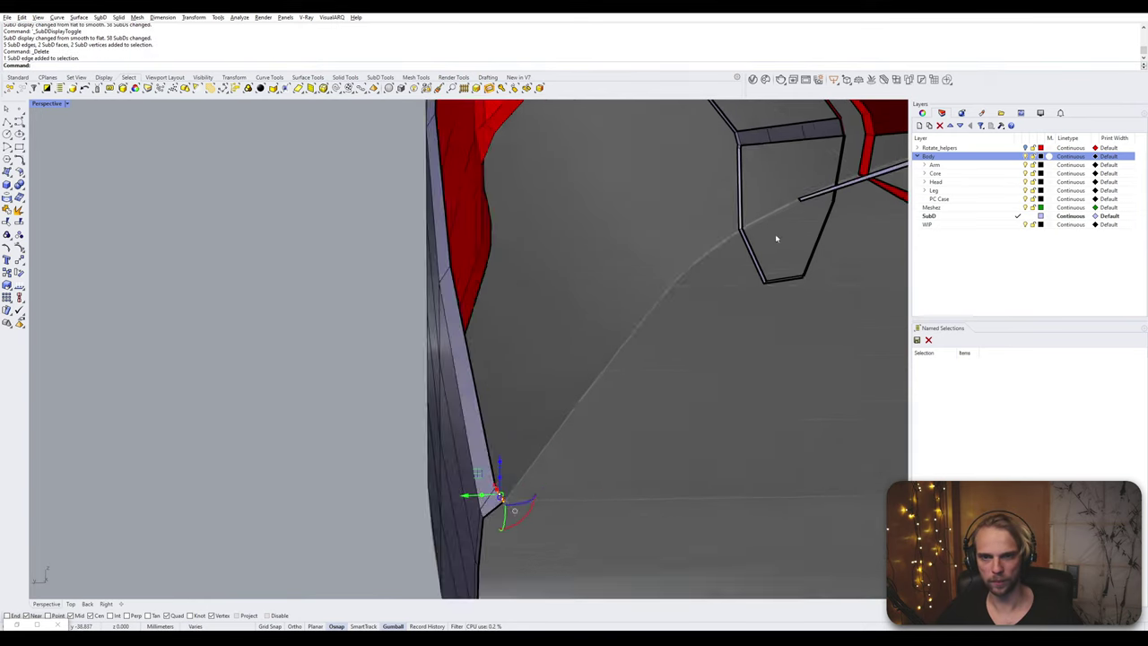
scroll(802, 185, "up", 2)
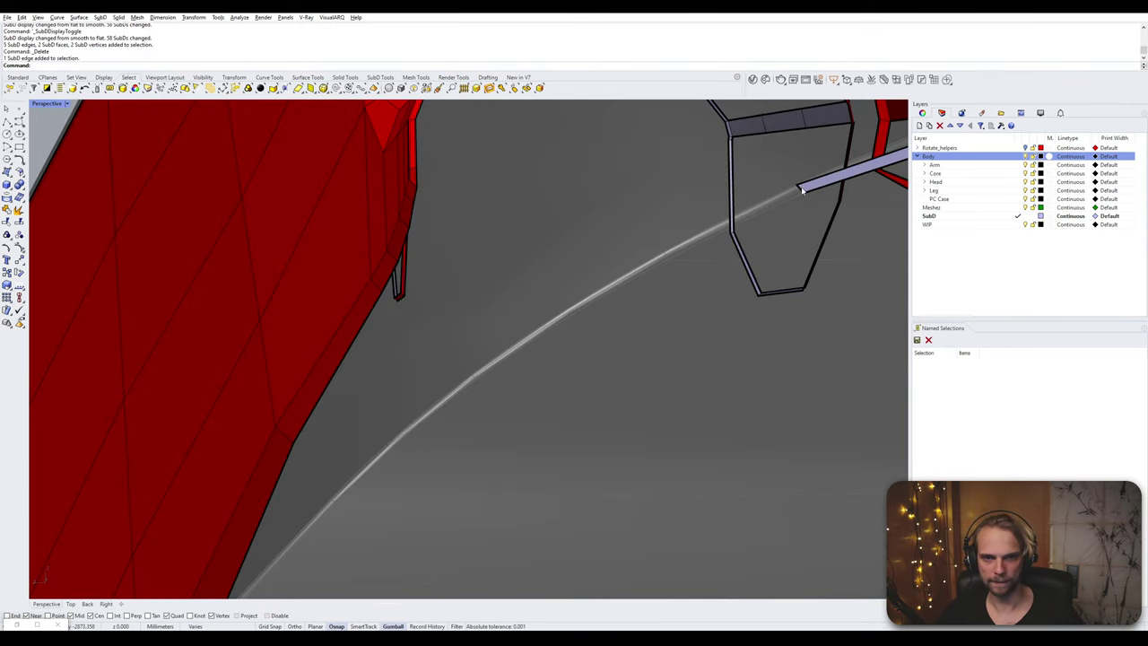
left_click(800, 188)
key("Return")
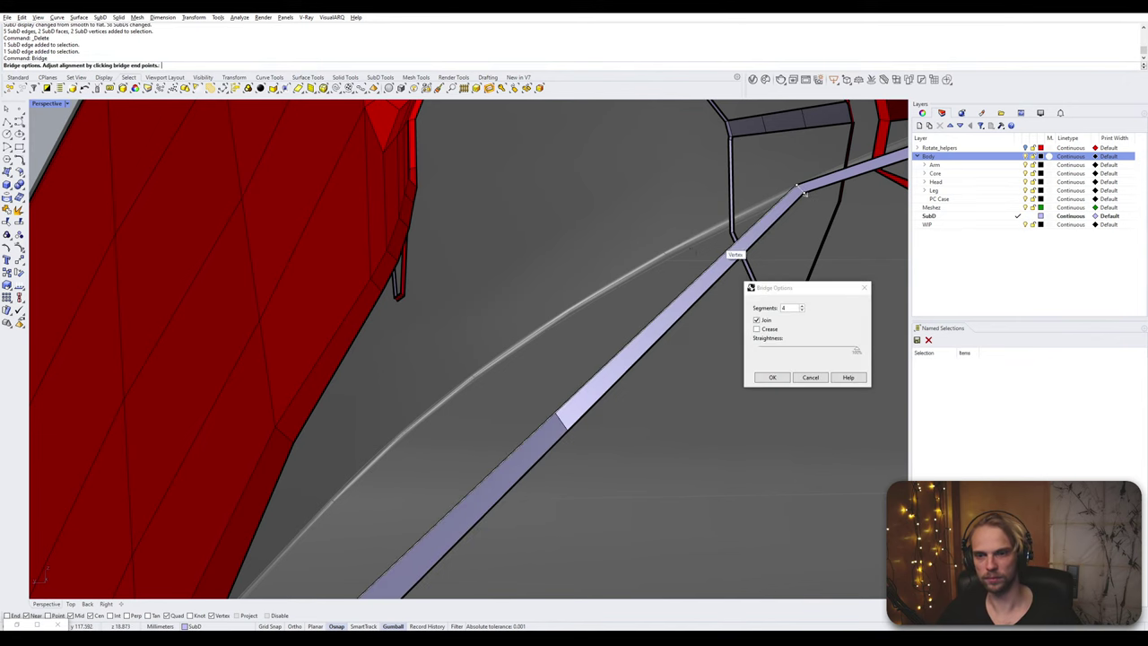
right_click_drag(731, 252, 685, 243)
left_click(803, 310)
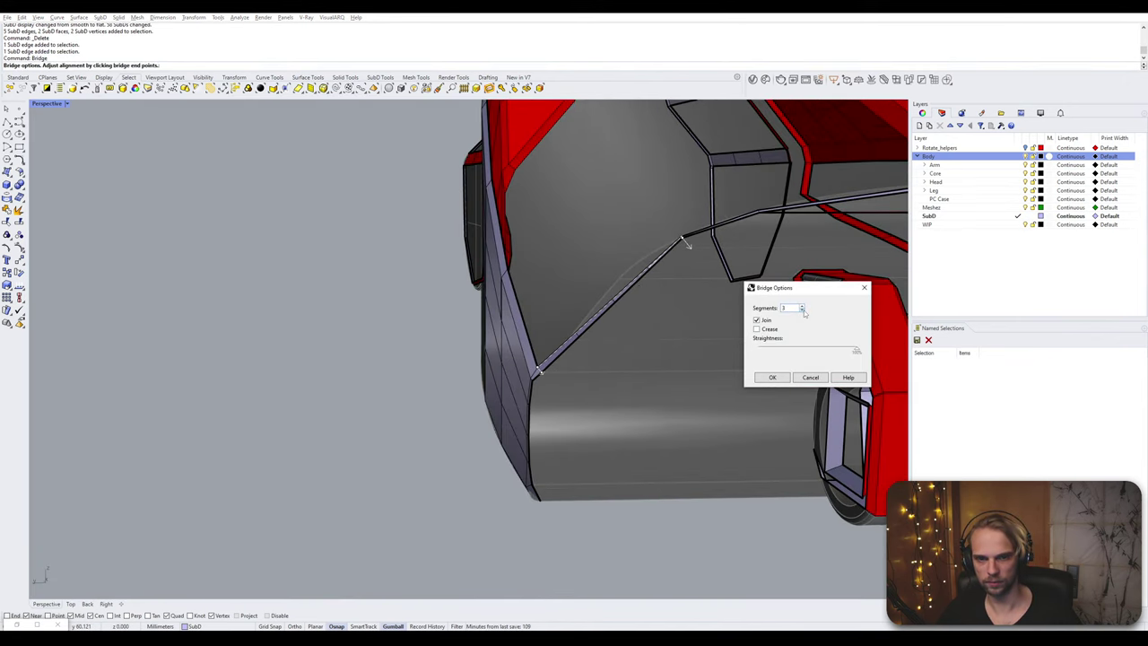
left_click(771, 378)
- Drag the new bridge edge outward to widen the strip, then preview it smoothed
scroll(619, 318, "up", 6)
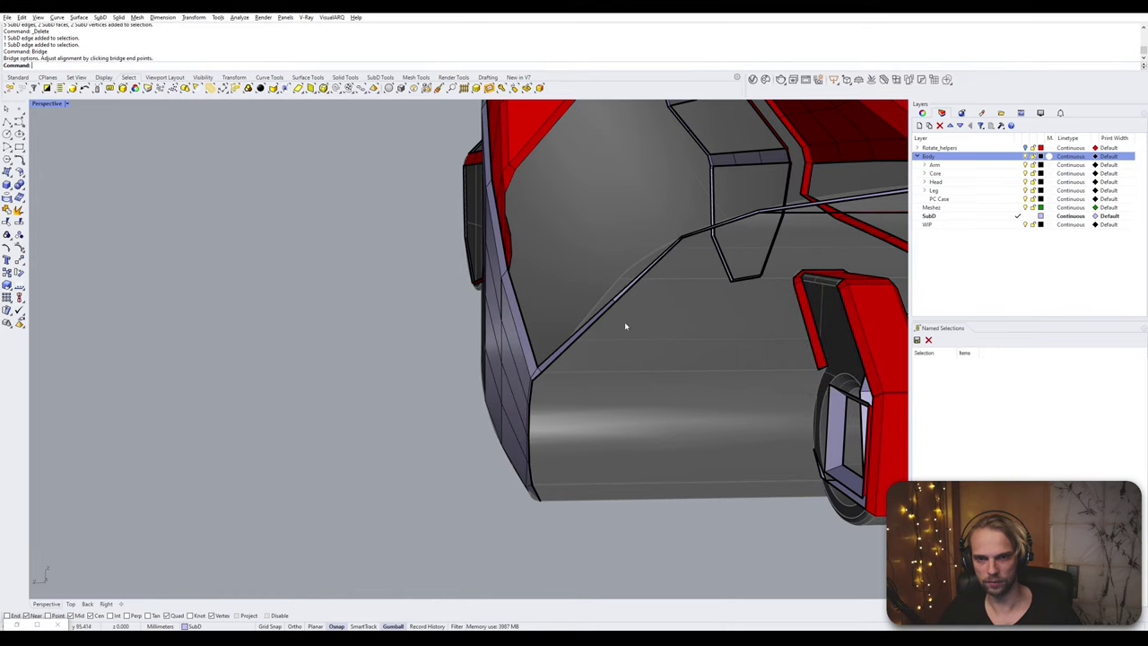
left_click(603, 307)
scroll(603, 308, "down", 5)
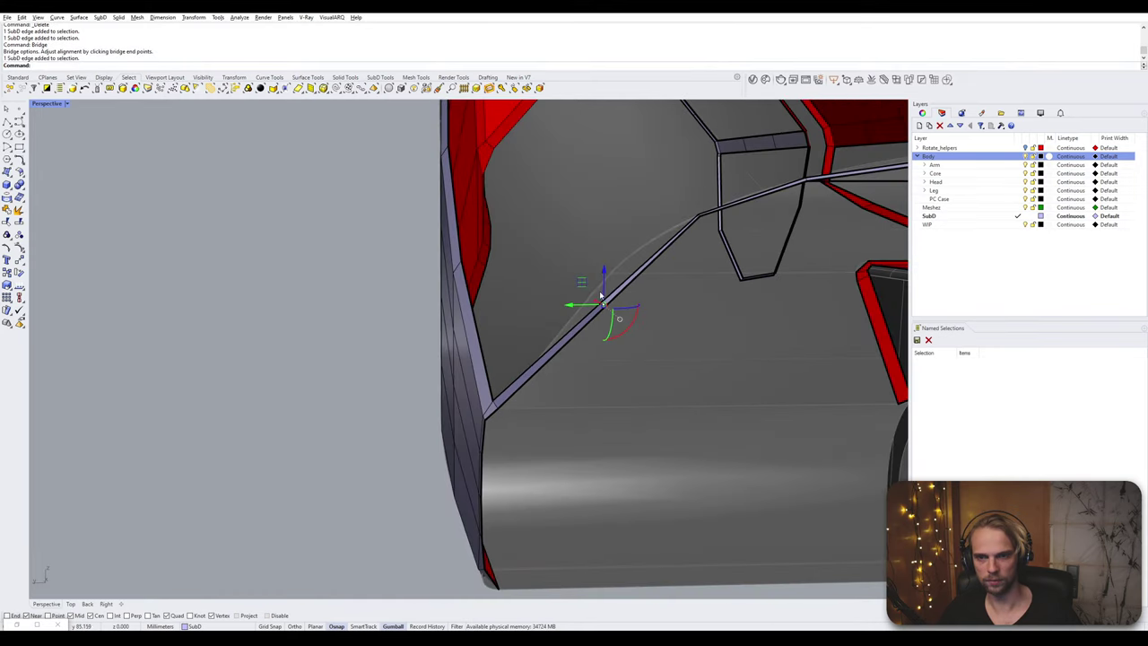
right_click_drag(604, 308, 686, 356)
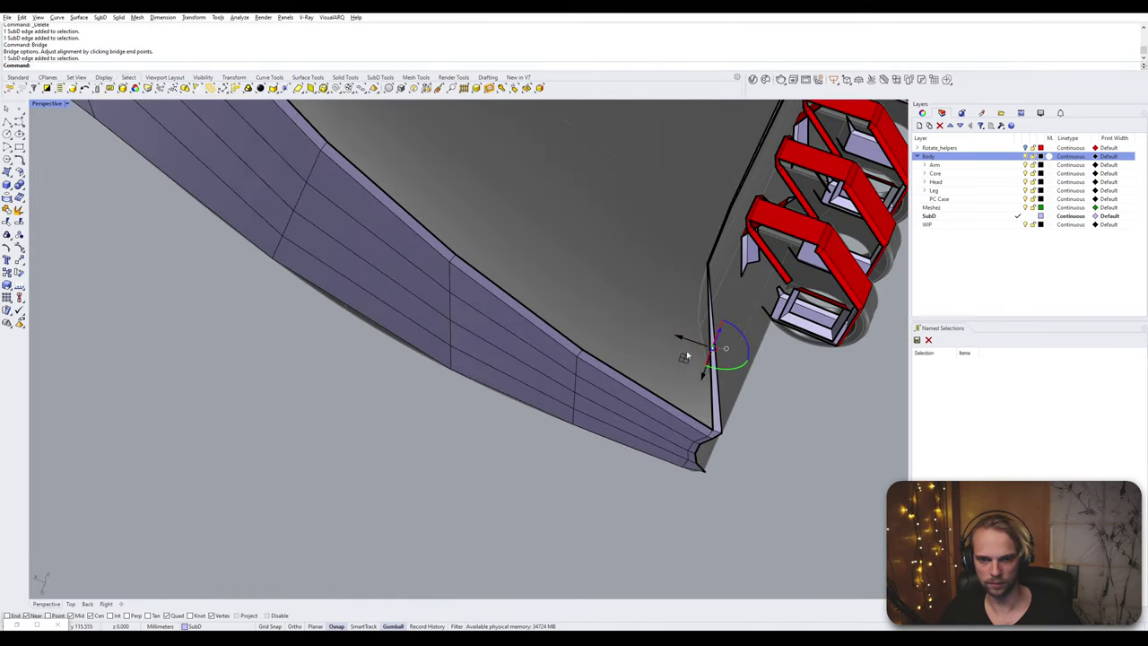
left_click_drag(691, 338, 680, 335)
left_click(810, 461)
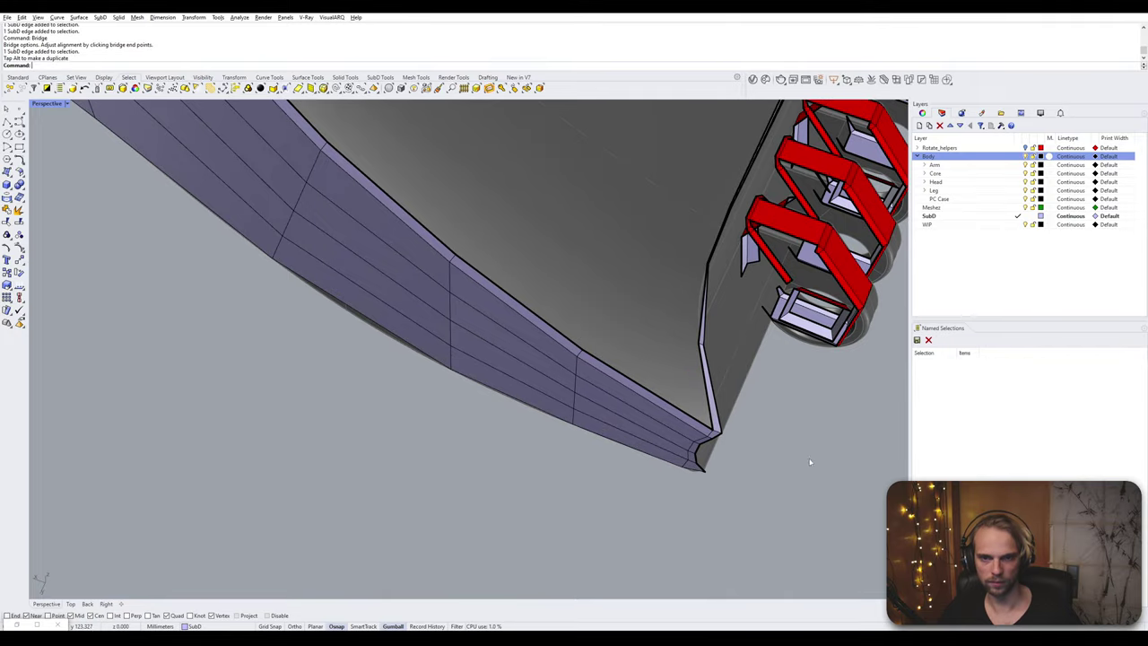
right_click_drag(810, 461, 561, 333)
key("Tab")
key("Tab")
- Delete the two sliver faces and the leftover thin red strip along the long edge
scroll(562, 333, "down", 6)
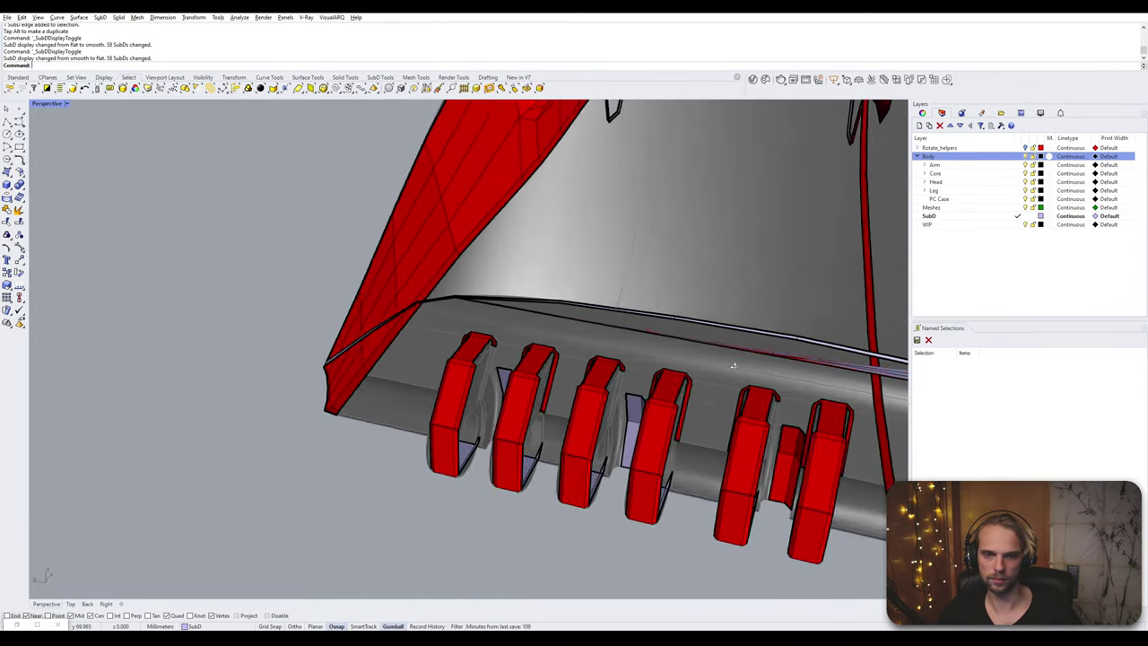
right_click_drag(732, 364, 718, 361)
left_click(718, 362, "ctrl+shift")
scroll(729, 368, "up", 5)
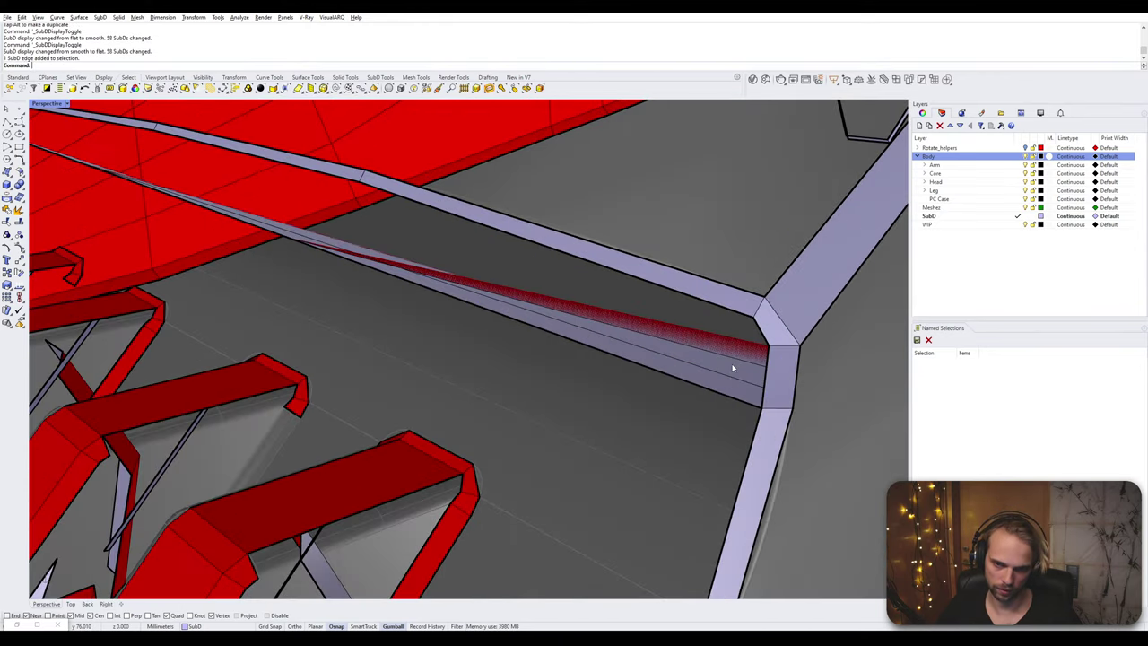
left_click(737, 373, "ctrl+shift")
left_click(746, 388, "ctrl+shift")
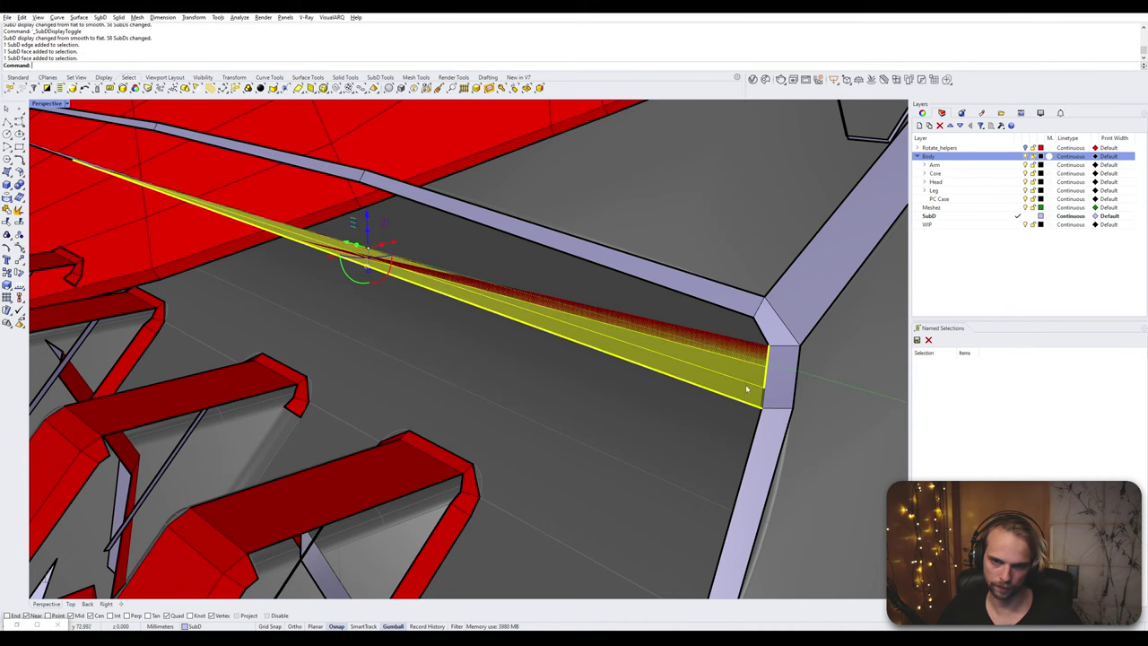
key("Delete")
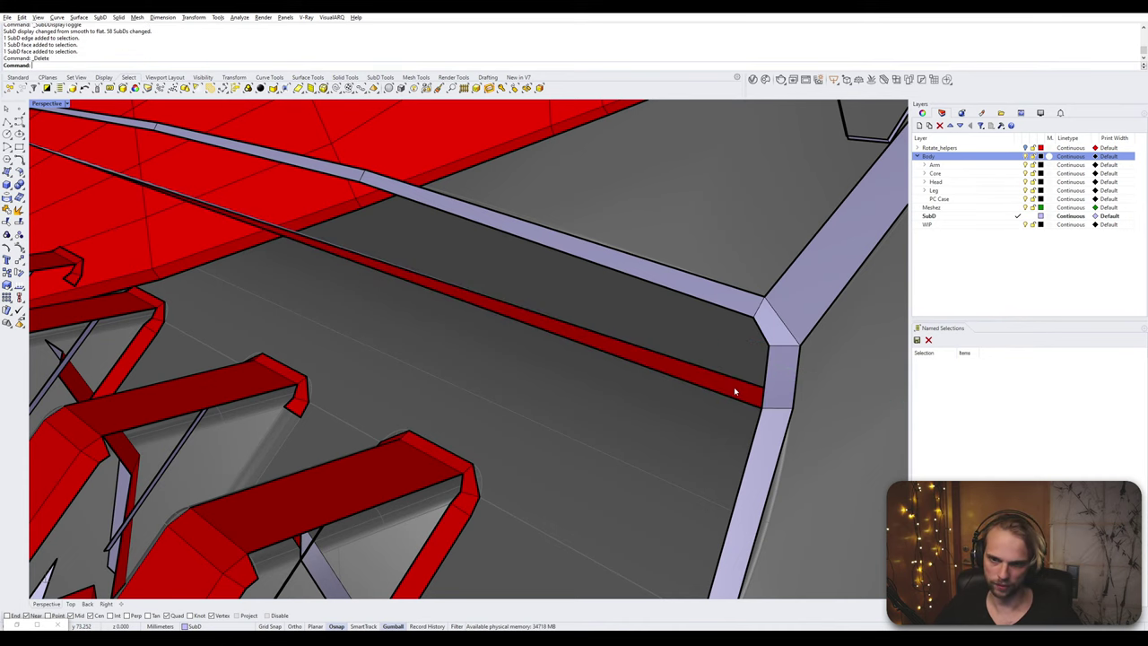
left_click(734, 391, "ctrl+shift")
key("Delete")
- Orbit over the top, left side and toes to check the cleaned opening
scroll(718, 381, "down", 8)
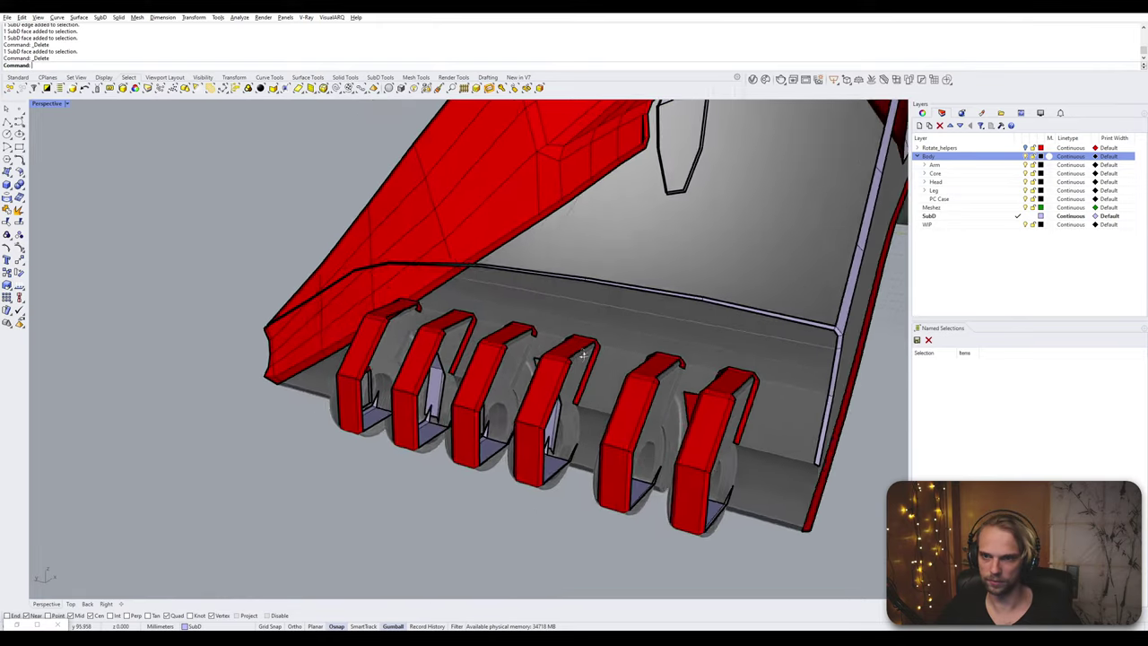
right_click_drag(584, 355, 599, 356)
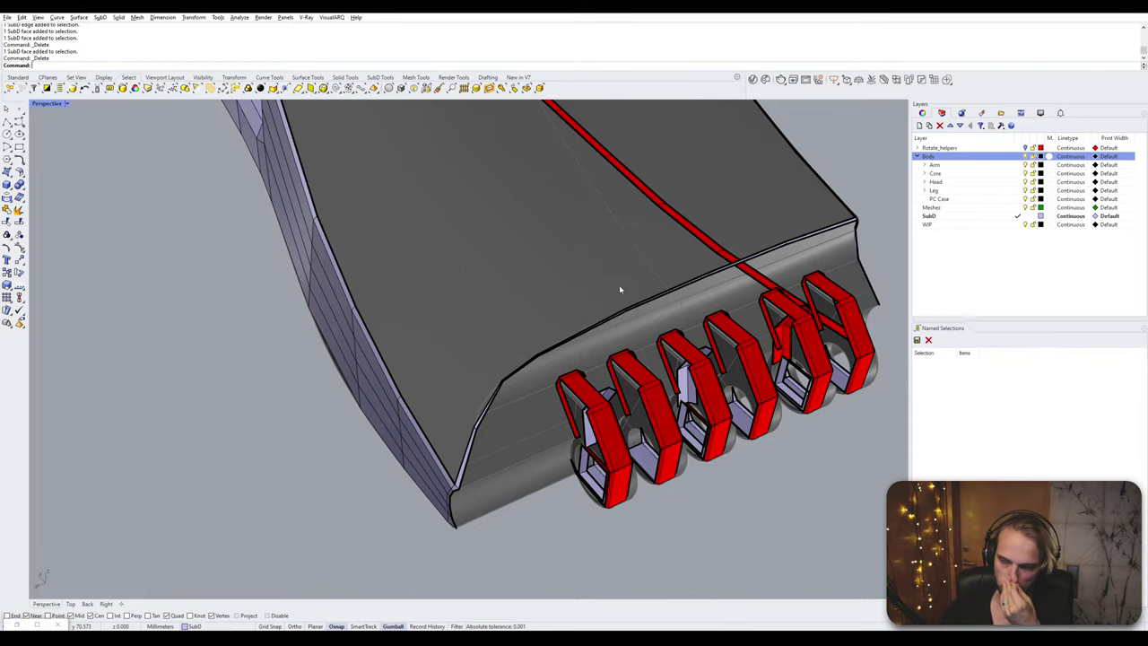
right_click_drag(652, 285, 513, 383)
scroll(641, 436, "up", 4)
right_click_drag(640, 435, 645, 484)
- Bridge the first top gap near the ankle with a 3-segment SubD panel
right_click_drag(563, 347, 539, 355)
left_click(547, 357)
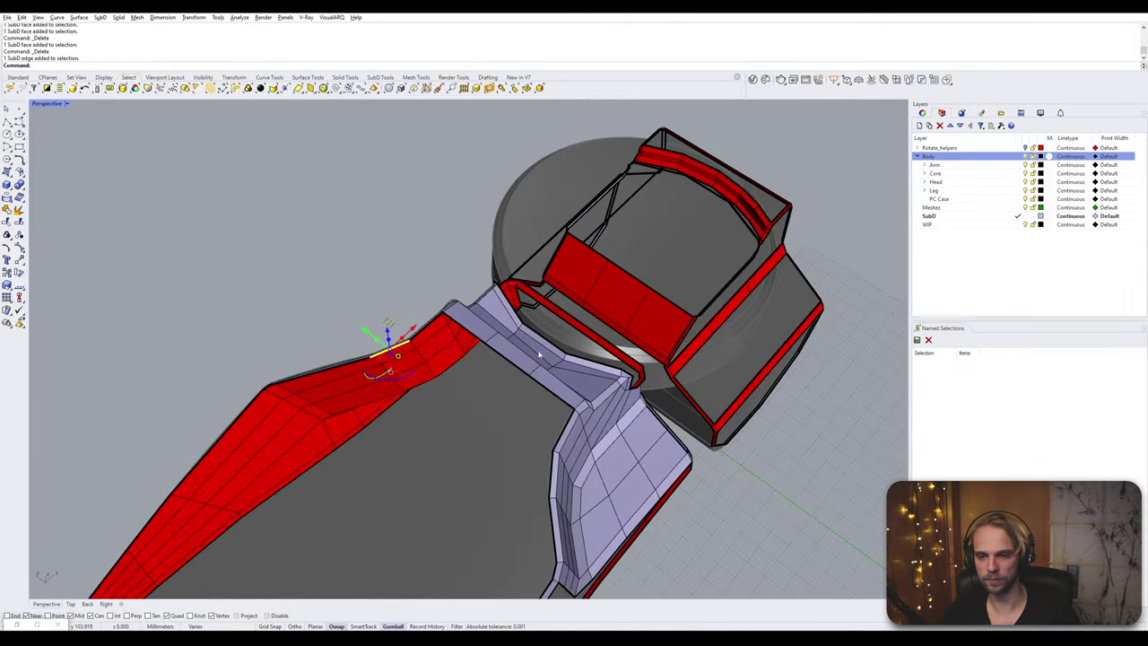
left_click(552, 470, "shift")
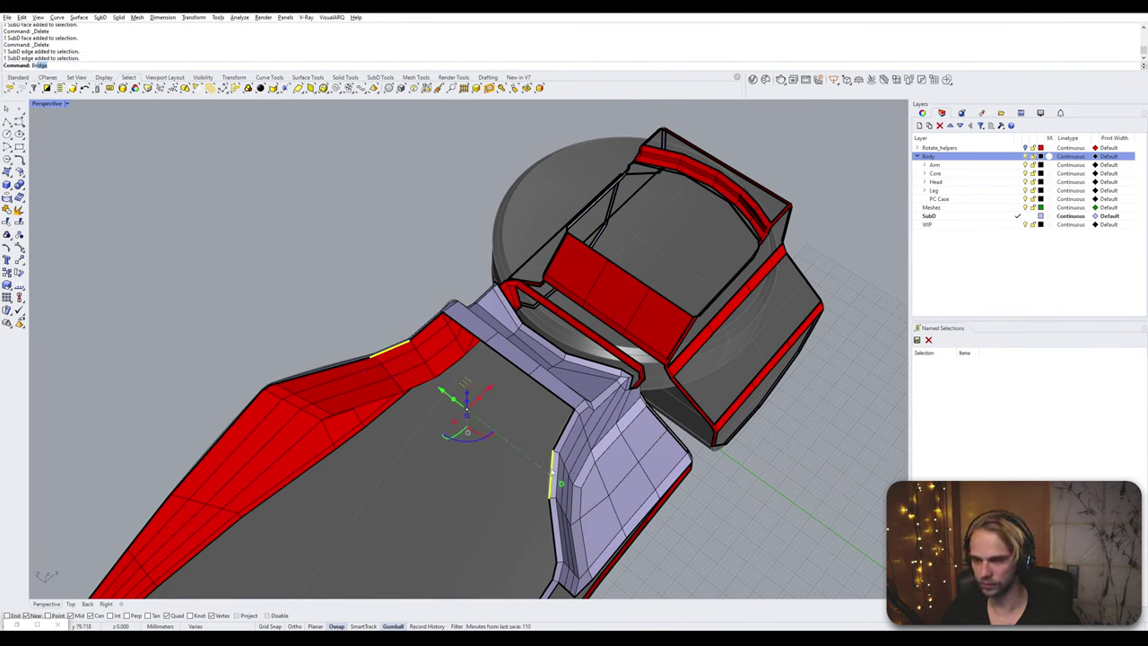
key("Return")
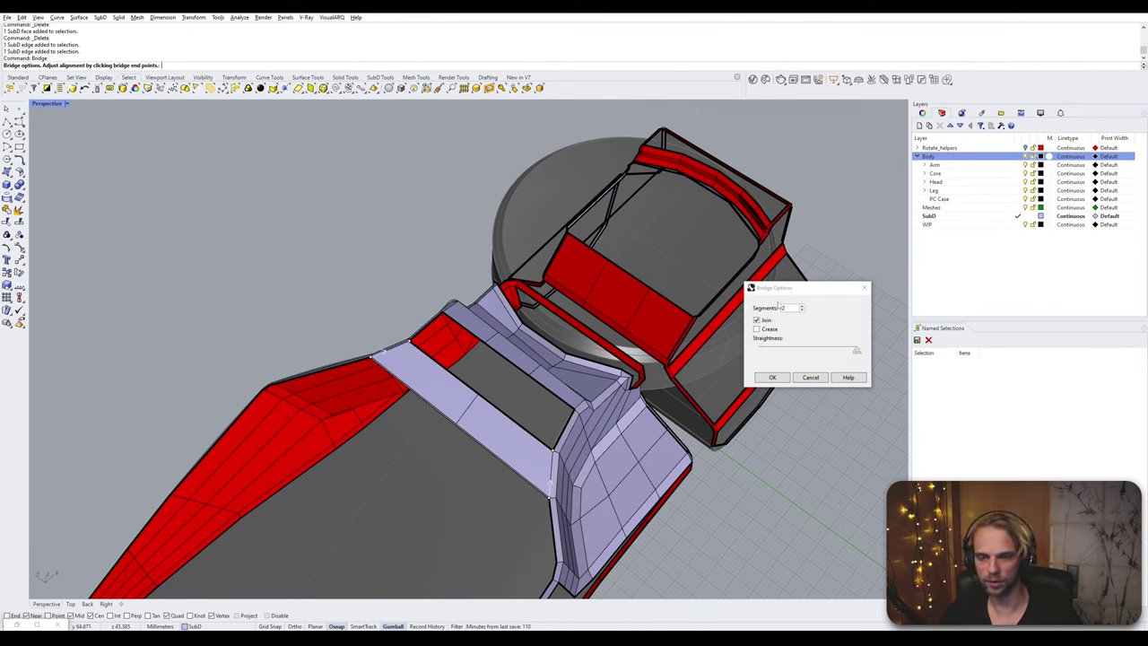
left_click(803, 305)
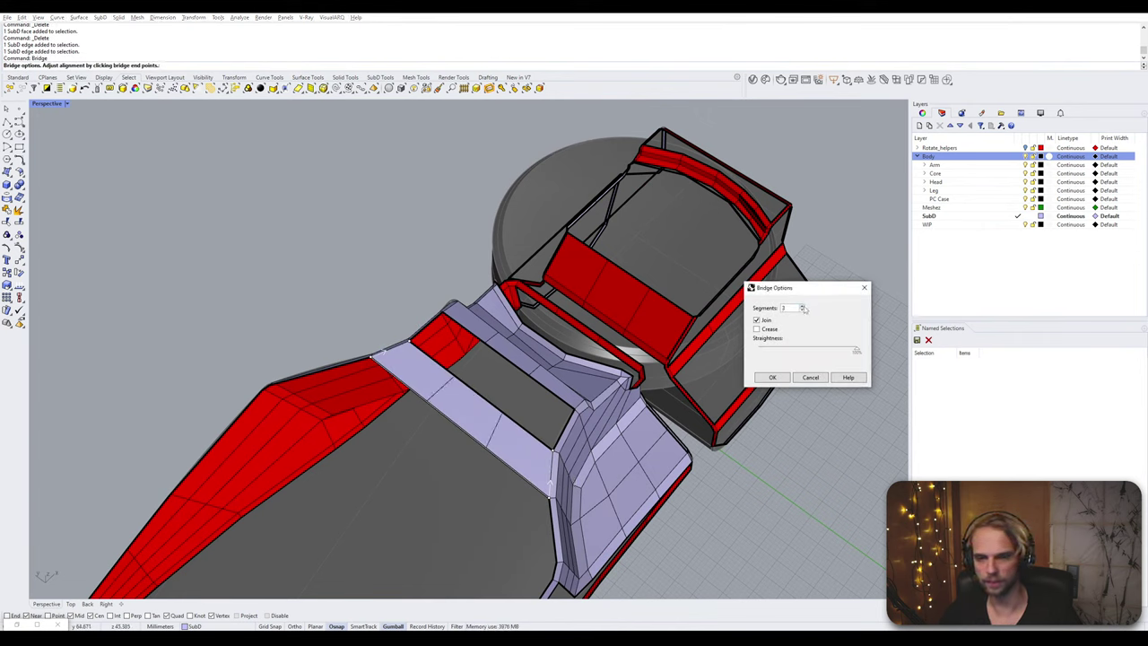
left_click(771, 377)
right_click_drag(771, 379, 648, 420)
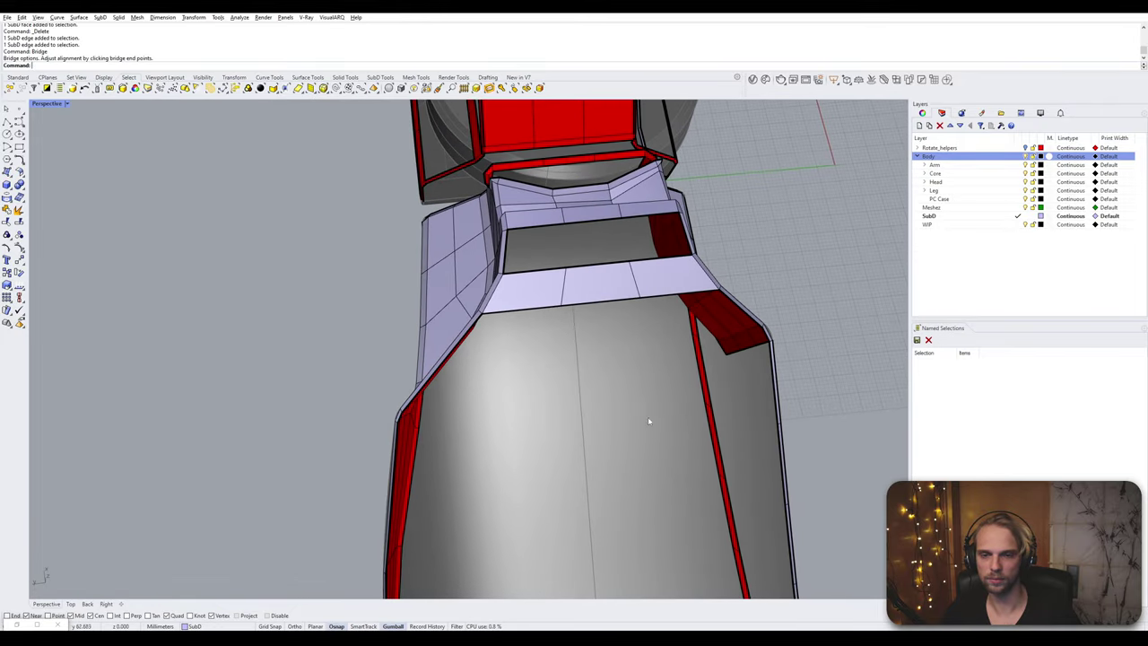
- Select the opposing and adjoining edges of the next top gap
left_click(774, 373)
right_click_drag(771, 378, 517, 379)
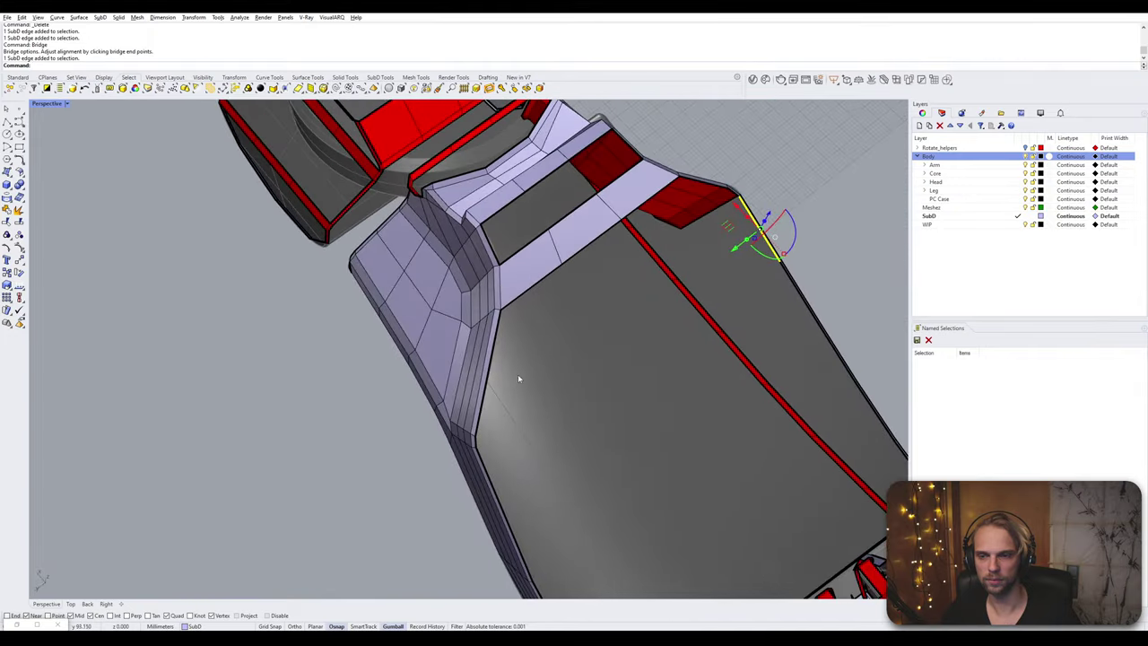
left_click(494, 357, "shift")
right_click_drag(544, 368, 561, 400)
key("Escape")
left_click(475, 367)
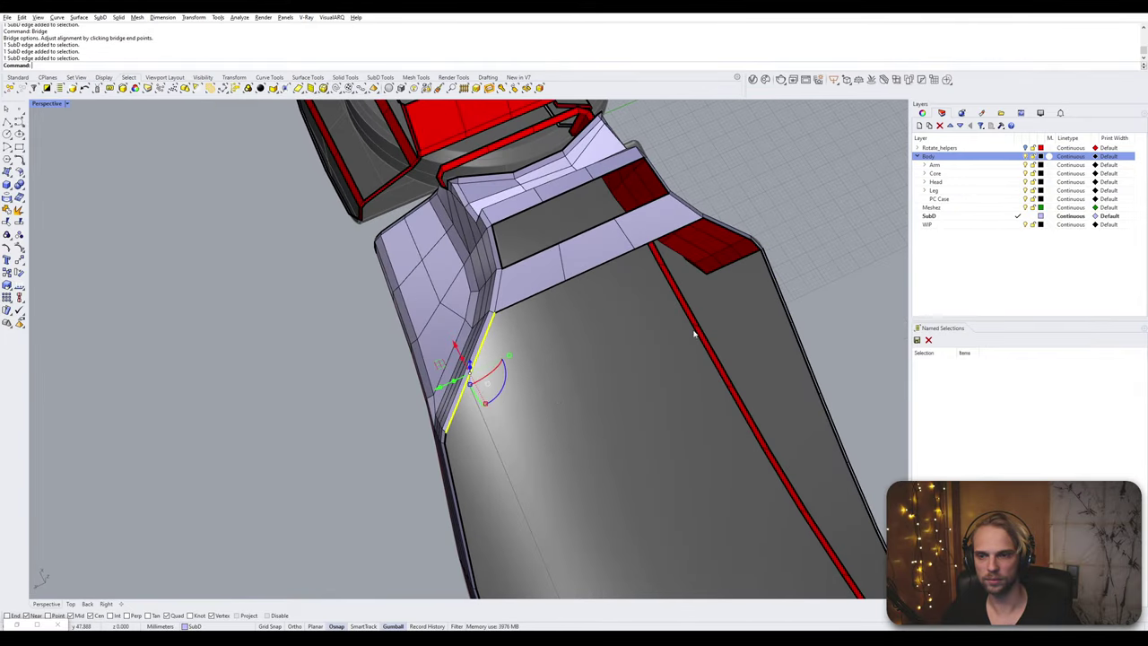
right_click_drag(475, 368, 659, 421)
left_click(662, 423, "shift")
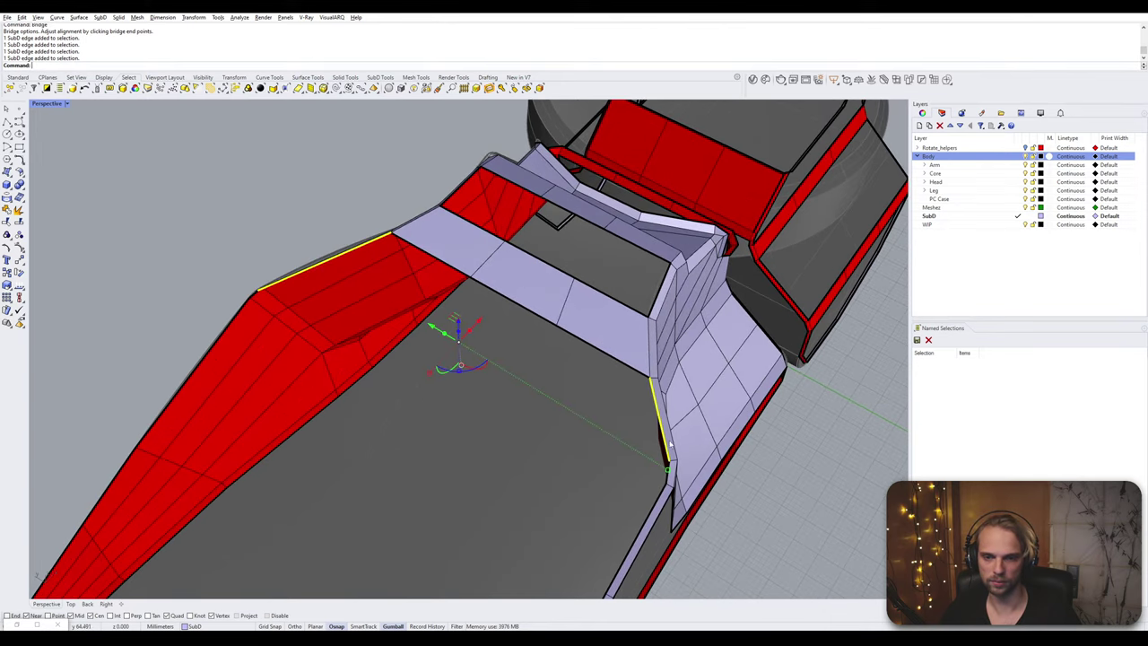
scroll(672, 495, "up", 5)
left_click(668, 465, "shift")
- Add one more small edge and repeat Bridge to panel the top opening
scroll(668, 466, "down", 8)
right_click_drag(449, 394, 625, 381)
scroll(543, 391, "up", 4)
left_click(552, 409, "shift")
scroll(591, 390, "down", 5)
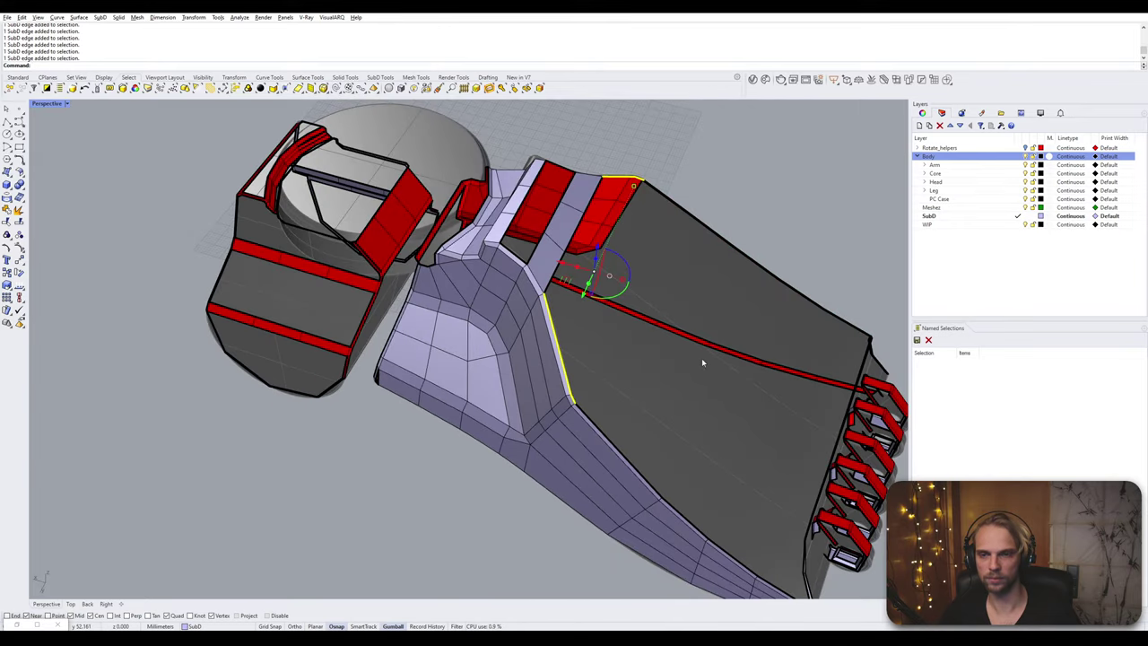
right_click(702, 358)
right_click(668, 388)
right_click_drag(668, 387, 647, 417)
scroll(603, 300, "up", 5)
scroll(614, 254, "up", 3)
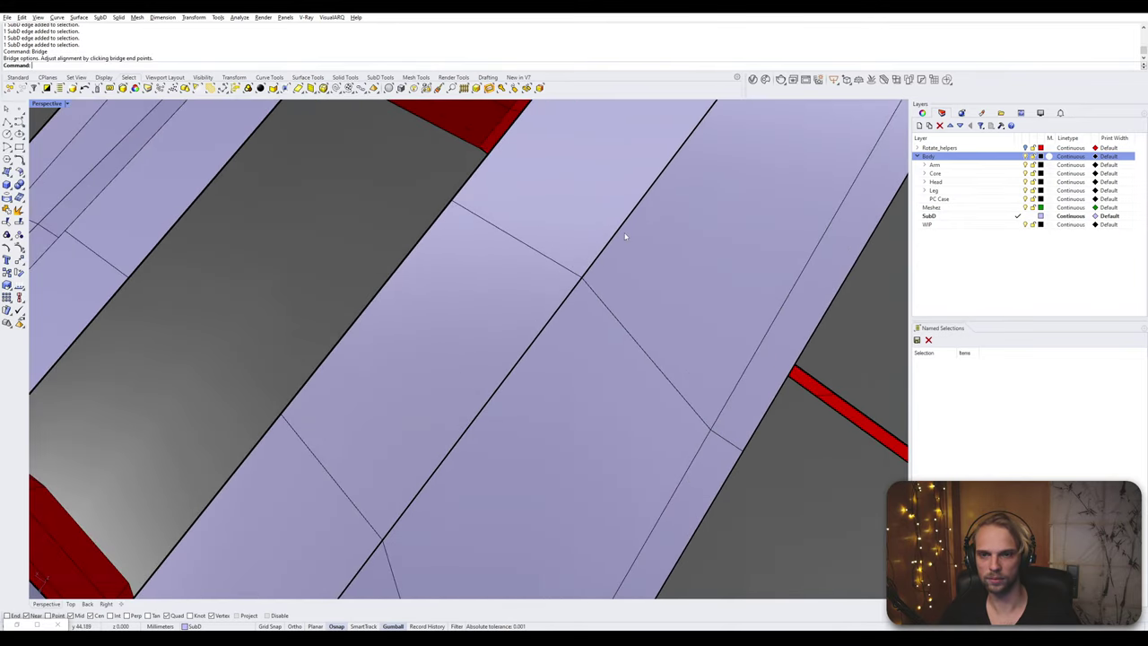
scroll(625, 236, "down", 3)
right_click_drag(627, 243, 552, 260)
scroll(584, 354, "up", 8)
scroll(583, 349, "up", 4)
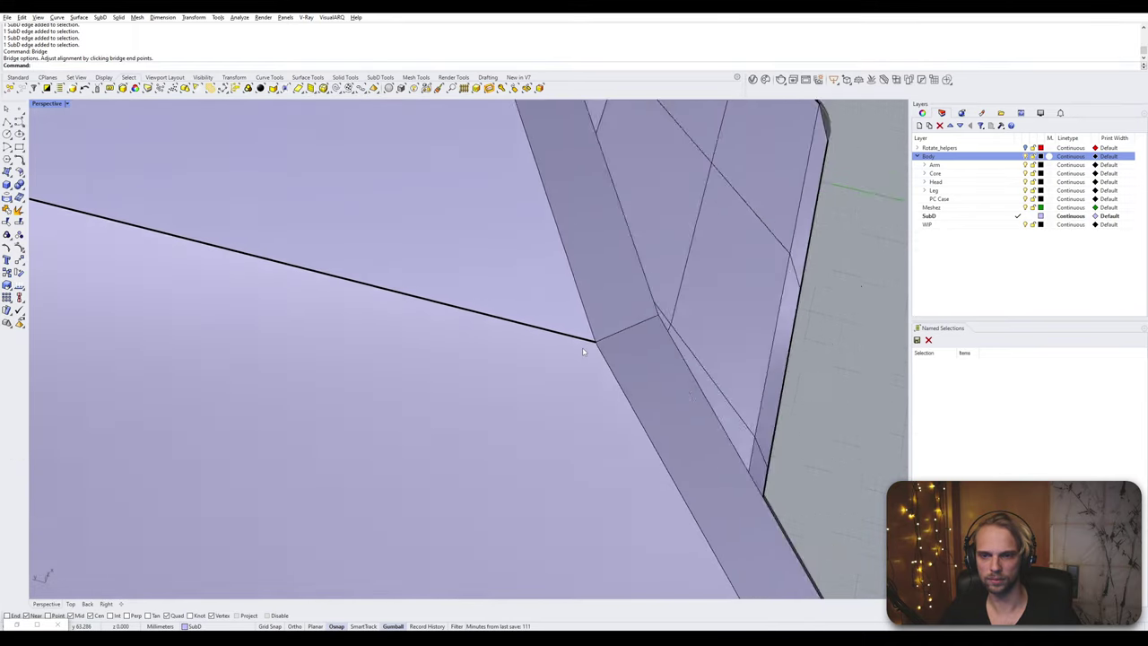
scroll(582, 348, "down", 12)
scroll(531, 349, "up", 5)
right_click_drag(527, 337, 546, 332)
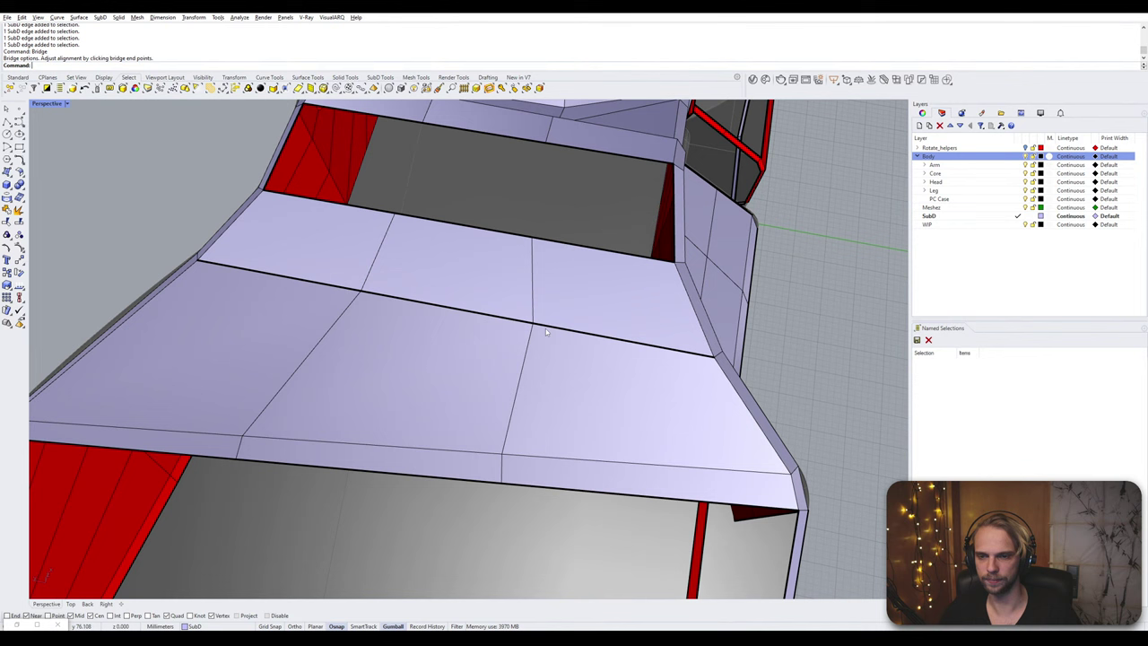
- Align the top bridge seam vertices, remove that edge loop's crease, and save with Ctrl+S
left_click(468, 275)
key("Return")
key("Return")
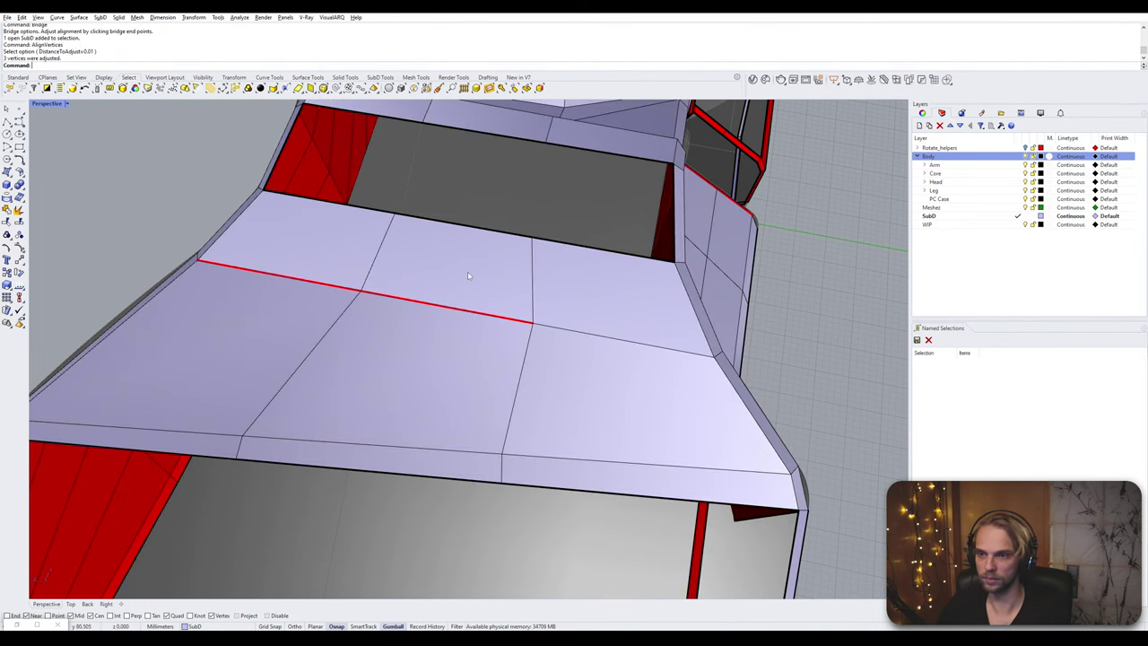
double_click(457, 307)
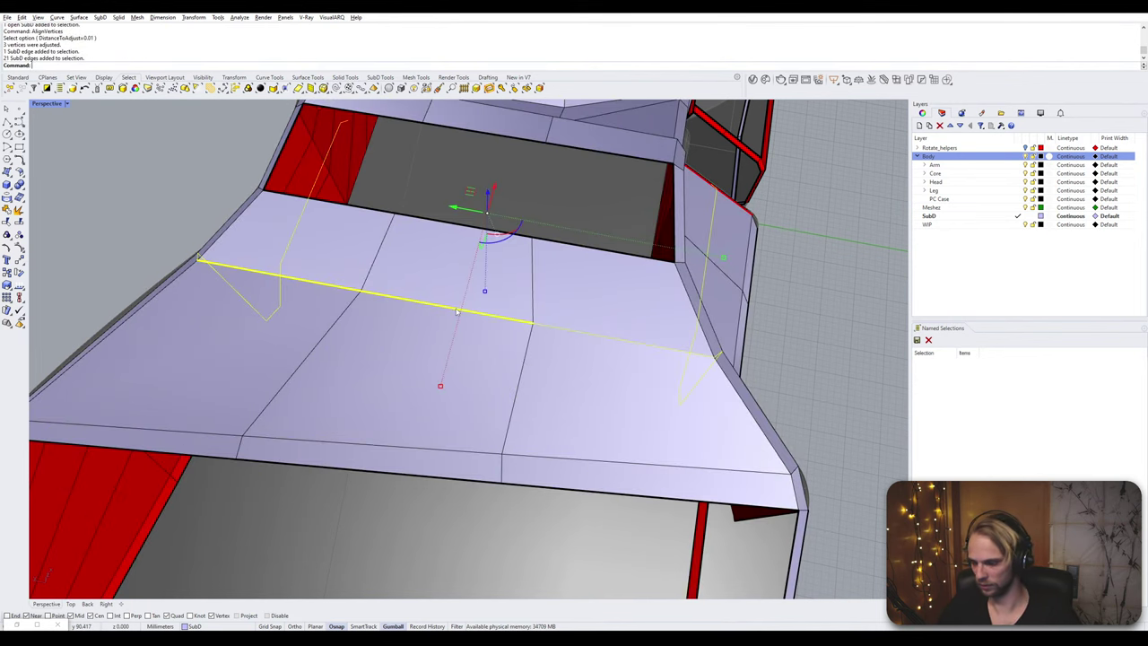
key("Return")
right_click_drag(456, 311, 669, 341)
key("ctrl+s")
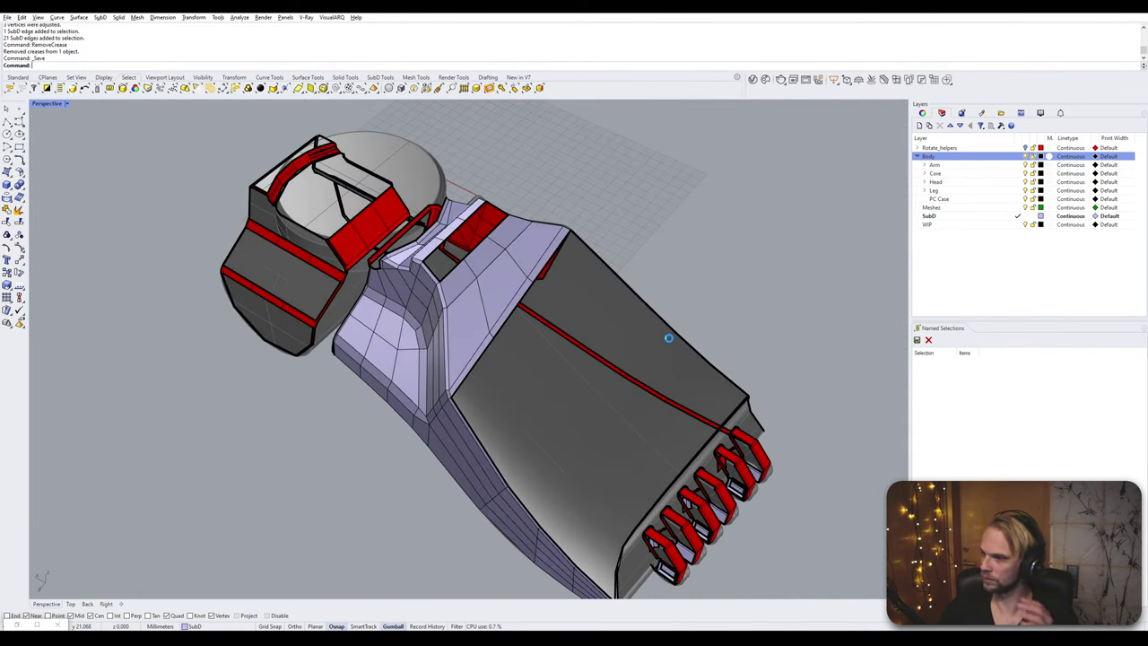
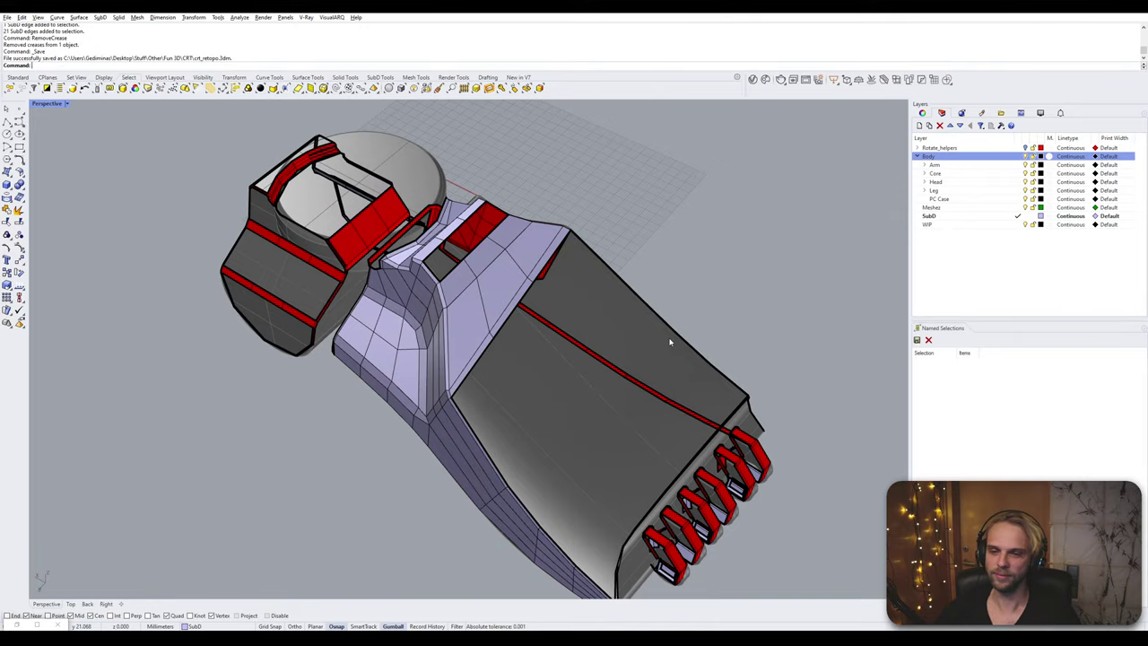
- Delete one edge from the thin lavender strip along the top of the foot
right_click_drag(669, 341, 484, 358)
scroll(486, 366, "up", 5)
left_click(524, 399)
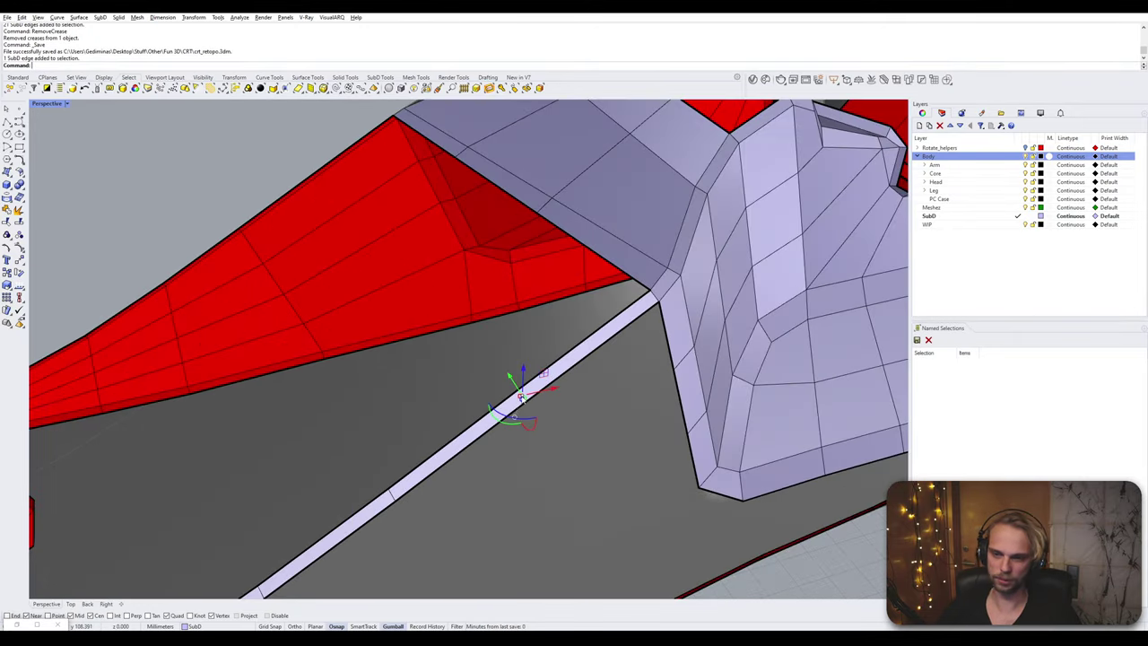
key("Delete")
scroll(475, 404, "down", 5)
scroll(366, 507, "up", 6)
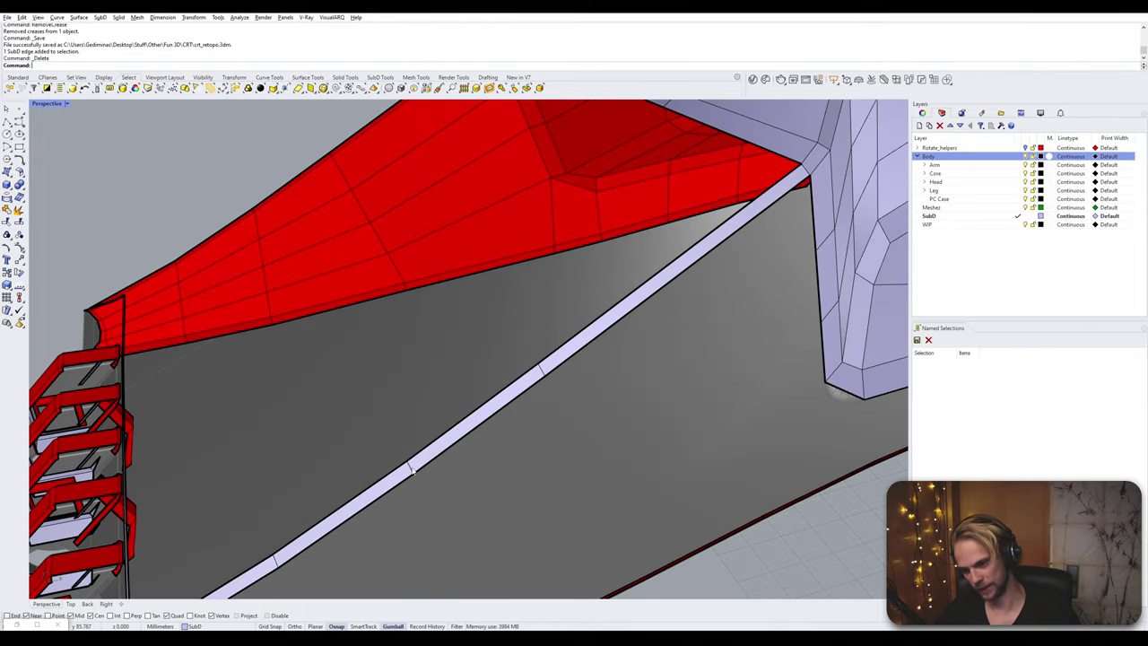
- Delete a second strip edge, then undo that deletion to restore it
left_click(408, 467)
key("Delete")
scroll(466, 456, "down", 5)
right_click_drag(466, 457, 574, 453)
key("ctrl+z")
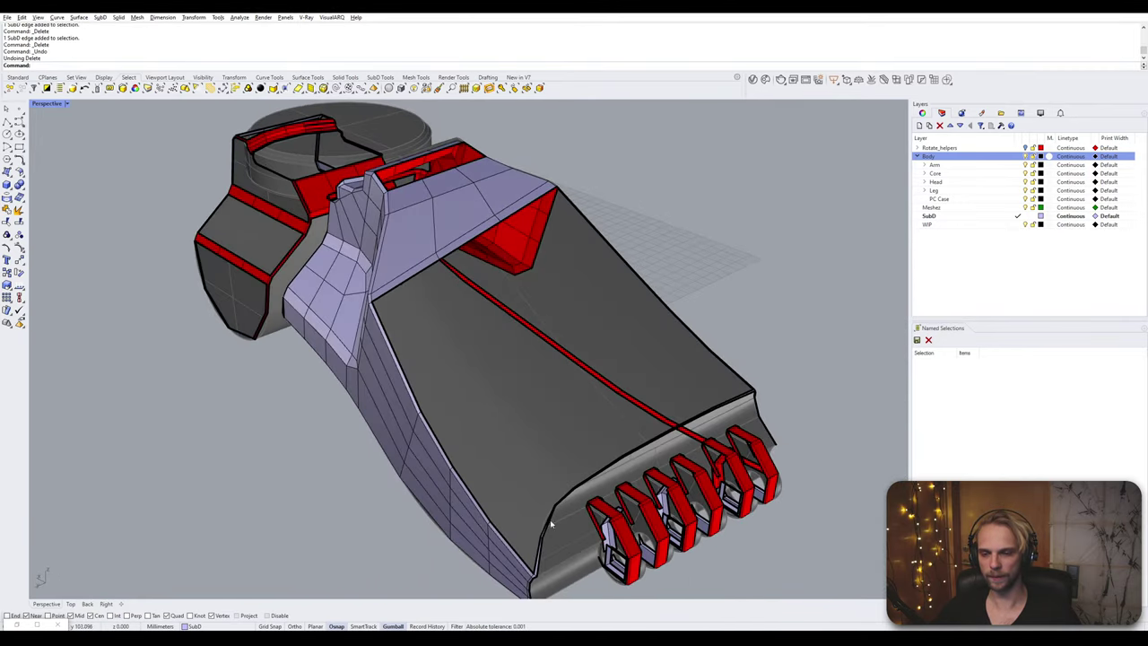
scroll(542, 536, "up", 5)
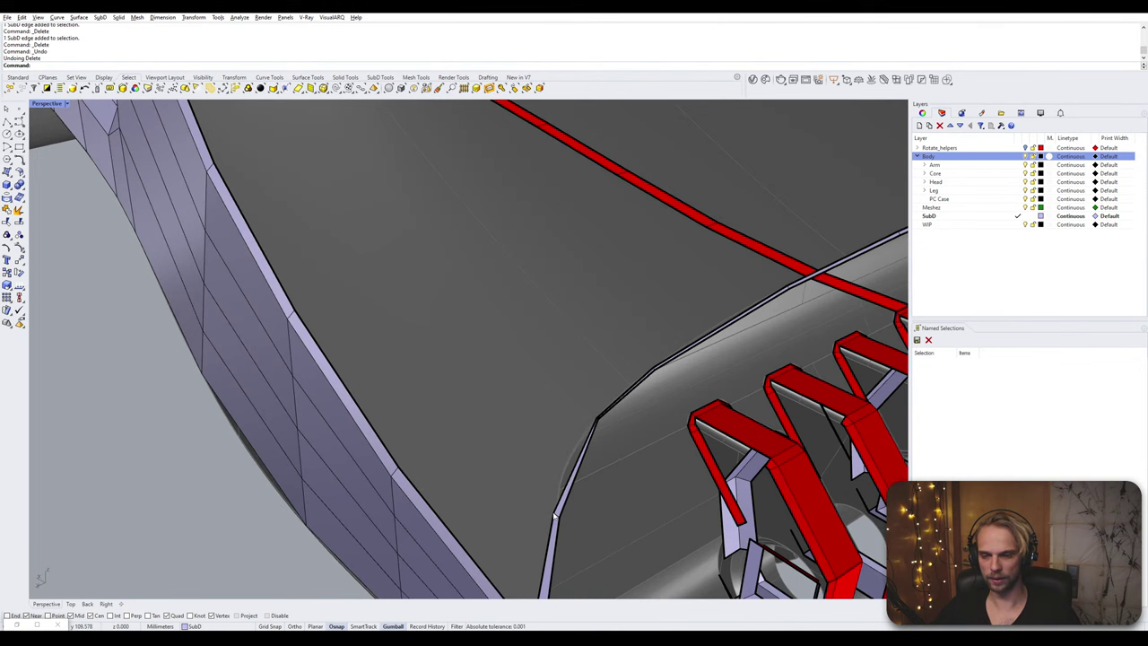
right_click_drag(553, 516, 543, 448)
- Add a triangular face across three vertices of the corner gap near the toes with AppendFace
left_click(457, 434)
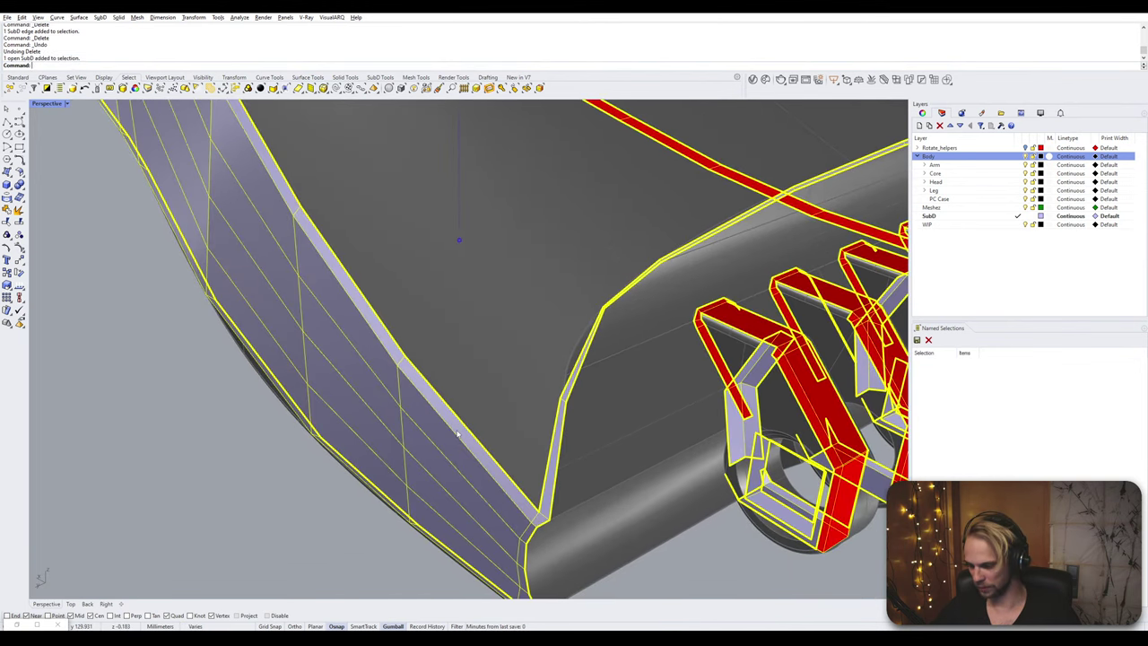
type("ap")
key("Return")
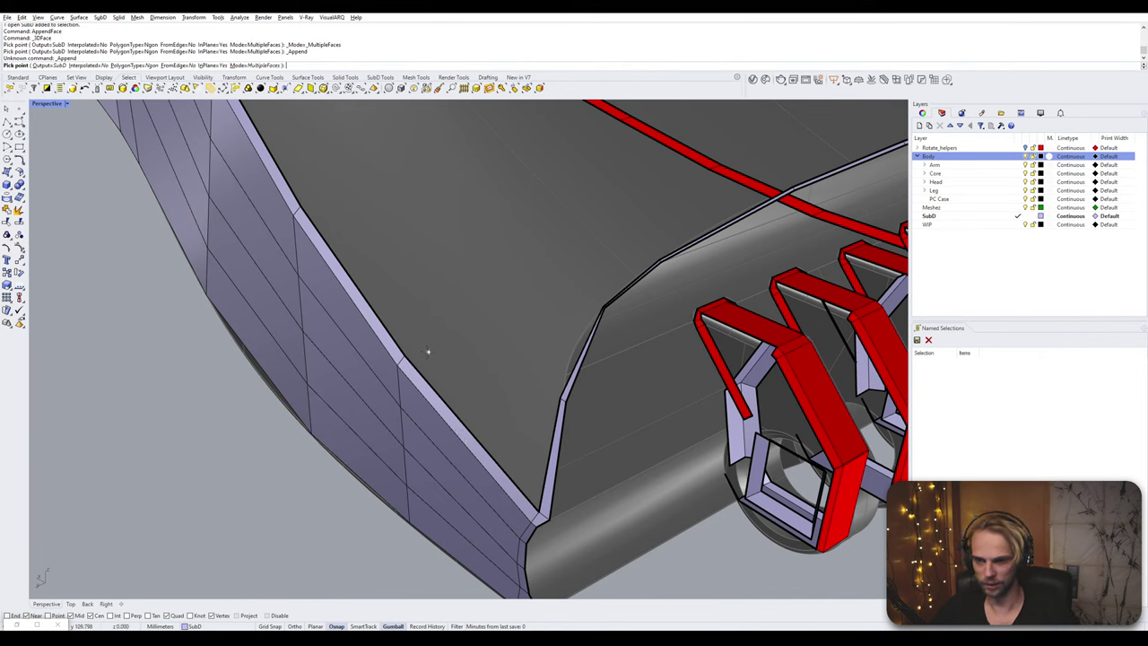
left_click(404, 360)
left_click(562, 395)
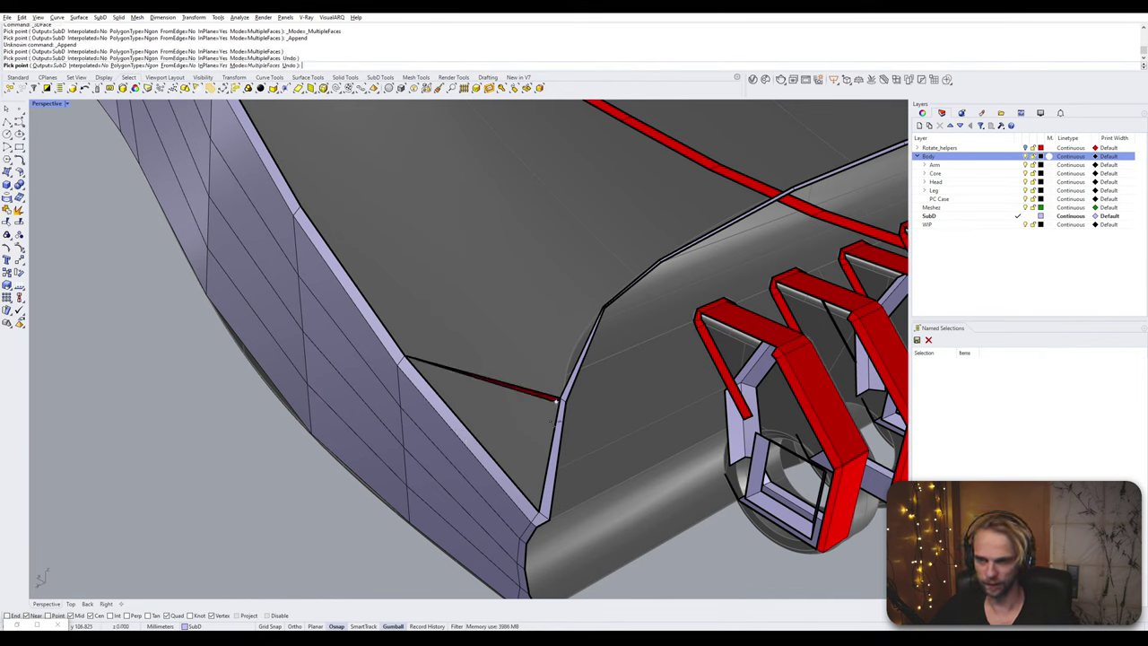
left_click(539, 513)
key("Return")
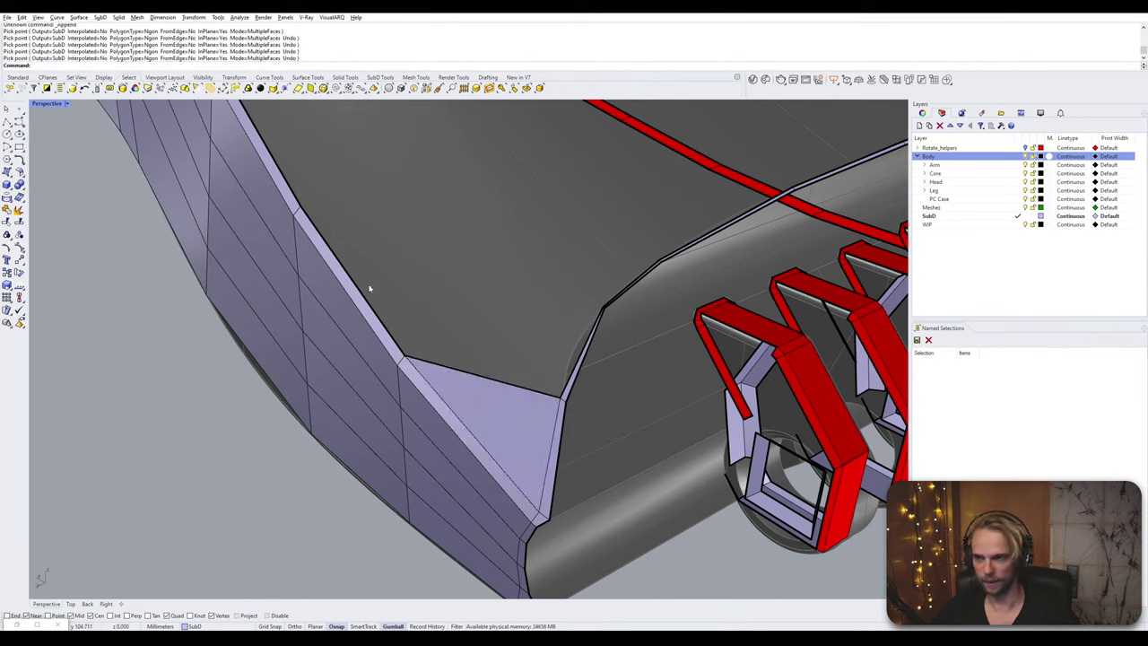
- Bridge the two edges bordering the gap, redoing the bridge after an undo
left_click(369, 288, "ctrl+shift")
left_click(572, 367, "ctrl+shift")
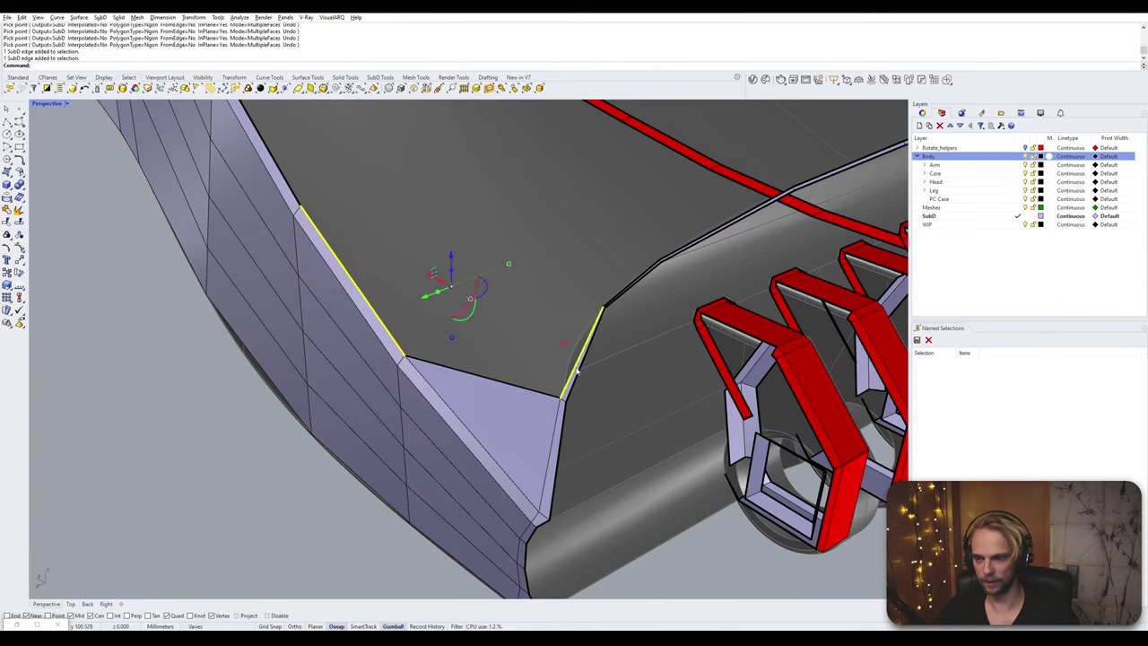
key("Return")
key("Return")
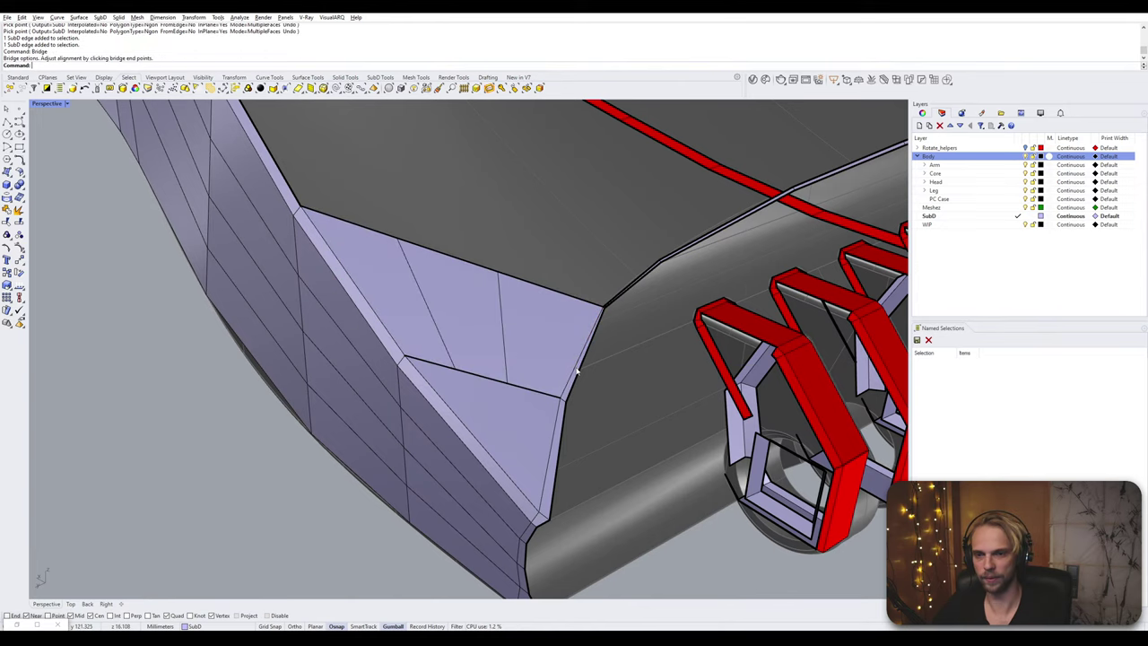
key("ctrl+z")
left_click(583, 370, "ctrl+shift")
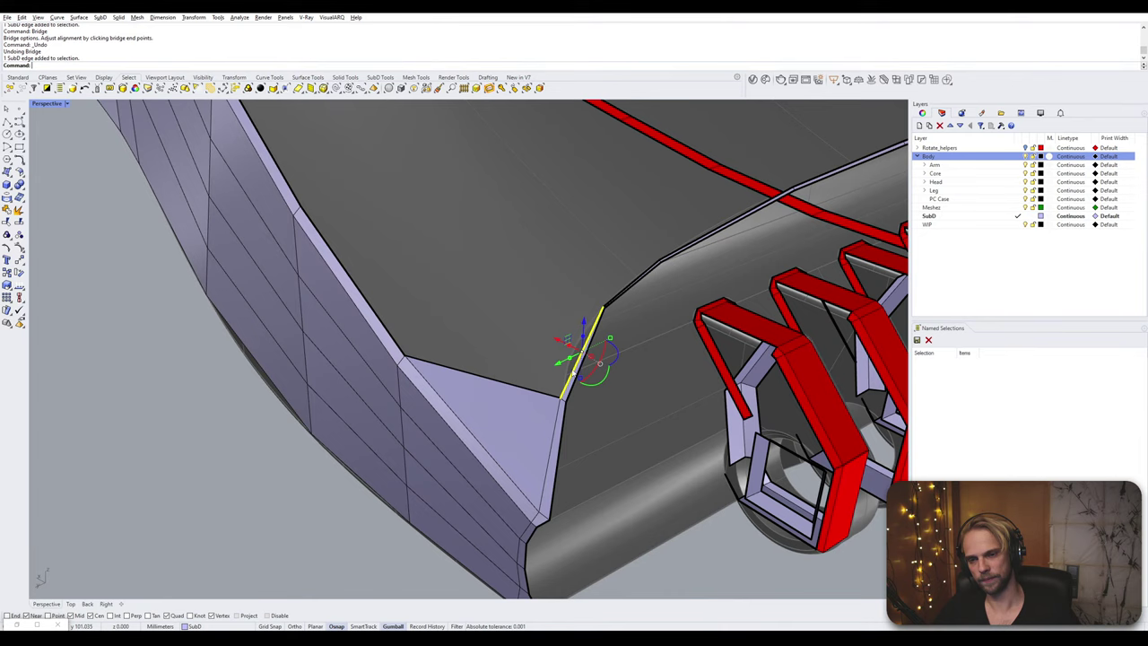
left_click(372, 310, "ctrl+shift")
key("Return")
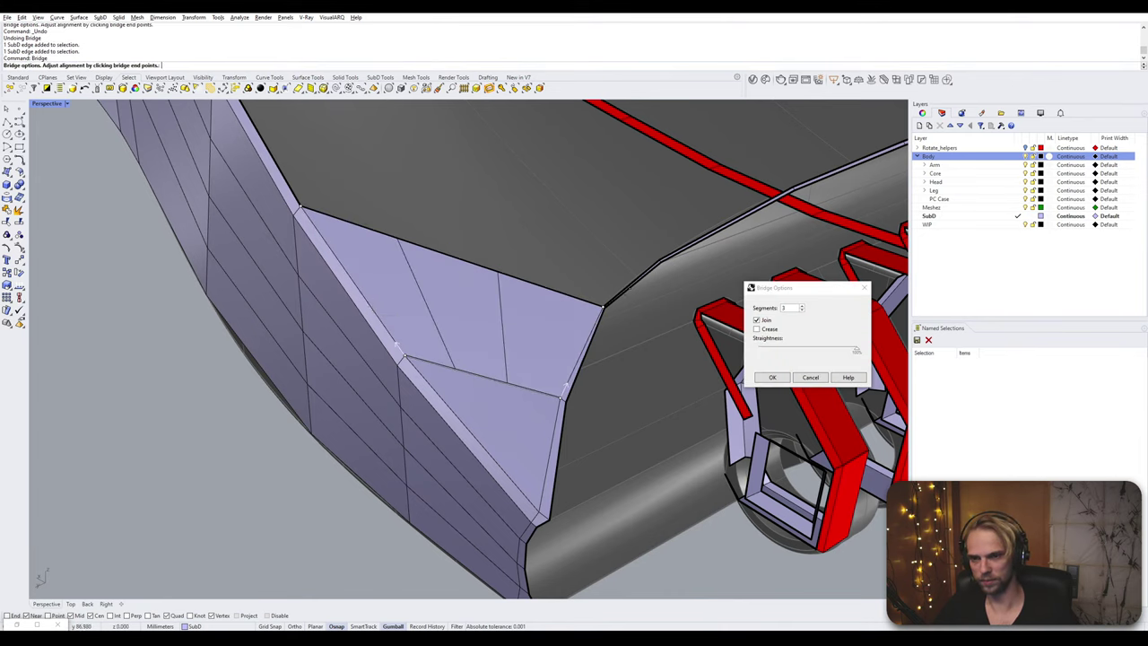
- Accept the corner bridge with a single segment
double_click(803, 311)
left_click(772, 377)
right_click_drag(527, 311, 579, 404)
- Bridge the two side edges of the open top with 3 segments
left_click(733, 378, "ctrl+shift")
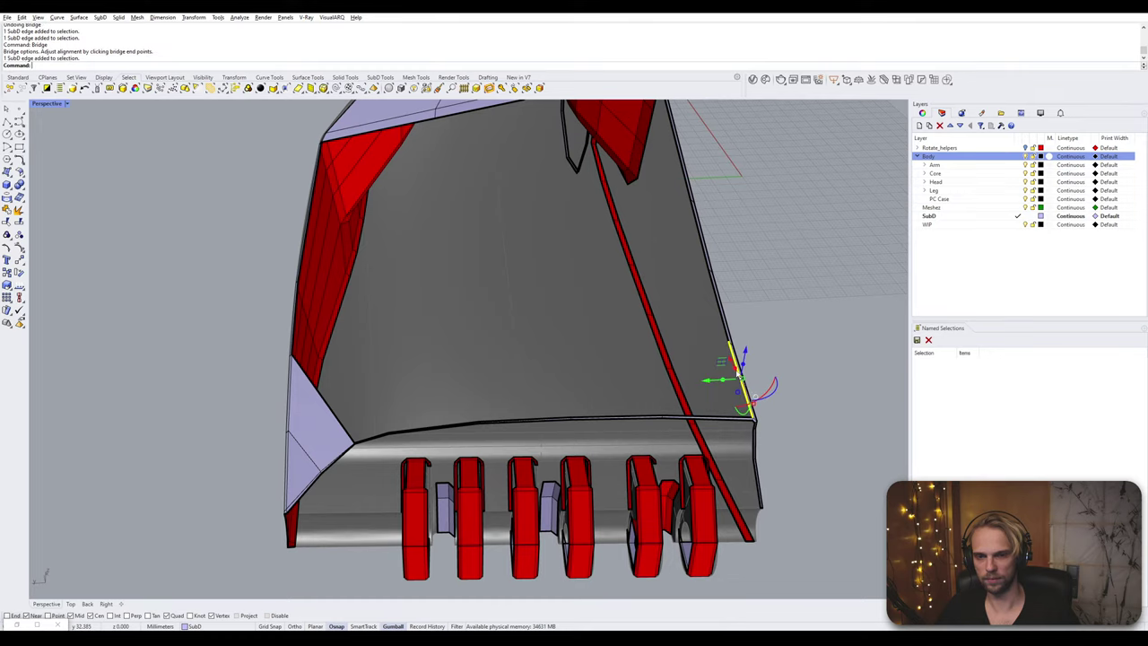
right_click_drag(385, 333, 463, 367)
left_click(403, 368, "ctrl+shift")
left_click(660, 381, "ctrl+shift")
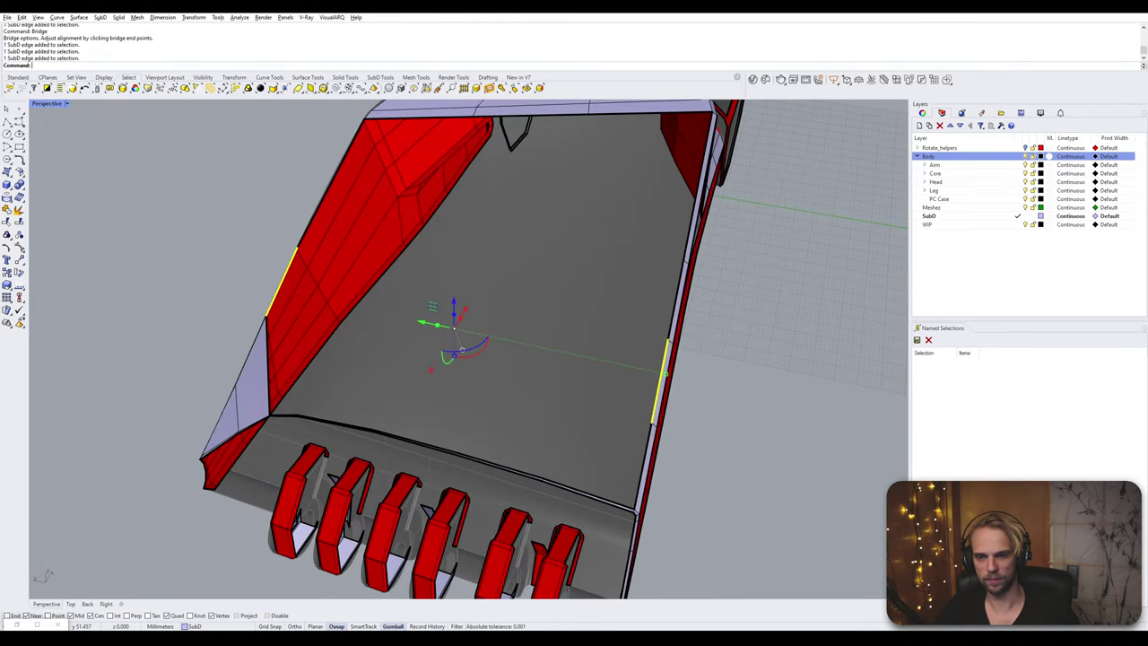
mouse_move(589, 395)
right_mouse_down()
mouse_move(582, 382)
mouse_move(616, 380)
mouse_move(587, 379)
mouse_move(589, 409)
right_mouse_up()
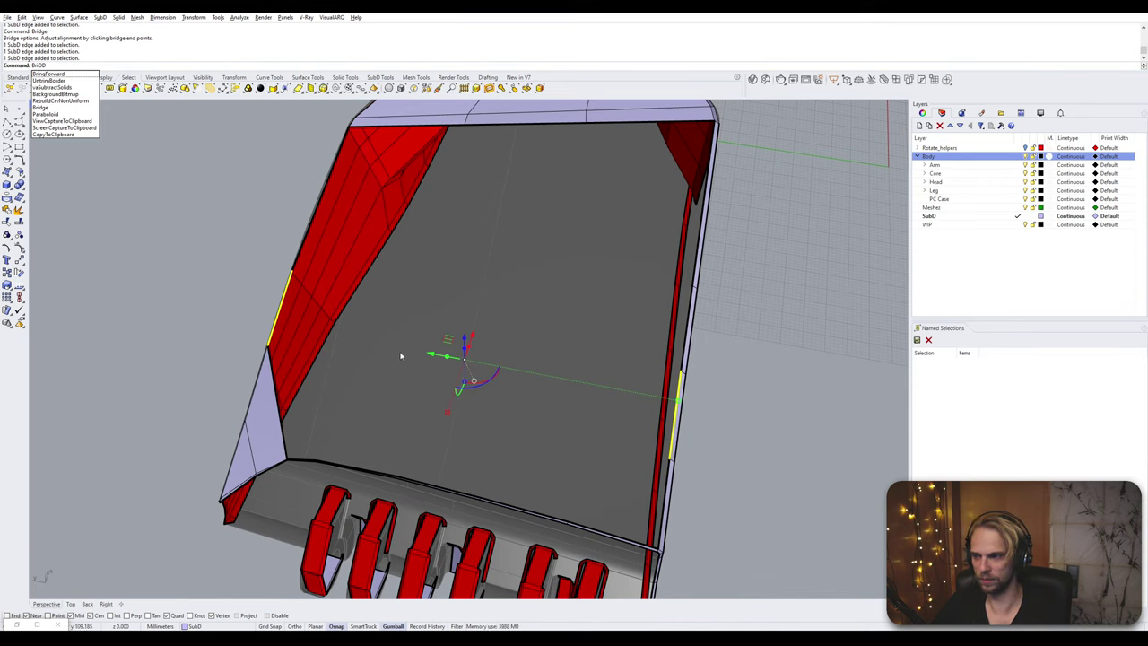
key("BackSpace")
key("BackSpace")
type("ridge")
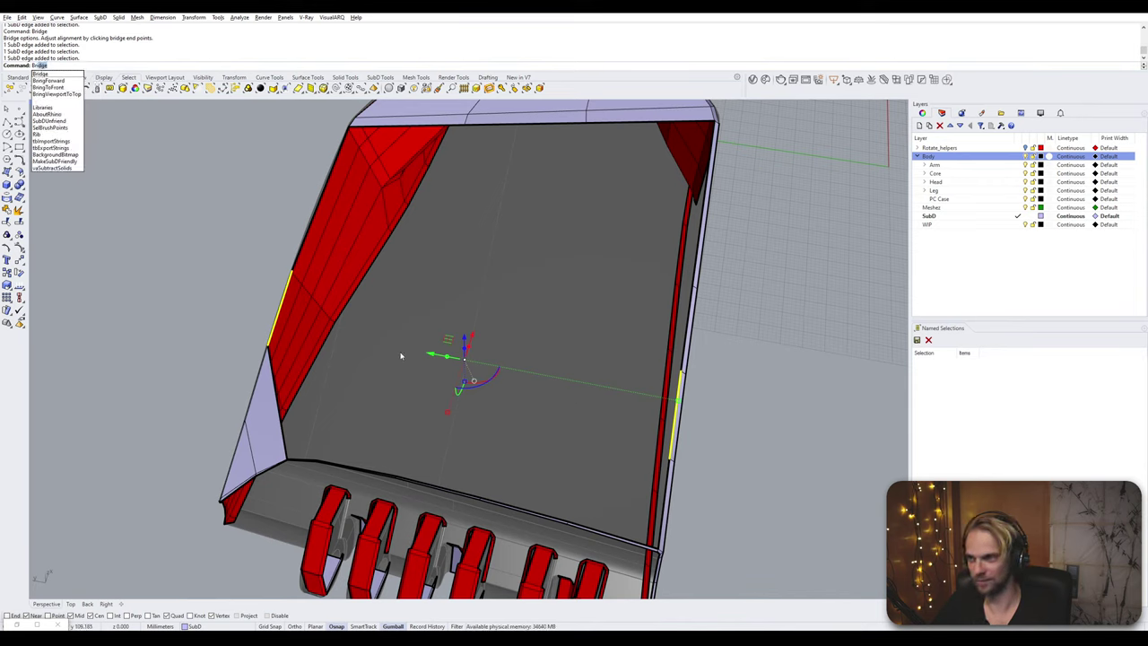
key("Return")
right_click_drag(400, 351, 431, 385)
left_click(802, 306)
left_click(801, 306)
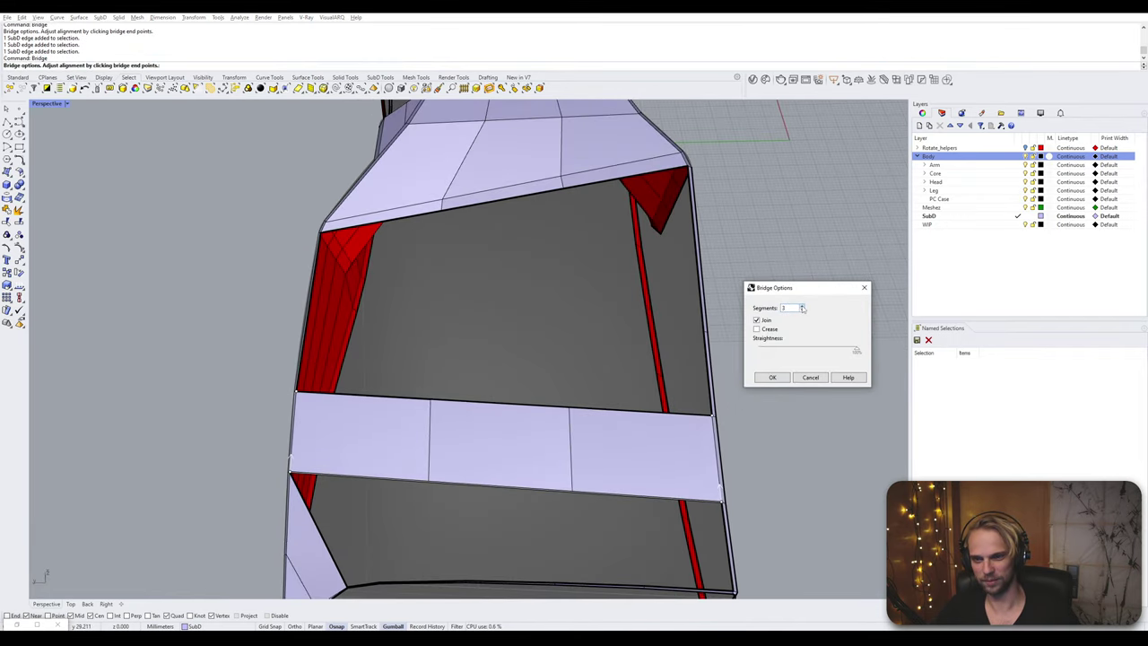
right_click_drag(628, 323, 385, 341)
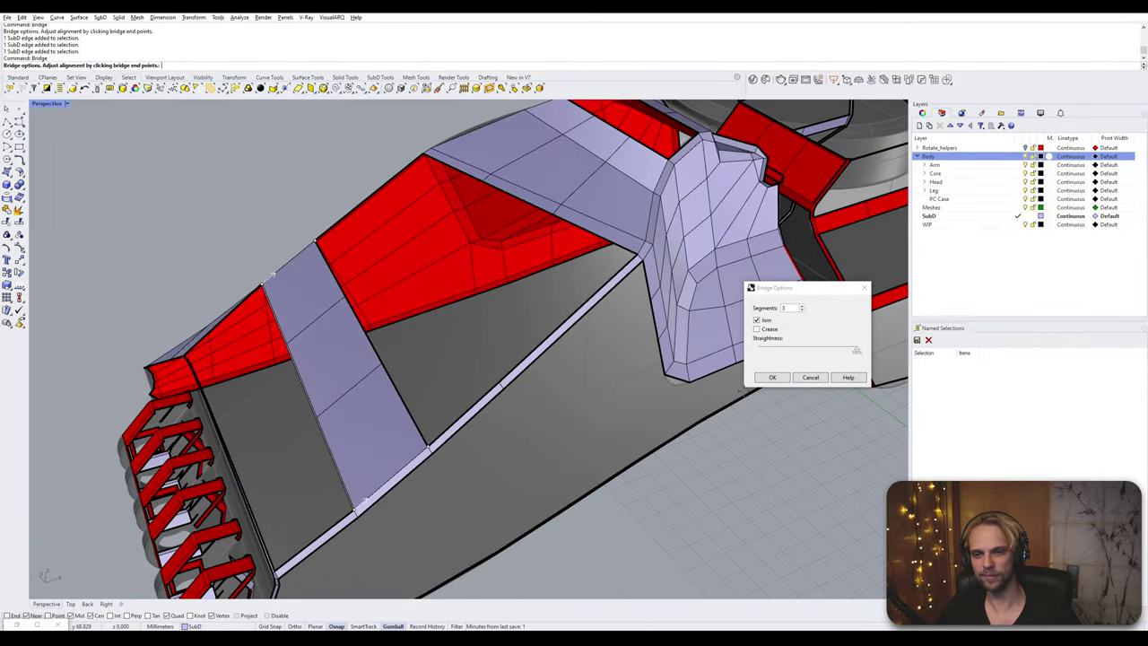
left_click(771, 377)
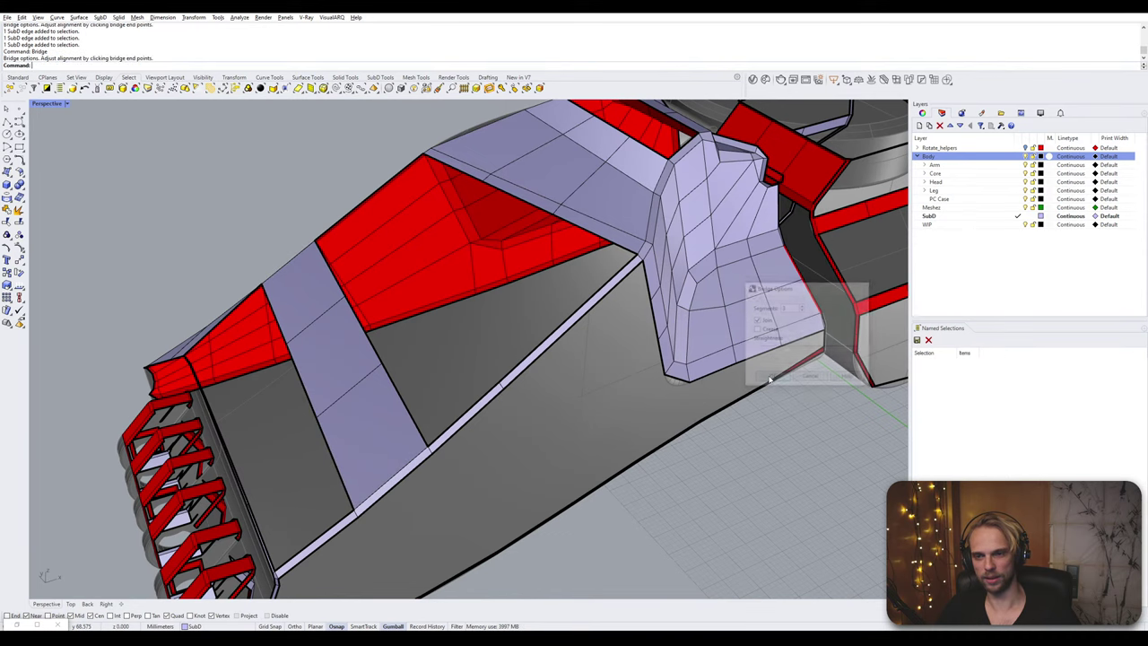
- Delete a lavender strip edge and bridge the opposing border edges across the foot's top
scroll(502, 387, "up", 4)
left_click(499, 392)
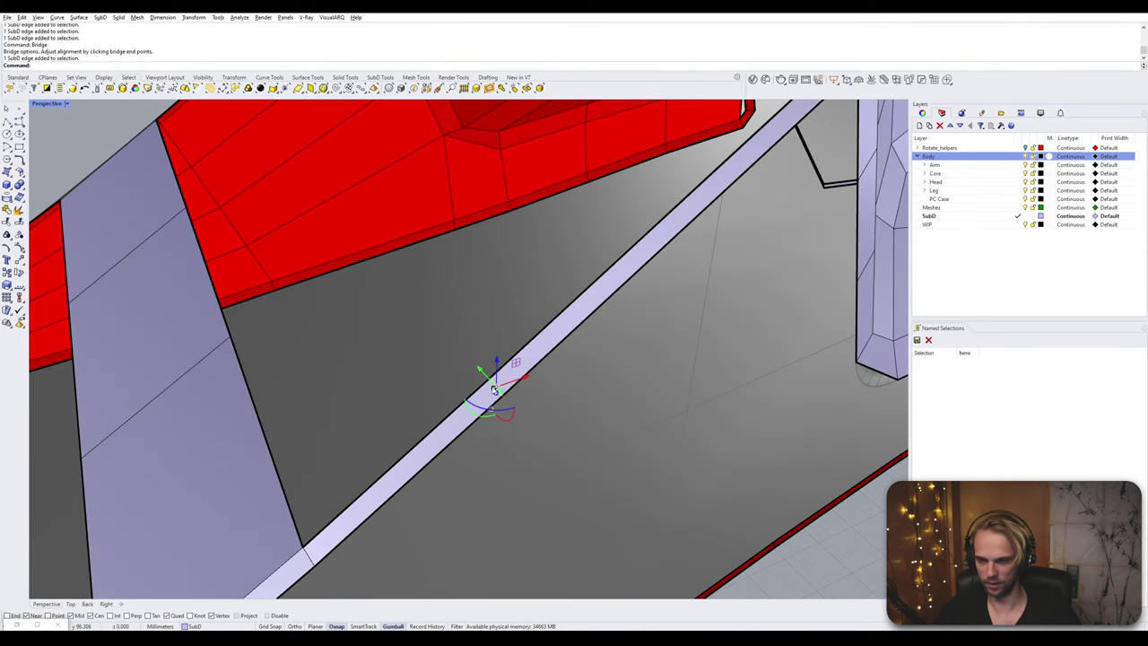
key("Delete")
left_click(492, 375, "ctrl+shift")
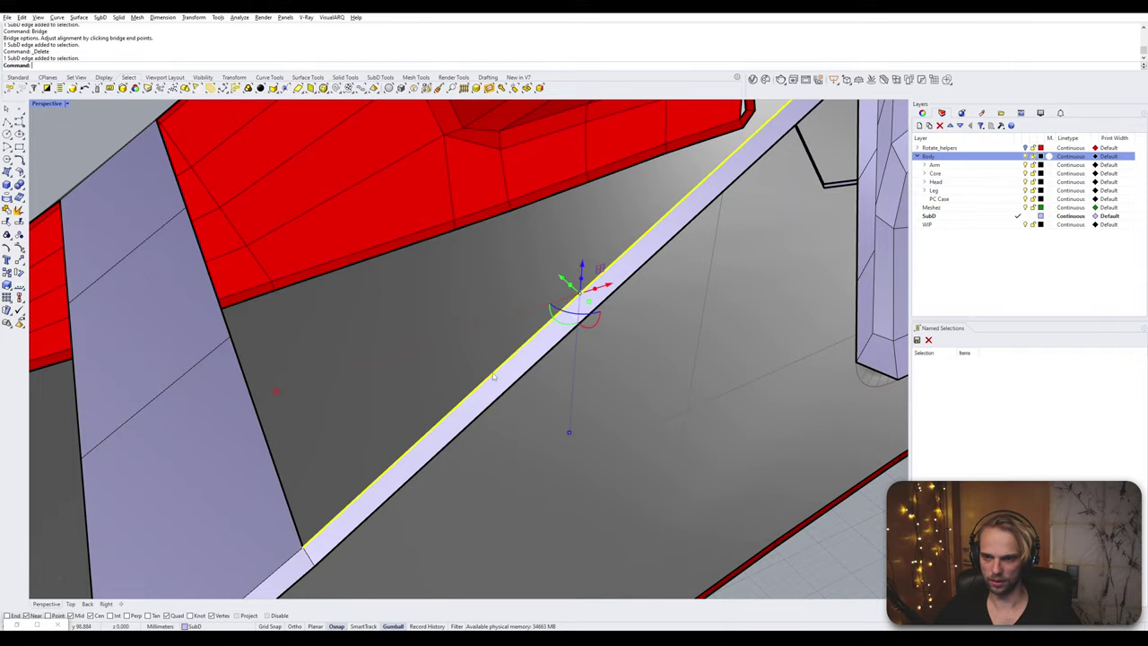
scroll(490, 375, "down", 4)
right_click_drag(394, 365, 579, 410)
scroll(492, 399, "up", 3)
left_click(542, 378, "ctrl+shift")
scroll(546, 375, "down", 6)
right_click(556, 404)
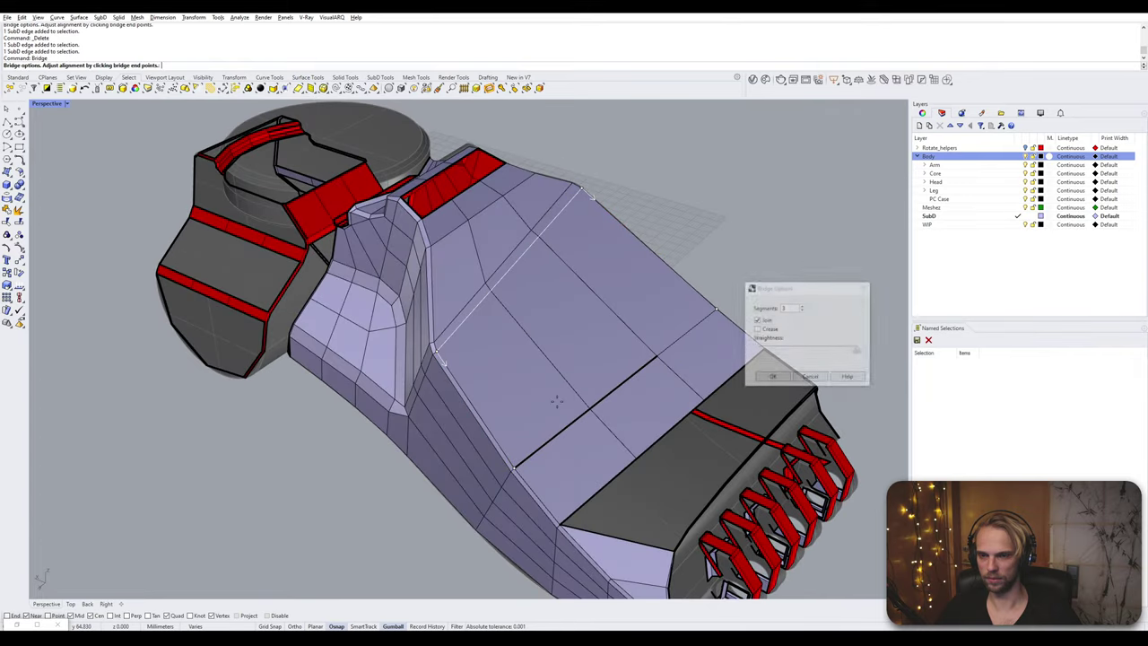
left_click(772, 378)
- Stitch two loose vertices together in Wireframe view, then return to Shaded display
scroll(628, 403, "up", 6)
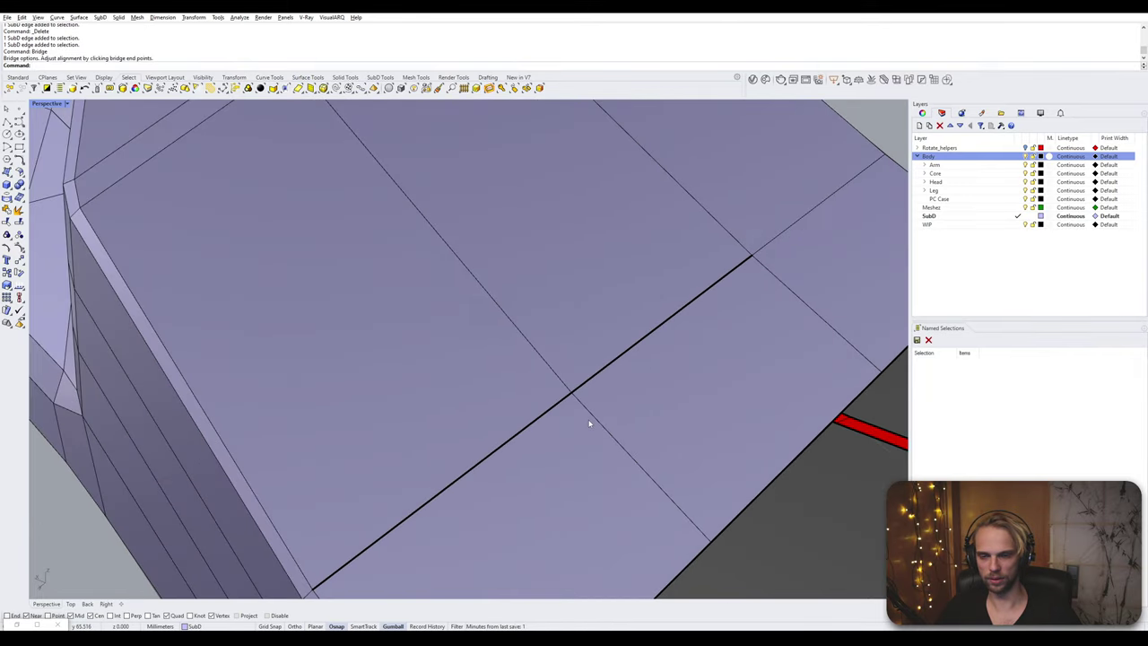
scroll(573, 397, "down", 4)
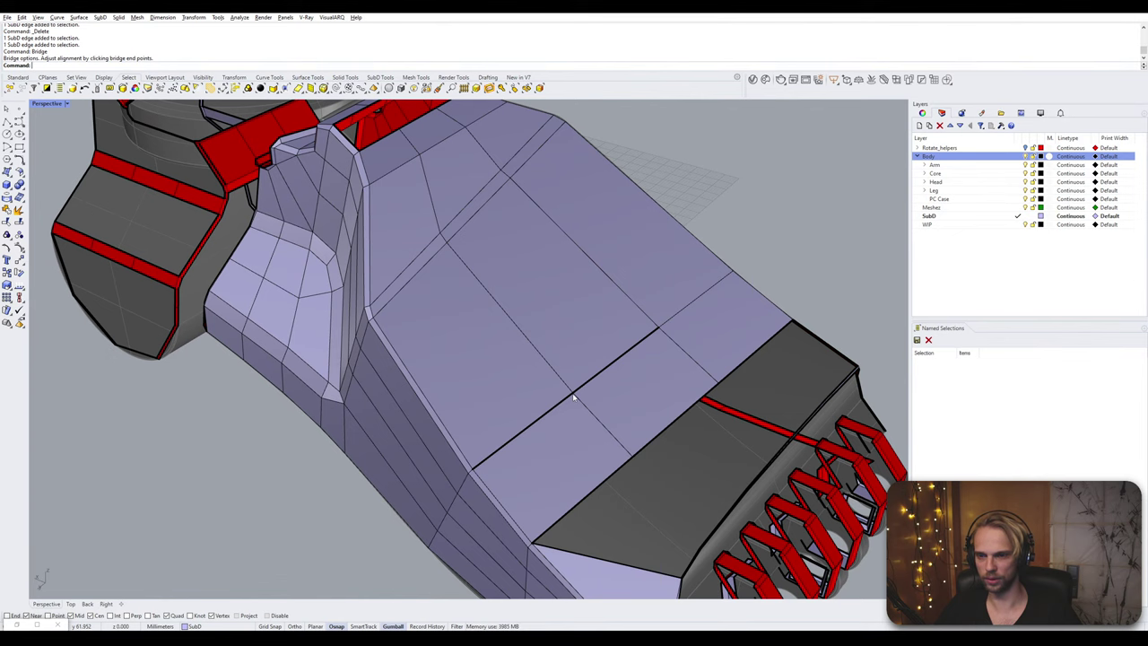
left_click(40, 105)
left_click(55, 137)
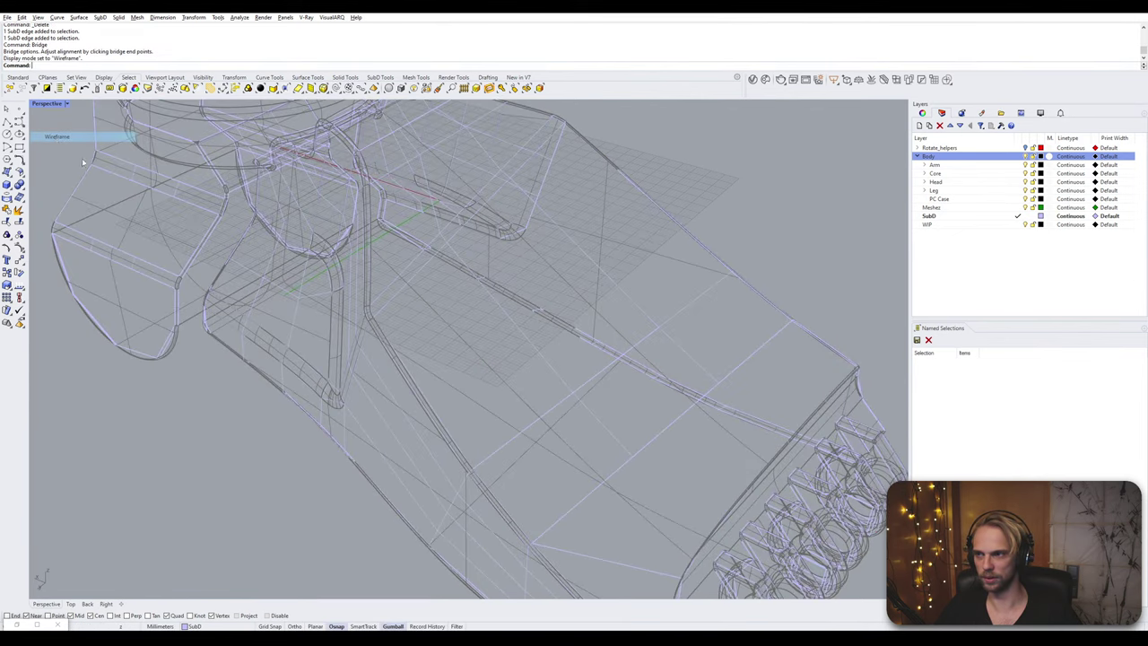
left_click_drag(592, 408, 592, 408, "ctrl+shift")
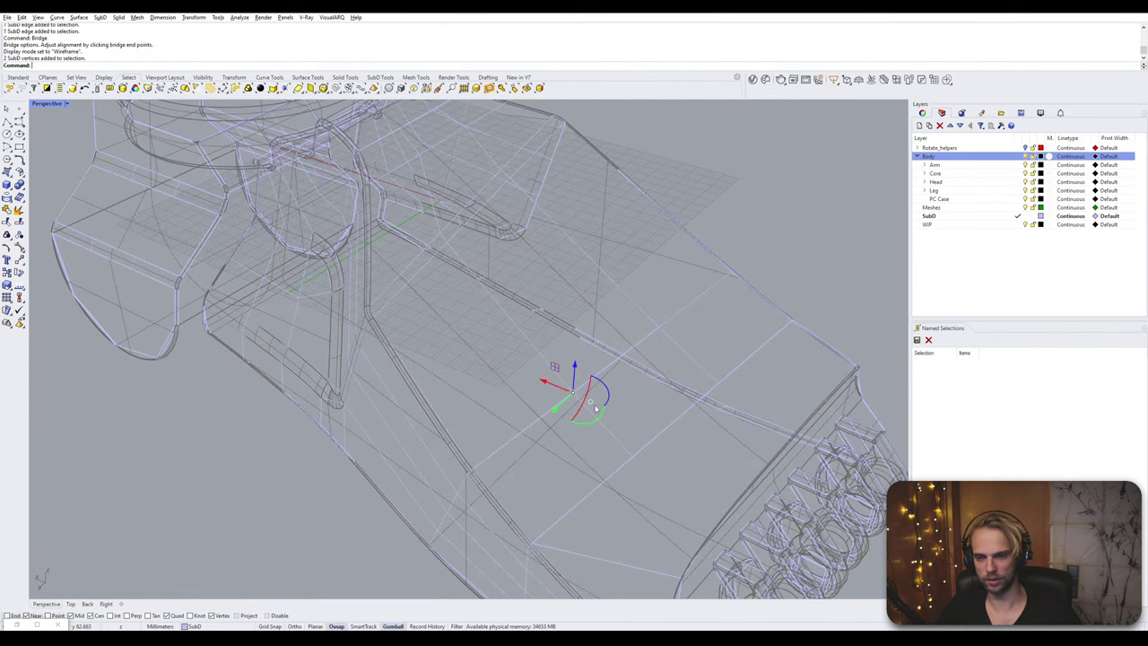
key("Return")
key("Return")
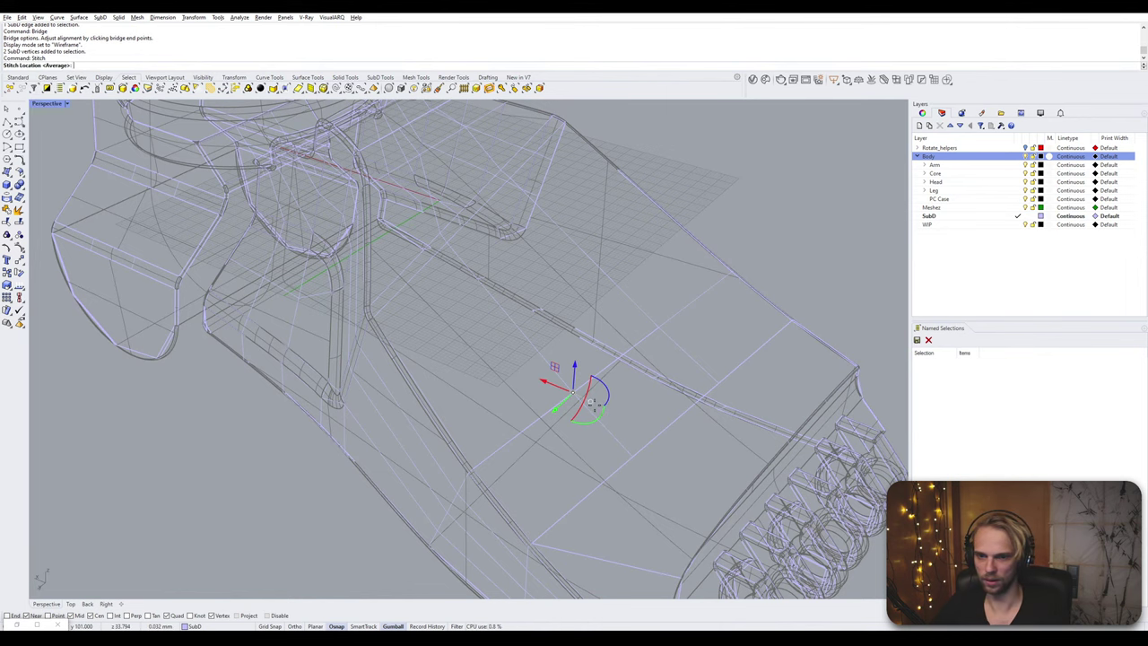
left_click(44, 105)
left_click(55, 148)
- Bridge the lower and upper edges of the gap above the toes, then undo it
scroll(698, 310, "up", 3)
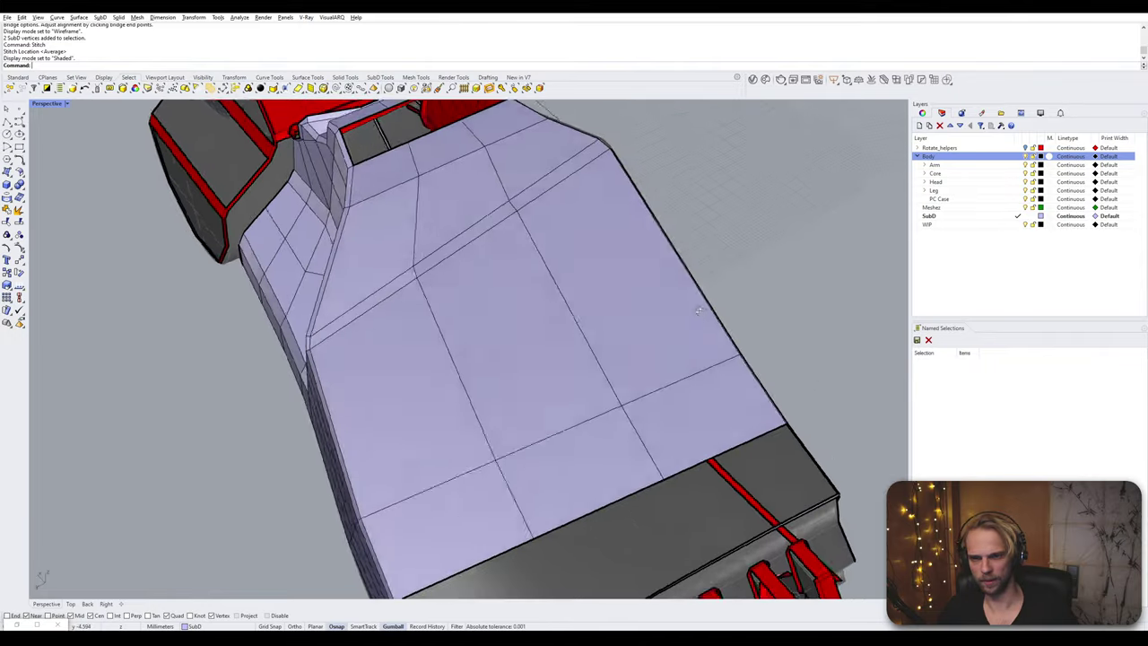
mouse_move(699, 310)
right_mouse_down()
mouse_move(781, 402)
mouse_move(547, 307)
mouse_move(607, 275)
mouse_move(506, 276)
right_mouse_up()
scroll(607, 274, "up", 3)
scroll(388, 302, "up", 8)
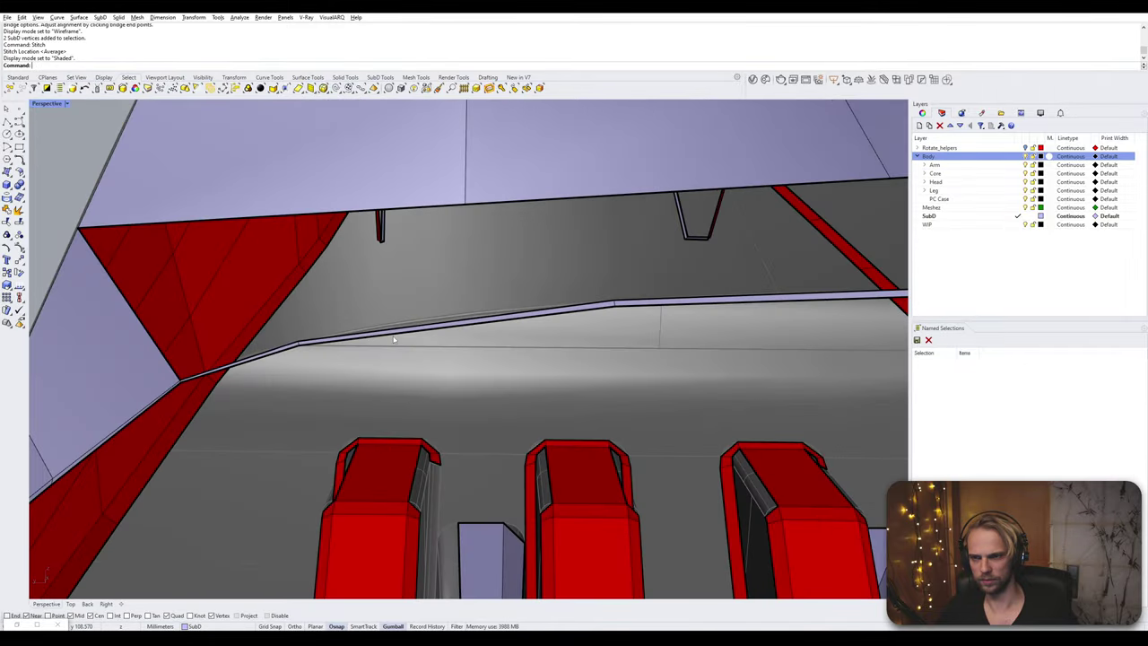
right_click_drag(403, 337, 470, 339)
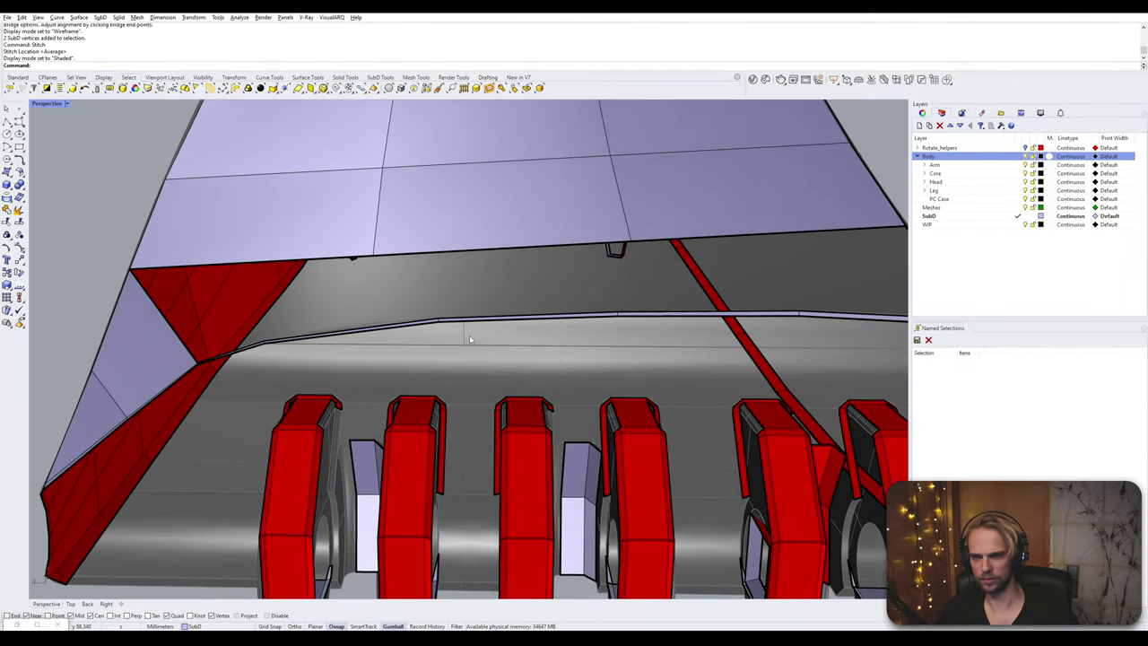
right_click_drag(530, 311, 534, 316)
left_click(533, 315, "ctrl+shift")
left_click(520, 232, "ctrl+shift")
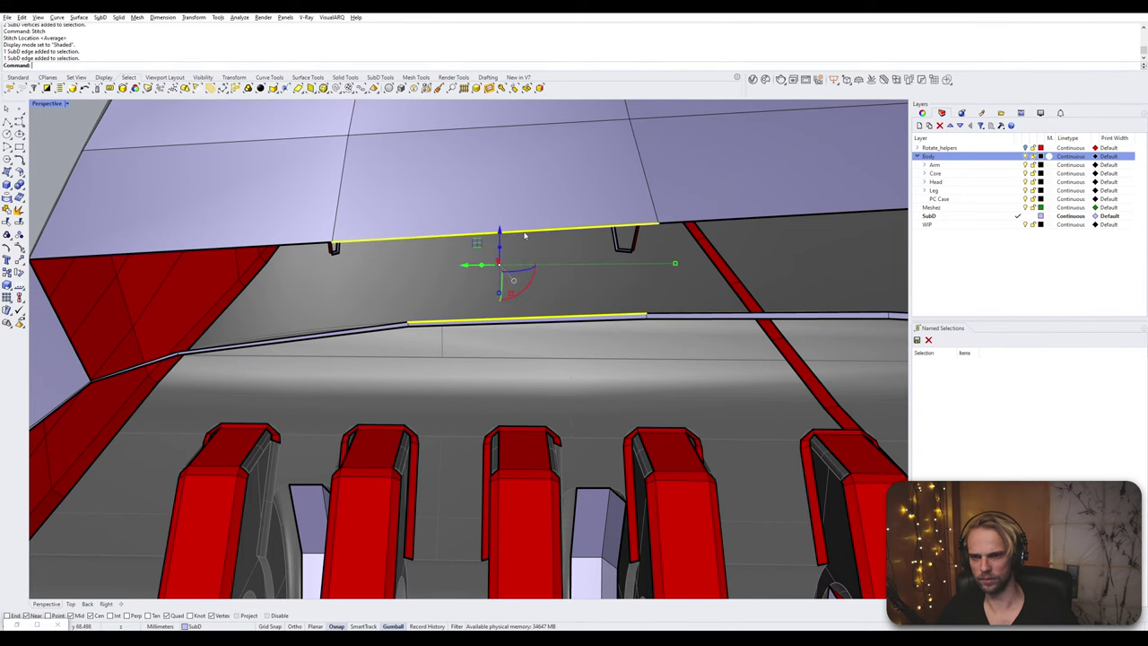
type("Bridge")
key("Return")
key("Return")
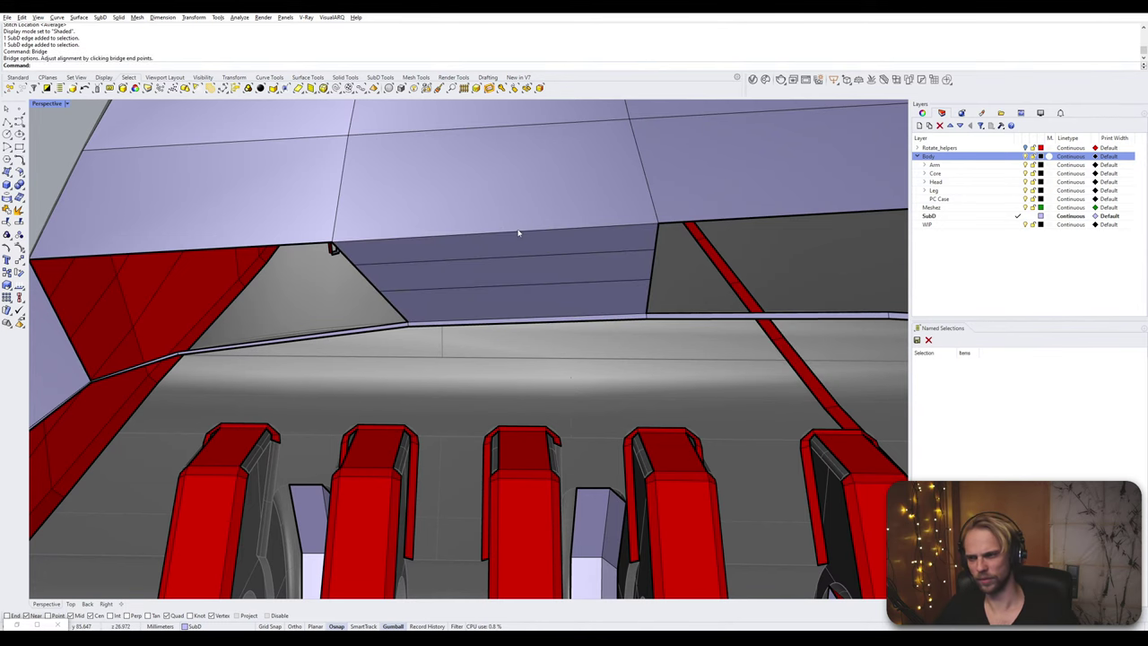
scroll(477, 244, "down", 6)
key("ctrl+z")
scroll(477, 244, "down", 2)
scroll(481, 236, "up", 4)
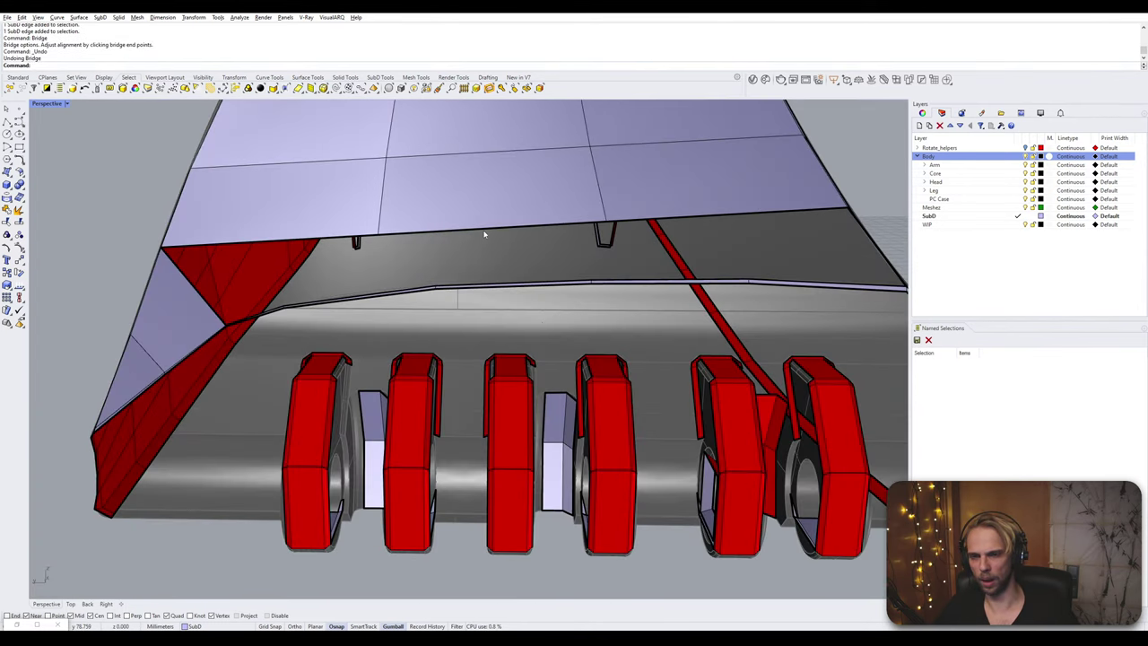
- Reselect the gap's edges, then clear the selection
left_click(520, 285, "ctrl+shift")
left_click(538, 229, "ctrl+shift")
right_click_drag(550, 238, 702, 329)
right_click_drag(701, 329, 553, 384, "shift")
key("Escape")
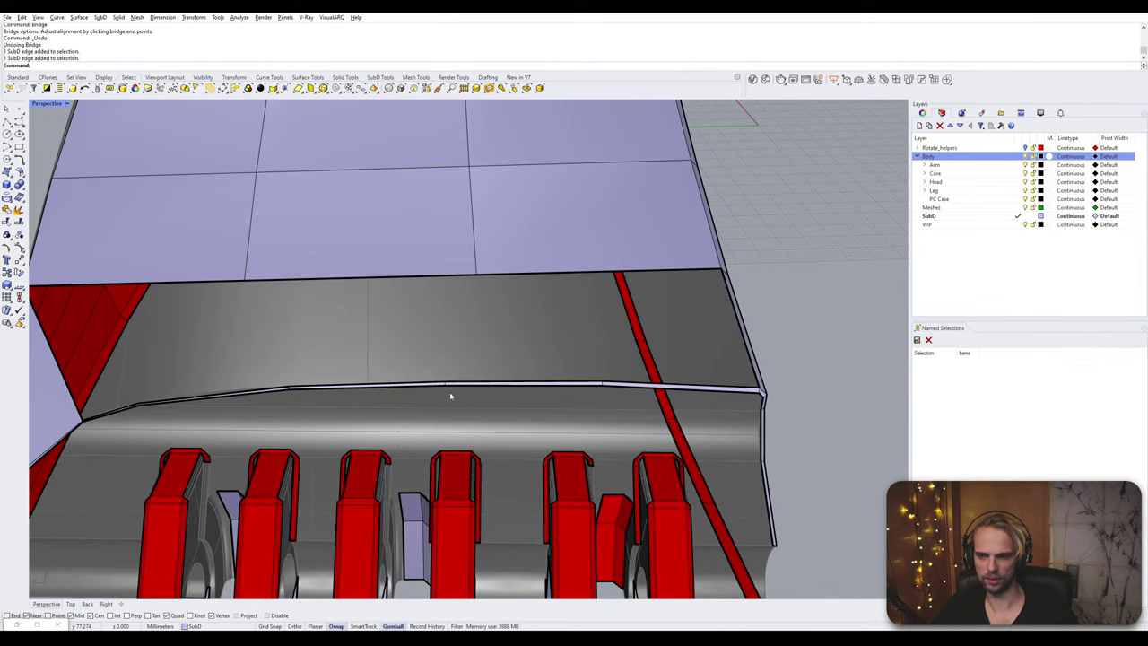
- Delete the extra edge on the lower band to simplify it
scroll(449, 395, "down", 5)
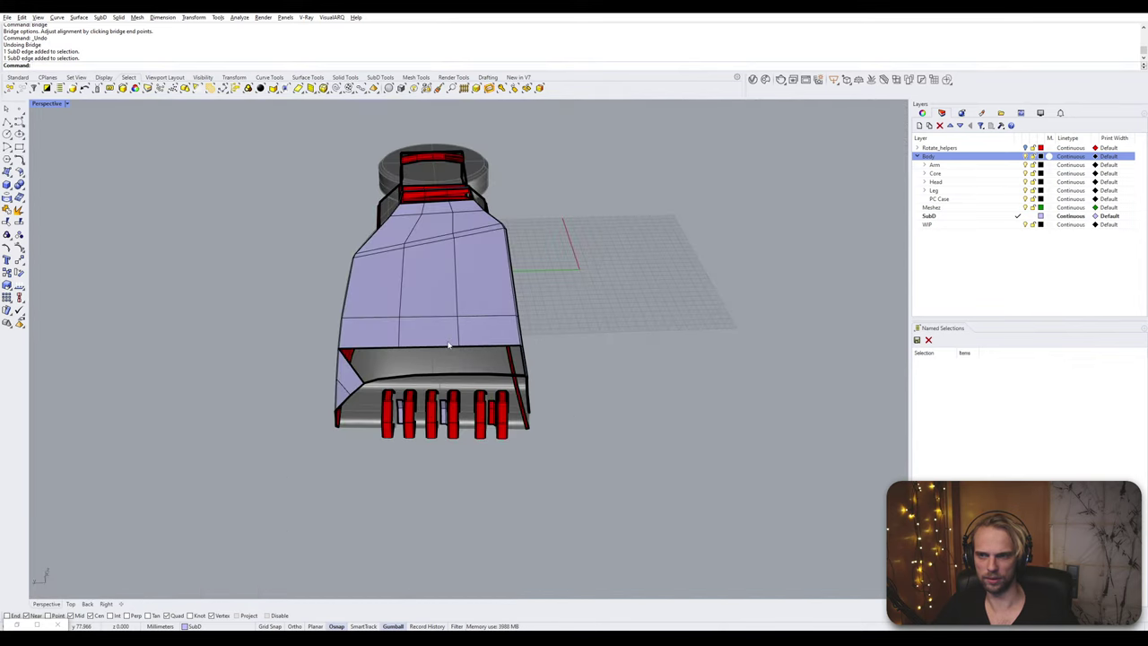
right_click_drag(449, 345, 408, 211)
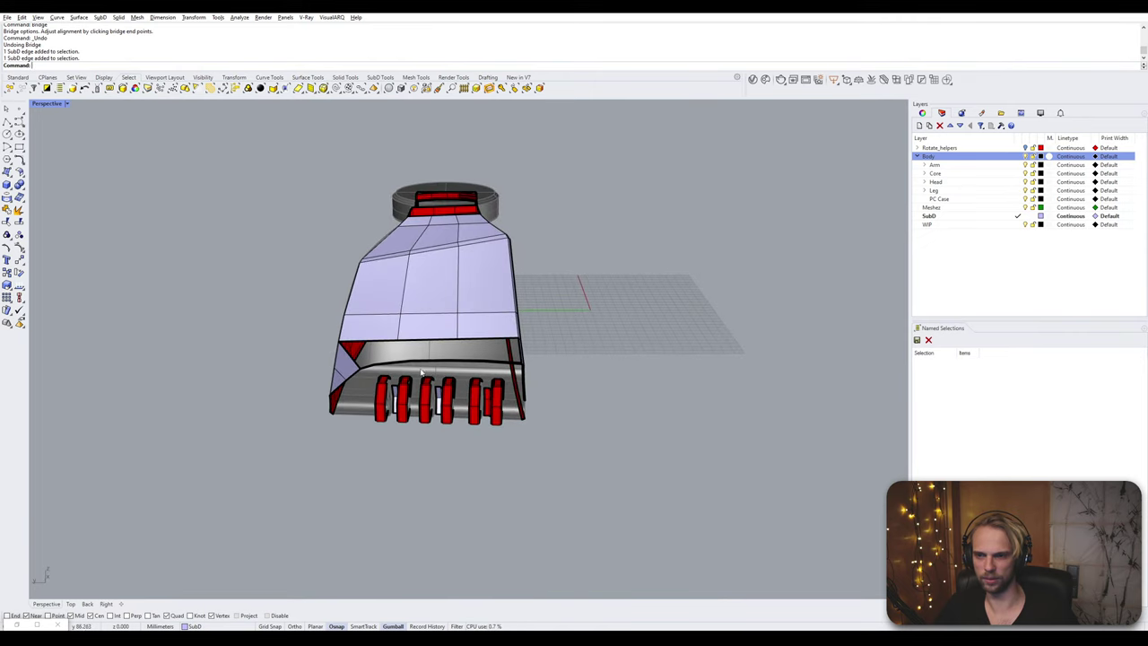
scroll(443, 359, "up", 10)
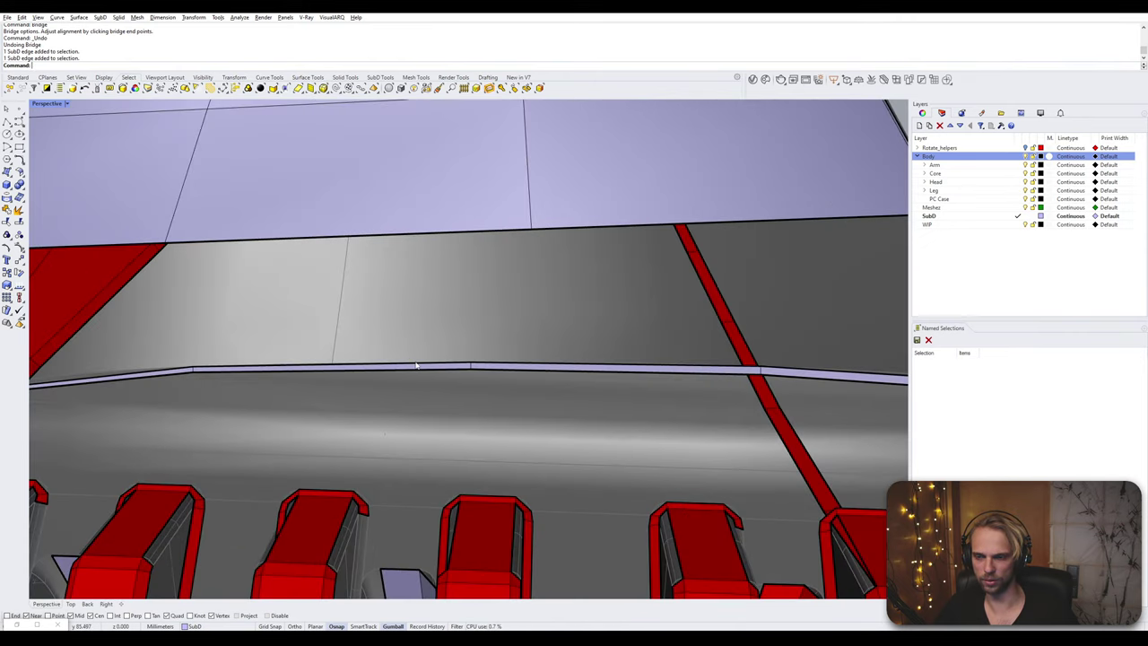
scroll(433, 362, "down", 4)
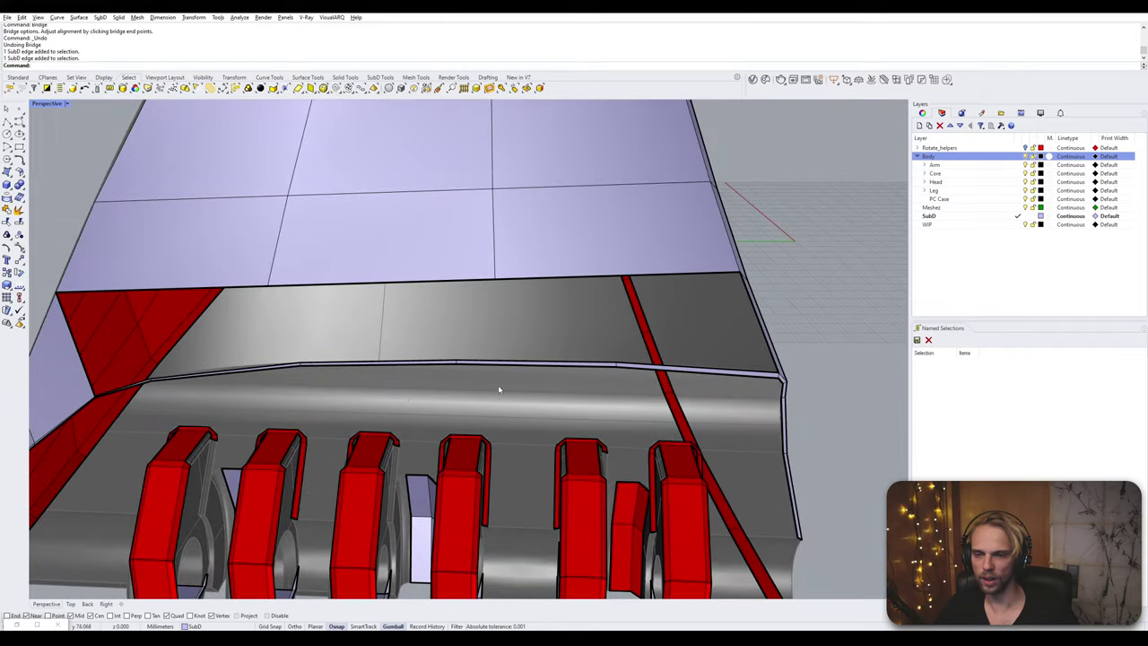
scroll(617, 385, "up", 4)
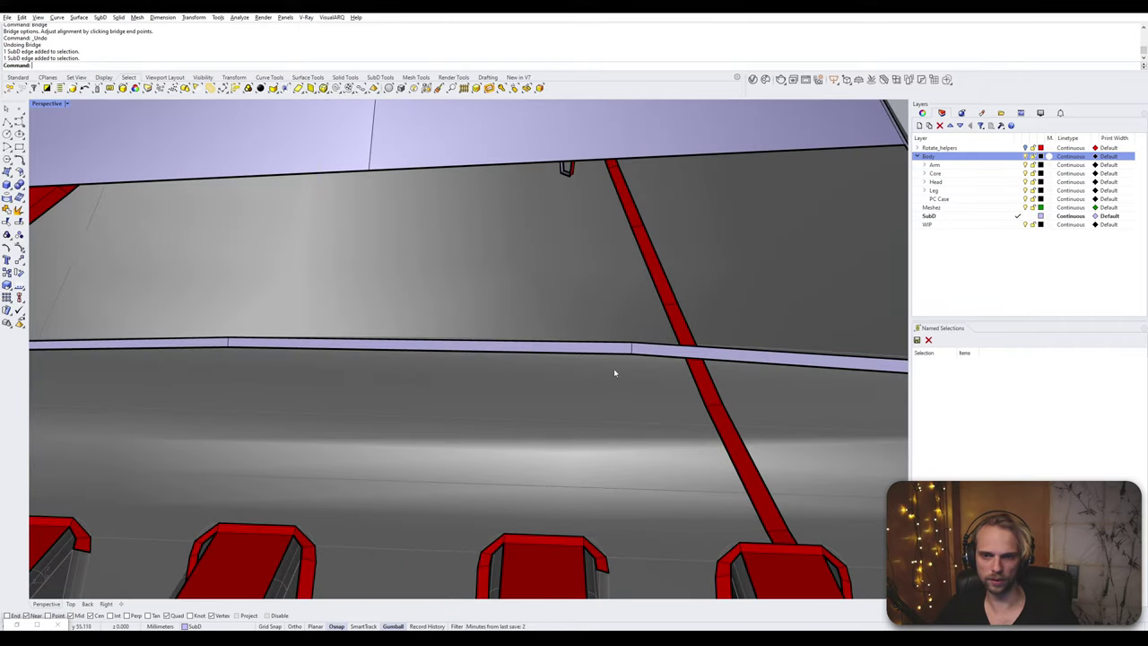
left_click(631, 351)
key("Delete")
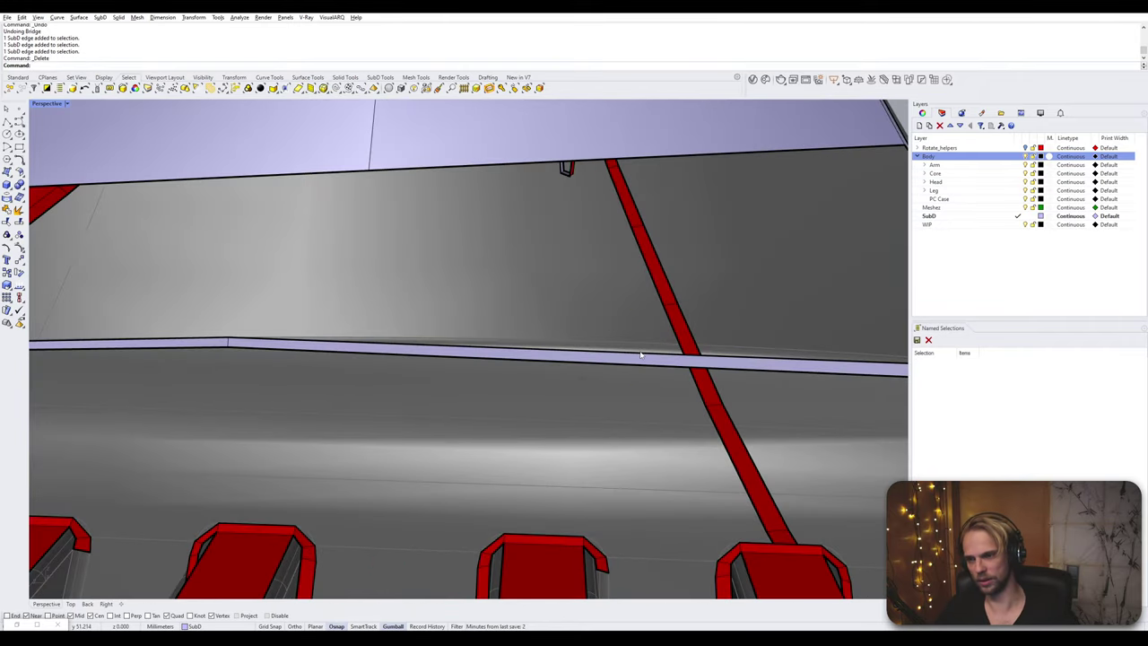
scroll(584, 356, "down", 3)
- Bridge the lower band edge to the upper shell edge with a single segment
left_click(588, 353)
left_click(592, 240, "shift")
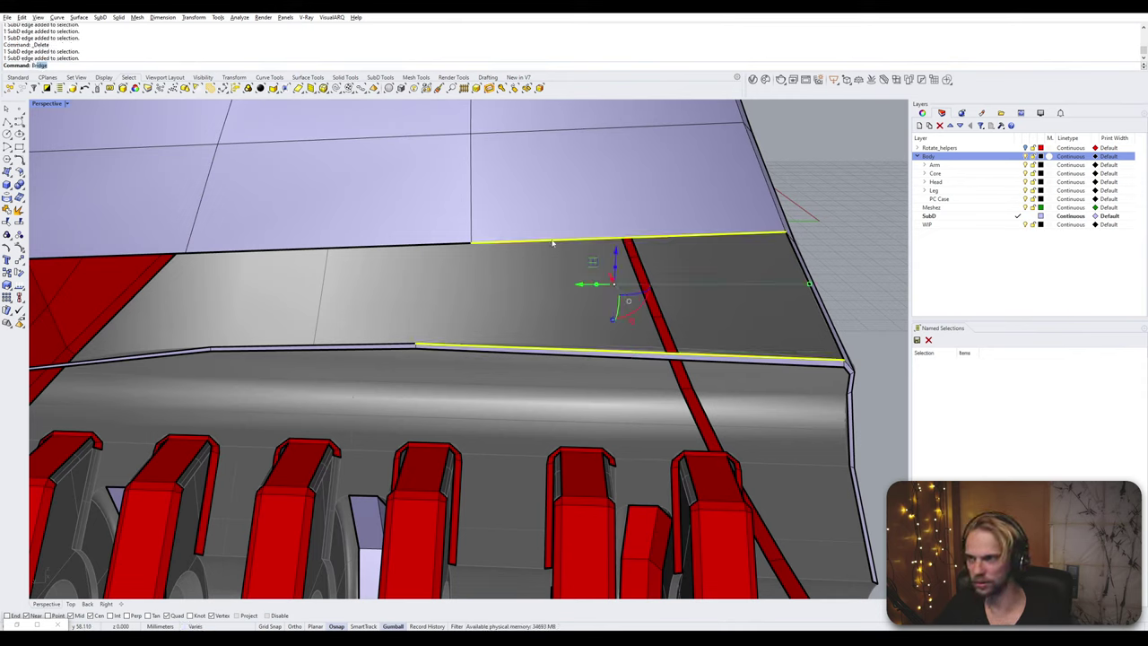
key("Return")
key("Return")
key("ctrl+z")
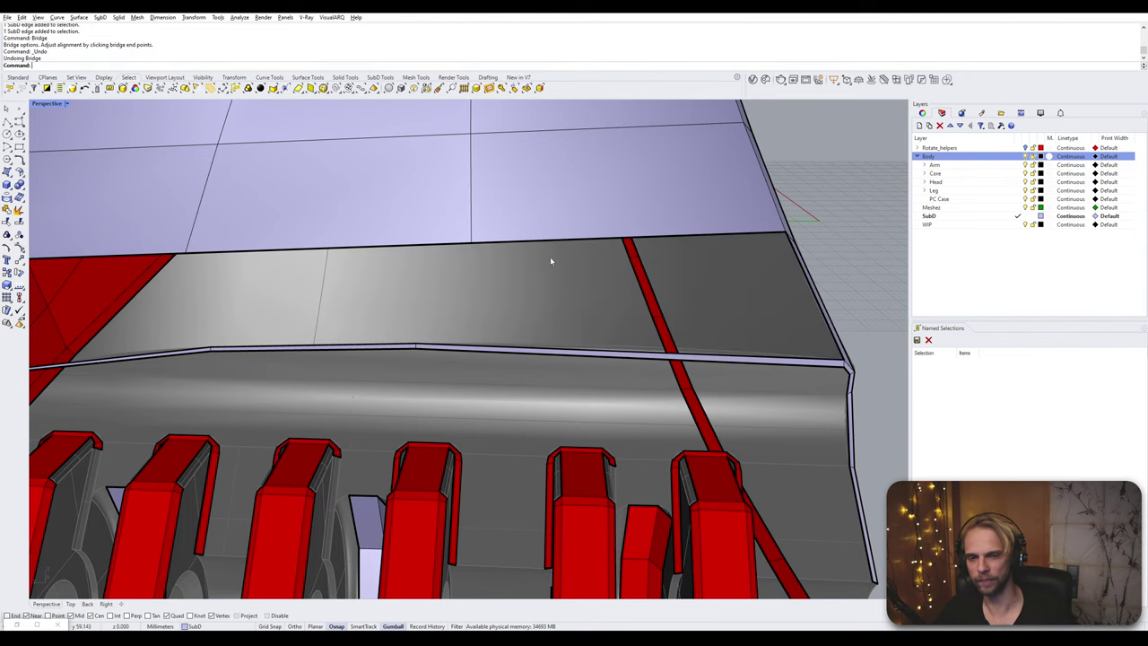
left_click(553, 352)
left_click(545, 240, "shift")
key("Return")
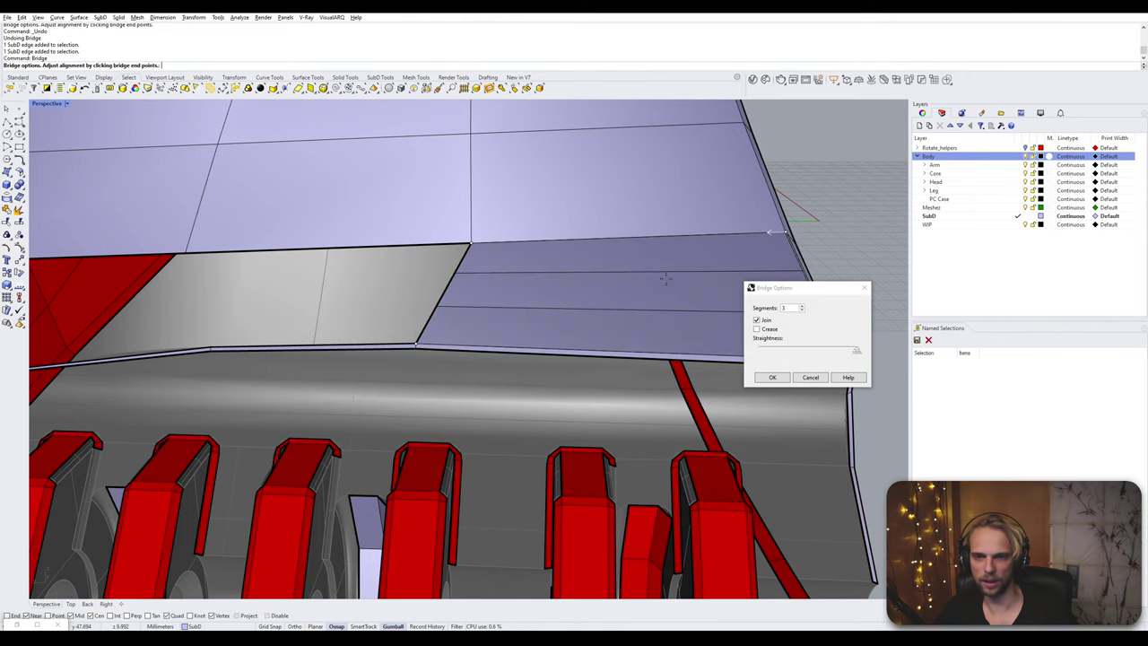
left_click(801, 310)
left_click(802, 310)
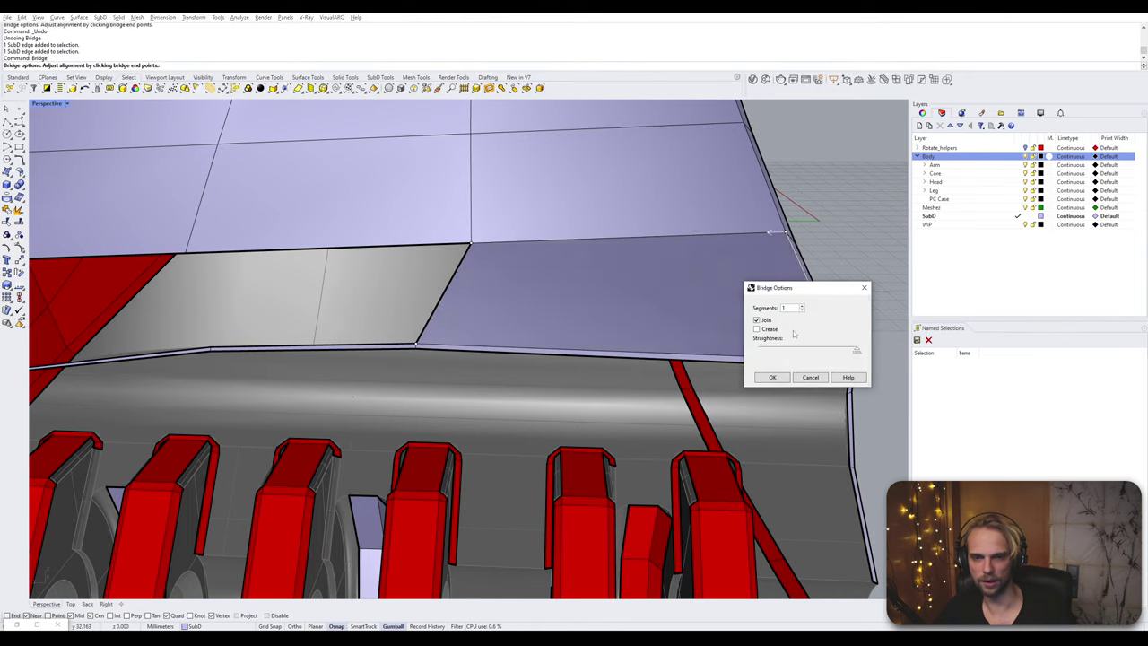
left_click(776, 380)
- Bridge the lower and upper edges of the next gap
right_click_drag(347, 296, 479, 292, "shift")
left_click(479, 339)
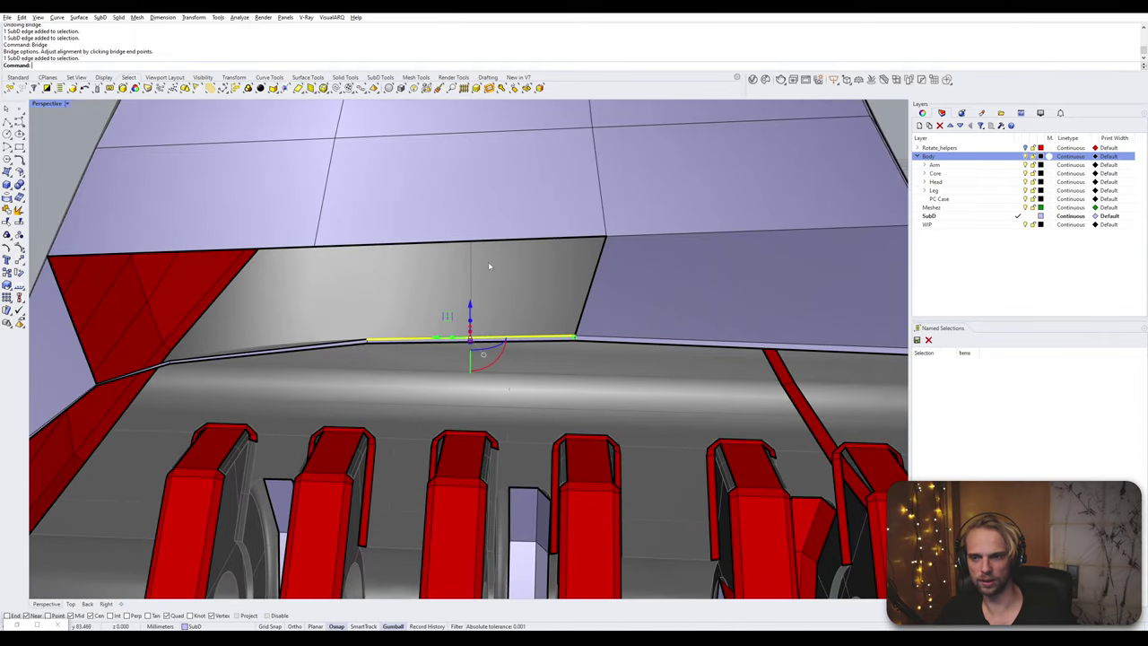
left_click(494, 241, "shift")
key("Return")
right_click_drag(492, 255, 408, 345)
- Delete the badly bridged face at the kink and the thin red sliver face
scroll(408, 346, "up", 3)
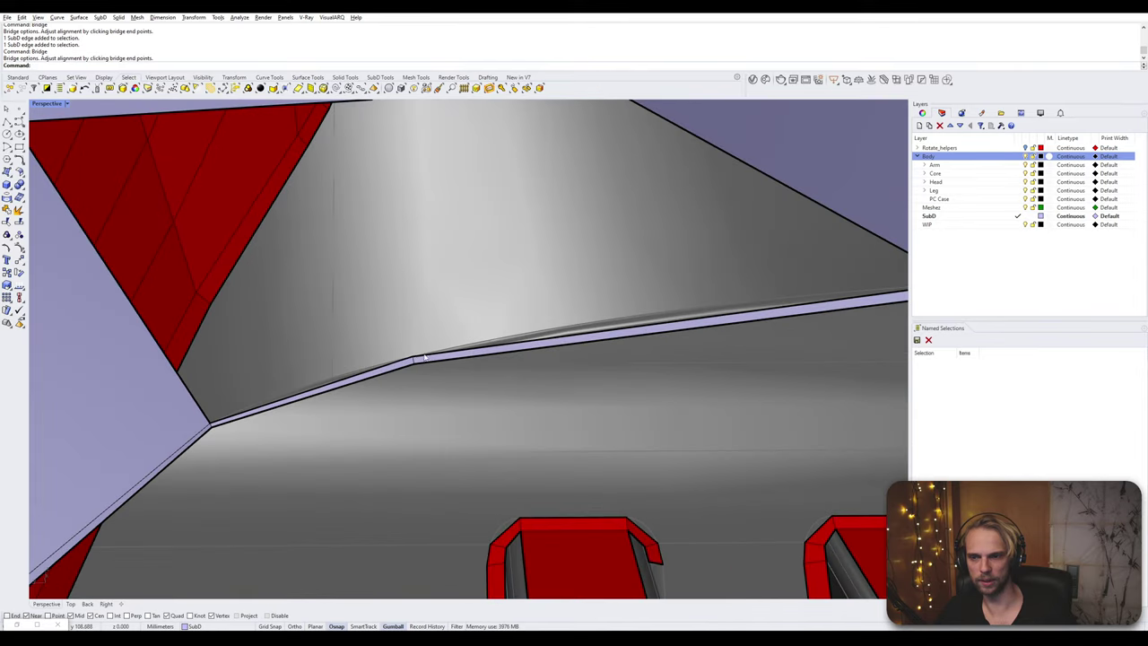
scroll(414, 362, "up", 2)
left_click(414, 362)
key("Delete")
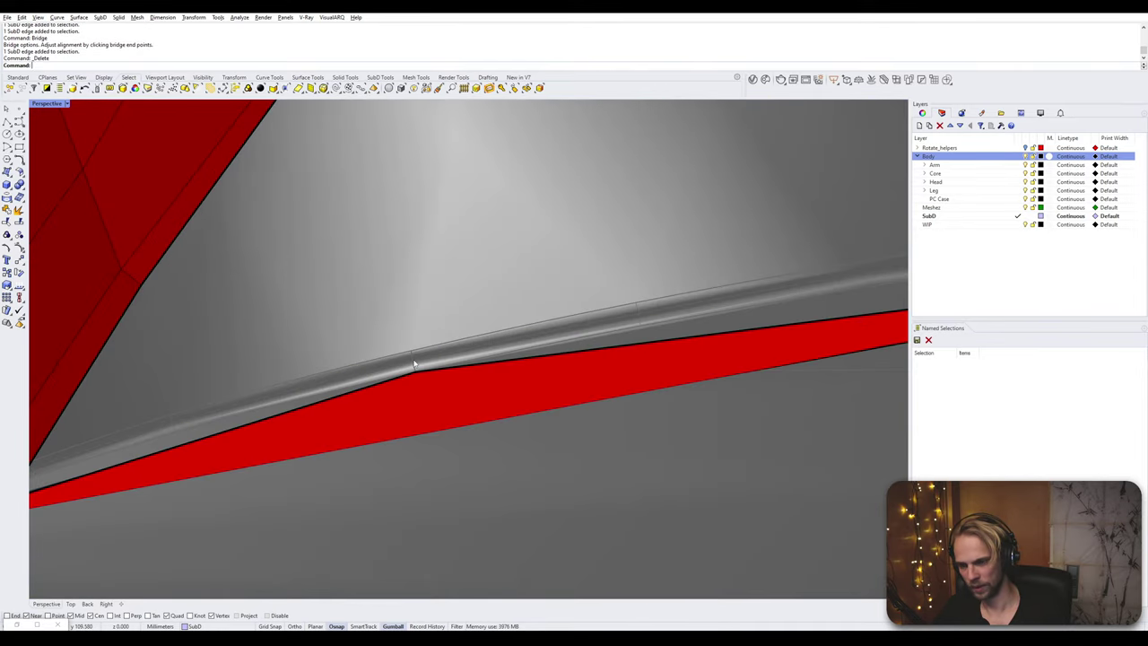
scroll(420, 367, "down", 3)
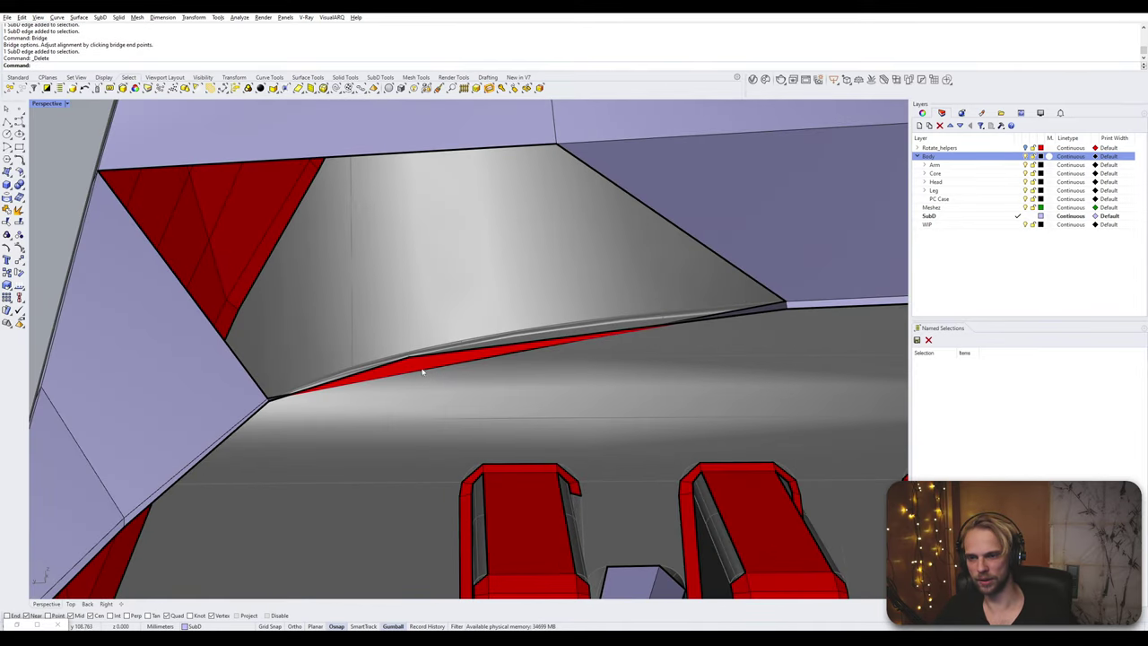
left_click(424, 371)
scroll(421, 368, "up", 2)
left_click(419, 367)
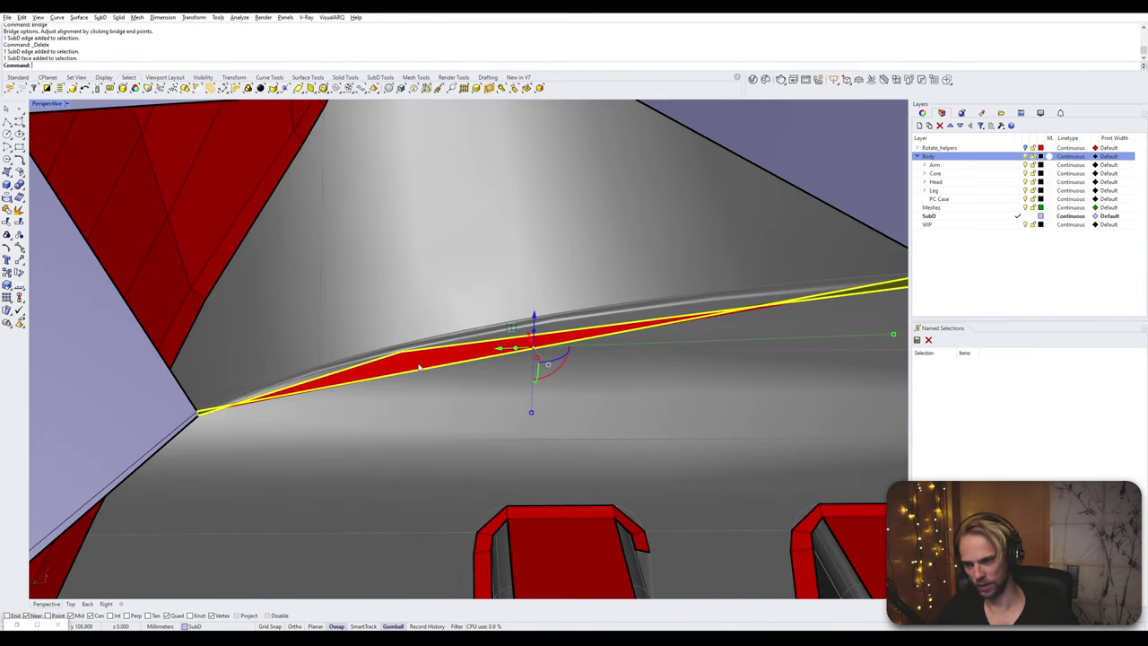
key("Delete")
- Bridge the two opposite edges to fill the strip gap
scroll(215, 402, "up", 3)
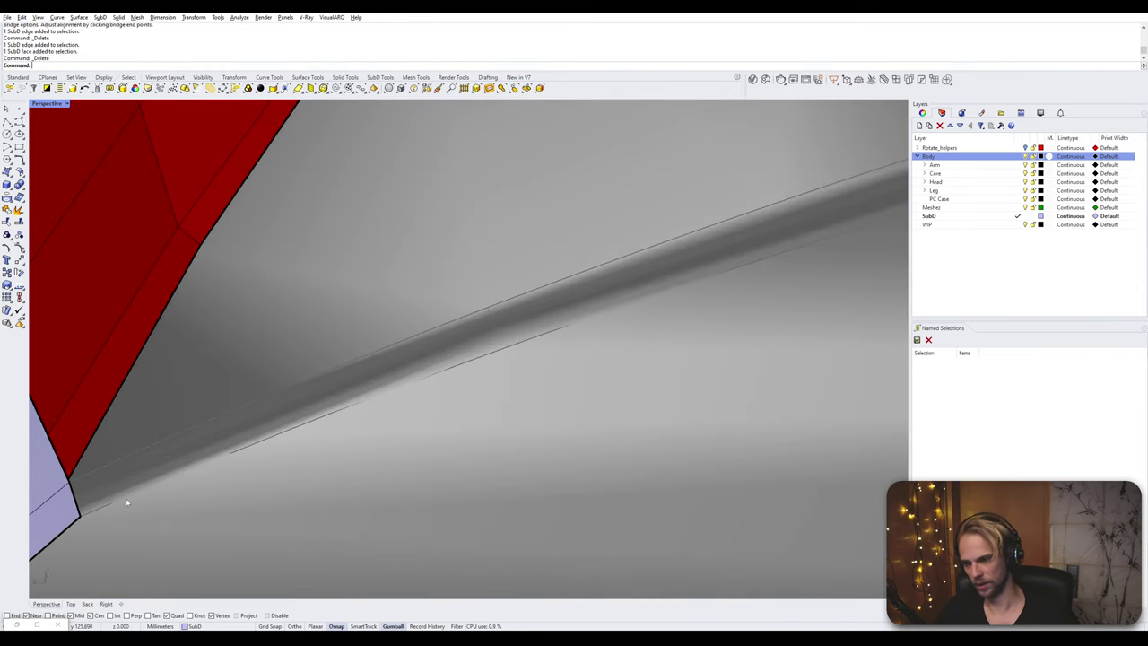
left_click(73, 496, "ctrl+shift")
scroll(207, 471, "down", 6)
scroll(681, 396, "up", 5)
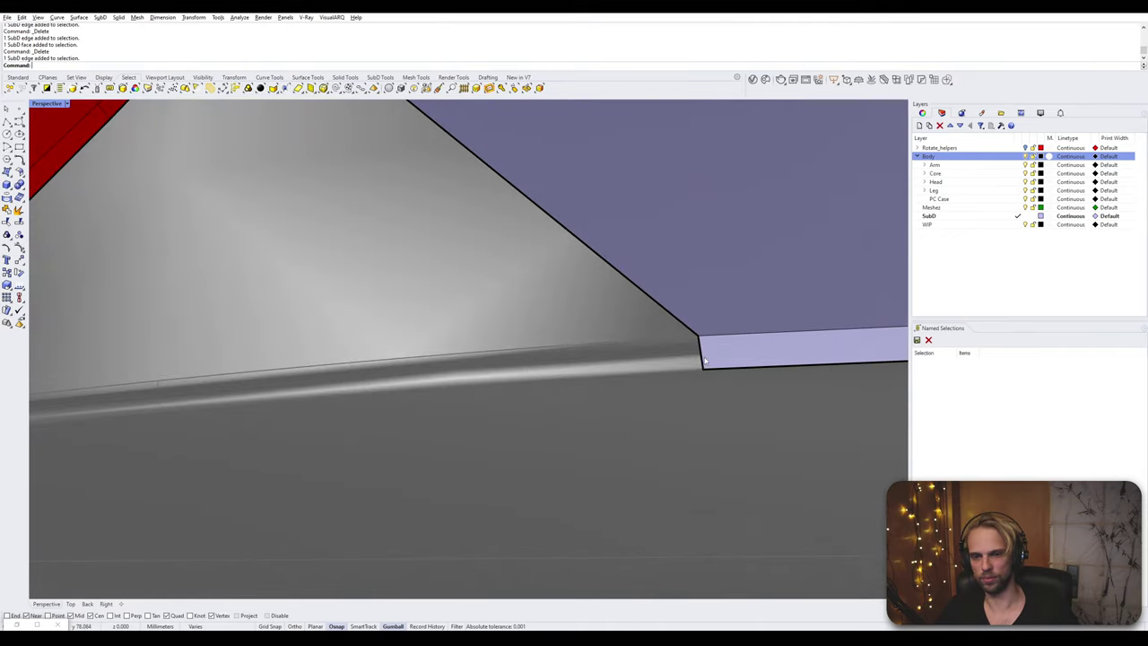
left_click(702, 358, "ctrl+shift")
key("Return")
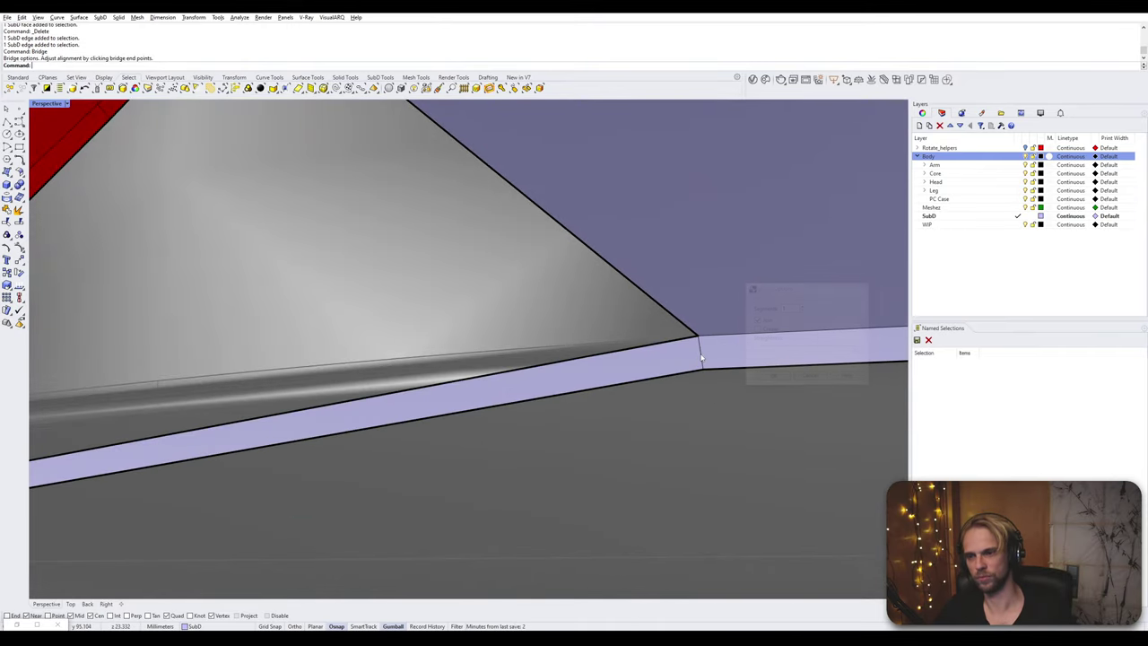
- Bridge the bottom and top edges of the last remaining gap
scroll(652, 348, "down", 15)
scroll(493, 377, "up", 6)
scroll(497, 383, "down", 2)
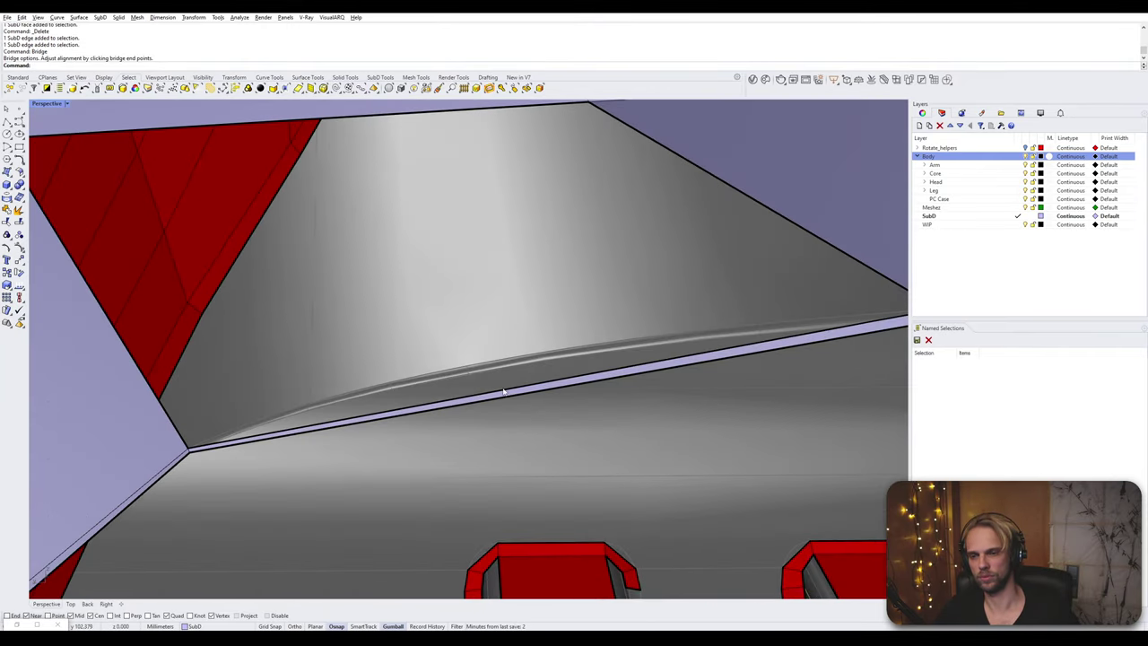
left_click(497, 383)
scroll(457, 229, "down", 2)
left_click(455, 240, "shift")
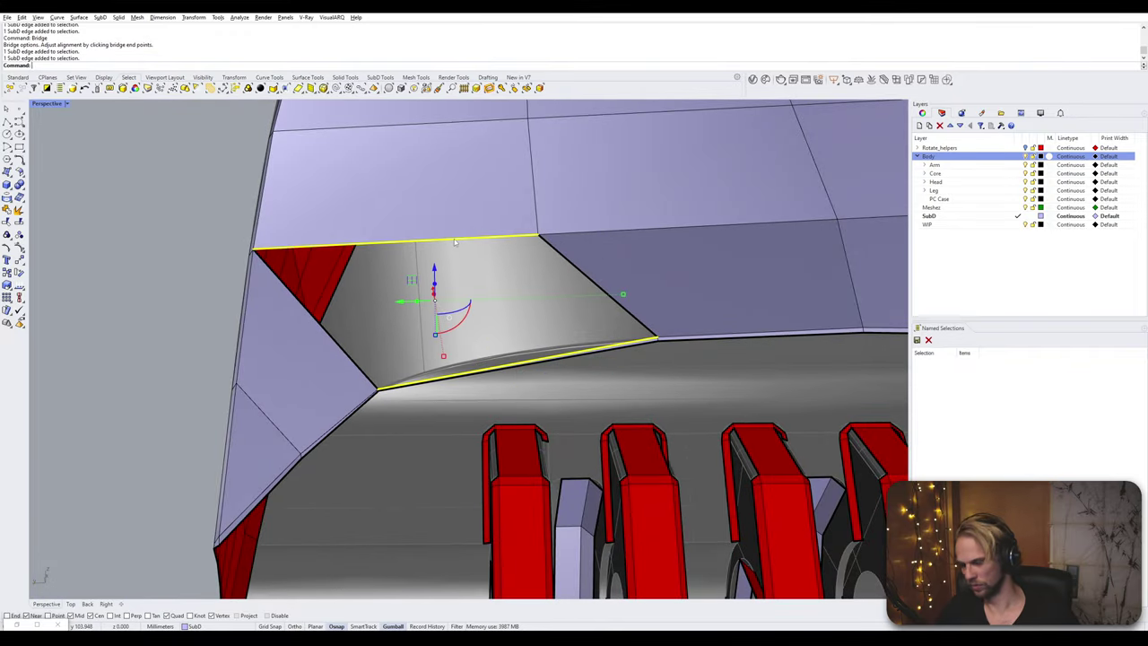
key("Return")
key("Return")
- Preview the foot shell in smooth display from above, then return to flat cage display
key("Tab")
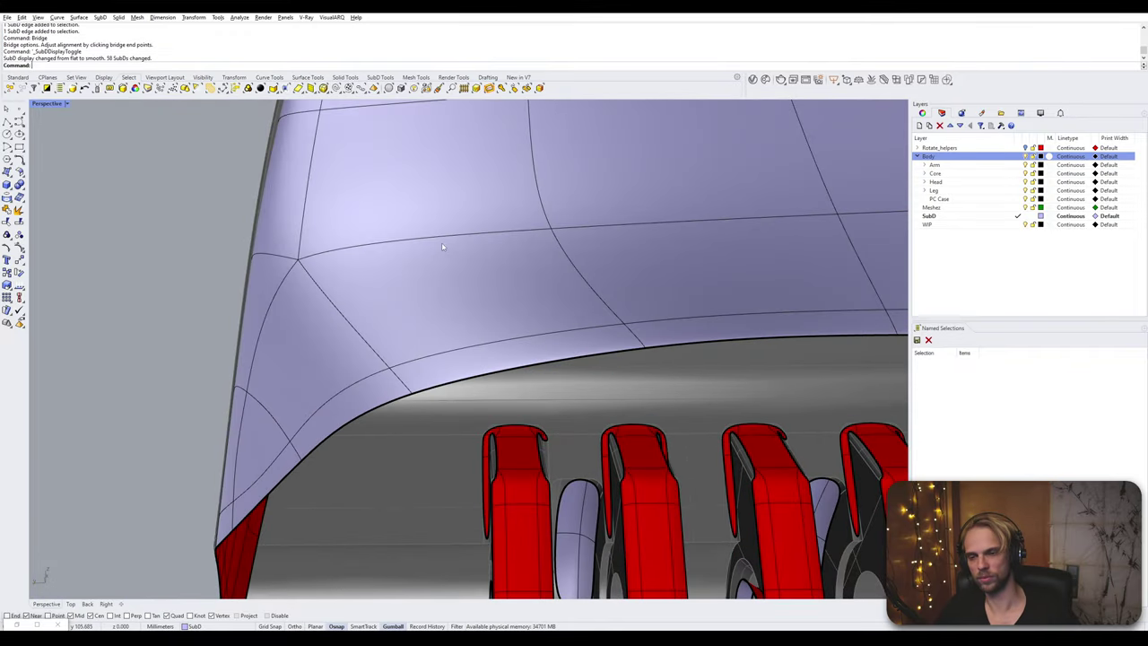
scroll(456, 242, "down", 10)
right_click_drag(456, 242, 306, 309)
scroll(306, 308, "down", 8)
right_click_drag(397, 335, 376, 452)
key("Tab")
scroll(560, 266, "up", 2)
right_click_drag(560, 265, 619, 345)
scroll(586, 327, "up", 5)
- Select the side opening's edge loop, try a bridge, and cancel the failed attempt
double_click(617, 339)
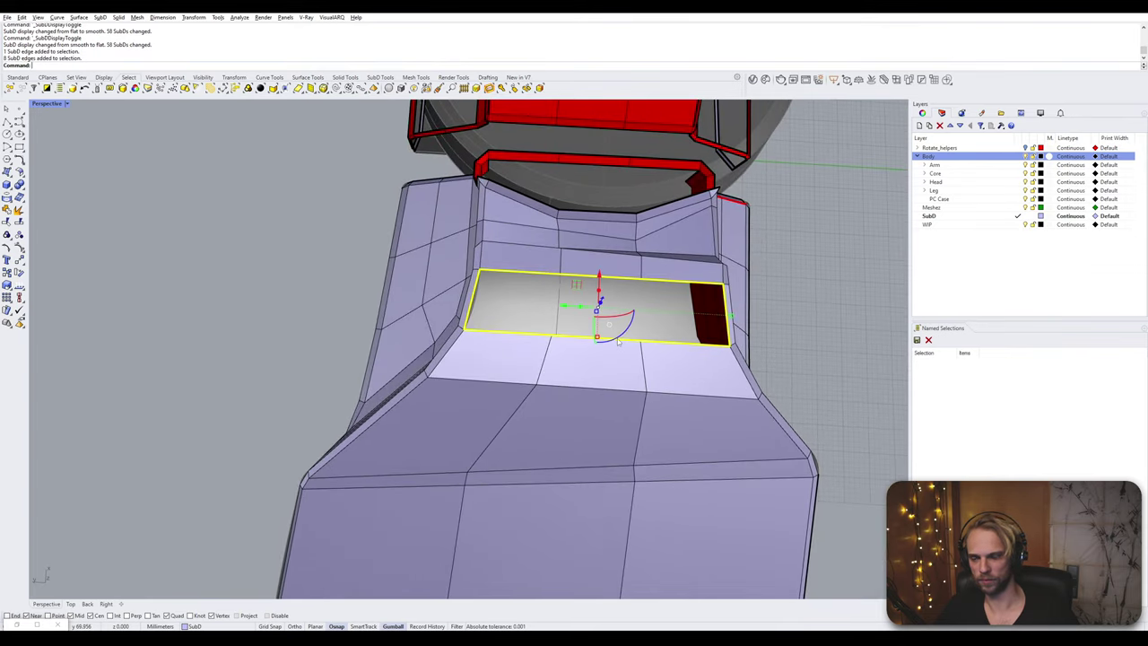
key("Return")
key("Escape")
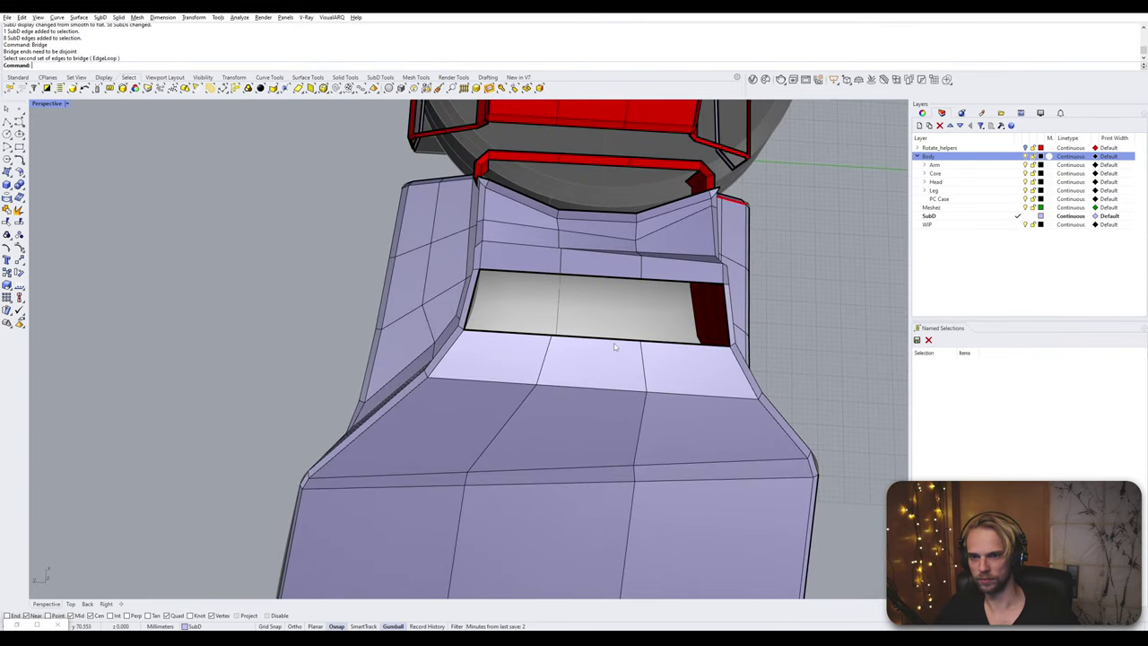
- Reselect the opening's edges without the stray edge and face, and bridge the rectangular opening
double_click(619, 339)
left_click(469, 307, "ctrl")
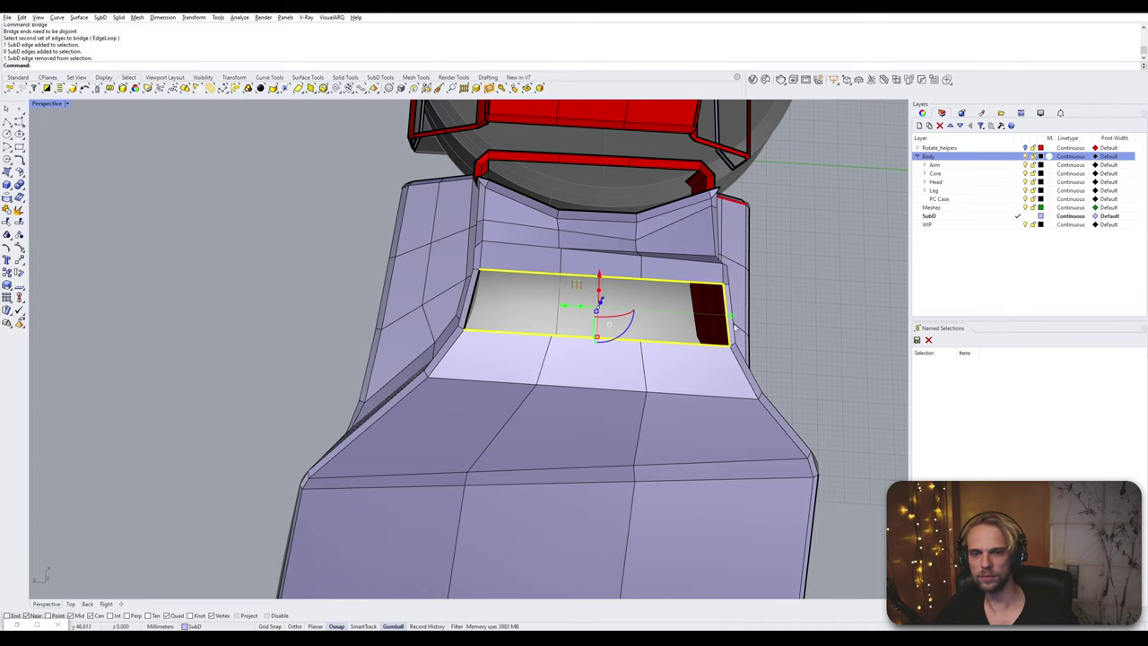
left_click(729, 330, "ctrl+shift")
right_click_drag(736, 338, 838, 296)
scroll(561, 226, "up", 6)
left_click(569, 271, "ctrl")
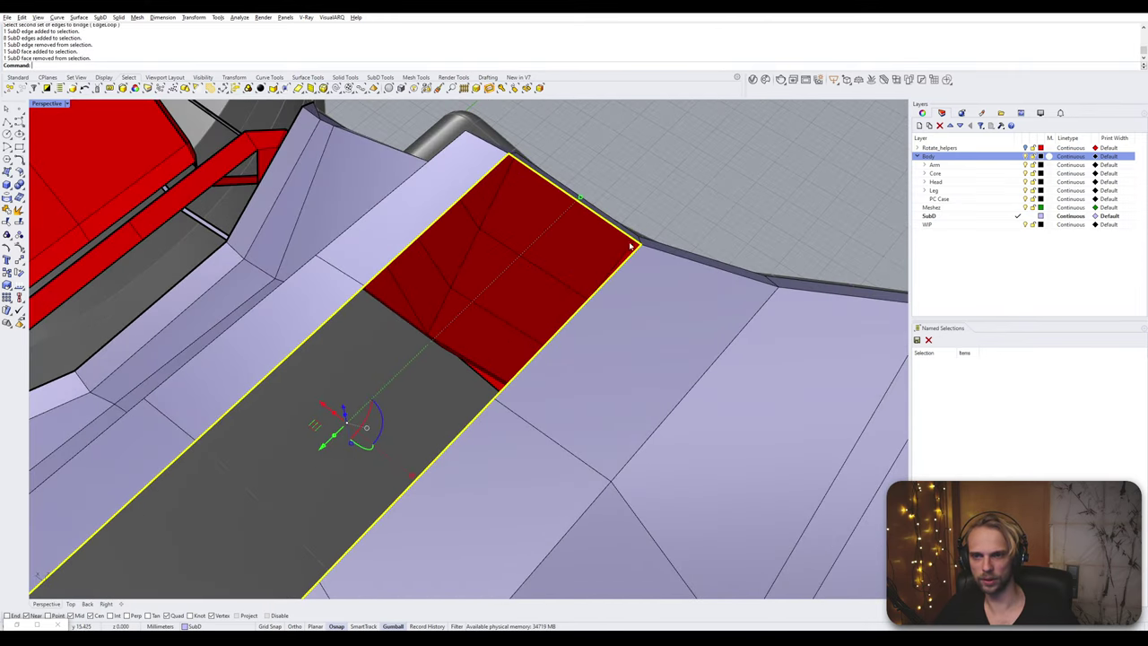
right_click(632, 239)
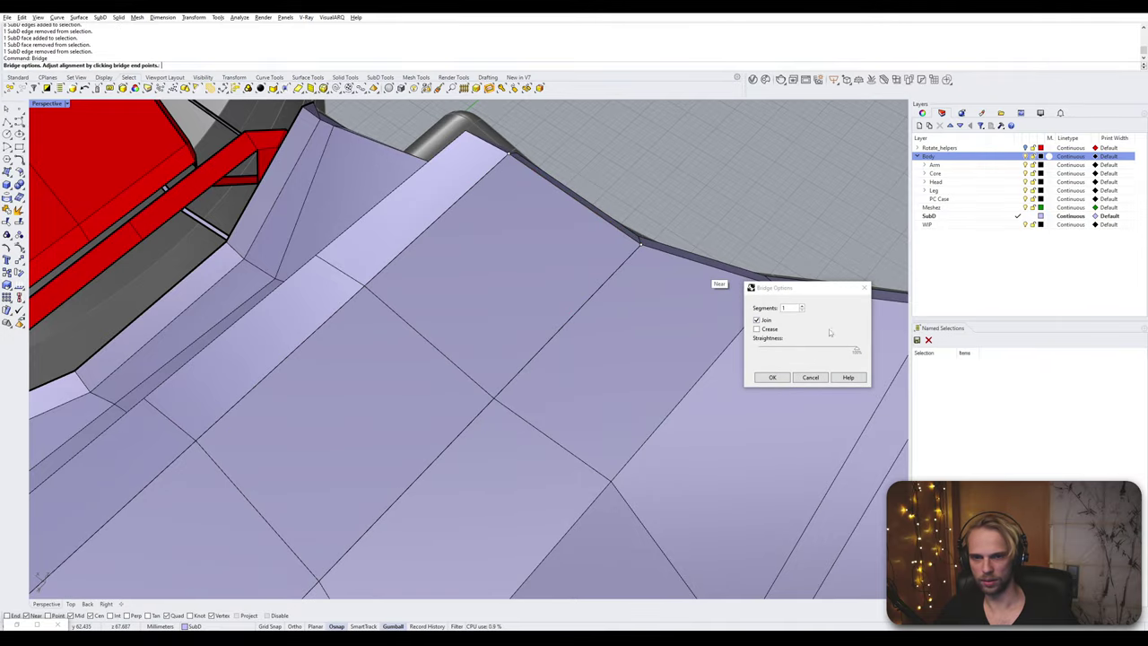
left_click(775, 378)
scroll(735, 368, "down", 10)
right_click_drag(697, 403, 475, 344)
- Select a vertex and an edge at the red panel's corner
scroll(560, 251, "up", 3)
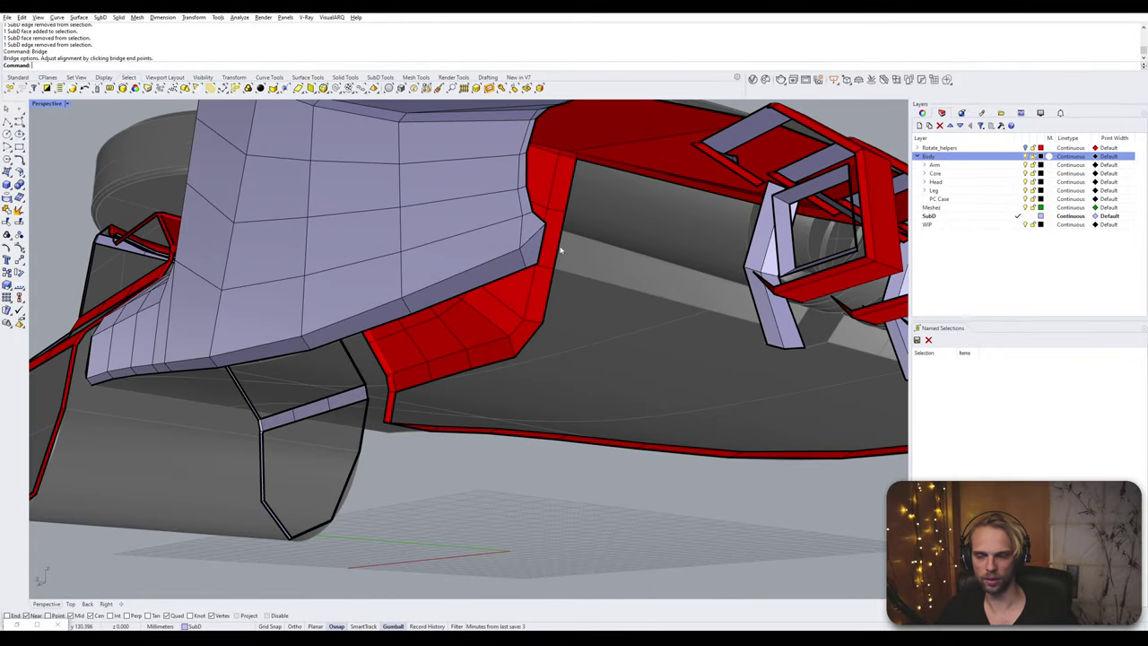
left_click(535, 269, "ctrl+shift")
scroll(536, 266, "up", 2)
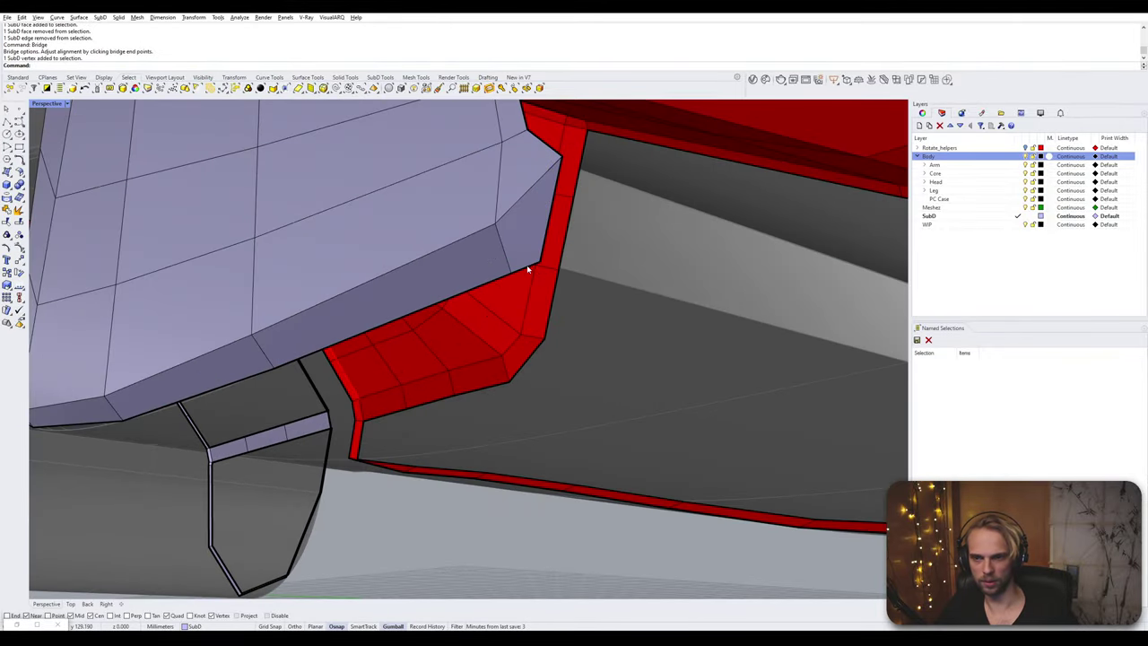
left_click(527, 264, "ctrl+shift")
scroll(556, 287, "down", 5)
right_click_drag(582, 312, 621, 331)
- Insert a new edge along the lower rim edge near the toes
scroll(573, 335, "up", 4)
scroll(684, 357, "up", 2)
right_click_drag(686, 359, 395, 487)
scroll(346, 508, "up", 3)
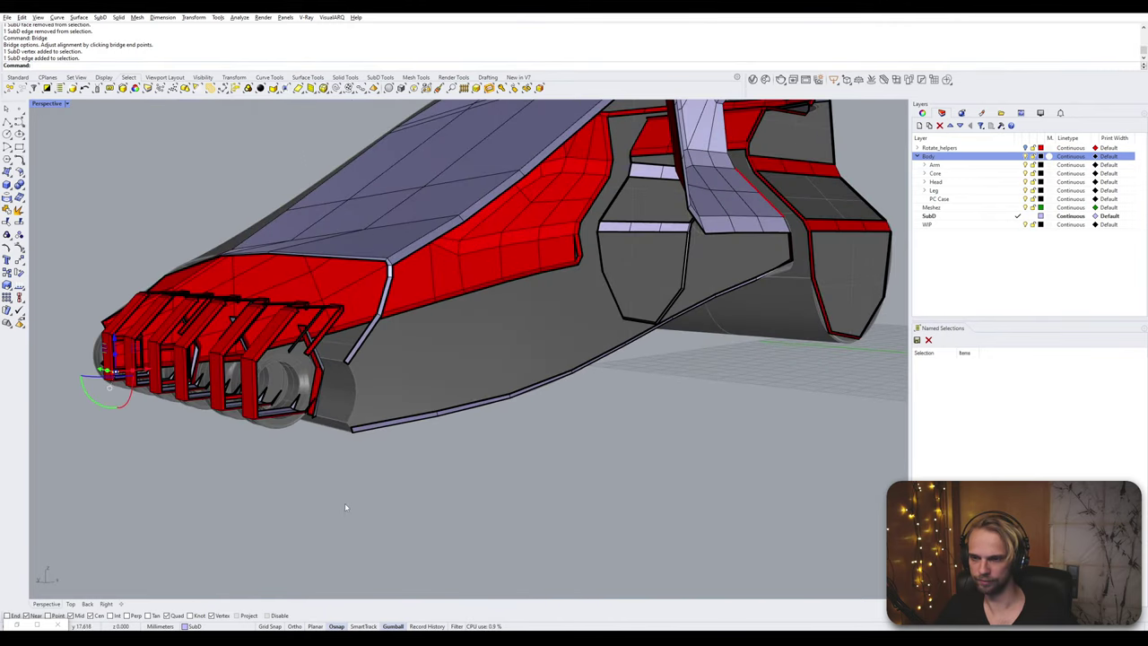
scroll(345, 508, "up", 5)
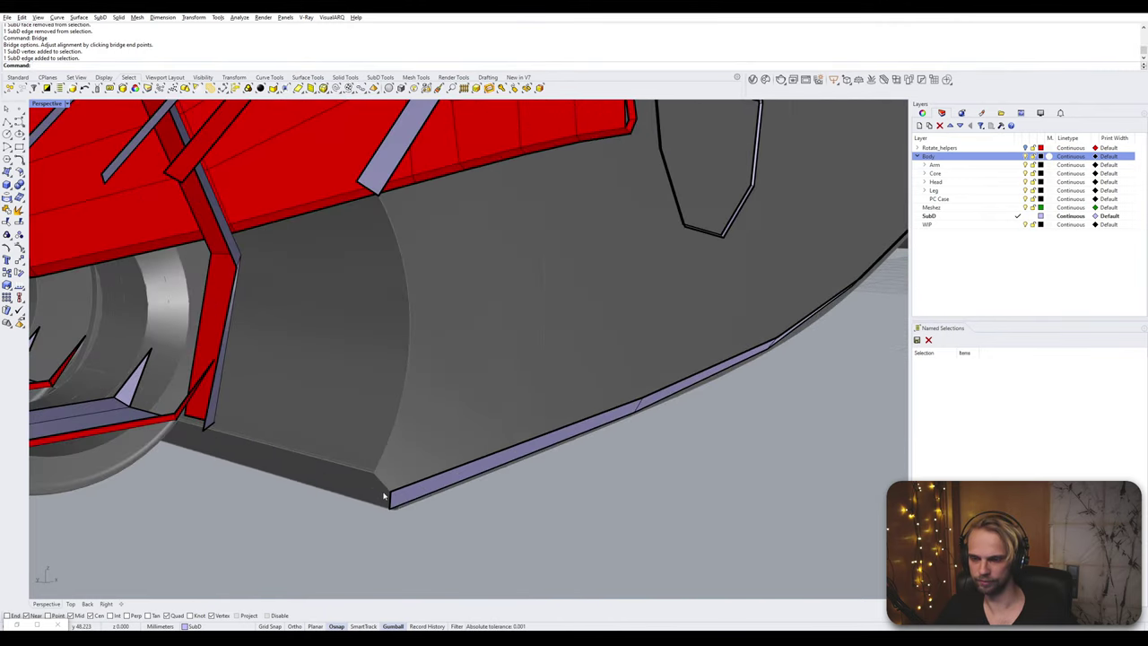
left_click(390, 507)
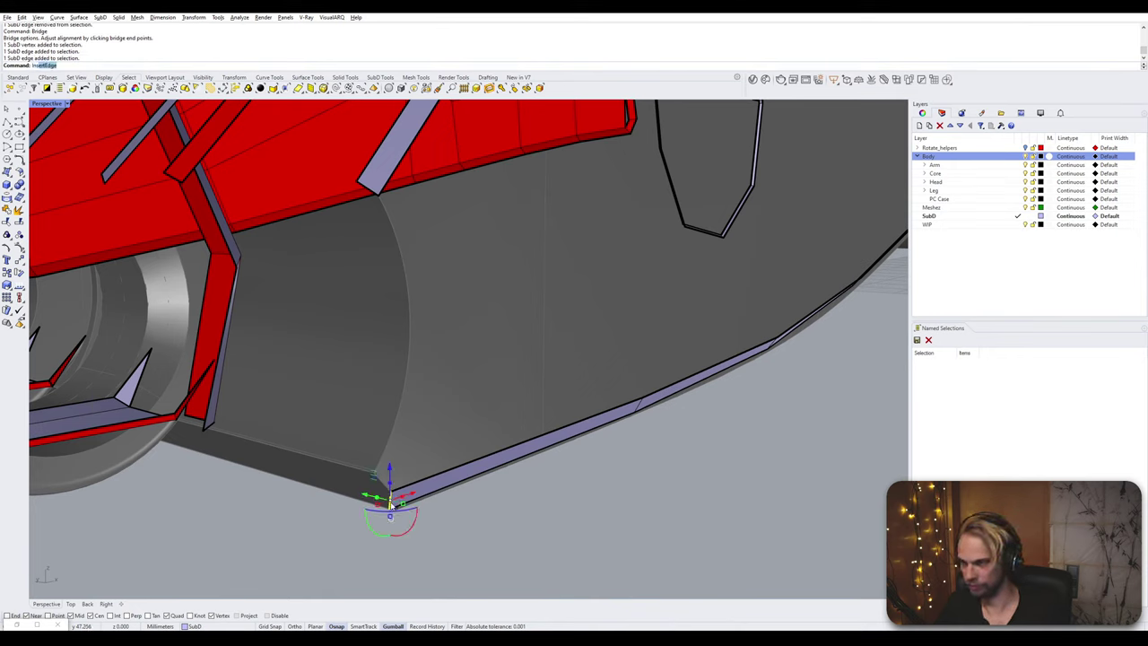
key("Return")
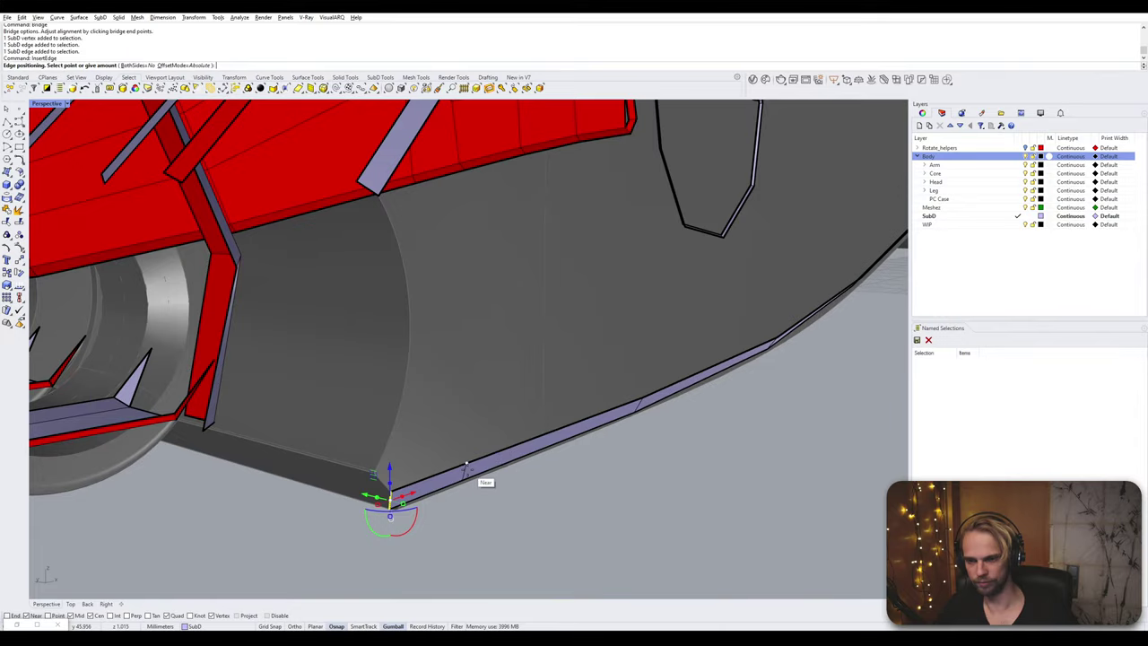
left_click(467, 467)
- Try bridging two underside edges with 2 segments, then cancel the bridge
scroll(493, 493, "down", 6)
right_click_drag(501, 544, 530, 373)
left_click(372, 328)
left_click(310, 310, "shift")
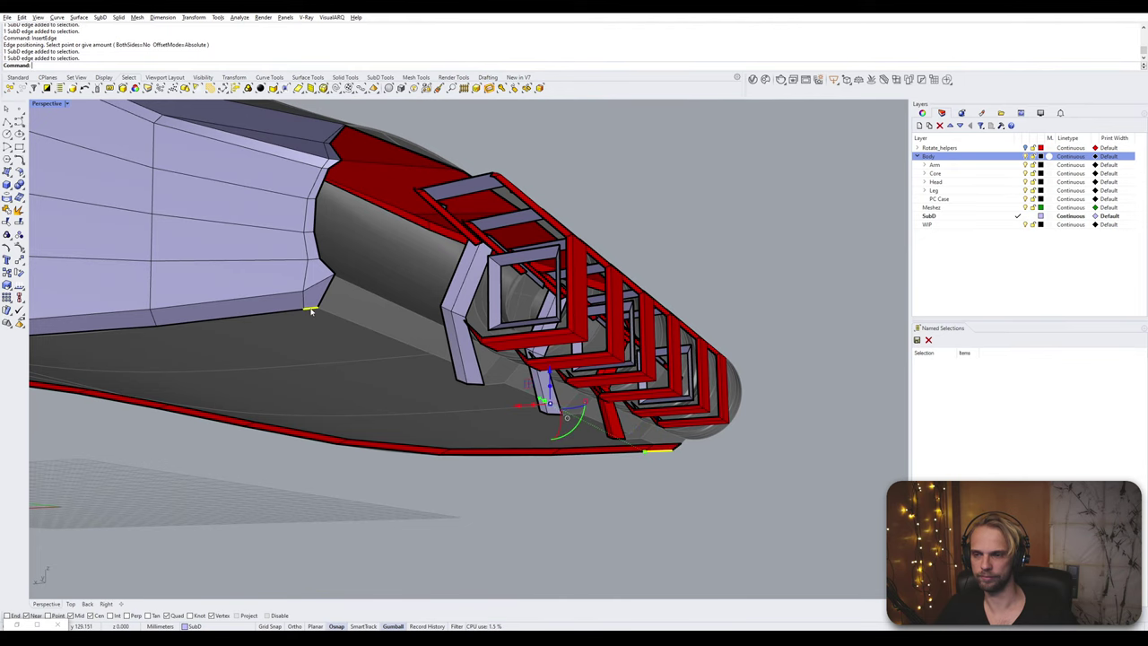
key("Return")
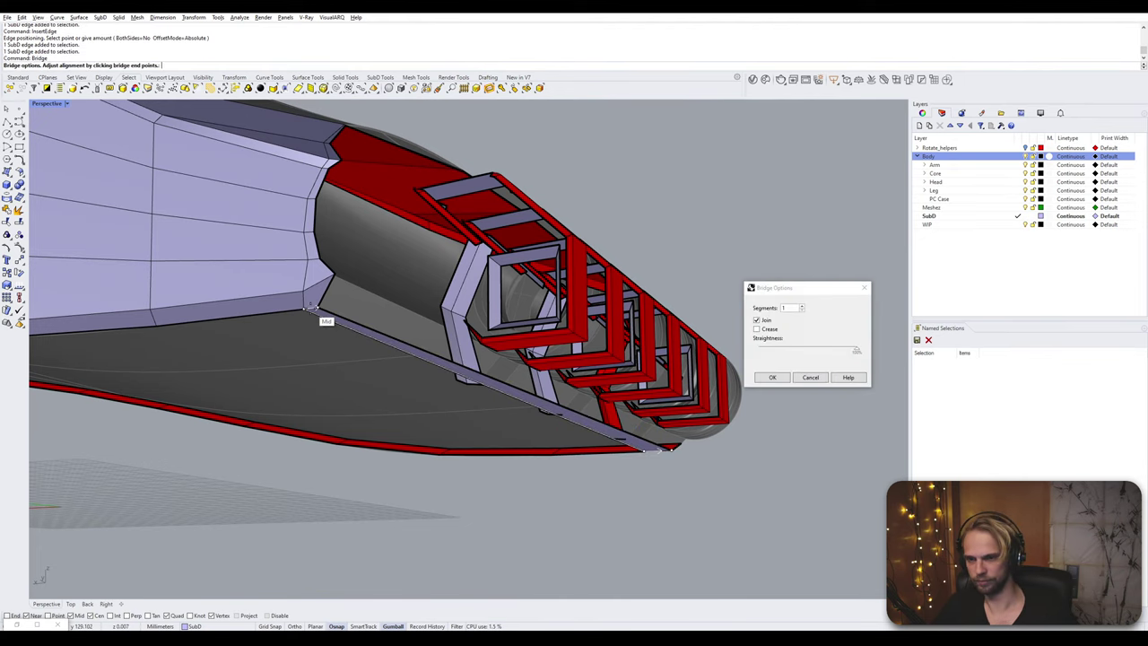
mouse_move(312, 311)
right_mouse_down()
mouse_move(359, 267)
mouse_move(321, 322)
right_mouse_up()
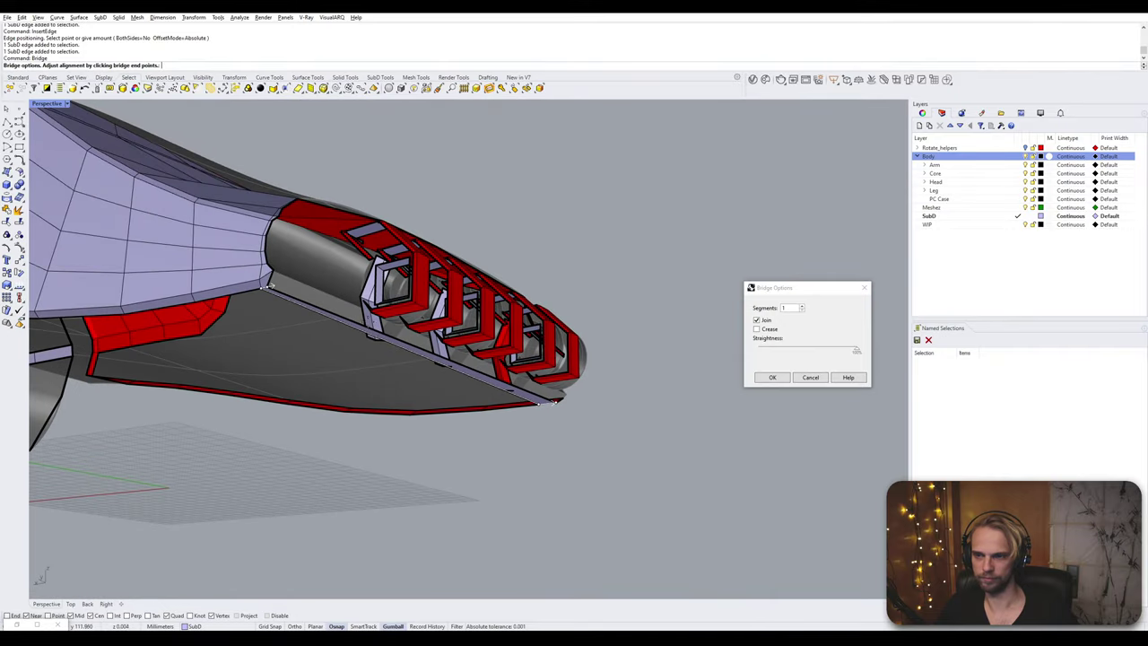
left_click(803, 306)
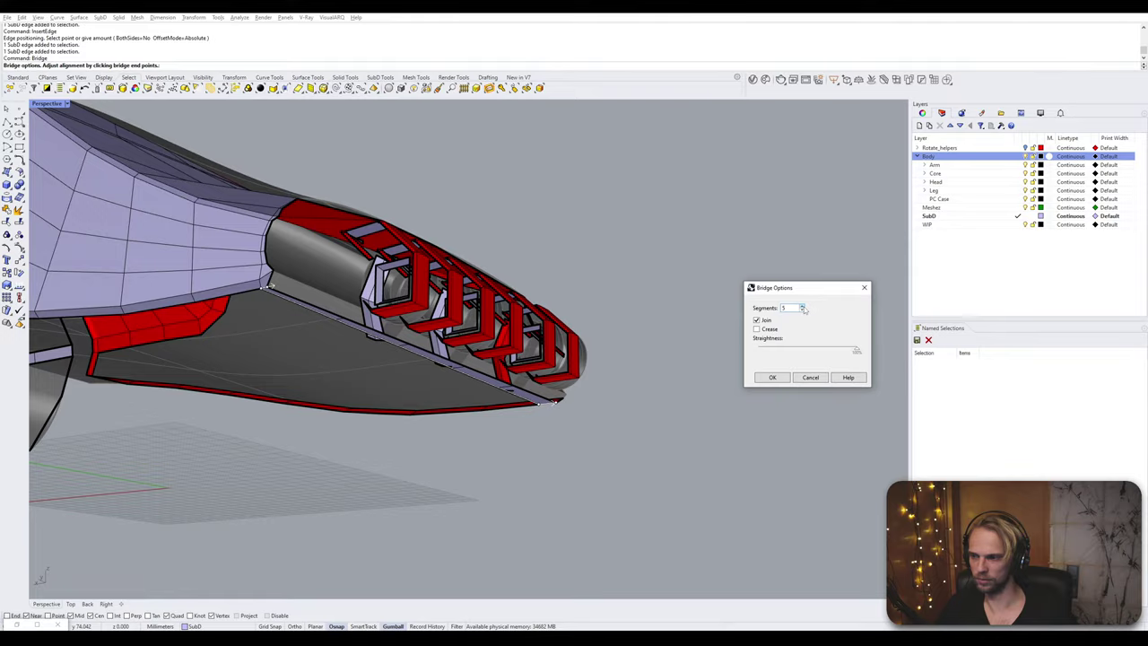
right_click(792, 394)
left_click(809, 378)
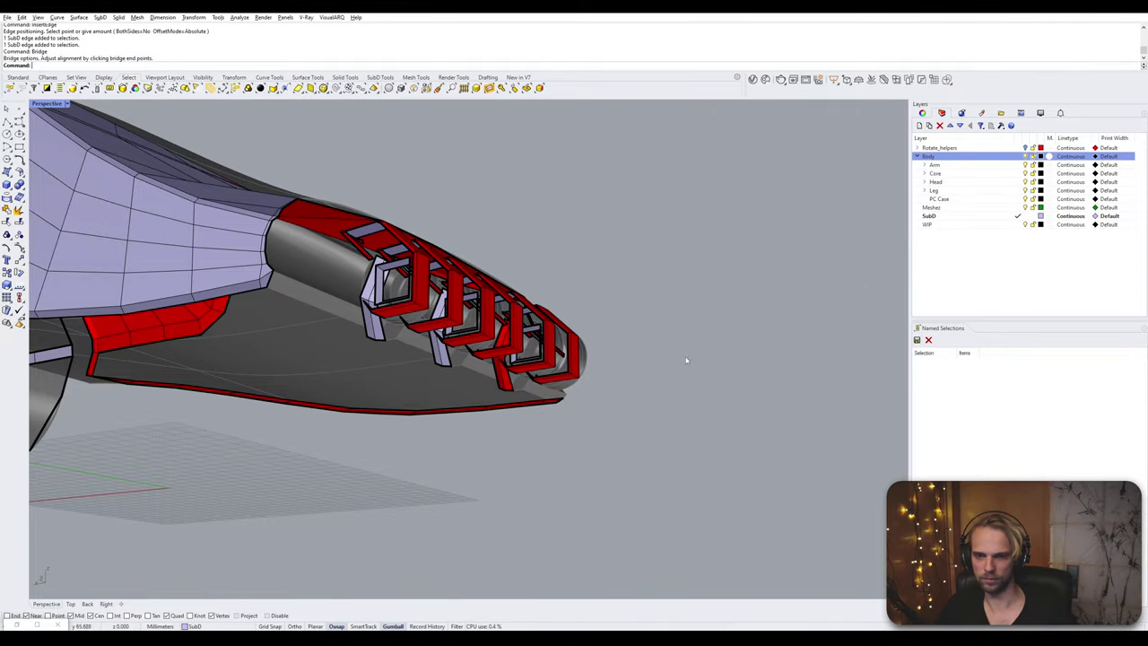
- Insert another edge at the side opening's corner near the toes
right_click_drag(686, 359, 419, 338)
scroll(546, 387, "up", 2)
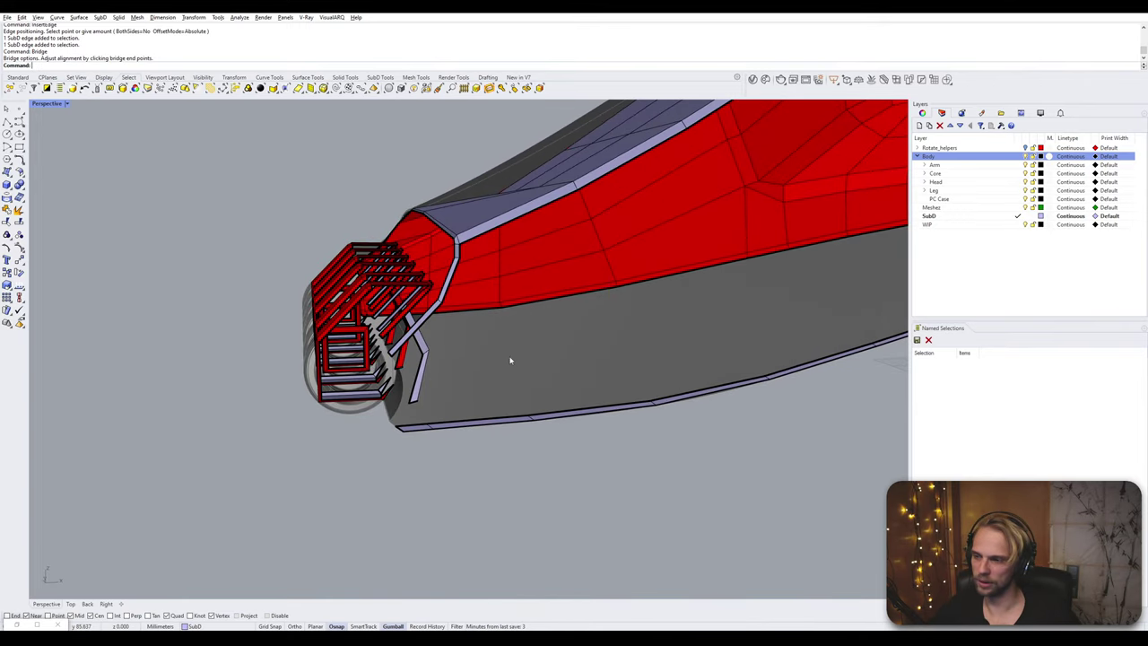
right_click_drag(510, 360, 487, 406)
left_click(489, 410)
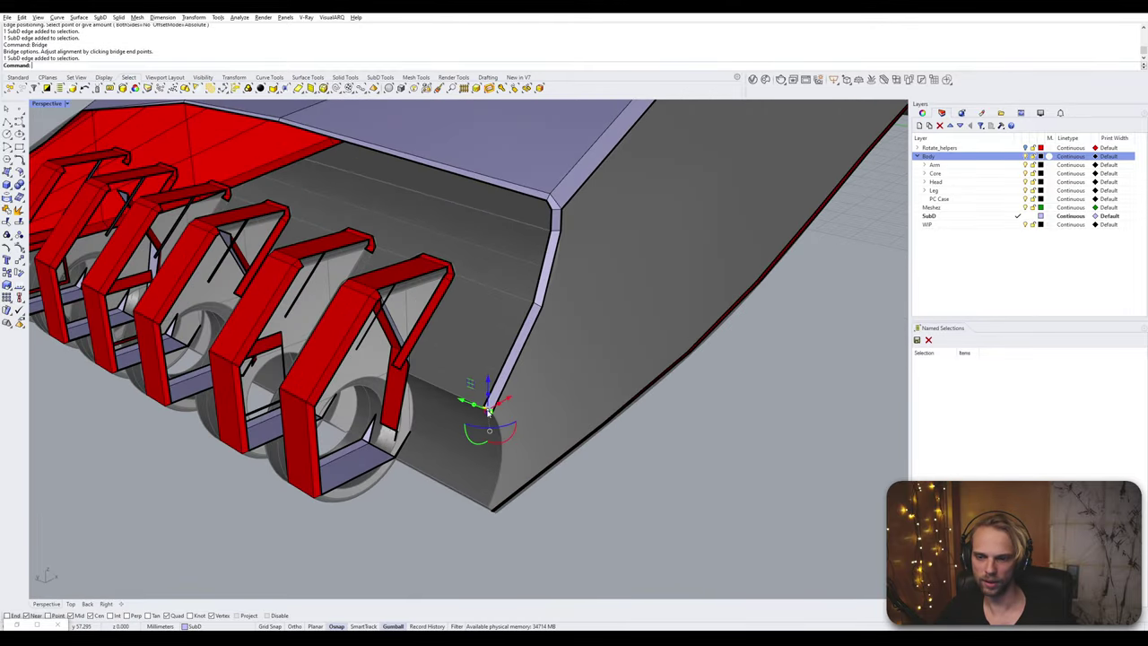
key("Return")
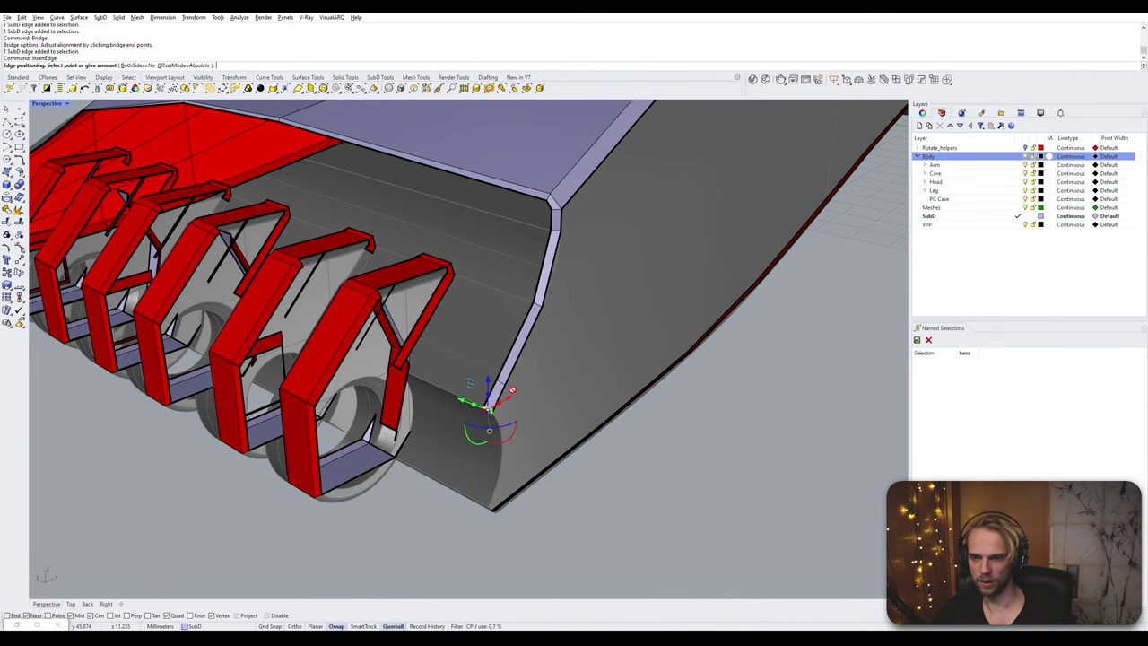
scroll(511, 389, "up", 2)
left_click(499, 392)
right_click_drag(540, 455, 494, 428)
right_click_drag(365, 328, 602, 437)
scroll(584, 442, "down", 5)
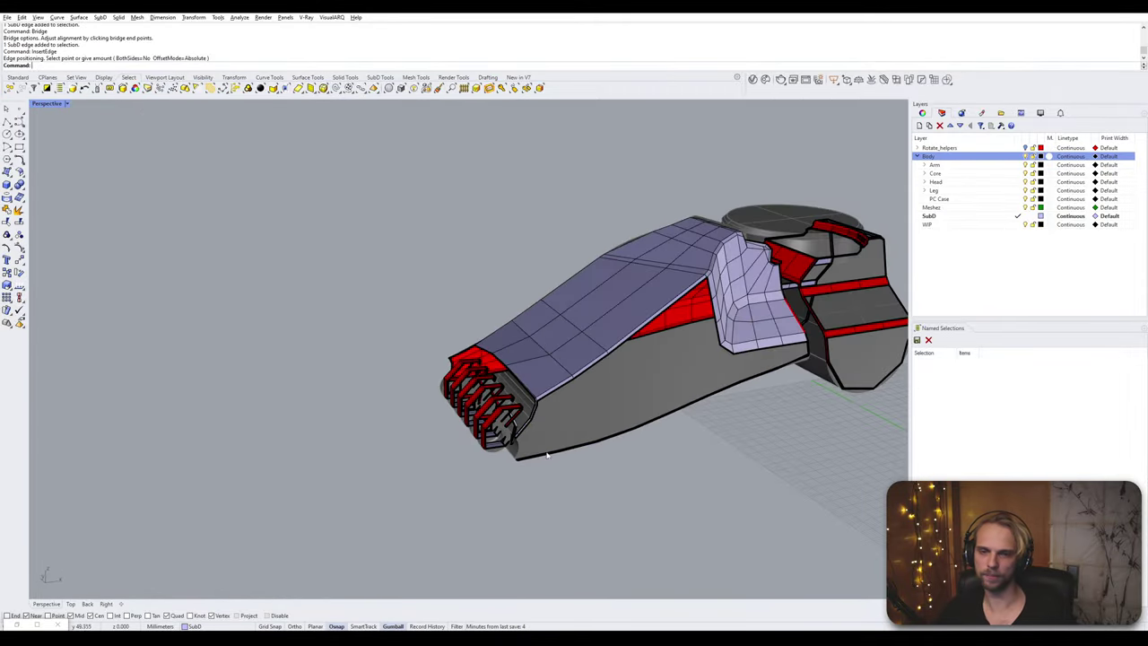
- In smooth display, stitch the two open ends of the first toe loop together
right_click_drag(448, 426, 549, 461)
scroll(403, 448, "up", 5)
scroll(427, 446, "up", 5)
key("Tab")
right_click_drag(465, 482, 611, 419)
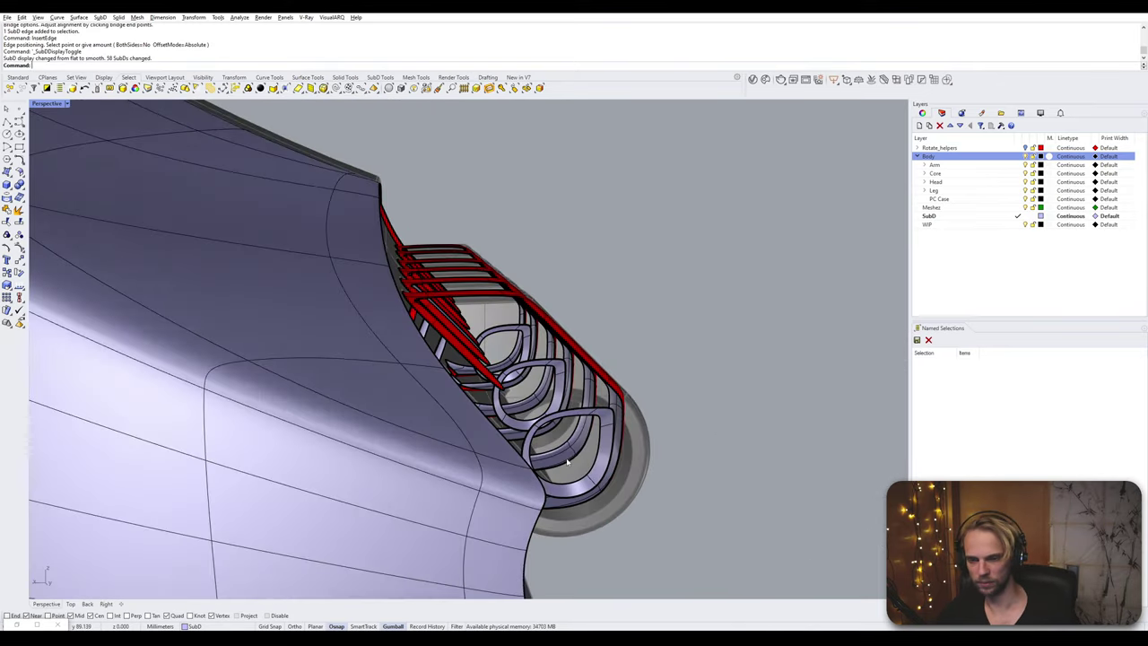
scroll(624, 413, "up", 9)
left_click(592, 382, "ctrl+shift")
left_click(620, 411, "ctrl+shift")
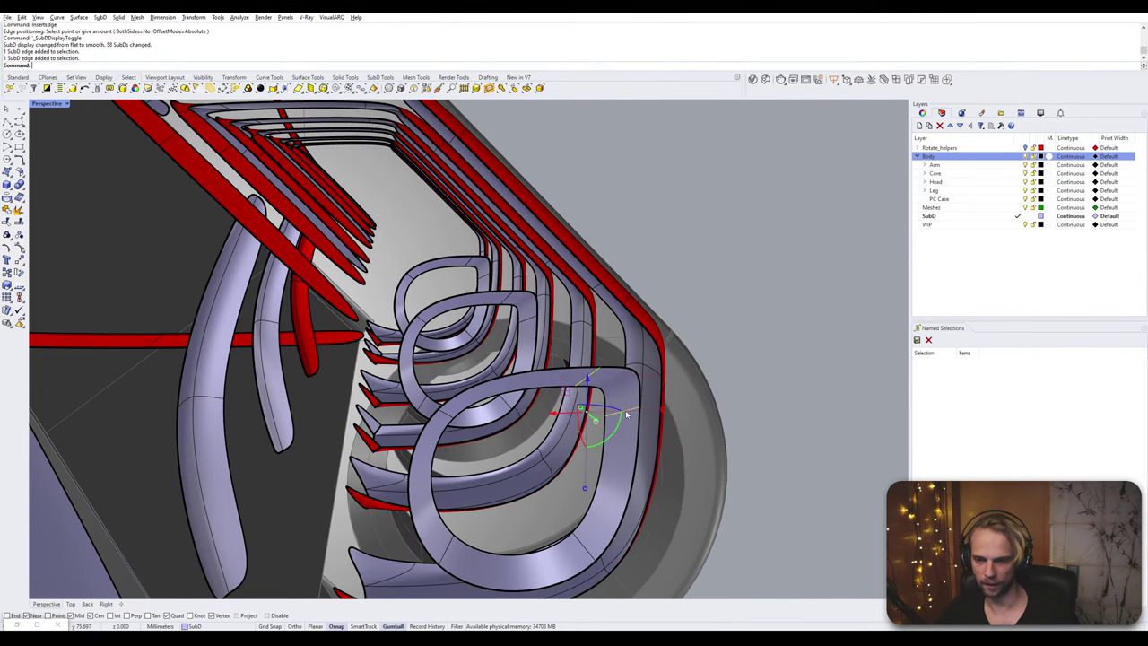
type("titch")
key("Return")
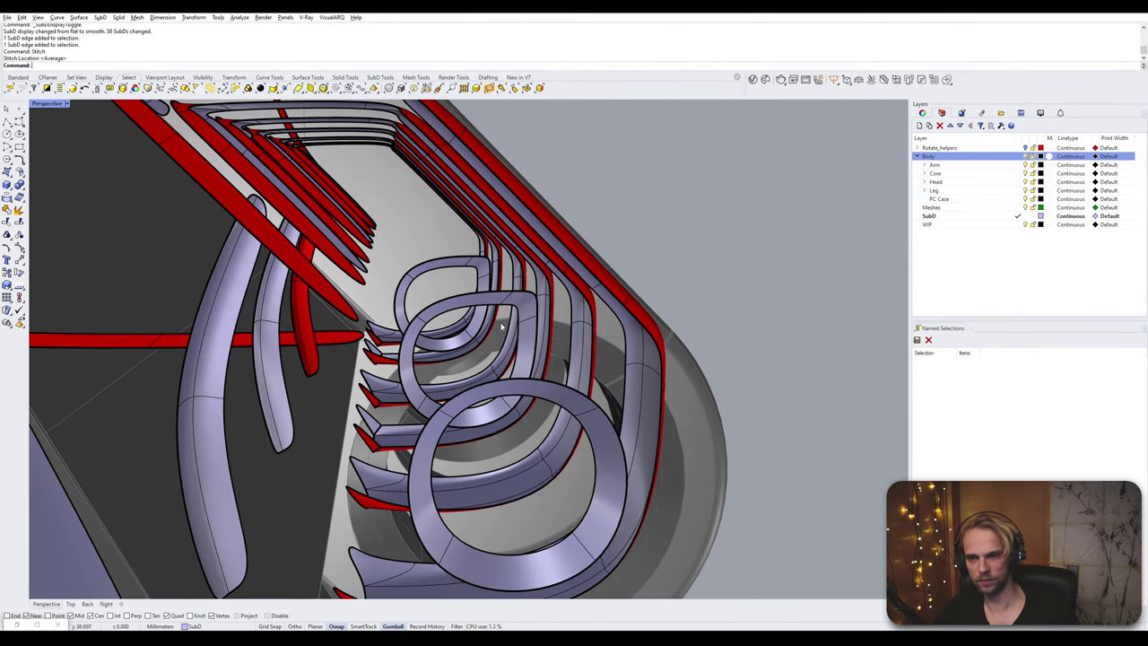
- Stitch two more pairs of toe-loop edges, accepting the Average location each time
scroll(503, 314, "up", 4)
left_click(509, 294, "ctrl+shift")
key("Return")
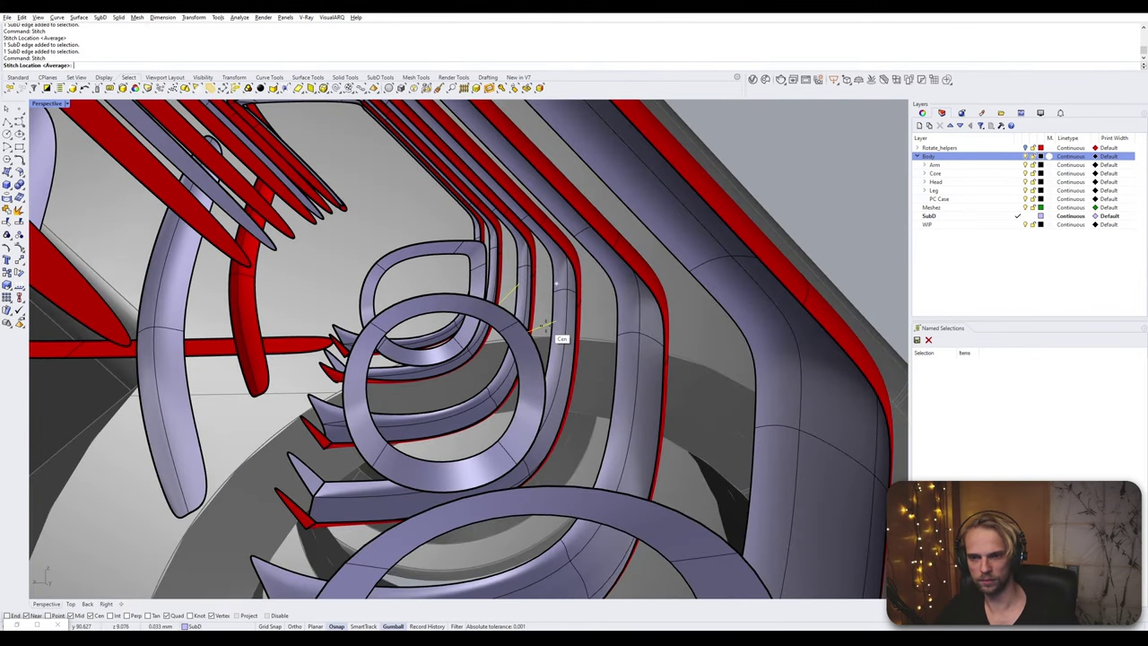
key("Return")
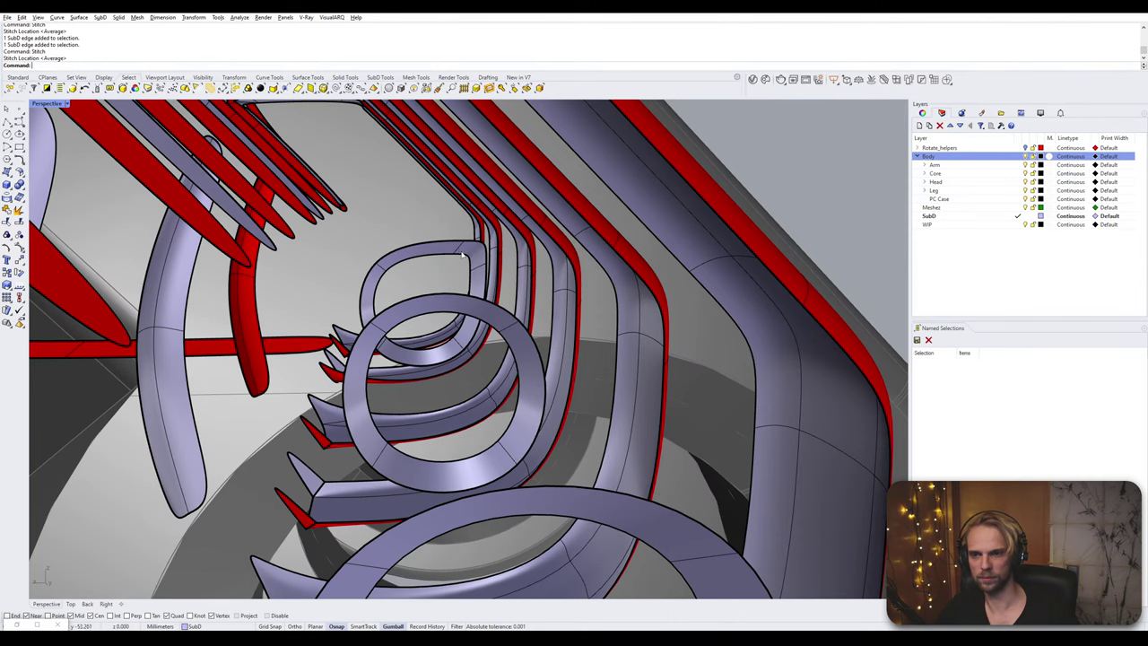
key("Return")
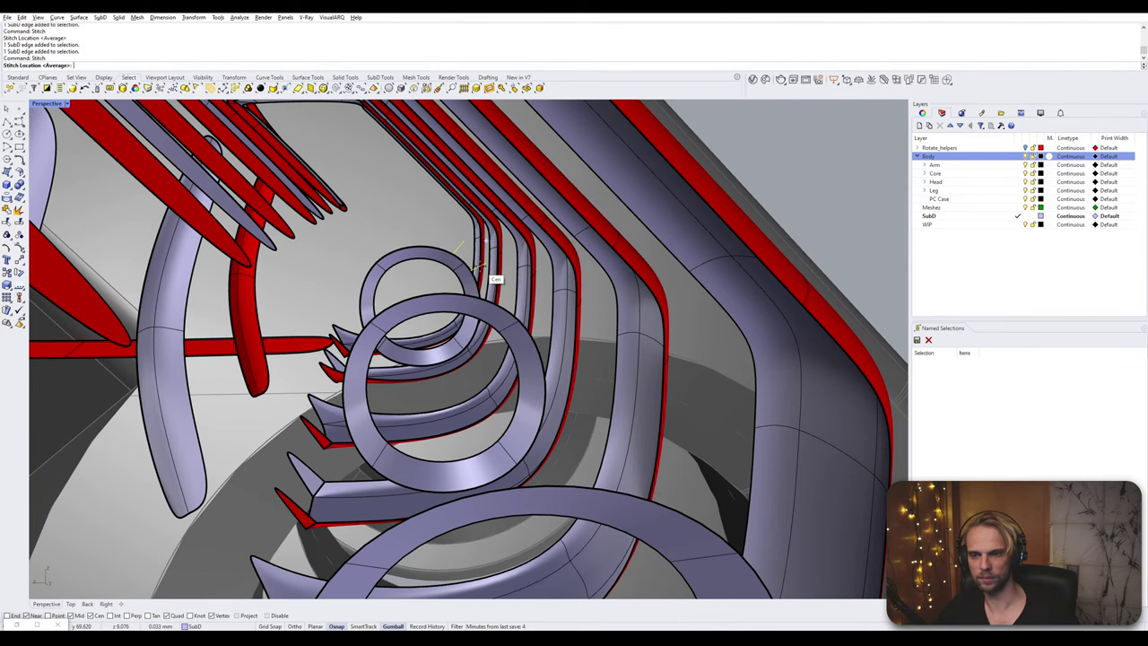
key("Return")
right_click_drag(479, 267, 550, 330)
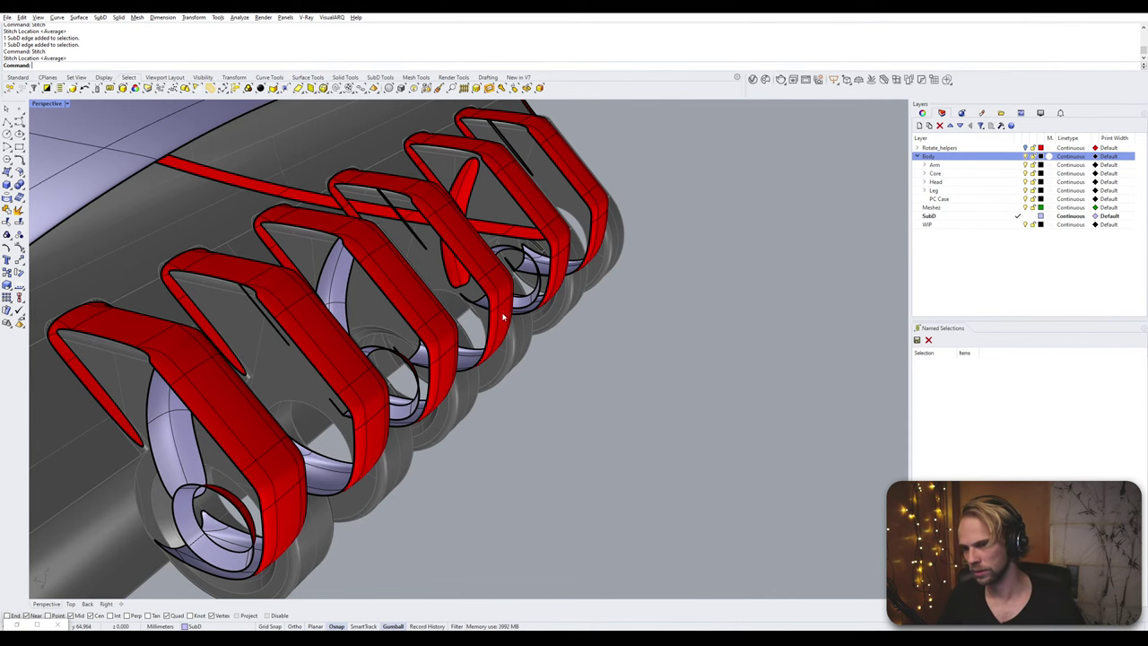
- Return to flat display and select the whole red toe-frame SubD object
right_click_drag(235, 381, 255, 357)
key("Tab")
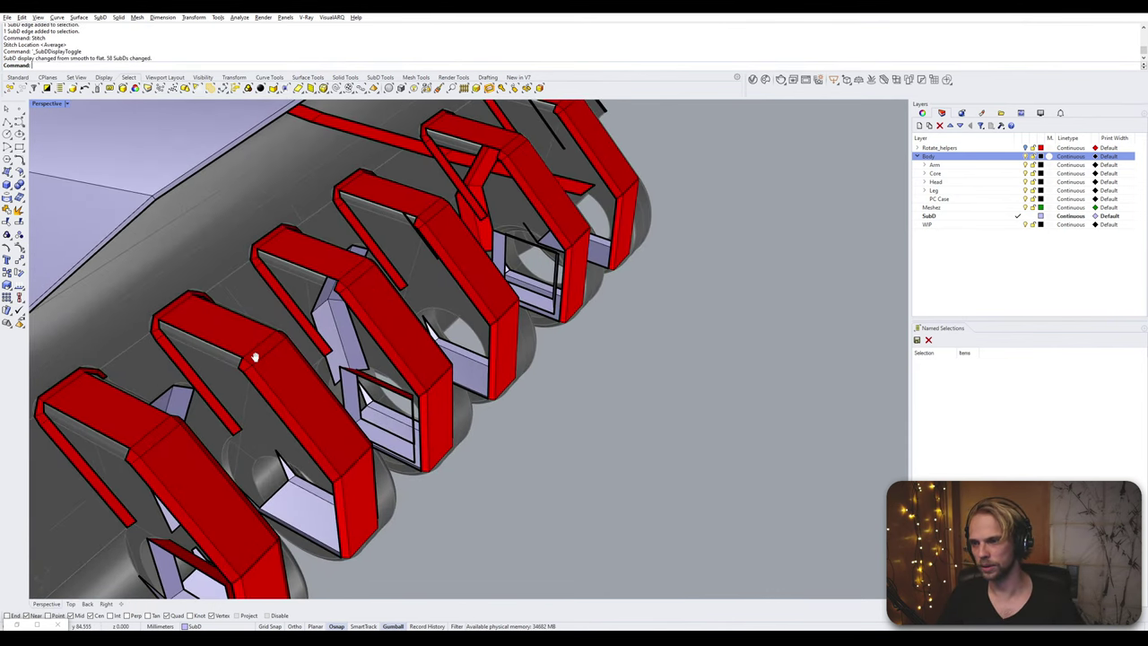
scroll(254, 357, "up", 5)
left_click(216, 297)
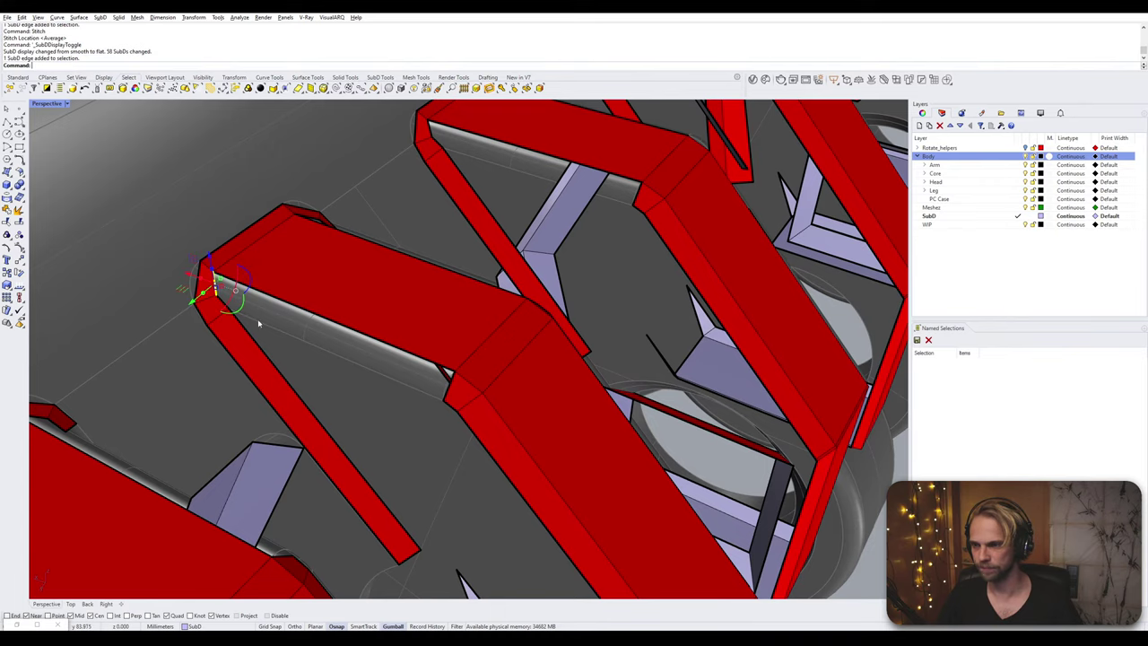
scroll(448, 393, "down", 4)
key("Escape")
right_click_drag(448, 391, 342, 419)
scroll(361, 408, "down", 3)
left_click(400, 397)
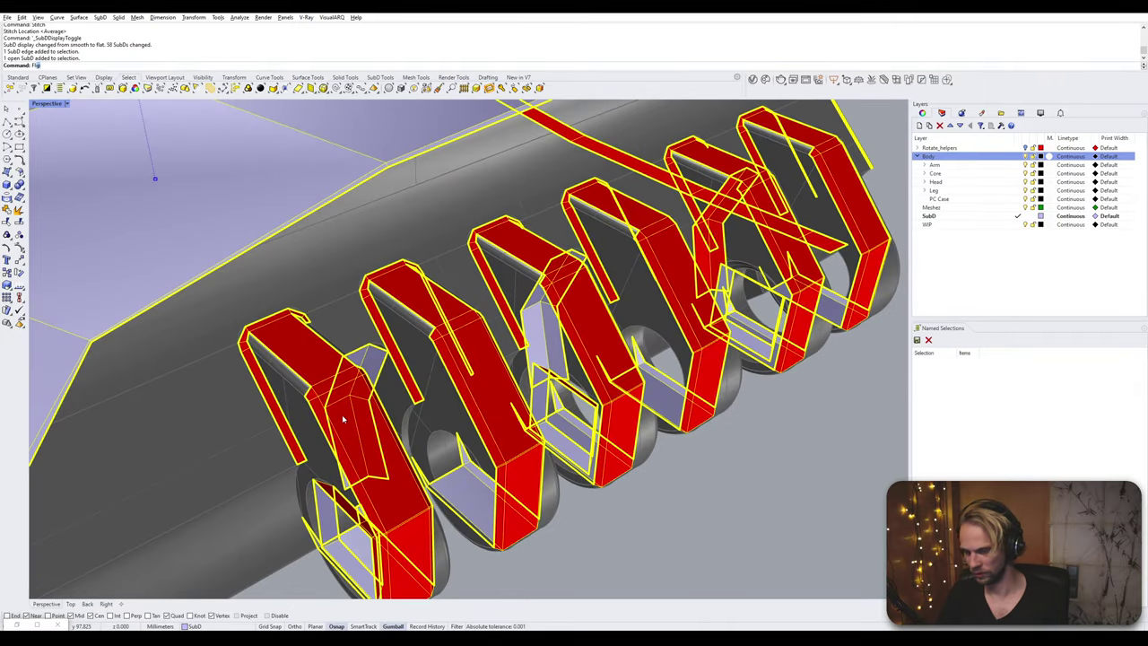
- Reverse the toe loops' direction with Flip, after the mistyped p and DFLIP
type("p")
key("Return")
type("DFLIP")
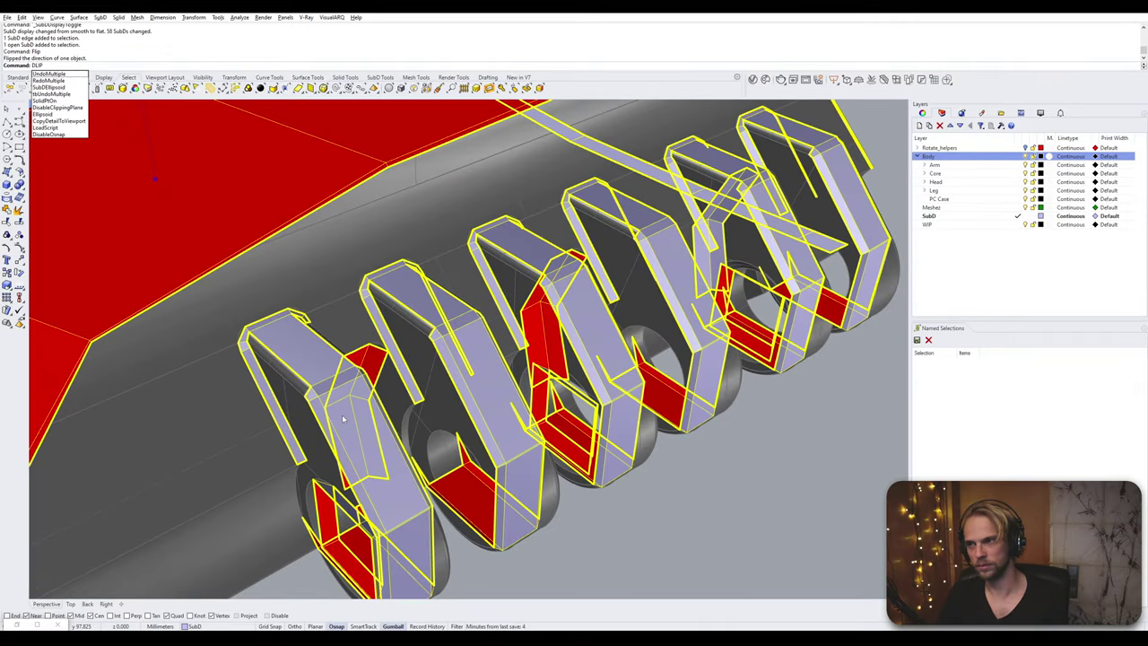
key("Return")
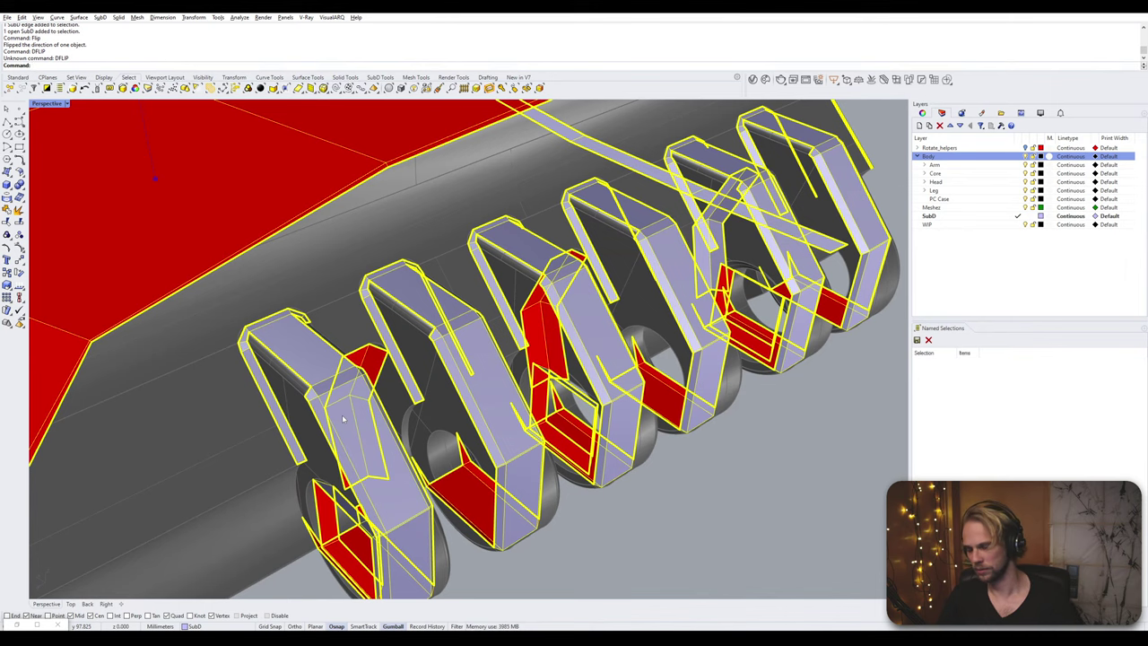
type("Flip")
key("Return")
key("Escape")
scroll(342, 416, "down", 6)
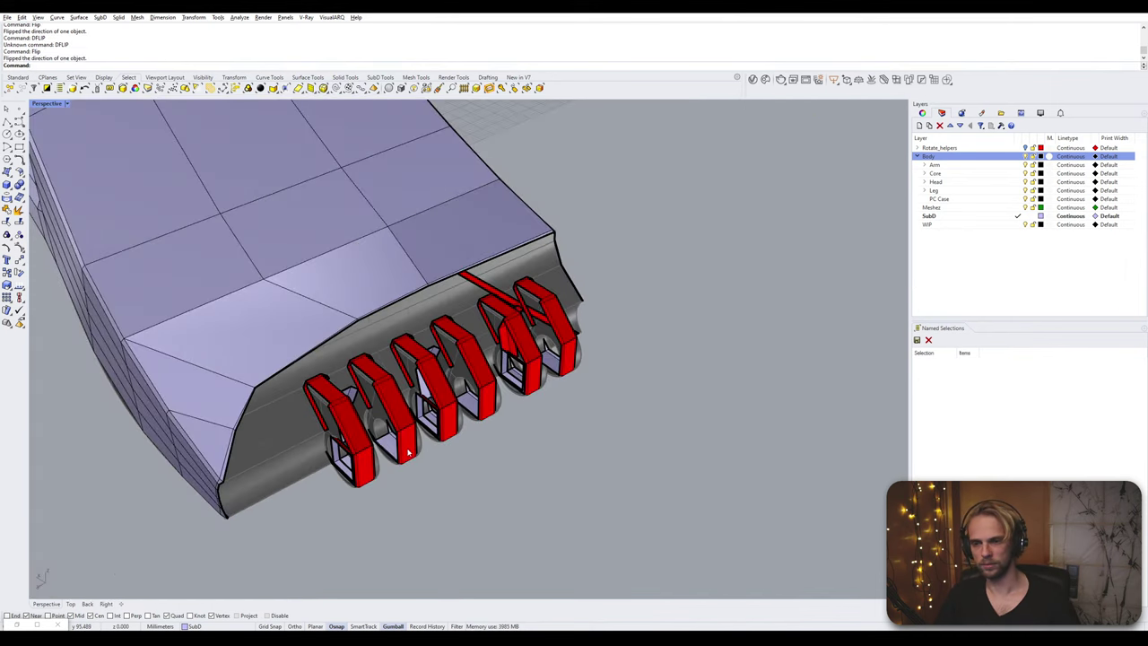
right_click_drag(344, 418, 432, 439)
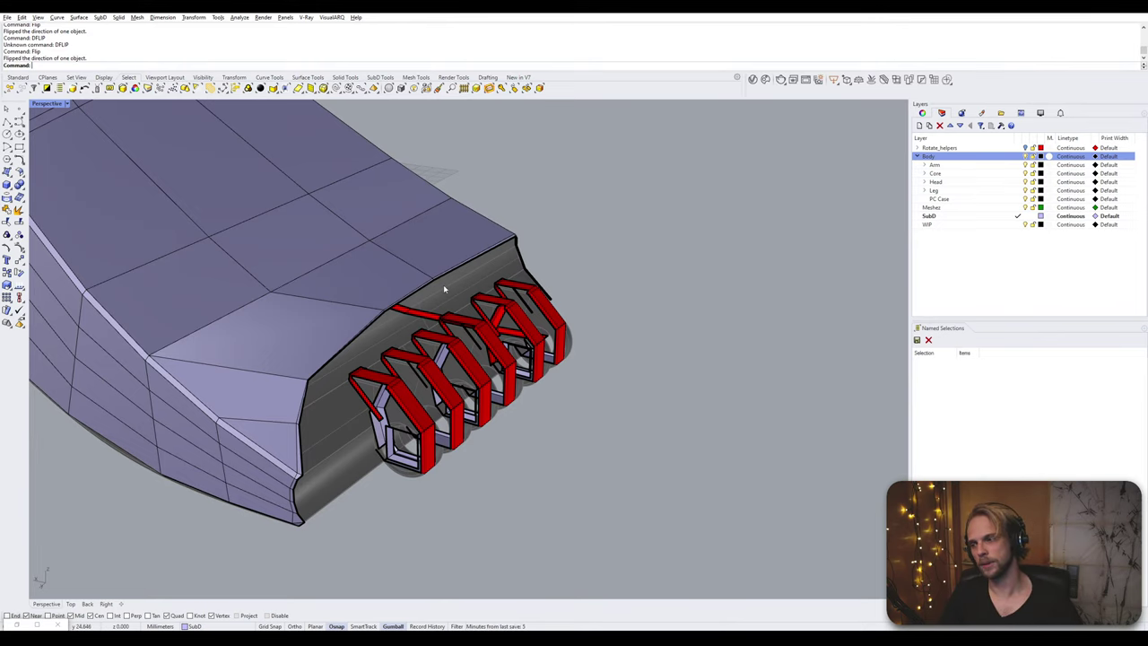
- Cancel the repeated Flip and delete the stray components around the toe fins
right_click_drag(444, 289, 359, 274)
scroll(469, 314, "up", 7)
scroll(546, 346, "down", 4)
right_click_drag(628, 364, 518, 344)
right_click(552, 399)
scroll(694, 443, "down", 5)
key("Escape")
scroll(679, 443, "up", 5)
left_click_drag(508, 305, 536, 334)
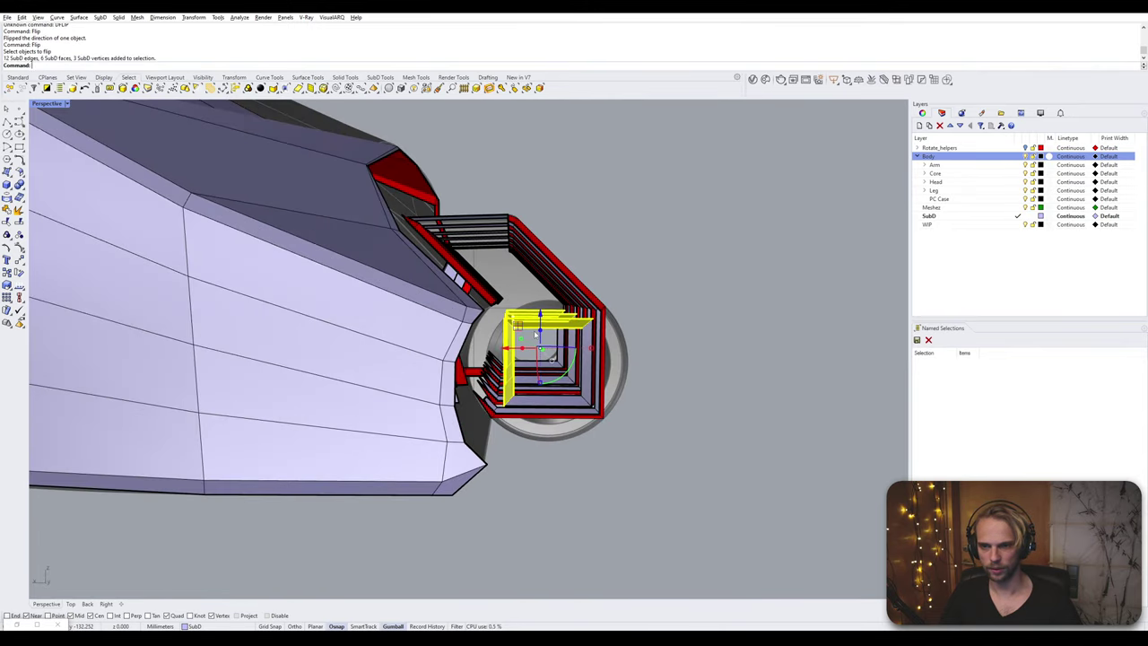
scroll(537, 335, "up", 5)
key("Delete")
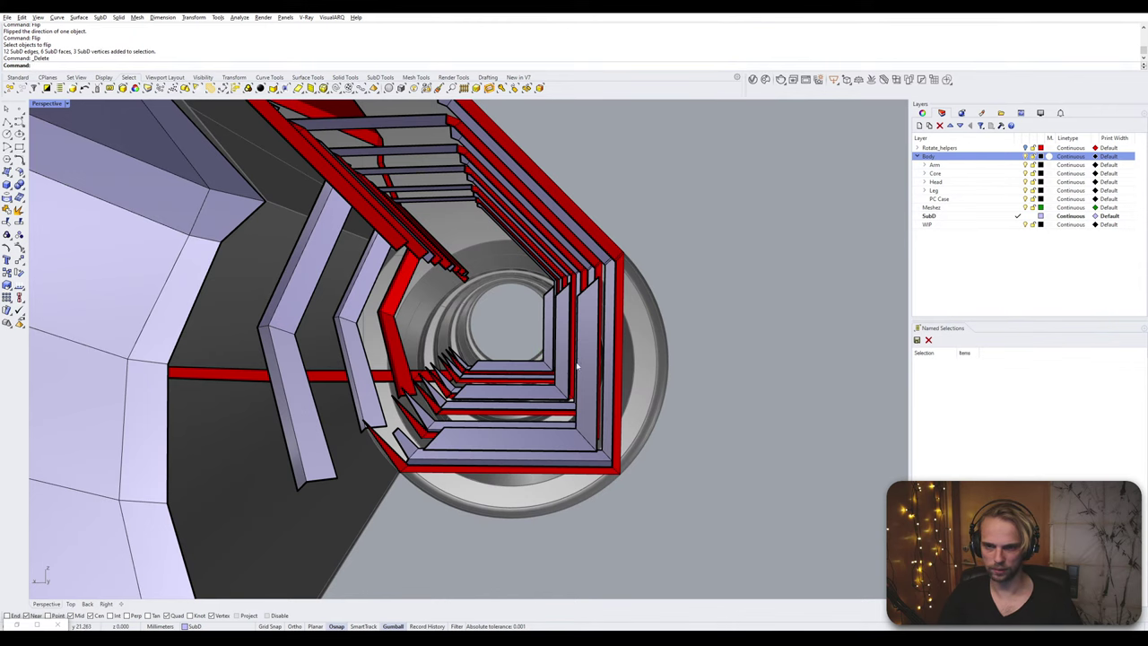
- Select four inner faces inside the toe-loop tunnel
mouse_move(574, 366)
right_mouse_down()
mouse_move(571, 349)
mouse_move(555, 370)
right_mouse_up()
left_click(571, 348)
scroll(554, 339, "up", 4)
scroll(555, 337, "up", 2)
left_click(548, 329, "ctrl+shift")
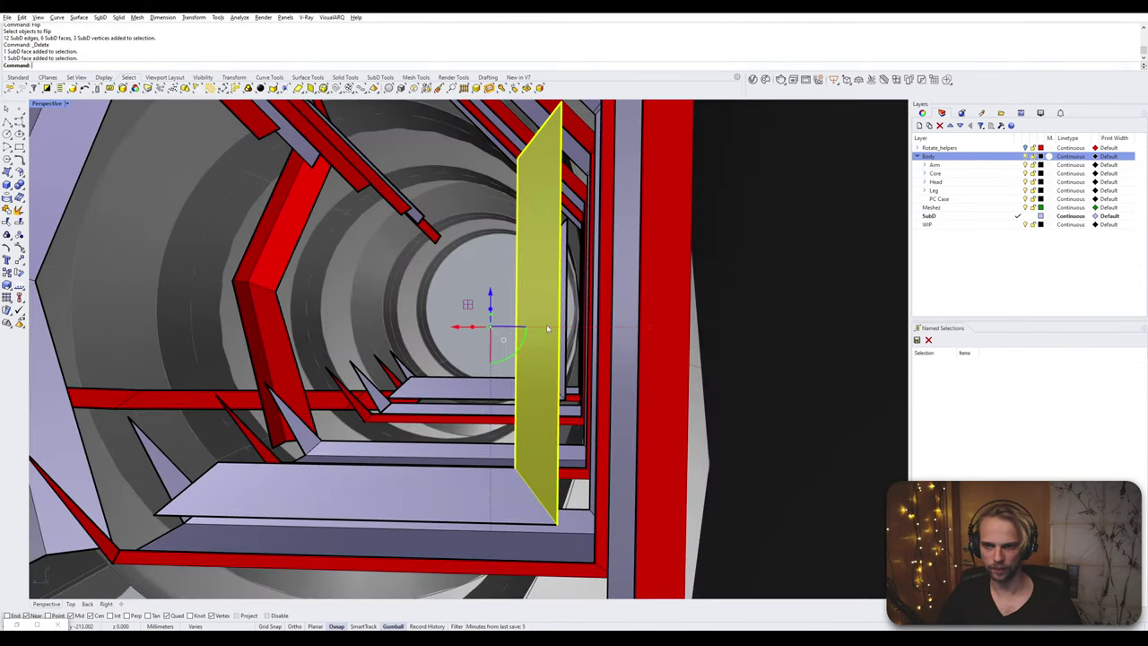
scroll(547, 339, "up", 4)
left_click(548, 340, "ctrl+shift")
left_click(484, 396, "ctrl+shift")
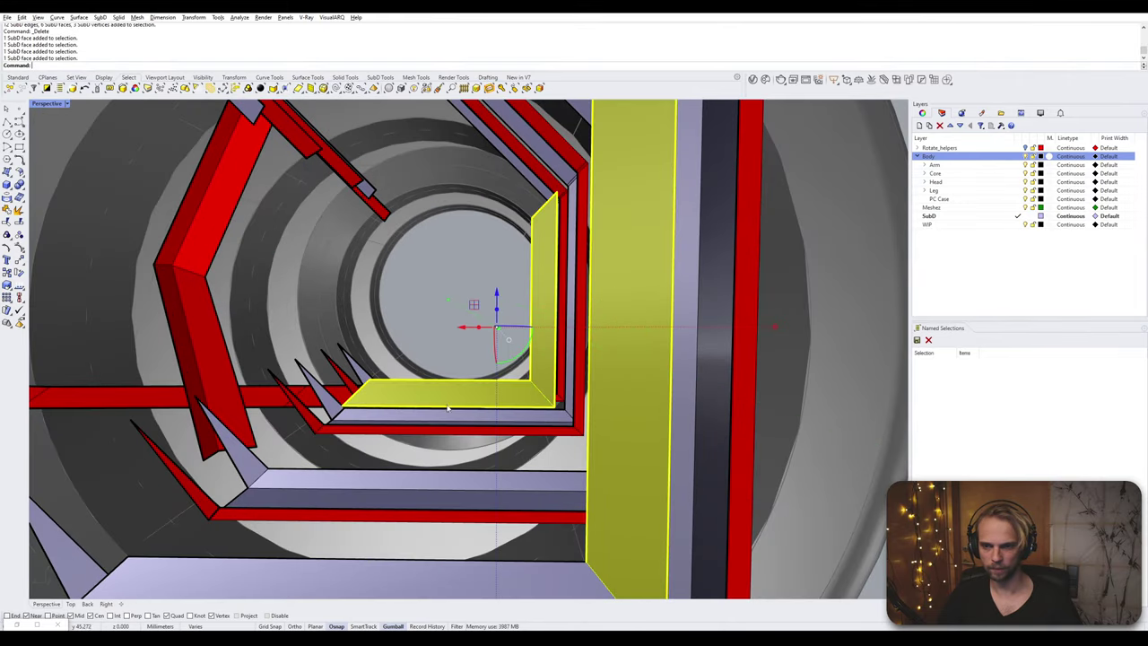
- Add two horizontal bottom faces and delete all the selected toe-loop faces
scroll(447, 406, "down", 5)
right_click_drag(447, 407, 447, 457)
left_click(420, 446, "ctrl+shift")
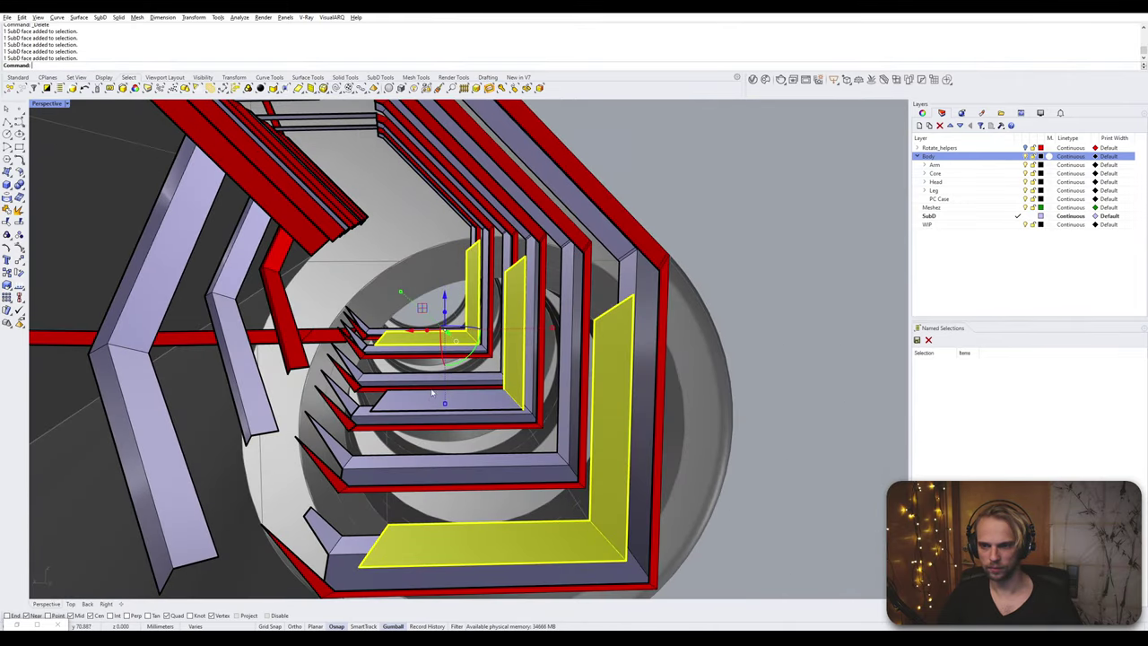
scroll(420, 416, "up", 3)
left_click(422, 405, "ctrl+shift")
key("Delete")
scroll(415, 408, "down", 5)
- Select the stray red triangular face and the edge at the red bar's end
right_click_drag(414, 408, 517, 332)
left_click(539, 308)
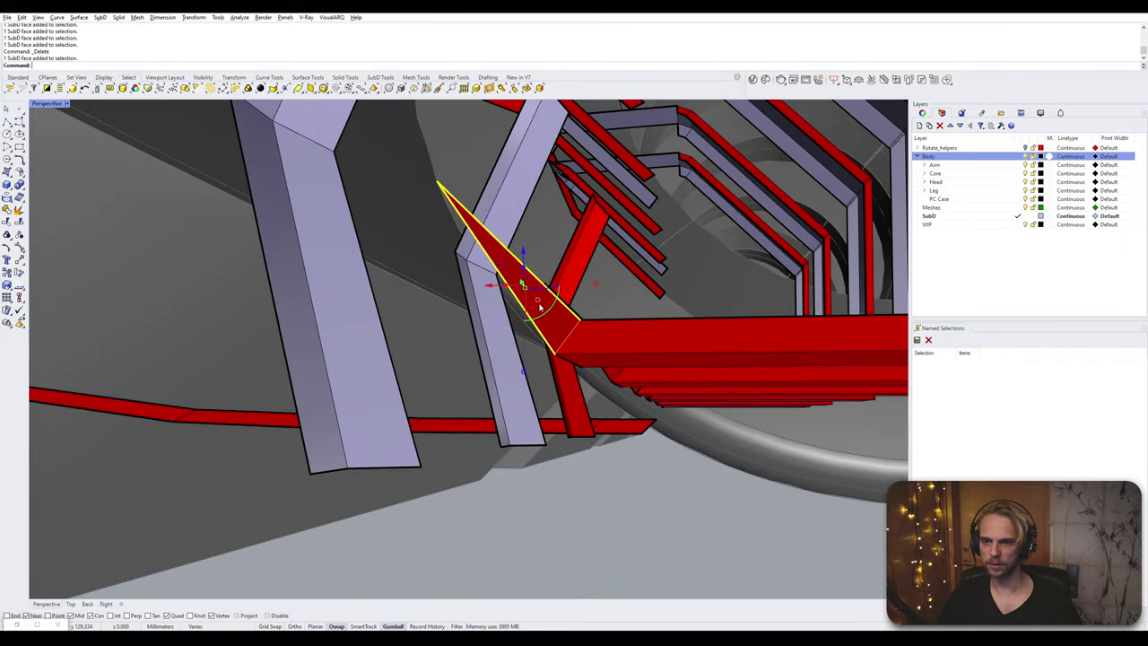
right_click_drag(538, 309, 504, 470)
left_click(420, 285, "ctrl+shift")
scroll(451, 456, "down", 3)
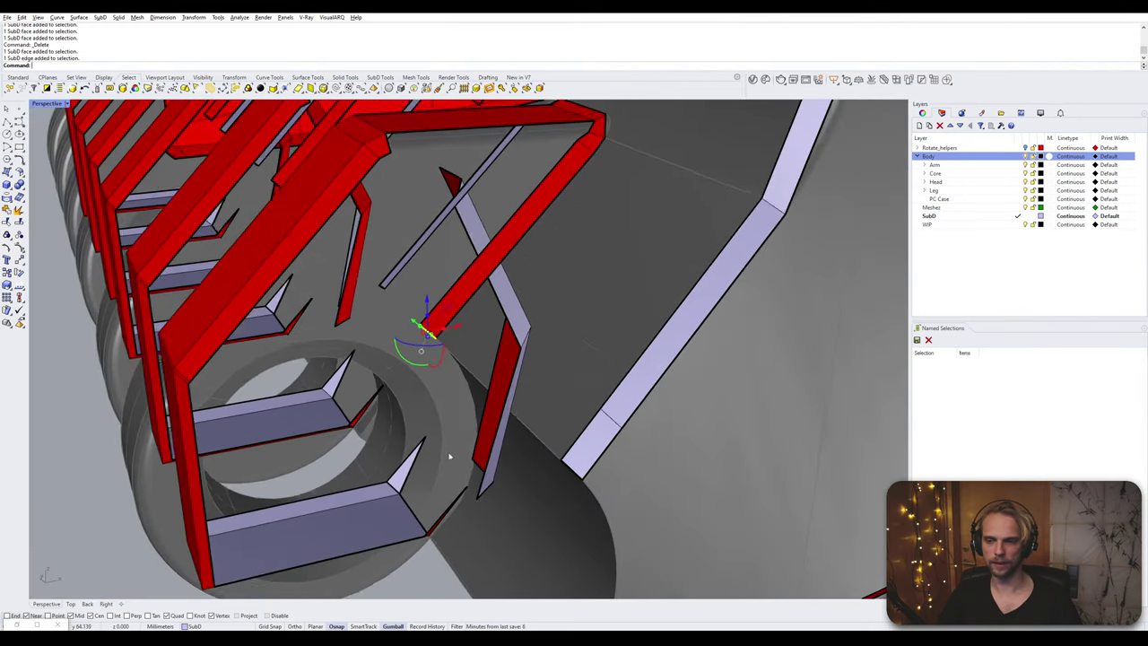
scroll(445, 465, "up", 5)
- Bridge the two selected bar-end edges, then undo that first attempt
left_click(444, 450, "ctrl+shift")
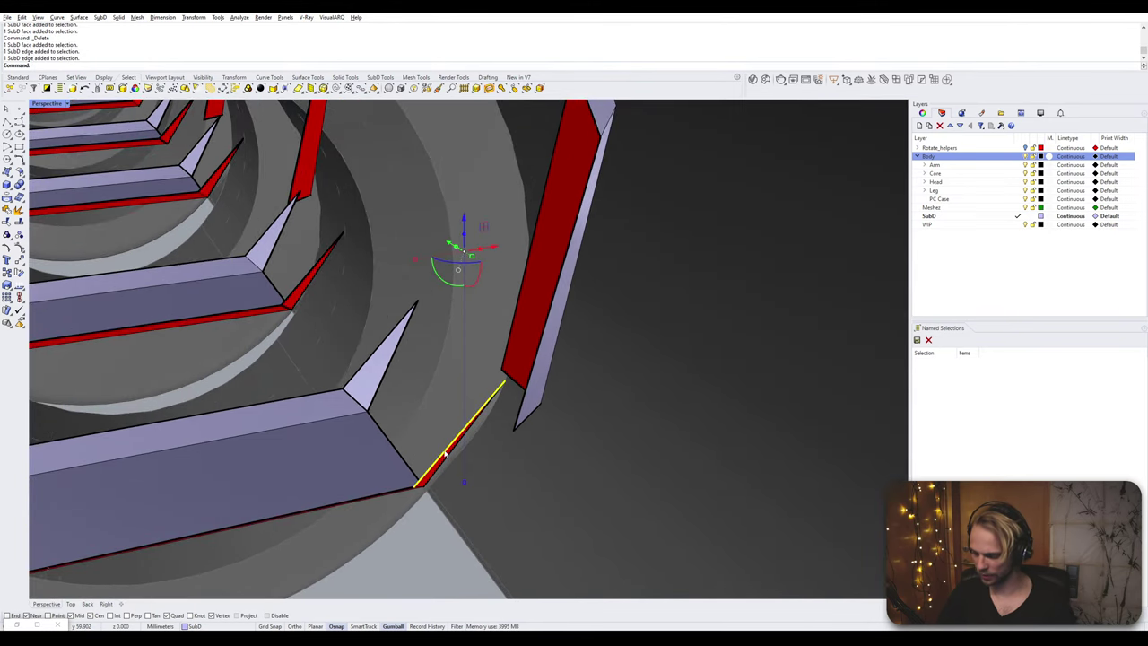
type("Bridge")
key("Return")
key("Return")
right_click_drag(443, 454, 417, 375)
key("ctrl+z")
- Reselect both bar-end edges and bridge them with 4 segments, previewing the smooth SubD
right_click_drag(430, 299, 417, 281)
scroll(417, 280, "up", 5)
left_click(417, 280, "ctrl+shift")
right_click_drag(422, 543, 418, 513)
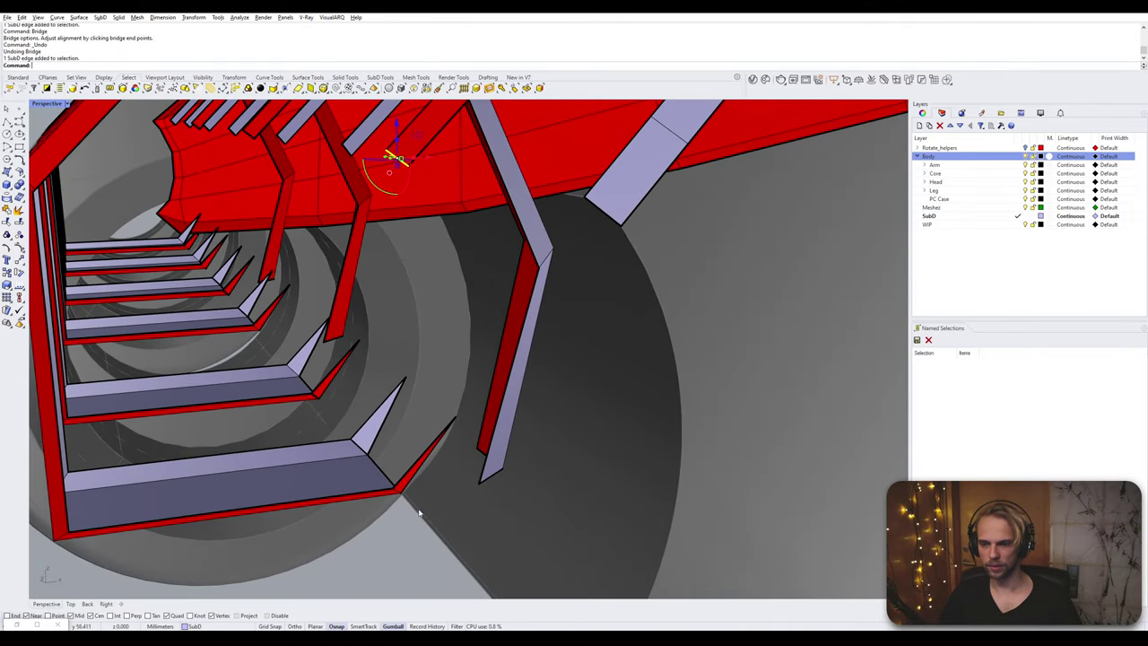
left_click(416, 466, "ctrl+shift")
type("Bridge")
key("Return")
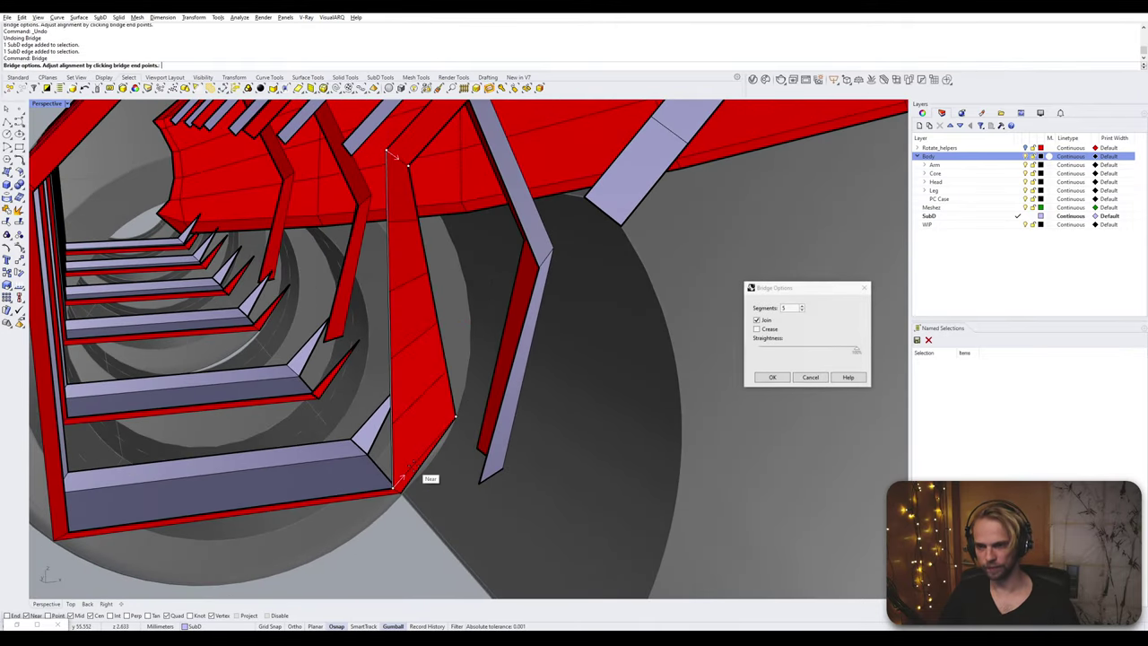
left_click(802, 310)
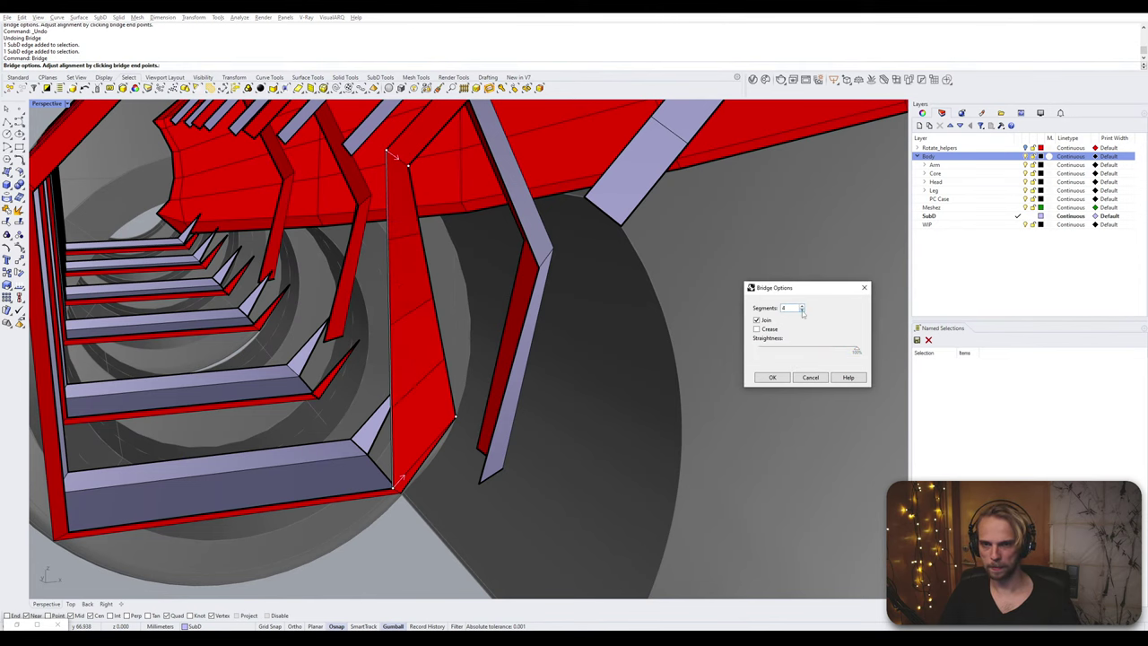
left_click(772, 377)
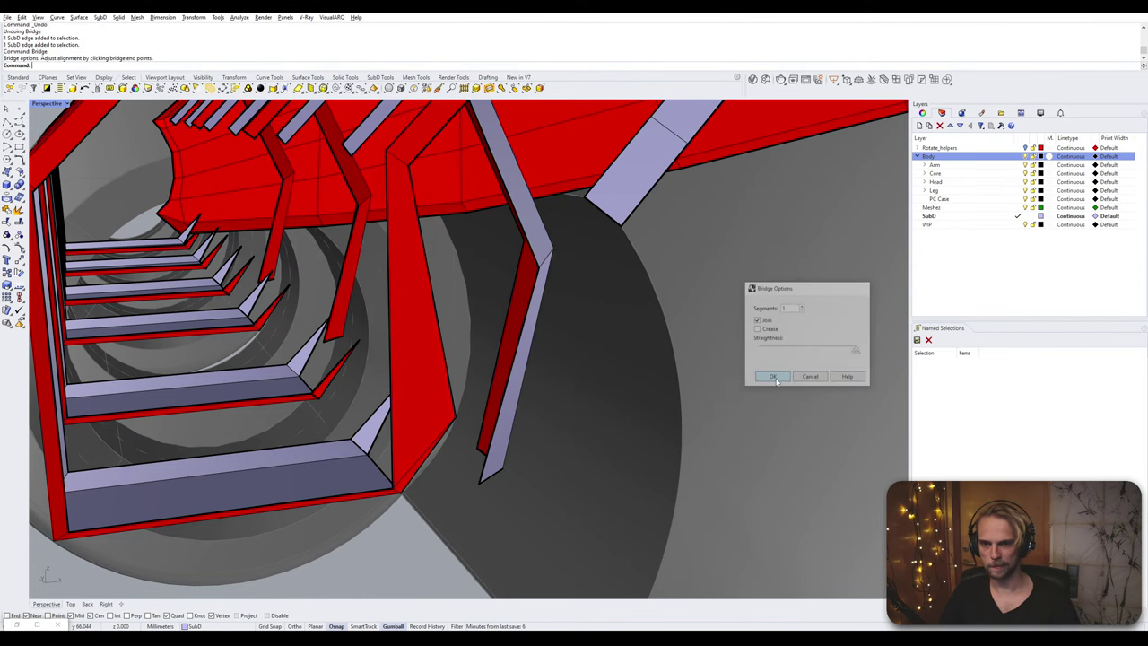
right_click_drag(763, 385, 542, 287)
key("Tab")
key("Tab")
- Select two edges at the strip's end and repeat Bridge between them
left_click(541, 276, "ctrl+shift")
scroll(546, 475, "up", 7)
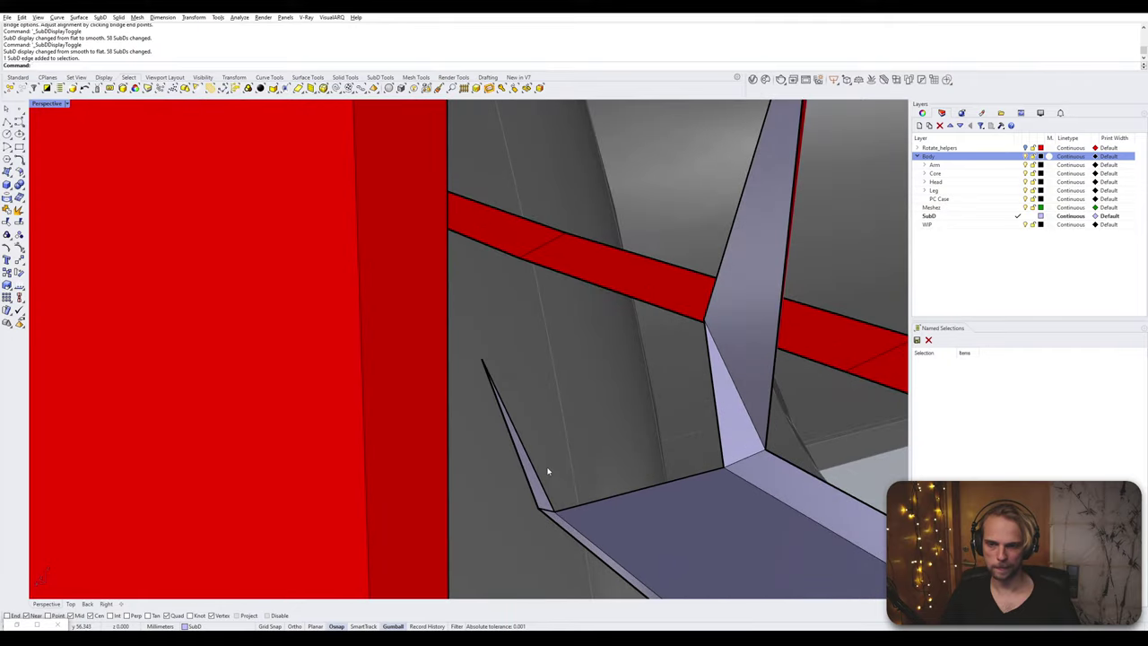
right_click_drag(546, 469, 601, 486)
scroll(529, 464, "down", 5)
left_click(503, 468)
right_click(675, 483)
key("Return")
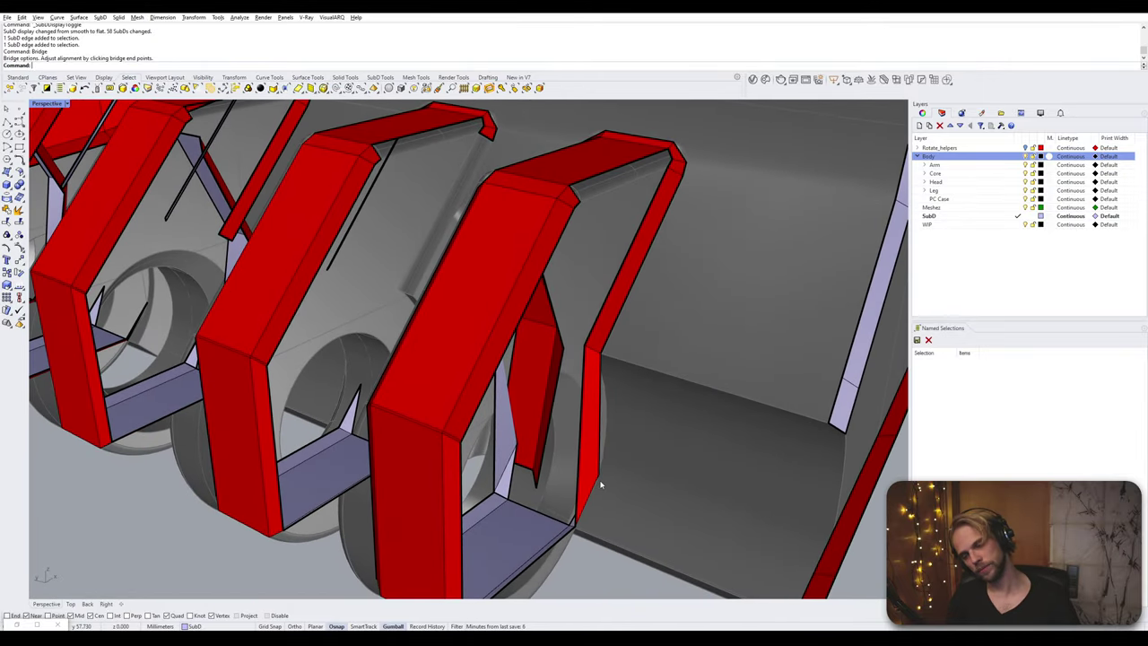
key("ctrl+z")
key("ctrl+z")
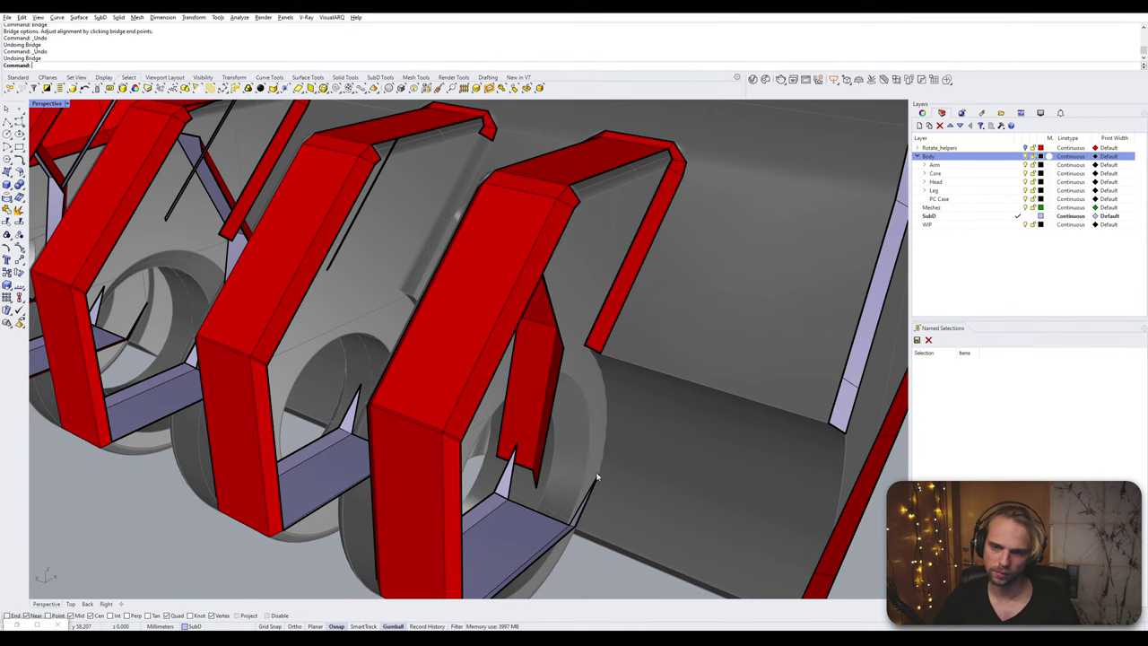
scroll(590, 506, "up", 10)
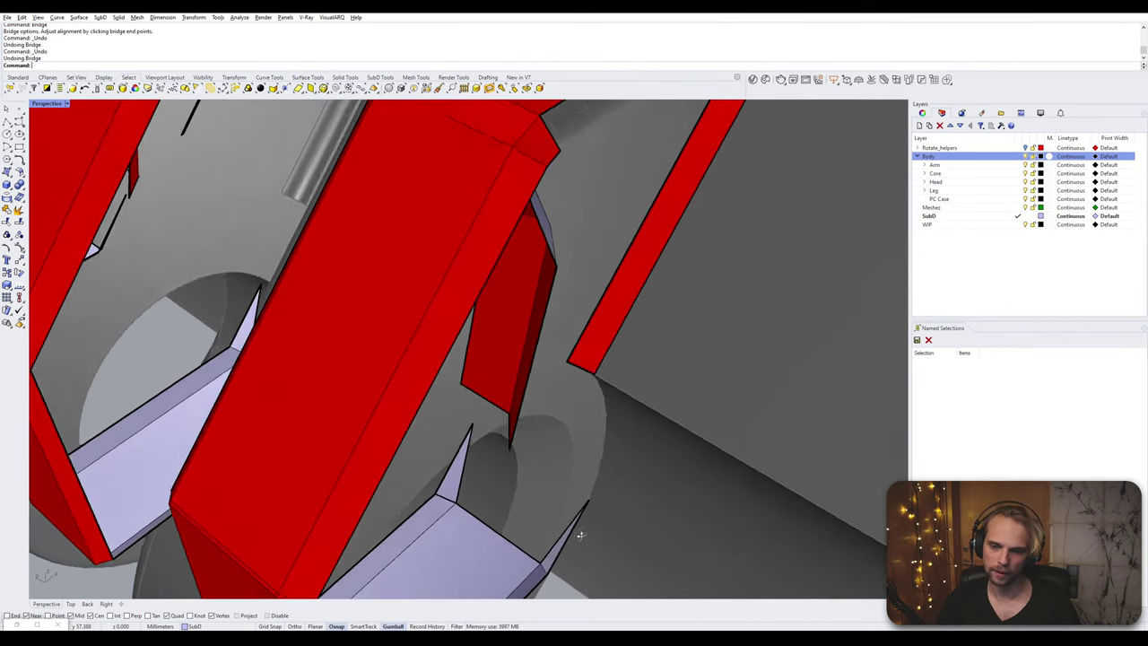
scroll(583, 559, "up", 2)
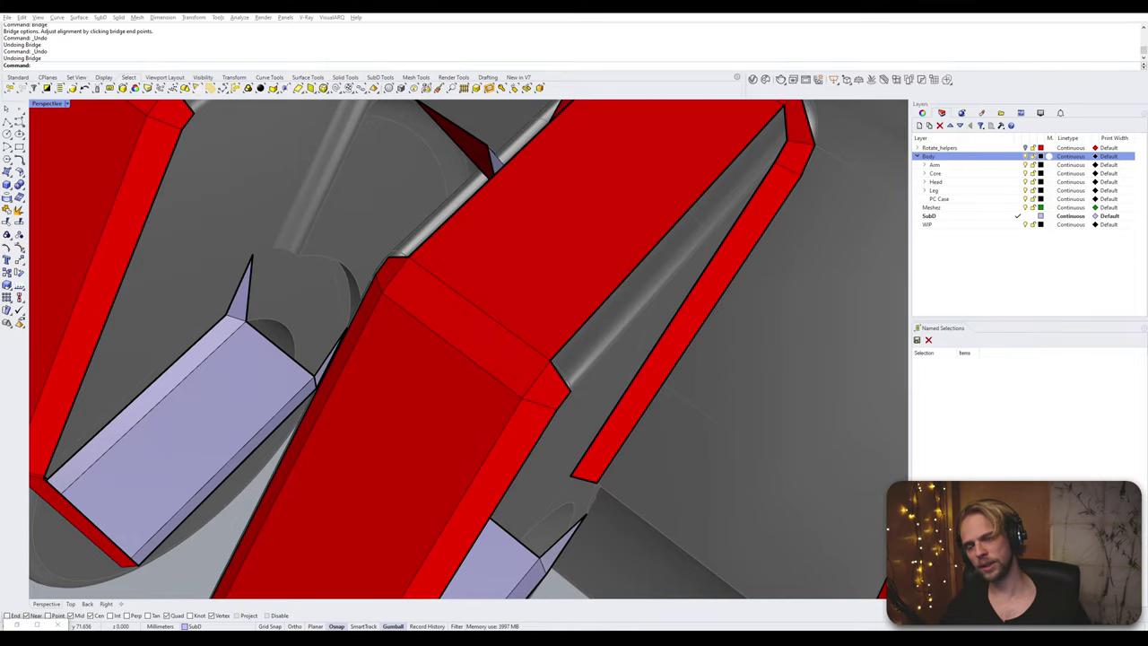
right_click_drag(434, 449, 595, 275)
- Bridge the upper and lower edges of the side opening with 4 segments
left_click(591, 252, "ctrl+shift")
left_click(614, 511, "ctrl+shift")
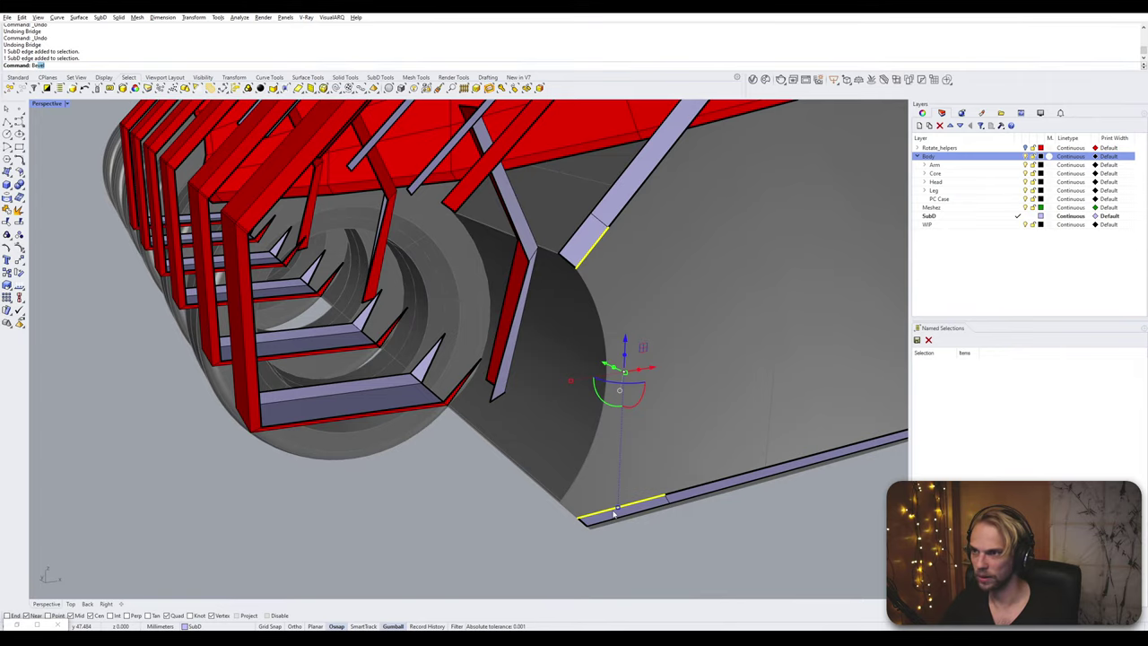
type("Bridge")
key("Return")
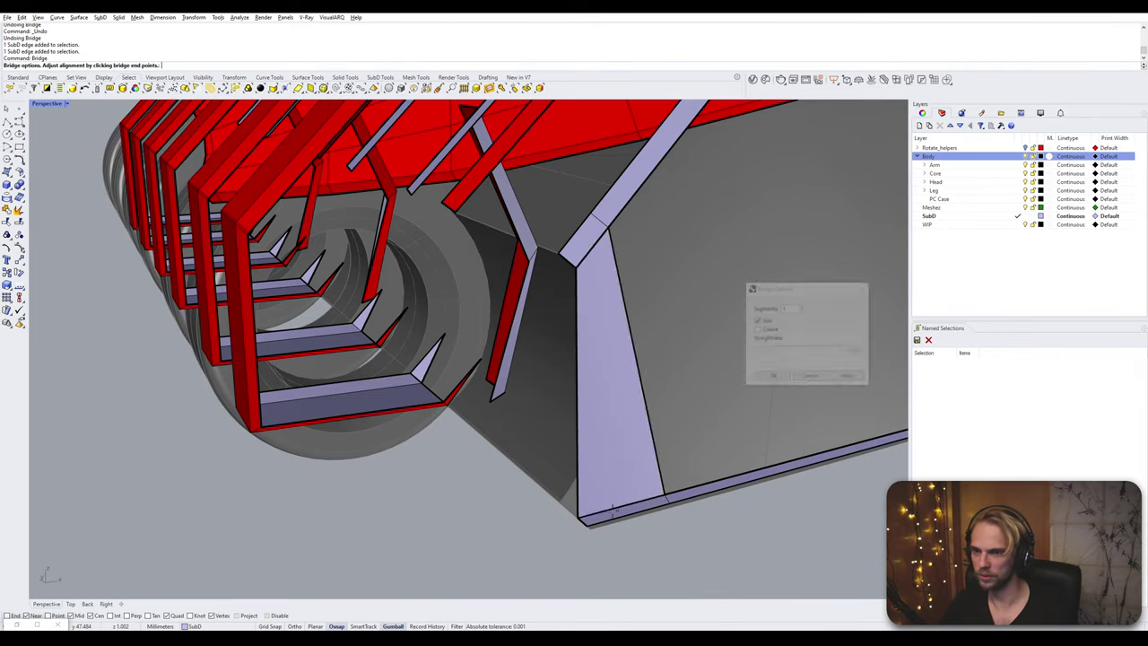
right_click_drag(619, 526, 671, 397)
left_click(802, 306)
left_click(802, 306)
left_click(802, 306)
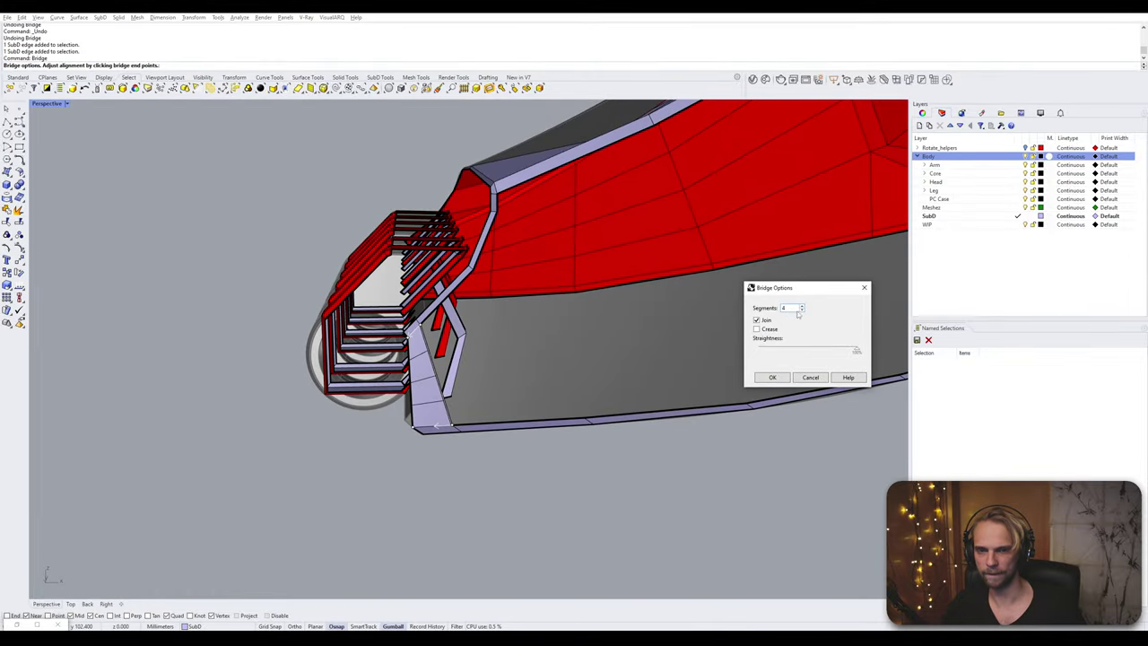
left_click(770, 378)
- Select a face of the new lavender strip and shift it sideways
right_click_drag(494, 380, 467, 368)
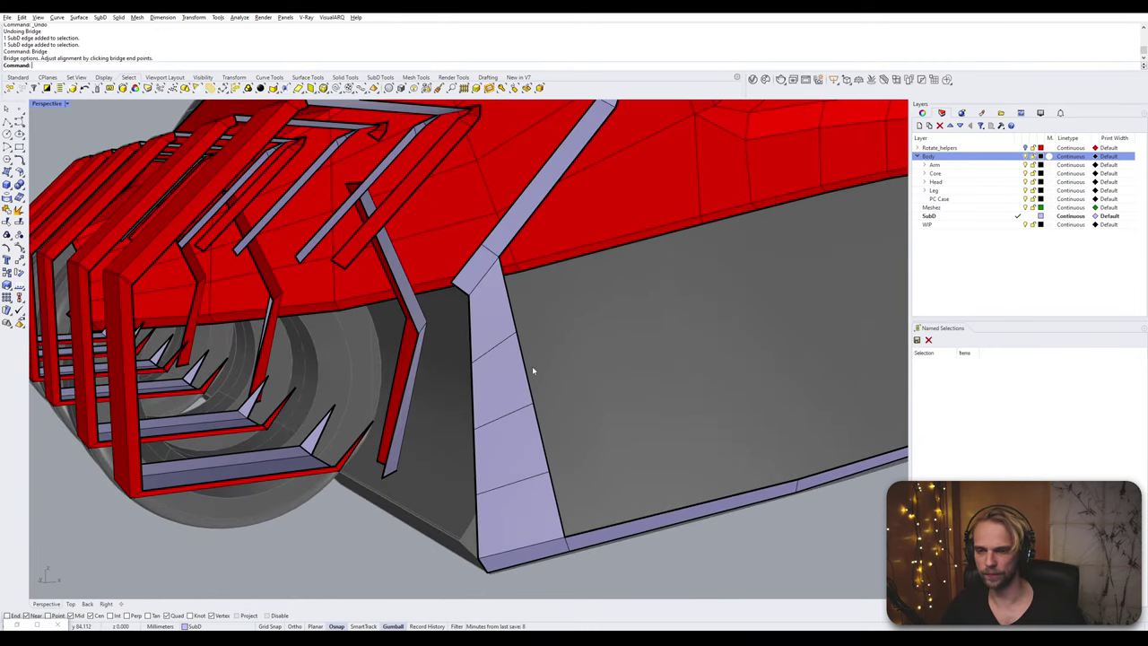
left_click(500, 377, "ctrl+shift")
right_click_drag(500, 386, 498, 458)
left_click_drag(504, 447, 536, 443)
- Pull the strip's inner corner vertex to the left so the corner bends
left_click(584, 536)
scroll(470, 454, "up", 2)
left_click(473, 450, "ctrl+shift")
key("Escape")
right_click_drag(546, 465, 451, 408)
left_click(438, 439, "ctrl+shift")
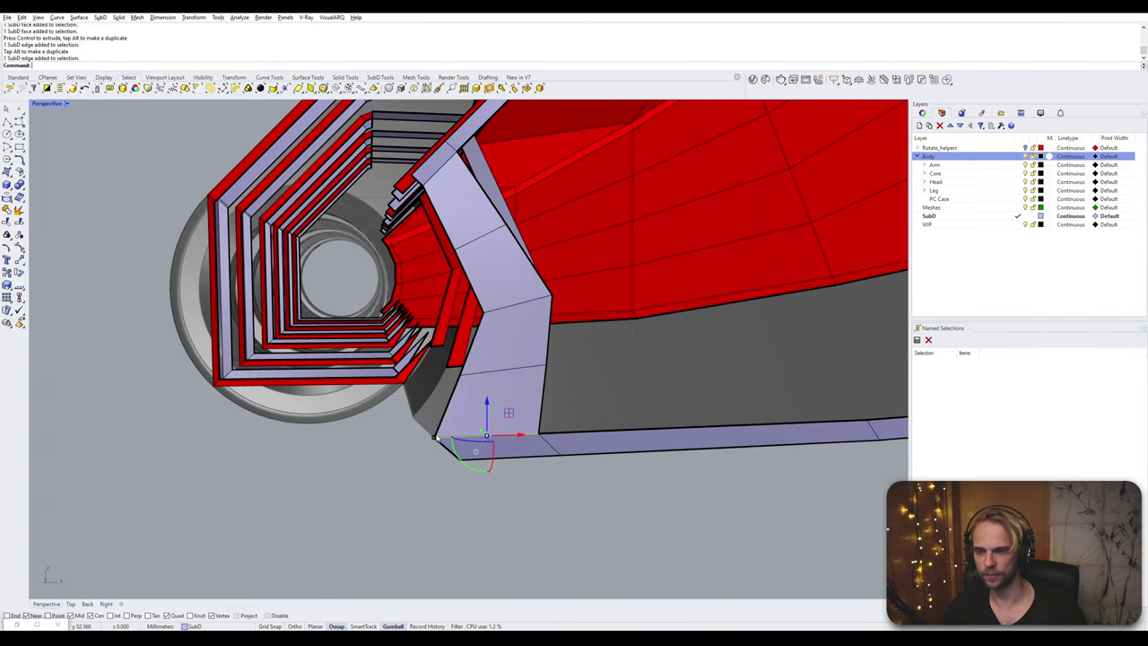
key("Escape")
left_click(434, 439, "ctrl+shift")
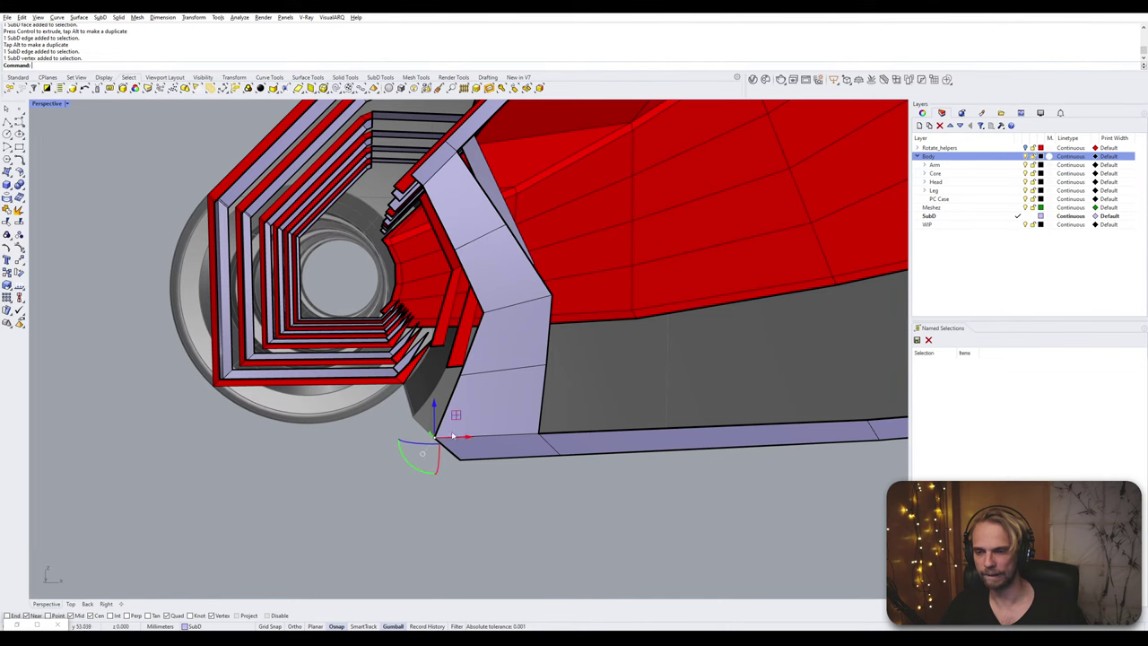
key("Escape")
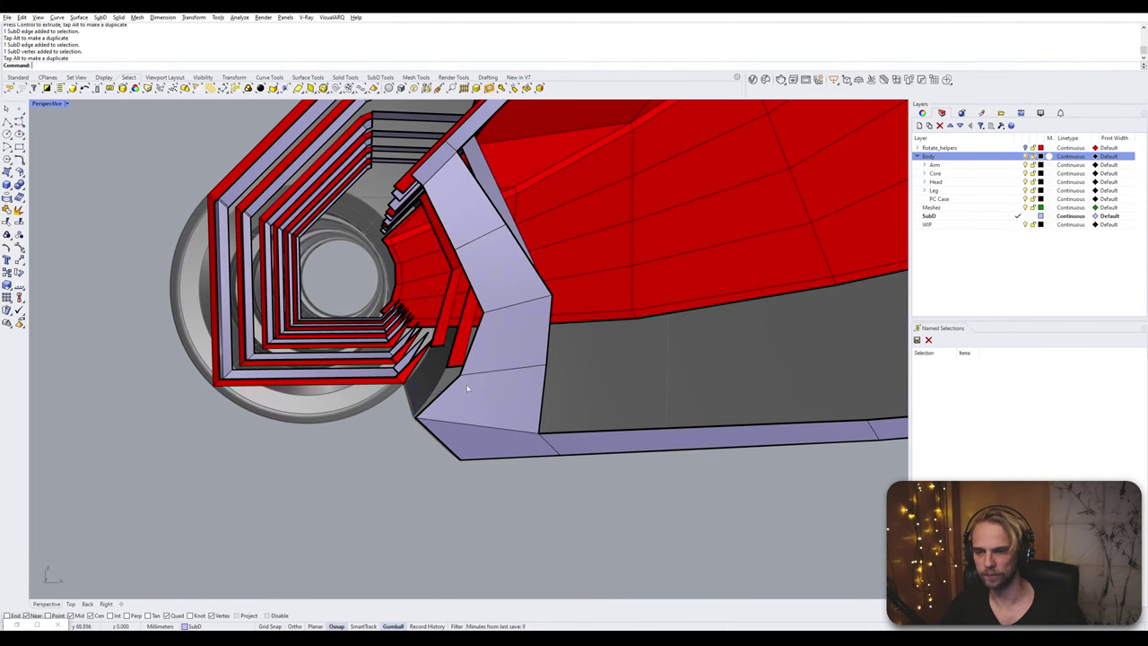
left_click(461, 376, "ctrl+shift")
left_click_drag(482, 356, 467, 359)
left_click(339, 456)
right_click_drag(338, 456, 367, 469)
- Slide an edge across the lavender strip to the left and review the result
left_click(583, 355, "ctrl+shift")
left_click_drag(619, 329, 599, 327)
left_click(402, 486)
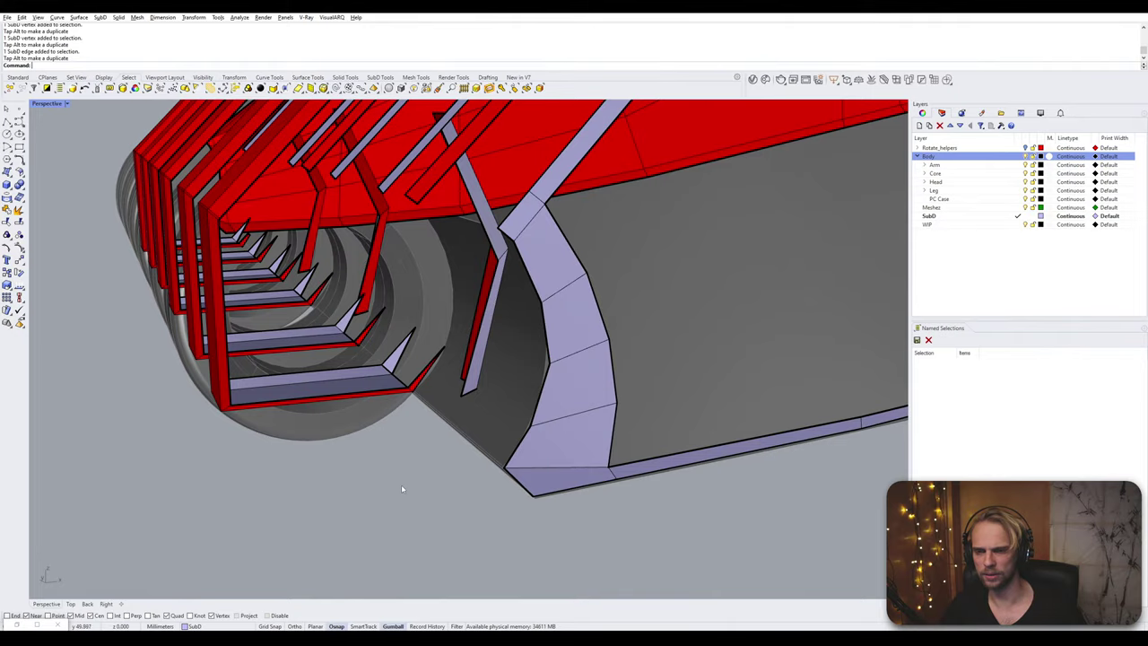
right_click_drag(401, 485, 462, 462)
right_click_drag(584, 414, 551, 292)
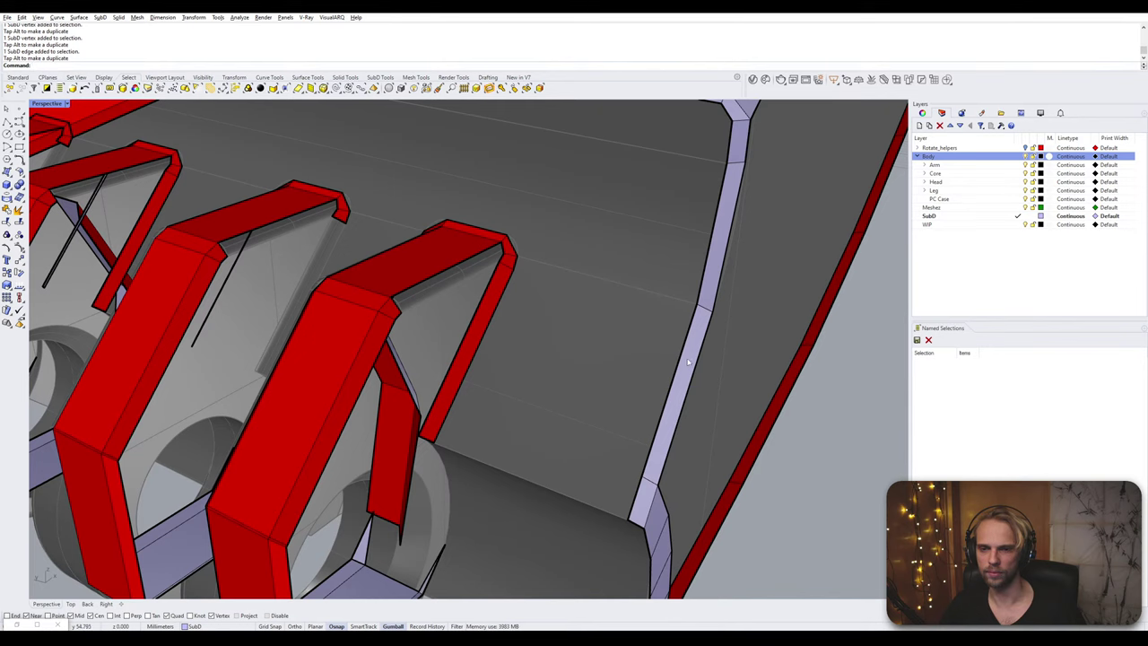
- Bridge the short edge beside the rightmost toe loop to the lavender side edge
scroll(505, 271, "up", 3)
left_click(518, 266, "ctrl+shift")
scroll(523, 280, "down", 5)
right_click_drag(530, 305, 572, 287)
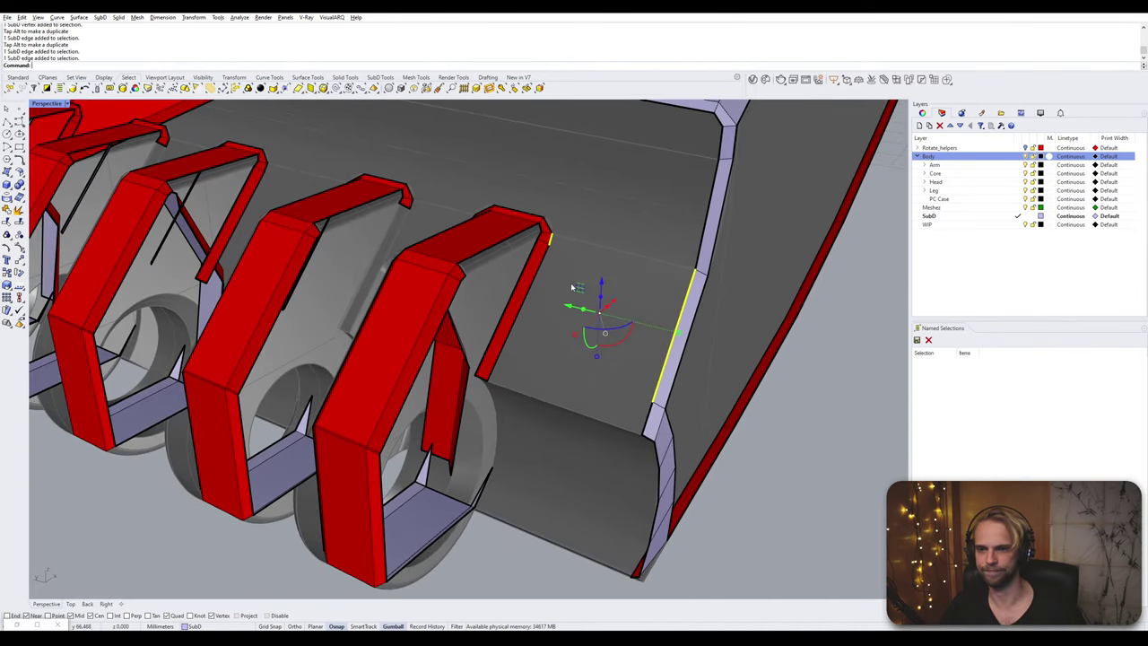
key("Return")
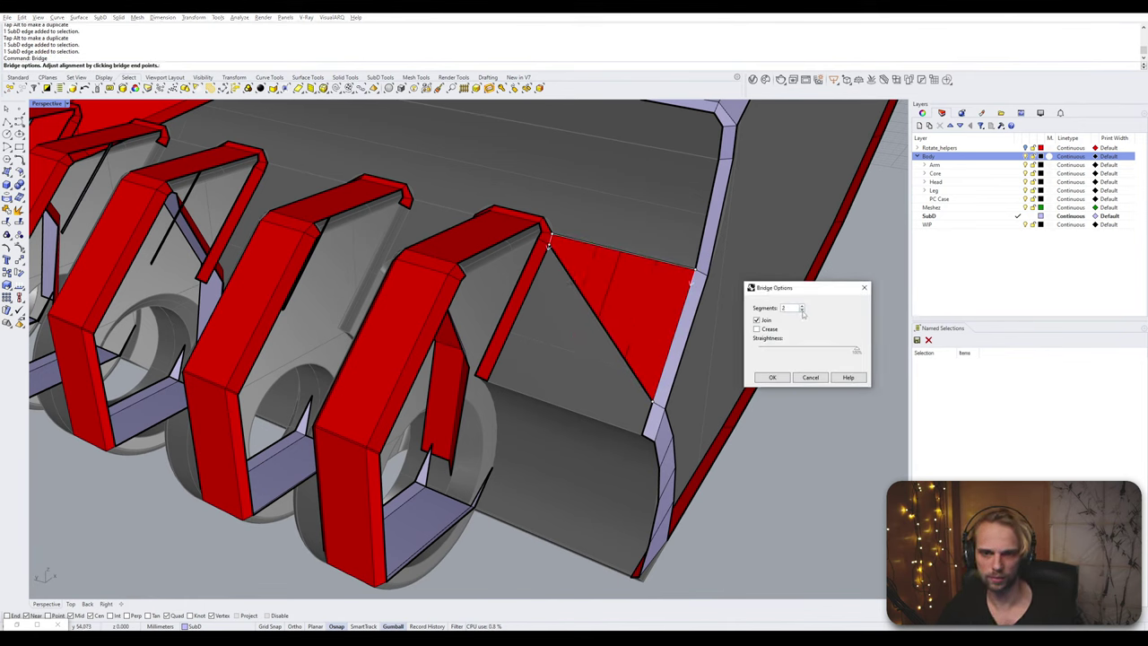
left_click(772, 378)
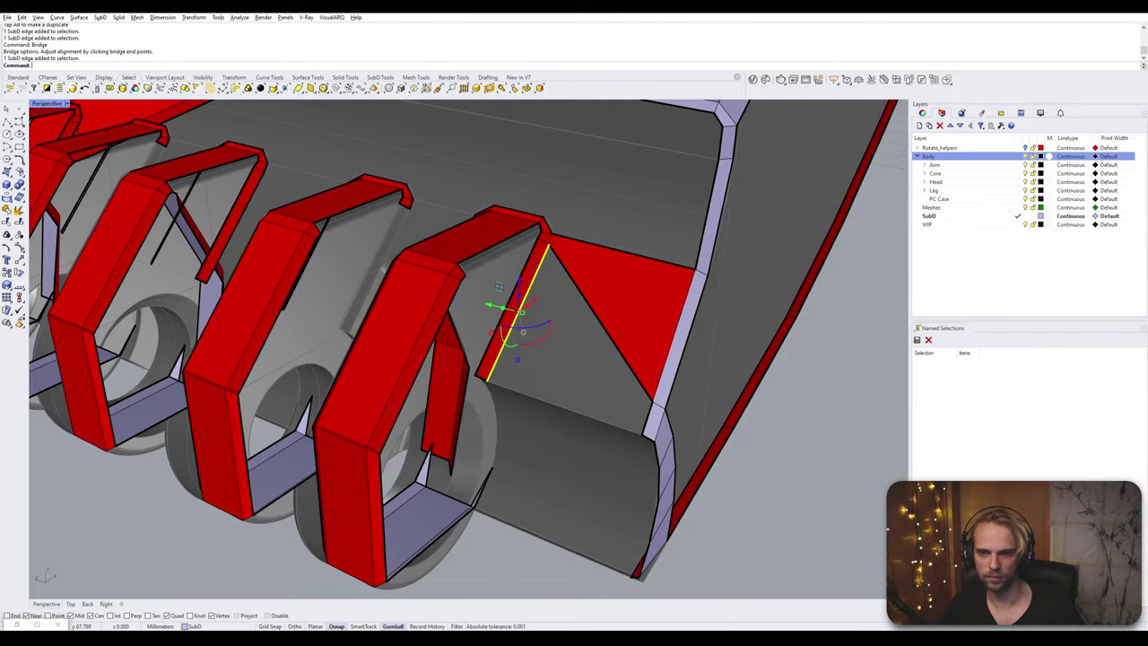
- Repeat Bridge on the next edge pair to add the second red panel
key("Return")
left_click(772, 378)
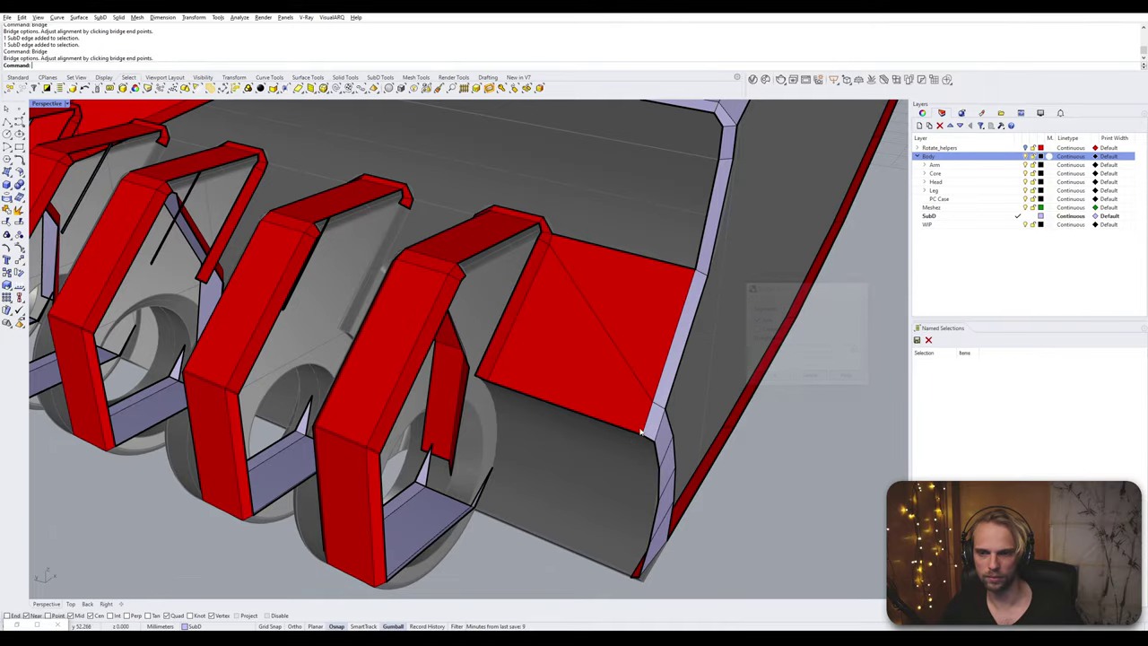
right_click_drag(645, 395, 550, 266)
key("Tab")
key("Tab")
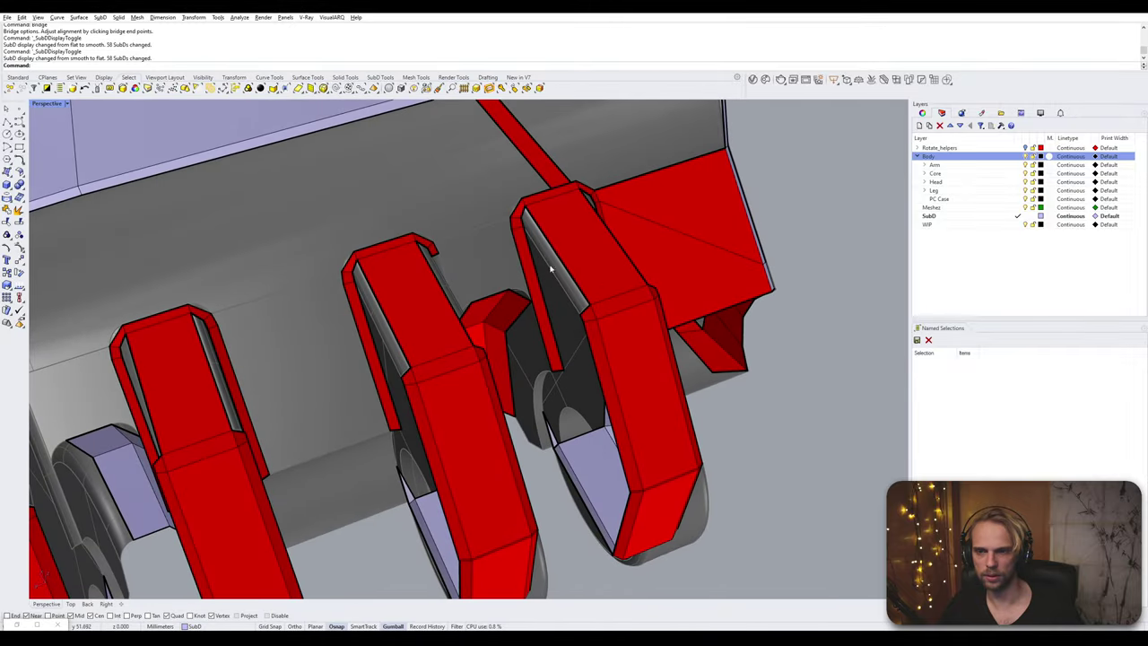
- Bridge the opposite edges of the fin's first gap and the adjacent gap with red strips
scroll(550, 268, "up", 5)
left_click(502, 199, "ctrl+shift")
left_click(626, 405, "ctrl+shift")
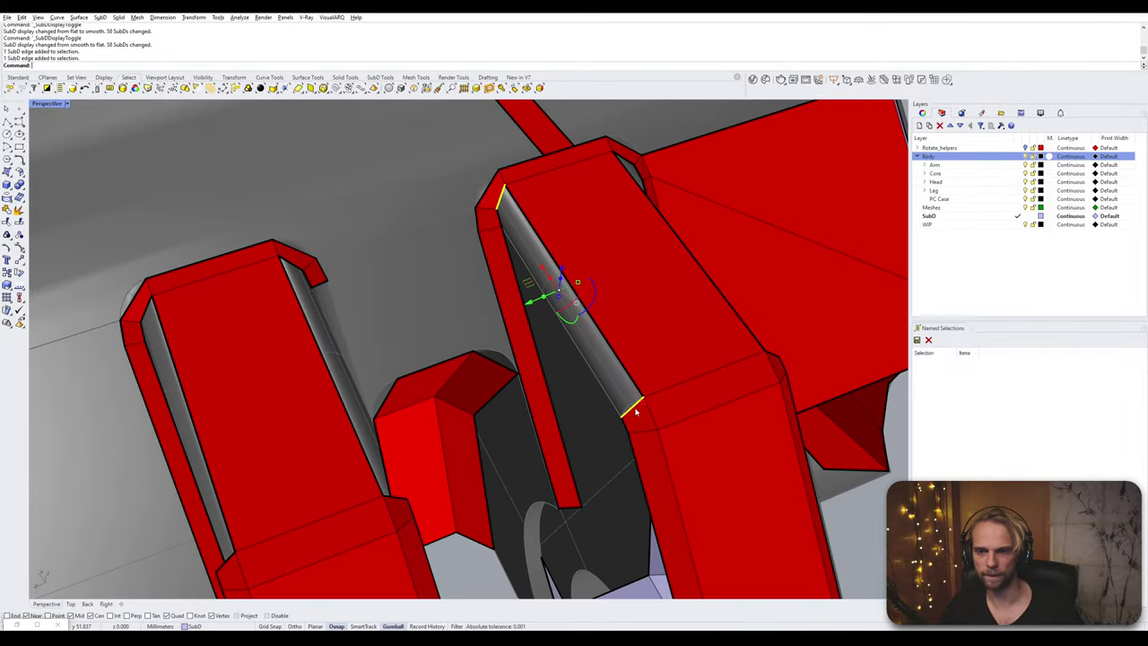
type("bridge")
key("Return")
key("Return")
right_click_drag(671, 415, 651, 287)
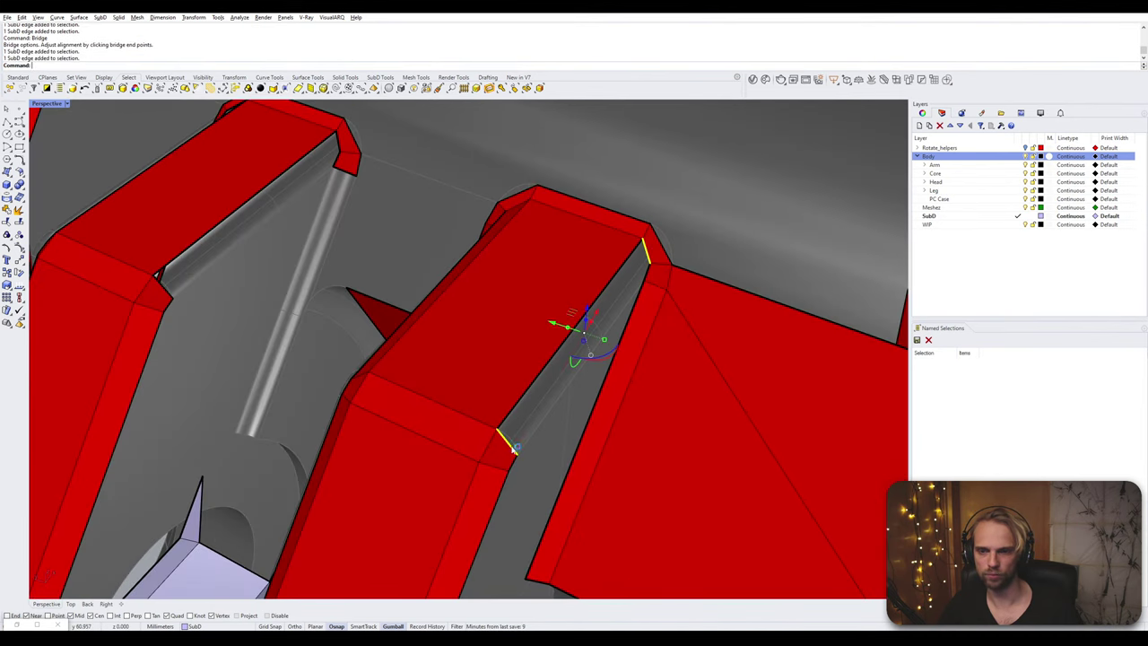
key("Return")
key("Return")
left_click(584, 433, "ctrl+shift")
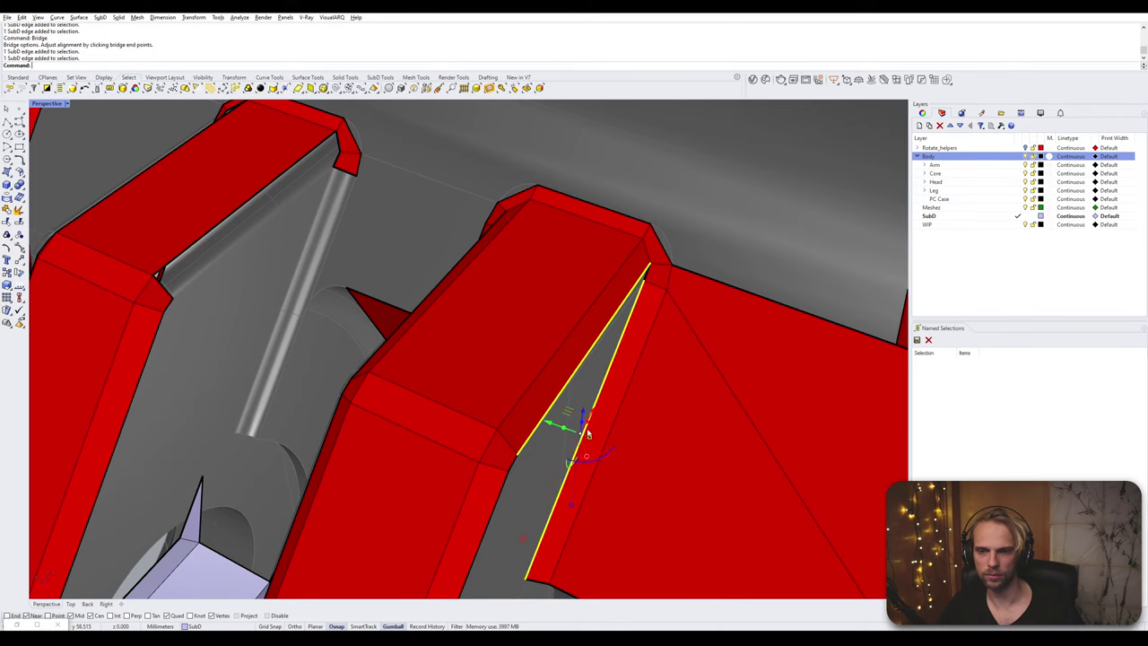
- Bridge the two edges of the next toe-loop opening into a red face
key("Return")
key("Return")
right_click_drag(541, 402, 356, 250)
left_click(543, 342)
left_click(538, 252)
key("Return")
key("Return")
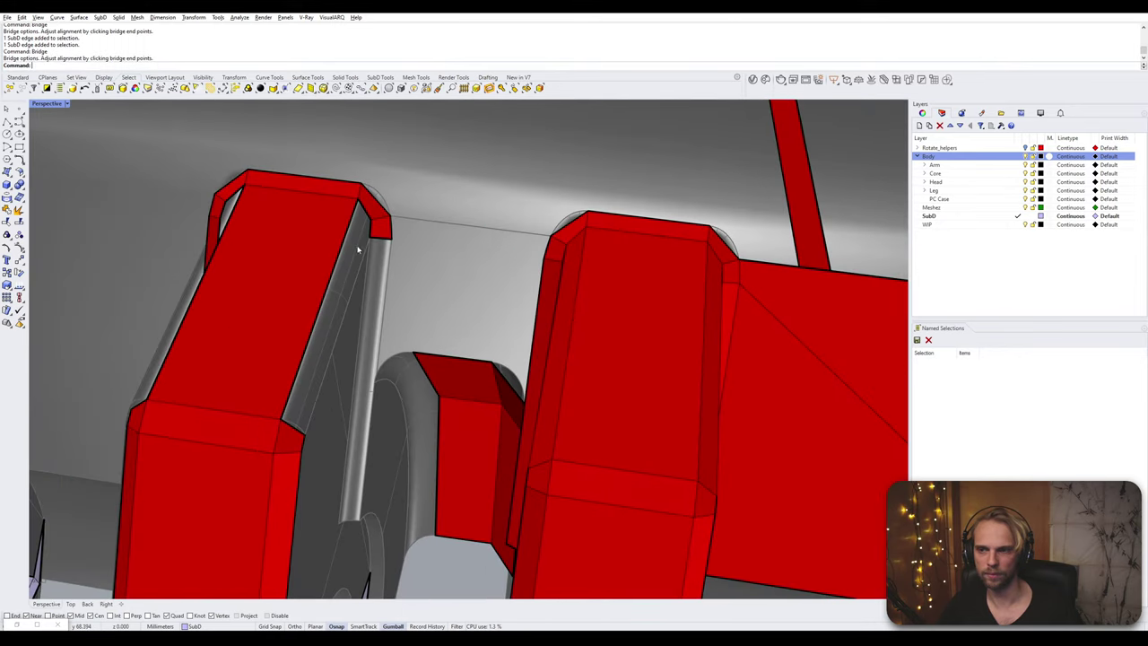
key("Return")
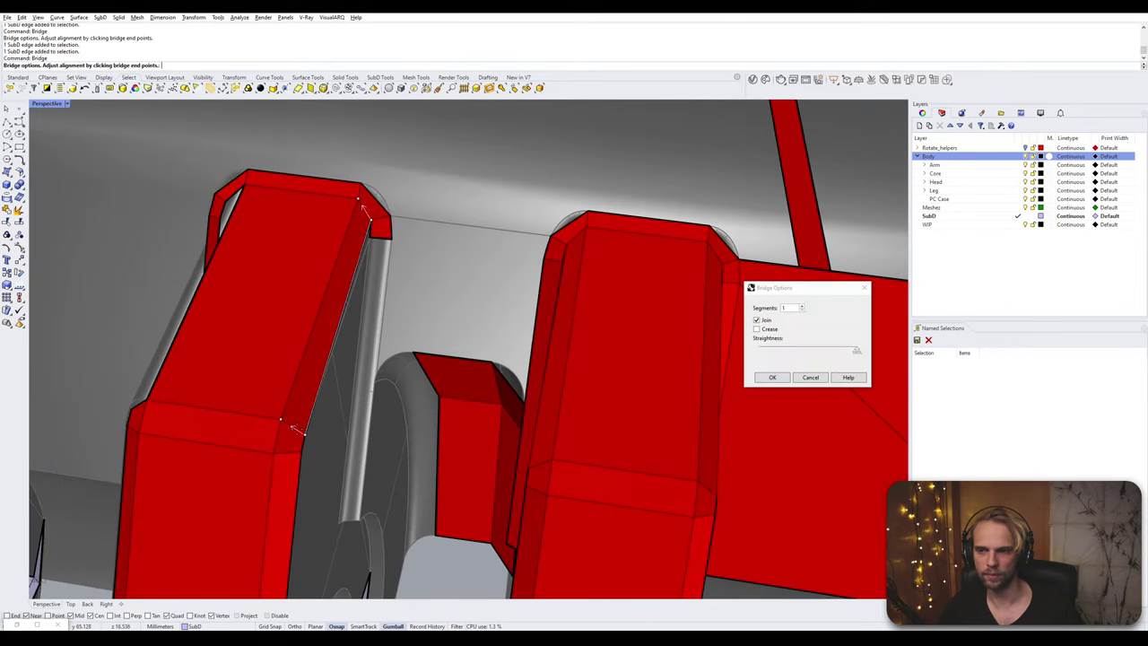
key("Return")
right_click_drag(298, 430, 274, 359)
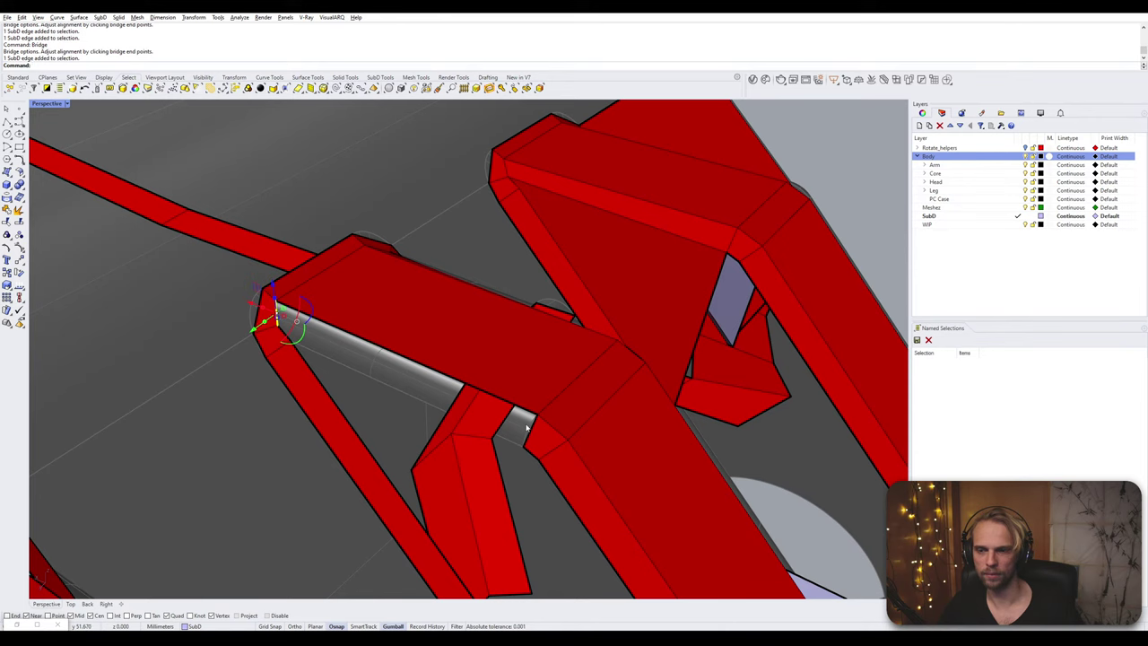
key("Return")
- Close the triangular gap by bridging its long edge to the other edge
key("Return")
scroll(523, 439, "down", 4)
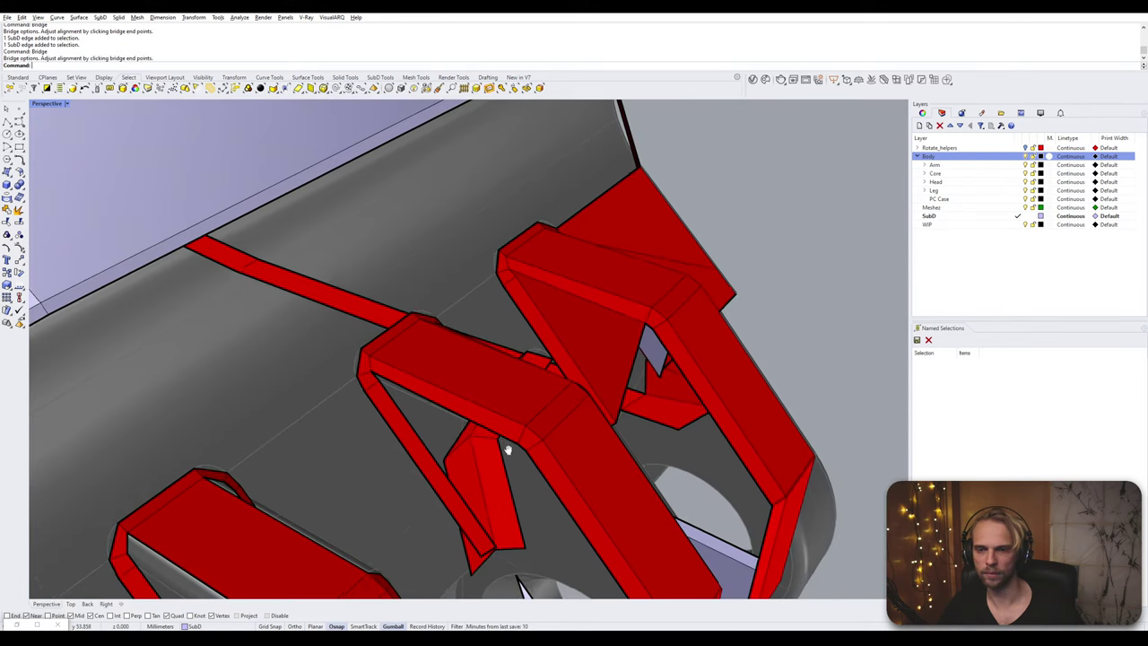
scroll(453, 506, "up", 4)
left_click(379, 330, "ctrl+shift")
left_click(392, 296, "ctrl+shift")
key("Return")
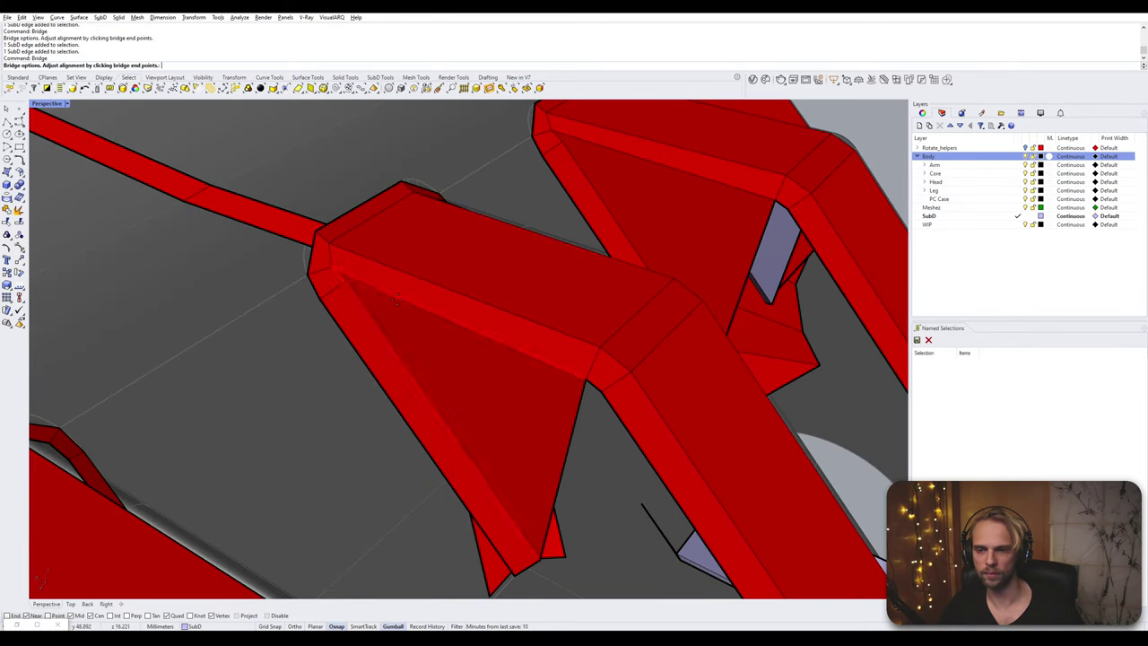
key("Return")
- Bridge the thin red strip's top edge to the loop's inner side
scroll(402, 311, "down", 4)
right_click_drag(403, 310, 263, 226, "shift")
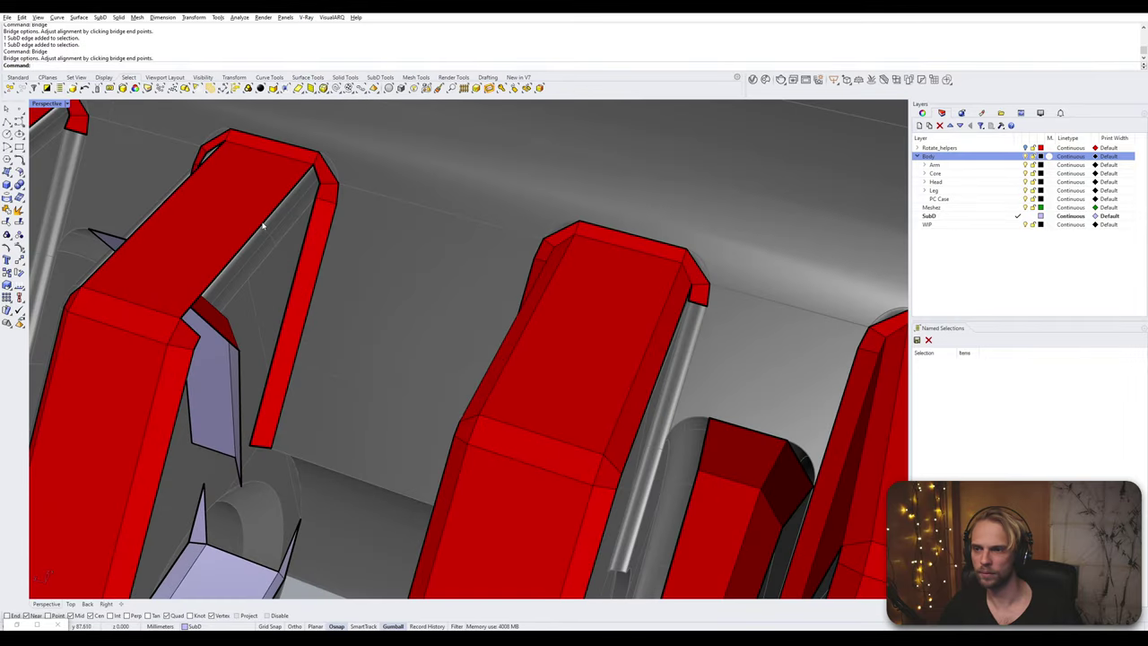
left_click(204, 327)
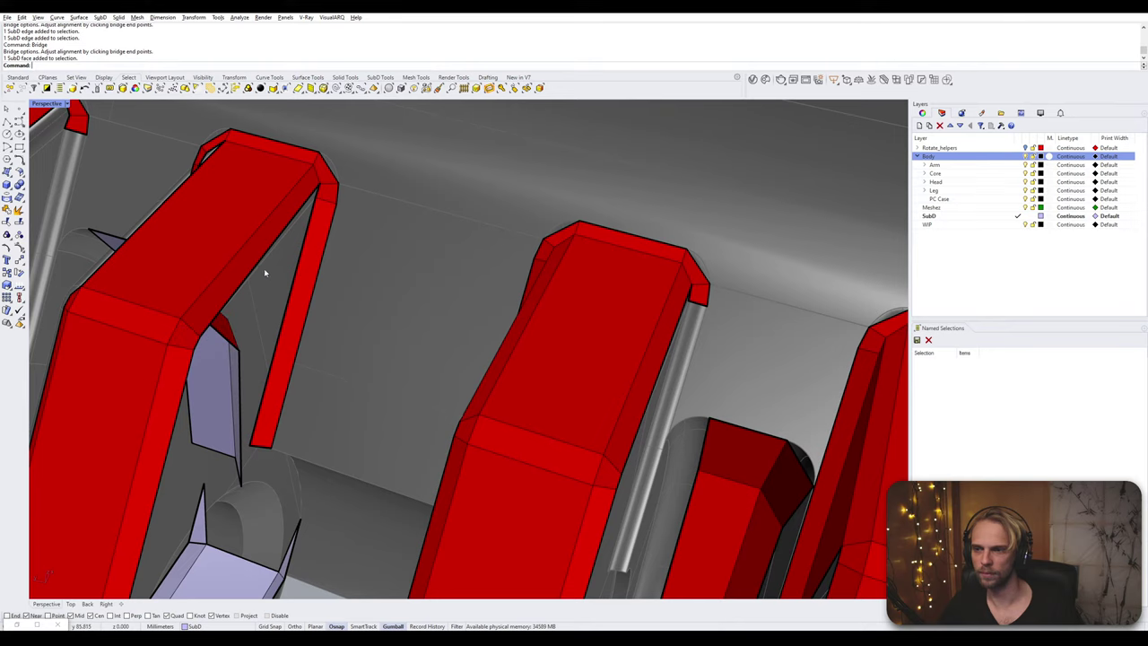
left_click(292, 308, "shift")
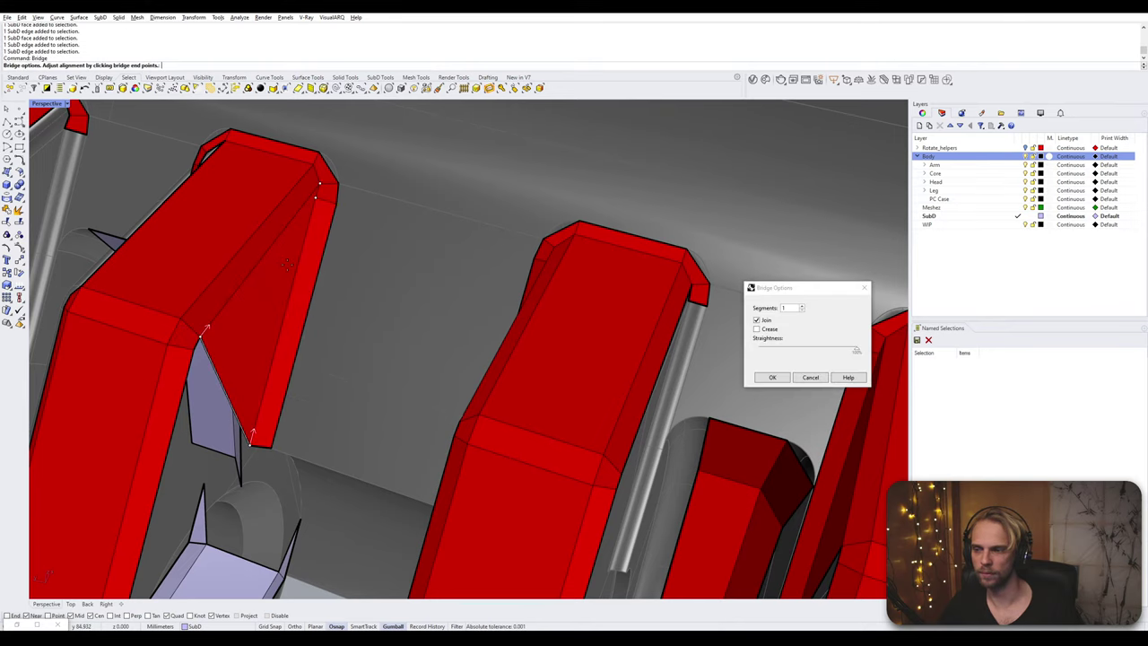
key("Return")
scroll(285, 266, "down", 5)
- Bridge the loop's left inner edge to the top diagonal edge across the gap
right_click_drag(287, 269, 402, 257)
scroll(401, 257, "up", 6)
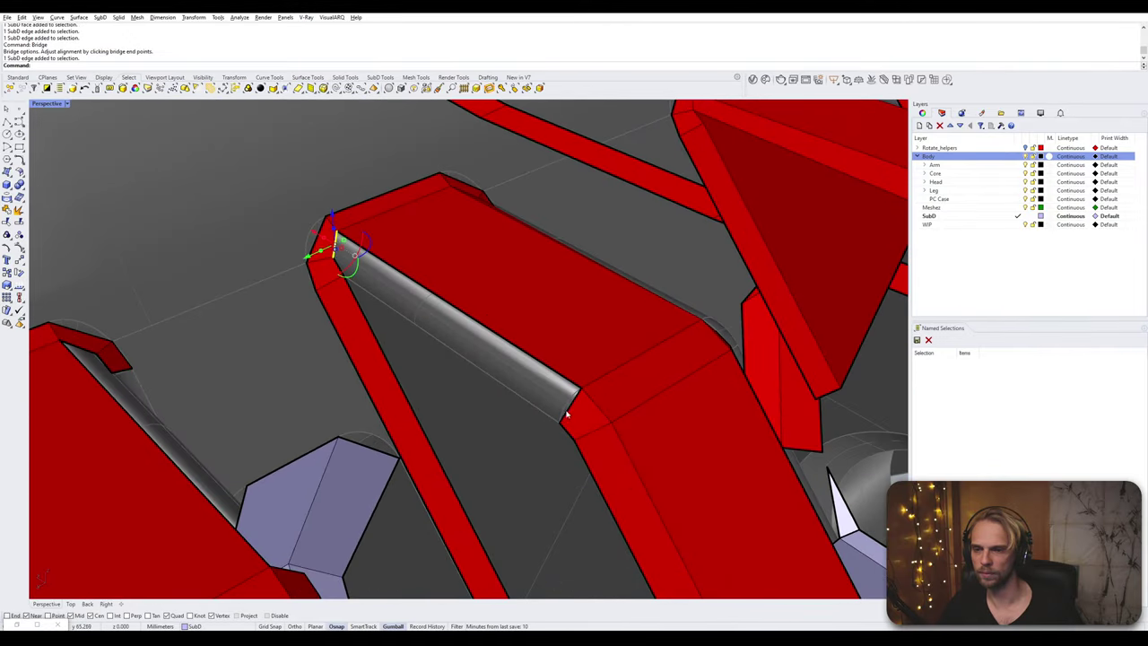
left_click(565, 414)
left_click(381, 354)
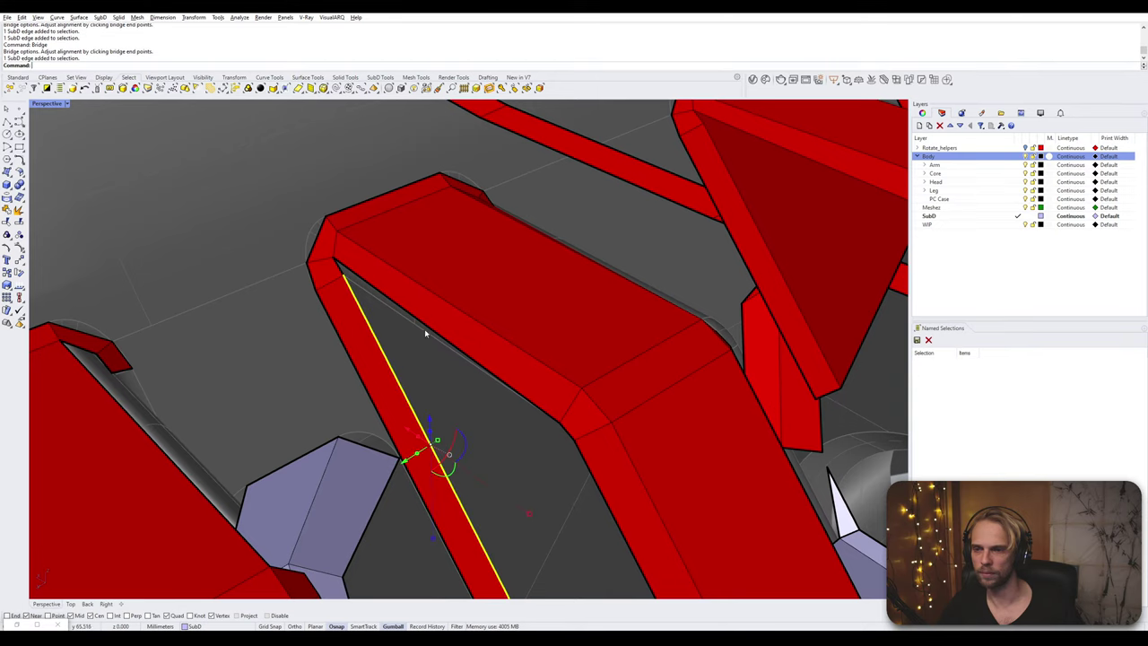
left_click(434, 332, "shift")
left_click(387, 353)
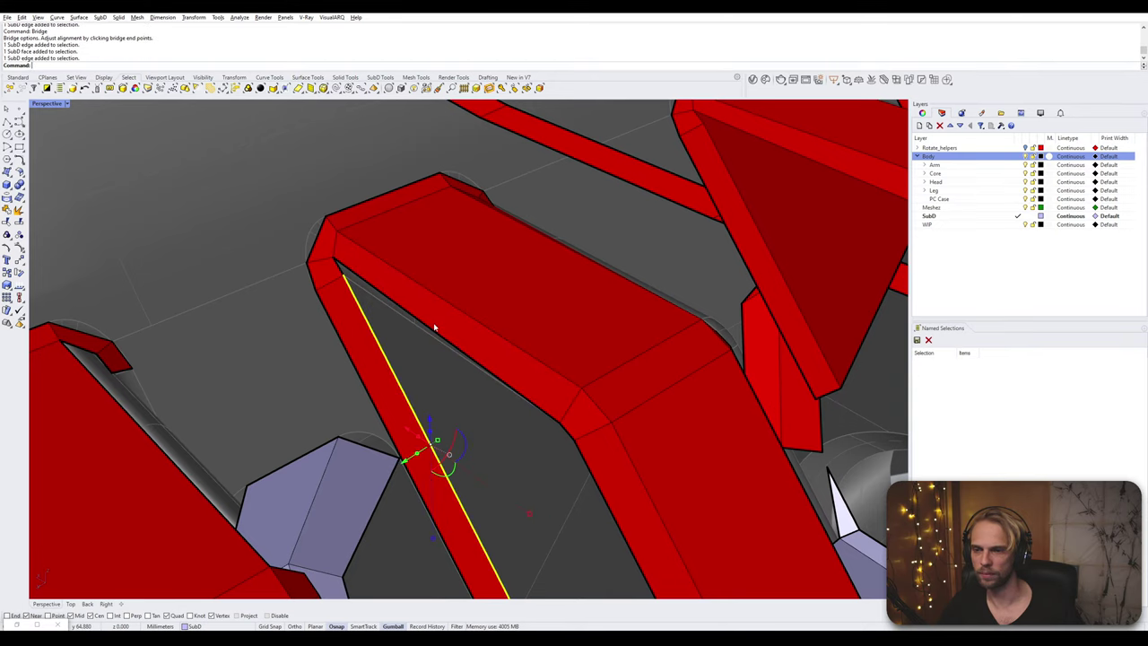
left_click(431, 331, "shift")
key("Return")
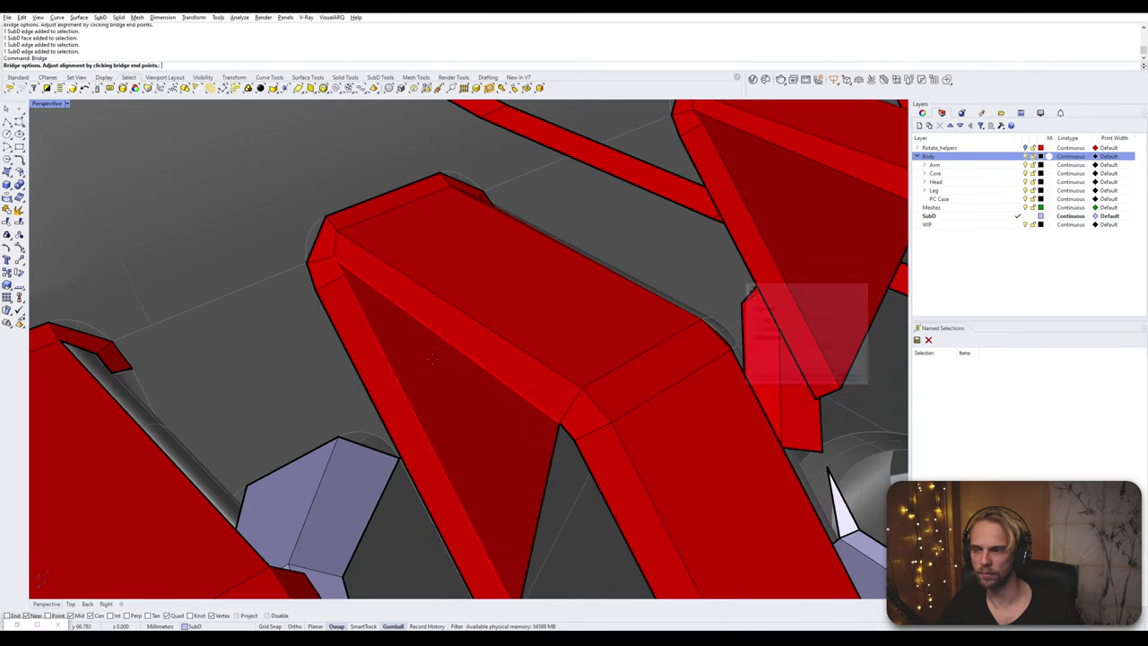
key("Return")
- Repeat Bridge on the next opening between neighbouring red loops
scroll(431, 366, "down", 3)
right_click_drag(432, 368, 233, 321, "shift")
scroll(225, 400, "up", 3)
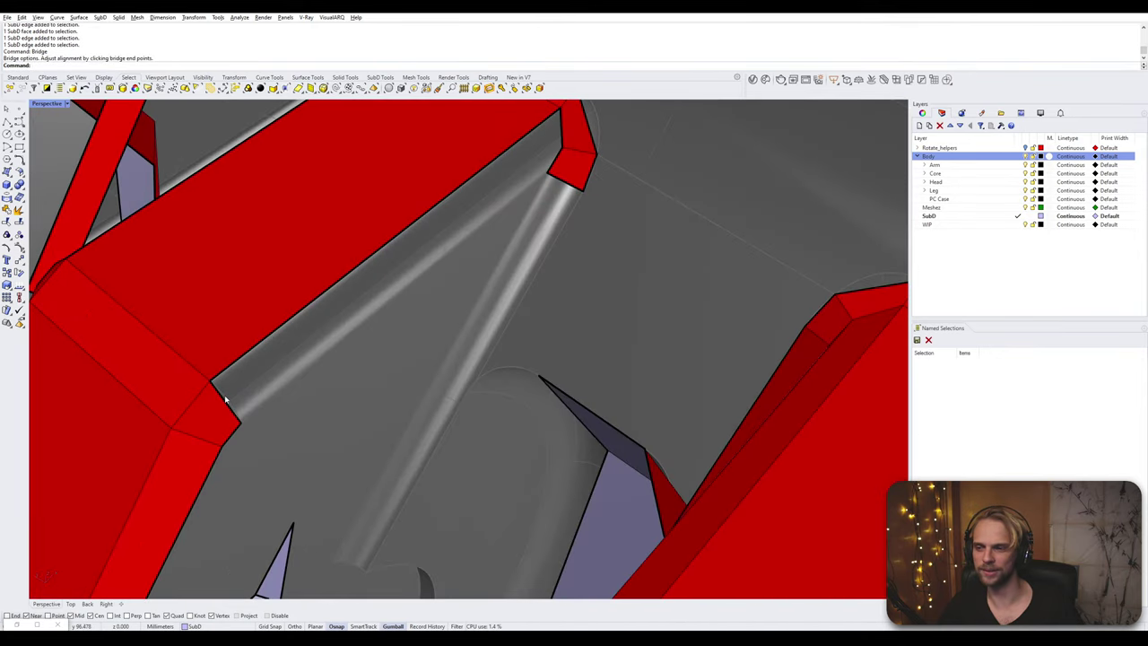
key("Return")
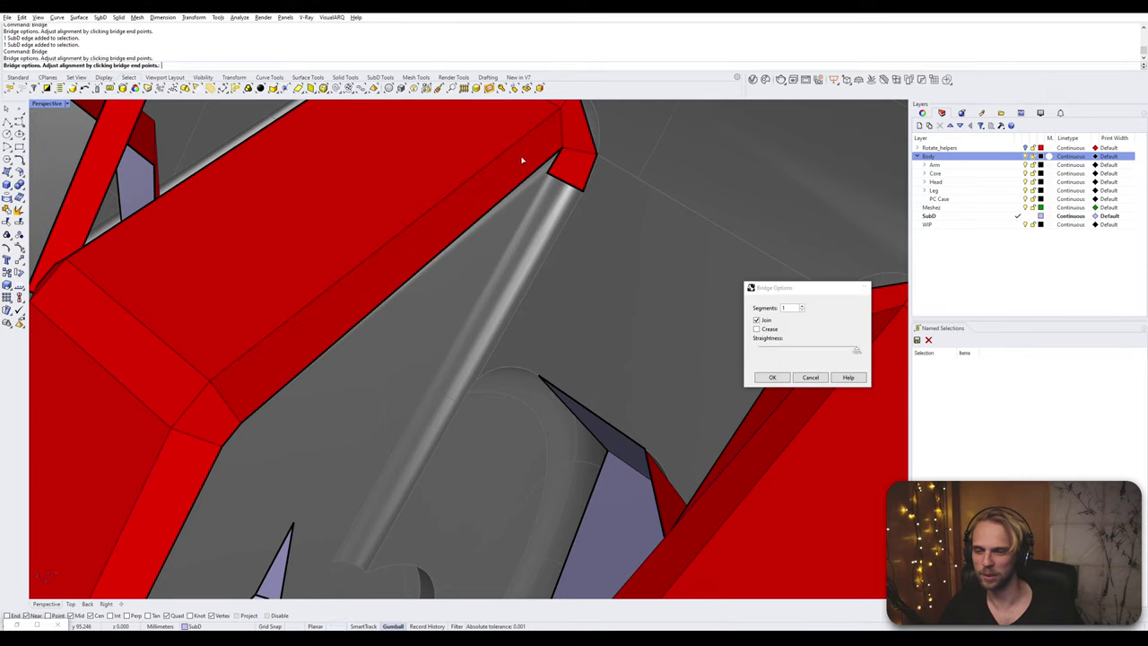
key("Return")
right_click_drag(526, 158, 544, 232)
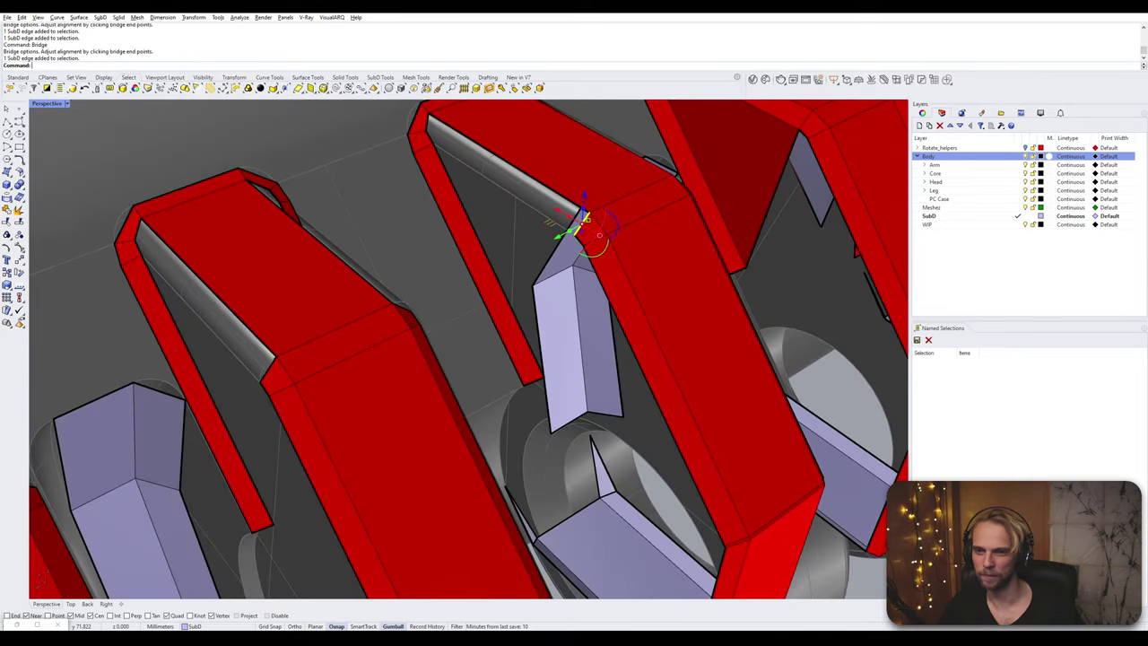
left_click(430, 118, "ctrl+shift")
key("Return")
key("Return")
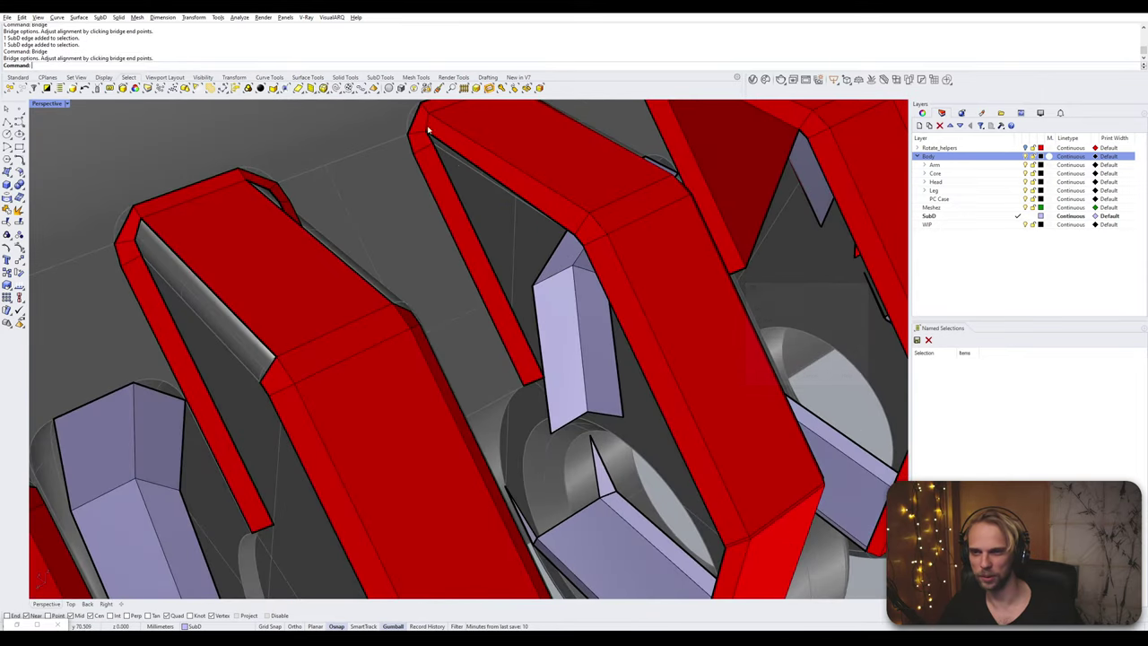
- Bridge the inner edge of the following loop across its gap
right_click_drag(430, 129, 540, 218)
left_click(684, 259, "ctrl+shift")
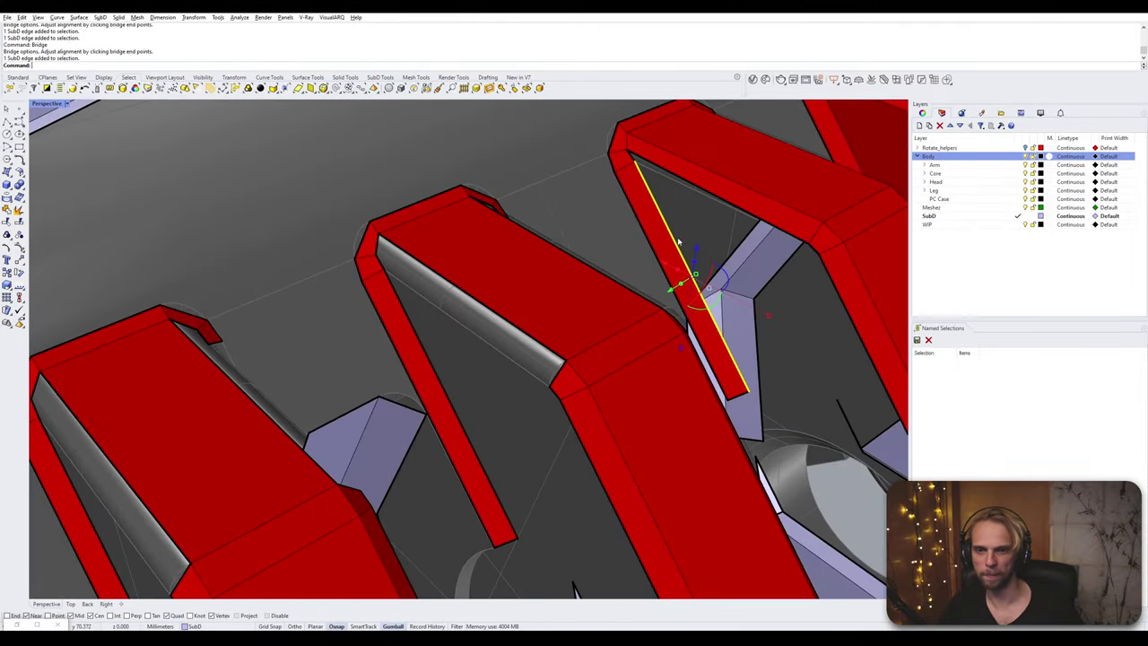
right_click_drag(711, 237, 603, 215, "shift")
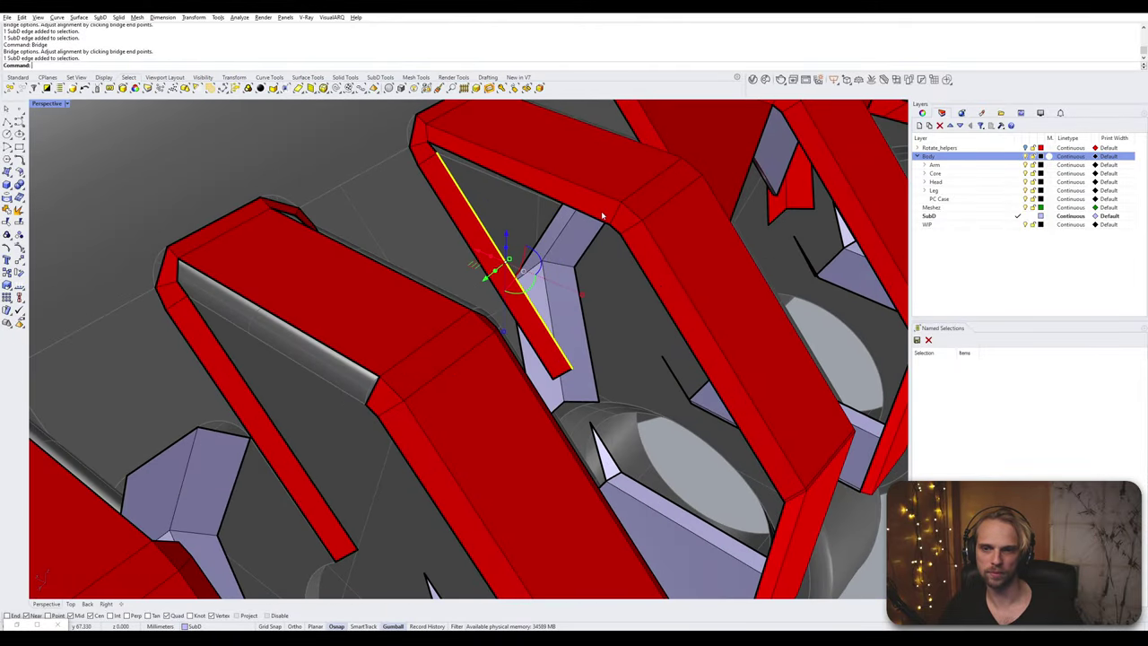
key("Return")
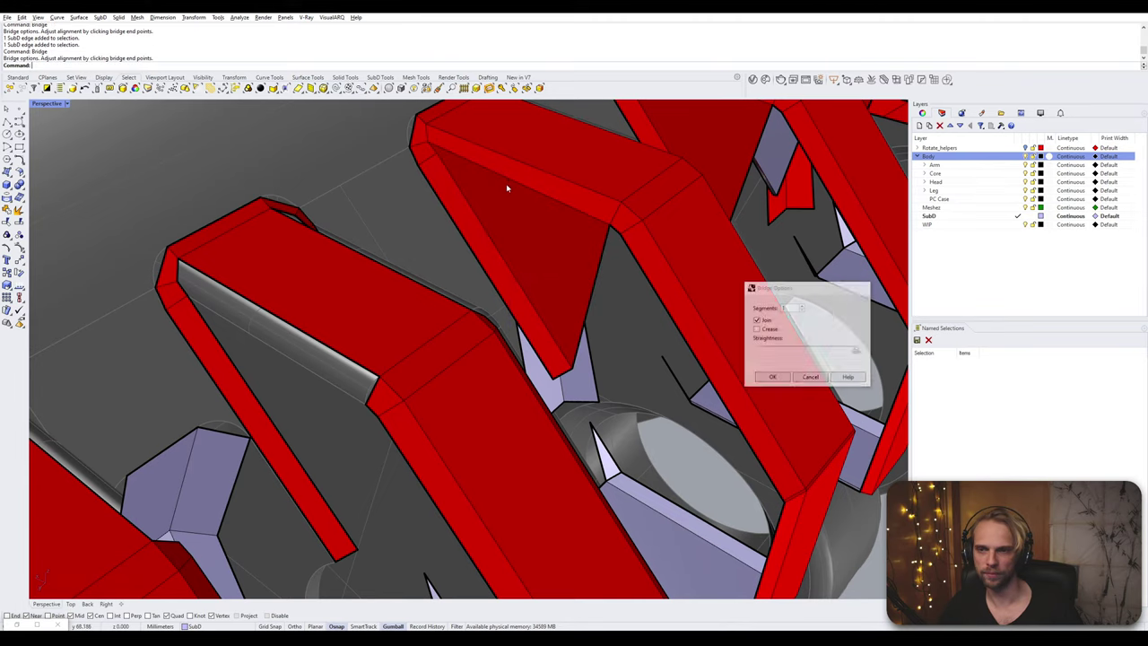
key("Return")
- Bridge the loop's corner edge, then the long edge of the thin red strip
right_click_drag(505, 185, 394, 212)
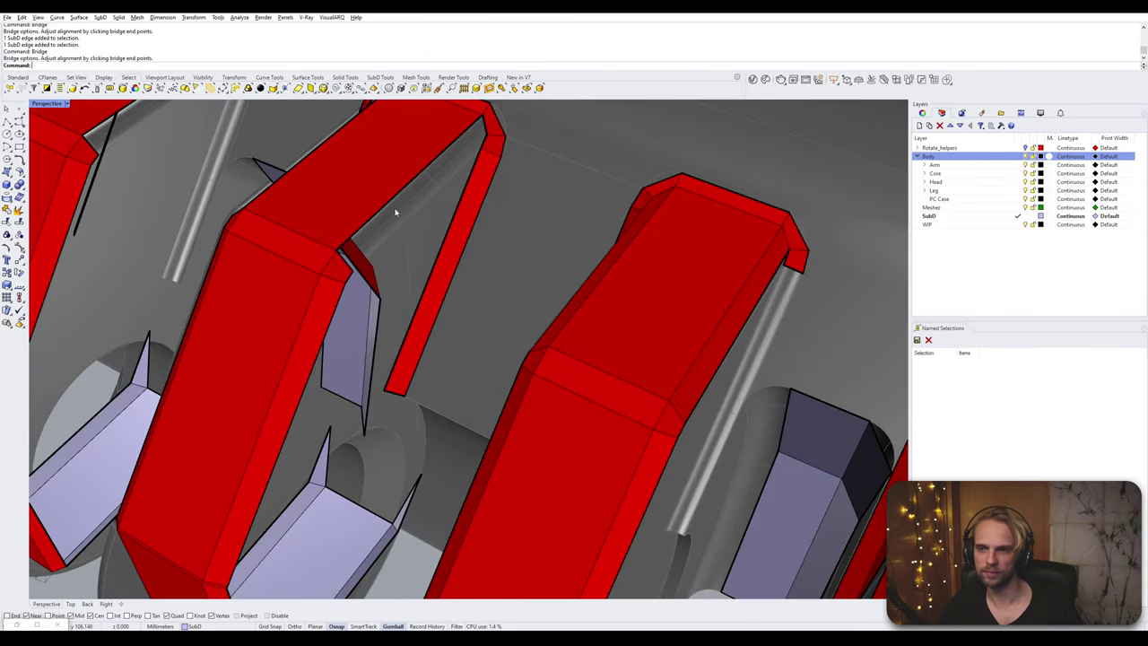
left_click(349, 260)
key("Return")
key("Return")
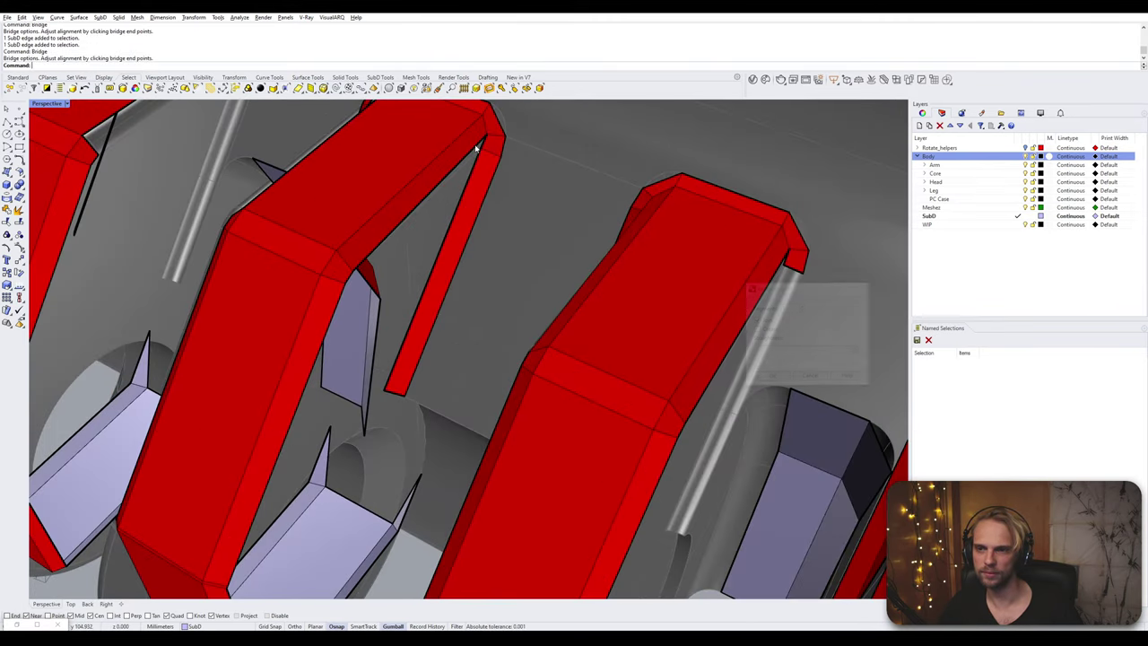
left_click(477, 146, "ctrl+shift")
left_click(477, 170, "ctrl+shift")
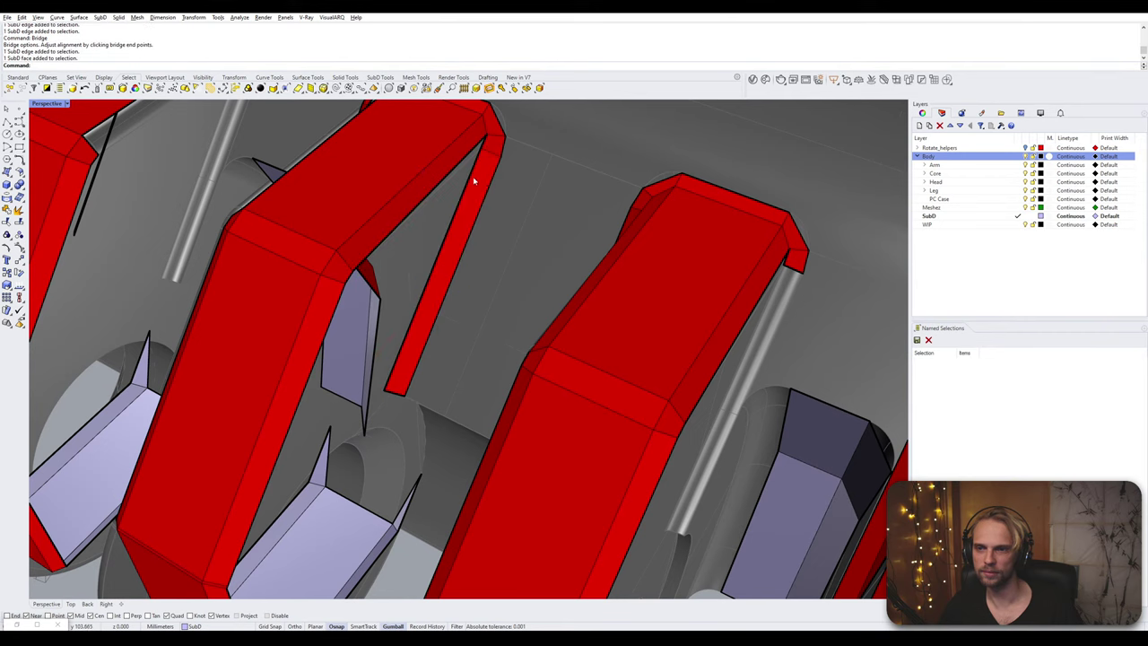
left_click(465, 168)
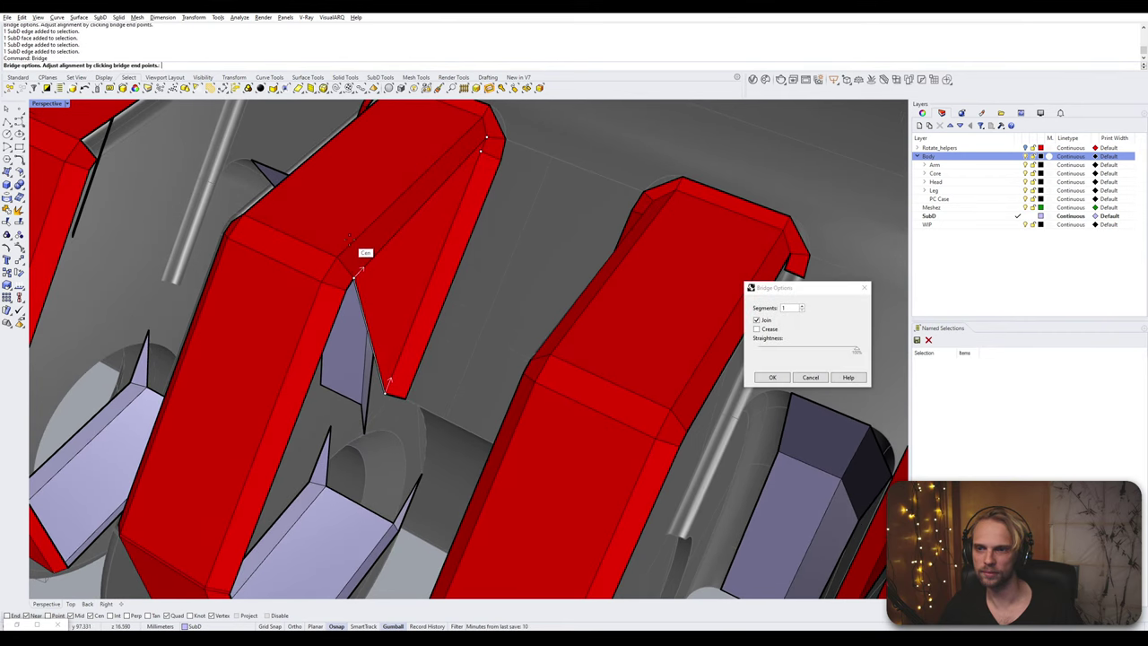
right_click(356, 276)
- Fill three more toe-loop gaps by repeating Bridge with default options
right_click_drag(356, 276, 475, 258)
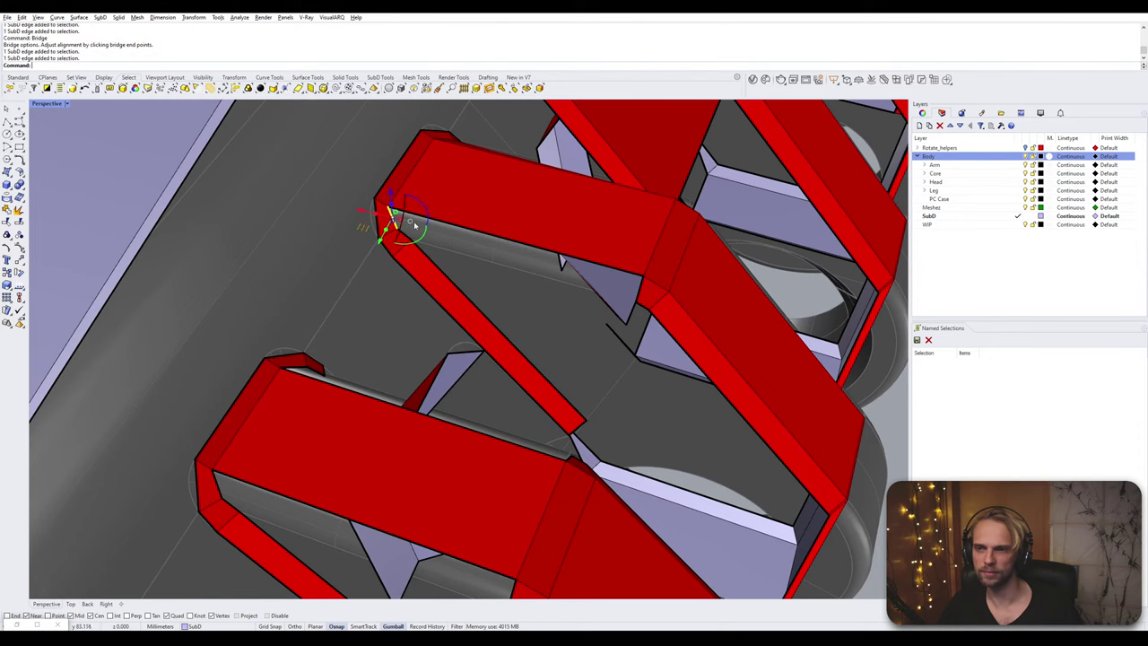
right_click_drag(640, 293, 580, 285)
right_click(579, 286)
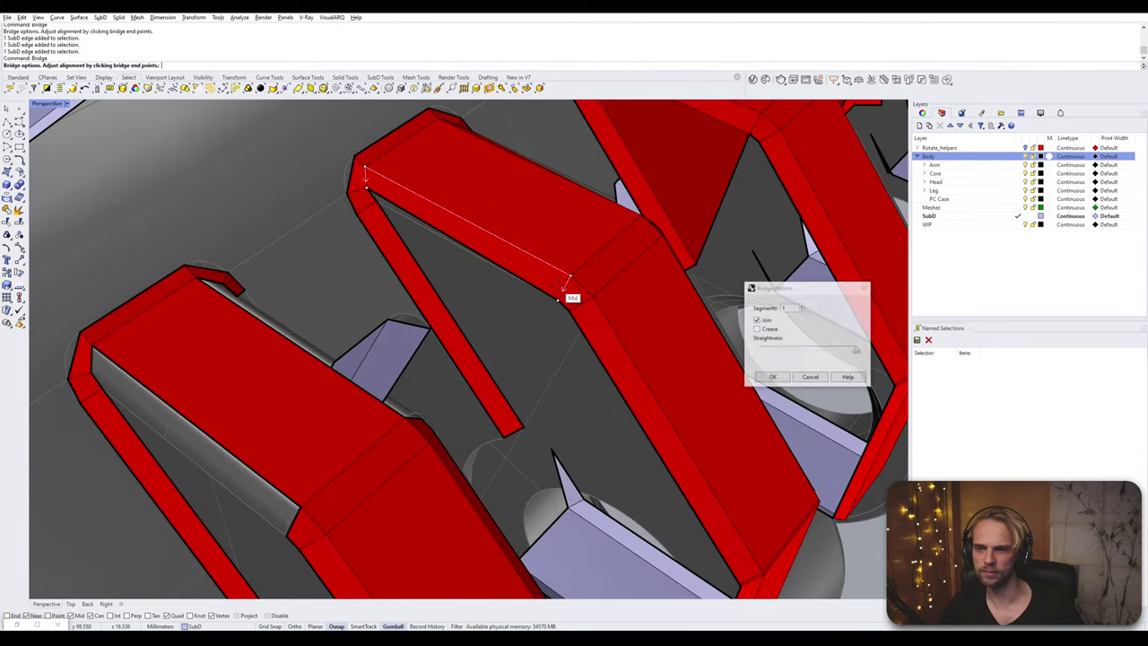
right_click(493, 314)
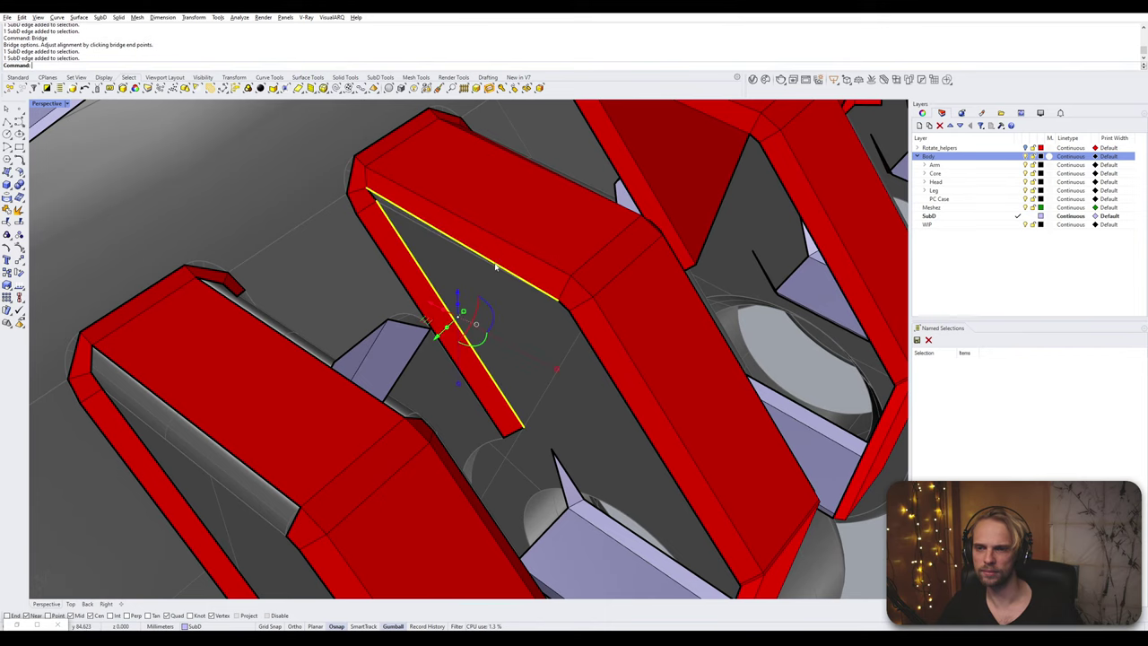
right_click(495, 266)
right_click(518, 287)
right_click_drag(517, 287, 414, 352)
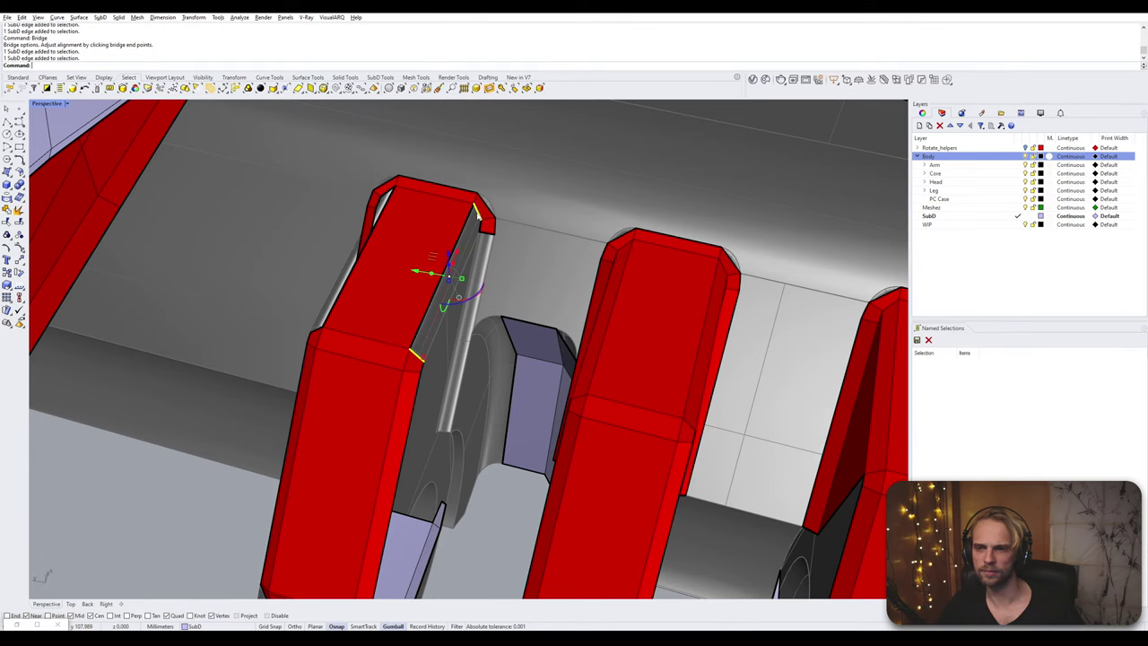
right_click(485, 223)
right_click(489, 228)
right_click_drag(475, 285, 567, 274)
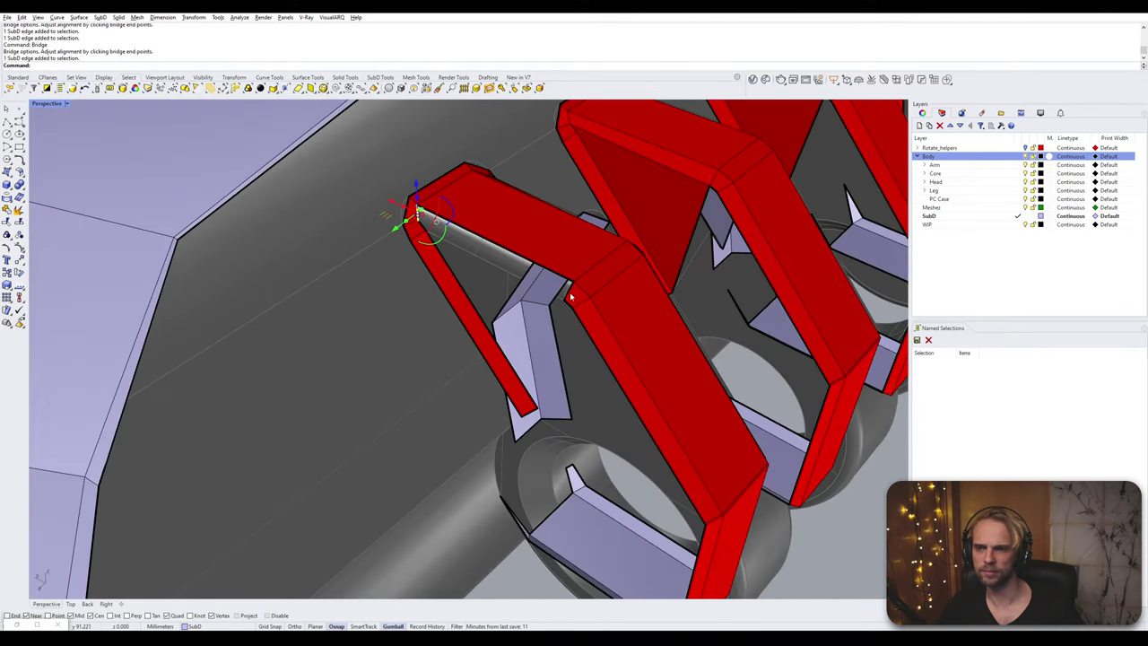
right_click(567, 296)
right_click(567, 295)
- Bridge the last pair of edges, inspect the connected loops, and clear the selection
left_click(460, 282, "ctrl+shift")
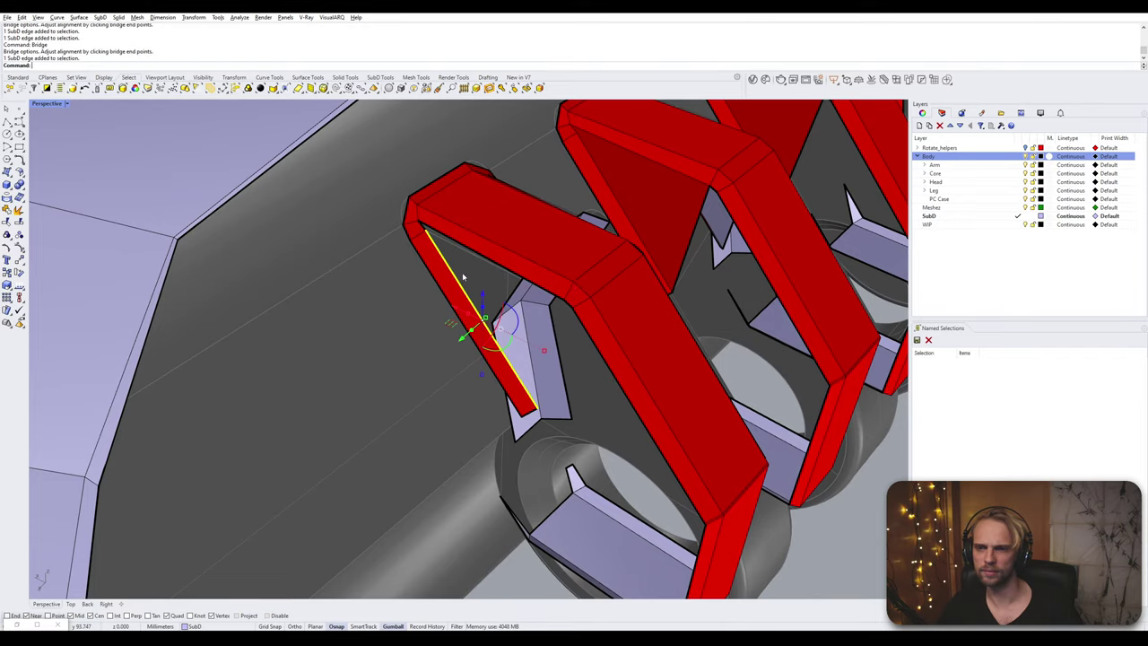
left_click(480, 257, "ctrl+shift")
right_click(486, 259)
right_click(489, 261)
scroll(494, 264, "down", 6)
right_click_drag(492, 266, 449, 312)
scroll(508, 251, "up", 4)
scroll(487, 205, "up", 2)
key("Escape")
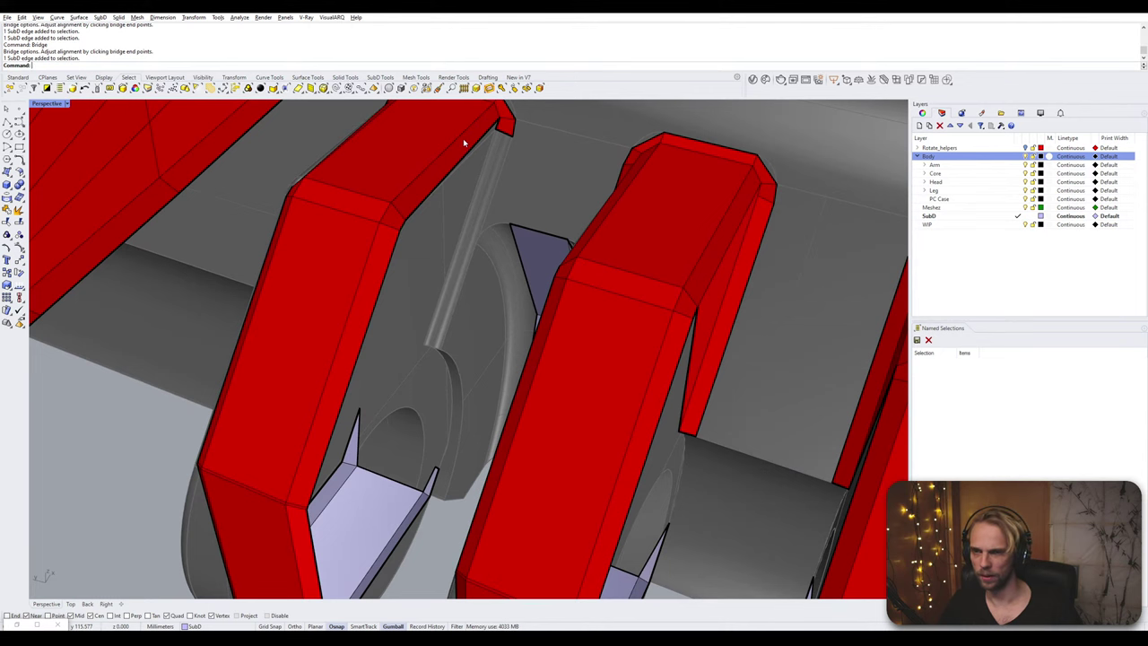
- Append a four-corner lavender face to the foot SubD across the side opening
key("Return")
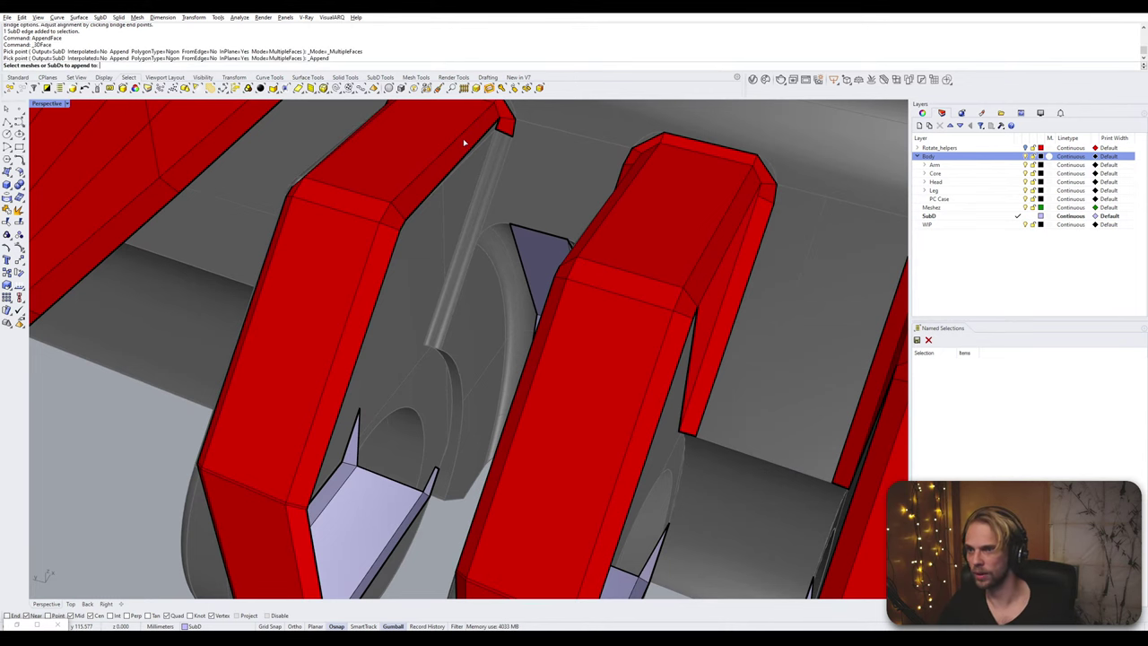
left_click(463, 140)
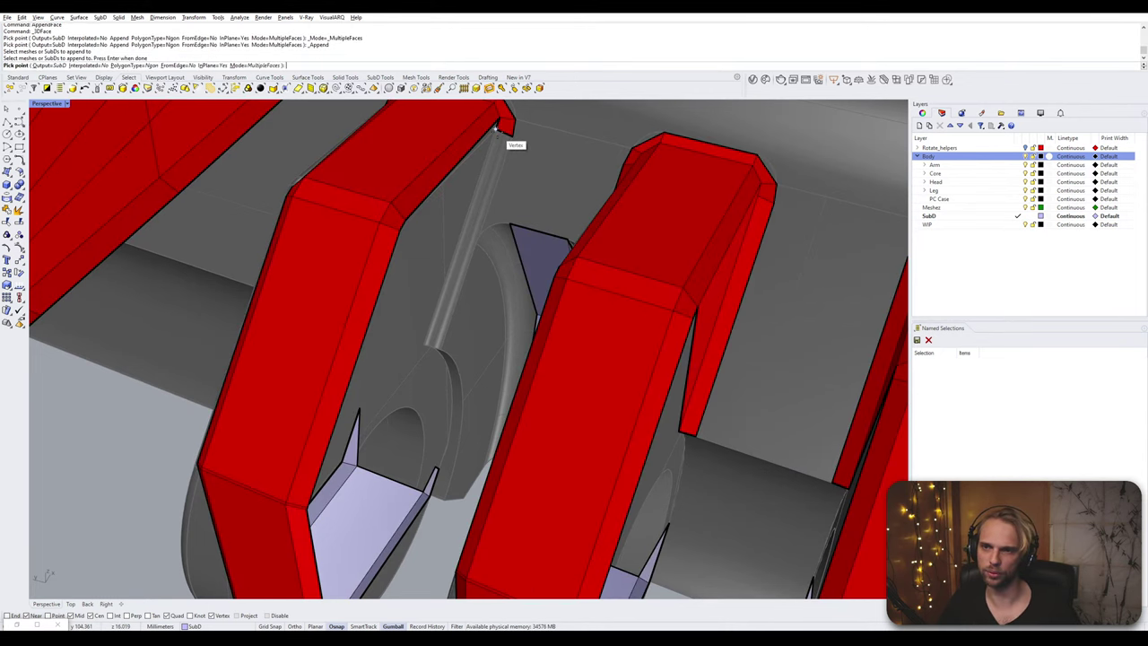
left_click(495, 129)
scroll(429, 352, "up", 4)
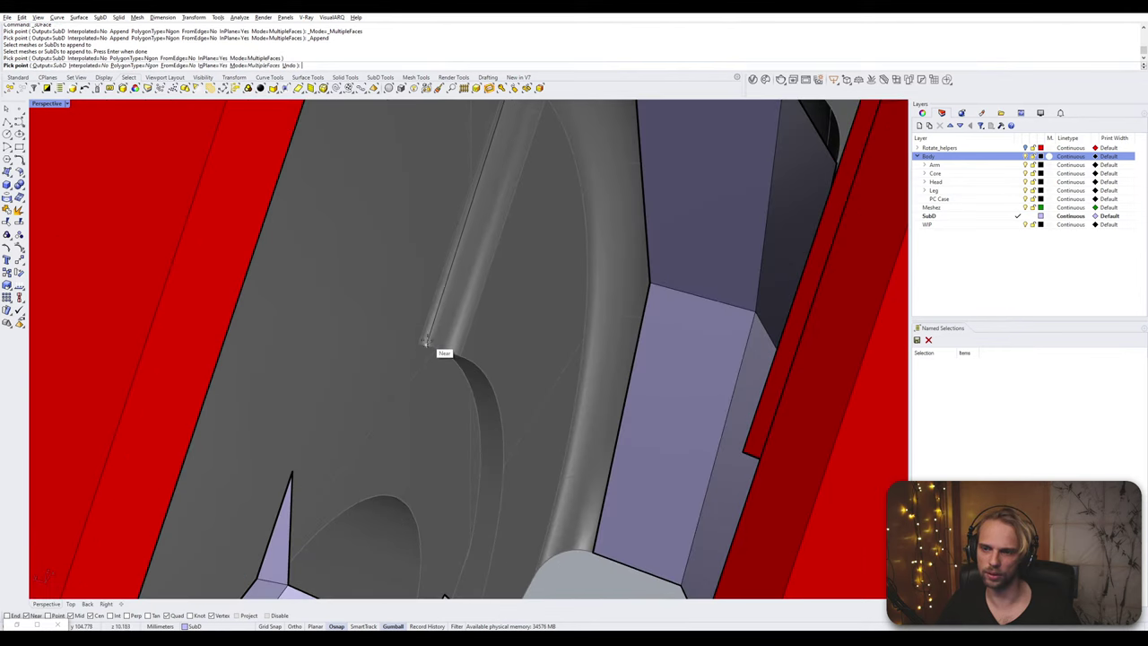
left_click(419, 344)
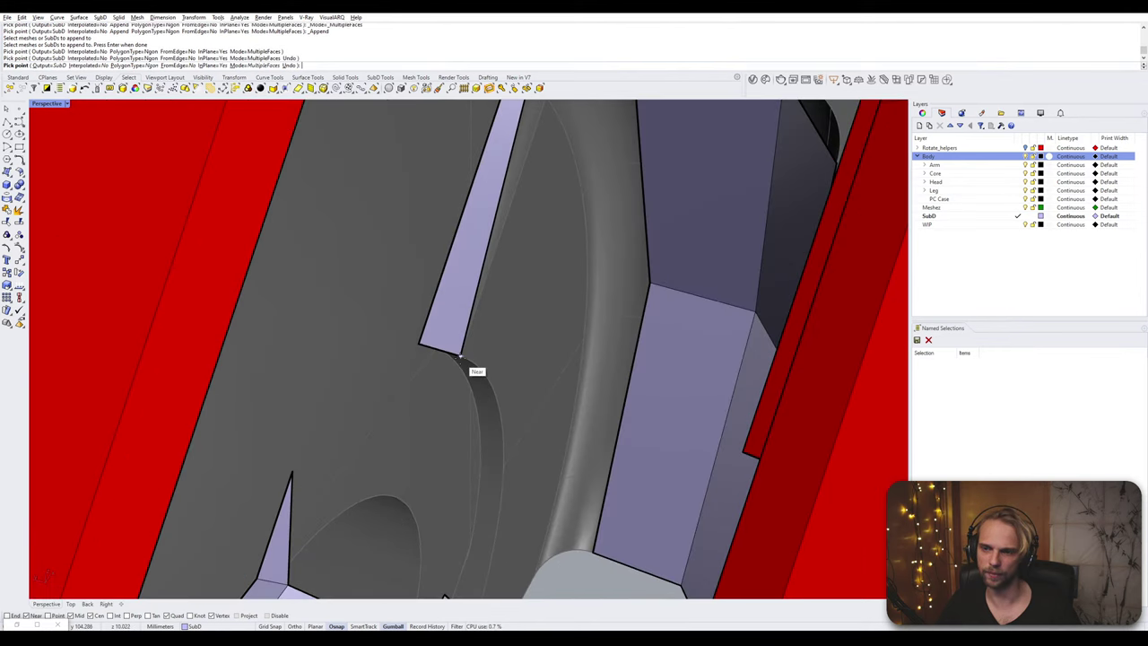
scroll(464, 347, "down", 5)
scroll(551, 121, "up", 2)
right_click_drag(552, 120, 512, 314, "shift")
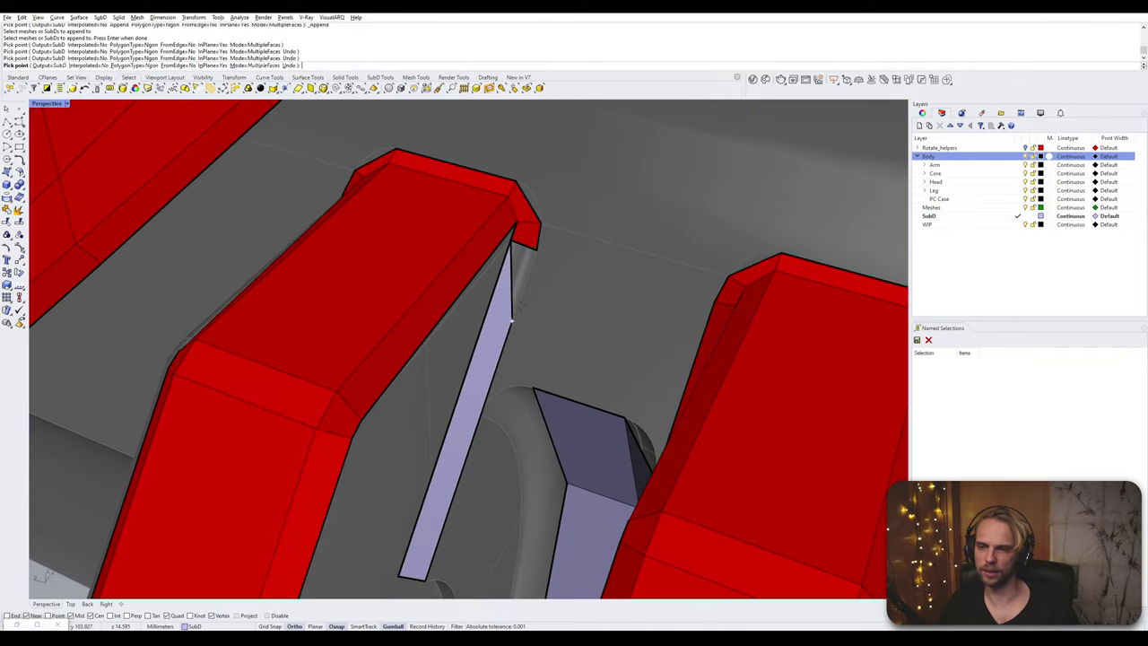
scroll(538, 245, "up", 2)
scroll(535, 252, "down", 4)
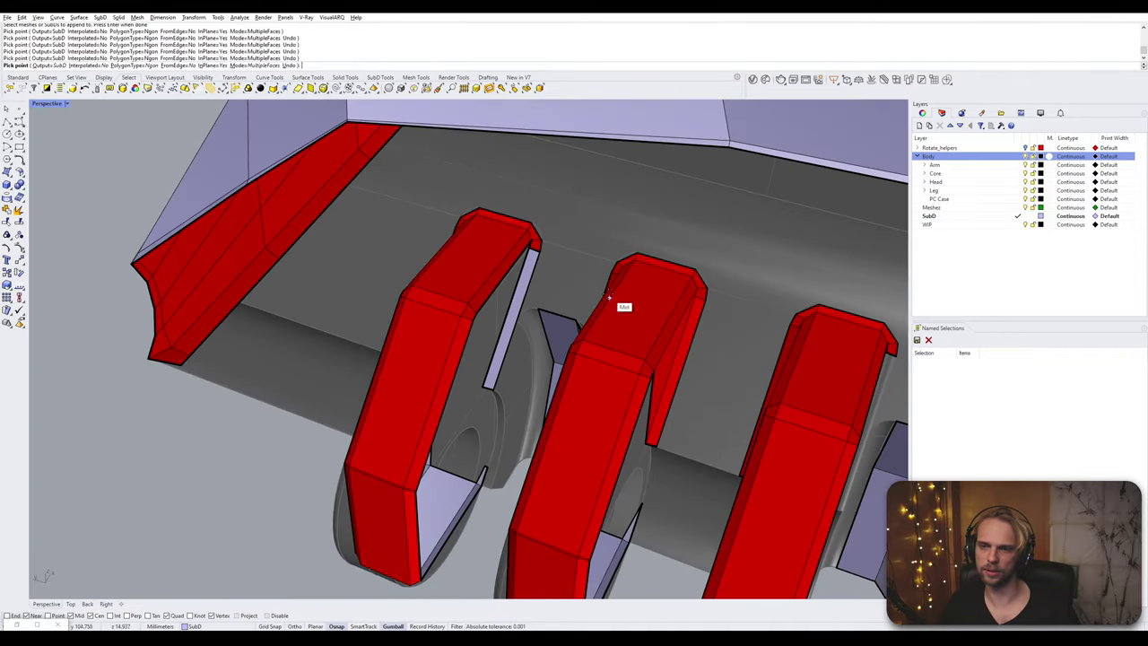
right_click_drag(701, 358, 467, 255, "shift")
scroll(638, 269, "up", 4)
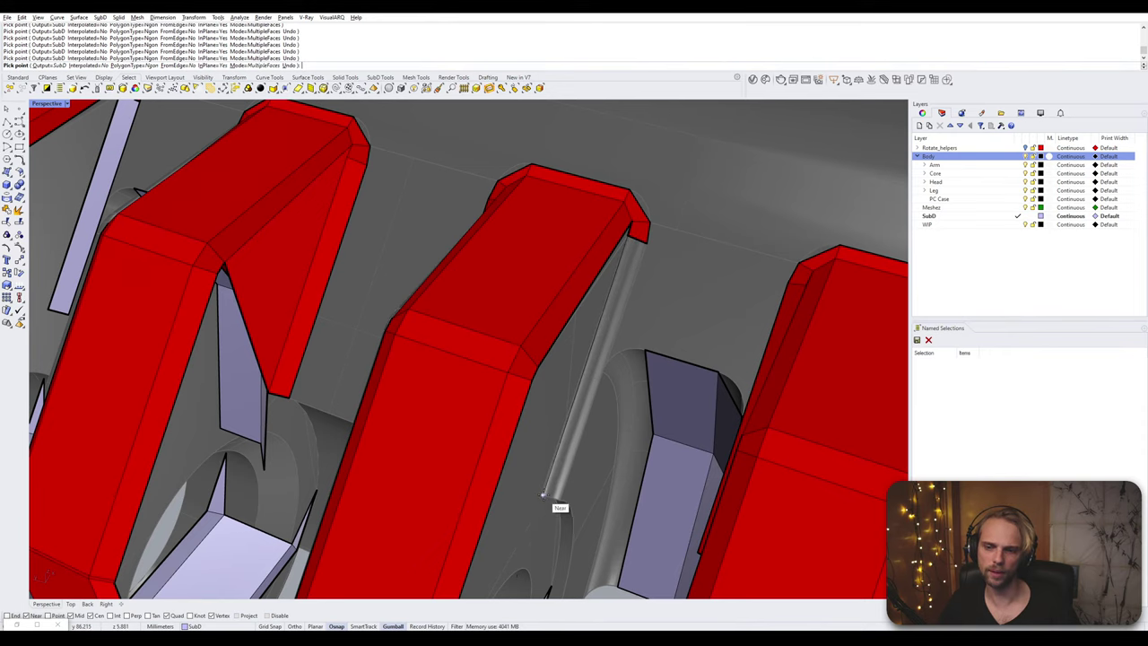
scroll(540, 495, "up", 3)
left_click(545, 493)
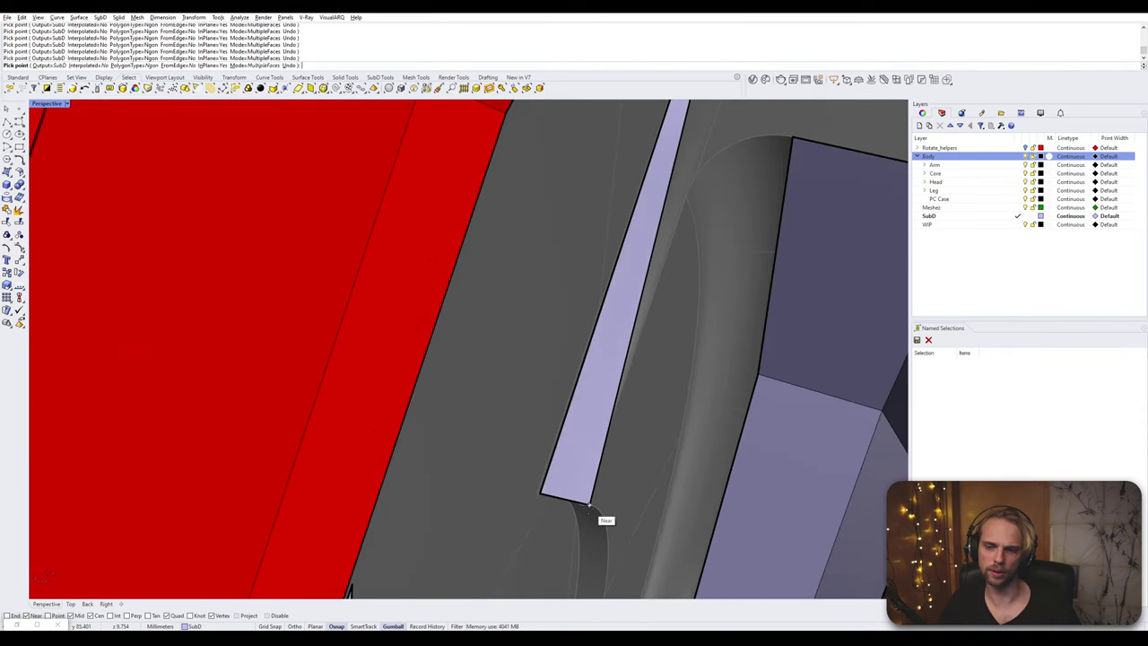
left_click(588, 504)
- Orbit around the red loops and shaft to inspect the new lavender panel
scroll(626, 444, "down", 4)
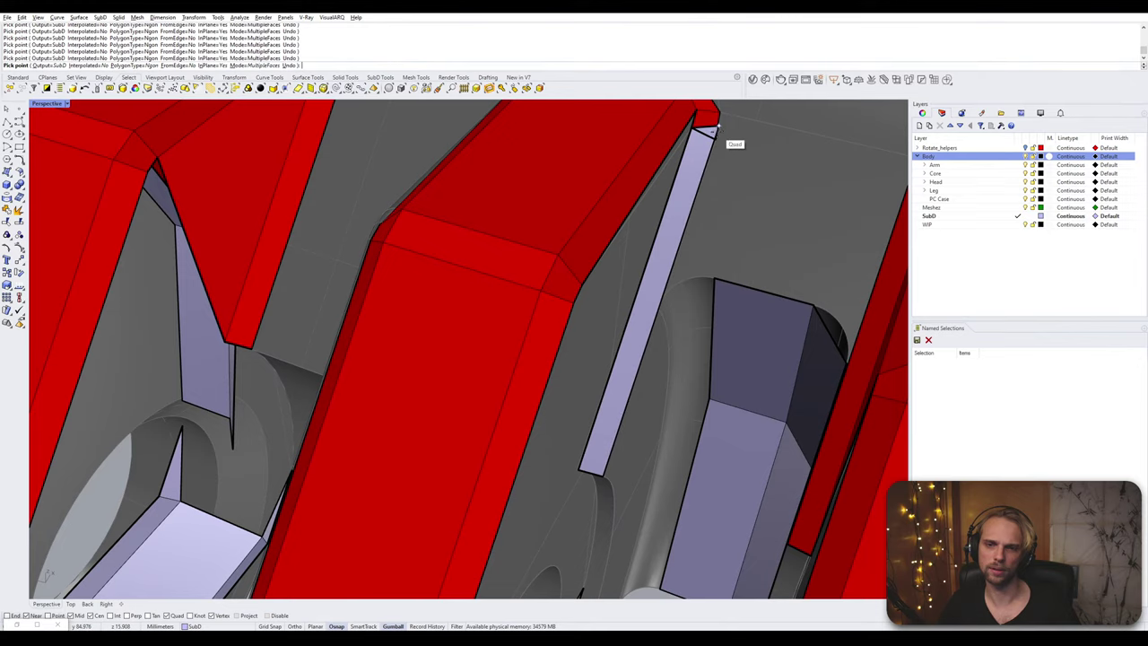
scroll(706, 220, "down", 6)
mouse_move(538, 284)
right_mouse_down()
mouse_move(617, 302)
mouse_move(547, 277)
right_mouse_up()
scroll(621, 289, "down", 2)
scroll(655, 203, "up", 5)
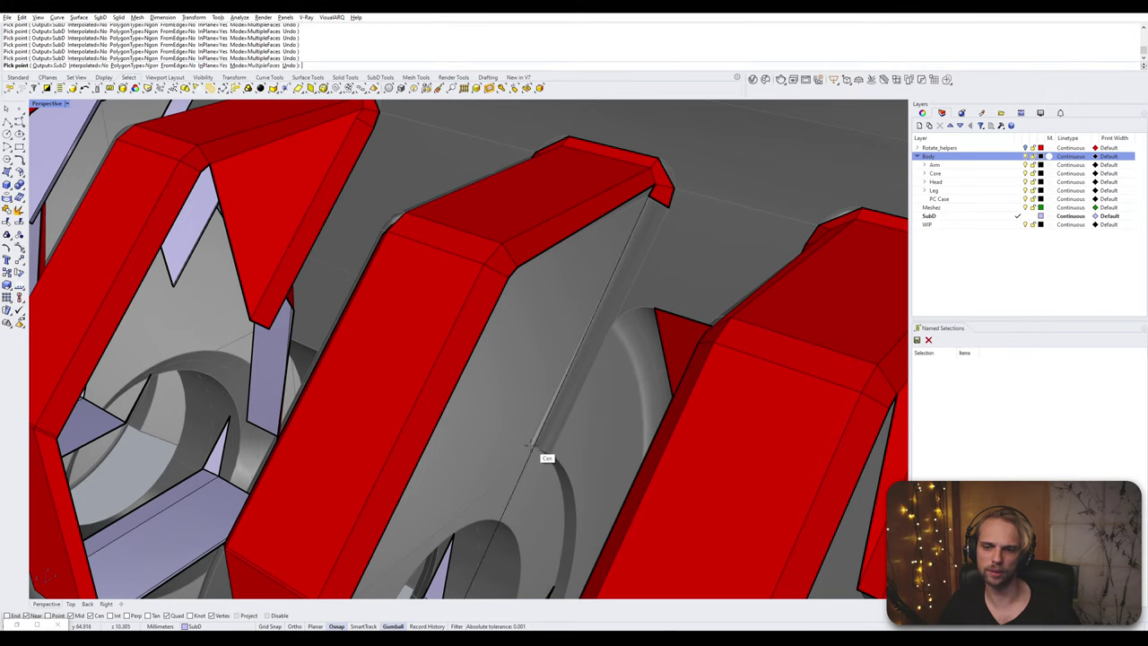
scroll(550, 463, "up", 5)
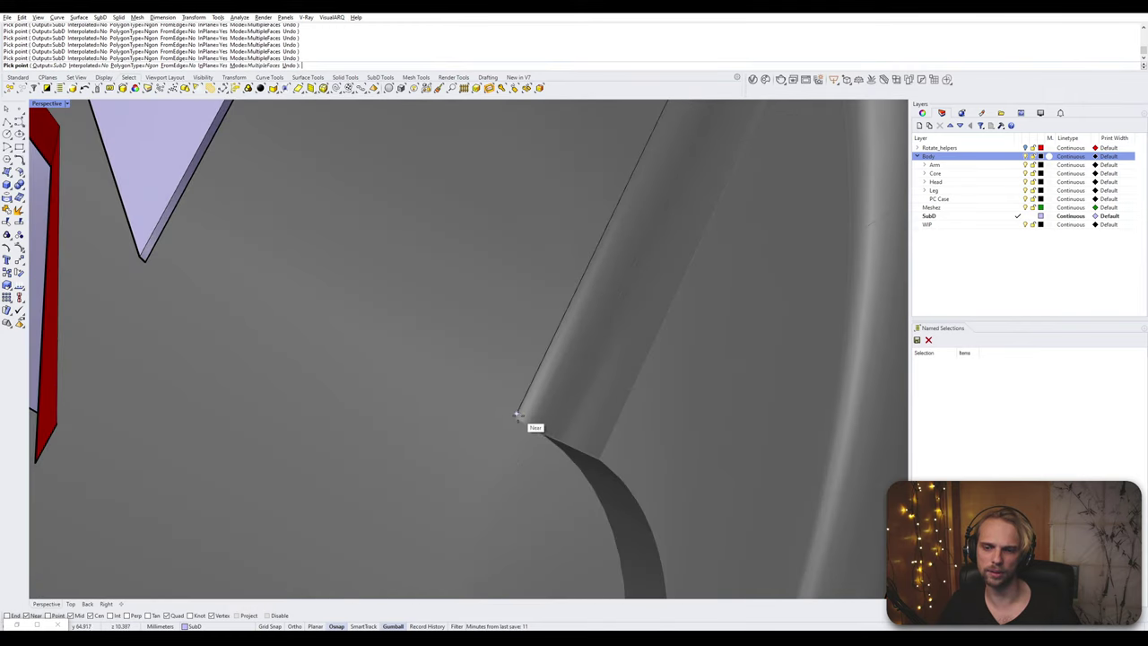
scroll(591, 451, "down", 3)
scroll(687, 274, "down", 4)
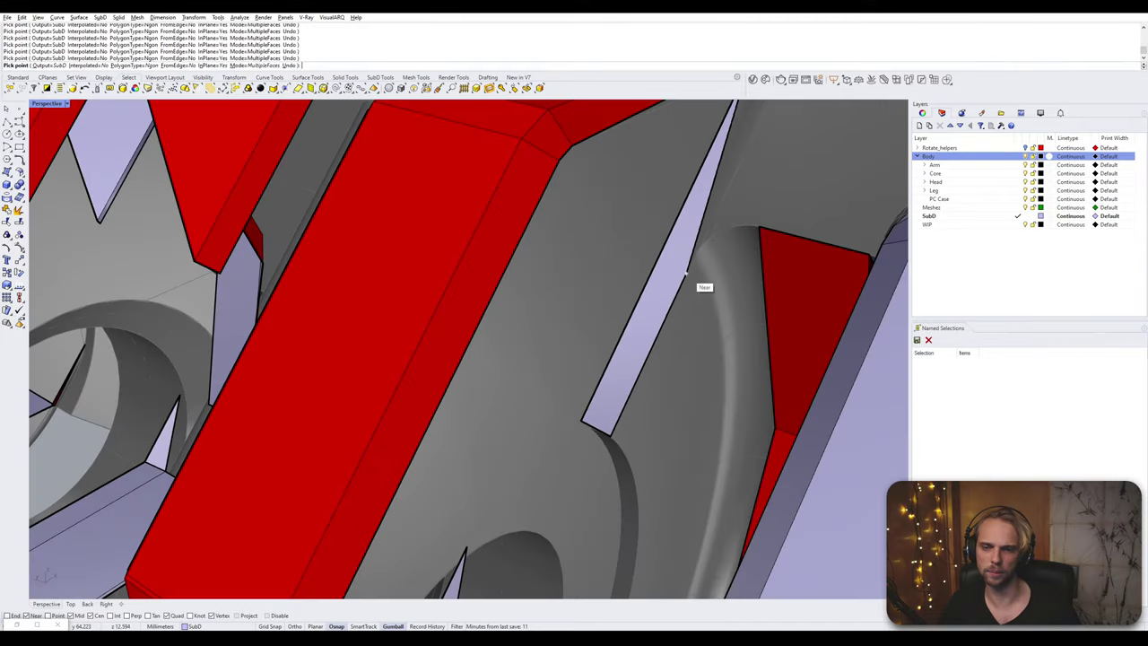
scroll(723, 302, "down", 3)
scroll(709, 403, "up", 3)
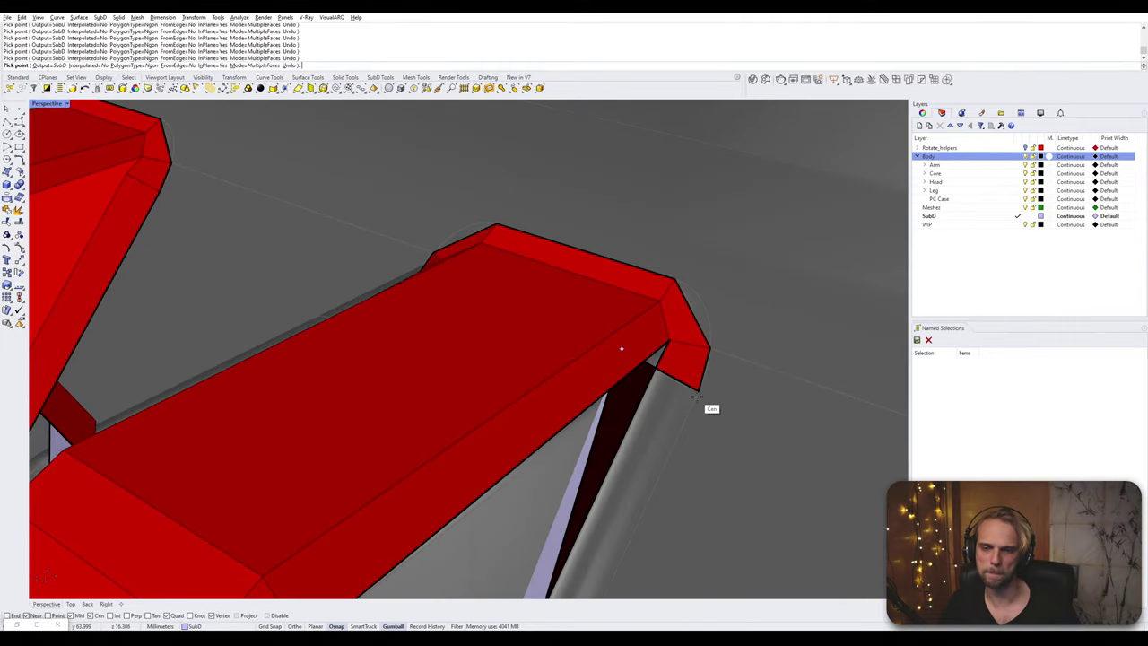
scroll(698, 392, "down", 6)
right_click_drag(698, 392, 583, 348)
right_click_drag(701, 380, 397, 316)
scroll(379, 271, "up", 5)
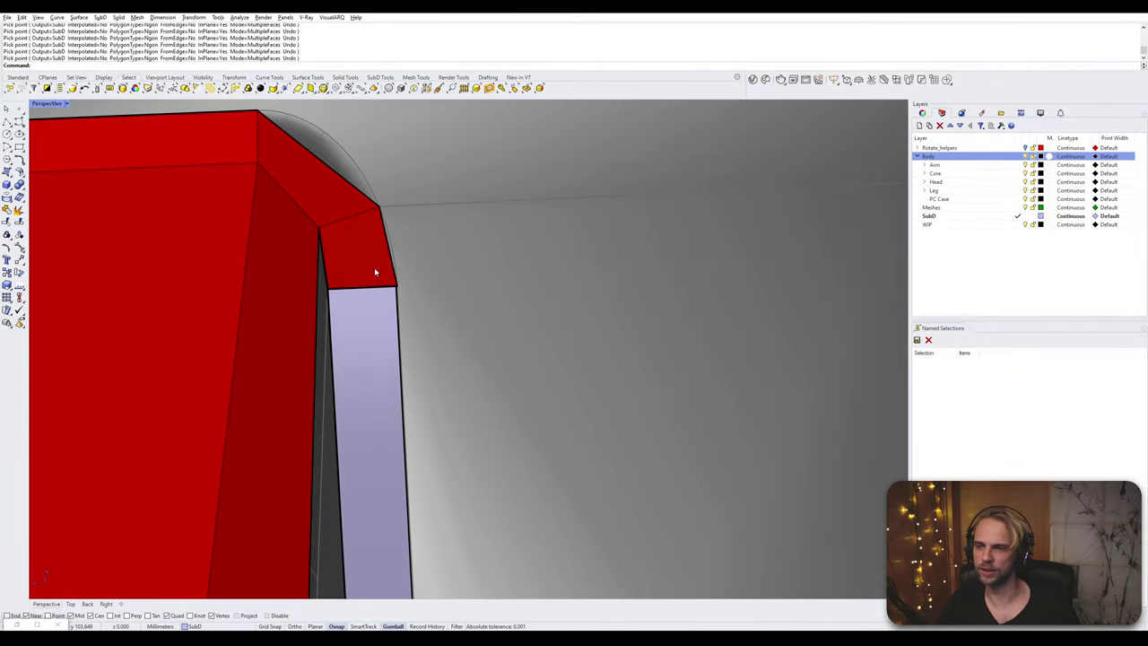
scroll(381, 311, "down", 3)
left_click(380, 312)
left_click(396, 301)
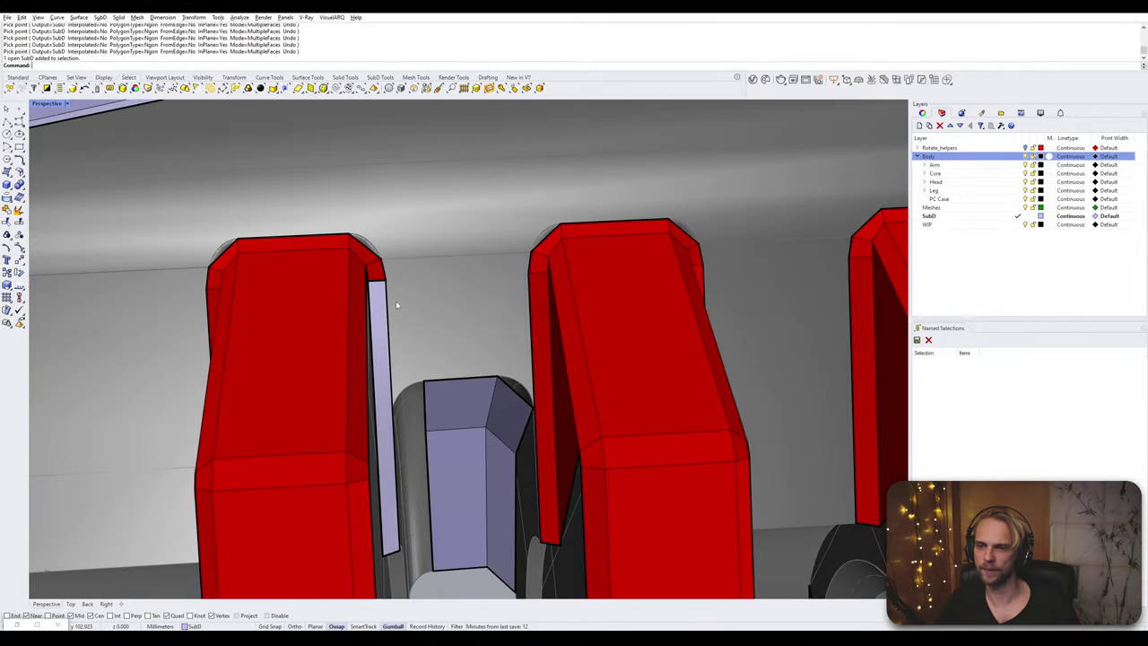
right_click_drag(395, 300, 372, 414)
scroll(401, 331, "down", 4)
scroll(372, 414, "up", 3)
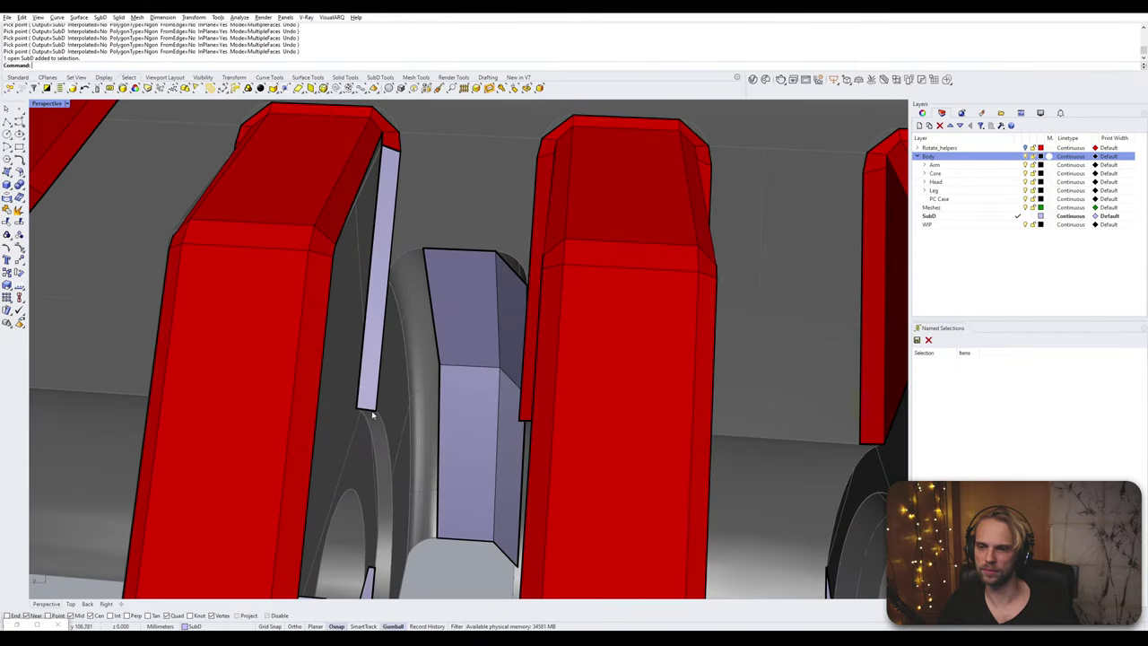
right_click_drag(522, 422, 581, 447)
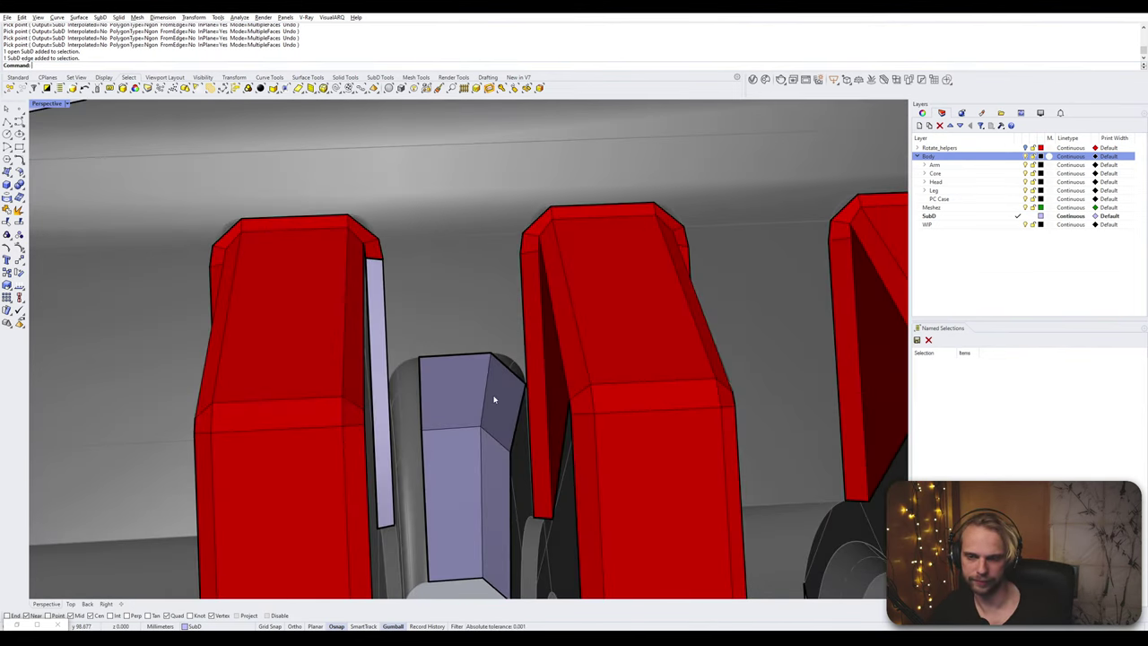
right_click_drag(494, 399, 537, 354)
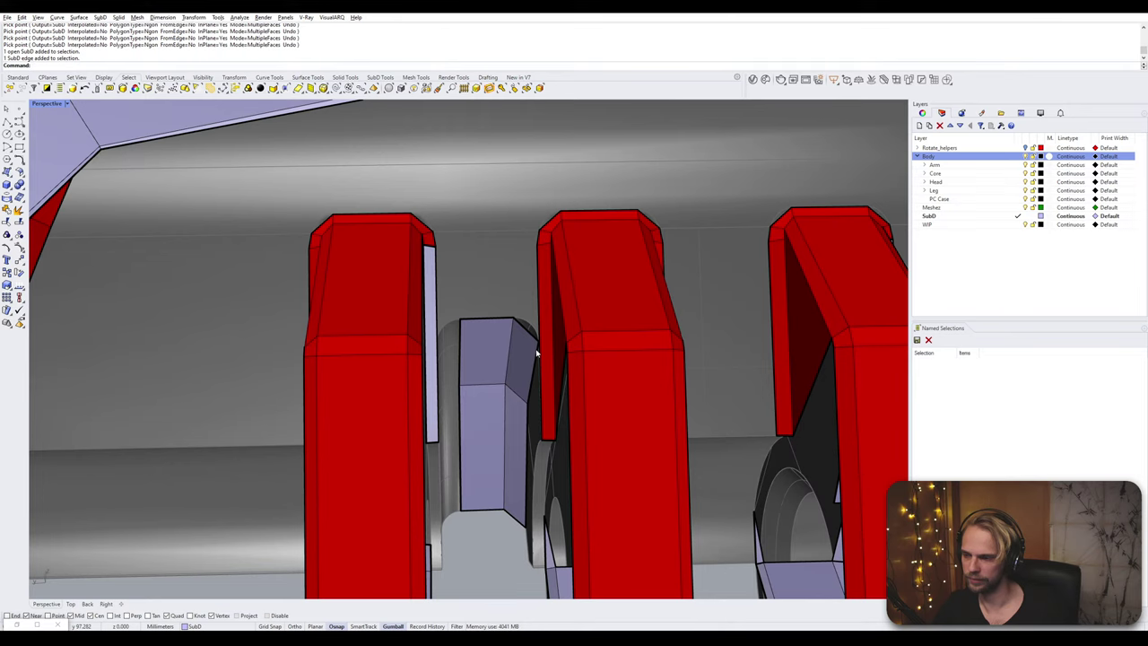
mouse_move(536, 351)
right_mouse_down()
mouse_move(558, 344)
mouse_move(536, 351)
right_mouse_up()
scroll(449, 268, "up", 3)
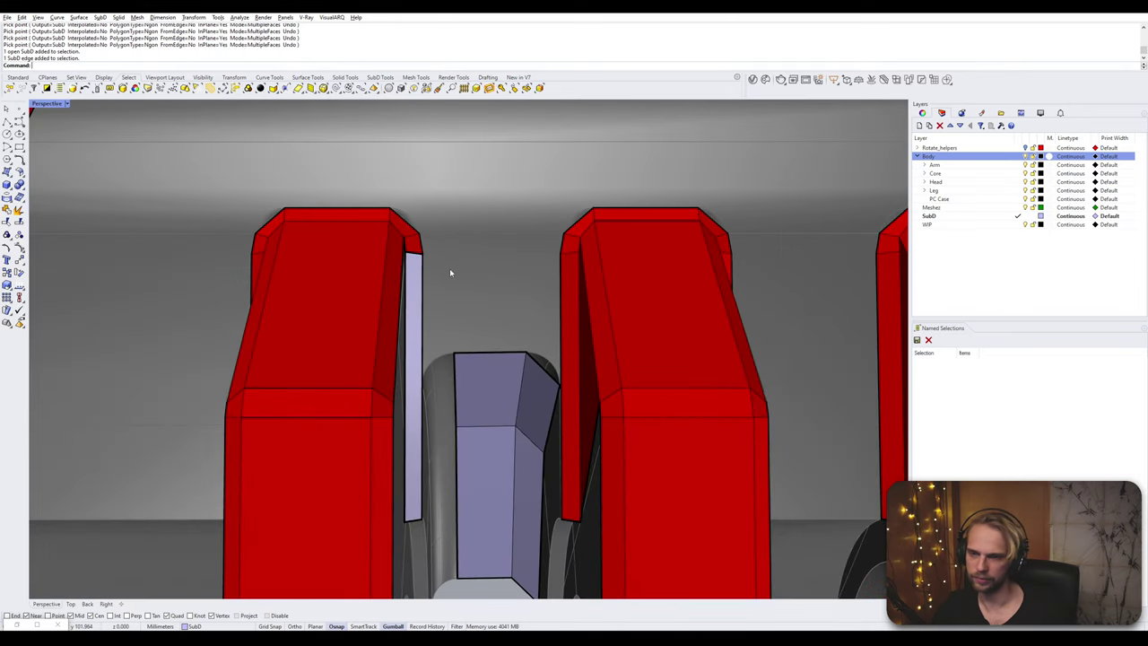
right_click_drag(476, 323, 568, 311)
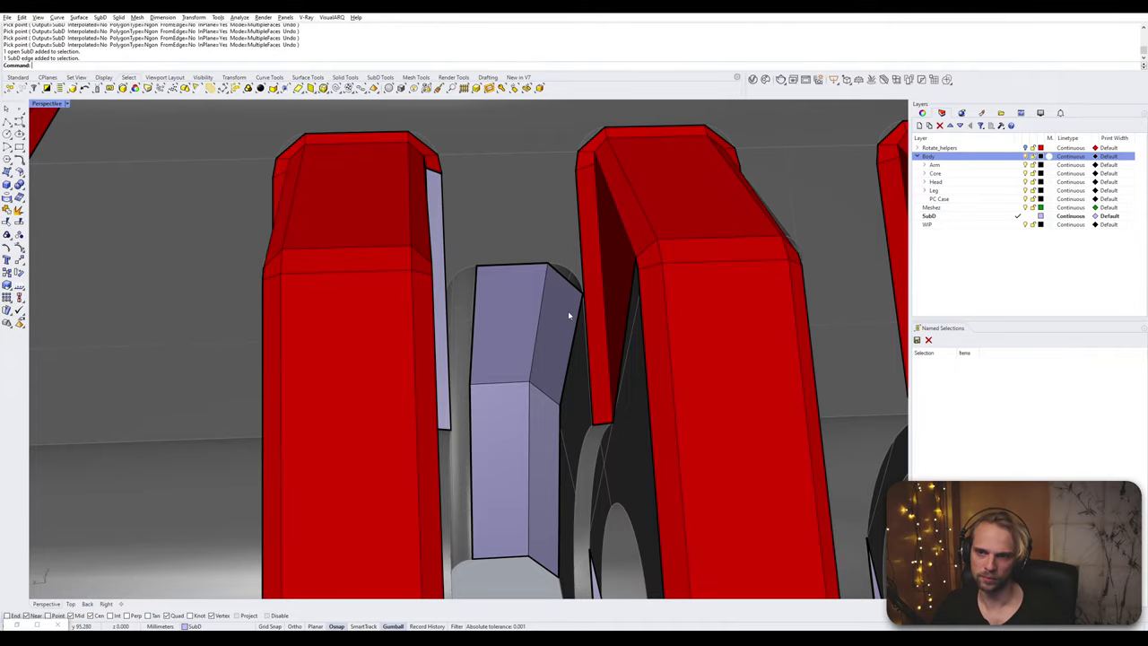
scroll(568, 311, "down", 3)
right_click_drag(644, 358, 699, 336)
right_click_drag(724, 326, 625, 366)
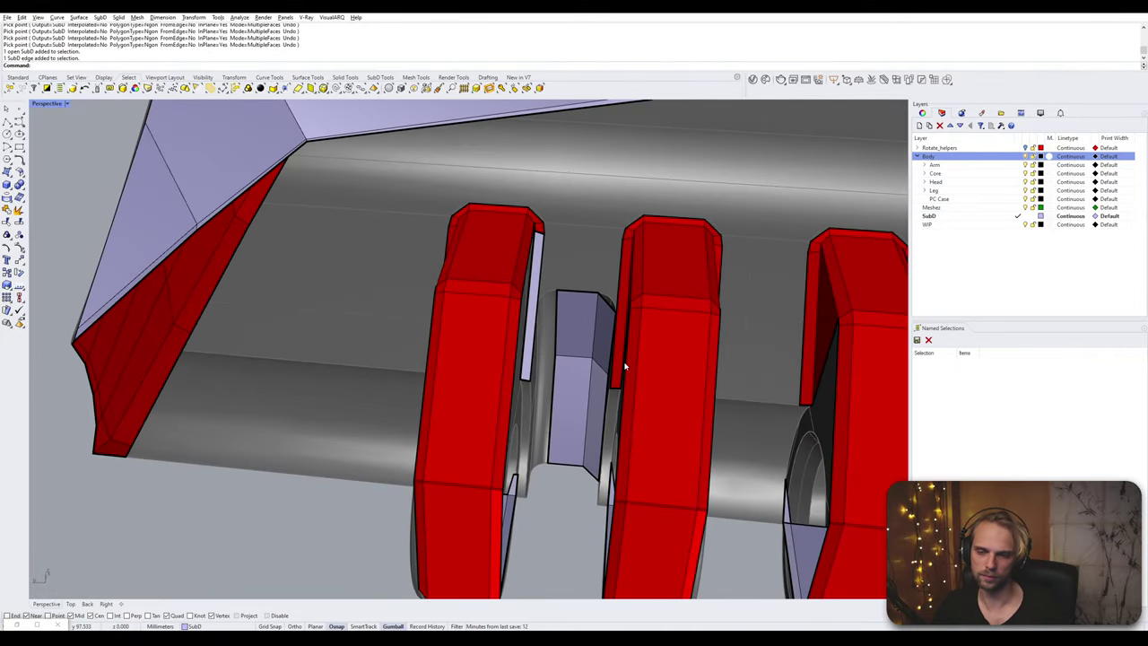
- Delete the four lavender filler faces in the gap between the red toe loops
scroll(624, 359, "up", 5)
left_click(600, 329, "ctrl+shift")
left_click(586, 434, "ctrl+shift")
left_click(541, 409, "ctrl+shift")
left_click(538, 320, "ctrl+shift")
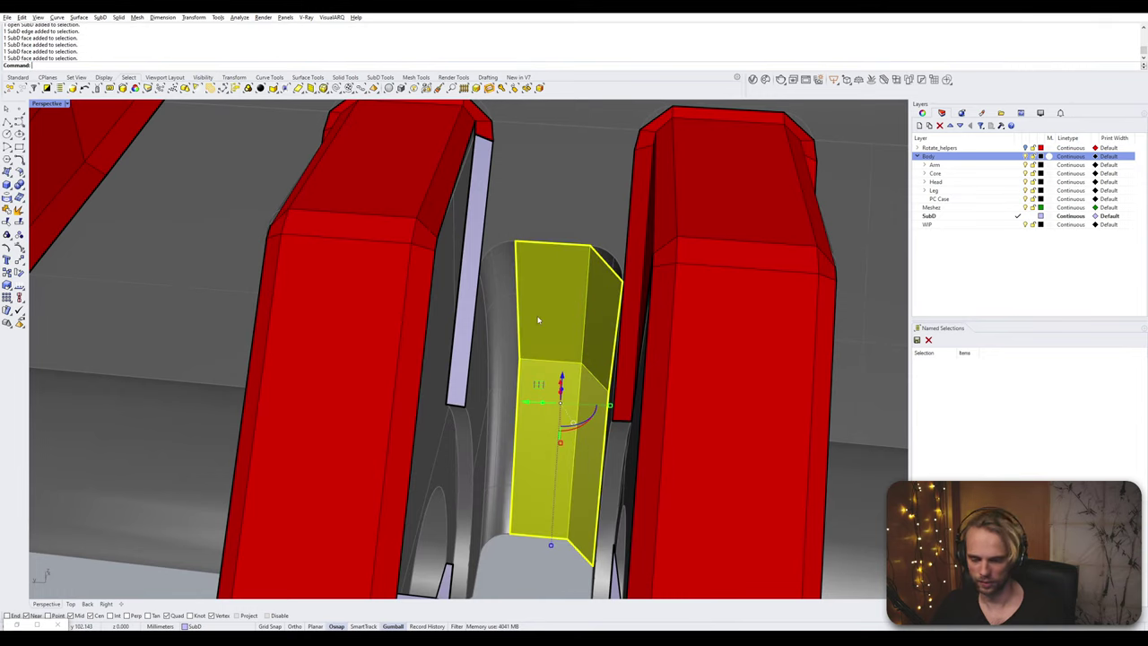
key("Delete")
- Try bridging the facing edges of the two loops, then cancel the failed bridge
left_click(484, 202, "ctrl+shift")
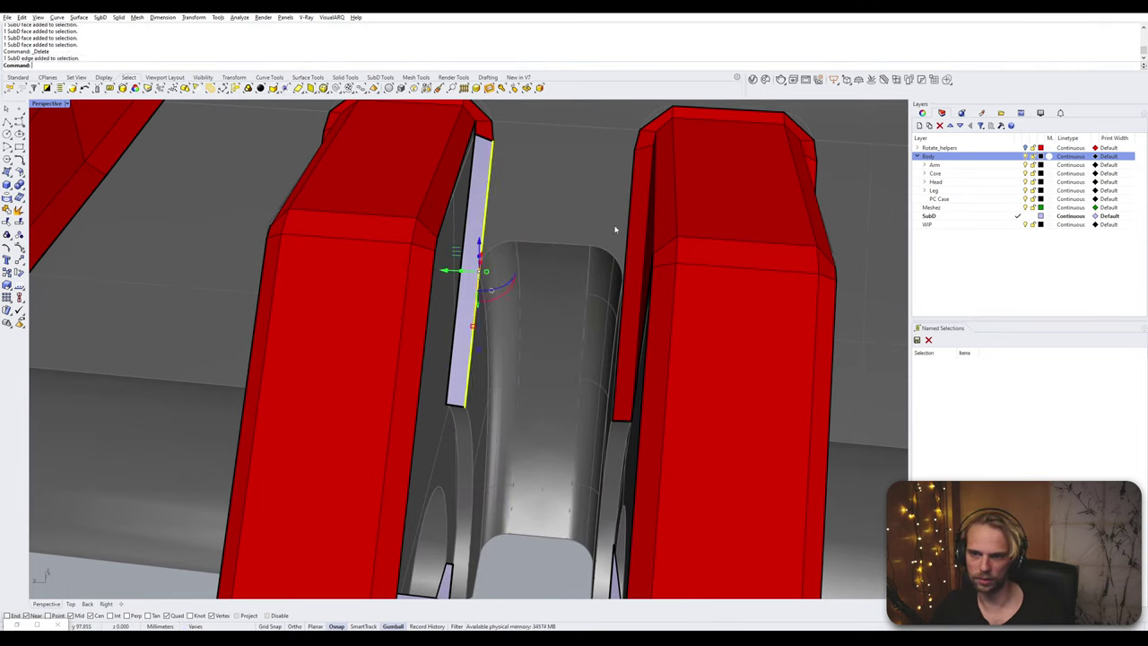
left_click(632, 192, "ctrl+shift")
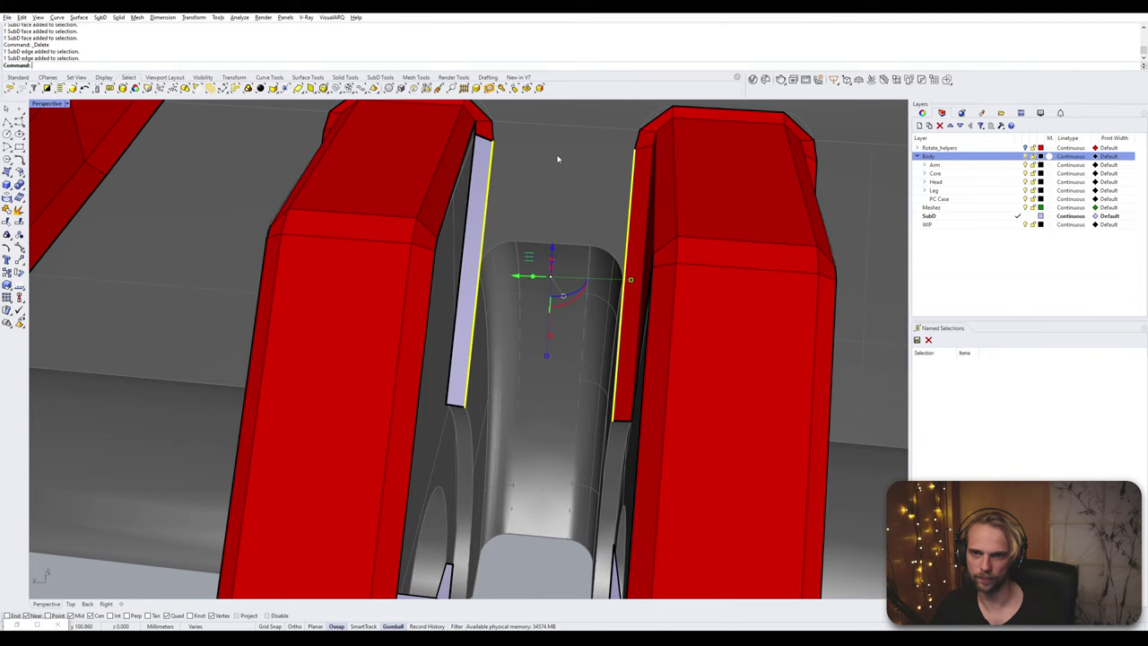
left_click(489, 136, "ctrl+shift")
left_click(641, 138, "ctrl+shift")
right_click_drag(639, 140, 569, 257)
key("Return")
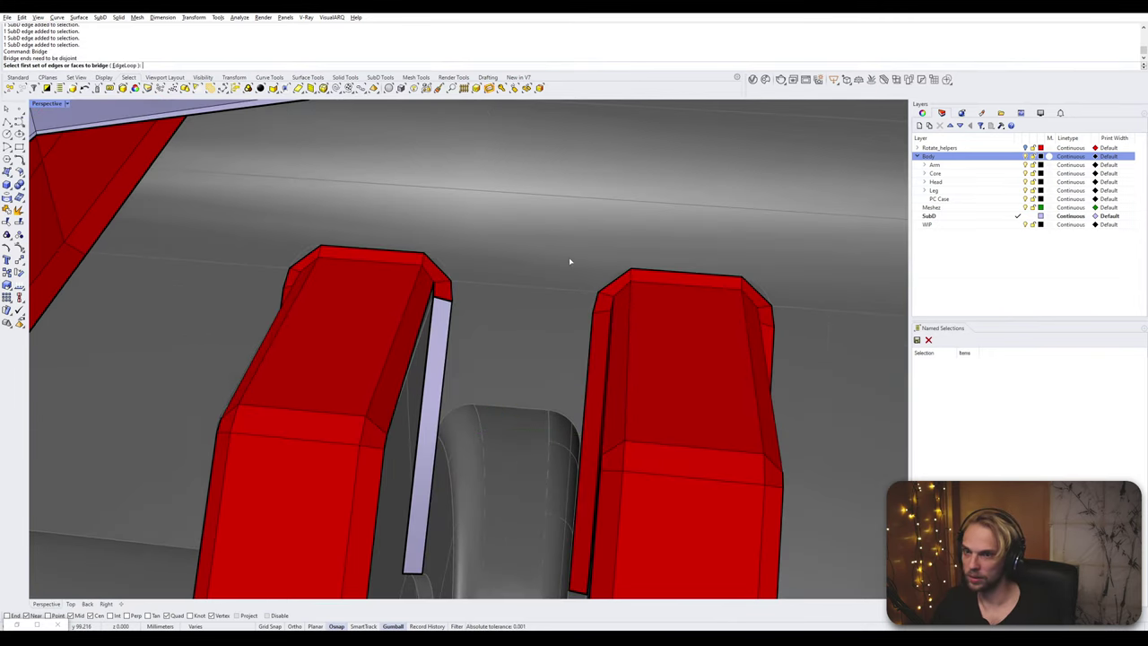
key("Escape")
- Run AlignVertices on the red SubD shell to fix misplaced vertices
scroll(435, 315, "up", 5)
left_click(435, 315)
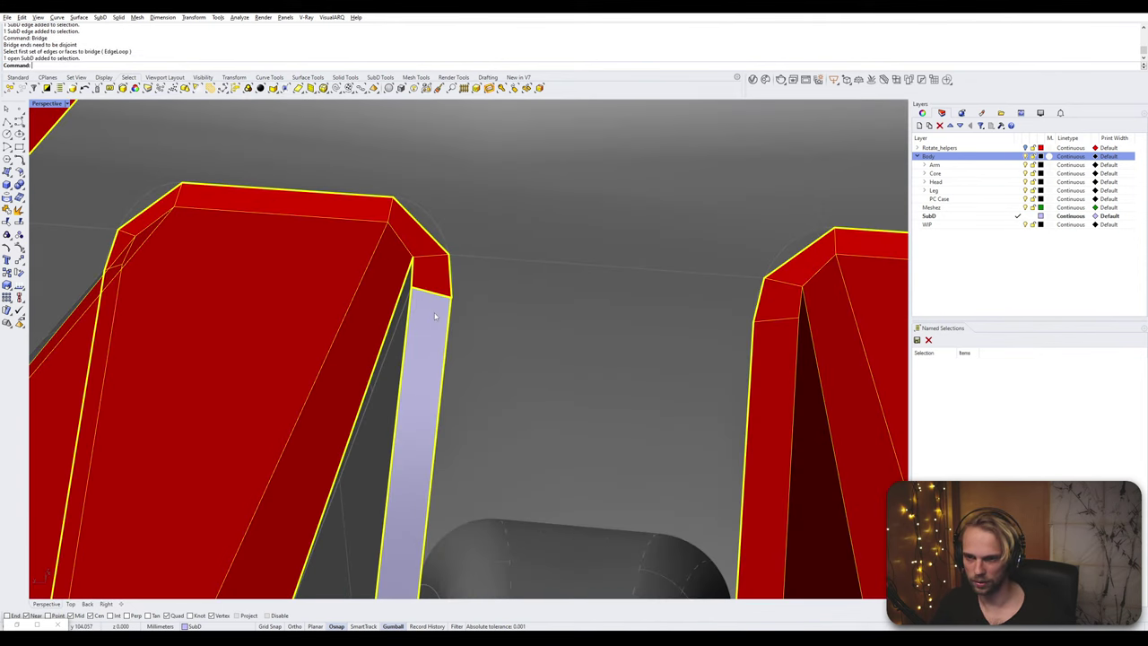
type("AlignVertices")
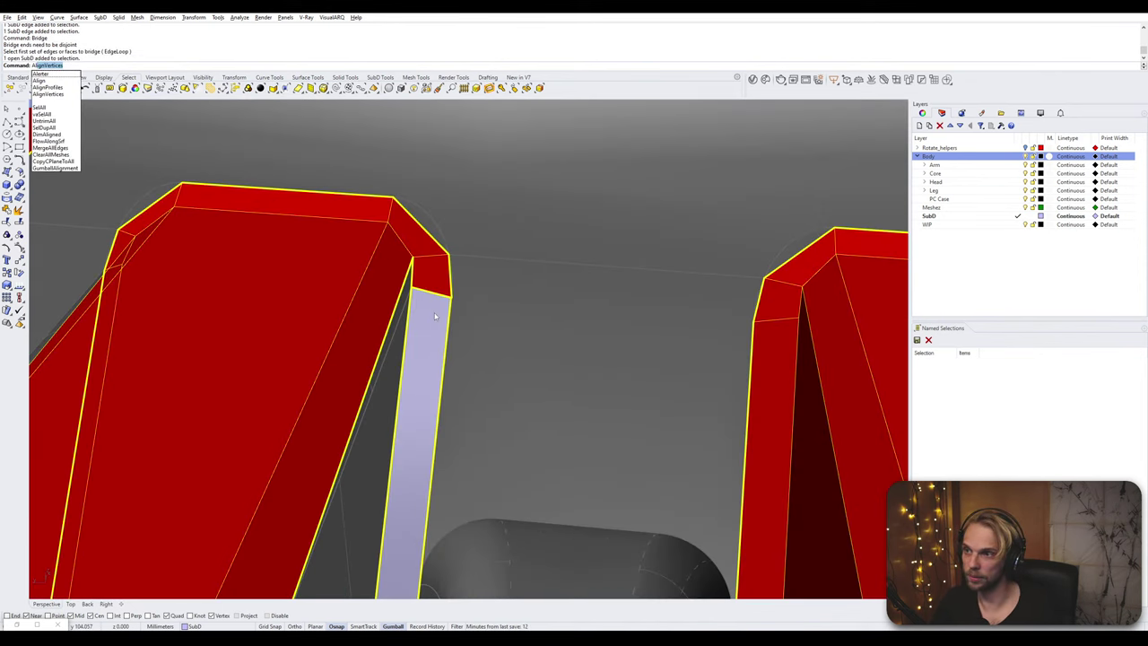
key("Return")
key("Return")
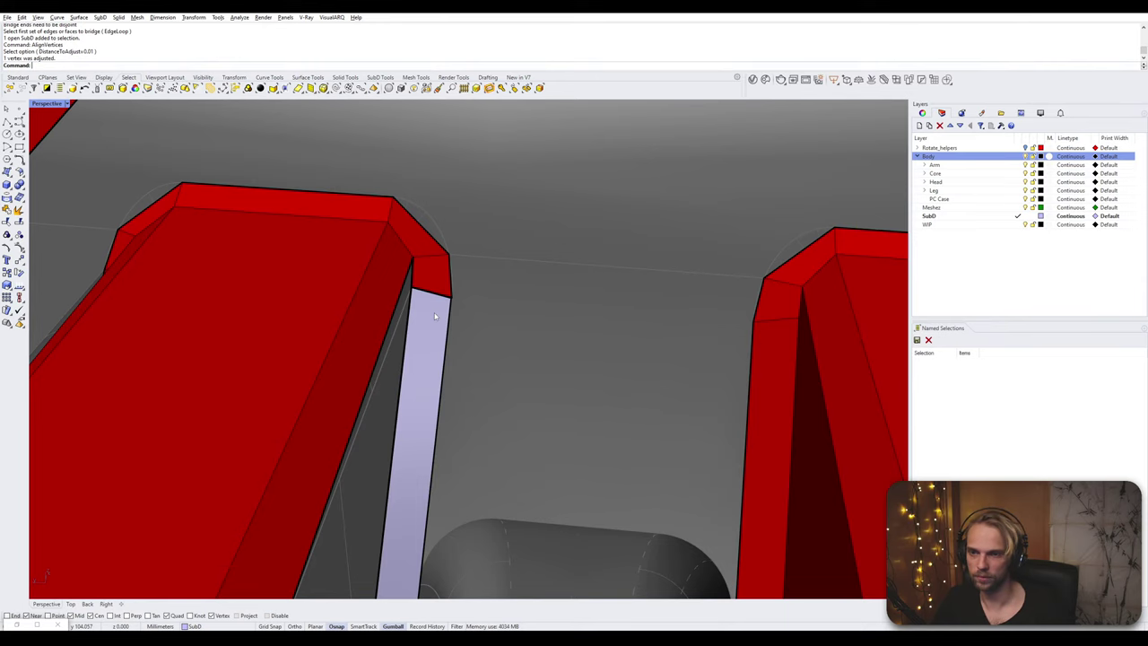
- In wireframe display, Stitch the two stray vertices at the top corner together
scroll(435, 316, "up", 3)
left_click(41, 103)
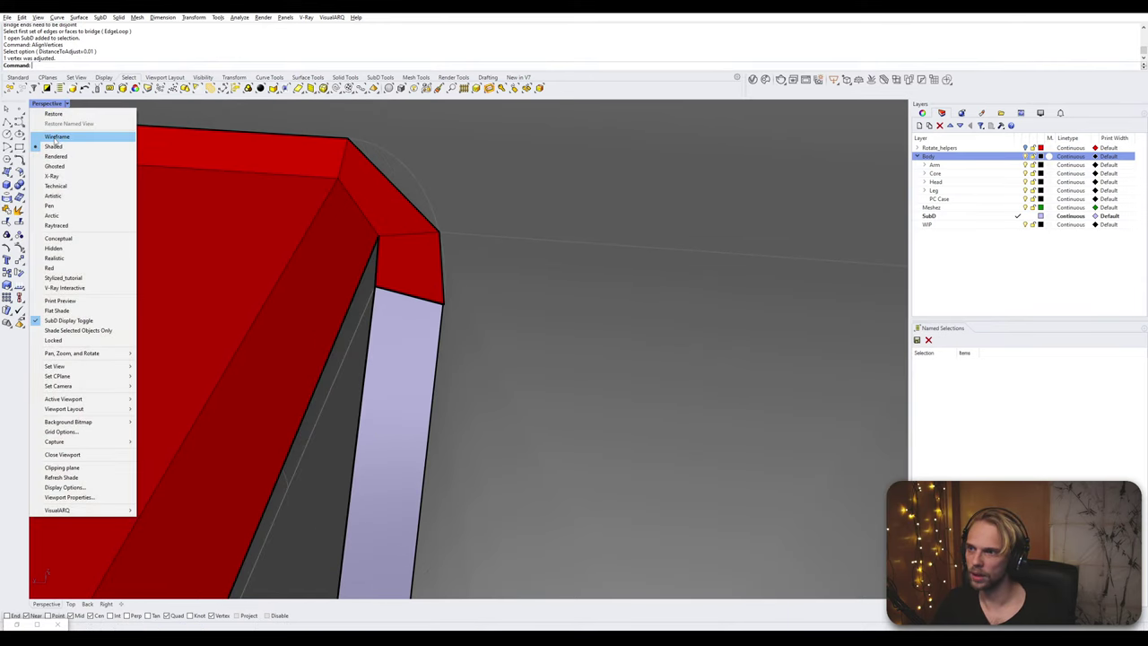
left_click(63, 136)
left_click_drag(410, 280, 495, 333)
key("Escape")
type("Stitch")
key("Return")
key("Return")
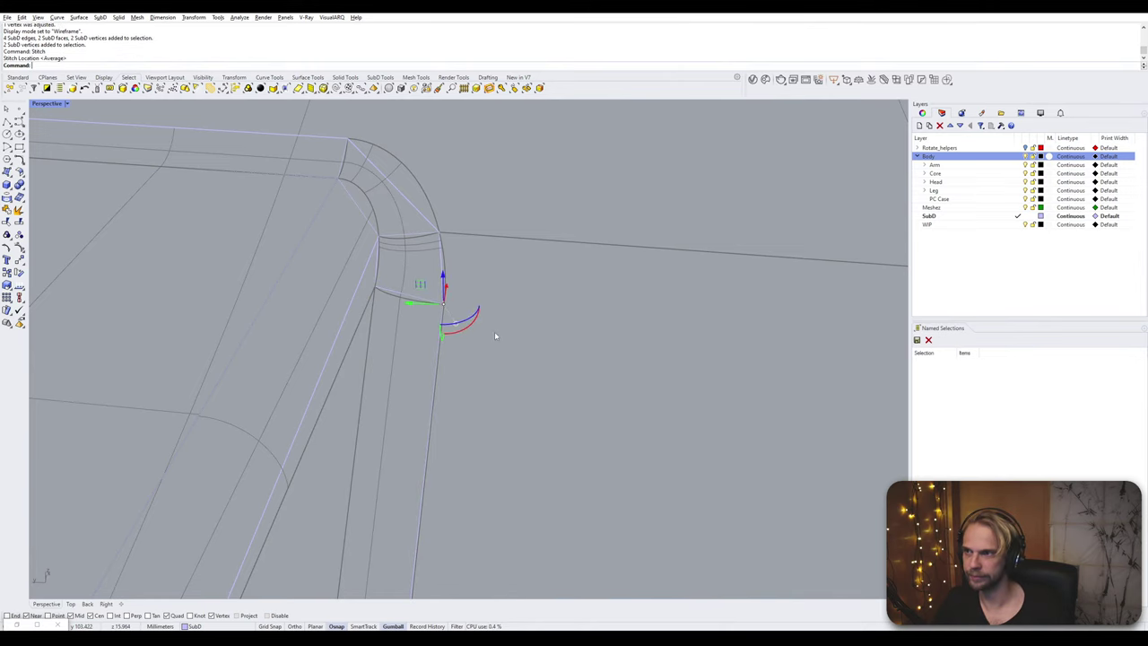
- Back in shaded view, bridge the first gap's six facing loop edges into a red panel
left_click(49, 103)
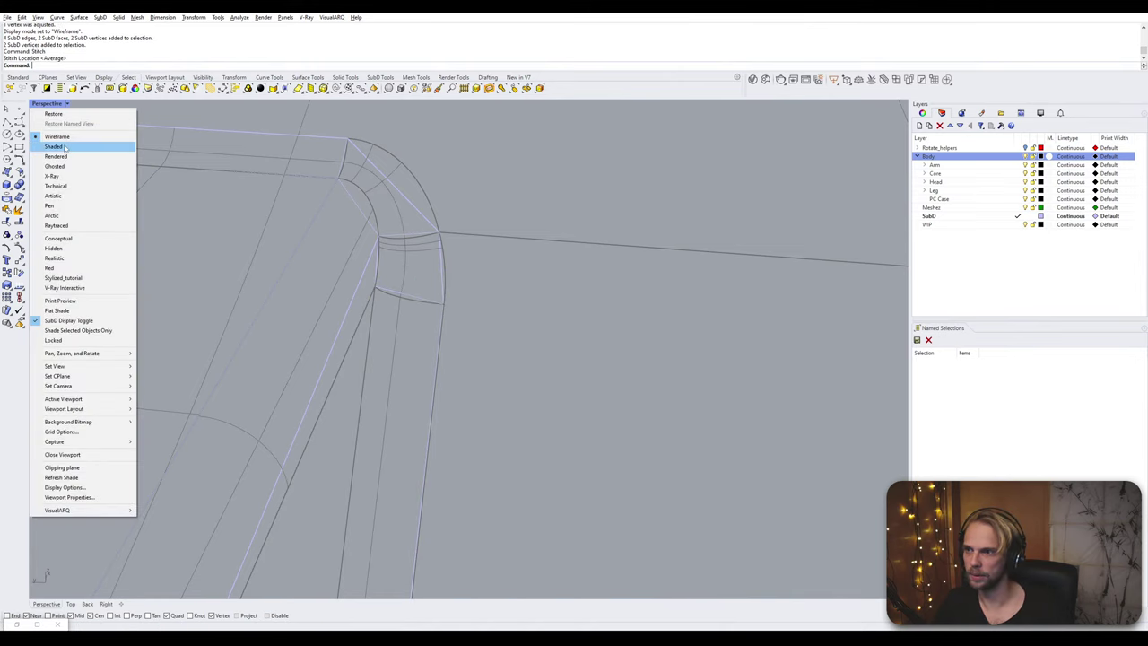
left_click(54, 141)
left_click(313, 300)
left_click(461, 283, "shift")
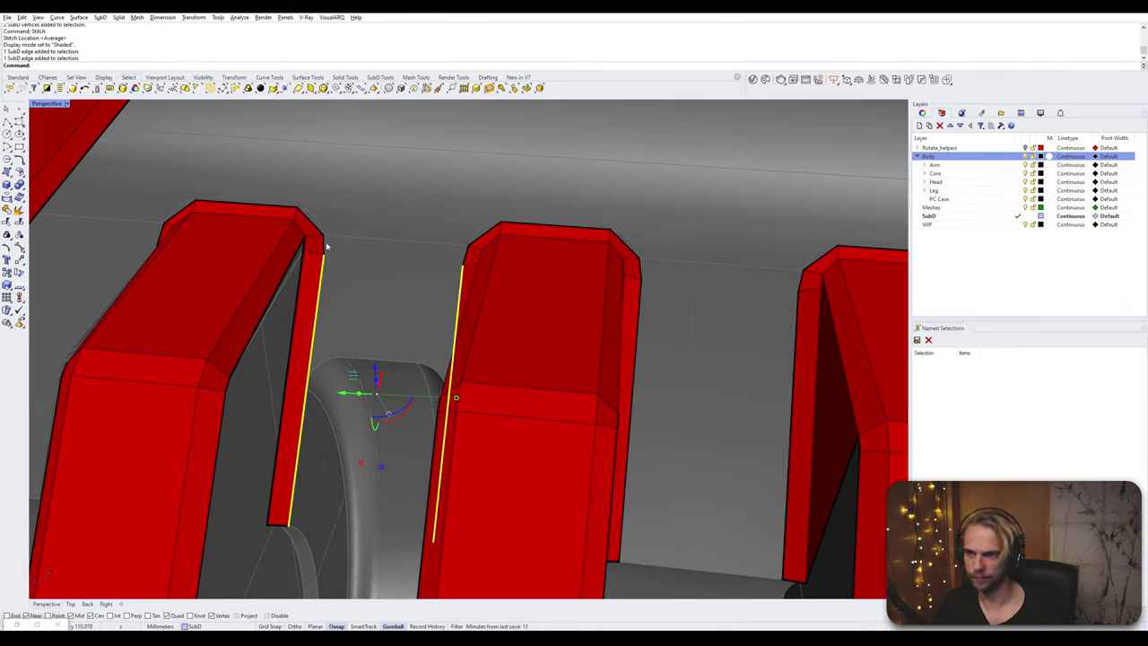
left_click(324, 246, "shift")
left_click(463, 259, "shift")
left_click(316, 226, "shift")
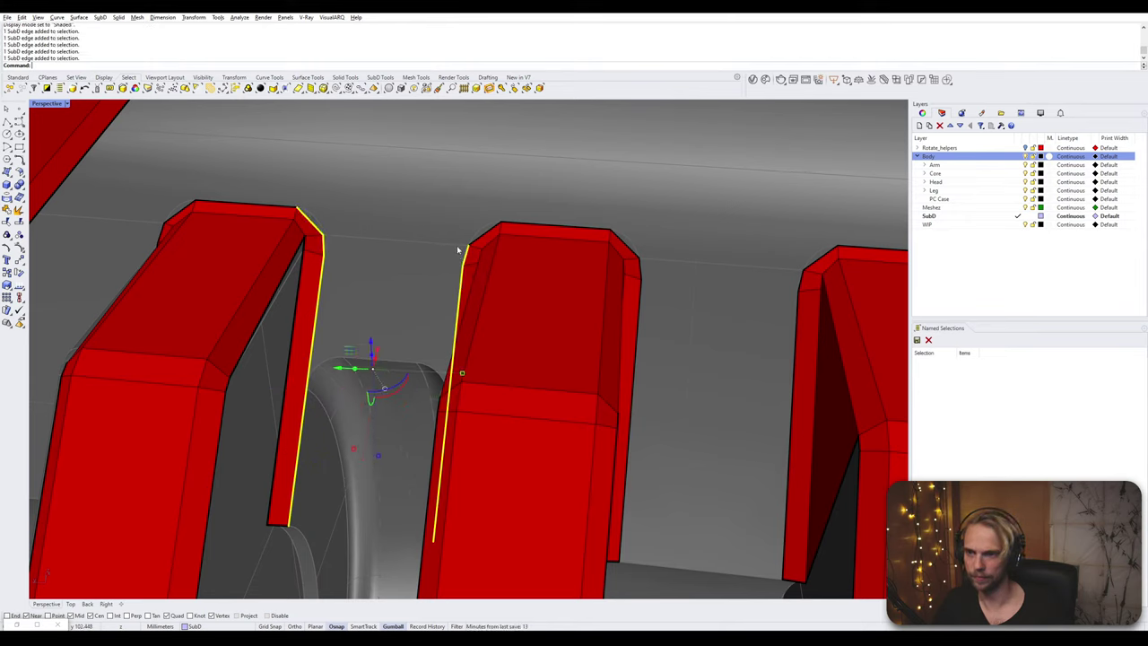
left_click(484, 234, "shift")
key("Return")
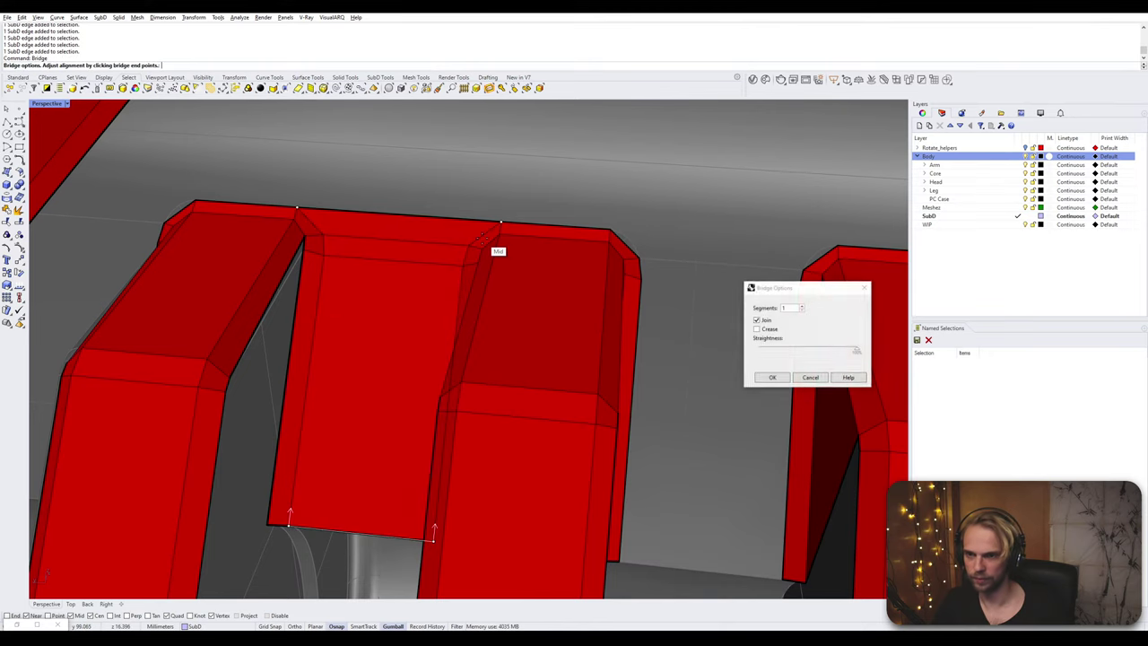
key("Return")
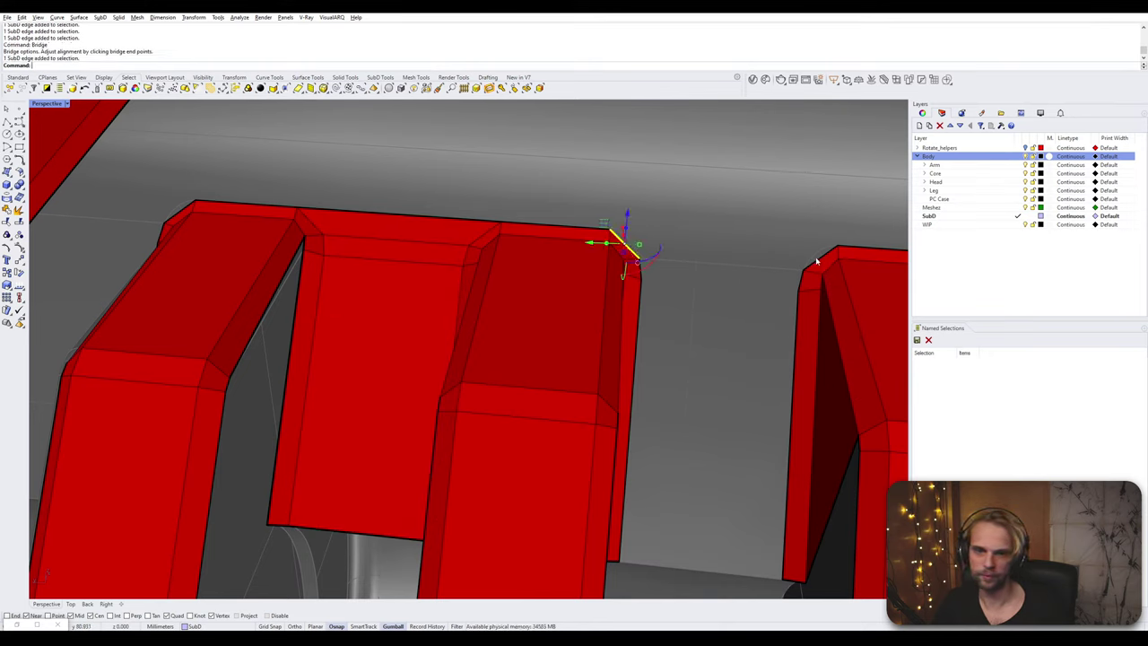
- Bridge the second gap between loops using the facing vertical edges
left_click(816, 260, "shift")
left_click(804, 281, "shift")
left_click(641, 270, "shift")
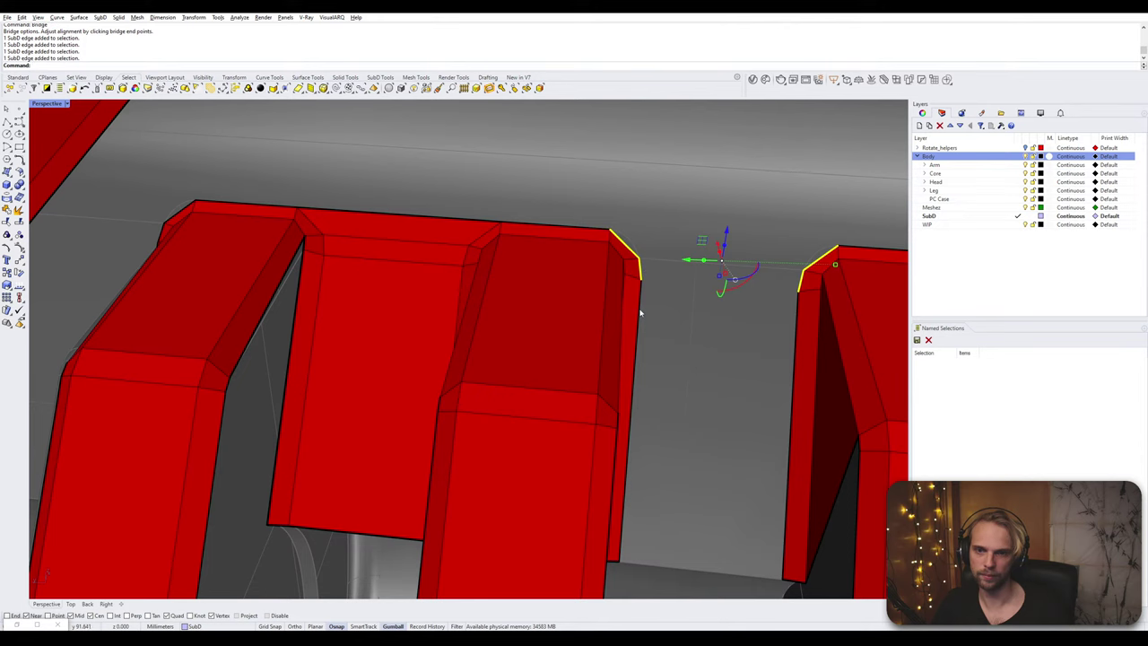
left_click(640, 312, "shift")
left_click(796, 328, "shift")
key("Return")
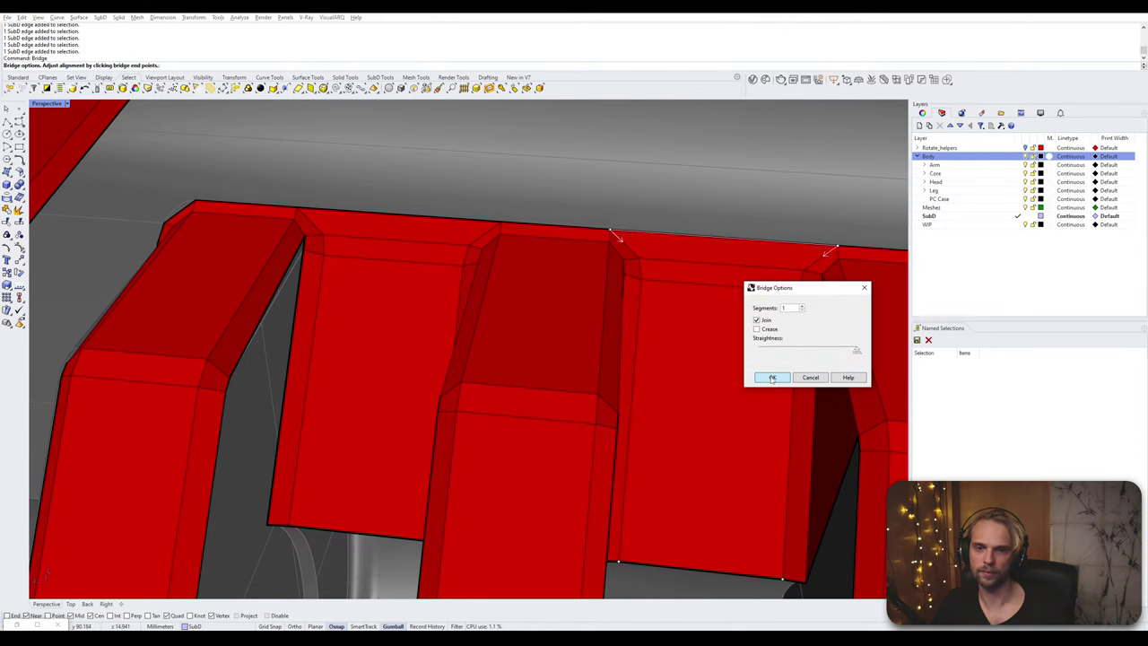
left_click(772, 378)
- Bridge the third gap, joining top, short and long vertical edges into a red panel
scroll(728, 385, "down", 7)
right_click_drag(728, 386, 574, 315, "shift")
scroll(574, 314, "up", 6)
left_click(509, 291, "ctrl+shift")
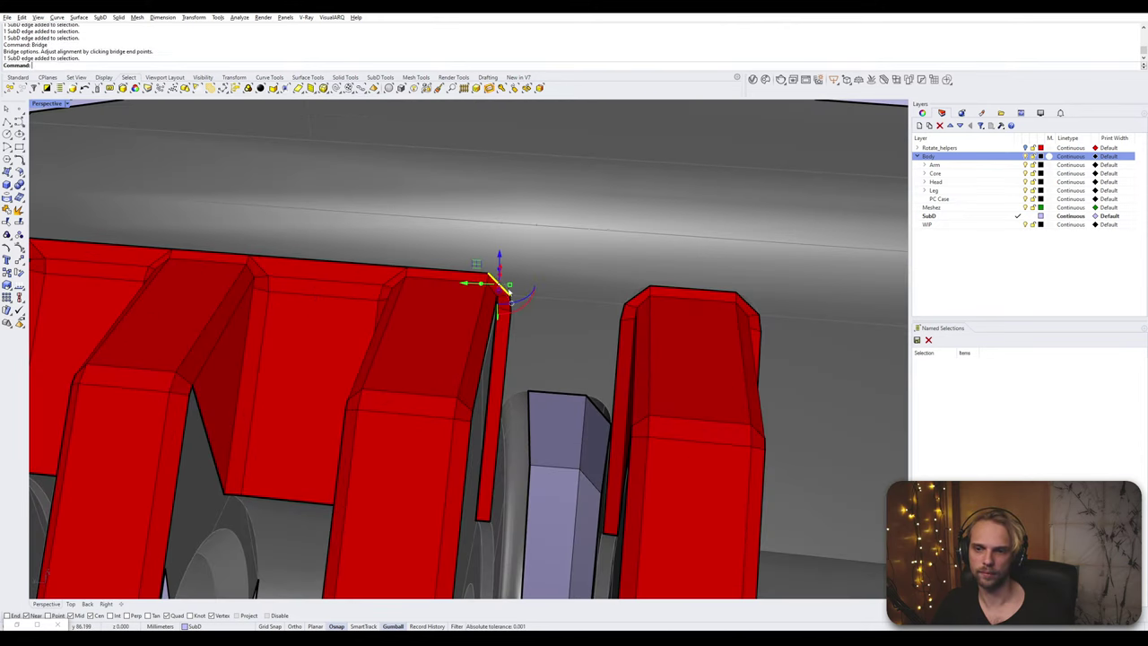
left_click(642, 295, "shift")
left_click(625, 315, "shift")
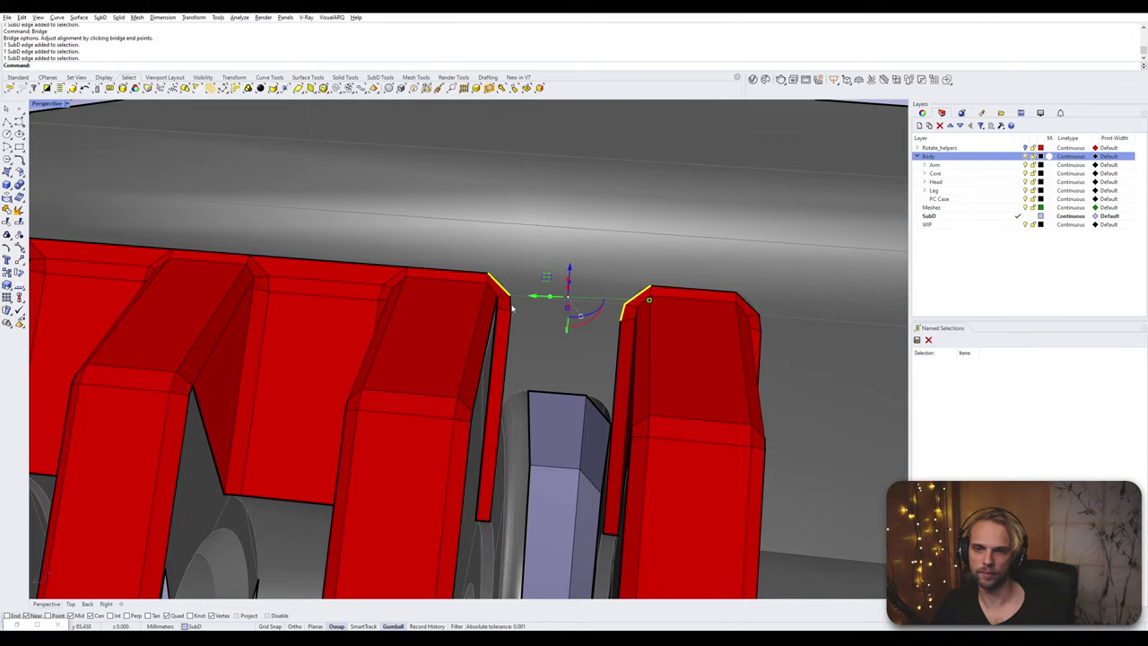
left_click(511, 309, "shift")
left_click(506, 352, "shift")
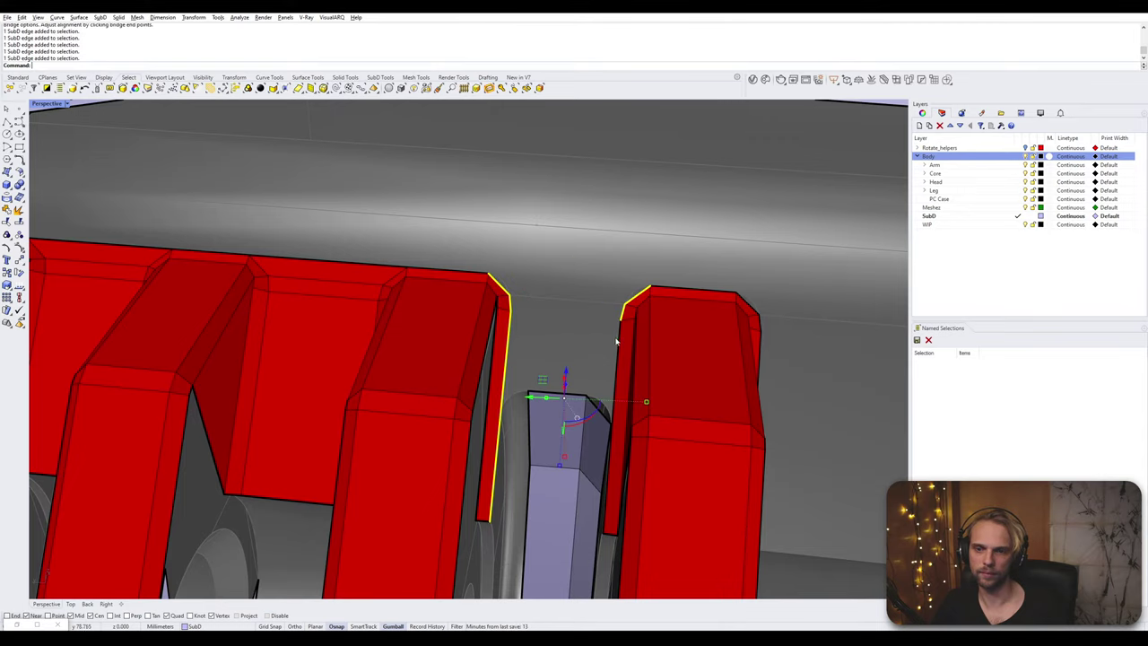
left_click(618, 345, "shift")
key("Return")
key("Return")
- Orbit around the foot to inspect the newly bridged panel and surrounding faces
scroll(566, 347, "down", 5)
right_click_drag(565, 347, 559, 426)
left_click(558, 426)
key("Escape")
left_click(561, 453, "ctrl+shift")
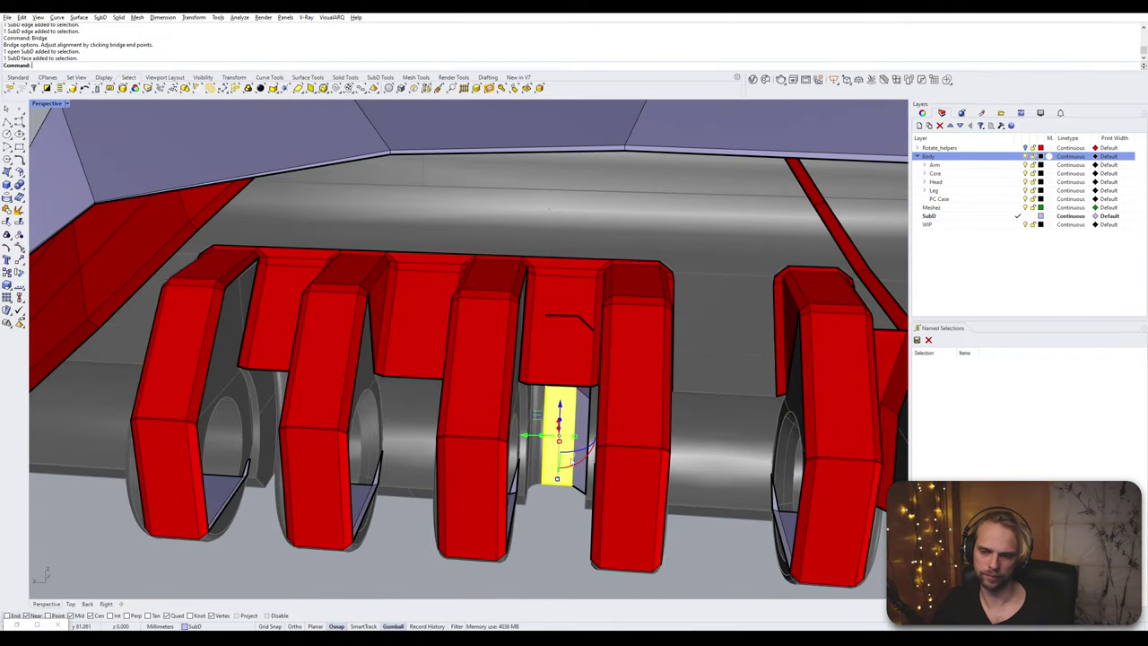
scroll(581, 404, "up", 3)
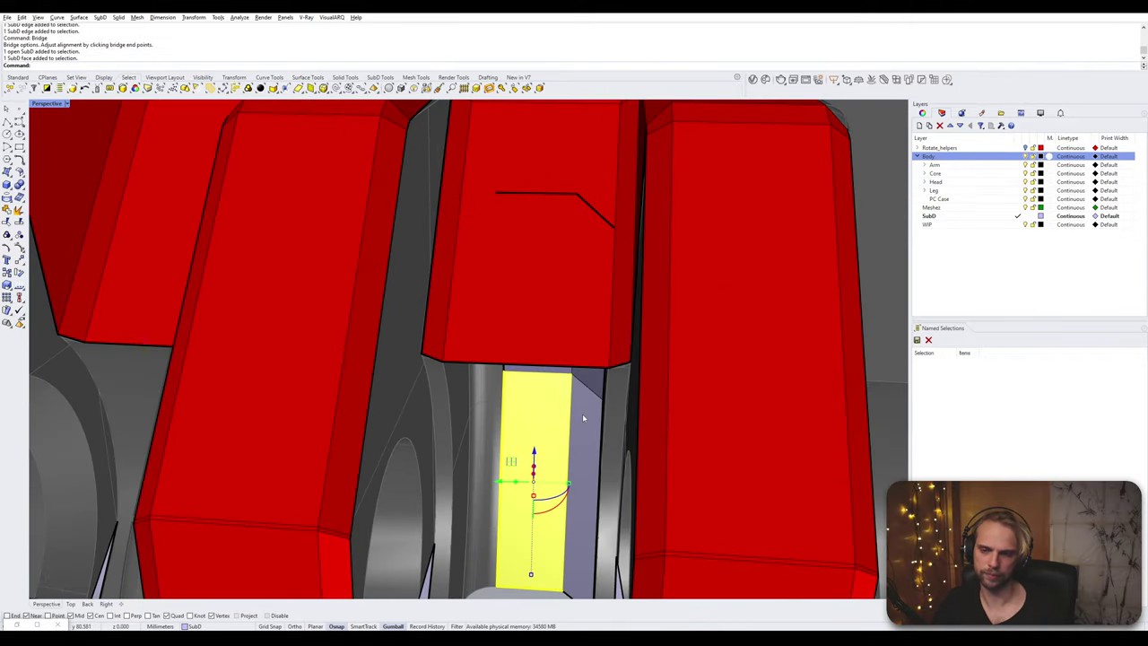
key("Escape")
scroll(581, 414, "down", 4)
left_click(582, 415)
scroll(583, 400, "up", 4)
right_click_drag(584, 403, 564, 242)
scroll(607, 370, "down", 4)
key("Escape")
scroll(564, 244, "up", 4)
- Delete the four leftover faces in the column below the bridges
left_click(566, 247, "ctrl+shift")
left_click(574, 384, "ctrl+shift")
scroll(576, 387, "down", 4)
mouse_move(577, 399)
right_mouse_down()
mouse_move(591, 476)
mouse_move(601, 443)
mouse_move(662, 459)
mouse_move(539, 394)
mouse_move(576, 409)
right_mouse_up()
left_click(589, 486, "ctrl+shift")
left_click(623, 487, "ctrl+shift")
key("Delete")
- Delete the three remaining leftover faces near the bridge and view the foot from low side
scroll(622, 487, "down", 5)
scroll(576, 410, "up", 3)
left_click(592, 374, "ctrl+shift")
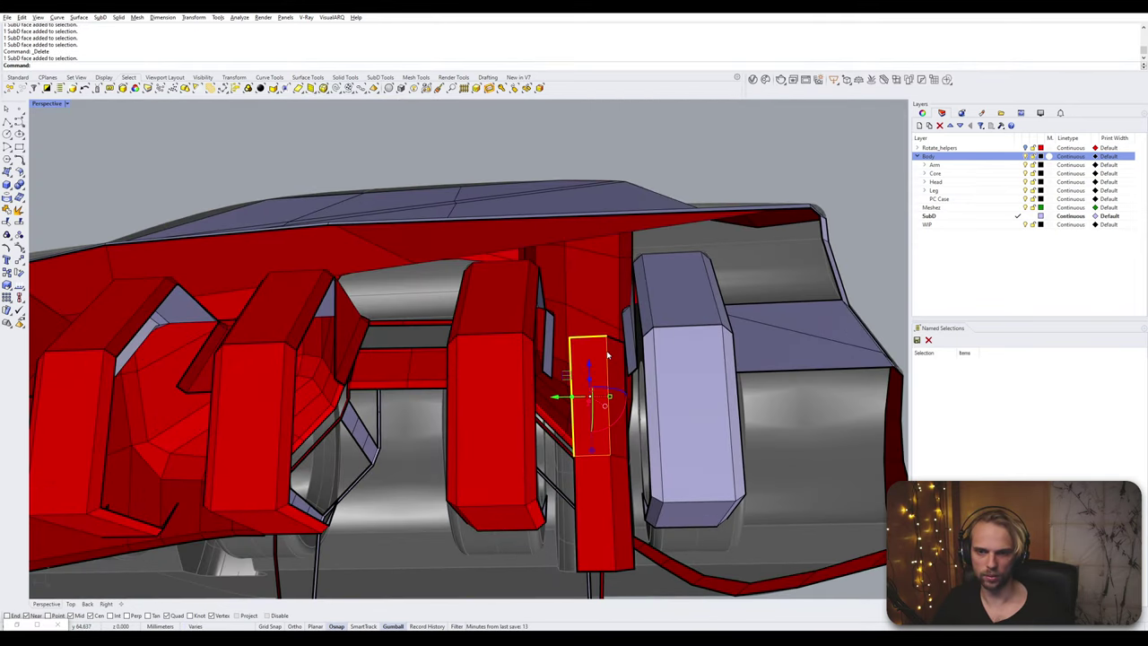
scroll(609, 356, "up", 3)
left_click(659, 395, "ctrl+shift")
right_click_drag(651, 416, 589, 395)
left_click(591, 412, "ctrl+shift")
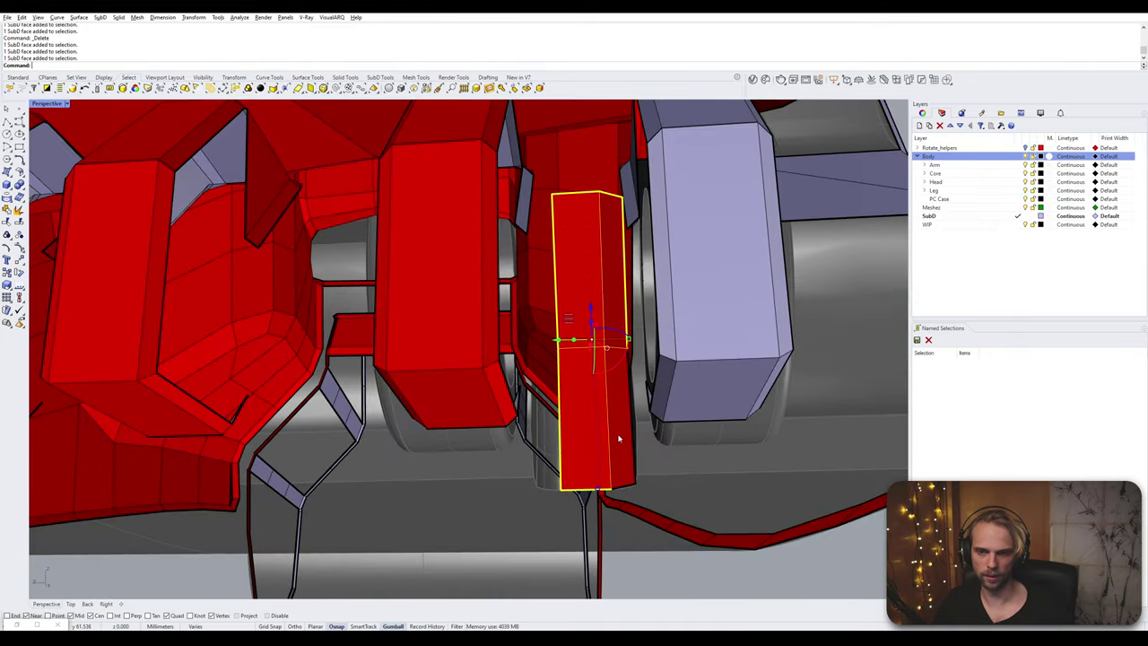
key("Delete")
right_click_drag(618, 439, 595, 384)
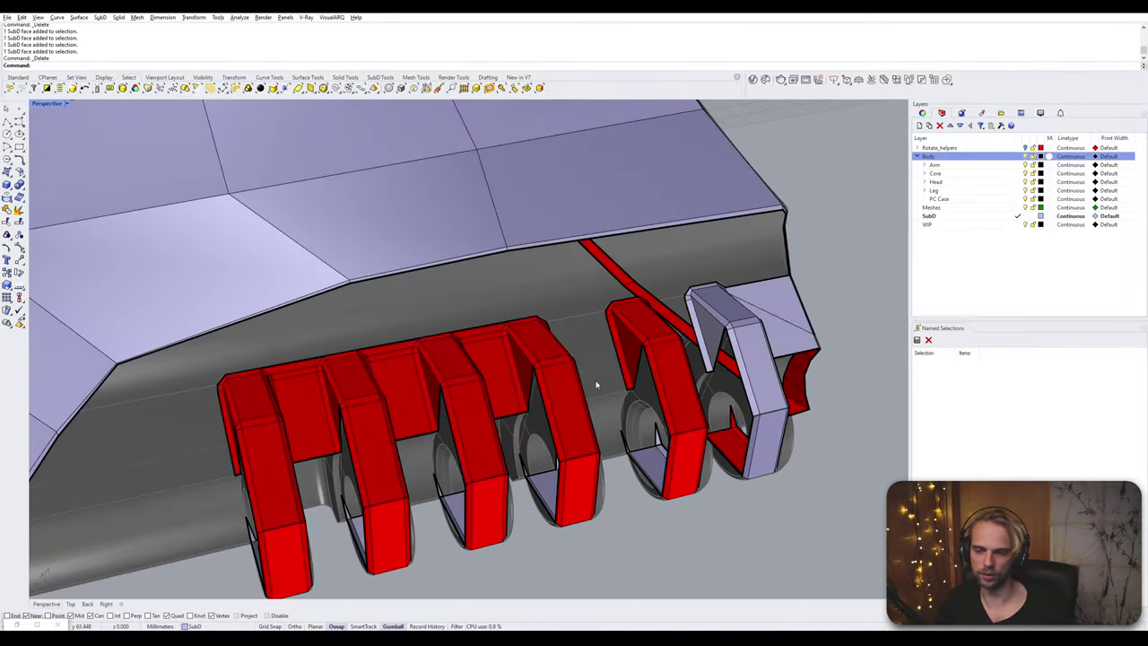
- Bridge the left loop's edge to the right loop's facing and long vertical edges
scroll(595, 384, "up", 5)
left_click(459, 270, "ctrl+shift")
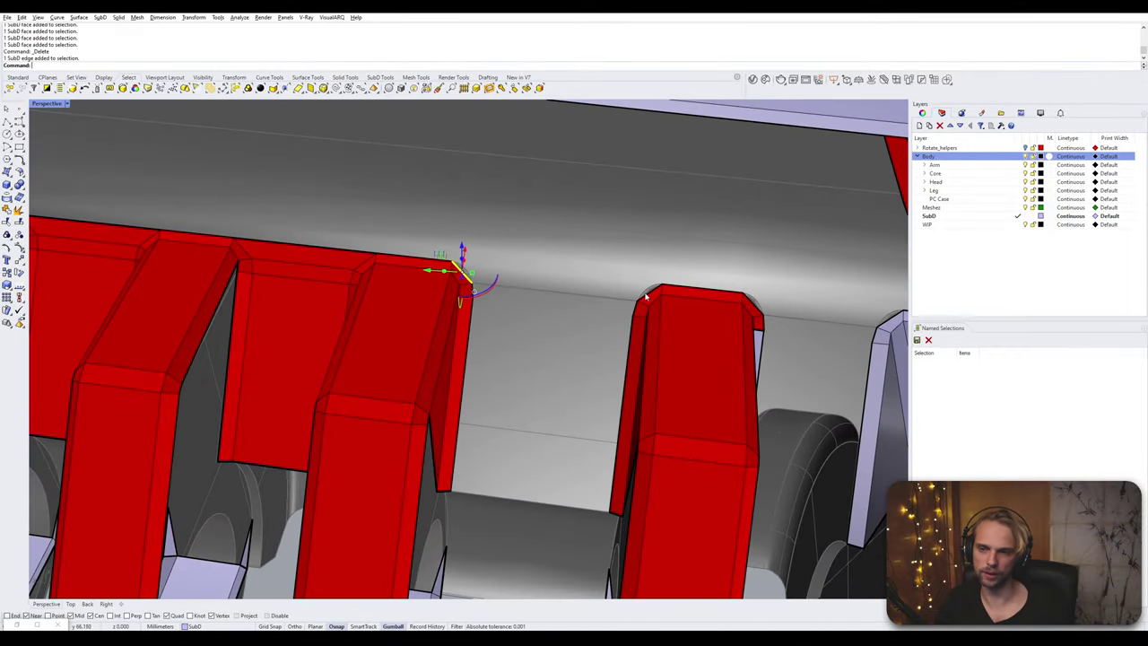
left_click(648, 296, "ctrl+shift")
scroll(630, 343, "up", 3)
left_click(630, 343, "ctrl+shift")
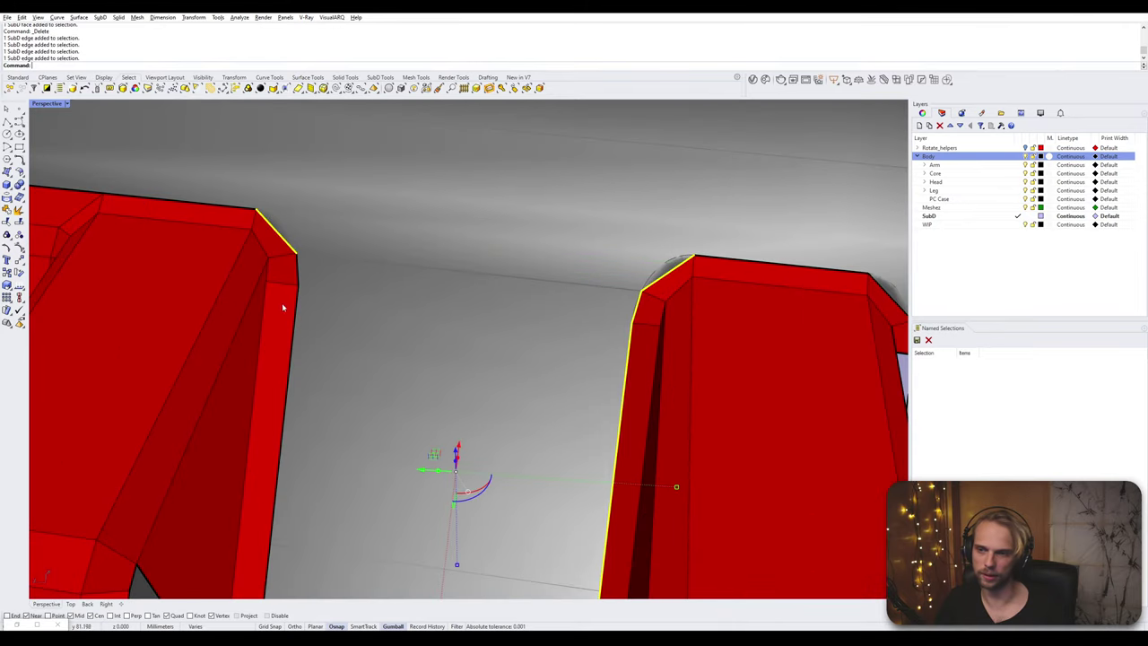
left_click(295, 312, "ctrl+shift")
left_click(284, 312, "ctrl+shift")
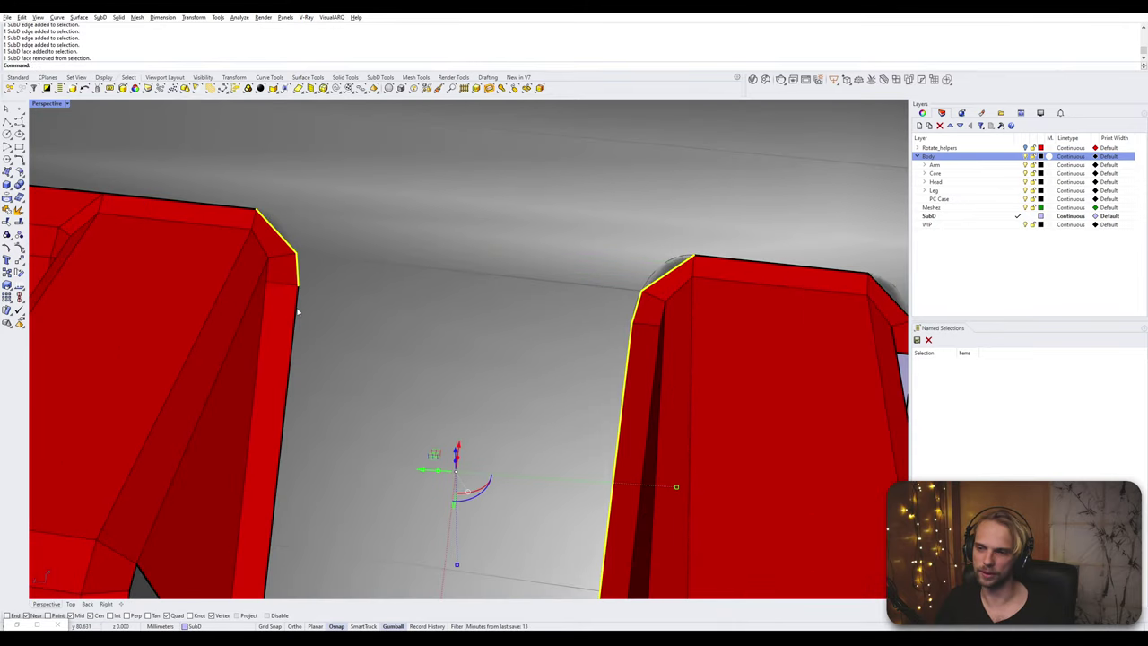
scroll(295, 308, "down", 3)
scroll(542, 323, "up", 2)
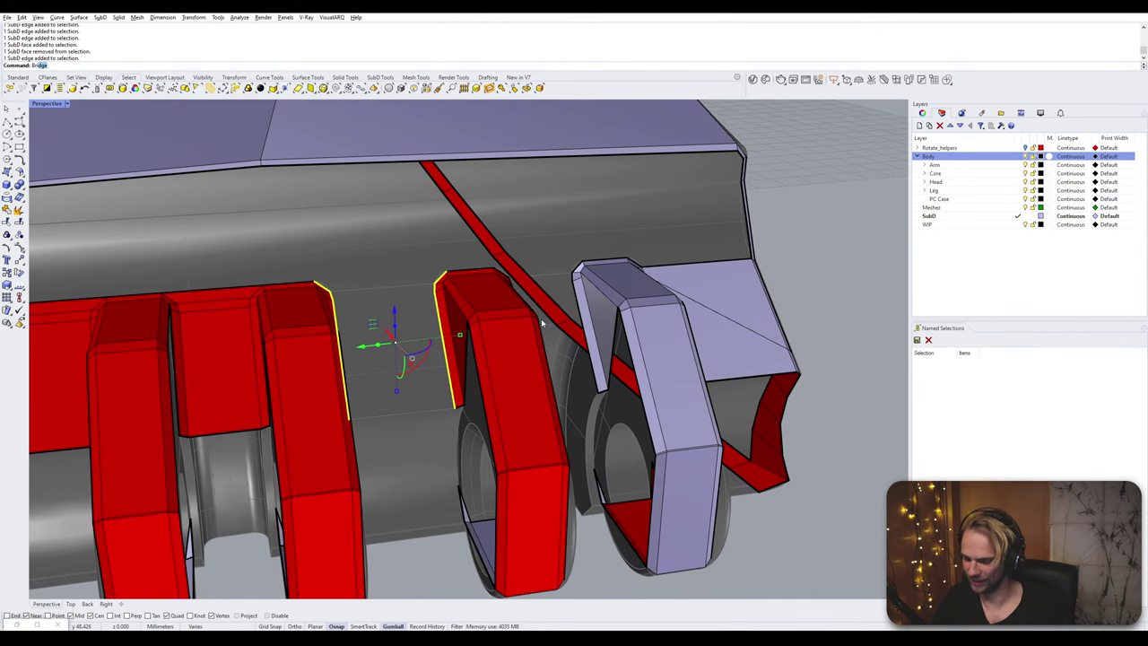
key("Return")
key("Return")
- Stitch the red clip's corner vertex to the lavender strip's top corner vertex
right_click_drag(542, 323, 489, 292)
scroll(487, 283, "up", 5)
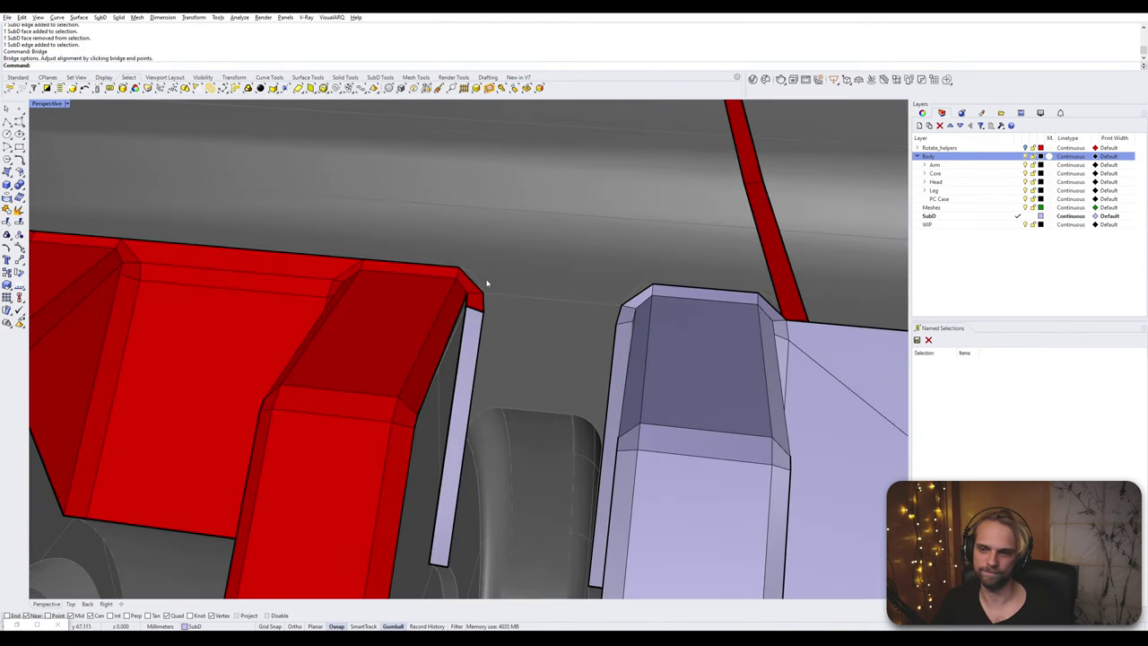
left_click(468, 279, "ctrl+shift")
key("Escape")
scroll(502, 306, "up", 5)
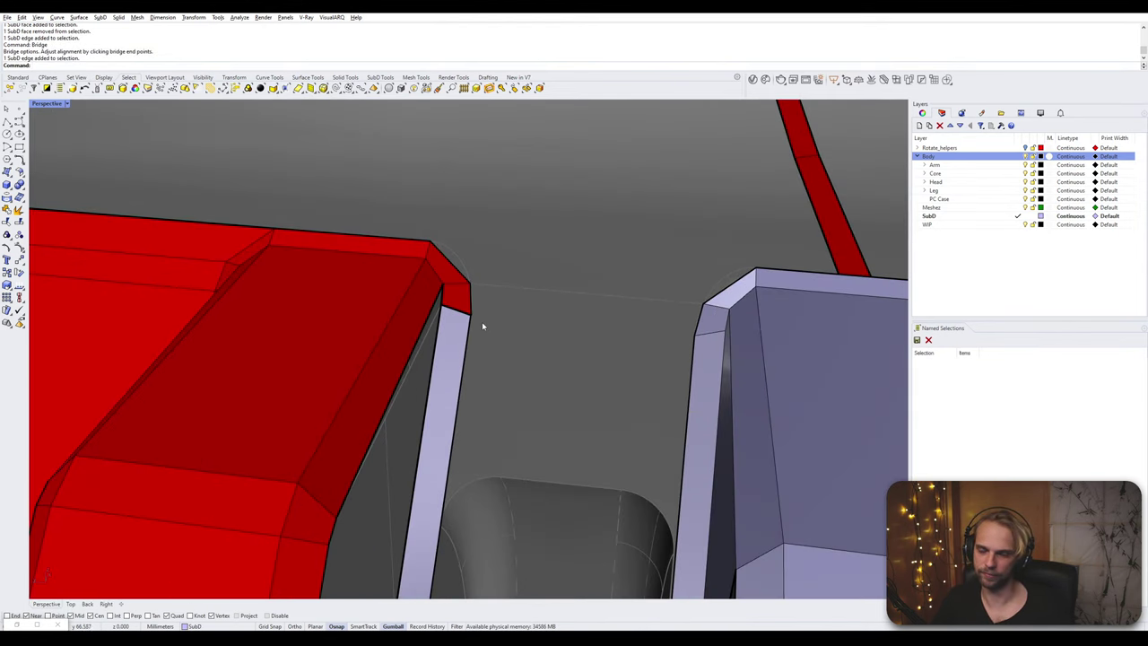
scroll(482, 325, "up", 2)
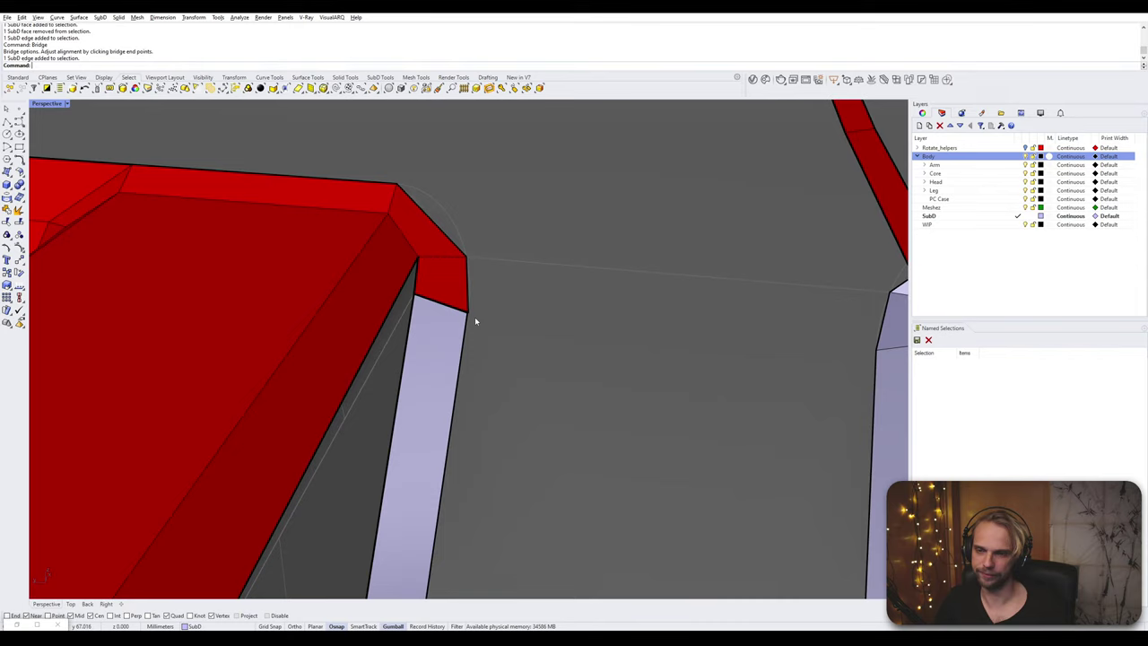
left_click(426, 291, "ctrl+shift")
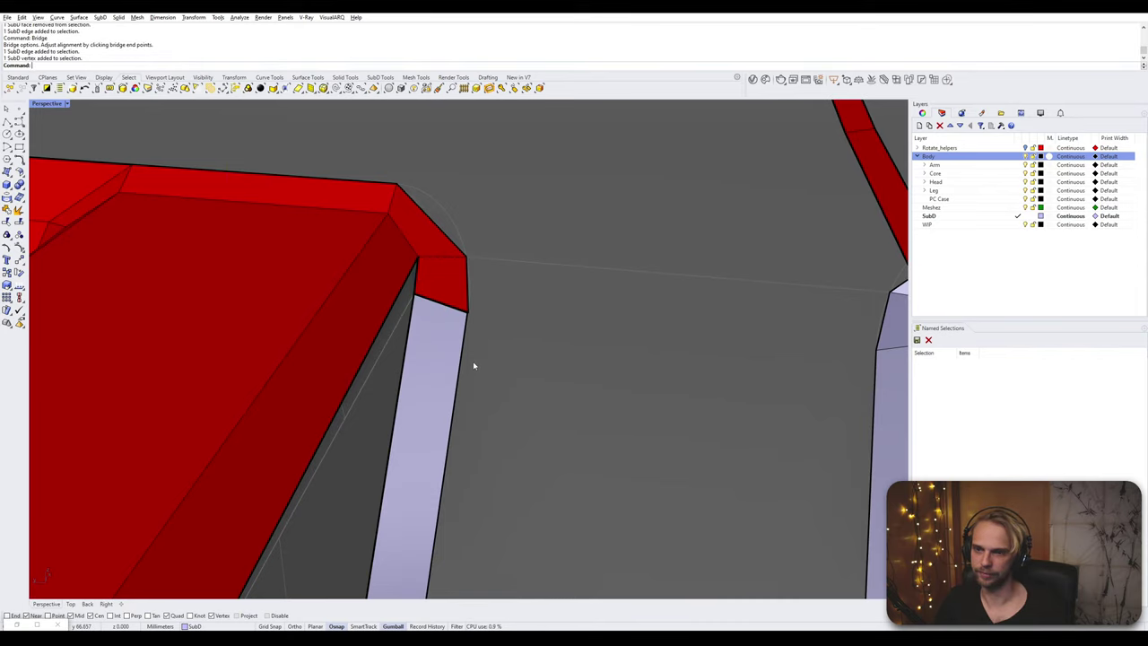
right_click_drag(494, 321, 465, 375)
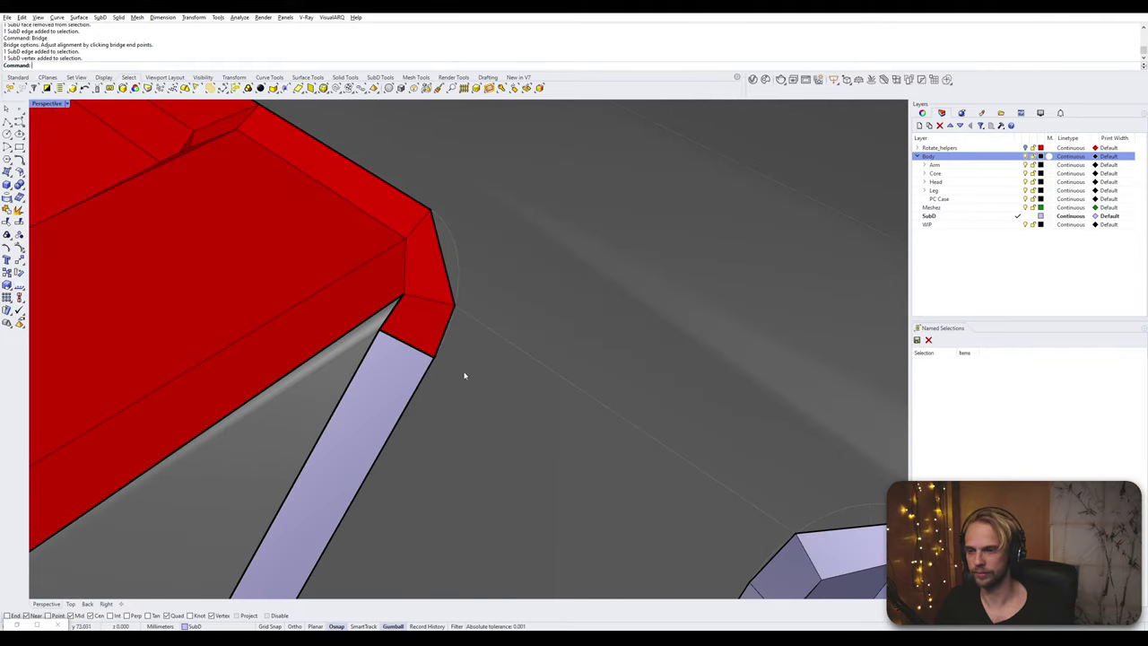
left_click(435, 355, "ctrl+shift")
type("Stitch")
key("Return")
key("Return")
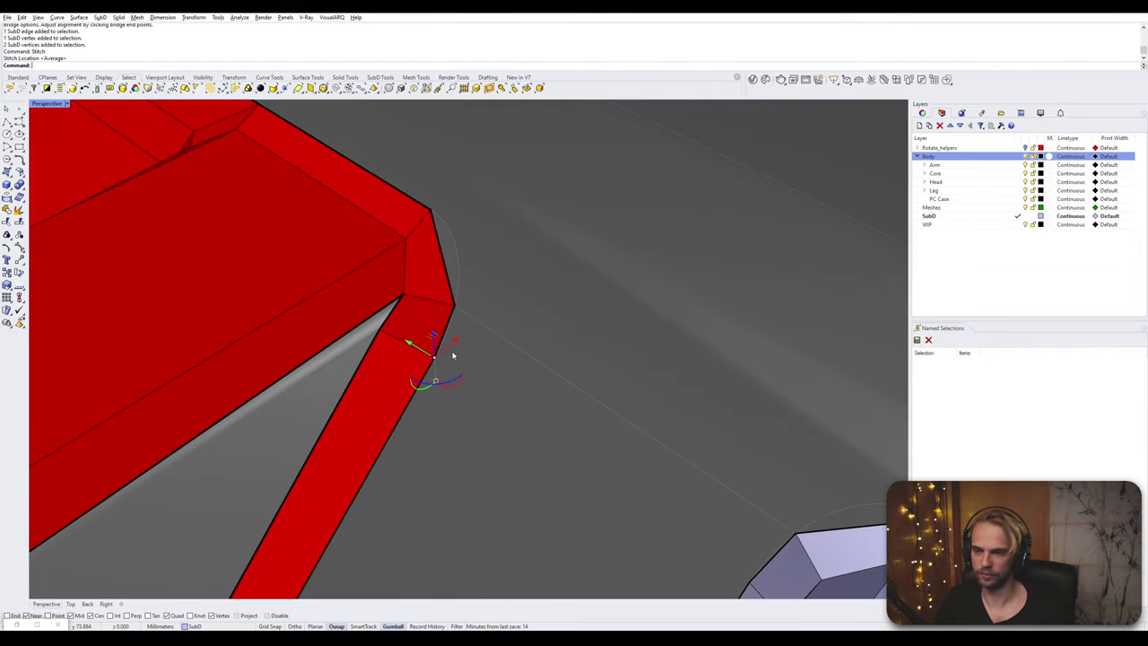
- Bridge the red clip's corner and vertical edges to the lavender part's bevel and vertical edges
right_click_drag(444, 356, 596, 360)
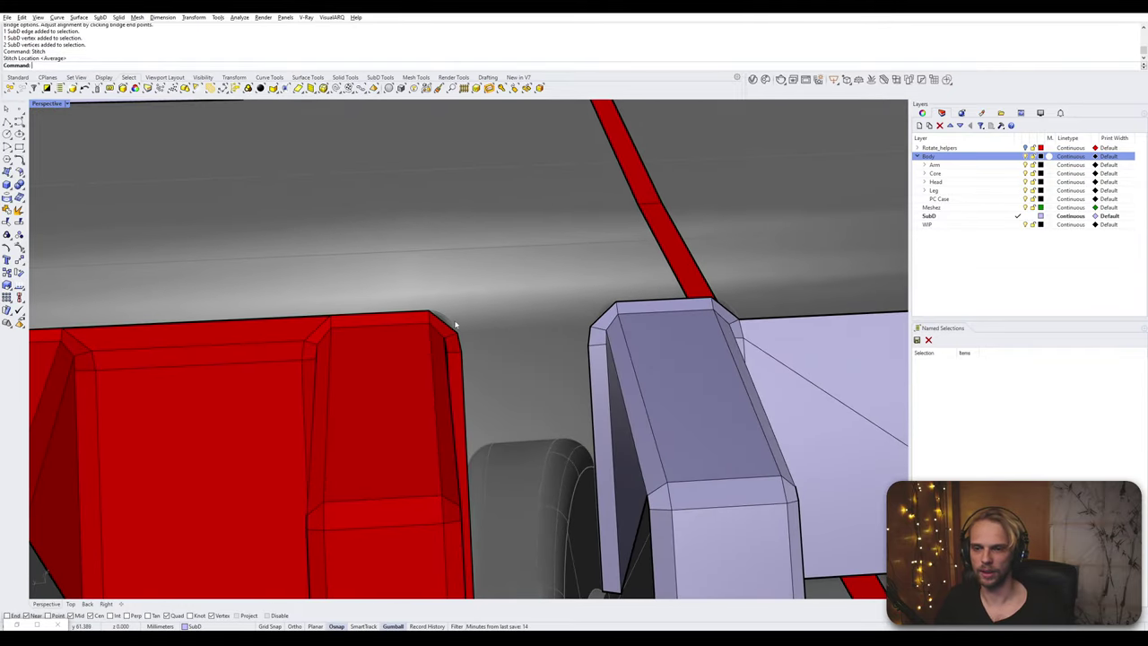
left_click(455, 337, "ctrl+shift")
scroll(457, 339, "up", 3)
left_click(456, 341, "ctrl+shift")
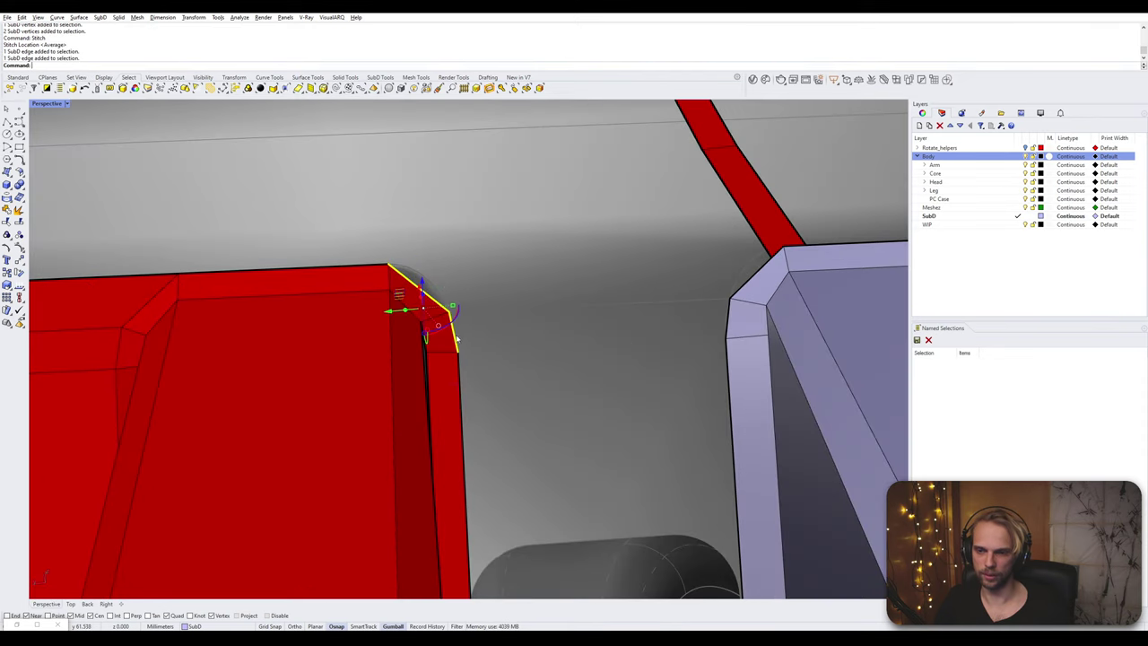
left_click(462, 387, "ctrl+shift")
left_click(758, 275, "ctrl+shift")
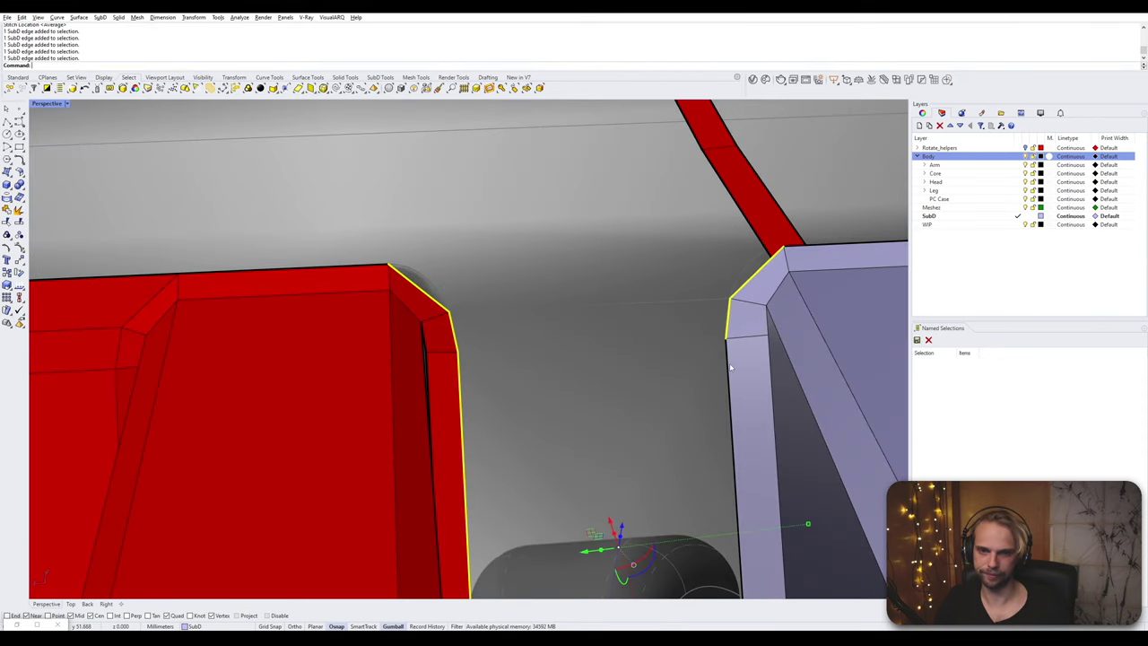
left_click(730, 366, "ctrl+shift")
key("Return")
key("Return")
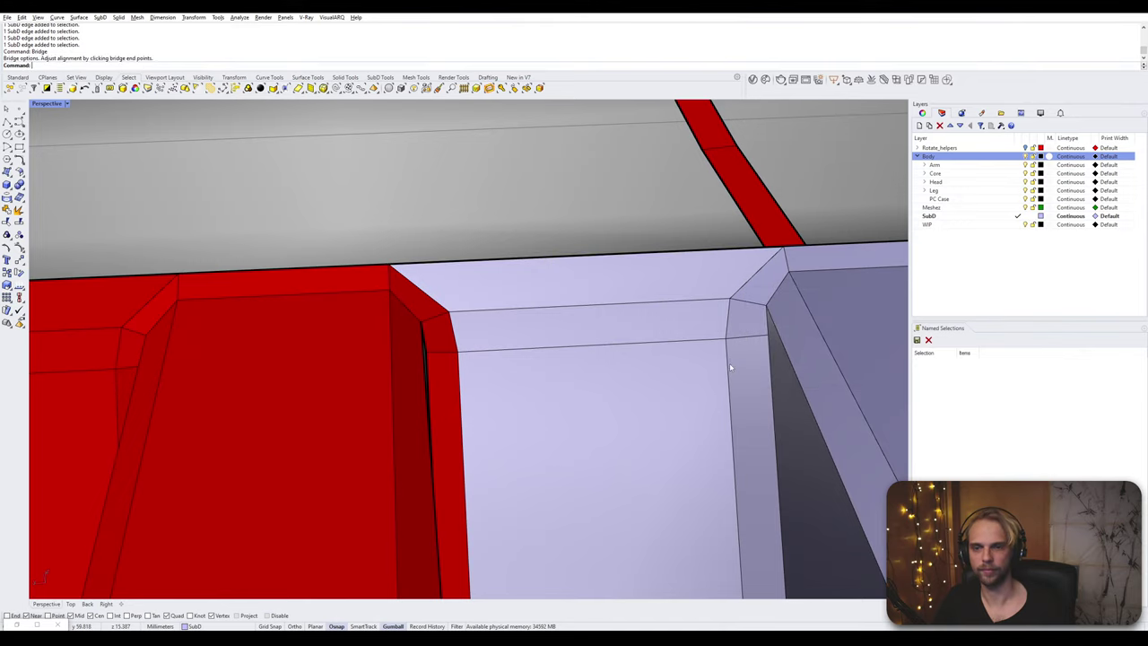
- Bridge the fin's corner edge to the opposite vertical edge to fill the open corner
scroll(729, 362, "down", 9)
right_click_drag(729, 362, 486, 361)
right_click_drag(632, 349, 515, 357)
scroll(512, 359, "up", 5)
left_click(474, 371, "ctrl+shift")
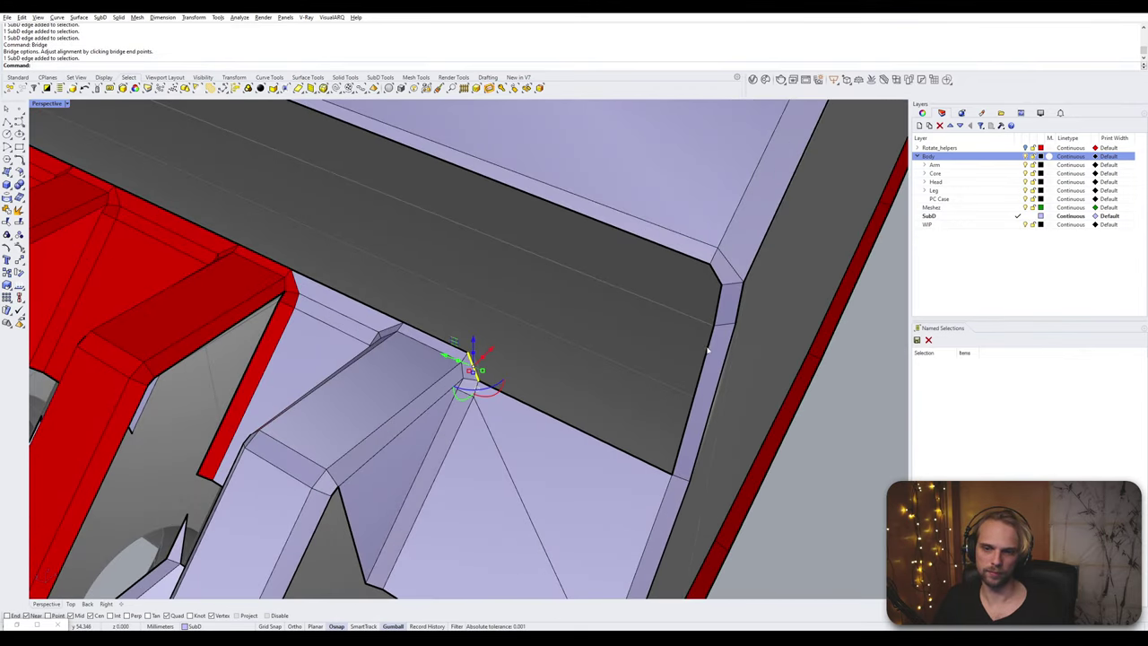
left_click(708, 351, "ctrl+shift")
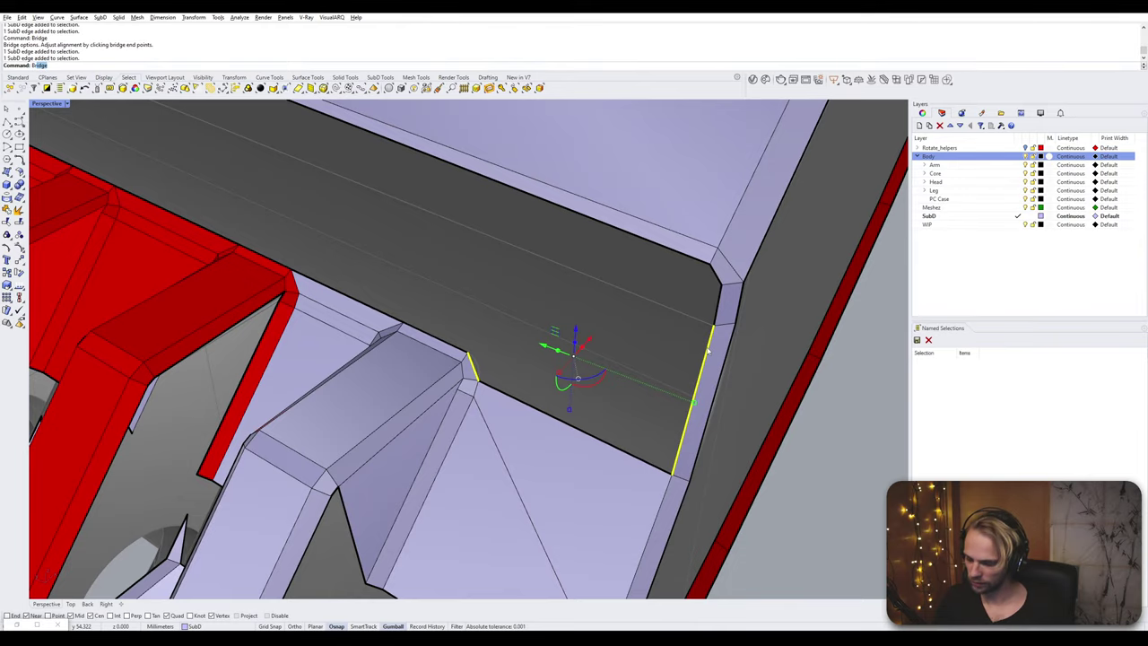
key("Return")
key("Return")
- Bridge the top edges of two adjacent toe loops to close the gap between them
scroll(697, 343, "down", 7)
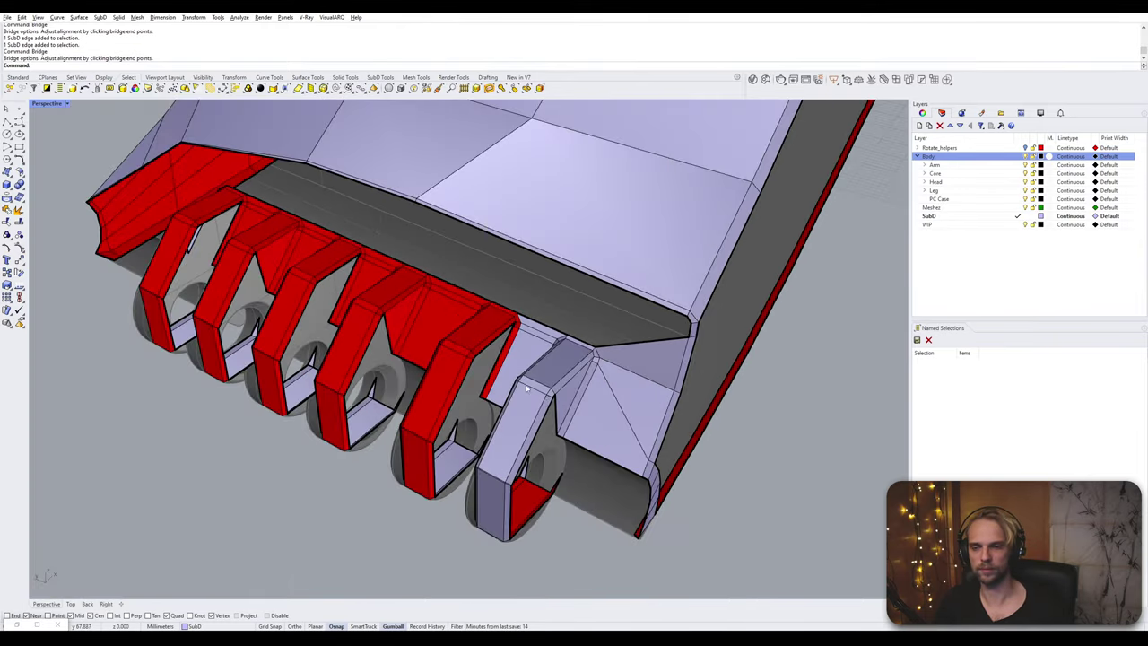
right_click_drag(697, 342, 641, 352)
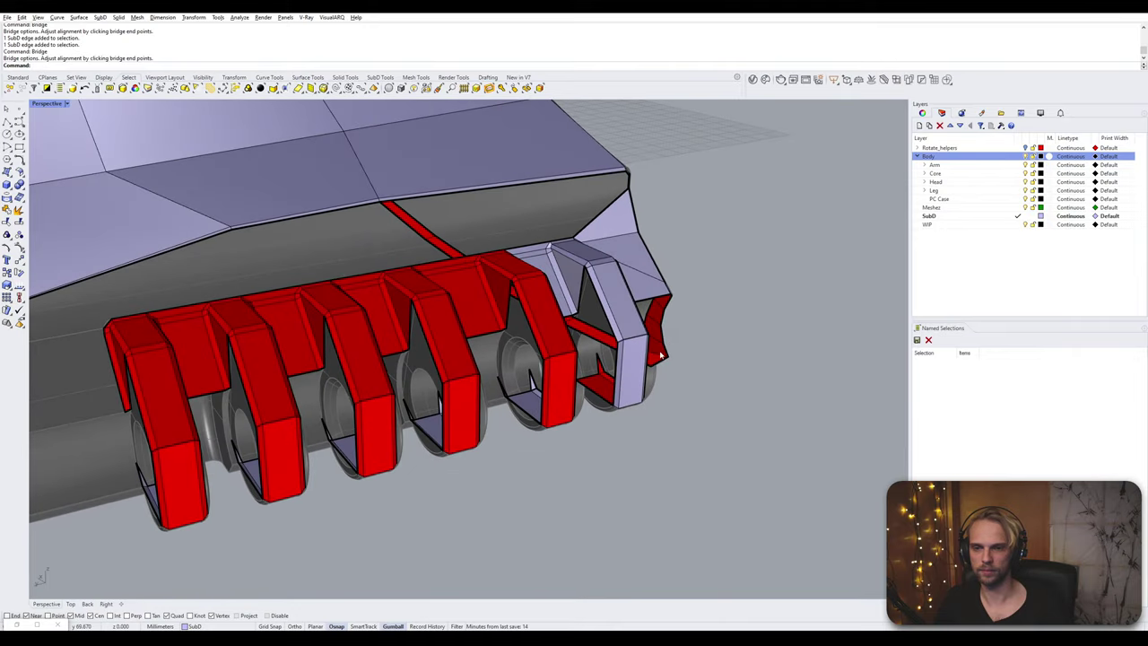
scroll(585, 299, "up", 5)
scroll(585, 300, "up", 2)
scroll(644, 393, "up", 8)
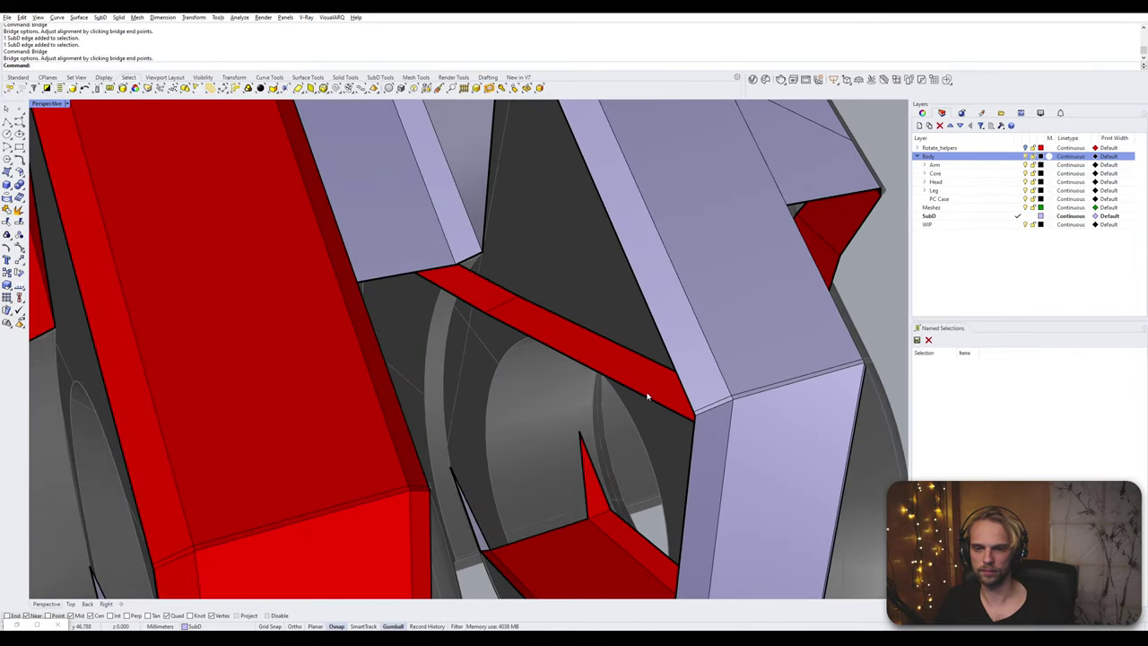
scroll(647, 396, "down", 8)
right_click_drag(581, 391, 691, 376)
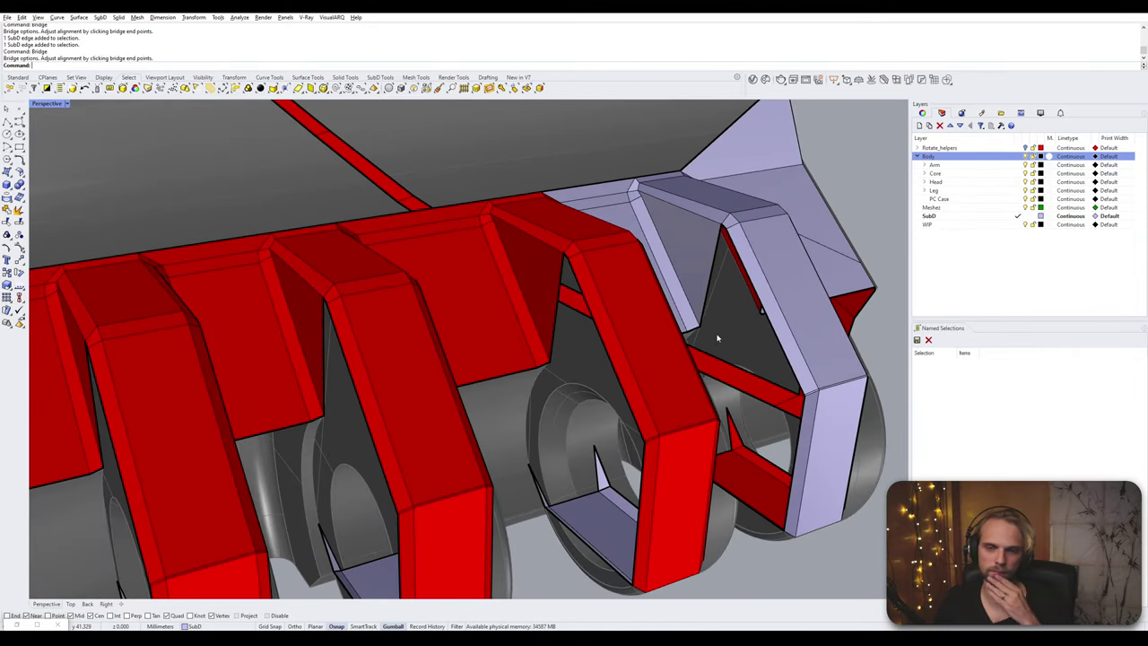
right_click_drag(717, 338, 599, 388)
scroll(588, 375, "down", 4)
right_click_drag(547, 346, 595, 354)
scroll(532, 265, "up", 7)
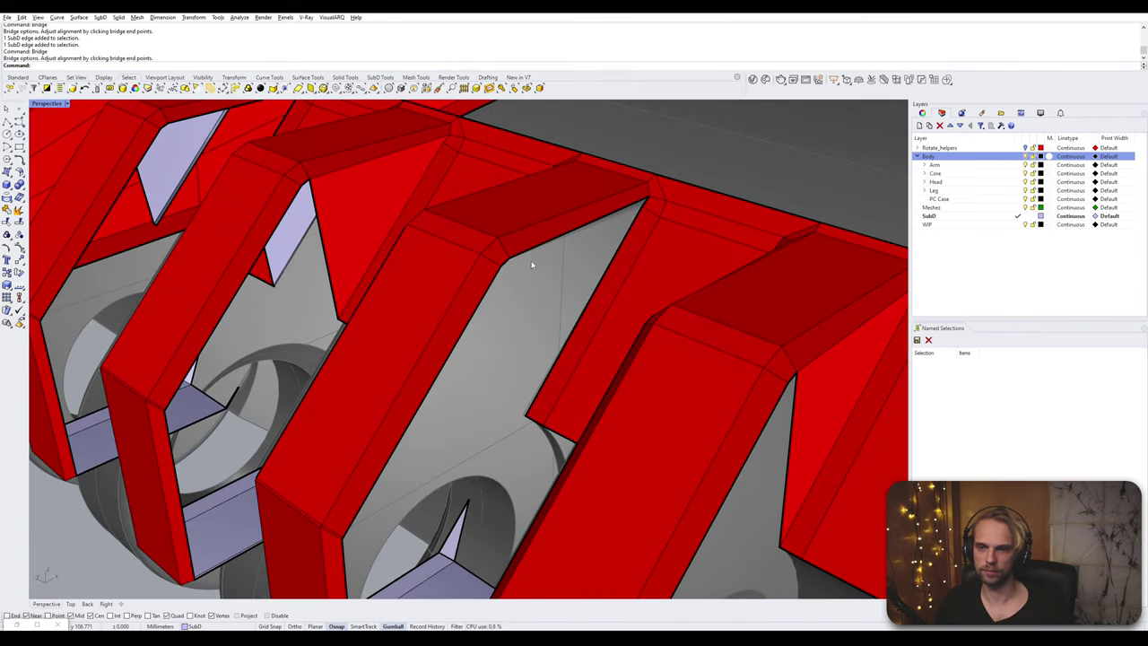
left_click(532, 248, "ctrl+shift")
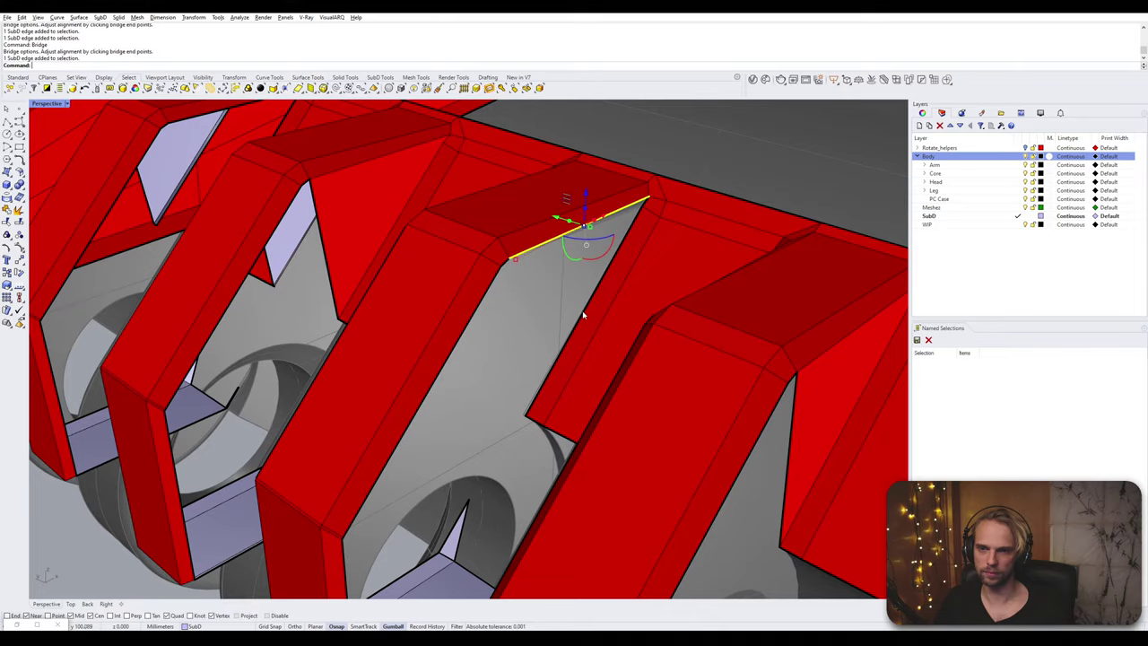
left_click(582, 310, "ctrl+shift")
key("Return")
key("Return")
- Bridge the lavender edge beside the side opening to the opposite red edge
scroll(581, 308, "down", 5)
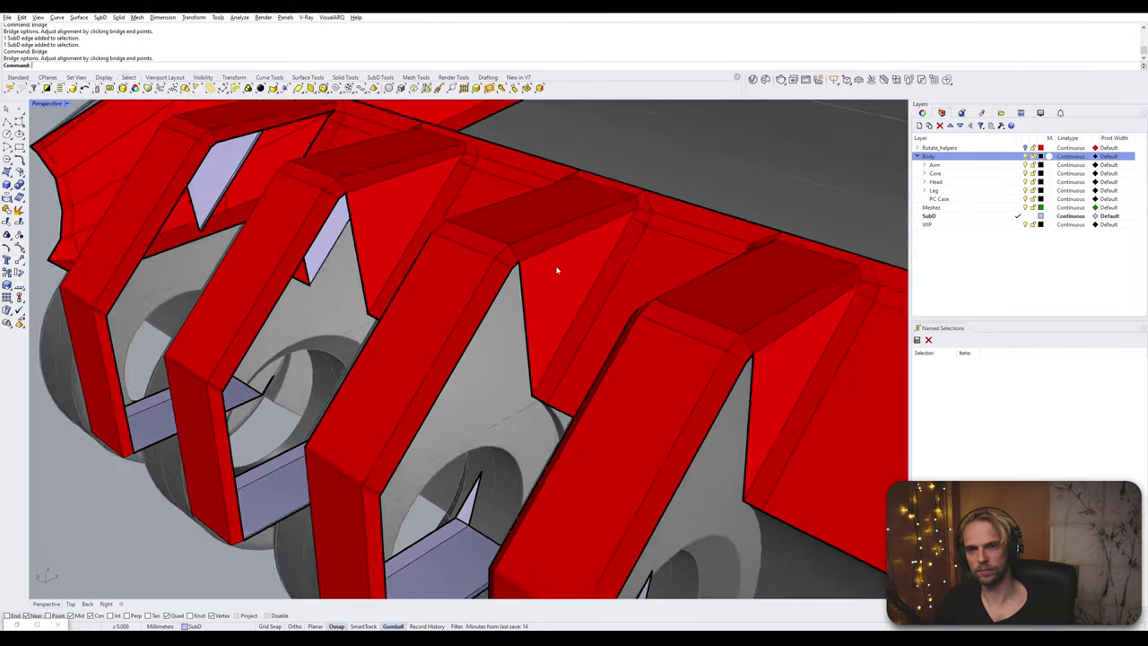
right_click_drag(581, 308, 521, 256)
scroll(606, 303, "up", 3)
scroll(395, 336, "up", 3)
left_click(320, 369)
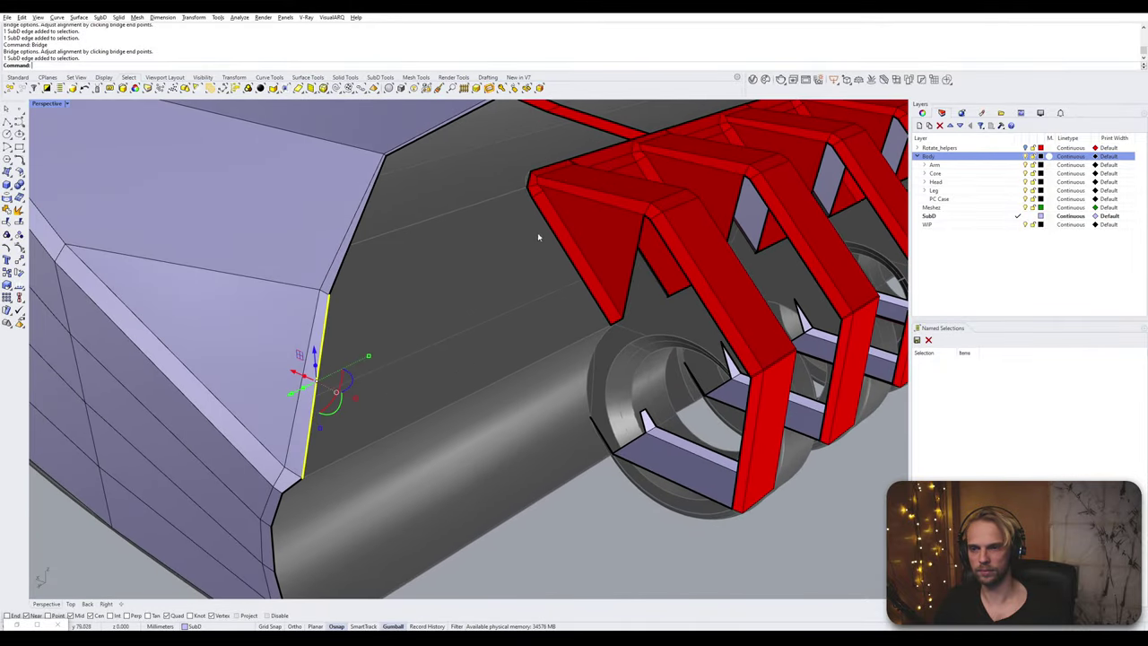
left_click(544, 224)
key("Return")
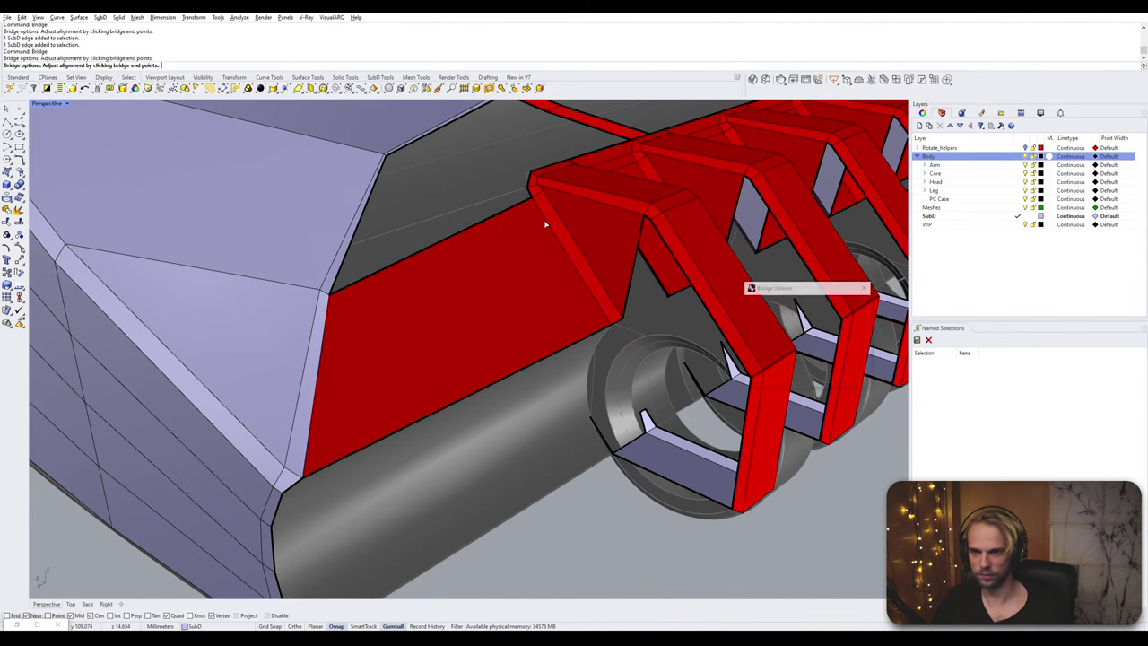
- Fill the remaining side gap with a red bridge from a lavender edge to a red edge
right_click_drag(557, 221, 505, 249)
scroll(524, 305, "up", 5)
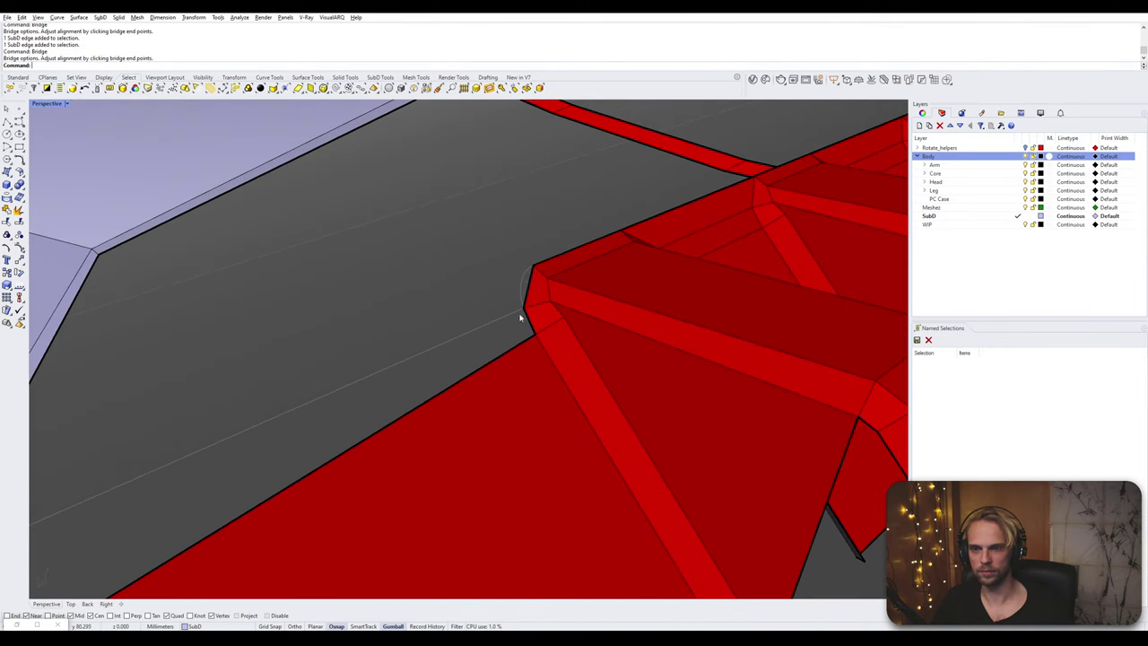
scroll(527, 324, "down", 7)
scroll(529, 321, "up", 8)
scroll(534, 321, "down", 7)
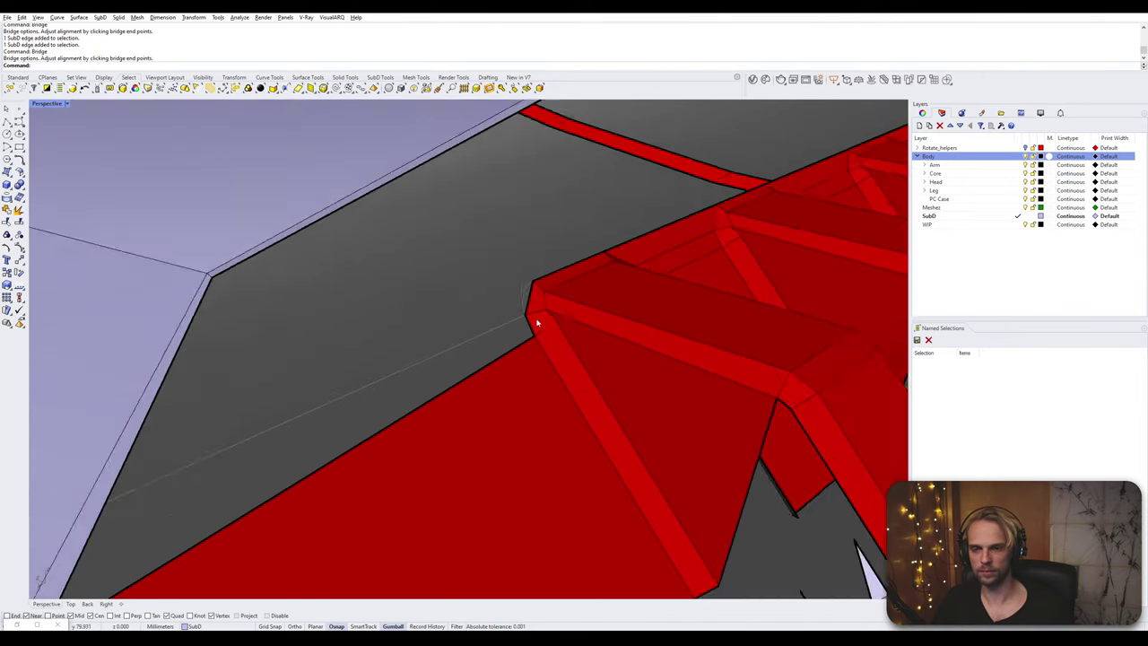
scroll(539, 326, "up", 6)
scroll(533, 339, "down", 7)
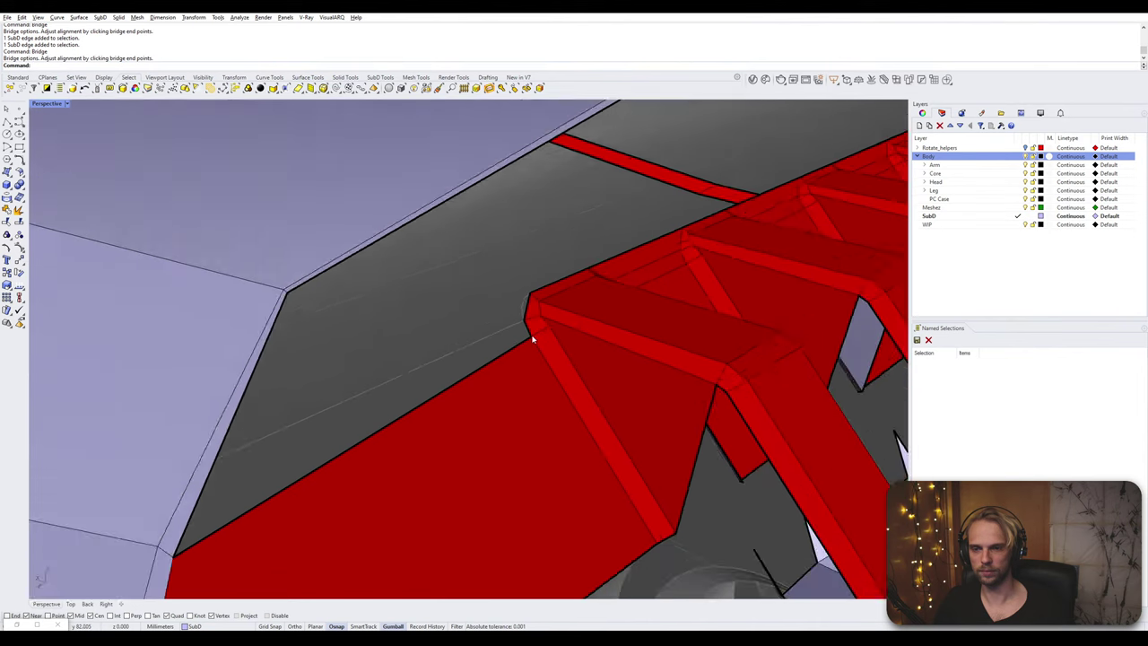
right_click_drag(529, 341, 484, 346)
left_click(359, 347, "ctrl+shift")
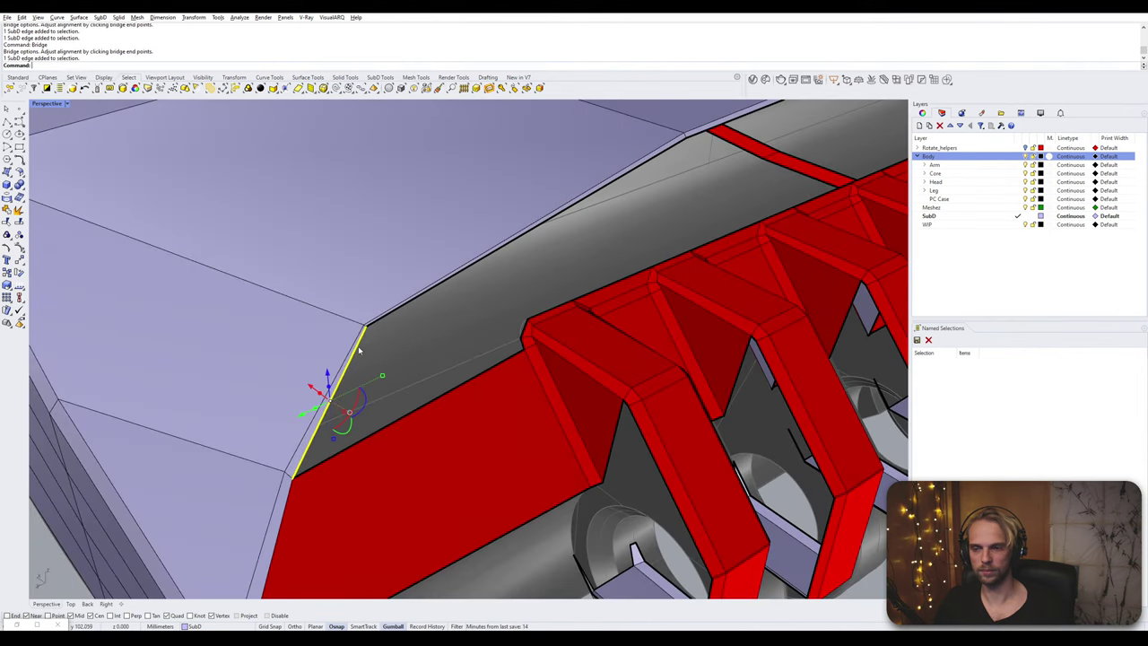
scroll(525, 350, "up", 2)
left_click(536, 350)
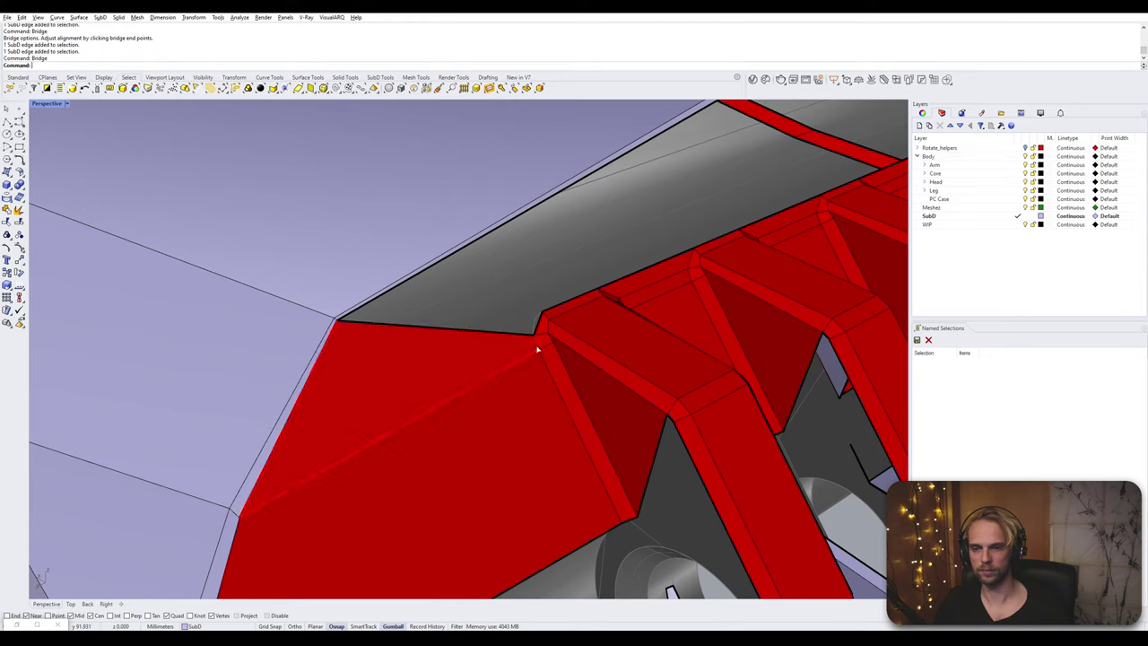
key("Return")
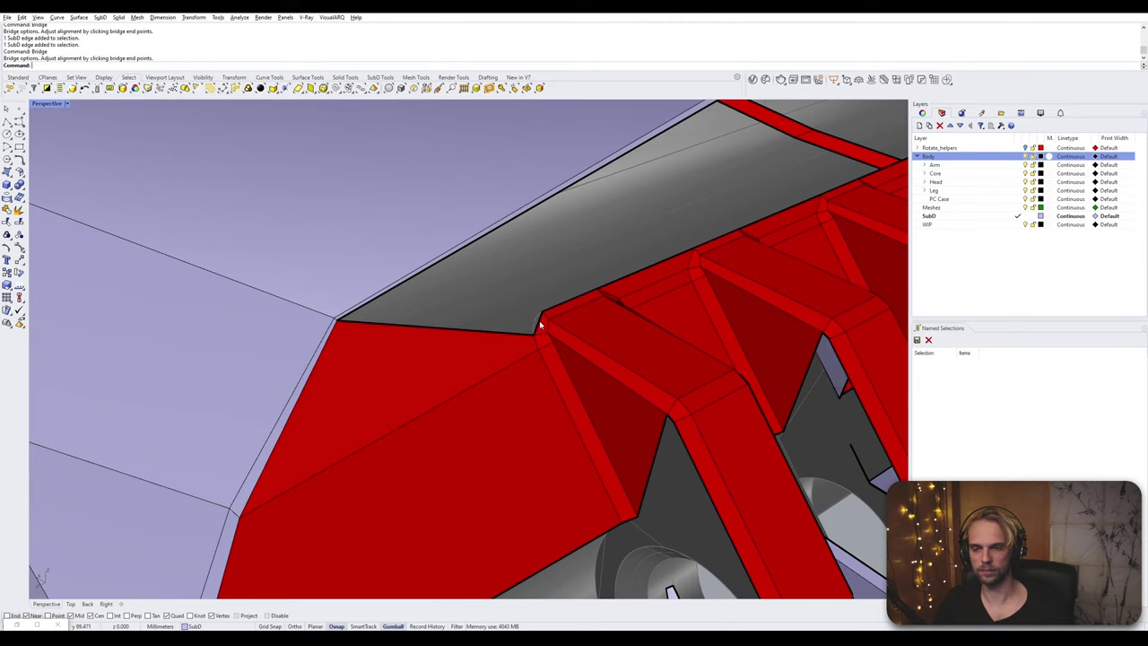
scroll(540, 324, "down", 5)
right_click_drag(530, 325, 426, 344)
scroll(494, 328, "down", 3)
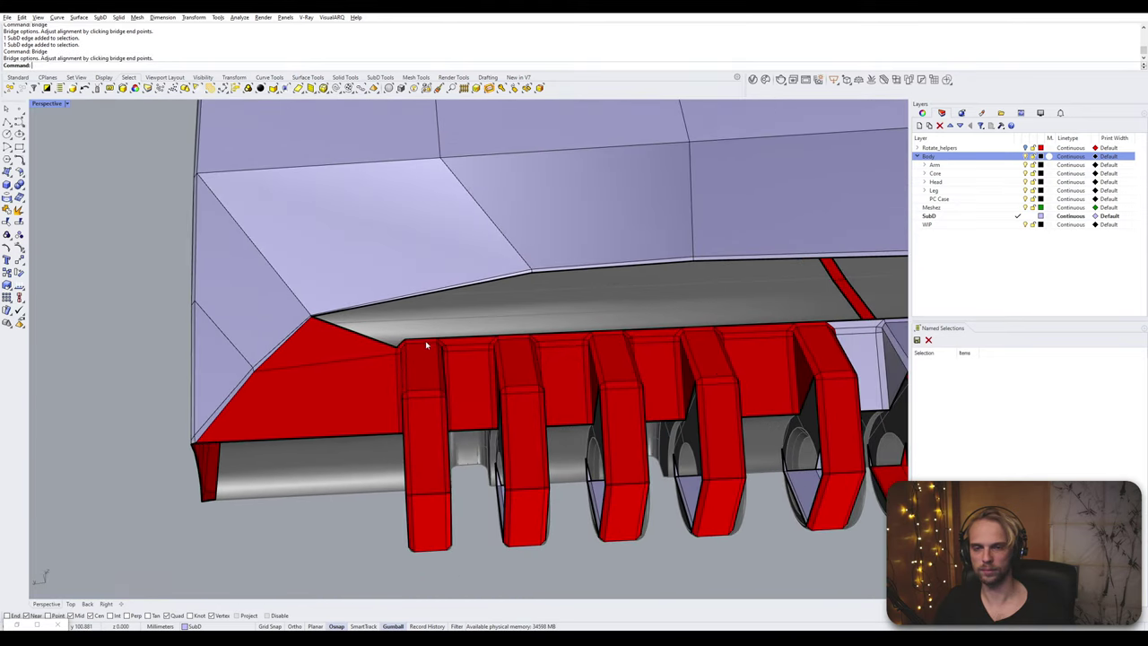
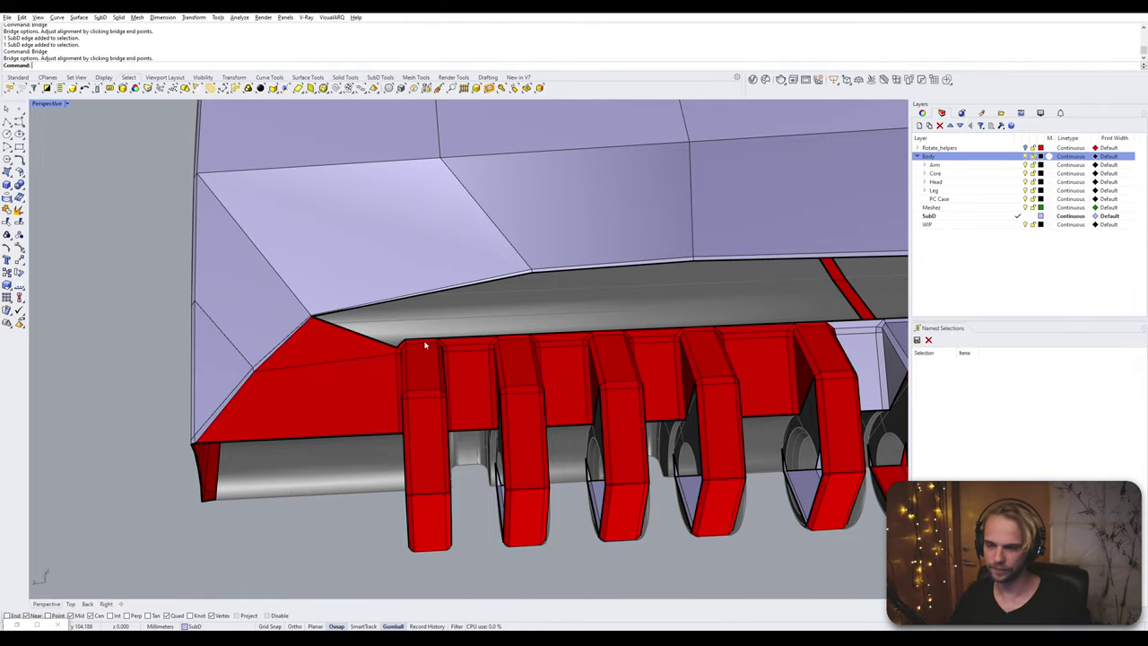
- Delete the thin bridge face and the lilac fin near the purple end of the foot
right_click_drag(456, 430, 481, 438)
scroll(462, 399, "up", 8)
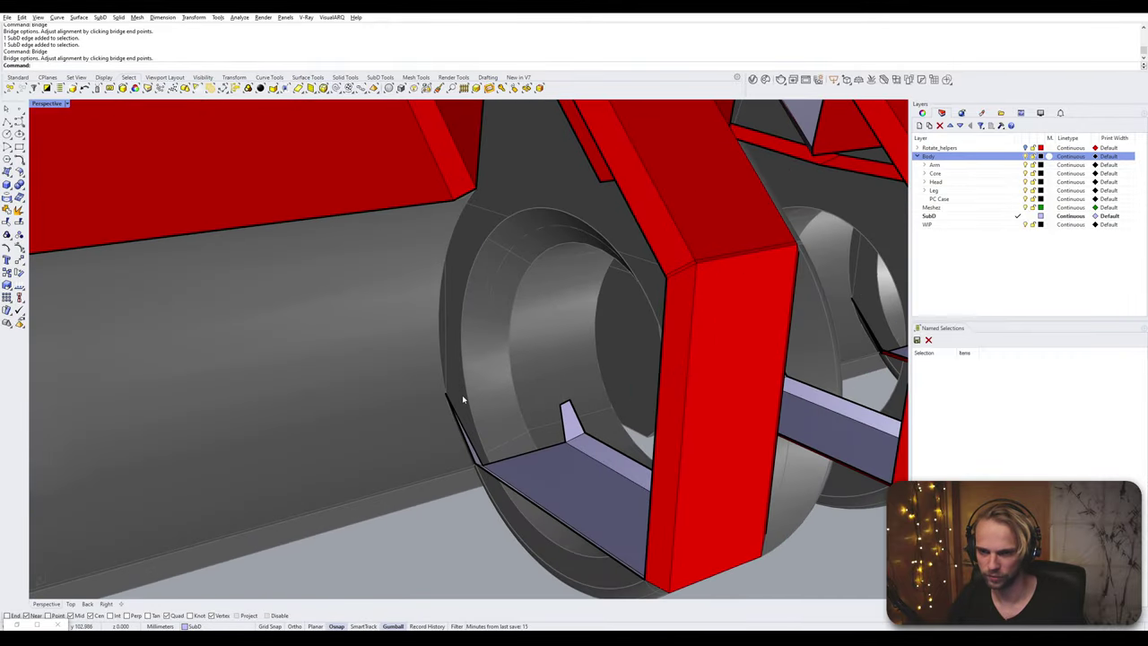
right_click_drag(462, 395, 418, 430)
scroll(421, 430, "down", 10)
right_click_drag(807, 475, 411, 395, "shift")
scroll(409, 392, "up", 8)
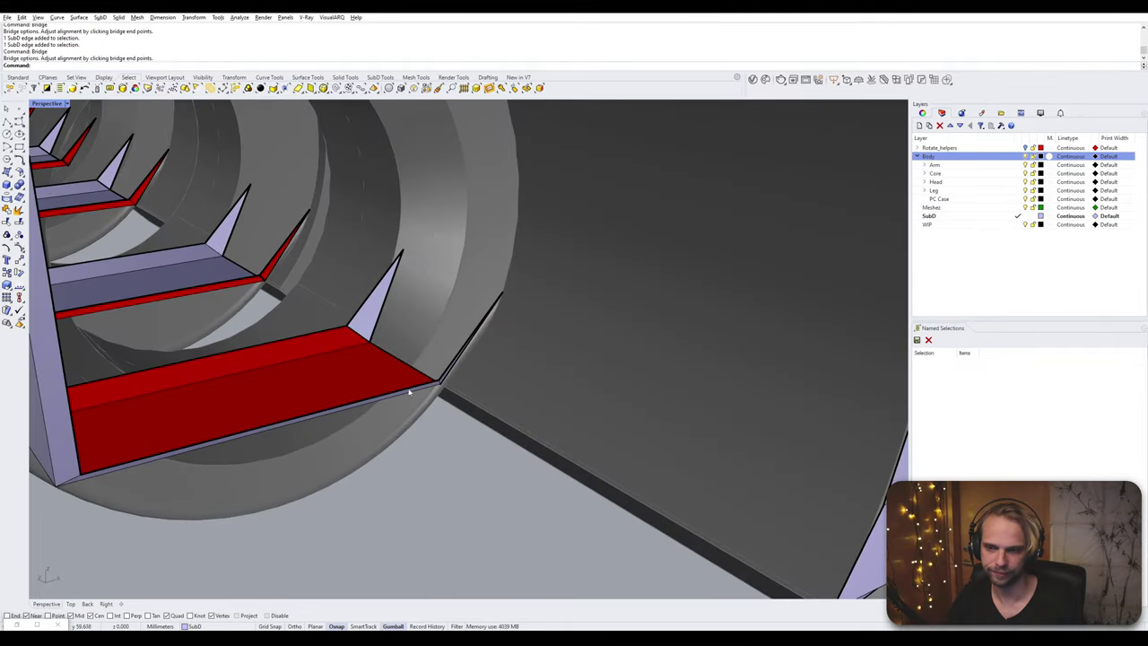
left_click(474, 333, "ctrl+shift")
left_click(377, 285, "ctrl+shift")
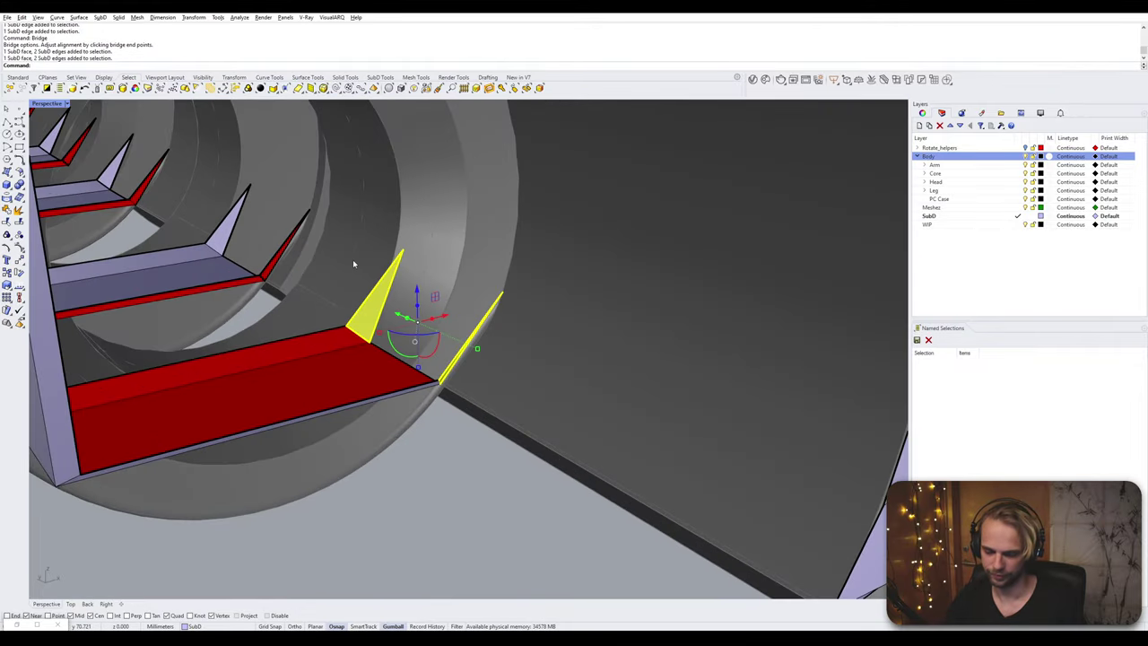
key("Delete")
- Delete the red and lilac fin spikes, then preview the shell in smooth SubD display
left_click(292, 234, "ctrl+shift")
left_click(235, 214, "ctrl+shift")
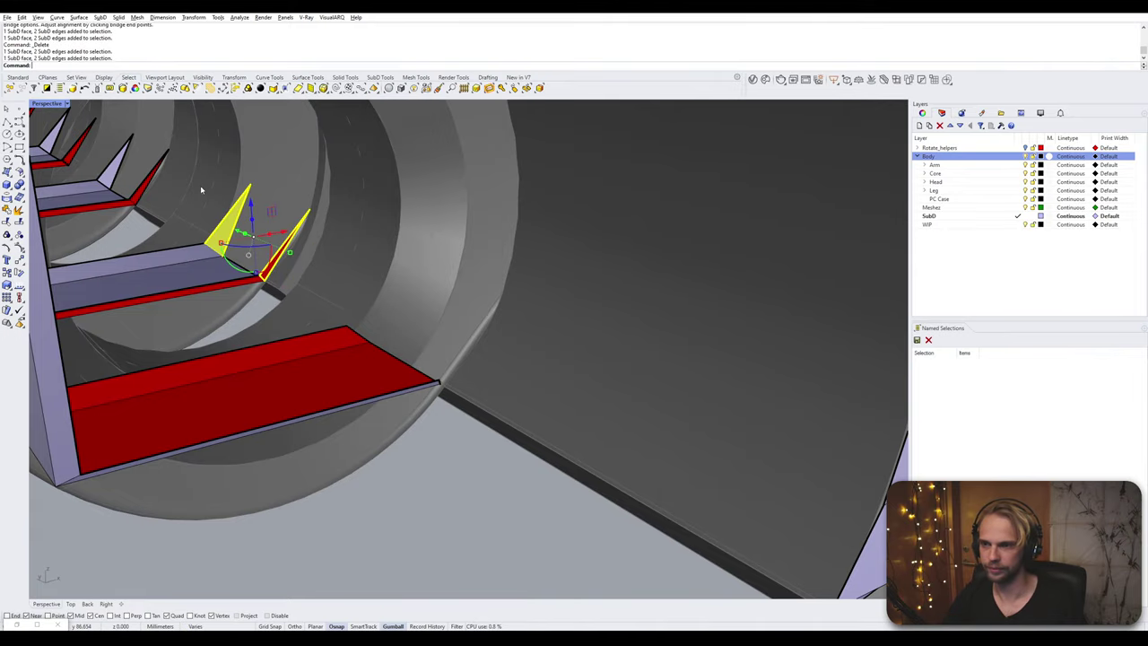
scroll(253, 224, "down", 8)
key("Delete")
right_click_drag(253, 223, 492, 436)
key("Tab")
key("Tab")
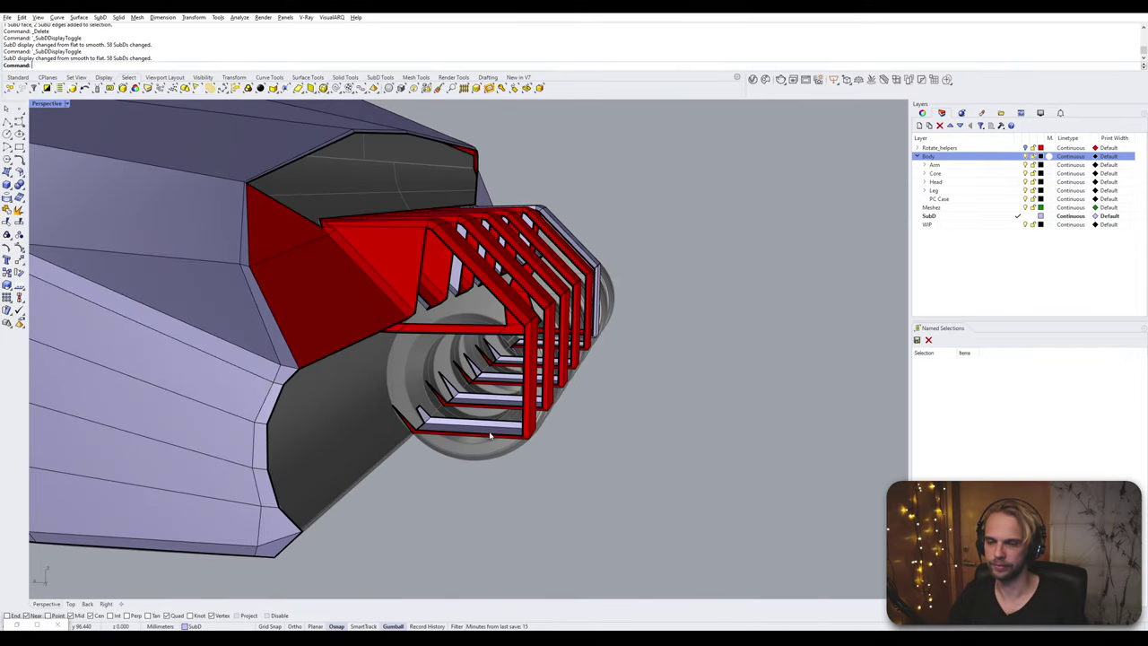
- Remove the leftover fin tip's face, edges and vertices
scroll(412, 415, "up", 8)
left_click(344, 400, "ctrl+shift")
left_click_drag(412, 364, 277, 397, "ctrl+shift")
key("Delete")
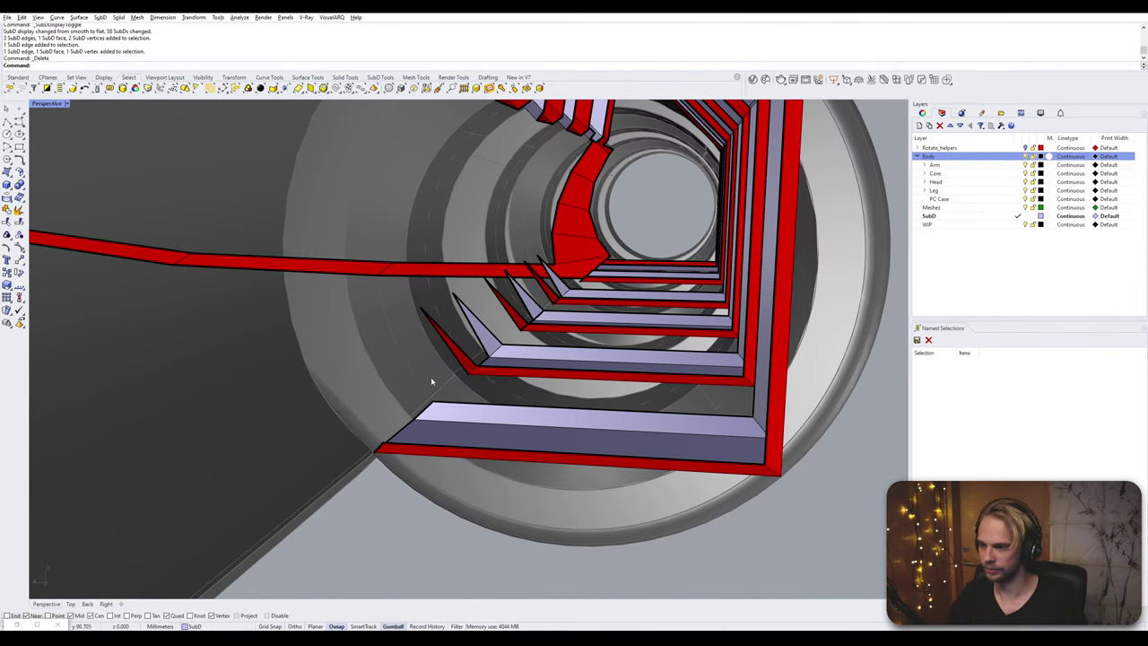
- Delete the near red fin and the purple fin together
scroll(448, 375, "up", 3)
left_click_drag(434, 338, 434, 338)
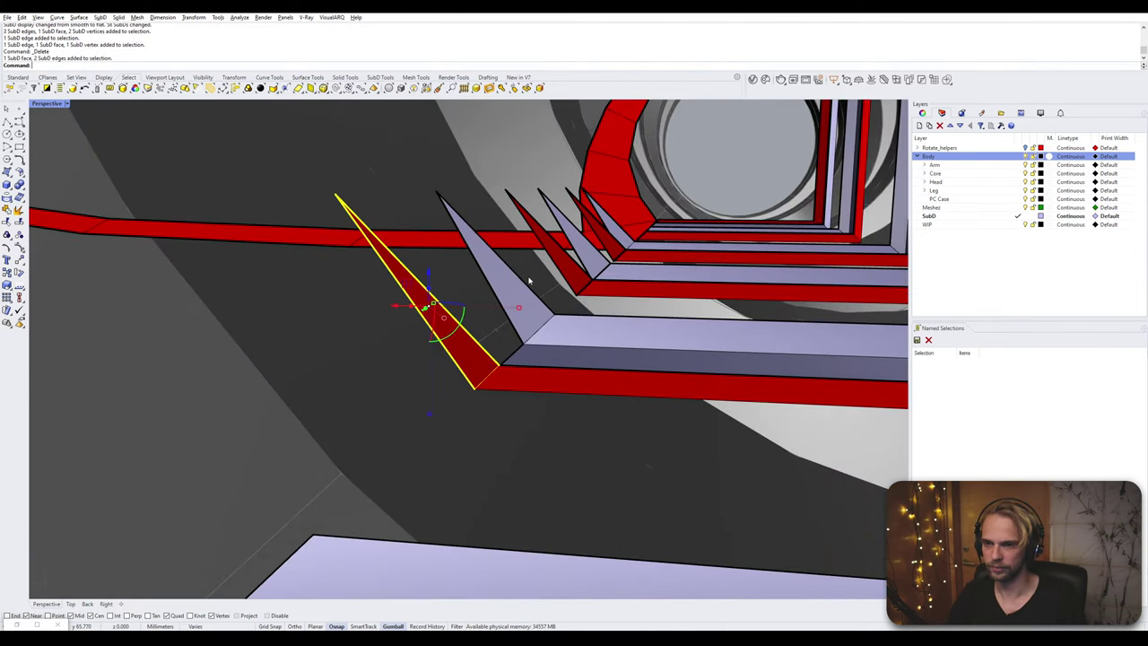
left_click_drag(529, 280, 476, 300, "ctrl+shift")
key("Delete")
- Delete the remaining fin faces in the fourth toe gap and check the fins from above
right_click_drag(513, 295, 474, 328)
left_click_drag(474, 328, 425, 434)
left_click(583, 269, "shift")
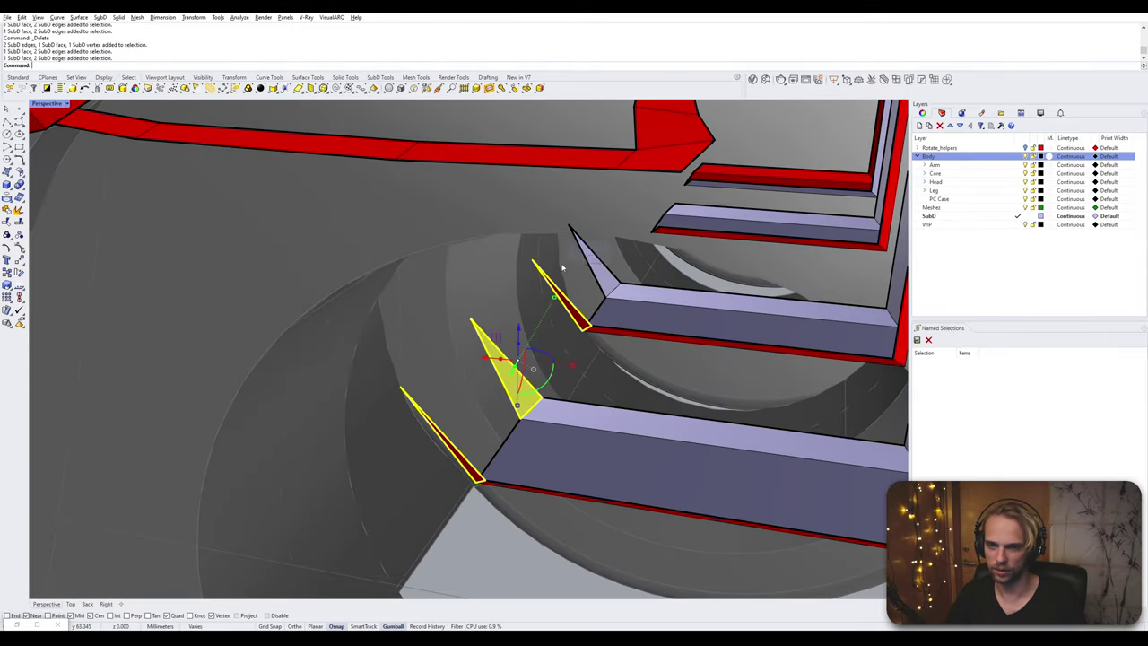
left_click_drag(563, 267, 562, 266, "ctrl+shift")
key("Delete")
scroll(561, 266, "down", 5)
right_click_drag(561, 266, 399, 493)
scroll(617, 319, "down", 4)
scroll(391, 305, "up", 5)
right_click_drag(391, 305, 409, 563)
- Try bridging the first toe-gap edge pair, then undo that bridge
right_click_drag(400, 445, 387, 452)
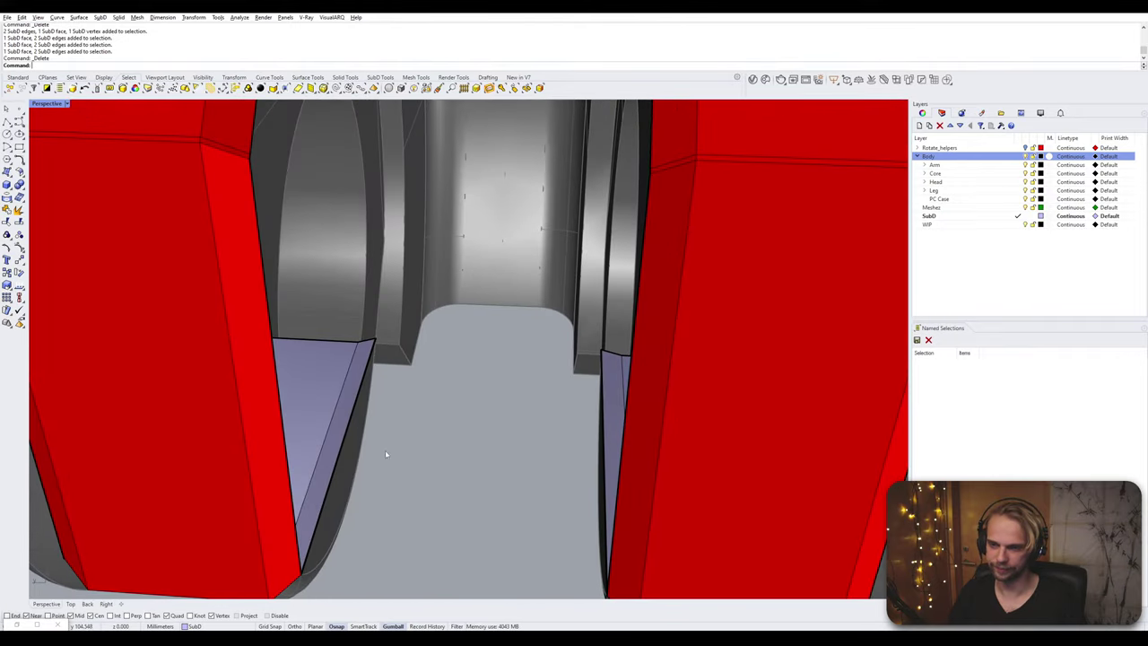
scroll(392, 343, "up", 4)
scroll(392, 345, "down", 4)
right_click_drag(390, 390, 435, 378)
scroll(434, 373, "up", 6)
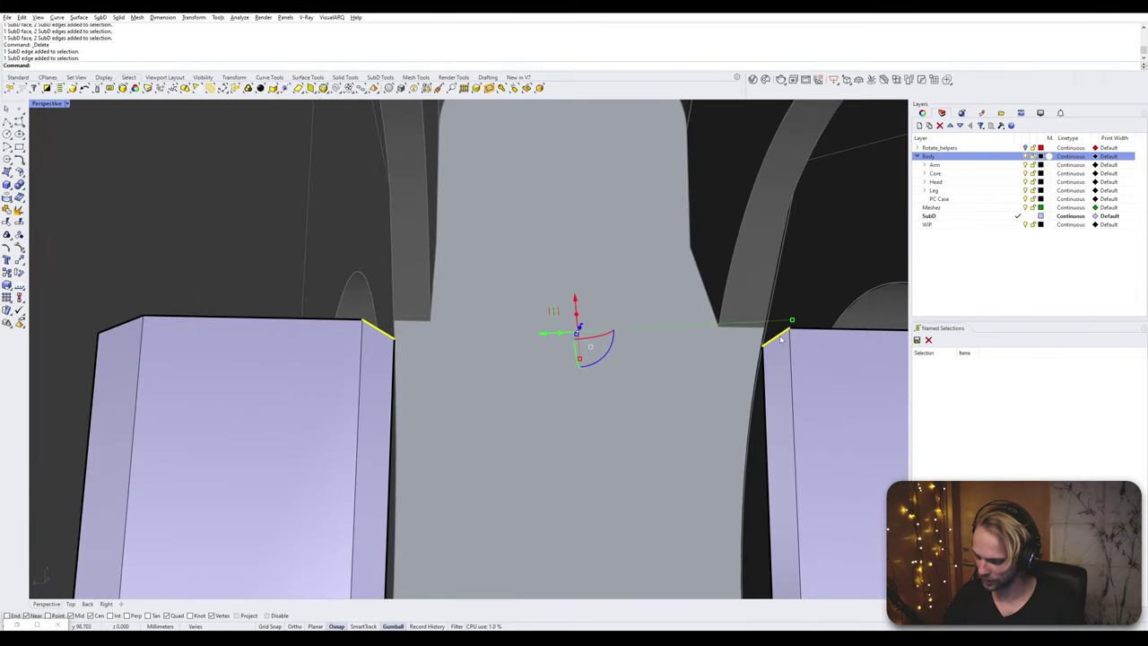
key("Return")
key("Return")
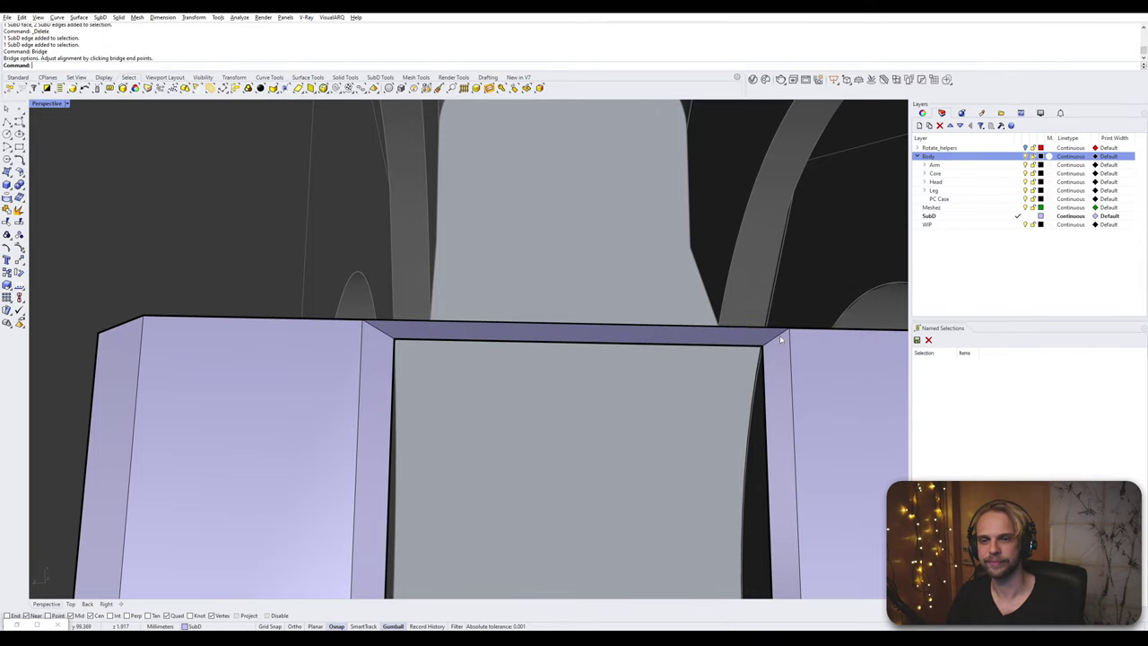
scroll(749, 386, "down", 5)
scroll(415, 333, "up", 4)
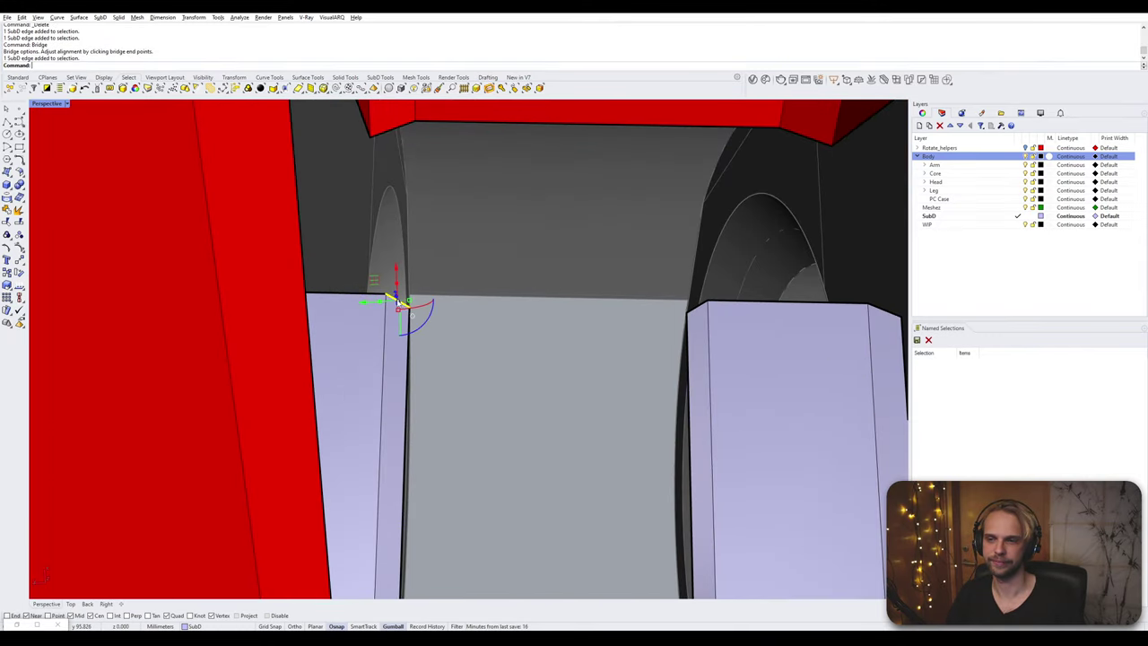
scroll(401, 303, "down", 4)
key("ctrl+z")
scroll(229, 316, "up", 2)
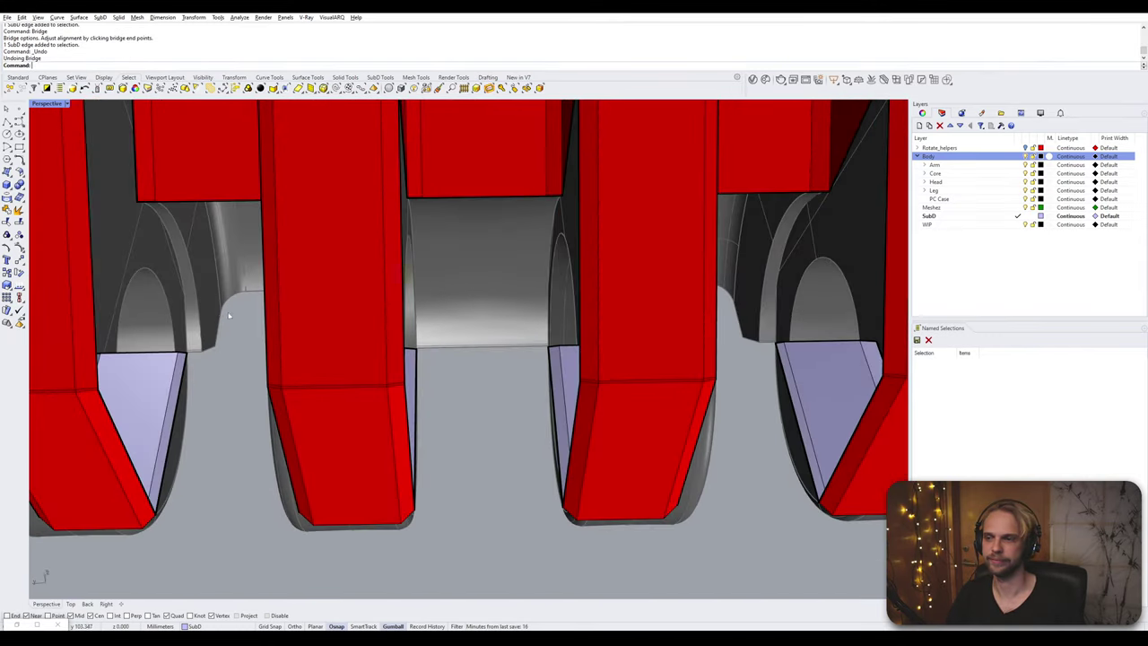
- Bridge the edge at the top of the gap to its facing edge
right_click_drag(228, 316, 312, 372)
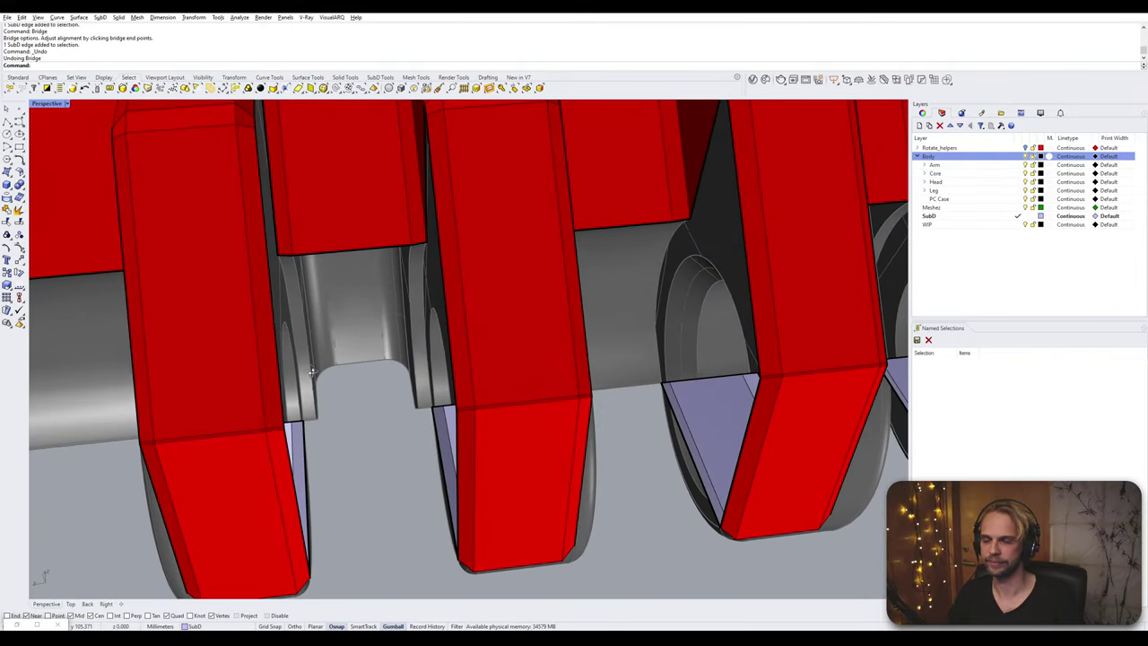
scroll(312, 372, "up", 3)
left_click(301, 408)
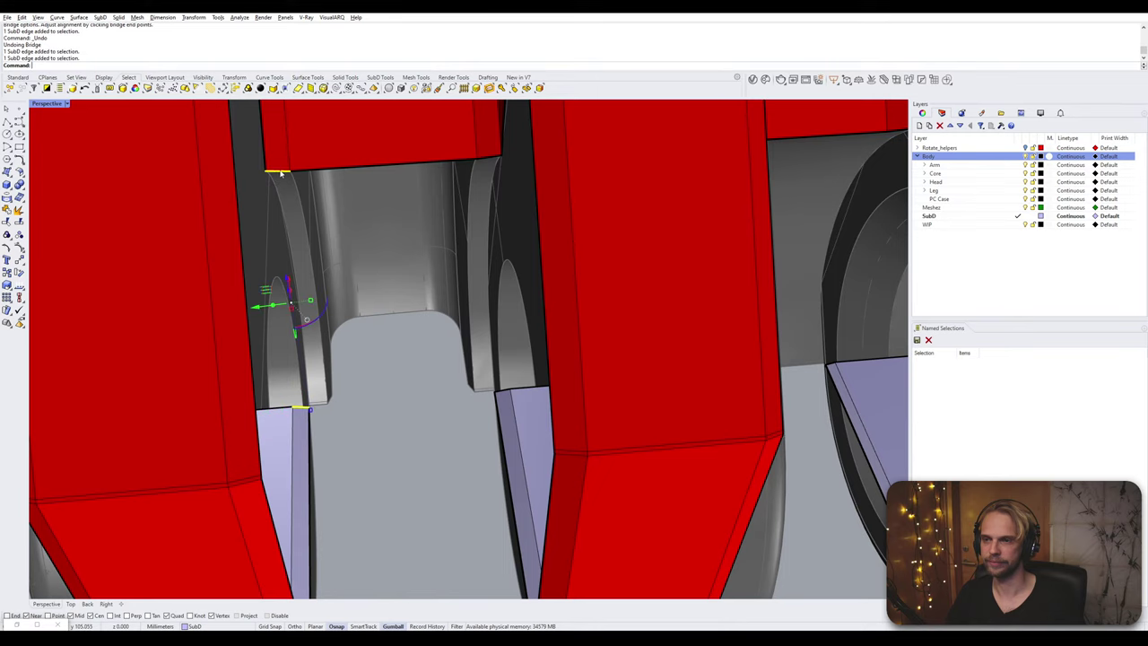
key("Return")
key("Return")
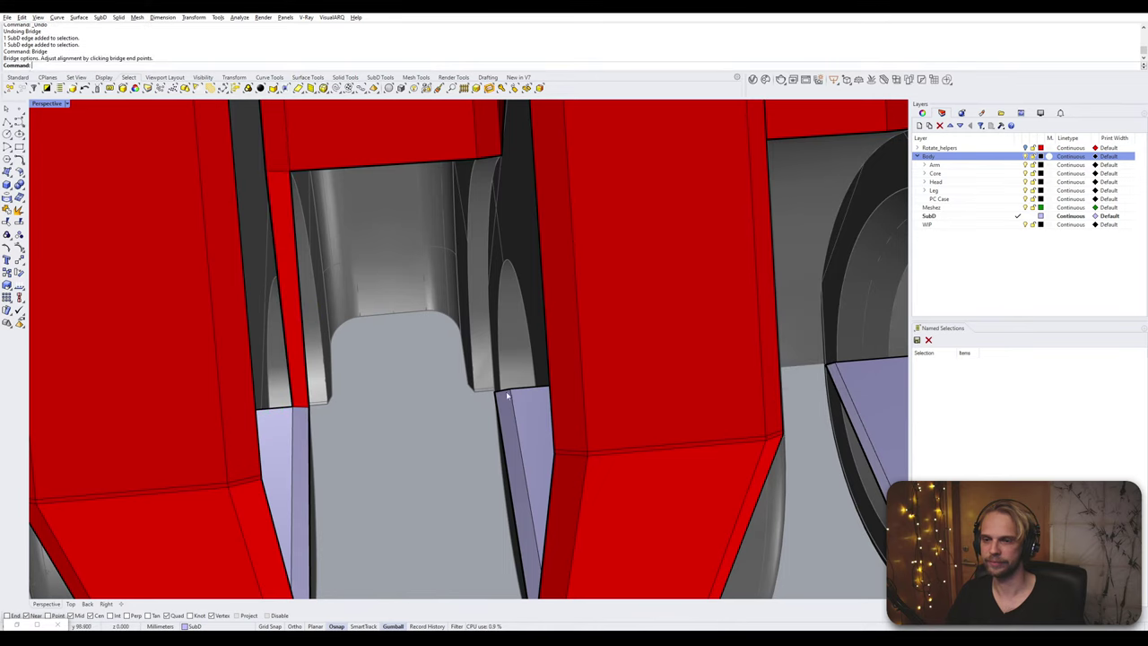
- Bridge another pair of facing edges into a red face
key("Return")
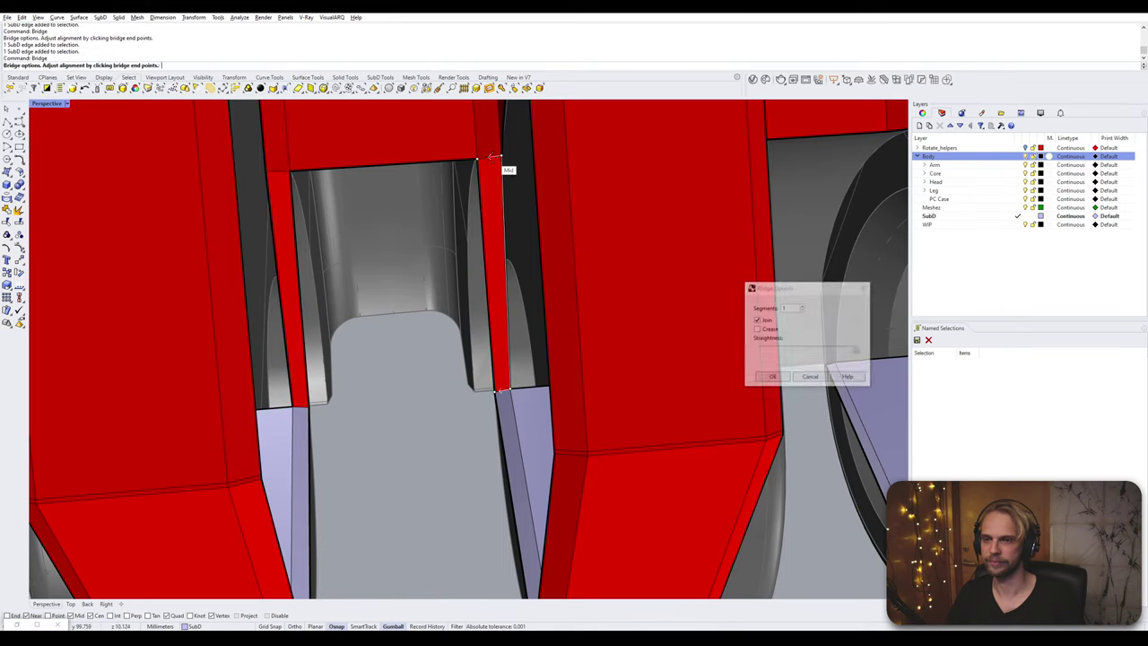
key("Return")
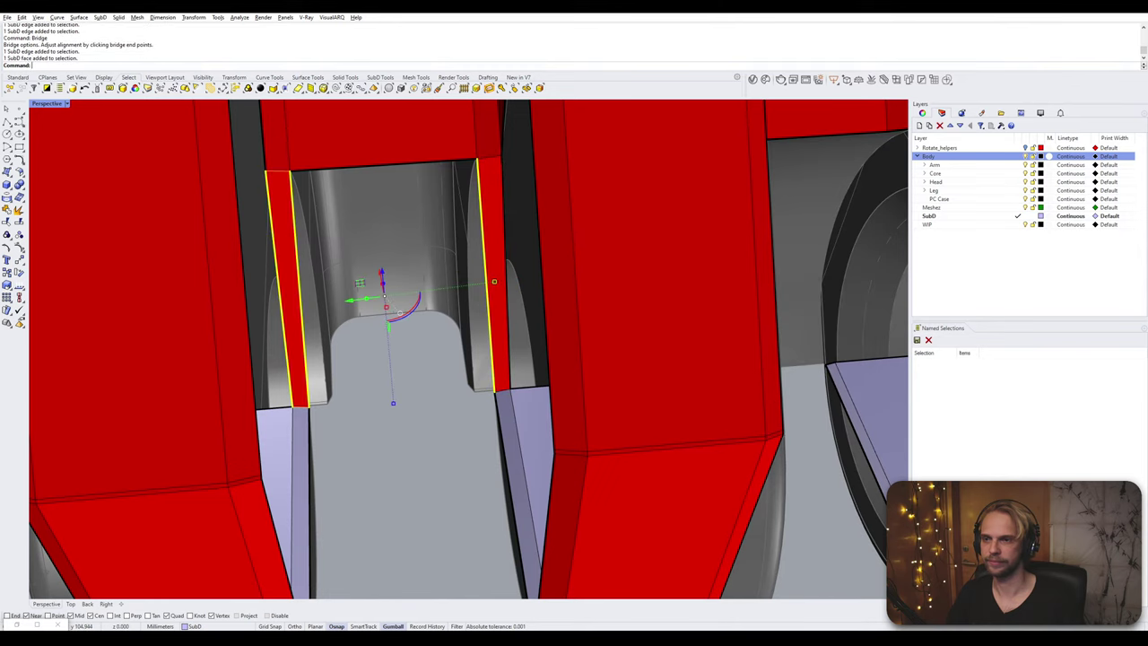
key("Return")
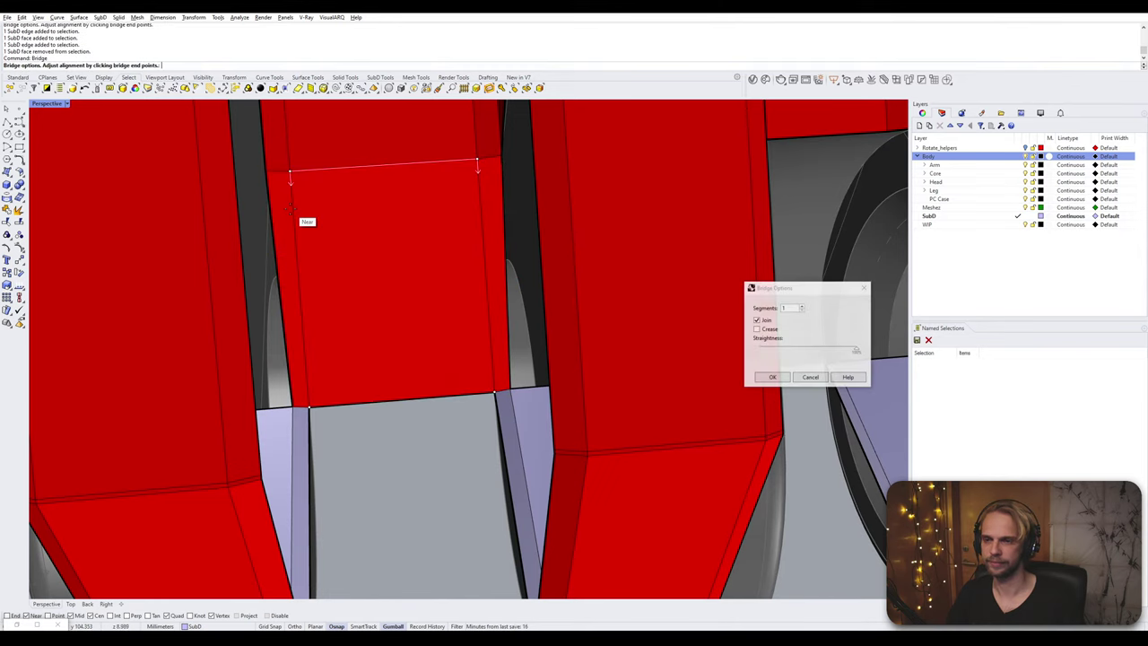
key("Return")
scroll(319, 242, "down", 6)
- Bridge the edge pair across the next toe gap at the top block
right_click_drag(536, 351, 503, 419)
scroll(503, 419, "up", 5)
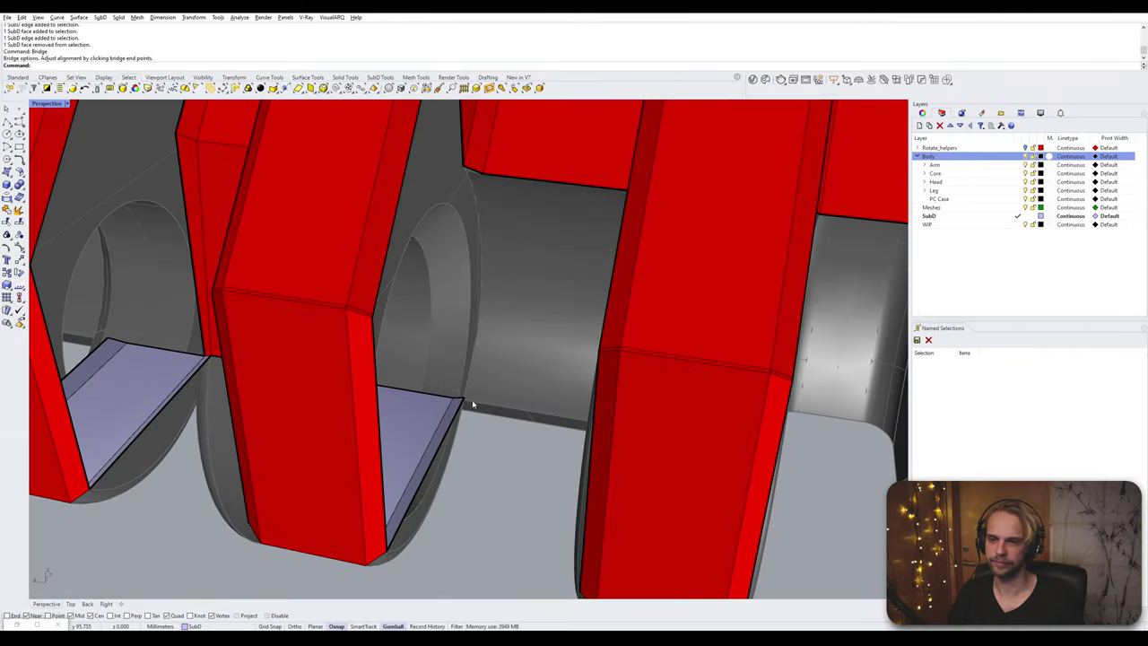
right_click_drag(485, 254, 566, 412)
key("Return")
key("Return")
scroll(481, 273, "down", 5)
scroll(577, 416, "up", 6)
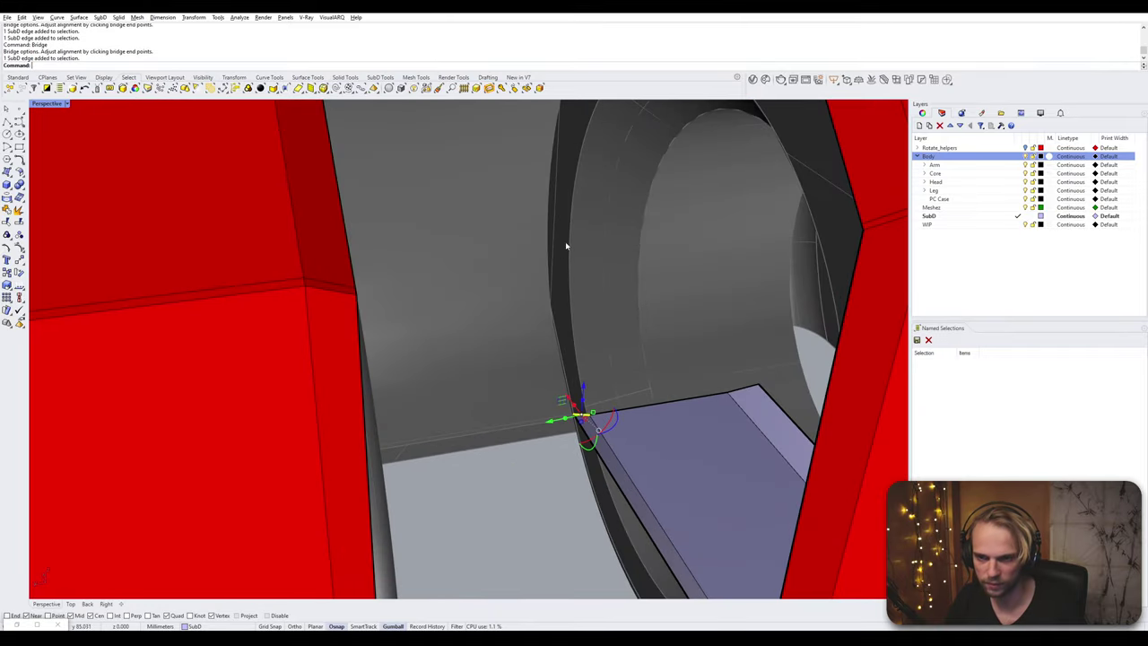
- Add a bridge strip across the next opening
right_click_drag(565, 245, 536, 232)
key("Return")
key("Return")
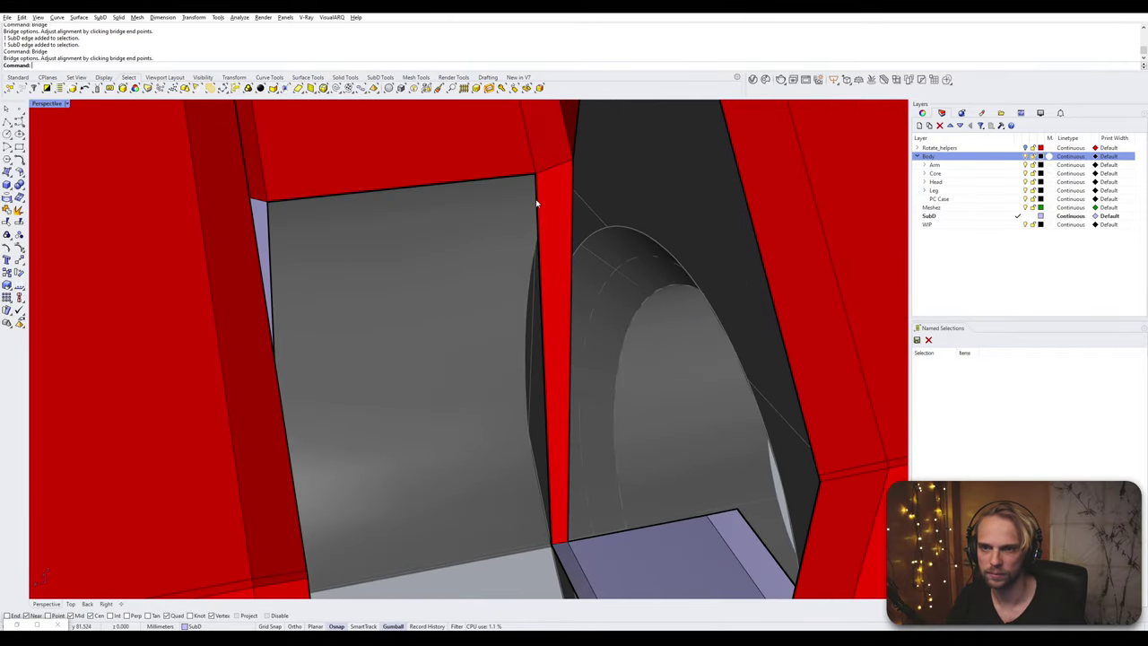
key("Return")
key("Return")
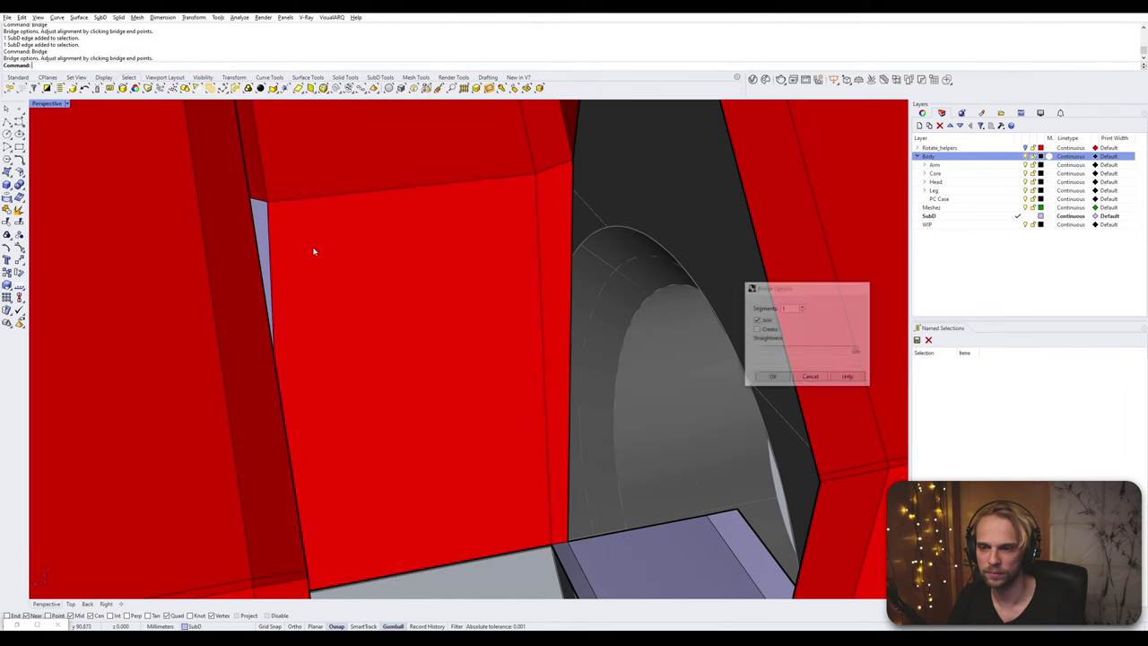
scroll(313, 251, "down", 6)
- Close two more toe gaps with bridge strips and view the whole row of toes
right_click_drag(492, 308, 402, 361)
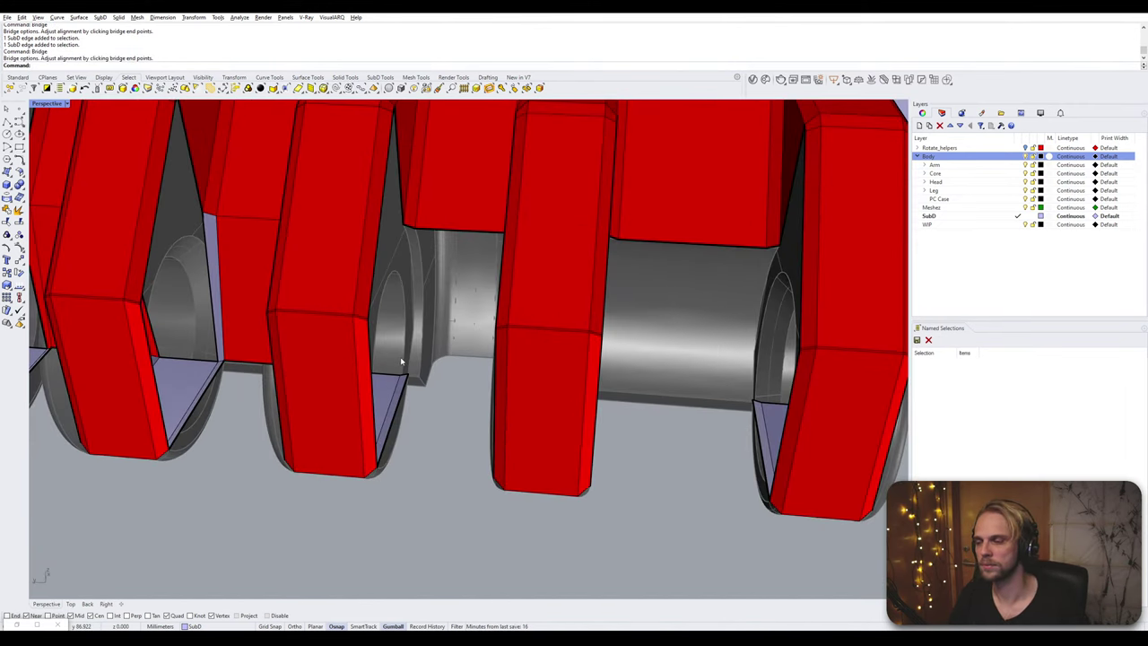
right_click_drag(402, 362, 305, 379)
scroll(277, 362, "up", 8)
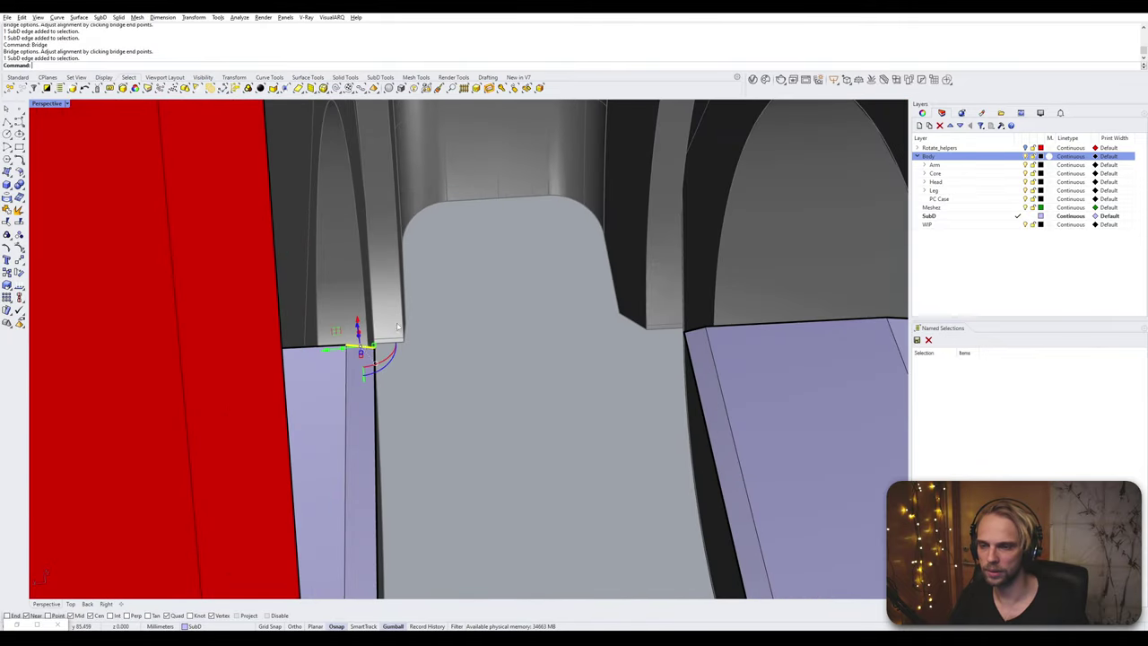
scroll(507, 420, "down", 5)
scroll(440, 288, "up", 3)
key("Return")
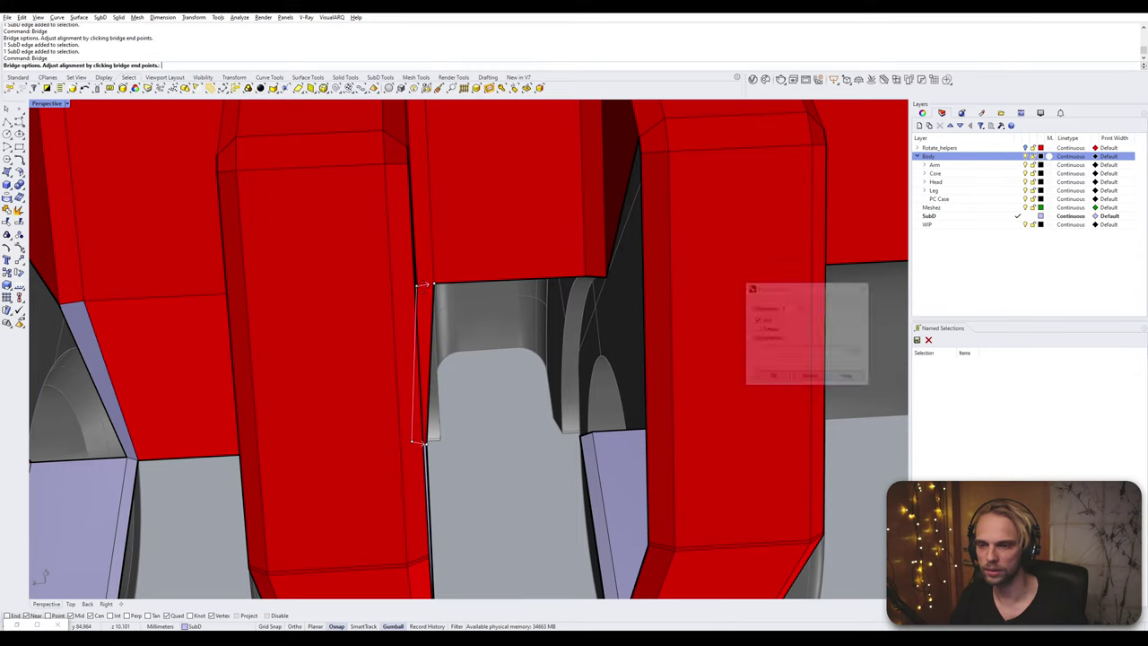
key("Return")
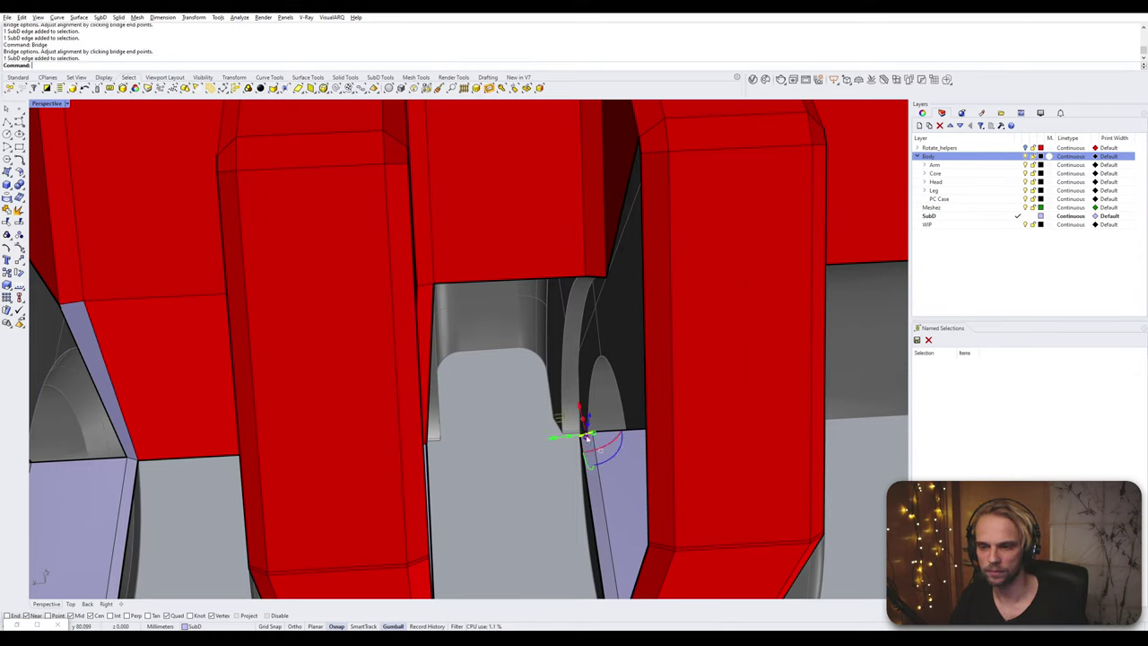
key("Return")
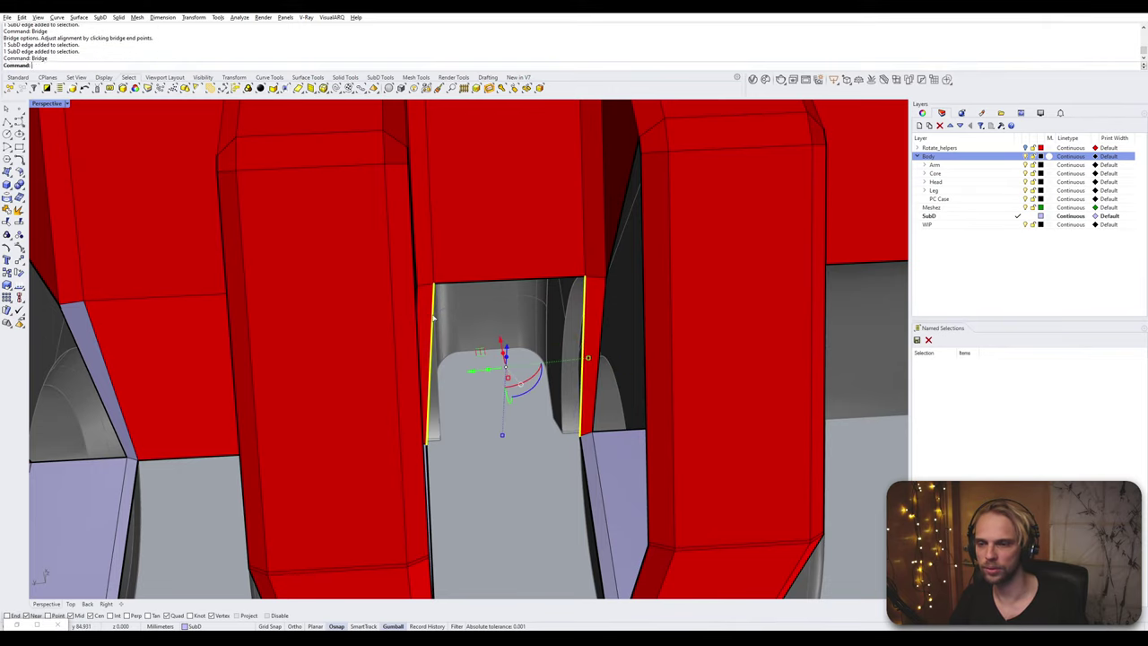
key("Return")
right_click_drag(436, 321, 450, 359)
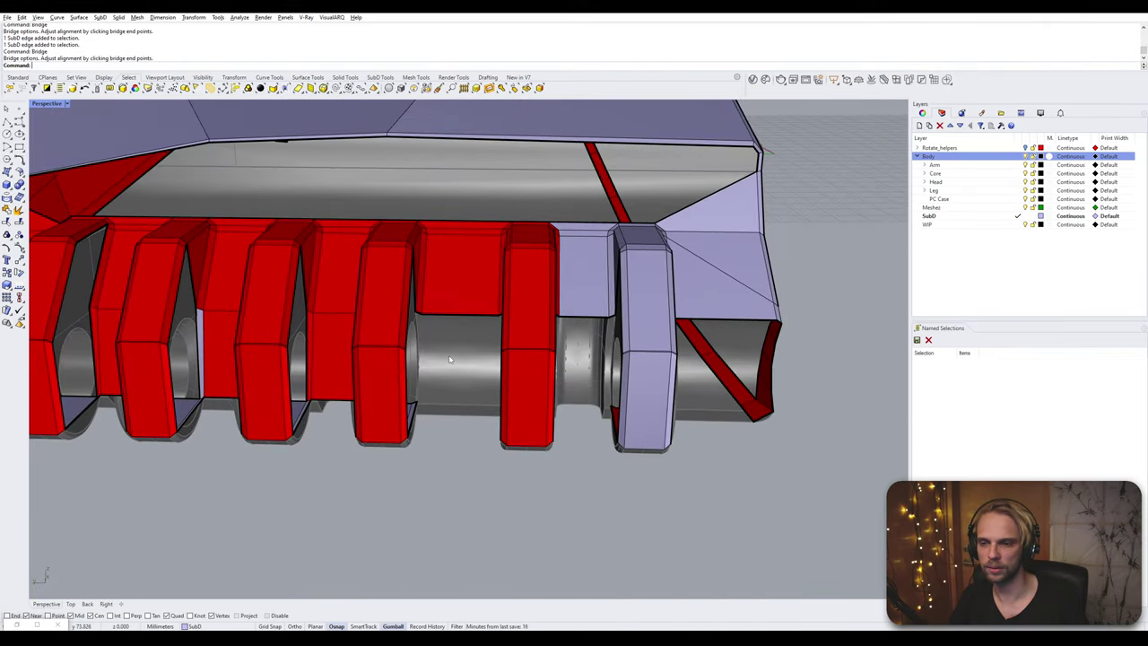
- Bridge the selected edges and close the right side gap with a second bridge
scroll(450, 359, "up", 5)
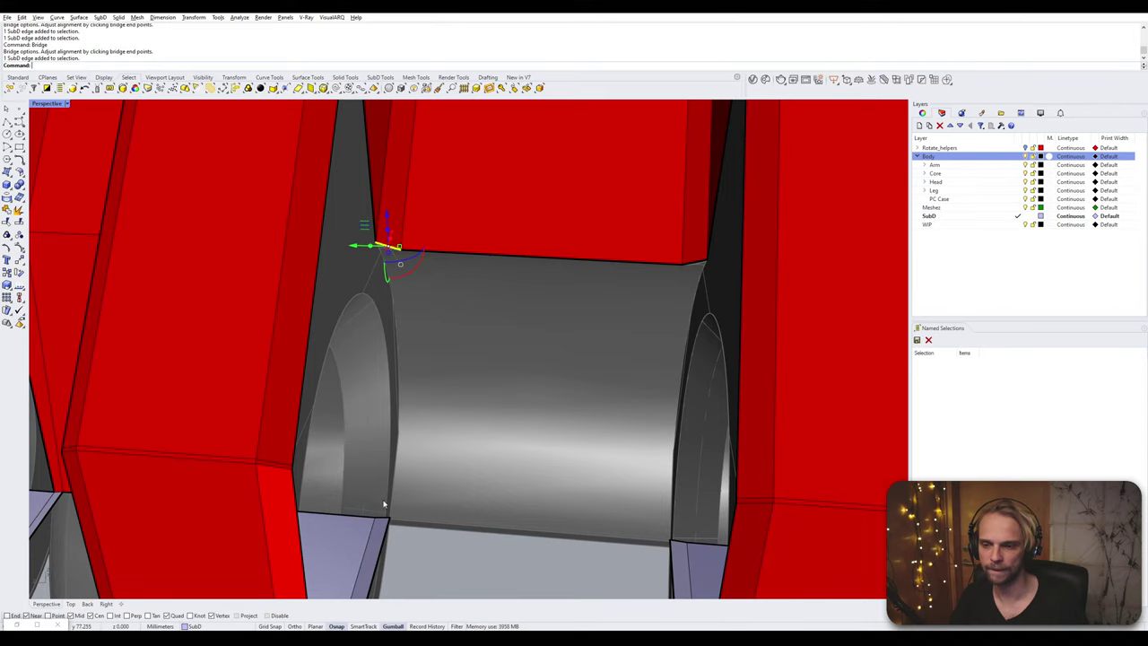
key("Return")
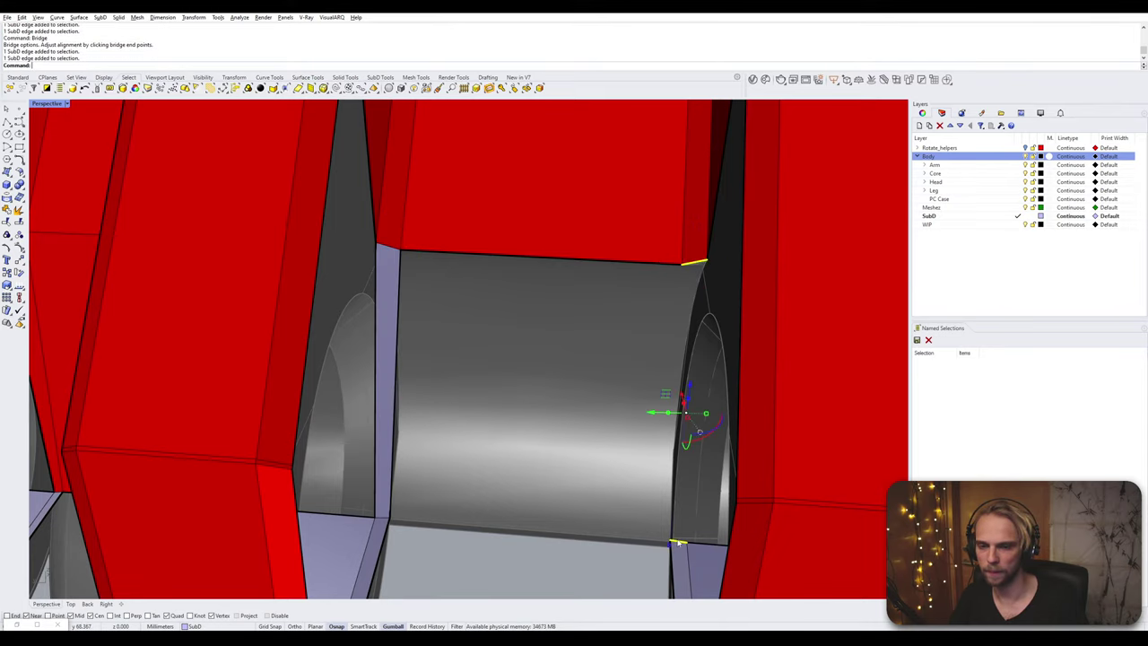
key("Return")
key("Return")
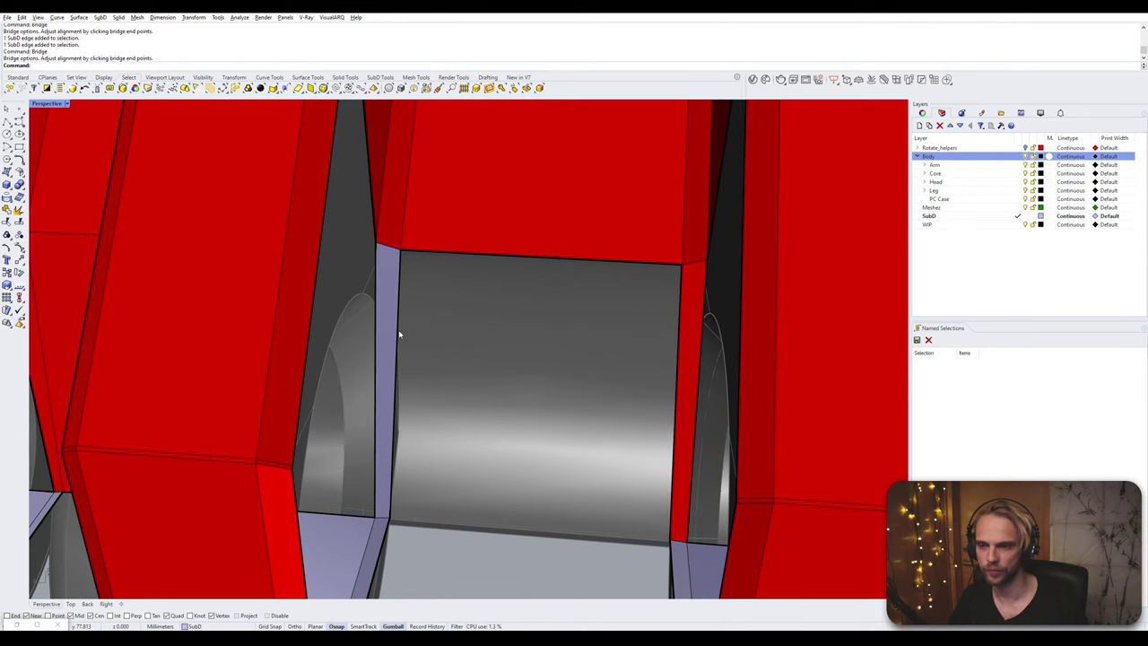
key("Return")
key("Return")
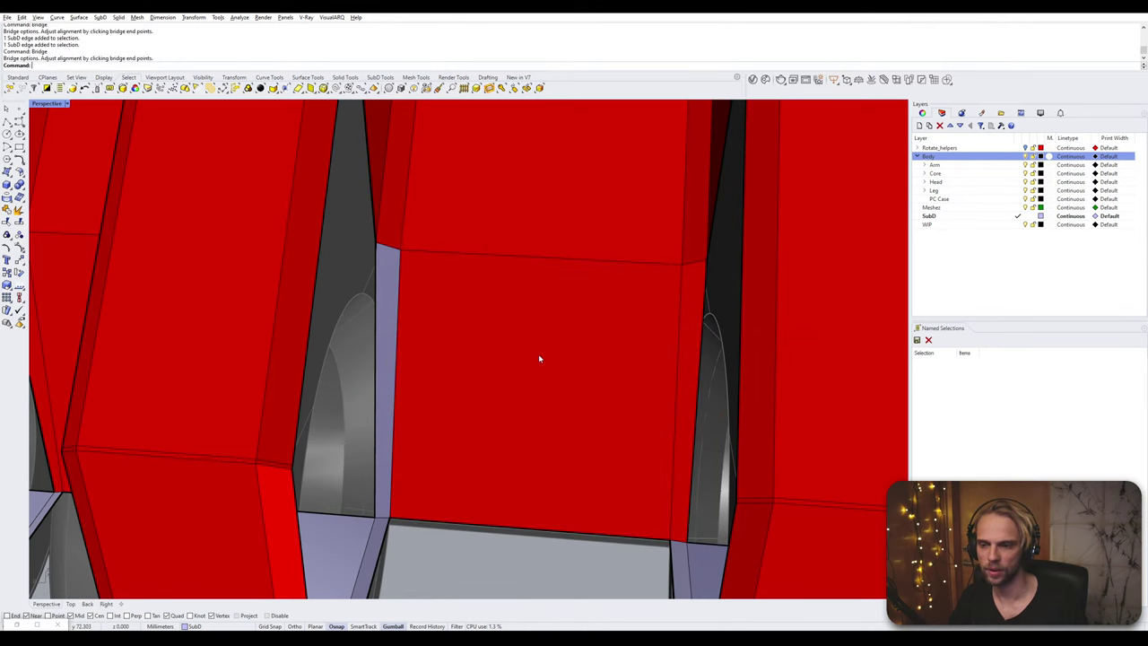
scroll(541, 359, "down", 7)
- Bridge the left side gap and add a red strip across the next edge pair
right_click_drag(609, 403, 408, 358, "shift")
scroll(465, 314, "up", 5)
scroll(464, 301, "up", 3)
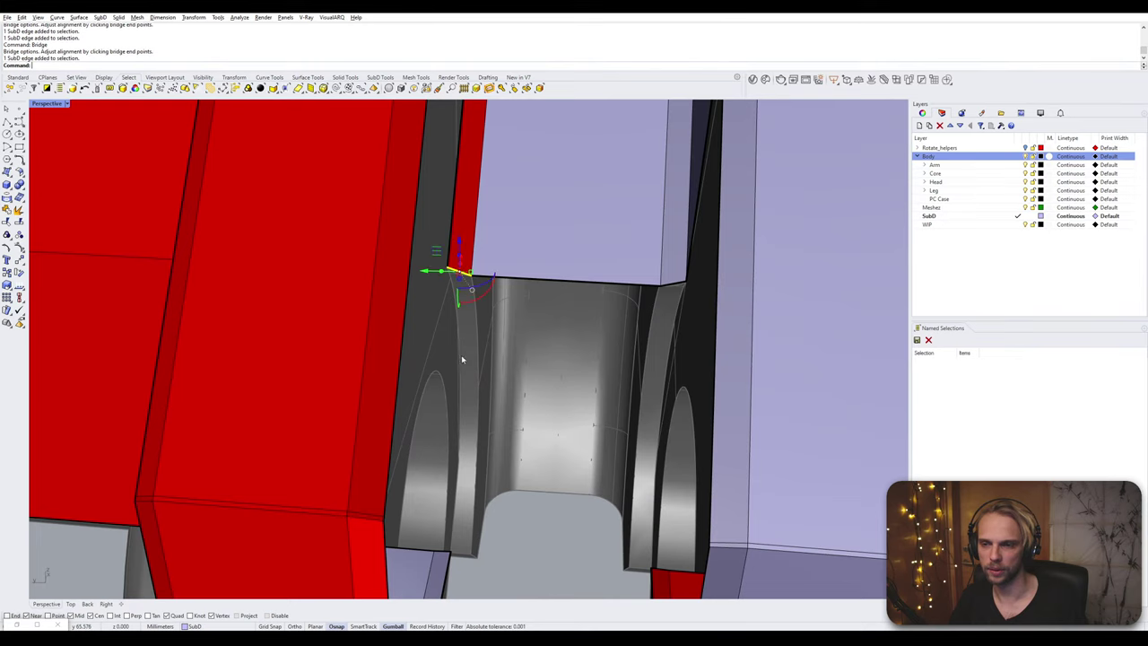
key("Return")
key("Return")
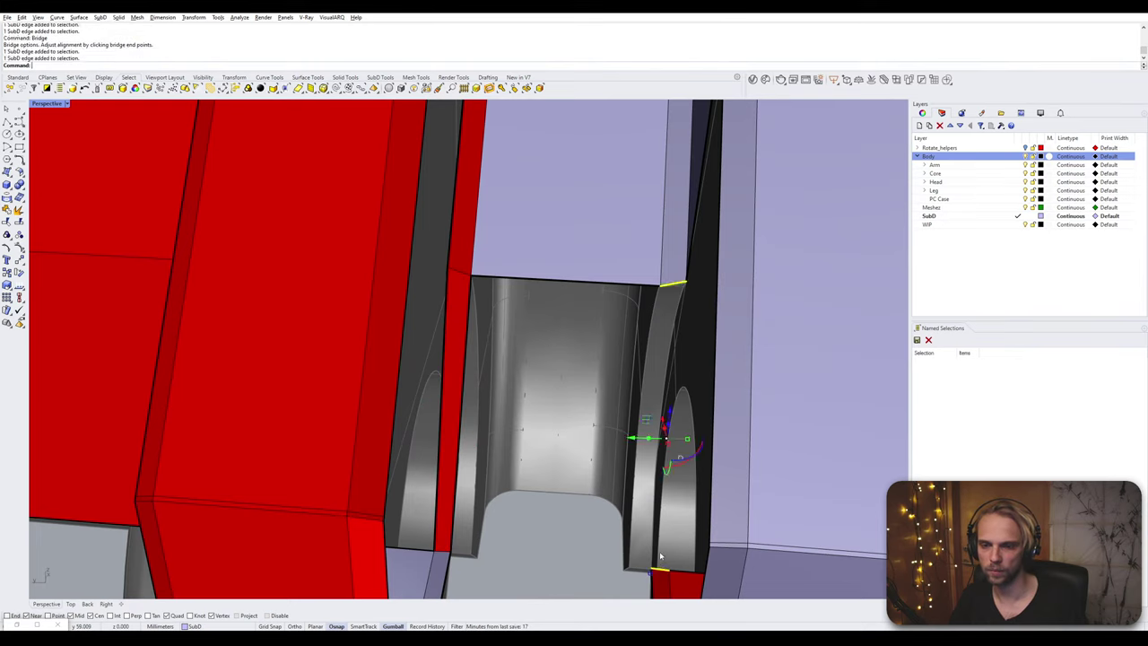
key("Return")
key("Return")
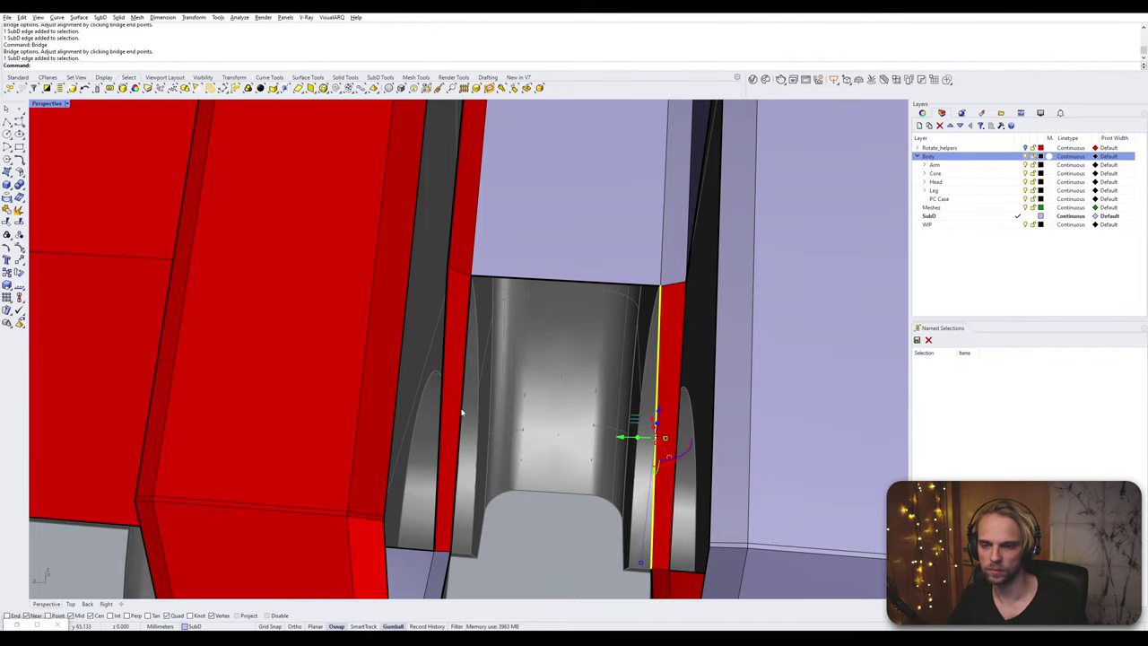
left_click(462, 412, "ctrl+shift")
key("Return")
key("Return")
scroll(482, 453, "down", 8)
- Orbit around the purple end column to inspect the remaining gap beside it
right_click_drag(551, 479, 510, 390)
scroll(549, 498, "up", 6)
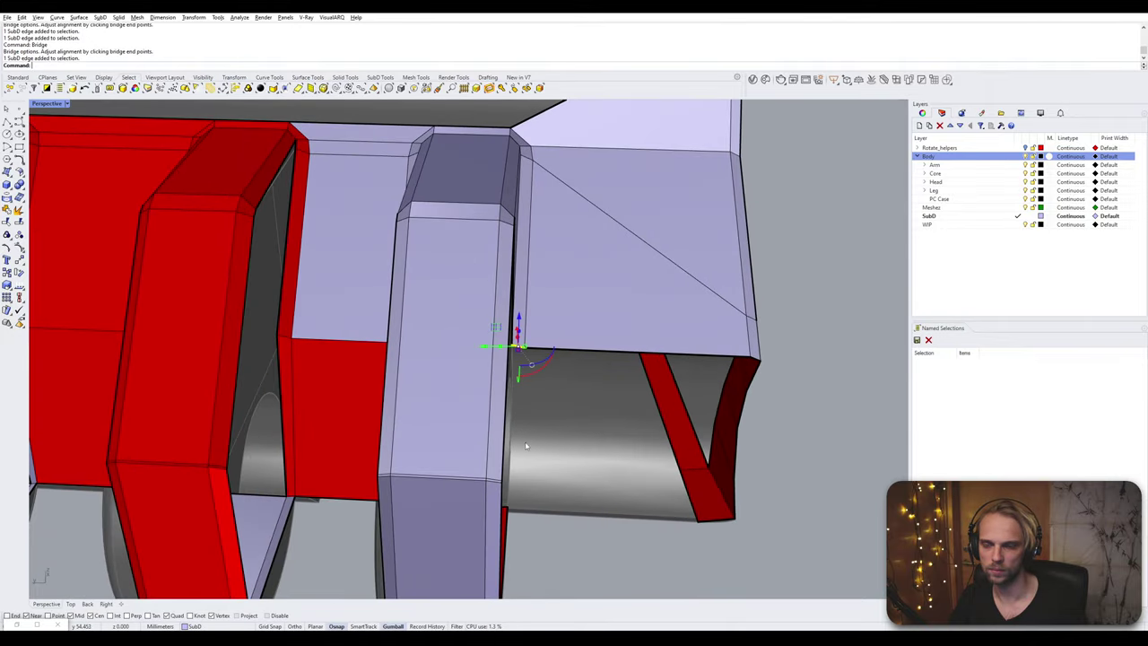
right_click_drag(527, 446, 484, 430)
scroll(470, 457, "up", 6)
right_click_drag(518, 466, 511, 434)
- Delete the three faces joining neighbouring toes
left_click(415, 379, "ctrl+shift")
right_click_drag(301, 381, 505, 382, "shift")
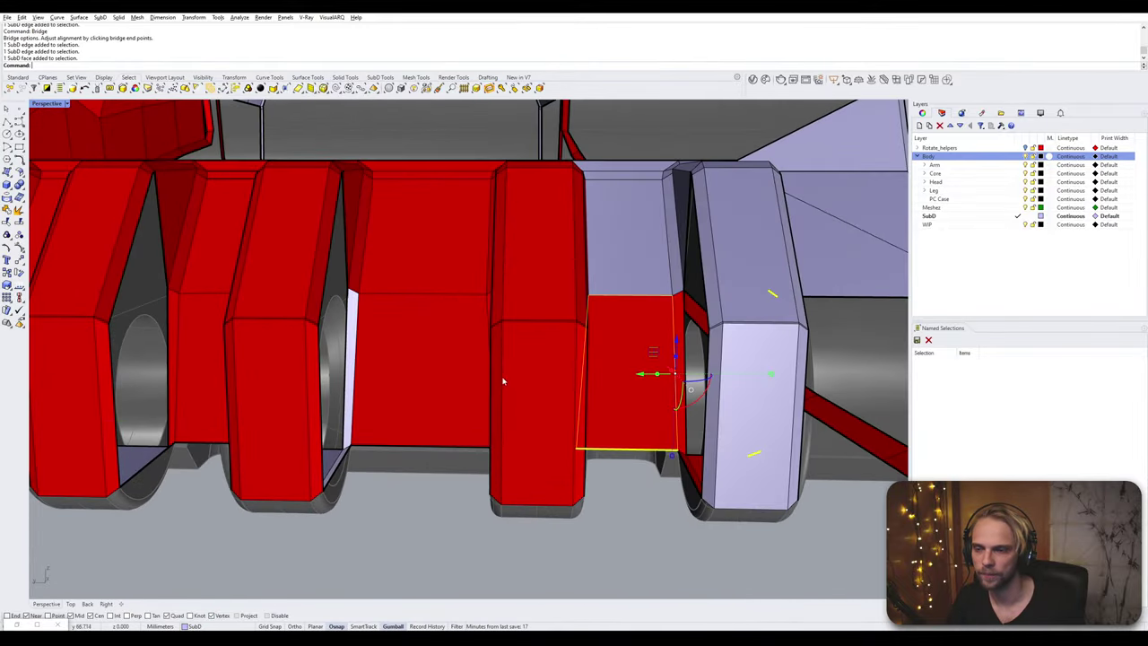
left_click(430, 387, "ctrl+shift")
right_click_drag(363, 393, 566, 395, "shift")
left_click(448, 393, "ctrl+shift")
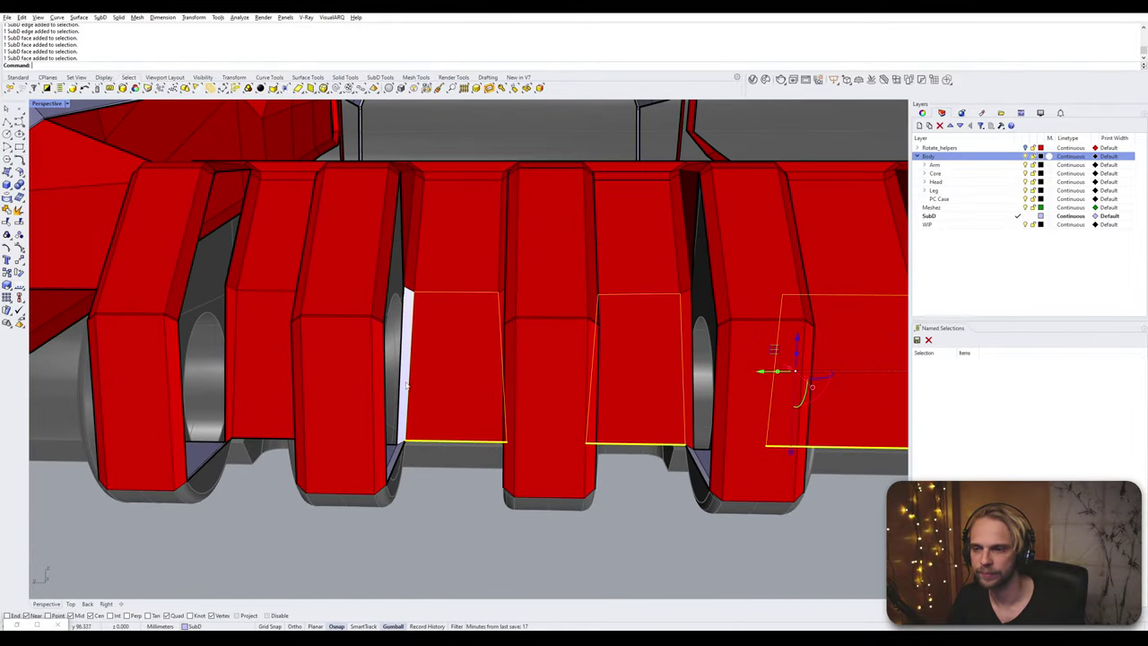
right_click_drag(406, 386, 429, 311)
key("Delete")
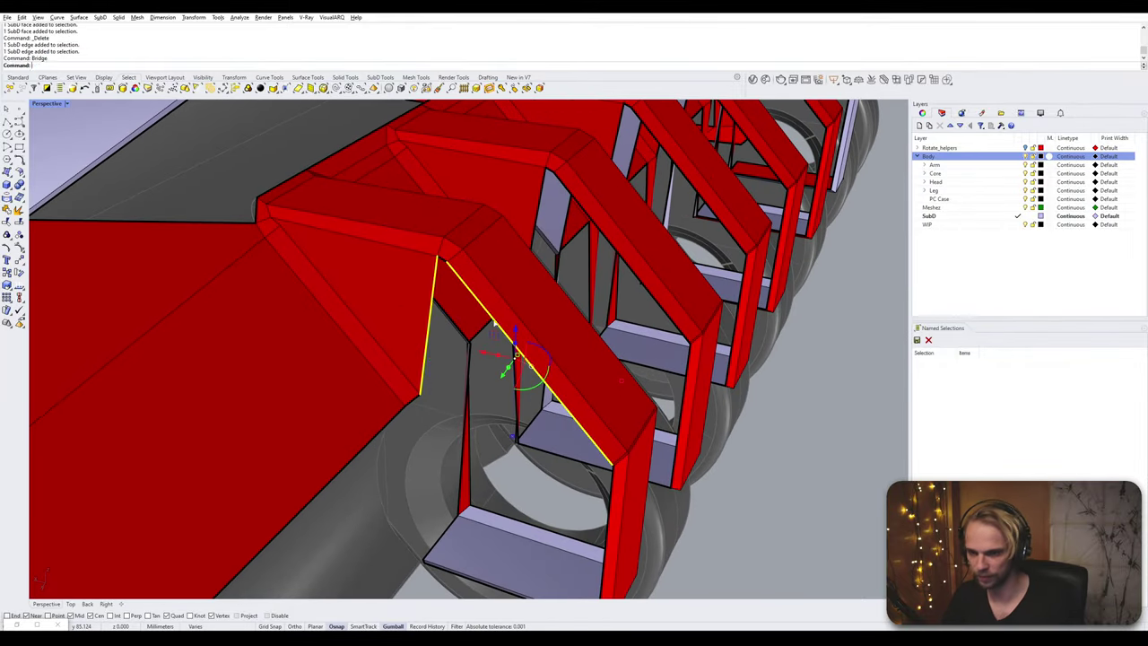
- Bridge one of the newly opened gaps between two edges
key("Return")
right_click_drag(519, 338, 416, 293)
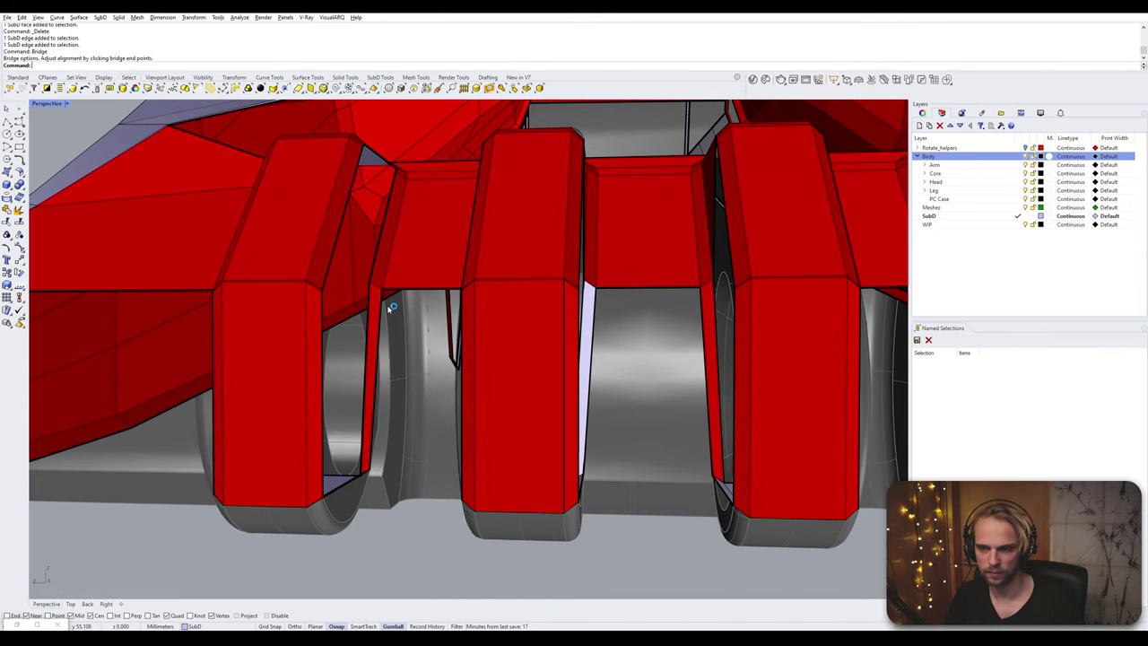
scroll(389, 308, "up", 5)
right_click_drag(386, 327, 718, 310)
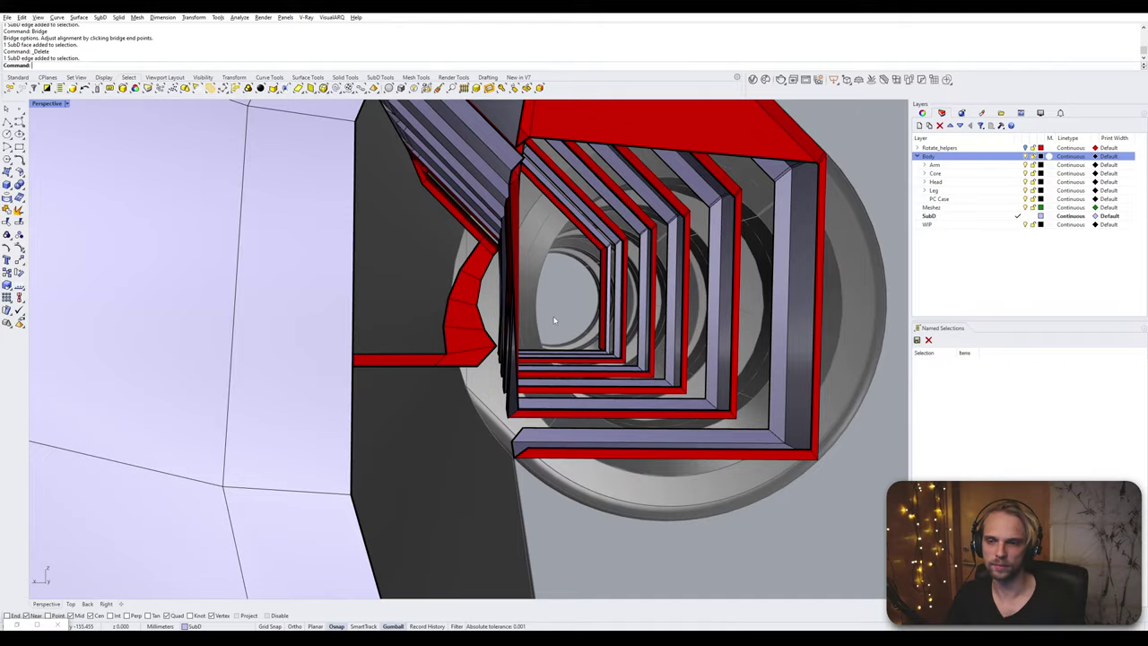
- Delete the remaining thin sliver faces between the red toe fins
right_click_drag(559, 309, 417, 331)
scroll(436, 339, "down", 8)
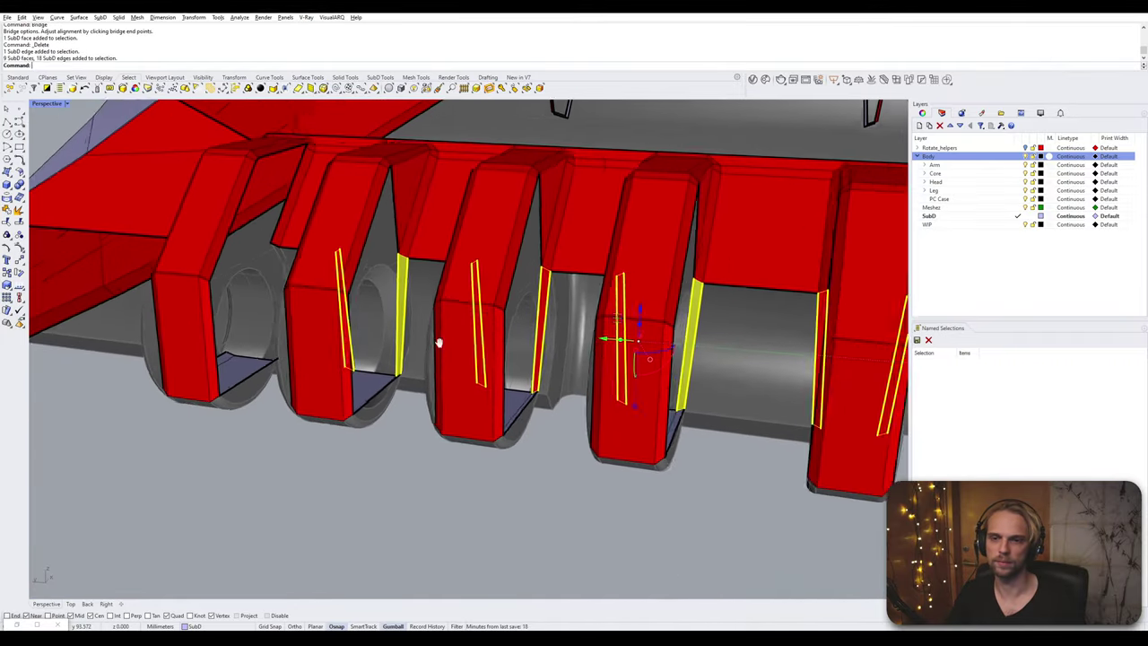
right_click_drag(663, 366, 566, 366)
key("Delete")
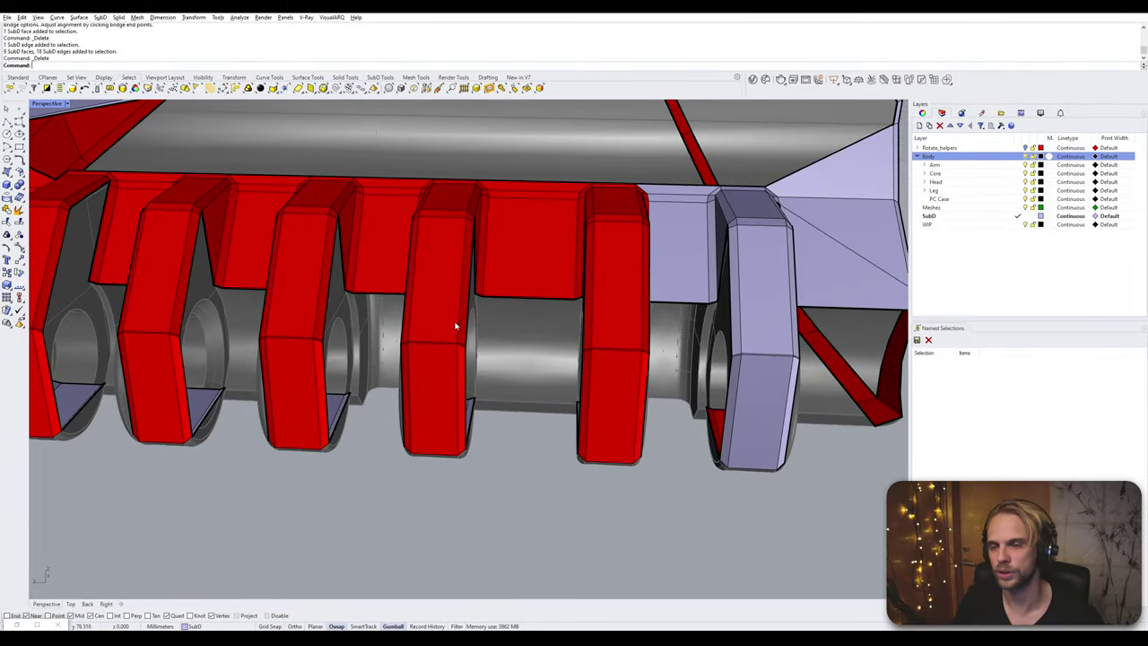
right_click_drag(456, 326, 245, 309)
scroll(258, 271, "up", 5)
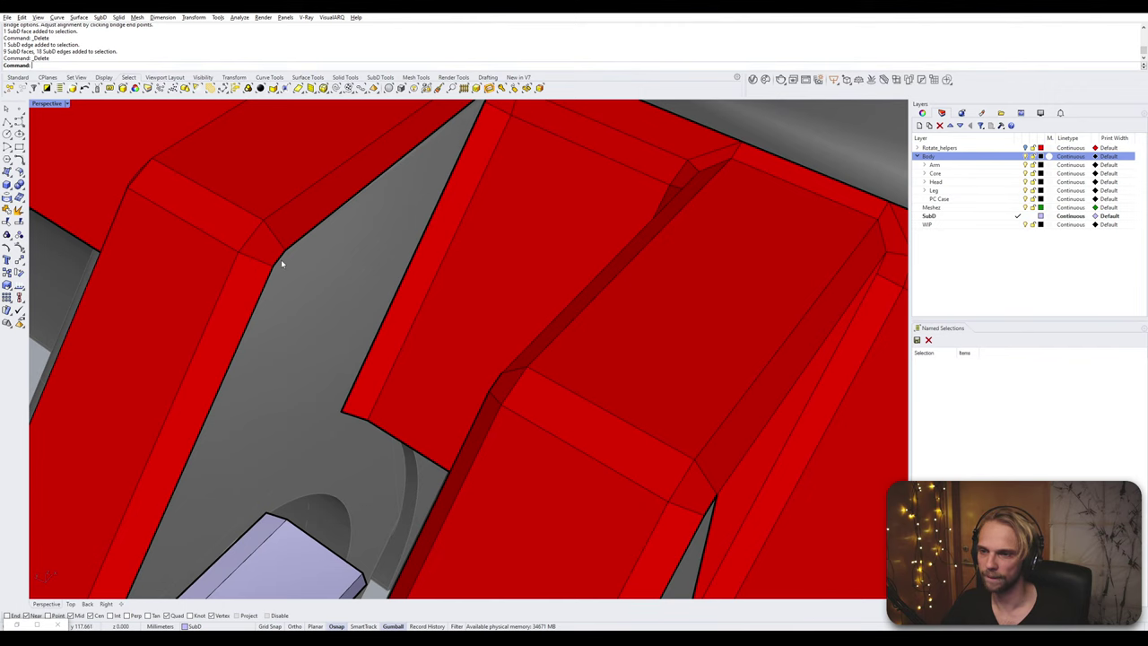
- Bridge the first opening beside the lavender toe piece, undoing a stray bridge face and redoing it
right_click_drag(329, 245, 309, 357)
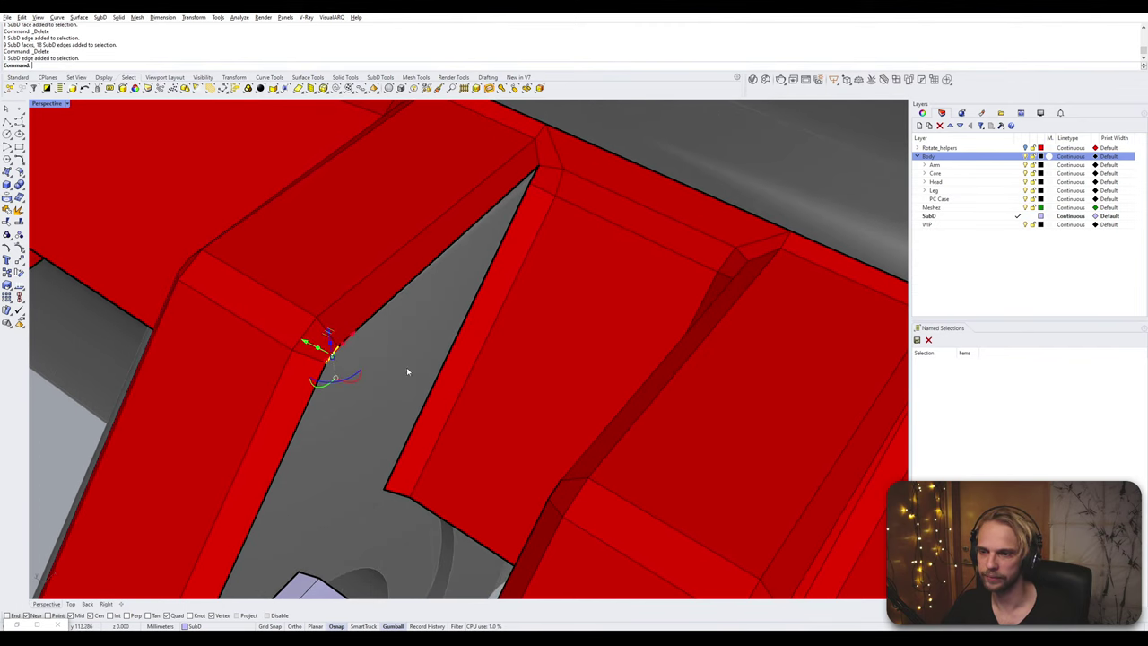
right_click(451, 352)
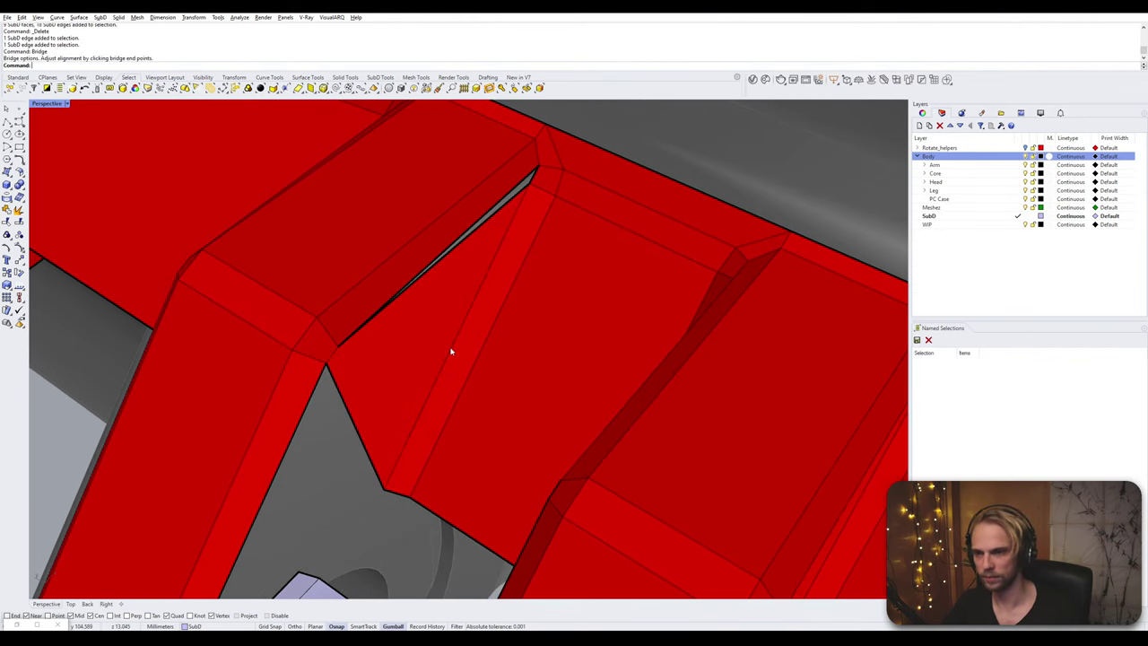
key("ctrl+z")
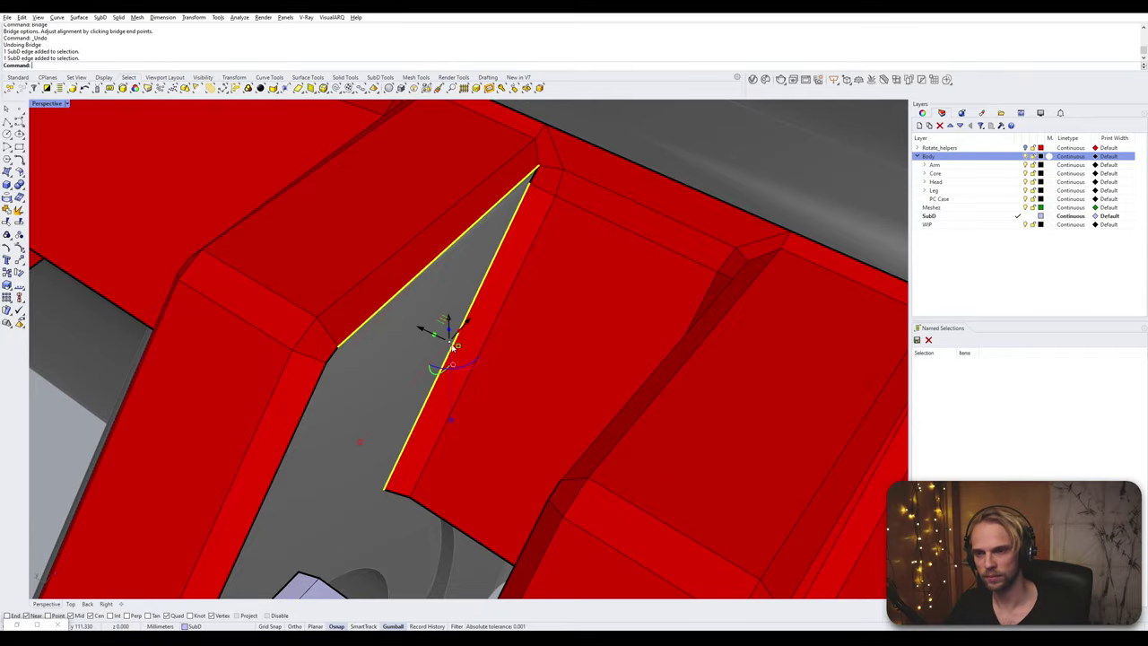
right_click(453, 348)
right_click(462, 353)
scroll(431, 361, "down", 8)
- Bridge the next toe gaps with one segment, joined to the shell
right_click_drag(403, 364, 356, 287)
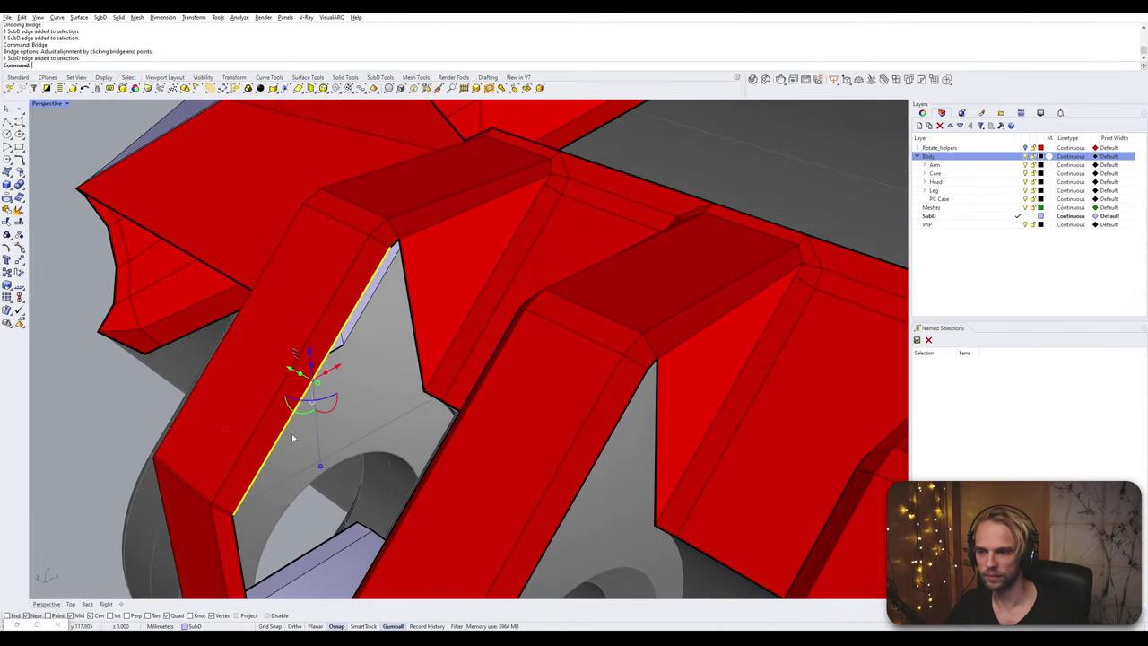
key("Return")
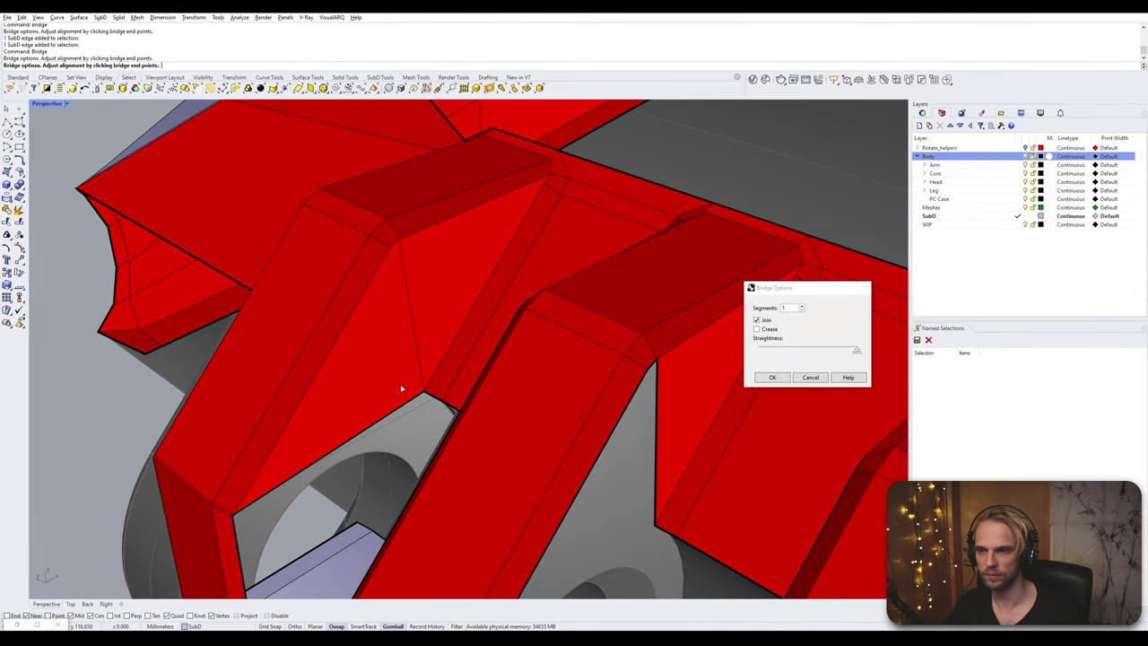
key("Return")
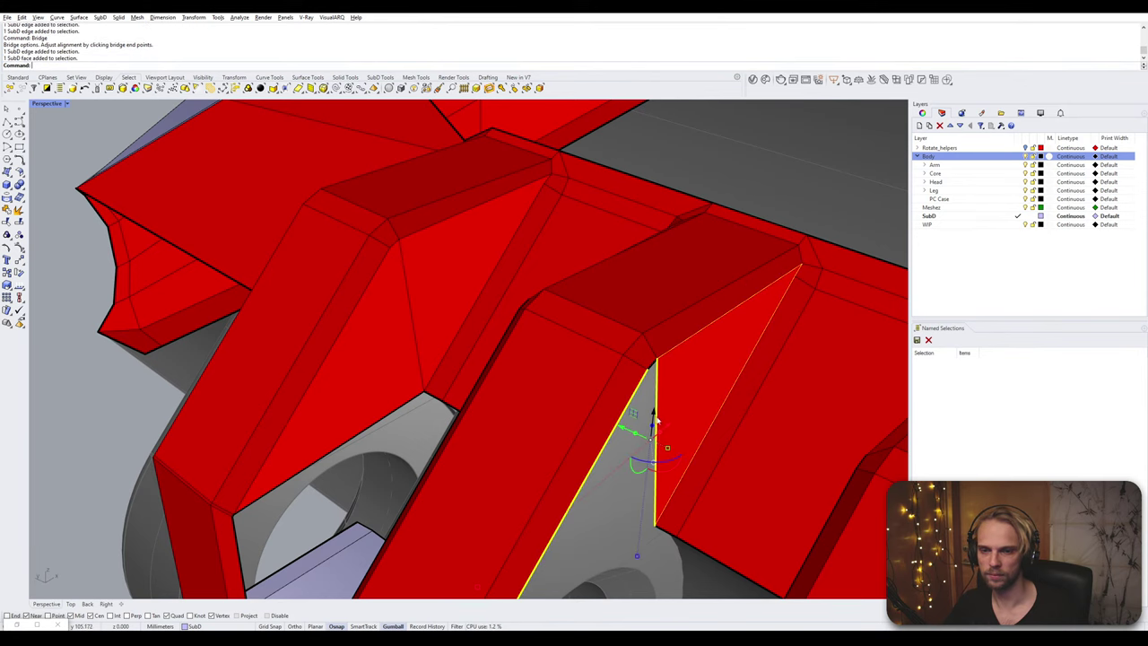
scroll(632, 399, "down", 7)
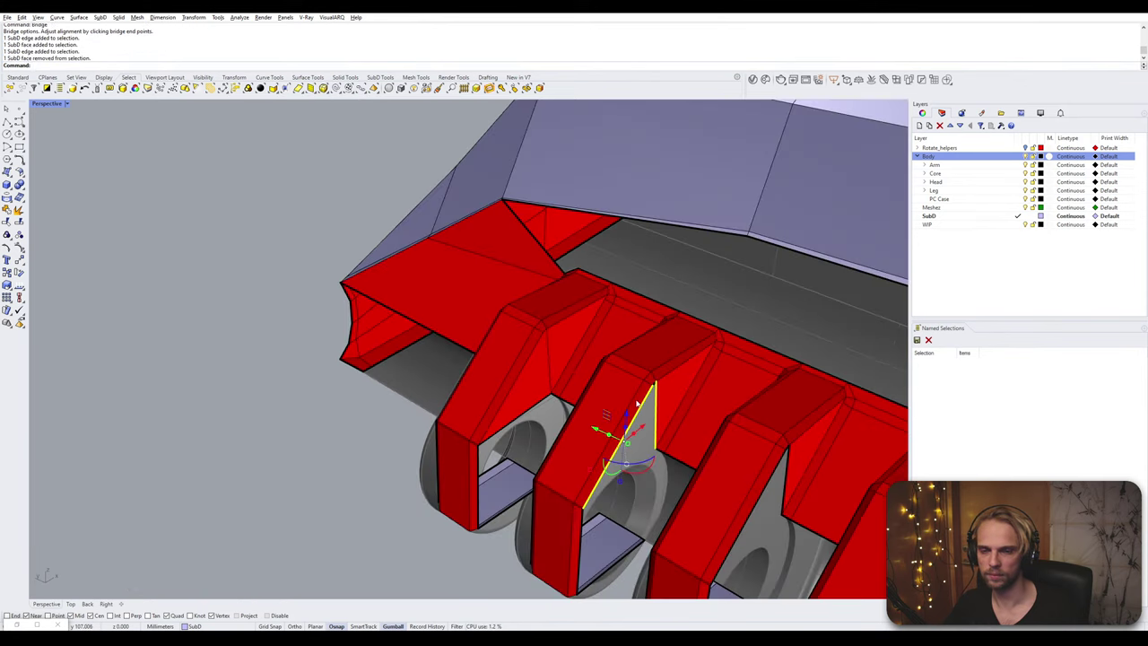
key("Return")
key("Return")
right_click_drag(537, 428, 644, 390)
scroll(533, 362, "up", 5)
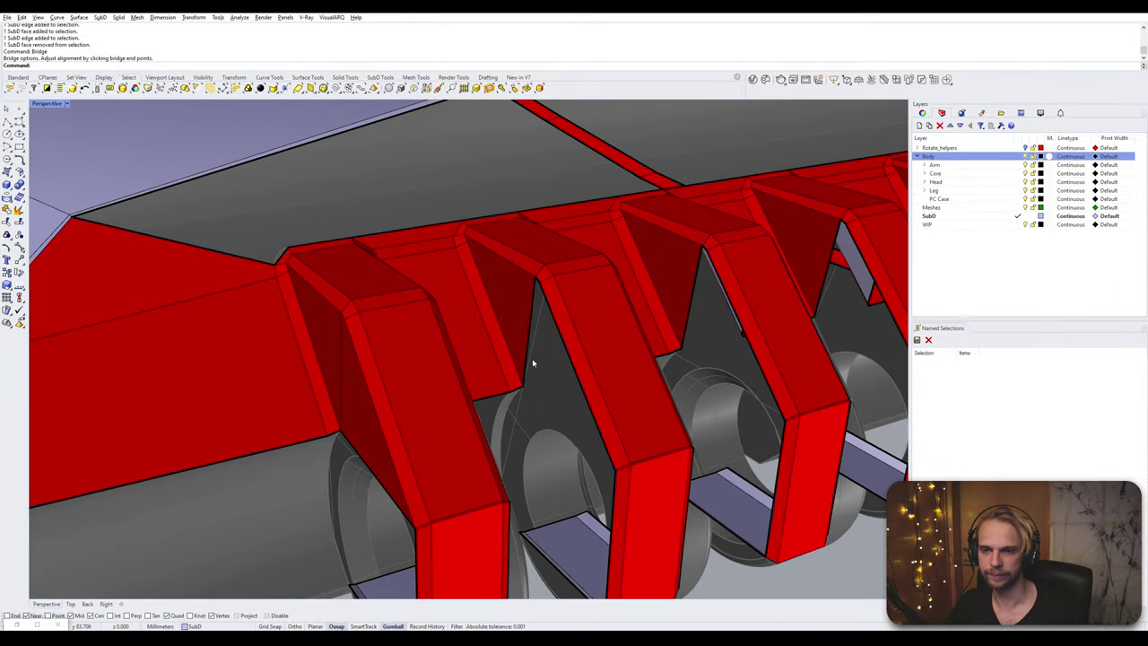
- Continue bridging the following opposing edge pairs across the toe gaps
key("Return")
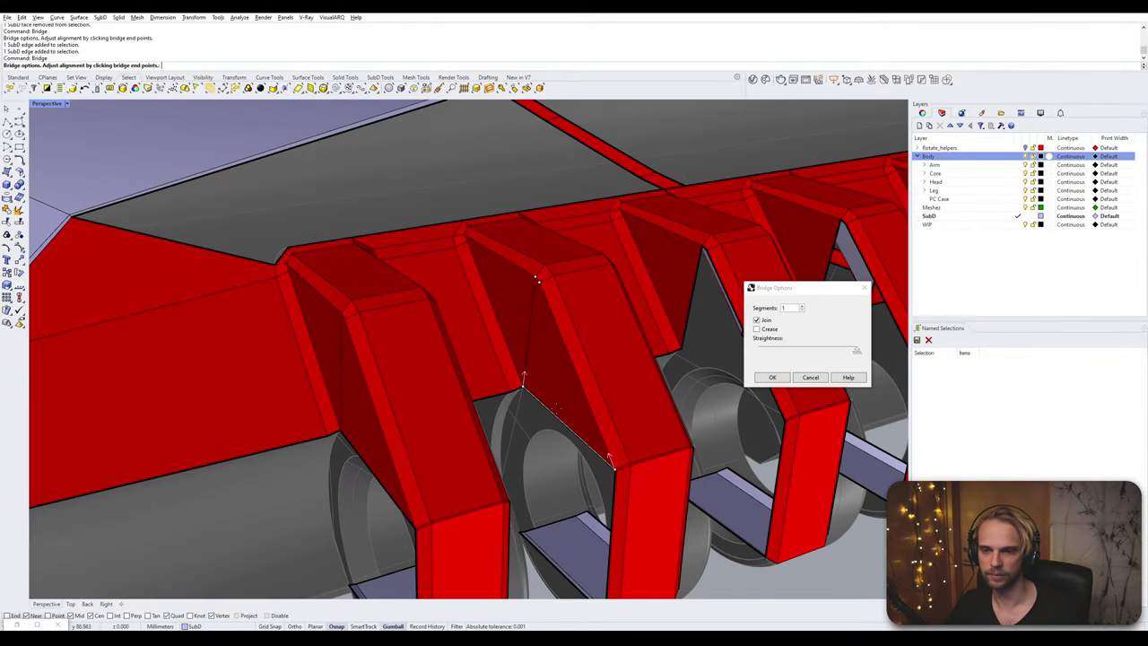
key("Return")
scroll(592, 408, "down", 5)
right_click_drag(595, 410, 568, 316)
key("Return")
scroll(567, 315, "up", 4)
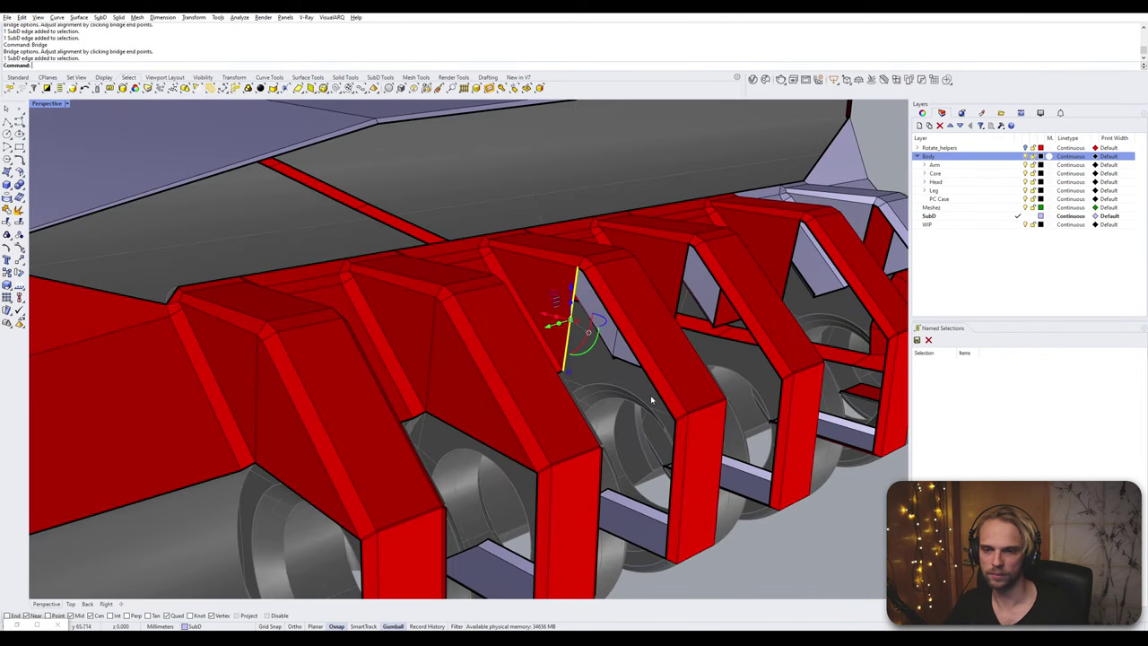
key("Return")
key("Return")
right_click_drag(685, 397, 560, 353)
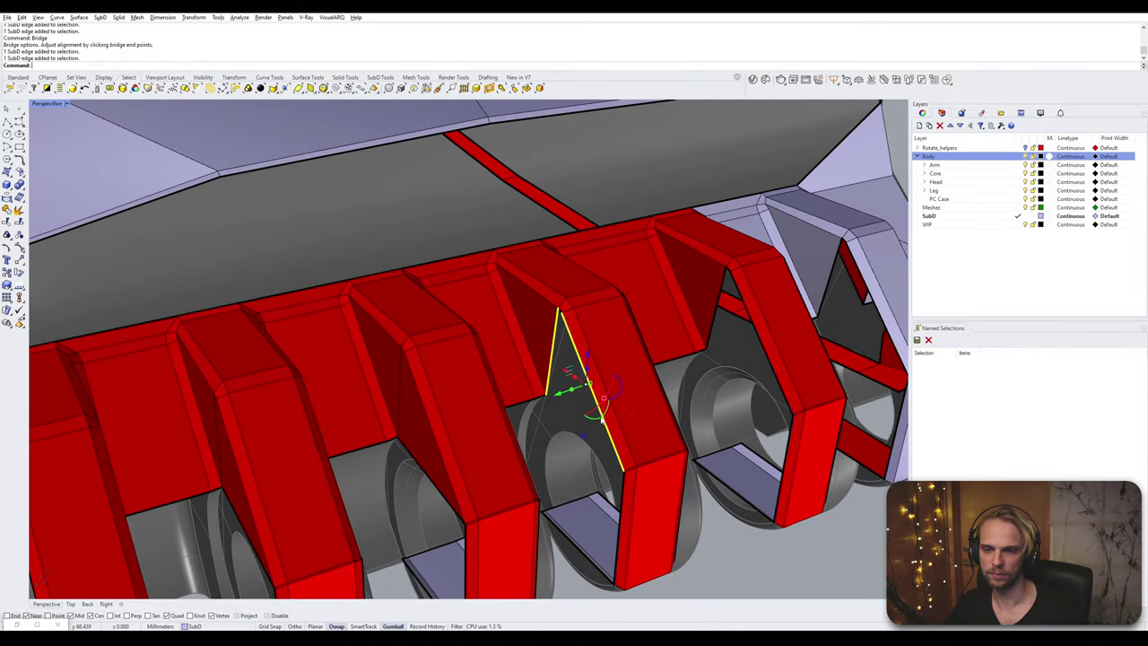
key("Return")
key("Return")
- Bridge the remaining toe gaps working toward the last openings
right_click_drag(617, 449, 509, 445)
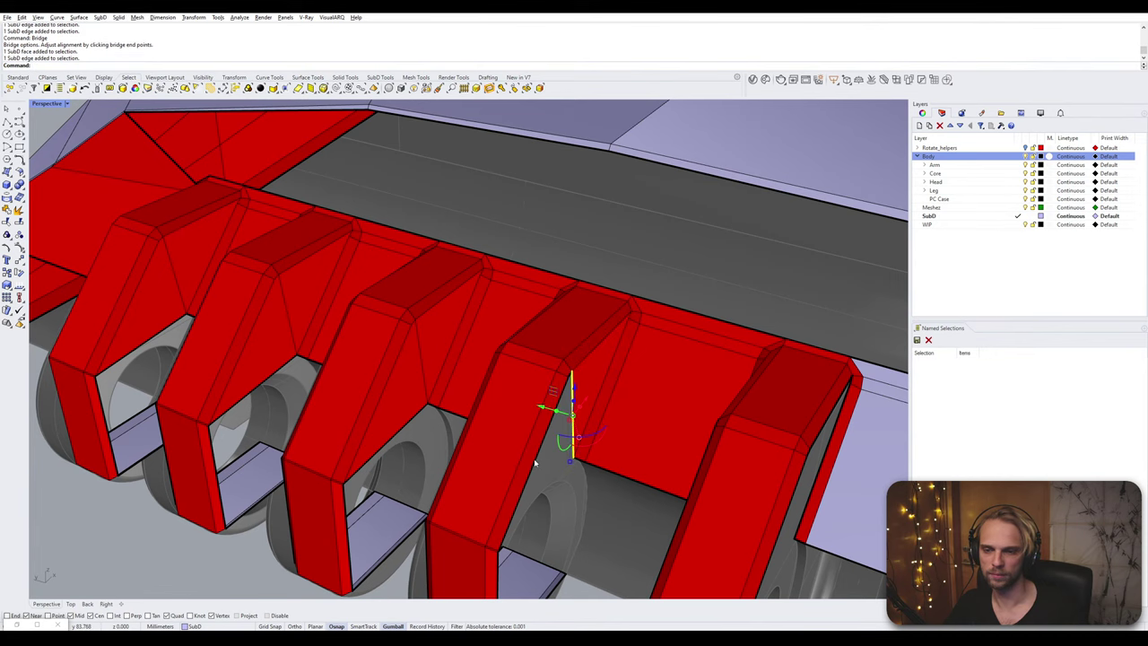
key("Return")
key("Return")
right_click_drag(538, 471, 502, 401)
scroll(502, 401, "up", 2)
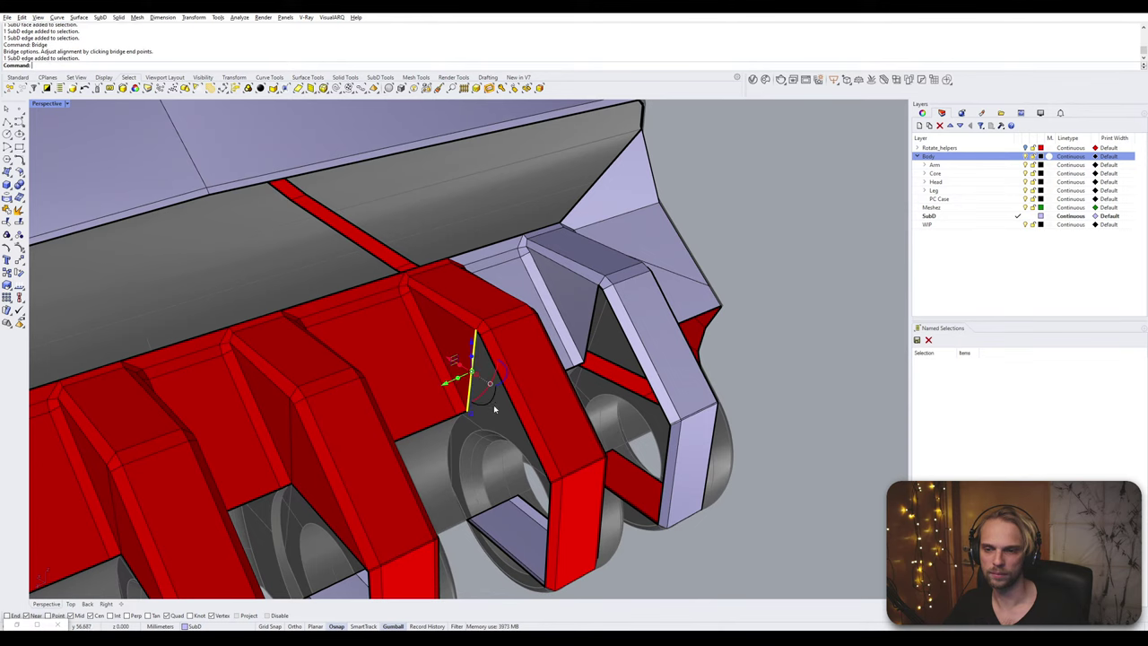
key("Return")
key("Return")
right_click_drag(529, 436, 423, 435)
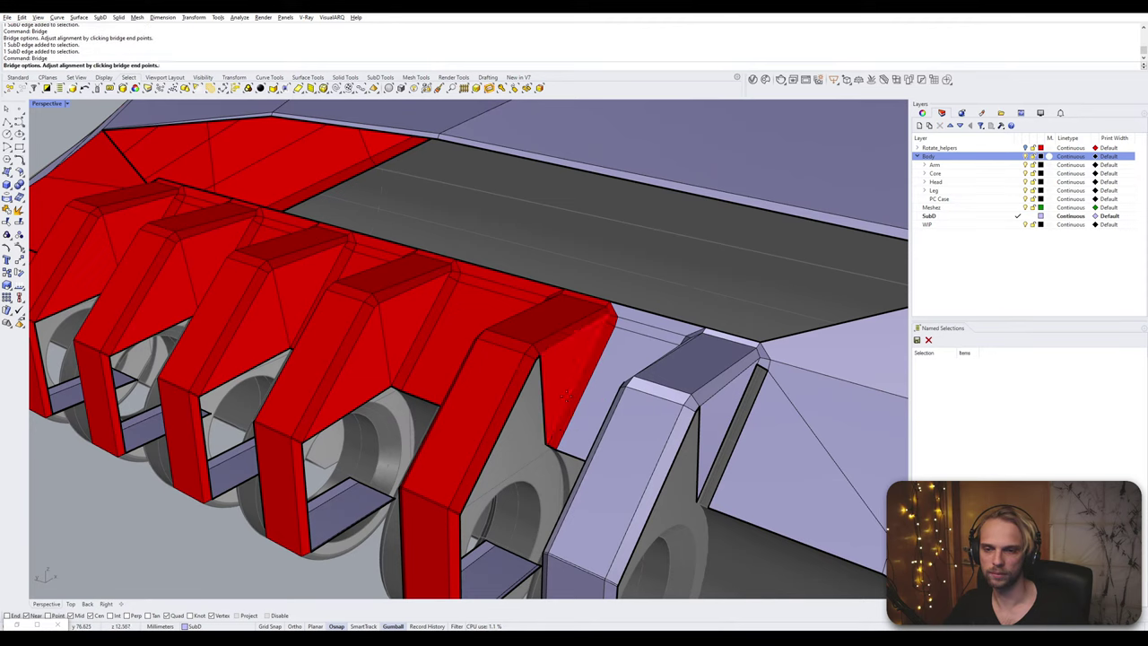
key("Return")
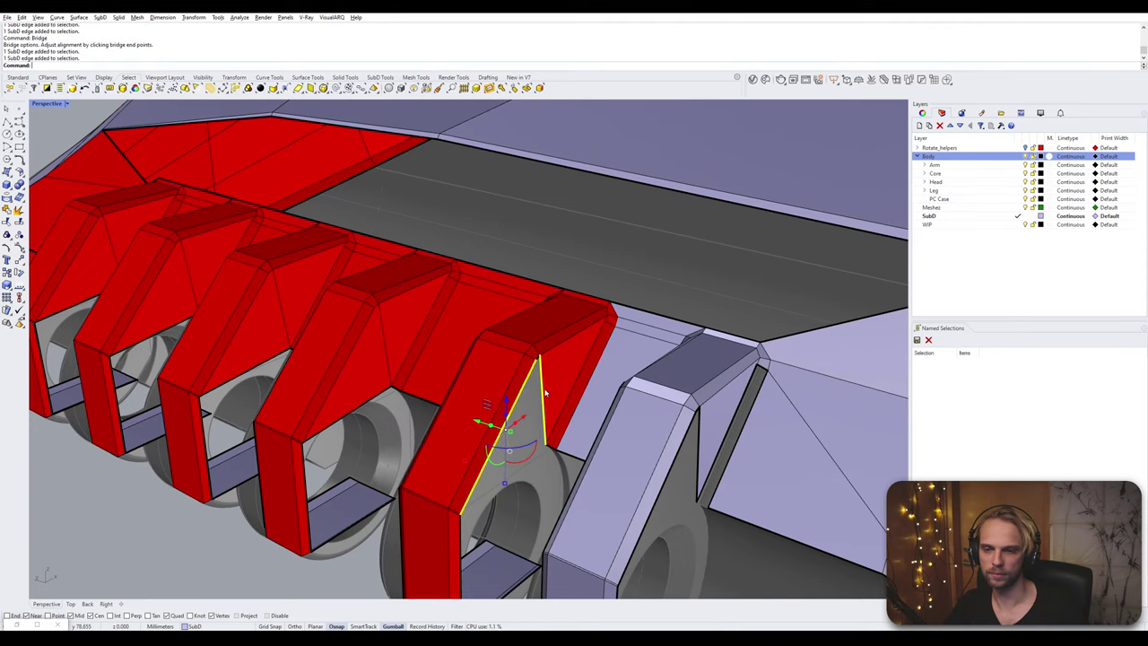
- Close the final openings beside the purple end fin with joined bridge faces and inspect them
key("Return")
key("Return")
right_click_drag(622, 416, 559, 382)
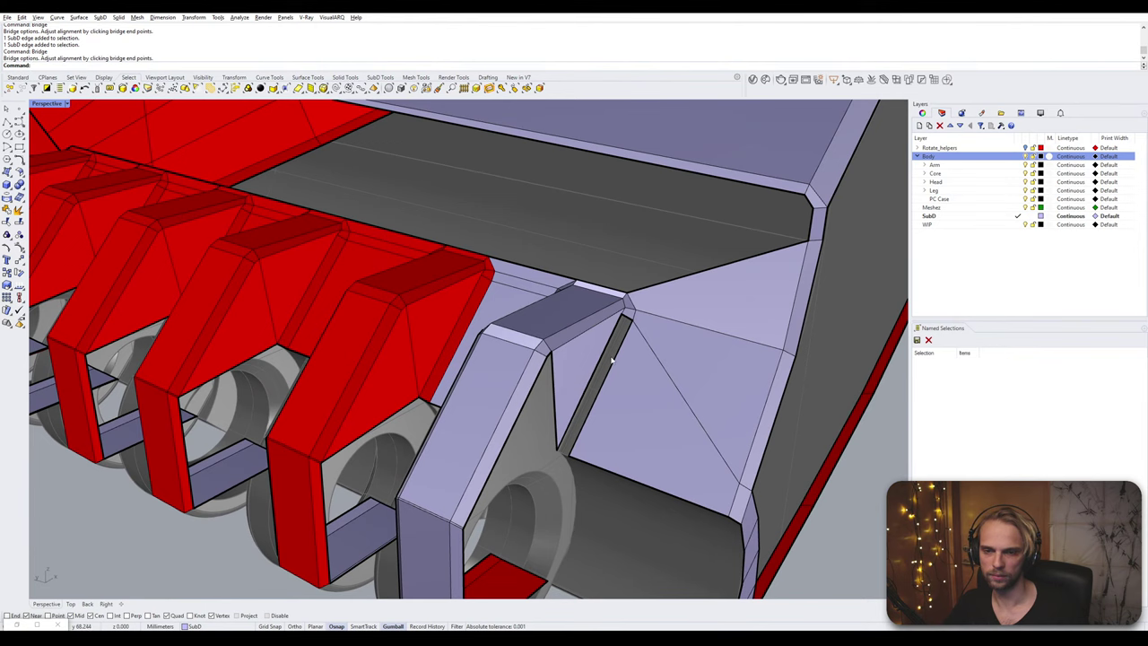
key("Return")
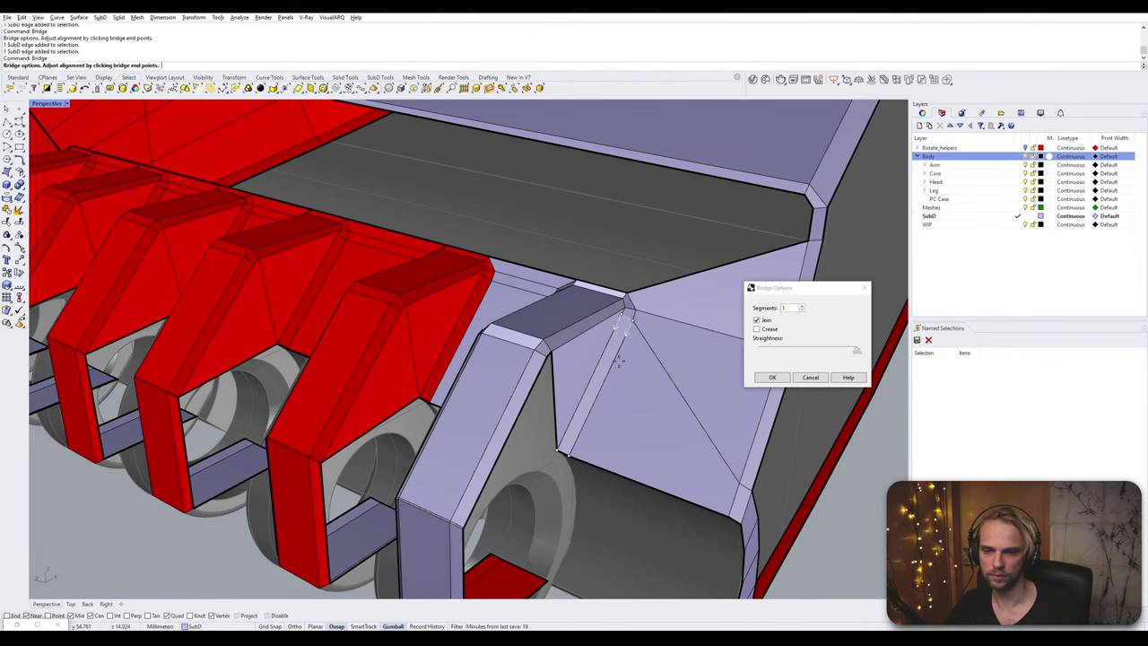
key("Return")
right_click_drag(617, 364, 507, 399)
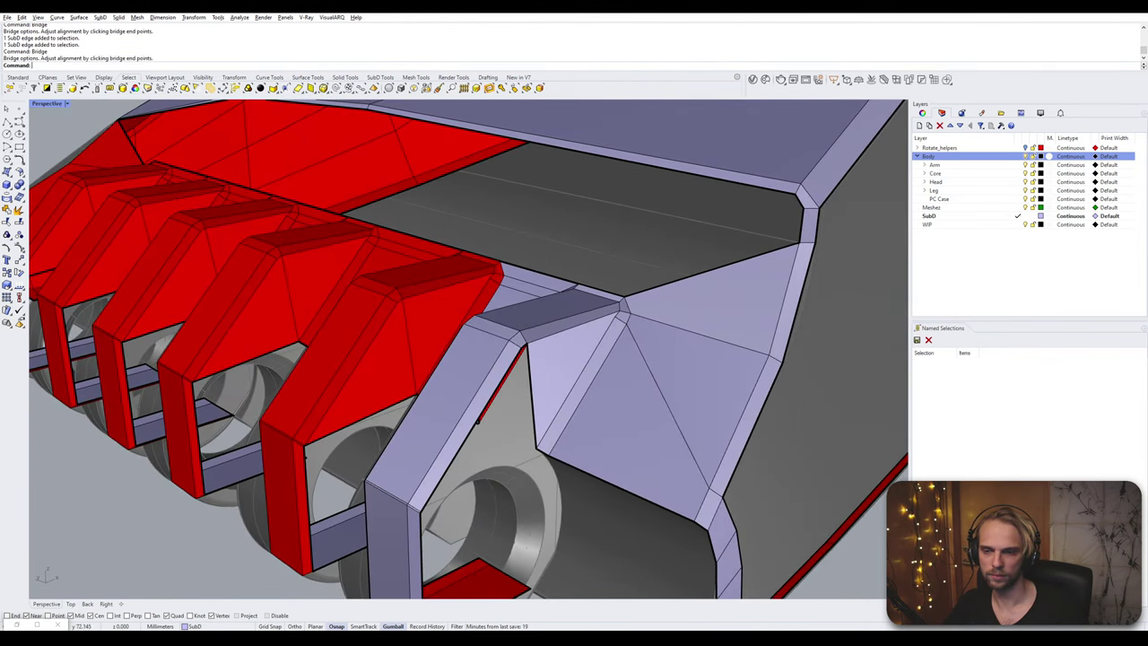
key("Return")
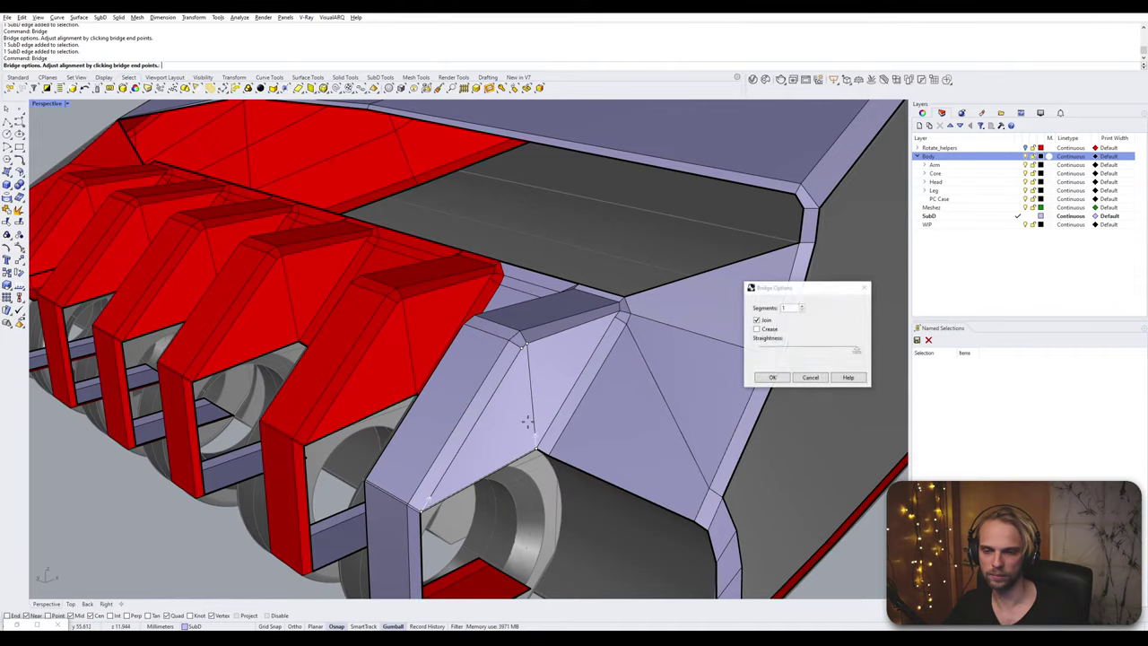
key("Return")
right_click_drag(535, 418, 409, 405)
right_click_drag(433, 375, 591, 406)
scroll(634, 402, "up", 1)
scroll(591, 406, "up", 5)
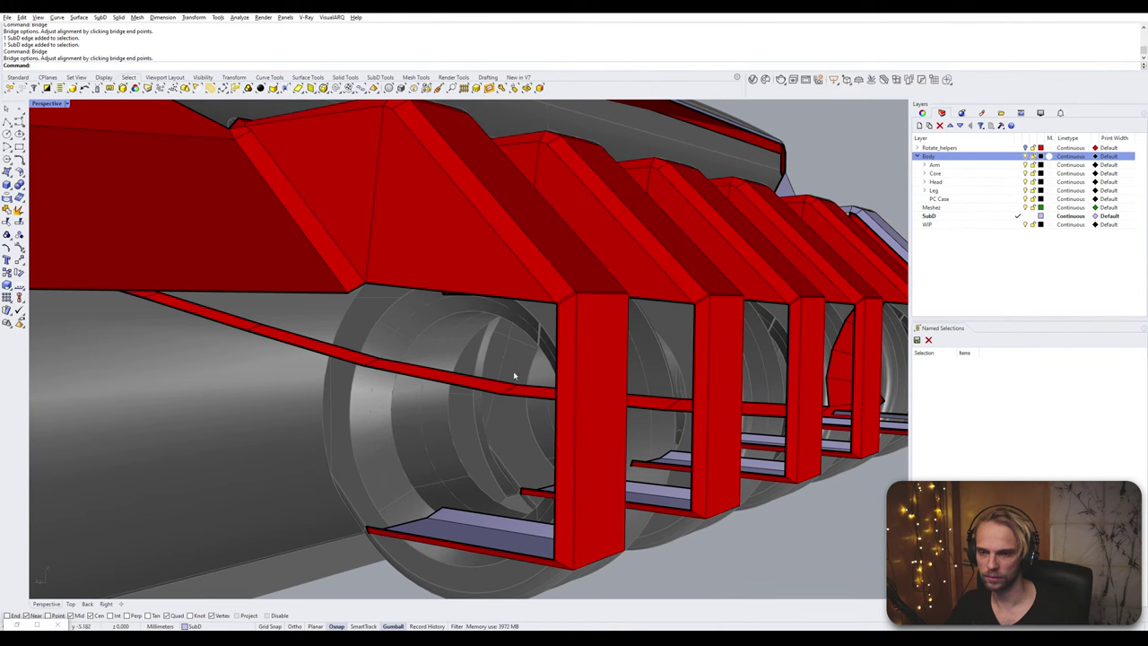
scroll(584, 308, "down", 3)
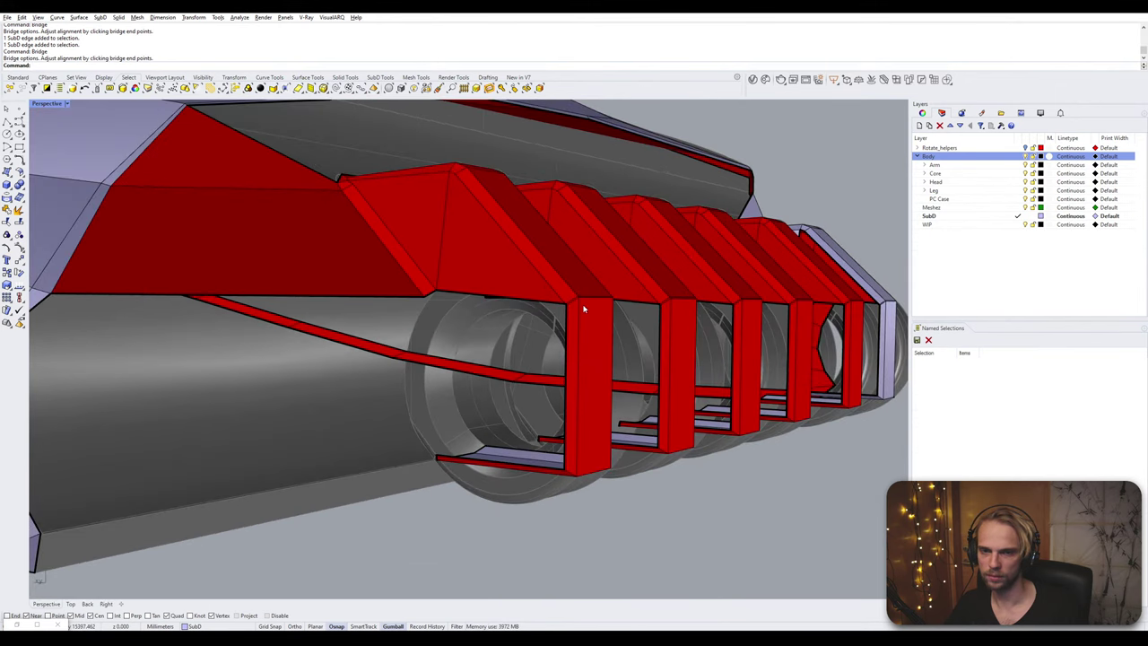
scroll(583, 310, "up", 3)
right_click_drag(562, 388, 536, 374)
key("Home")
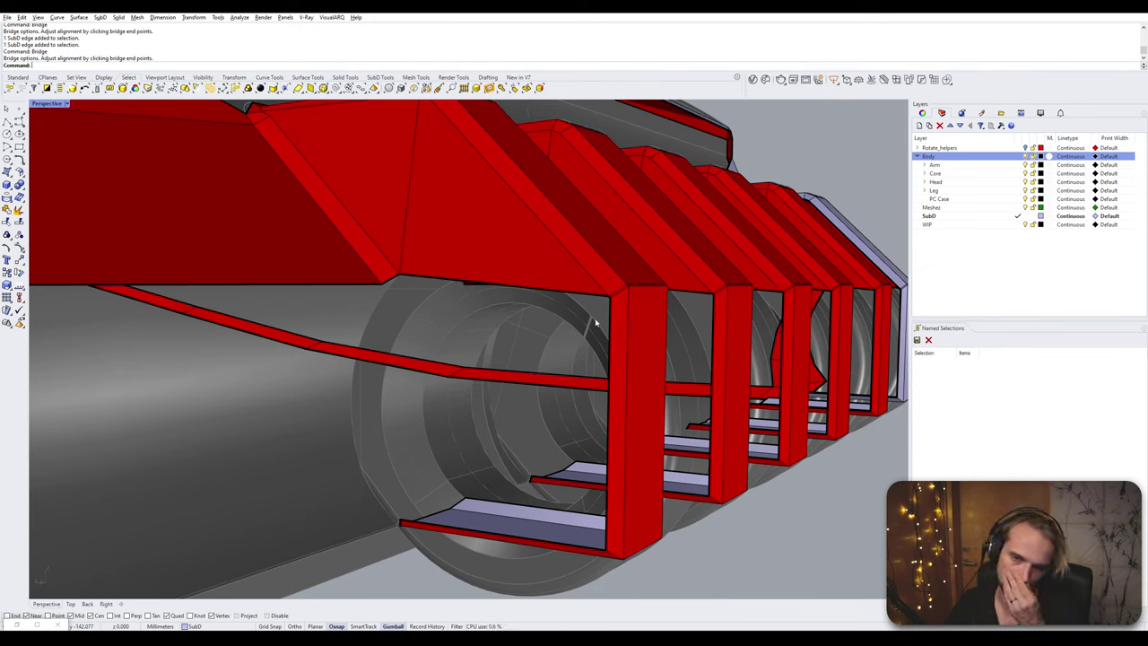
key("End")
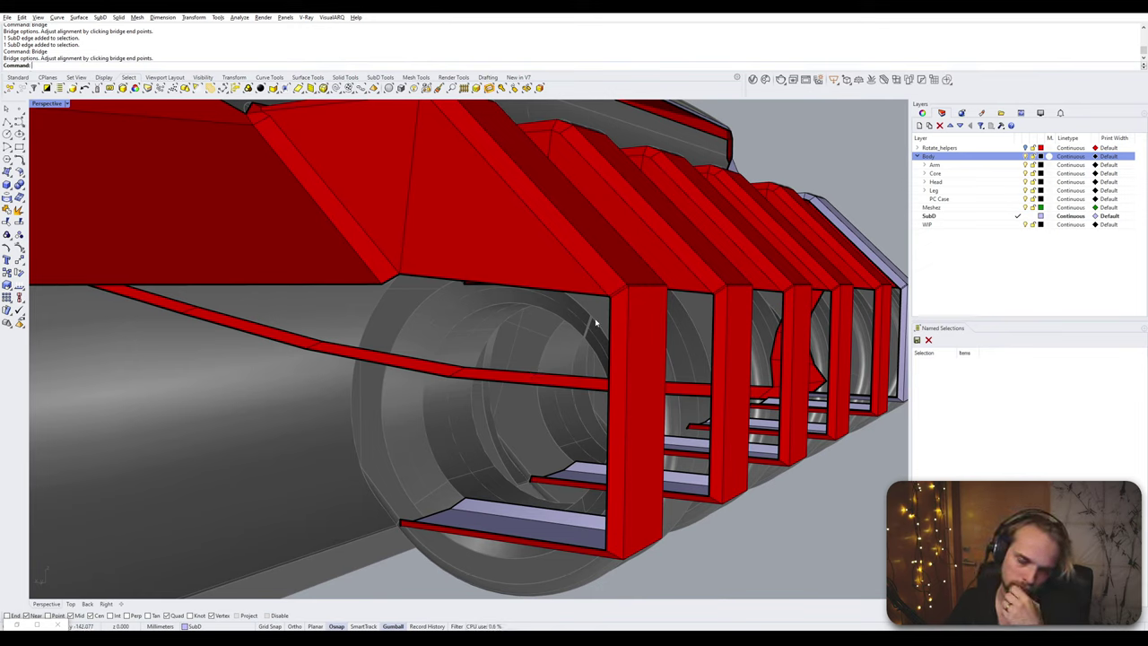
key("Home")
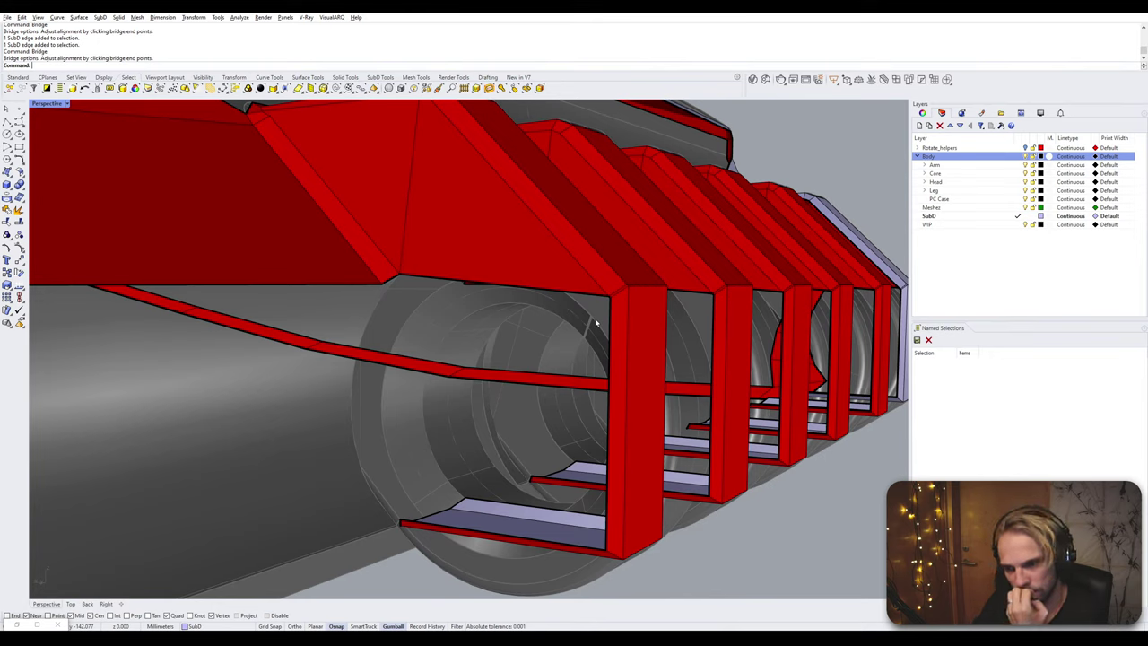
key("End")
key("Home")
key("End")
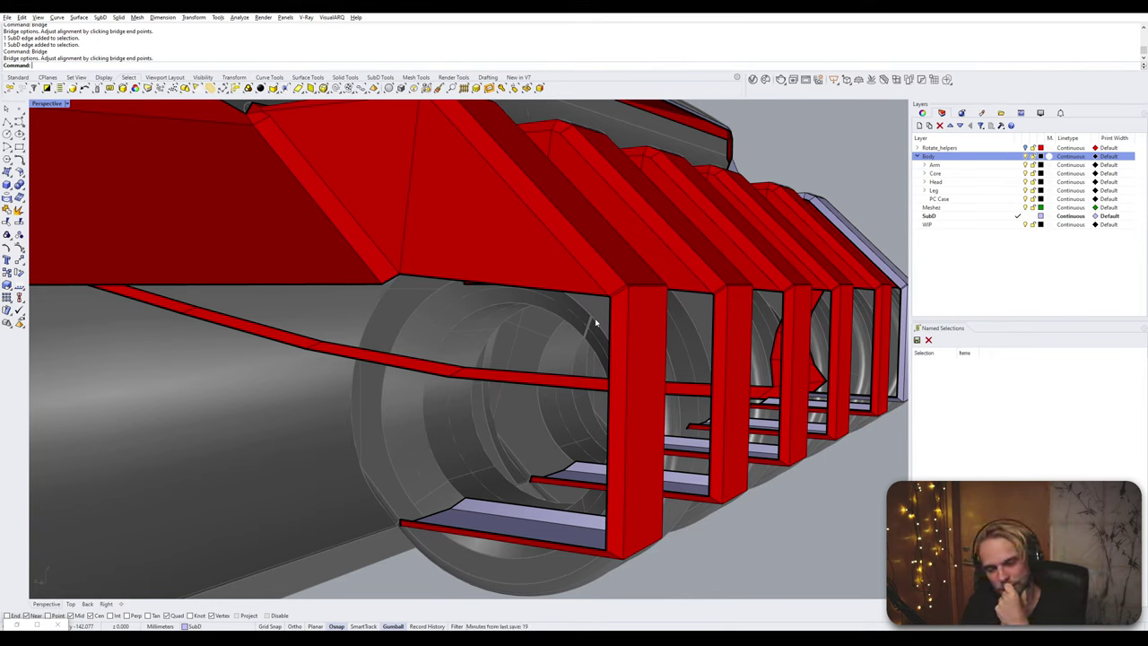
- Select the red frame's bottom edge loop
double_click(615, 554)
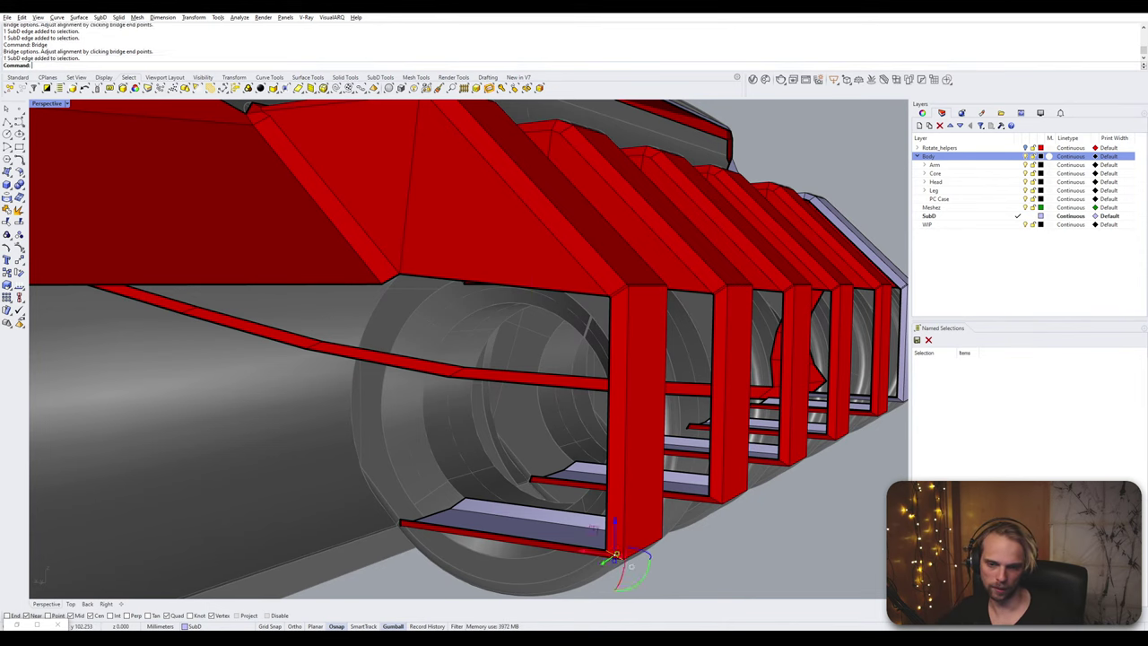
scroll(618, 547, "up", 5)
left_click(621, 542, "ctrl+shift")
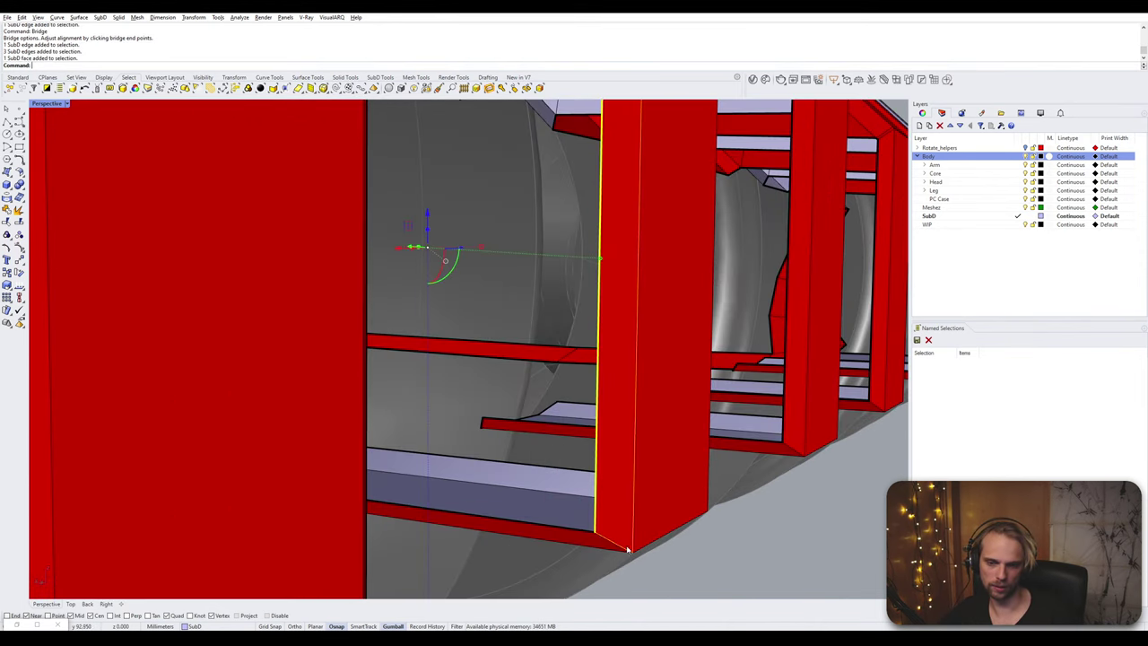
key("Escape")
double_click(617, 546, "ctrl+shift")
scroll(618, 548, "down", 6)
right_click_drag(619, 548, 594, 452, "shift")
scroll(622, 418, "up", 3)
scroll(626, 432, "down", 6)
scroll(536, 460, "up", 8)
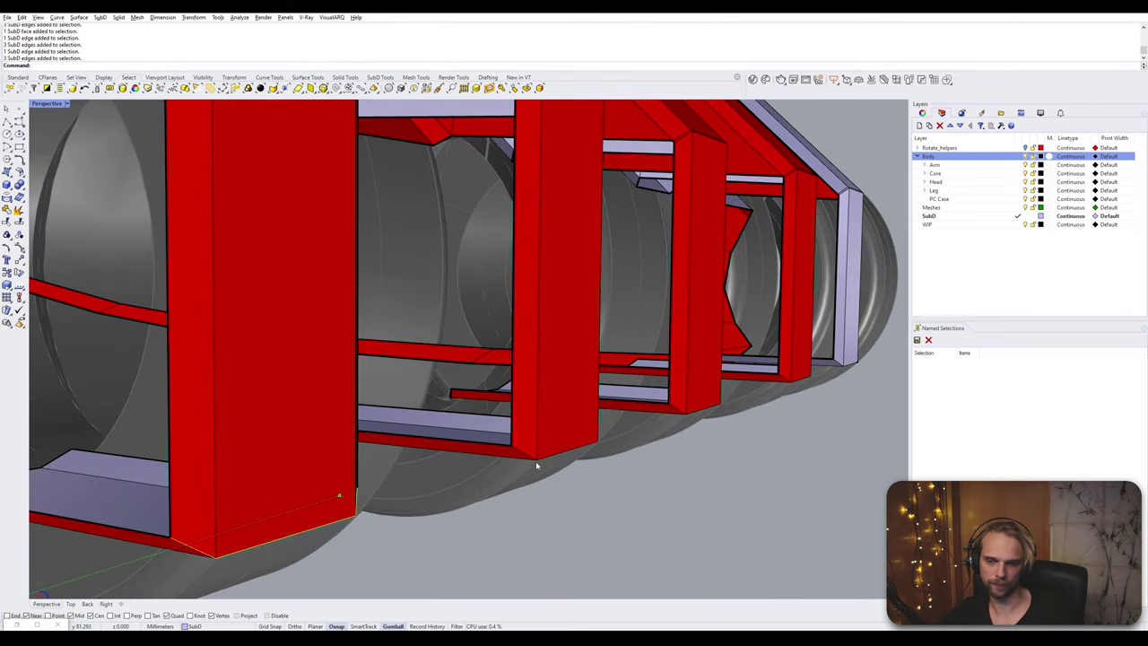
- Add the next frame's bottom edge loop, leaving the lavender pillar's edge out of the selection
double_click(579, 443, "ctrl+shift")
scroll(580, 444, "down", 5)
scroll(581, 446, "down", 4)
scroll(472, 488, "up", 6)
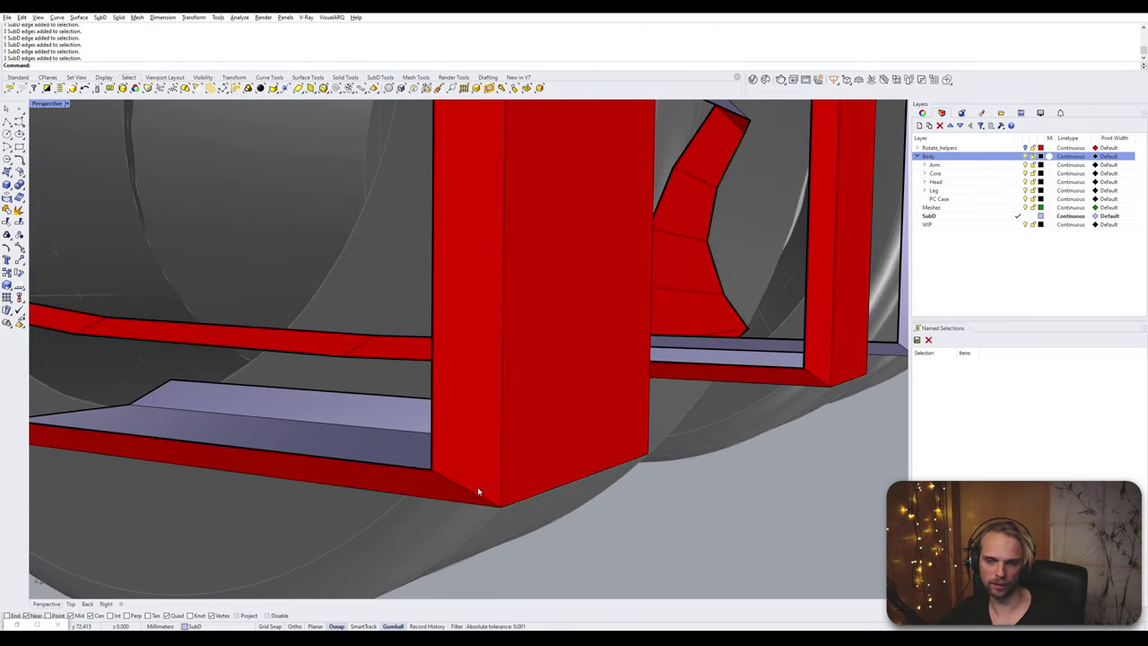
scroll(538, 491, "down", 2)
scroll(582, 451, "up", 3)
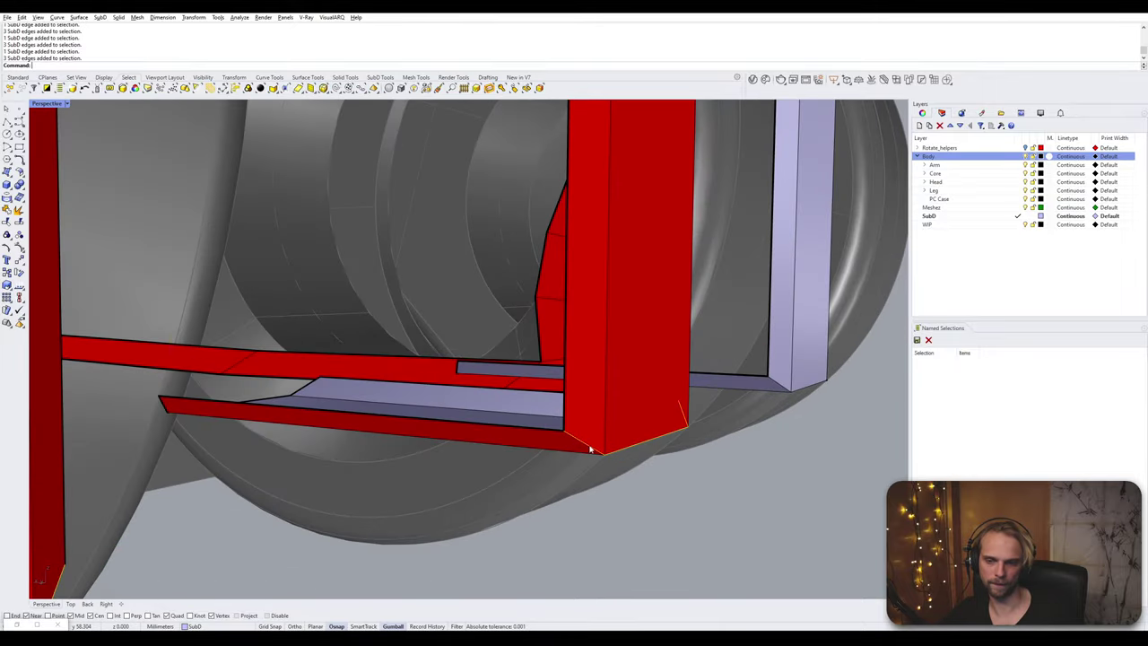
scroll(592, 449, "up", 4)
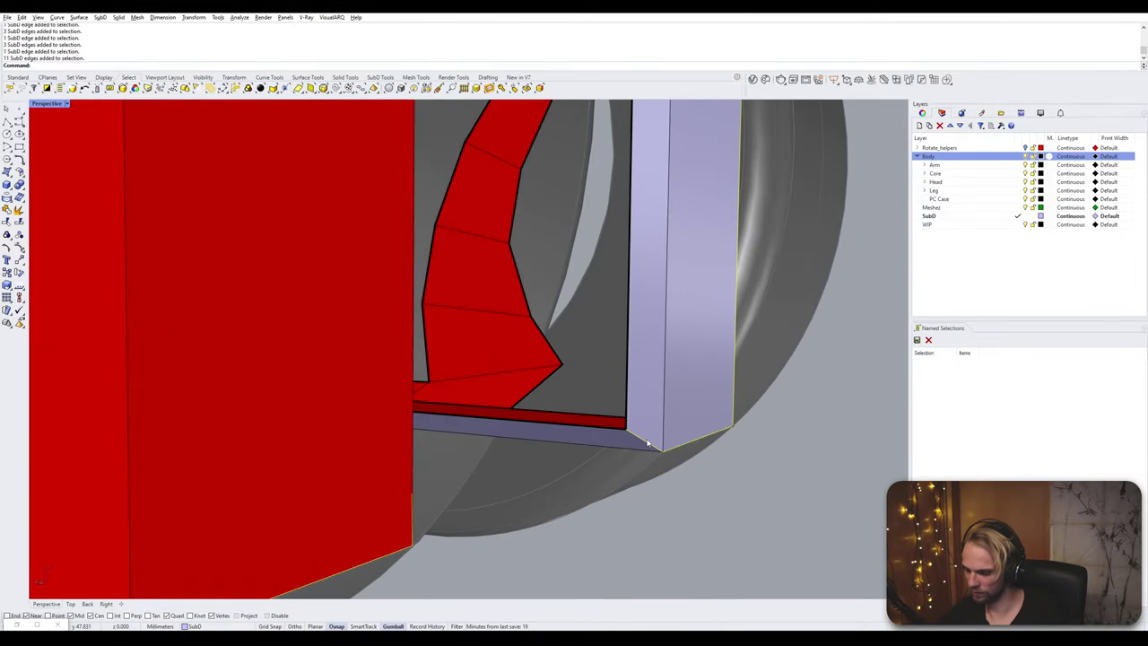
left_click(735, 364, "ctrl")
scroll(754, 373, "down", 5)
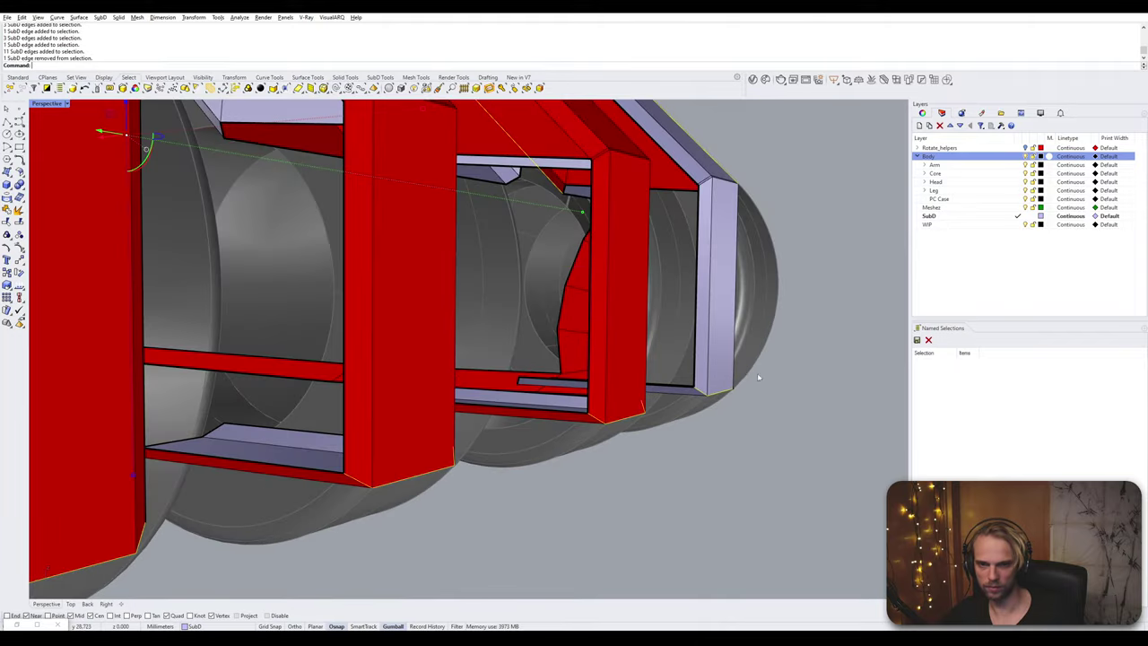
right_click_drag(759, 376, 592, 458)
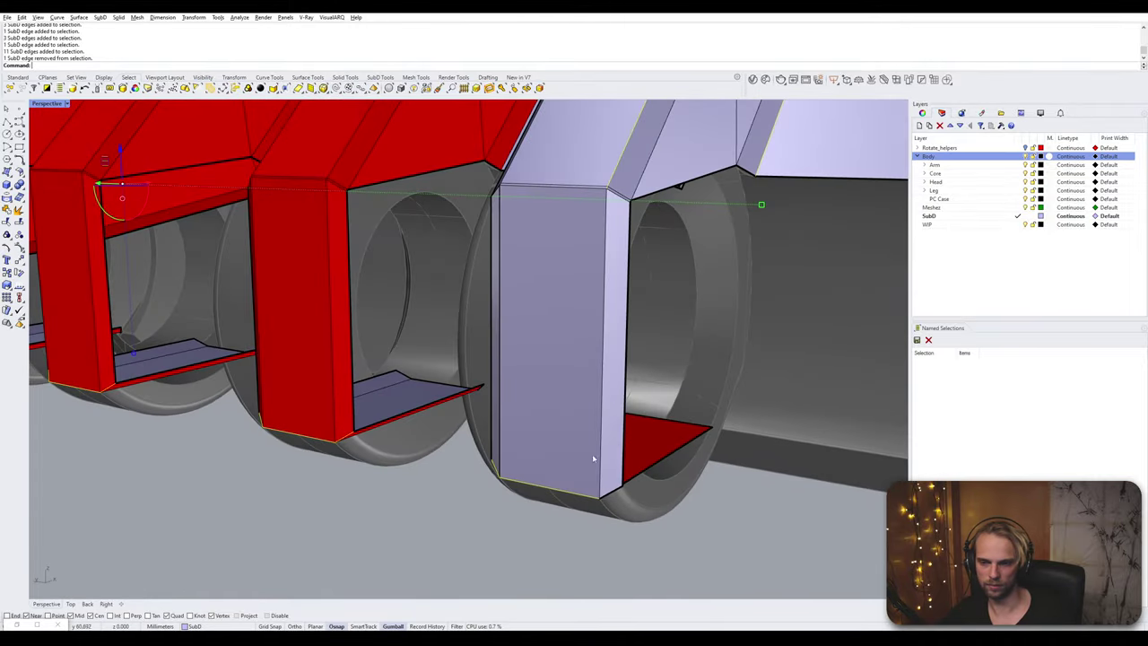
right_click_drag(492, 488, 620, 500)
- Bevel the selected bottom edges by 0.05
key("Return")
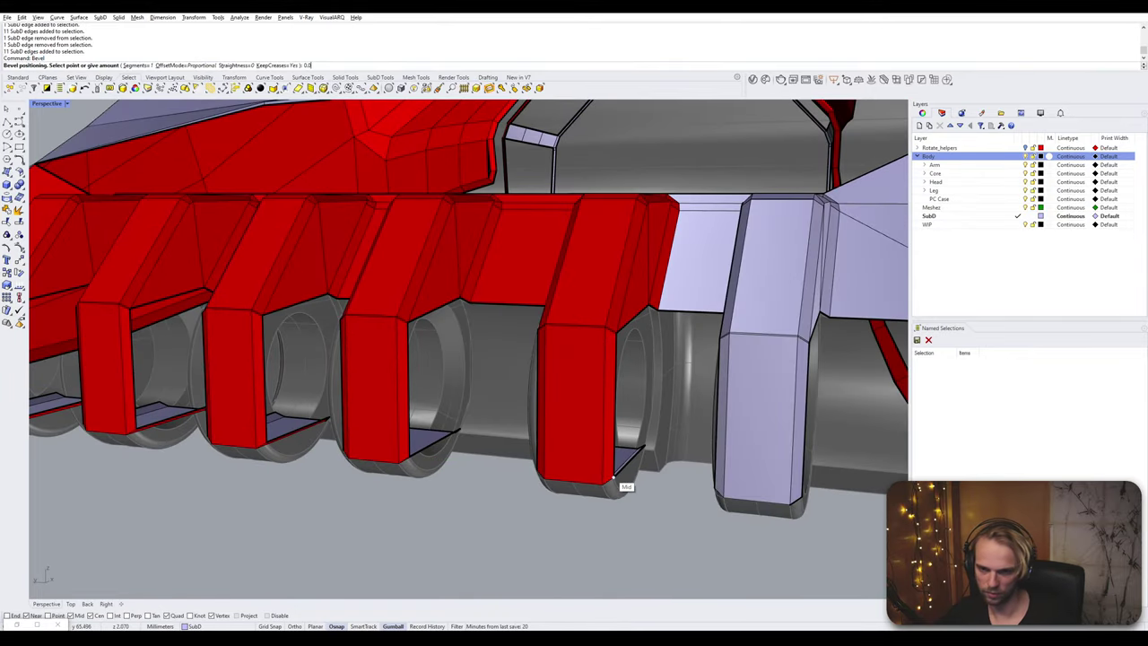
type("0.05")
key("Return")
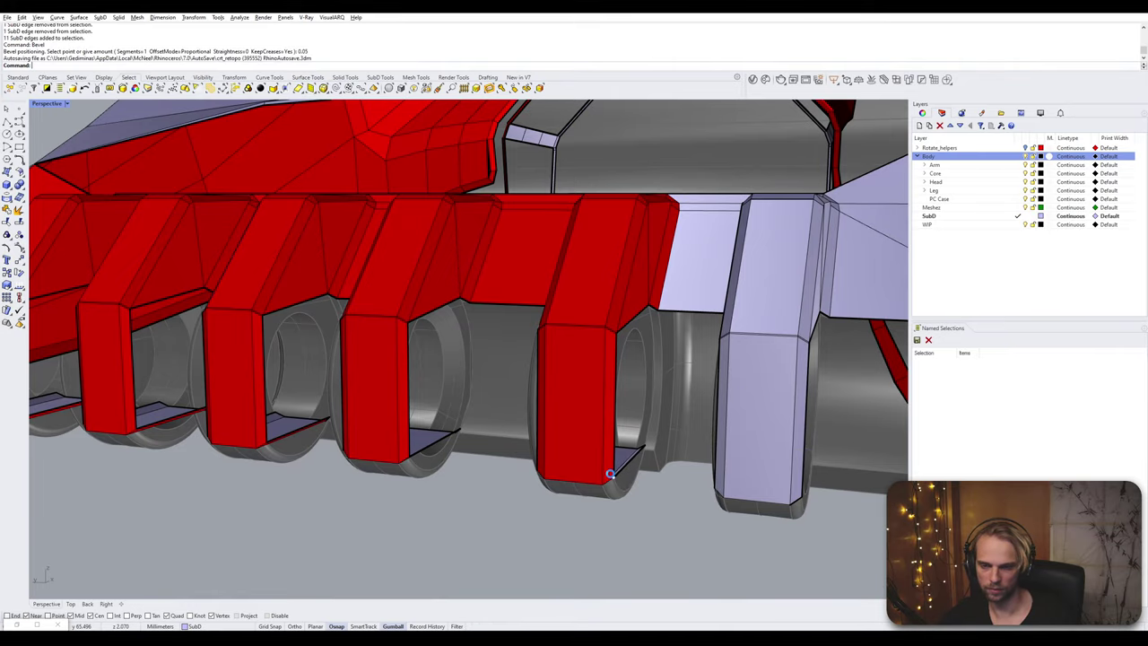
- Bridge the lavender panel's bottom edge to the long red edge across the open gap
right_click_drag(610, 478, 609, 401)
key("Tab")
key("Tab")
scroll(609, 400, "up", 6)
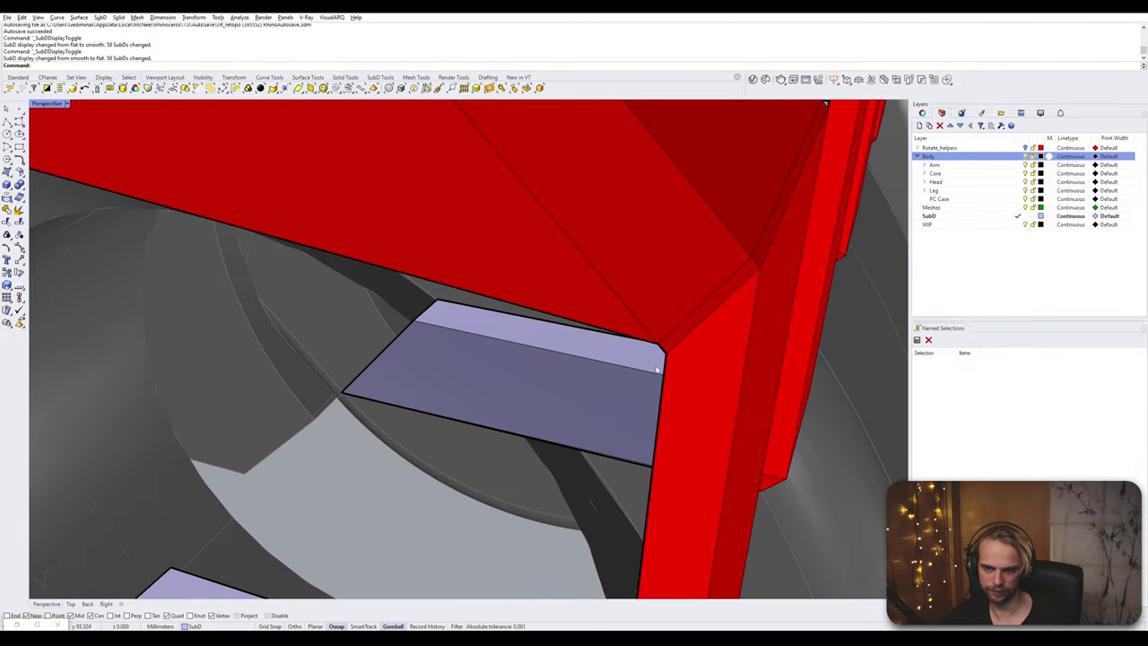
left_click(664, 349, "ctrl+shift")
scroll(665, 354, "down", 7)
scroll(674, 429, "up", 9)
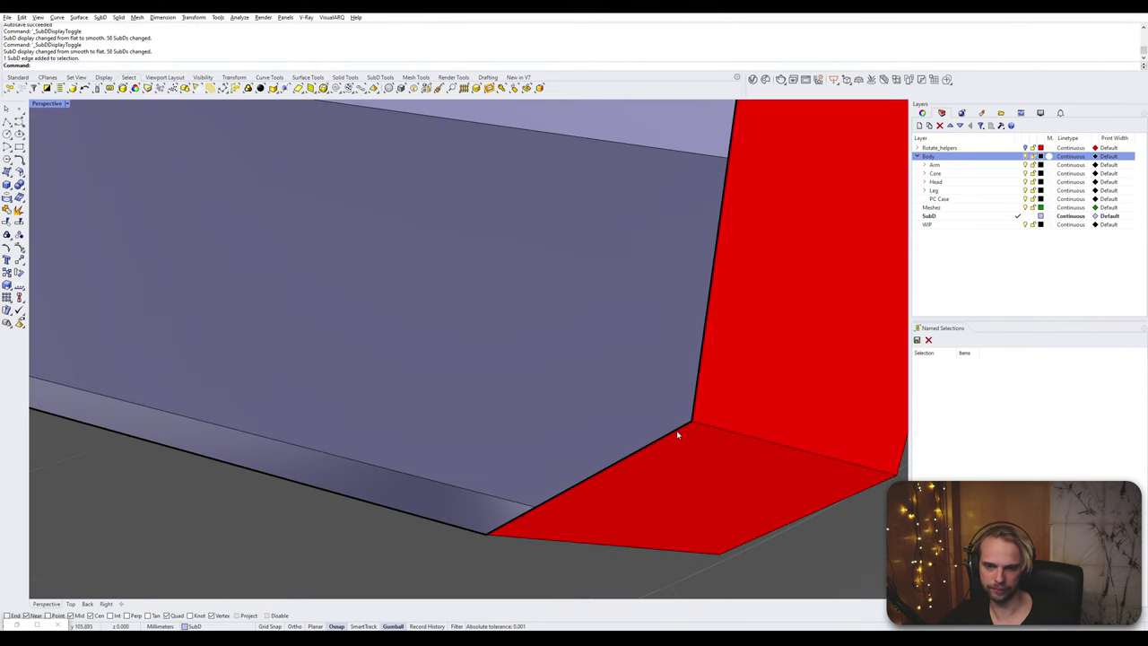
left_click(667, 436, "ctrl+shift")
scroll(667, 438, "down", 9)
left_click(614, 441, "ctrl+shift")
right_click_drag(550, 331, 601, 578, "shift")
left_click(575, 308)
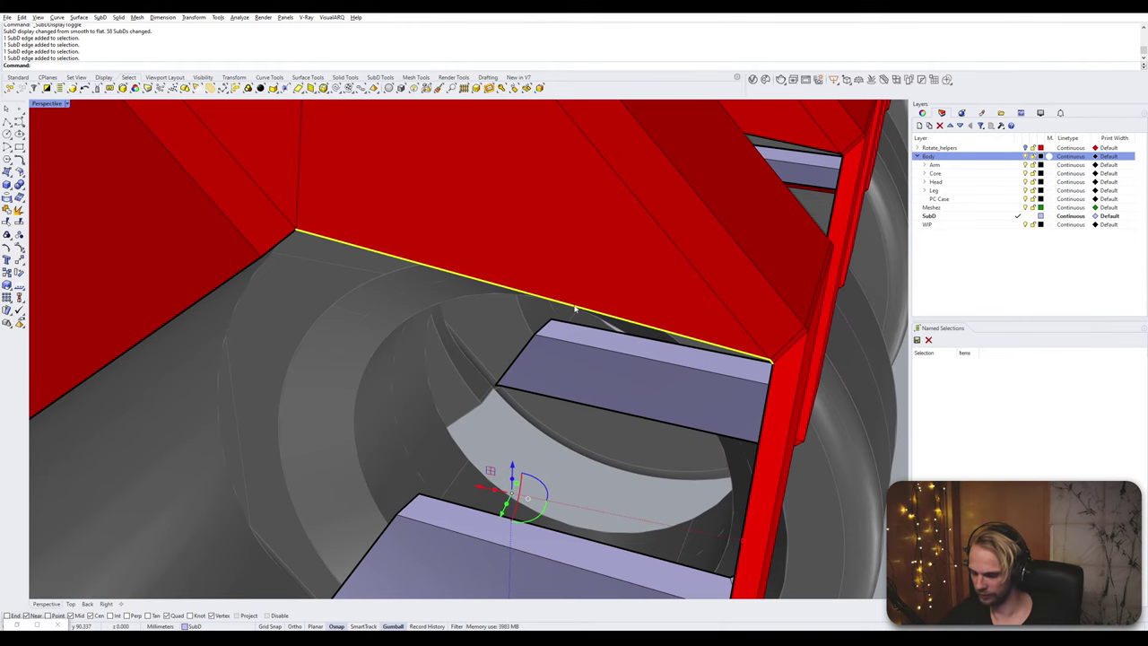
key("Return")
key("Return")
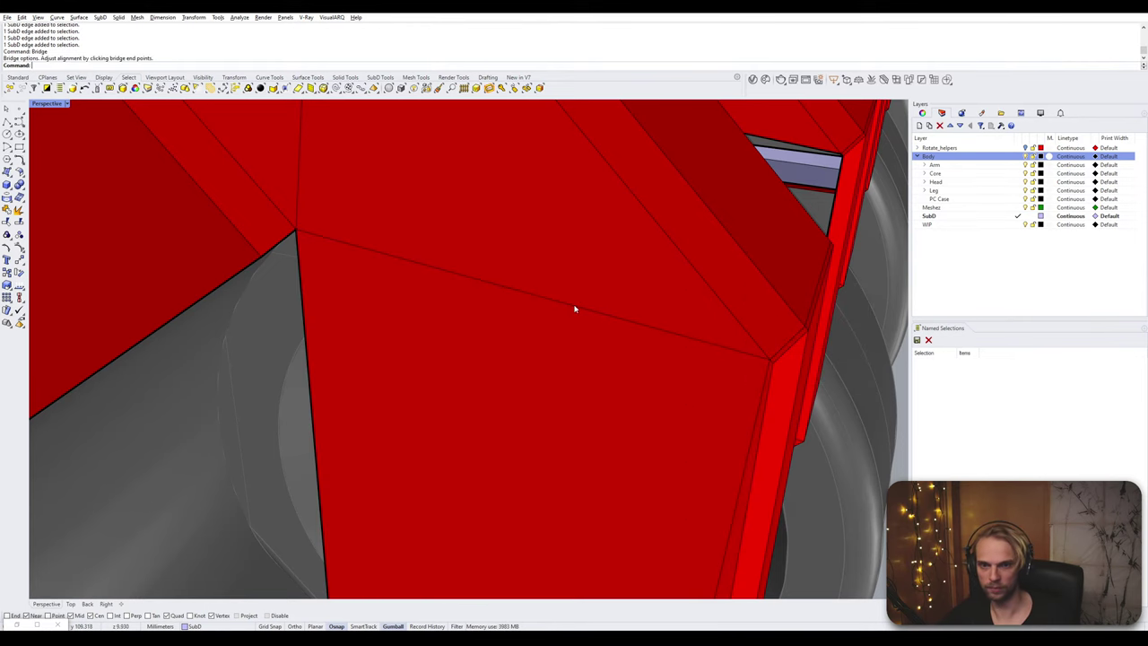
scroll(576, 309, "down", 11)
right_click_drag(576, 299, 547, 334)
key("Tab")
key("Tab")
key("Tab")
key("Tab")
scroll(700, 237, "up", 5)
scroll(663, 255, "down", 5)
right_click_drag(649, 266, 599, 346)
scroll(586, 310, "up", 5)
left_click(544, 267, "ctrl+shift")
left_click(691, 288, "ctrl+shift")
right_click_drag(690, 288, 617, 243)
left_click(718, 221, "ctrl+shift")
scroll(715, 224, "down", 6)
scroll(617, 243, "up", 5)
left_click(592, 243, "ctrl+shift")
scroll(628, 278, "down", 6)
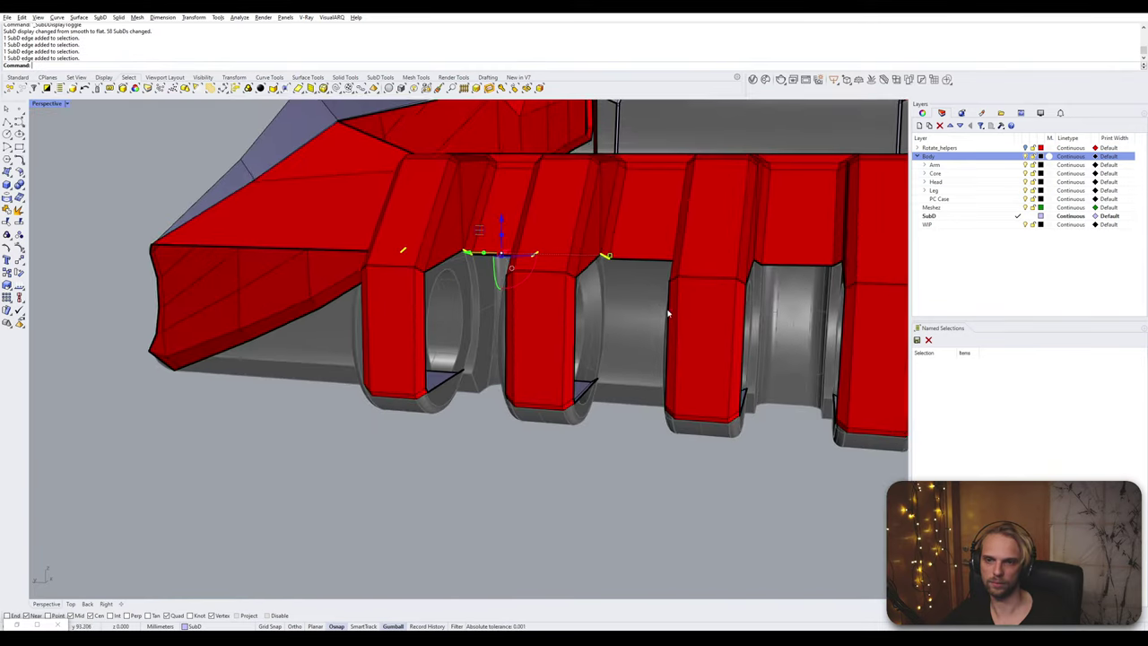
right_click_drag(669, 313, 588, 230)
scroll(588, 230, "up", 5)
right_click_drag(693, 261, 502, 203)
left_click(717, 203, "ctrl+shift")
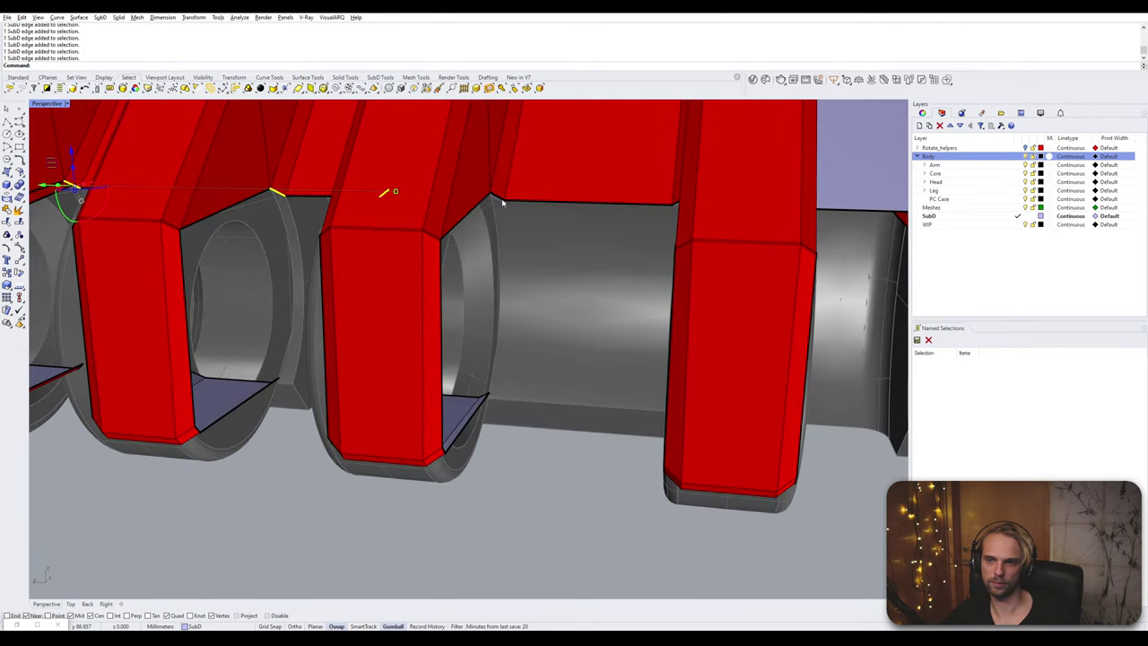
right_click_drag(590, 256, 473, 242)
left_click_drag(400, 202, 428, 319)
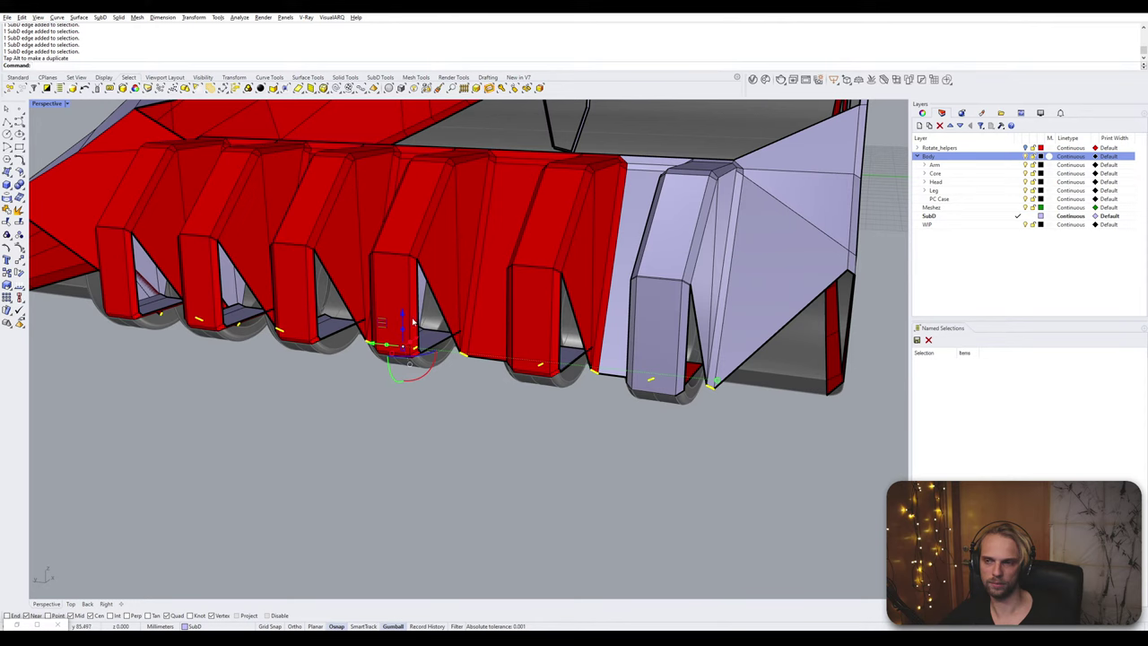
key("ctrl+z")
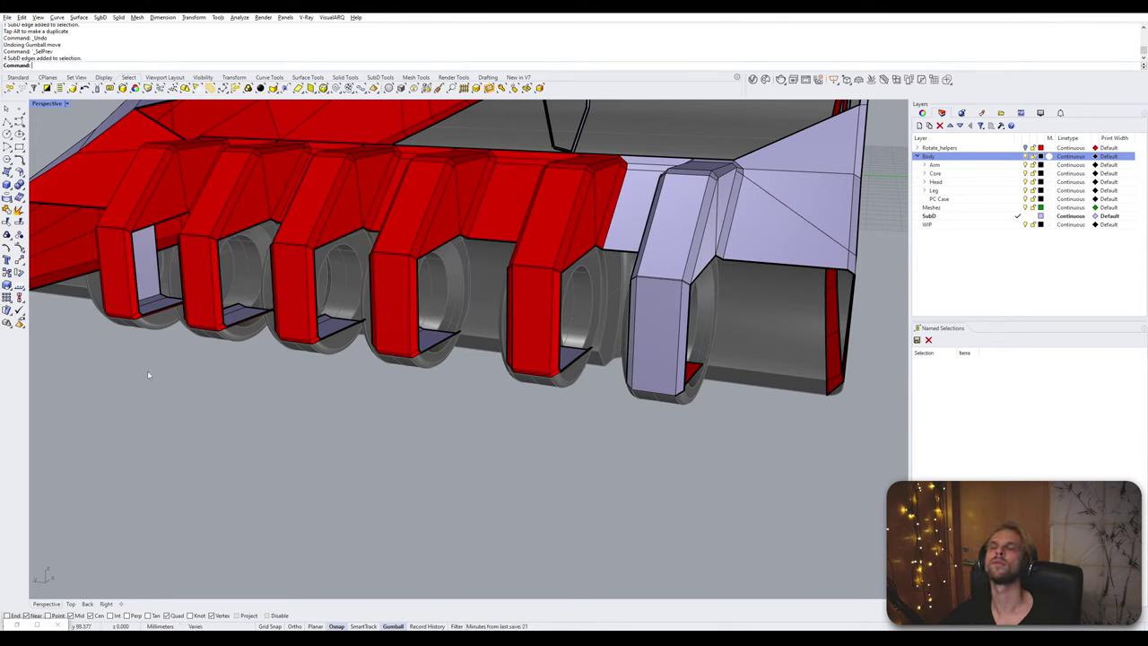
- Select the bottom edges of the first thin strips along the toe gaps
scroll(622, 310, "up", 6)
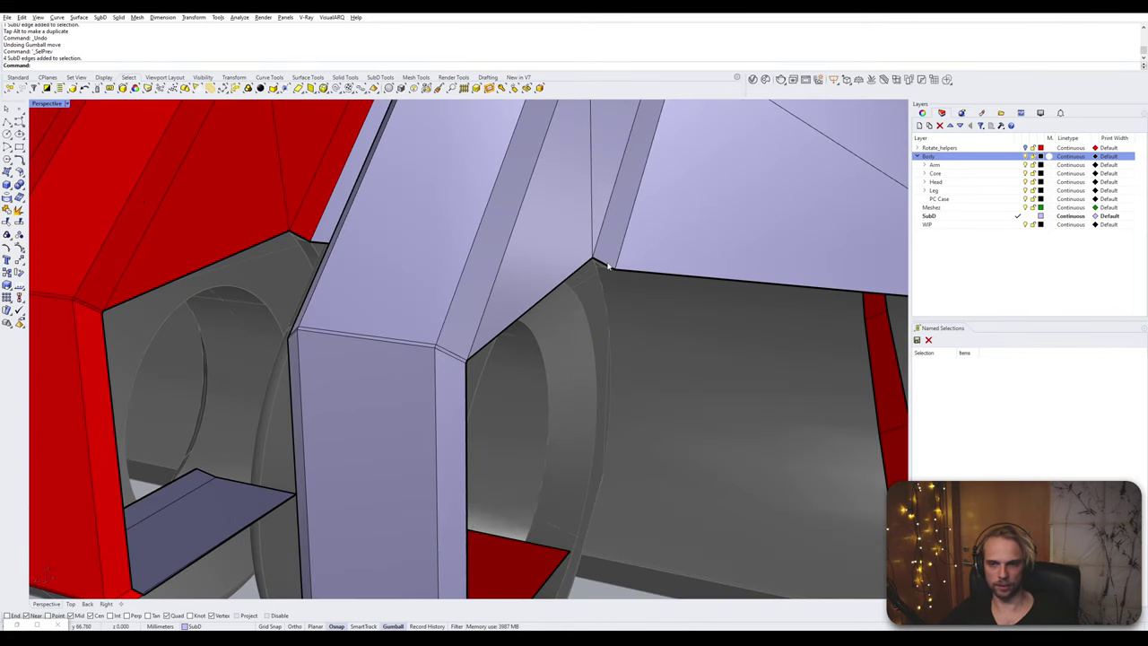
left_click(607, 265, "ctrl+shift")
scroll(607, 267, "down", 6)
right_click_drag(594, 322, 660, 329)
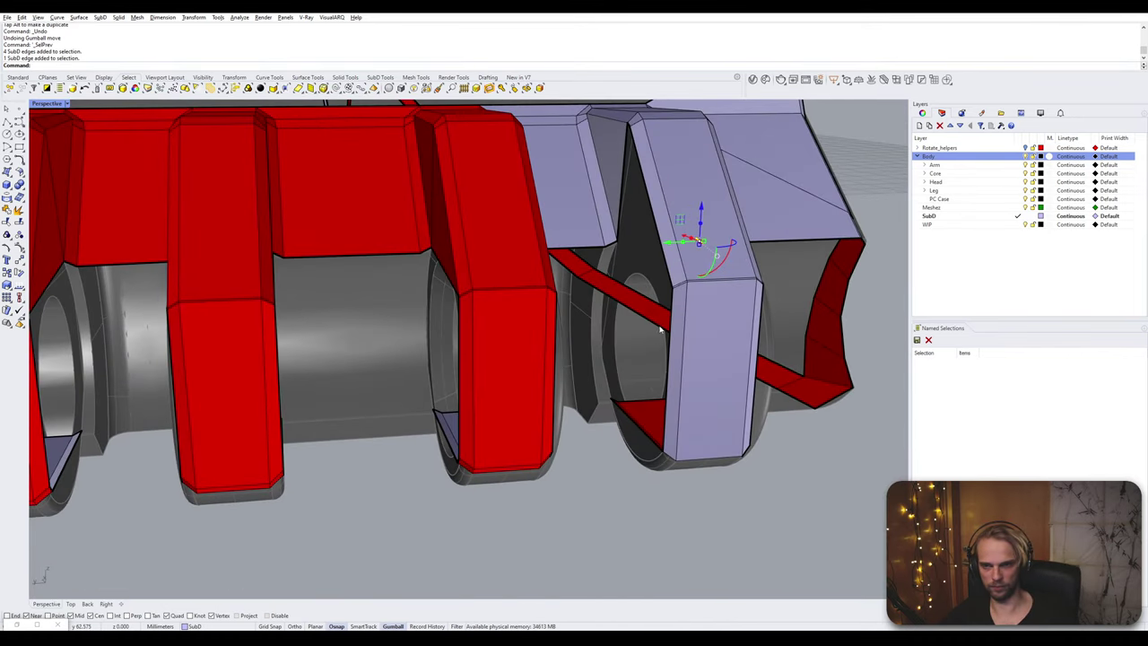
scroll(599, 250, "up", 2)
right_click_drag(606, 240, 502, 242)
scroll(462, 243, "up", 4)
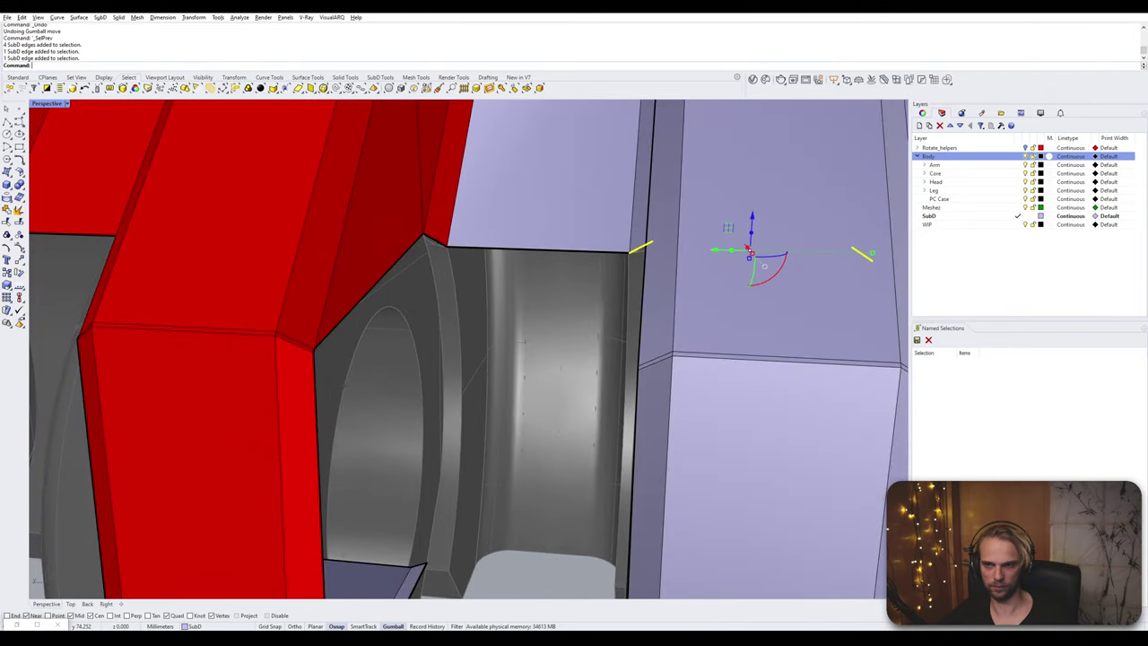
left_click(455, 241, "ctrl+shift")
right_click_drag(386, 244, 475, 247)
left_click(407, 238)
scroll(407, 238, "down", 5)
scroll(397, 259, "up", 5)
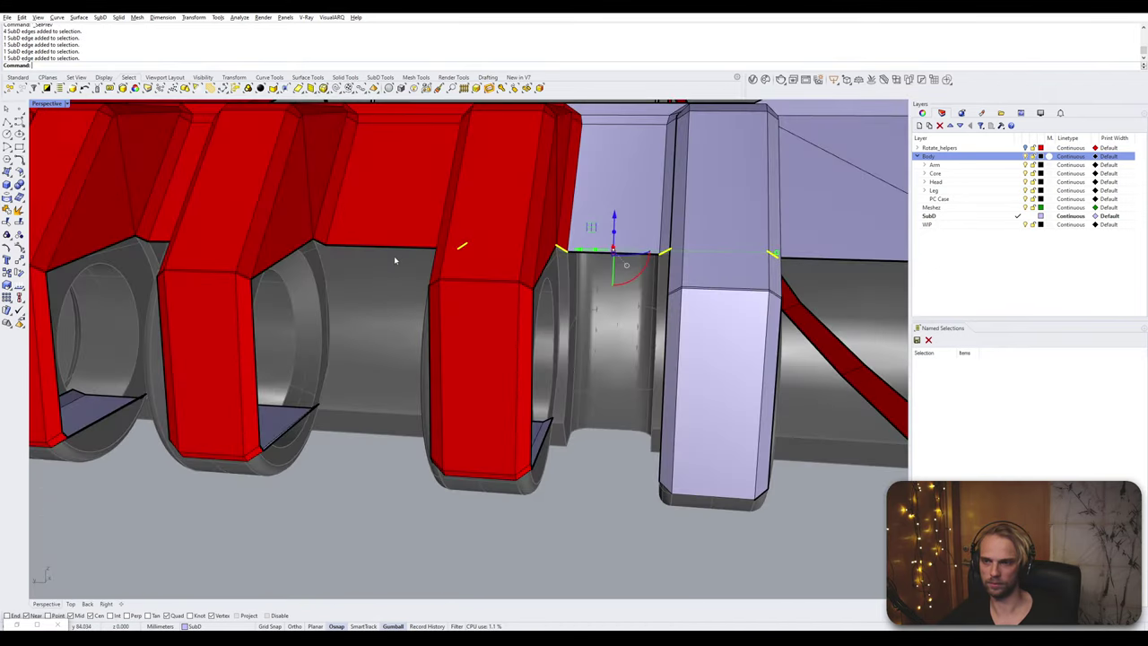
- Swap a mistakenly picked fin face for its bottom edge and nudge the strip edges with the gumball
right_click_drag(268, 277, 531, 271)
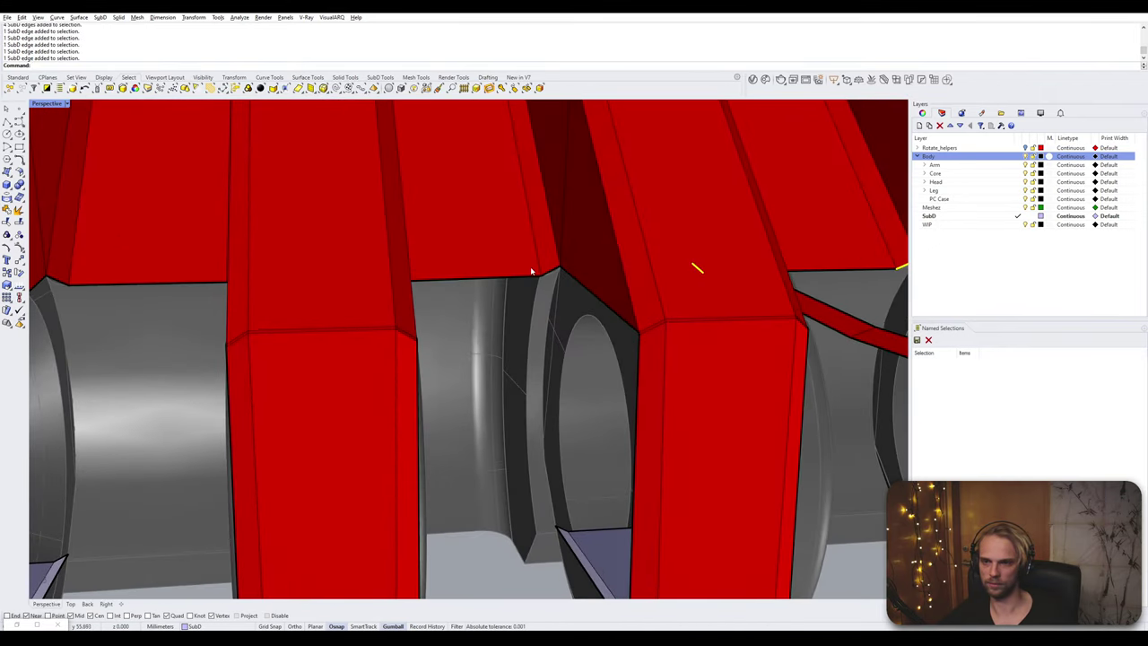
right_click_drag(460, 285, 413, 280)
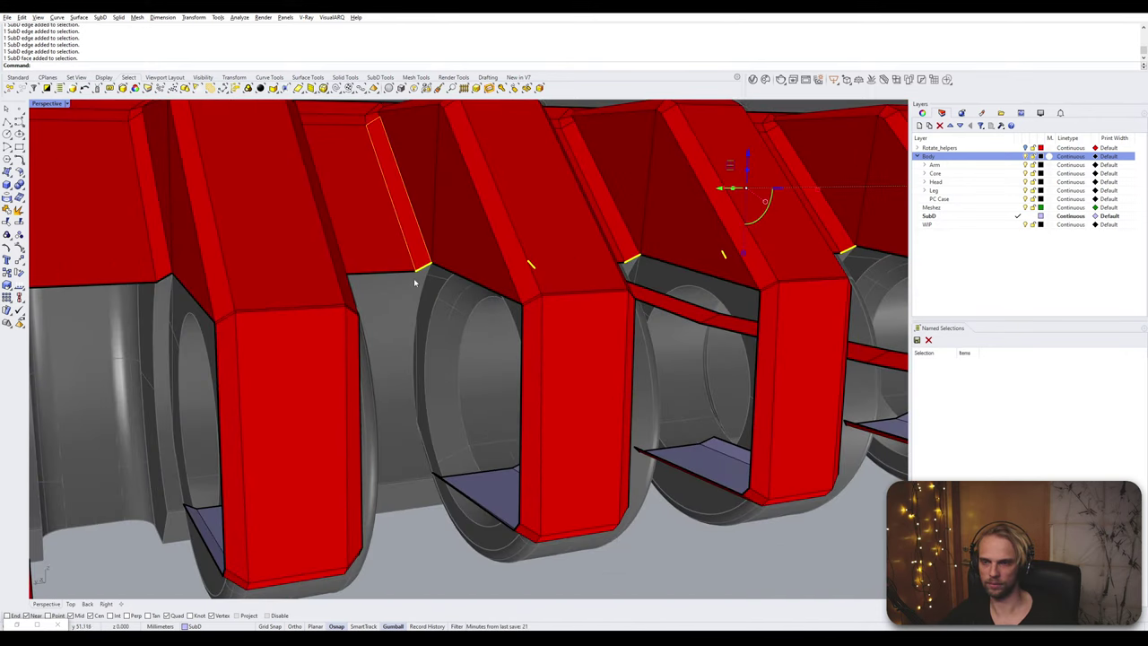
left_click(416, 251, "ctrl+shift")
scroll(421, 262, "up", 3)
left_click(410, 237, "ctrl+shift")
right_click_drag(410, 237, 434, 295)
right_click_drag(163, 284, 349, 305)
scroll(443, 248, "down", 5)
scroll(215, 285, "up", 4)
scroll(427, 338, "up", 3)
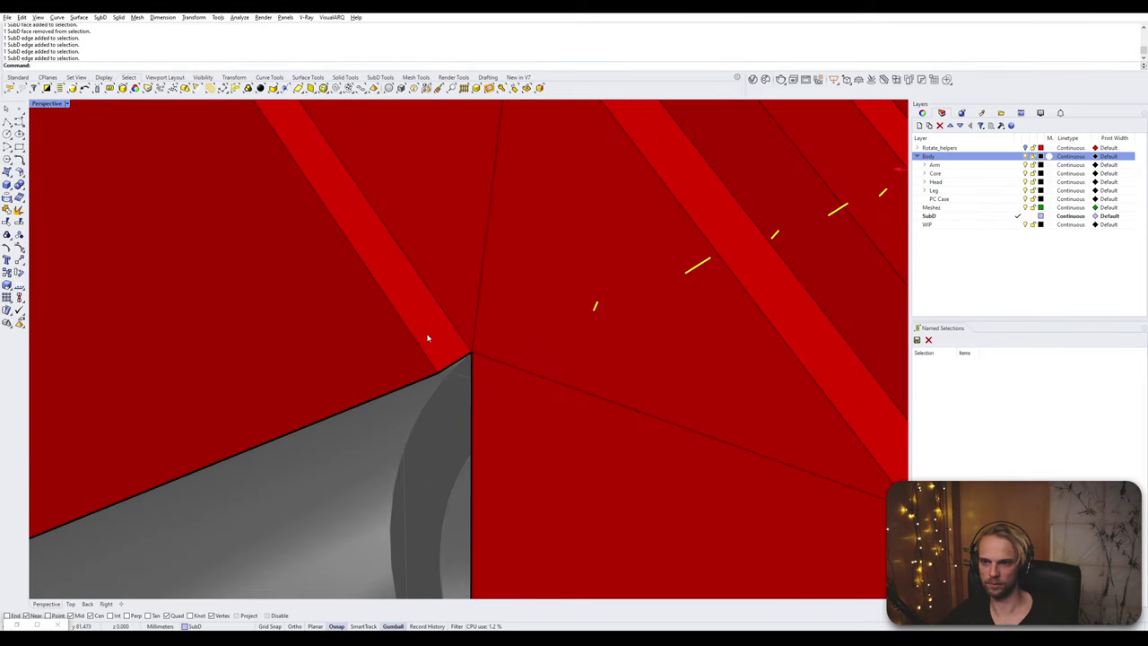
scroll(462, 379, "down", 8)
right_click_drag(464, 384, 574, 318)
left_click_drag(610, 284, 565, 370)
left_click(394, 454)
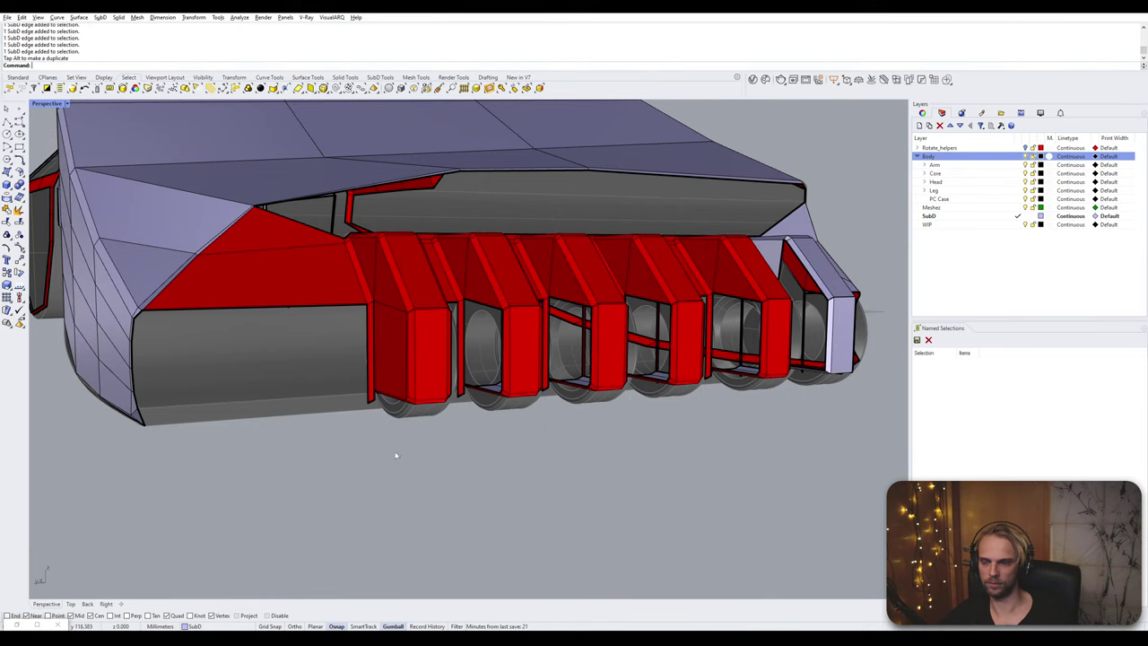
- Add the next fin's bottom edge, drop a wrongly picked face, and review the selected strip edges
scroll(363, 380, "up", 9)
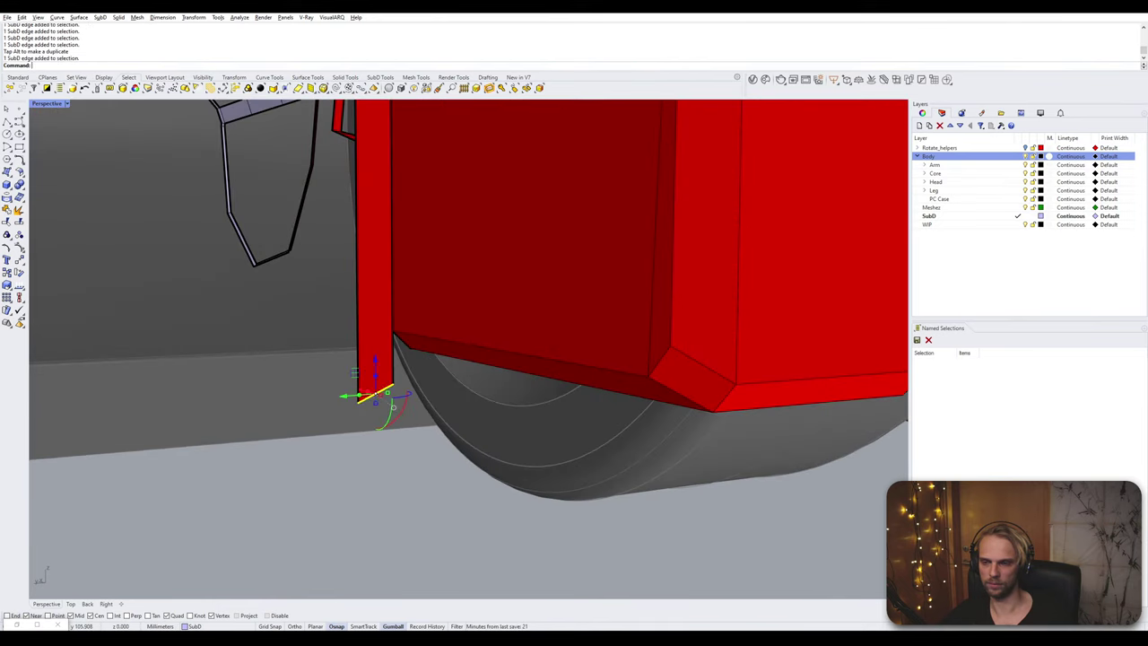
scroll(430, 395, "down", 8)
right_click_drag(511, 405, 391, 383)
scroll(520, 384, "up", 5)
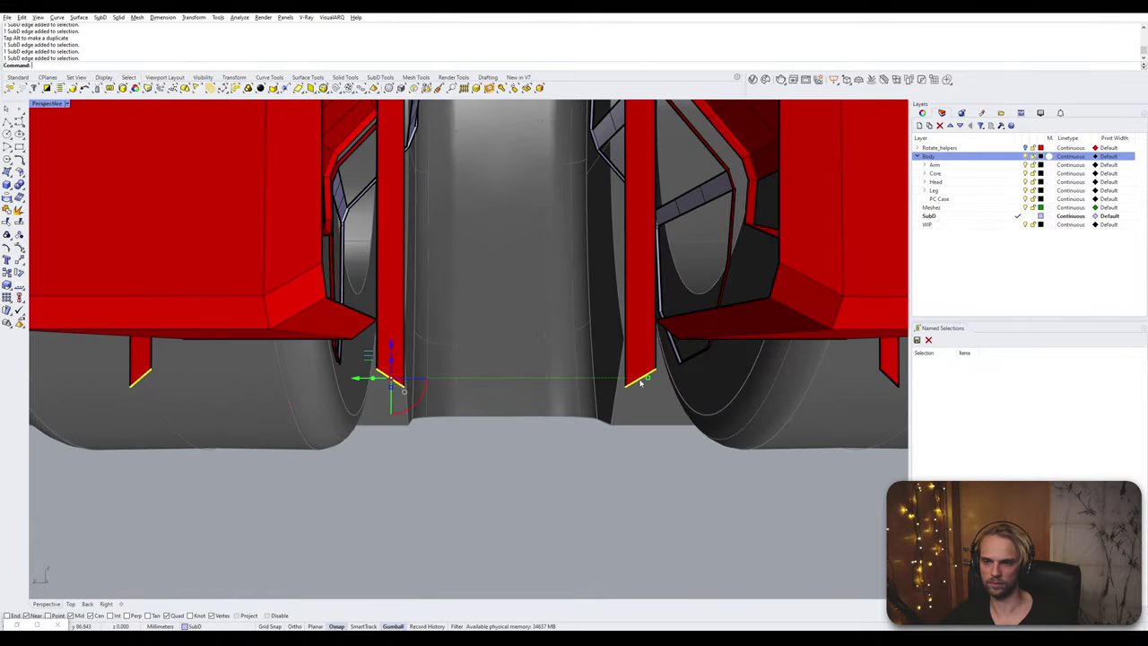
scroll(642, 384, "down", 5)
right_click_drag(721, 390, 487, 397, "shift")
scroll(547, 391, "up", 5)
left_click(524, 382, "ctrl+shift")
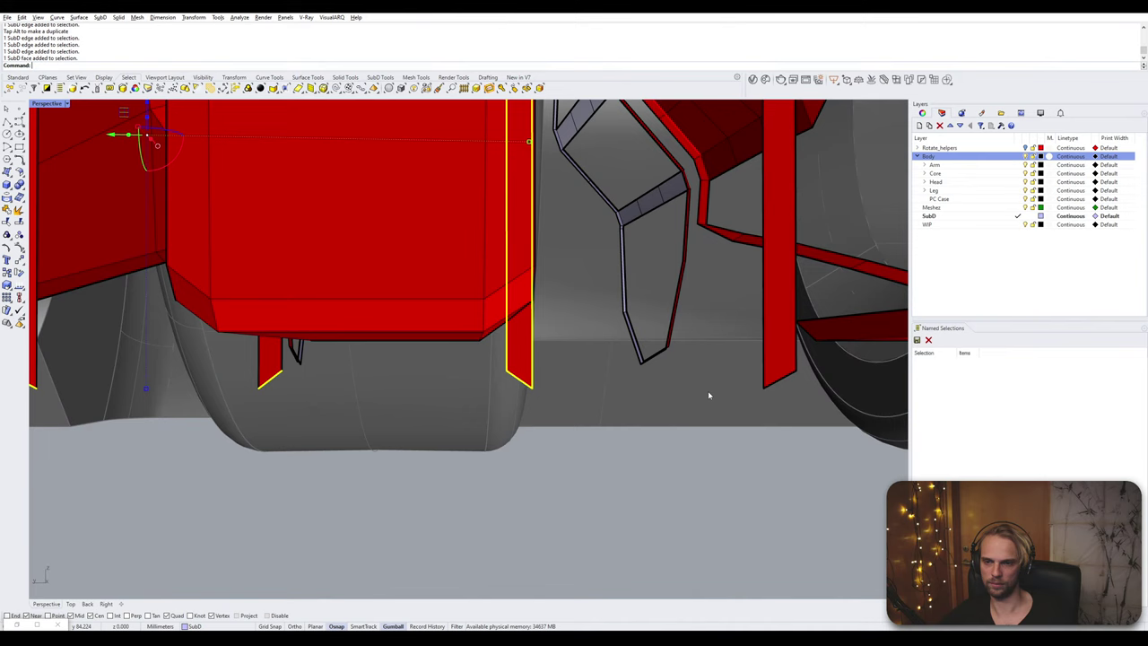
left_click(519, 380, "ctrl")
right_click_drag(548, 392, 553, 391)
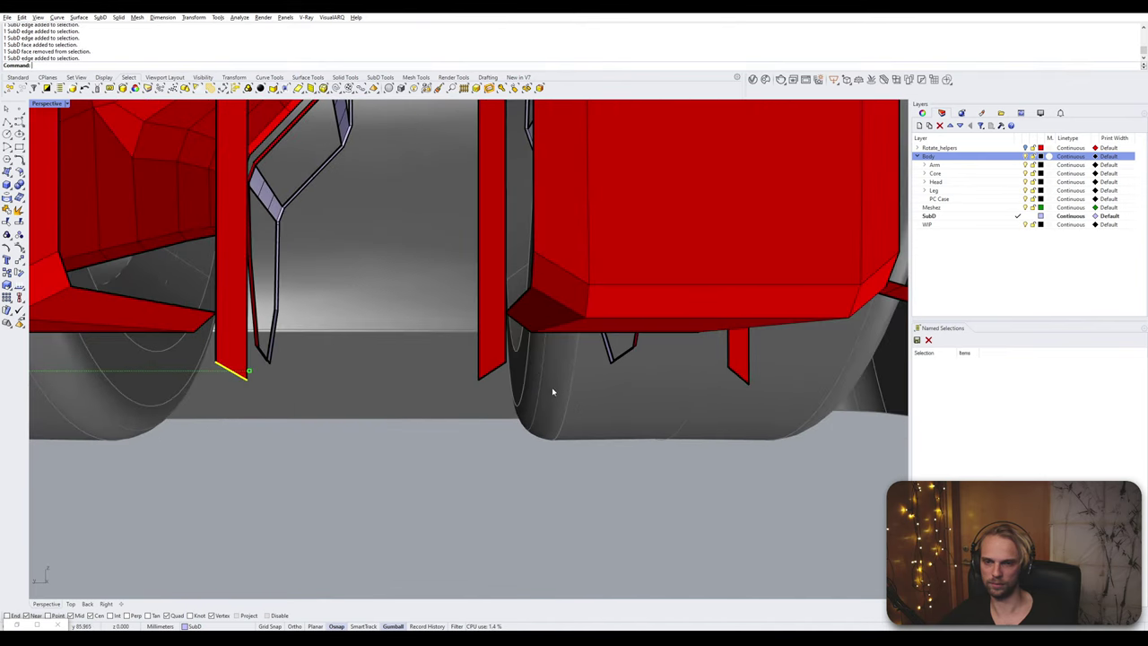
right_click_drag(740, 378, 542, 364)
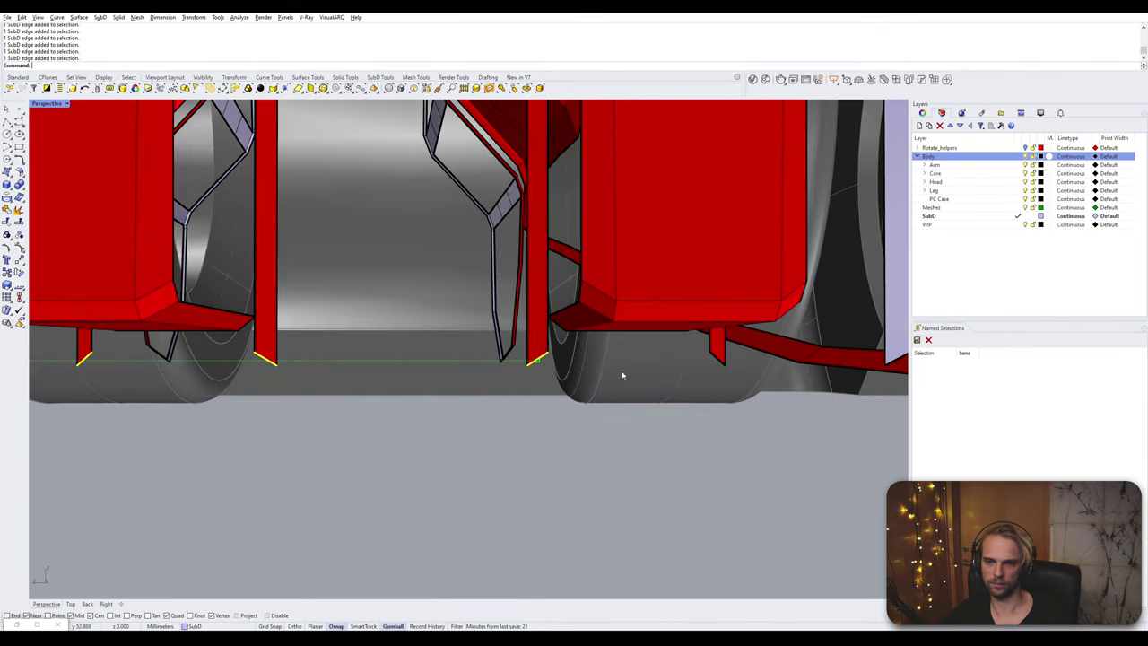
right_click_drag(622, 375, 453, 373)
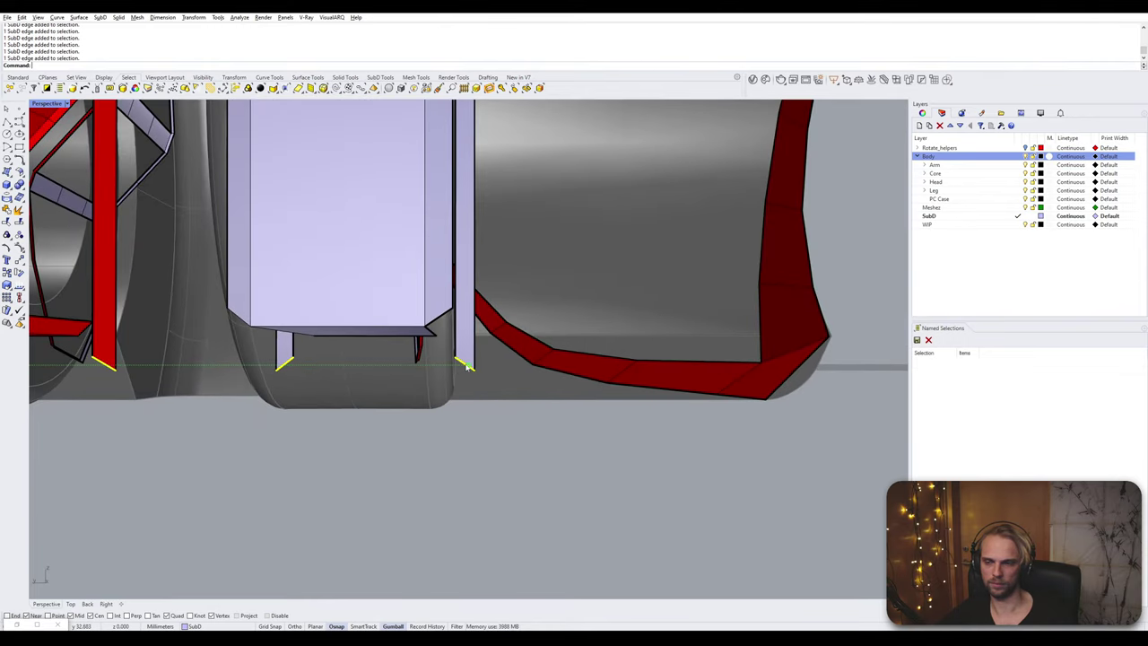
- Move the selected strip edges straight down to the picked corner vertex level
type("M")
key("Return")
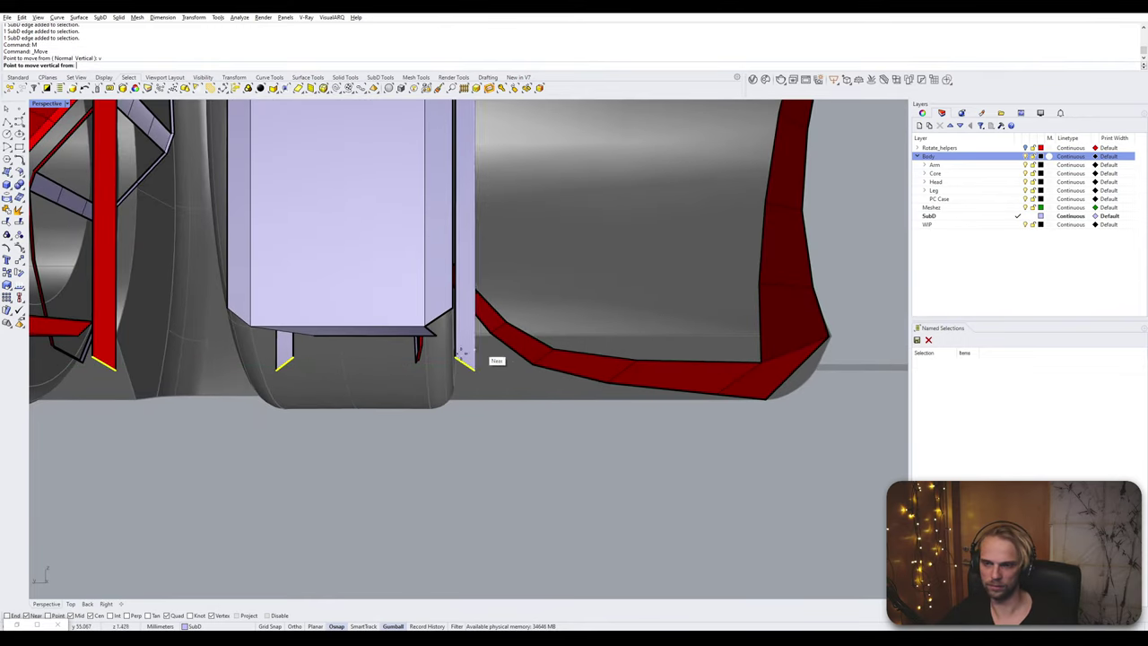
left_click(455, 359)
right_click_drag(456, 359, 358, 403)
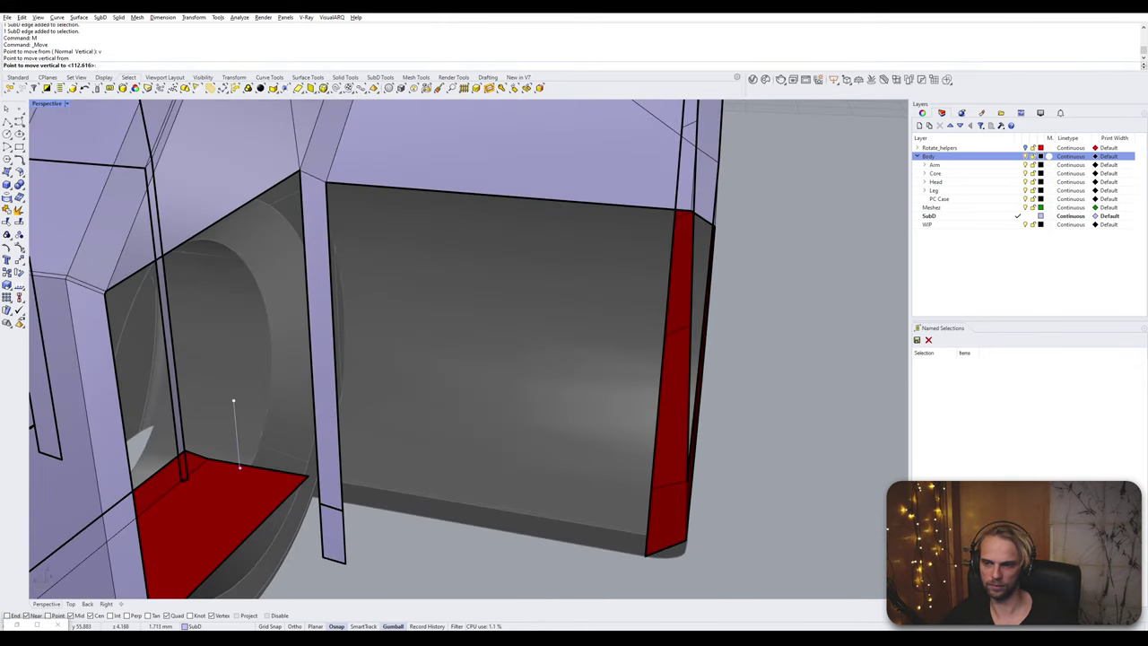
right_click_drag(307, 476, 332, 434)
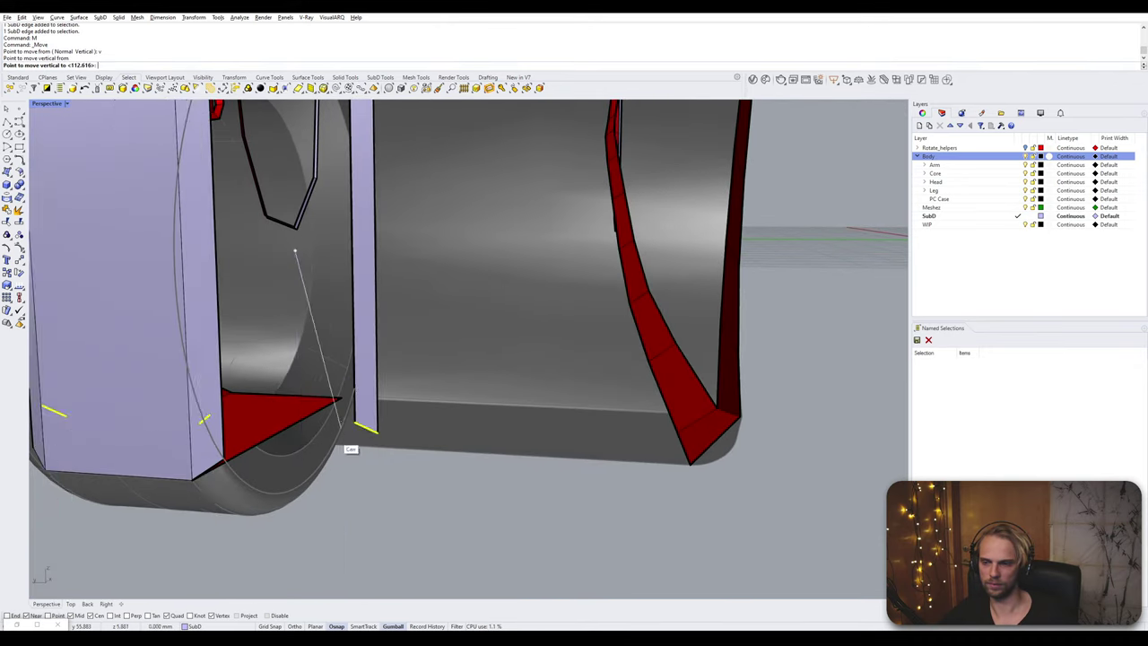
scroll(339, 429, "down", 3)
left_click(343, 400)
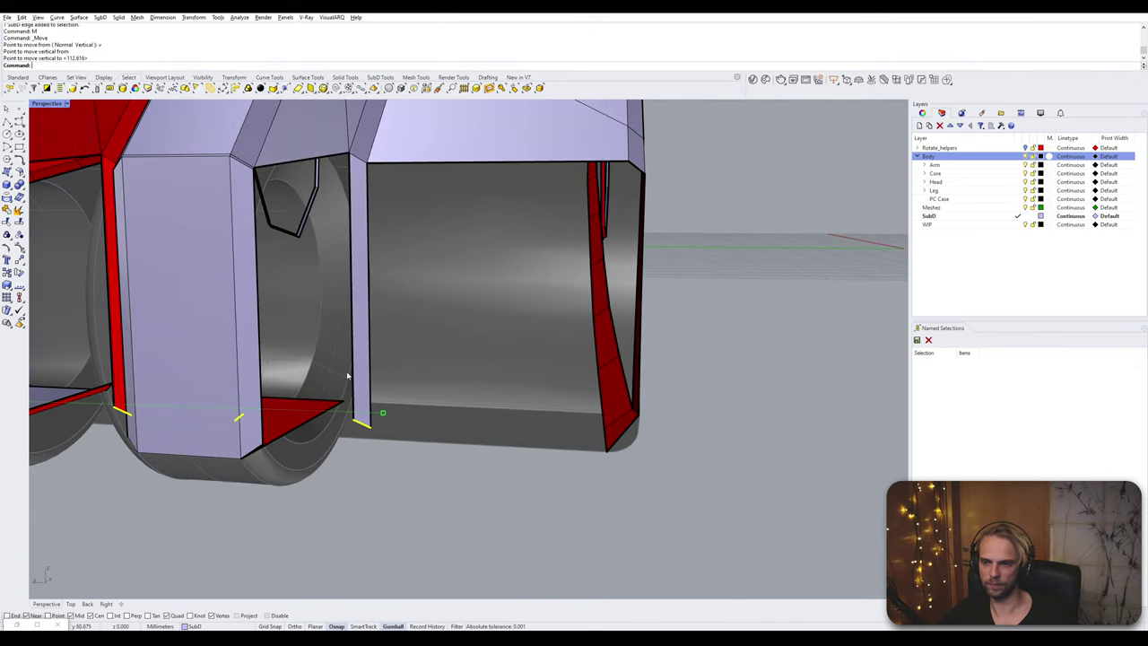
- Repeat the vertical move to the corner vertex height and clear the selection
type("M")
key("Return")
left_click(356, 420)
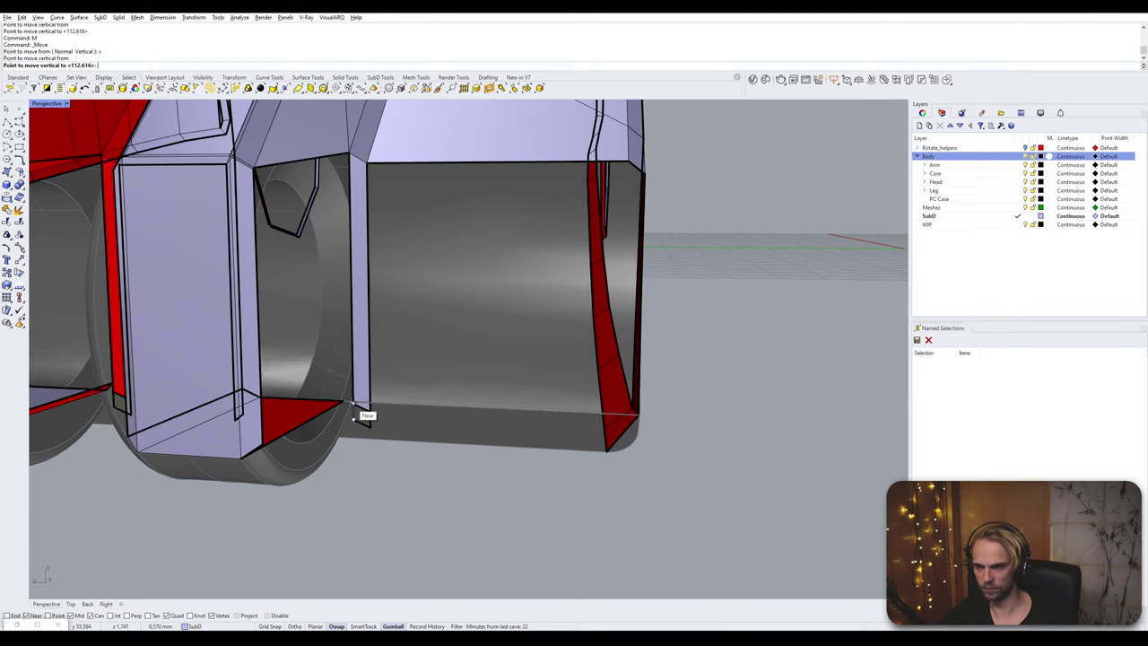
left_click(345, 401)
key("Escape")
scroll(363, 408, "down", 6)
right_click_drag(362, 410, 369, 401)
scroll(229, 396, "up", 5)
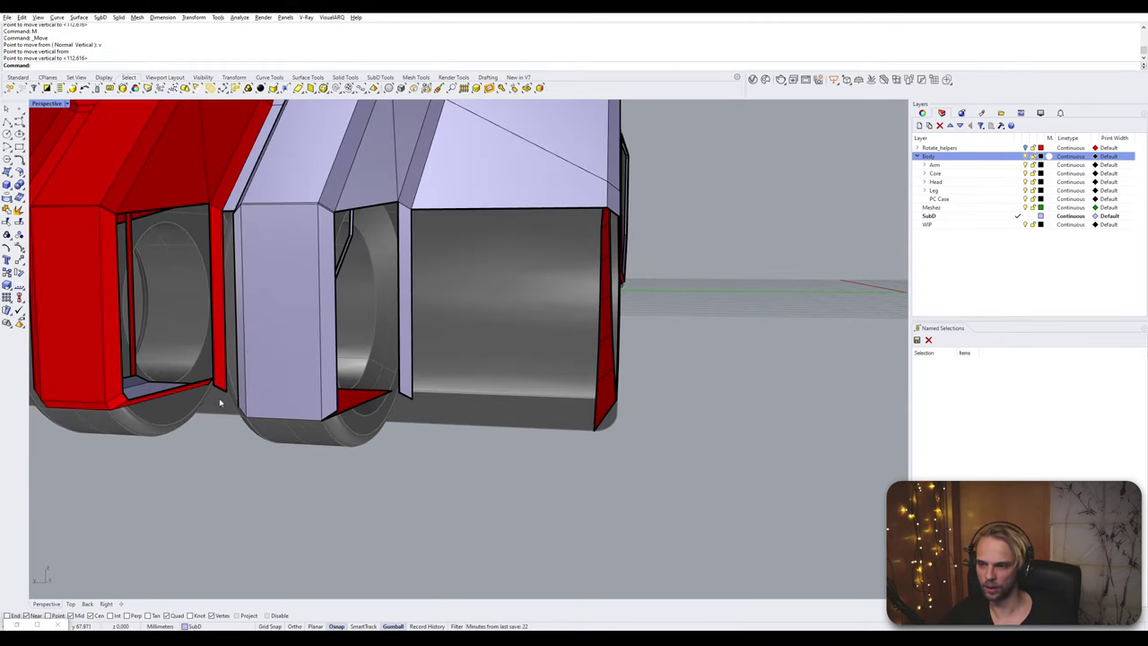
scroll(274, 392, "down", 3)
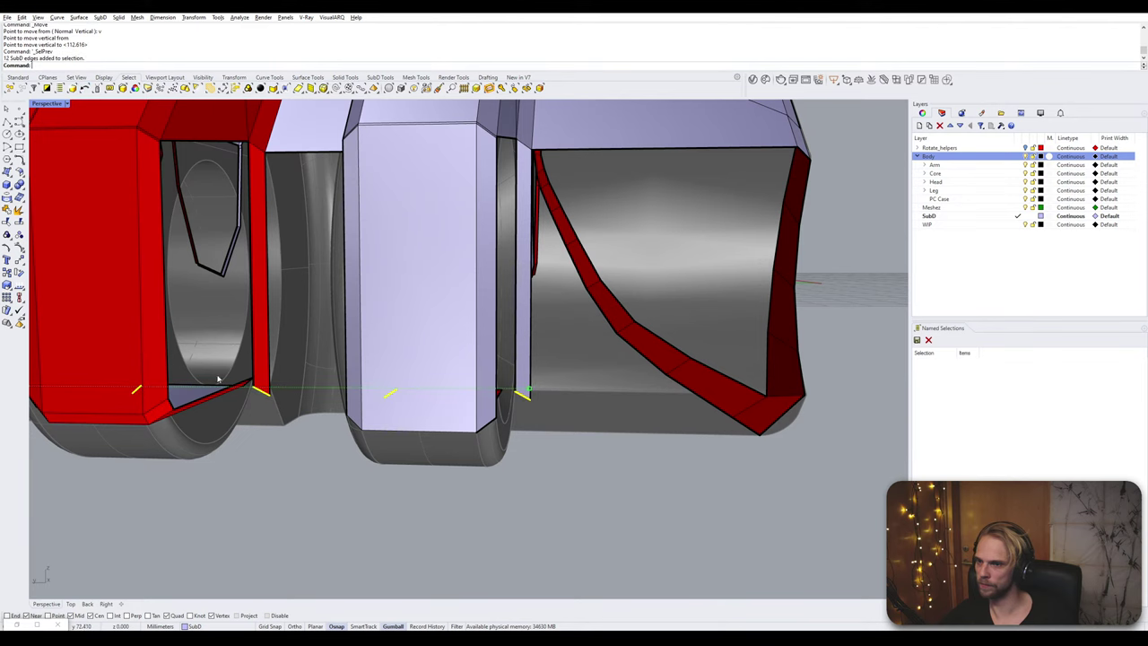
scroll(460, 378, "down", 3)
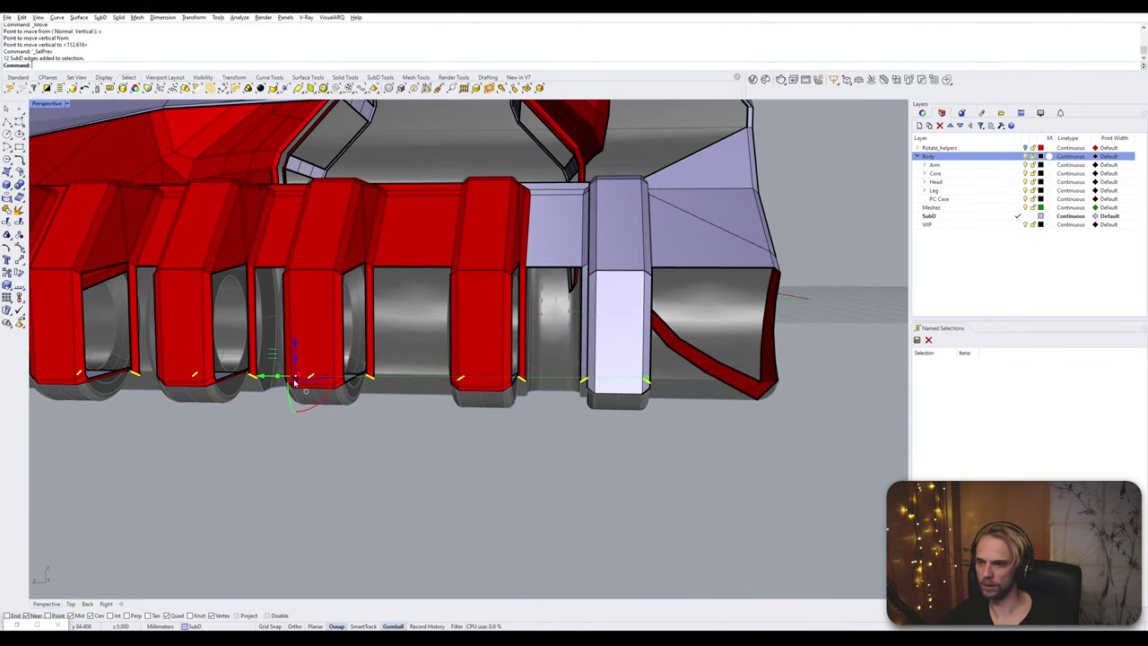
scroll(301, 372, "up", 5)
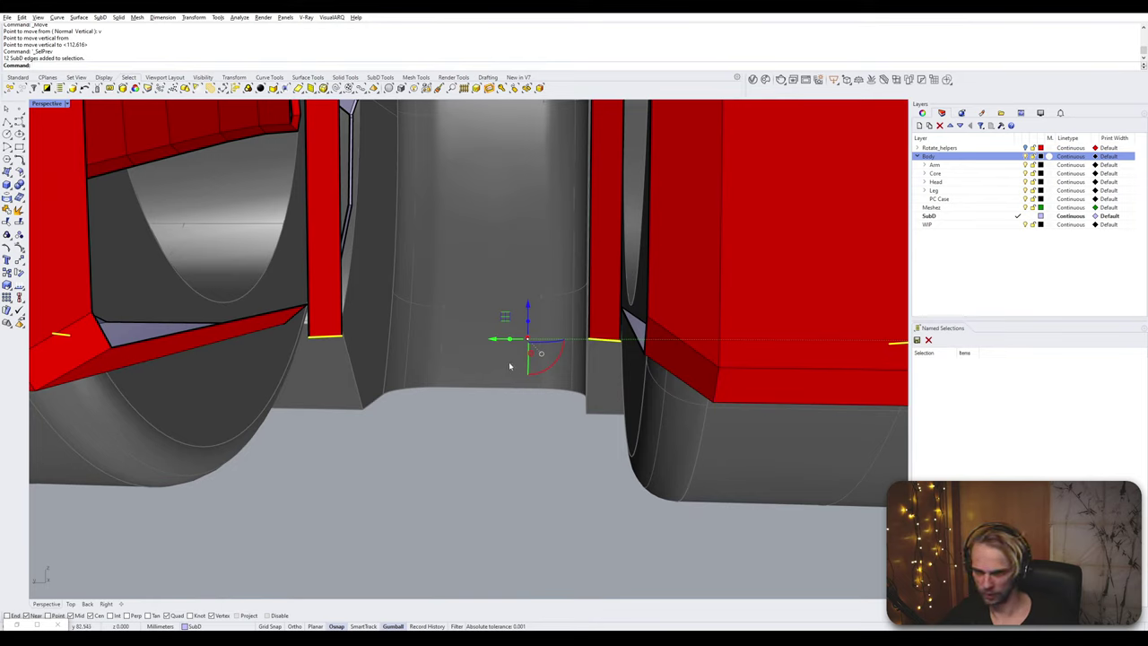
- Move the next group of strip edges vertically to the corner vertex height
type("M")
key("Return")
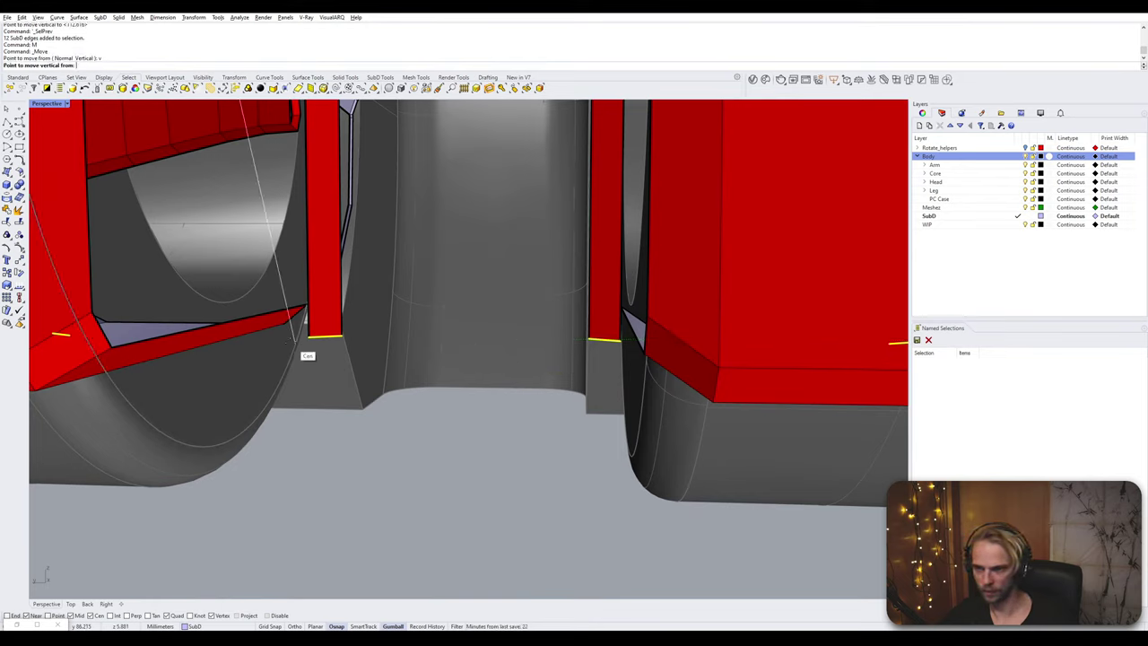
left_click(309, 337)
scroll(309, 304, "up", 4)
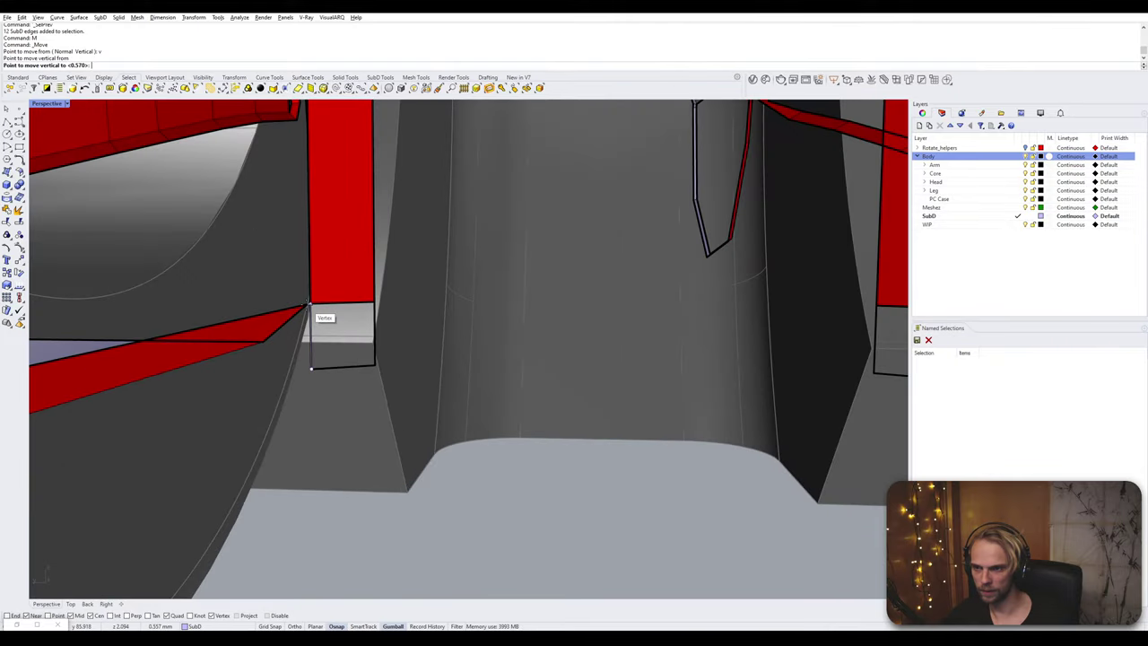
left_click(308, 305)
scroll(342, 304, "down", 6)
right_click_drag(404, 369, 444, 406)
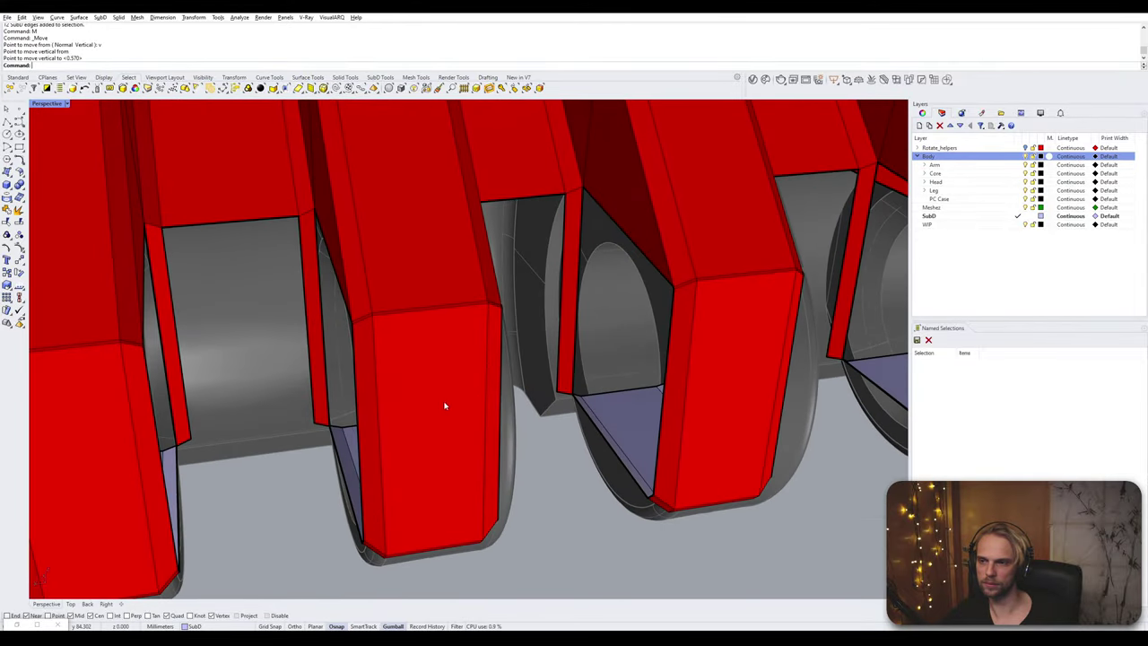
- Bridge the first heel gap, then bridge the next gap between its facing side edges
left_click(306, 281, "shift")
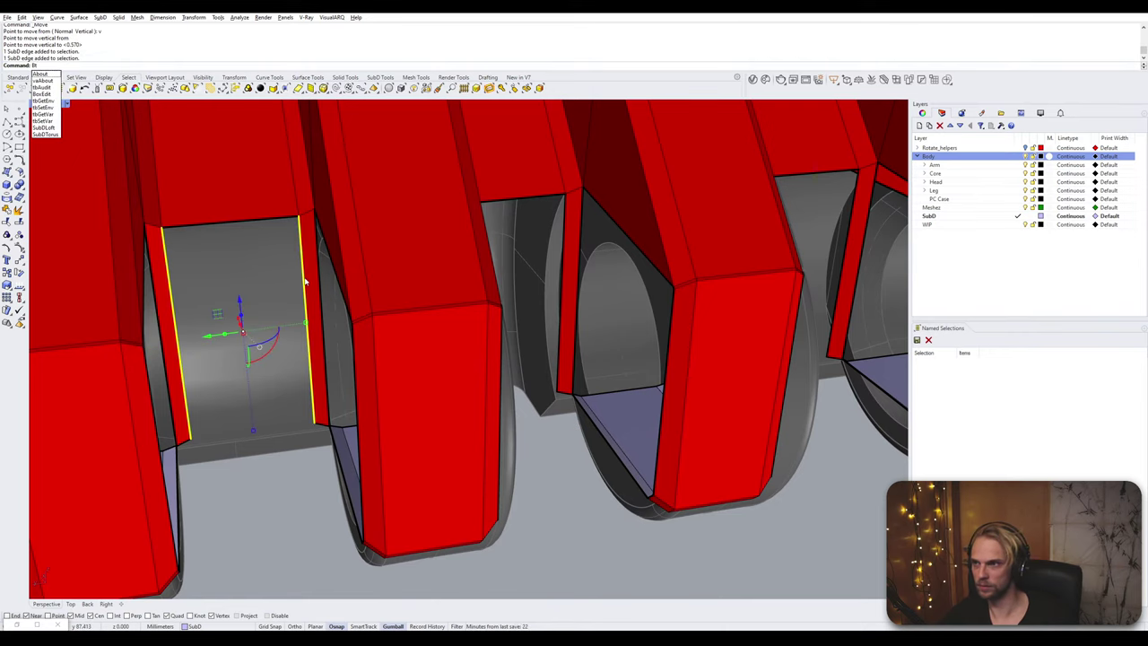
type("ridge")
key("Return")
key("Return")
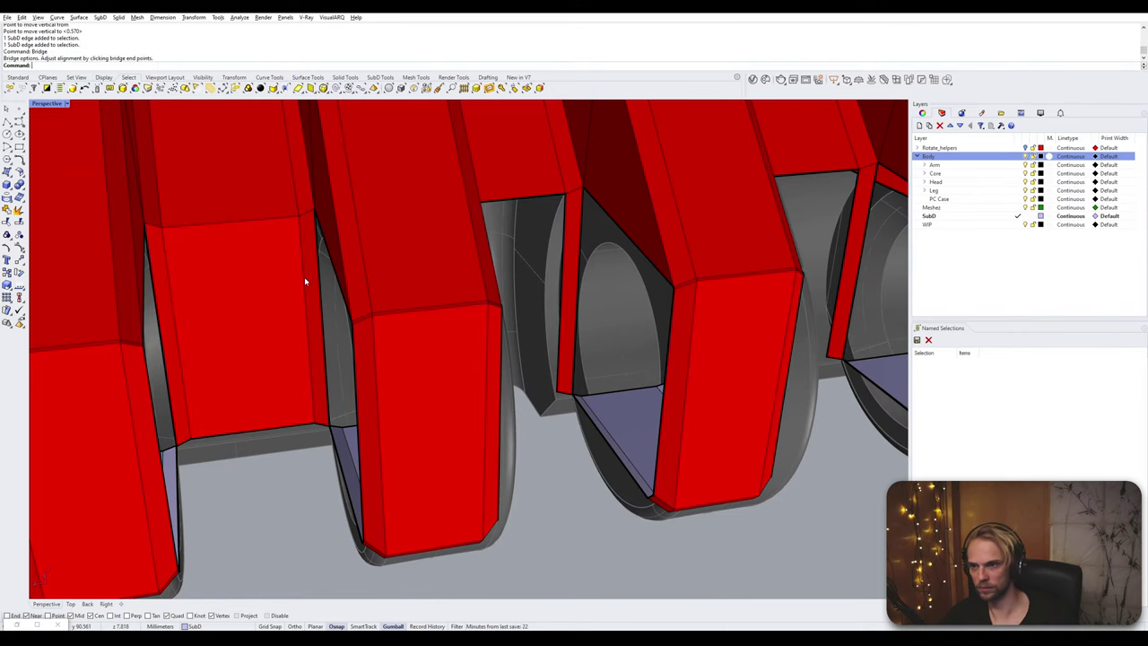
right_click_drag(597, 272, 461, 295)
left_click(367, 256)
left_click(537, 232, "shift")
key("Return")
key("Return")
scroll(537, 231, "down", 4)
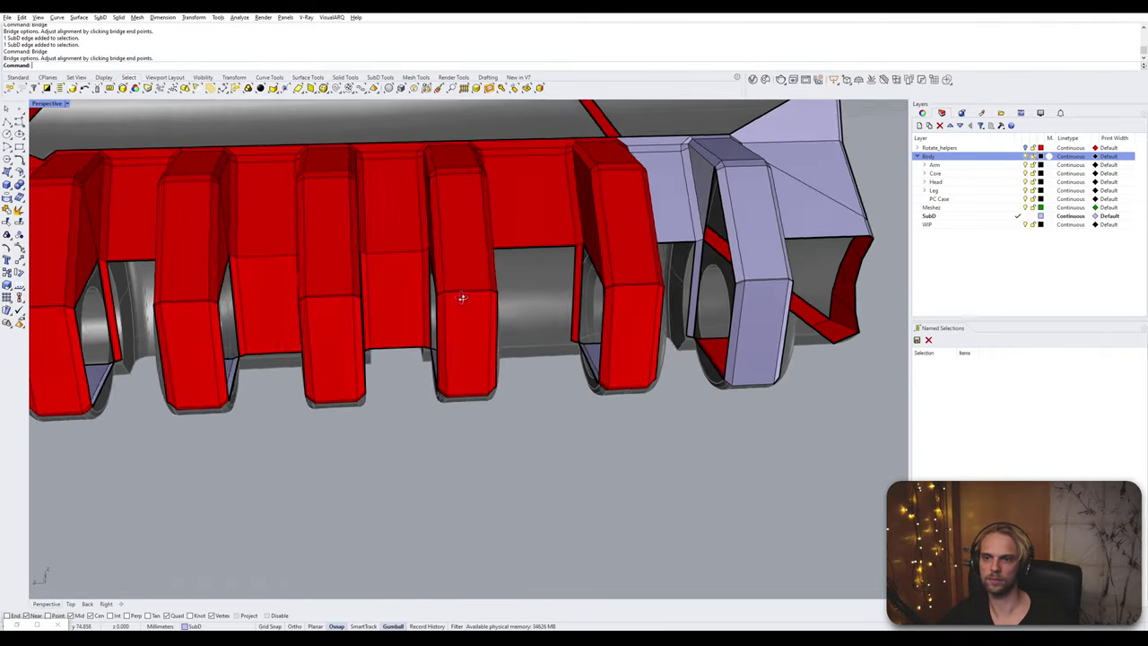
scroll(490, 275, "up", 4)
- Bridge two more gaps, each between its pair of opposite vertical edges
left_click(478, 272)
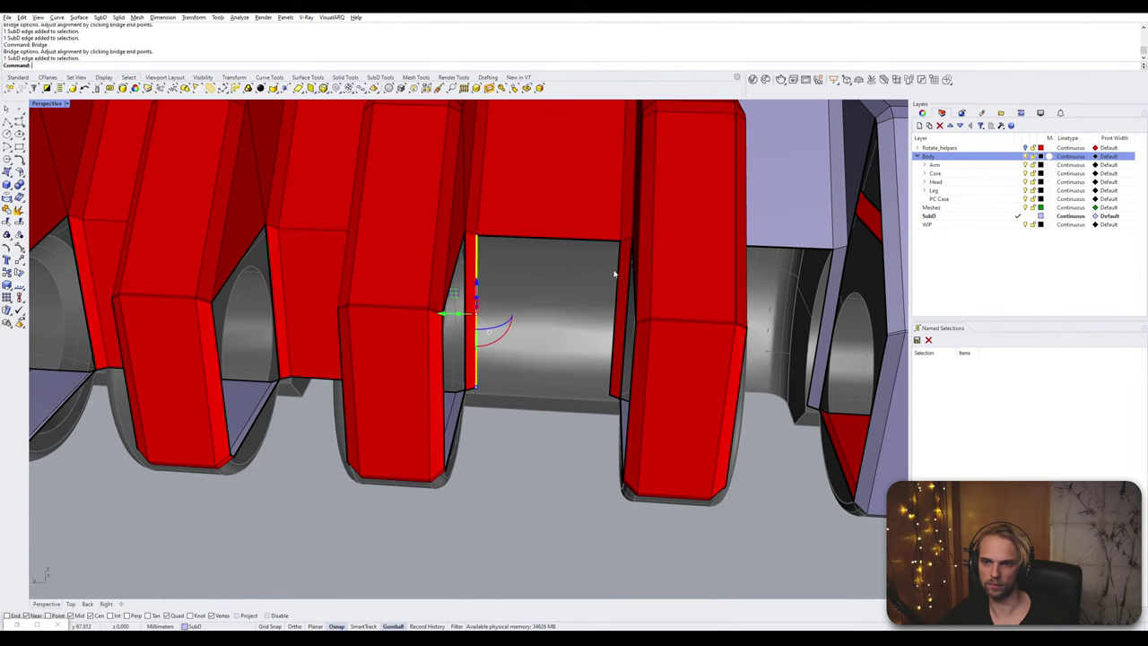
left_click(616, 271, "shift")
key("Return")
key("Return")
right_click_drag(603, 290, 538, 285, "shift")
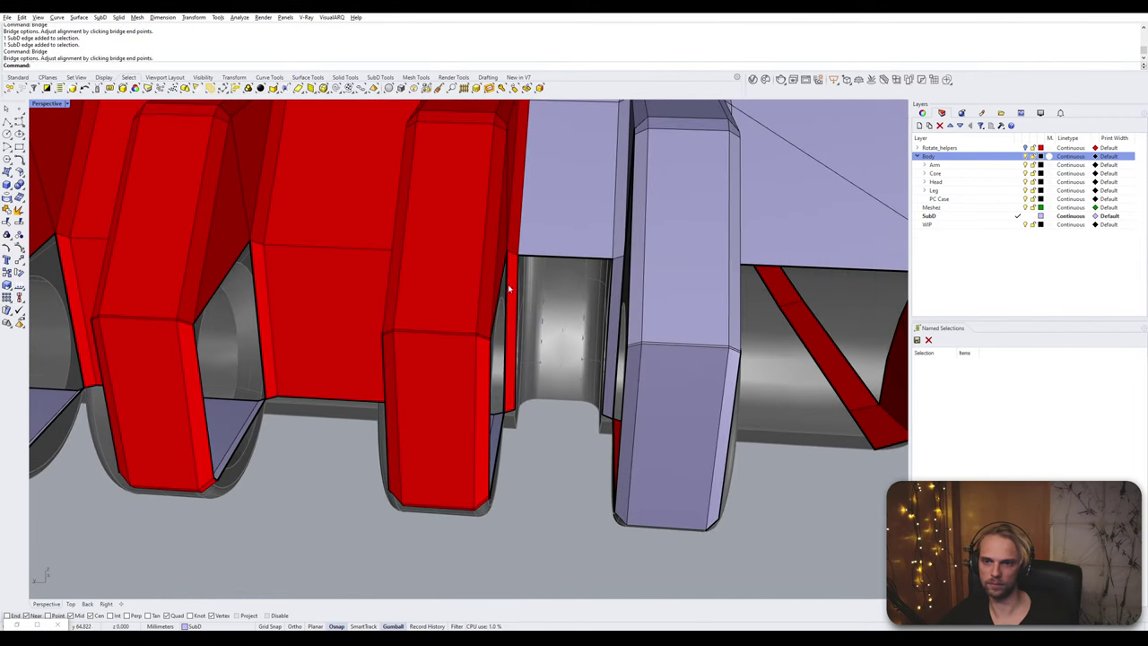
left_click(520, 285)
left_click(613, 279, "shift")
key("Return")
key("Return")
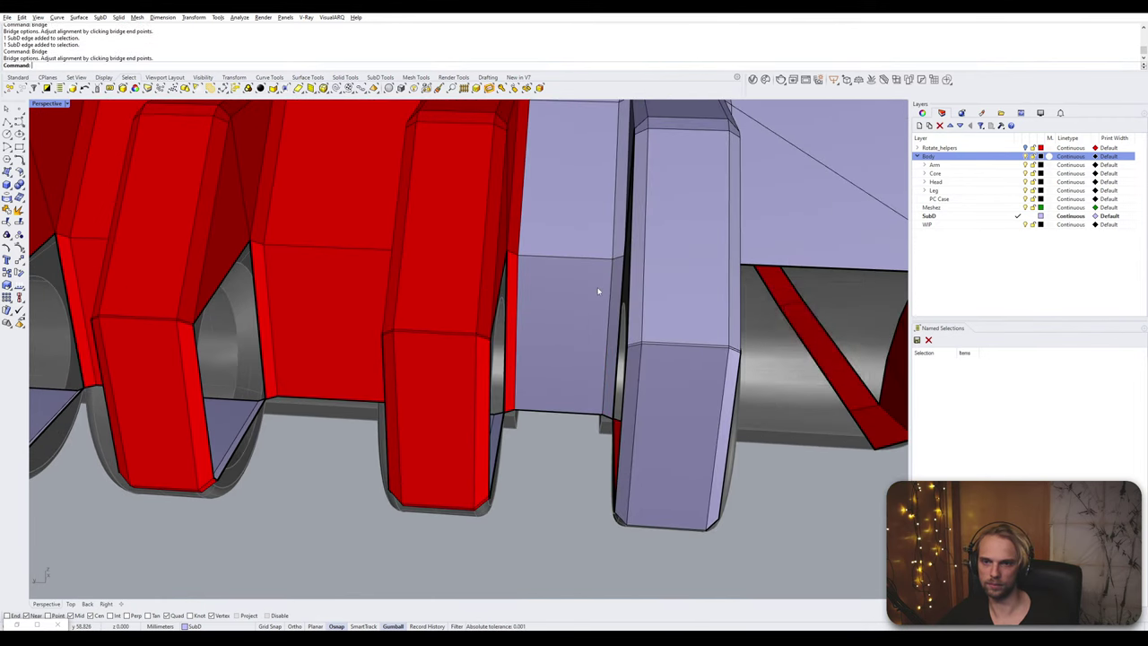
scroll(597, 289, "down", 5)
- Orbit around the heel until the lavender panel faces the view
mouse_move(631, 291)
right_mouse_down()
mouse_move(592, 302)
mouse_move(597, 313)
mouse_move(661, 302)
mouse_move(613, 298)
right_mouse_up()
scroll(502, 294, "up", 9)
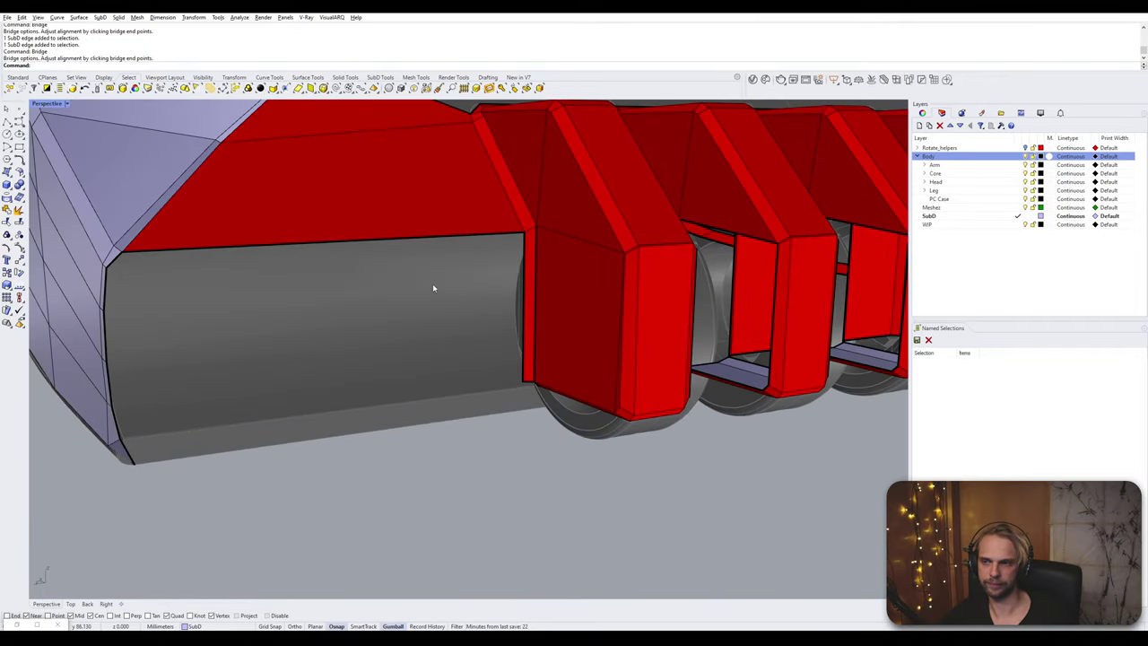
scroll(432, 284, "down", 4)
mouse_move(436, 283)
right_mouse_down()
mouse_move(494, 277)
mouse_move(400, 272)
mouse_move(446, 271)
right_mouse_up()
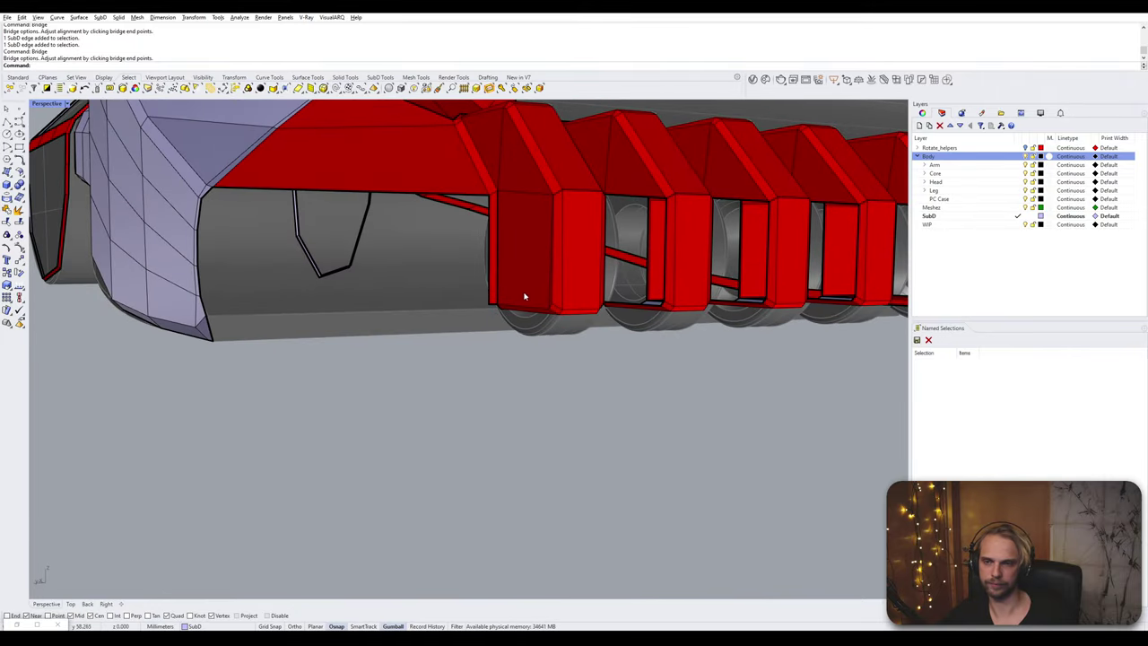
scroll(503, 301, "up", 7)
right_click_drag(469, 315, 550, 321)
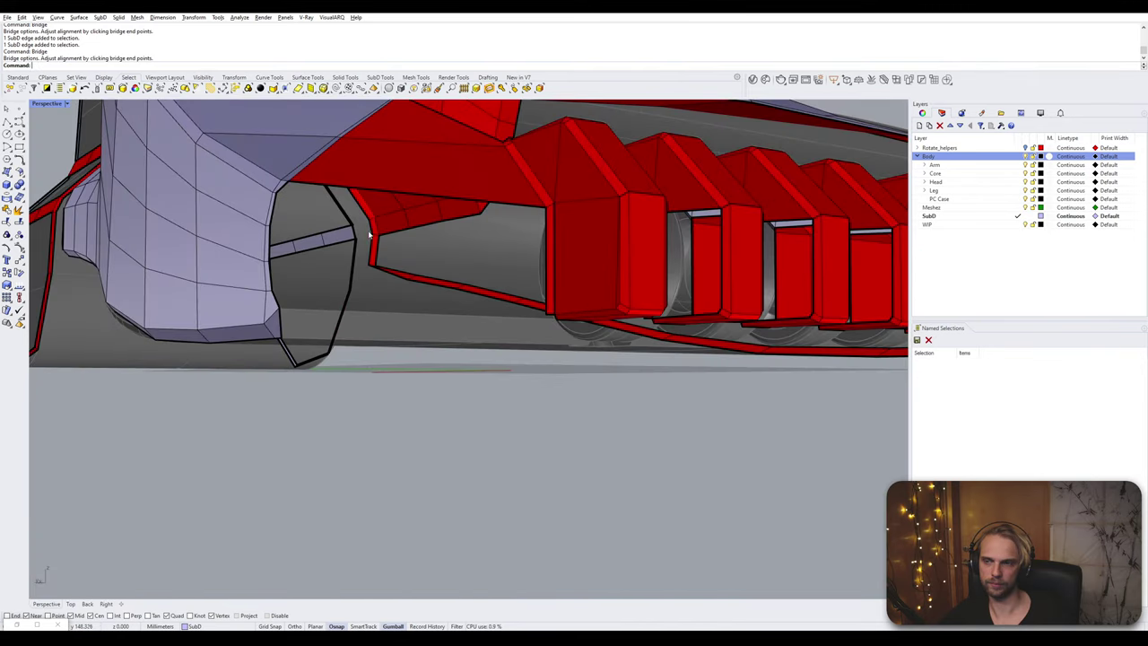
scroll(278, 195, "up", 3)
right_click_drag(269, 289, 421, 325)
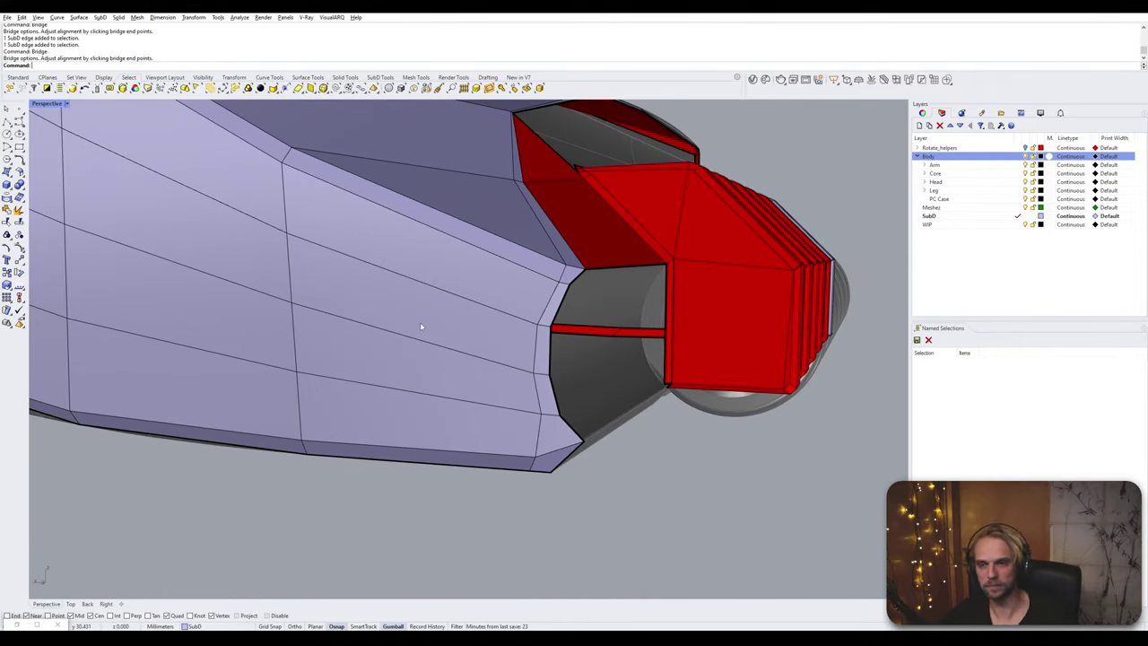
scroll(572, 287, "up", 2)
- Bridge the notch's vertical edge to its facing edge beside the lavender panel
left_click(573, 268, "ctrl+shift")
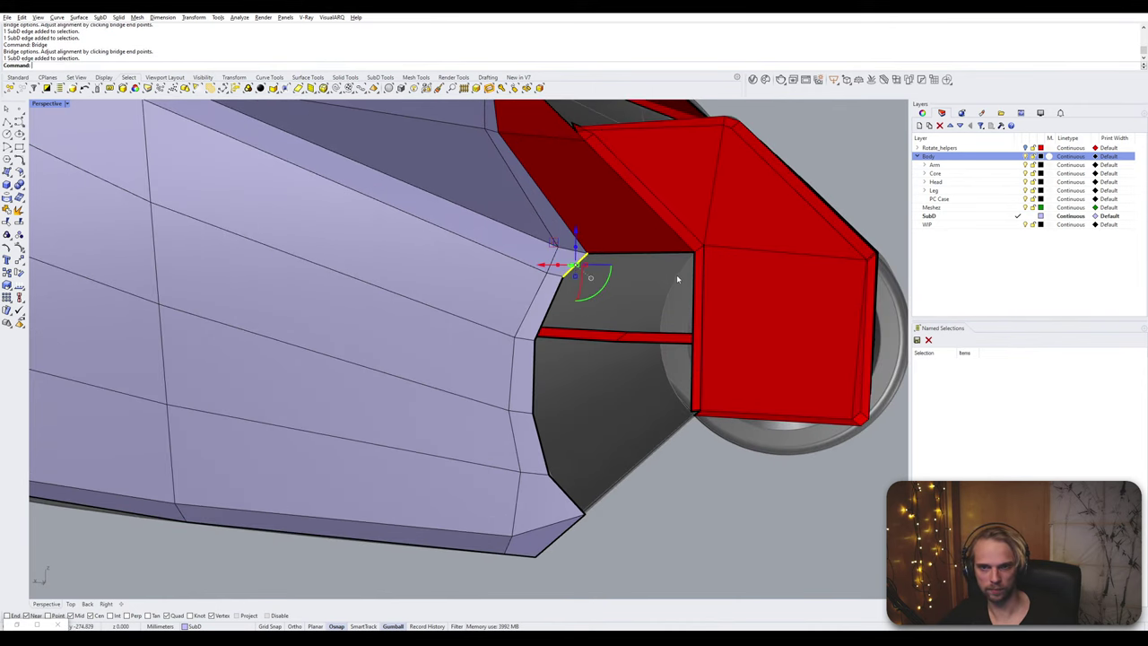
key("Escape")
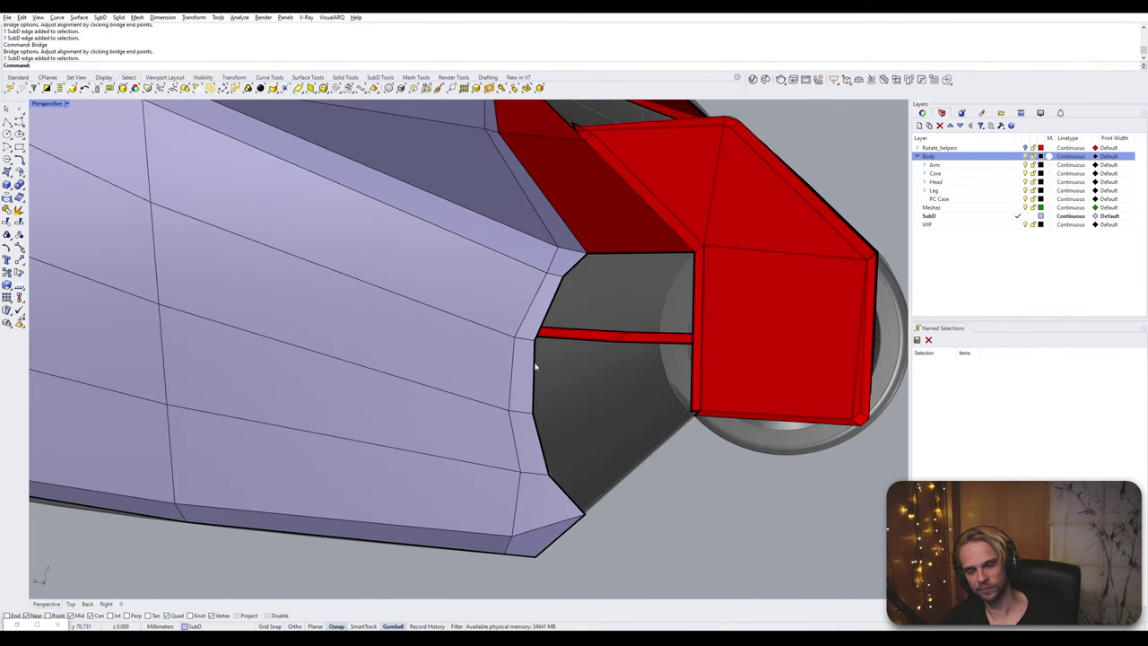
left_click(535, 368)
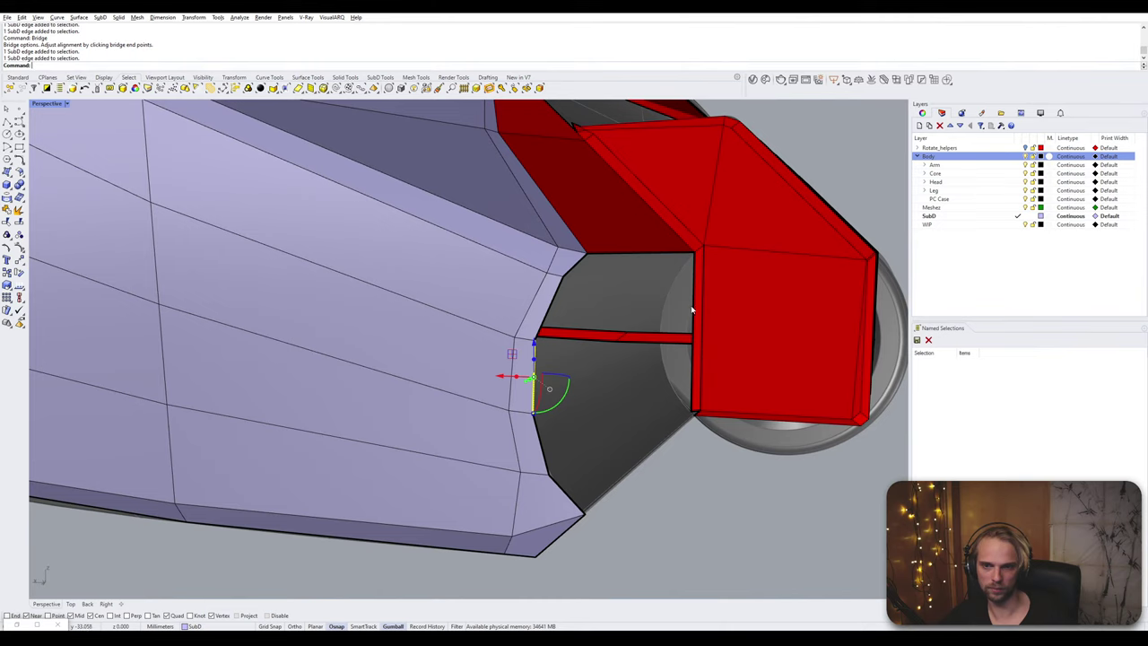
left_click(691, 309)
key("Return")
- Bridge the upper and lower notches by pairing each short edge with its opposite edge
key("Return")
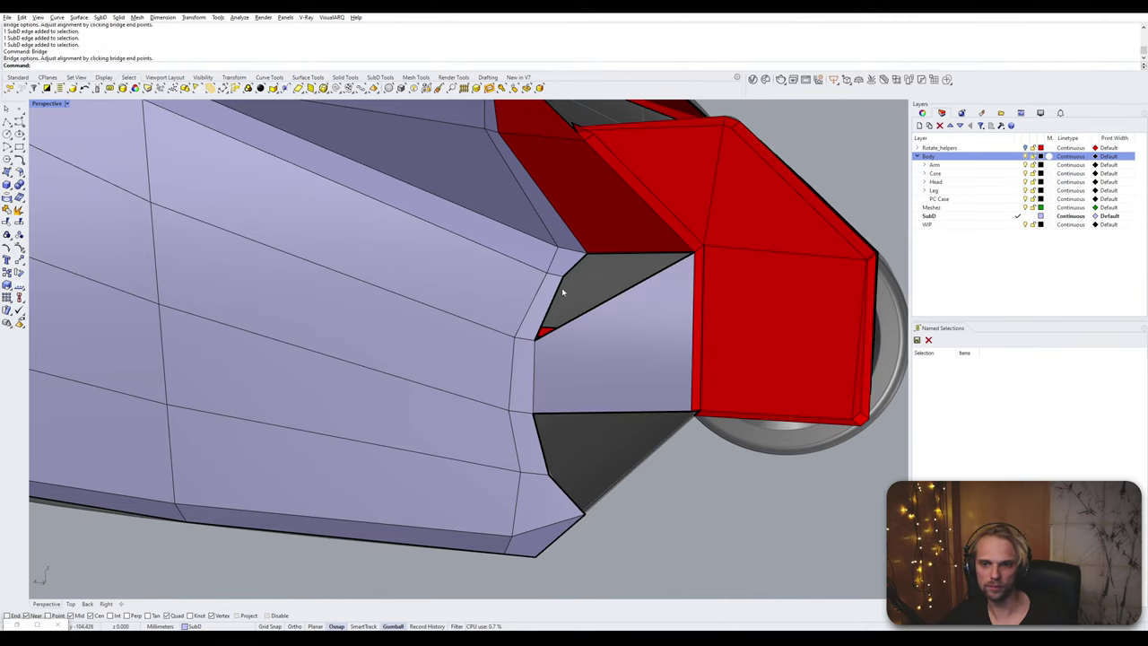
left_click(574, 269)
left_click(619, 298)
key("Return")
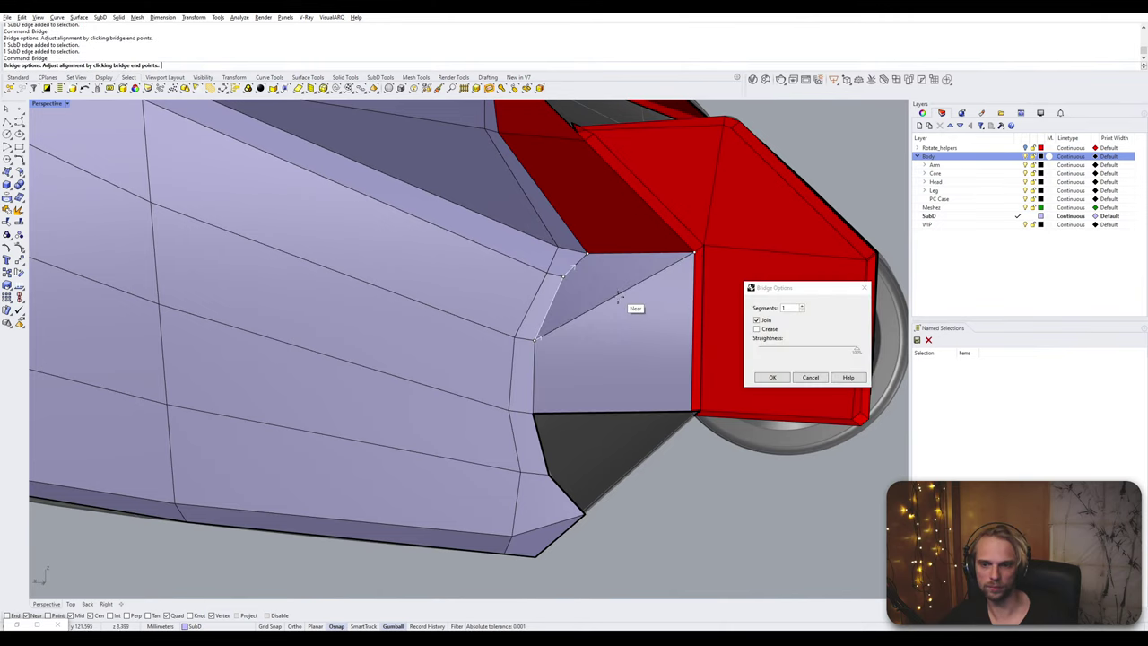
key("Return")
left_click(574, 496)
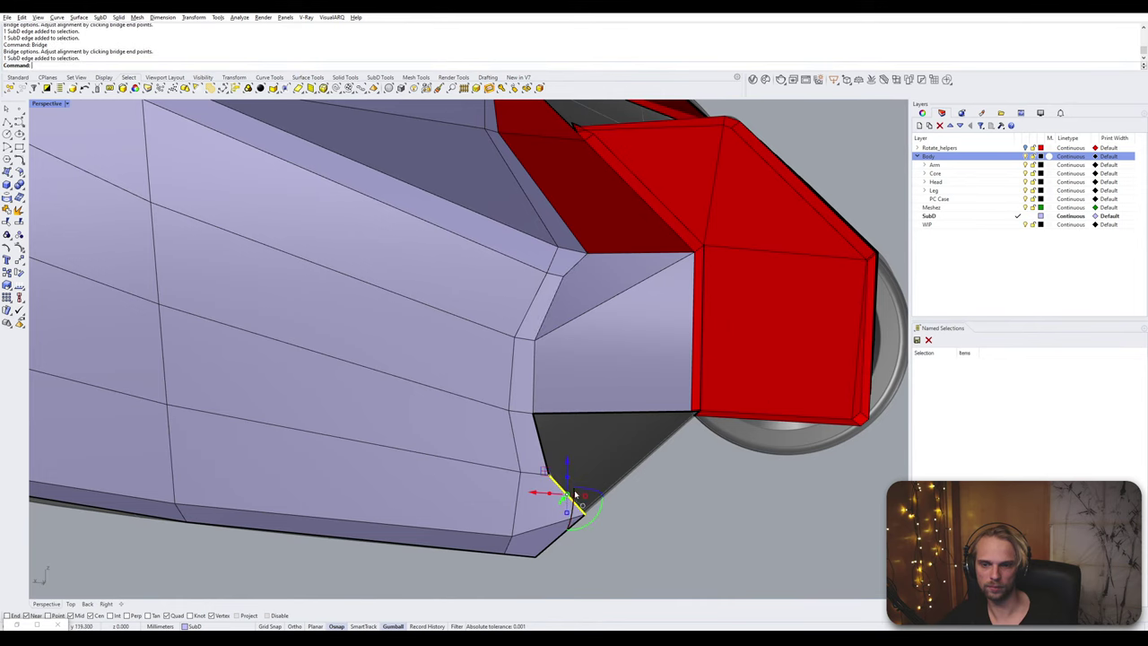
left_click(633, 414, "ctrl+shift")
key("Return")
key("Return")
- Inspect the bridged notches and underside, briefly selecting a triangular face and the shell
right_click_drag(635, 418, 658, 410)
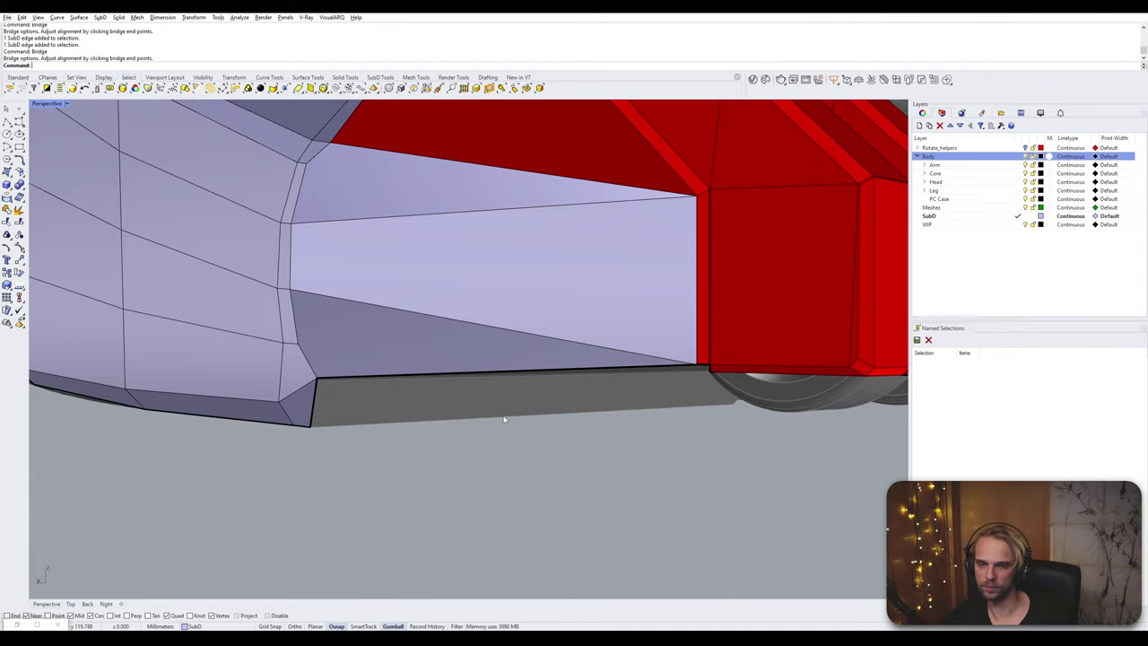
right_click_drag(504, 418, 489, 384)
left_click(368, 410)
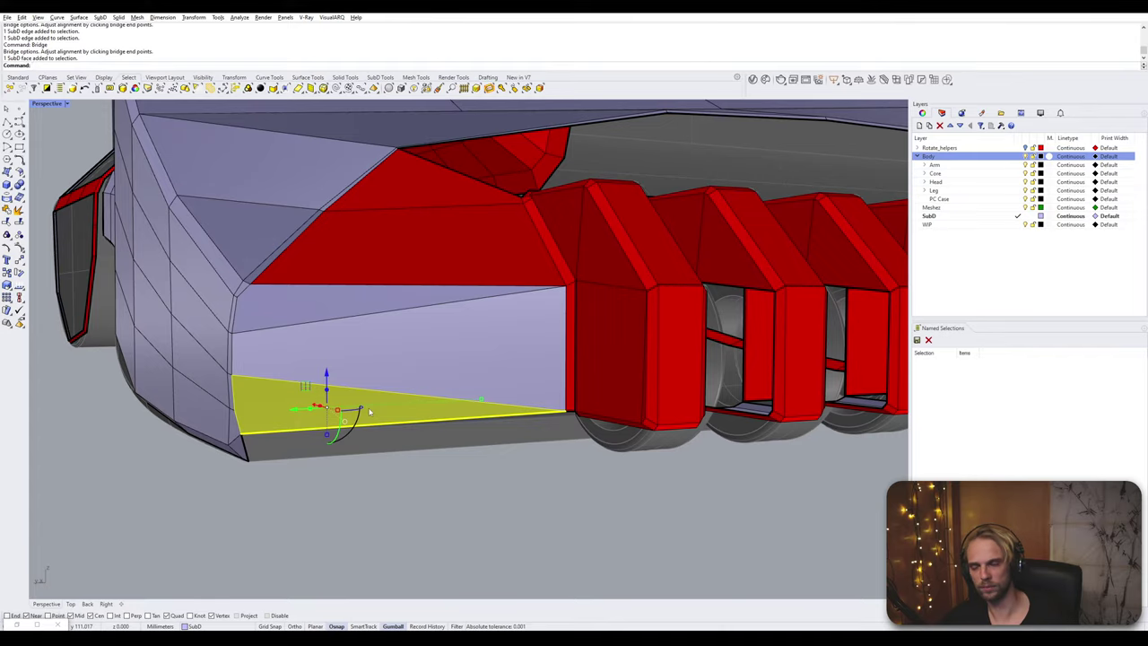
key("Escape")
right_click_drag(366, 413, 420, 455)
left_click(456, 409)
left_click(512, 538)
- Zoom in on the small gap among the red toe blocks and check its lavender face
right_click_drag(512, 538, 513, 532)
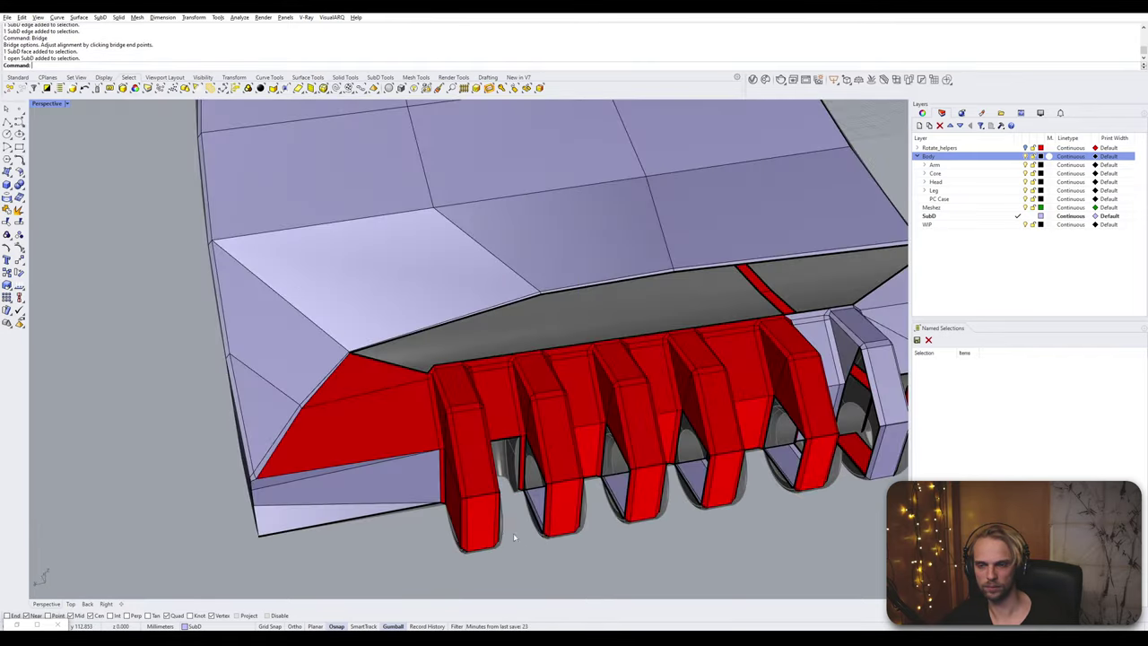
scroll(443, 346, "up", 6)
right_click_drag(443, 346, 502, 351)
scroll(441, 411, "down", 8)
scroll(447, 299, "up", 2)
right_click_drag(445, 299, 406, 318)
scroll(318, 327, "up", 5)
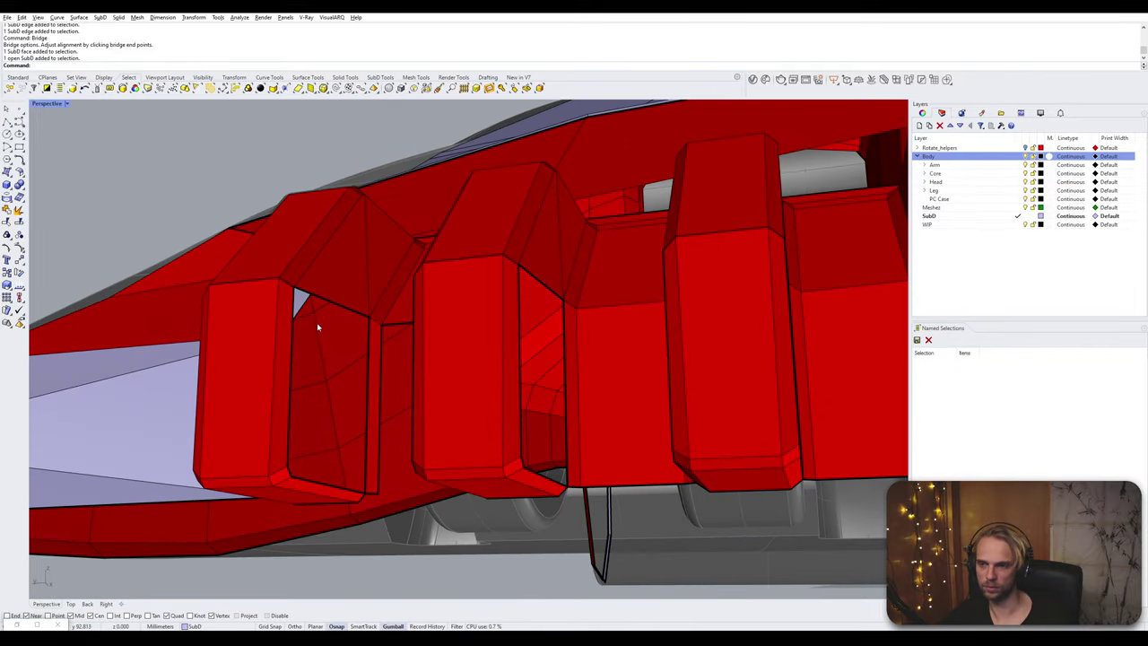
right_click_drag(326, 303, 287, 326)
scroll(301, 292, "up", 8)
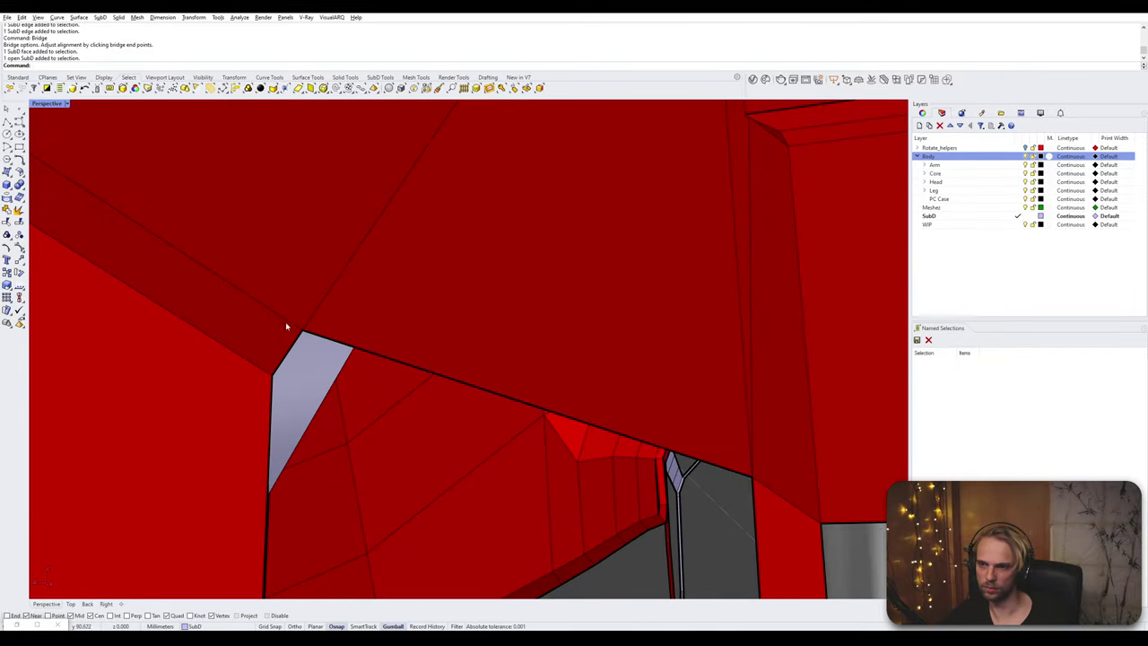
left_click(305, 344, "ctrl+shift")
key("Escape")
scroll(327, 341, "down", 6)
- Try edge selections around the toe gap's open boundary, then clear them
double_click(389, 359, "ctrl+shift")
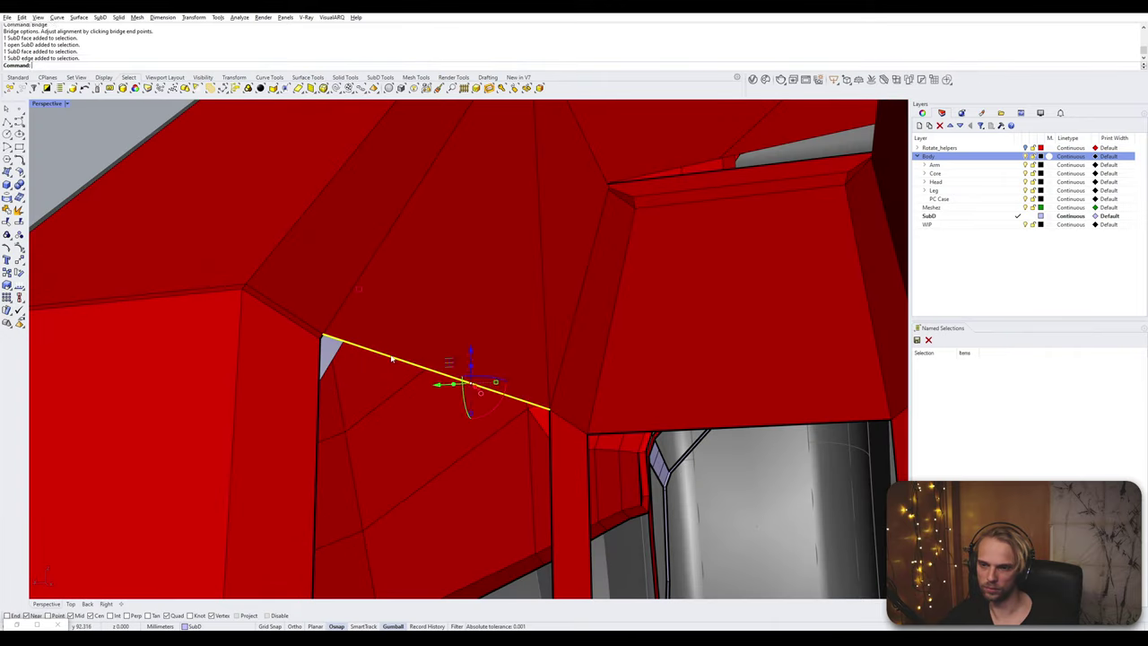
scroll(389, 360, "down", 8)
right_click_drag(389, 361, 565, 289)
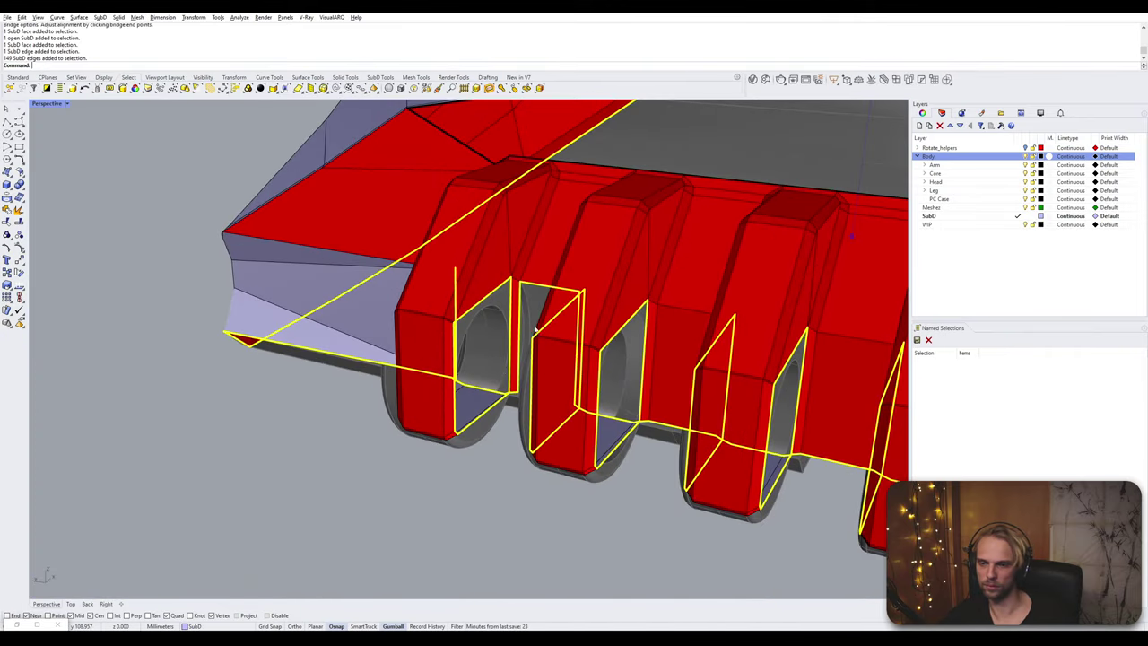
left_click(492, 478)
scroll(521, 392, "up", 5)
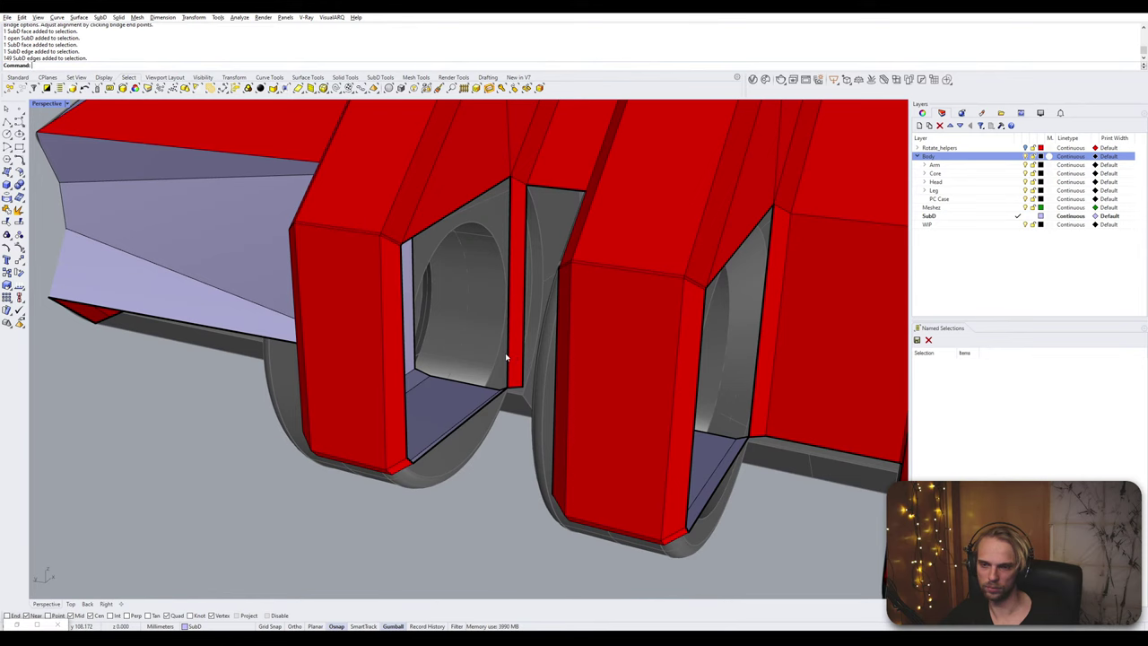
left_click(508, 358, "ctrl+shift")
scroll(489, 404, "up", 3)
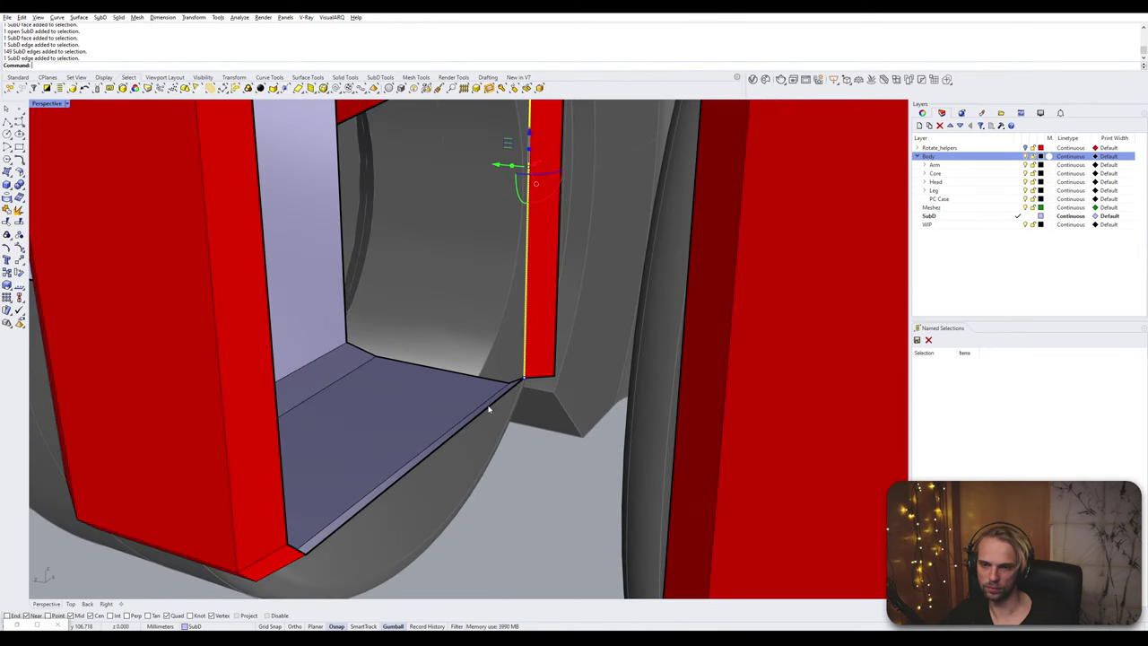
left_click(489, 409, "ctrl+shift")
scroll(488, 409, "down", 3)
right_click_drag(488, 409, 423, 420)
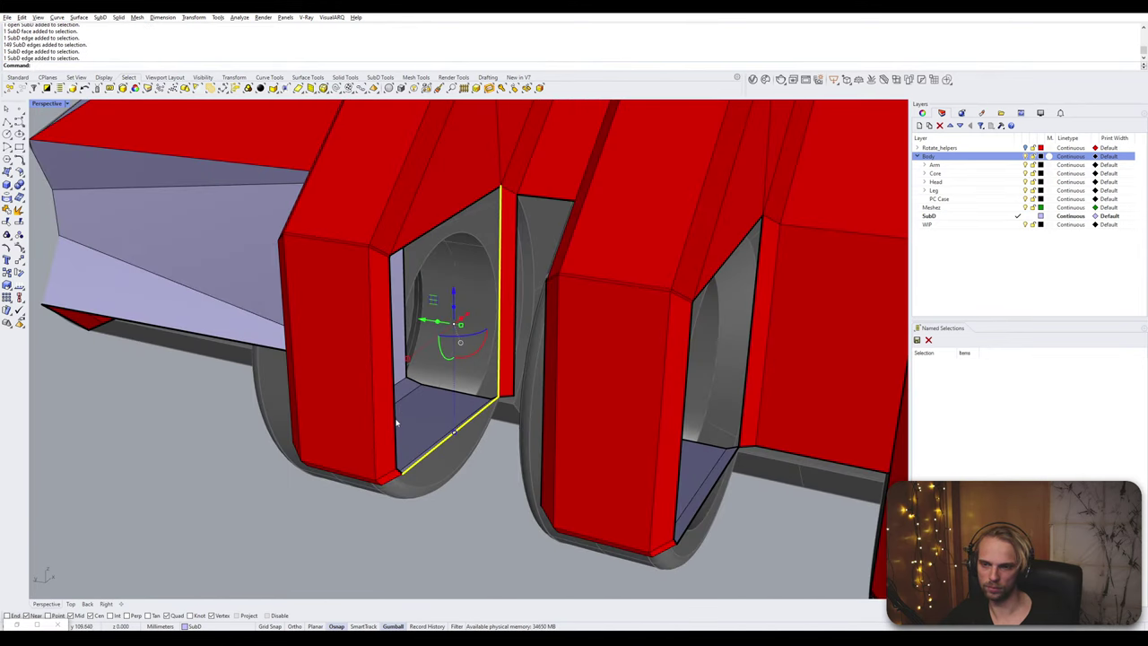
left_click(418, 461, "ctrl")
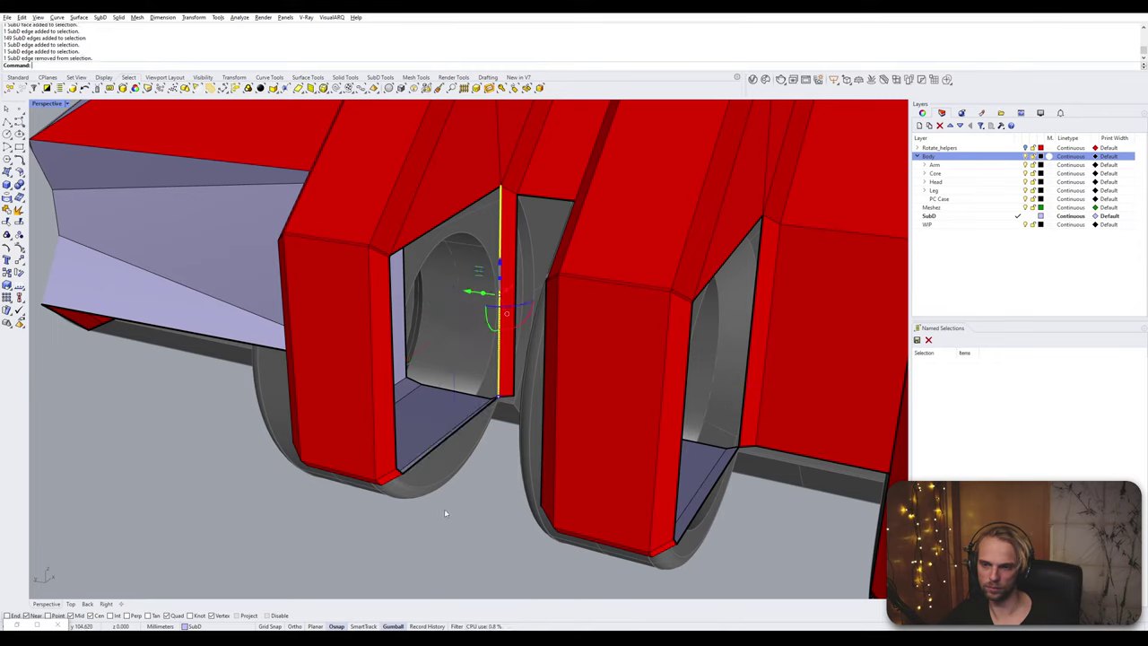
left_click(478, 541)
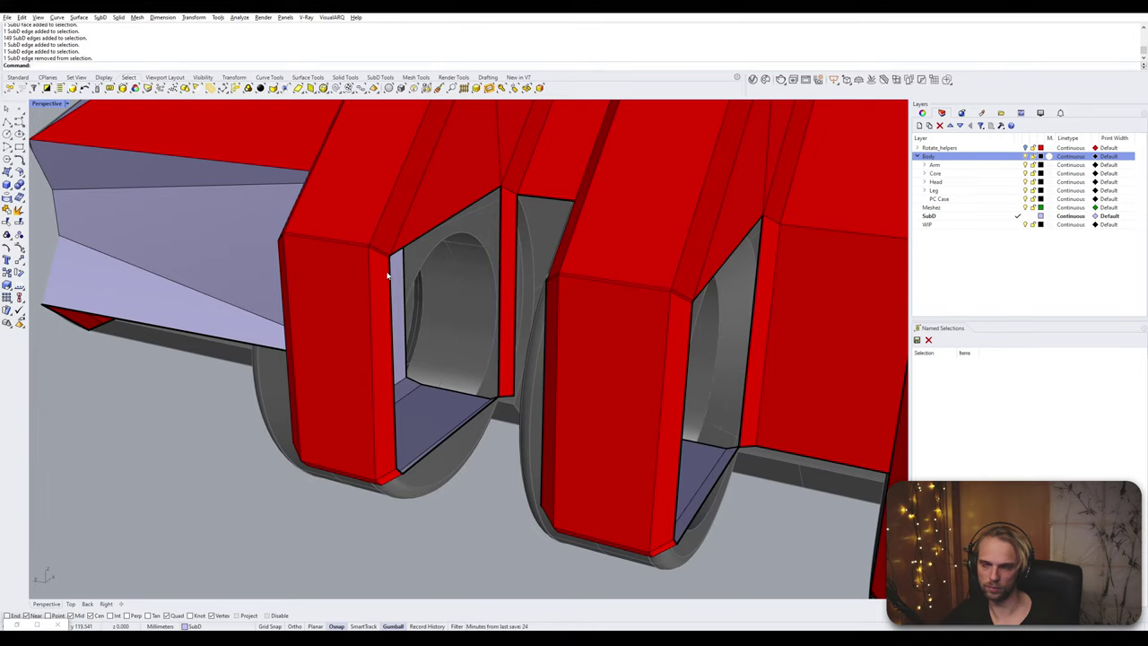
- Bridge the toe gap's long lower edge to its upper diagonal edge
left_click(401, 474)
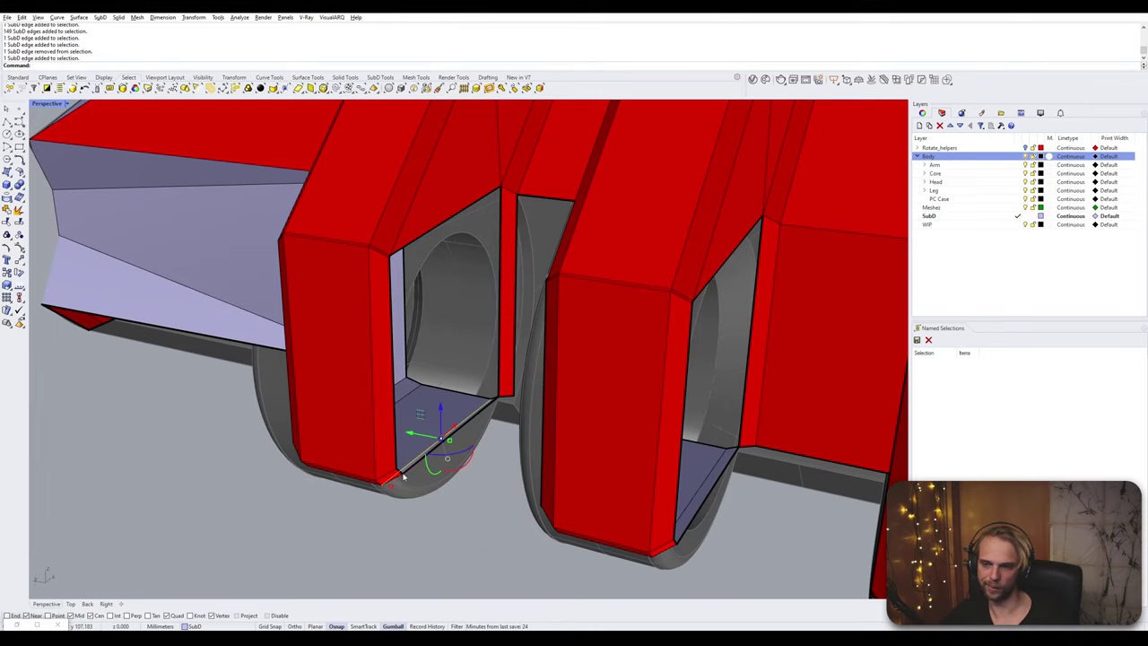
key("Escape")
scroll(403, 478, "up", 3)
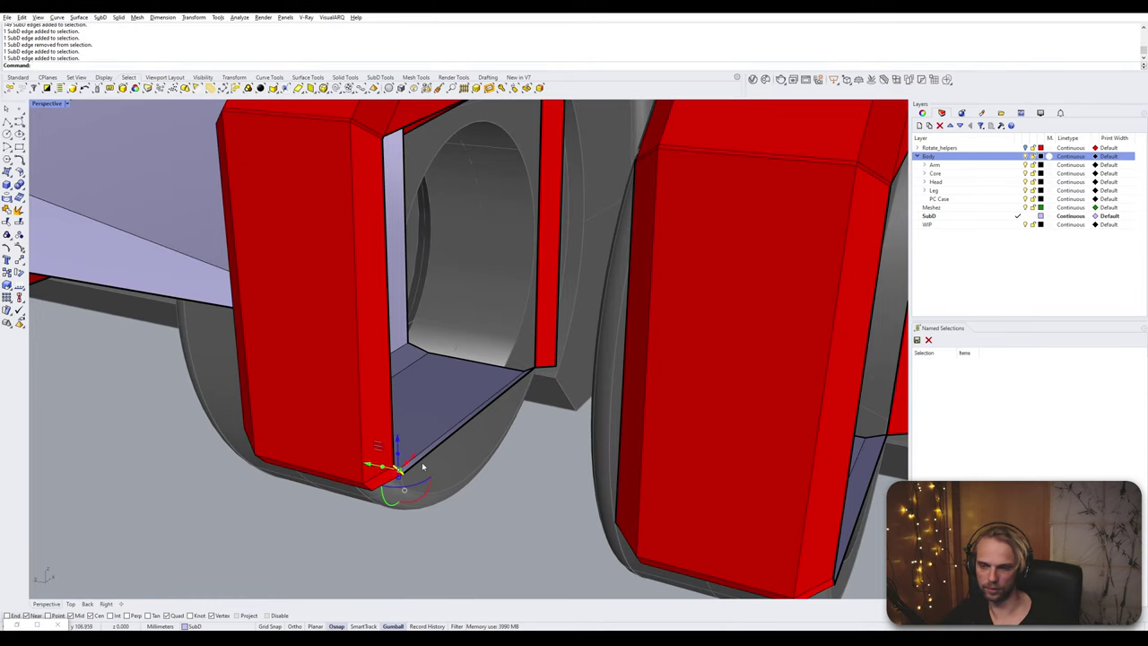
left_click(428, 454, "ctrl+shift")
right_click_drag(436, 208, 393, 314, "shift")
scroll(341, 266, "up", 5)
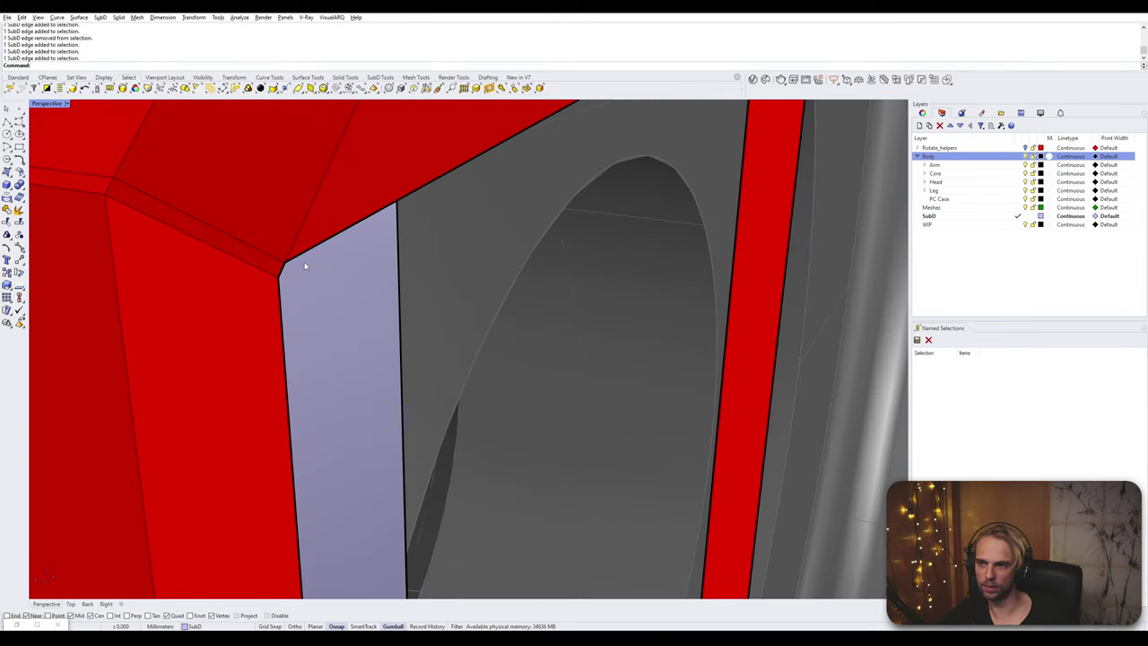
left_click(322, 243)
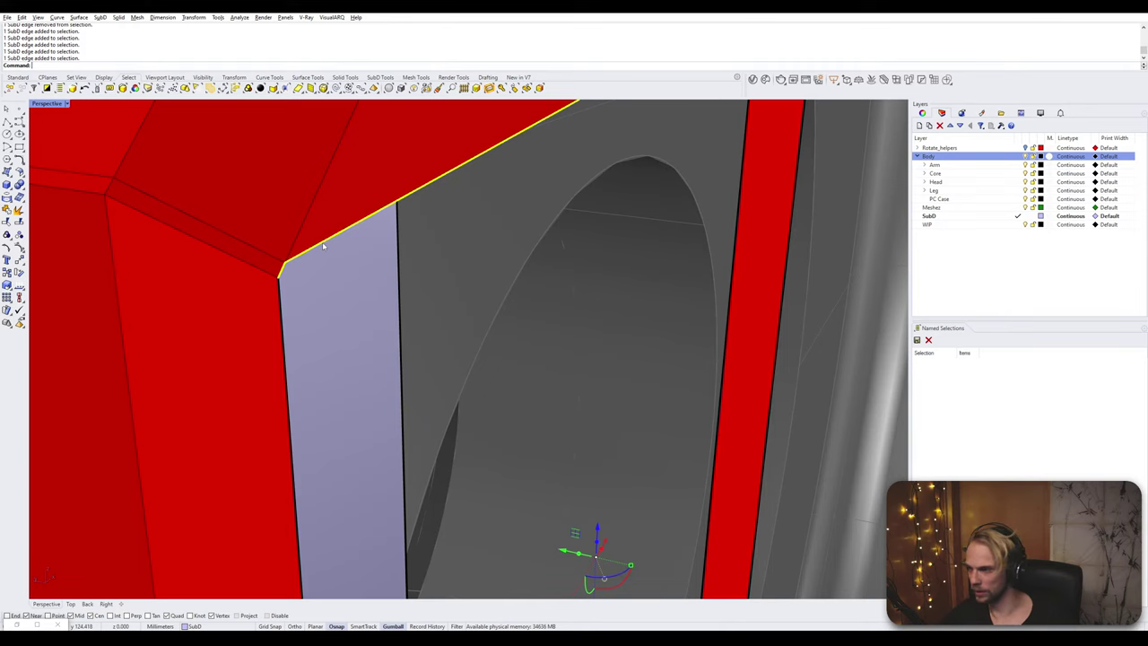
type("Bridge")
key("Return")
key("Return")
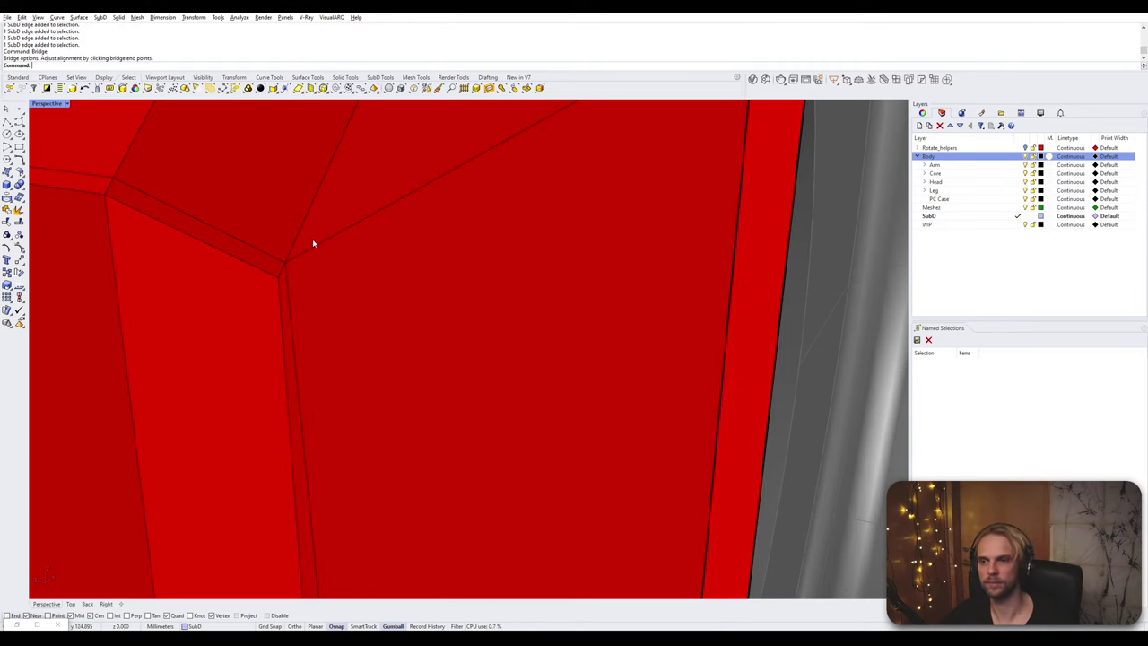
- From a lower side view, stitch the corner vertices of the new face
scroll(313, 243, "down", 10)
scroll(350, 235, "up", 10)
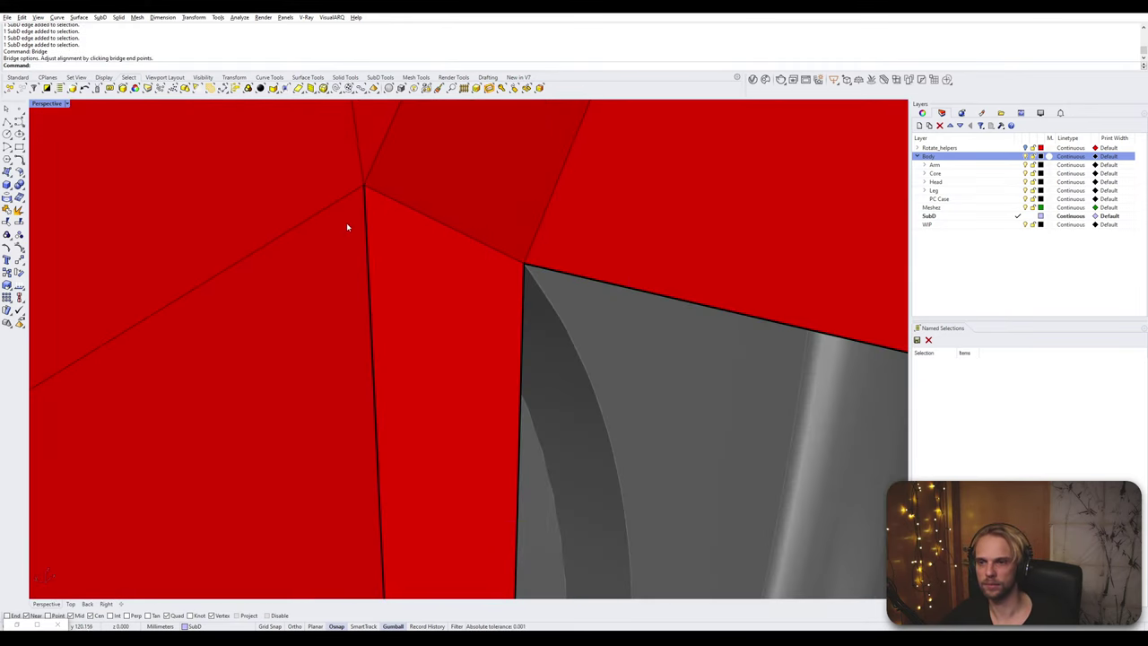
scroll(348, 227, "down", 10)
right_click_drag(356, 267, 387, 259)
scroll(397, 358, "up", 10)
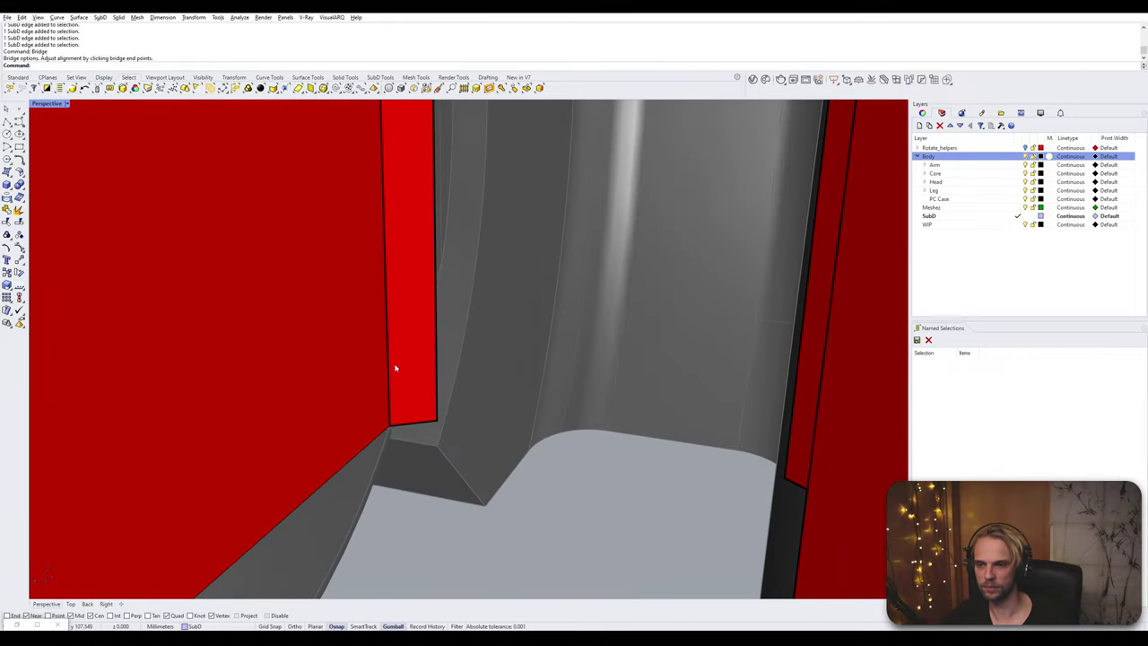
left_click(393, 425)
type("titch")
key("Return")
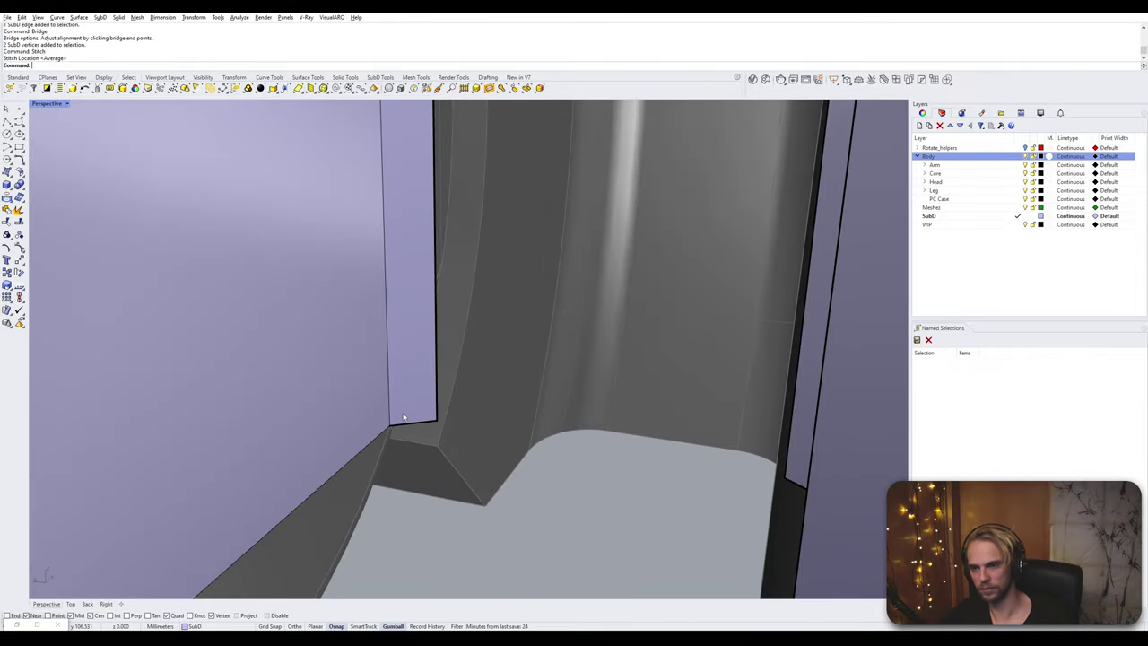
- Bridge the first toe gap from its two border edges and the diagonal edge, then stitch its corner vertices
scroll(404, 417, "down", 8)
scroll(402, 466, "up", 6)
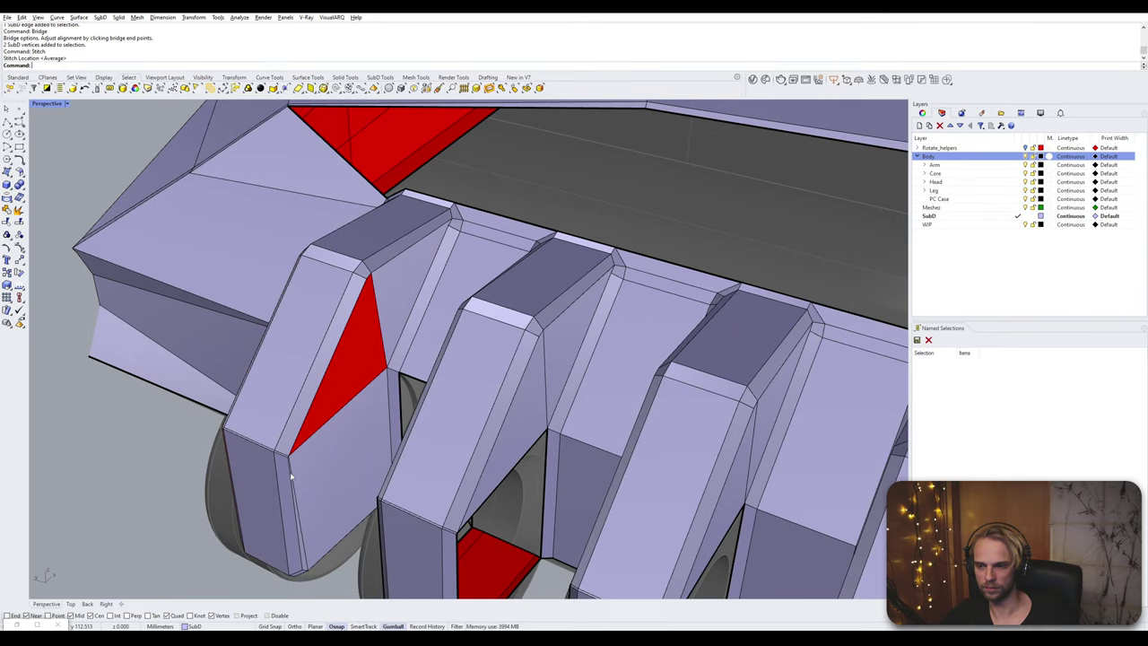
scroll(291, 473, "up", 6)
left_click(343, 373)
scroll(344, 372, "down", 8)
left_click(245, 514)
right_click_drag(359, 502, 398, 478)
scroll(468, 394, "up", 12)
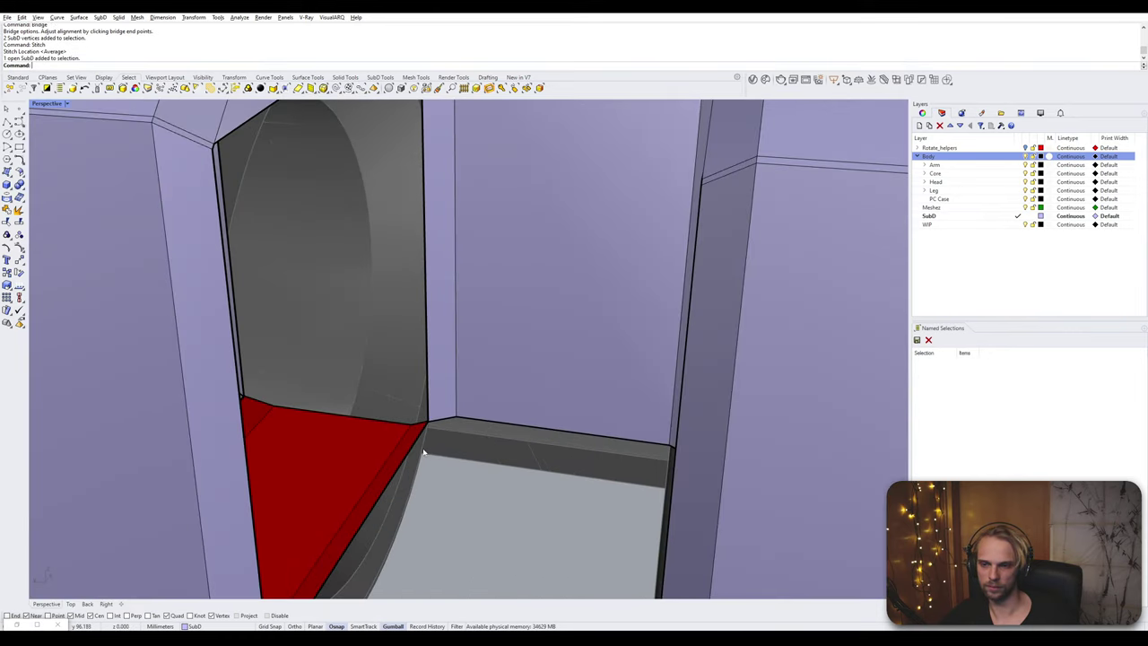
scroll(424, 453, "down", 5)
scroll(350, 332, "up", 6)
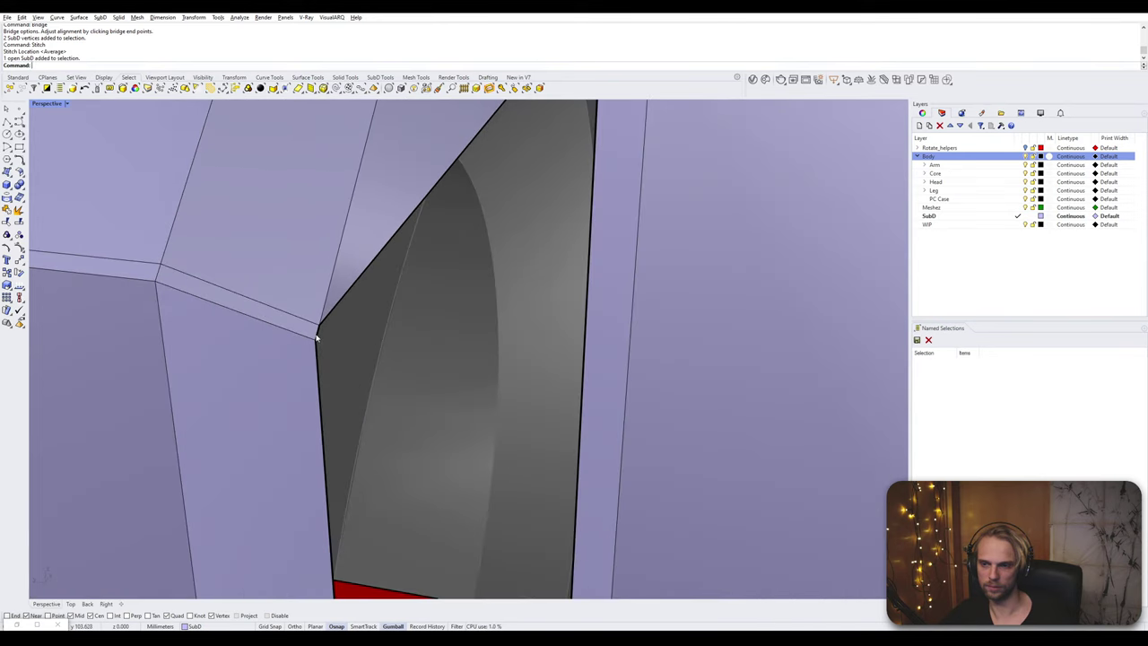
left_click(316, 337)
left_click(347, 294)
scroll(364, 403, "down", 4)
scroll(351, 436, "up", 8)
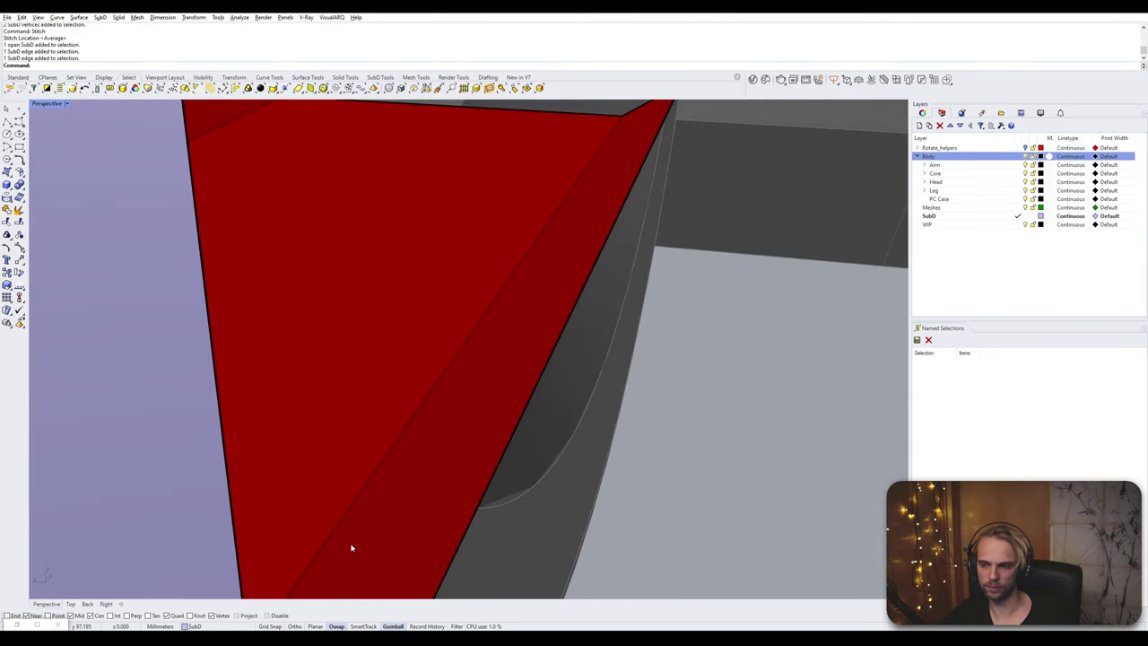
scroll(351, 534, "down", 3)
left_click(375, 548)
scroll(375, 548, "down", 3)
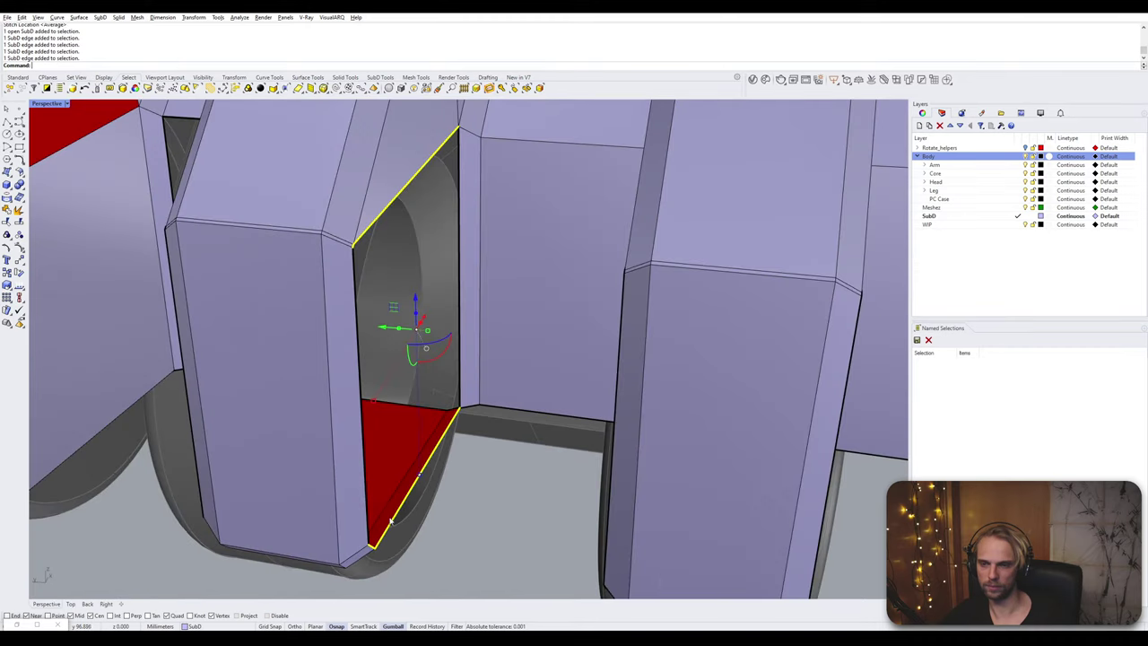
scroll(411, 544, "up", 3)
key("Return")
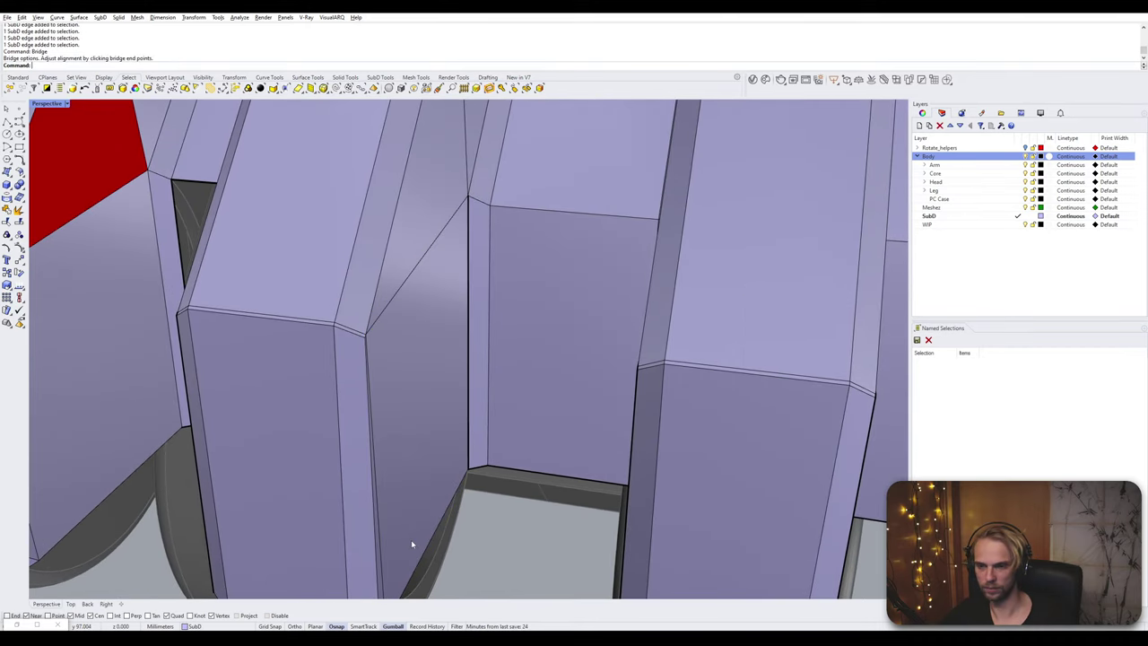
left_click(471, 457)
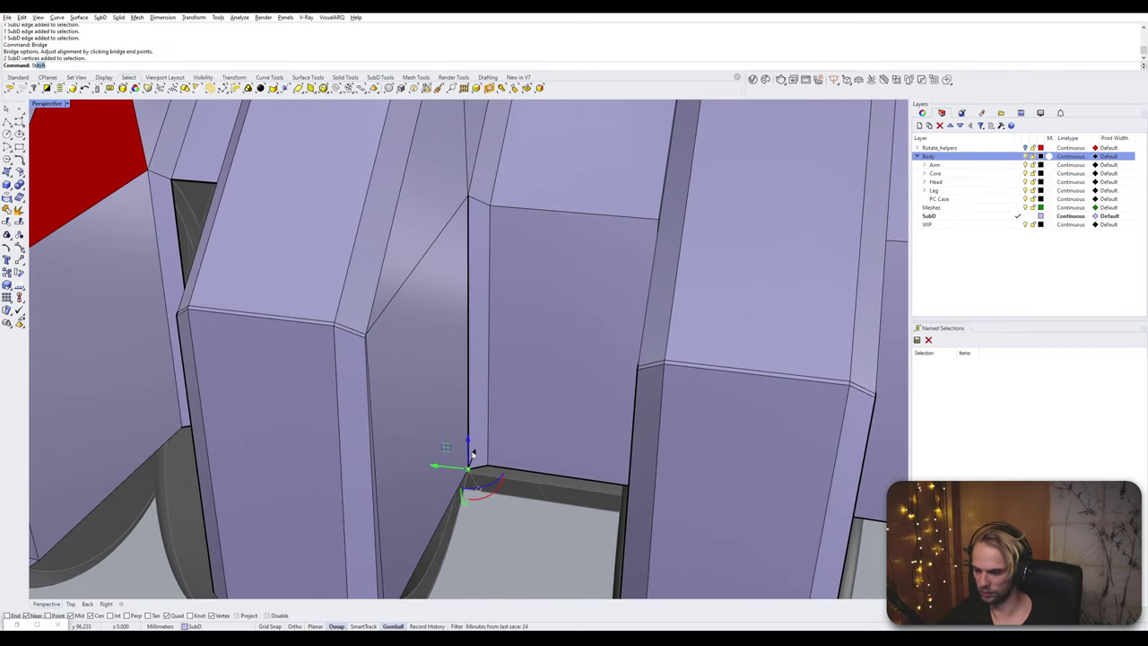
key("Return")
key("Return")
- Fill the red channel gap by bridging its short corner, long top and long bottom edges
scroll(472, 454, "down", 7)
right_click_drag(468, 446, 599, 428)
scroll(622, 433, "up", 12)
left_click(679, 454, "ctrl+shift")
right_click_drag(678, 454, 621, 469)
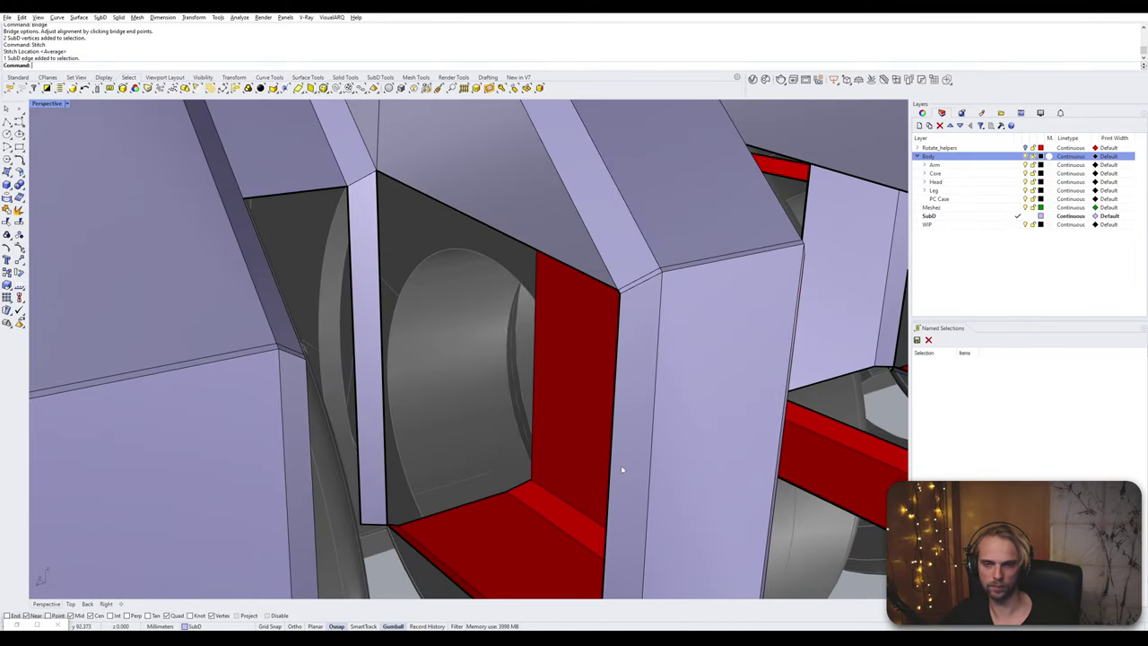
scroll(625, 280, "up", 3)
left_click(626, 351, "ctrl+shift")
left_click(597, 325, "ctrl+shift")
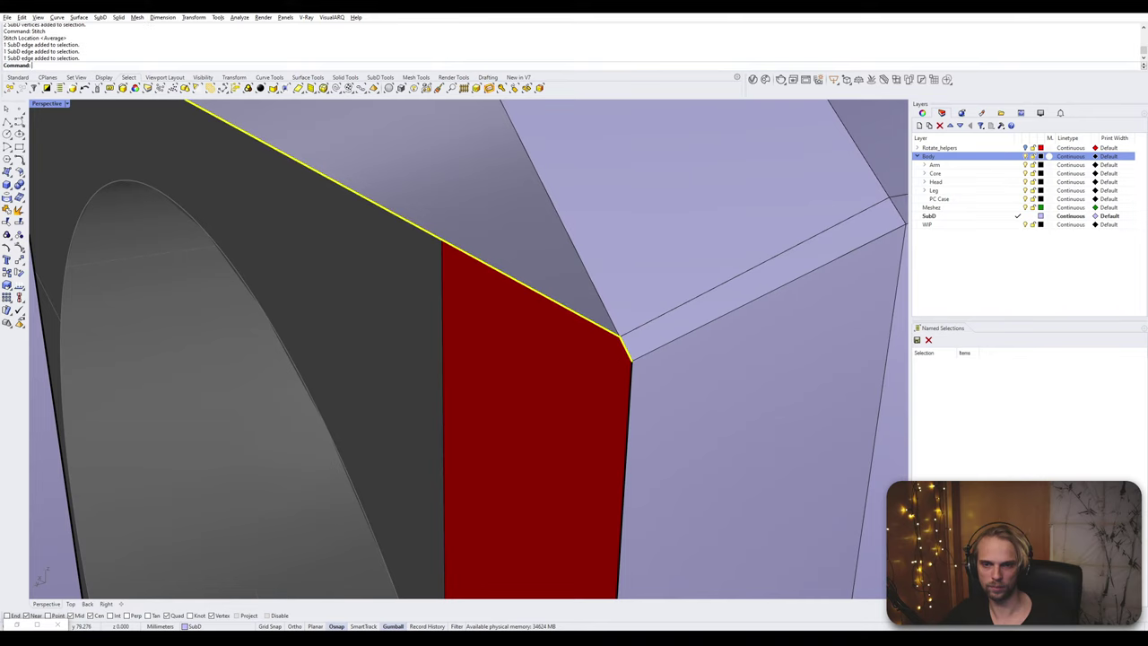
scroll(556, 404, "down", 8)
right_click_drag(523, 443, 602, 441)
scroll(603, 441, "up", 7)
left_click(687, 389, "shift")
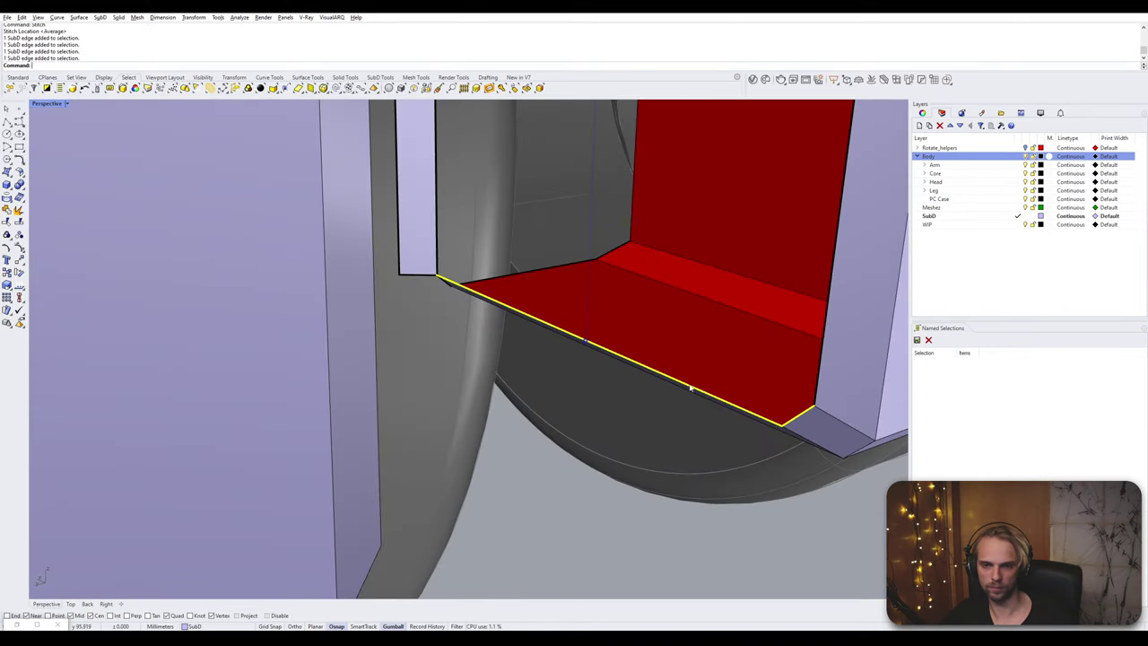
key("Return")
key("Return")
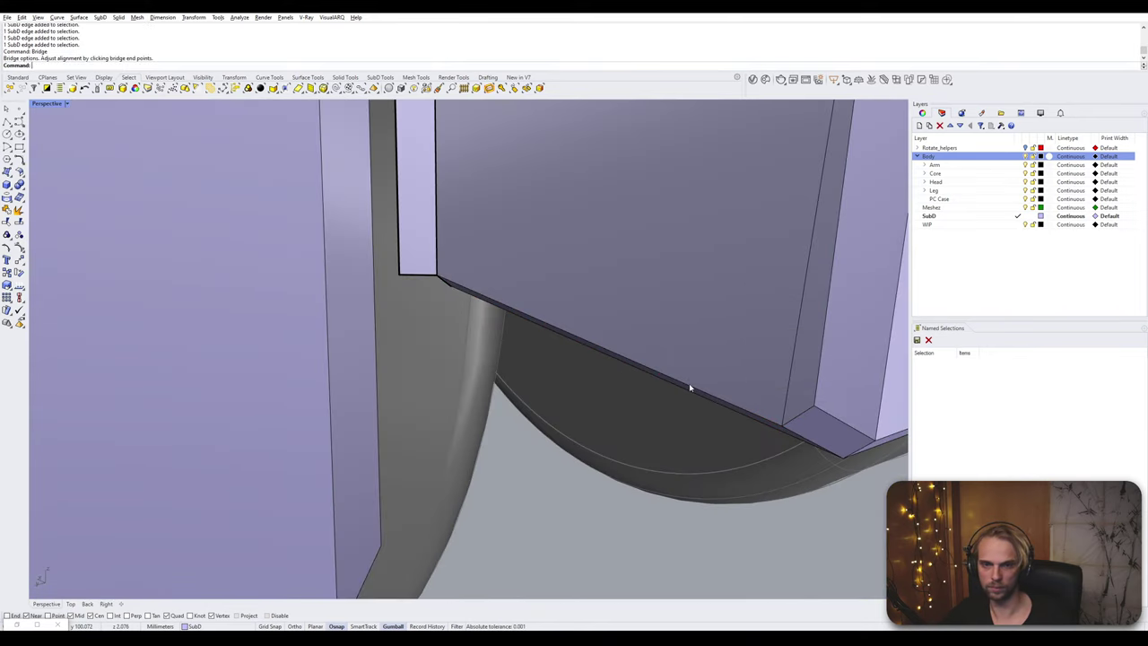
- Stitch the vertices at the fin corner together with Stitch
scroll(689, 383, "down", 8)
right_click_drag(689, 383, 626, 413)
scroll(610, 368, "up", 5)
left_click(593, 328)
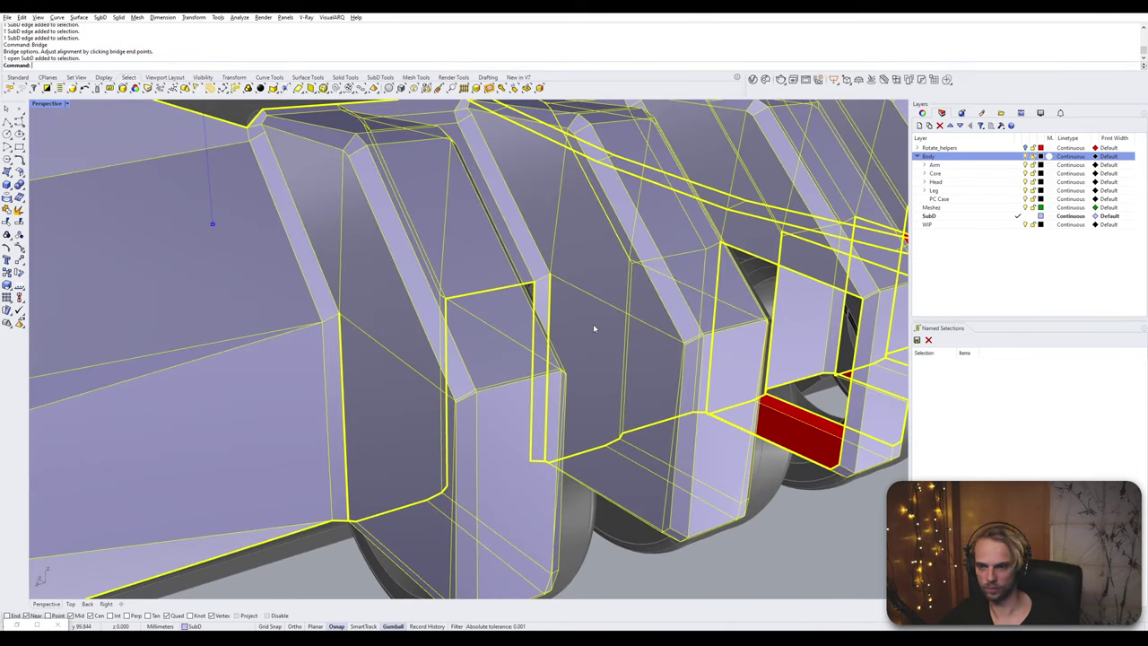
key("Escape")
scroll(588, 323, "up", 6)
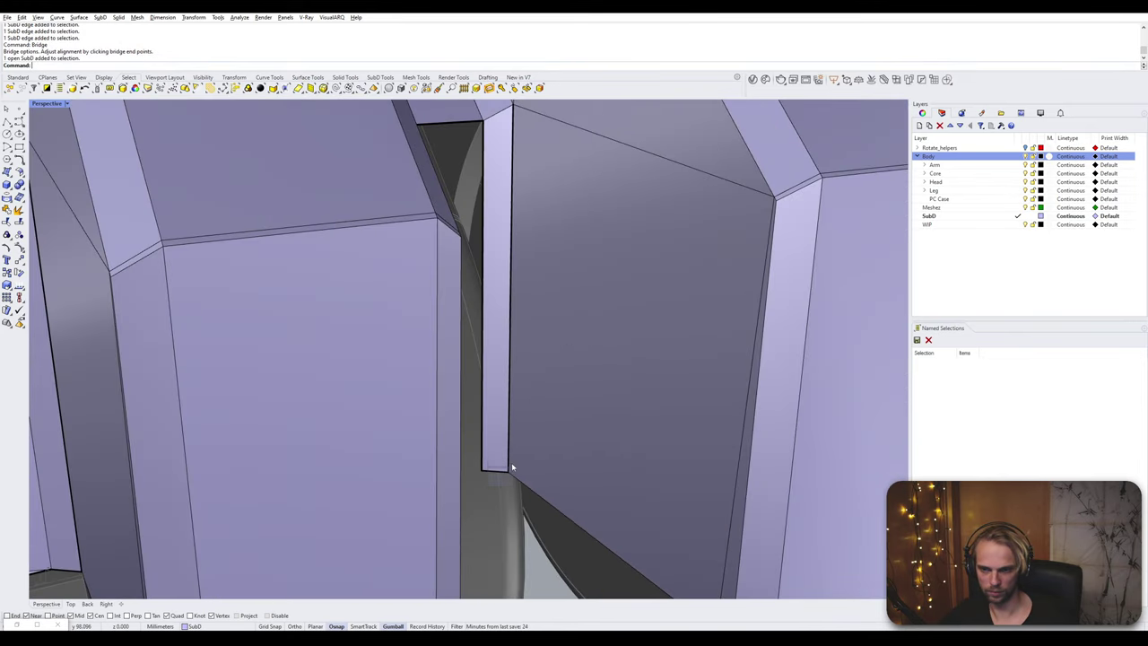
left_click_drag(512, 467, 515, 464, "ctrl+shift")
key("Return")
key("Escape")
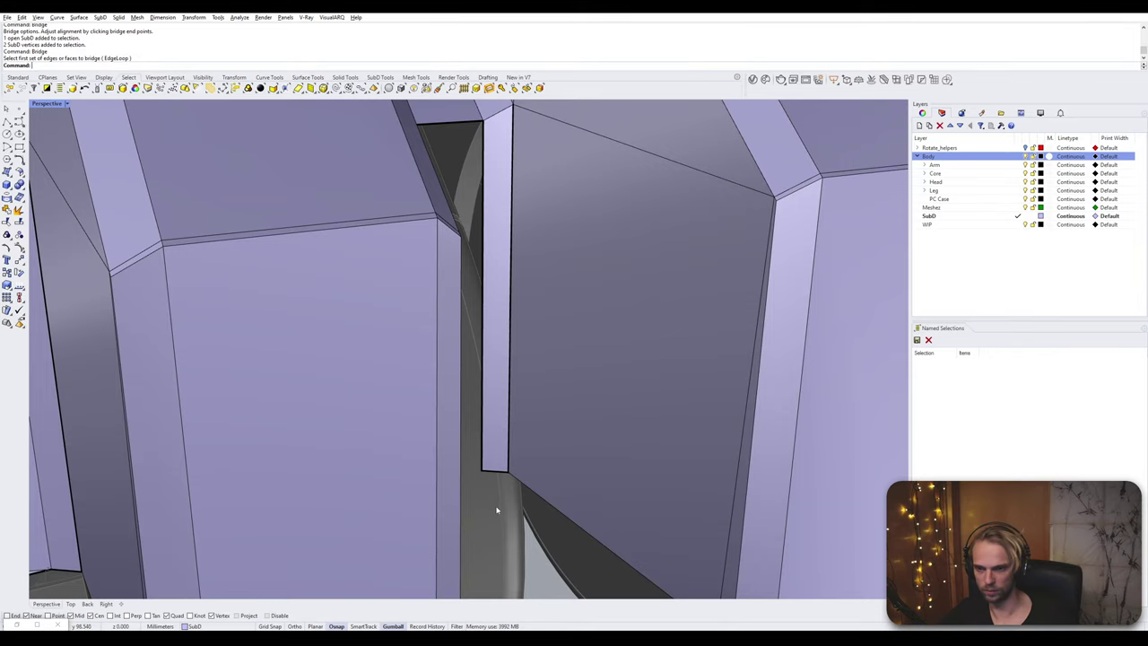
left_click_drag(496, 509, 522, 451, "ctrl+shift")
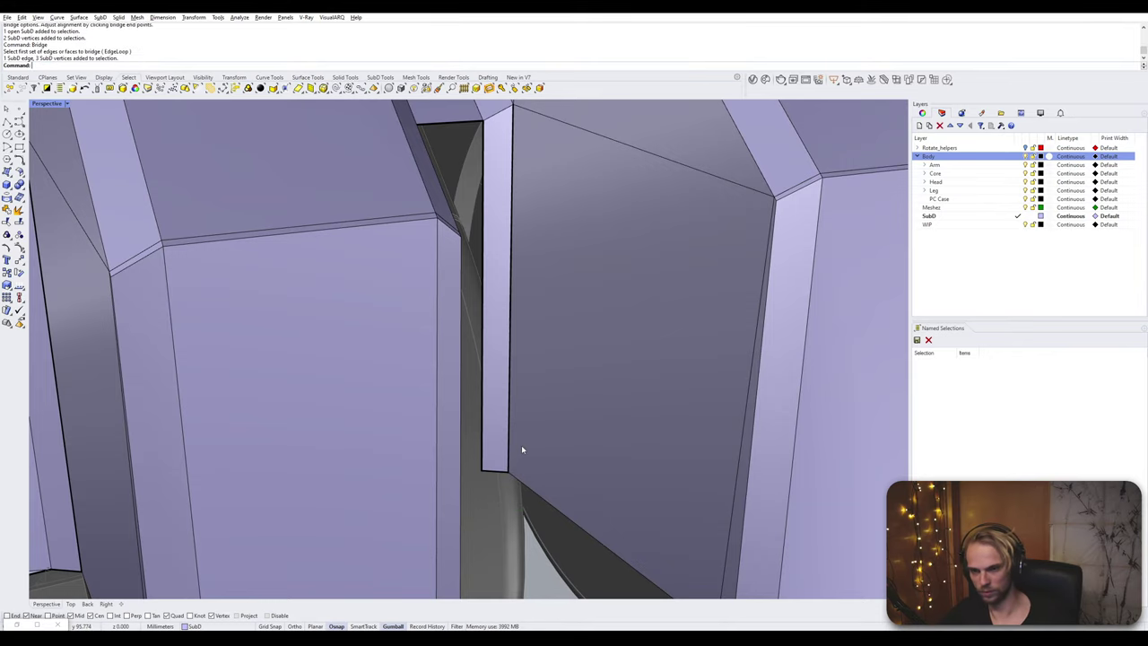
scroll(521, 447, "up", 3)
left_click(516, 460, "ctrl+shift")
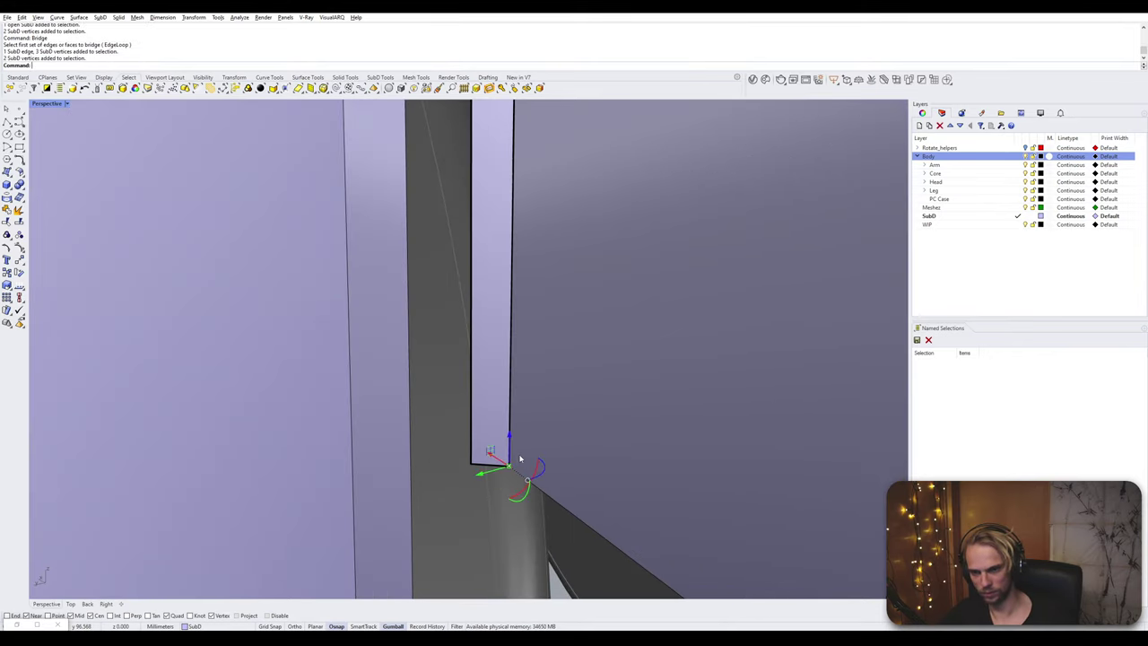
type("Stitch")
key("Return")
- Bridge the open gap between its left and right edges
key("Tab")
scroll(521, 448, "down", 10)
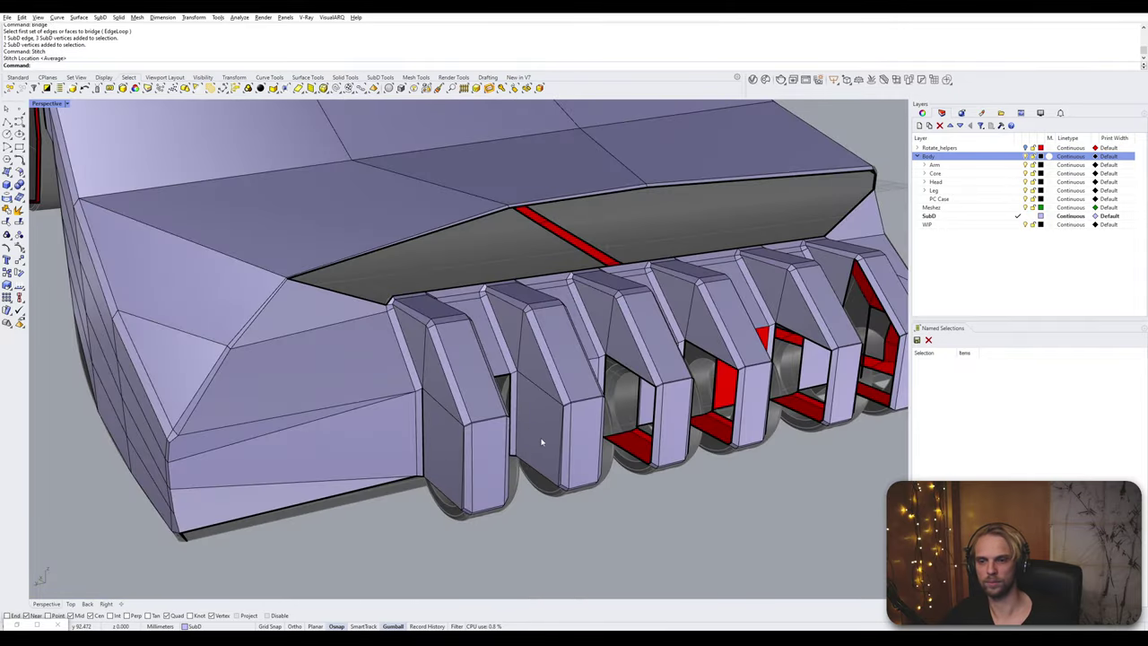
scroll(346, 408, "up", 6)
key("Tab")
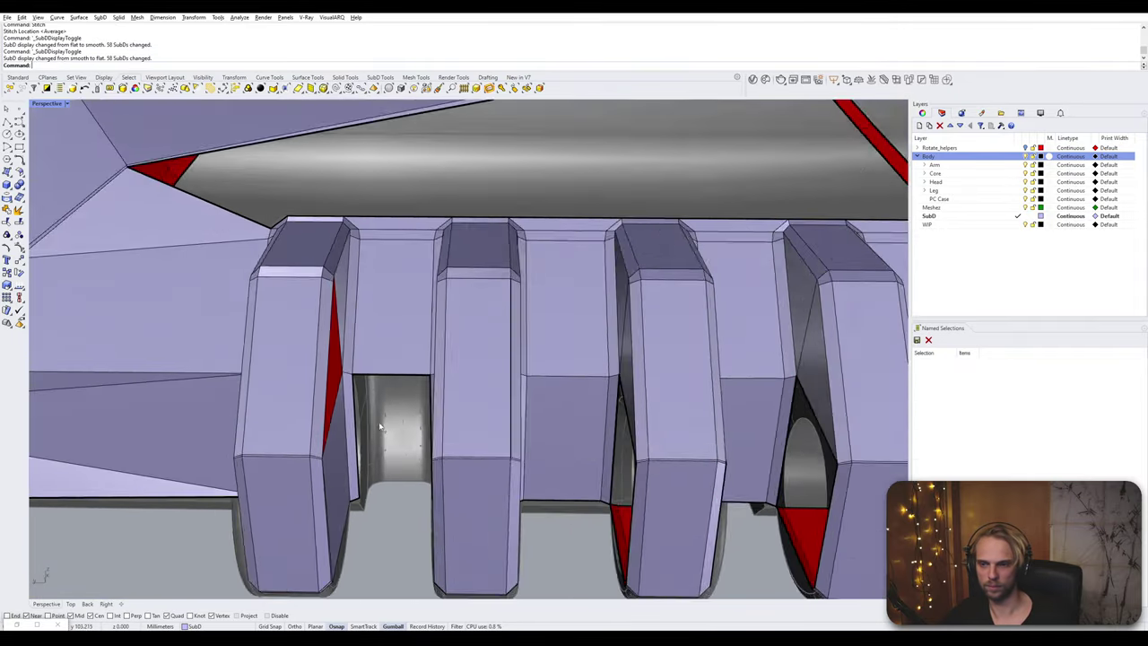
left_click(346, 408, "ctrl+shift")
left_click(451, 381, "ctrl+shift")
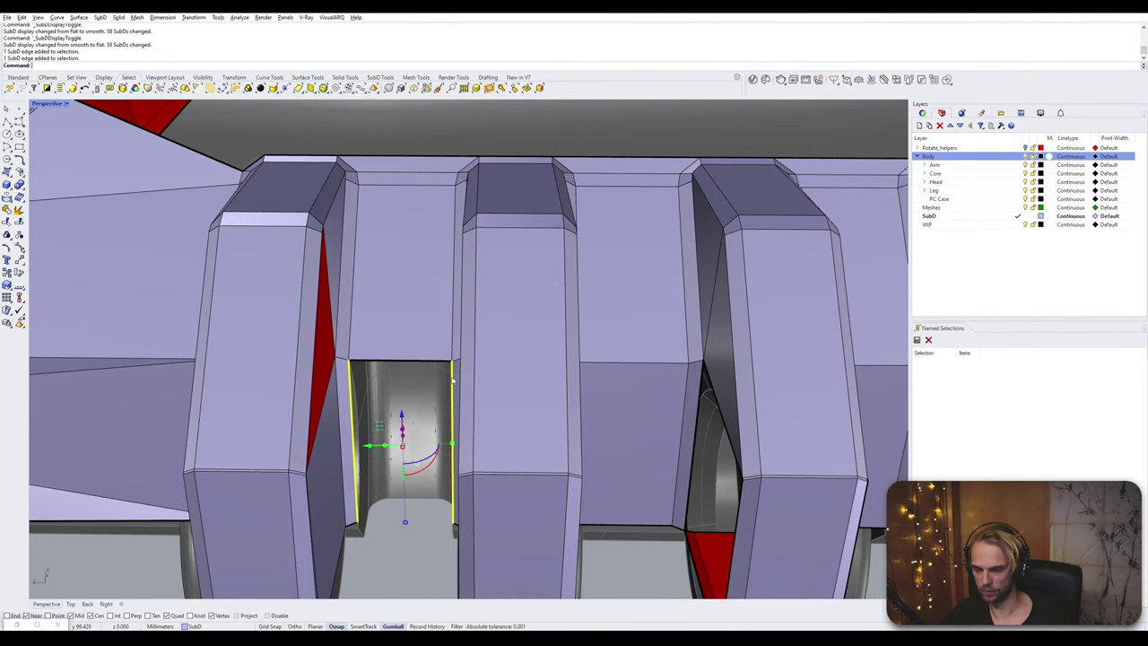
key("Return")
key("Return")
- Delete the bad red triangular face and bridge the resulting hole closed again
right_click_drag(404, 359, 220, 338)
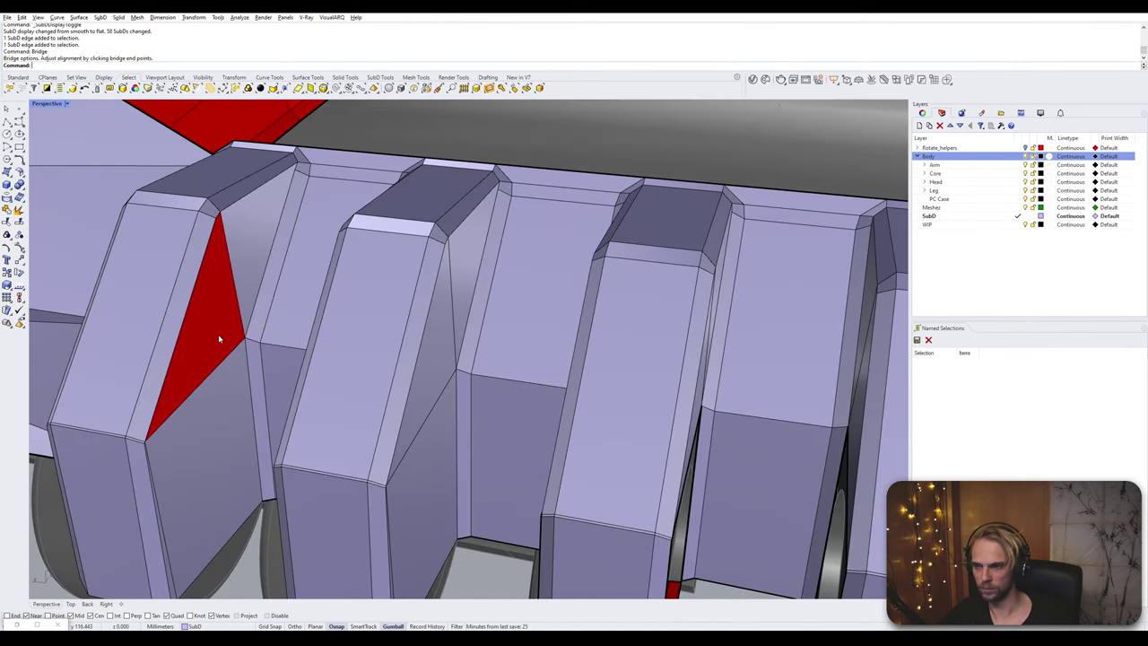
left_click(213, 336, "ctrl+shift")
key("Delete")
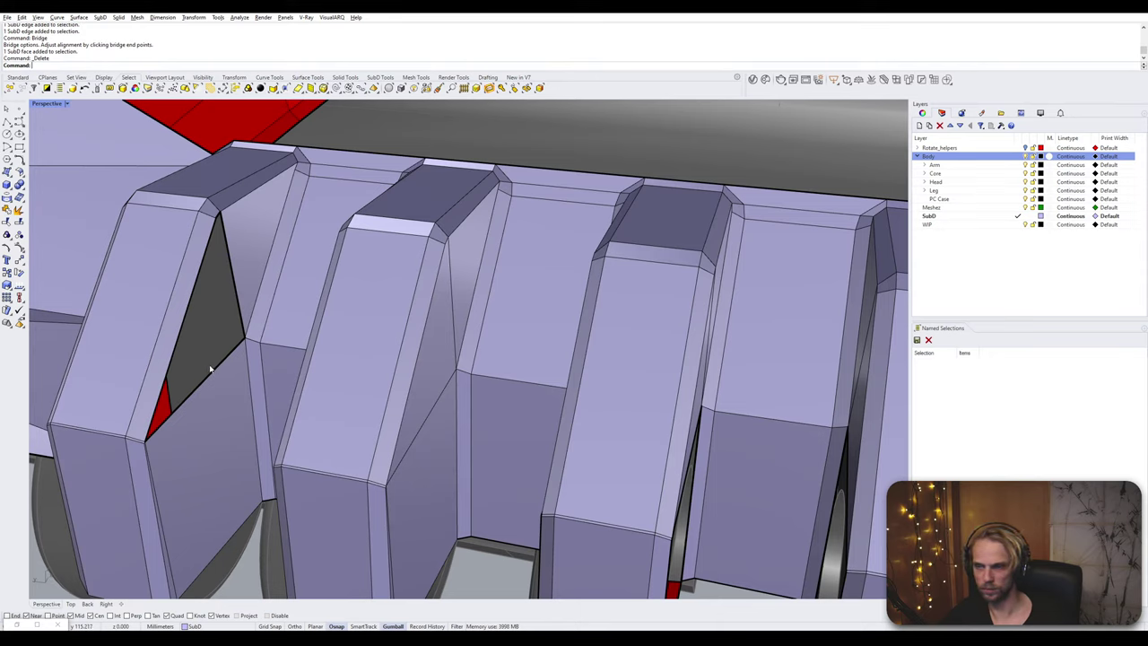
left_click(209, 374, "ctrl+shift")
left_click(219, 218, "ctrl+shift")
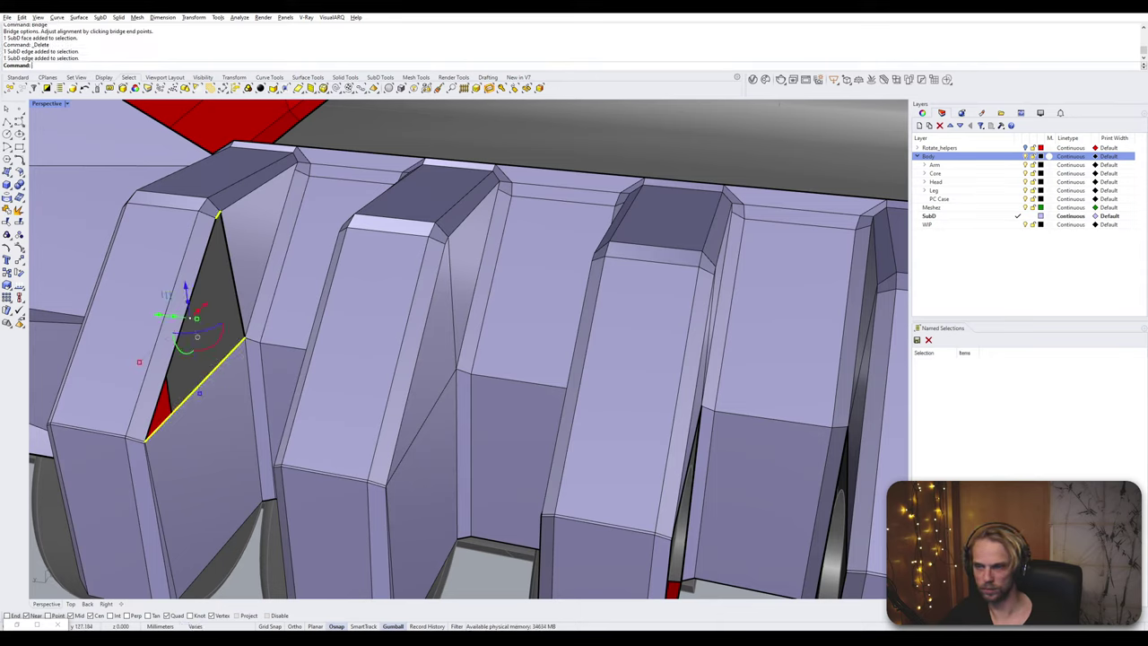
key("Return")
key("Return")
- Stitch the two vertices at the toe frame's lower corner to their average location
scroll(218, 218, "down", 10)
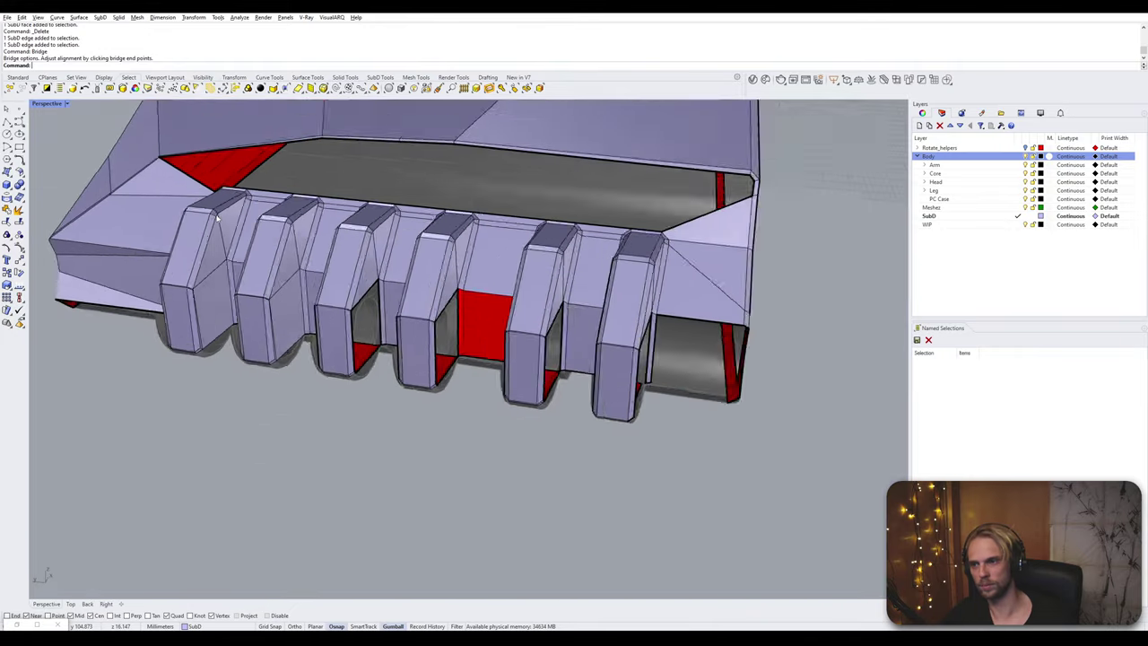
right_click_drag(218, 218, 305, 223)
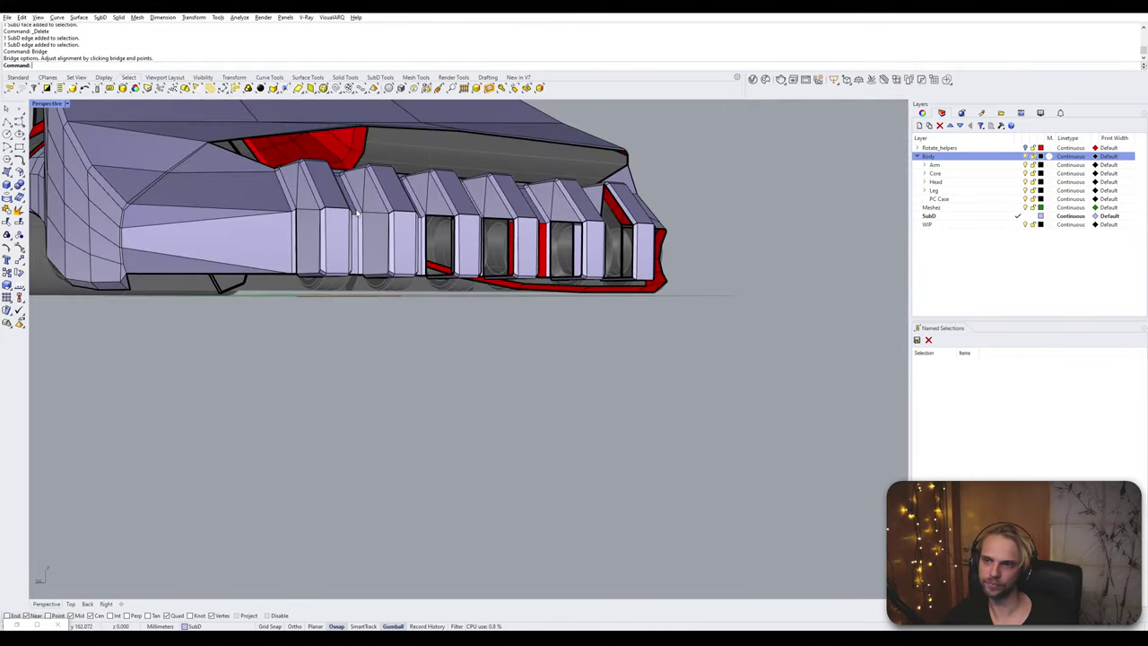
key("Tab")
scroll(305, 223, "up", 2)
key("Tab")
scroll(339, 289, "up", 5)
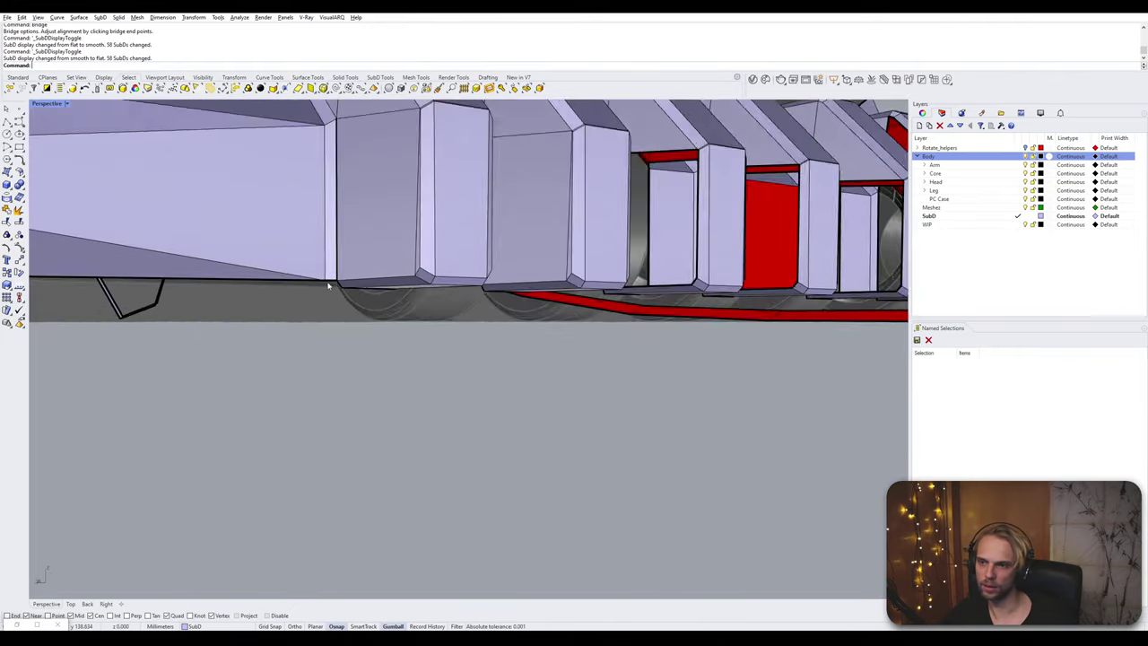
left_click_drag(363, 280, 361, 280)
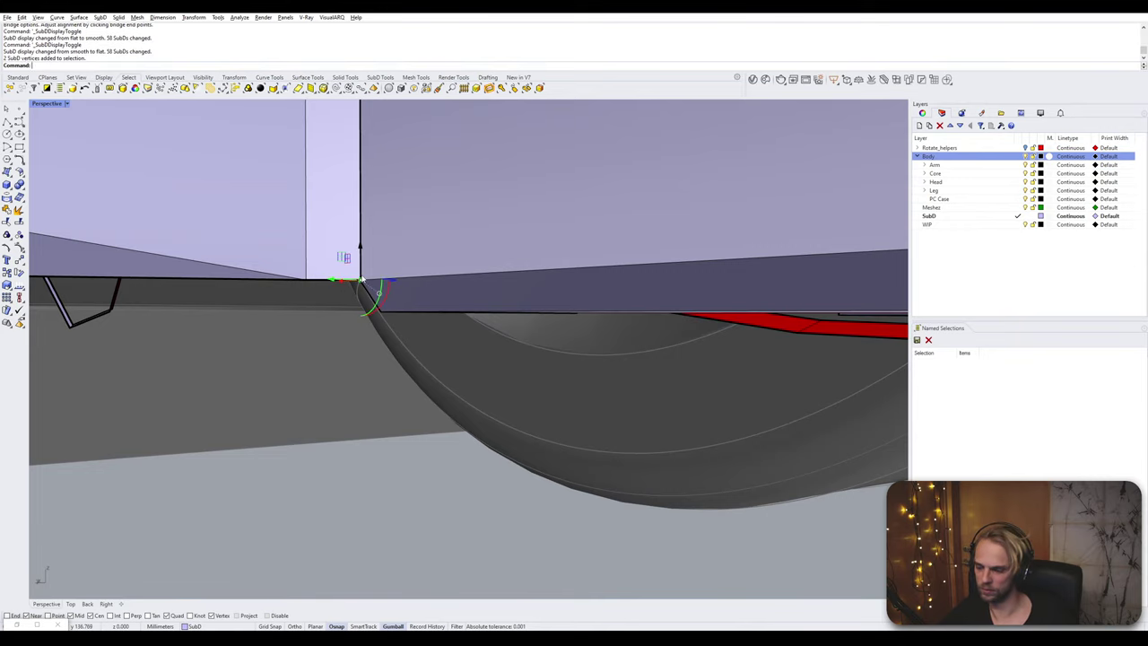
key("Return")
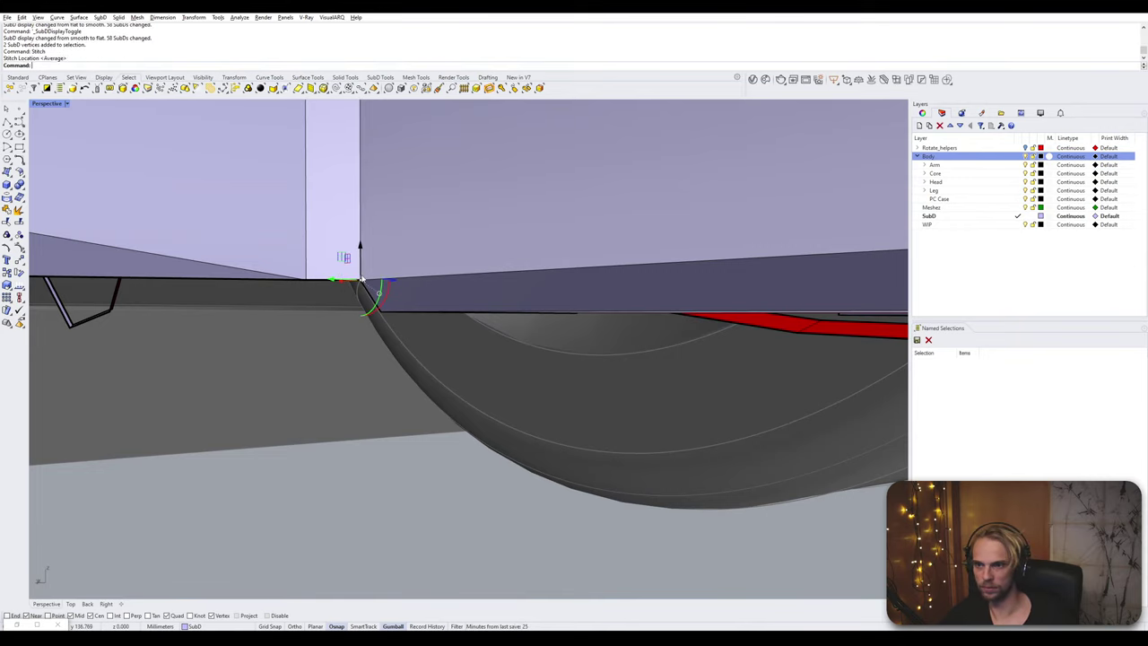
- Check the smoothed foot from the underside, then return it to flat display
scroll(314, 362, "down", 8)
key("Tab")
right_click_drag(314, 362, 359, 440)
scroll(448, 422, "down", 3)
right_click_drag(466, 412, 535, 375)
key("Tab")
- Bridge the side panel opening and the neighbouring gap between opposite edge pairs
scroll(536, 375, "up", 3)
left_click(550, 378)
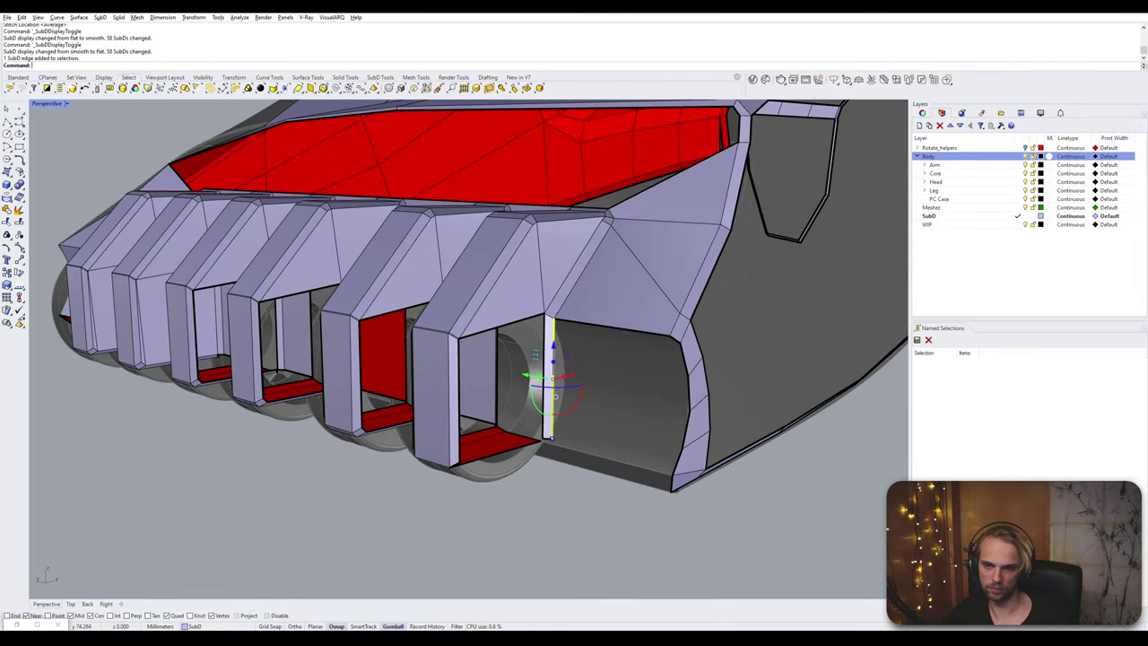
left_click(688, 399, "shift")
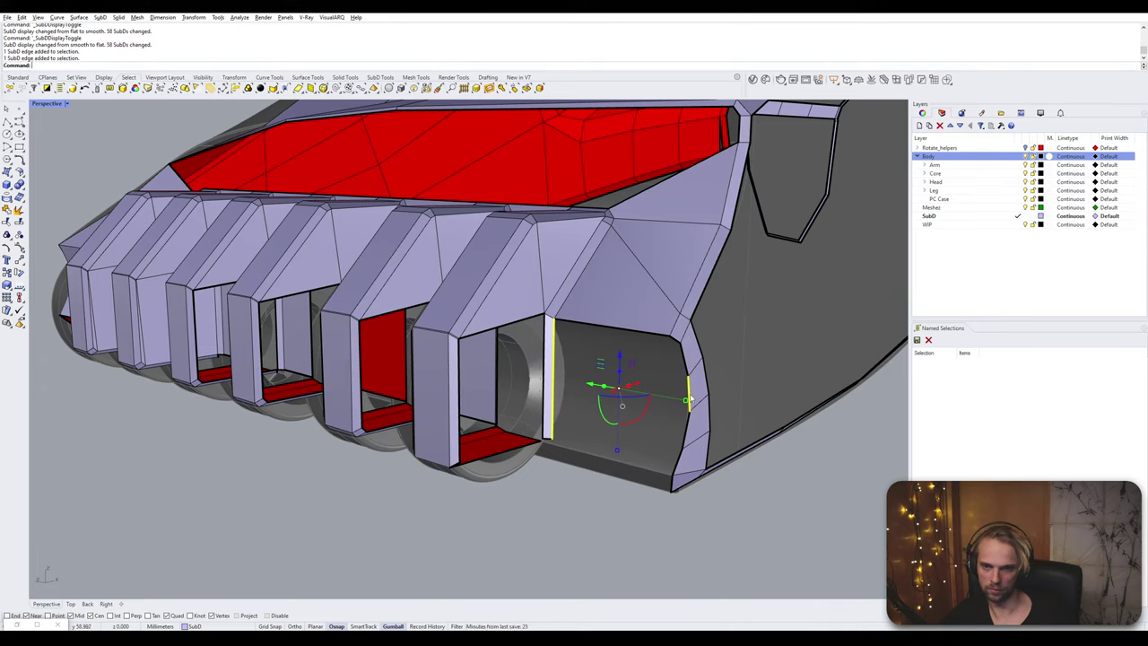
type("Bridge")
key("Return")
key("Return")
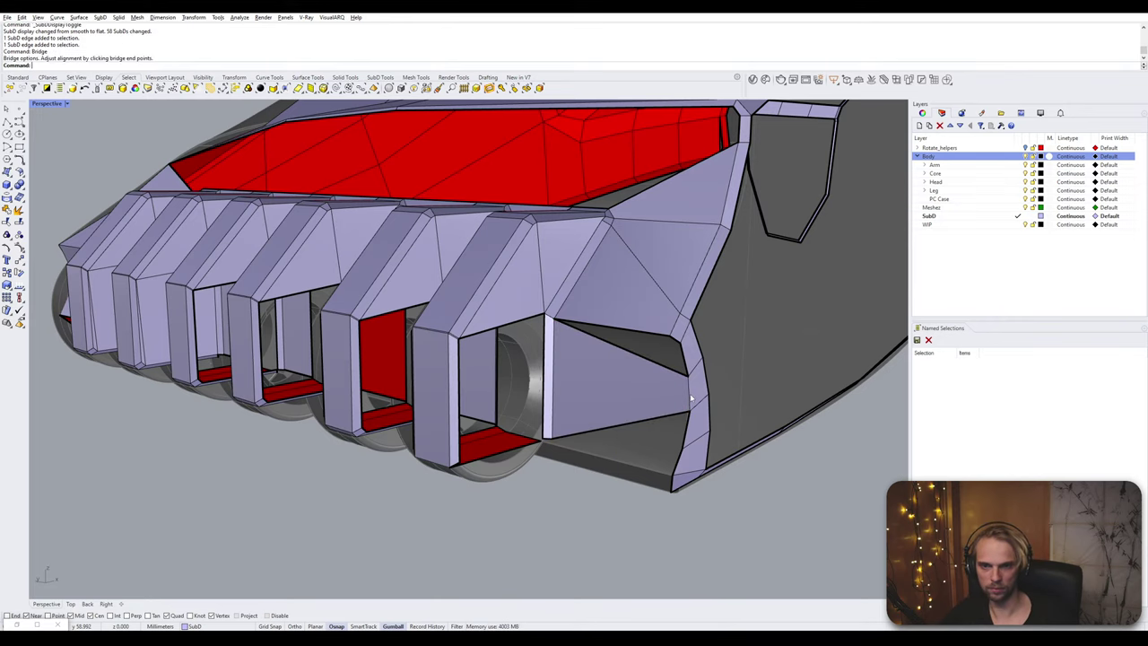
left_click(677, 341, "ctrl+shift")
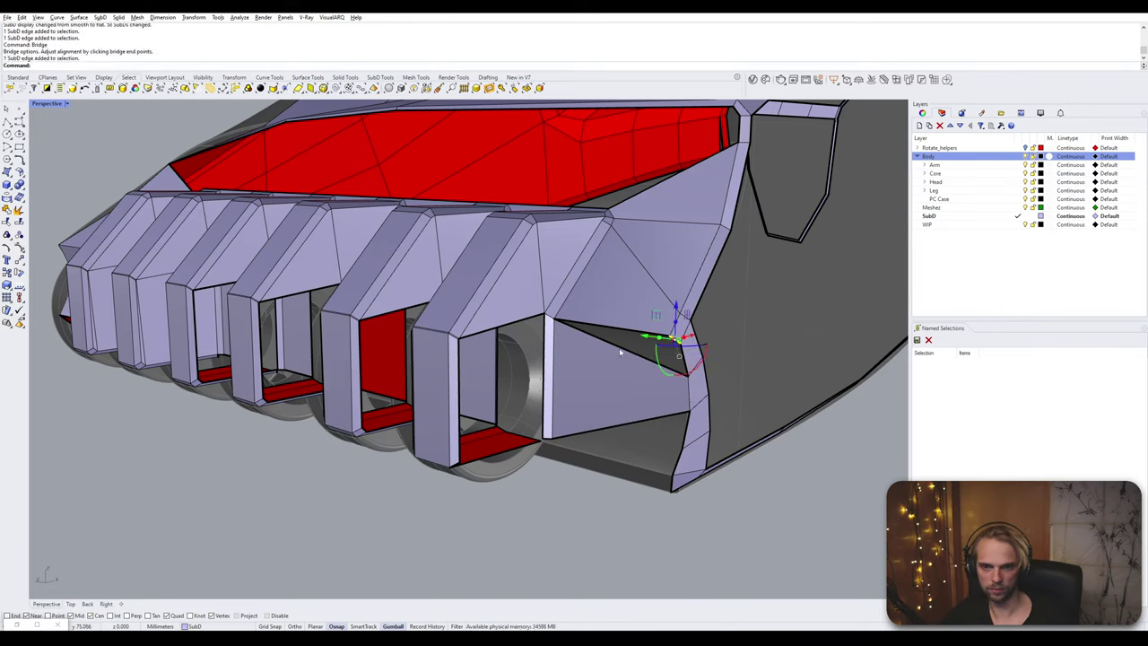
left_click(620, 350, "ctrl+shift")
key("Return")
key("Return")
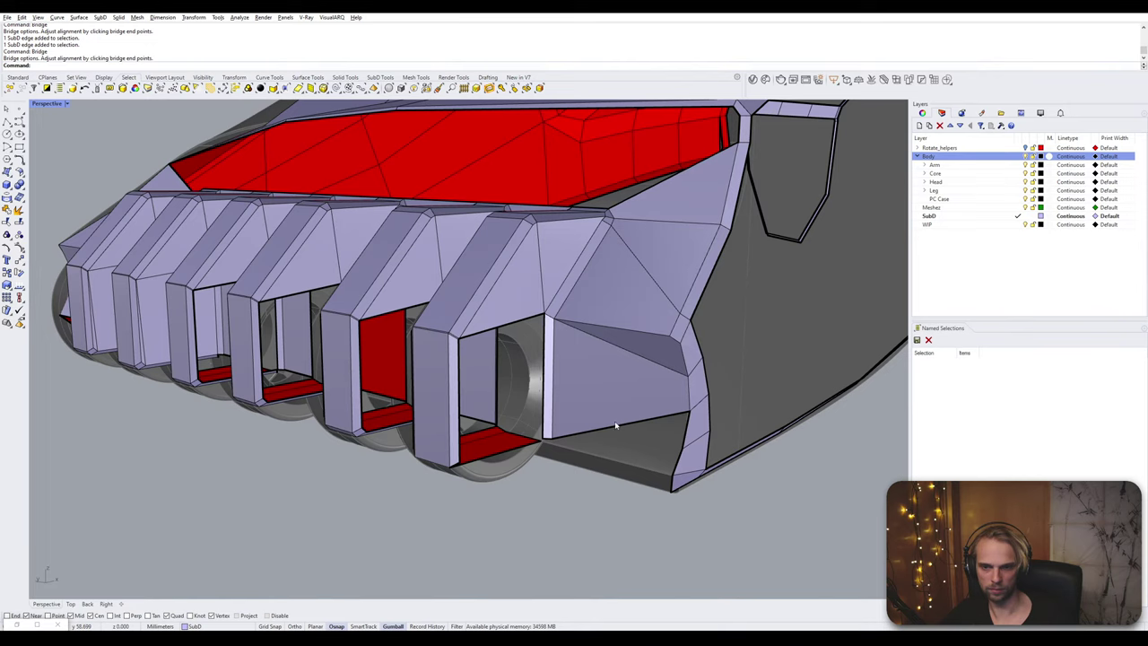
- Close the bottom gap of the side opening with another bridge
left_click(617, 425, "ctrl+shift")
key("Escape")
left_click(635, 426, "ctrl+shift")
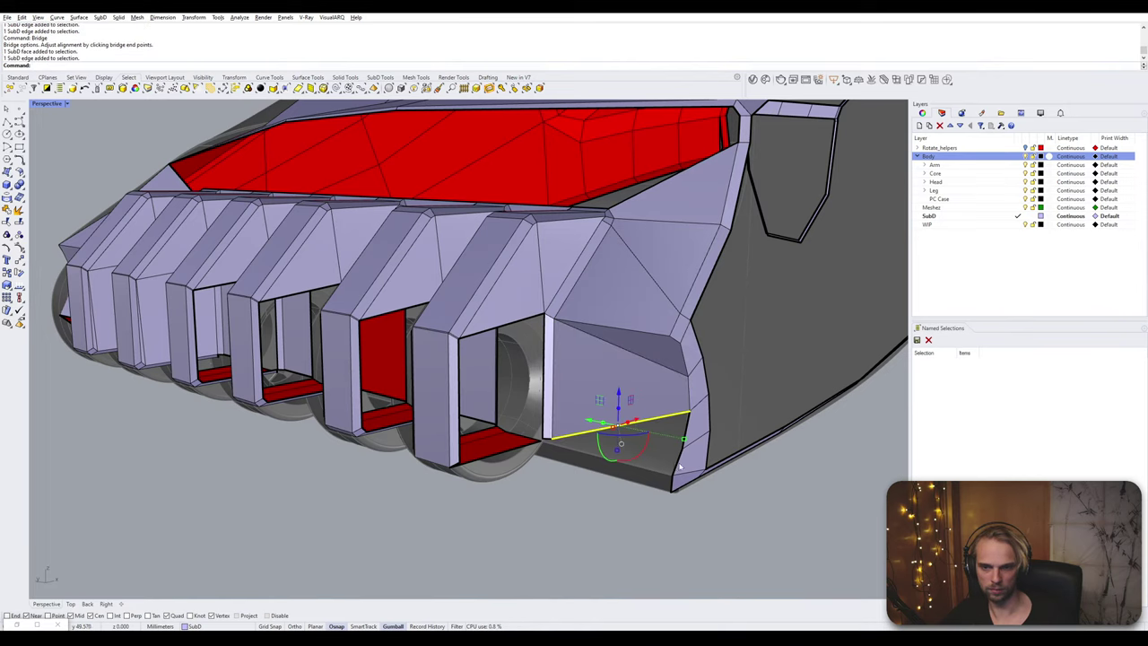
left_click(680, 466, "ctrl+shift")
key("Return")
- Stitch the two loose corner vertices of the foot shell together
key("Return")
scroll(548, 442, "up", 8)
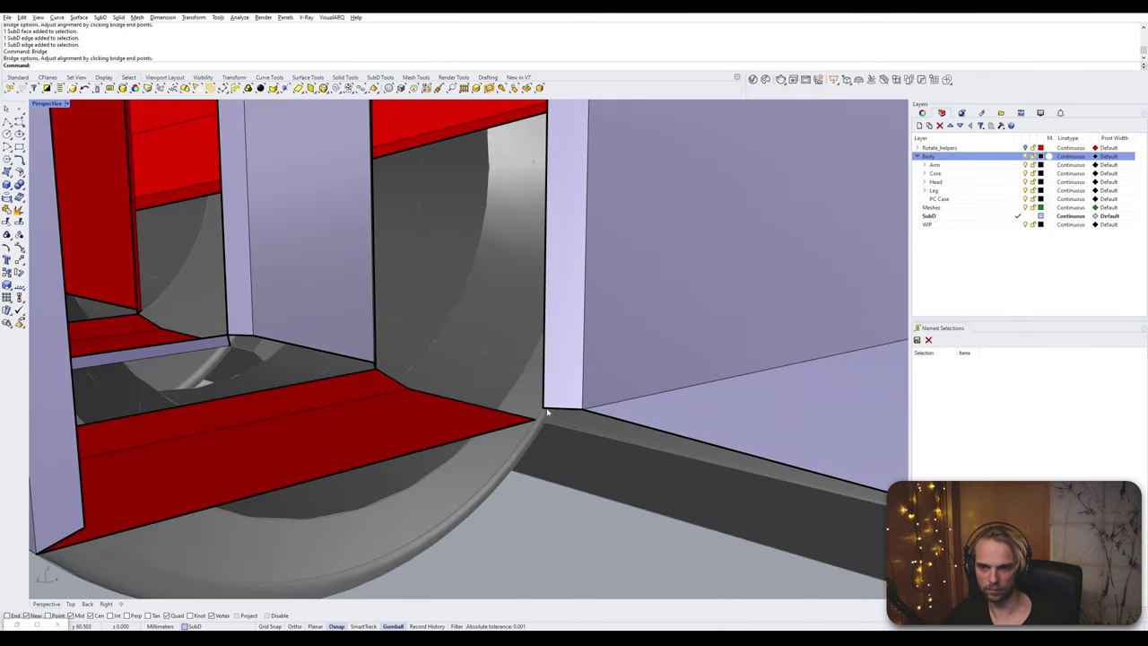
left_click(544, 409, "ctrl+shift")
left_click(535, 419, "ctrl+shift")
type("Stitch")
key("Return")
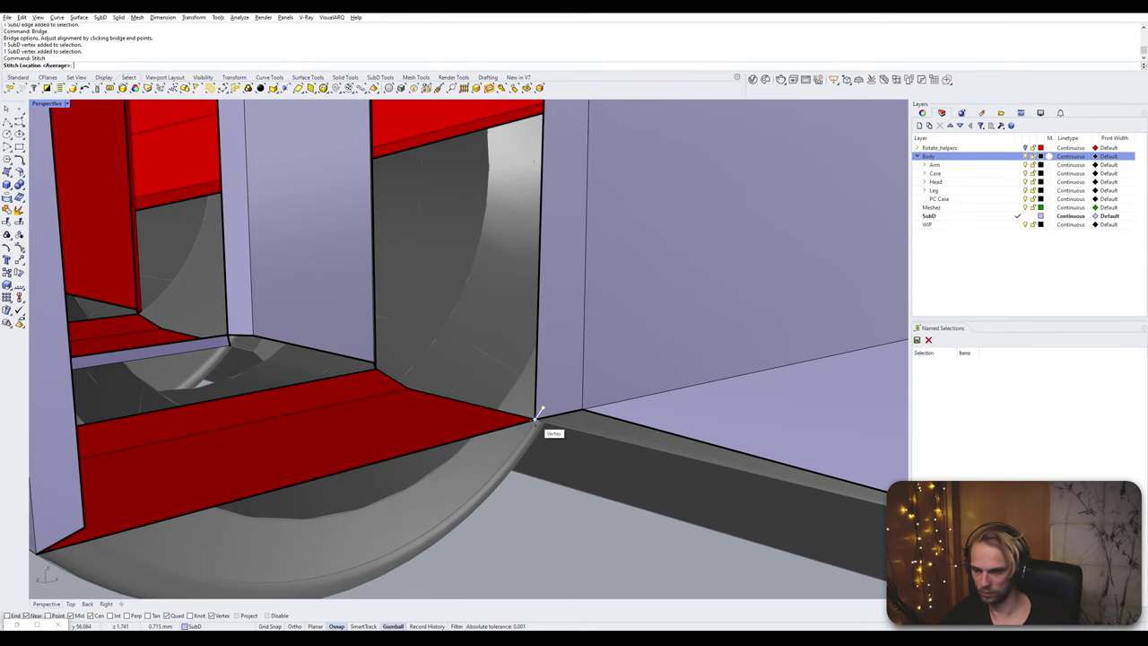
key("Return")
- Inspect the toe openings and their bottom corner, selecting an opening's long top edge
scroll(534, 422, "down", 5)
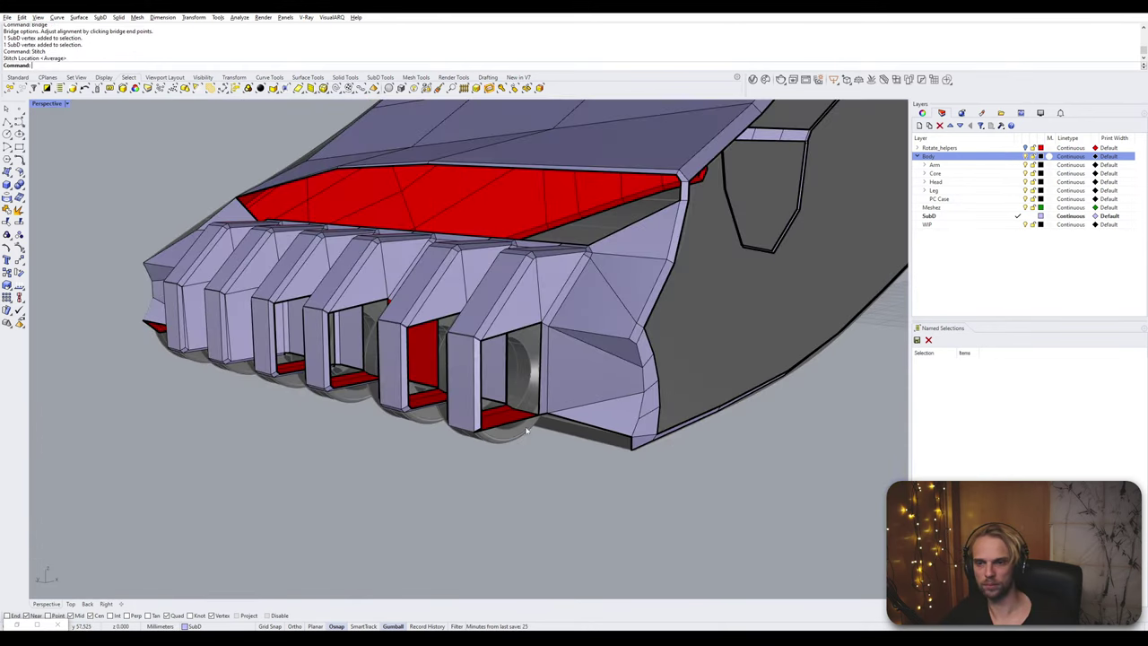
right_click_drag(528, 431, 318, 381)
scroll(317, 381, "up", 6)
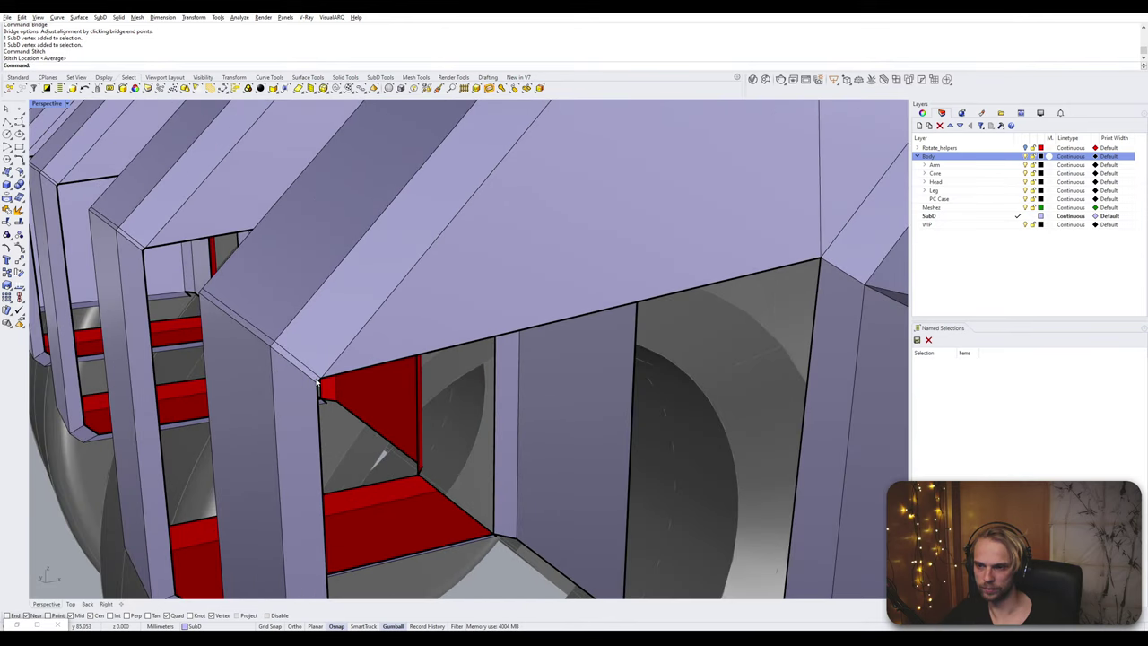
scroll(323, 385, "up", 3)
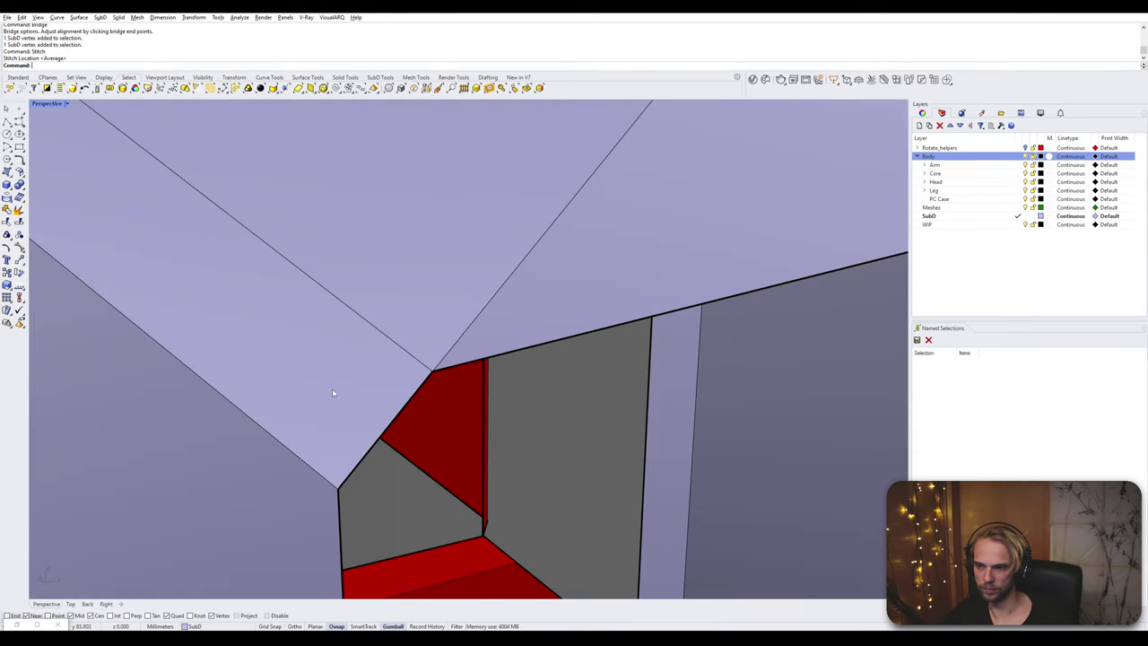
left_click(566, 341, "ctrl+shift")
scroll(565, 345, "down", 10)
right_click_drag(561, 574, 503, 418, "shift")
scroll(530, 476, "up", 10)
scroll(545, 474, "down", 10)
right_click_drag(567, 476, 594, 423, "shift")
scroll(567, 507, "down", 5)
scroll(620, 439, "up", 6)
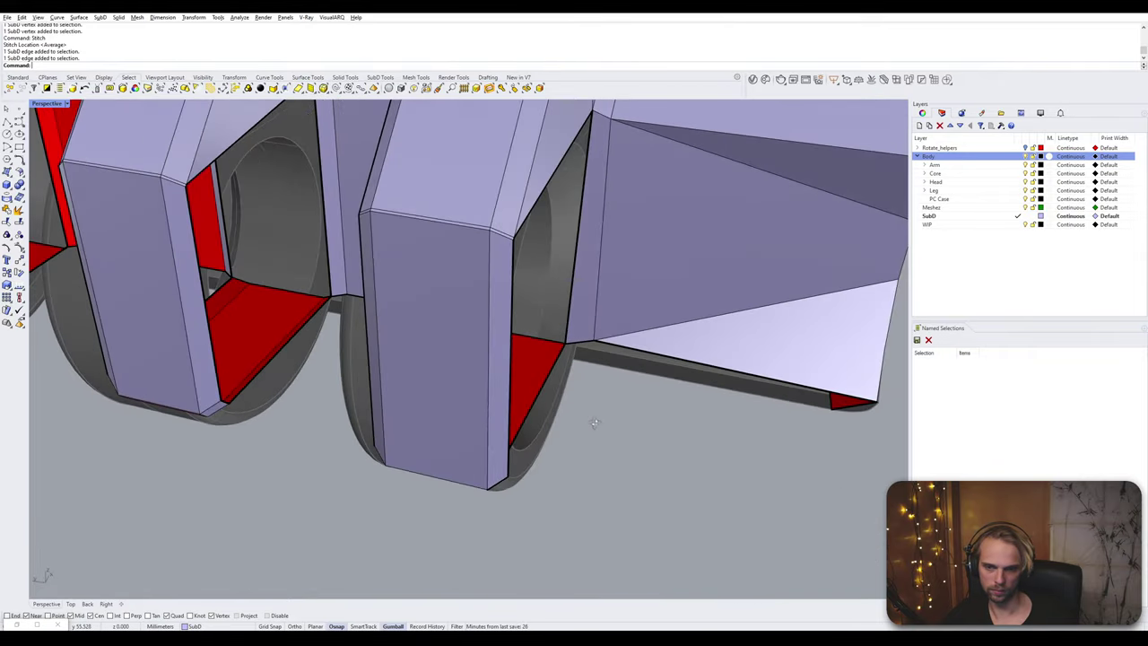
right_click_drag(588, 321, 565, 401)
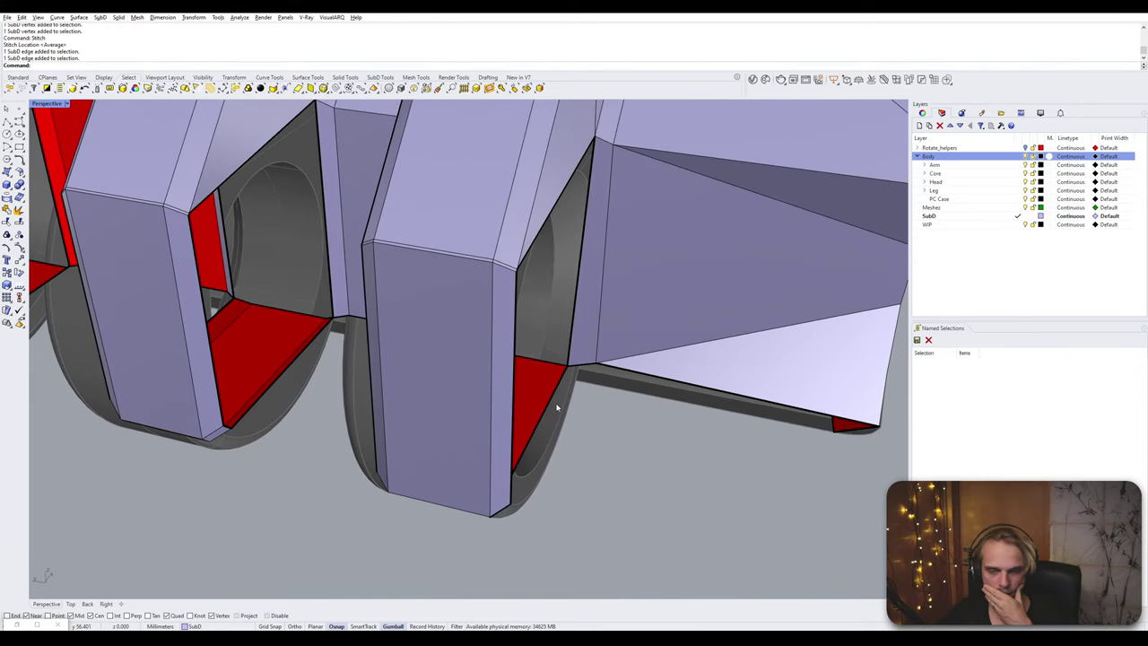
- Delete the narrow side-panel face and slide the opening's corner edge along its axis
left_click(586, 301, "ctrl+shift")
key("Delete")
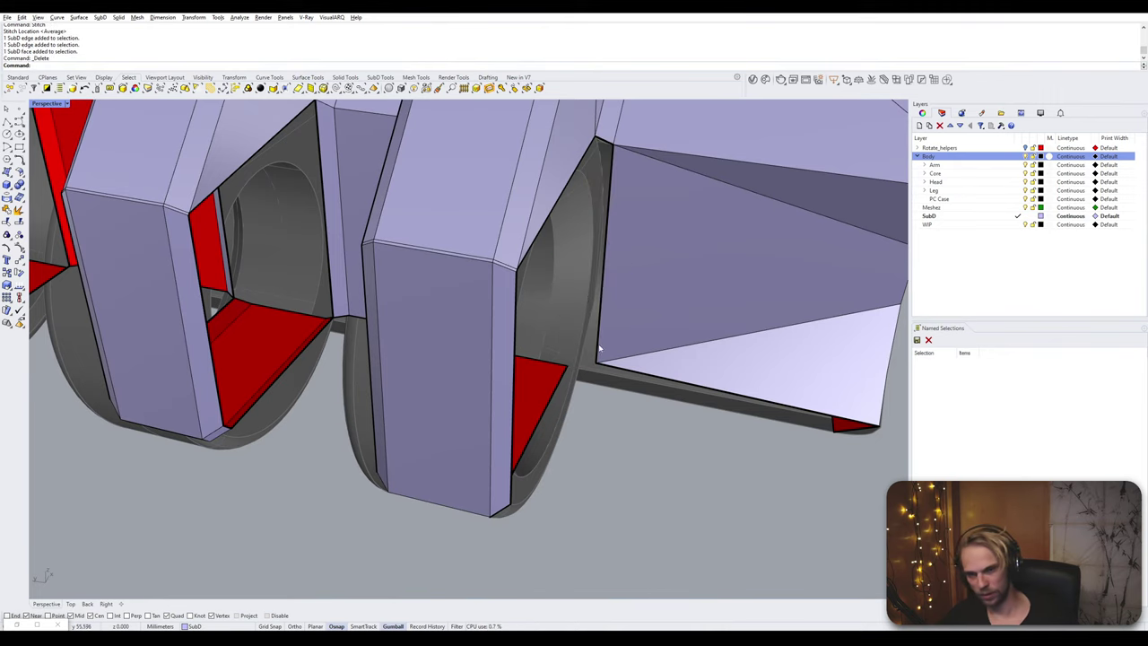
right_click_drag(599, 348, 518, 425)
left_click(565, 349, "ctrl+shift")
type("S")
key("Return")
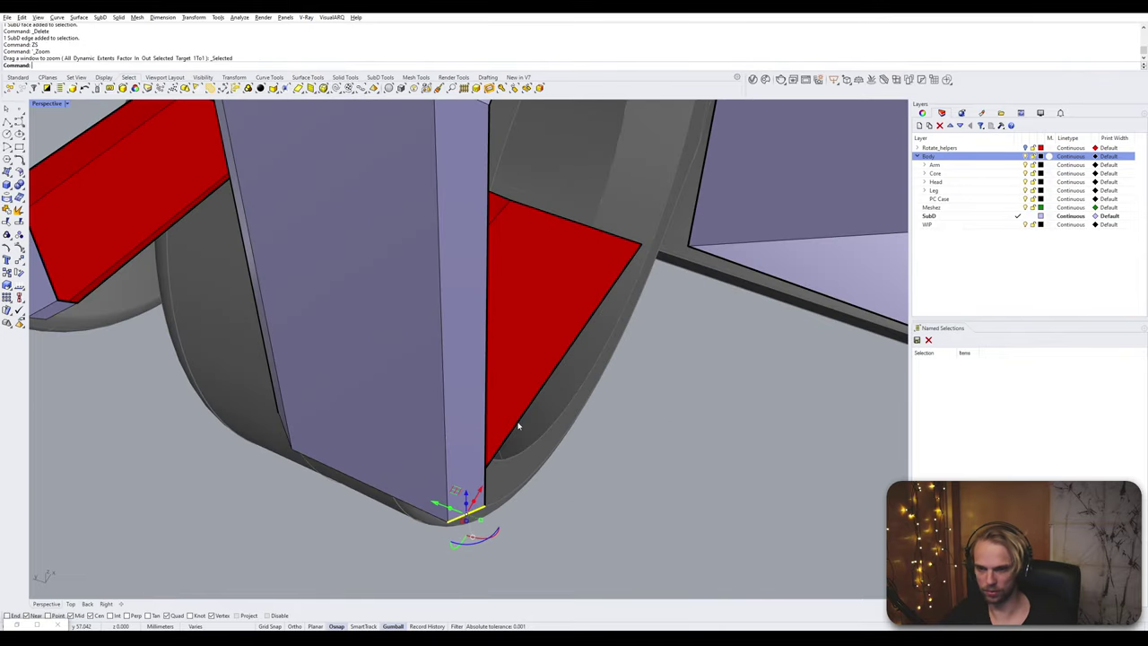
left_click_drag(472, 484, 699, 232)
- Move the edge onto the corner vertex and stitch it to the red panel's corner vertex
type("M")
key("Return")
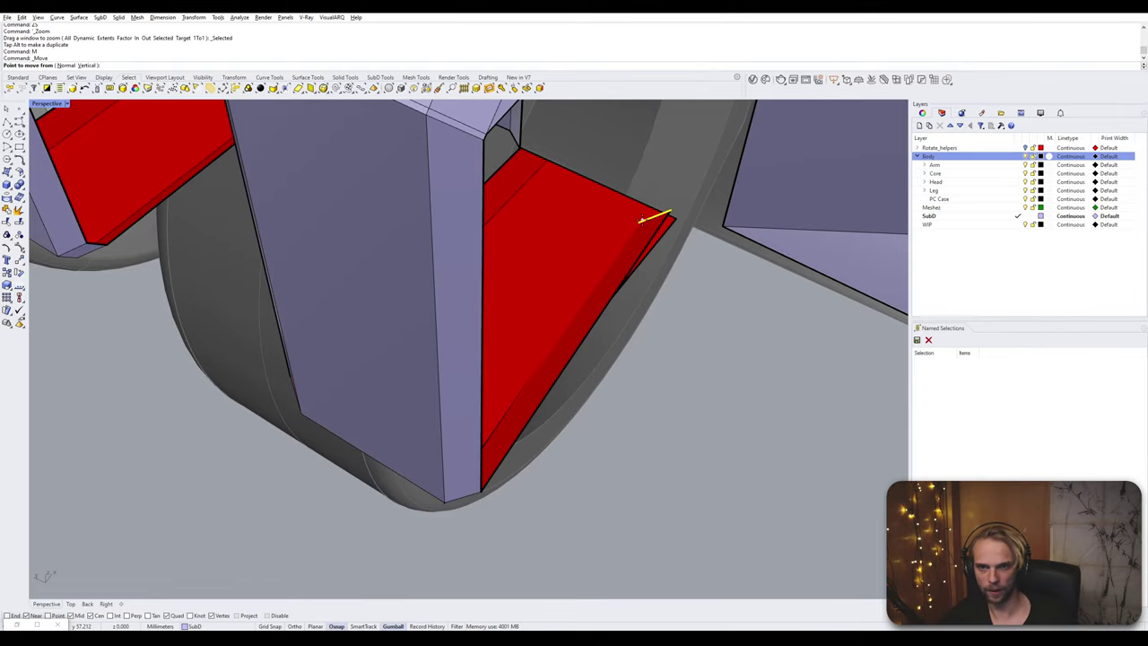
right_click_drag(547, 421, 601, 313)
left_click(581, 445)
left_click(619, 449)
left_click(631, 323)
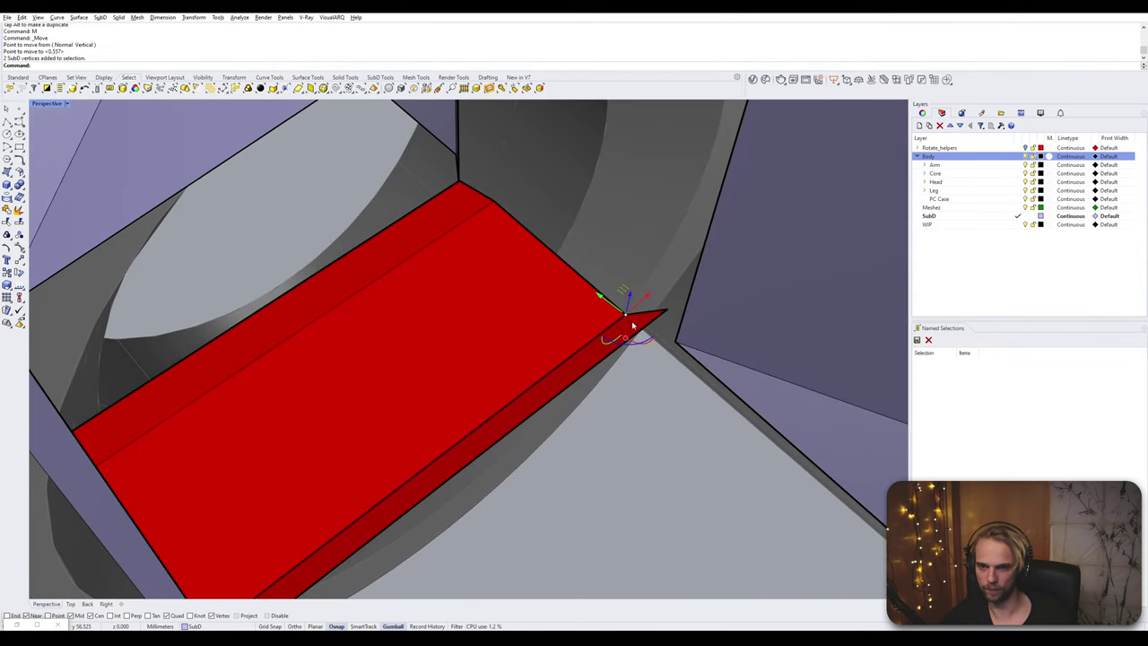
type("titch")
key("Return")
- Delete the upper and lower side-panel faces
scroll(633, 324, "down", 5)
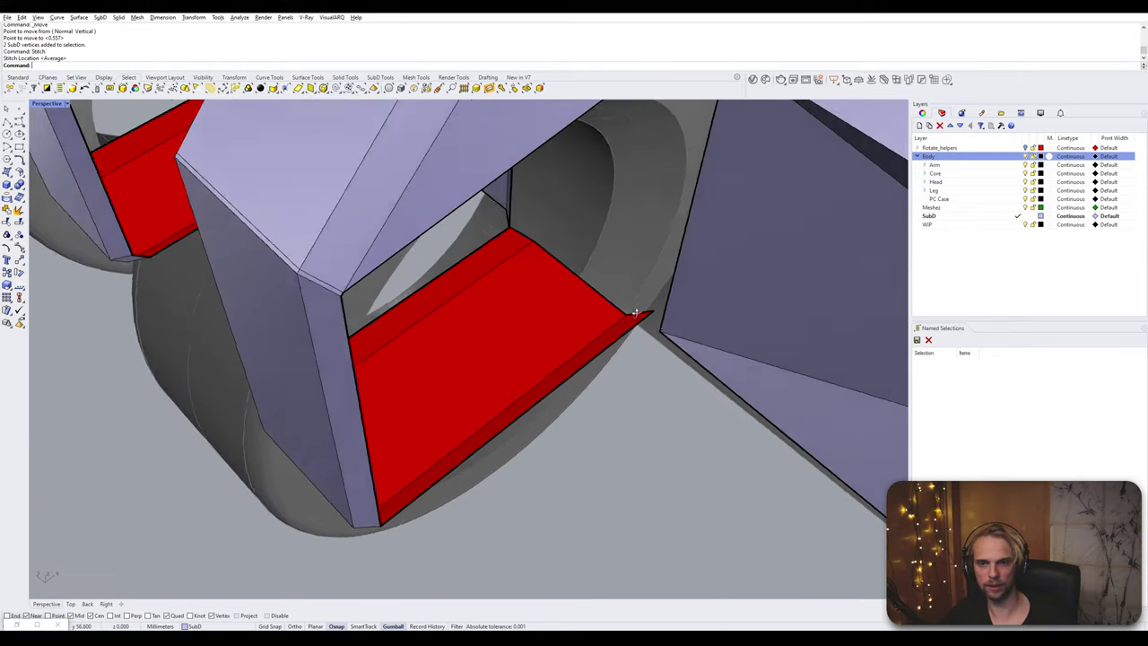
right_click_drag(635, 316, 592, 367)
scroll(598, 379, "down", 2)
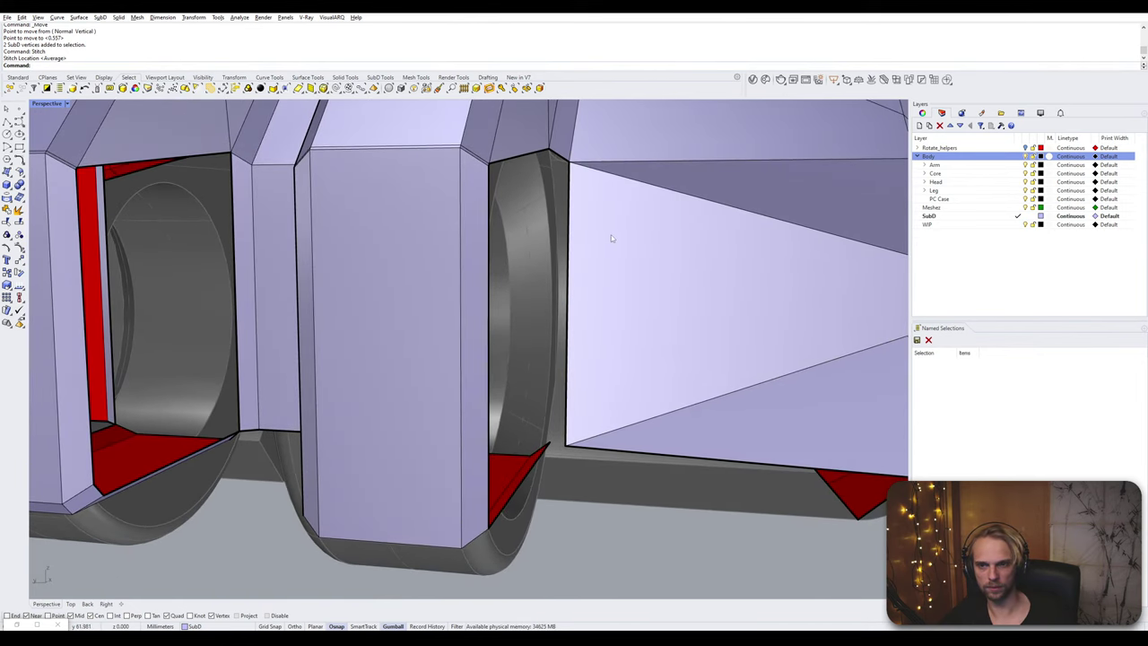
left_click(661, 389, "ctrl+shift")
left_click(745, 434, "ctrl+shift")
key("Delete")
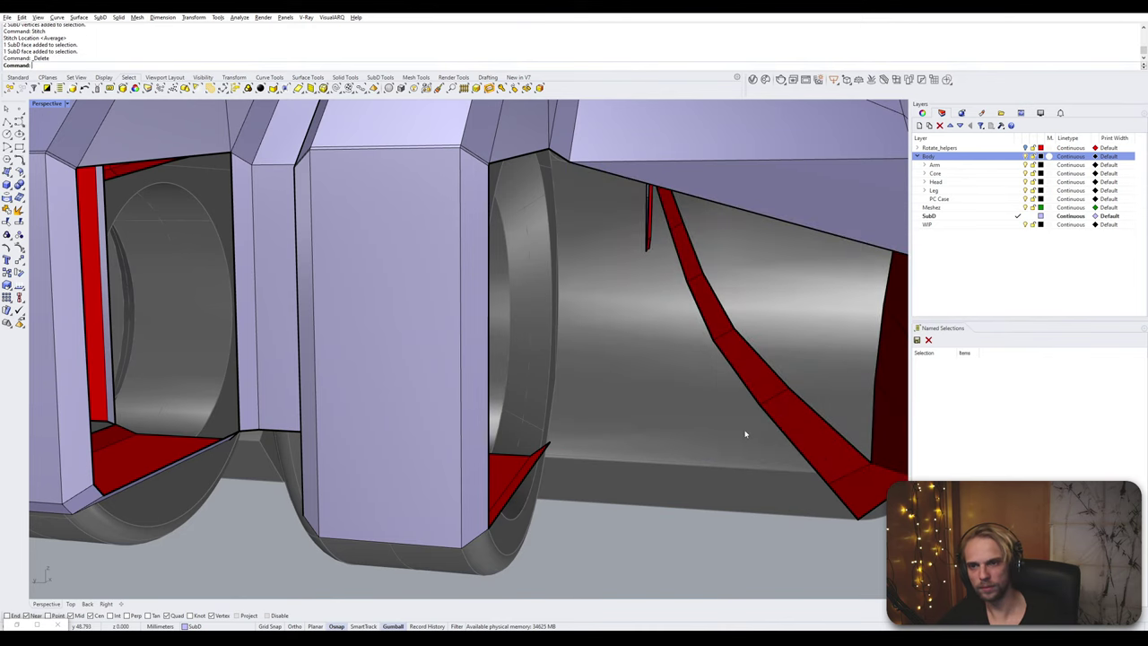
- Lower the hole's top-corner edge and flatten it vertically to zero height
left_click(554, 158, "ctrl+shift")
left_click_drag(562, 139, 585, 425)
scroll(597, 448, "up", 3)
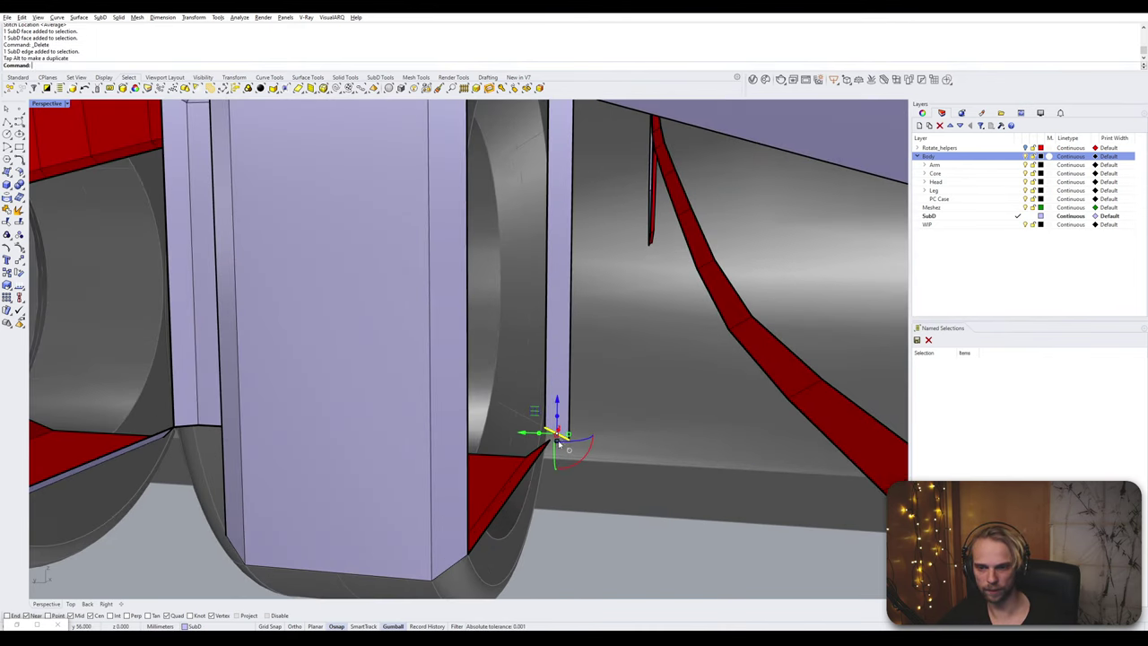
left_click(558, 441)
type("0")
key("Return")
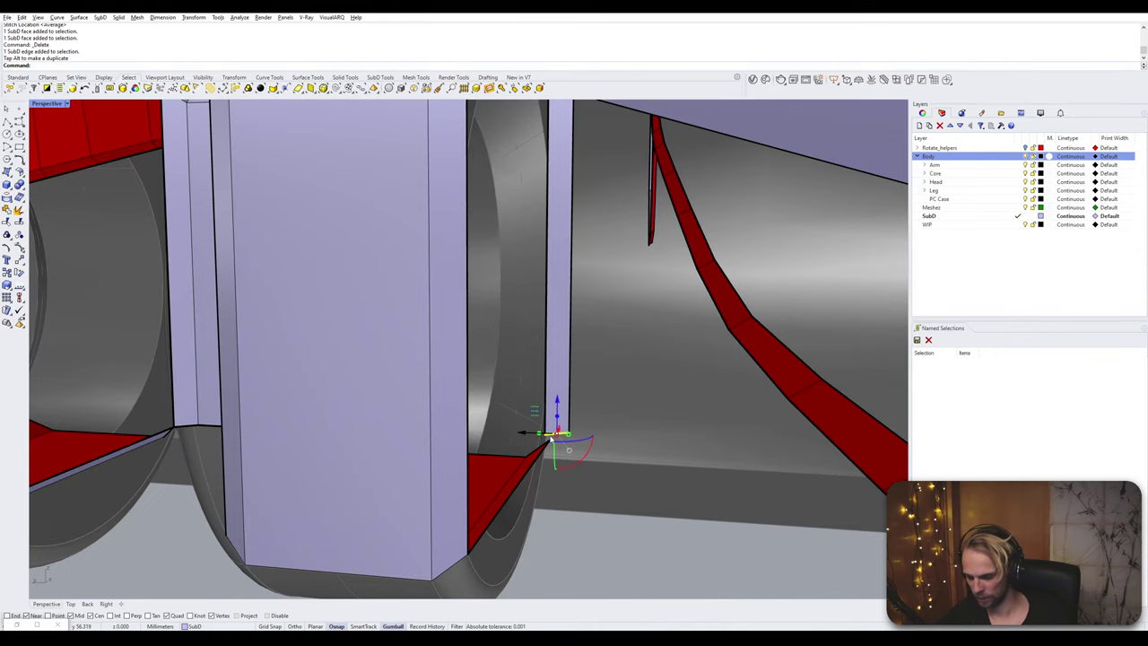
- Move the strip's bottom vertex onto the red corner and stitch the two vertices
type("M")
key("Return")
left_click(545, 435)
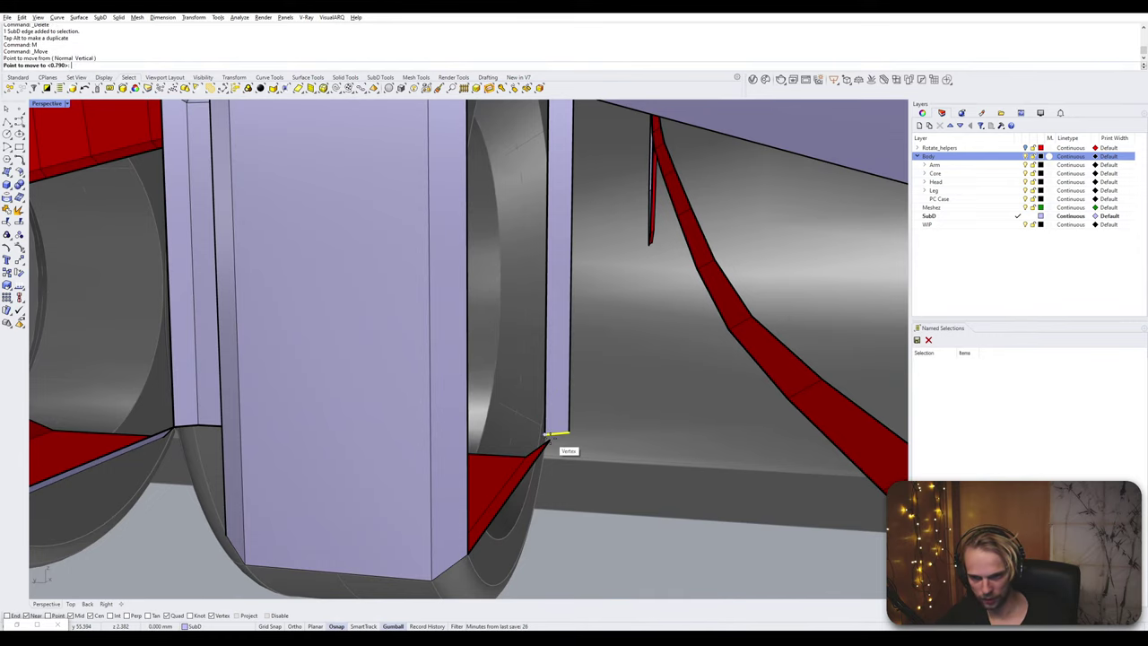
left_click(548, 440)
scroll(551, 446, "up", 3)
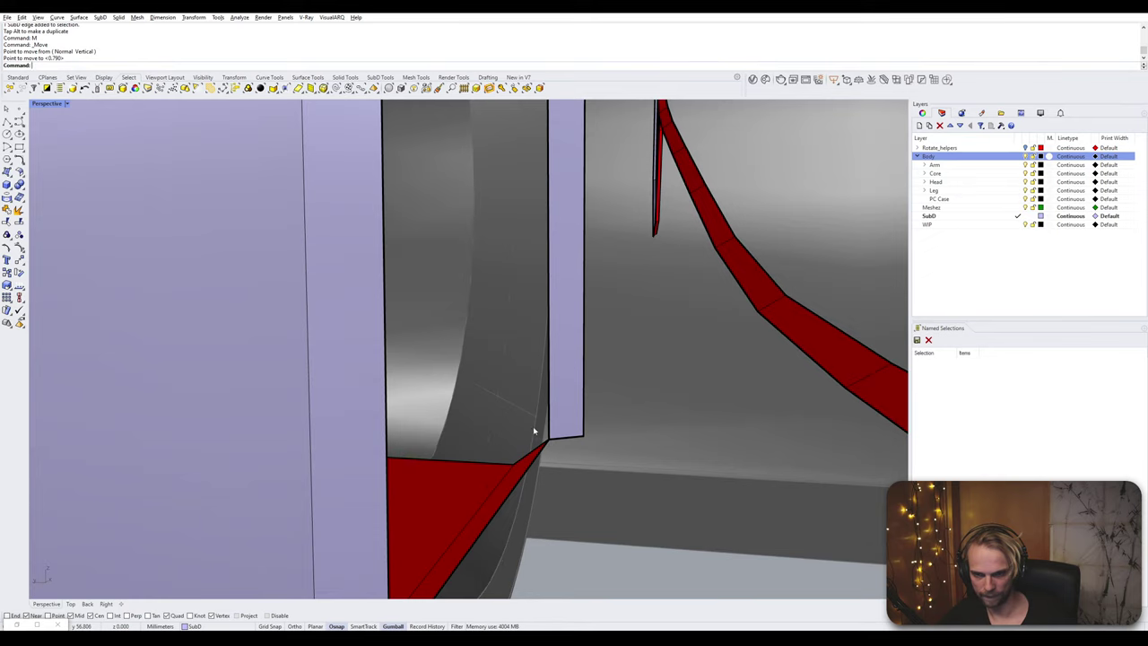
left_click(546, 437)
type("Stitch")
key("Return")
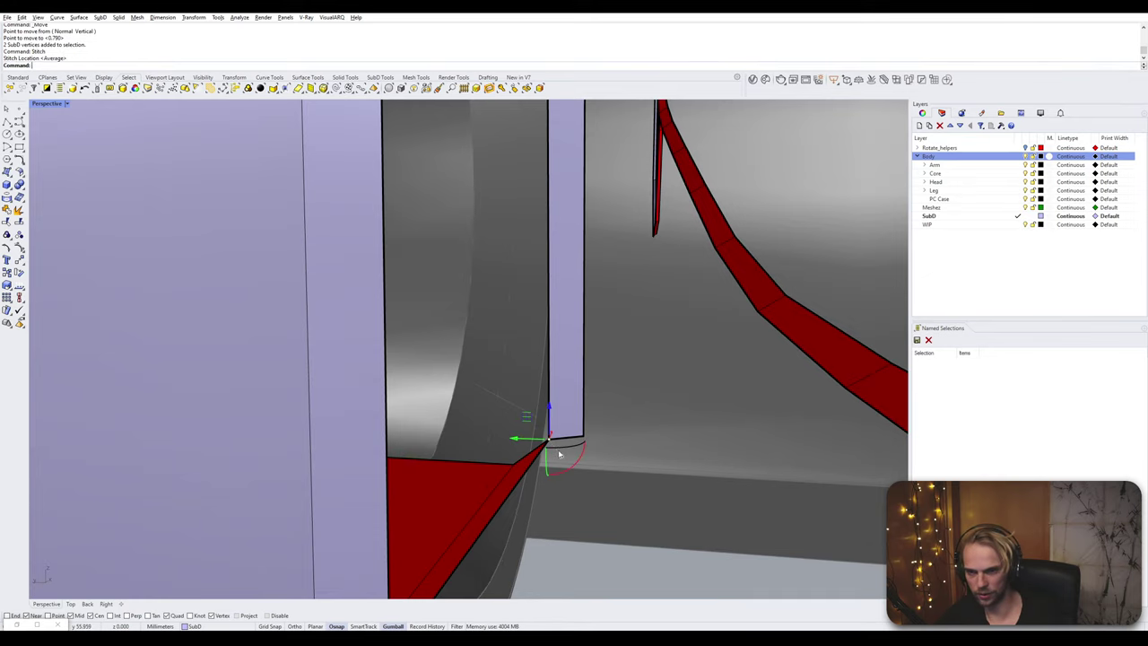
- Bridge the open side panel's two side edges closed
scroll(538, 432, "down", 5)
left_click(517, 356)
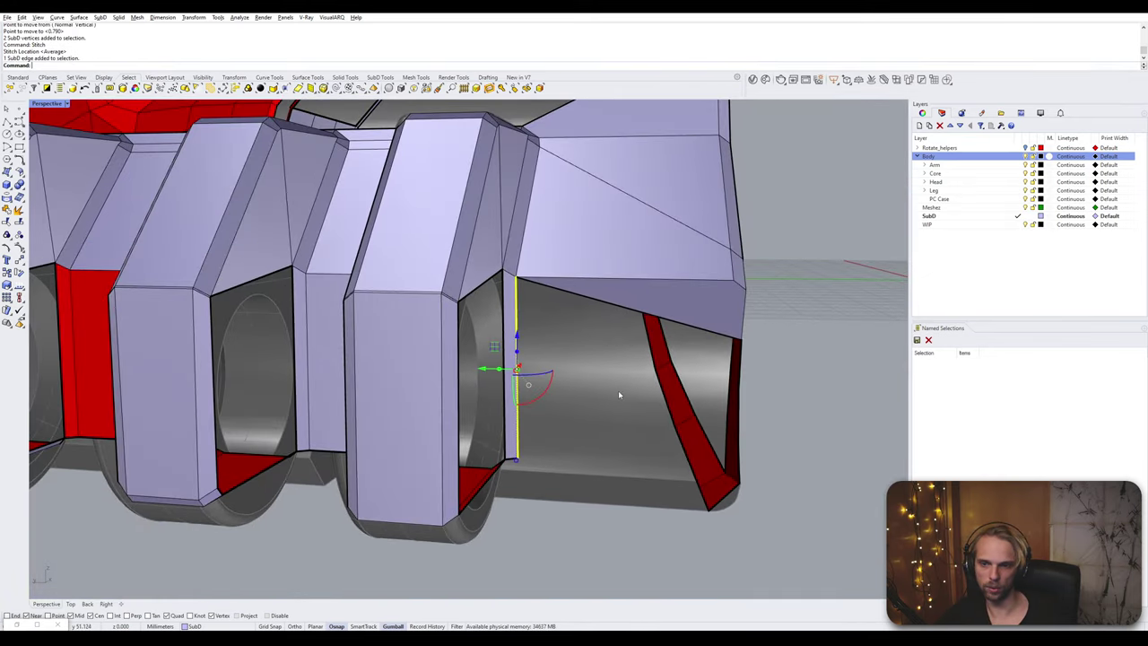
right_click_drag(617, 390, 729, 389)
left_click(739, 417, "shift")
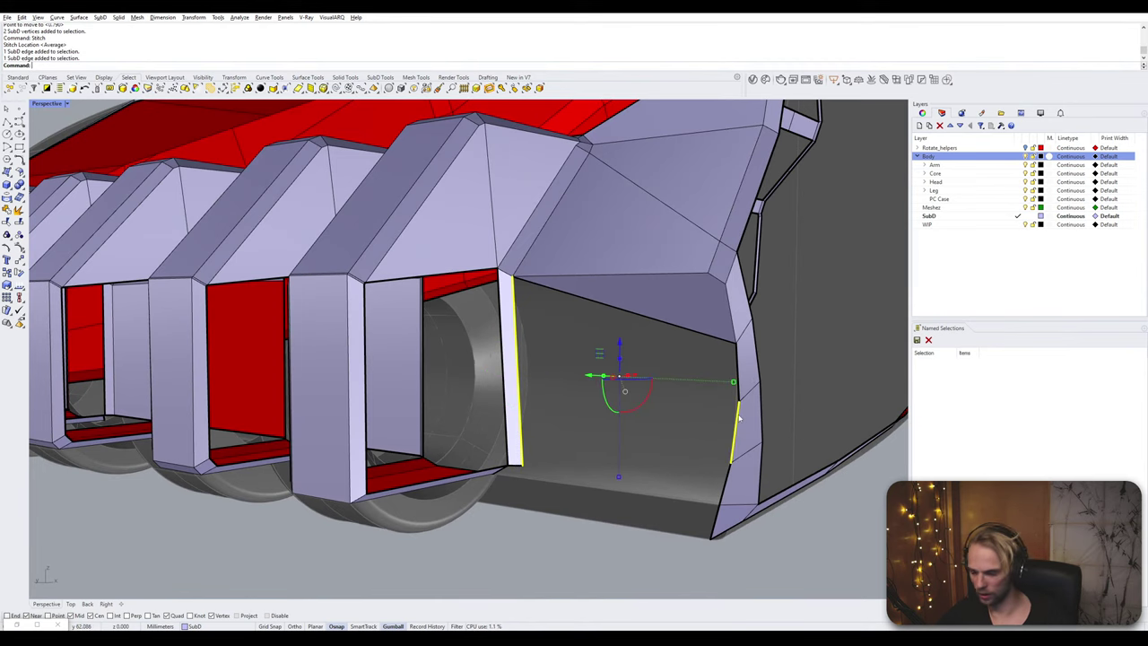
type("Bridge")
key("Return")
key("Return")
- Inspect the new bridge face and select the small corner and long upper edges
right_click_drag(746, 418, 628, 462)
scroll(333, 293, "up", 5)
scroll(350, 368, "up", 3)
scroll(349, 370, "up", 3)
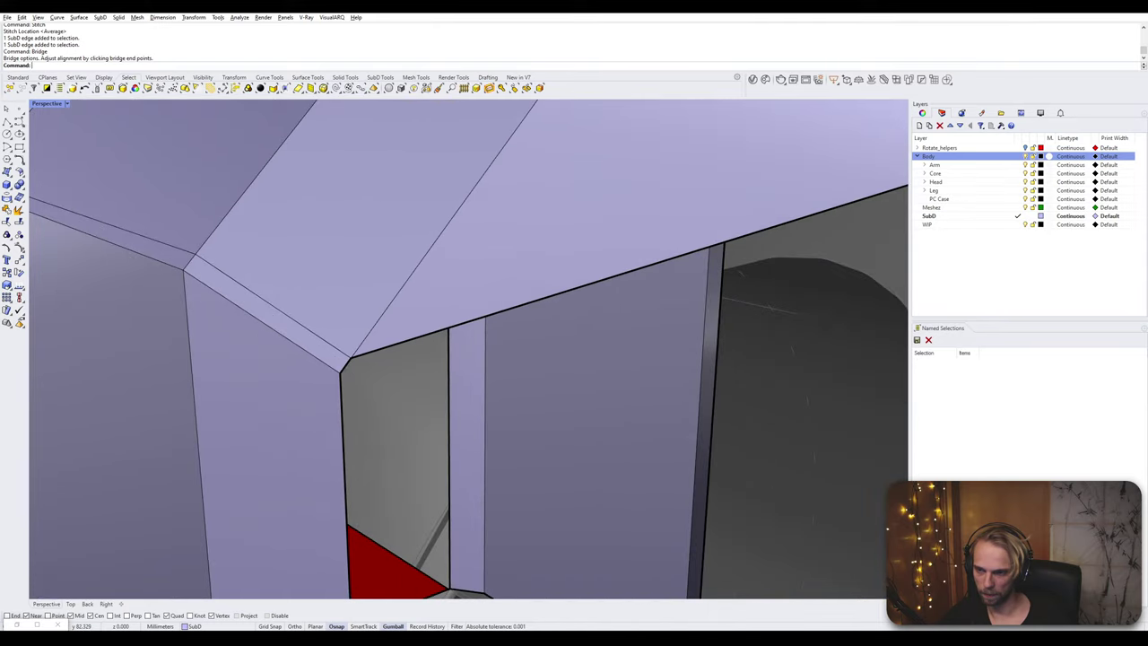
left_click(346, 367, "ctrl+shift")
left_click(369, 355, "ctrl+shift")
scroll(412, 344, "down", 8)
right_click_drag(467, 479, 483, 337, "shift")
scroll(487, 510, "up", 2)
scroll(487, 511, "up", 5)
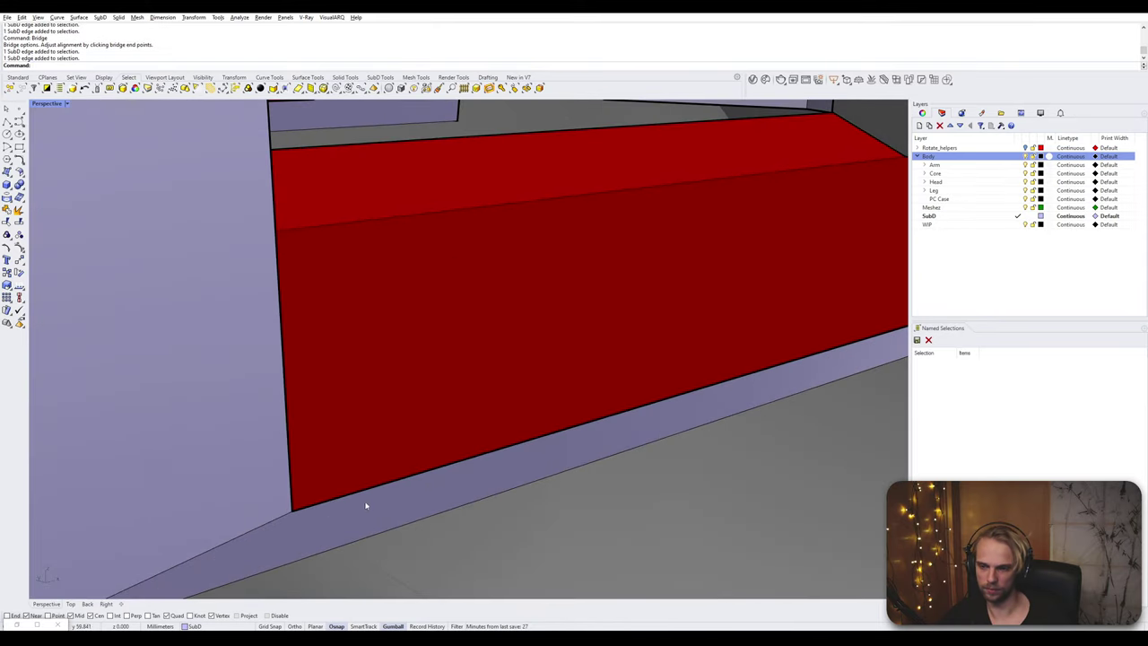
scroll(356, 495, "down", 5)
right_click_drag(451, 503, 359, 482)
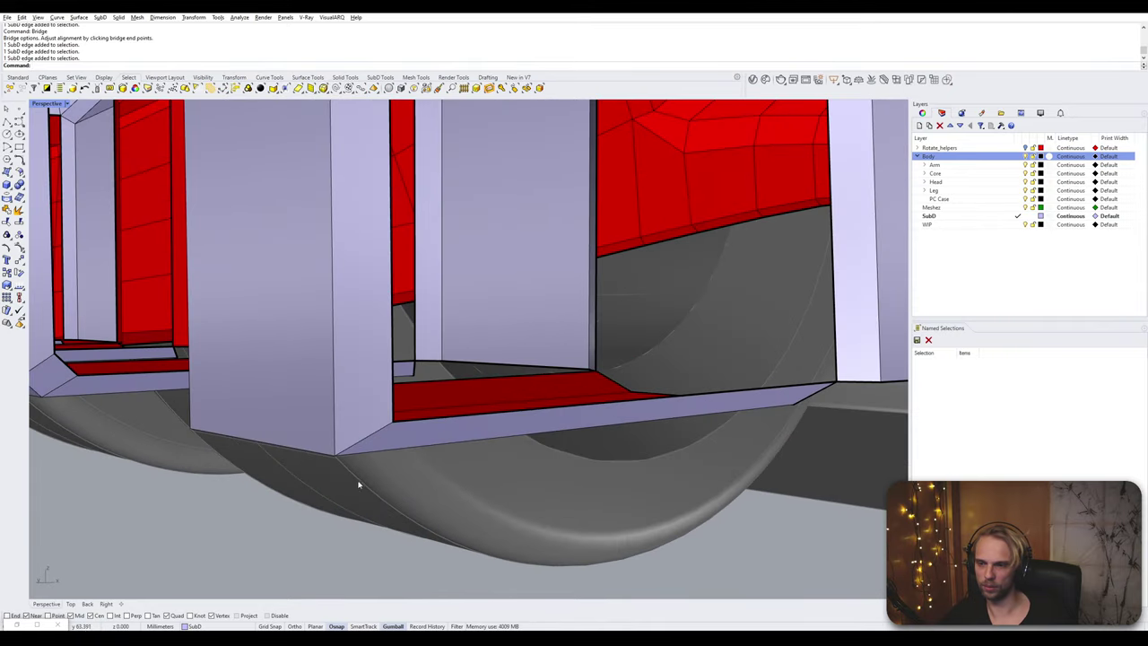
- Bevel the bottom corner edge run by 0.05
left_click(363, 441)
double_click(340, 451, "shift")
type("Bev")
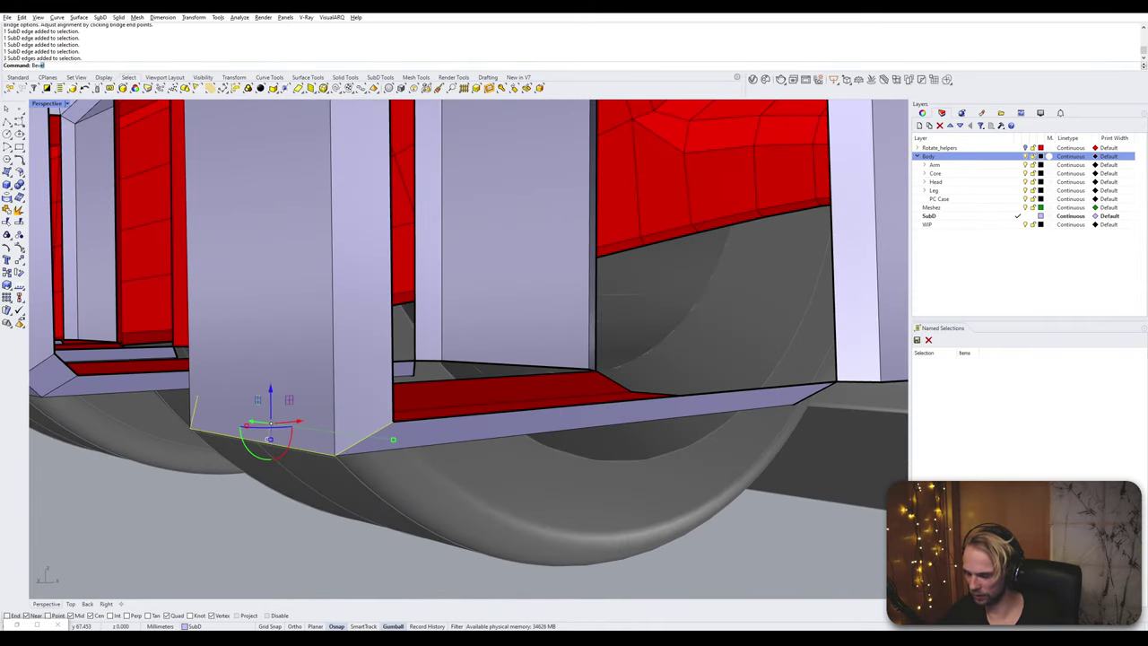
type("el")
key("Return")
type("0 KeepCreases=Yes ): 0.05")
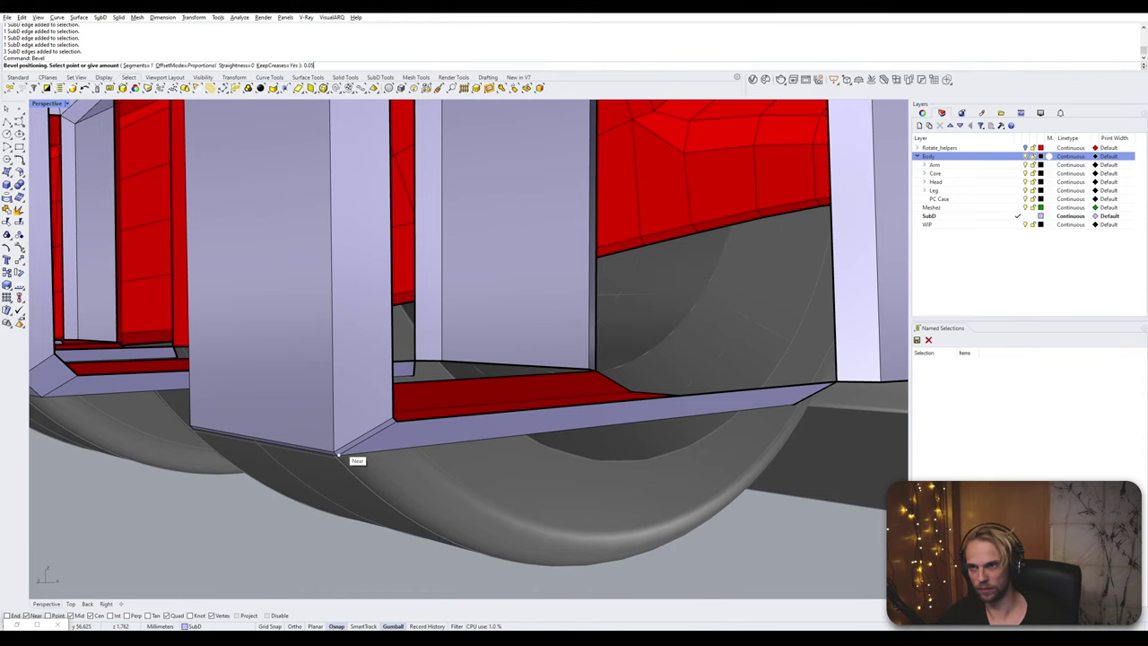
key("Return")
- Bridge the slot's corner, bottom and top panel edges to fill the opening above the toe
scroll(340, 452, "down", 3)
left_click(382, 416, "ctrl+shift")
left_click(446, 420, "ctrl+shift")
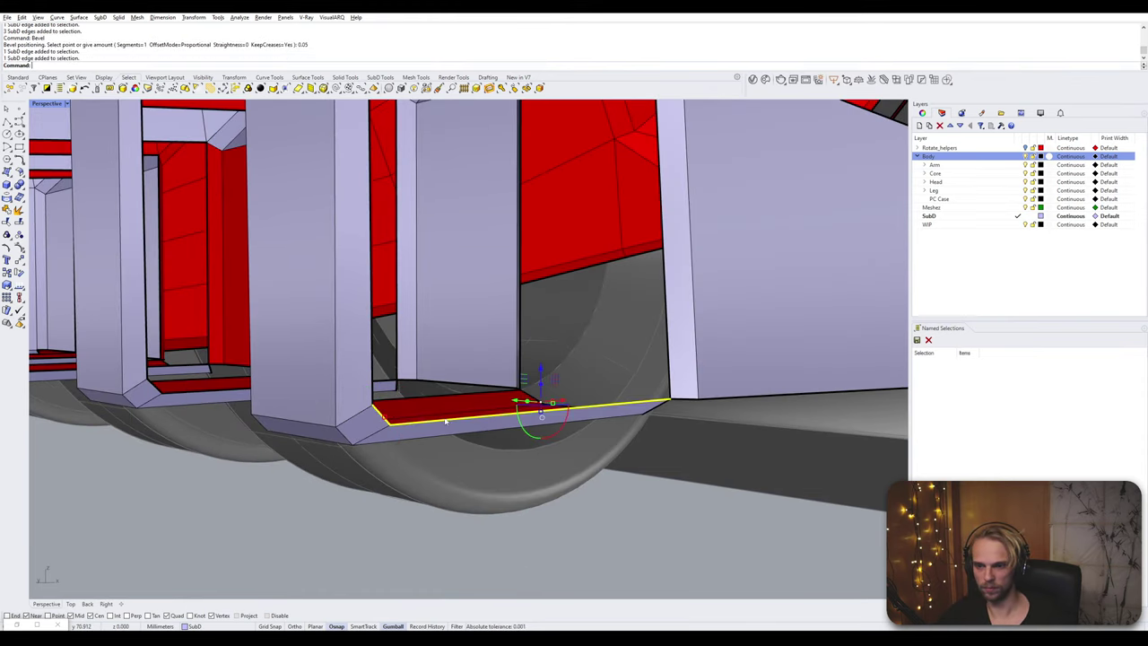
right_click_drag(491, 273, 479, 440)
left_click(454, 337)
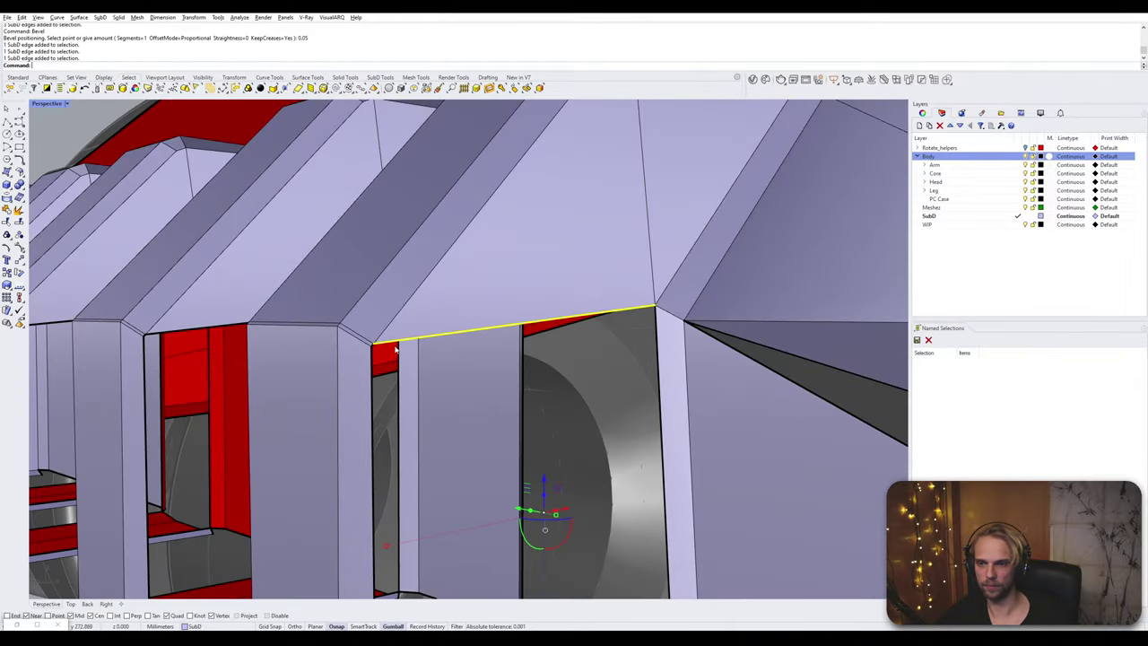
scroll(366, 345, "up", 3)
left_click(377, 347, "shift")
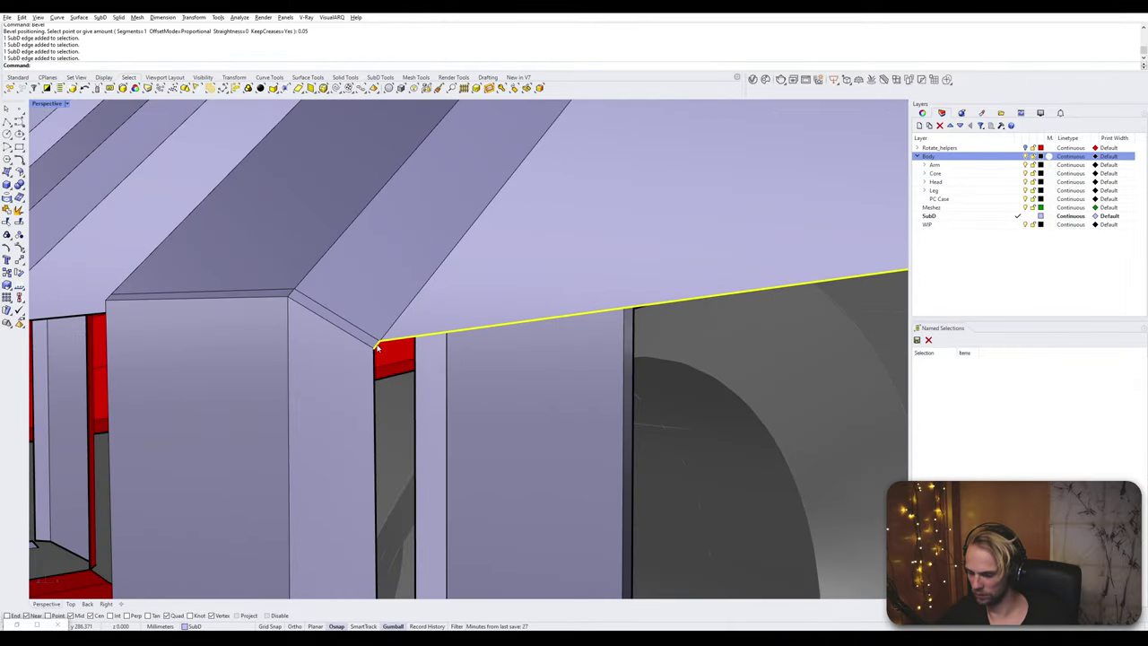
type("Bridge")
key("Return")
key("Return")
- Delete the unwanted side-panel face and bridge the opening's two vertical edges
scroll(404, 346, "down", 7)
right_click_drag(405, 346, 583, 383)
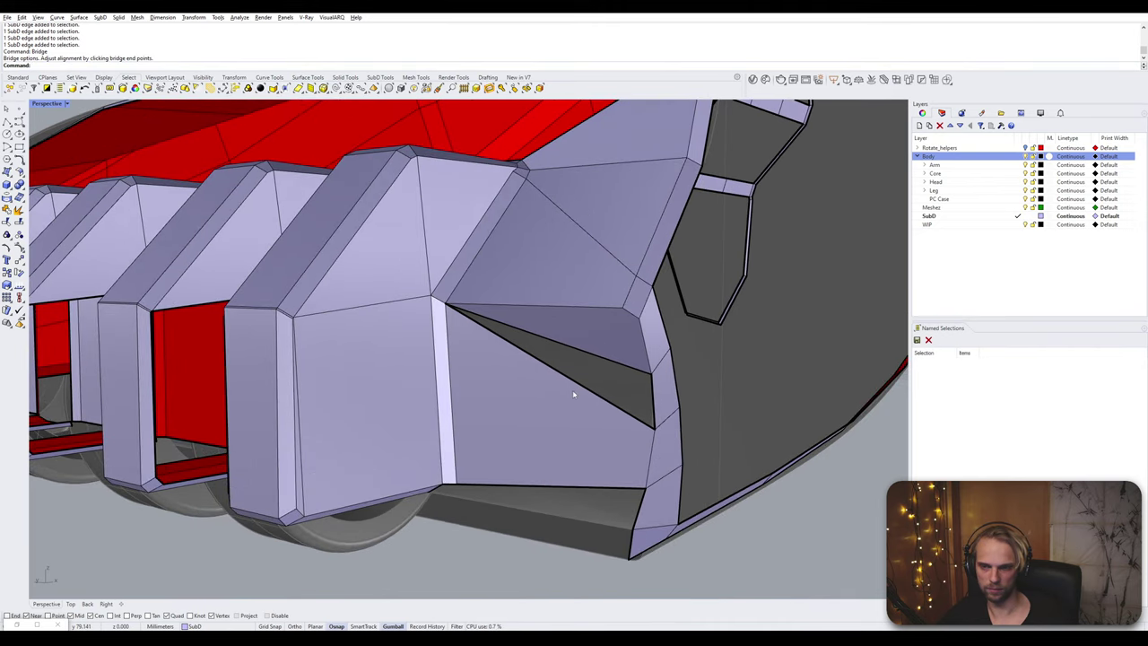
left_click(574, 394)
key("Delete")
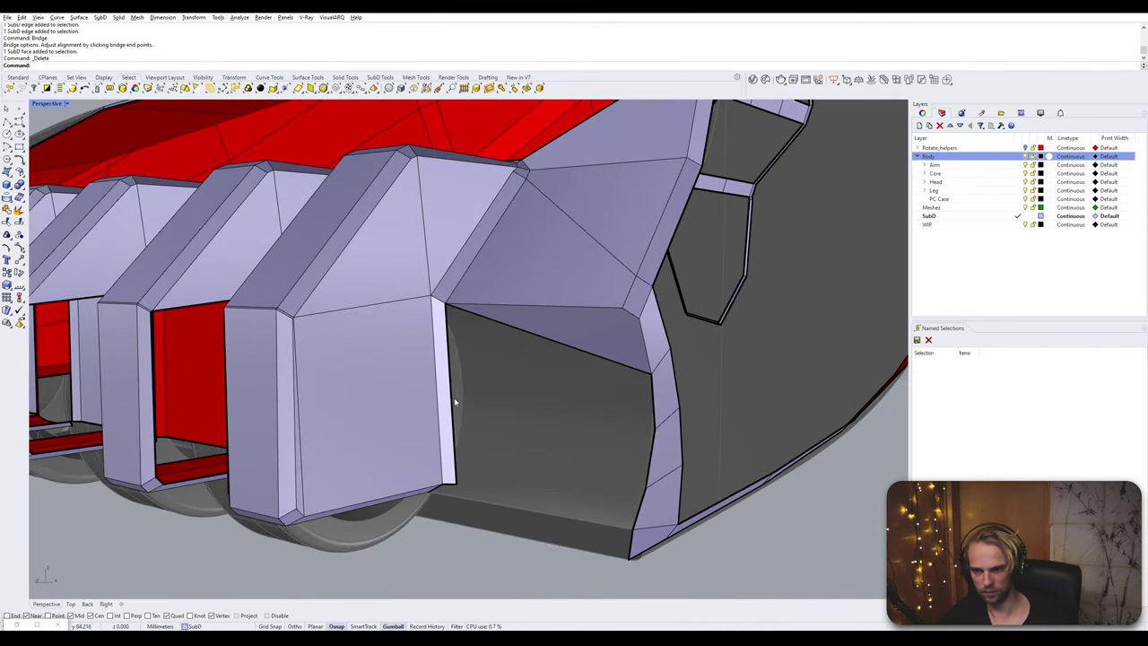
left_click(453, 402)
left_click(653, 401, "shift")
right_click(654, 400)
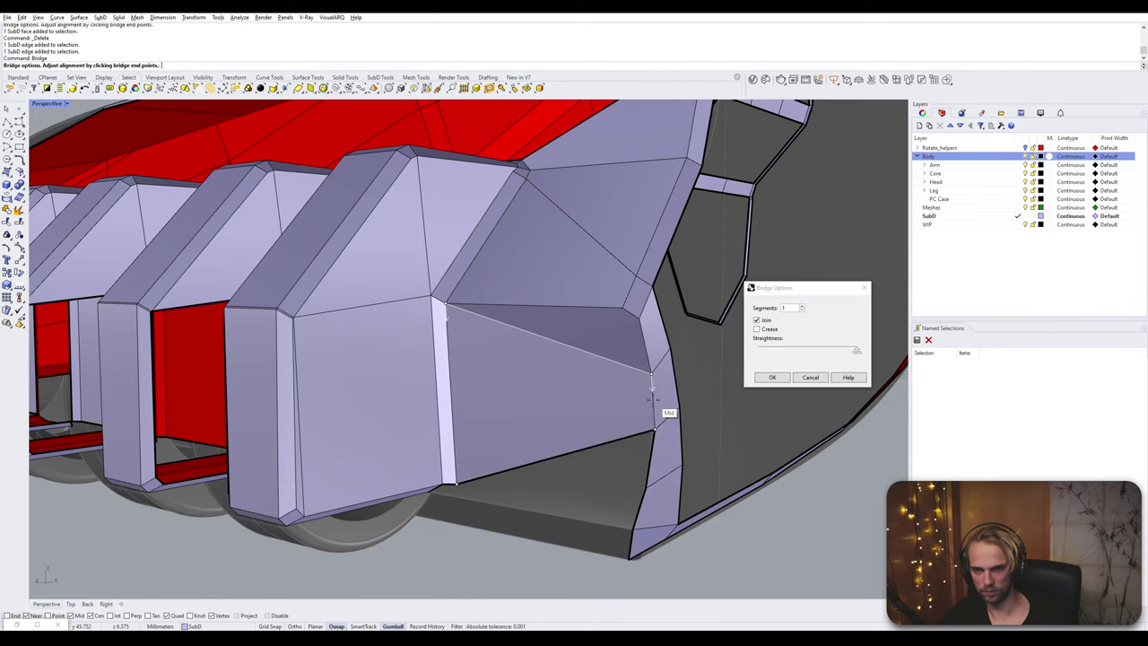
right_click(654, 401)
- Bridge the vertical edge and long bottom edge to close the lower side gap
right_click_drag(453, 499, 599, 447)
left_click(663, 443)
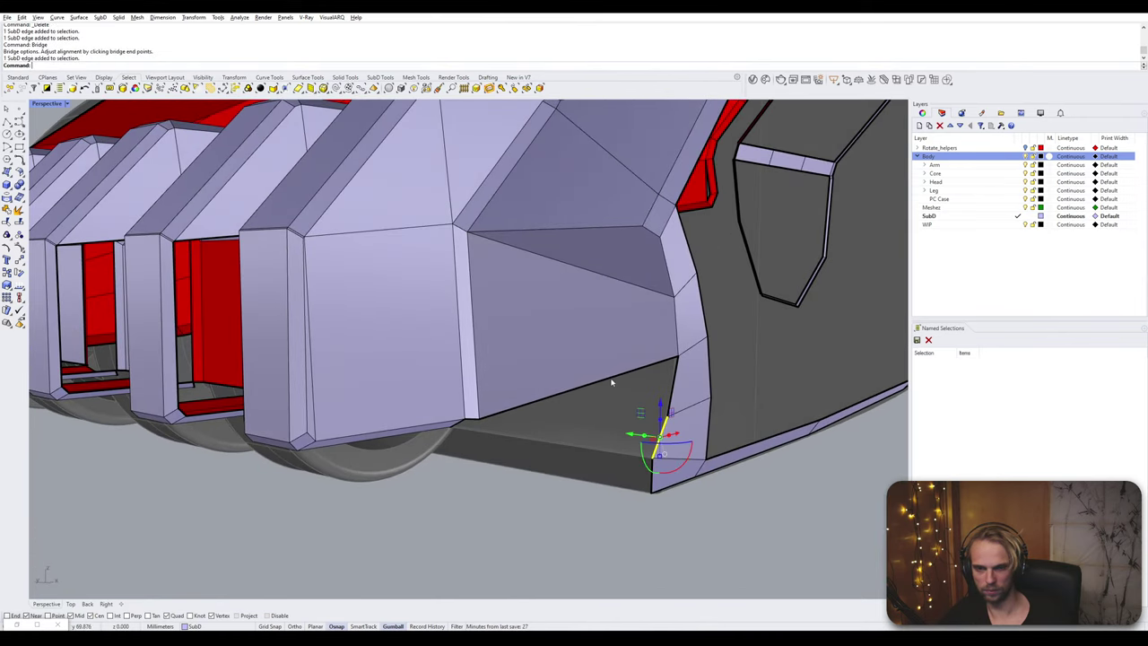
left_click(610, 383, "shift")
key("Return")
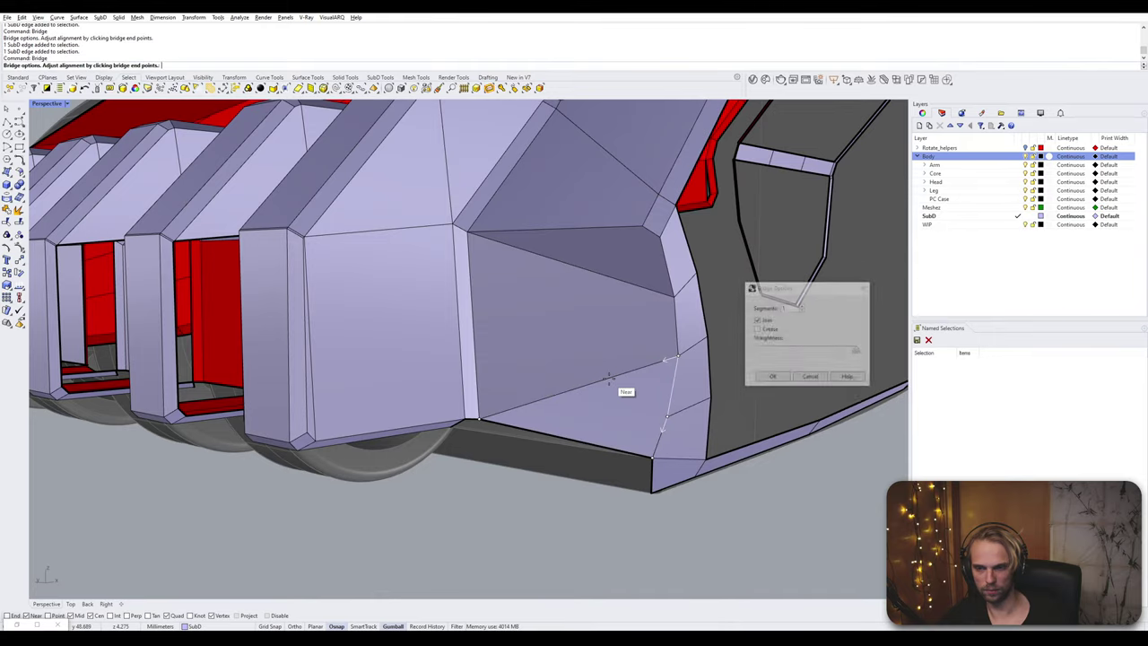
key("Return")
right_click_drag(479, 457, 507, 458)
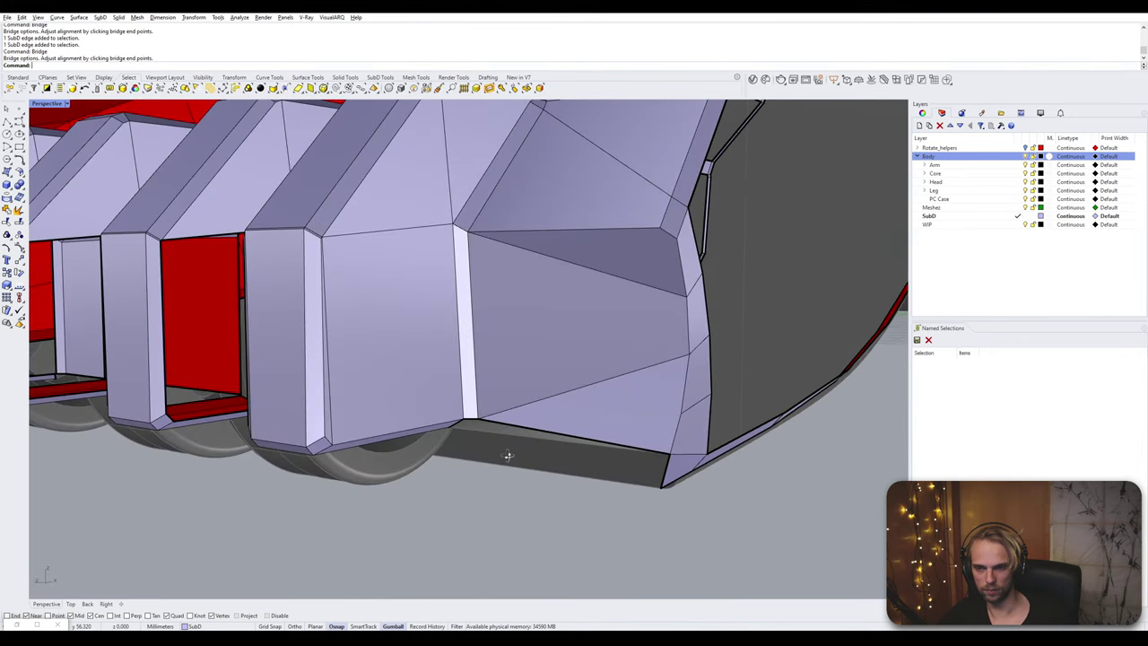
- Create a four-corner 3DFace snapped to the bottom vertices to fill the sliver gap
type("3DFace")
key("Return")
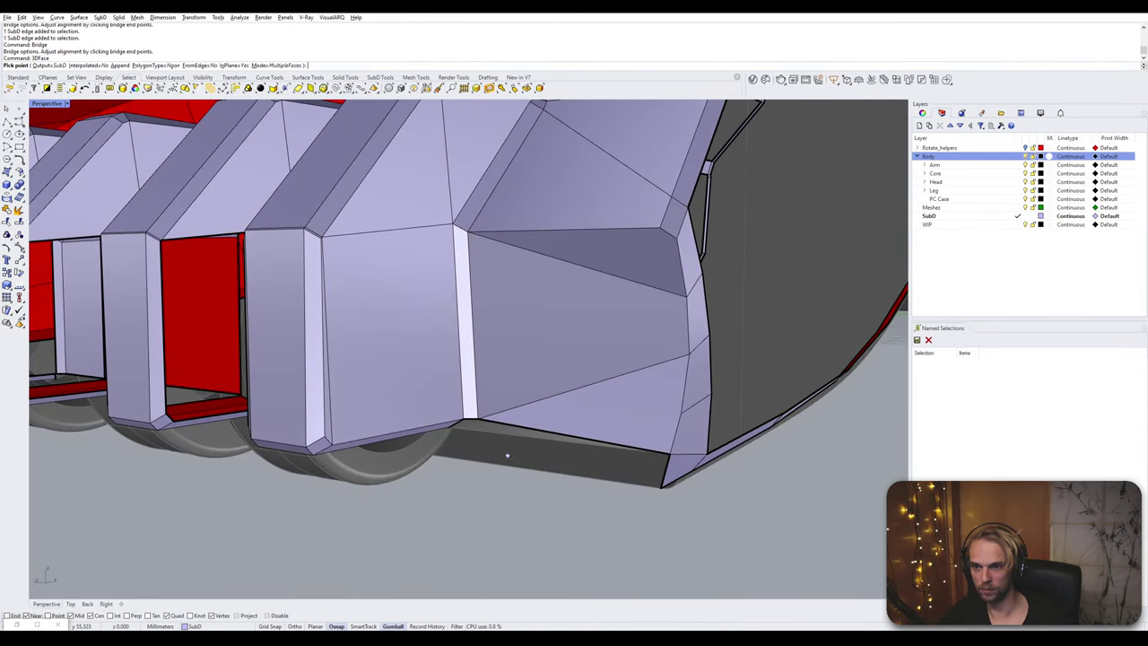
left_click(449, 426)
left_click(463, 419)
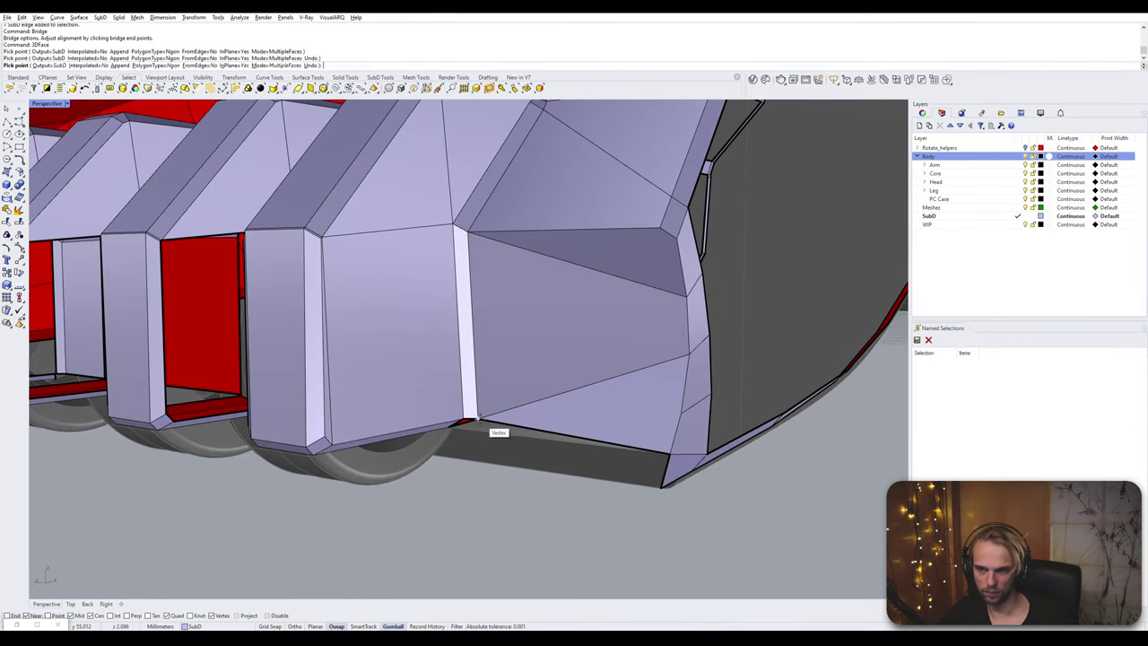
left_click(478, 418)
scroll(674, 460, "up", 4)
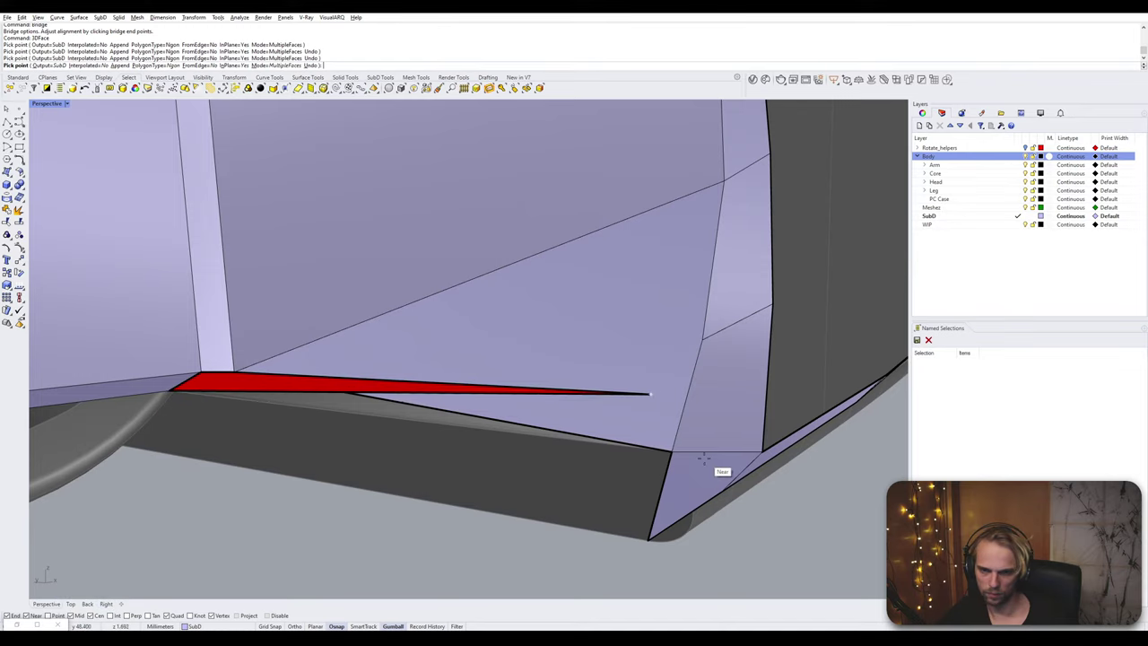
right_click_drag(578, 447, 586, 526)
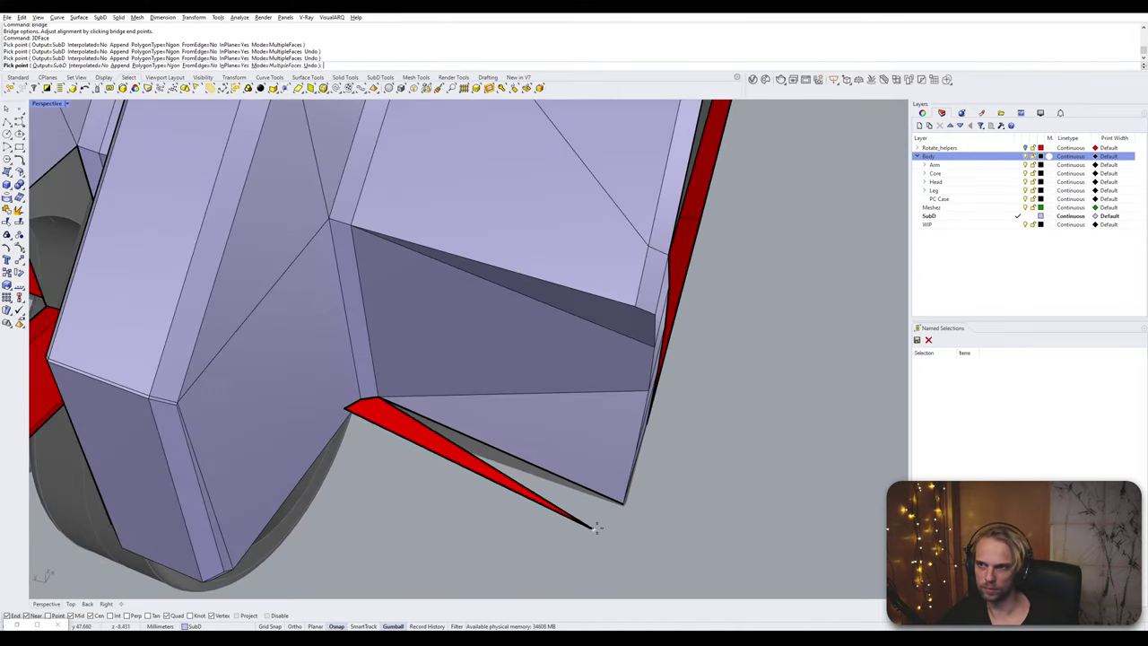
scroll(627, 502, "up", 5)
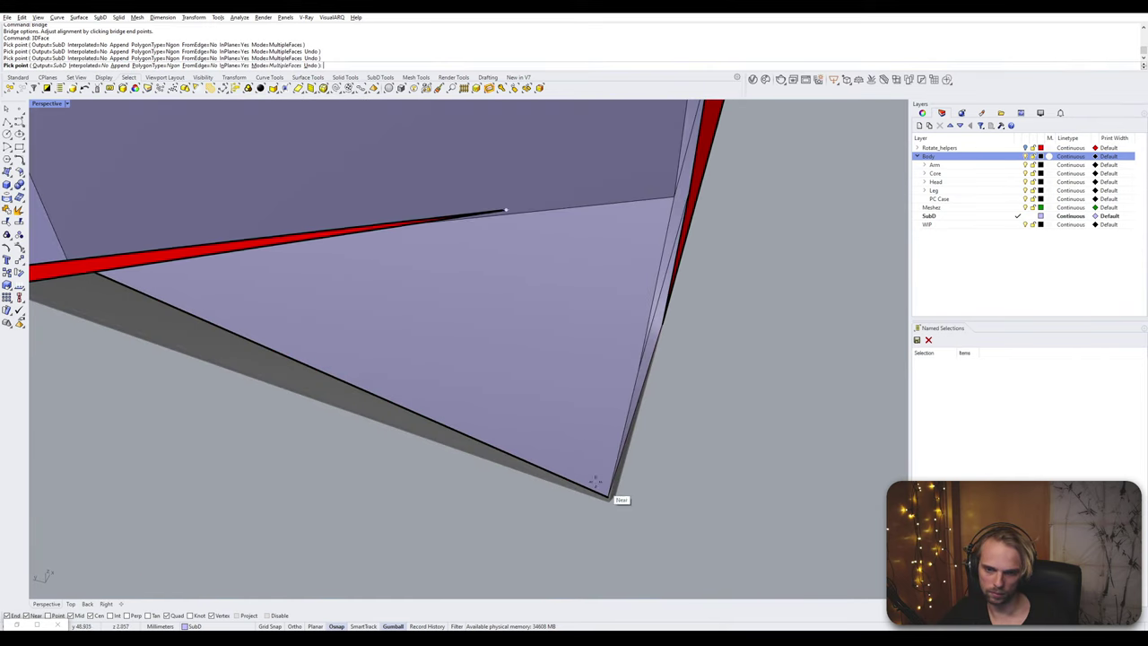
left_click(608, 495)
scroll(603, 489, "down", 6)
key("Return")
- Bridge the two lower panel edges and toggle smooth/flat SubD display to check it
right_click_drag(502, 466, 312, 417)
left_click(274, 404, "ctrl+shift")
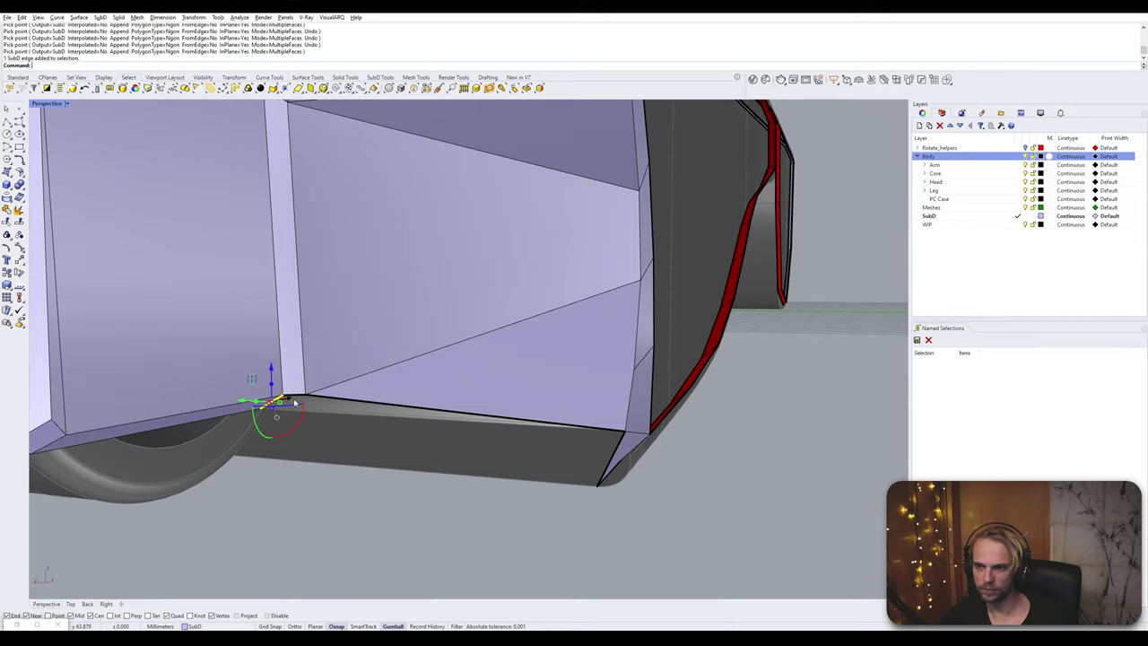
left_click(333, 400, "ctrl+shift")
key("Return")
key("Return")
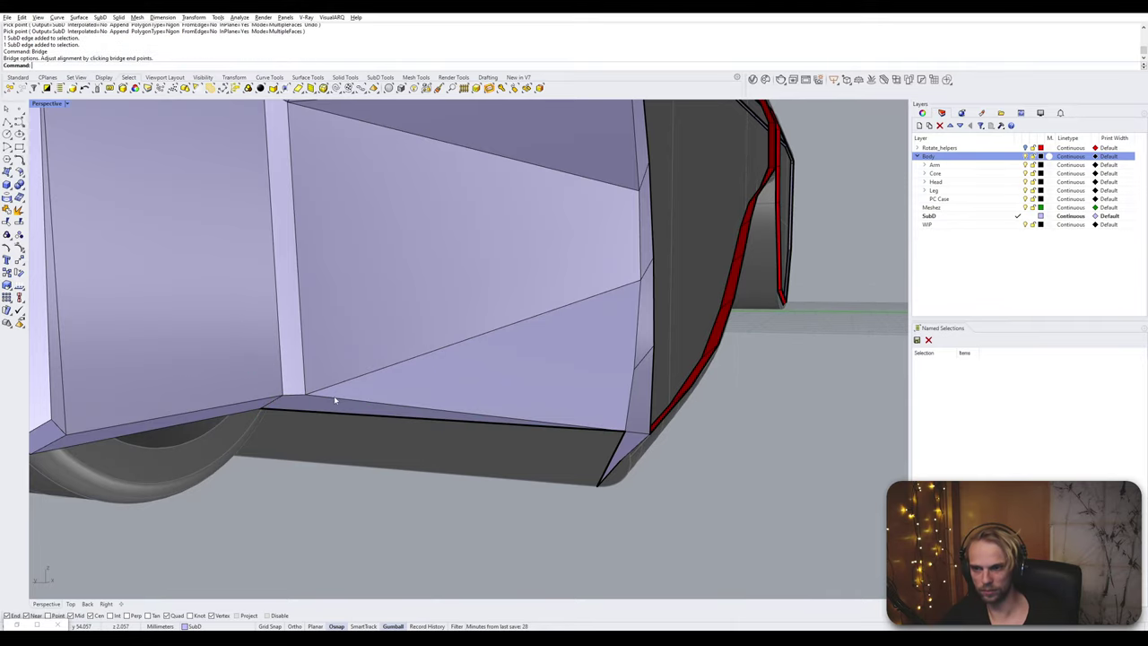
scroll(334, 396, "down", 9)
right_click_drag(334, 397, 531, 416)
key("Tab")
key("Tab")
key("Tab")
key("Tab")
scroll(531, 308, "up", 5)
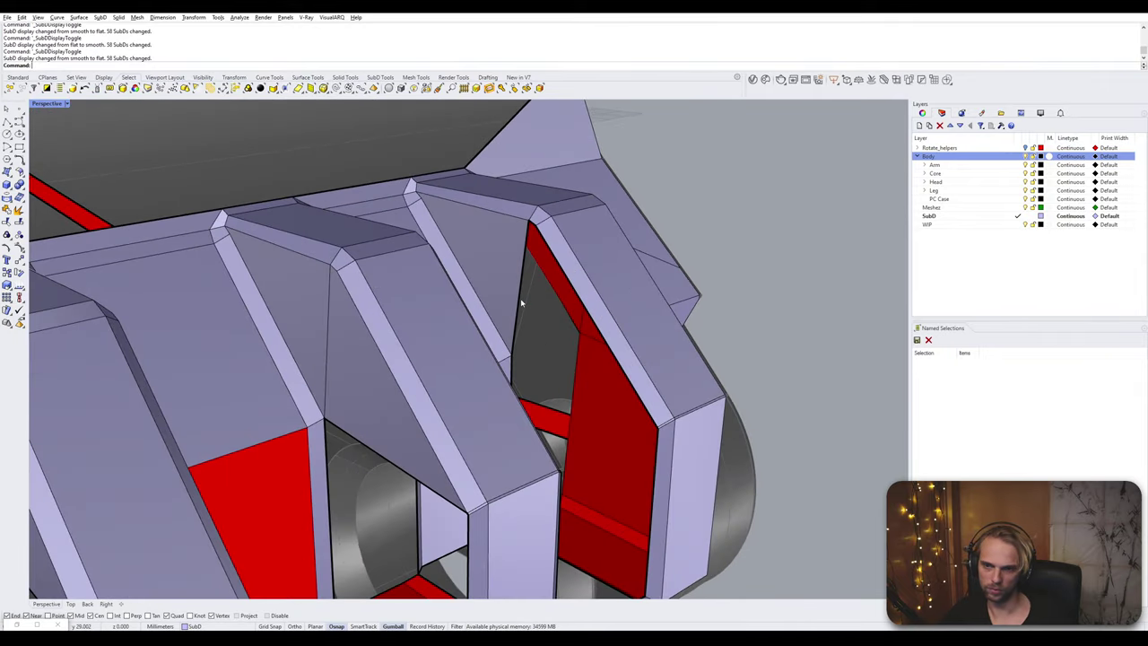
- Bridge the open rib slot closed between its edge and the diagonal edge across it
left_click(520, 302, "ctrl+shift")
left_click(611, 358, "ctrl+shift")
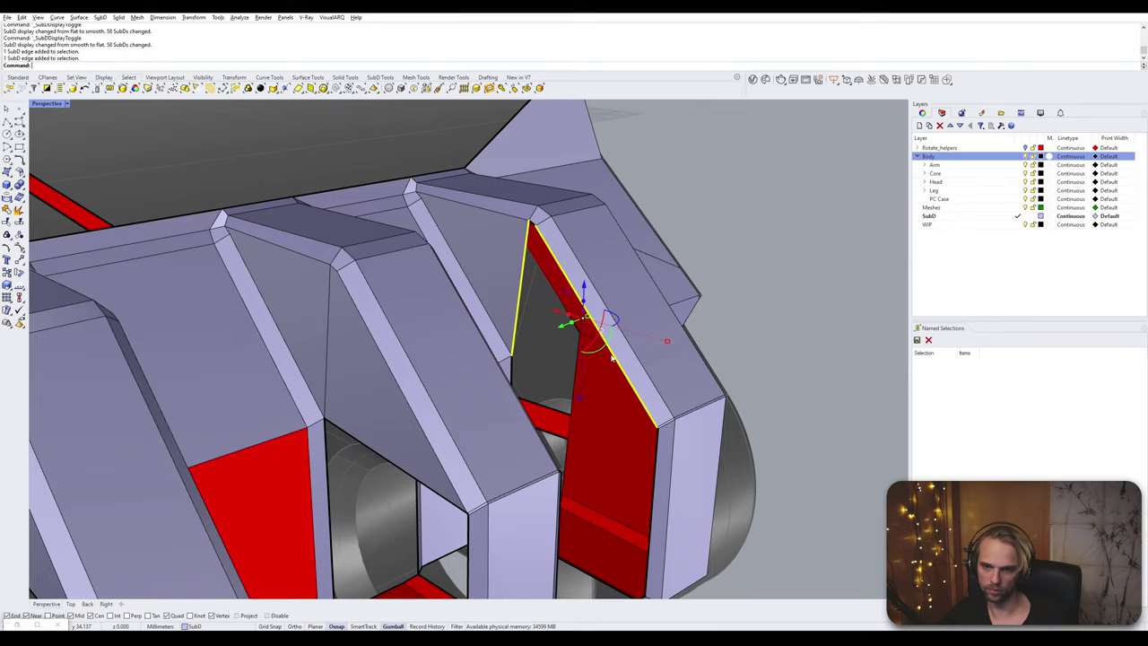
key("Return")
key("Return")
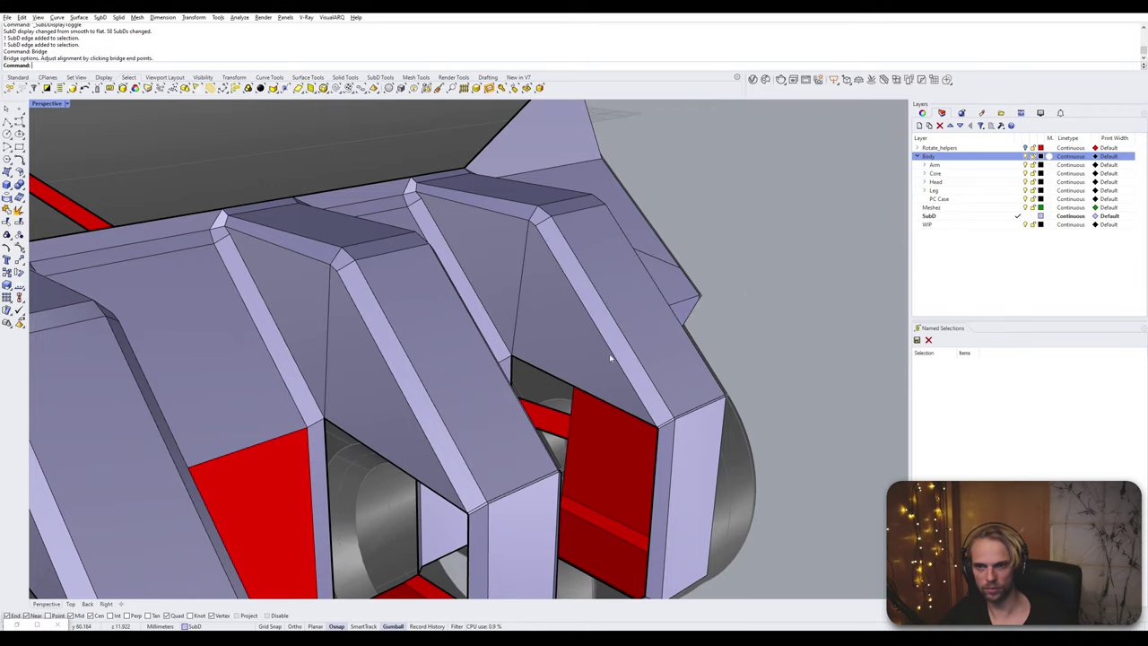
- Close the lower slot by bridging its two lower edges to the long top edge
right_click_drag(609, 353, 466, 450)
scroll(410, 471, "down", 8)
scroll(468, 455, "up", 9)
left_click(536, 506, "ctrl+shift")
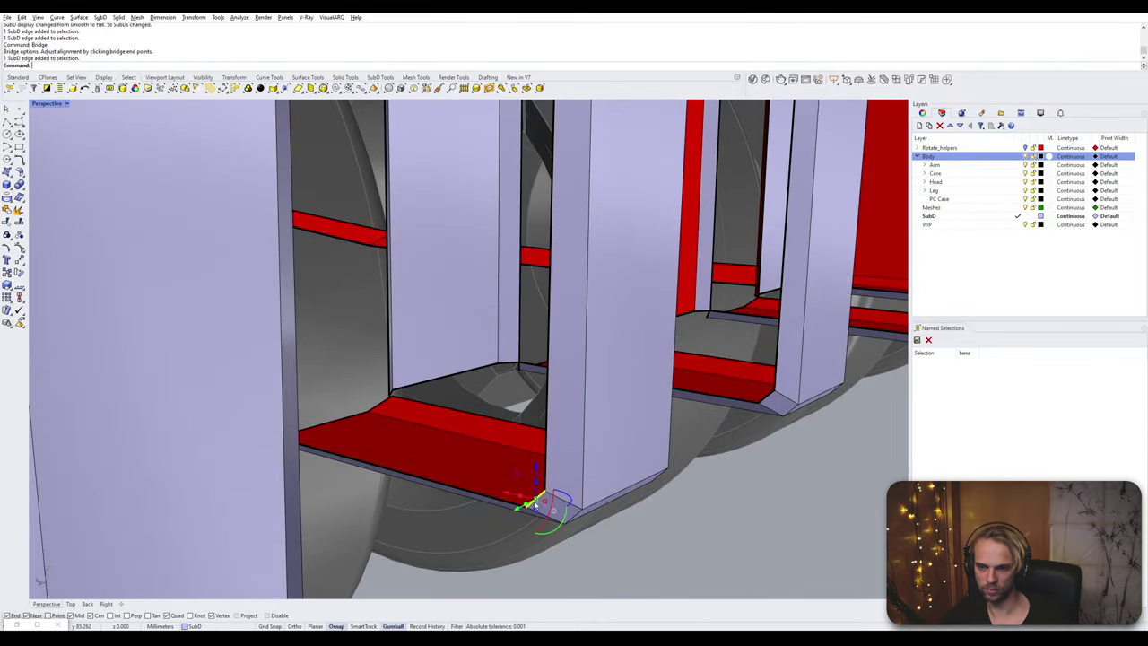
left_click(488, 499, "ctrl+shift")
right_click_drag(481, 295, 528, 402)
scroll(569, 466, "up", 11)
scroll(585, 464, "down", 3)
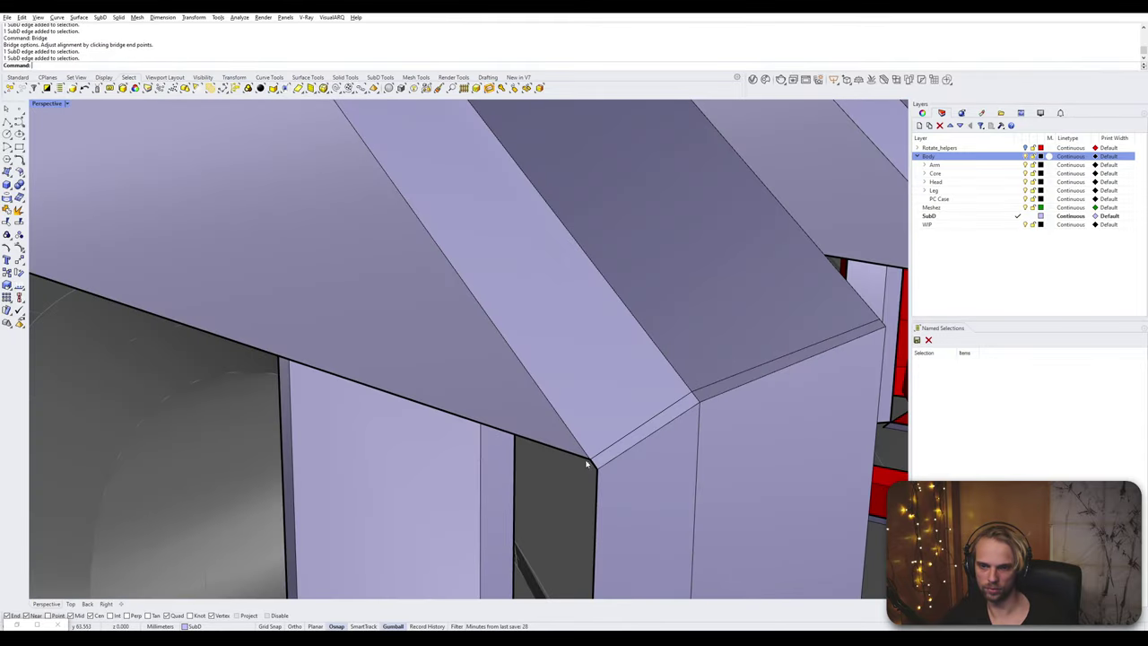
left_click(572, 457, "ctrl+shift")
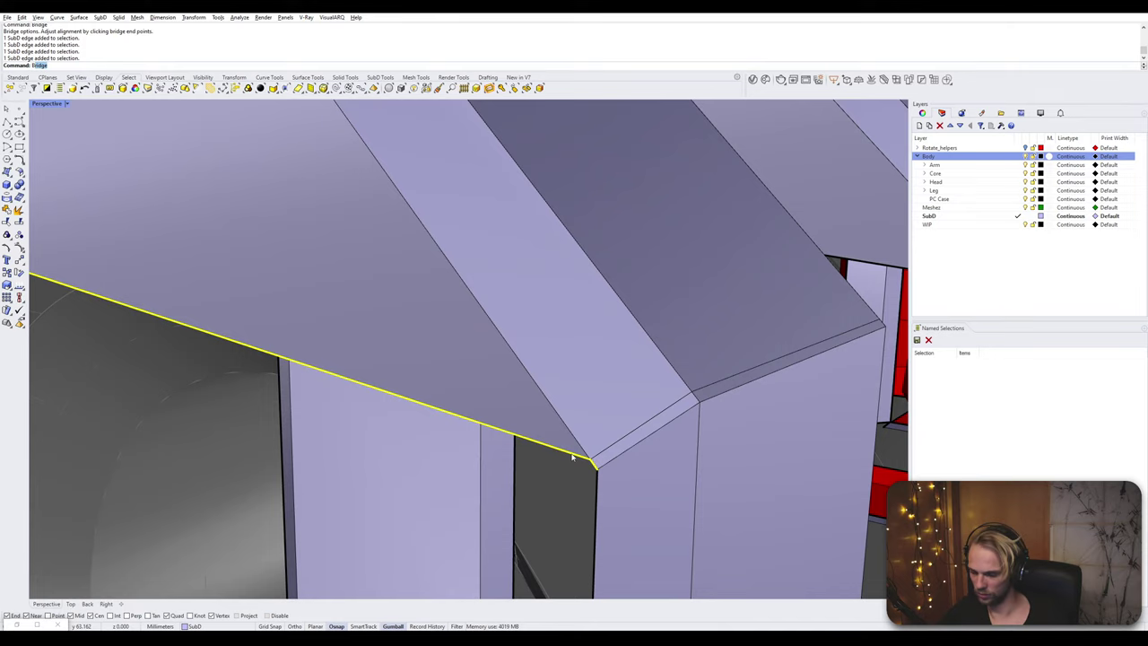
key("Return")
key("Return")
- Bridge the leg-bottom gap between its corner and lower edges and the red panel's top edge
scroll(571, 454, "down", 8)
right_click_drag(574, 454, 605, 372, "shift")
scroll(607, 450, "up", 7)
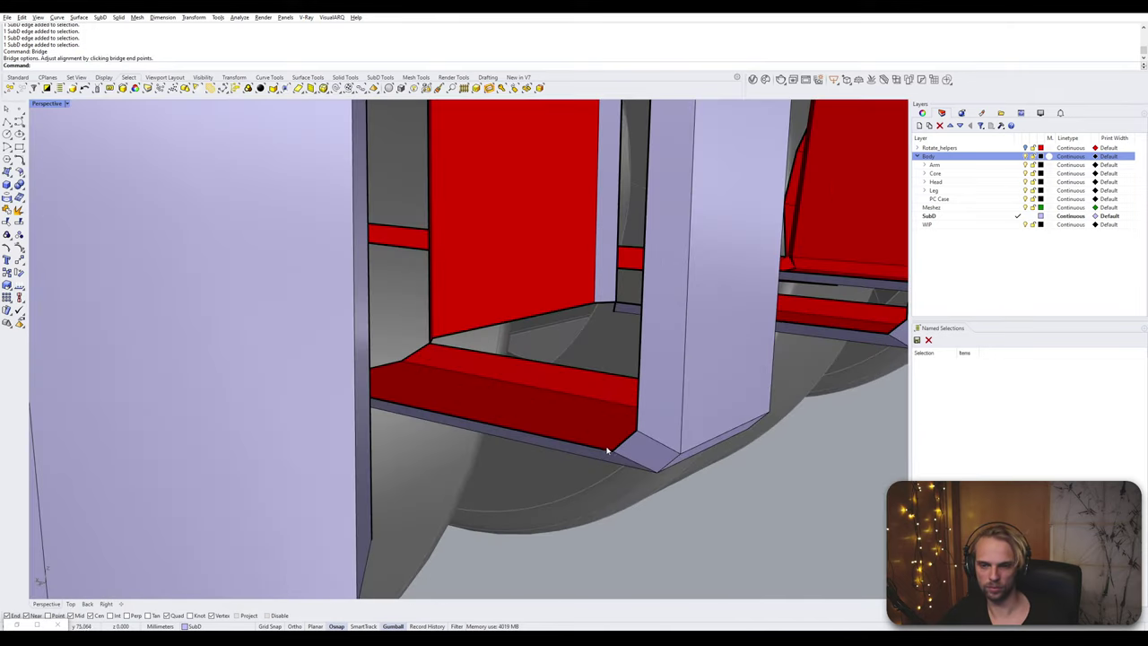
left_click(626, 442, "ctrl+shift")
left_click(585, 444, "ctrl+shift")
right_click_drag(548, 300, 658, 441)
scroll(627, 416, "up", 5)
left_click(680, 470, "ctrl+shift")
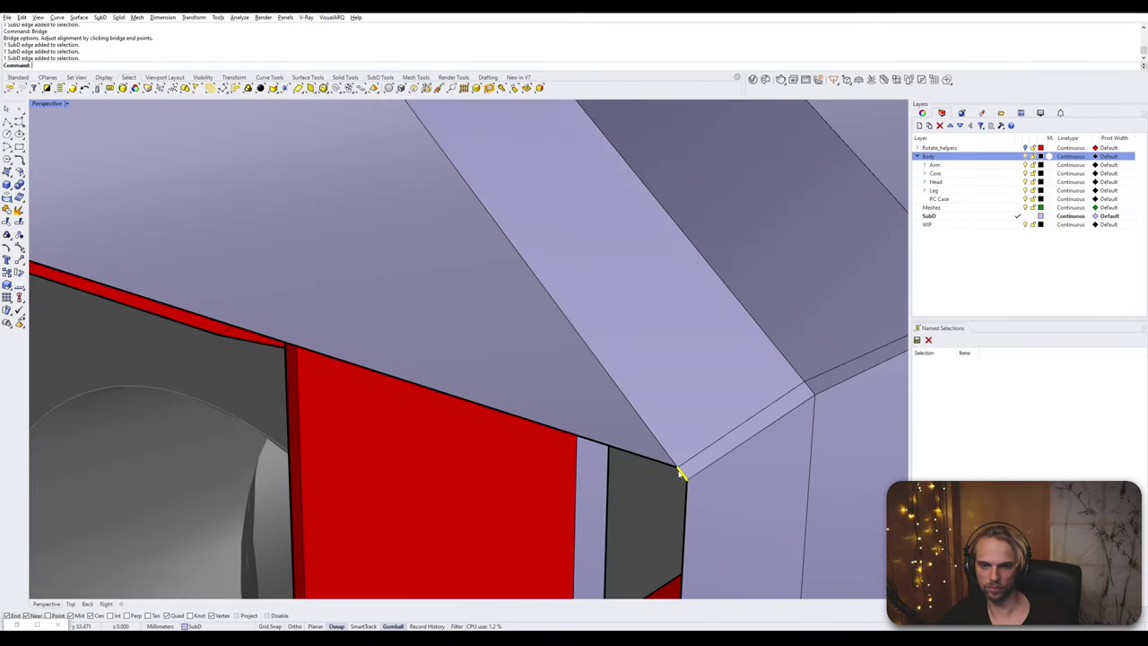
left_click(542, 428, "ctrl+shift")
key("Return")
key("Return")
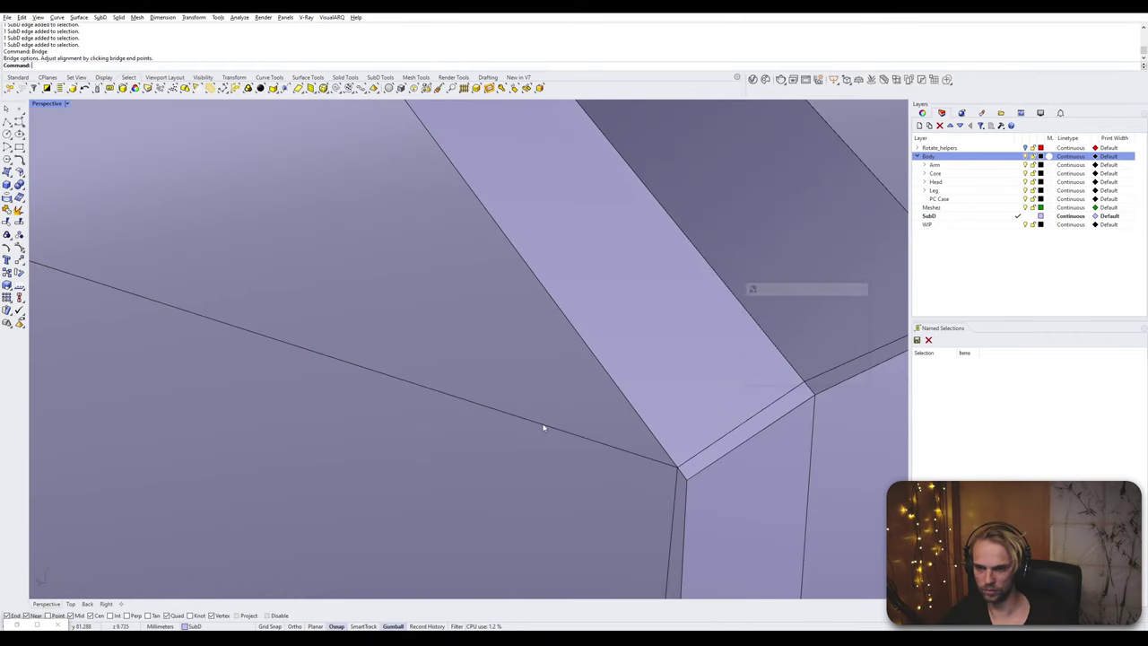
- Bridge the next box opening closed using its lower, inner and top edges
scroll(543, 426, "down", 10)
scroll(597, 473, "up", 8)
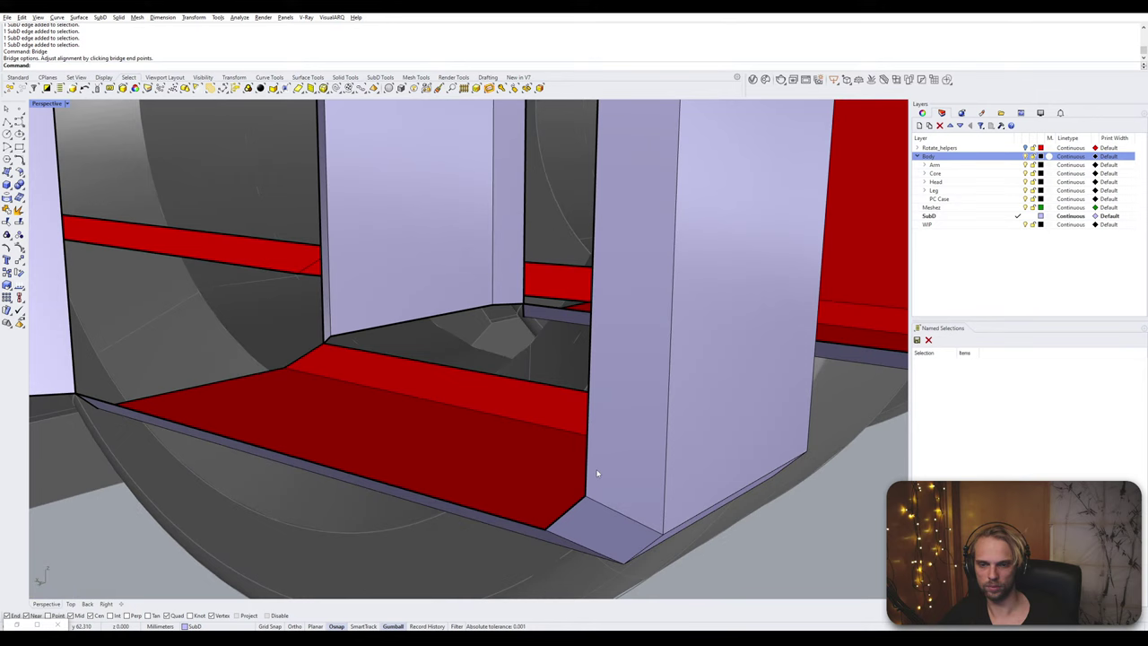
left_click(567, 520, "ctrl+shift")
left_click(526, 492, "ctrl+shift")
right_click_drag(525, 492, 526, 434)
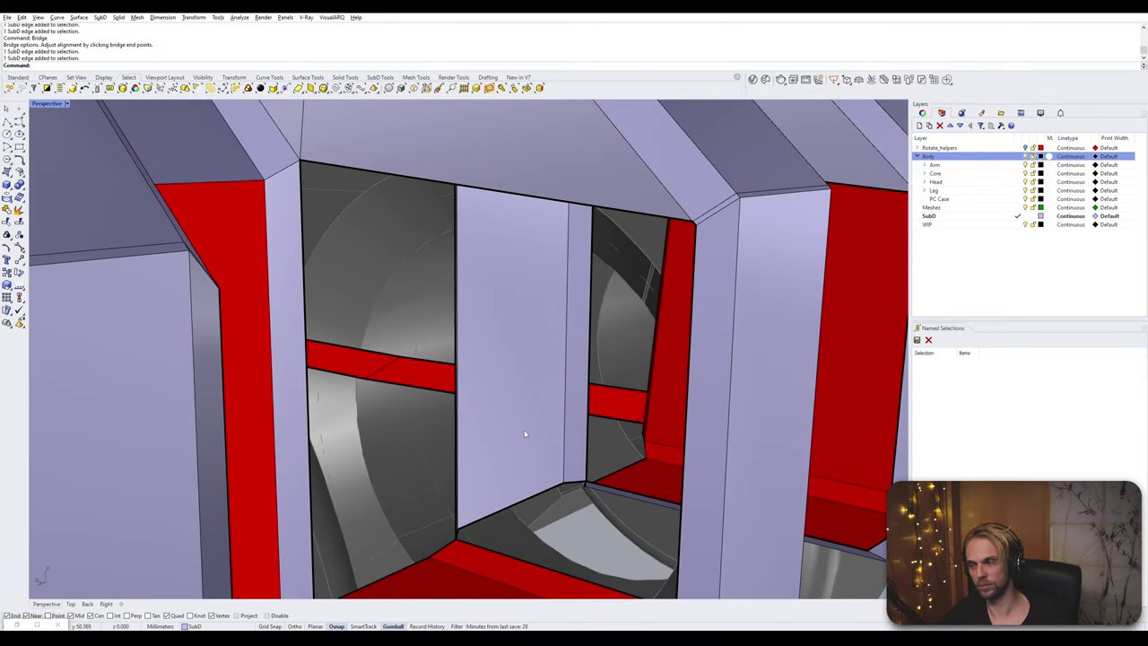
scroll(696, 230, "up", 3)
left_click(692, 222, "ctrl+shift")
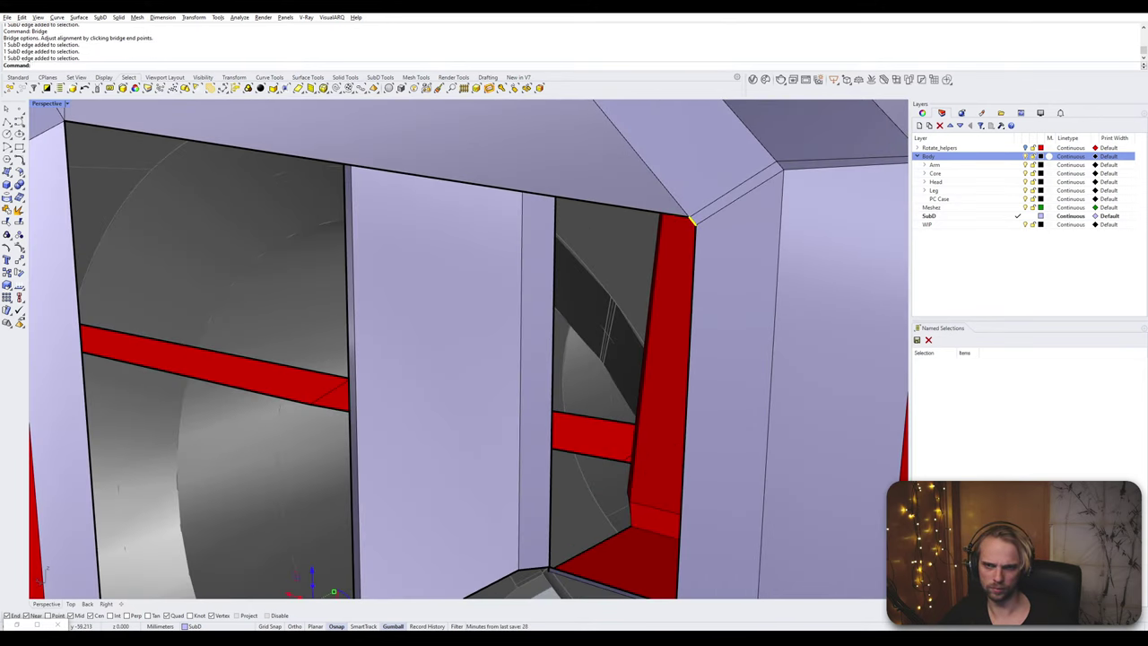
left_click(659, 216, "ctrl+shift")
key("Return")
key("Return")
- Fill the next red opening by bridging its edges to the red panel's long top edge
scroll(659, 222, "down", 10)
scroll(641, 348, "up", 8)
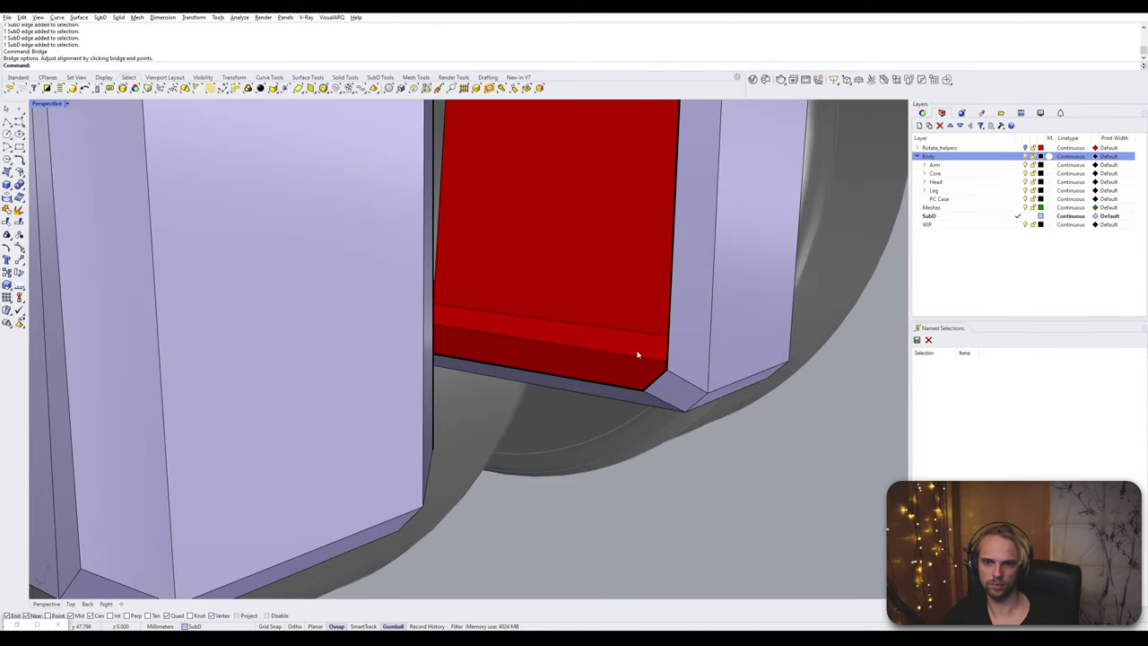
left_click(657, 383, "ctrl+shift")
left_click(625, 388, "ctrl+shift")
scroll(608, 224, "down", 5)
right_click_drag(607, 222, 624, 364)
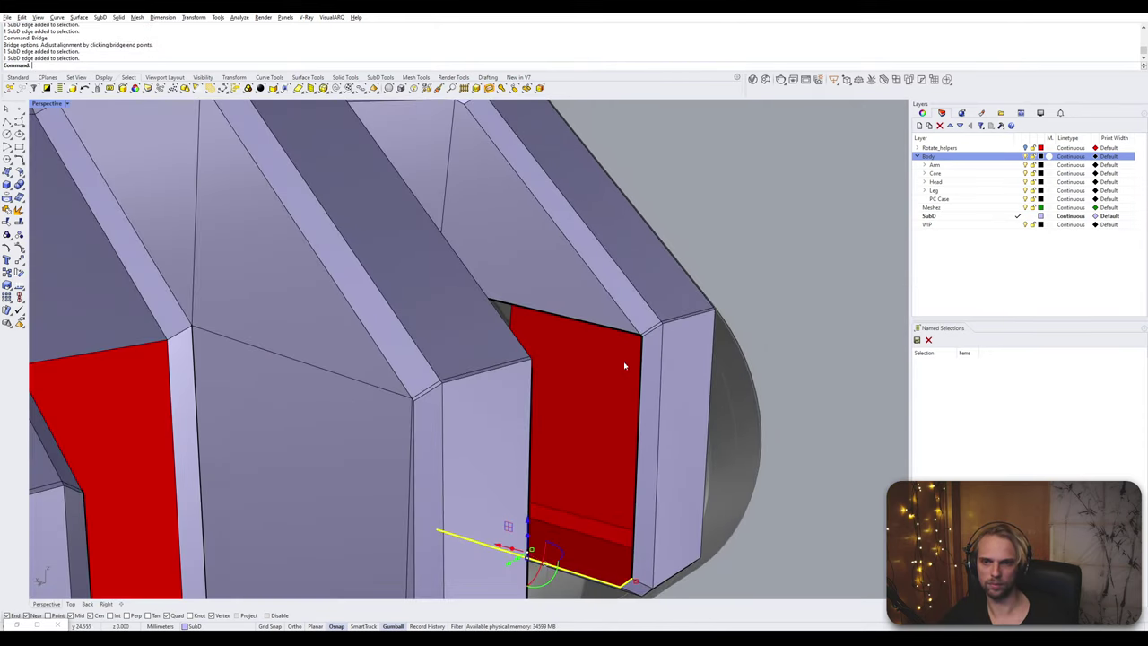
scroll(645, 317, "up", 8)
scroll(644, 317, "down", 5)
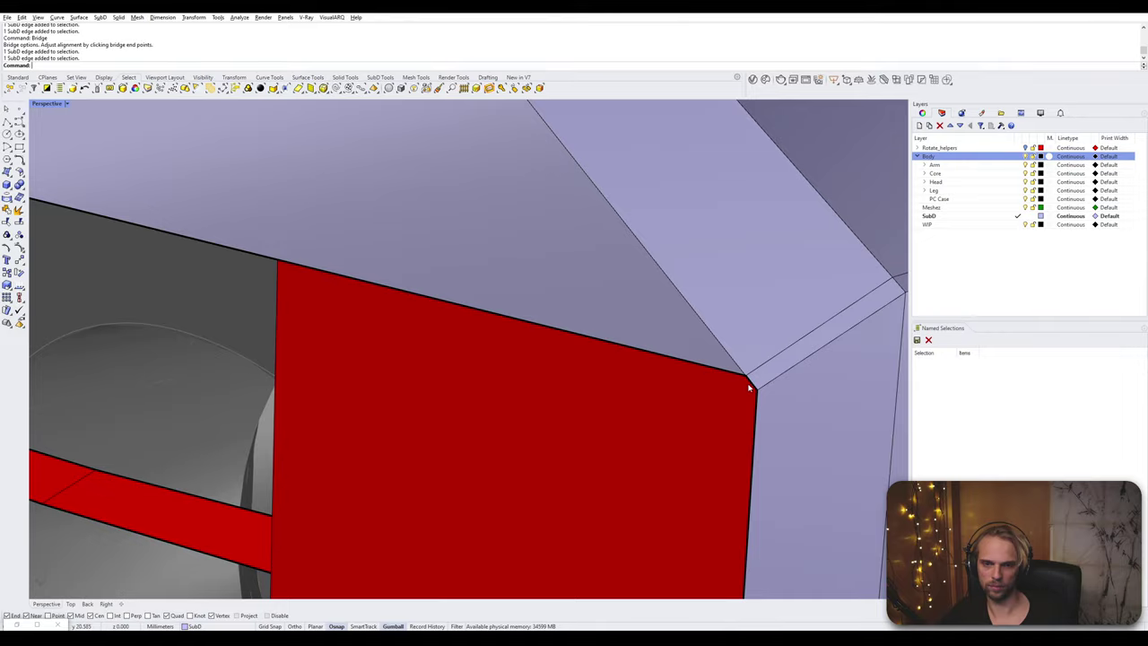
left_click(740, 379, "ctrl+shift")
left_click(749, 383, "ctrl+shift")
left_click(722, 370, "ctrl+shift")
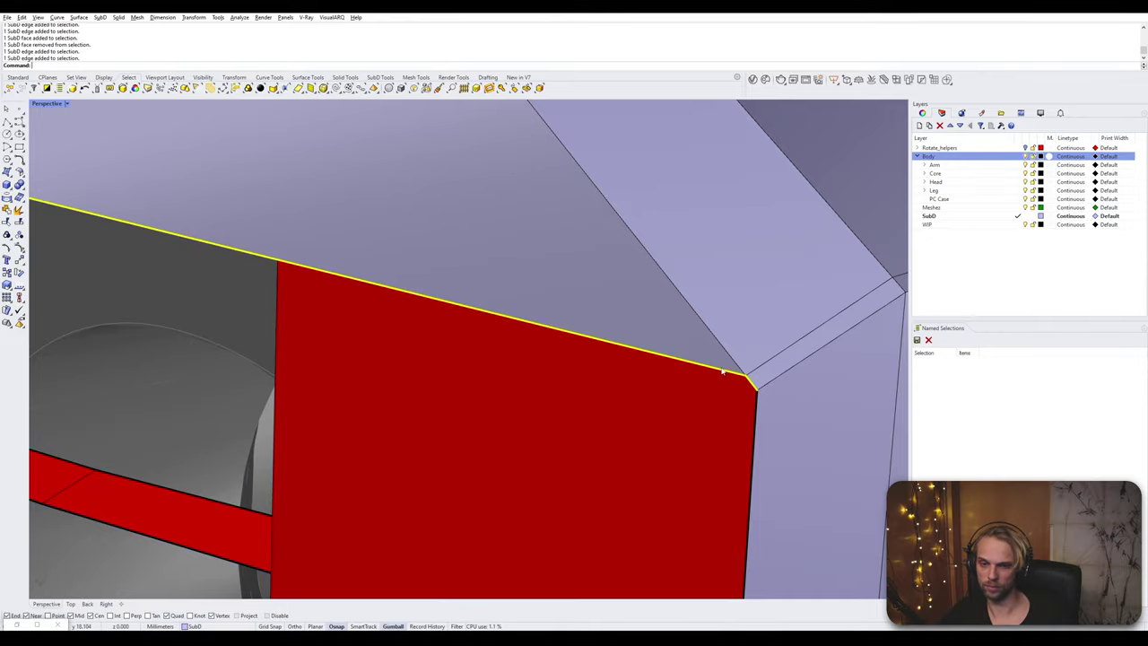
right_click(720, 371)
key("Return")
- Bridge the long gap on the next toe using its facing, corner and top edges
scroll(691, 387, "down", 6)
right_click_drag(690, 428, 476, 295)
left_click(417, 492, "ctrl+shift")
left_click(488, 593, "ctrl+shift")
scroll(489, 547, "down", 7)
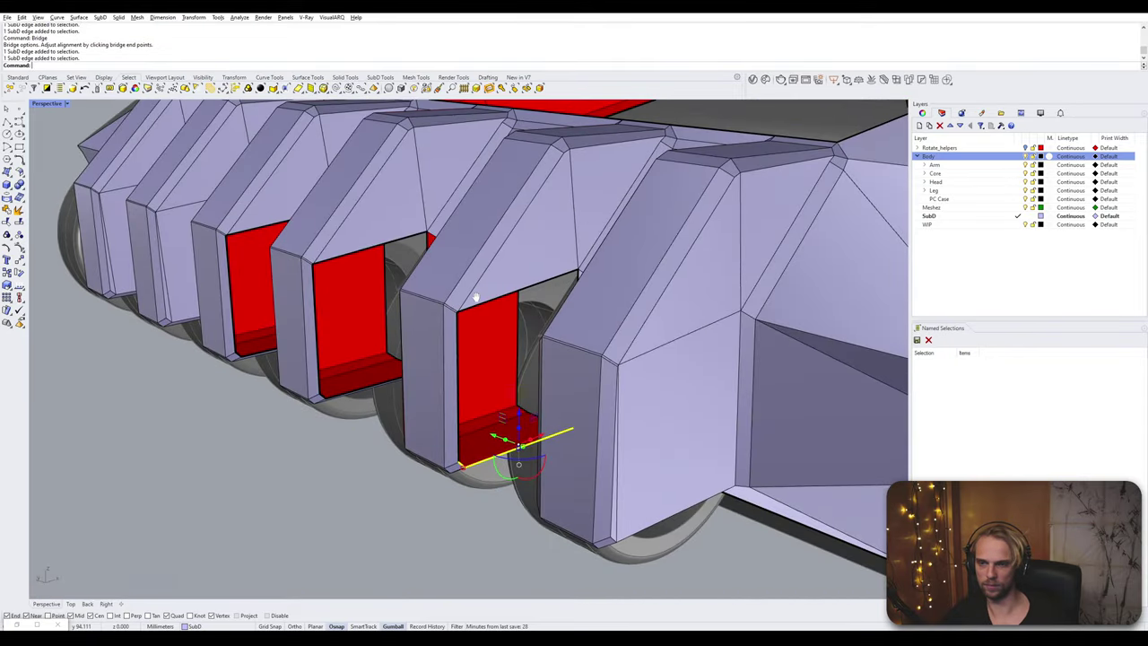
scroll(466, 300, "up", 5)
scroll(449, 399, "up", 7)
left_click(463, 376, "ctrl+shift")
left_click(496, 359, "ctrl+shift")
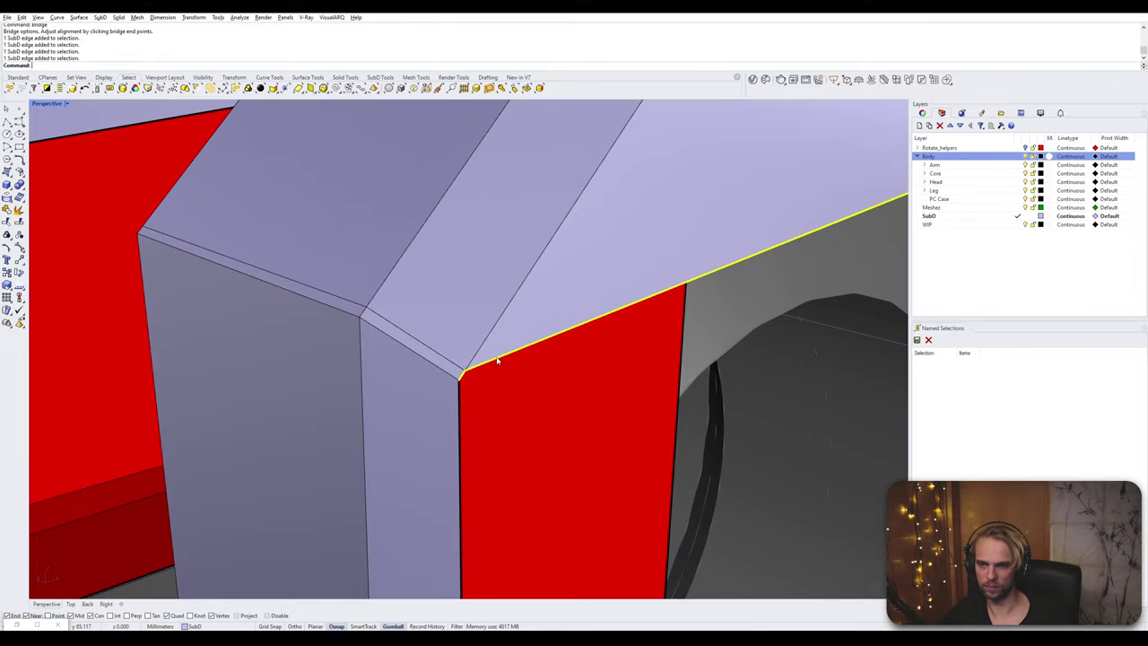
right_click(497, 358)
right_click(497, 359)
- Orbit around the foot's side and underside to inspect the remaining openings
scroll(499, 362, "down", 7)
scroll(442, 381, "down", 4)
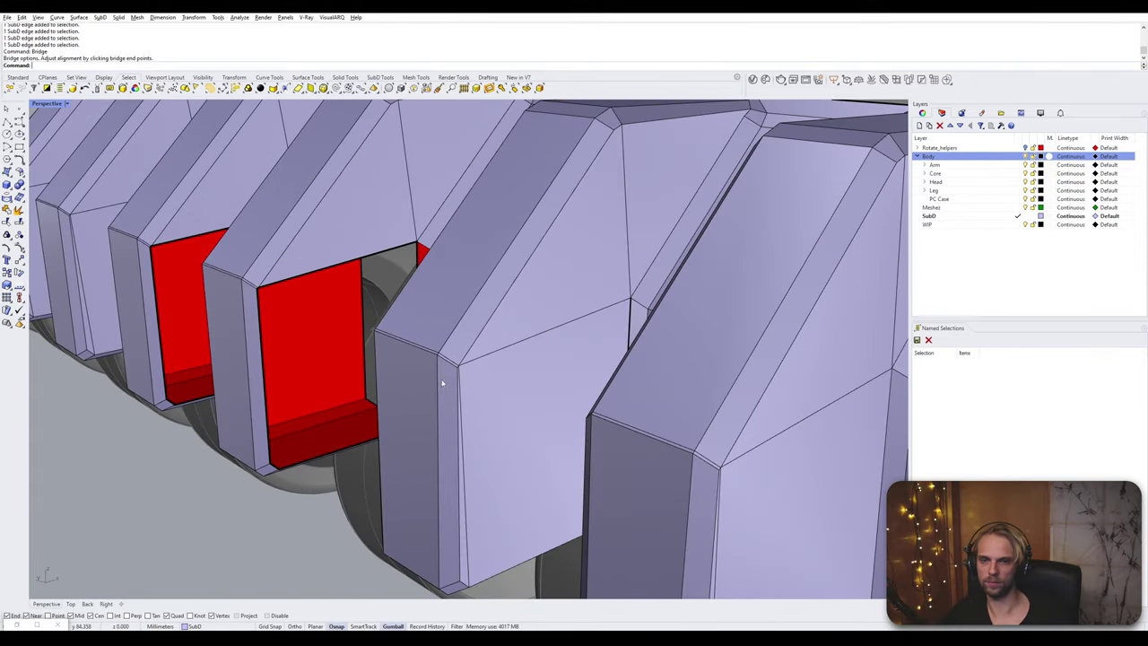
right_click_drag(494, 384, 727, 369)
scroll(407, 347, "up", 5)
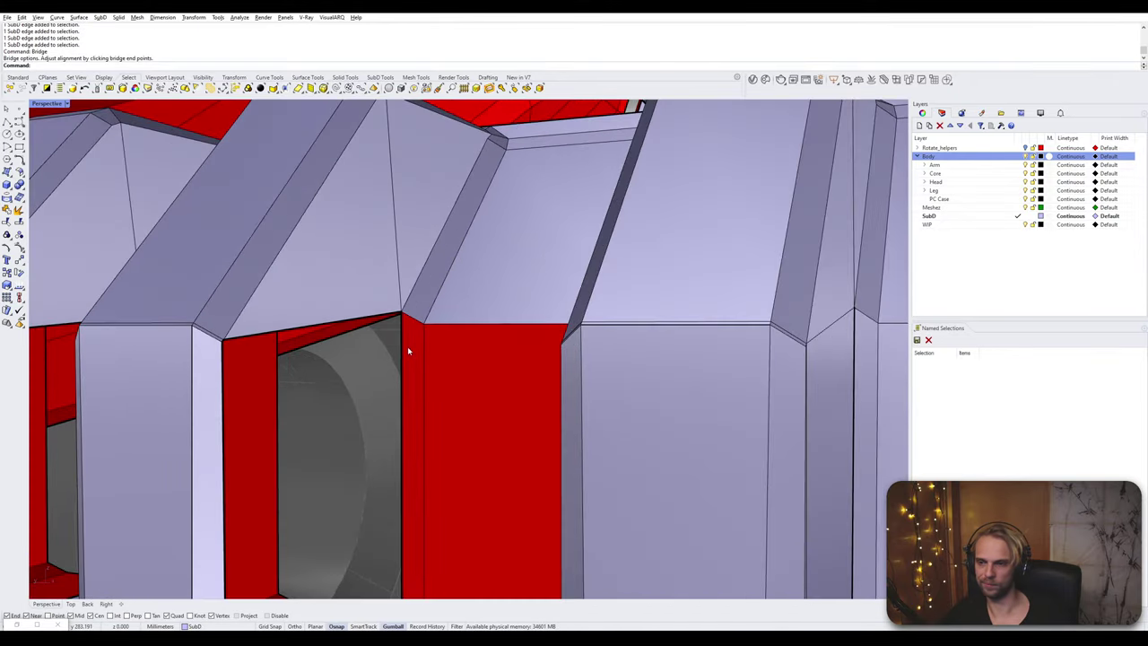
right_click_drag(407, 347, 355, 380)
scroll(436, 529, "up", 2)
left_click(440, 523, "ctrl+shift")
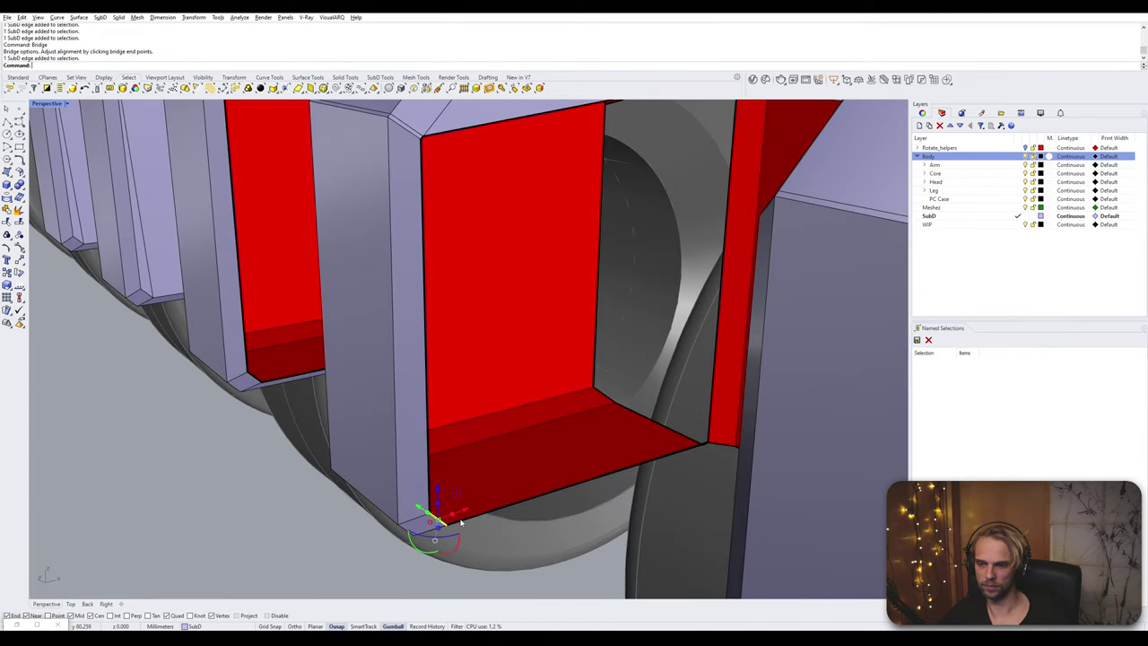
left_click(464, 519, "ctrl+shift")
scroll(461, 535, "down", 5)
right_click_drag(475, 526, 412, 542, "shift")
right_click_drag(413, 542, 458, 436, "shift")
left_click(458, 436)
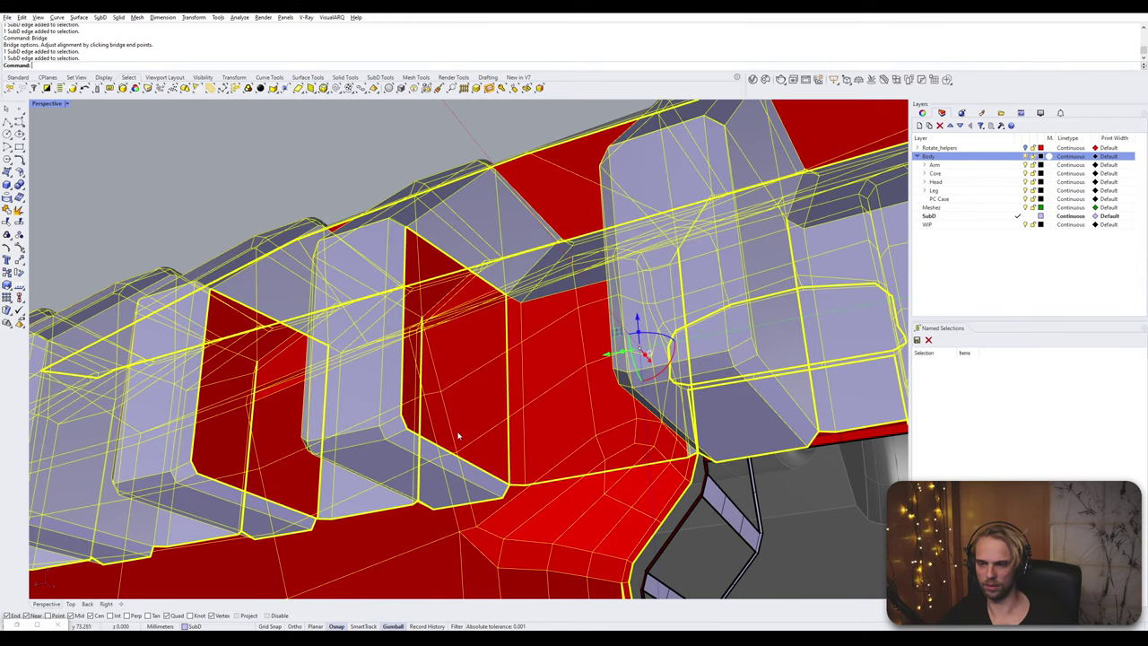
scroll(458, 436, "up", 3)
key("Escape")
- Fill the red toe-block opening by bridging its lower, corner, diagonal and top edges
left_click(410, 448)
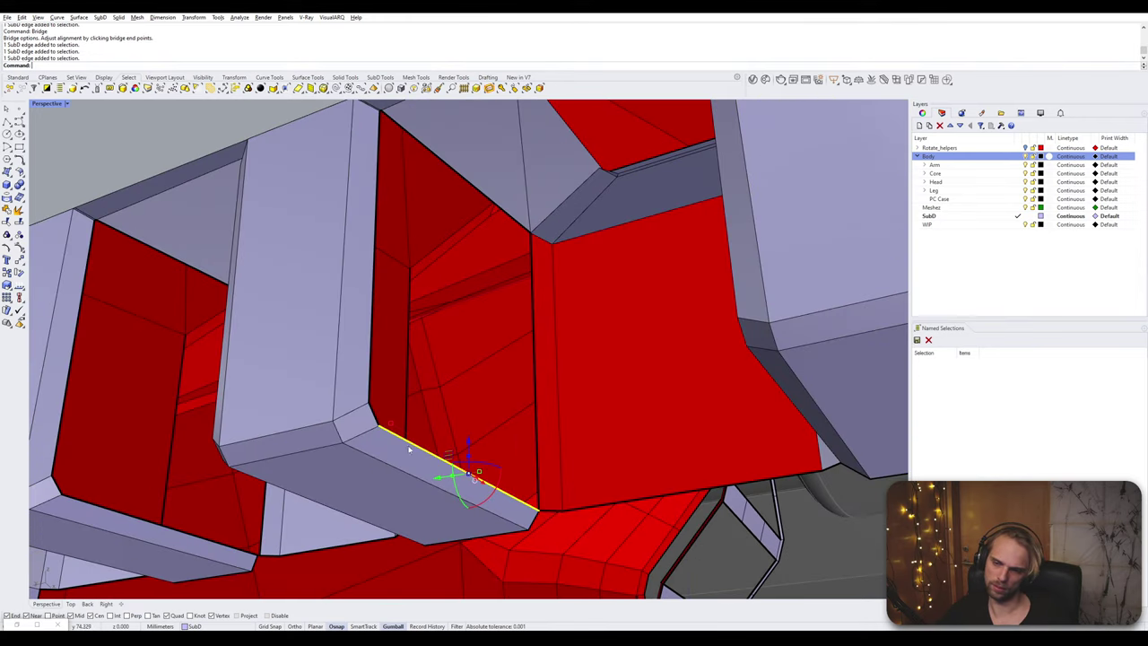
left_click(370, 414, "shift")
left_click(399, 131, "shift")
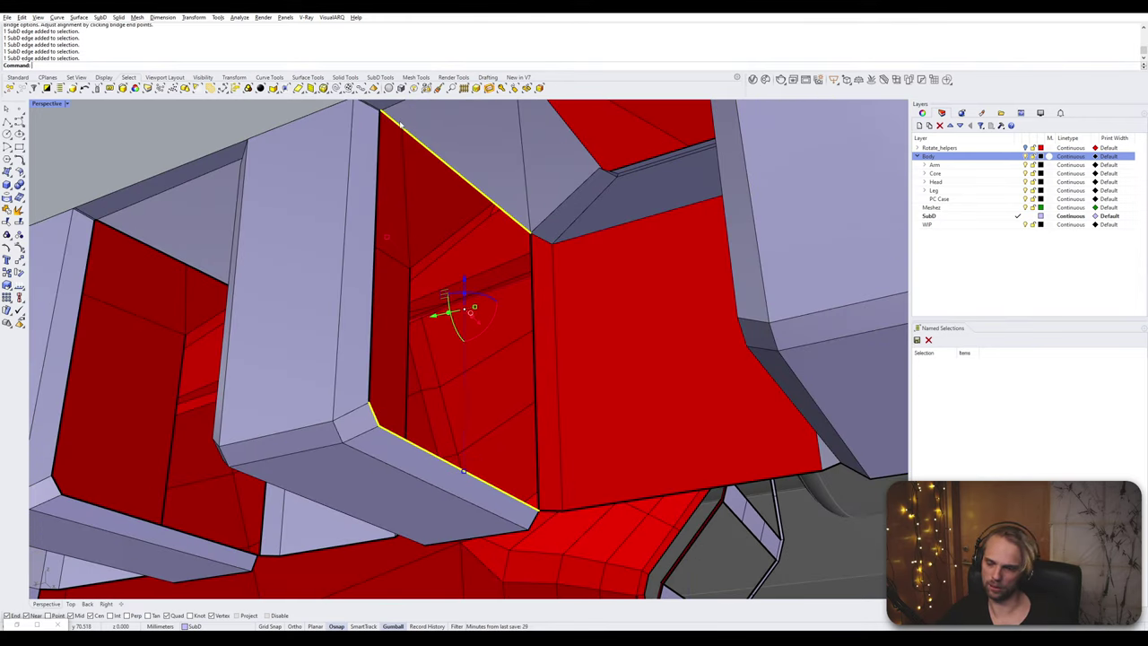
right_click_drag(400, 125, 409, 344)
type("ZS")
key("Return")
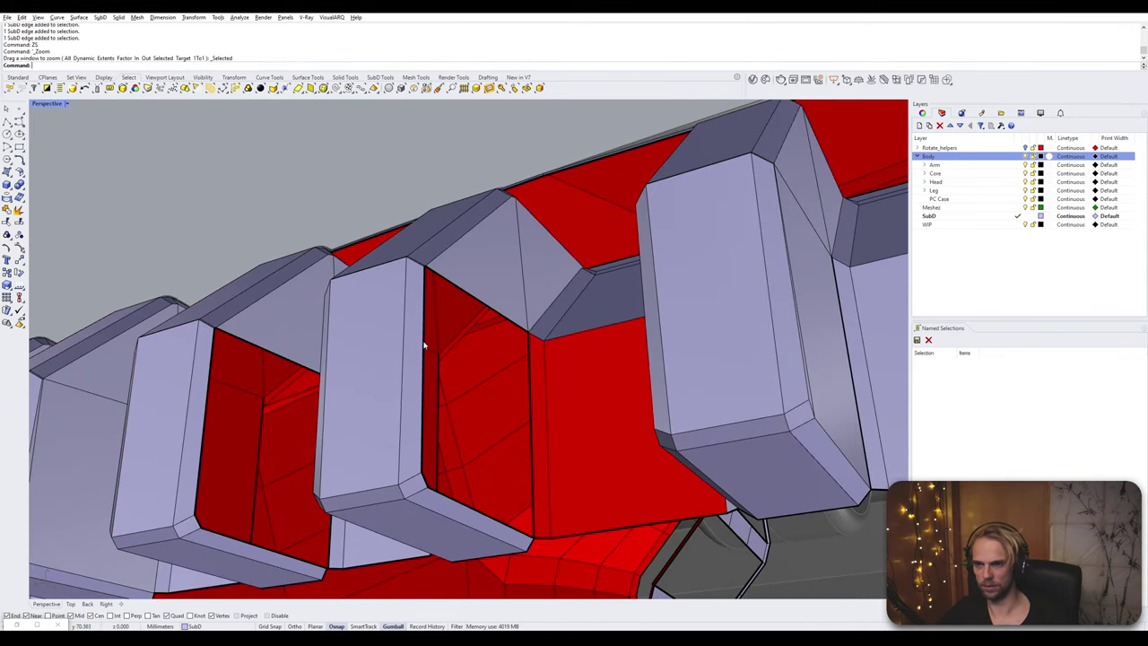
left_click(454, 284, "ctrl+shift")
right_click_drag(396, 275, 396, 375)
scroll(394, 375, "up", 12)
left_click(392, 370, "ctrl+shift")
scroll(395, 371, "down", 6)
right_click_drag(439, 477, 493, 505, "shift")
scroll(397, 456, "up", 3)
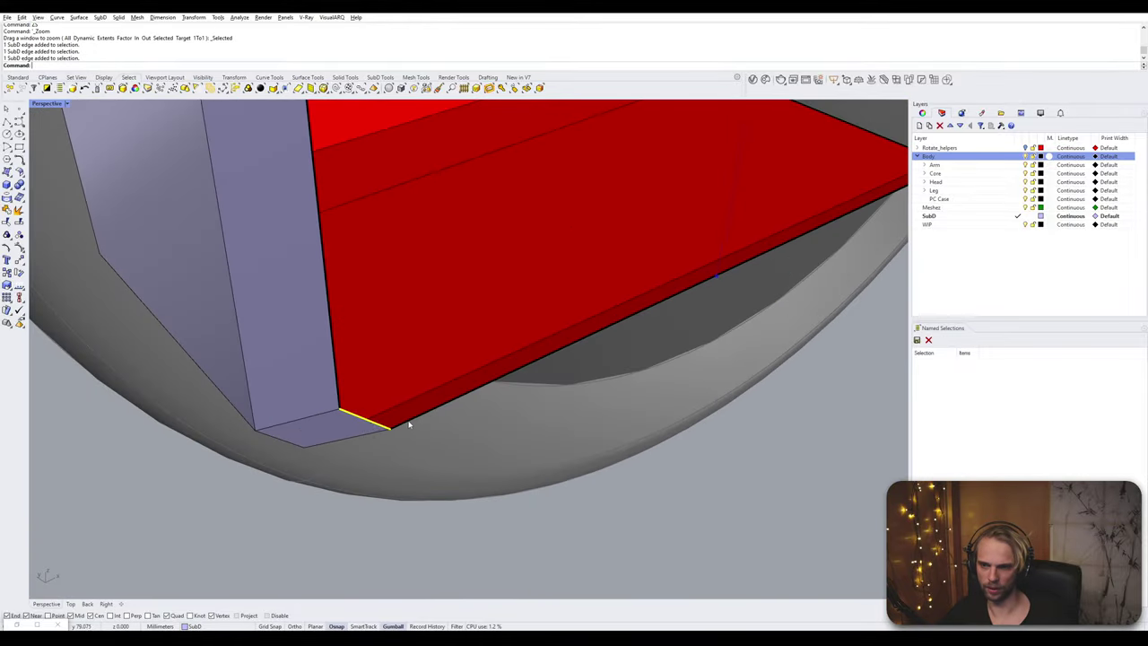
left_click(413, 418)
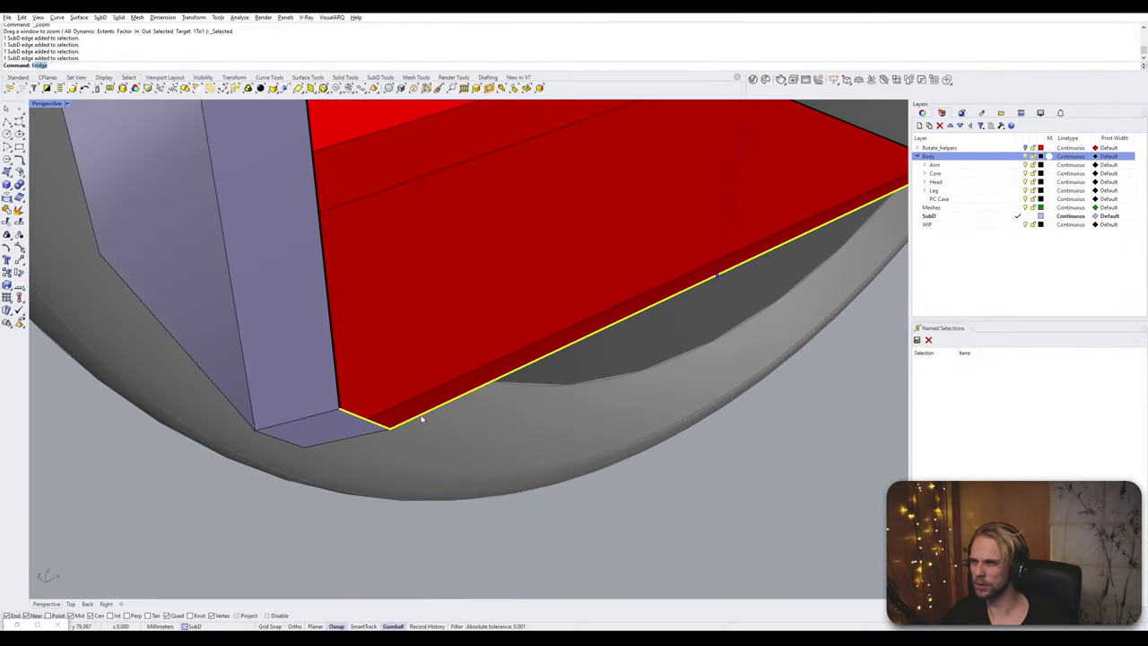
type("Bridge")
key("Return")
key("Return")
- Bridge the last gap beside the red face using its corner, lower and long top edges
scroll(423, 418, "down", 5)
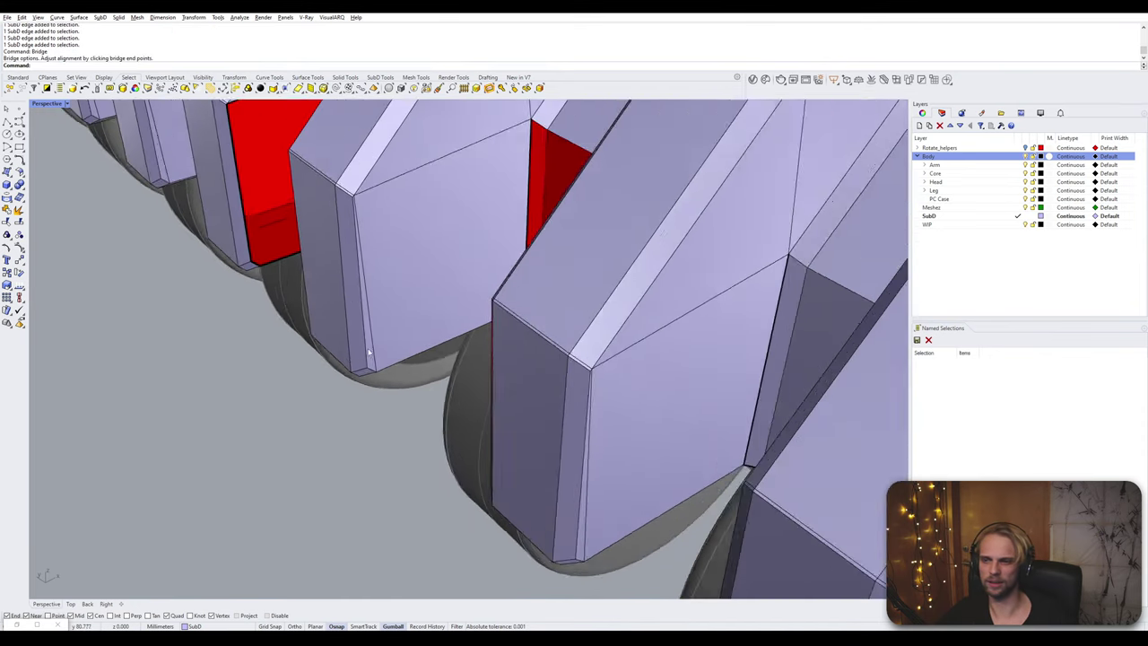
right_click_drag(371, 351, 347, 403)
scroll(347, 403, "up", 5)
left_click(352, 422)
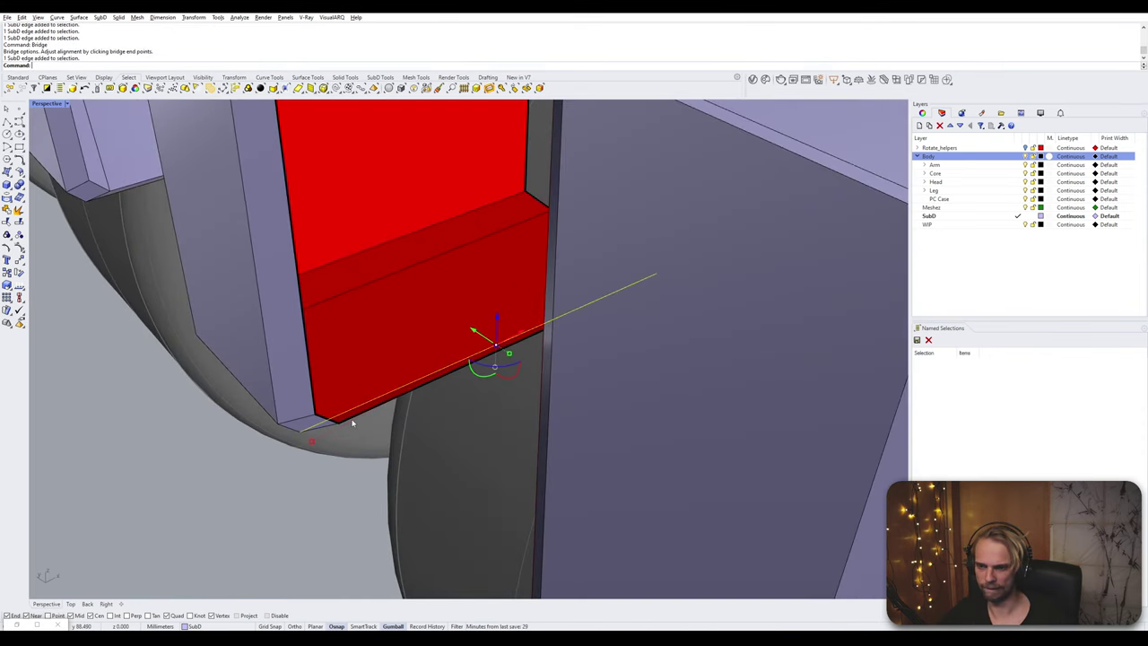
left_click(353, 422)
key("Escape")
left_click(331, 421, "ctrl+shift")
left_click(355, 418, "ctrl+shift")
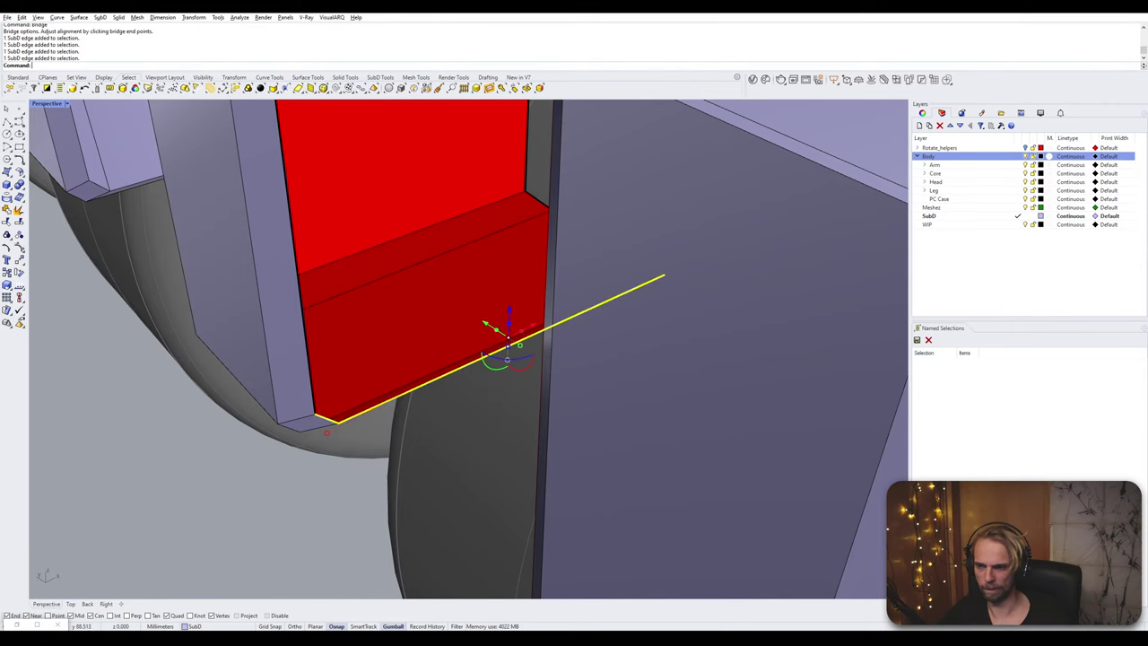
scroll(387, 312, "down", 4)
right_click_drag(406, 289, 356, 312, "shift")
scroll(356, 310, "up", 6)
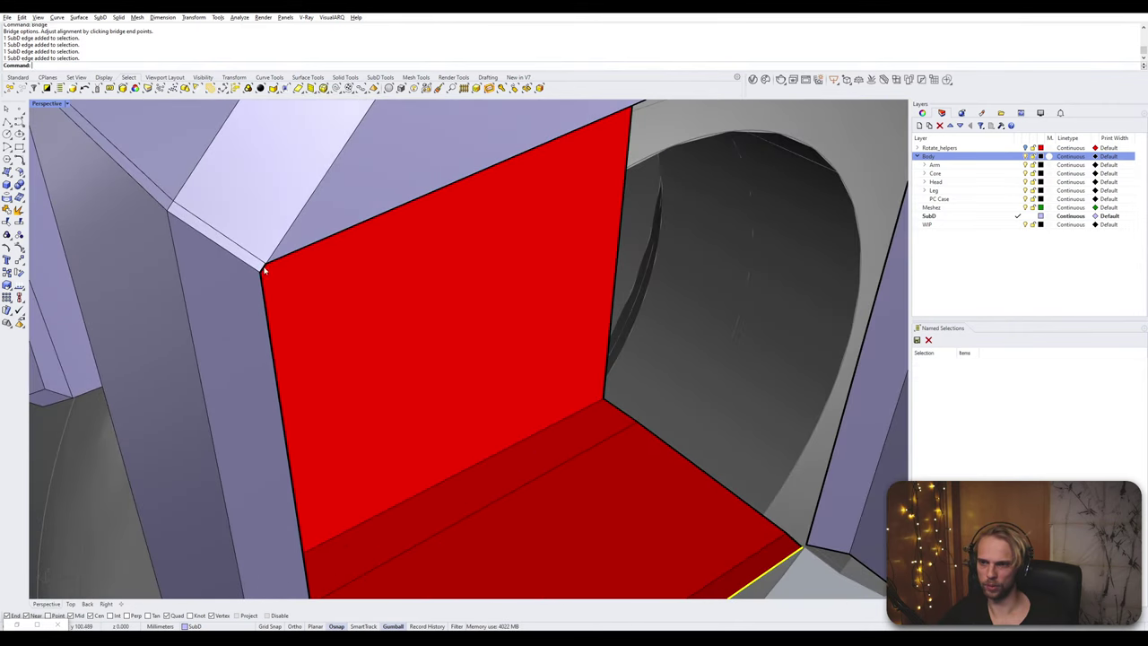
left_click(263, 270, "ctrl+shift")
left_click(294, 253, "ctrl+shift")
right_click(302, 253)
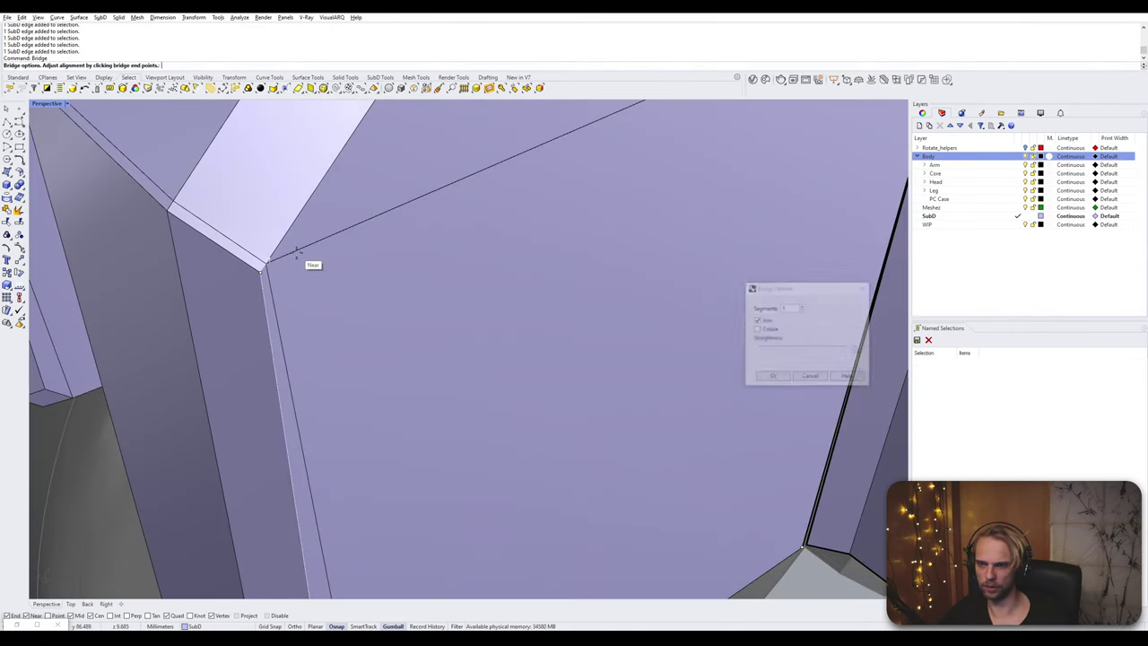
right_click(305, 264)
scroll(304, 266, "down", 8)
right_click_drag(302, 285, 591, 493, "shift")
scroll(512, 428, "down", 3)
- Run AlignVertices on the whole foot shell to snap its near-coincident vertices together
left_click(559, 361)
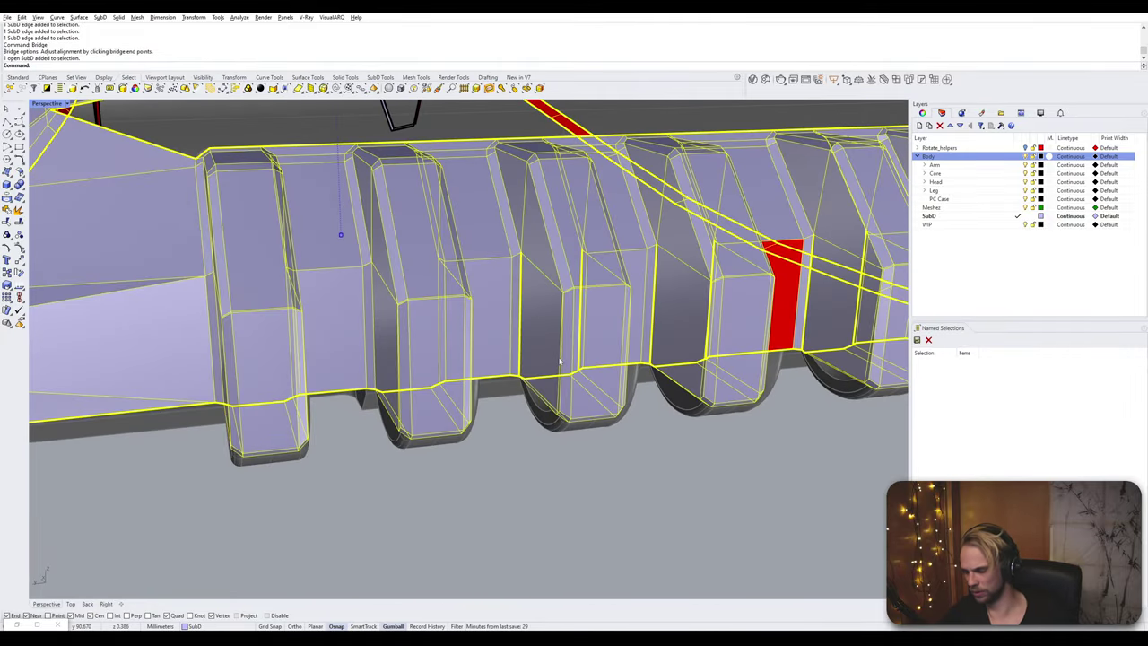
type("AlignVertices")
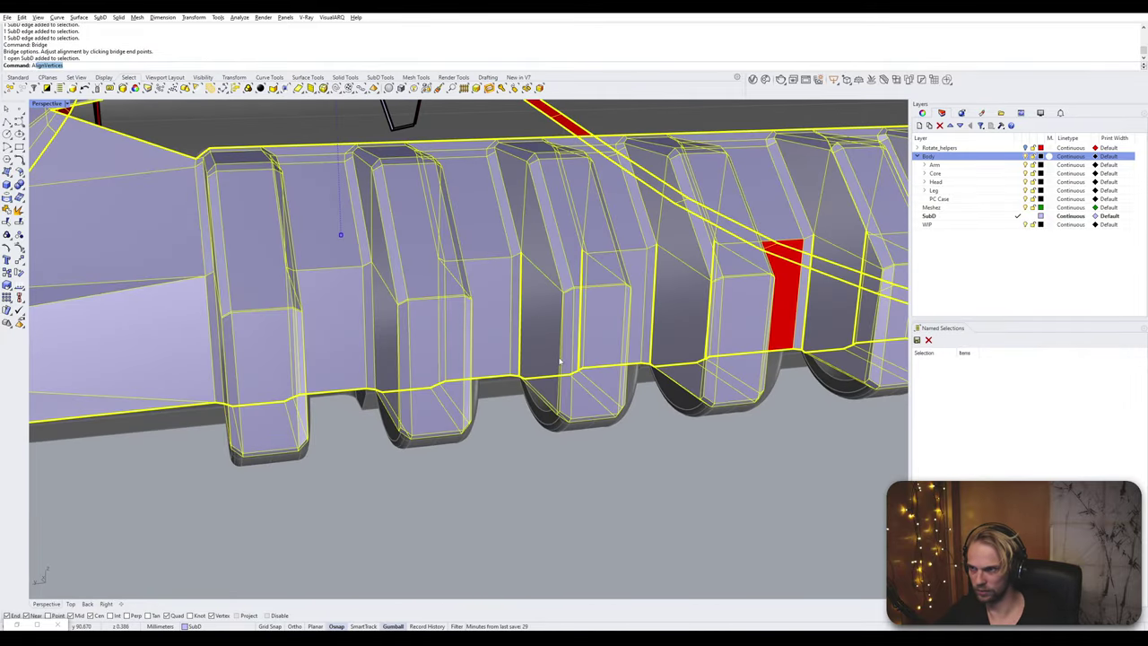
key("Return")
key("Return")
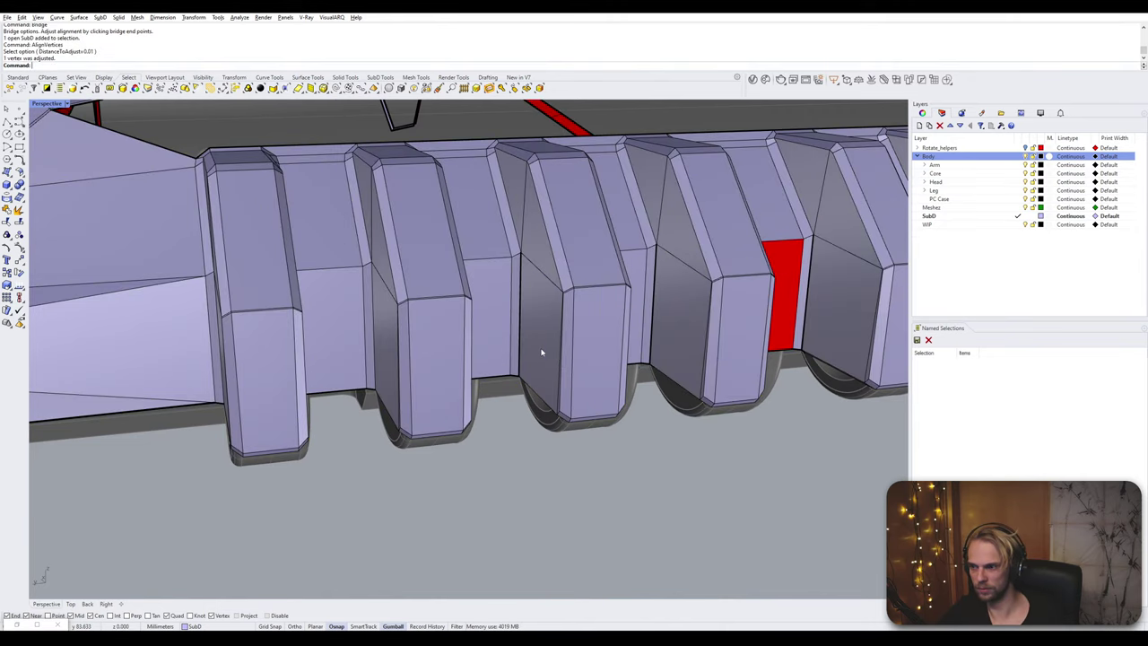
- Stitch the first vertex pair at a toe gap, viewed from above the toes
right_click_drag(538, 346, 577, 361)
scroll(511, 399, "up", 6)
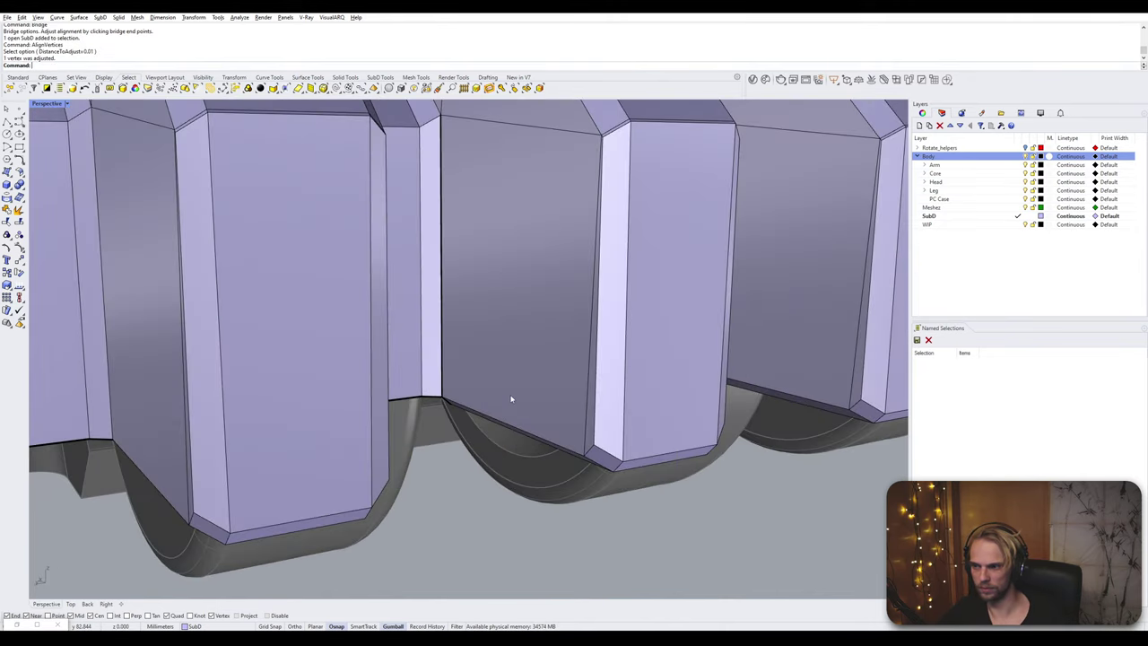
right_click_drag(487, 446, 460, 380)
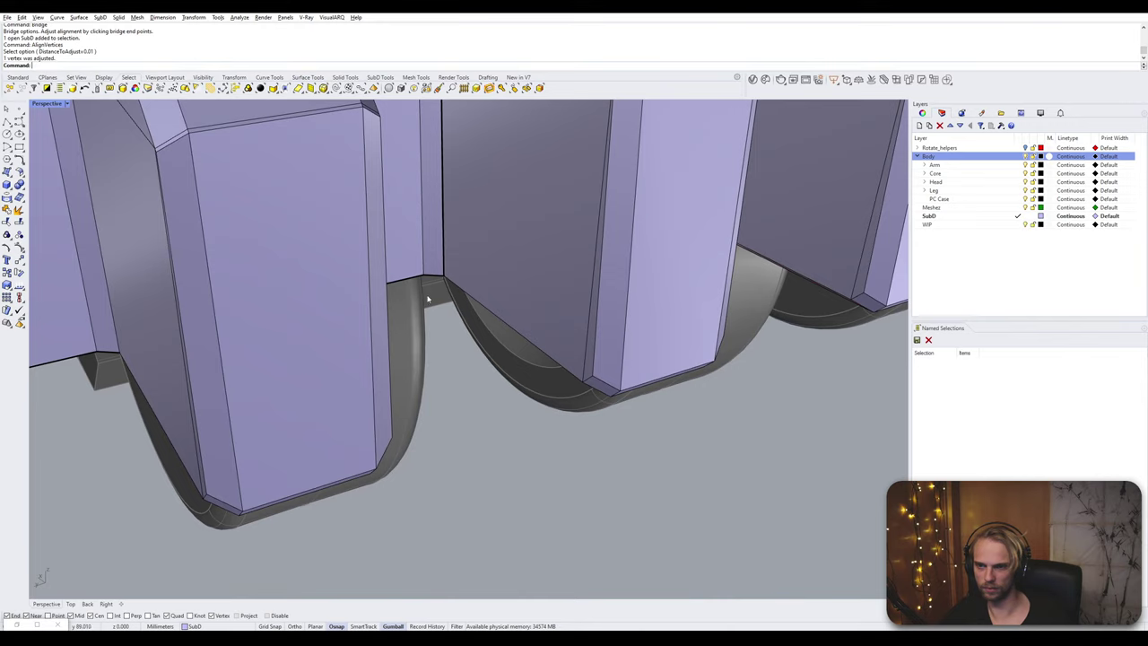
left_click(450, 272)
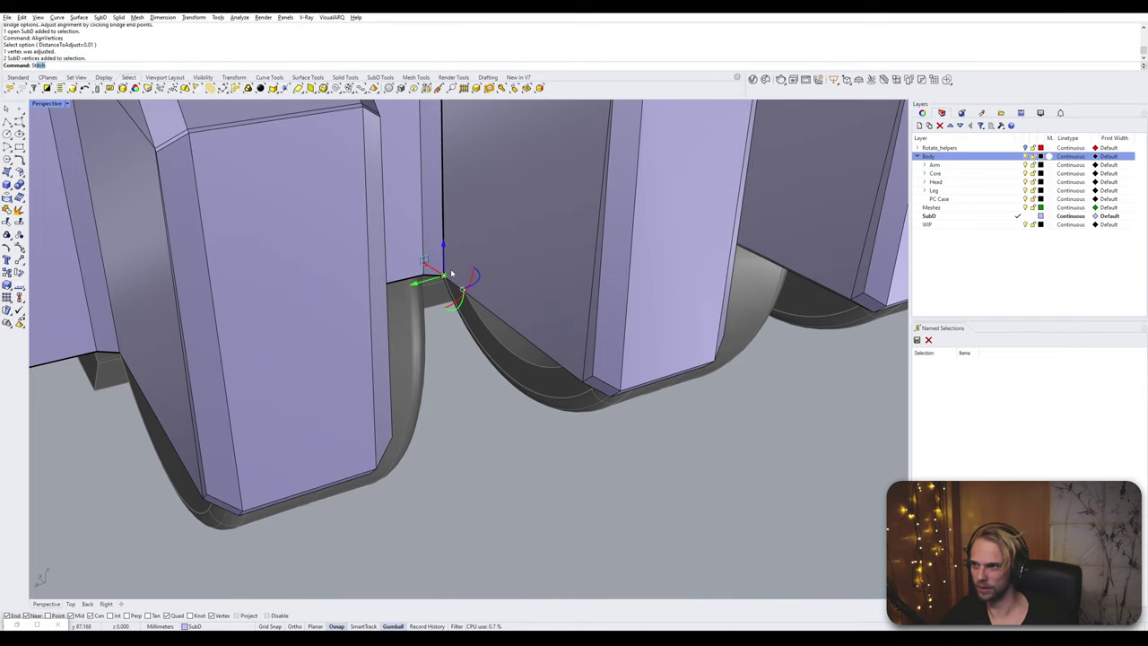
key("Return")
- Stitch the two vertices at the bottom of the next toe strip
right_click_drag(426, 332, 601, 375)
scroll(425, 385, "down", 1)
scroll(482, 512, "up", 4)
left_click_drag(446, 548, 463, 525)
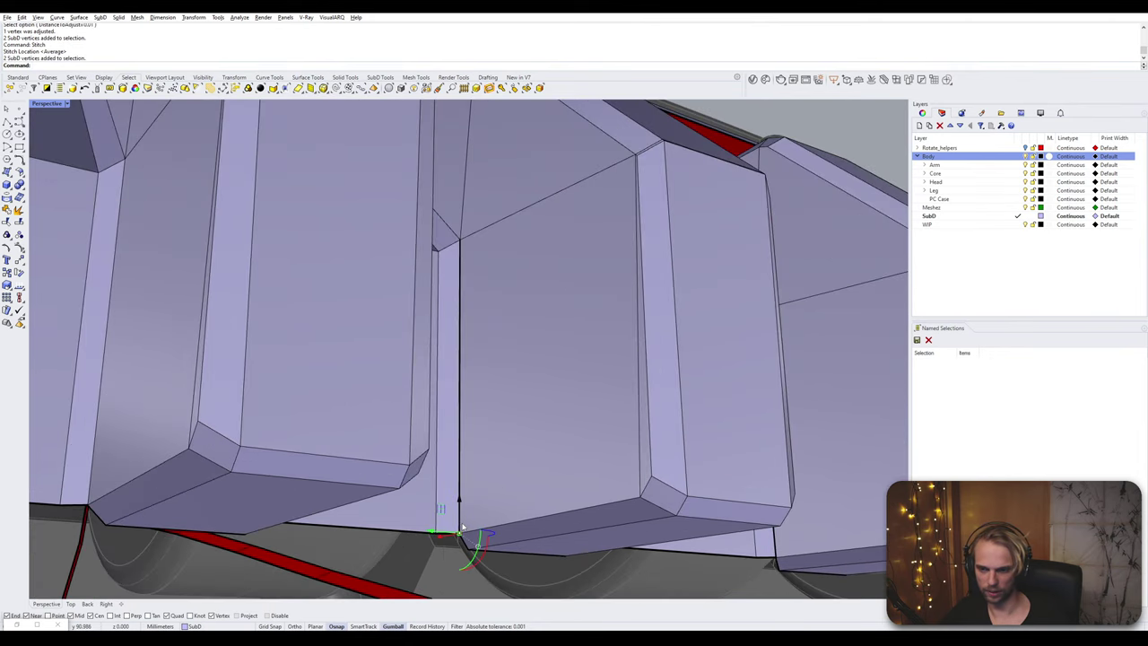
key("Return")
key("Return")
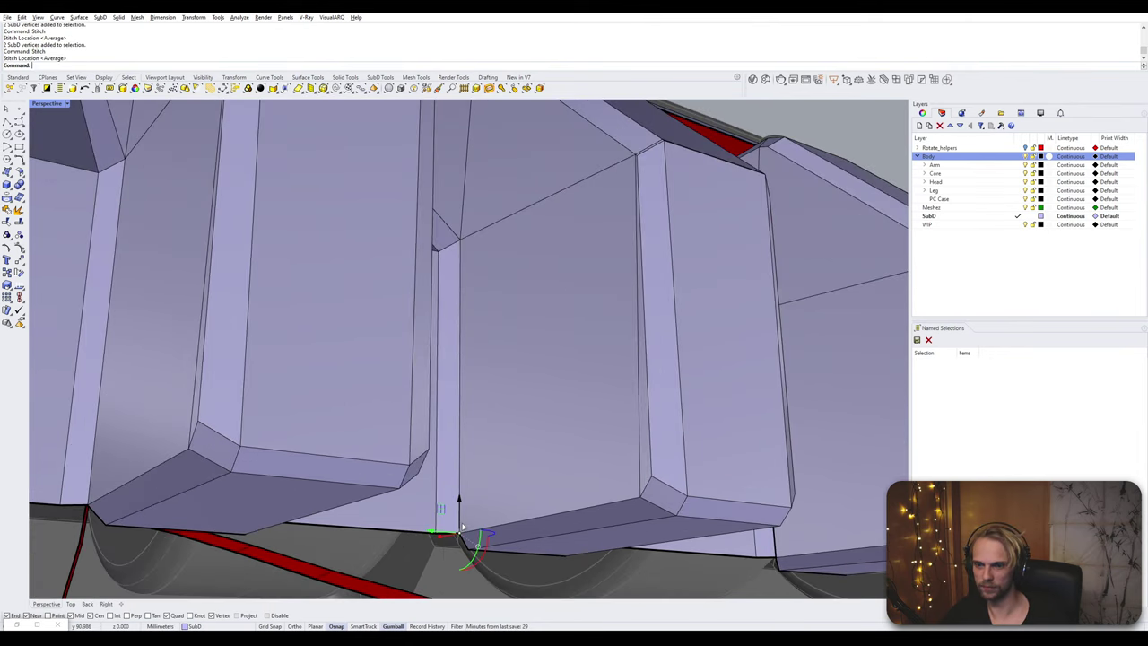
- From the side of the foot, stitch the vertex pair at the next seam
scroll(463, 527, "down", 5)
right_click_drag(583, 515, 201, 464)
right_click_drag(201, 463, 309, 448)
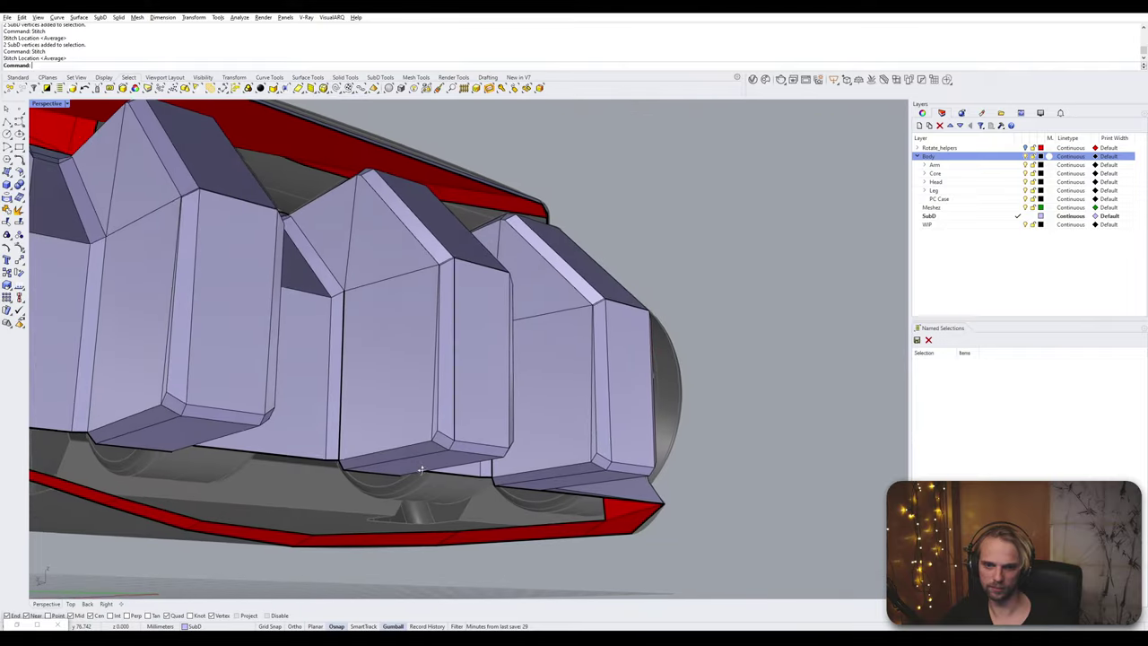
scroll(315, 476, "up", 4)
left_click_drag(340, 460, 352, 440)
key("Return")
key("Return")
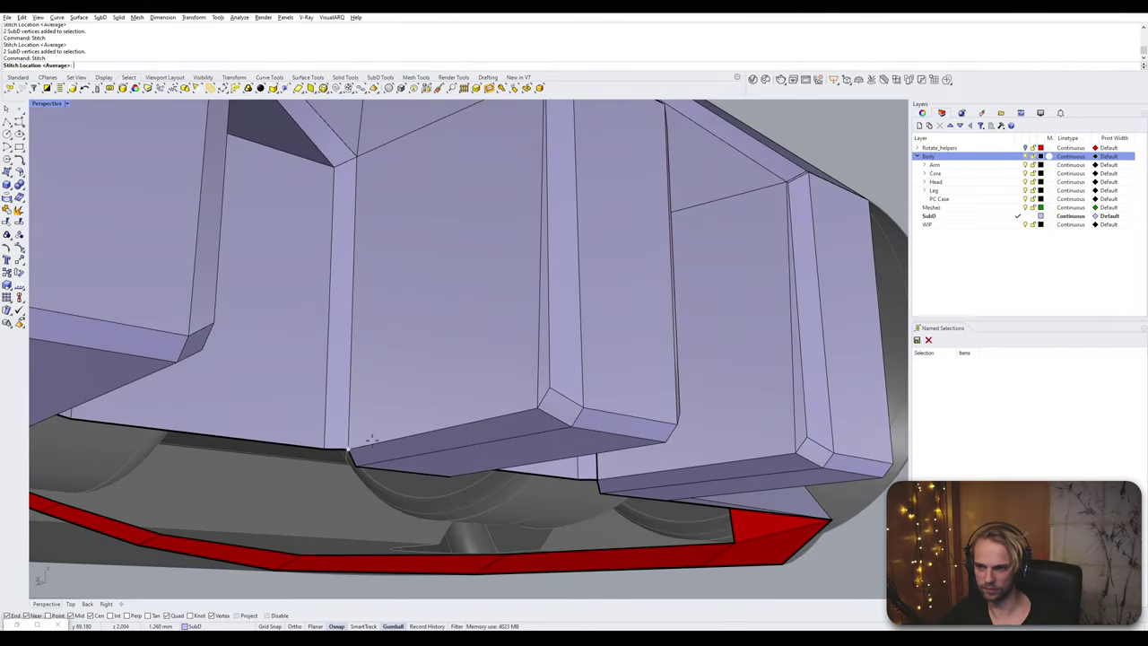
- Stitch the vertex pair at the following toe seam after correcting the selection
scroll(370, 441, "down", 4)
right_click_drag(529, 468, 295, 484)
right_click_drag(295, 484, 413, 471)
scroll(377, 473, "up", 5)
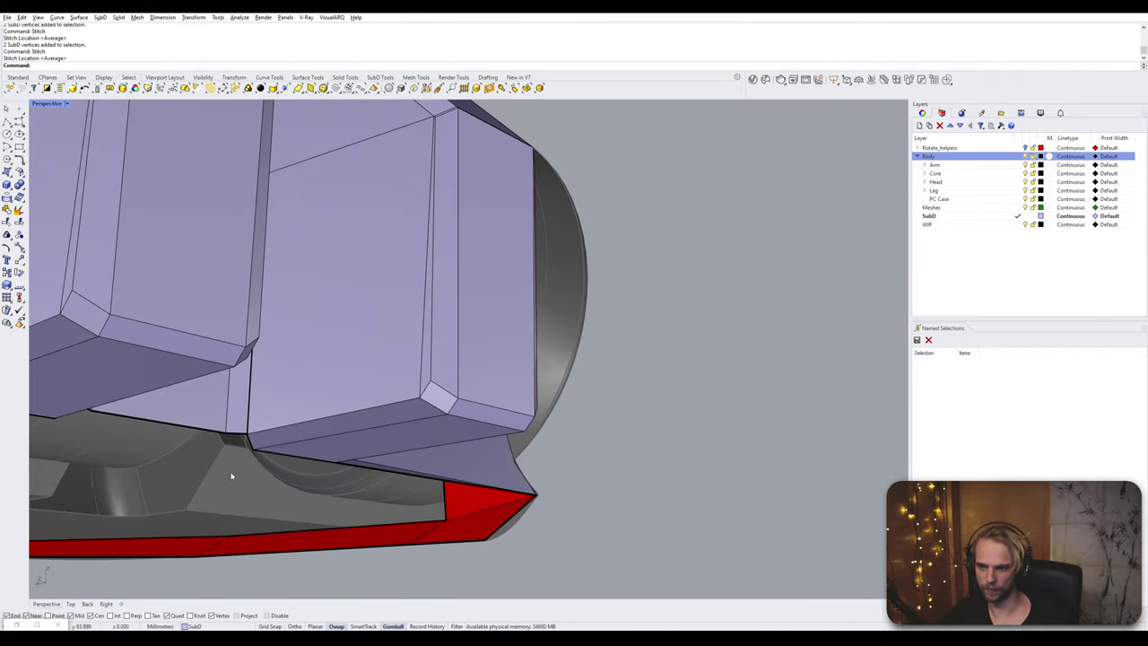
left_click_drag(234, 458, 254, 428)
key("Escape")
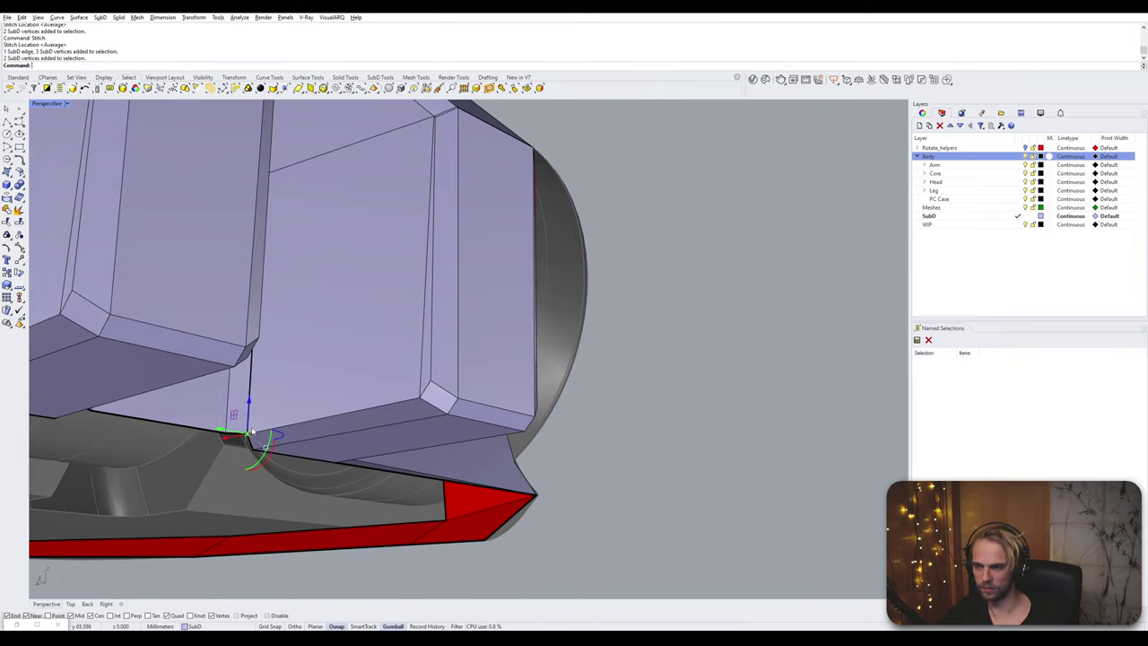
key("Return")
key("Return")
scroll(372, 455, "down", 1)
key("Return")
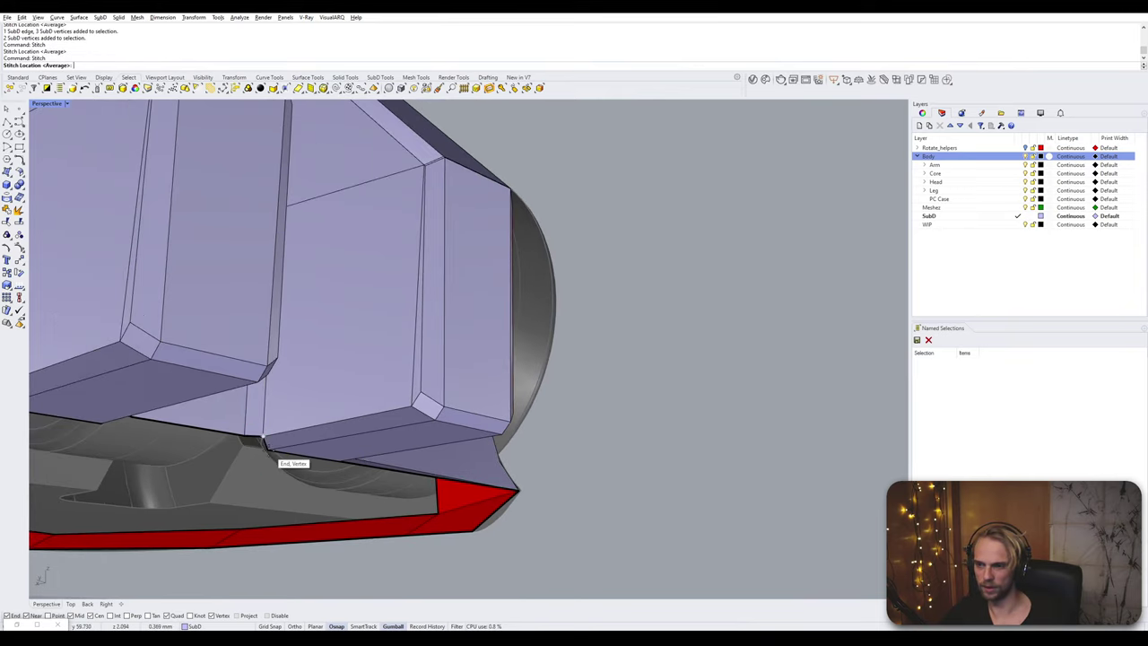
key("Return")
- From underneath, stitch the two vertices at the gap bottom at their Average location
right_click_drag(237, 473, 204, 508)
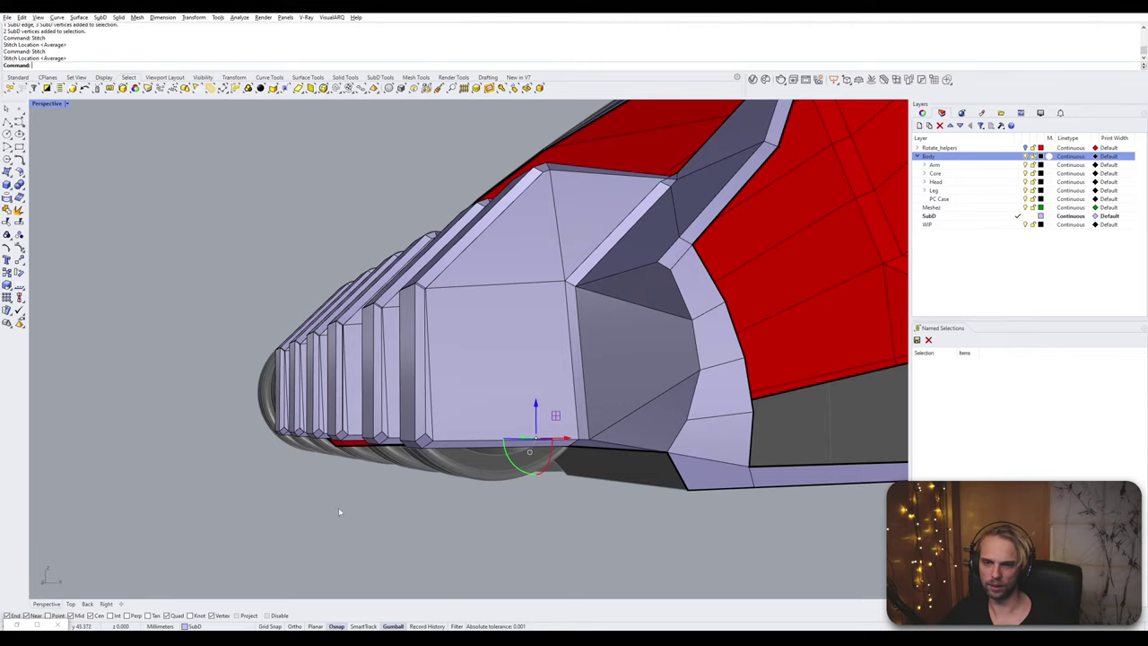
key("Escape")
mouse_move(339, 511)
right_mouse_down()
mouse_move(385, 483)
mouse_move(320, 494)
mouse_move(346, 498)
right_mouse_up()
scroll(455, 475, "up", 4)
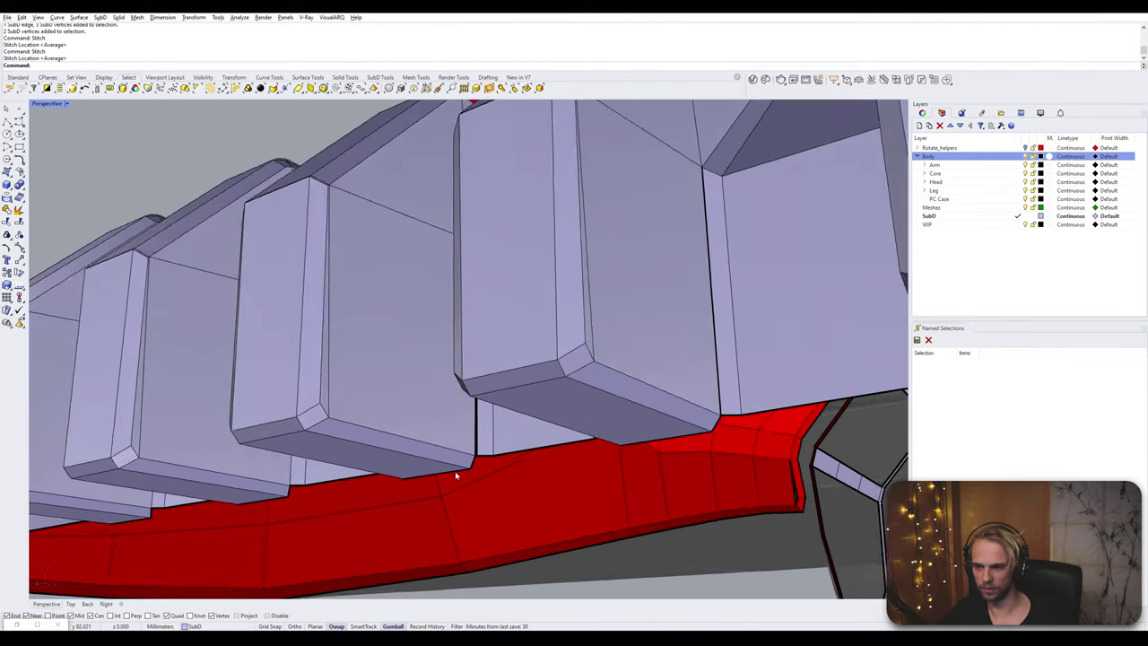
scroll(495, 453, "up", 5)
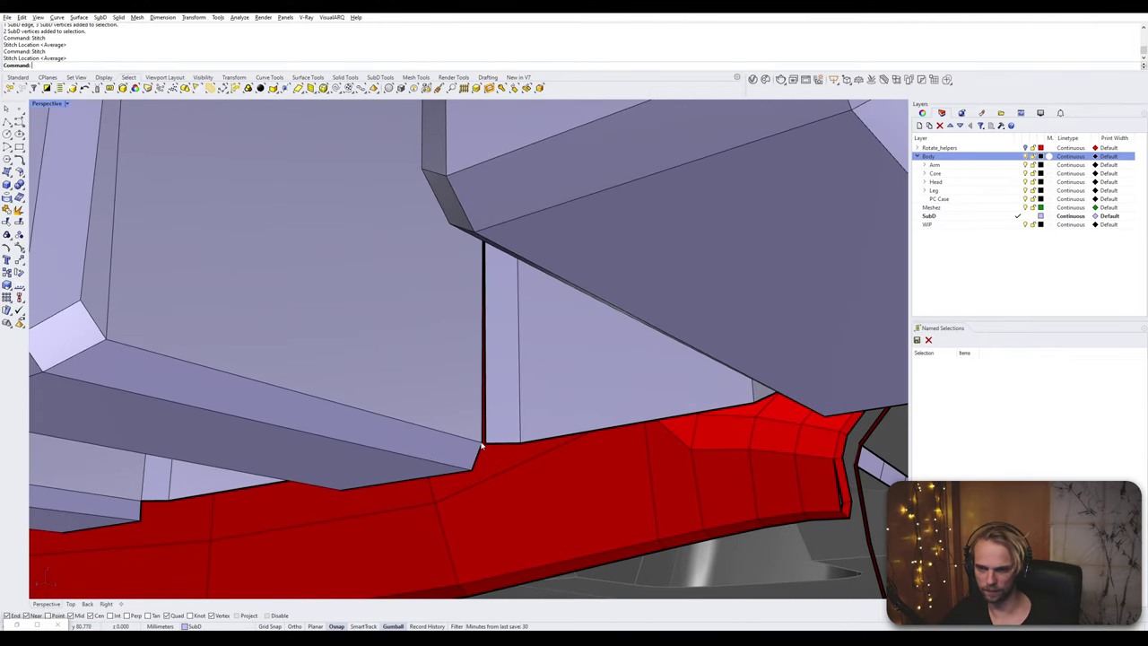
left_click(482, 445, "ctrl+shift")
left_click(485, 445, "ctrl+shift")
key("Return")
key("Return")
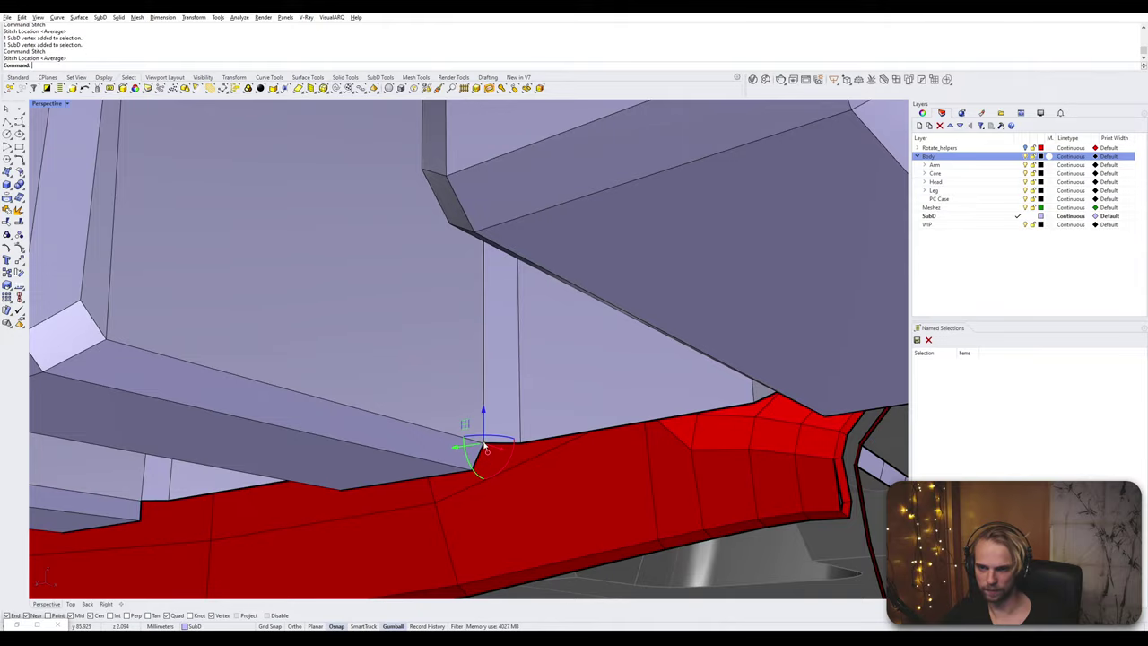
- Orbit to the opposite side of the toe row to inspect the stitched seams
scroll(482, 445, "down", 5)
right_click_drag(469, 481, 561, 518)
scroll(436, 487, "up", 5)
right_click_drag(436, 487, 527, 397)
scroll(418, 432, "down", 9)
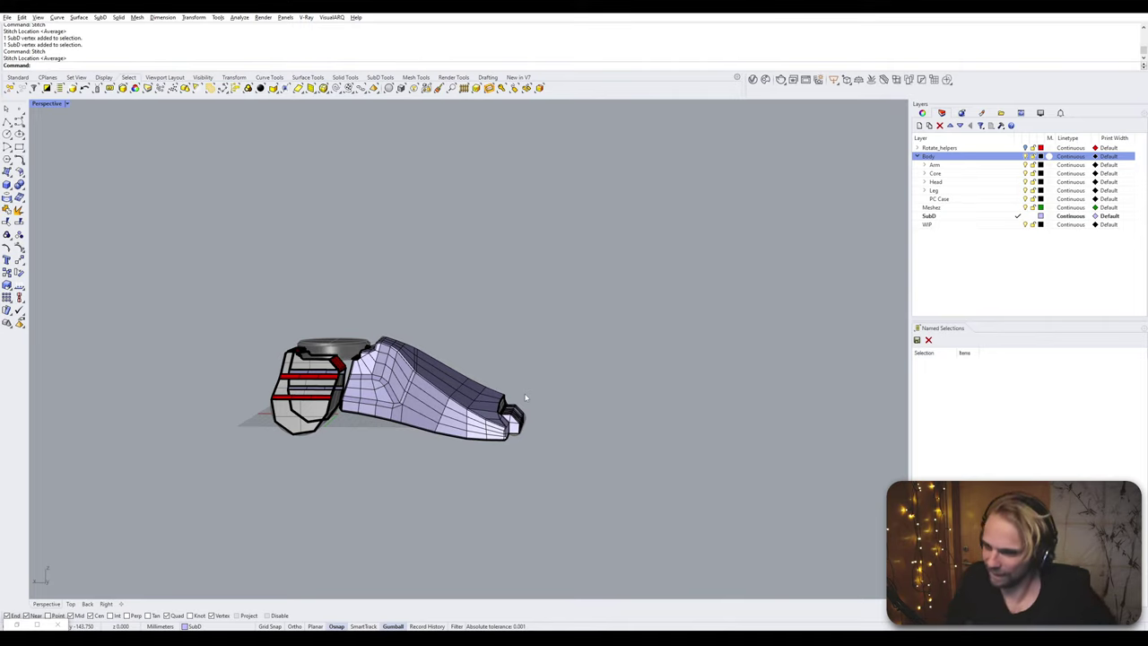
key("Tab")
right_click_drag(525, 390, 523, 385)
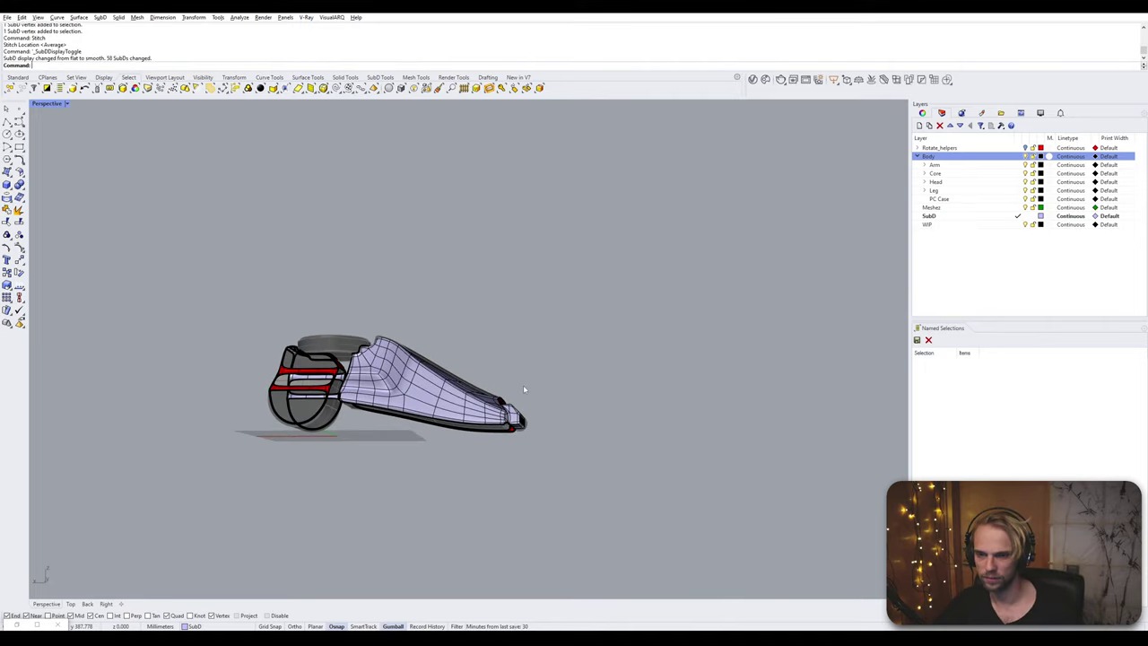
scroll(523, 385, "up", 3)
right_click_drag(475, 430, 451, 409)
key("Tab")
key("Tab")
scroll(391, 441, "up", 5)
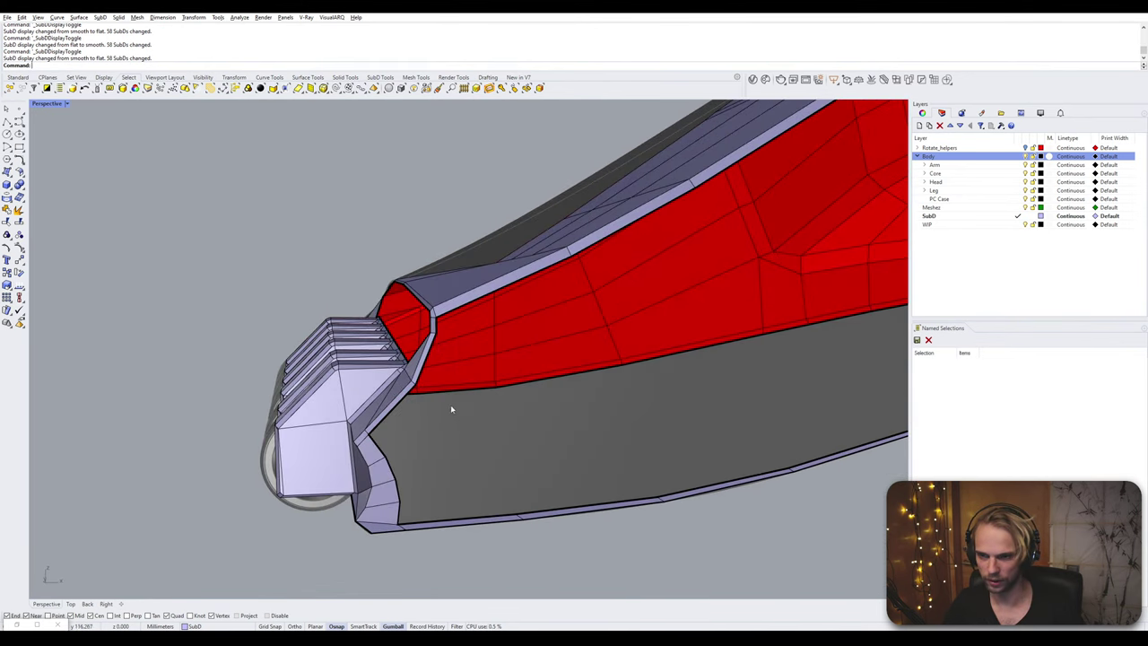
left_click(426, 365, "ctrl+shift")
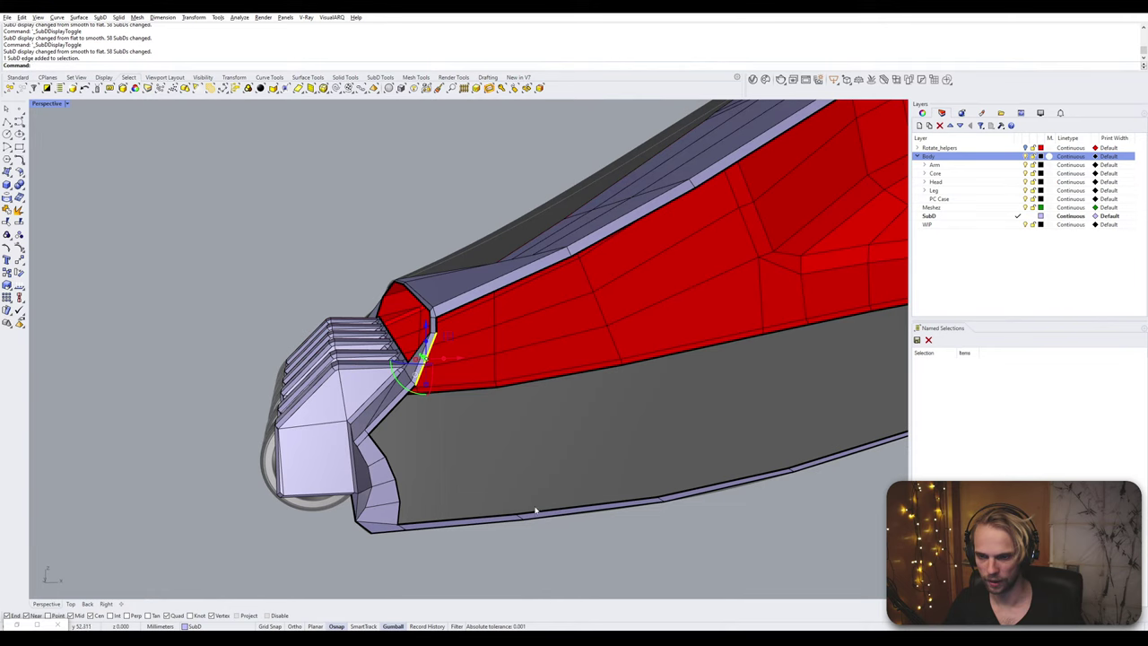
right_click_drag(536, 511, 394, 463)
key("Escape")
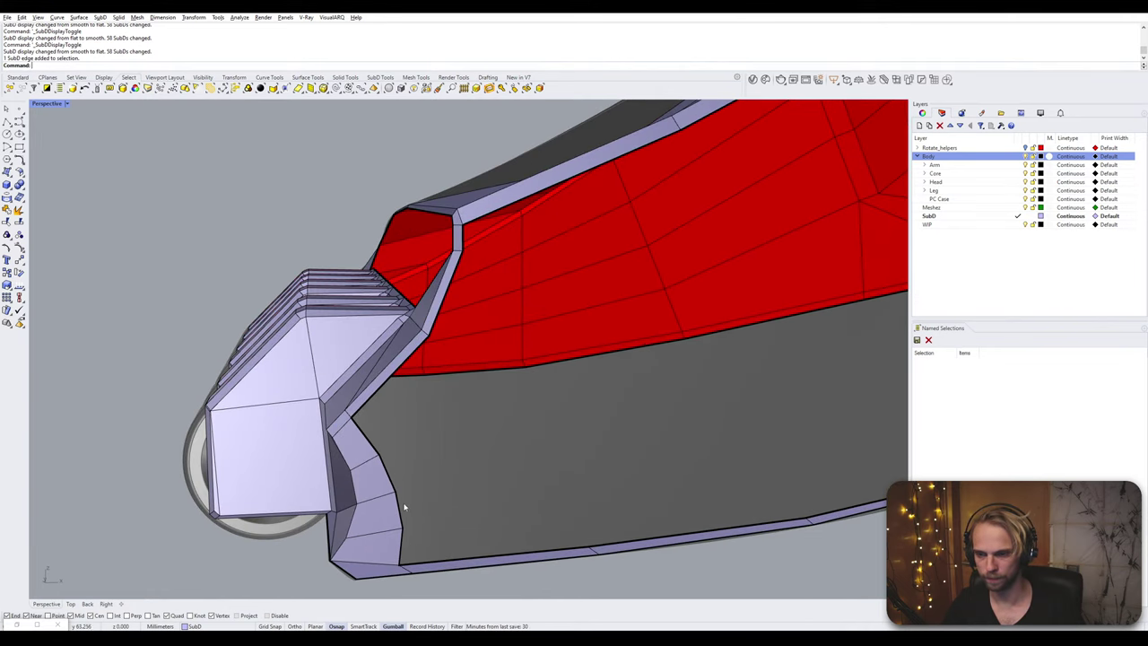
right_click_drag(404, 507, 425, 486)
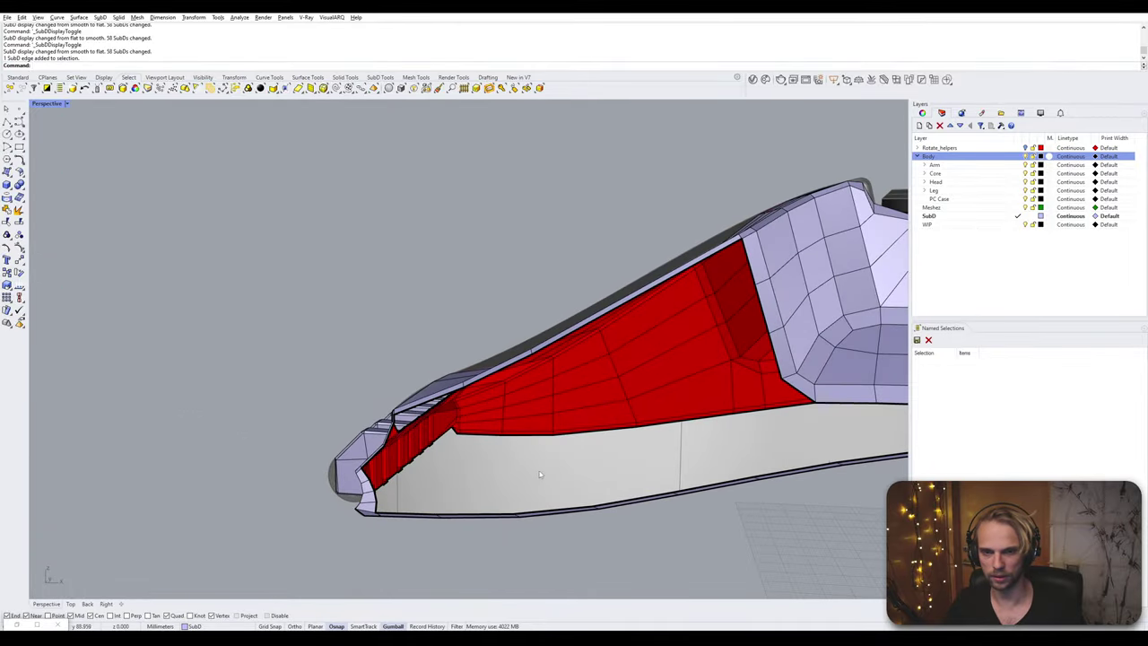
right_click_drag(539, 474, 860, 444)
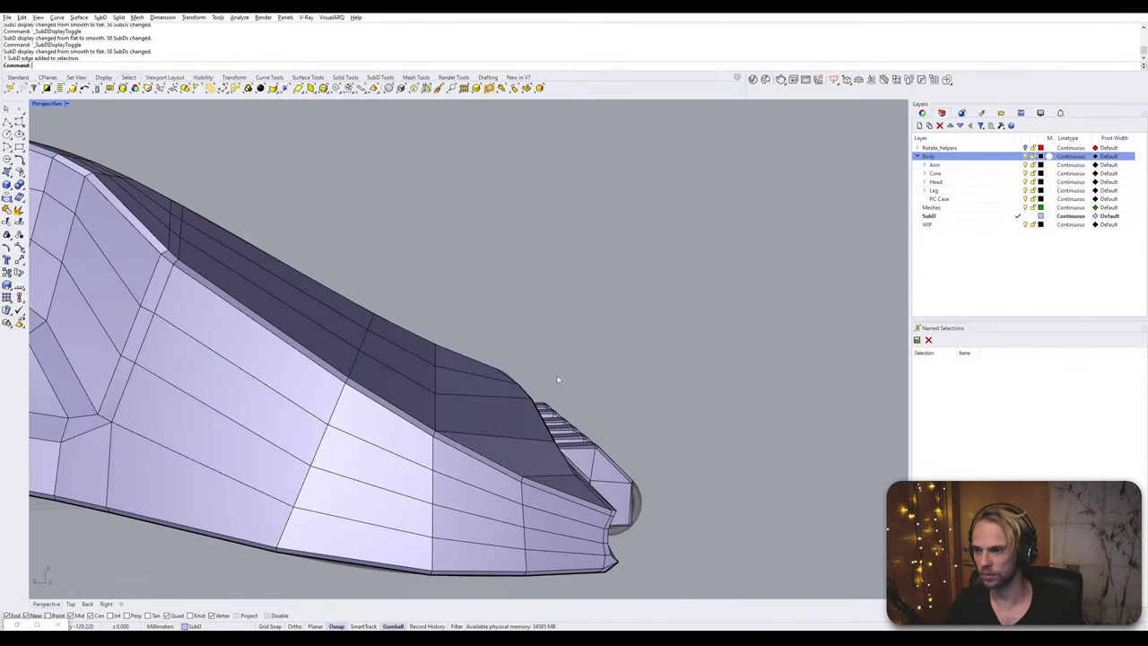
scroll(625, 371, "down", 5)
right_click_drag(625, 371, 646, 395)
scroll(609, 369, "up", 5)
- Bridge the open panel's first upper boundary edge to the lower edge opposite it
left_click(677, 399)
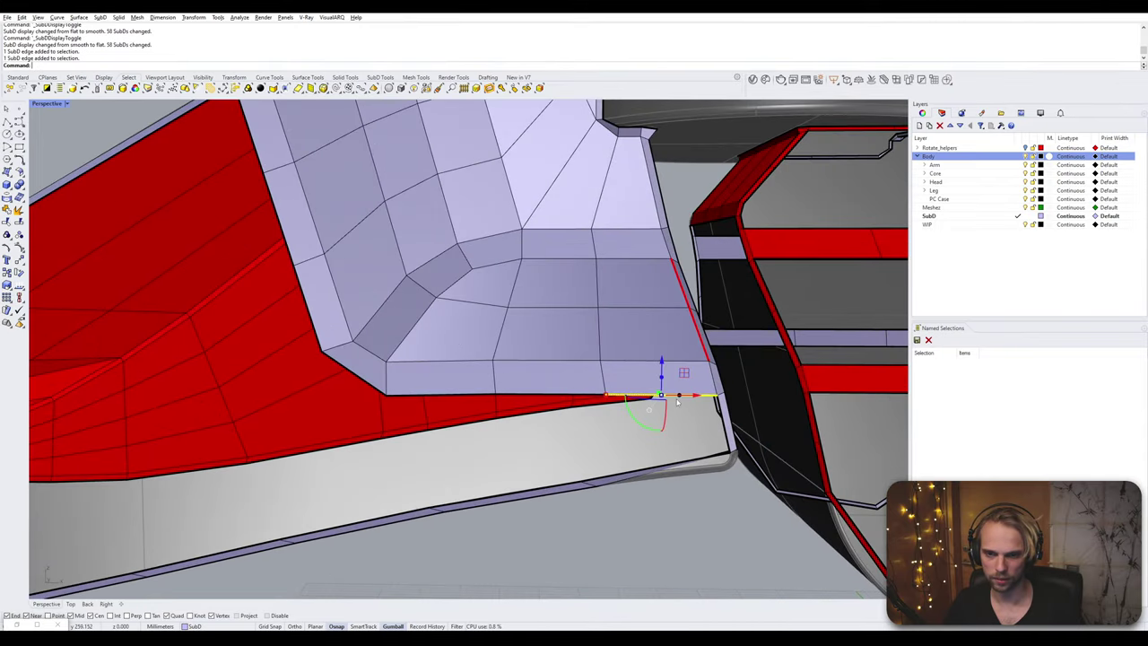
left_click(633, 476, "shift")
type("Bridge")
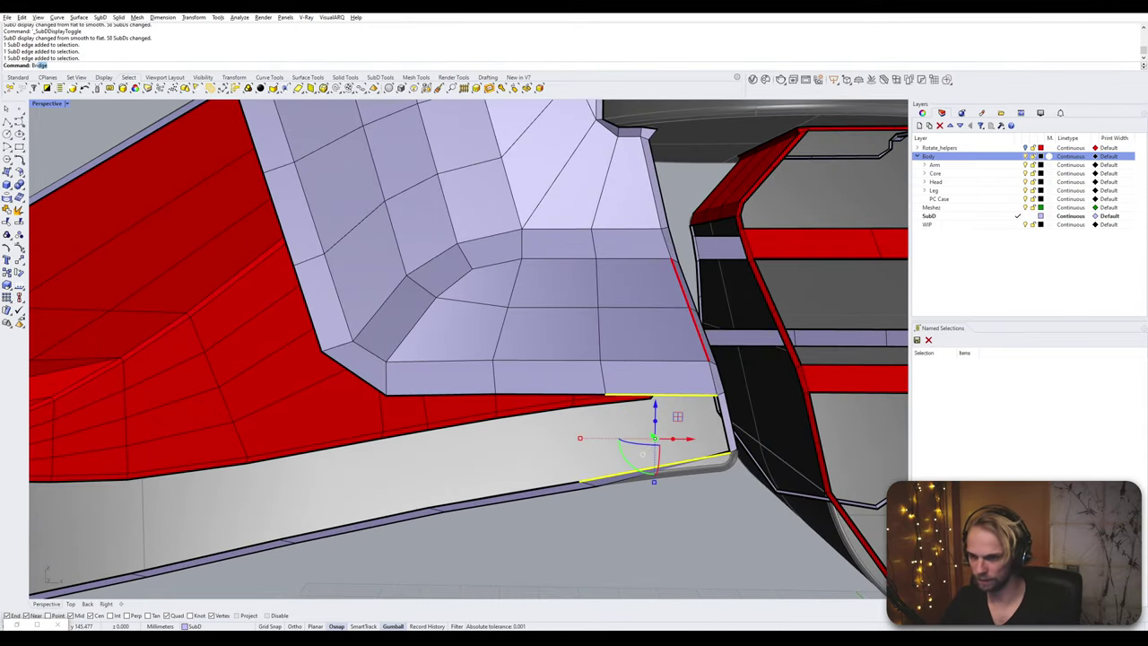
key("Return")
key("Return")
- Bridge two more upper edges of the remaining opening to their lower edges, accepting the Bridge Options
mouse_move(572, 438)
right_mouse_down()
mouse_move(529, 428)
mouse_move(555, 447)
mouse_move(562, 432)
right_mouse_up()
scroll(564, 377, "up", 4)
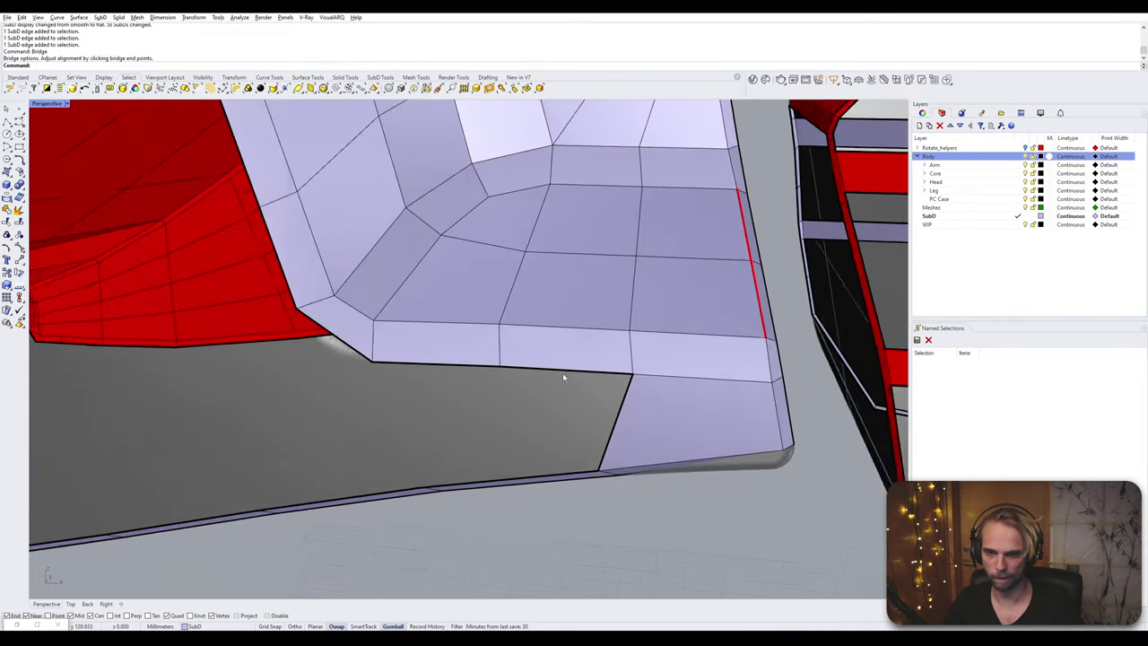
left_click(573, 372, "ctrl+shift")
left_click(585, 494, "shift")
left_click(449, 364, "shift")
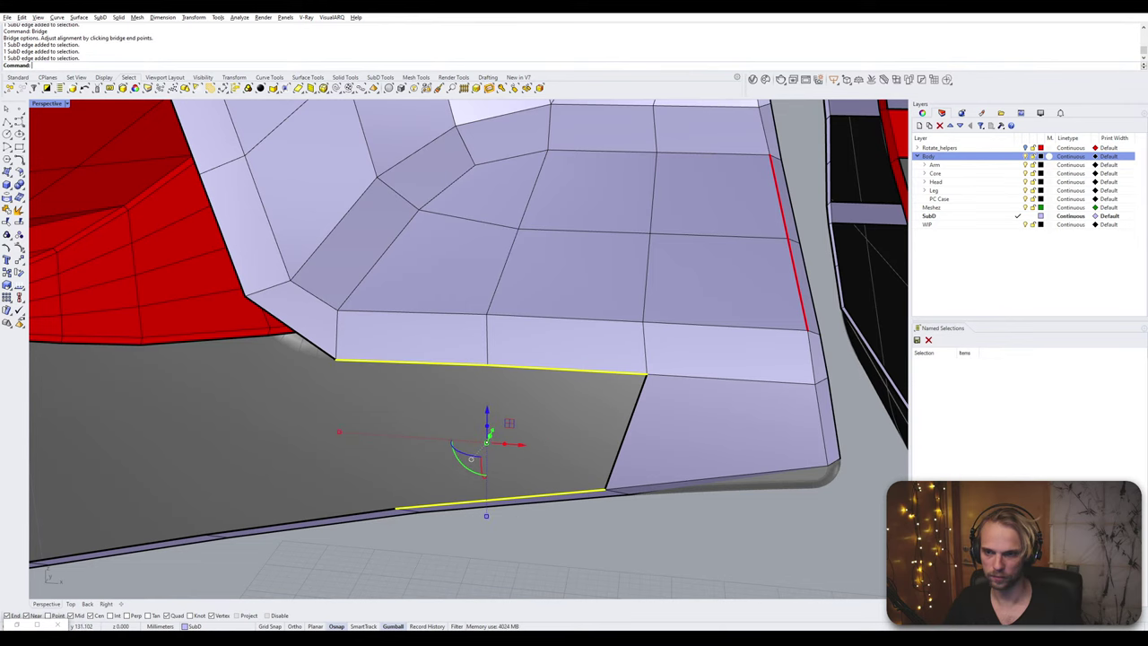
left_click(376, 510, "shift")
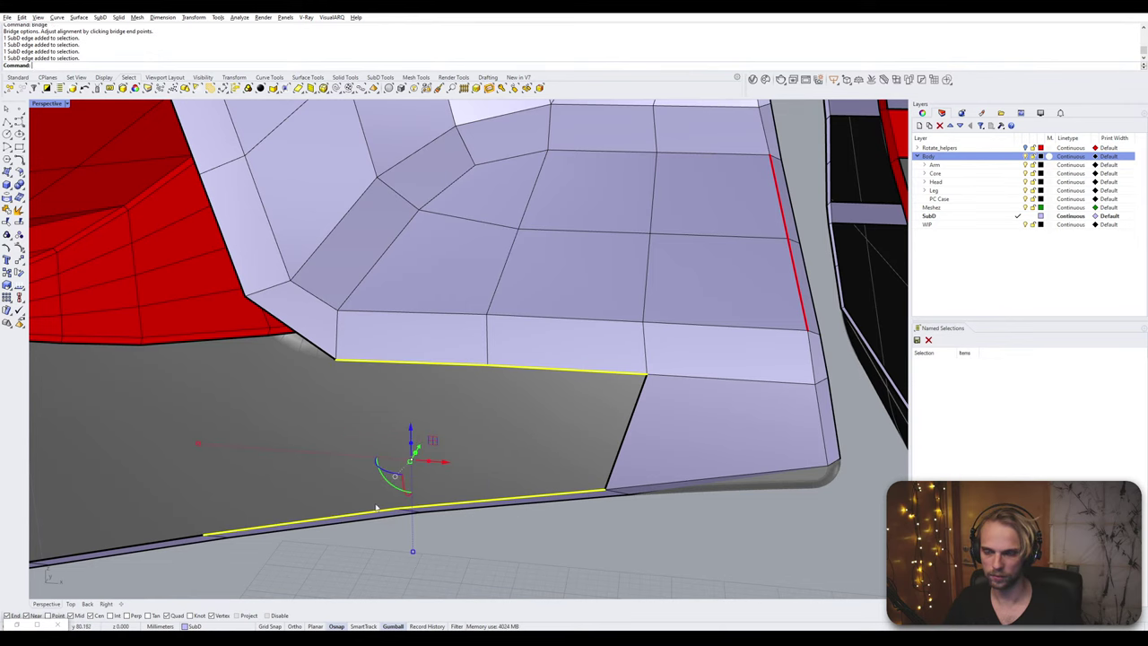
scroll(579, 447, "down", 6)
right_click_drag(576, 448, 532, 457)
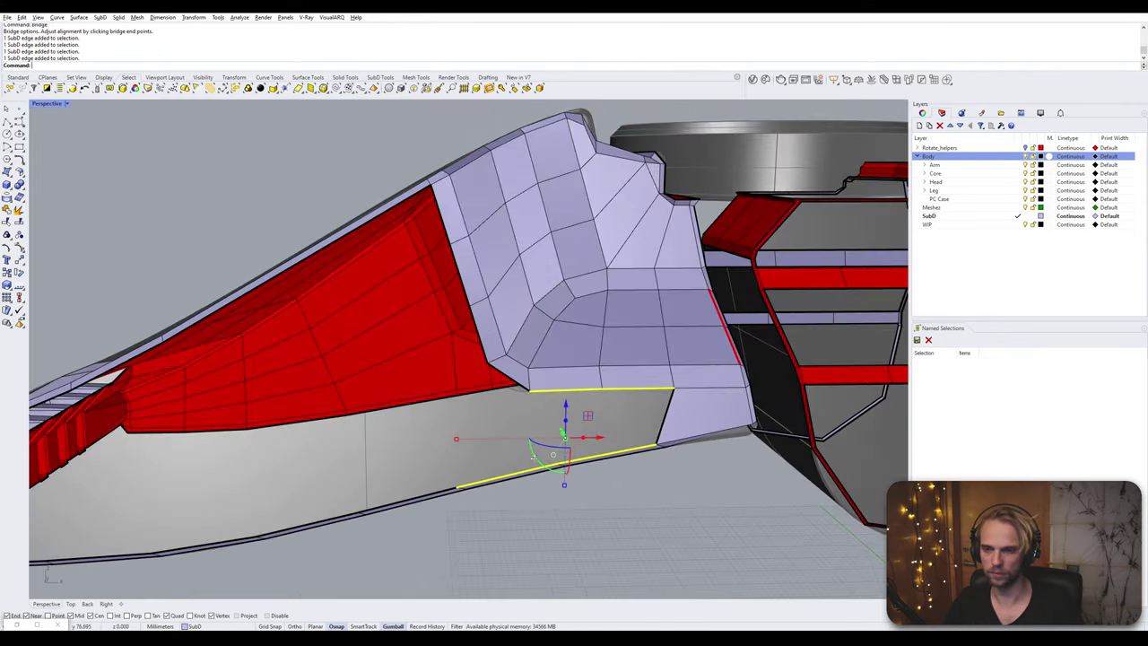
key("Return")
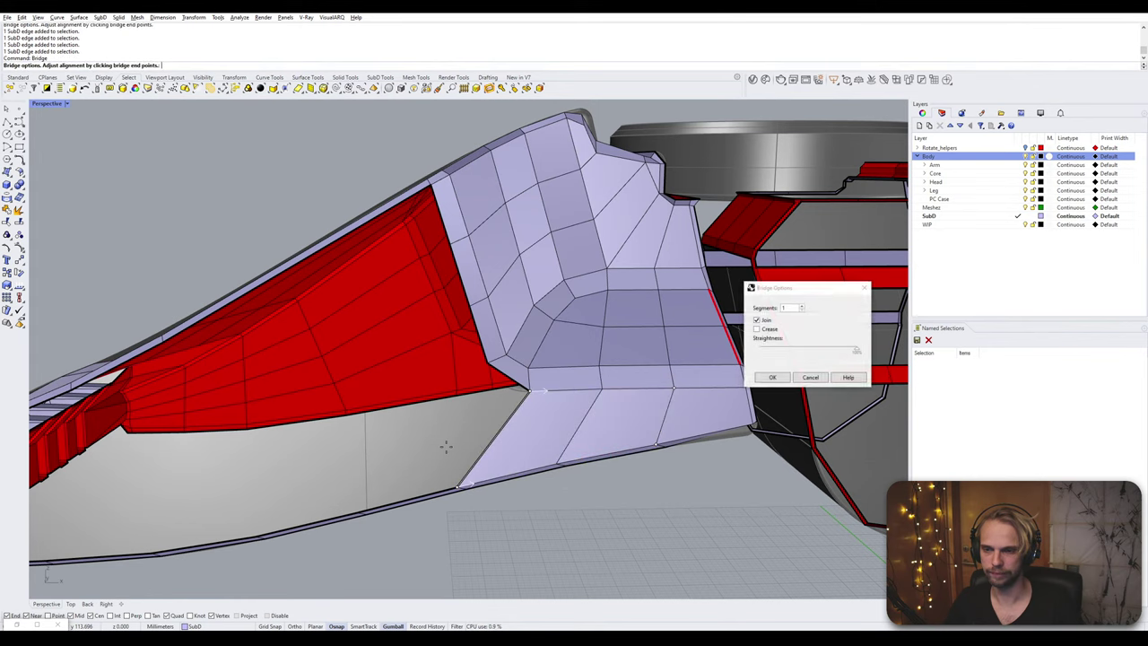
key("Return")
- Bridge the lower front boundary edge to its matching edge, then select the remaining gap's bottom edge
left_click(437, 496)
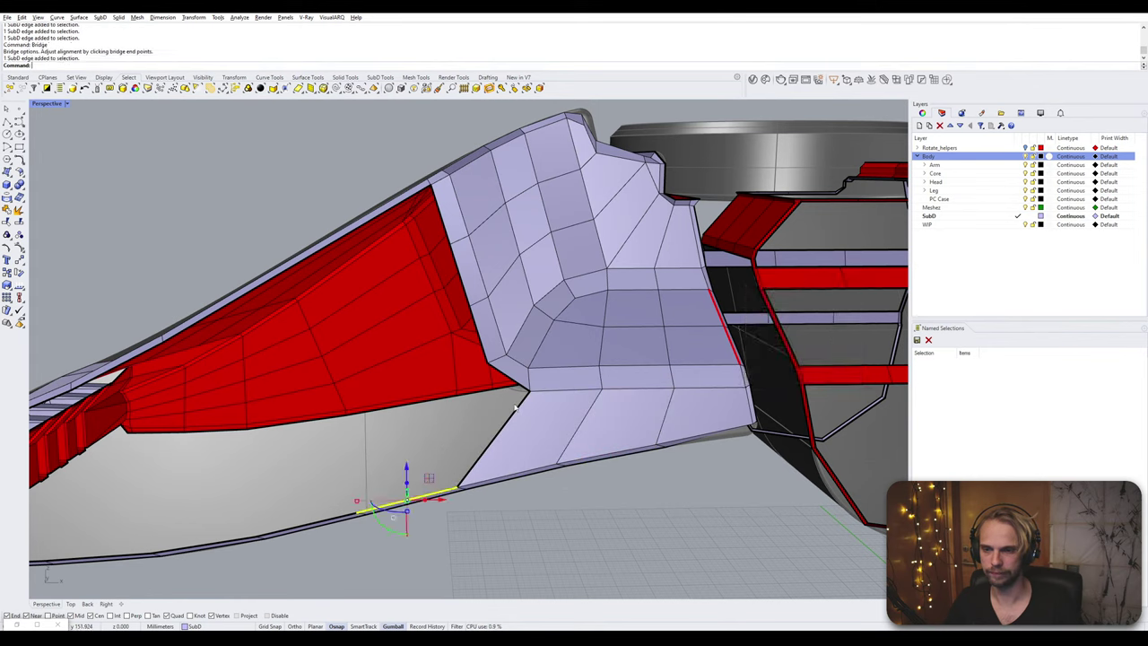
left_click(518, 385, "ctrl+shift")
key("Return")
key("Return")
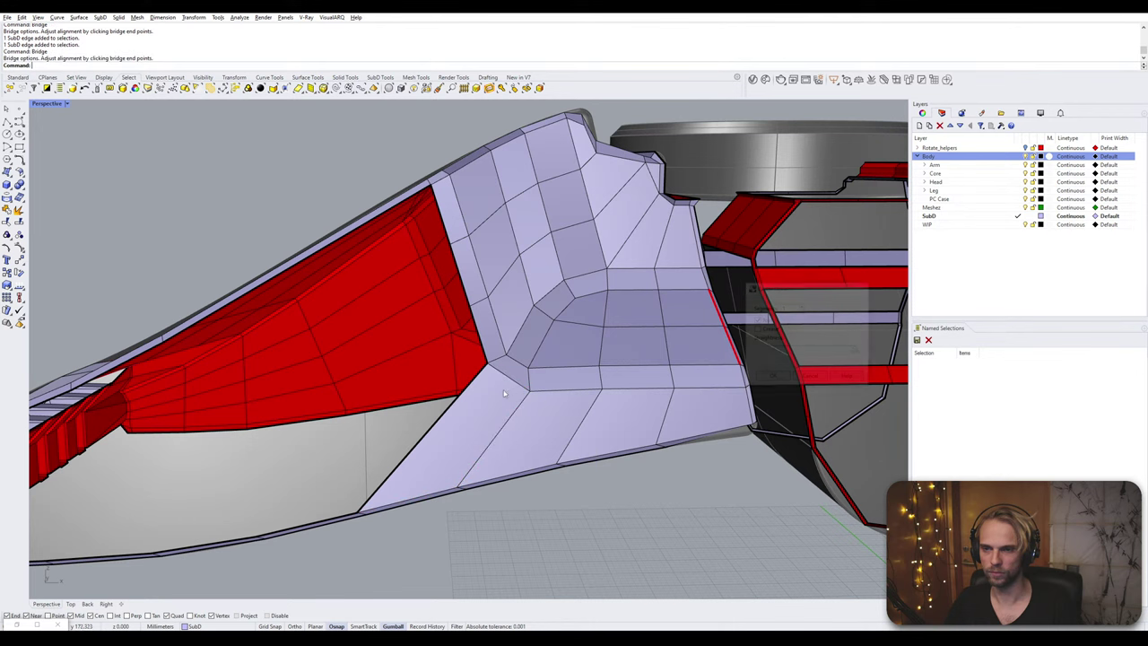
right_click_drag(302, 479, 423, 501, "shift")
left_click(373, 531)
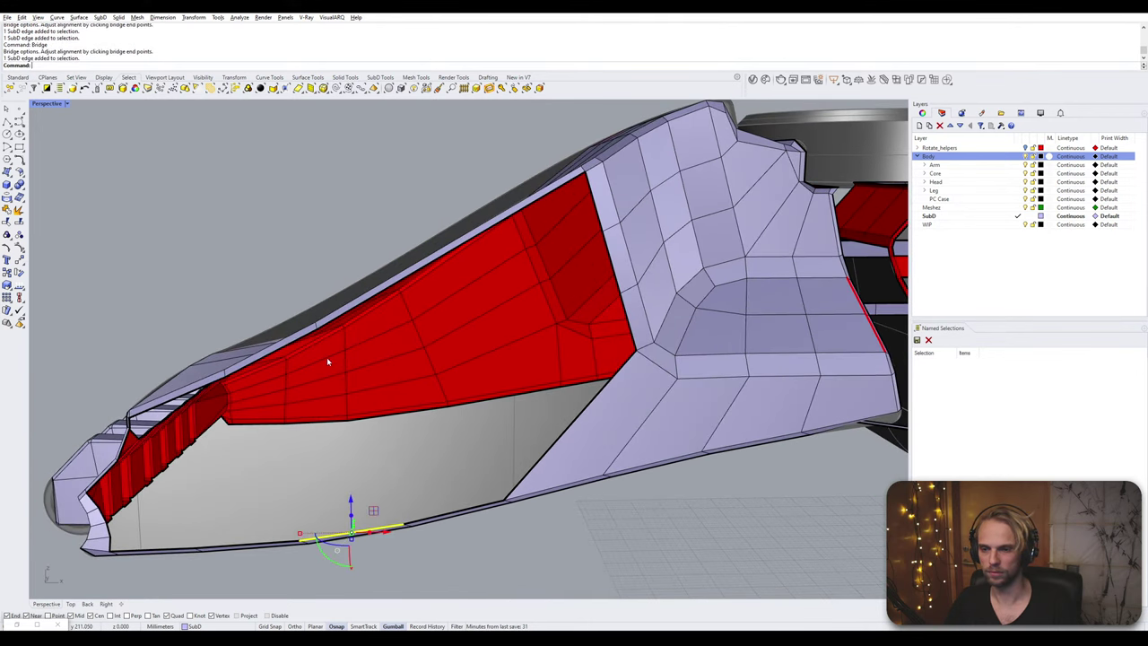
right_click_drag(327, 357, 354, 360)
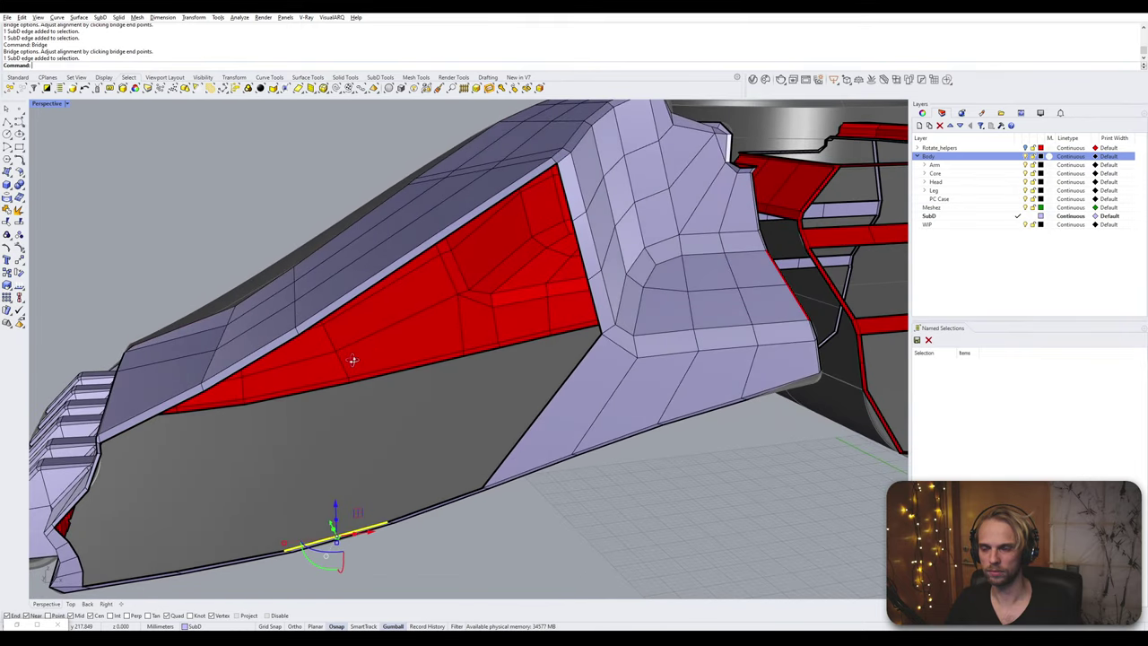
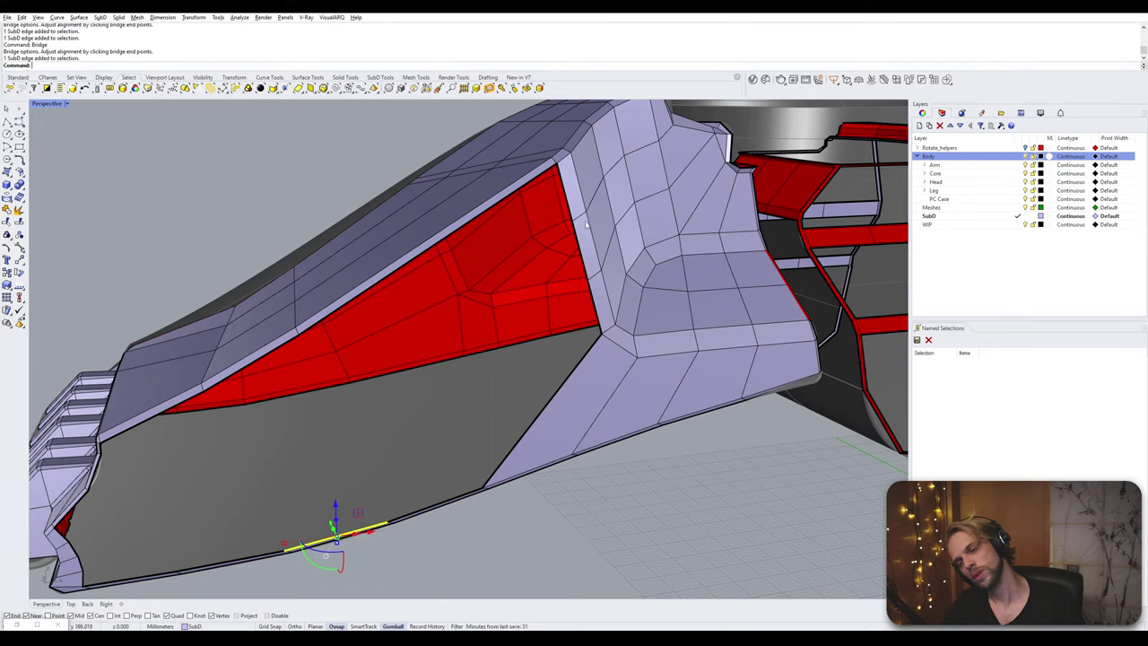
- Bridge the opening's lower edge to the red panel's border edge with three segments
key("Escape")
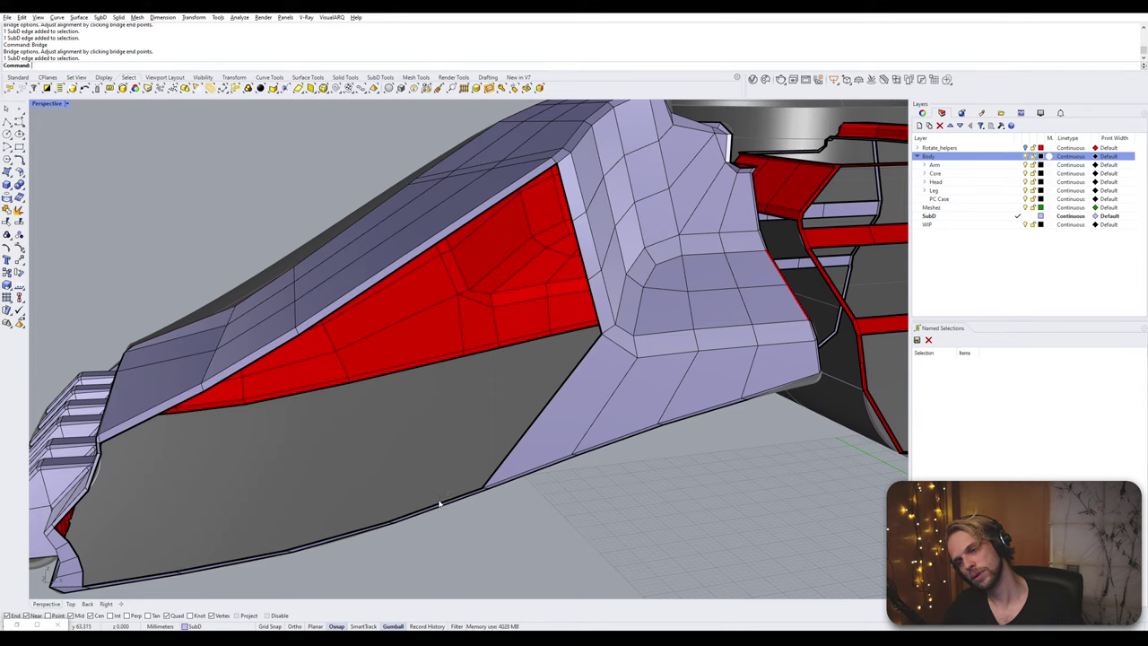
left_click(439, 504)
left_click(385, 283, "shift")
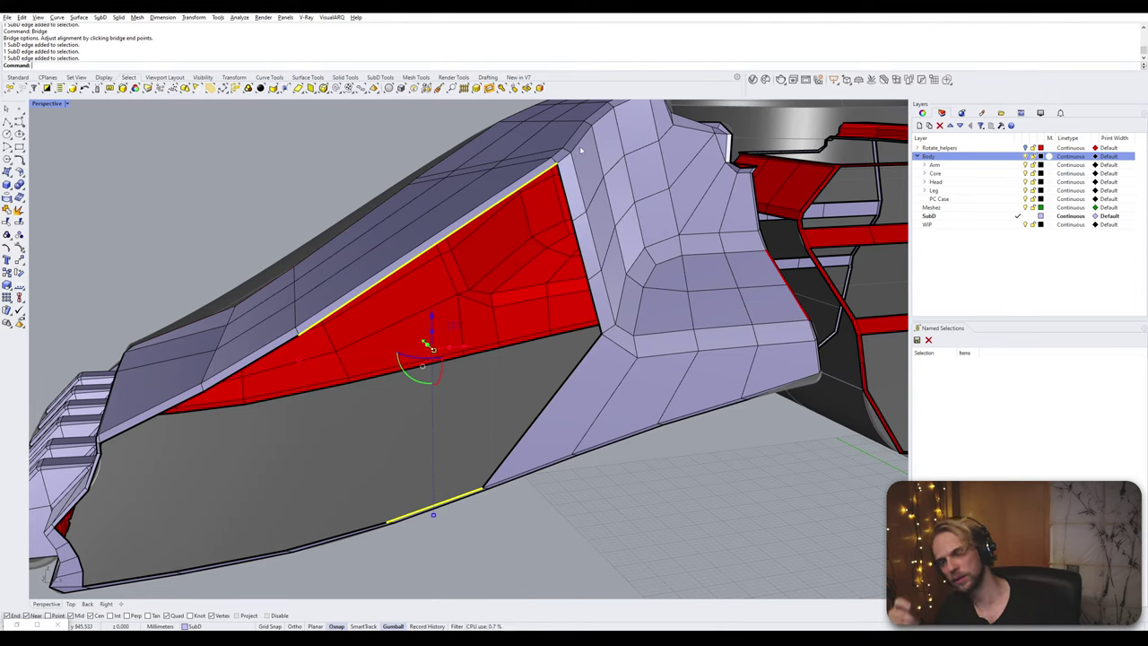
key("Escape")
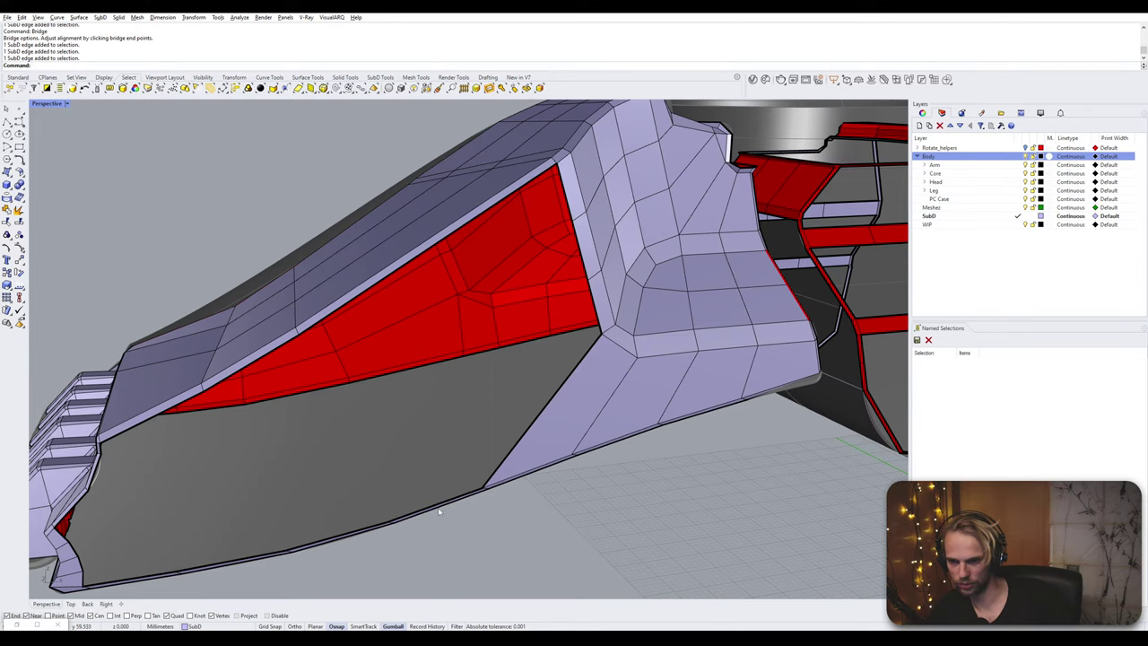
left_click(439, 510)
left_click(265, 359)
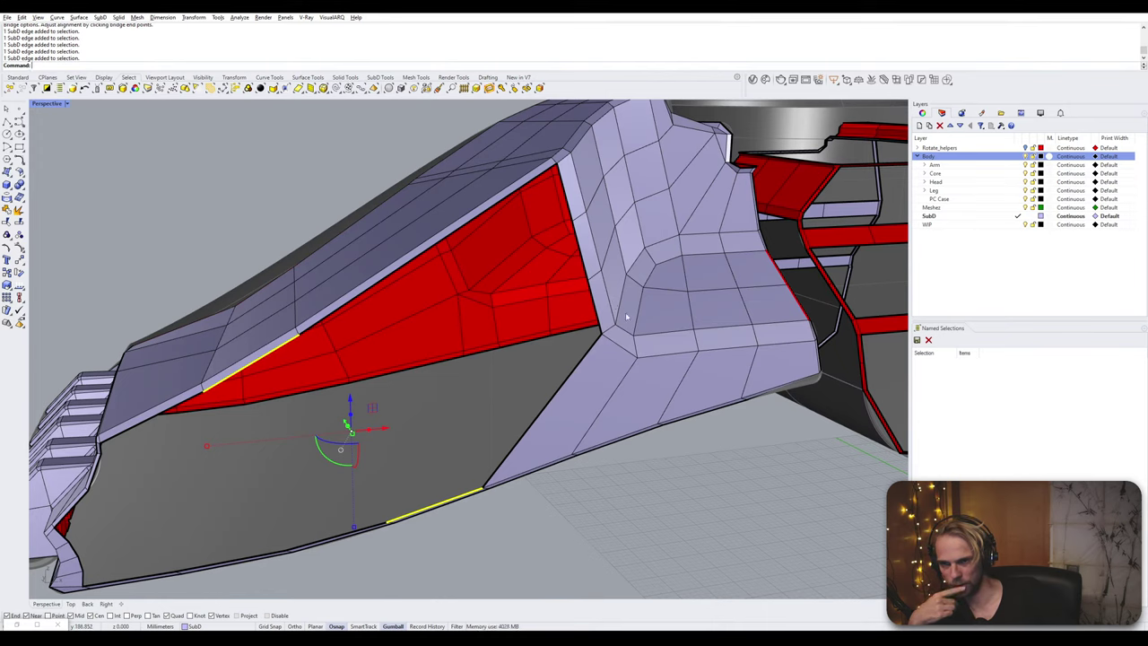
right_click(471, 392)
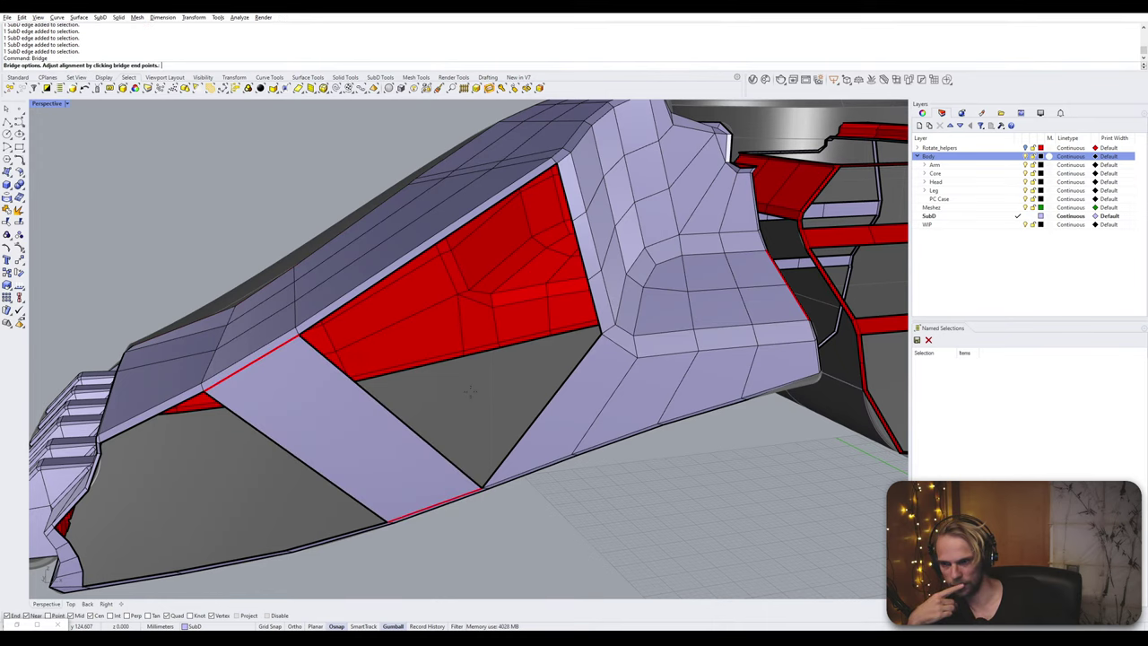
left_click(802, 306)
left_click(802, 307)
left_click(803, 306)
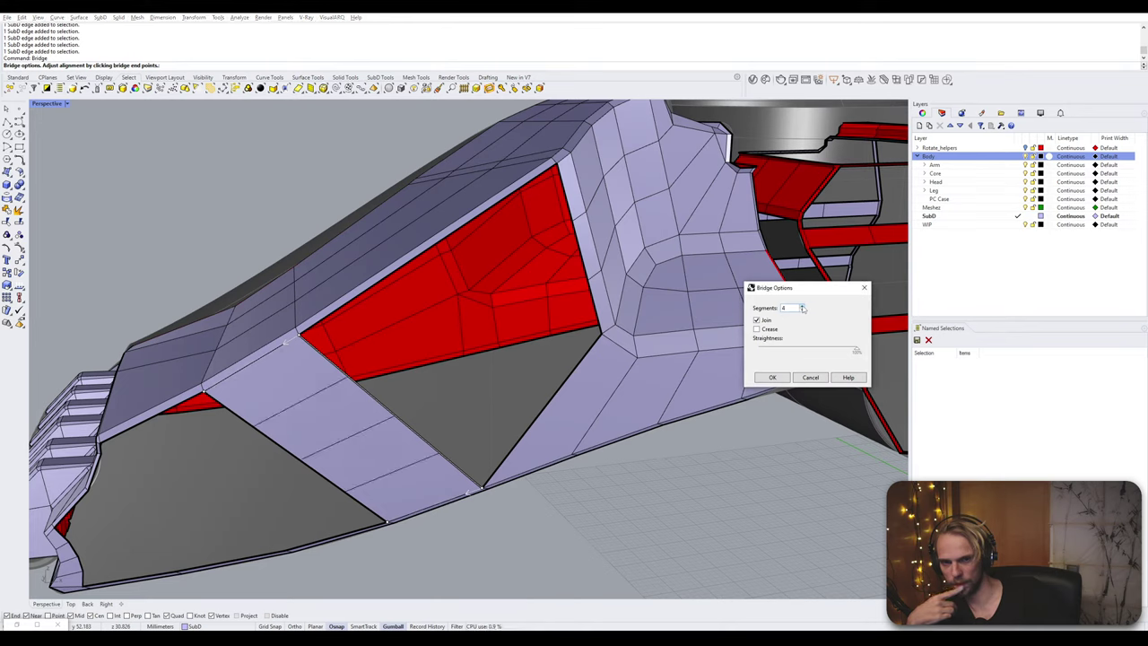
left_click(773, 377)
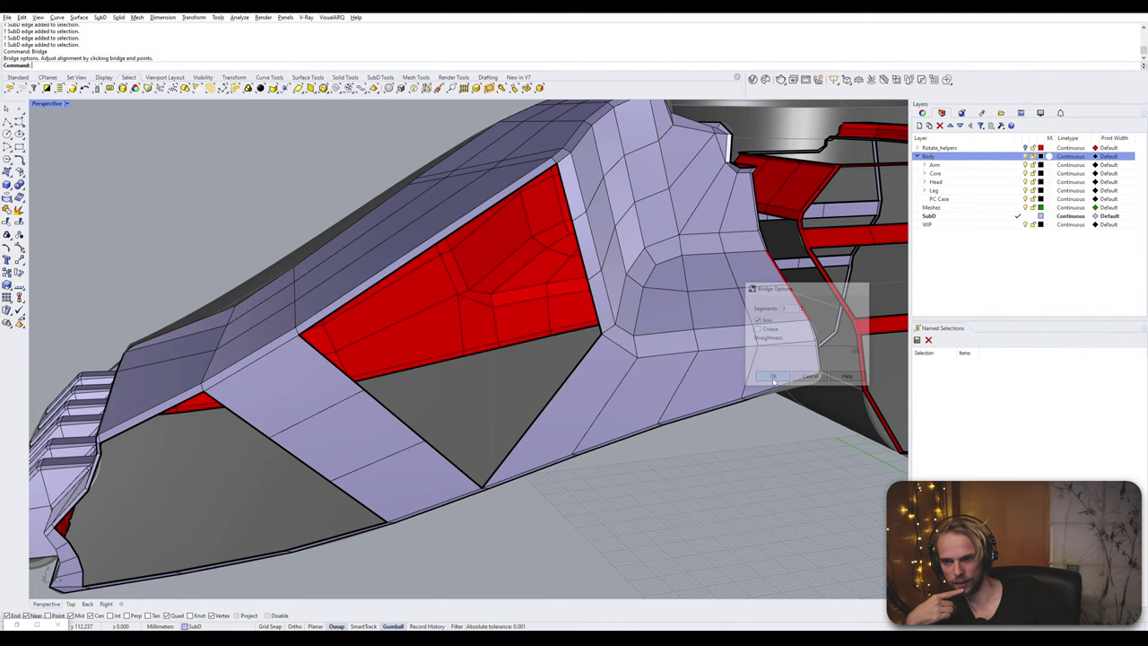
- Bridge the remaining opening's opposite edges, then view the foot's red interior side
left_click(532, 425)
left_click(391, 278, "ctrl+shift")
right_click(392, 279)
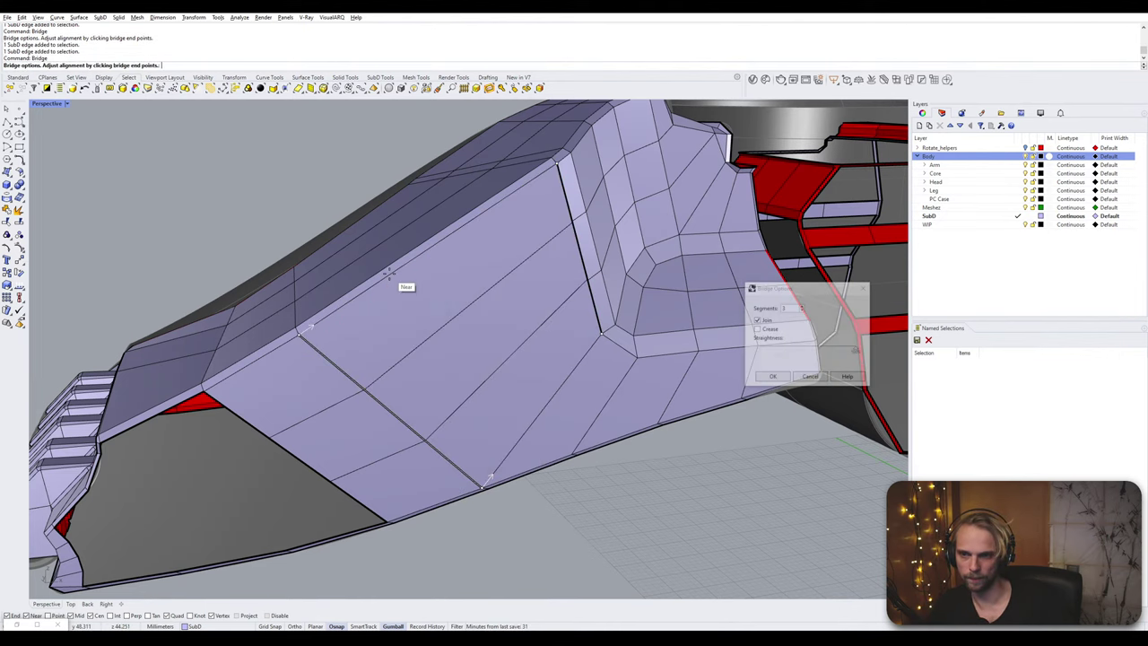
left_click(773, 377)
right_click_drag(474, 307, 467, 314)
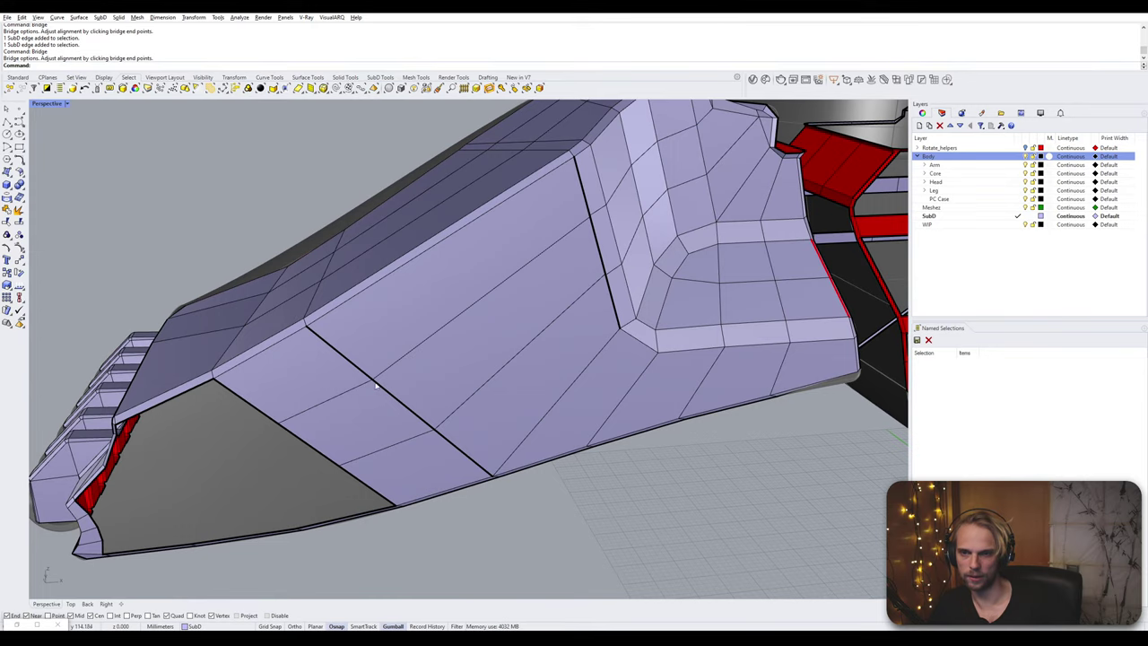
scroll(424, 392, "down", 2)
right_click_drag(424, 394, 493, 439, "shift")
right_click_drag(365, 439, 520, 417)
- Switch Perspective to Wireframe and reach the Wireframe mode's SubD object settings in Options
left_click(47, 105)
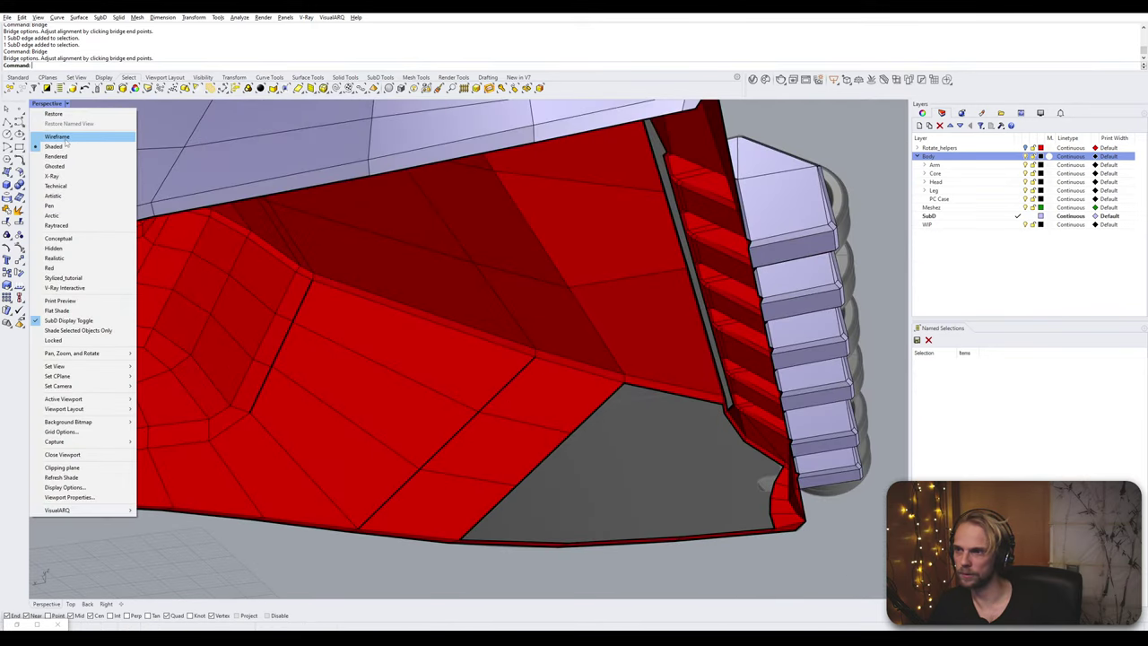
left_click(68, 141)
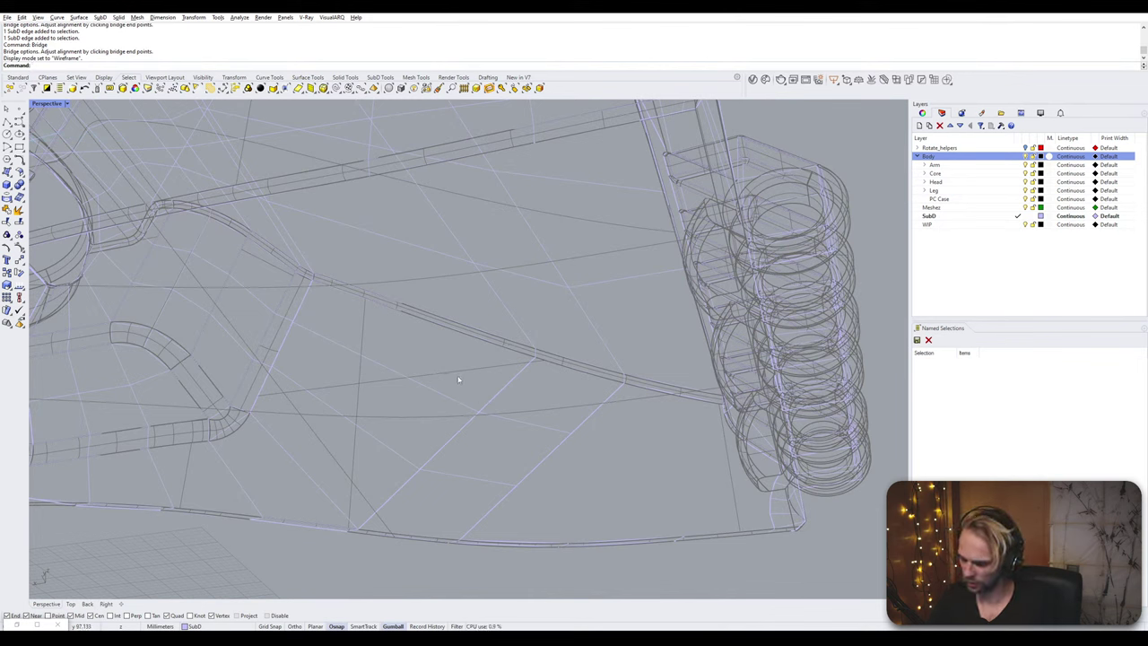
type("Options")
key("Return")
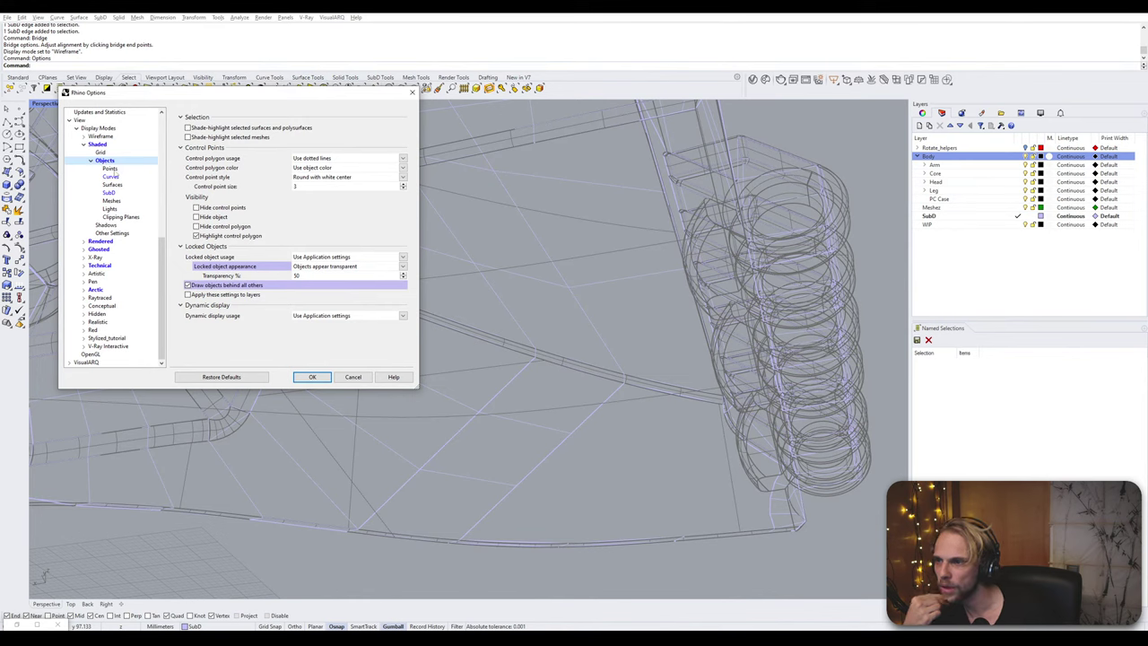
left_click(93, 136)
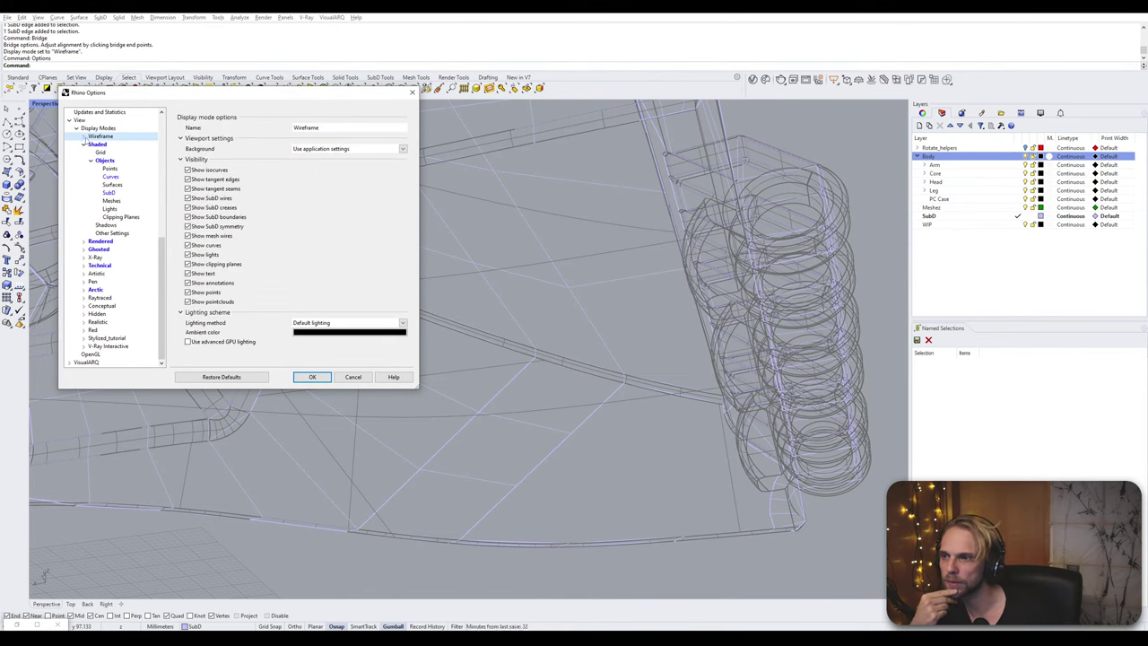
left_click(84, 137)
left_click(104, 152)
left_click(91, 153)
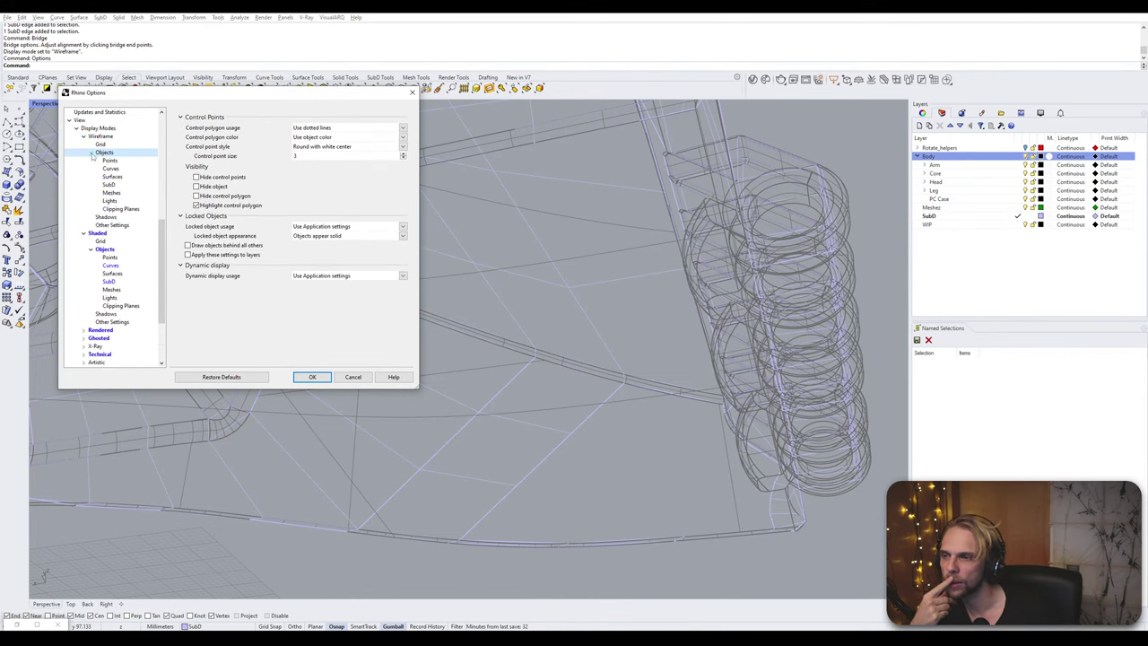
left_click(109, 184)
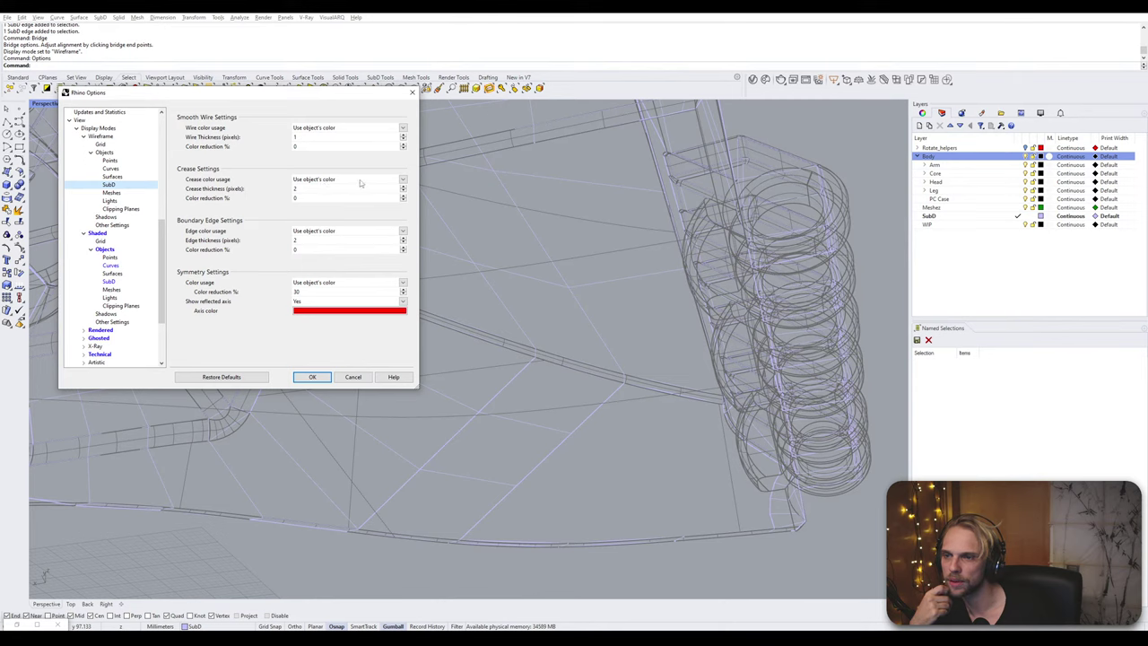
- Draw SubD creases in a single colour with thickness 5 and check the result
left_click(402, 180)
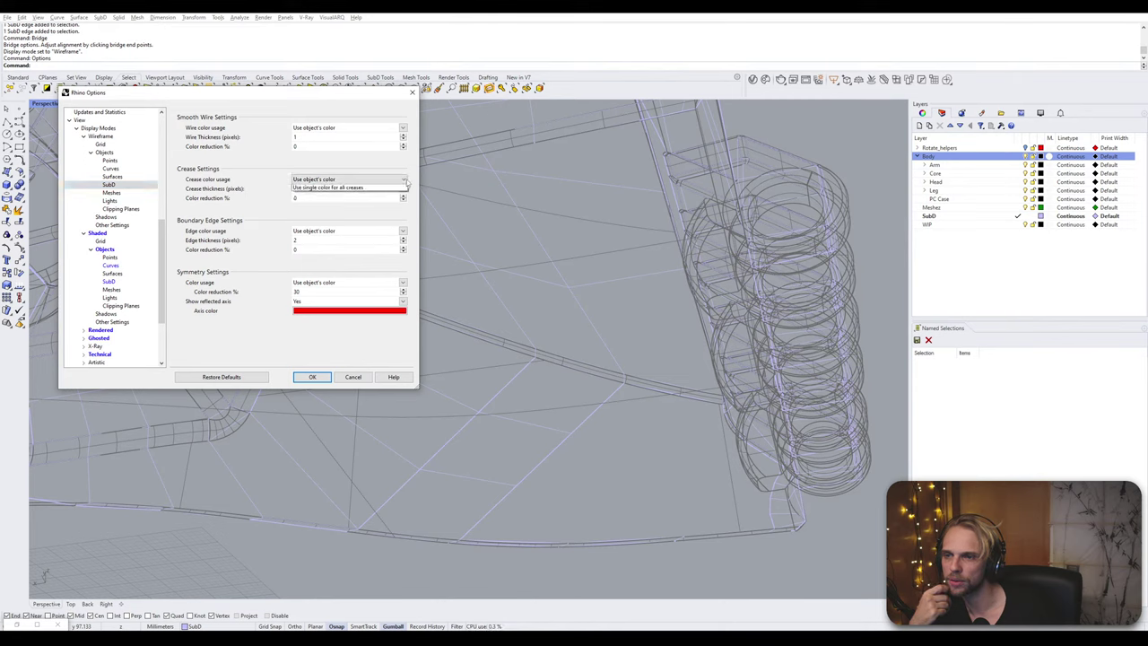
left_click(349, 195)
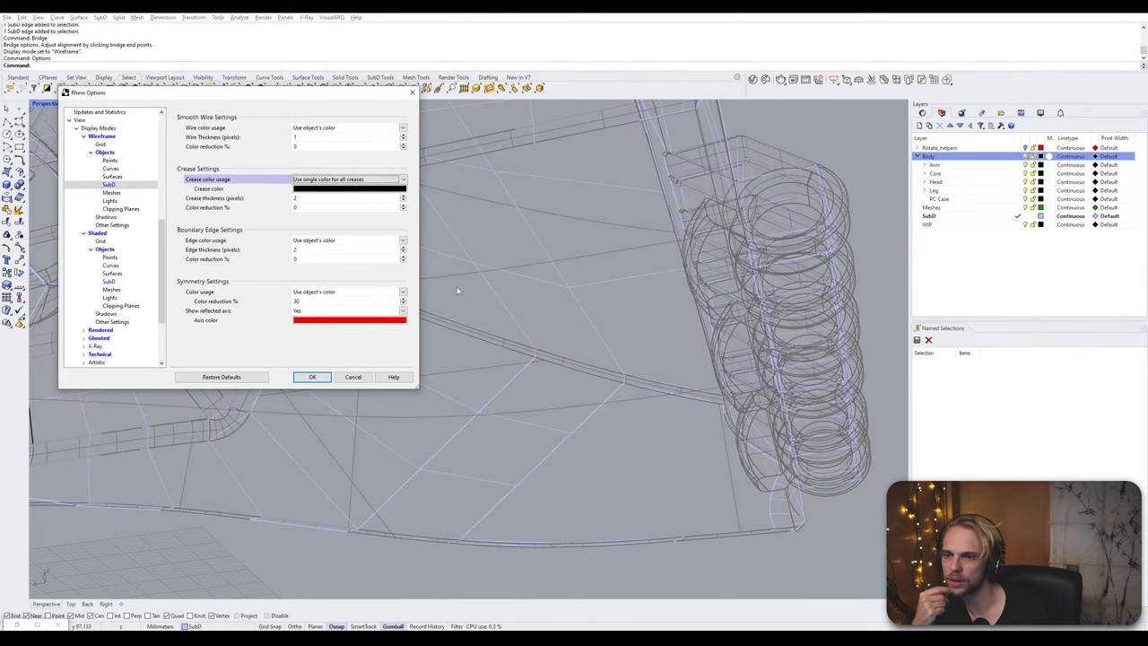
double_click(292, 199)
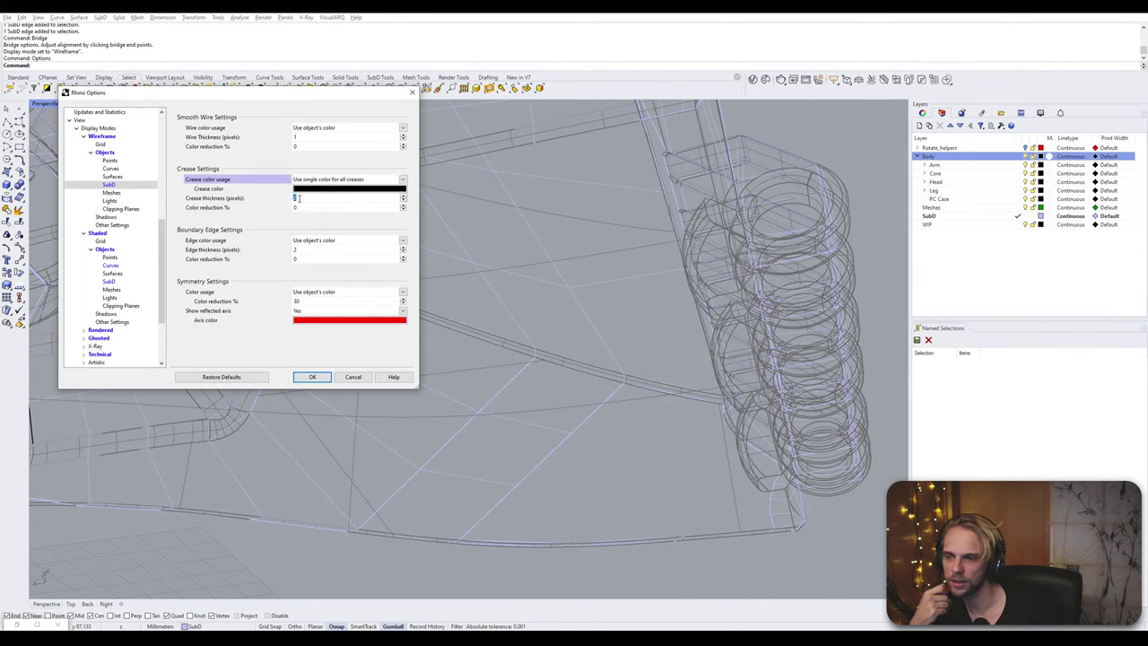
type("5")
left_click(320, 376)
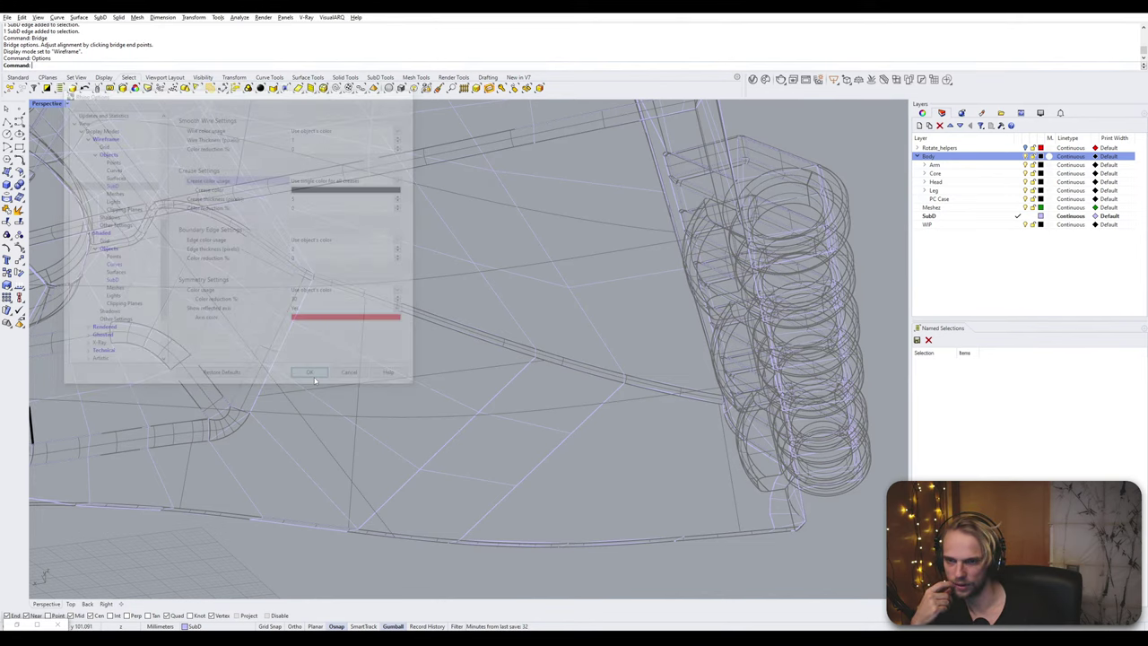
right_click_drag(401, 352, 379, 365)
scroll(129, 436, "up", 3)
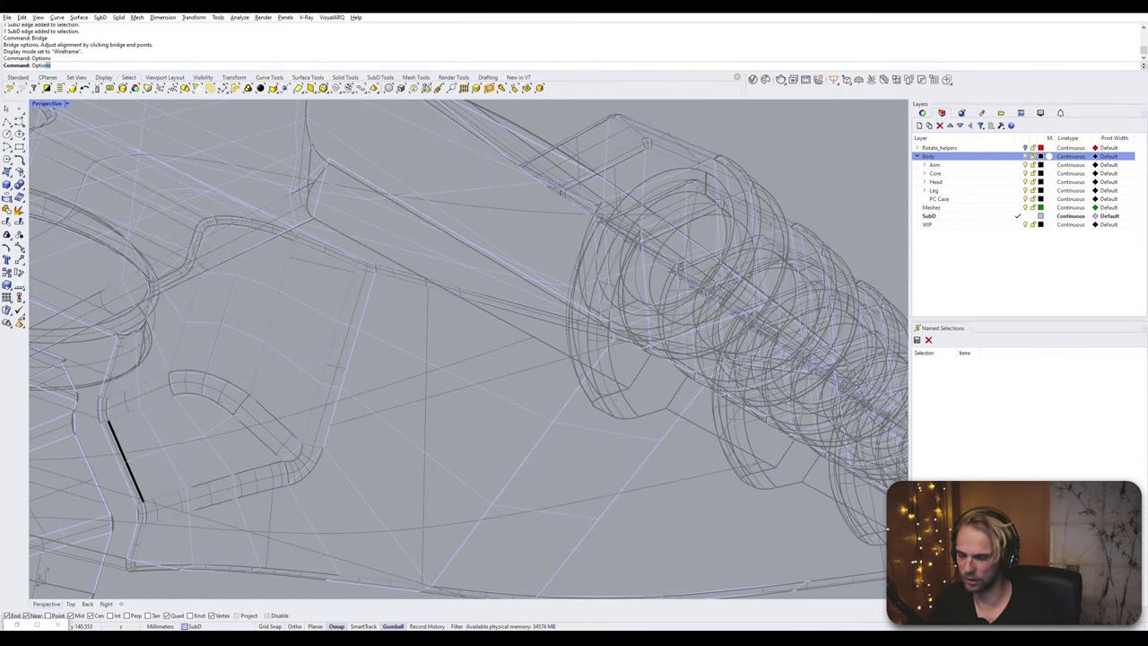
- Change the thickness to 3 and draw SubD boundary edges in a single colour
key("Return")
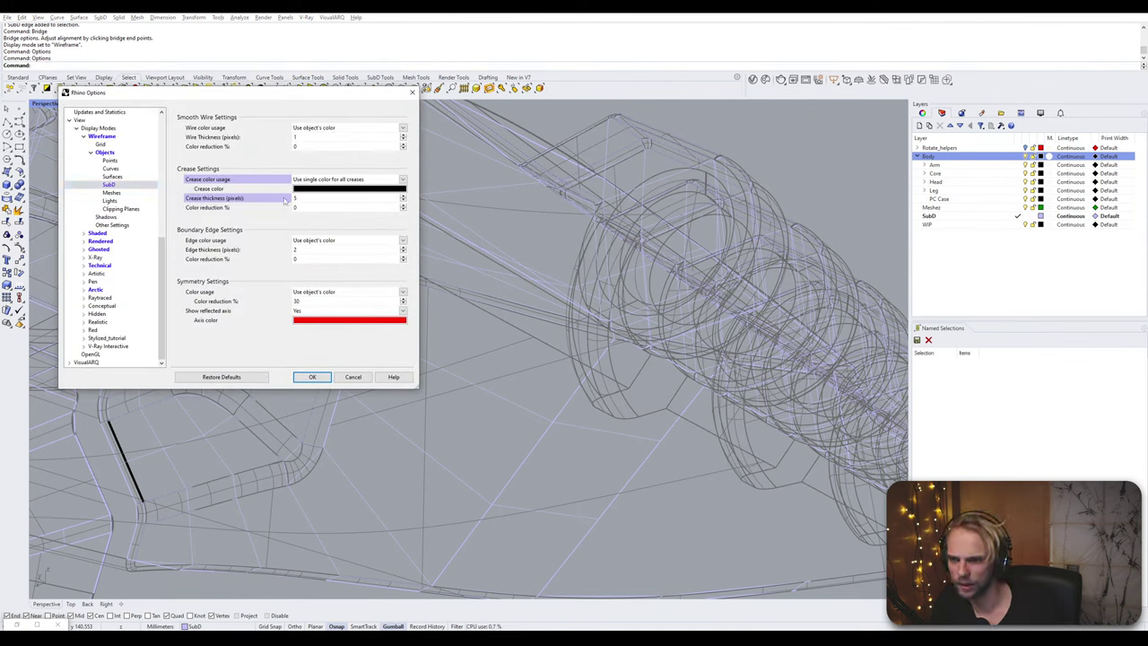
type("3")
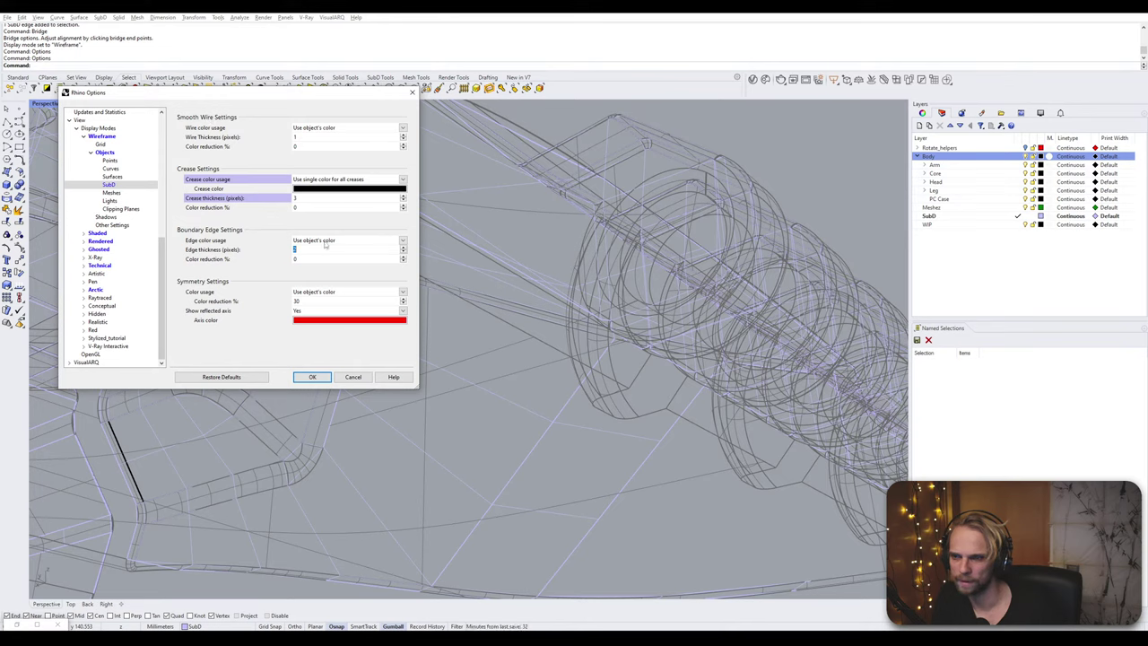
left_click(325, 241)
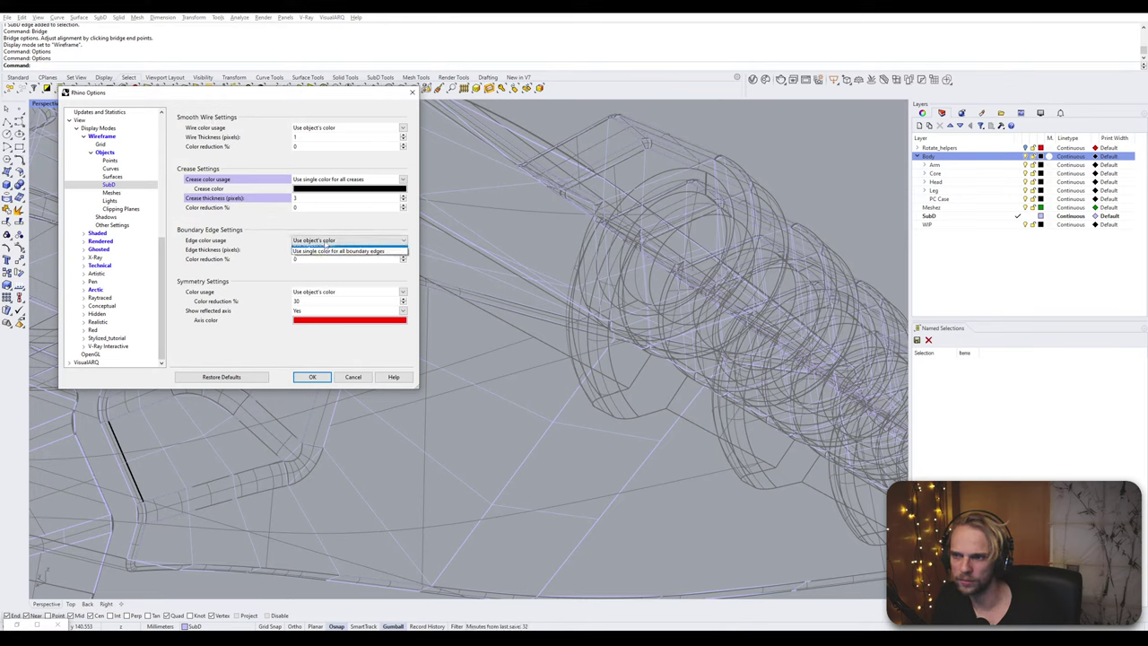
left_click(321, 257)
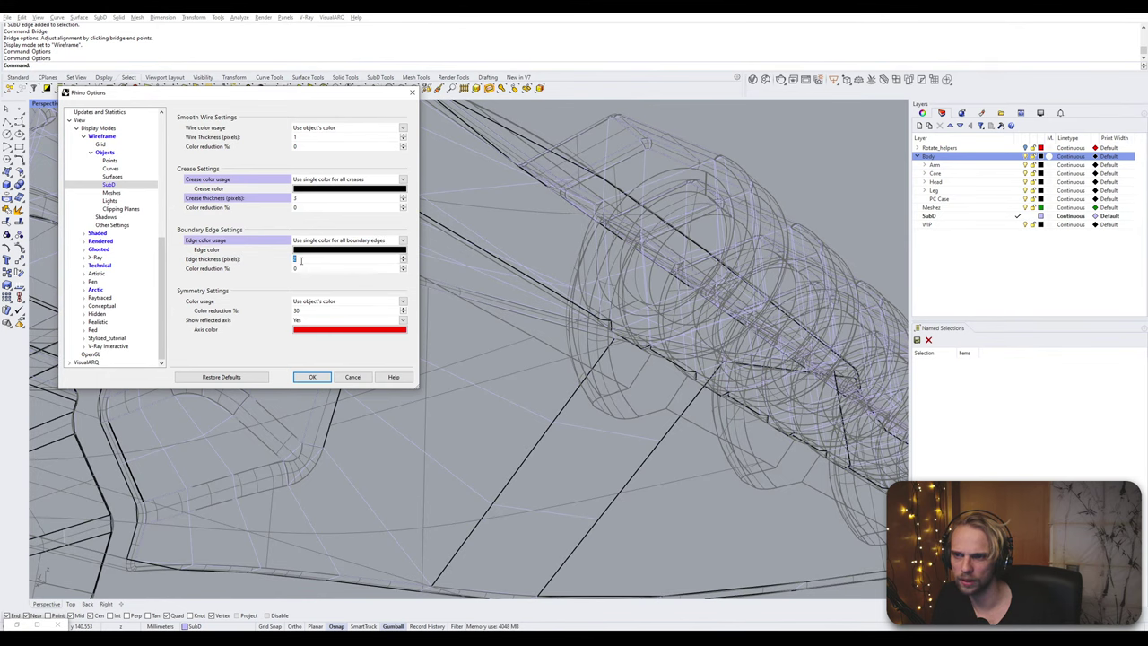
left_click(312, 378)
right_click_drag(425, 342, 465, 383)
- Stitch the first two pairs of loose SubD vertices together with Stitch
scroll(484, 363, "up", 6)
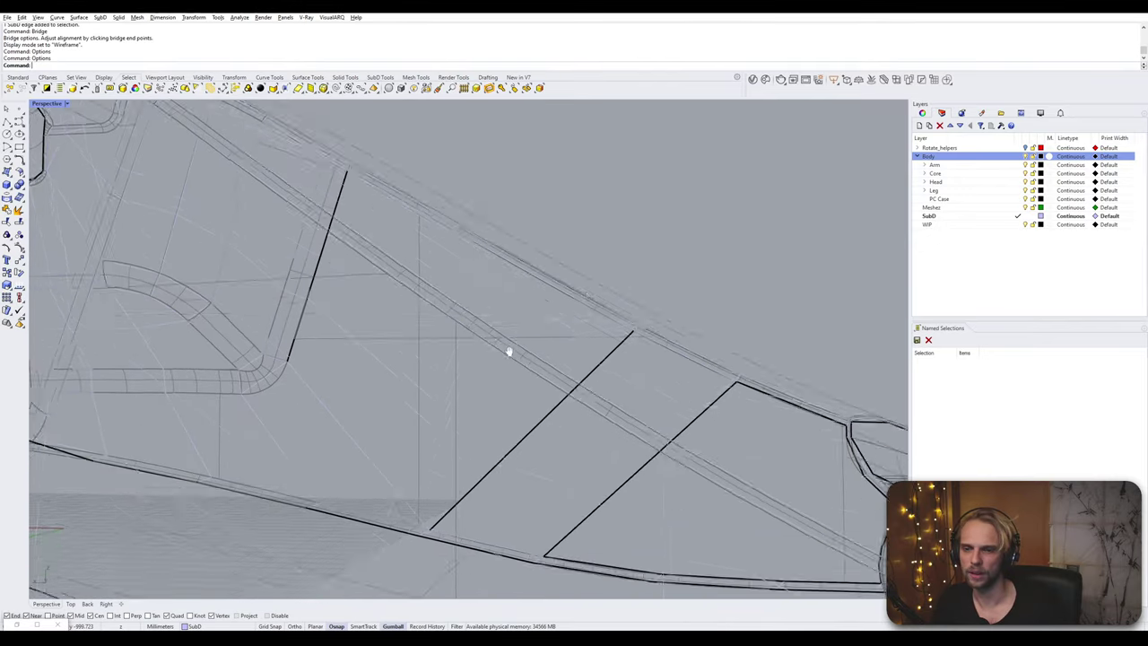
left_click_drag(476, 350, 579, 390)
type("S")
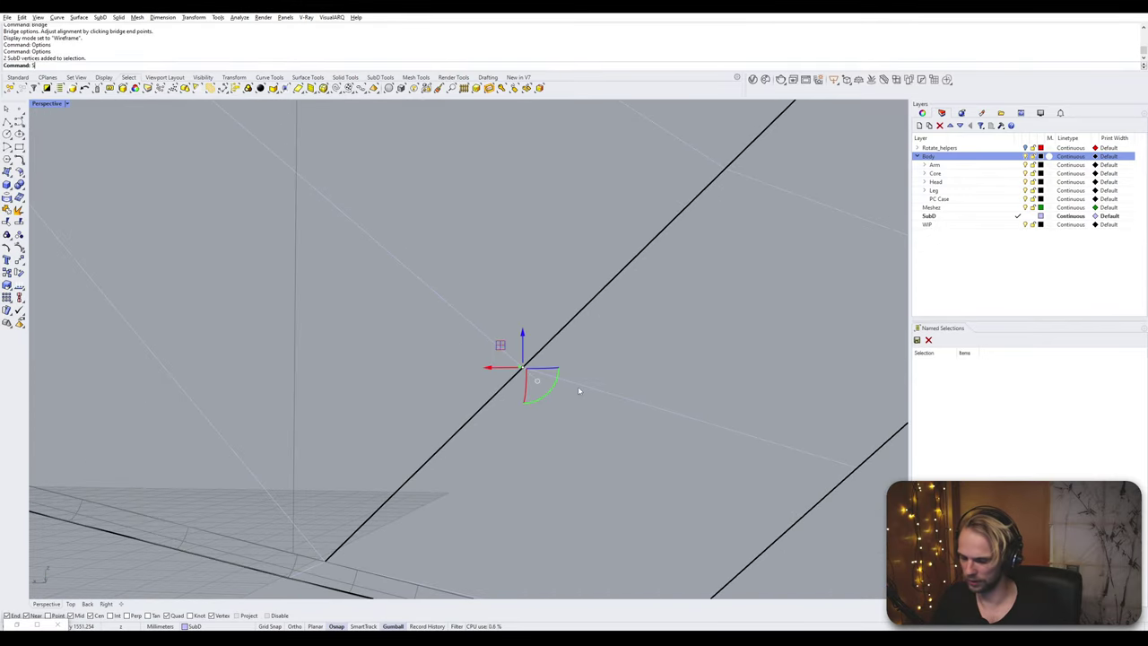
type("titch")
key("Return")
scroll(577, 386, "down", 4)
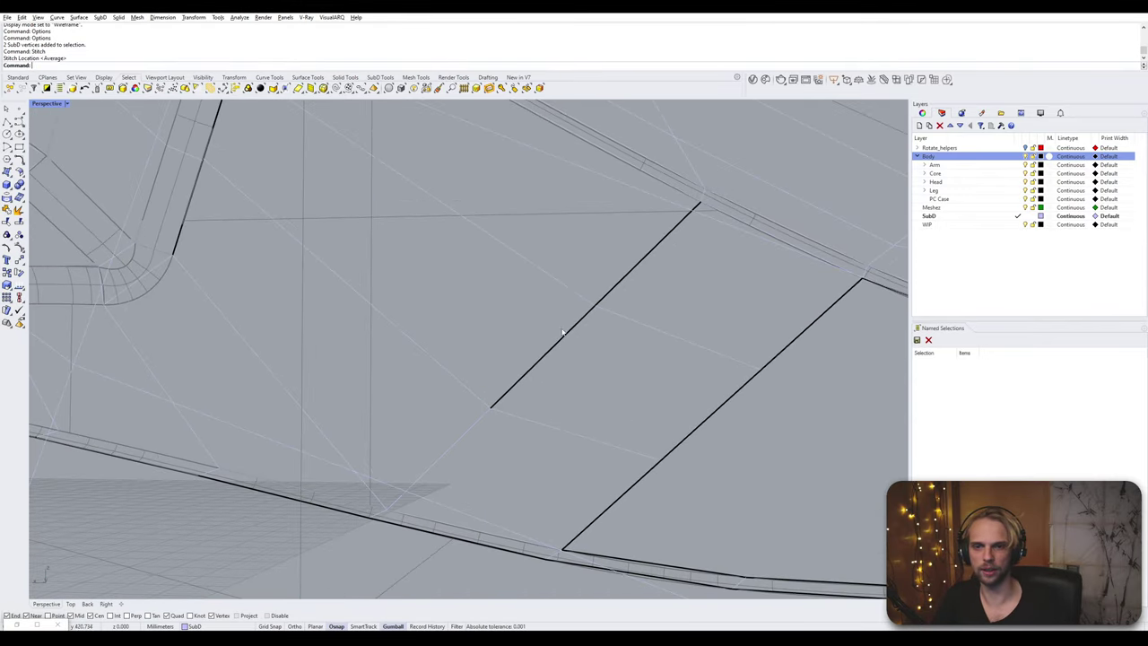
left_click_drag(566, 287, 625, 321)
key("Return")
key("Return")
key("Escape")
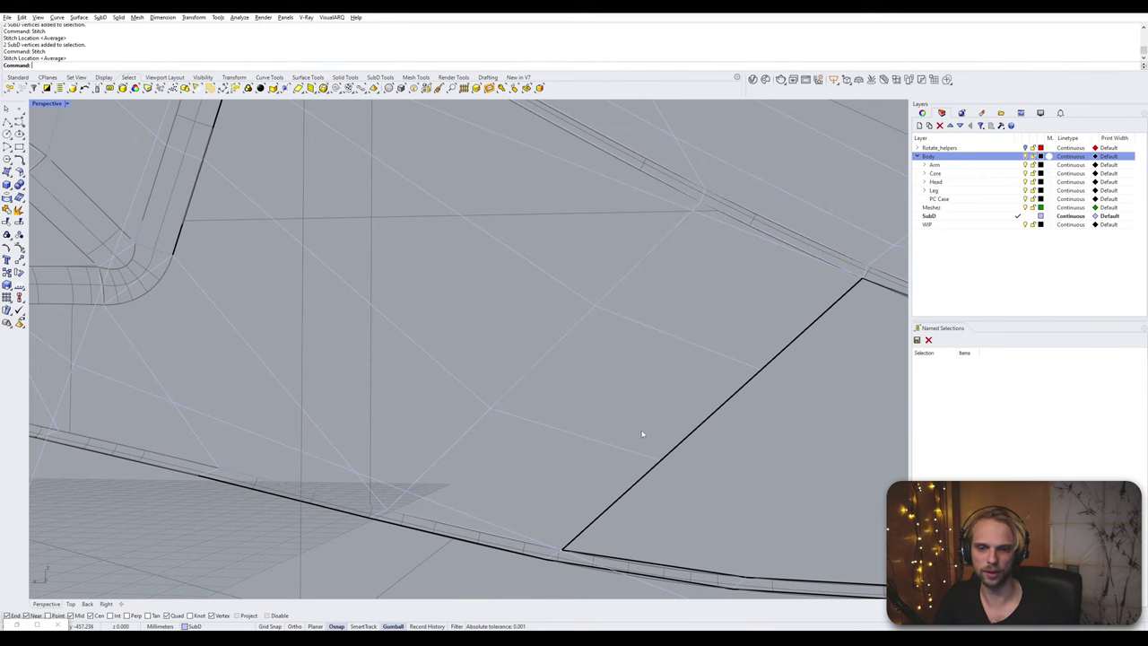
- Stitch another pair of vertices at the edge gap at their Average location
left_click_drag(651, 428, 688, 487)
left_click(766, 435)
scroll(766, 435, "down", 6)
right_click_drag(563, 367, 678, 391, "shift")
scroll(577, 313, "up", 8)
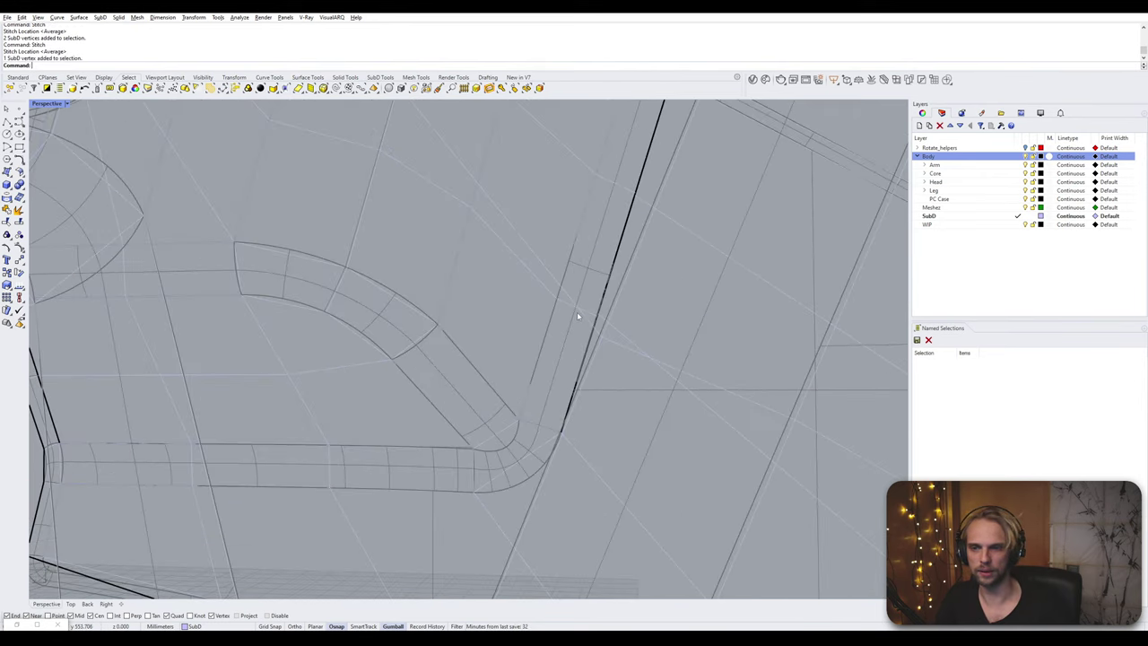
scroll(578, 314, "up", 3)
right_click_drag(577, 315, 596, 335)
left_click_drag(585, 288, 625, 332)
key("Return")
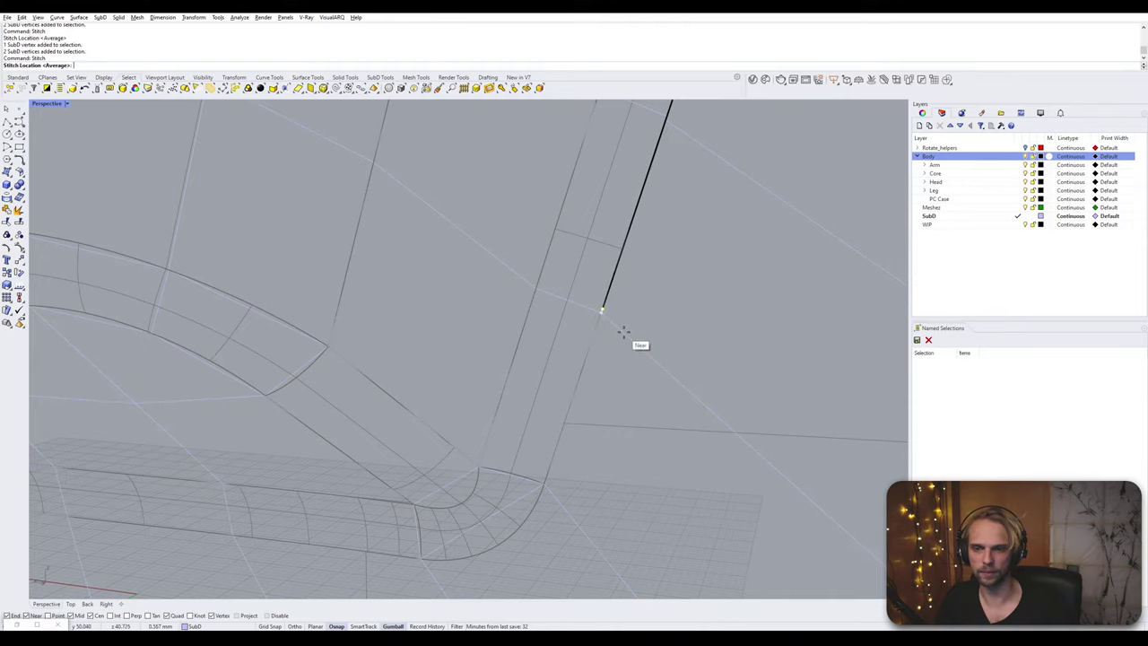
key("Return")
- Stitch the next vertex pair at its average position, then orbit around the whole model
scroll(622, 321, "down", 6)
right_click_drag(659, 260, 601, 349, "shift")
left_click(599, 347)
scroll(591, 298, "up", 6)
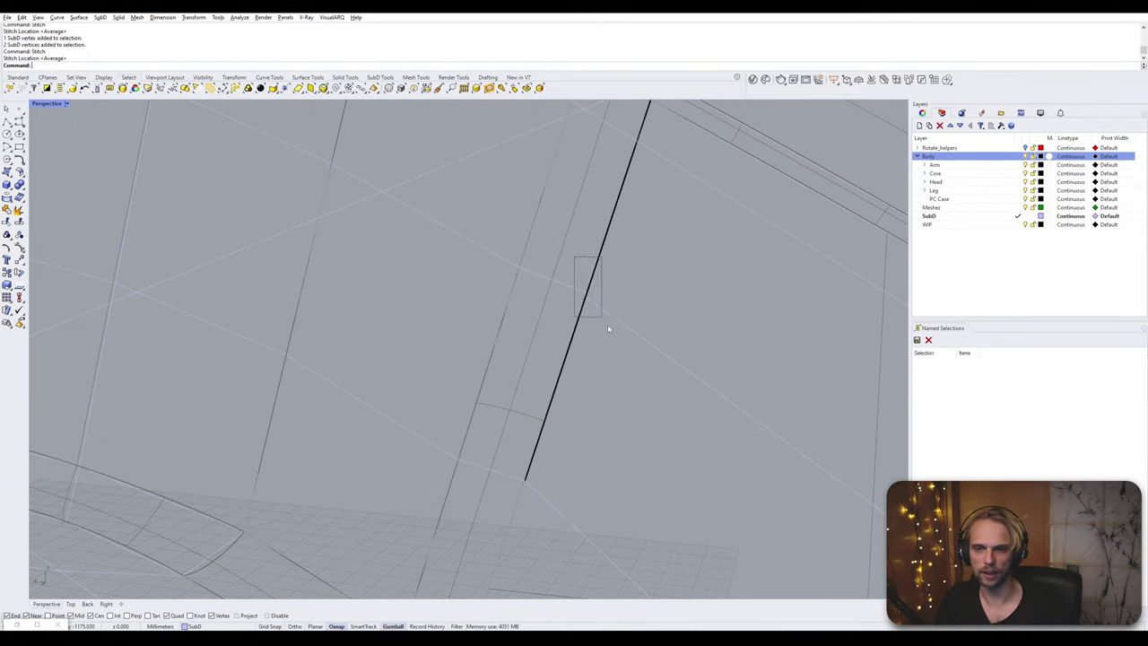
left_click_drag(608, 328, 614, 339)
key("Return")
key("Return")
scroll(615, 364, "down", 8)
left_click(707, 371)
right_click_drag(708, 371, 511, 333)
scroll(696, 324, "down", 3)
left_click(48, 105)
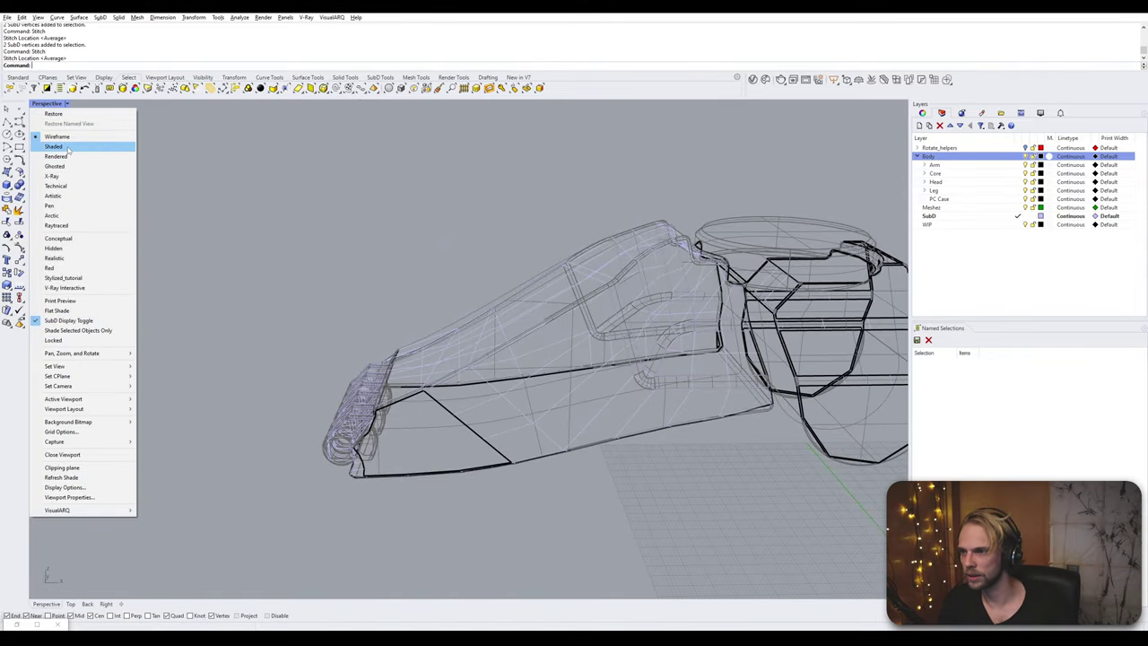
- Switch to Shaded and bridge the gap beside the red face with 1 segment
left_click(56, 146)
scroll(515, 396, "up", 5)
mouse_move(487, 320)
right_mouse_down()
mouse_move(340, 389)
mouse_move(382, 331)
mouse_move(378, 310)
right_mouse_up()
scroll(378, 310, "up", 2)
left_click(344, 306)
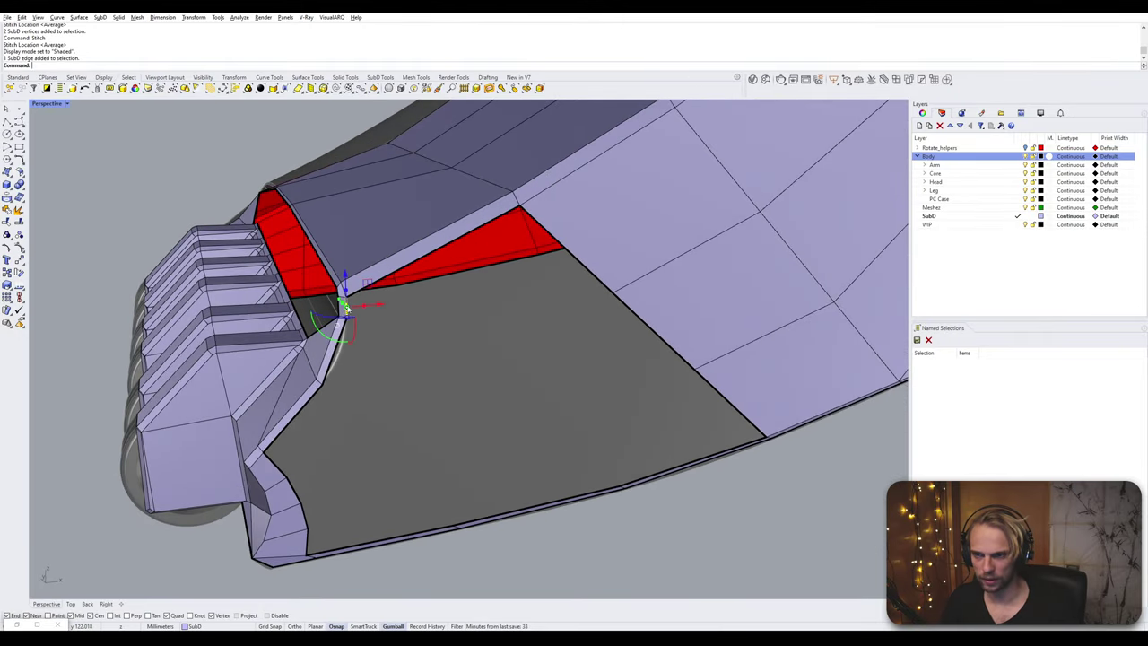
left_click(569, 253, "shift")
type("bridge")
key("Return")
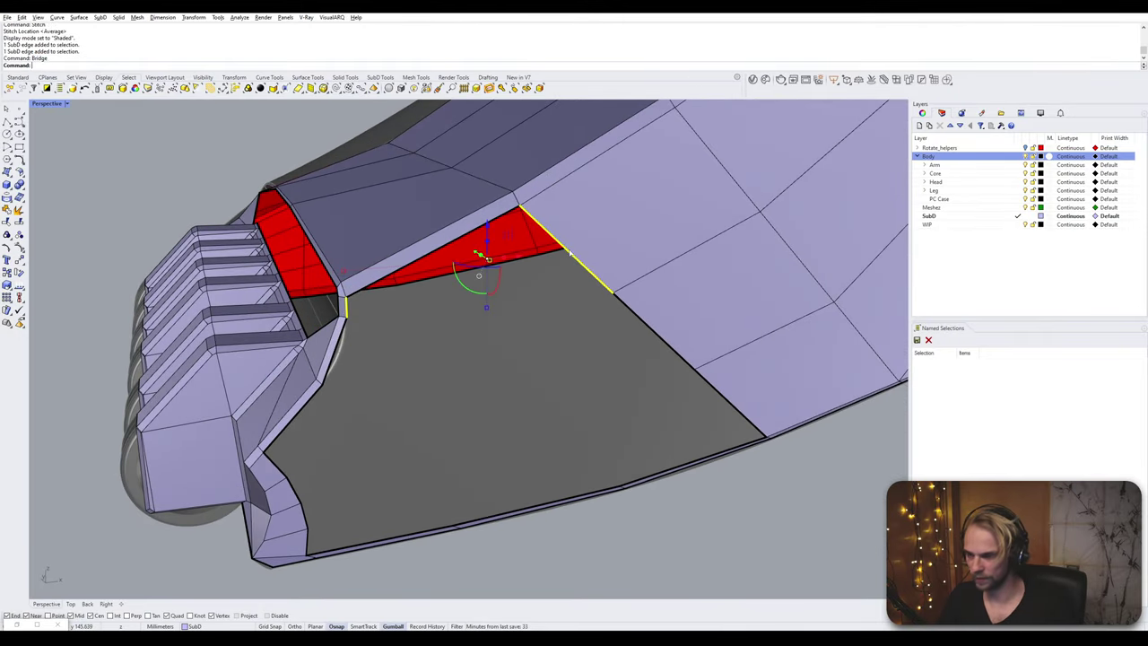
left_click(802, 311)
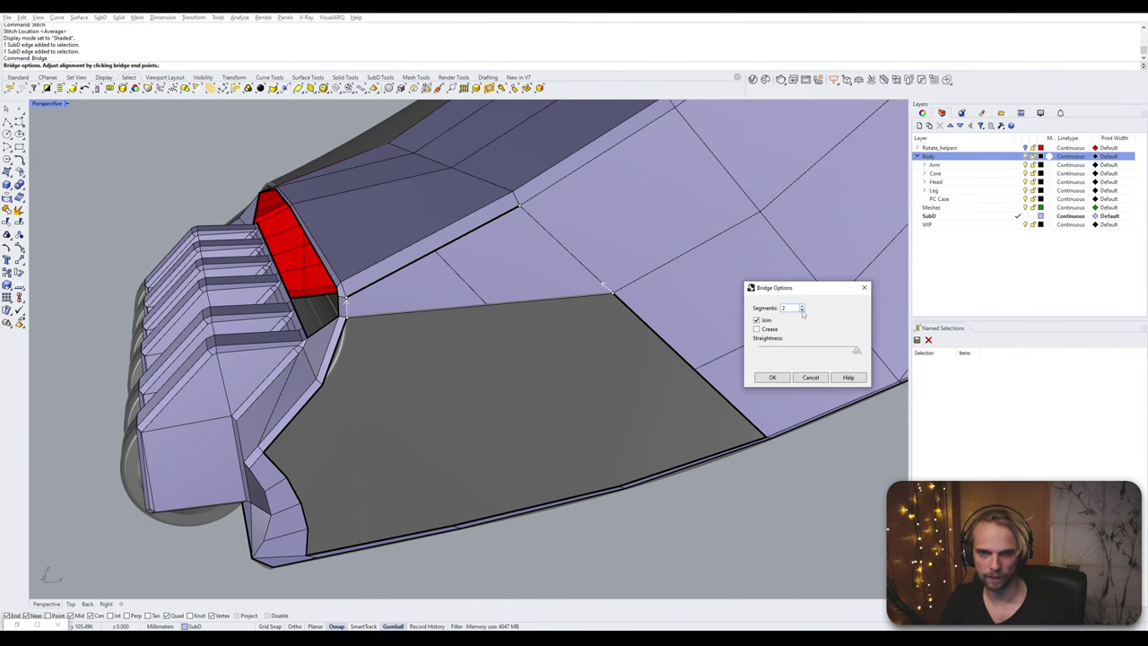
left_click(803, 311)
left_click(772, 377)
- Bridge two more pairs of opposite open edges across the underside gap
right_click_drag(584, 380, 535, 357)
left_click(423, 328)
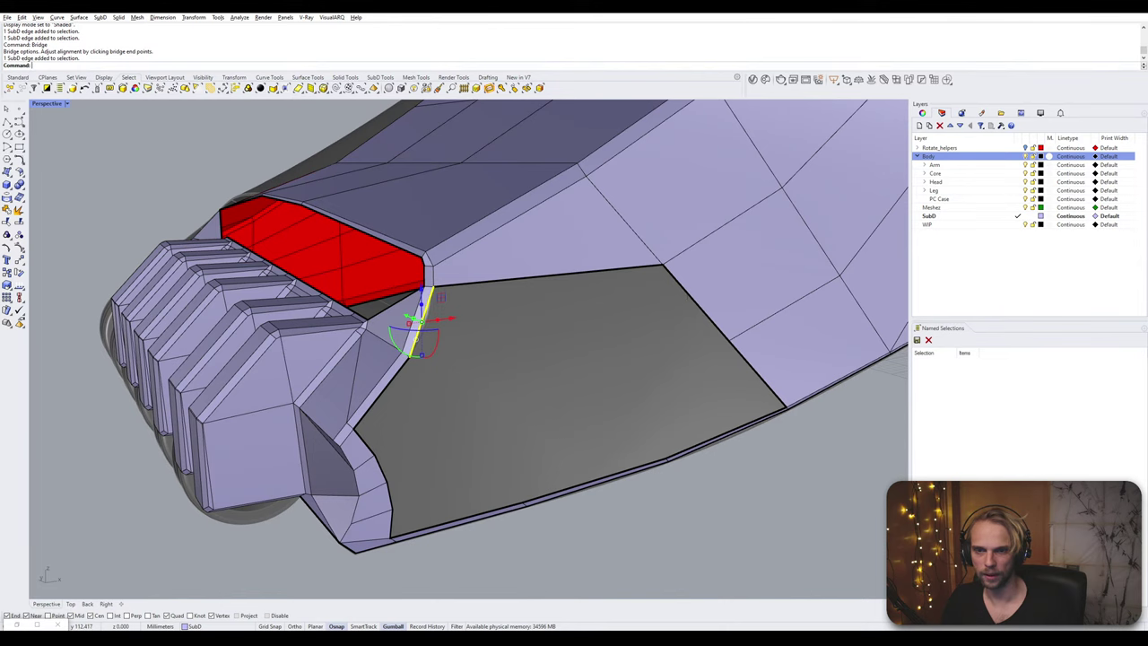
left_click(694, 303, "ctrl+shift")
right_click(694, 303)
left_click(772, 377)
right_click_drag(521, 379, 430, 386)
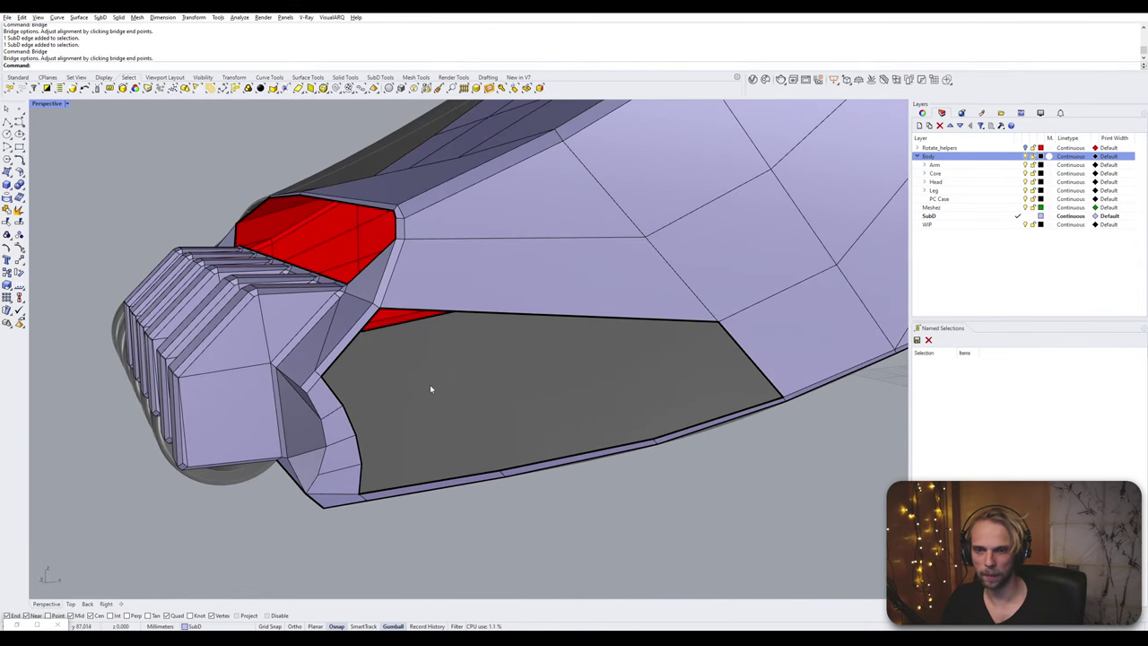
left_click(691, 434)
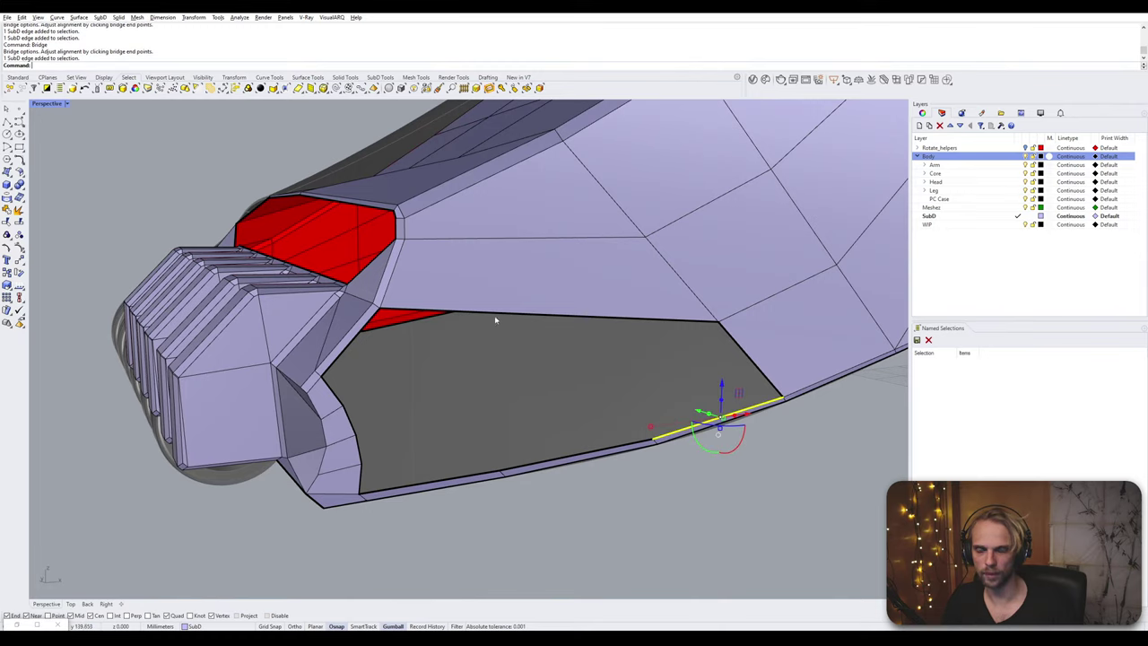
left_click(525, 316, "ctrl+shift")
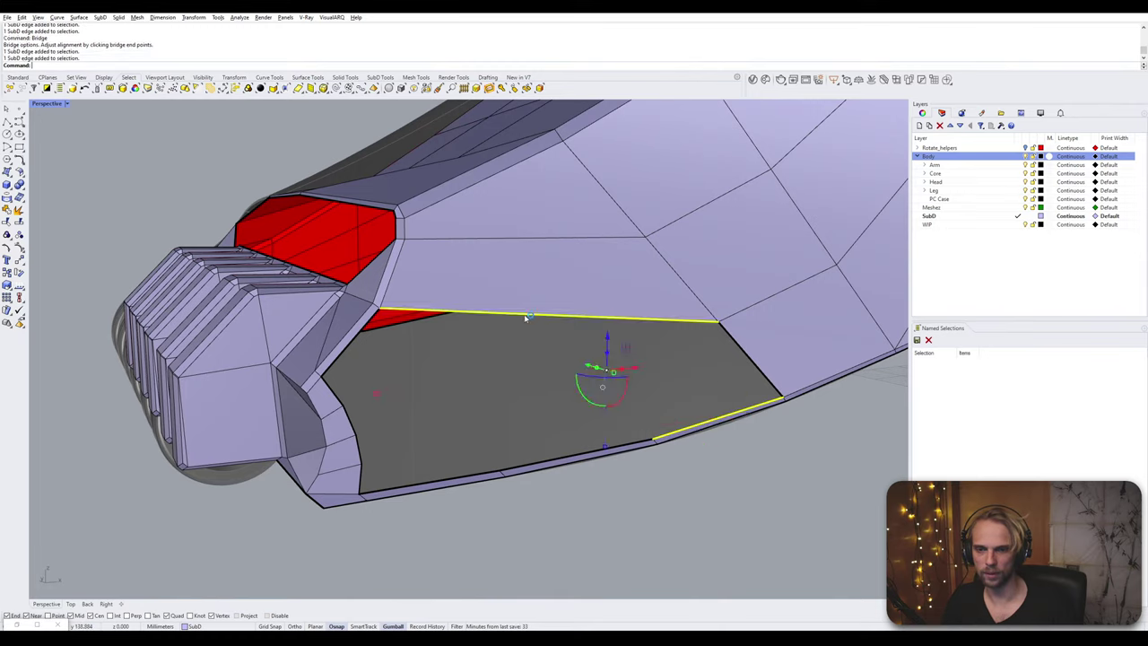
right_click(525, 316)
right_click(525, 315)
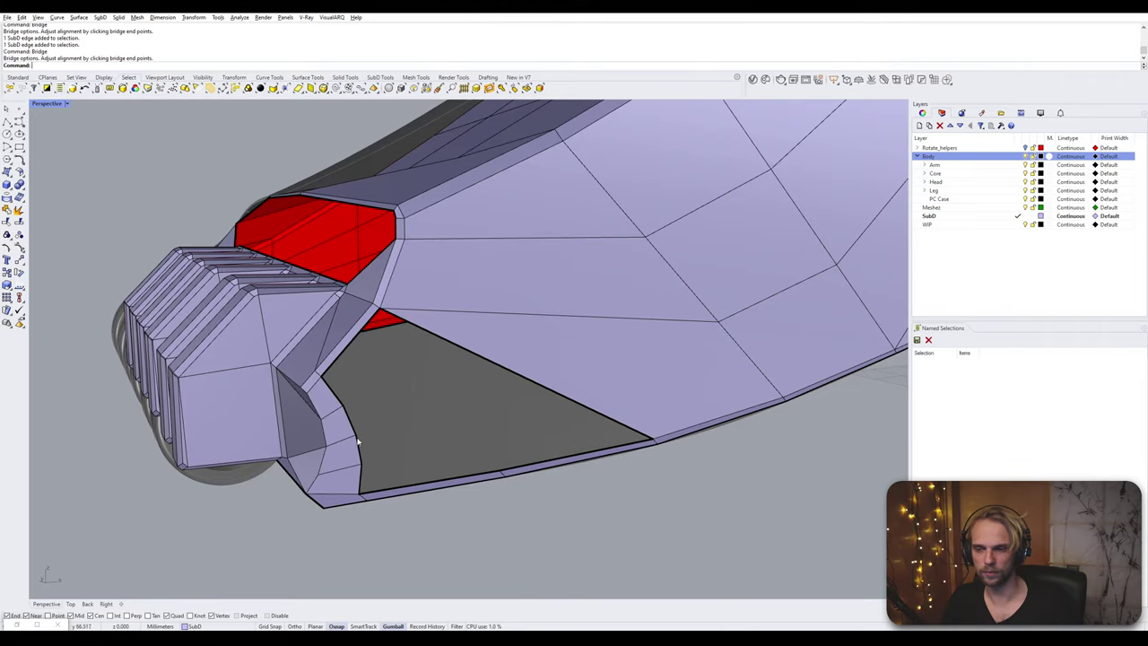
- Delete the front corner's triangular face, its neighbouring quad face and two stray edges
right_click_drag(355, 444, 538, 421)
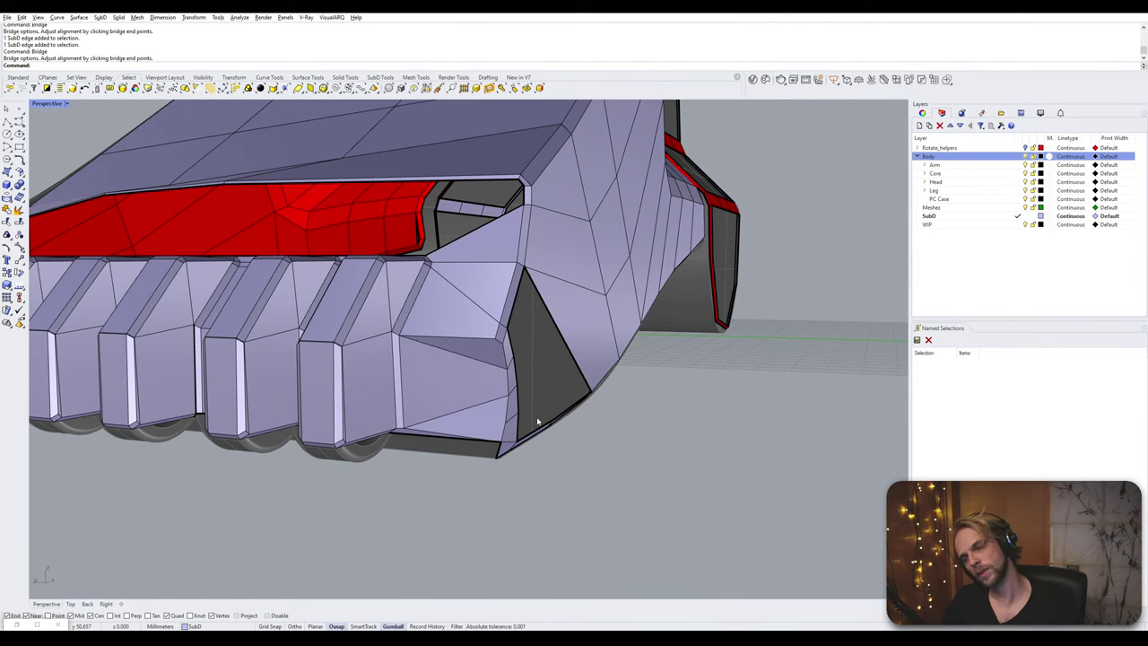
scroll(538, 417, "up", 5)
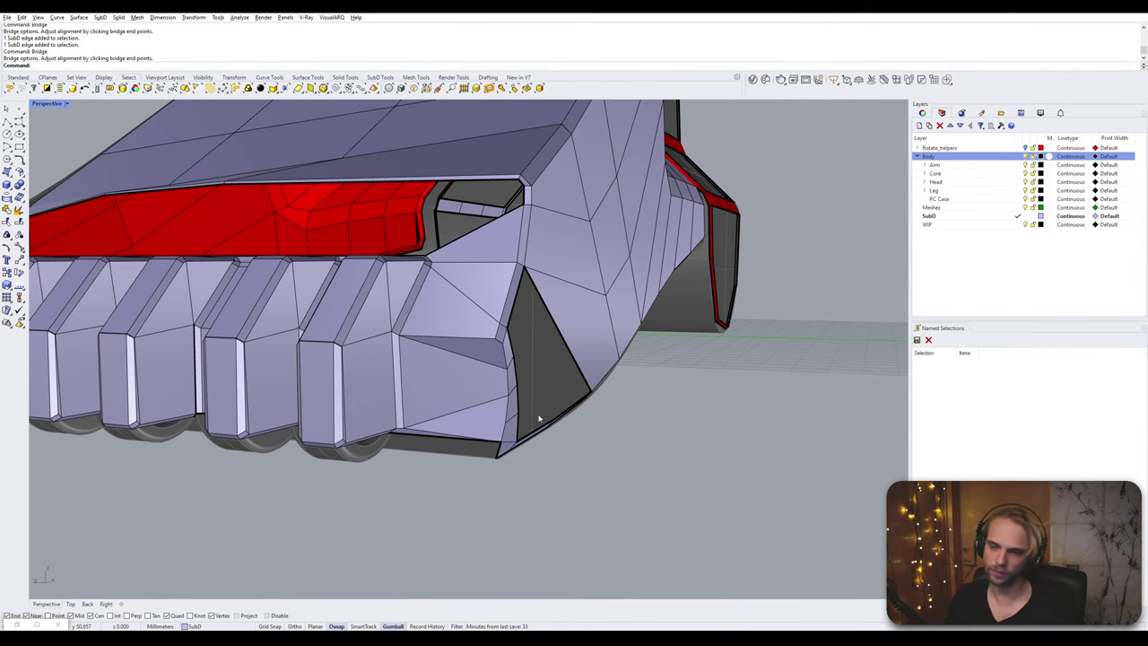
left_click(390, 435, "ctrl+shift")
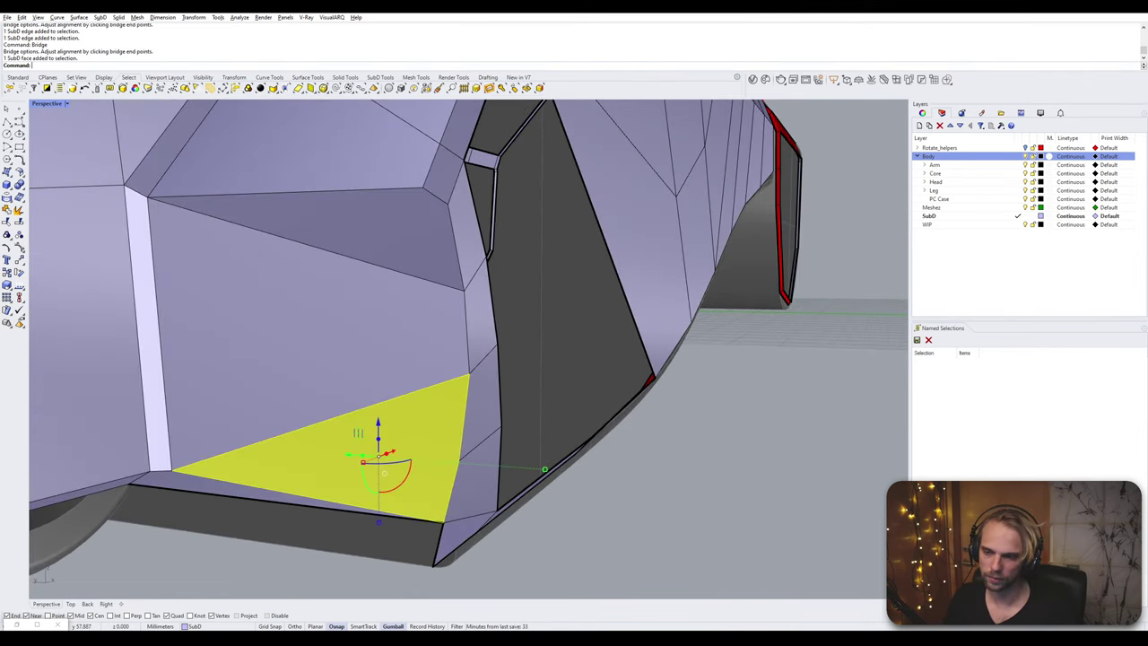
left_click(385, 357, "ctrl+shift")
key("Delete")
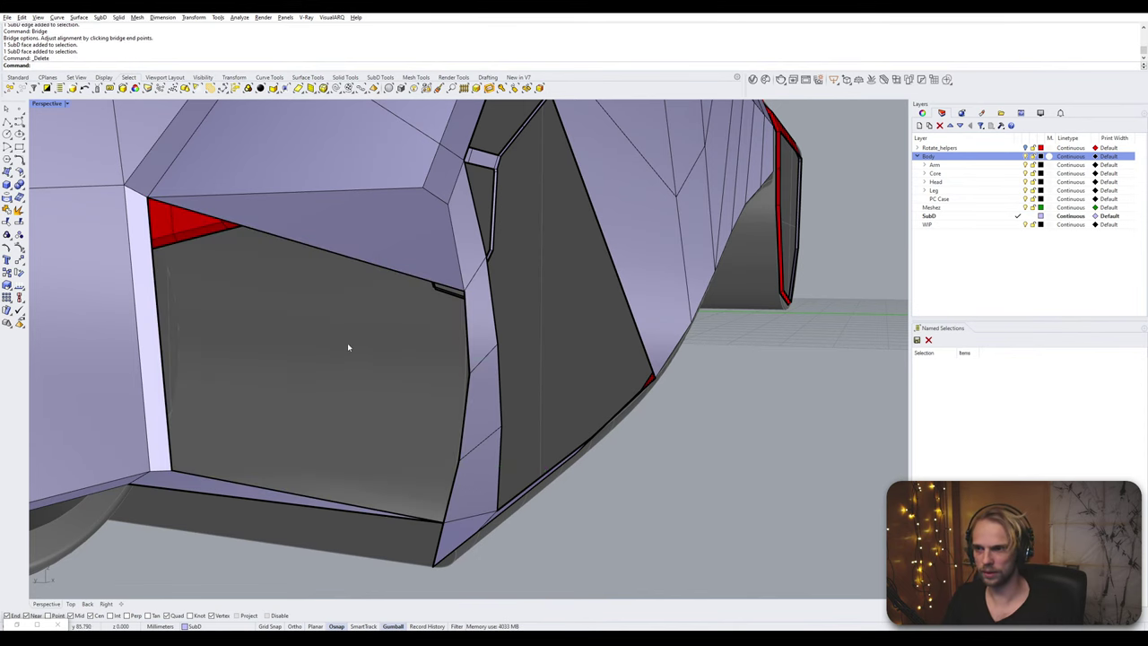
right_click_drag(399, 345, 440, 358)
left_click(352, 370, "ctrl+shift")
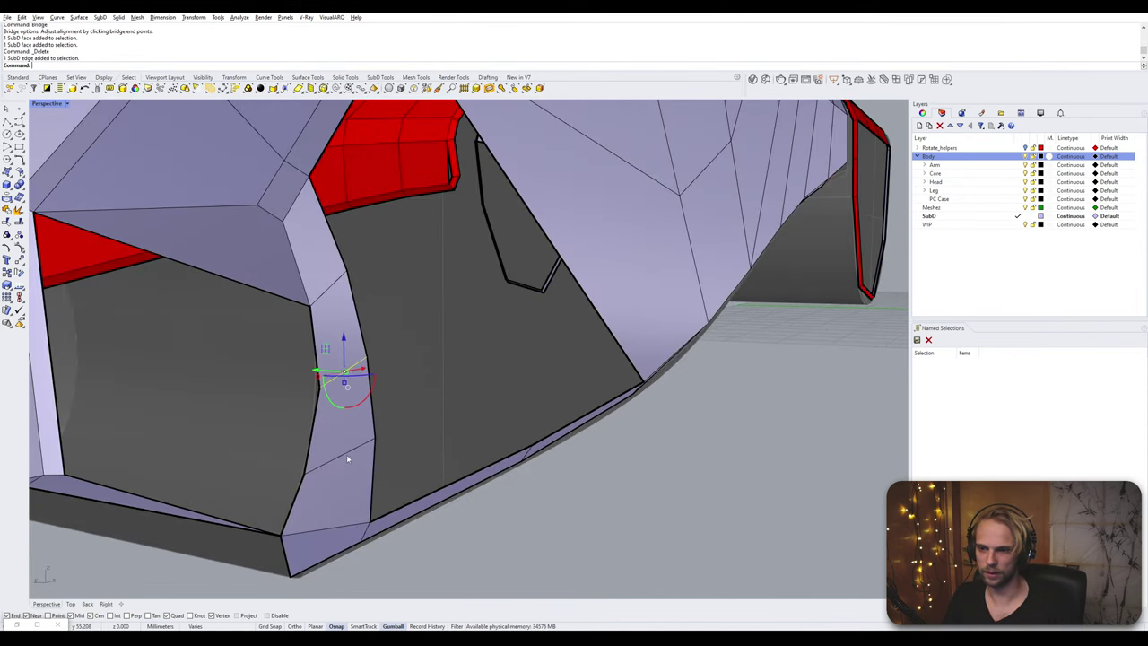
left_click(350, 457, "ctrl+shift")
key("Delete")
- Bridge the new opening's left edge to its right edge
right_click_drag(350, 452, 365, 445)
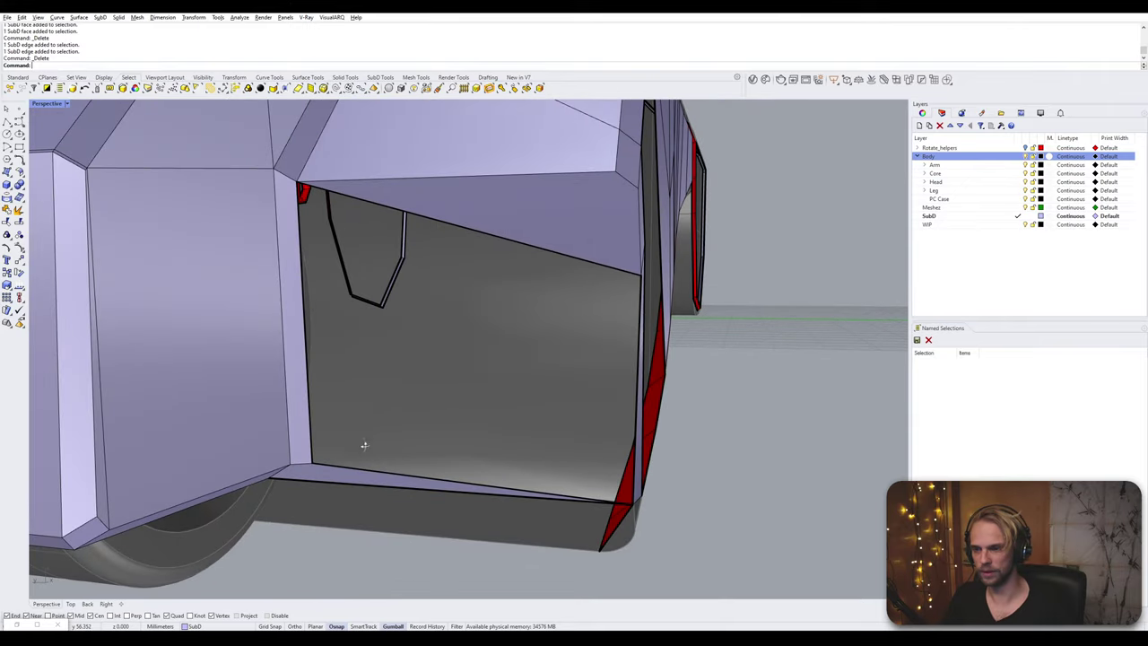
left_click(313, 381, "ctrl+shift")
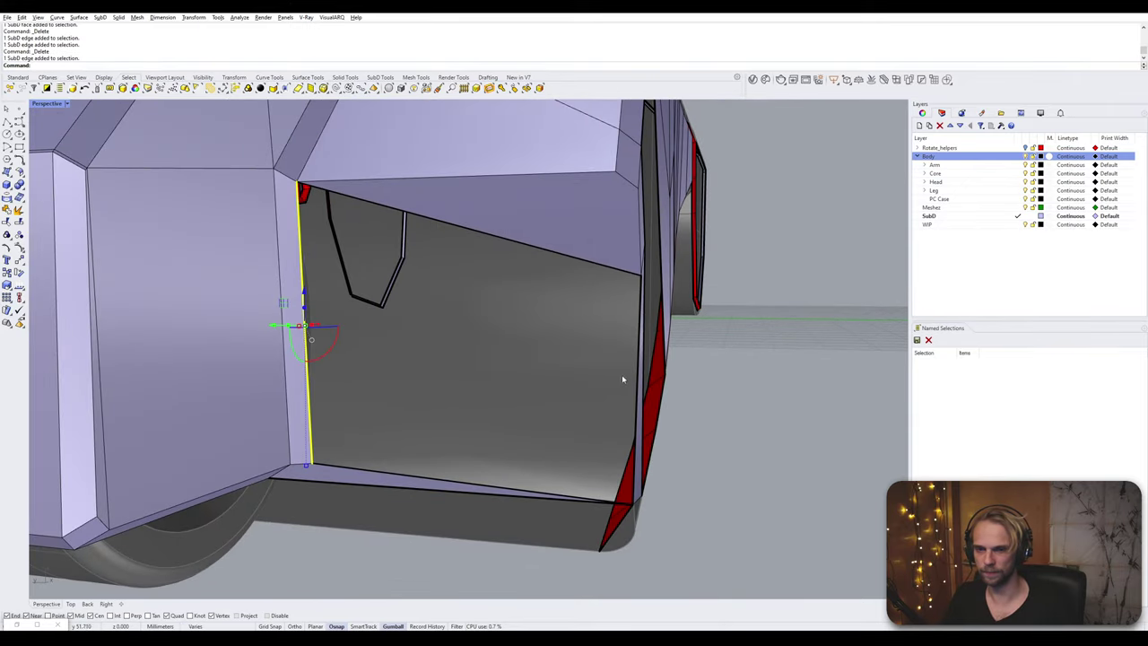
left_click(636, 378, "ctrl+shift")
key("Return")
key("Return")
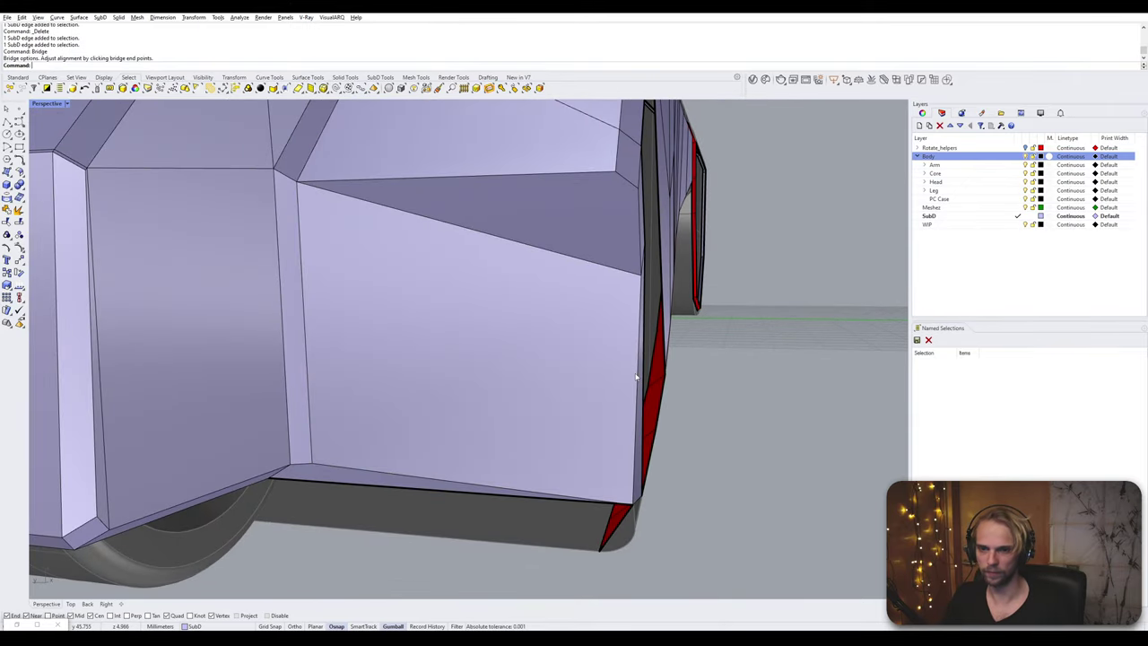
- Delete the triangular face above the grey gap and the face above the red opening
right_click_drag(638, 377, 419, 389)
scroll(495, 392, "down", 5)
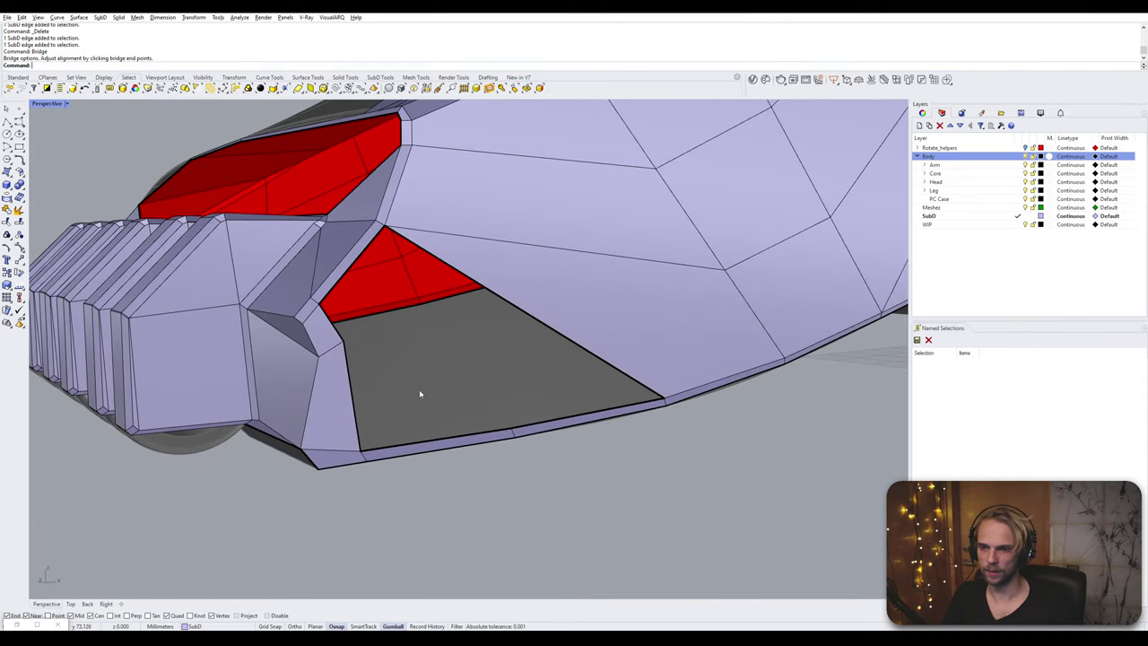
scroll(413, 373, "up", 3)
scroll(413, 349, "down", 3)
left_click(587, 336, "ctrl+shift")
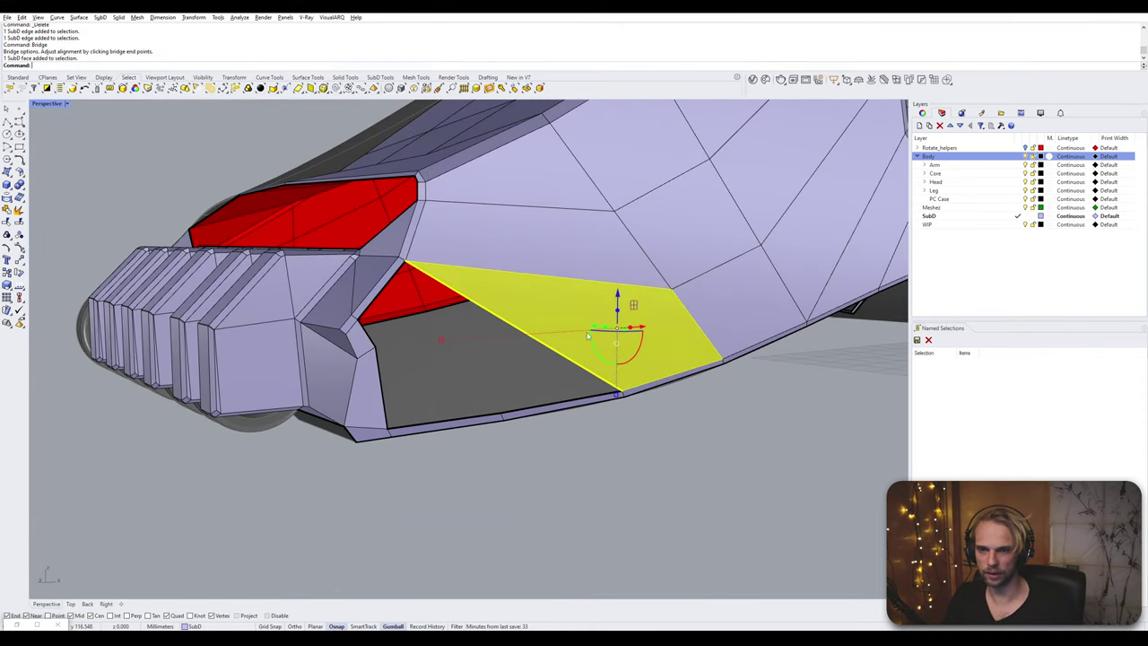
key("Delete")
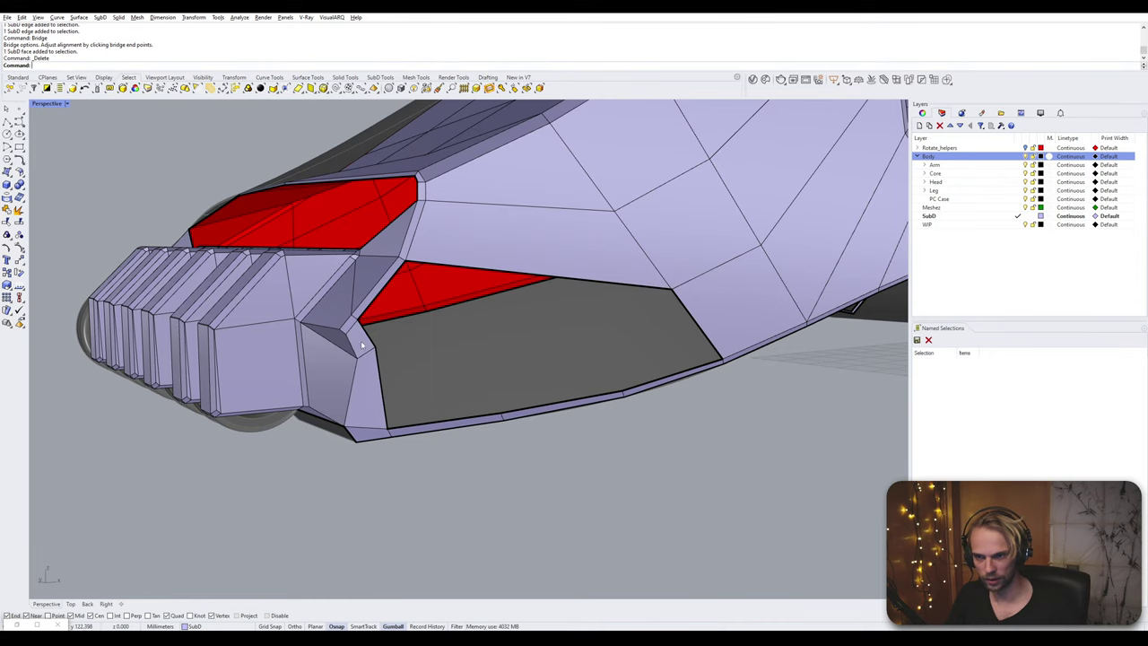
right_click_drag(471, 237, 466, 249)
left_click(455, 253, "ctrl+shift")
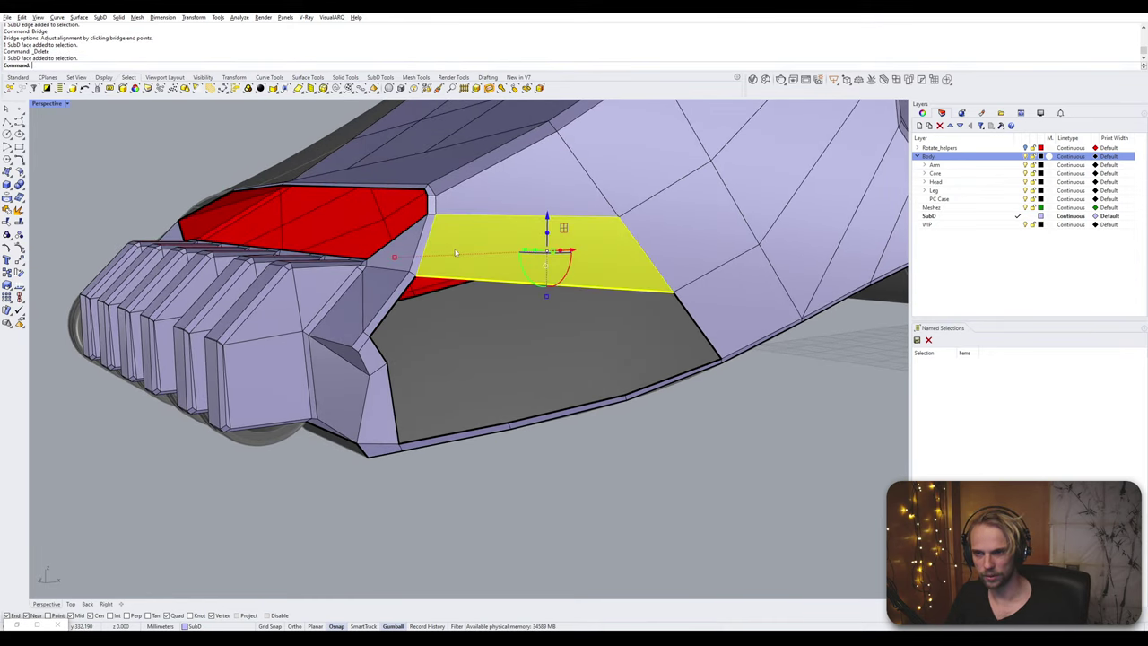
key("Delete")
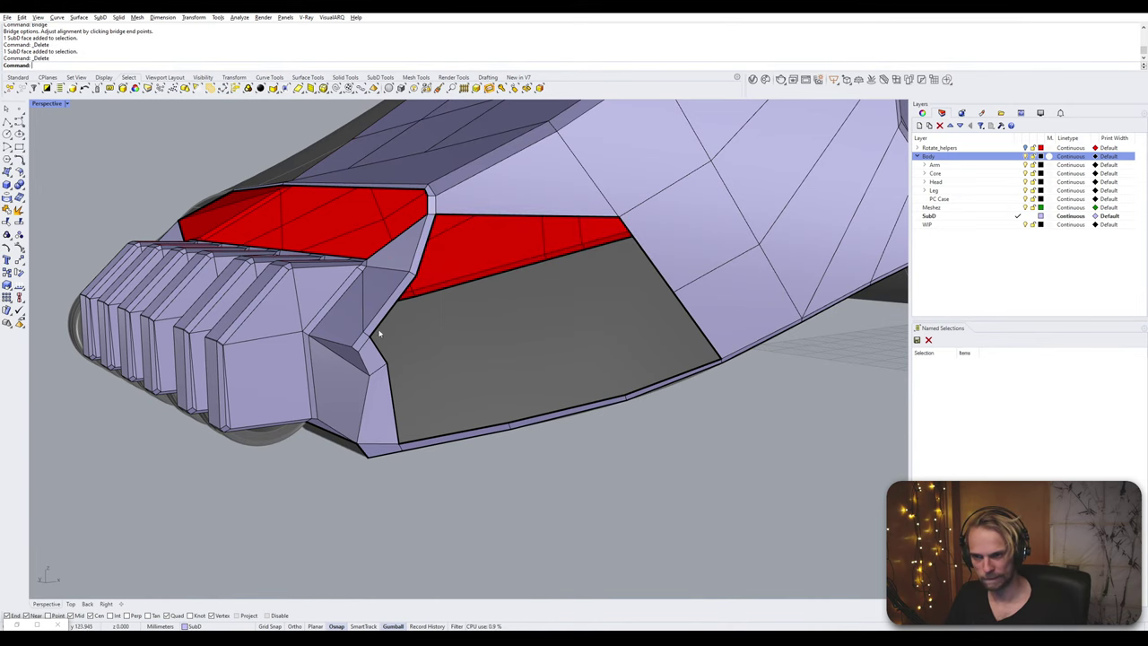
right_click_drag(377, 328, 324, 327)
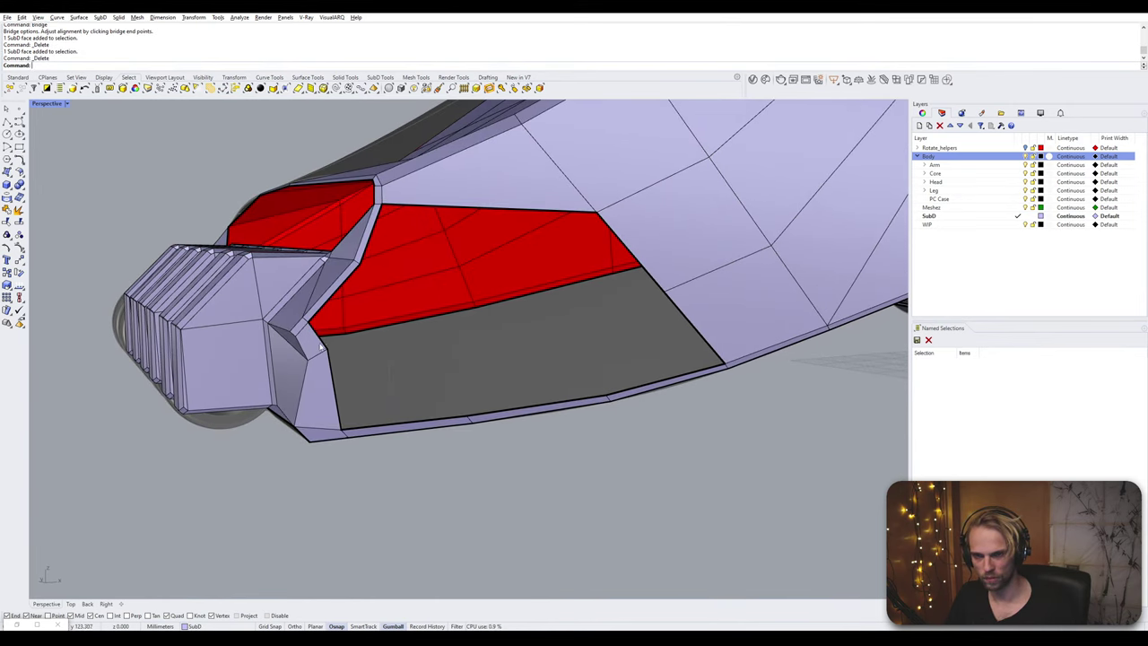
- Select the foot and use AppendFace to build the first new face from the gap's vertices
left_click(315, 337)
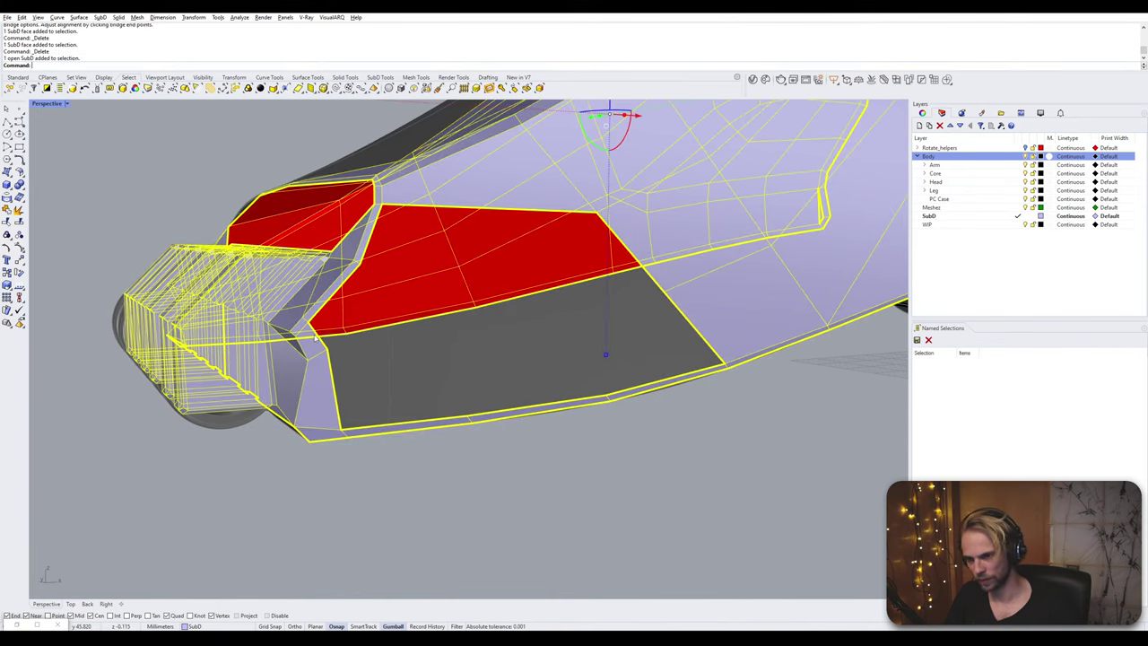
type("AppendFace")
key("Return")
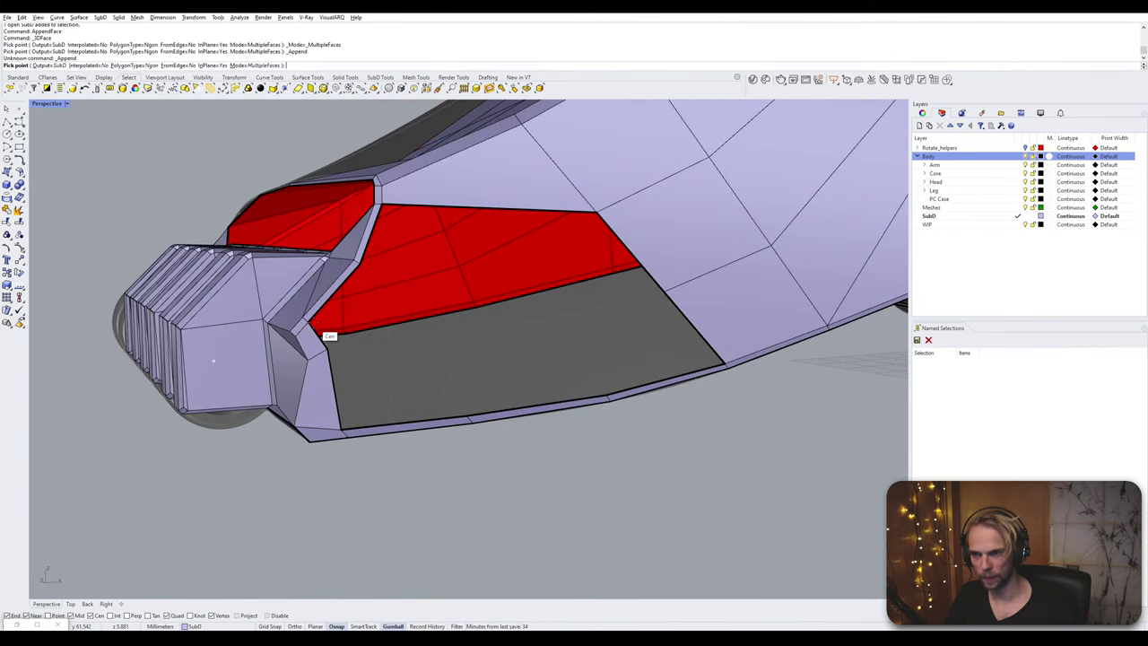
scroll(314, 330, "up", 3)
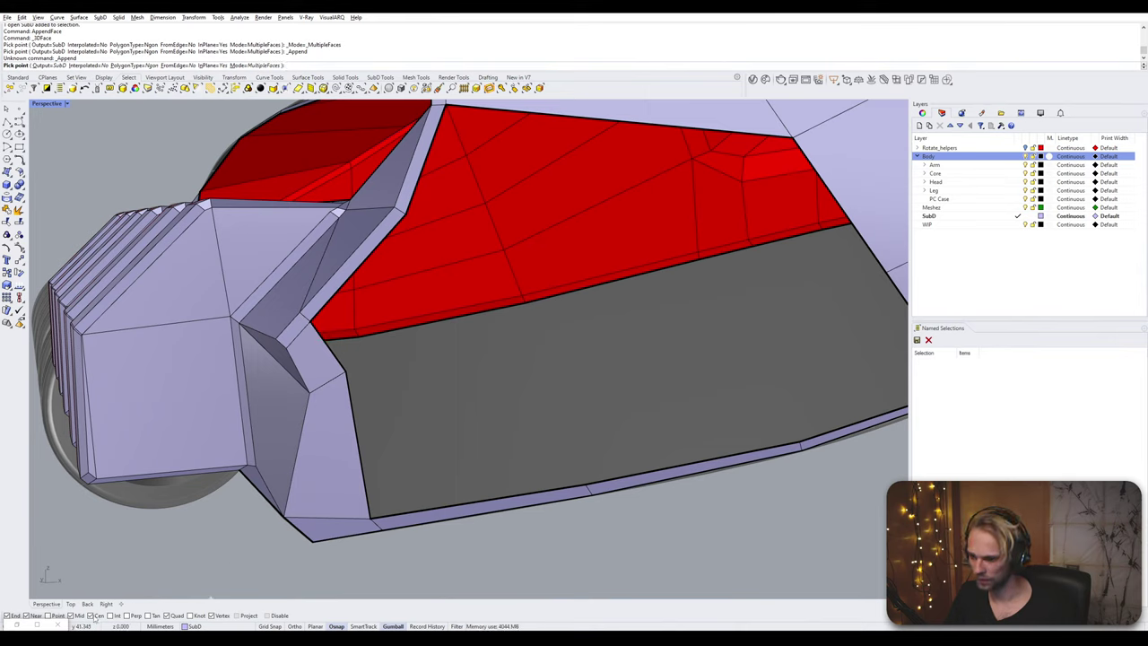
left_click(319, 333)
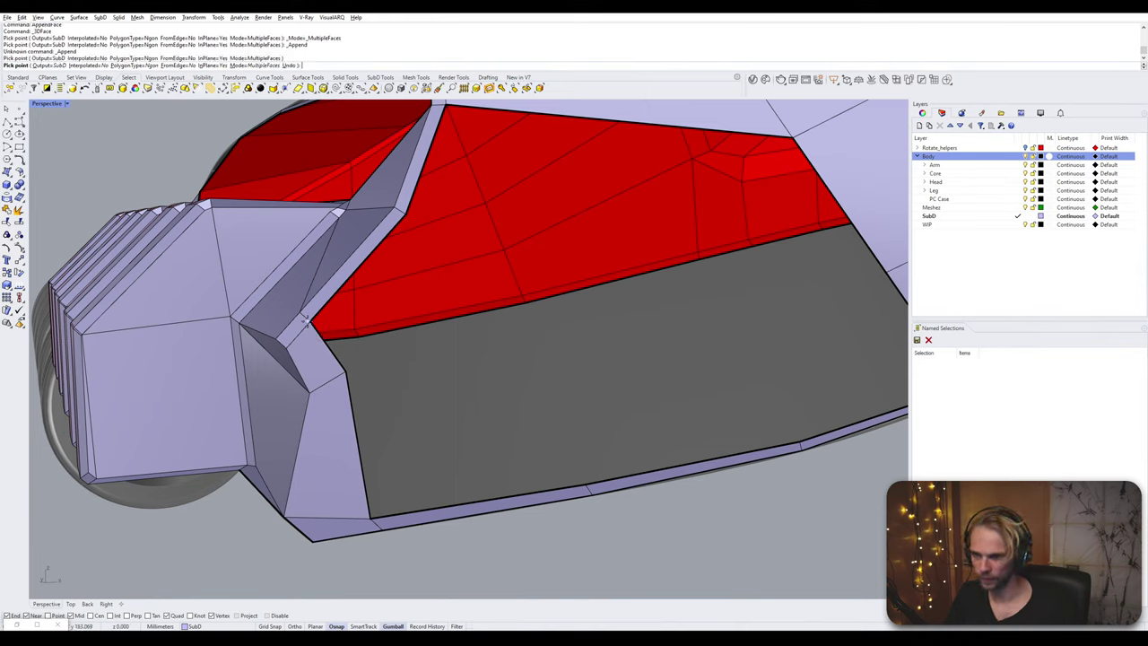
left_click(403, 213)
left_click(413, 216)
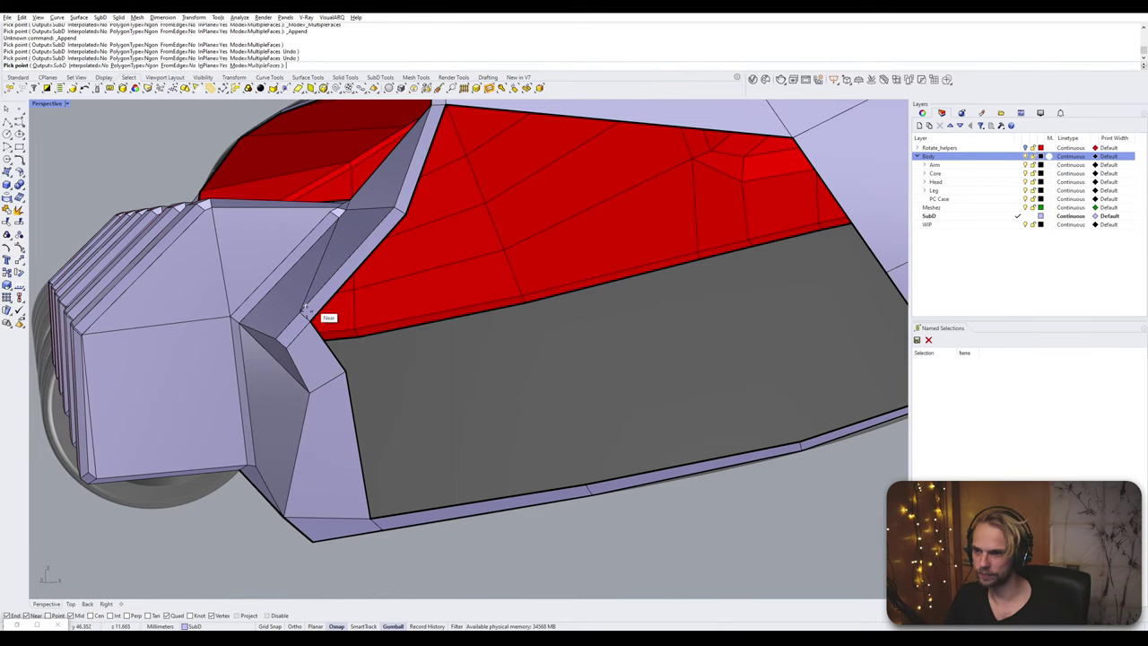
left_click(326, 332)
left_click(405, 215)
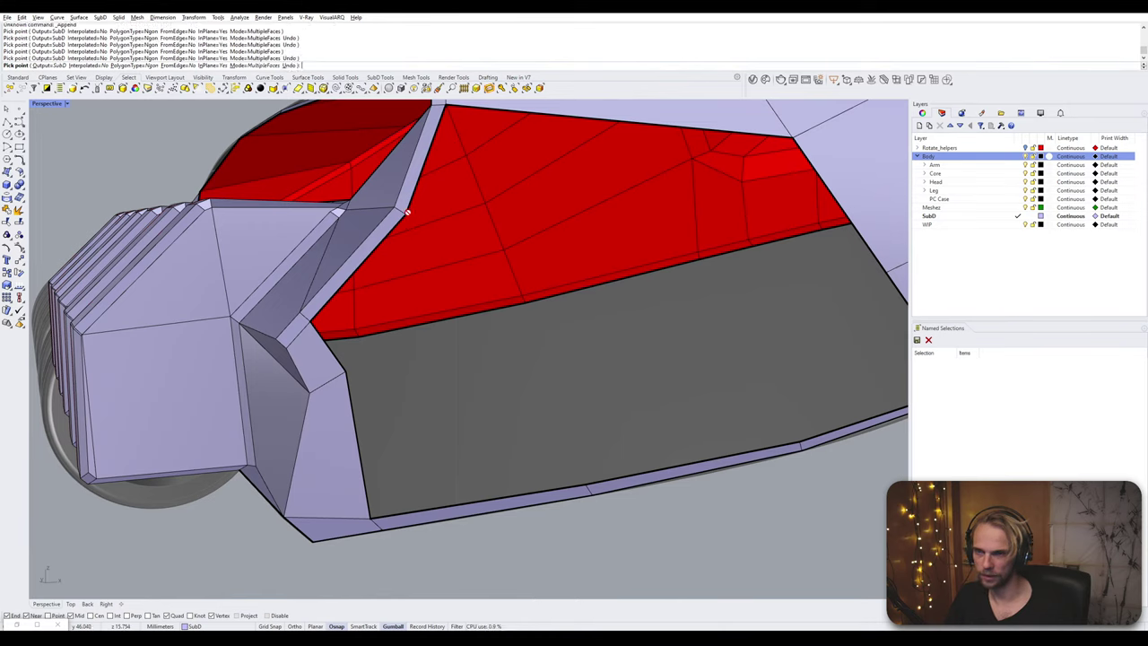
left_click(348, 373)
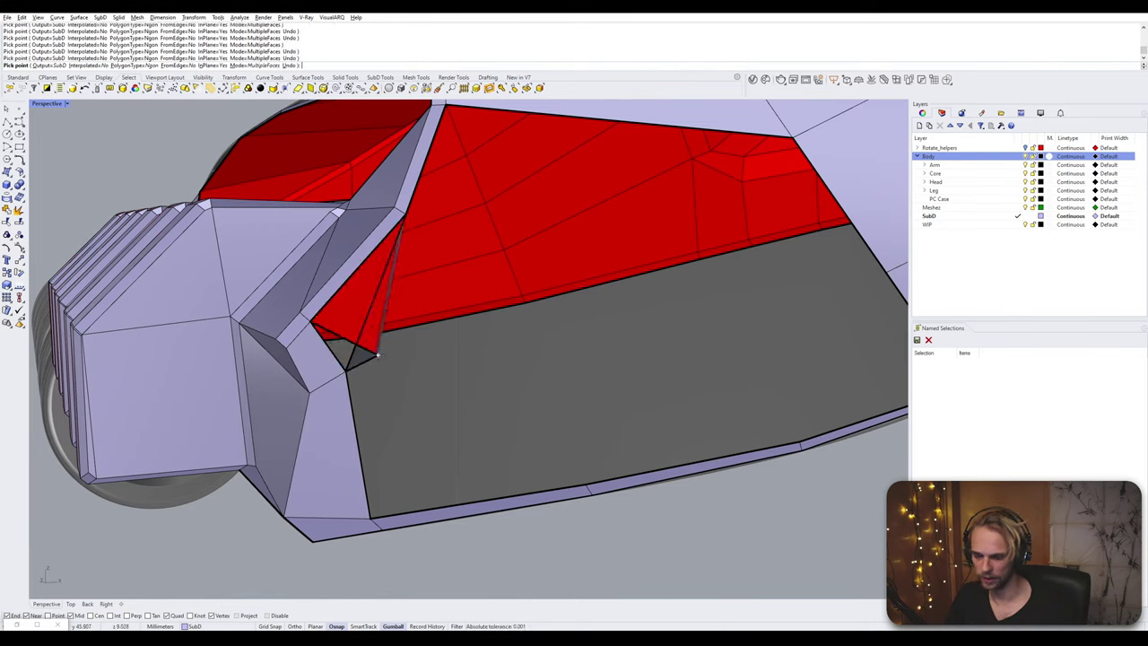
right_click(378, 354)
- Add a triangular face from the red/grey corner vertex to the bottom-edge vertex, then finish
right_click_drag(384, 396, 402, 353)
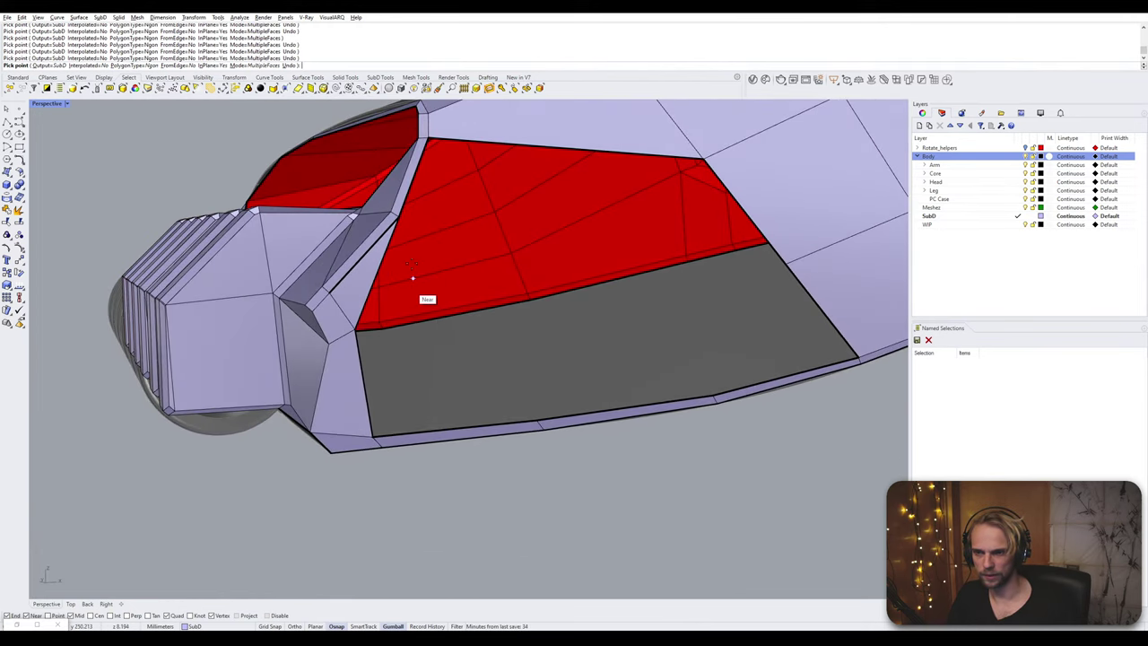
left_click(469, 314)
left_click(536, 420)
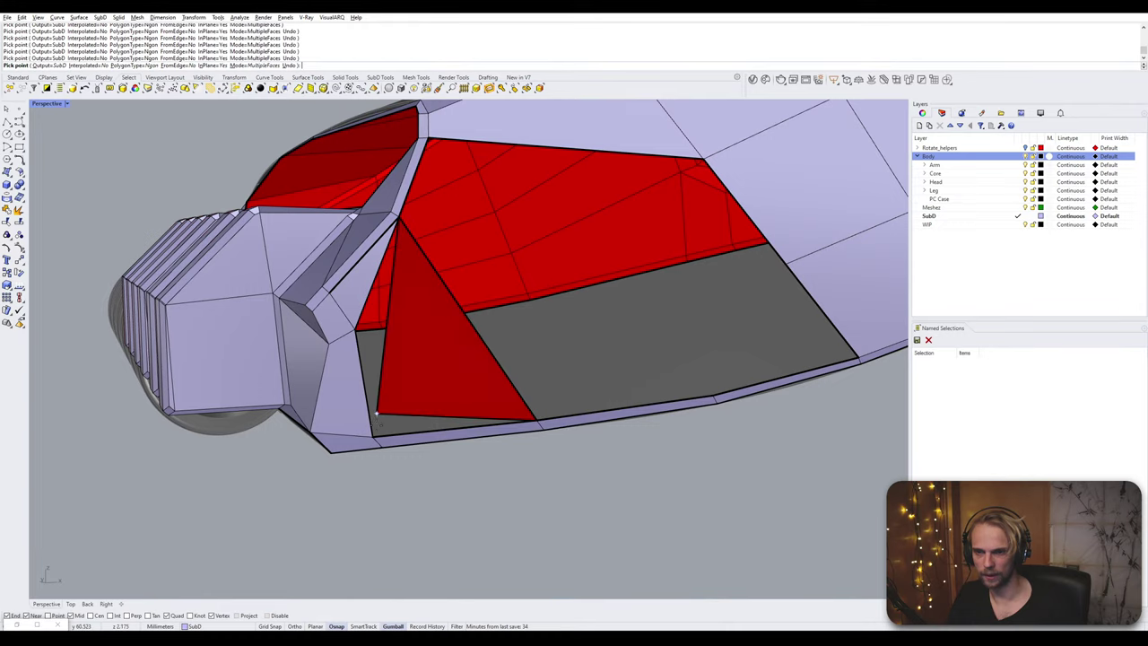
left_click(356, 333)
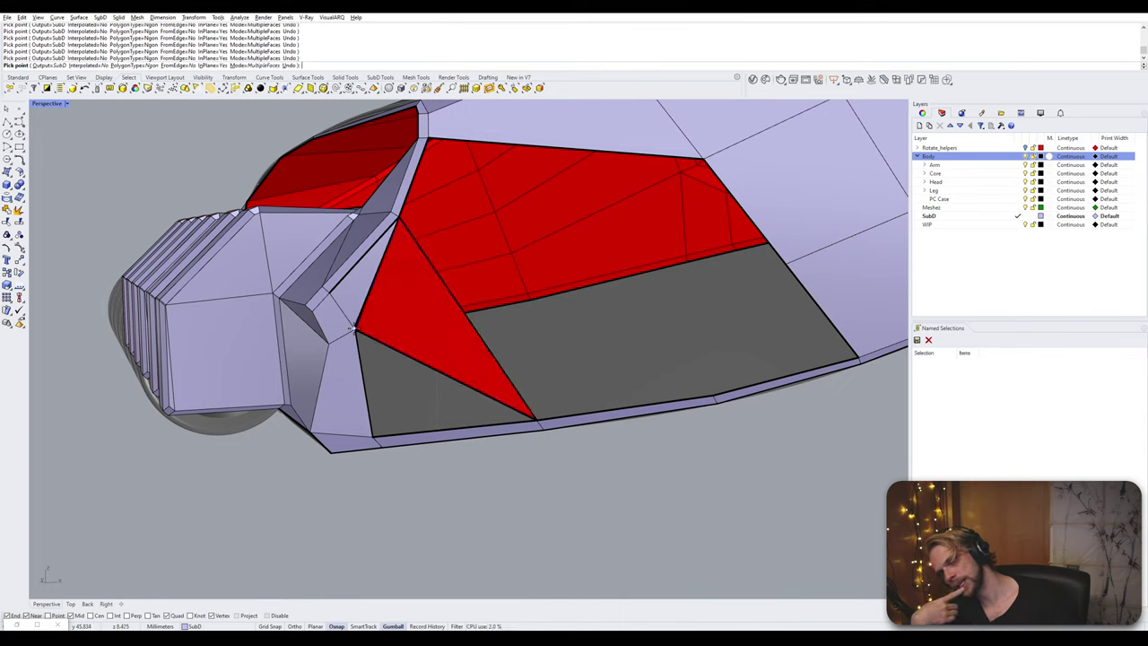
key("Return")
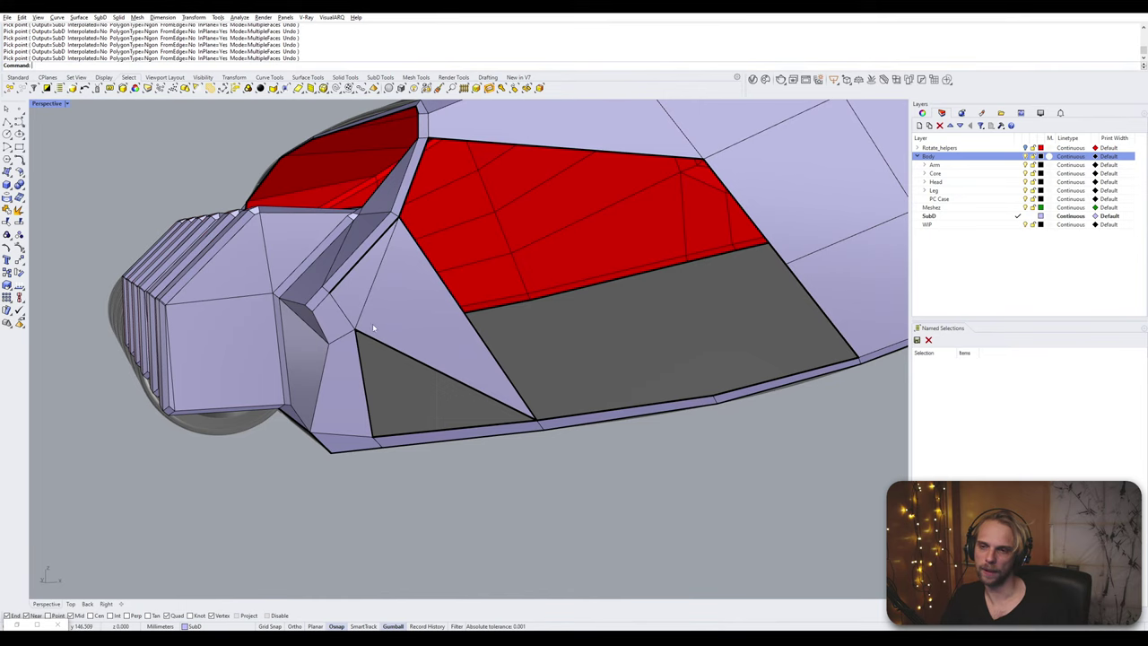
- Try bridging the edge beside the red panel to the bottom rim edge, then cancel the failed attempt
right_click_drag(493, 348, 484, 383)
type("bridge")
key("Return")
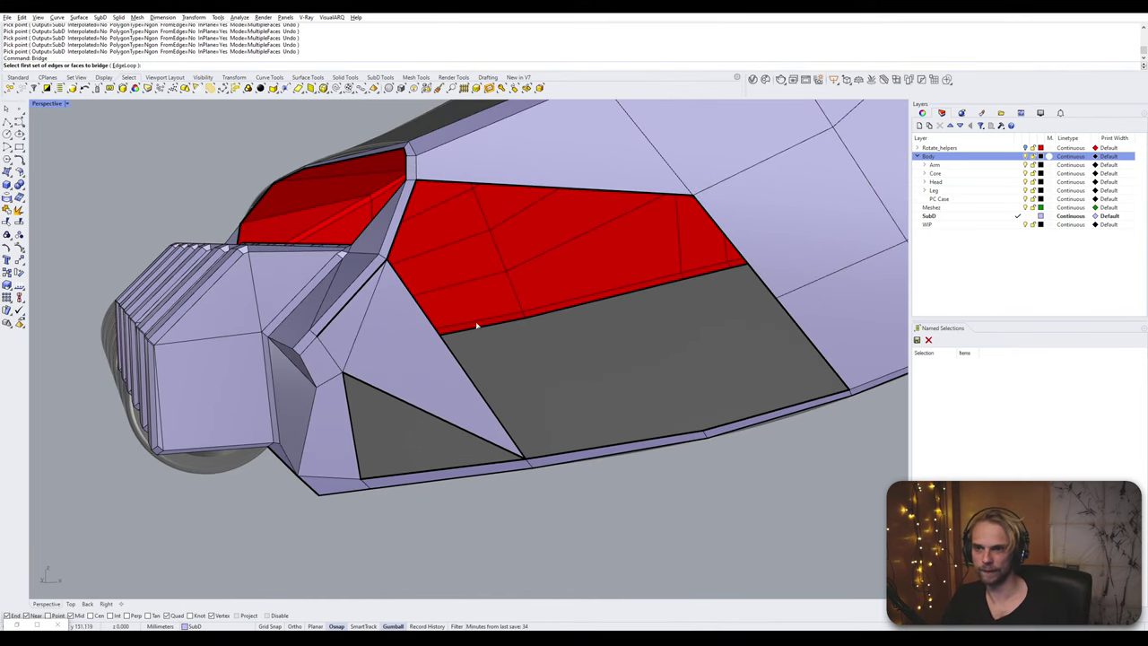
left_click(394, 247)
left_click(566, 455)
key("Return")
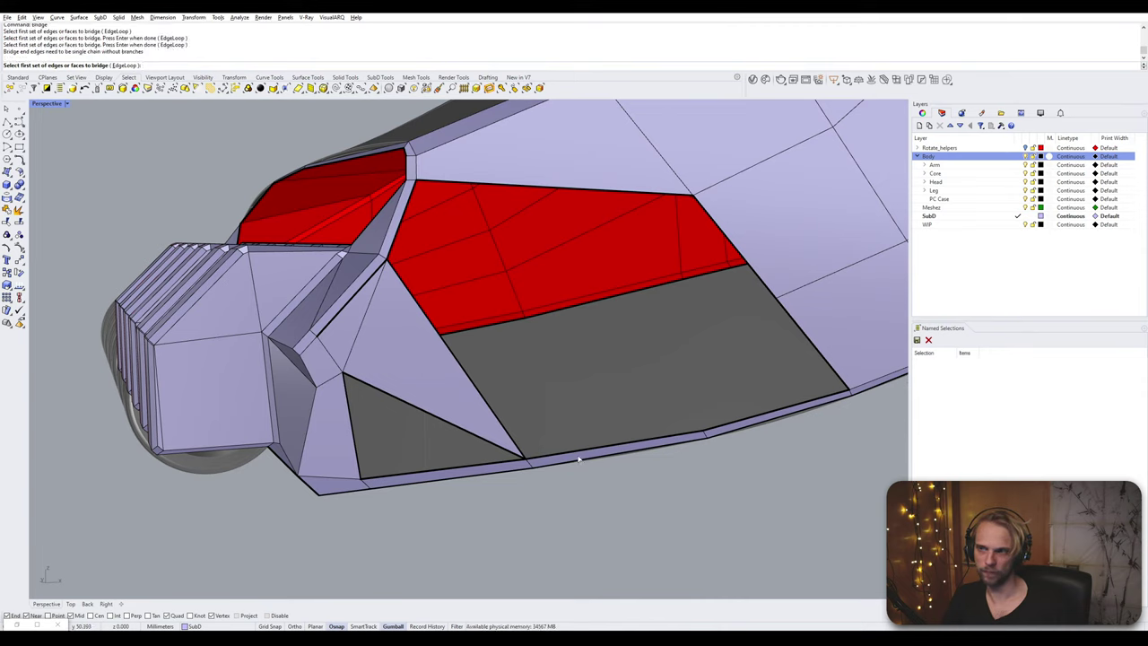
left_click(579, 448)
left_click(401, 236)
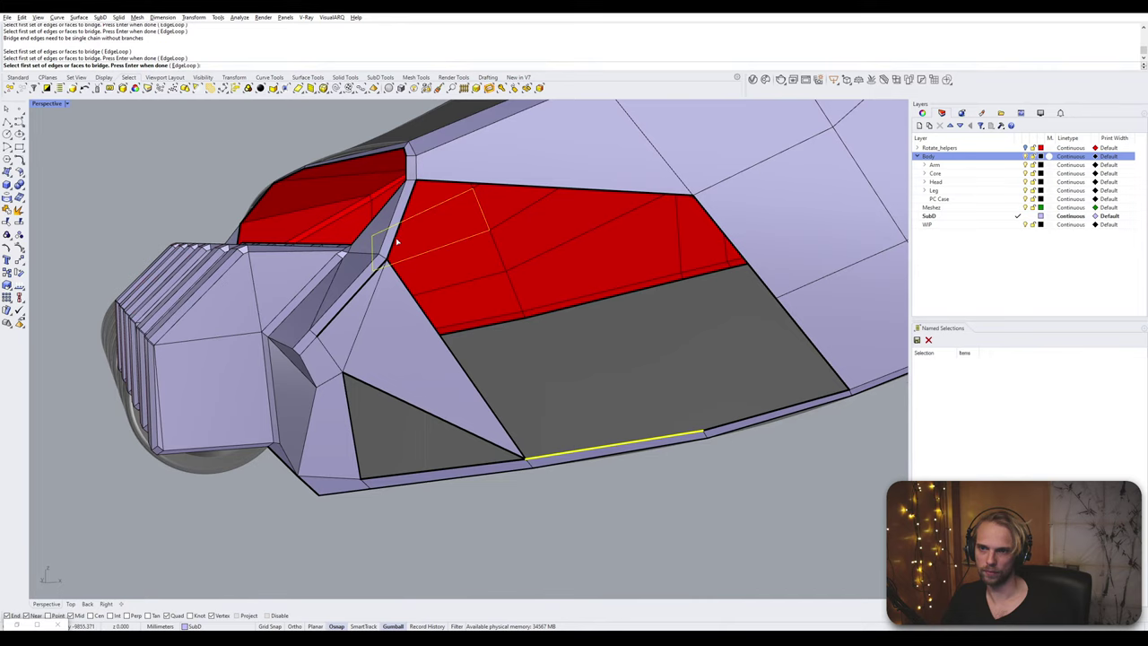
key("Escape")
- Bridge the gap's bottom rim edge to its opposite edge beside the red panel
left_click(396, 245, "ctrl+shift")
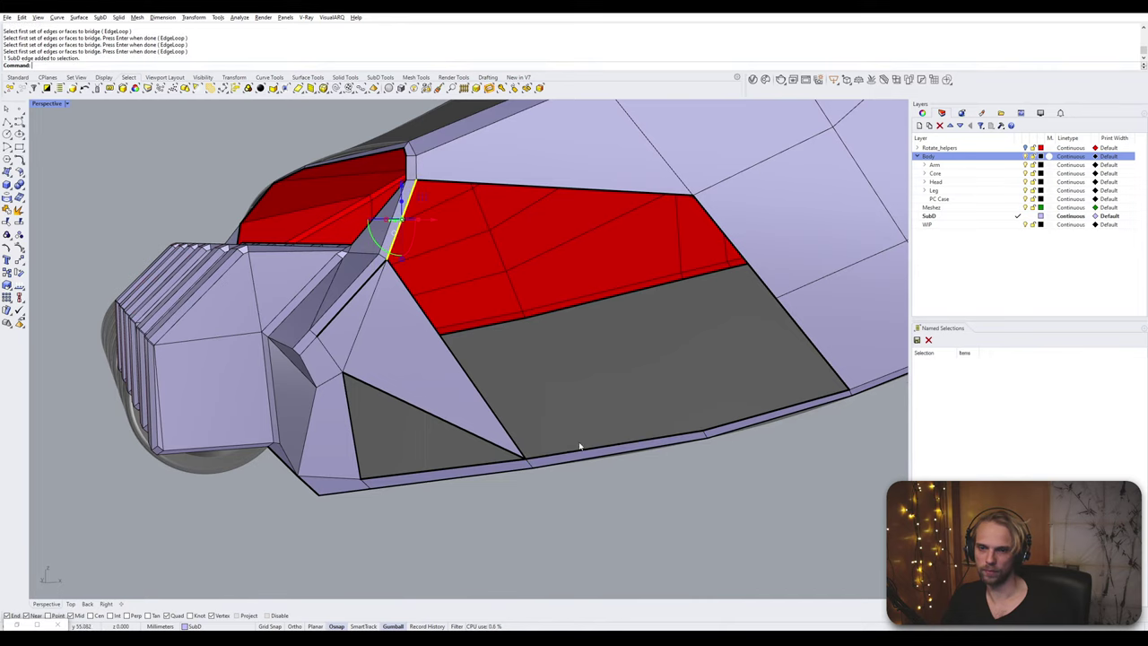
left_click(581, 449, "ctrl+shift")
right_click(587, 453)
right_click(608, 460)
- Bridge the remaining gap's bottom and top edges, then select the whole foot SubD
right_click_drag(621, 403, 678, 451)
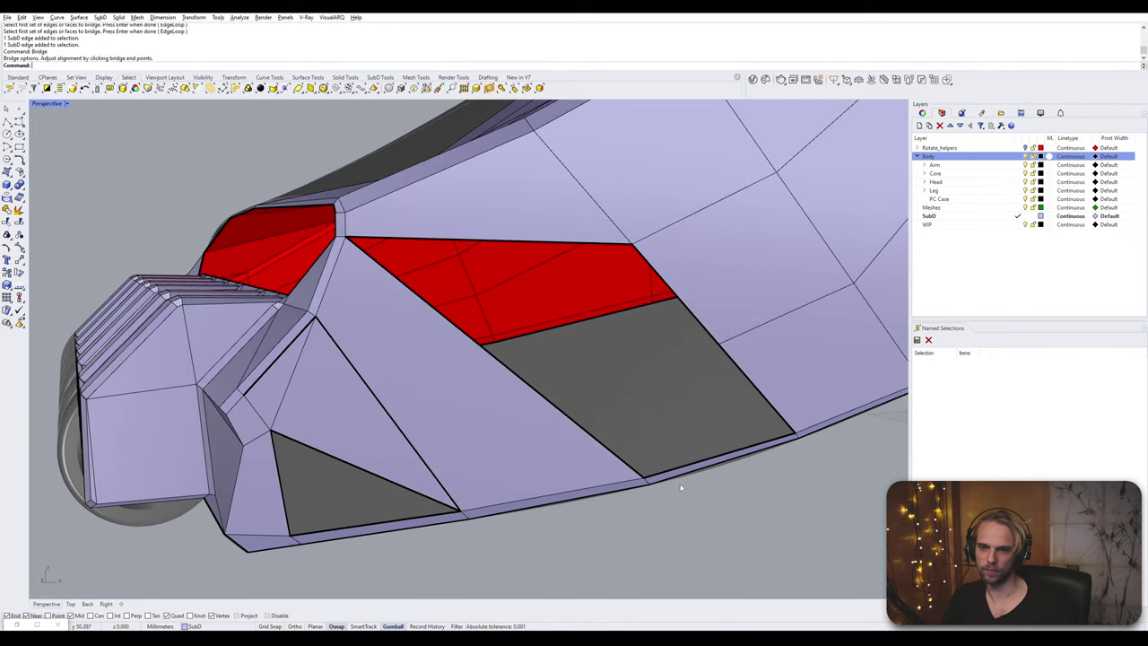
left_click(677, 453)
left_click(514, 243, "ctrl+shift")
right_click(514, 244)
right_click(512, 248)
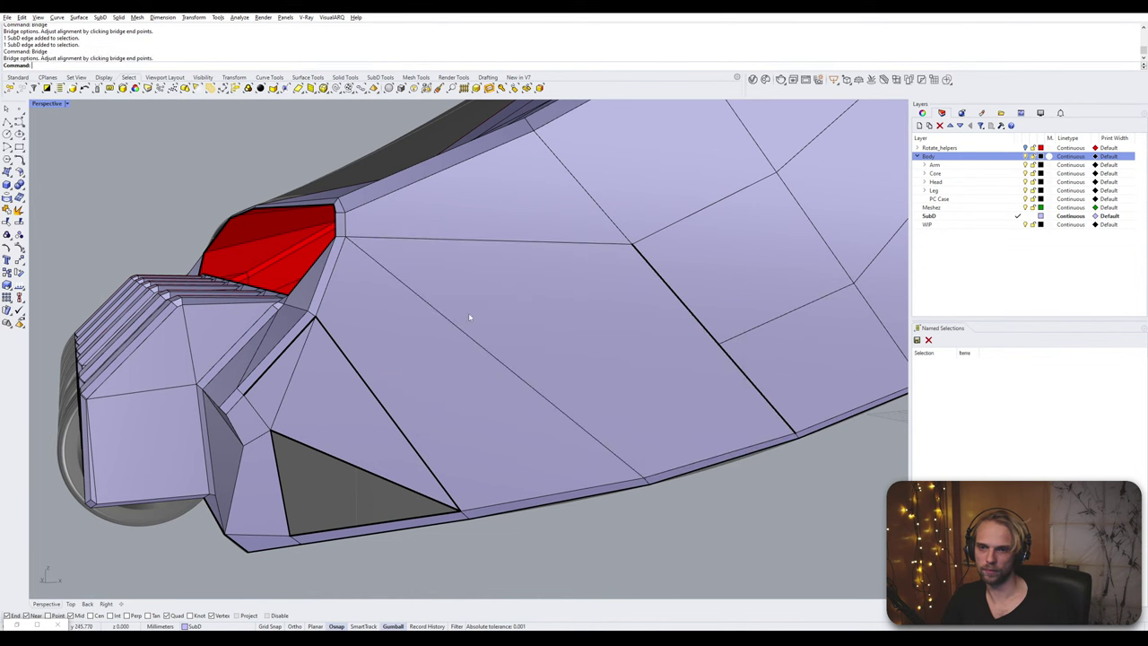
left_click(358, 434)
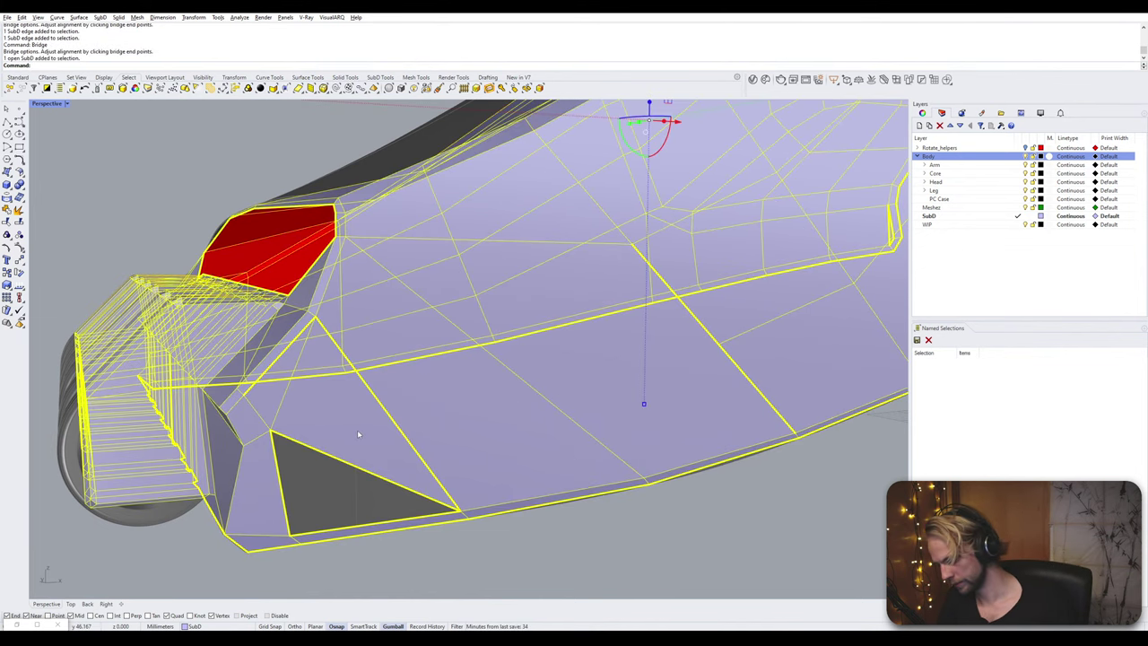
key("F1")
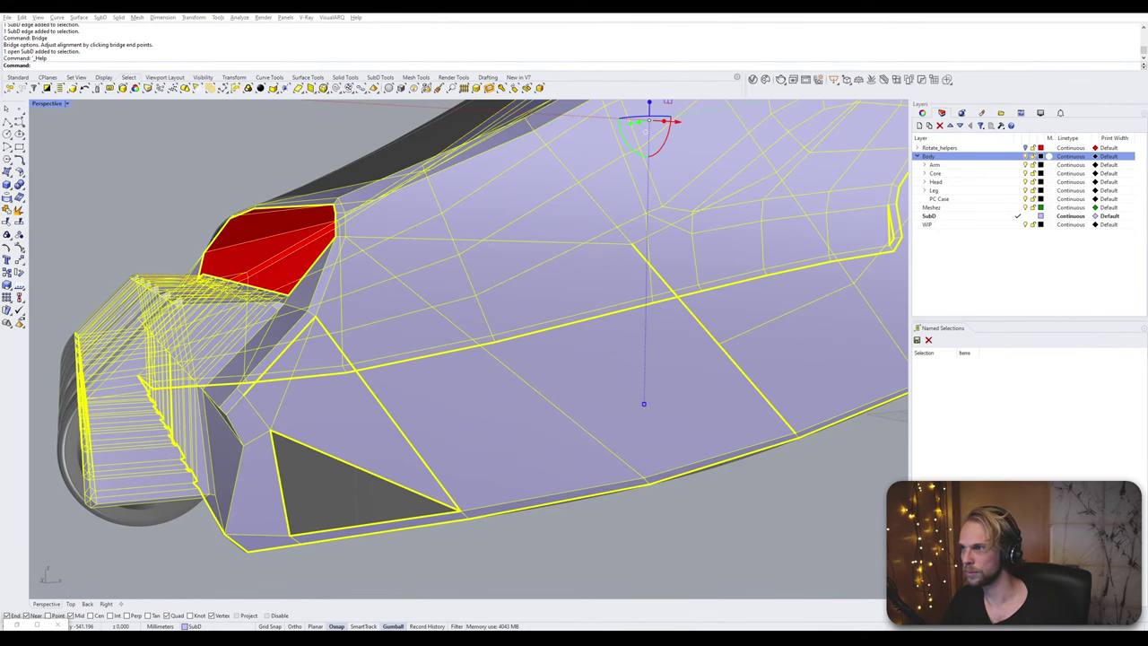
- Switch Perspective to Wireframe and zoom in on the vertices at the triangle's tip
left_click(45, 103)
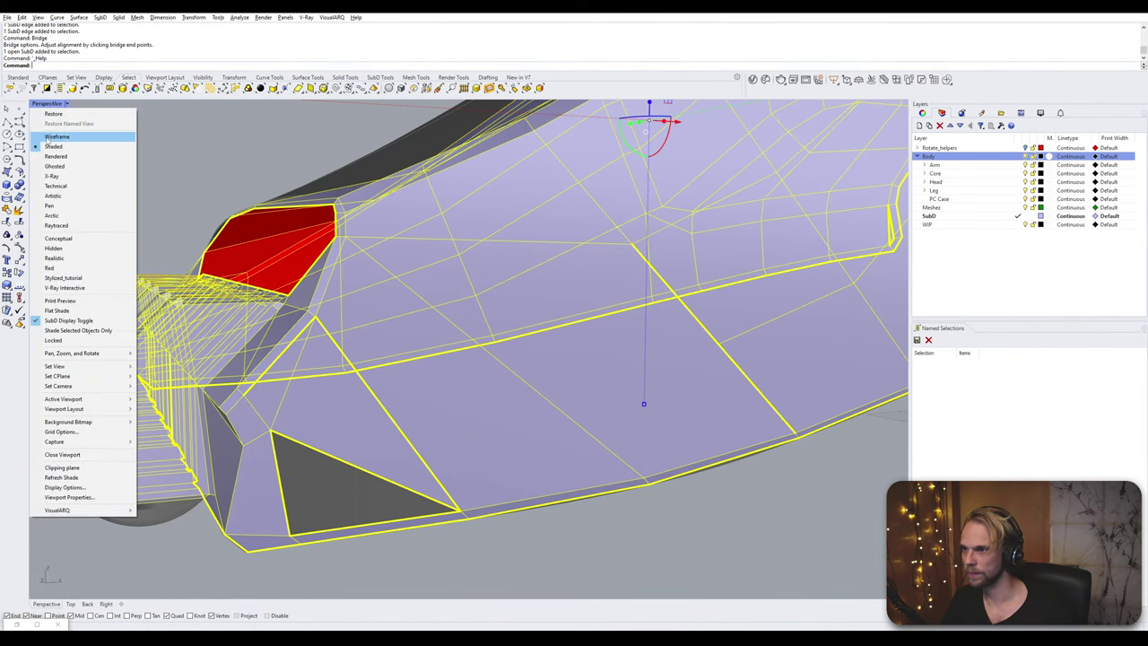
left_click(53, 136)
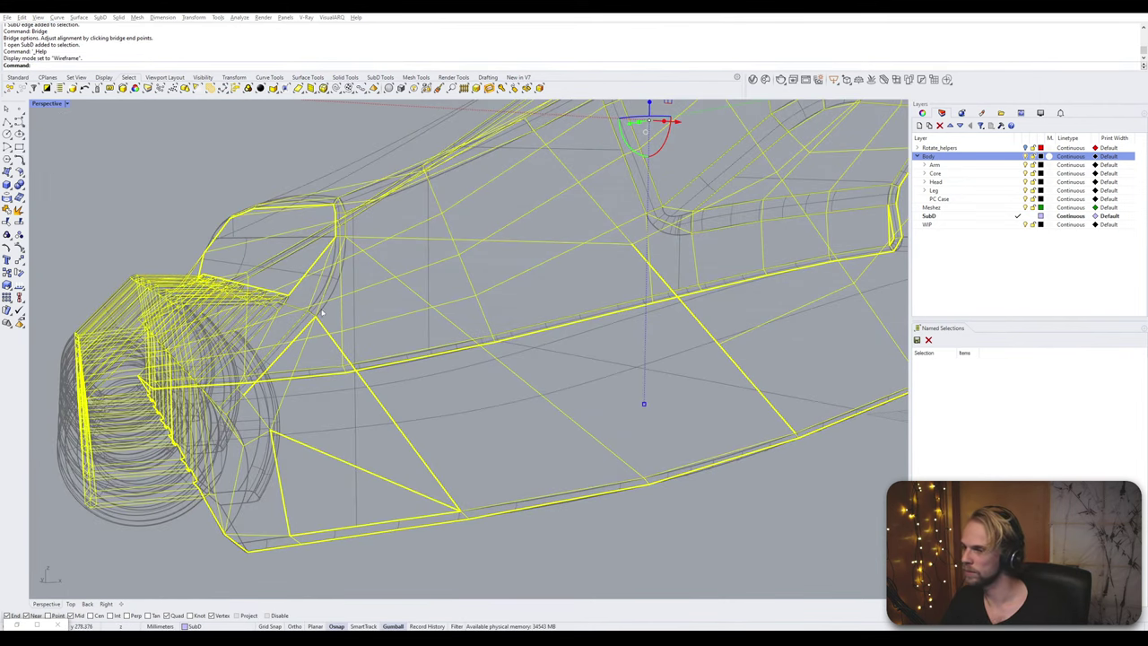
right_click_drag(351, 318, 520, 443)
left_click(492, 492)
scroll(525, 486, "up", 3)
left_click_drag(532, 492, 564, 512, "ctrl+shift")
key("Escape")
scroll(560, 541, "up", 3)
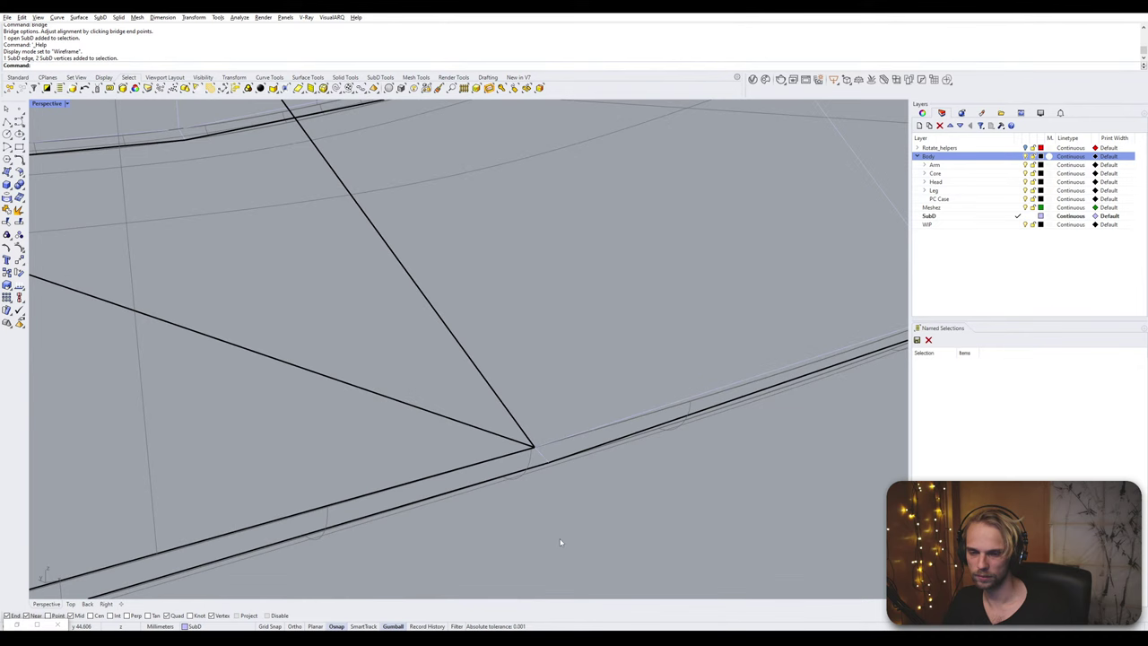
left_click(532, 443, "ctrl+shift")
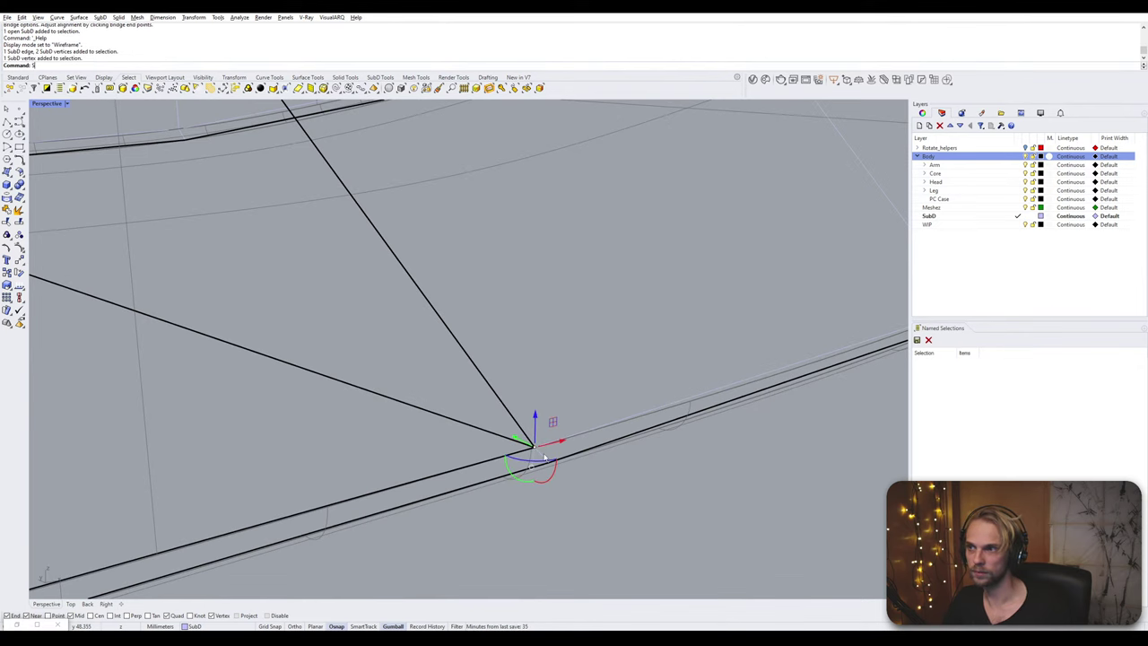
key("Escape")
key("Escape")
scroll(561, 448, "down", 8)
scroll(343, 368, "up", 3)
- Check the triangle's bottom, right and top vertices, then delete the top vertex
left_click_drag(313, 354, 358, 393, "ctrl+shift")
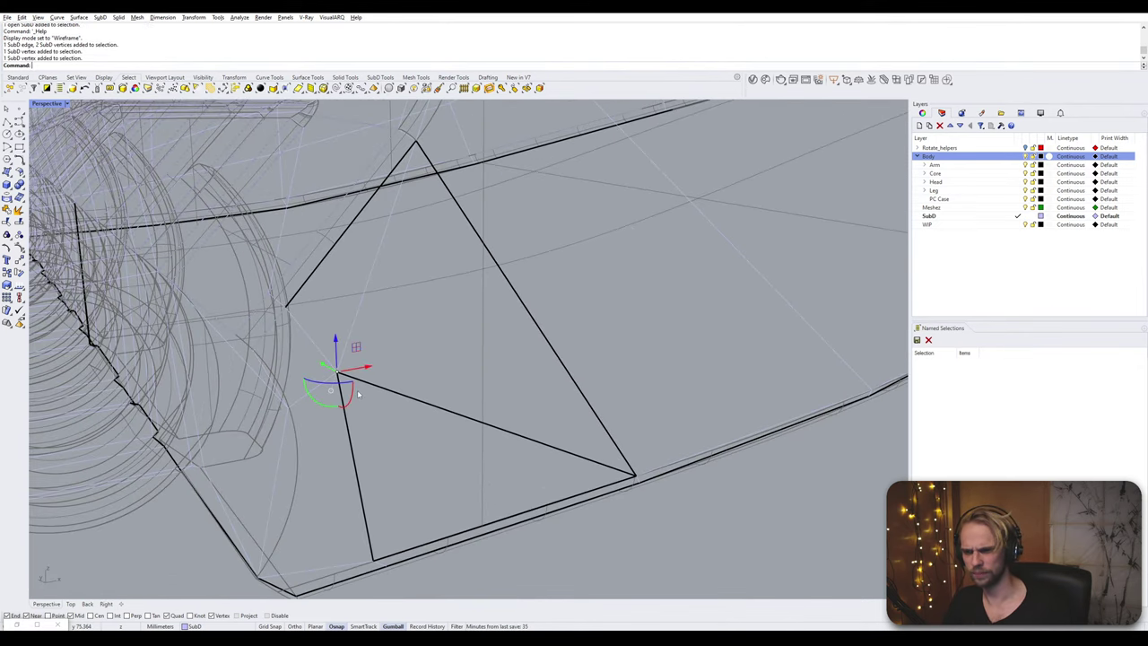
key("Escape")
right_click_drag(388, 535, 393, 454, "shift")
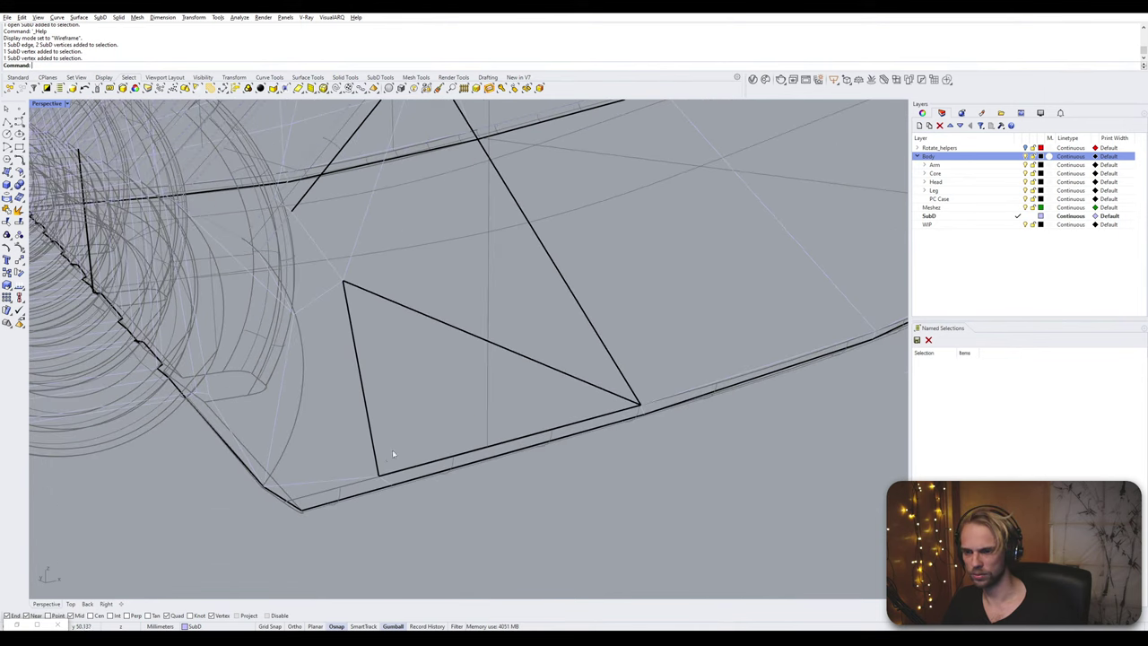
left_click(381, 475, "ctrl+shift")
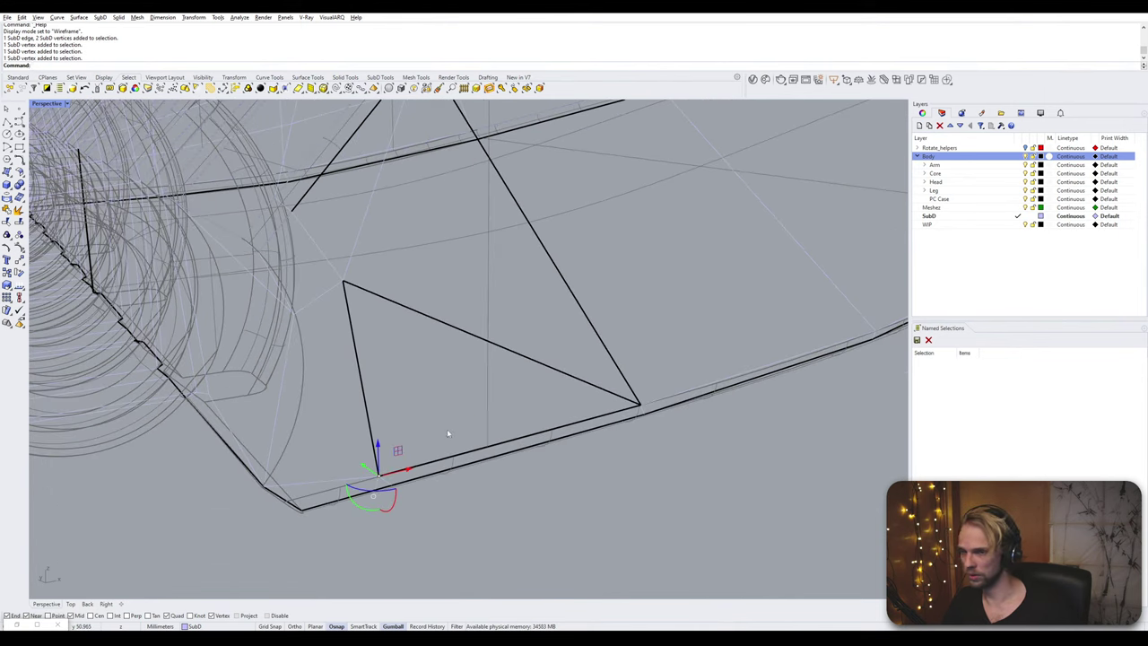
scroll(618, 397, "up", 2)
left_click_drag(614, 376, 661, 420, "ctrl+shift")
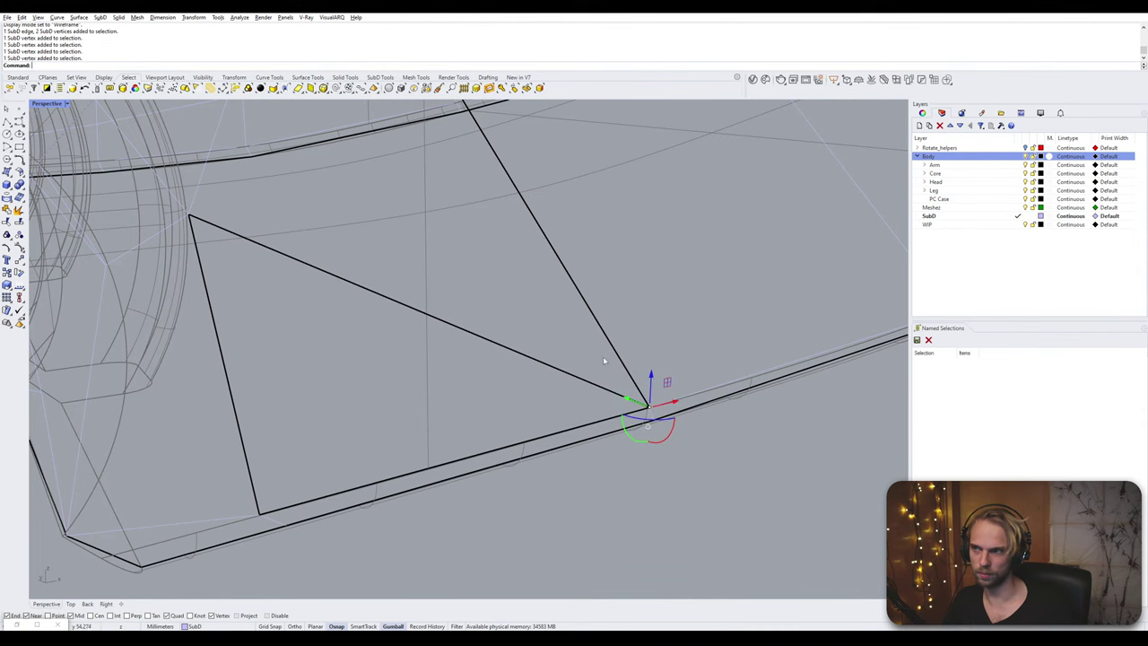
scroll(604, 360, "down", 4)
right_click_drag(458, 275, 406, 245)
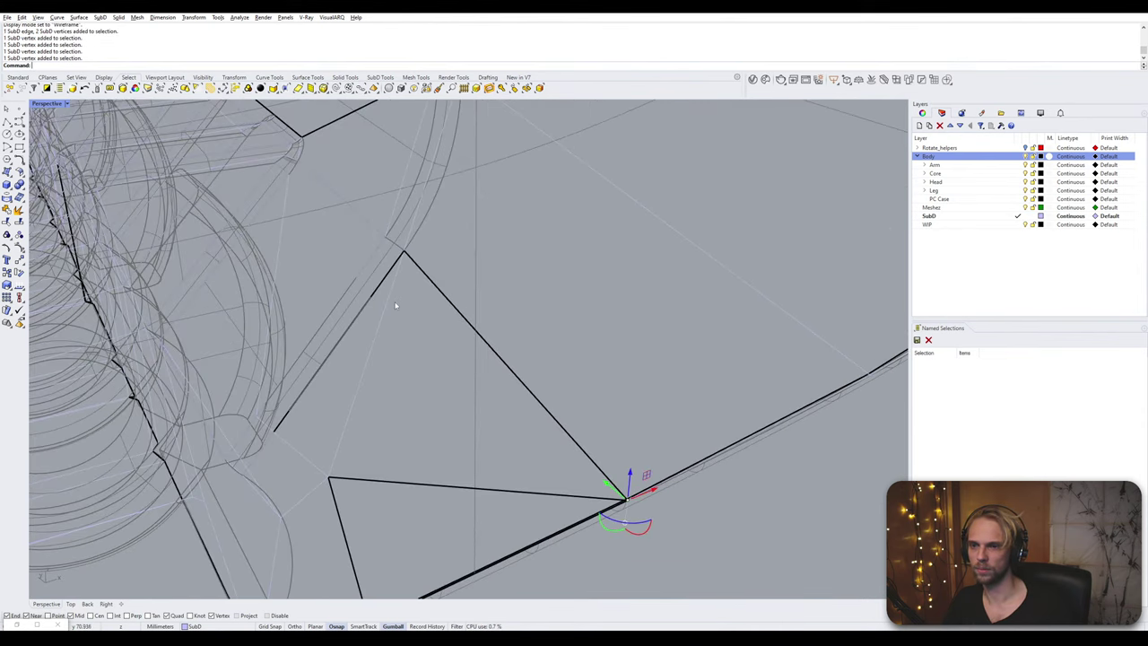
left_click(406, 246, "ctrl+shift")
left_click(500, 274)
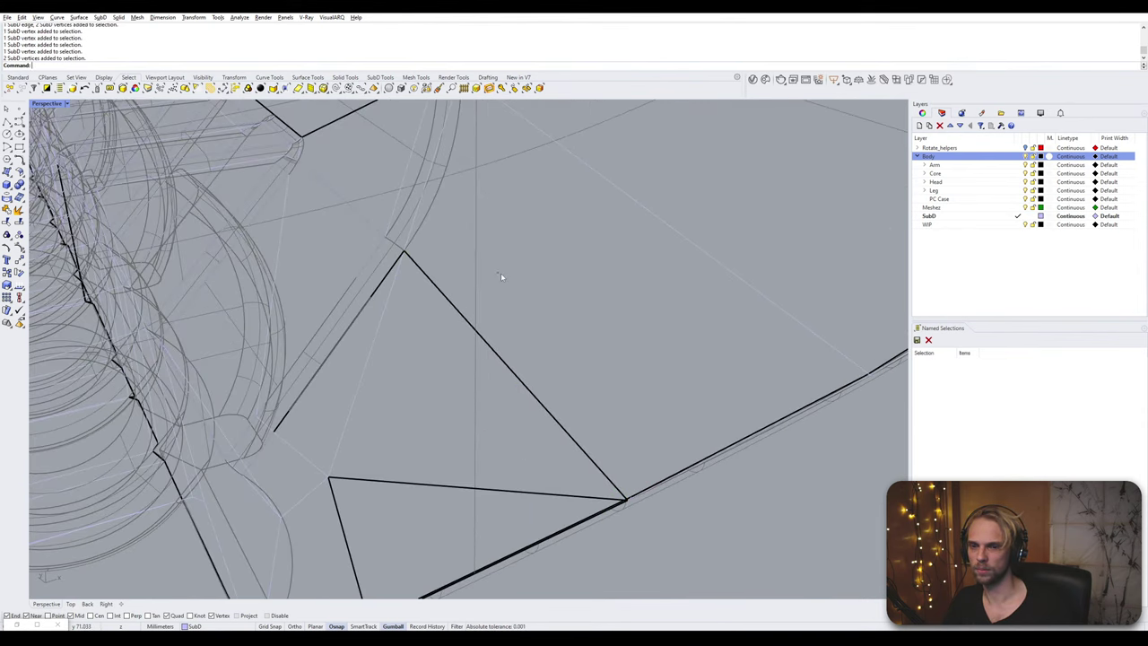
left_click(405, 254, "ctrl+shift")
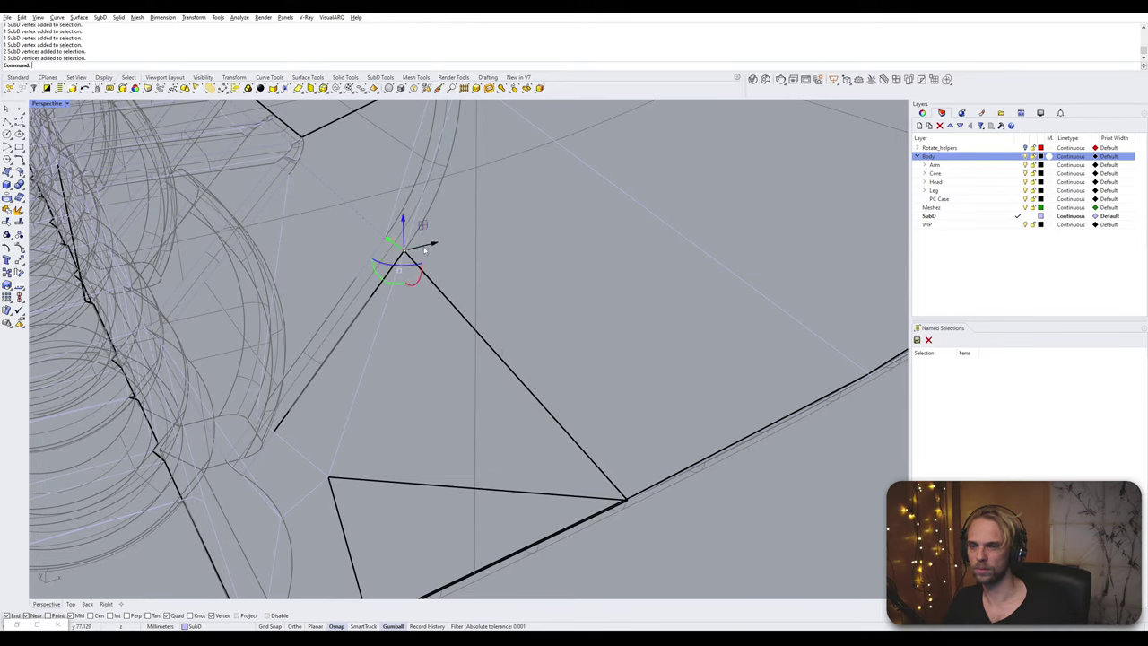
key("Delete")
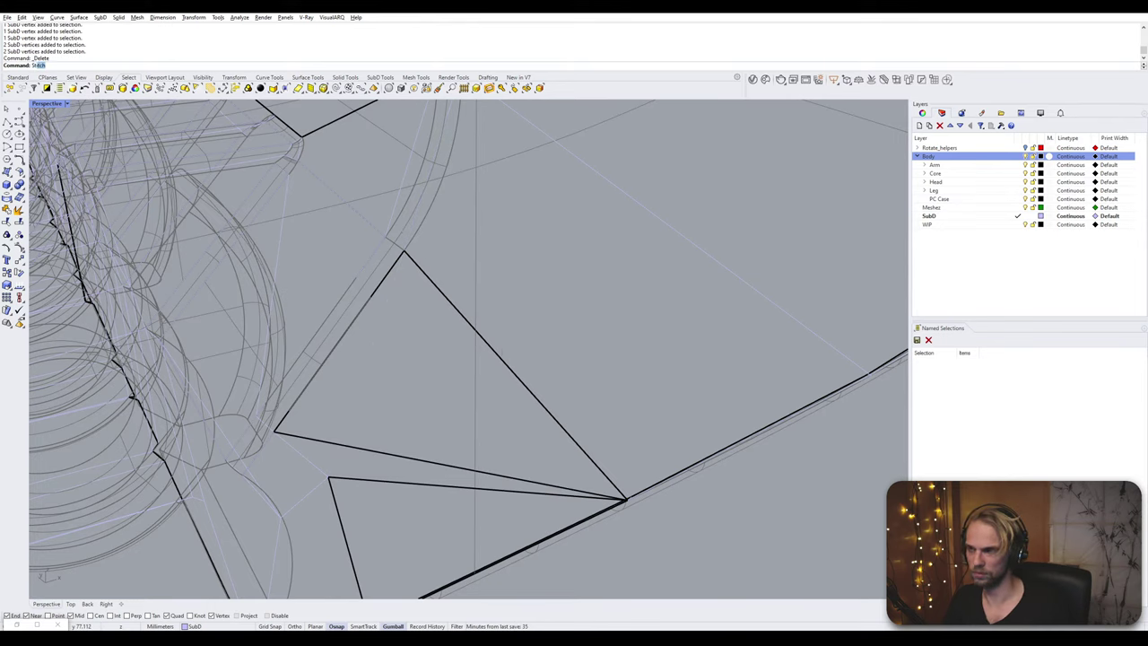
- Attempt a Stitch on the vertex at the triangle's apex
key("Return")
key("Escape")
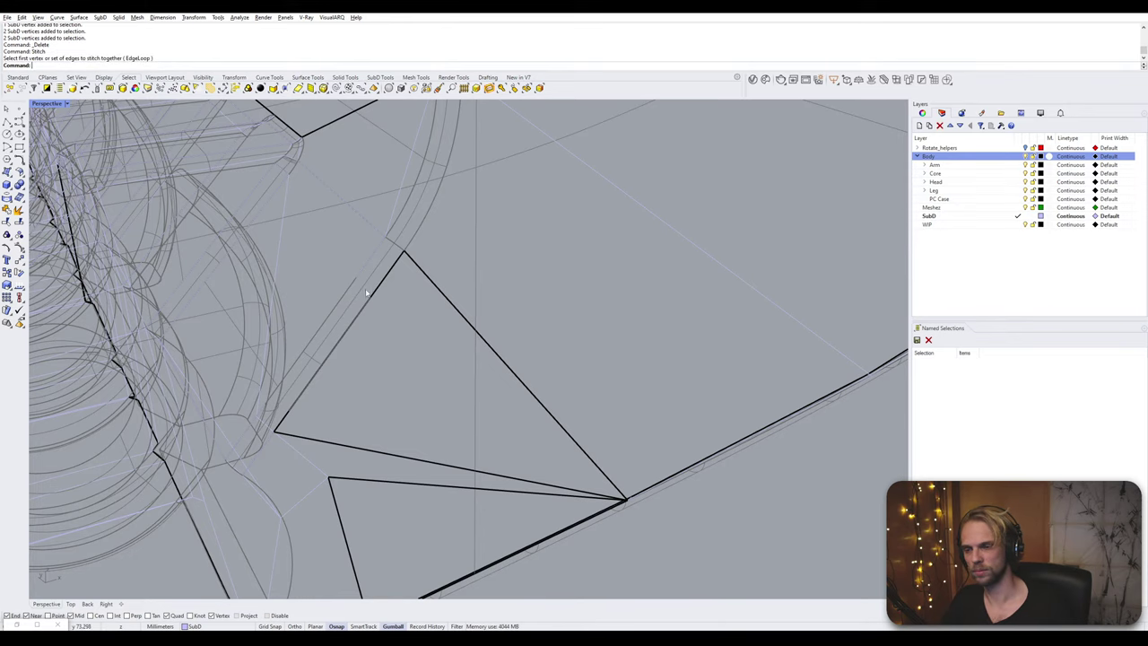
left_click(404, 254)
key("Return")
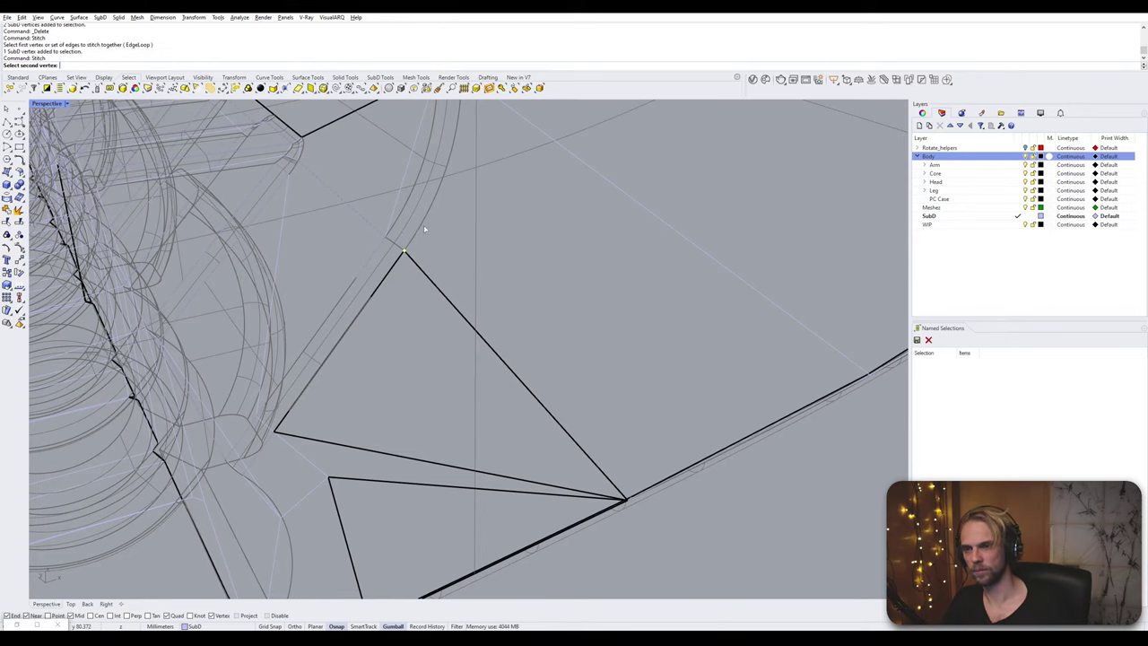
- Switch to Shaded display and fill the hole from the triangle's right boundary edge
left_click(47, 104)
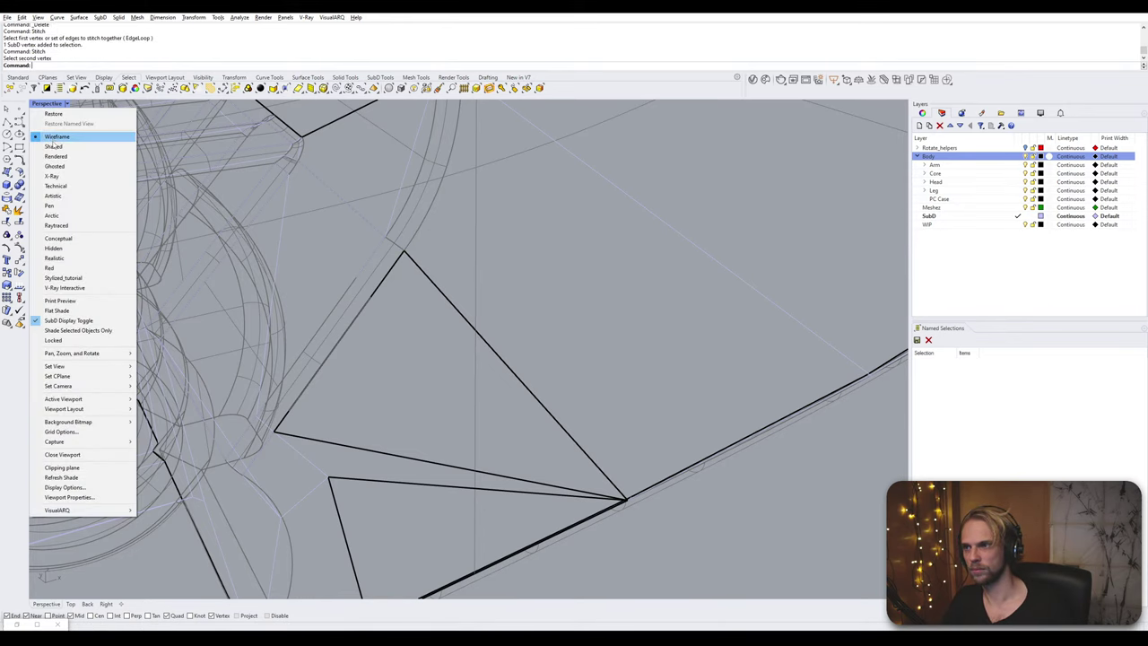
left_click(67, 136)
scroll(506, 302, "down", 2)
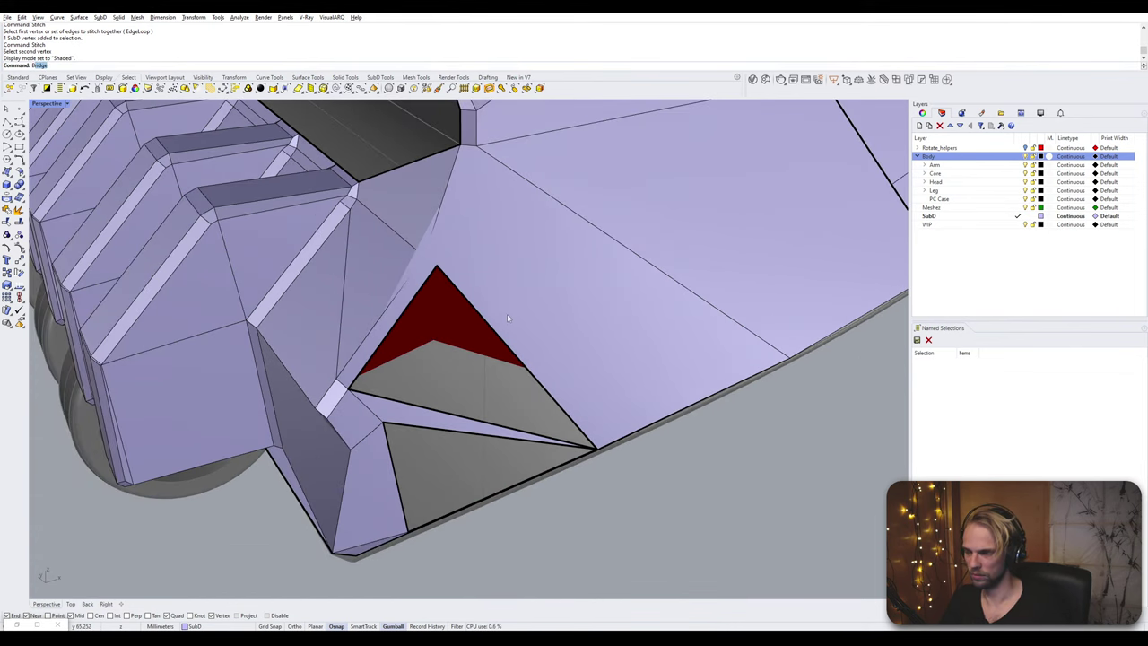
type("ll")
key("Return")
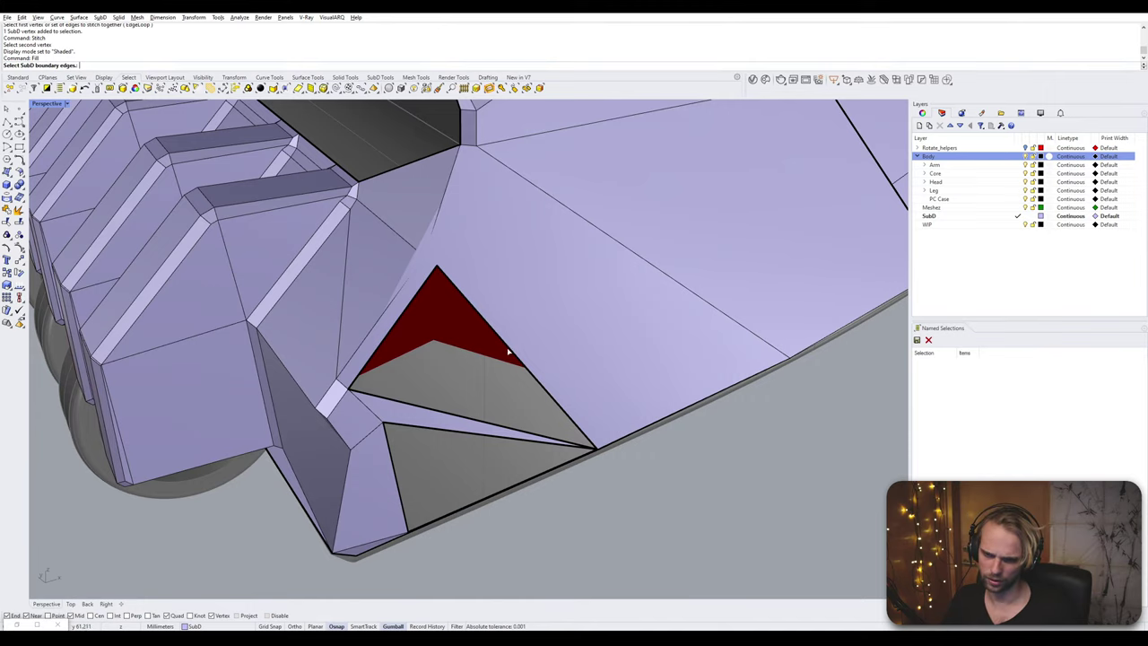
left_click(514, 361)
key("Return")
- Inspect the underside gap, then undo the last change
right_click_drag(497, 378, 455, 368)
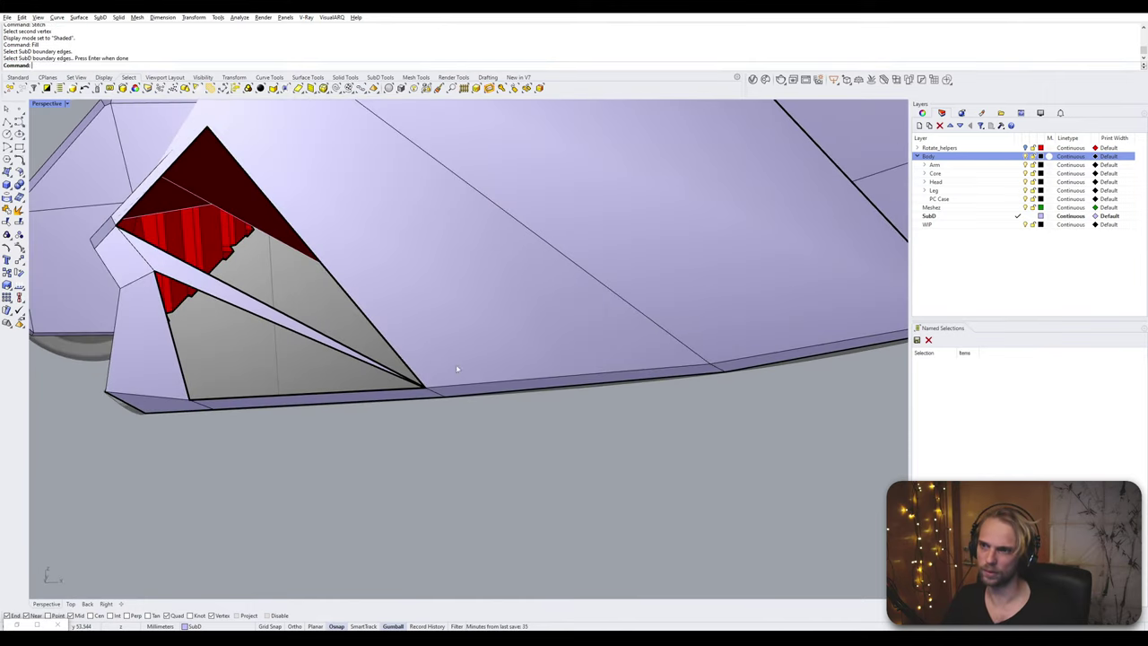
left_click(227, 198, "ctrl+shift")
key("Escape")
scroll(227, 199, "down", 7)
right_click_drag(227, 198, 300, 275)
key("ctrl+z")
scroll(281, 265, "up", 5)
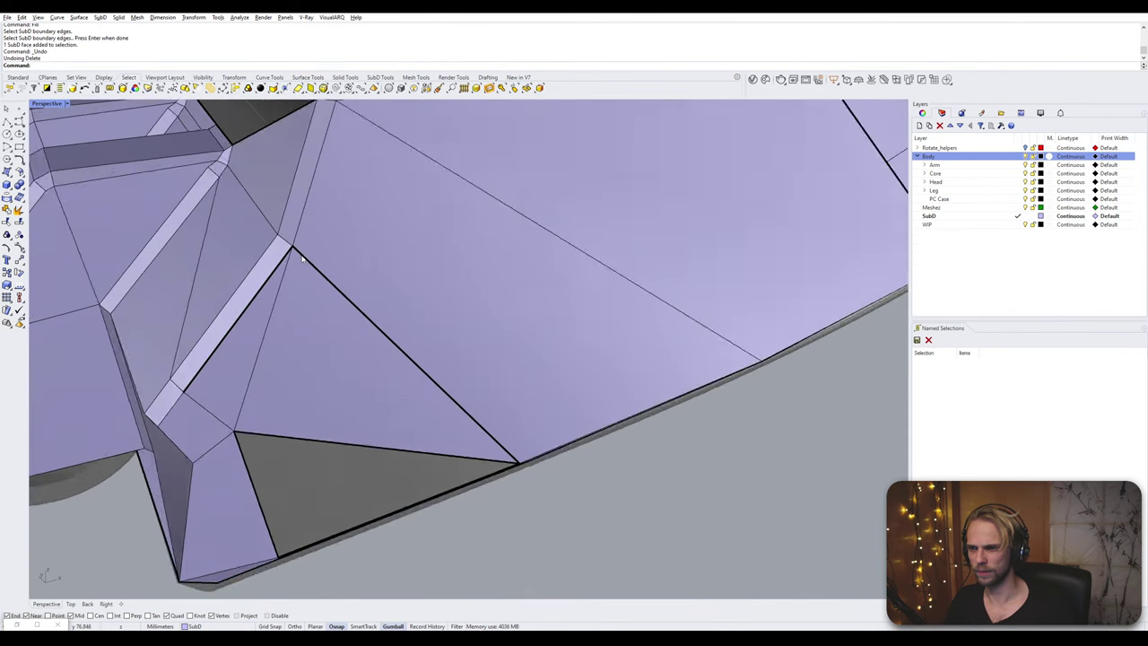
- In Wireframe, stitch the two overlapping apex vertices at their average location
left_click(50, 104)
left_click(63, 131)
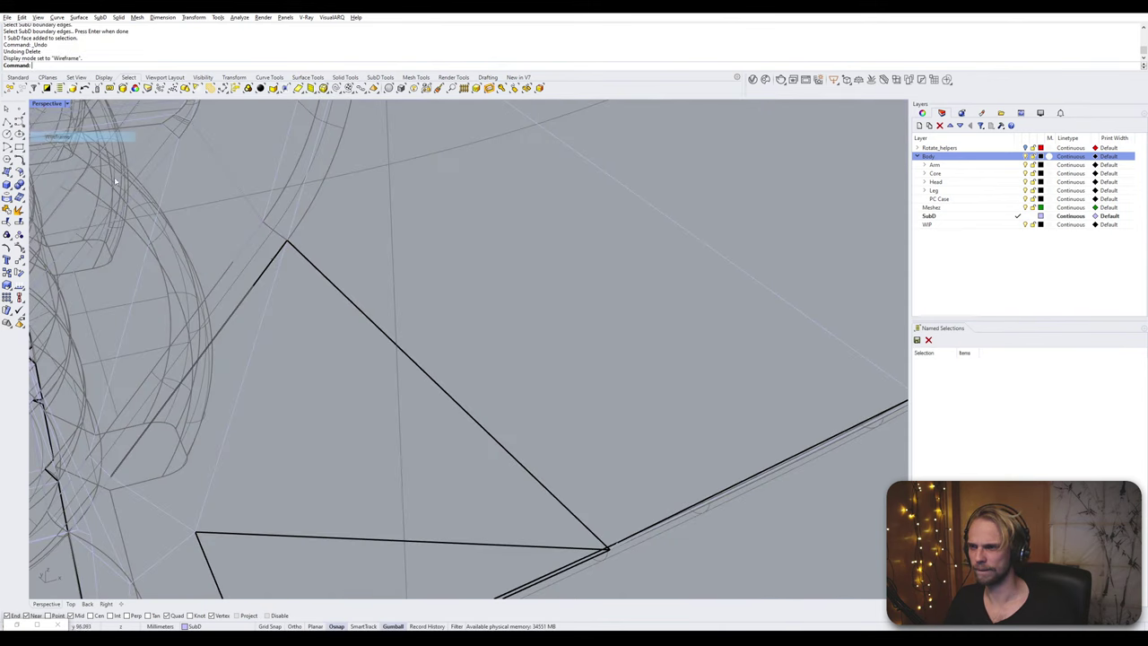
left_click(295, 249)
key("Escape")
scroll(258, 249, "up", 2)
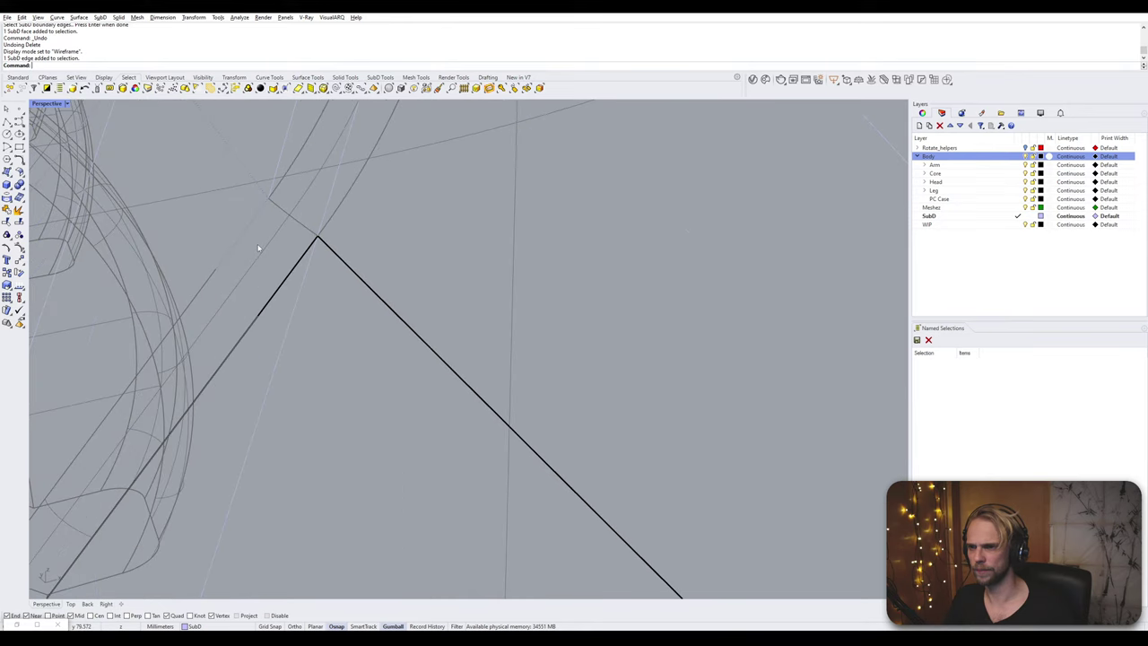
left_click_drag(208, 177, 392, 261)
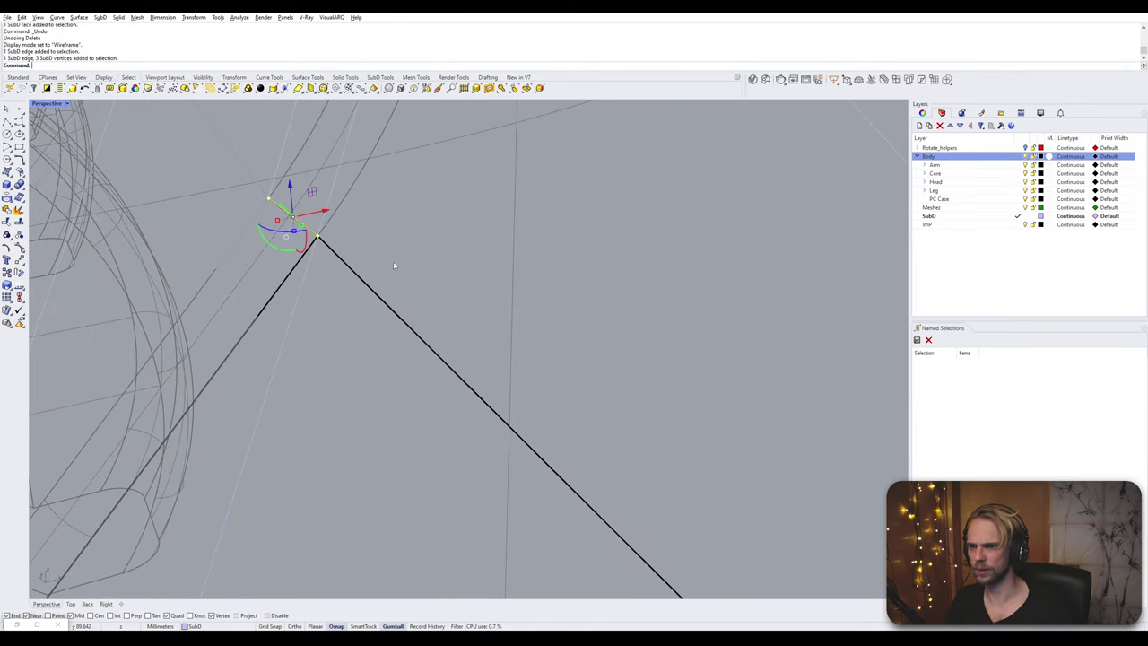
key("Escape")
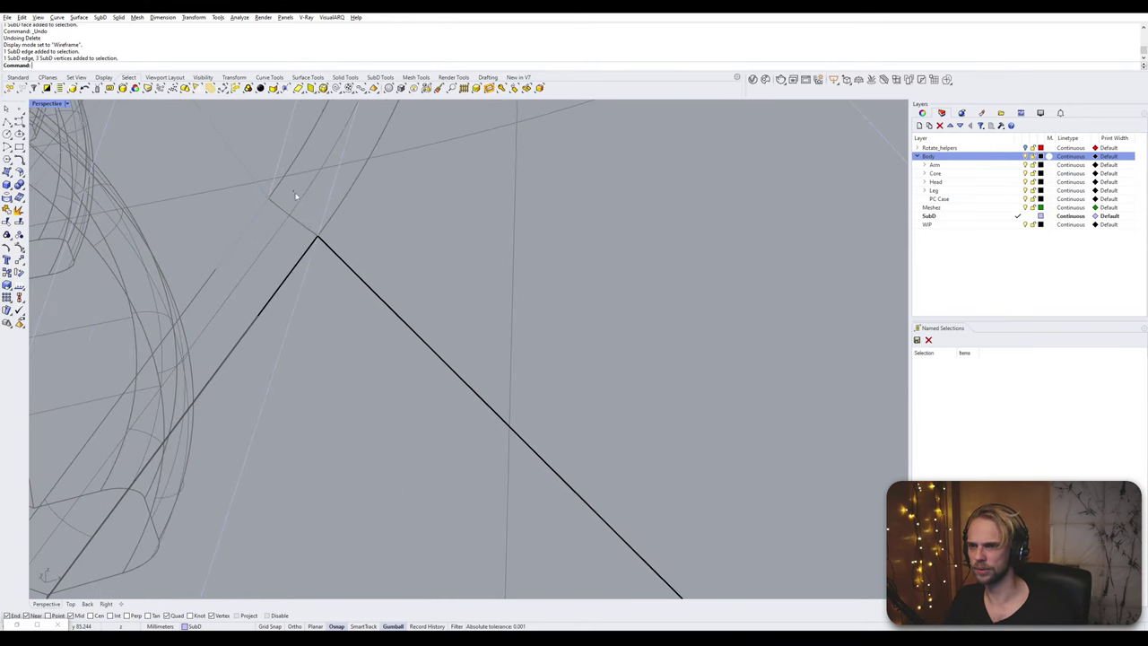
left_click_drag(294, 186, 367, 287)
key("Return")
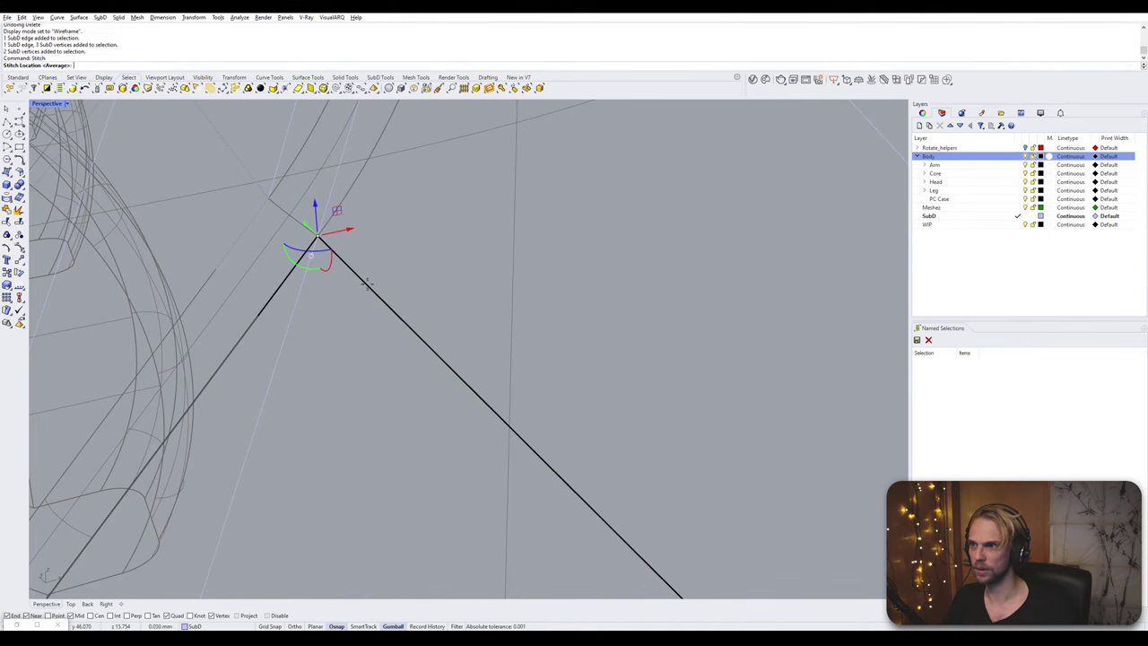
key("Return")
key("Escape")
- Check the stitched corner and bottom-corner vertices, then return to Shaded to inspect the triangular hole
scroll(368, 287, "down", 10)
right_click_drag(374, 287, 390, 310)
scroll(377, 319, "up", 3)
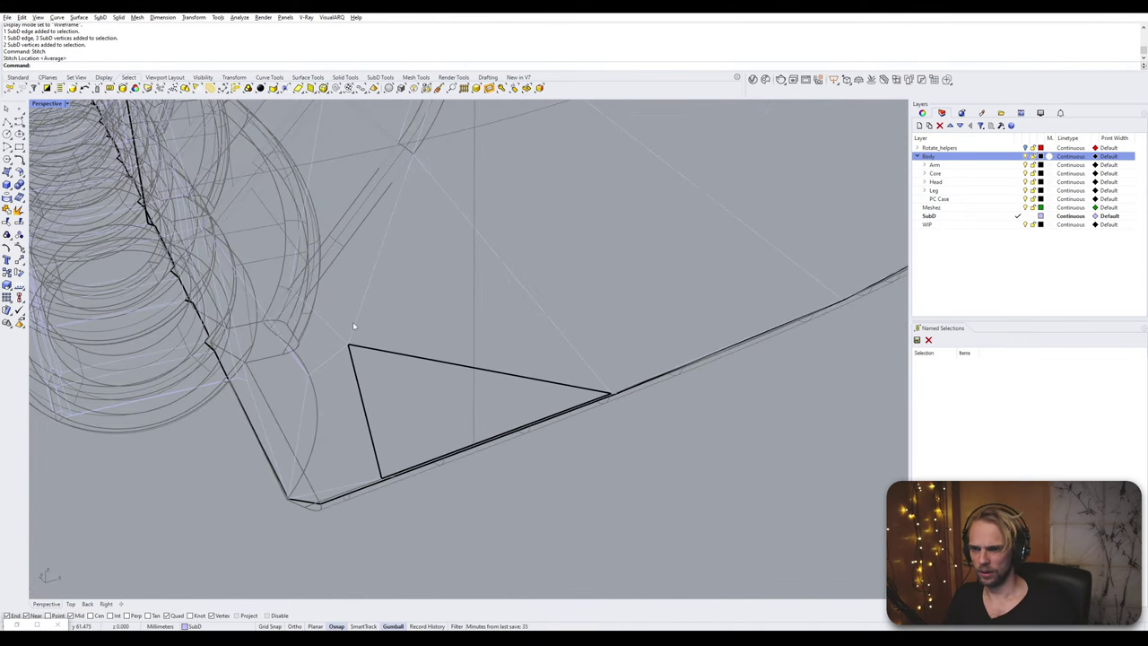
left_click(349, 344)
key("Escape")
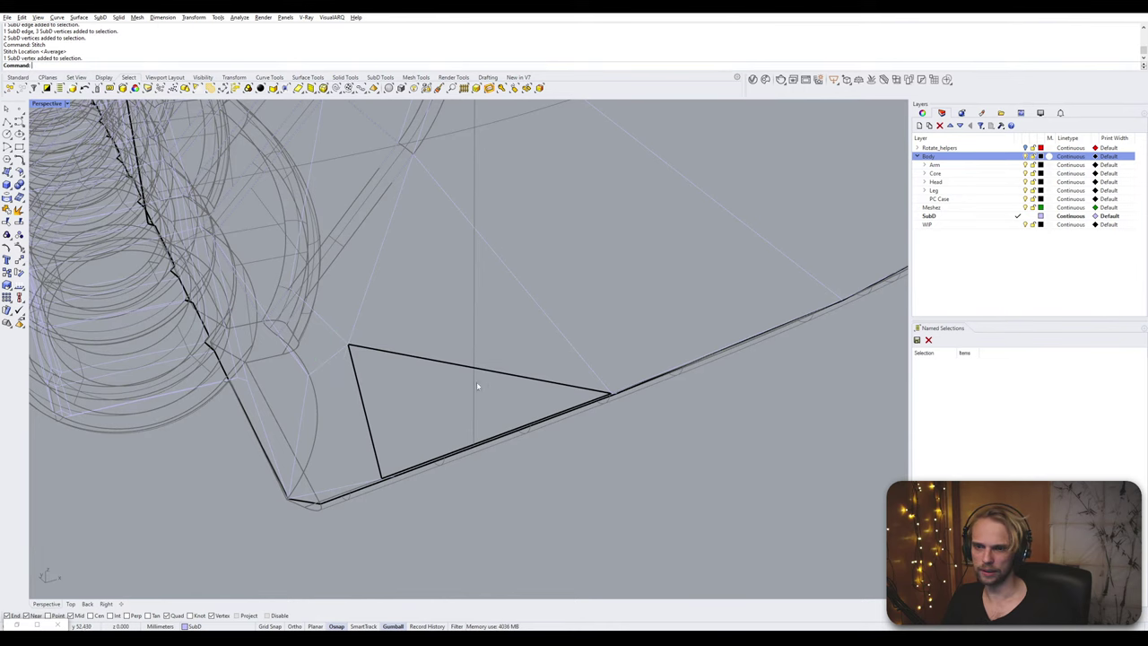
scroll(366, 474, "up", 3)
left_click_drag(363, 472, 396, 492)
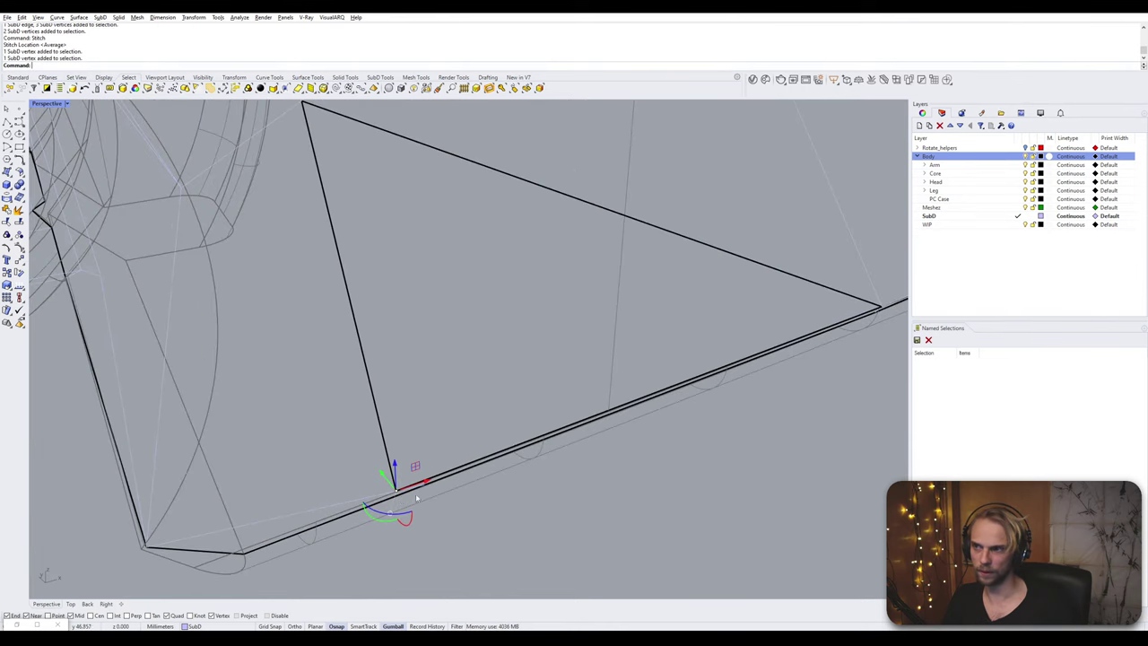
scroll(502, 421, "down", 2)
key("Escape")
left_click(50, 103)
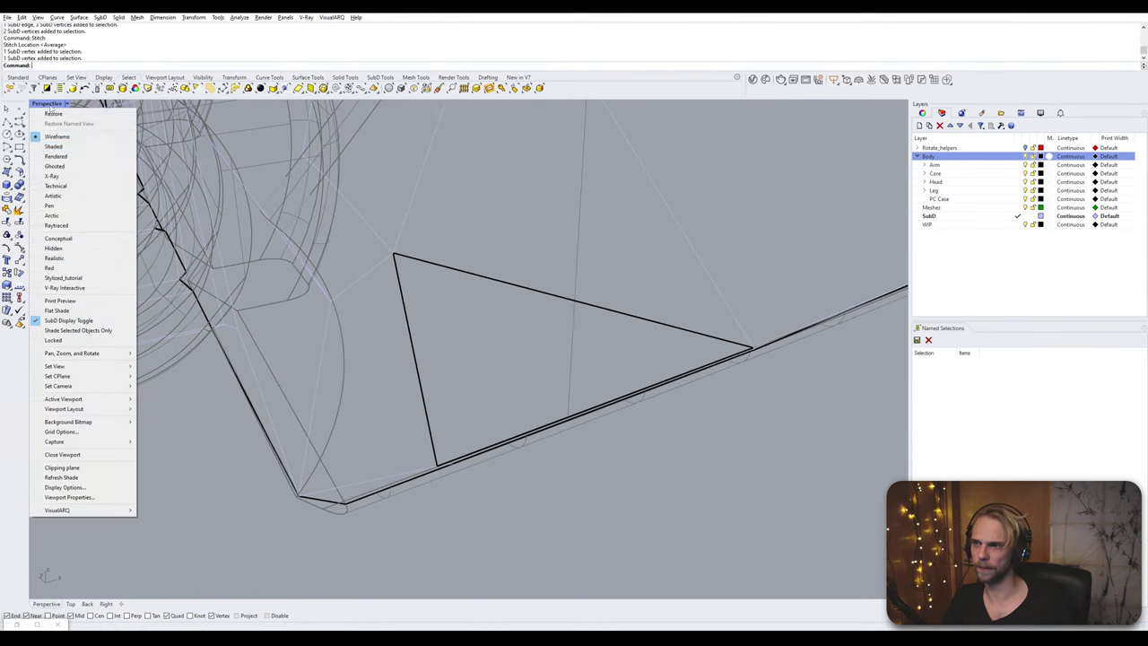
left_click(54, 149)
right_click_drag(415, 338, 407, 304)
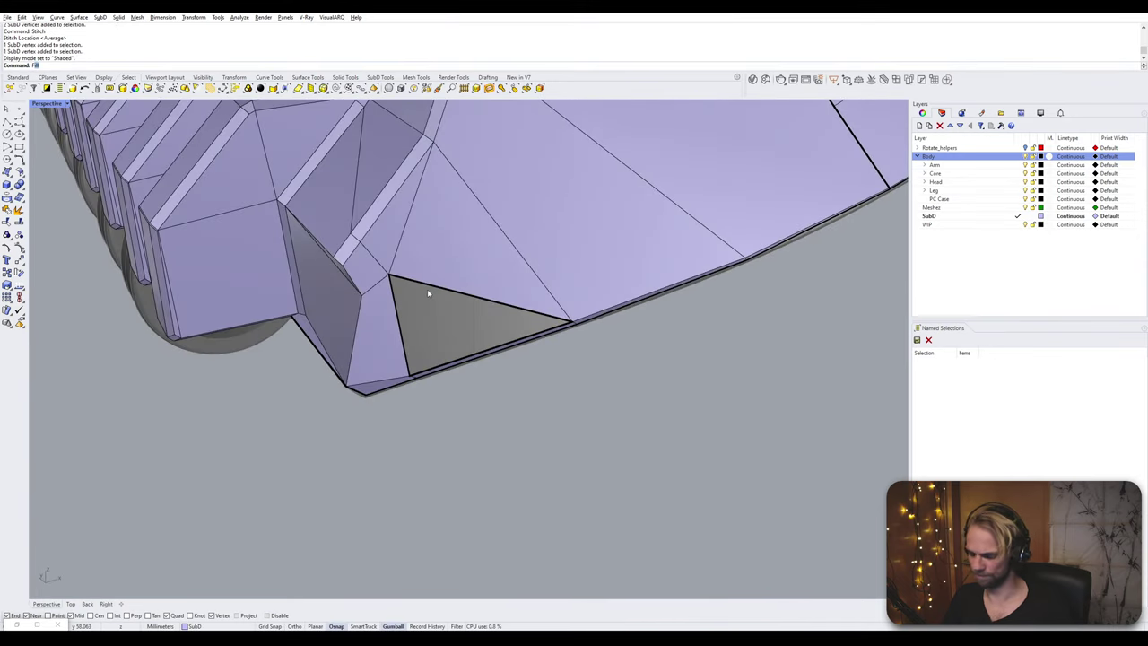
- Fill the triangular hole from its top edge with the default patch style
type("l")
key("Return")
left_click(440, 287)
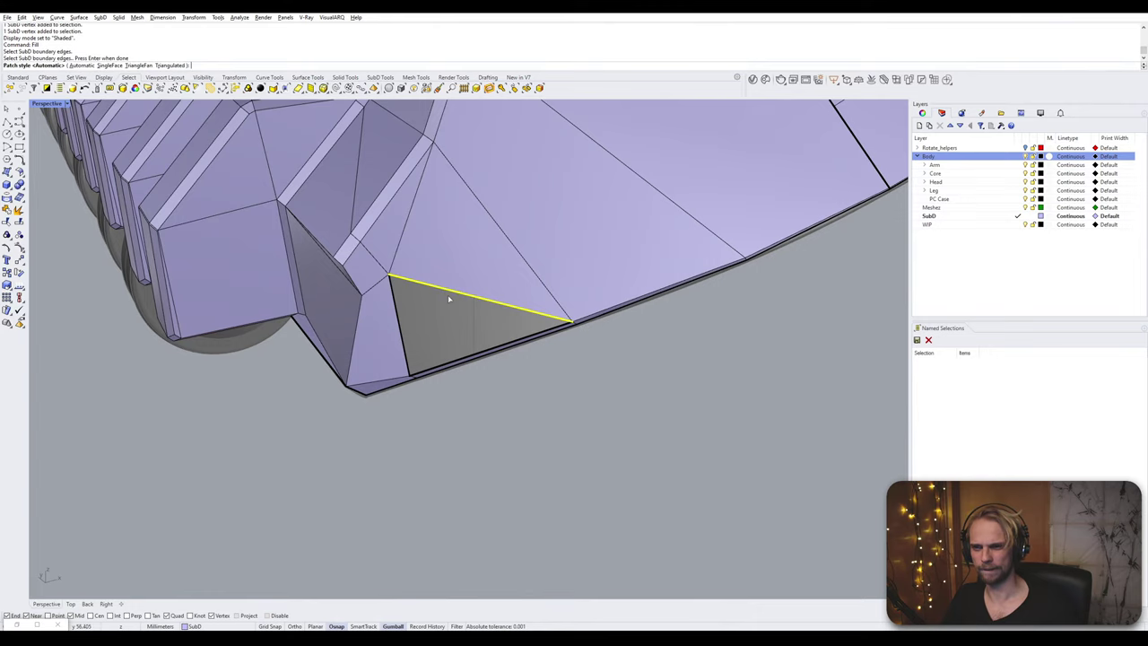
key("Return")
right_click_drag(441, 290, 526, 310)
key("Return")
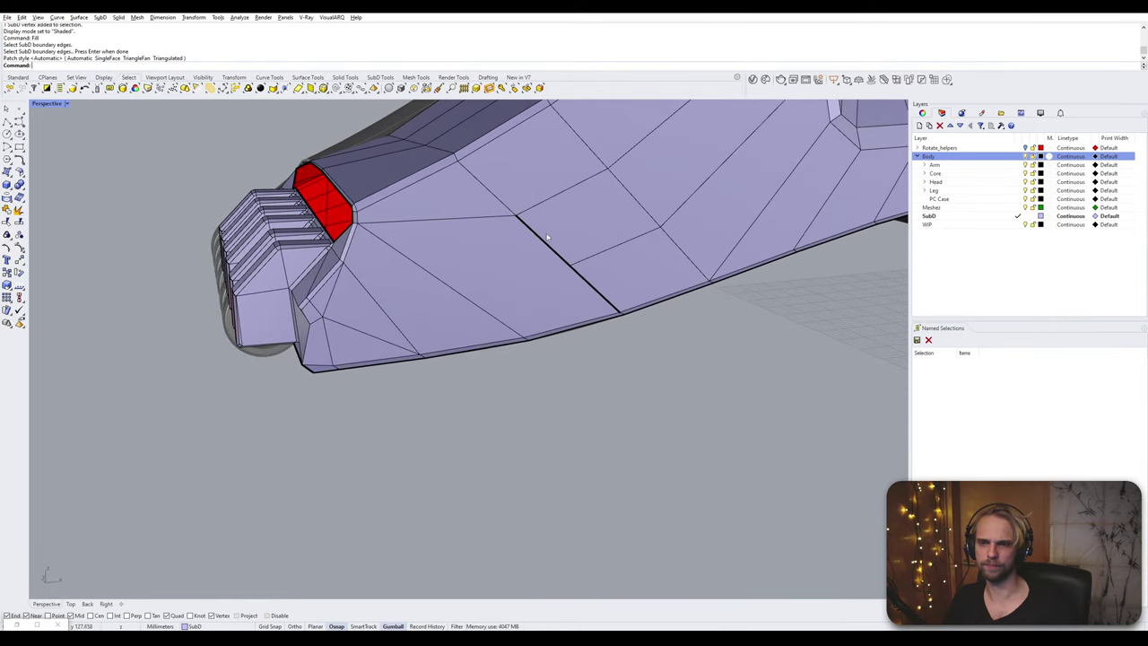
- Delete two adjacent faces on the foot underside
right_click_drag(547, 237, 467, 244)
right_click_drag(372, 295, 414, 303)
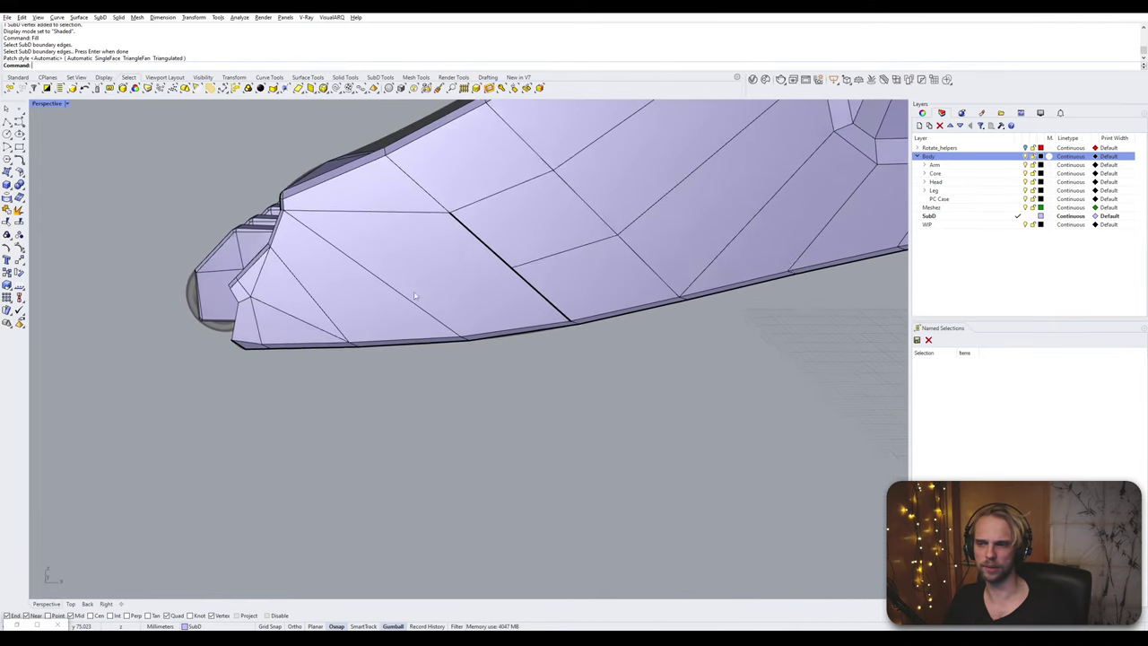
left_click(422, 292, "ctrl+shift")
left_click(356, 302, "ctrl+shift")
key("Delete")
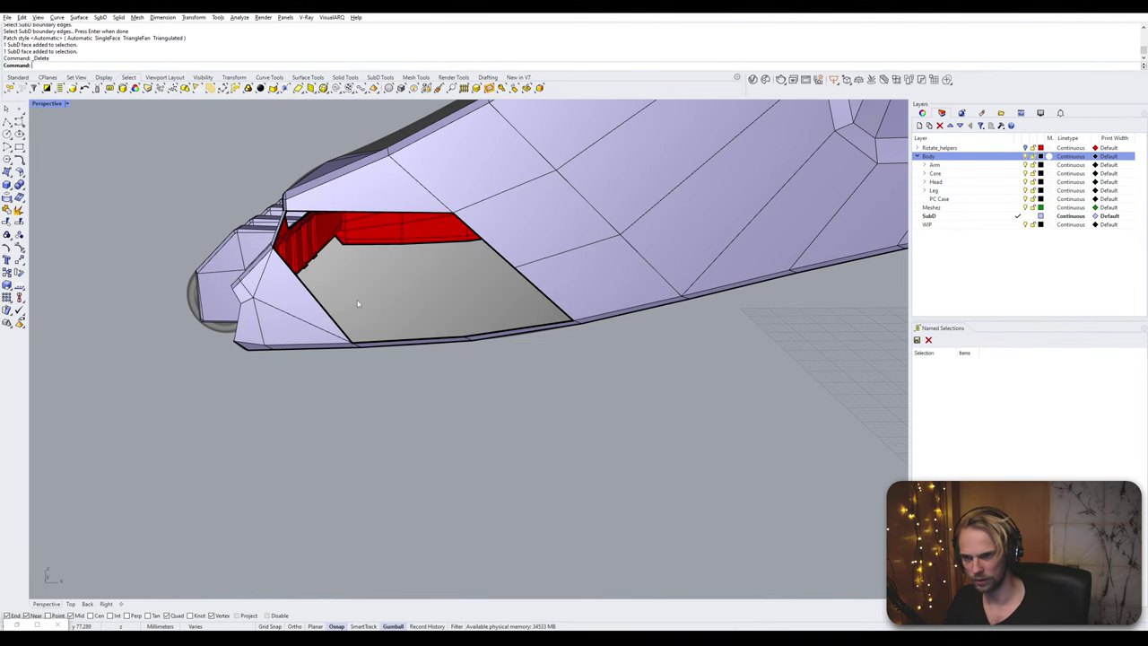
- Bridge the new hole's four edges with 2 segments, then delete the bridge's front face
right_click_drag(361, 303, 462, 236)
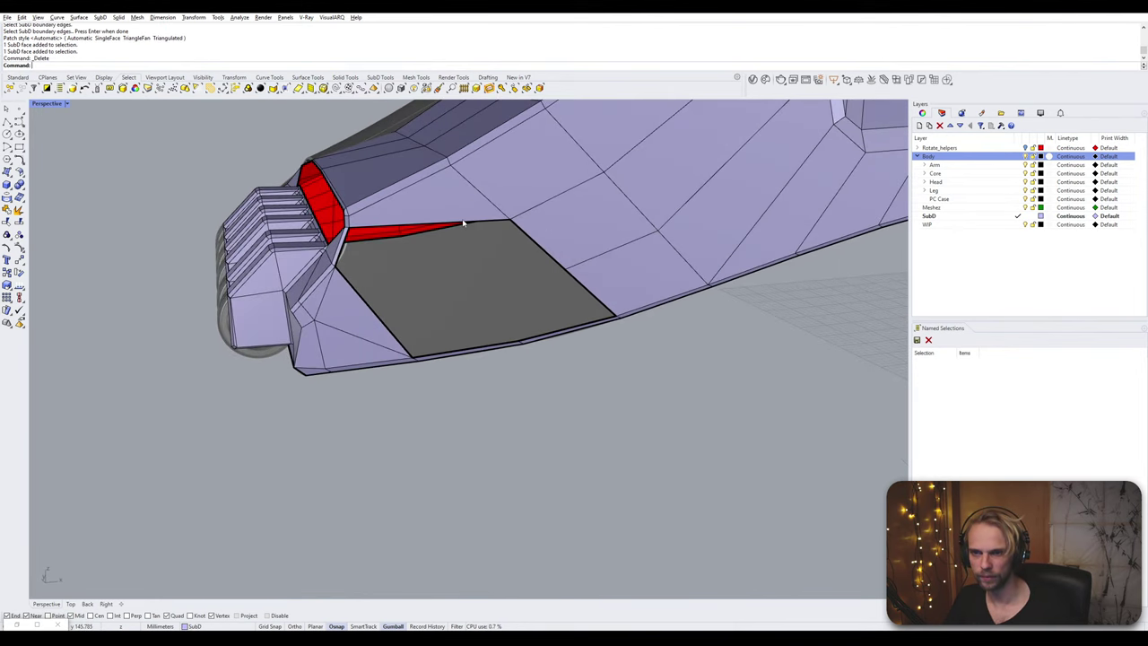
left_click(465, 223, "ctrl+shift")
left_click(341, 250, "ctrl+shift")
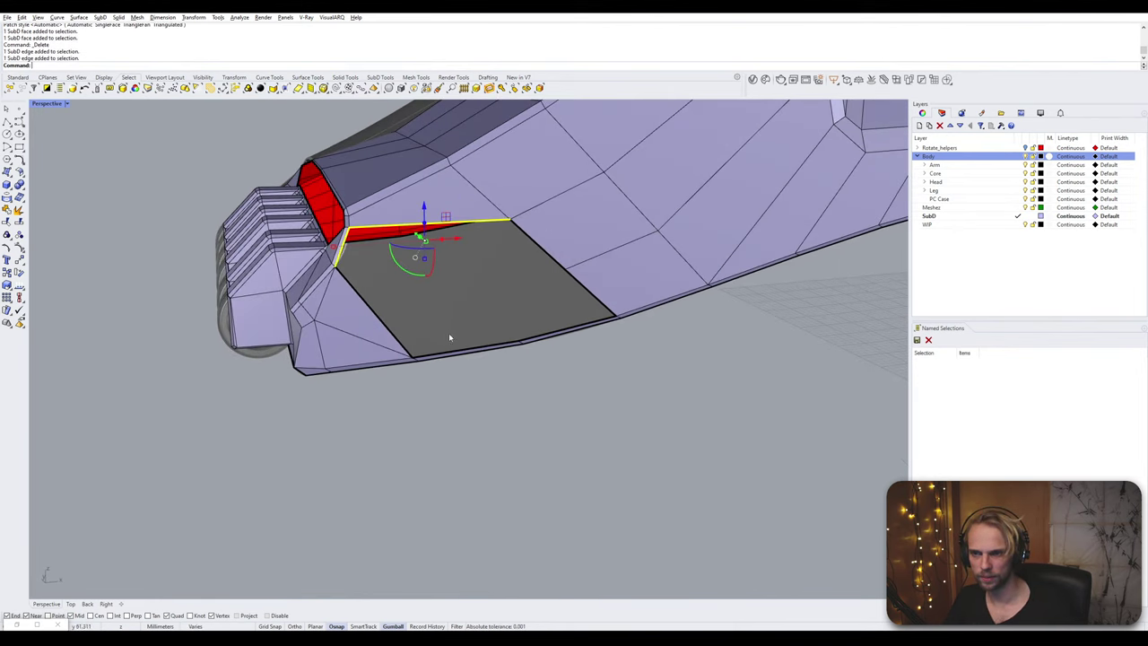
left_click(489, 350, "ctrl+shift")
left_click(544, 336, "ctrl+shift")
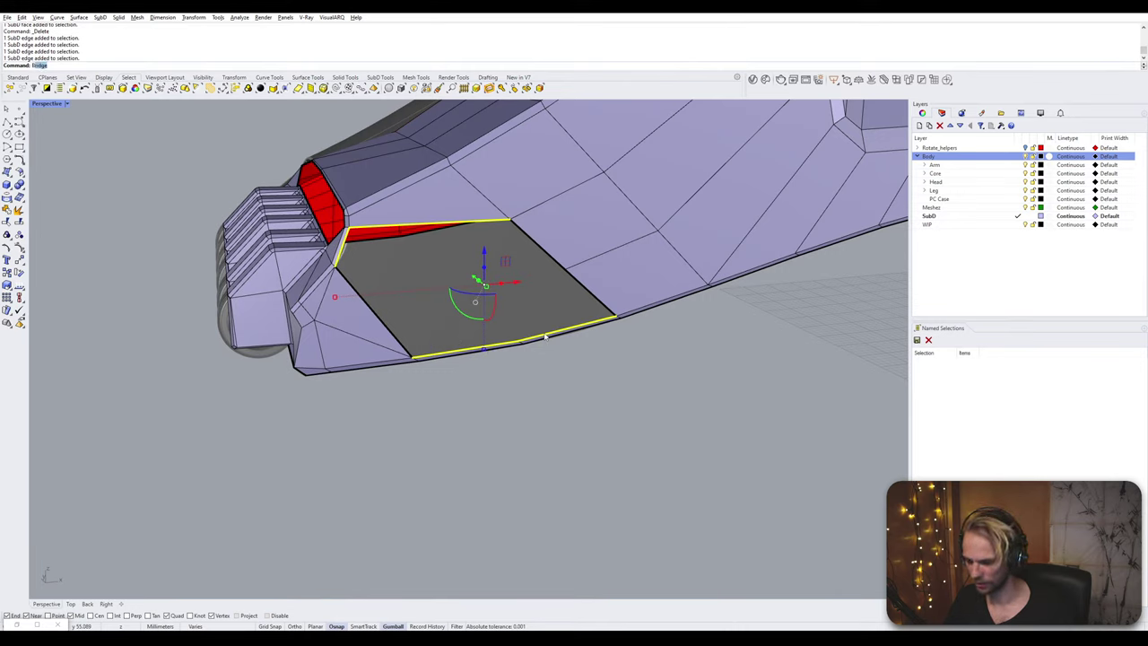
type("bridge")
key("Return")
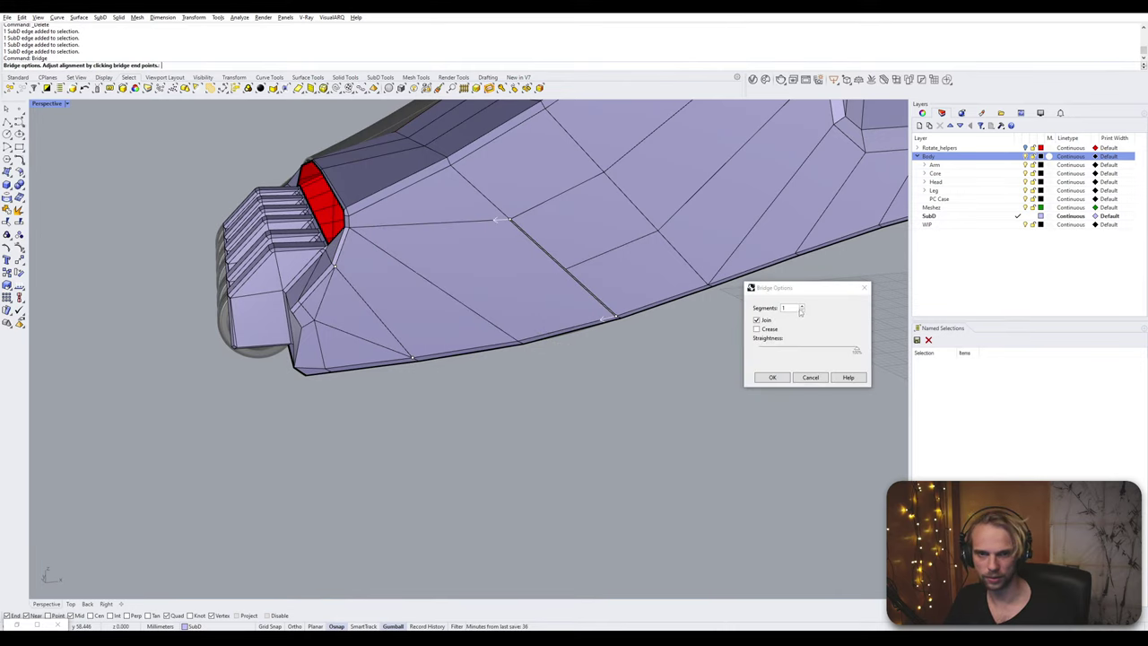
left_click(803, 308)
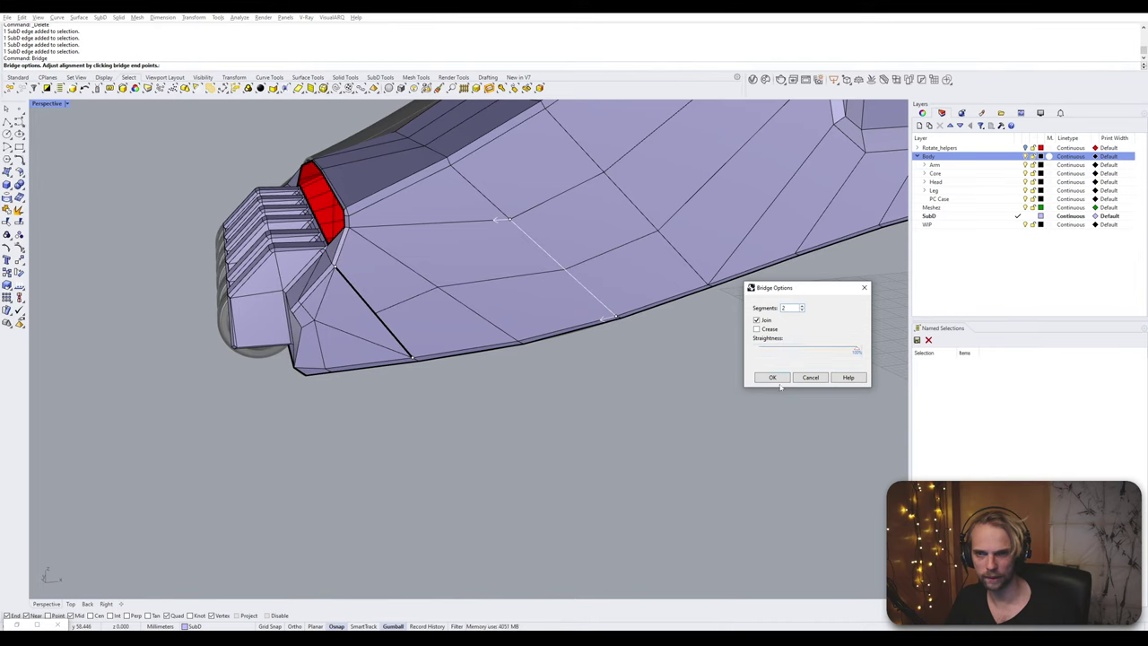
key("Return")
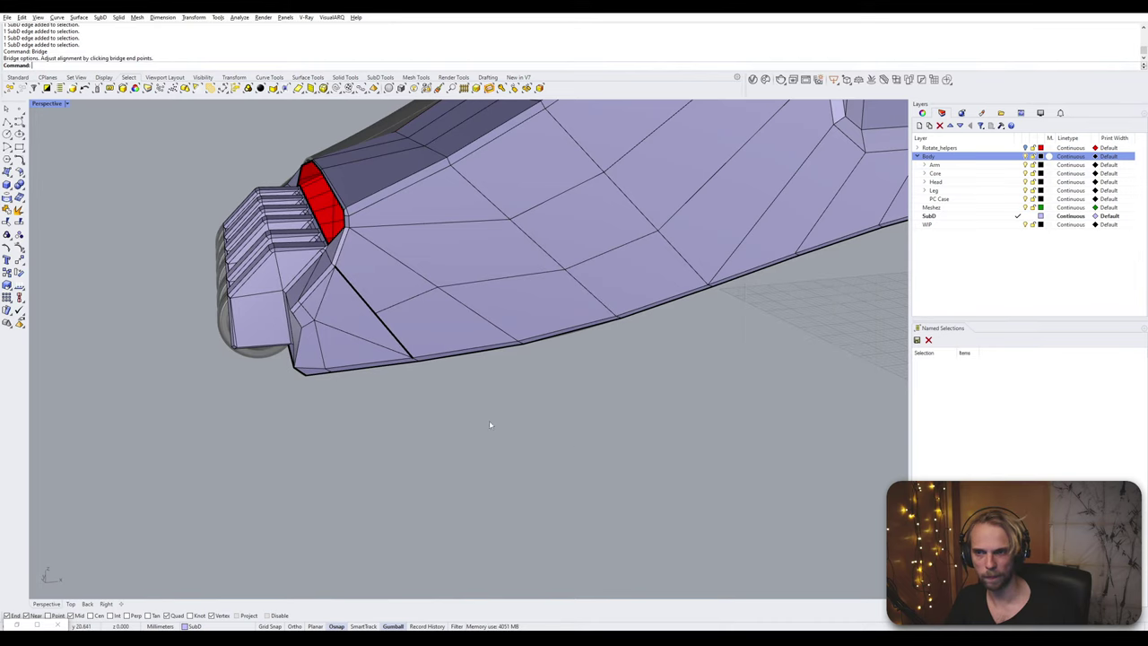
left_click(356, 316, "ctrl+shift")
key("Delete")
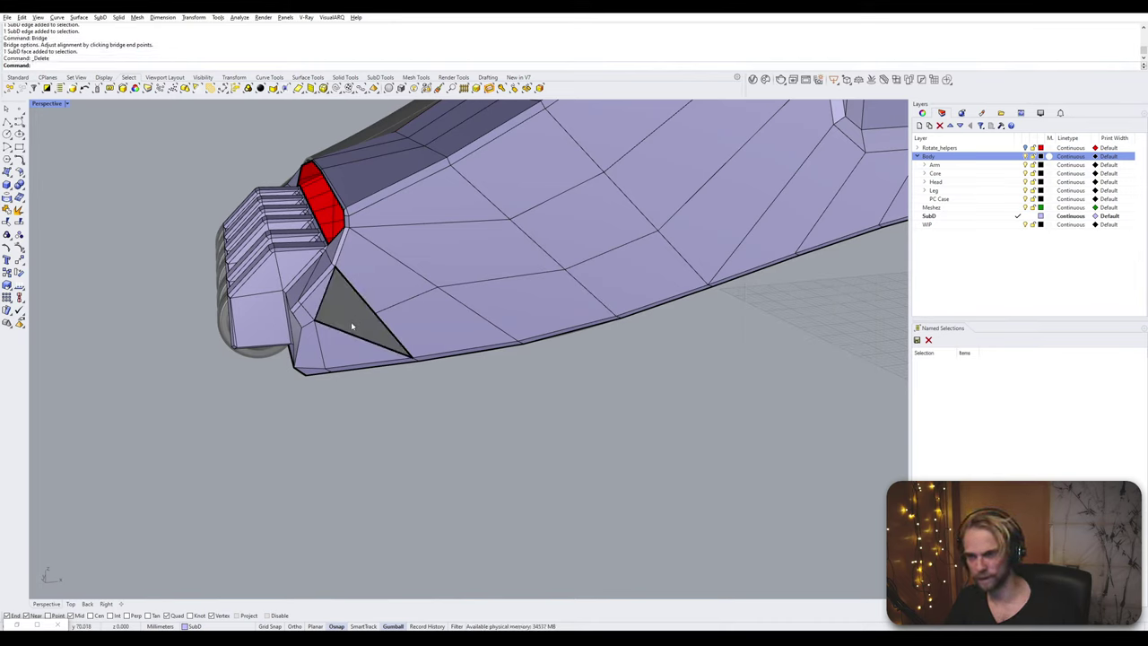
- Delete the two small triangular faces around the hole to widen it
left_click(351, 339, "ctrl+shift")
key("Delete")
scroll(332, 329, "up", 1)
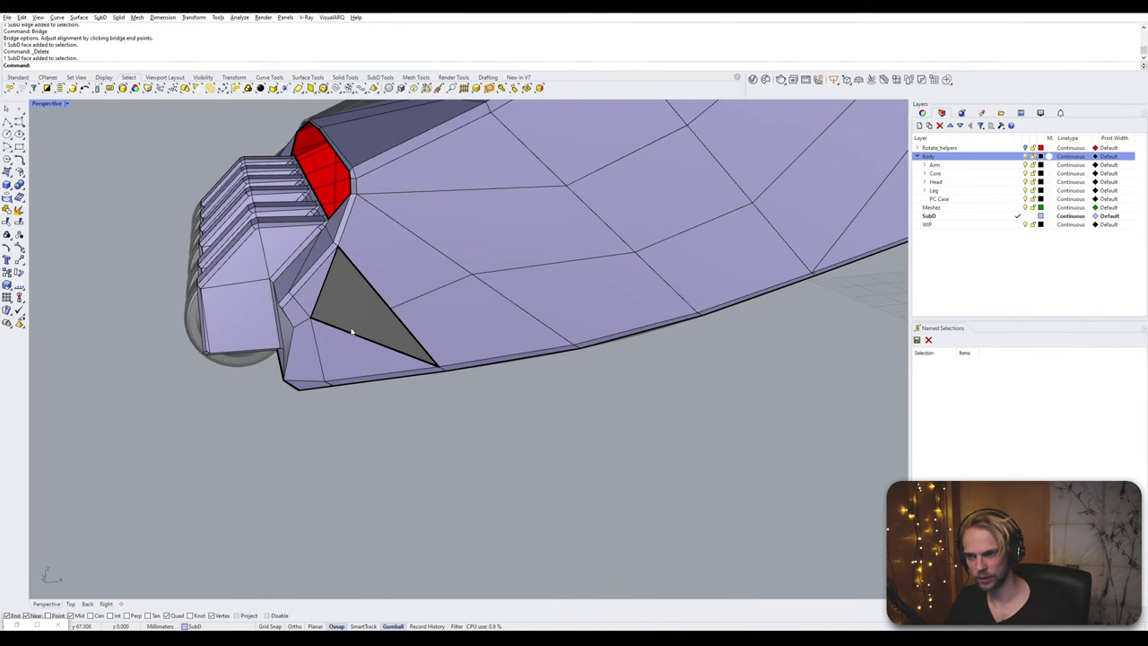
scroll(326, 321, "up", 1)
left_click(303, 293, "ctrl+shift")
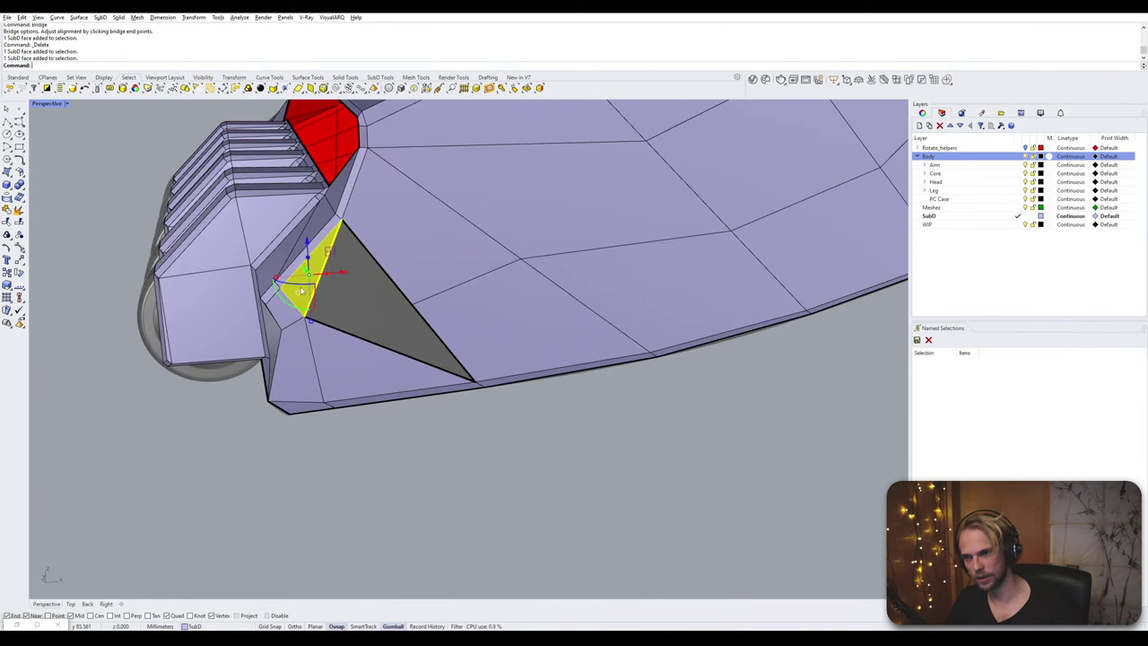
key("Delete")
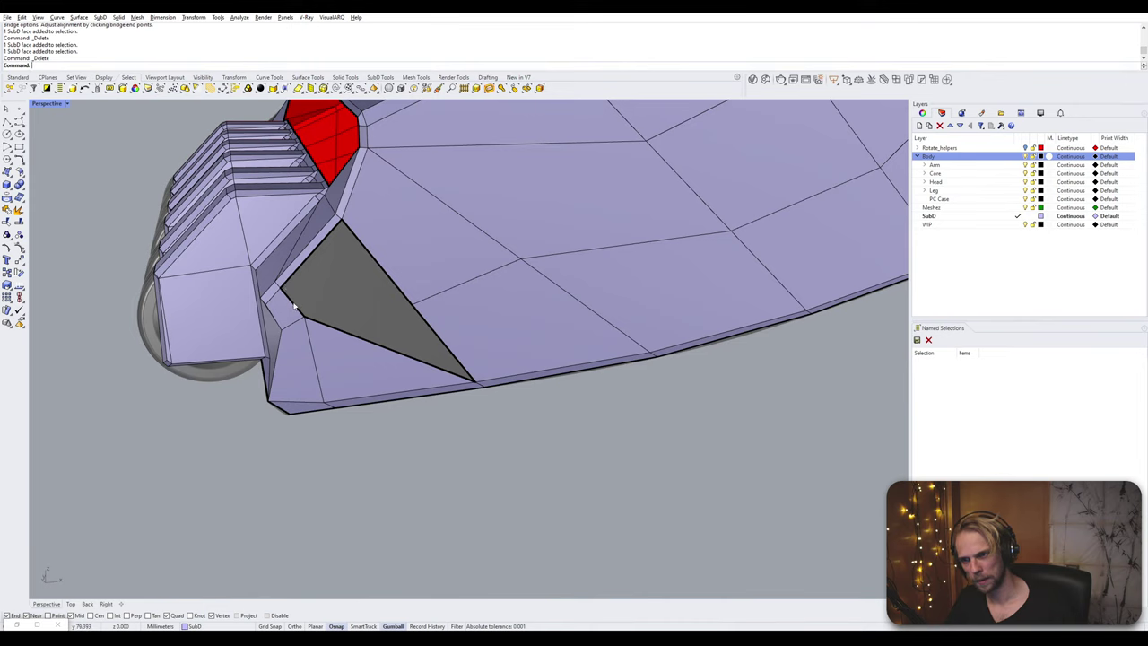
- Bridge the hole's two opposite edges, then delete the leftover triangular face
left_click(294, 305, "ctrl+shift")
left_click(377, 265, "ctrl+shift")
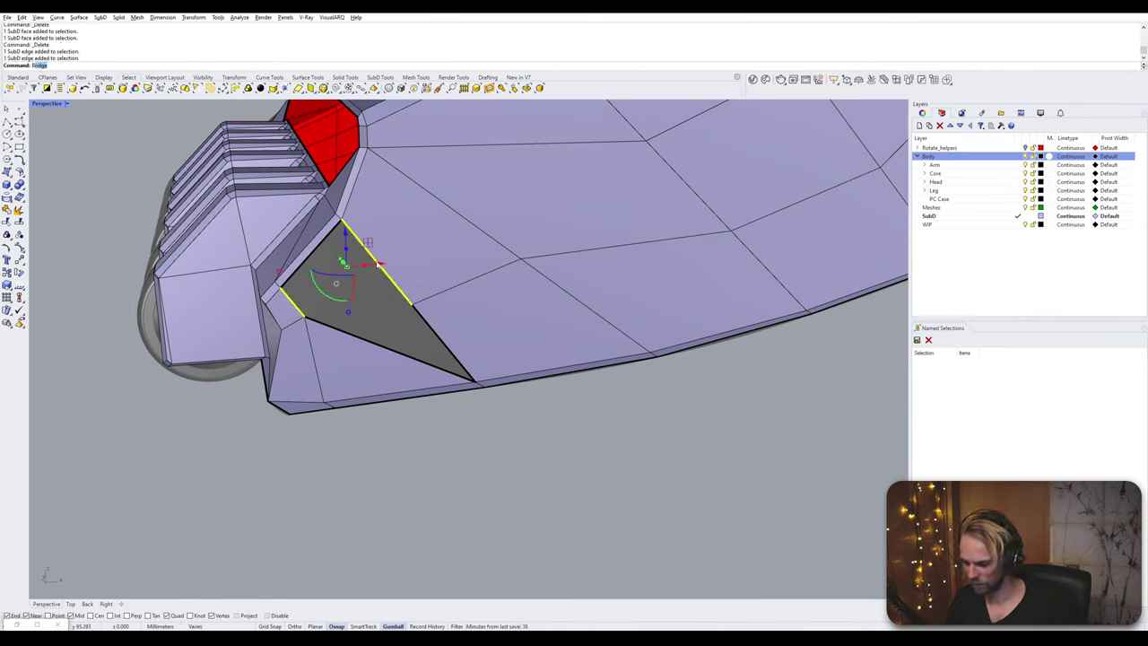
key("Return")
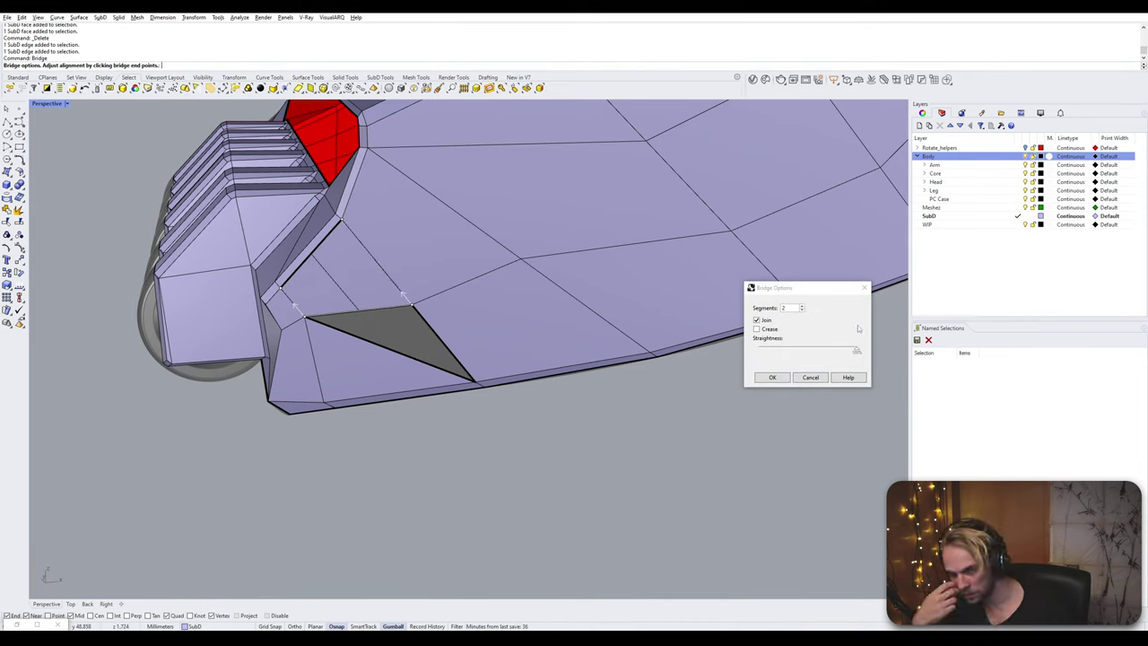
left_click(773, 376)
left_click(371, 359, "ctrl+shift")
key("Delete")
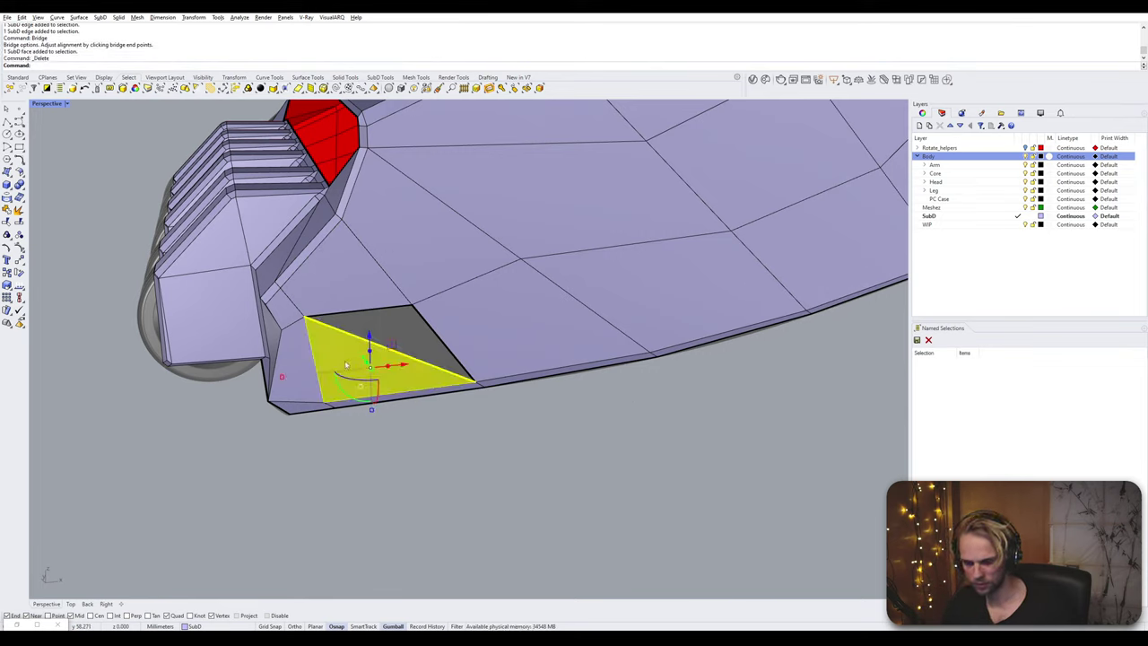
- Bridge the enlarged hole's left and opposite edges, then toggle smooth/flat SubD display
left_click(316, 363, "ctrl+shift")
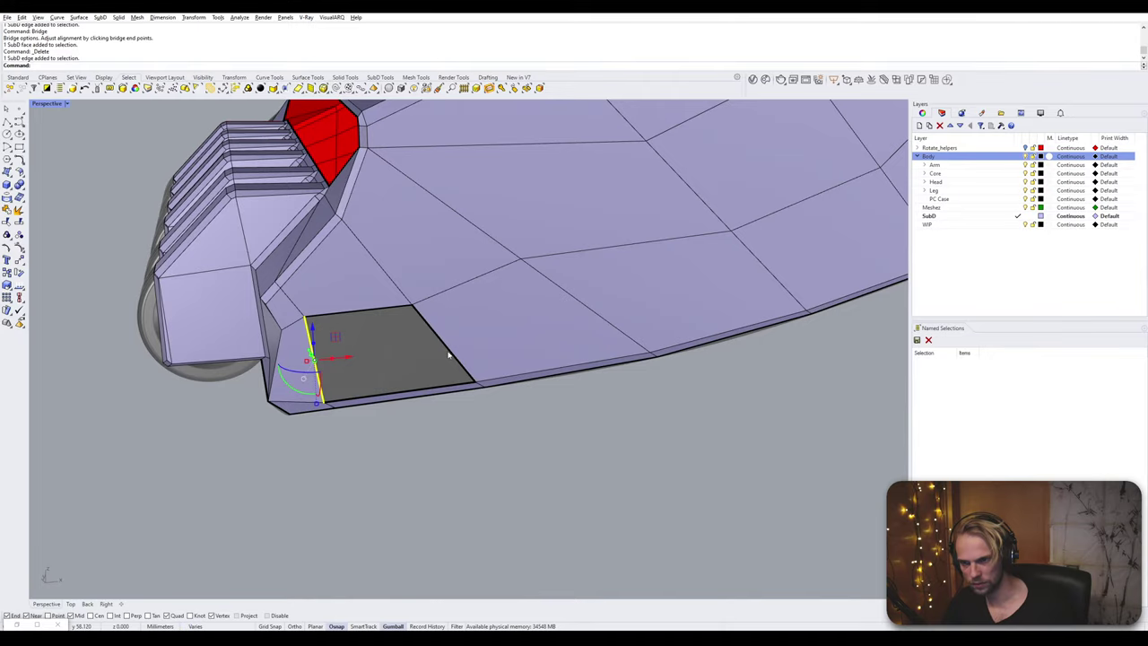
left_click(448, 356, "ctrl+shift")
key("Return")
key("Return")
right_click_drag(448, 371, 489, 384)
scroll(431, 410, "up", 5)
key("Tab")
key("Tab")
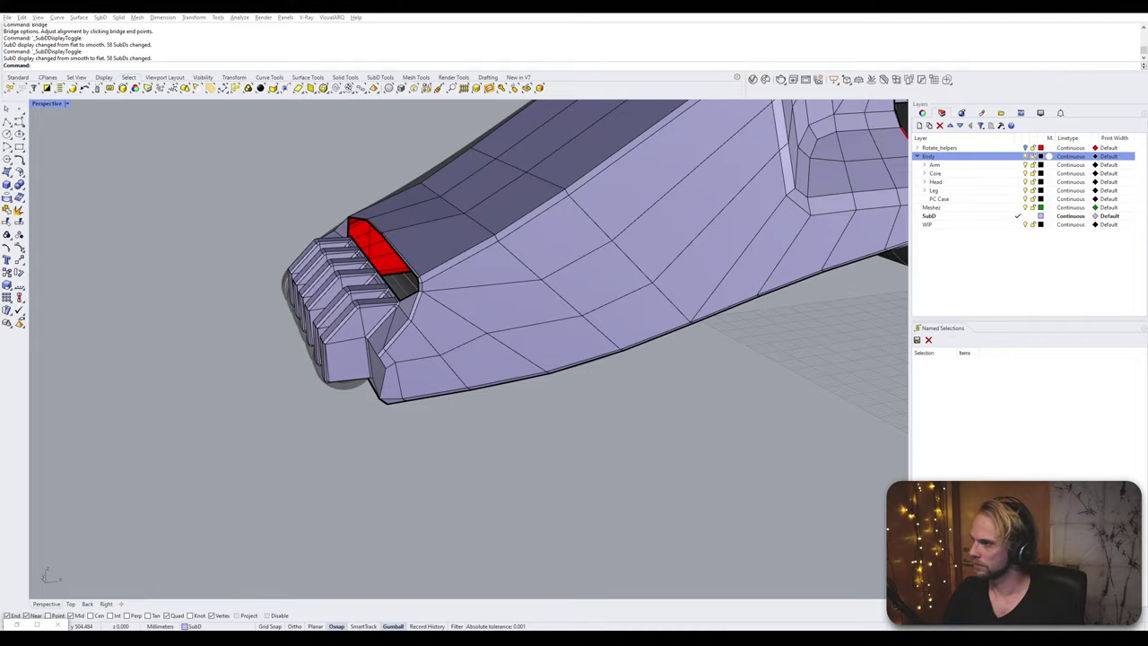
- Orbit to the foot's underside and inspect the edges on both sides of the gap
right_click_drag(543, 386, 615, 328)
scroll(556, 309, "up", 10)
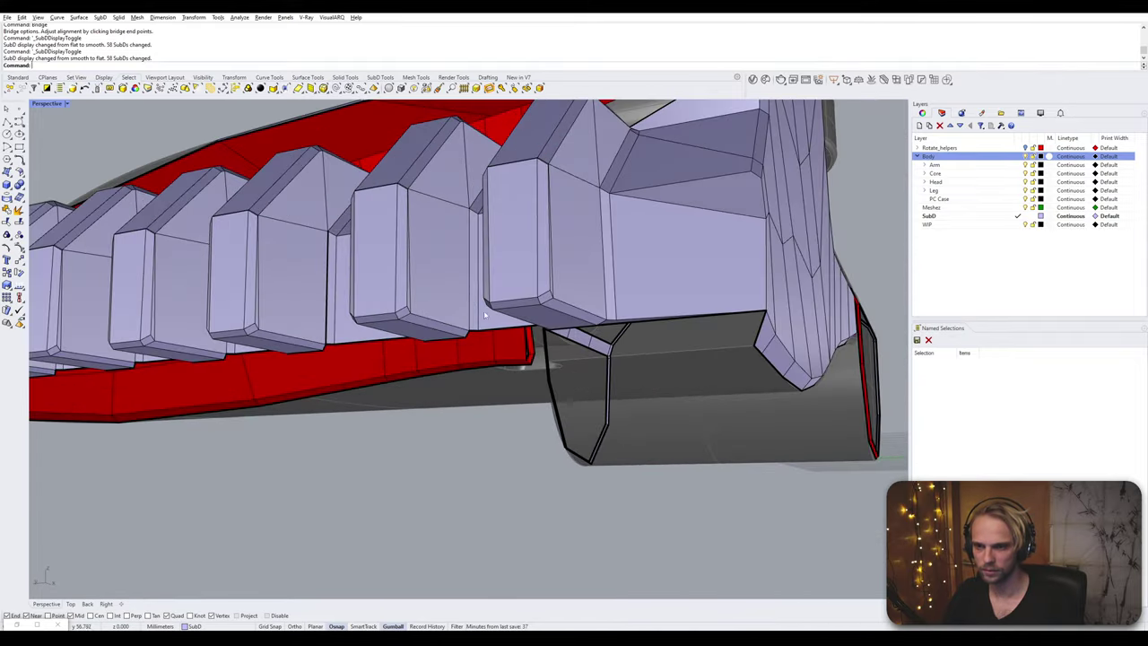
scroll(663, 255, "up", 8)
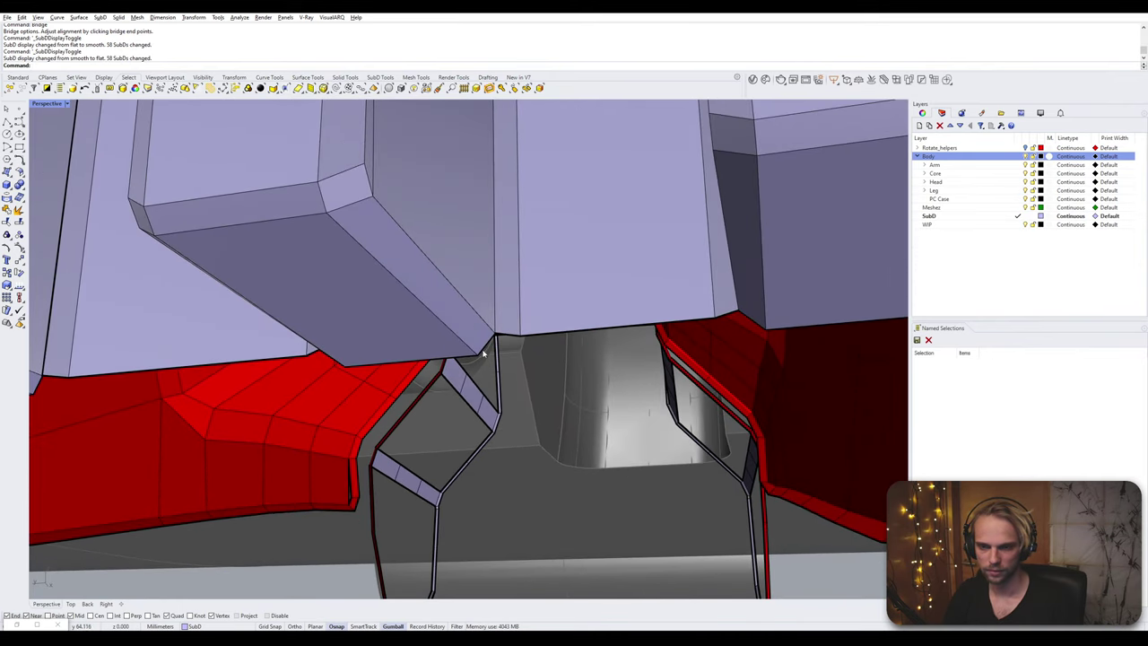
right_click_drag(483, 354, 505, 349)
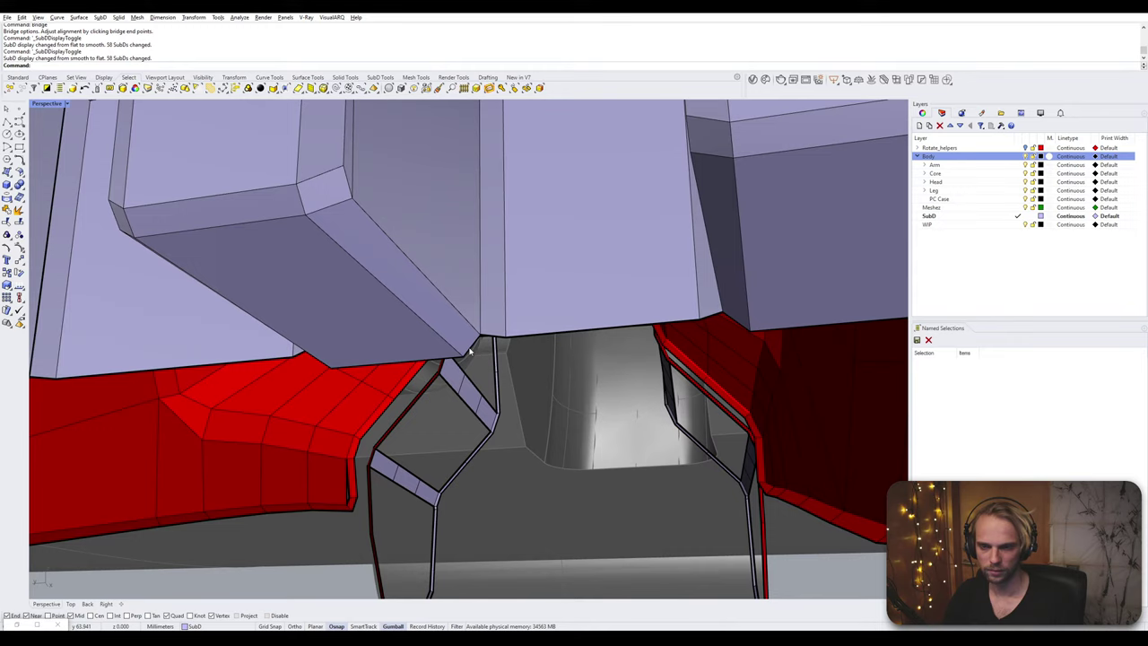
left_click(471, 350)
left_click(743, 324, "shift")
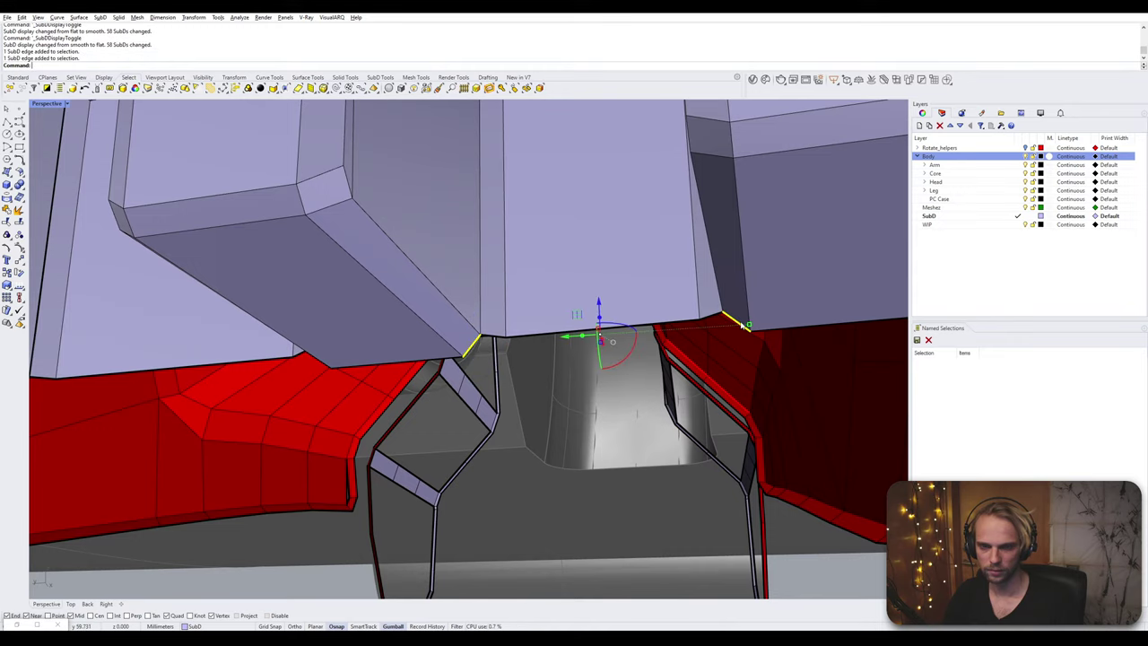
key("Escape")
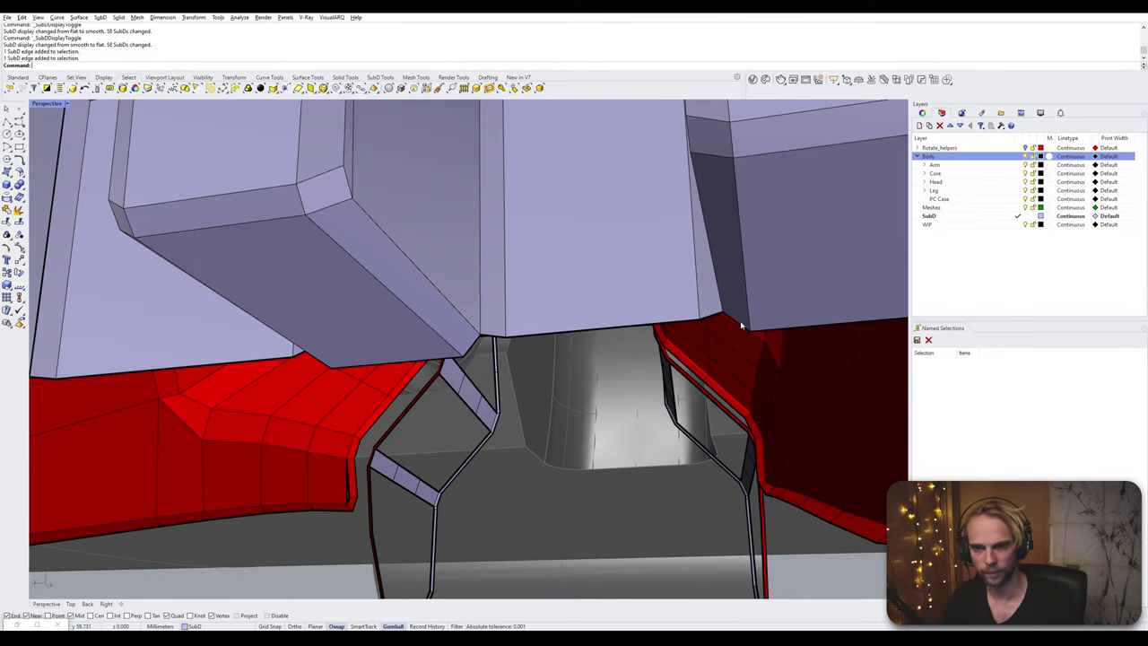
scroll(544, 333, "down", 3)
scroll(546, 349, "up", 2)
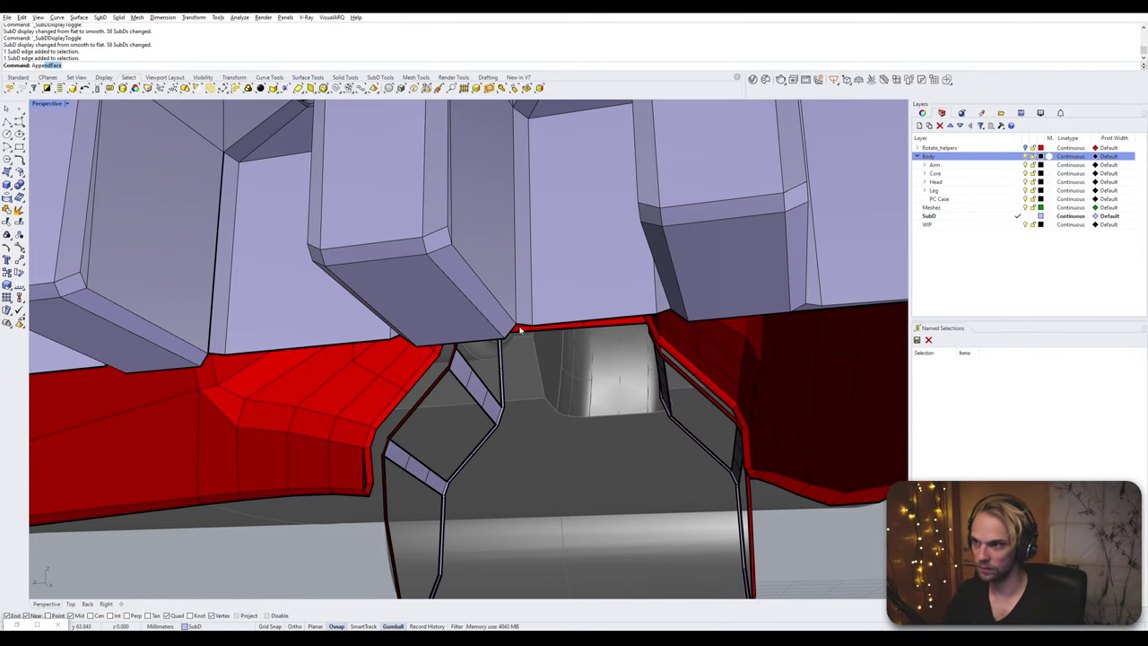
- Append a first triangular face to the foot SubD, built from an edge bordering the gap
key("Return")
left_click(564, 268)
right_click(546, 289)
scroll(504, 339, "up", 2)
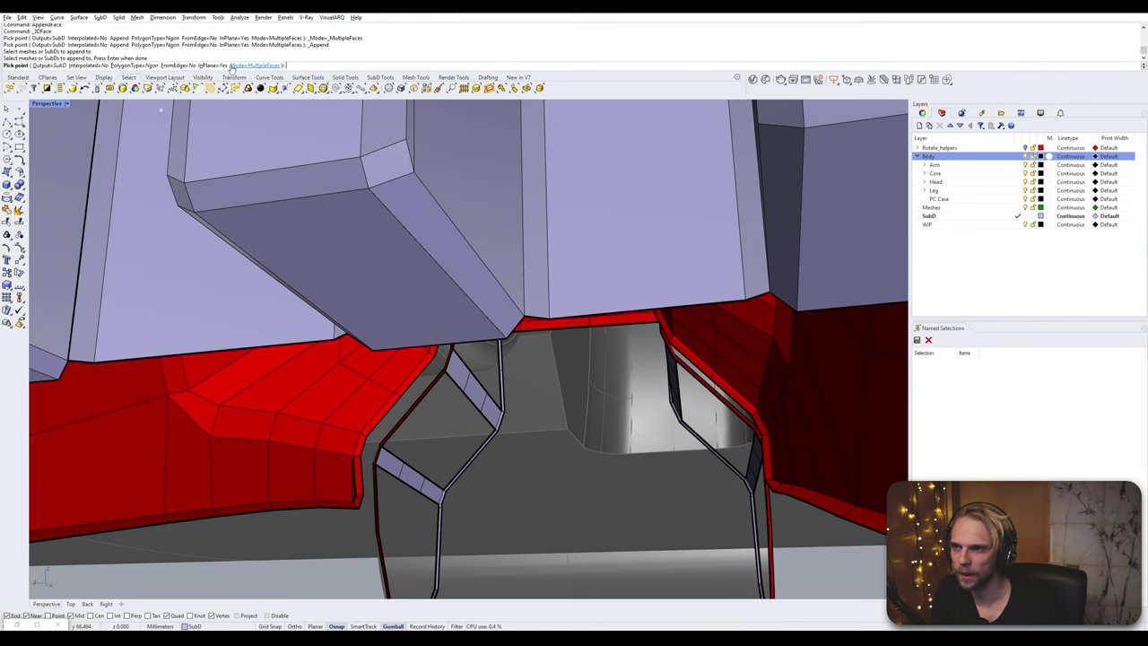
left_click(164, 66)
left_click(512, 328)
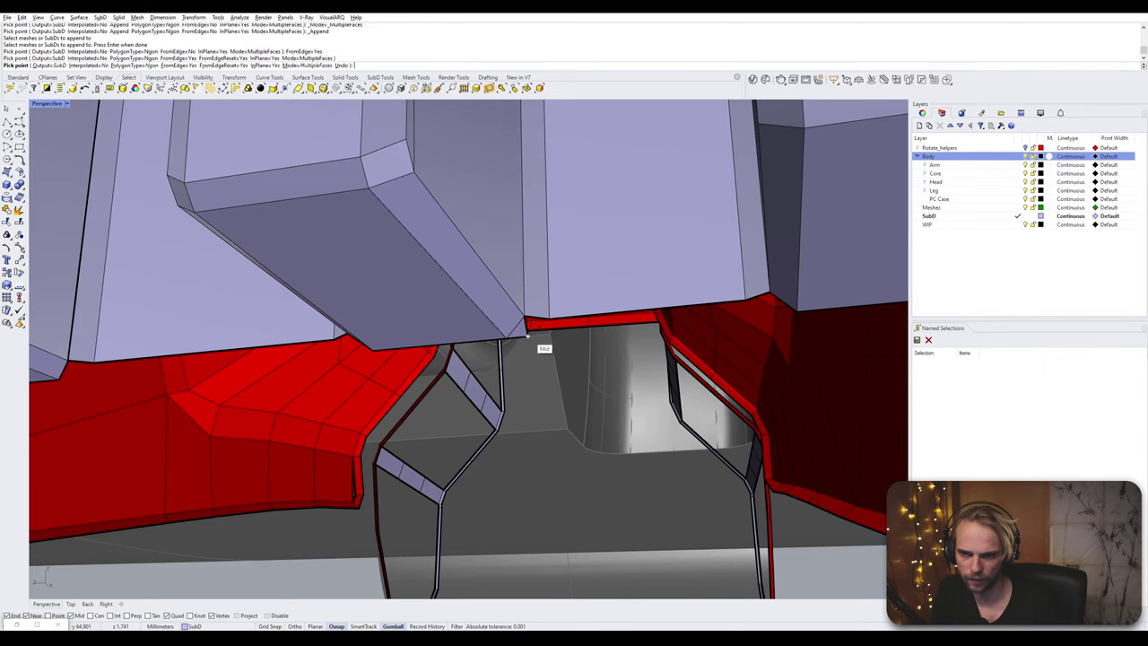
left_click(550, 319)
right_click(656, 301)
- Add a second bridging face along the gap edge, cancelling an unfinished third face
left_click(765, 301)
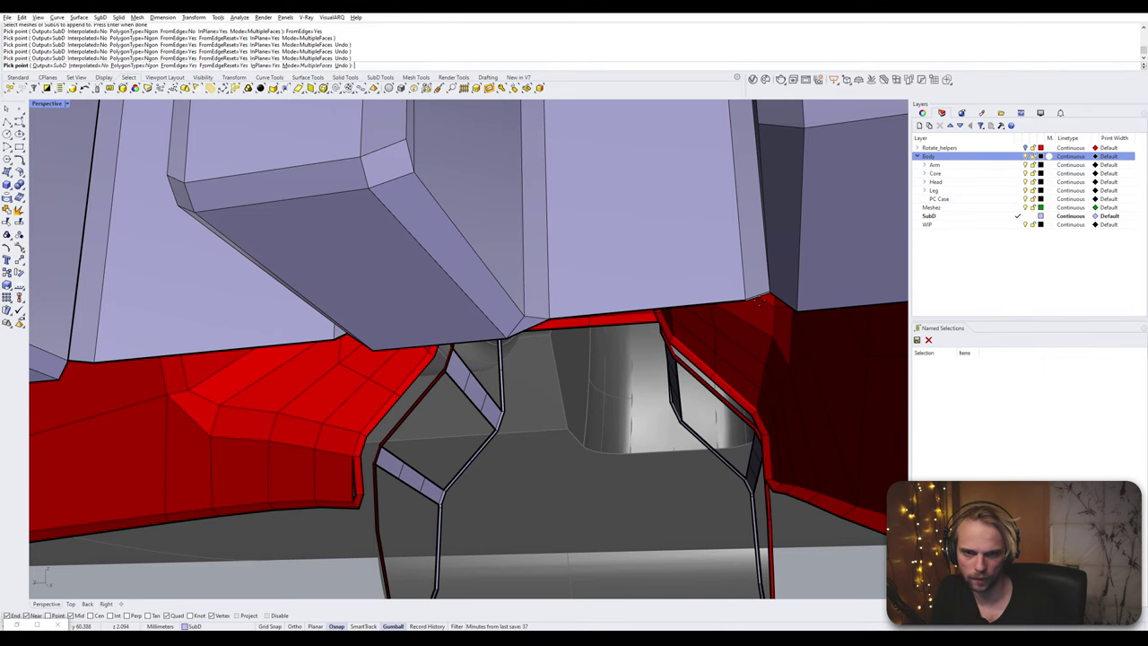
left_click(772, 308)
right_click(655, 359)
scroll(656, 360, "down", 6)
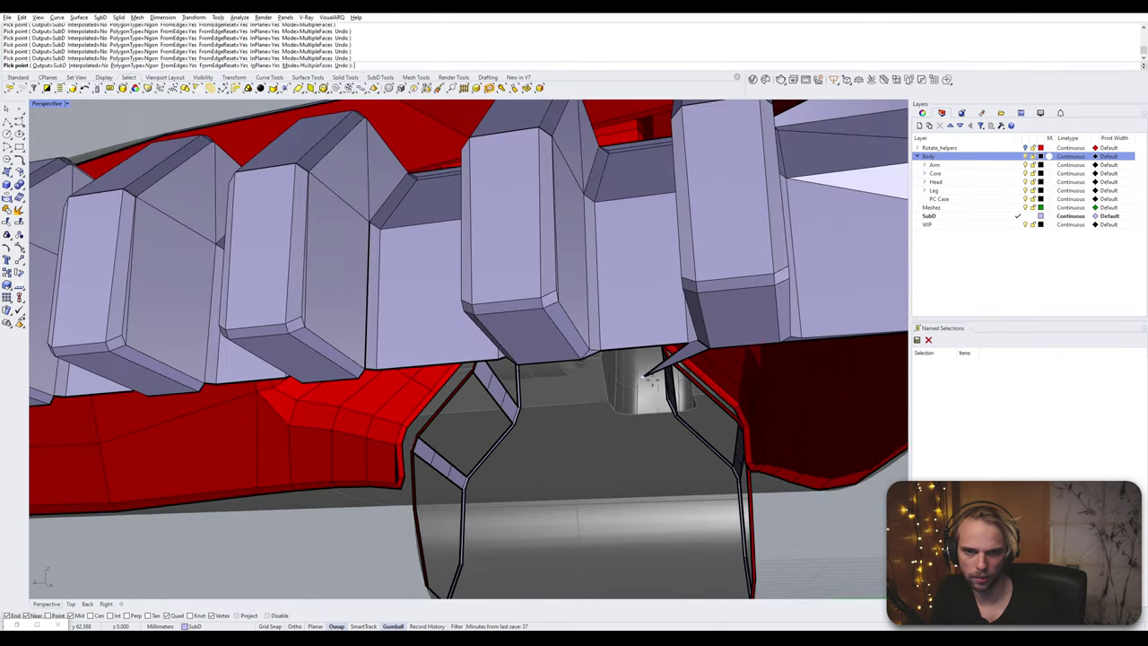
right_click_drag(741, 402, 518, 407)
scroll(518, 406, "up", 7)
scroll(518, 407, "down", 3)
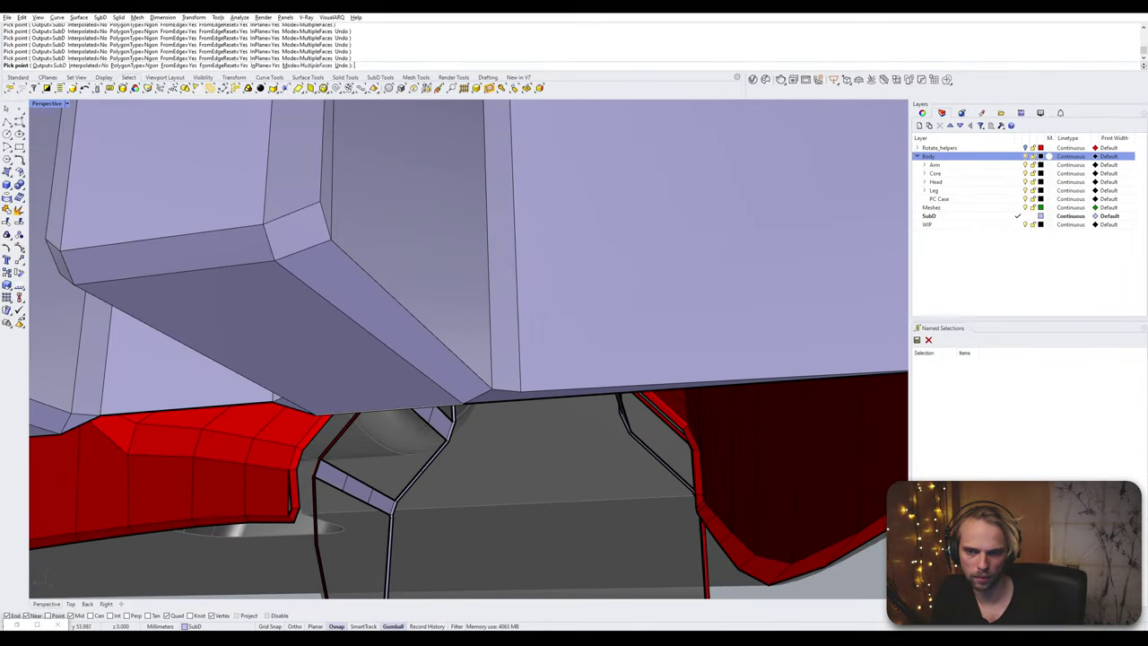
scroll(454, 418, "down", 5)
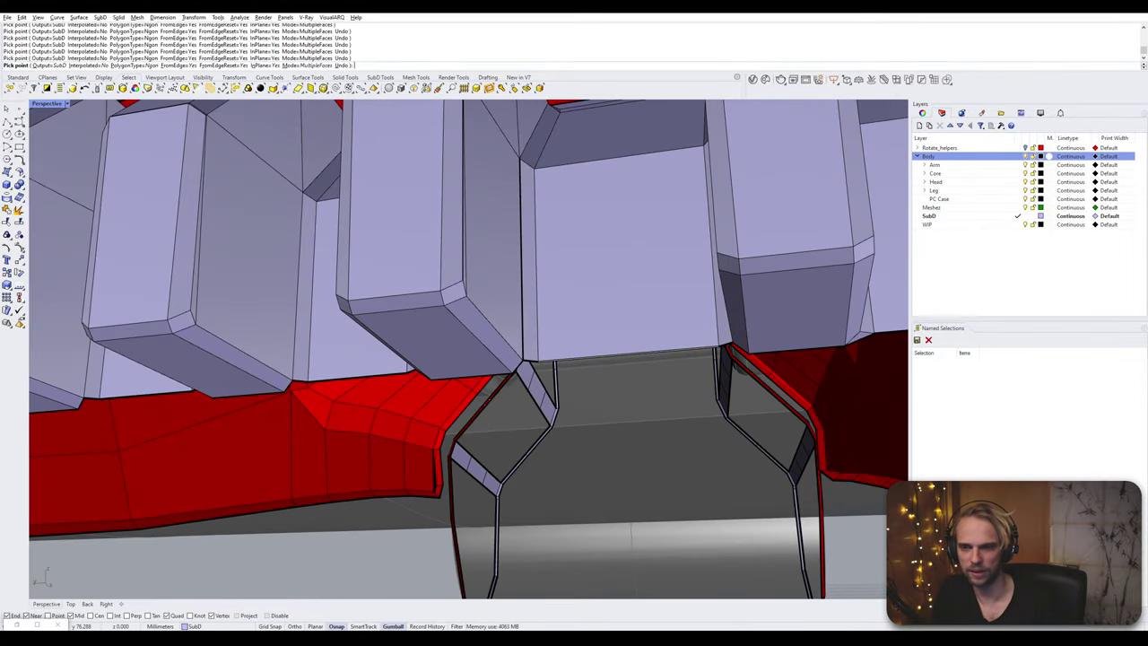
scroll(426, 399, "up", 3)
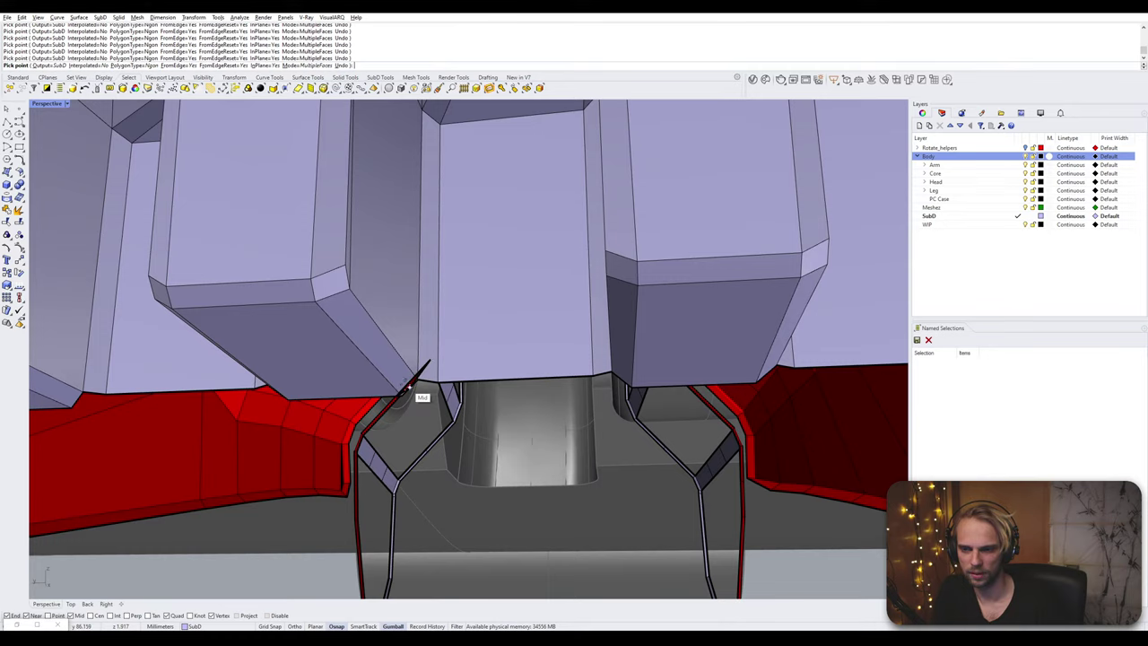
left_click(408, 388)
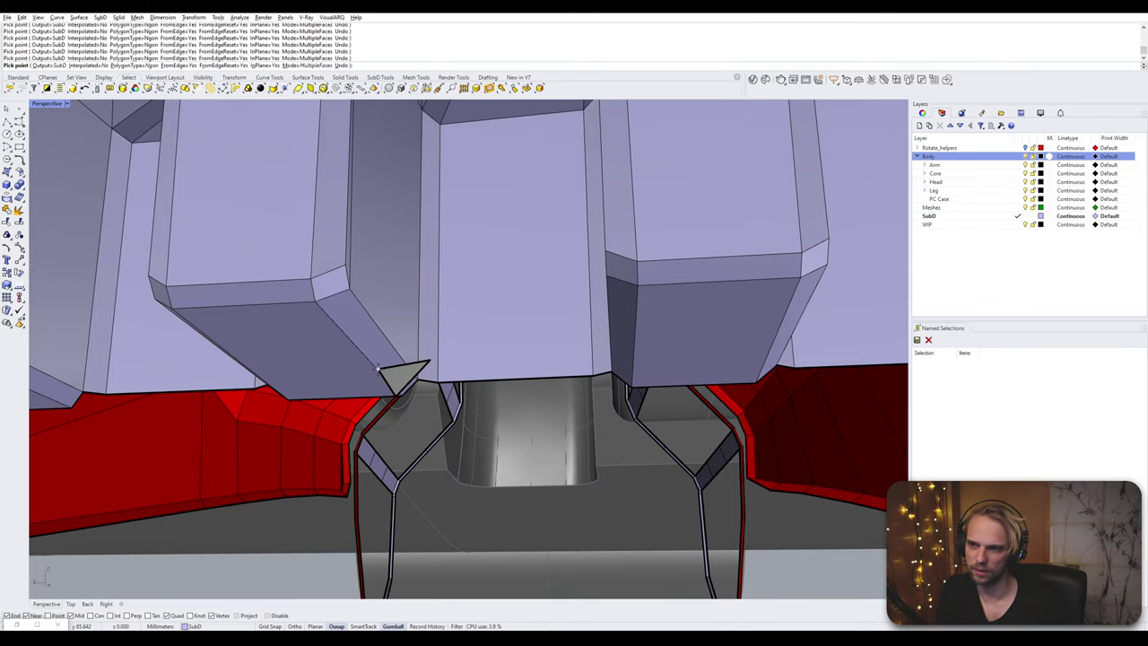
key("Escape")
- Restart face appending and build triangular faces from the gap edges to the lower-left and right vertices
key("Return")
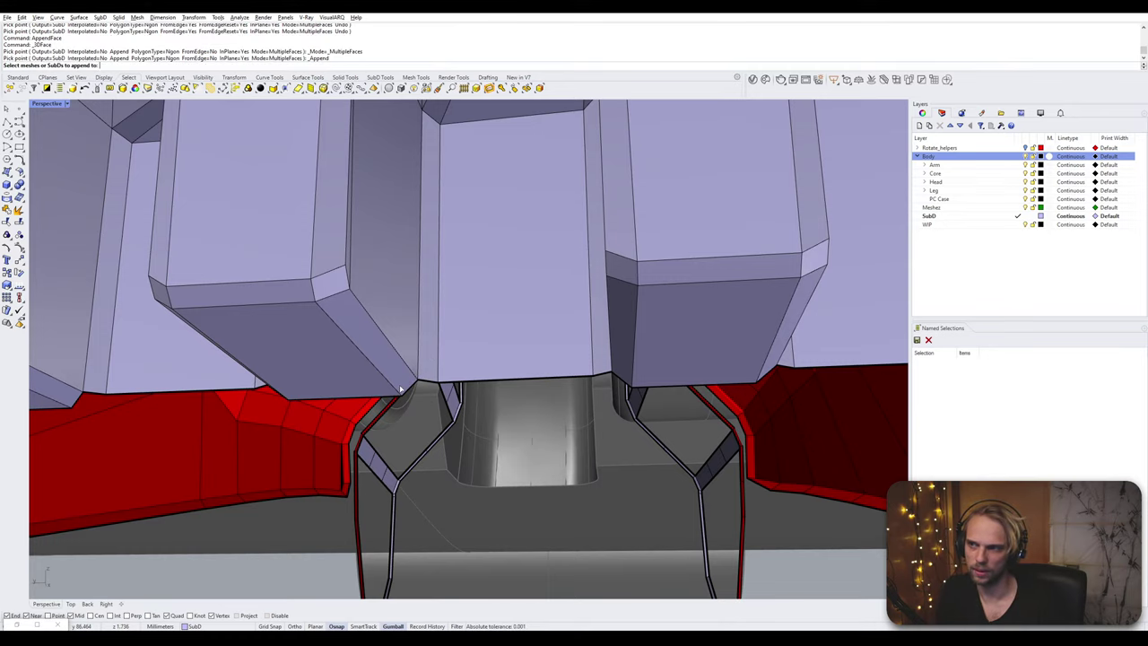
left_click(398, 334)
key("Return")
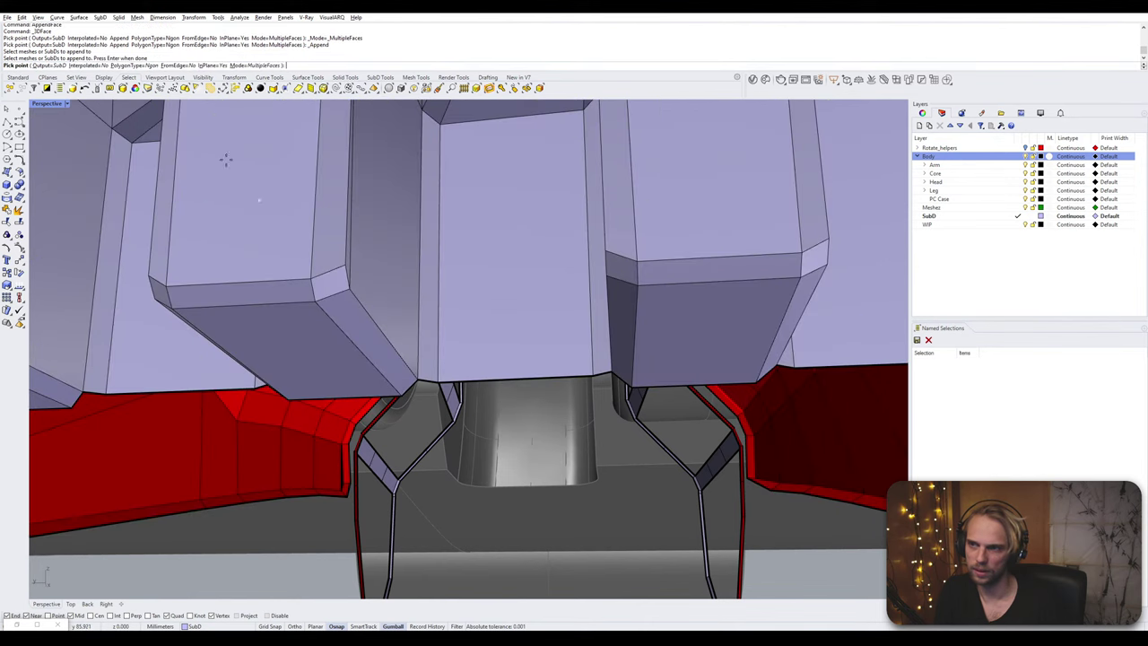
left_click(179, 66)
scroll(415, 382, "up", 5)
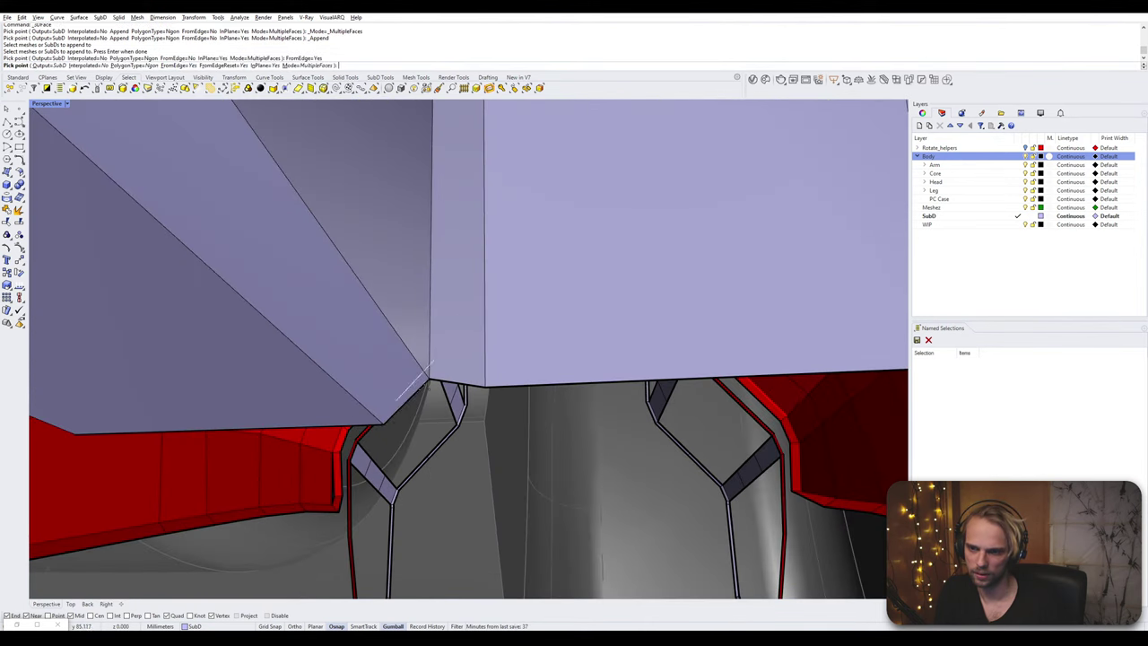
left_click(476, 387)
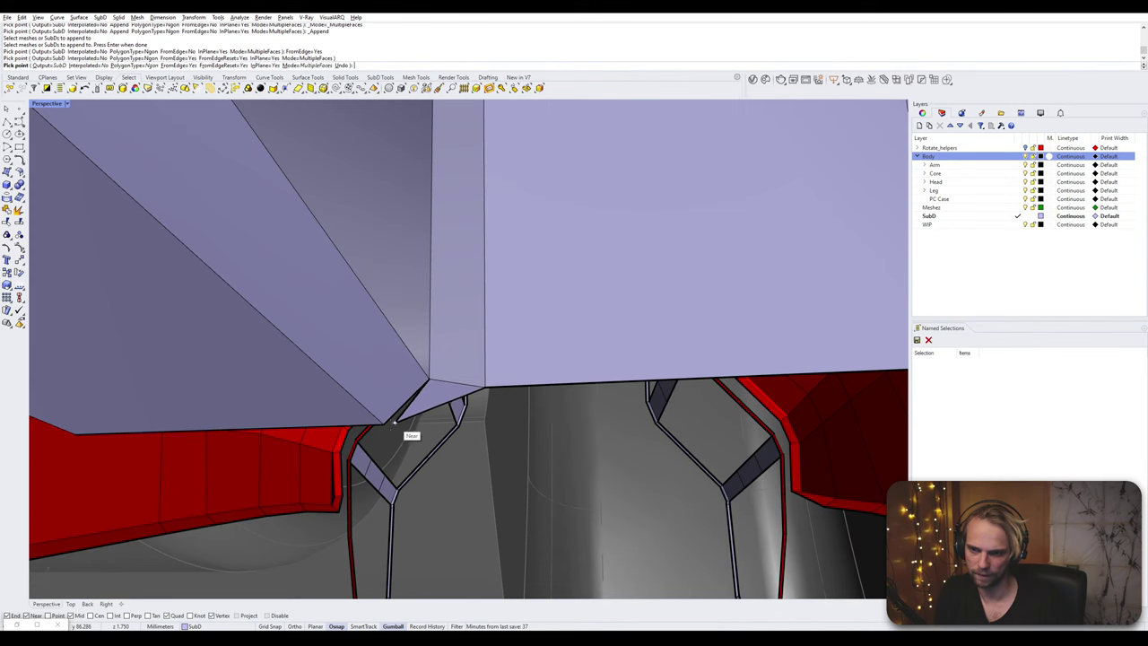
left_click(384, 423)
scroll(501, 410, "down", 5)
left_click(491, 405)
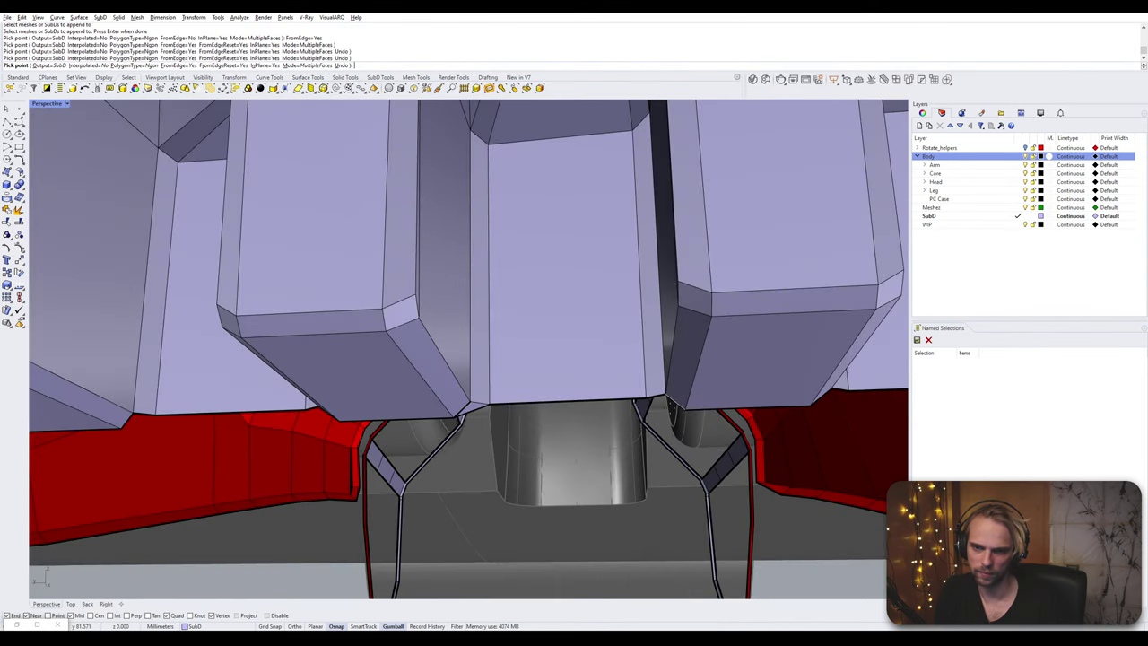
scroll(643, 421, "up", 3)
left_click(645, 390)
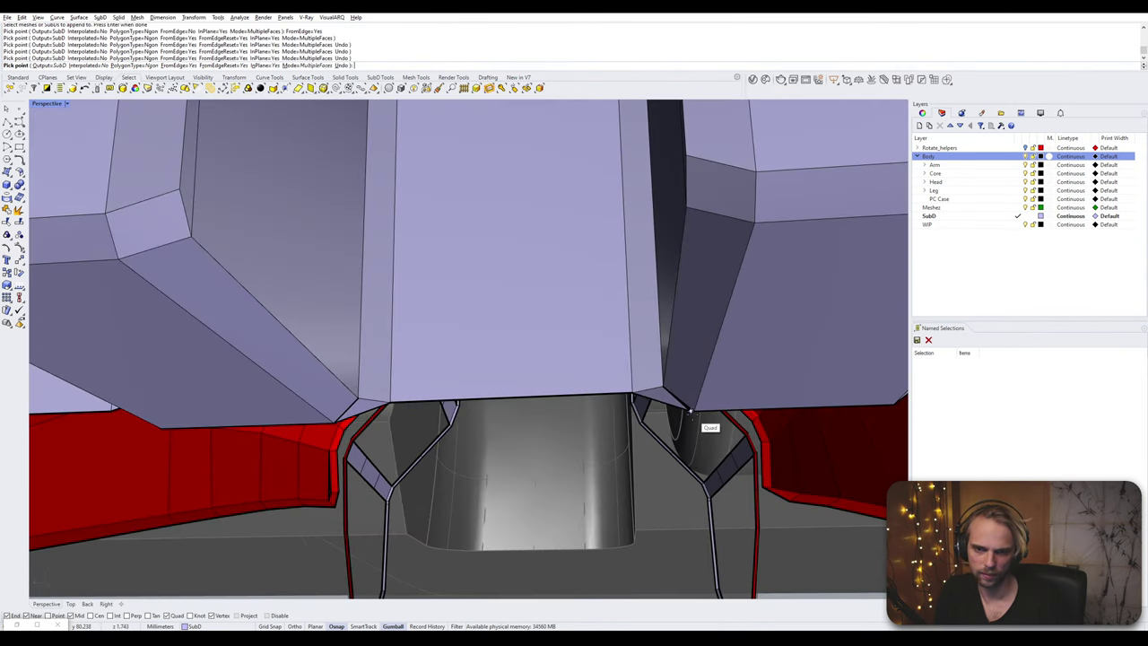
left_click(693, 410)
right_click(602, 441)
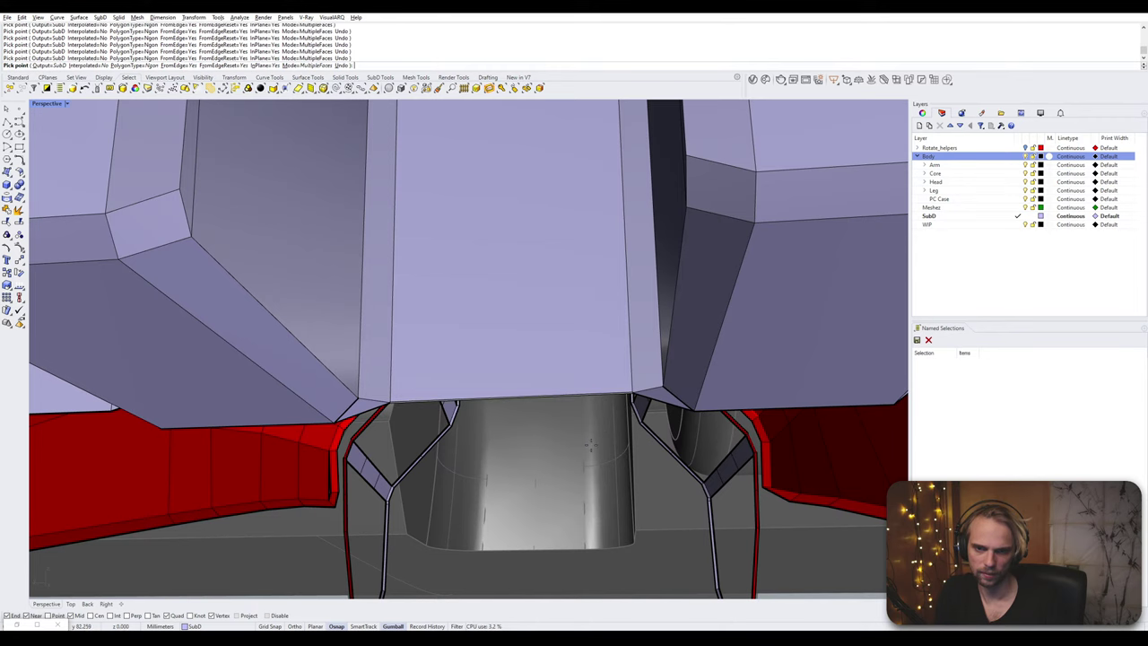
- Add another triangular bridging face with its third corner snapped to an underside vertex
scroll(627, 449, "down", 3)
right_click_drag(639, 448, 758, 435)
scroll(751, 397, "up", 3)
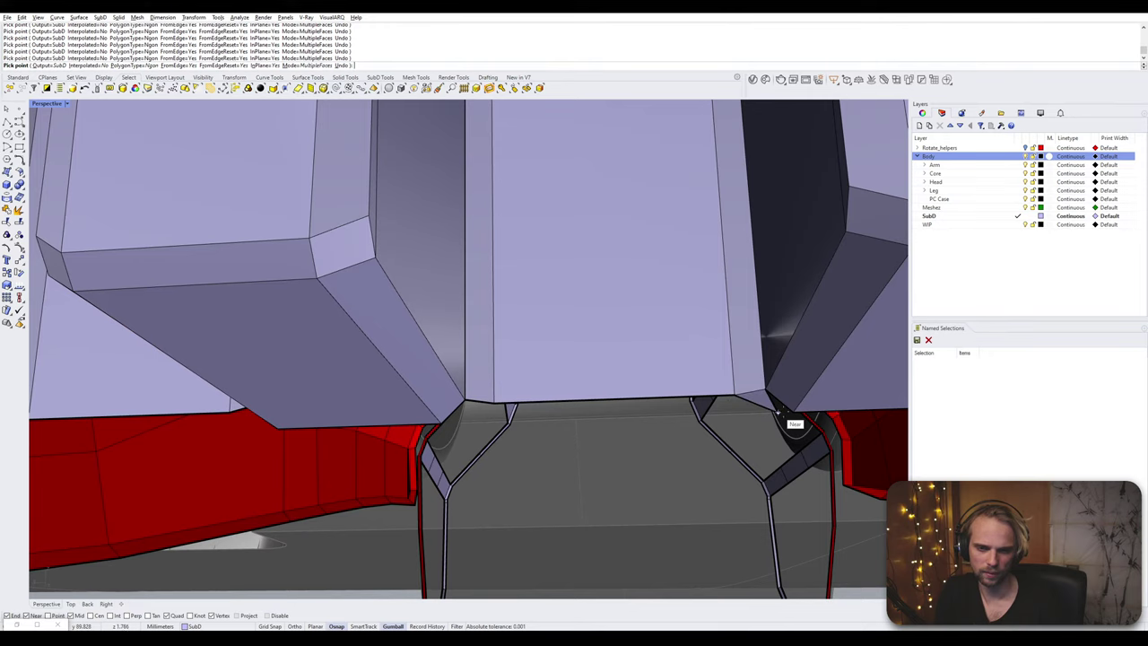
left_click(792, 412)
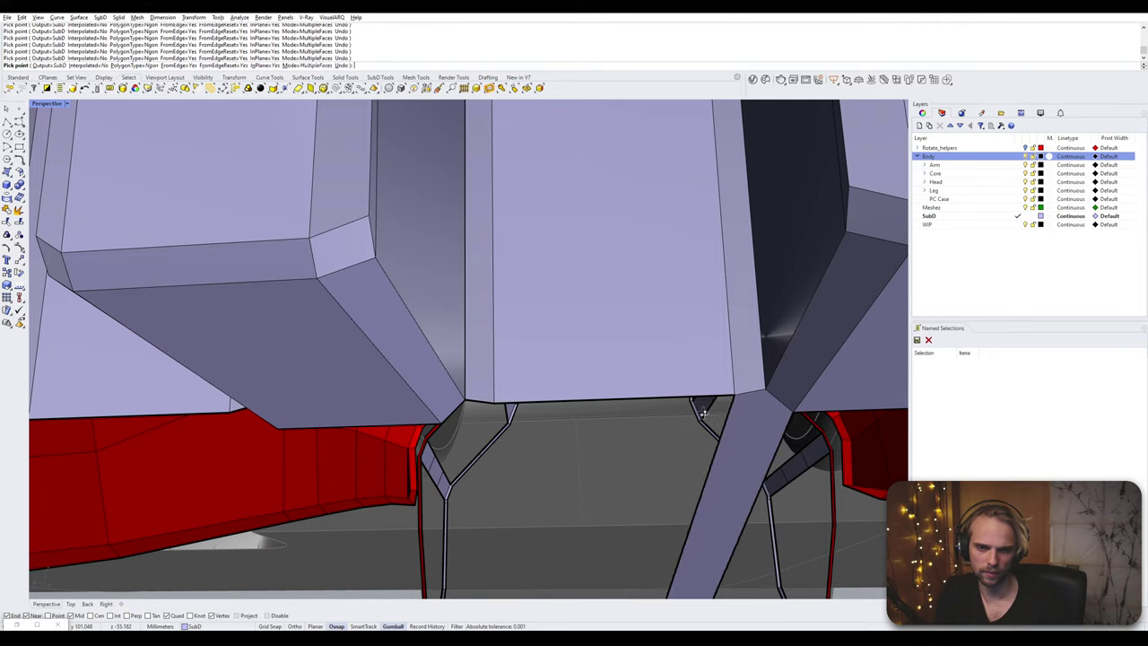
right_click_drag(743, 436, 709, 414)
right_click(633, 428)
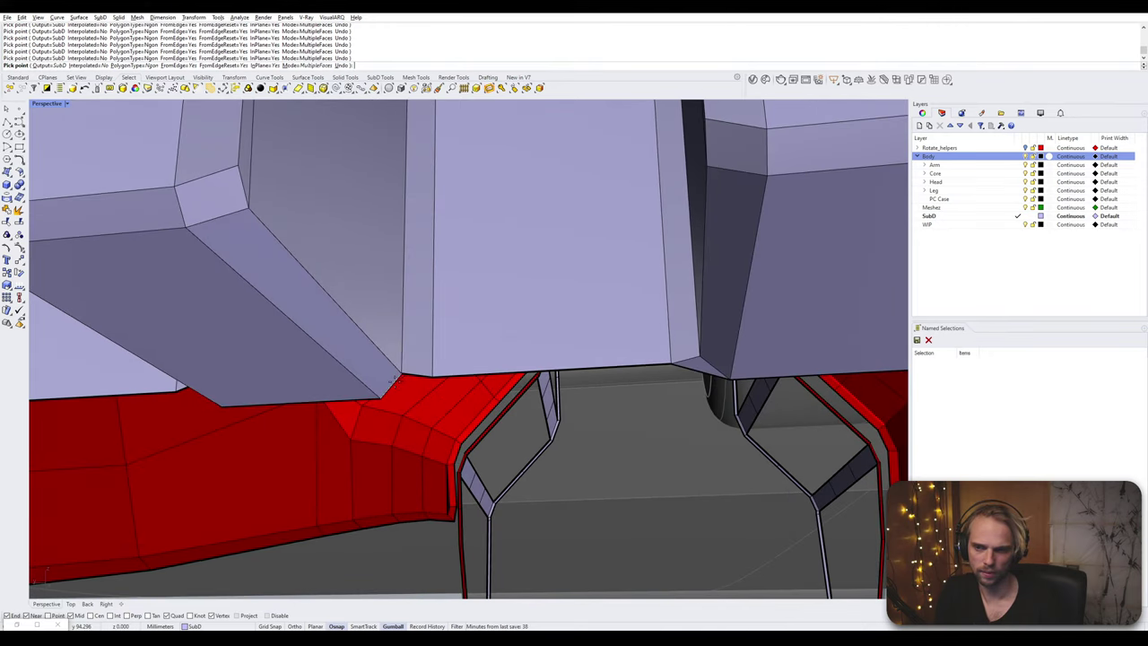
- Close the remaining gap at the leg junction with faces on neighbouring vertices, then end the command
right_click_drag(432, 384, 401, 400)
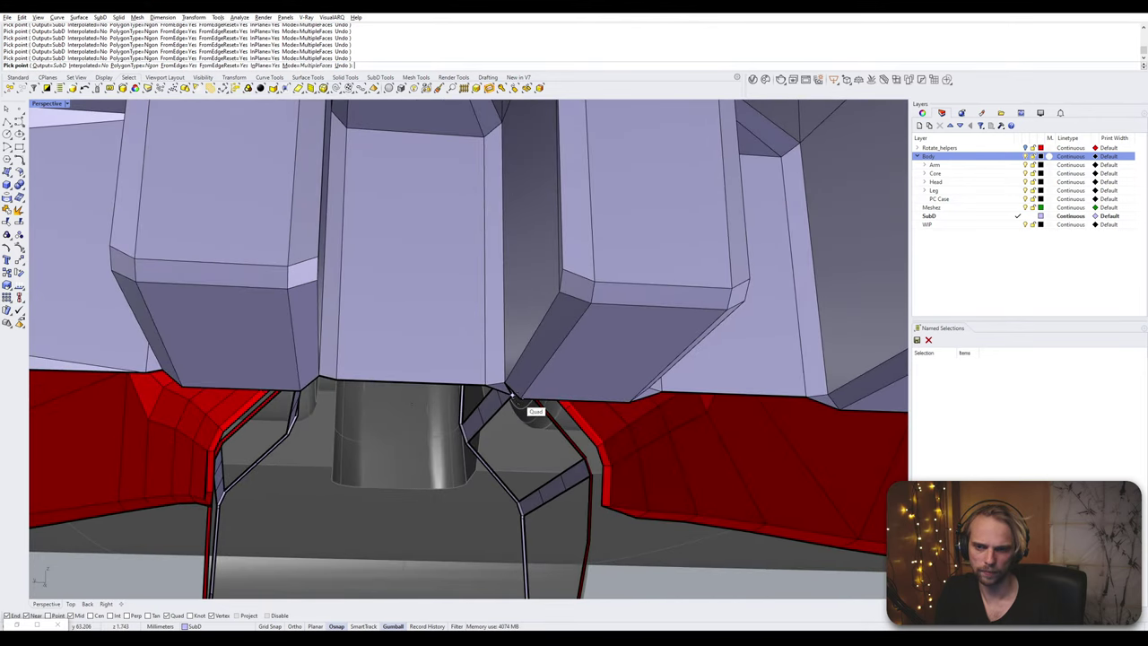
scroll(498, 395, "up", 3)
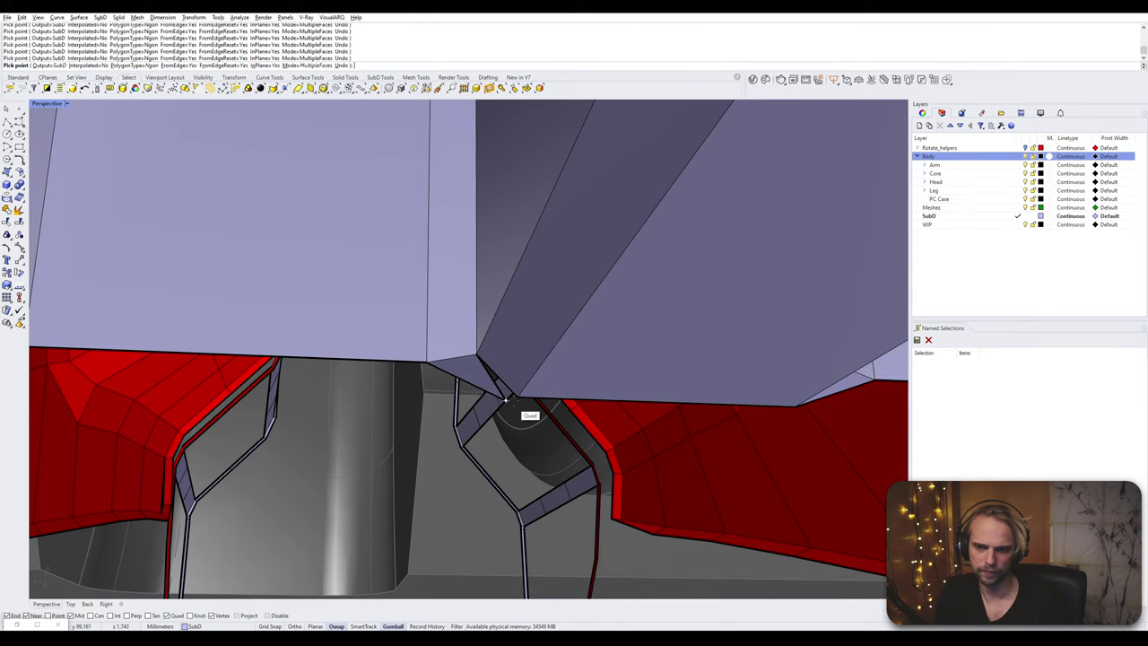
left_click(516, 396)
scroll(453, 413, "down", 3)
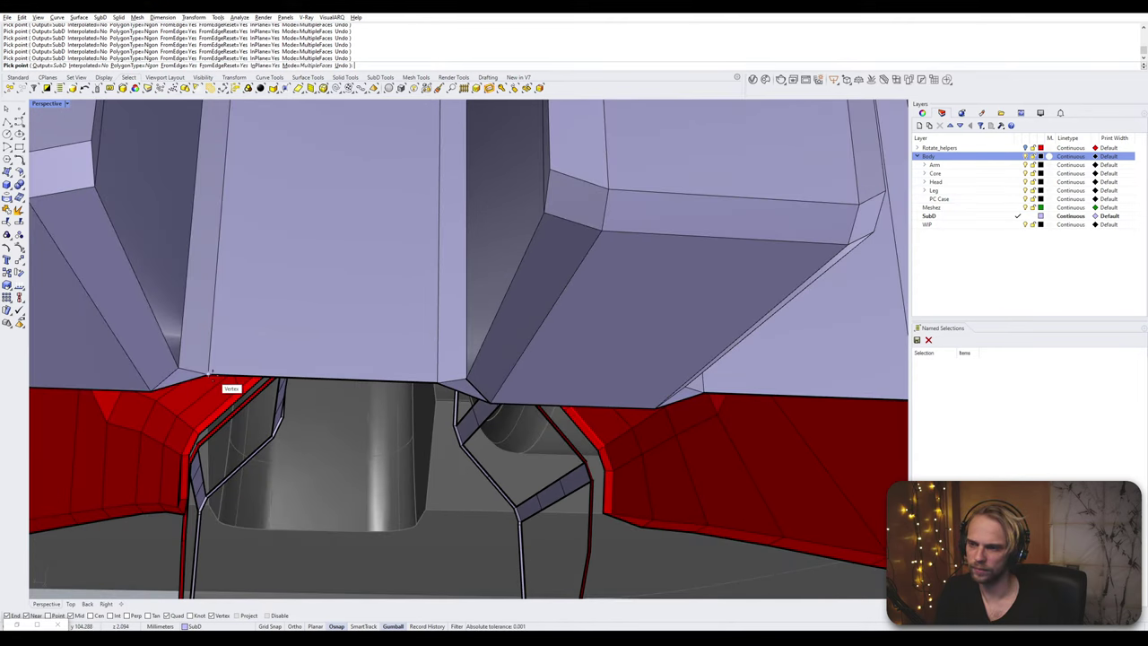
left_click(212, 373)
scroll(211, 373, "down", 4)
right_click_drag(215, 375, 441, 396, "shift")
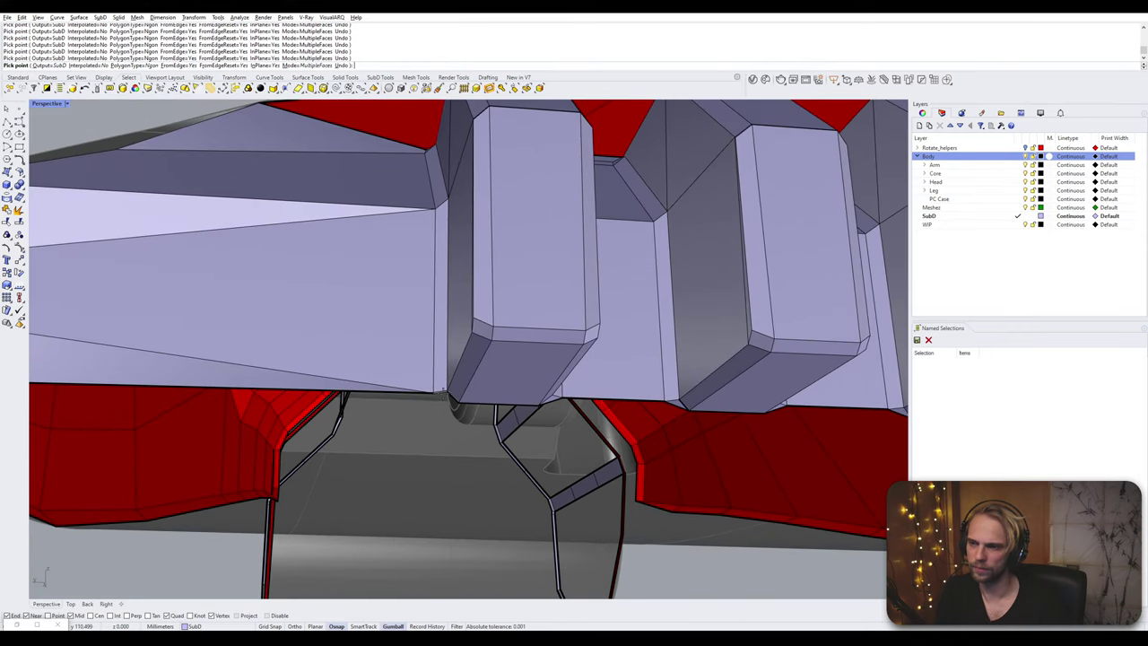
scroll(437, 394, "up", 4)
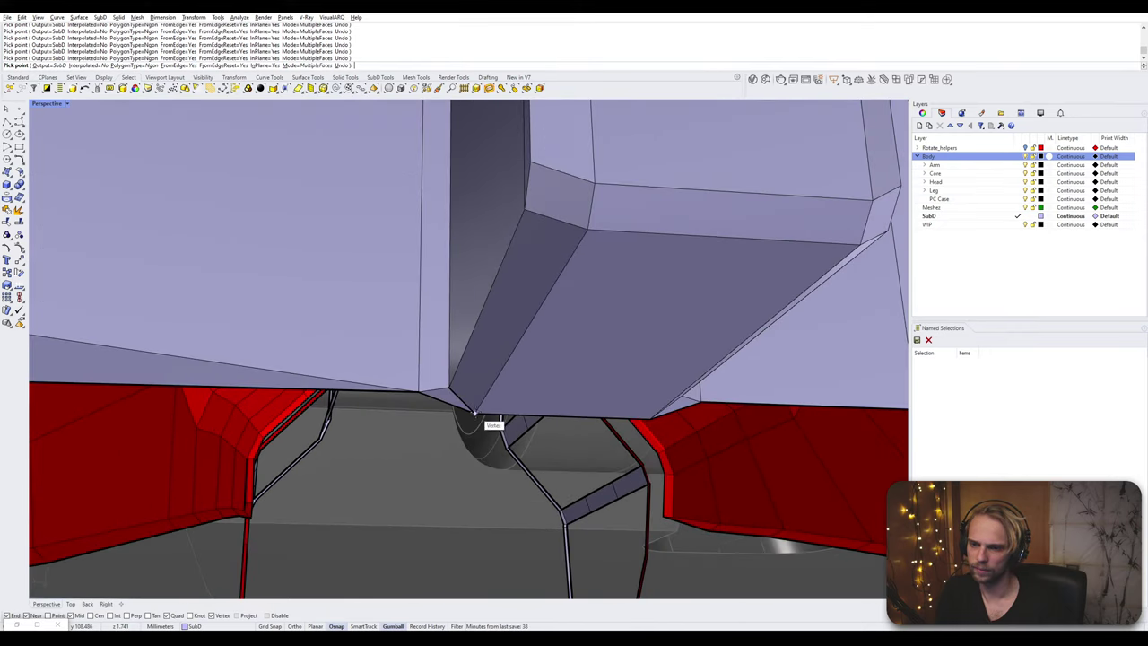
right_click_drag(475, 412, 375, 354)
key("Escape")
scroll(656, 335, "up", 1)
scroll(733, 357, "up", 3)
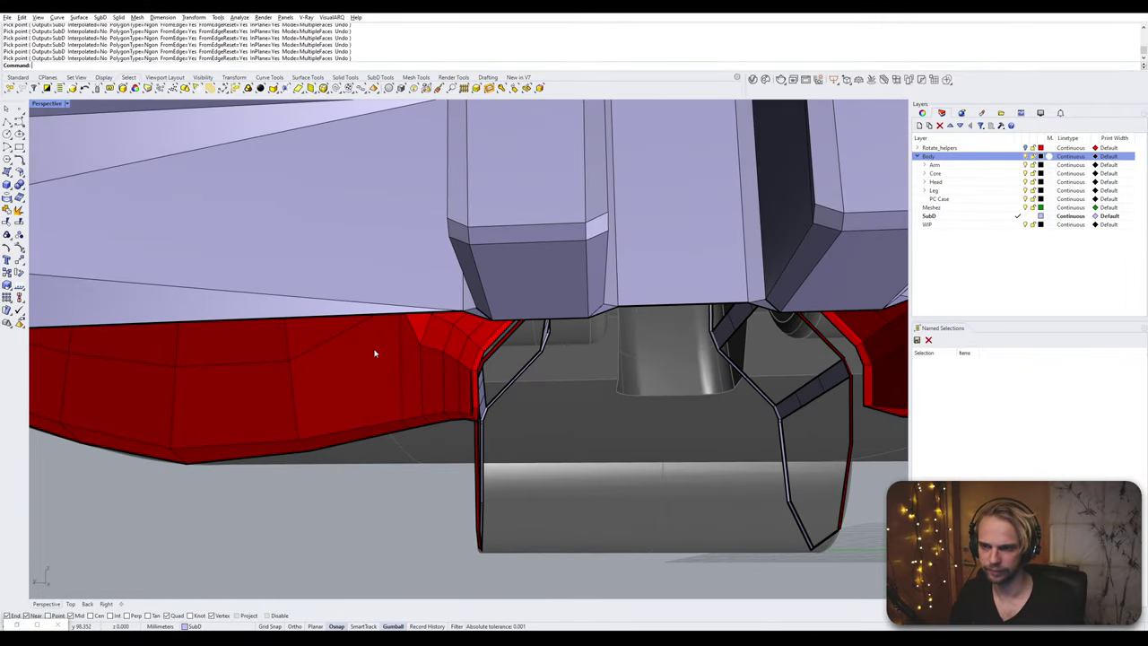
left_click(527, 325, "ctrl+shift")
mouse_move(527, 325)
right_mouse_down()
mouse_move(546, 333)
mouse_move(505, 328)
right_mouse_up()
left_click(504, 327, "ctrl+shift")
left_click(652, 319, "ctrl+shift")
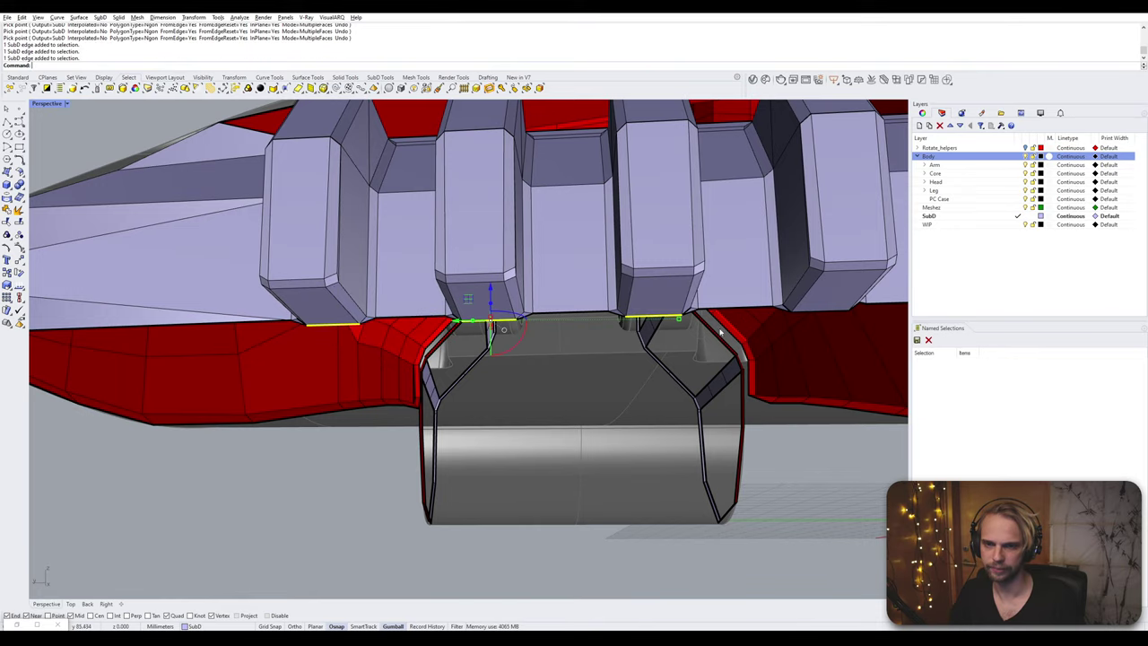
left_click(819, 313, "ctrl+shift")
scroll(817, 314, "down", 2)
right_click_drag(817, 314, 472, 333, "shift")
scroll(681, 354, "up", 2)
left_click(680, 355, "ctrl+shift")
scroll(717, 360, "down", 4)
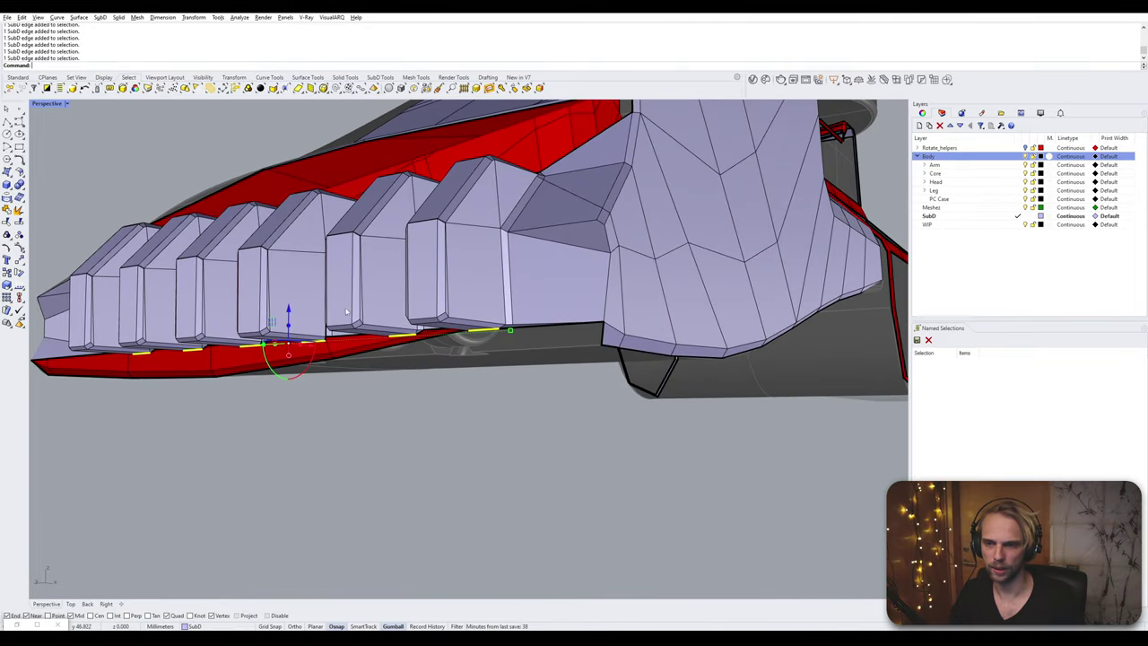
left_click_drag(289, 309, 301, 331)
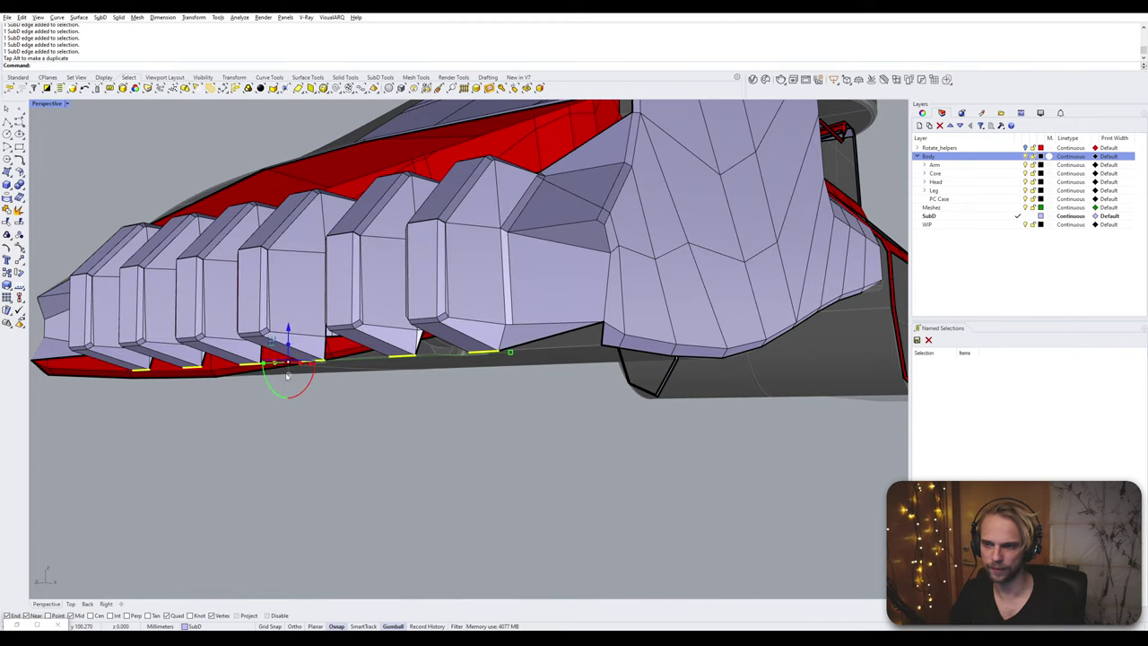
mouse_move(287, 375)
right_mouse_down()
mouse_move(332, 377)
mouse_move(299, 380)
right_mouse_up()
type("M")
key("Return")
type("v")
key("Return")
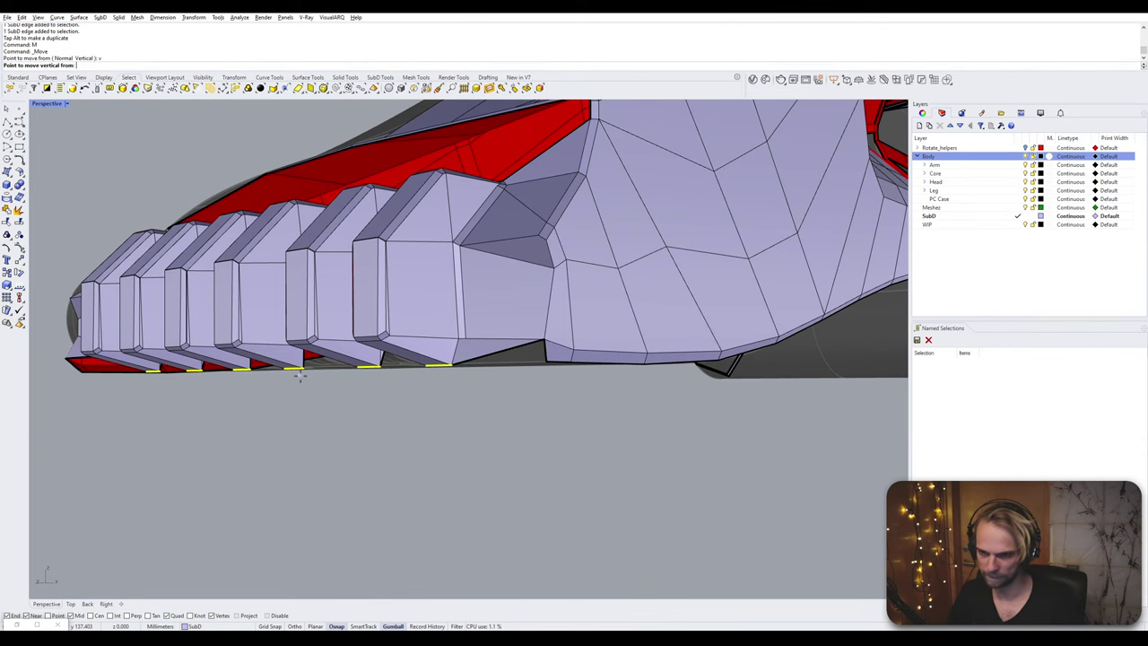
left_click(453, 372)
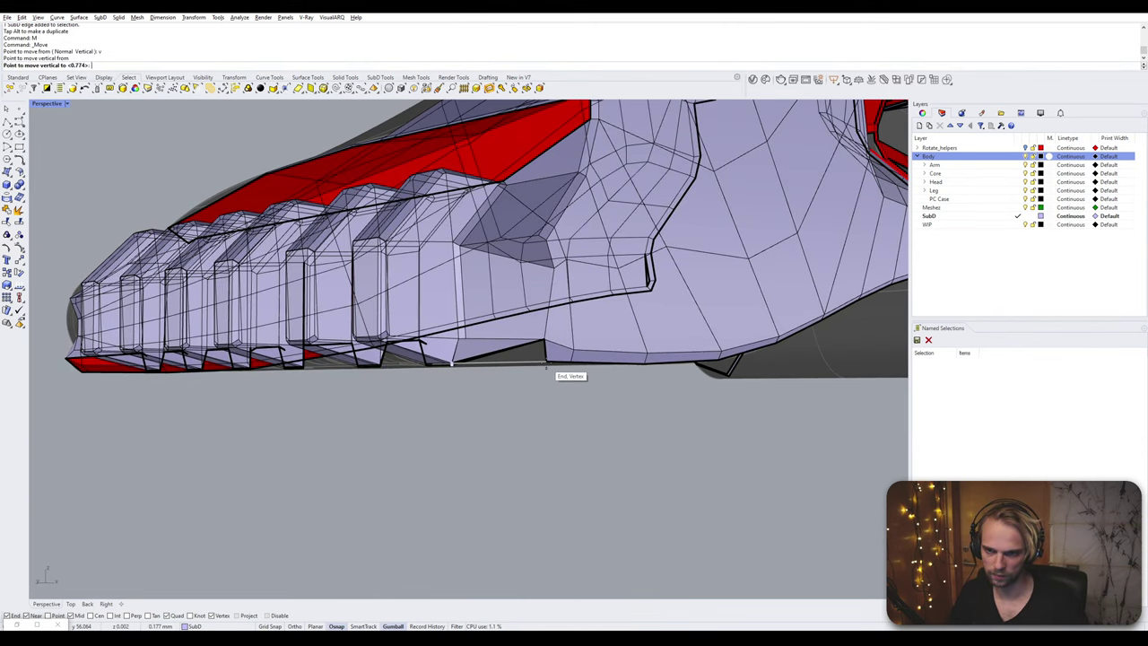
left_click(547, 366)
right_click_drag(459, 431, 502, 433)
key("Tab")
key("Tab")
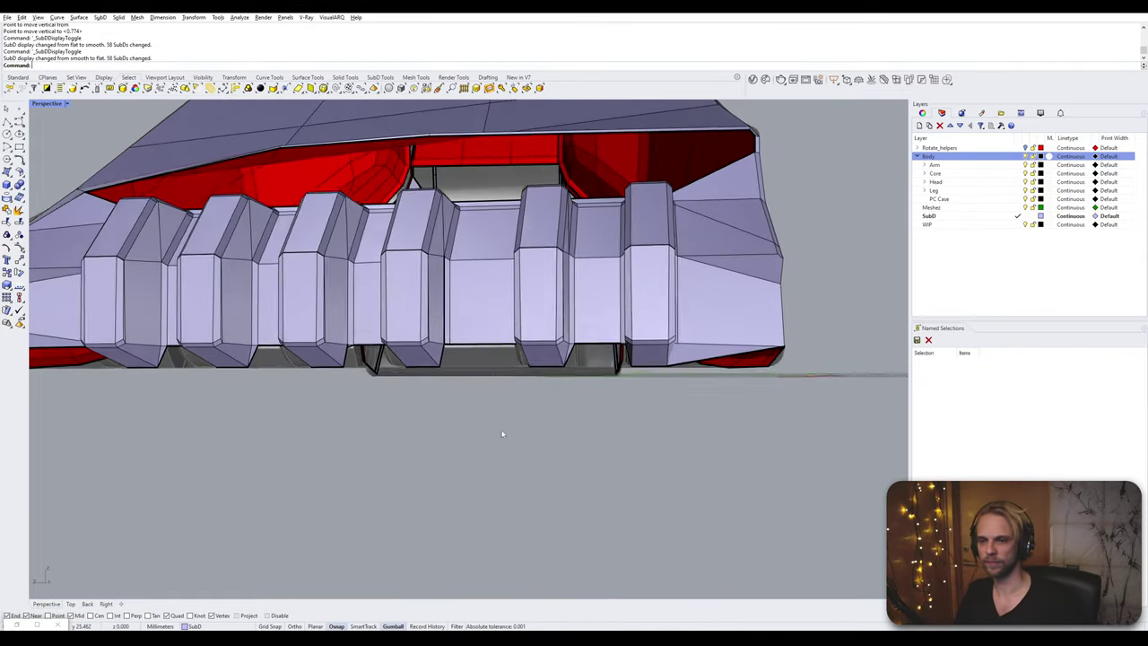
scroll(453, 355, "up", 6)
right_click_drag(455, 357, 608, 390)
left_click(427, 334, "ctrl+shift")
left_click(560, 427)
right_click_drag(457, 301, 509, 287)
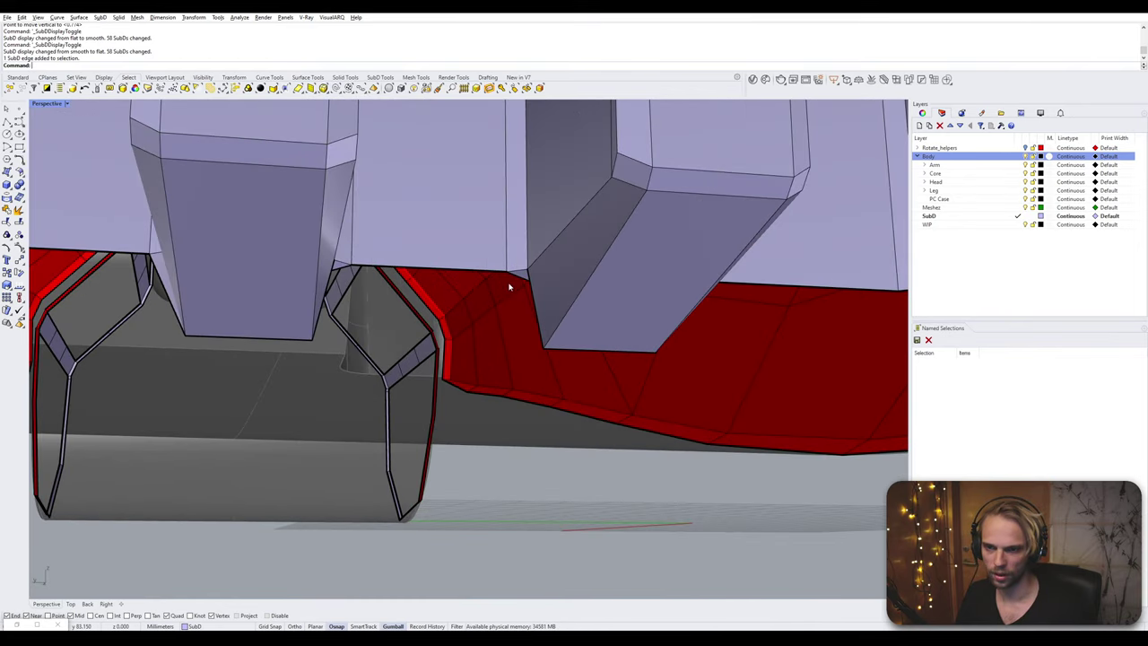
key("ctrl+z")
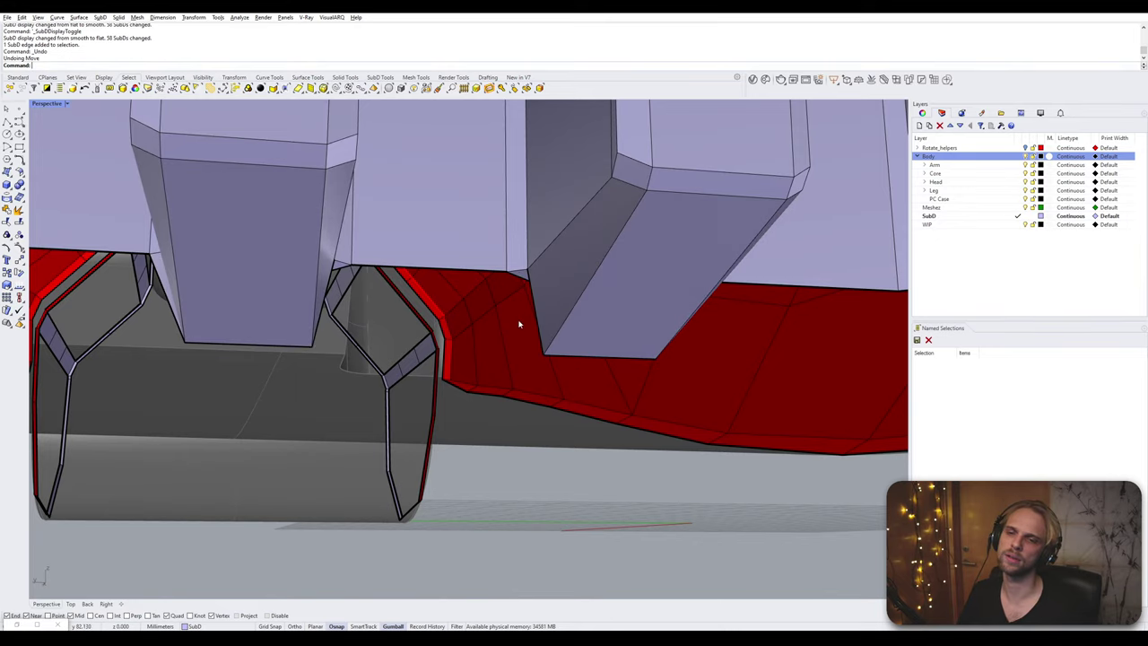
key("ctrl+z")
- Select the SubD body and straighten five vertices into alignment
right_click_drag(508, 473, 502, 456)
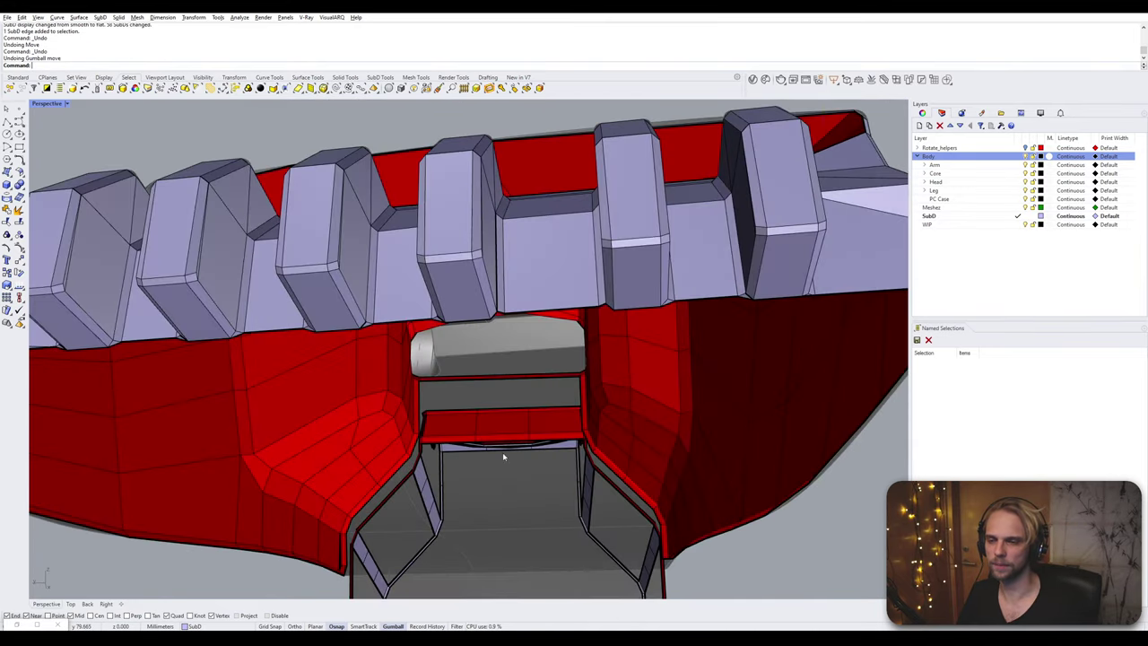
left_click(451, 300)
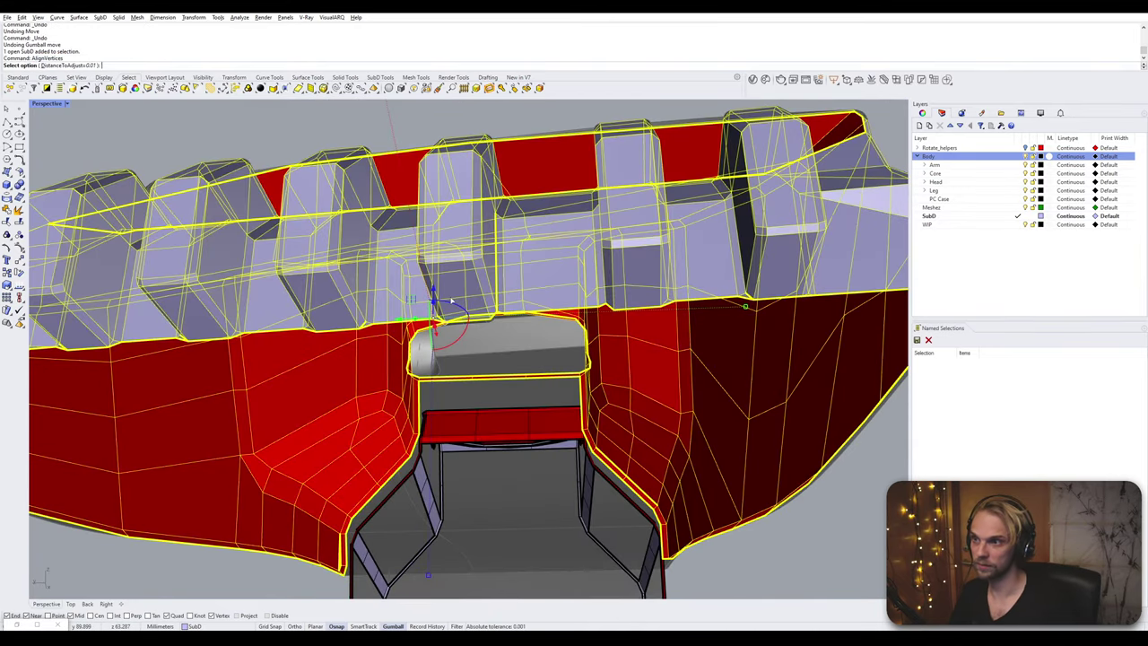
key("Return")
scroll(457, 305, "up", 5)
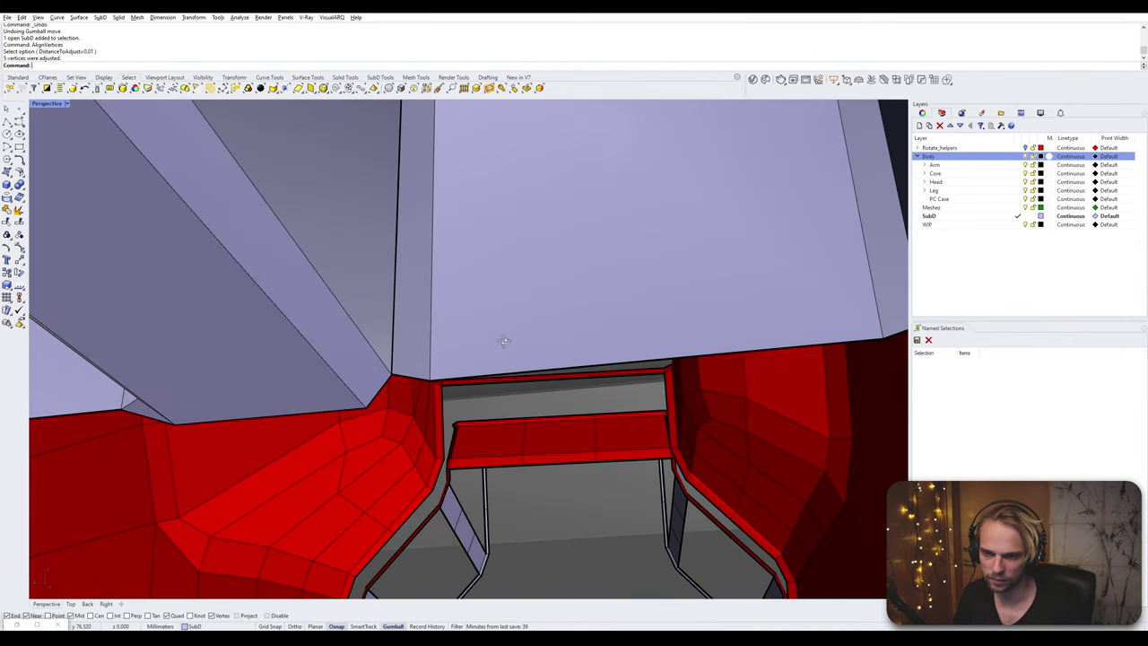
right_click_drag(503, 341, 489, 238)
- In wireframe view, stitch the two corner vertices together, then return to shaded display
right_click(37, 105)
left_click(61, 136)
scroll(478, 392, "up", 5)
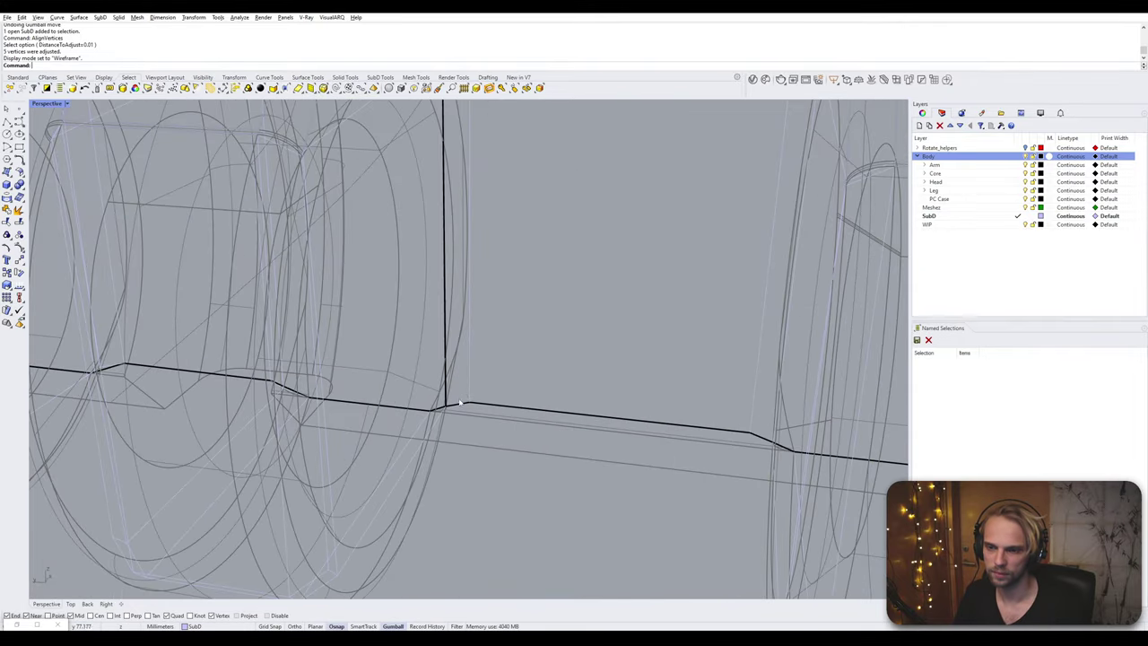
left_click(435, 428)
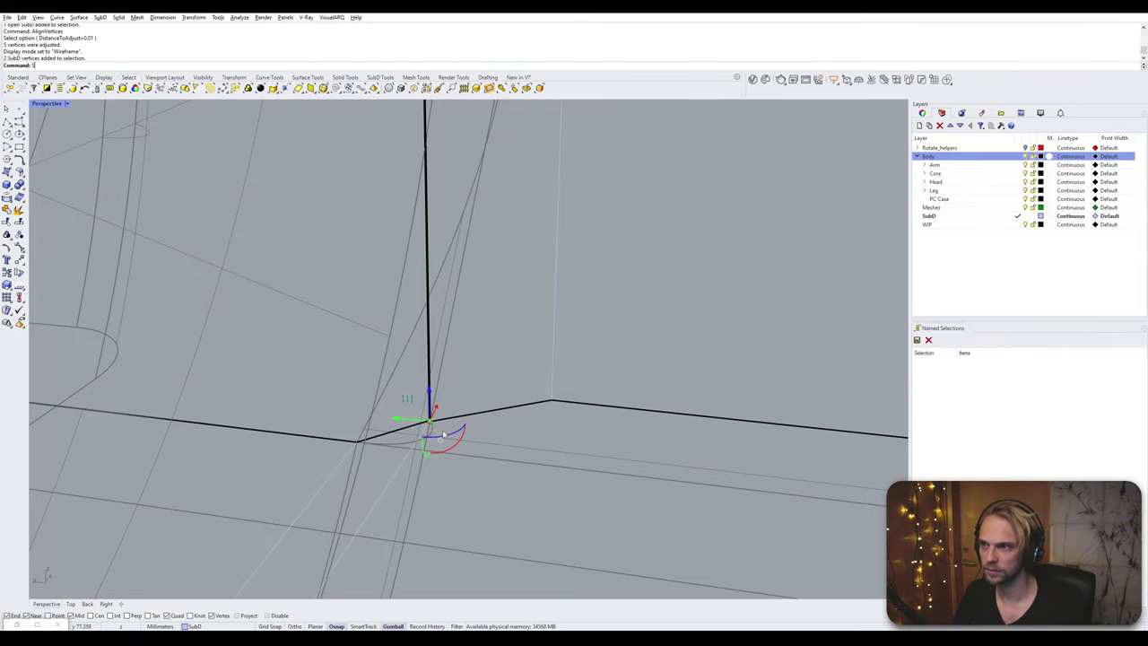
key("Return")
key("Return")
scroll(556, 451, "down", 6)
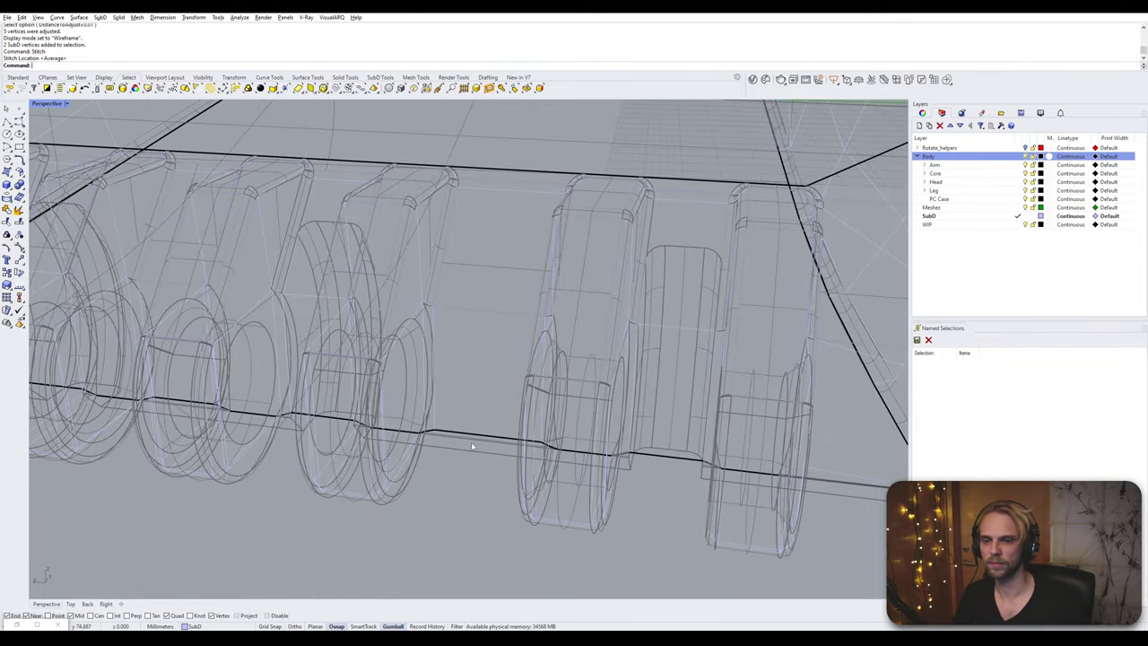
right_click_drag(556, 451, 376, 377)
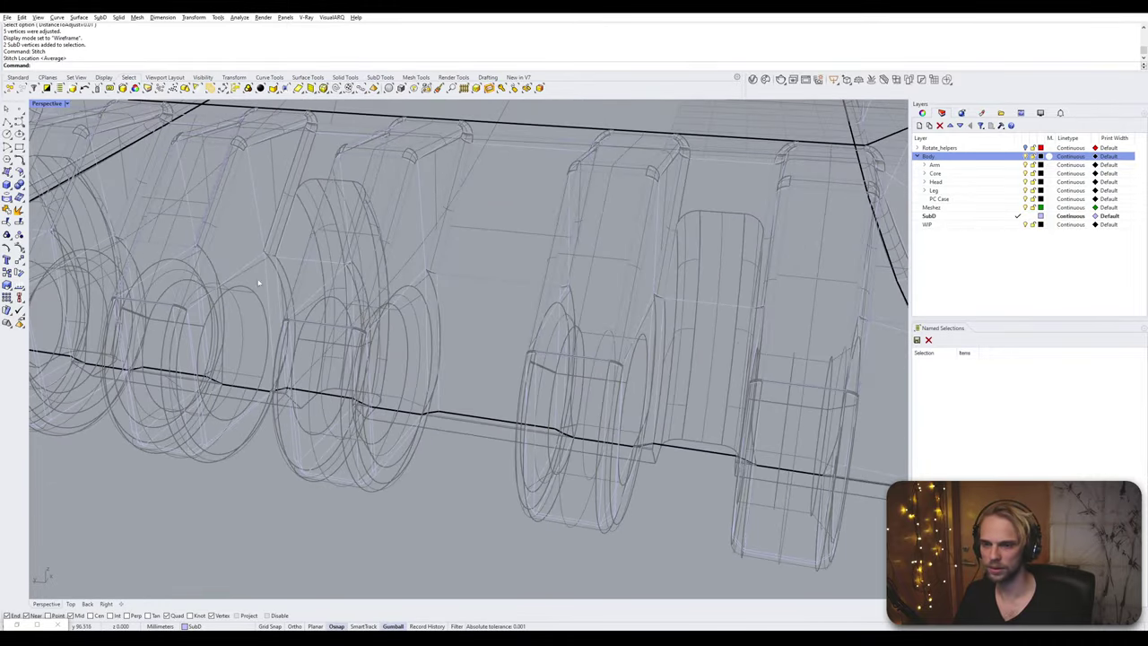
left_click(45, 104)
left_click(52, 142)
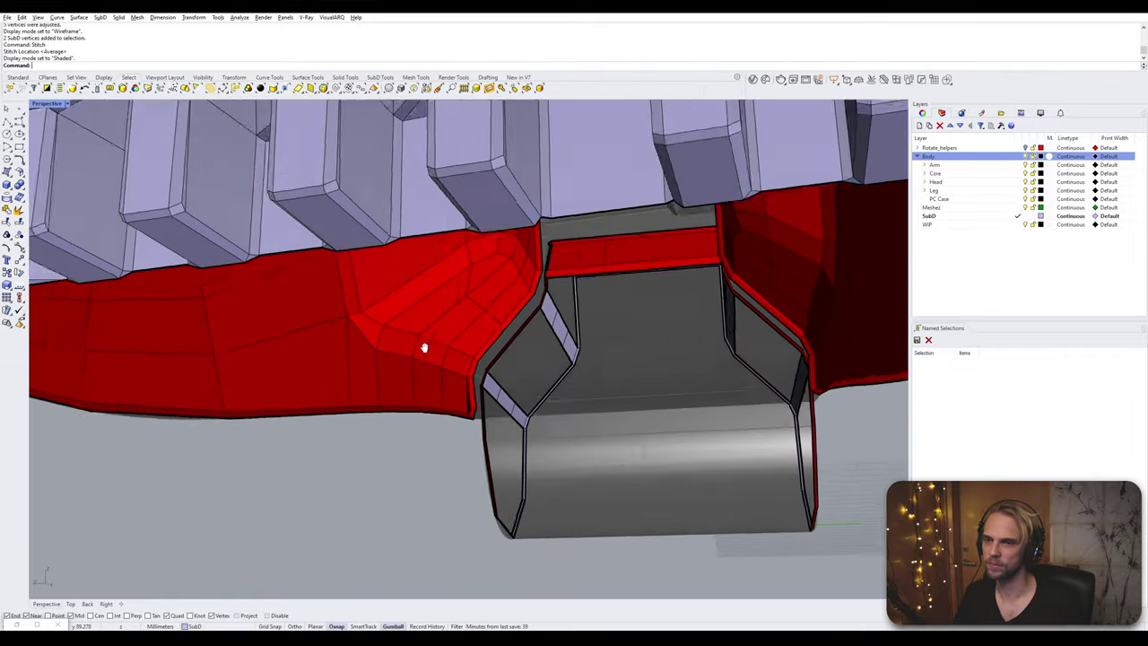
- Select four edges along the red body's top, then clear the selection
mouse_move(424, 347)
right_mouse_down()
mouse_move(453, 363)
mouse_move(399, 359)
mouse_move(430, 345)
mouse_move(507, 375)
mouse_move(499, 361)
mouse_move(446, 359)
mouse_move(461, 359)
right_mouse_up()
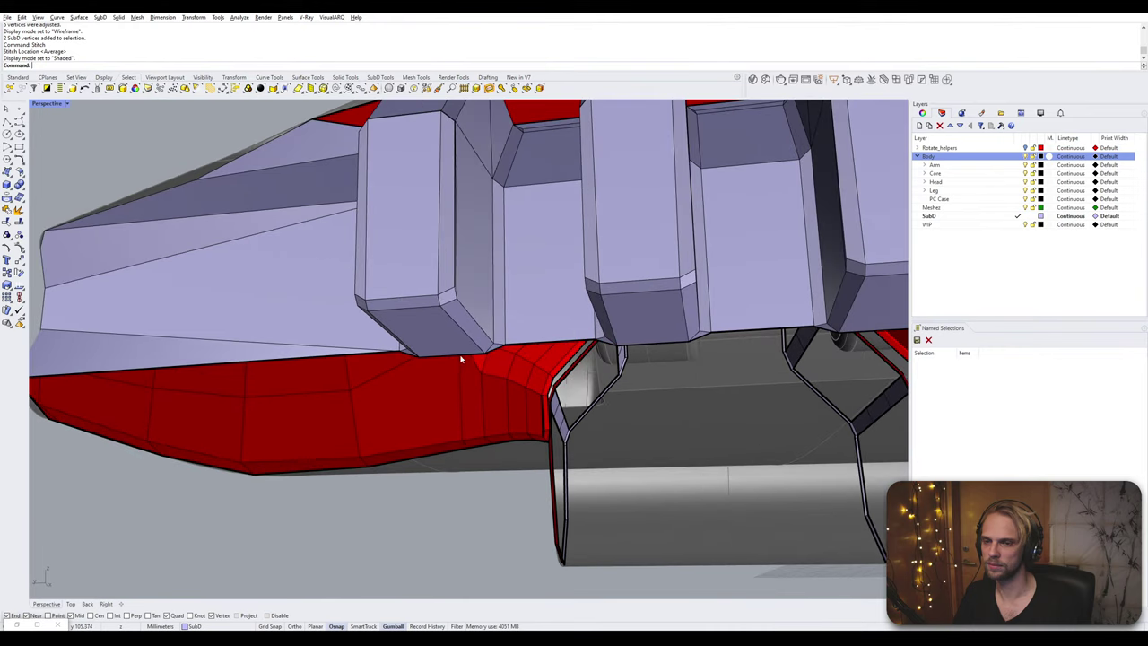
left_click(461, 358, "ctrl+shift")
left_click(648, 348, "ctrl+shift")
scroll(660, 361, "down", 2)
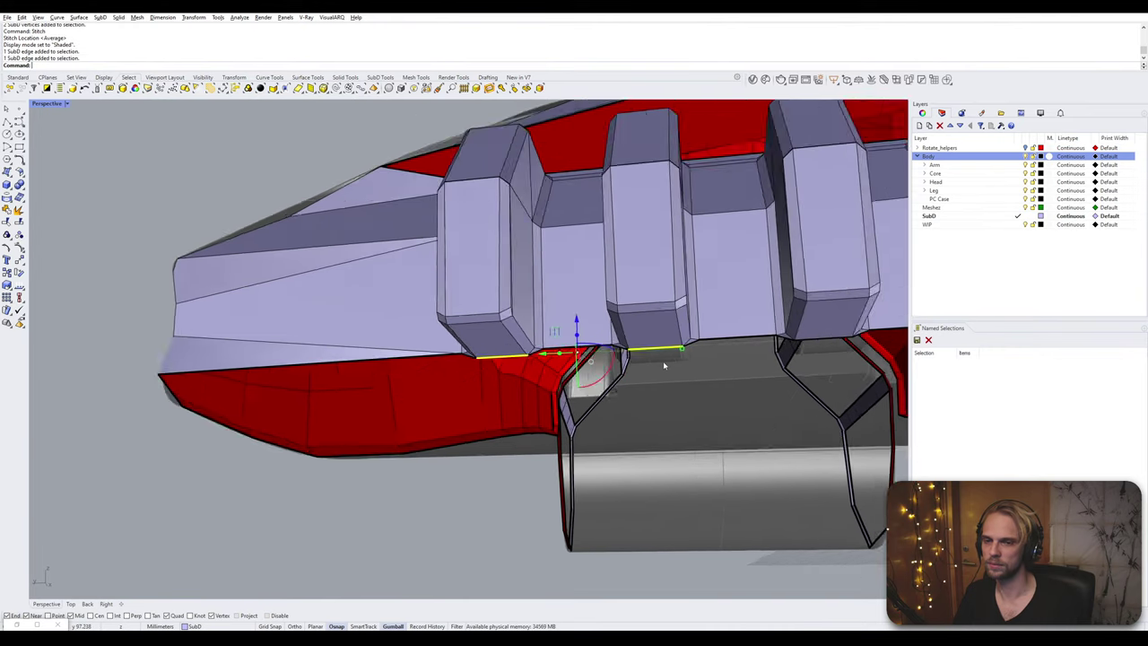
right_click_drag(663, 364, 473, 389)
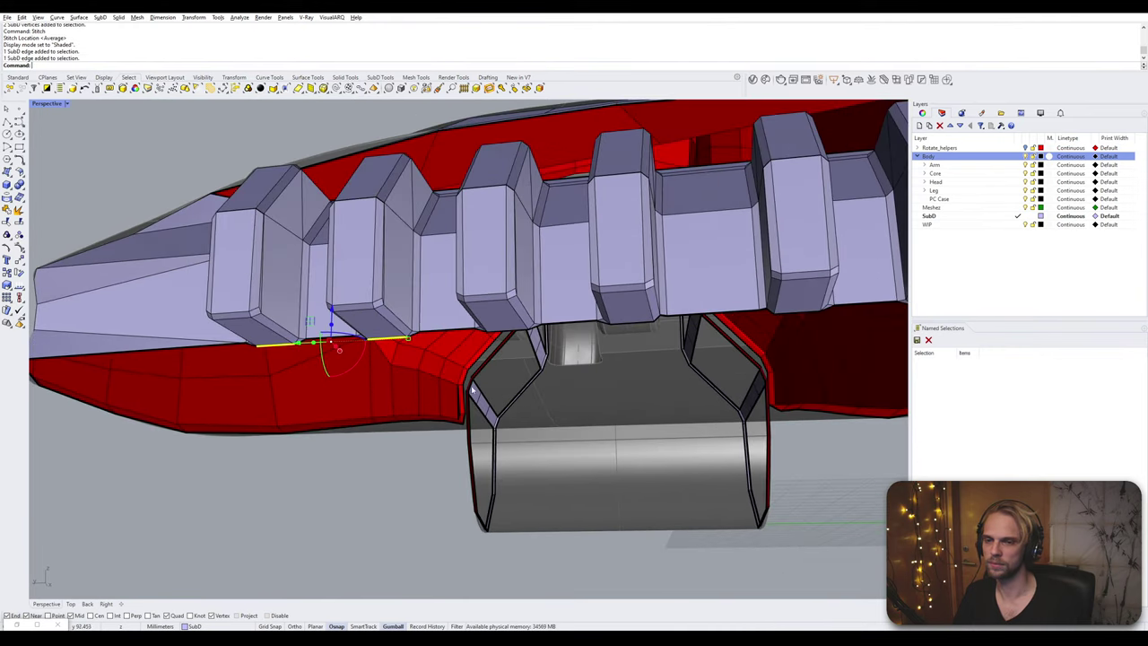
left_click(505, 334, "ctrl+shift")
left_click(630, 323, "ctrl+shift")
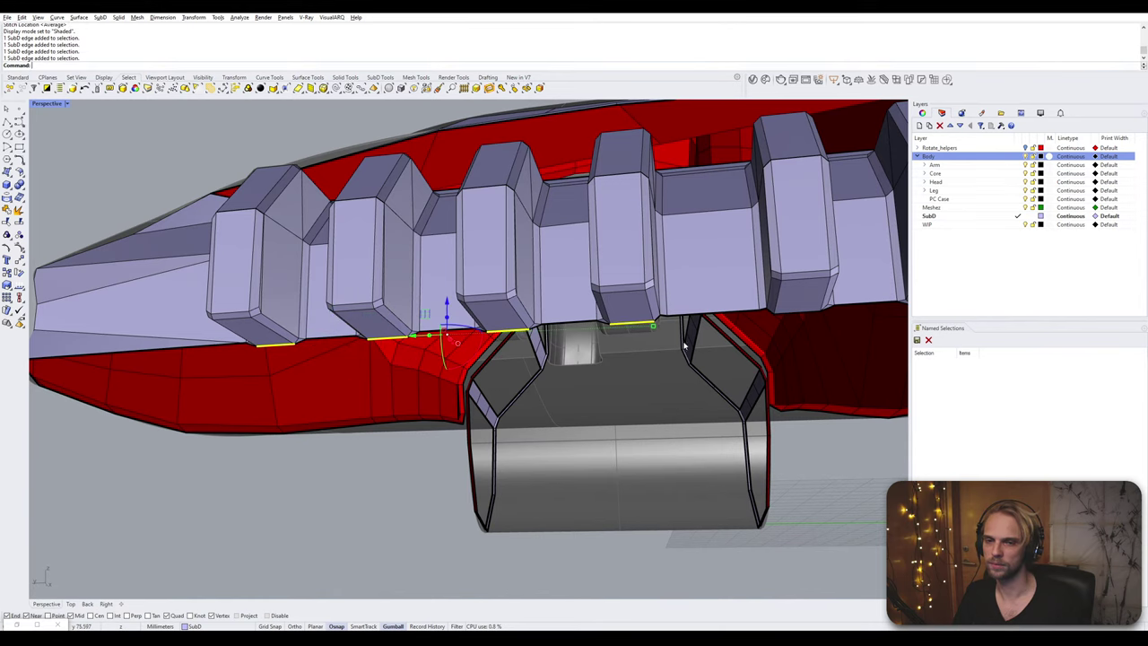
right_click_drag(682, 348, 643, 377)
key("Escape")
- Append a new four-corner face to the SubD across the underside opening
scroll(645, 331, "up", 3)
right_click_drag(646, 332, 641, 372)
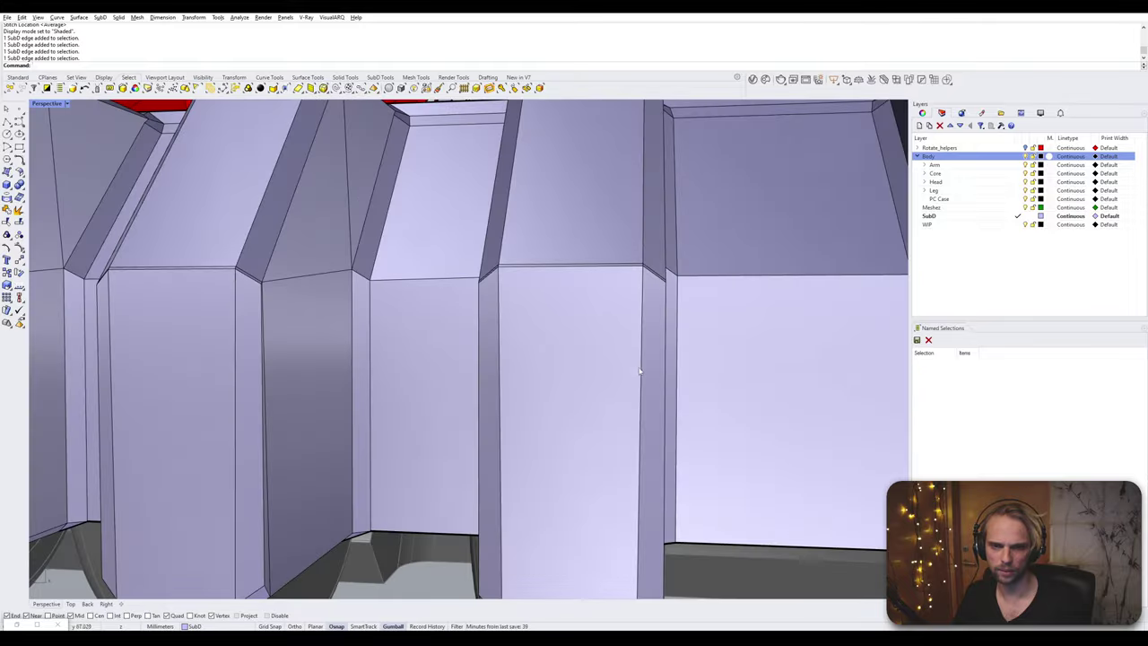
scroll(540, 341, "down", 4)
right_click_drag(540, 340, 553, 365)
scroll(600, 415, "up", 4)
right_click_drag(600, 416, 635, 525)
scroll(564, 422, "up", 1)
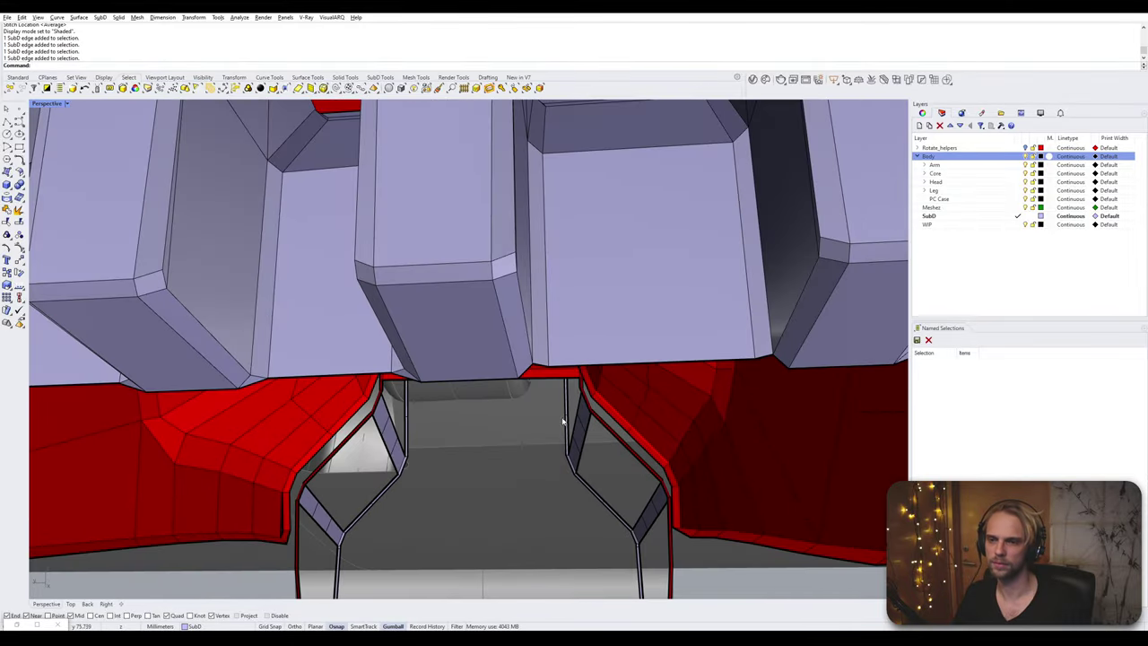
scroll(533, 368, "up", 3)
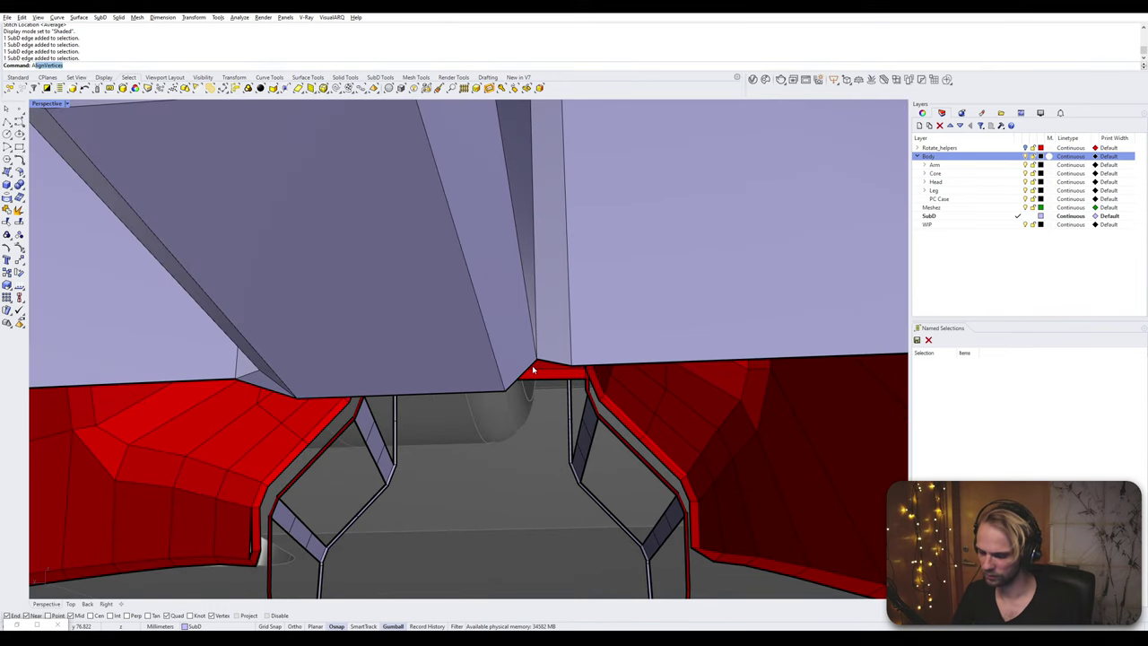
key("Return")
left_click(532, 369)
key("Return")
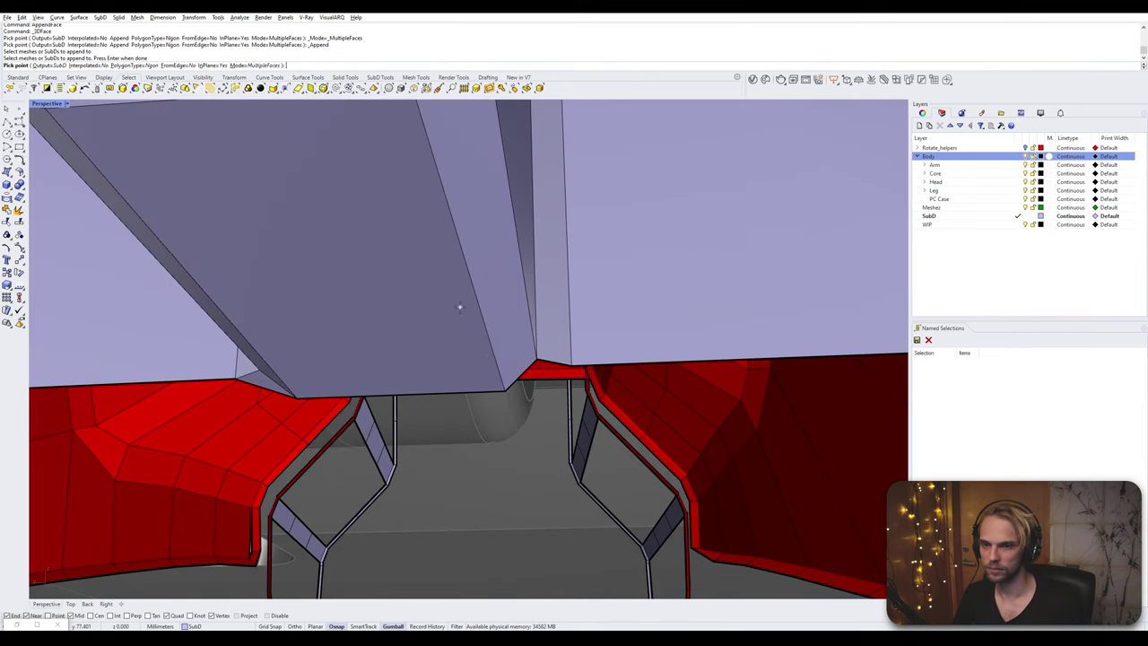
left_click(504, 392)
left_click(535, 356)
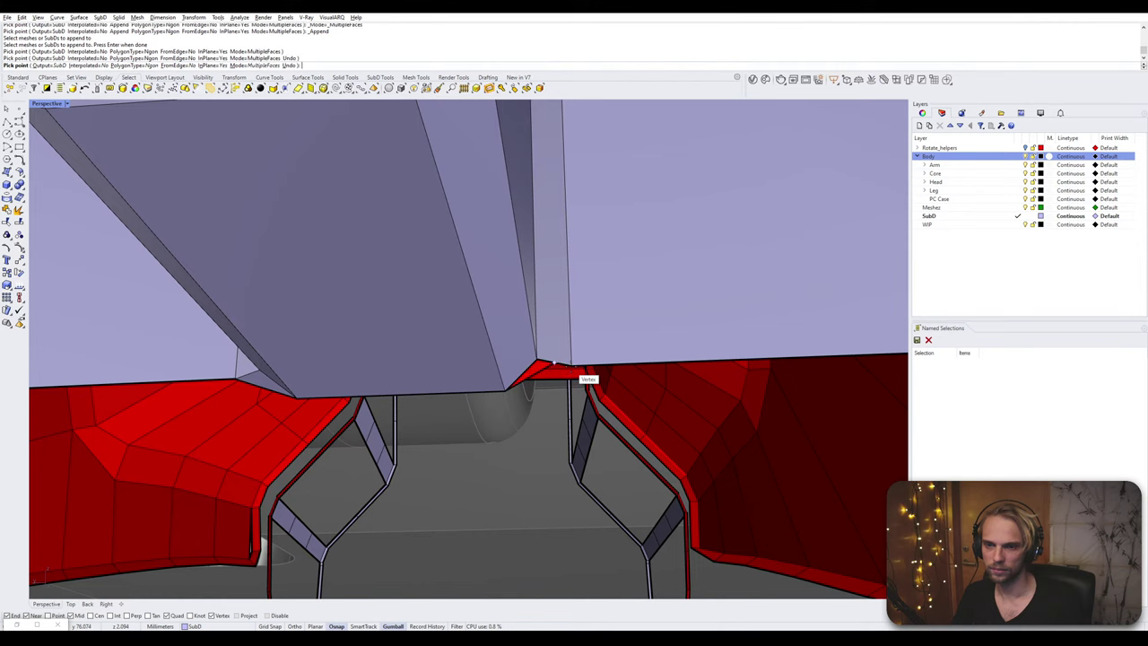
left_click(569, 366)
left_click(571, 362)
- Inspect the new face from below the toothed body and complete it
mouse_move(574, 367)
right_mouse_down()
mouse_move(556, 328)
mouse_move(517, 385)
mouse_move(567, 381)
right_mouse_up()
scroll(566, 379, "up", 2)
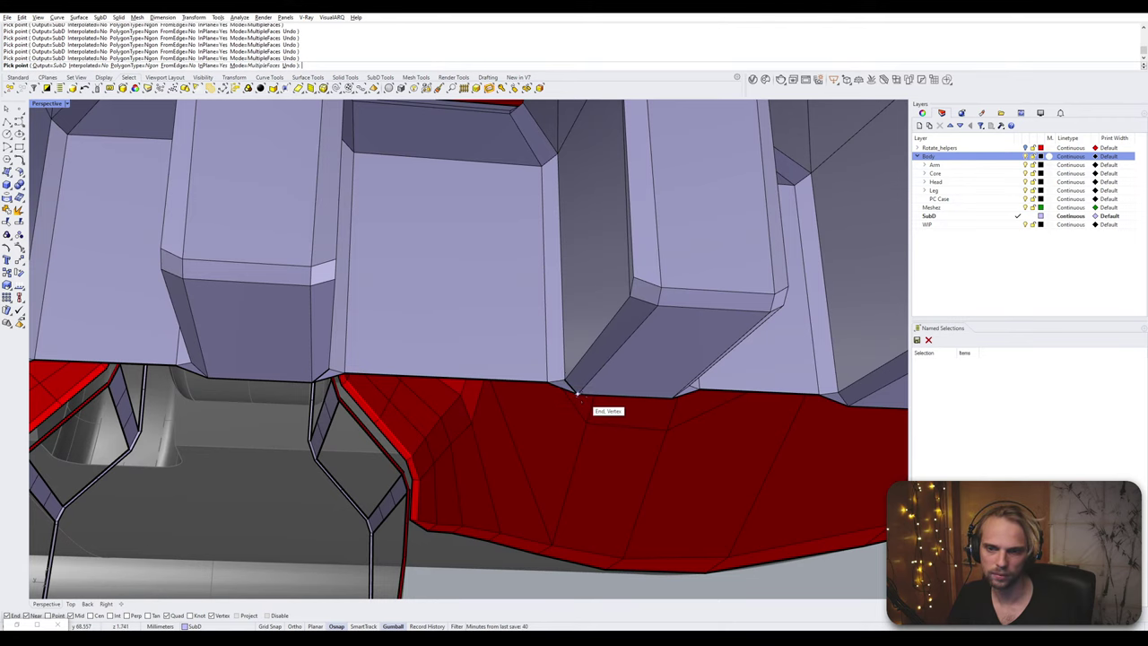
scroll(567, 394, "down", 6)
right_click_drag(567, 395, 373, 423)
key("Return")
scroll(473, 396, "up", 6)
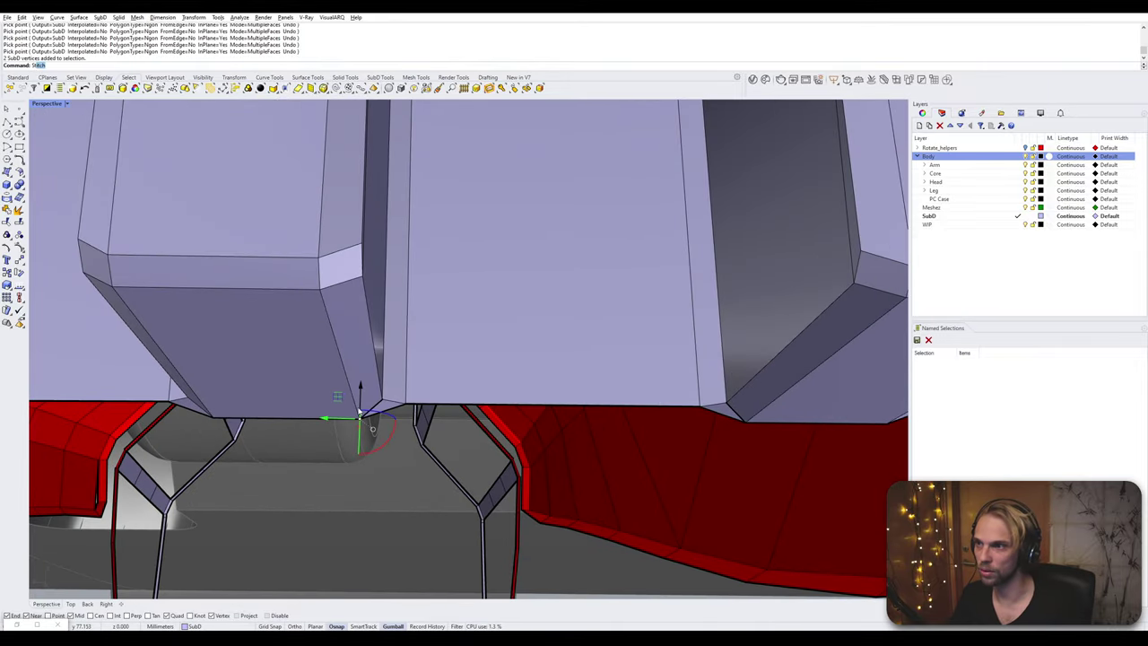
- Stitch the two gap vertices by the teeth together at their average location
key("Return")
scroll(359, 411, "down", 6)
right_click_drag(448, 445, 351, 444)
scroll(359, 445, "up", 3)
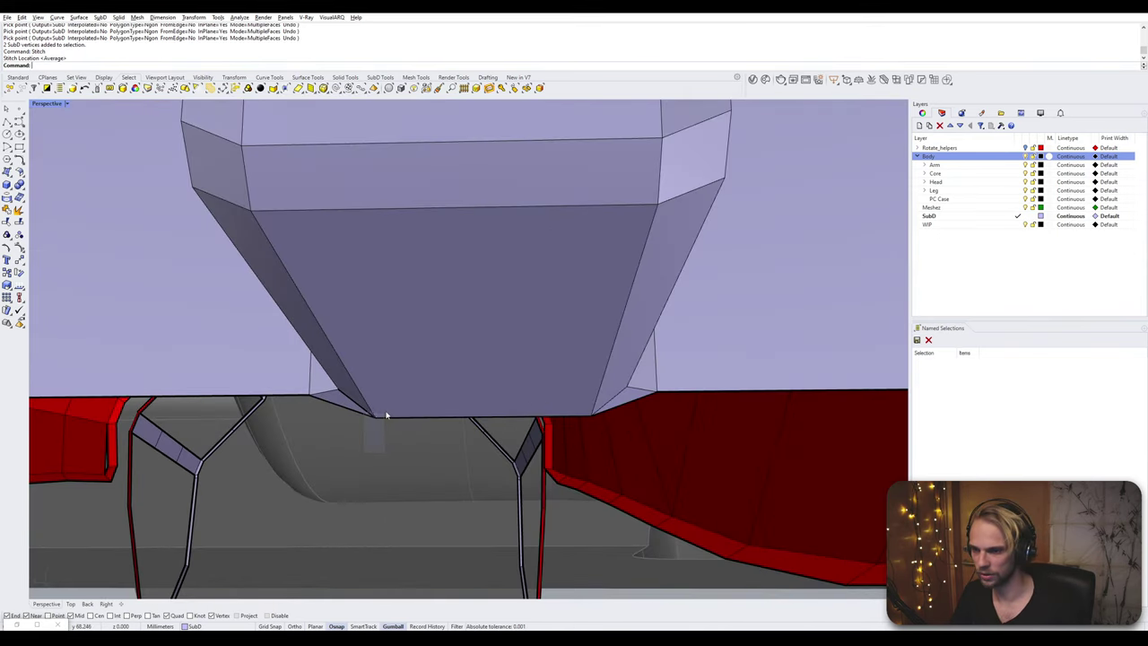
left_click(383, 415)
key("Return")
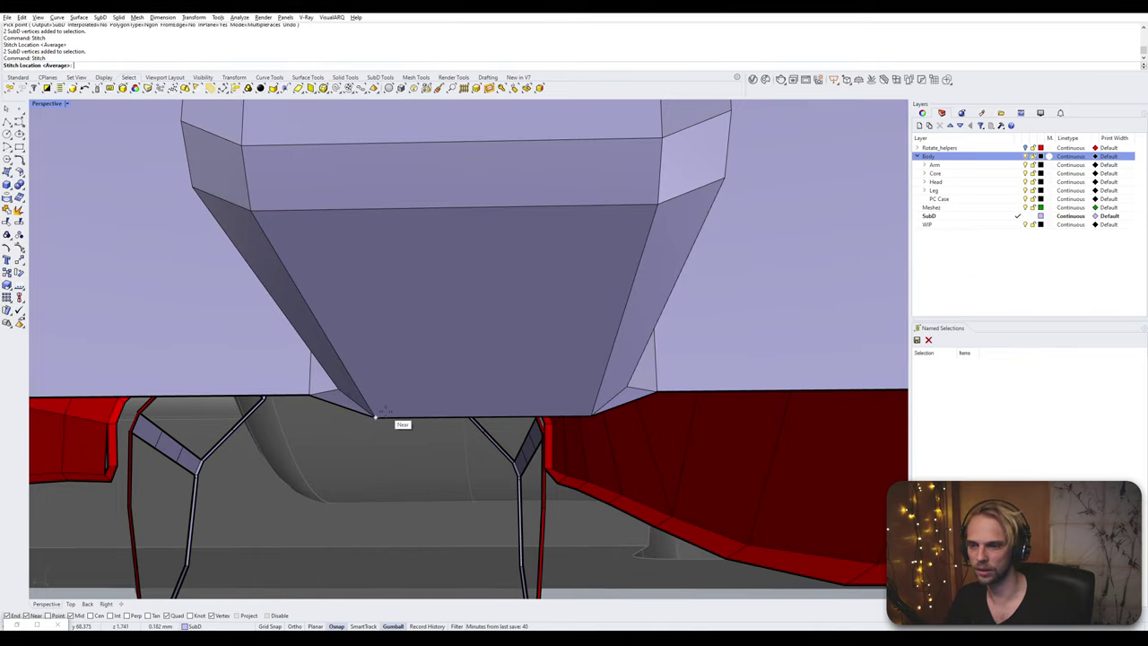
key("Return")
scroll(387, 416, "down", 10)
right_click_drag(457, 453, 553, 400)
scroll(553, 400, "up", 5)
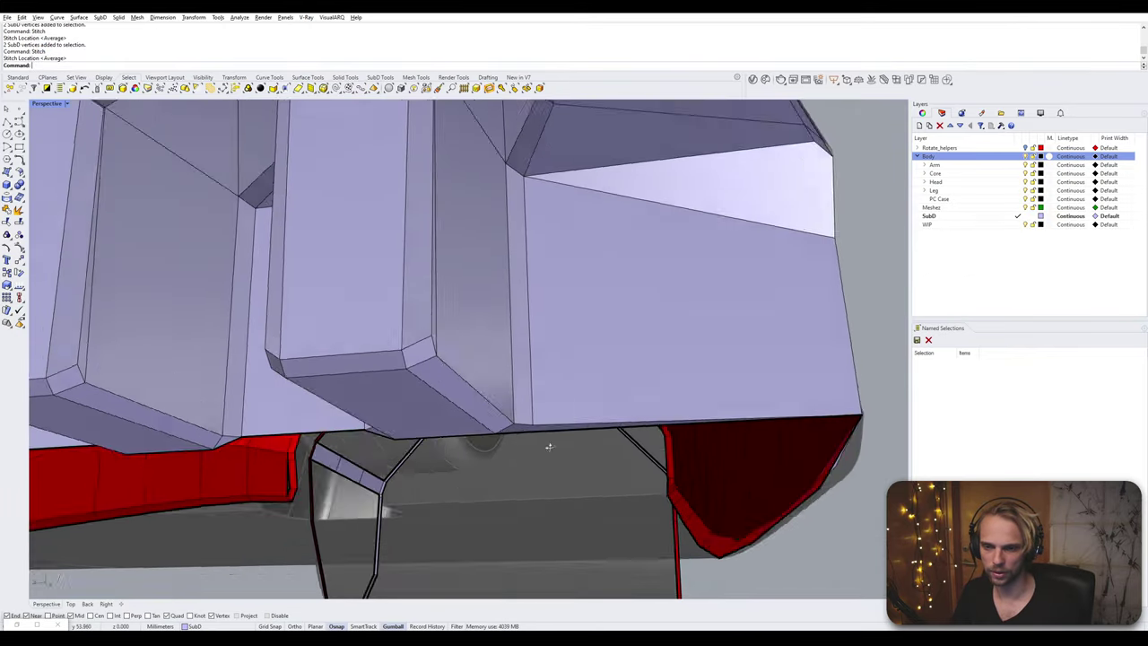
scroll(549, 446, "down", 5)
right_click_drag(549, 446, 507, 426)
scroll(508, 426, "up", 5)
- Delete the thin sliver face on the lower edge and append a three-corner face across the underside gap
left_click(443, 298, "ctrl+shift")
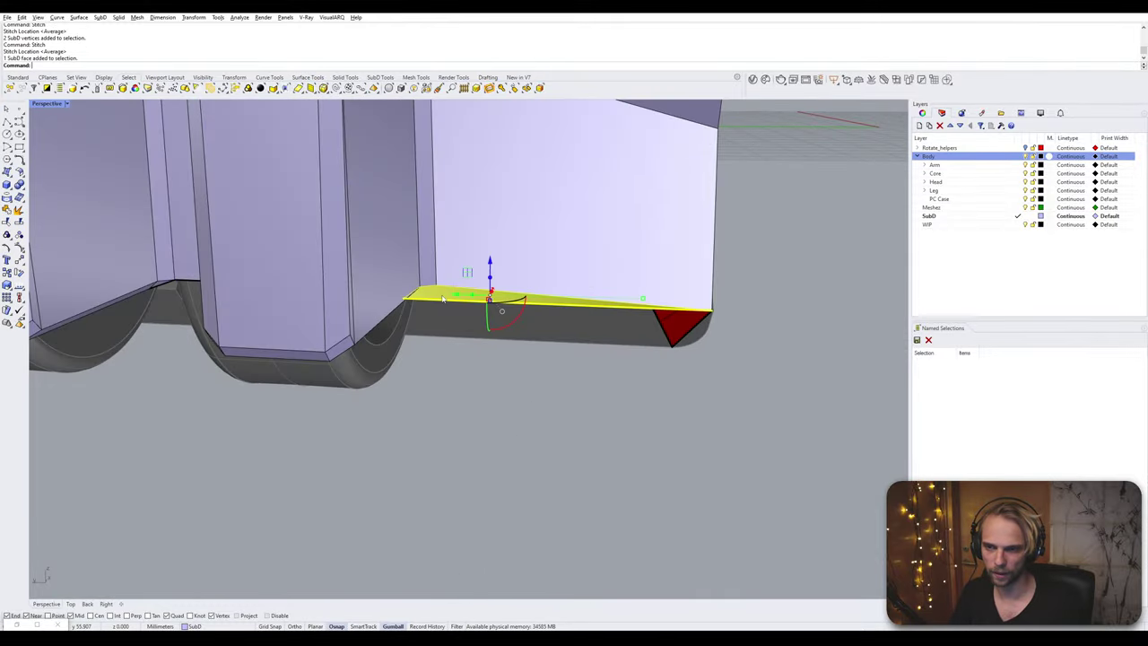
key("Delete")
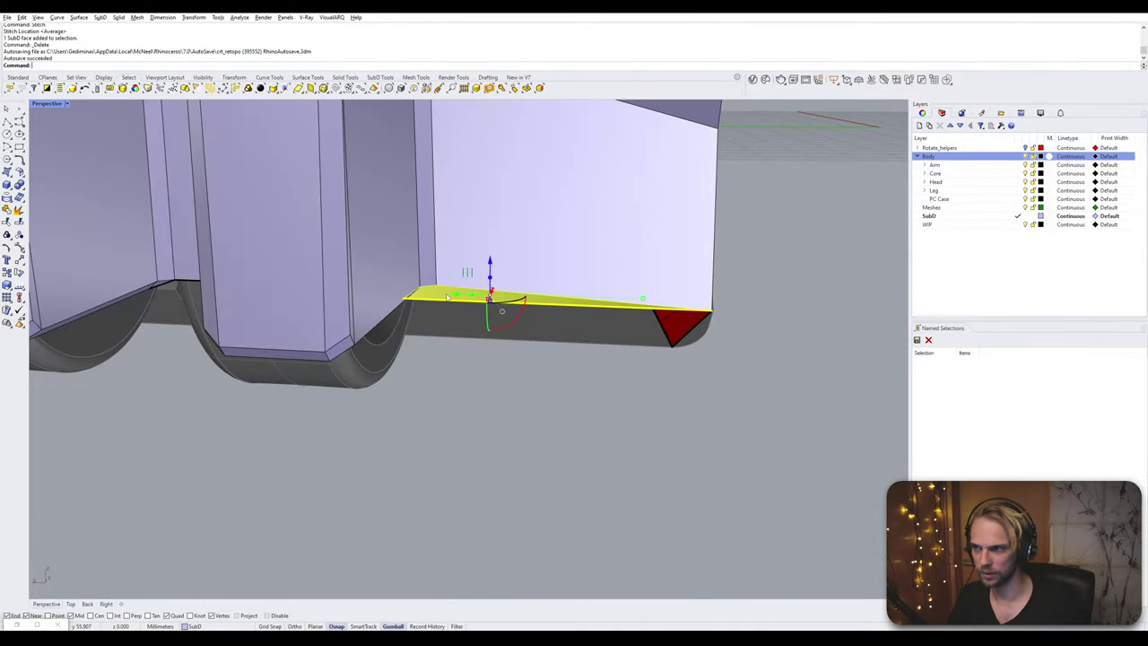
right_click_drag(446, 297, 403, 277)
left_click(389, 199)
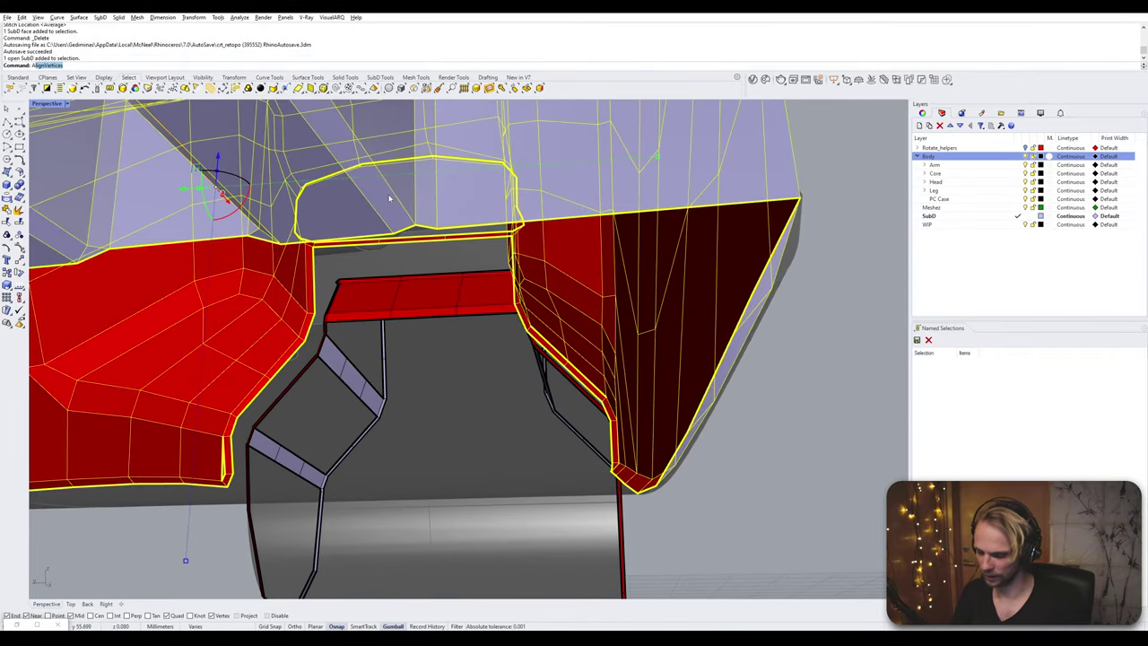
key("Return")
left_click(392, 232)
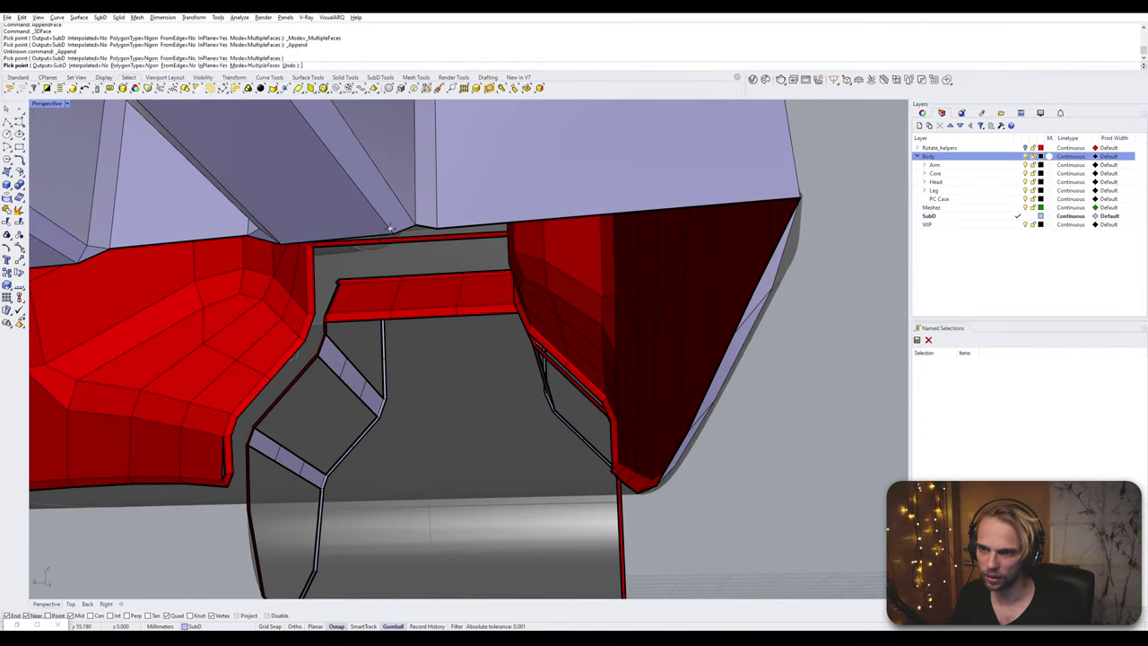
left_click(414, 223)
left_click(437, 230)
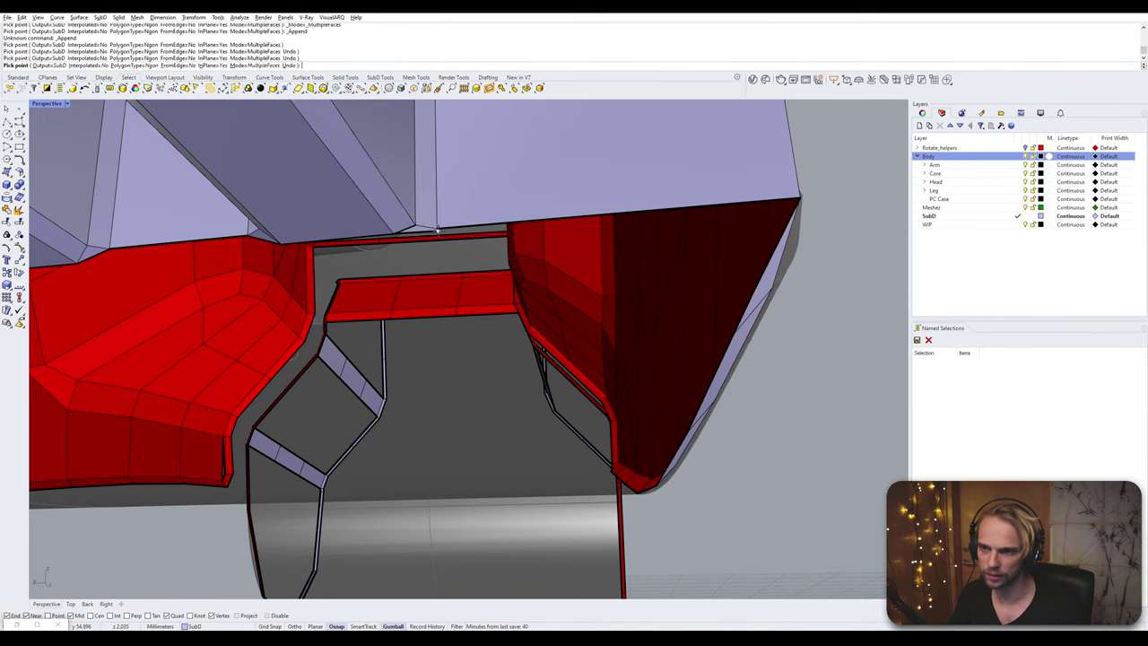
key("Return")
scroll(393, 235, "up", 3)
key("Return")
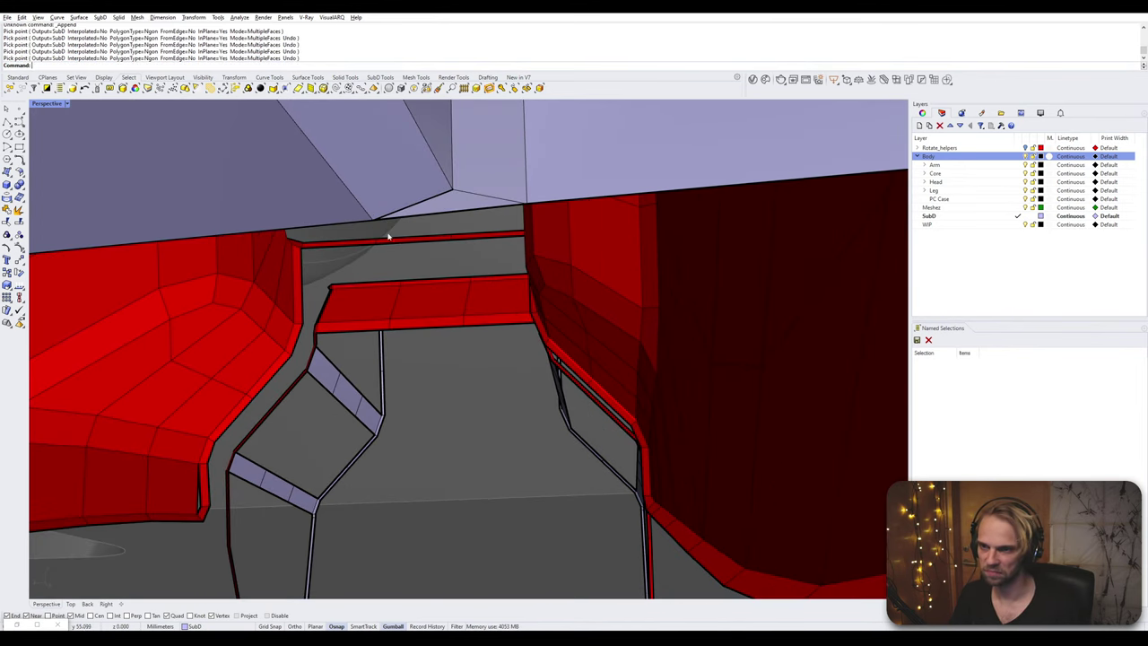
- Stitch the two corner vertices together at their average position
scroll(380, 237, "up", 1)
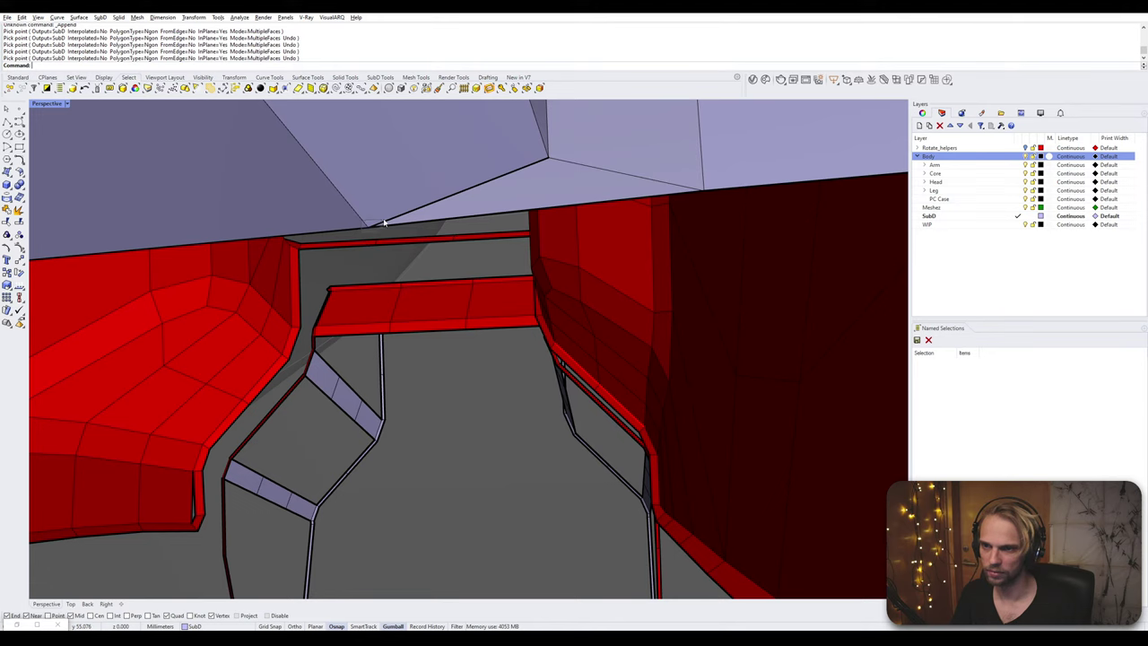
left_click(384, 222)
type("Stitch")
key("Return")
key("Return")
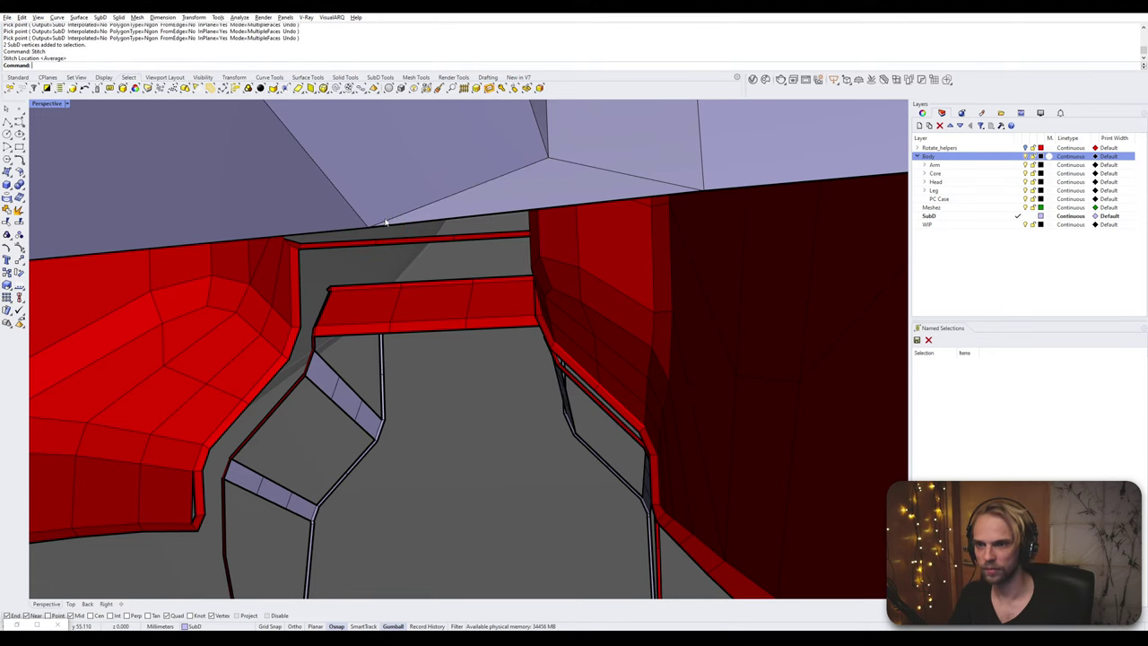
- Select the open edges along the lower rim of the teeth, working along the foot
scroll(385, 223, "down", 4)
right_click_drag(422, 225, 422, 258)
scroll(456, 364, "down", 5)
scroll(485, 328, "up", 5)
right_click_drag(457, 364, 481, 203)
left_click(482, 205)
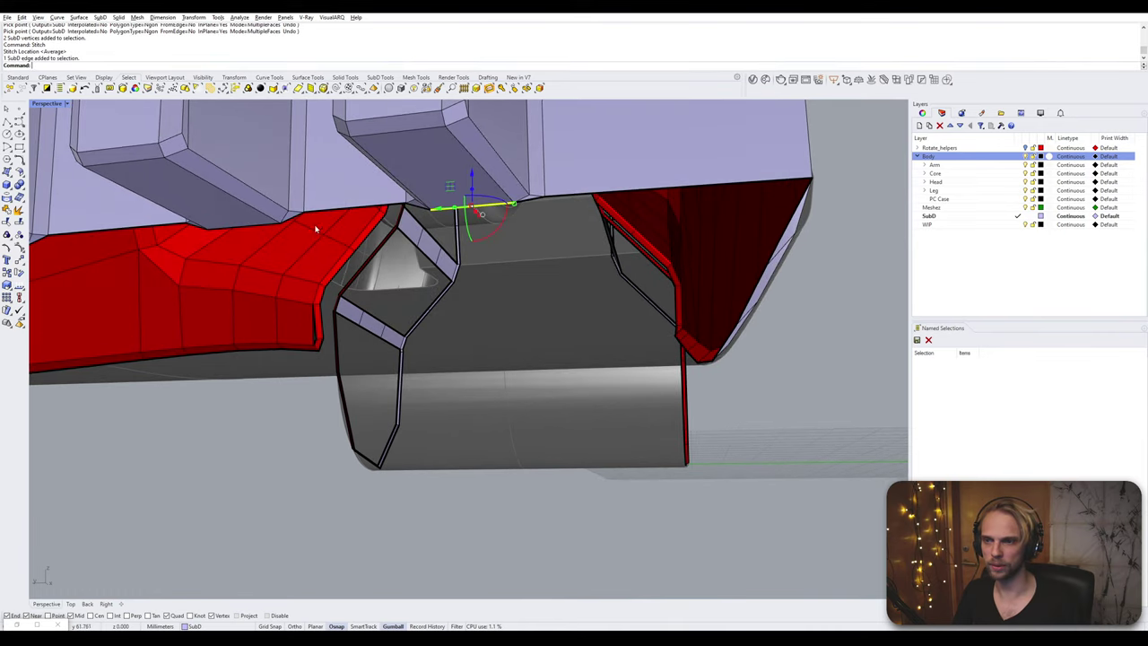
left_click(251, 224, "shift")
right_click_drag(209, 246, 396, 260)
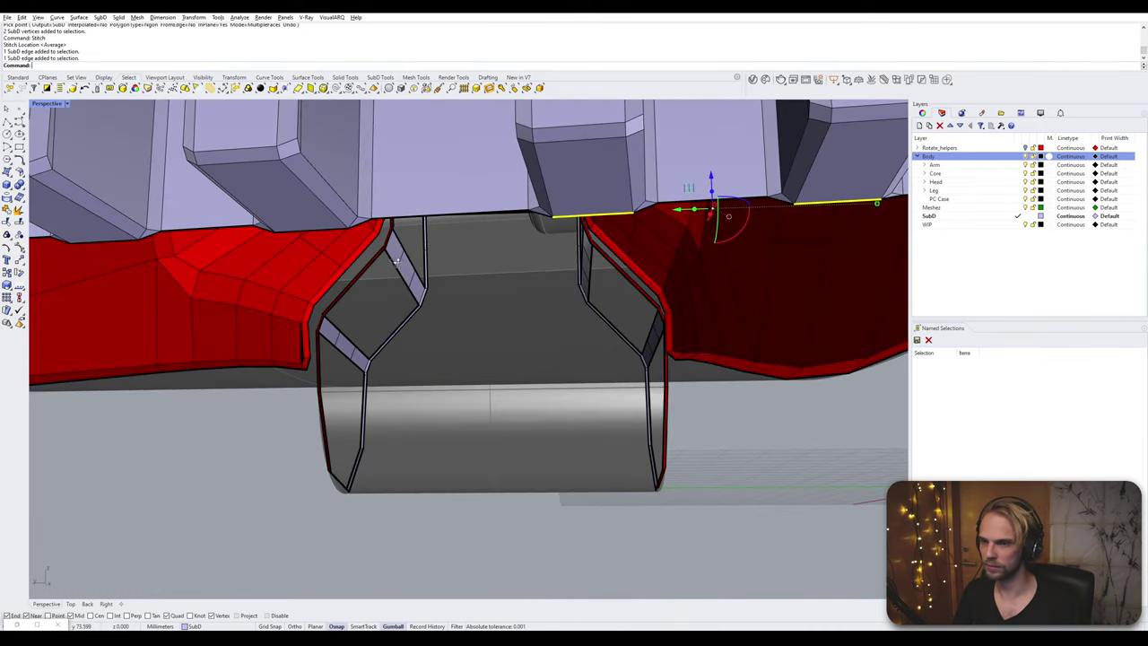
left_click(309, 232, "shift")
right_click_drag(254, 246, 428, 262)
left_click(348, 213, "ctrl")
left_click(349, 217, "shift")
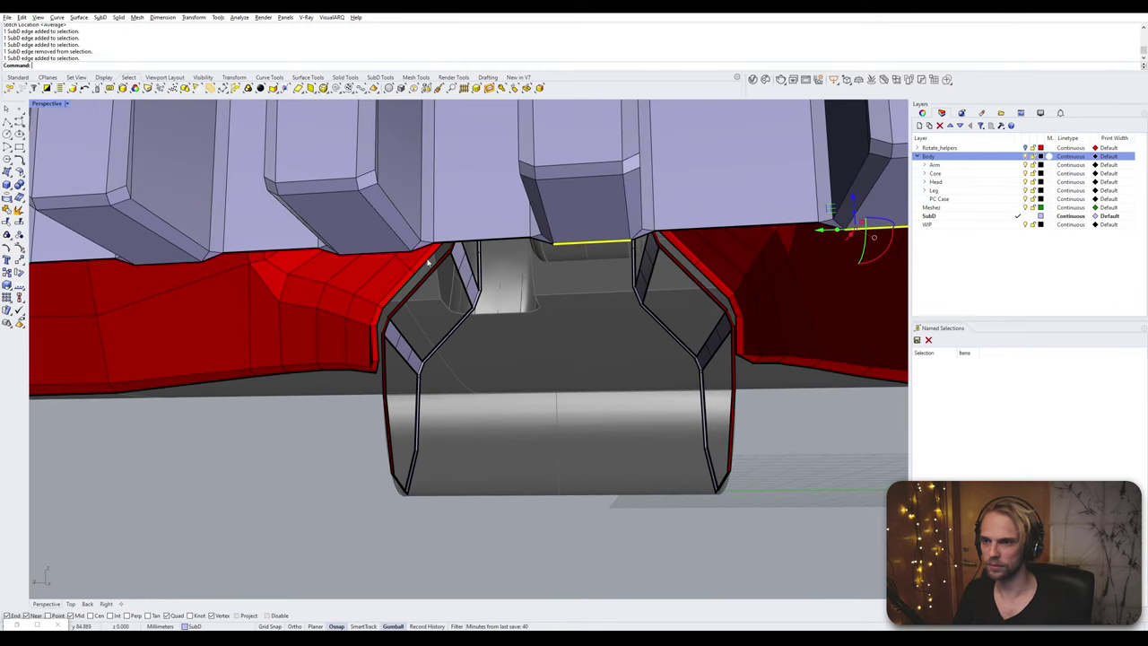
left_click(371, 257, "shift")
right_click_drag(308, 261, 388, 244)
left_click(345, 269, "shift")
- Move the selected rim edges straight down to the snapped end point with the M command
type("m")
key("Return")
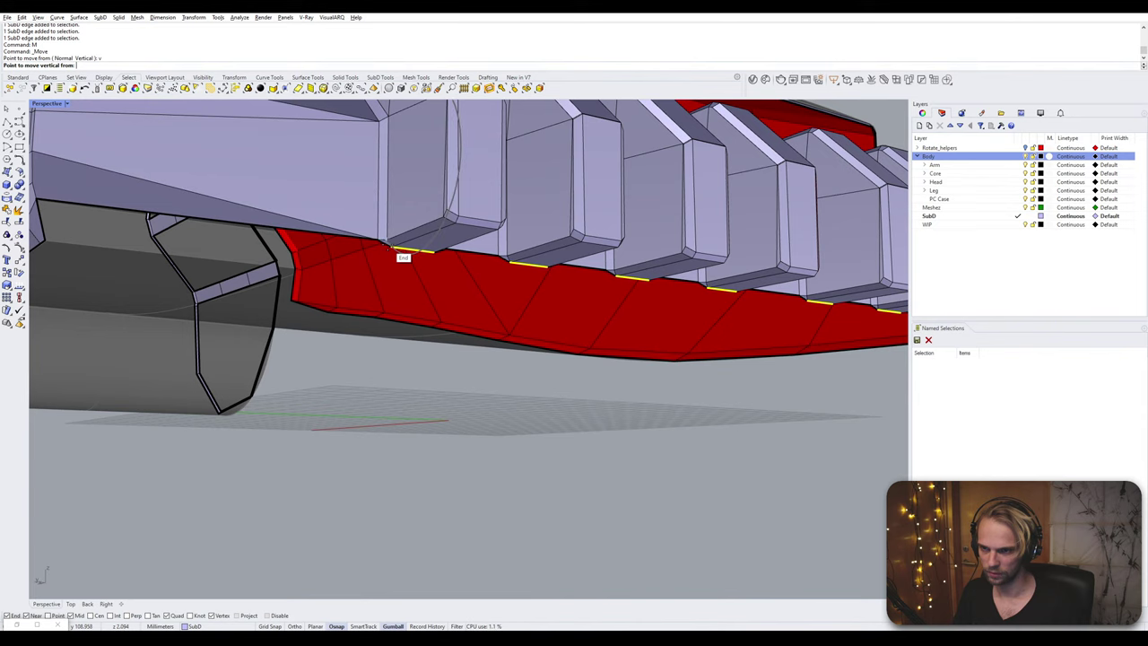
scroll(403, 258, "up", 2)
left_click(400, 252)
scroll(400, 252, "down", 3)
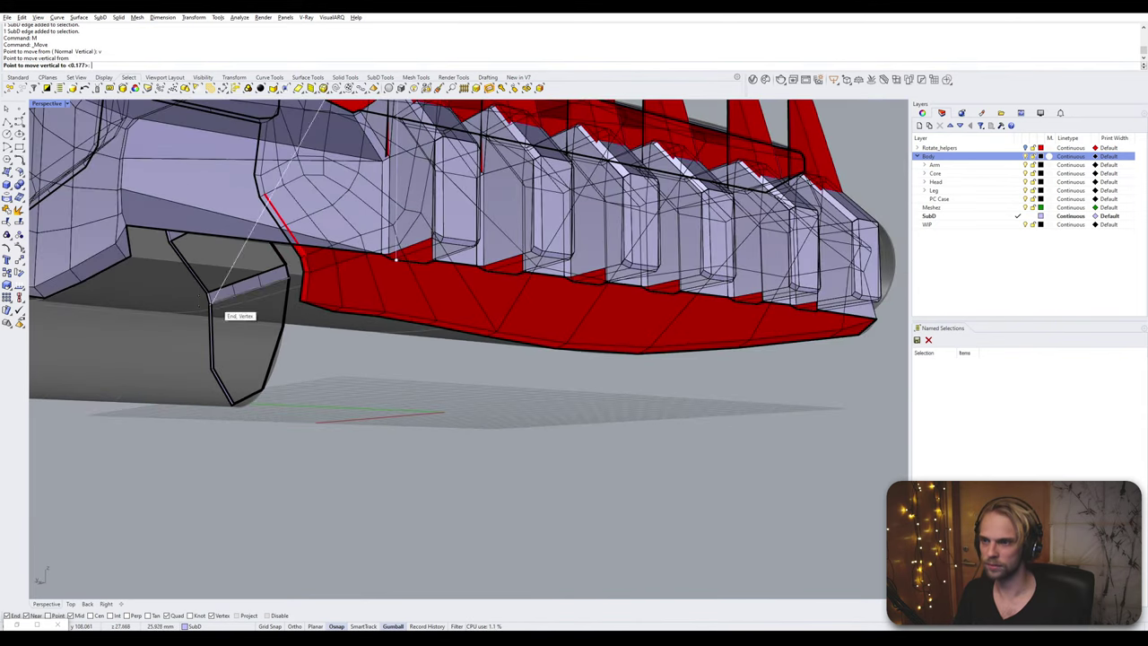
left_click(131, 257)
left_click(308, 378)
- Bridge the first two underside gaps between facing edge pairs, accepting the Bridge options
right_click_drag(311, 382, 449, 416)
left_click(215, 287, "ctrl+shift")
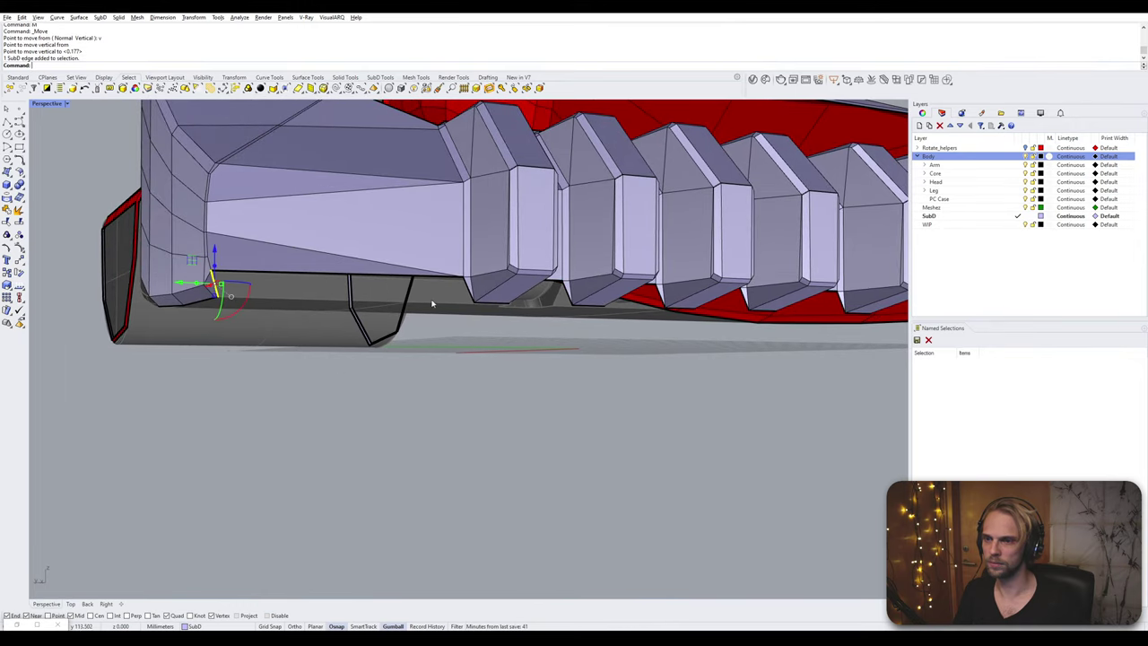
left_click(465, 288, "ctrl+shift")
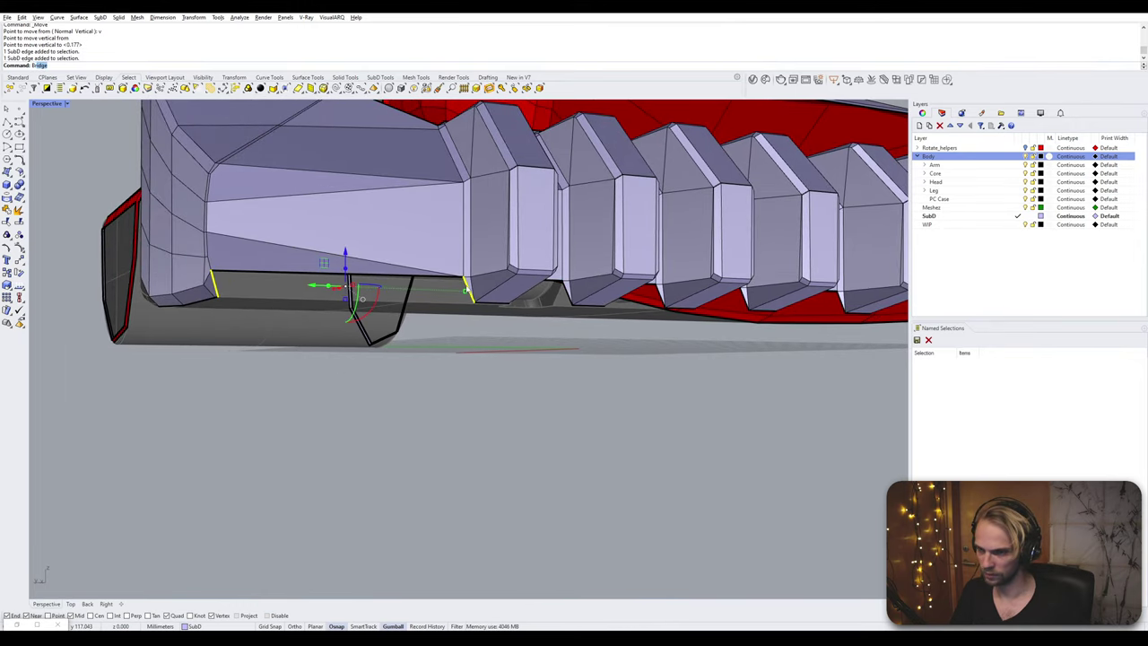
key("Return")
key("Return")
mouse_move(466, 287)
right_mouse_down()
mouse_move(476, 272)
mouse_move(473, 290)
right_mouse_up()
scroll(473, 290, "up", 3)
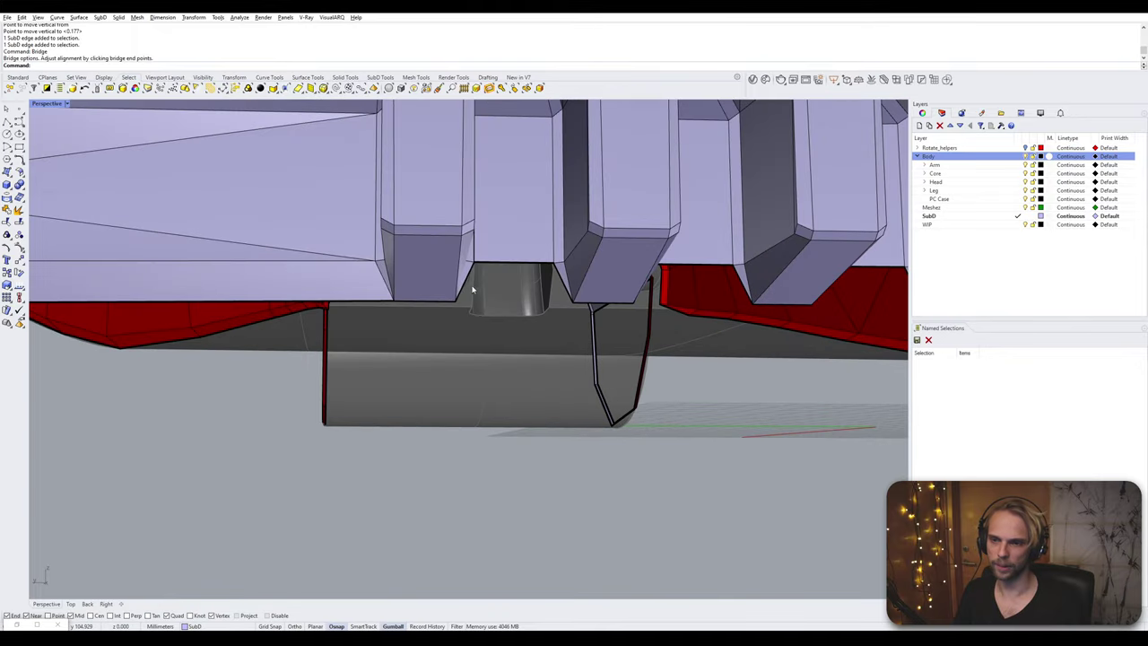
scroll(472, 289, "up", 2)
left_click(441, 272, "ctrl+shift")
left_click(548, 272, "ctrl+shift")
key("Return")
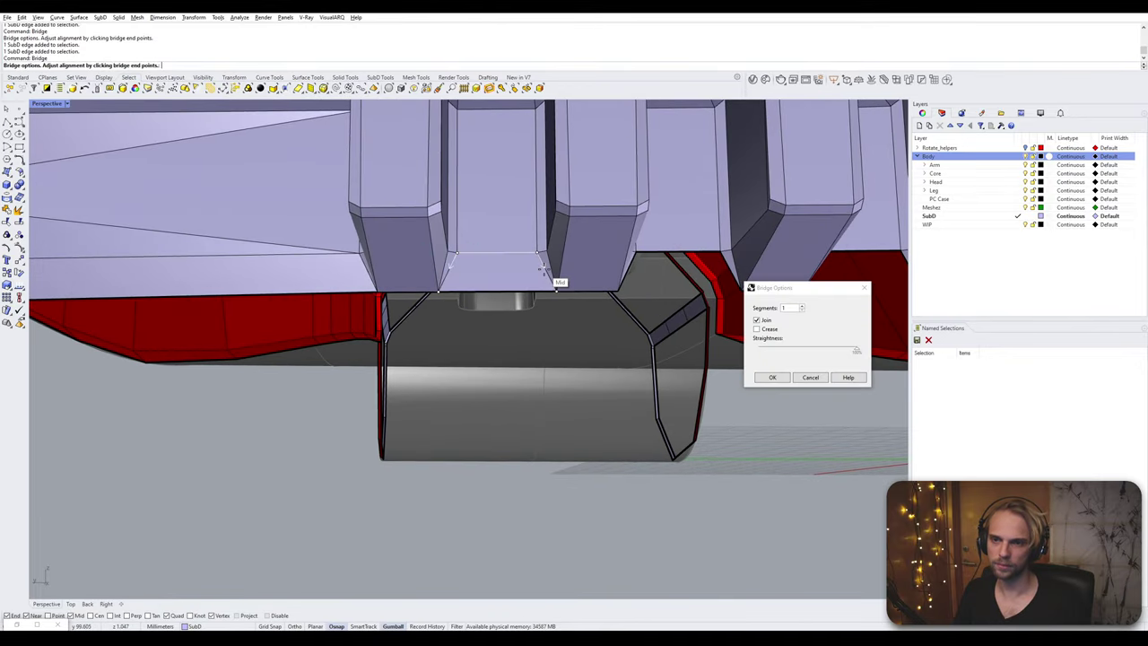
- Bridge the next two underside gaps along the toe section
key("Return")
right_click_drag(565, 297, 381, 334, "shift")
left_click(455, 296, "ctrl+shift")
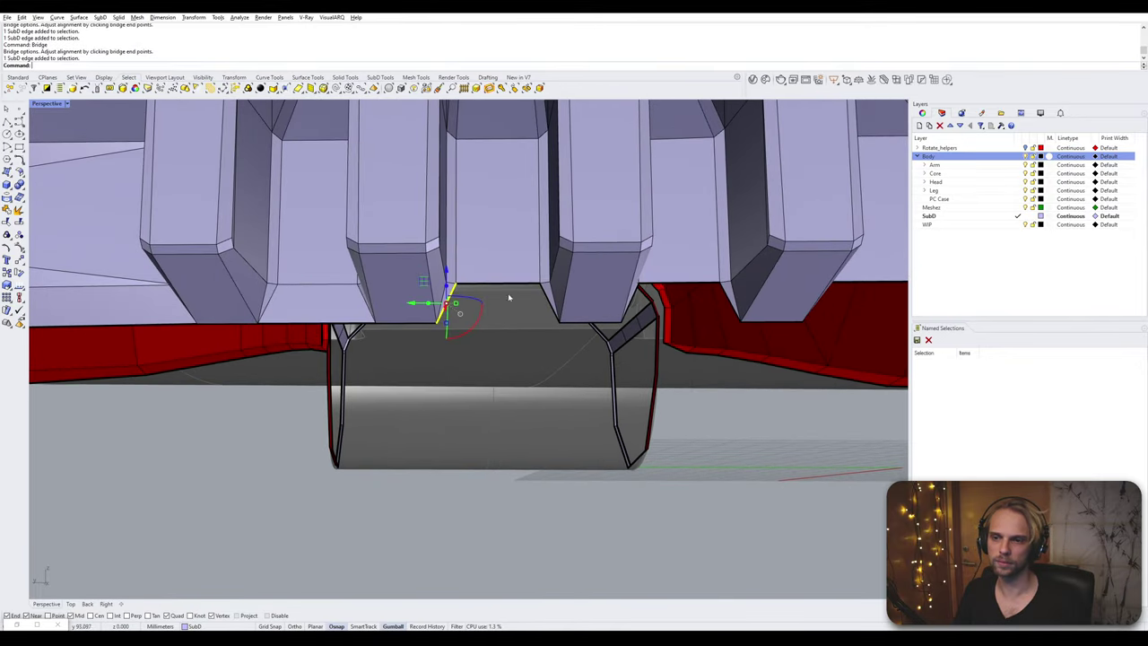
left_click(546, 297, "ctrl+shift")
key("Return")
key("Return")
right_click_drag(563, 333, 421, 314)
left_click(422, 314, "ctrl+shift")
left_click(520, 314, "ctrl+shift")
left_click(520, 314, "ctrl+shift")
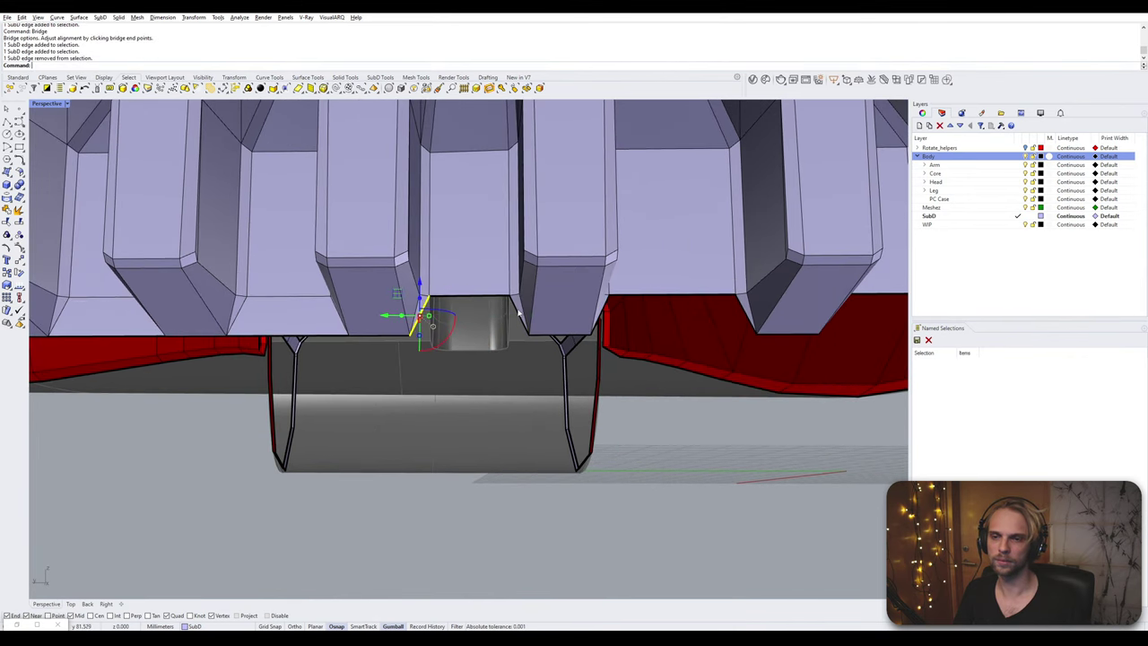
left_click(525, 318, "ctrl+shift")
key("Return")
key("Return")
- Bridge the following gap further along the toe underside
right_click_drag(520, 331, 448, 351)
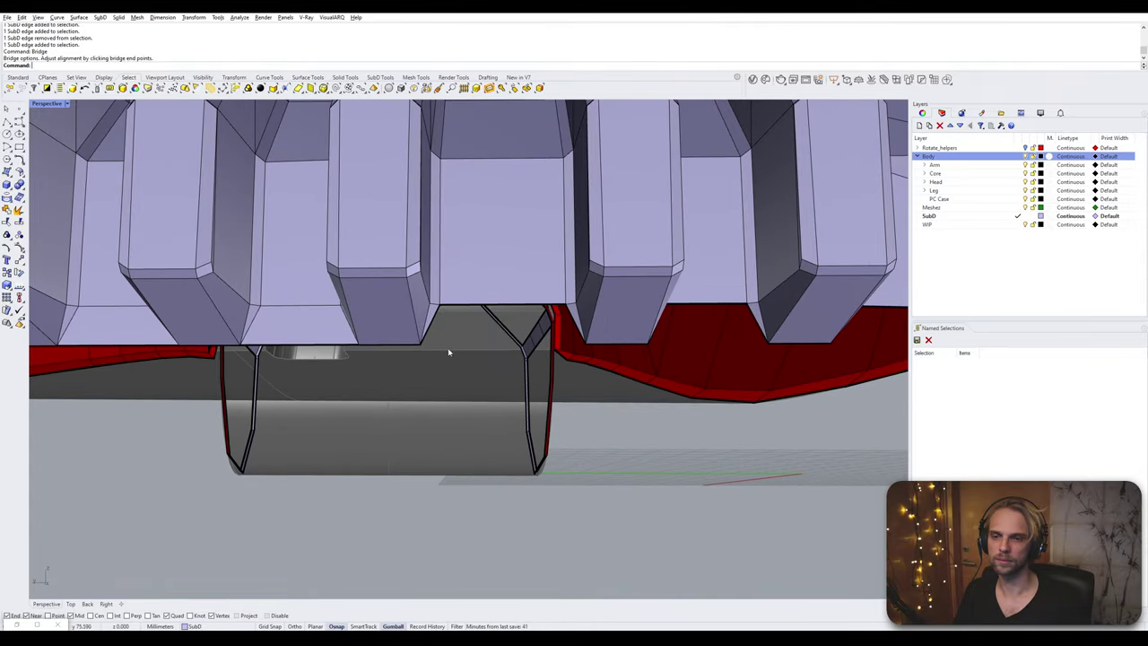
left_click(434, 326, "ctrl+shift")
left_click(570, 321, "ctrl+shift")
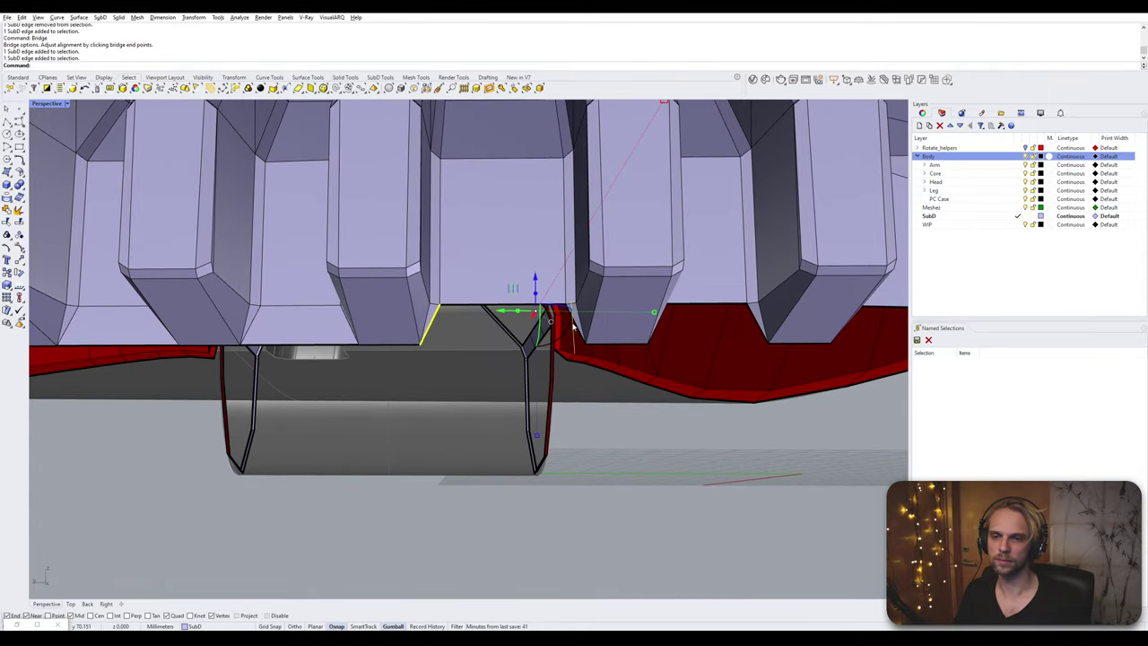
left_click(572, 326, "ctrl+shift")
left_click(571, 326, "ctrl+shift")
key("Return")
- Bridge the remaining underside gaps, using several edges across the wider opening
key("Return")
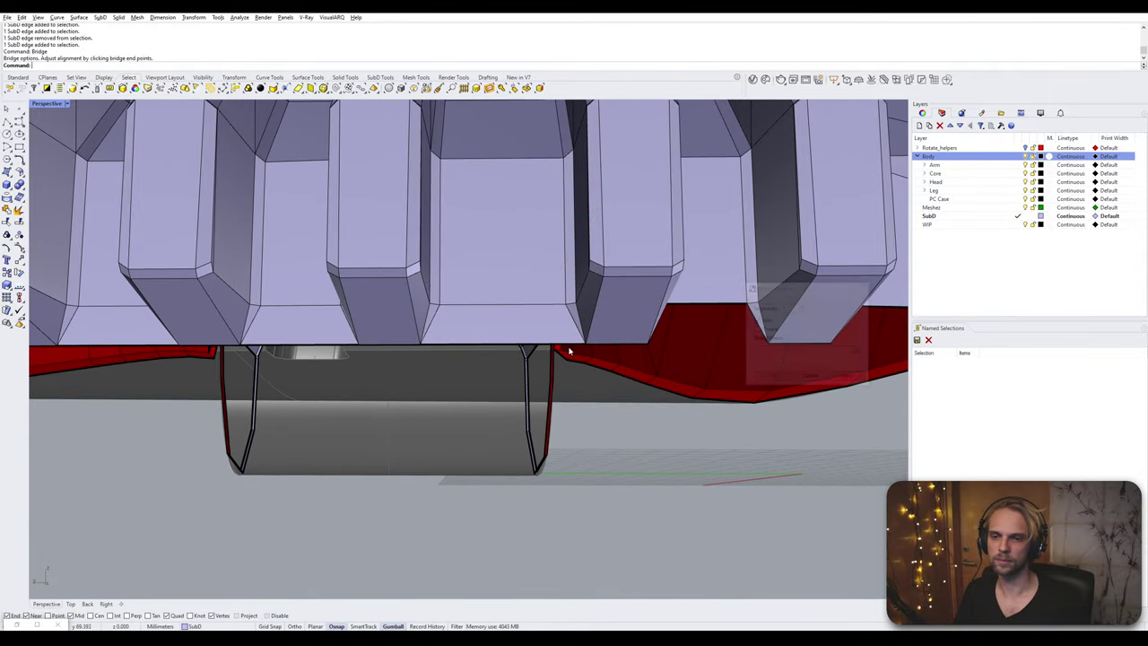
right_click_drag(570, 351, 462, 405)
left_click(356, 338, "ctrl+shift")
right_click_drag(383, 337, 408, 385)
left_click(485, 415, "ctrl+shift")
left_click(484, 408, "ctrl+shift")
left_click(324, 385, "ctrl+shift")
key("Return")
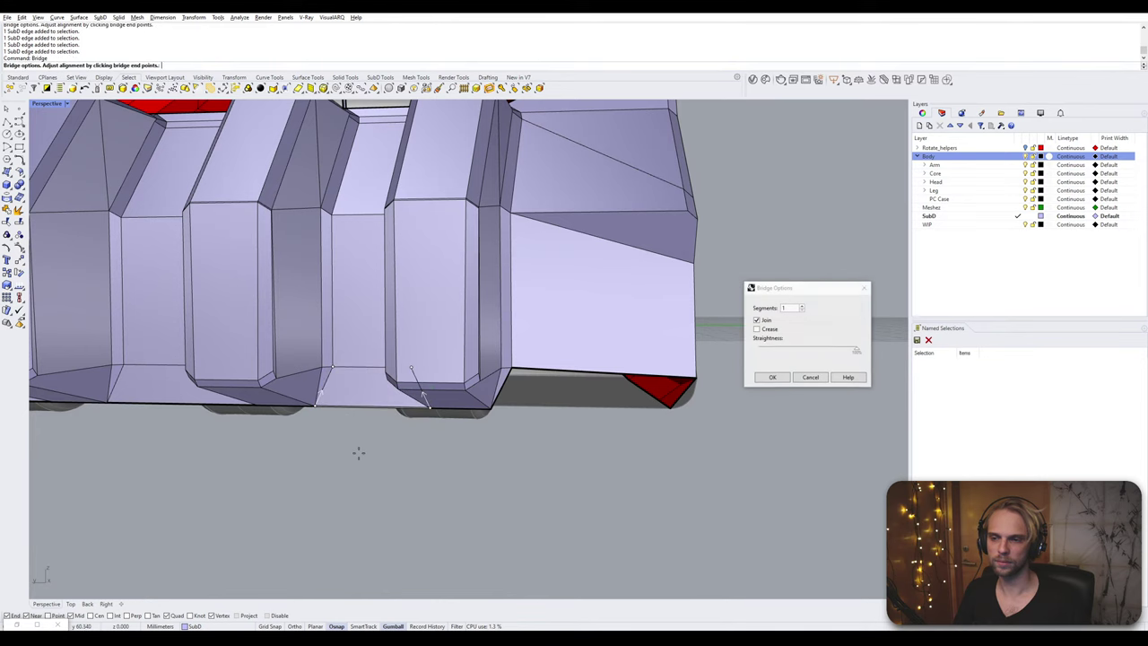
key("Return")
right_click_drag(358, 452, 476, 400)
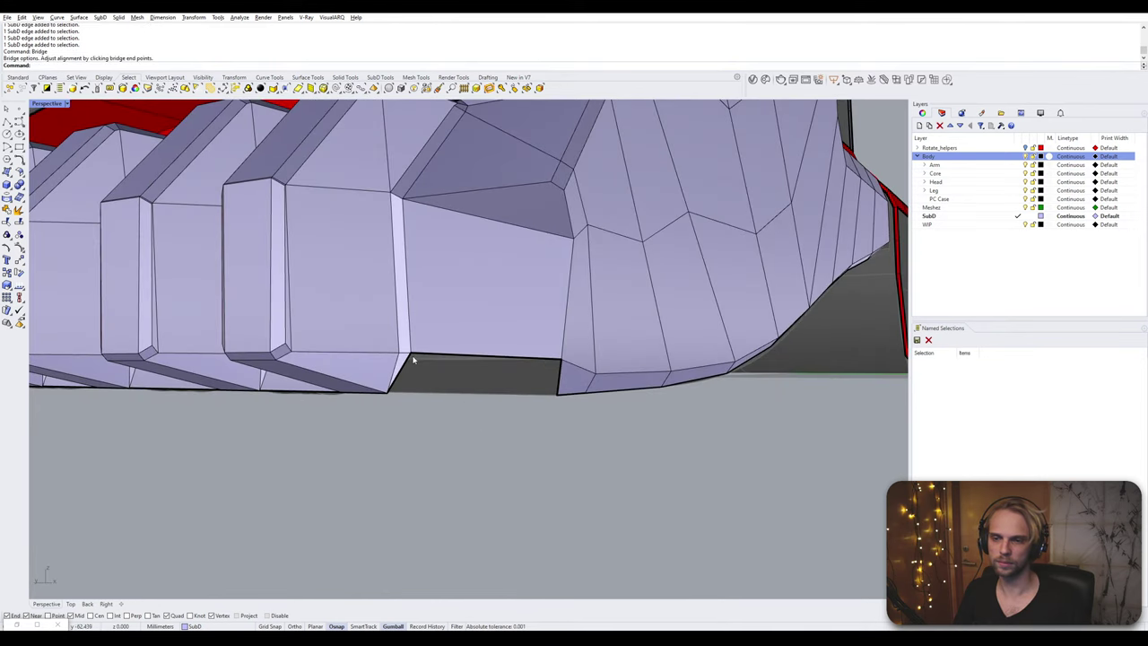
left_click(565, 387, "ctrl+shift")
right_click_drag(565, 387, 668, 354)
key("Return")
key("Return")
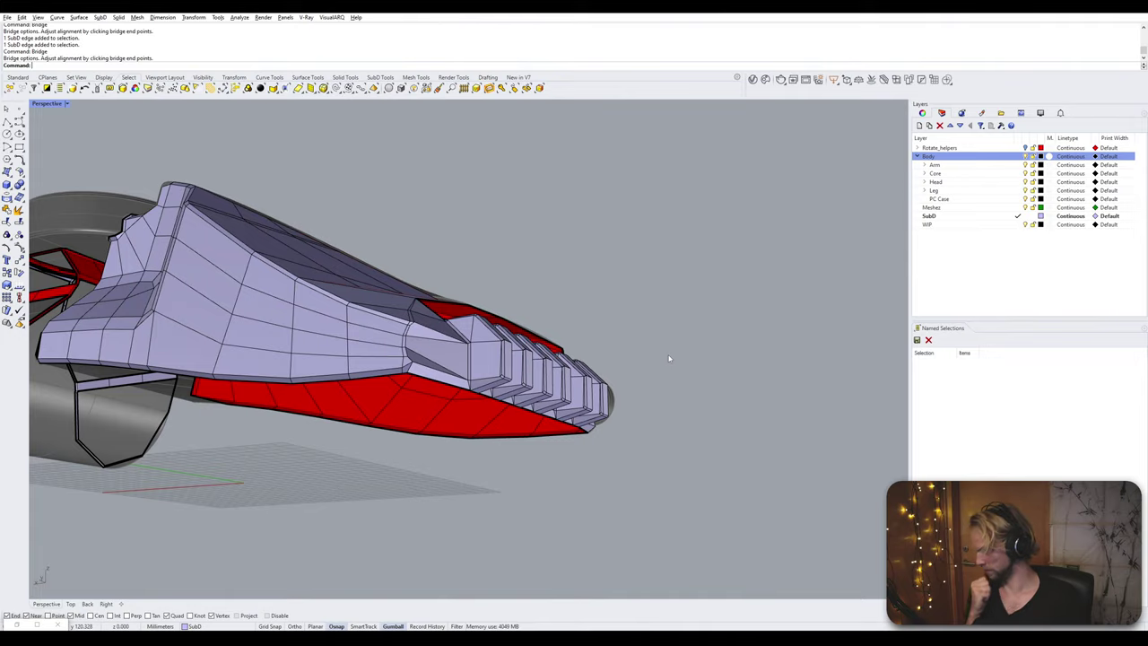
- Switch the SubD to flat display and bridge the wedge gap at one end of the slot
right_click_drag(618, 344, 466, 356)
key("Tab")
key("Tab")
key("Tab")
key("Tab")
scroll(536, 363, "up", 5)
right_click_drag(544, 367, 592, 393)
scroll(618, 395, "up", 2)
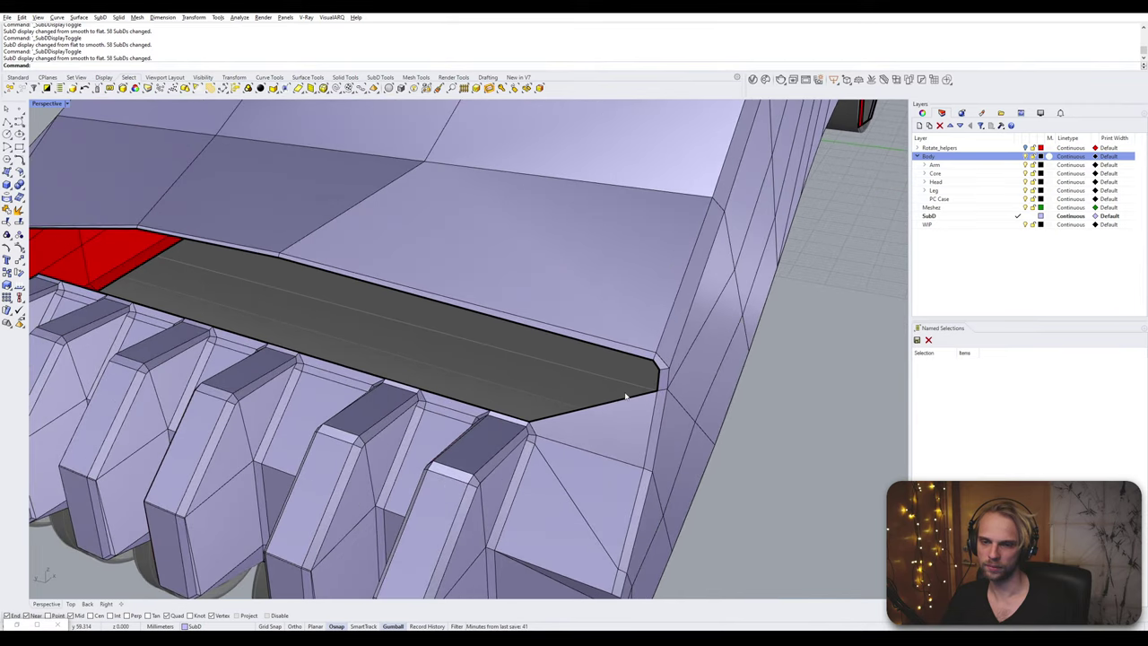
scroll(549, 404, "up", 3)
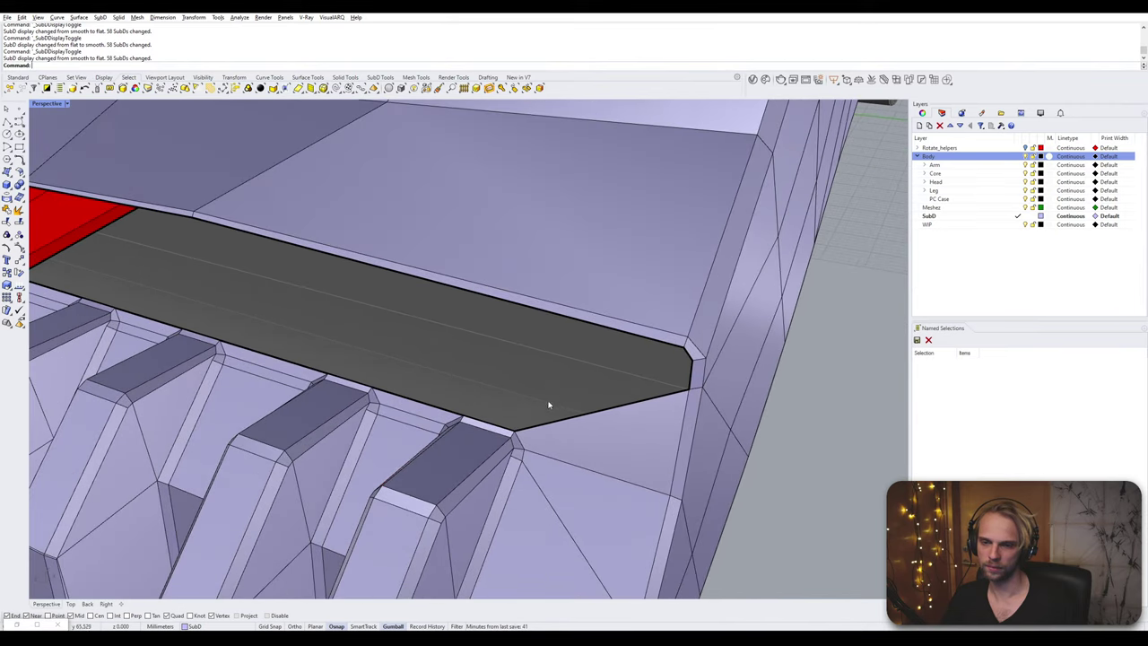
left_click(498, 427, "ctrl+shift")
left_click(689, 355, "ctrl+shift")
right_click(688, 355)
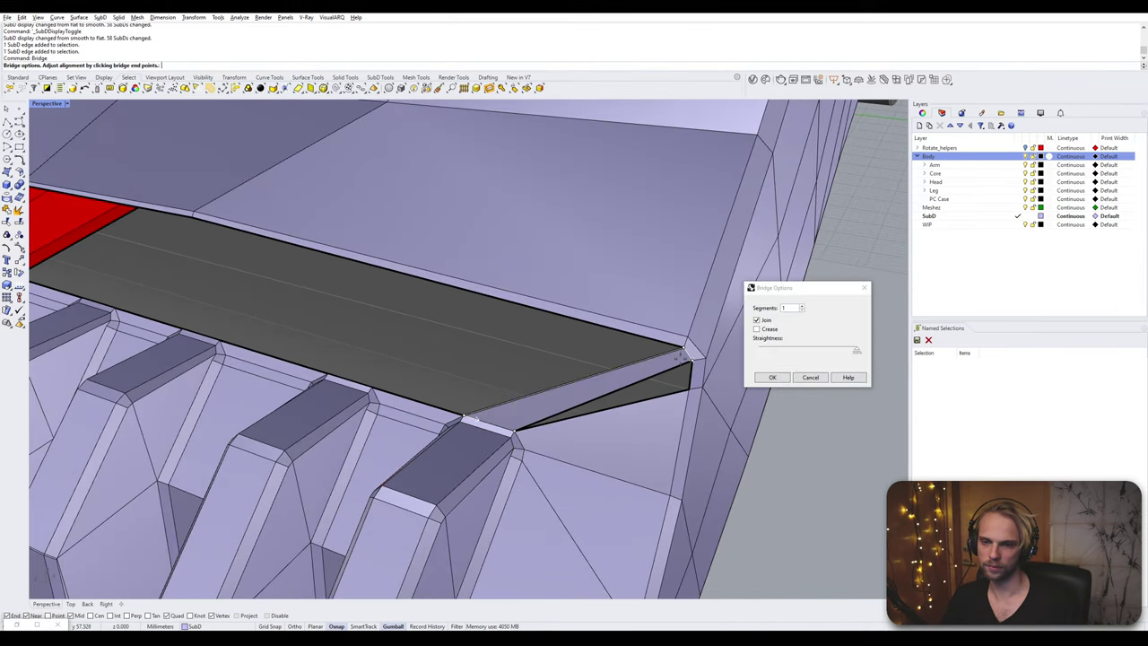
key("Return")
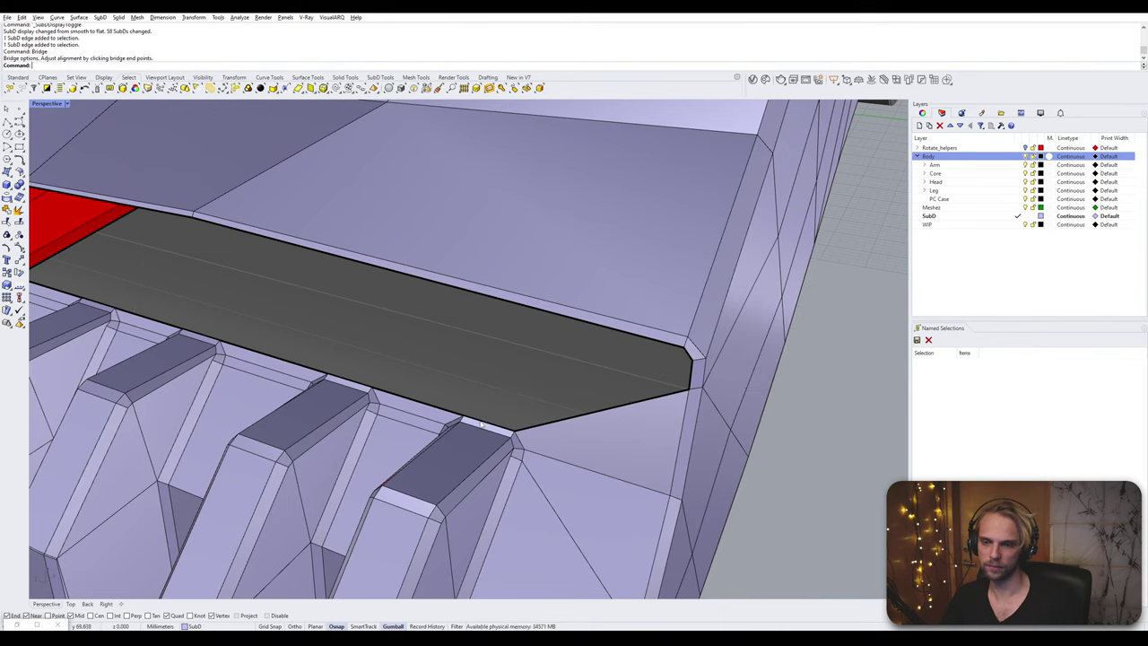
- Bridge the matching wedge gap at the slot's other corner and review the whole foot
left_click(482, 425)
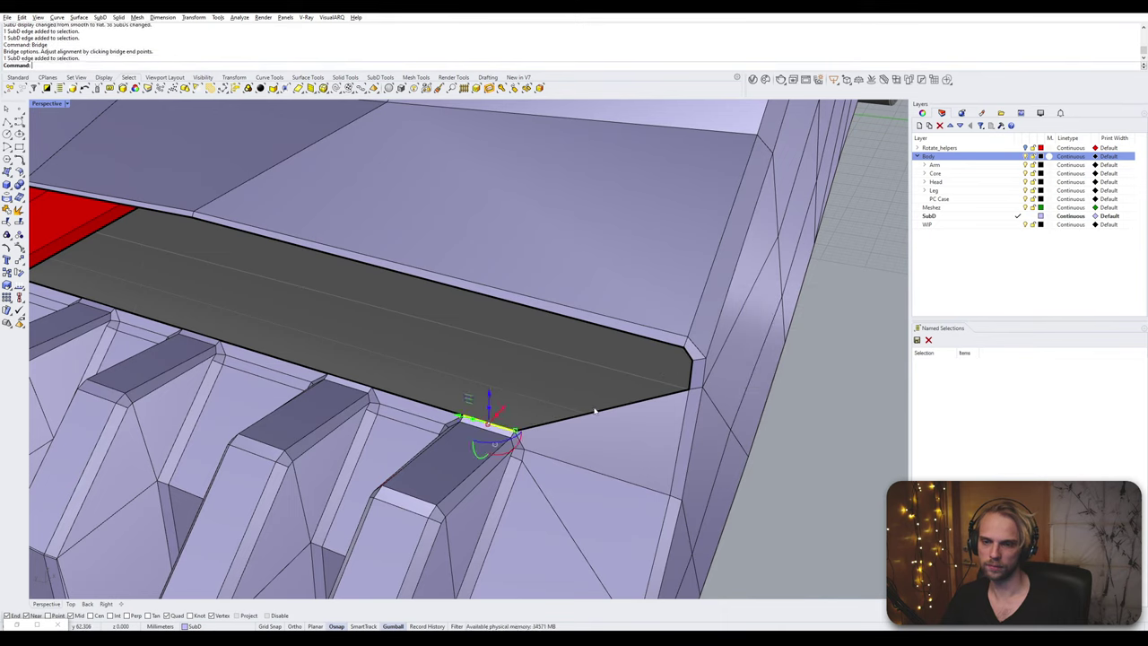
left_click(691, 381, "ctrl+shift")
right_click(692, 381)
key("Return")
right_click_drag(577, 389, 619, 485)
scroll(569, 413, "down", 8)
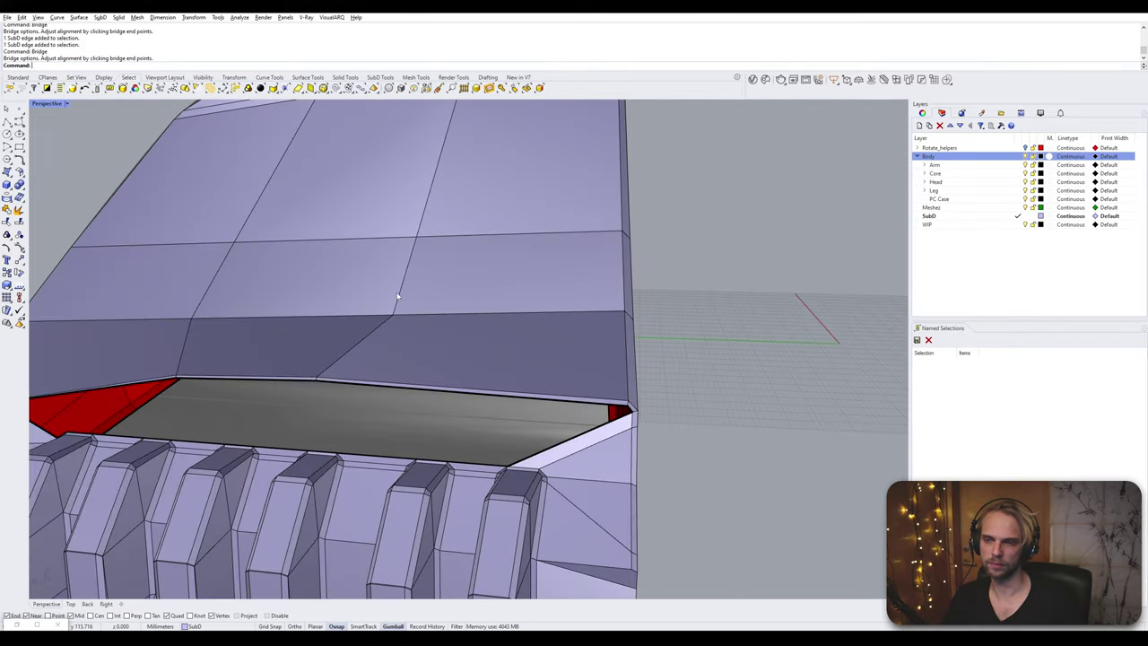
right_click_drag(396, 300, 431, 442)
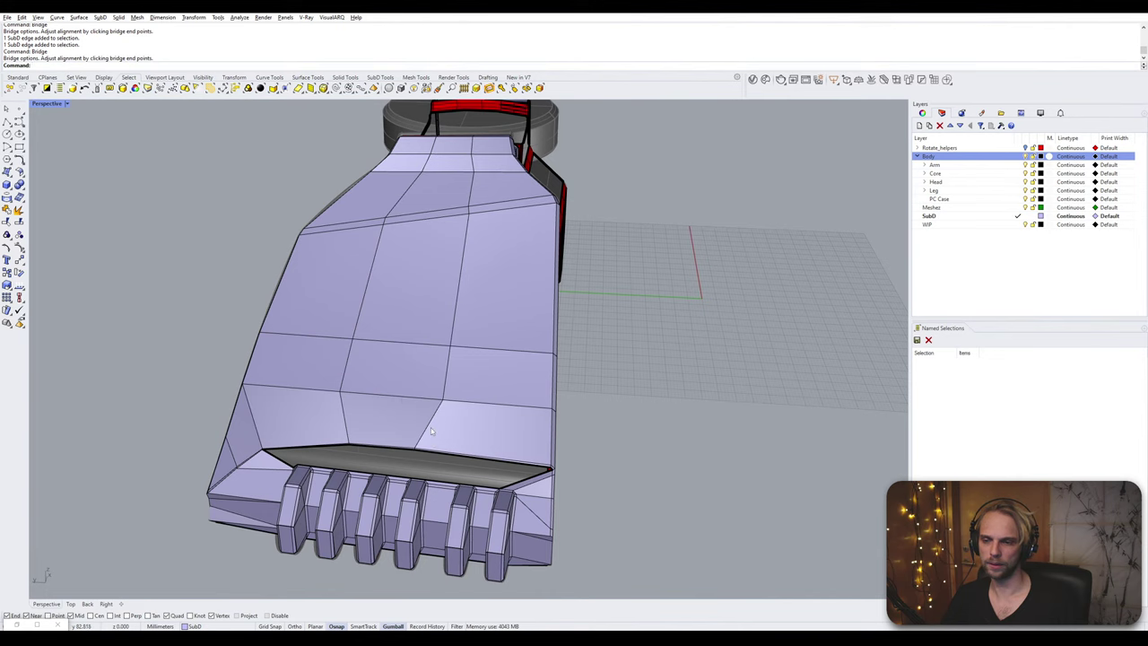
- Select the left and right edges of the foot-top centre face, discarding stray rim-edge picks
left_click(428, 427, "ctrl+shift")
scroll(418, 452, "up", 6)
key("Escape")
scroll(418, 452, "up", 4)
left_click(434, 447, "ctrl+shift")
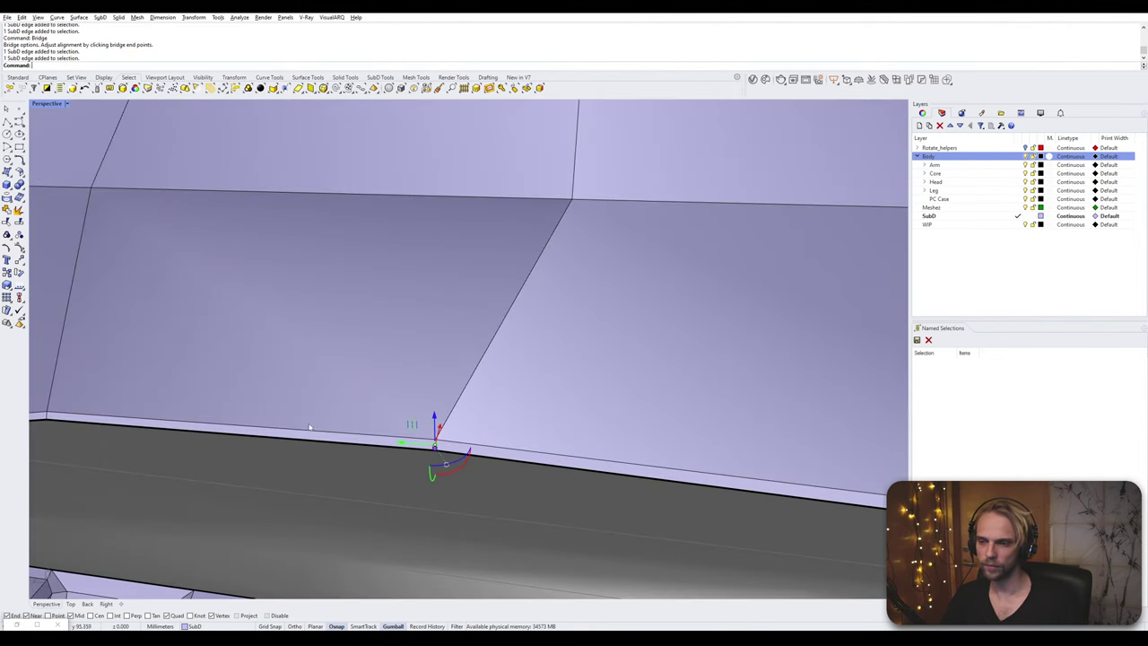
scroll(309, 427, "down", 3)
right_click_drag(134, 421, 333, 417, "shift")
scroll(333, 418, "up", 6)
left_click(374, 417, "ctrl+shift")
scroll(397, 412, "down", 8)
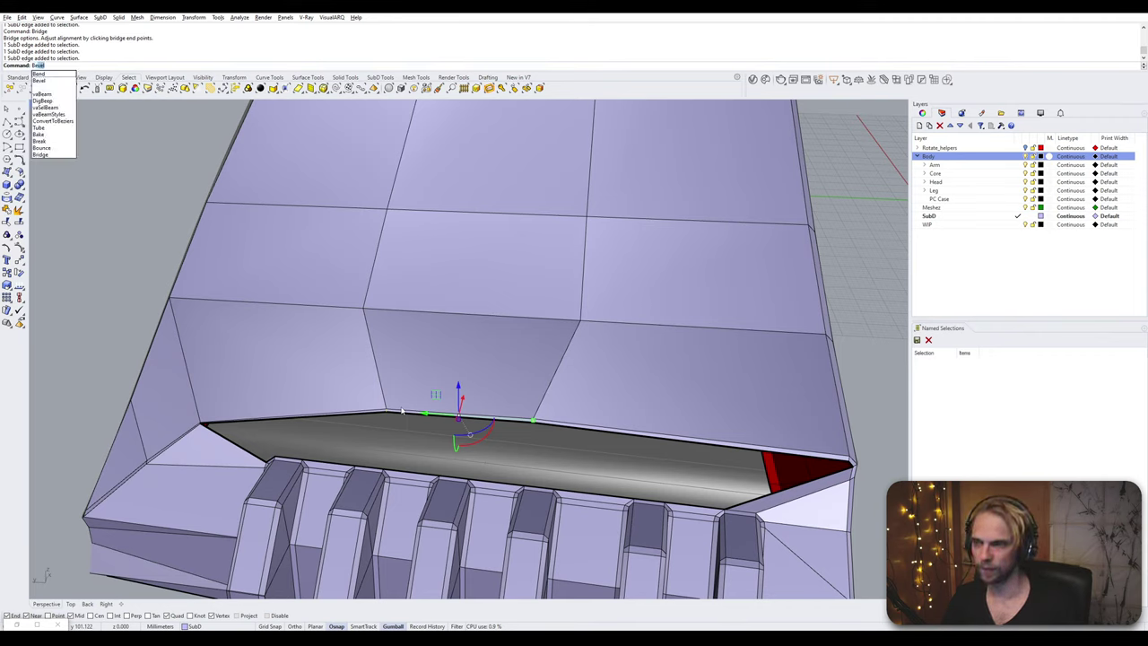
key("Escape")
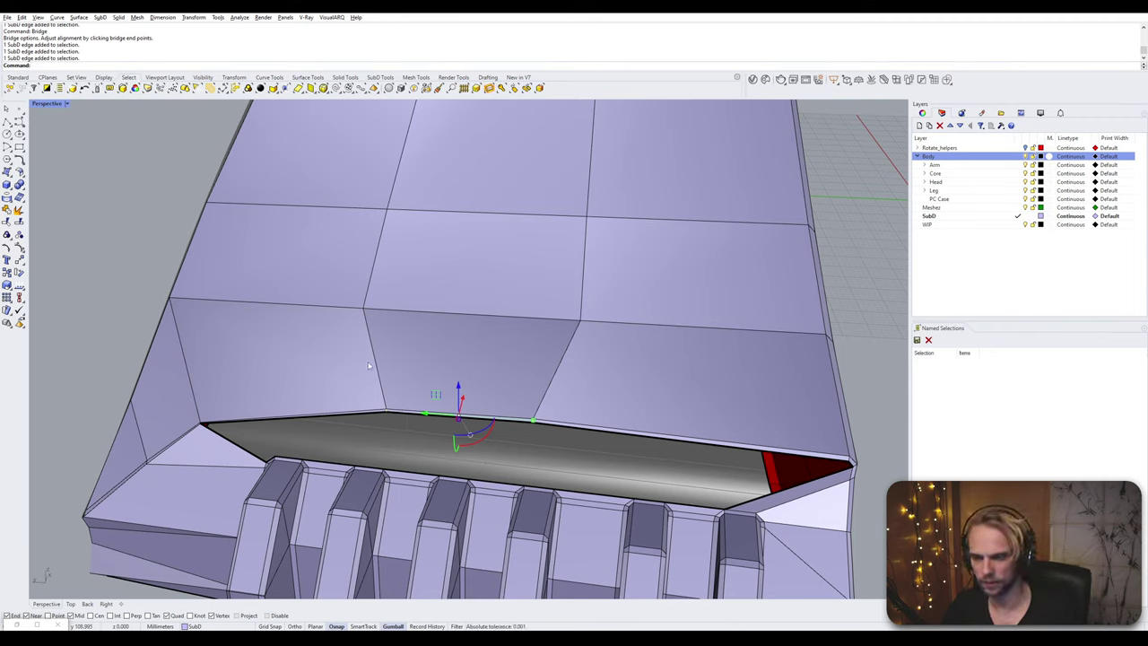
left_click(376, 366, "shift")
left_click(568, 352, "shift")
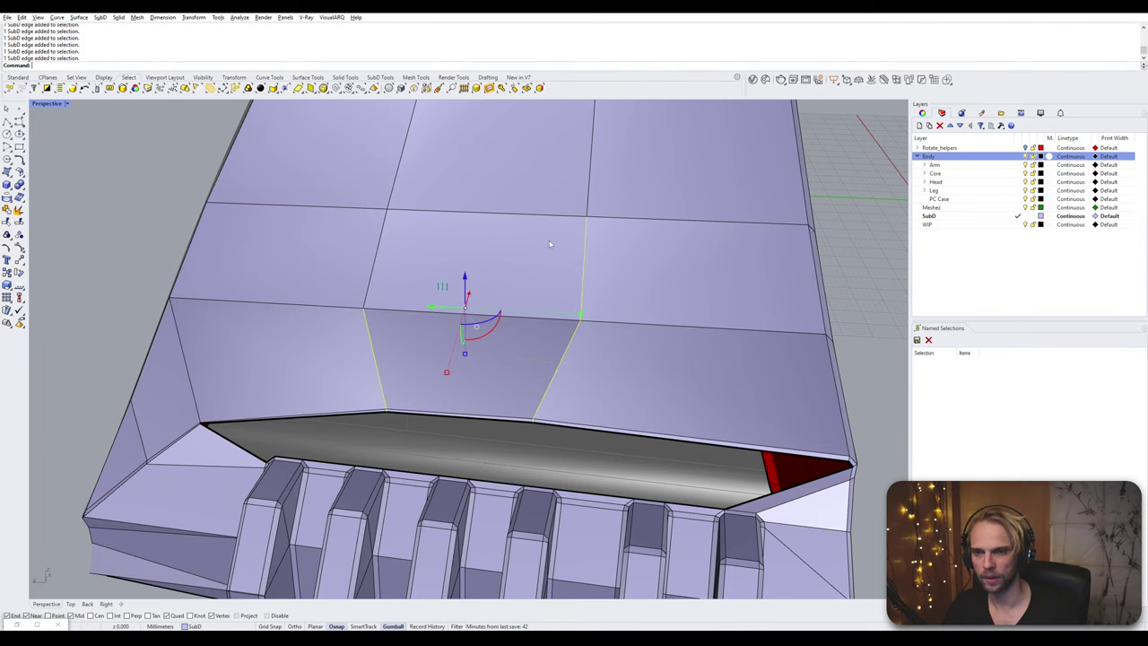
right_click_drag(550, 243, 490, 415)
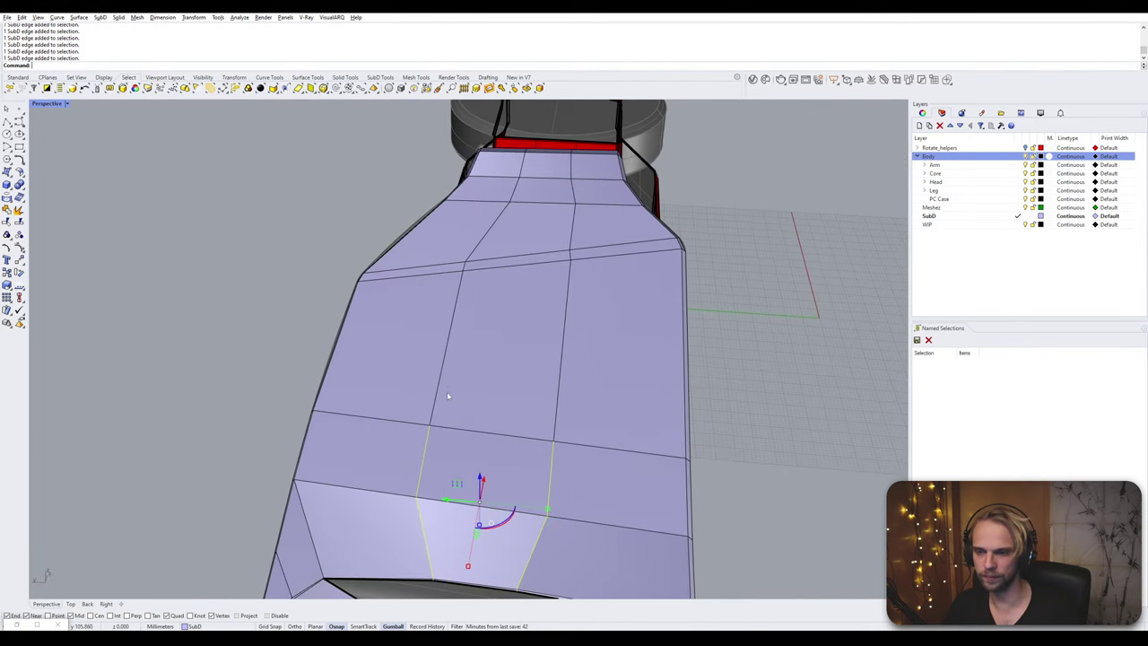
scroll(556, 241, "up", 3)
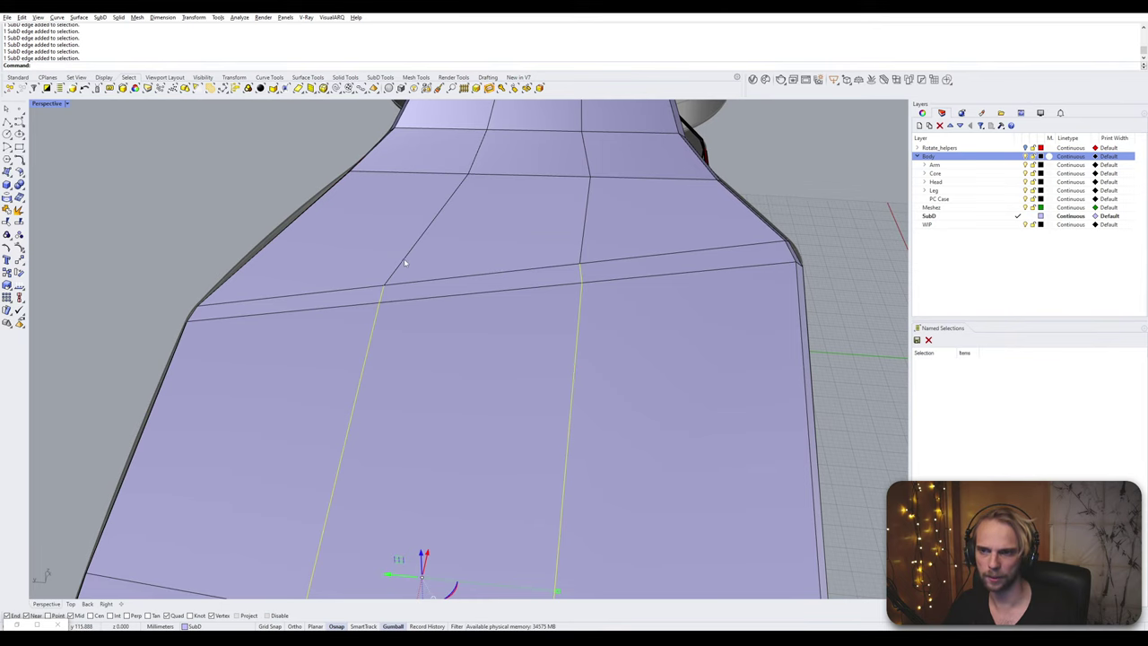
scroll(403, 260, "down", 5)
scroll(486, 243, "up", 5)
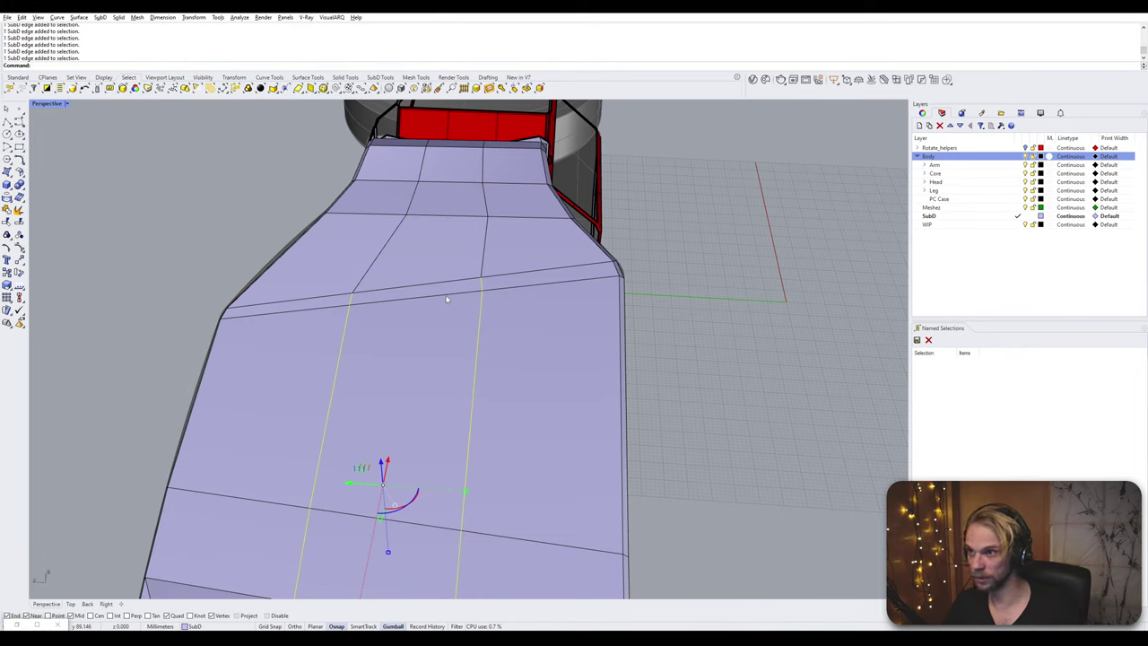
key("Return")
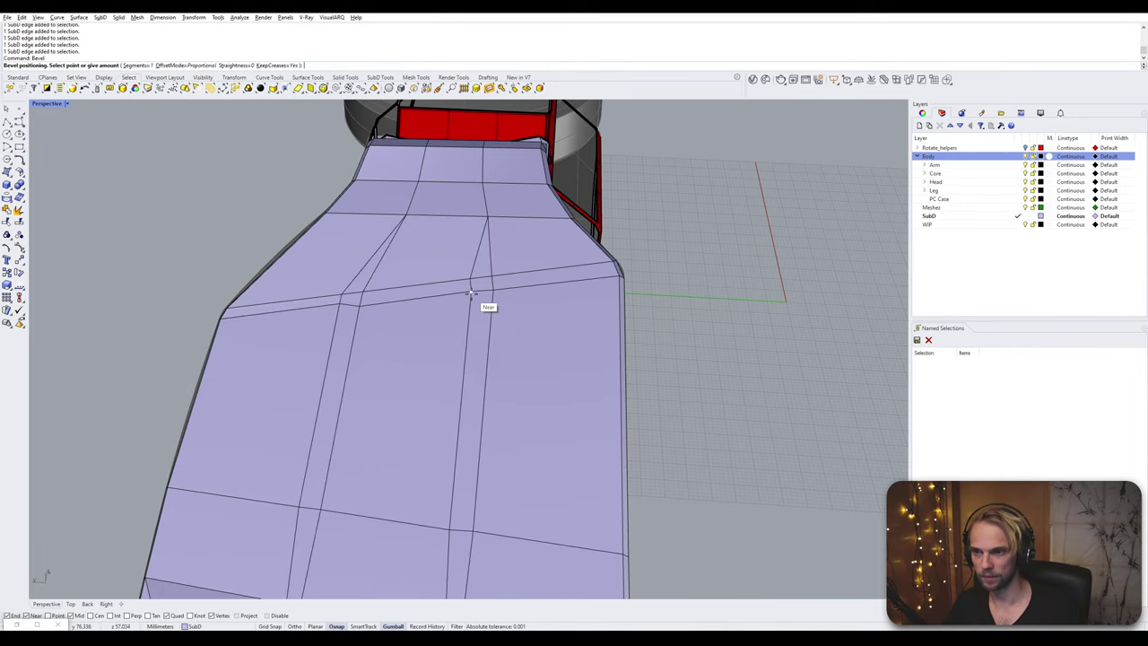
left_click(247, 66)
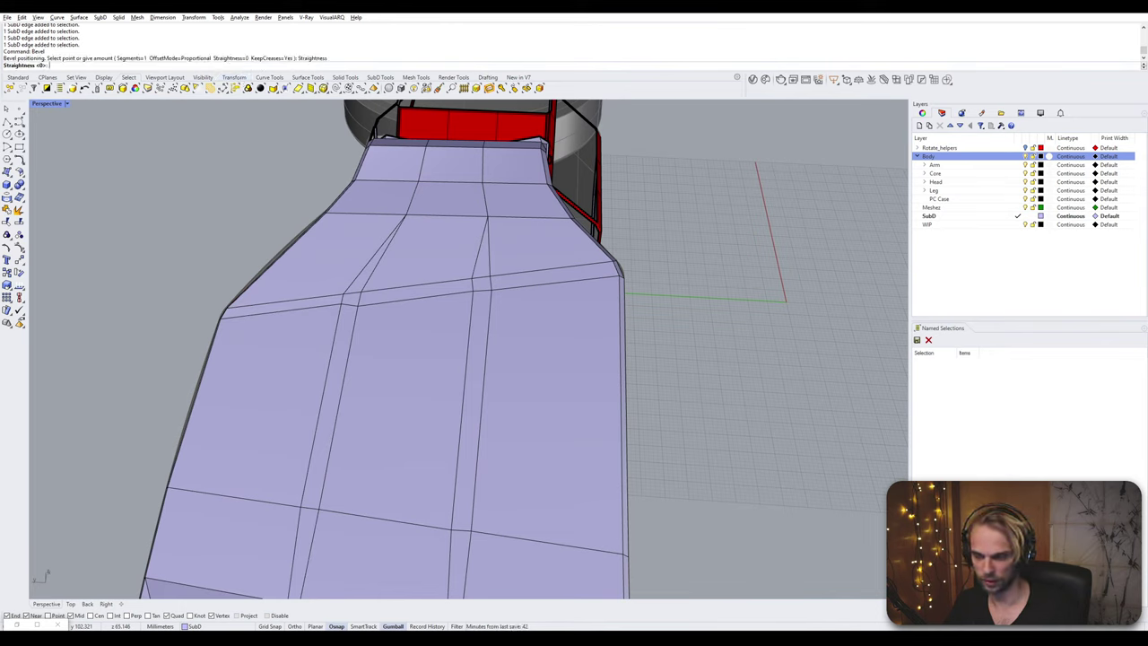
type("1")
key("Return")
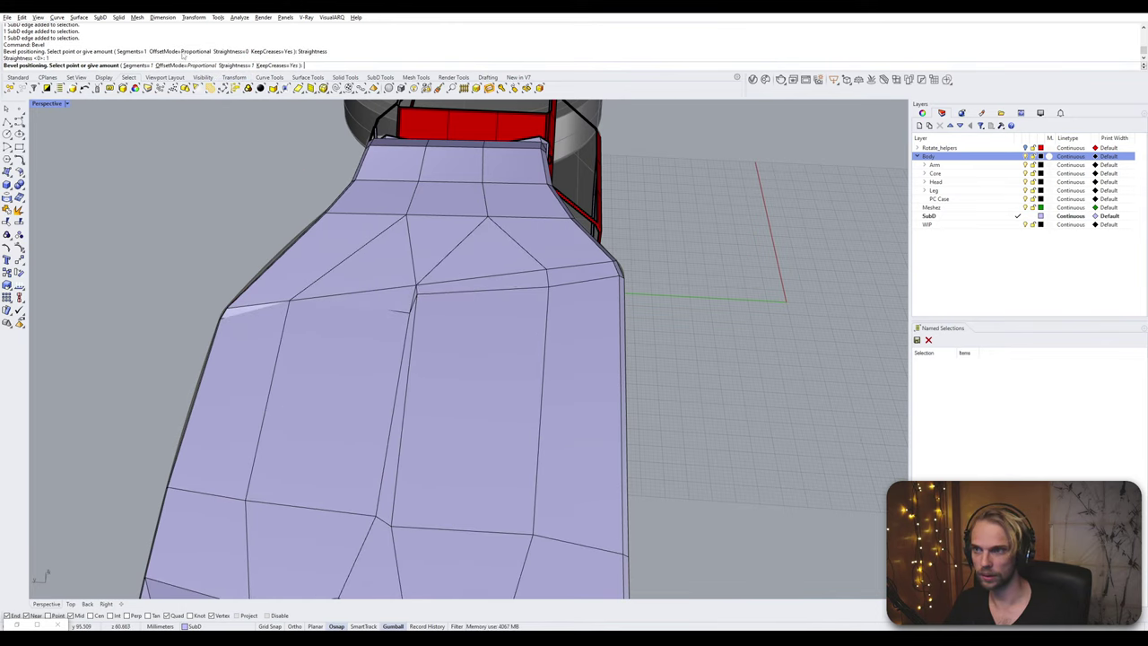
left_click(233, 65)
type("0")
key("Return")
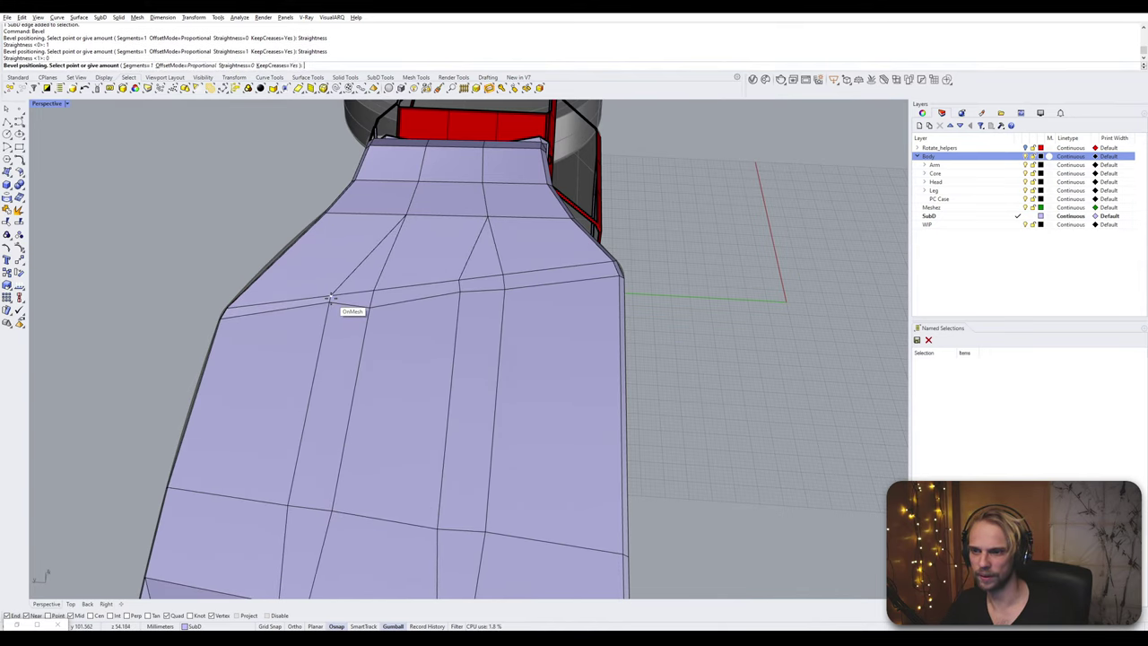
left_click(359, 310)
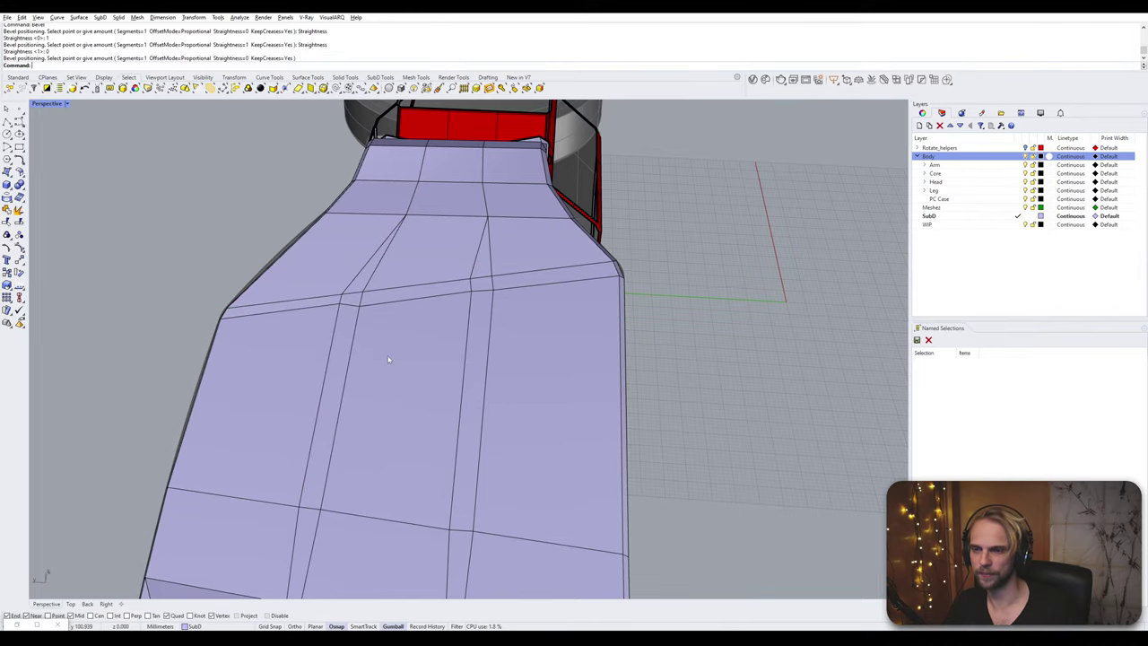
right_click_drag(358, 309, 406, 317)
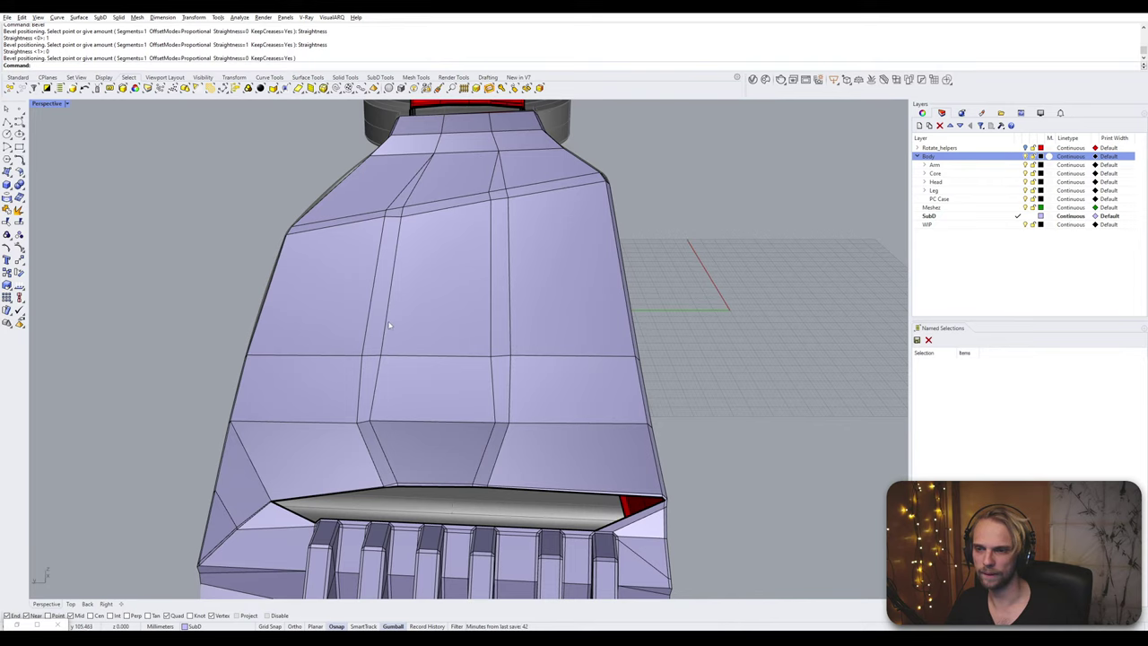
left_click(386, 323, "ctrl+shift")
left_click(490, 310, "ctrl+shift")
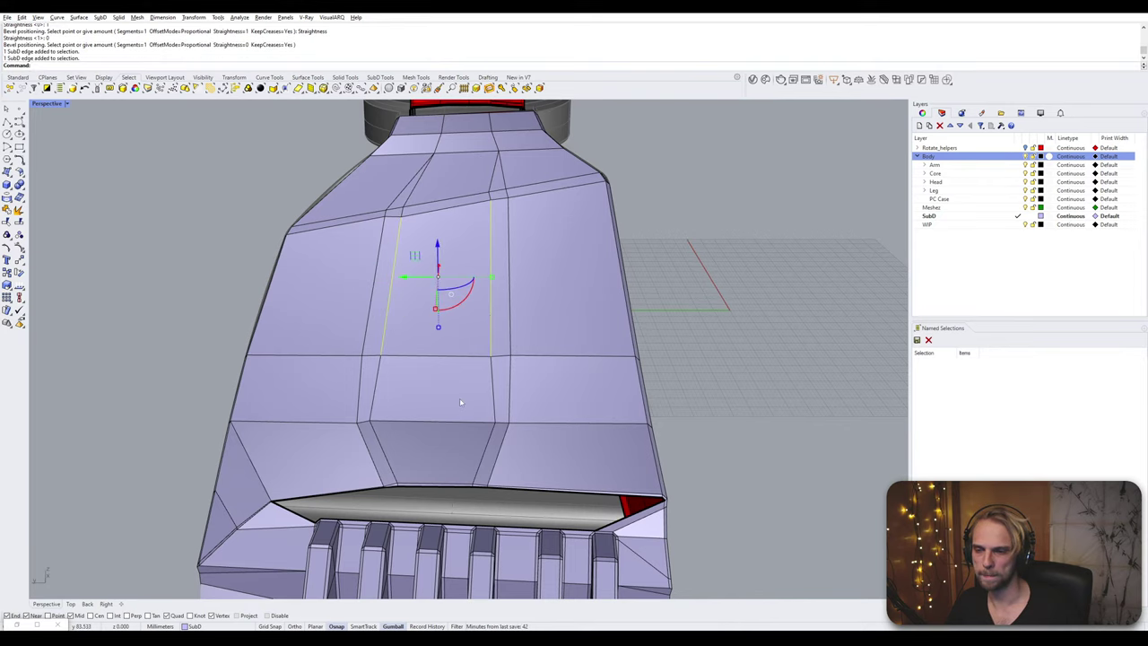
key("ctrl+z")
right_click_drag(230, 411, 285, 384, "shift")
scroll(473, 476, "up", 8)
- Clear the stray slit edge and double-click a centre edge to grab the lengthwise foot-top loop
scroll(419, 475, "down", 5)
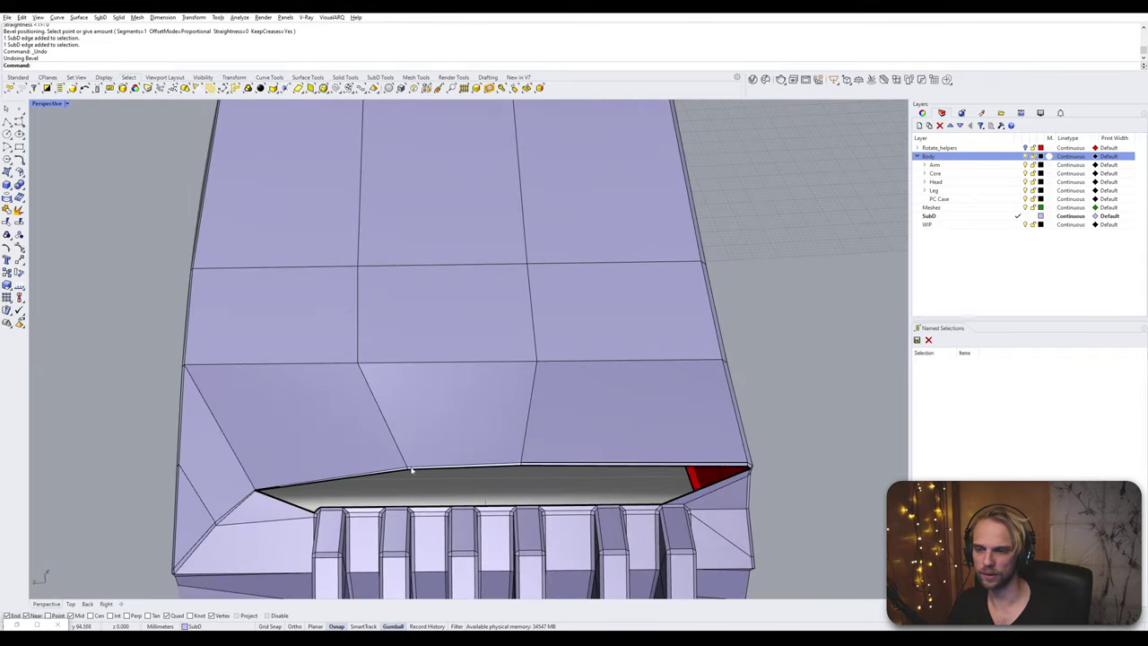
scroll(404, 471, "up", 7)
left_click(399, 472, "ctrl+shift")
scroll(399, 473, "down", 3)
scroll(574, 476, "up", 5)
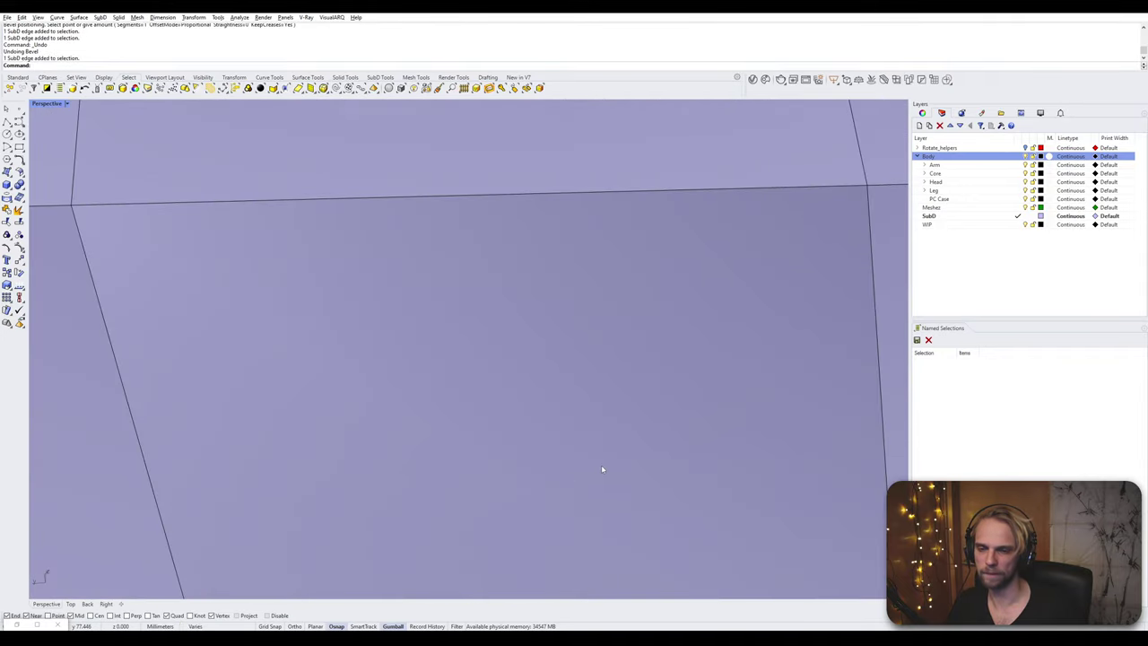
scroll(614, 487, "down", 5)
scroll(620, 492, "down", 4)
right_click_drag(620, 492, 474, 333, "shift")
scroll(474, 333, "up", 5)
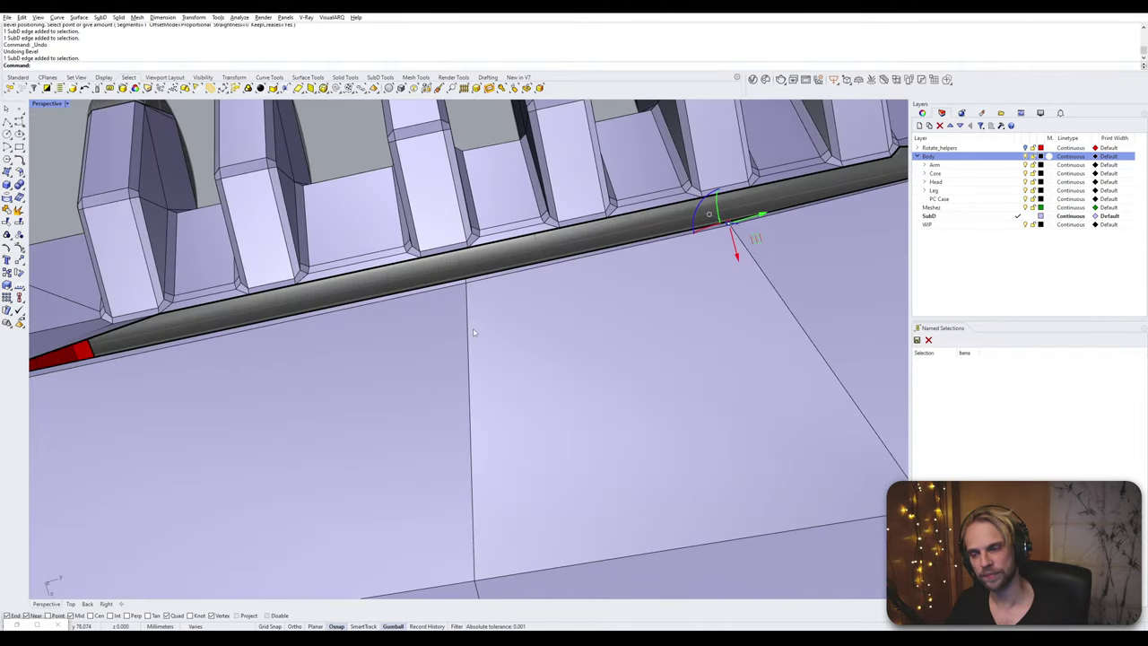
scroll(488, 280, "up", 3)
scroll(457, 317, "down", 7)
right_click_drag(459, 320, 578, 373)
scroll(633, 303, "down", 4)
key("Escape")
double_click(525, 399)
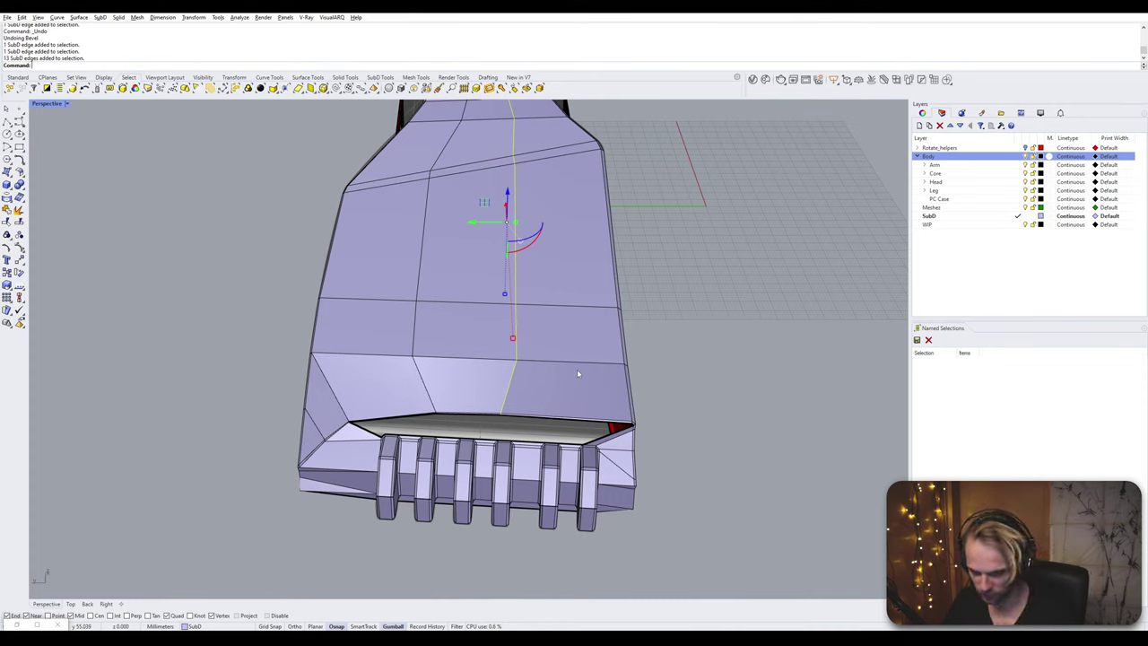
- Insert a first edge loop on the foot with InsertEdge in Proportional offset mode
key("Return")
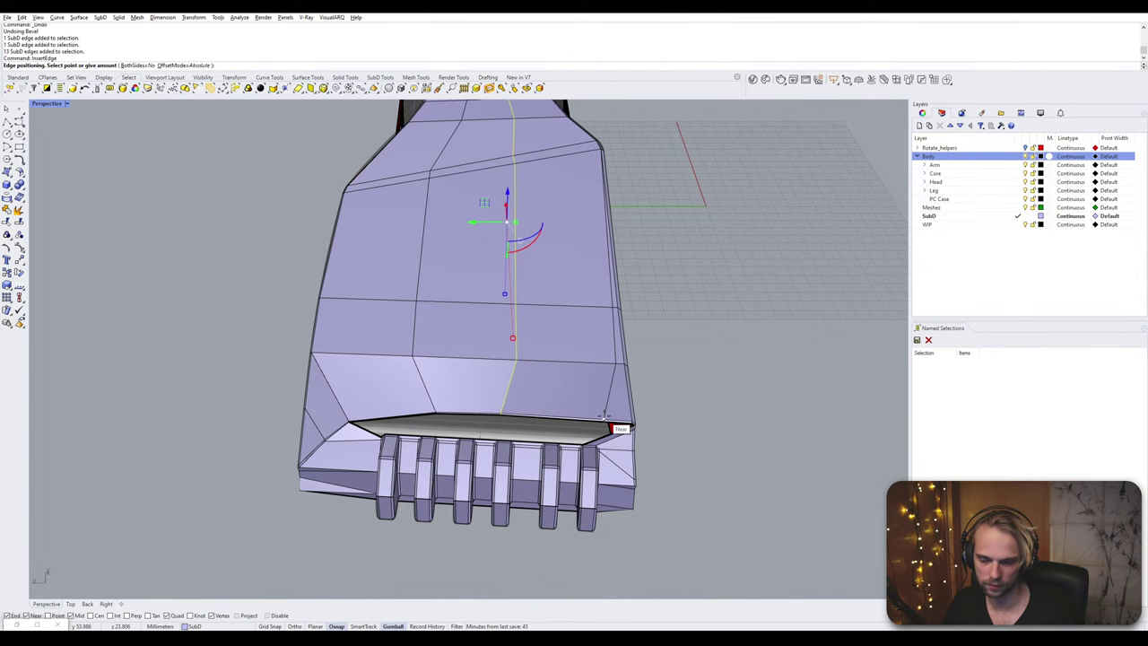
scroll(604, 415, "up", 2)
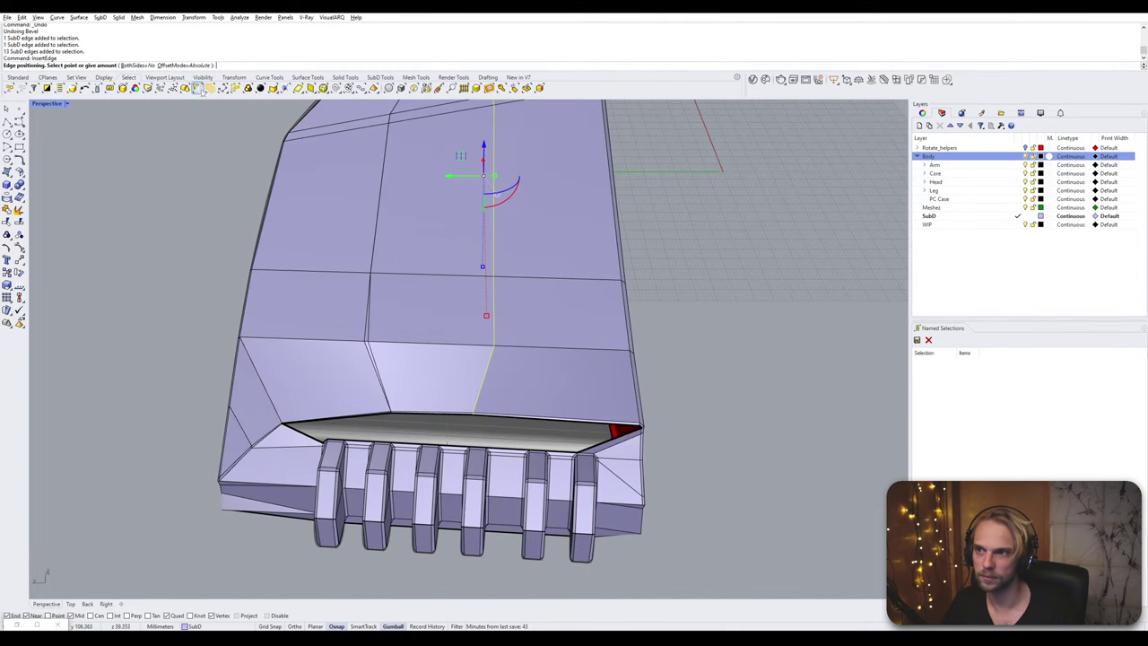
left_click(188, 65)
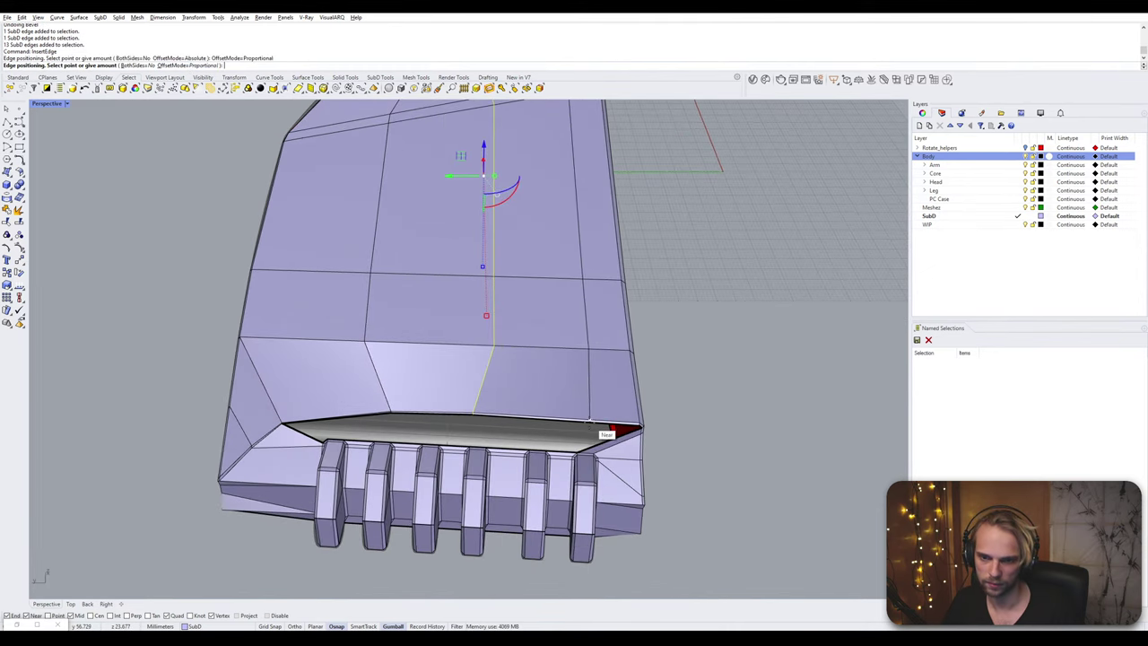
scroll(590, 422, "up", 4)
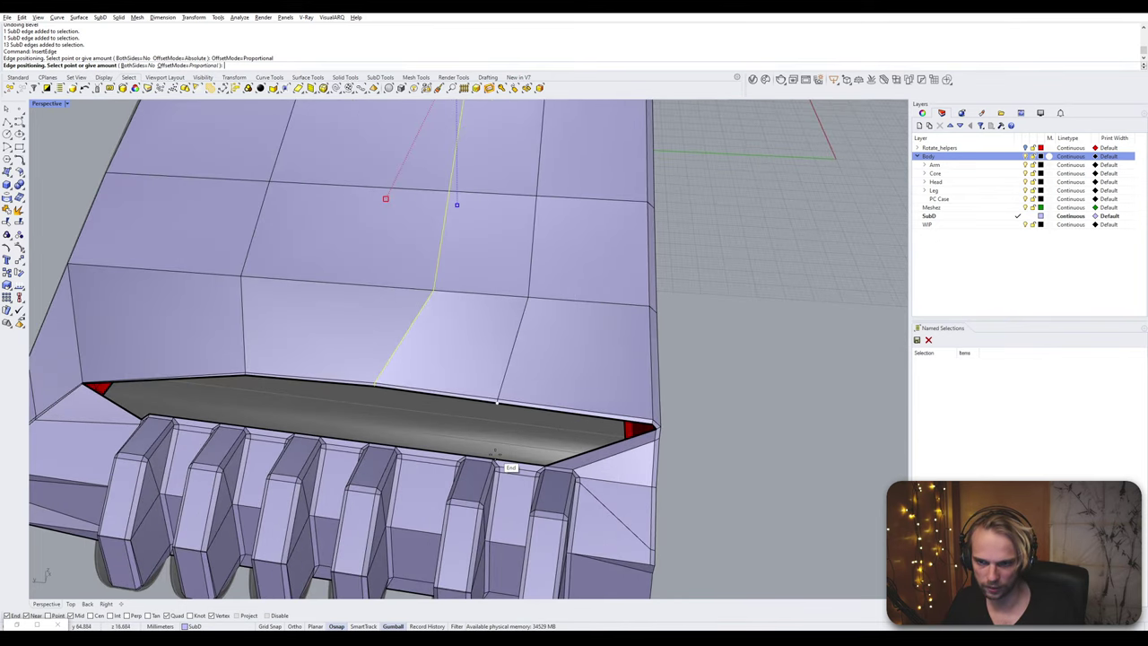
left_click(496, 454)
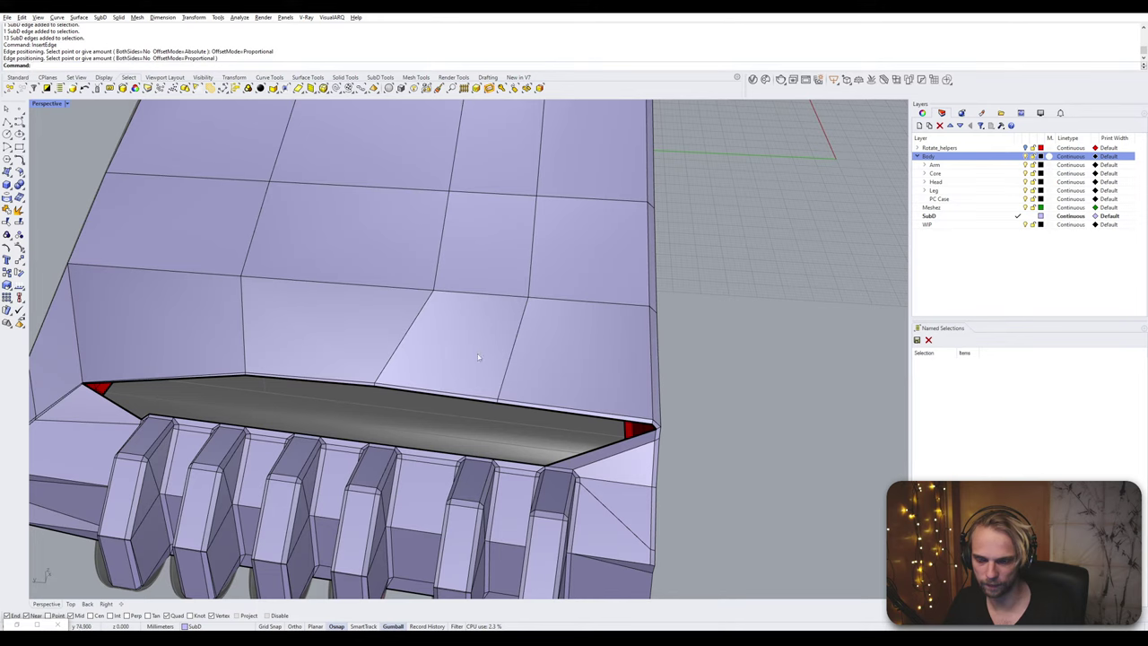
- Add two more edge loops beside the selected loops across the foot top
double_click(509, 360)
key("Return")
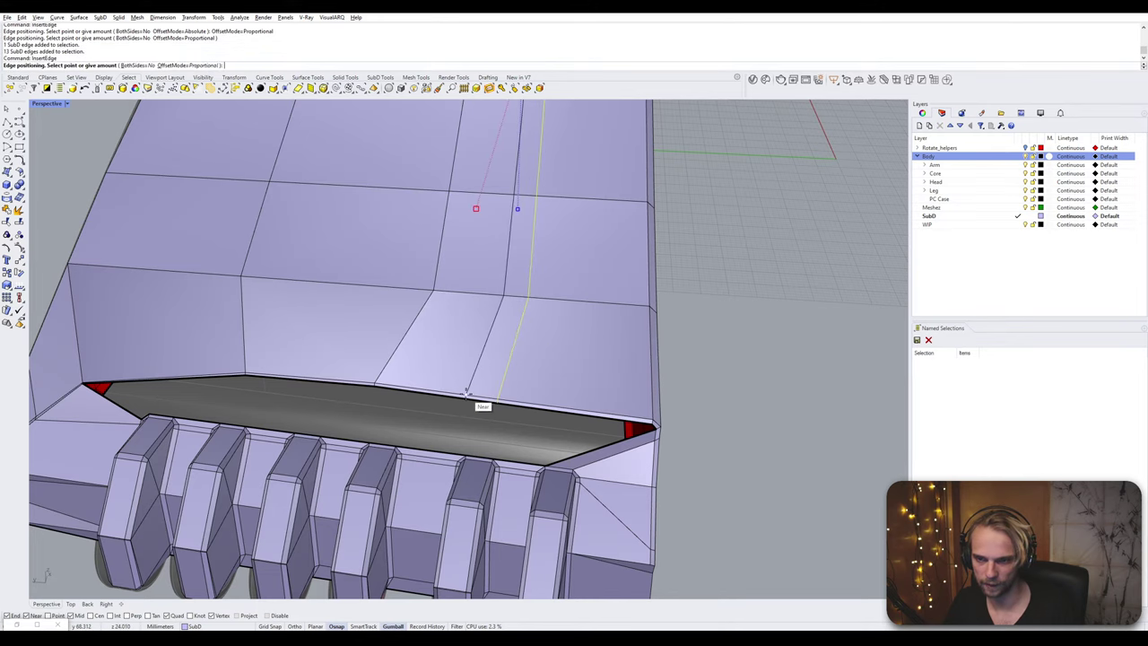
left_click(466, 396)
right_click_drag(464, 400, 478, 426)
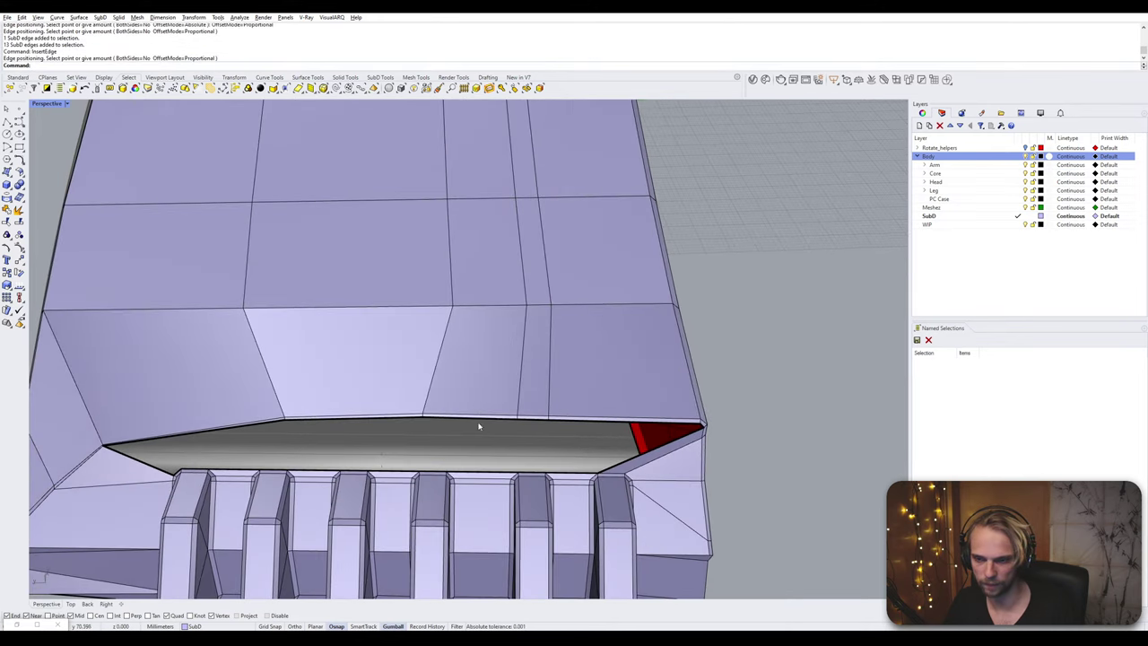
double_click(432, 391)
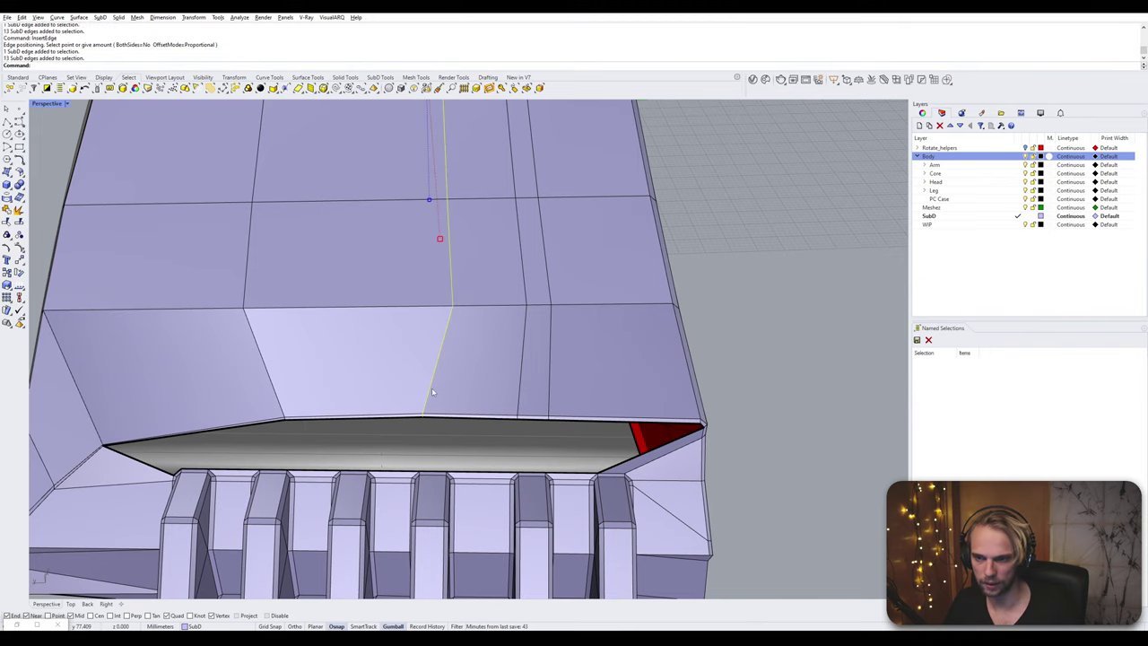
key("Return")
left_click(459, 403)
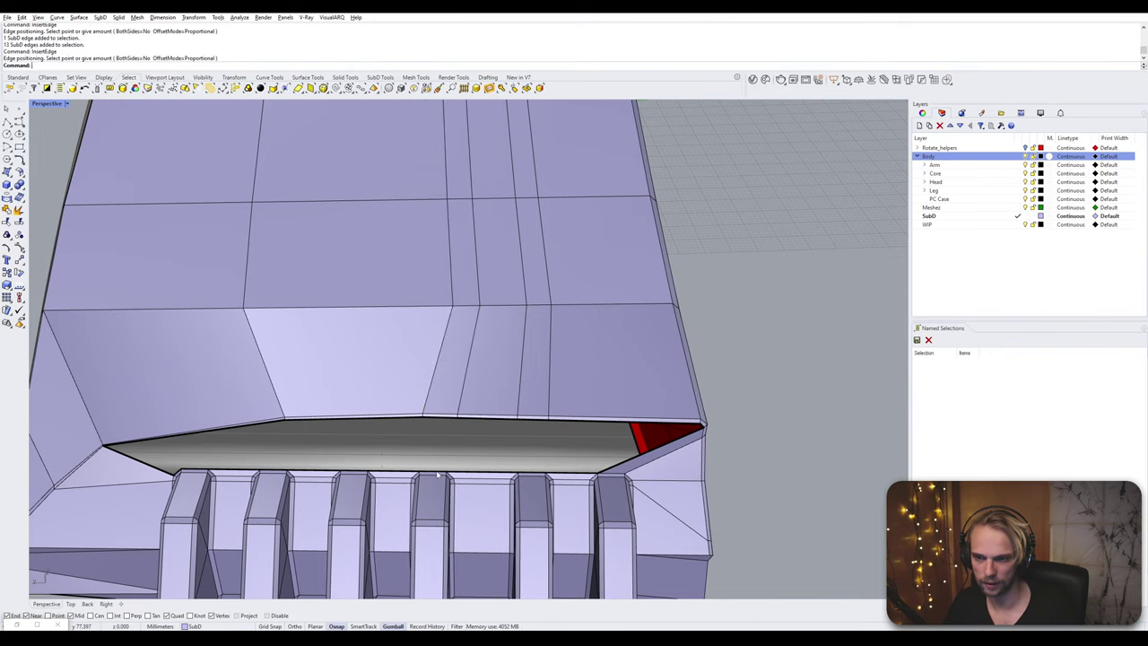
- Insert two further lengthwise edge loops next to the newest loops on the foot top
right_click_drag(411, 439, 506, 437, "shift")
left_click(506, 437, "ctrl+shift")
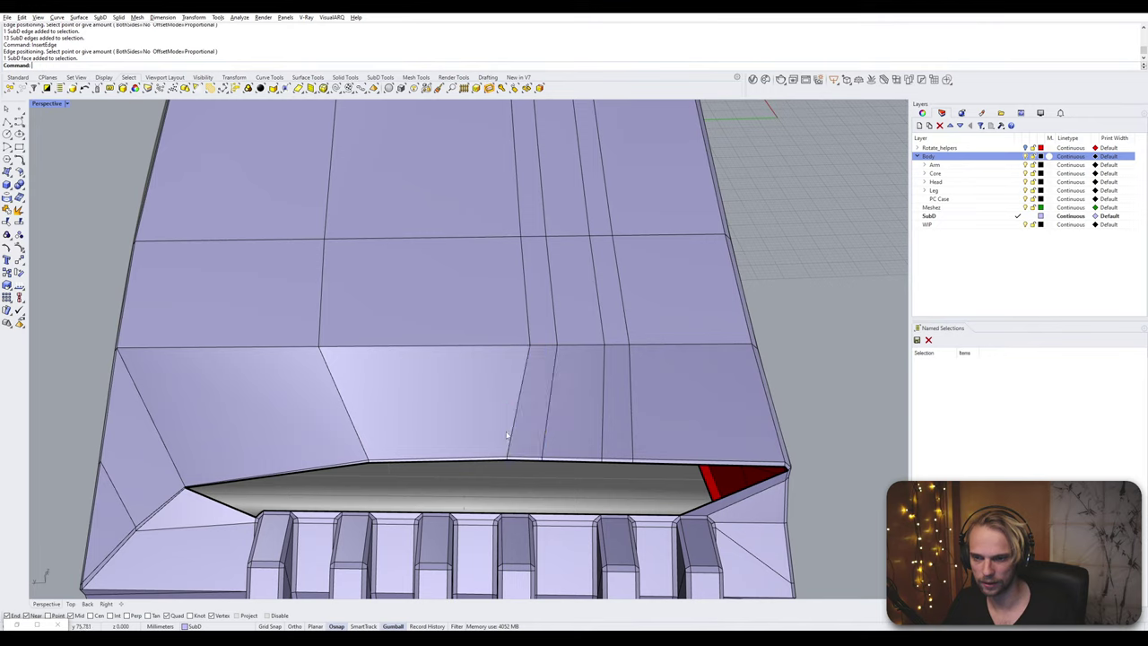
double_click(511, 436)
key("Return")
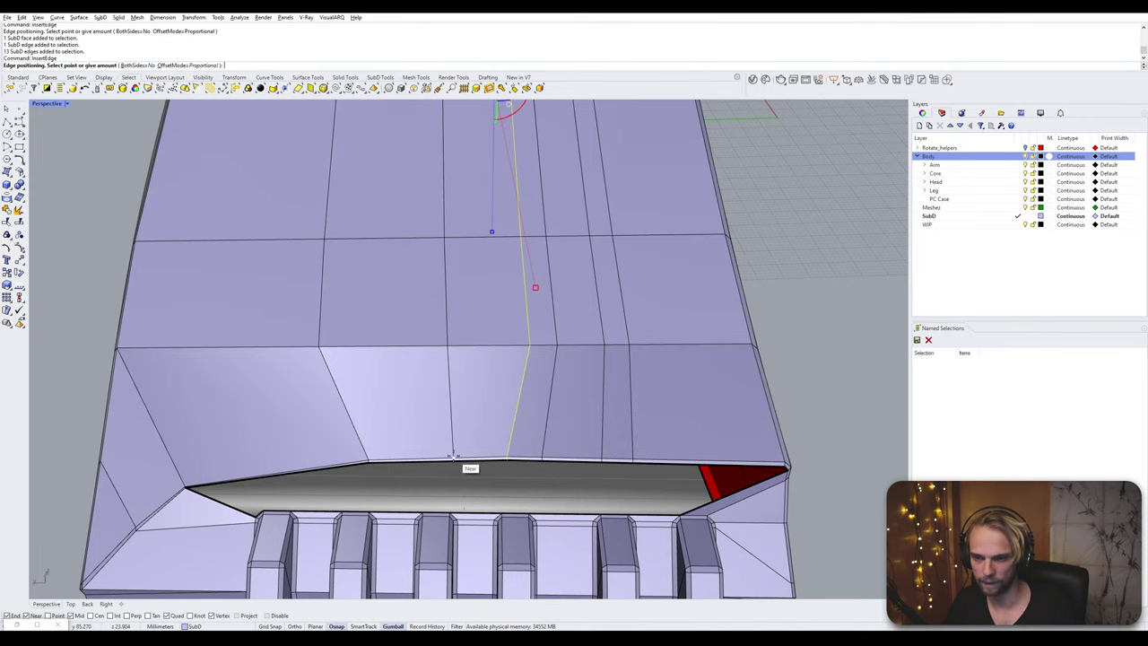
left_click(457, 459)
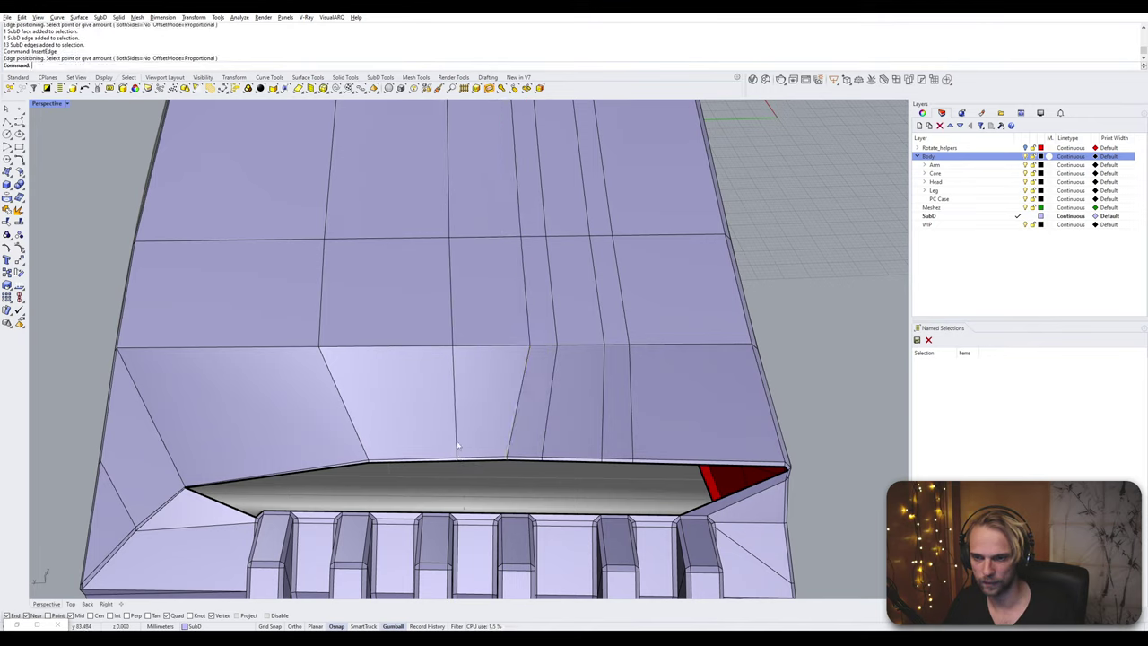
double_click(456, 446)
key("Return")
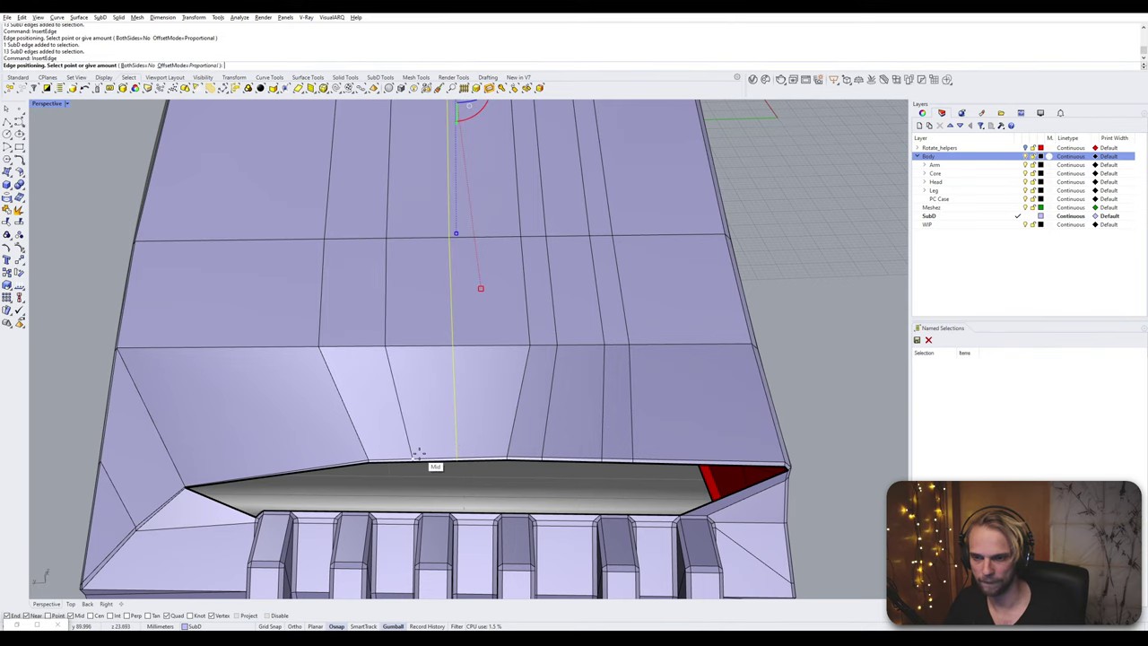
left_click(419, 456)
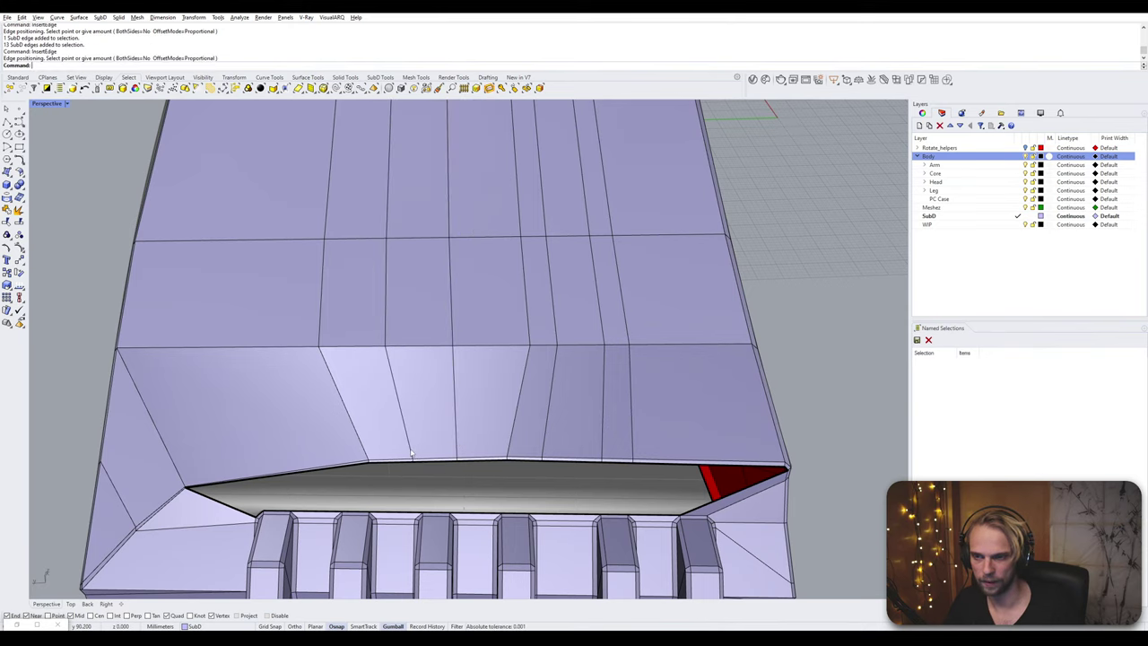
- Add two new vertical edge loops toward the foot's left side
right_click_drag(420, 456, 519, 436)
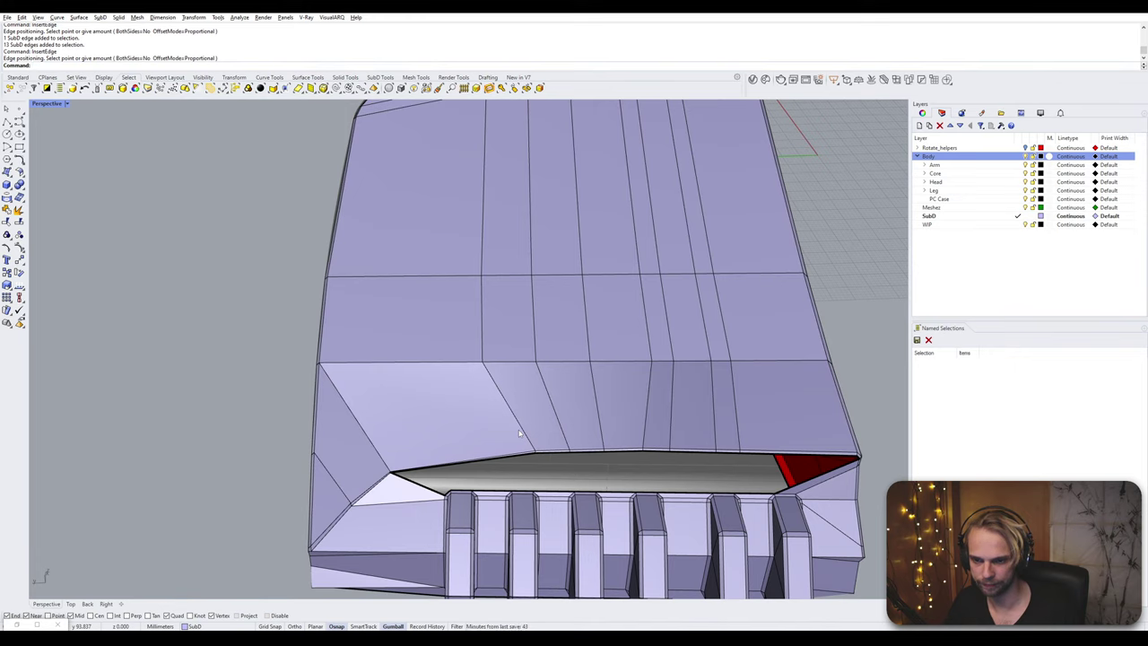
double_click(519, 432)
key("Return")
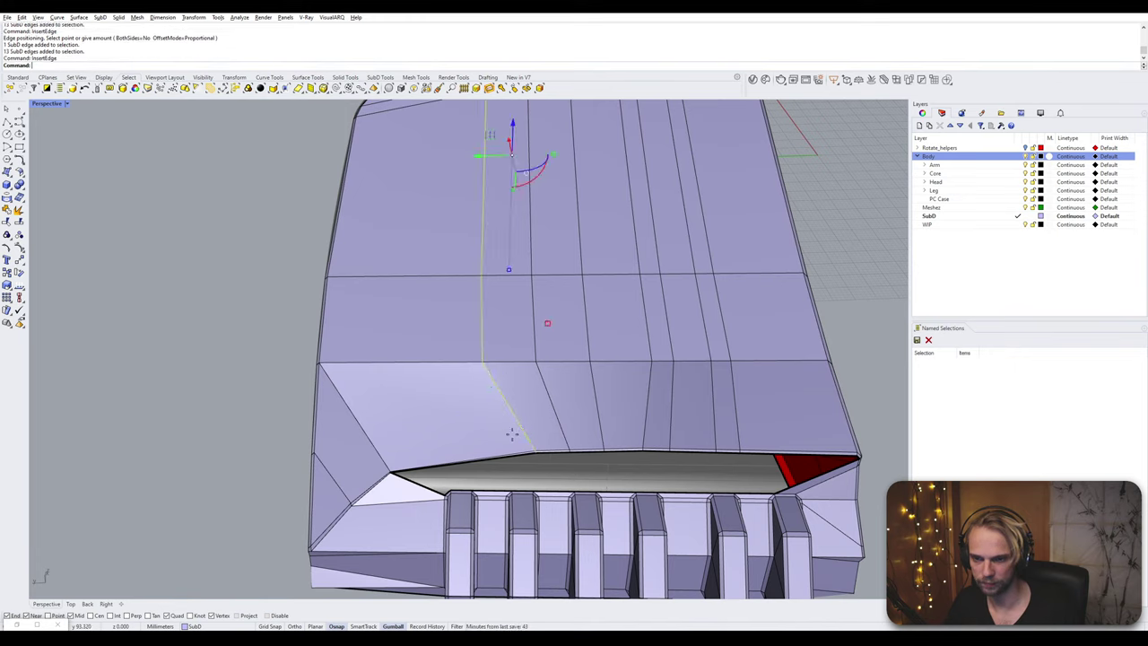
left_click(497, 458)
double_click(493, 446)
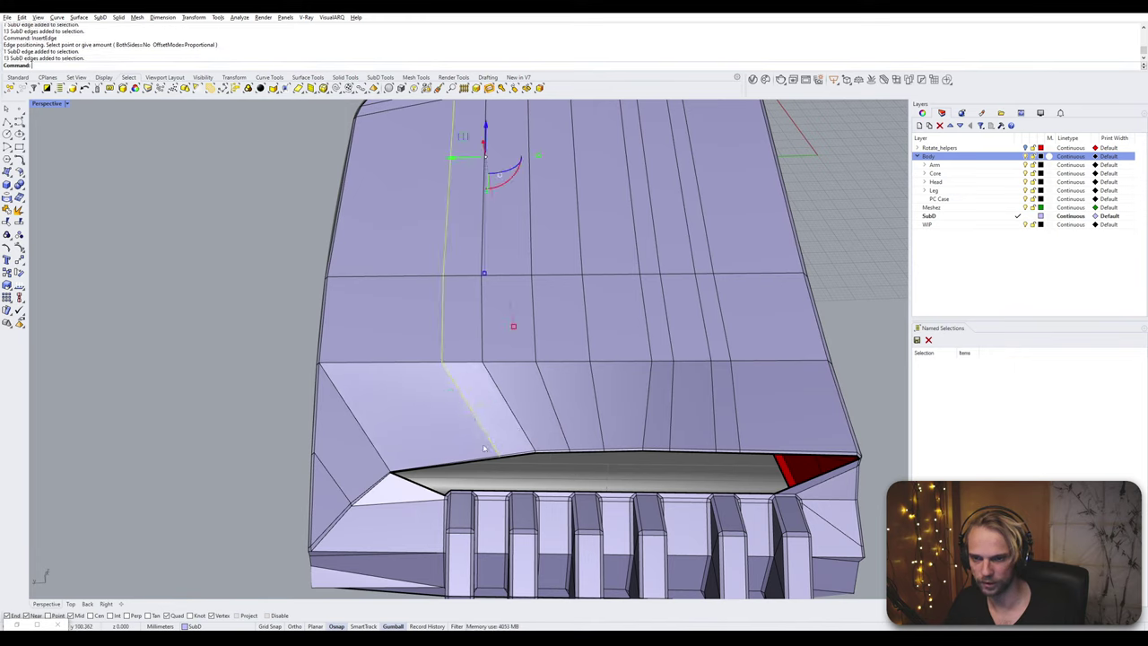
key("Return")
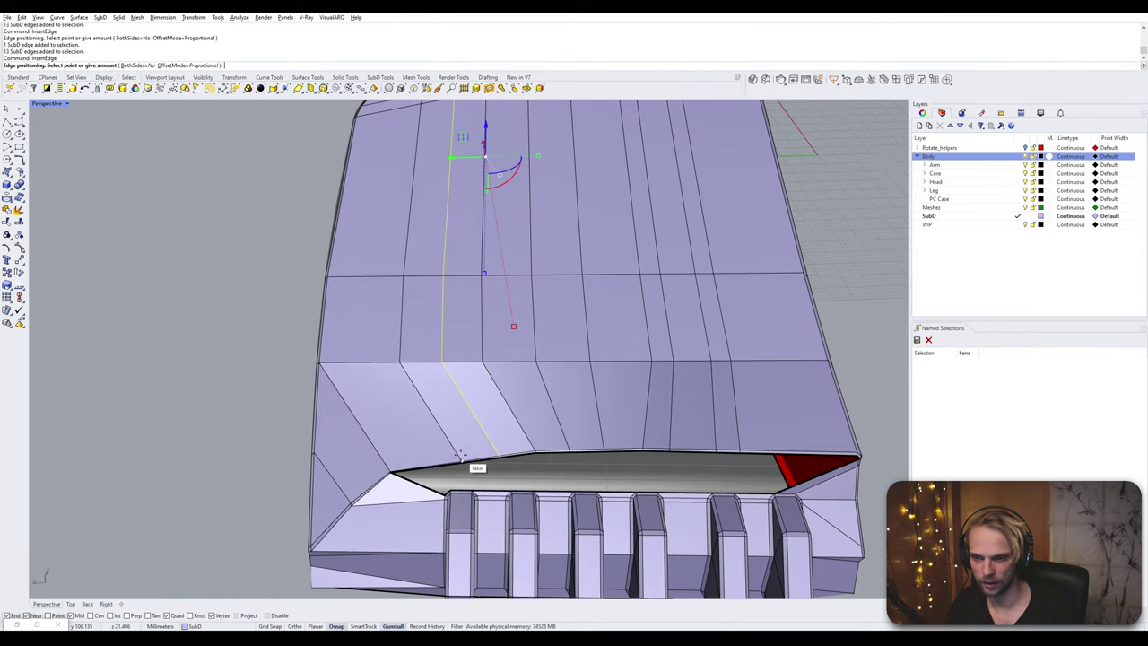
left_click(462, 455)
- Insert one more edge loop near the left edge of the foot top
scroll(422, 494, "up", 2)
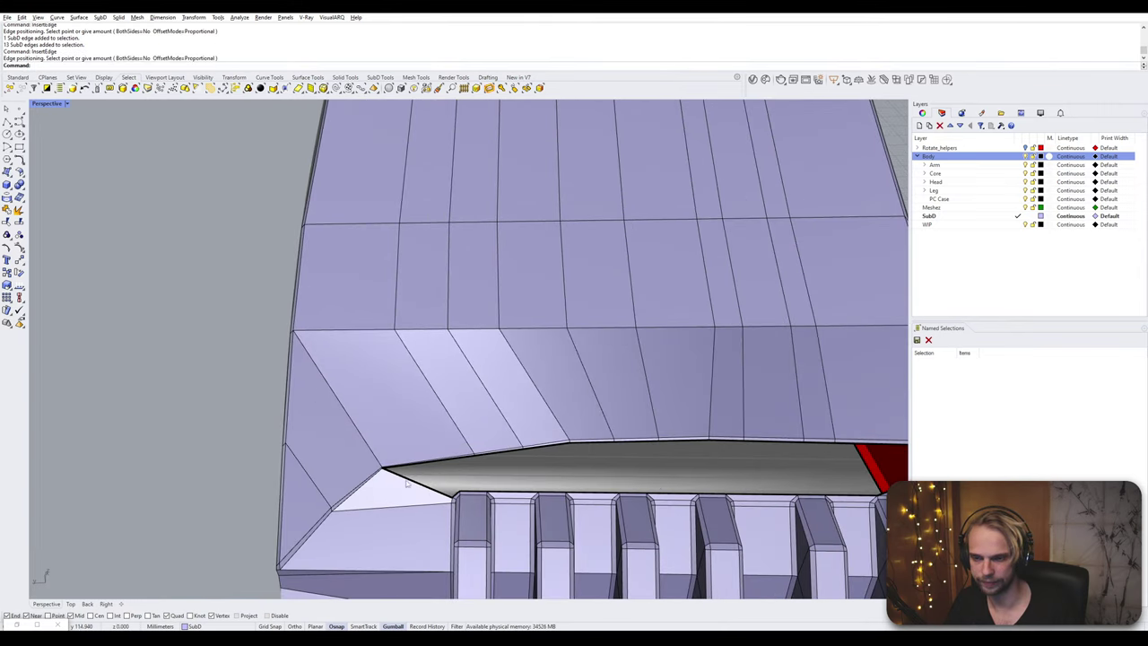
scroll(459, 455, "down", 3)
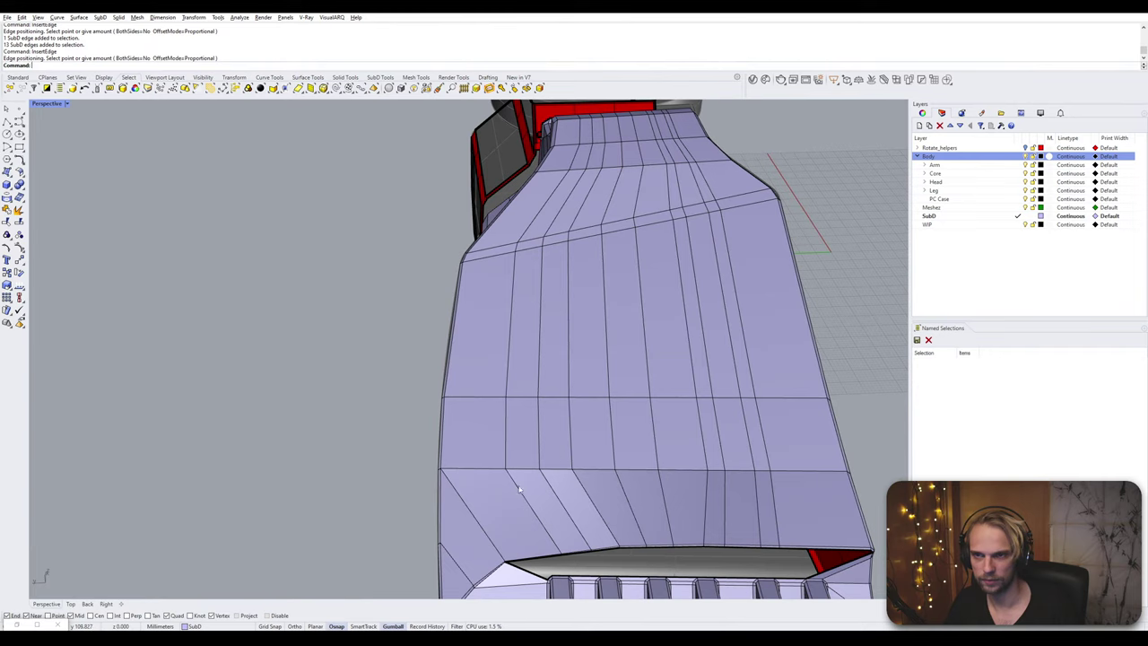
left_click(526, 497, "ctrl+shift")
double_click(524, 498, "ctrl+shift")
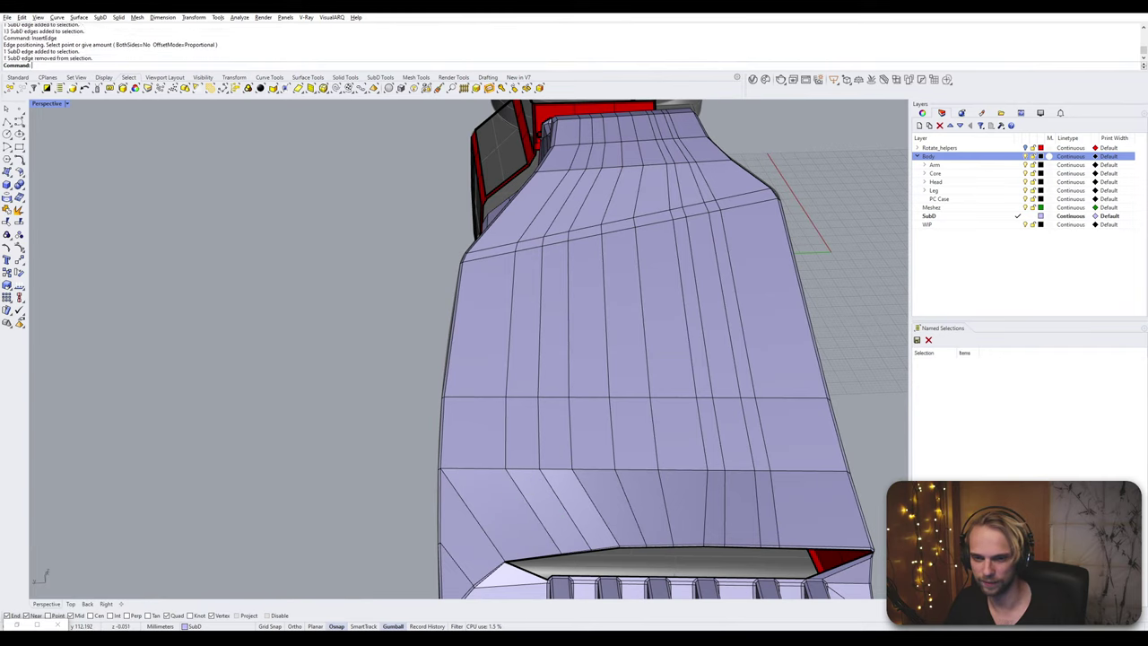
double_click(524, 498, "ctrl+shift")
key("Return")
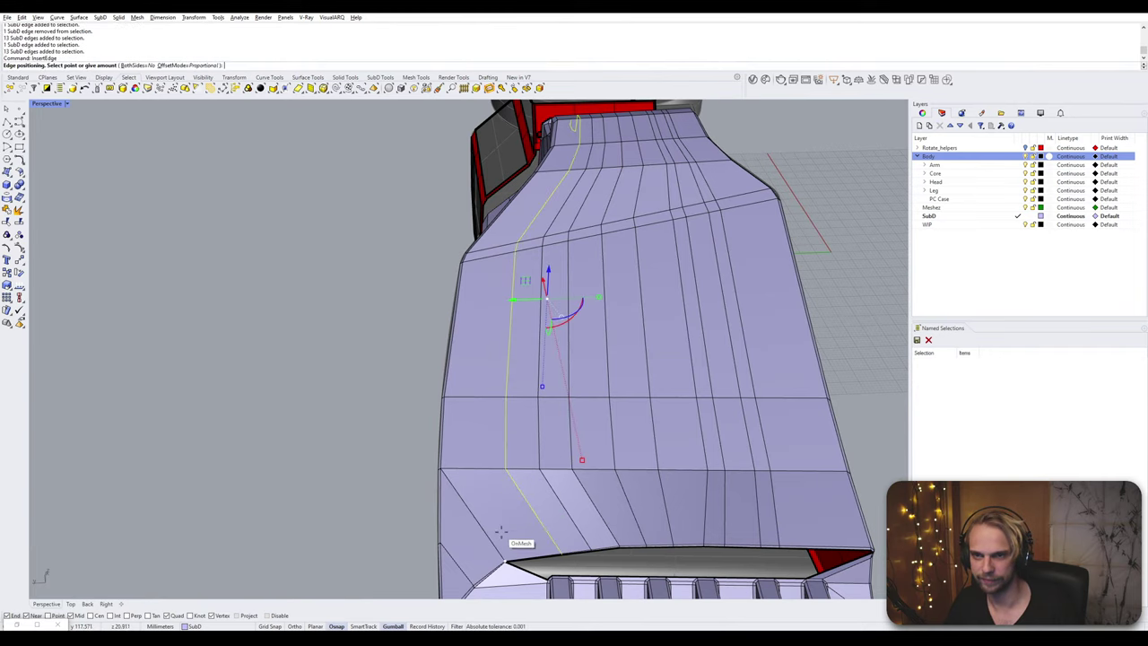
left_click(544, 570)
- Select the edge loop running along the front slot's lower lip
scroll(542, 571, "up", 3)
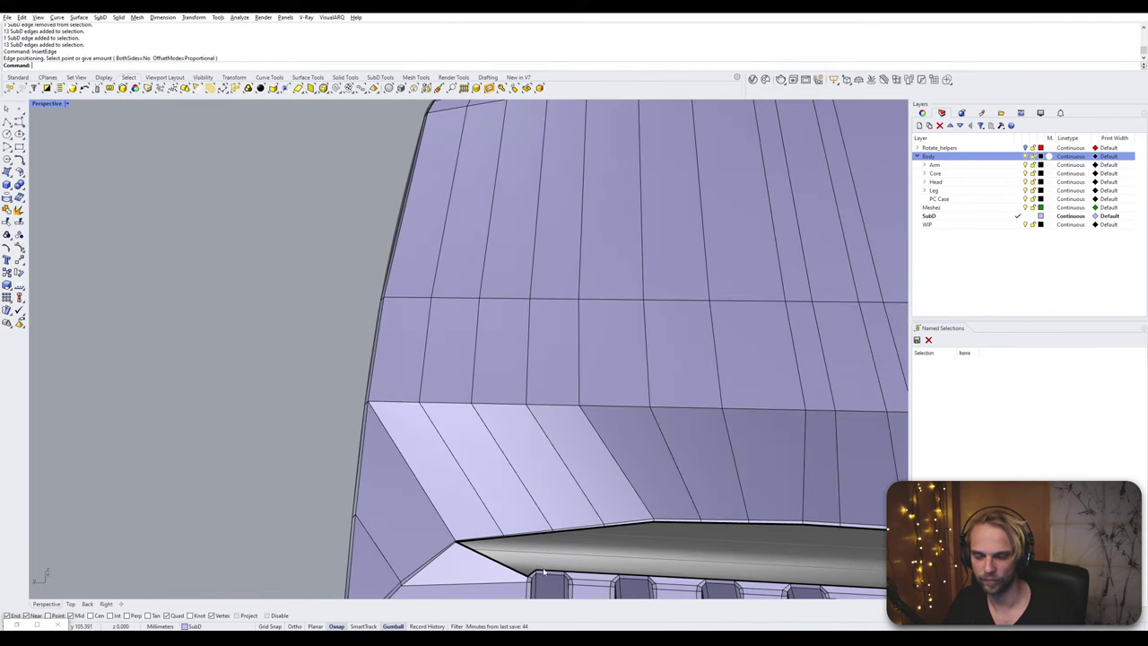
scroll(520, 530, "up", 3)
left_click(516, 472)
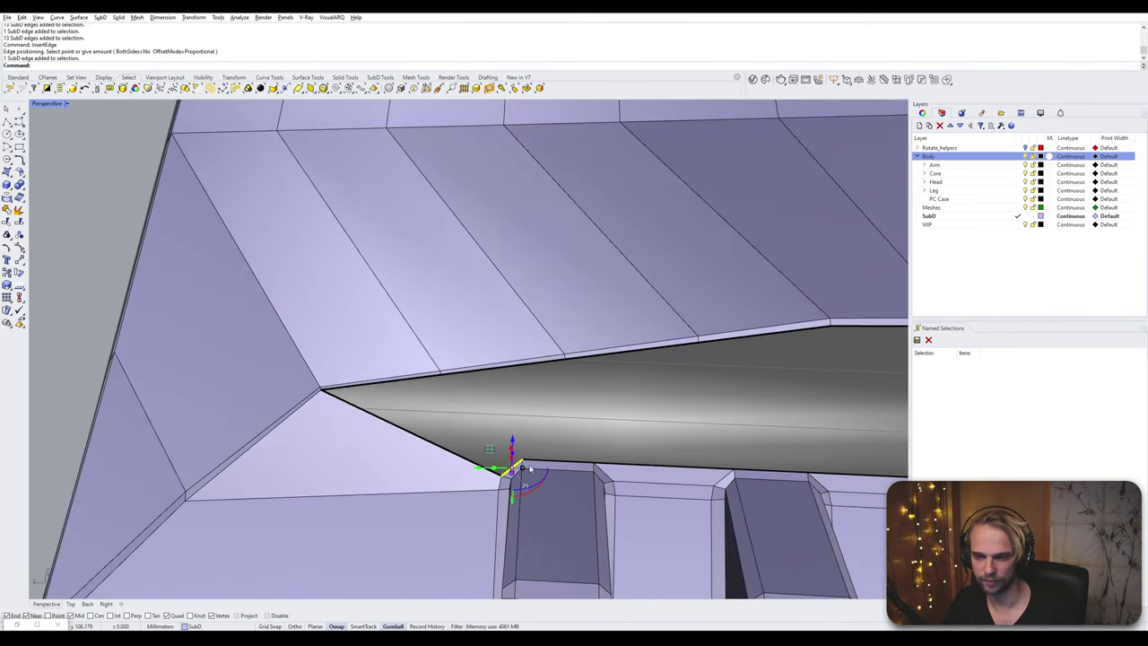
left_click(559, 464, "shift")
scroll(558, 463, "down", 5)
right_click_drag(558, 463, 190, 402, "shift")
scroll(599, 420, "up", 4)
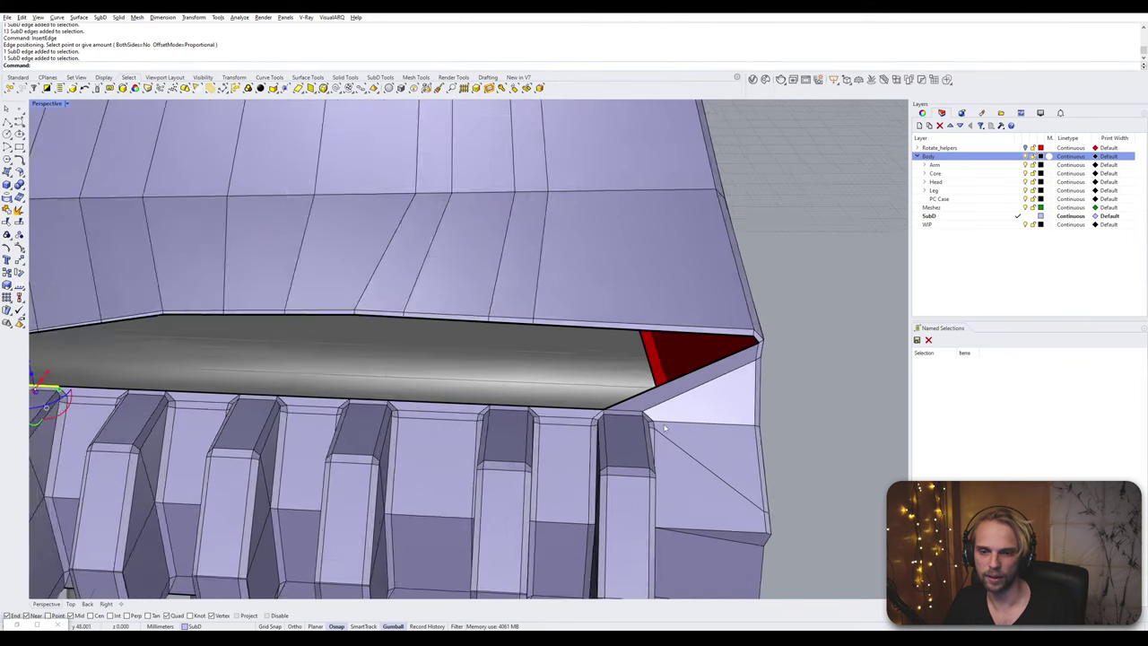
left_click(493, 406)
double_click(447, 401)
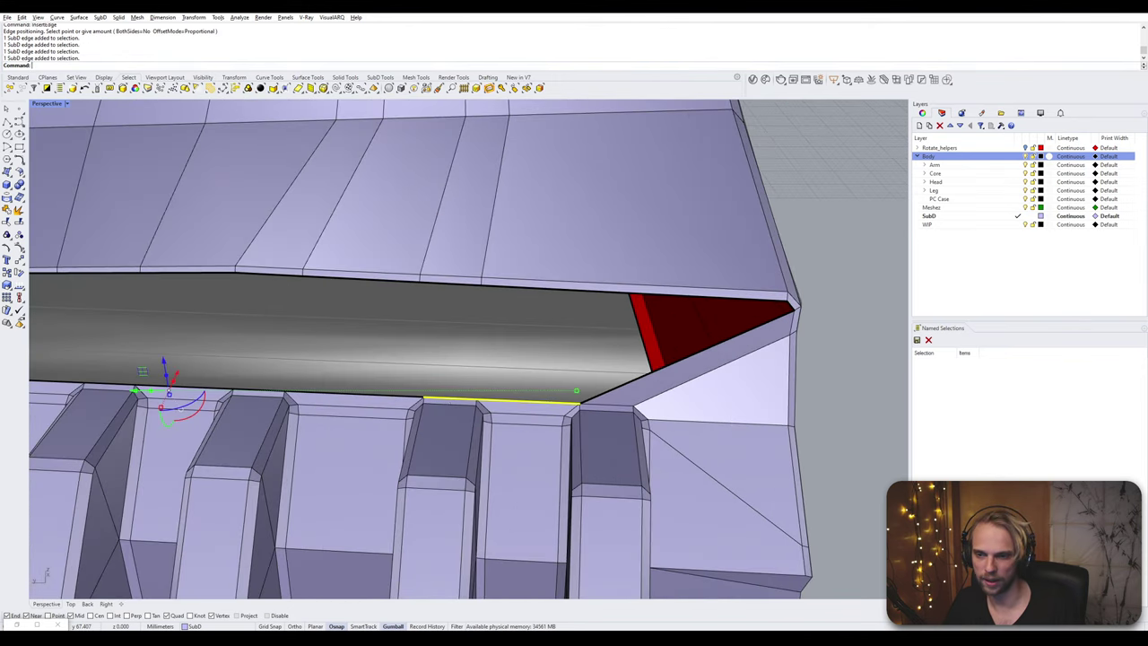
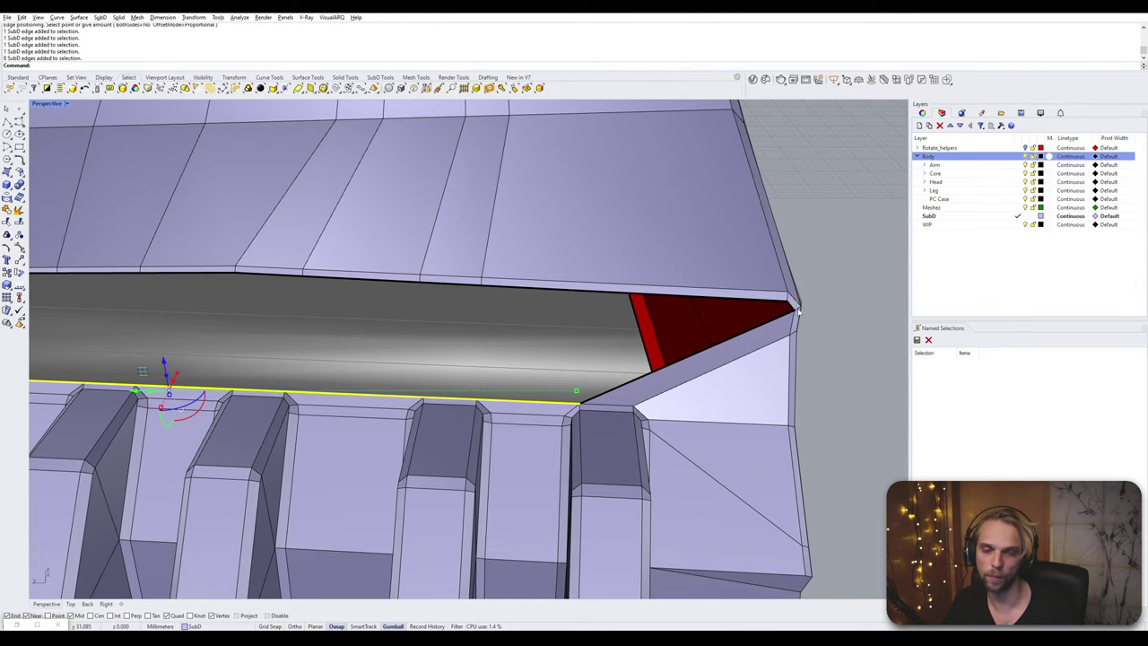
- Bridge the long slot's edge loop closed, leaving its left end edge out
left_click(759, 300, "shift")
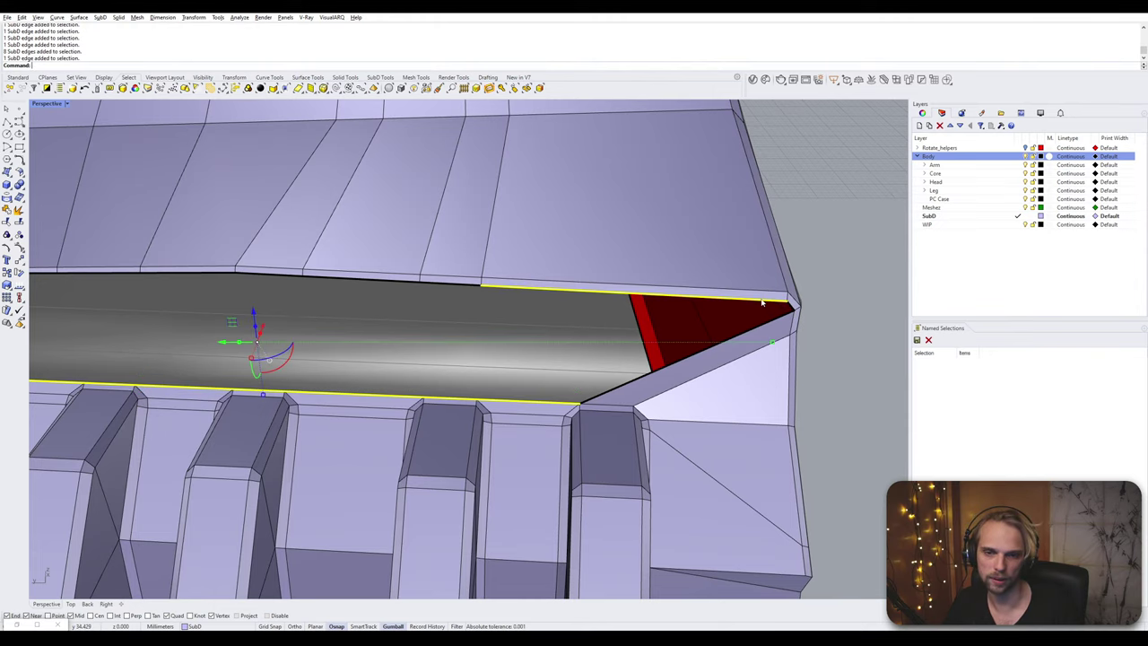
right_click_drag(759, 302, 557, 313)
double_click(519, 295)
scroll(514, 293, "down", 3)
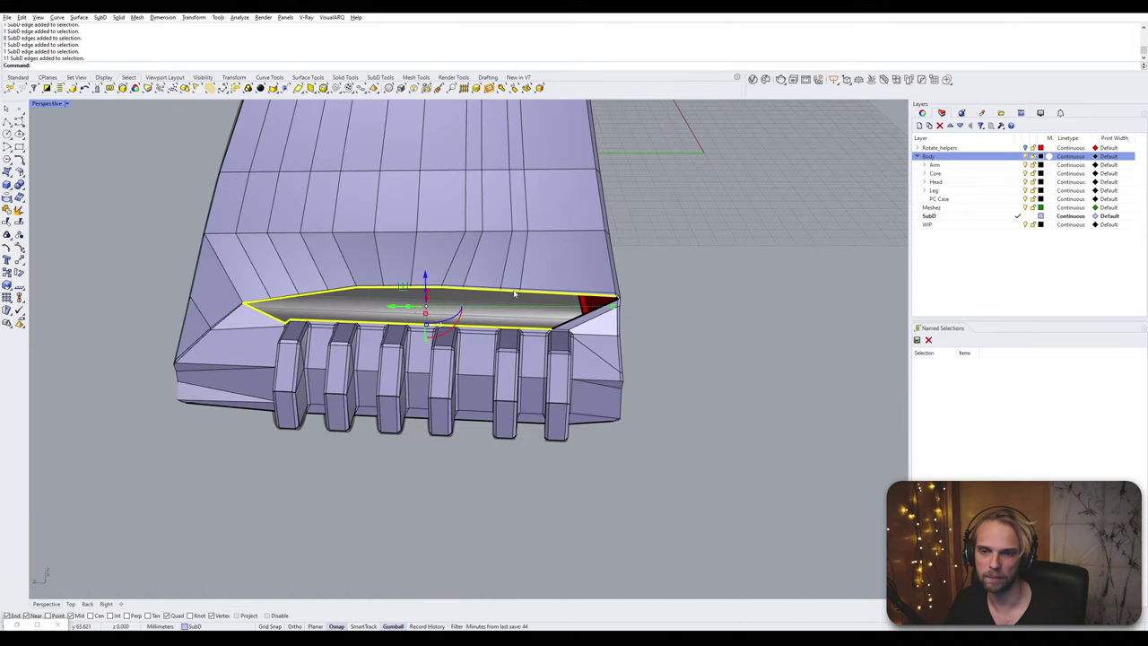
left_click(271, 313, "ctrl")
key("Return")
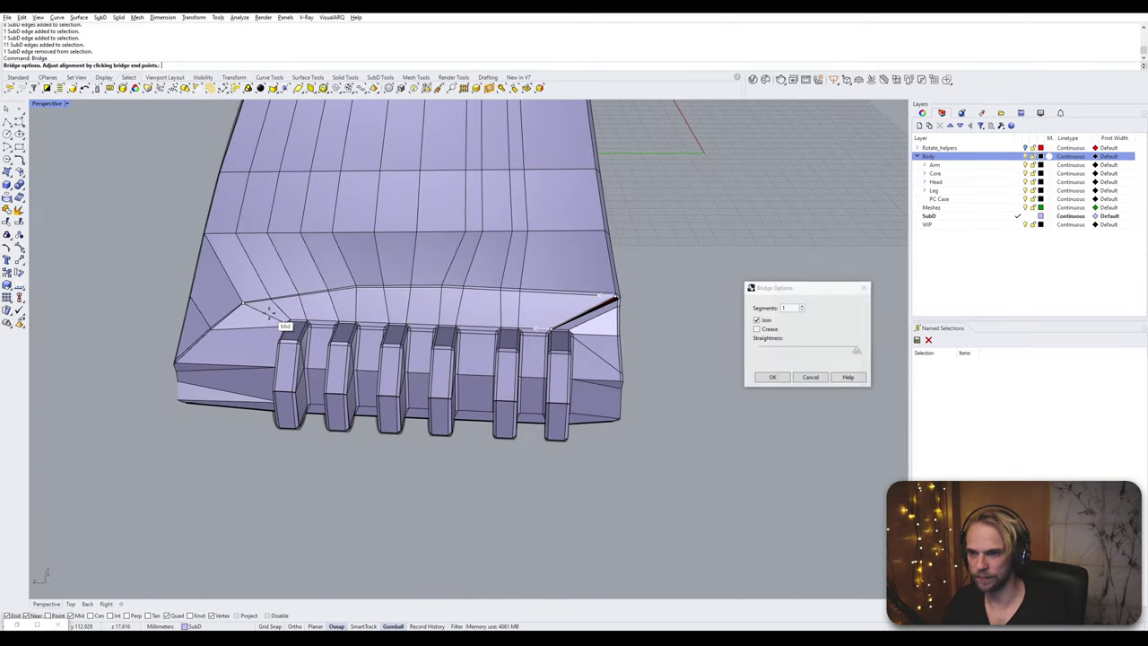
key("Return")
- Fill the small triangular gap left at the slot's end
scroll(619, 323, "up", 2)
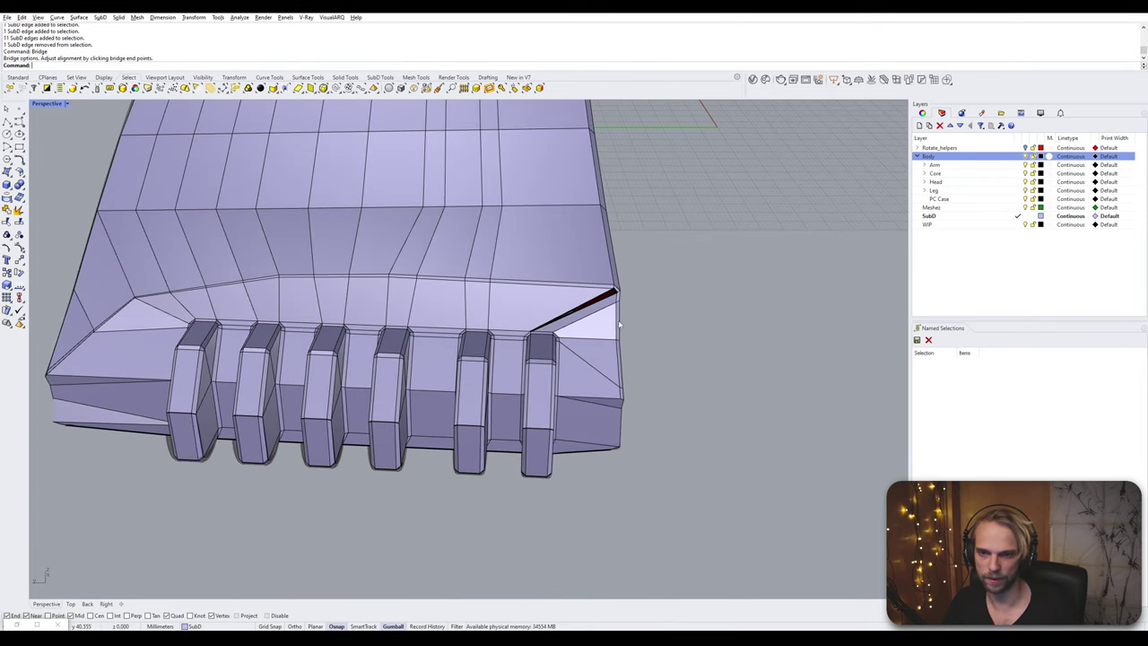
right_click_drag(606, 321, 526, 319)
scroll(524, 320, "up", 6)
scroll(517, 337, "down", 5)
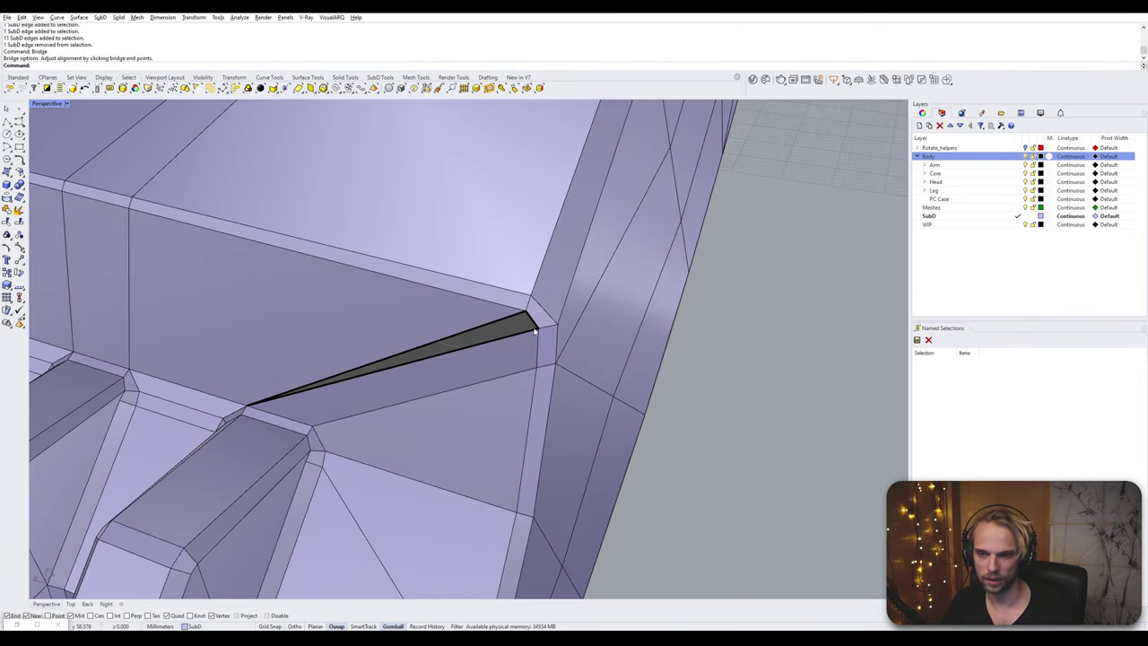
scroll(435, 395, "up", 5)
right_click_drag(435, 395, 423, 401)
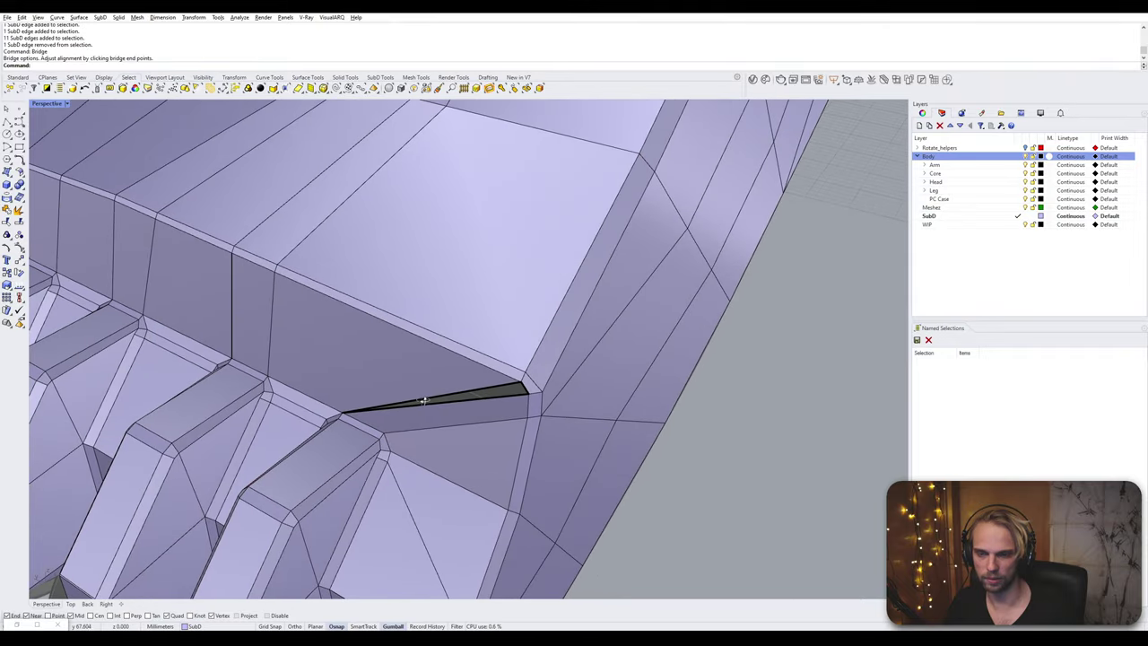
type("ll")
key("Return")
left_click(473, 404)
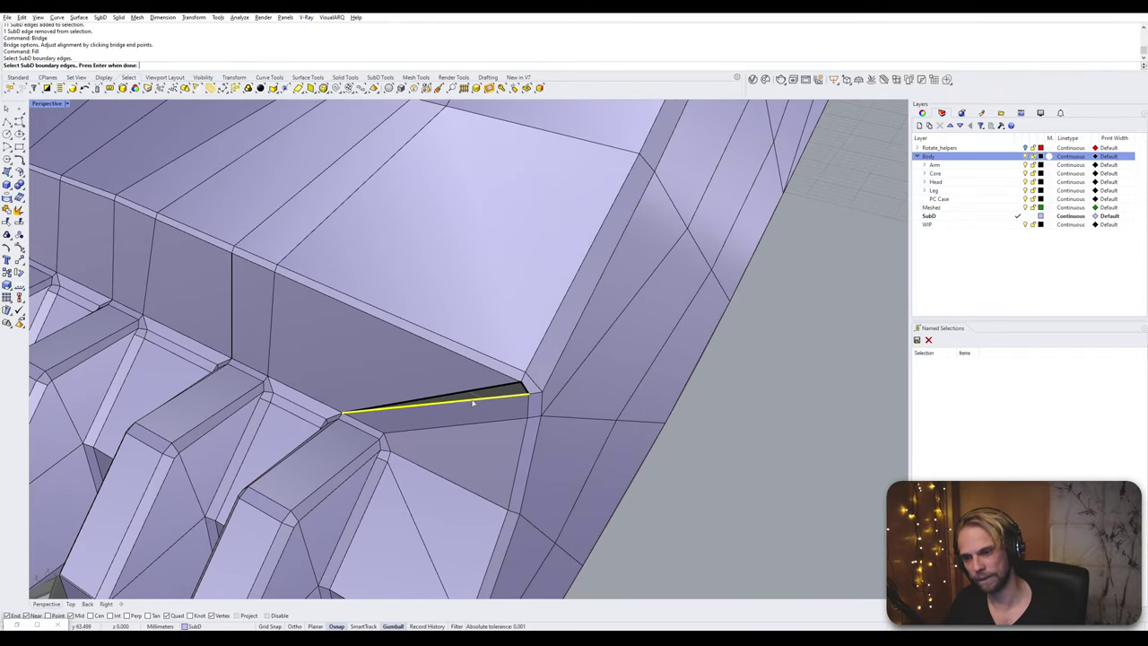
key("Return")
key("Return")
- Check the foot in smooth display from a lower front view, then return to flat display
key("Tab")
scroll(472, 403, "down", 8)
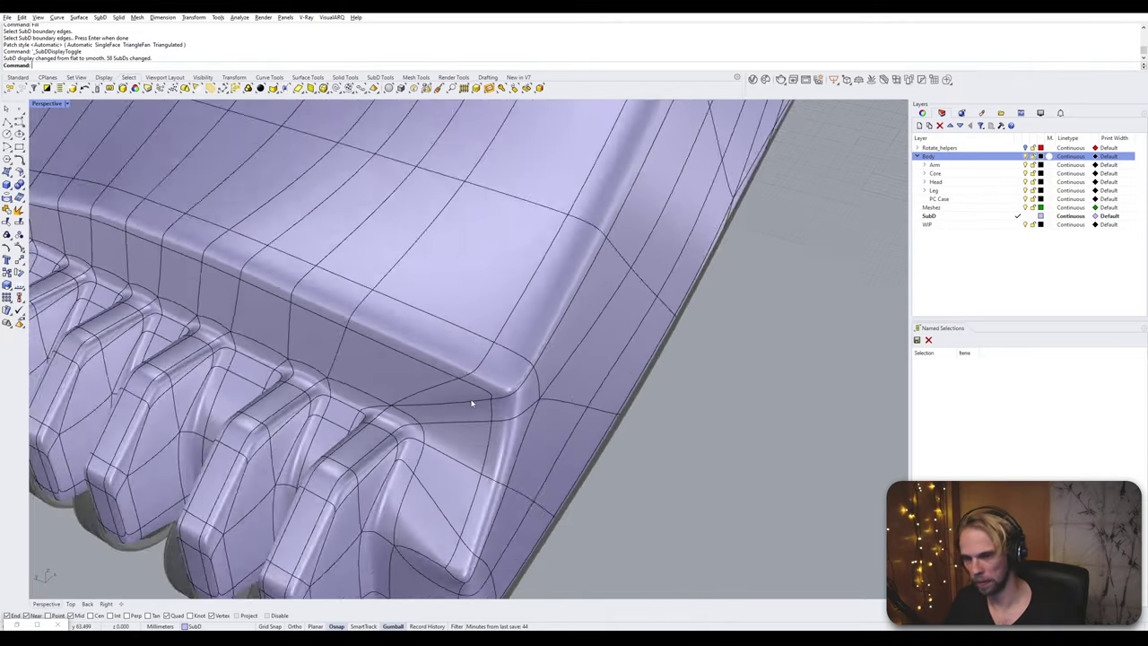
right_click_drag(472, 403, 591, 421)
scroll(398, 398, "down", 5)
key("Tab")
scroll(506, 411, "up", 3)
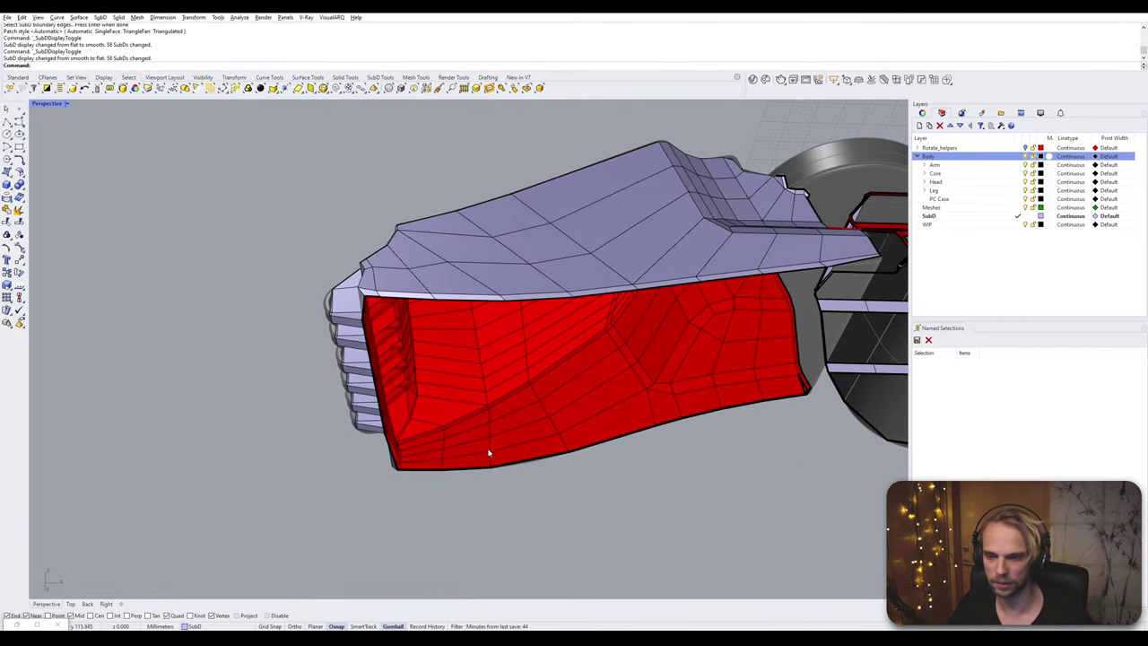
- Select the red shell's open top edge and the toothed part's facing edge
right_click_drag(488, 453, 564, 321)
left_click(368, 298, "ctrl+shift")
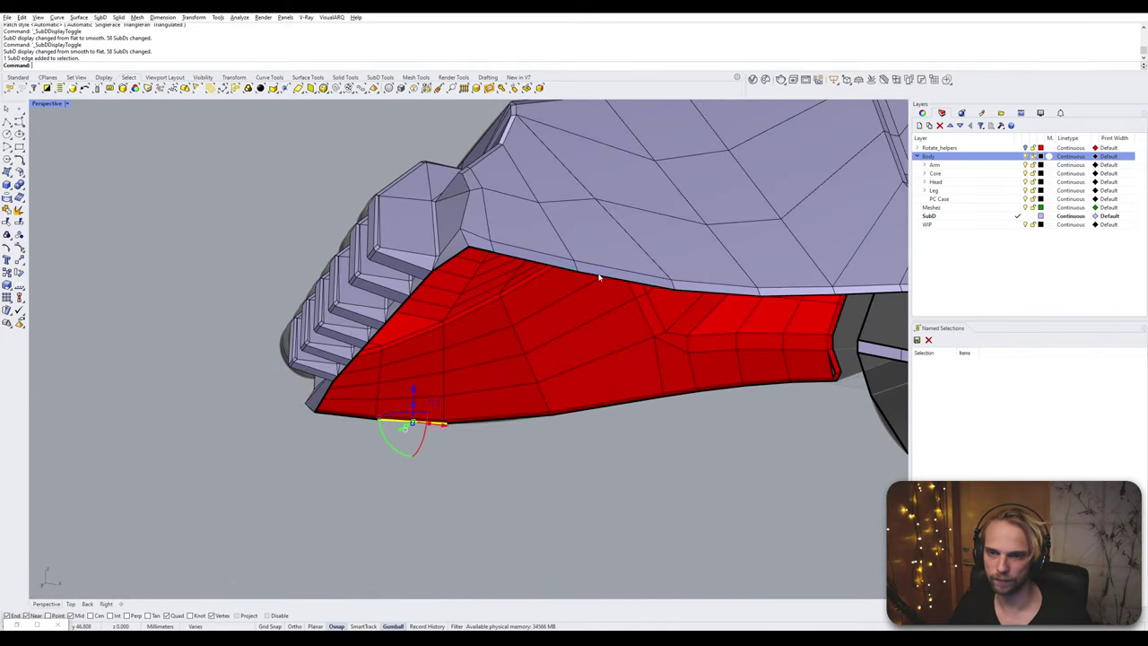
mouse_move(549, 268)
right_mouse_down()
mouse_move(725, 269)
mouse_move(530, 272)
right_mouse_up()
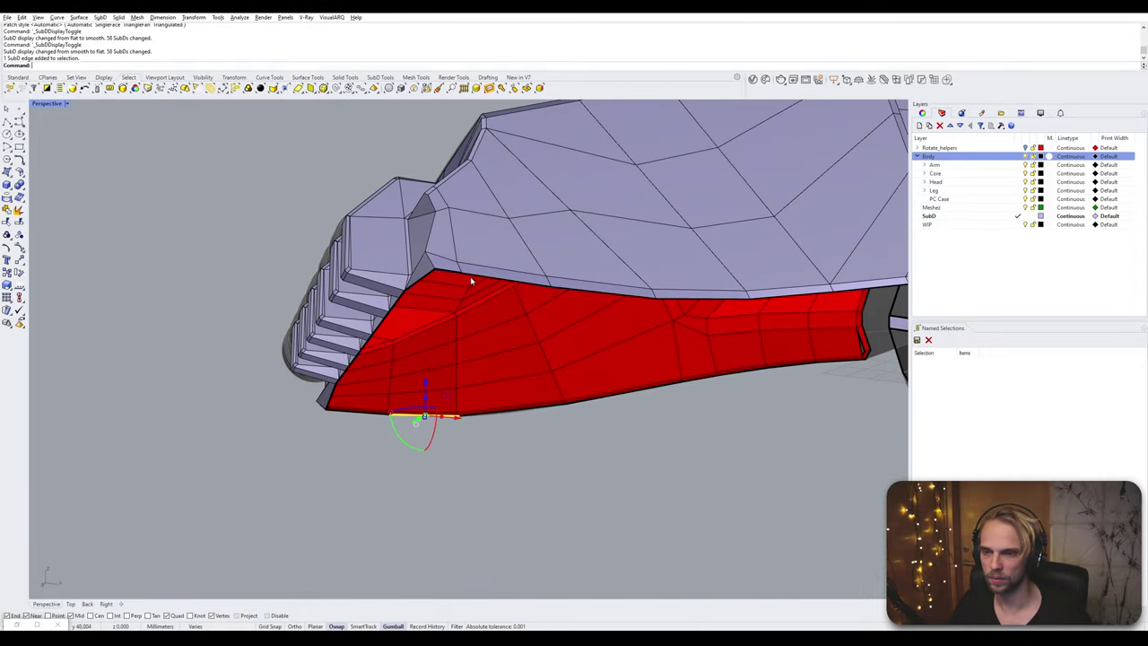
left_click(509, 283)
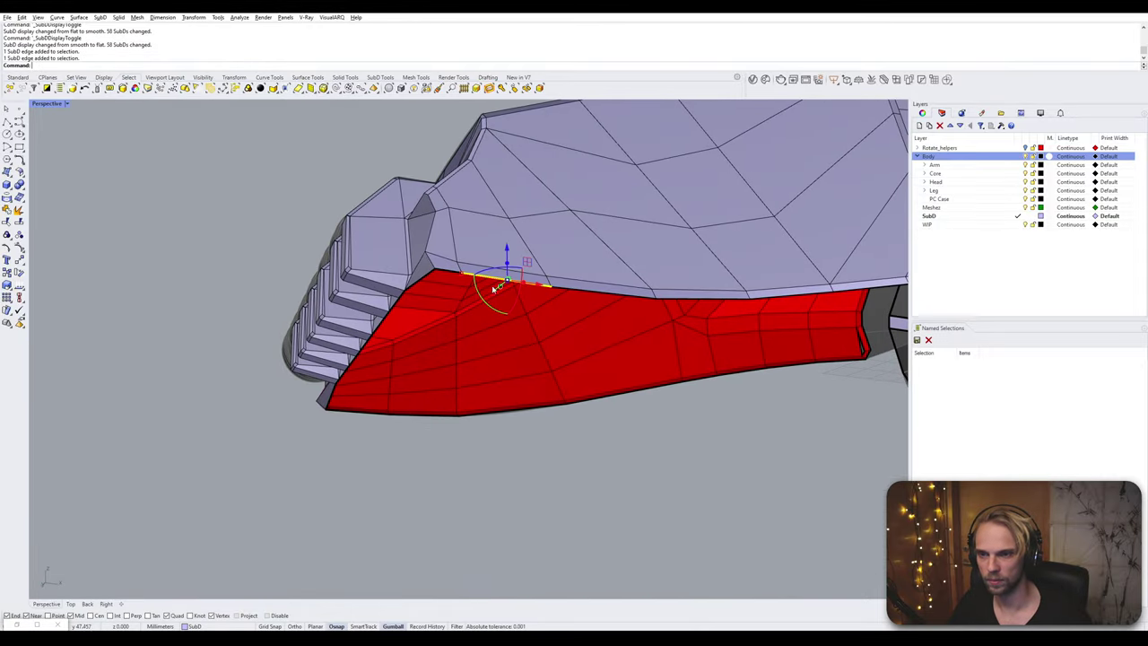
right_click_drag(509, 283, 412, 267)
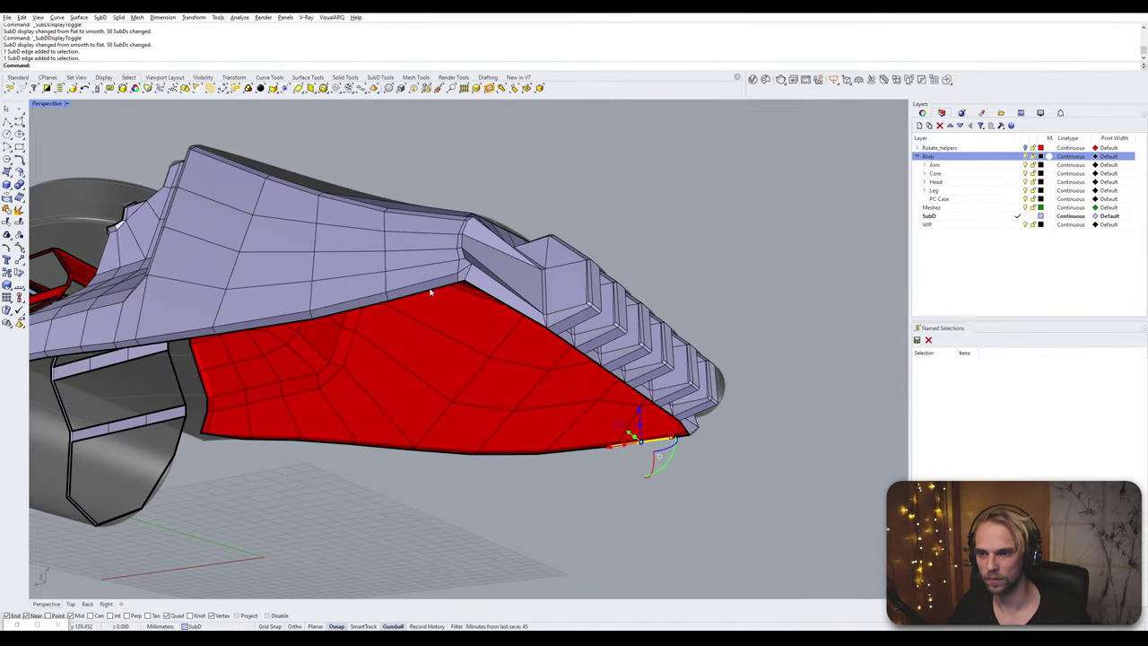
left_click(431, 292, "shift")
- Bridge the two selected edges with 12 segments
key("Return")
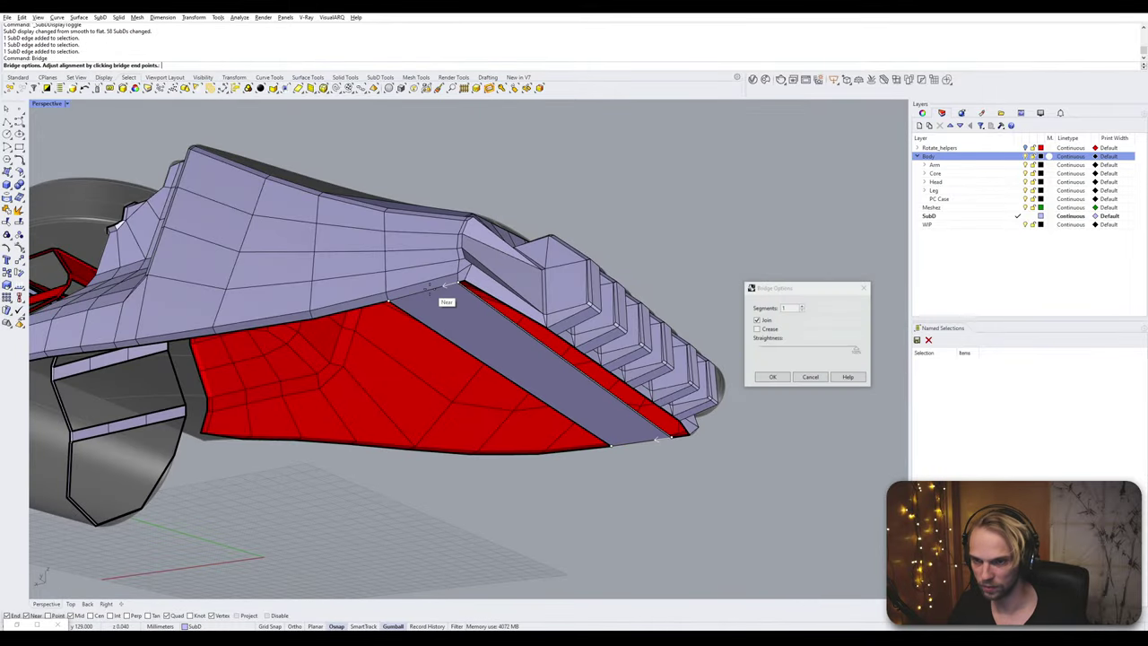
right_click_drag(444, 303, 325, 330)
scroll(247, 332, "up", 2)
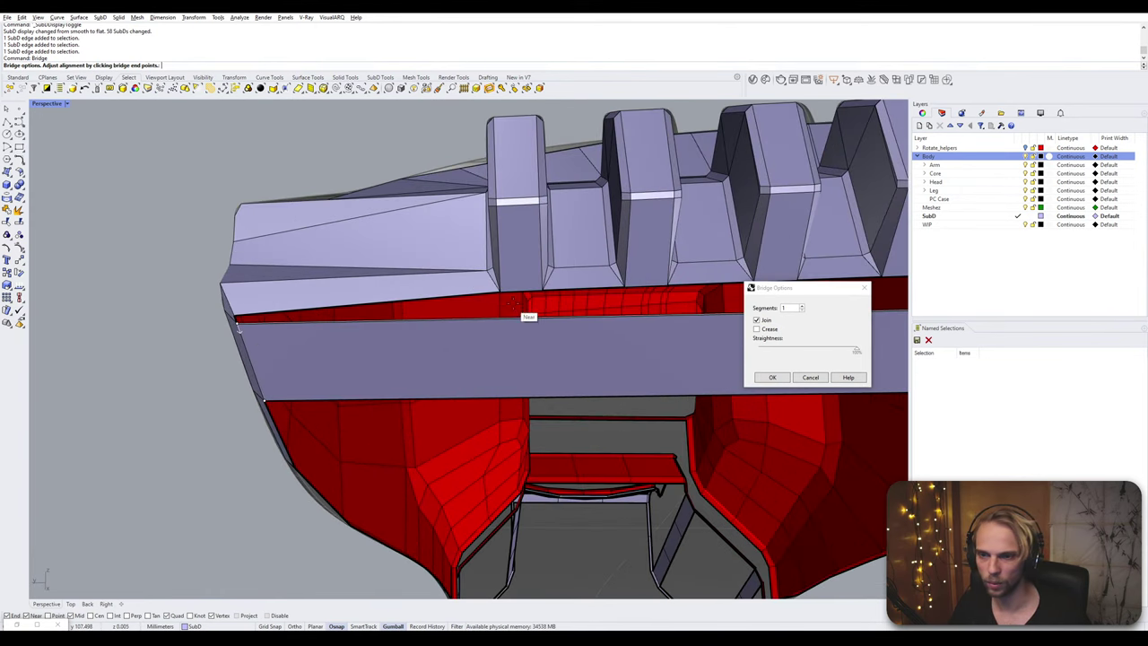
right_click_drag(520, 295, 329, 307)
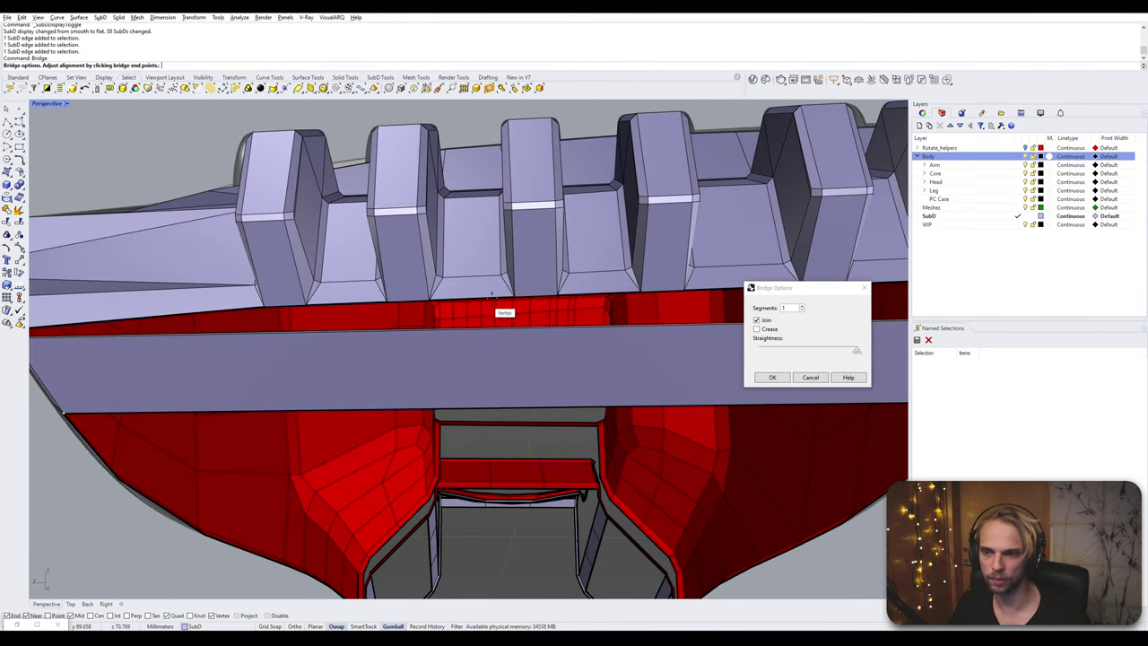
right_click_drag(584, 285, 332, 294)
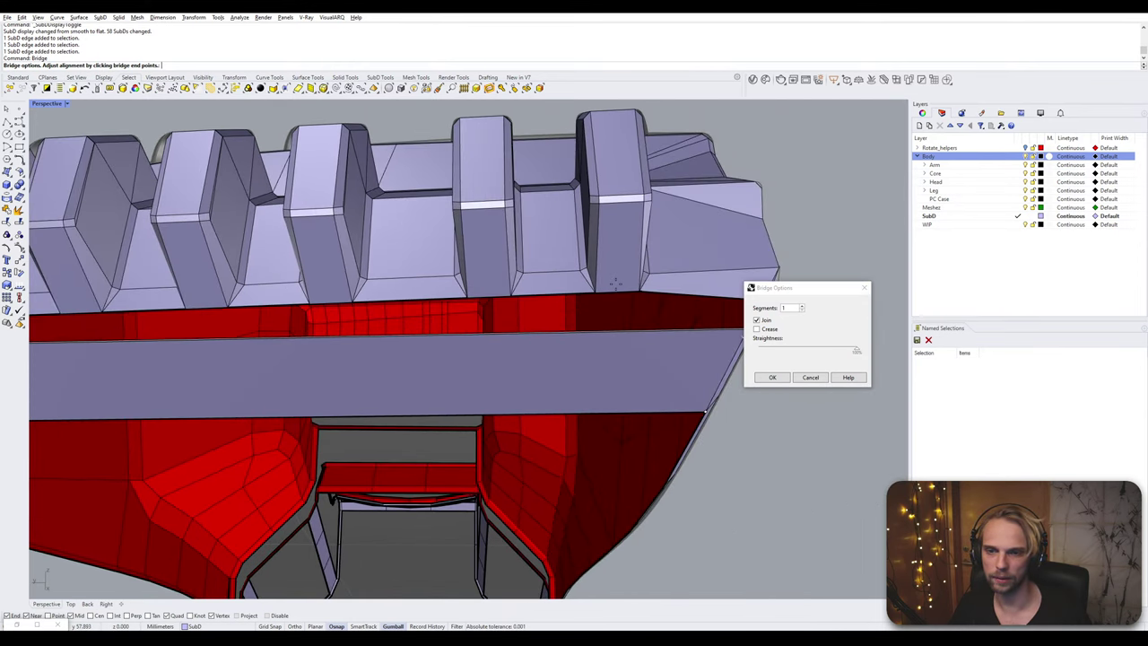
right_click_drag(614, 283, 552, 289)
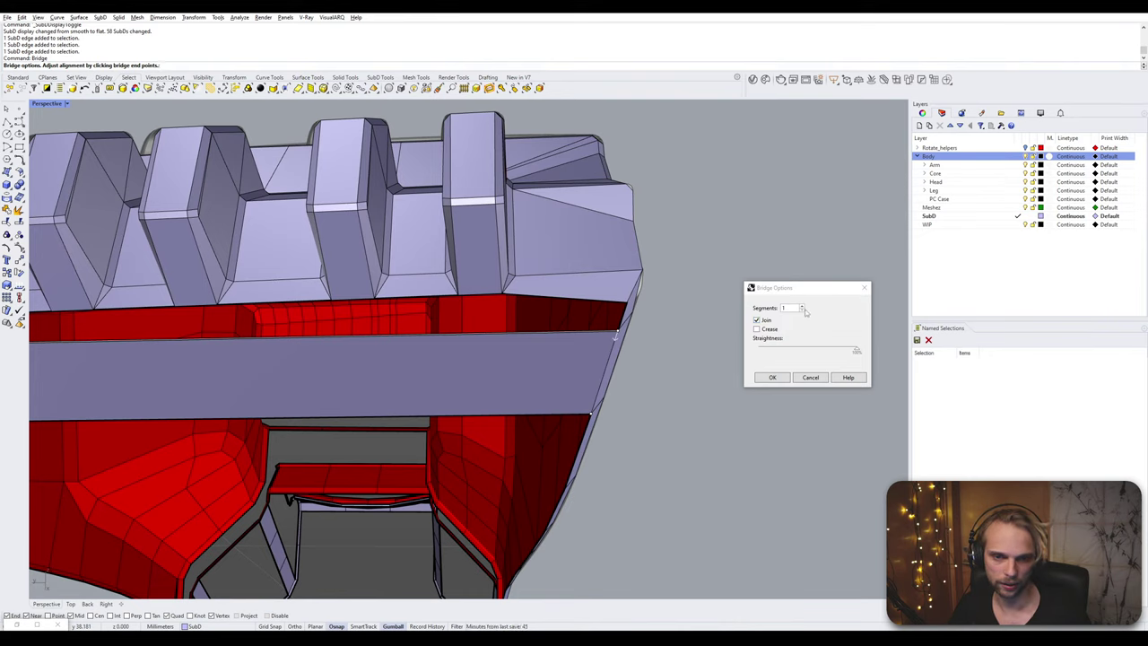
left_click(802, 307)
left_click(803, 307)
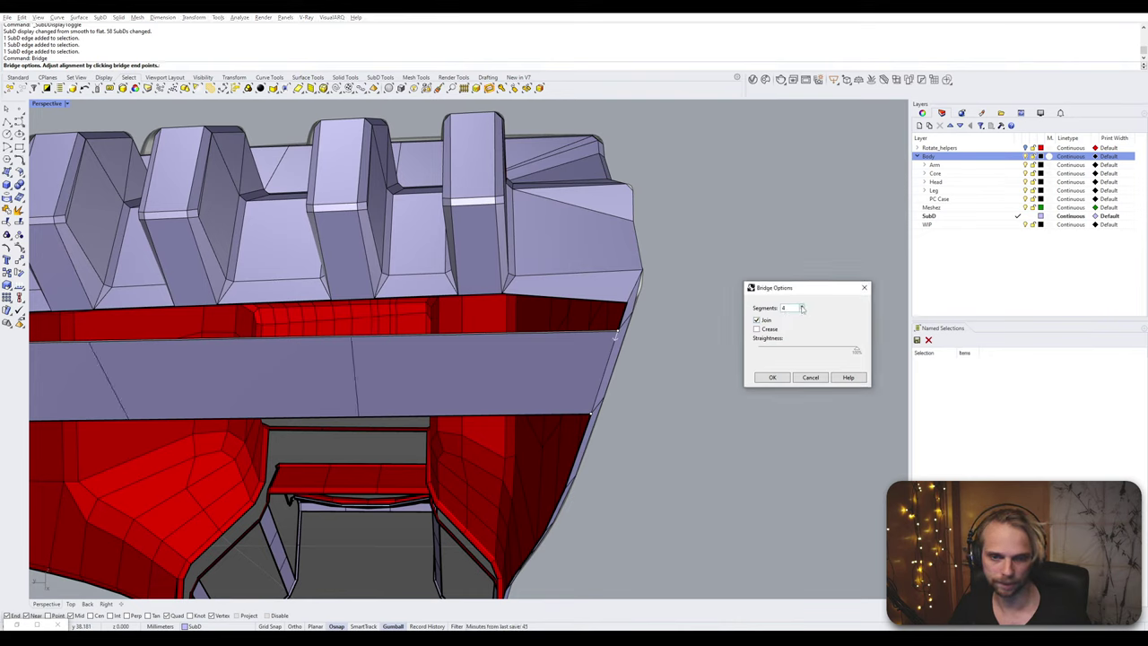
left_click(802, 307)
left_click(803, 307)
left_click(803, 307)
left_click(802, 307)
left_click(802, 306)
left_click(803, 307)
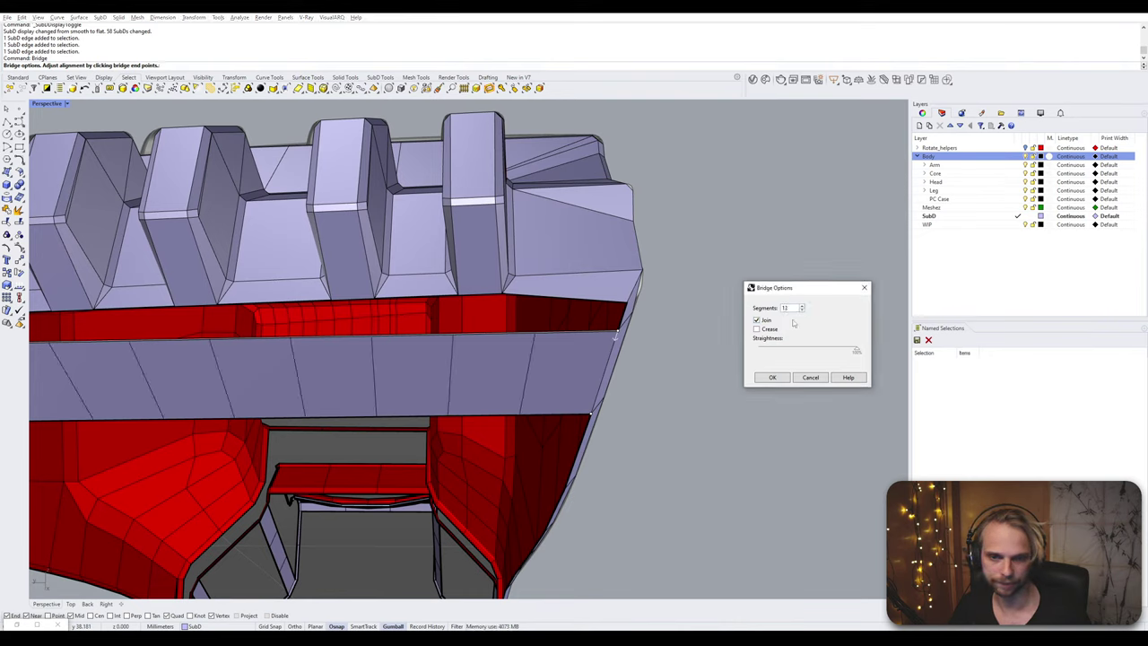
left_click(771, 377)
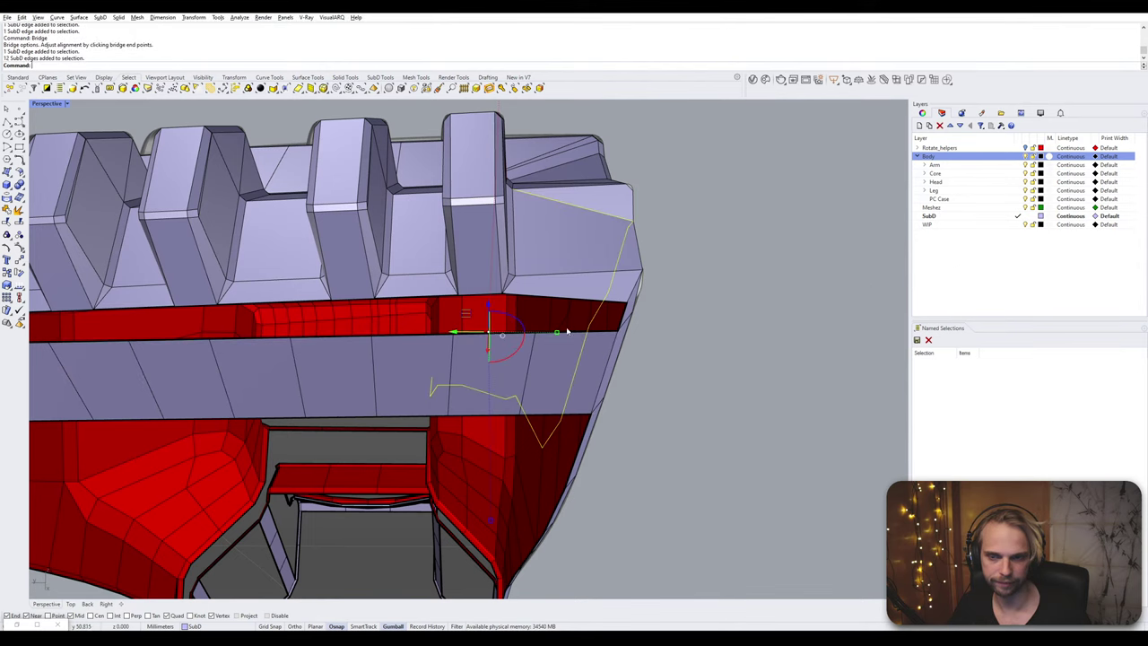
right_click_drag(385, 344, 415, 361)
double_click(399, 357)
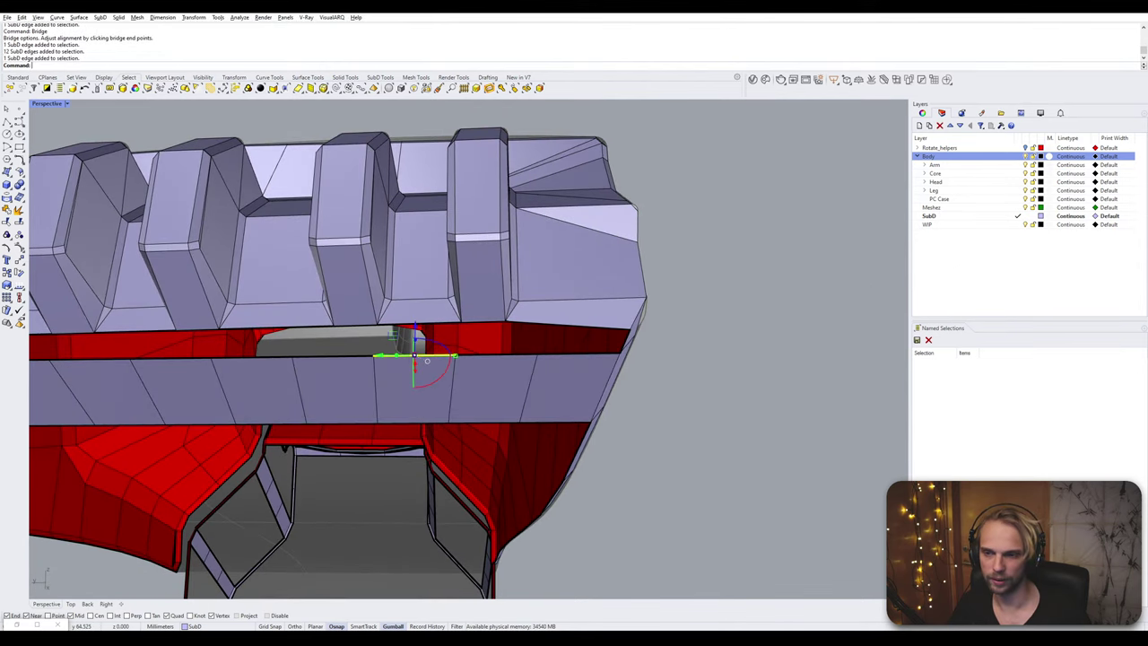
left_click(628, 340, "ctrl")
scroll(618, 341, "down", 8)
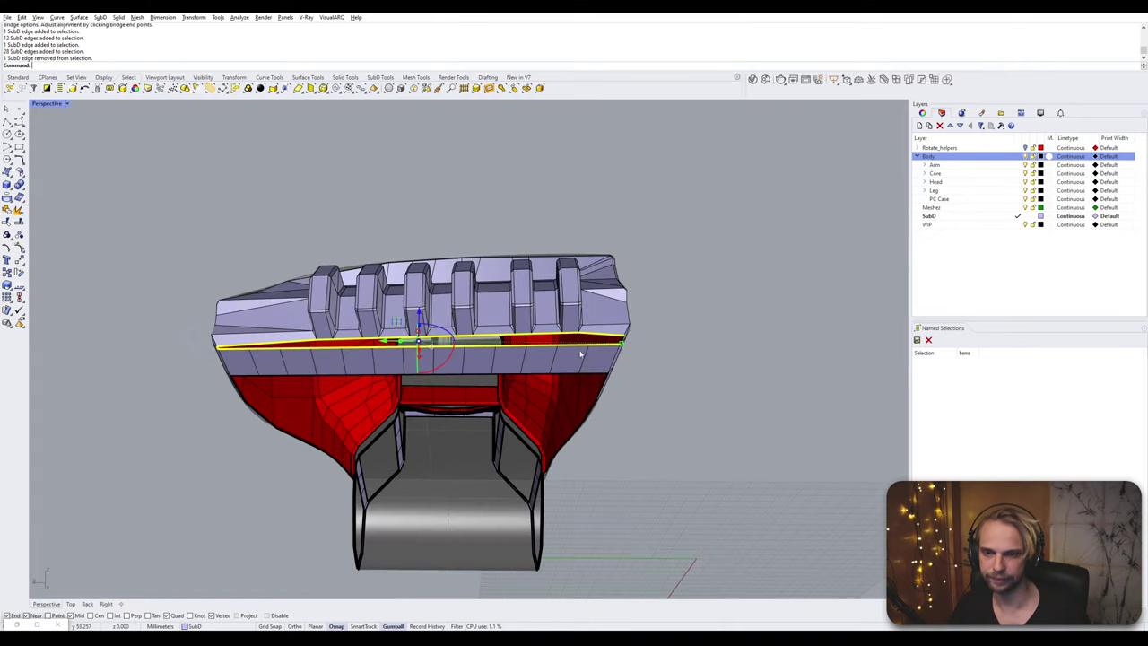
right_click_drag(220, 349, 425, 355, "shift")
scroll(466, 348, "up", 10)
left_click(436, 350, "ctrl+shift")
left_click(431, 354, "ctrl")
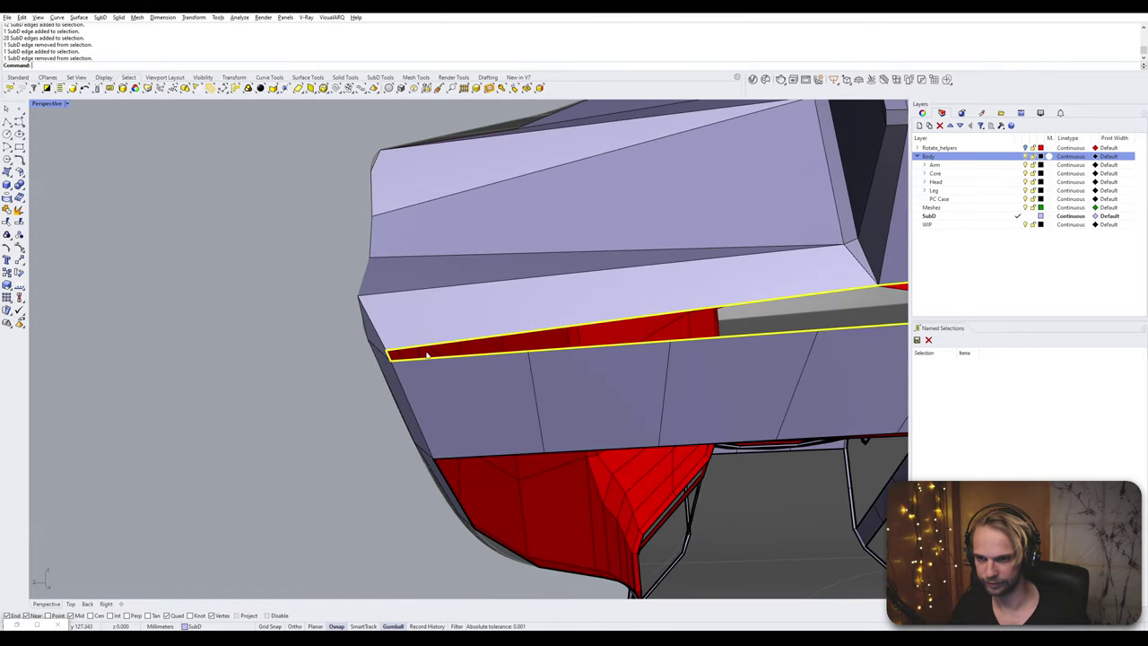
left_click(387, 359, "shift")
left_click(382, 357, "ctrl")
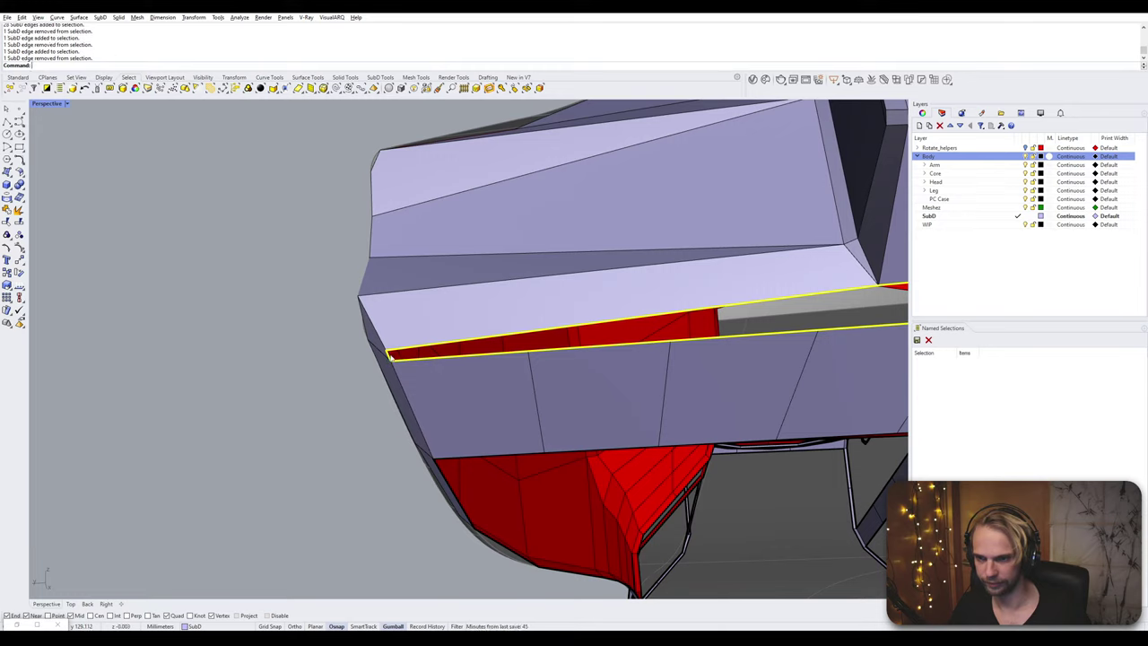
left_click(390, 356, "ctrl")
right_click(392, 355)
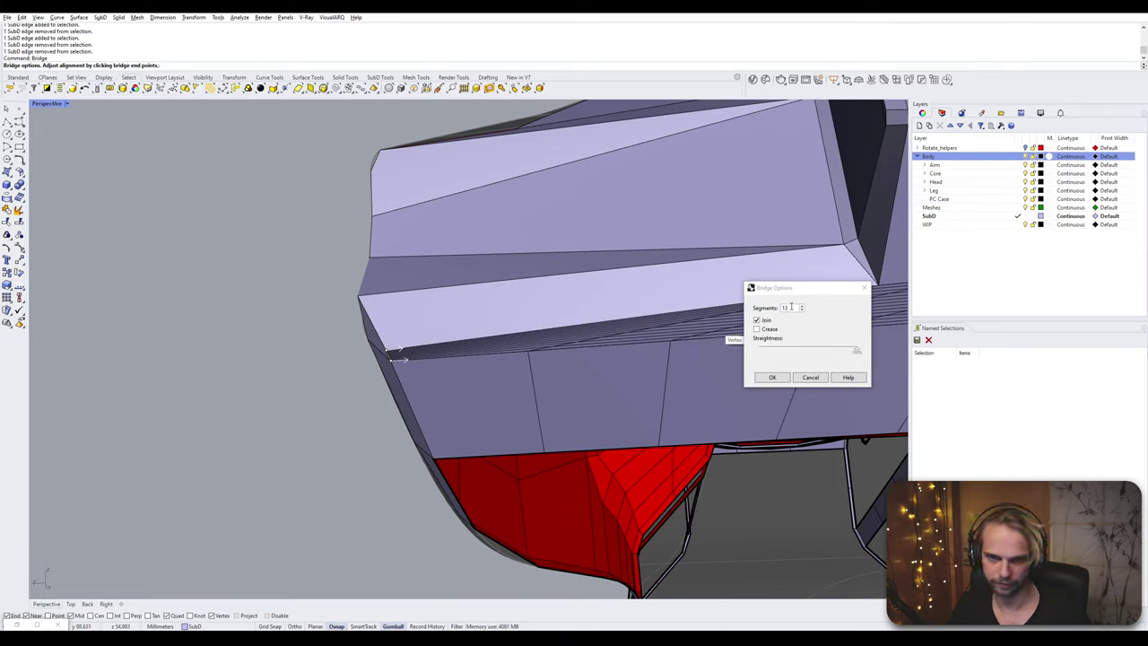
left_click_drag(791, 307, 767, 313)
type("1")
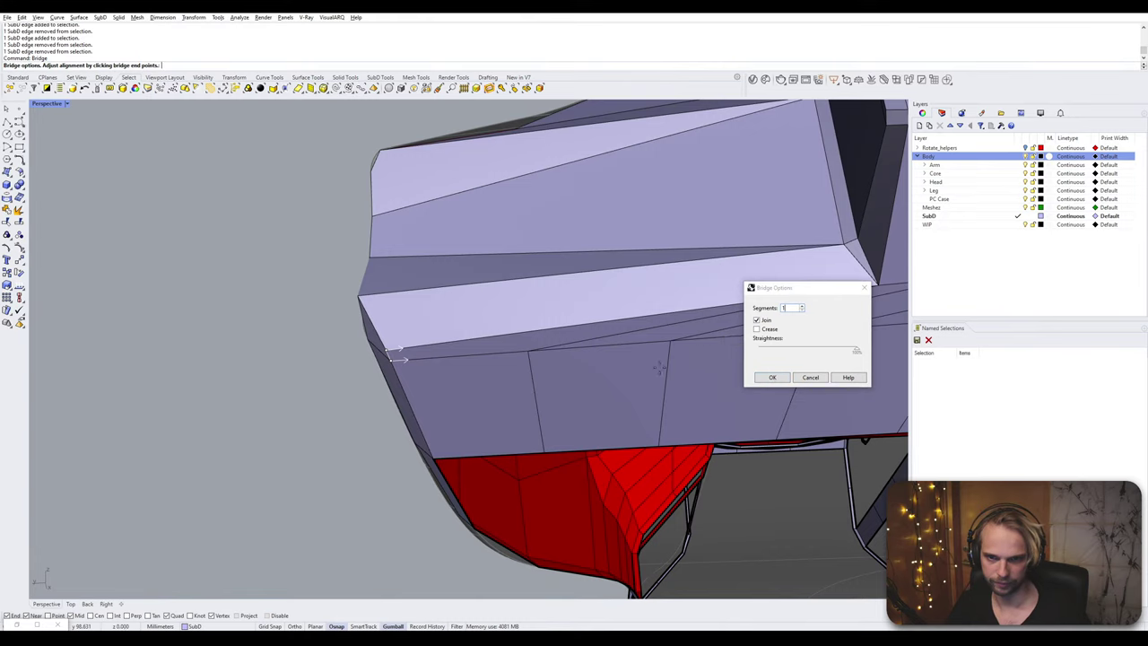
scroll(567, 369, "down", 6)
right_click_drag(568, 369, 619, 400)
left_click(769, 383)
key("Tab")
scroll(434, 255, "up", 6)
key("Tab")
right_click_drag(434, 257, 333, 313)
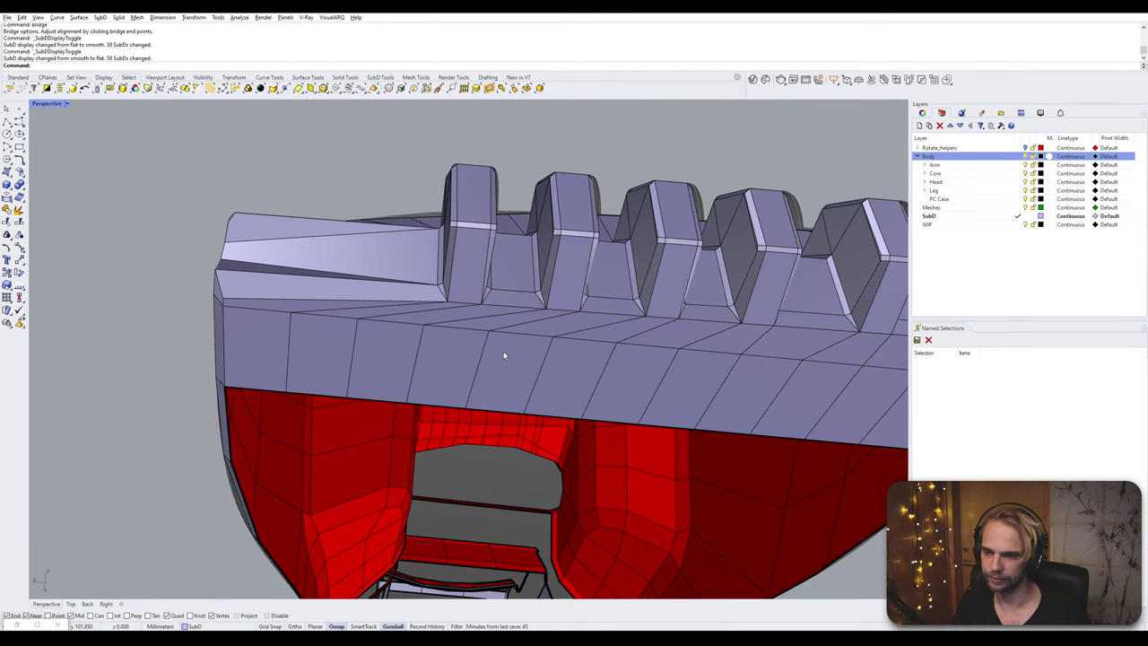
right_click_drag(504, 356, 377, 306)
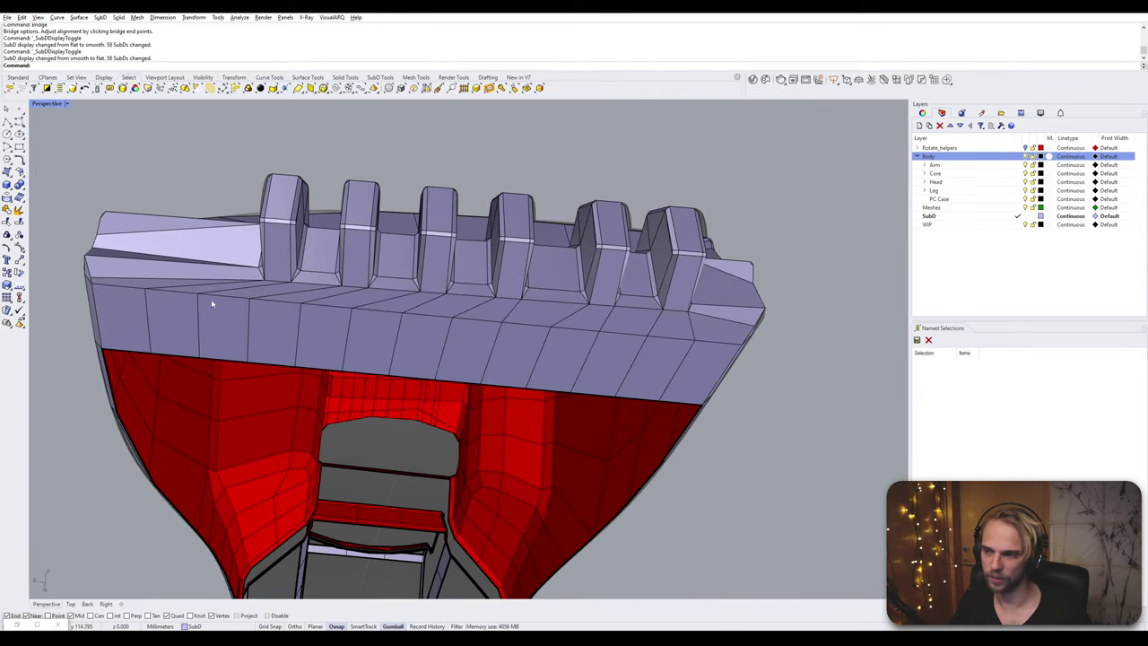
key("Tab")
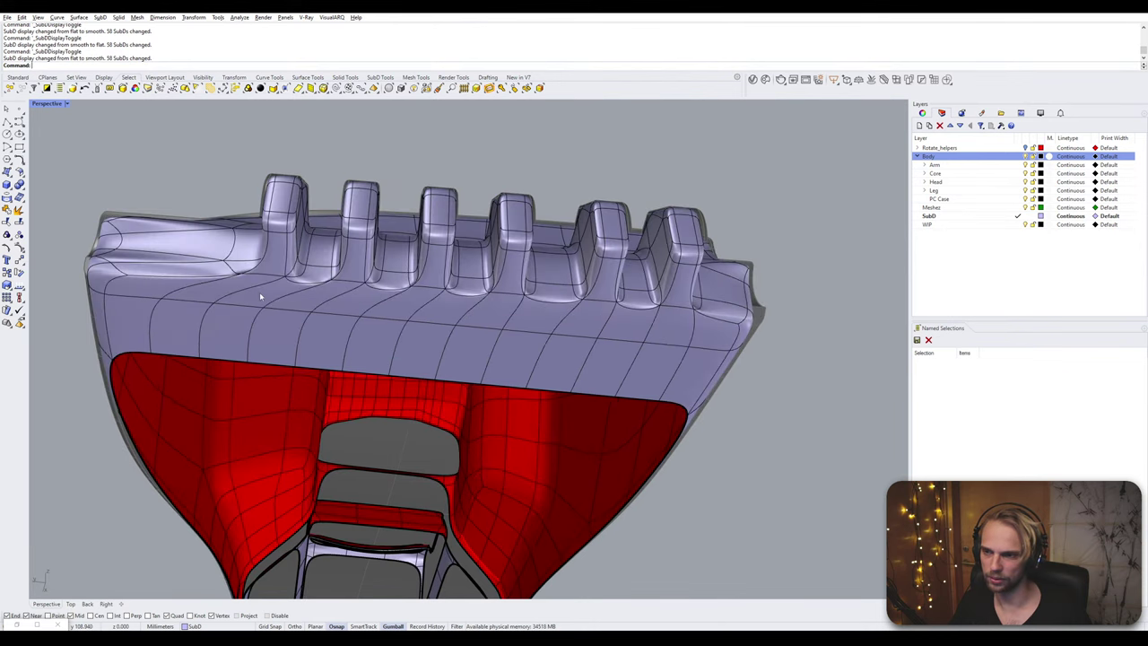
key("Tab")
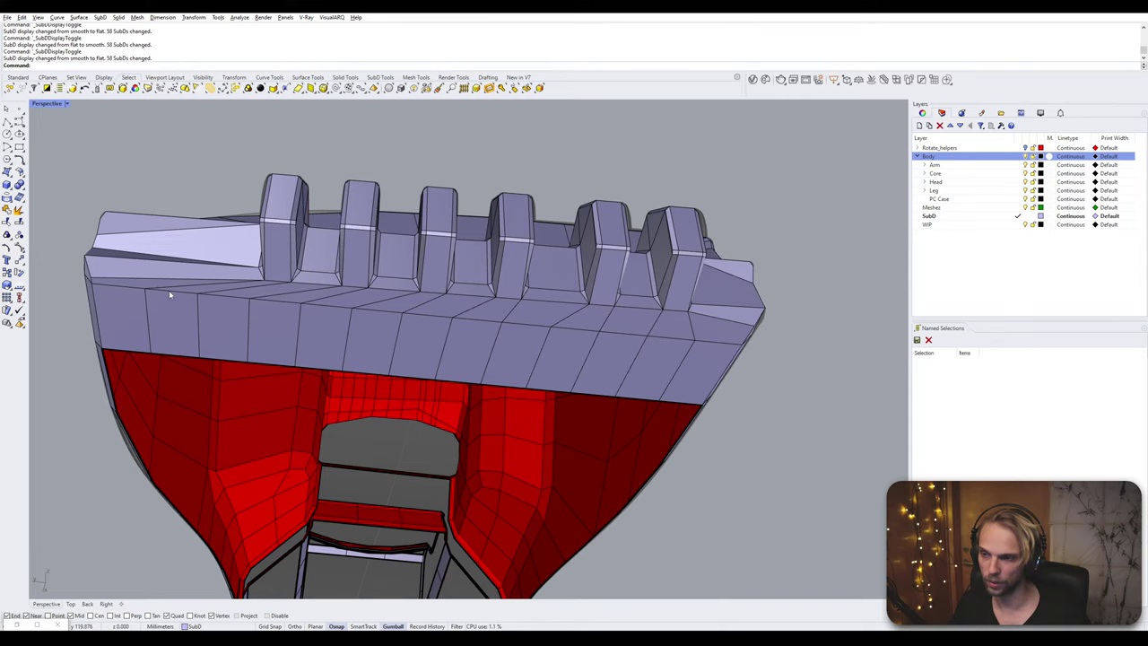
- Slide six rim edges along the front band so they run diagonally toward the treads
left_click(171, 292, "ctrl+shift")
left_click(223, 298, "ctrl+shift")
left_click(269, 303, "ctrl+shift")
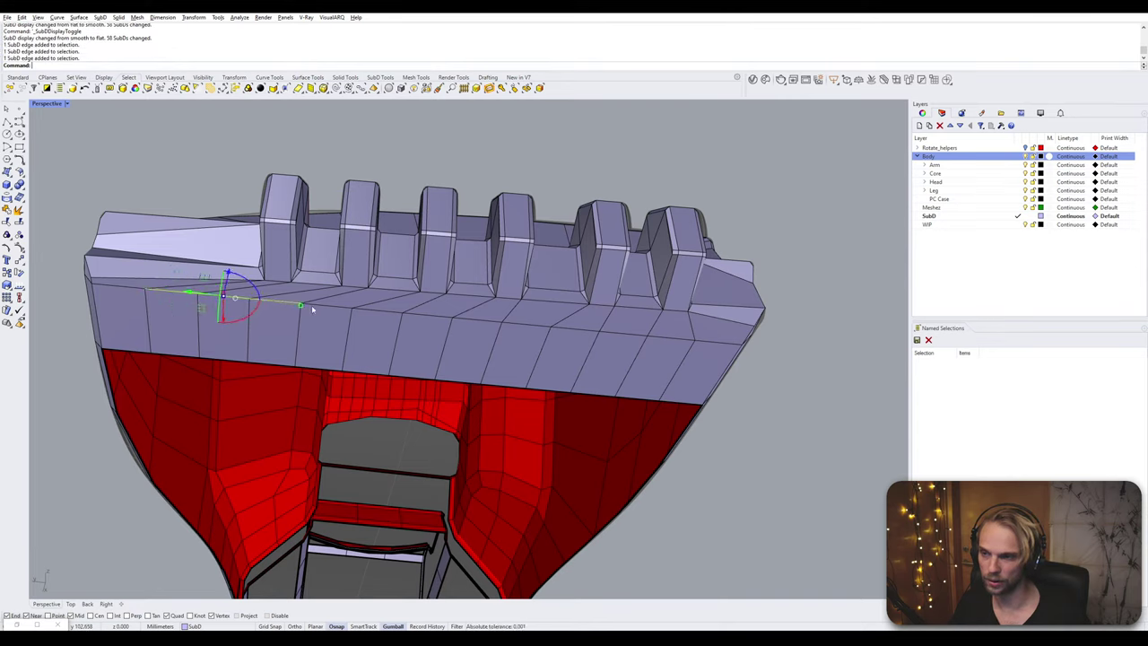
left_click(345, 310, "ctrl+shift")
left_click(379, 313, "ctrl+shift")
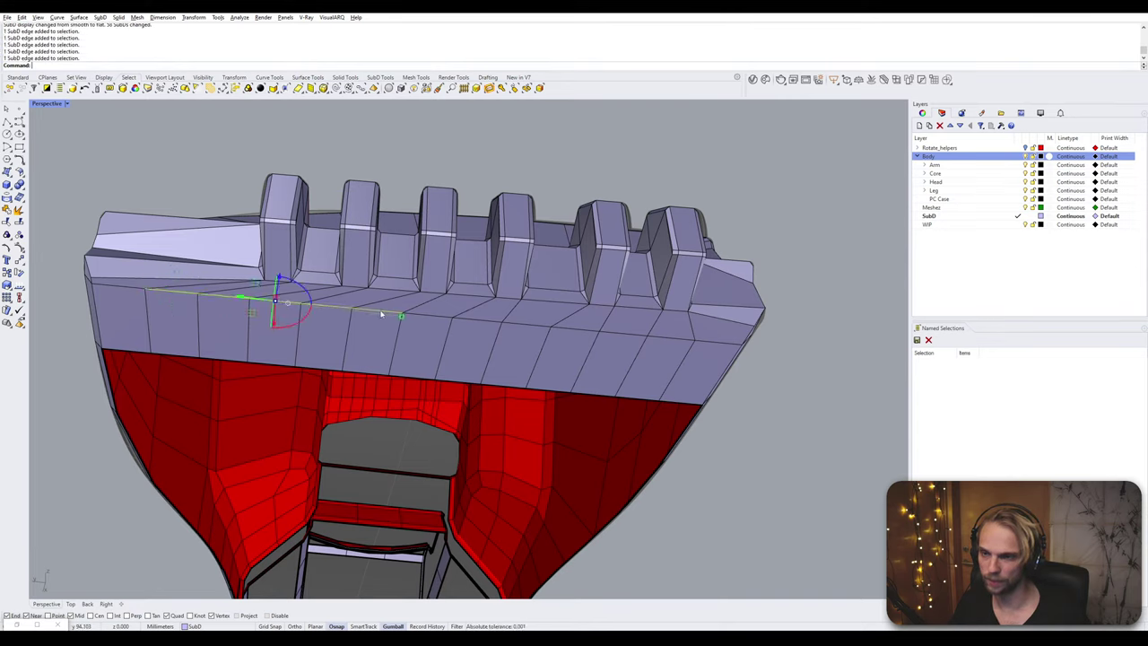
left_click(429, 318, "ctrl+shift")
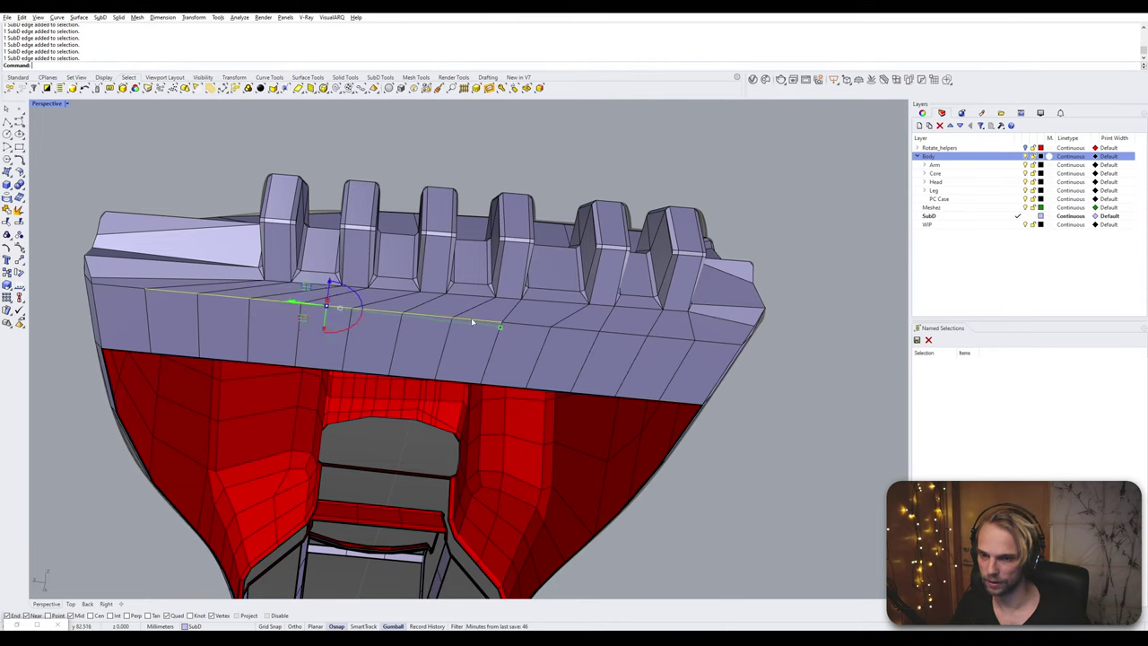
type("Slide")
key("Return")
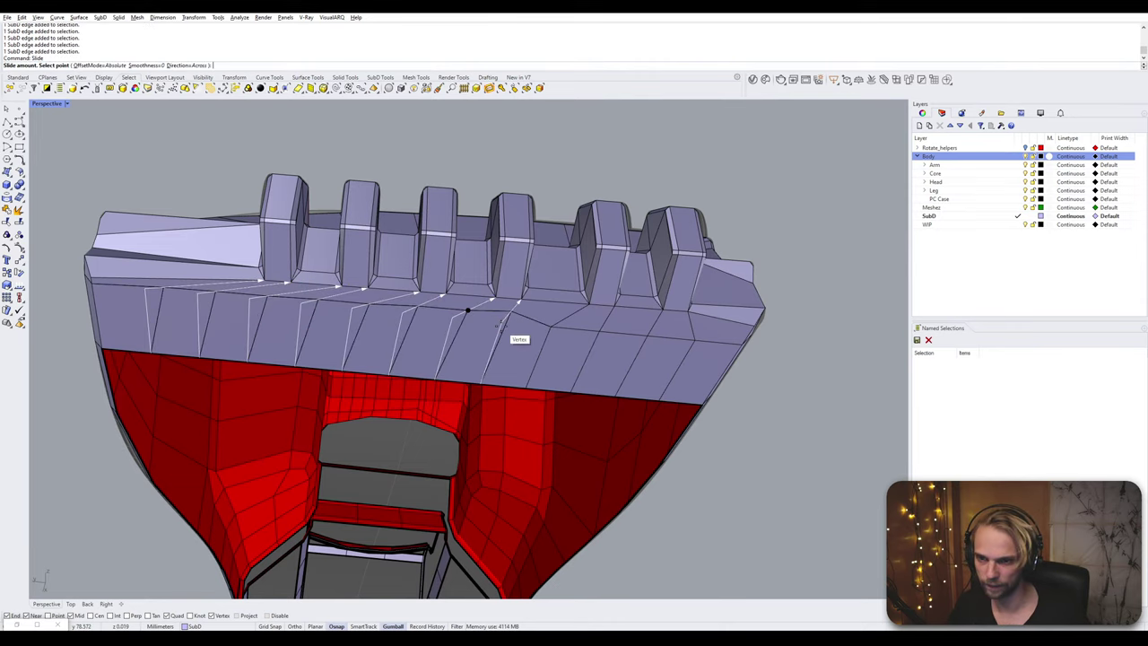
left_click(188, 64)
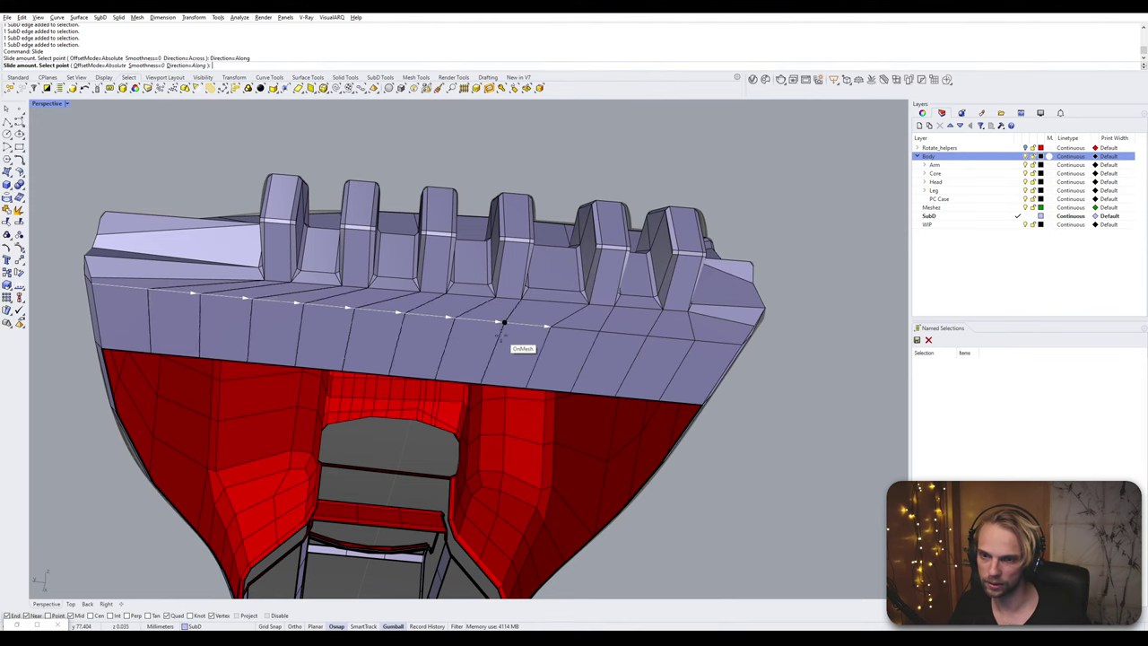
left_click(546, 328)
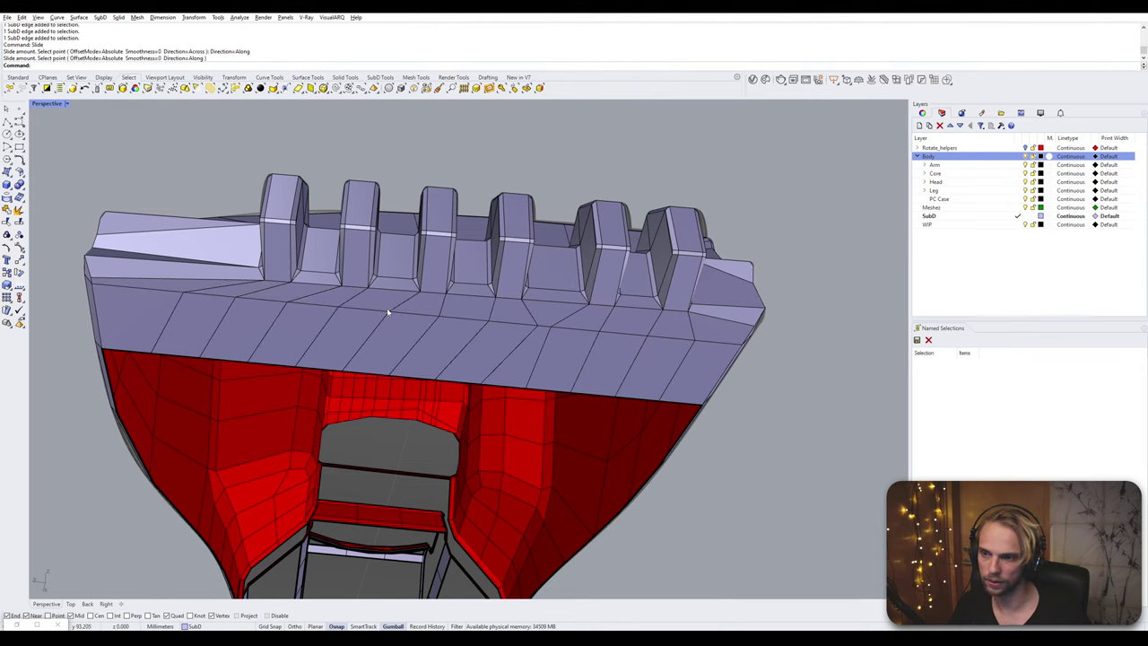
- Slide the next group of five rim edges along the band the same way
left_click(240, 299)
left_click(270, 302, "shift")
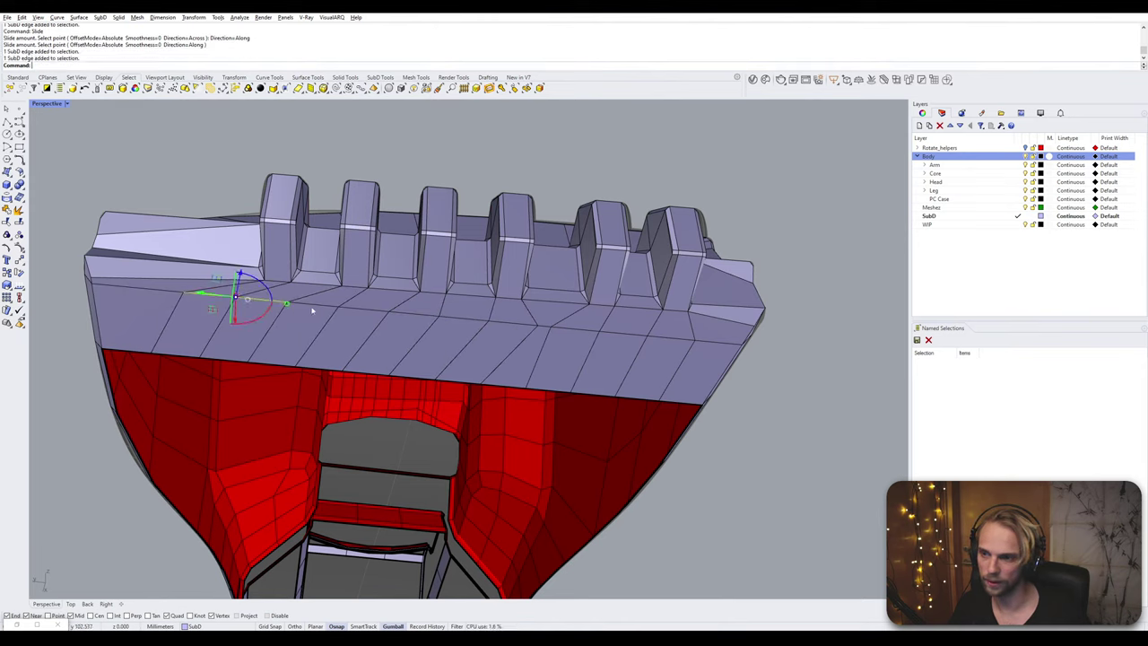
left_click(320, 306, "shift")
left_click(370, 311, "shift")
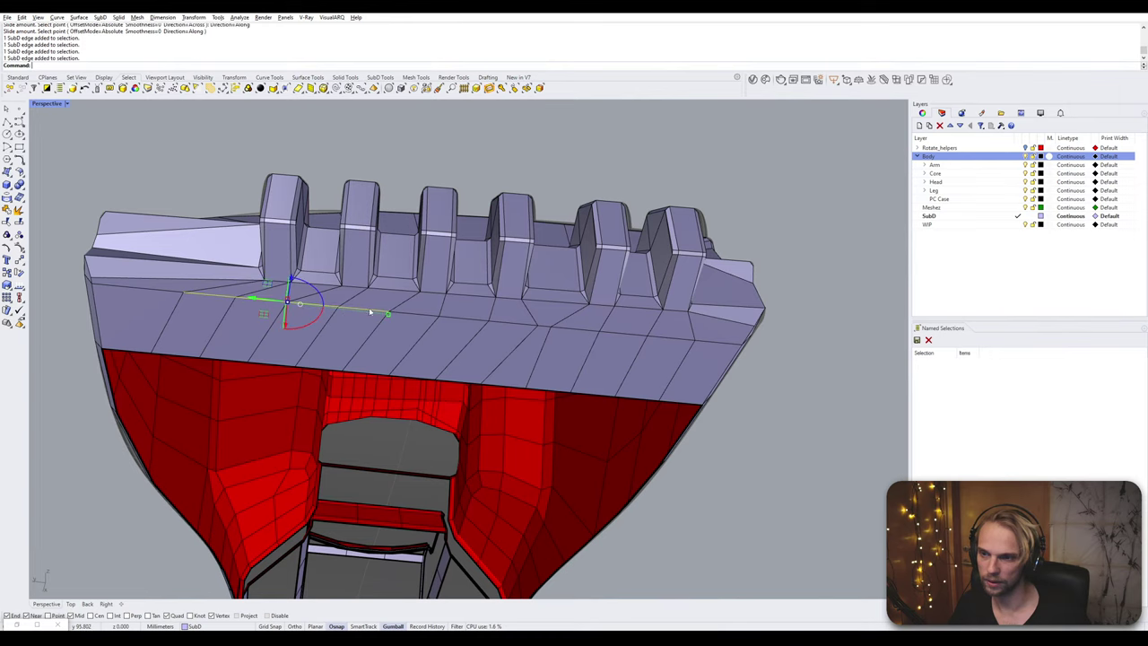
left_click(416, 317, "shift")
right_click(417, 316)
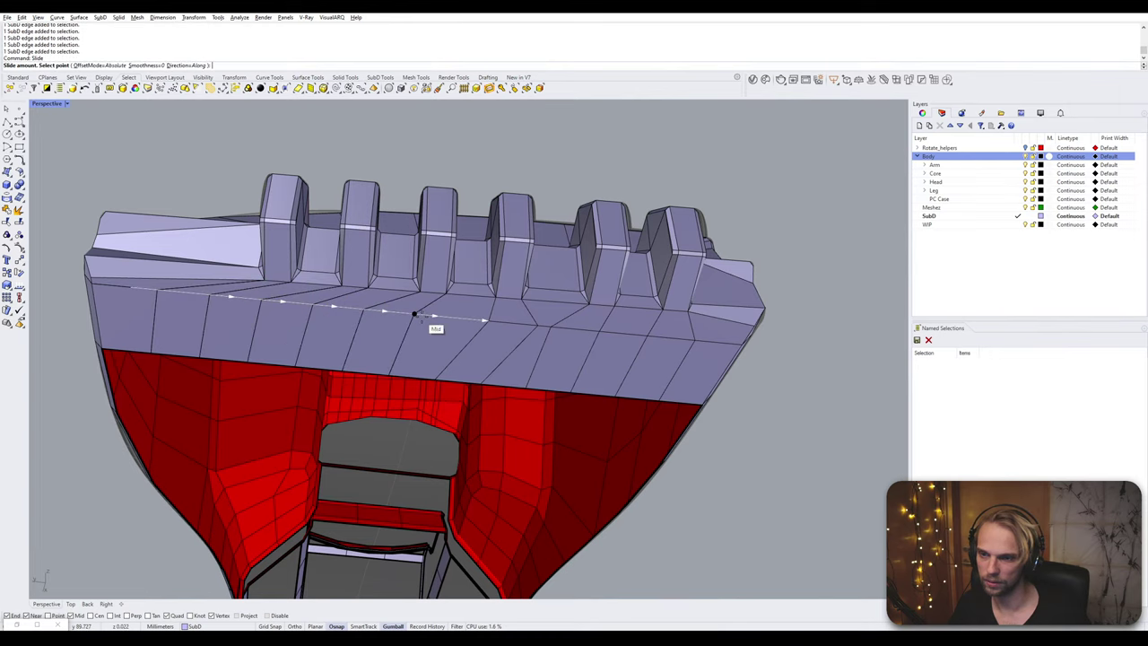
left_click(468, 321)
- Select three more rim edges and repeat the Slide on them
left_click(251, 303)
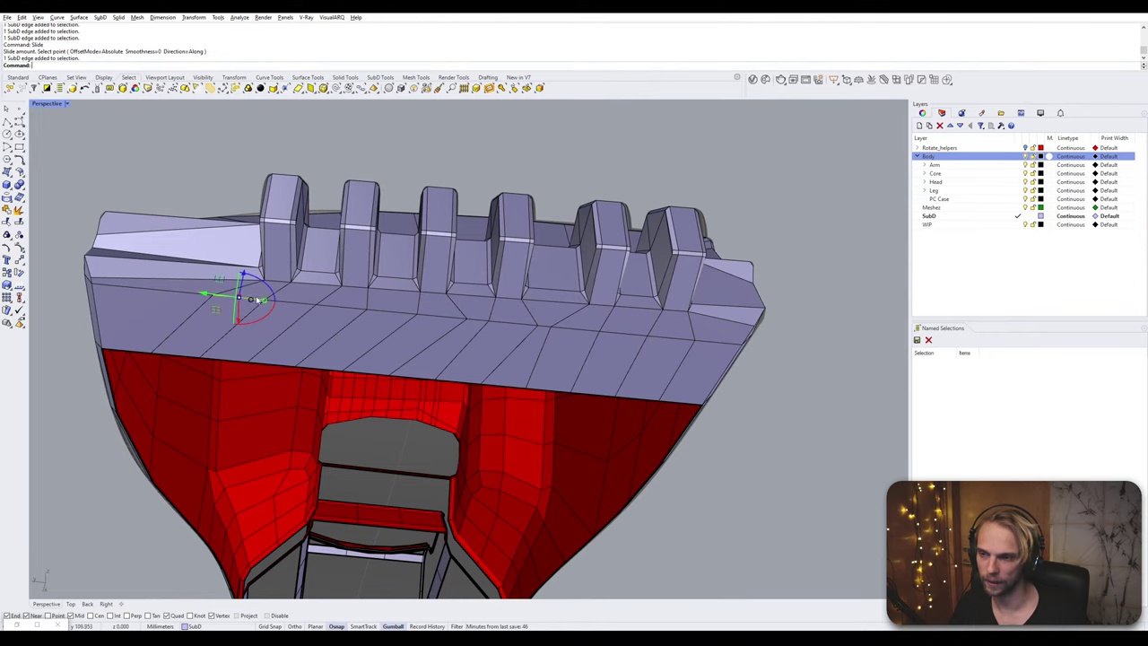
left_click(307, 304, "shift")
left_click(341, 308, "shift")
right_click(363, 307)
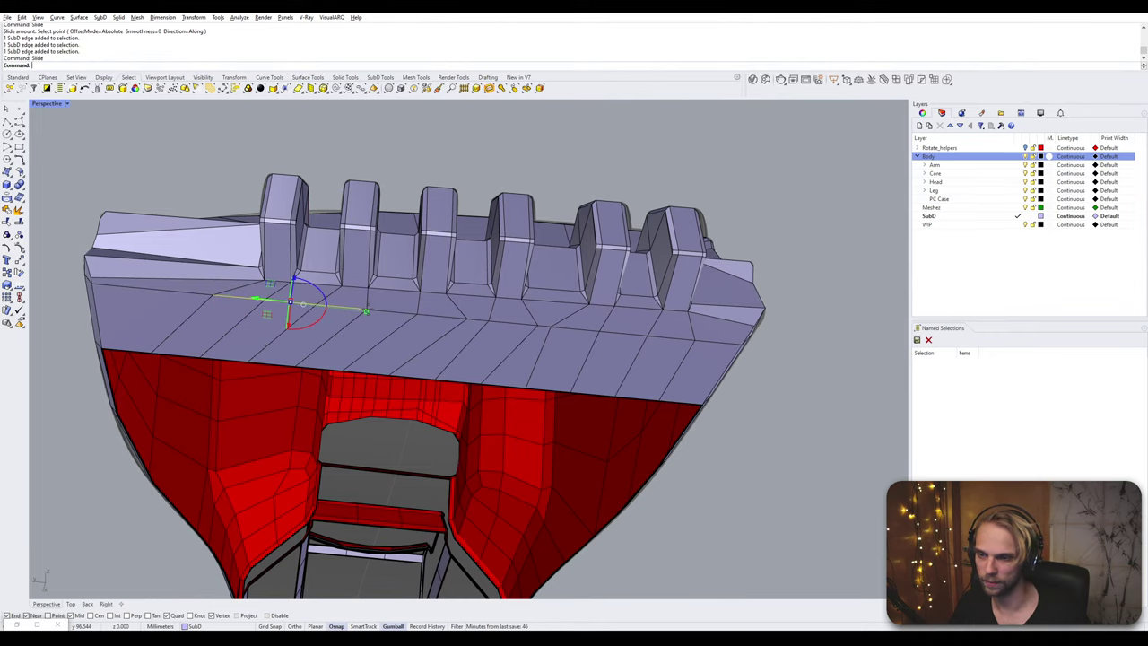
left_click(391, 311)
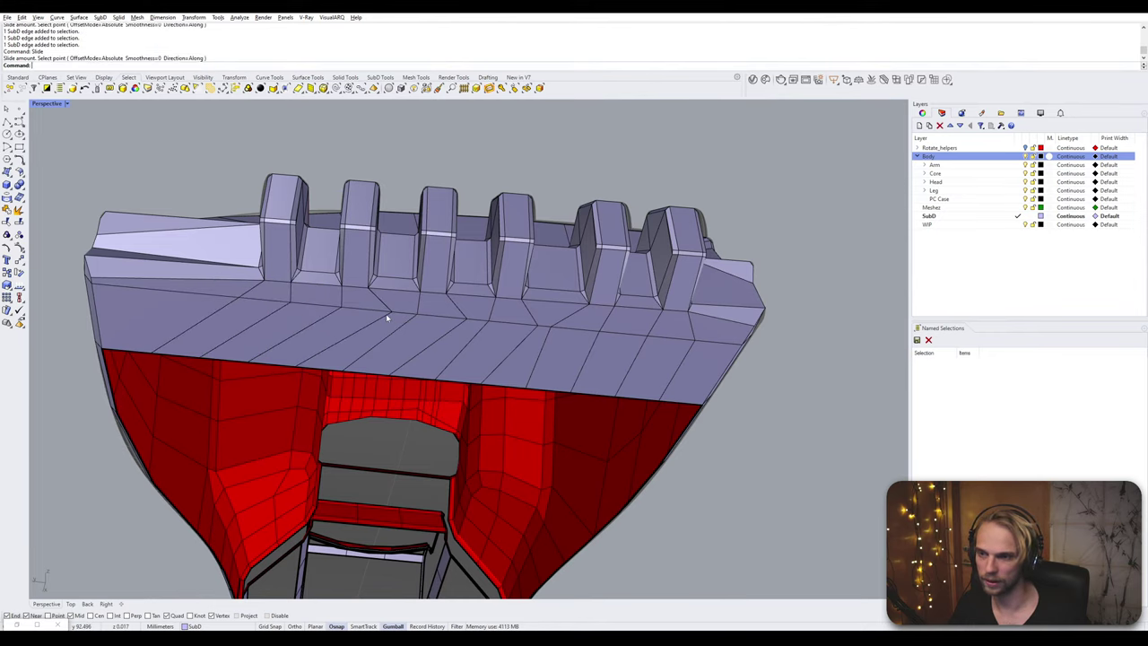
key("Tab")
right_click_drag(252, 344, 411, 328)
key("Tab")
key("Tab")
key("Tab")
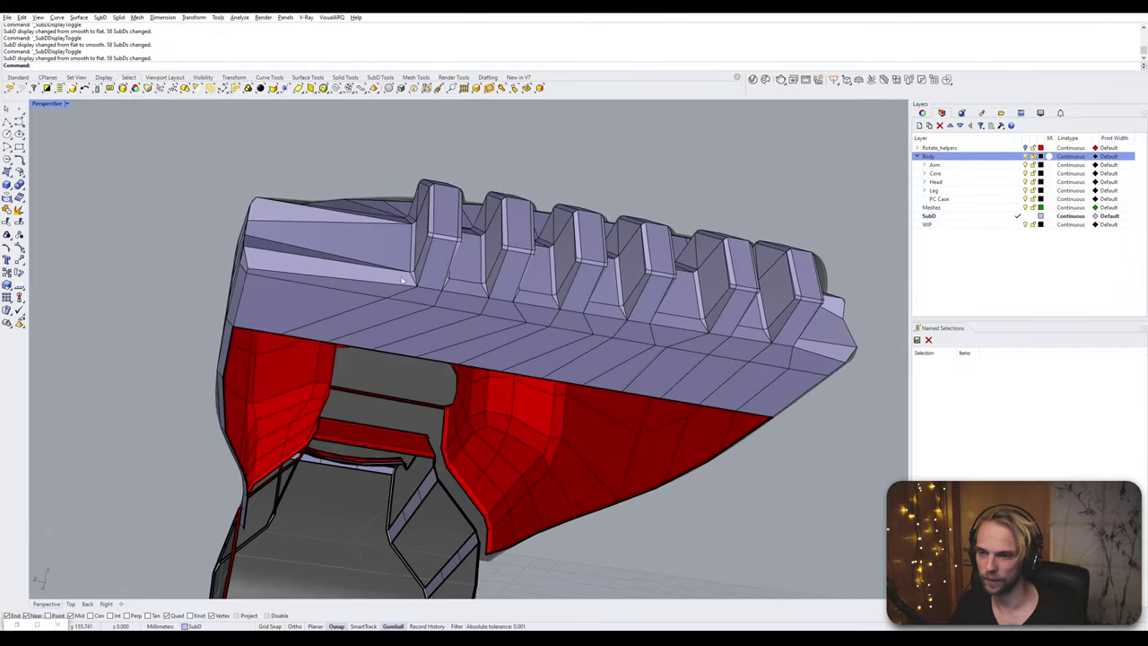
scroll(440, 309, "up", 6)
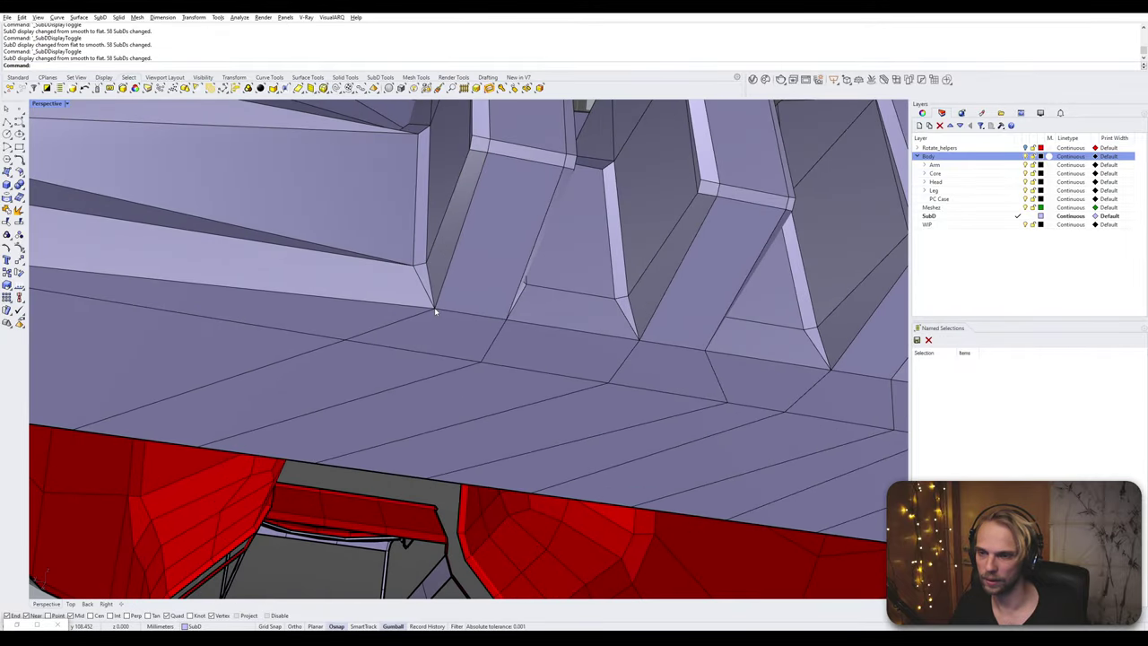
right_click_drag(415, 285, 536, 259)
left_click(468, 382, "ctrl+shift")
scroll(535, 259, "up", 5)
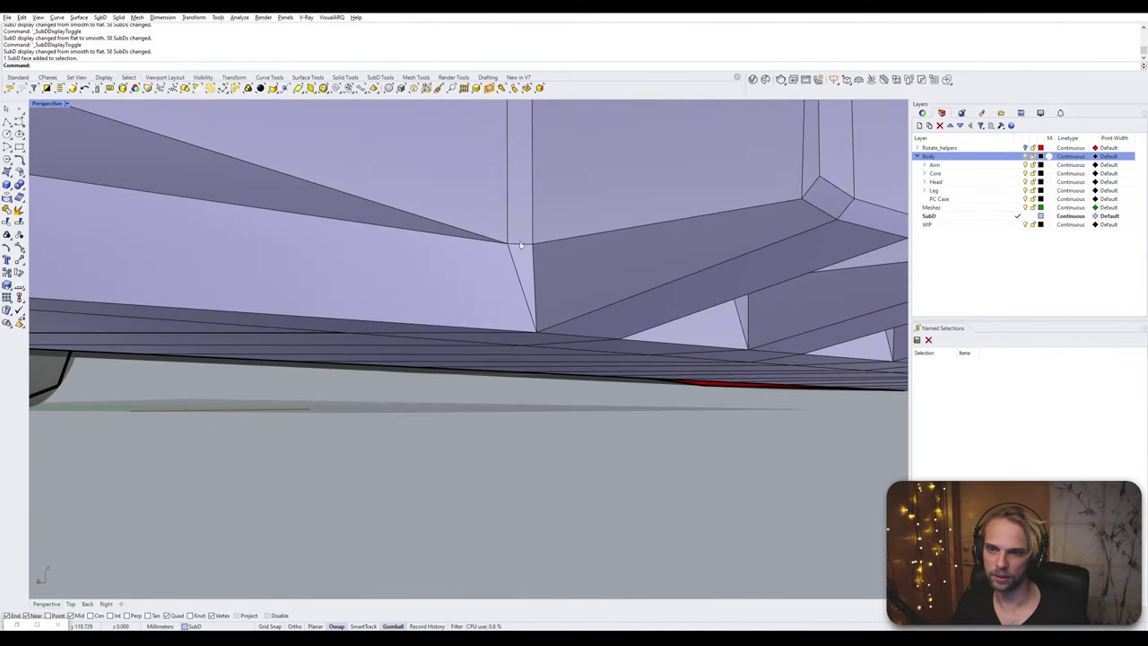
left_click(521, 244, "ctrl+shift")
left_click(572, 237, "ctrl+shift")
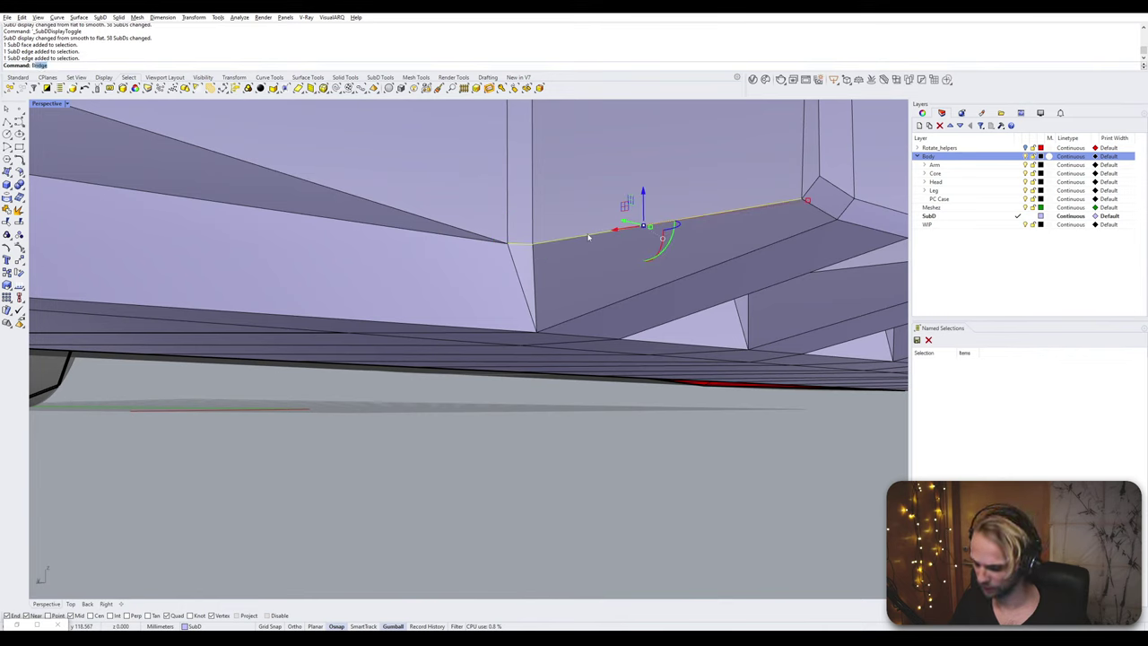
type("Bevel")
key("Return")
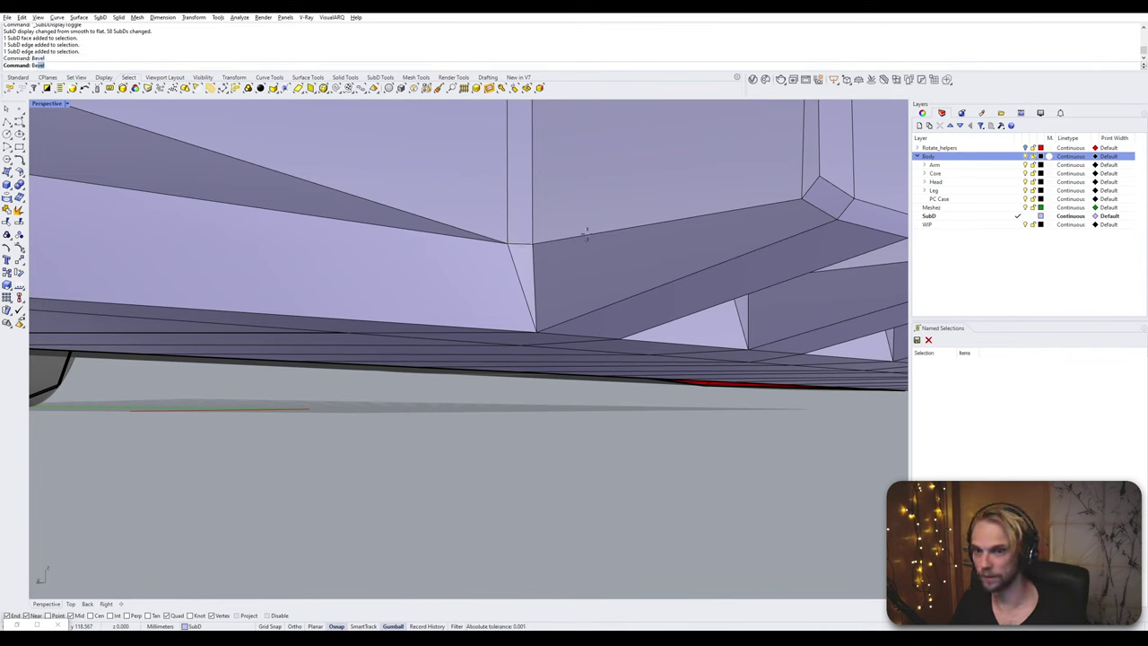
left_click(543, 199)
key("Tab")
scroll(543, 199, "down", 3)
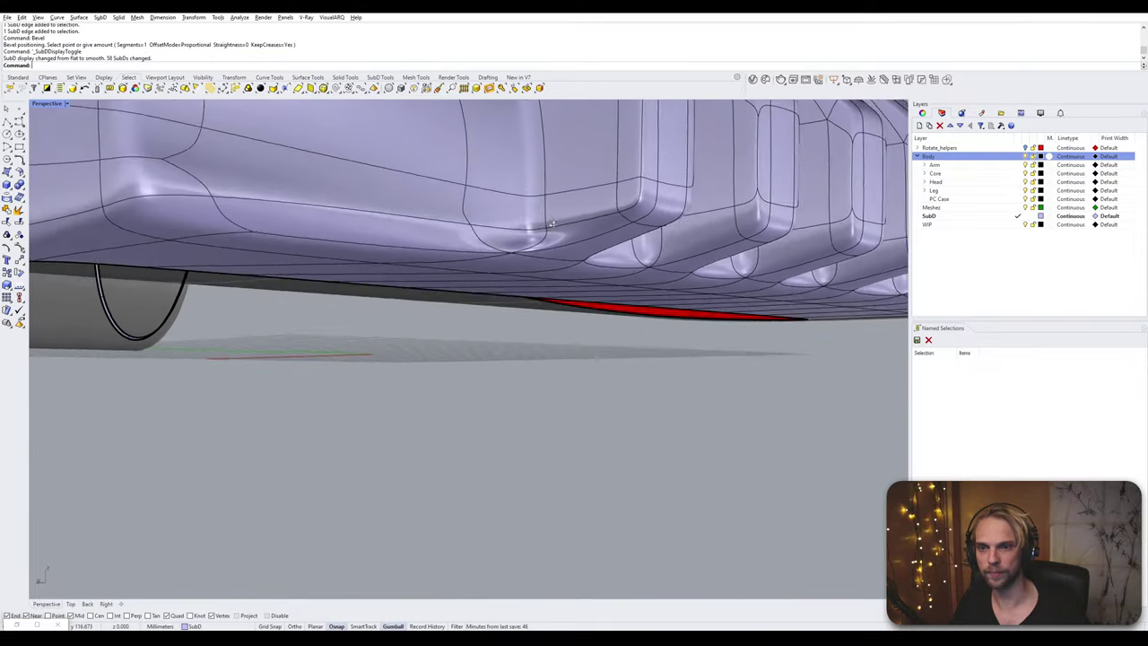
right_click_drag(545, 203, 433, 202)
key("Tab")
key("ctrl+z")
left_click(427, 195, "ctrl+shift")
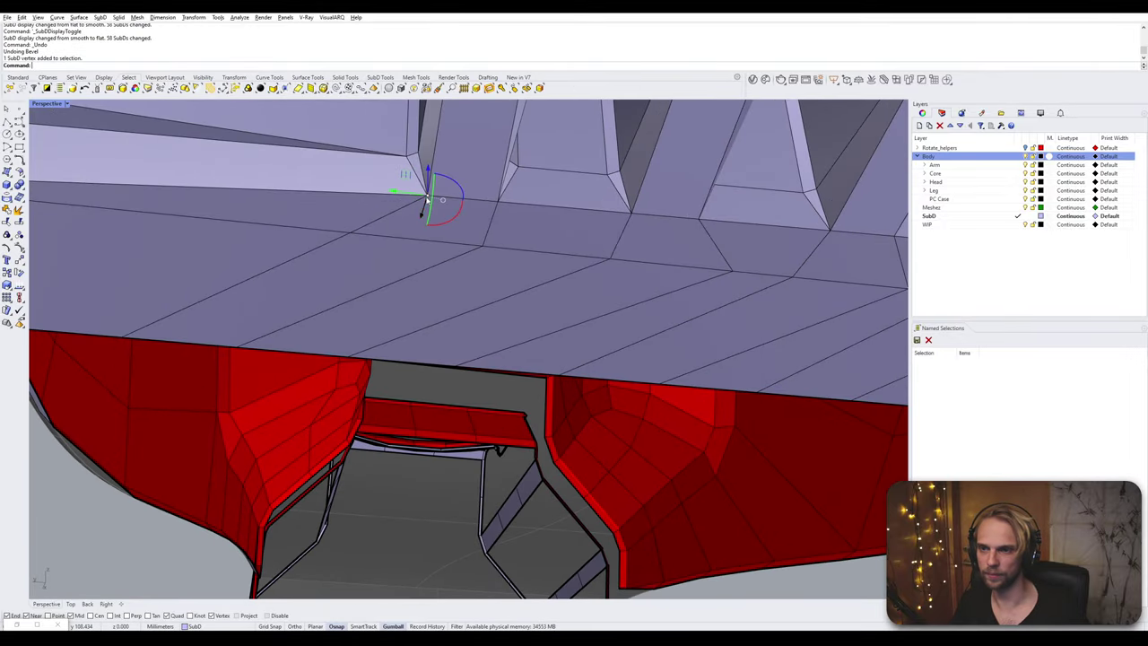
left_click_drag(412, 197, 319, 189)
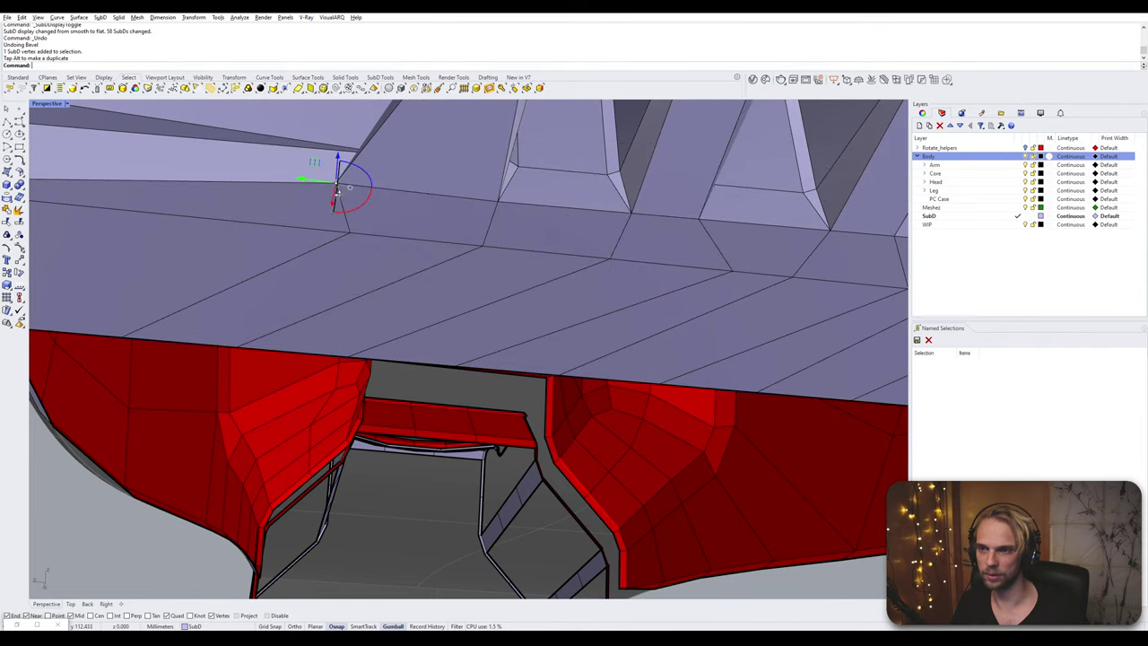
scroll(321, 192, "down", 5)
right_click_drag(321, 194, 374, 267)
key("Tab")
right_click_drag(556, 461, 573, 405)
key("Tab")
key("ctrl+z")
key("Tab")
key("Tab")
scroll(455, 235, "up", 5)
right_click_drag(454, 235, 452, 308, "shift")
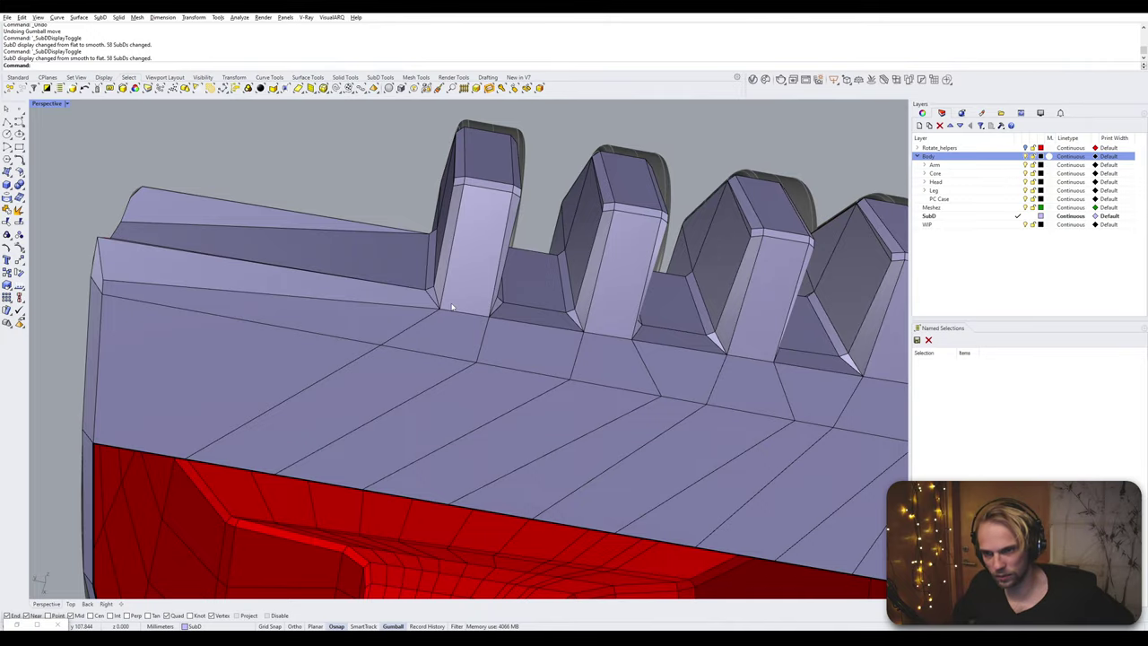
key("Tab")
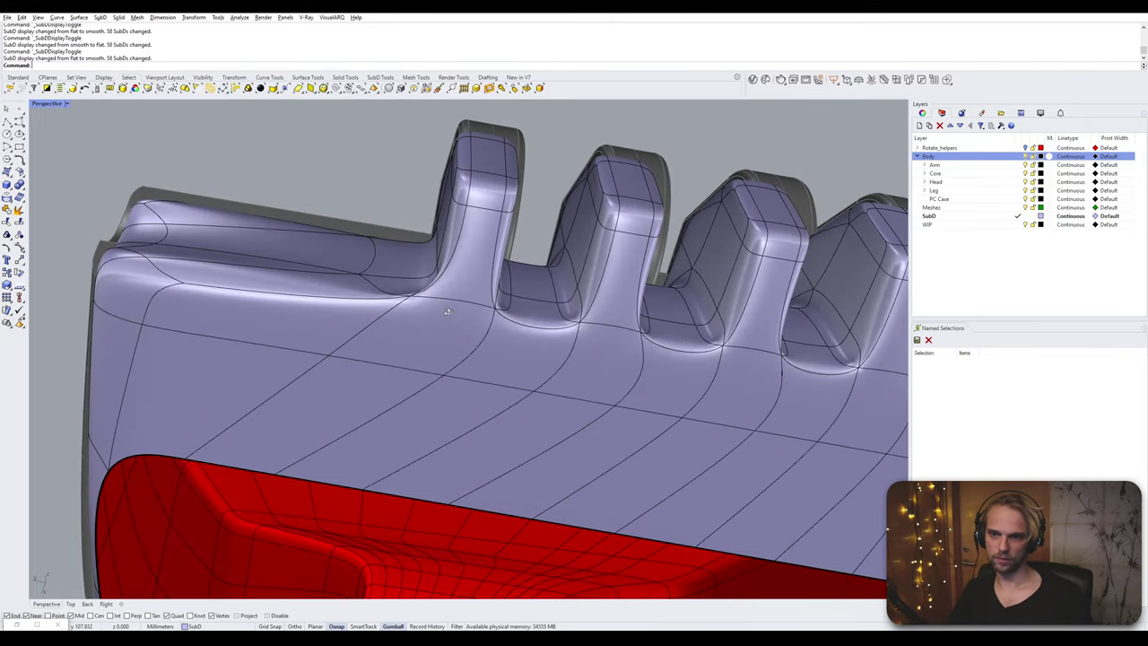
right_click_drag(450, 297, 290, 365)
key("Tab")
scroll(290, 365, "up", 3)
- Select the upper and lower border edges of the shell opening, dropping one stray edge
left_click(457, 305)
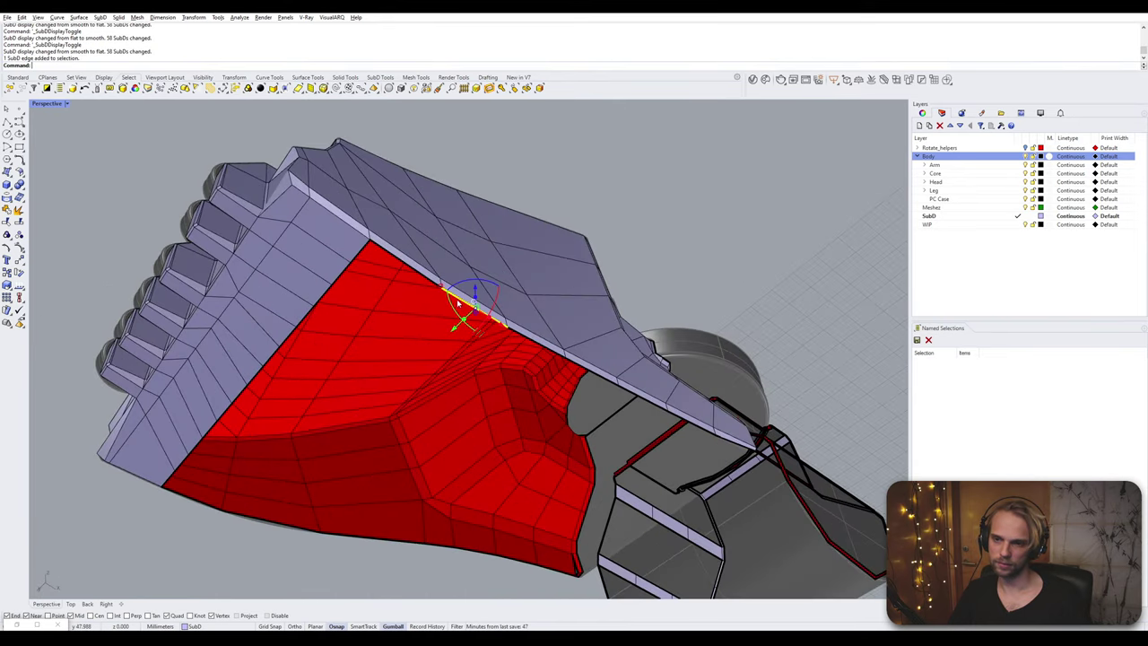
left_click(283, 527, "ctrl+shift")
right_click_drag(440, 512, 280, 450, "shift")
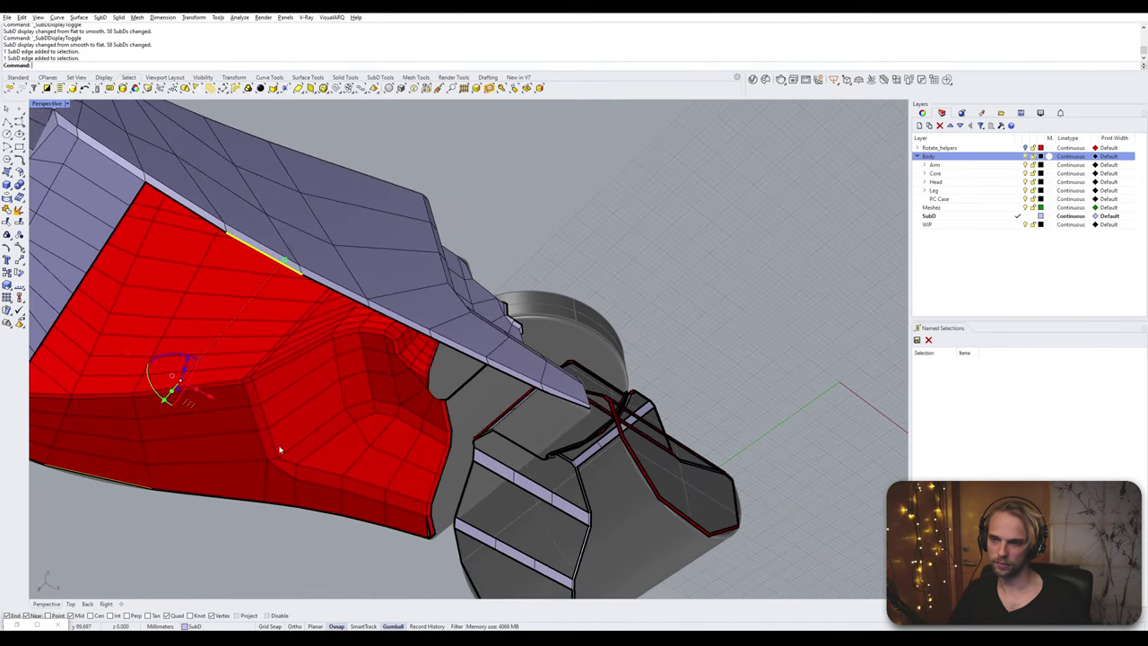
left_click(340, 296, "shift")
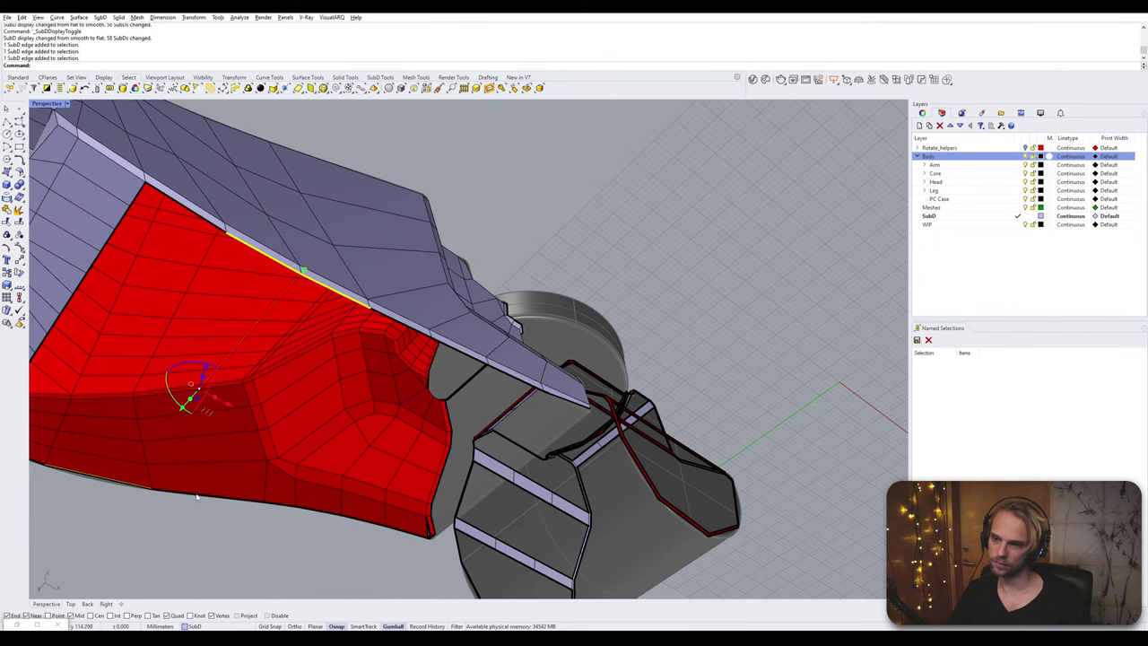
left_click(200, 493, "shift")
left_click(394, 327, "shift")
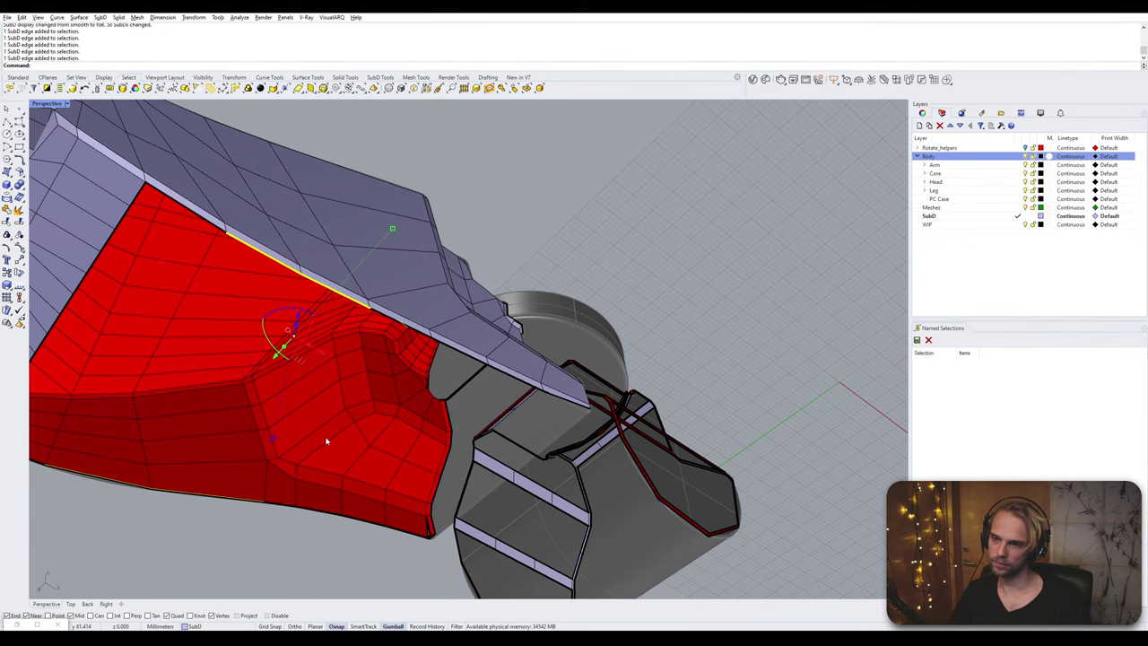
right_click_drag(400, 341, 425, 328)
scroll(425, 330, "up", 2)
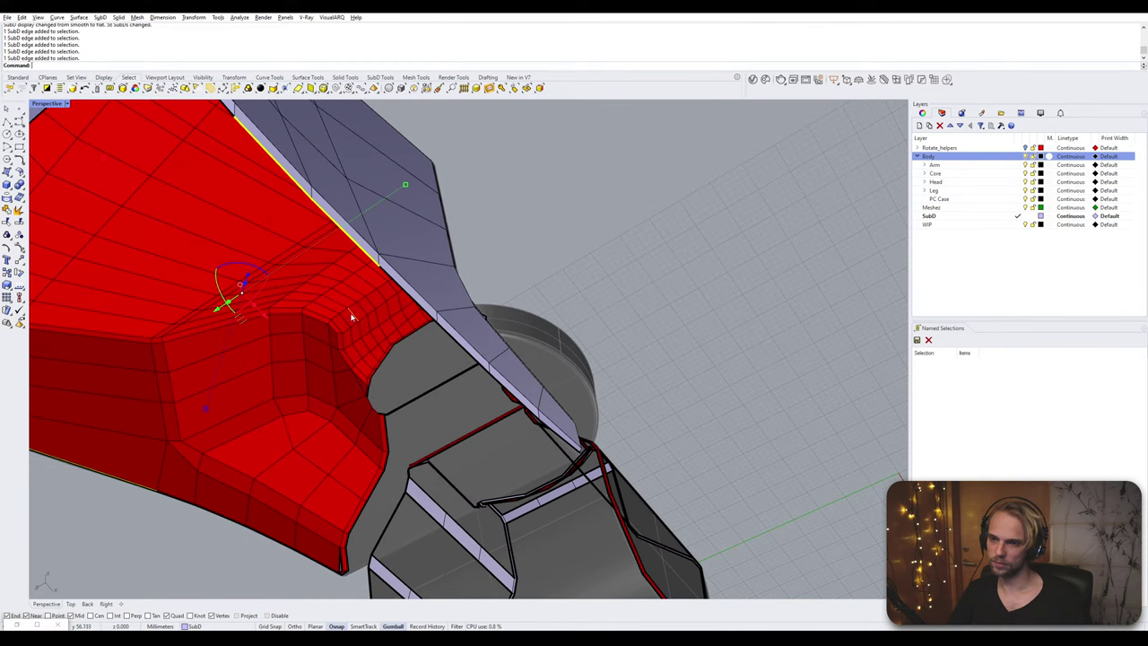
left_click(385, 300, "ctrl")
scroll(398, 287, "down", 3)
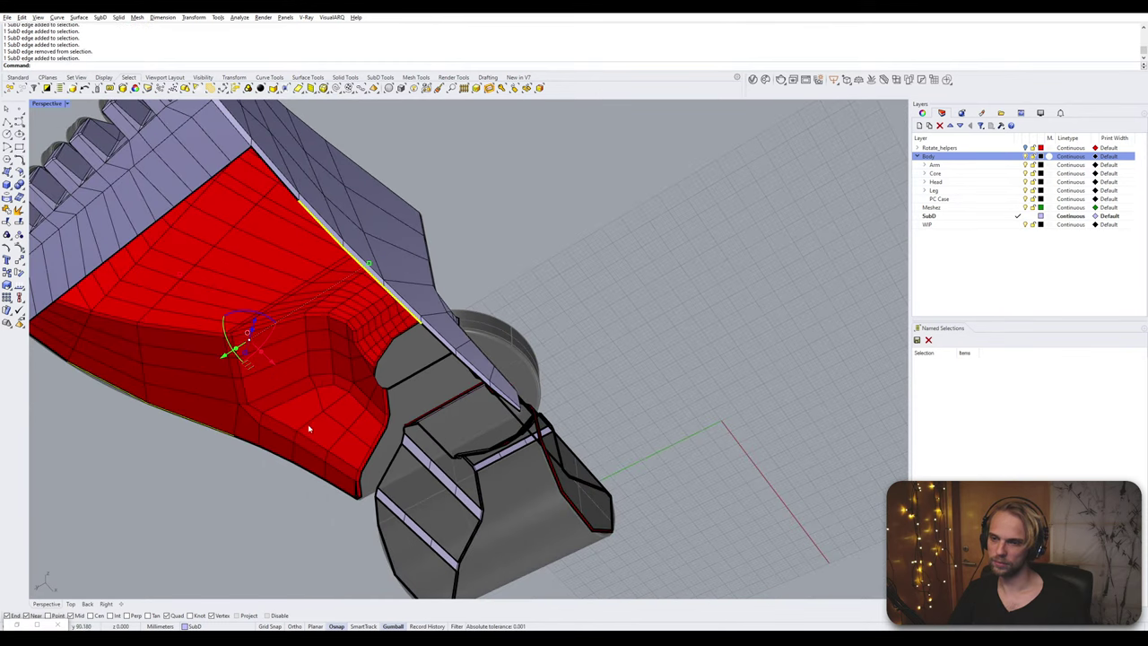
scroll(238, 446, "up", 3)
- Add the opening edges on the part's far side and its lower edge segment
mouse_move(400, 387)
right_mouse_down()
mouse_move(422, 374)
mouse_move(389, 369)
right_mouse_up()
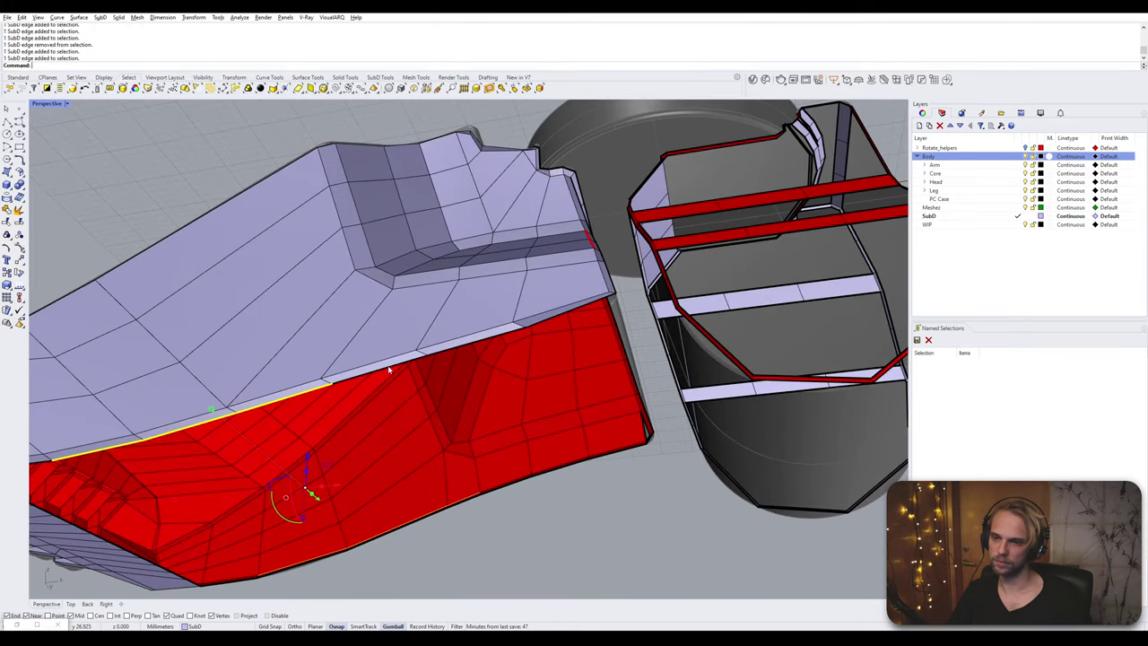
left_click(389, 368, "shift")
right_click_drag(509, 494, 510, 397)
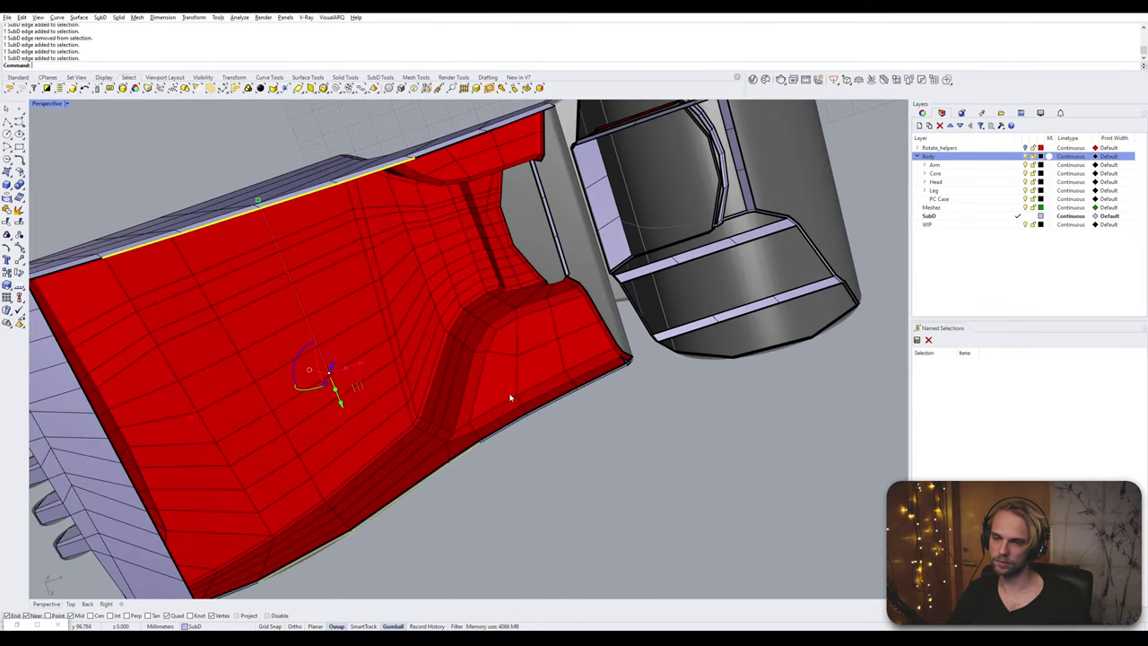
scroll(490, 415, "up", 6)
scroll(432, 439, "down", 7)
right_click_drag(431, 440, 592, 556)
scroll(523, 431, "up", 4)
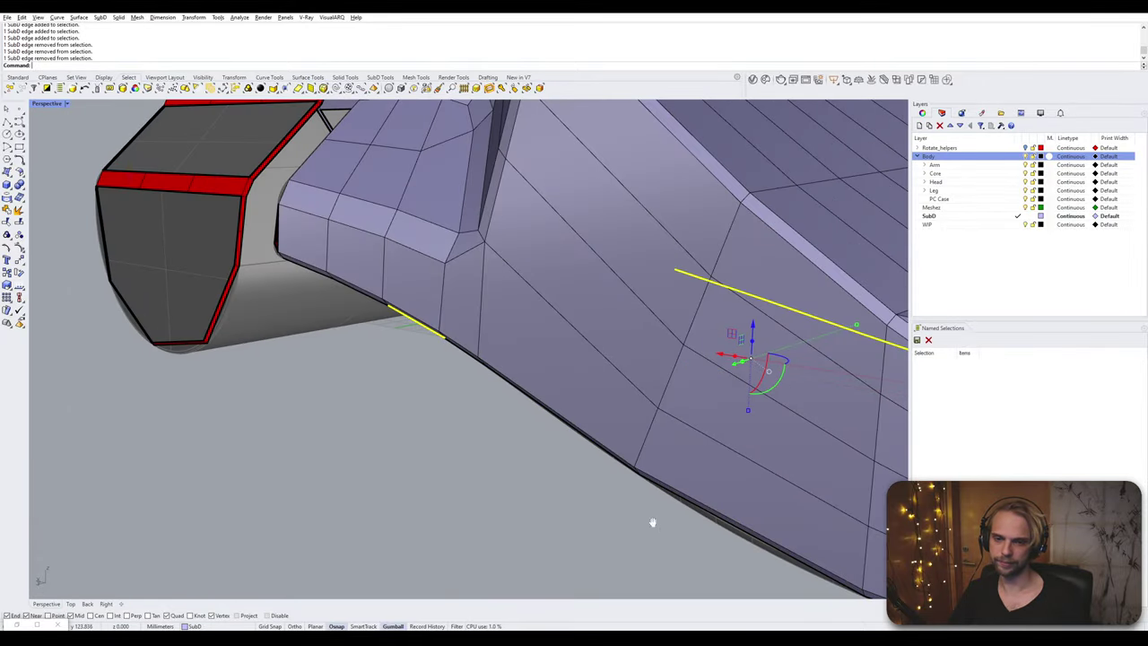
right_click_drag(651, 520, 622, 389)
left_click(634, 374, "ctrl+shift")
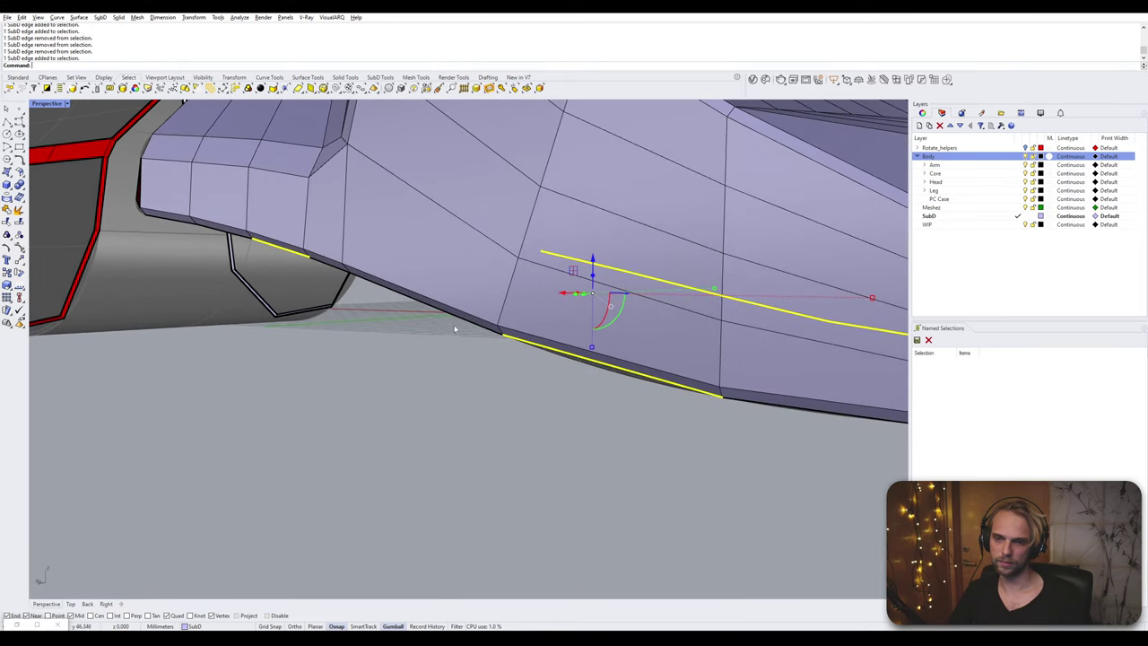
- Add the upper opening edge seen from below and deselect the short corner edge
right_click_drag(489, 377, 509, 299)
scroll(550, 434, "down", 3)
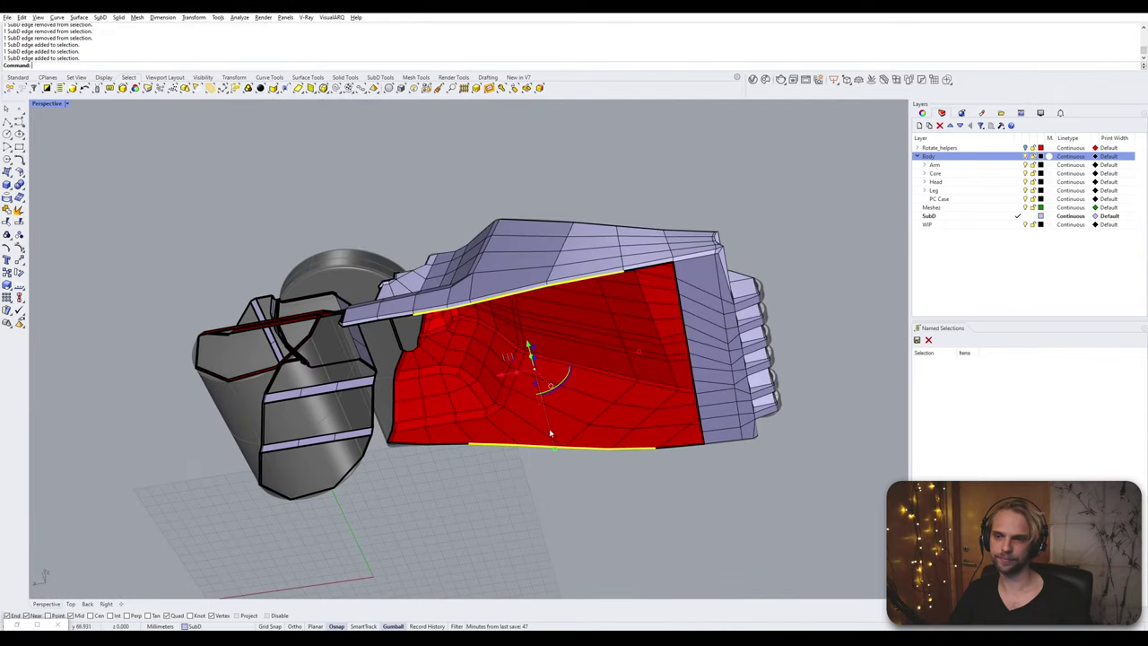
scroll(501, 415, "up", 6)
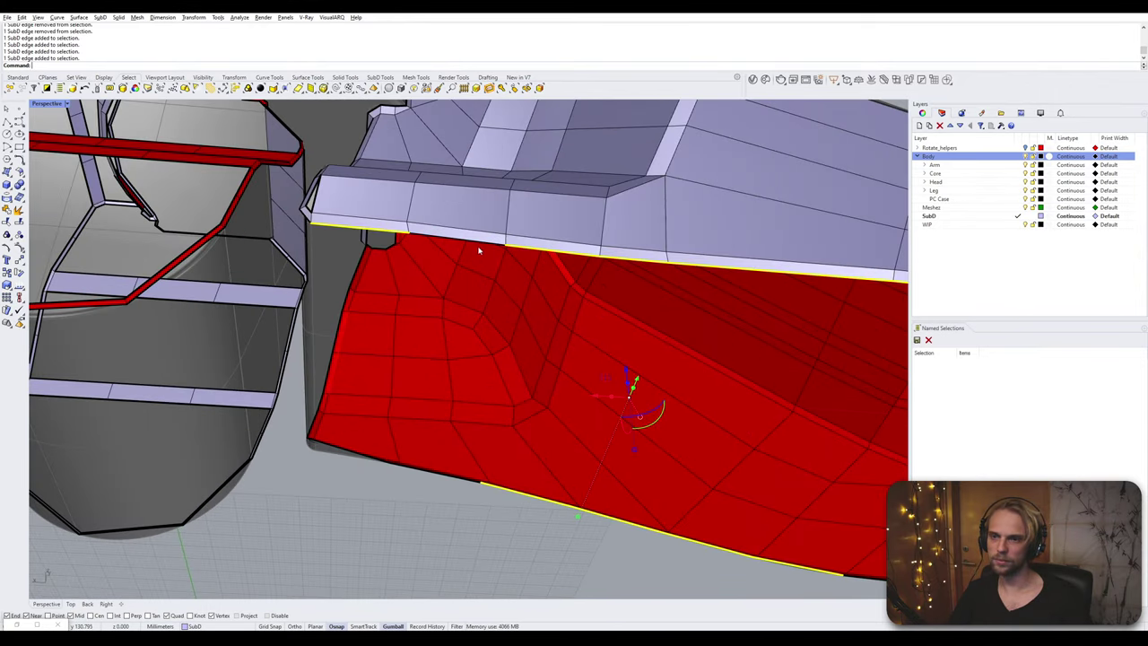
right_click_drag(454, 465, 370, 338)
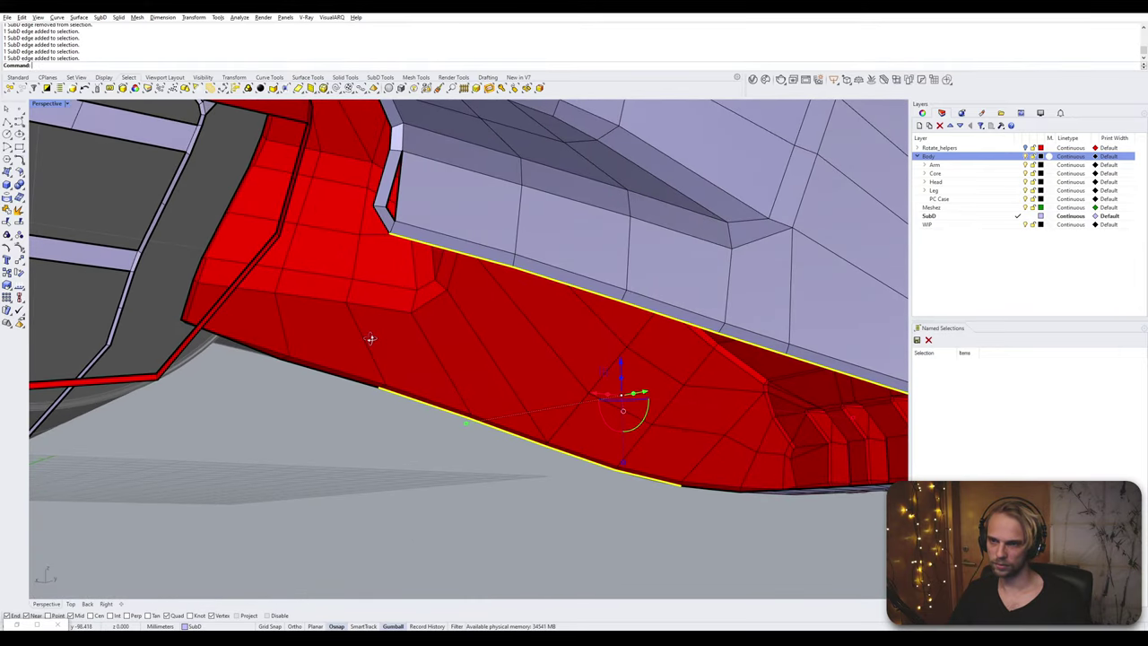
scroll(333, 383, "up", 4)
right_click_drag(331, 380, 348, 264)
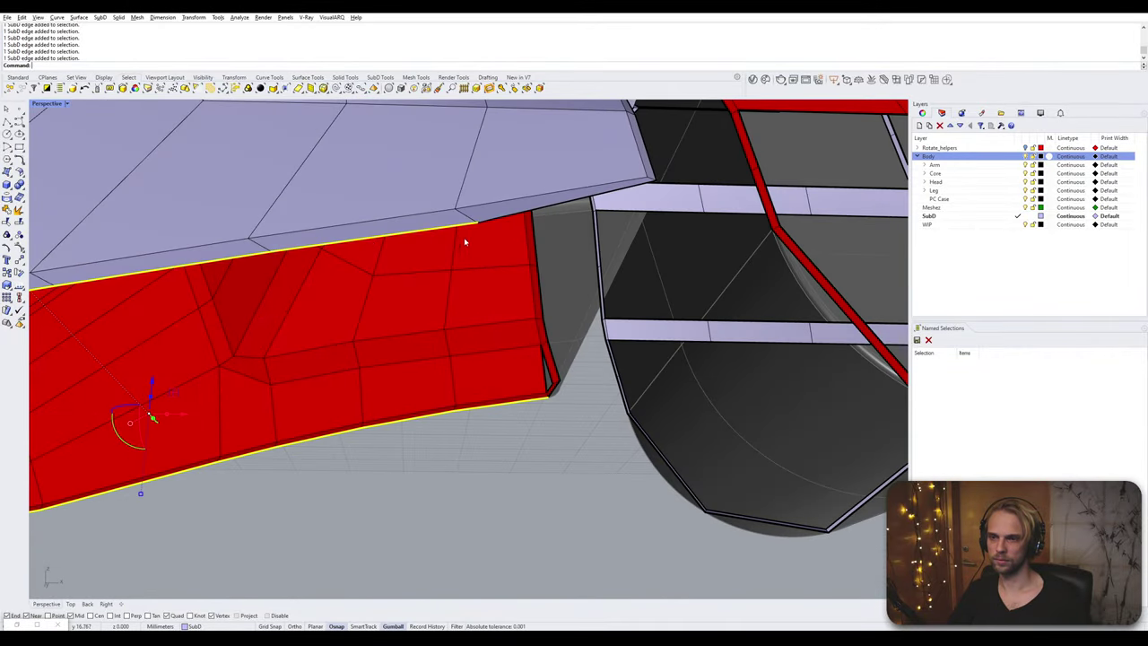
left_click(502, 223, "ctrl+shift")
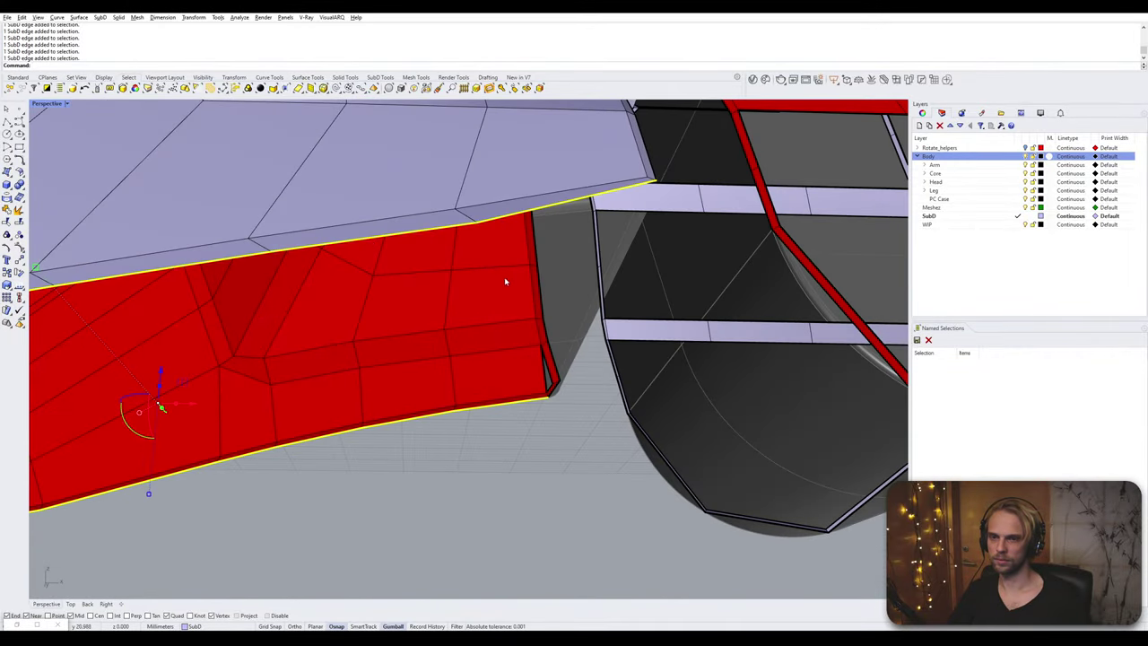
right_click_drag(588, 398, 333, 404)
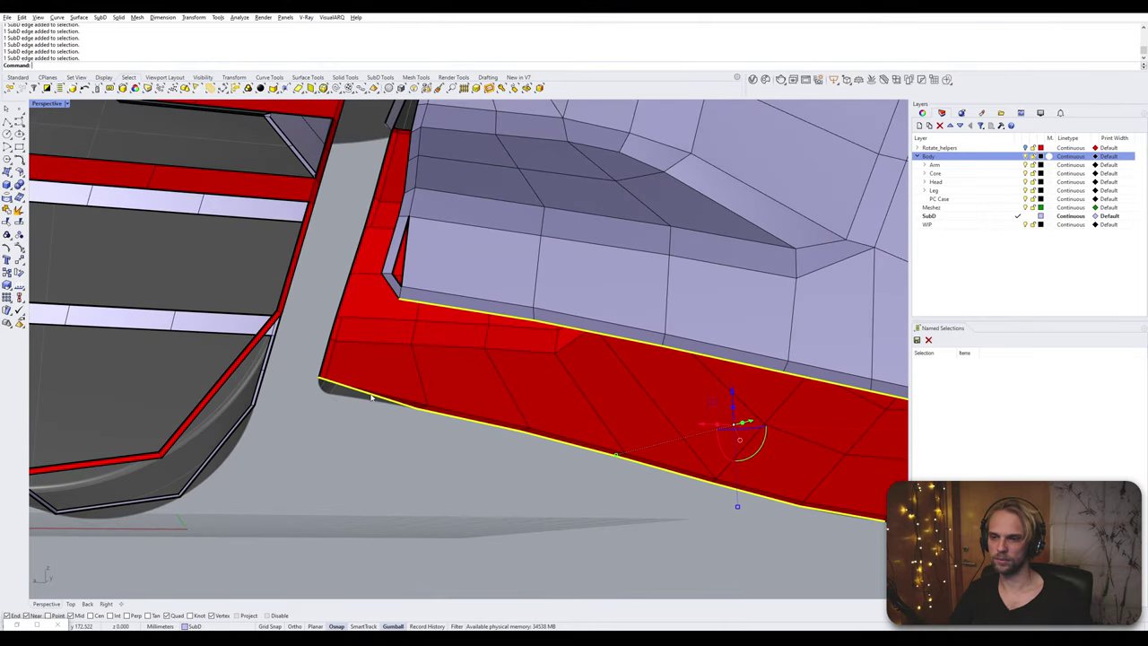
left_click(371, 398, "ctrl")
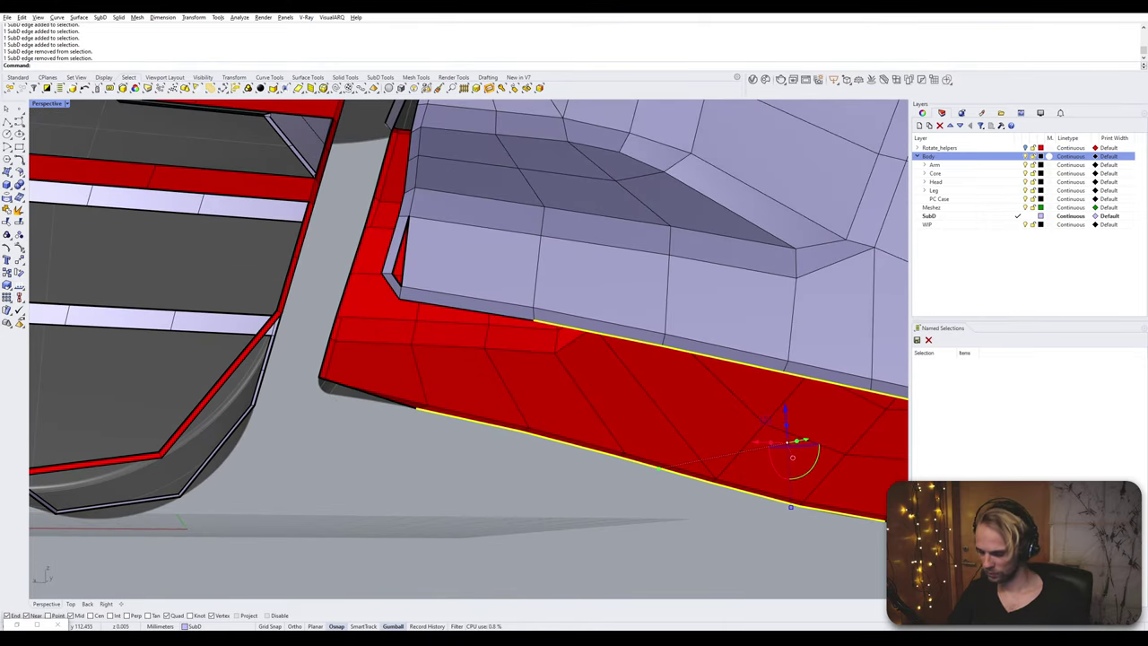
- Bridge the selected opening edges with 13 segments
type("Bridge")
key("Return")
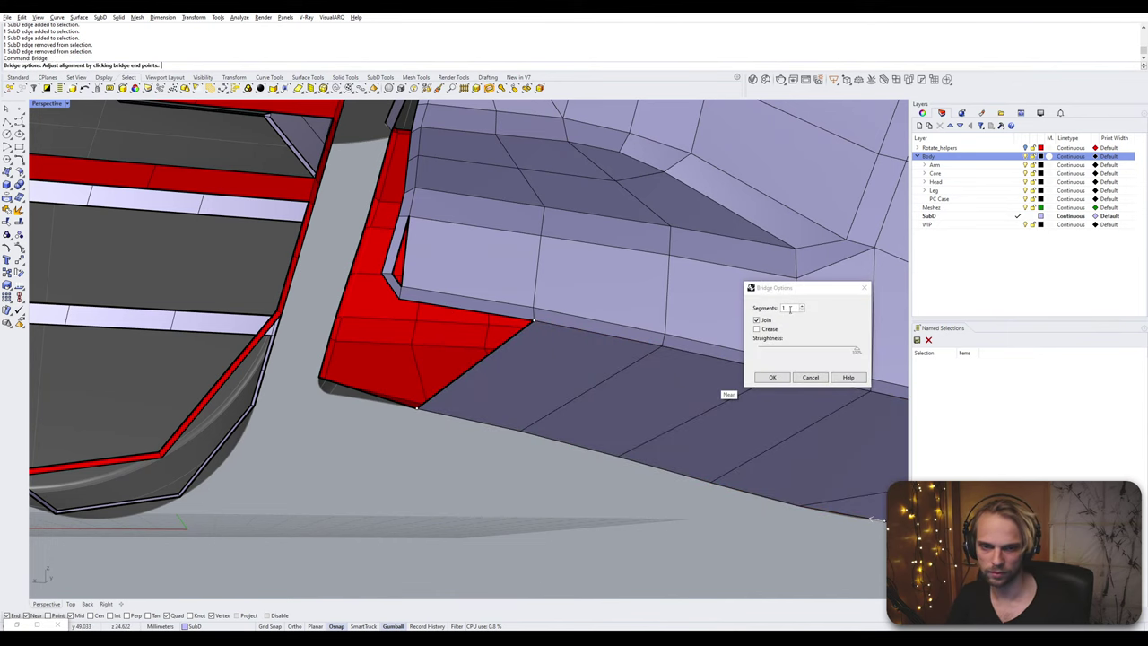
left_click(746, 325)
type("13")
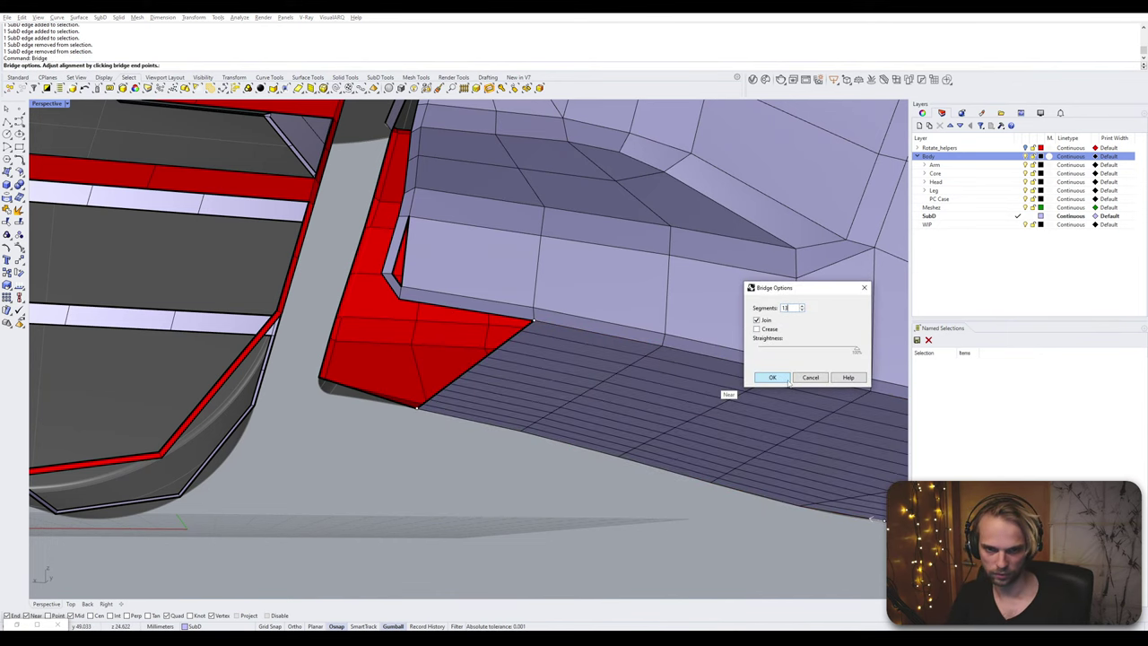
left_click(772, 378)
- Bevel the corner edge where the new bridge meets the shell
right_click_drag(333, 413, 366, 387)
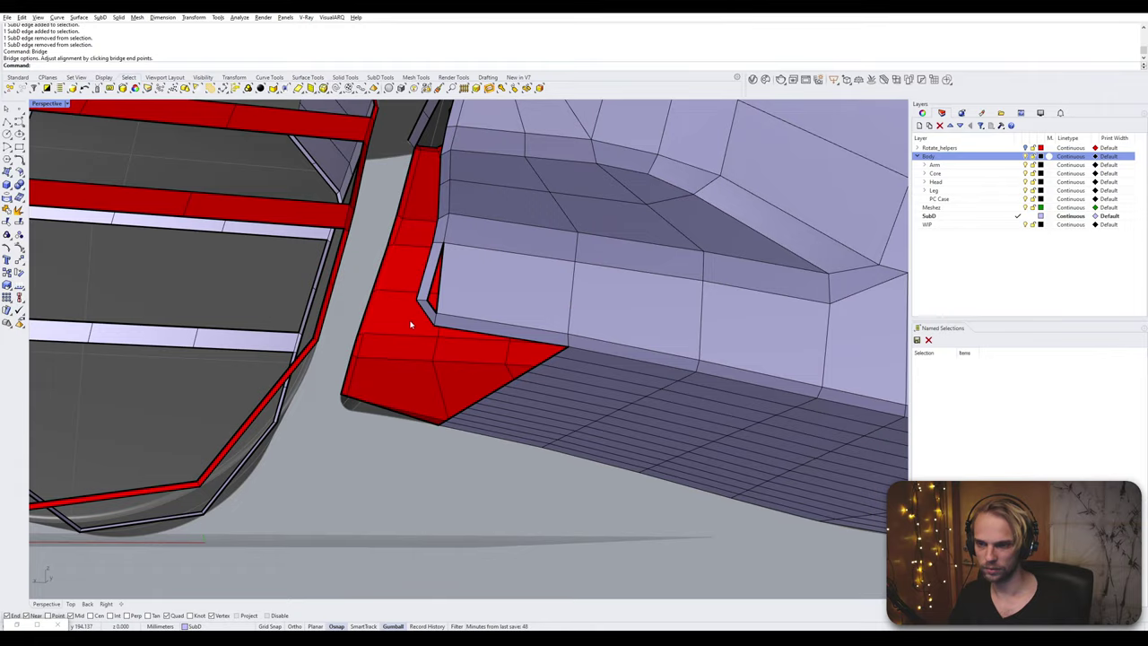
right_click_drag(410, 325, 623, 285)
scroll(477, 255, "up", 3)
left_click(475, 237, "ctrl+shift")
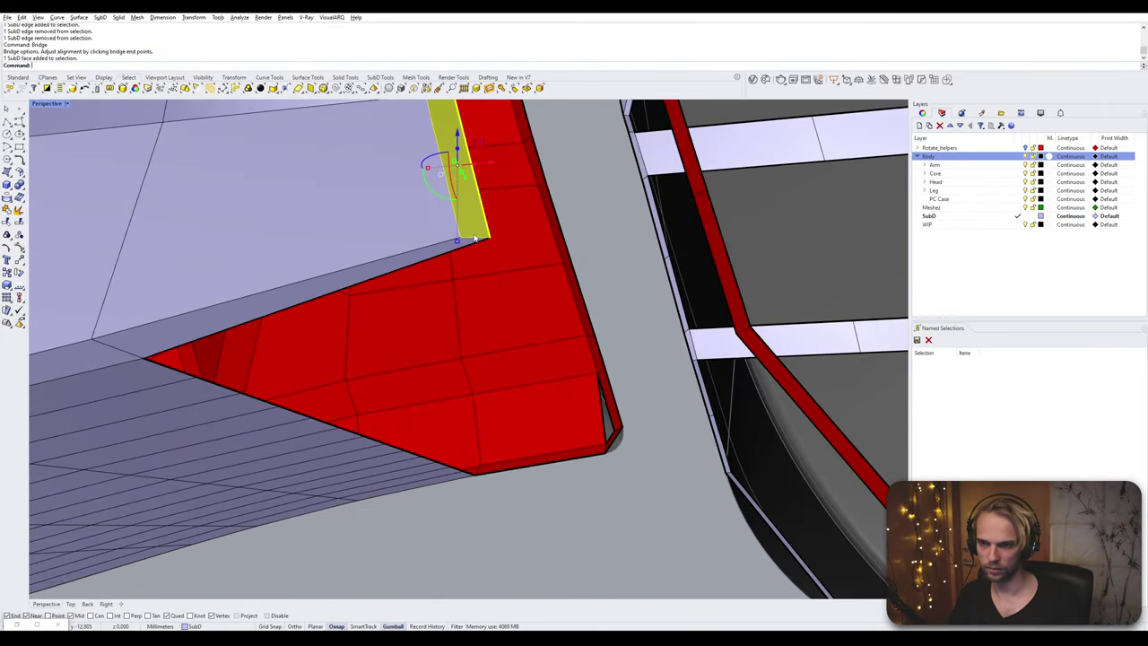
key("Escape")
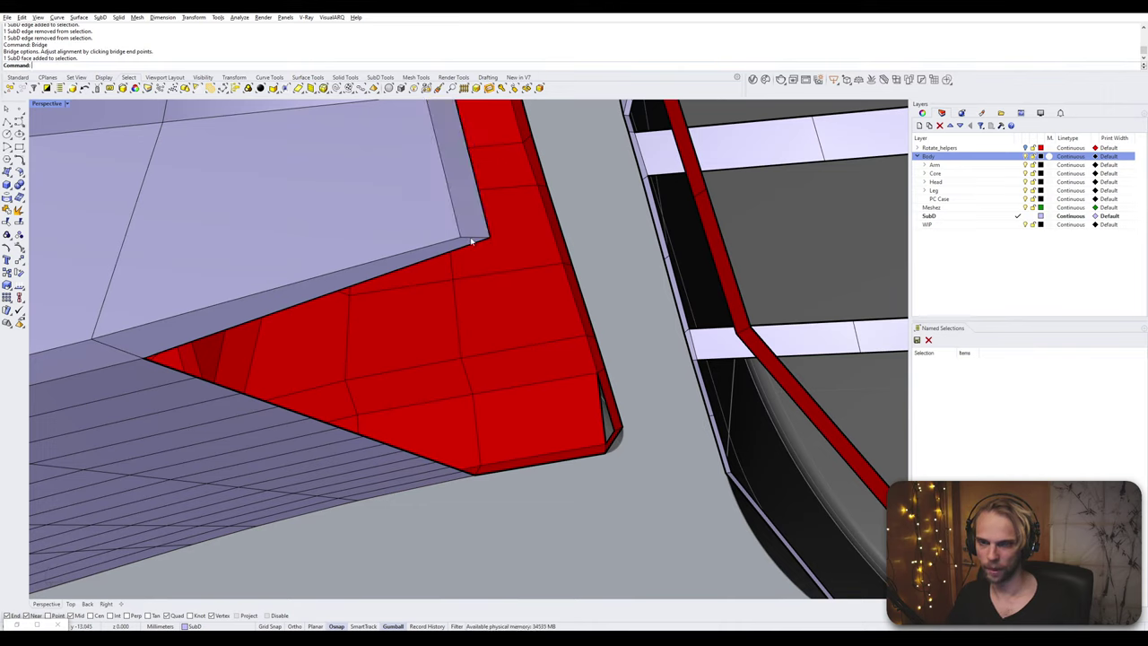
left_click(476, 238, "ctrl+shift")
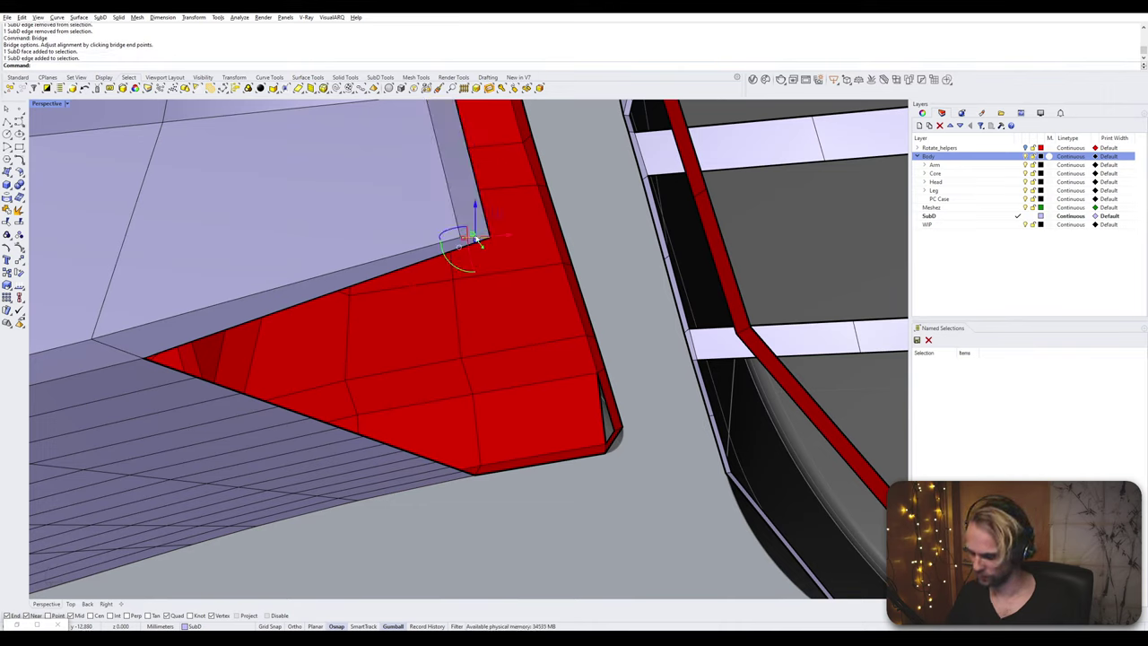
scroll(472, 236, "down", 2)
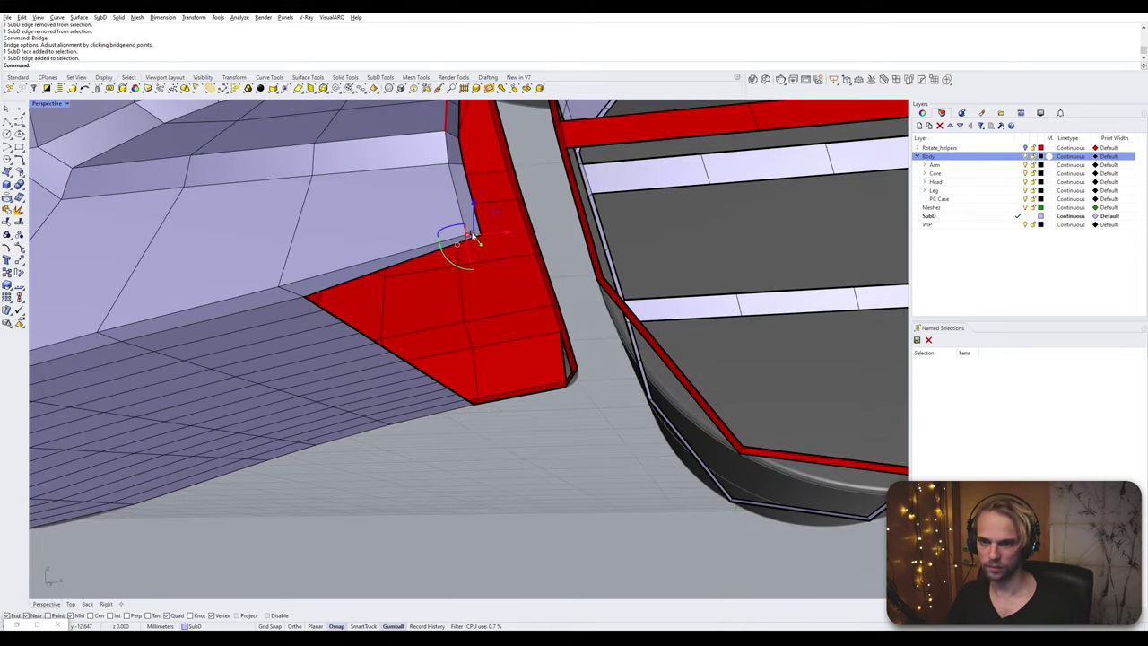
key("Return")
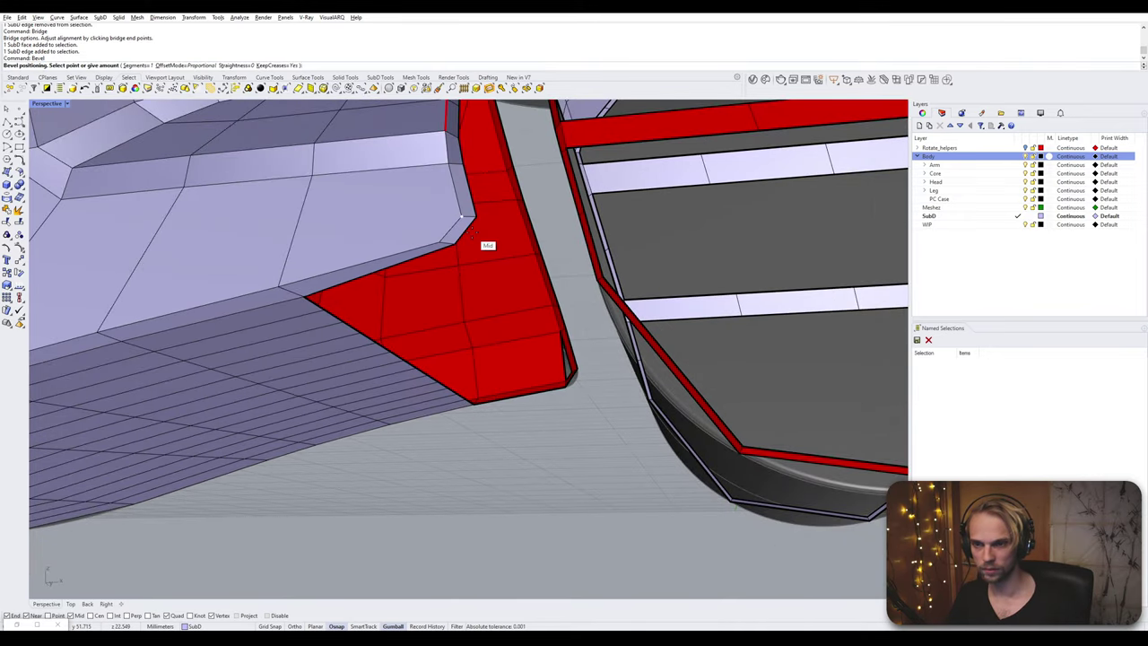
left_click(476, 219)
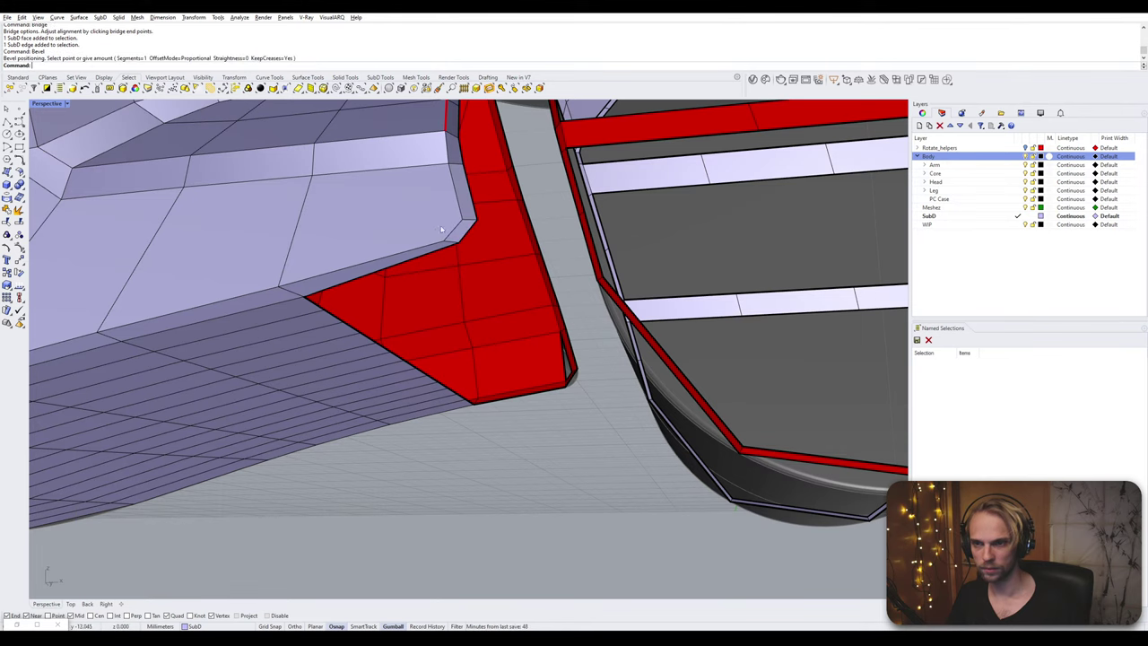
- Delete the face beside the bevelled corner to open a hole
right_click_drag(462, 216, 431, 253)
left_click(431, 254, "ctrl+shift")
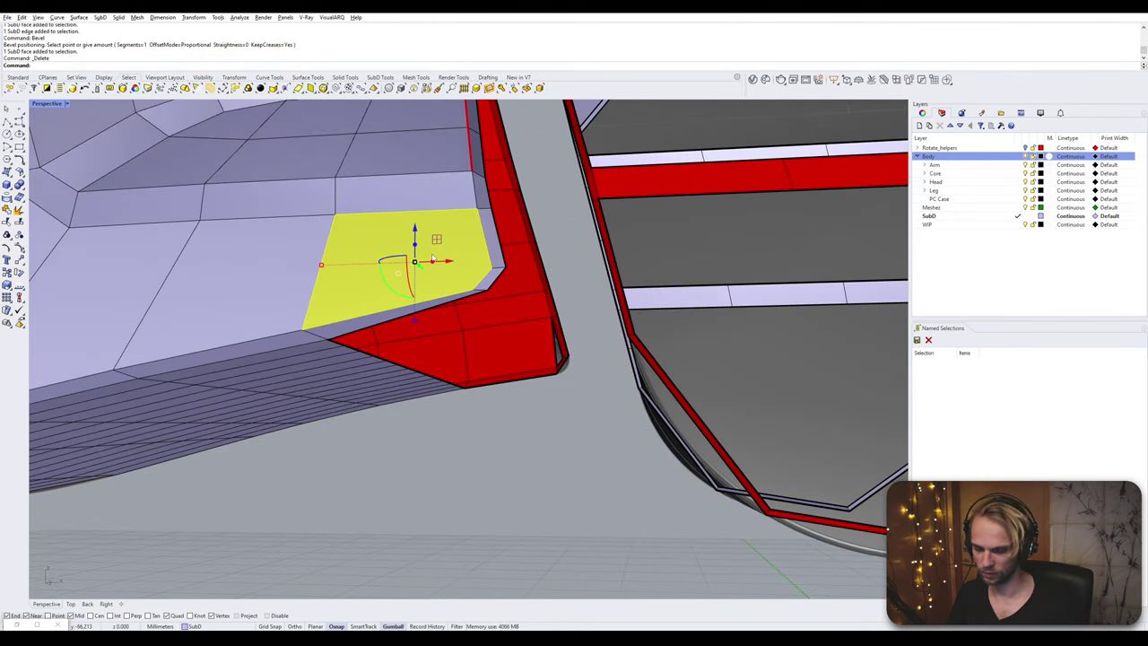
key("Delete")
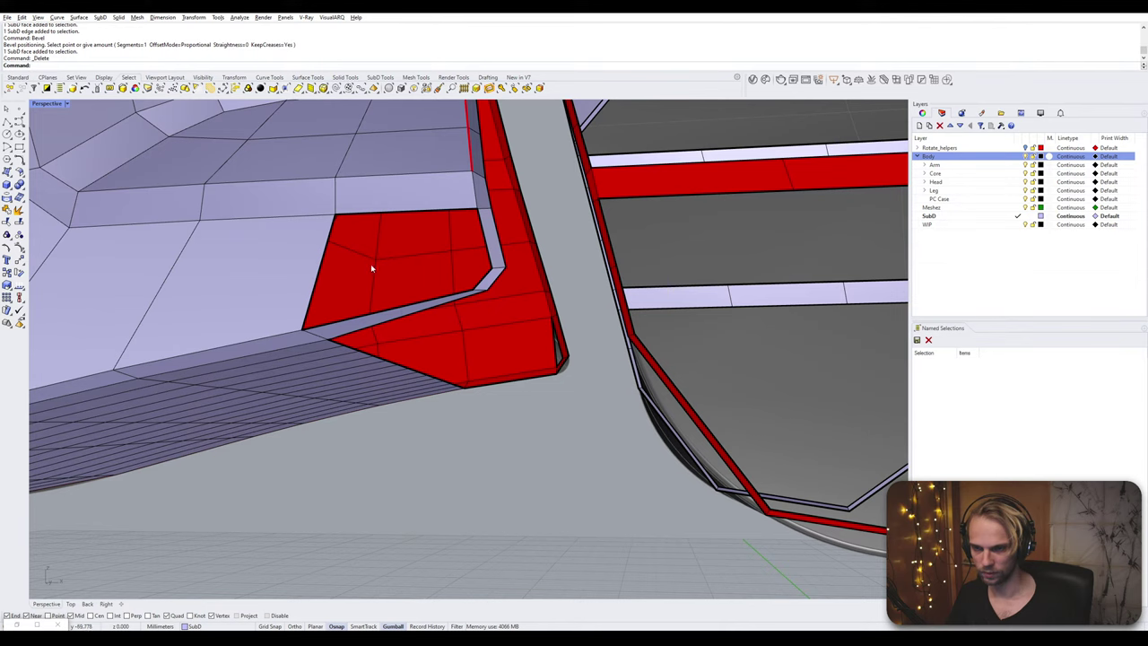
right_click_drag(472, 334, 403, 217)
left_click(396, 209, "ctrl+shift")
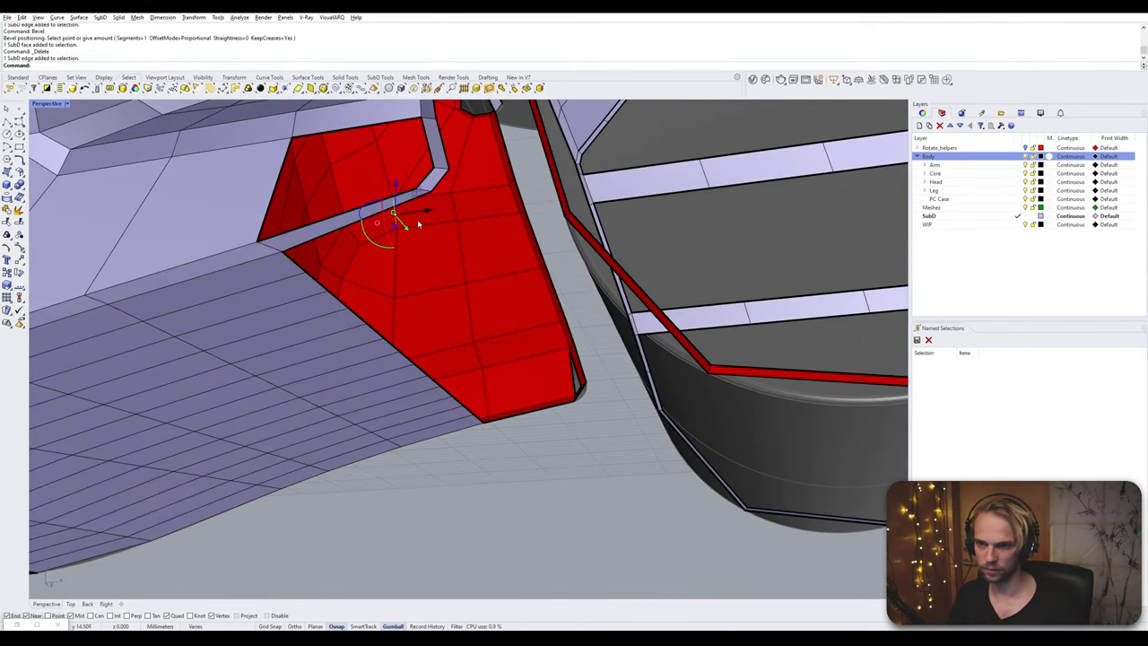
key("Escape")
- Select the red panel's top, bottom and lower-right corner edges
scroll(563, 404, "up", 3)
right_click_drag(569, 403, 341, 180)
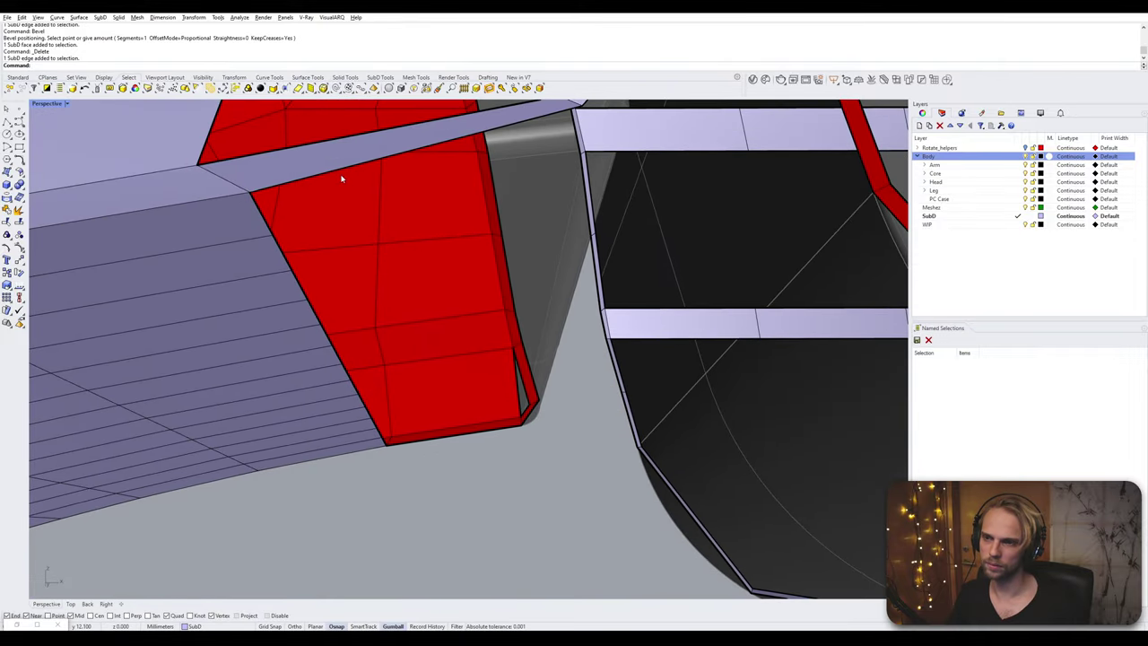
left_click(342, 172, "ctrl+shift")
left_click(487, 433, "ctrl+shift")
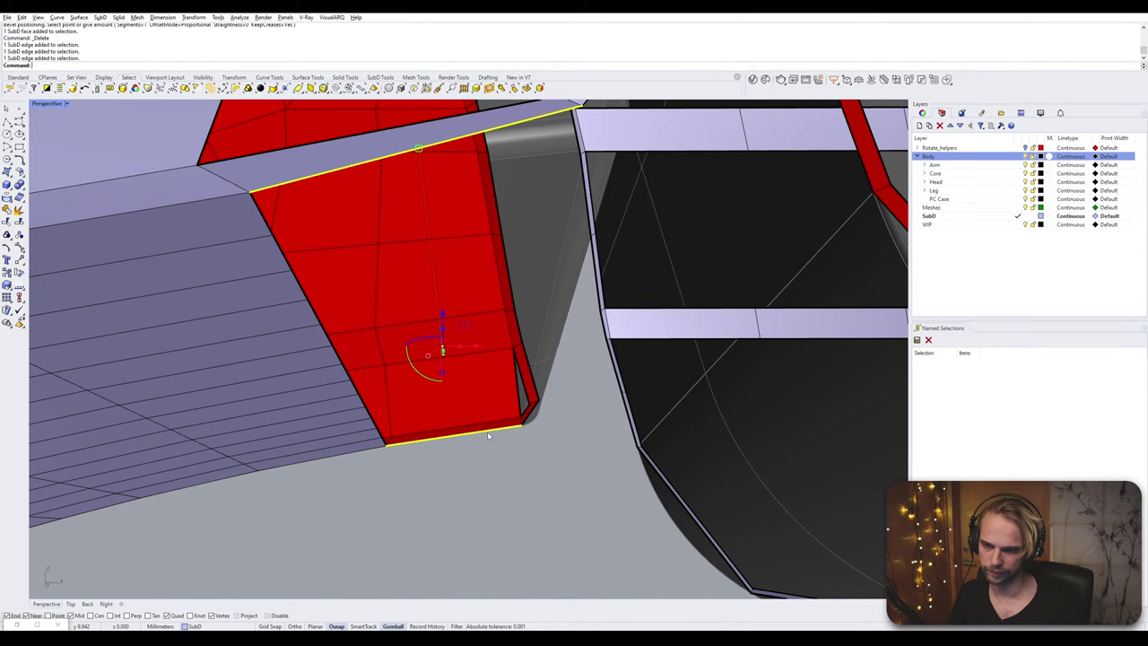
left_click(534, 411, "ctrl+shift")
right_click_drag(531, 376, 539, 305)
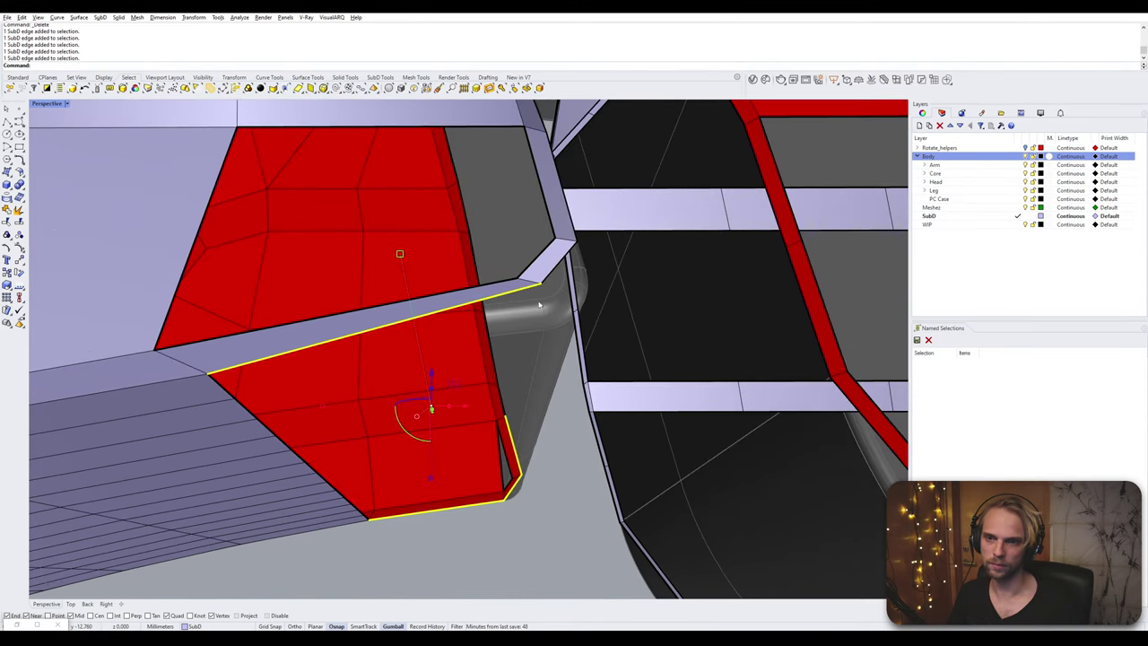
right_click_drag(556, 247, 482, 312)
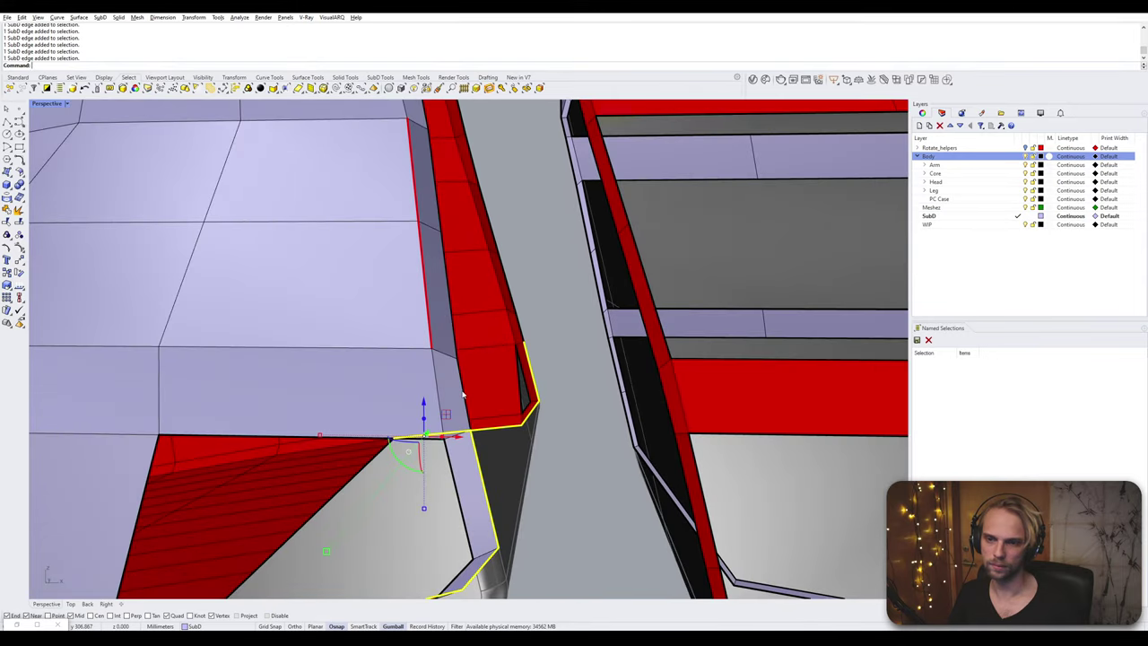
- Add the side edges along the red strip and start a bevel on all of them
left_click(463, 393, "ctrl+shift")
left_click(513, 294, "shift")
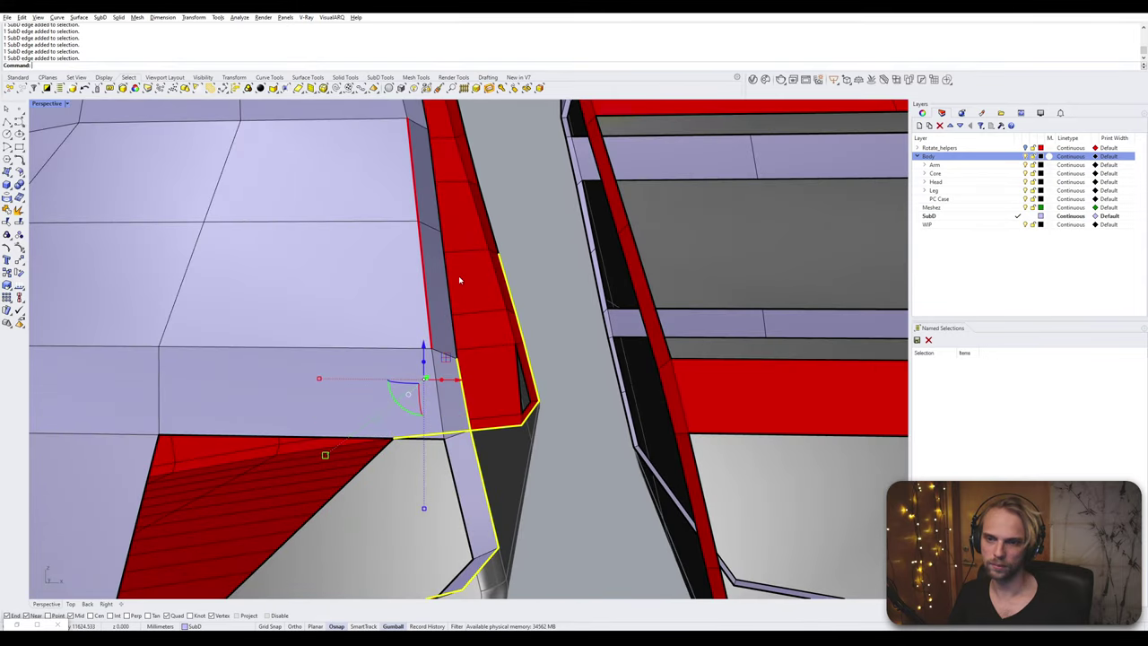
left_click(440, 224, "shift")
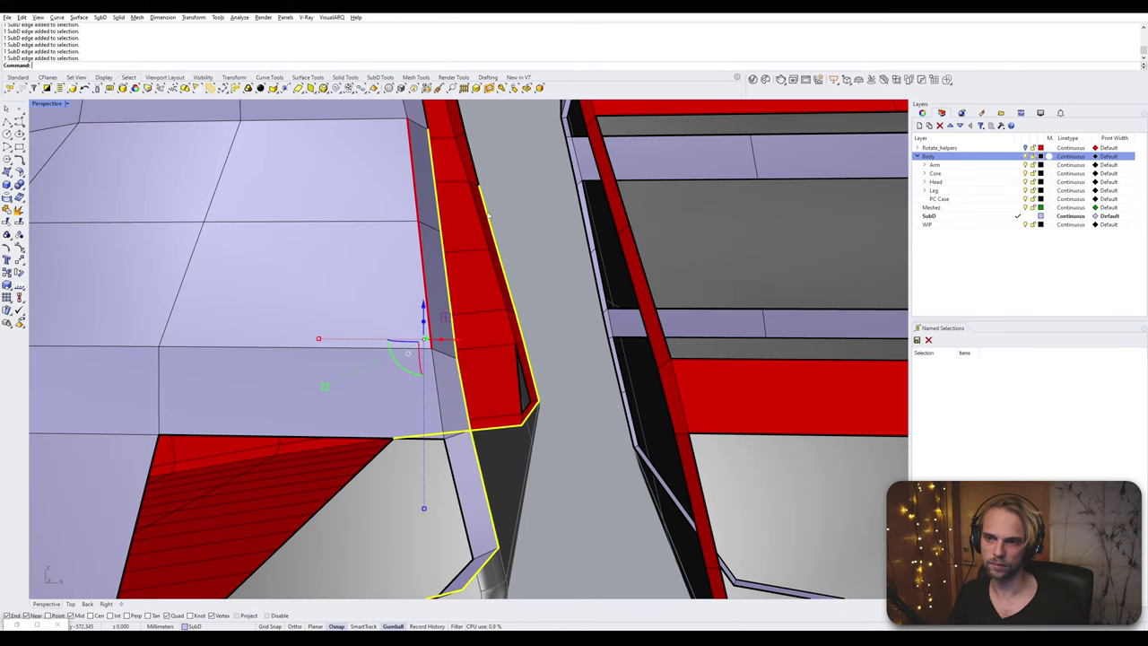
right_click_drag(488, 214, 474, 305)
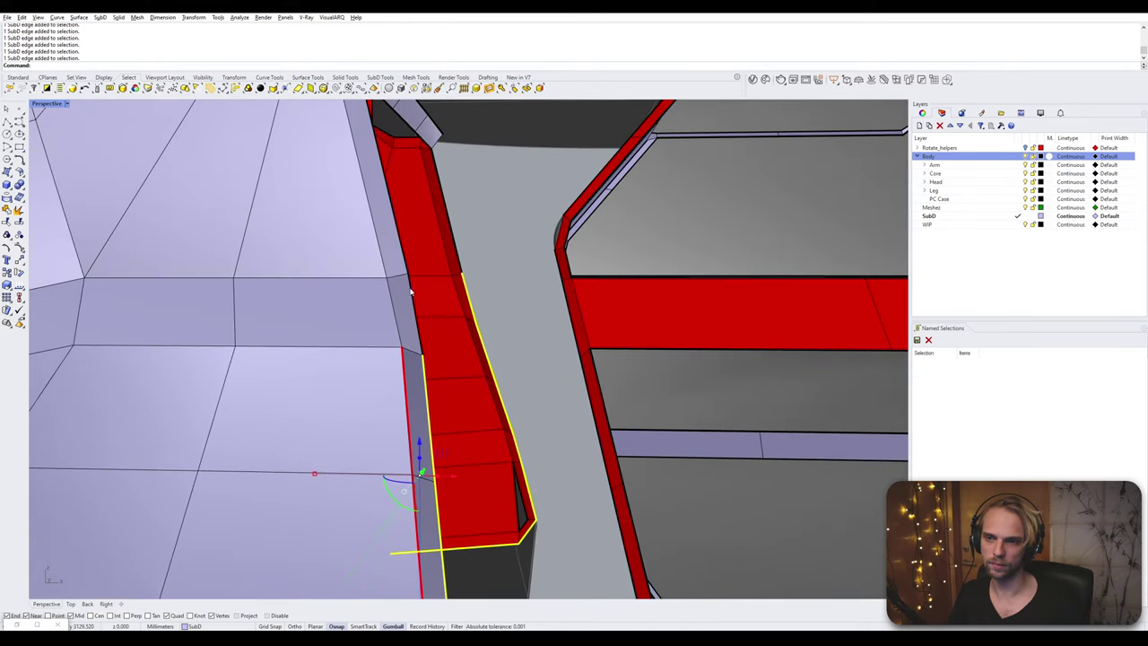
left_click(401, 250, "shift")
right_click_drag(453, 224, 441, 320)
right_click(435, 316)
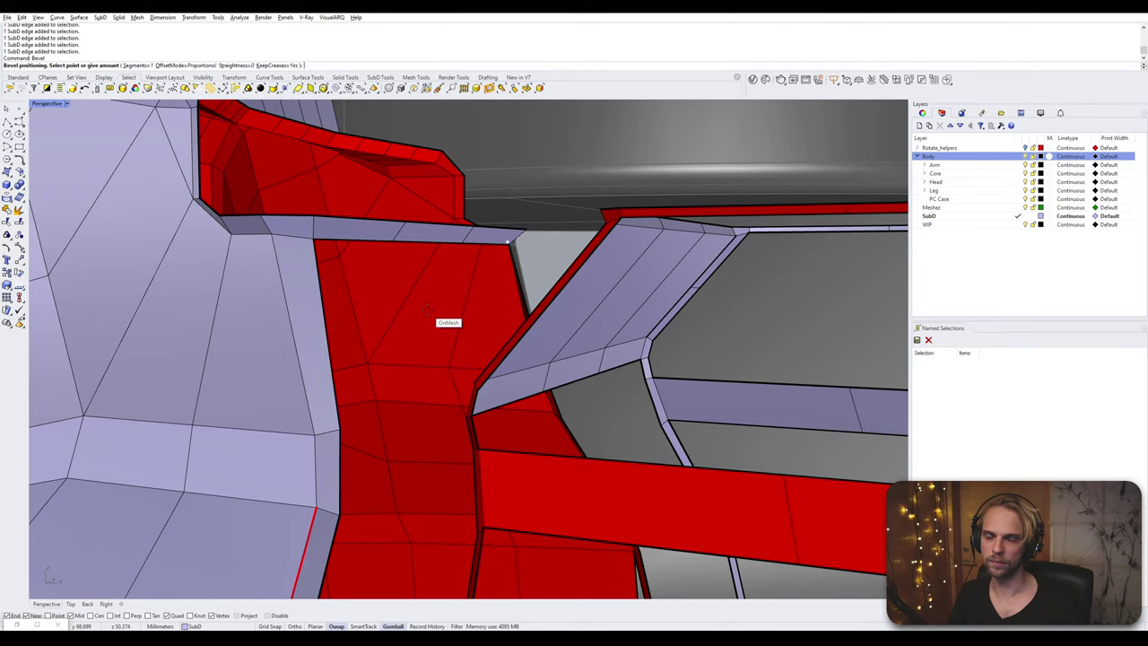
- Apply the bevel, then bridge the reselected edge loops across the red tread slot
left_click(394, 307)
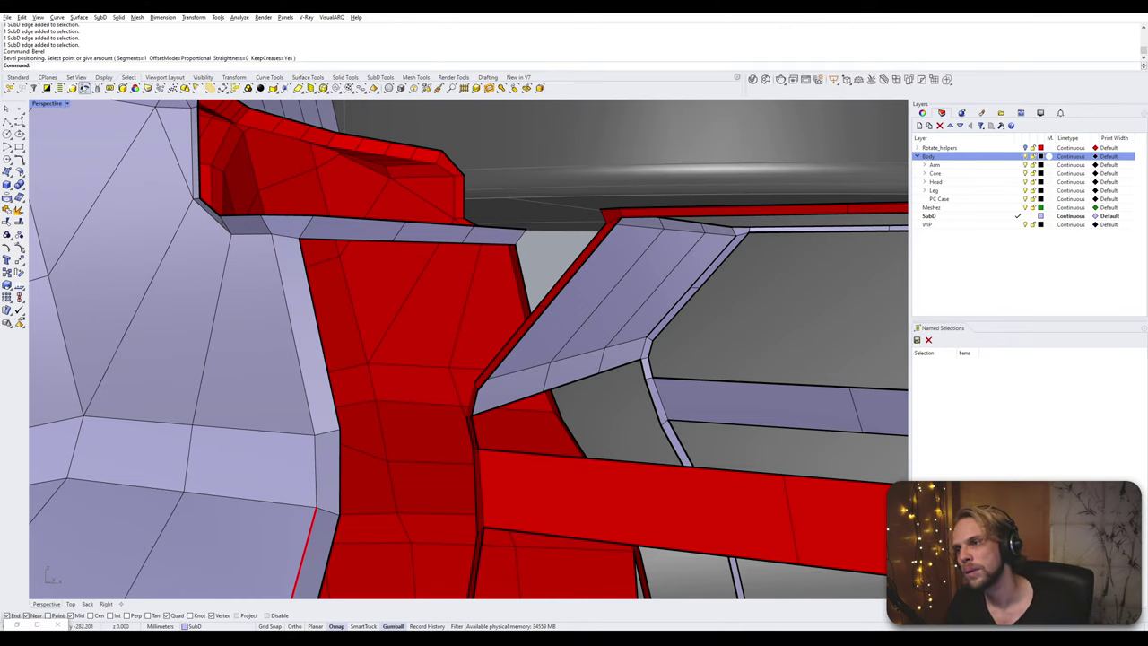
left_click(84, 88)
type("bridge")
key("Return")
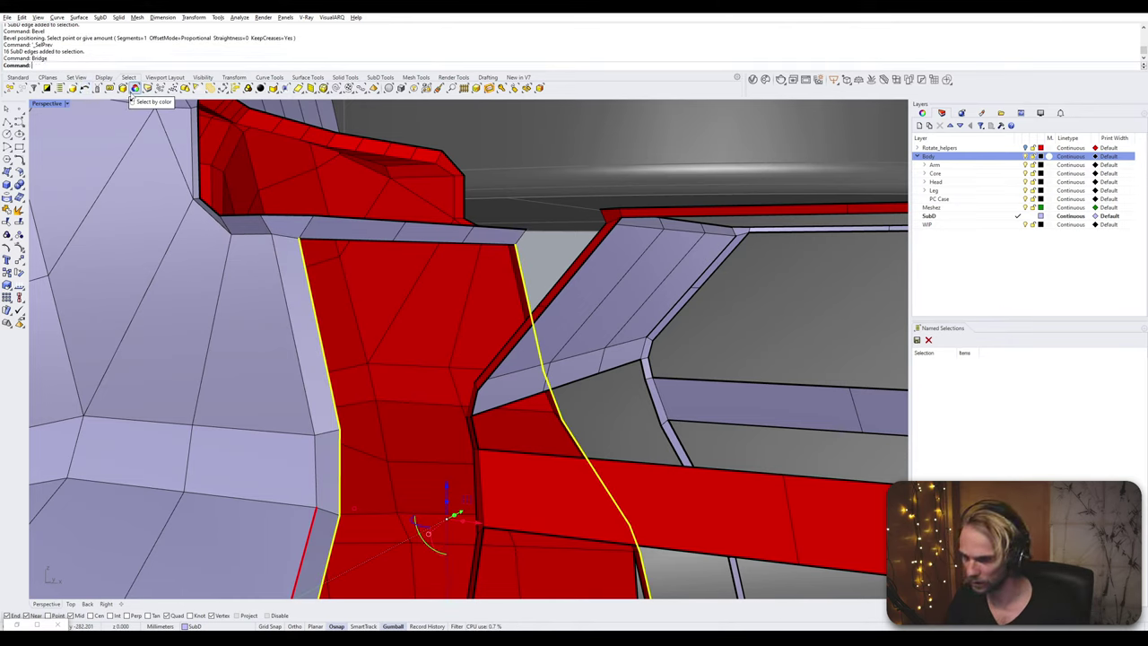
left_click(773, 379)
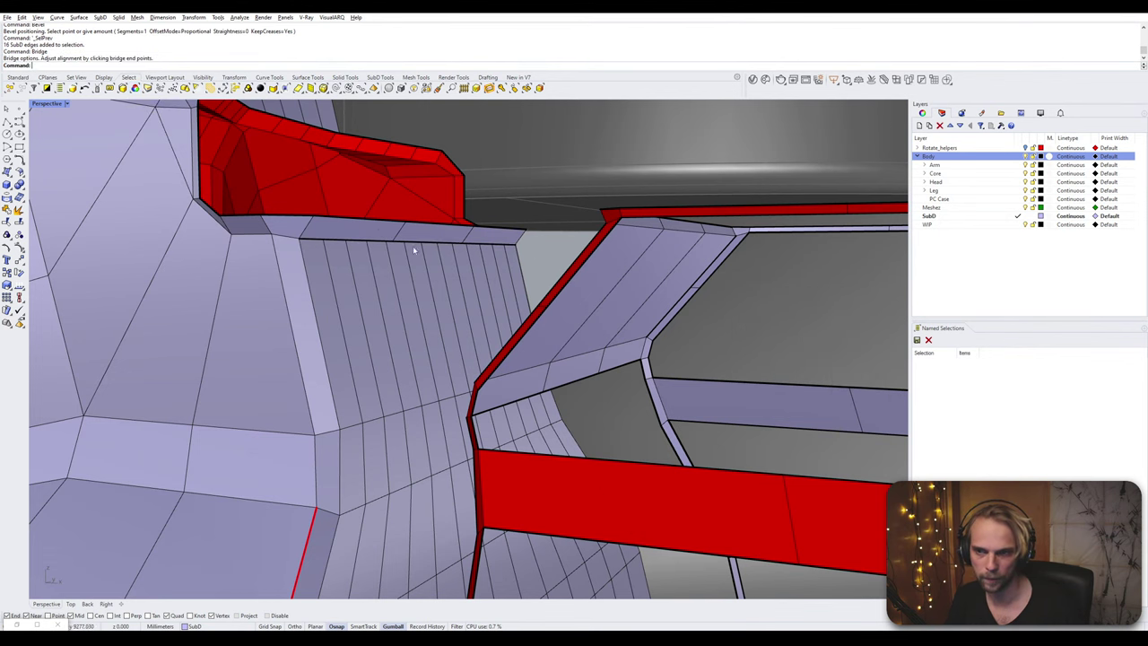
- Delete the three faces of the new bridge's top strip
right_click_drag(415, 248, 334, 254)
left_click(335, 256, "ctrl+shift")
left_click(423, 246, "ctrl+shift")
left_click(483, 240, "ctrl+shift")
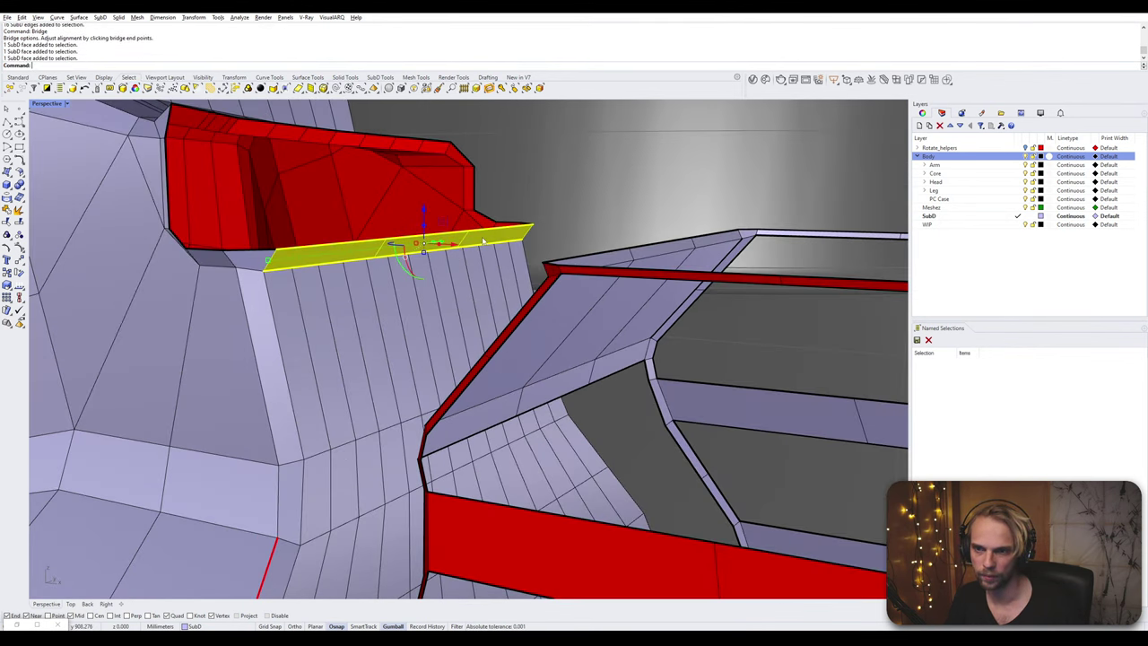
key("Delete")
- Bridge the two edges of the resulting gap to rebuild the top strip
left_click(268, 262, "ctrl+shift")
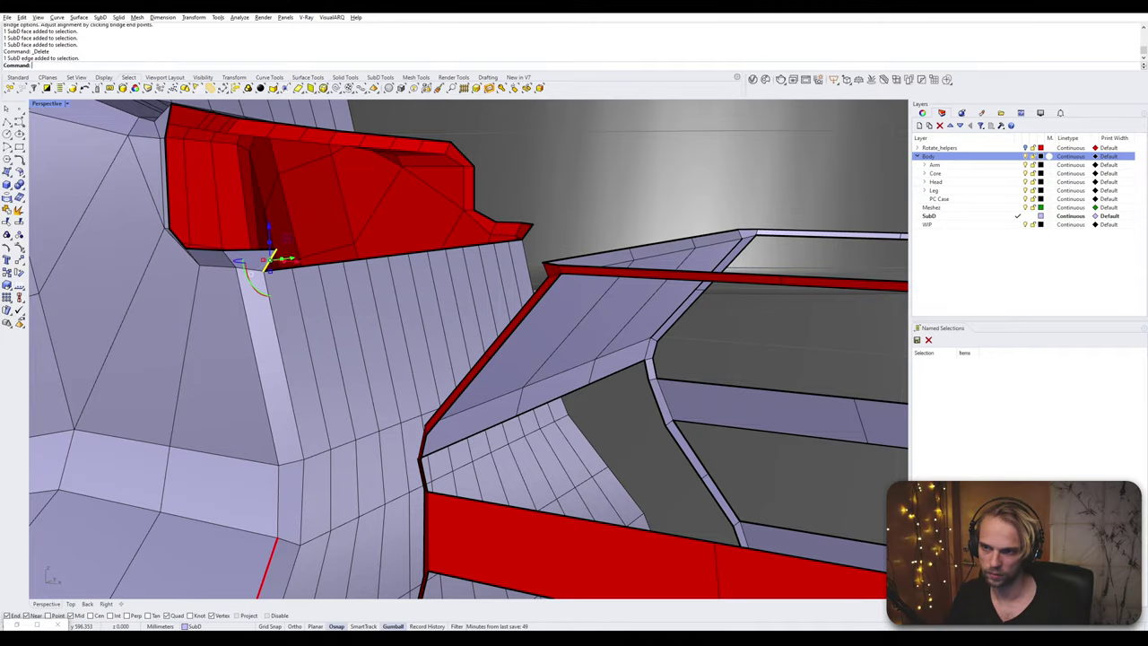
left_click(529, 235, "ctrl+shift")
type("bridge")
key("Return")
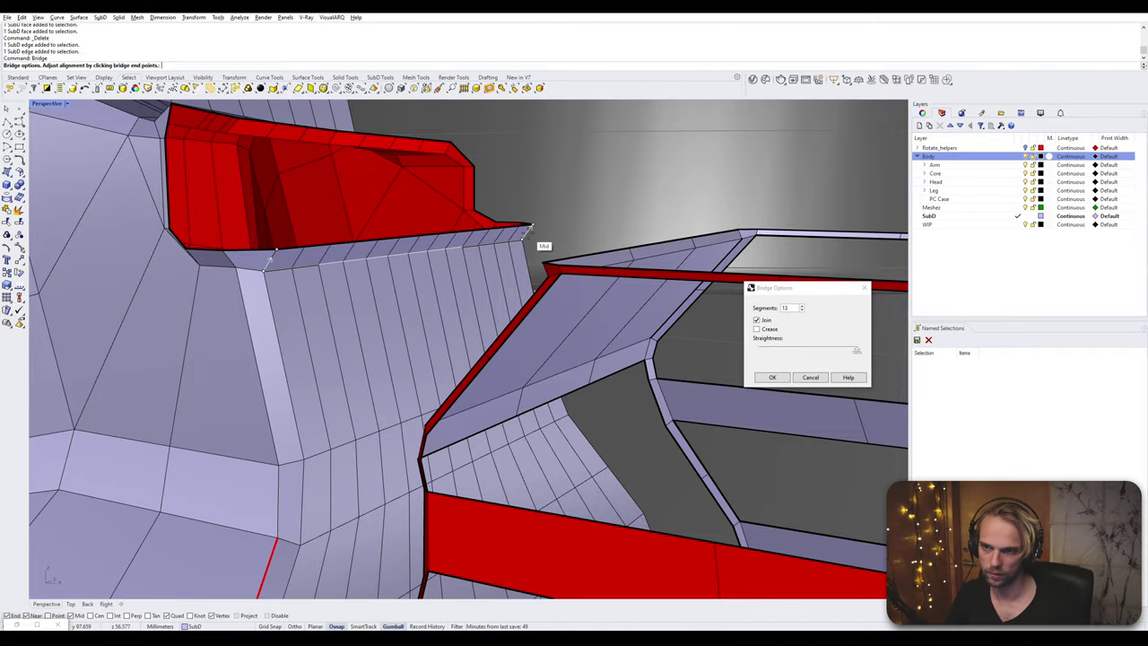
key("Return")
right_click_drag(574, 225, 487, 310)
scroll(533, 271, "down", 3)
scroll(534, 271, "up", 3)
- Select the rim edges around the red foot opening and bridge across them
left_click(527, 321, "ctrl+shift")
scroll(382, 279, "up", 3)
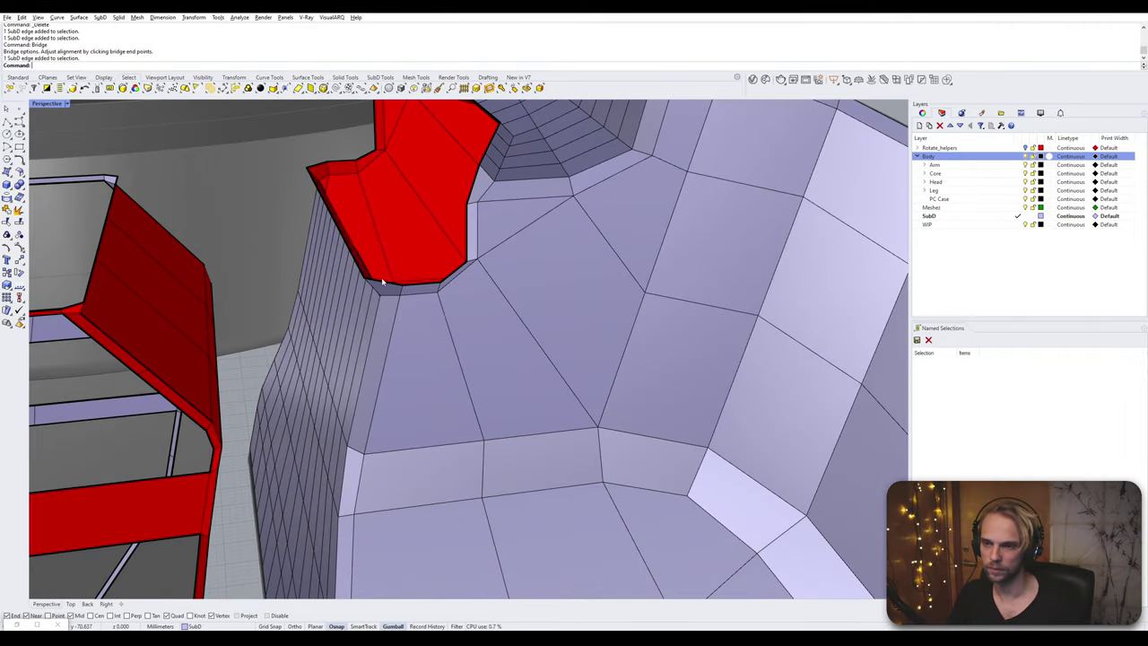
left_click(387, 285, "ctrl+shift")
right_click_drag(388, 285, 293, 211)
left_click(569, 266)
left_click(585, 362)
left_click(506, 281, "ctrl+shift")
left_click(426, 257)
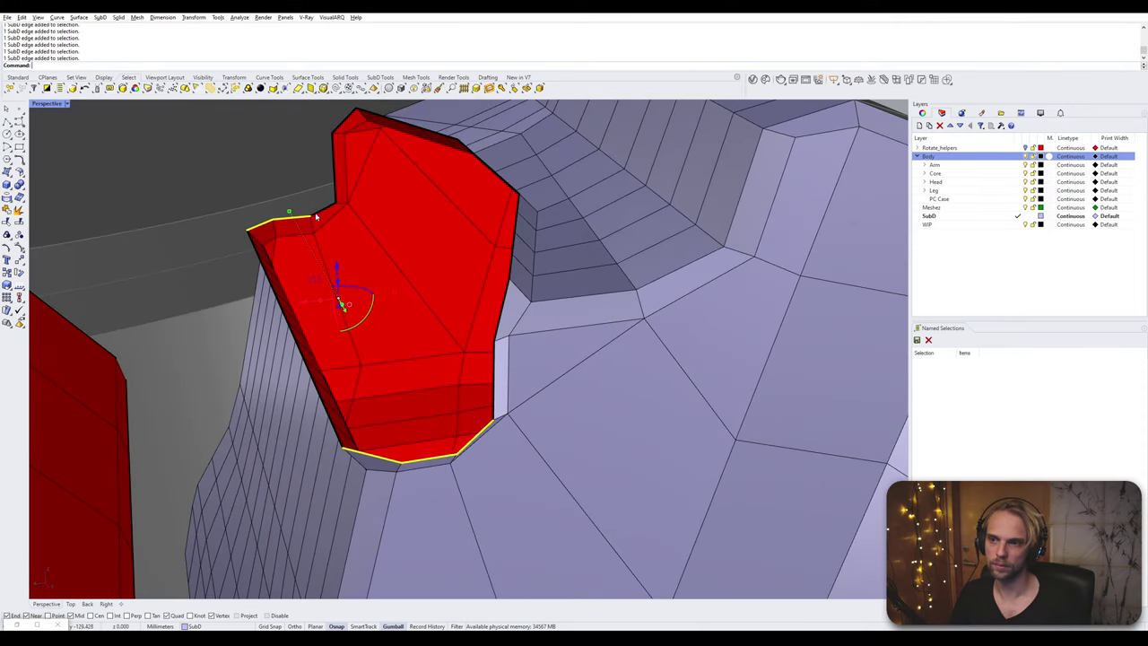
left_click(335, 169)
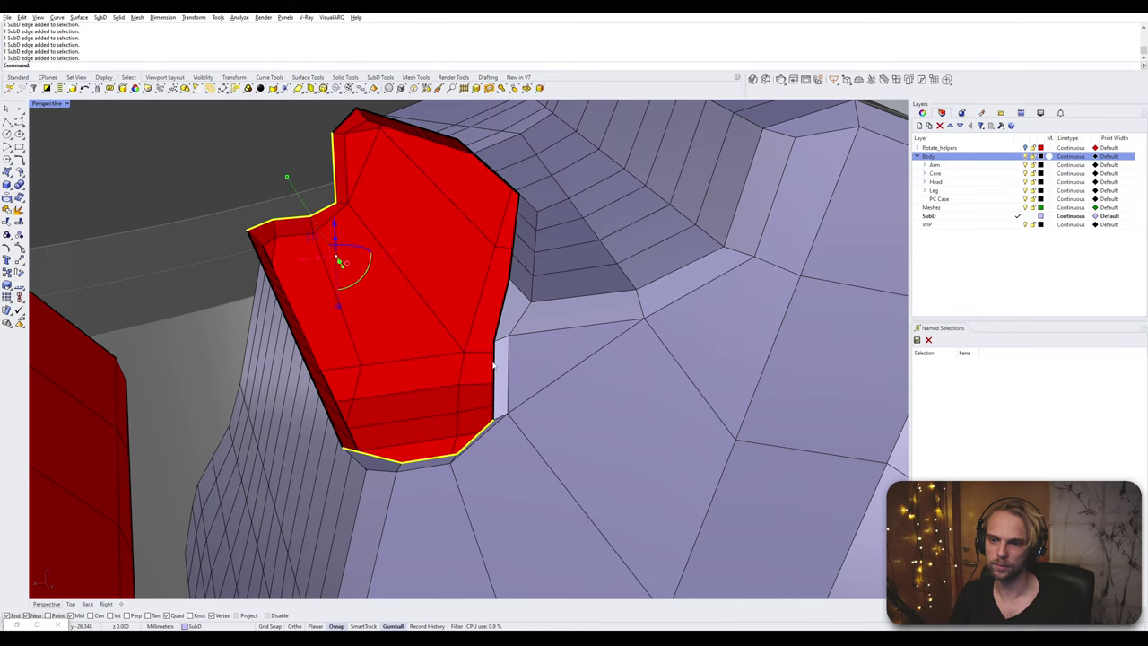
right_click(391, 331)
right_click_drag(397, 324, 355, 387)
right_click(459, 321)
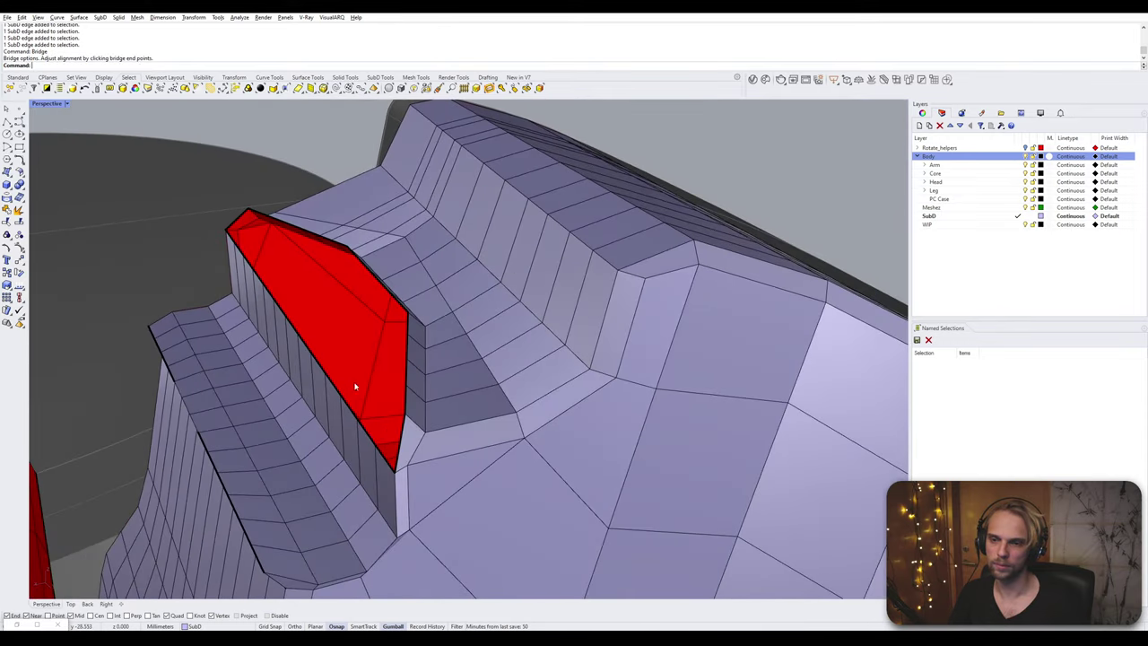
- Bridge the red face's lower-corner edge to its top-corner edge, leaving a narrow red sliver
left_click(400, 445)
left_click(242, 227, "shift")
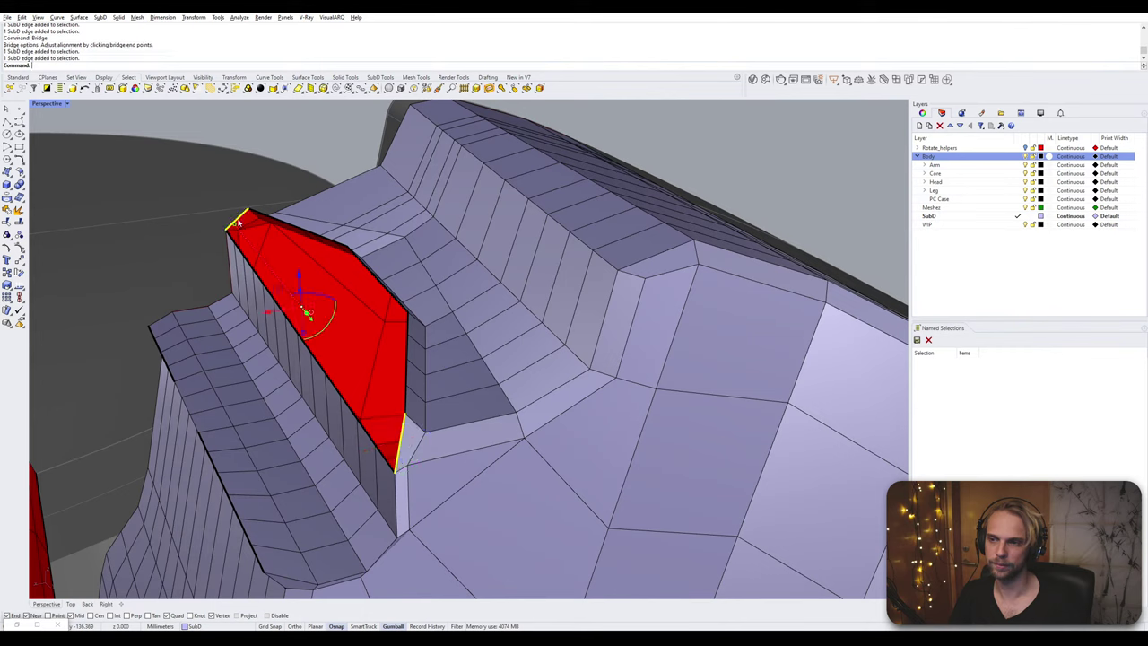
key("Return")
key("Return")
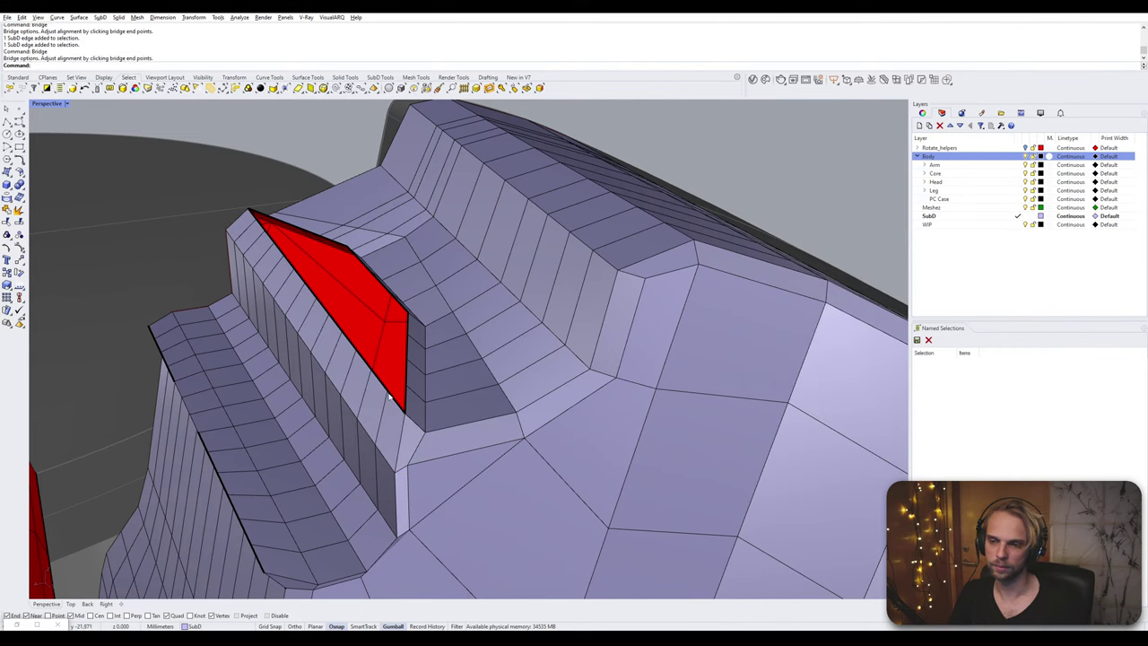
left_click(393, 396)
left_click(407, 388, "ctrl+shift")
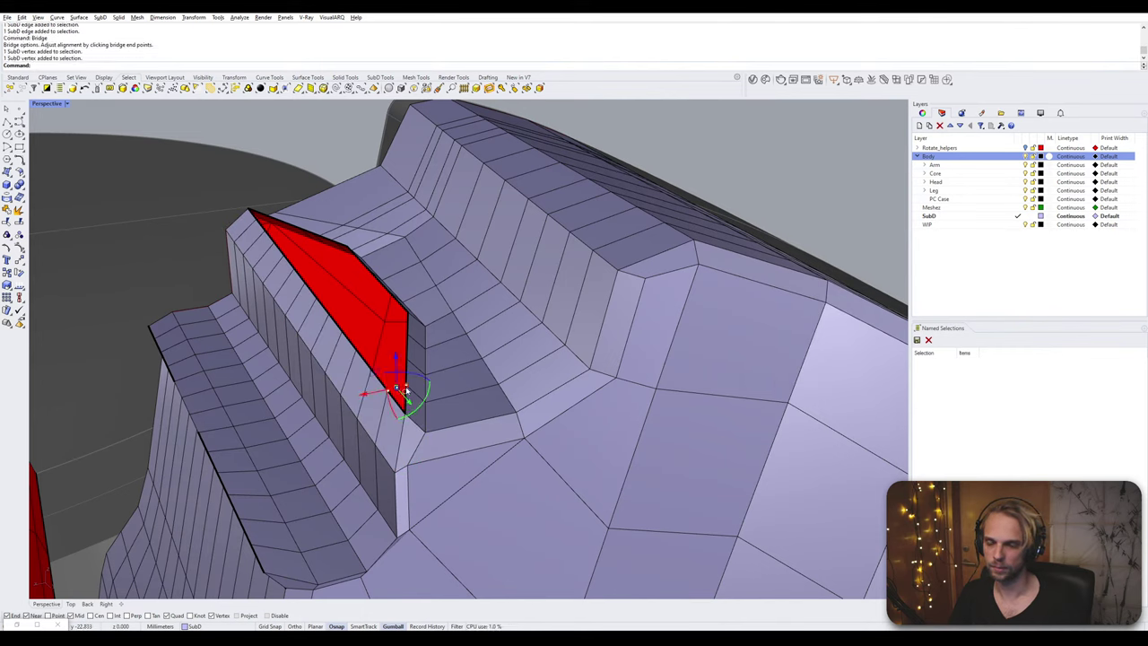
key("Escape")
right_click_drag(384, 395, 410, 330)
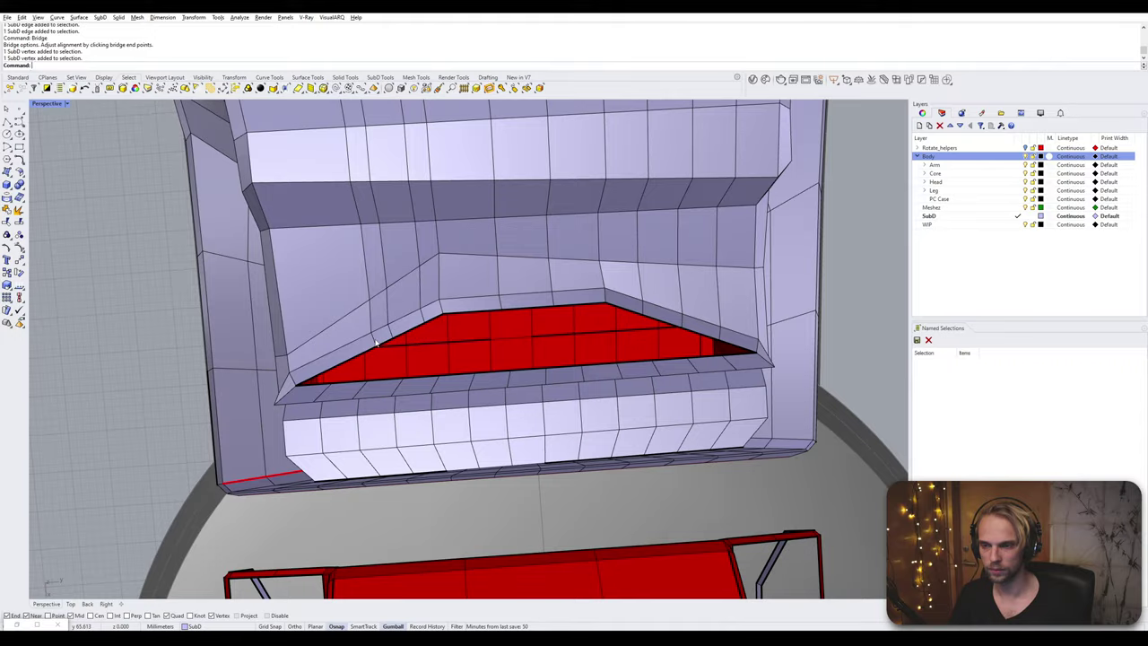
right_click_drag(375, 343, 369, 397)
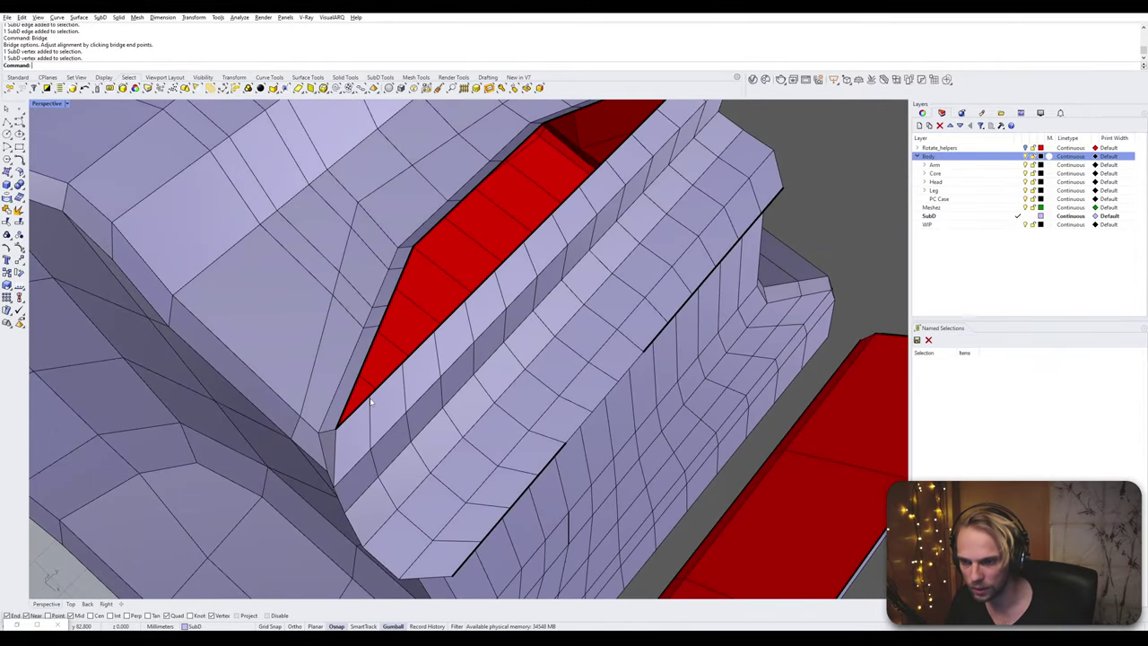
- Stitch two vertex pairs at the red slot's corner using the Stitch command
left_click(369, 397)
left_click(381, 327, "shift")
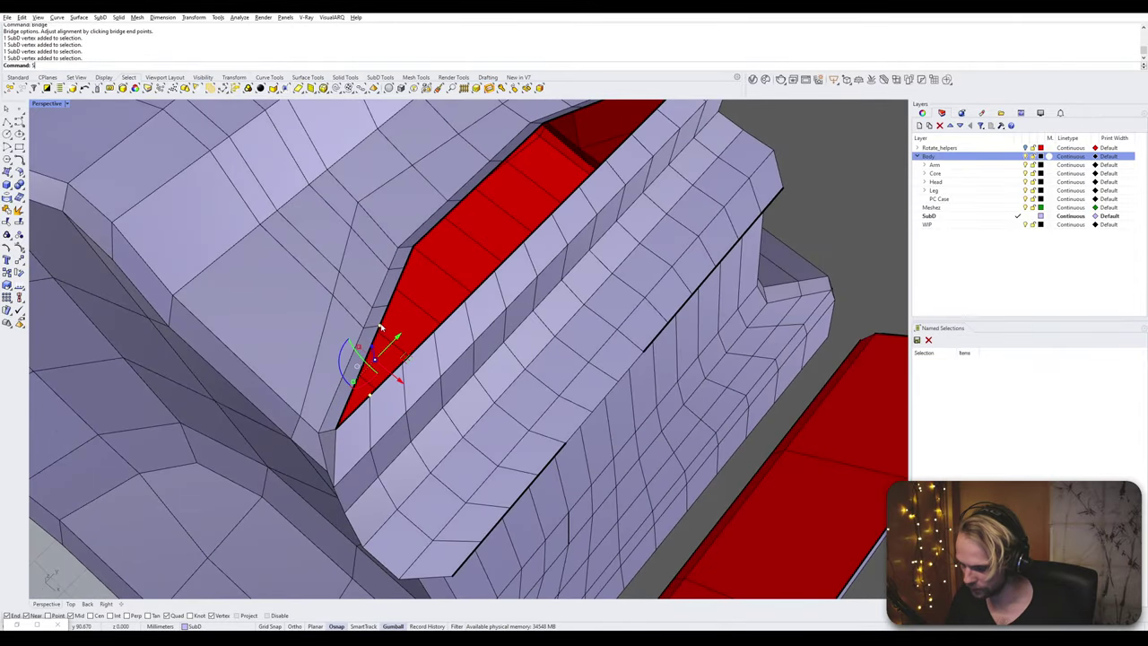
type("titch")
key("Return")
left_click(381, 327)
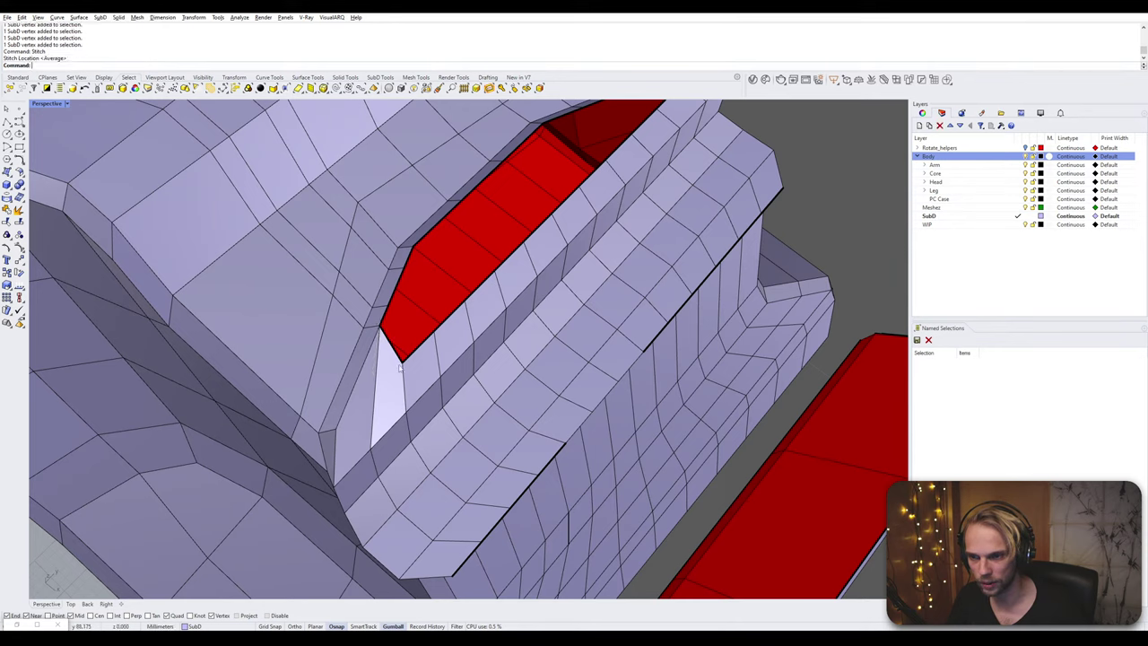
left_click(402, 362)
left_click(388, 305, "shift")
key("Return")
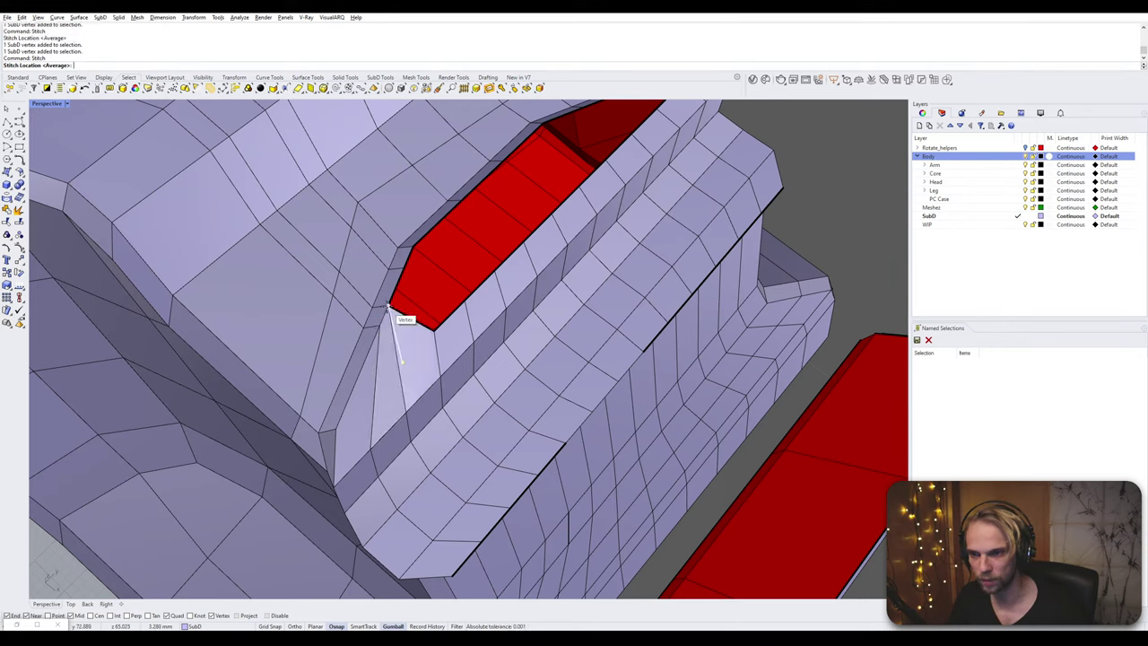
left_click(388, 306)
- Stitch the red face's lower-corner vertices, undo it, and try an edge stitch instead
left_click(435, 330)
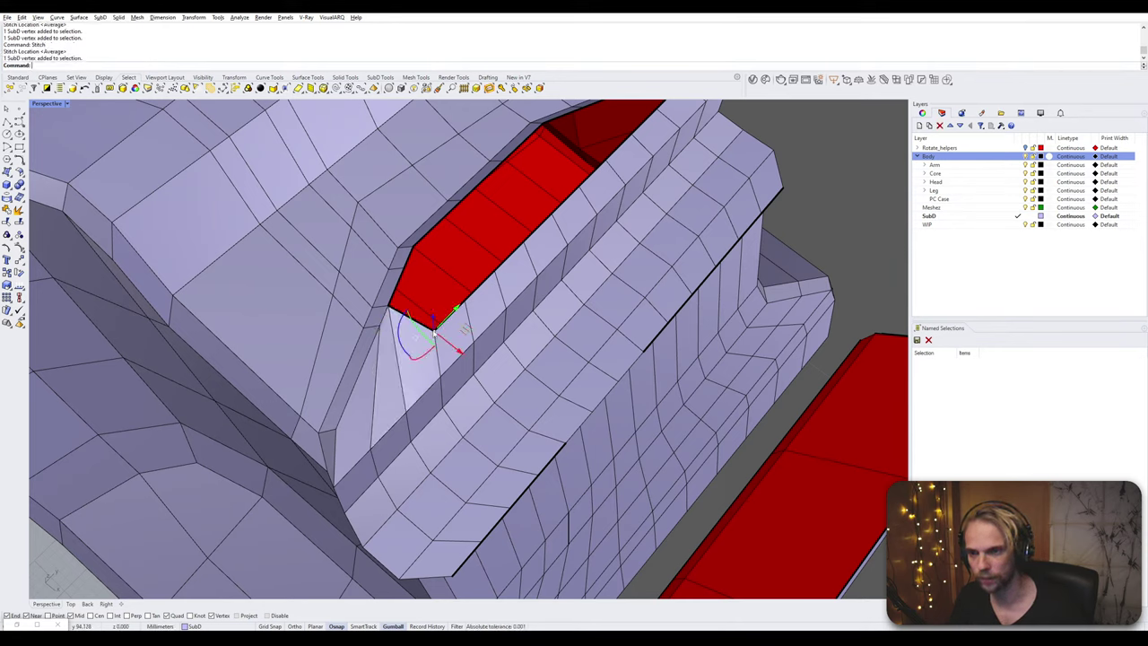
left_click(404, 275, "shift")
key("Return")
key("Return")
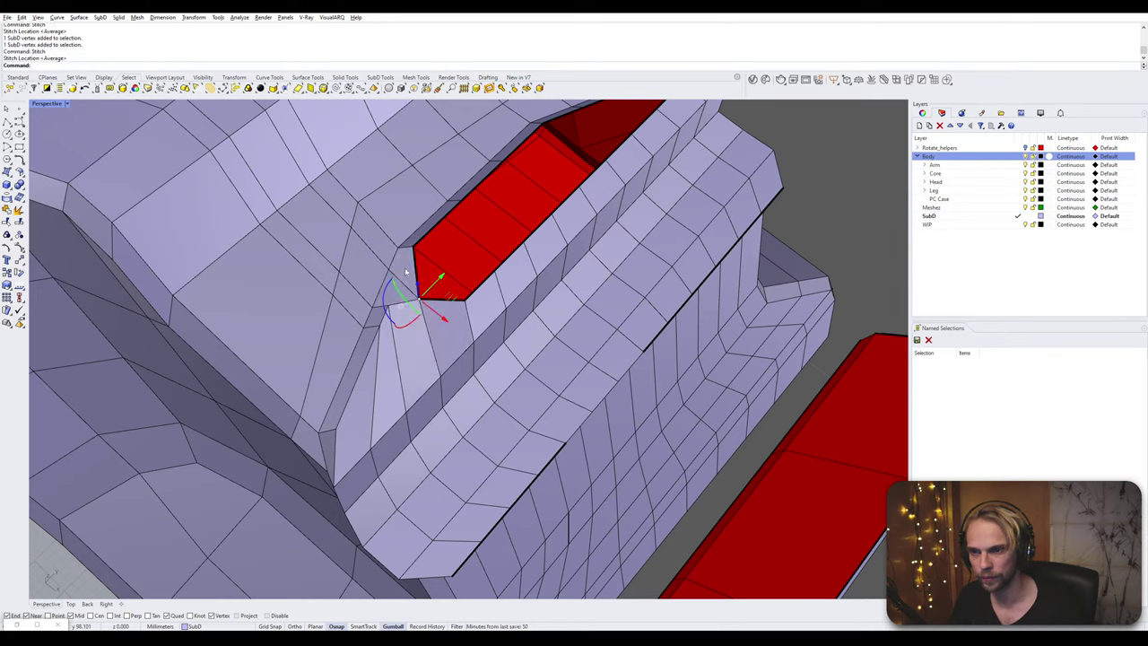
key("ctrl+z")
left_click(447, 324)
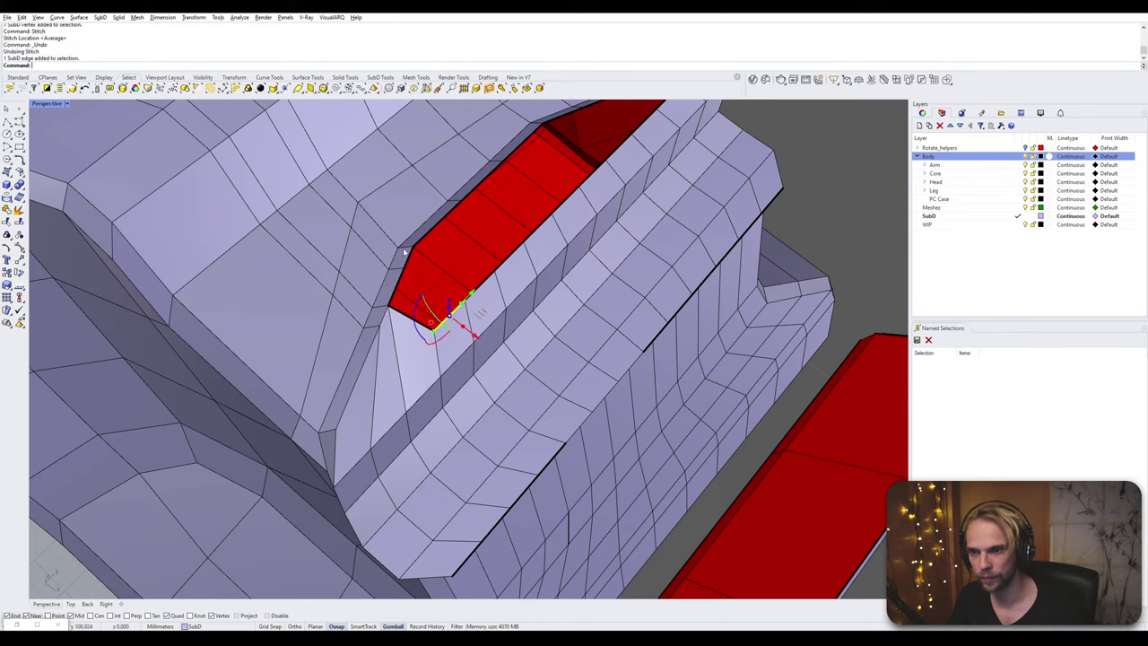
left_click(408, 265, "shift")
key("Return")
key("Return")
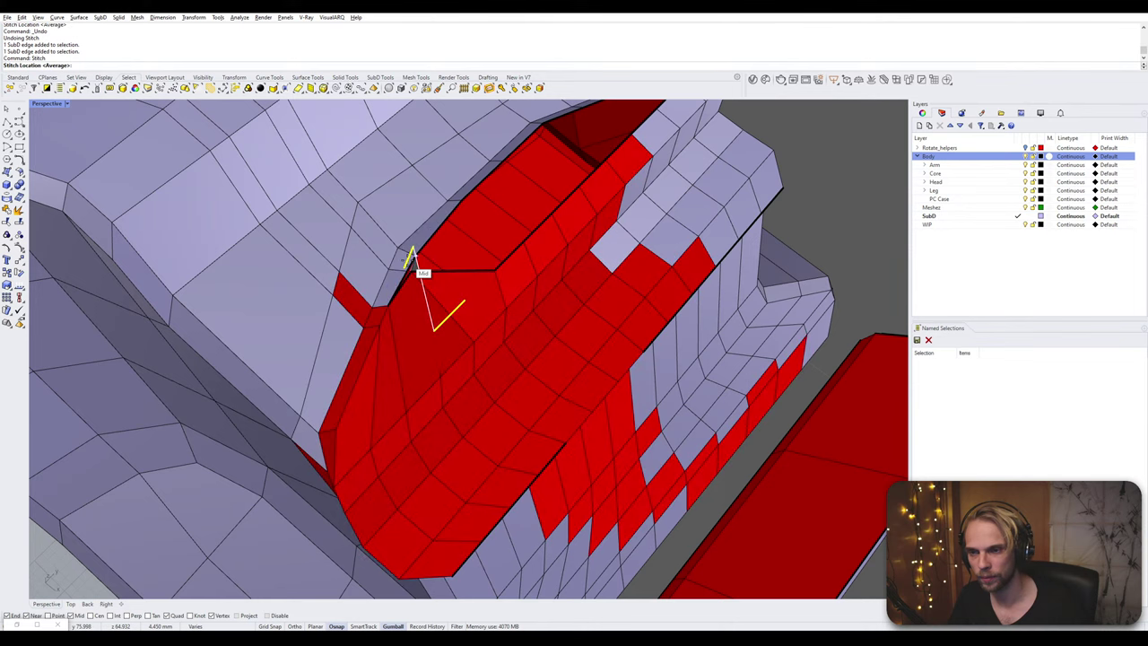
key("Escape")
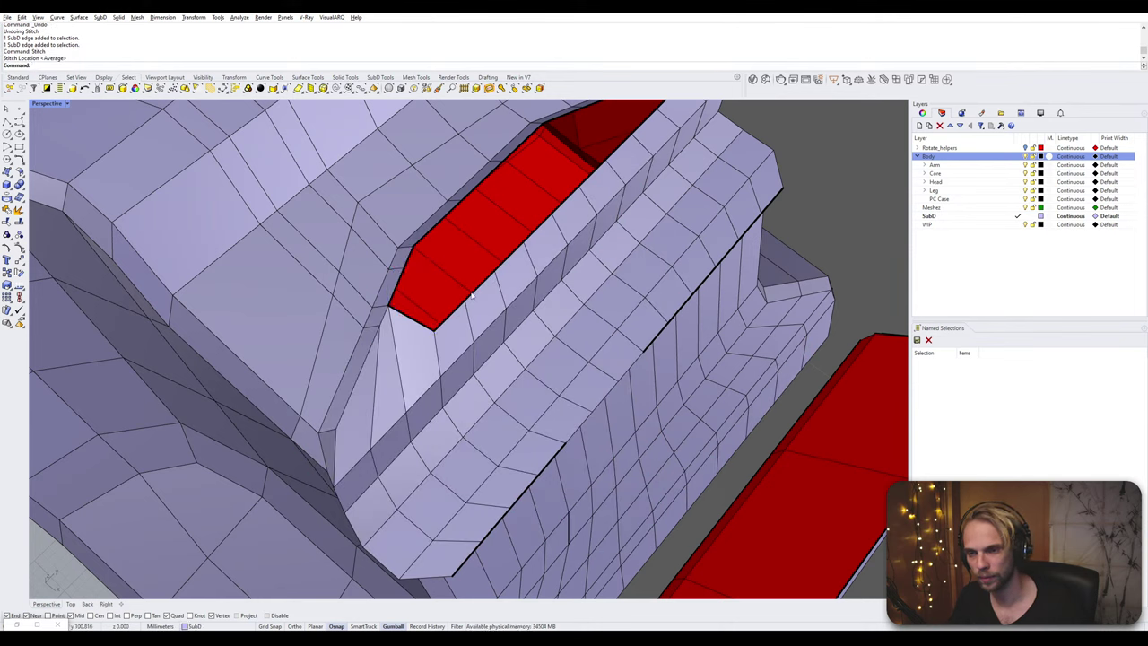
- Stitch two edges on the red face's lower side, then undo the stitches
left_click(475, 291)
left_click(408, 260, "shift")
key("Return")
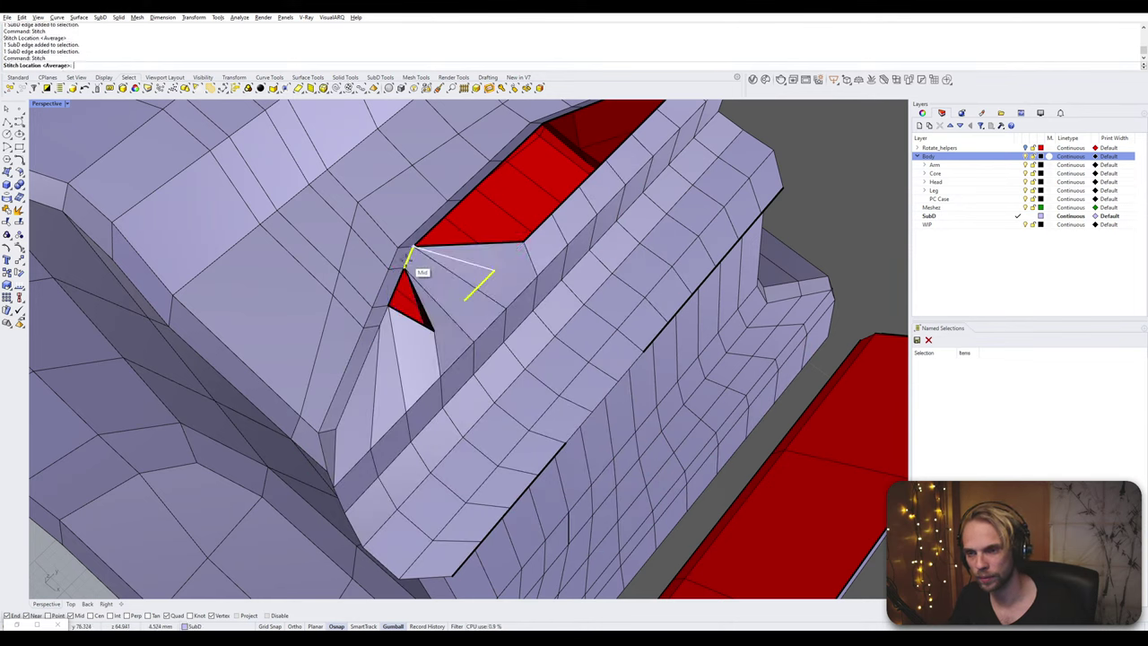
left_click(406, 266)
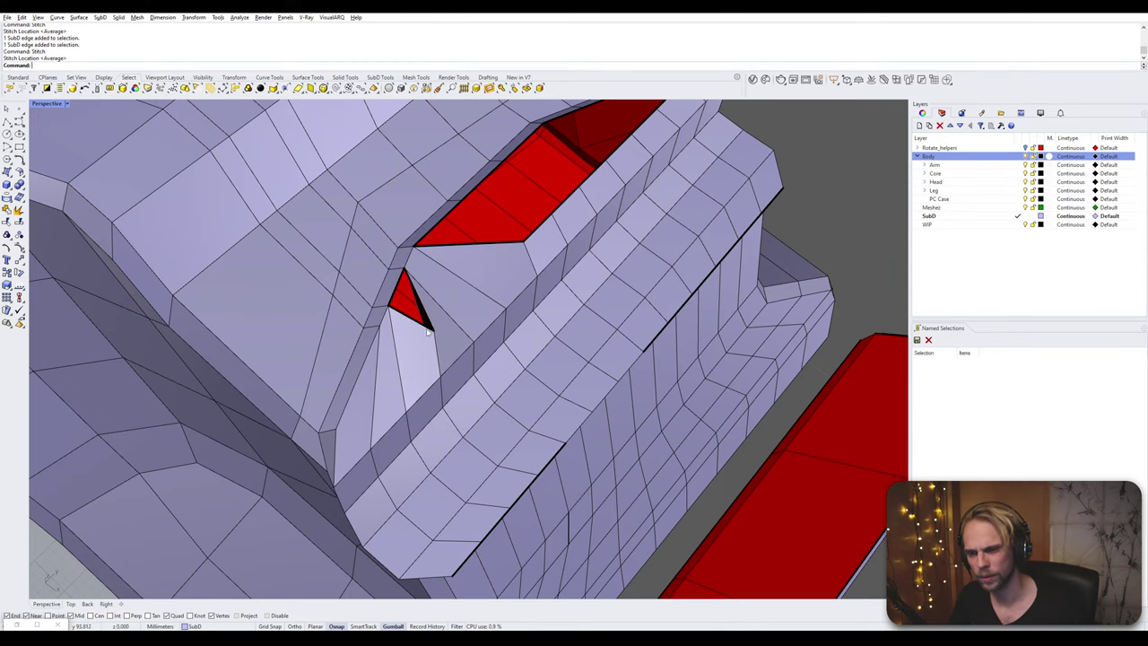
key("ctrl+a")
key("Escape")
key("ctrl+z")
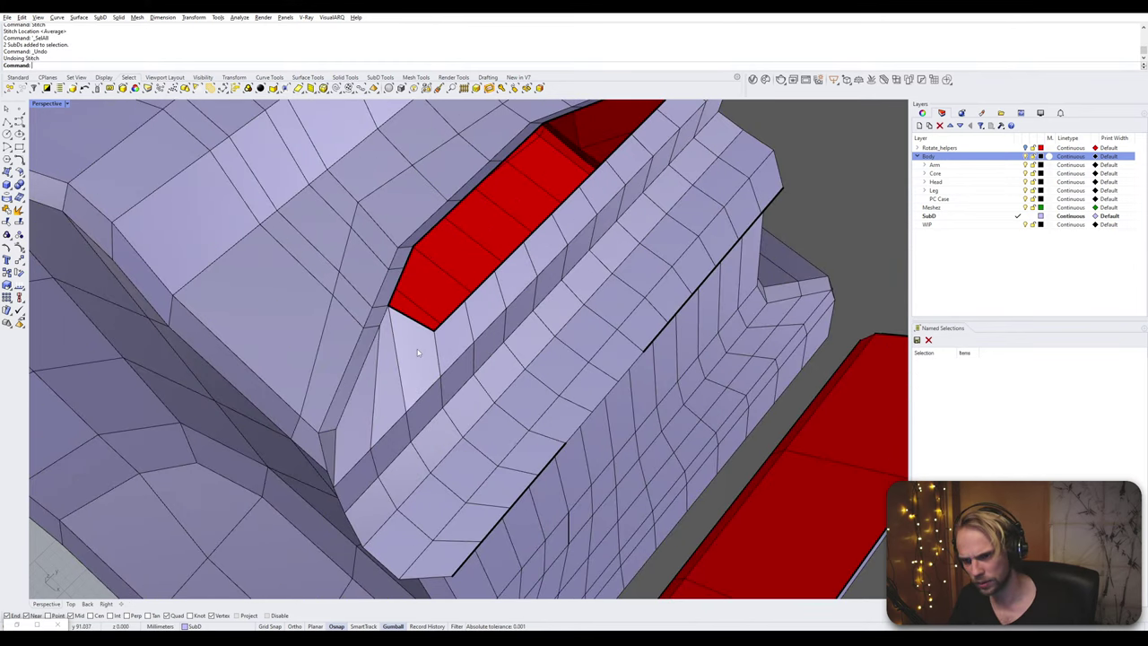
- View the slot head-on and try joining its lower-left and upper-left edges, then cancel
right_click_drag(417, 352, 413, 428)
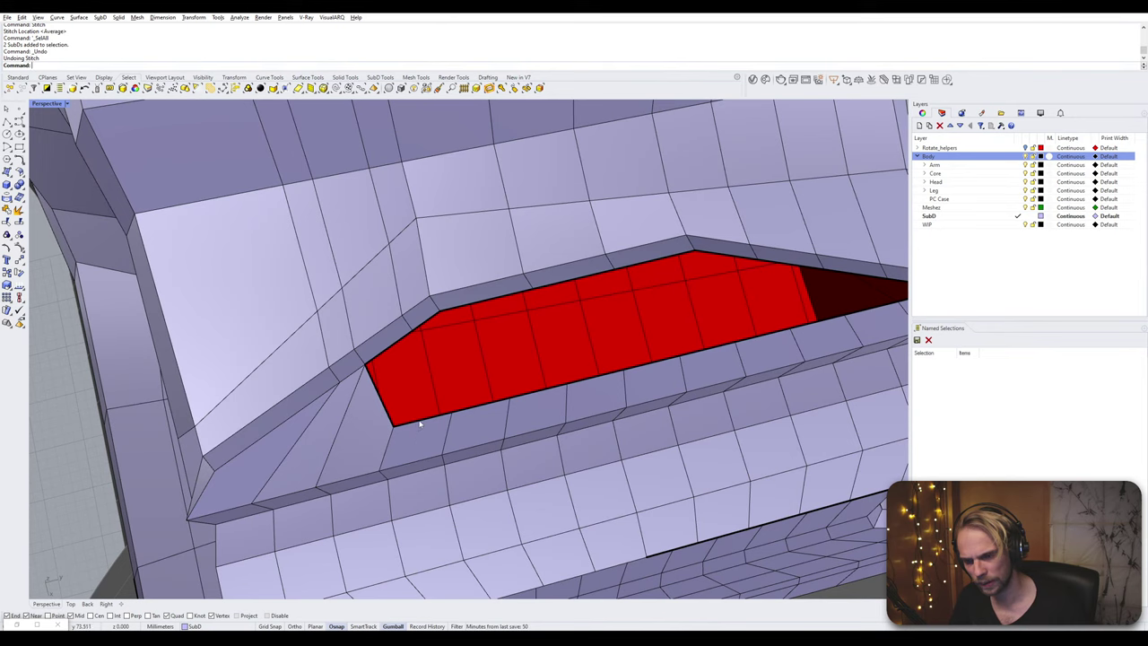
left_click(419, 425, "ctrl+shift")
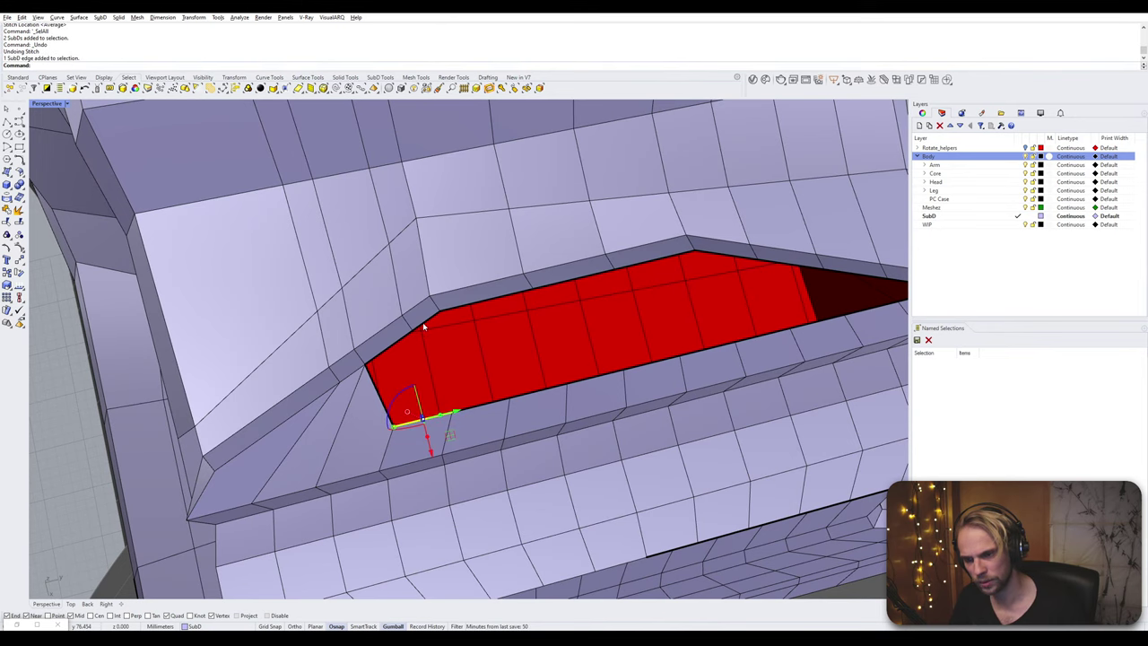
left_click(423, 323, "ctrl+shift")
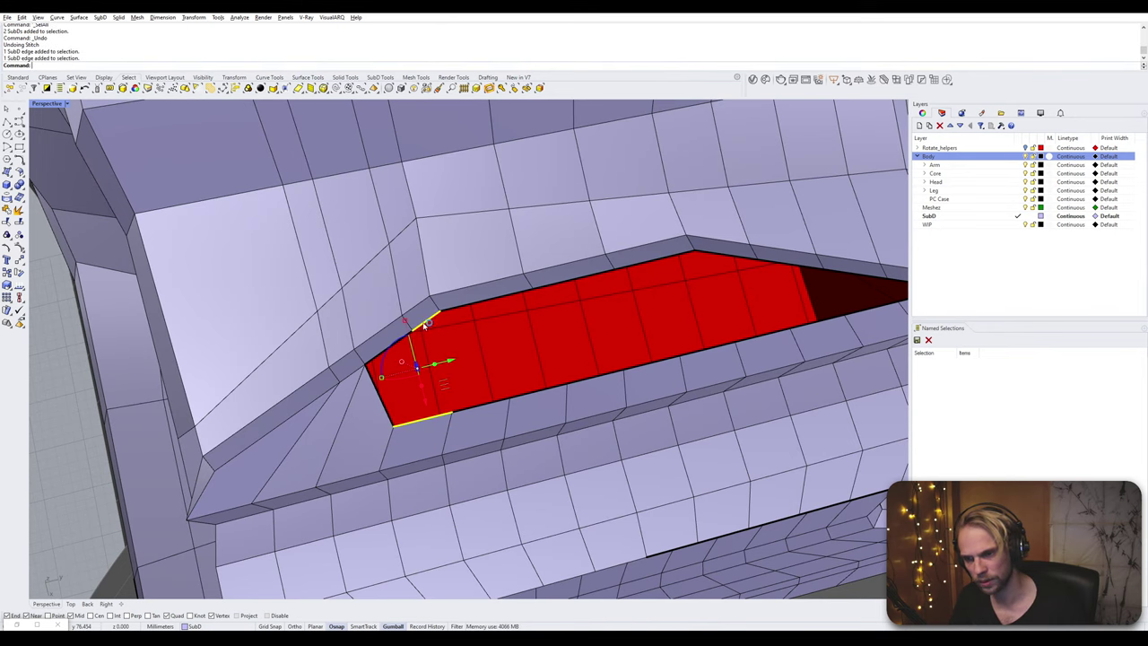
key("ctrl+a")
key("Escape")
left_click(416, 425, "ctrl+shift")
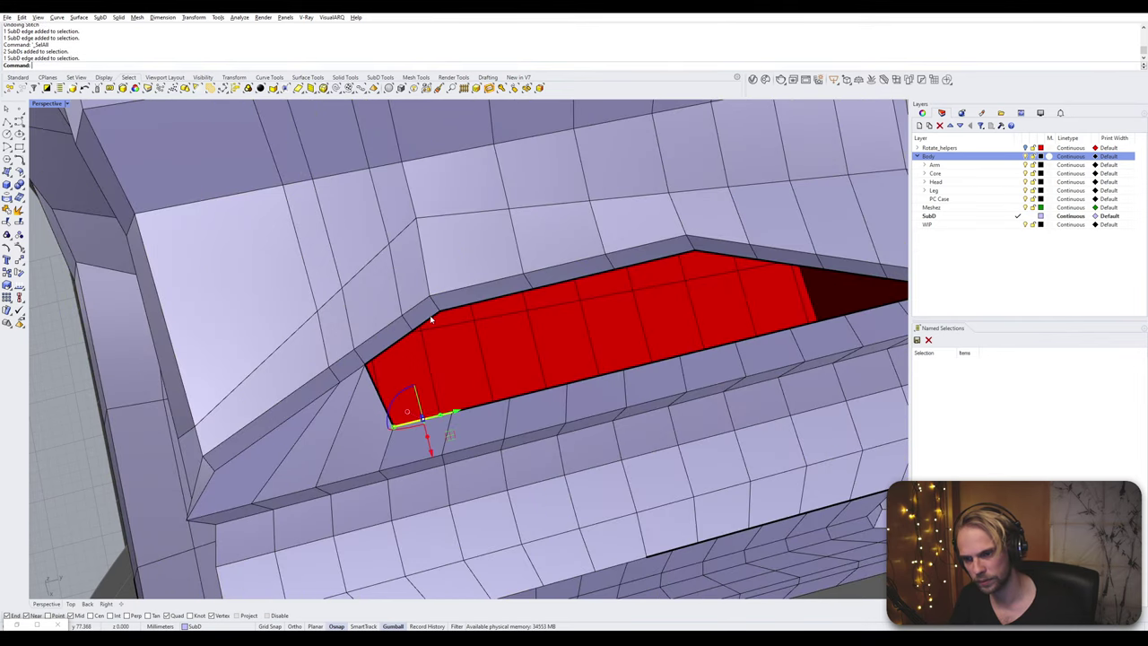
left_click(431, 320, "ctrl+shift")
key("space")
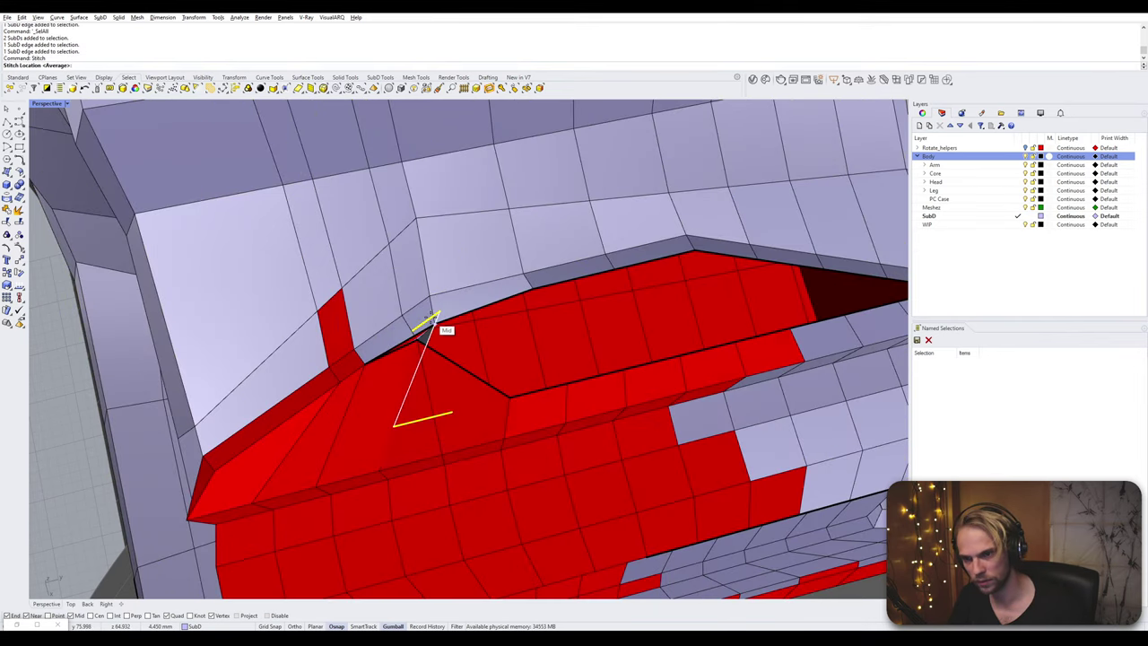
key("Escape")
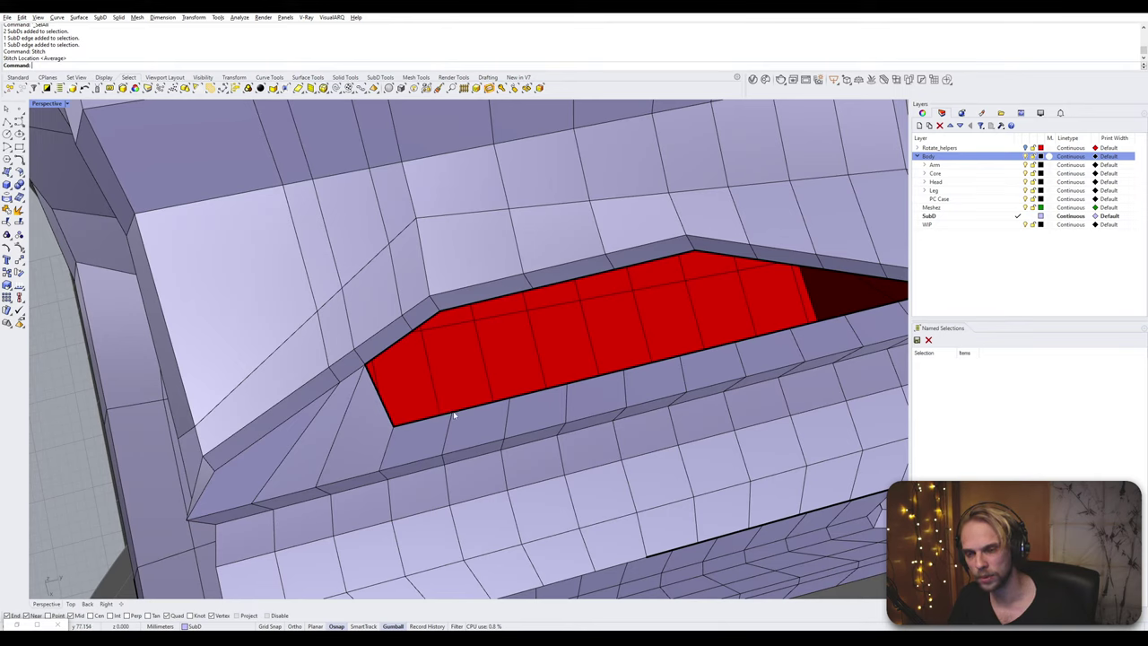
- Merge the lower and upper corner vertices at the slot's left end, redoing one merge
left_click(395, 426, "ctrl+shift")
left_click(413, 332, "ctrl+shift")
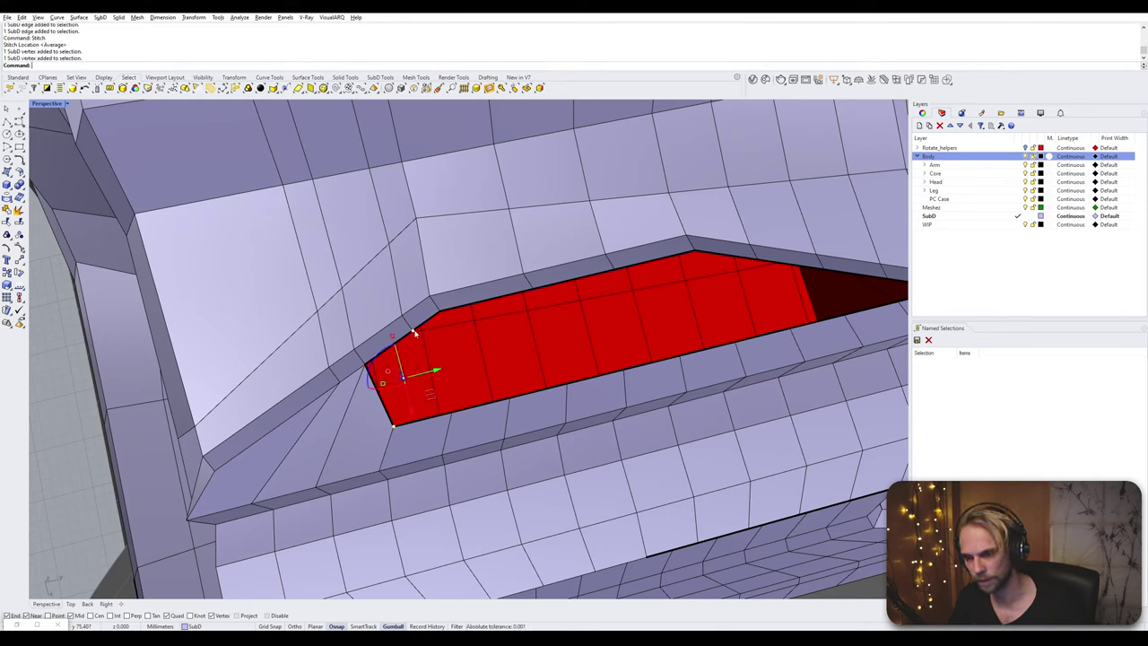
key("Return")
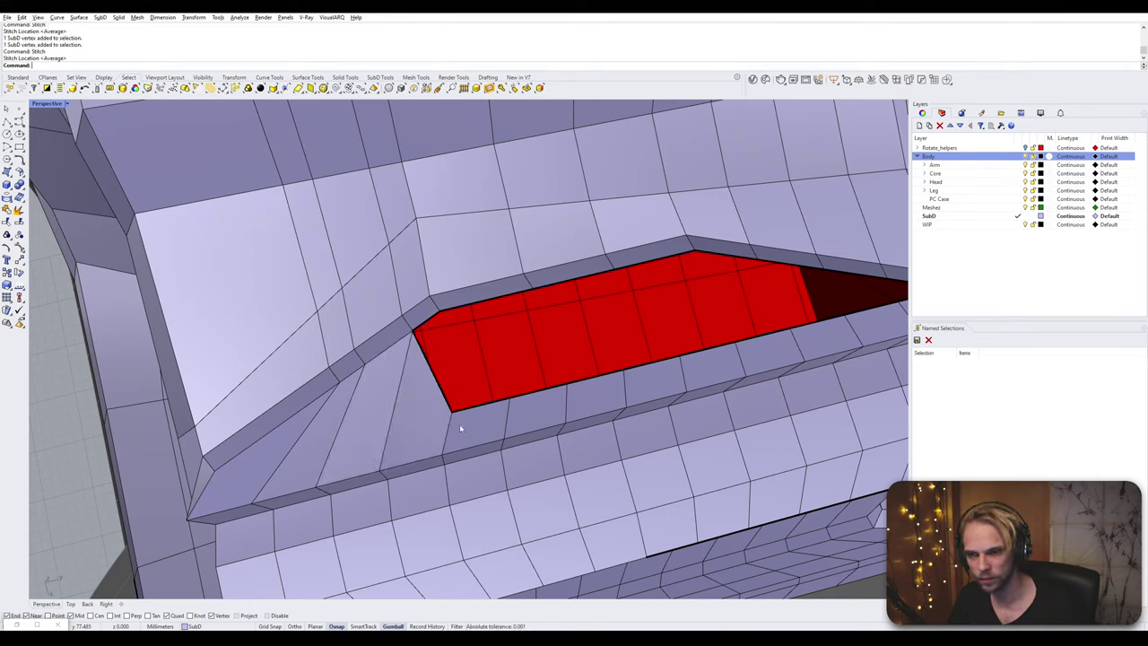
left_click(451, 412, "ctrl+shift")
left_click(440, 311, "ctrl+shift")
key("Return")
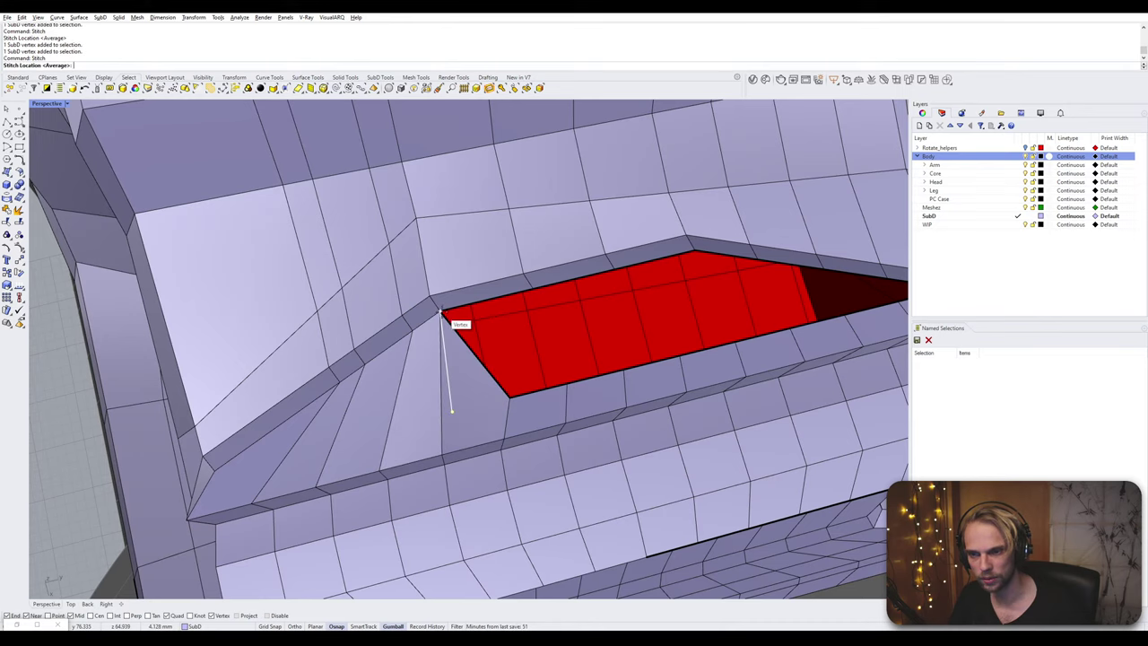
key("Return")
key("ctrl+z")
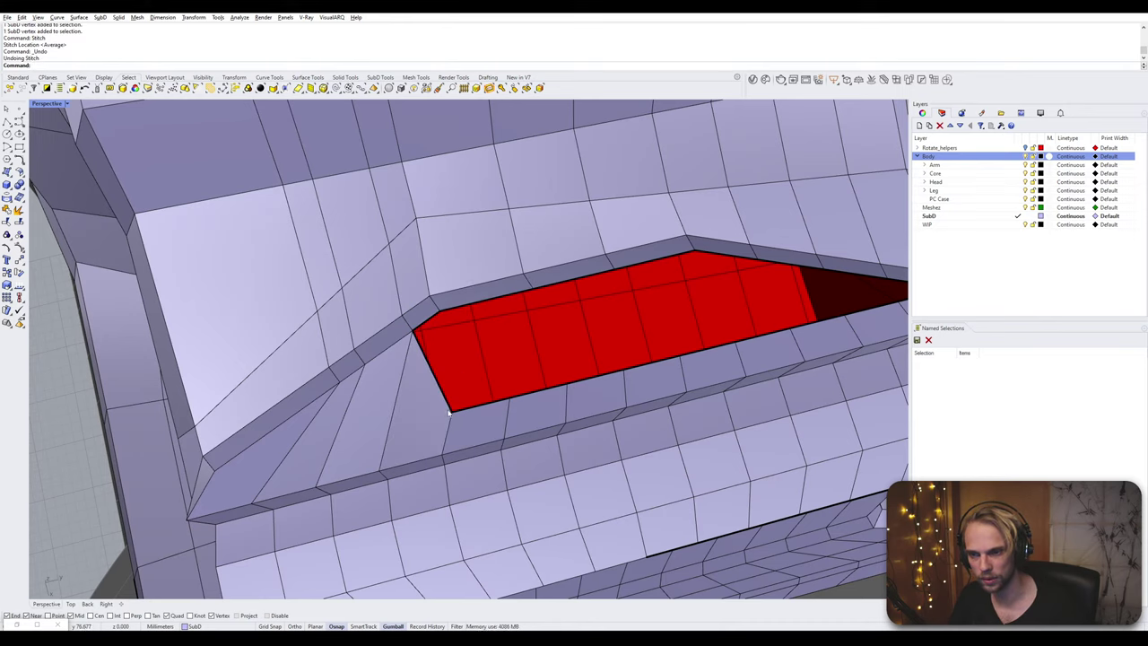
left_click(453, 411, "ctrl+shift")
left_click(438, 313, "ctrl+shift")
key("Return")
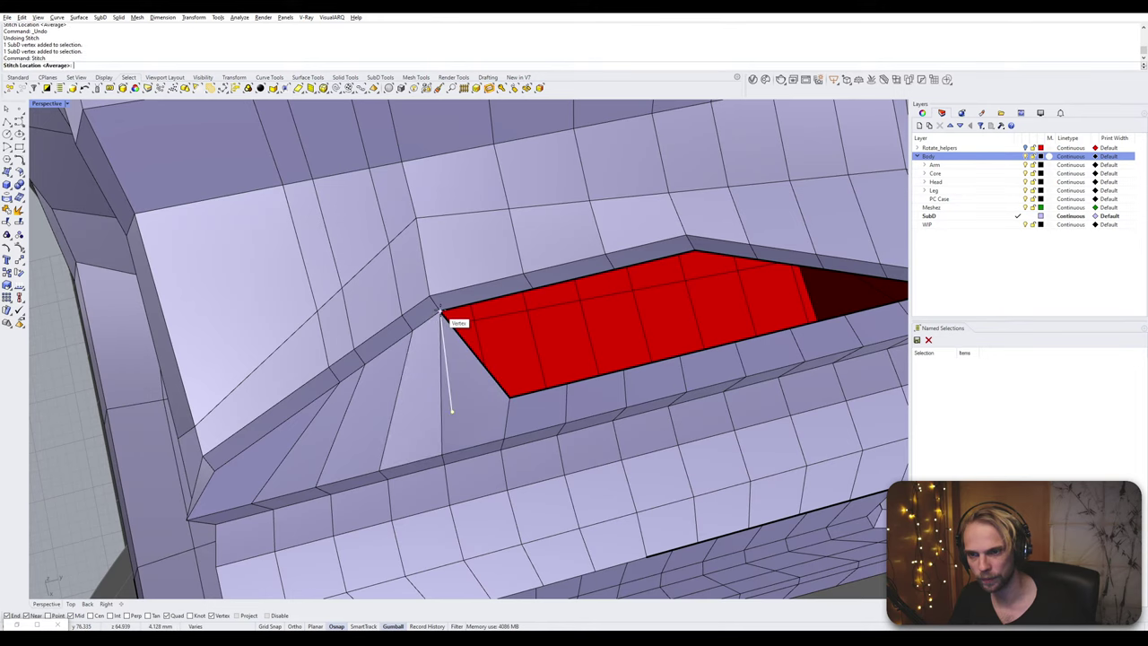
key("Return")
- Stitch the slot's lower pointed-corner vertex to the upper slot-edge vertex
left_click(508, 400, "ctrl+shift")
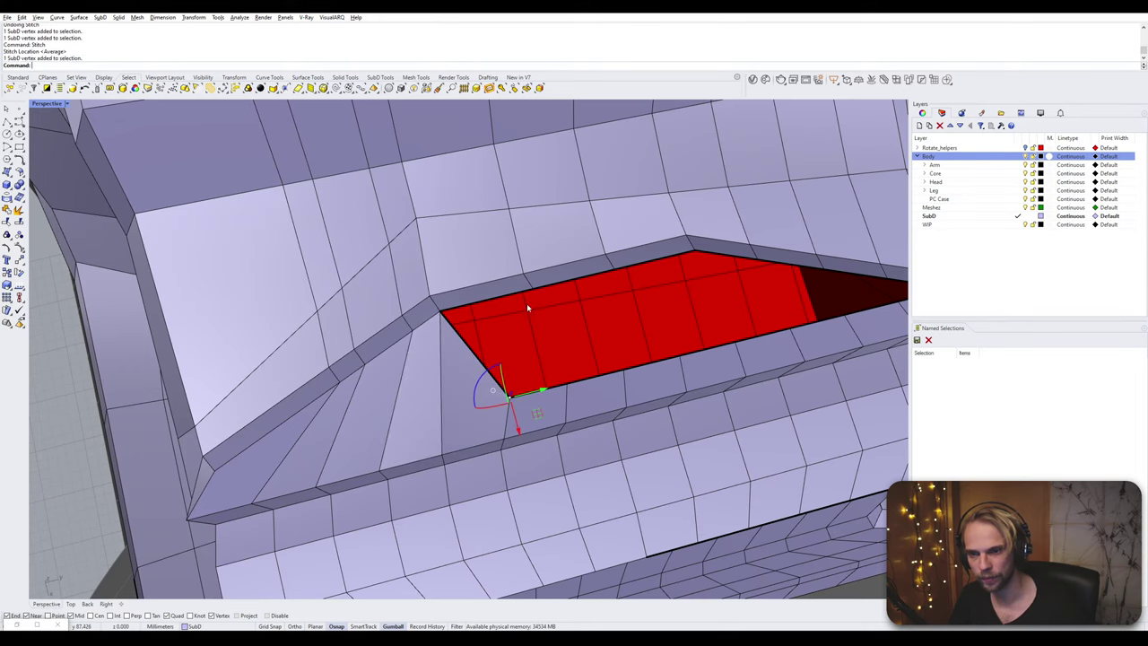
left_click(533, 292, "ctrl+shift")
key("Return")
key("Return")
scroll(540, 309, "down", 6)
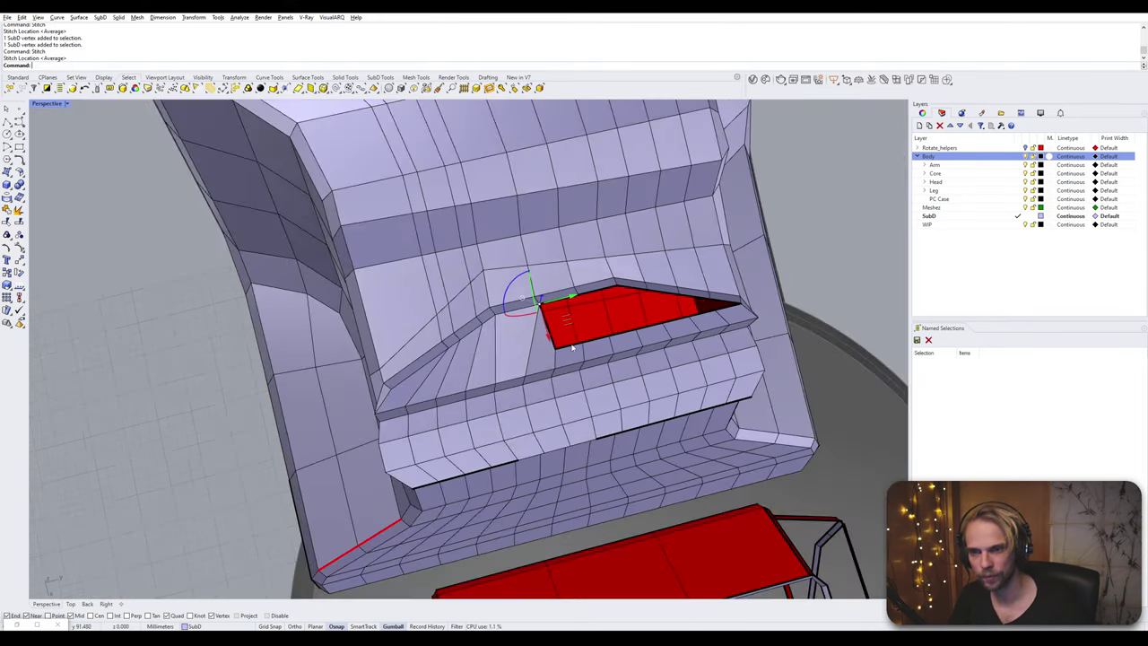
right_click_drag(541, 311, 537, 354)
scroll(700, 442, "up", 4)
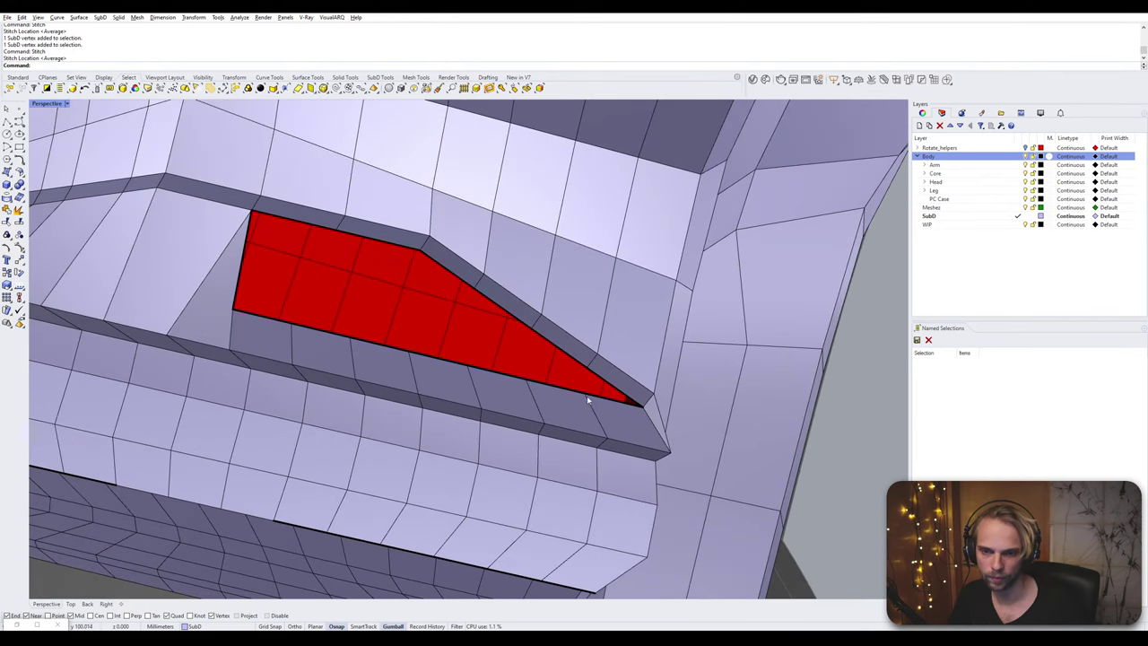
- Stitch the two slot-tip vertices together onto the upper vertex
left_click(584, 396, "ctrl+shift")
left_click(591, 370, "ctrl+shift")
scroll(591, 371, "up", 1)
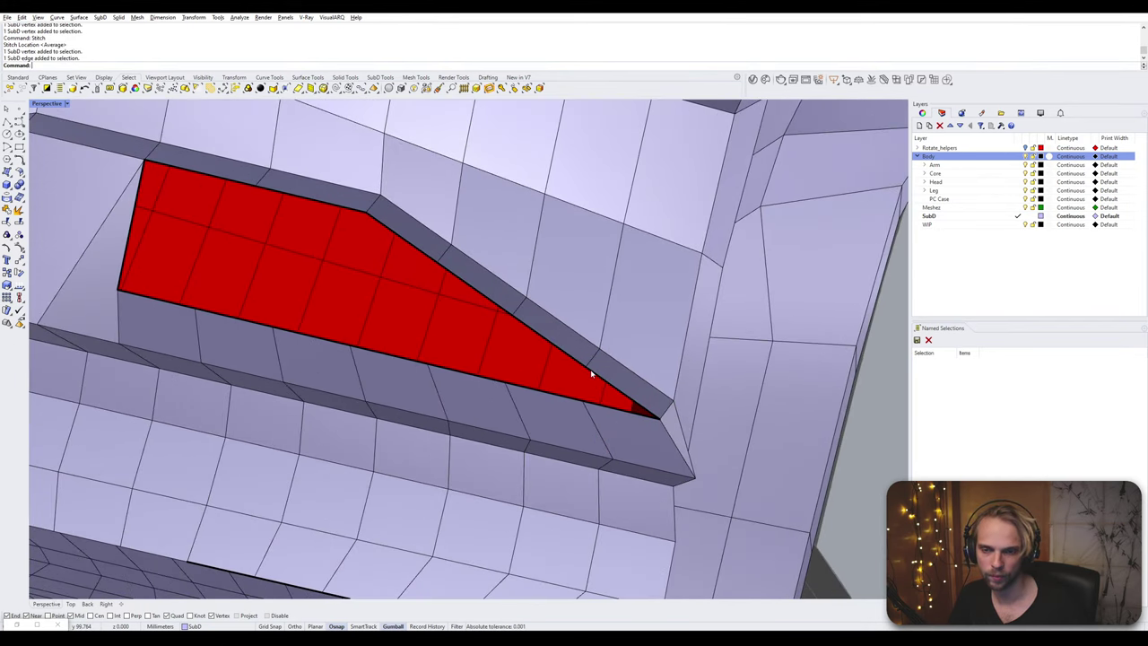
left_click(583, 404, "ctrl+shift")
left_click(587, 369, "ctrl+shift")
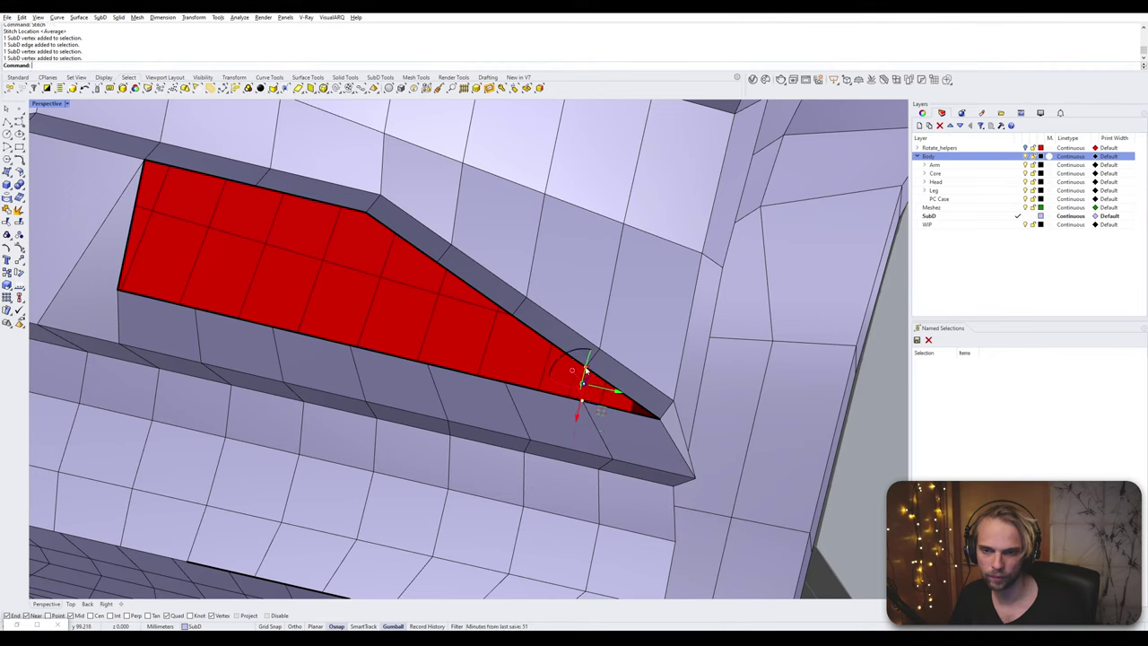
right_click(588, 368)
left_click(586, 367)
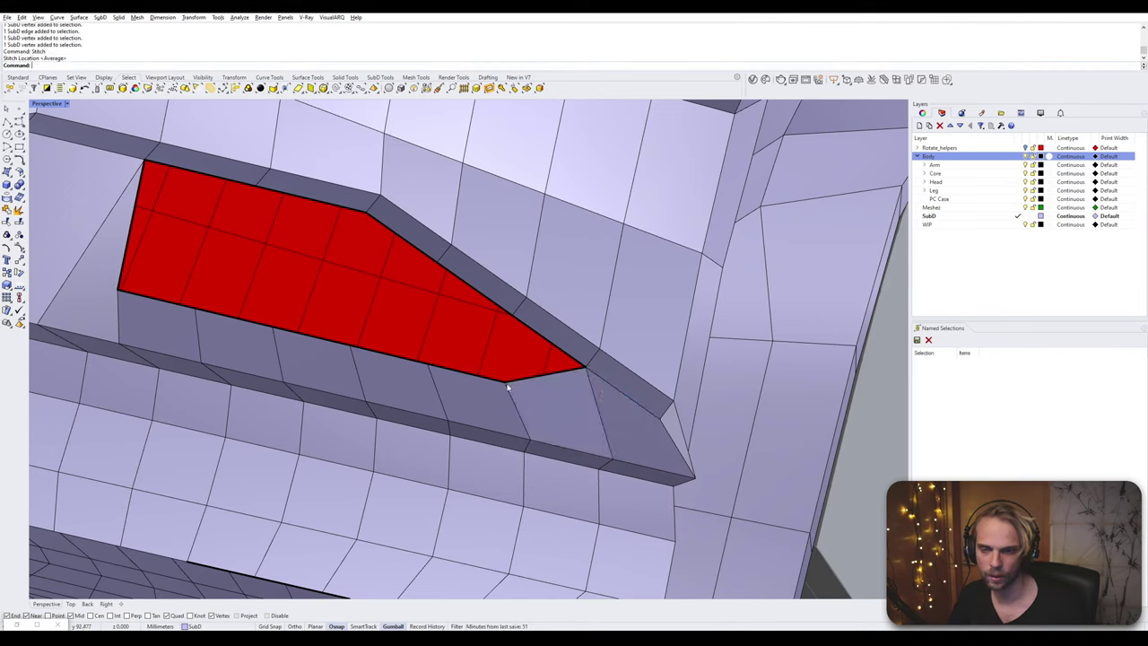
- Zip further along the slot by stitching three more vertex pairs onto their upper vertices
left_click(507, 385, "ctrl+shift")
key("Return")
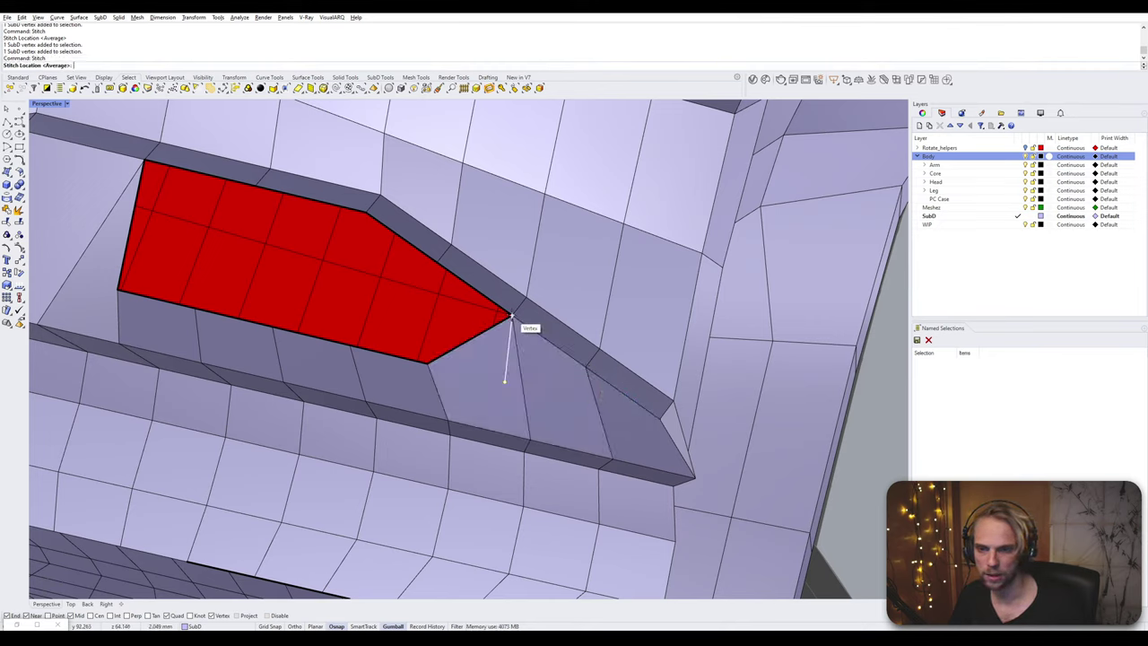
left_click(511, 316)
left_click(431, 360, "ctrl+shift")
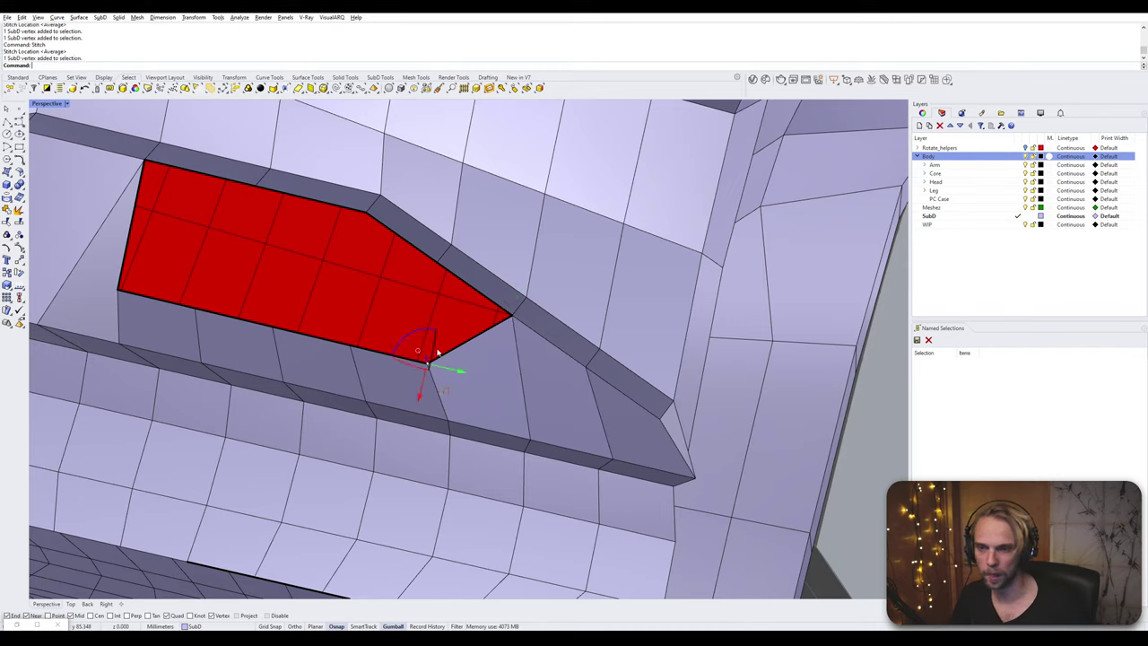
left_click(439, 265, "ctrl+shift")
key("Return")
left_click(439, 264)
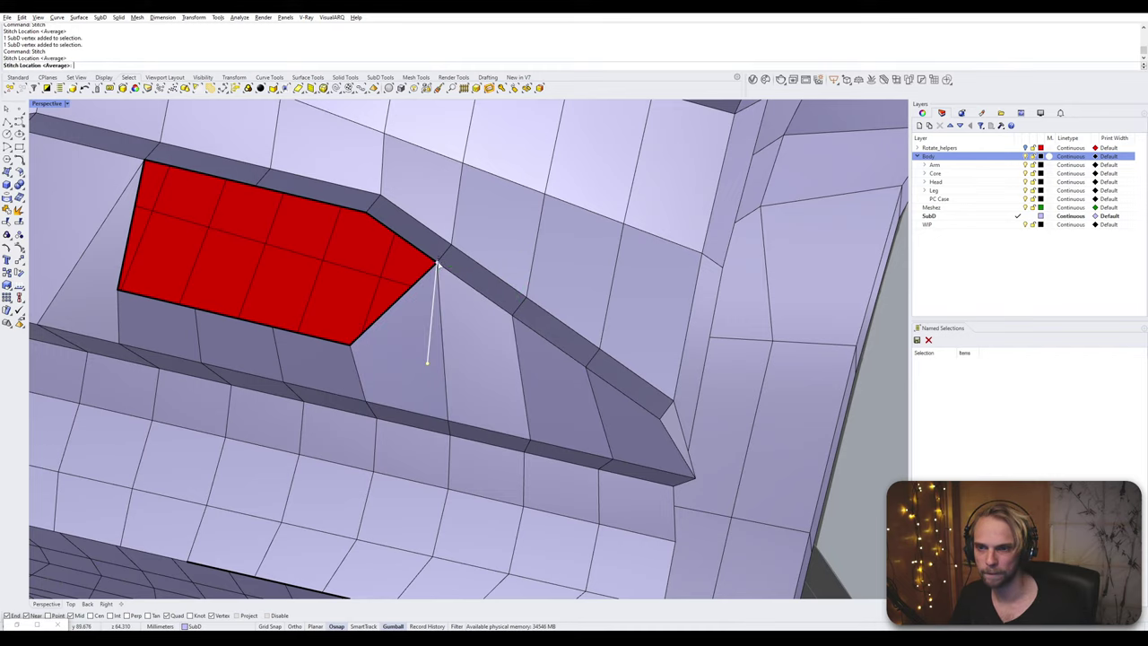
left_click(350, 348, "ctrl+shift")
left_click(366, 213, "ctrl+shift")
key("Return")
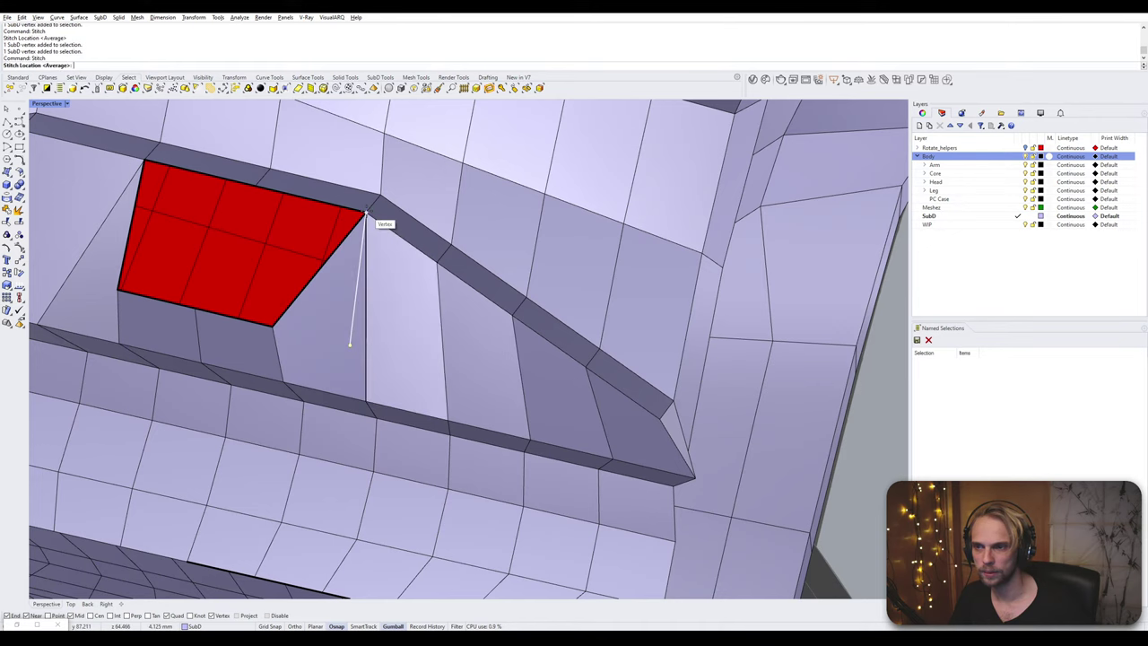
left_click(366, 213)
- Inspect the remaining small four-sided red opening and toggle SubD smooth/flat display
right_click_drag(254, 259, 335, 373)
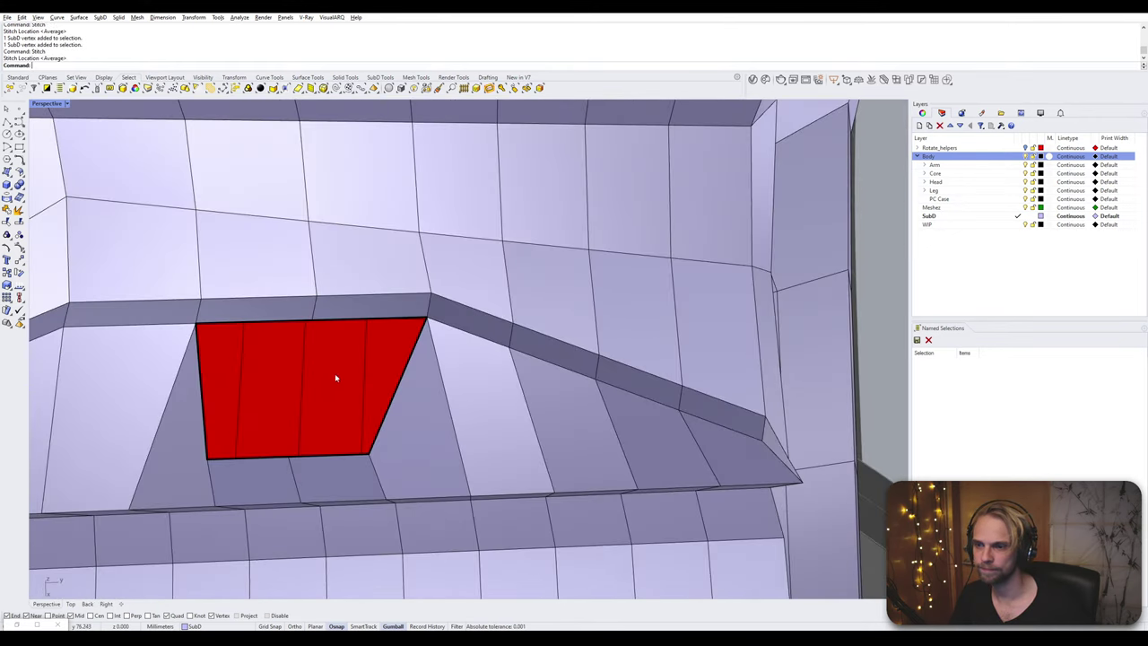
left_click(312, 322, "ctrl+shift")
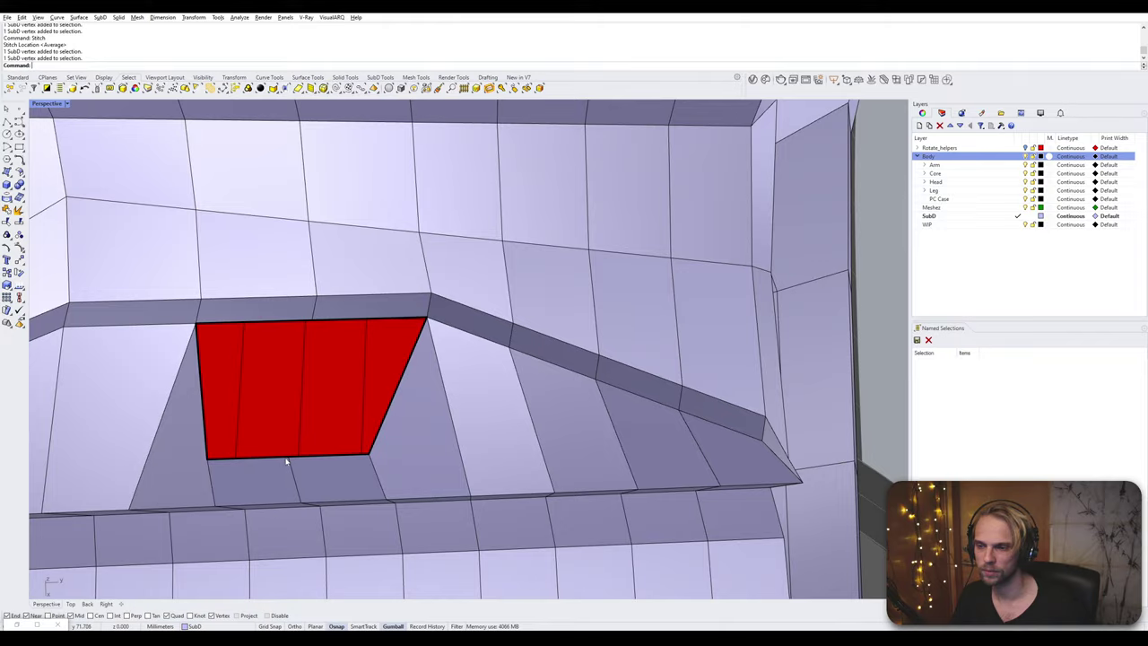
right_click_drag(287, 461, 319, 341)
key("Tab")
key("Tab")
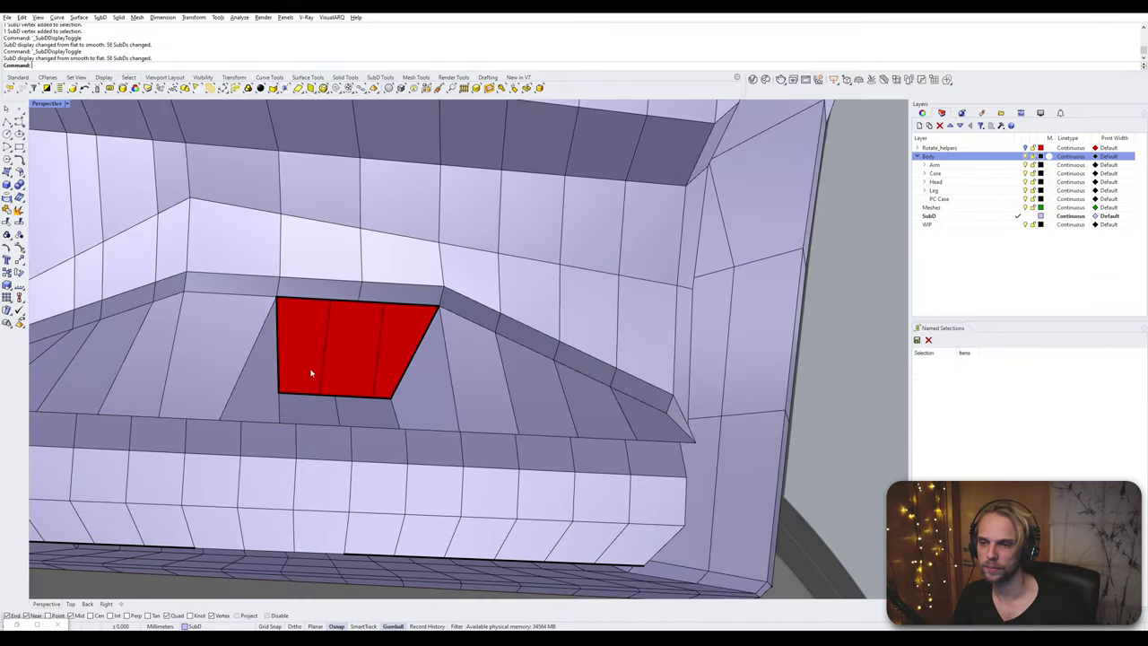
- Stitch the opening's lower vertices to their upper partners, closing the left red triangle
left_click(335, 391)
left_click(359, 302, "ctrl+shift")
right_click(359, 303)
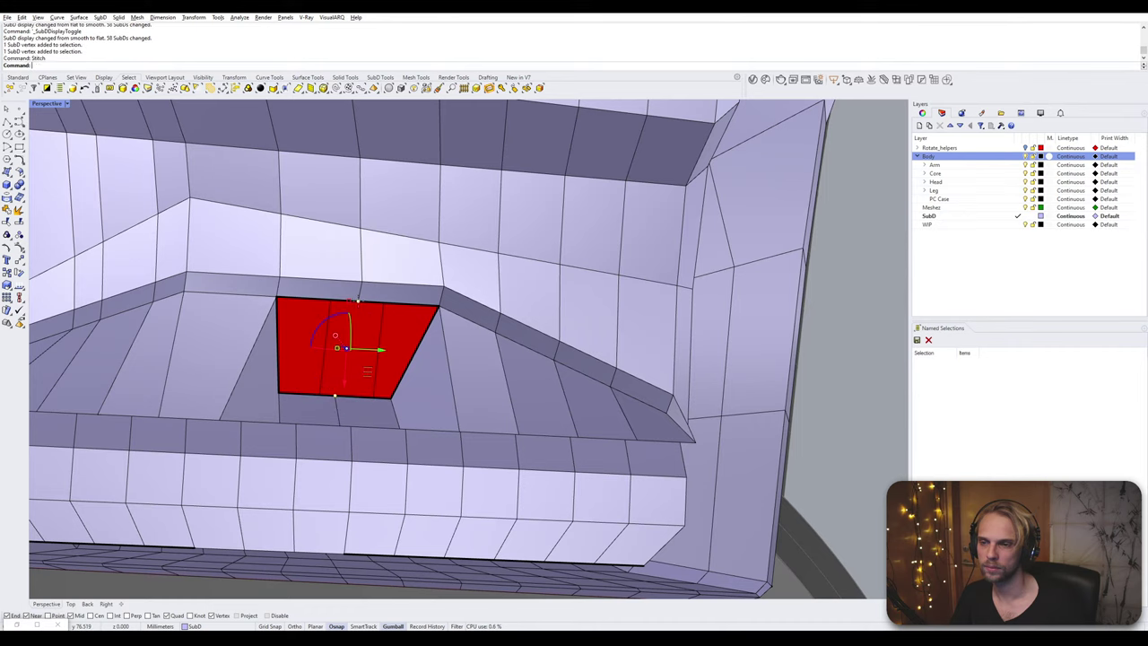
left_click(359, 302)
right_click_drag(359, 305, 287, 397)
left_click(308, 402)
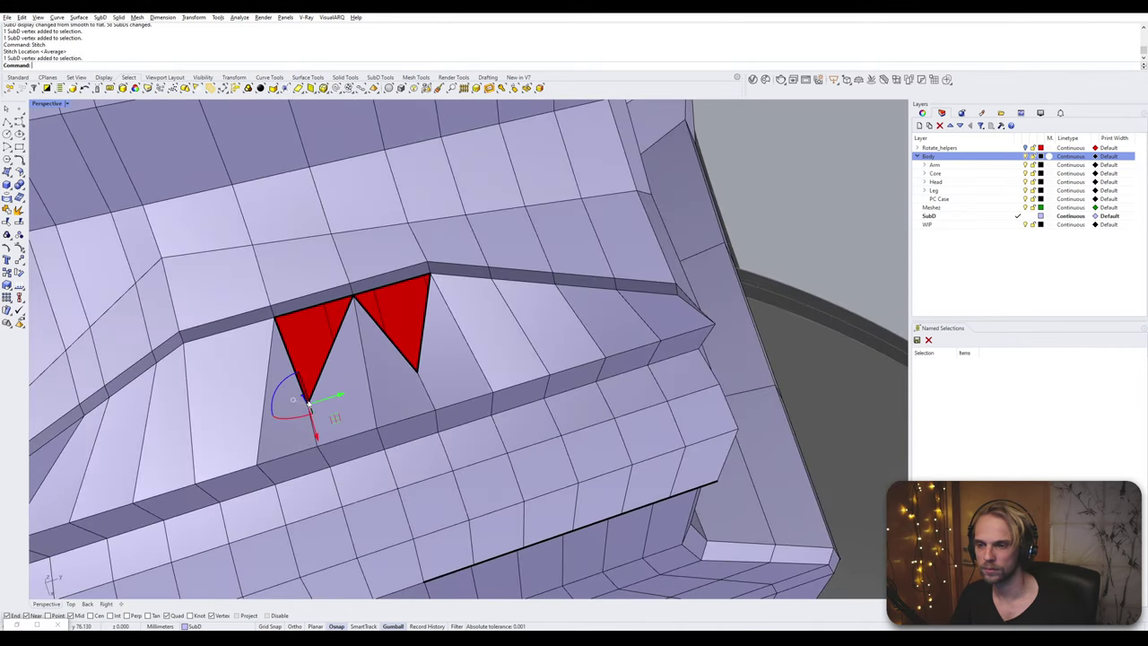
left_click(276, 320, "shift")
key("Return")
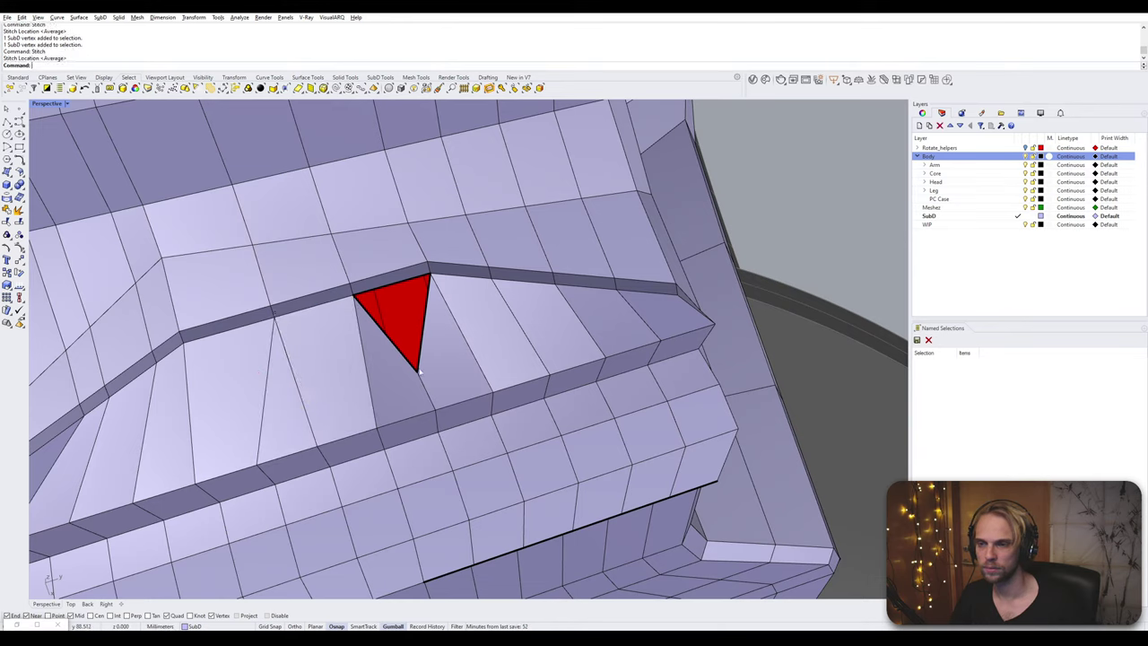
- Stitch the last red triangle's bottom and top vertices, then toggle SubD display to check
left_click(409, 360)
left_click(415, 365)
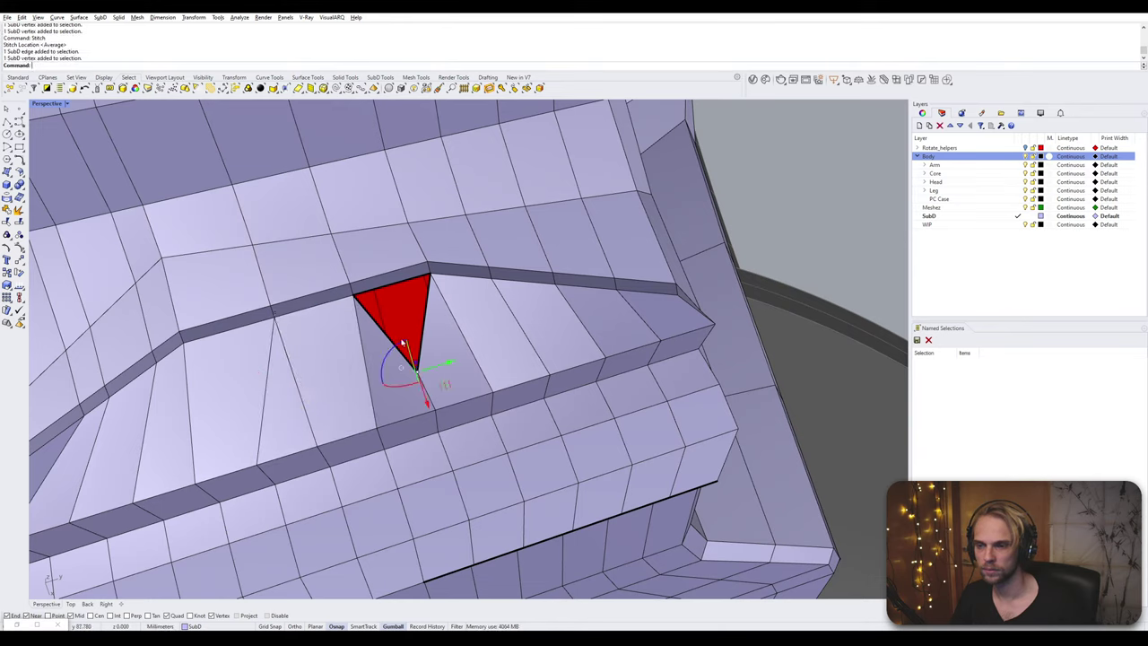
left_click(431, 276, "shift")
key("Return")
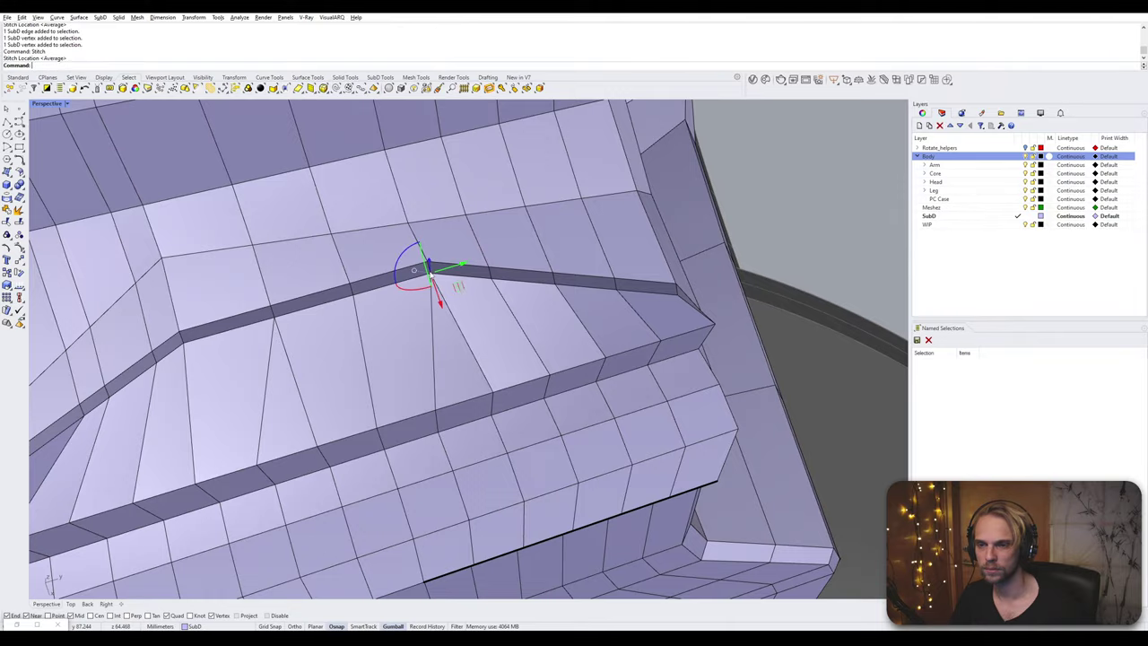
right_click_drag(421, 287, 323, 260)
key("Tab")
key("Tab")
- Snap the foot SubD's near-coincident vertices together with AlignVertices at 0.01 tolerance
left_click(324, 260)
type("Ail")
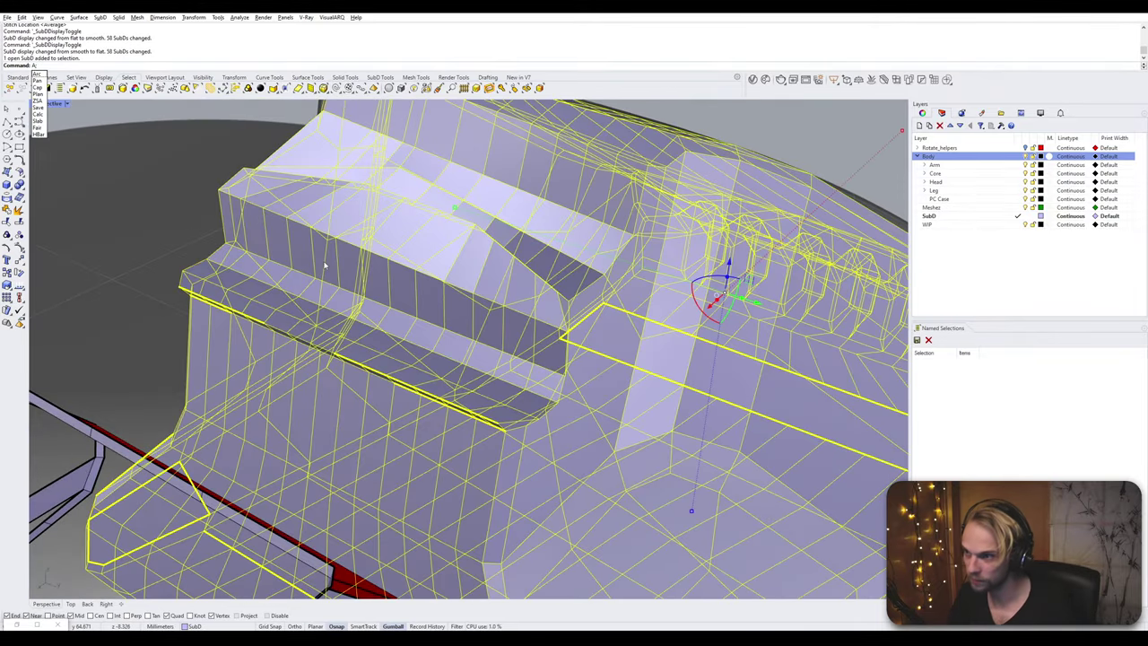
key("BackSpace")
key("BackSpace")
type("li")
key("Return")
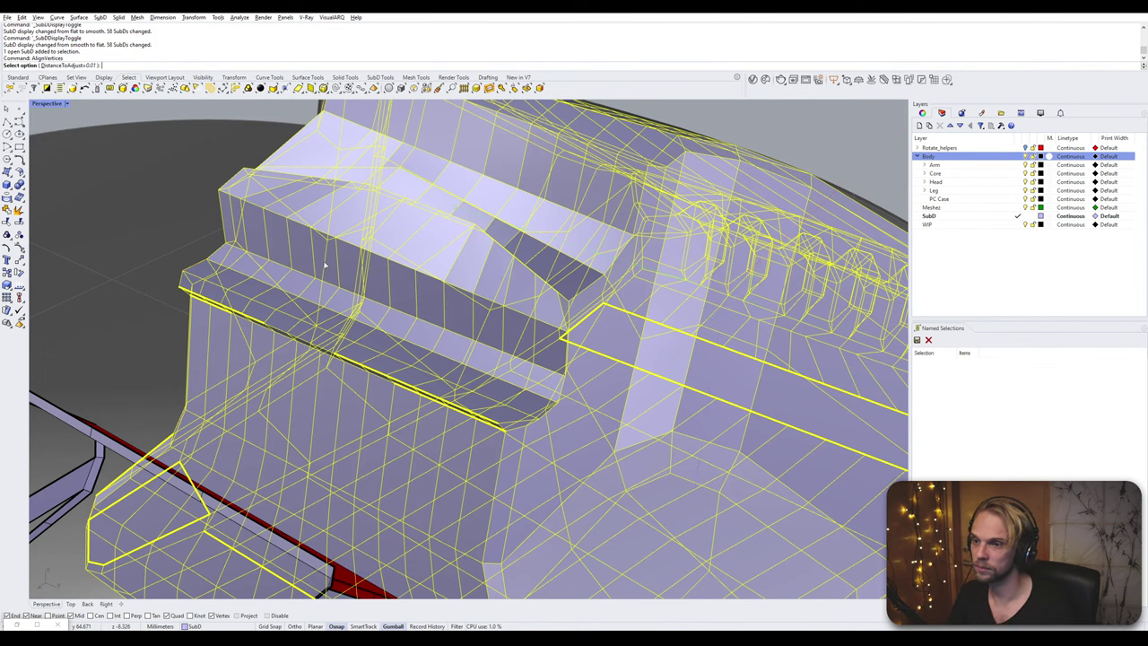
key("Return")
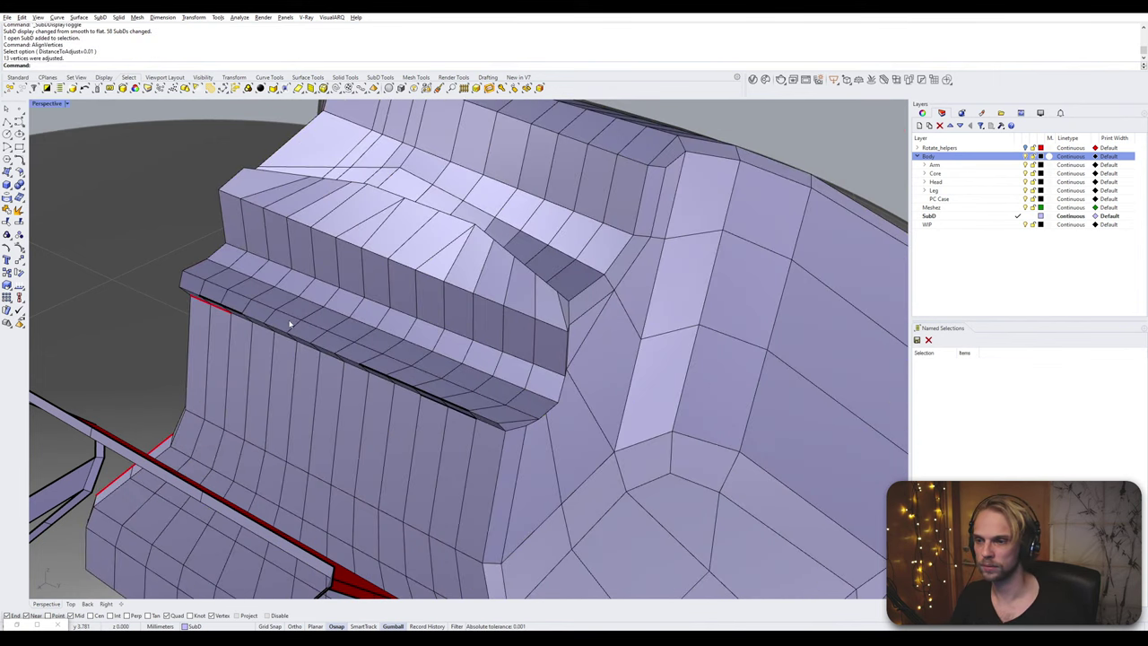
- Remove creases from the window-selected creased edges of the foot SubD
right_click_drag(289, 325, 456, 297)
right_click_drag(446, 384, 453, 391)
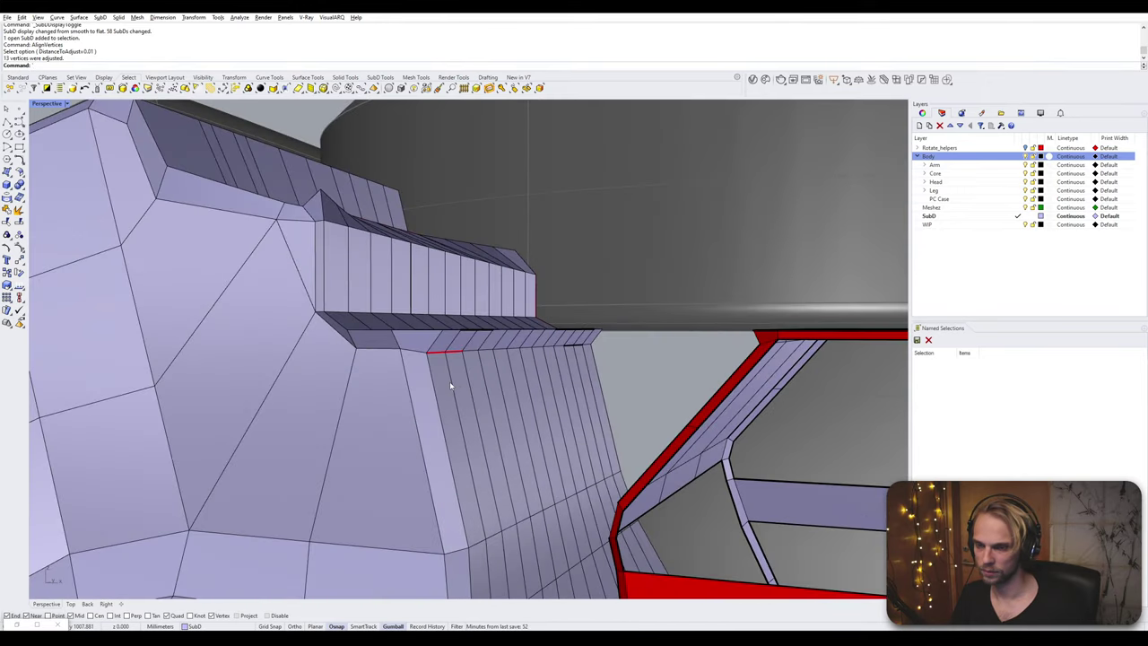
key("ctrl+a")
type("RemoveCrease")
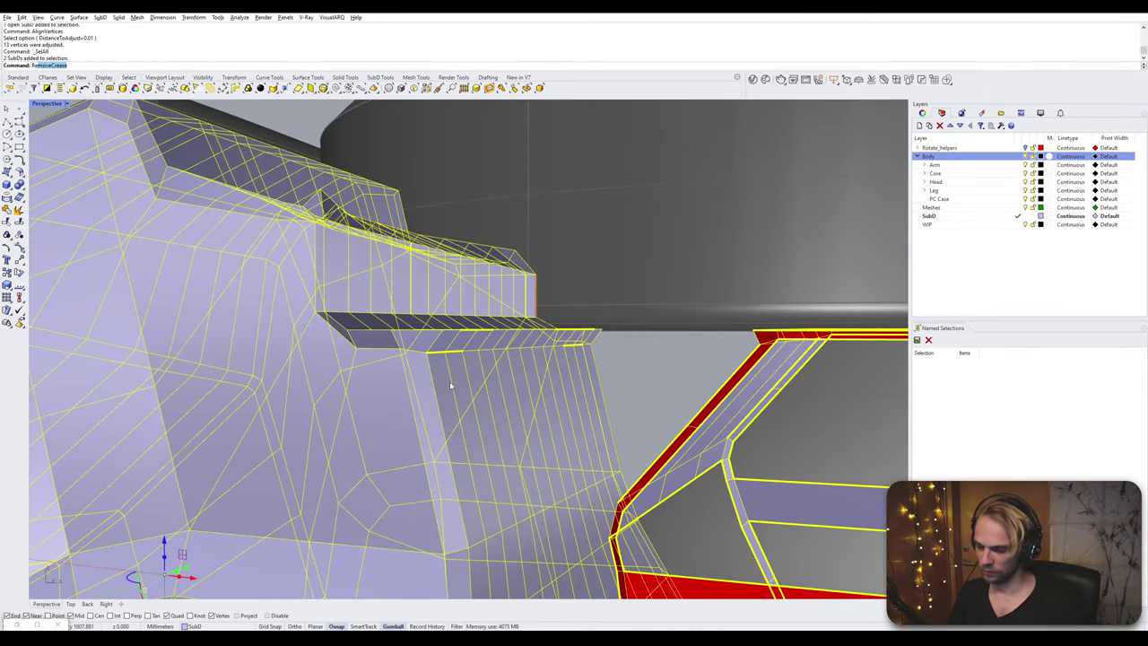
key("Return")
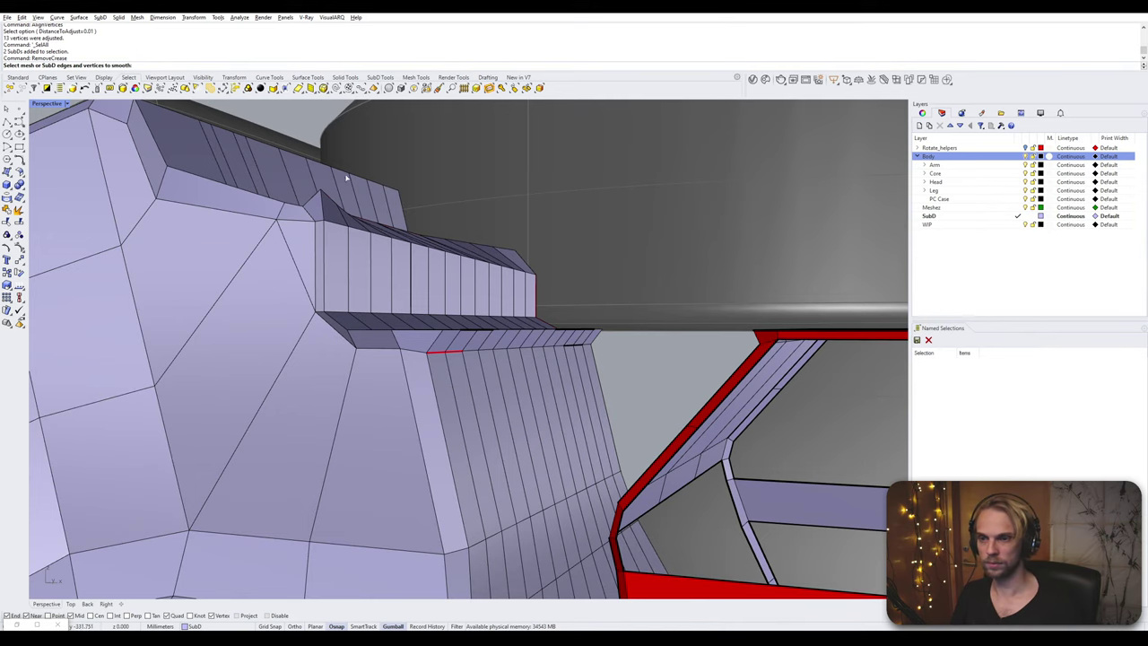
left_click_drag(314, 114, 604, 385)
key("Return")
- Remove the remaining red crease edge with a second RemoveCrease pass
scroll(545, 393, "down", 7)
right_click_drag(545, 397, 430, 466)
scroll(486, 497, "down", 5)
key("Return")
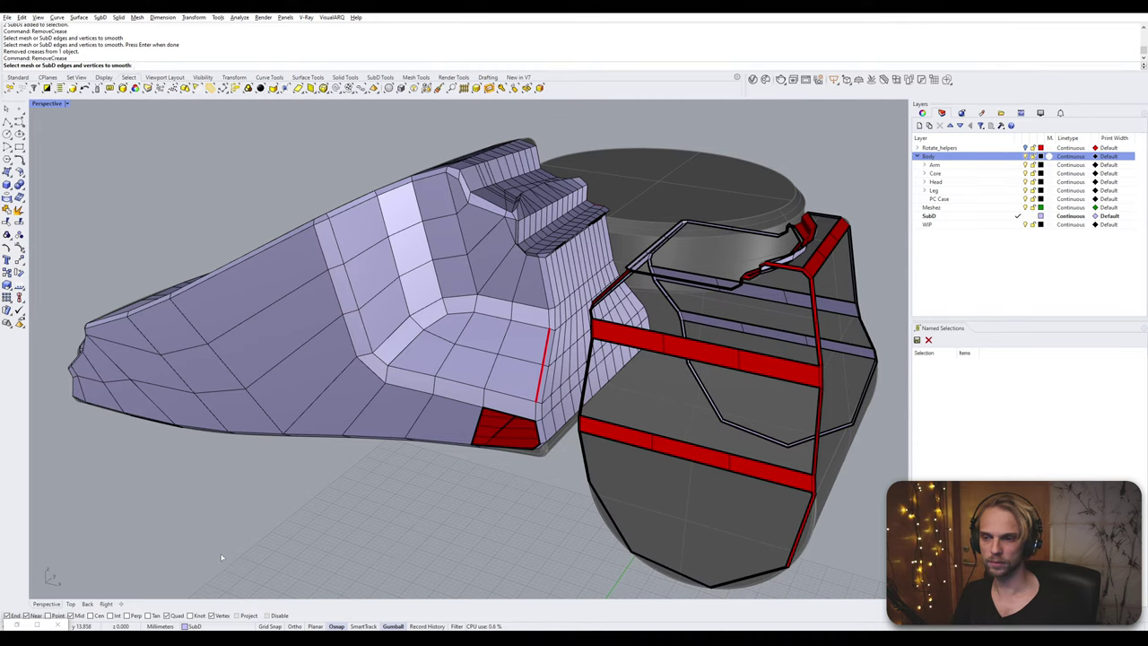
left_click_drag(222, 557, 677, 212)
key("Return")
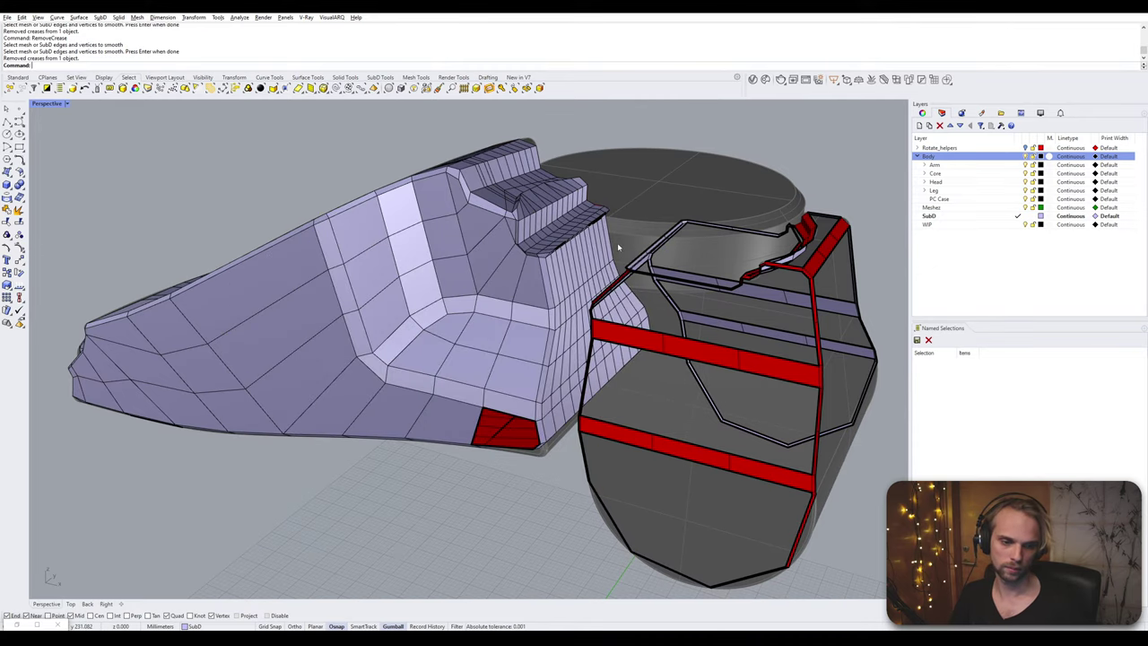
right_click_drag(617, 246, 544, 274)
scroll(529, 296, "up", 6)
right_click_drag(489, 333, 513, 332)
scroll(512, 334, "up", 9)
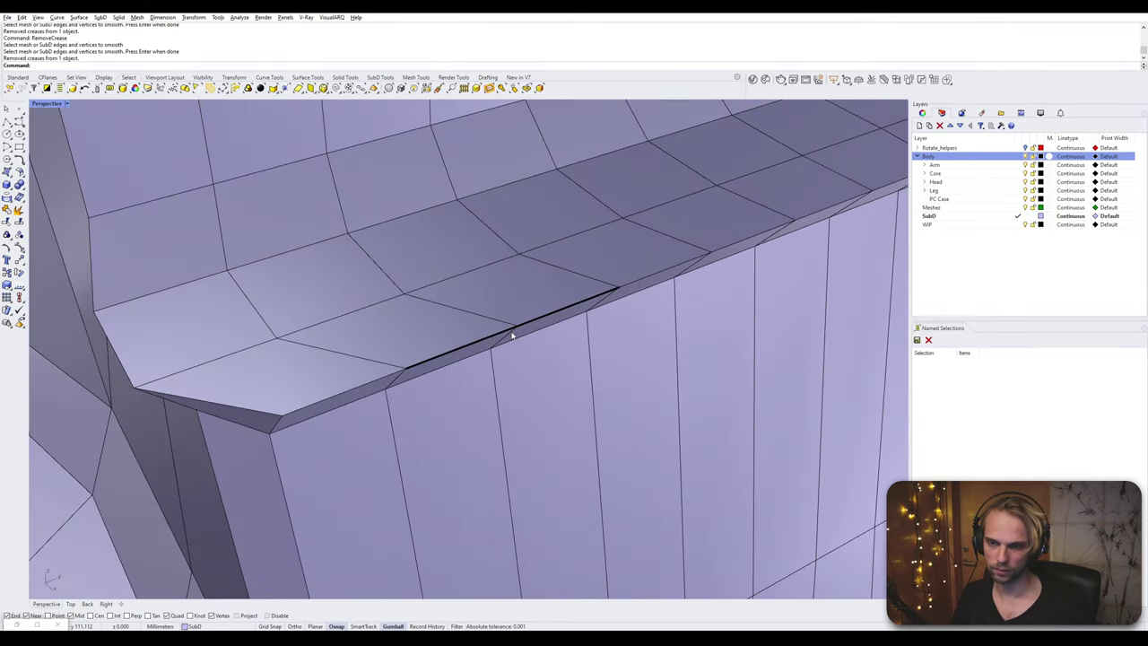
- Switch Perspective to wireframe and stitch the first two open vertex pairs
left_click(45, 104)
left_click(55, 139)
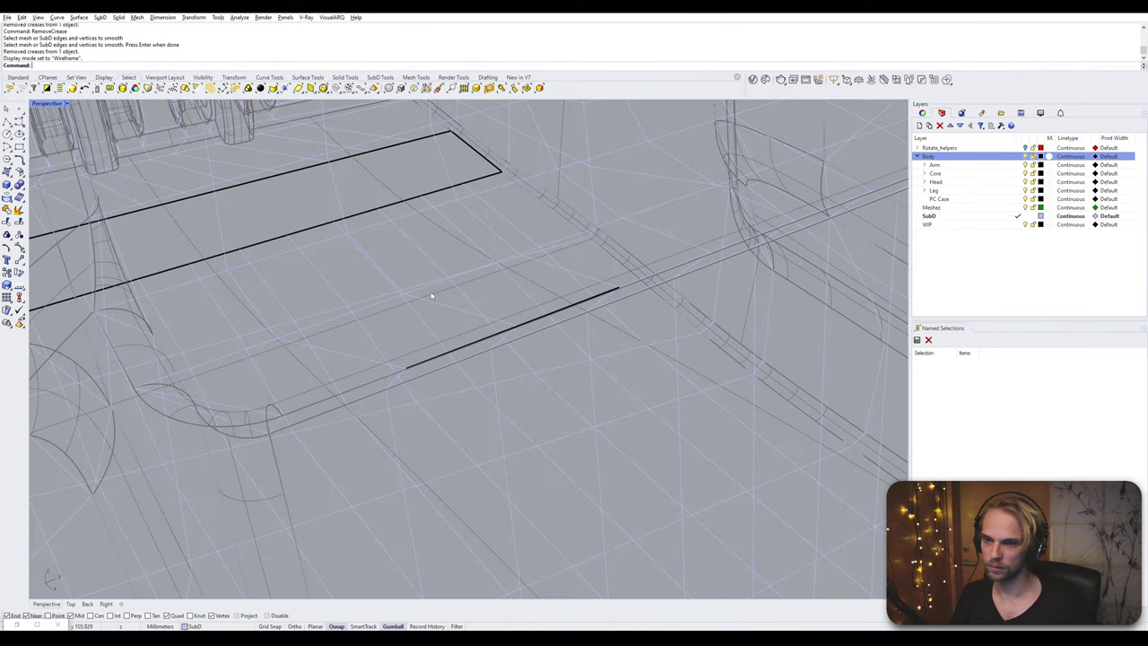
left_click(512, 319)
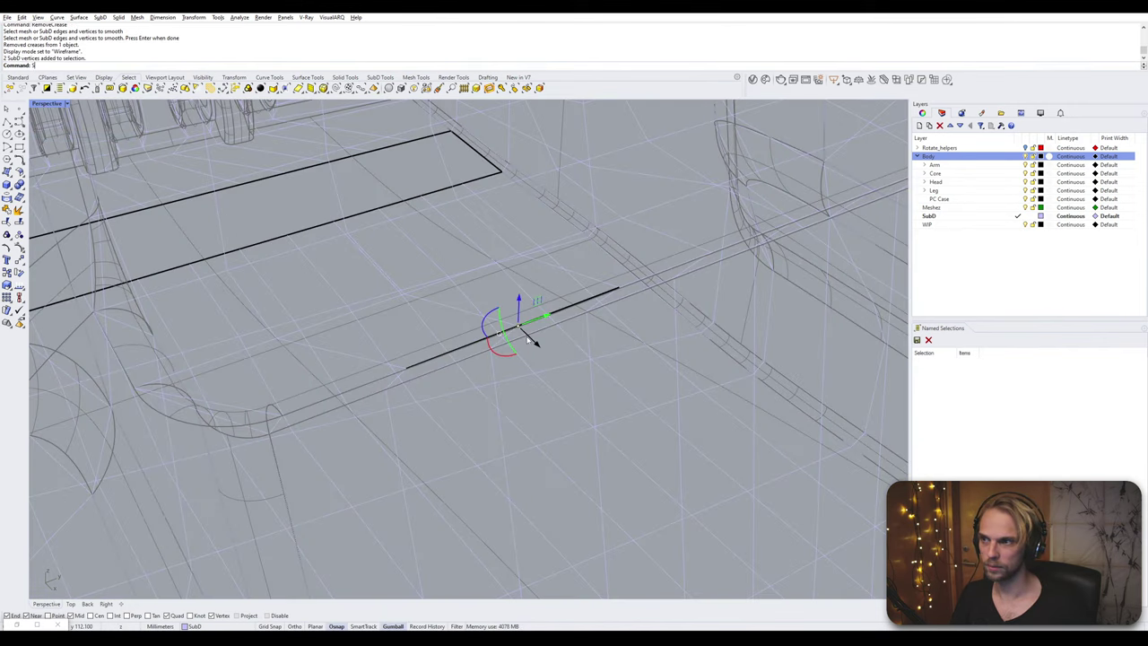
key("Return")
right_click_drag(529, 341, 373, 293)
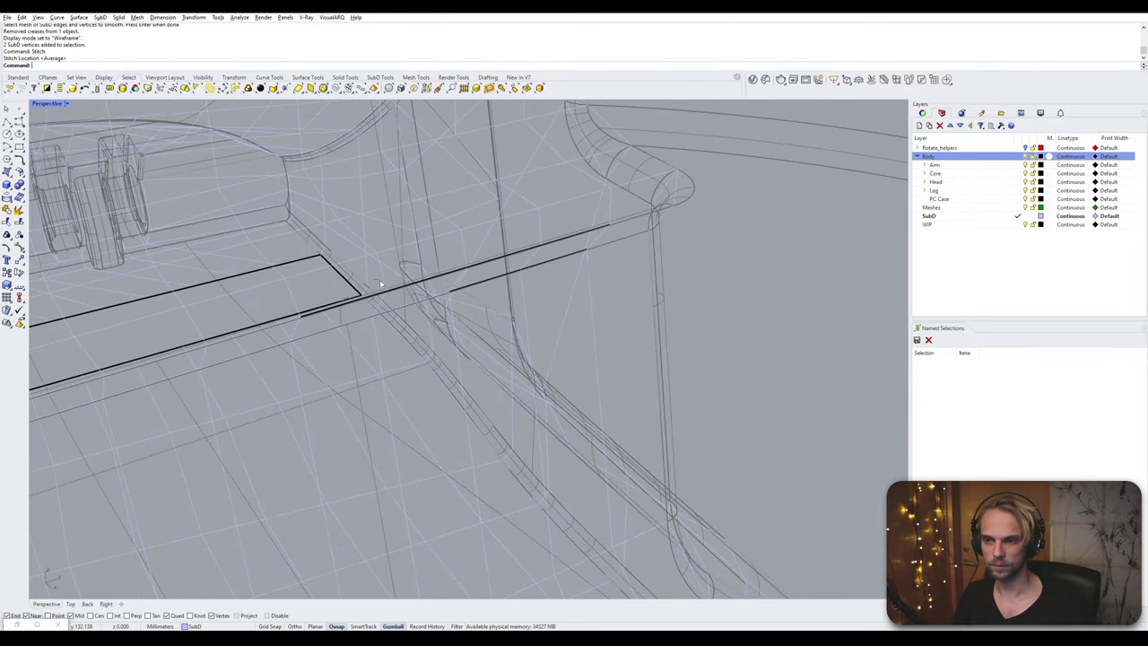
left_click(380, 284)
key("Return")
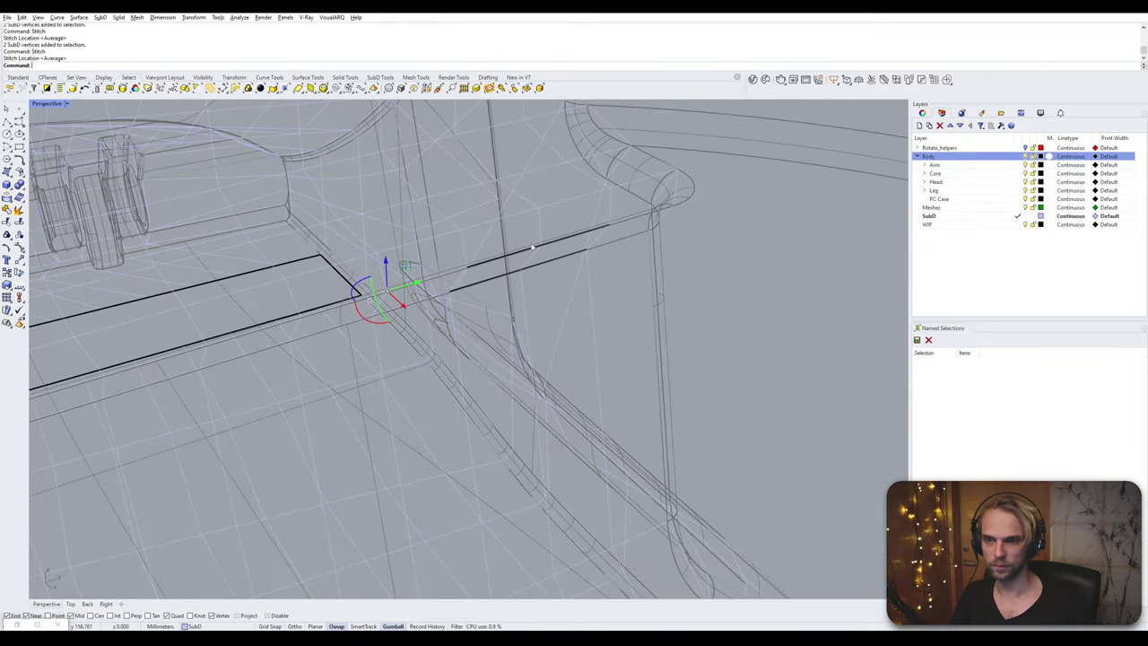
- Stitch the vertex pair at the end of the open edge
left_click_drag(551, 261, 554, 261)
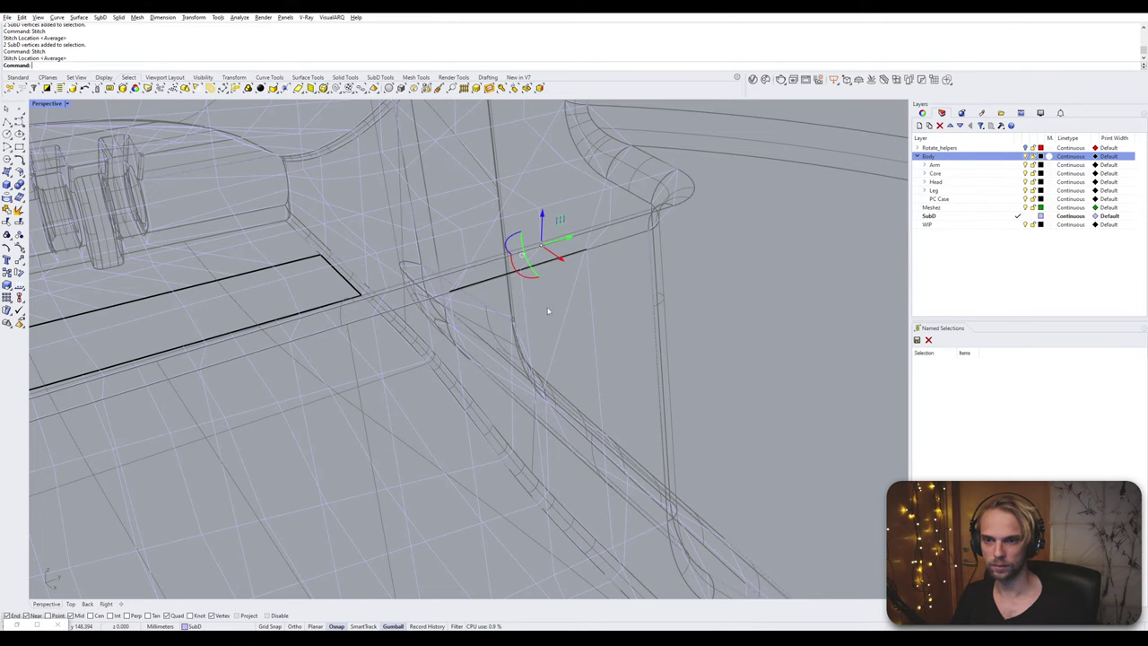
key("Return")
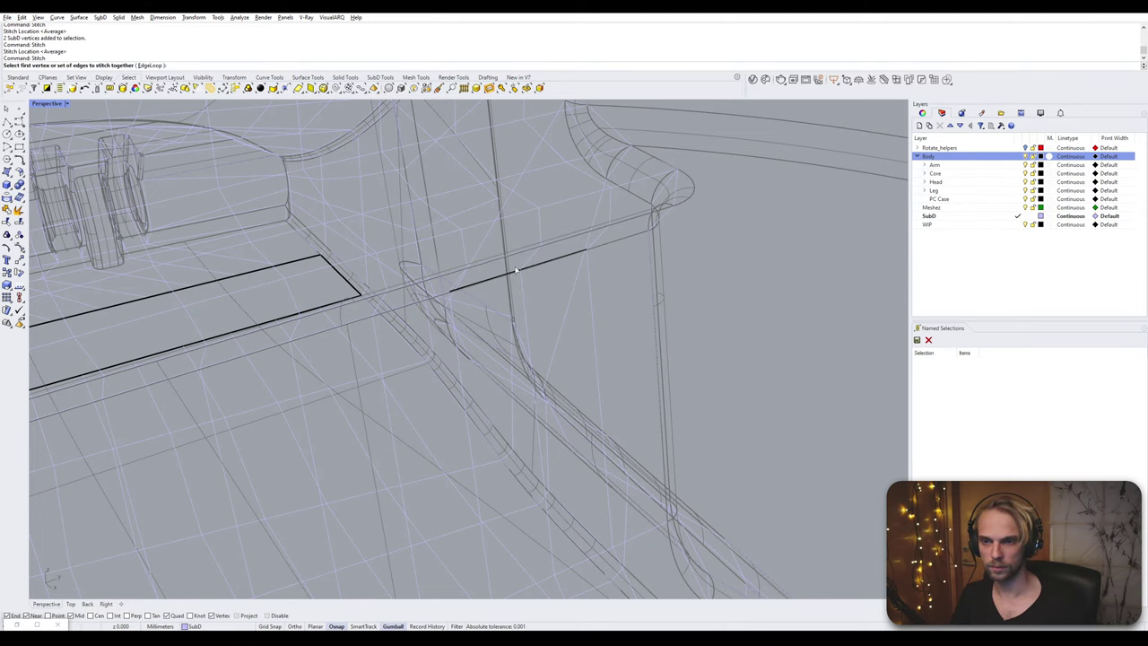
left_click(516, 269)
left_click(518, 271)
key("Return")
- Stitch the vertex pairs at the diagonal line's end and the next gap
scroll(545, 296, "down", 5)
right_click_drag(538, 302, 569, 366)
scroll(569, 366, "down", 4)
scroll(538, 448, "up", 9)
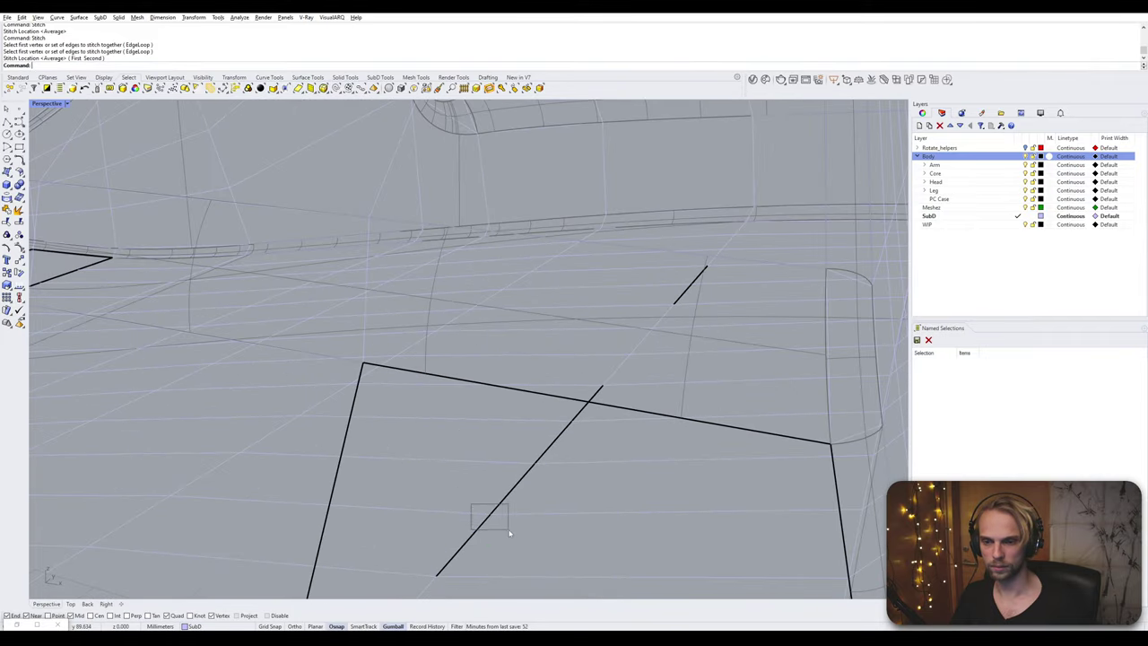
left_click_drag(508, 533, 516, 529)
key("Return")
left_click_drag(519, 480, 587, 440)
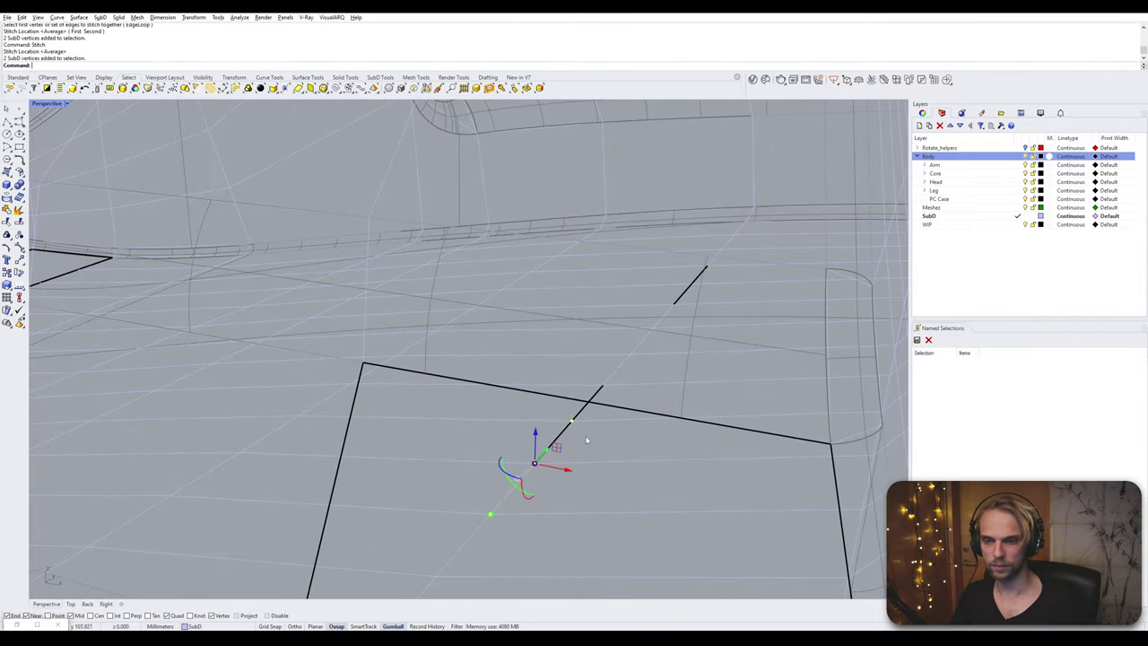
key("Return")
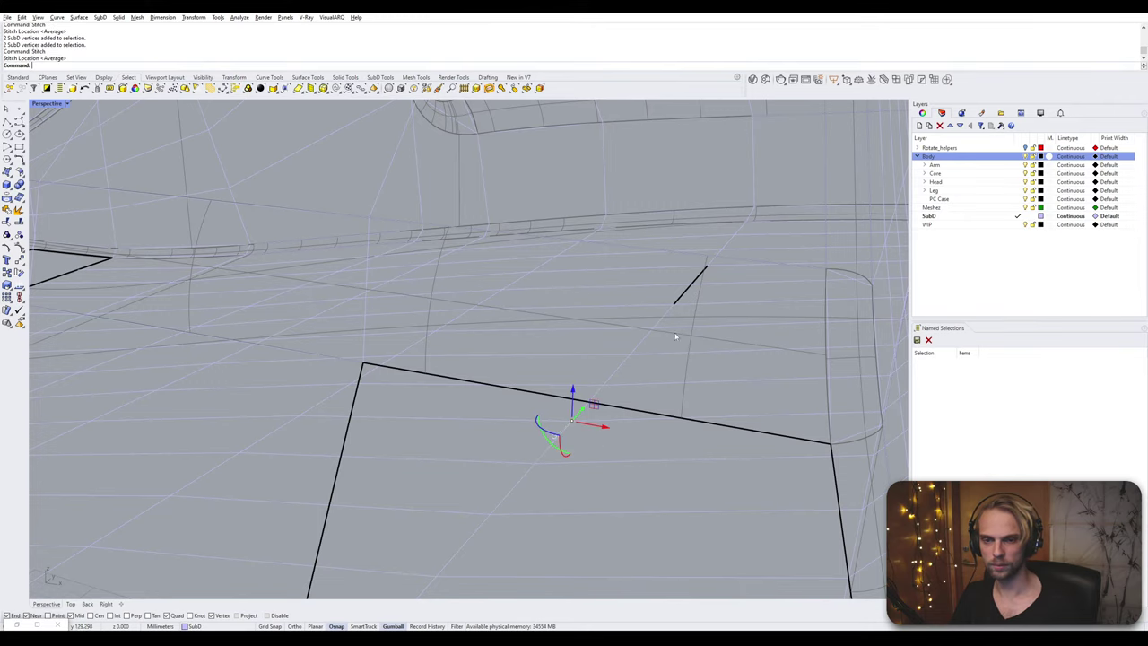
- Stitch the short edge's vertices closed and view the whole foot
left_click_drag(700, 296, 705, 296)
key("Return")
key("Return")
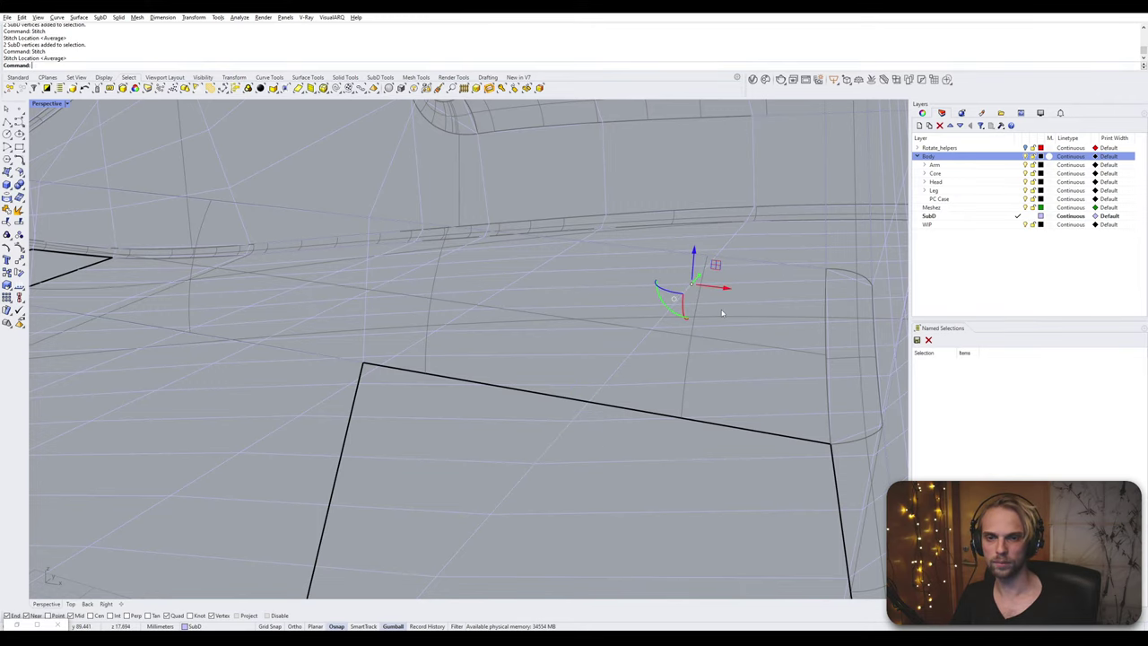
key("Escape")
scroll(723, 313, "down", 10)
mouse_move(618, 361)
right_mouse_down()
mouse_move(668, 351)
mouse_move(633, 397)
mouse_move(654, 376)
mouse_move(719, 395)
mouse_move(556, 364)
mouse_move(538, 400)
mouse_move(561, 424)
right_mouse_up()
right_click(45, 104)
- Switch to shaded display and select the red opening's top and bottom edges
left_click(52, 146)
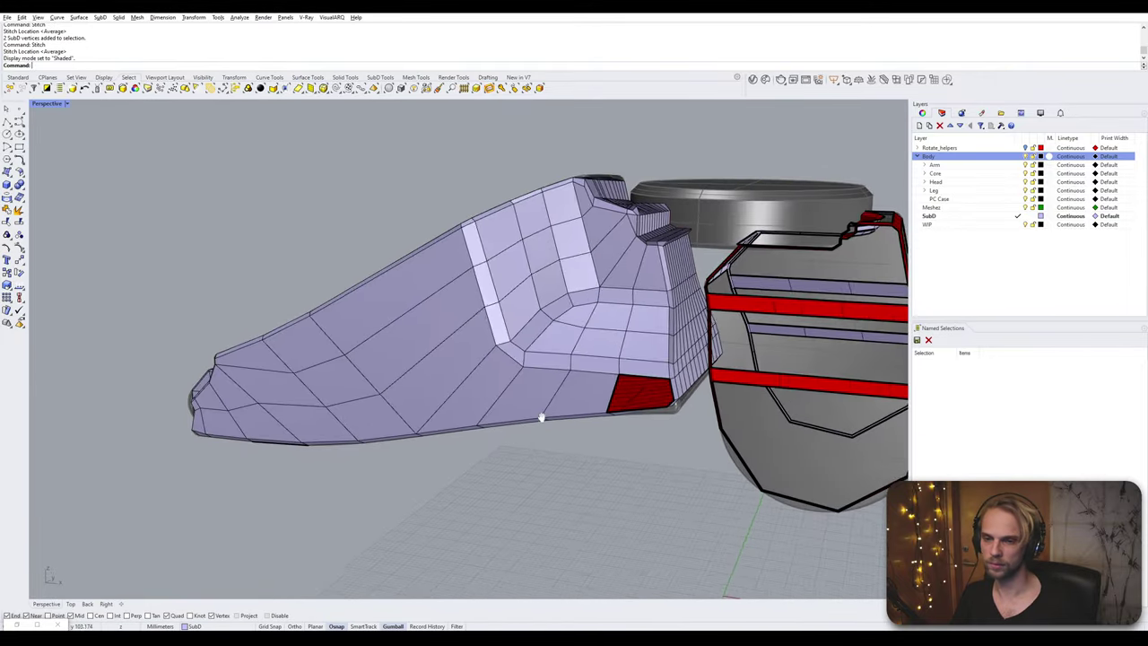
scroll(561, 424, "up", 5)
left_click(576, 413)
scroll(568, 405, "up", 8)
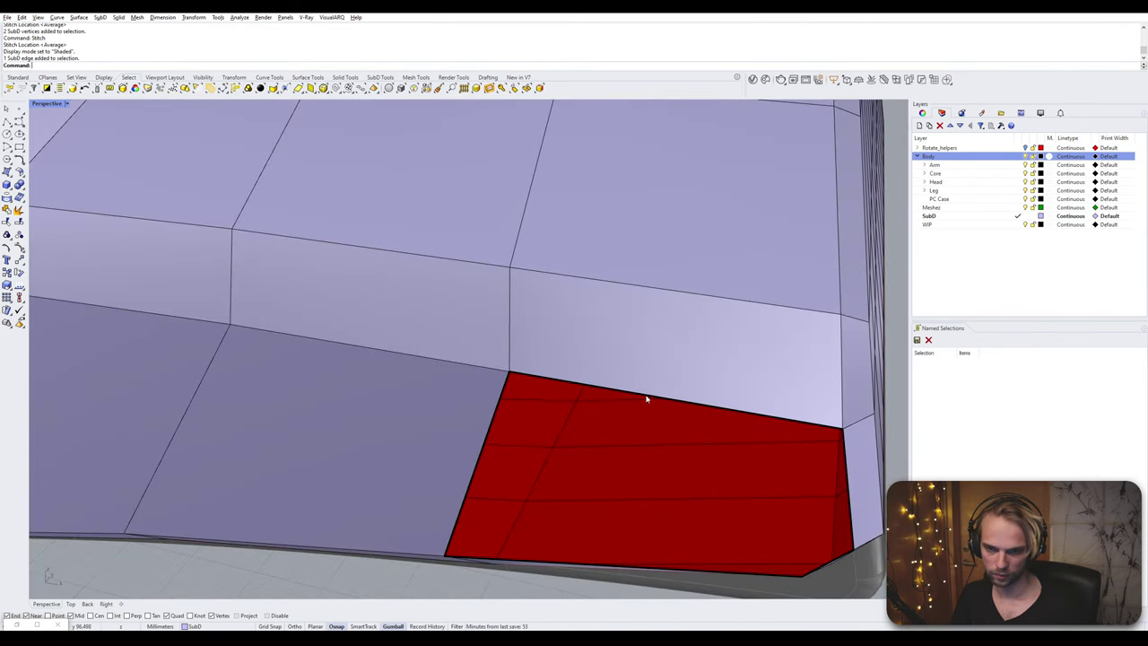
left_click(646, 398)
scroll(646, 398, "down", 5)
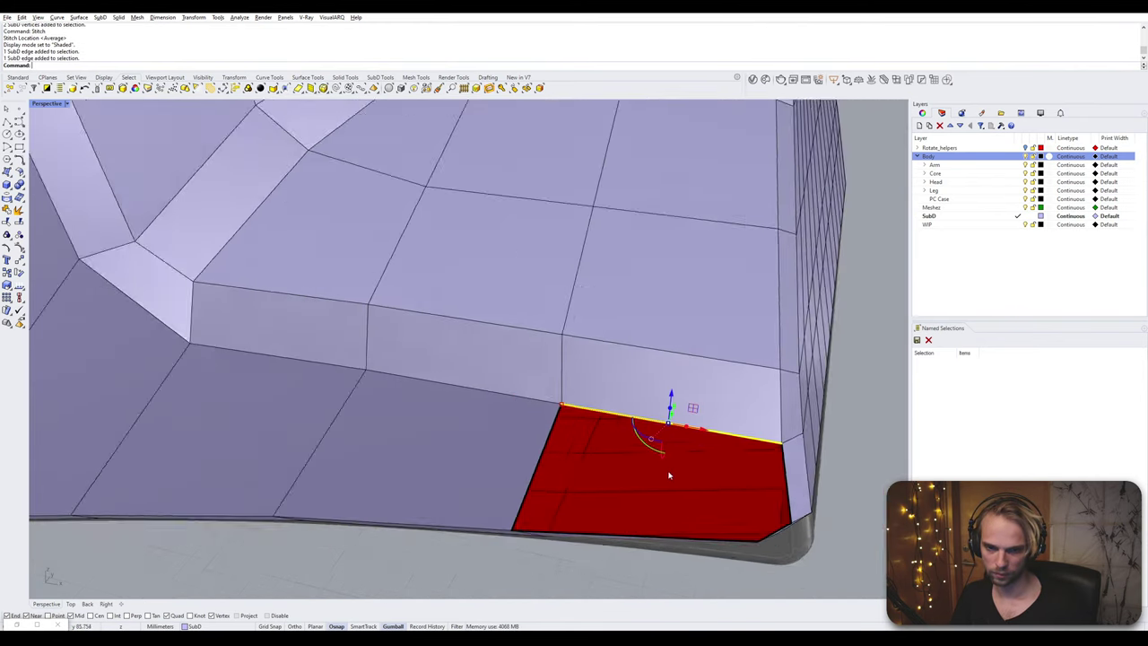
right_click_drag(646, 398, 506, 204)
left_click(491, 182)
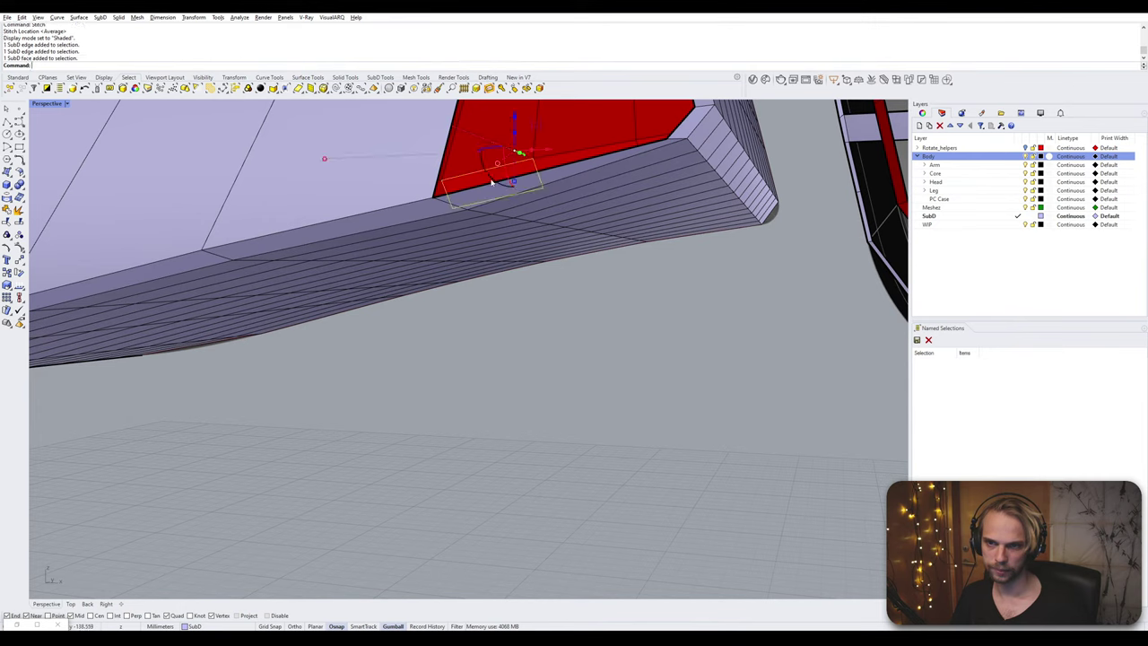
left_click(479, 183, "ctrl")
left_click(480, 194)
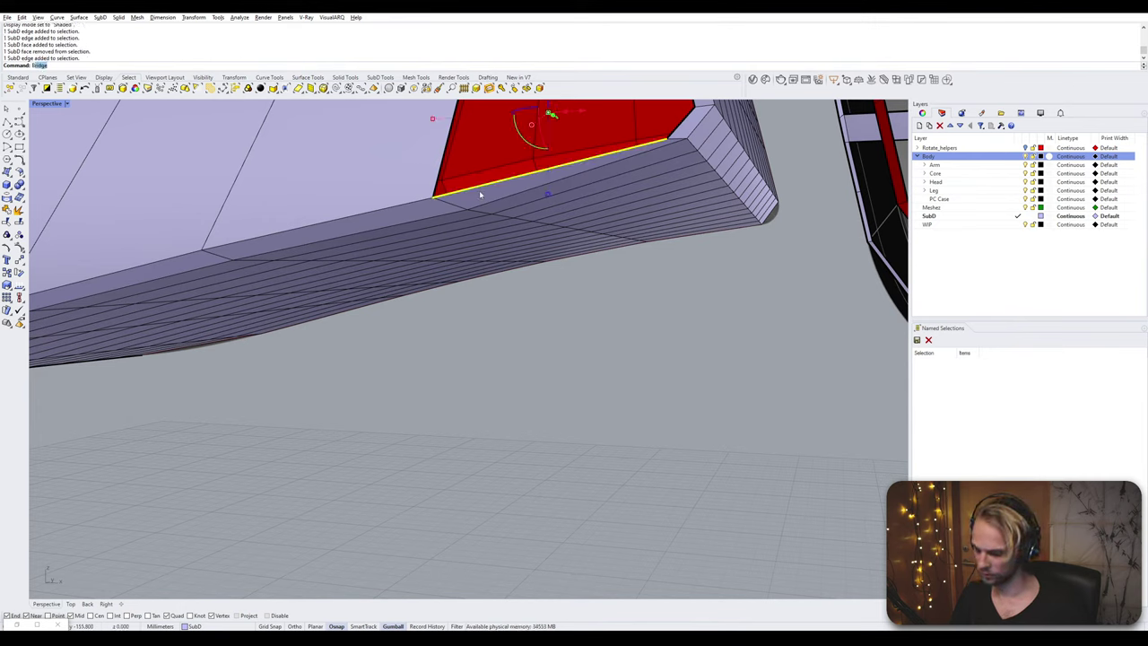
- Bridge the two selected edges with a single segment
key("Return")
left_click_drag(789, 308, 761, 313)
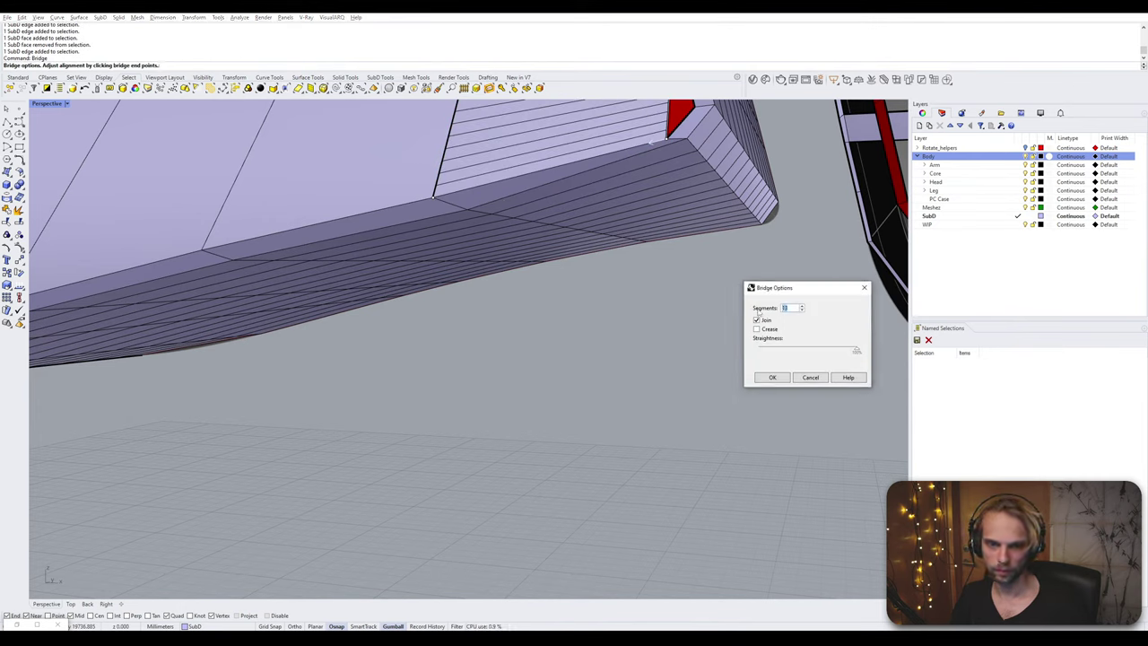
type("1")
left_click(772, 377)
- Fill the small triangular hole from its two boundary edges
right_click_drag(687, 338, 378, 393)
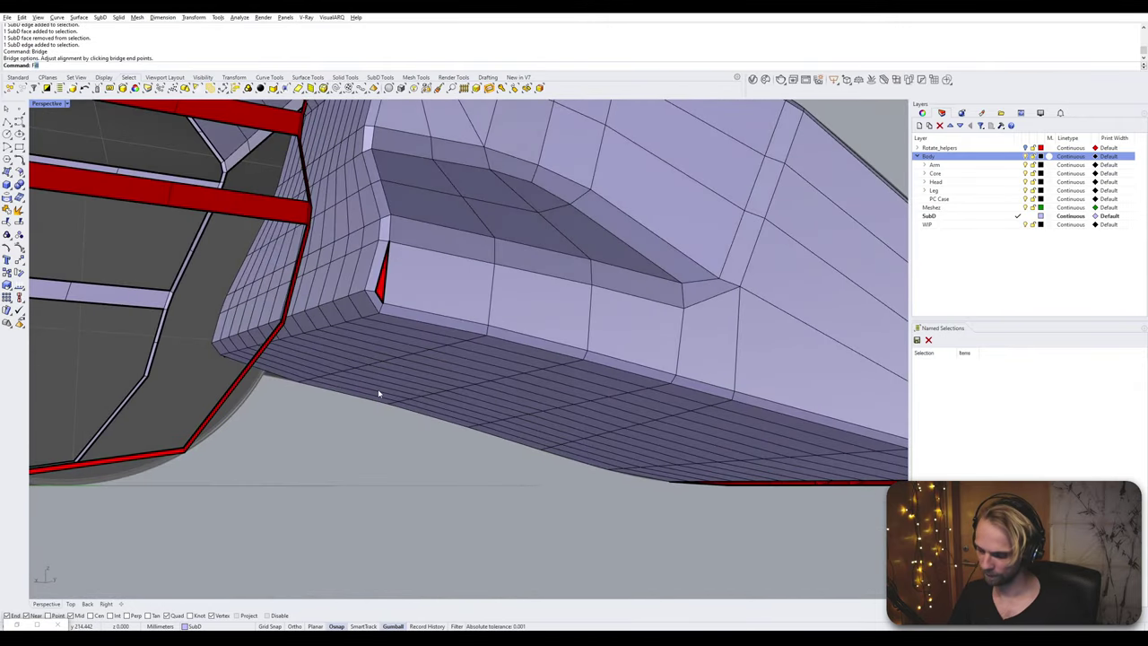
type("ll")
key("Return")
scroll(385, 284, "up", 4)
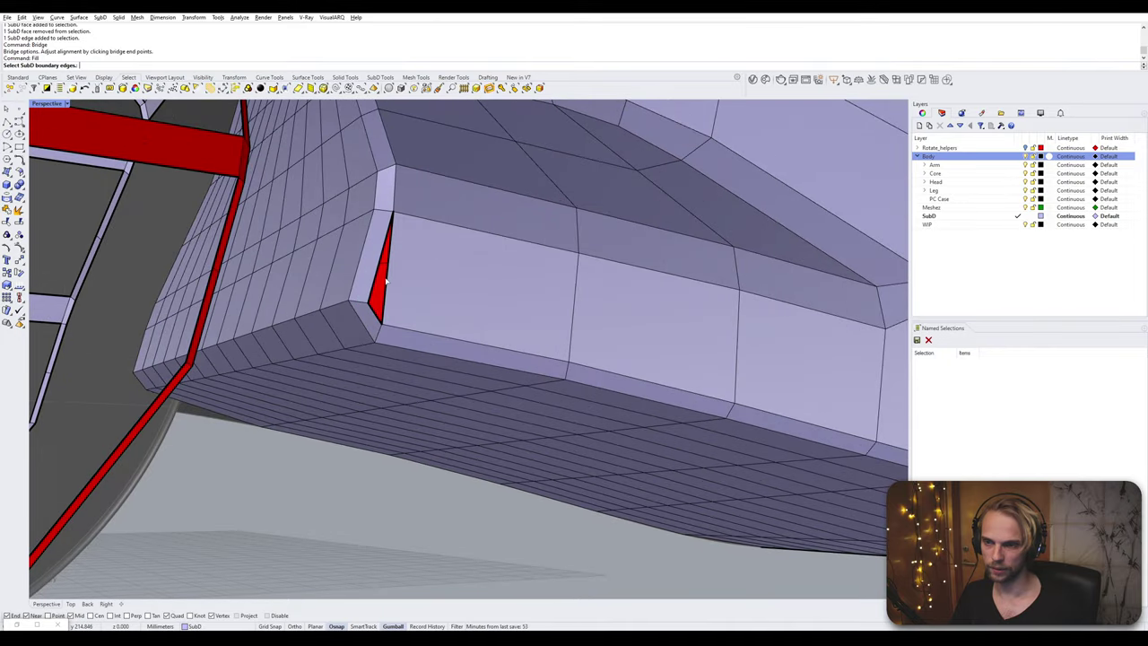
left_click(385, 283)
right_click_drag(348, 315, 510, 319)
left_click(478, 299)
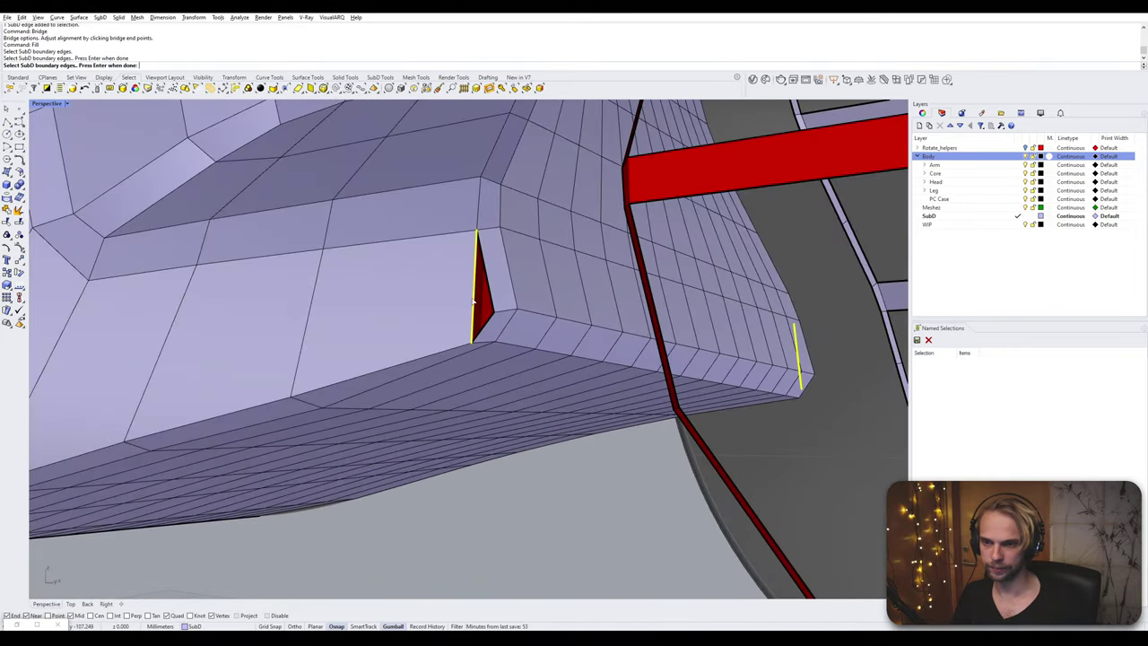
key("Return")
key("Return")
key("Tab")
scroll(484, 325, "down", 3)
- Toggle the SubD's flat display and inspect the red band under the foot
right_click_drag(491, 331, 538, 367)
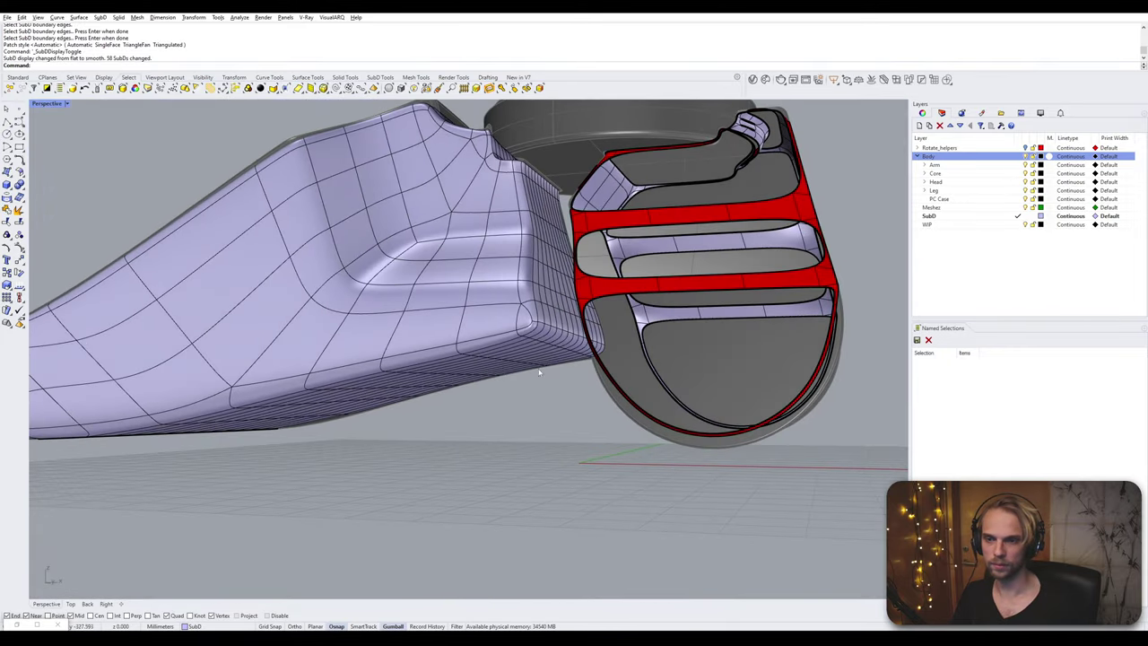
scroll(345, 408, "down", 3)
key("Tab")
right_click_drag(344, 410, 453, 359)
right_click_drag(453, 359, 507, 354, "shift")
key("Tab")
key("Tab")
scroll(484, 235, "up", 5)
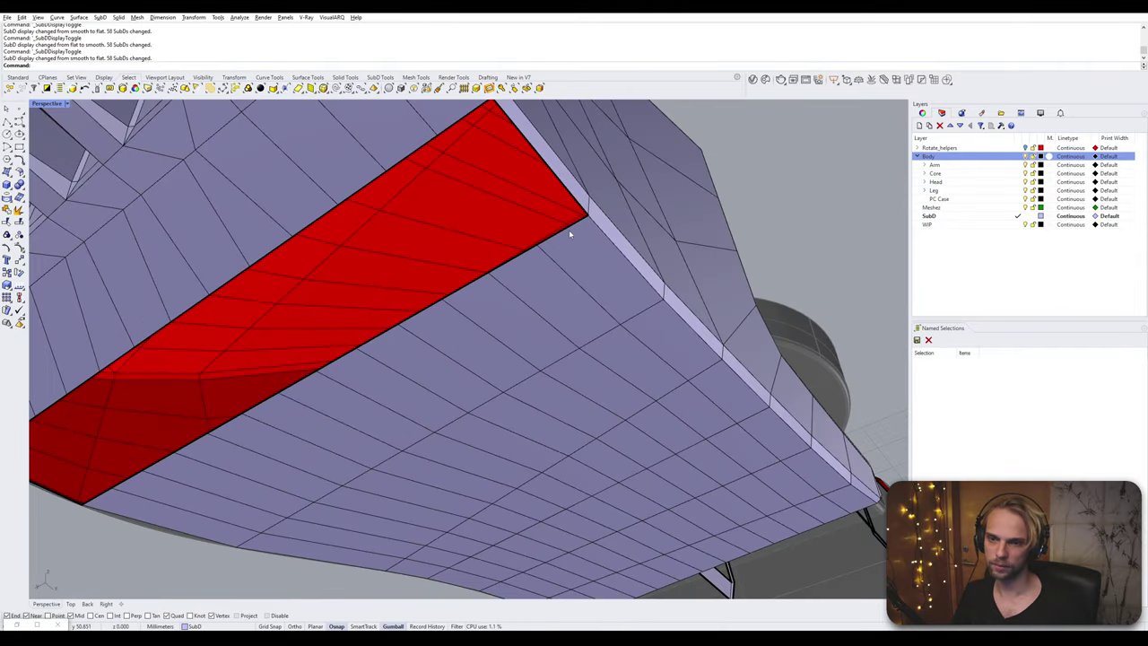
left_click(567, 229, "ctrl+shift")
scroll(453, 299, "up", 2)
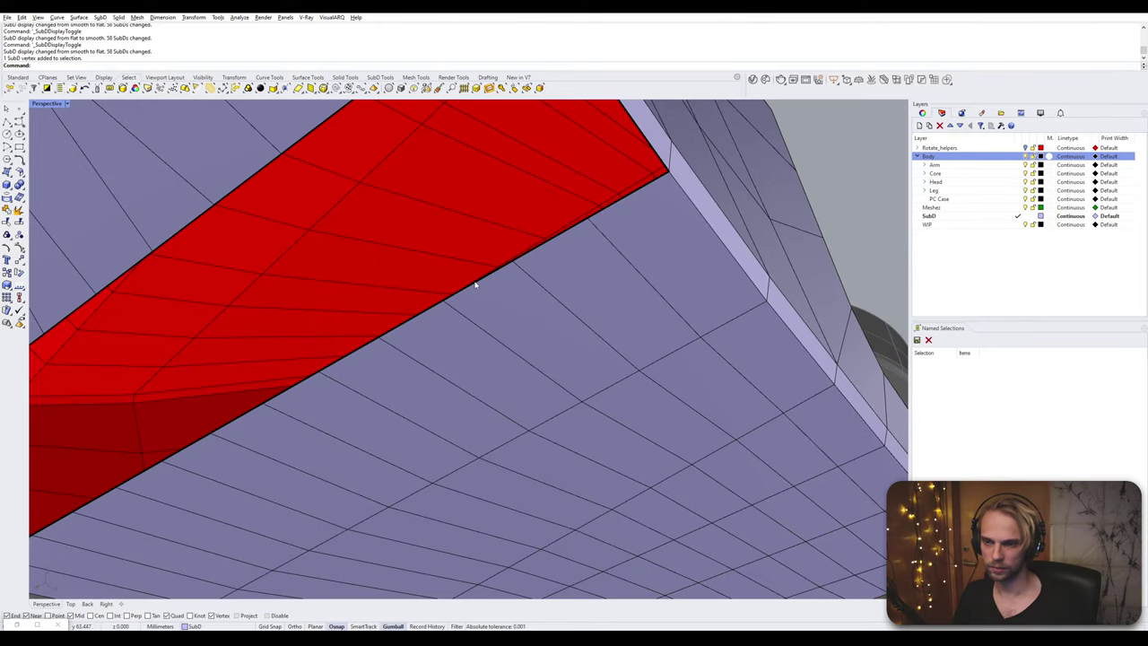
- Select the edge loops along the slot, dropping the extra and bottom end edges
double_click(475, 283, "ctrl+shift")
key("Escape")
scroll(538, 268, "down", 10)
right_click_drag(517, 359, 457, 320)
scroll(323, 317, "up", 10)
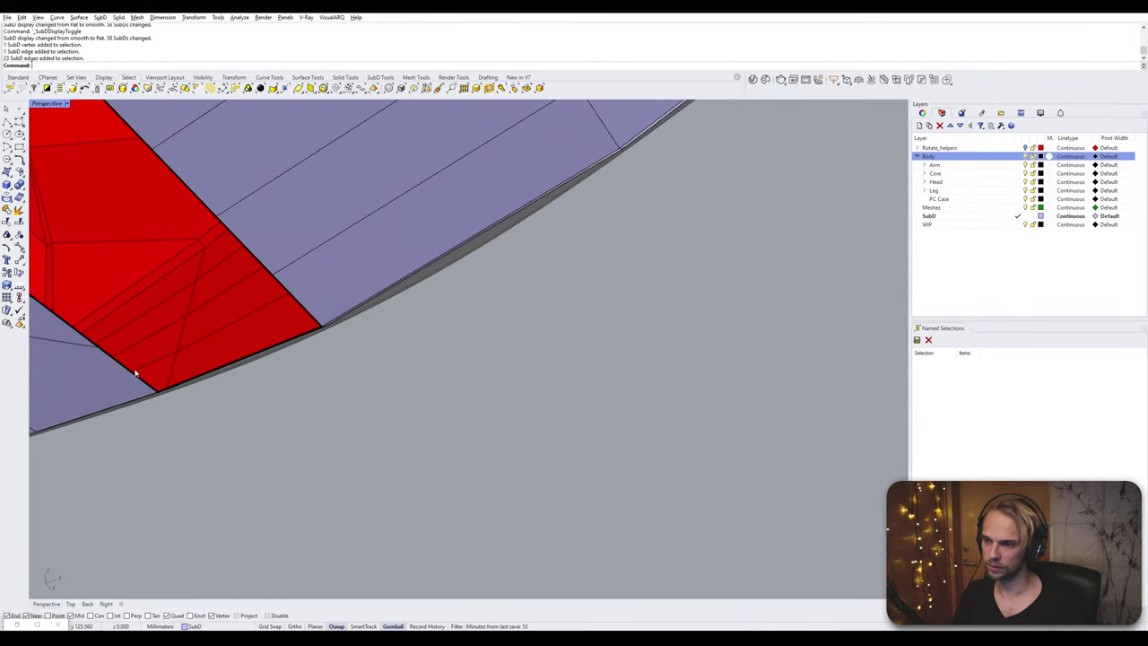
double_click(136, 373, "ctrl+shift")
scroll(134, 368, "down", 8)
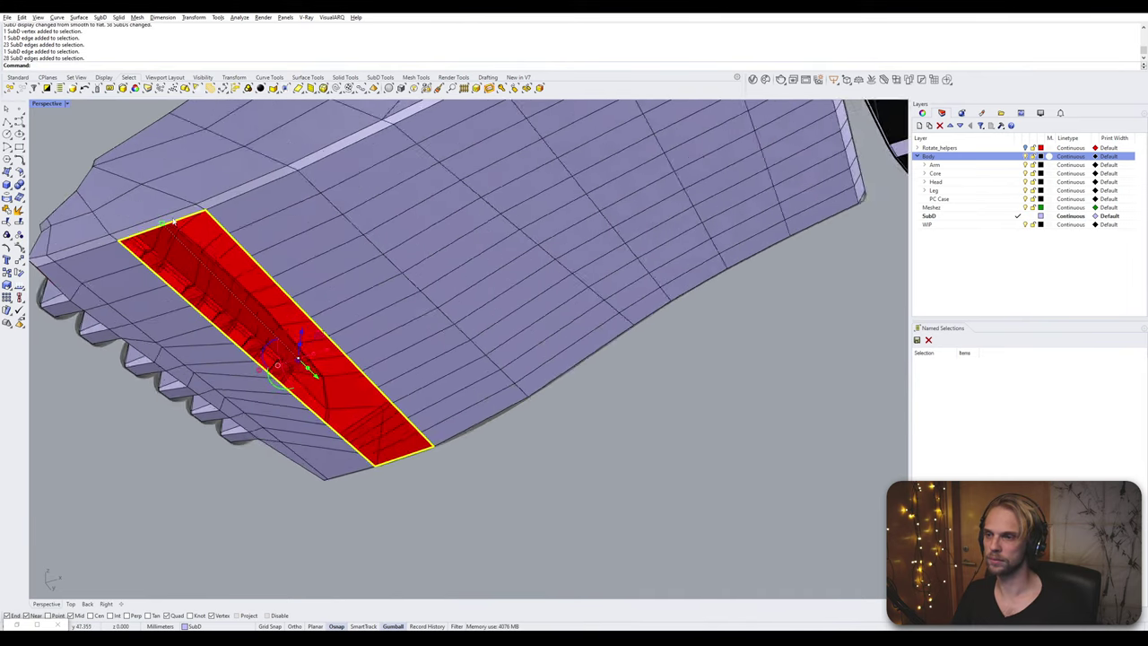
scroll(174, 221, "up", 2)
left_click(186, 221, "ctrl")
right_click_drag(374, 426, 320, 315, "shift")
scroll(395, 390, "up", 4)
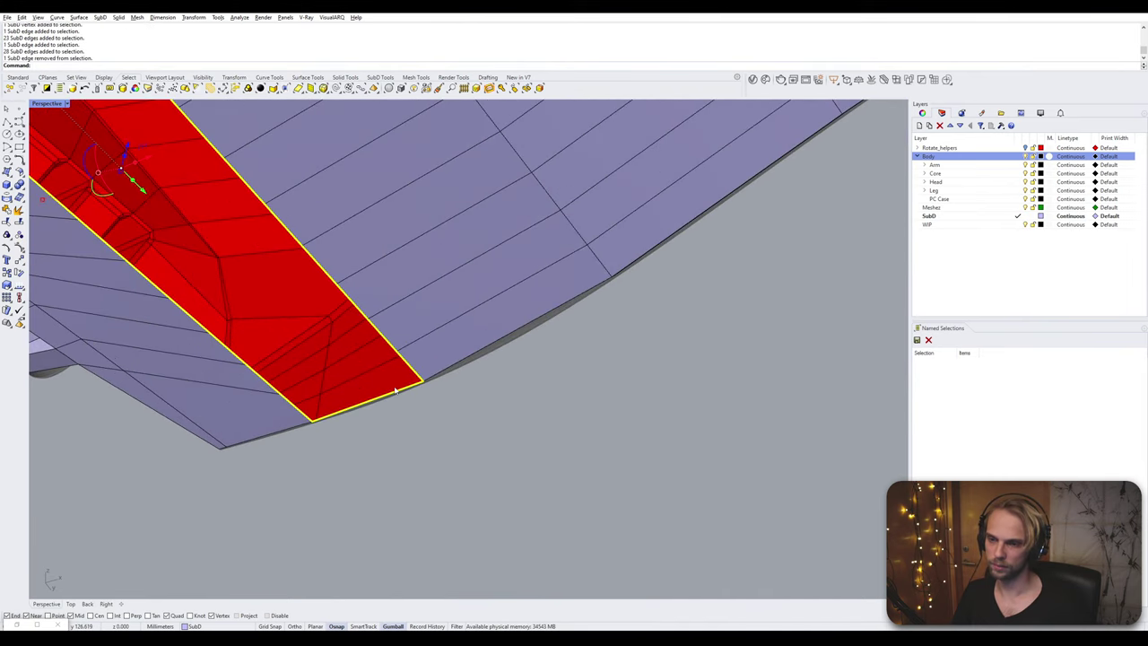
left_click(395, 392, "ctrl+shift")
- Close the slot with Bridge after abandoning a Fill attempt
type("Fill")
key("Return")
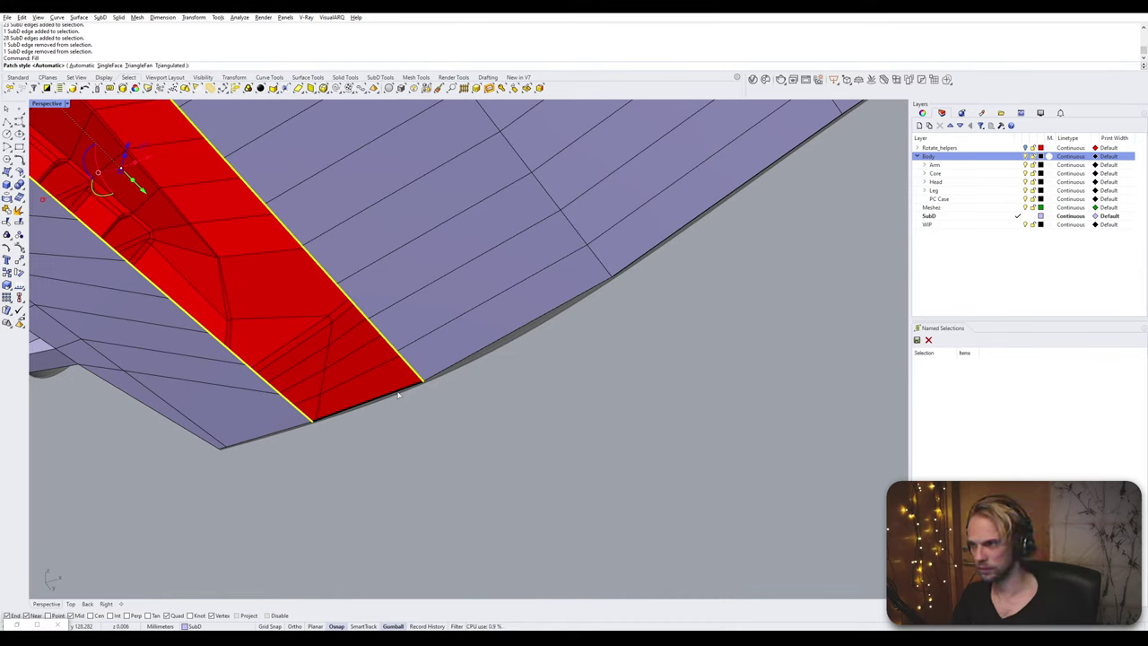
key("Return")
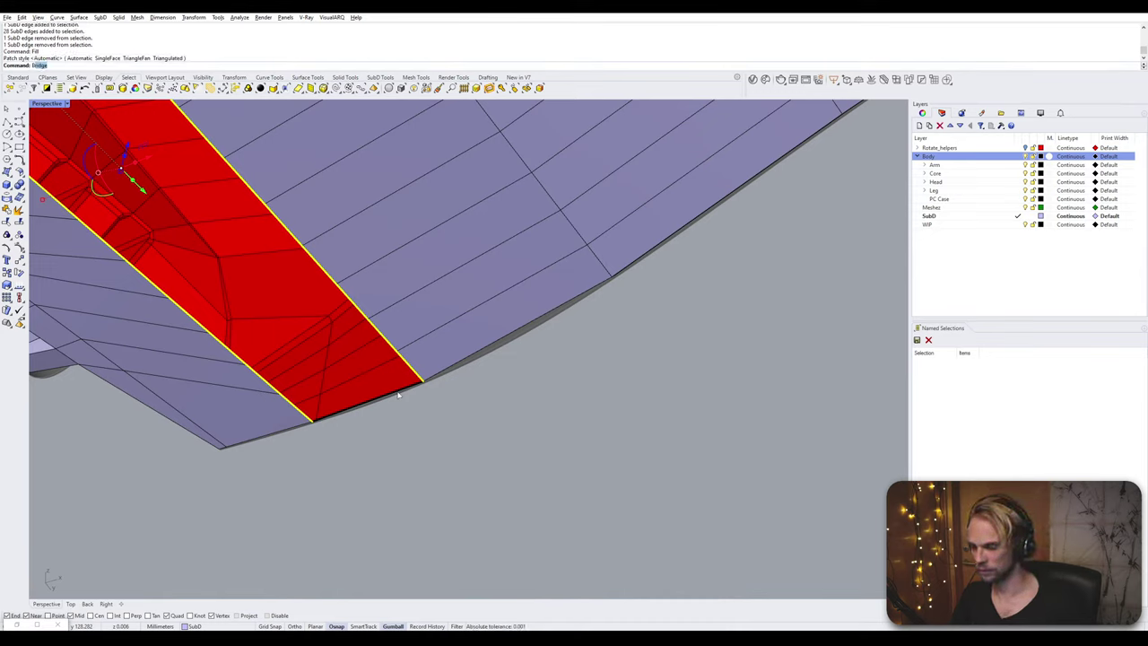
type("Bridge")
key("Return")
key("Return")
key("Tab")
scroll(395, 392, "down", 11)
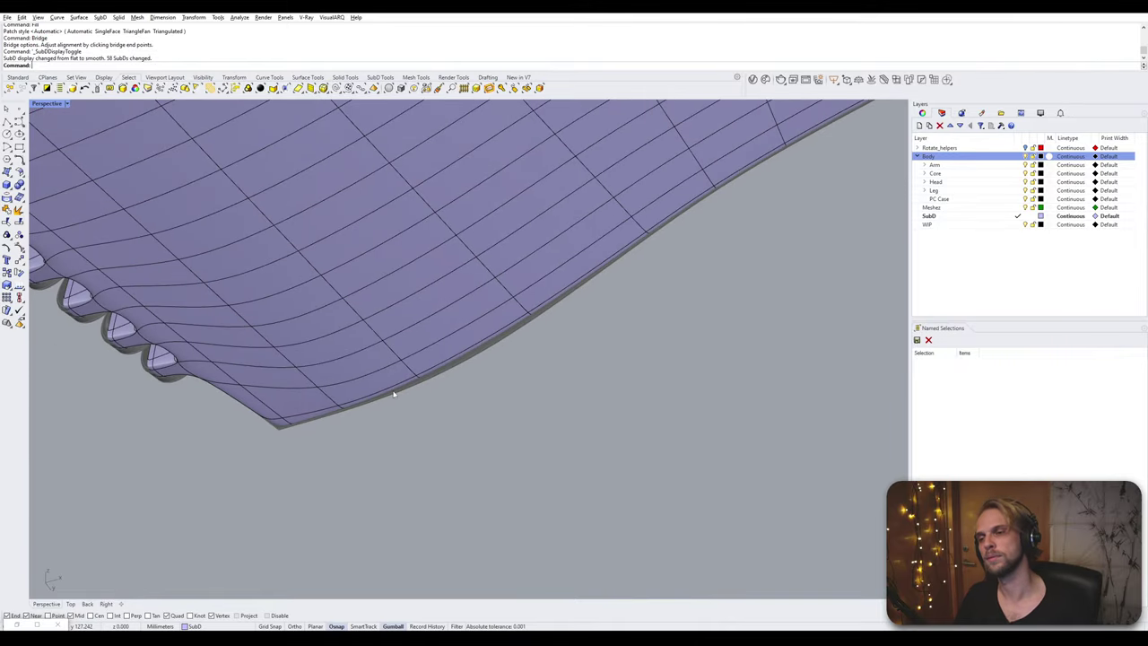
right_click_drag(378, 390, 392, 476)
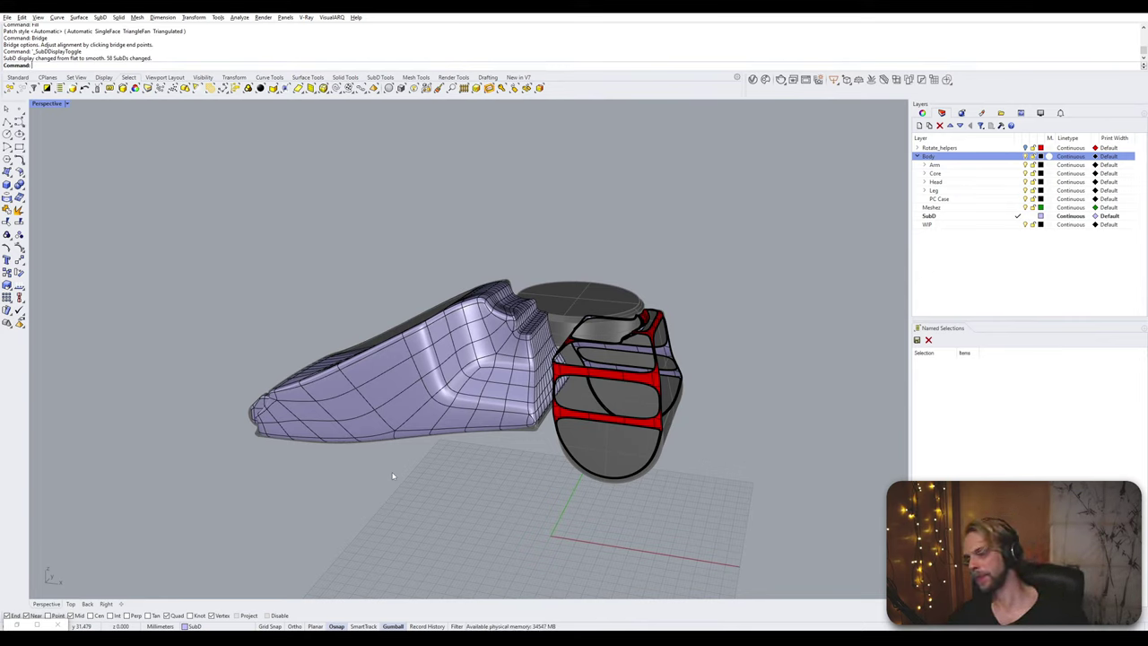
- Select the purple leg body, undo an accidental move, and clear the selection
left_click(348, 377)
left_click_drag(309, 360, 306, 356)
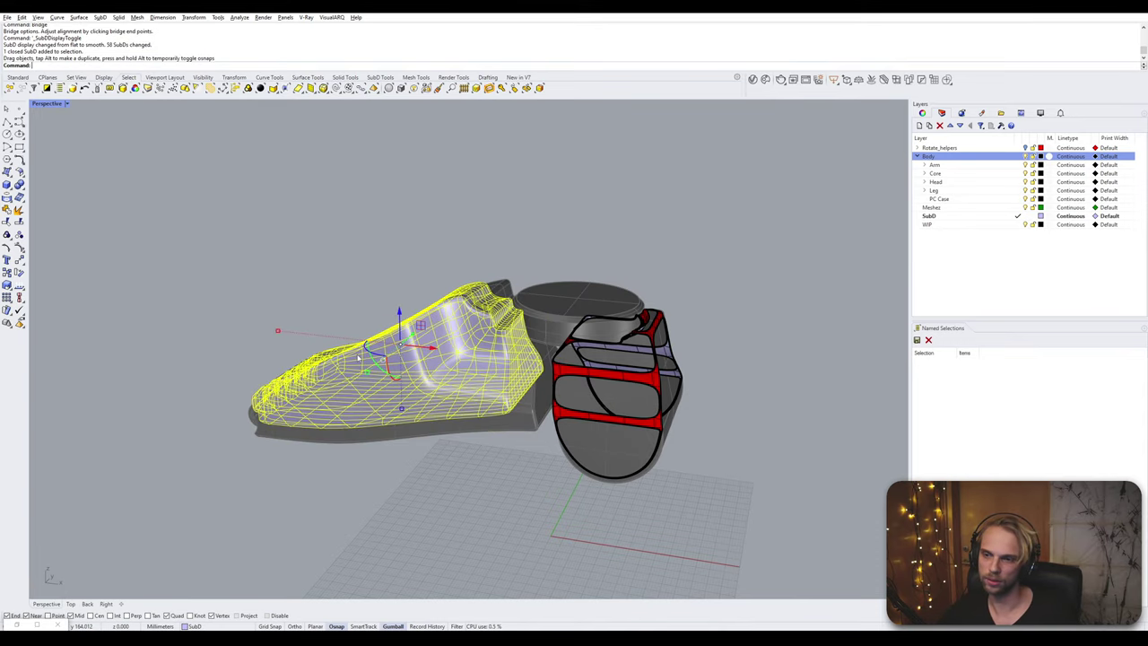
key("ctrl+z")
left_click(286, 320)
right_click_drag(286, 320, 487, 413)
- Switch SubDs to flat display and hide the purple leg body to expose the foot shell
scroll(371, 415, "up", 3)
key("Tab")
scroll(400, 406, "up", 2)
scroll(488, 420, "up", 5)
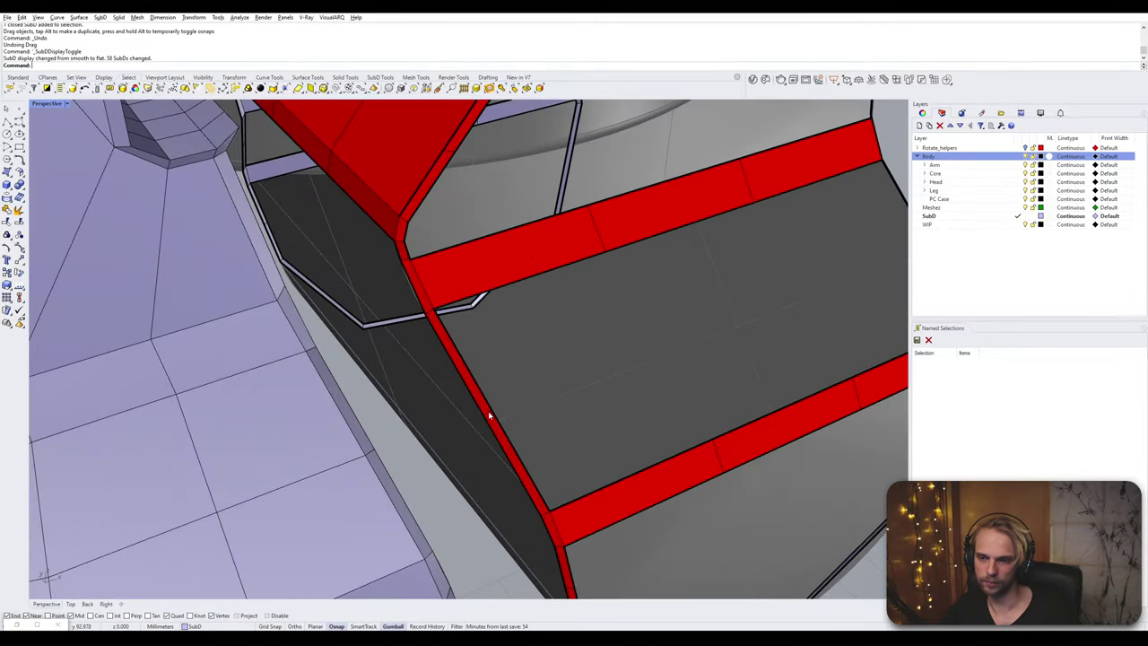
left_click(489, 415)
scroll(557, 430, "down", 5)
left_click(404, 383)
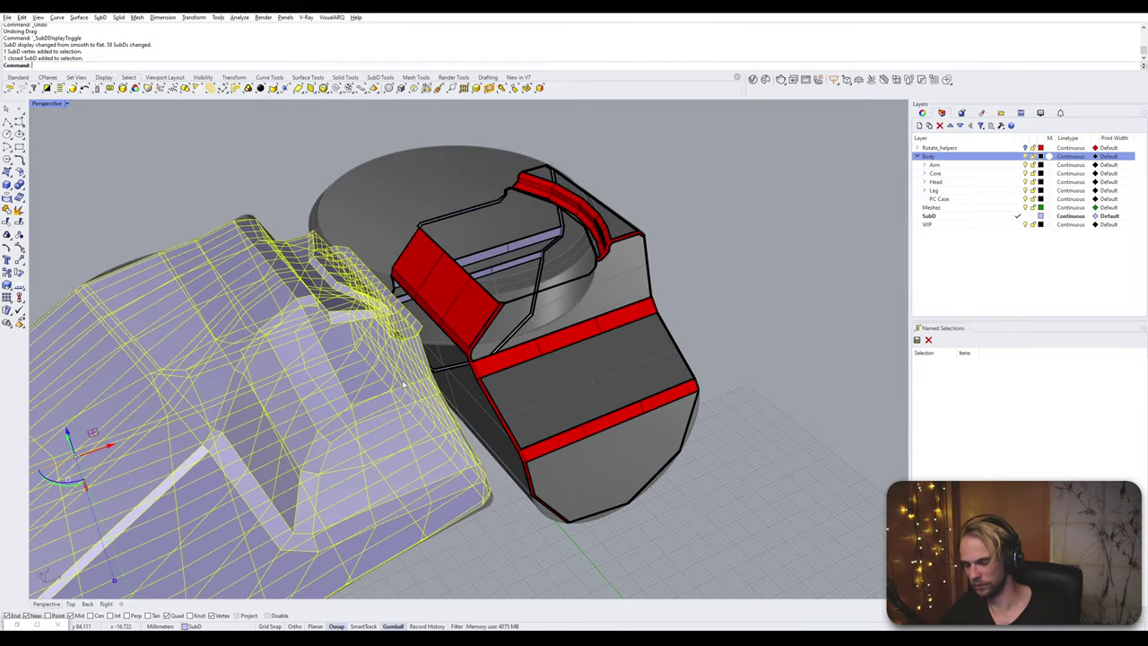
key("Return")
right_click_drag(429, 381, 374, 353)
- Delete two stray edges from the foot shell
scroll(358, 337, "up", 6)
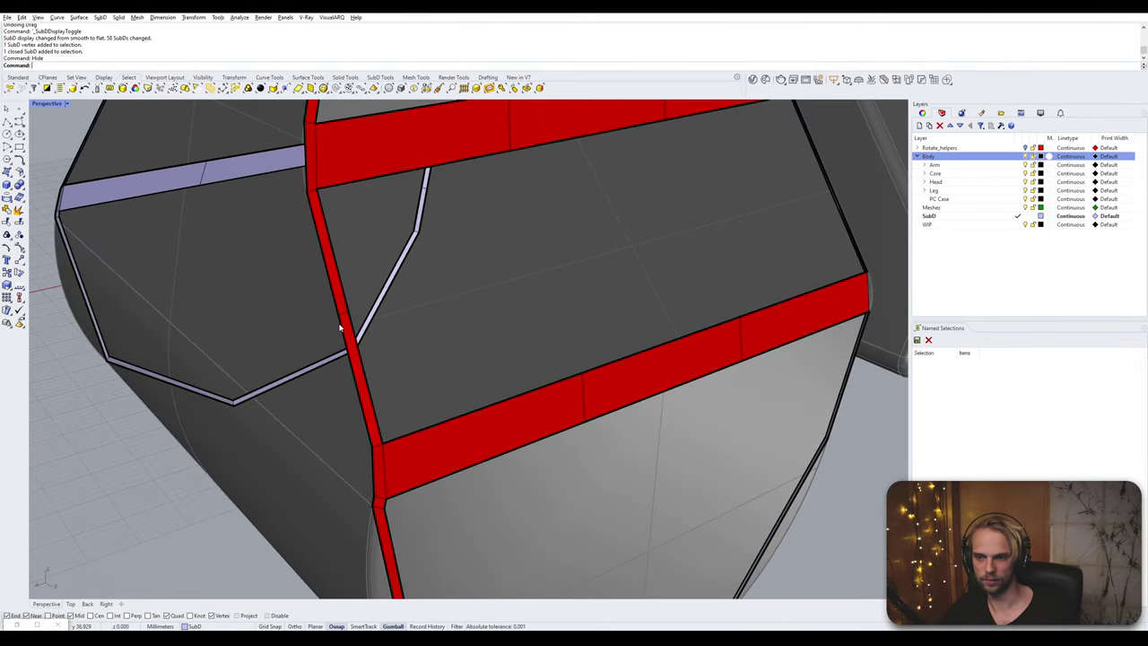
left_click(347, 312, "ctrl+shift")
scroll(348, 313, "down", 7)
right_click_drag(490, 333, 430, 440)
scroll(463, 281, "up", 6)
left_click(430, 268, "ctrl+shift")
key("Delete")
- Pick edges of the lower and upper red bands, then clear the selection
scroll(420, 268, "down", 6)
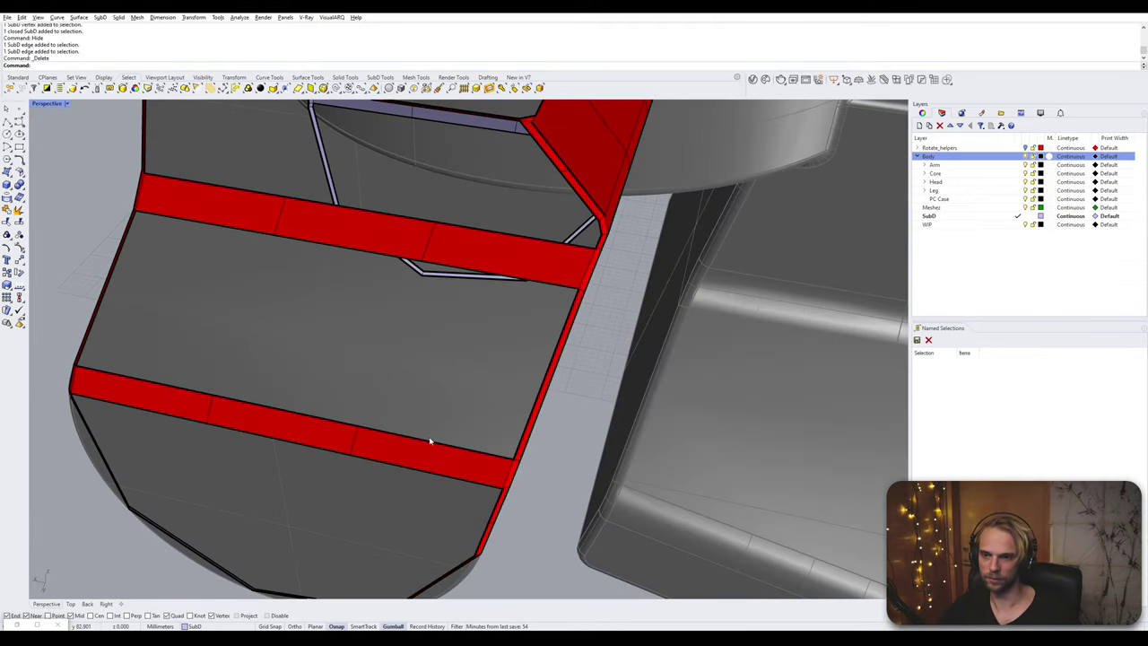
left_click(428, 442)
left_click(327, 421, "shift")
left_click(192, 395, "shift")
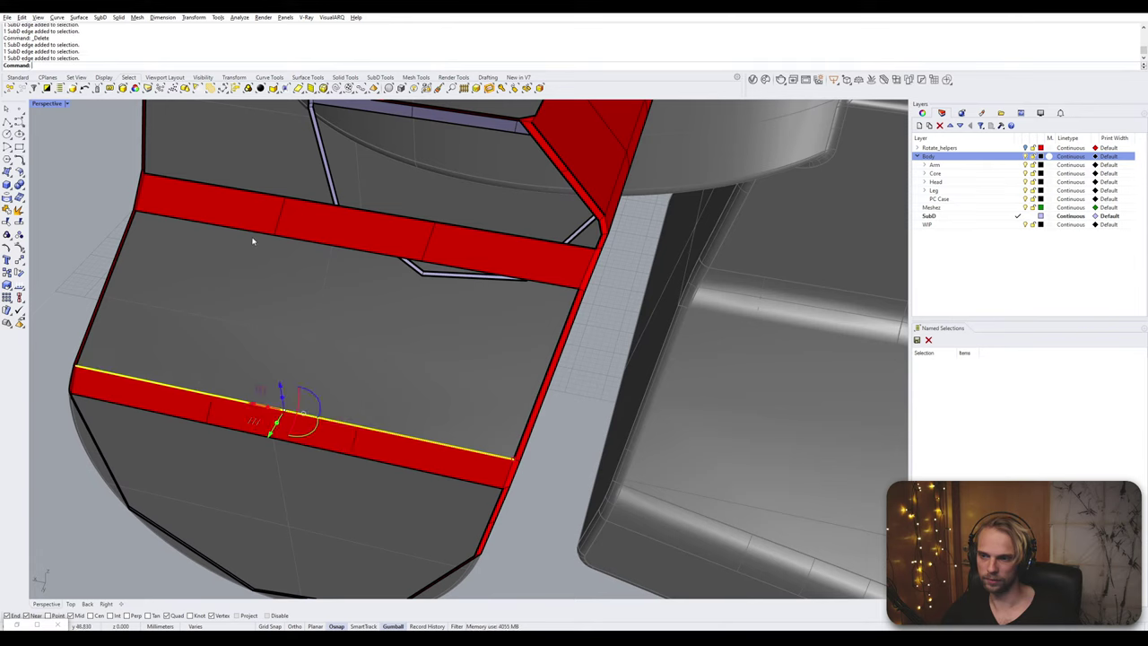
left_click(256, 234, "ctrl+shift")
key("Escape")
- Fill the opening's whole edge loop as a trial patch, then undo it
double_click(247, 231, "ctrl+shift")
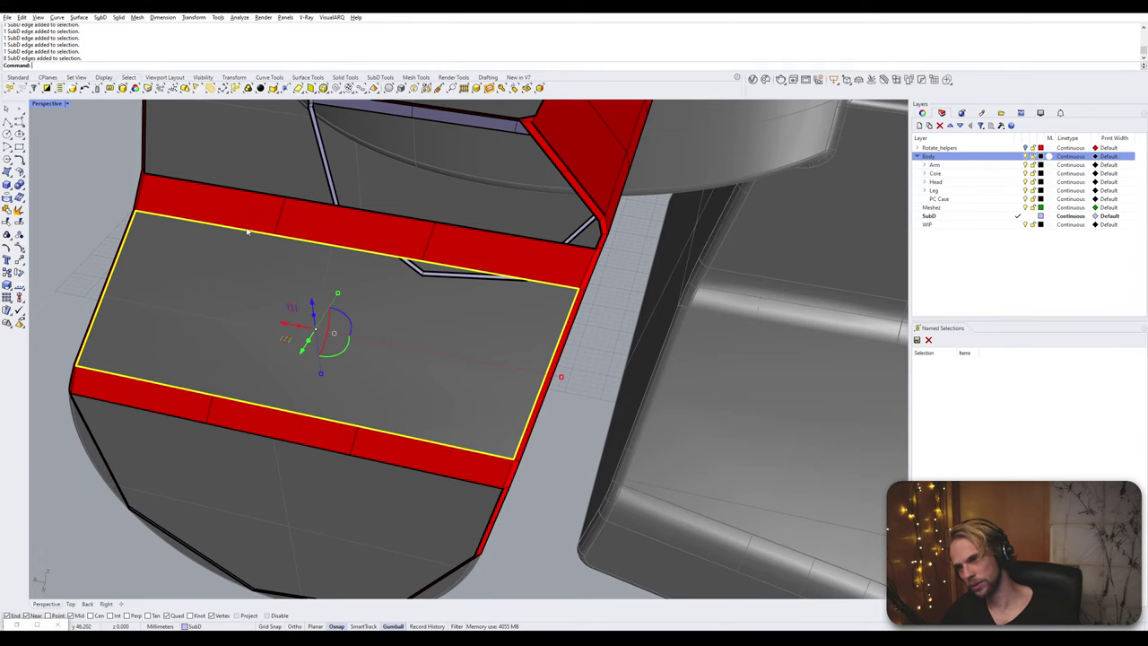
type("Fill")
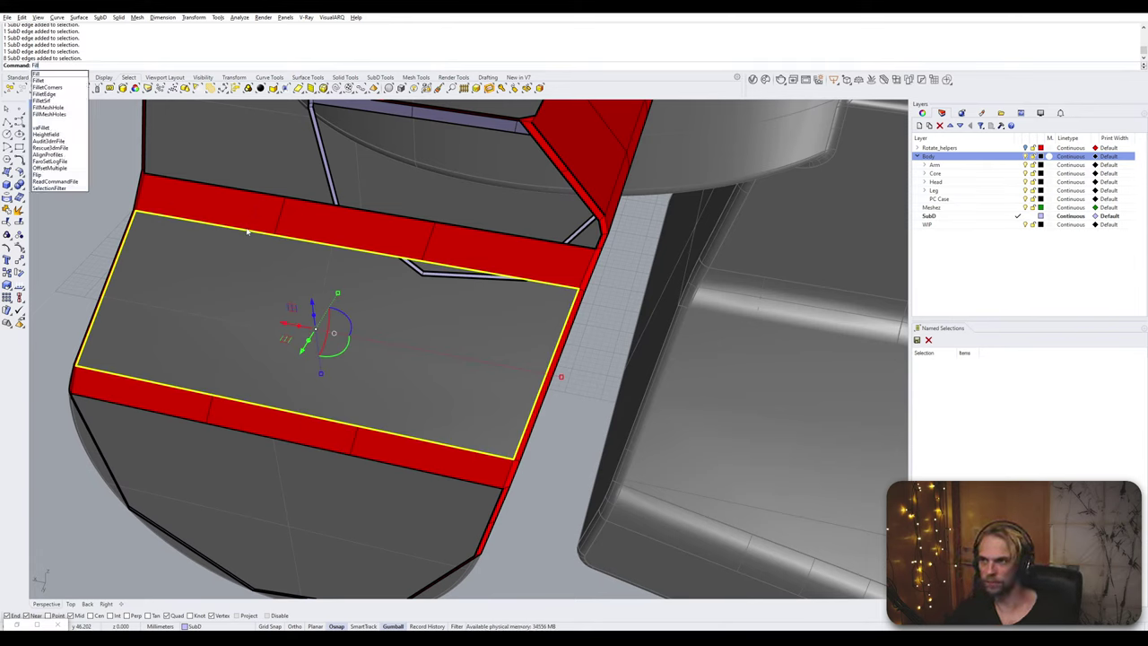
key("Return")
key("Return")
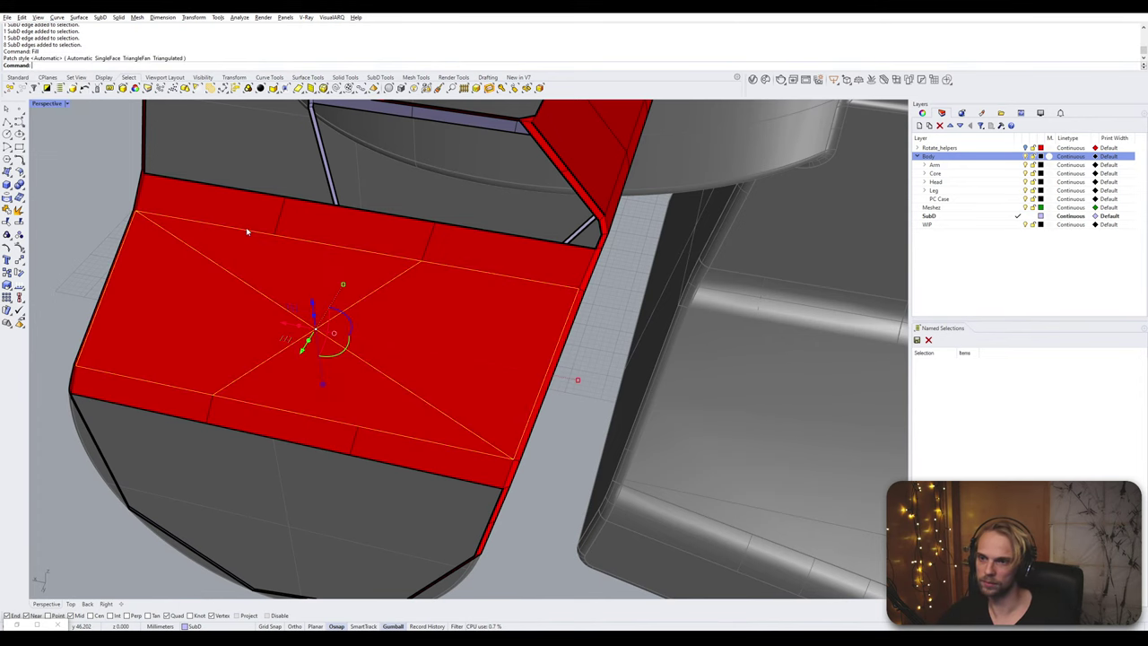
key("Escape")
right_click_drag(247, 231, 307, 262)
key("ctrl+z")
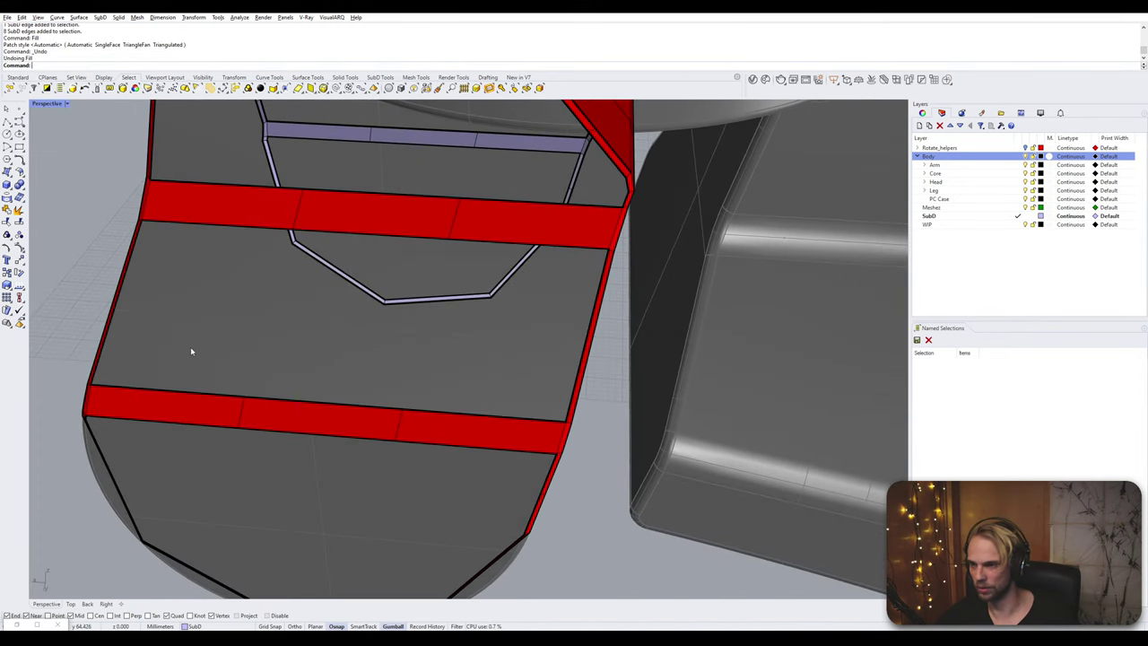
- Try selecting the opening's bottom edges and the red strip's top edges
left_click(221, 395, "ctrl+shift")
left_click(275, 399, "ctrl+shift")
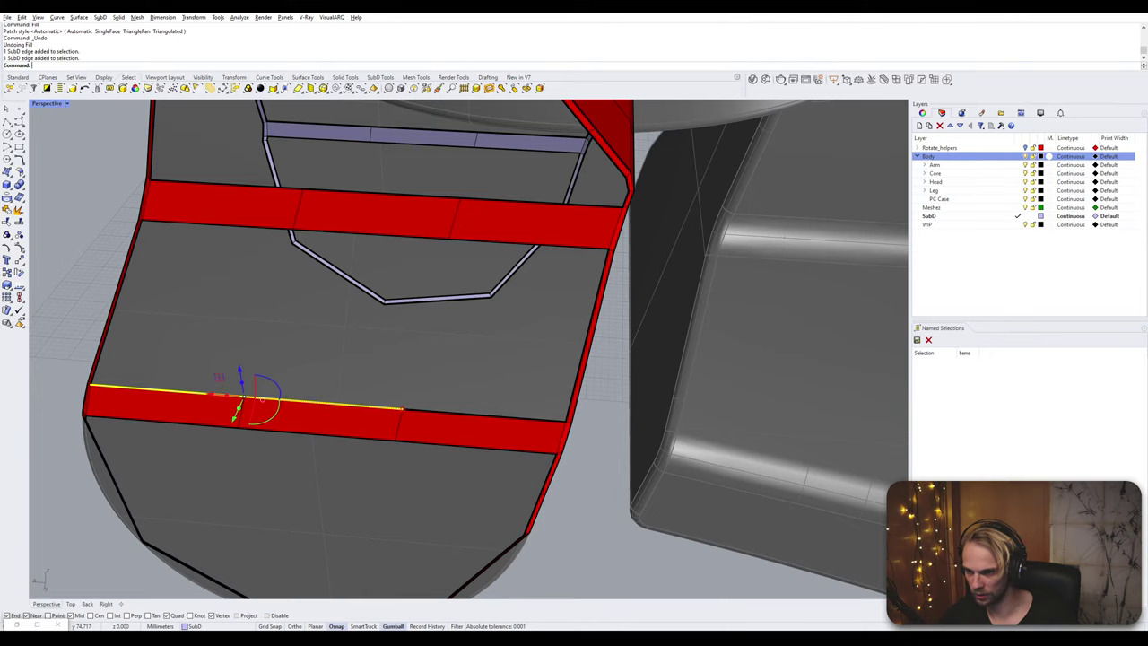
left_click(447, 420, "ctrl+shift")
left_click(544, 262)
left_click(460, 414, "ctrl+shift")
left_click(363, 406, "ctrl+shift")
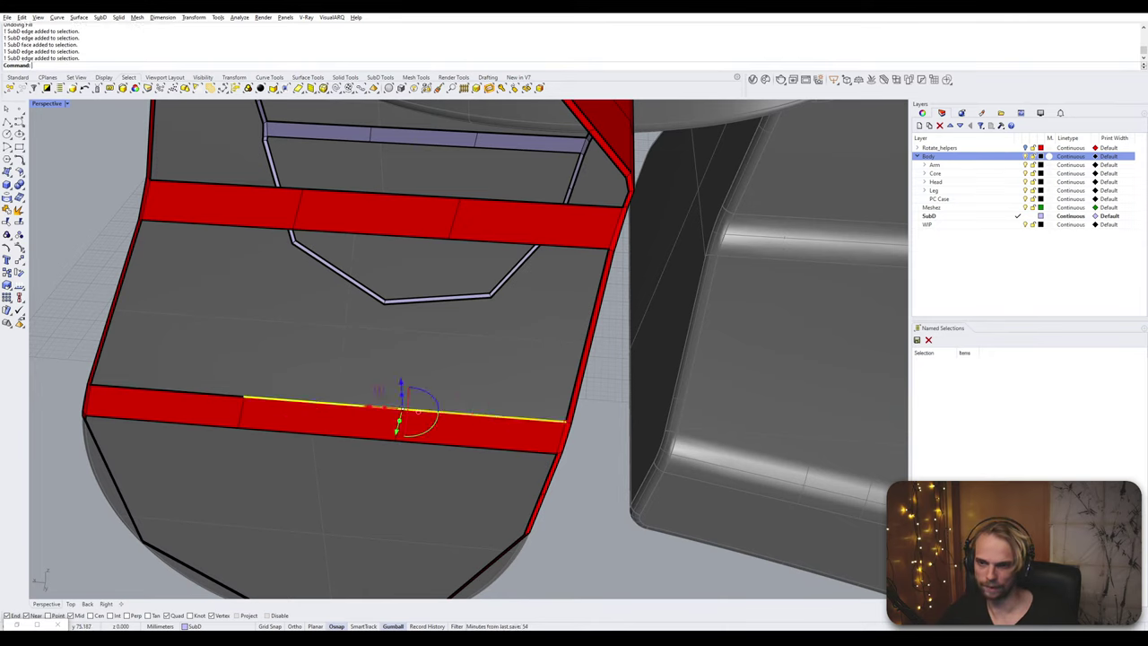
- Select the opening's loop minus its side edges, start Fill, and exit without patching
double_click(363, 407, "ctrl+shift")
left_click(581, 367, "ctrl")
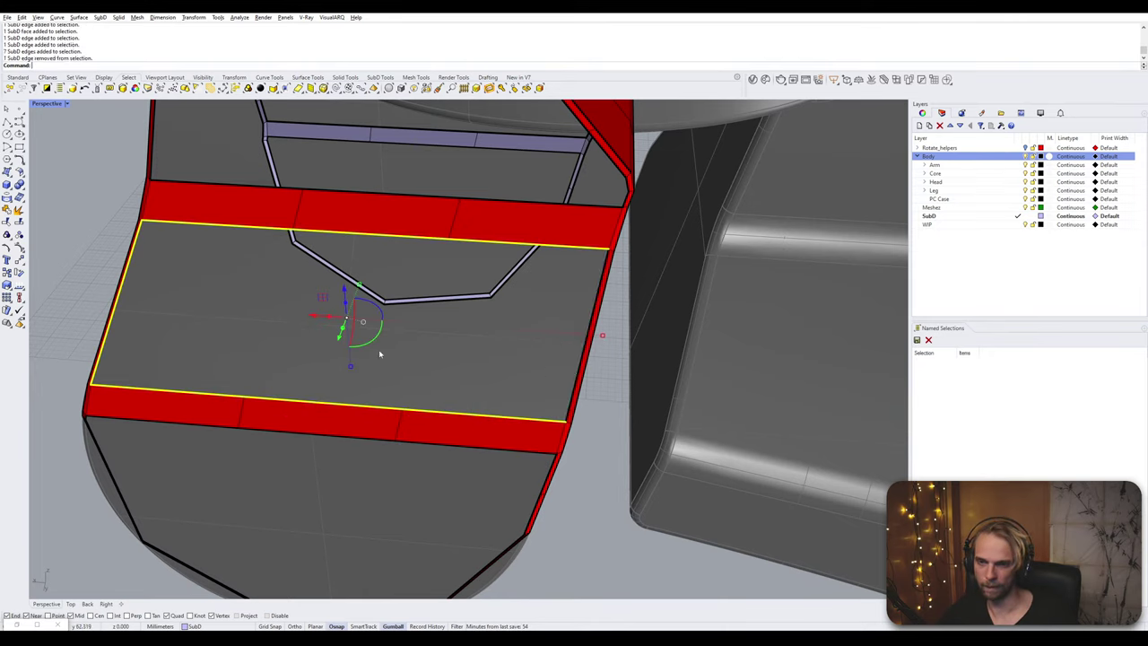
left_click(110, 326, "ctrl")
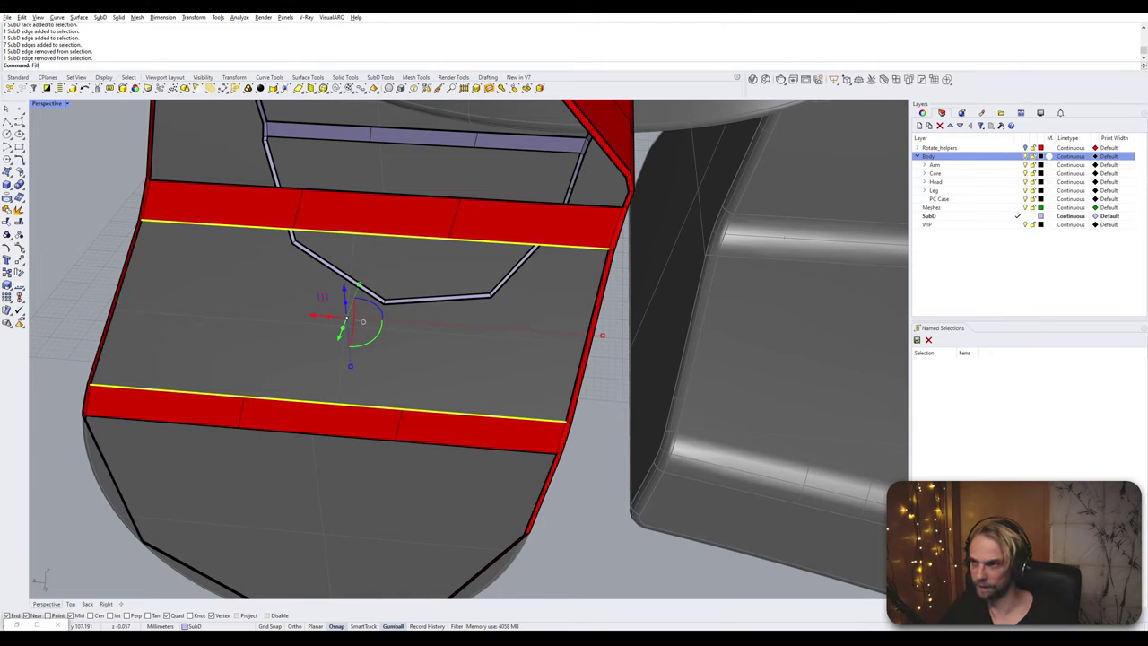
type("Fill")
key("Return")
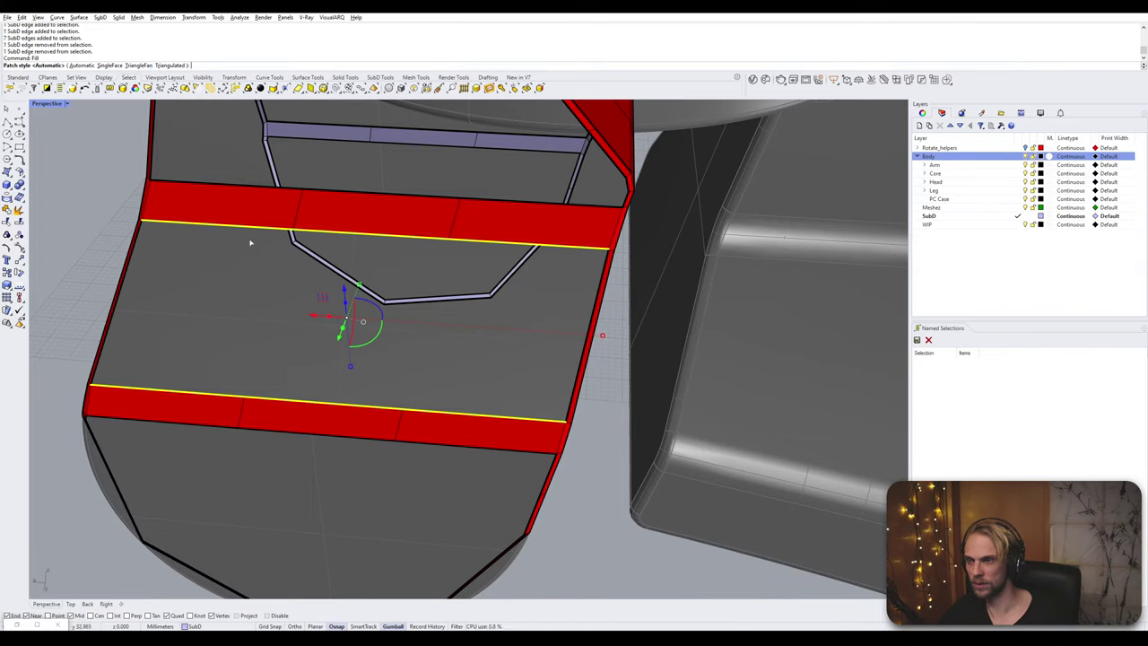
key("Return")
- Bridge the opening's selected top and bottom edges
type("Bridge")
key("Return")
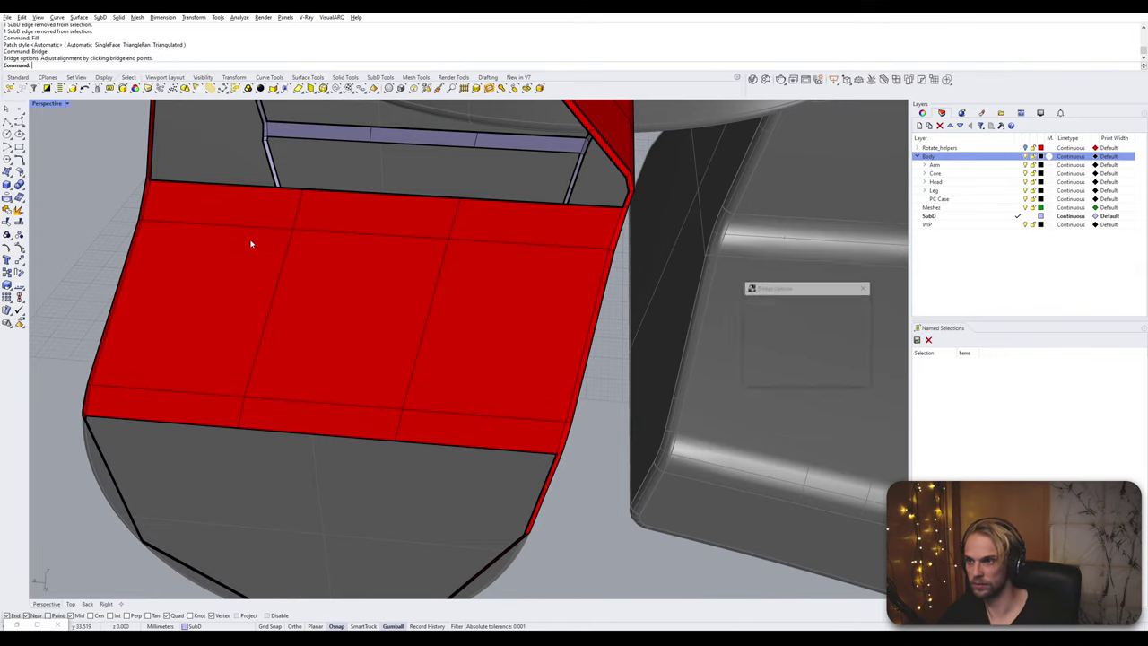
right_click_drag(251, 243, 388, 342)
- Delete the two seam edges beside the new bridge
scroll(404, 305, "up", 6)
left_click(404, 305, "ctrl+shift")
scroll(311, 335, "down", 5)
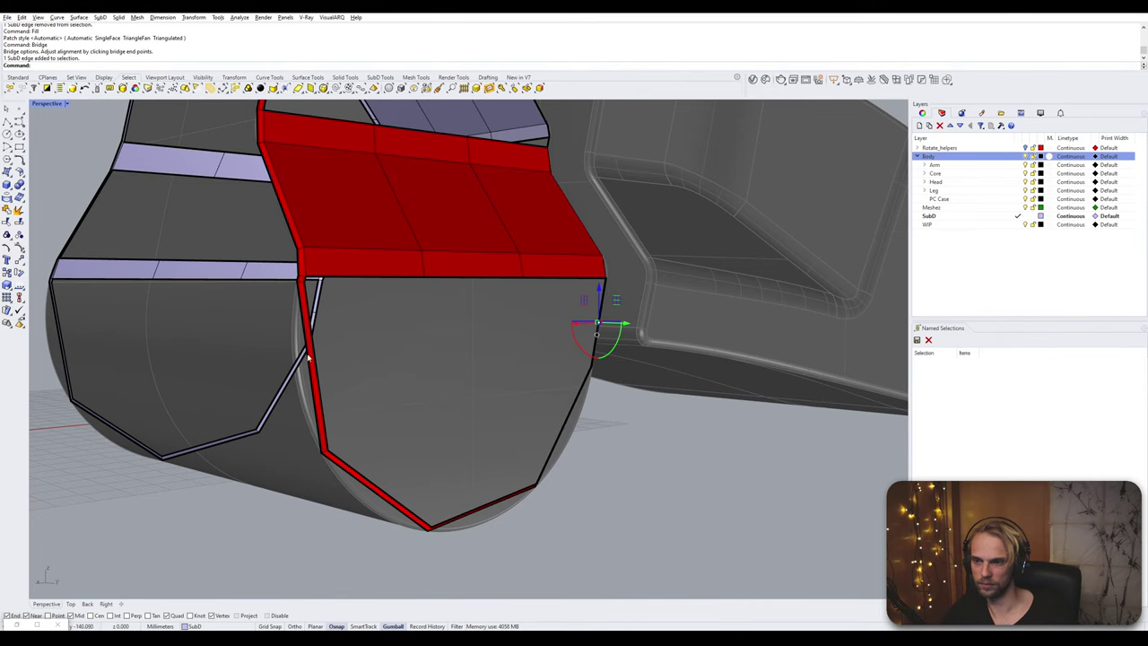
scroll(308, 358, "up", 5)
left_click(299, 281, "shift")
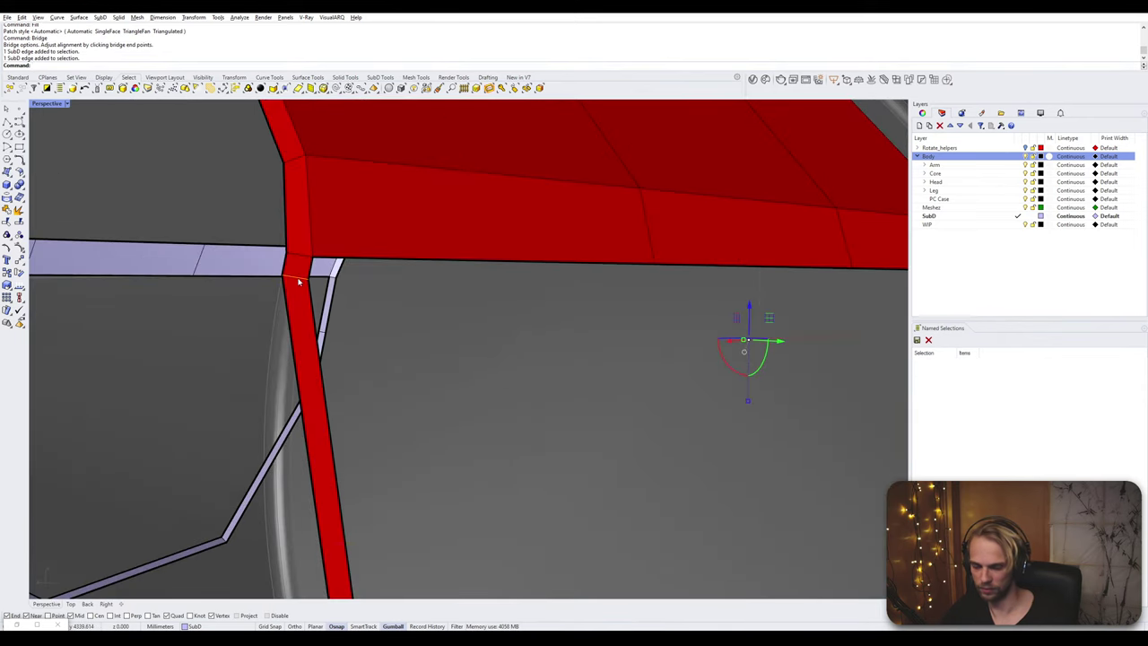
key("Delete")
- Bridge a face between the lower opening's two slanted edges
scroll(299, 278, "down", 5)
scroll(315, 341, "up", 3)
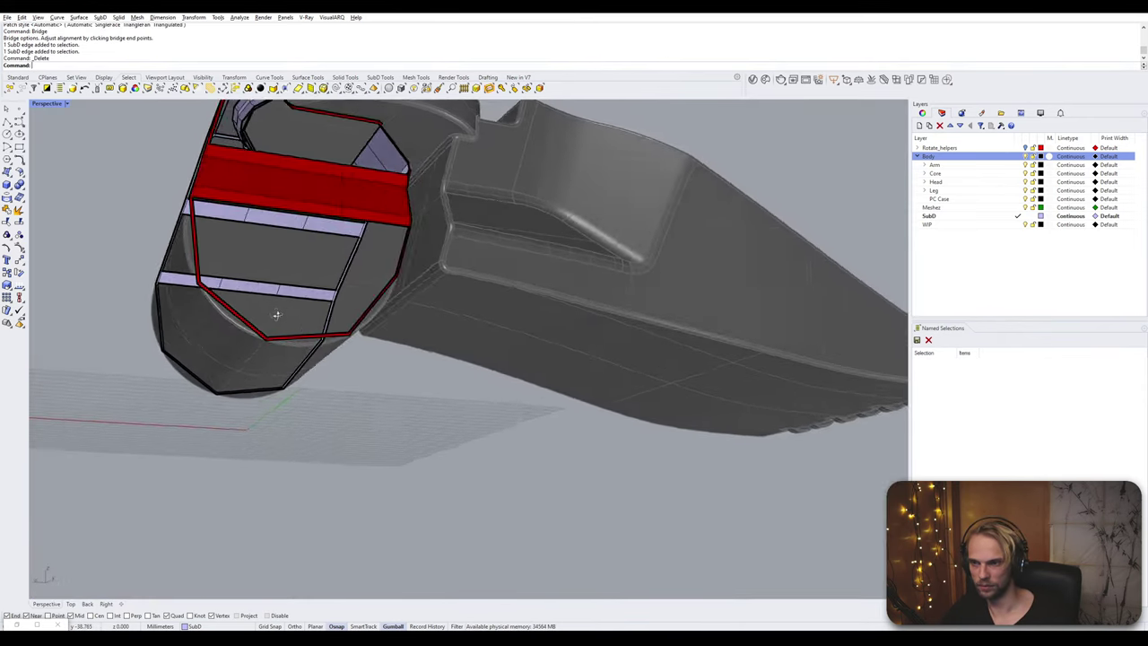
right_click_drag(276, 313, 248, 325)
scroll(251, 328, "up", 3)
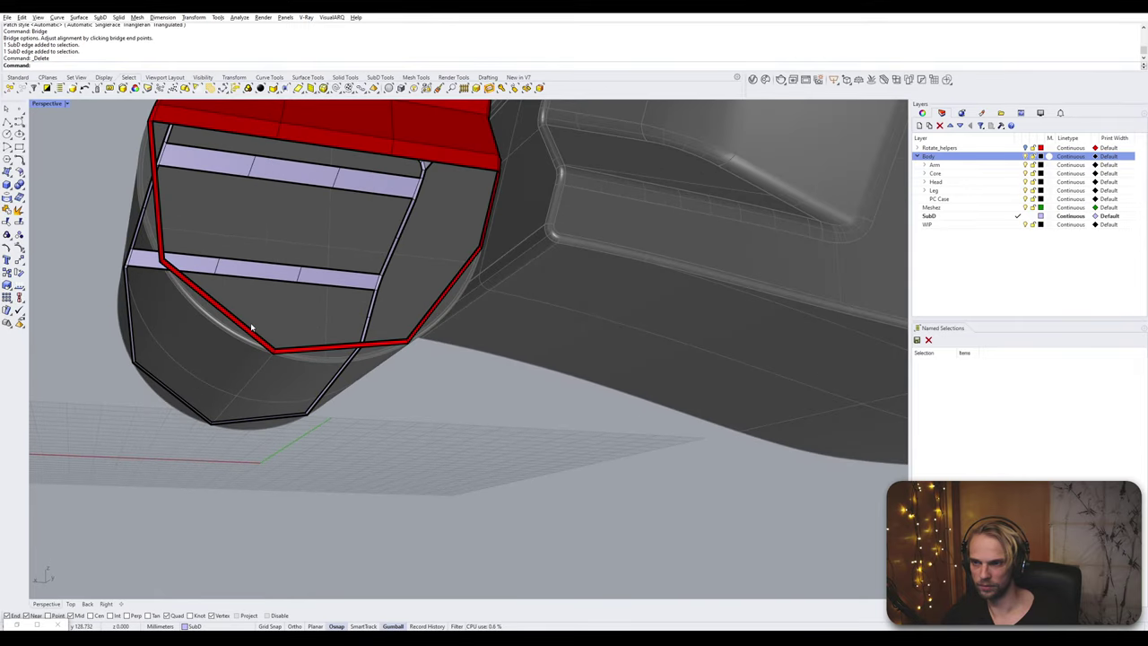
left_click(251, 329, "ctrl+shift")
left_click(435, 305, "ctrl+shift")
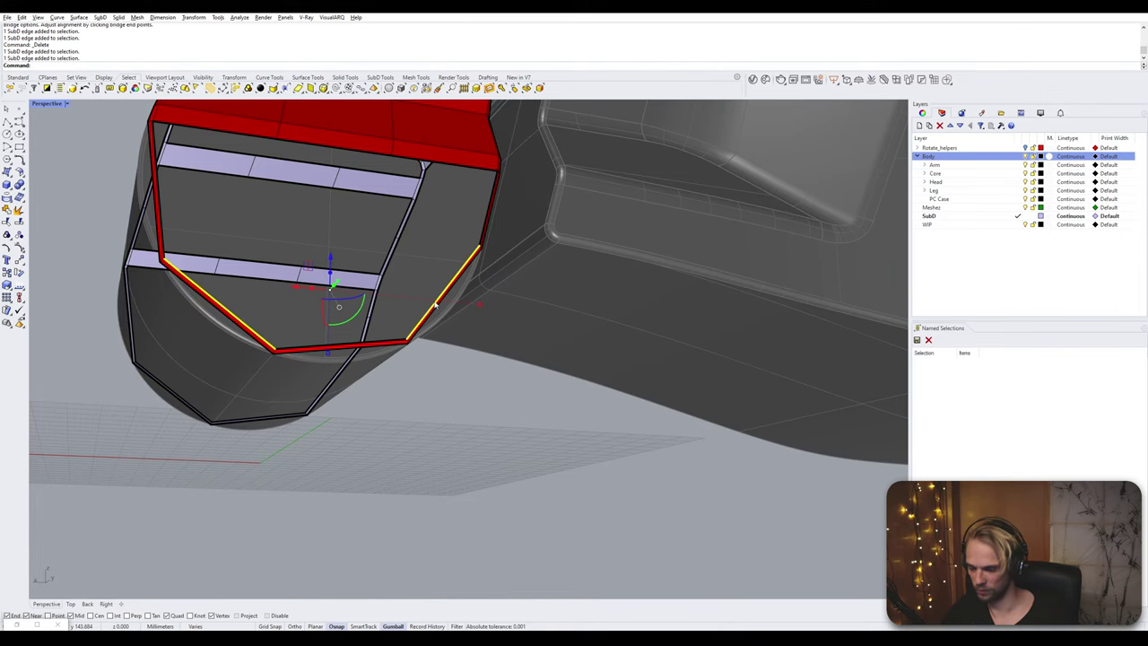
key("Return")
key("Return")
- Undo the bad bridge and bridge the opening's left and right side edges instead
right_click_drag(435, 303, 407, 342)
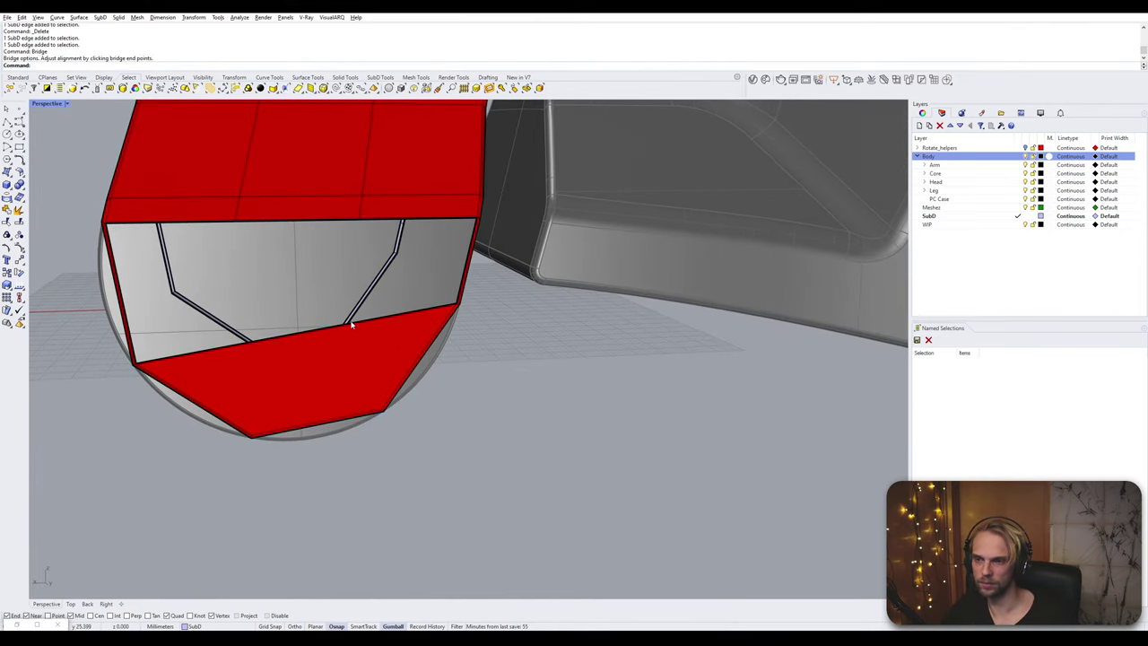
mouse_move(307, 265)
right_mouse_down()
mouse_move(304, 254)
mouse_move(302, 262)
right_mouse_up()
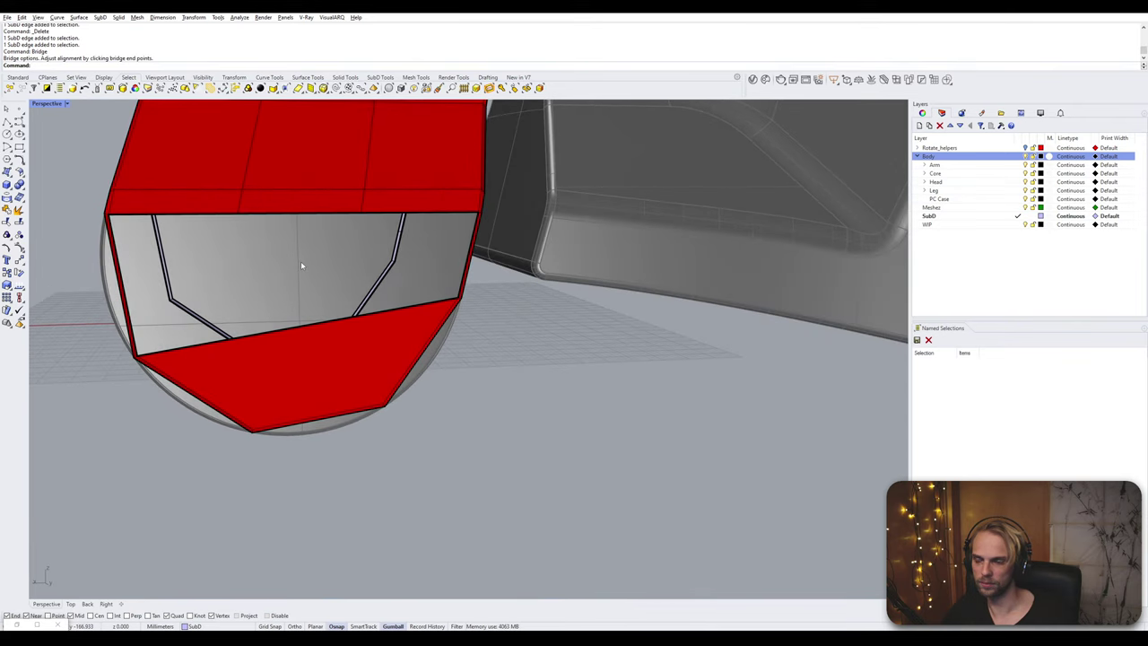
key("ctrl+z")
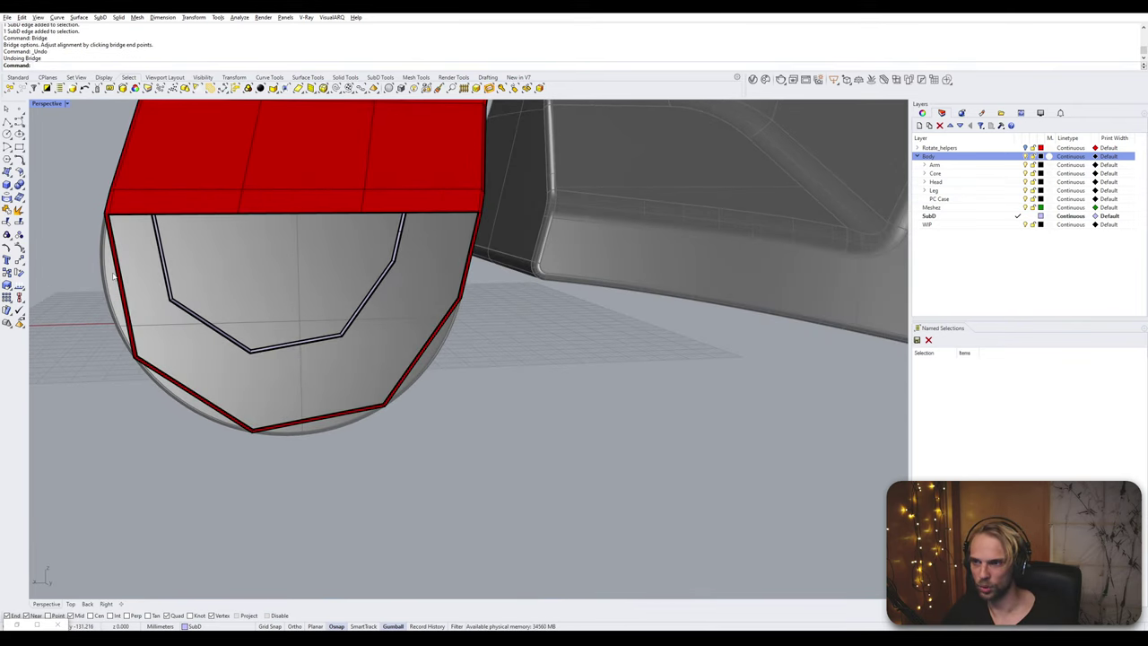
right_click_drag(114, 275, 414, 260)
left_click(191, 260)
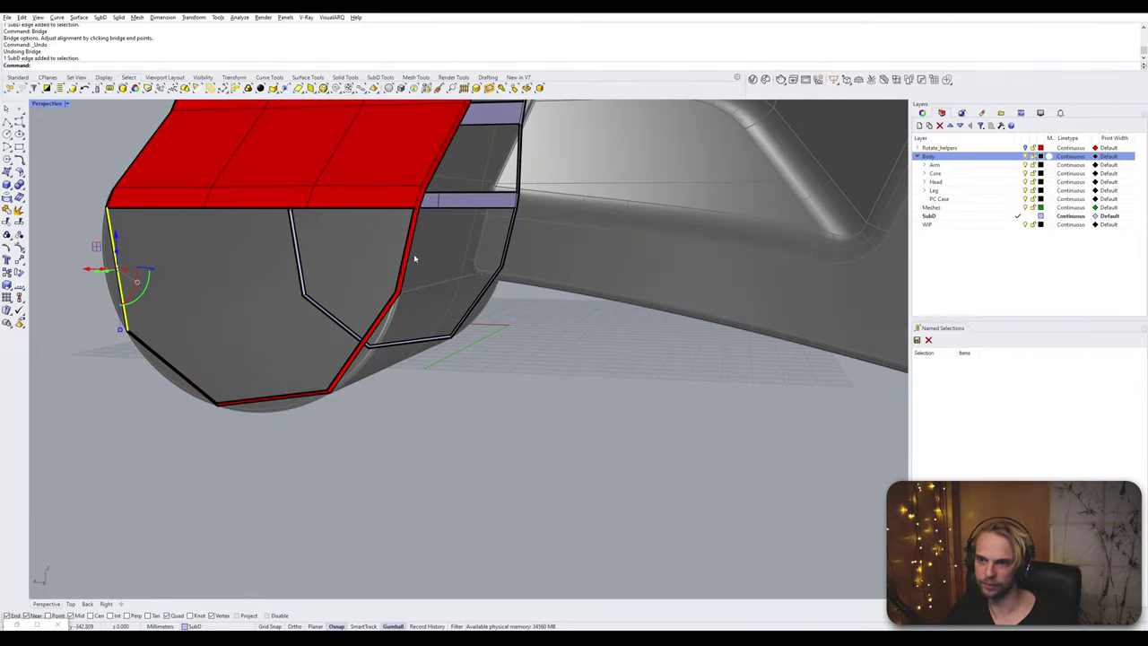
left_click(405, 257)
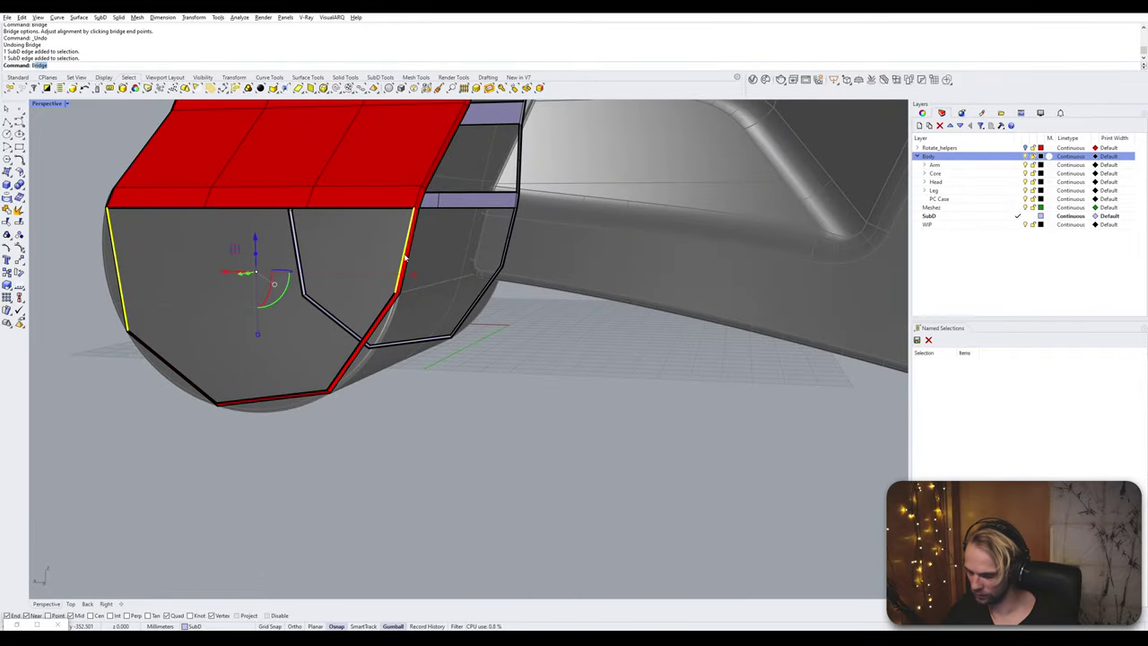
key("Return")
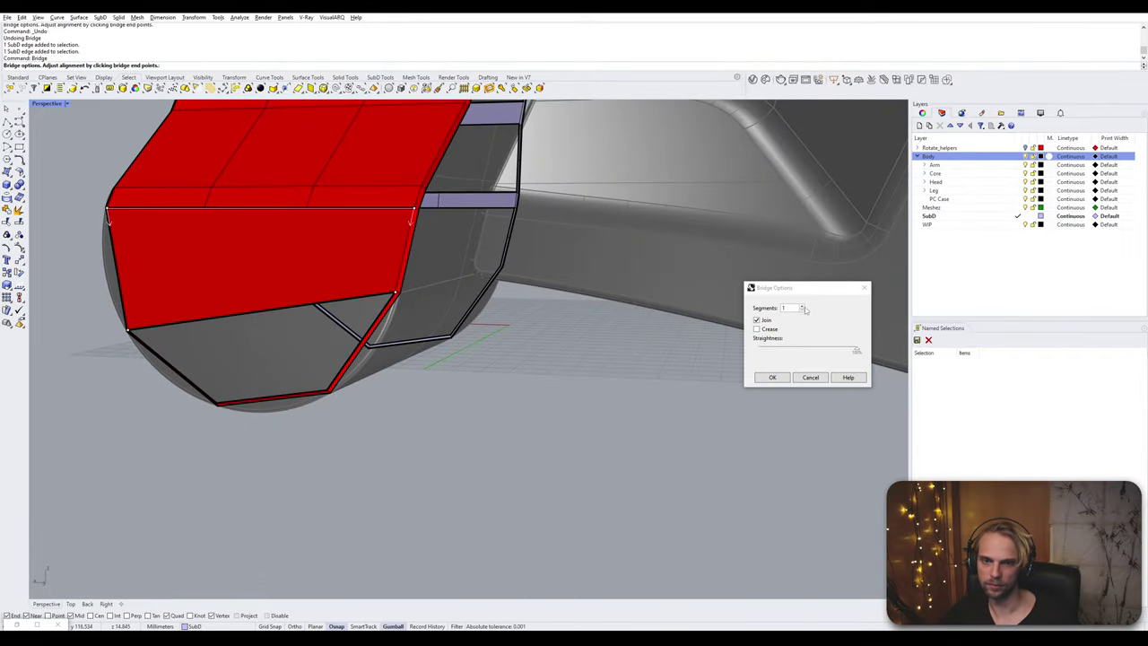
left_click(768, 376)
- Bridge the lower gap's upper and bottom edges, redoing it with more segments
left_click(266, 315)
left_click(295, 395, "shift")
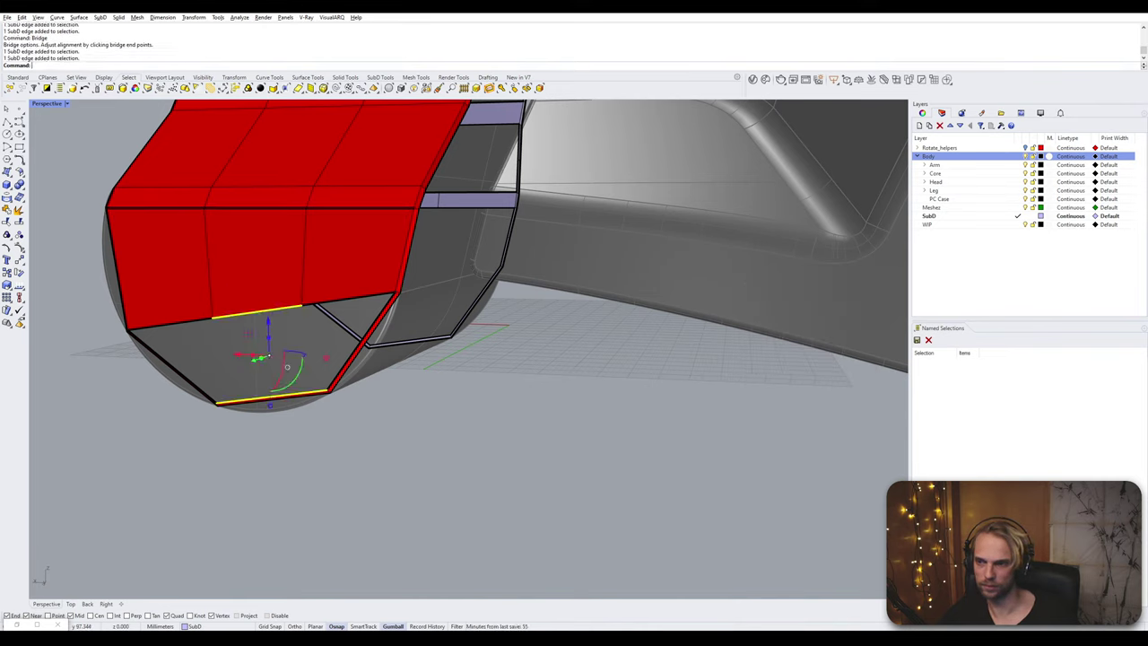
key("Return")
key("Return")
key("ctrl+z")
left_click(273, 312)
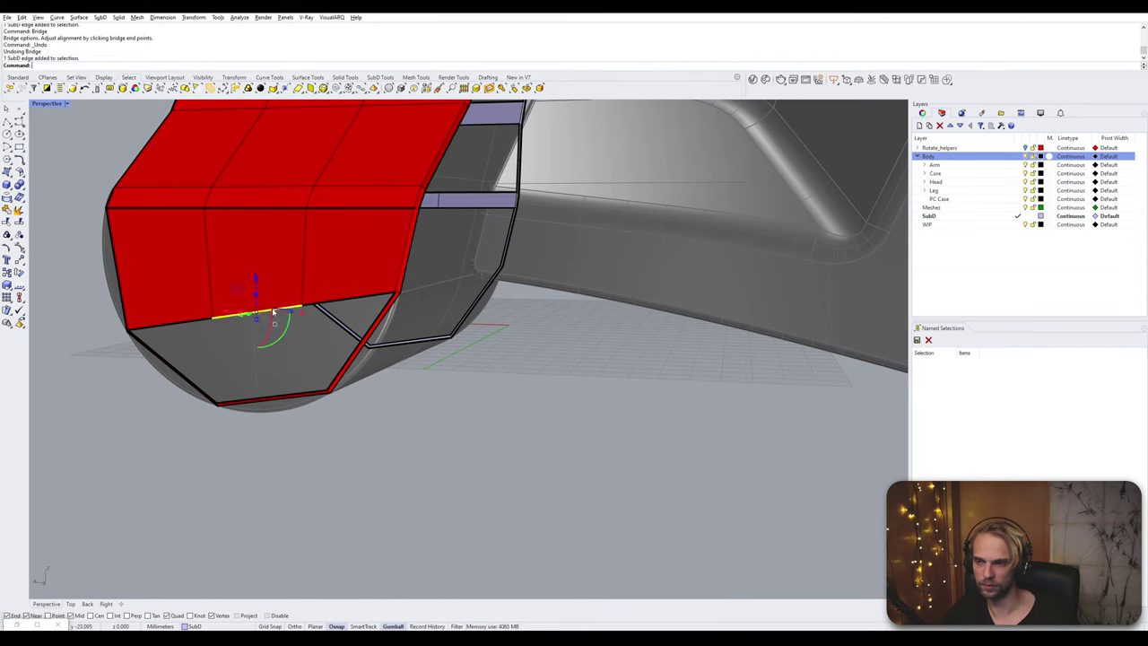
left_click(285, 396, "shift")
key("Return")
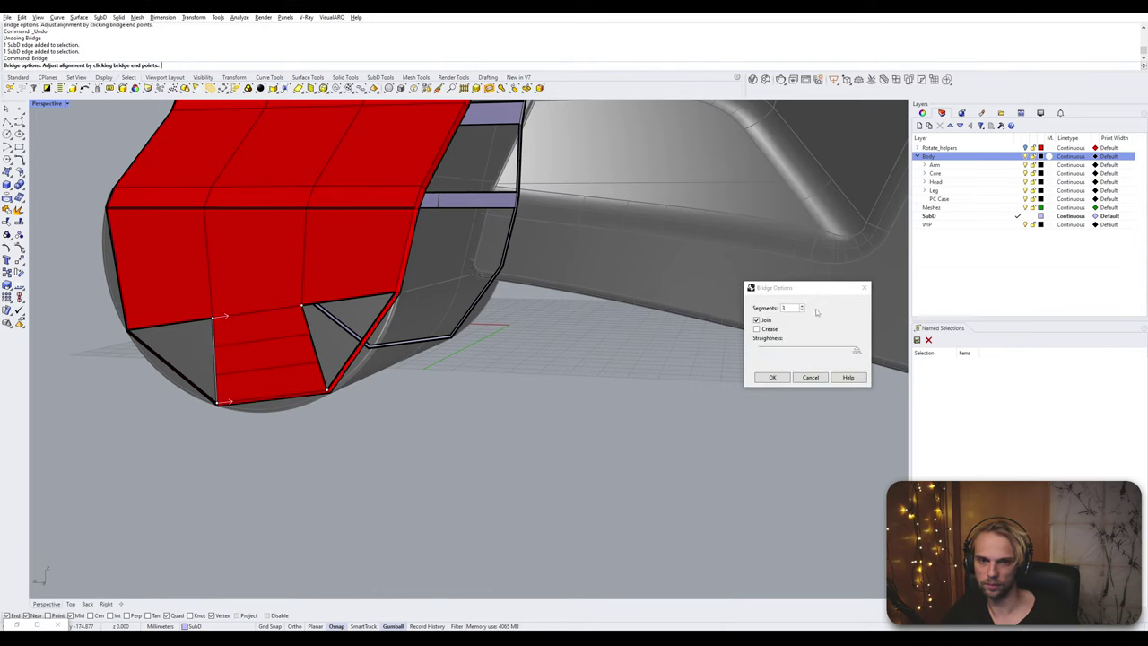
left_click(802, 306)
left_click(802, 307)
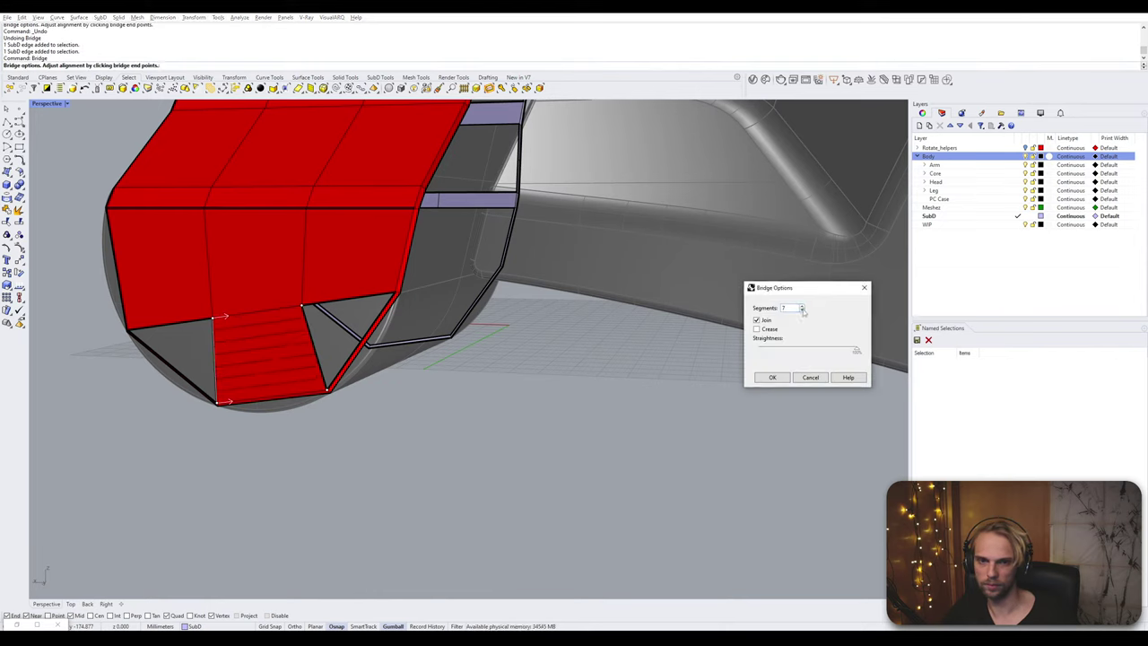
left_click(778, 380)
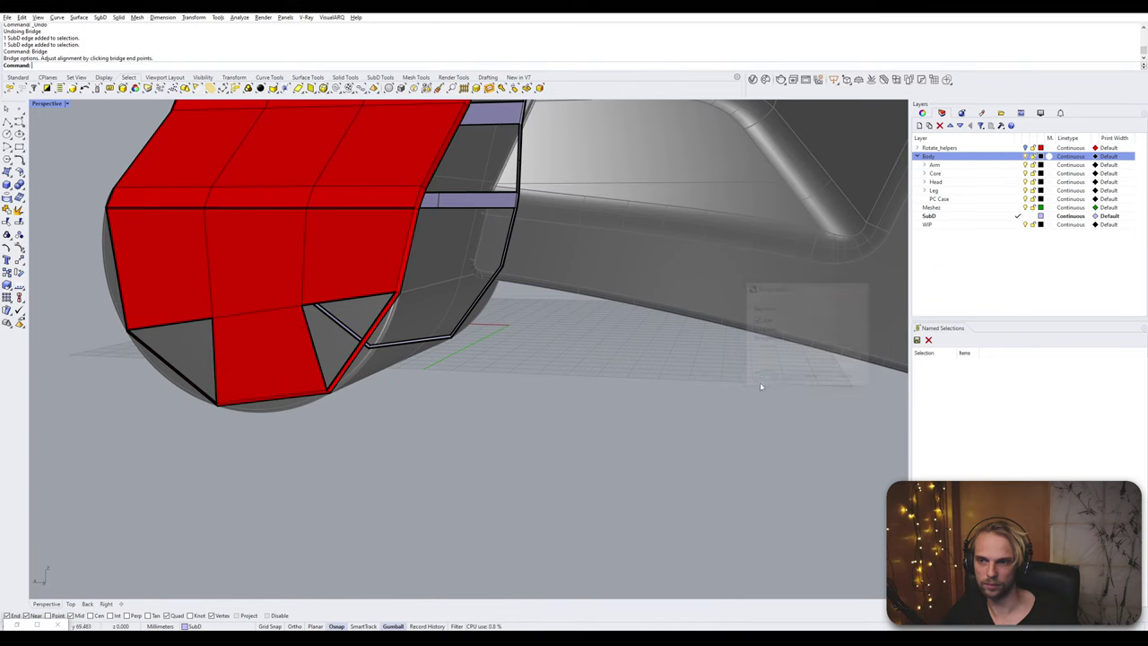
- Bridge two bottom edges on the foot's opposite side
right_click_drag(439, 384, 614, 395)
left_click(595, 386)
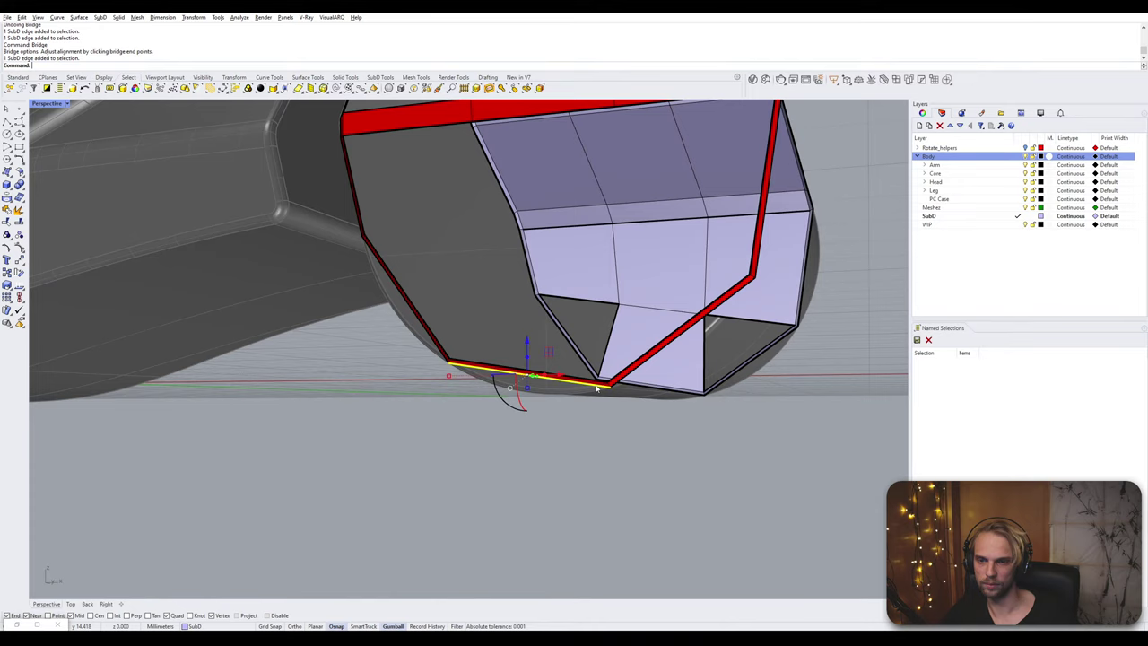
left_click(678, 393, "ctrl+shift")
right_click(688, 402)
right_click(687, 403)
- Inspect the new bottom face and undo that bridge
right_click_drag(686, 403, 576, 428)
scroll(619, 433, "down", 5)
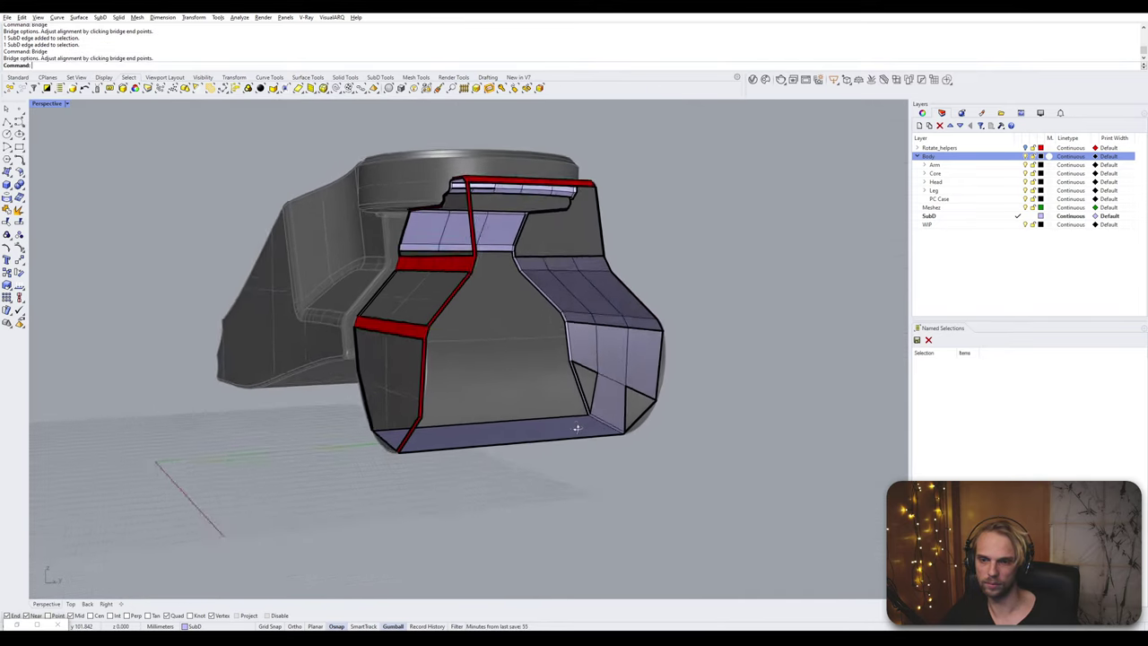
scroll(577, 429, "up", 6)
scroll(685, 419, "down", 5)
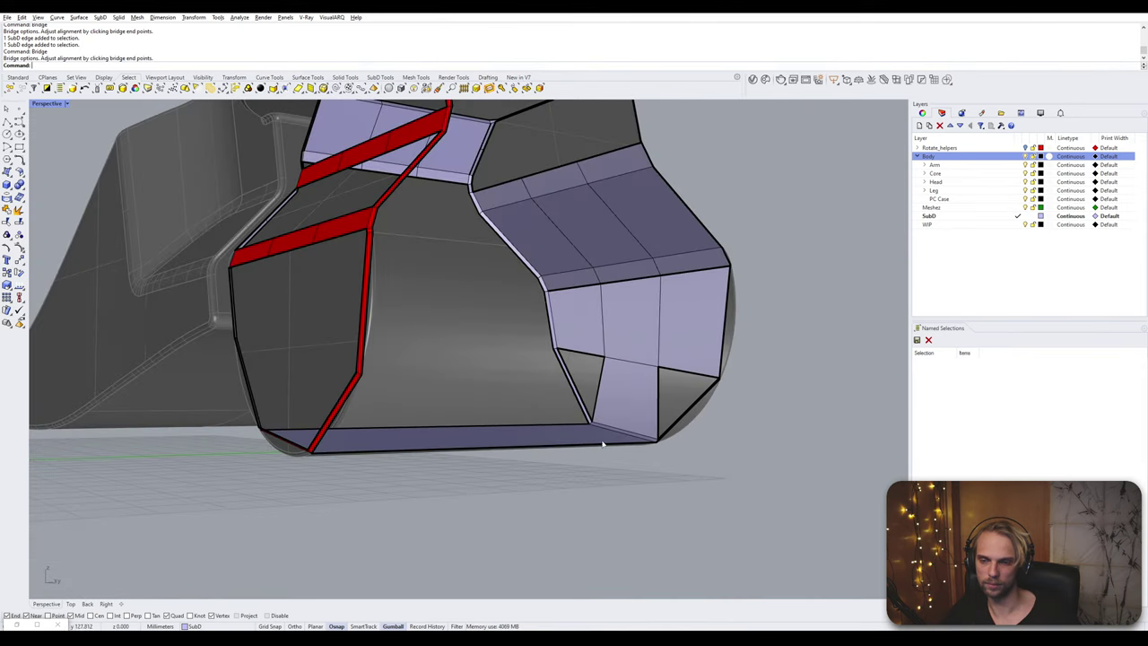
right_click_drag(390, 446, 543, 502)
key("ctrl+z")
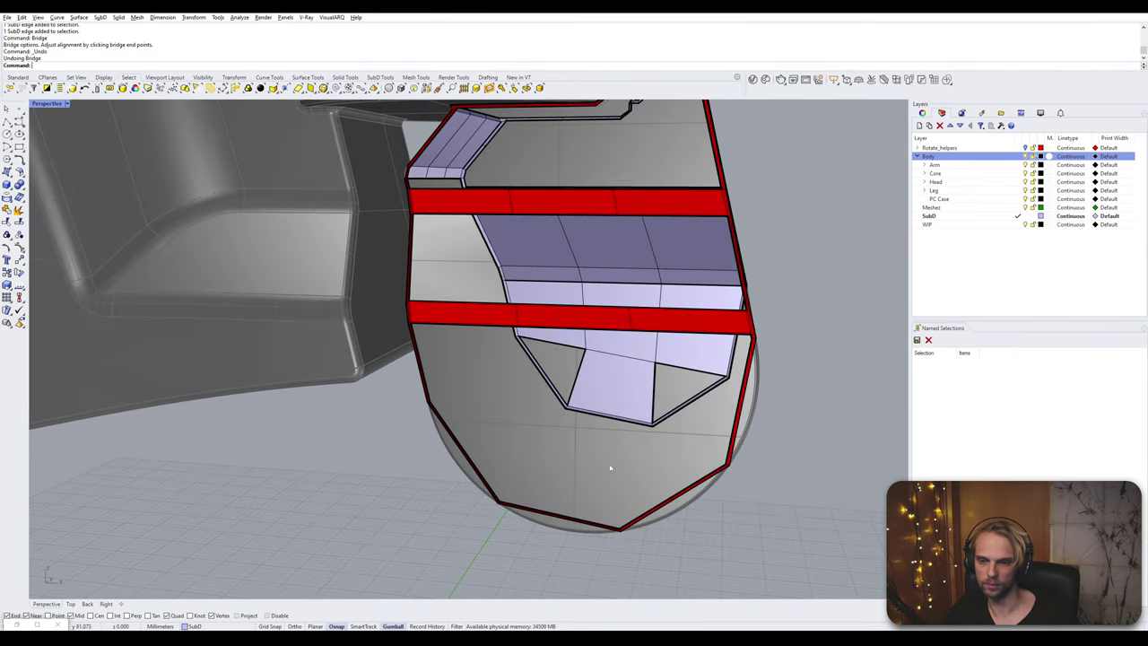
- Re-bridge the inner face's bottom edge to the opposite edge with 2 segments
scroll(619, 448, "up", 2)
left_click(621, 421)
right_click_drag(622, 421, 488, 245)
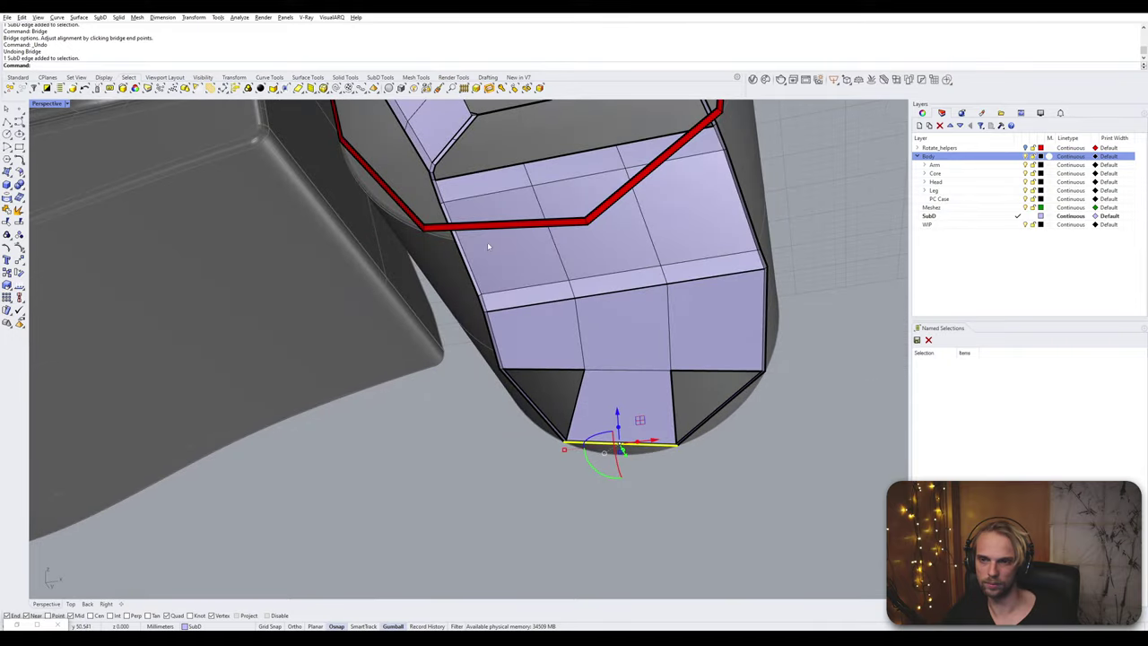
left_click(509, 231, "ctrl+shift")
right_click(509, 232)
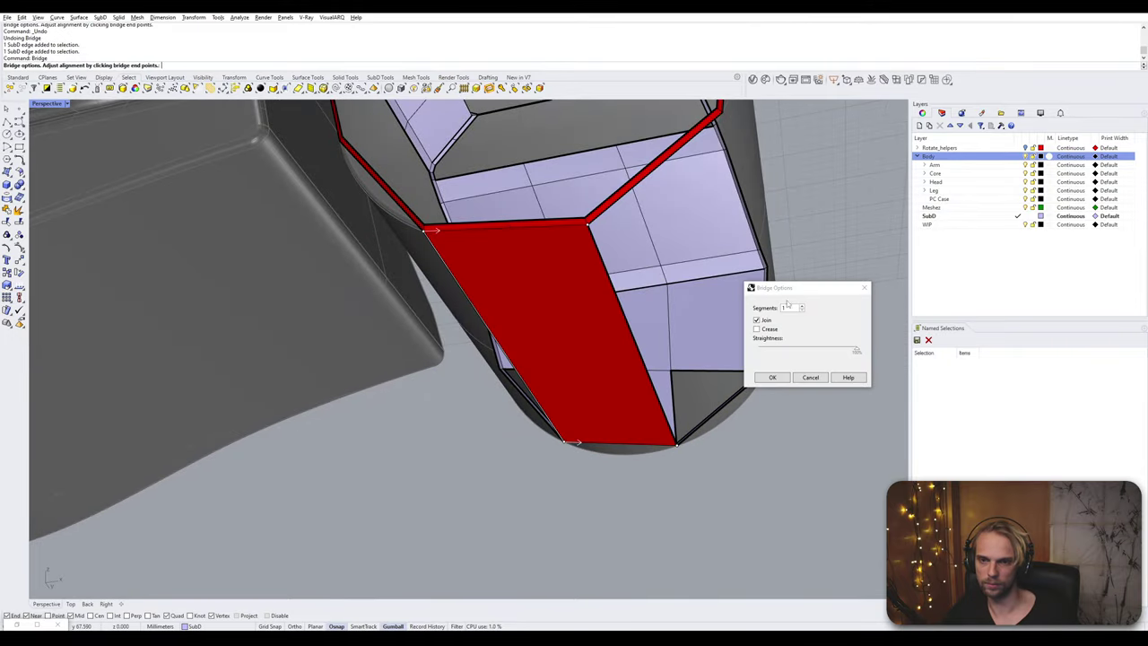
left_click(800, 307)
left_click(772, 377)
- Bridge an edge of the new bridge to the matching edge across the gap
right_click_drag(682, 359, 582, 276)
left_click(575, 282)
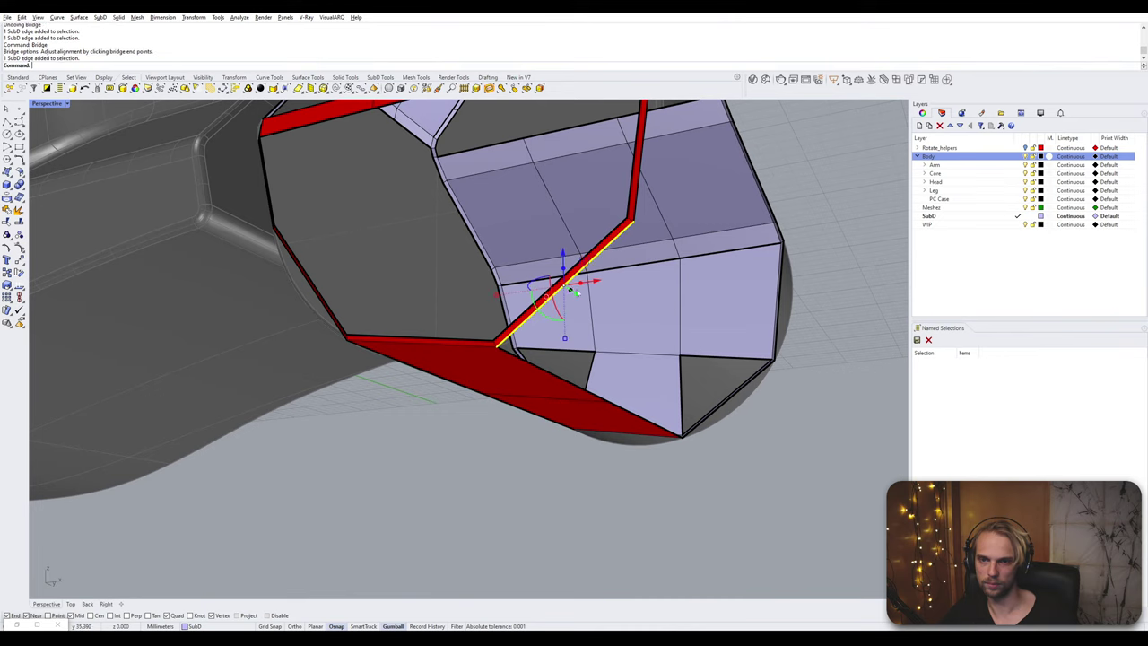
left_click(735, 399, "ctrl+shift")
right_click(735, 399)
right_click(728, 402)
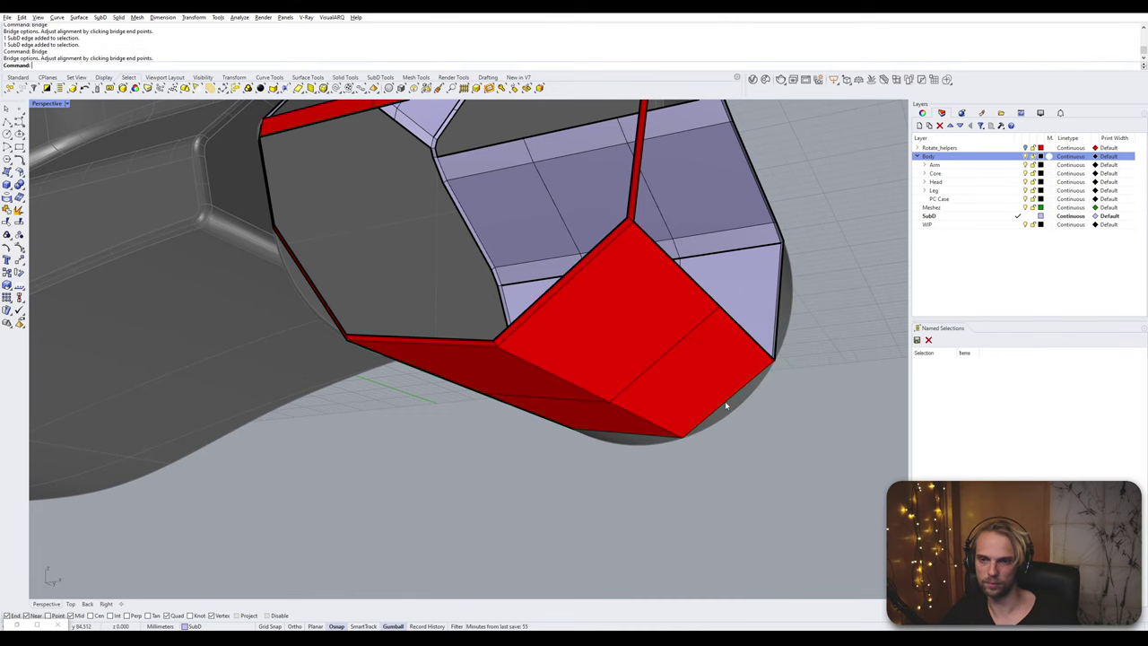
- Select the next opening's right edge, the opposite vertical edge and a corner seam edge
right_click_drag(725, 403, 771, 386)
left_click(787, 351)
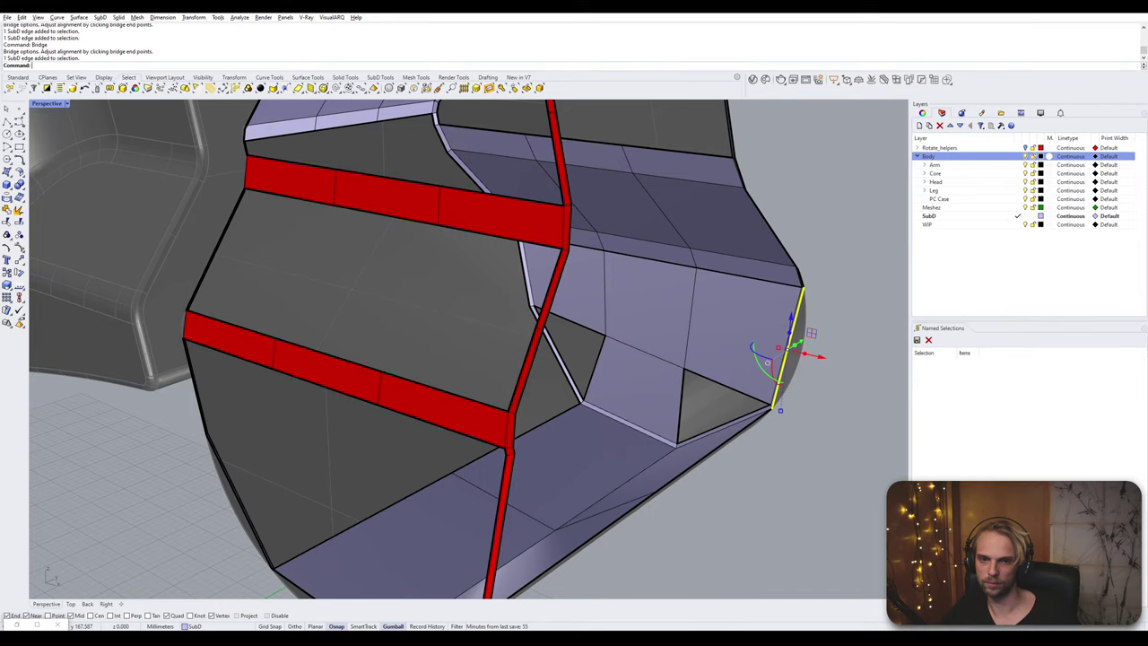
left_click(511, 471, "shift")
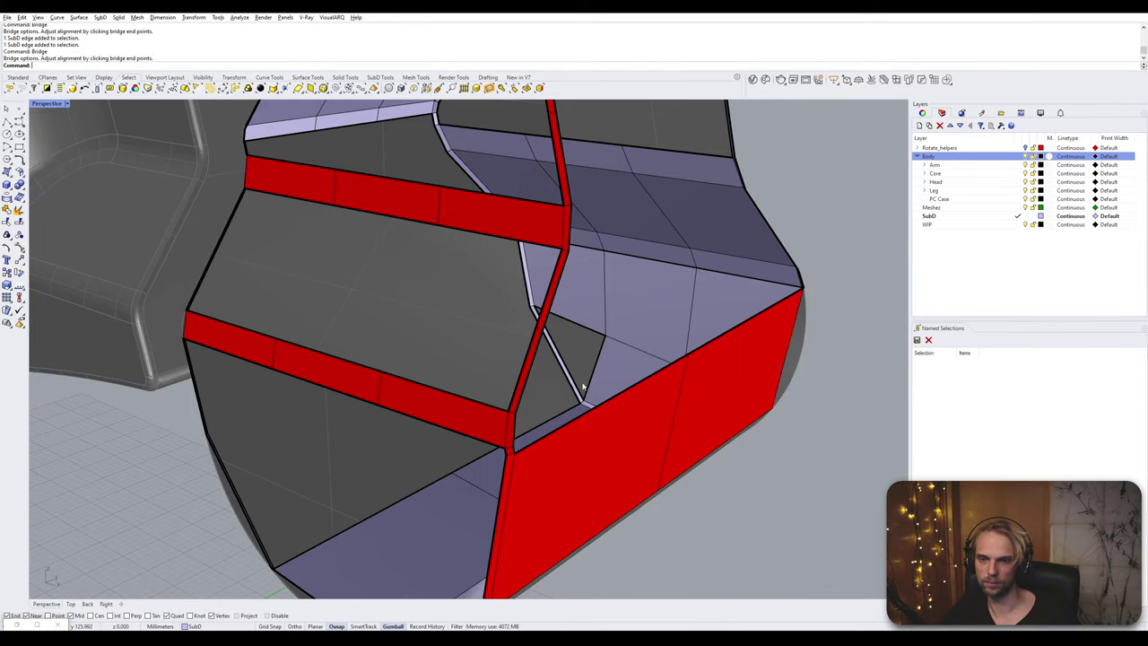
right_click_drag(515, 443, 725, 354)
left_click(727, 355)
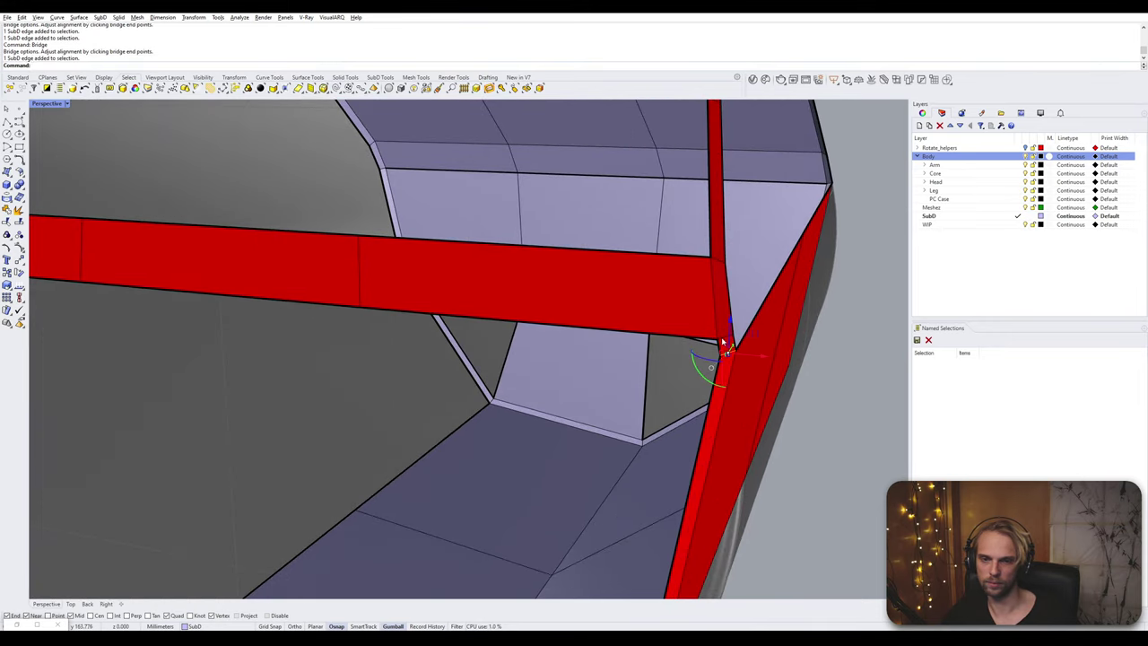
- Stitch the two corner seam edges together
left_click(724, 342)
key("Return")
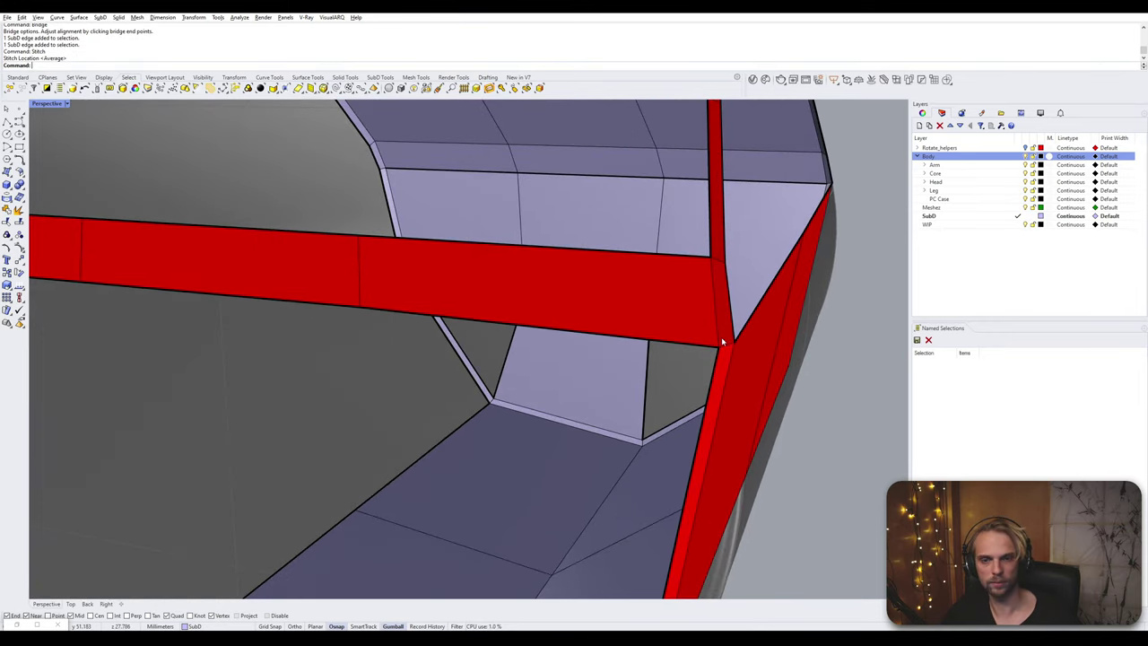
scroll(723, 341, "down", 8)
right_click_drag(723, 337, 588, 417)
scroll(611, 342, "up", 3)
- Bridge the two edges at the front corner
left_click(605, 341)
left_click(596, 436)
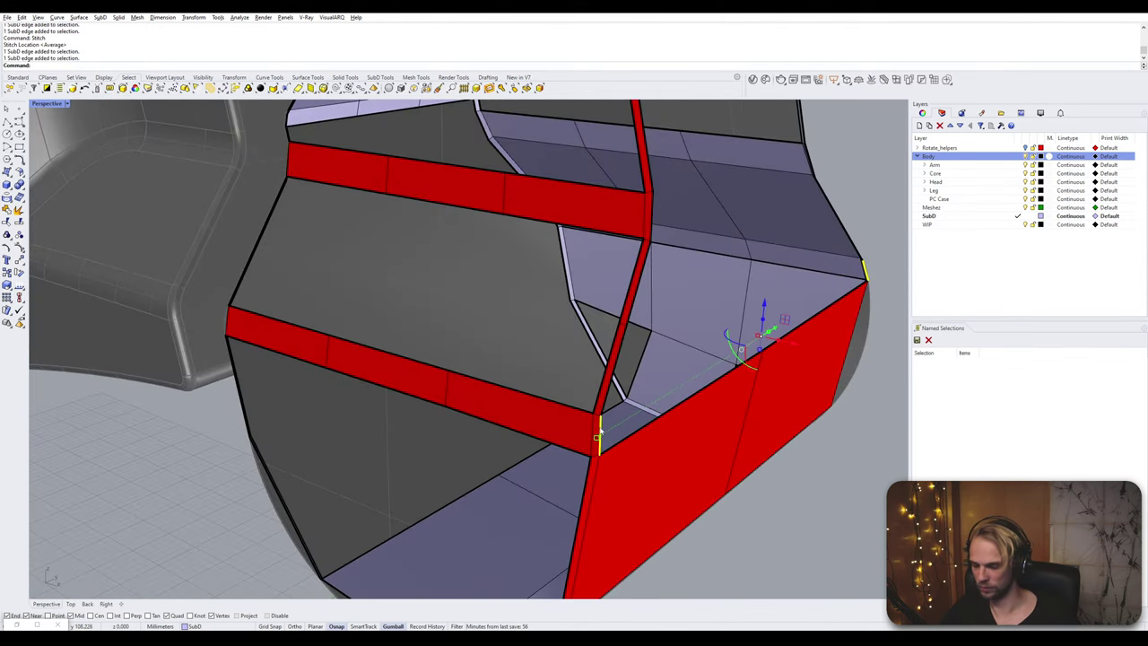
type("Bridge")
key("Return")
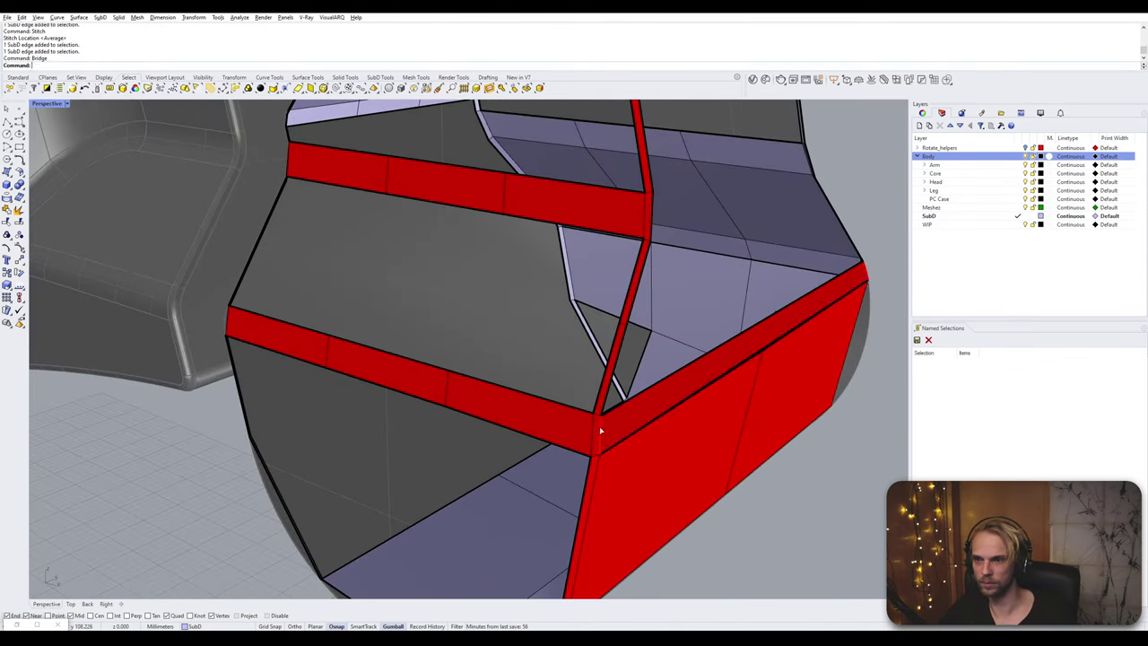
- Stitch the tread slot's vertices along the front panel seam
right_click_drag(690, 387, 521, 400)
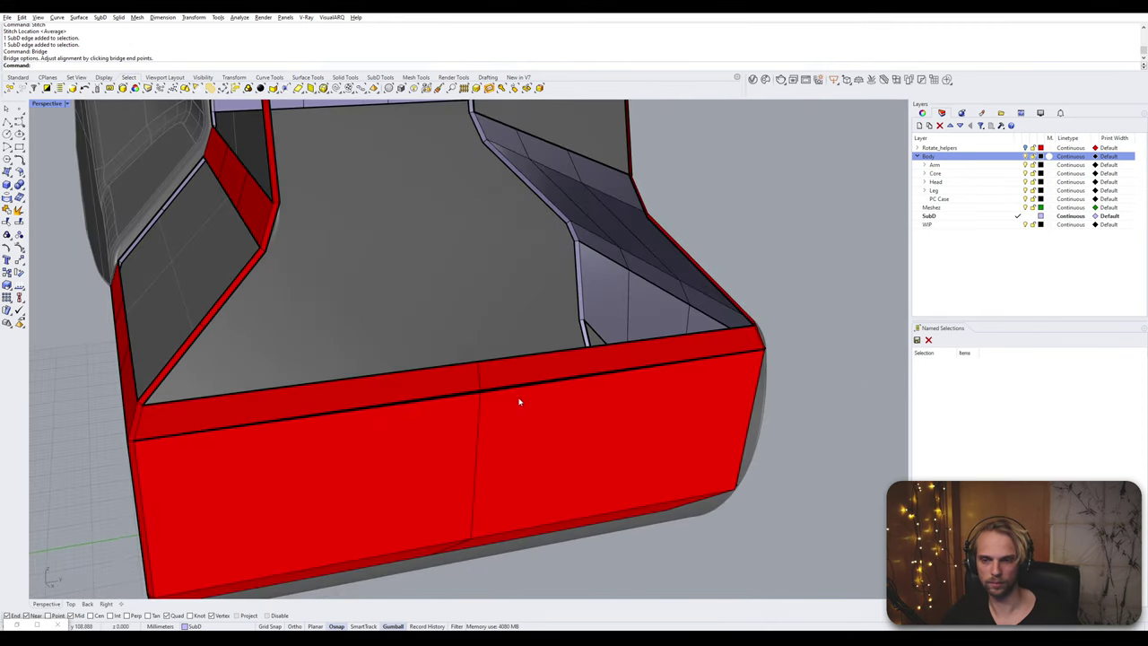
scroll(512, 393, "up", 5)
left_click(450, 391)
left_click(452, 396)
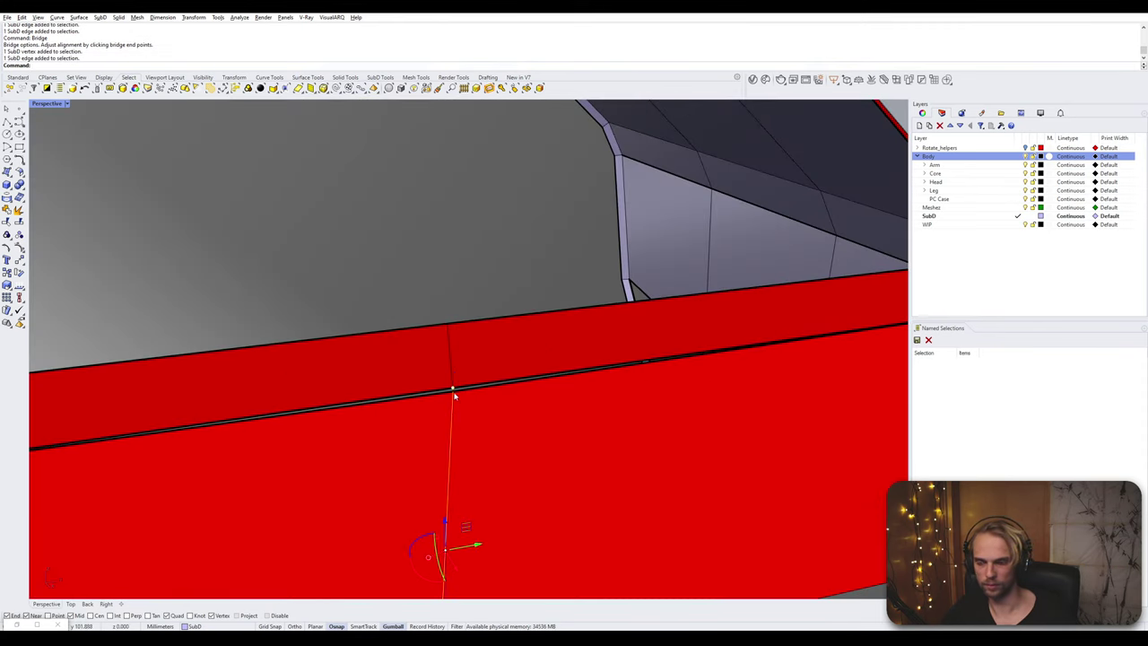
key("Escape")
scroll(454, 395, "up", 2)
left_click(452, 387)
left_click(452, 388)
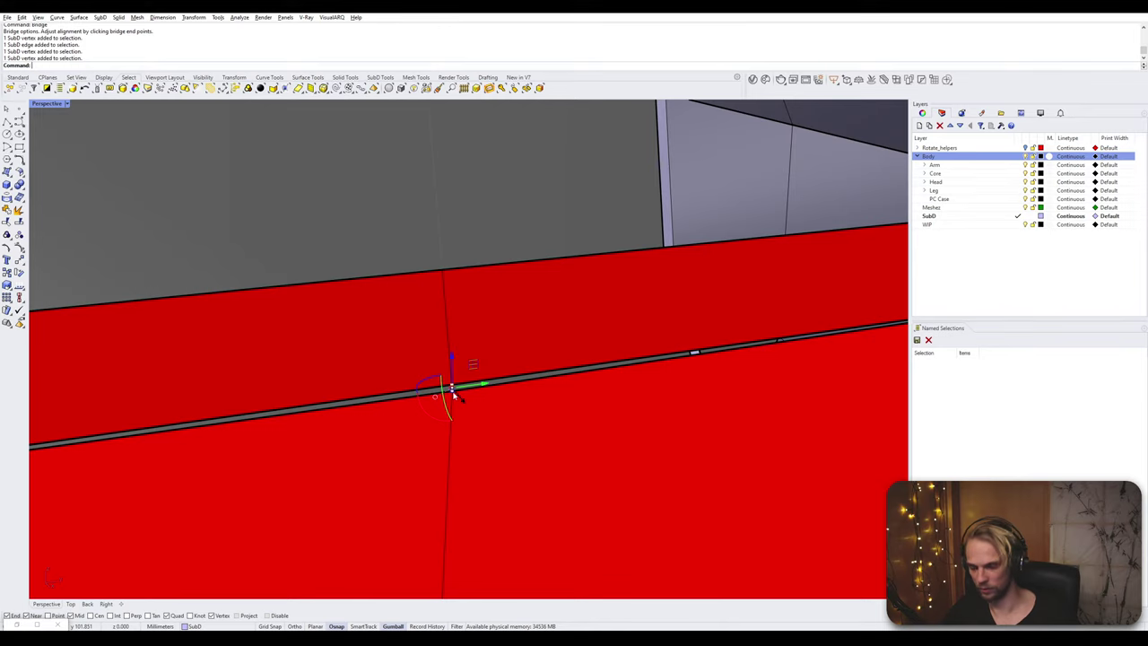
key("Return")
- Delete a stray edge inside the foot shell
scroll(455, 394, "down", 6)
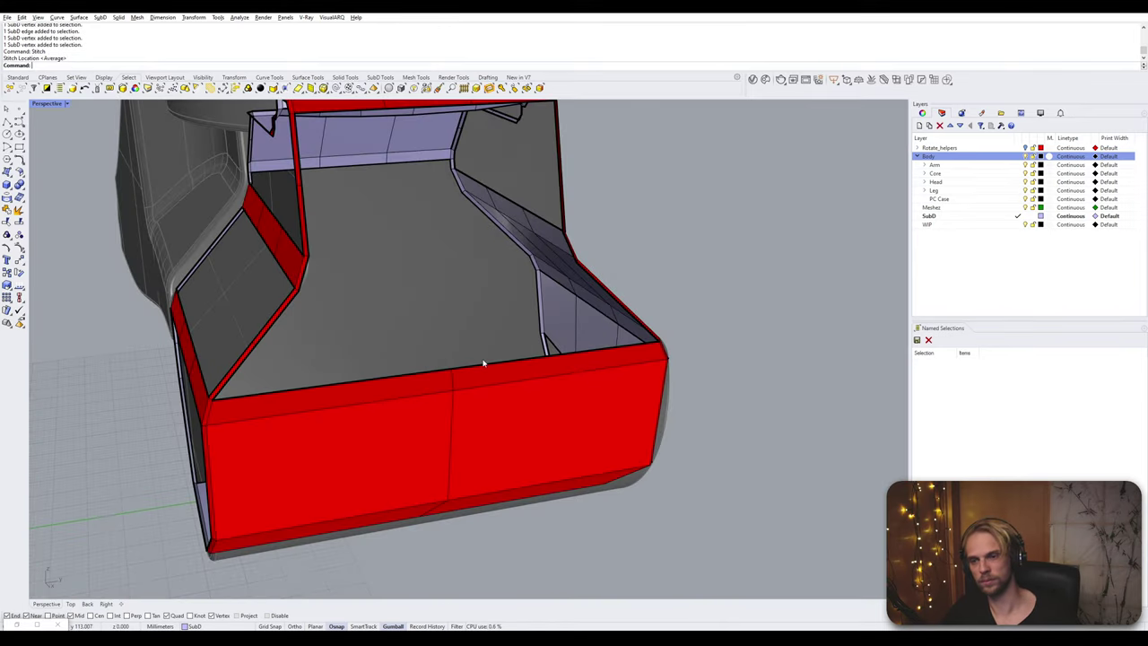
right_click_drag(459, 350, 394, 397)
scroll(394, 396, "up", 5)
left_click(482, 421)
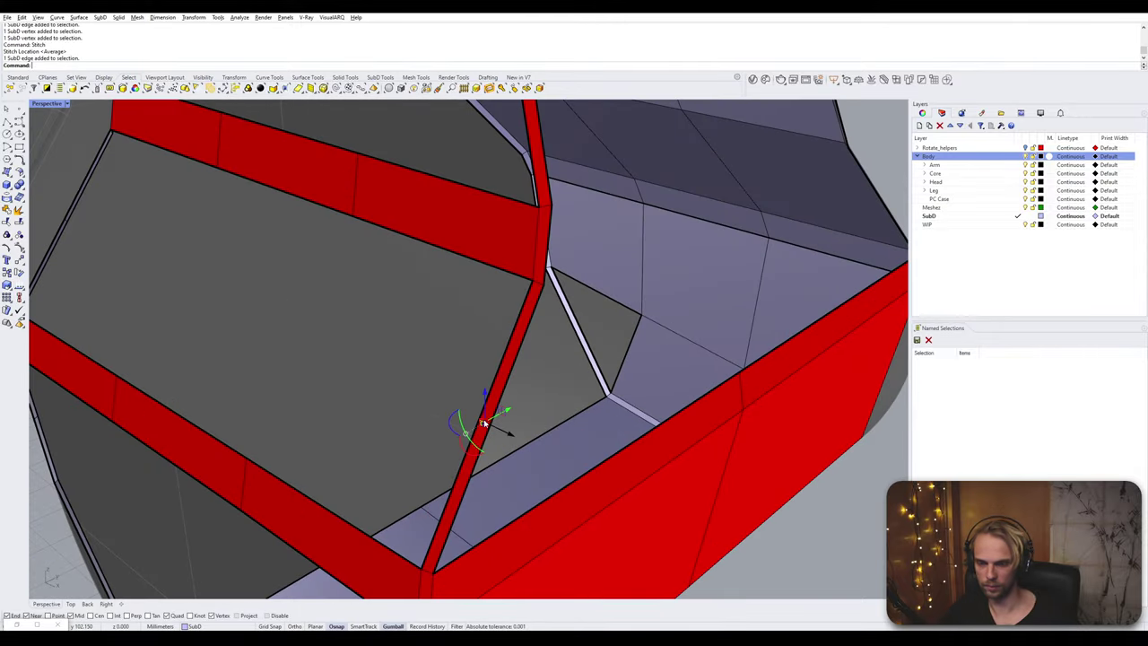
key("Delete")
- Select another edge beside the gray triangular openings
scroll(485, 424, "down", 6)
right_click_drag(383, 428, 455, 433)
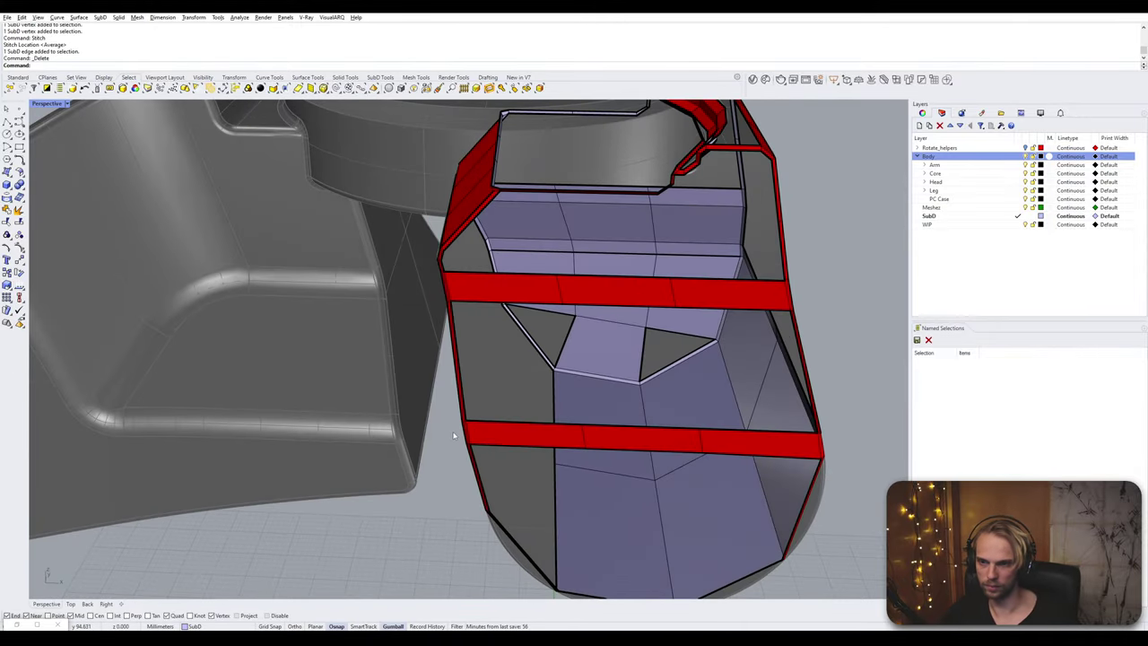
scroll(455, 357, "up", 5)
scroll(455, 357, "up", 2)
left_click(453, 348)
- Delete the stray edge and select only the side opening's two long edges
key("Delete")
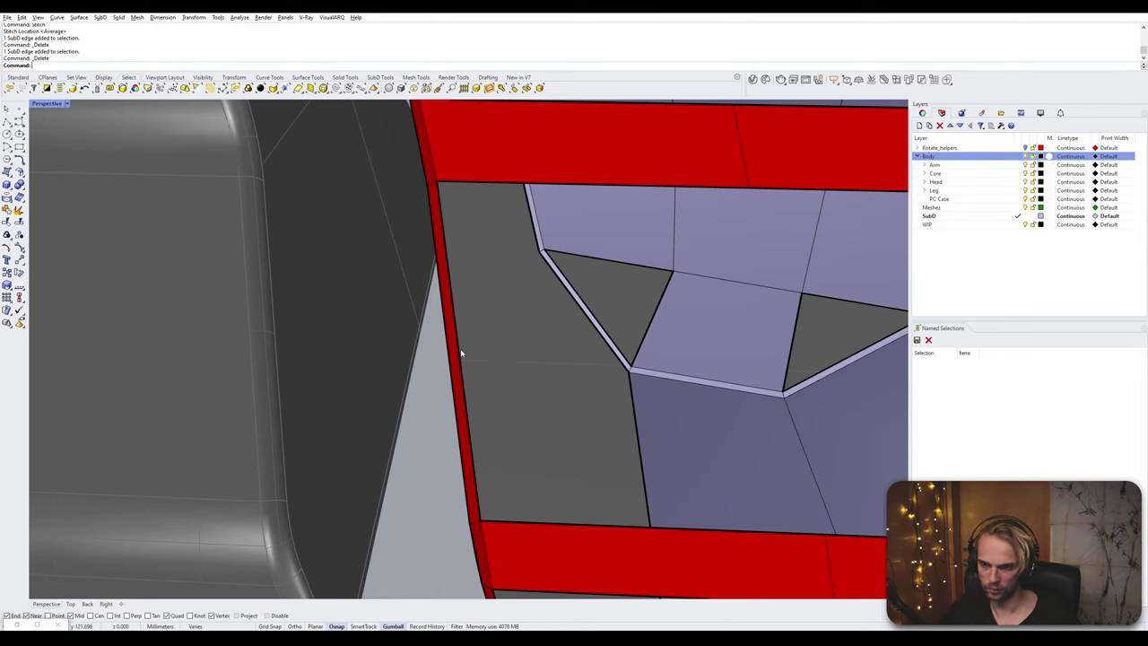
double_click(462, 357, "ctrl+shift")
scroll(464, 365, "down", 4)
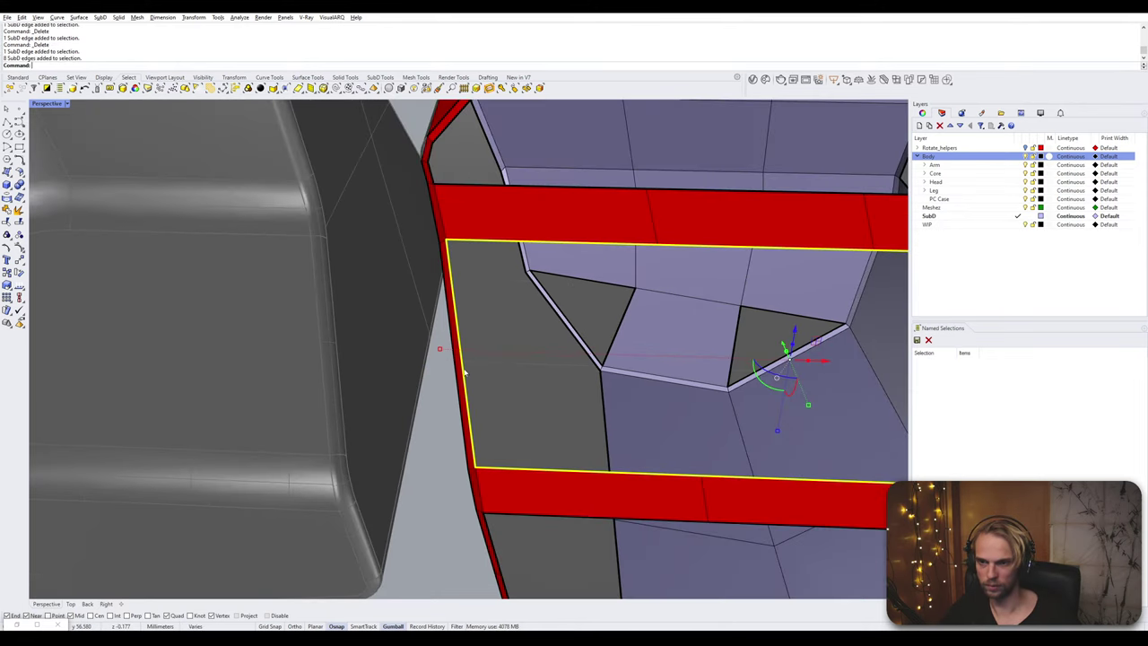
left_click(462, 369, "ctrl+shift")
scroll(463, 371, "down", 6)
right_click_drag(531, 401, 386, 391, "shift")
scroll(565, 379, "up", 4)
right_click_drag(566, 379, 514, 376)
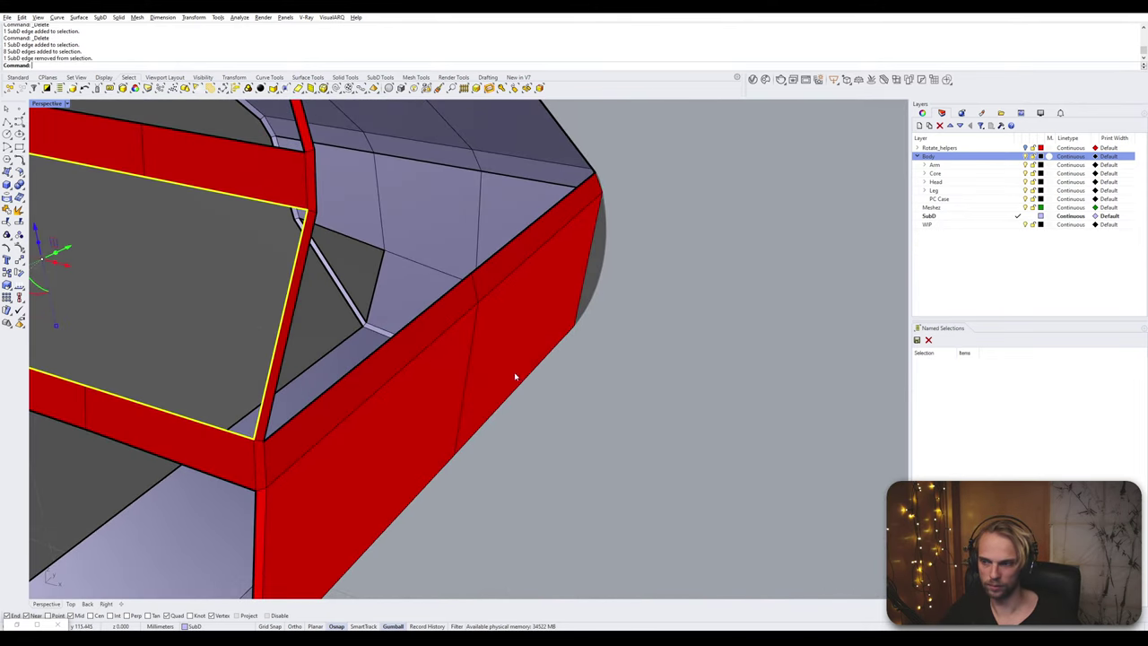
scroll(272, 330, "up", 3)
left_click(288, 331, "ctrl")
right_click_drag(289, 352, 484, 405, "shift")
- Try a bridge across the side opening, then undo it
key("Return")
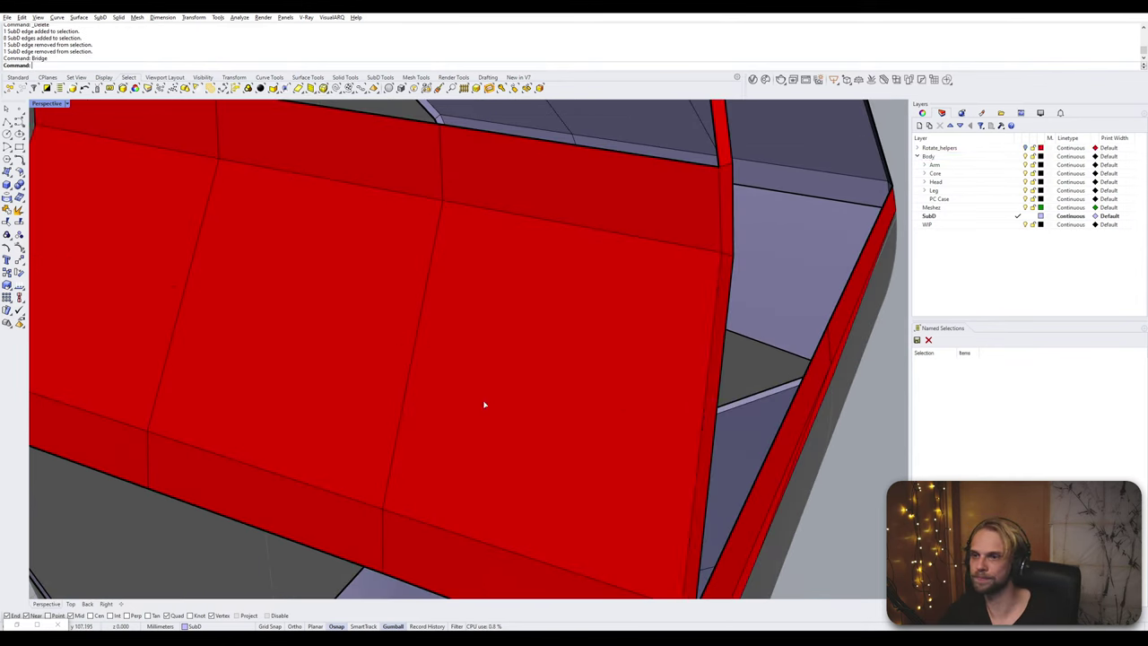
key("Return")
key("ctrl+z")
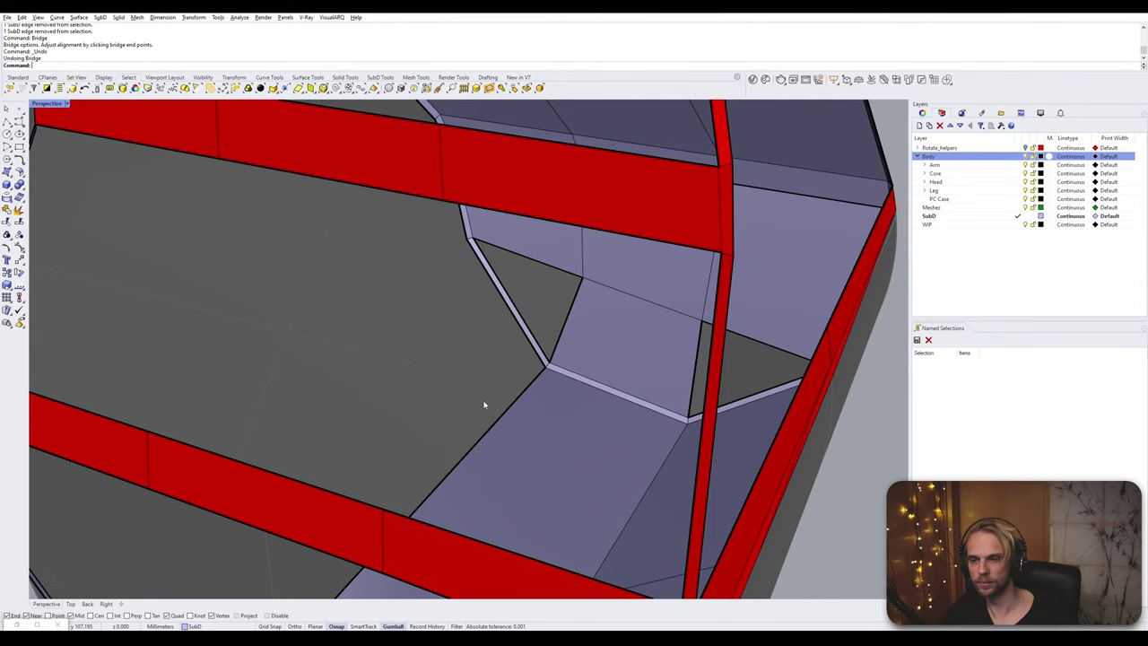
- Bridge the opening's two long edges with a 1-segment bridge
double_click(706, 392)
scroll(653, 391, "down", 2)
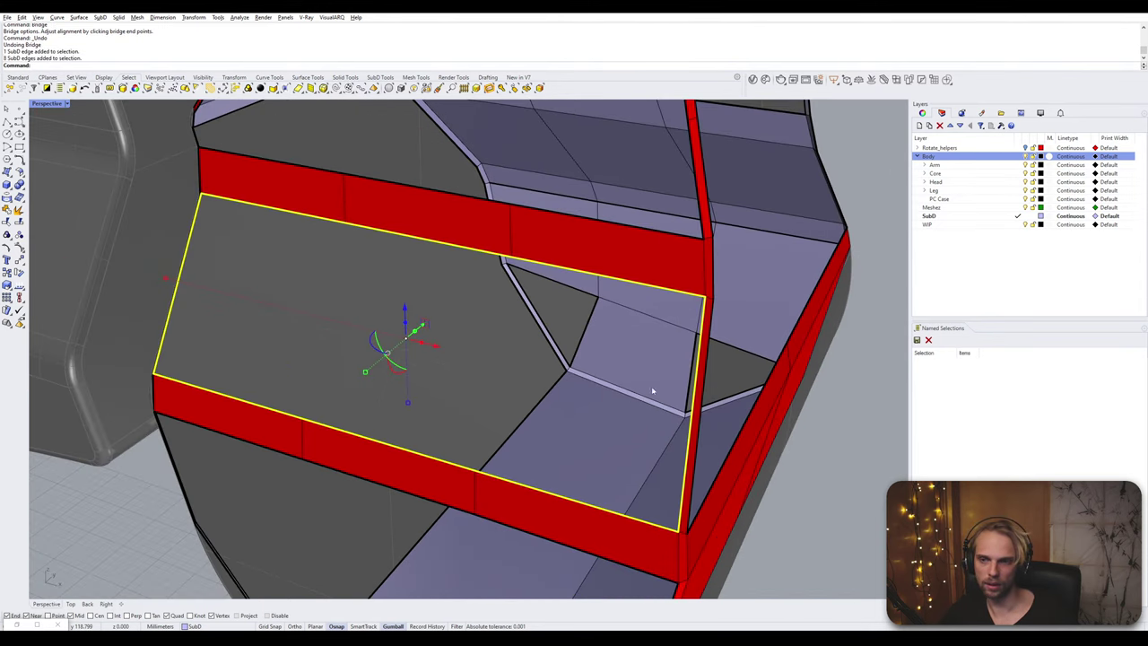
left_click(184, 261, "ctrl")
left_click(699, 363, "ctrl")
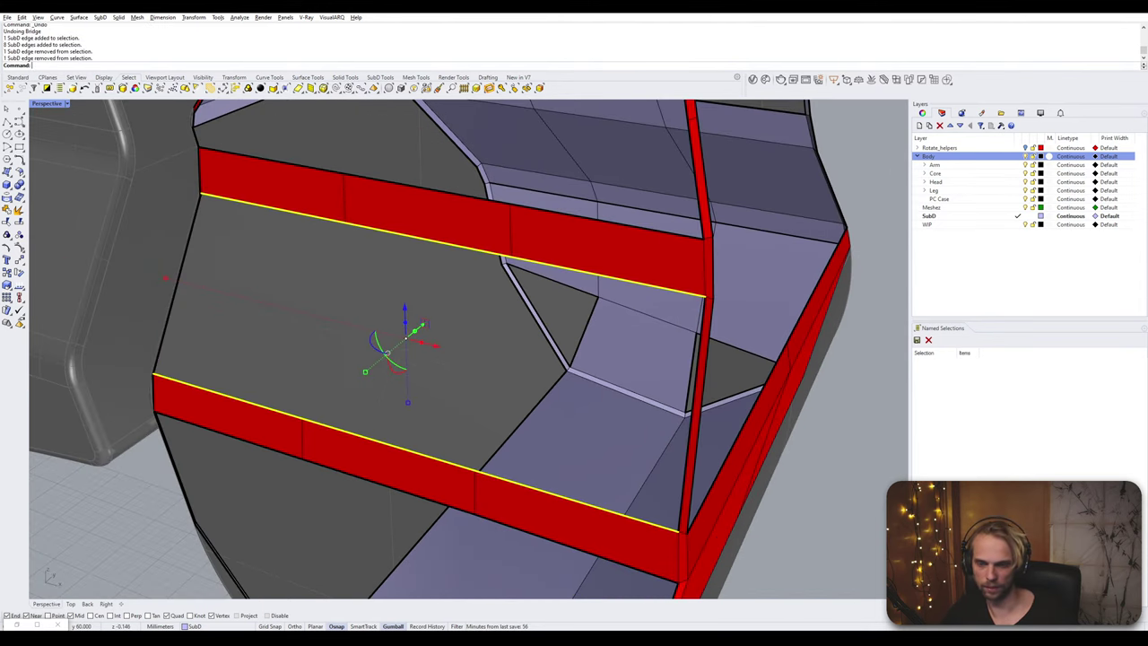
key("Return")
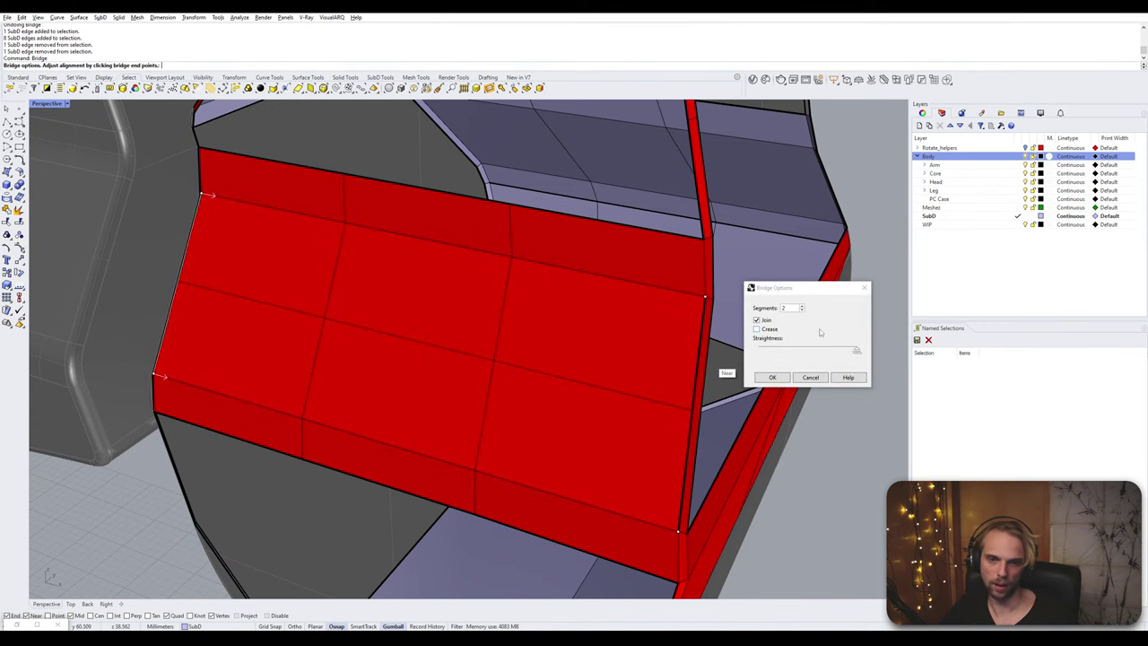
left_click(802, 311)
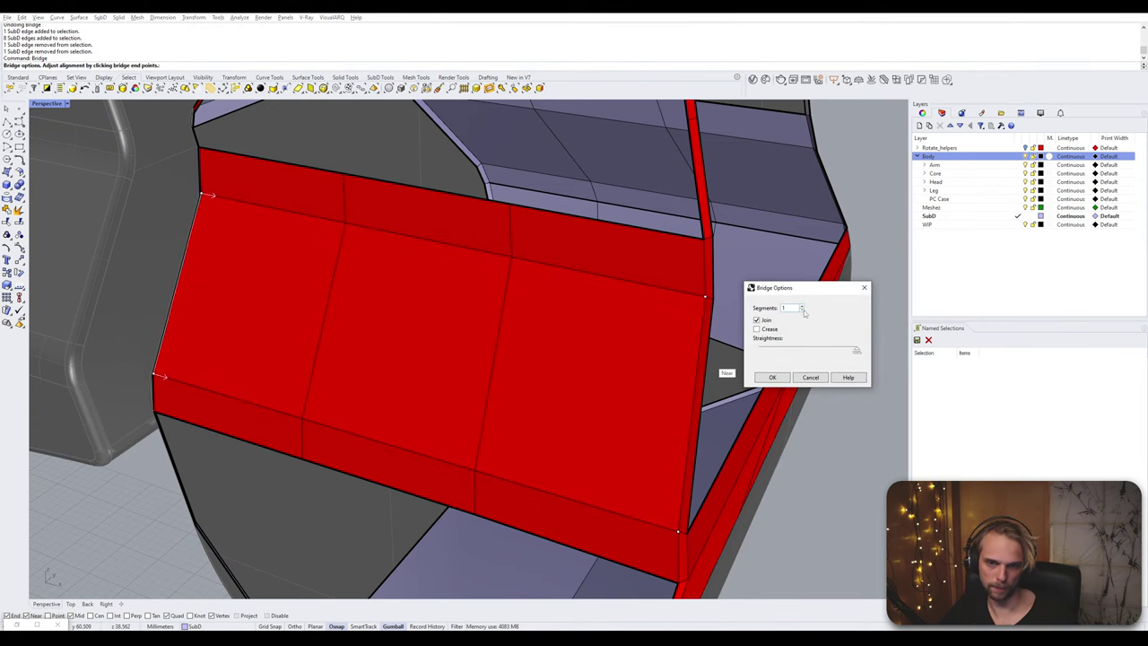
left_click(767, 381)
- From below the foot, delete an edge on the red bridge strip
scroll(766, 387, "down", 6)
right_click_drag(765, 387, 558, 326)
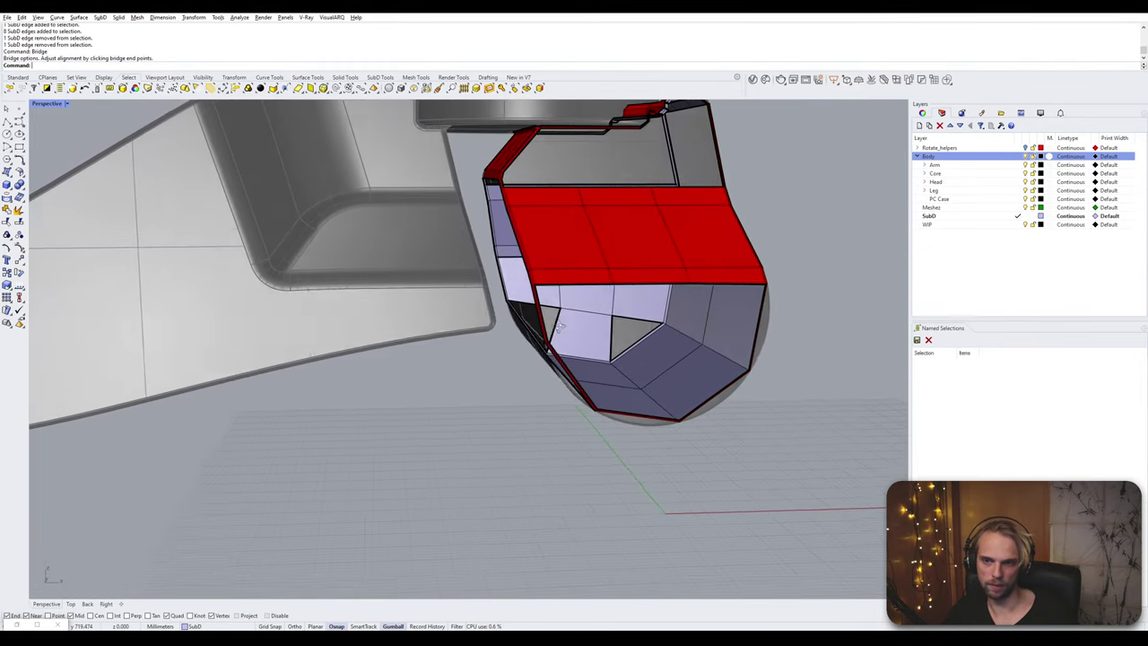
scroll(558, 327, "up", 8)
left_click(535, 314)
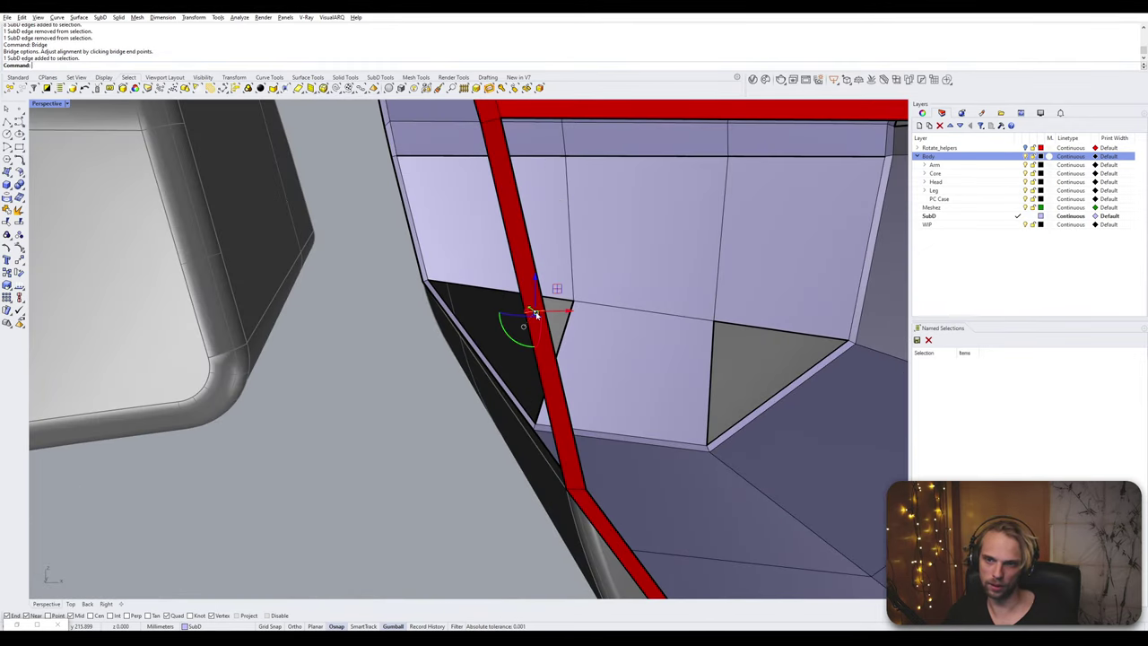
key("Delete")
- Bridge the red strip edge to the vertical side edge with 2 segments
left_click(549, 324)
scroll(549, 323, "down", 5)
right_click_drag(552, 324, 396, 329)
scroll(644, 324, "up", 6)
left_click(433, 312, "shift")
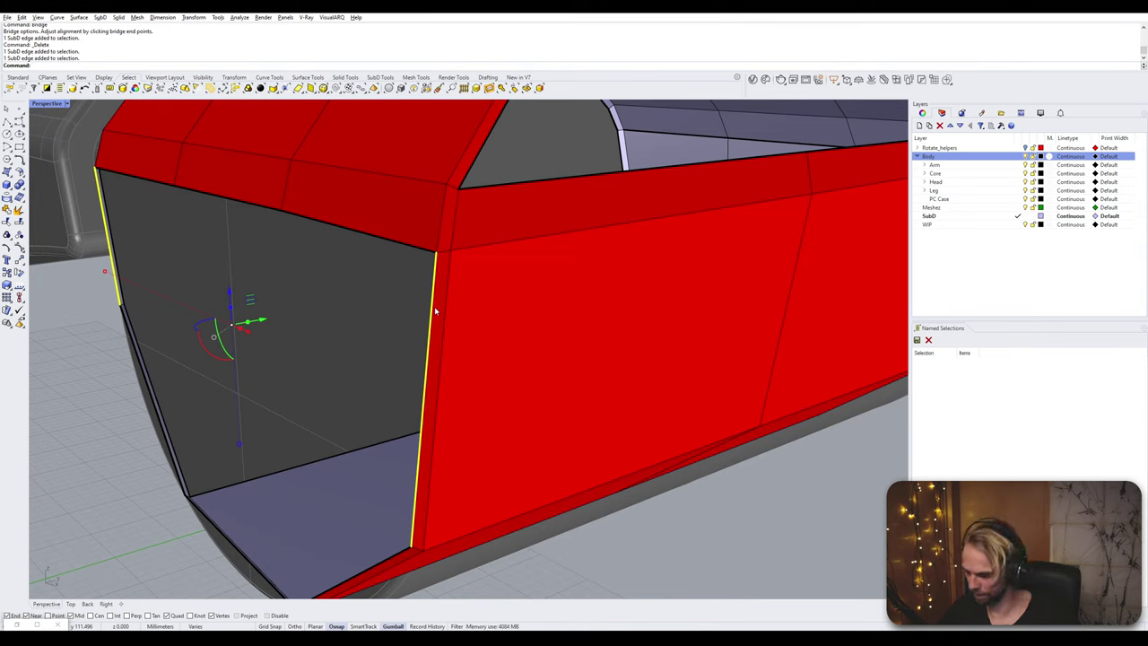
key("Return")
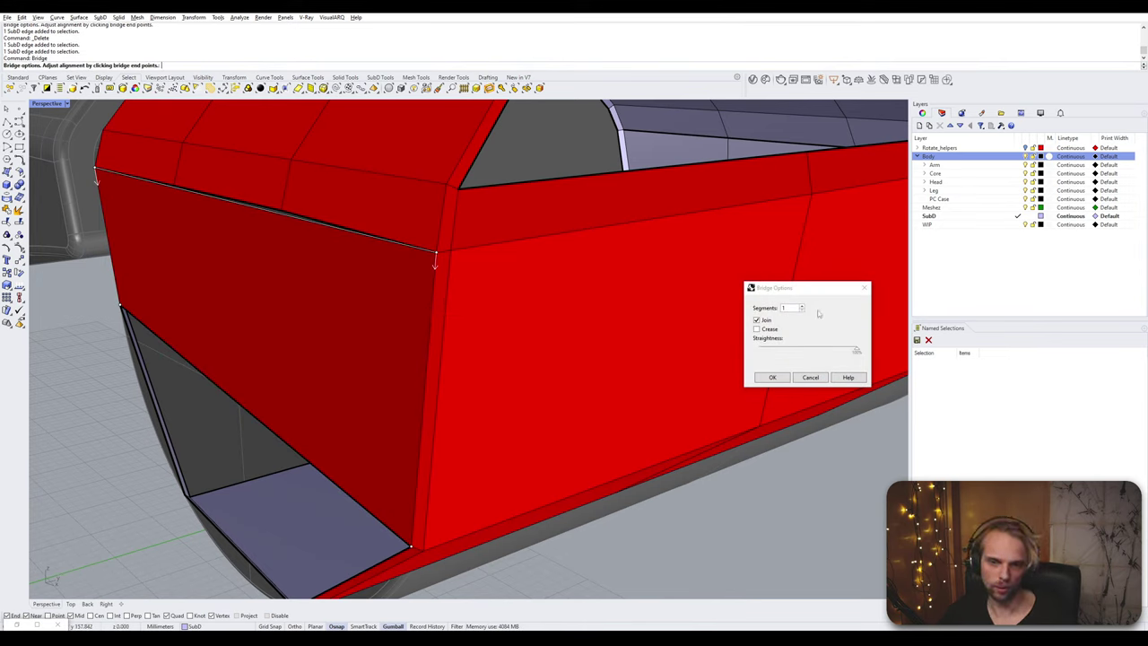
left_click(801, 307)
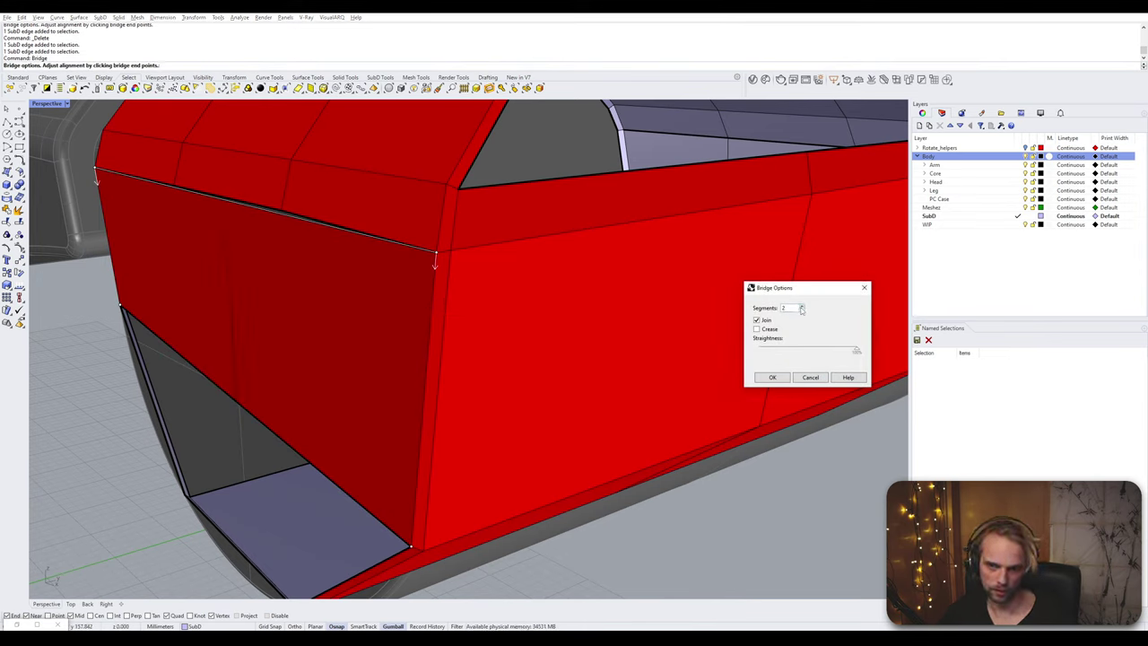
left_click(762, 380)
- Stitch the two new seam edges together at their shared vertex
scroll(273, 235, "up", 2)
left_click(271, 207, "ctrl+shift")
left_click(287, 212, "ctrl+shift")
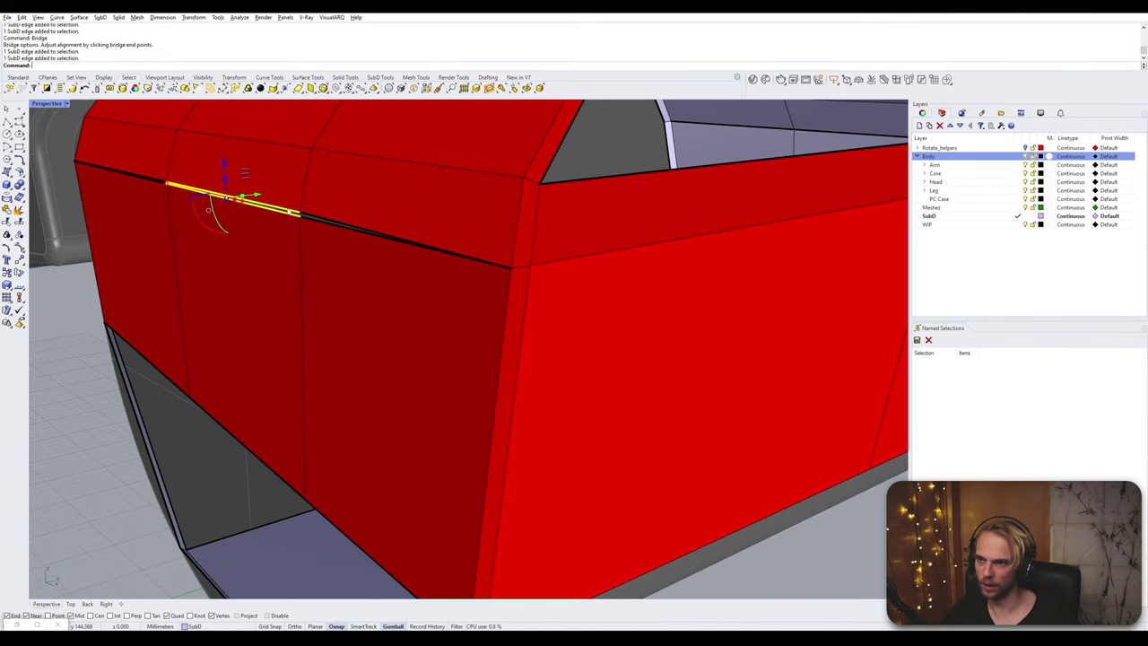
type("Stitch")
key("Return")
left_click(300, 212)
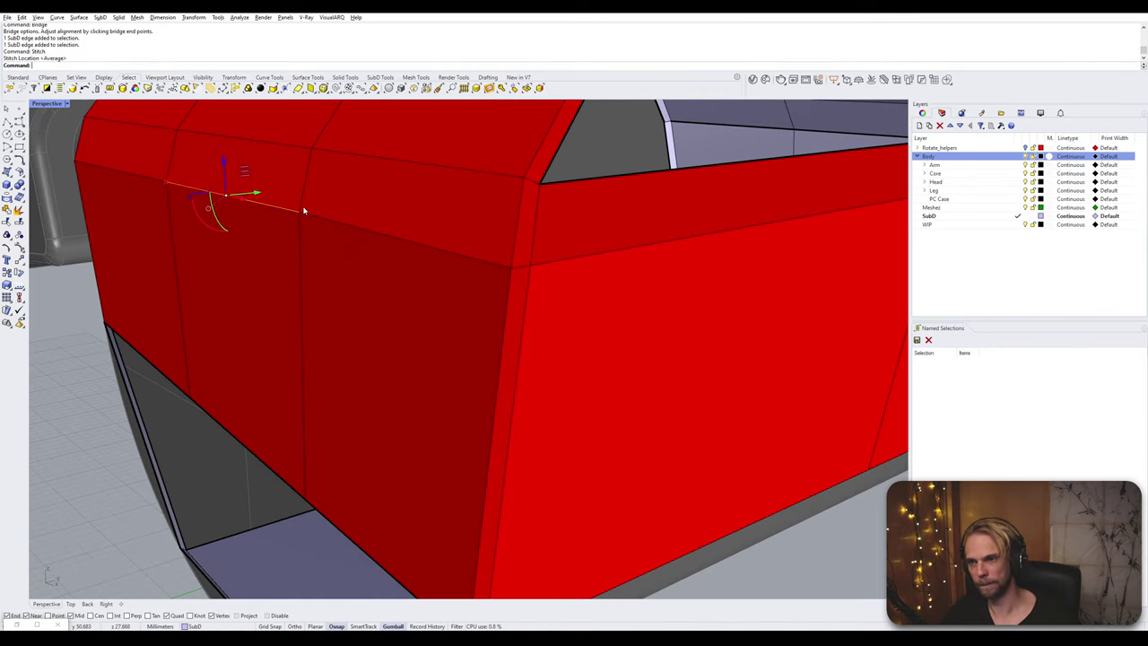
- Select the underside gap's upper and bottom edges and start a Bridge across them
right_click_drag(302, 210, 425, 319)
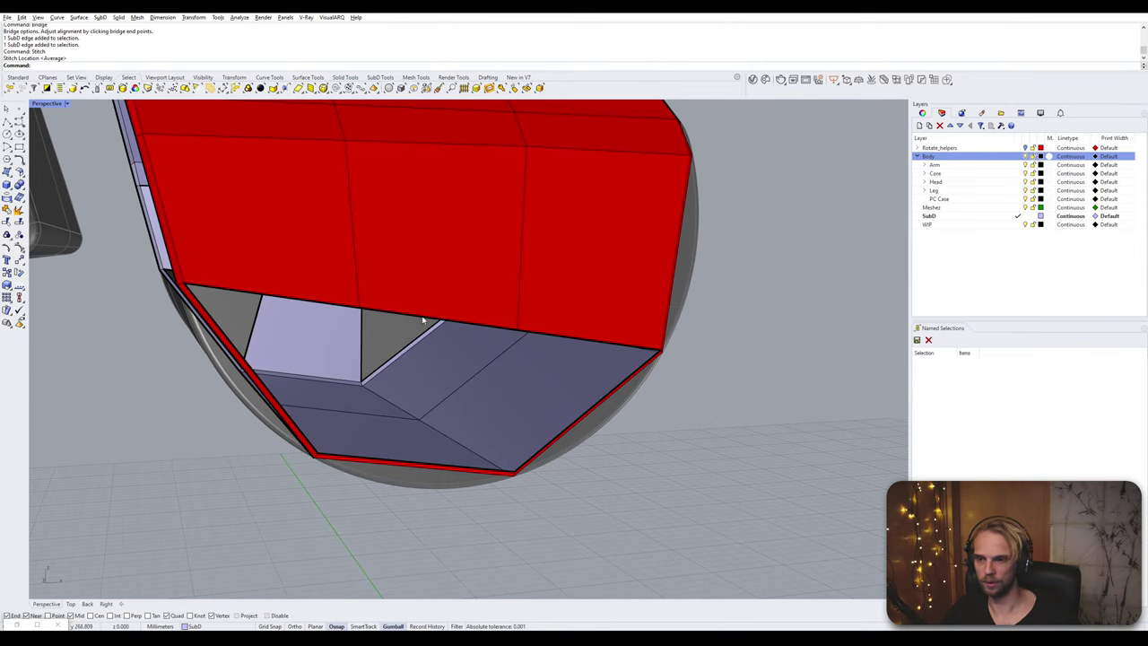
left_click(423, 320)
left_click(399, 461, "shift")
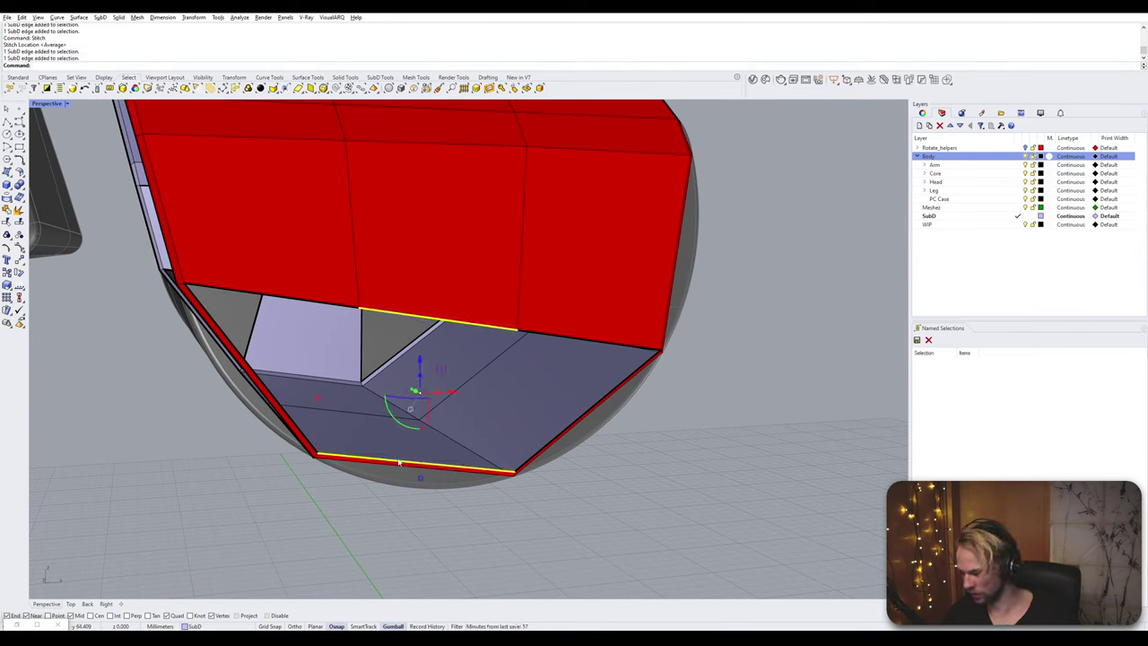
type("Fi")
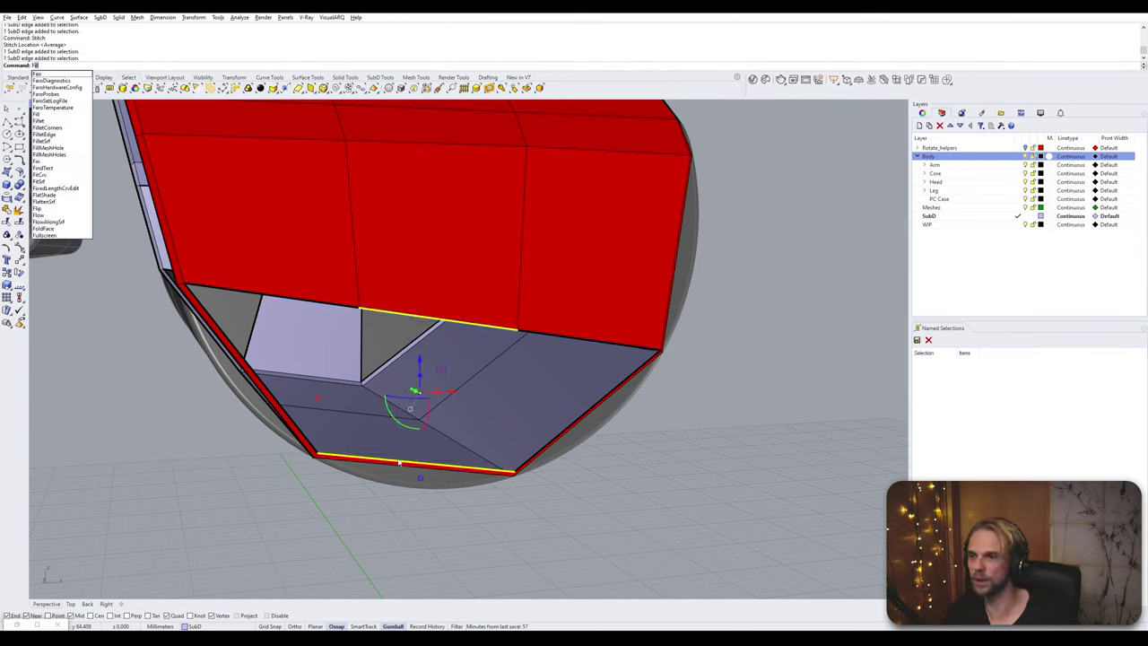
key("Escape")
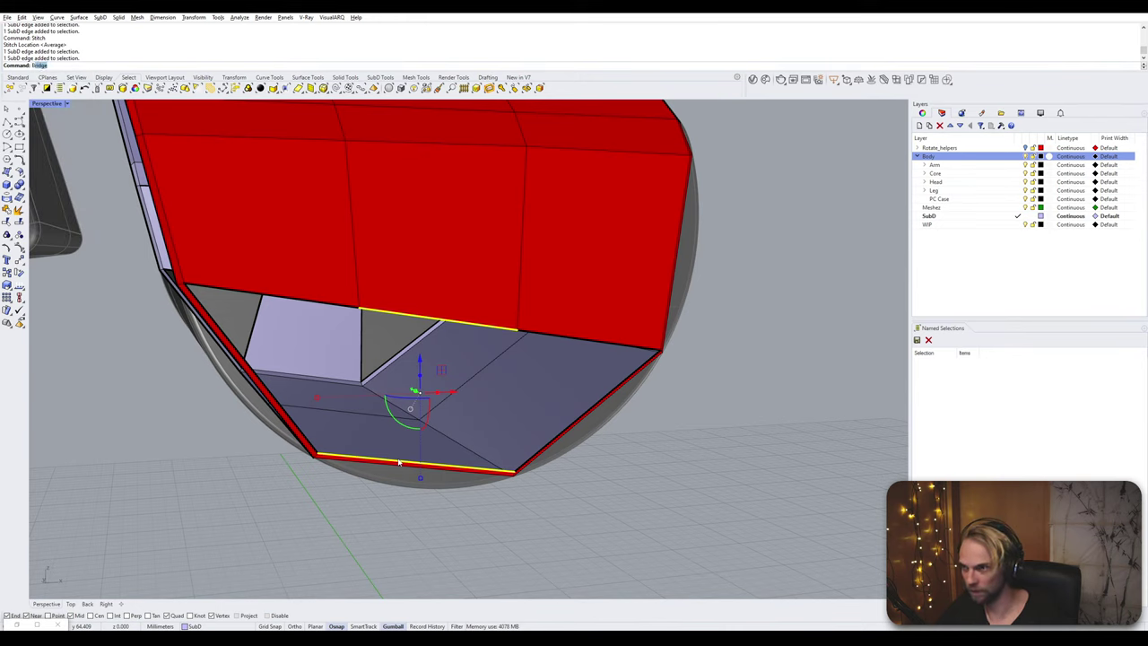
key("Return")
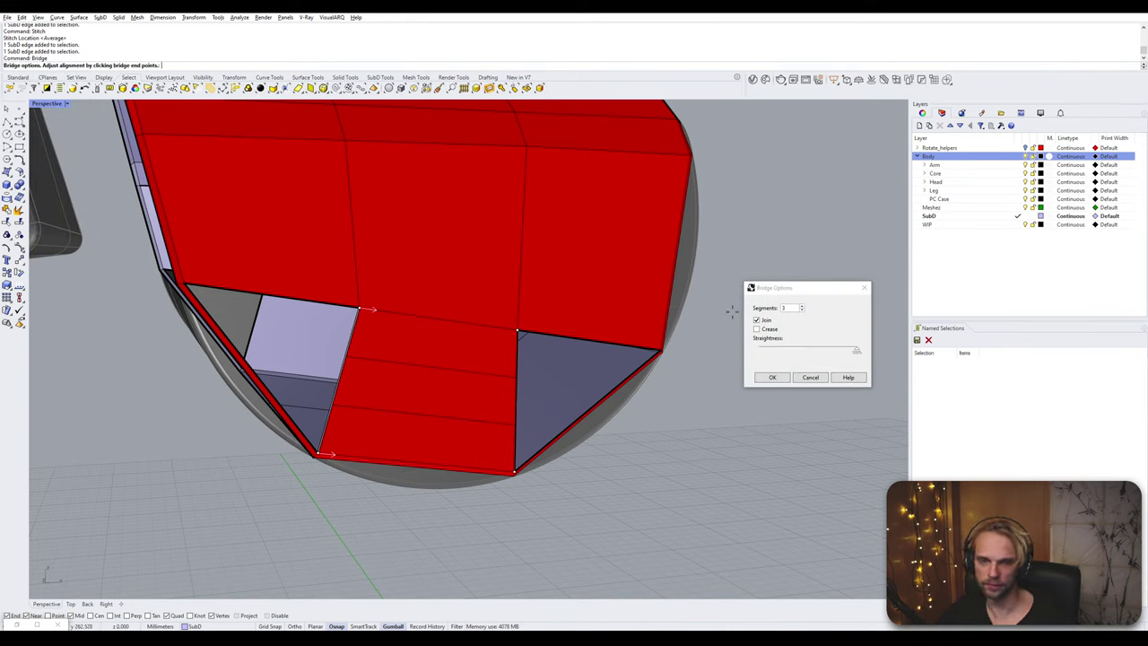
- Confirm the underside bridge, then Fill the two remaining gaps by picking their edges
left_click(764, 379)
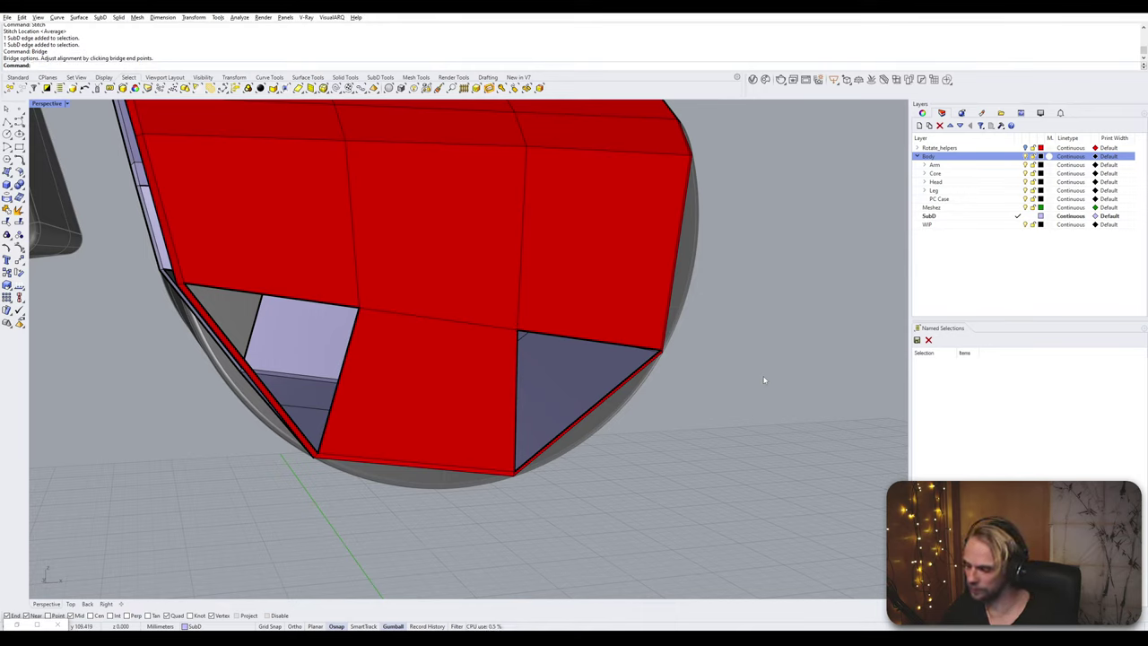
key("Return")
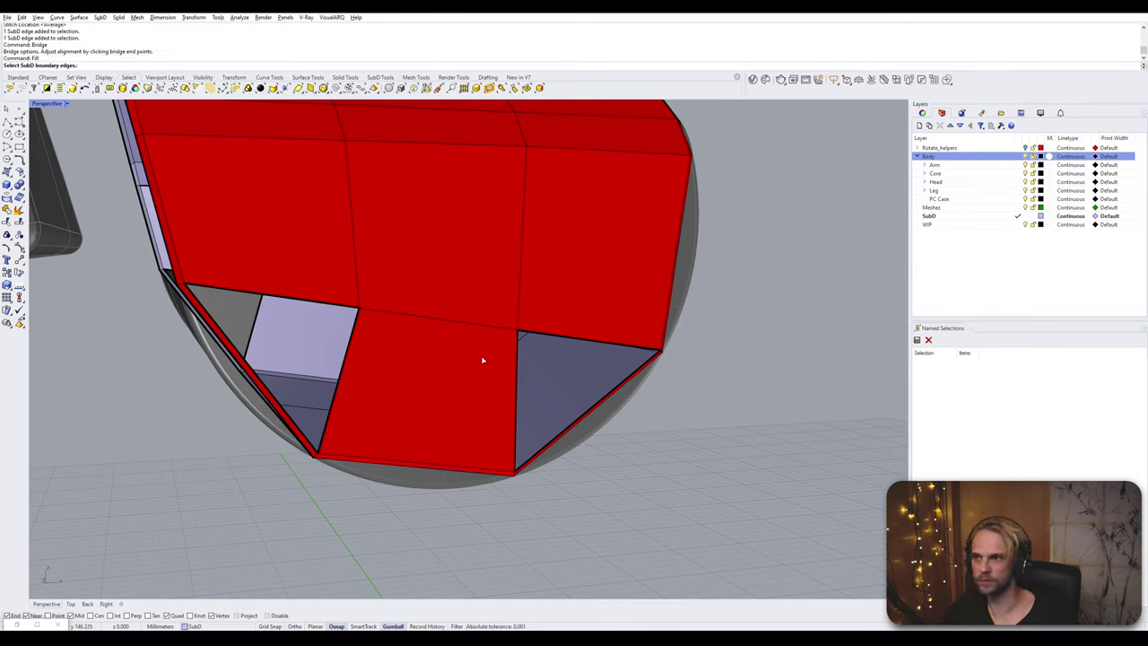
left_click(356, 312)
left_click(540, 334)
right_click_drag(540, 334, 538, 416)
left_click(538, 418)
left_click(723, 372)
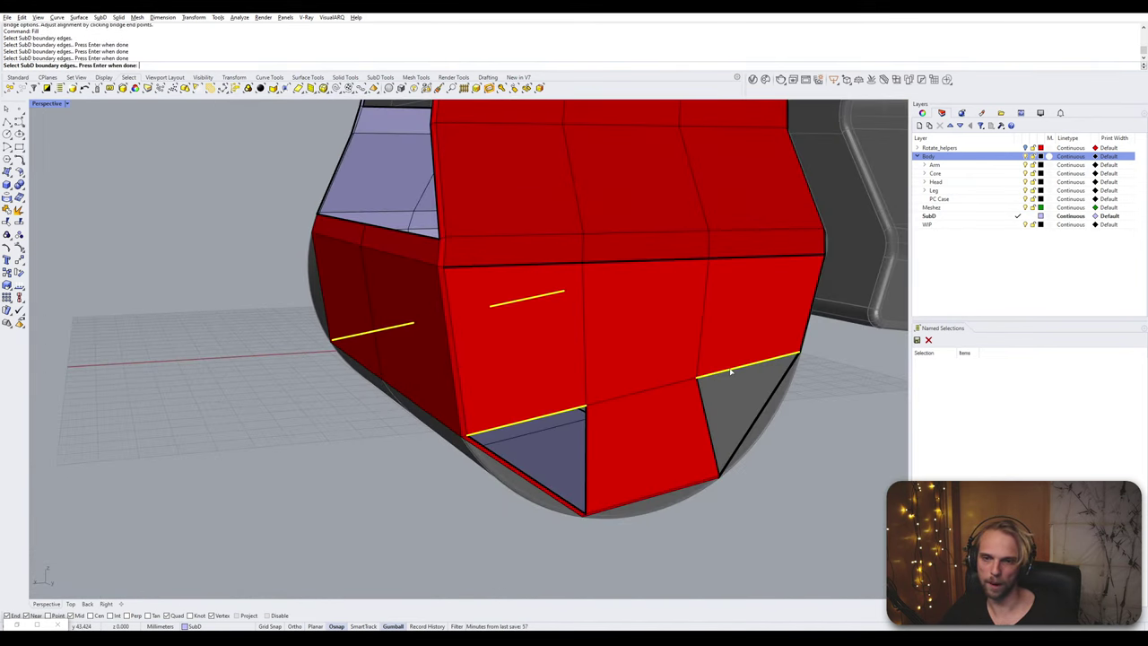
key("Return")
key("Return")
- In Wireframe view, Stitch the first pair of loose vertices at their average position
right_click_drag(733, 376, 628, 426)
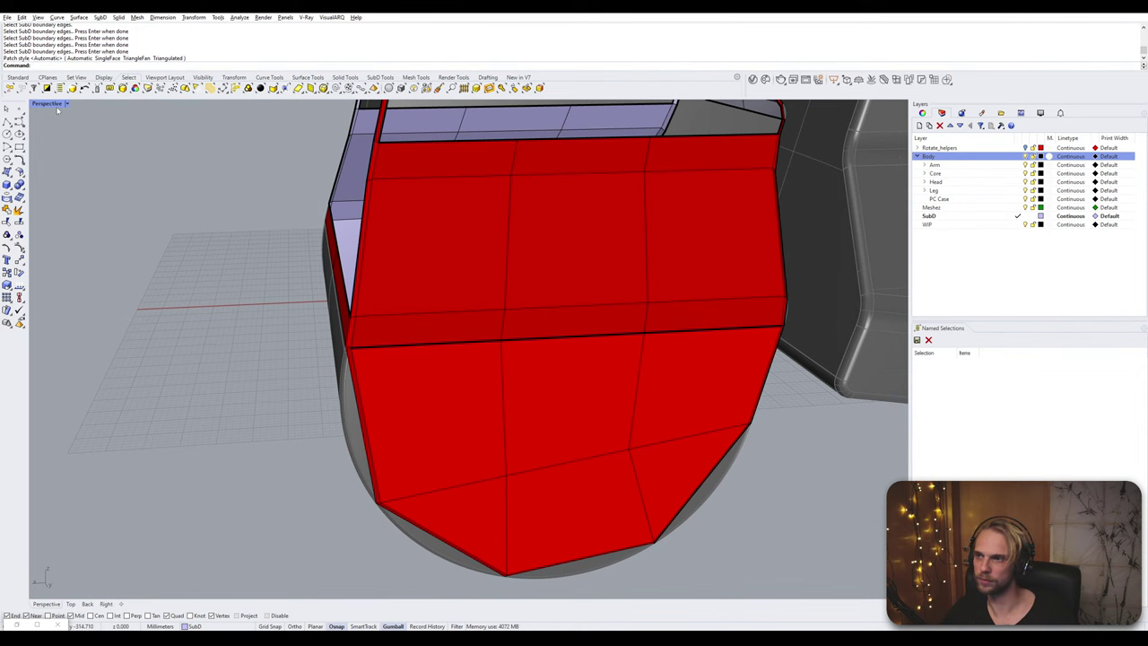
left_click(57, 107)
left_click(55, 139)
left_click_drag(482, 325, 505, 348, "ctrl+shift")
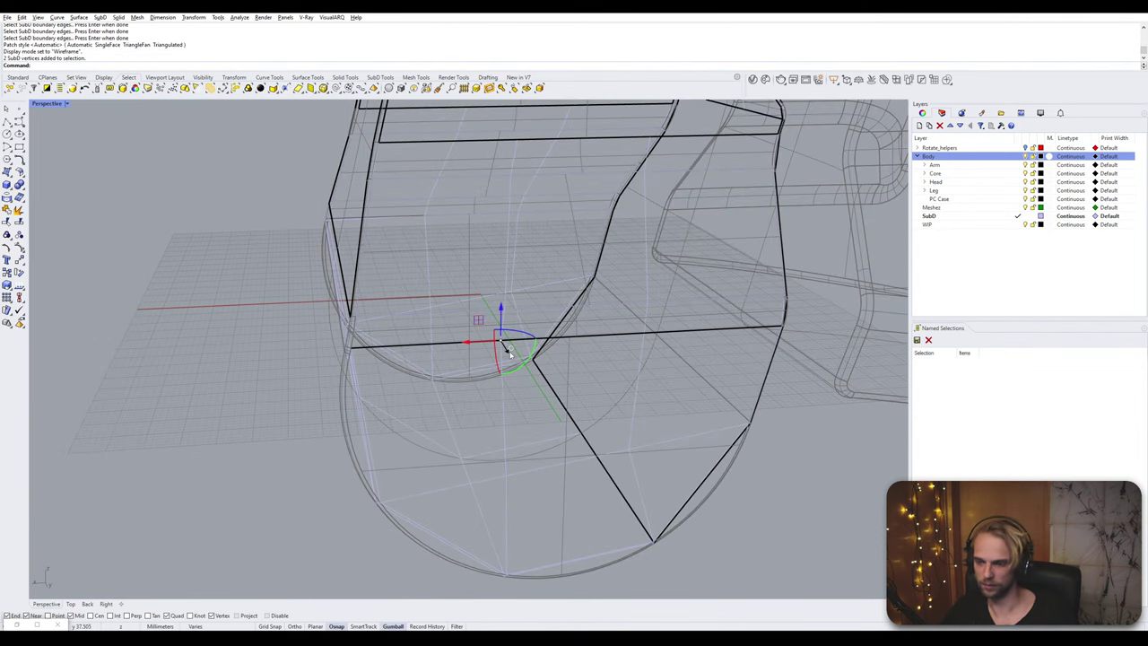
type("Stitch")
key("Return")
key("Return")
left_click_drag(629, 321, 660, 340, "ctrl+shift")
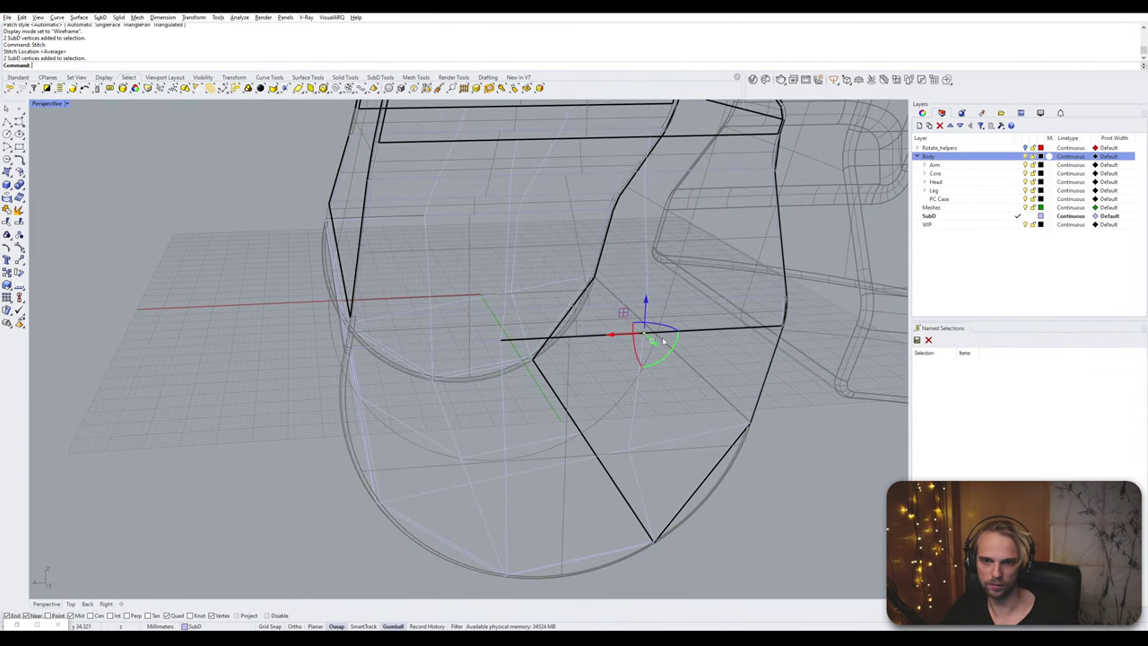
- Stitch the second vertex pair at Average and return the viewport to Shaded
key("Return")
key("Escape")
key("Return")
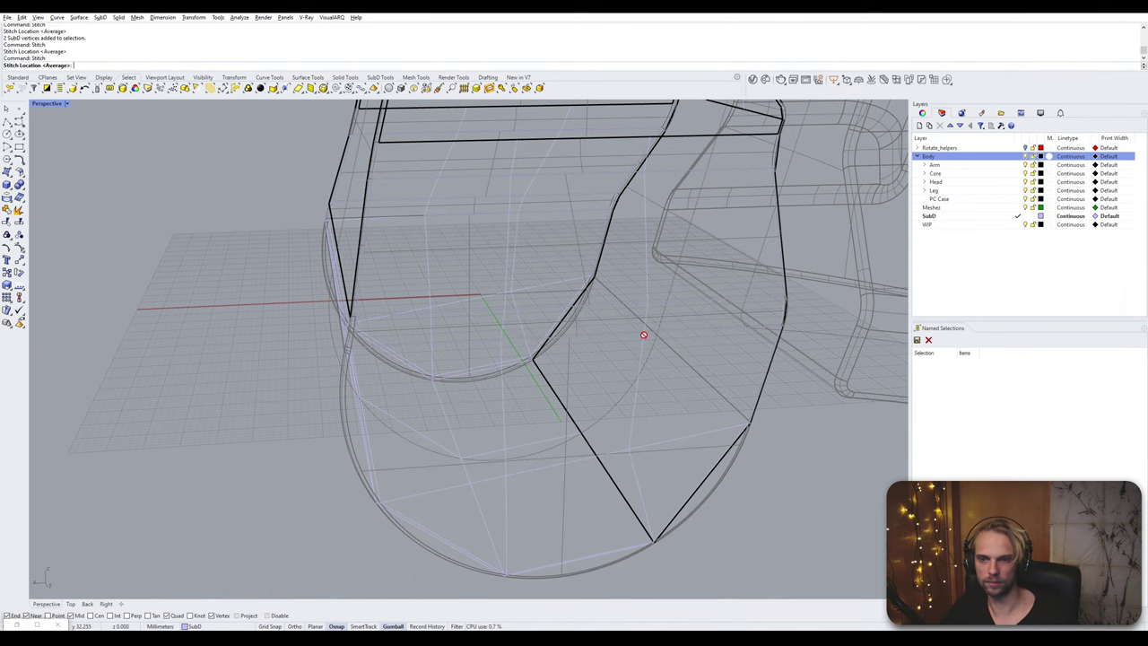
key("Return")
right_click_drag(646, 336, 612, 351)
key("Escape")
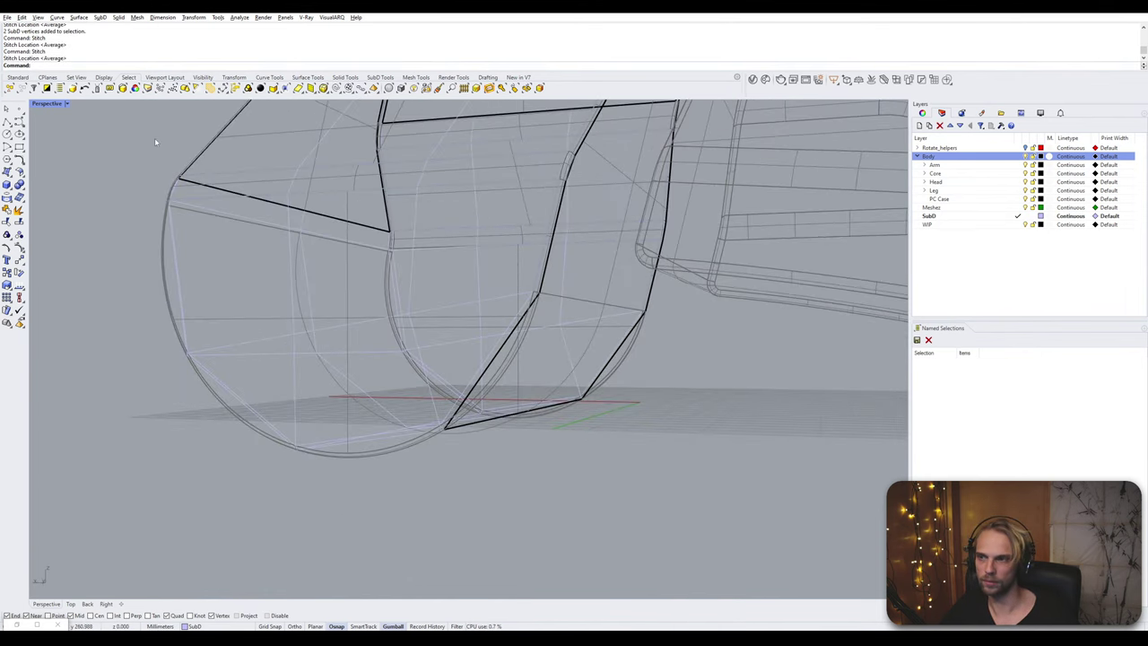
left_click(47, 103)
left_click(54, 143)
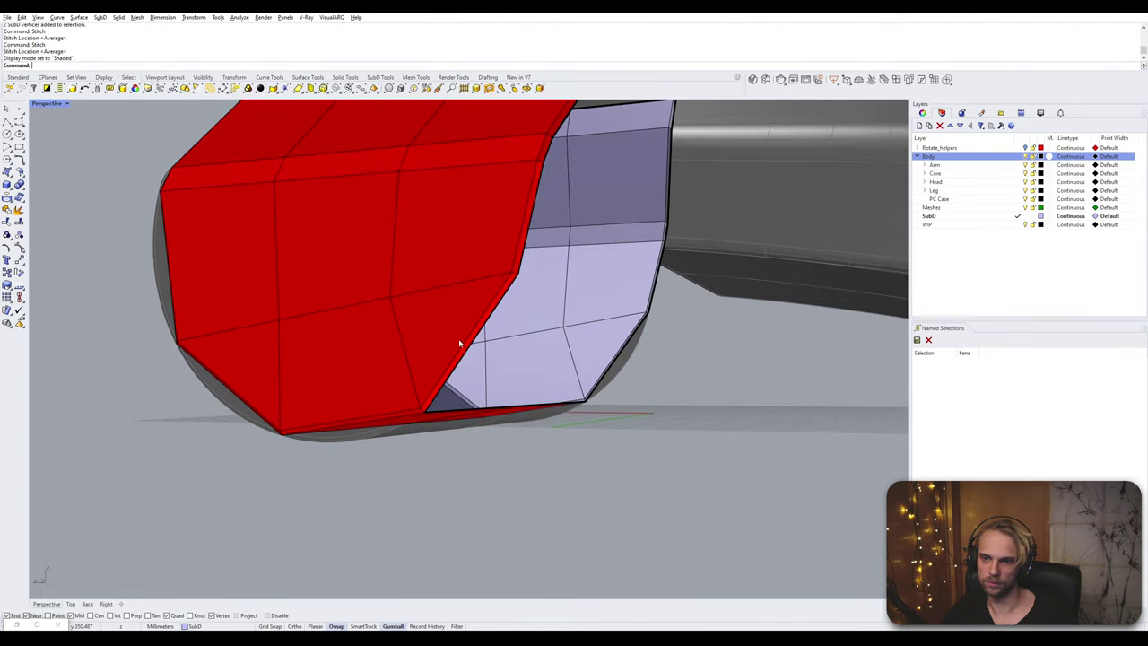
- Select the lavender inner face's top edge and the vertical edge beside the red face
left_click(472, 343, "ctrl+shift")
left_click(619, 353, "ctrl+shift")
mouse_move(619, 353)
right_mouse_down()
mouse_move(643, 358)
mouse_move(505, 311)
right_mouse_up()
key("Escape")
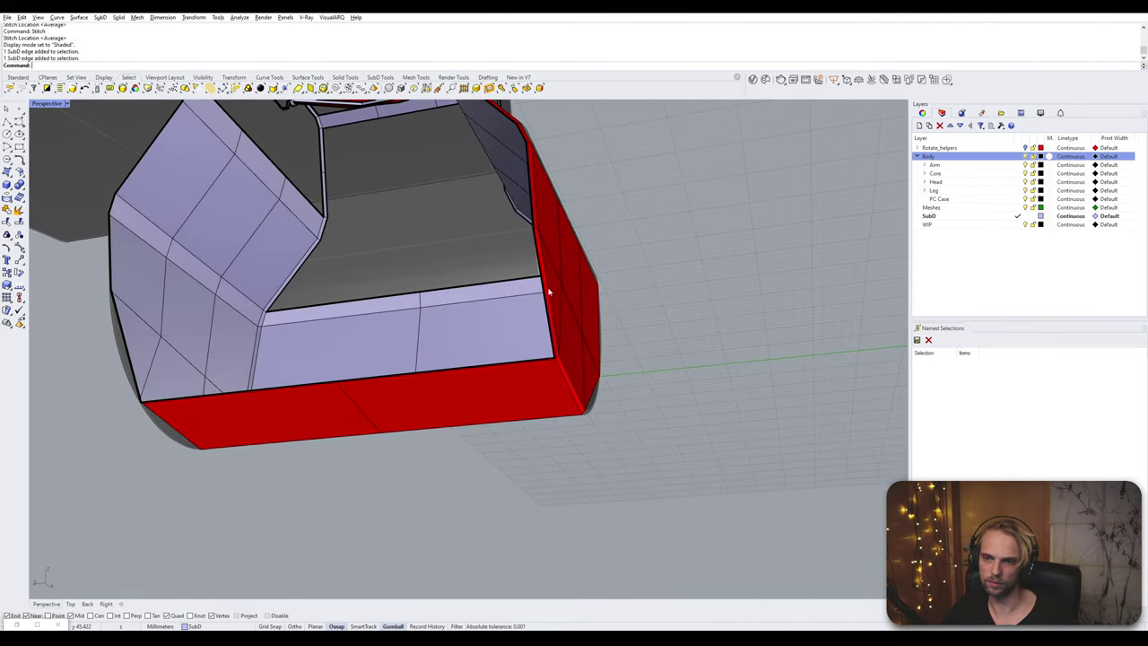
left_click(543, 294, "ctrl+shift")
key("Escape")
right_click_drag(281, 310, 425, 325)
scroll(430, 325, "up", 2)
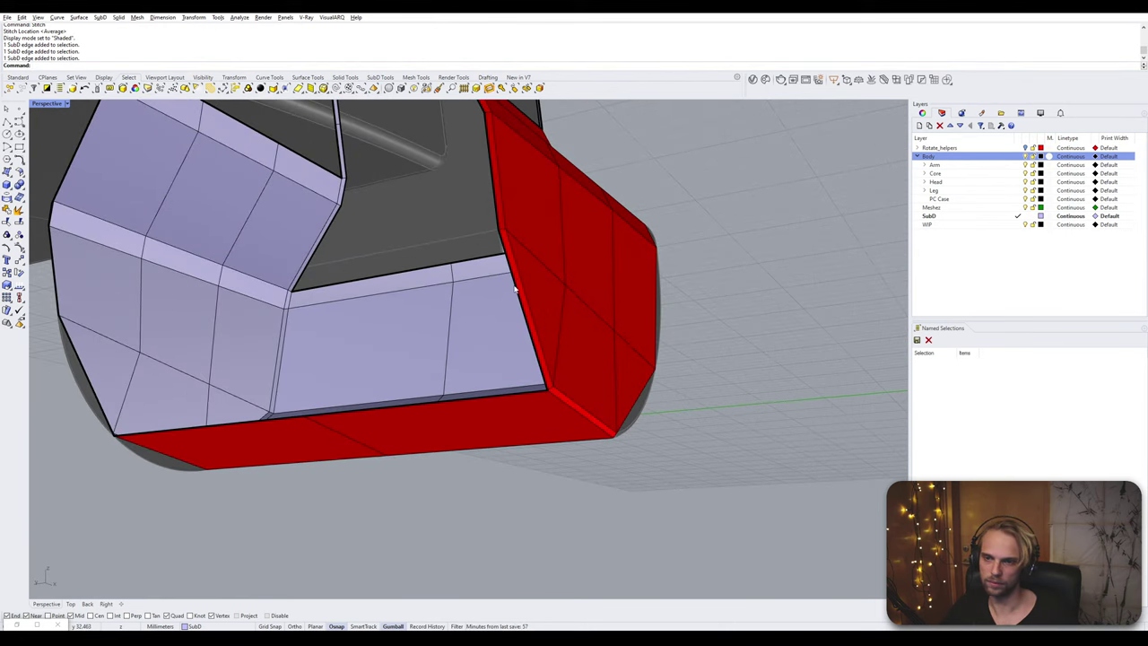
left_click(517, 288, "ctrl+shift")
right_click_drag(69, 352, 244, 303)
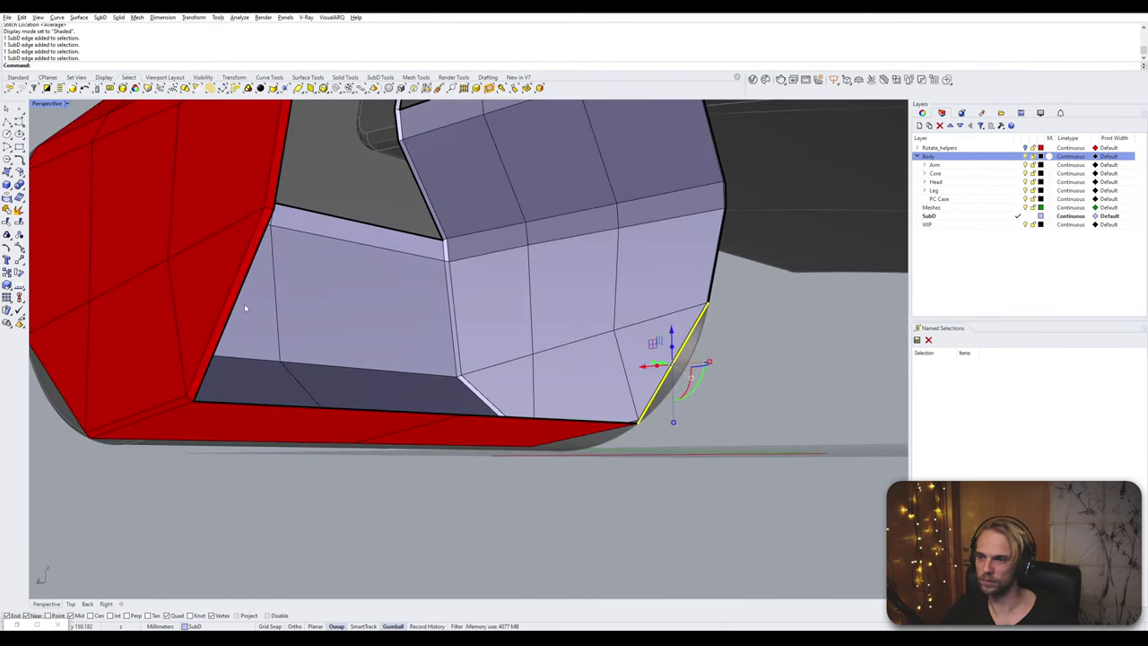
- Bridge the two selected edges with 2 segments
type("Bridge")
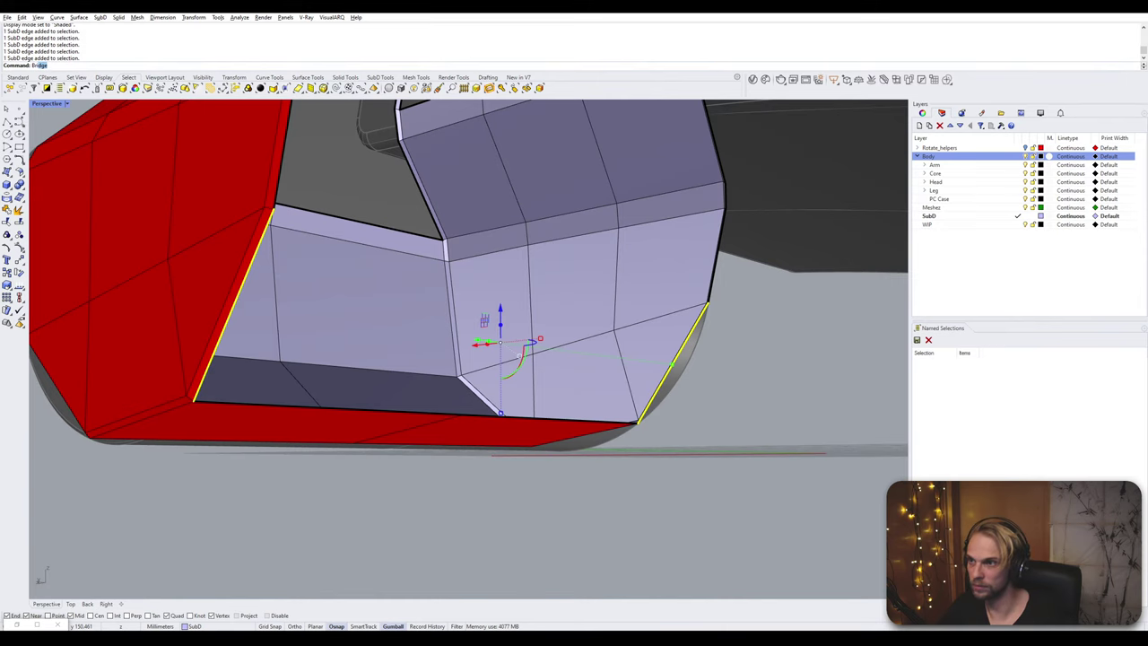
key("Return")
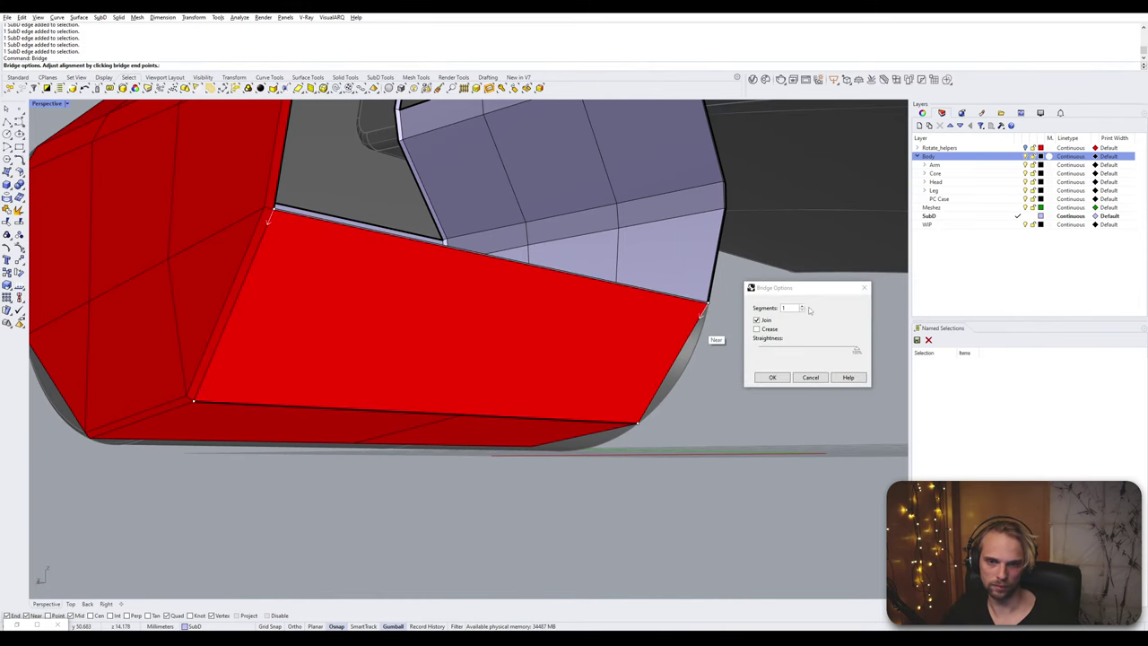
left_click(802, 307)
left_click(772, 376)
- Select the remaining opening's 14-edge loop, then deselect three of its top edges
right_click_drag(697, 469, 634, 335)
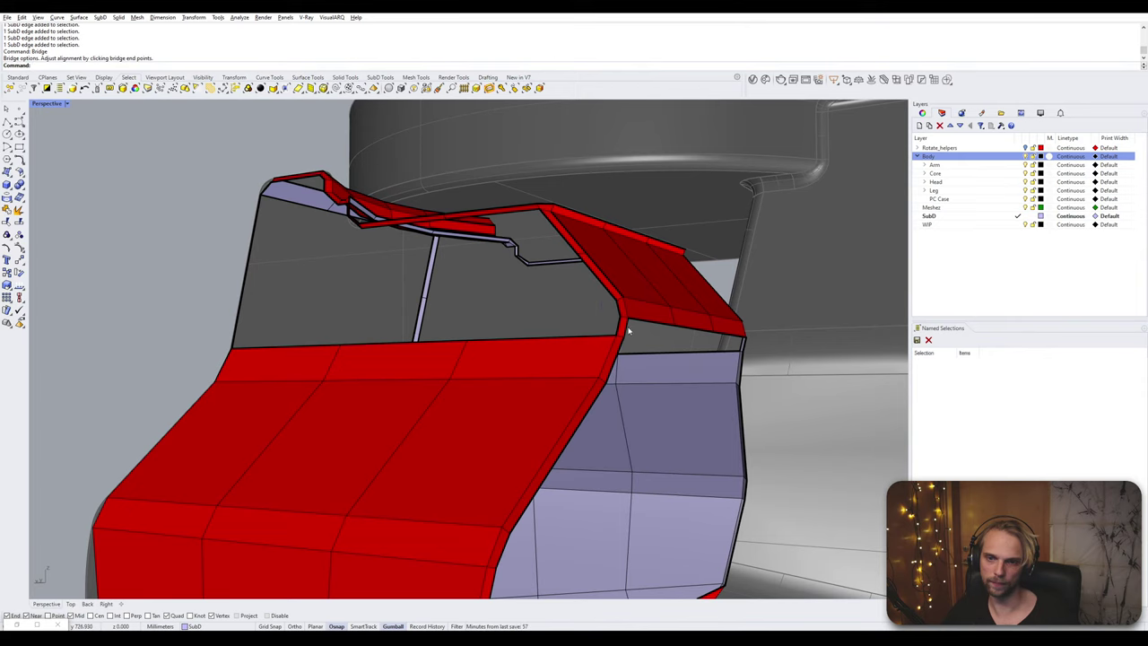
left_click(627, 333)
double_click(614, 376)
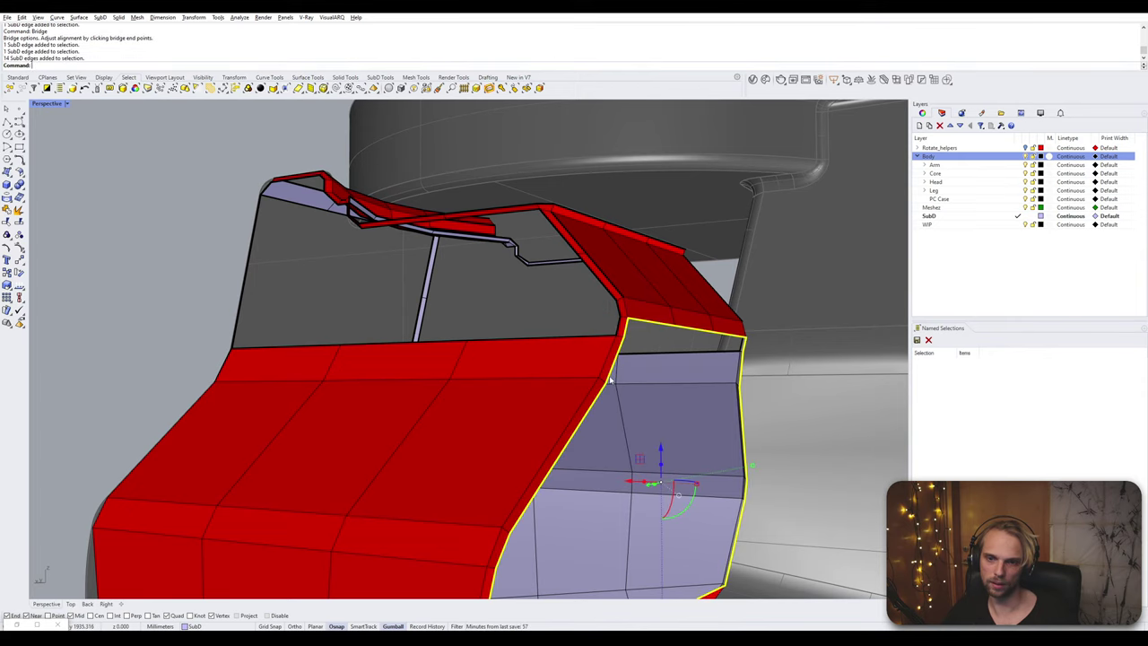
left_click(662, 326, "ctrl")
left_click(689, 329, "ctrl")
left_click(724, 335, "ctrl")
right_click_drag(721, 338, 668, 315)
right_click_drag(598, 454, 538, 457)
- Delete the shell's front, bottom and left side faces
key("Escape")
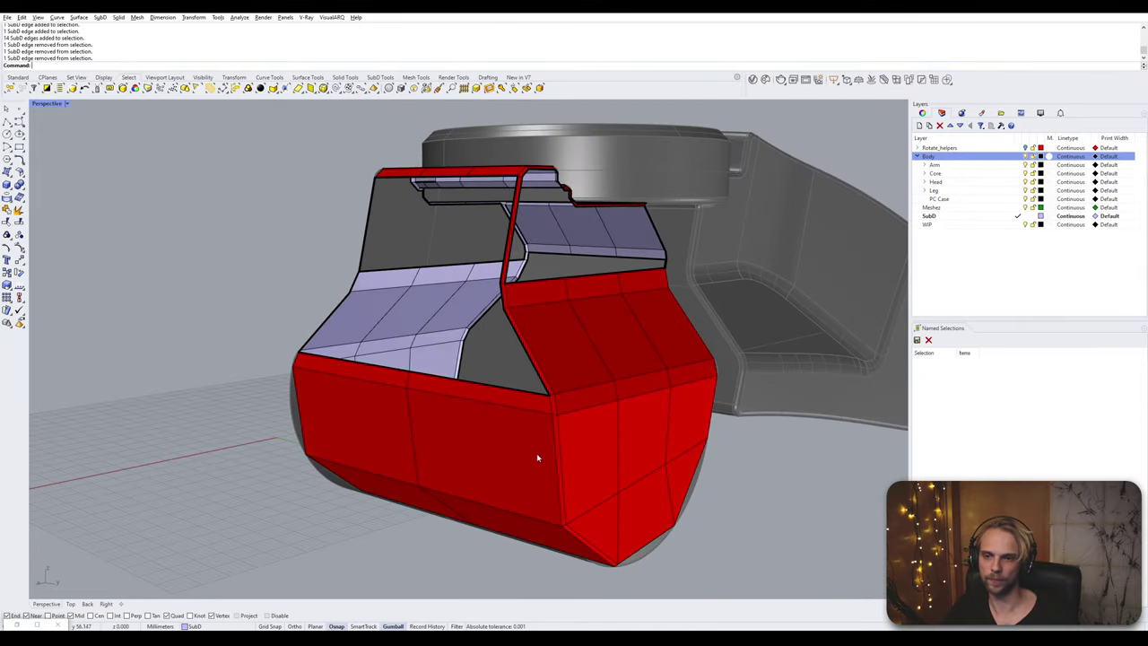
left_click(509, 401, "ctrl+shift")
left_click(515, 461, "ctrl+shift")
right_click_drag(528, 538, 552, 432)
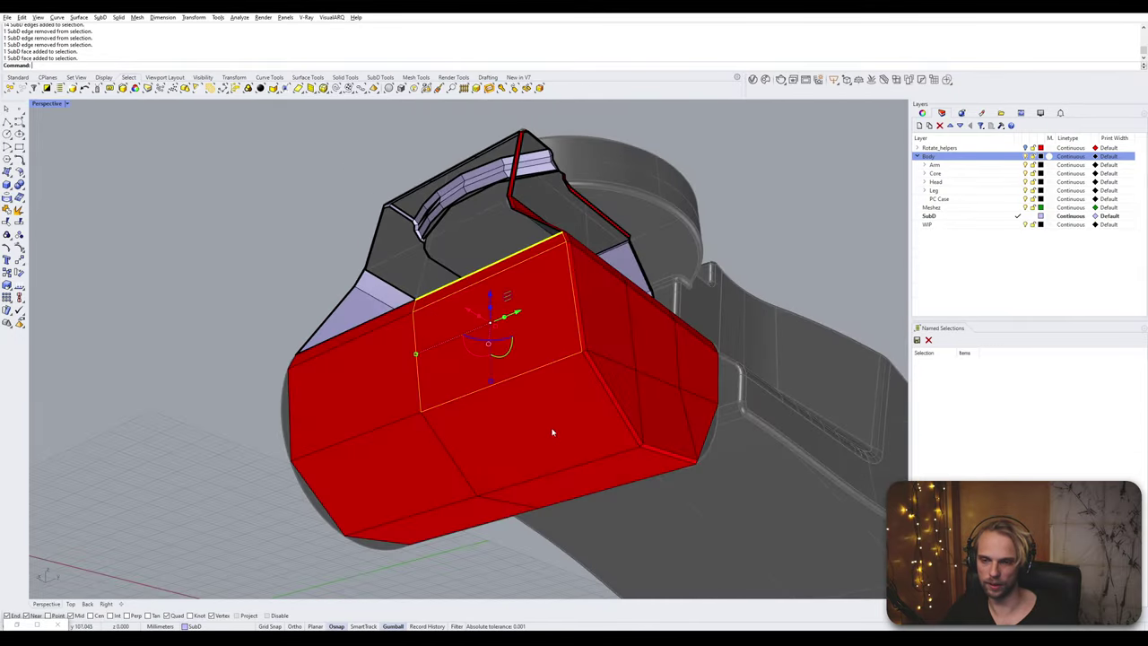
left_click(552, 434, "ctrl+shift")
left_click(616, 494, "ctrl+shift")
left_click(459, 520, "ctrl+shift")
left_click(404, 458, "ctrl+shift")
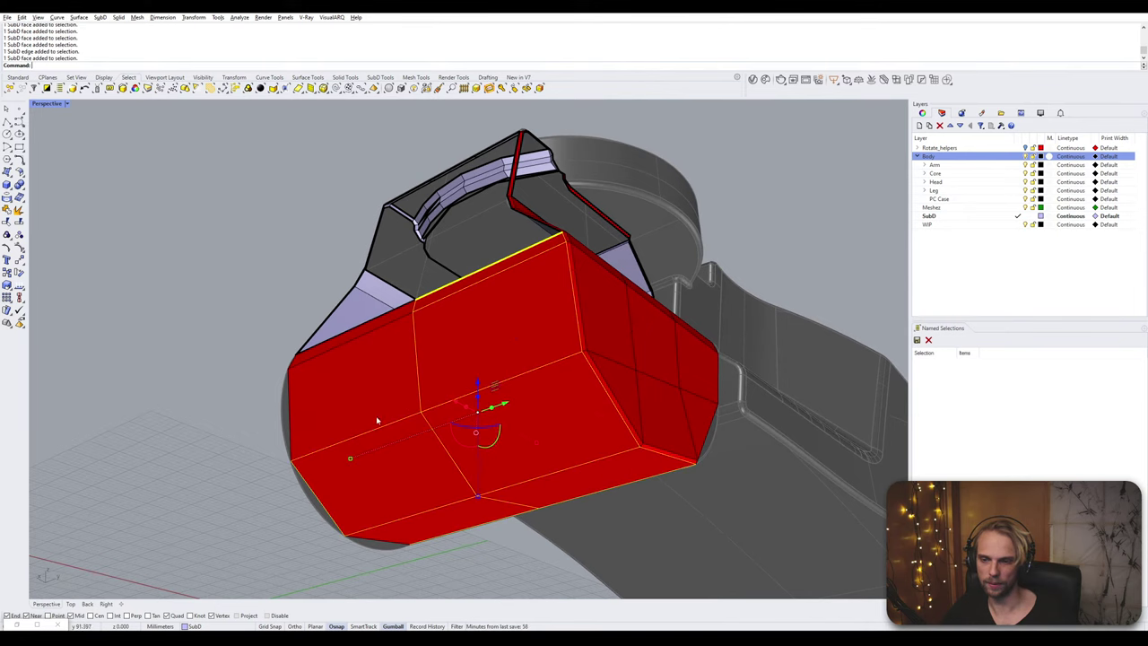
left_click(395, 387, "ctrl+shift")
scroll(394, 303, "up", 4)
left_click(389, 318, "ctrl+shift")
scroll(416, 397, "down", 2)
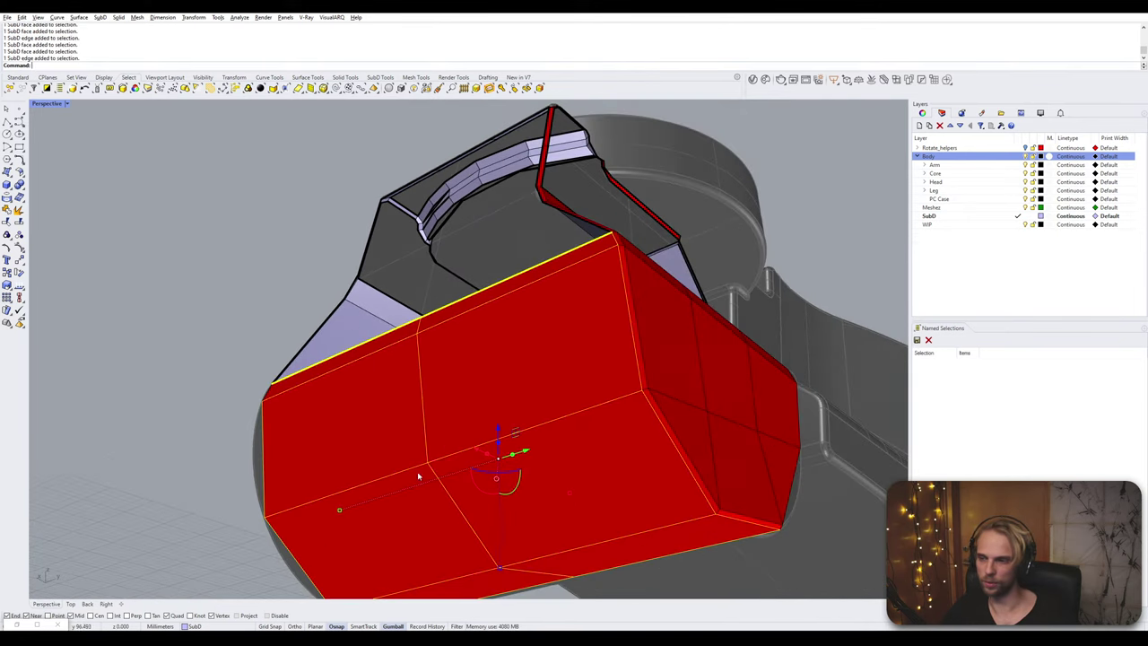
right_click_drag(421, 476, 428, 380)
key("Delete")
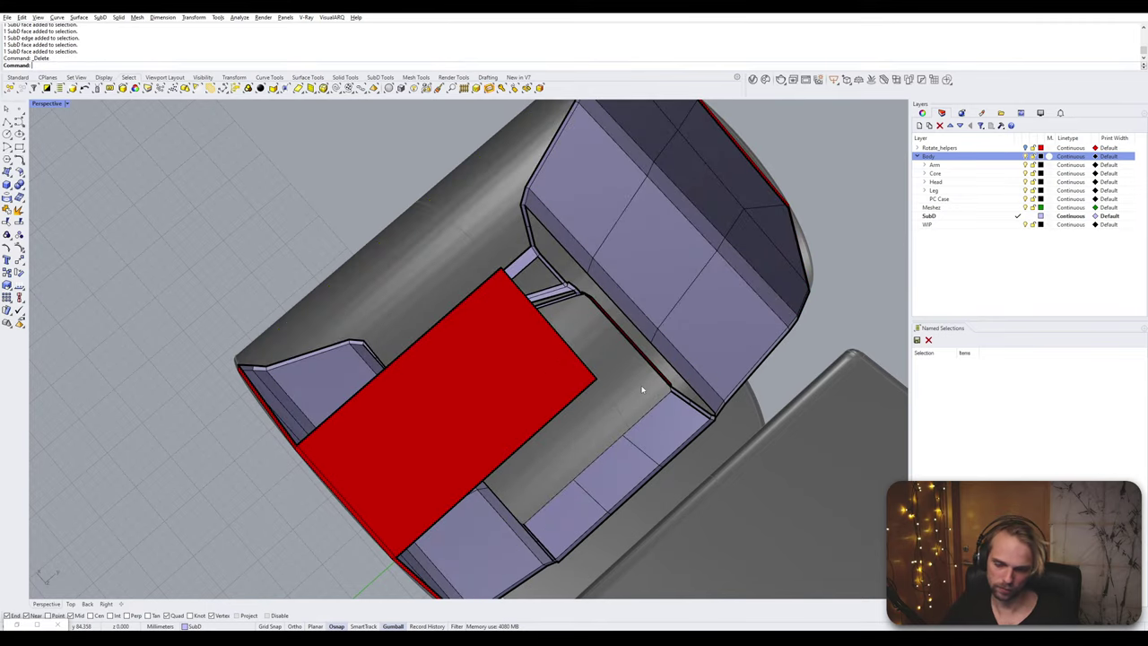
- Delete the leftover red face and select the opening's boundary loop without the beam edges
right_click_drag(640, 389, 486, 485)
left_click(486, 485, "ctrl+shift")
key("Delete")
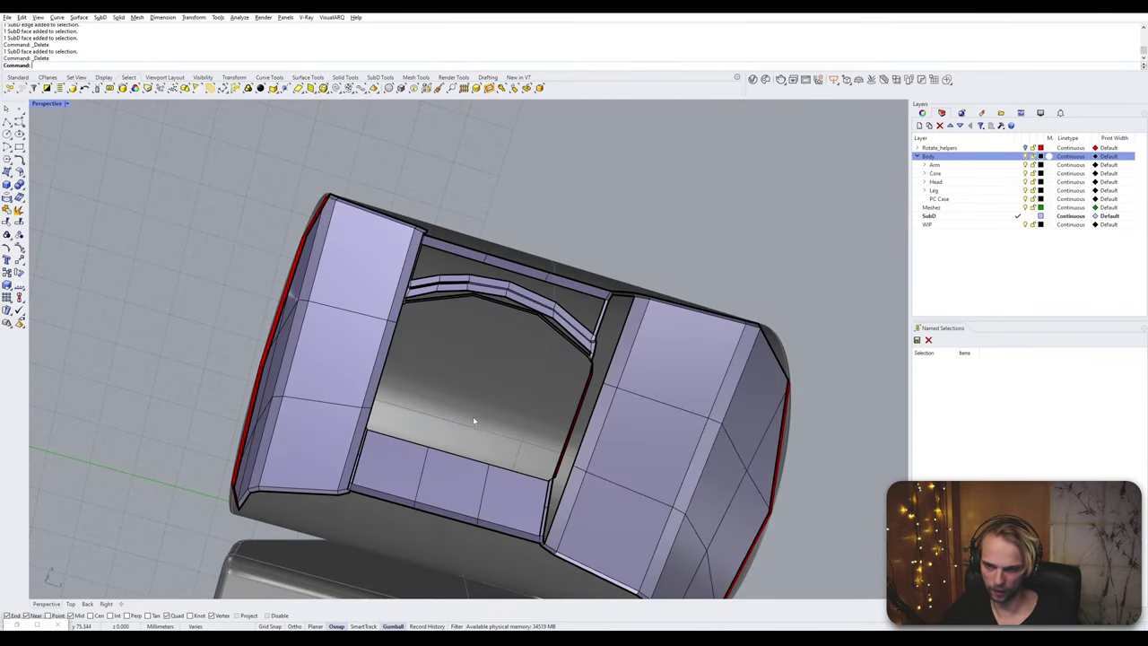
right_click_drag(472, 416, 413, 294)
scroll(414, 297, "up", 2)
double_click(343, 229, "ctrl+shift")
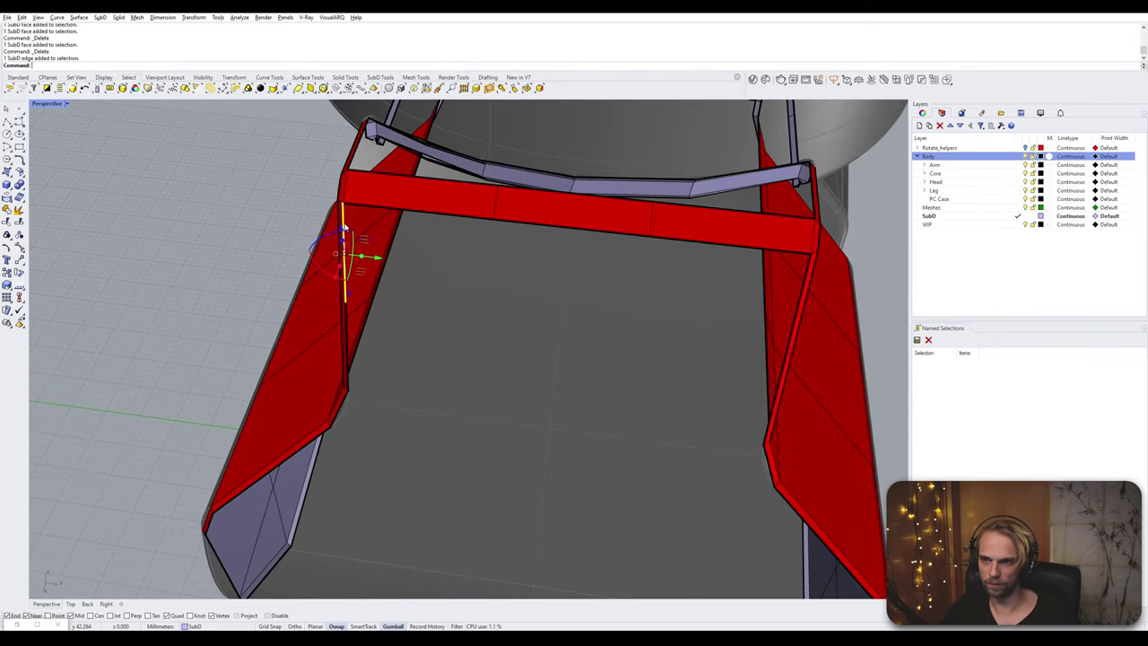
left_click(384, 209, "ctrl+shift")
left_click(536, 228, "ctrl+shift")
left_click(726, 243, "ctrl+shift")
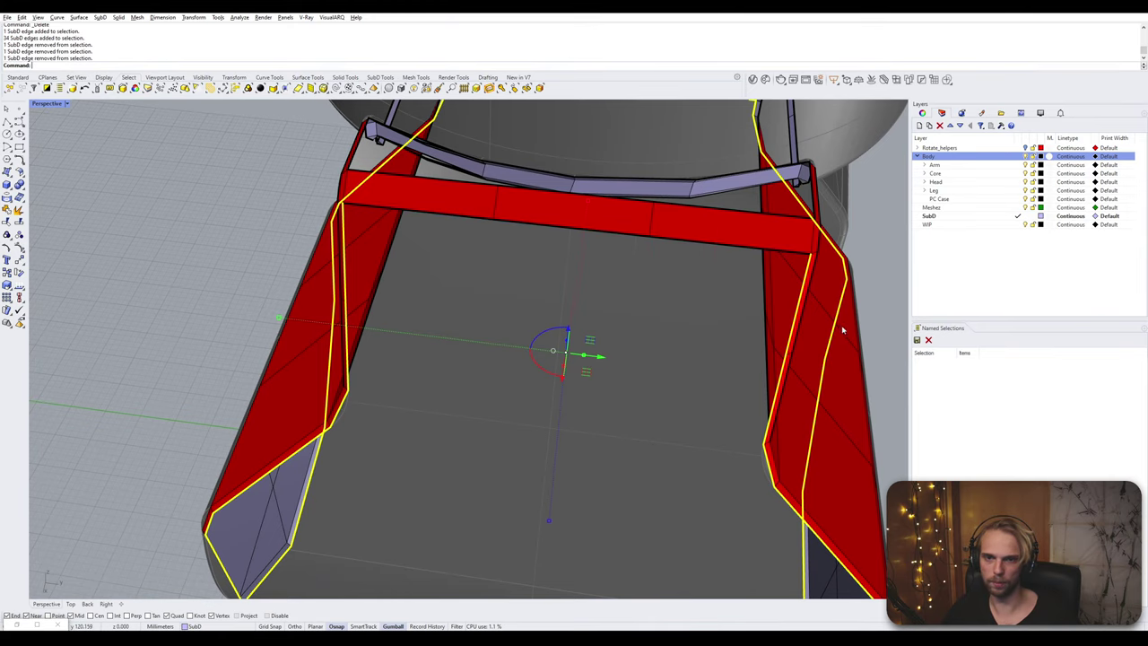
right_click_drag(840, 328, 617, 278)
scroll(606, 288, "up", 3)
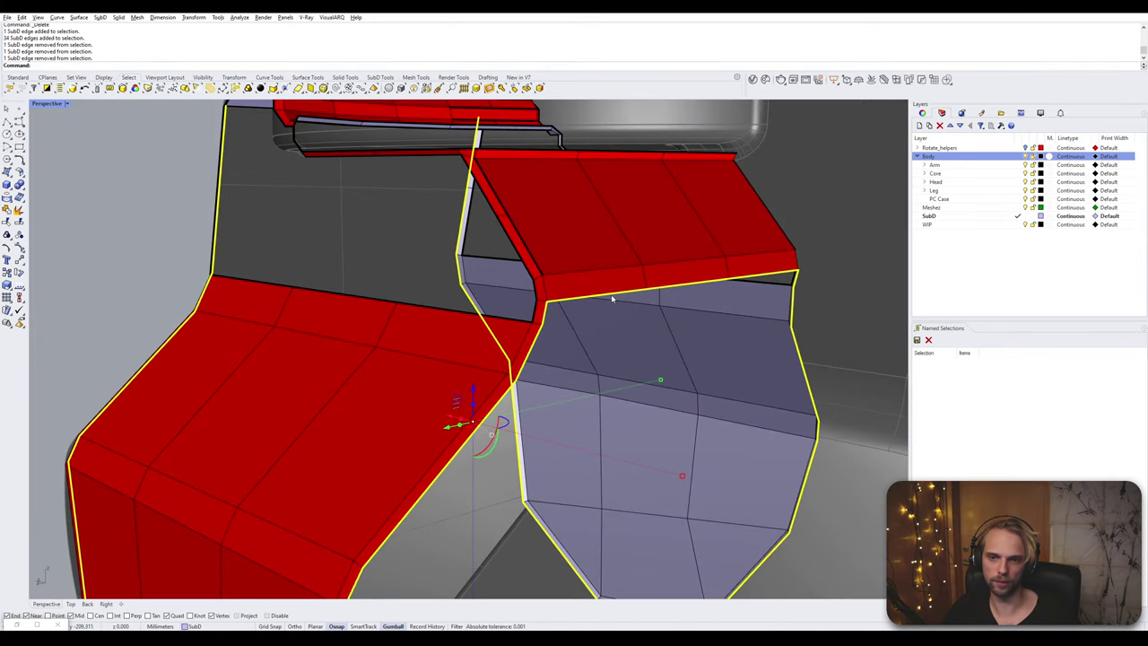
left_click(602, 294, "ctrl+shift")
scroll(760, 281, "down", 4)
right_click_drag(695, 280, 873, 310)
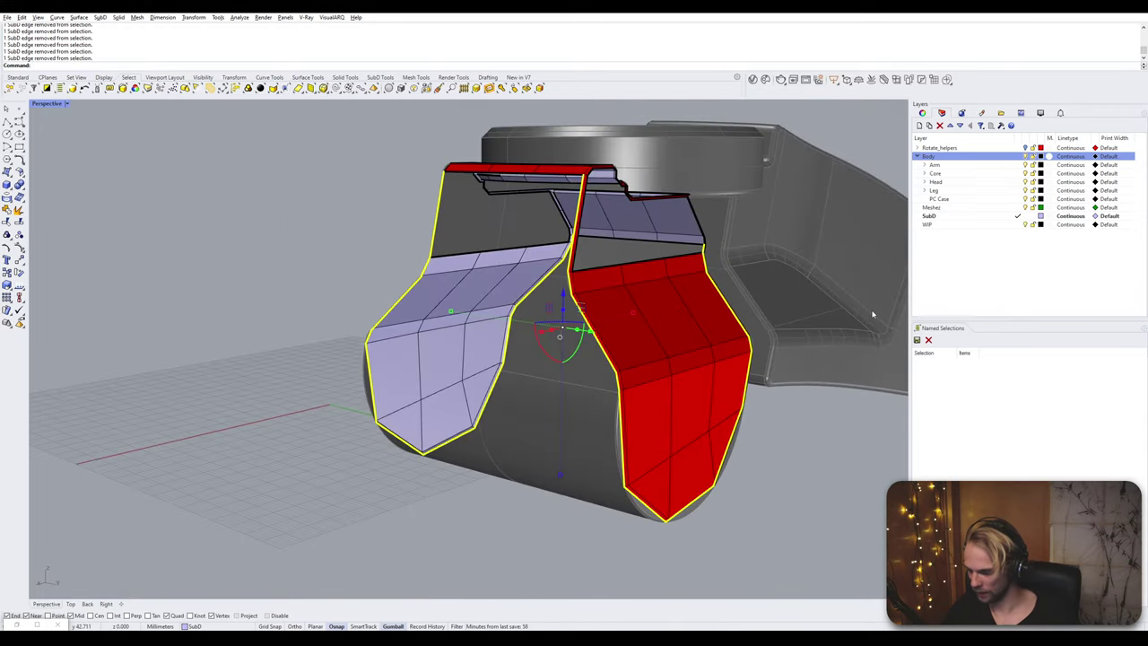
- Bridge the selected opening edges with 3 segments
key("Return")
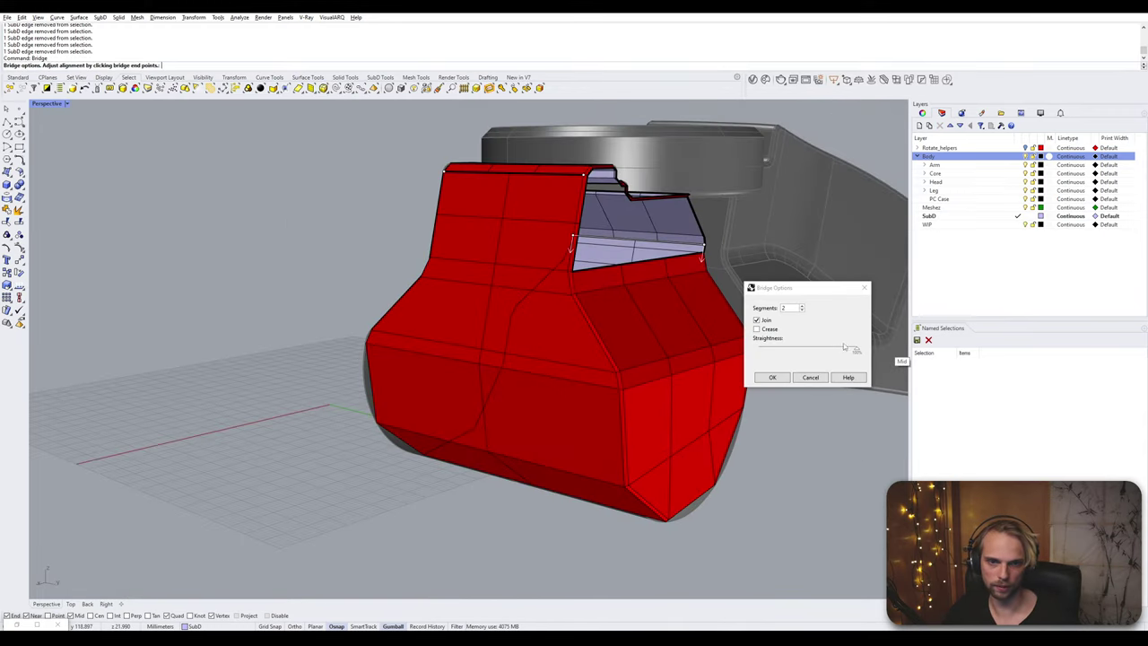
left_click(802, 308)
left_click(778, 381)
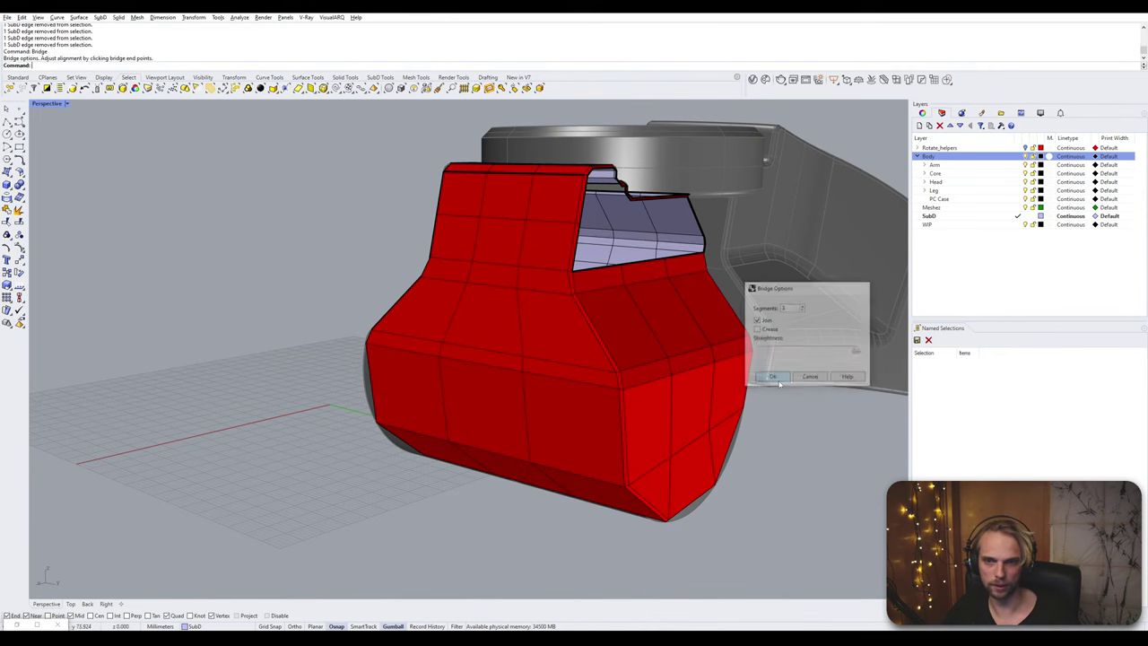
right_click_drag(584, 213, 591, 295)
scroll(484, 159, "up", 8)
right_click_drag(345, 202, 412, 242, "shift")
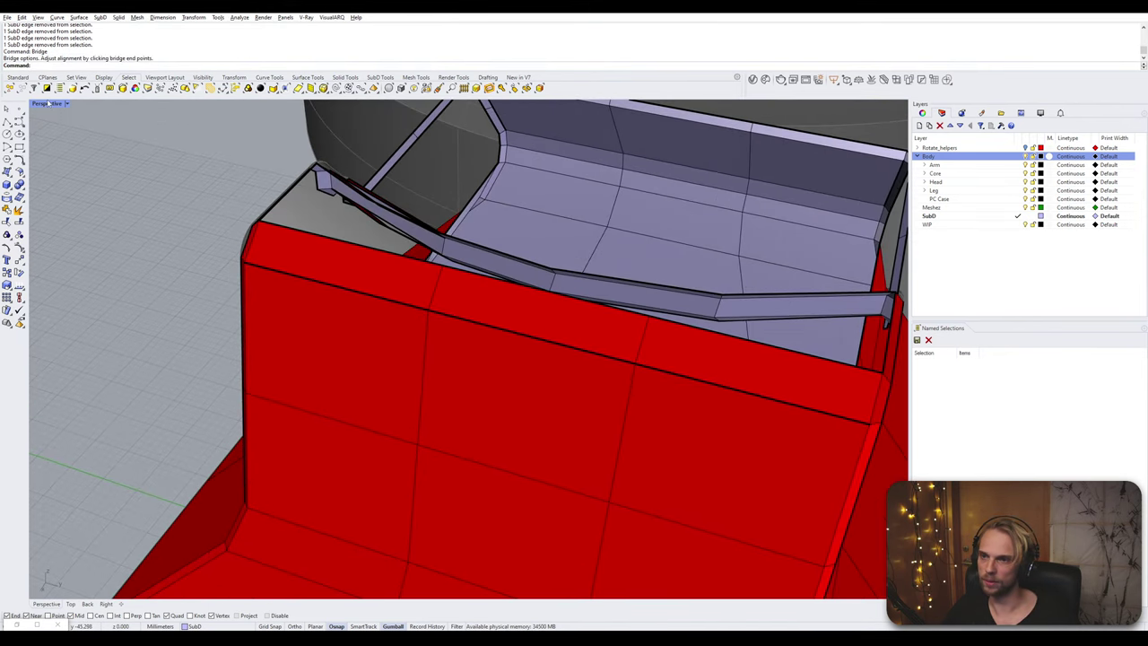
- In Wireframe view, select two rim vertices and run Stitch on them
left_click(47, 106)
left_click(72, 224)
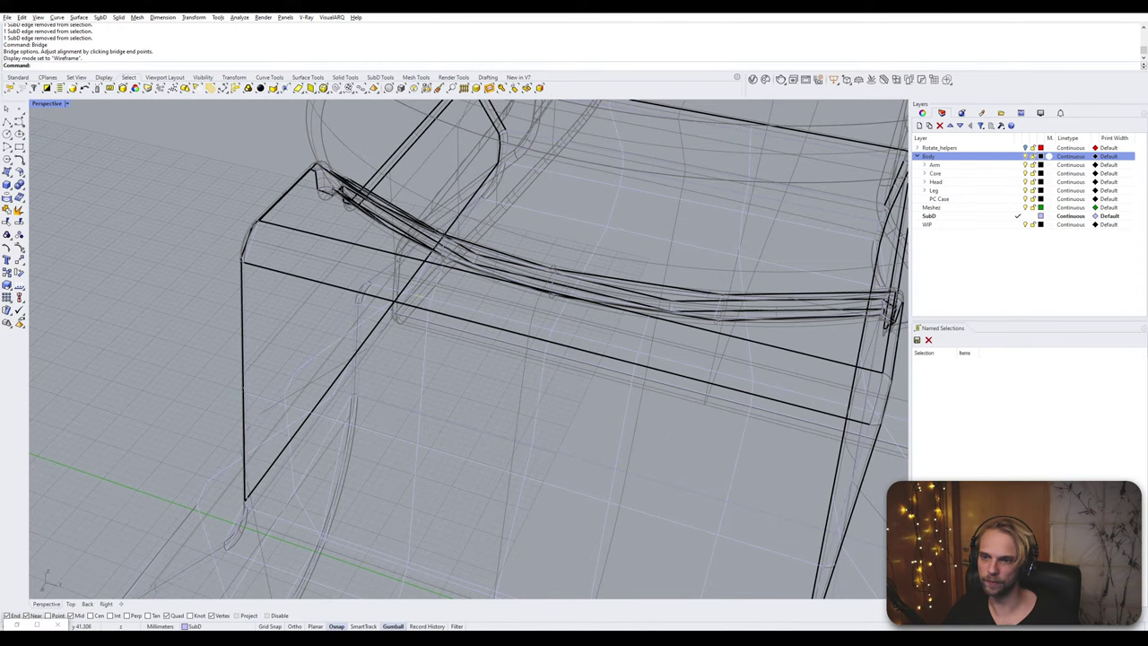
left_click(441, 315, "ctrl+shift")
key("Escape")
scroll(410, 311, "up", 5)
right_click_drag(414, 310, 442, 316)
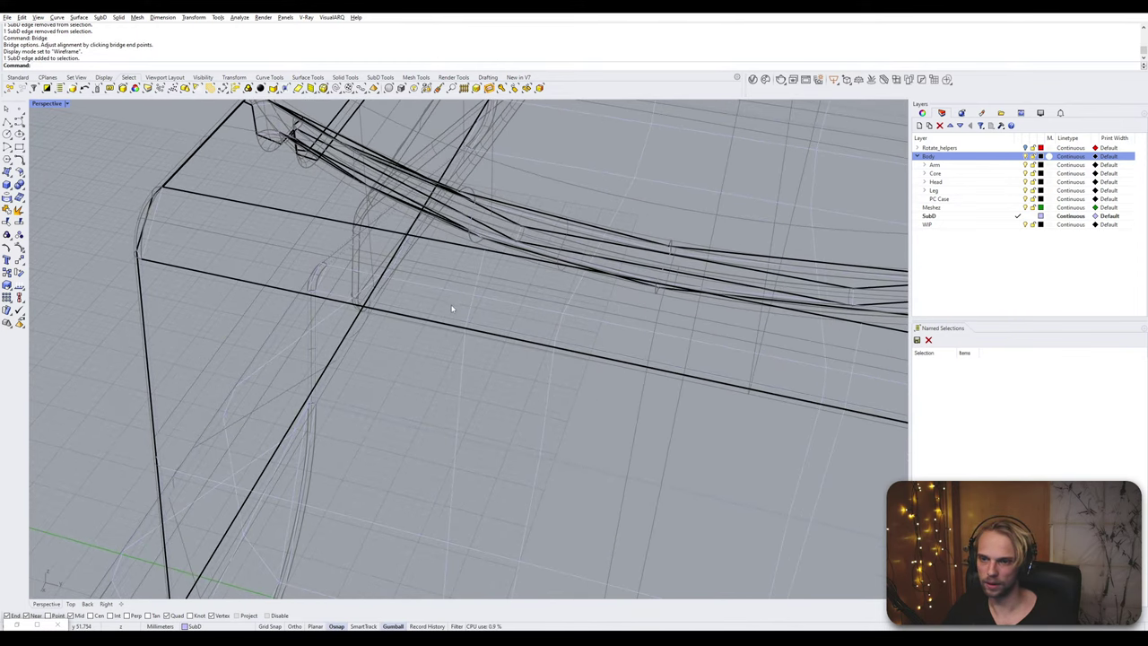
left_click(460, 327)
type("Stitch")
key("Return")
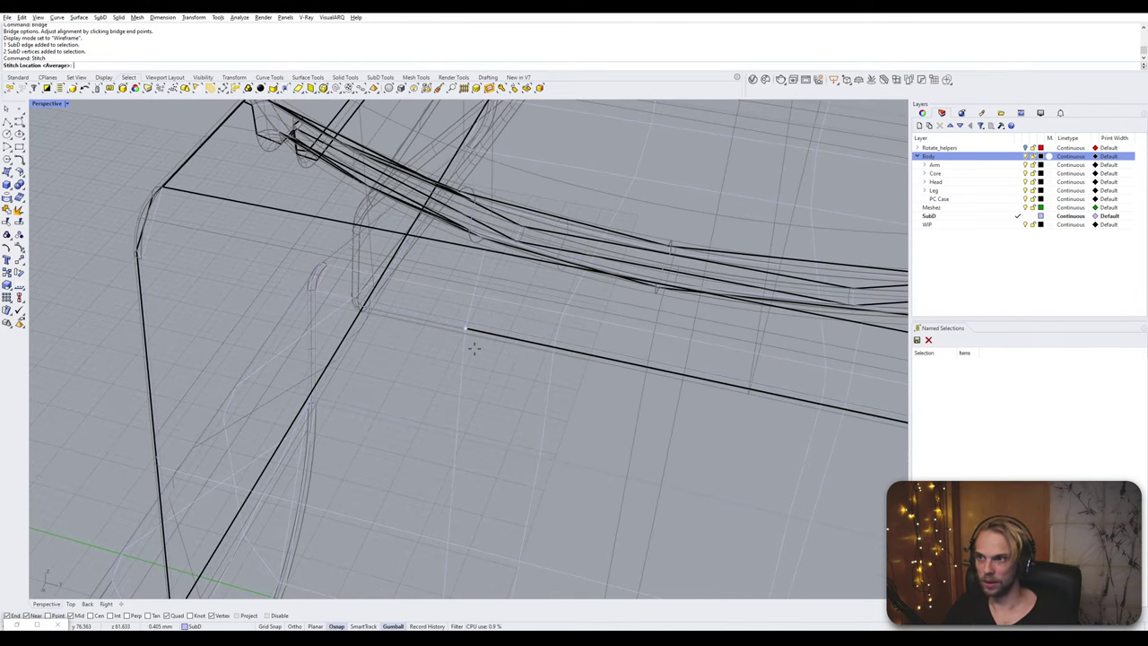
- Stitch the next corner vertex pair at Average and switch the viewport back to Shaded
right_click_drag(474, 350, 557, 369)
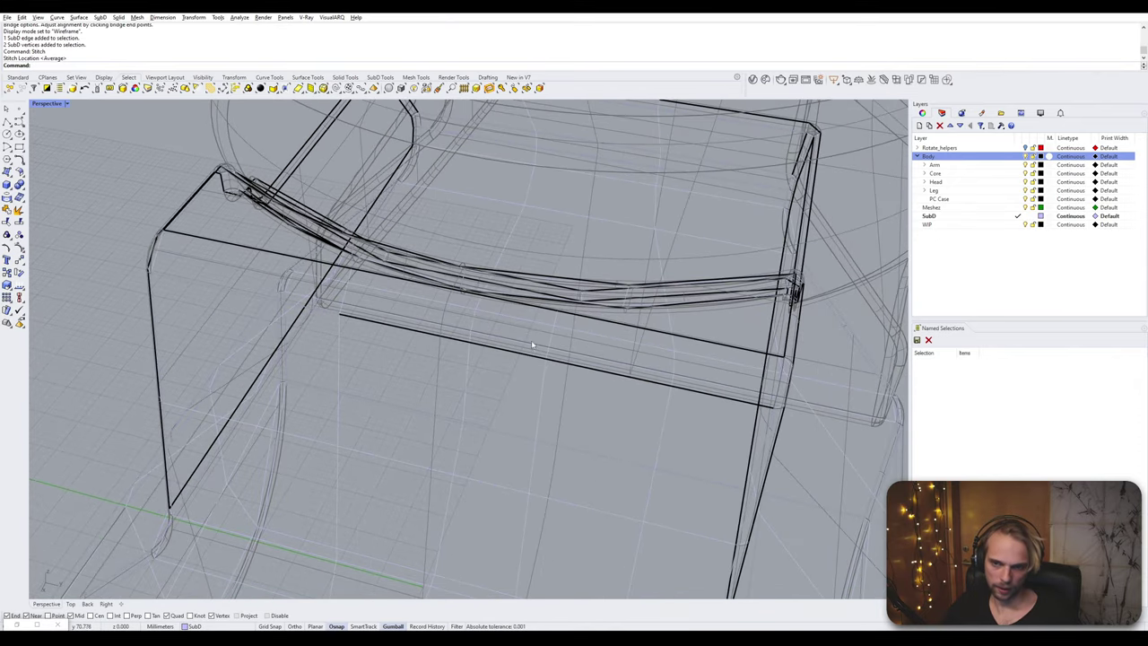
left_click_drag(560, 379, 561, 380, "ctrl+shift")
key("Return")
key("Return")
scroll(587, 410, "down", 4)
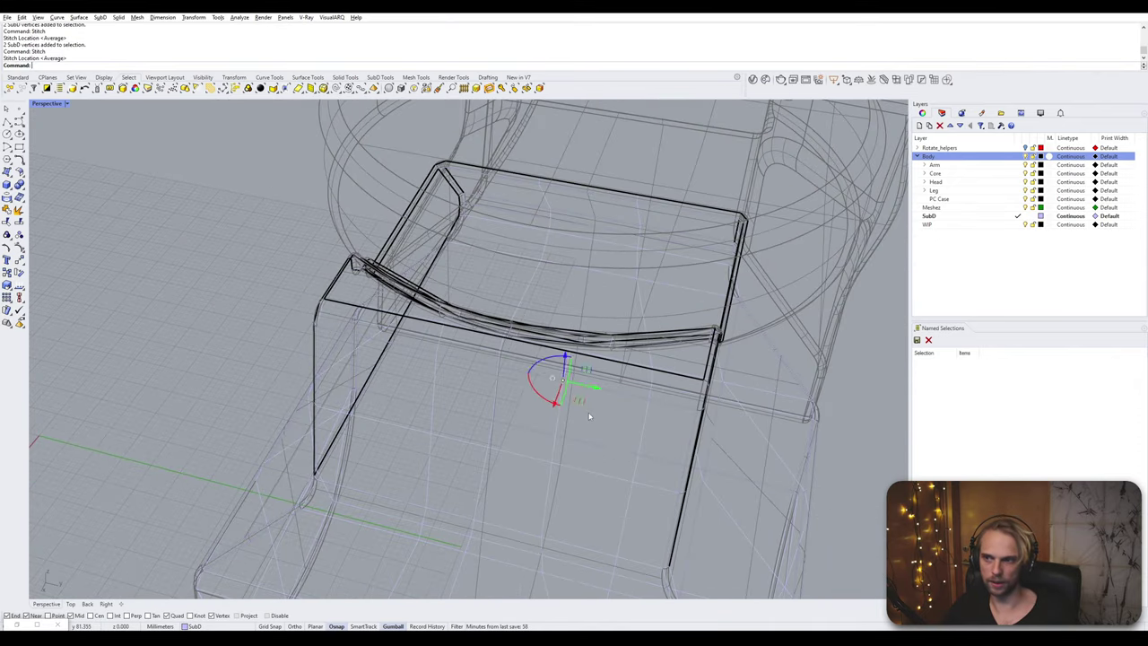
key("Escape")
right_click_drag(587, 410, 385, 287)
left_click(42, 104)
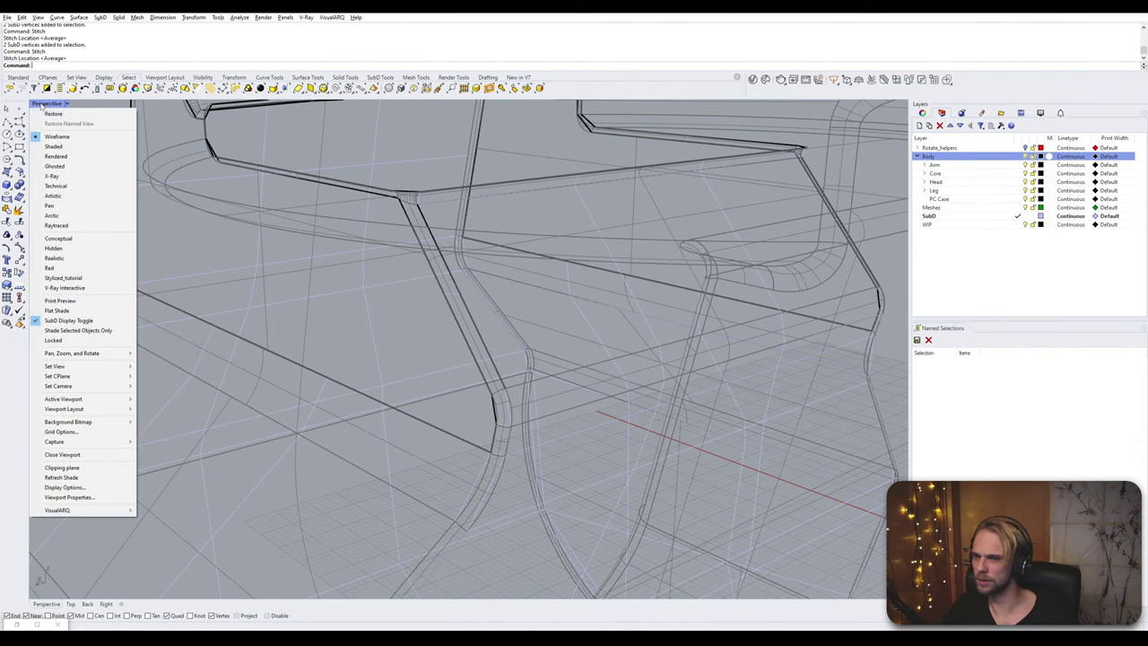
left_click(54, 146)
right_click_drag(458, 321, 549, 341)
- Delete the side opening's edge and its thin strip faces
scroll(616, 365, "up", 3)
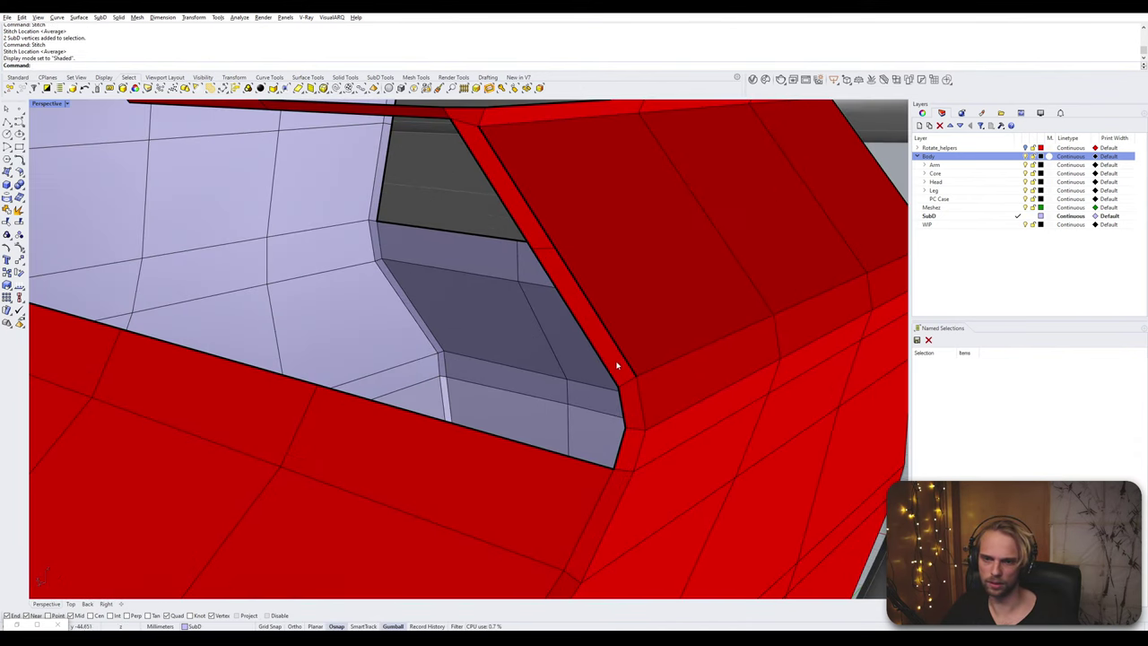
scroll(620, 362, "up", 2)
left_click(550, 246, "ctrl+shift")
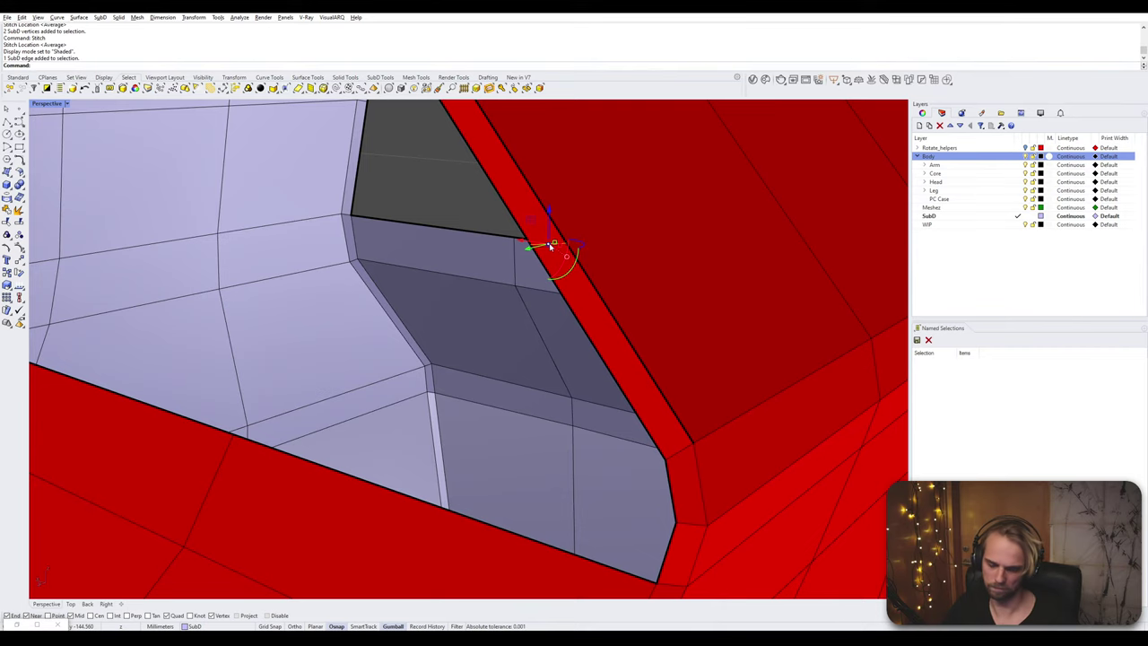
key("Delete")
left_click(550, 245, "ctrl+shift")
scroll(548, 359, "down", 6)
right_click_drag(553, 331, 388, 266)
left_click(394, 277, "ctrl+shift")
left_click(394, 273, "ctrl+shift")
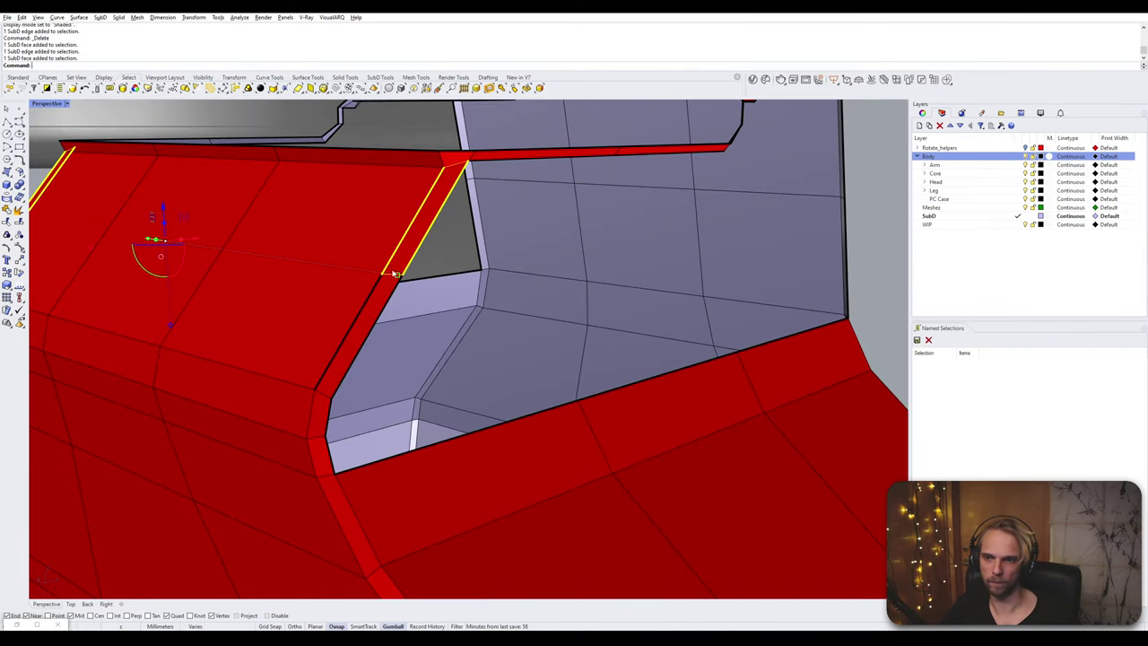
left_click(380, 294, "ctrl+shift")
key("Delete")
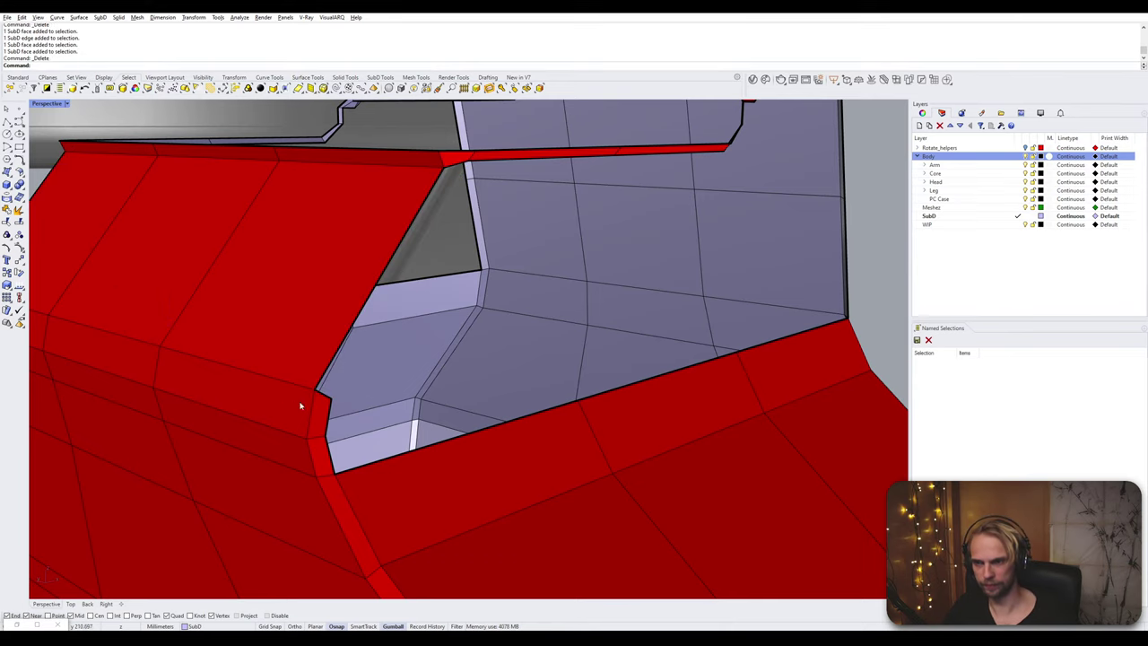
- Bridge the first corner edges to the top edge with a 1-segment bridge
left_click(329, 378, "ctrl+shift")
scroll(351, 367, "up", 2)
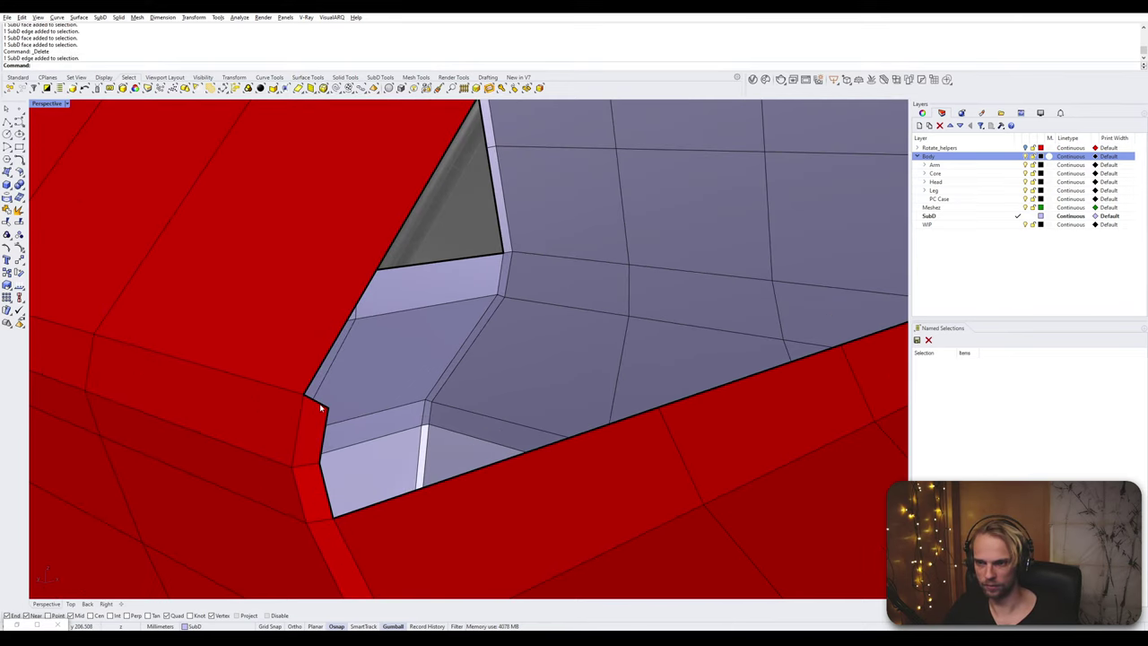
left_click(320, 405, "ctrl+shift")
scroll(491, 160, "up", 2)
right_click_drag(490, 191, 473, 191, "shift")
left_click(471, 187, "ctrl+shift")
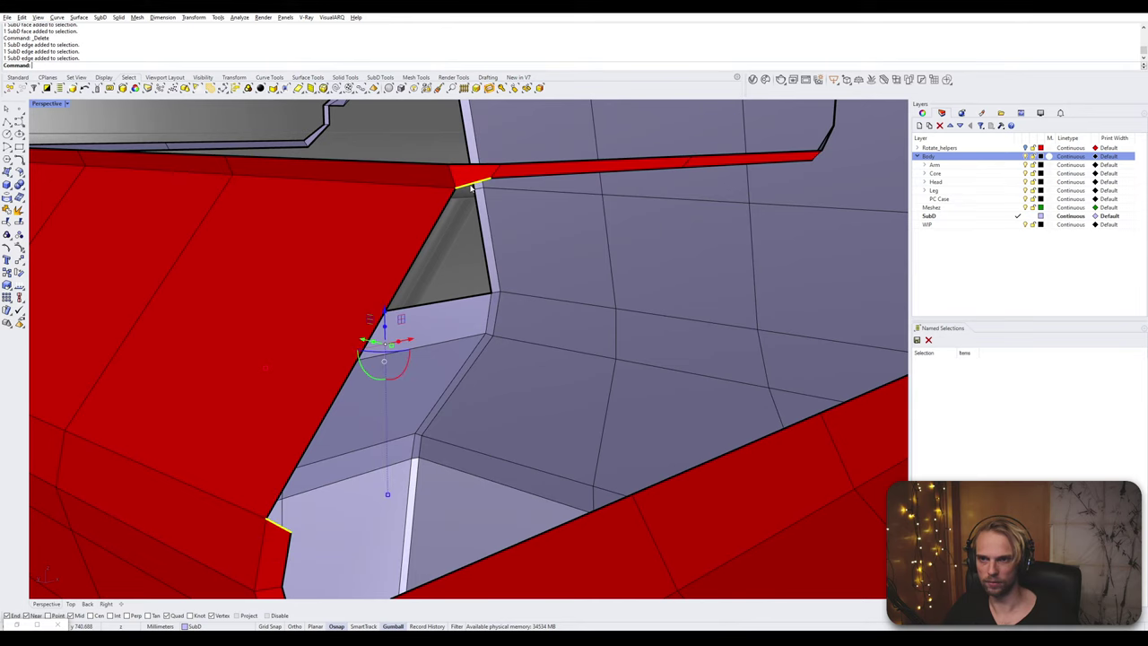
key("Return")
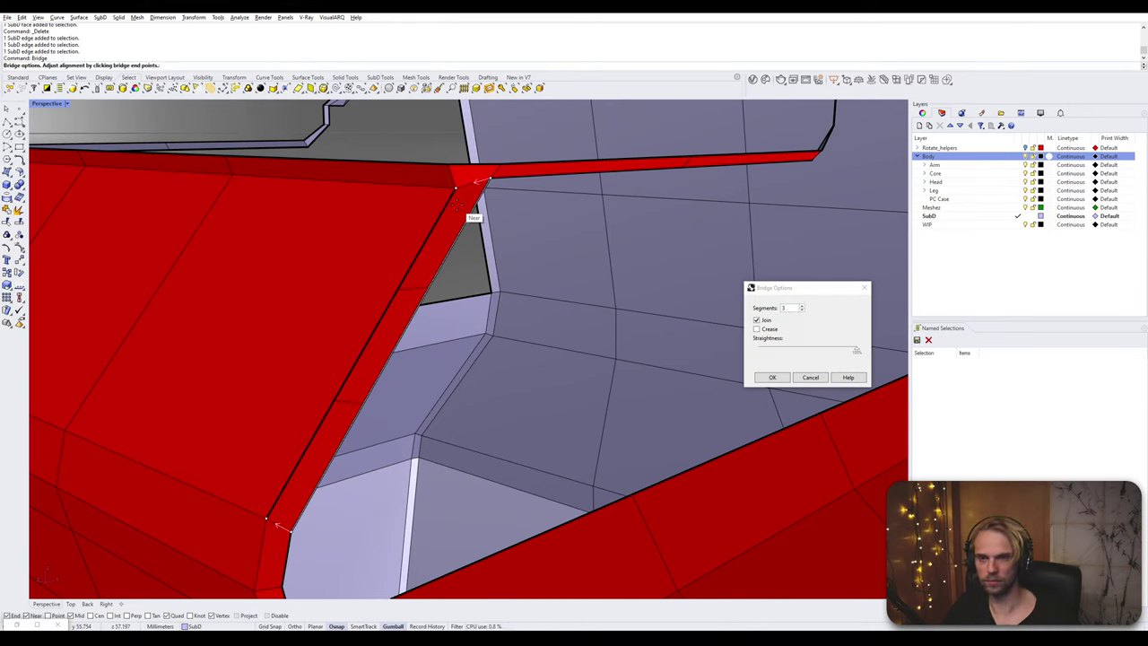
left_click(802, 310)
left_click(801, 310)
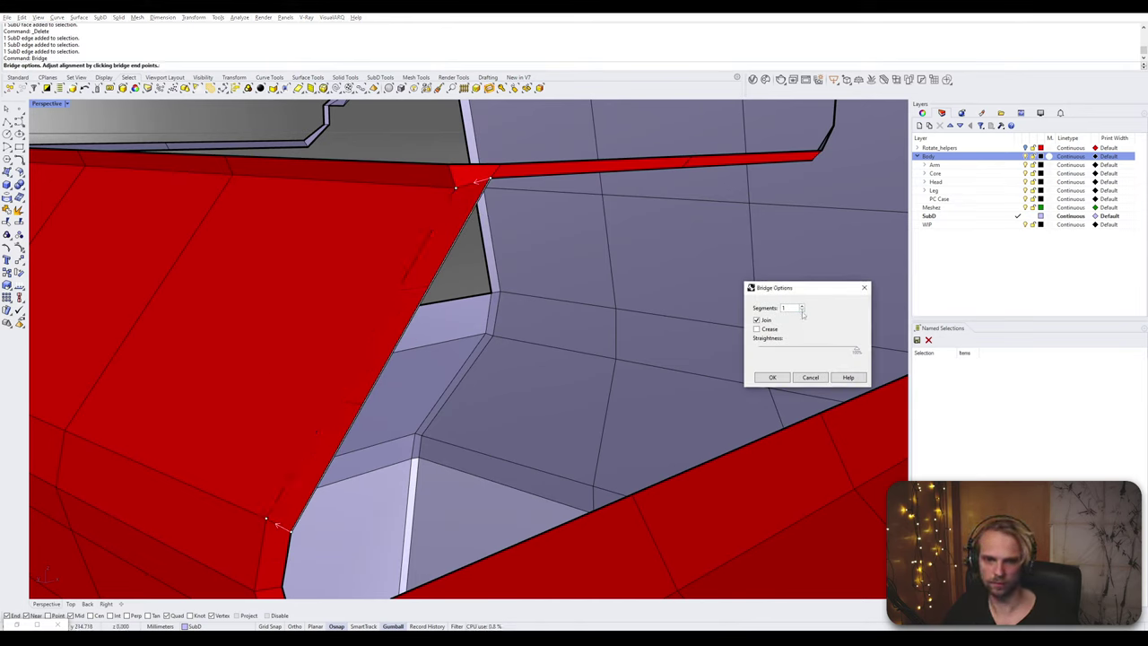
left_click(771, 376)
- Bridge the opposite corner's edges to its top edge with the same 1-segment setting
right_click_drag(735, 372, 531, 419)
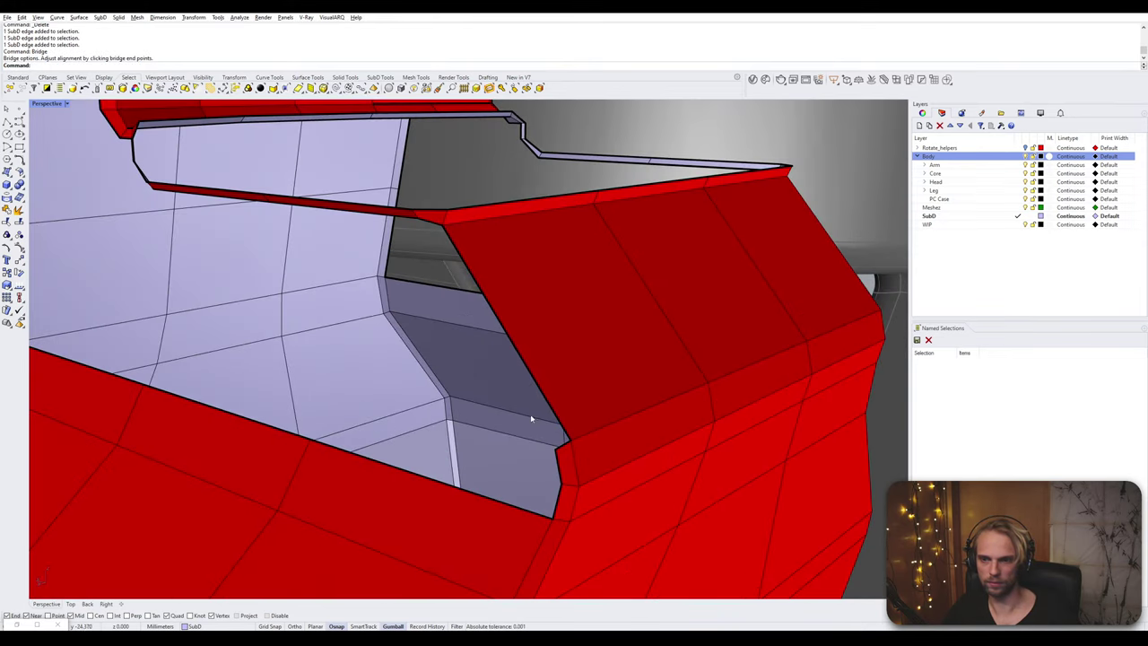
left_click(560, 448)
scroll(569, 454, "up", 2)
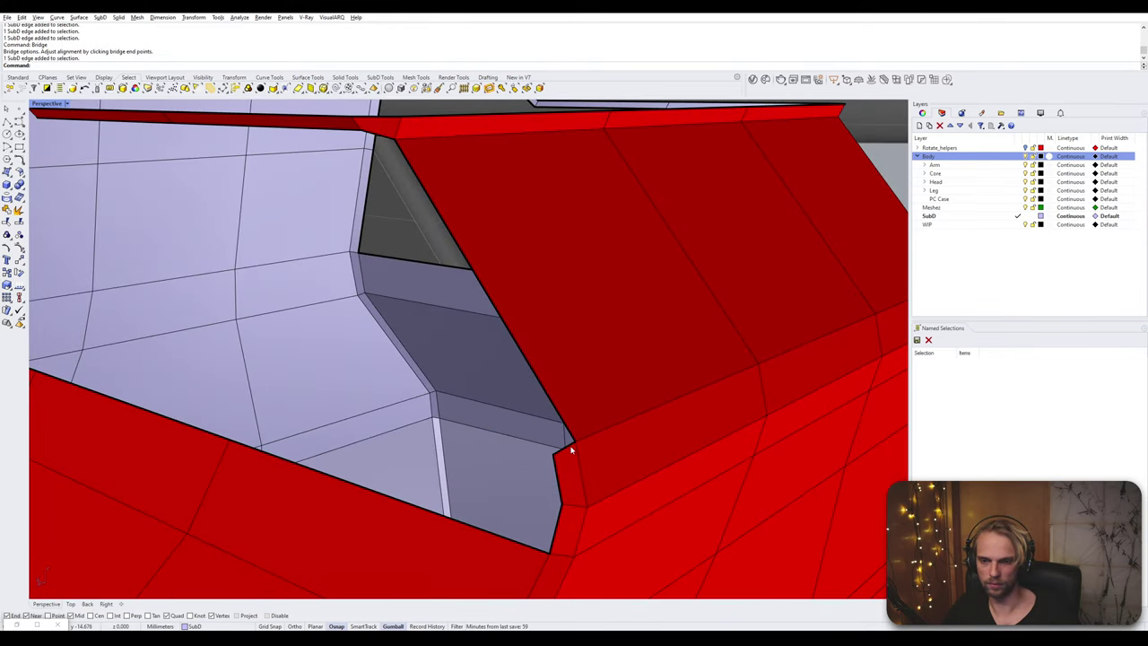
left_click(570, 450)
left_click(383, 138, "ctrl+shift")
key("Return")
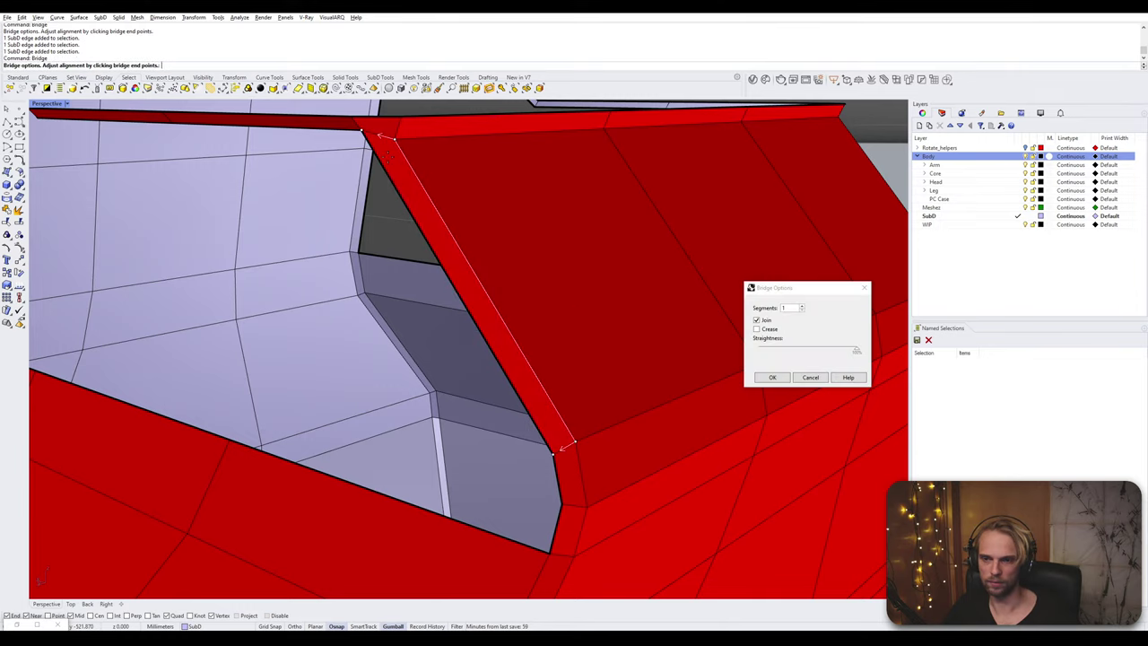
key("Return")
scroll(386, 161, "down", 5)
right_click_drag(384, 177, 418, 207)
- Flip the foot shell's face direction, then toggle smooth display to inspect it
scroll(418, 372, "down", 4)
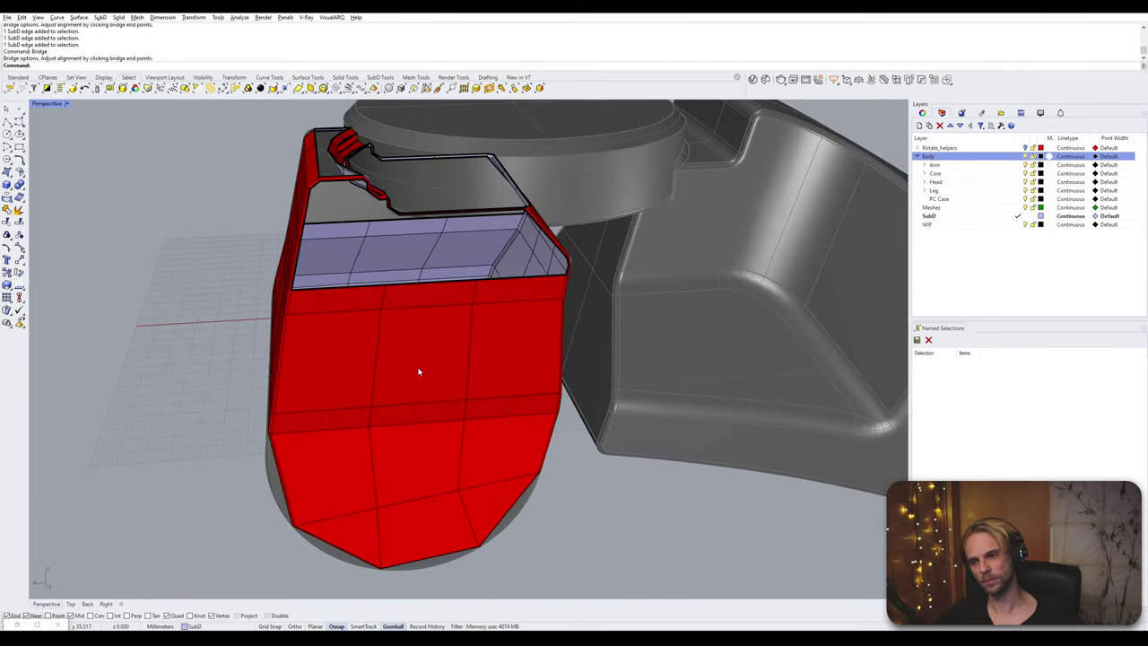
left_click(417, 370)
type("Flip")
key("Return")
key("Escape")
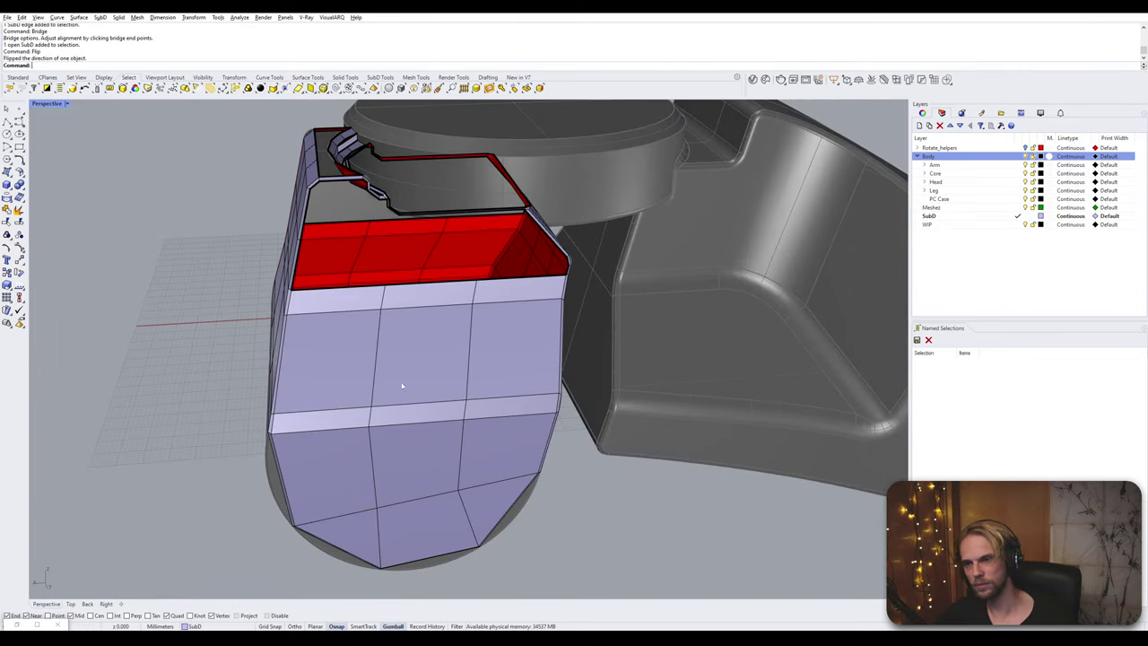
right_click_drag(403, 386, 371, 268)
key("Tab")
key("Tab")
- Bridge the opening's upper and lower edges, flipping their direction, and accept the bridge
left_click(373, 267, "ctrl+shift")
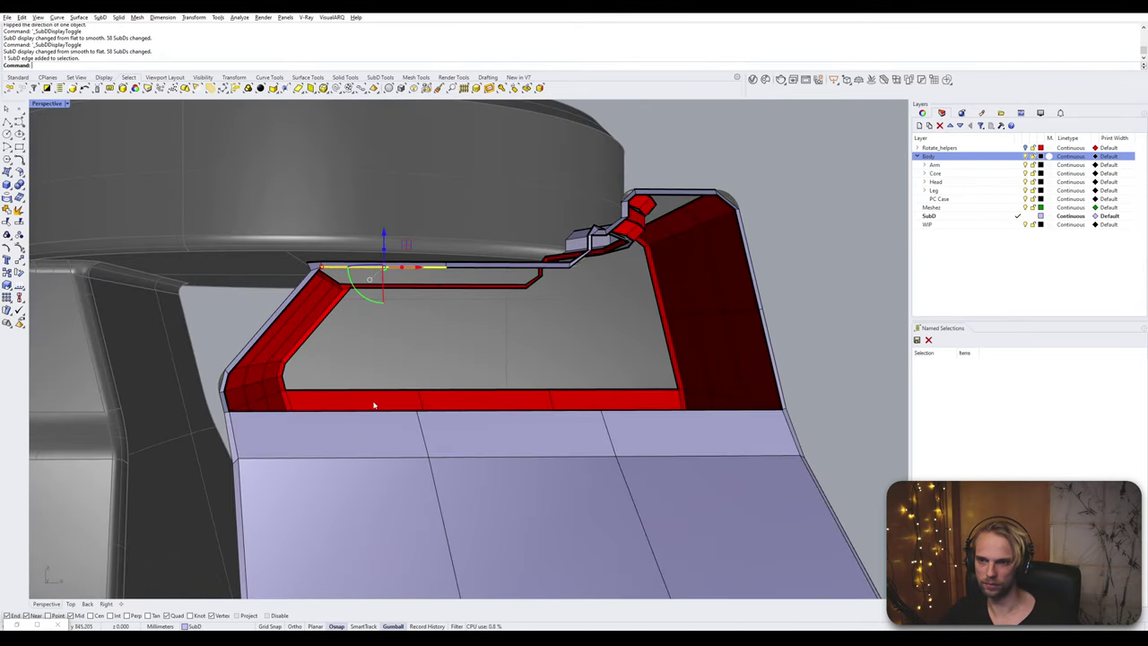
left_click(376, 411, "ctrl+shift")
key("space")
right_click(377, 415)
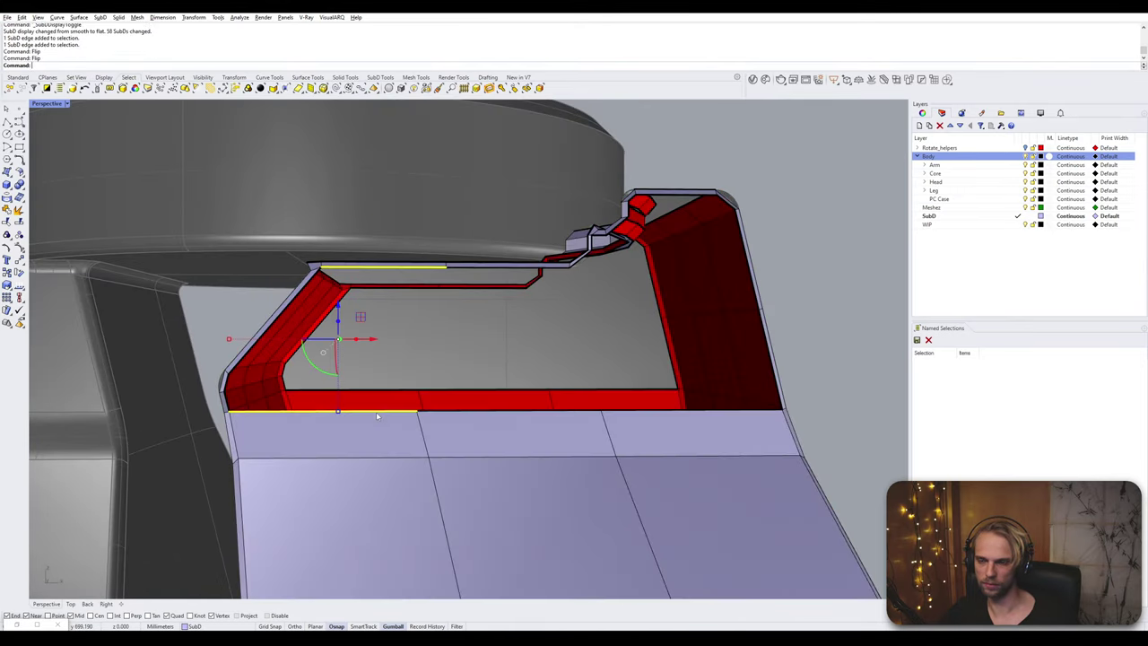
key("Return")
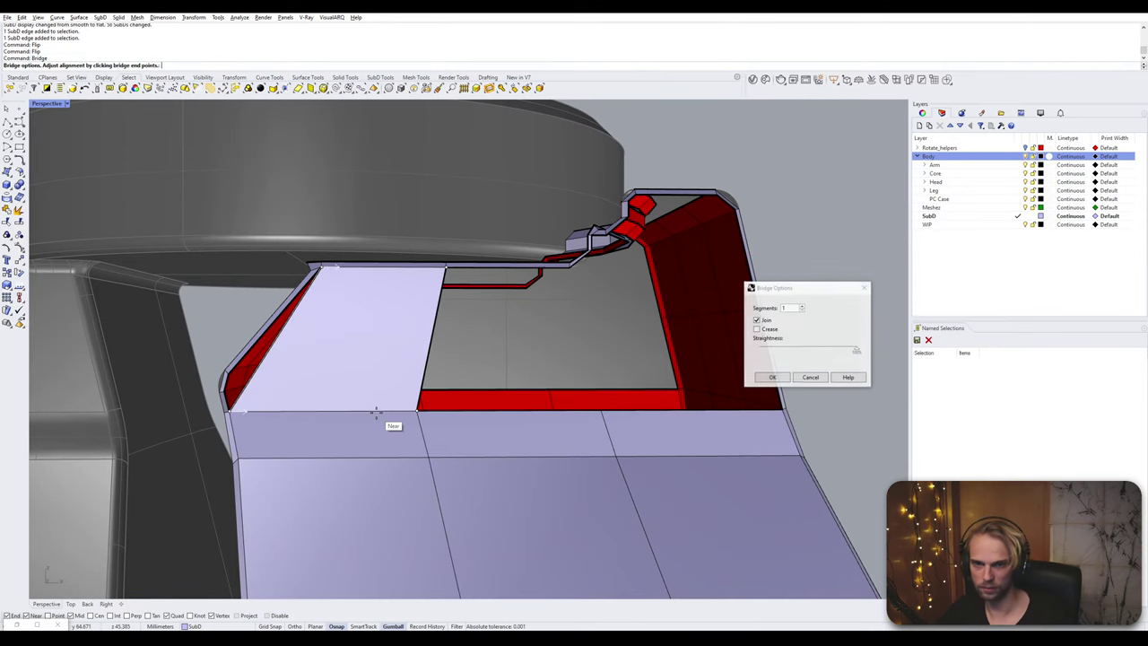
right_click_drag(410, 436, 628, 392)
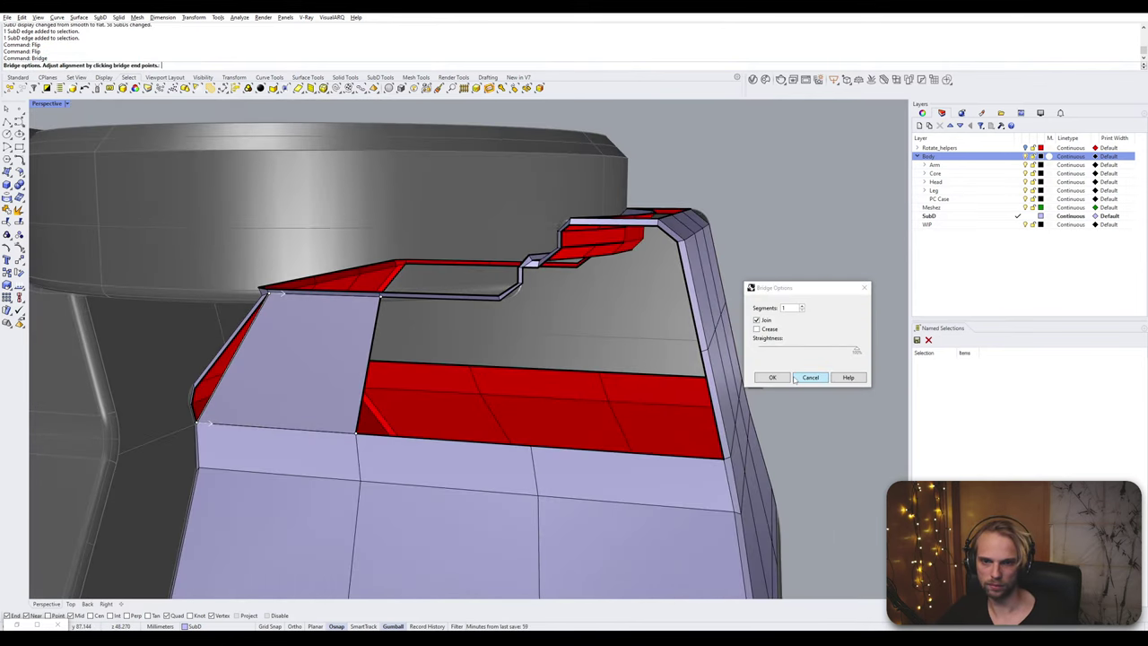
left_click(772, 378)
- Bridge the thin gap along the edge and then the remaining gap edges
scroll(176, 402, "up", 6)
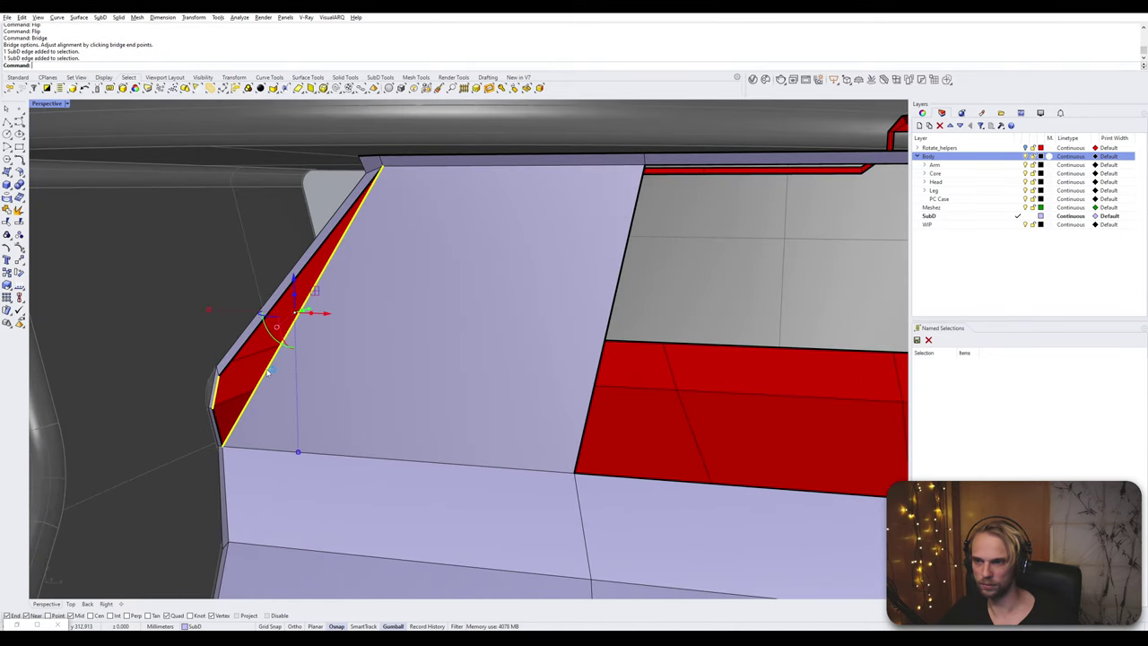
key("Return")
key("Return")
right_click_drag(266, 372, 442, 422)
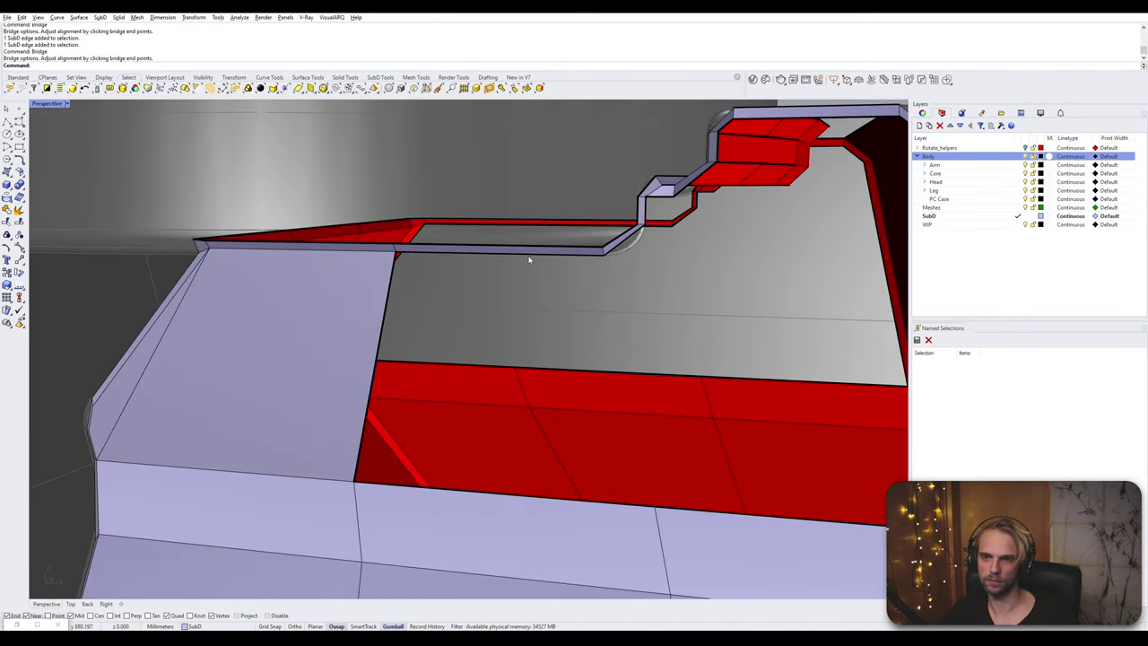
left_click(563, 507, "ctrl+shift")
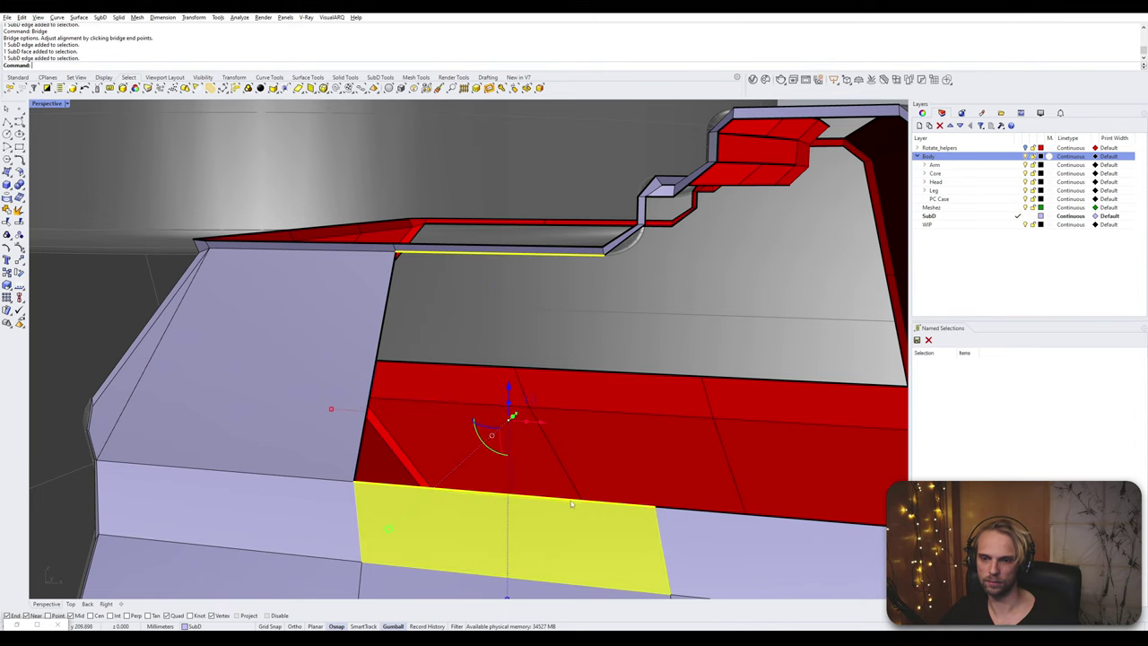
key("Escape")
right_click_drag(589, 345, 666, 365)
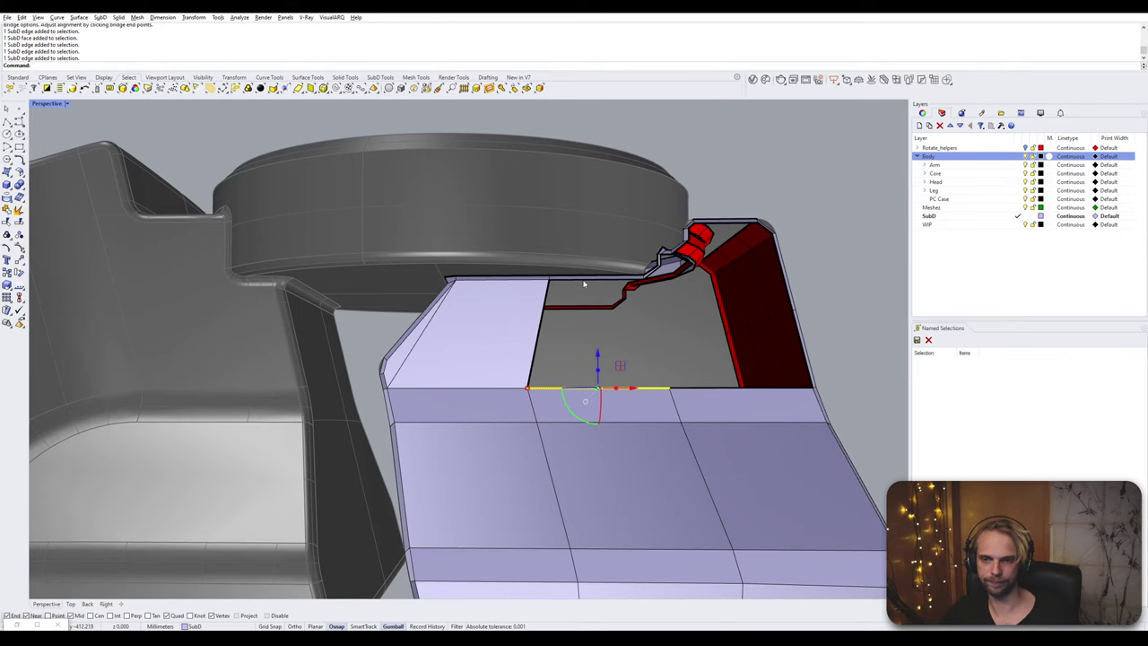
key("Return")
key("Return")
right_click_drag(709, 328, 519, 306, "shift")
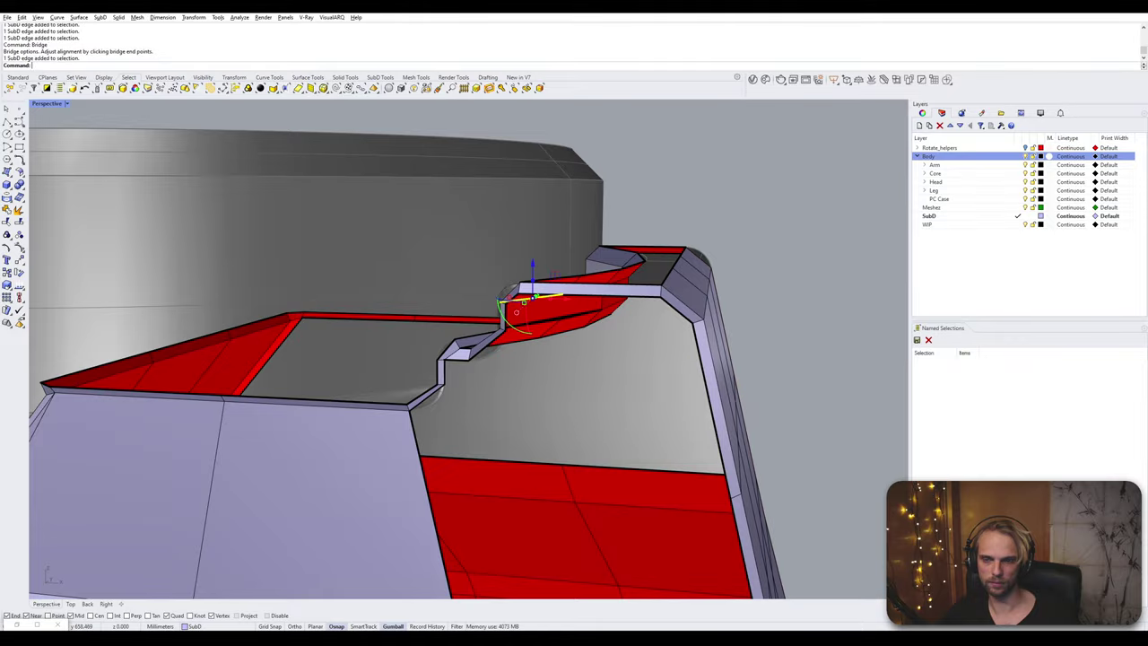
- Delete the unwanted strip face beneath the bridged faces
right_click_drag(608, 333, 556, 420)
left_click(600, 377)
key("Delete")
scroll(614, 404, "down", 7)
scroll(598, 398, "up", 8)
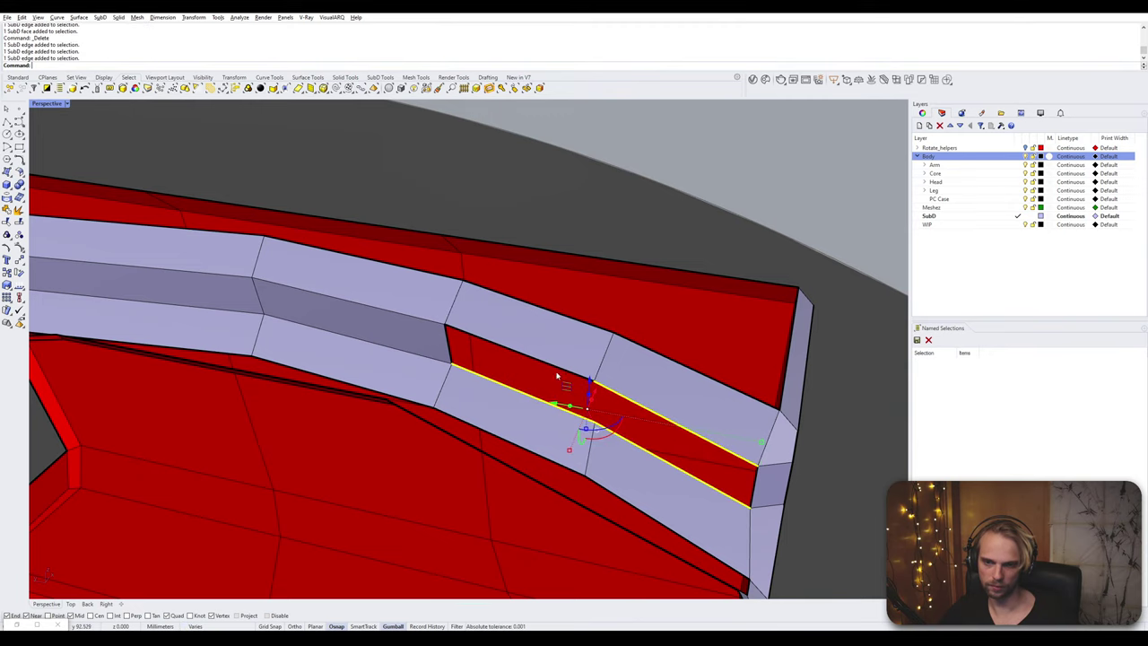
- Bridge the gap in the strip and accept it
key("Return")
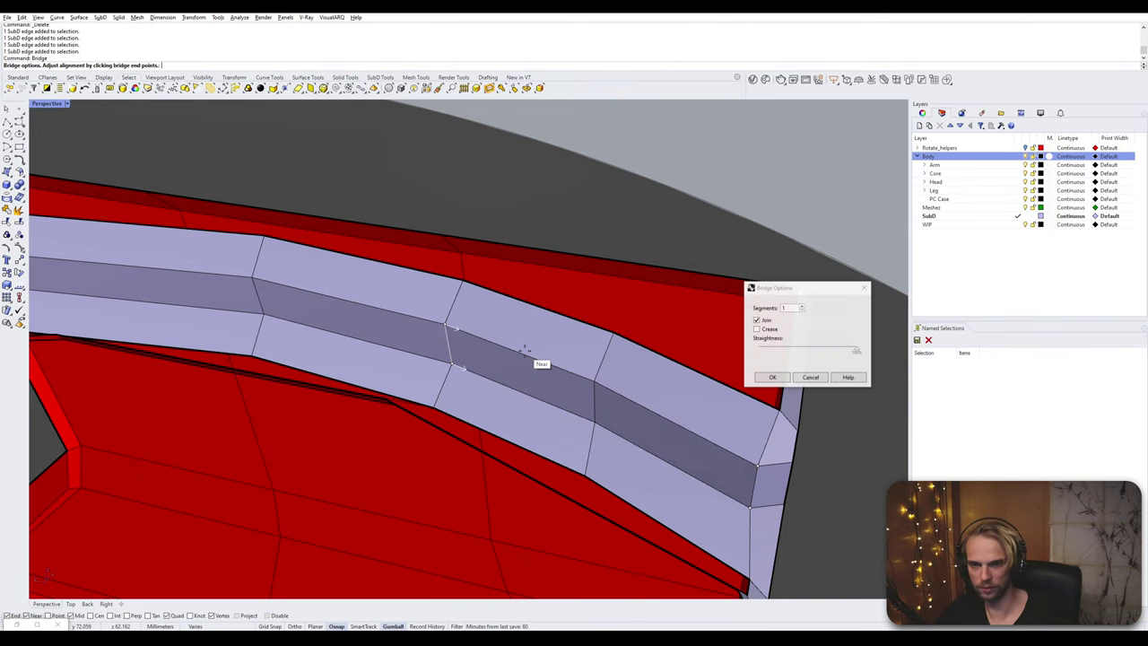
key("Return")
right_click_drag(525, 350, 455, 392)
scroll(456, 392, "up", 6)
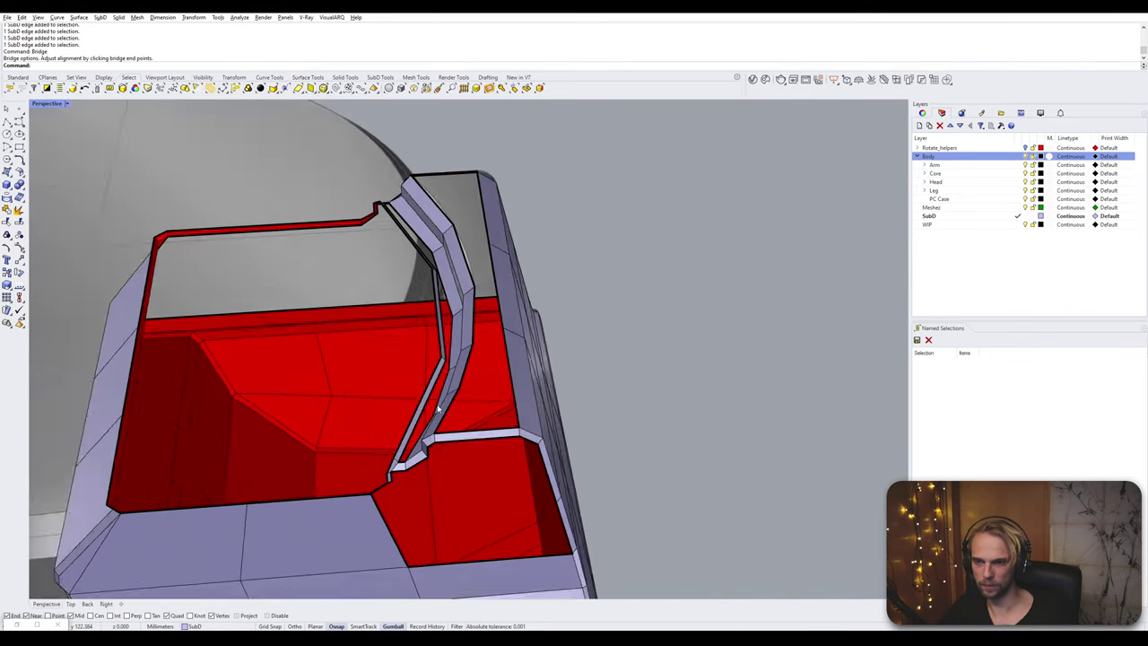
- Select the bridge strip face, the upper strip face and the strip's small end face
left_click(413, 410)
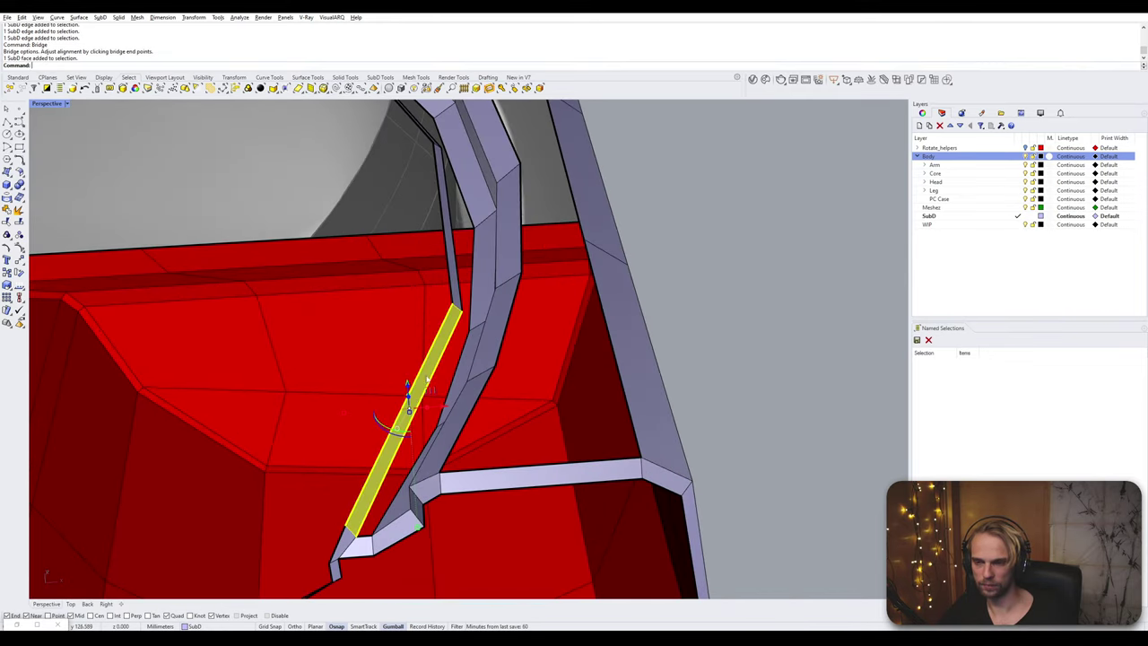
right_click_drag(453, 280, 640, 159)
left_click(533, 322)
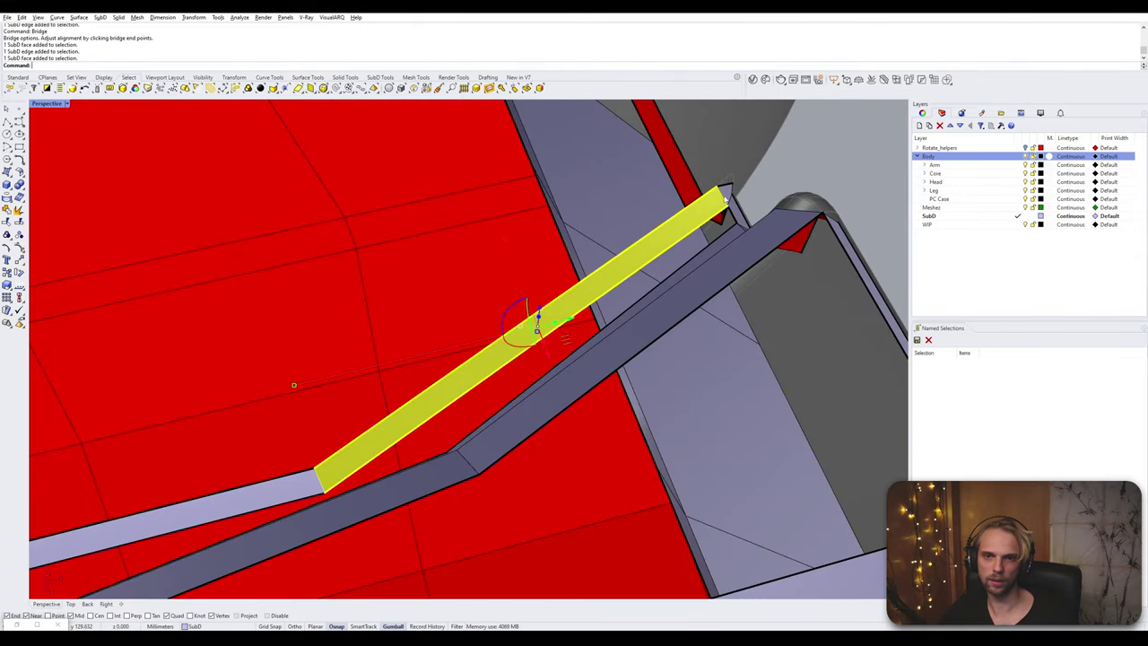
right_click_drag(533, 323, 531, 277)
scroll(563, 252, "up", 5)
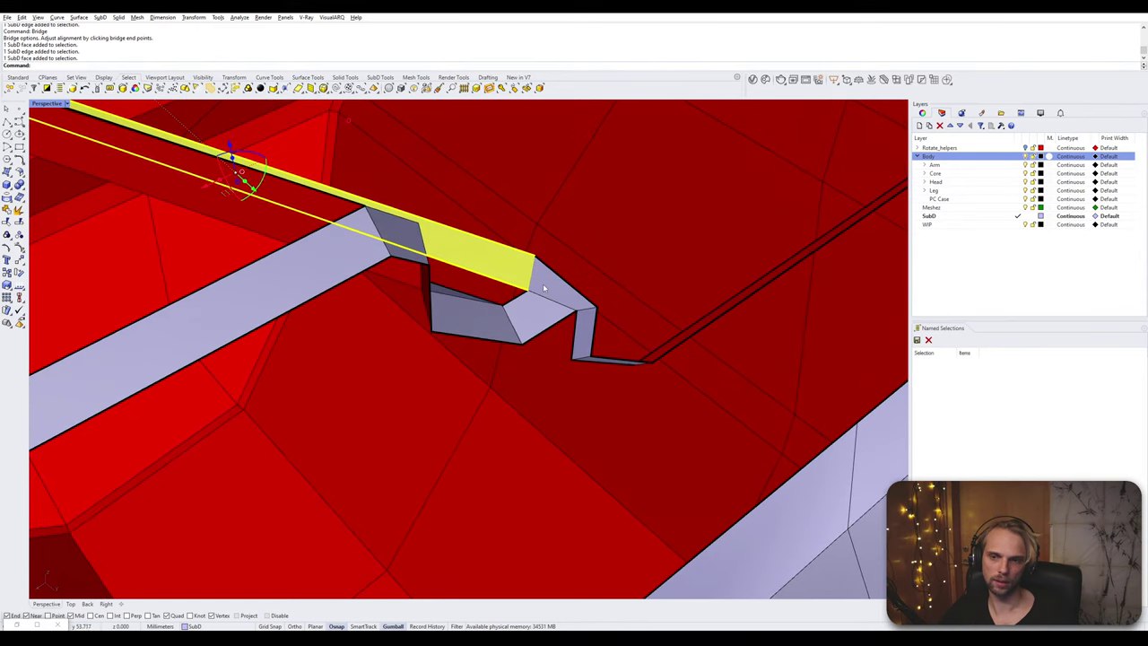
scroll(546, 289, "down", 4)
scroll(545, 290, "up", 3)
left_click(548, 289, "shift")
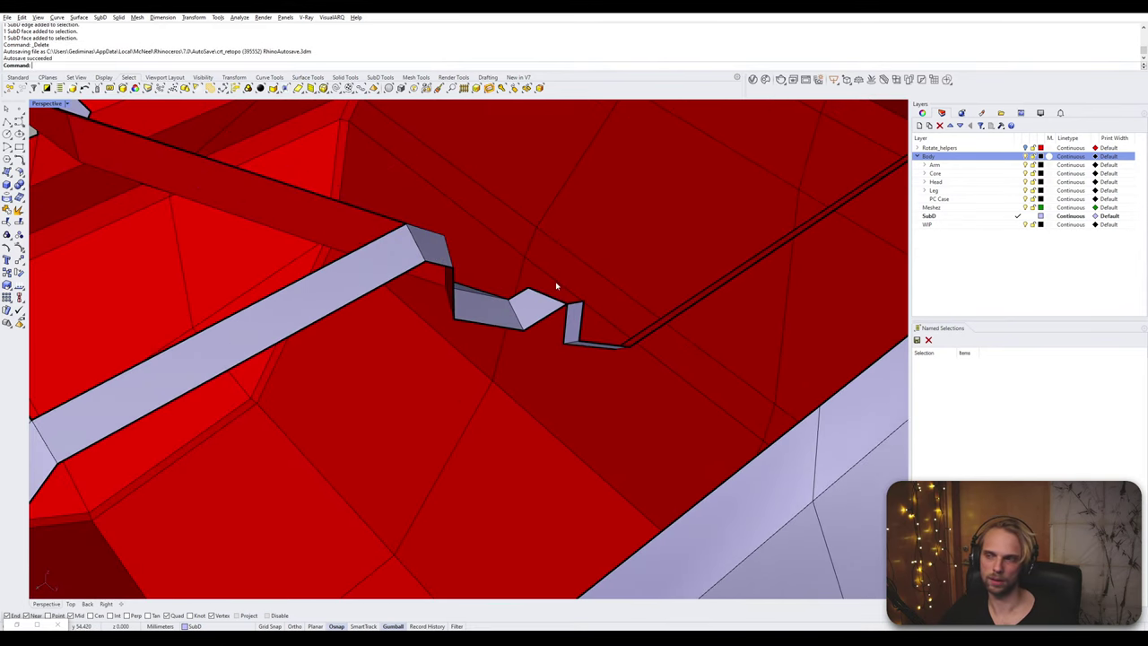
scroll(556, 285, "down", 6)
right_click_drag(556, 285, 601, 211)
scroll(600, 212, "up", 4)
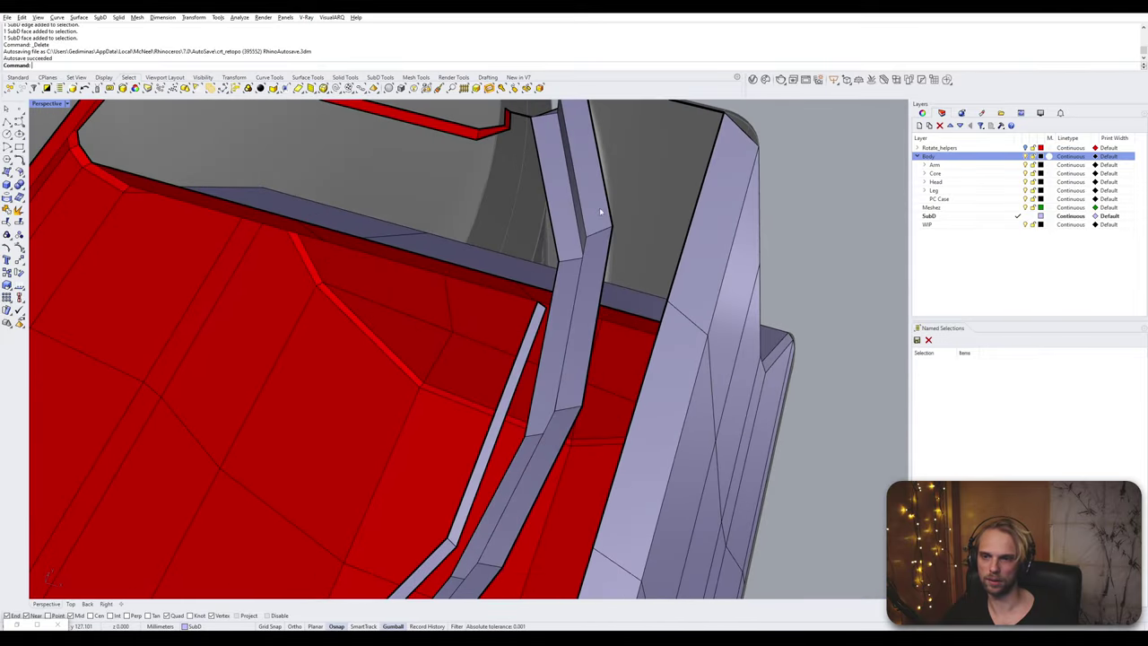
- Delete the thin strip face, the long strip face and the small adjoining face
left_click(507, 400, "shift")
right_click_drag(508, 401, 555, 313)
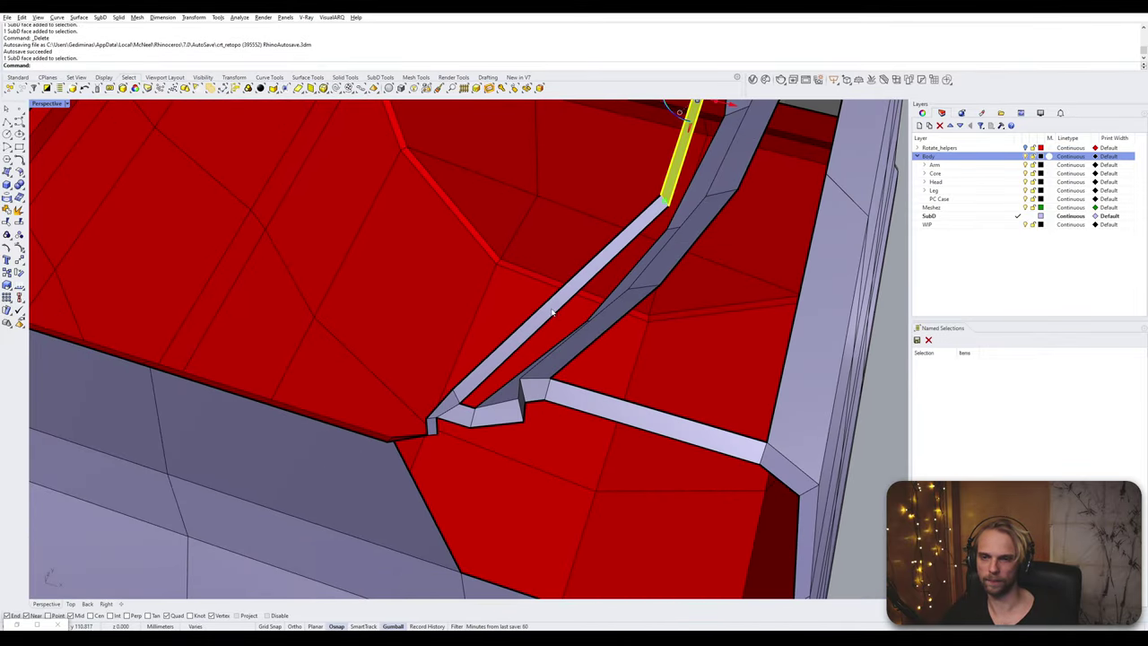
left_click(552, 311, "shift")
scroll(415, 420, "up", 8)
left_click(505, 387, "shift")
key("Delete")
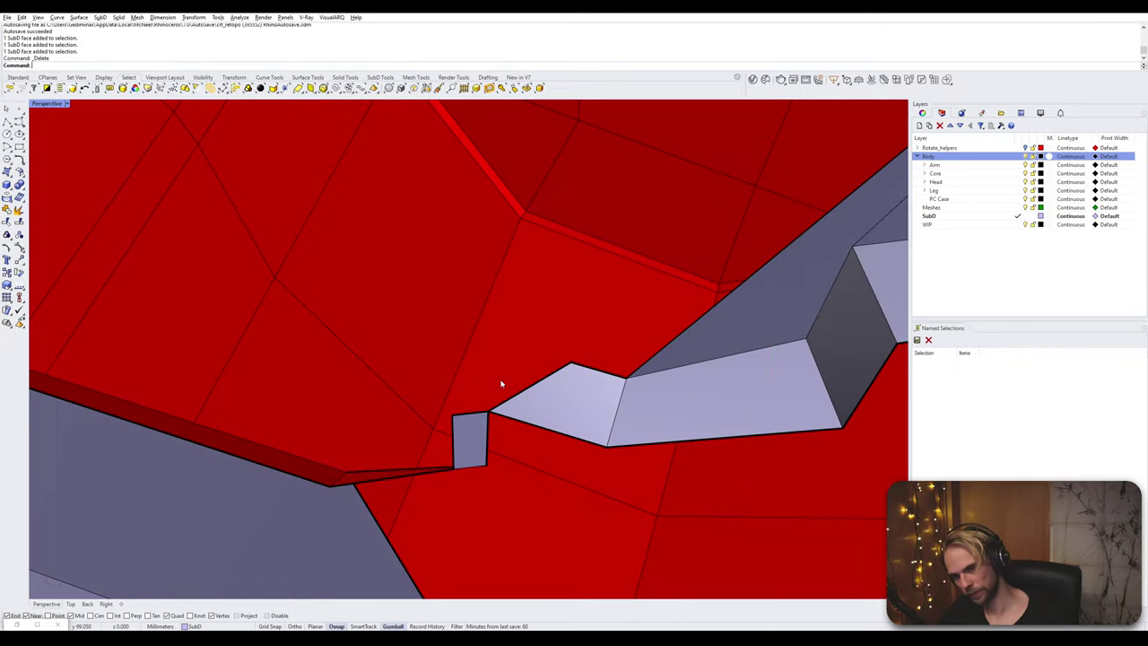
right_click_drag(502, 380, 523, 331)
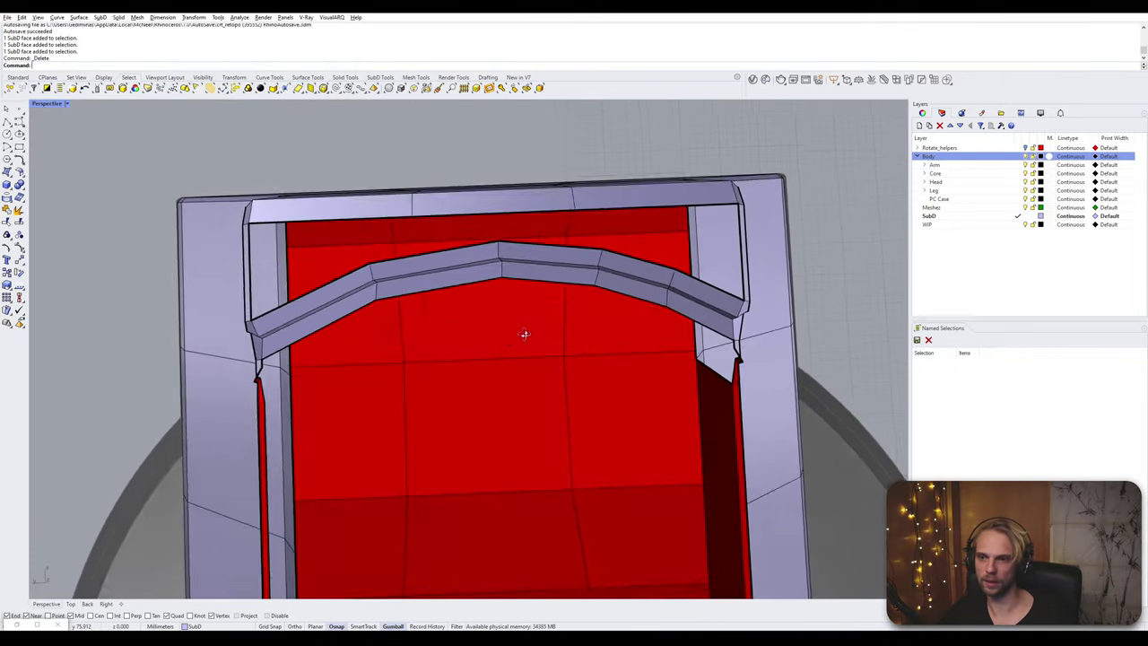
- Delete the edges at the arch peak and along its sloped section to flatten it
scroll(501, 255, "up", 3)
key("Delete")
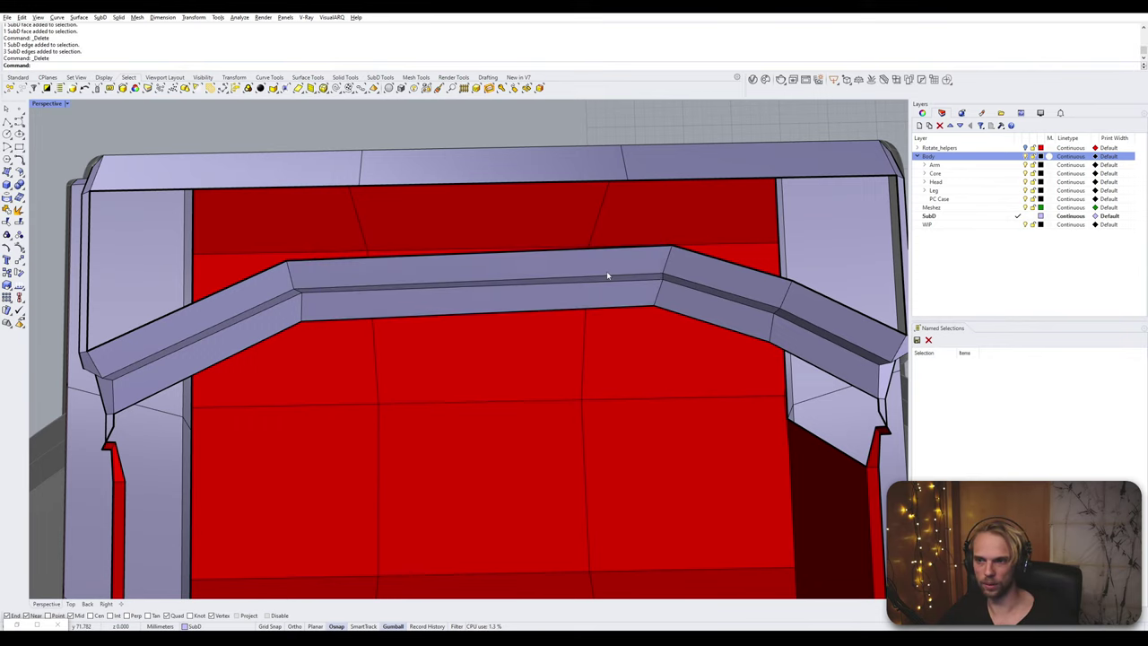
right_click_drag(673, 266, 556, 260)
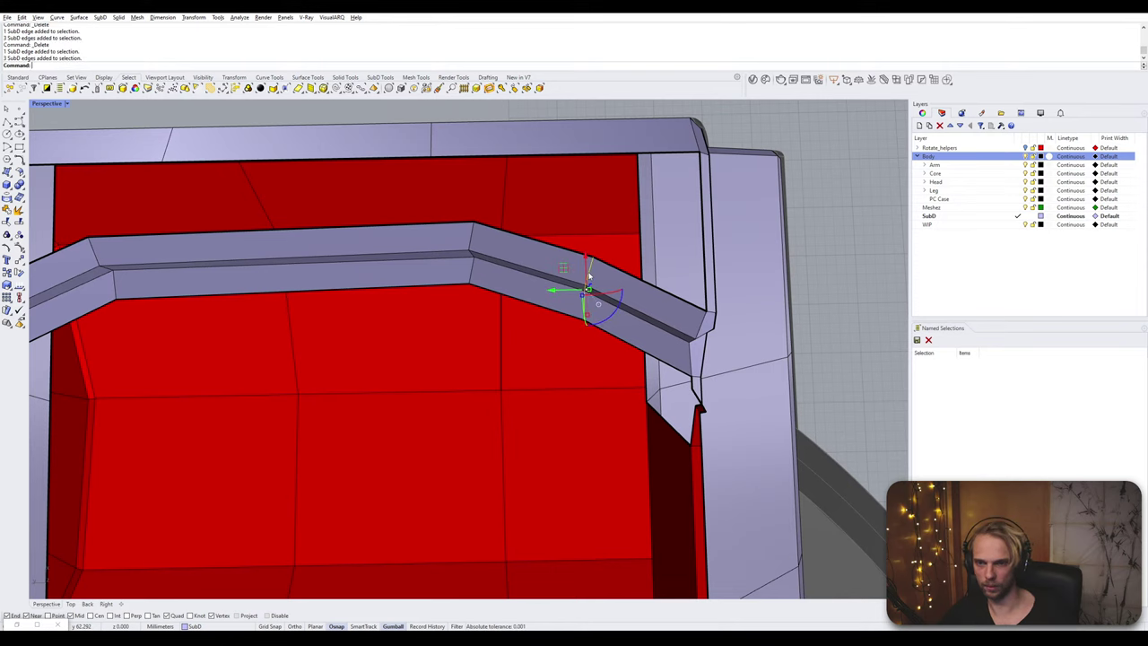
key("Delete")
- Raise the upper, middle and lower arch faces upward with the gumball
left_click(329, 245, "ctrl+shift")
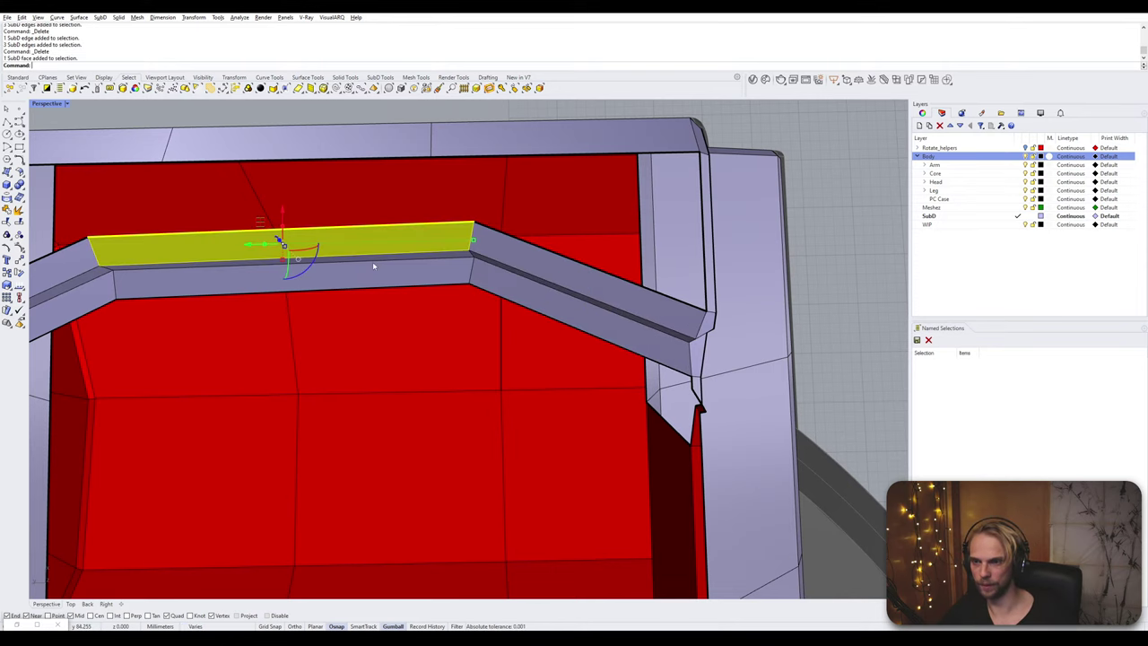
scroll(374, 264, "up", 5)
right_click_drag(374, 265, 421, 194)
left_click(422, 186, "ctrl+shift")
left_click(421, 216, "ctrl+shift")
scroll(395, 211, "down", 5)
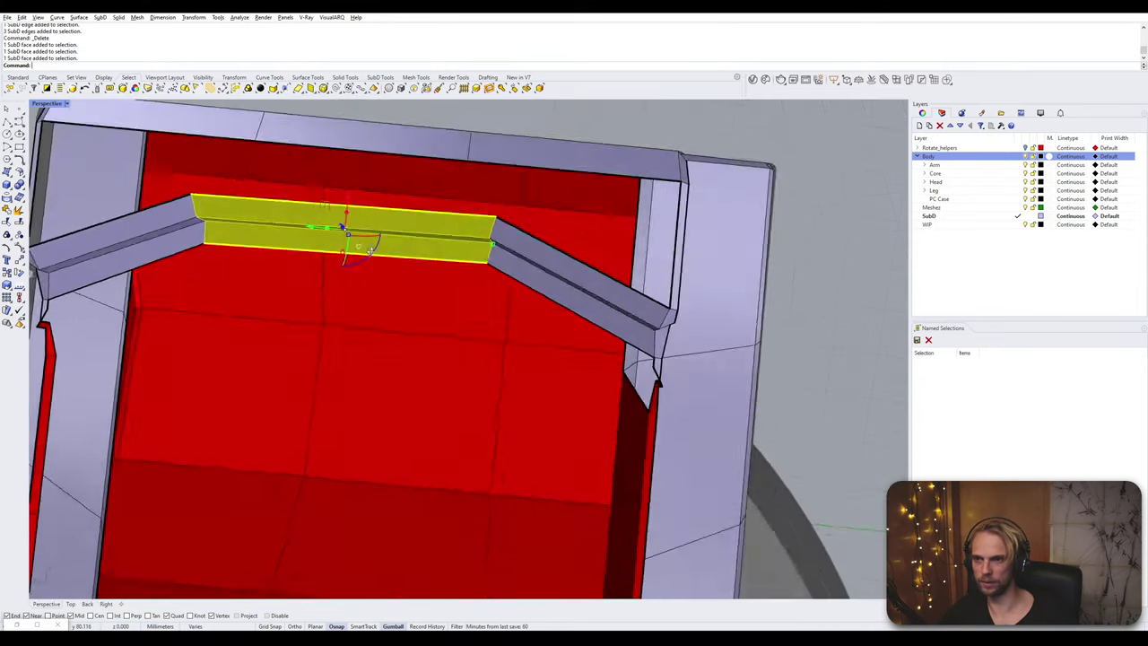
scroll(354, 195, "up", 3)
left_click_drag(353, 202, 380, 163)
key("Escape")
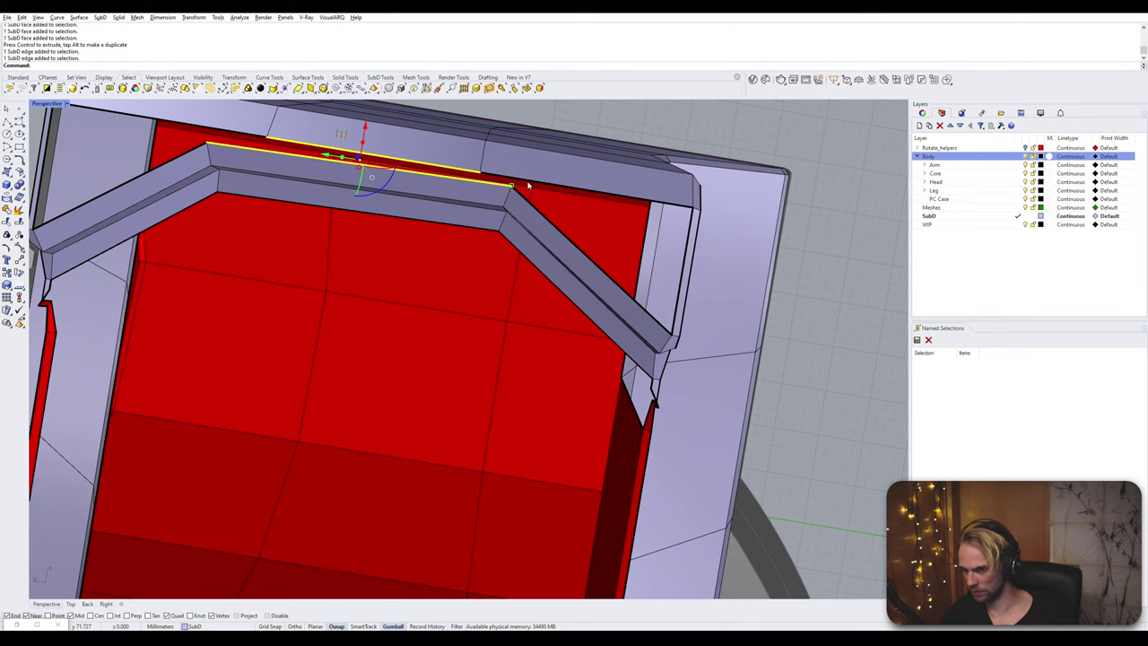
- Shorten the arch beam by scaling its upper and front faces from the right
left_click(409, 185, "ctrl+shift")
scroll(427, 194, "up", 5)
right_click_drag(467, 208, 493, 244)
left_click(455, 284, "shift")
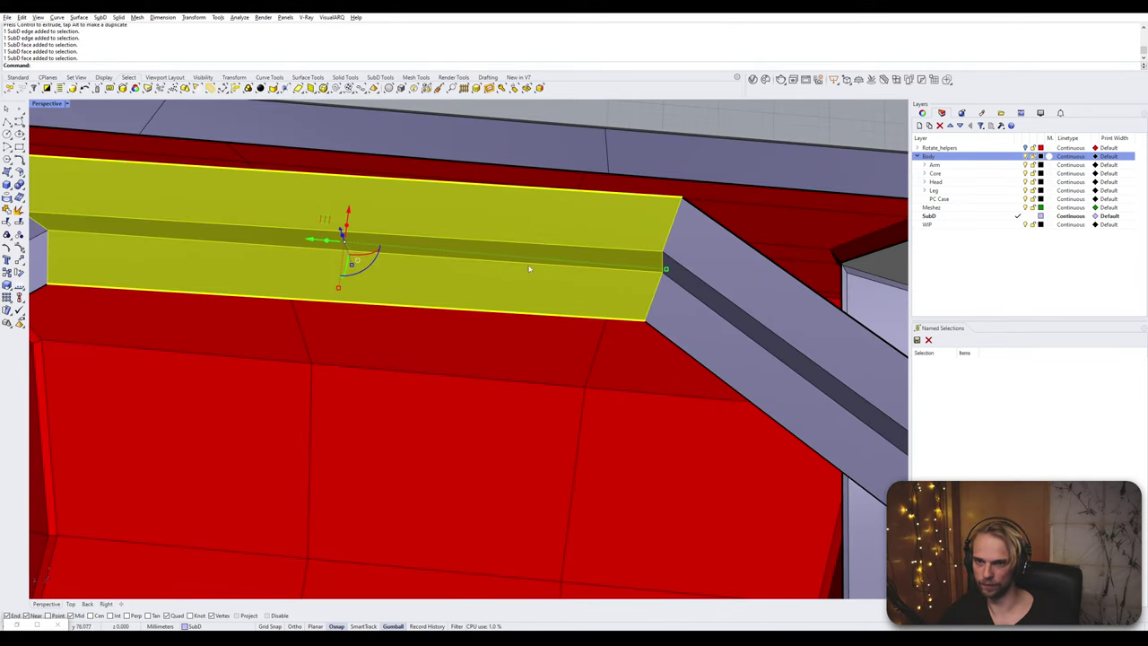
left_click_drag(666, 273, 631, 275)
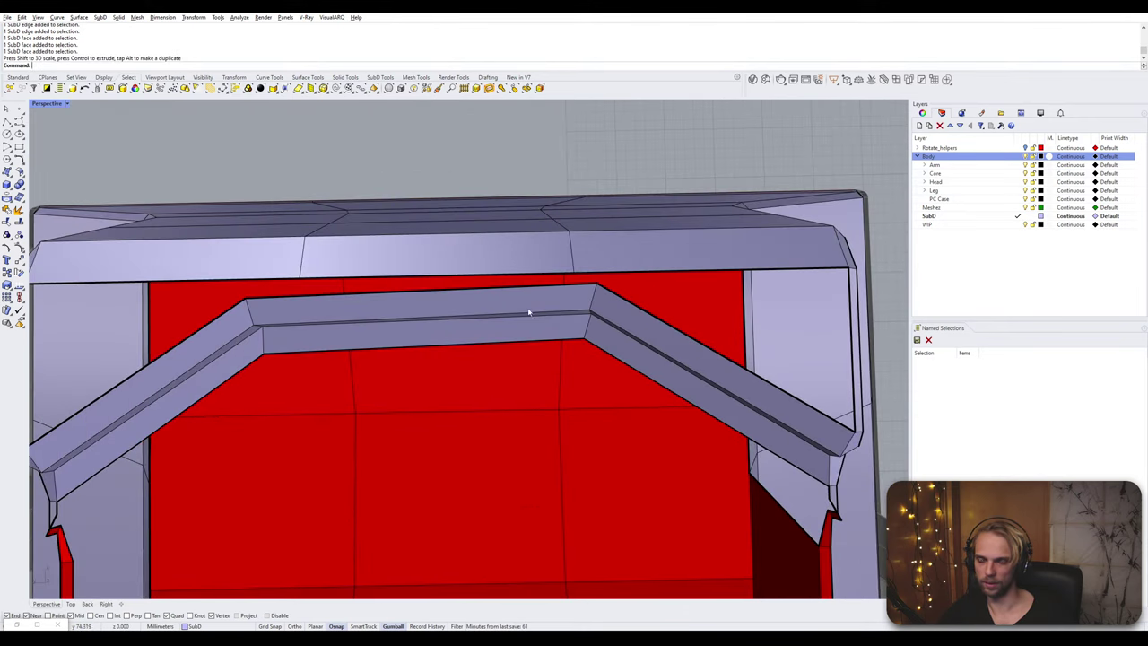
- Stretch the beam's top edge leftward and bridge it to the frame's lower edge
right_click_drag(642, 339, 529, 301, "shift")
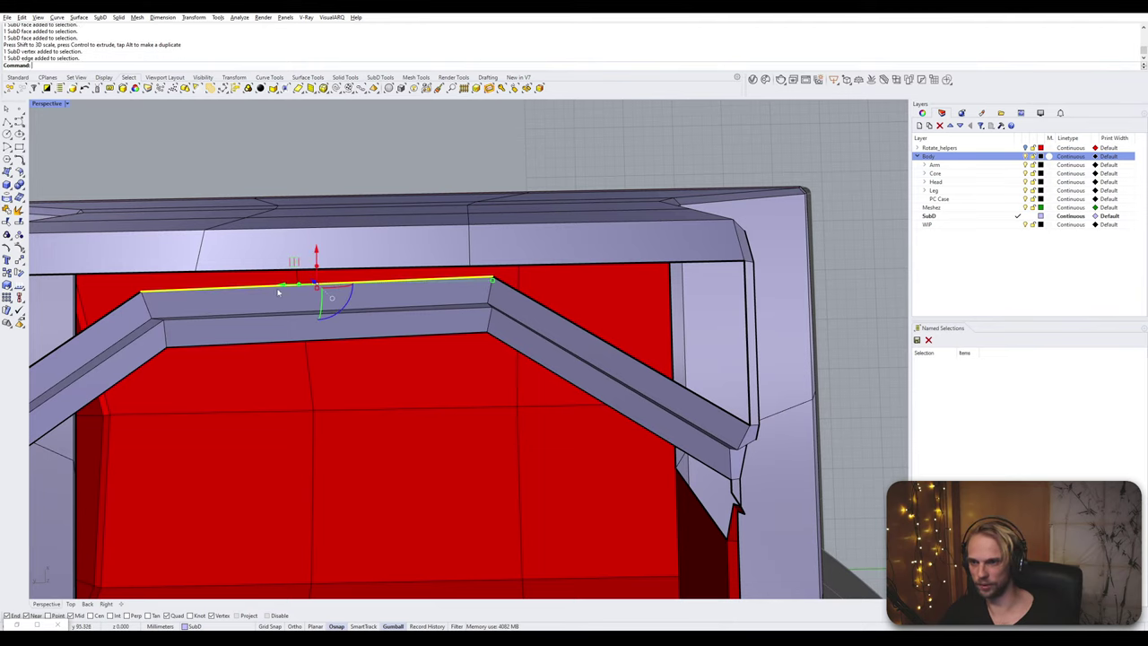
left_click_drag(489, 284, 429, 288)
key("ctrl+z")
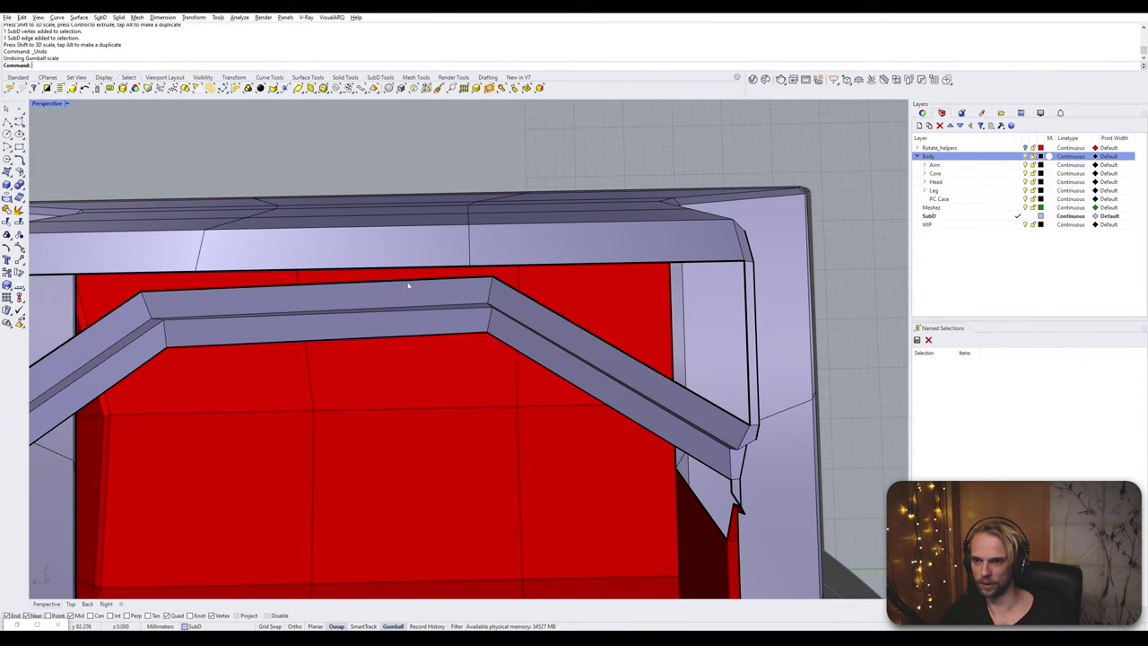
left_click_drag(494, 285, 472, 283)
left_click(412, 284, "ctrl+shift")
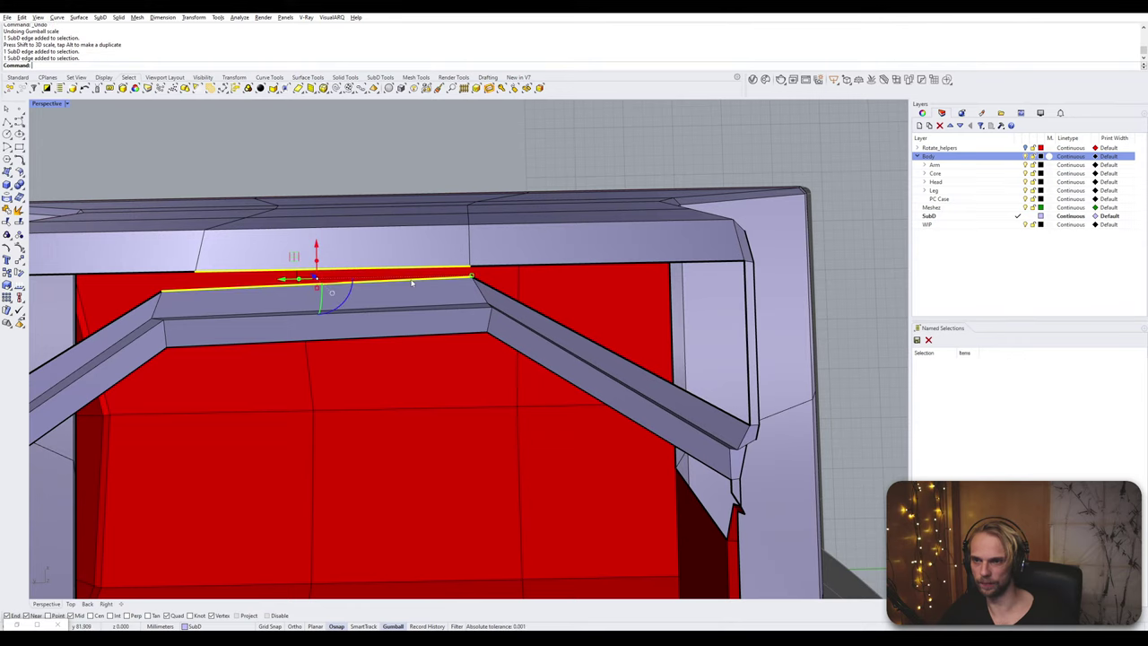
key("Return")
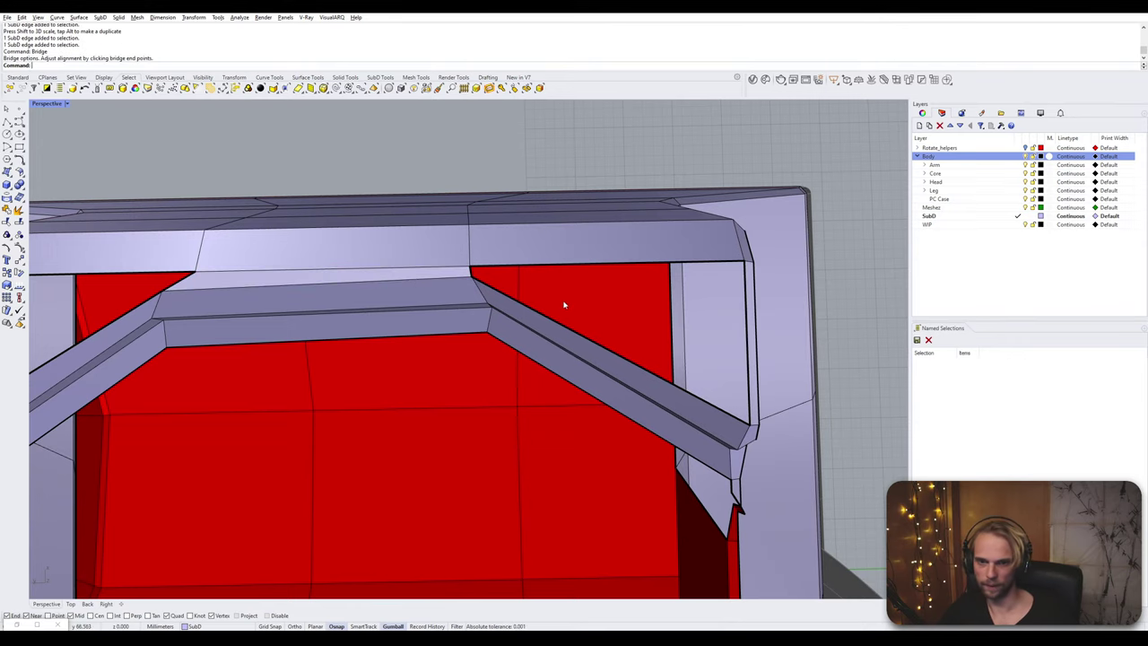
key("Return")
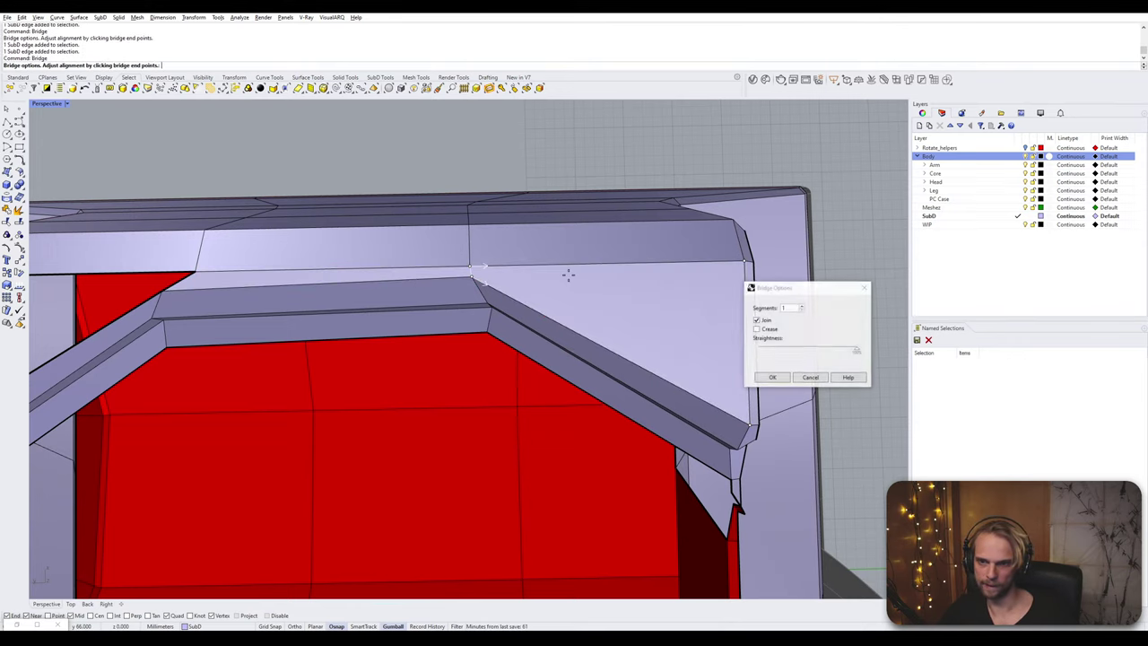
key("Return")
- Try bridging the left gap between beam and frame, then undo it
right_click_drag(327, 318, 549, 307, "shift")
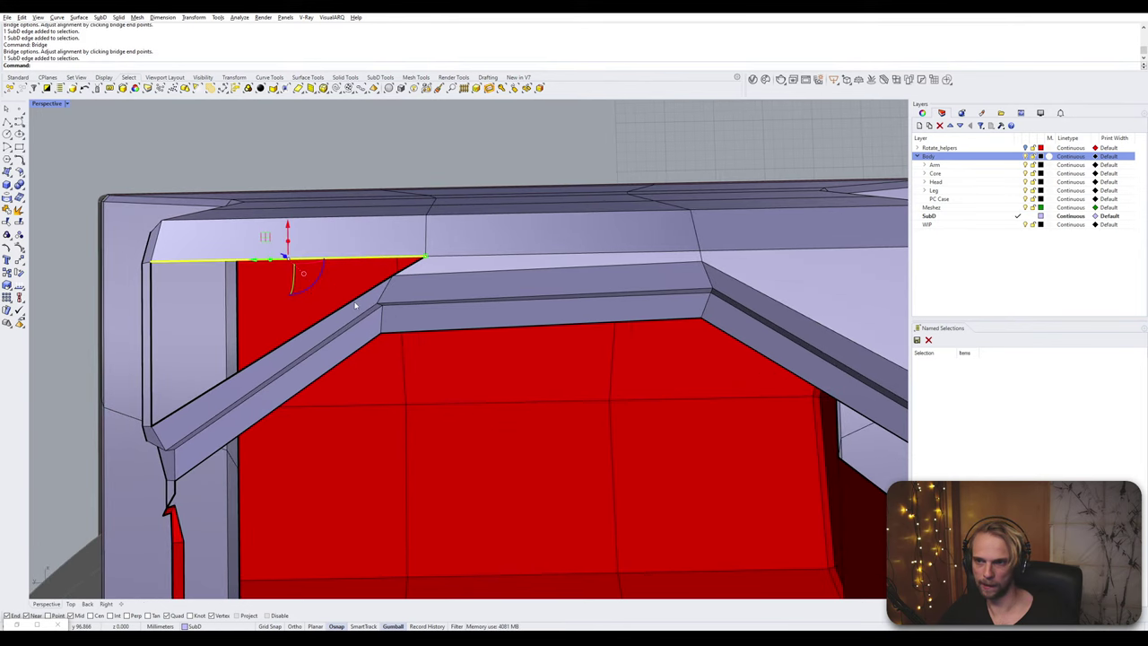
key("Return")
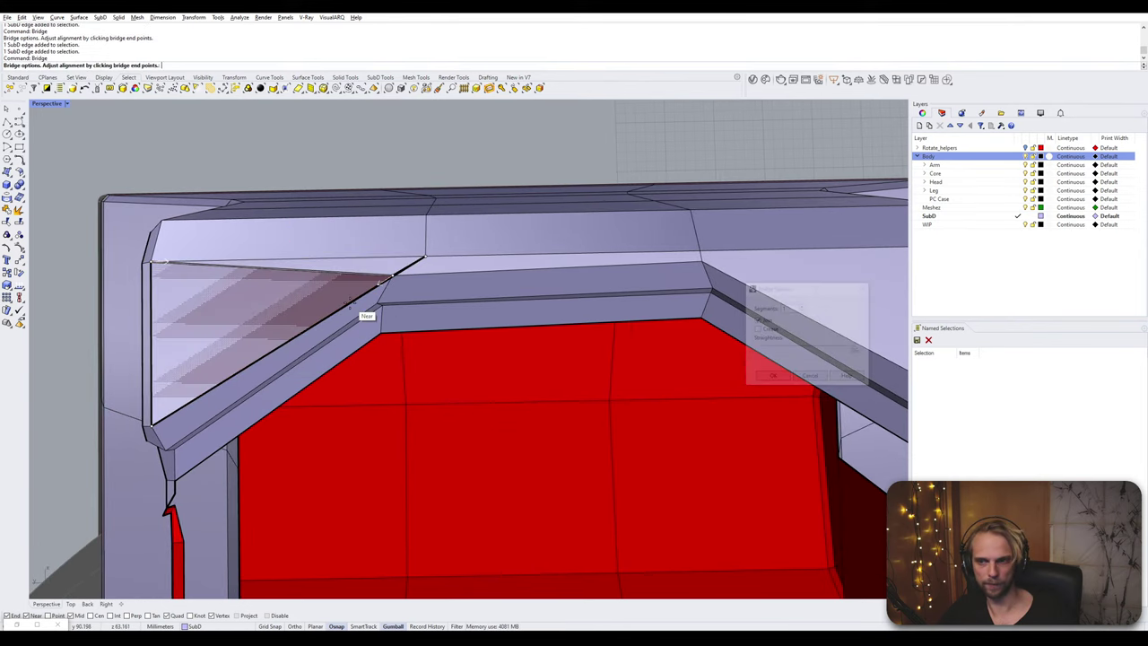
key("Return")
right_click_drag(353, 306, 307, 284)
key("ctrl+z")
- Slide the corner vertex left, bridge the left gap again, and preview the smooth shell
right_click_drag(249, 348, 425, 266)
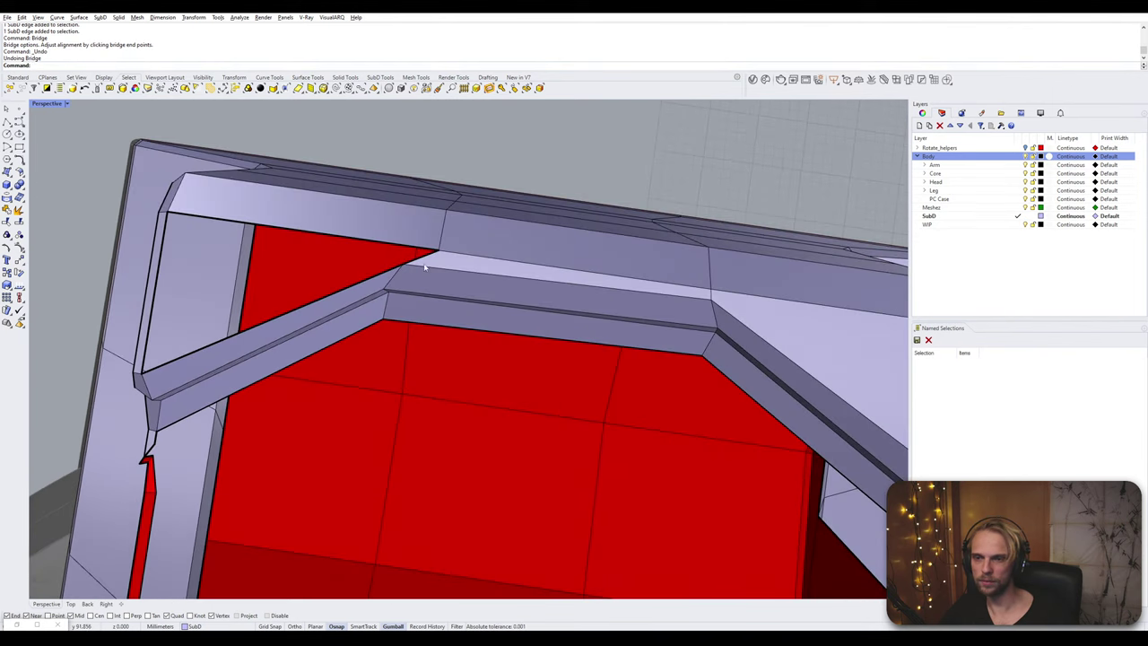
left_click(440, 252, "ctrl+shift")
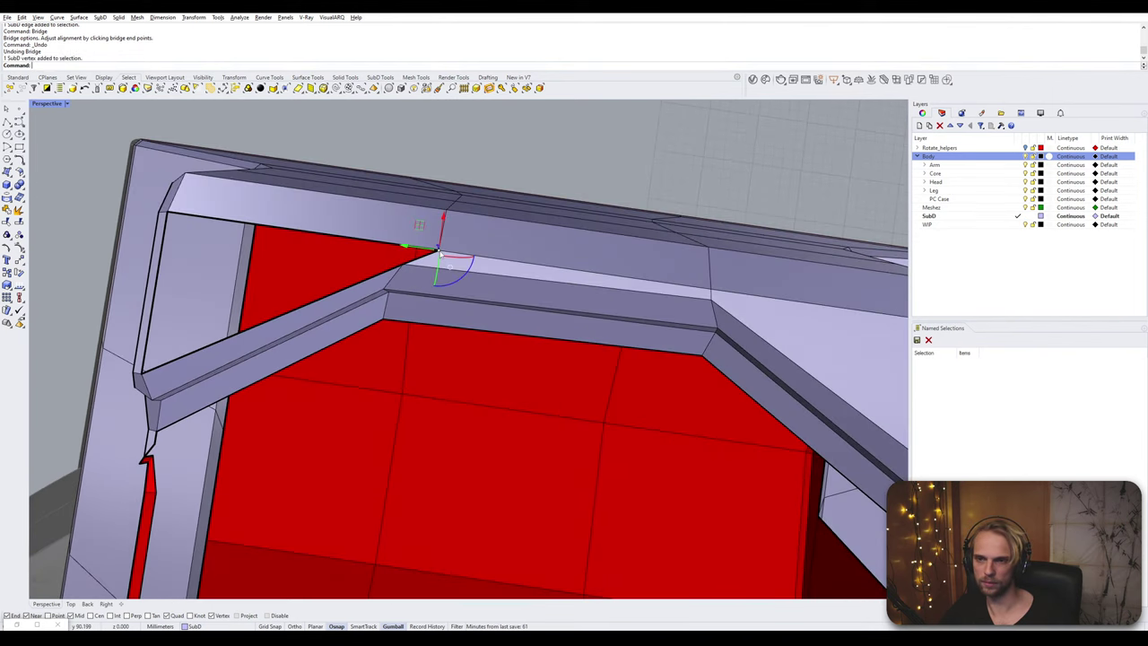
left_click_drag(432, 253, 375, 254)
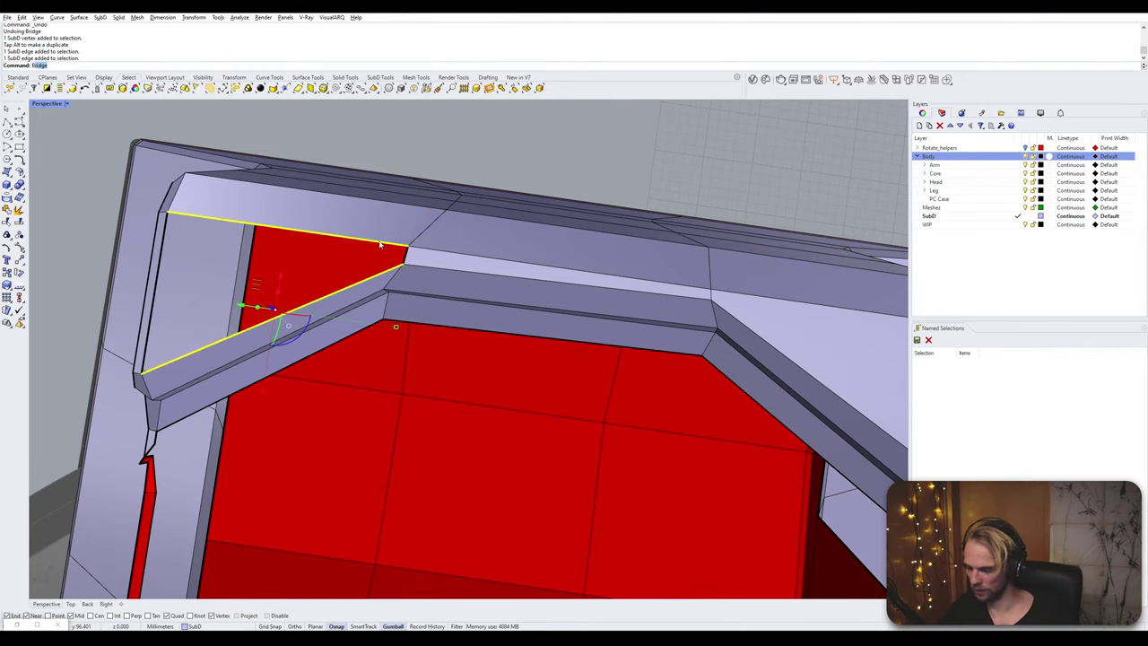
key("Return")
key("Return")
key("Tab")
right_click_drag(395, 251, 326, 221)
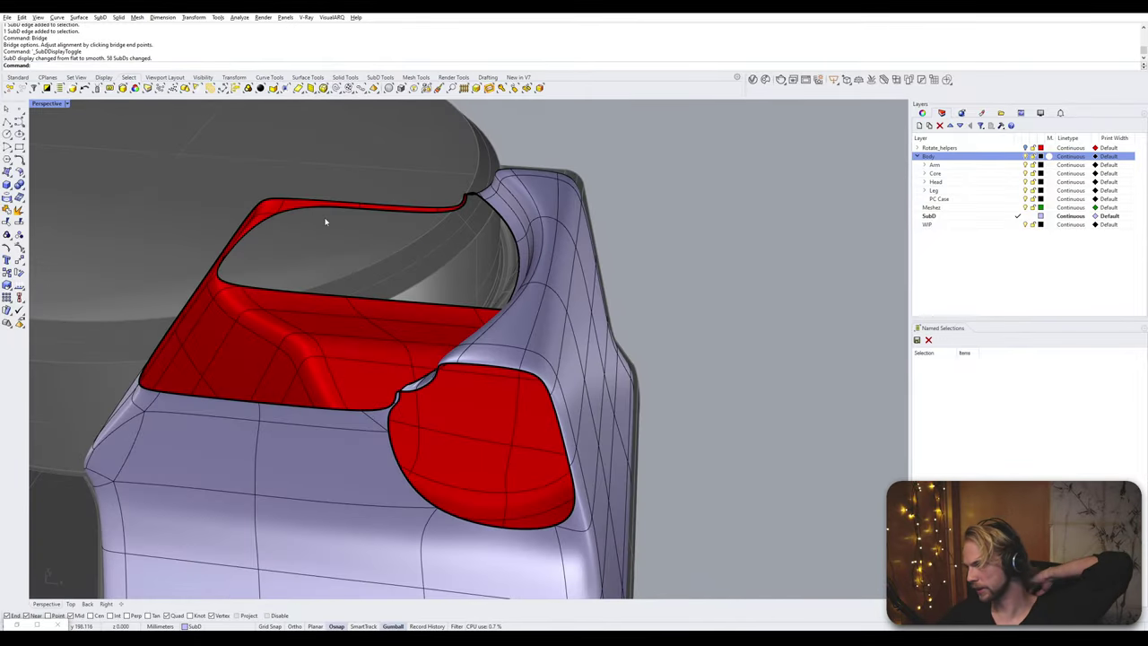
- Switch the shell to flat display and unhide the ankle ring with ShowSelected
key("Tab")
right_click_drag(431, 261, 535, 291)
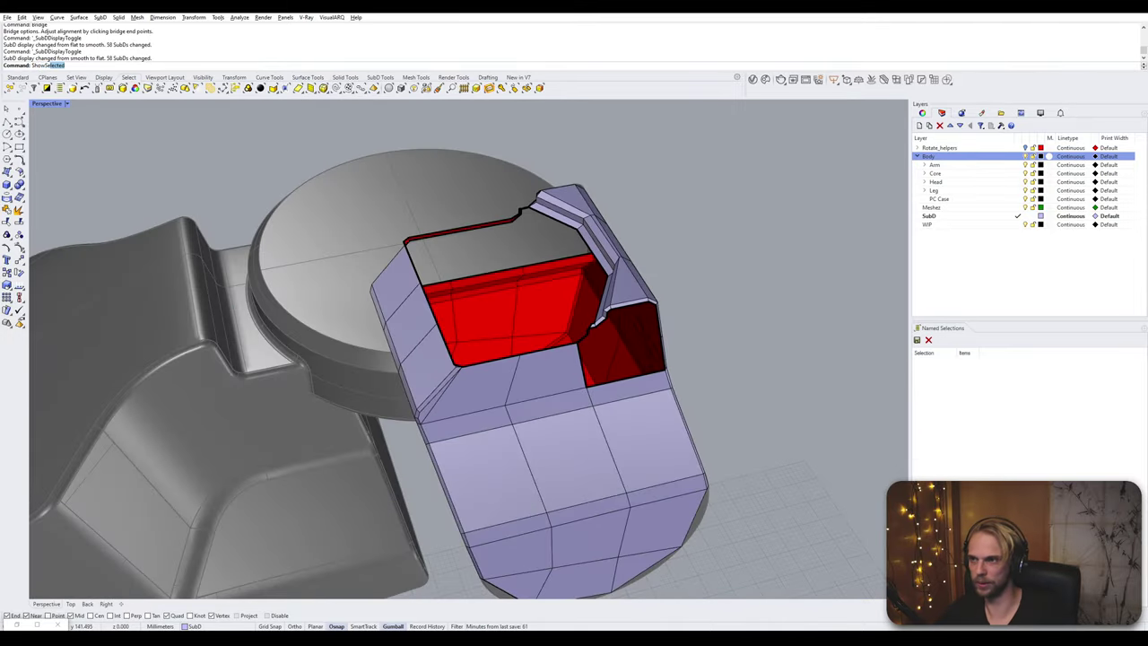
key("Return")
left_click(324, 311)
key("Return")
right_click_drag(327, 323, 441, 310)
scroll(492, 227, "up", 5)
right_click_drag(494, 228, 580, 243)
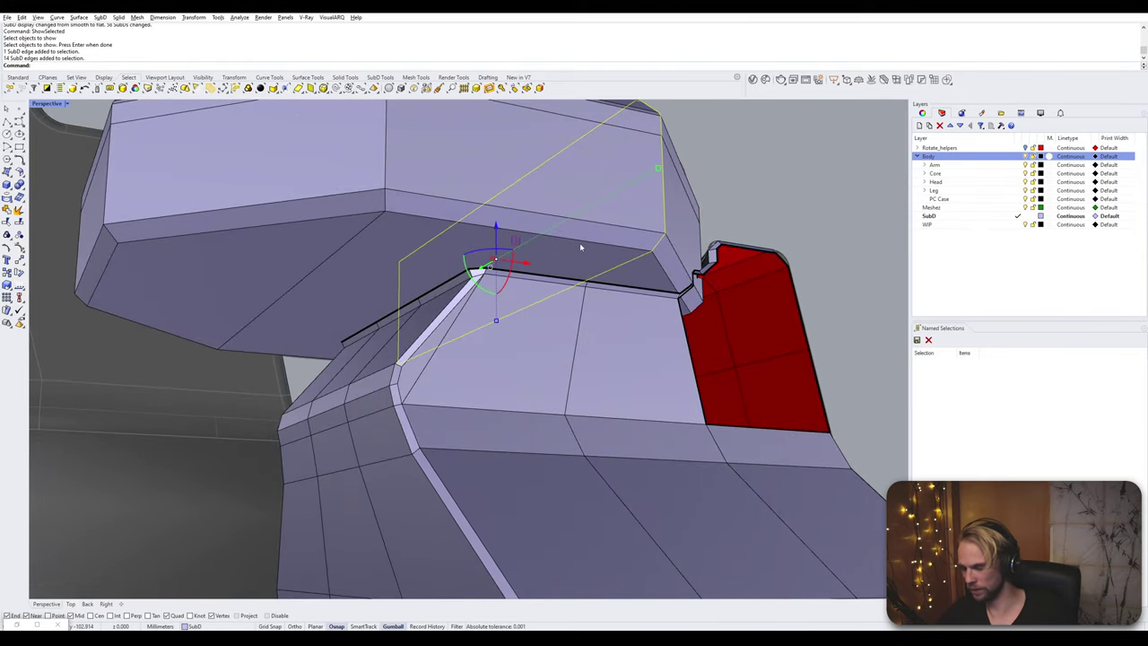
- Insert two new edge loops around the body
key("Return")
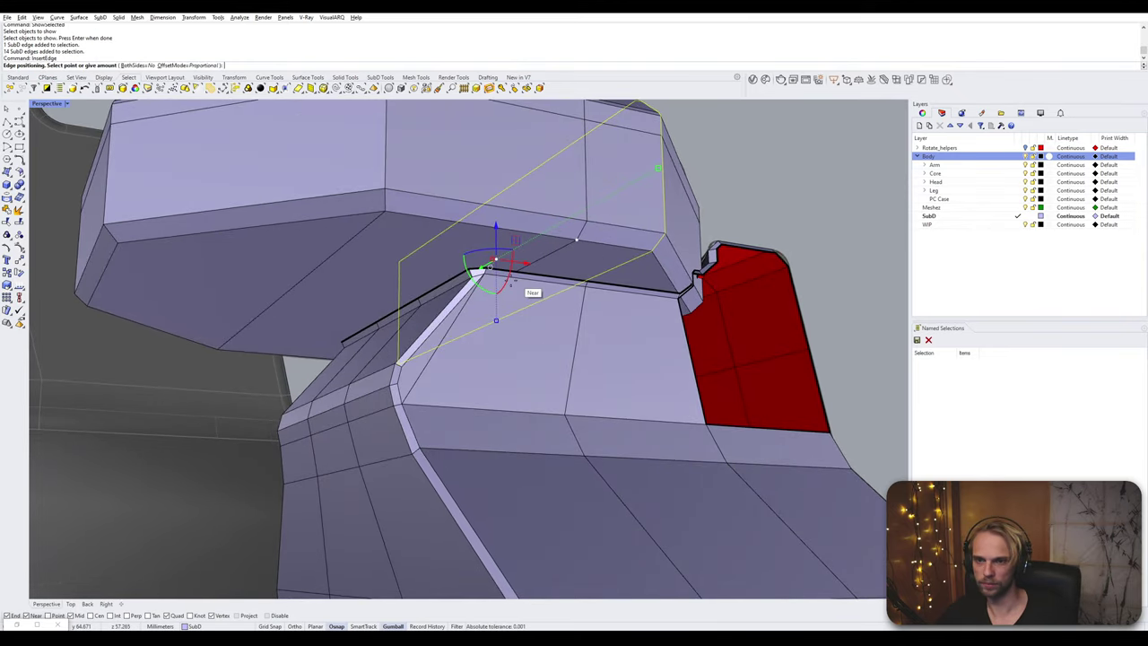
left_click(482, 269)
right_click_drag(482, 268, 464, 275)
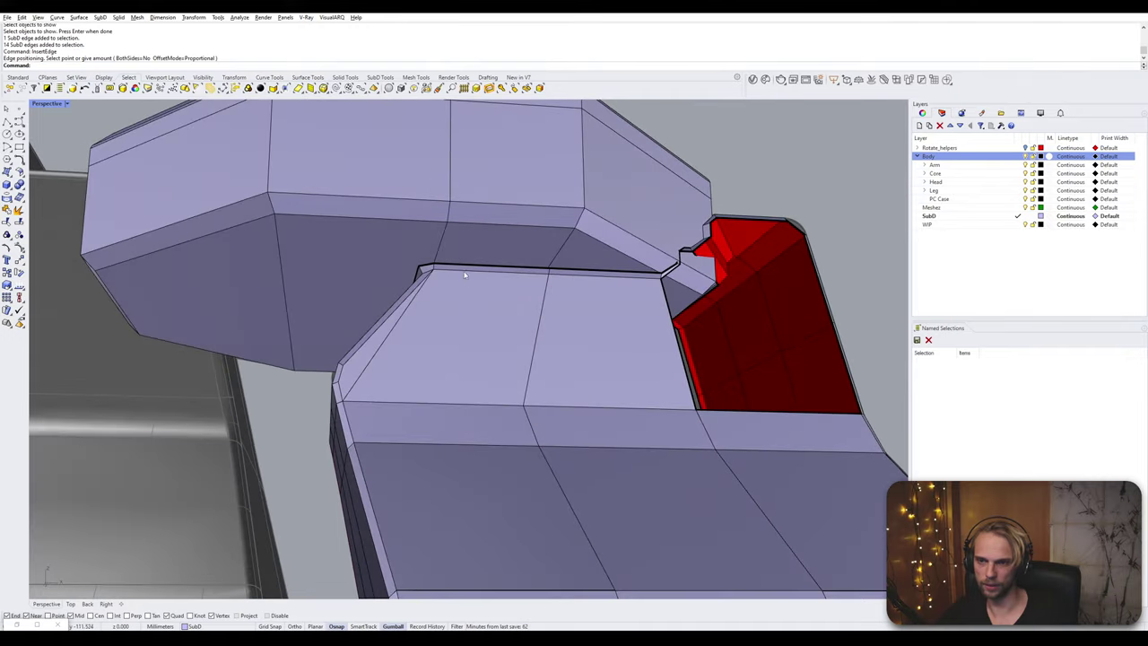
double_click(442, 244)
key("Return")
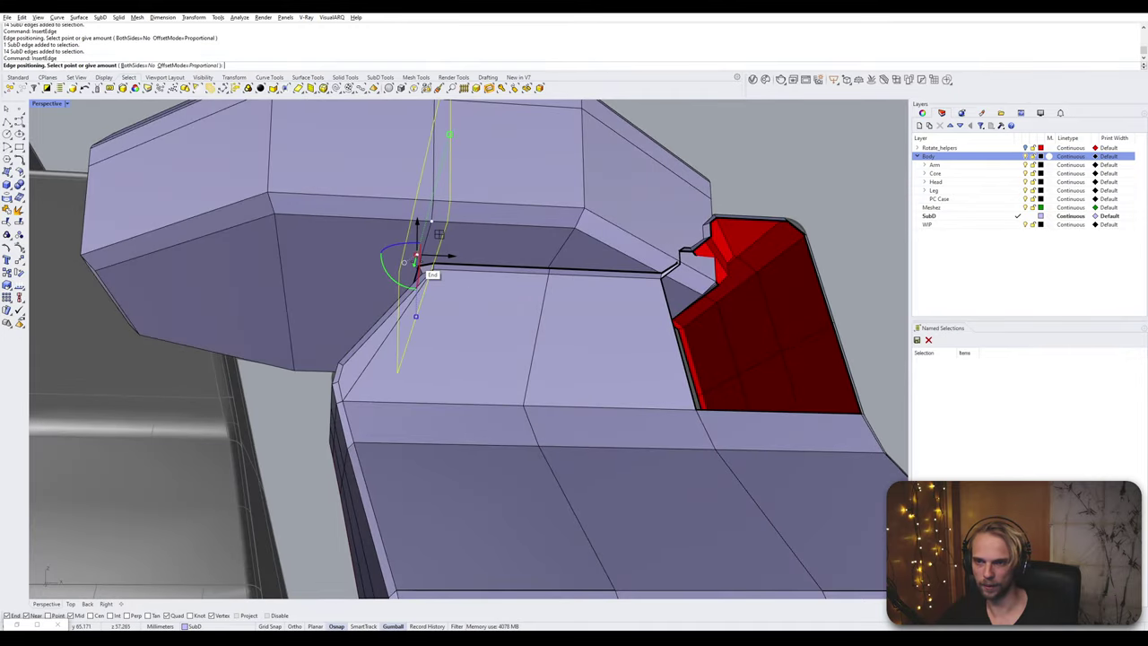
left_click(423, 268)
right_click_drag(424, 268, 492, 257)
scroll(507, 243, "up", 2)
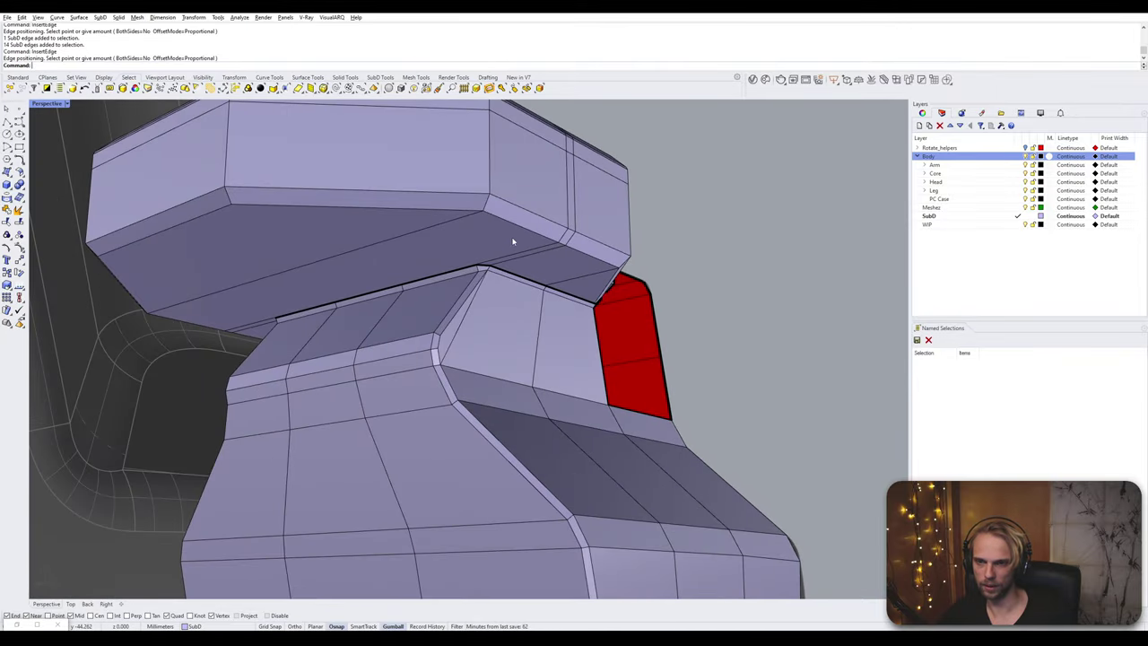
- Select two loops on the top box and insert a new edge loop with InsertEdge
double_click(523, 230)
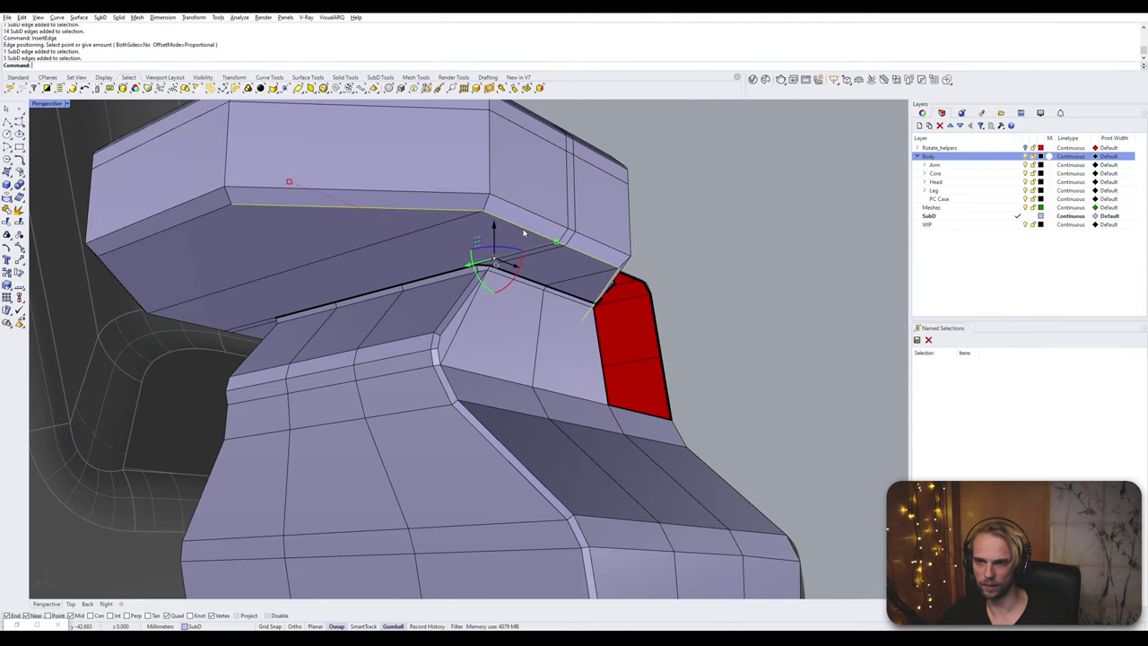
right_click_drag(553, 254, 523, 230)
scroll(522, 229, "up", 3)
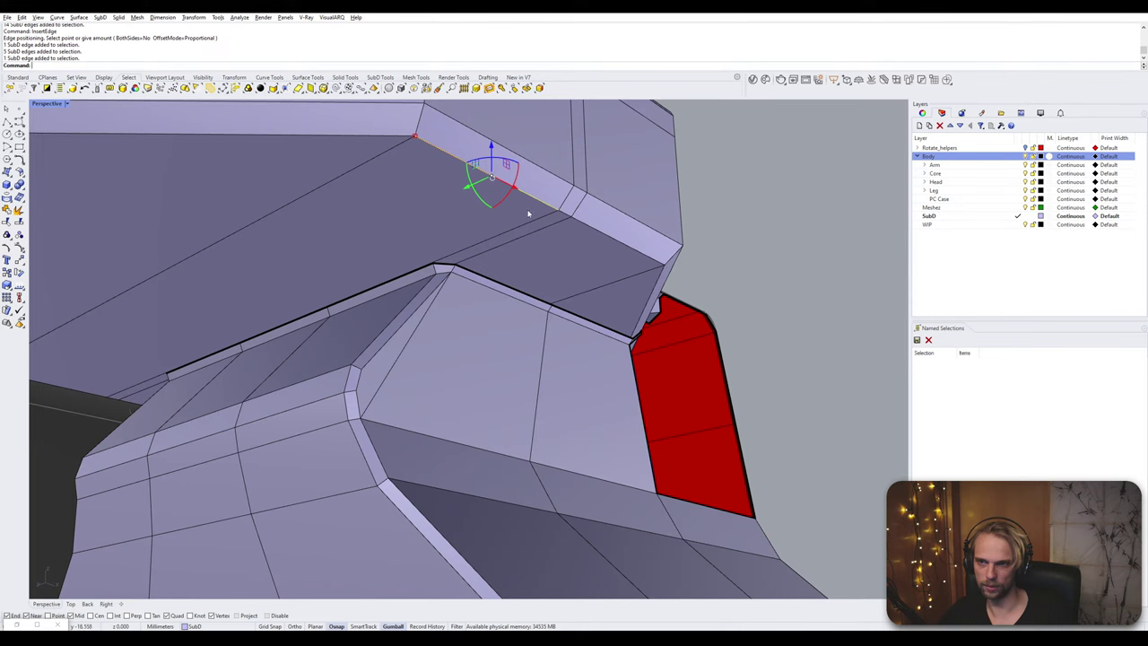
scroll(378, 198, "down", 3)
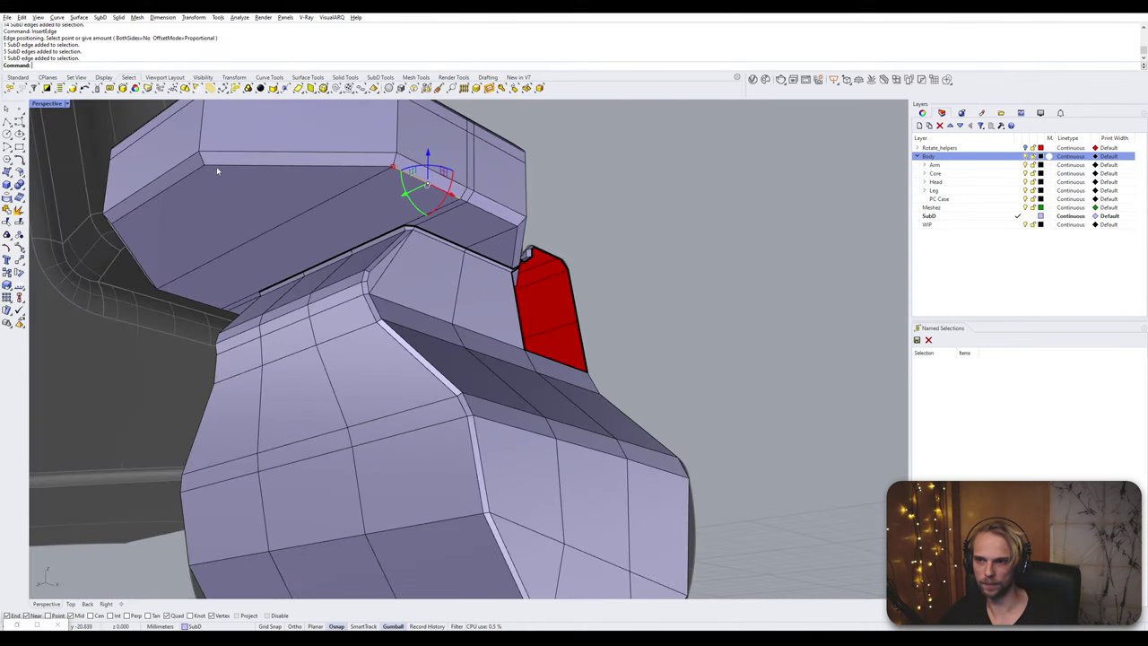
left_click(249, 167, "shift")
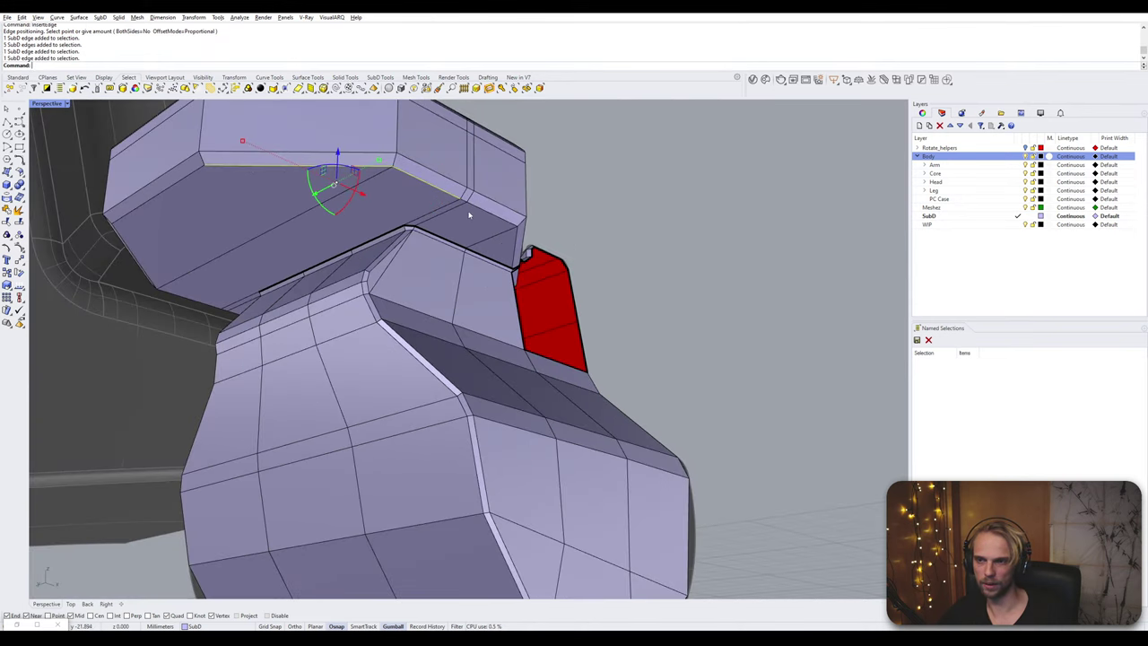
scroll(468, 216, "up", 2)
key("Escape")
double_click(325, 154, "ctrl+shift")
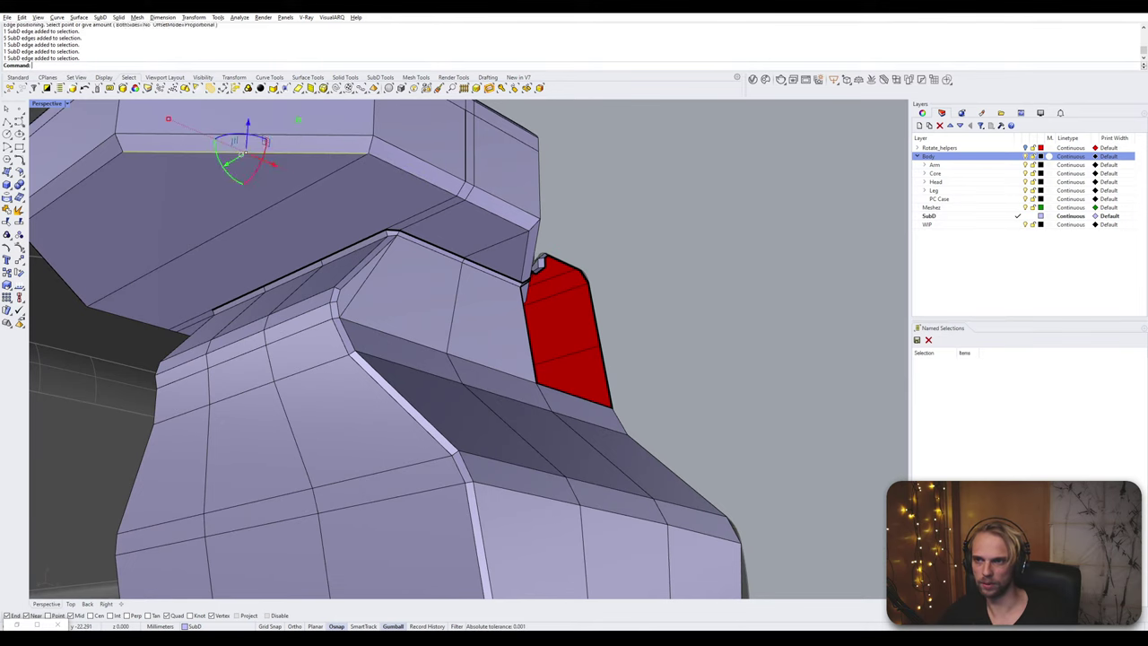
right_click_drag(325, 154, 214, 399)
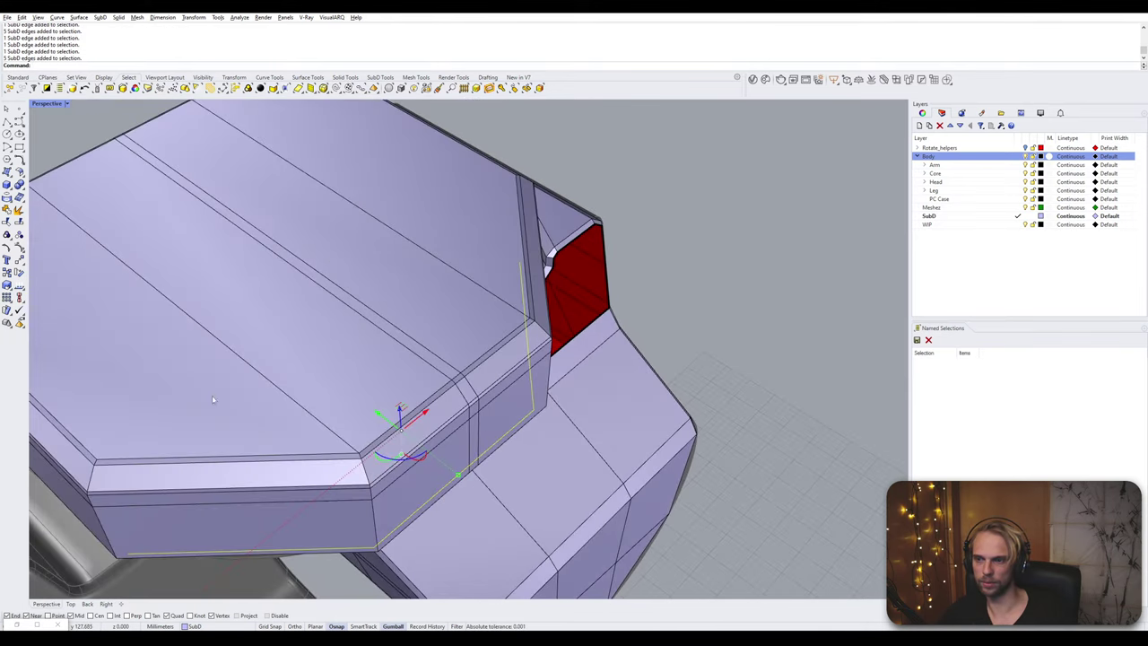
double_click(250, 458, "shift")
right_click_drag(260, 459, 295, 350)
type("InsertEdge")
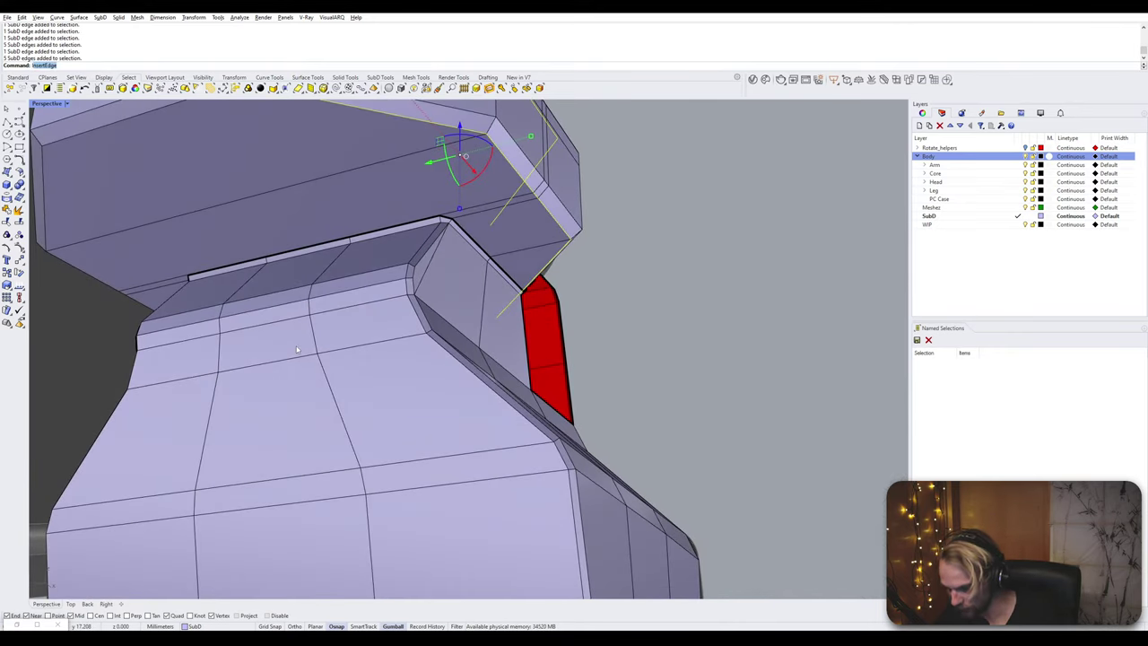
key("Return")
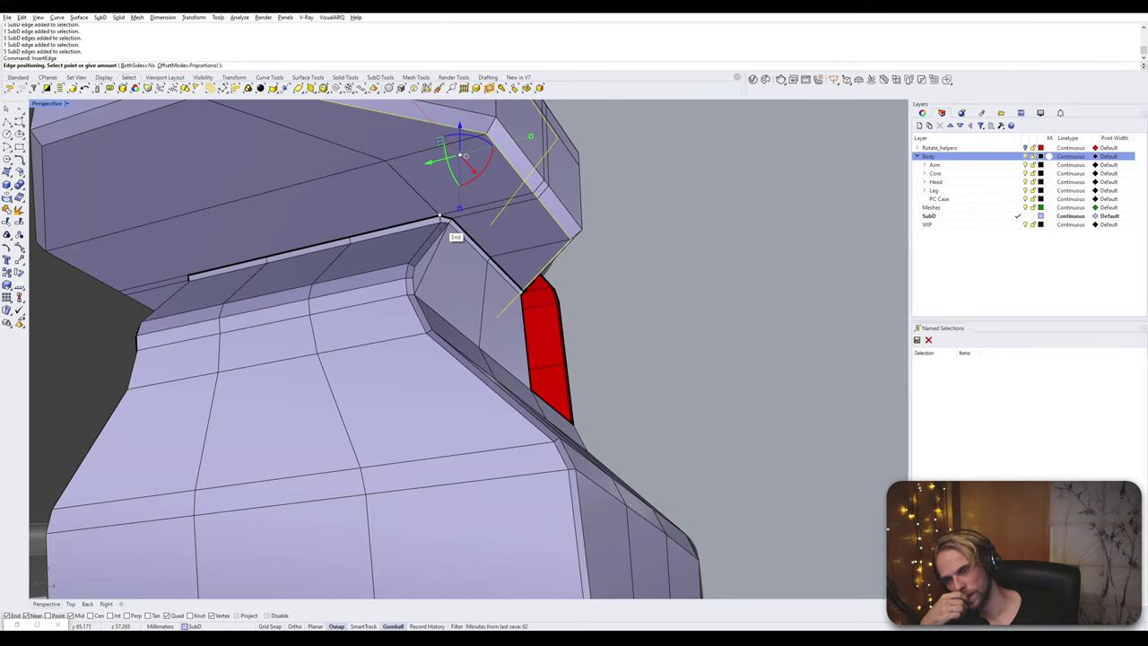
left_click(450, 227)
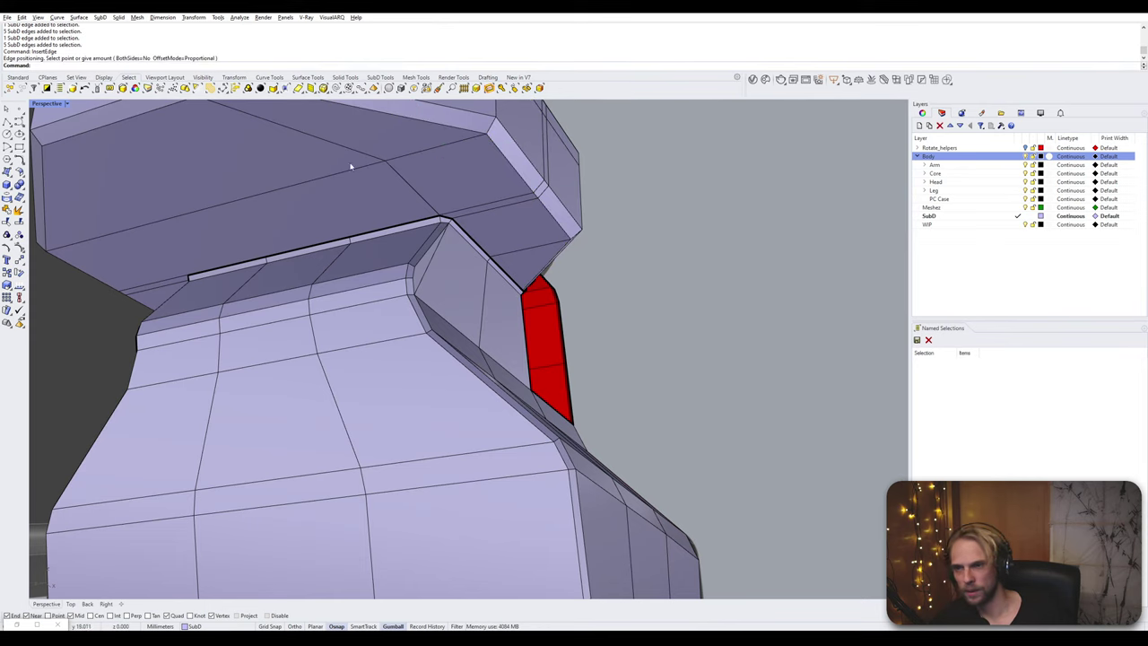
- Insert another edge loop beside a second pair of top-box loops
double_click(313, 138, "ctrl+shift")
right_click_drag(313, 151, 321, 244)
double_click(306, 313, "ctrl+shift")
right_click_drag(308, 318, 344, 252)
right_click(363, 239)
left_click(410, 236)
- Add a further edge loop next to two more selected loops on the box
right_click_drag(411, 237, 399, 248)
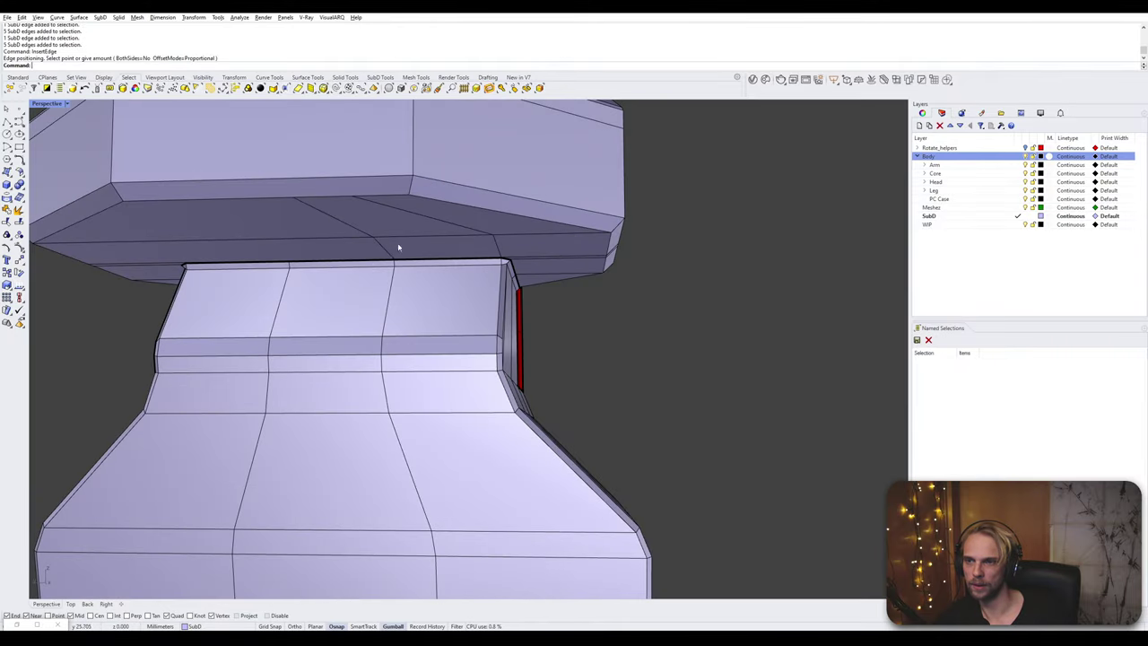
double_click(337, 222, "ctrl+shift")
right_click_drag(340, 220, 348, 335)
double_click(320, 317, "ctrl+shift")
key("Return")
left_click(340, 214)
- Insert one last edge loop beside two box loops, then select the octagonal top box
scroll(345, 218, "down", 2)
double_click(384, 272, "ctrl+shift")
double_click(343, 356, "ctrl+shift")
key("Return")
left_click(268, 297)
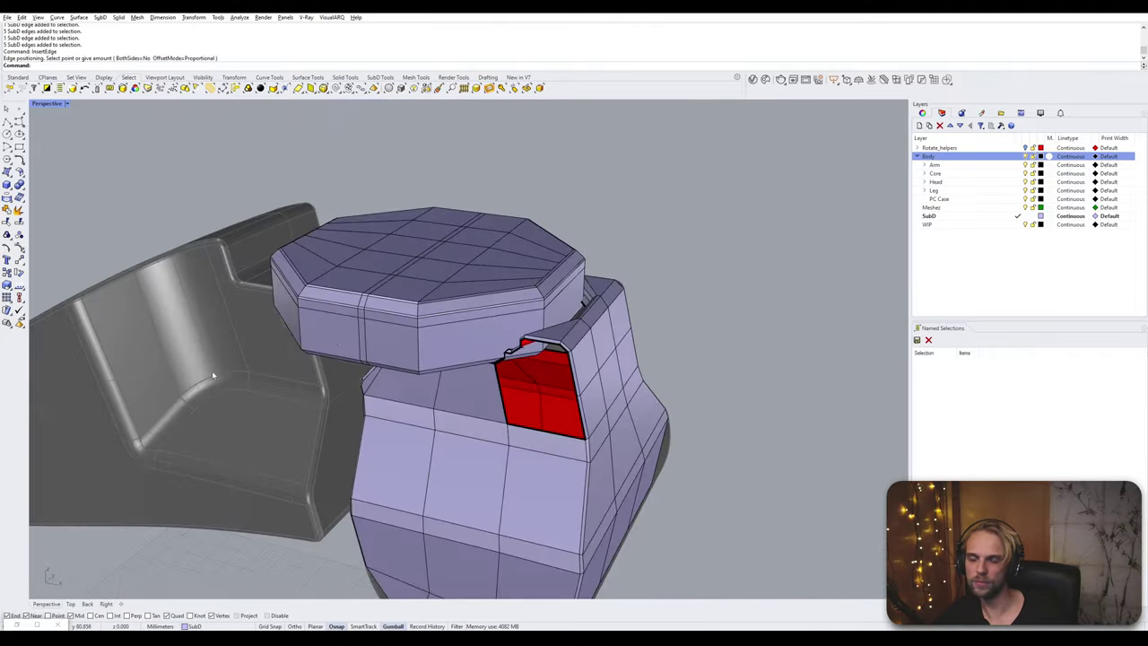
left_click(348, 336)
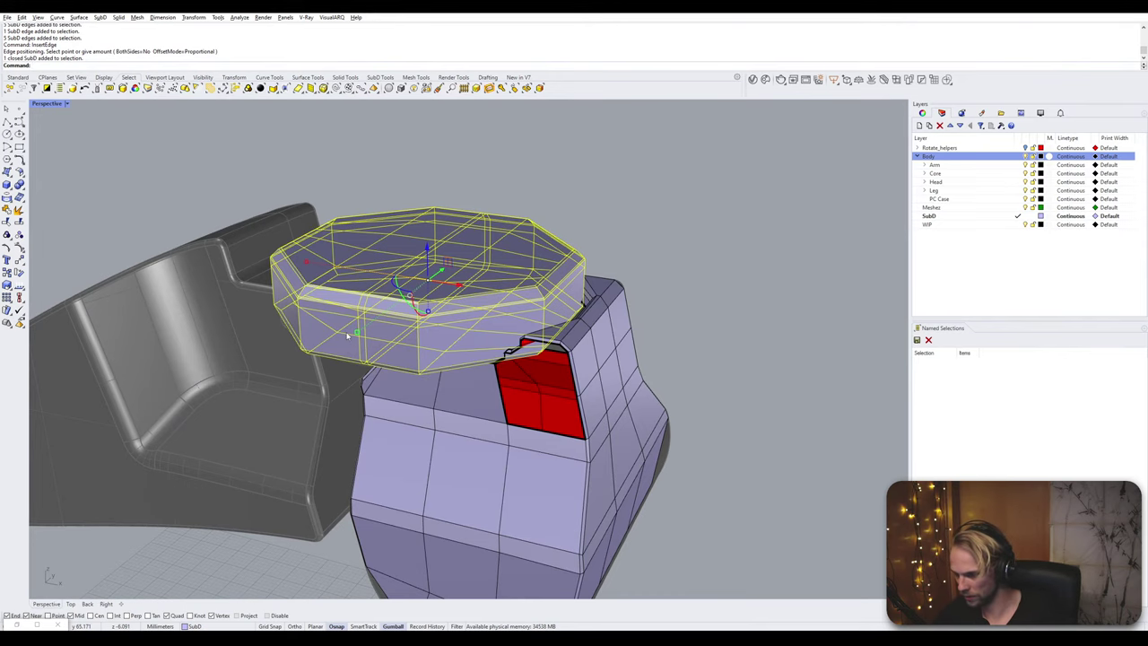
- Isolate the octagonal box and pick the edge loop at its front corner
key("Return")
right_click_drag(358, 329, 403, 258)
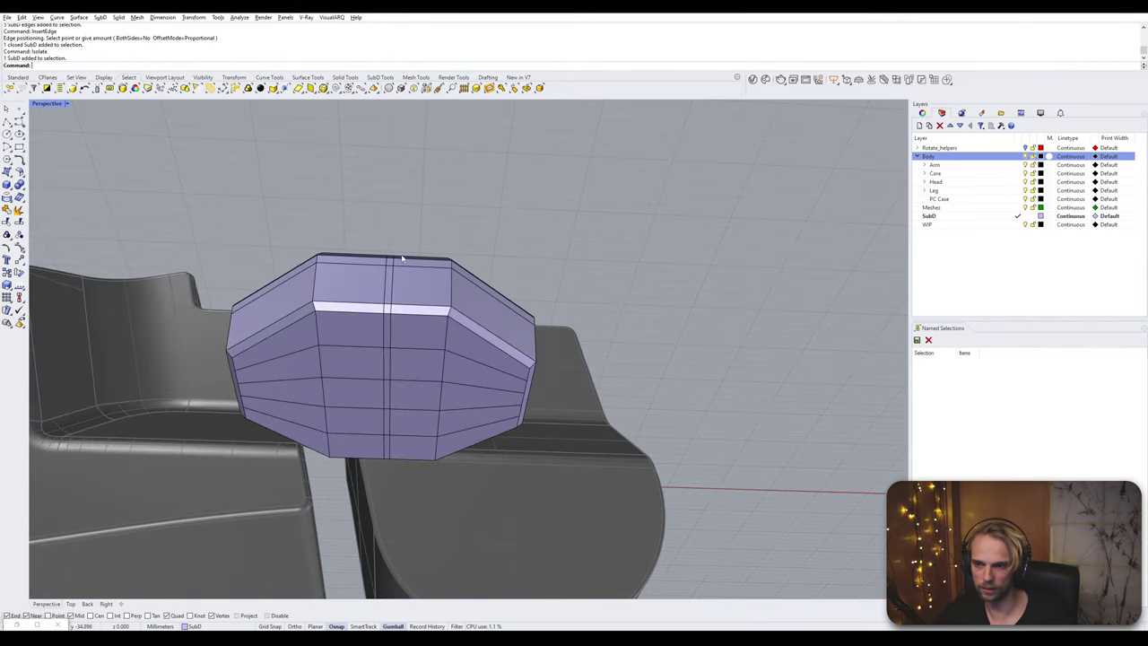
right_click_drag(454, 410, 589, 456)
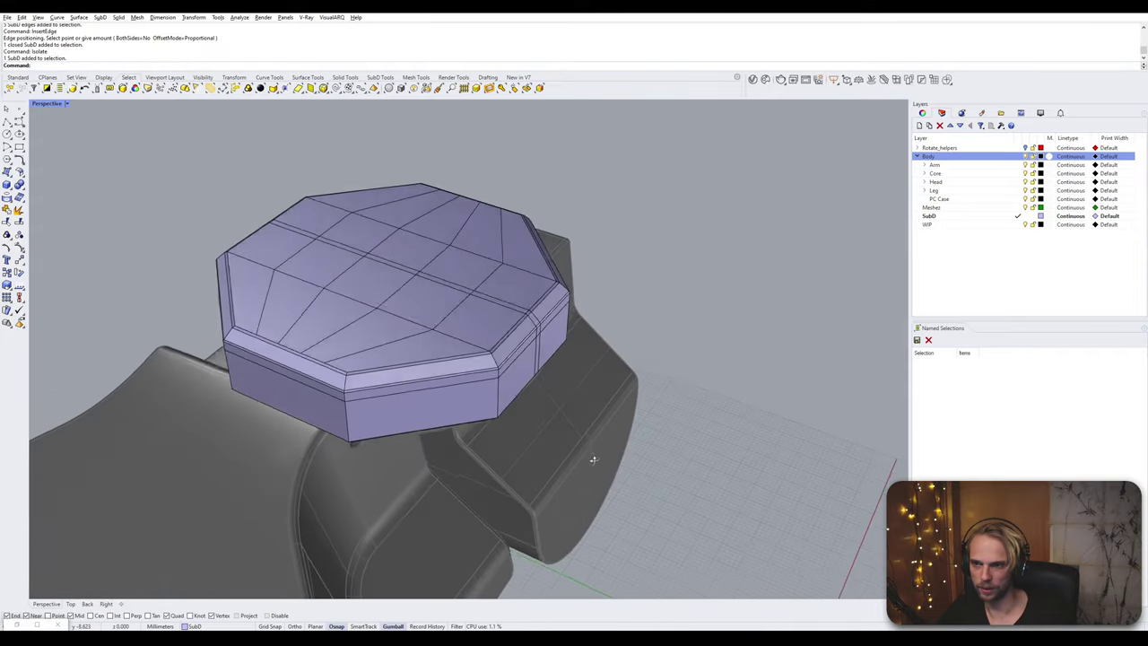
scroll(361, 422, "up", 4)
scroll(362, 421, "up", 4)
left_click(351, 347, "ctrl+shift")
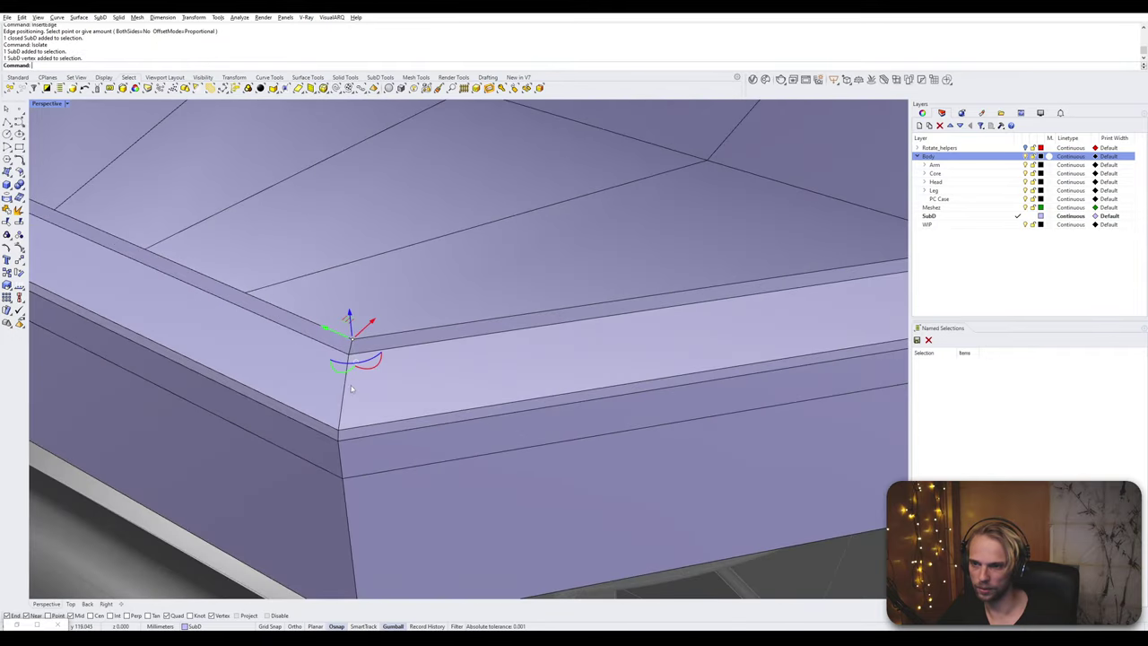
scroll(345, 349, "up", 2)
double_click(372, 349, "ctrl+shift")
scroll(373, 350, "down", 10)
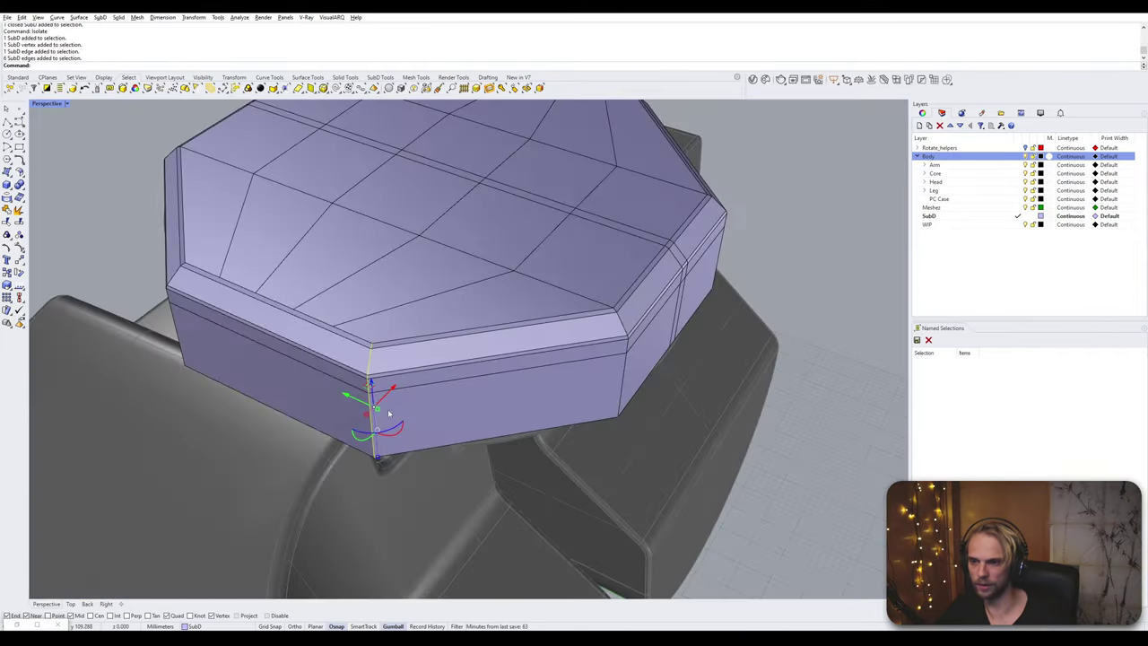
- Re-run Isolate and select the vertical edge loop at the box corner
right_click_drag(385, 399, 390, 293)
right_click(387, 175)
right_click_drag(411, 199, 404, 265)
scroll(403, 267, "up", 5)
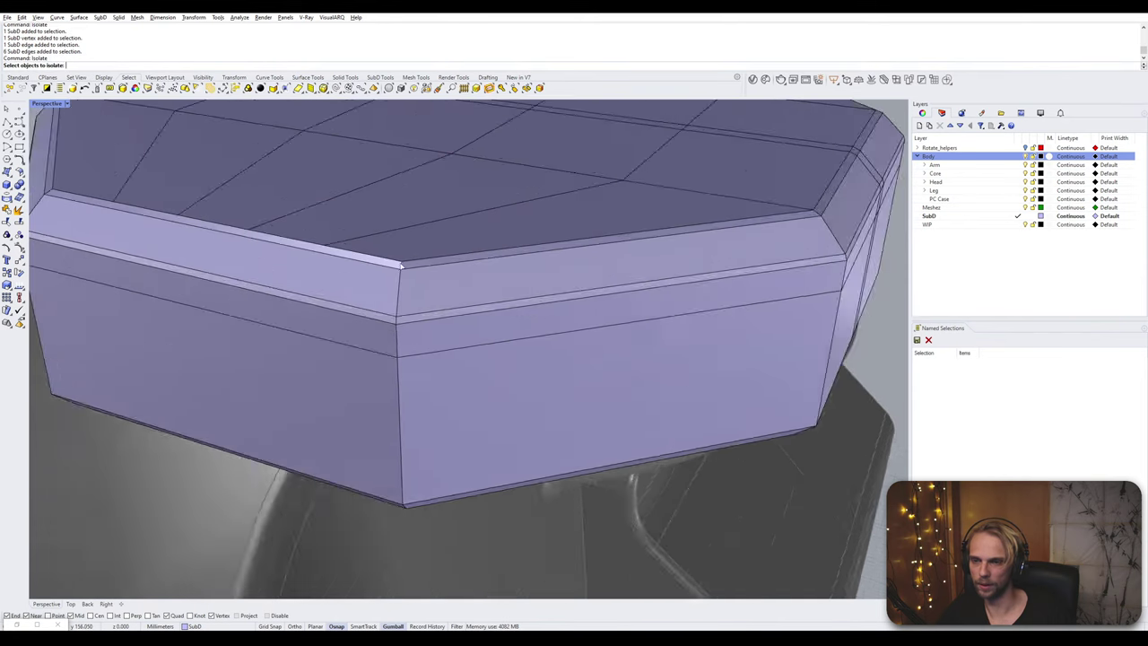
double_click(402, 269, "ctrl+shift")
right_click(402, 269)
scroll(402, 269, "up", 3)
double_click(400, 271, "ctrl+shift")
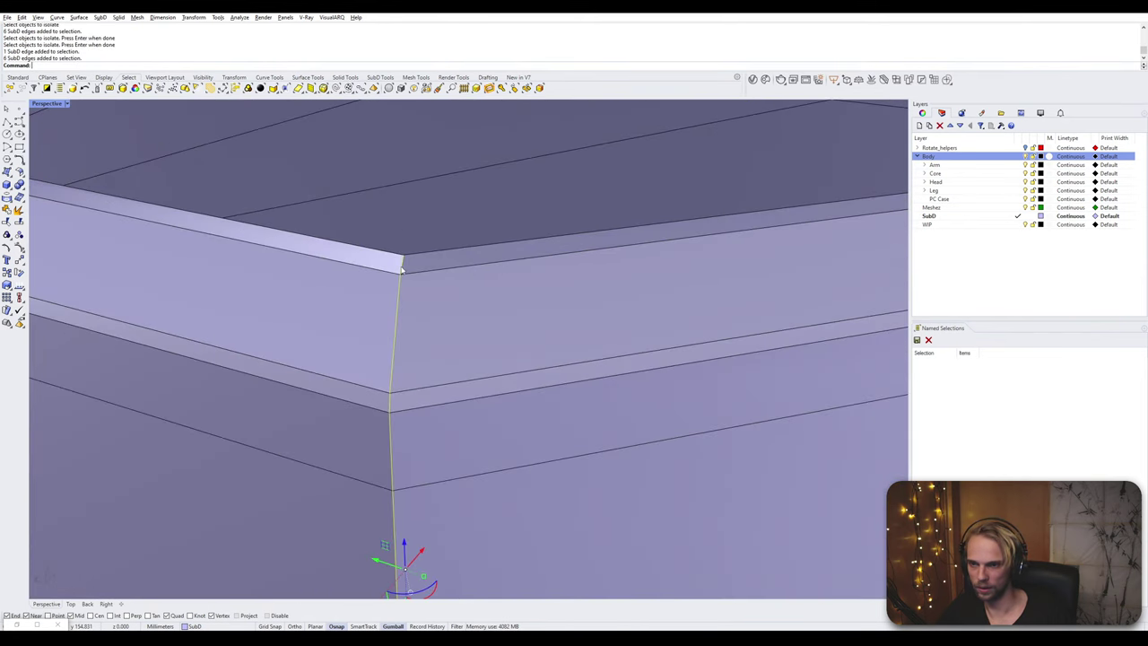
- Insert an edge beside the corner loop with OffsetMode=Absolute, snapped to a vertex
key("Return")
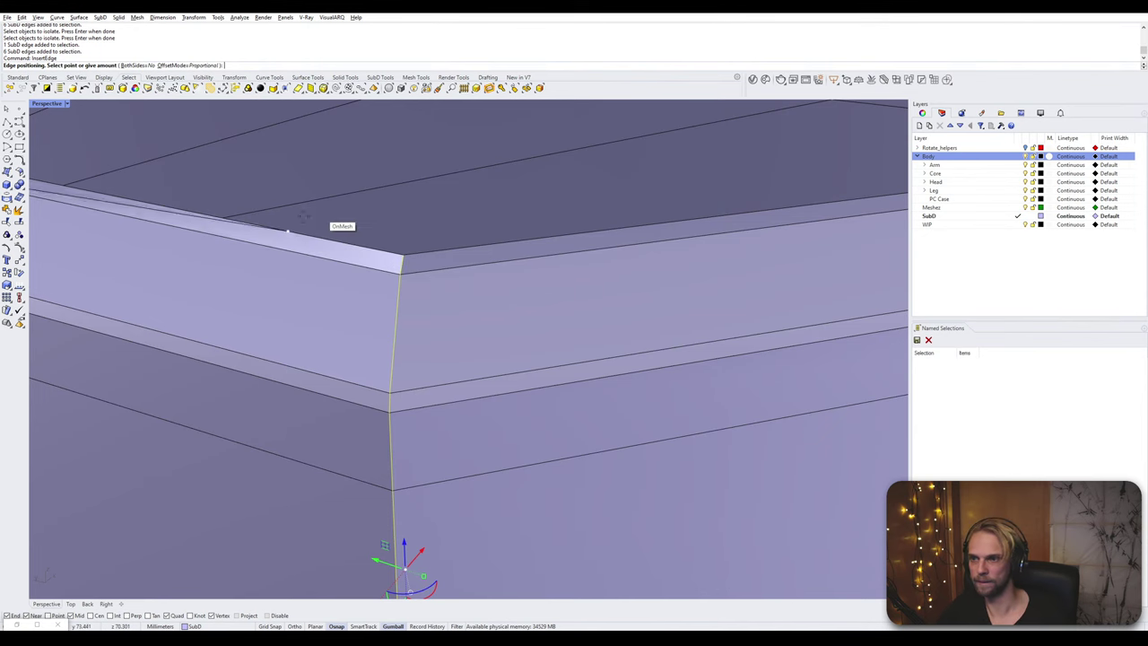
scroll(223, 217, "down", 10)
scroll(228, 191, "down", 3)
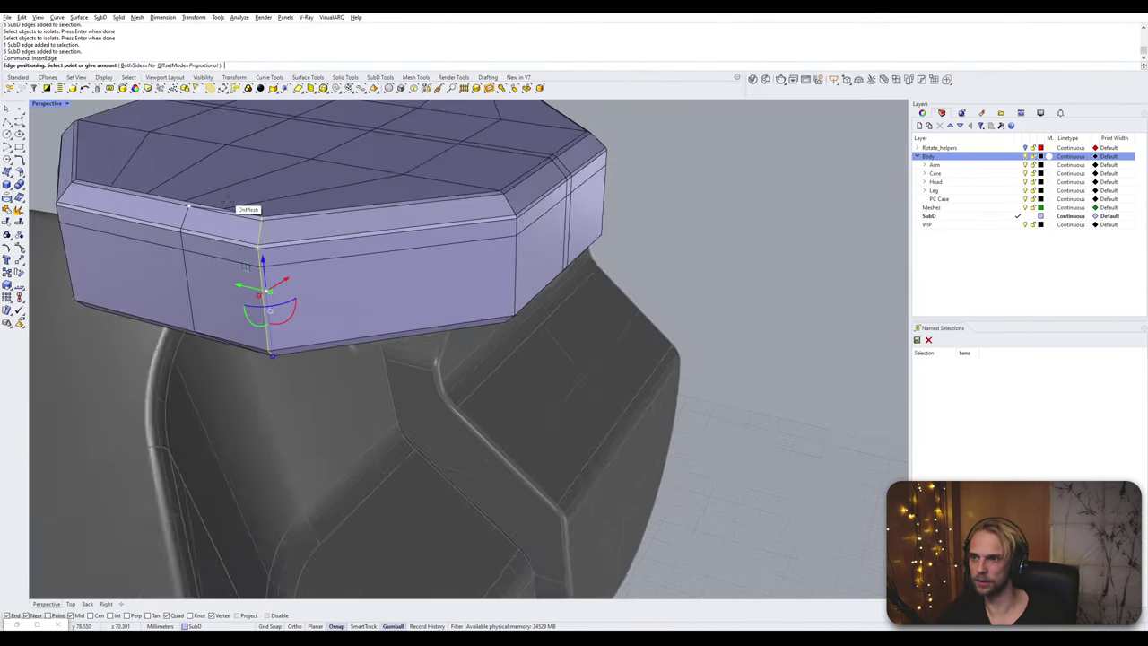
right_click_drag(228, 195, 290, 167, "shift")
scroll(289, 199, "down", 2)
scroll(285, 185, "up", 5)
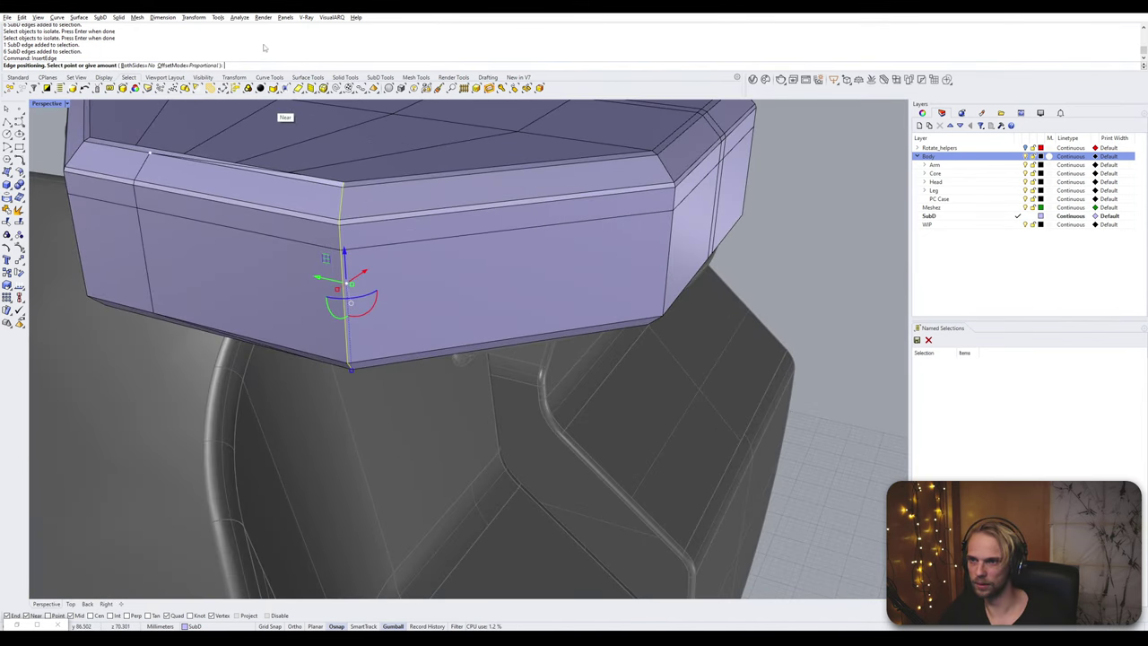
left_click(213, 67)
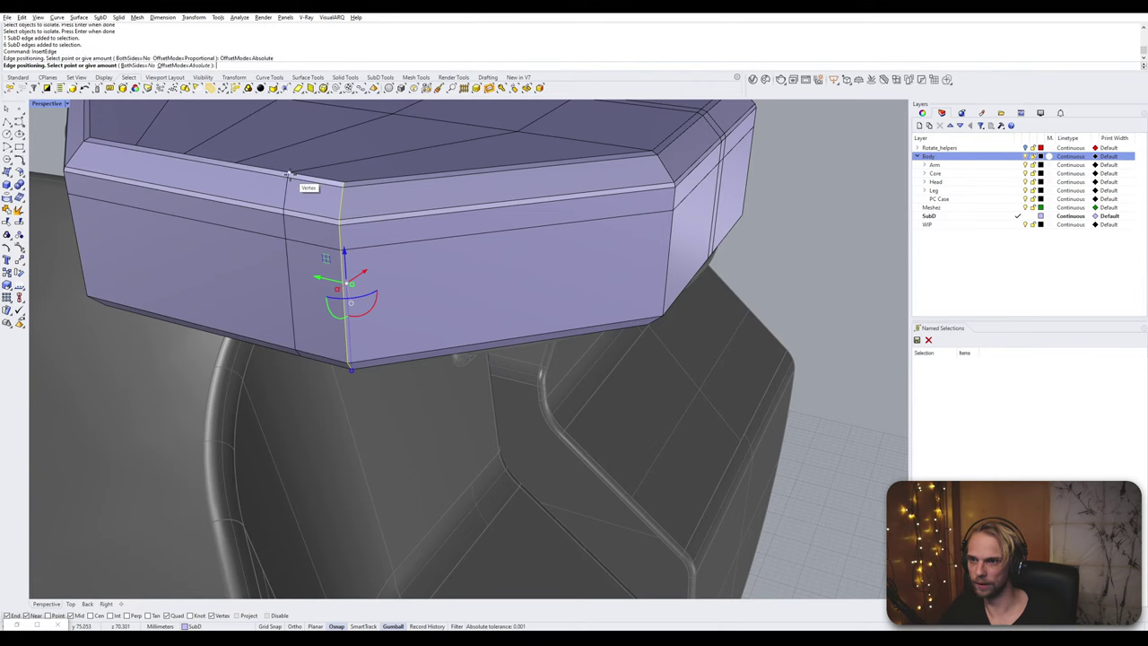
left_click(289, 175)
- Select the neighbouring vertical loop, then start and cancel a second edge insertion
right_click_drag(290, 176, 330, 221)
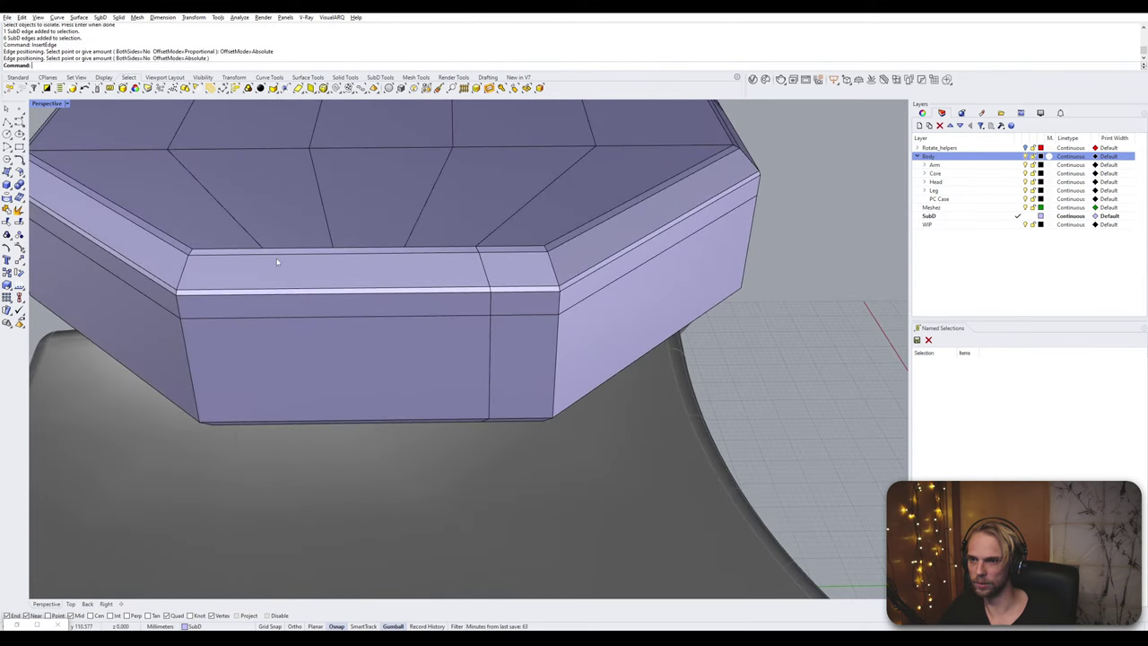
scroll(479, 275, "up", 3)
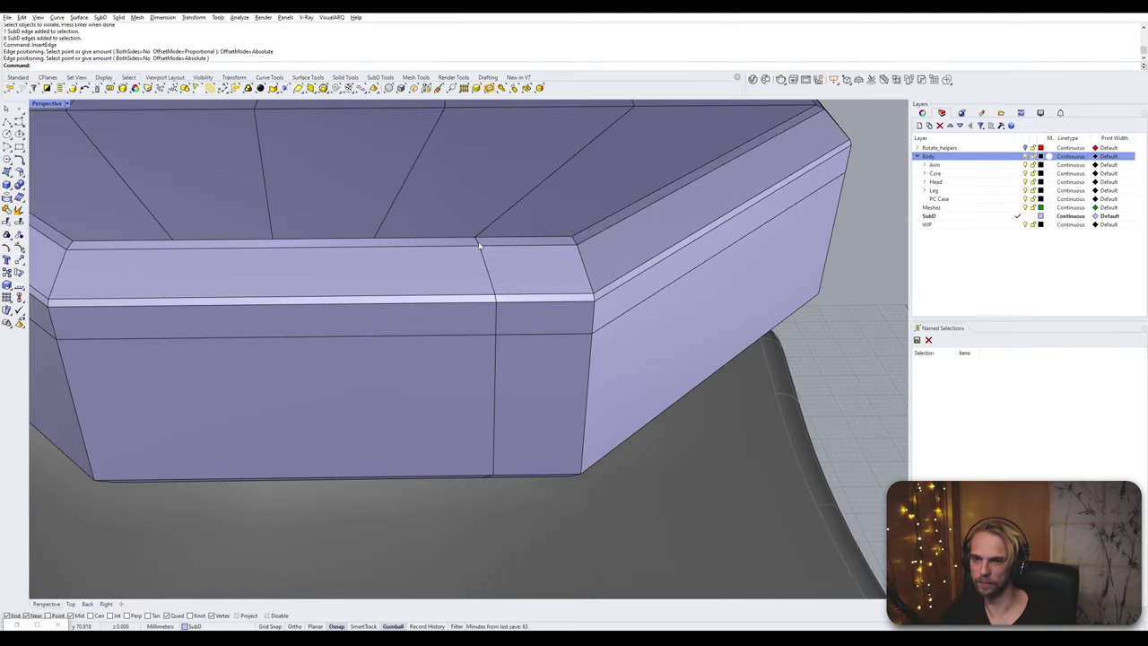
double_click(484, 260)
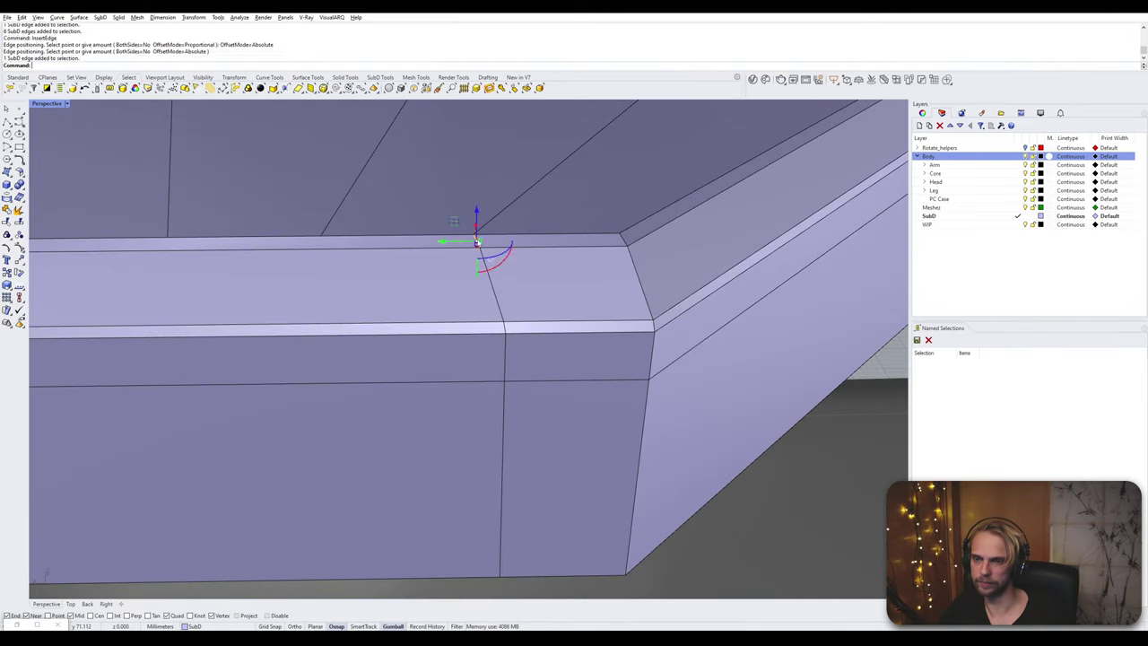
key("Return")
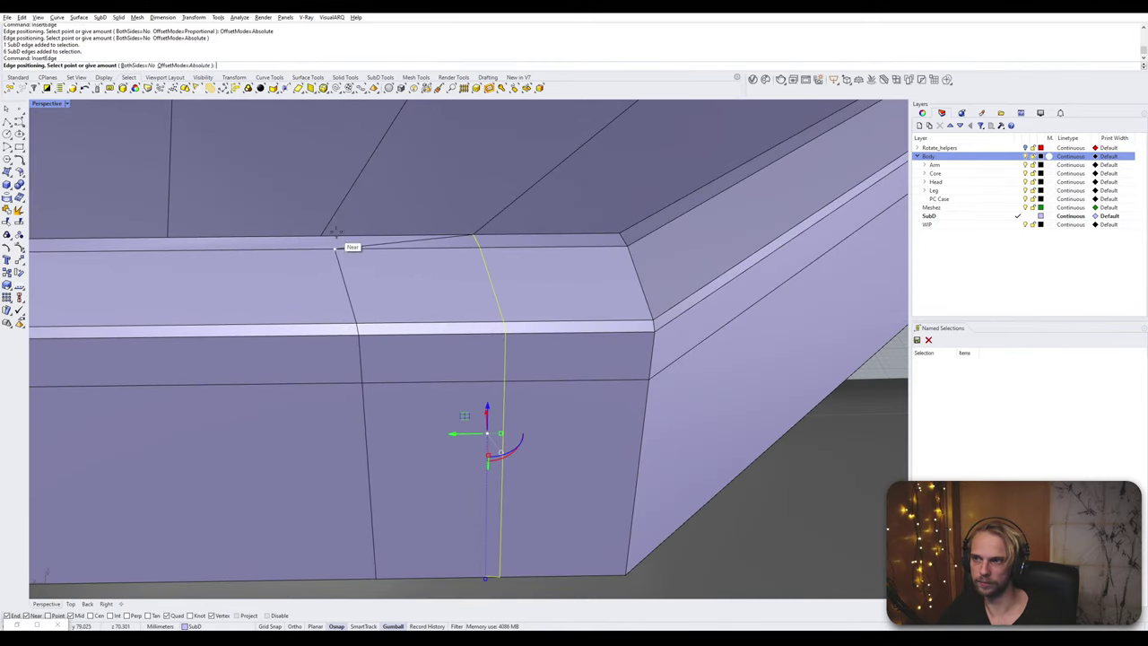
key("Escape")
scroll(379, 249, "down", 6)
right_click_drag(379, 250, 435, 250)
scroll(404, 235, "down", 5)
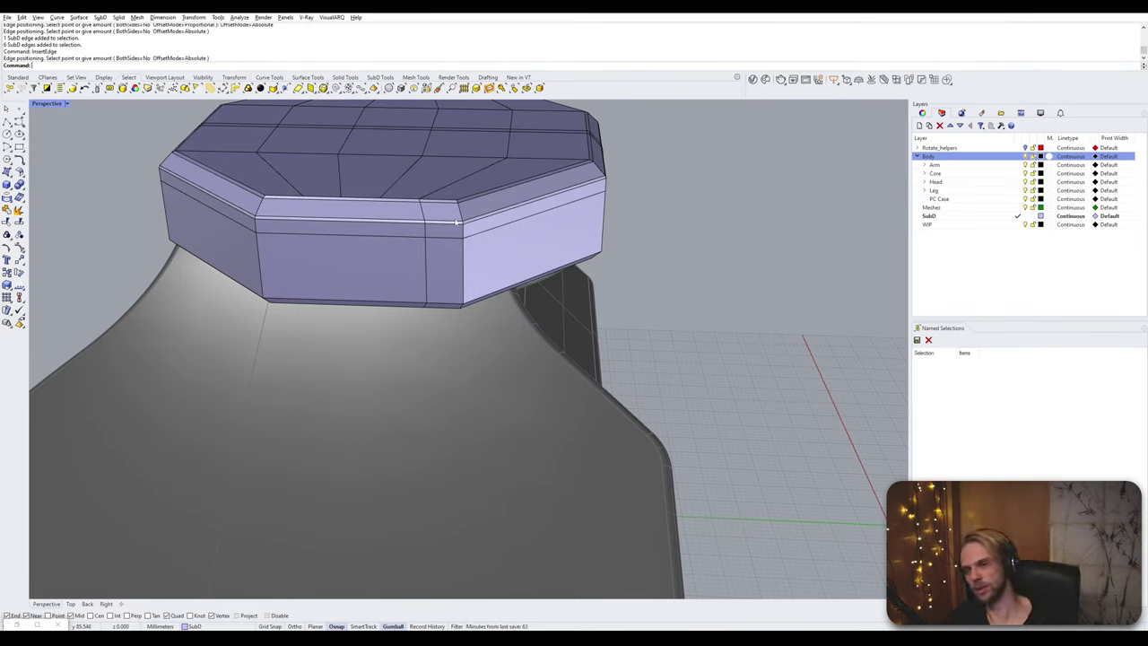
- Undo the inserted edge loop and select two faces of the front band
key("ctrl+z")
scroll(428, 241, "up", 6)
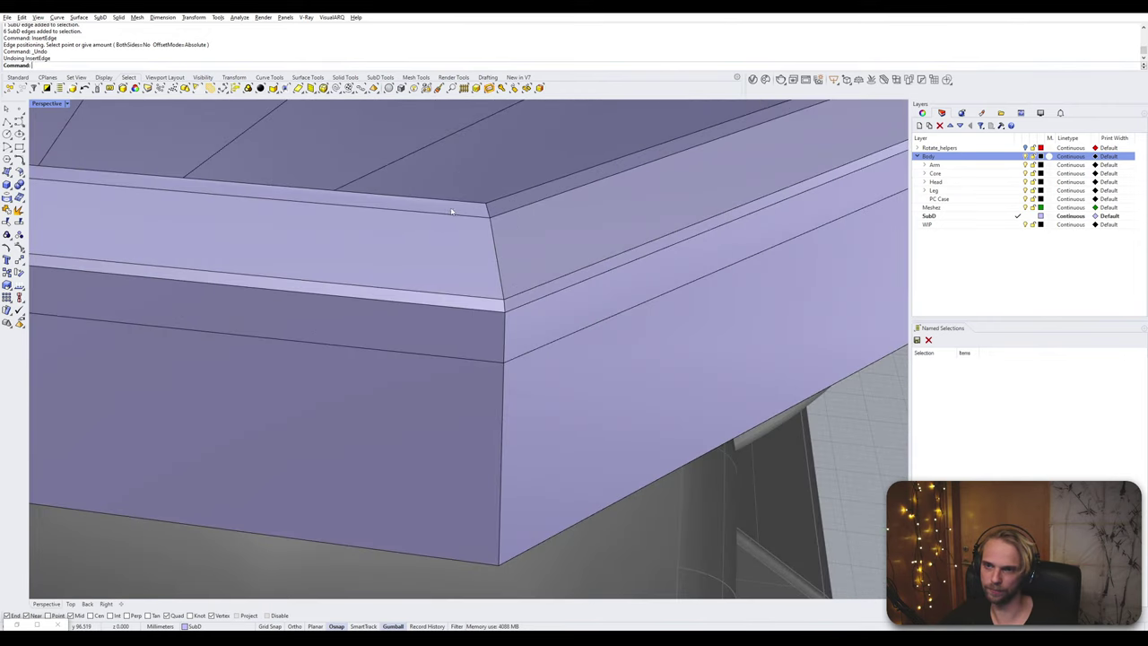
left_click(451, 211, "ctrl+shift")
left_click(448, 251, "ctrl+shift")
- Add the thin strip and front side faces to the selection and delete them
left_click(457, 305, "ctrl+shift")
left_click(459, 313, "ctrl+shift")
scroll(460, 306, "down", 4)
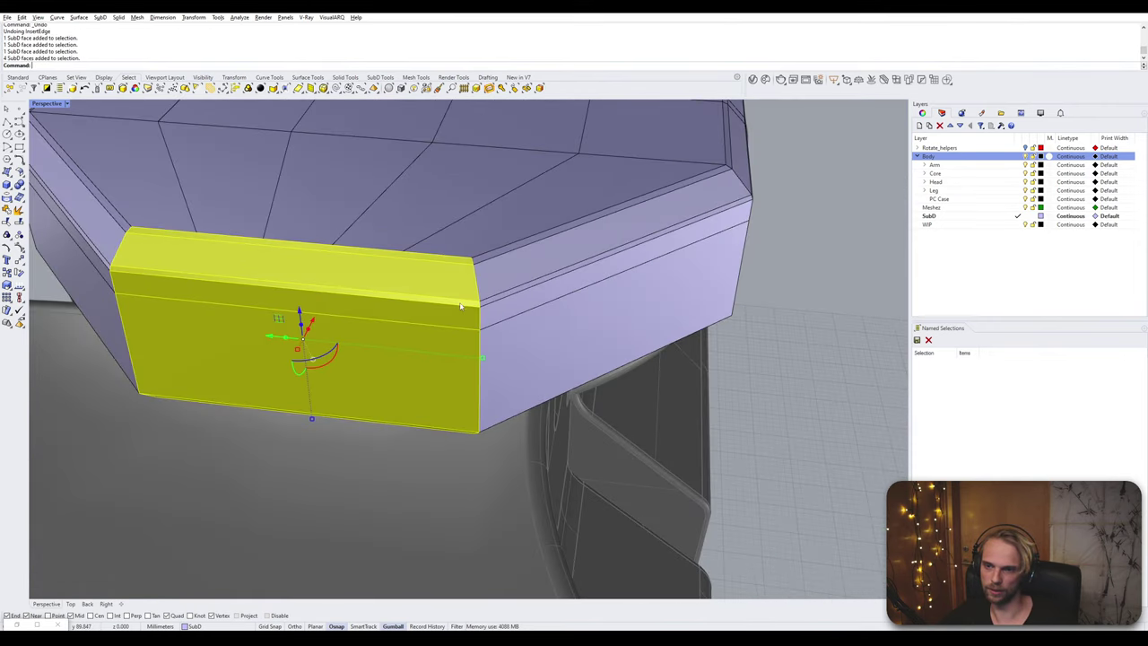
key("Delete")
- Delete the thin strip and band face loop on another side of the cap
right_click_drag(461, 304, 558, 333)
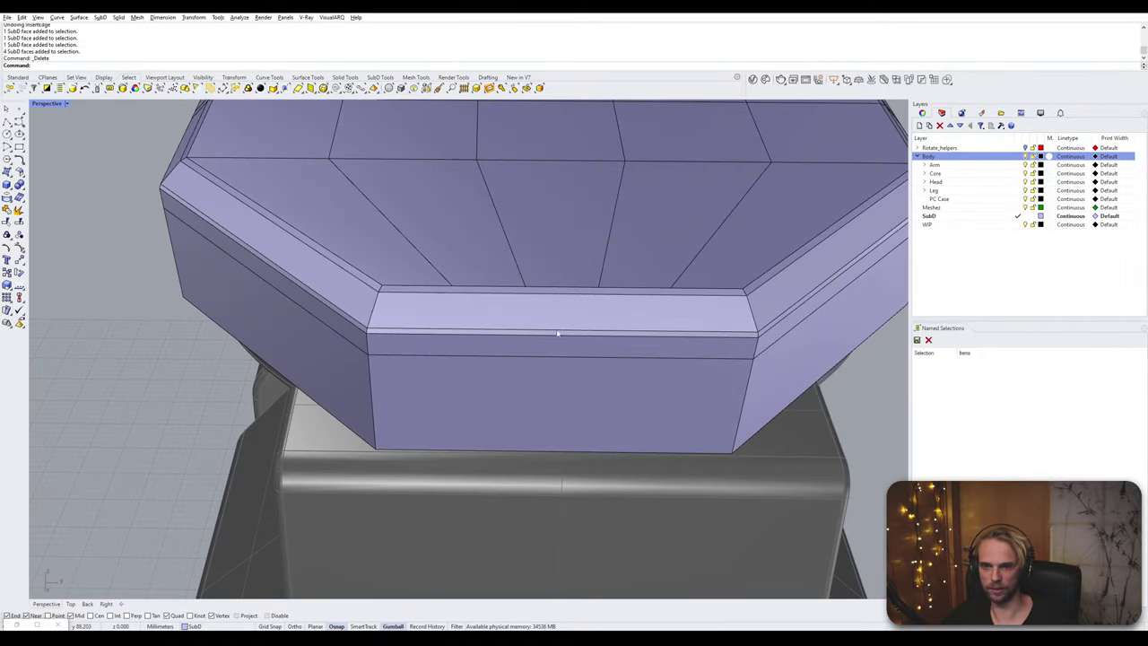
scroll(628, 310, "up", 6)
left_click(739, 280, "ctrl+shift")
double_click(734, 333, "ctrl+shift")
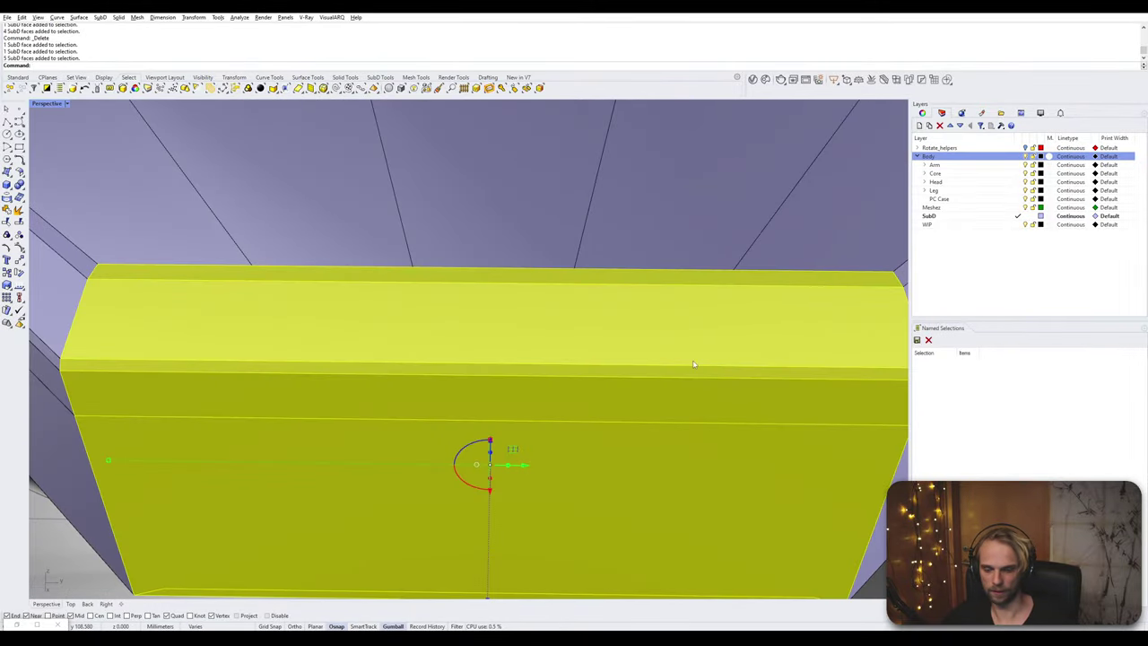
key("Delete")
- Select the border loop around the opening, then remove edges from the selection
double_click(201, 267, "ctrl+shift")
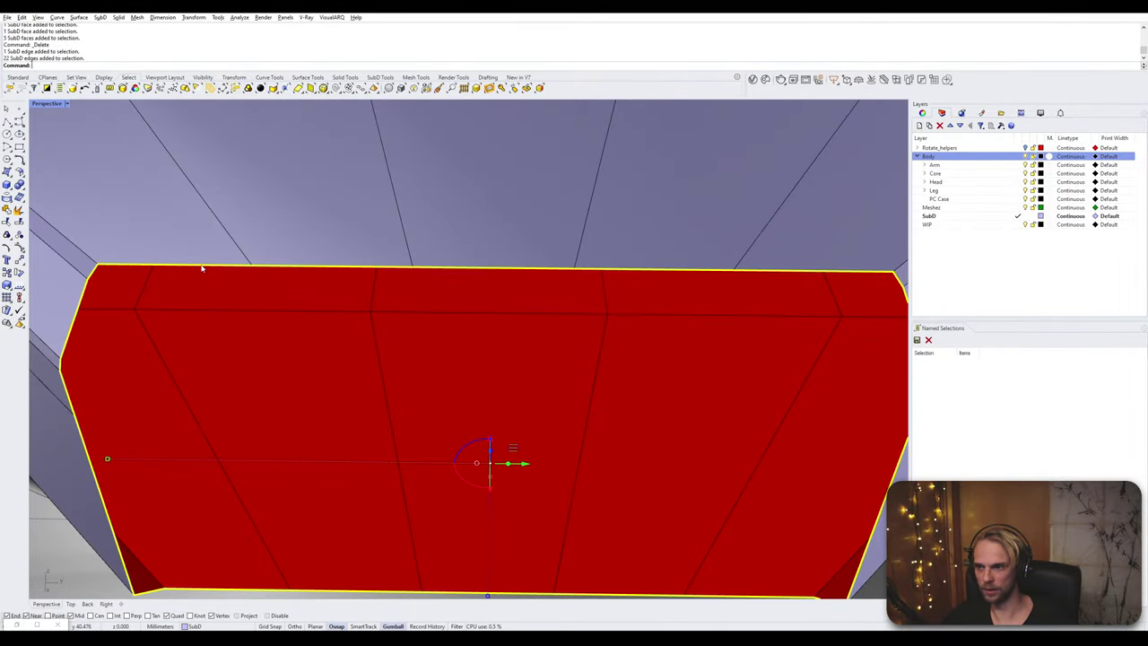
right_click_drag(203, 266, 156, 279)
scroll(229, 255, "down", 4)
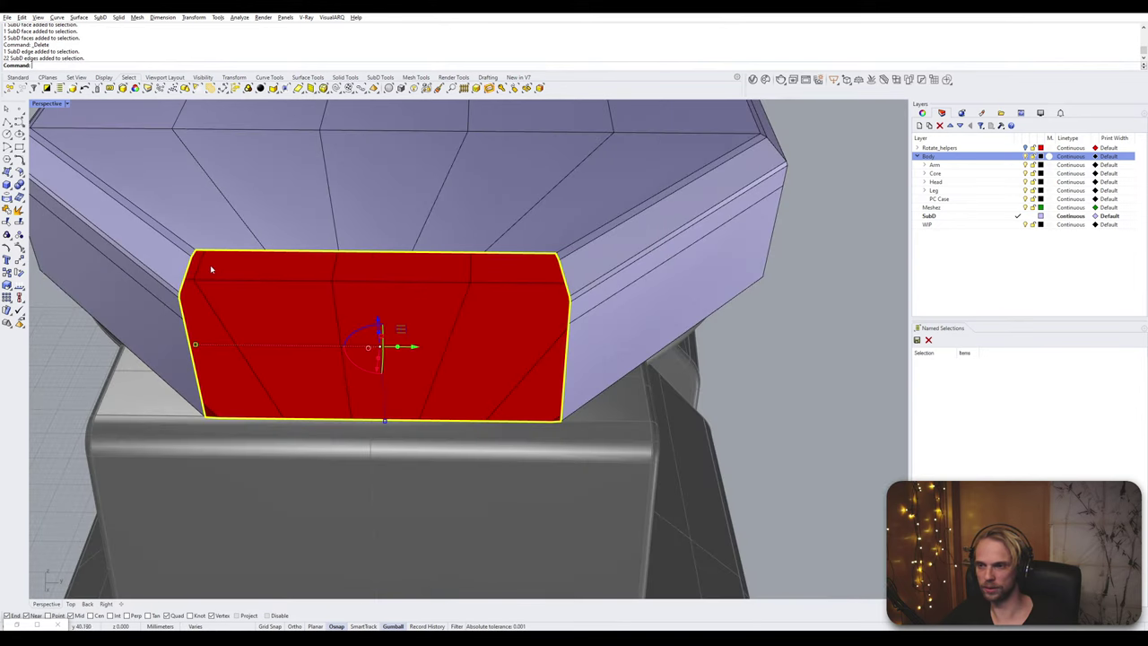
left_click(256, 252, "ctrl")
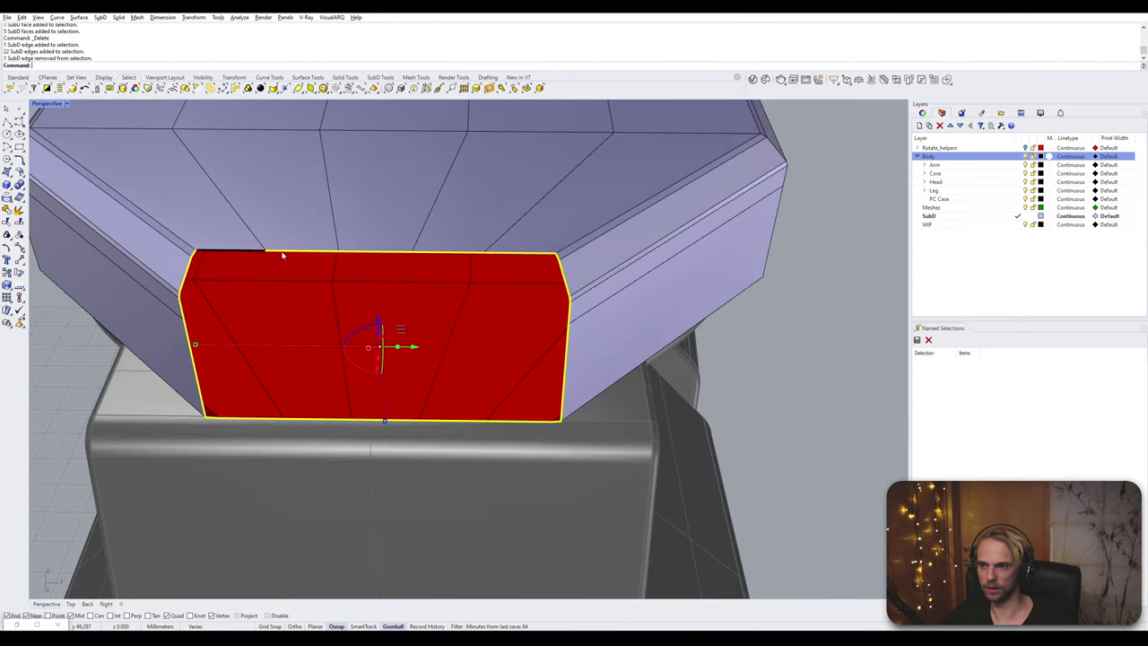
double_click(453, 255, "ctrl")
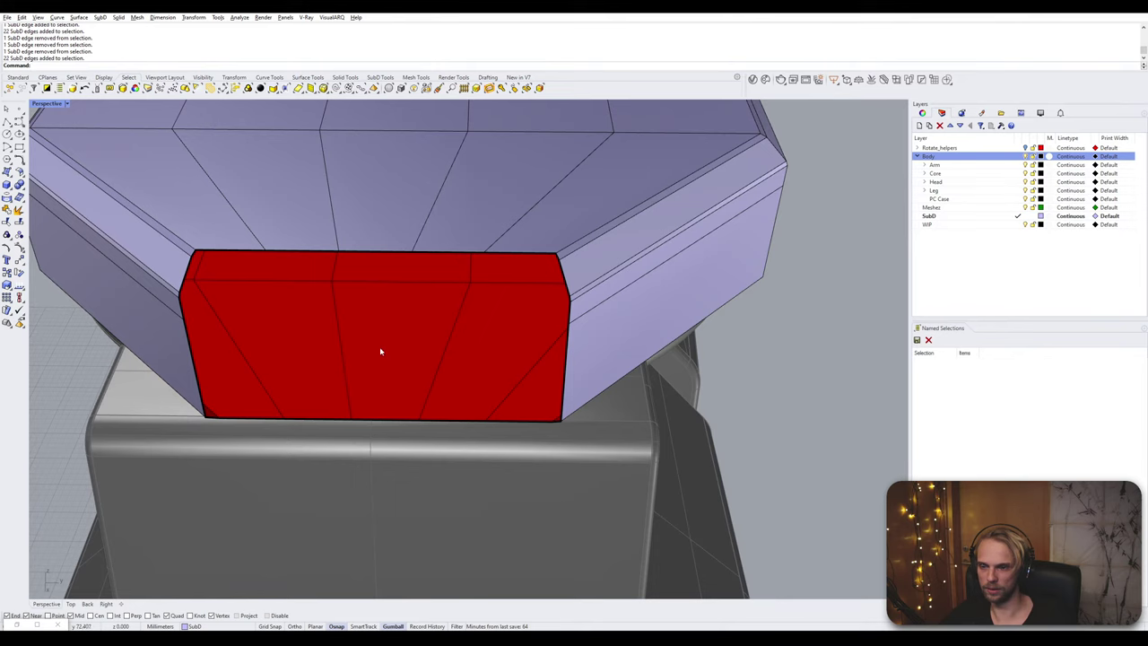
scroll(188, 253, "up", 3)
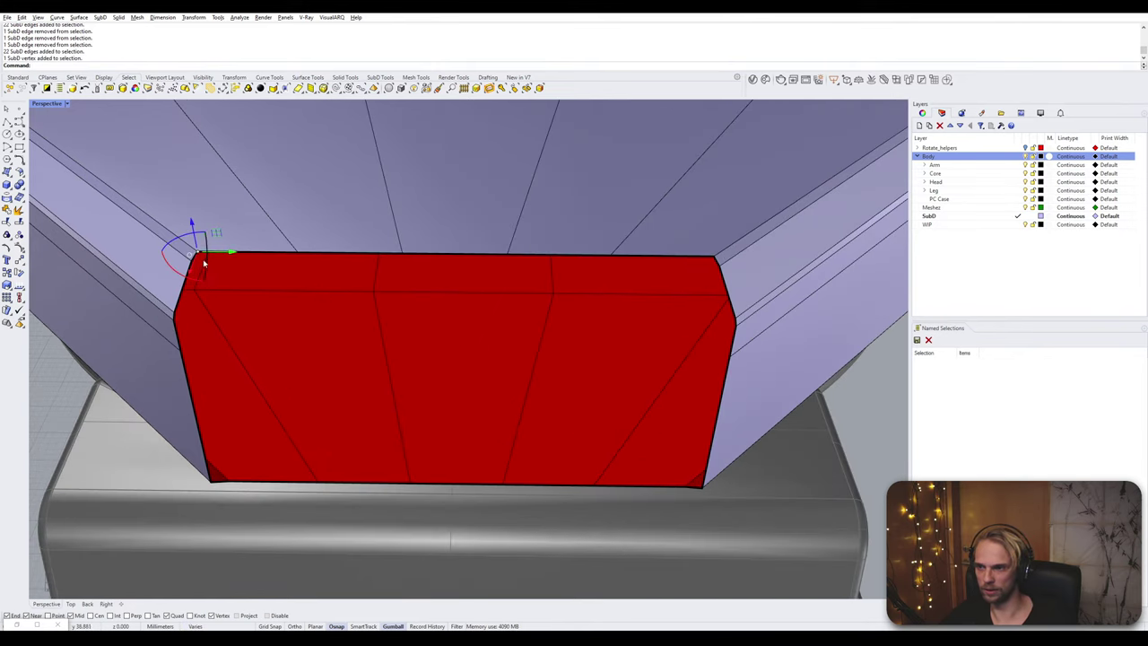
scroll(198, 255, "up", 5)
- Add the corner edges on each side of the red opening
left_click(184, 266, "ctrl+shift")
scroll(204, 356, "down", 5)
right_click_drag(220, 410, 484, 338)
scroll(561, 200, "up", 4)
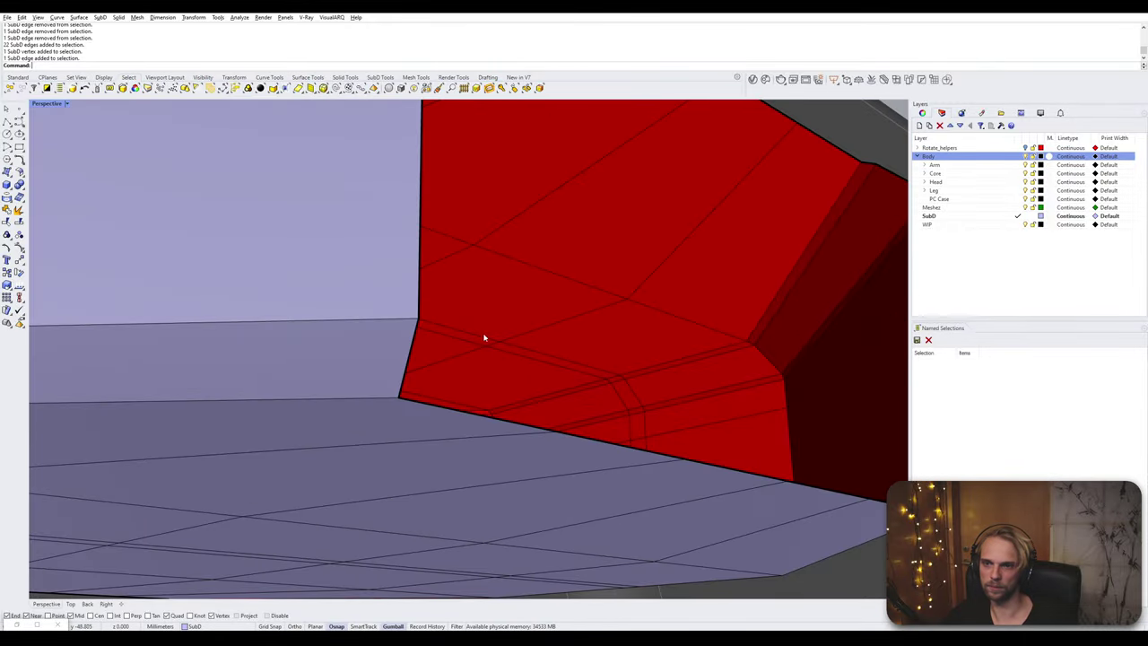
left_click(414, 334)
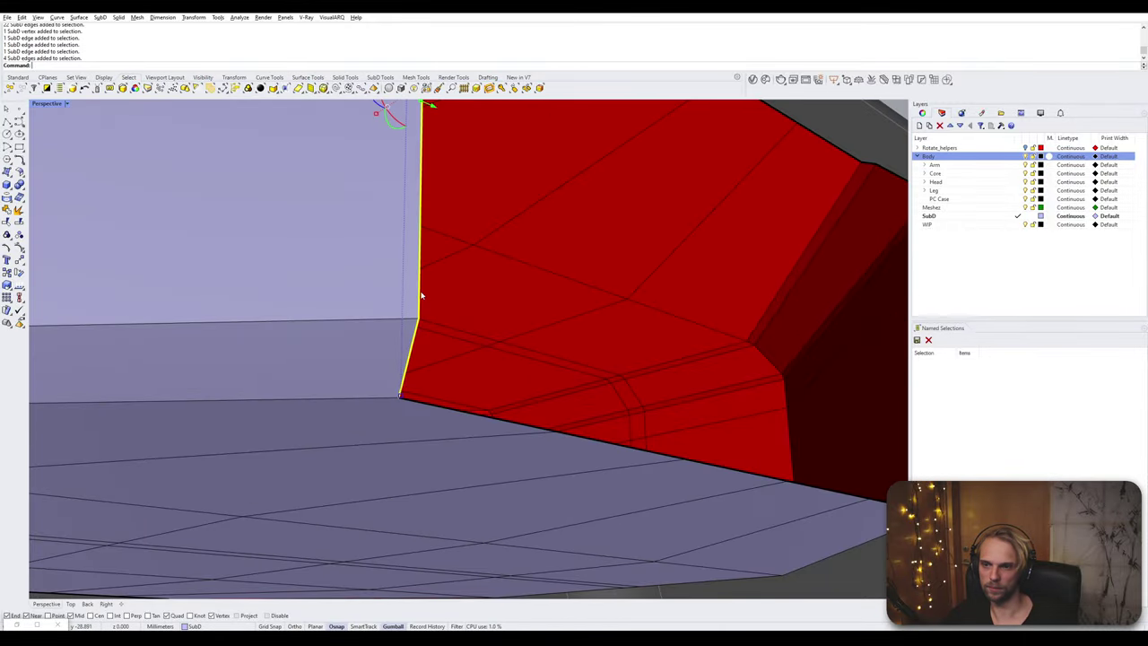
scroll(420, 295, "down", 5)
right_click_drag(439, 326, 392, 296)
scroll(392, 296, "up", 6)
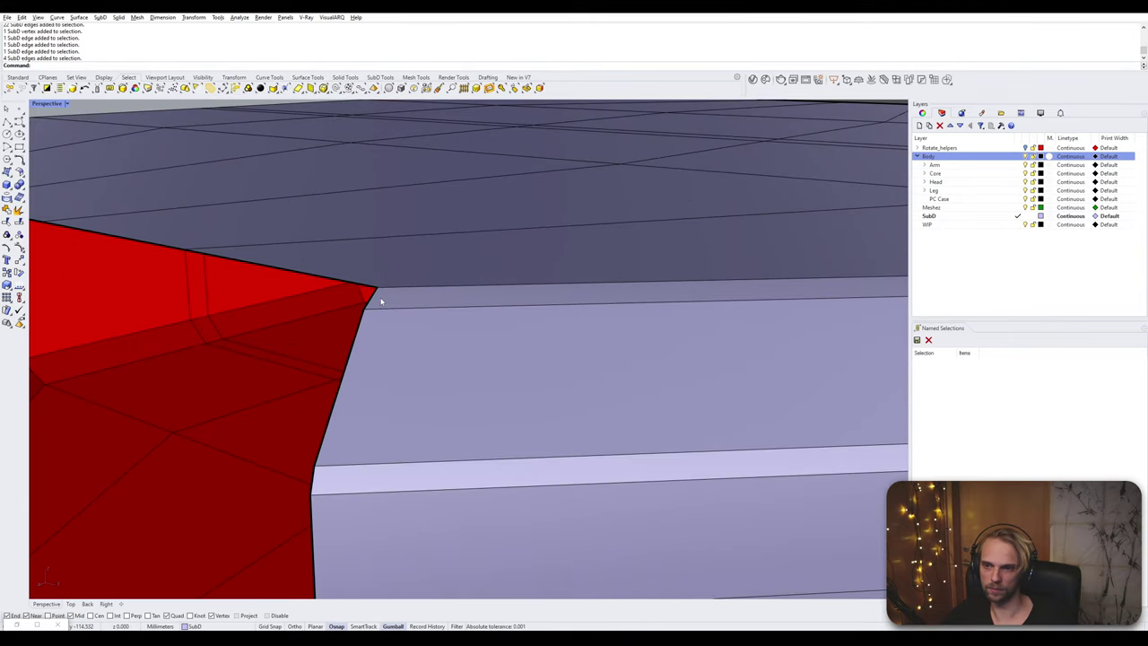
right_click_drag(344, 385, 409, 262)
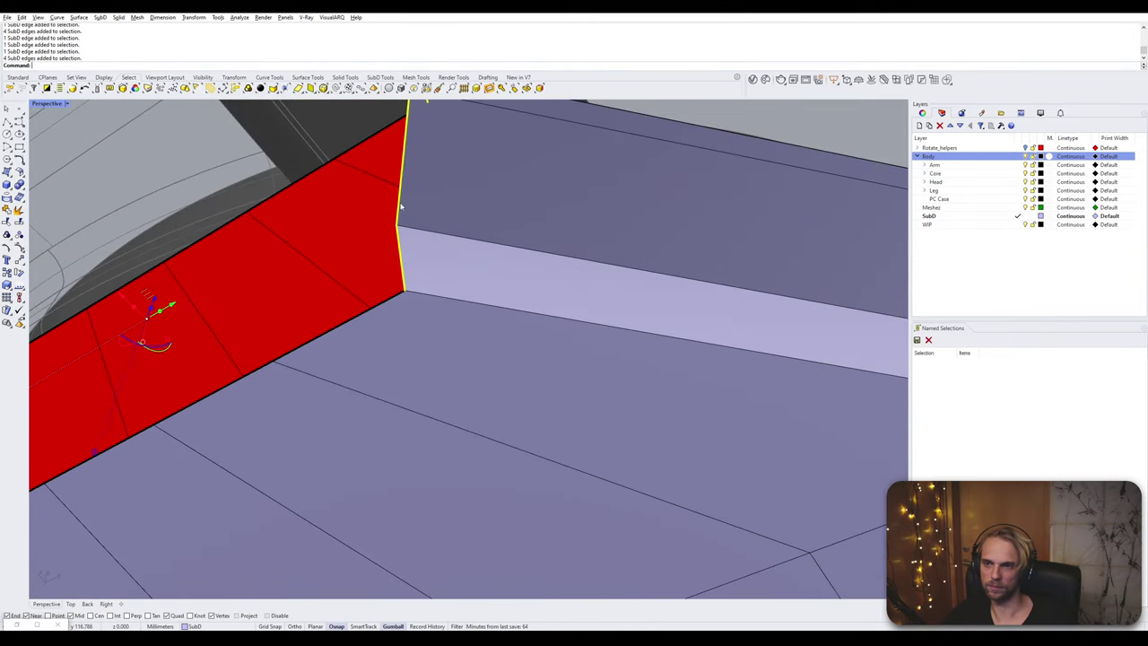
scroll(401, 207, "down", 5)
right_click_drag(400, 207, 424, 365)
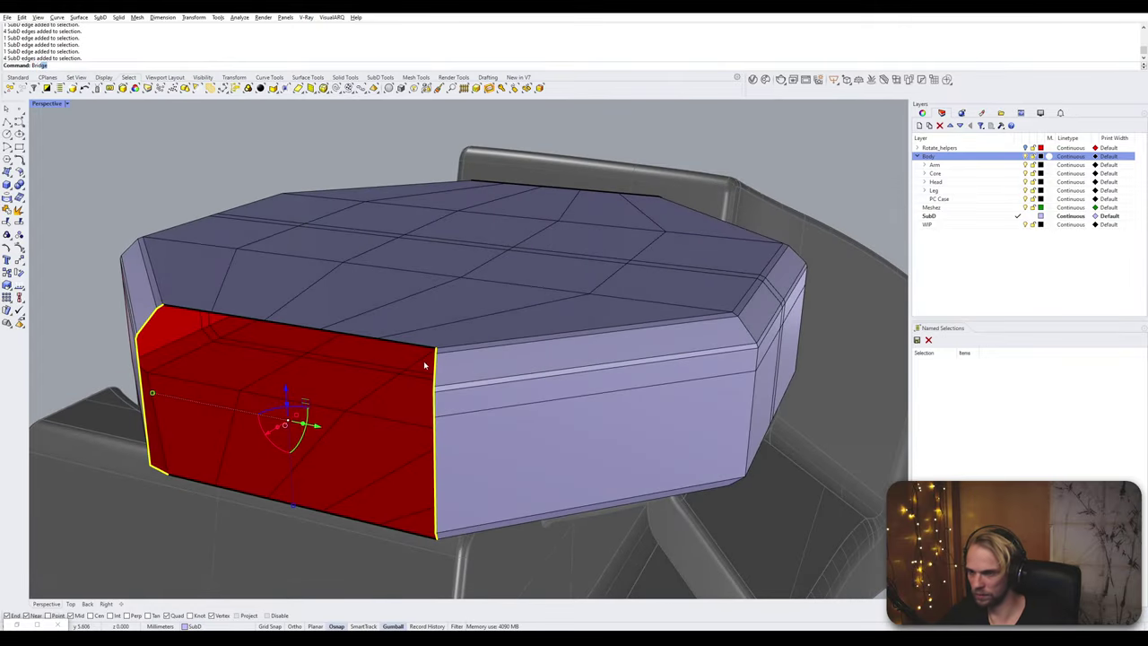
- Bridge the selected edges across the first opening with 5 segments
key("Return")
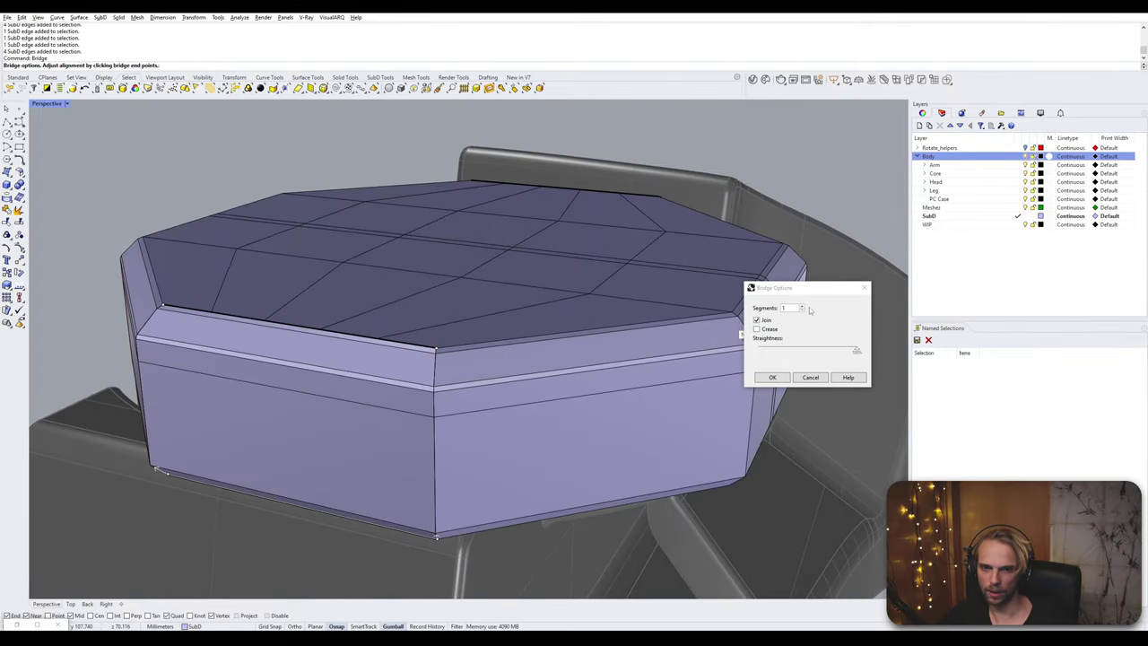
left_click(803, 306)
left_click(803, 305)
left_click(802, 306)
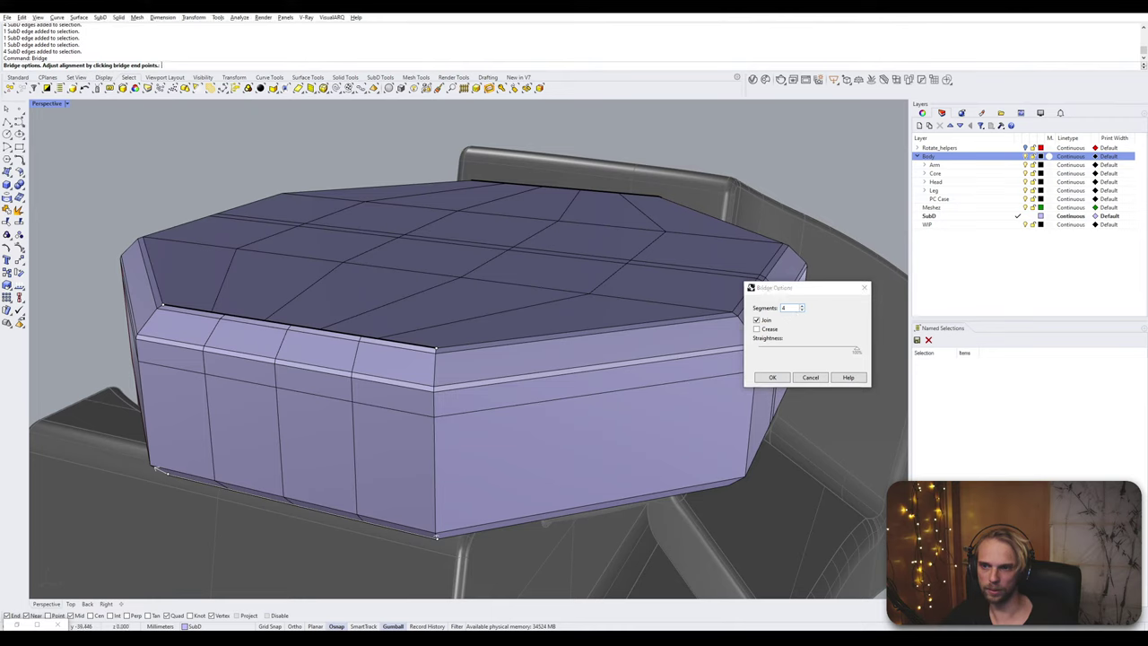
left_click(802, 306)
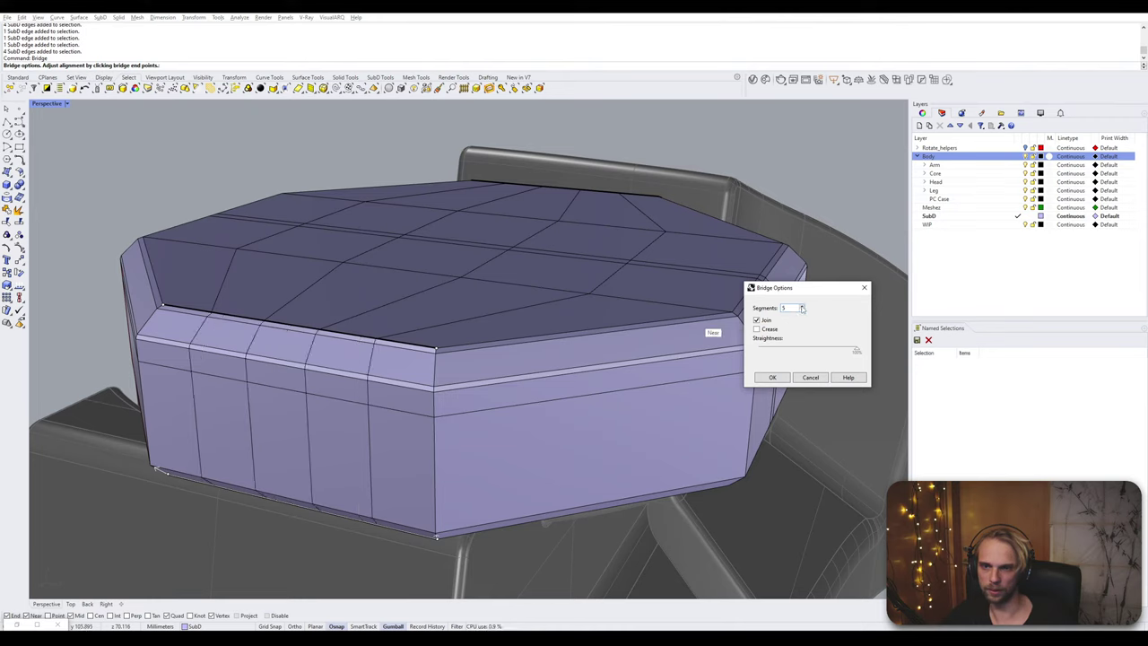
left_click(764, 381)
- Select the corner edge and edge run on one side of the second opening
right_click_drag(632, 327, 386, 364)
scroll(435, 328, "down", 5)
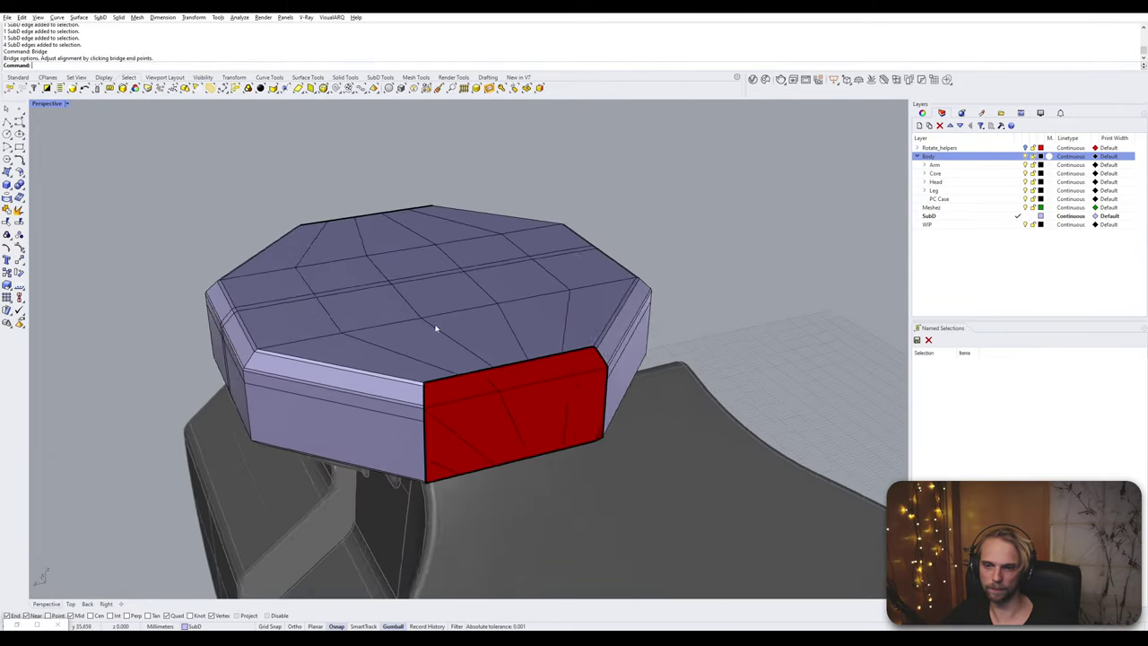
scroll(435, 329, "up", 6)
left_click(418, 421)
scroll(421, 449, "up", 3)
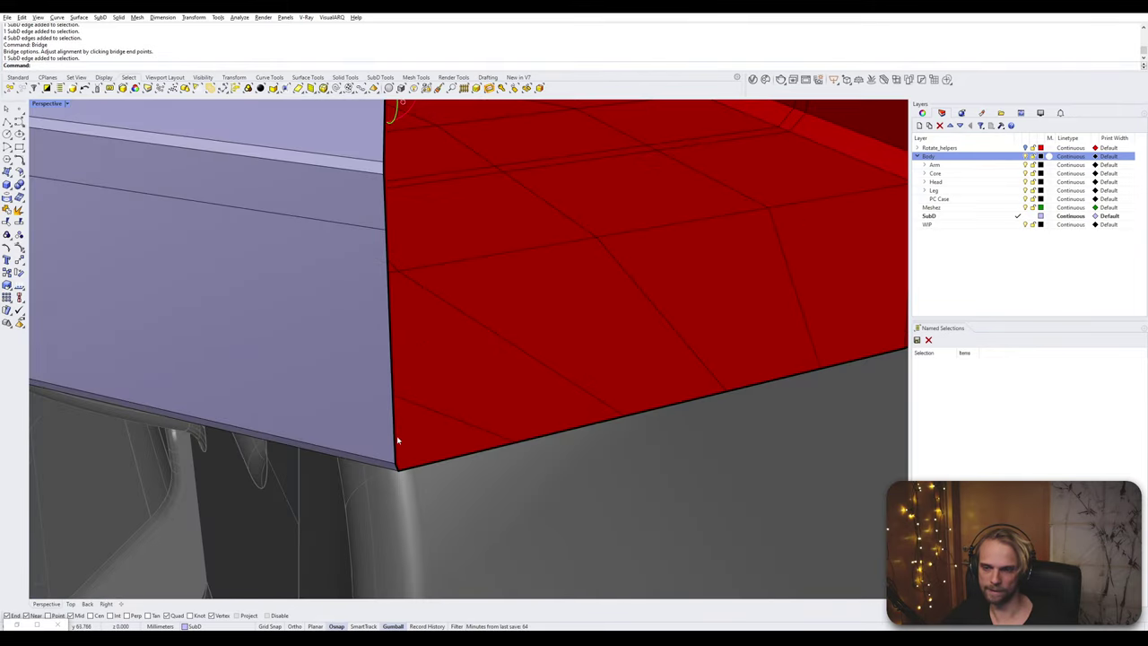
left_click(397, 470, "ctrl+shift")
right_click_drag(397, 468, 430, 437)
right_click_drag(541, 223, 487, 404, "shift")
left_click(487, 403, "ctrl+shift")
double_click(491, 379, "ctrl+shift")
- Add the corner edge and edge run on the opening's other side
scroll(493, 382, "down", 8)
right_click_drag(677, 318, 523, 362)
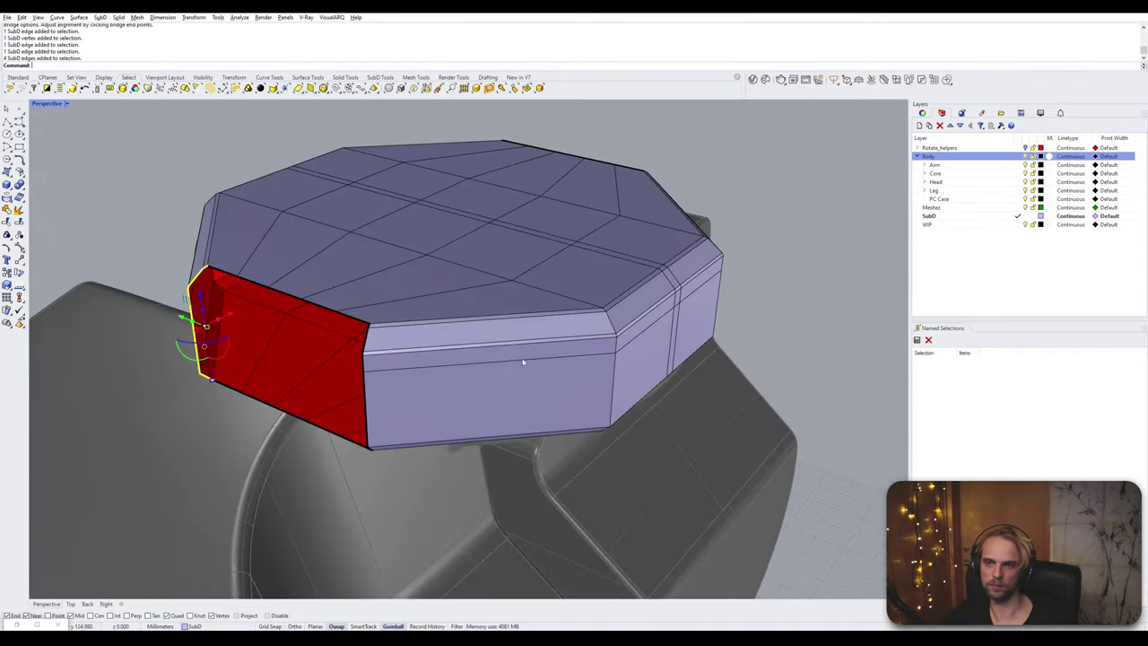
scroll(369, 326, "up", 8)
left_click(347, 294, "ctrl+shift")
right_click_drag(347, 294, 425, 462)
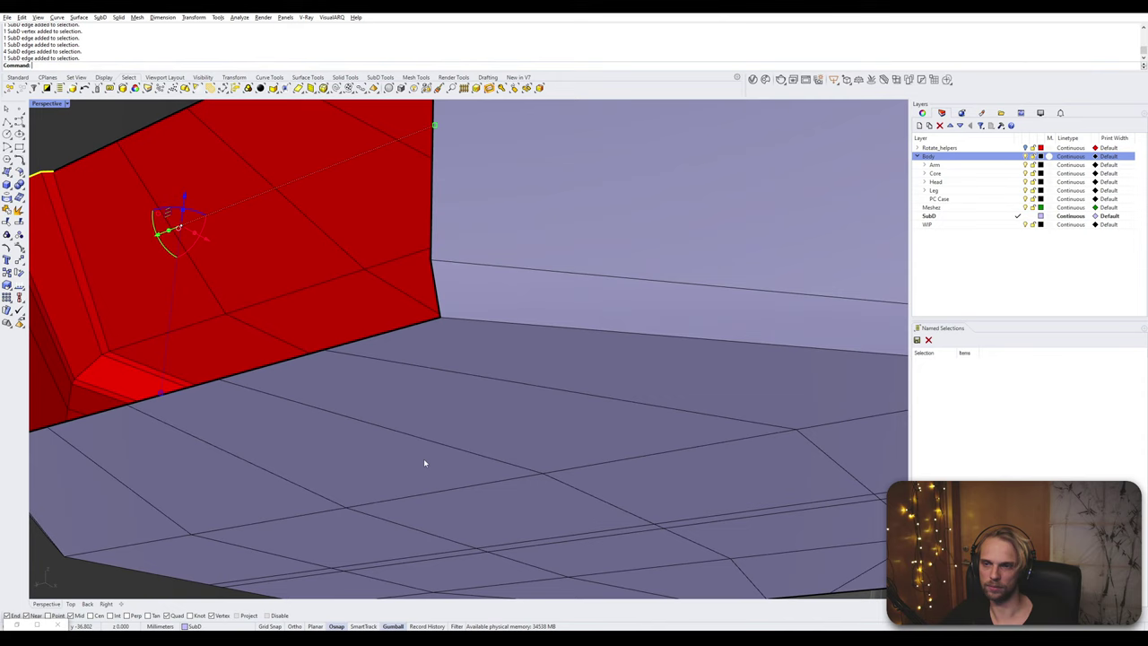
double_click(432, 234, "ctrl+shift")
scroll(433, 234, "down", 8)
right_click_drag(433, 235, 447, 333)
- Bridge the second opening closed and run AlignVertices on the SubD with the default distance
key("Return")
key("Return")
left_click(448, 334)
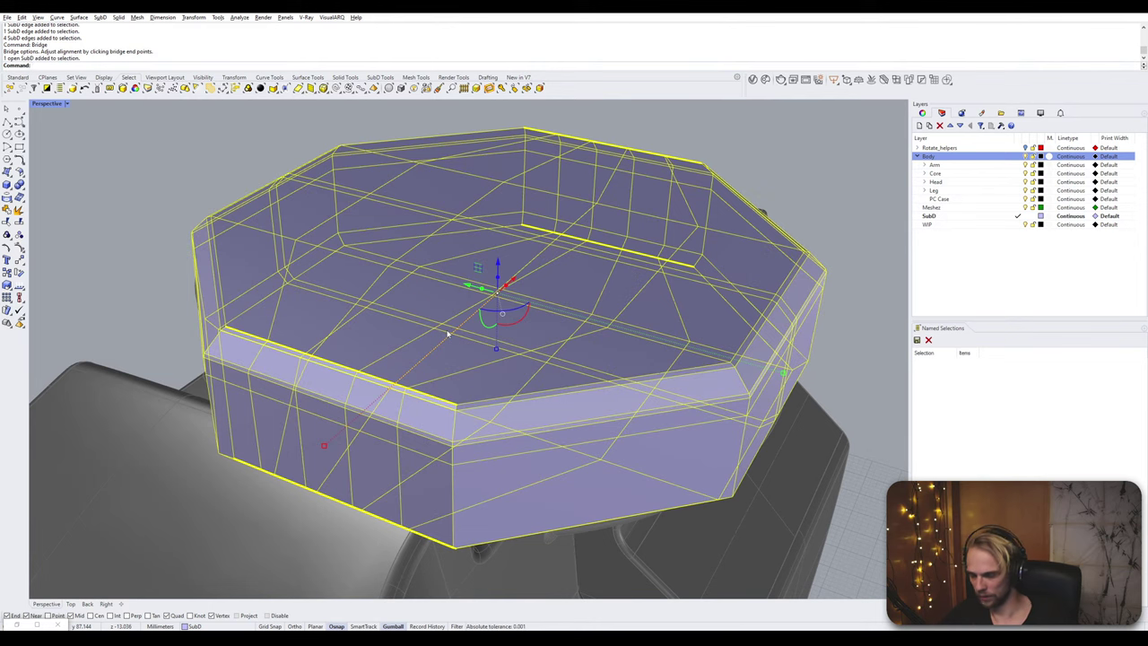
key("Return")
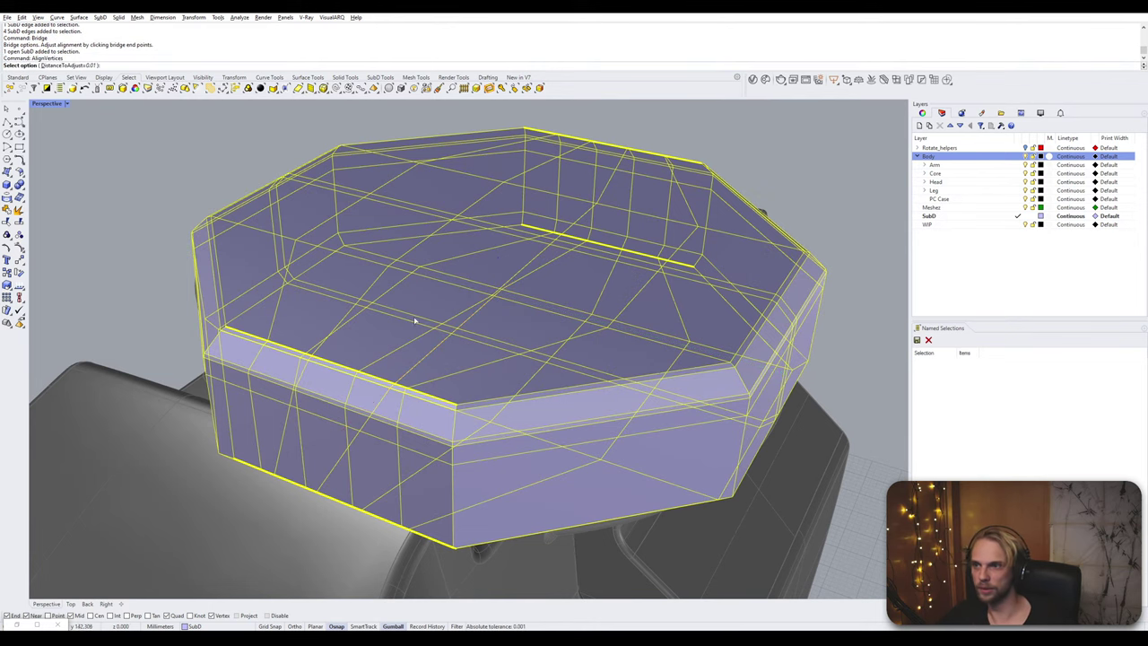
key("Return")
- Realign vertices with DistanceToAdjust 0.1, adjusting 16, and window-select the whole shell
left_click(264, 239)
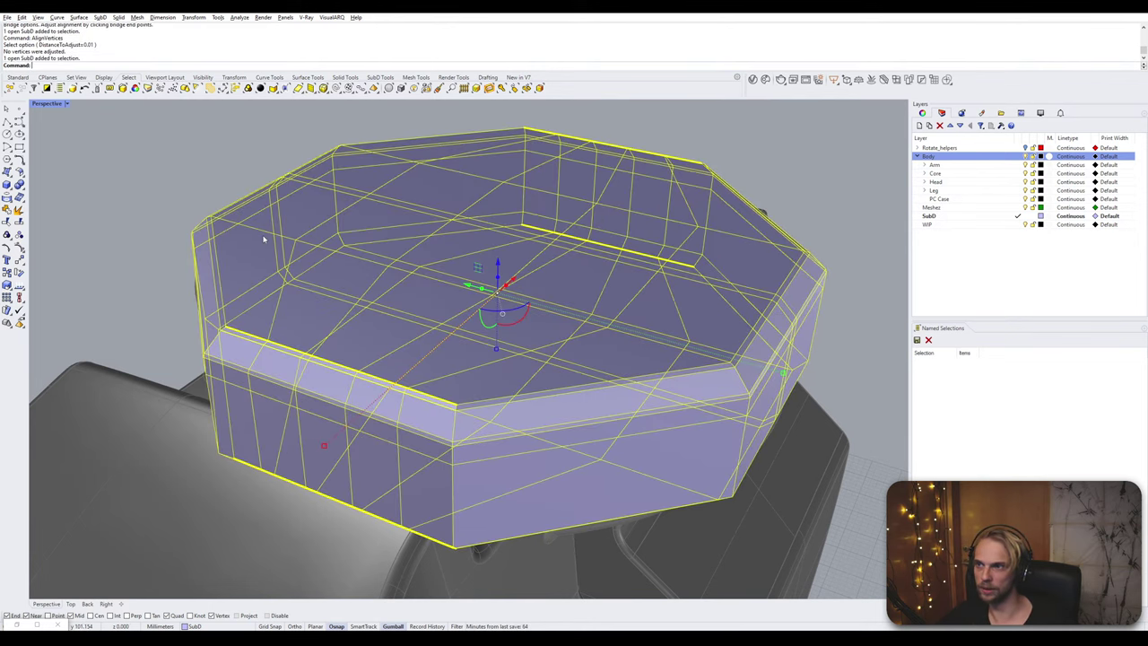
key("Return")
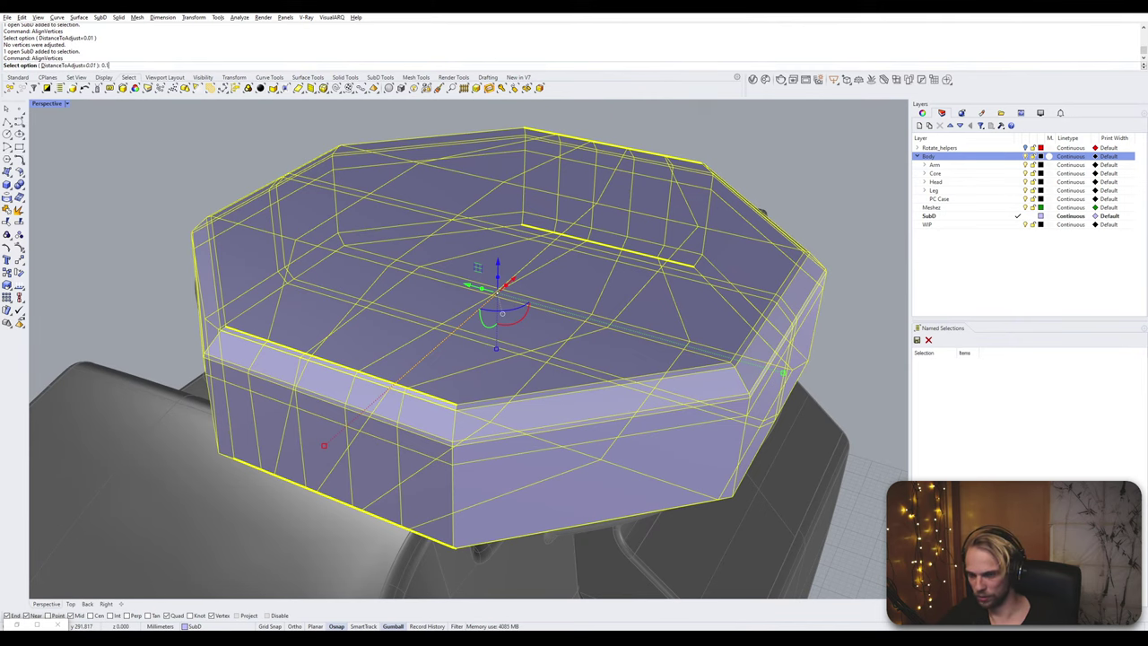
key("Return")
key("Return")
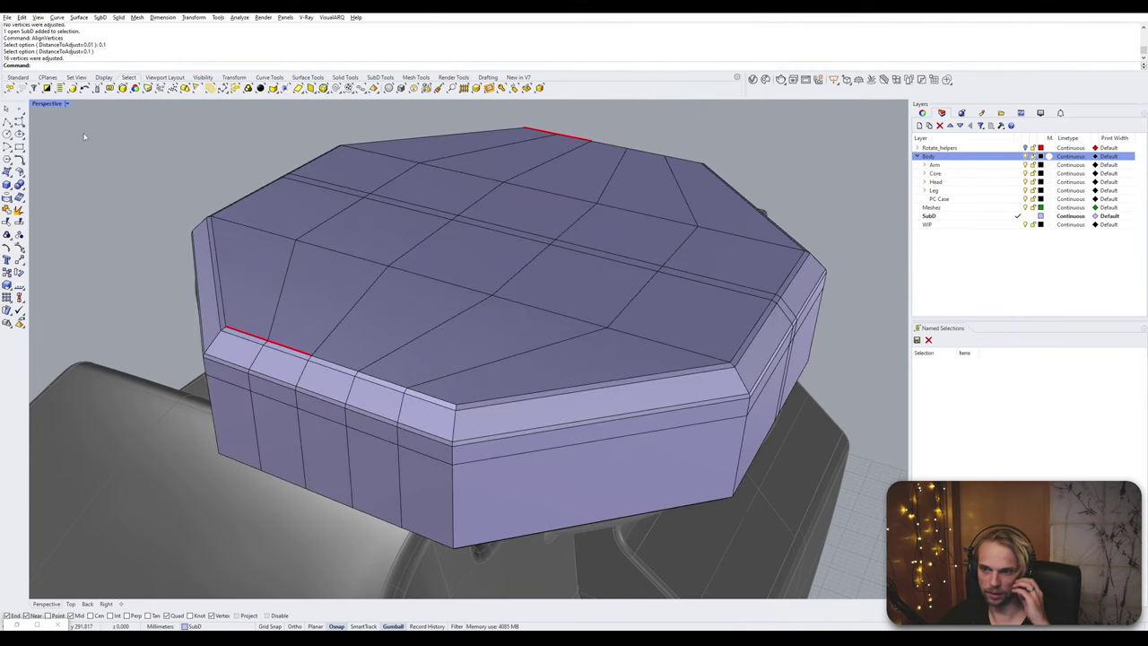
right_click_drag(193, 157, 242, 120)
left_click_drag(242, 119, 636, 356)
key("Return")
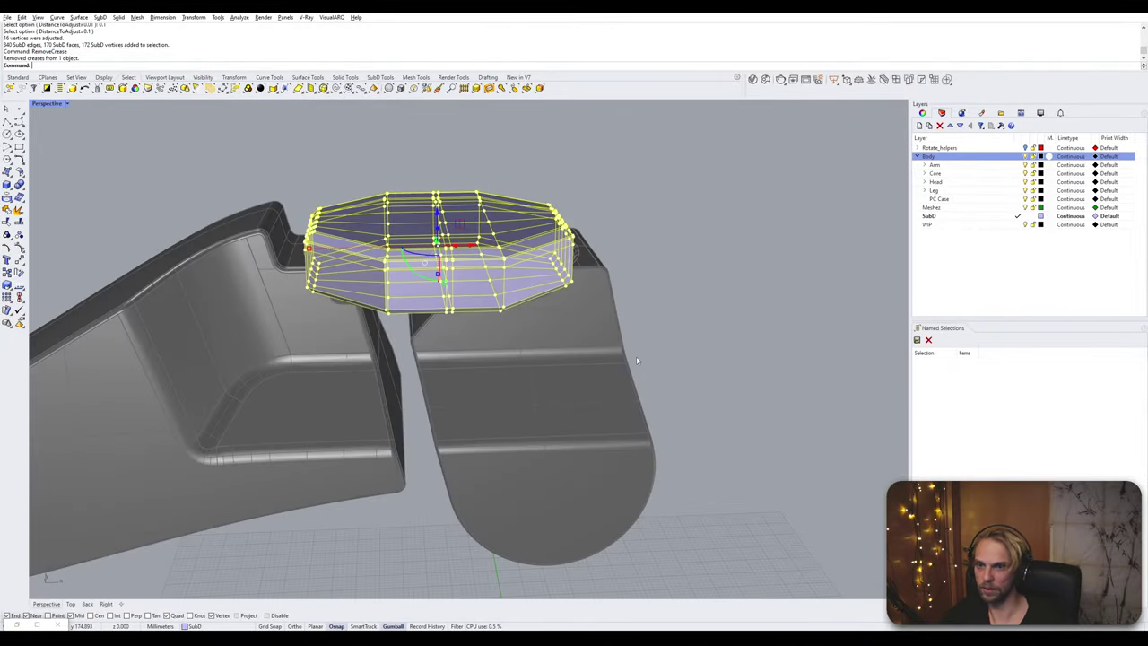
right_click_drag(648, 345, 504, 339)
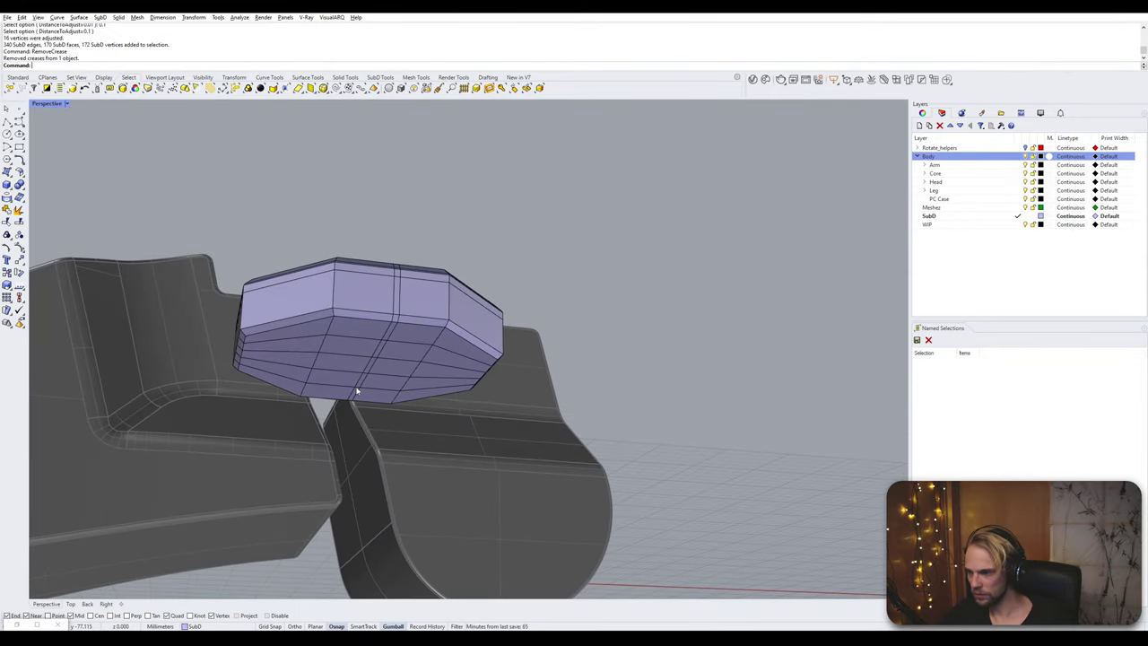
- Reveal the hidden leg and foot parts with ShowSelected, then lock and undo-lock the lower foot
type("ShowSelected")
key("Return")
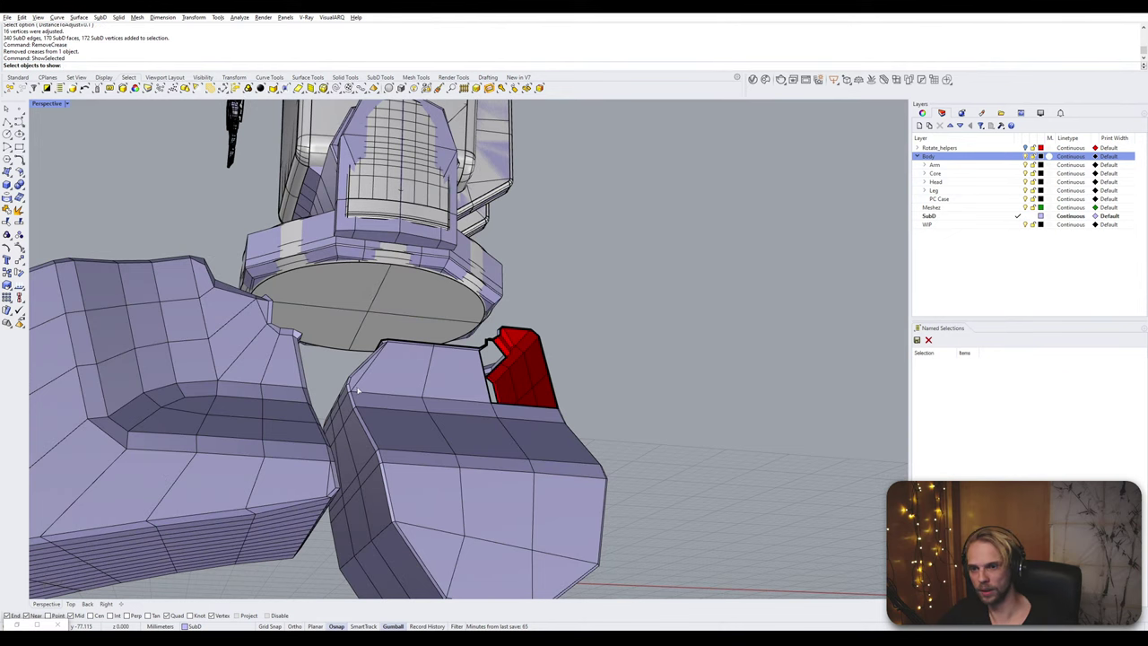
left_click(394, 400)
key("Return")
right_click_drag(394, 401, 389, 374)
scroll(389, 374, "up", 5)
left_click(406, 384)
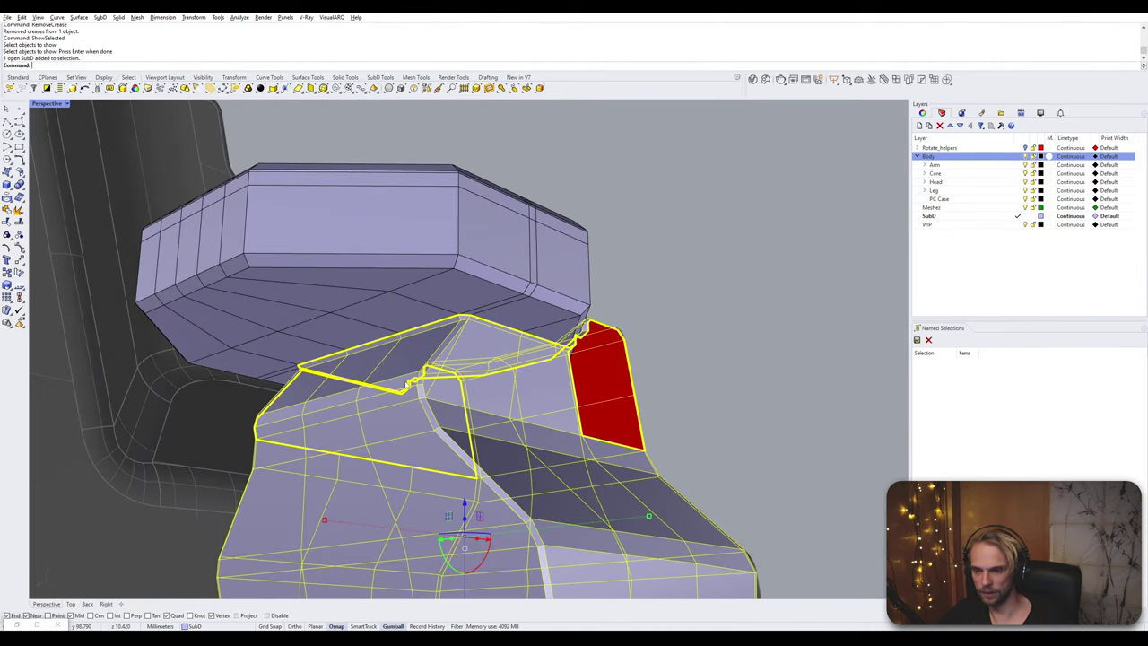
type("Lock")
key("Return")
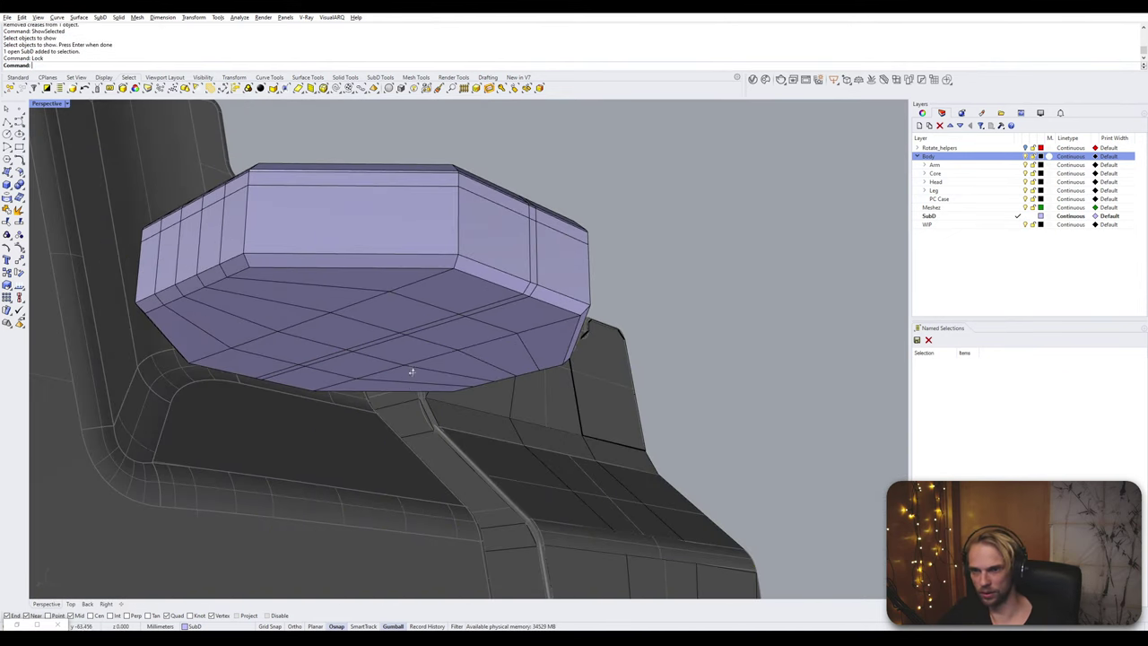
right_click_drag(409, 367, 336, 368)
key("ctrl+z")
- Delete two faces from the octagonal piece's underside
scroll(335, 369, "up", 5)
left_click(335, 370, "ctrl+shift")
left_click(417, 325, "ctrl+shift")
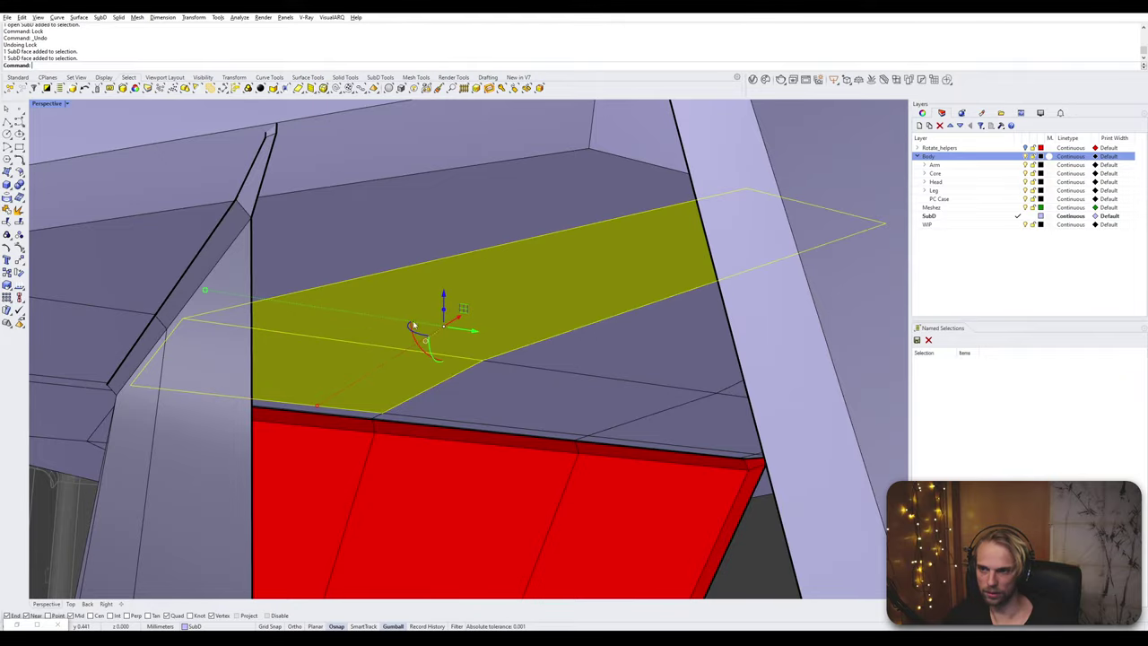
scroll(341, 284, "down", 4)
right_click_drag(353, 277, 530, 290)
key("Delete")
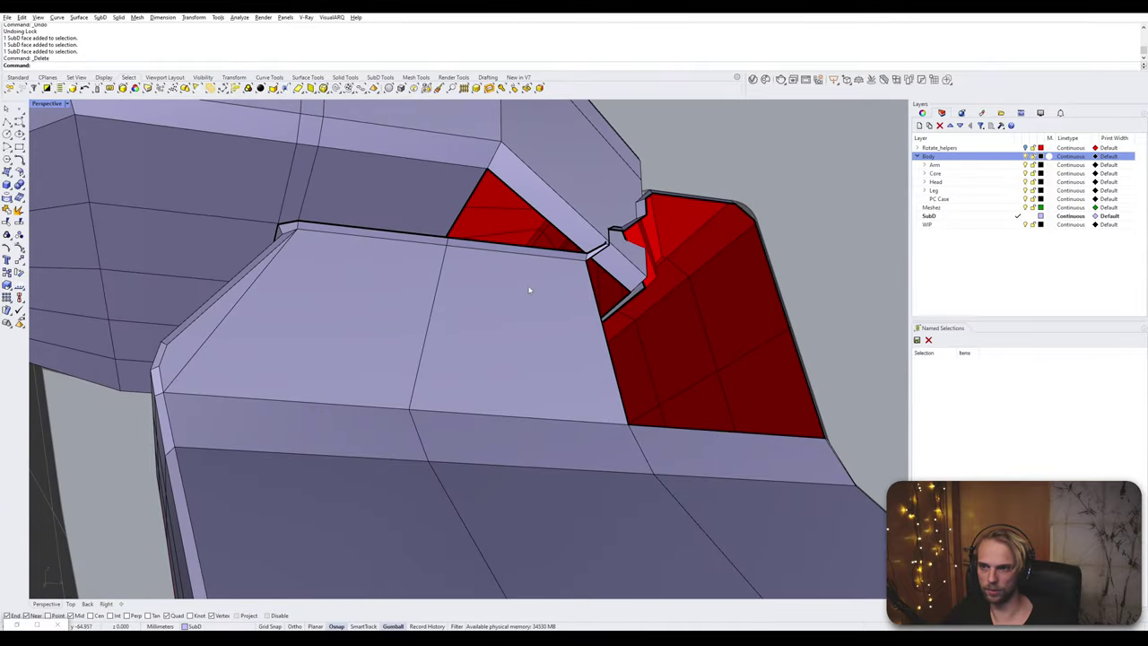
- Delete five more faces around the holes where the piece meets the foot
left_click(312, 188, "ctrl+shift")
left_click(296, 186, "ctrl+shift")
left_click(260, 184, "ctrl+shift")
right_click_drag(240, 214, 331, 228)
left_click(342, 199, "ctrl+shift")
left_click(257, 209, "ctrl+shift")
right_click_drag(255, 210, 345, 388)
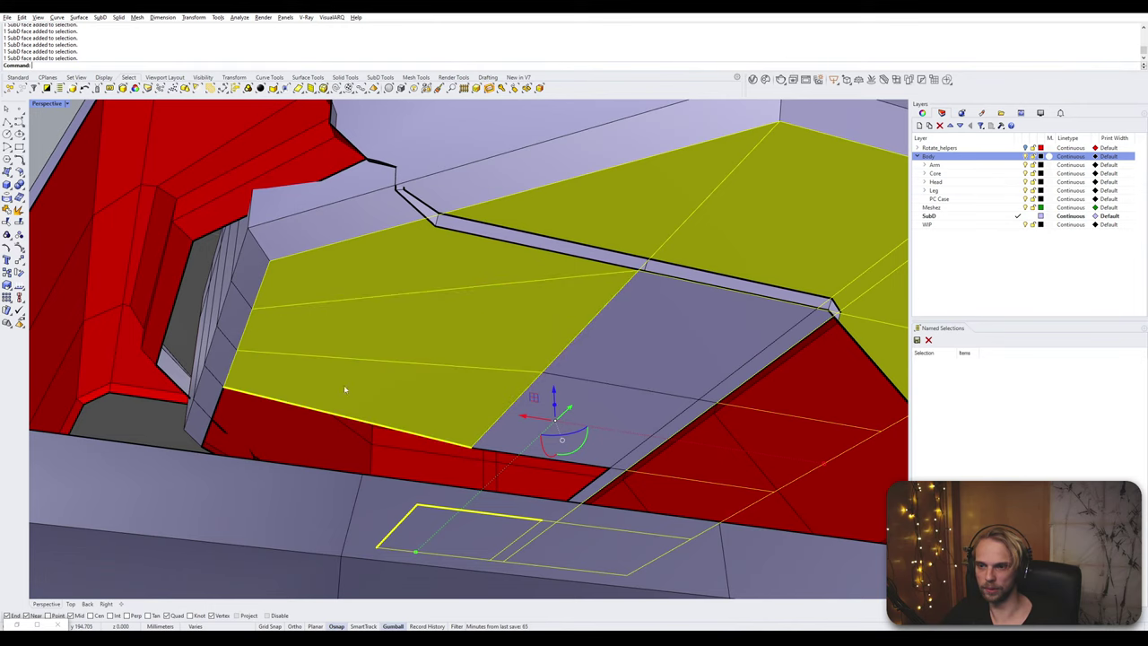
right_click_drag(726, 379, 596, 301)
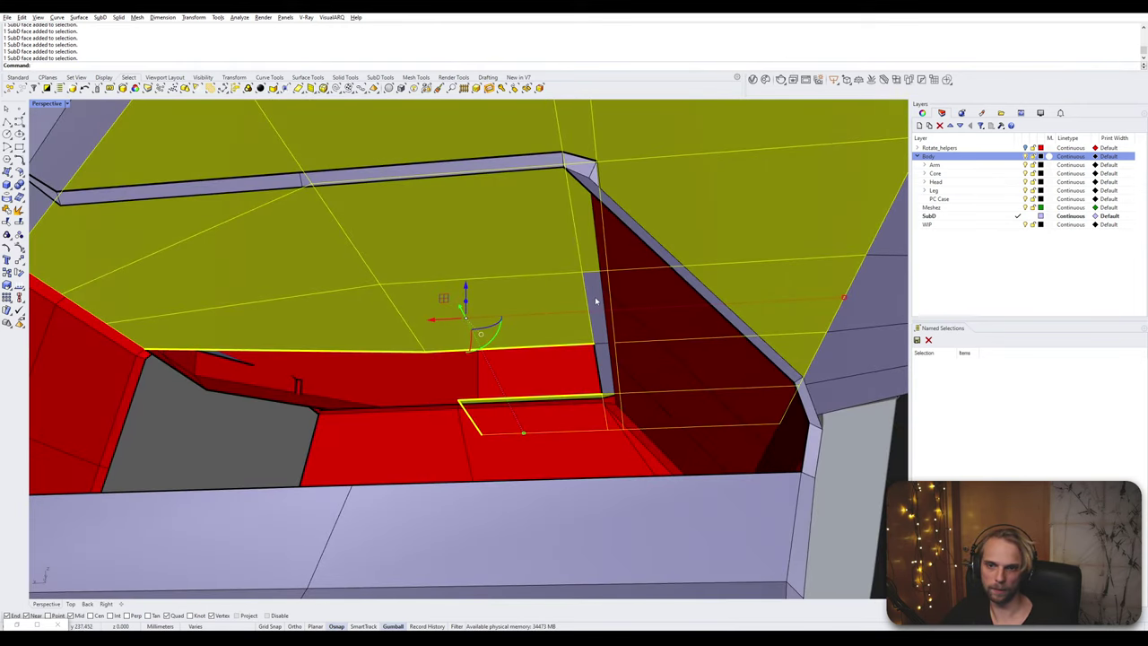
key("Delete")
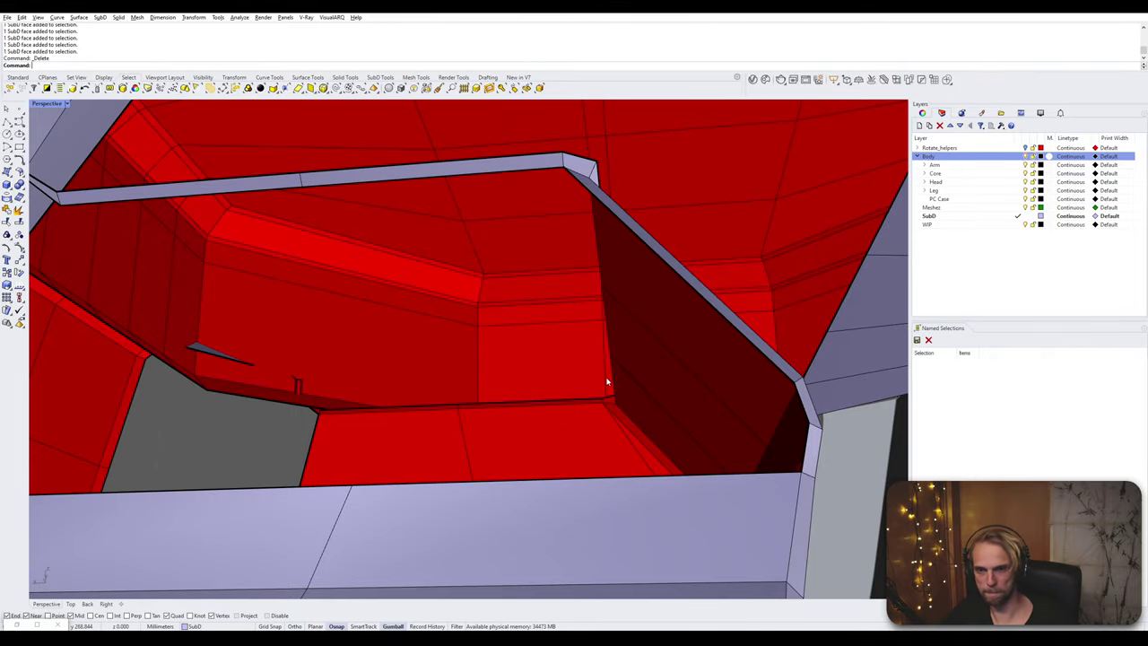
- Switch the SubD to smooth display and tilt the model to a side view
right_click_drag(608, 382, 328, 466)
key("Tab")
right_click_drag(343, 492, 376, 367)
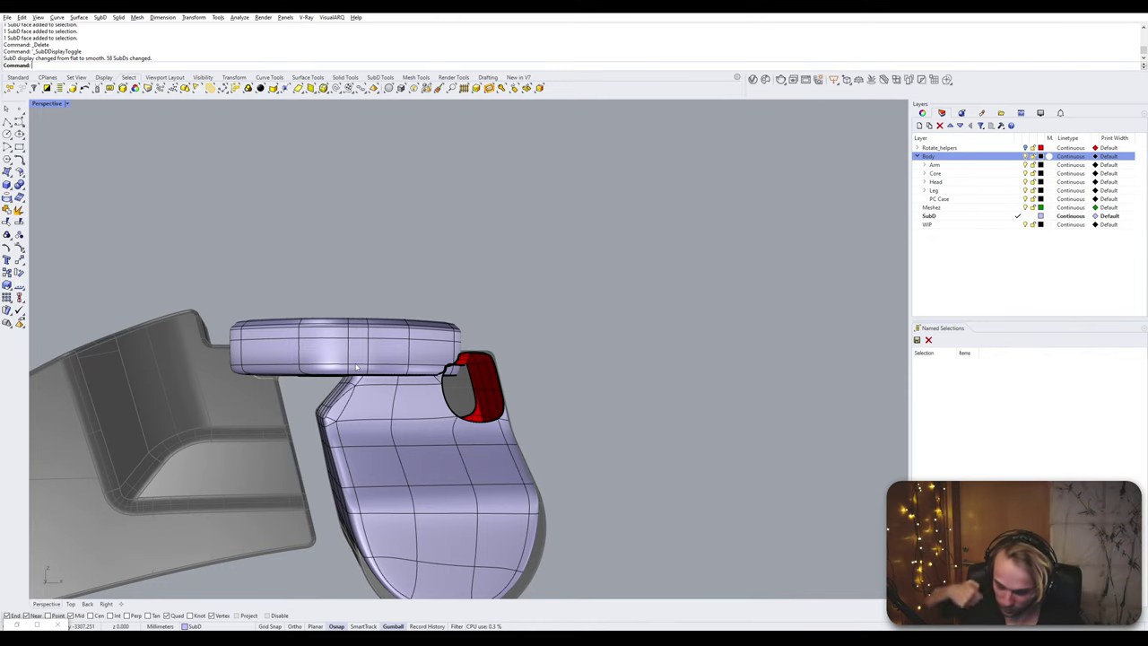
- Orbit around the ankle disc, toggling between flat and smooth SubD display
right_click_drag(356, 367, 322, 337)
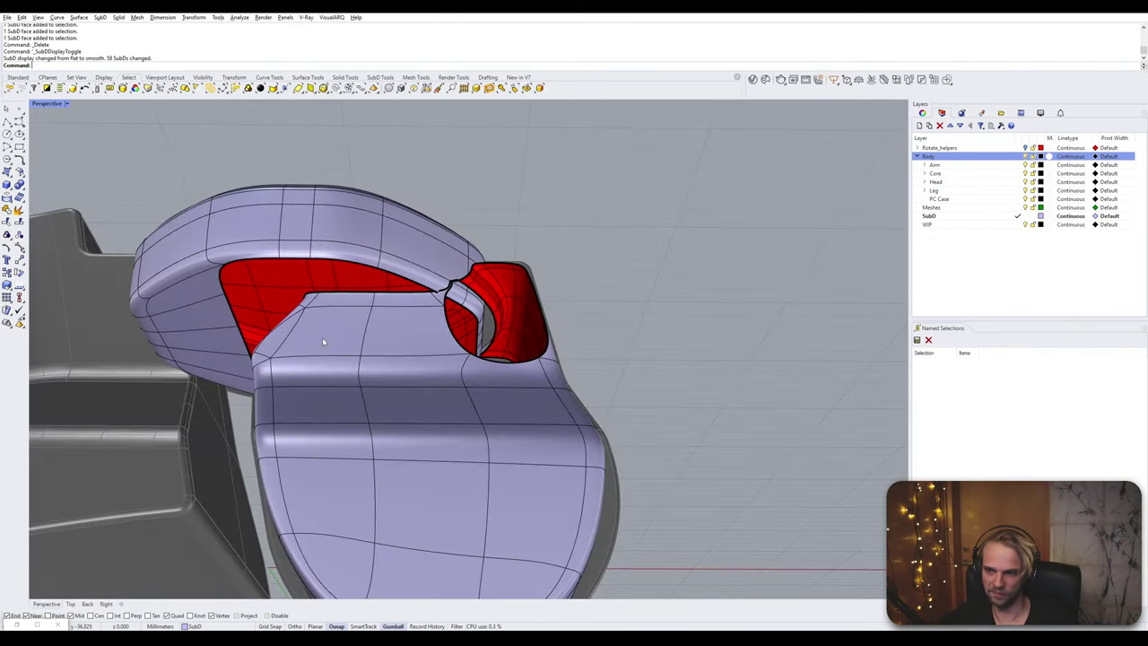
key("Tab")
scroll(303, 334, "up", 6)
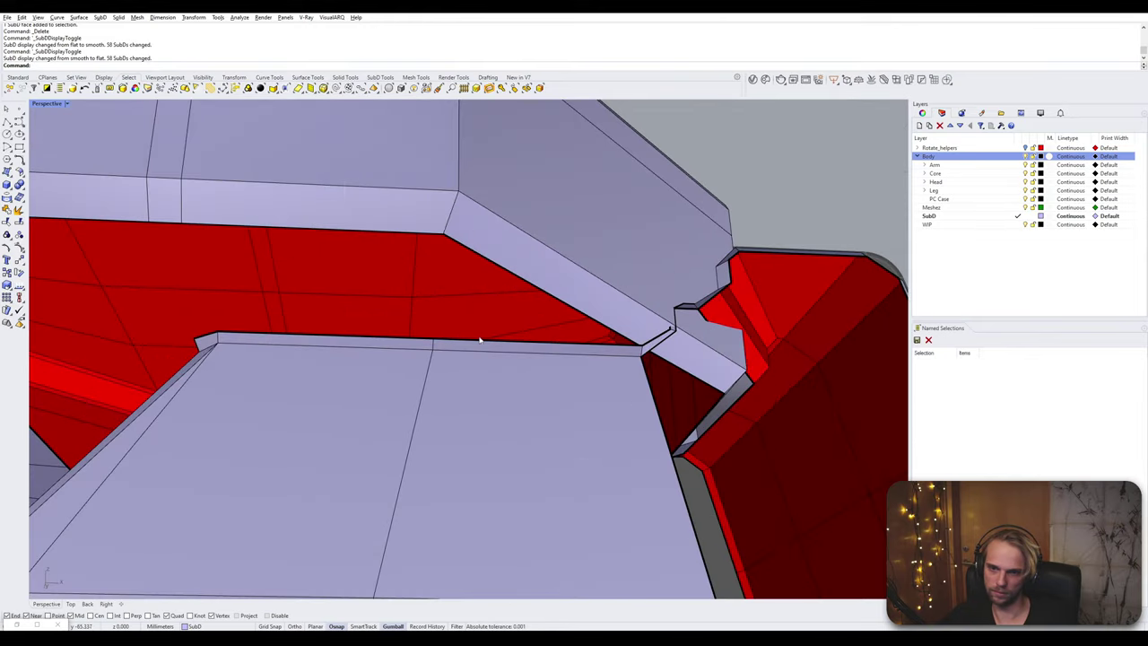
scroll(475, 338, "down", 8)
right_click_drag(468, 337, 769, 467)
key("Tab")
key("Tab")
key("Tab")
key("Tab")
key("Tab")
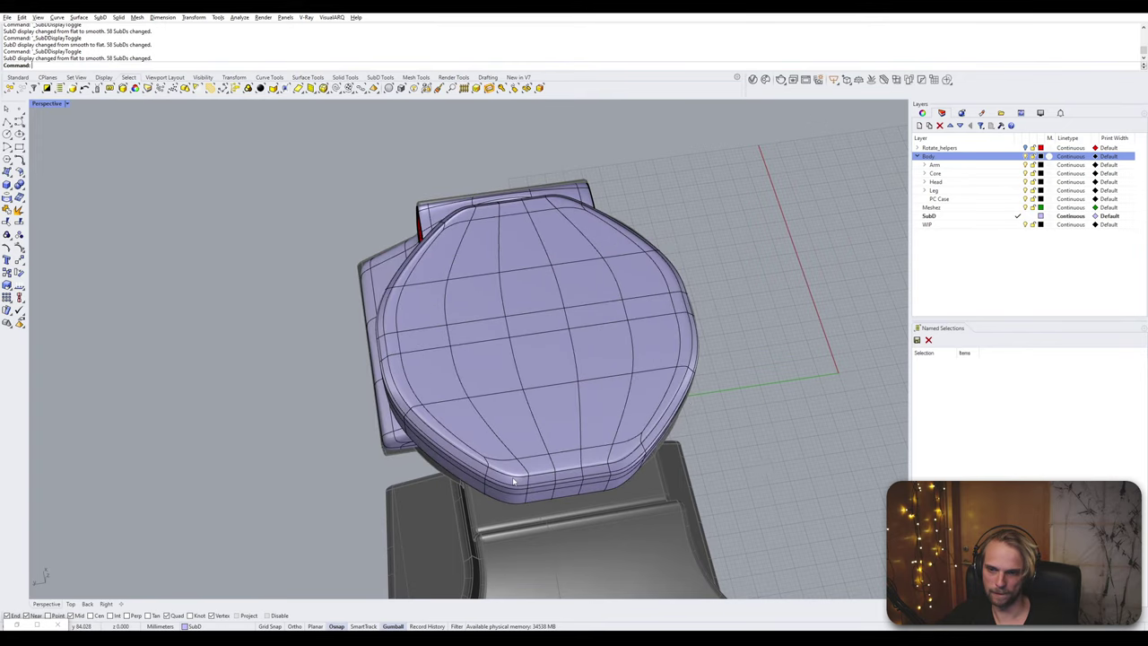
key("Tab")
right_click_drag(506, 482, 352, 314)
scroll(498, 296, "up", 4)
right_click_drag(497, 298, 530, 355)
- Bridge the two opposite edges of the side gap with a single segment
left_click(541, 356, "ctrl+shift")
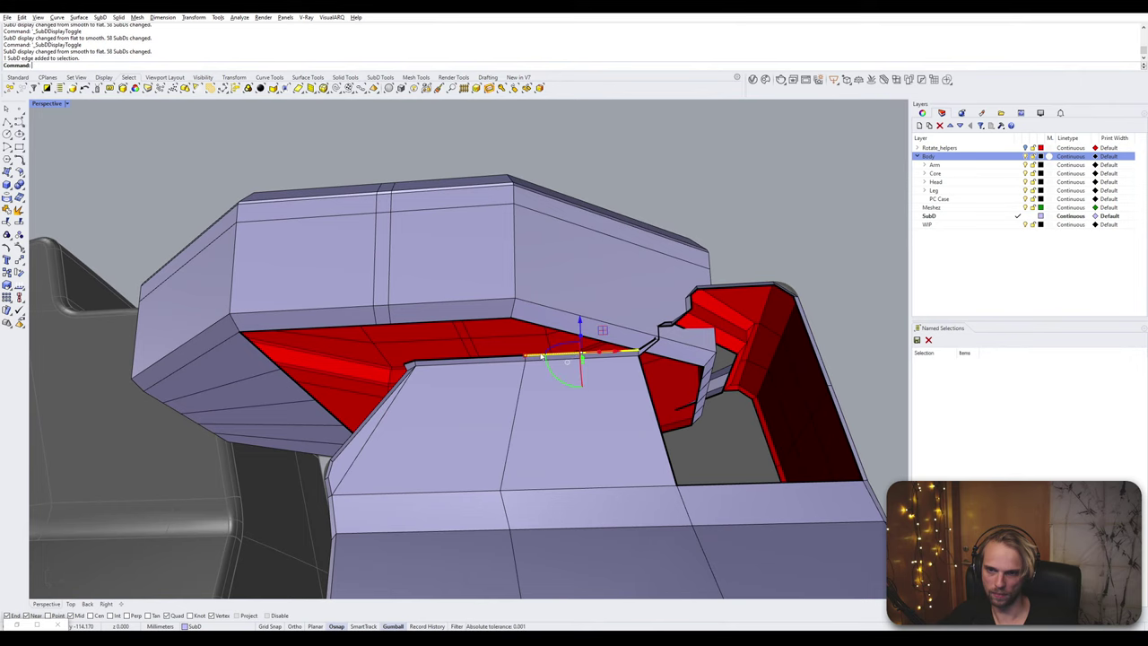
left_click(455, 323, "ctrl+shift")
type("Bridge")
key("Return")
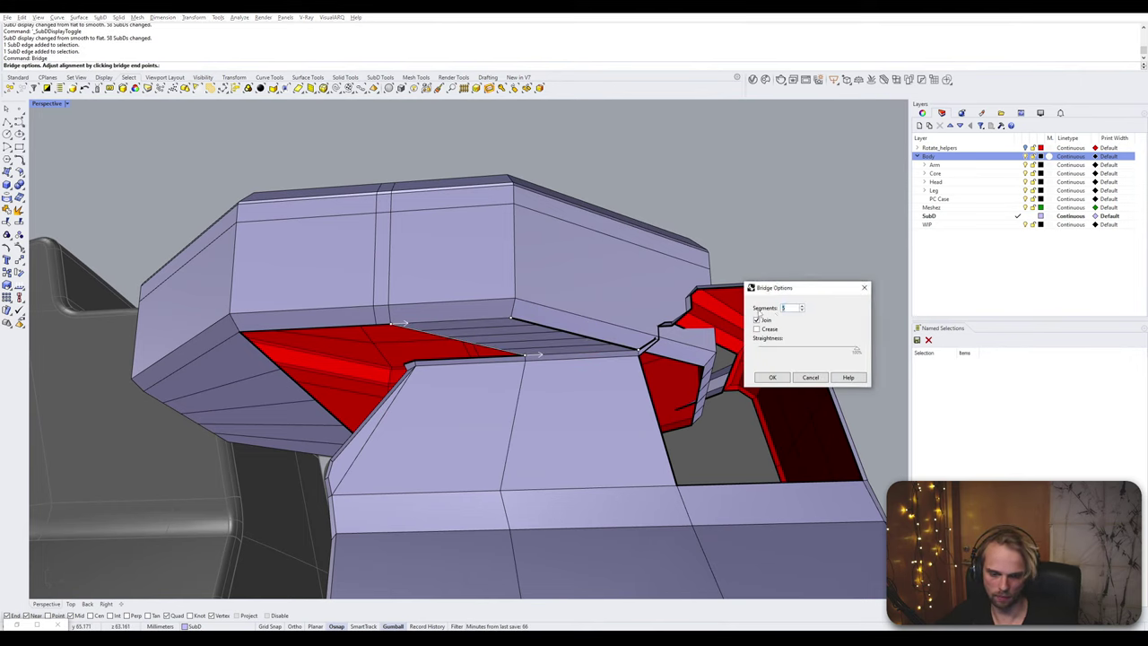
type("1")
left_click(773, 377)
- Delete the newly created bridge face
right_click_drag(464, 363, 489, 355)
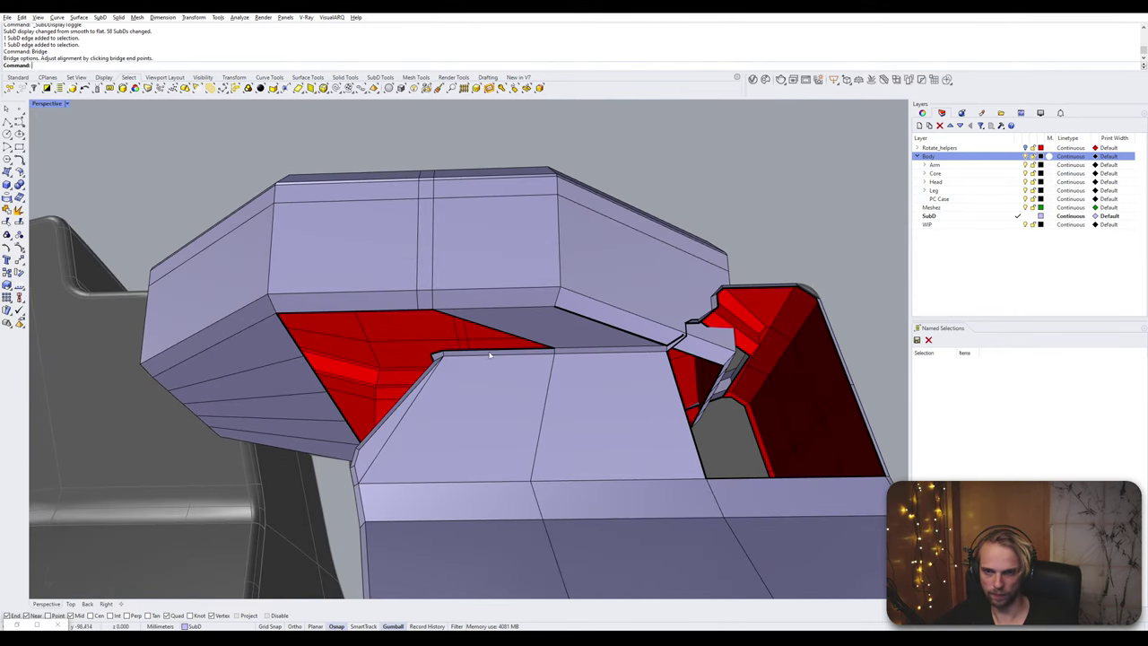
scroll(683, 339, "up", 4)
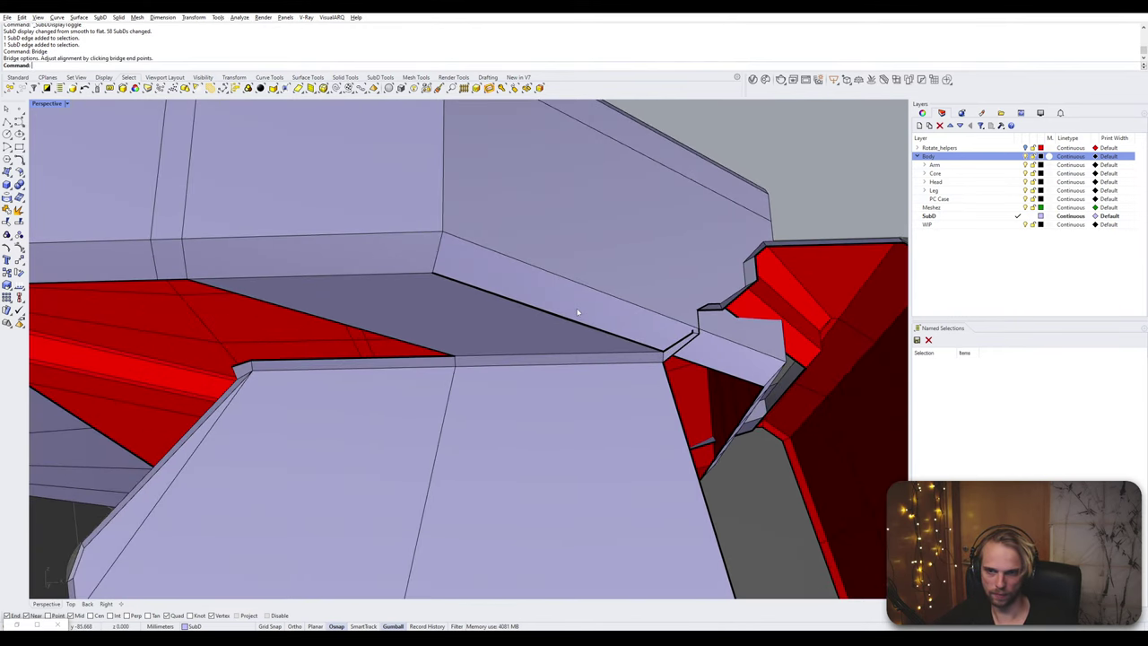
scroll(578, 312, "down", 3)
left_click(540, 324, "ctrl+shift")
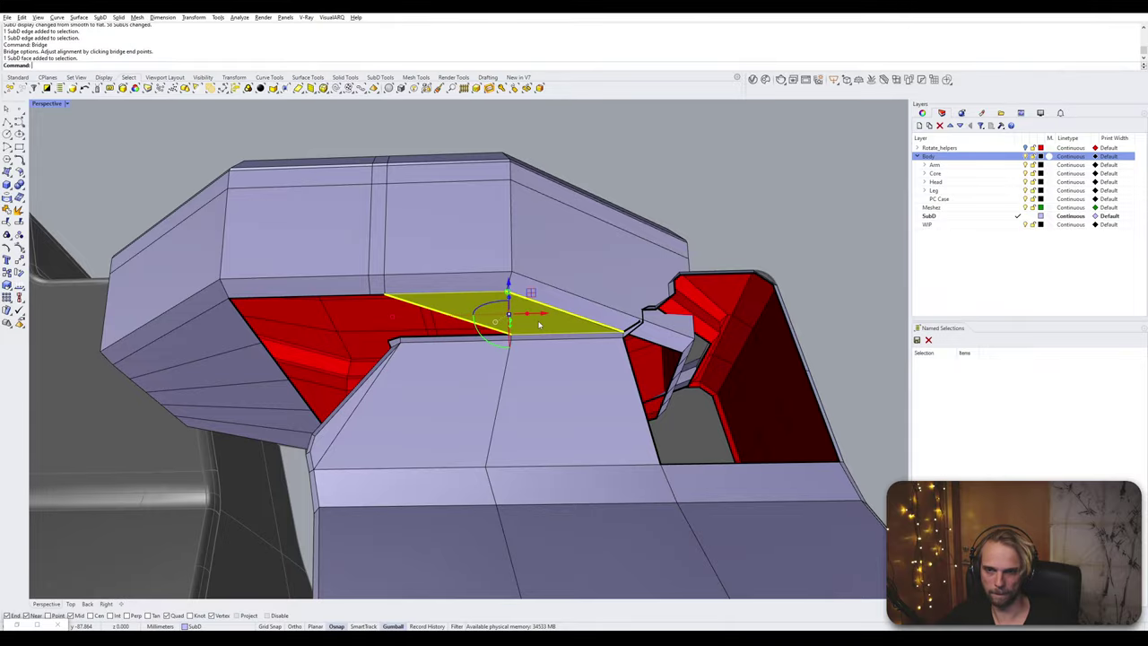
key("Delete")
- Orbit around the open foot shell to view its top and side opening
right_click_drag(538, 325, 607, 327)
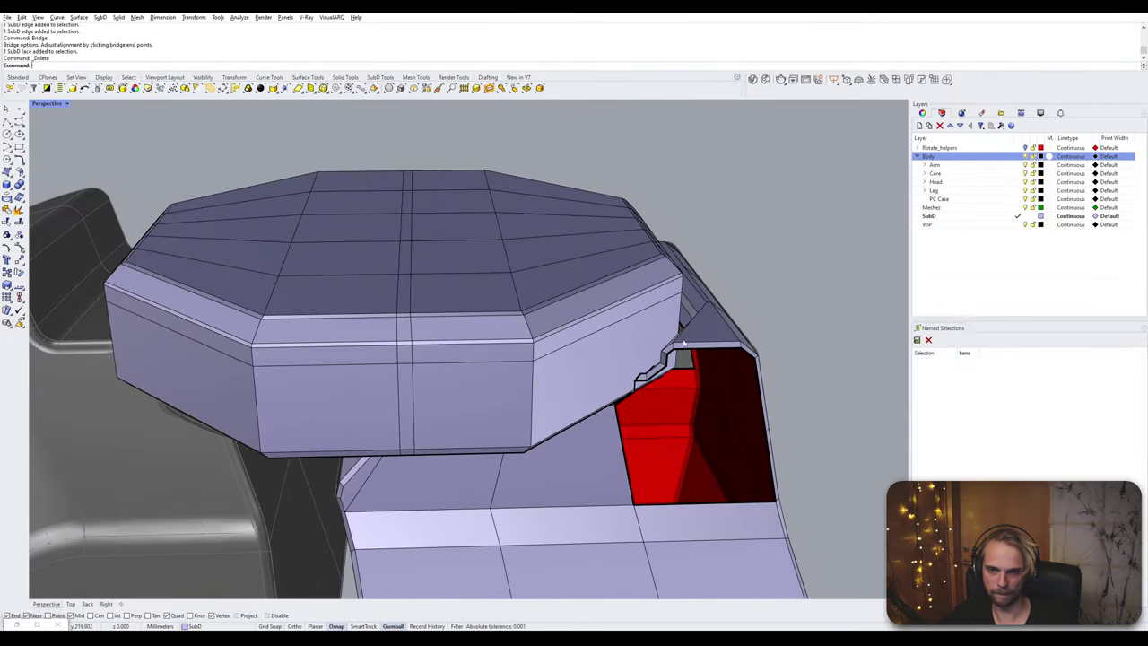
scroll(670, 379, "up", 4)
right_click_drag(671, 382, 507, 438)
scroll(619, 475, "down", 4)
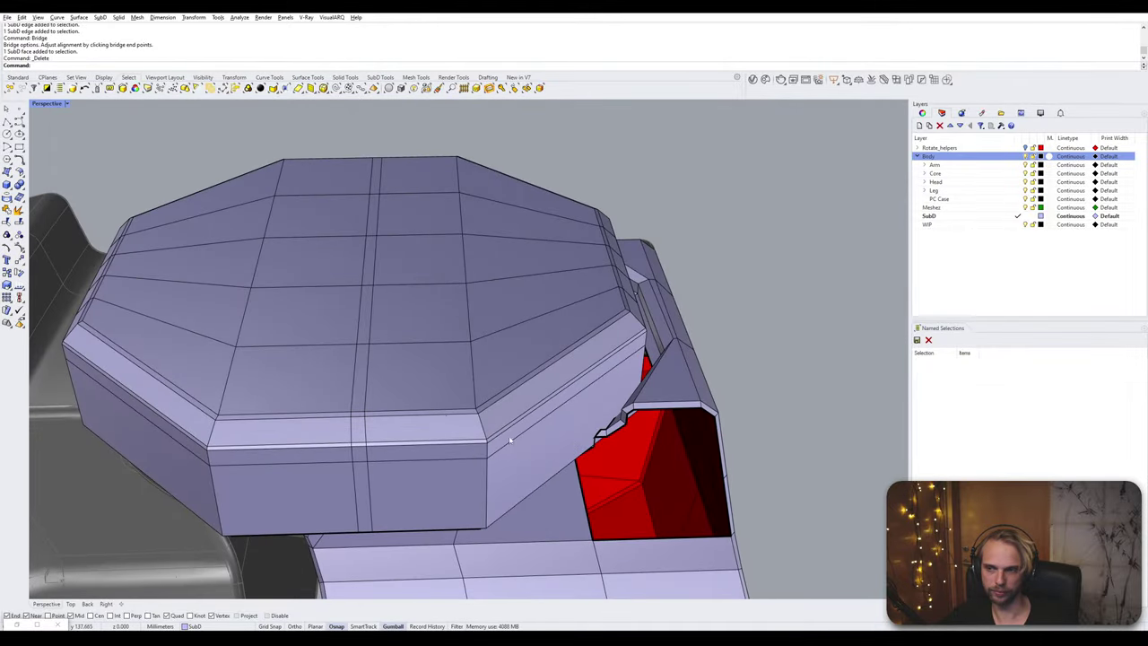
left_click(421, 408)
scroll(420, 408, "down", 6)
left_click(606, 397)
right_click_drag(605, 397, 614, 364)
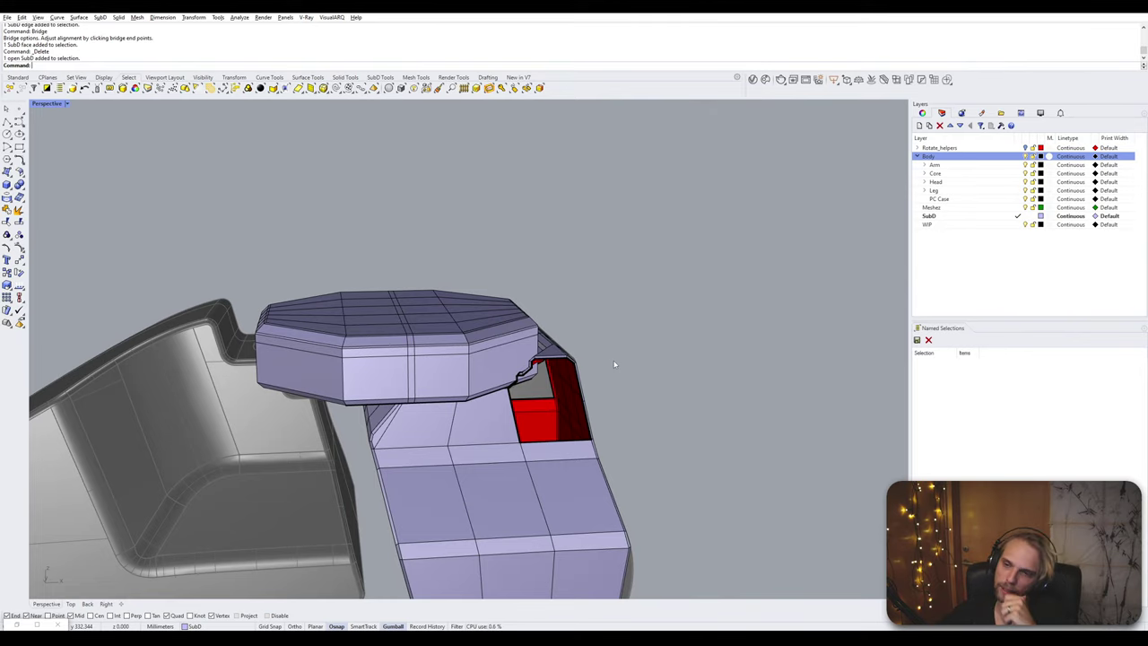
right_click_drag(614, 364, 619, 323)
- Undo the face deletion, the bridge and the earlier deletion, then show the shell smooth
key("ctrl+z")
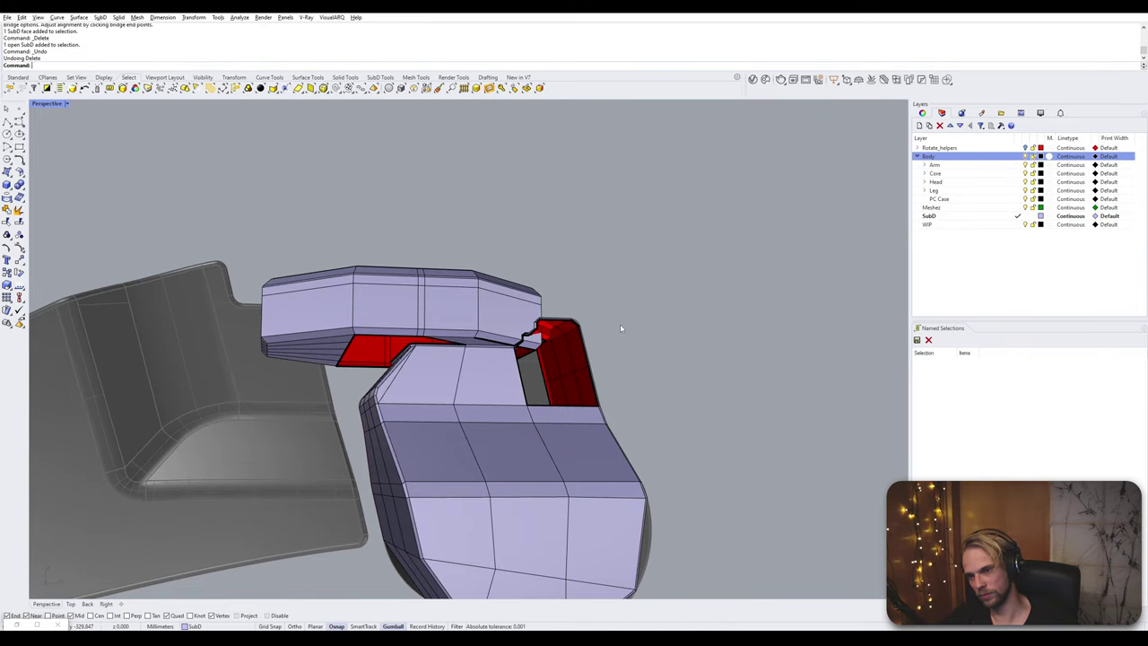
key("ctrl+z")
key("ctrl+z")
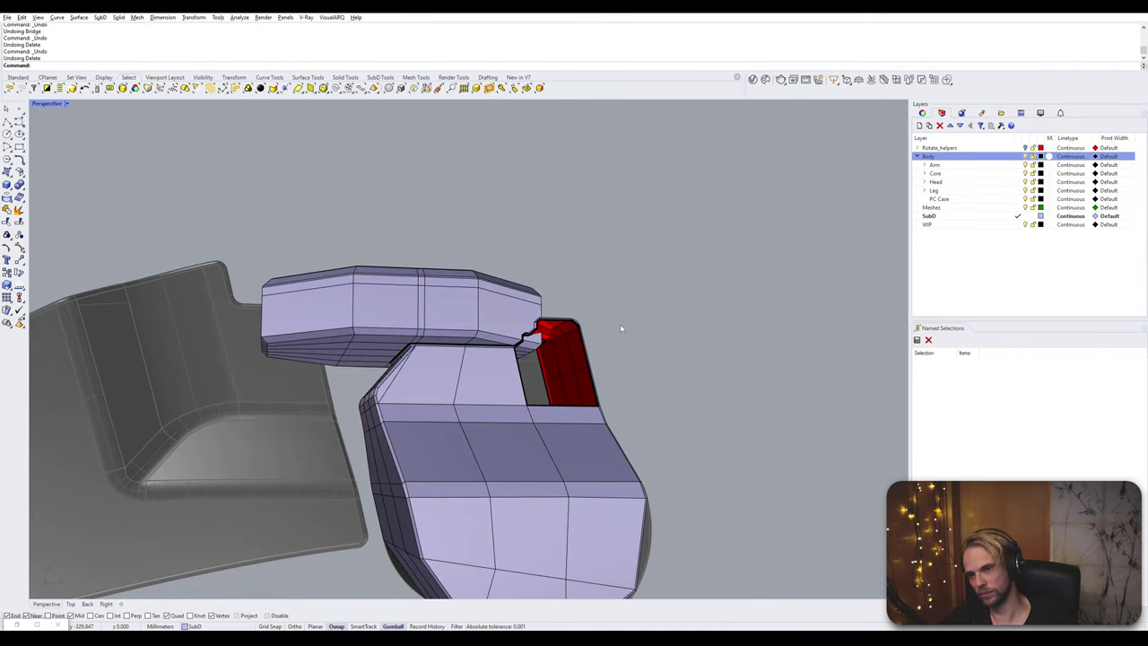
key("ctrl+z")
key("ctrl+z")
key("ctrl+z")
key("ctrl+z")
key("ctrl+z")
key("ctrl+z")
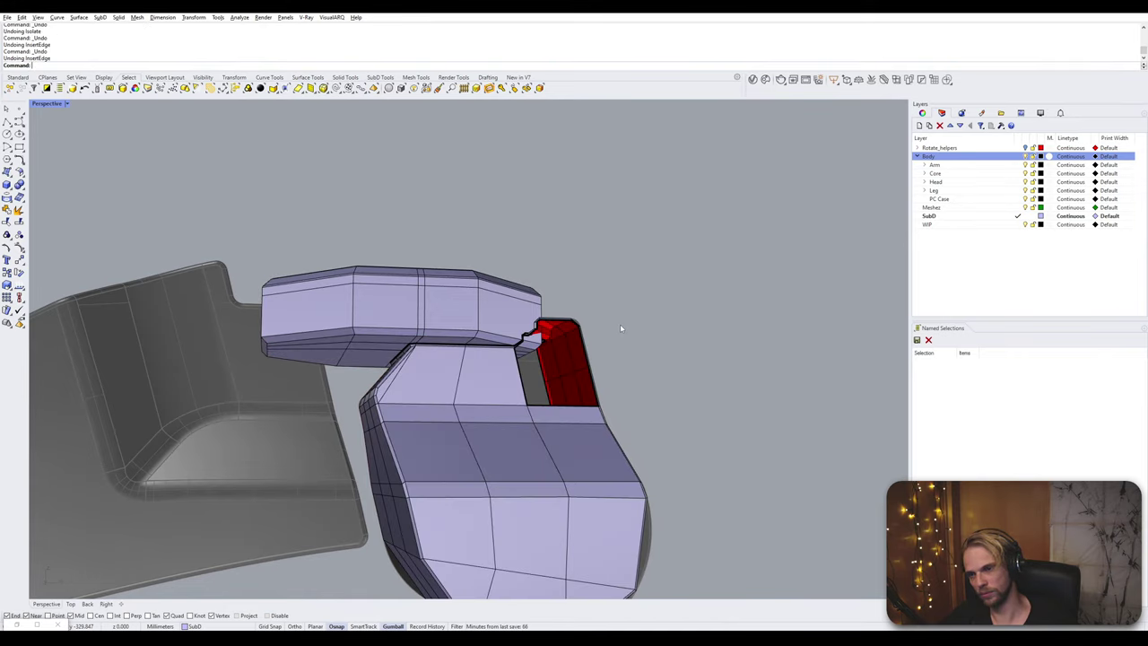
right_click_drag(620, 324, 484, 426)
key("Tab")
key("Tab")
key("Tab")
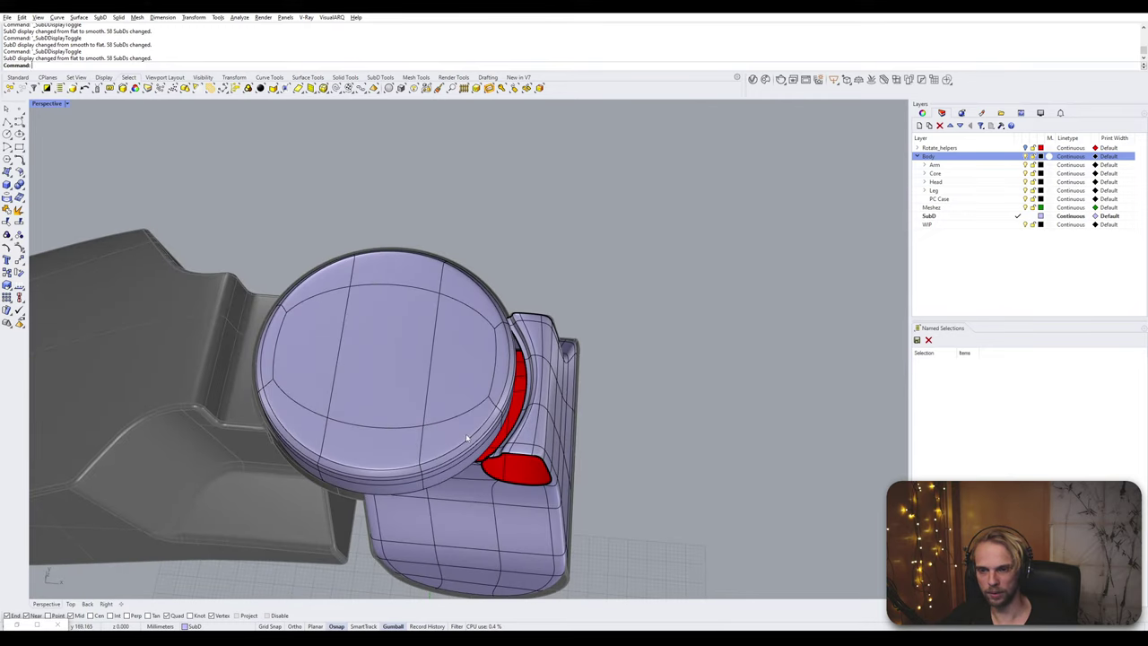
- Select the ankle disc, isolate it, then undo to bring back the other parts
left_click(465, 432)
key("Escape")
left_click(465, 432)
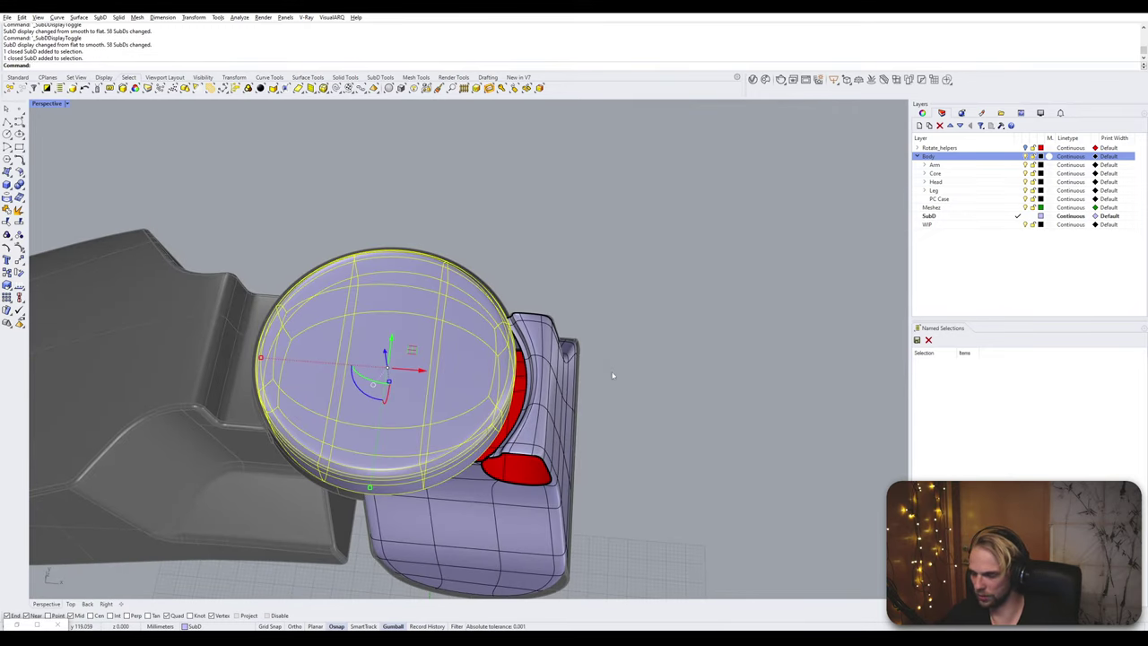
key("Escape")
left_click(364, 321)
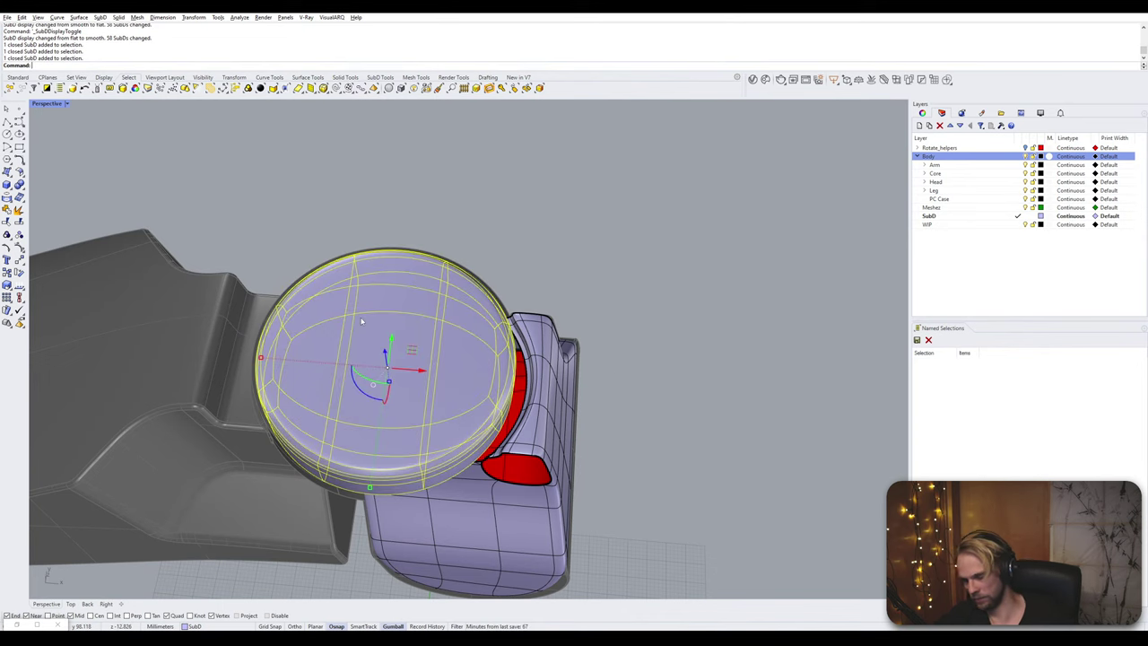
key("Return")
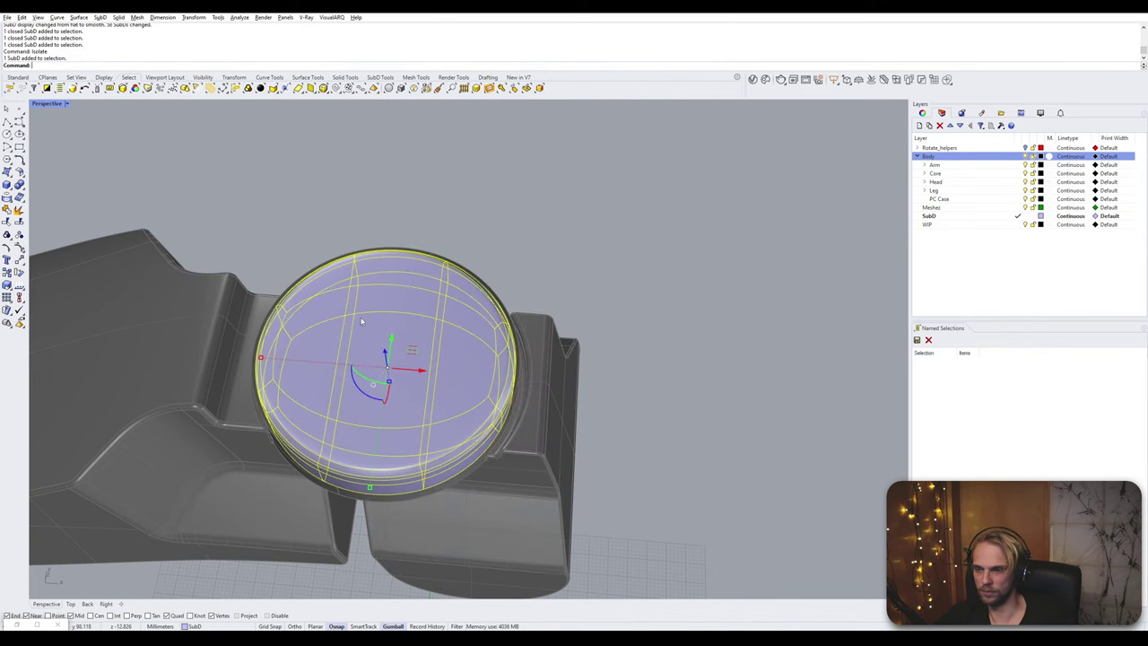
key("Escape")
right_click_drag(362, 320, 356, 294)
left_click(356, 294)
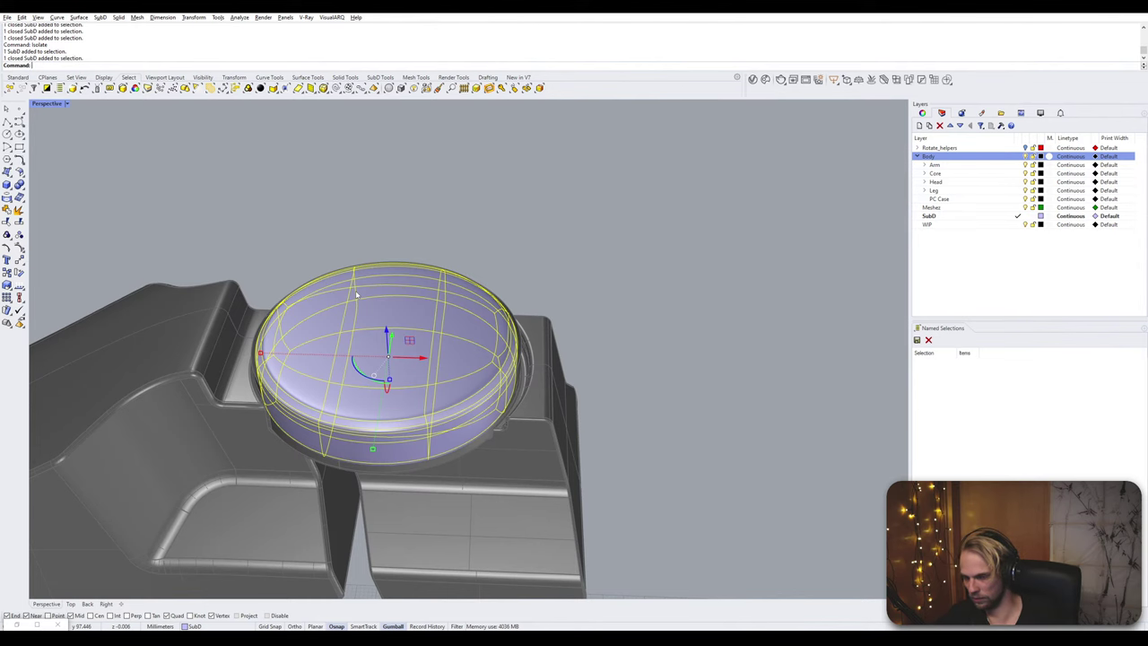
key("ctrl+z")
key("Escape")
- Hide the ankle disc to reveal the notch and return the shell to flat cage display
type("ShowSelected")
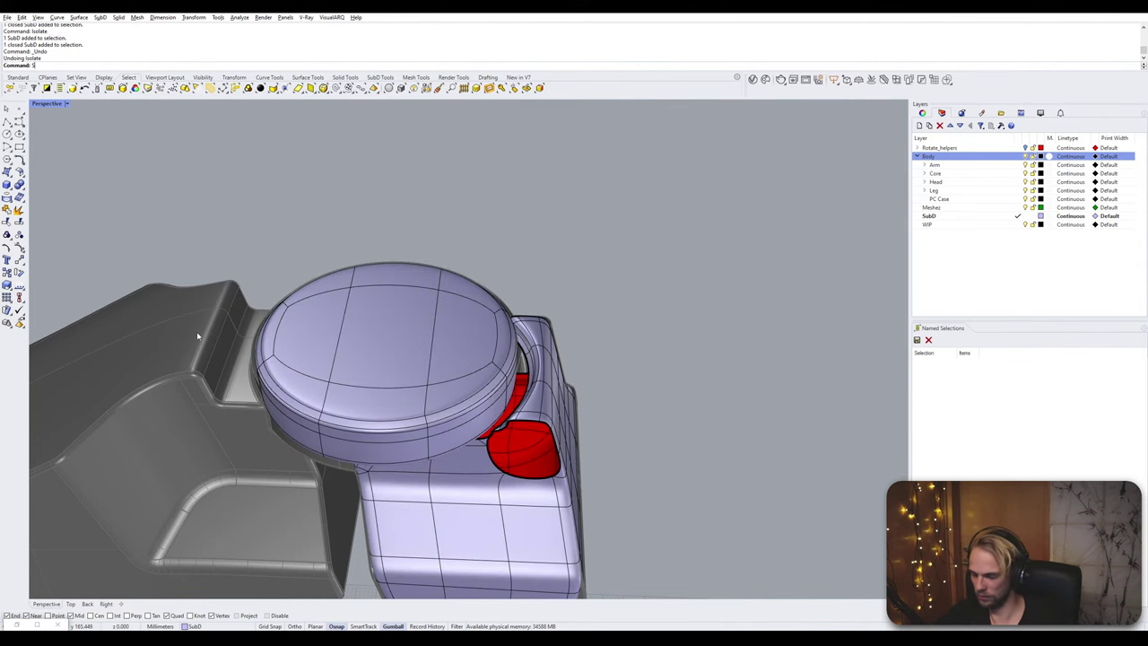
key("Return")
key("Return")
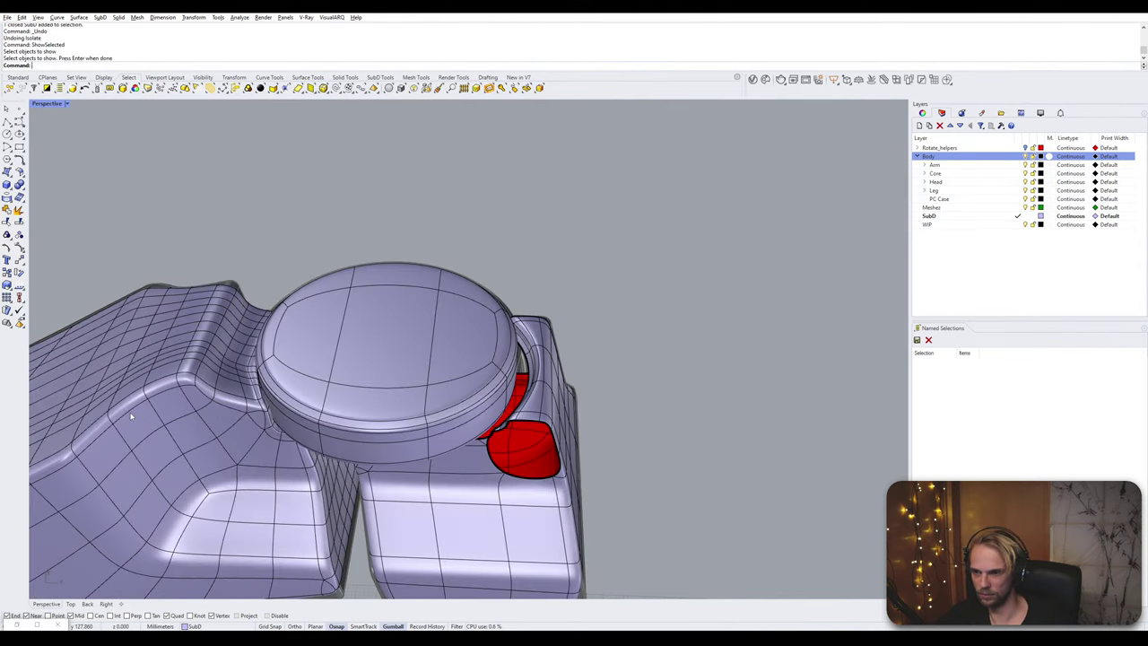
left_click(357, 398)
key("ctrl+h")
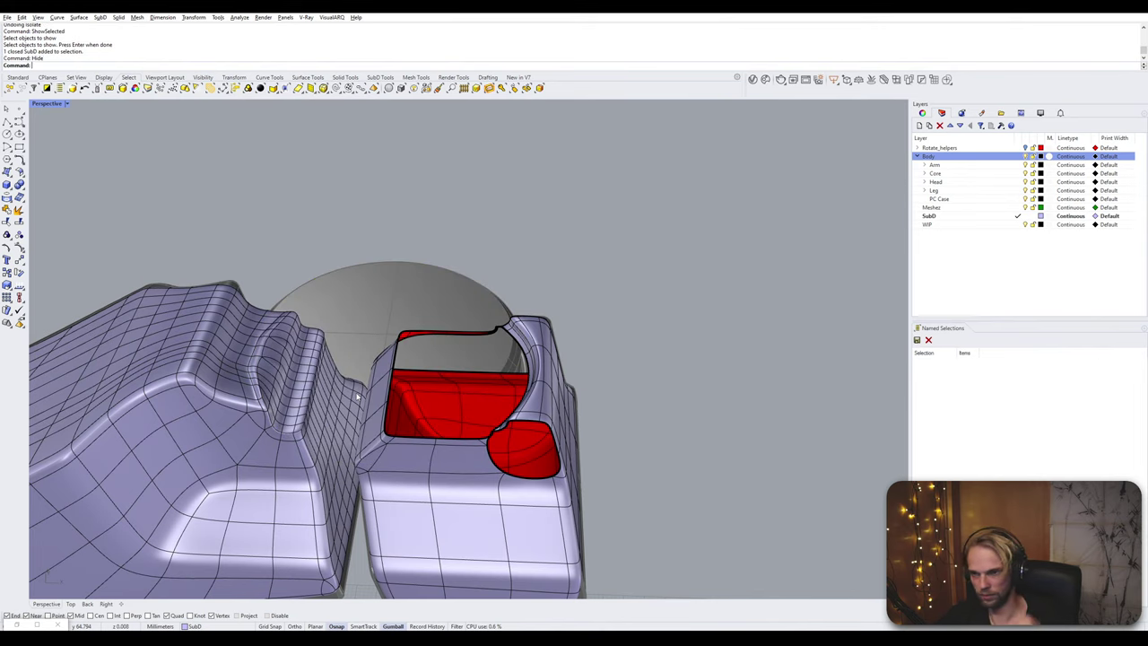
right_click_drag(434, 459, 445, 331, "shift")
scroll(478, 366, "up", 4)
key("Tab")
left_click(444, 339, "ctrl+shift")
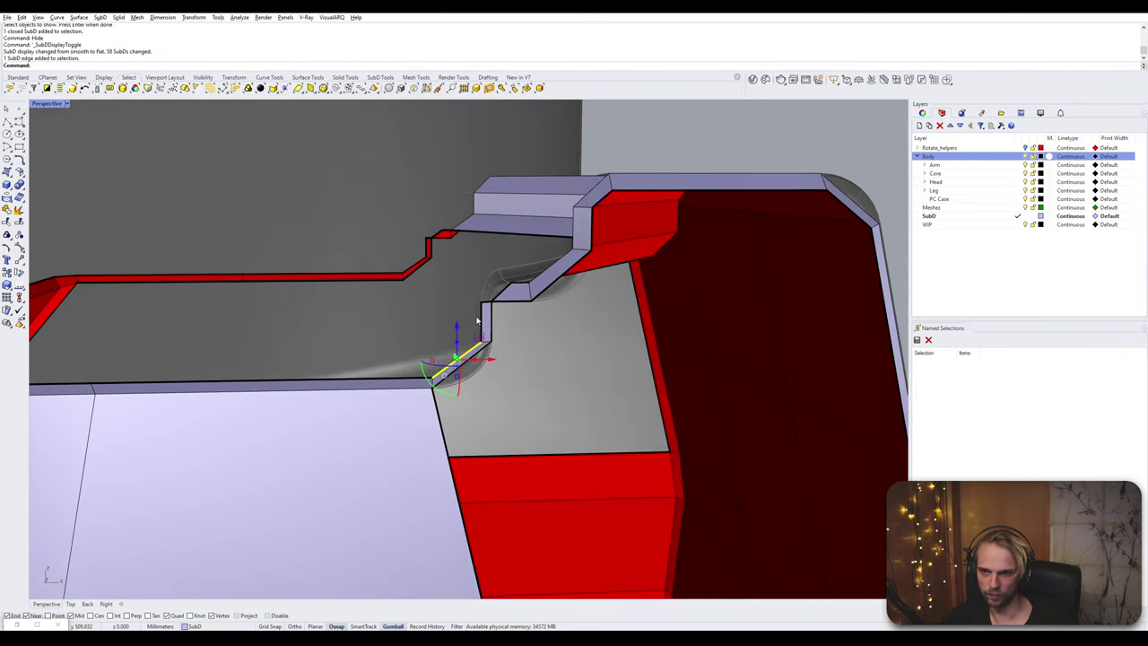
- Add new faces to the shell at the rim notch with AppendFace, picking its corner vertices
scroll(487, 305, "up", 3)
key("Escape")
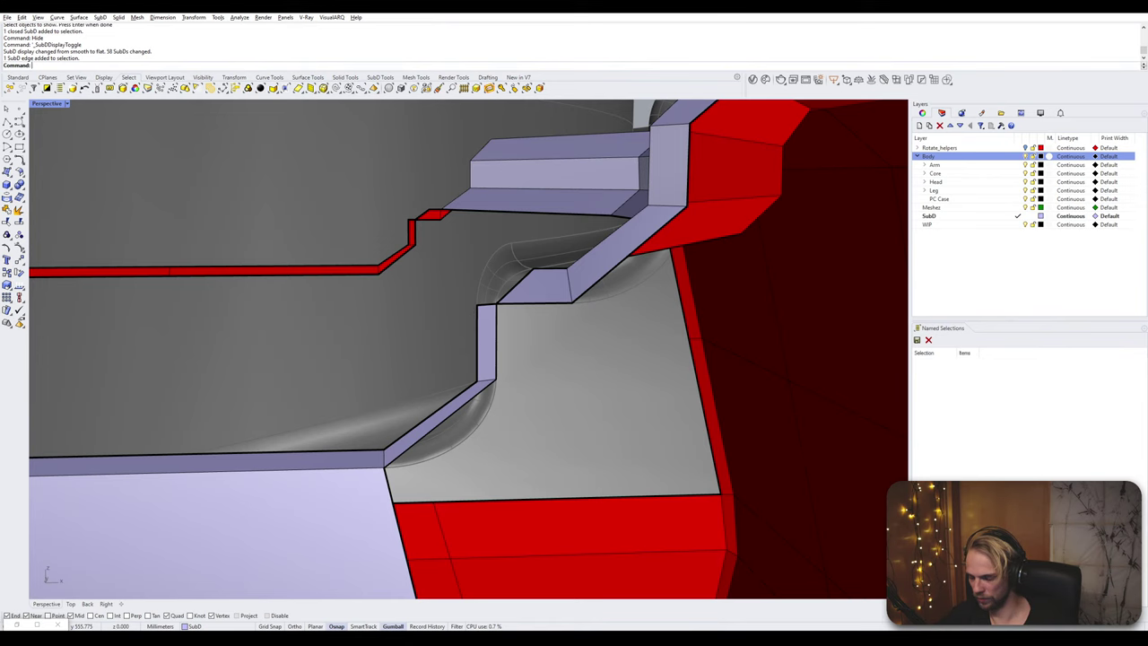
type("AppendFace")
key("Return")
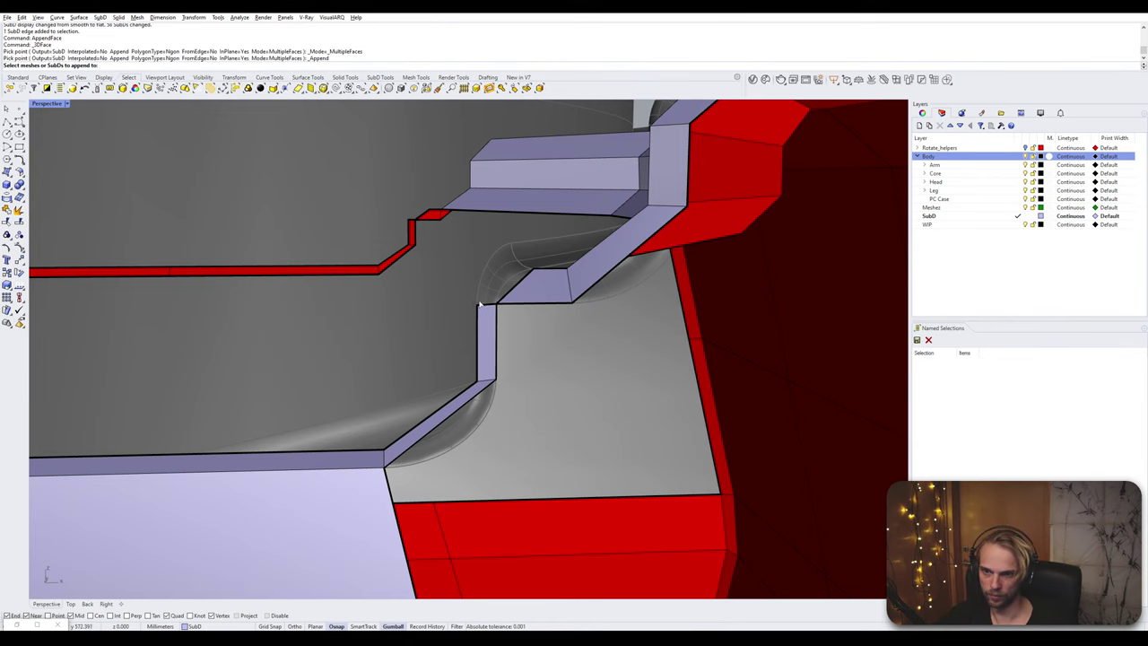
left_click(479, 305)
key("Return")
left_click(489, 309)
left_click(532, 274)
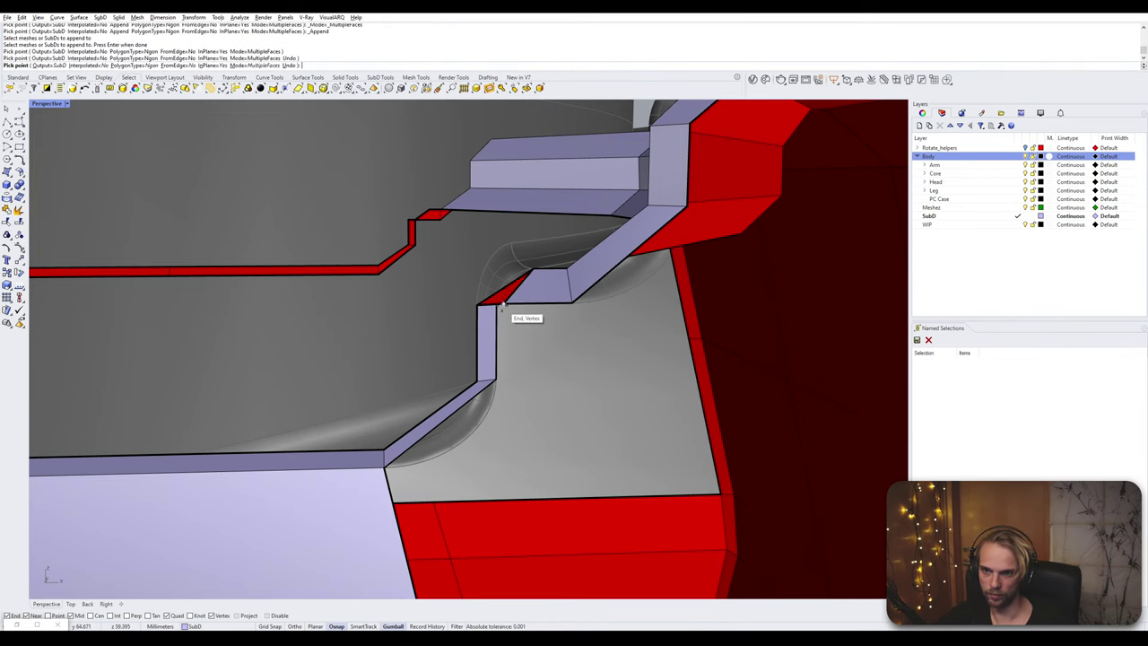
left_click(500, 307)
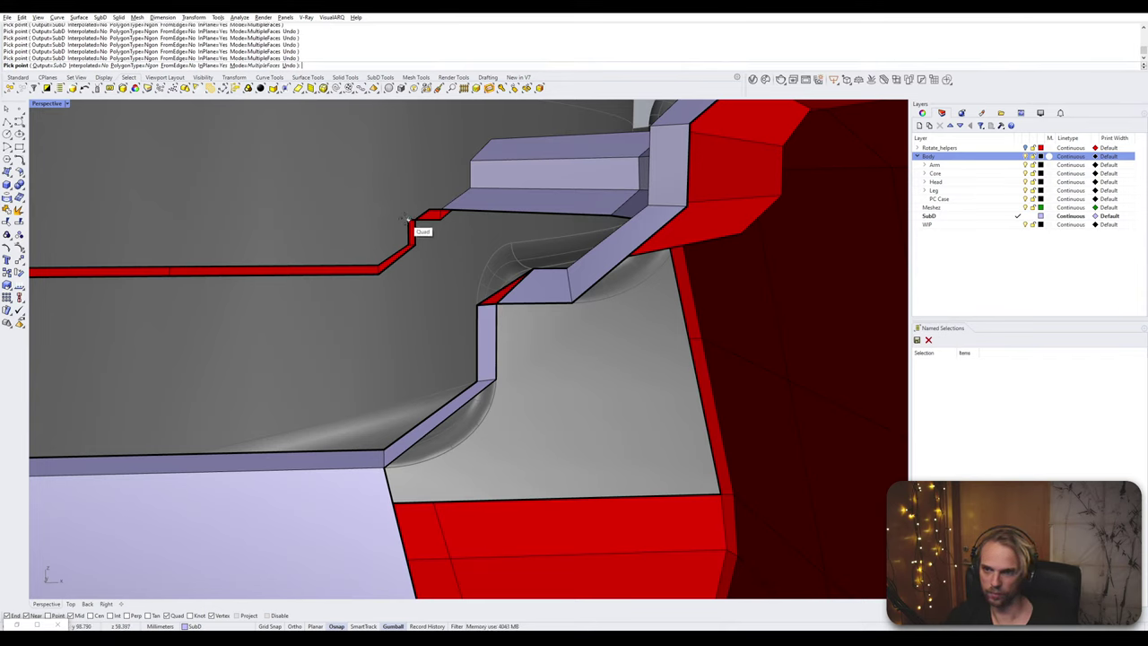
- Window-select the two corner vertices at the notch and stitch them together
right_click_drag(407, 287, 312, 292)
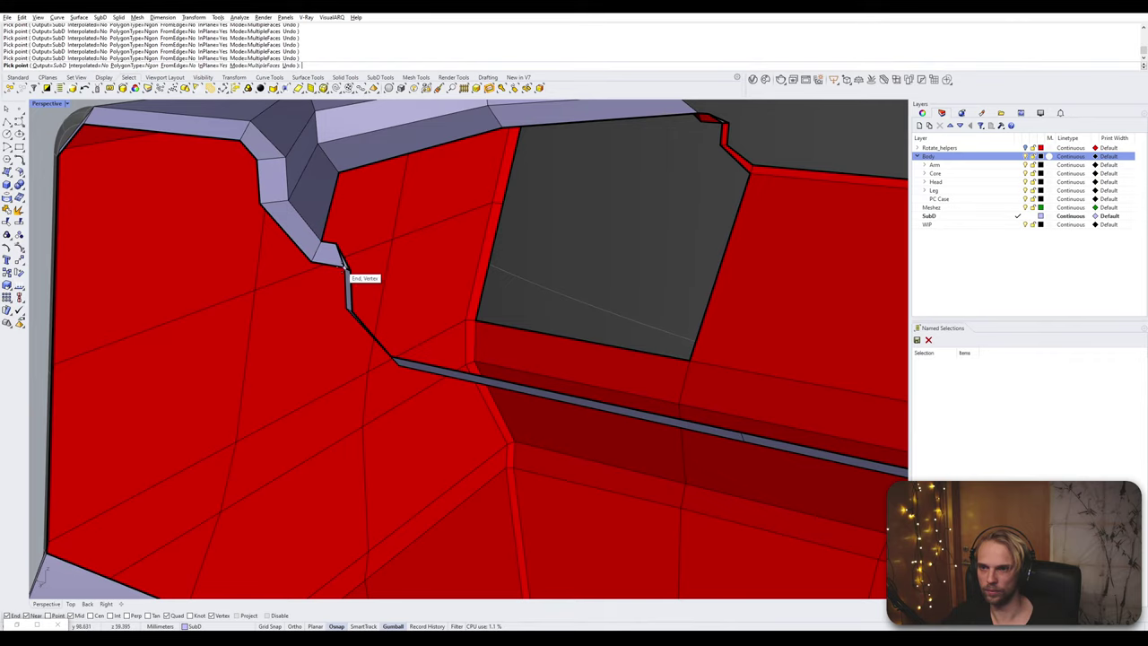
right_click_drag(352, 292, 326, 277)
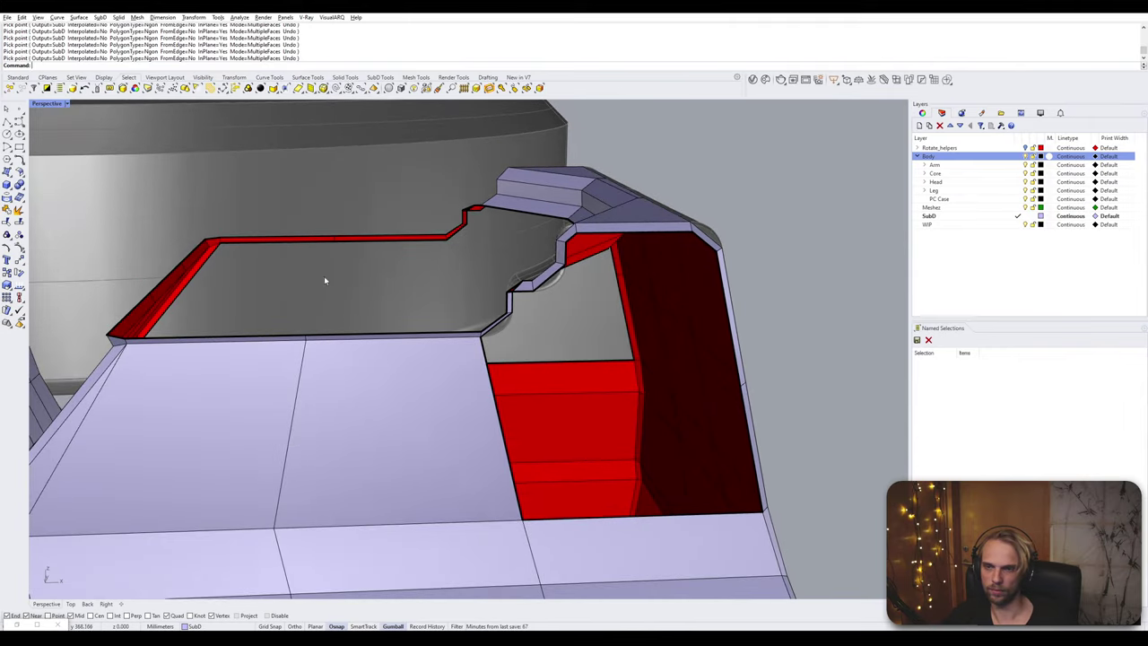
scroll(410, 239, "up", 8)
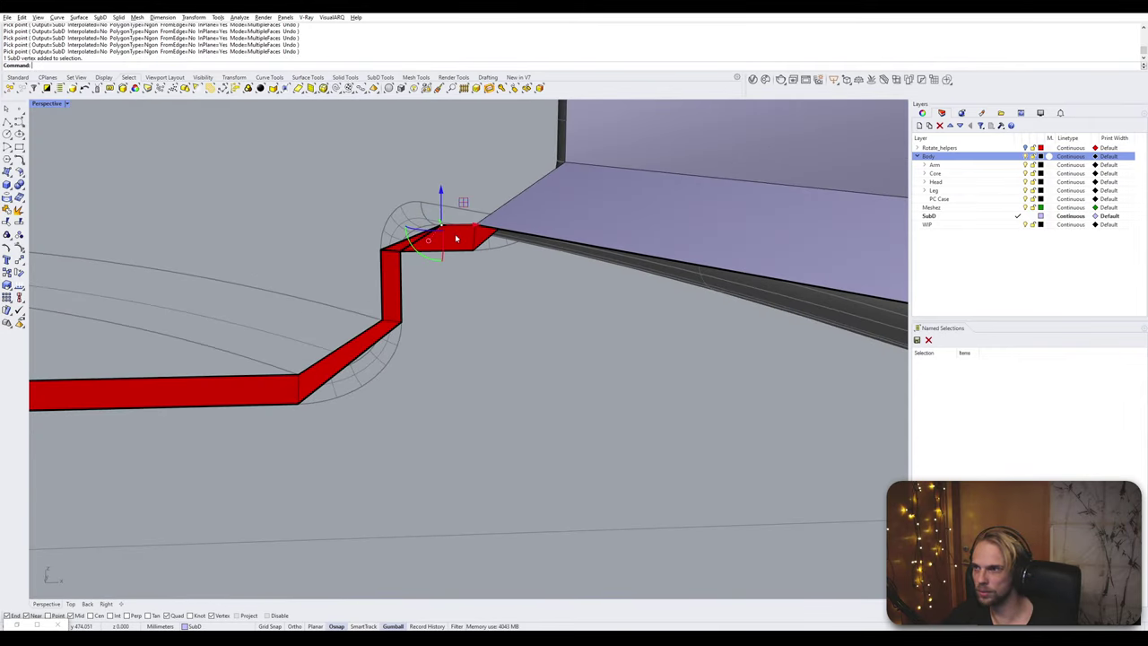
left_click_drag(392, 269, 388, 266)
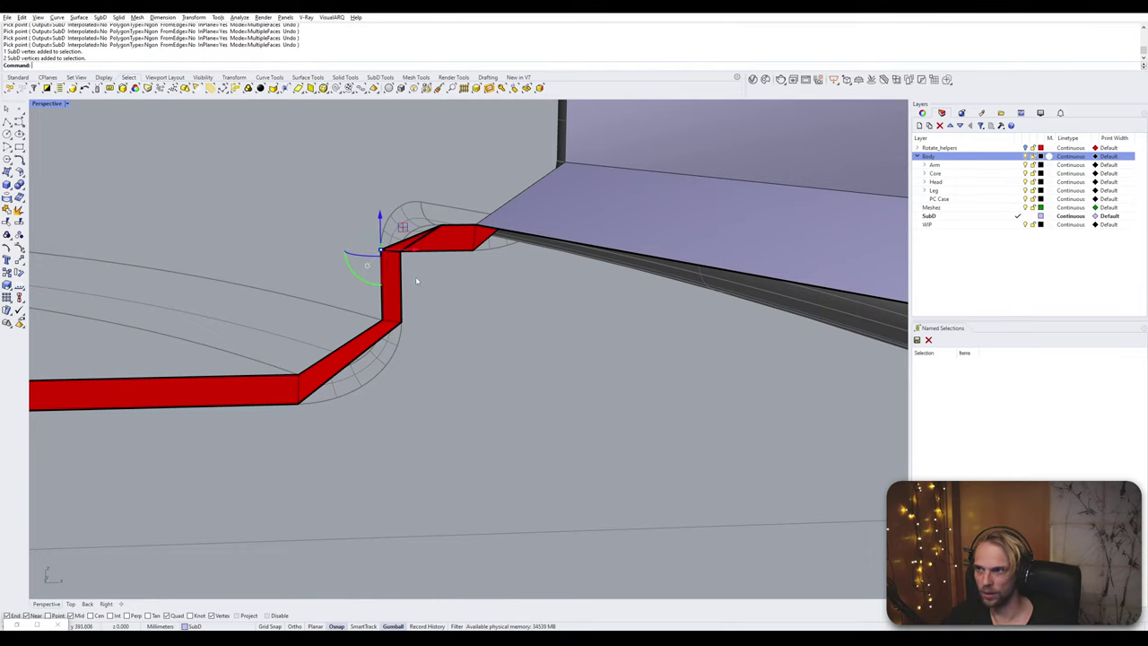
key("space")
key("space")
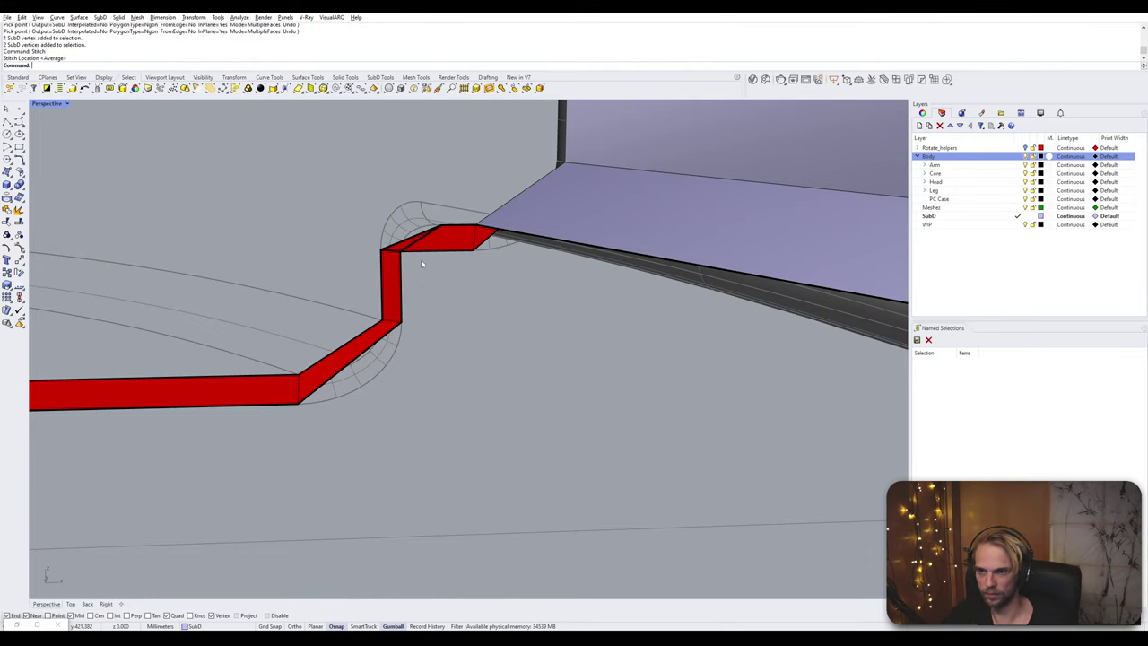
- Switch the view to wireframe and stitch the first pair of notch corner vertices
right_click_drag(422, 263, 413, 282)
left_click(392, 252)
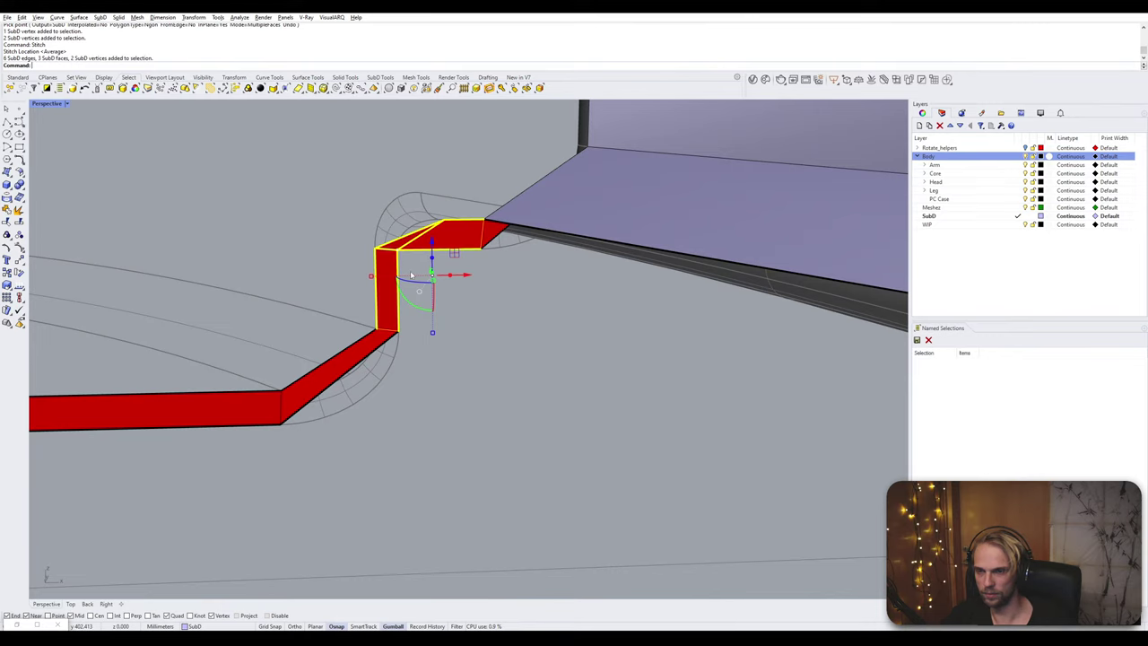
key("Escape")
scroll(399, 260, "up", 2)
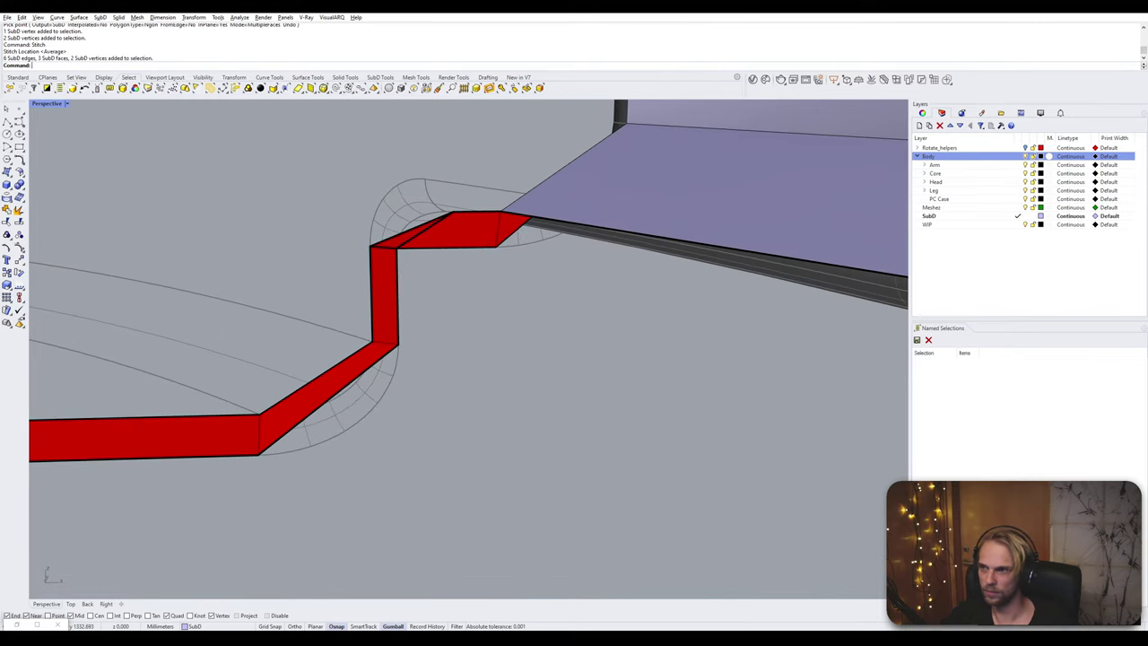
left_click(47, 104)
left_click(71, 134)
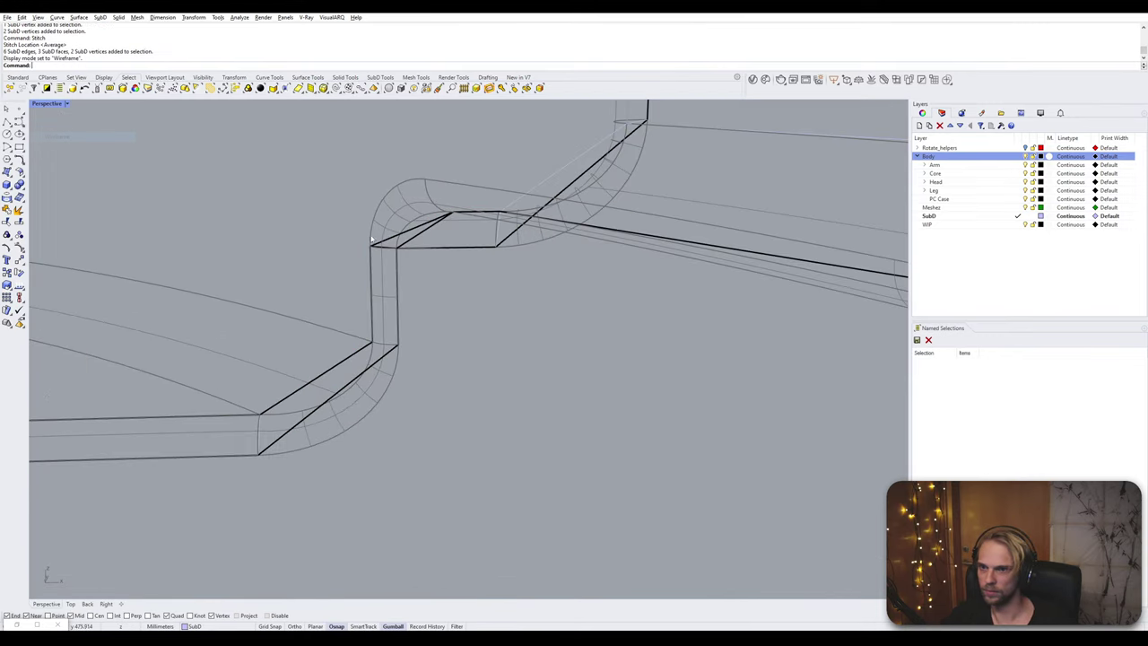
left_click(404, 254)
key("Return")
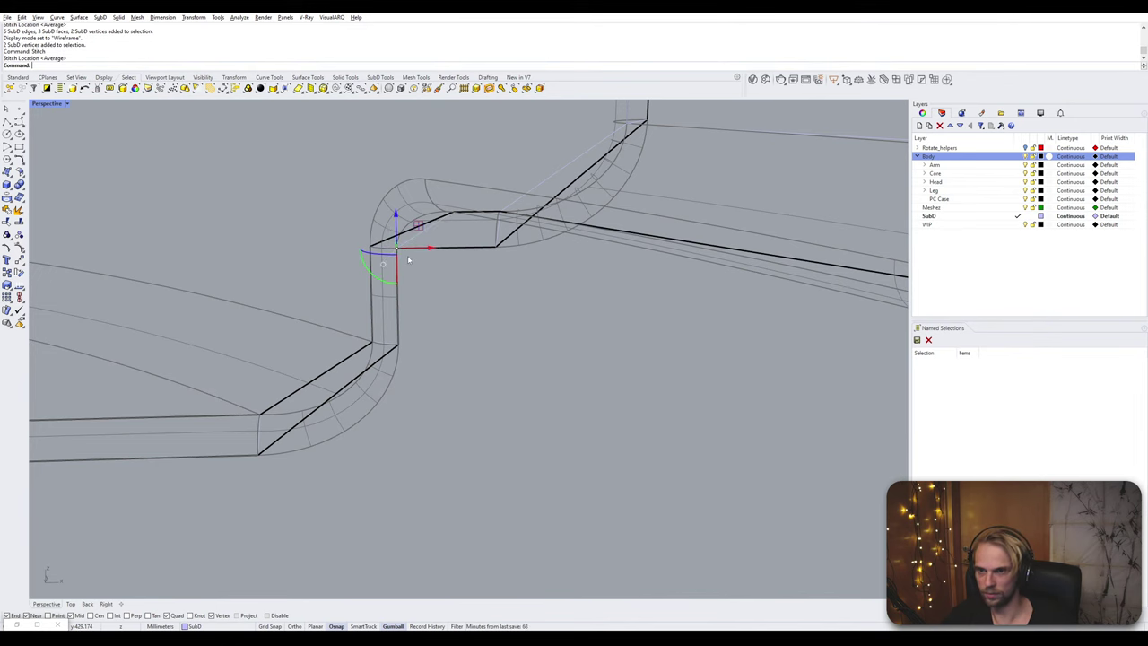
- Stitch two more corner vertex pairs on the lower part of the notch at averaged locations
scroll(431, 251, "down", 10)
right_click_drag(576, 355, 469, 418)
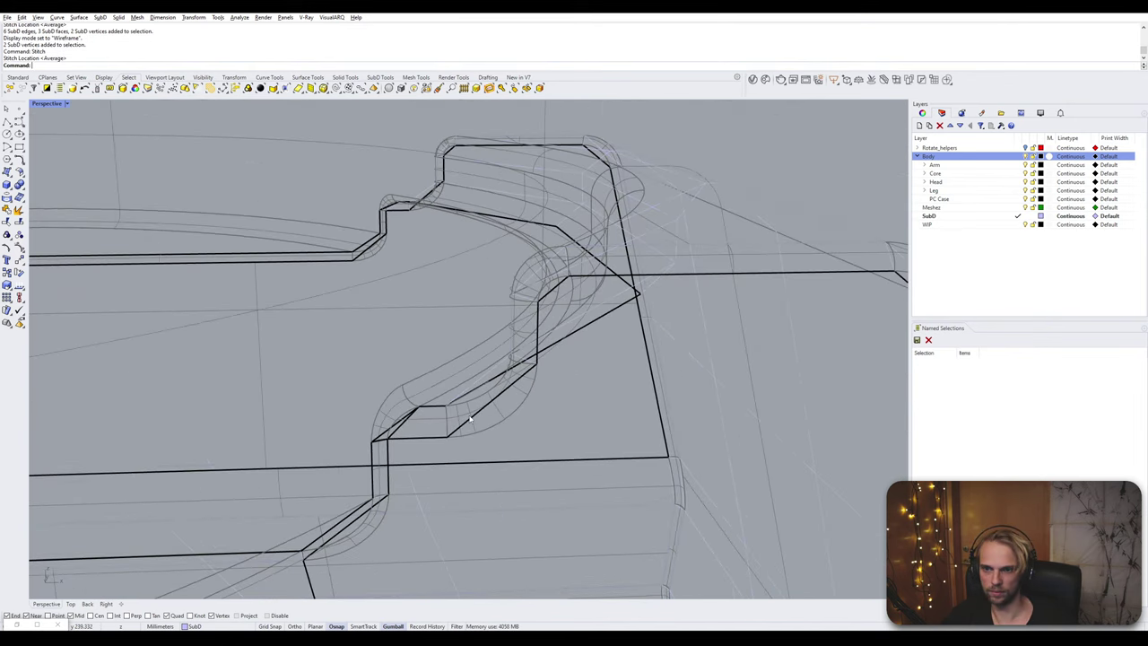
scroll(370, 460, "up", 5)
left_click(339, 484)
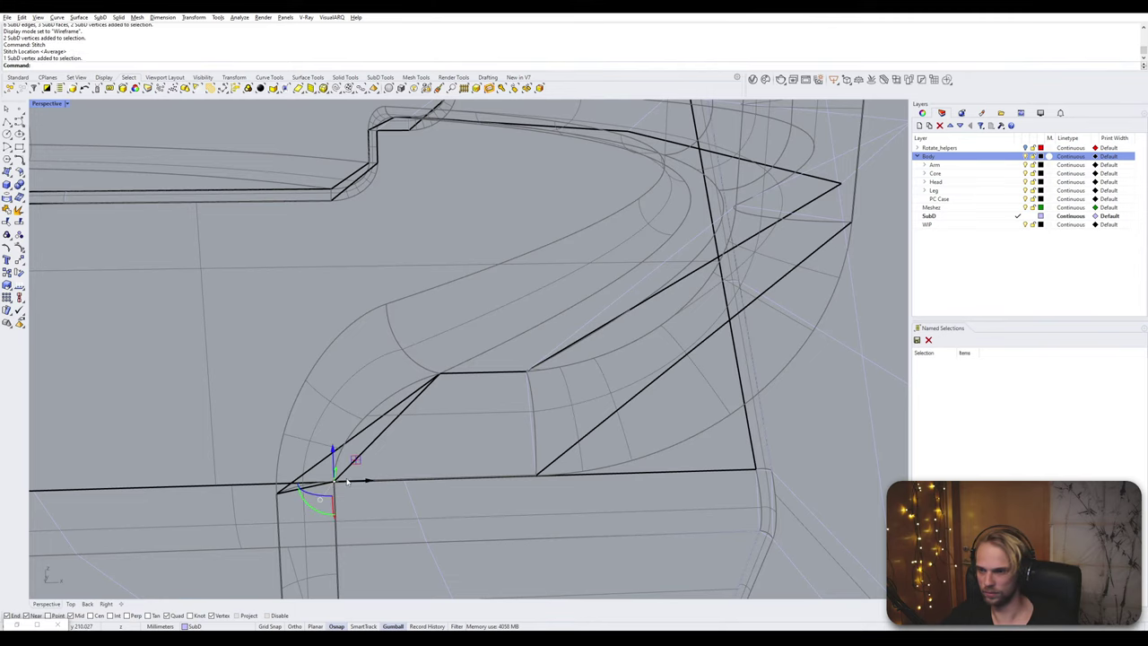
key("Return")
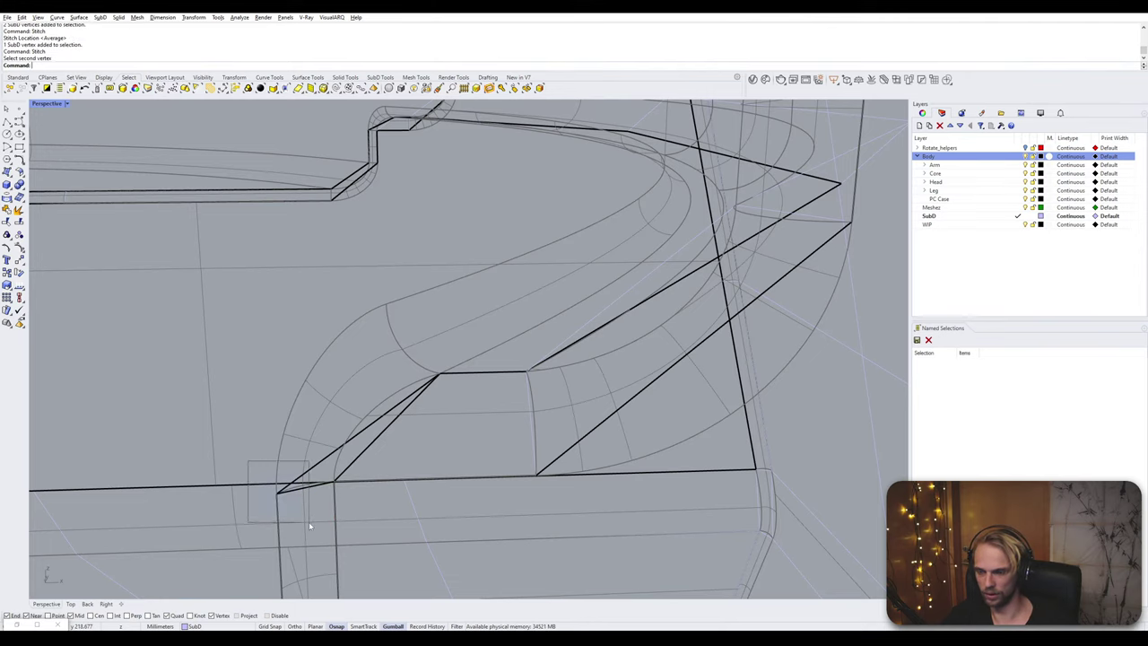
left_click_drag(309, 522, 309, 523)
key("Return")
- Stitch another overlapping vertex pair and orbit to view the whole opening
key("Return")
key("Escape")
scroll(350, 476, "down", 4)
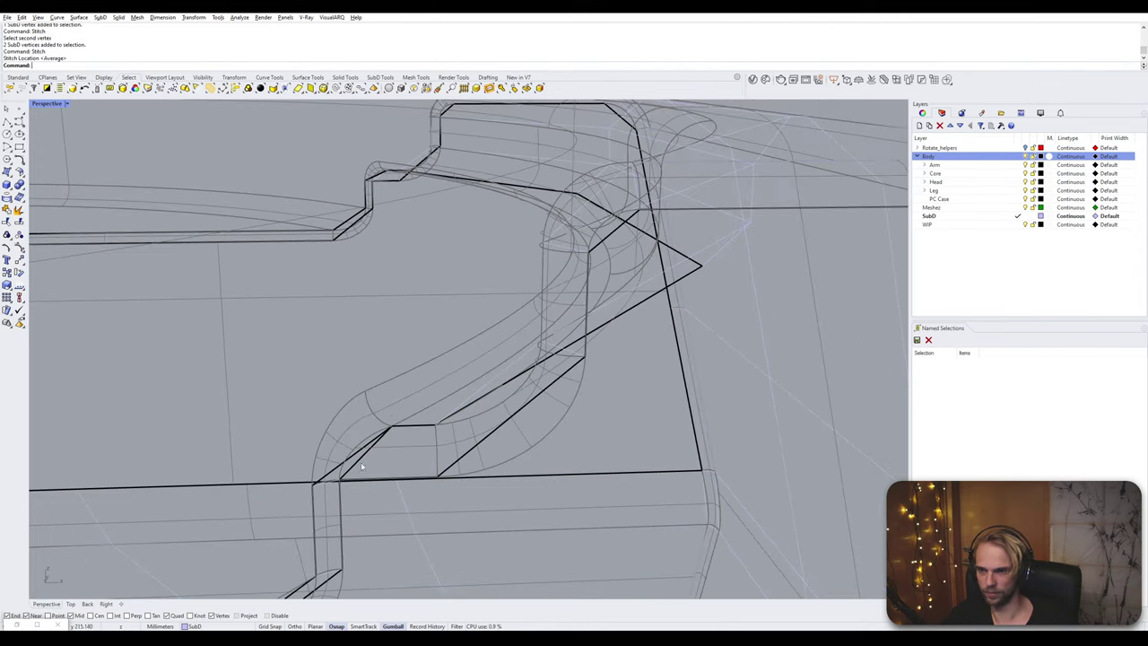
scroll(386, 410, "up", 4)
left_click_drag(384, 413, 409, 472)
key("Return")
key("Return")
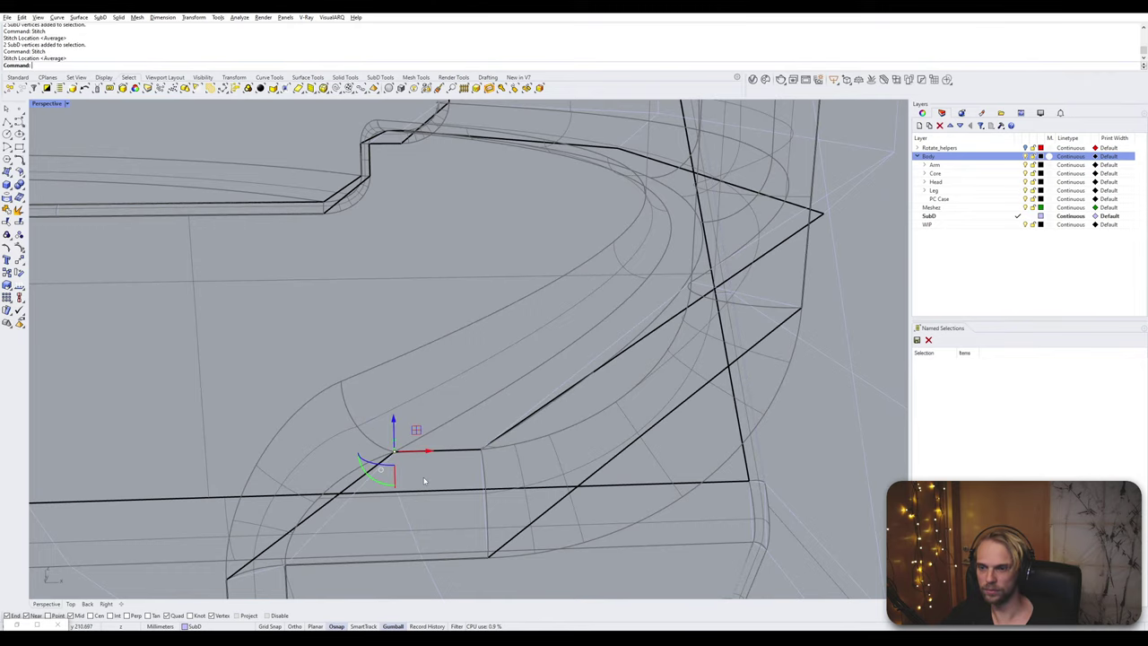
scroll(425, 481, "down", 5)
key("Escape")
right_click_drag(331, 445, 467, 389)
scroll(448, 406, "down", 5)
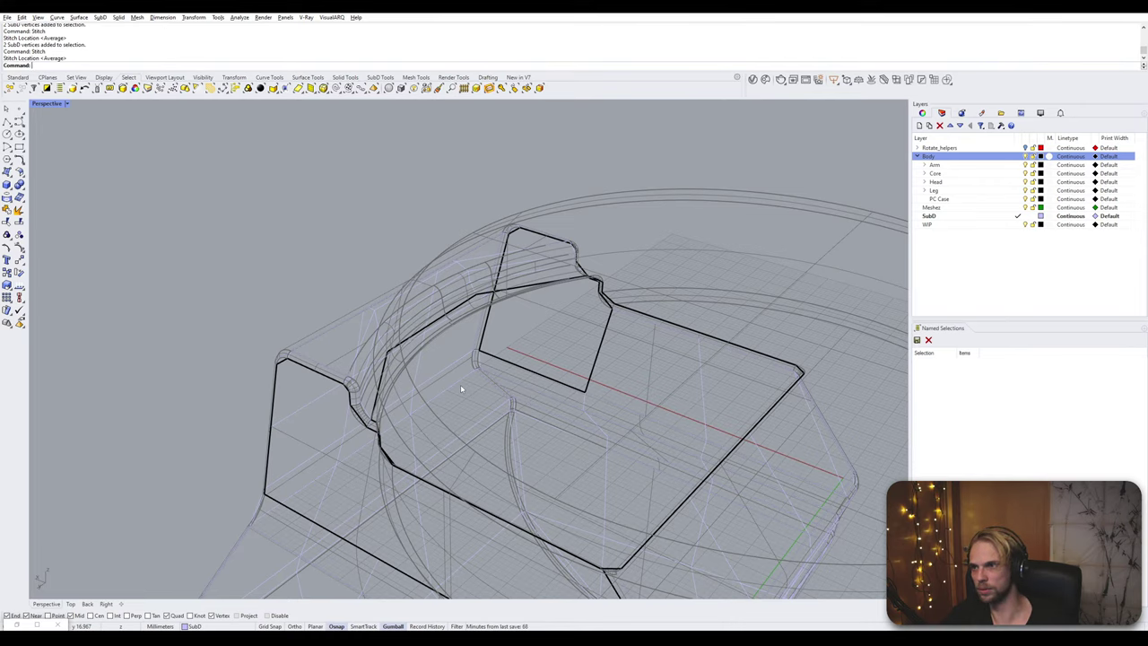
left_click(59, 104)
- Return to shaded display and bridge a strip across two opposite opening edges with raised segments
left_click(54, 146)
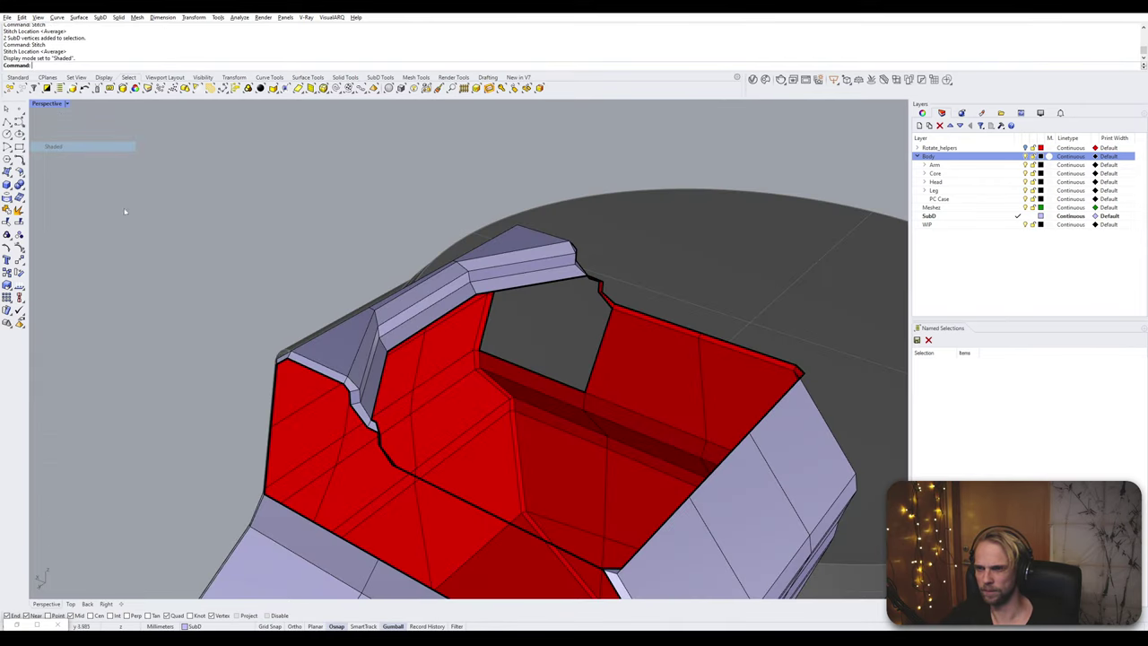
mouse_move(123, 209)
right_mouse_down()
mouse_move(295, 303)
mouse_move(266, 328)
mouse_move(504, 457)
mouse_move(354, 468)
mouse_move(193, 386)
mouse_move(491, 378)
mouse_move(632, 503)
mouse_move(620, 433)
mouse_move(568, 407)
mouse_move(560, 315)
mouse_move(449, 359)
mouse_move(328, 354)
mouse_move(479, 401)
mouse_move(578, 408)
mouse_move(573, 399)
mouse_move(546, 428)
mouse_move(595, 403)
mouse_move(520, 370)
mouse_move(498, 380)
mouse_move(538, 340)
mouse_move(520, 321)
mouse_move(551, 389)
mouse_move(543, 330)
right_mouse_up()
scroll(266, 329, "up", 3)
left_click(339, 460)
left_click(498, 380, "ctrl+shift")
key("Return")
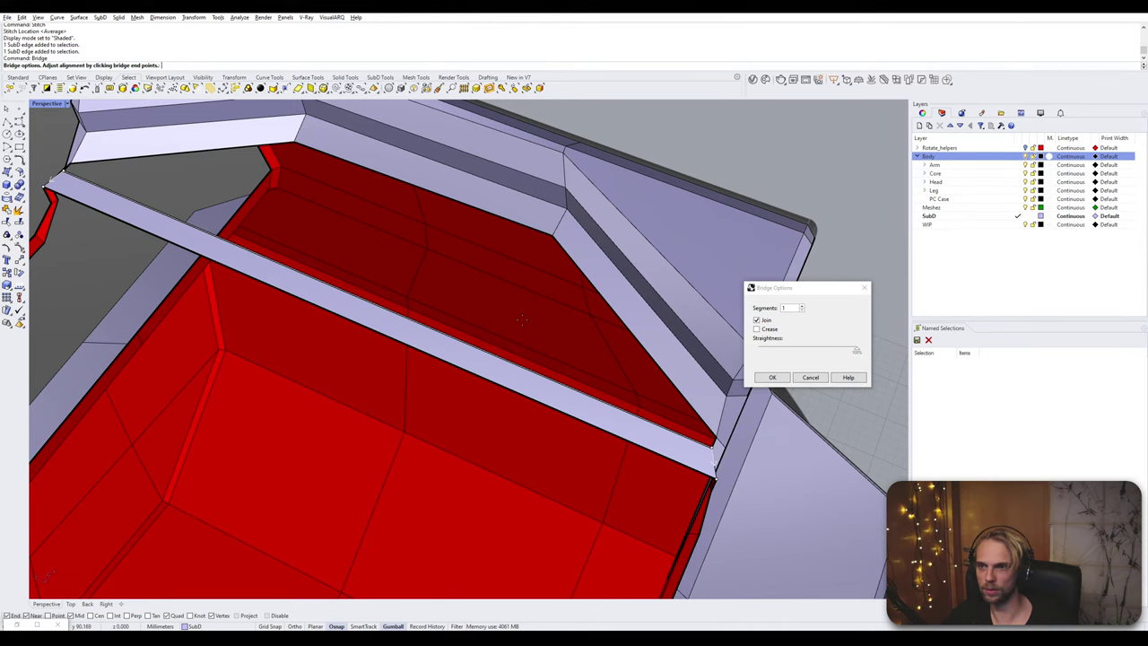
left_click(802, 306)
left_click(801, 307)
left_click(772, 377)
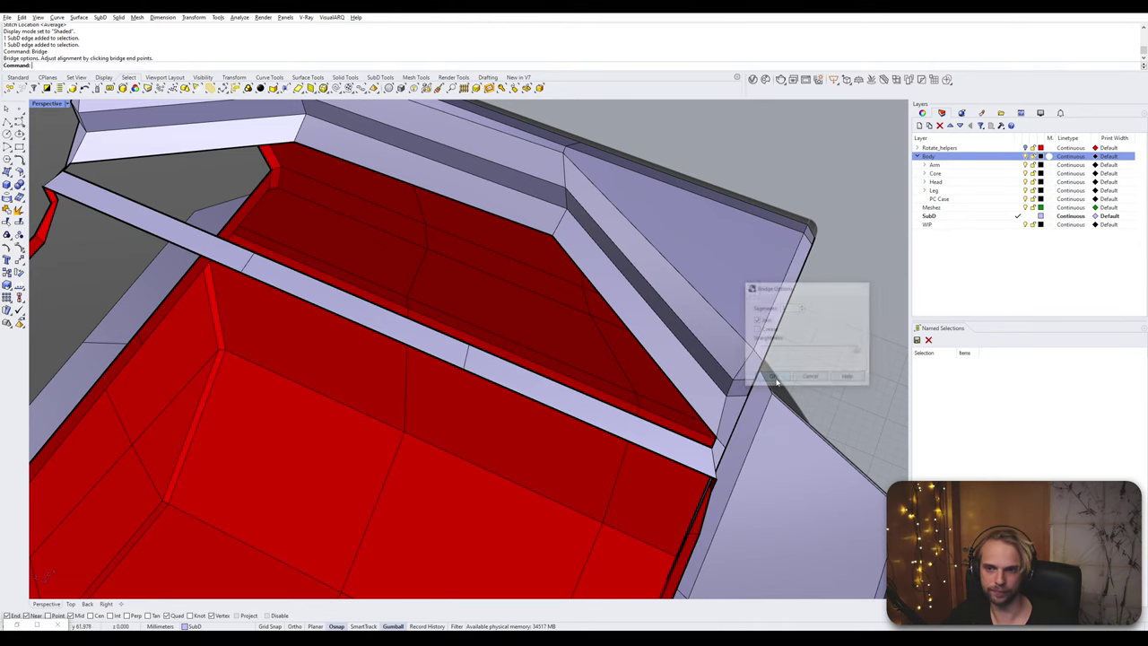
- Select the red rim's edge loop to inspect it, then clear the selection
scroll(718, 446, "up", 1)
right_click_drag(683, 438, 357, 270)
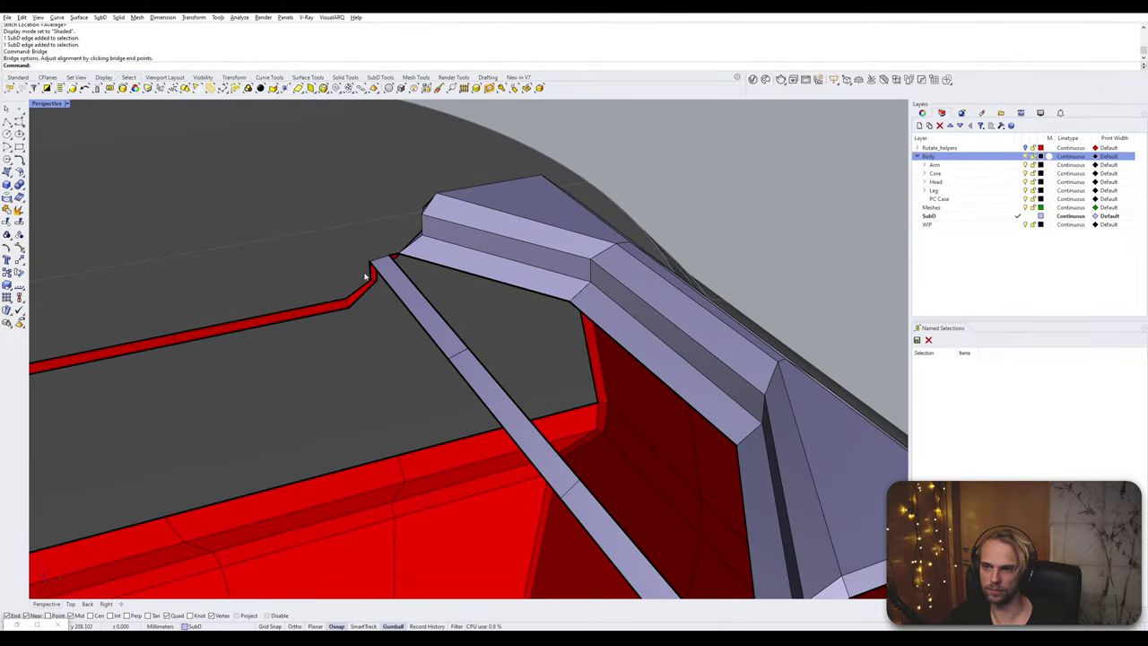
left_click(365, 276)
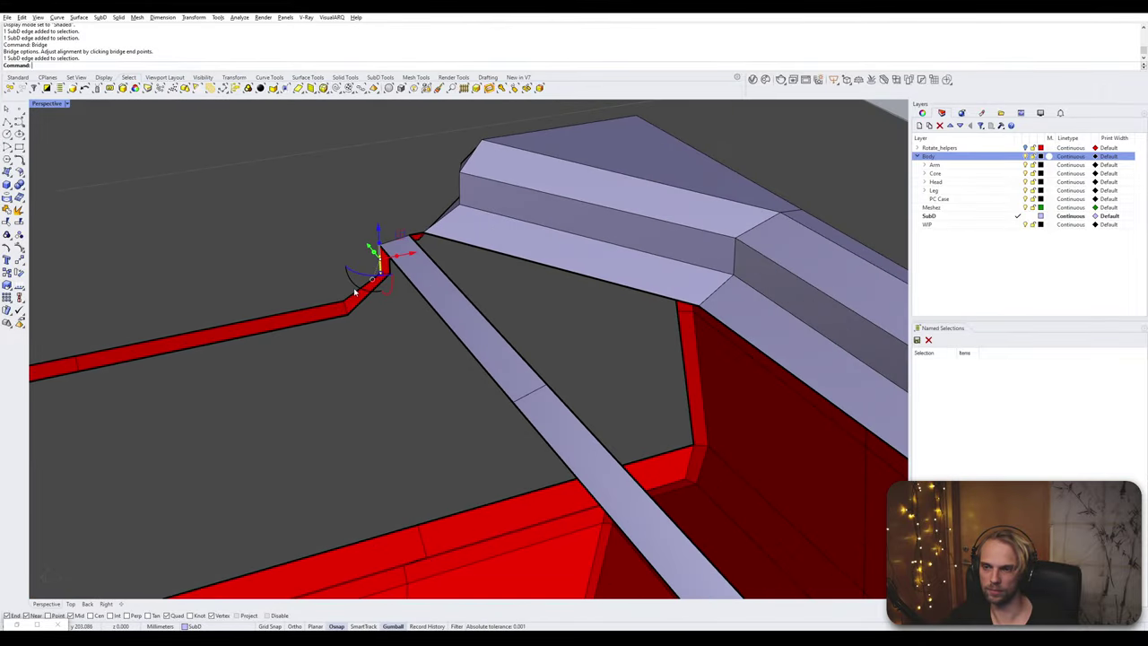
double_click(355, 295)
right_click_drag(355, 295, 451, 284)
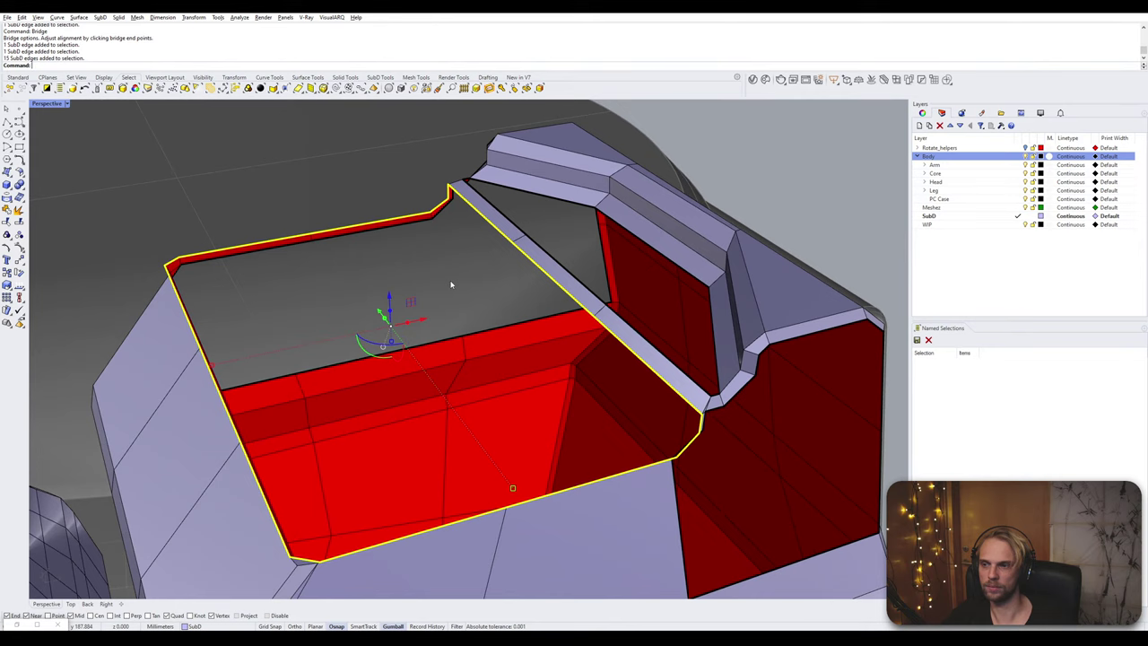
key("Escape")
scroll(434, 207, "up", 6)
- Select the short and long rim edges on both sides of the top gap
left_click(447, 208)
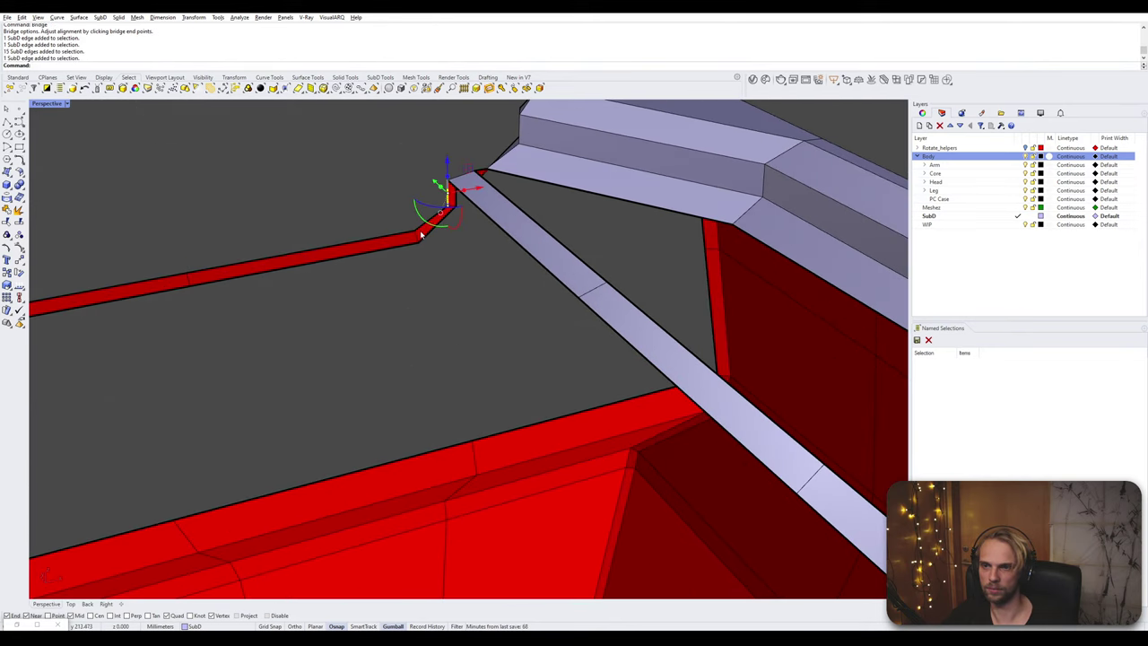
left_click(420, 235, "shift")
right_click_drag(421, 235, 305, 268)
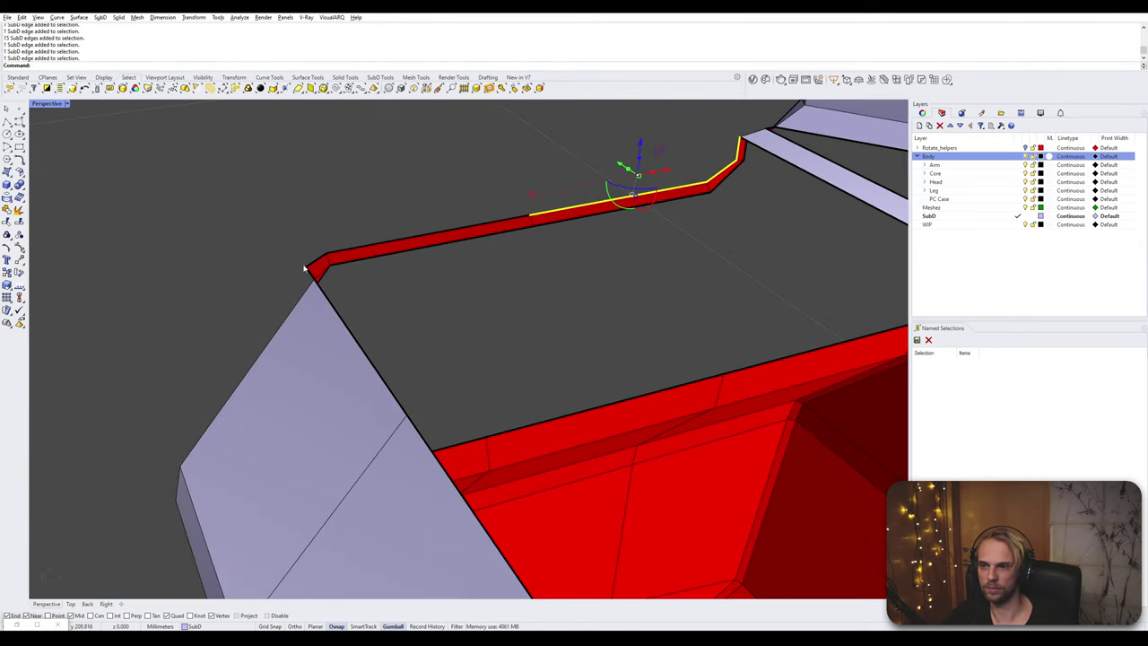
scroll(367, 251, "down", 6)
right_click_drag(367, 251, 579, 376)
scroll(541, 325, "up", 8)
left_click(541, 336, "shift")
scroll(491, 316, "down", 4)
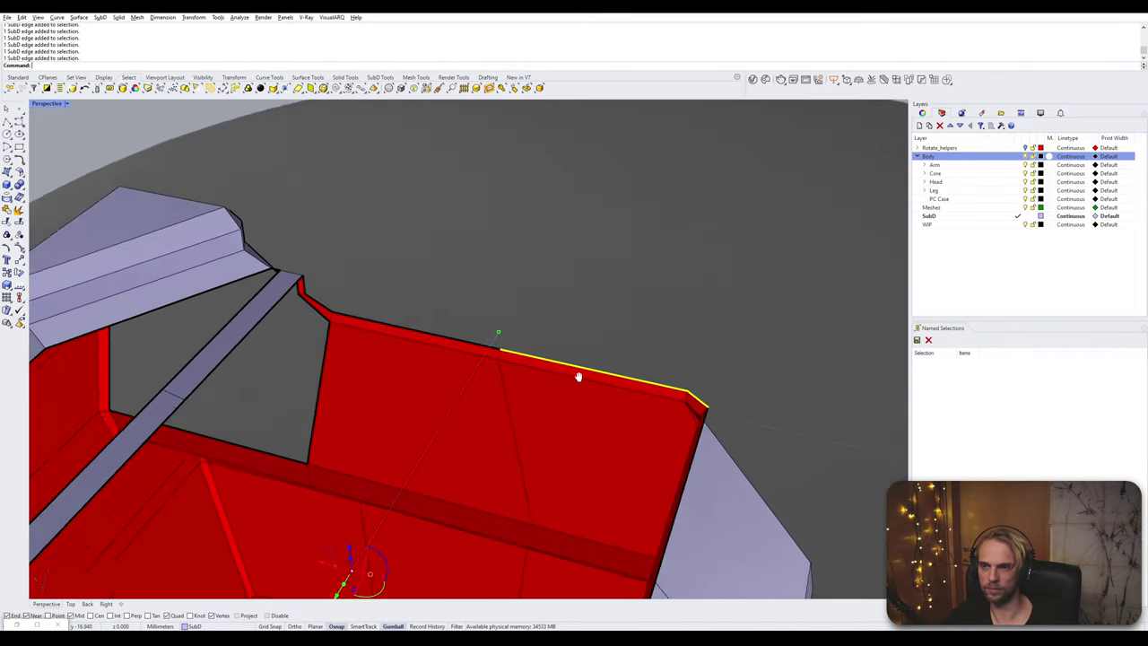
scroll(314, 289, "up", 7)
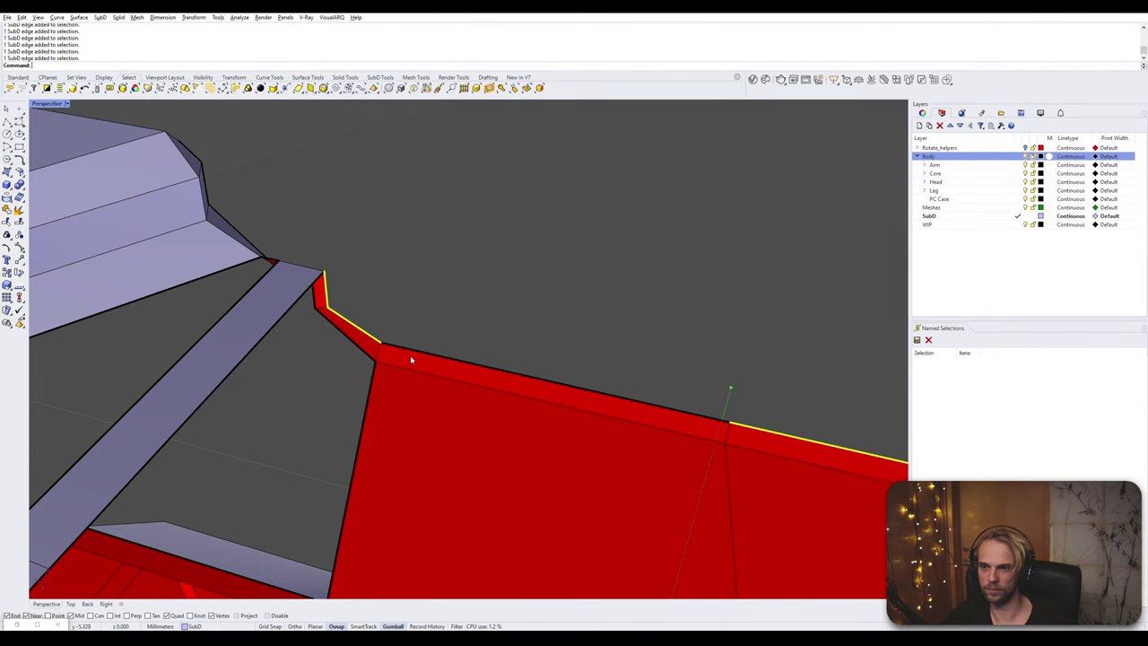
left_click(460, 361, "shift")
scroll(461, 362, "down", 7)
right_click_drag(461, 361, 517, 380)
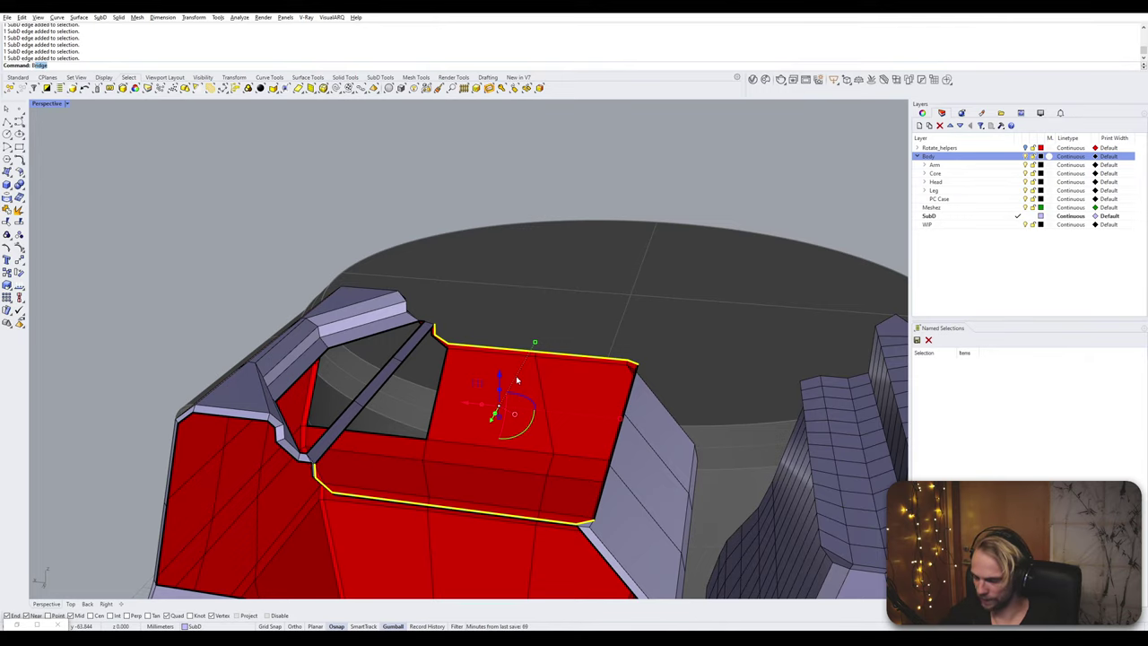
- Bridge the selected rim edges into a panel closing the top opening
key("Return")
right_click_drag(517, 381, 413, 438)
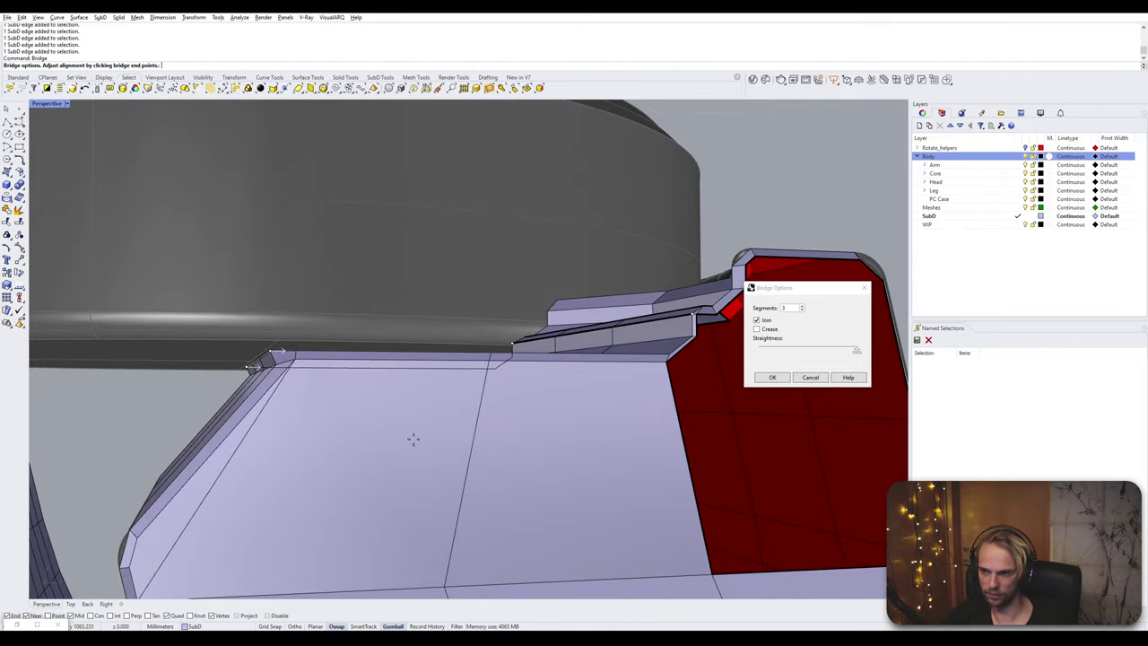
left_click(770, 376)
right_click_drag(457, 389, 445, 446)
scroll(445, 445, "up", 2)
right_click_drag(98, 120, 300, 249)
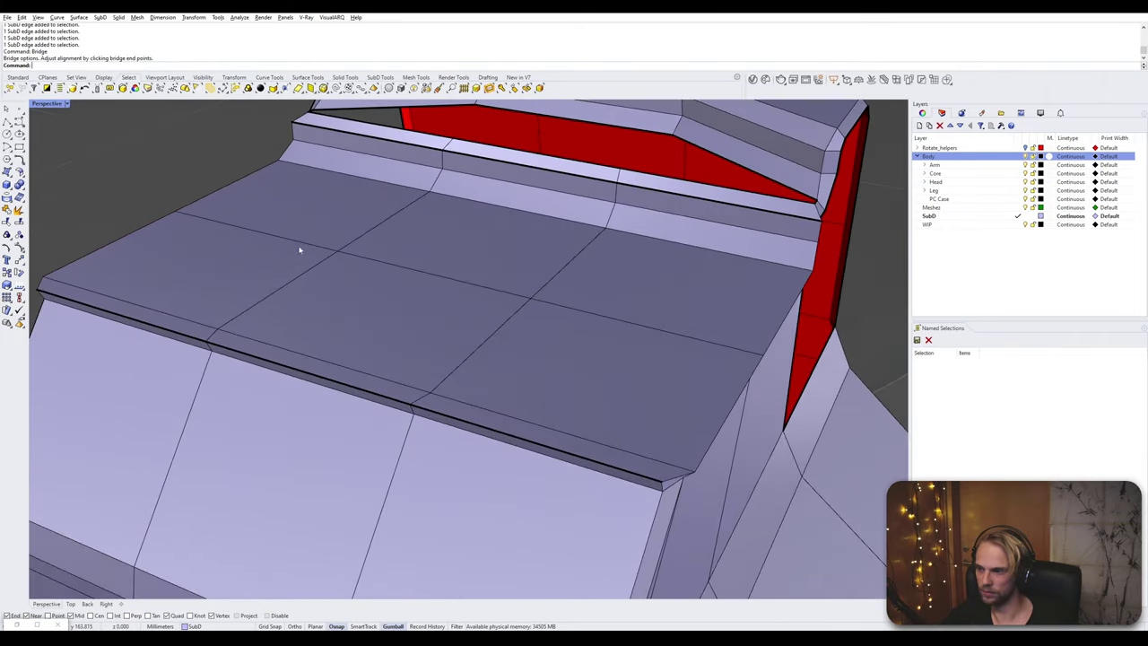
- In wireframe, merge the corner vertices and the two overlapping vertices at their average position
left_click(45, 103)
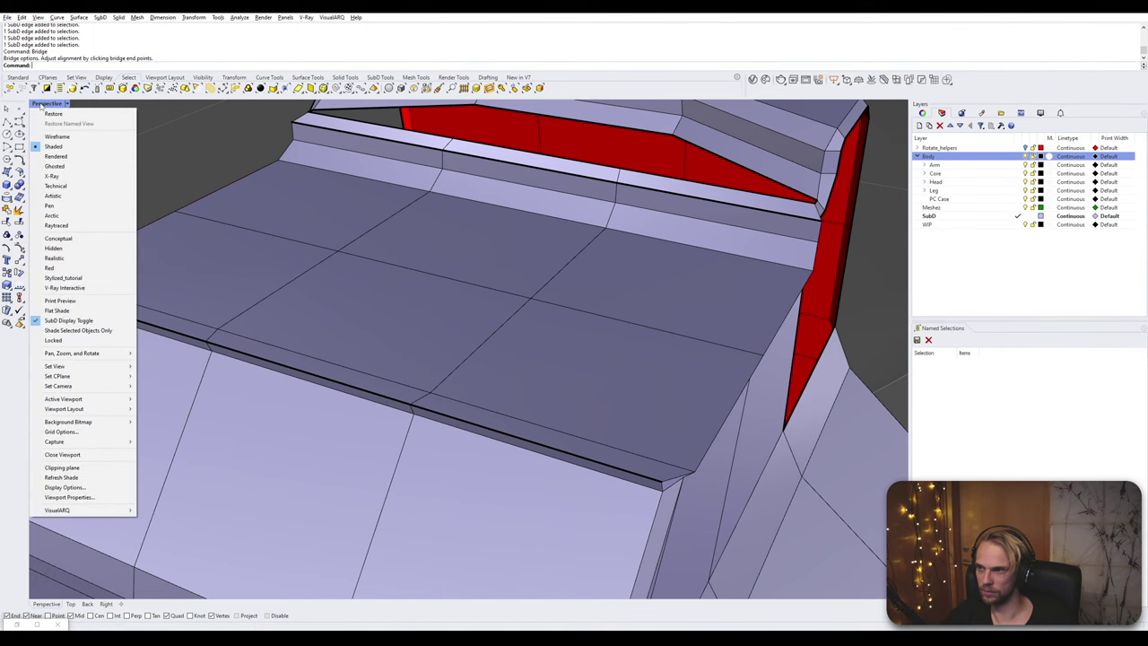
left_click(54, 137)
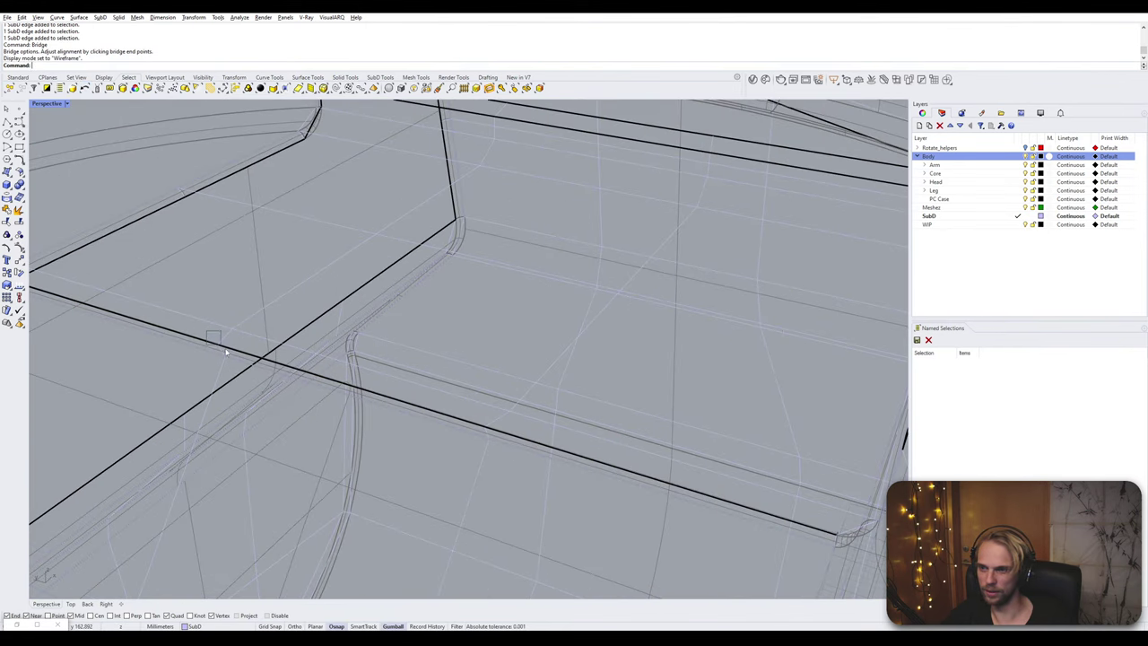
left_click_drag(226, 352, 237, 358)
scroll(191, 312, "up", 1)
scroll(205, 340, "up", 2)
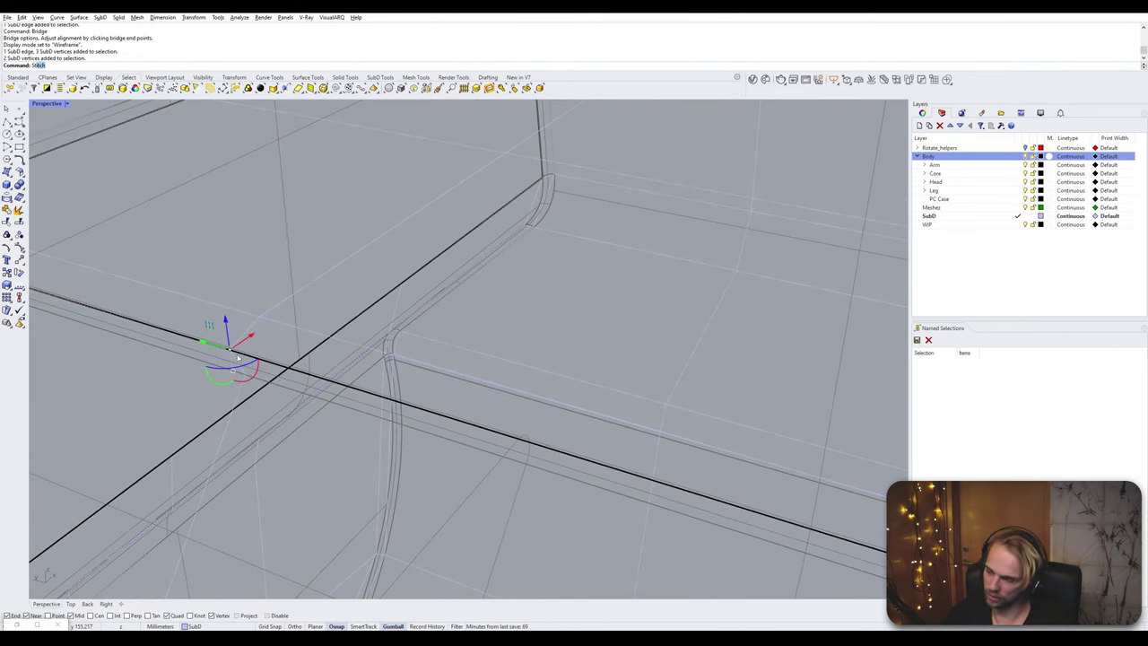
key("Return")
key("Return")
scroll(237, 359, "down", 2)
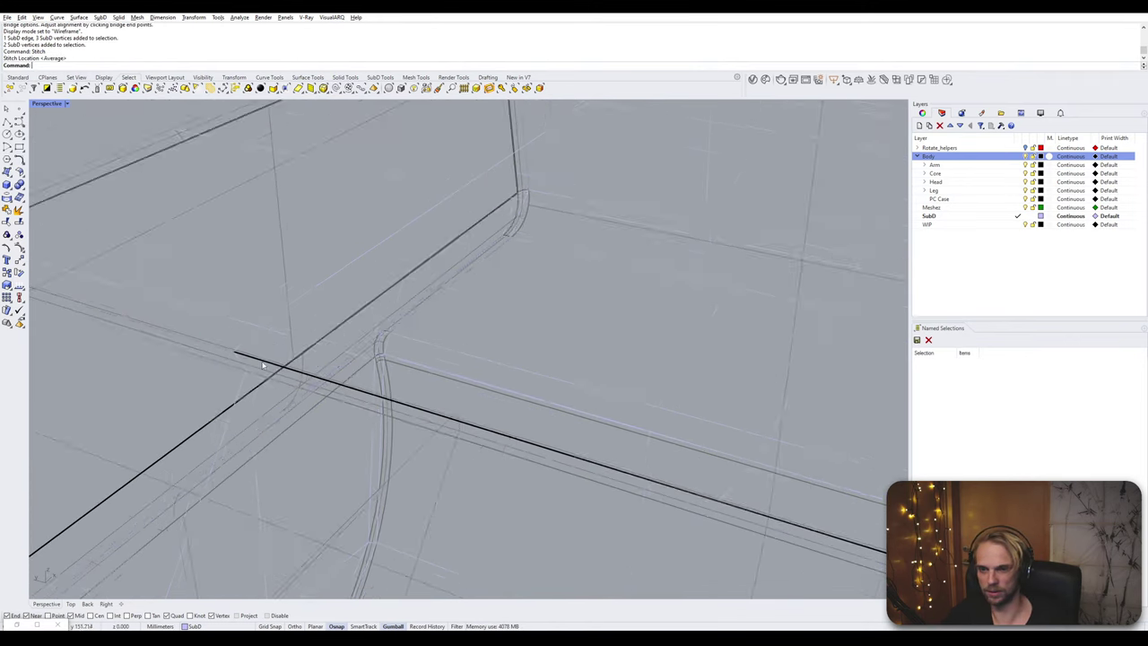
scroll(487, 433, "up", 2)
left_click_drag(425, 397, 458, 437)
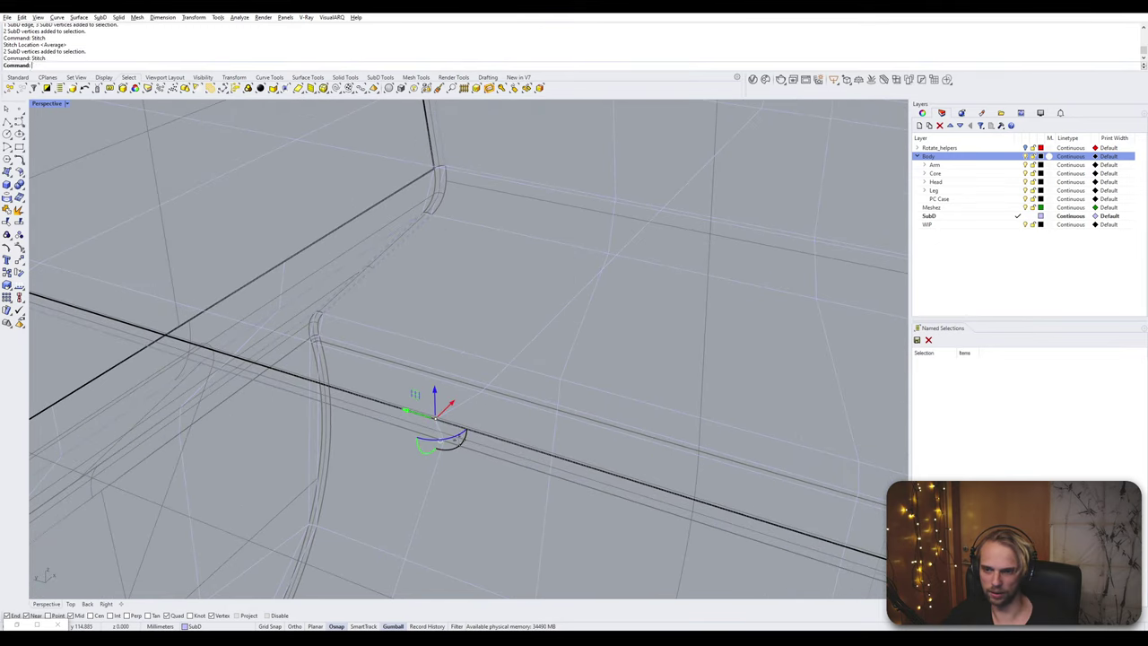
key("Return")
key("Return")
scroll(481, 449, "down", 5)
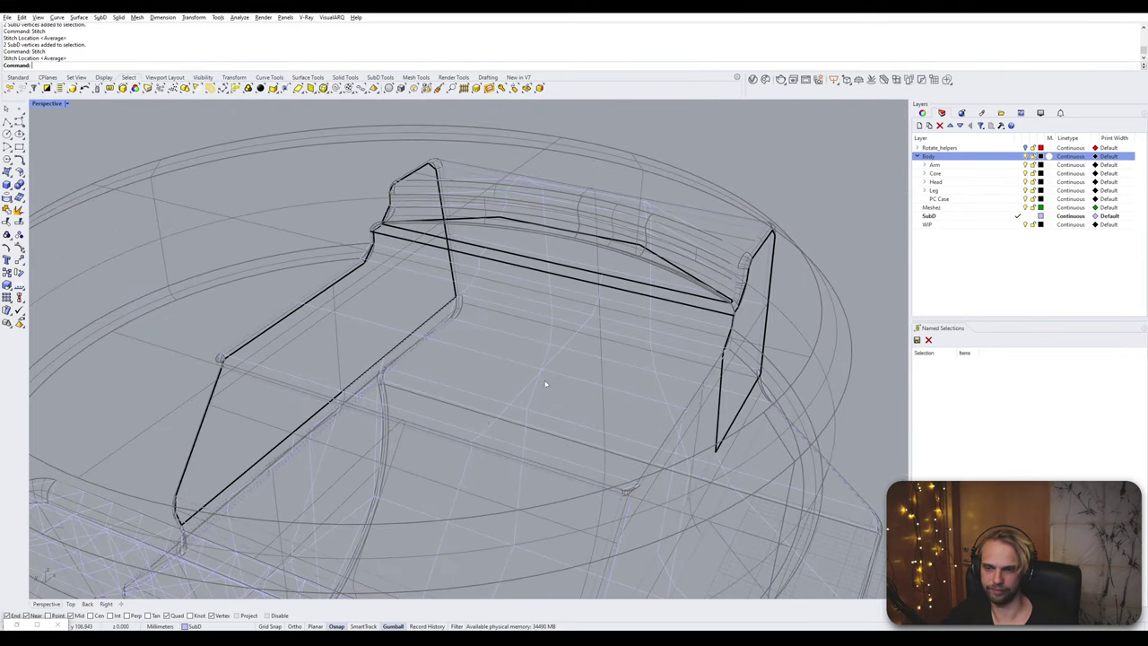
- Return to shaded display and select the edge loop around the red face
left_click(57, 106)
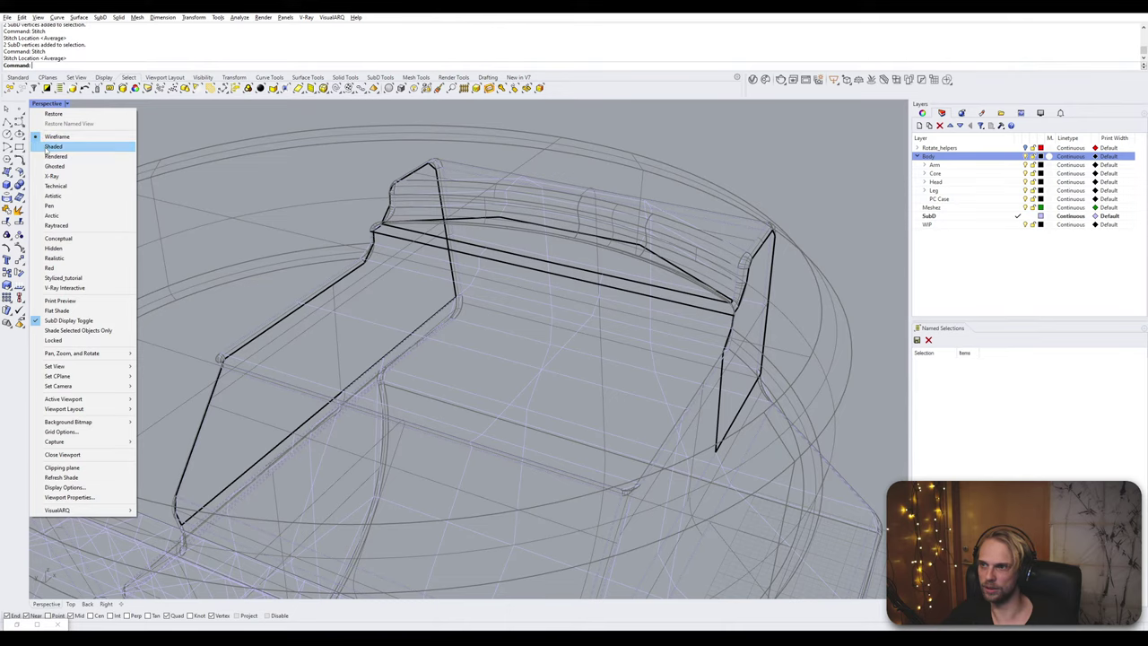
left_click(52, 146)
mouse_move(529, 310)
right_mouse_down()
mouse_move(430, 367)
mouse_move(423, 383)
right_mouse_up()
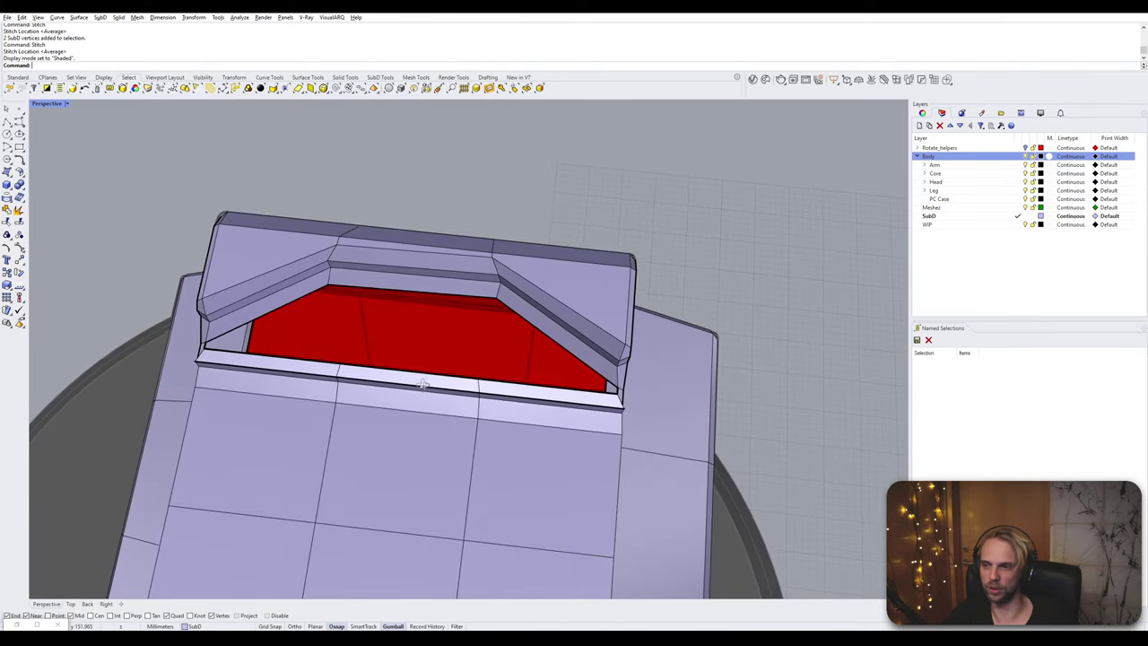
scroll(301, 341, "up", 3)
double_click(339, 381)
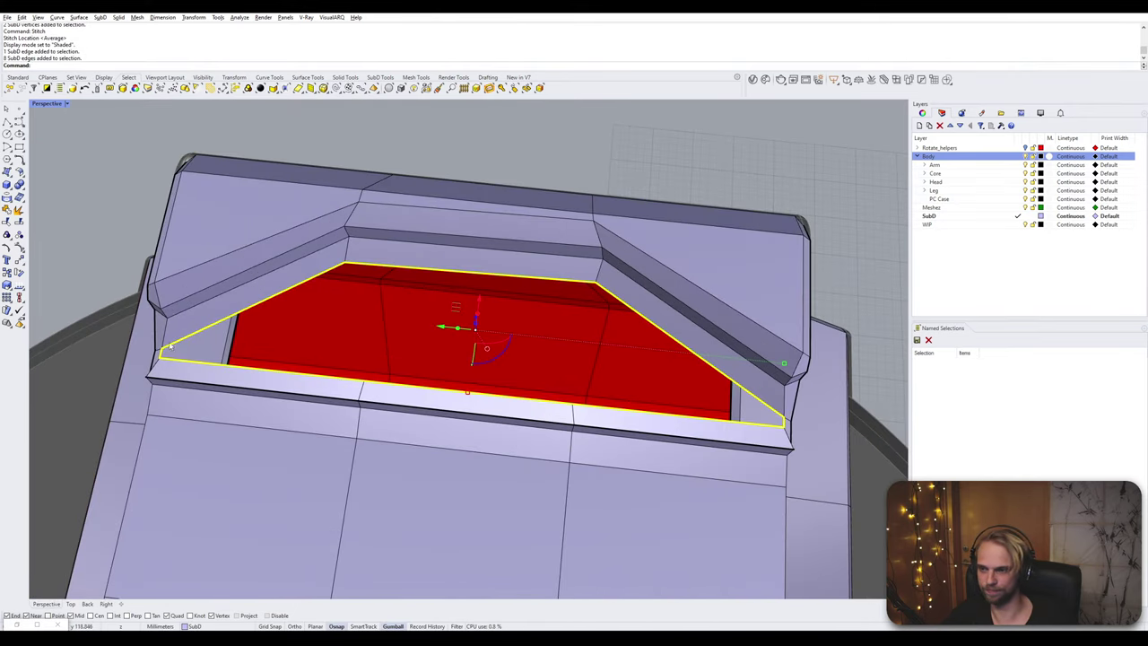
scroll(170, 345, "up", 2)
scroll(424, 433, "down", 5)
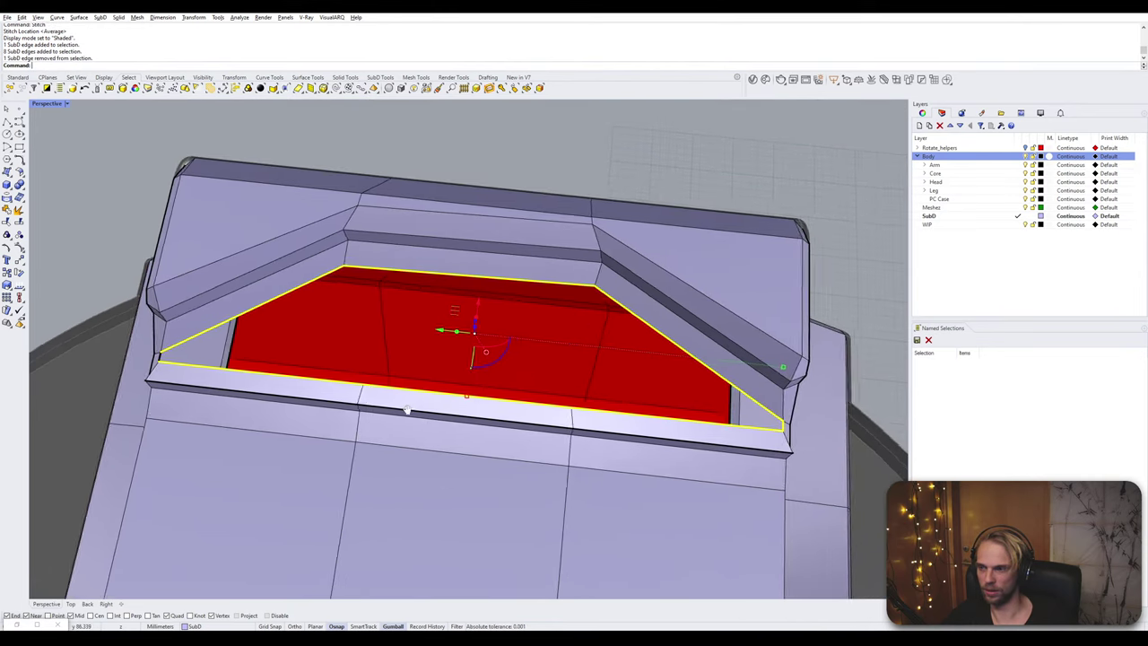
scroll(637, 391, "up", 6)
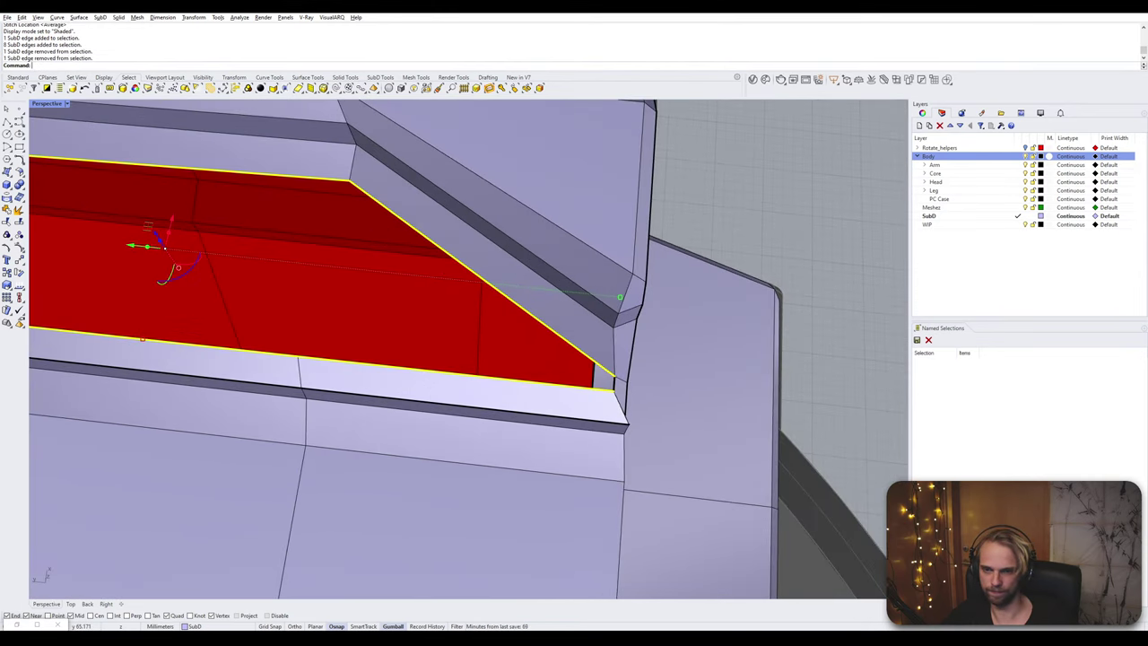
- Bridge the selected edge loops with Segments set to 1
type("Bridge")
key("Return")
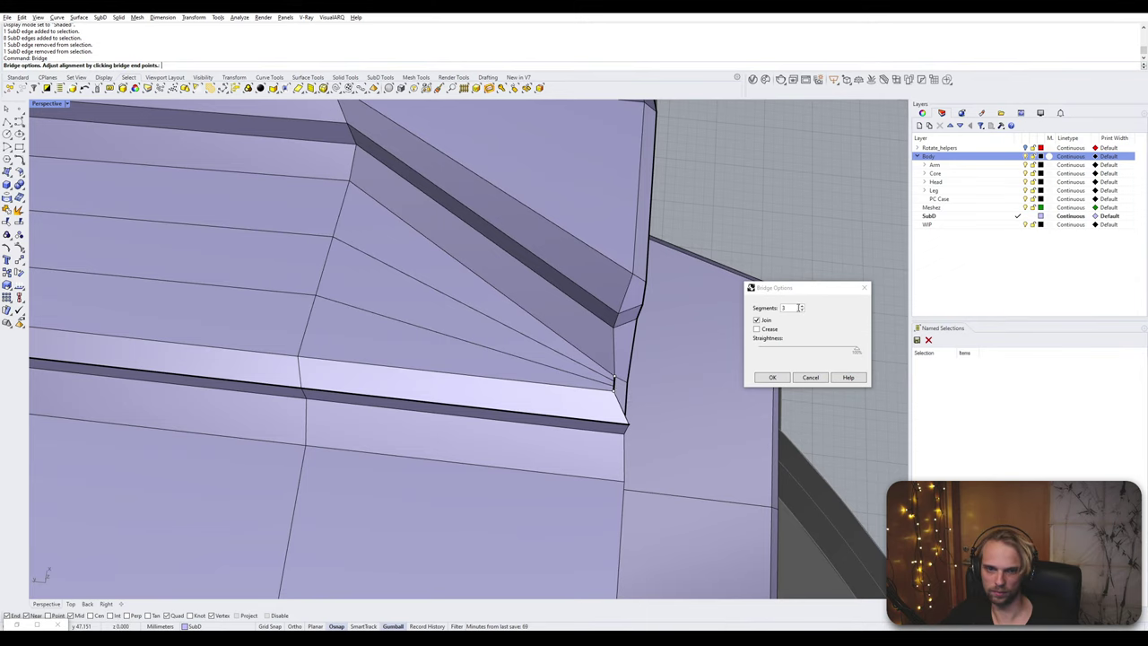
double_click(803, 311)
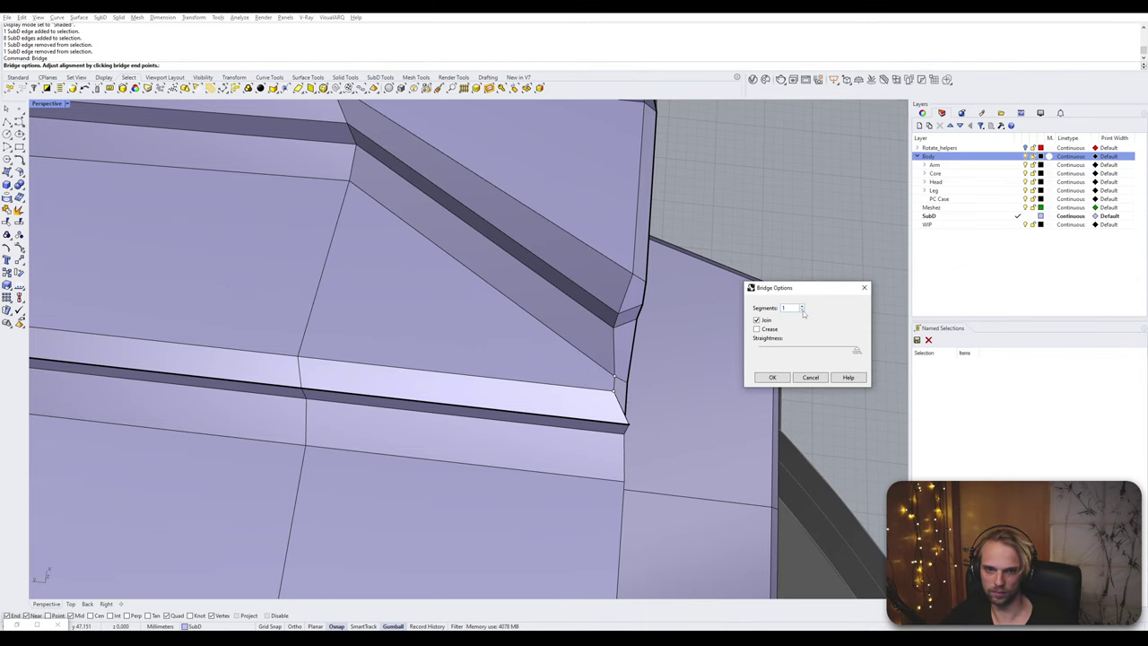
left_click(773, 378)
scroll(755, 392, "down", 3)
right_click_drag(762, 320, 595, 346)
scroll(594, 346, "up", 4)
- In wireframe, merge the two stray vertices at their average position
left_click(45, 103)
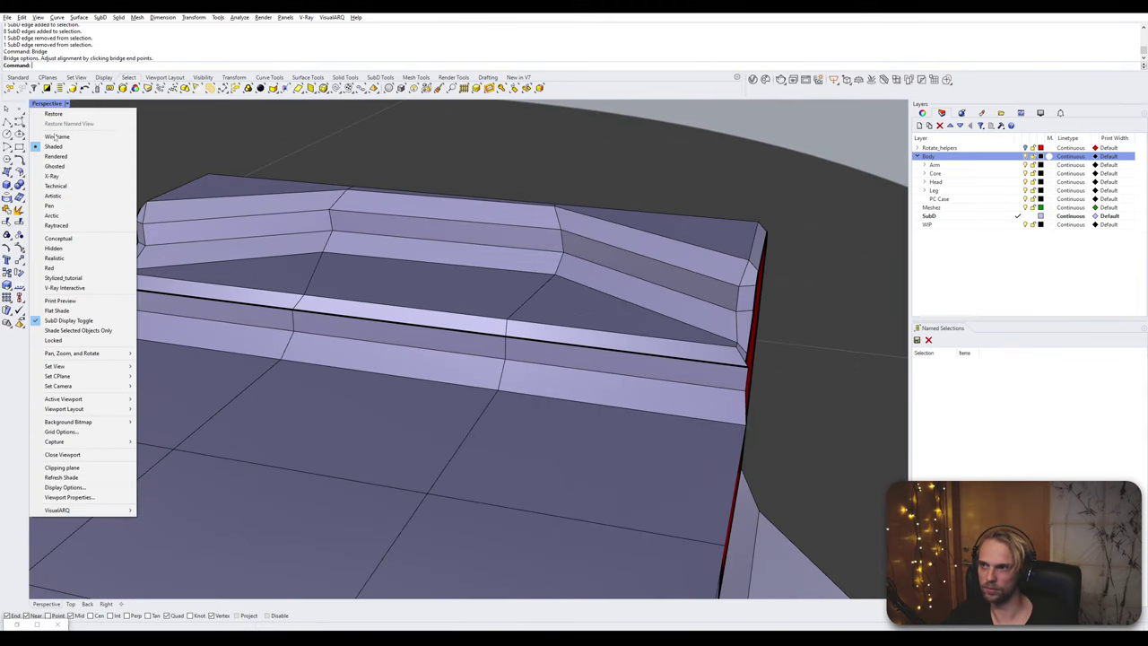
left_click(55, 113)
scroll(490, 336, "up", 2)
right_click_drag(491, 336, 499, 344)
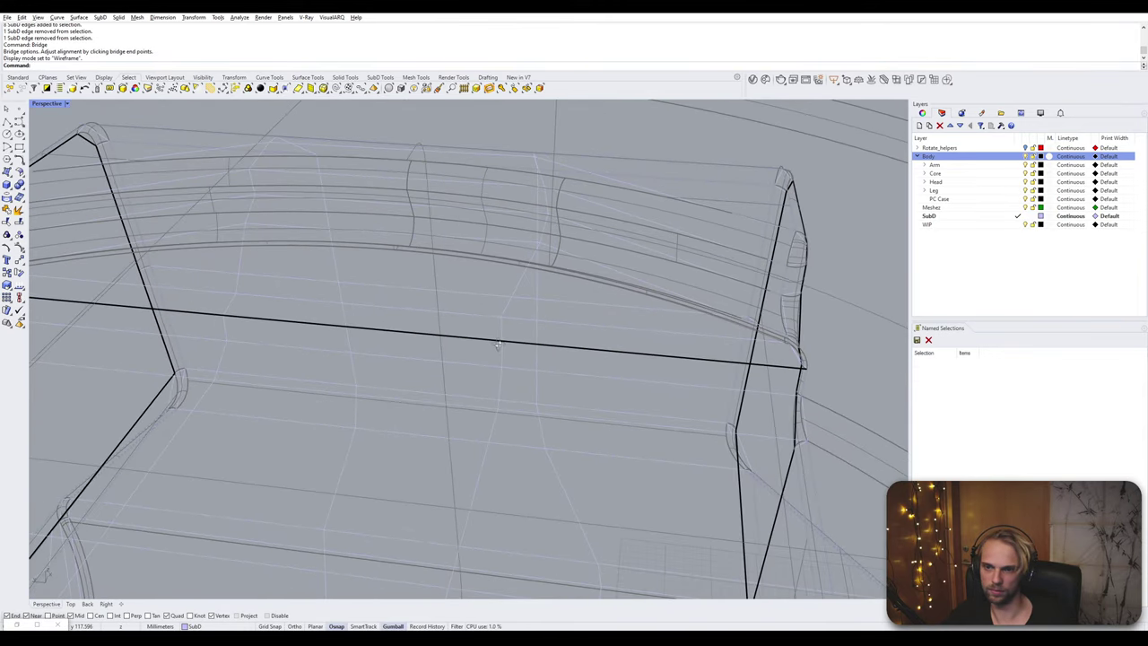
key("Return")
key("Return")
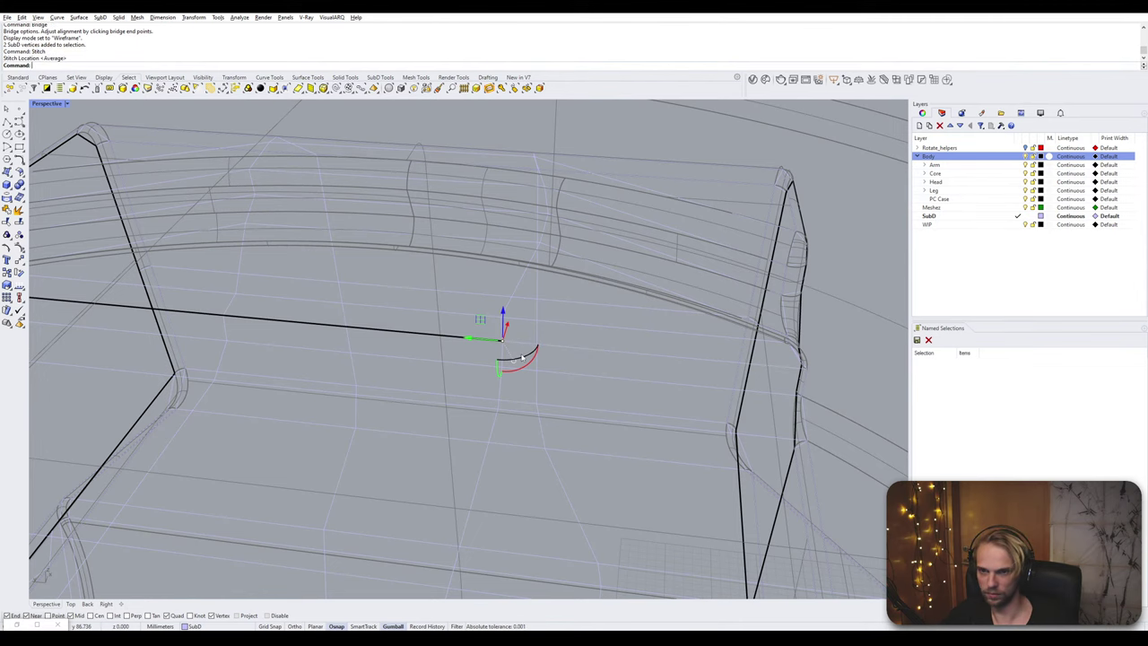
right_click_drag(272, 329, 311, 333)
scroll(311, 334, "up", 4)
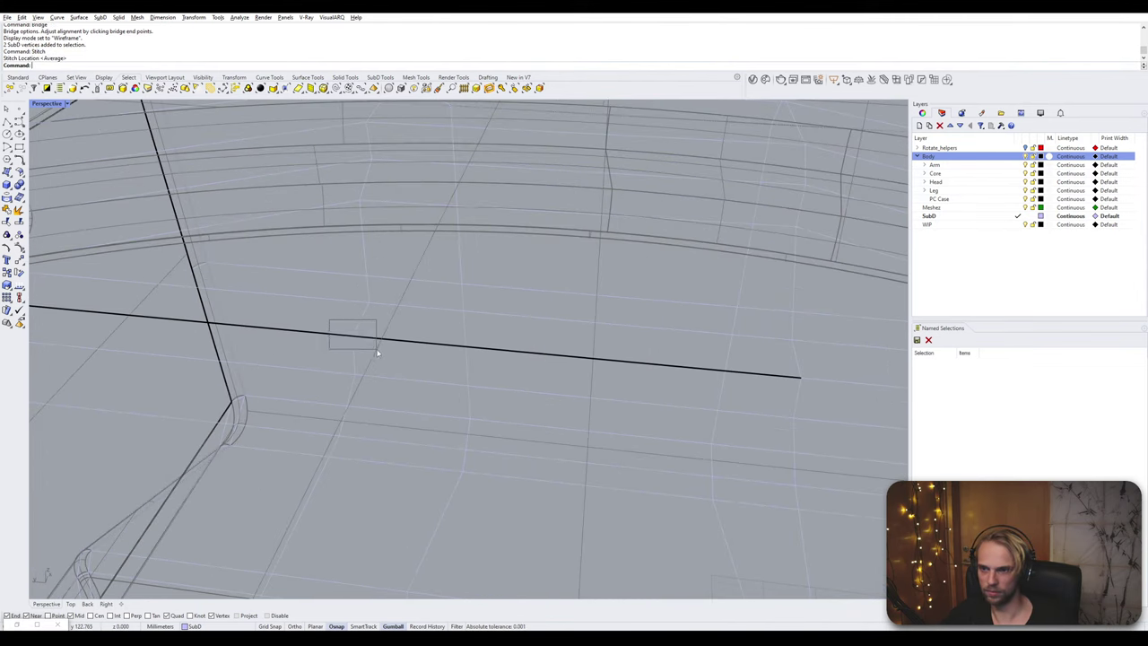
left_click_drag(377, 351, 379, 356)
key("Return")
key("Return")
scroll(397, 369, "down", 4)
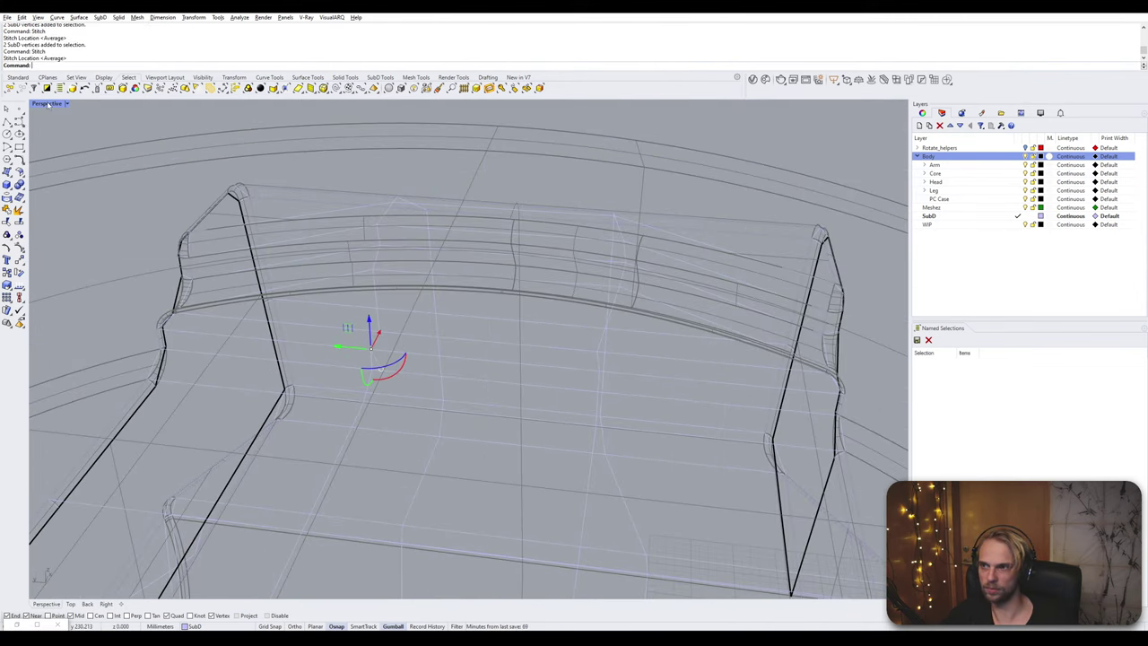
- Back in shaded view, bridge the notch's lower edge to the opposite vertical edge
left_click(48, 104)
left_click(54, 148)
right_click_drag(421, 368, 468, 381)
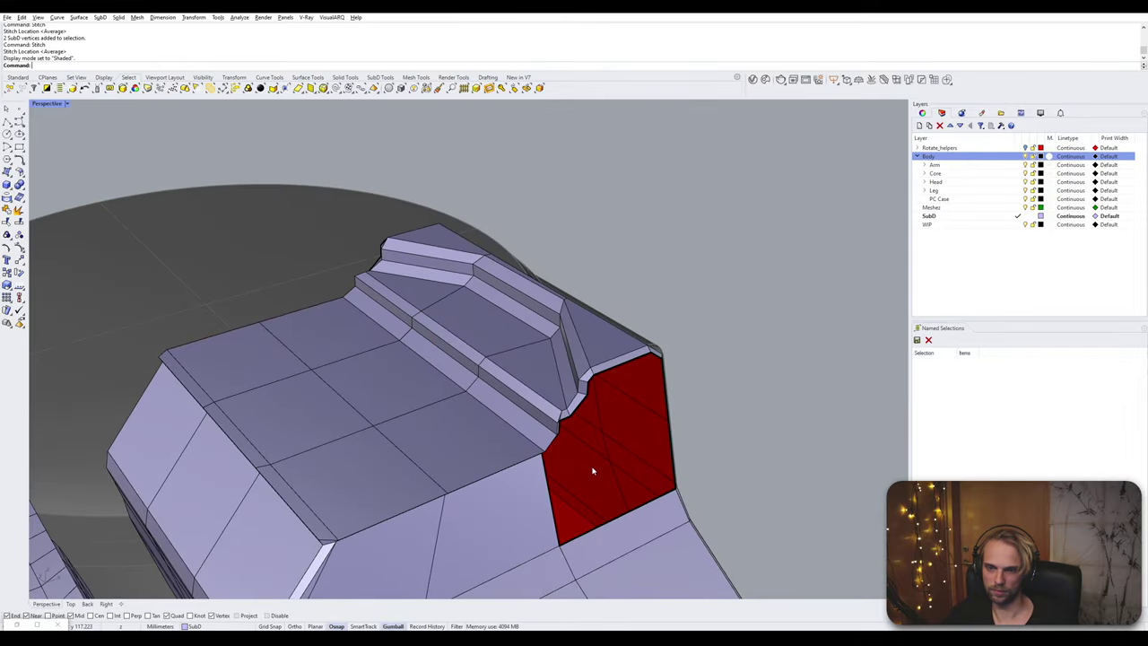
mouse_move(592, 471)
right_mouse_down()
mouse_move(687, 380)
mouse_move(756, 359)
mouse_move(562, 372)
mouse_move(471, 362)
right_mouse_up()
scroll(433, 342, "up", 6)
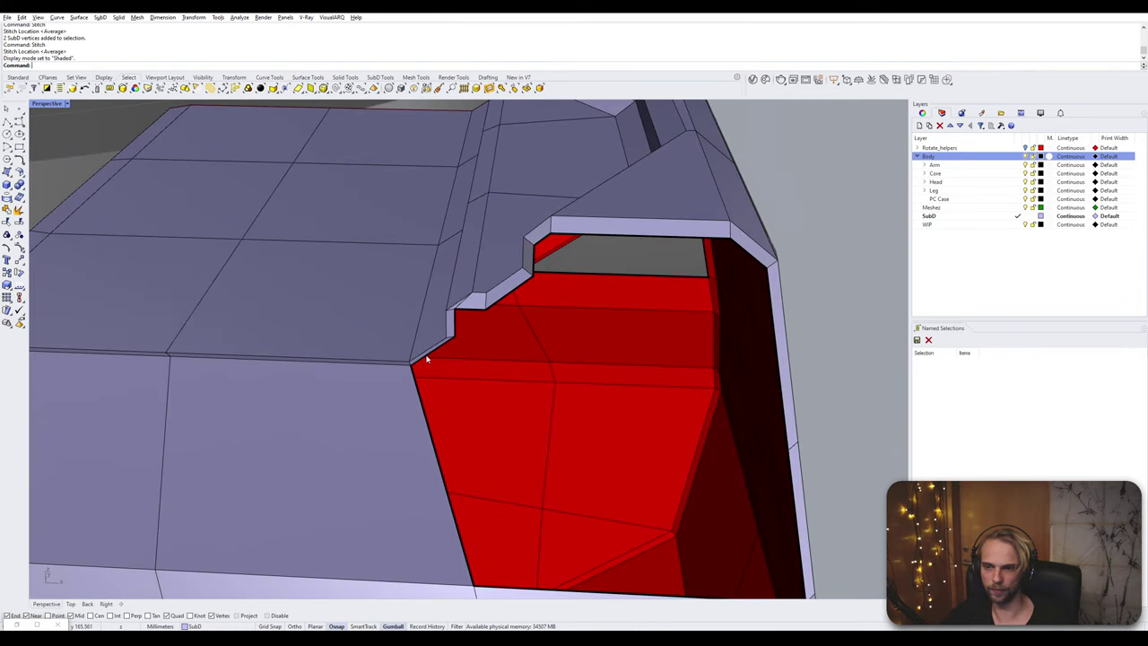
scroll(429, 357, "up", 2)
left_click(445, 348)
scroll(573, 348, "down", 2)
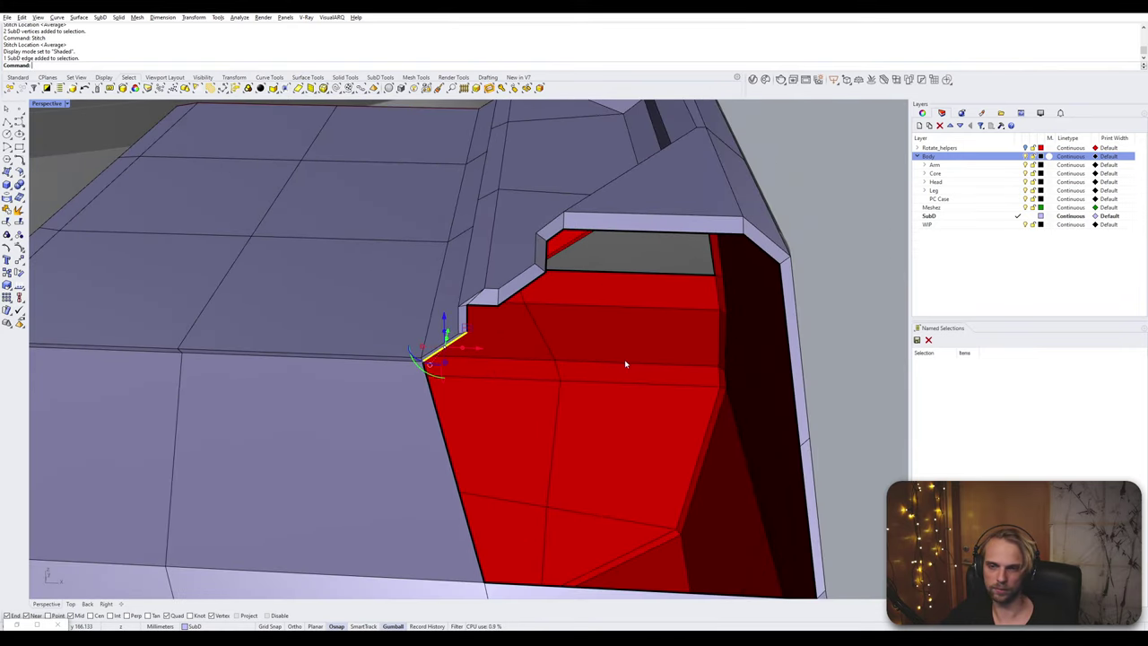
mouse_move(626, 364)
right_mouse_down()
mouse_move(457, 338)
mouse_move(463, 320)
mouse_move(480, 328)
right_mouse_up()
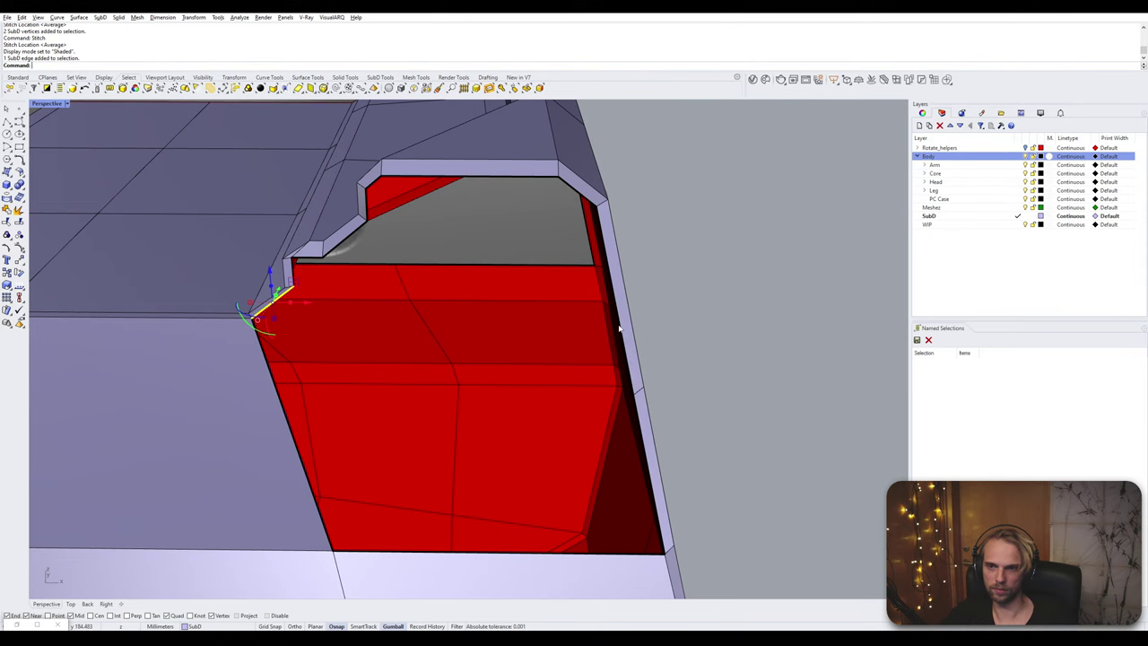
right_click_drag(618, 329, 510, 309)
left_click(530, 301, "shift")
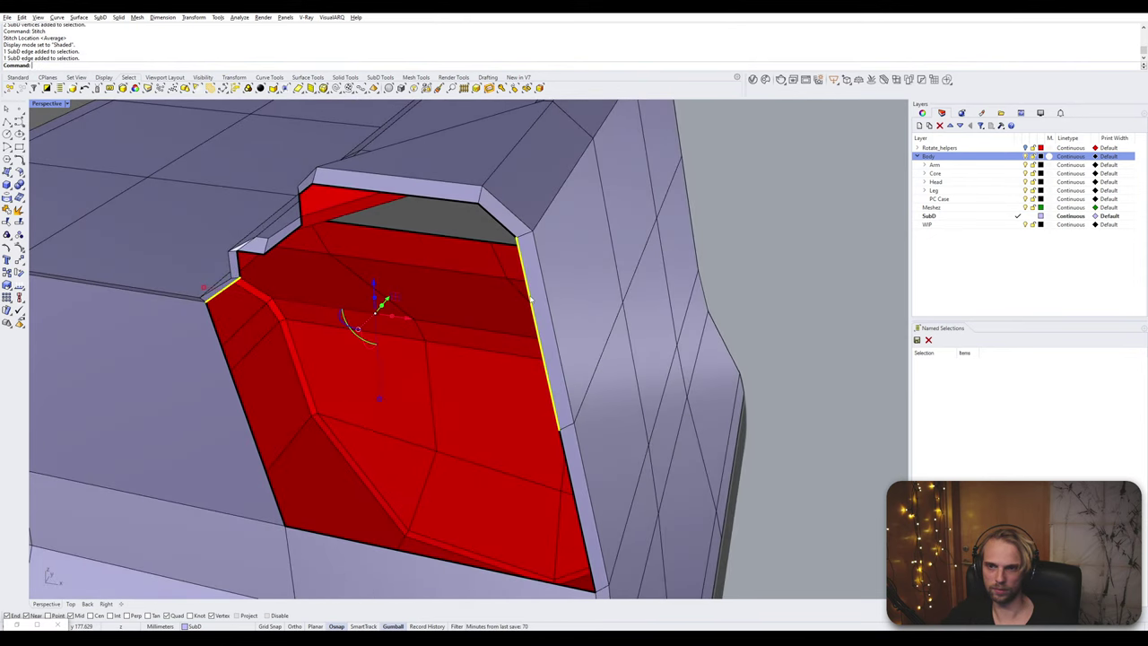
key("Return")
key("Return")
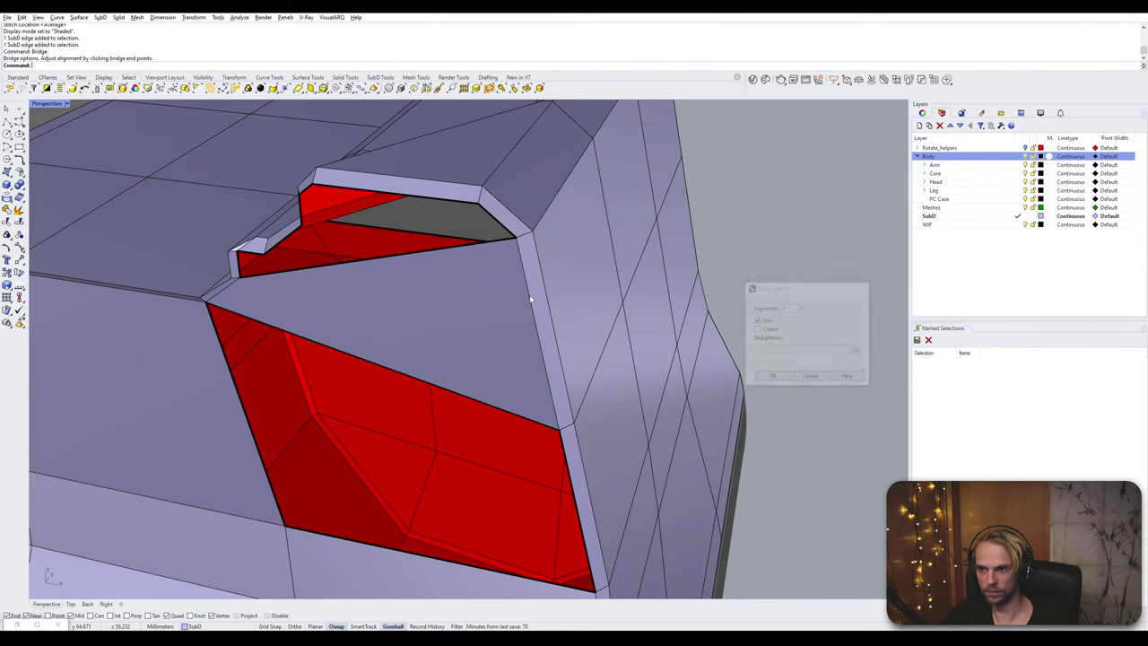
- Bridge the top gap closed between its side and top edges
scroll(385, 197, "up", 1)
scroll(329, 193, "up", 1)
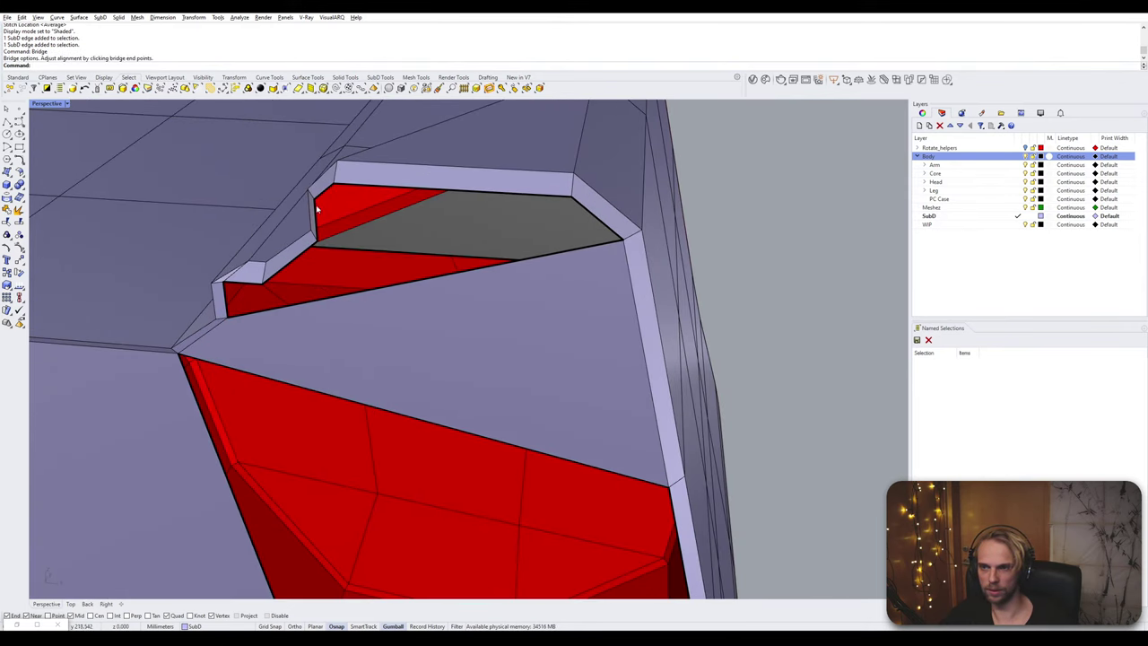
left_click(316, 212)
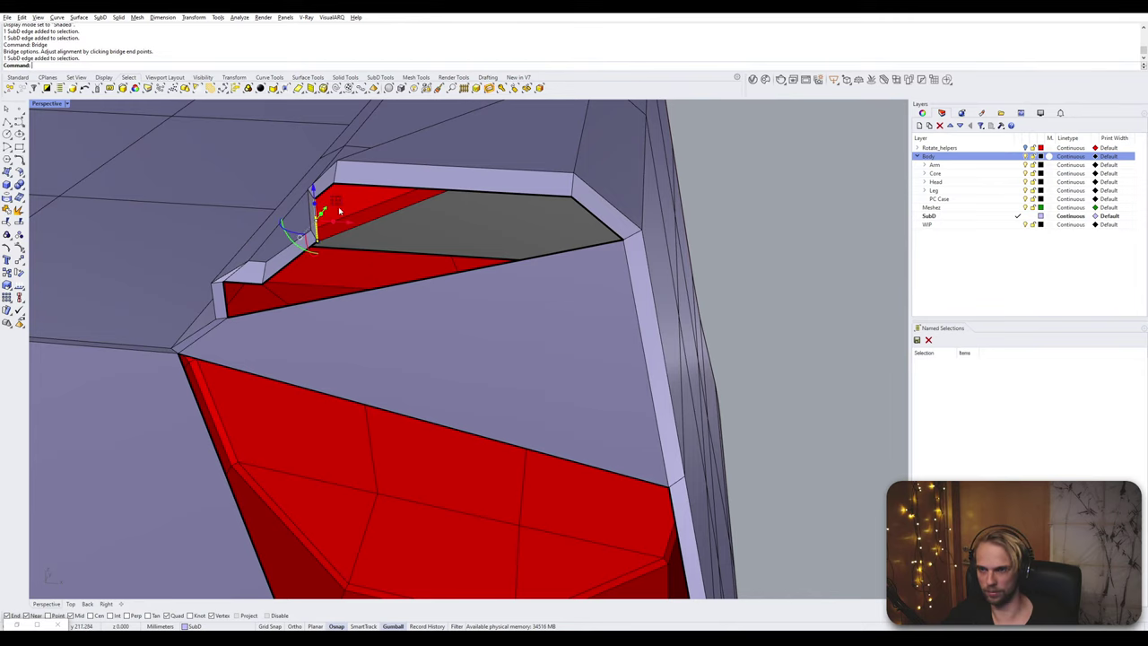
left_click(416, 189, "ctrl+shift")
key("Return")
key("Return")
- Bridge the short gap inside the notch, after cancelling a mis-selected bridge attempt
right_click_drag(294, 242, 334, 247)
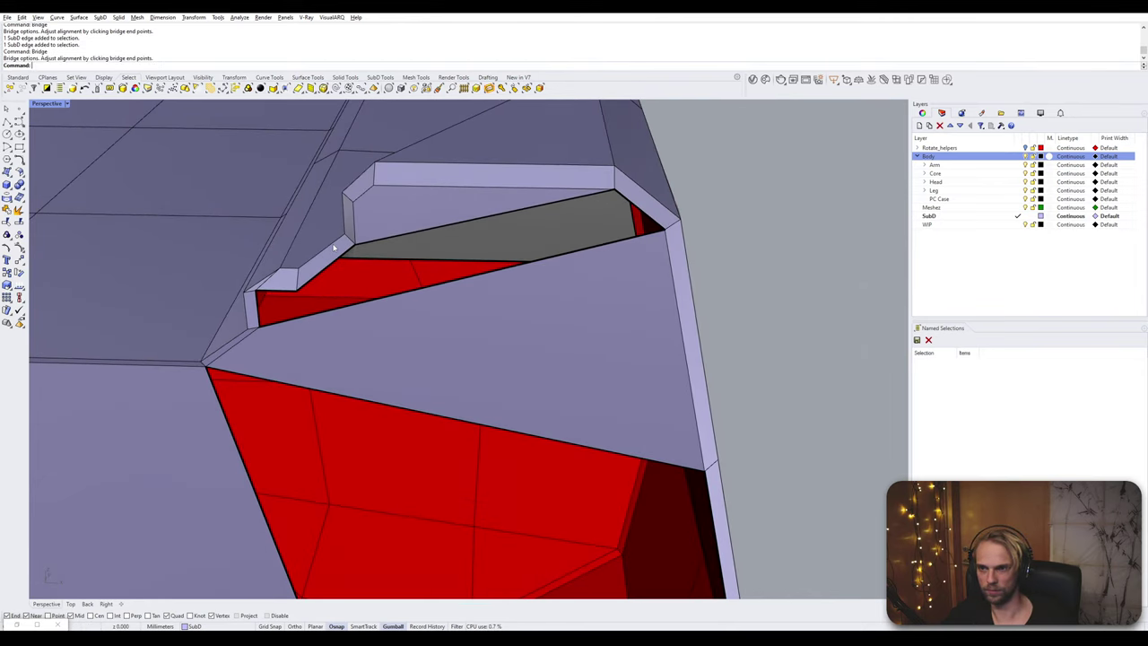
left_click(345, 258)
left_click(653, 222, "shift")
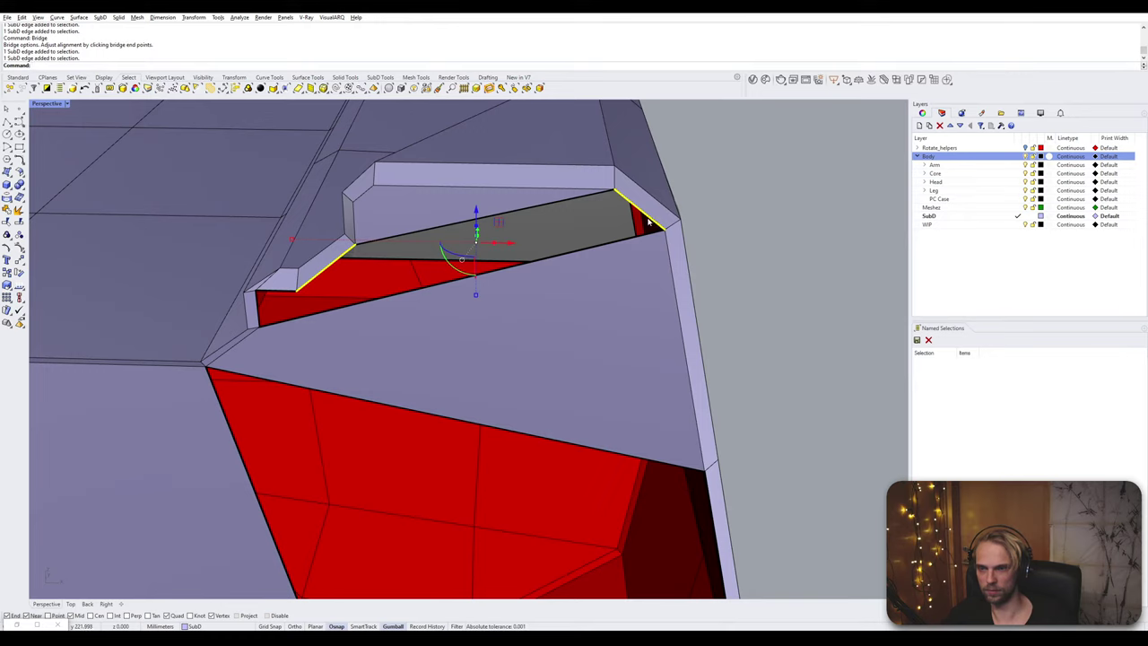
left_click(459, 279)
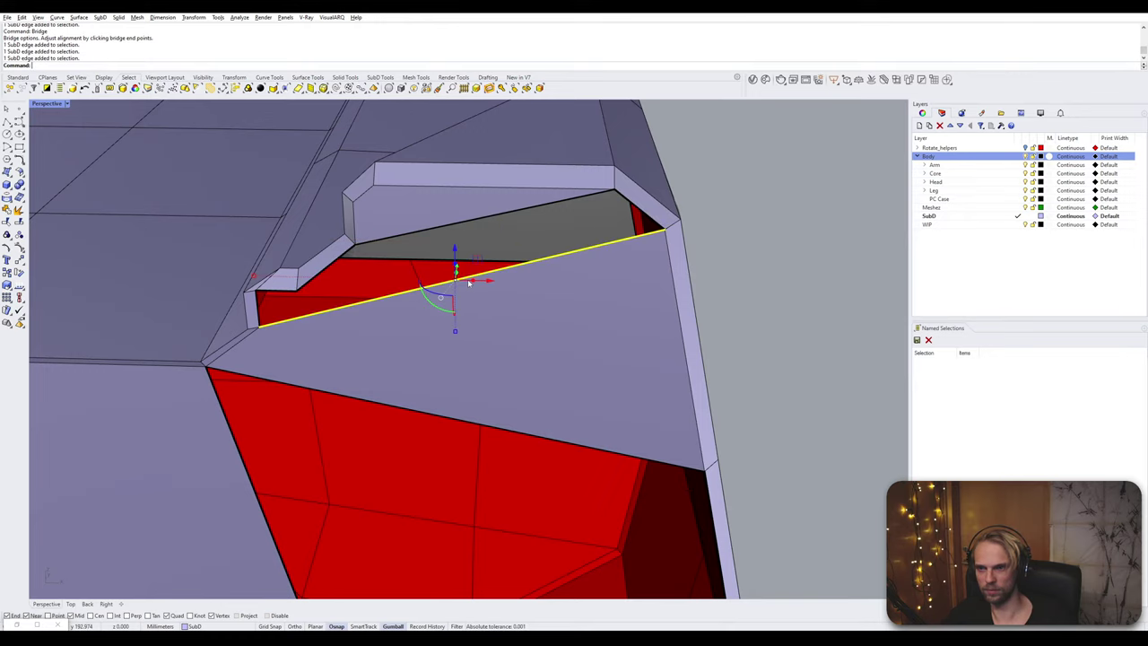
key("Return")
key("Escape")
left_click(320, 275)
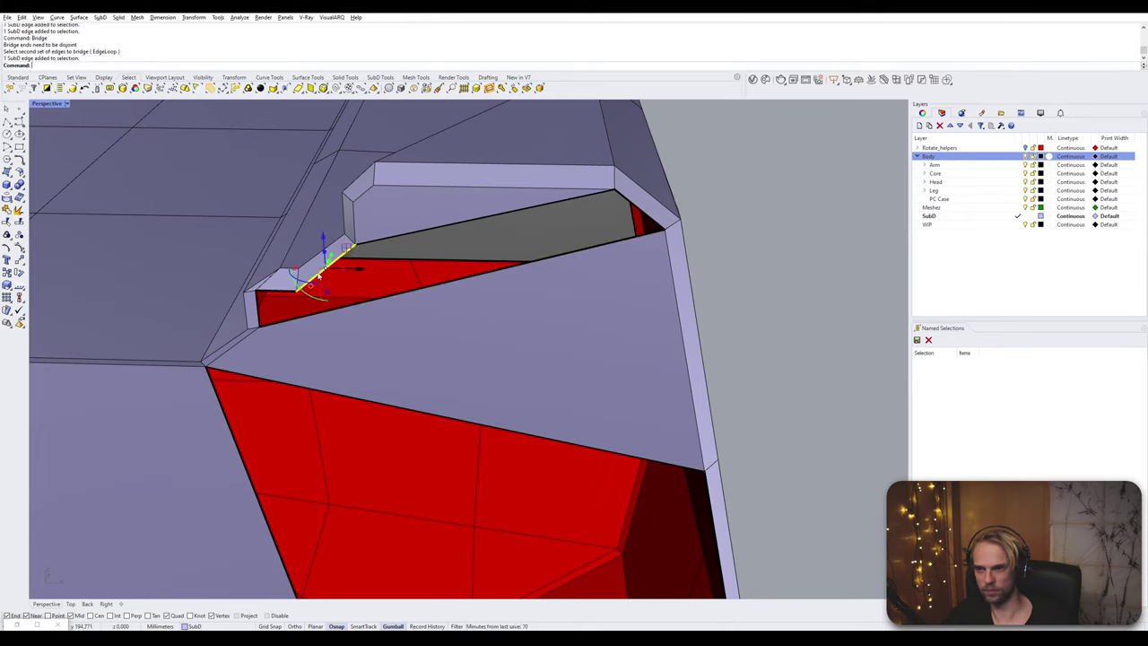
left_click(373, 301, "shift")
key("Return")
key("Return")
- Bridge across the red opening from its left edge to its right edge
scroll(386, 308, "down", 6)
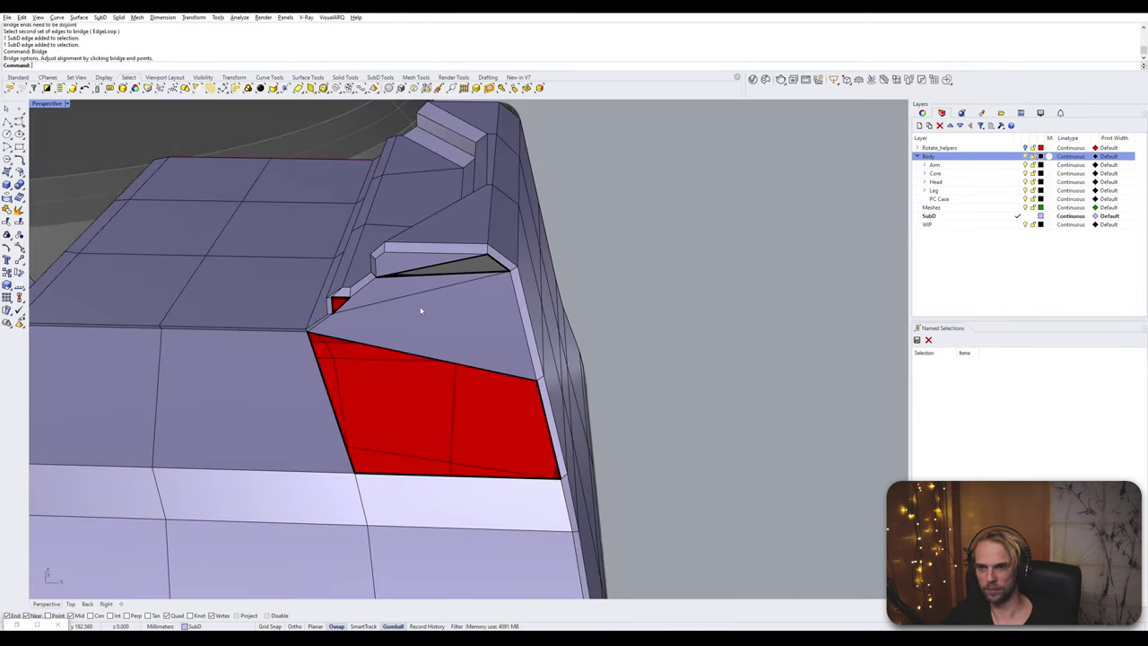
right_click_drag(421, 311, 373, 324)
left_click(346, 352)
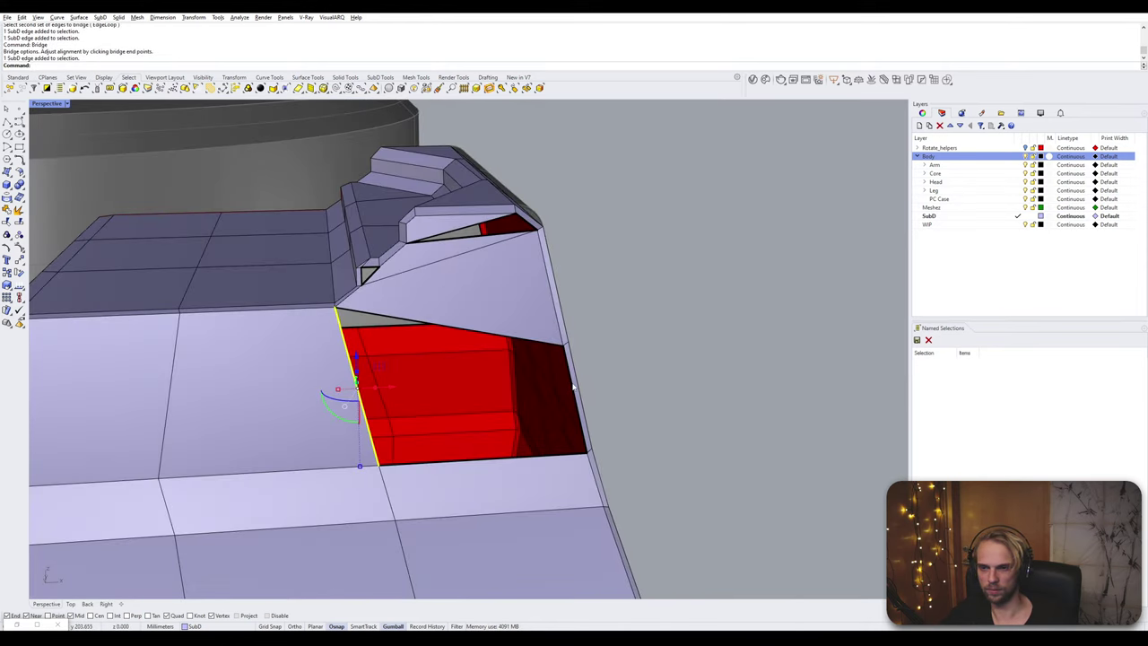
left_click(574, 387, "shift")
key("Return")
key("Return")
- Clear the selection and bridge the two edges of the corner gap
right_click_drag(577, 392, 492, 363)
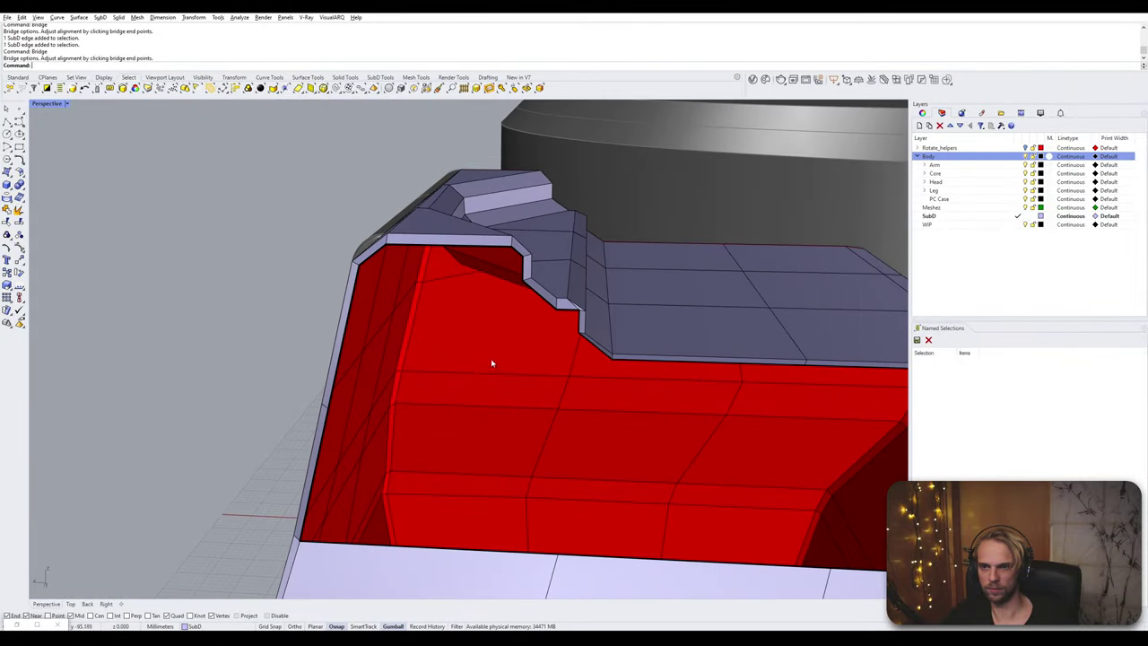
right_click(477, 279)
right_click_drag(350, 254, 431, 346)
left_click(632, 279)
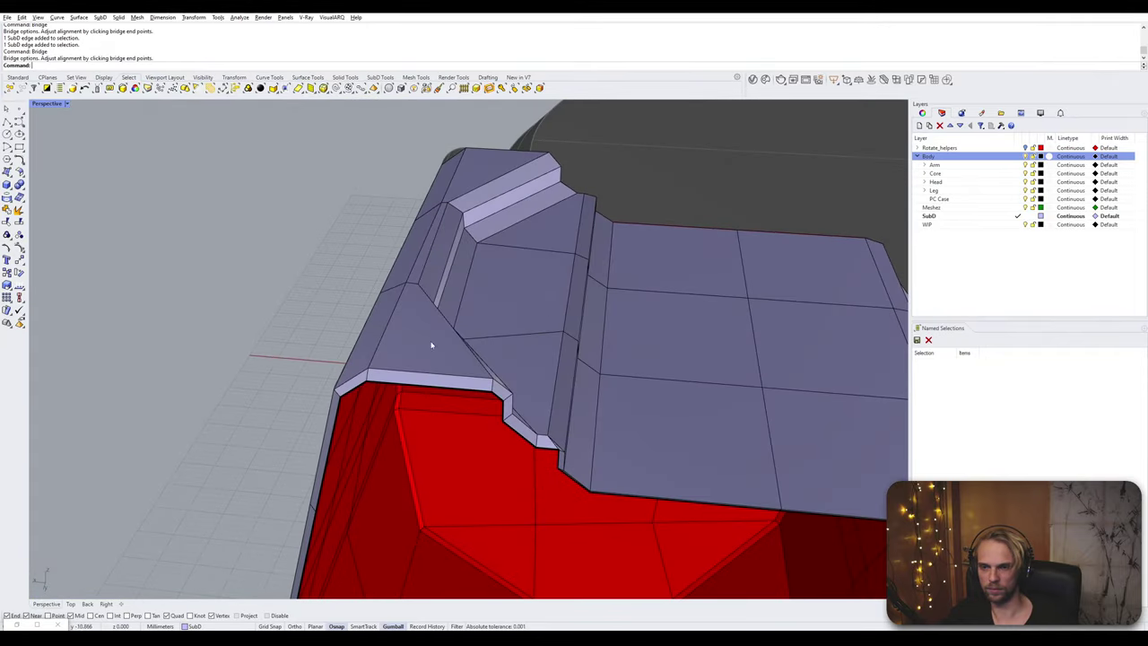
left_click(465, 392, "ctrl+shift")
left_click(504, 409, "ctrl+shift")
right_click(506, 414)
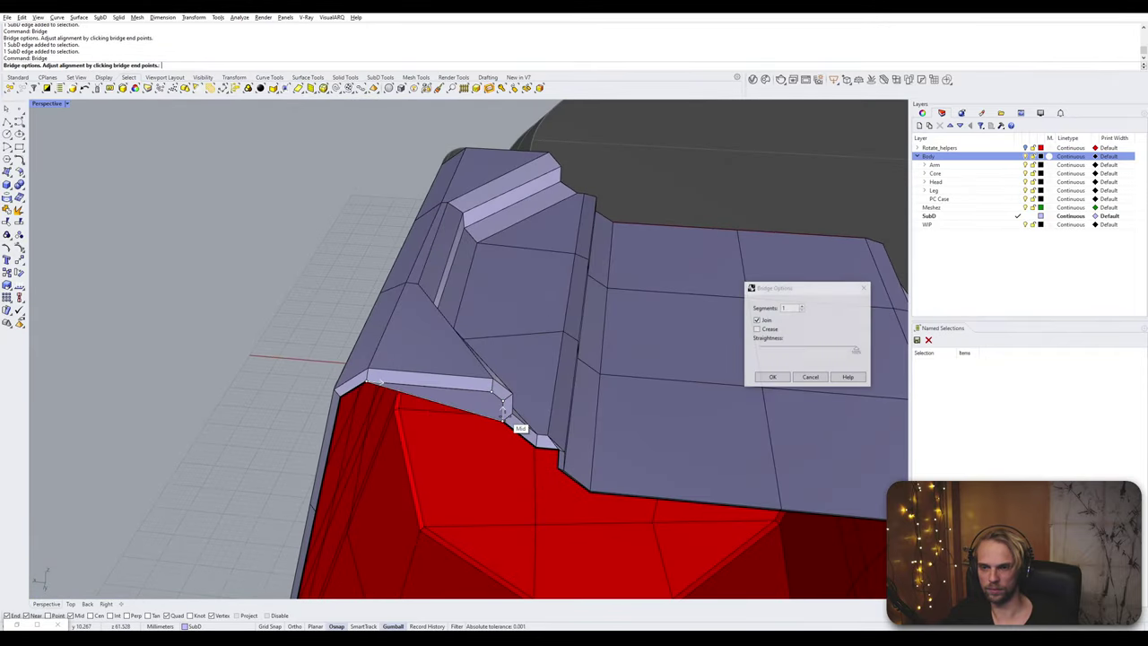
right_click(505, 415)
- On the other side of the foot, bridge a pair of matching edges across the gap
right_click_drag(410, 414, 391, 390)
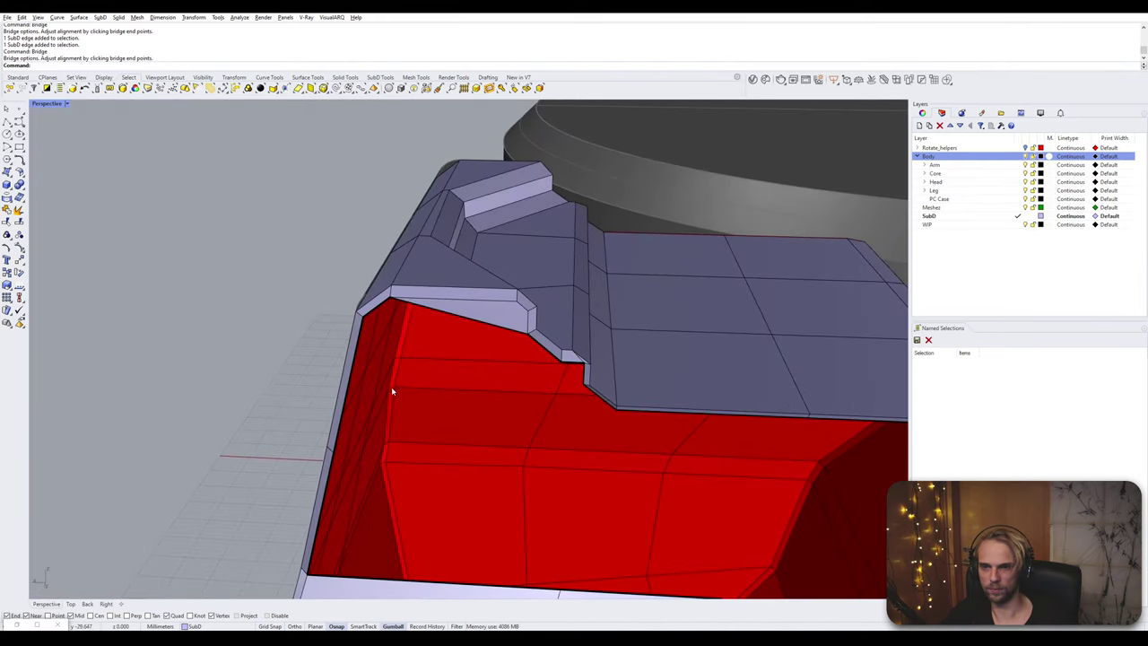
left_click(358, 346, "ctrl+shift")
left_click(544, 348, "ctrl+shift")
right_click(546, 351)
right_click(560, 372)
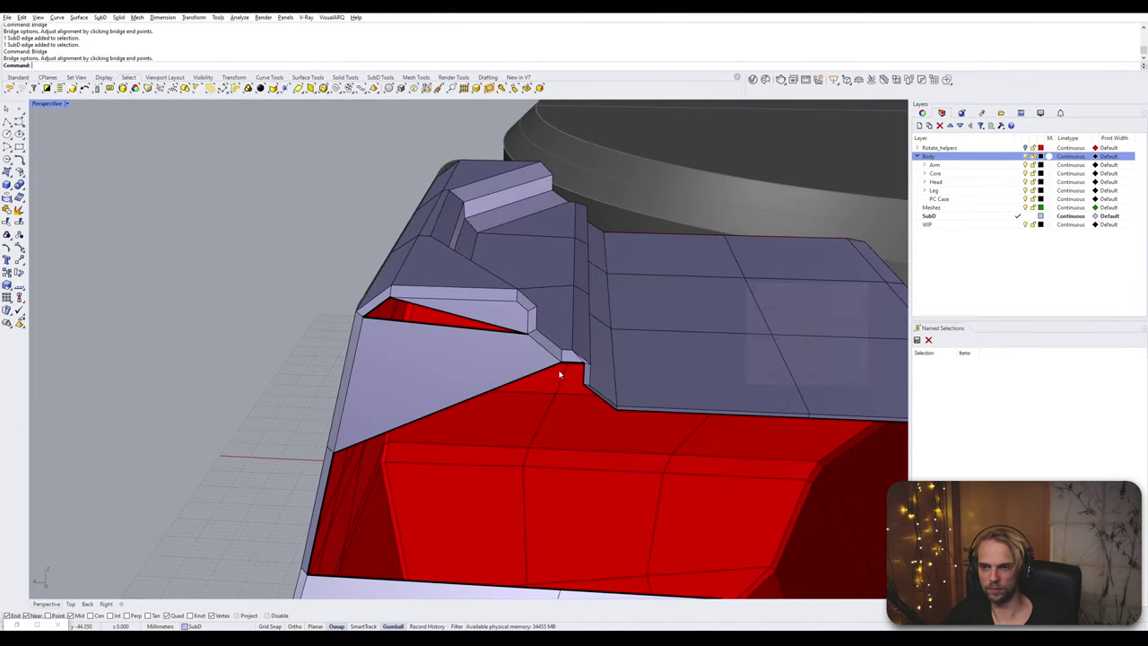
- Bridge the inner corner gap across the red end wall, then undo that bridge
right_click_drag(558, 375, 554, 356)
left_click(542, 330, "ctrl+shift")
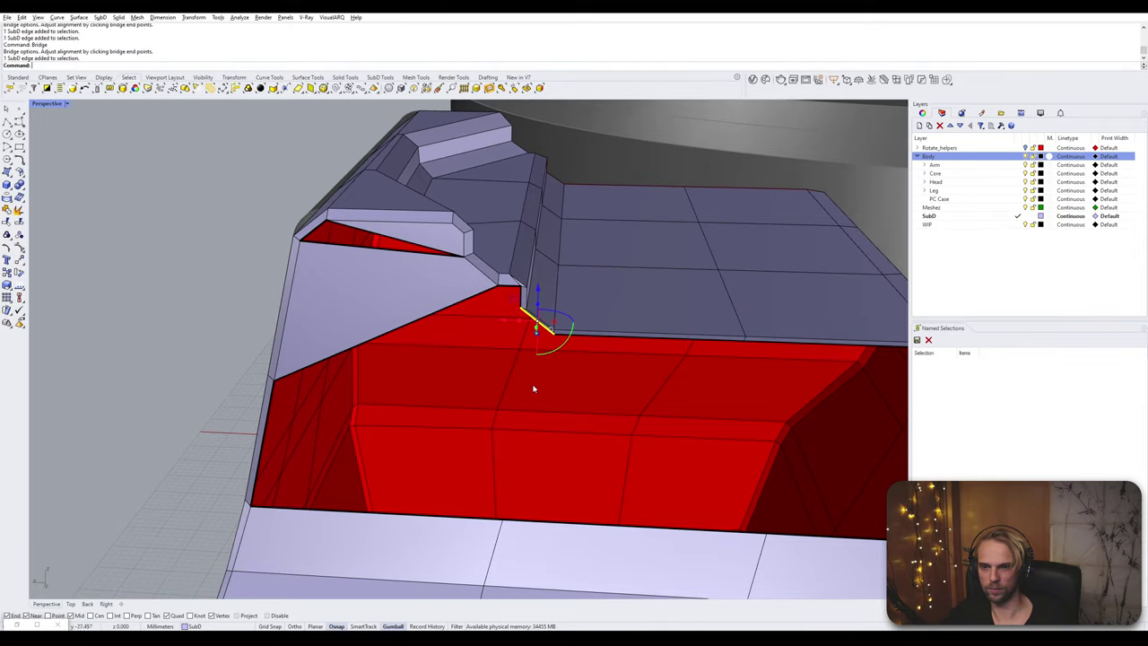
left_click(571, 523, "ctrl+shift")
key("Return")
key("Return")
right_click_drag(584, 533, 720, 375)
key("ctrl+z")
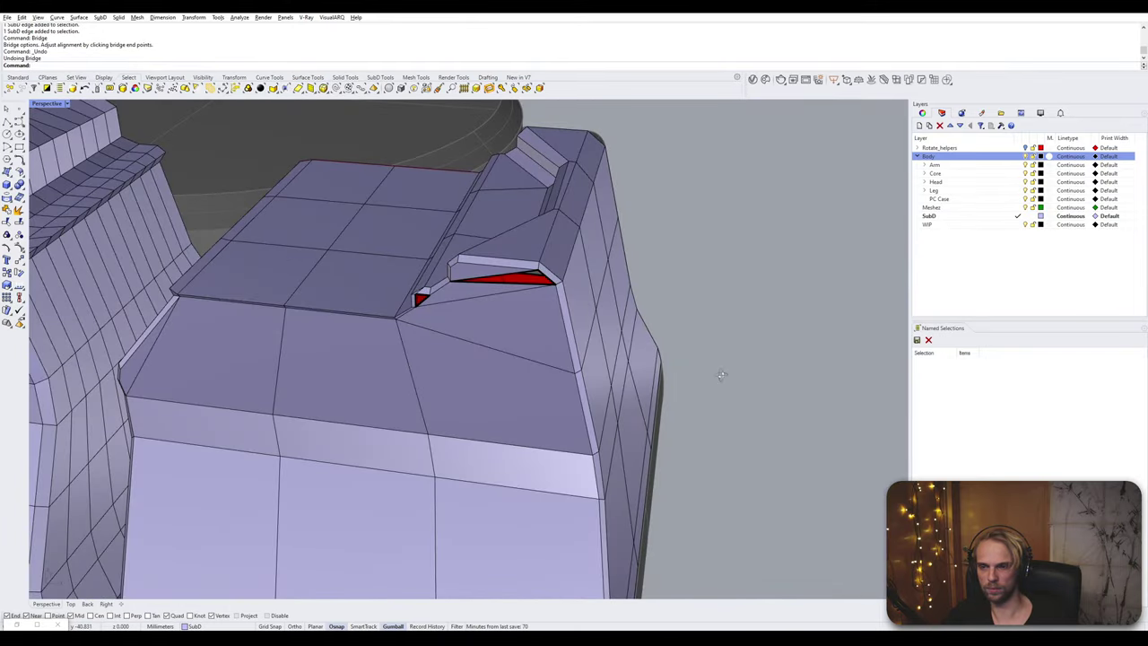
- Undo one more bridge, then bridge the notch edge to the left edge
right_click_drag(720, 375, 495, 360)
key("ctrl+z")
scroll(580, 355, "up", 3)
left_click(581, 351)
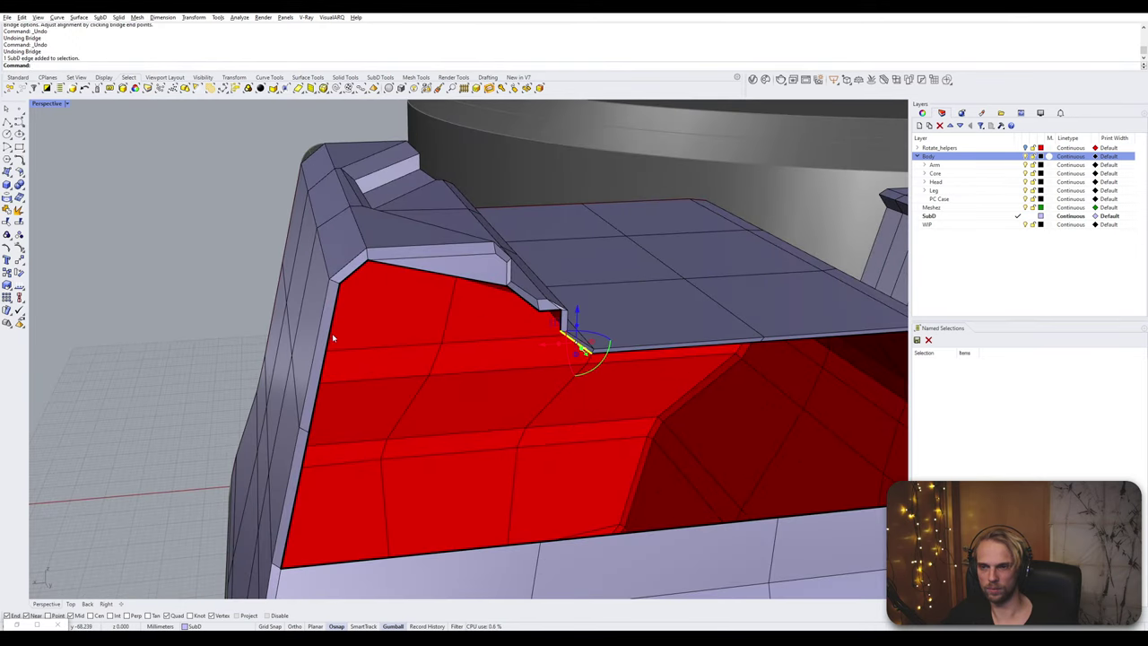
left_click(331, 336, "shift")
key("Return")
key("Return")
- Bridge the two edges of the red gap closed
scroll(532, 312, "up", 3)
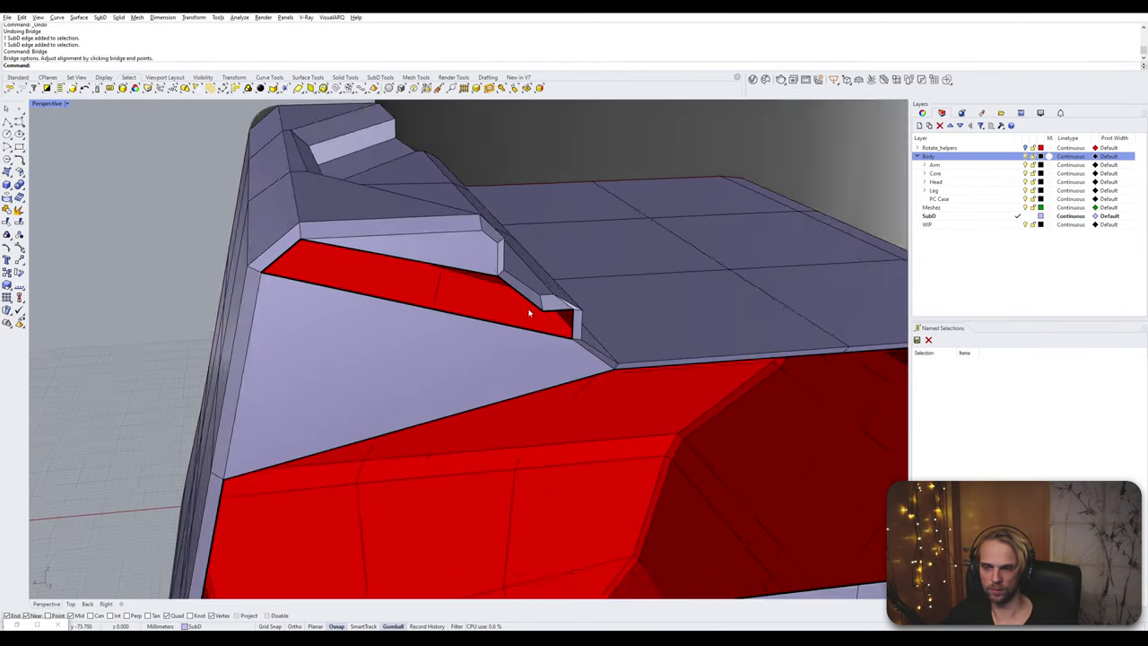
scroll(529, 312, "up", 2)
left_click(524, 293)
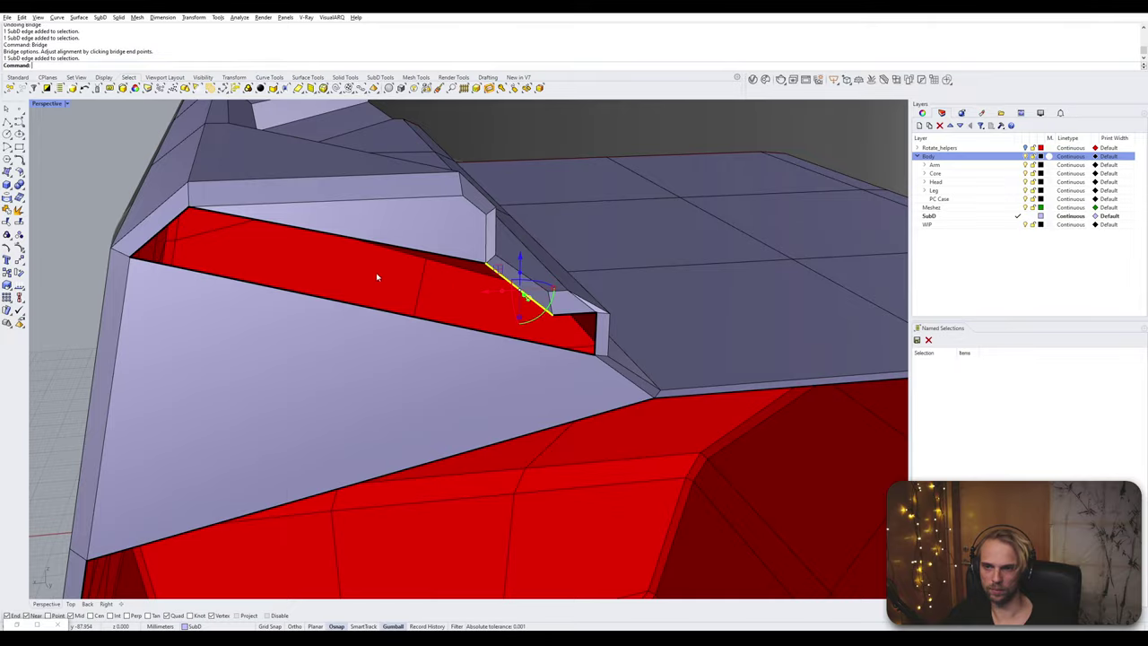
left_click(225, 280, "shift")
key("Return")
key("Return")
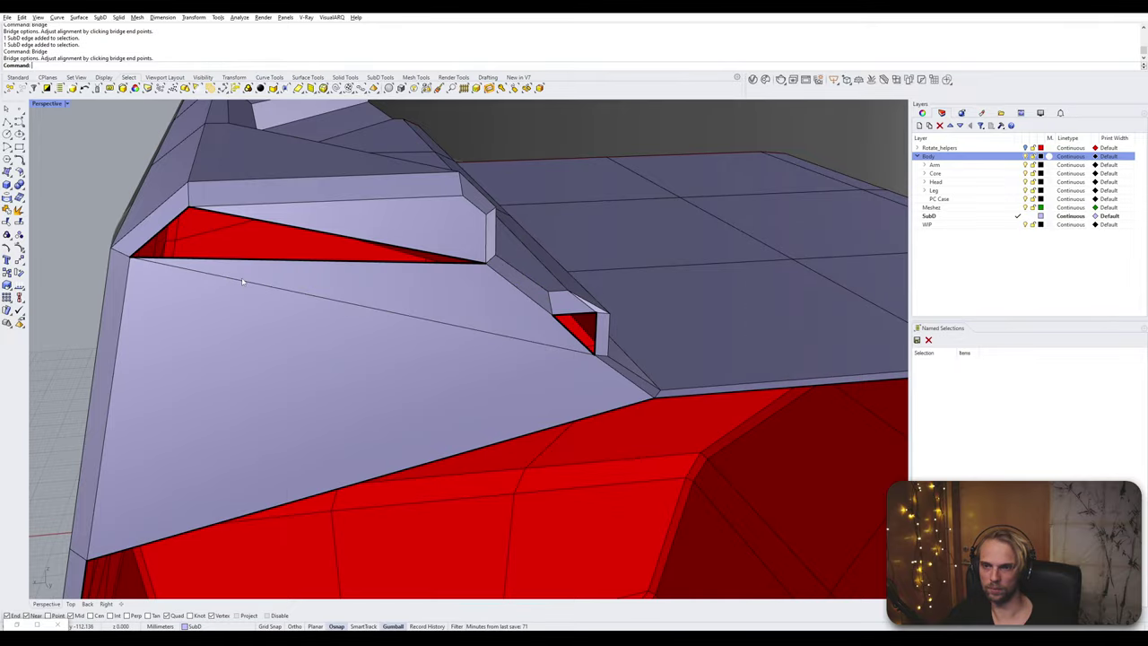
- Discard a trial upper-rim selection and bridge the diagonal edge at the opening's corner
right_click_drag(242, 282, 338, 206)
left_click(325, 201)
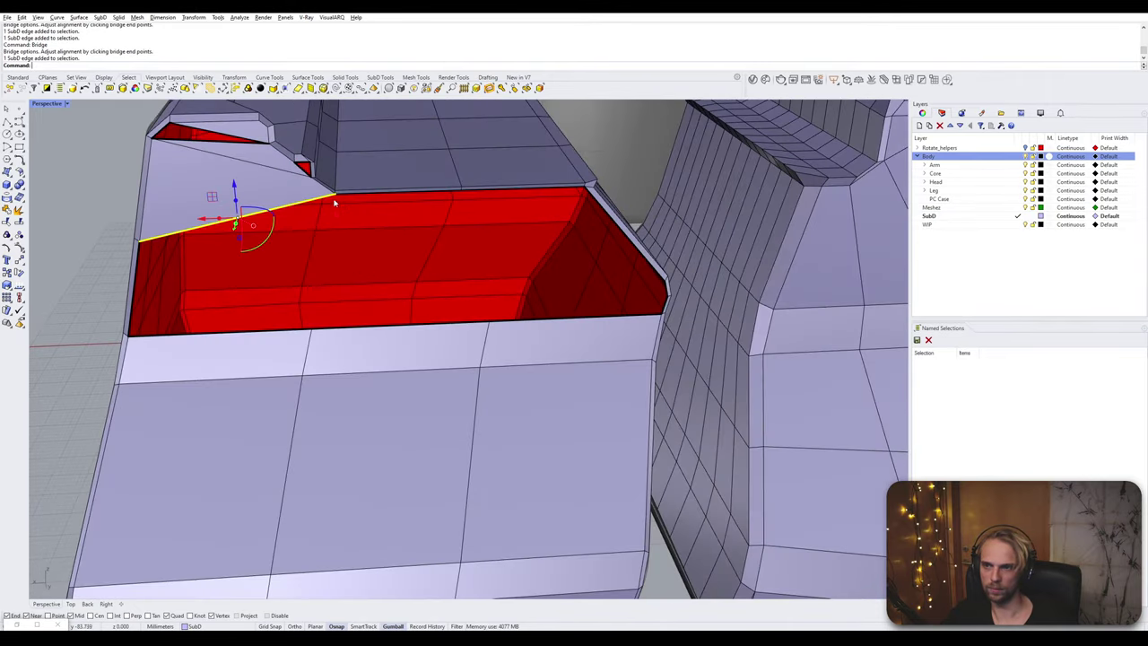
left_click(385, 195)
left_click(513, 190)
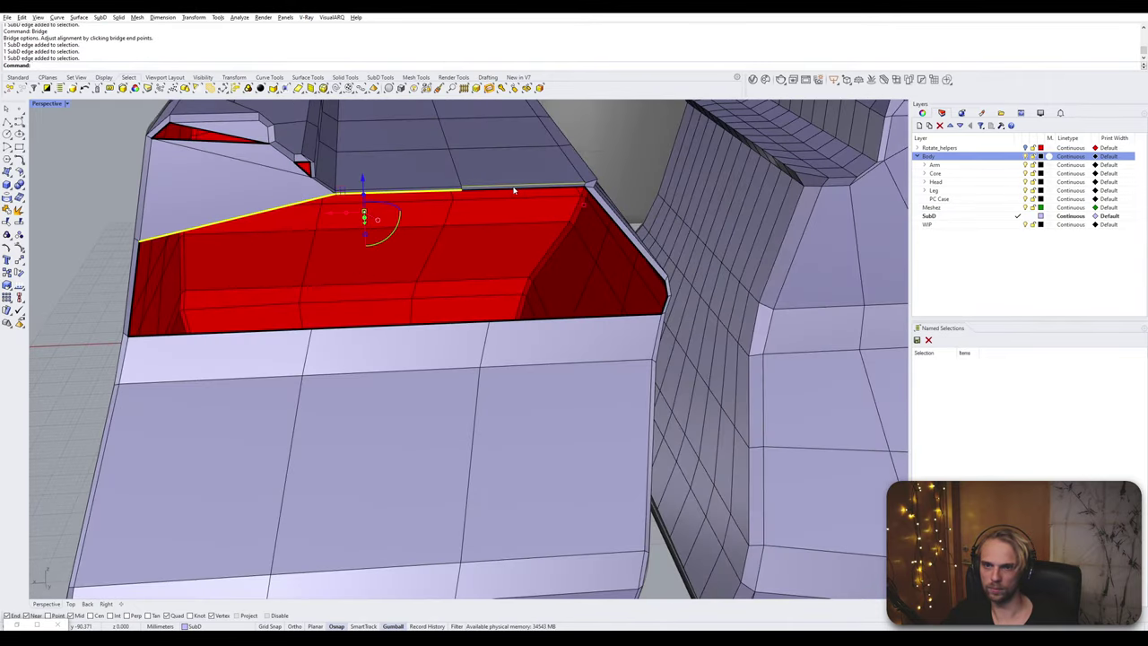
left_click(514, 187)
right_click_drag(515, 187, 572, 243)
key("Escape")
scroll(634, 318, "up", 1)
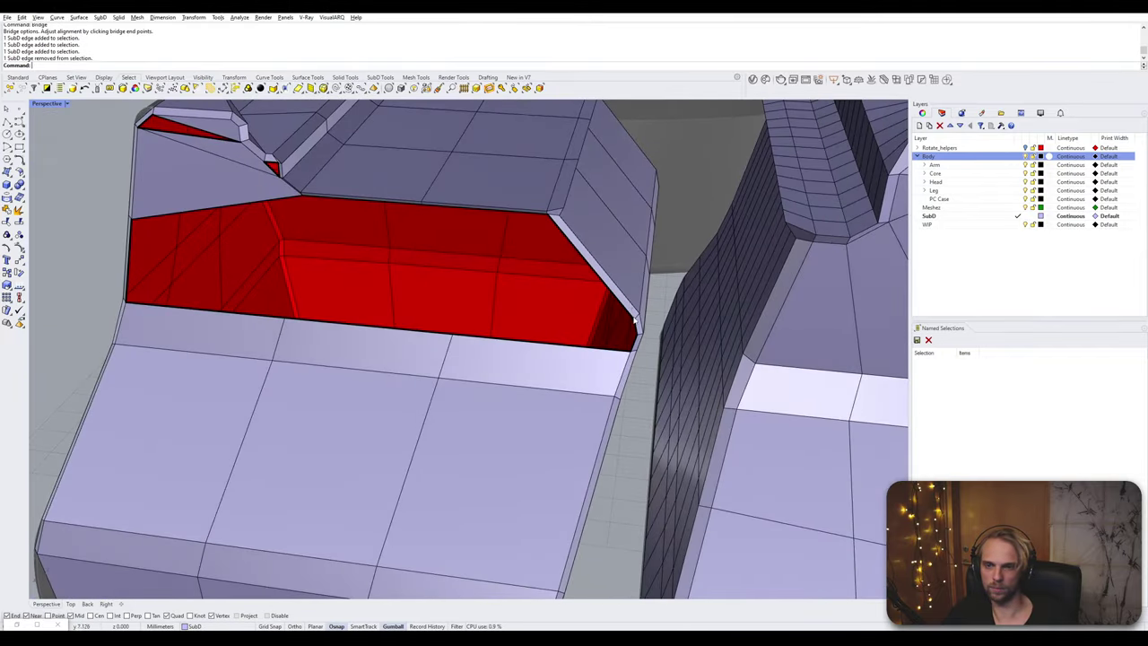
scroll(637, 333, "up", 3)
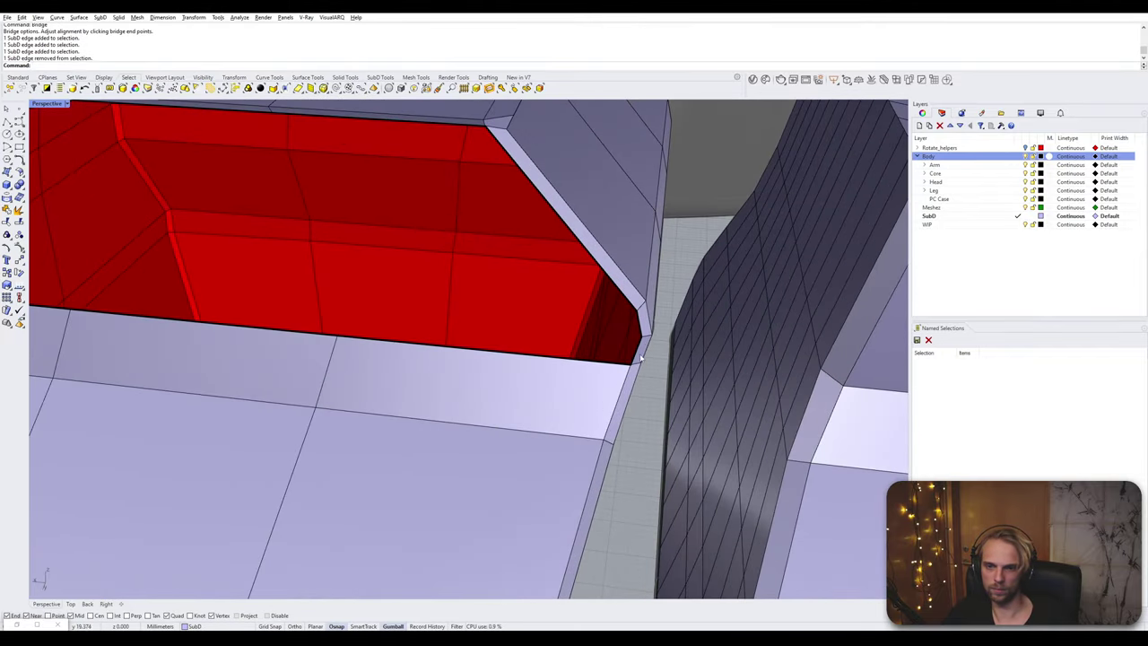
left_click(496, 141, "ctrl+shift")
key("space")
key("space")
- Select the upper, left slanted and lower-left rim edges and bridge them to close the opening
left_click(442, 123, "ctrl+shift")
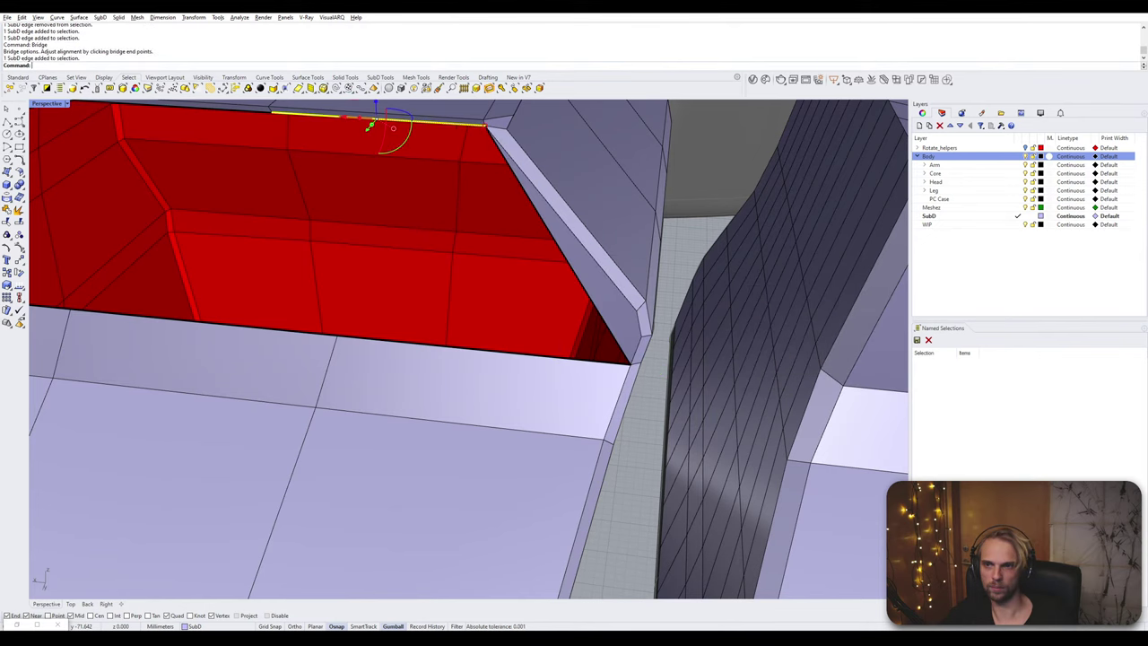
right_click_drag(372, 117, 415, 195)
left_click(415, 195)
right_click_drag(303, 226, 331, 252)
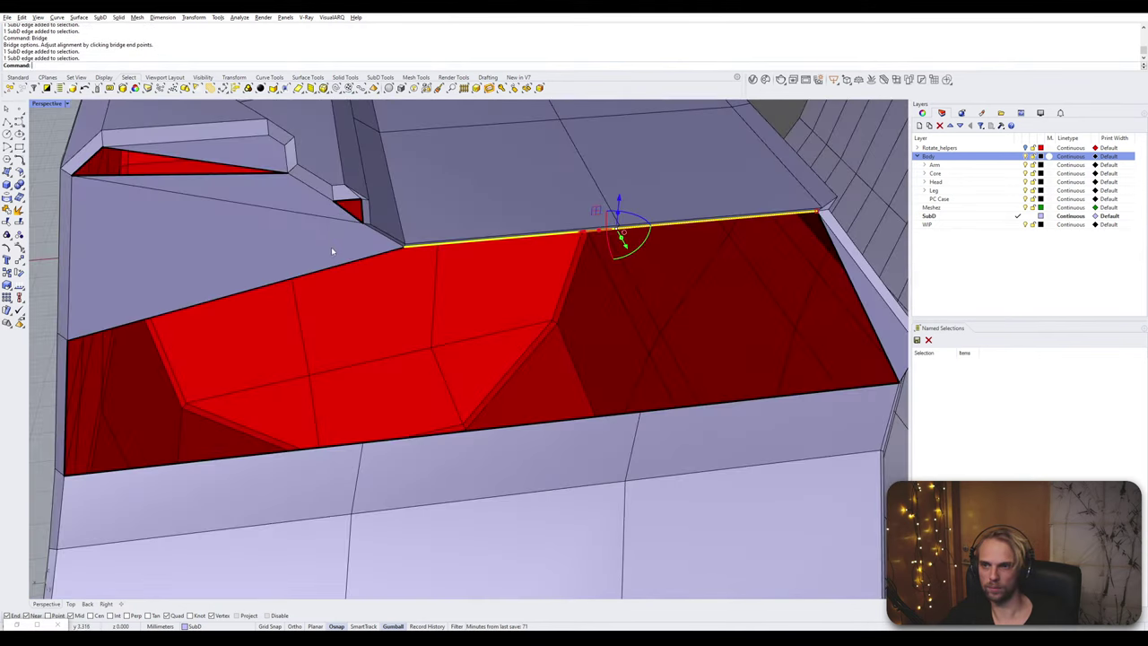
left_click(282, 281, "ctrl+shift")
left_click(235, 458)
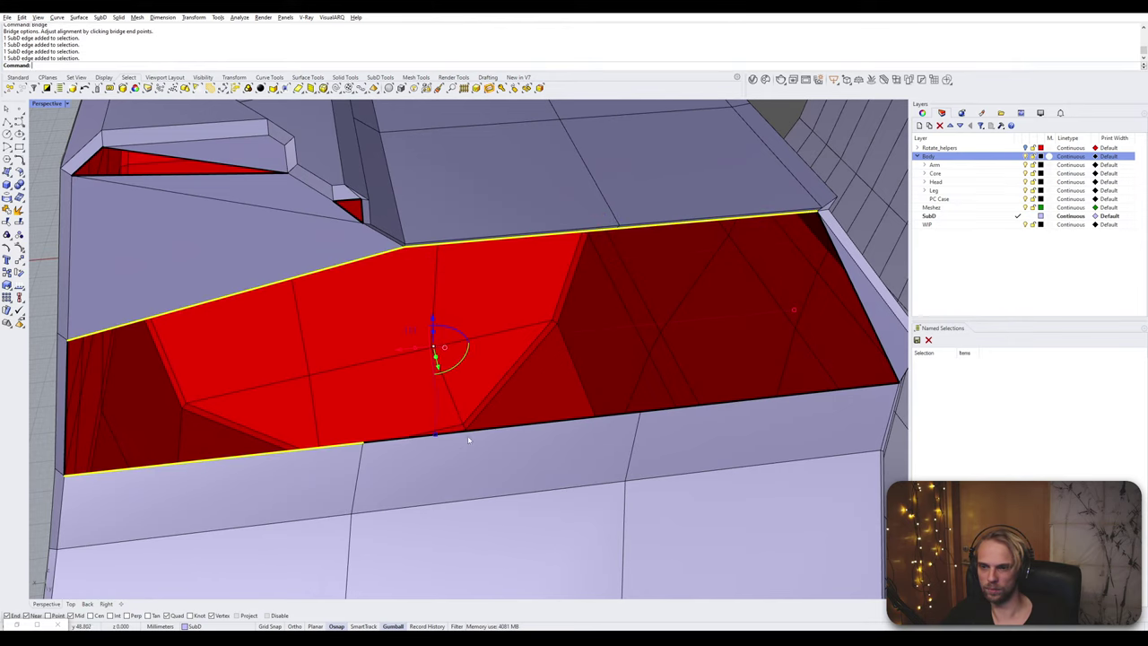
right_click(749, 402)
right_click(739, 400)
scroll(699, 390, "down", 4)
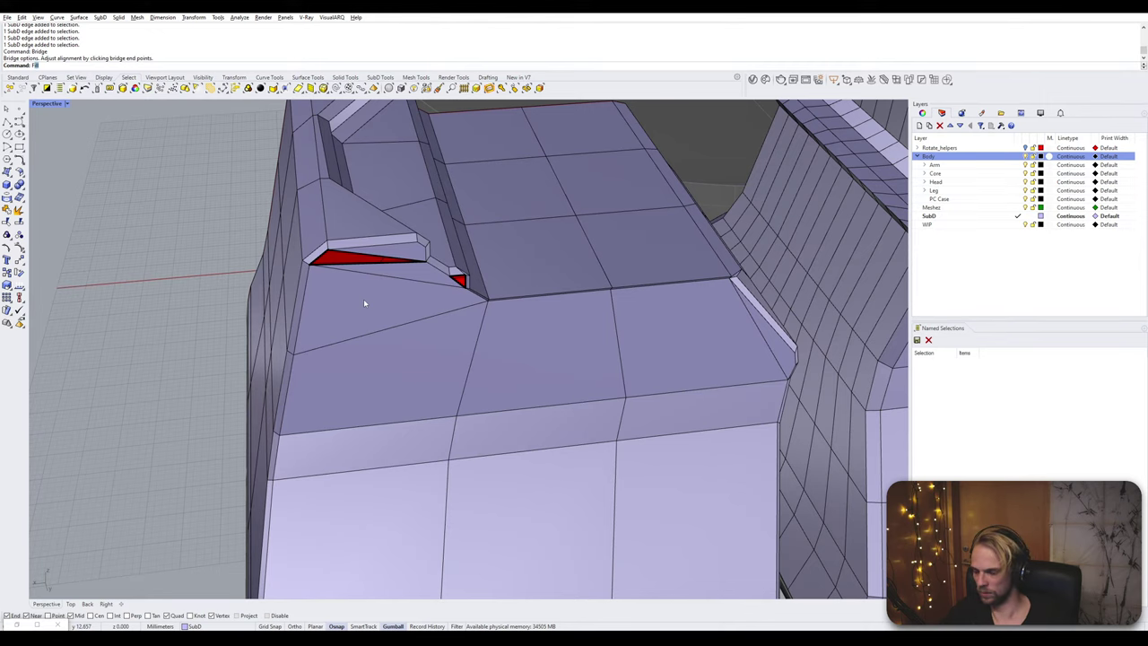
- Fill the two small remaining holes at the notch with the default Automatic patch style
type("Fill")
key("Return")
scroll(458, 286, "up", 5)
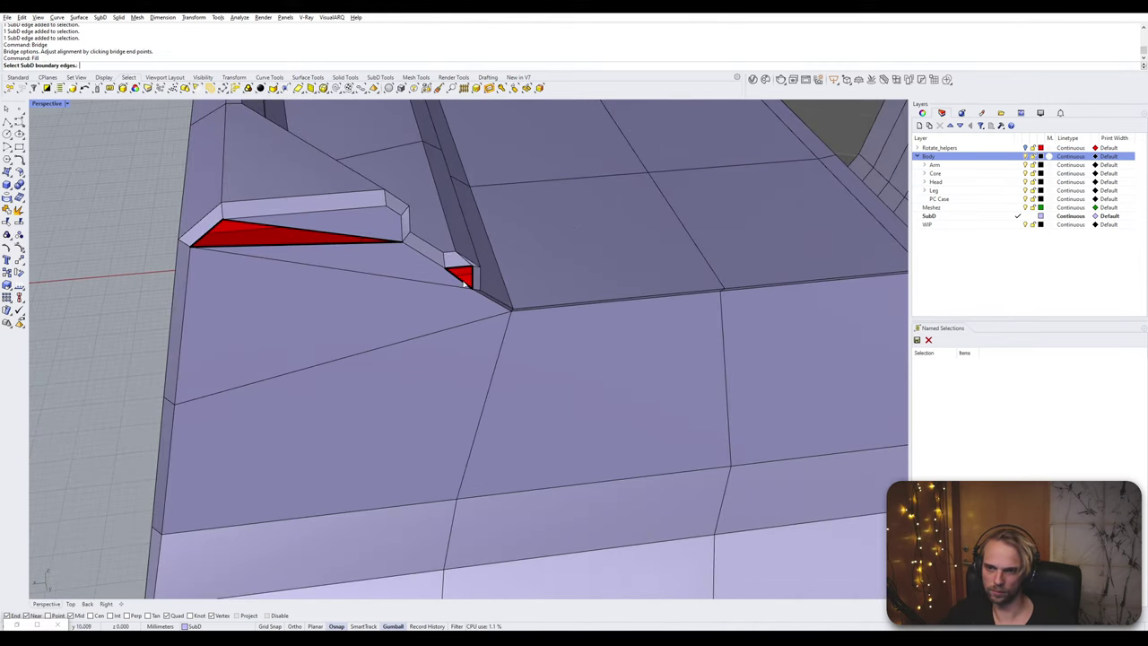
left_click(463, 281)
left_click(361, 239)
key("Return")
key("Return")
right_click_drag(353, 258, 513, 285)
key("Return")
left_click(312, 311)
right_click_drag(312, 318, 422, 314)
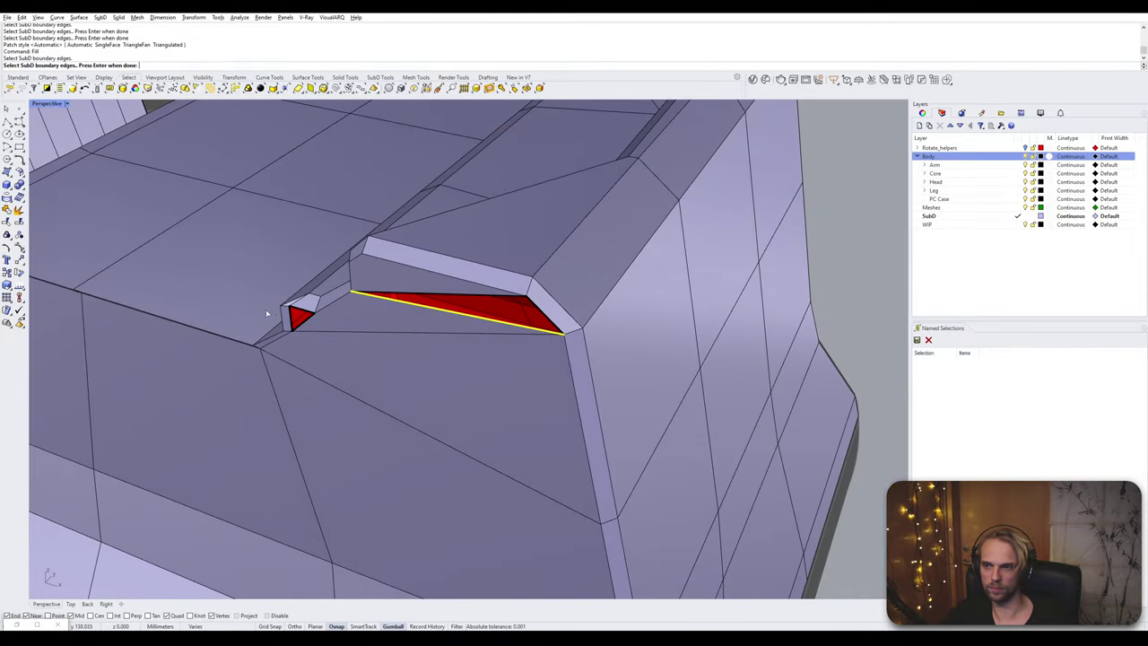
left_click(298, 325)
key("Return")
key("Return")
- Show all the hidden robot parts, including the upper leg
right_click_drag(298, 324, 205, 420)
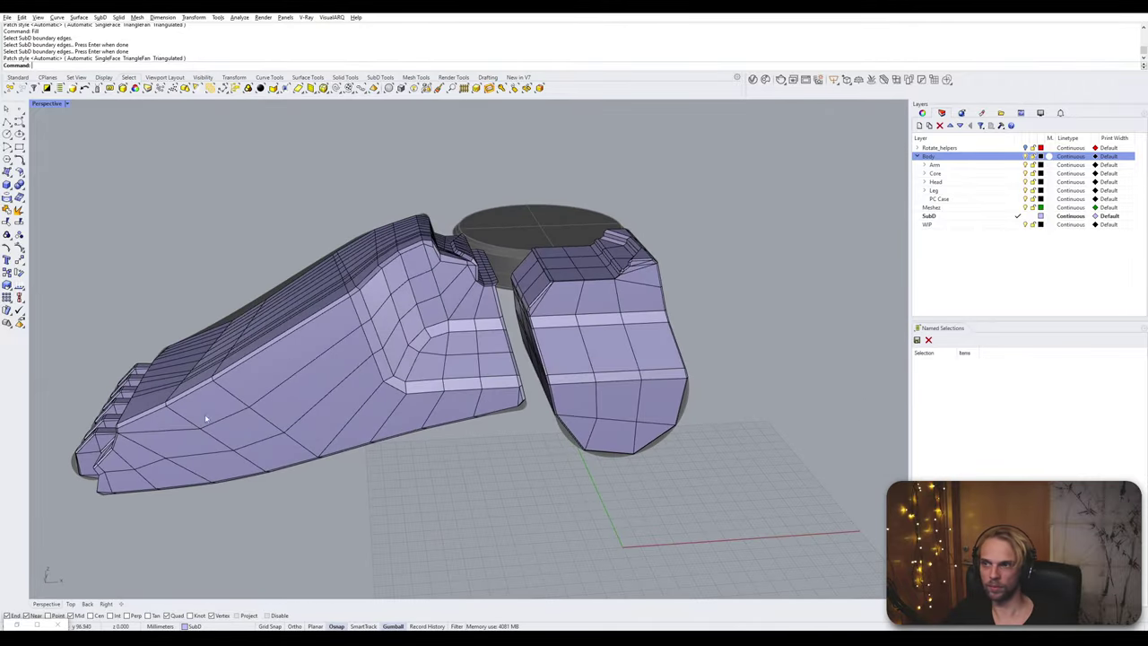
left_click(582, 348)
left_click(549, 448)
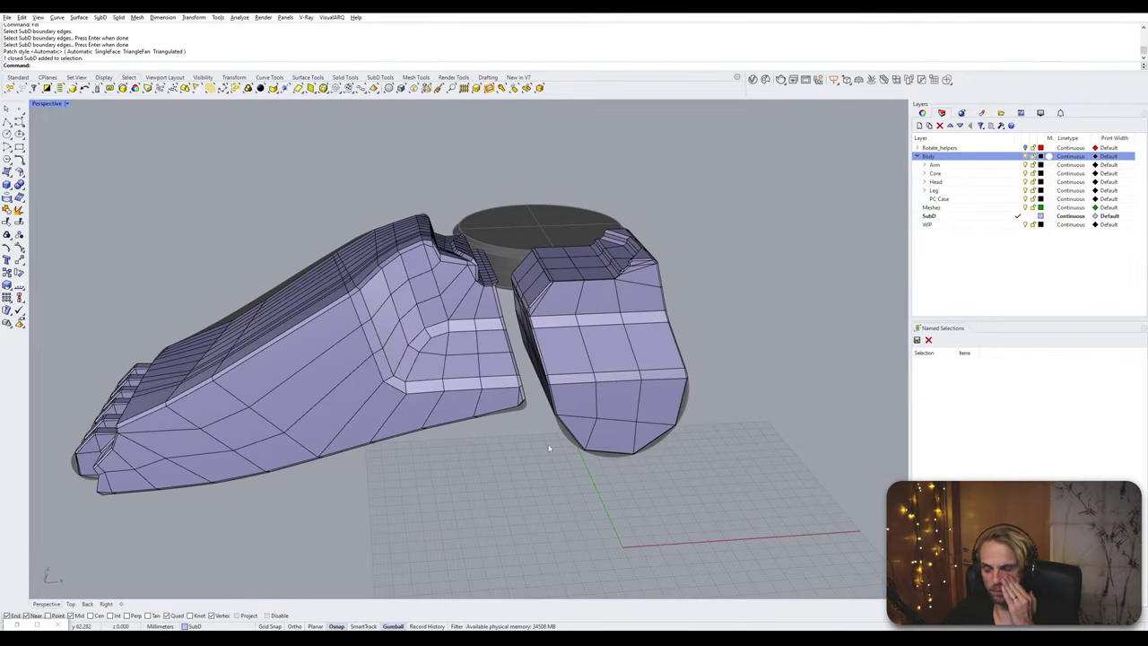
key("Return")
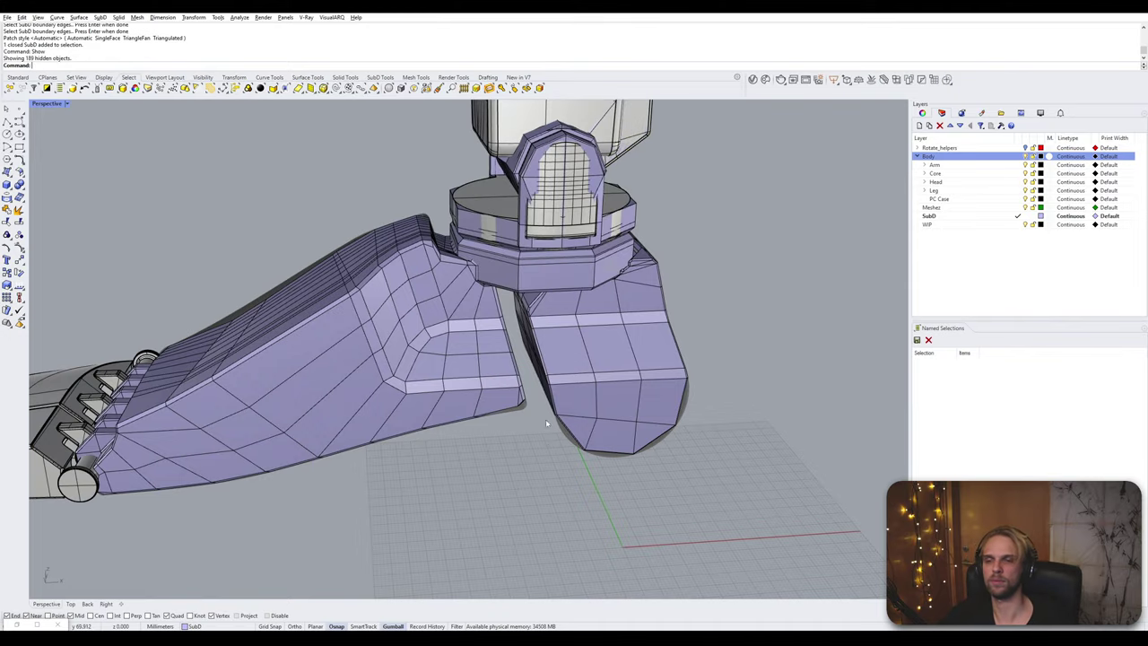
- Inspect the ankle ring and leg SubD pieces, toggling between smooth and flat display
left_click(555, 272)
left_click(471, 458)
key("Tab")
right_click_drag(472, 458, 475, 403)
scroll(477, 267, "up", 9)
right_click_drag(477, 267, 525, 334)
key("Tab")
key("Tab")
key("Tab")
key("Tab")
left_click(432, 403)
right_click_drag(541, 397, 511, 445)
key("Tab")
key("Tab")
key("Tab")
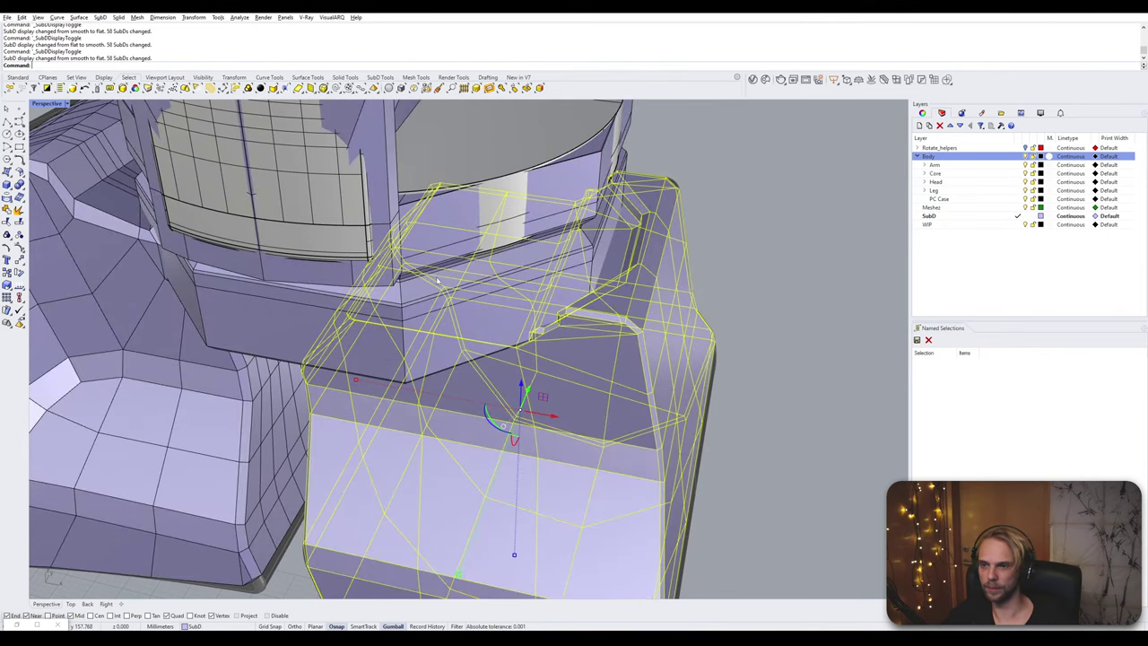
key("Escape")
- Isolate the upper and lower ankle SubD pieces from the rest of the model
left_click(385, 320)
left_click(542, 431, "shift")
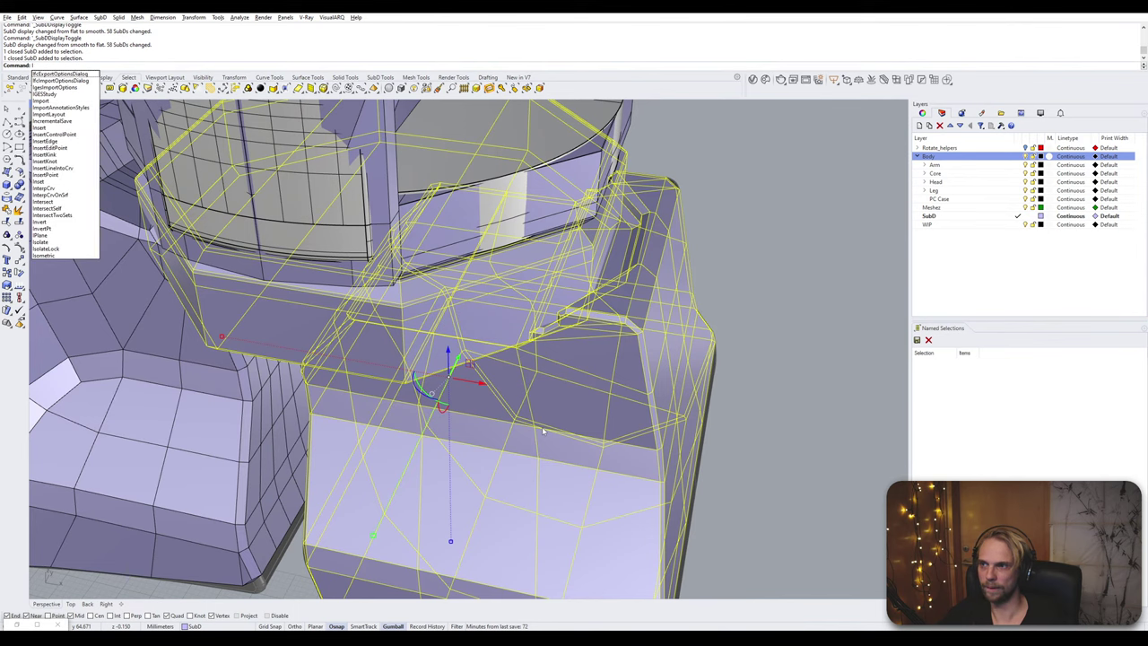
key("Return")
key("Escape")
right_click_drag(544, 430, 566, 373)
right_click_drag(590, 335, 560, 368)
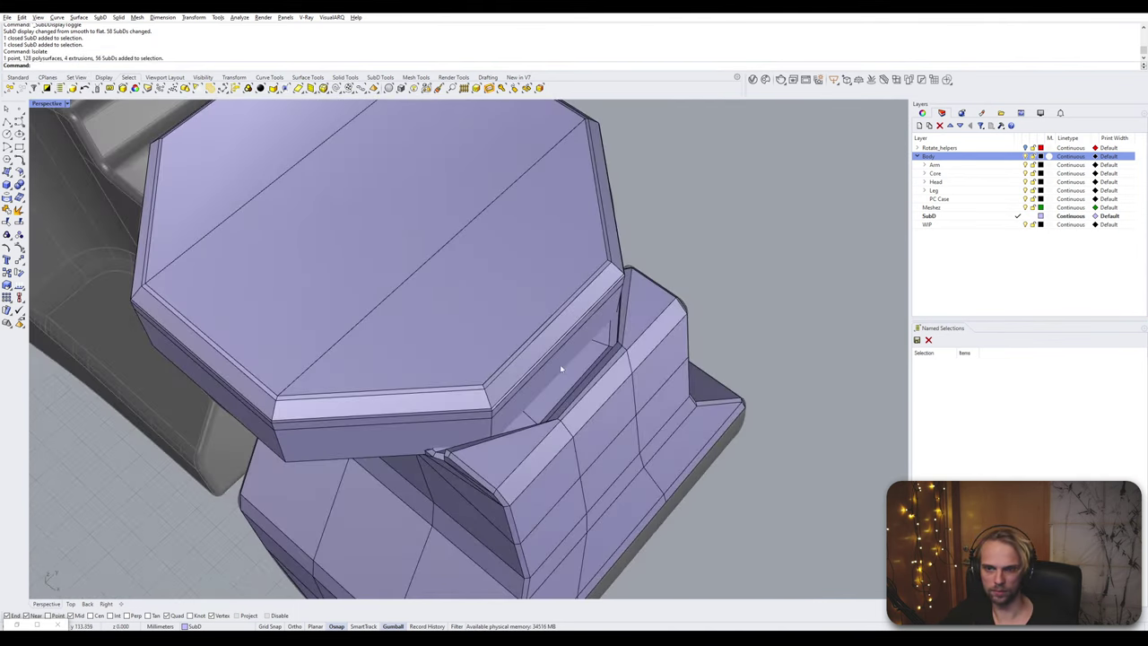
- View the stepped geometry under the octagonal top in Ghosted, then return to Shaded display
left_click(449, 355)
left_click(52, 105)
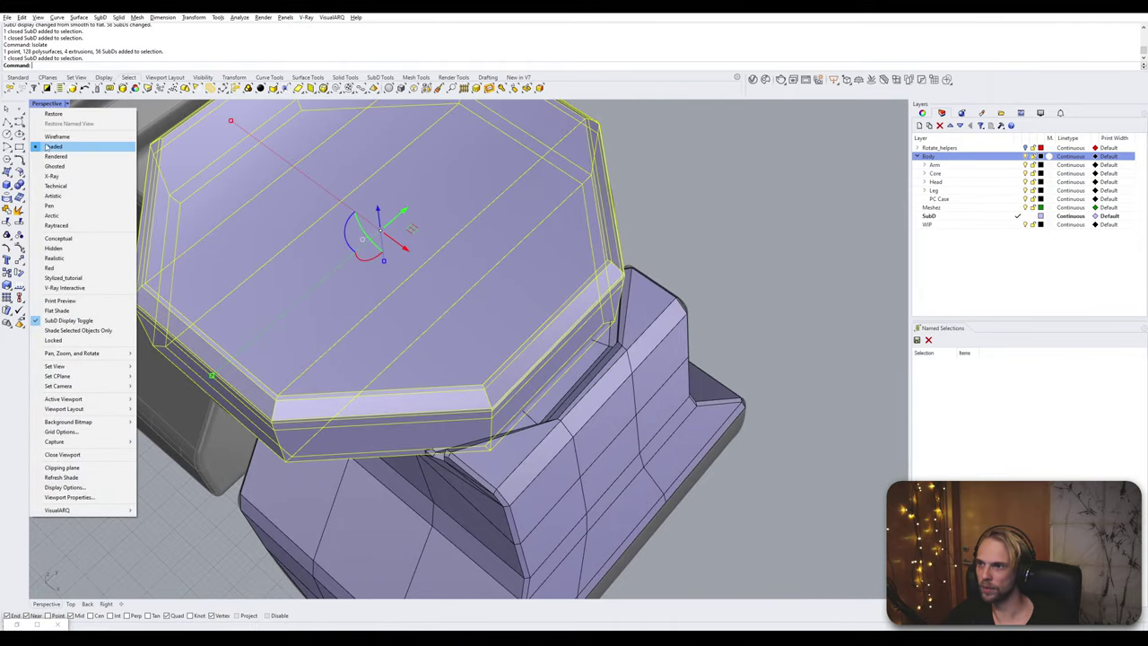
left_click(70, 161)
key("Escape")
right_click_drag(527, 381, 263, 244)
scroll(512, 397, "up", 2)
scroll(525, 352, "up", 8)
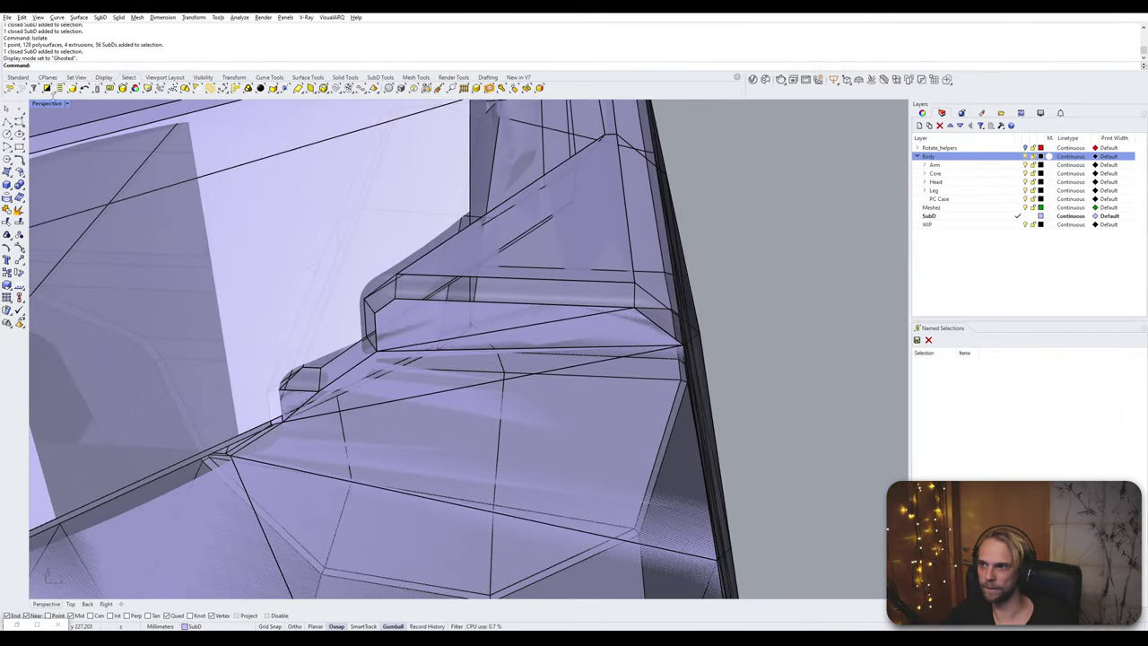
left_click(50, 104)
left_click(64, 148)
mouse_move(341, 296)
right_mouse_down()
mouse_move(395, 349)
mouse_move(423, 352)
right_mouse_up()
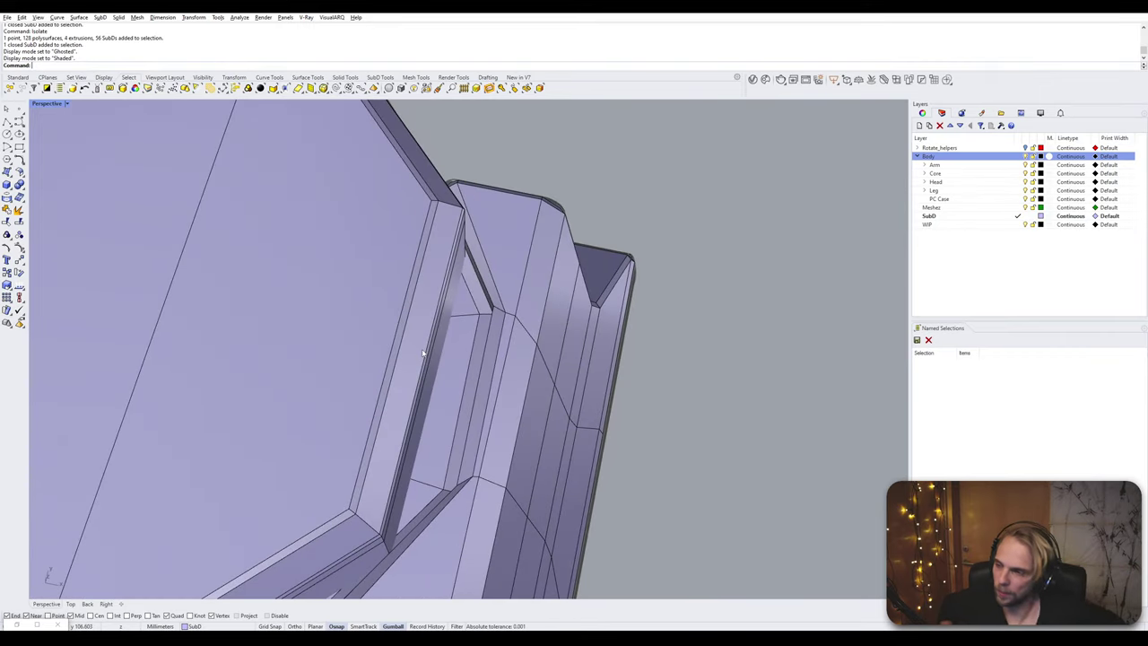
- Hide the octagonal top piece with Ctrl+H to expose the shell beneath
left_click(312, 340)
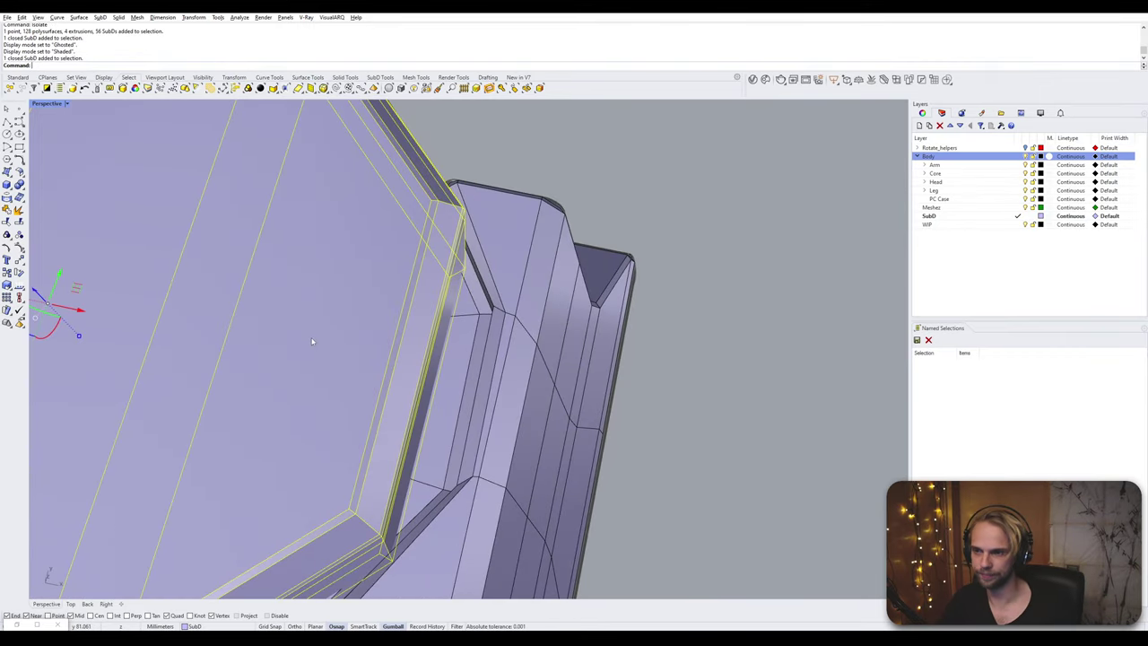
key("ctrl+h")
right_click_drag(312, 341, 456, 386)
- Select three narrow strip faces on the foot shell and move them up and outward with the gumball
scroll(465, 293, "up", 2)
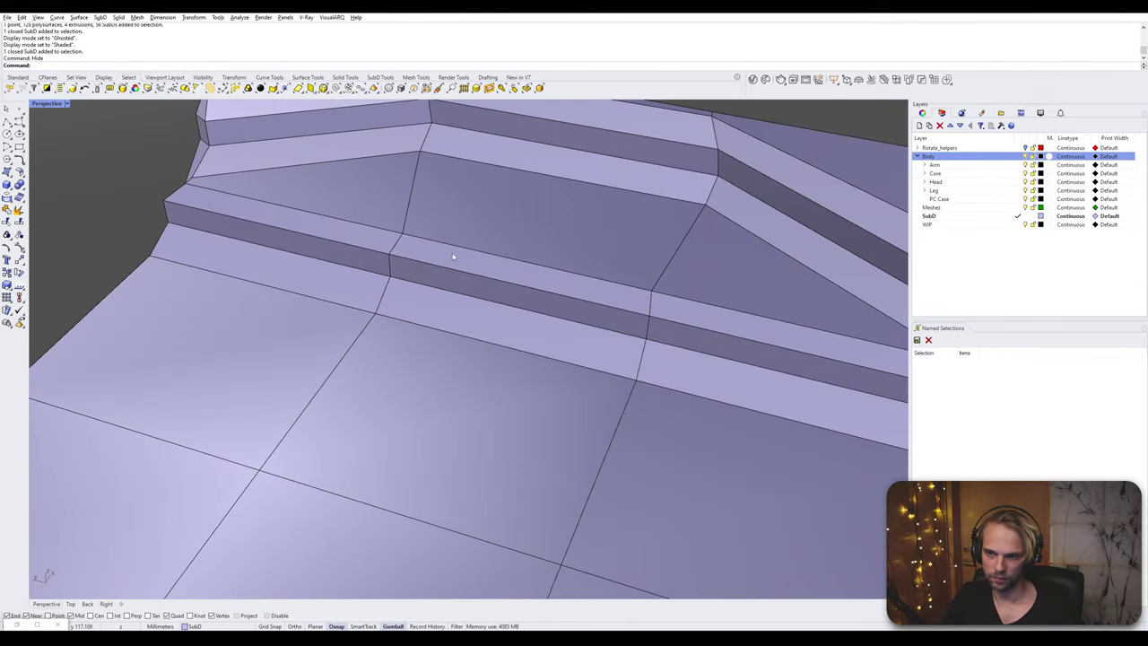
left_click(451, 263, "ctrl+shift")
left_click(456, 285, "ctrl+shift")
right_click_drag(455, 285, 316, 287)
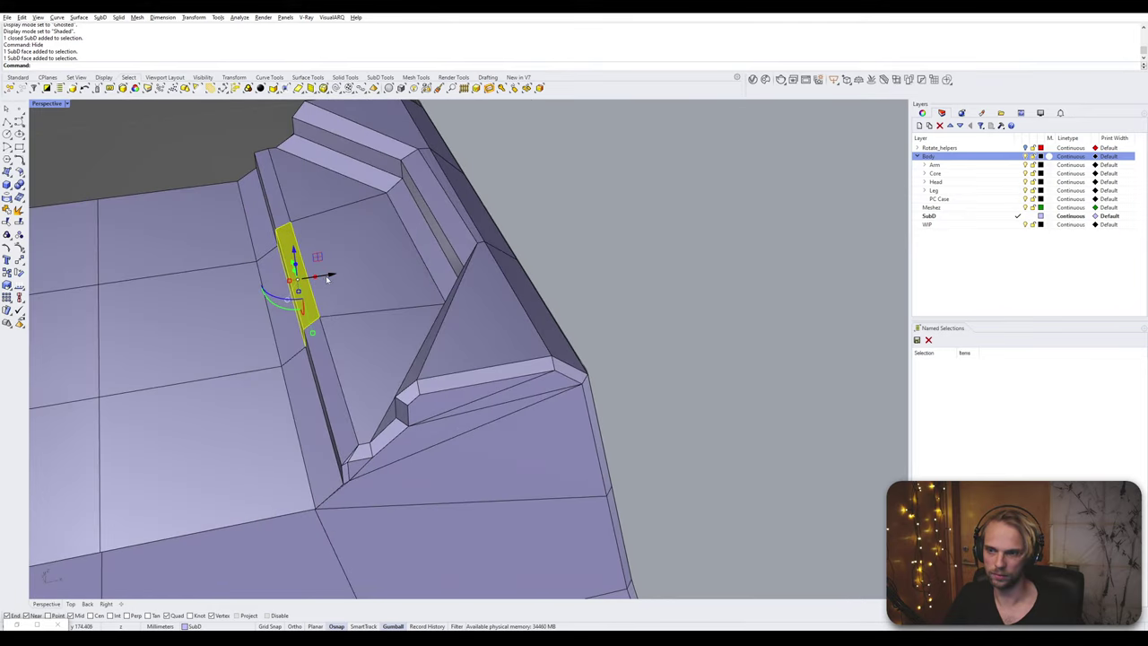
left_click(285, 330, "ctrl+shift")
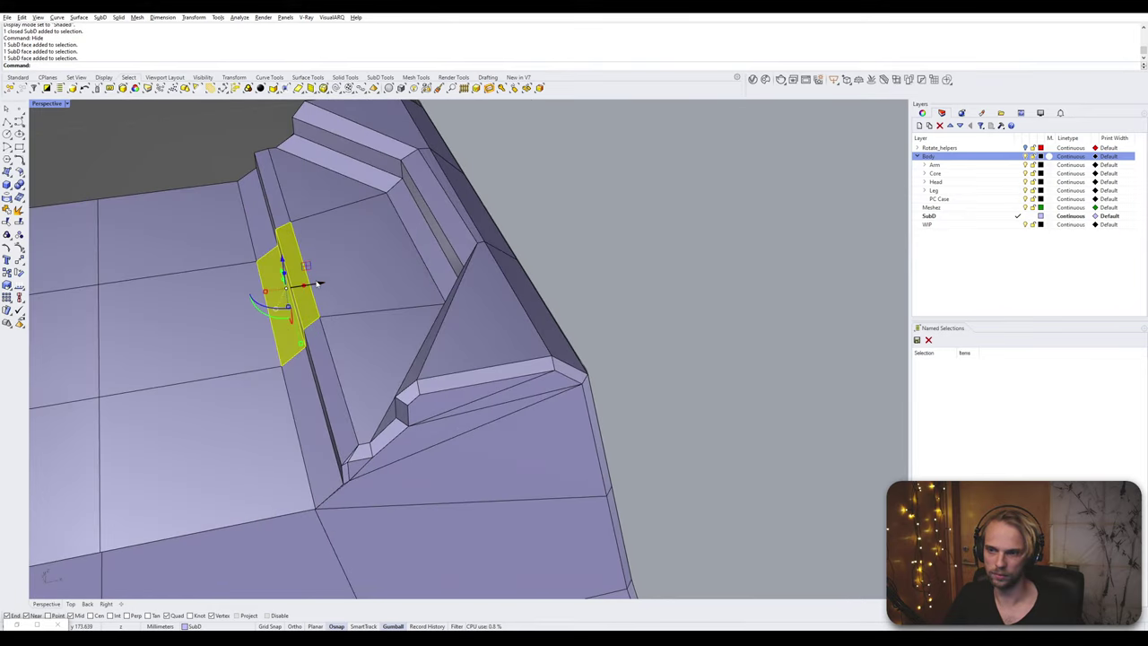
left_click_drag(318, 284, 426, 290)
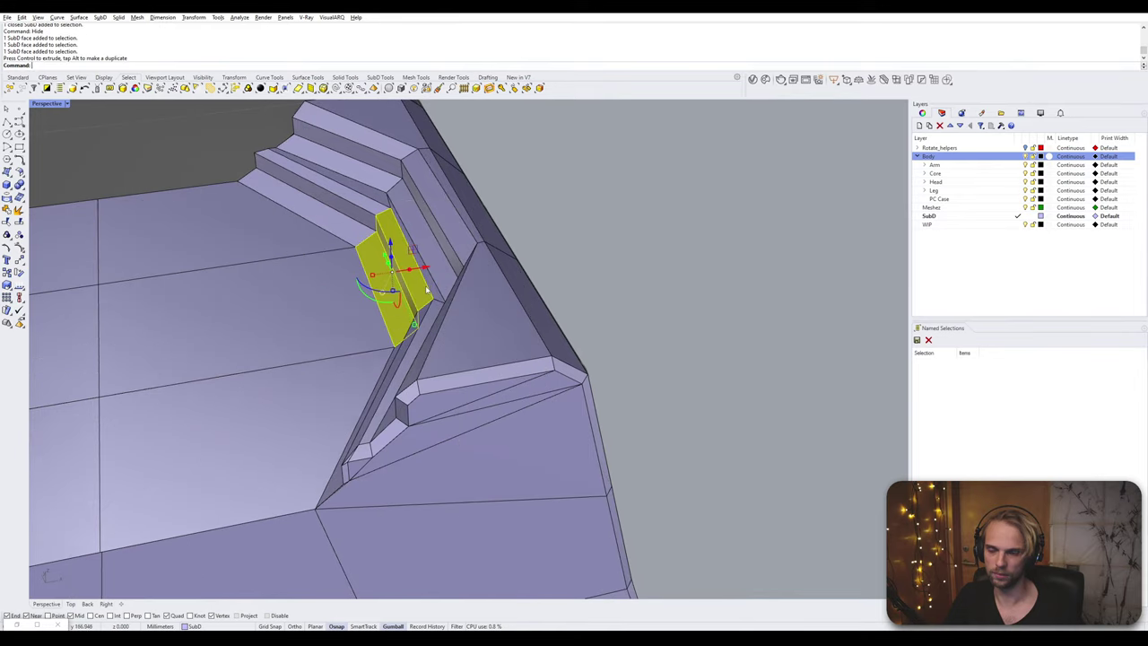
right_click_drag(427, 290, 487, 354)
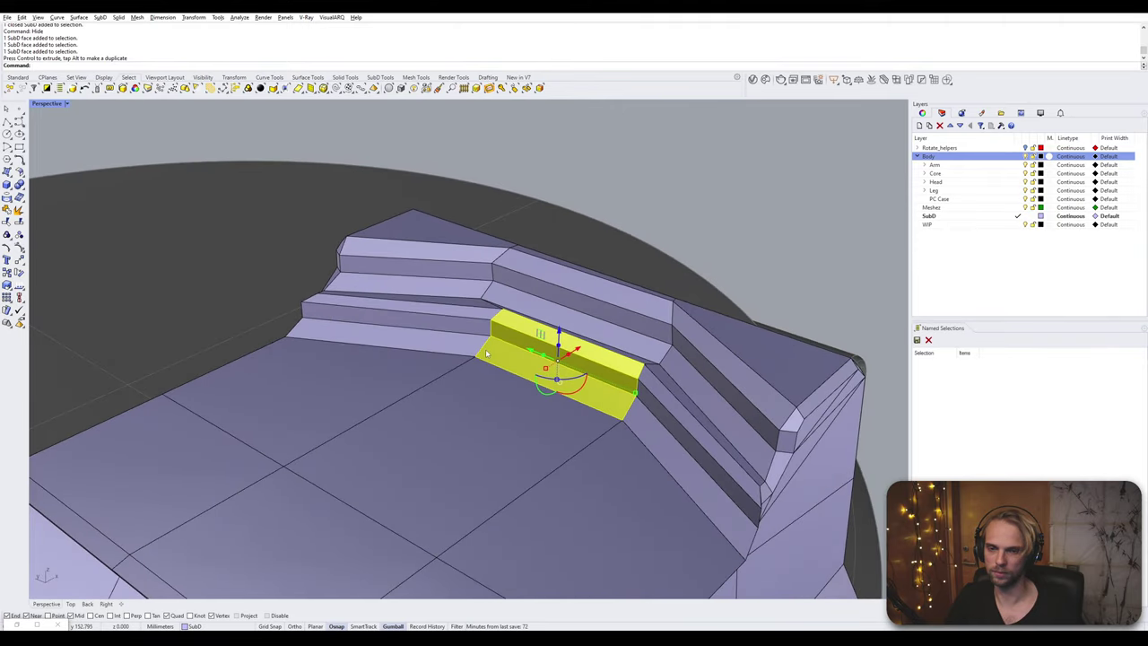
- Bring back the ankle piece with ShowSelected and check its smoothed fit on the shell
key("Tab")
right_click_drag(777, 238, 708, 240)
type("ShowSelected")
key("Return")
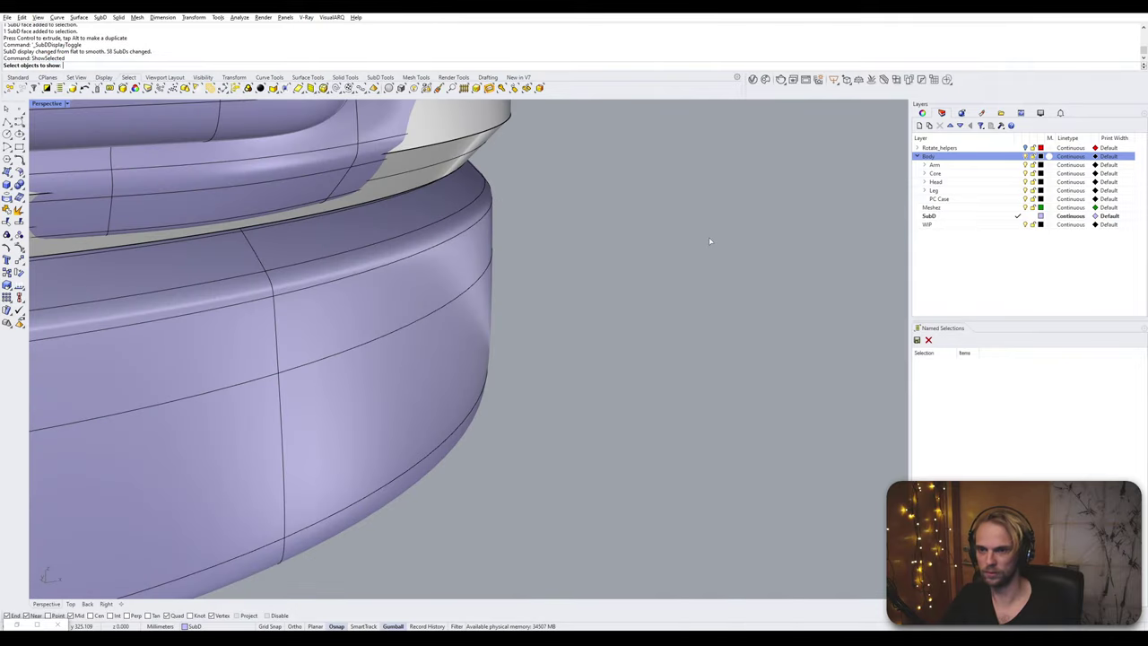
left_click(377, 256)
key("Return")
right_click_drag(378, 258, 347, 394)
key("Tab")
key("Tab")
key("Tab")
right_click_drag(280, 412, 523, 317)
key("Tab")
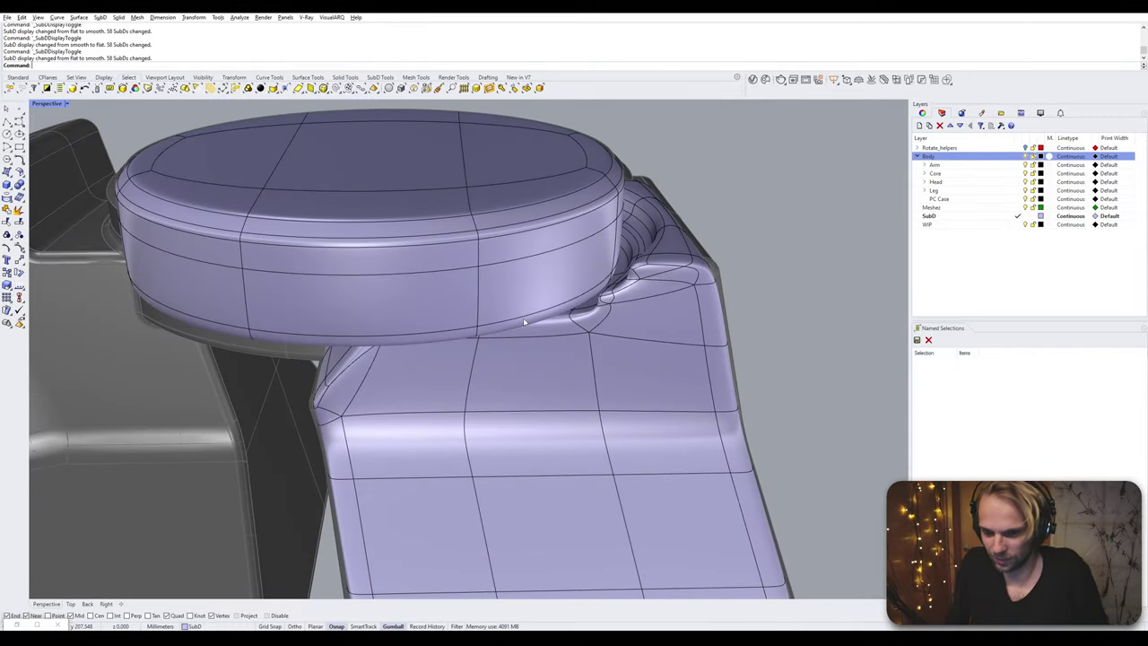
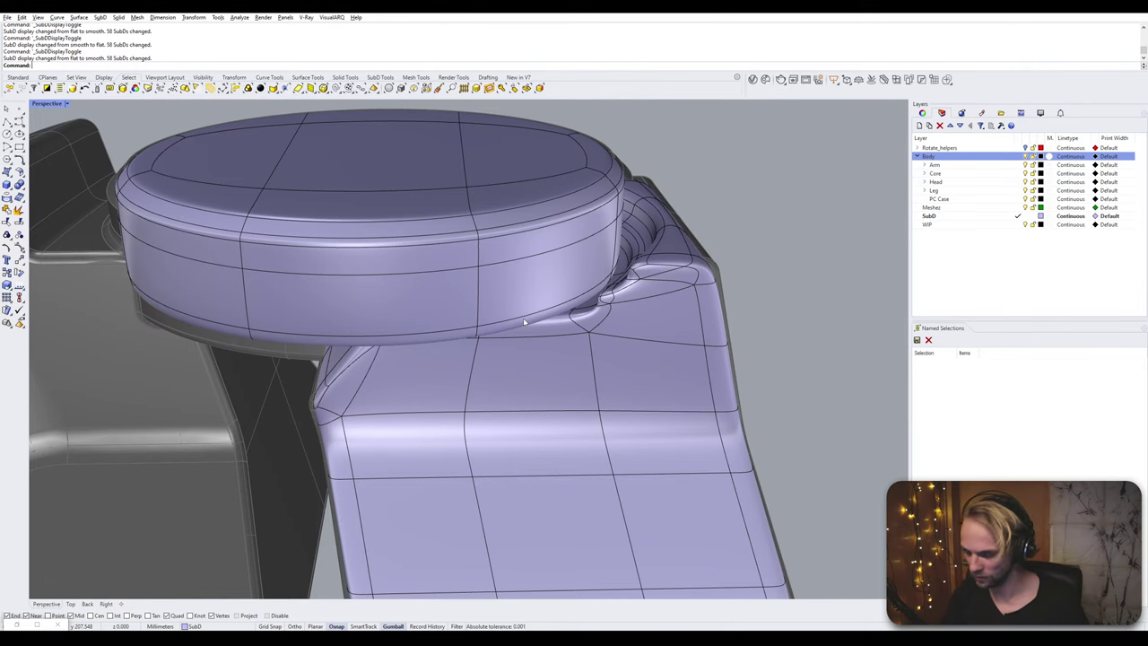
- Compare the foot in flat and smooth SubD display from a low side view, then start UnlockSelected
key("Tab")
scroll(547, 407, "up", 8)
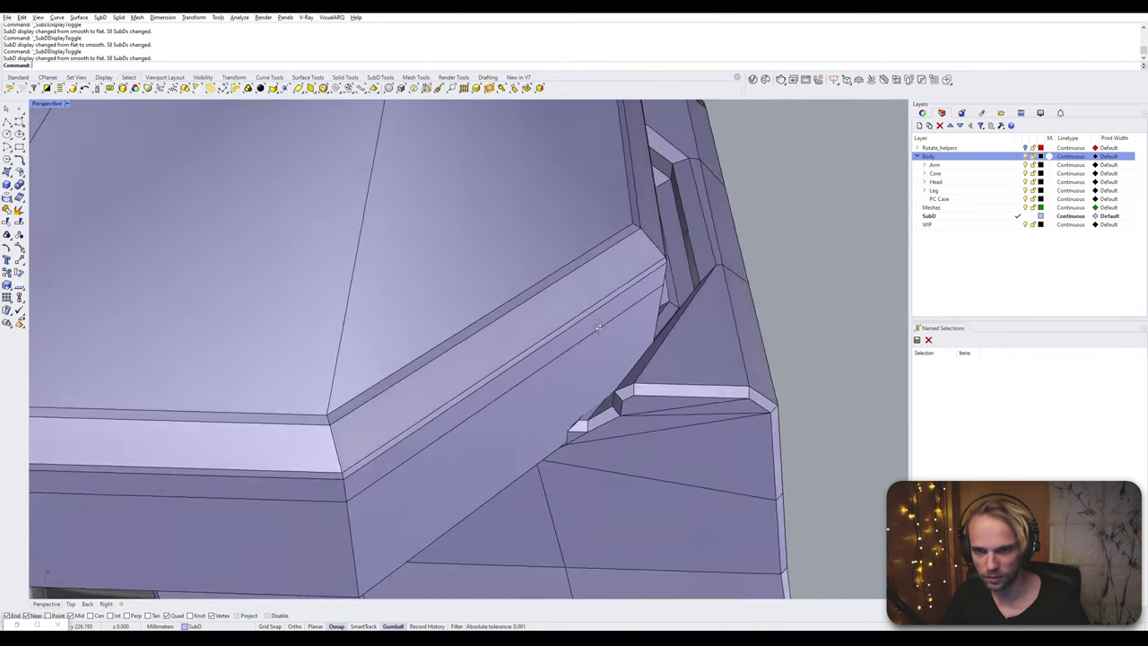
key("Tab")
scroll(525, 333, "down", 7)
mouse_move(528, 363)
right_mouse_down()
mouse_move(592, 355)
mouse_move(590, 332)
mouse_move(511, 313)
mouse_move(524, 394)
mouse_move(516, 360)
right_mouse_up()
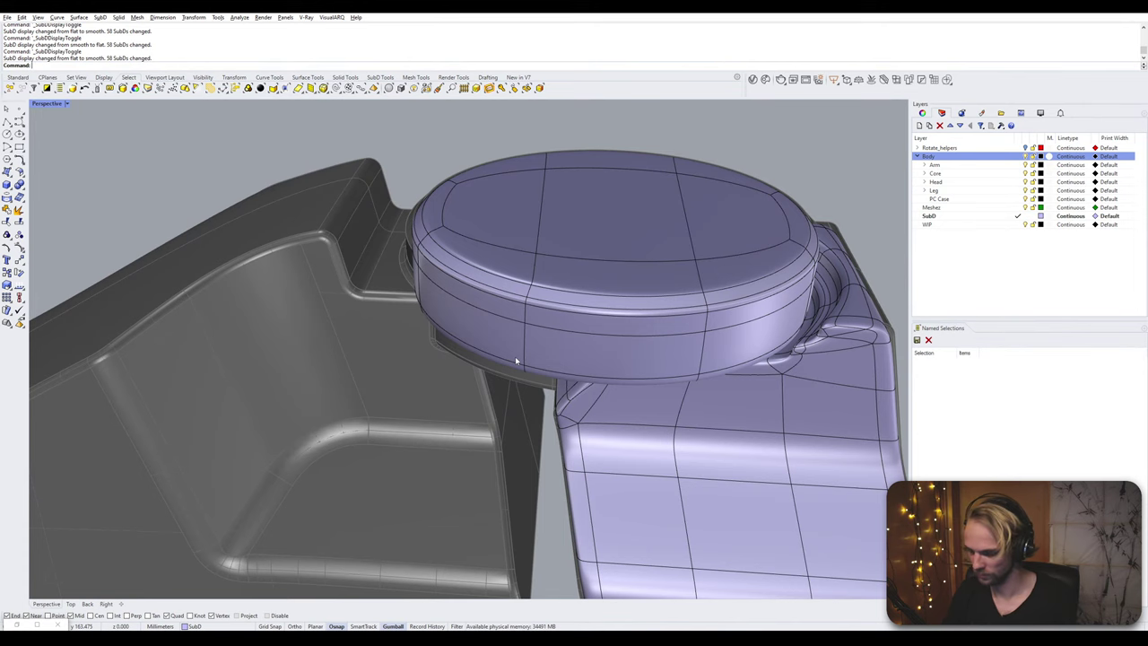
key("Return")
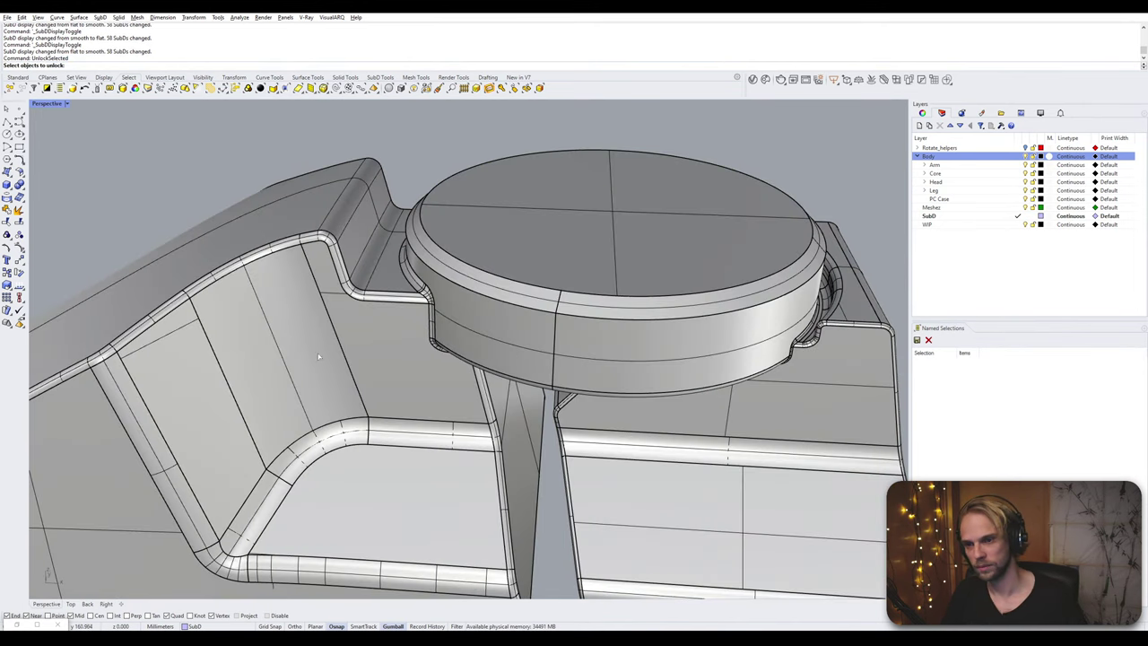
- Unlock the grey body beside the foot, then hide it
left_click(307, 350)
key("Return")
left_click(307, 352)
type("Hide")
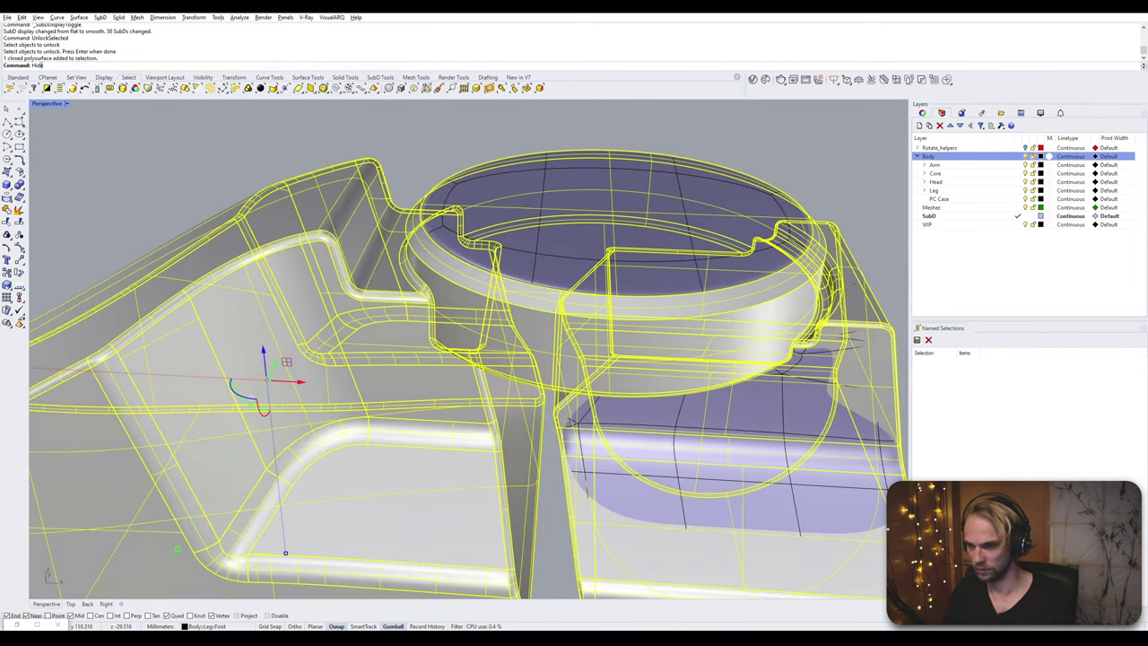
key("Return")
- Reveal the hidden SubD part with ShowSelected
type("ShowSelected")
key("Return")
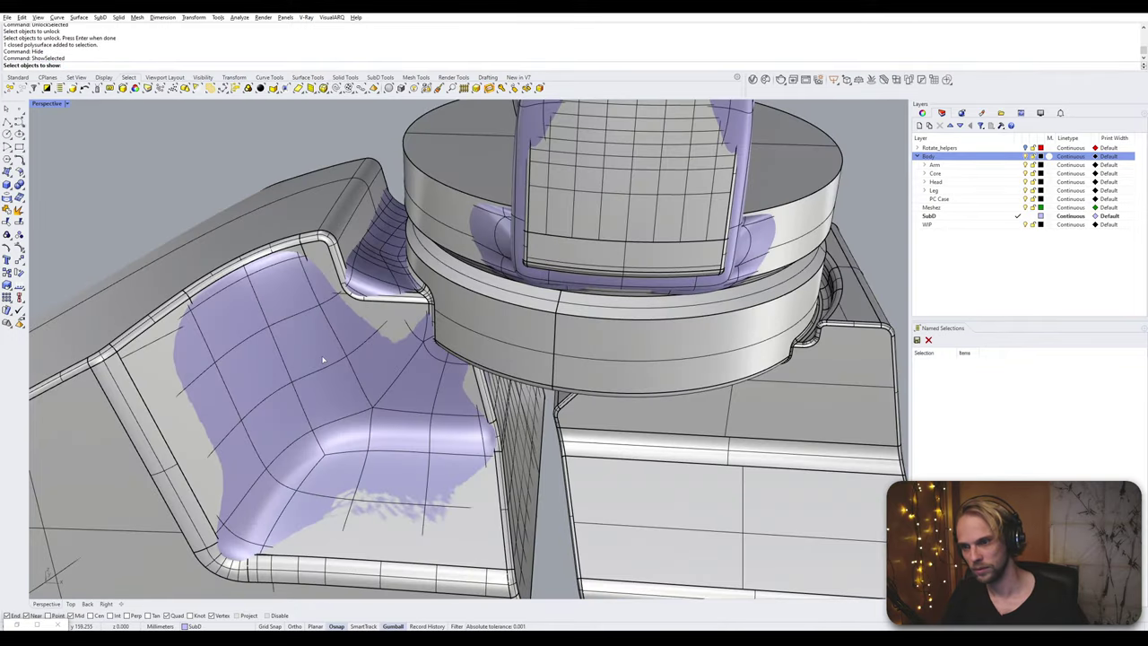
left_click(323, 358)
key("Return")
right_click_drag(325, 360, 383, 378)
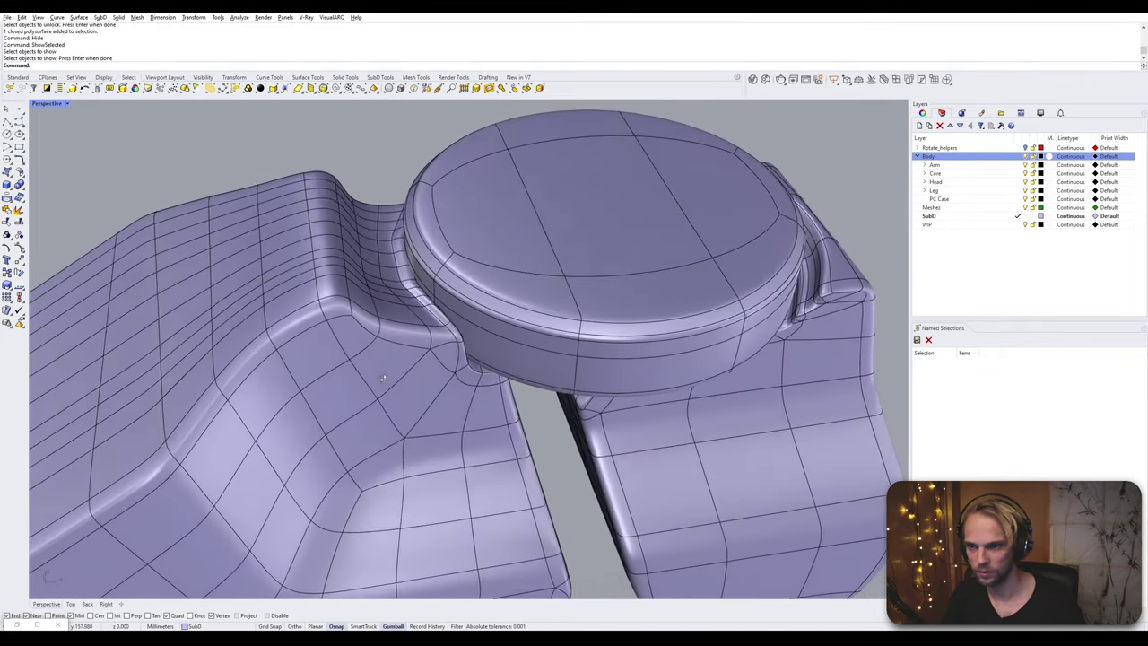
- Switch to flat SubD display and Shaded view, and hide the octagonal disc to expose the recess
key("Tab")
right_click_drag(490, 315, 425, 300)
left_click(47, 104)
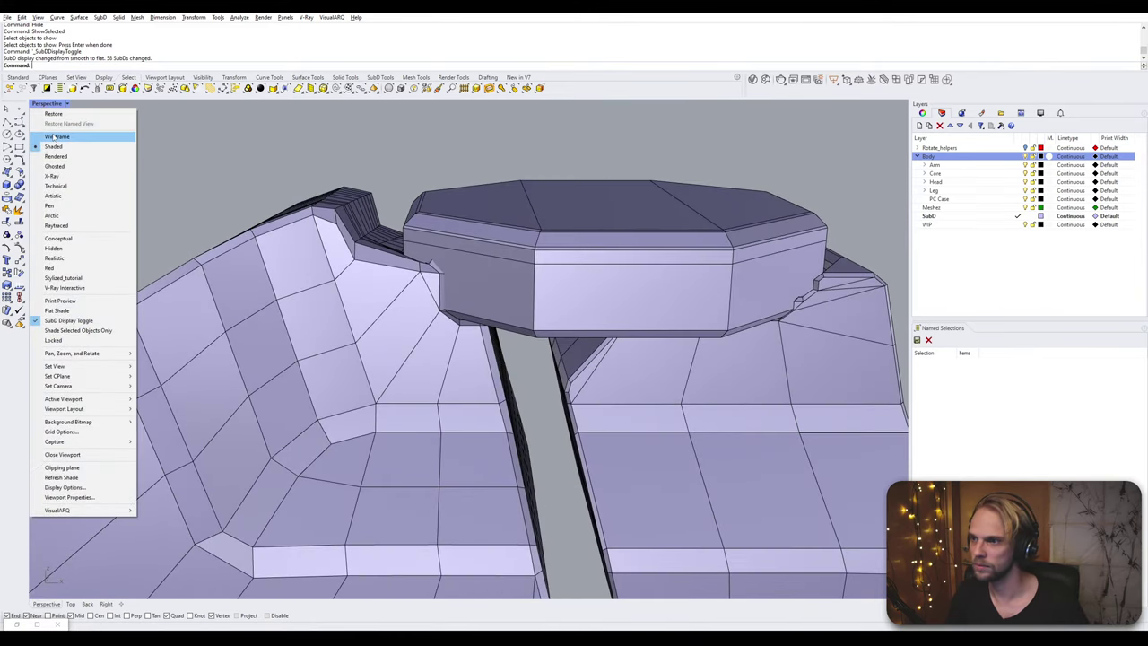
left_click(54, 147)
left_click(506, 225)
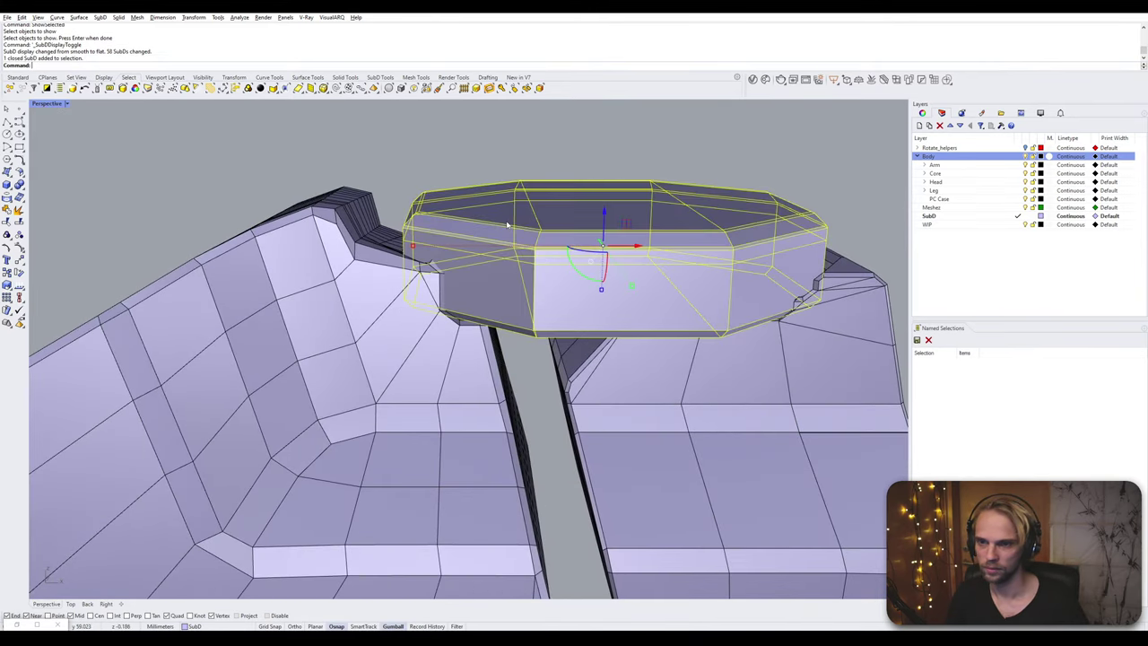
key("ctrl+h")
right_click_drag(505, 220, 469, 341)
left_click(473, 346, "ctrl+shift")
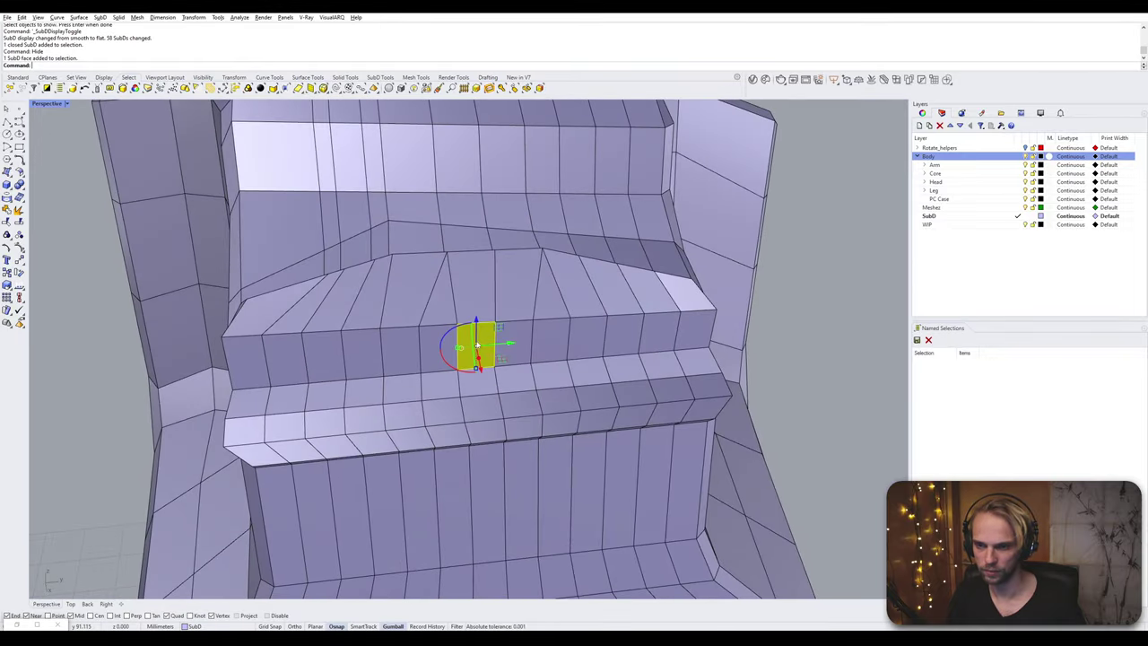
left_click(511, 346, "ctrl+shift")
left_click(547, 340, "ctrl+shift")
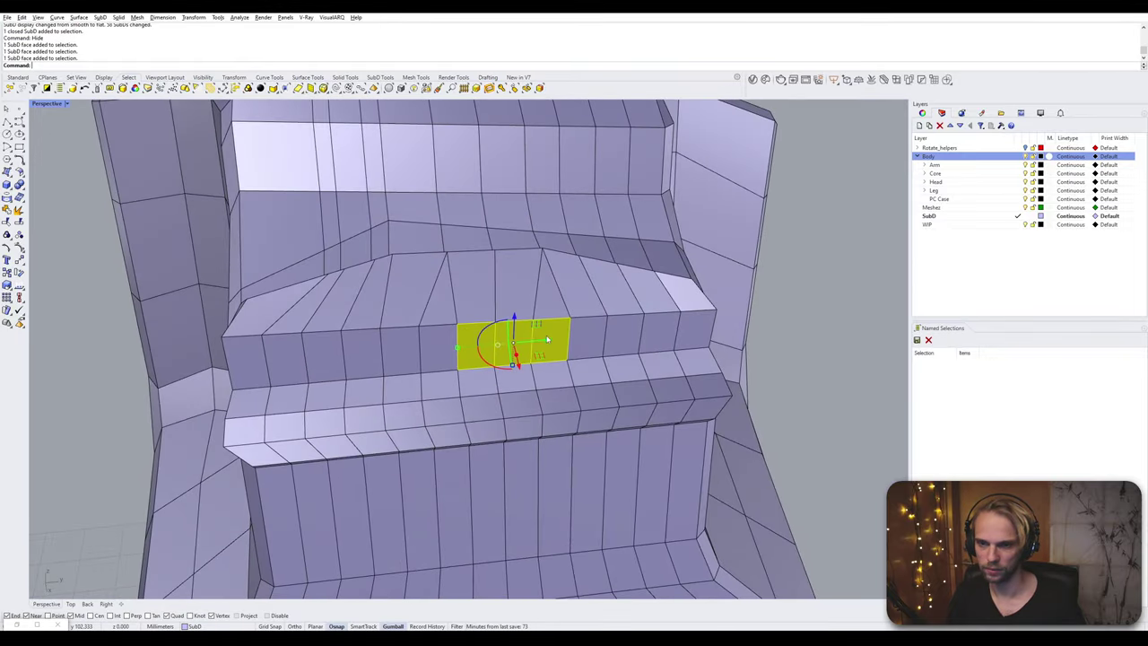
left_click(438, 349, "ctrl+shift")
left_click(400, 350, "ctrl+shift")
right_click_drag(341, 356, 613, 386)
left_click(597, 350, "ctrl+shift")
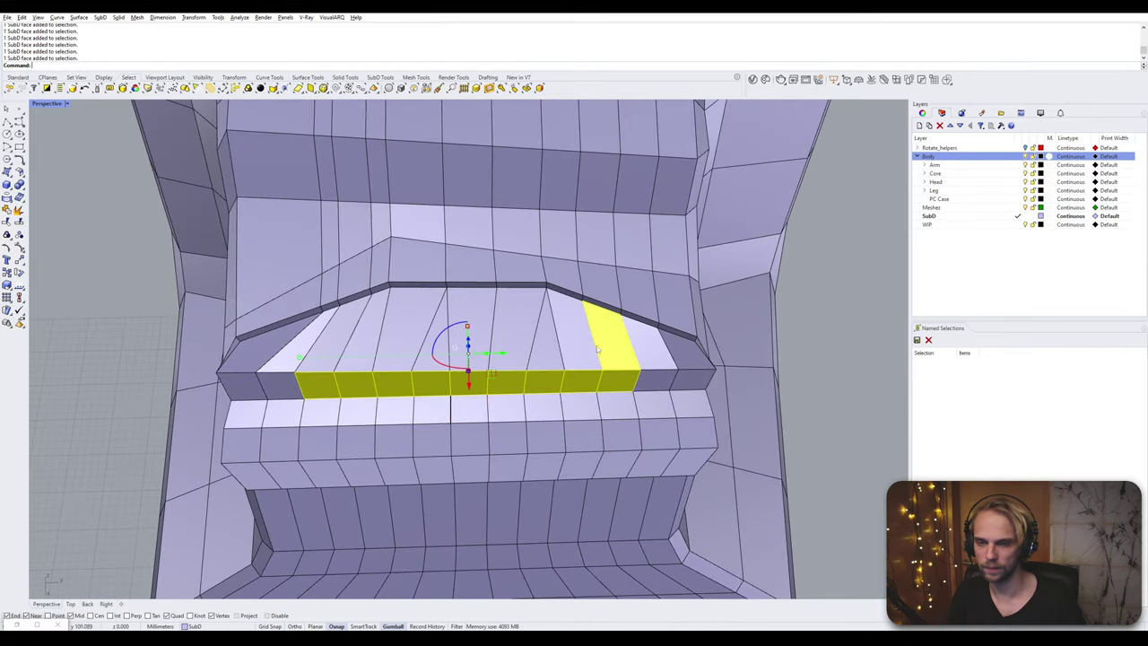
left_click(654, 379, "ctrl+shift")
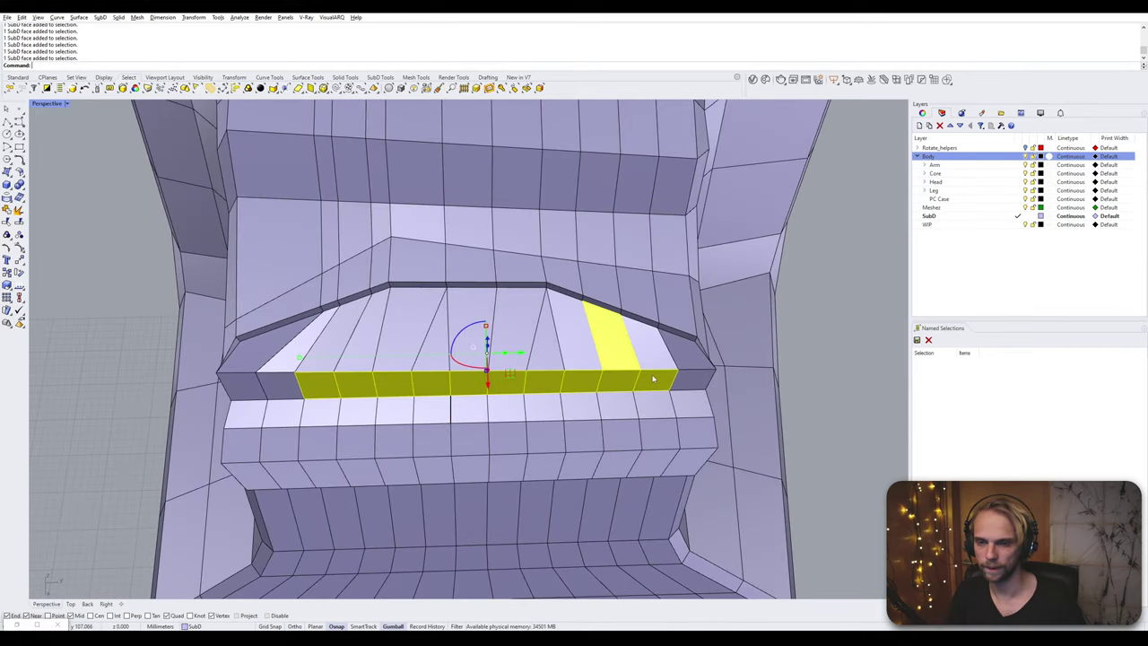
left_click(590, 329, "ctrl+shift")
left_click(576, 325, "ctrl+shift")
right_click_drag(576, 325, 296, 359)
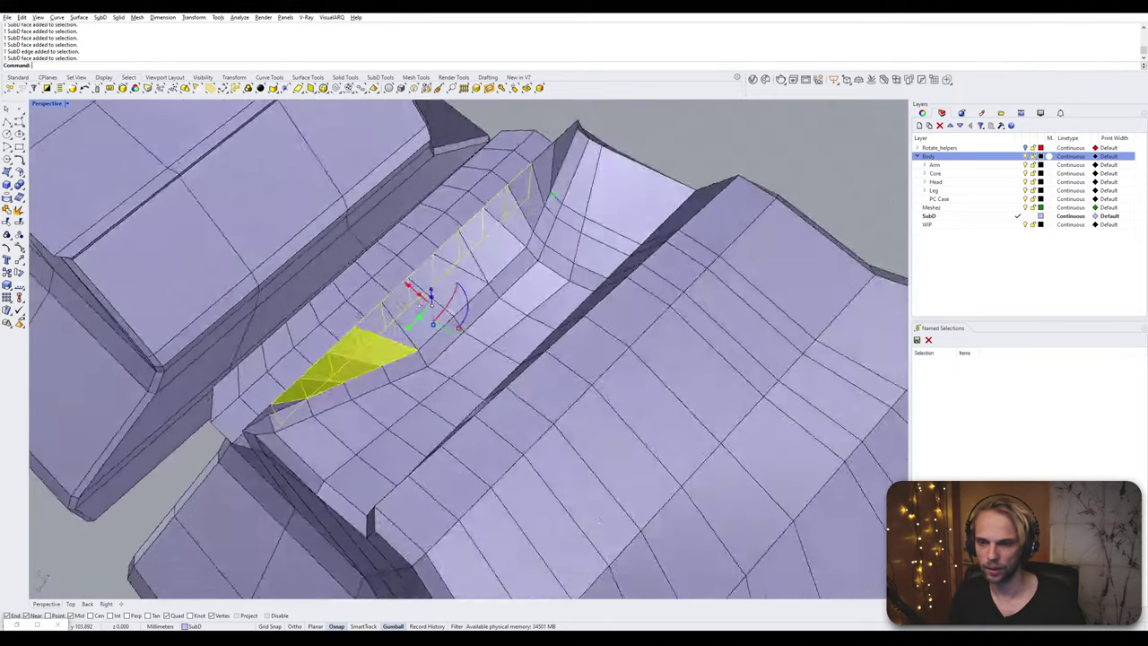
right_click_drag(502, 269, 311, 385)
right_click_drag(479, 356, 605, 391)
double_click(556, 371, "ctrl+shift")
left_click(663, 360, "ctrl+shift")
left_click(628, 363, "ctrl+shift")
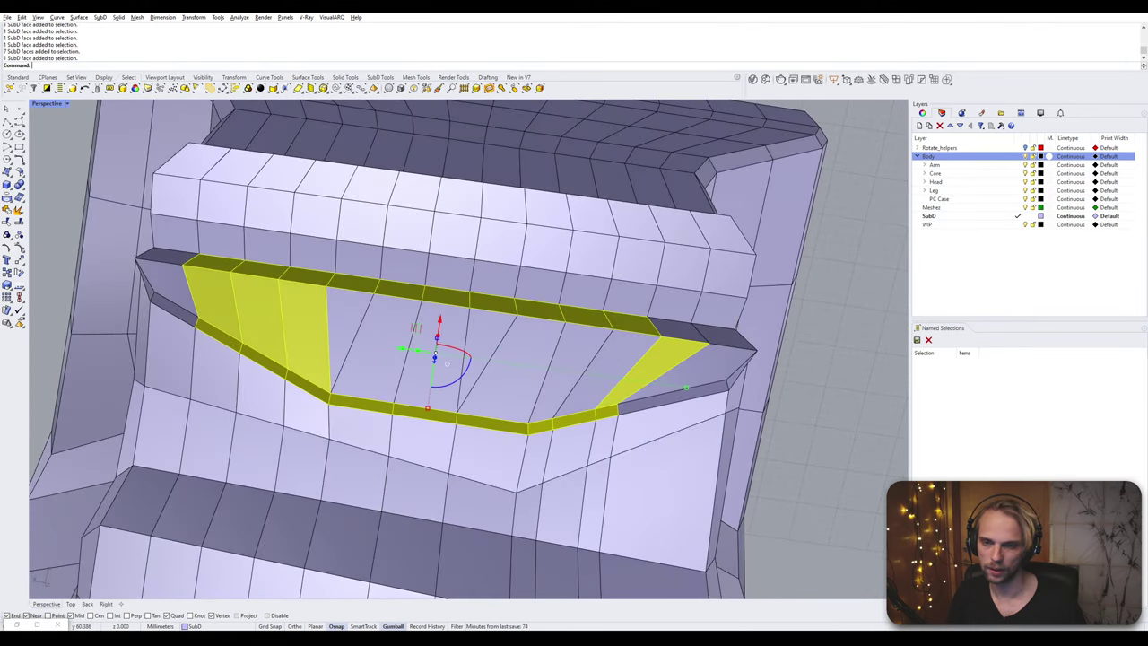
left_click(599, 359, "ctrl+shift")
left_click(568, 351, "ctrl+shift")
left_click(527, 348, "ctrl+shift")
left_click(487, 342, "ctrl+shift")
left_click(433, 323, "ctrl+shift")
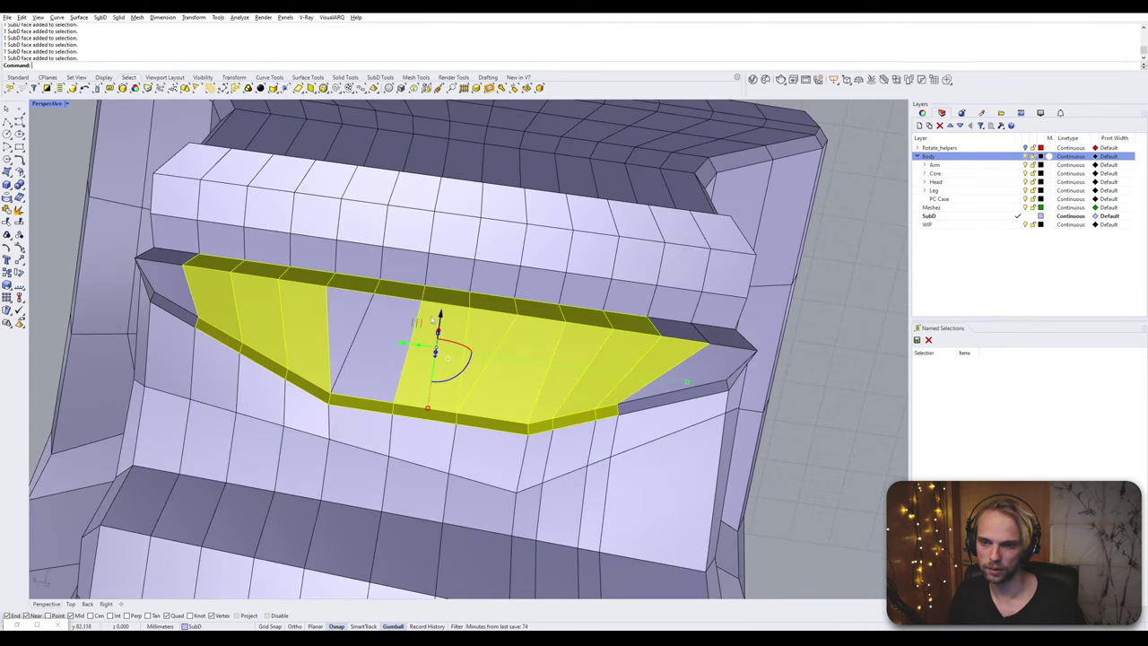
left_click(363, 348, "ctrl+shift")
right_click_drag(666, 331, 599, 298)
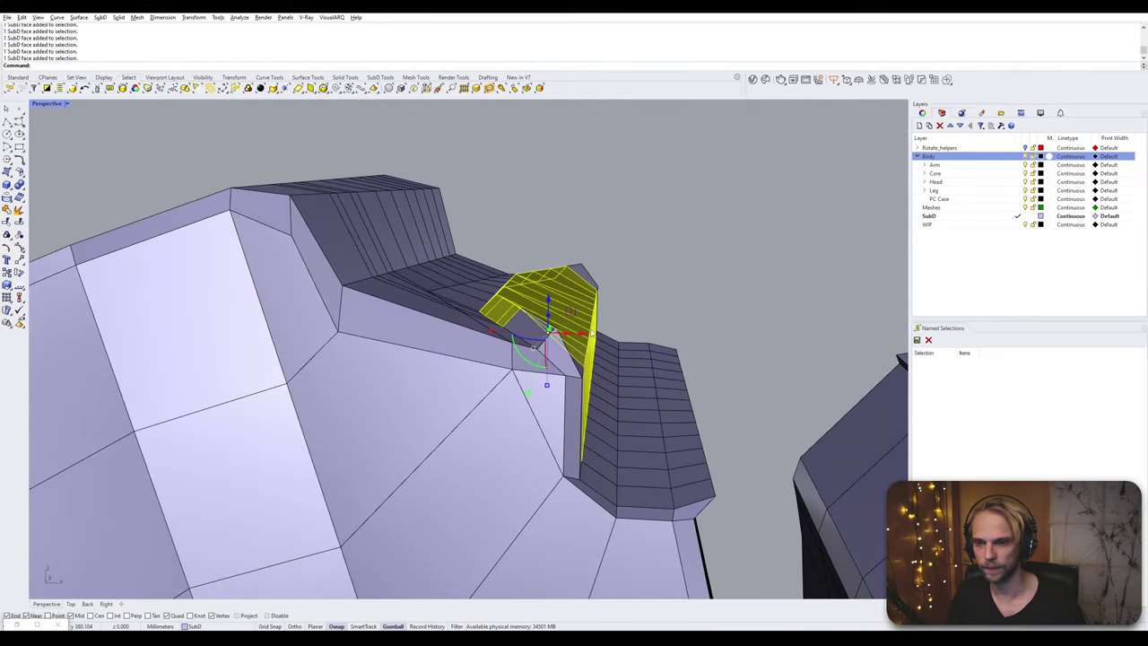
mouse_move(581, 335)
left_mouse_down()
mouse_move(541, 336)
mouse_move(562, 337)
left_mouse_up()
left_click_drag(529, 294, 545, 300)
right_click_drag(568, 322, 473, 418)
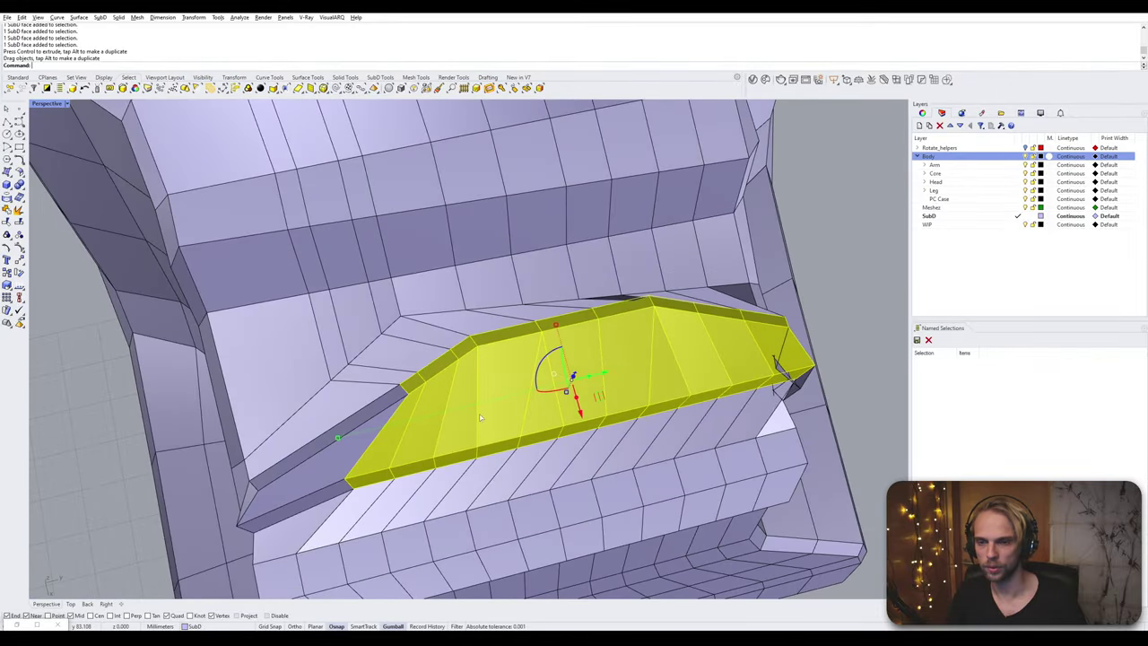
key("ctrl+z")
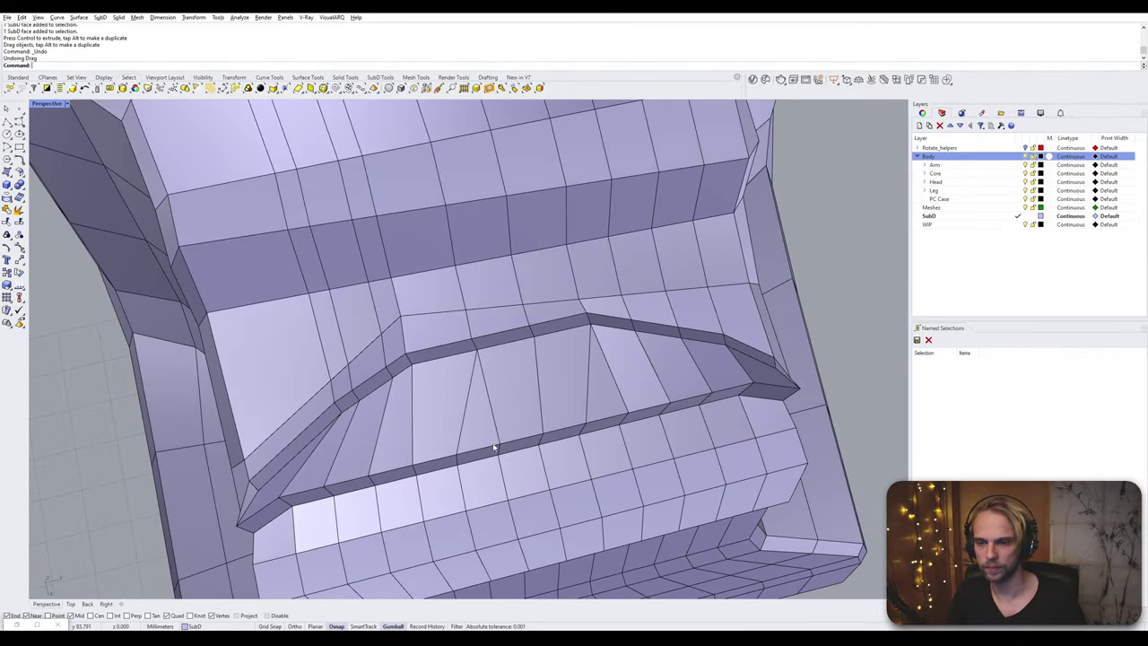
left_click(84, 90)
right_click_drag(386, 296, 583, 256)
left_click(758, 204)
right_click_drag(642, 287, 561, 308)
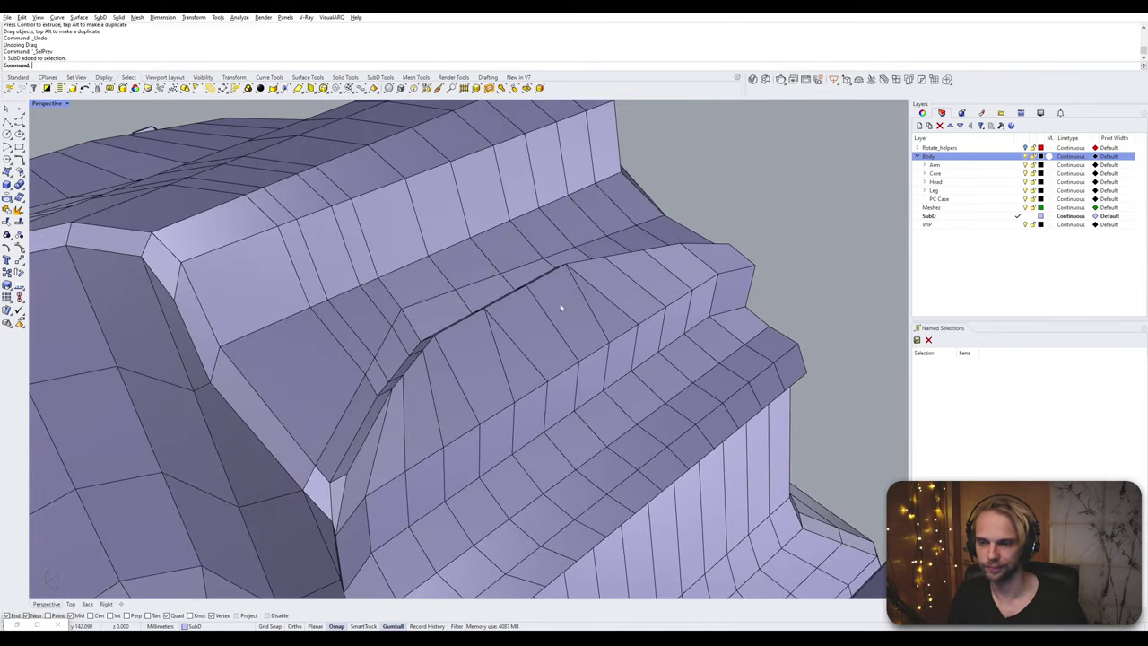
left_click(424, 470, "ctrl+shift")
left_click(466, 458, "ctrl+shift")
left_click(704, 316, "ctrl+shift")
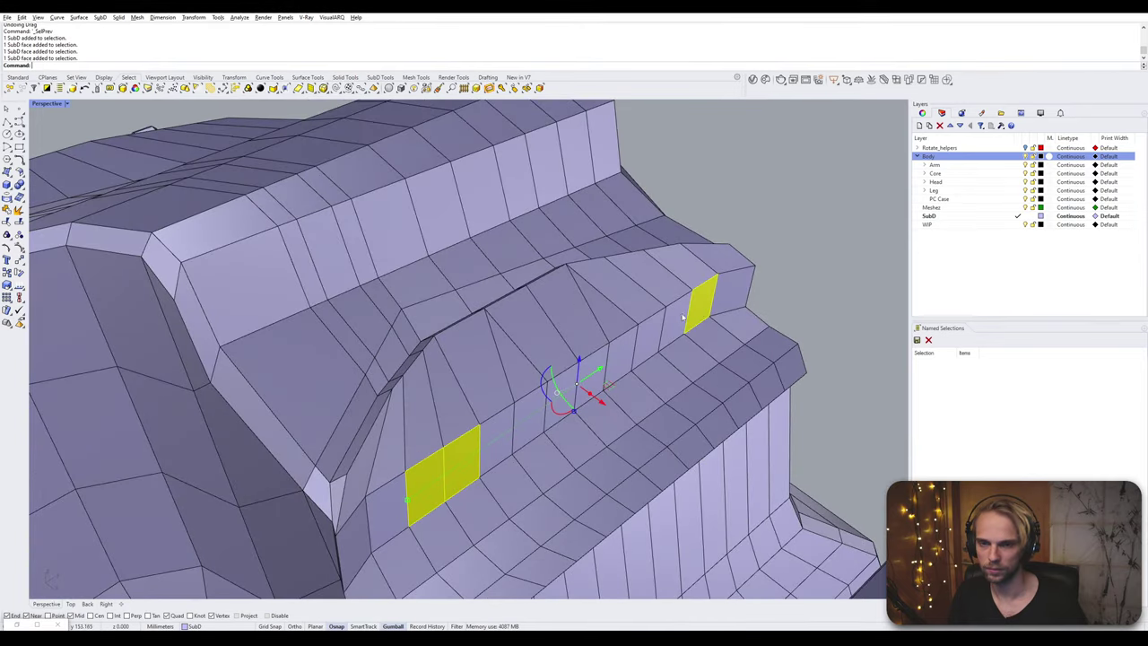
double_click(678, 319, "ctrl+shift")
left_click_drag(606, 408, 543, 432)
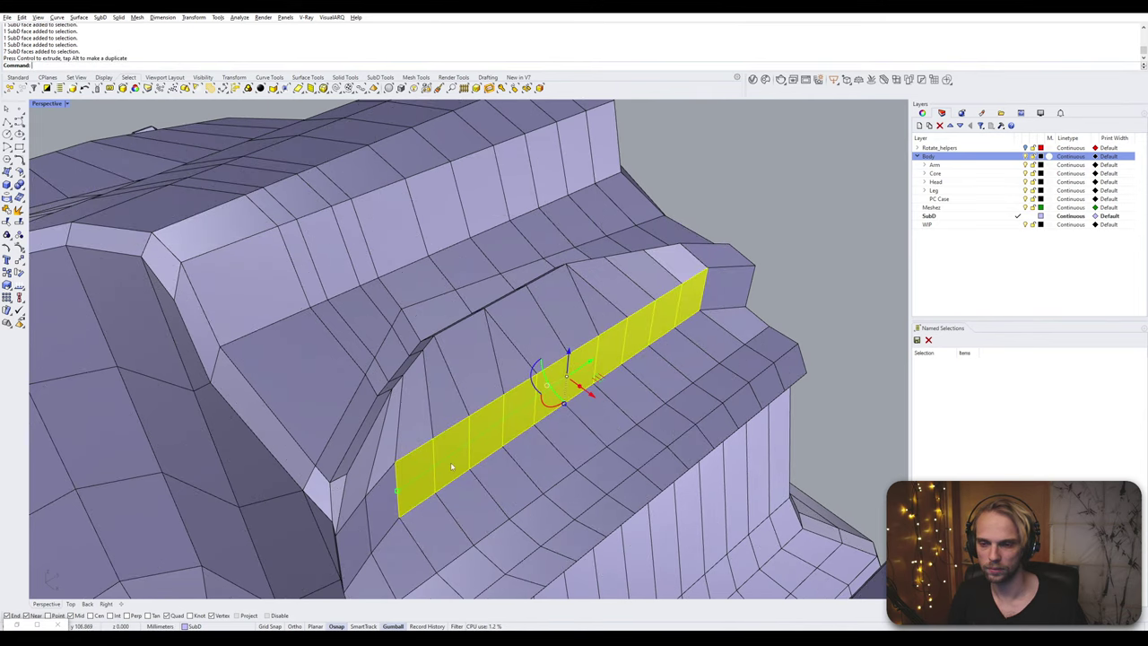
left_click(418, 473, "ctrl+shift")
left_click(692, 306, "ctrl+shift")
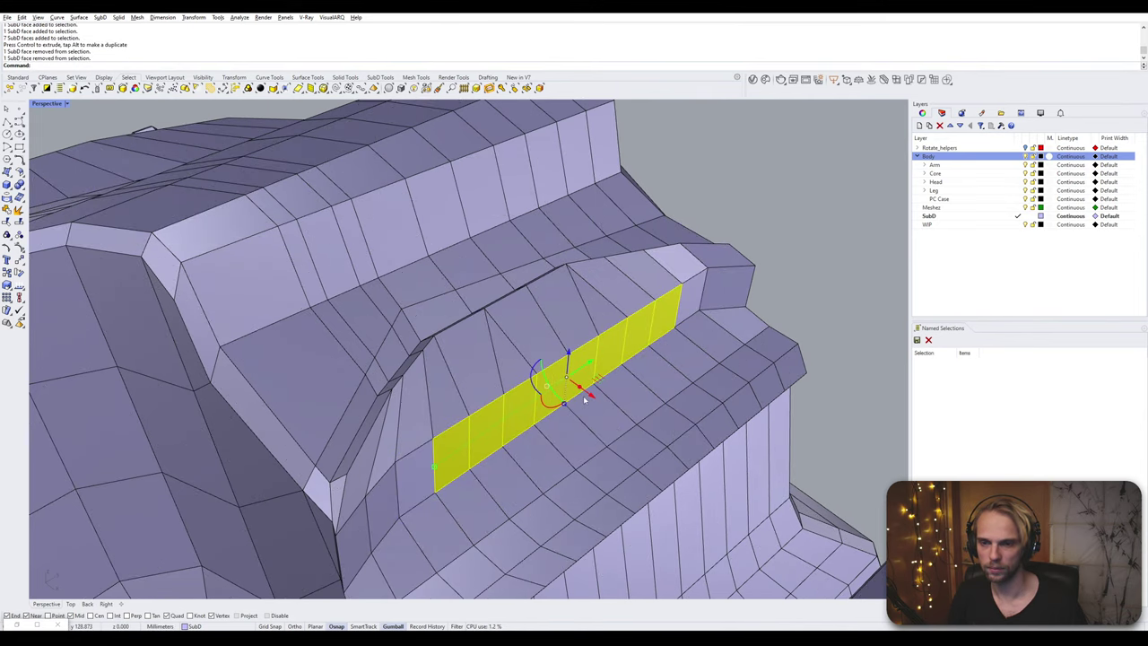
left_click_drag(584, 401, 563, 378)
left_click(435, 449, "ctrl+shift")
left_click(657, 314, "ctrl+shift")
left_click(468, 436, "ctrl+shift")
left_click(617, 334, "ctrl+shift")
left_click(498, 408, "ctrl+shift")
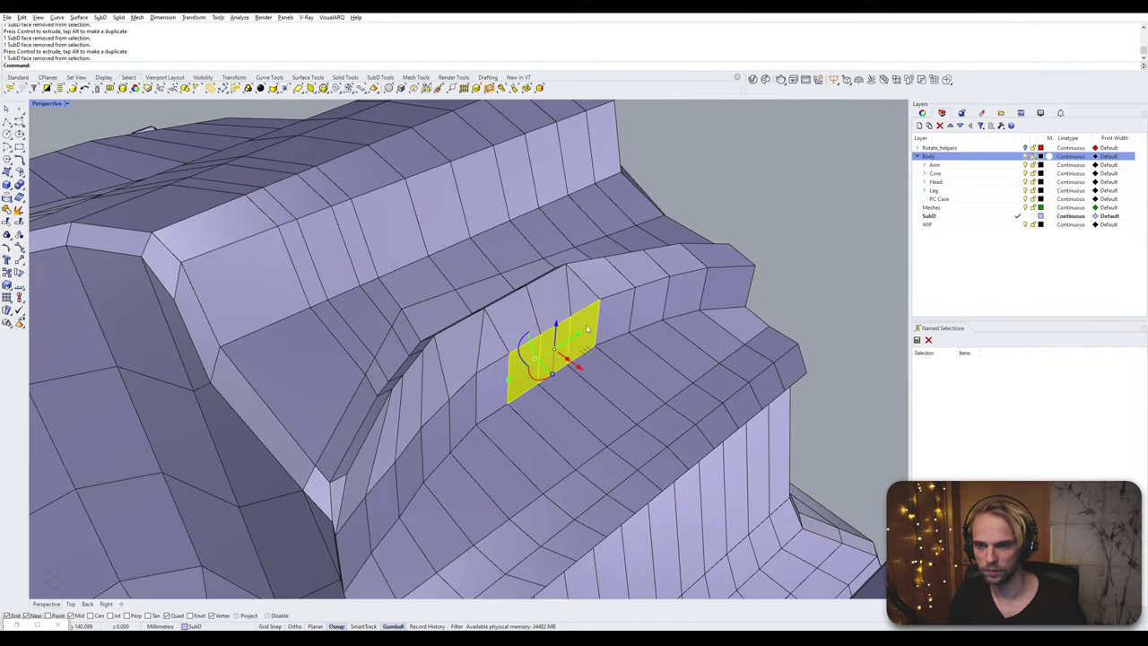
left_click(588, 329, "ctrl+shift")
left_click_drag(563, 378, 558, 373)
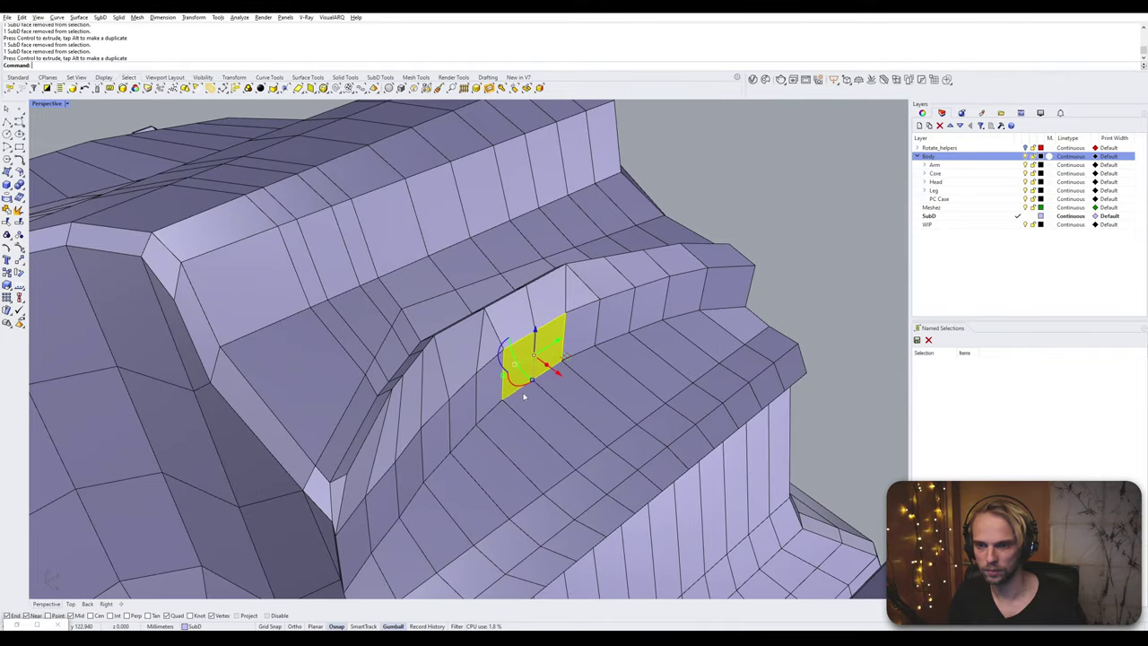
right_click_drag(511, 392, 383, 396)
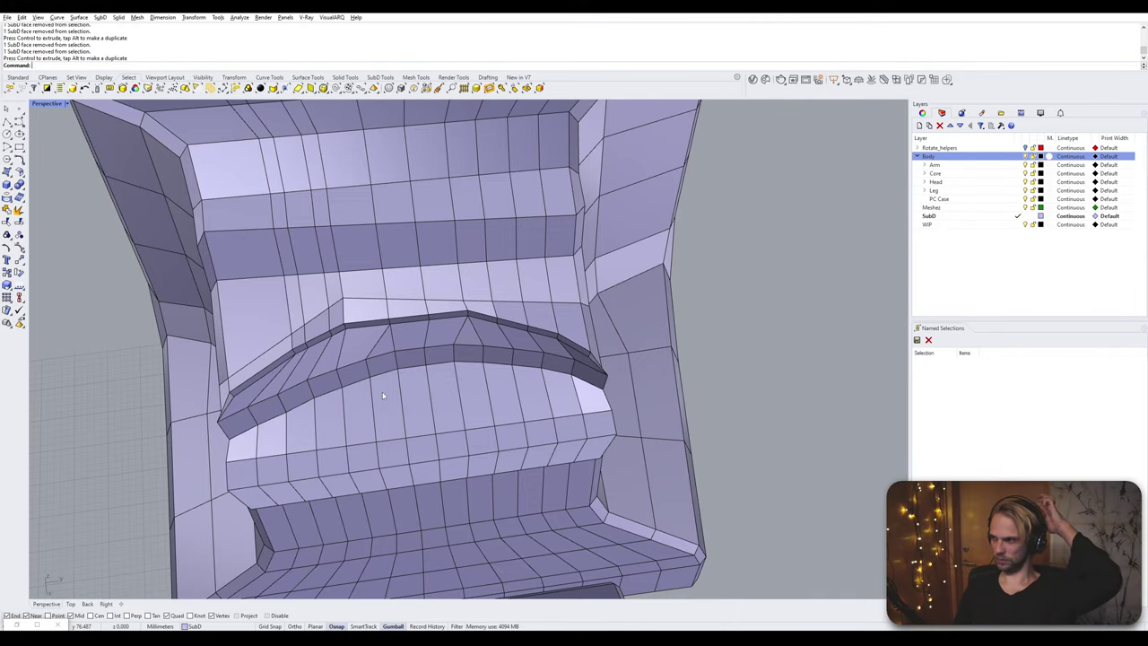
right_click_drag(383, 396, 435, 371)
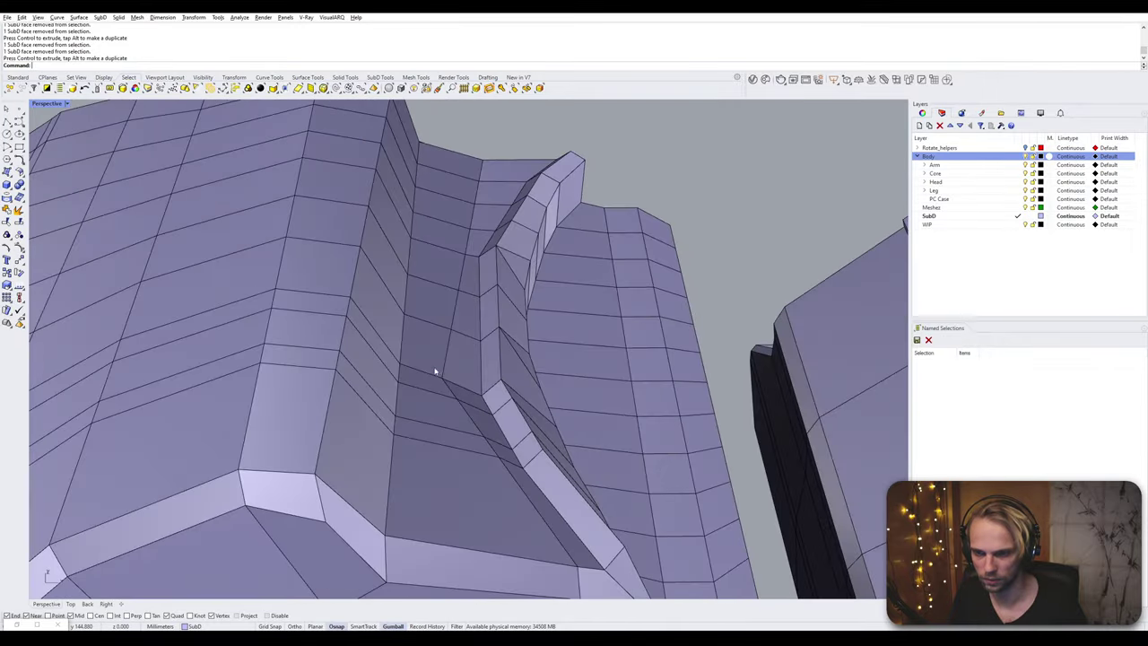
left_click(489, 358, "ctrl+shift")
left_click(481, 328, "ctrl+shift")
left_click(499, 289, "ctrl+shift")
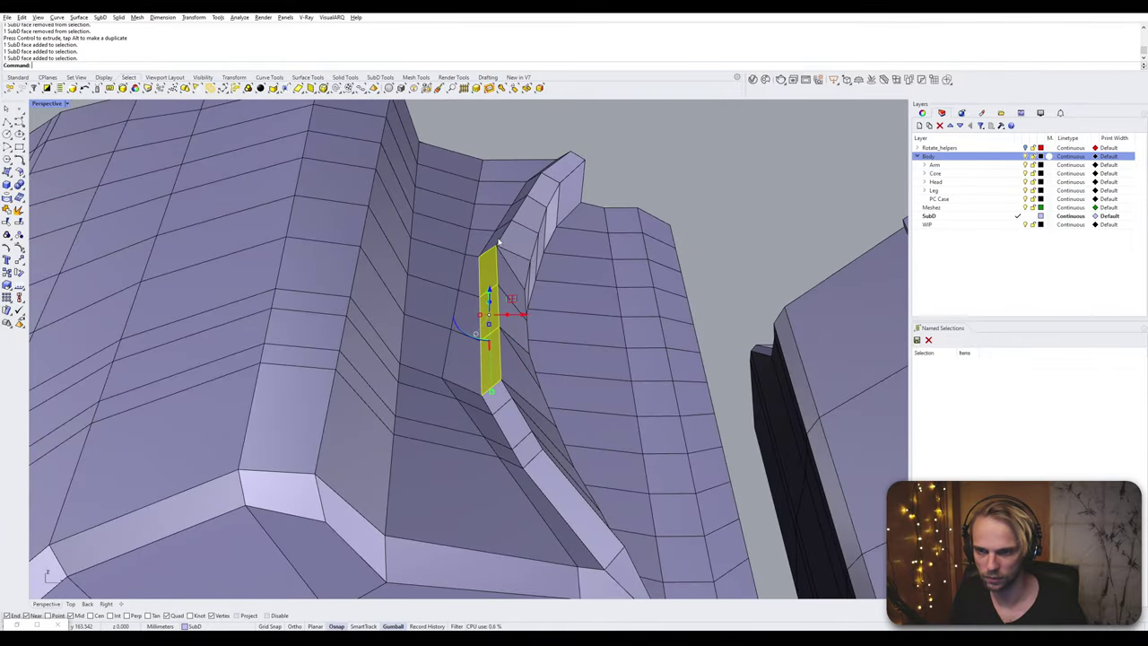
right_click_drag(499, 289, 396, 377)
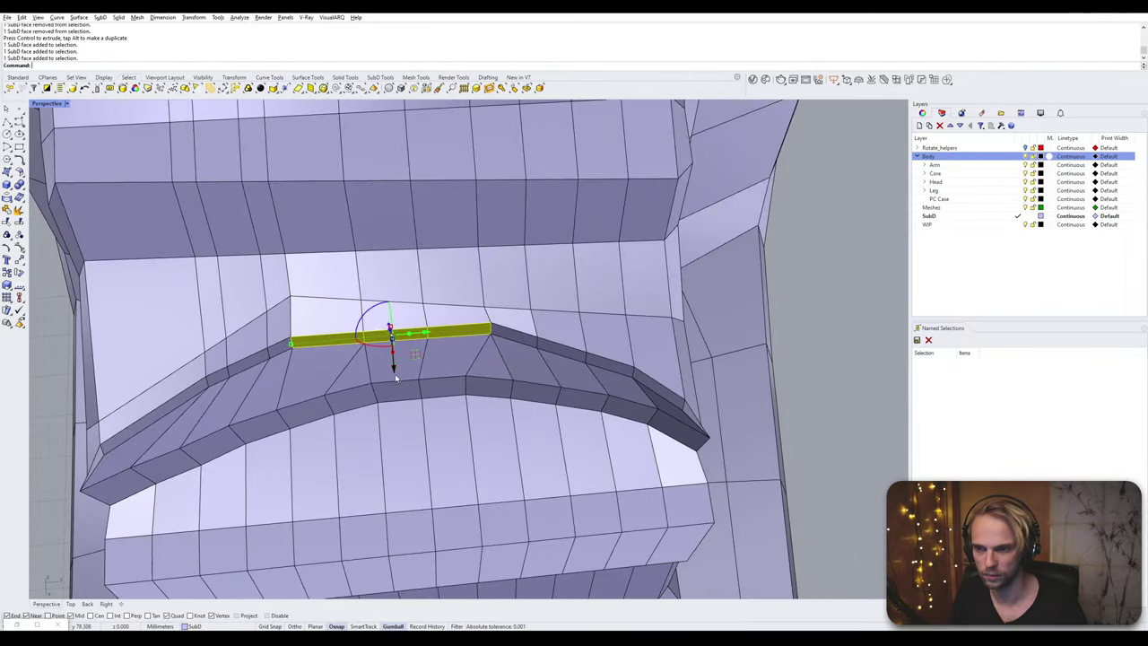
left_click_drag(394, 369, 391, 334)
right_click_drag(393, 332, 449, 312)
key("ctrl+z")
key("ctrl+z")
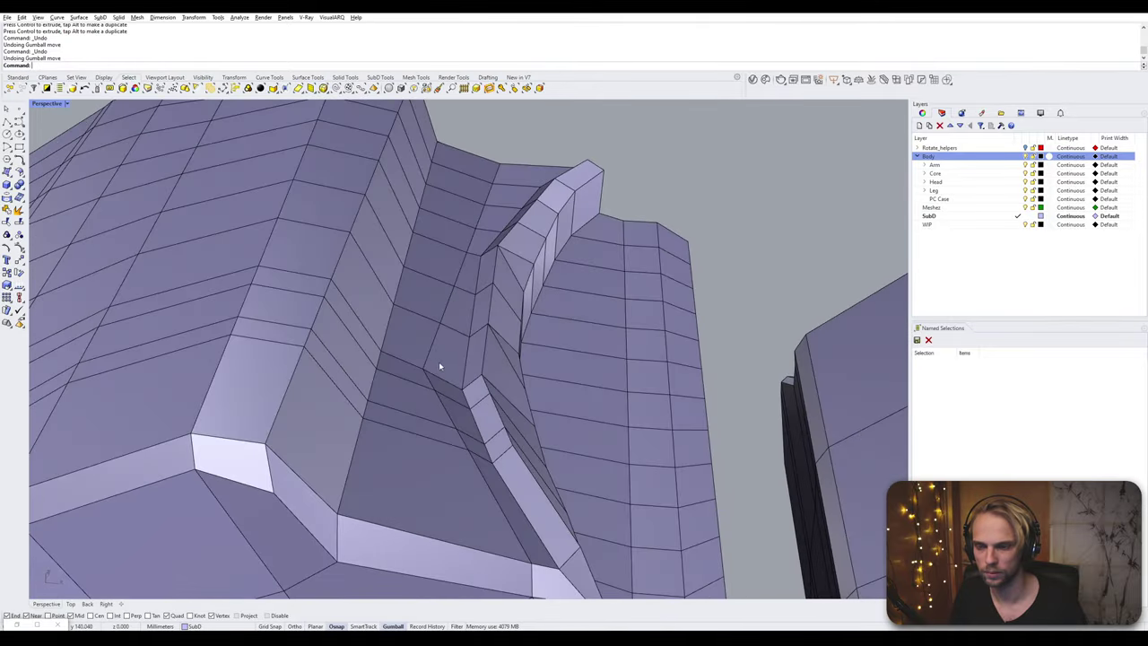
right_click_drag(455, 409, 418, 437)
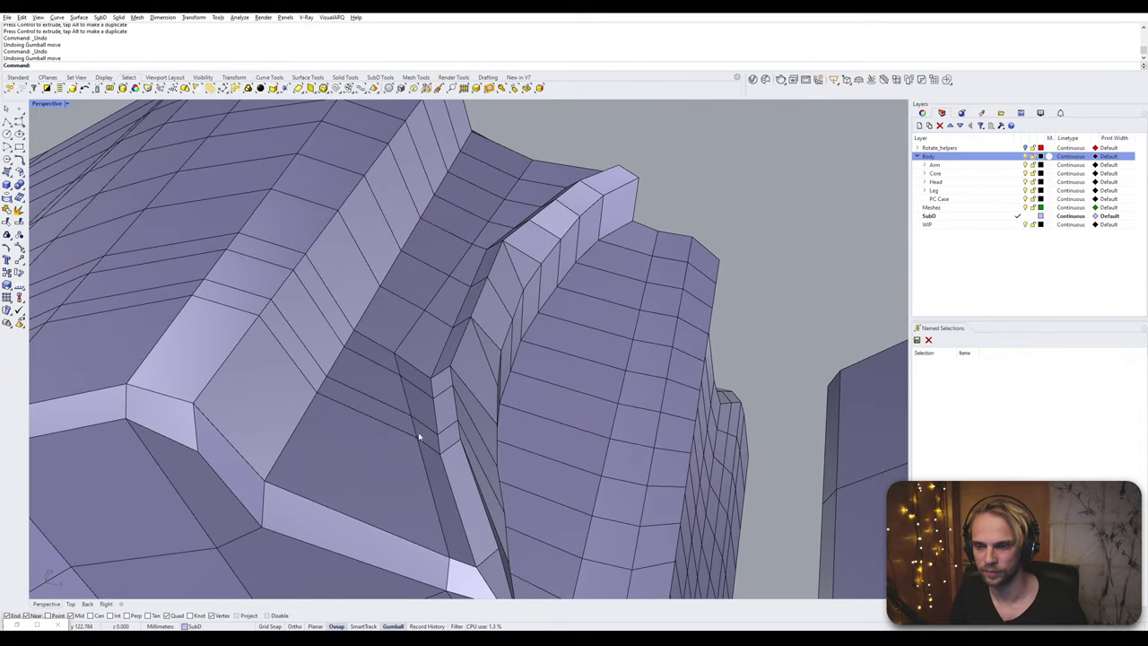
- Select the face loop down the foot's ridge and run Smooth on it
left_click(531, 201, "shift")
double_click(426, 289, "shift")
left_click(365, 403, "shift")
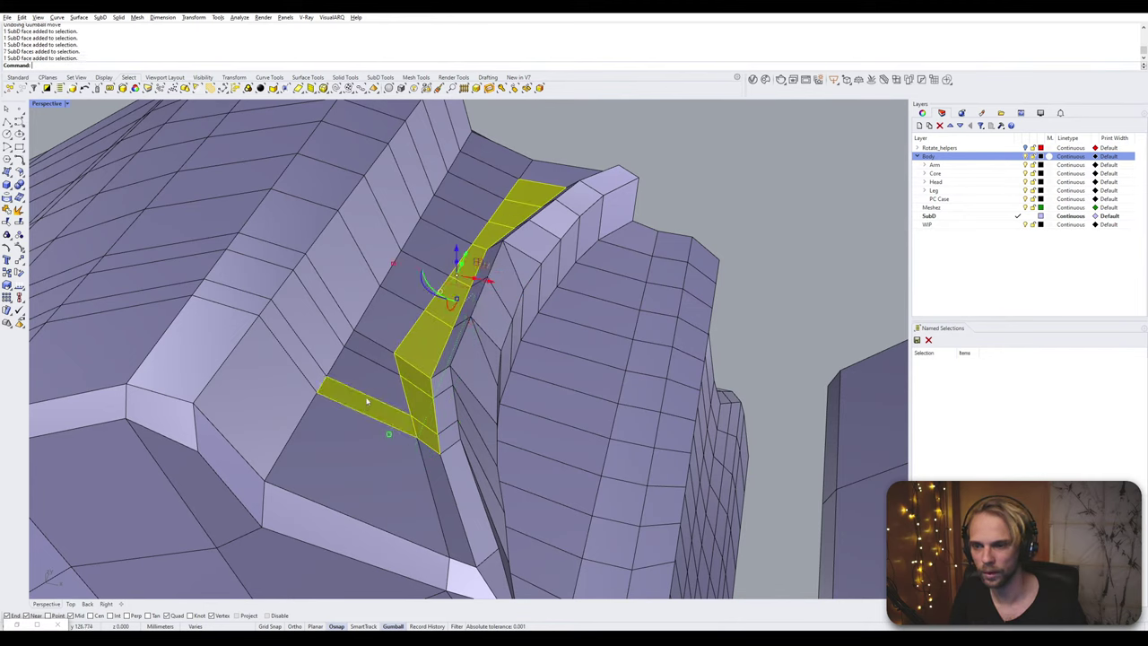
left_click(355, 402, "ctrl")
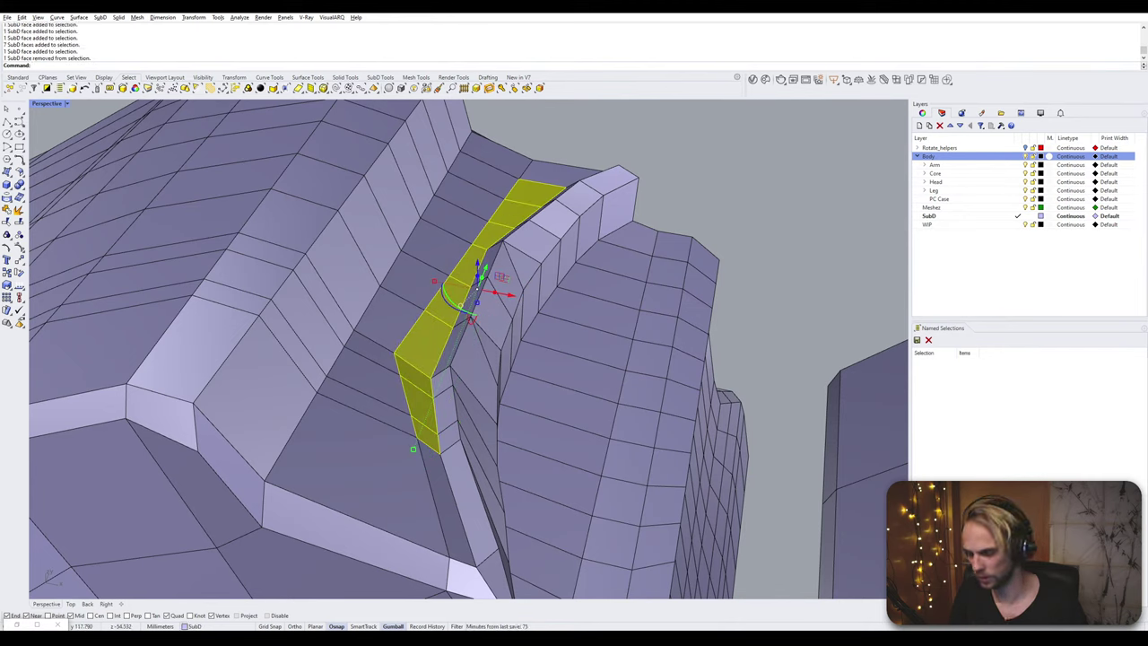
type("Smooth")
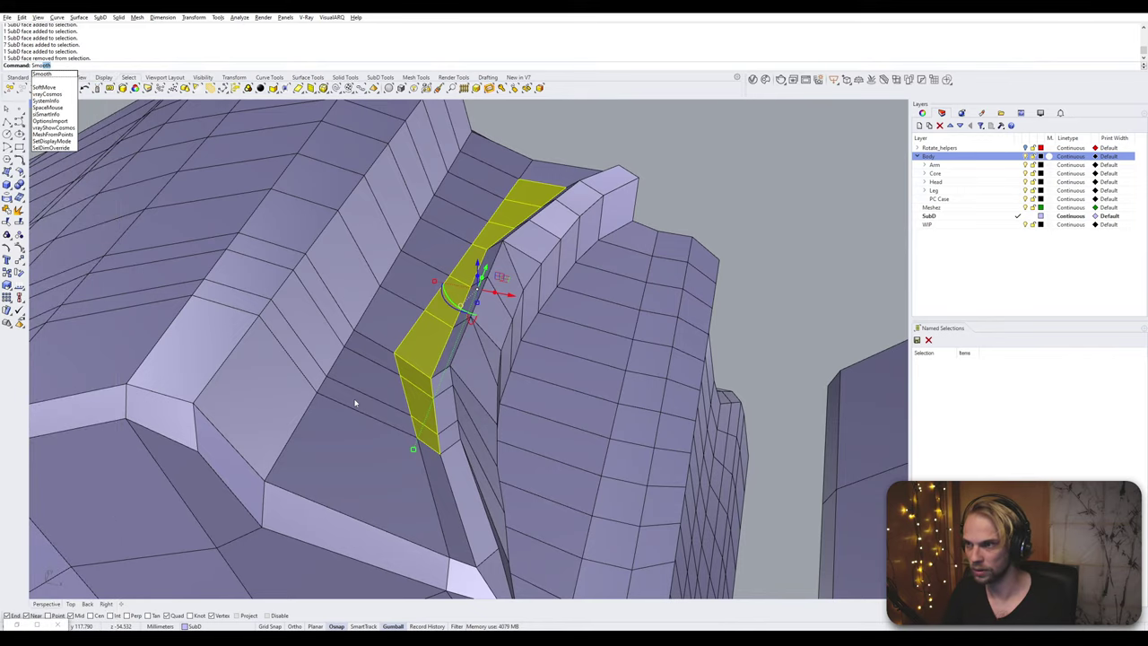
key("Return")
left_click(538, 385)
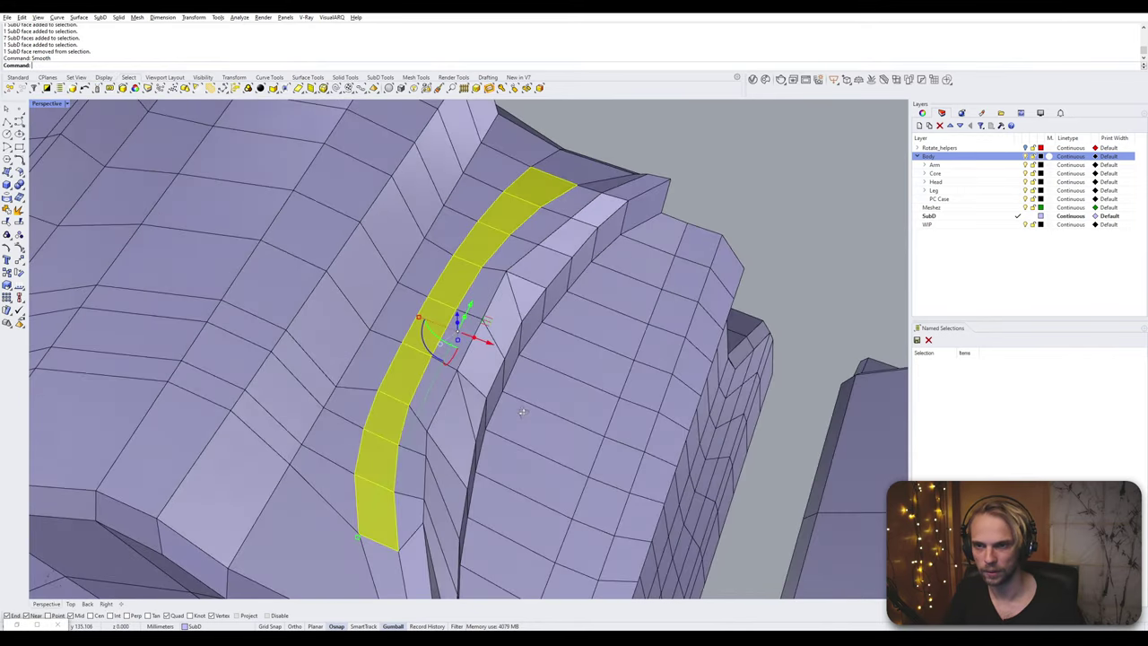
- Raise the smoothed ridge face strip with the gumball
right_click_drag(523, 412, 387, 361)
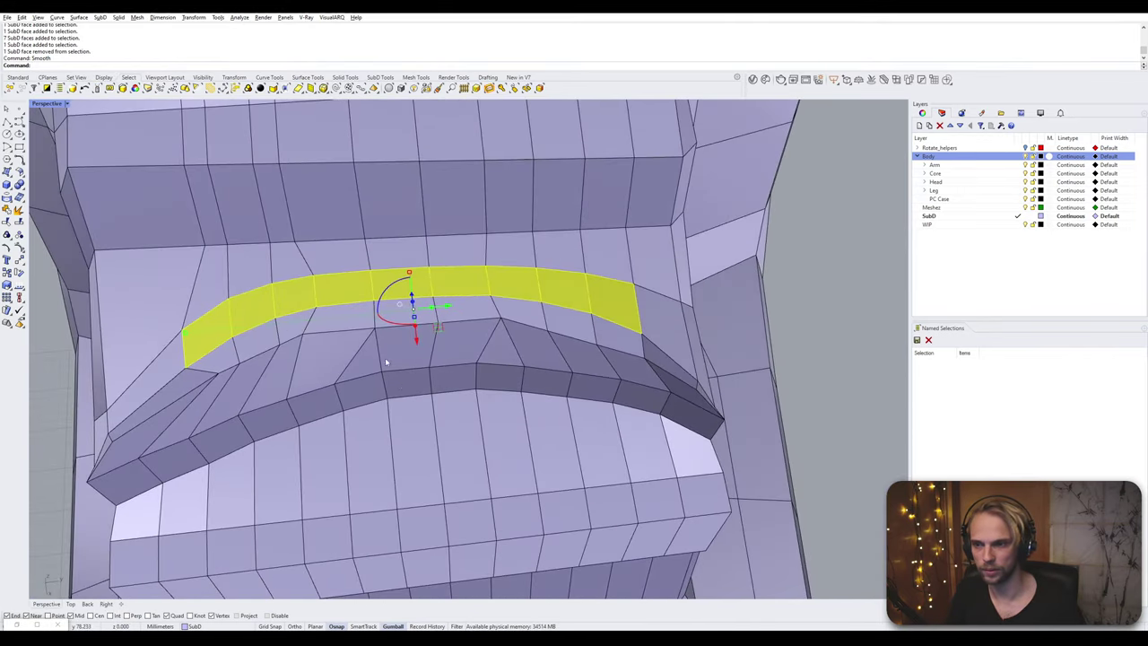
left_click_drag(414, 339, 415, 318)
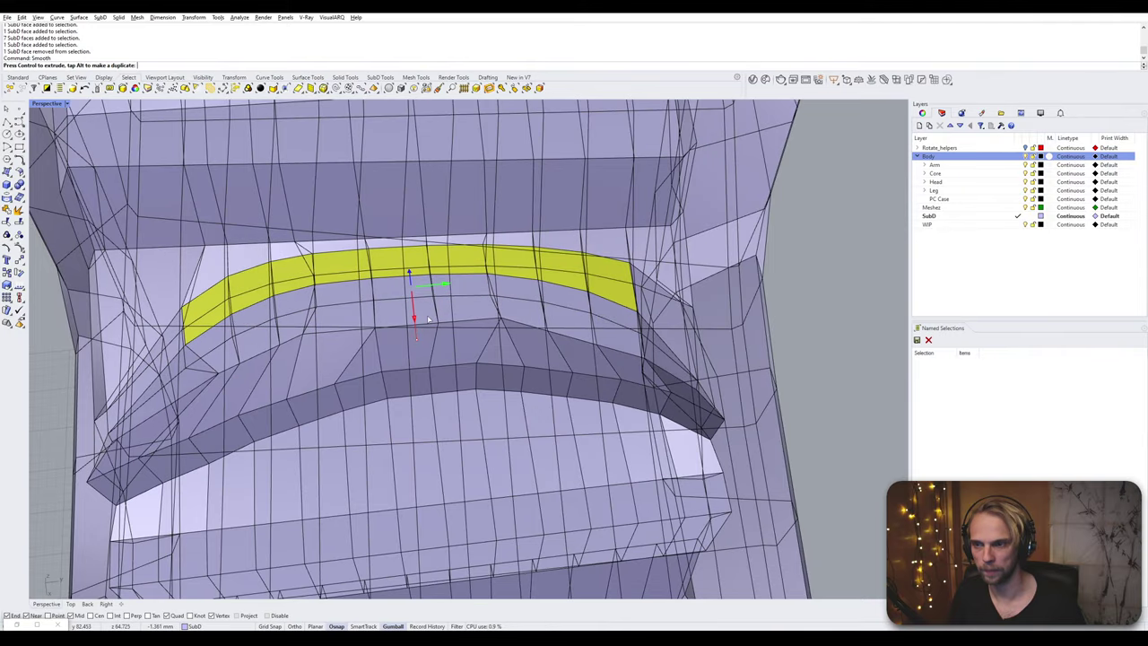
right_click_drag(415, 320, 507, 313)
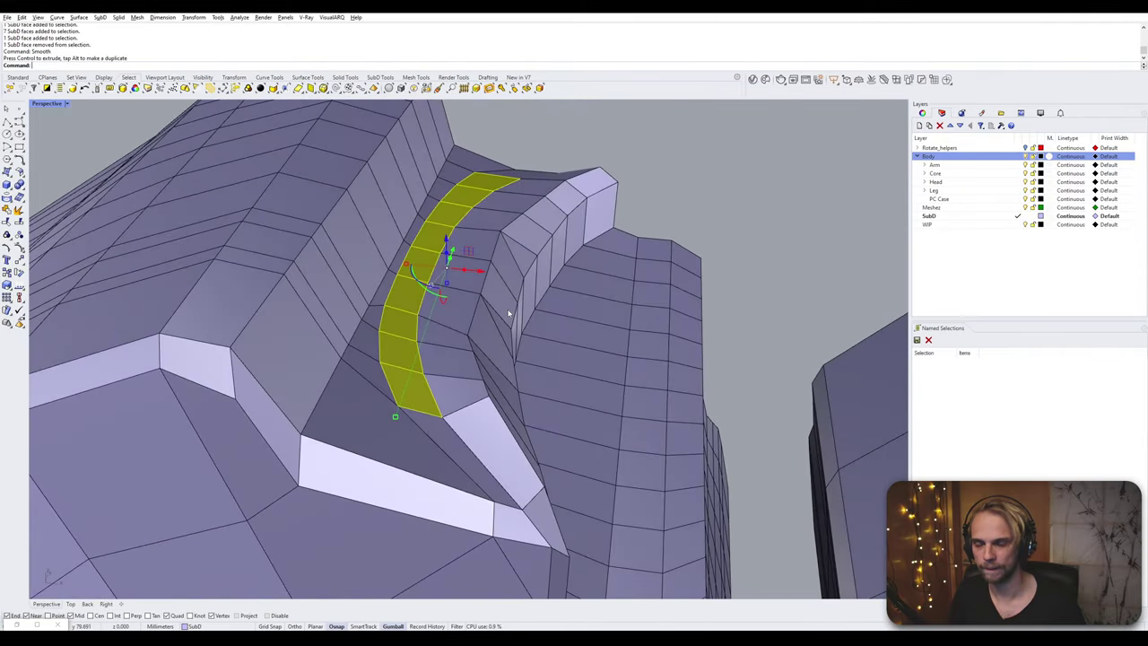
left_click(690, 154)
- Slide the ridge edge chain sideways and view the foot as smooth SubD
right_click_drag(496, 359, 387, 430)
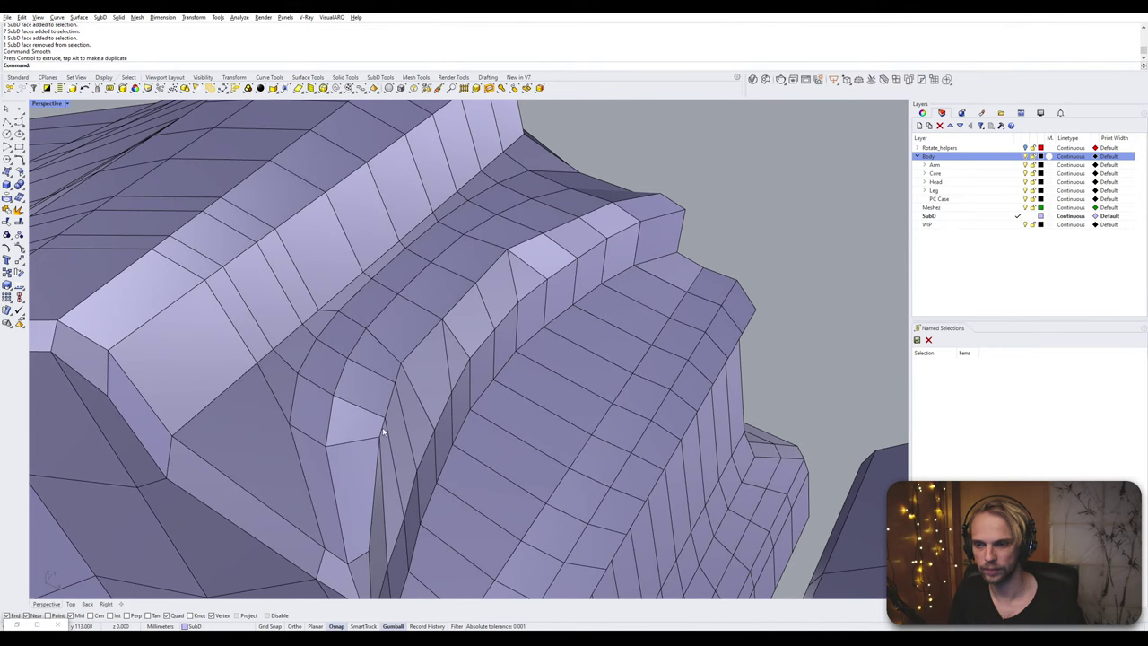
left_click(382, 431)
left_click(599, 209, "ctrl+shift")
double_click(525, 241, "ctrl+shift")
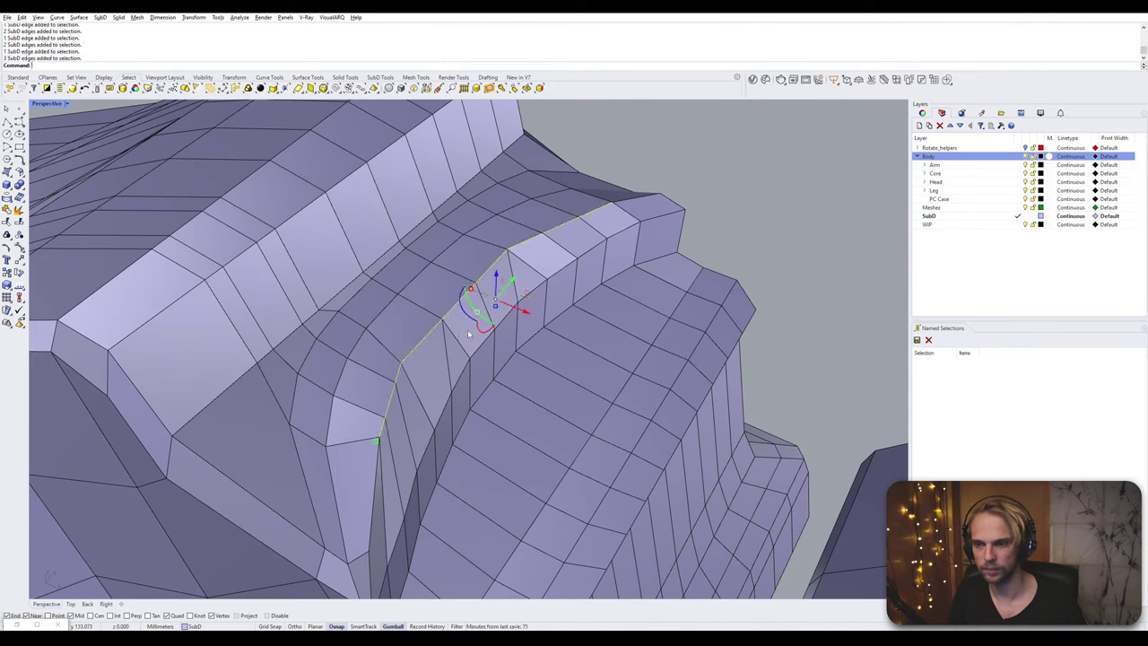
left_click_drag(524, 312, 491, 310)
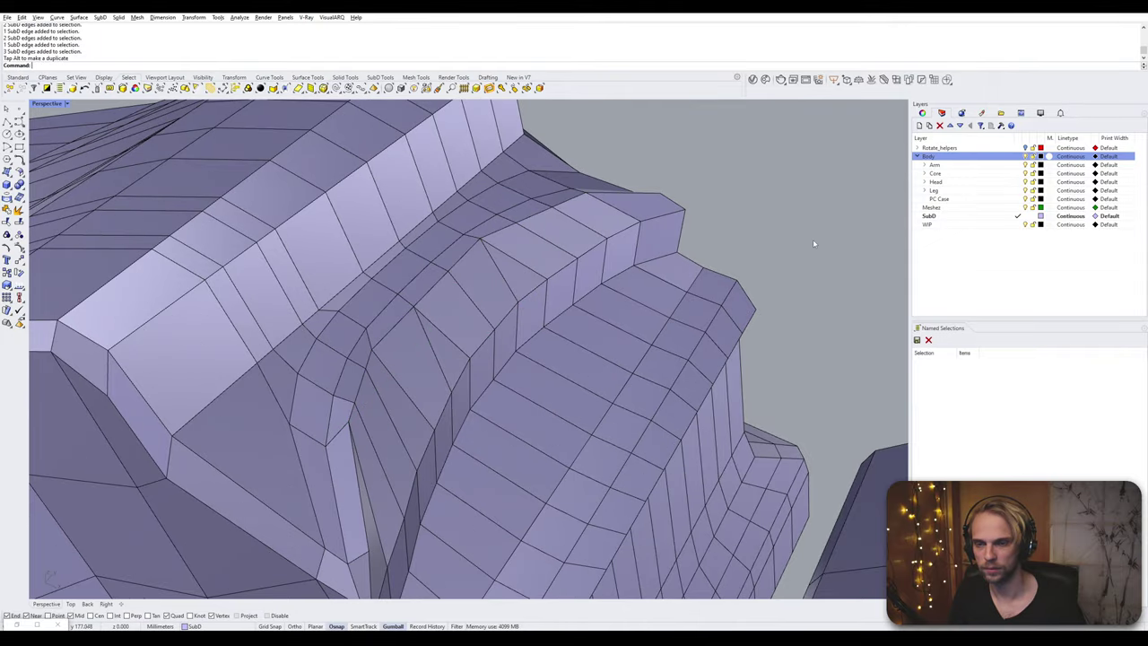
key("Tab")
right_click_drag(813, 243, 699, 278)
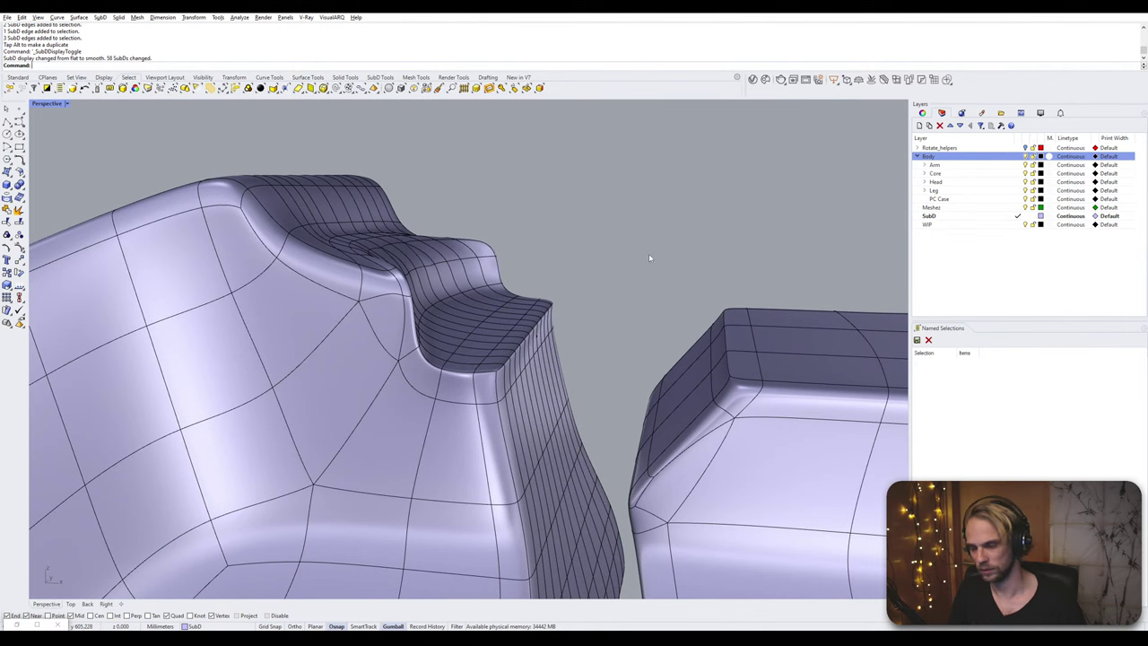
key("Return")
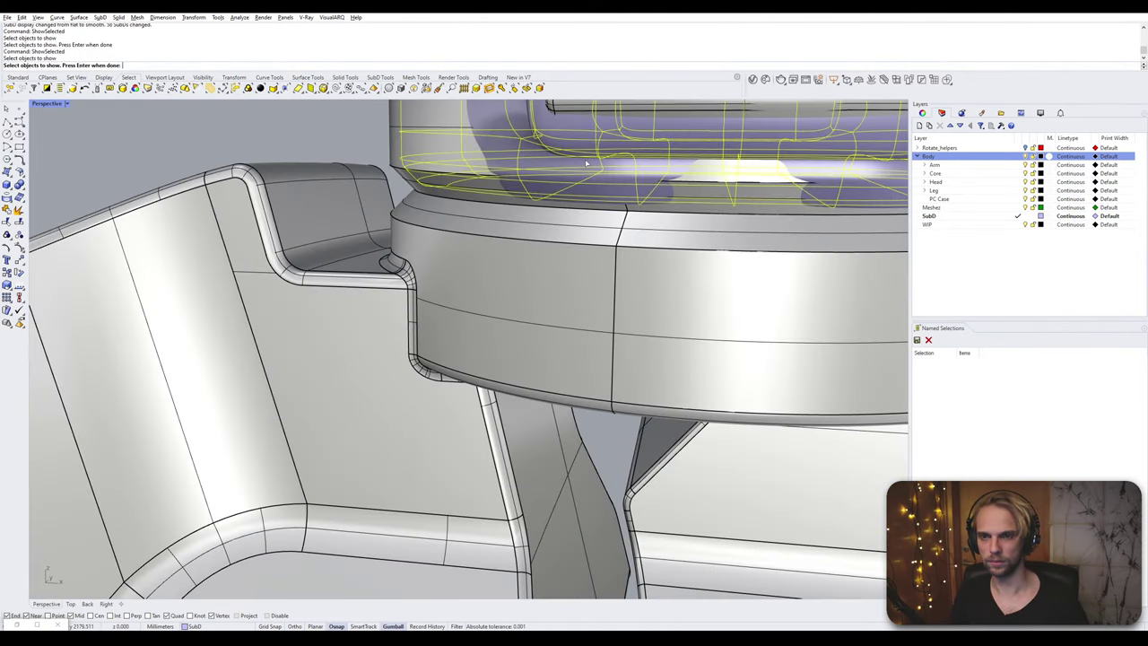
- Reveal the leg part for comparison, then hide the ankle ring
right_click_drag(568, 183, 578, 273)
left_click(562, 284)
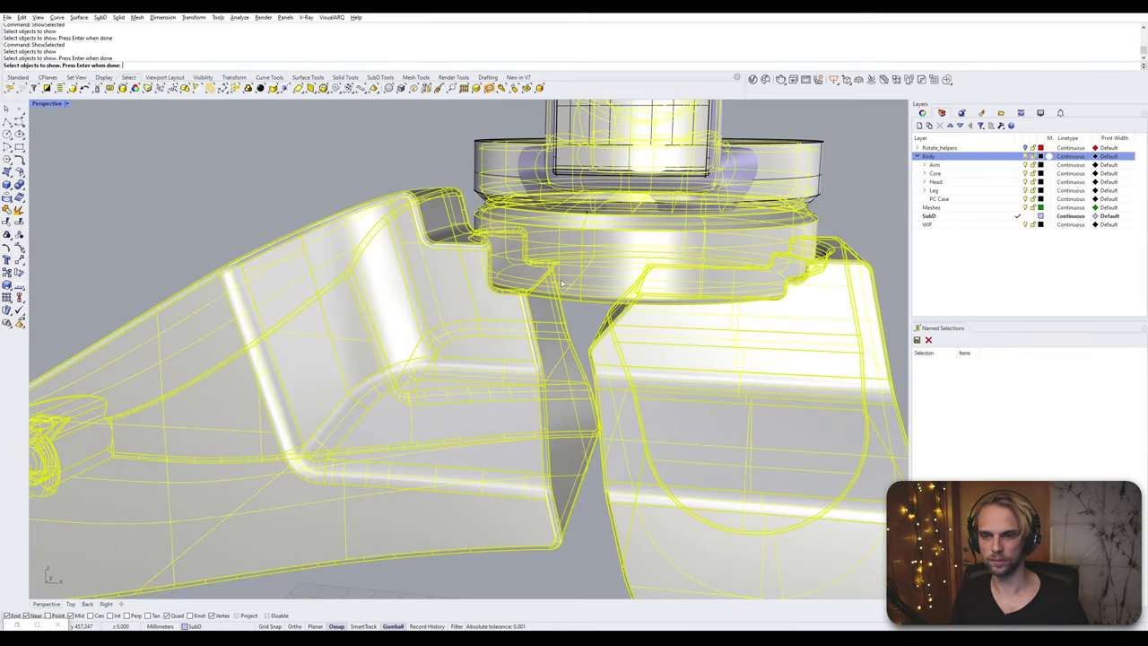
right_click(487, 336)
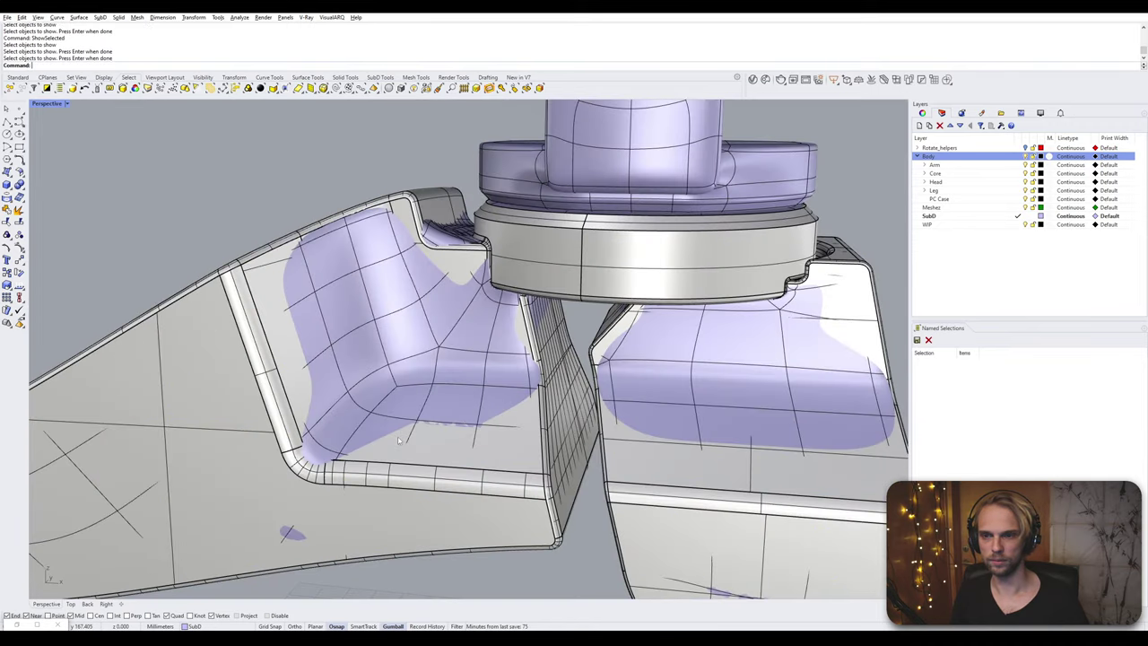
left_click(604, 265)
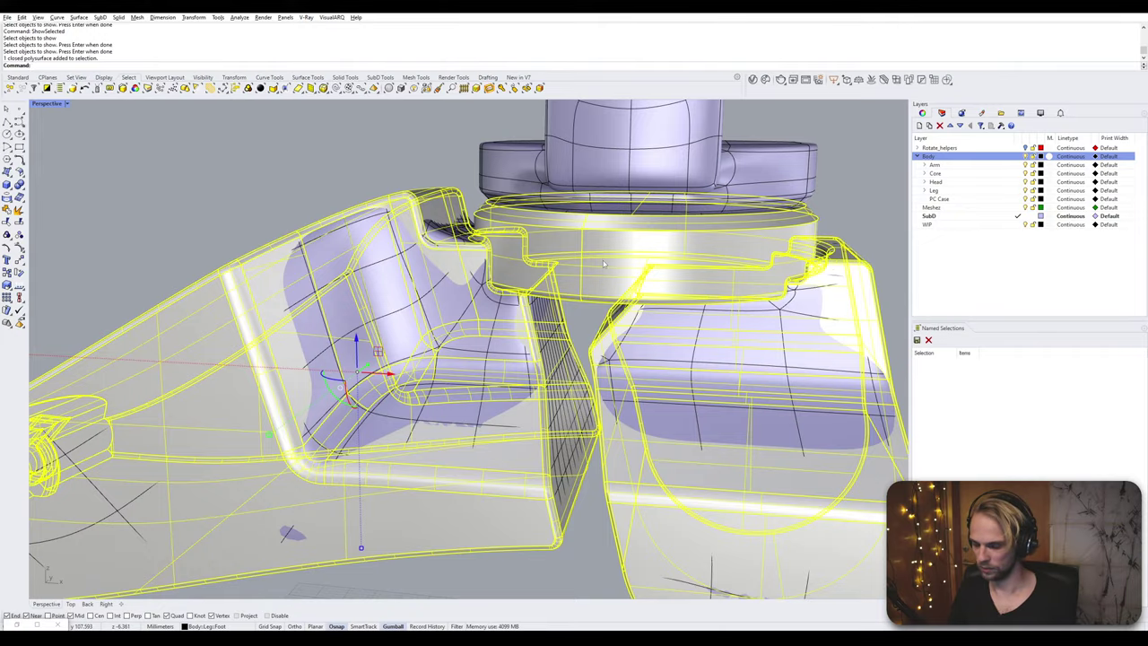
key("ctrl+h")
- Return the foot to flat SubD display, framed from the front, and end the reveal
mouse_move(621, 269)
right_mouse_down()
mouse_move(677, 333)
mouse_move(635, 268)
mouse_move(613, 266)
right_mouse_up()
key("Tab")
scroll(612, 267, "down", 7)
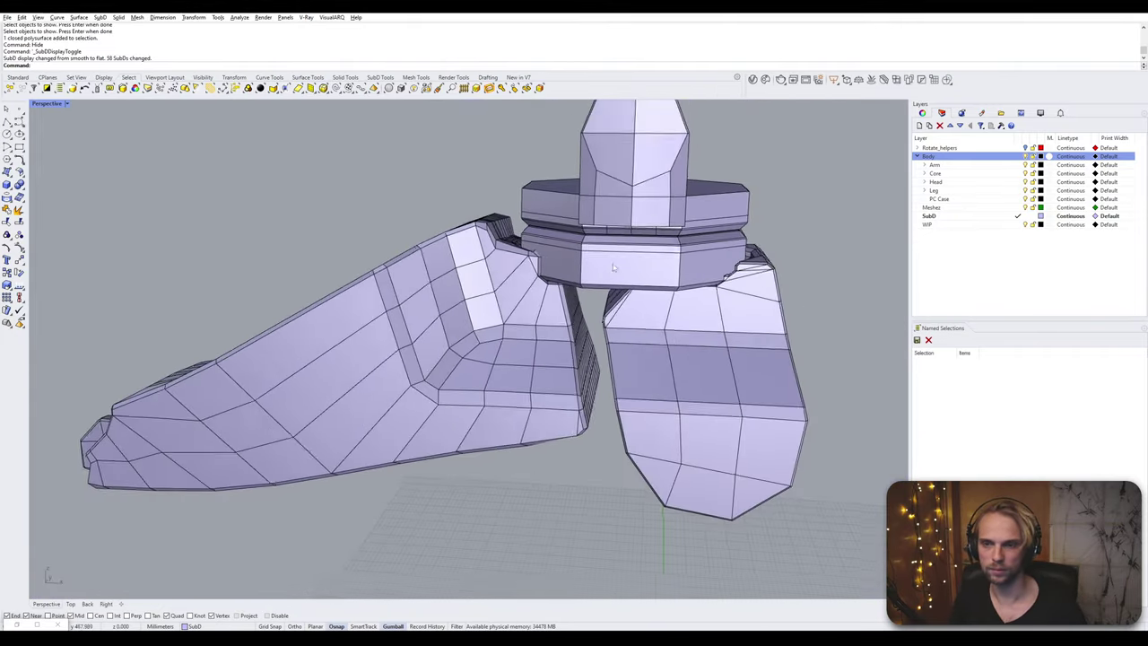
right_click_drag(394, 260, 530, 354)
scroll(552, 309, "down", 7)
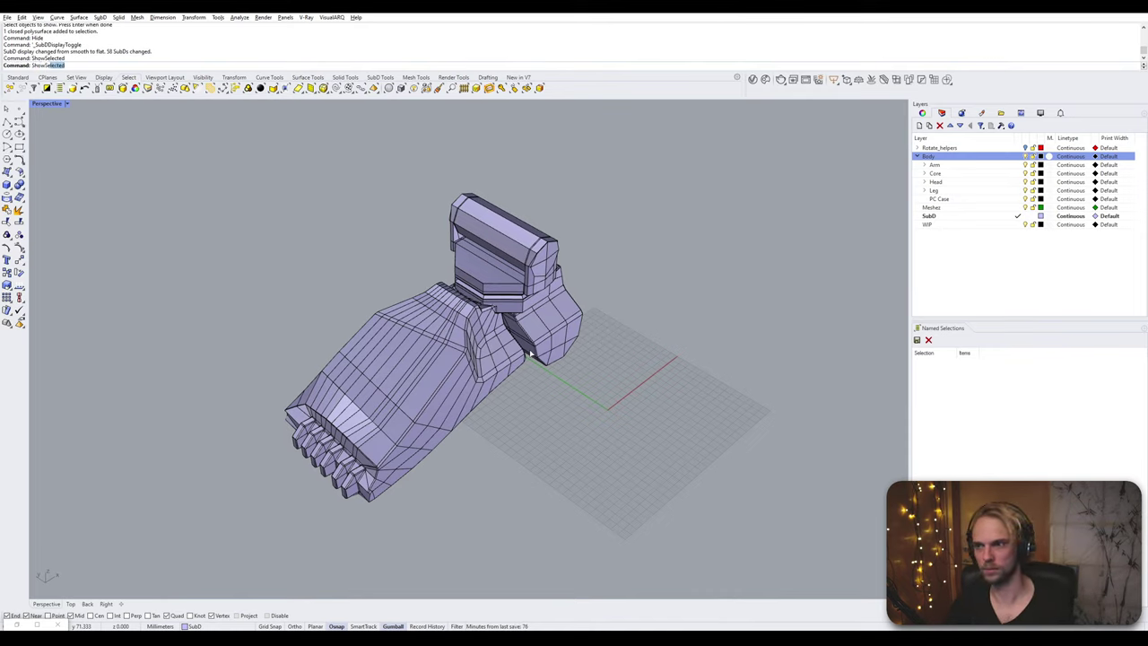
scroll(530, 353, "down", 14)
right_click_drag(538, 290, 560, 380, "shift")
key("Escape")
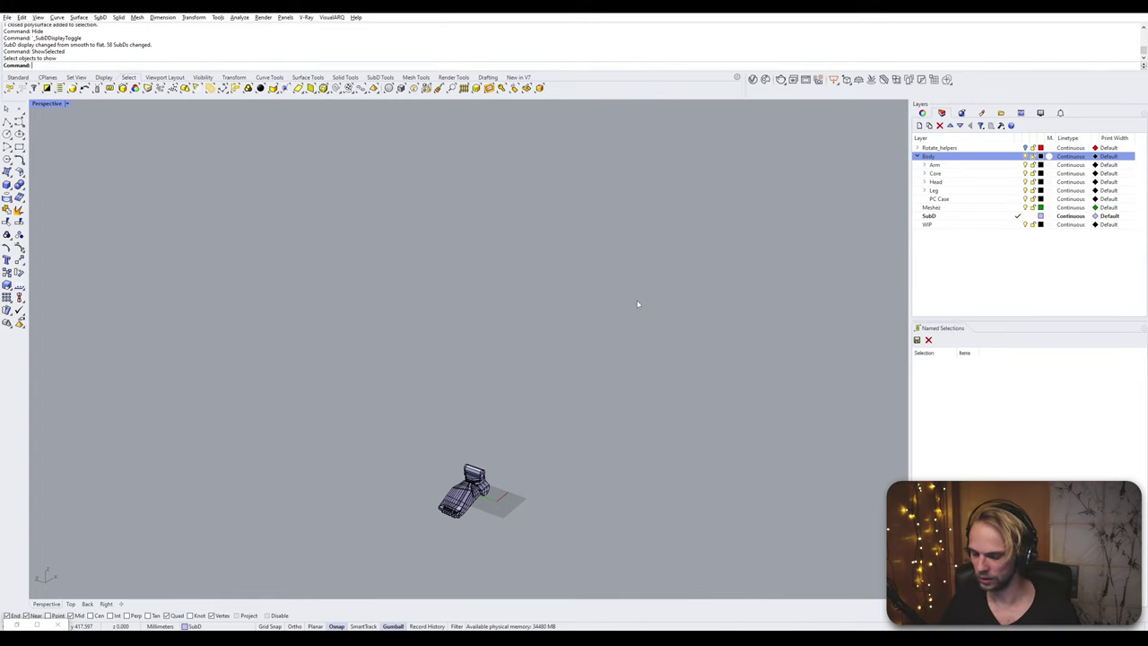
- Show all hidden robot parts and frame the full robot
type("Show")
key("Return")
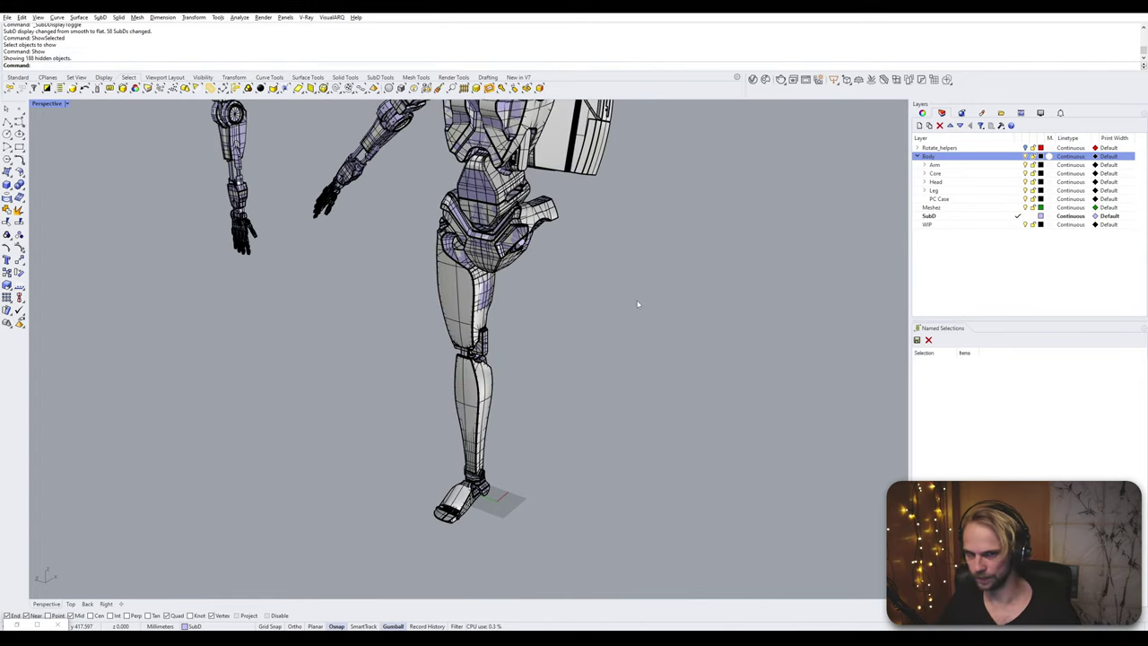
scroll(637, 304, "down", 5)
right_click_drag(552, 429, 577, 344)
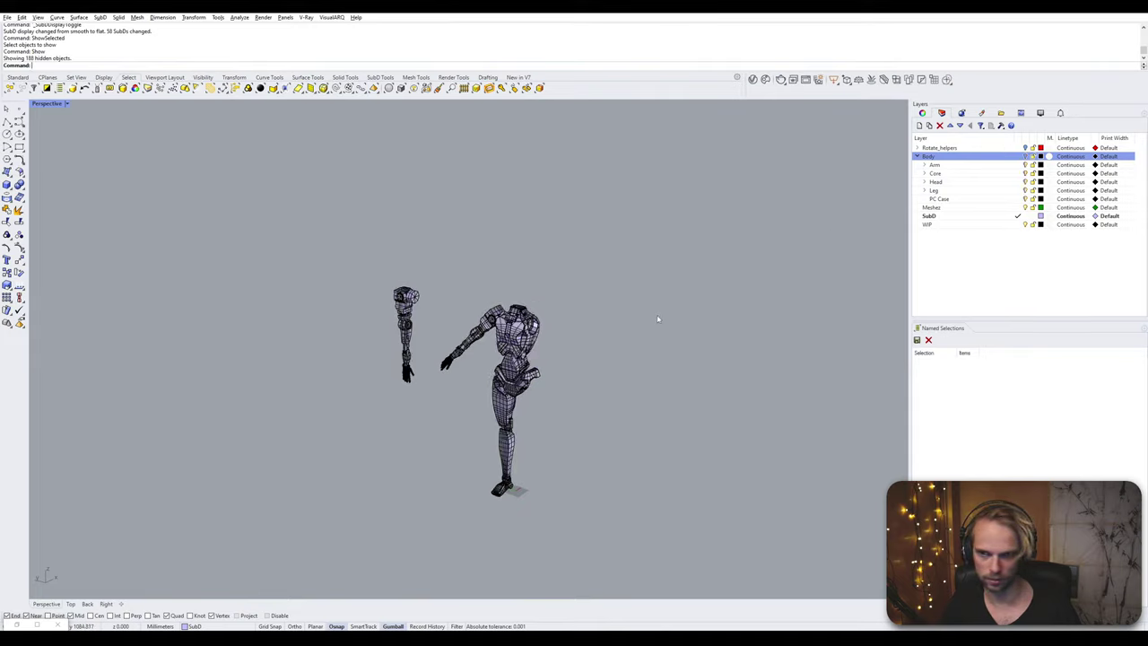
right_click_drag(657, 319, 657, 306)
scroll(529, 498, "up", 3)
right_click_drag(507, 401, 568, 469)
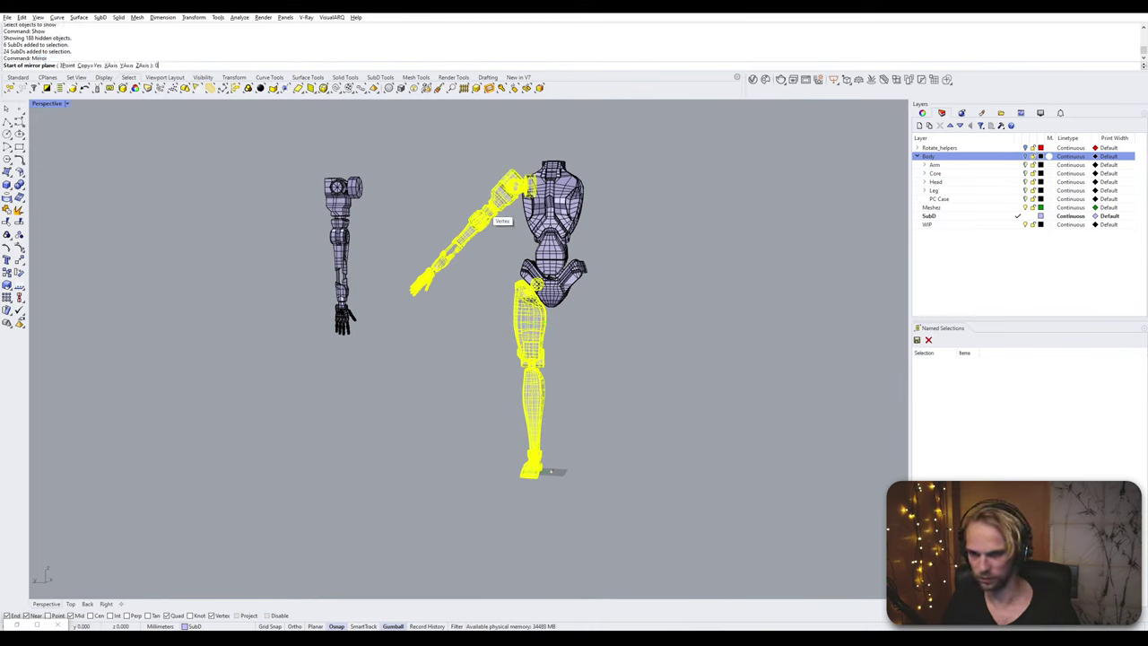
- Mirror the arm and leg across an Ortho-locked centre plane and display SubDs smooth
key("shift")
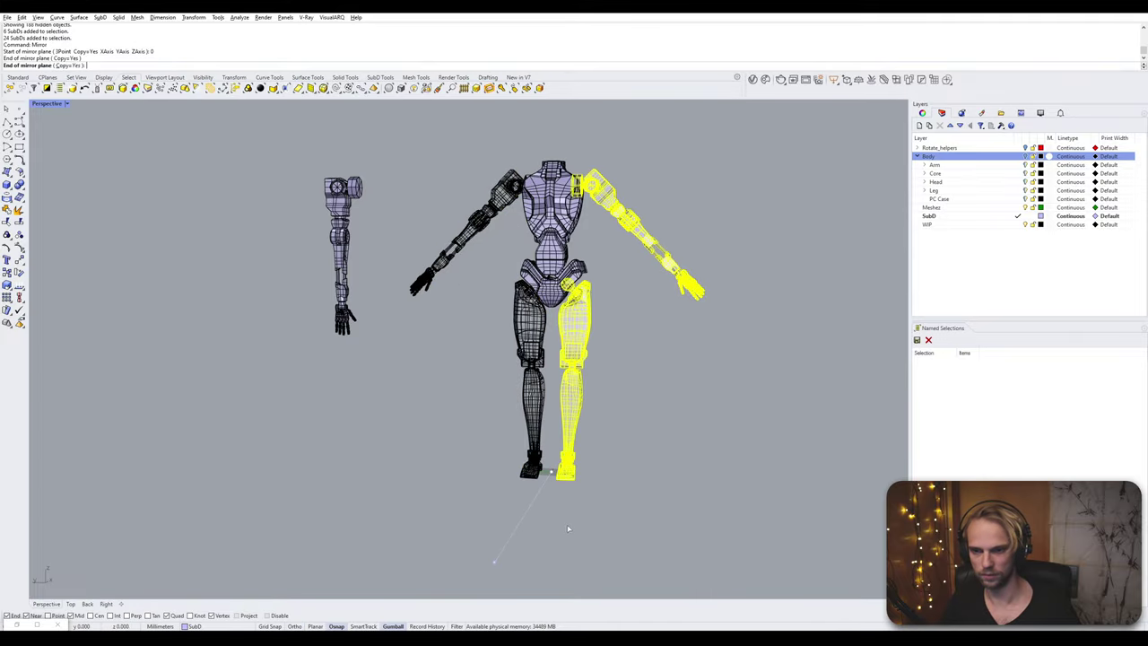
left_click(615, 526)
mouse_move(669, 507)
right_mouse_down()
mouse_move(538, 331)
mouse_move(427, 323)
mouse_move(442, 435)
mouse_move(687, 435)
right_mouse_up()
scroll(586, 397, "up", 4)
scroll(654, 383, "down", 2)
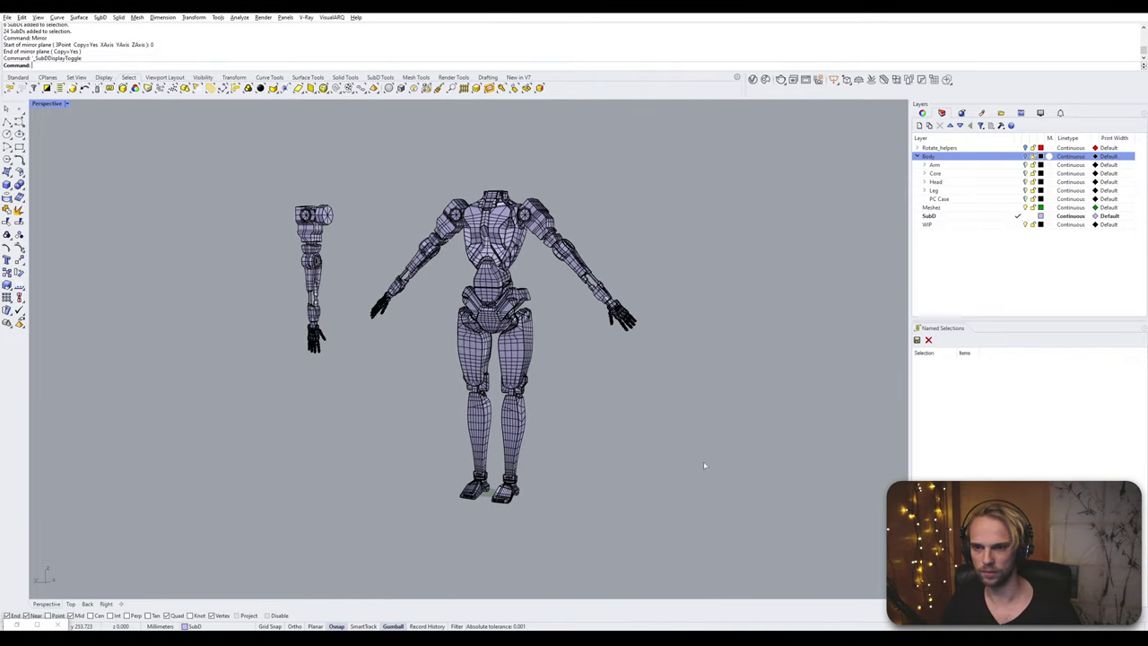
key("Tab")
left_click_drag(722, 532, 359, 176)
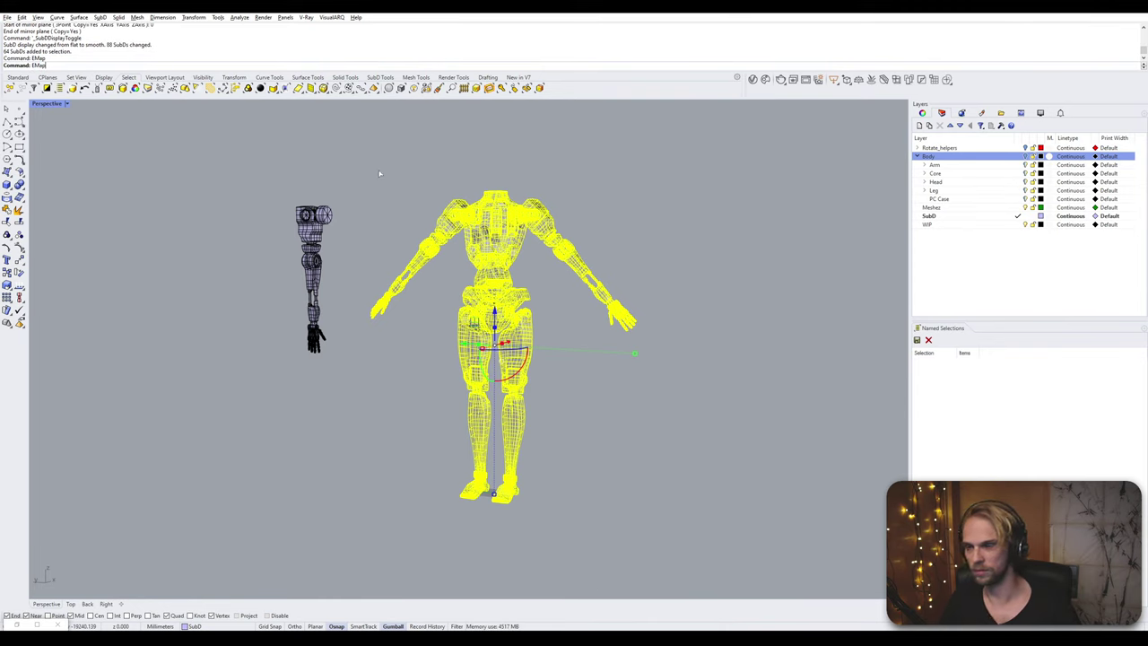
key("Return")
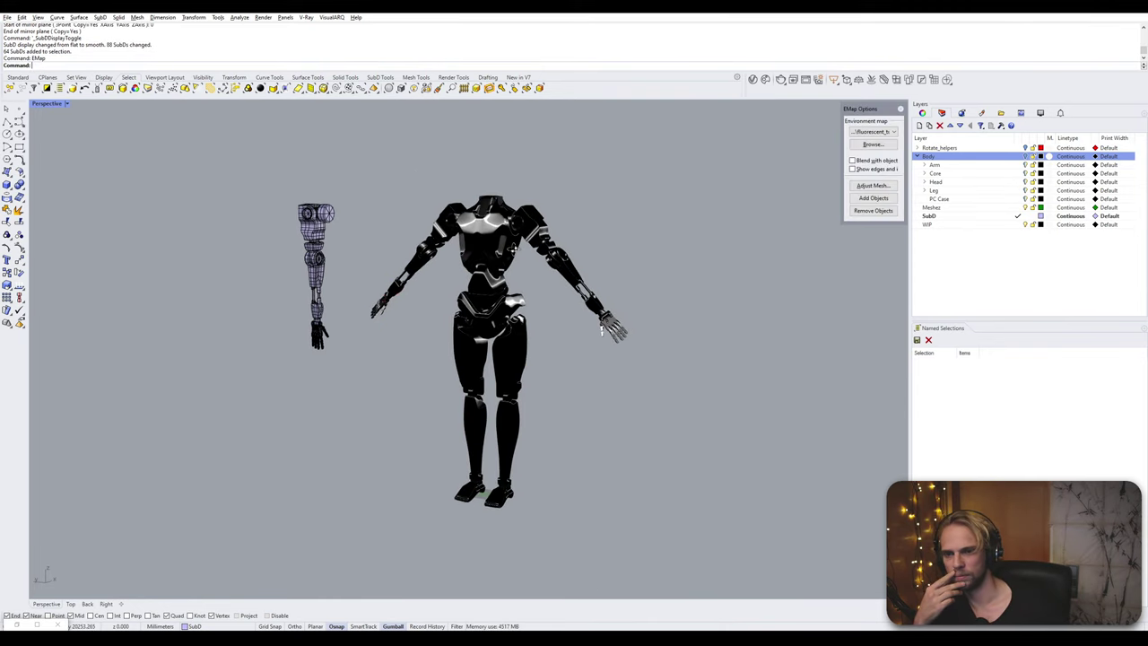
scroll(521, 252, "up", 5)
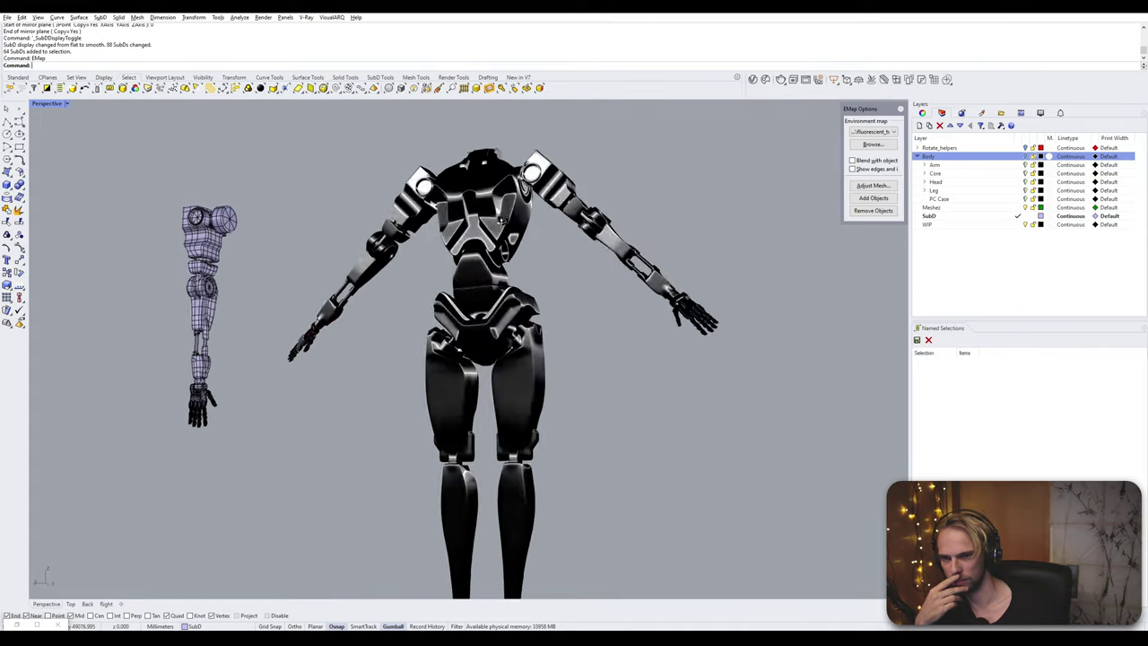
right_click_drag(504, 202, 465, 293)
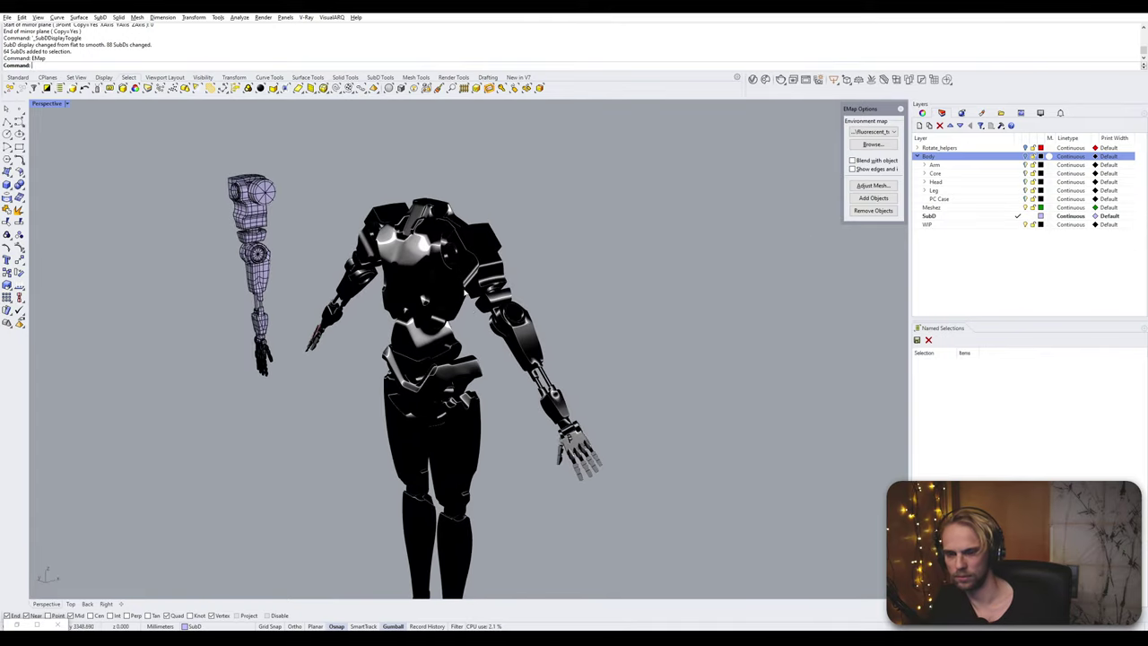
right_click_drag(525, 403, 635, 197, "shift")
scroll(520, 497, "up", 10)
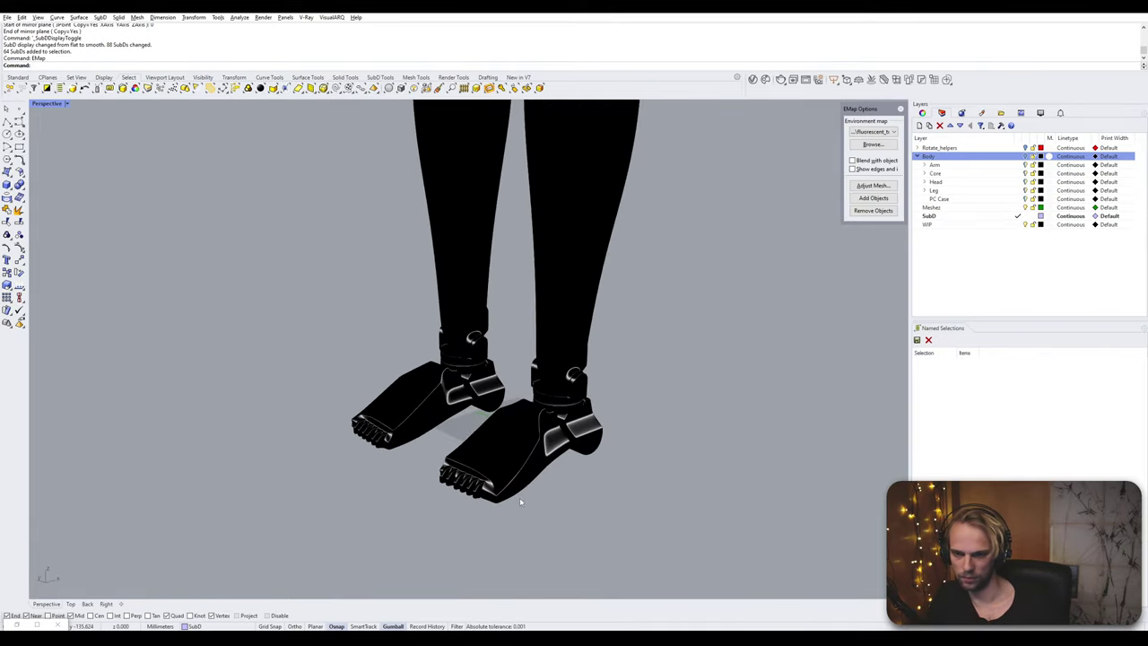
right_click_drag(520, 499, 378, 377)
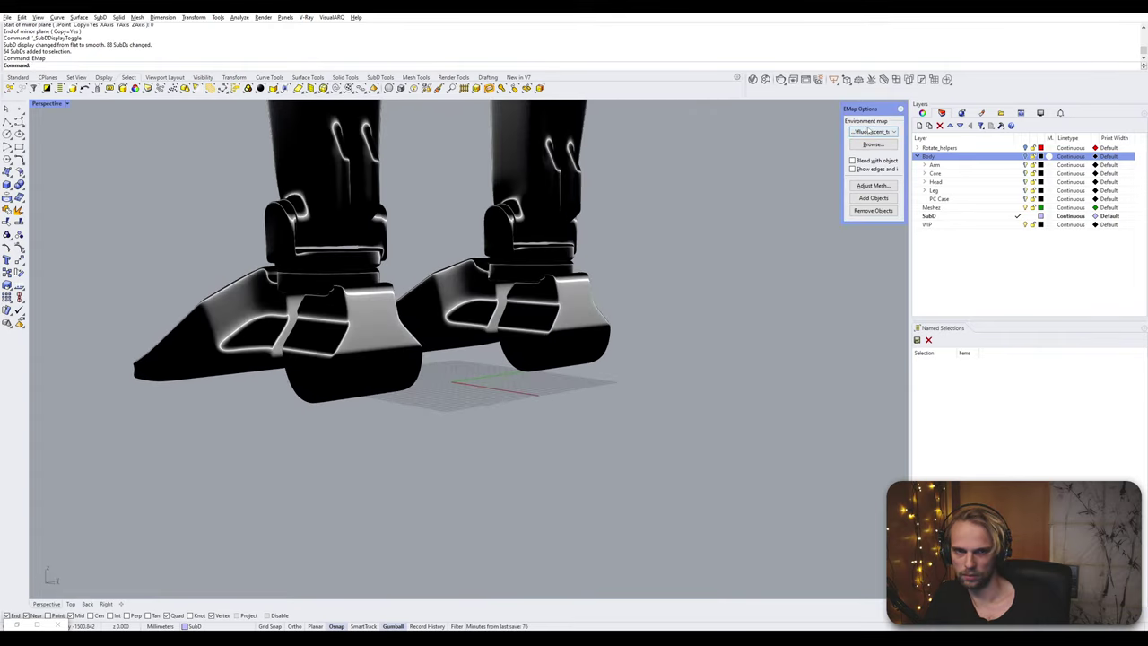
left_click(870, 149)
mouse_move(574, 296)
right_mouse_down()
mouse_move(661, 313)
mouse_move(705, 307)
mouse_move(717, 285)
mouse_move(703, 328)
mouse_move(642, 358)
mouse_move(547, 346)
mouse_move(495, 356)
mouse_move(653, 268)
mouse_move(494, 335)
mouse_move(505, 351)
mouse_move(491, 356)
mouse_move(637, 426)
mouse_move(644, 352)
mouse_move(560, 362)
mouse_move(574, 352)
mouse_move(496, 354)
mouse_move(421, 380)
mouse_move(416, 516)
right_mouse_up()
scroll(703, 328, "up", 5)
scroll(421, 380, "down", 6)
right_click_drag(404, 372, 556, 370)
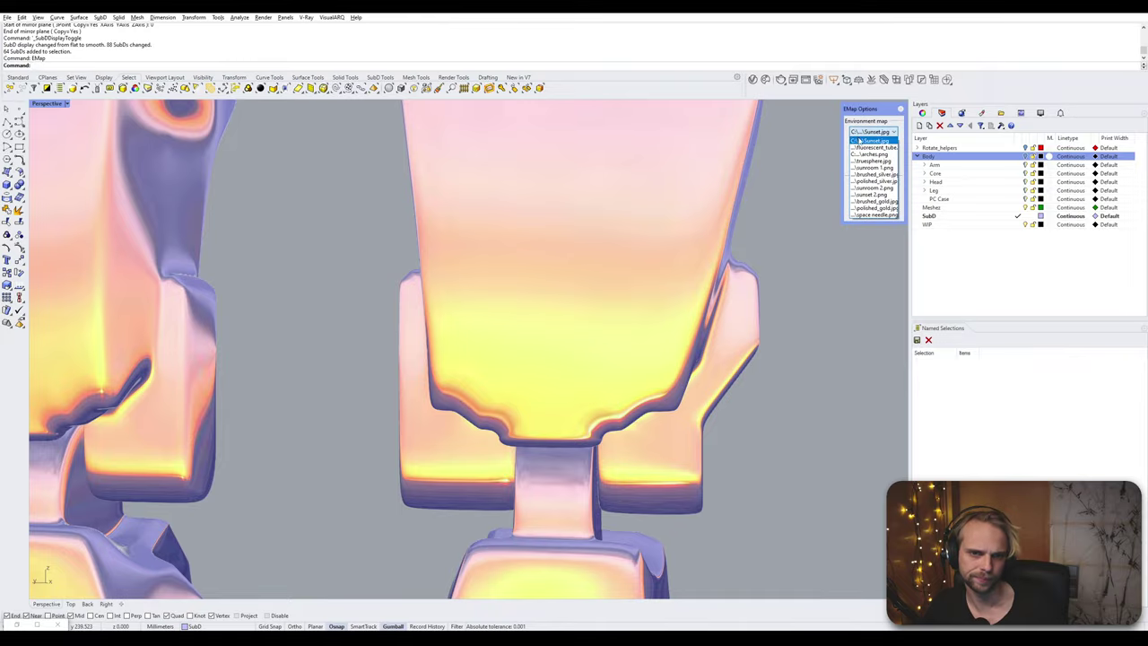
left_click(866, 162)
right_click_drag(632, 269, 518, 334)
scroll(601, 359, "down", 13)
scroll(574, 322, "up", 8)
left_click(900, 109)
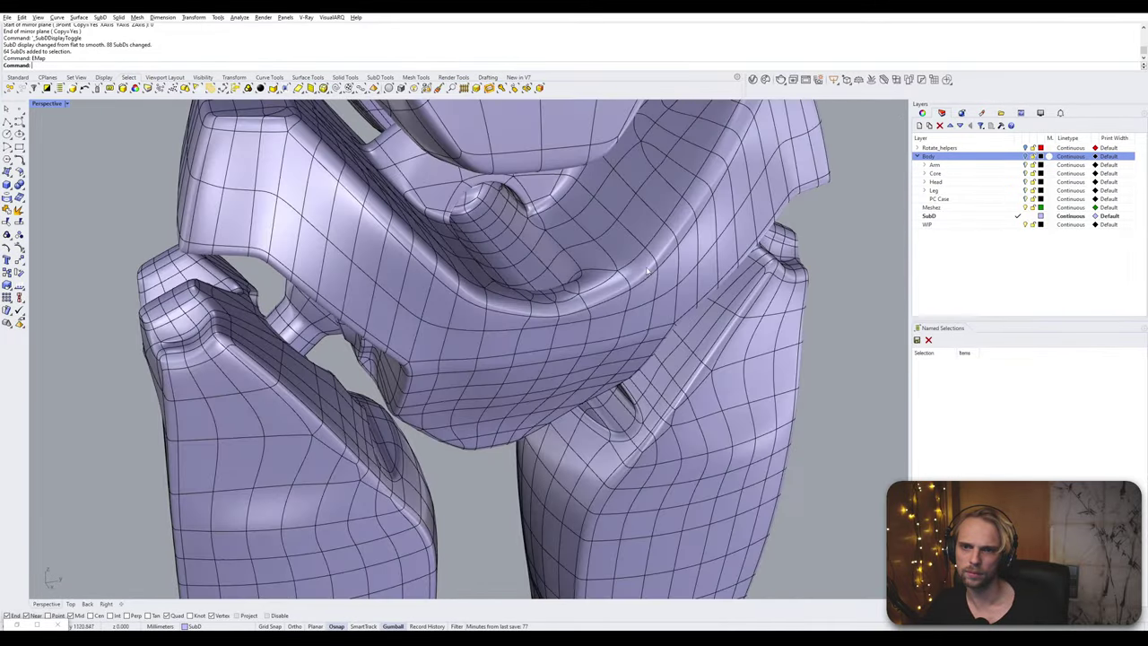
scroll(609, 278, "down", 10)
left_click_drag(448, 132, 448, 133)
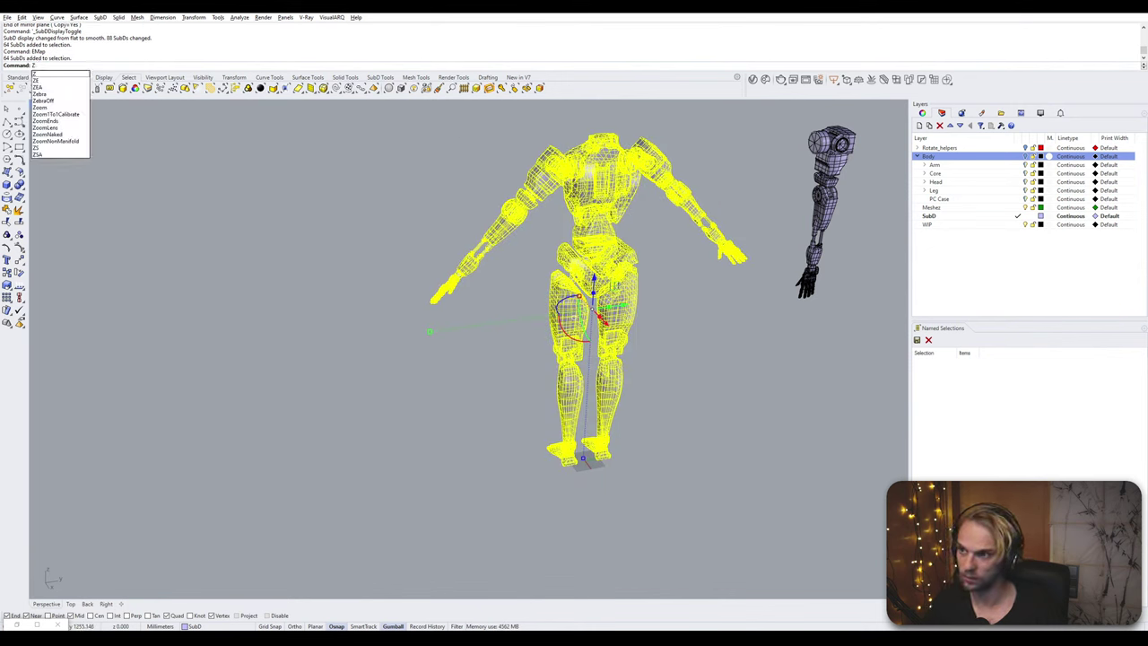
key("Return")
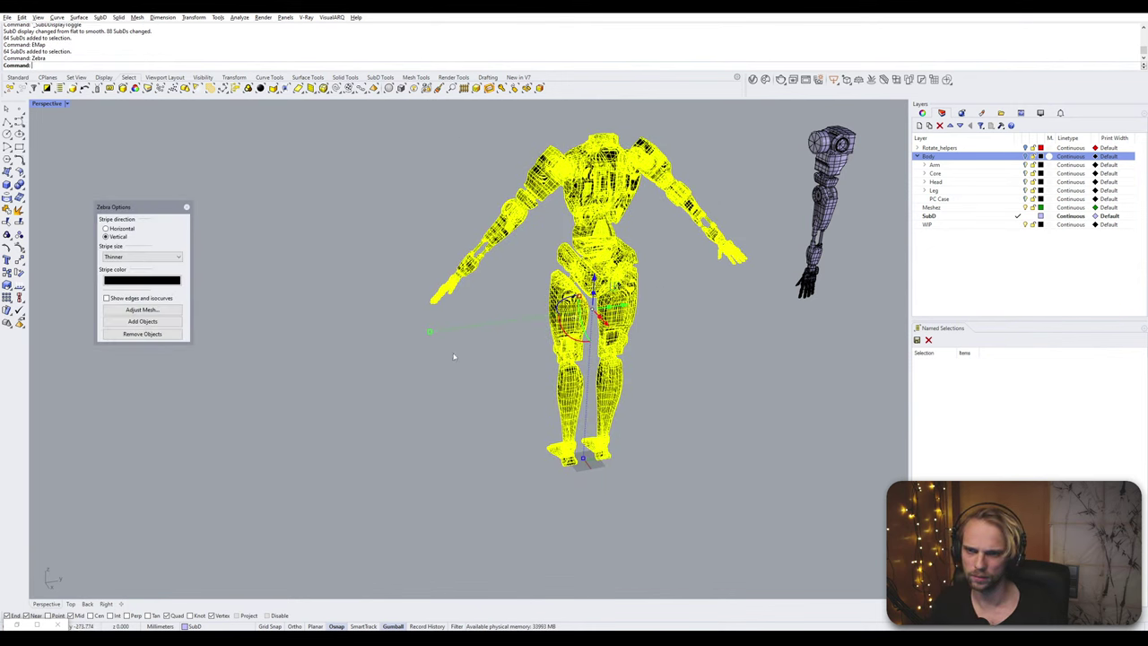
left_click(490, 328)
right_click_drag(492, 325, 531, 272)
scroll(578, 254, "up", 4)
right_click_drag(513, 212, 525, 171, "shift")
scroll(488, 373, "up", 9)
scroll(464, 377, "down", 7)
scroll(494, 409, "down", 3)
scroll(447, 317, "up", 6)
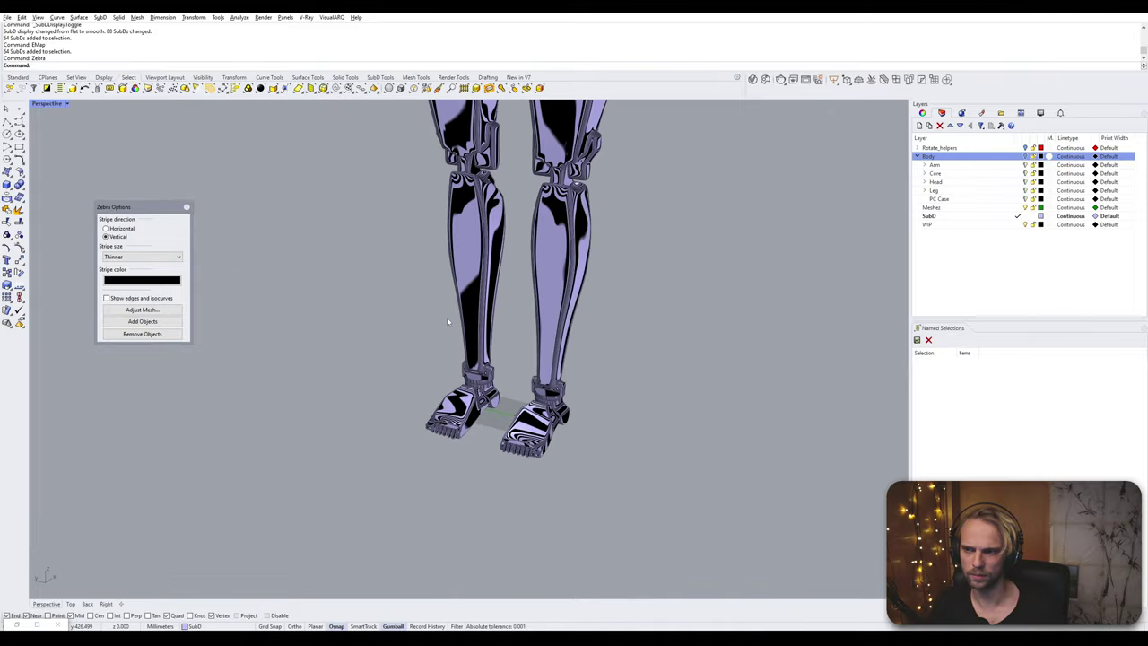
scroll(503, 482, "down", 4)
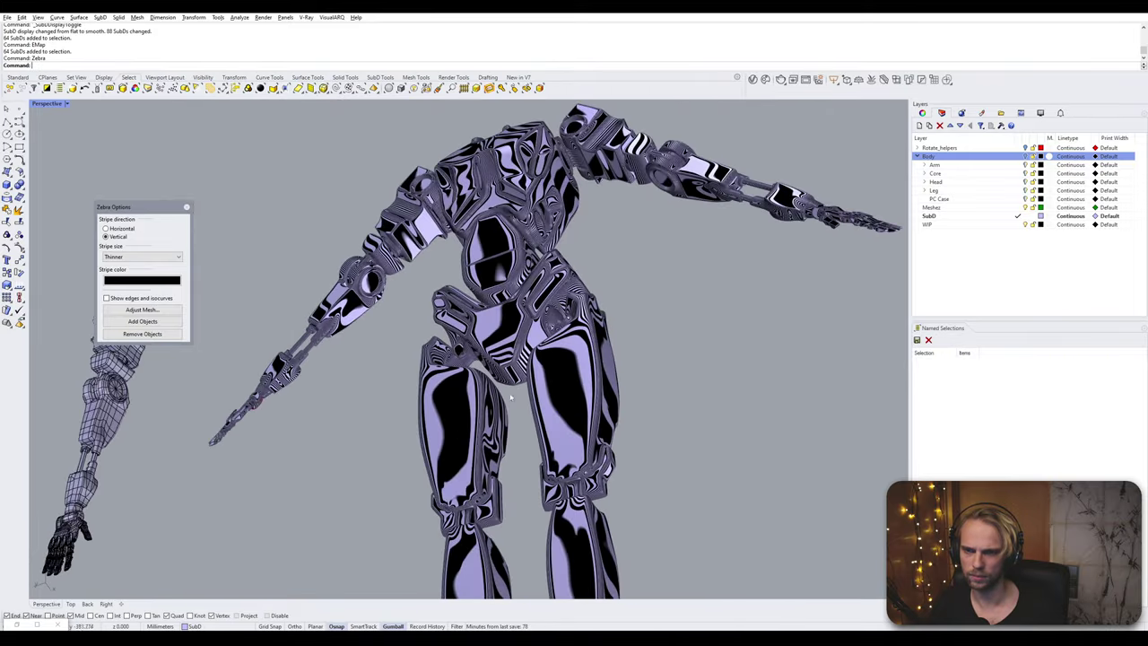
left_click(515, 314)
type("zs")
key("Return")
key("Escape")
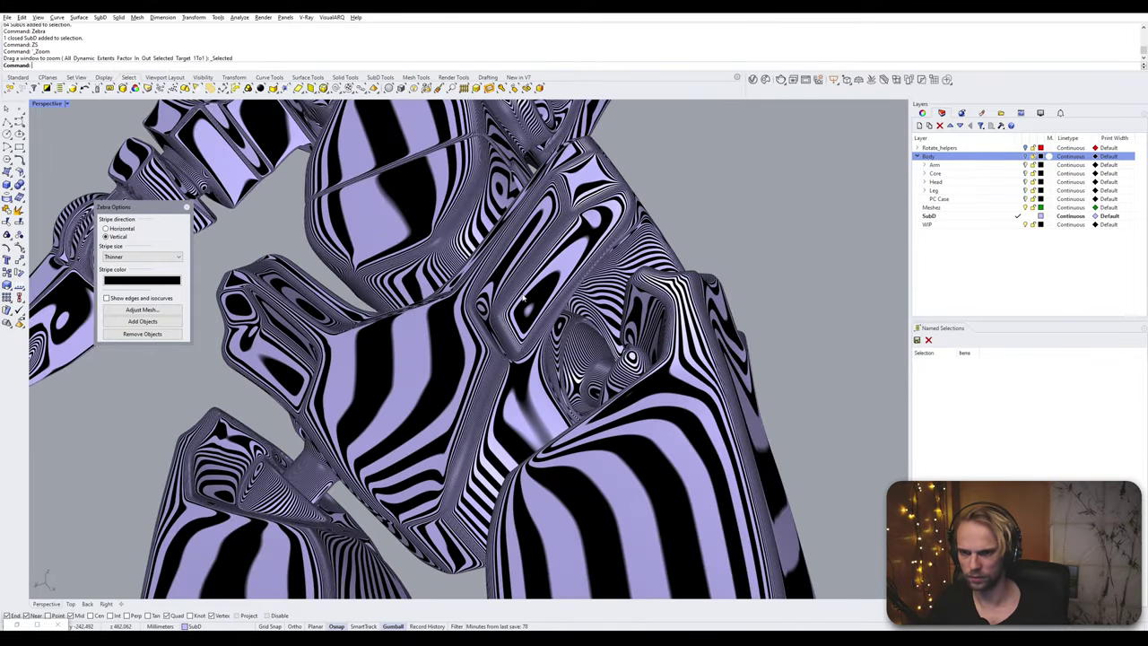
right_click_drag(523, 297, 375, 360)
scroll(524, 450, "up", 4)
scroll(381, 312, "down", 2)
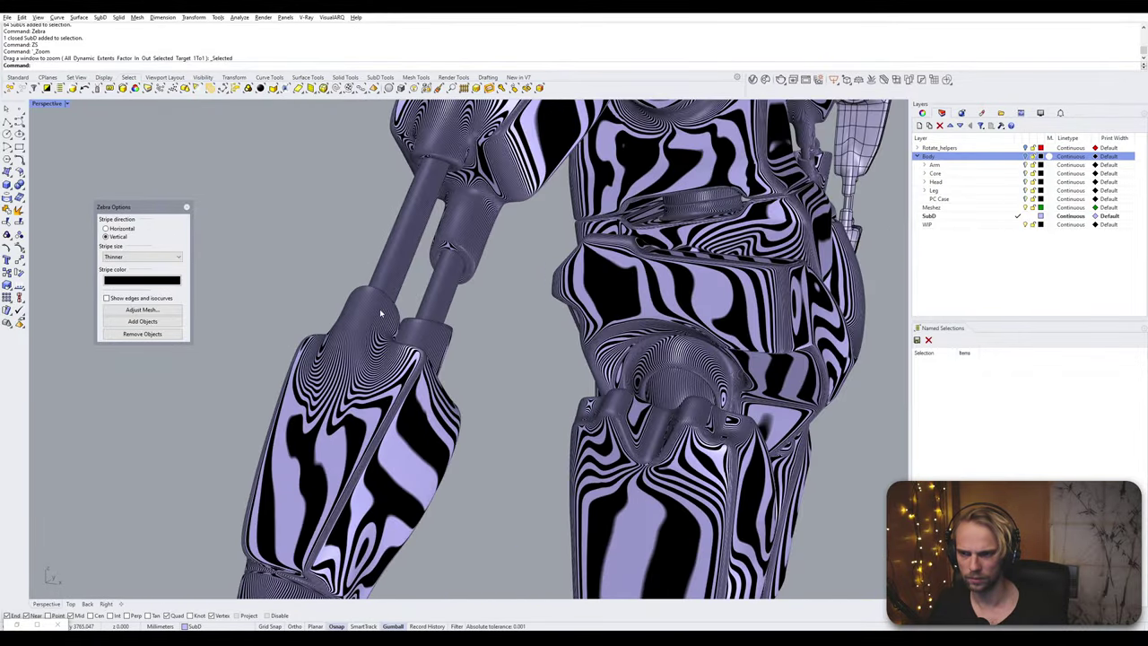
scroll(380, 313, "up", 3)
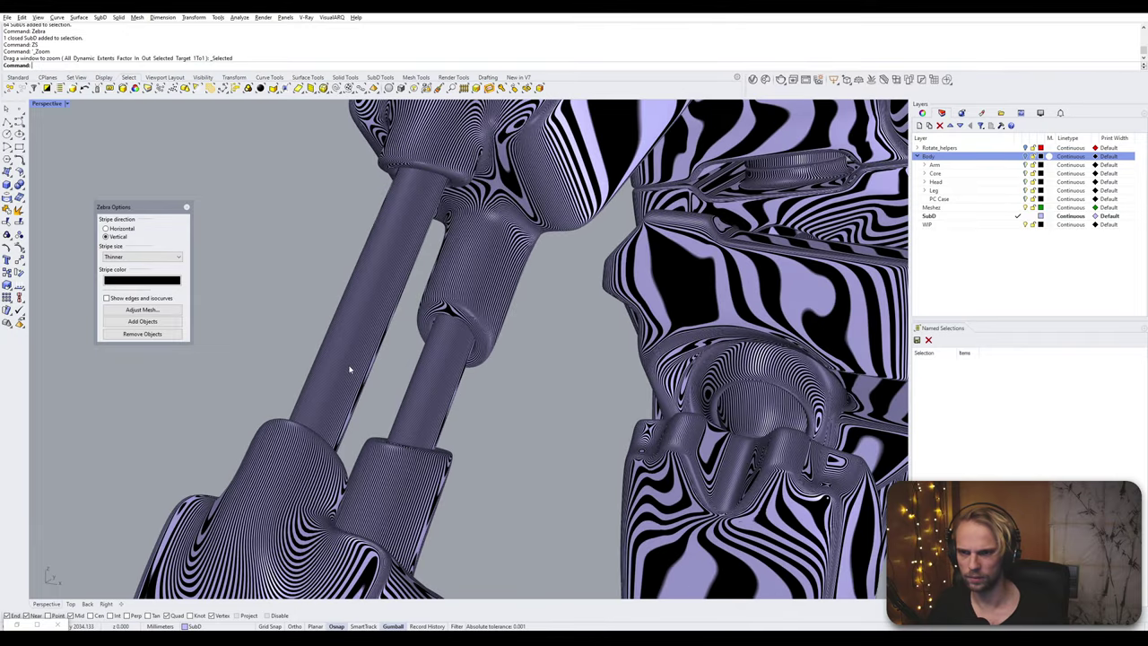
scroll(349, 369, "down", 10)
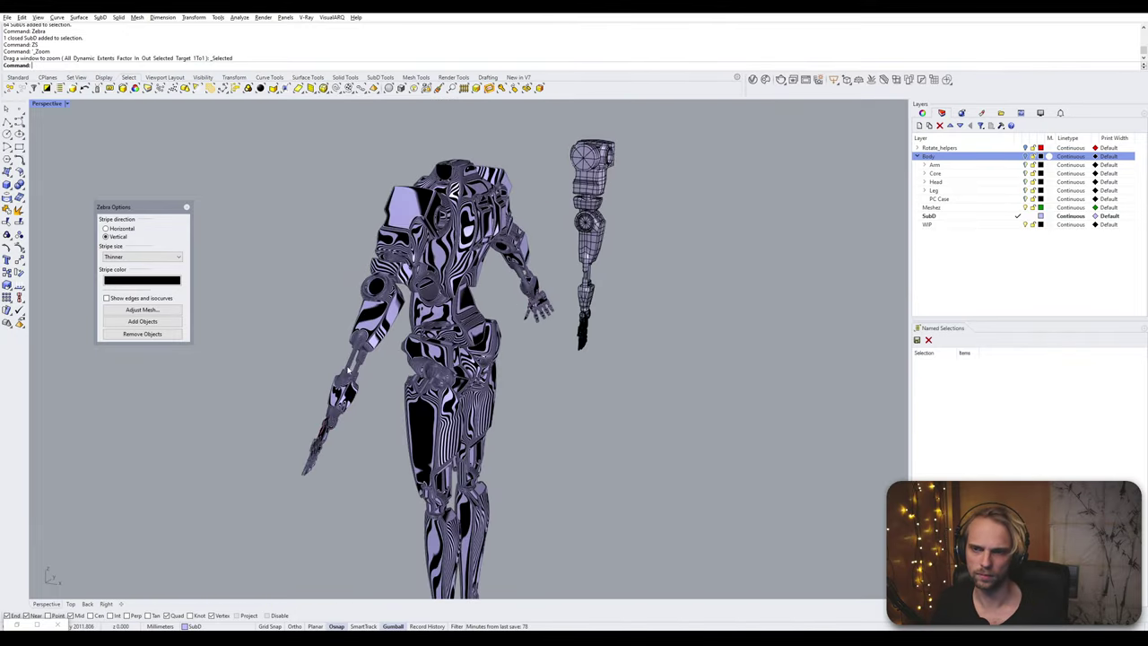
right_click_drag(350, 369, 451, 285)
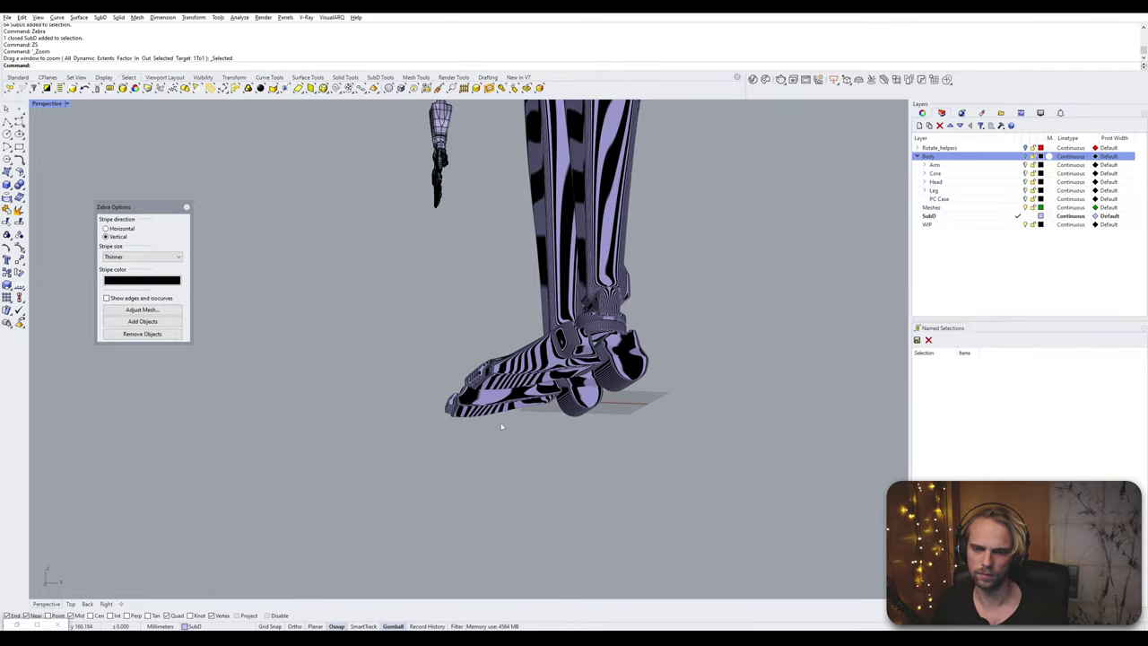
right_click_drag(576, 339, 418, 320)
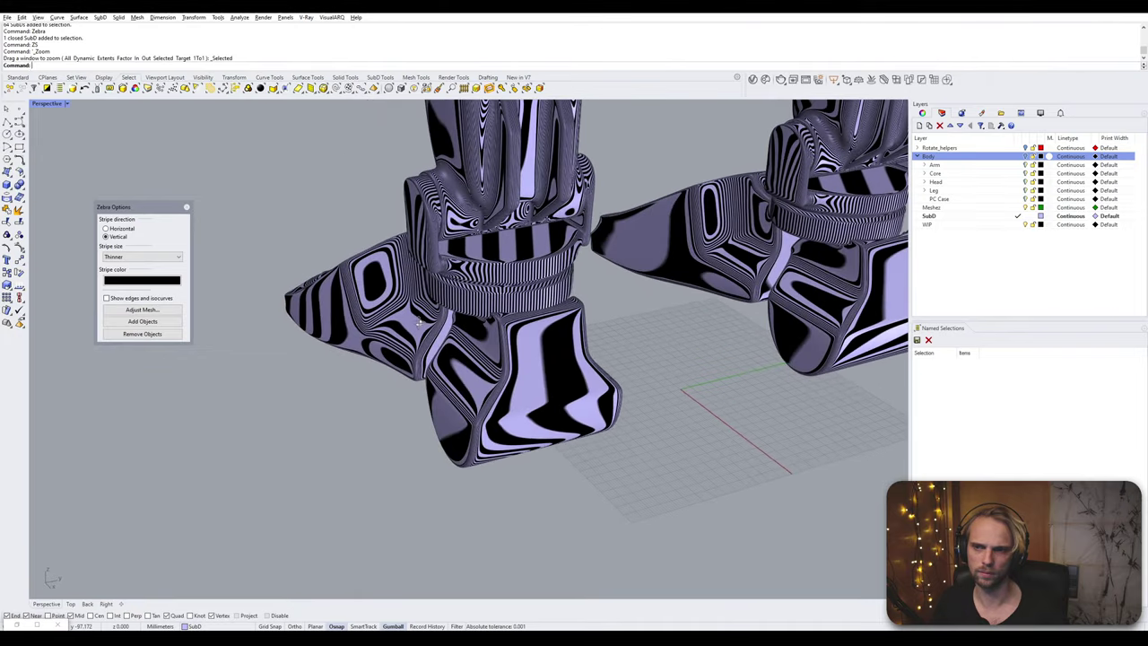
left_click(186, 208)
scroll(340, 441, "down", 8)
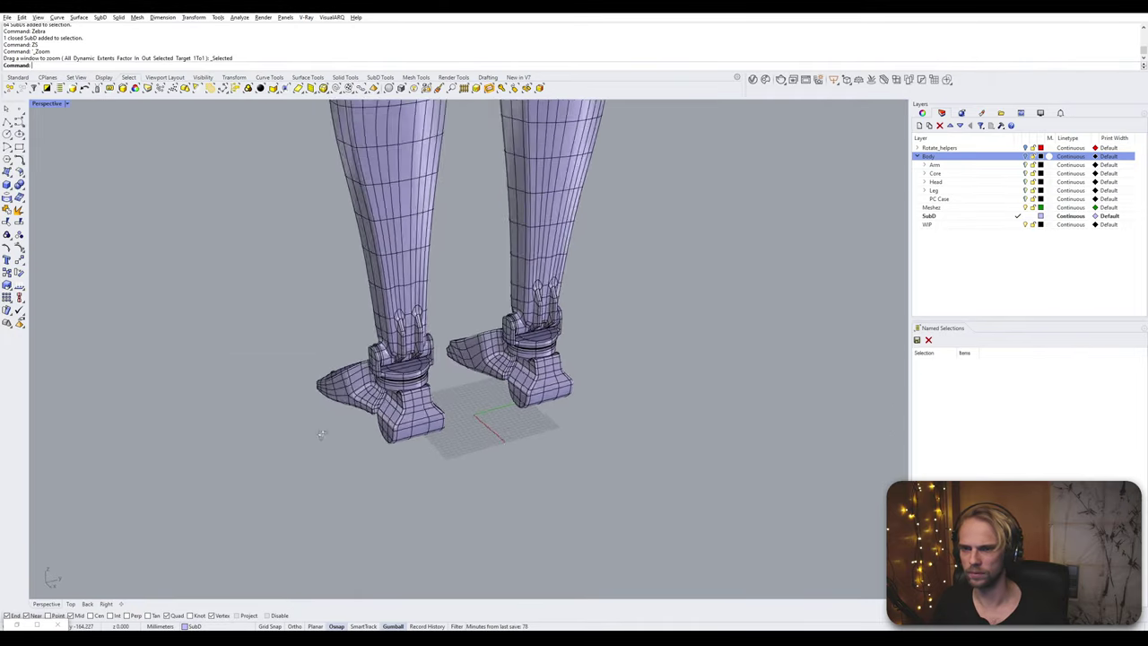
right_click_drag(325, 436, 554, 484)
scroll(446, 399, "down", 6)
scroll(554, 485, "down", 5)
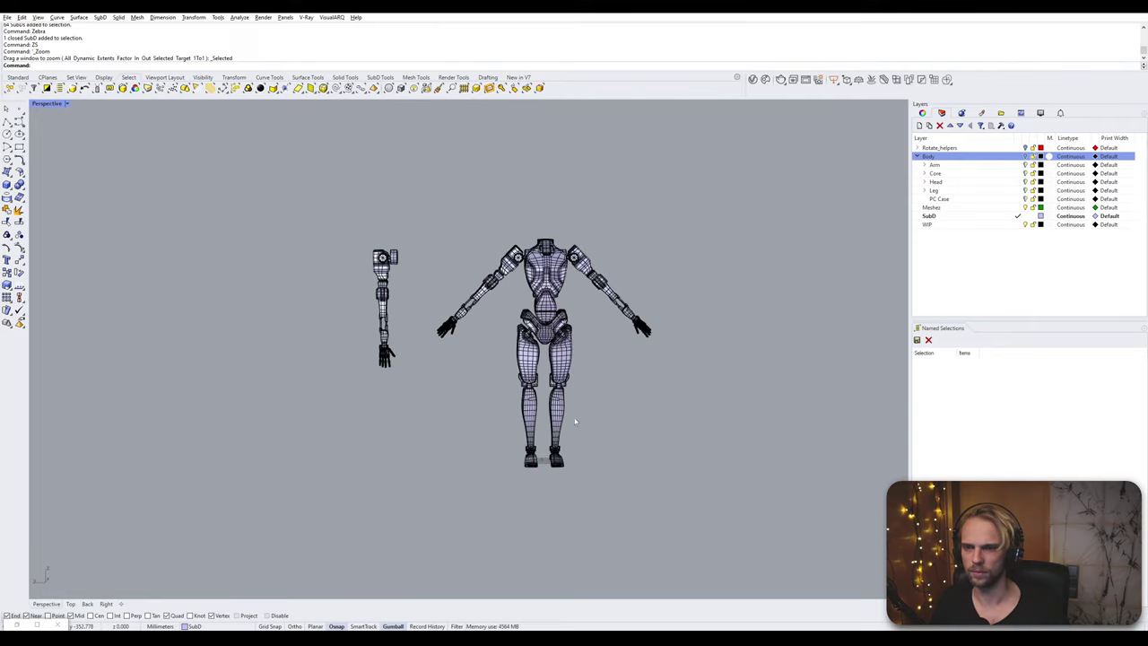